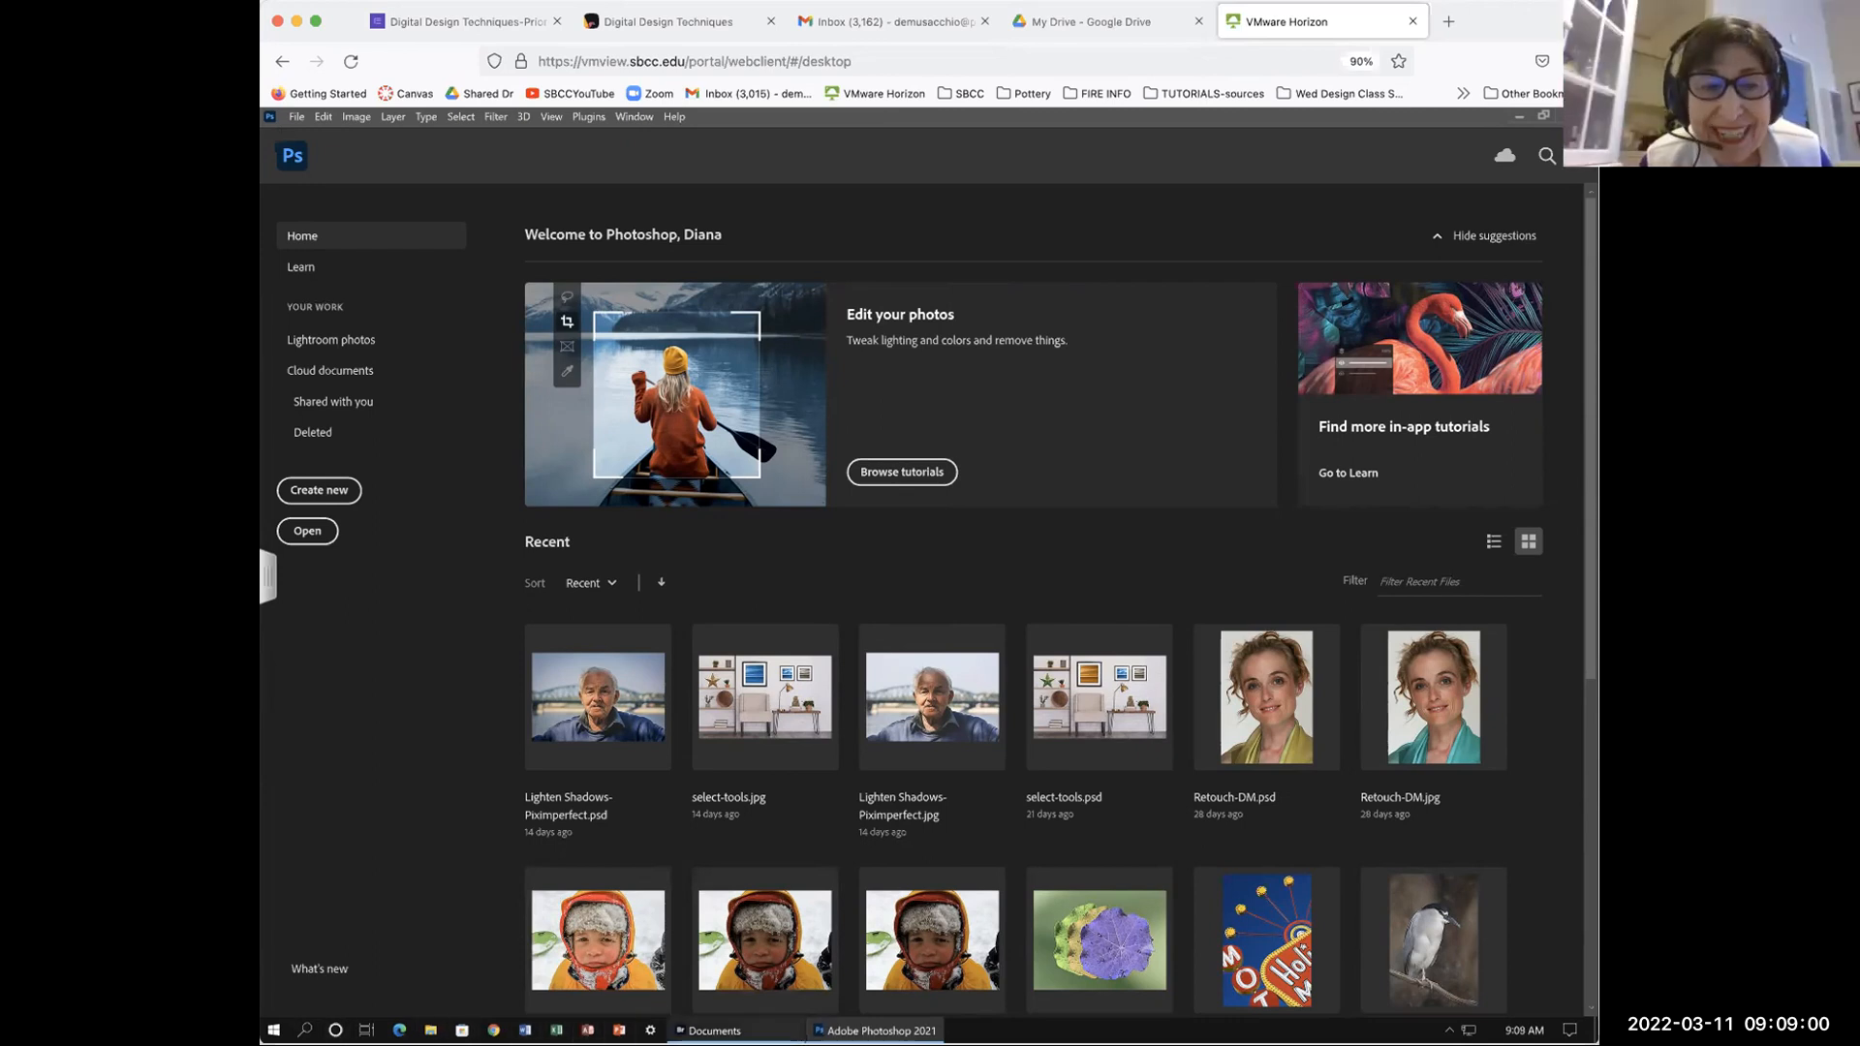
Step: Switch to Bridge and open Blue Table.jpg from the DOWNLOAD_Spring 2022-Photoshop Class Files folder in Photoshop
left_click(720, 1030)
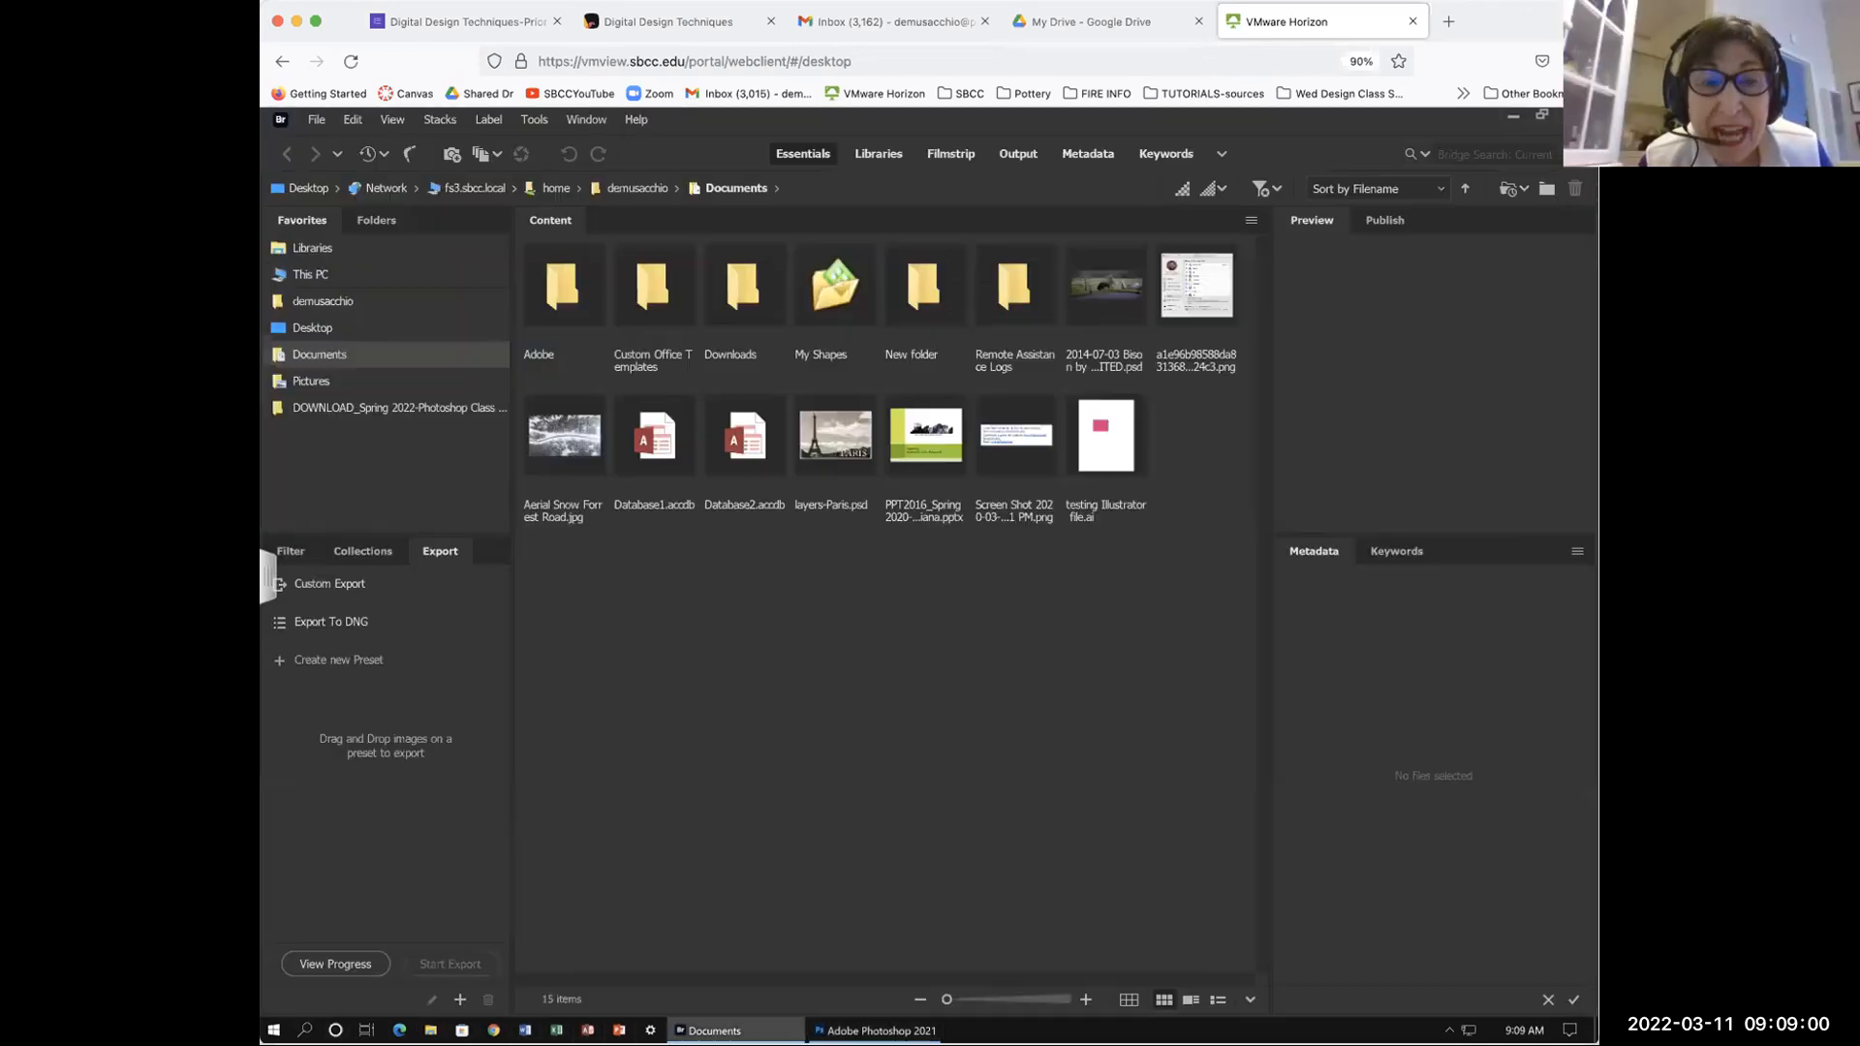
left_click(360, 412)
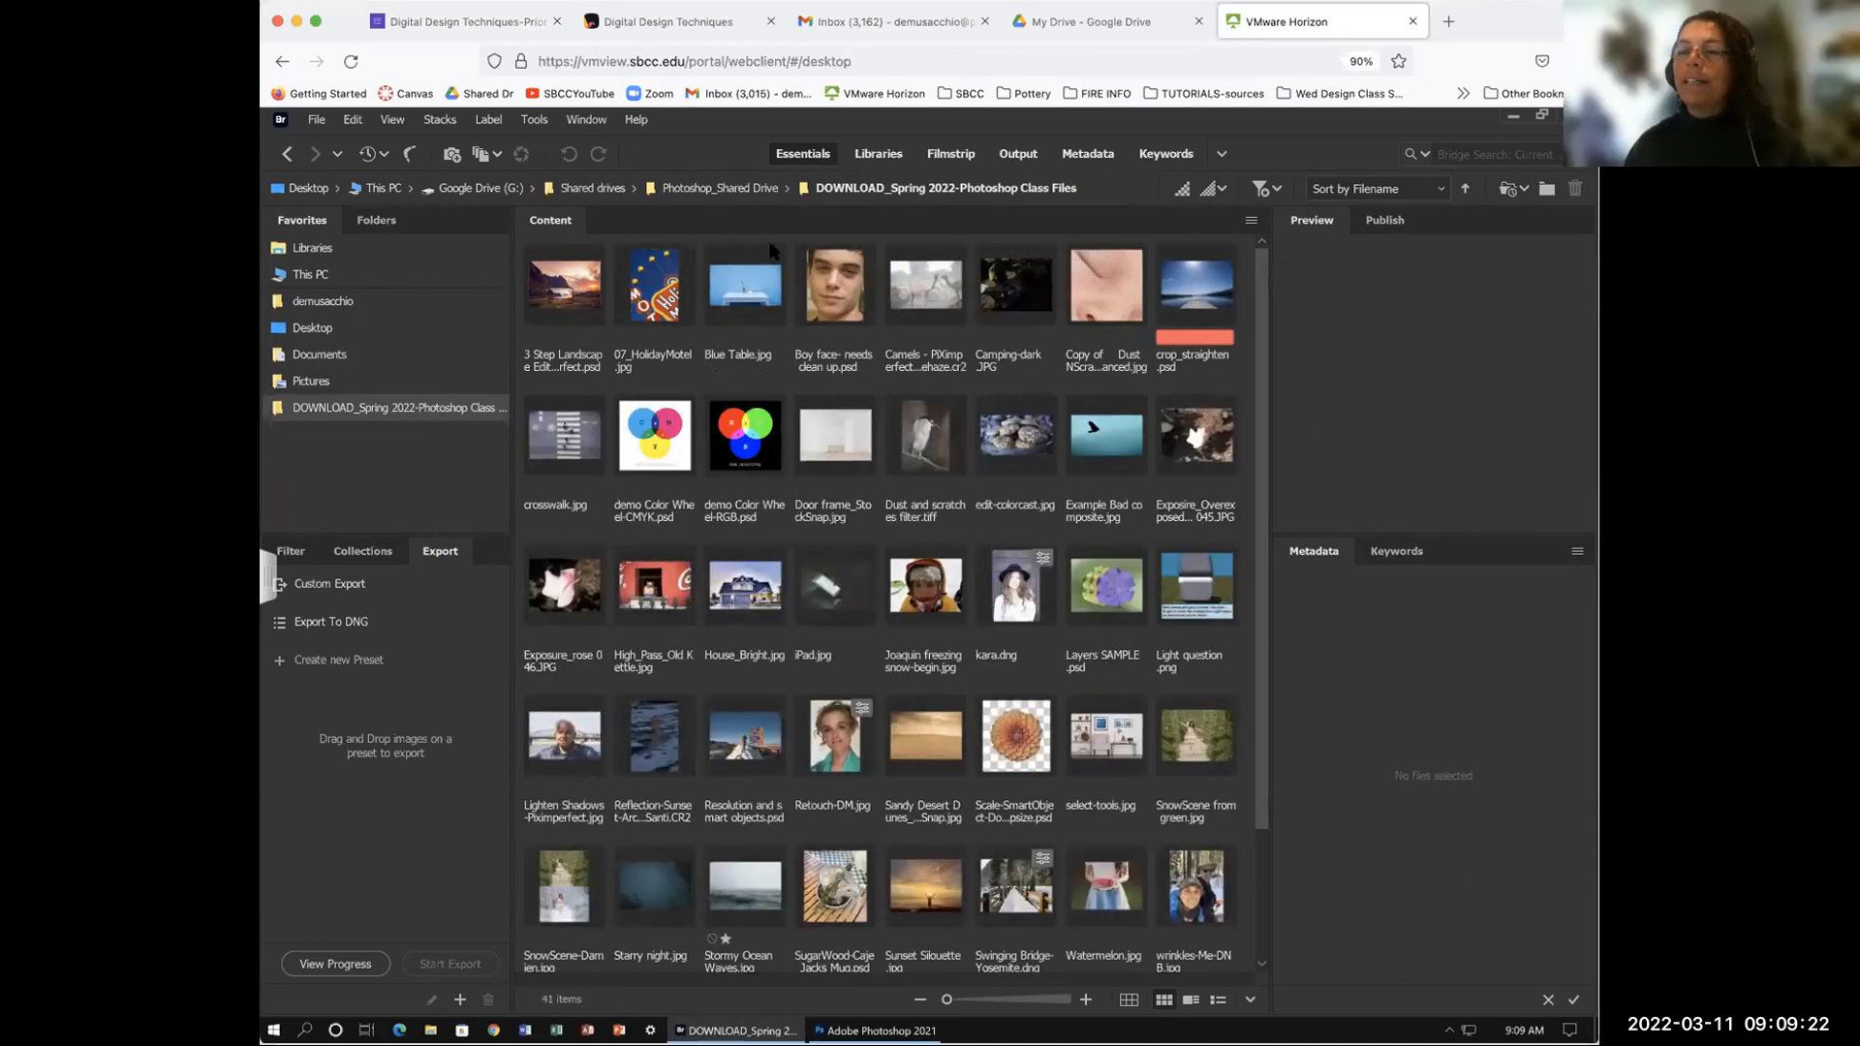
left_click(744, 291)
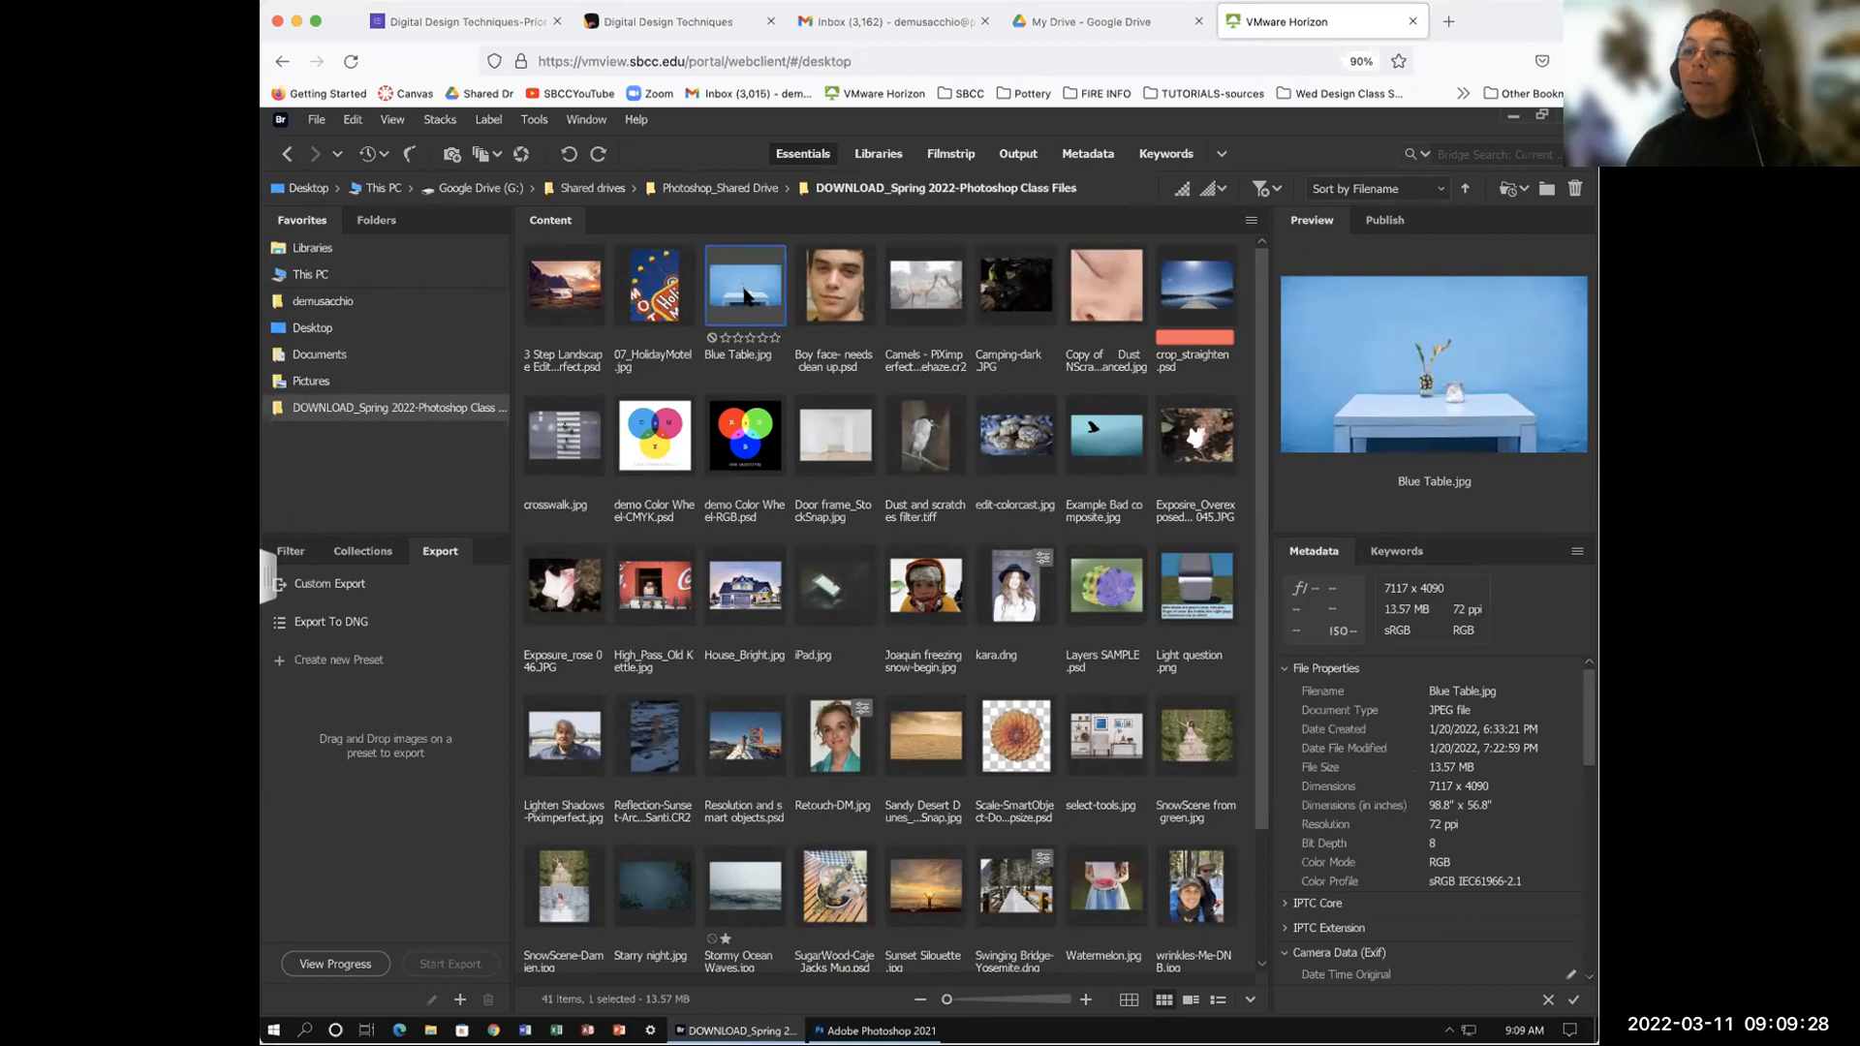
double_click(744, 290)
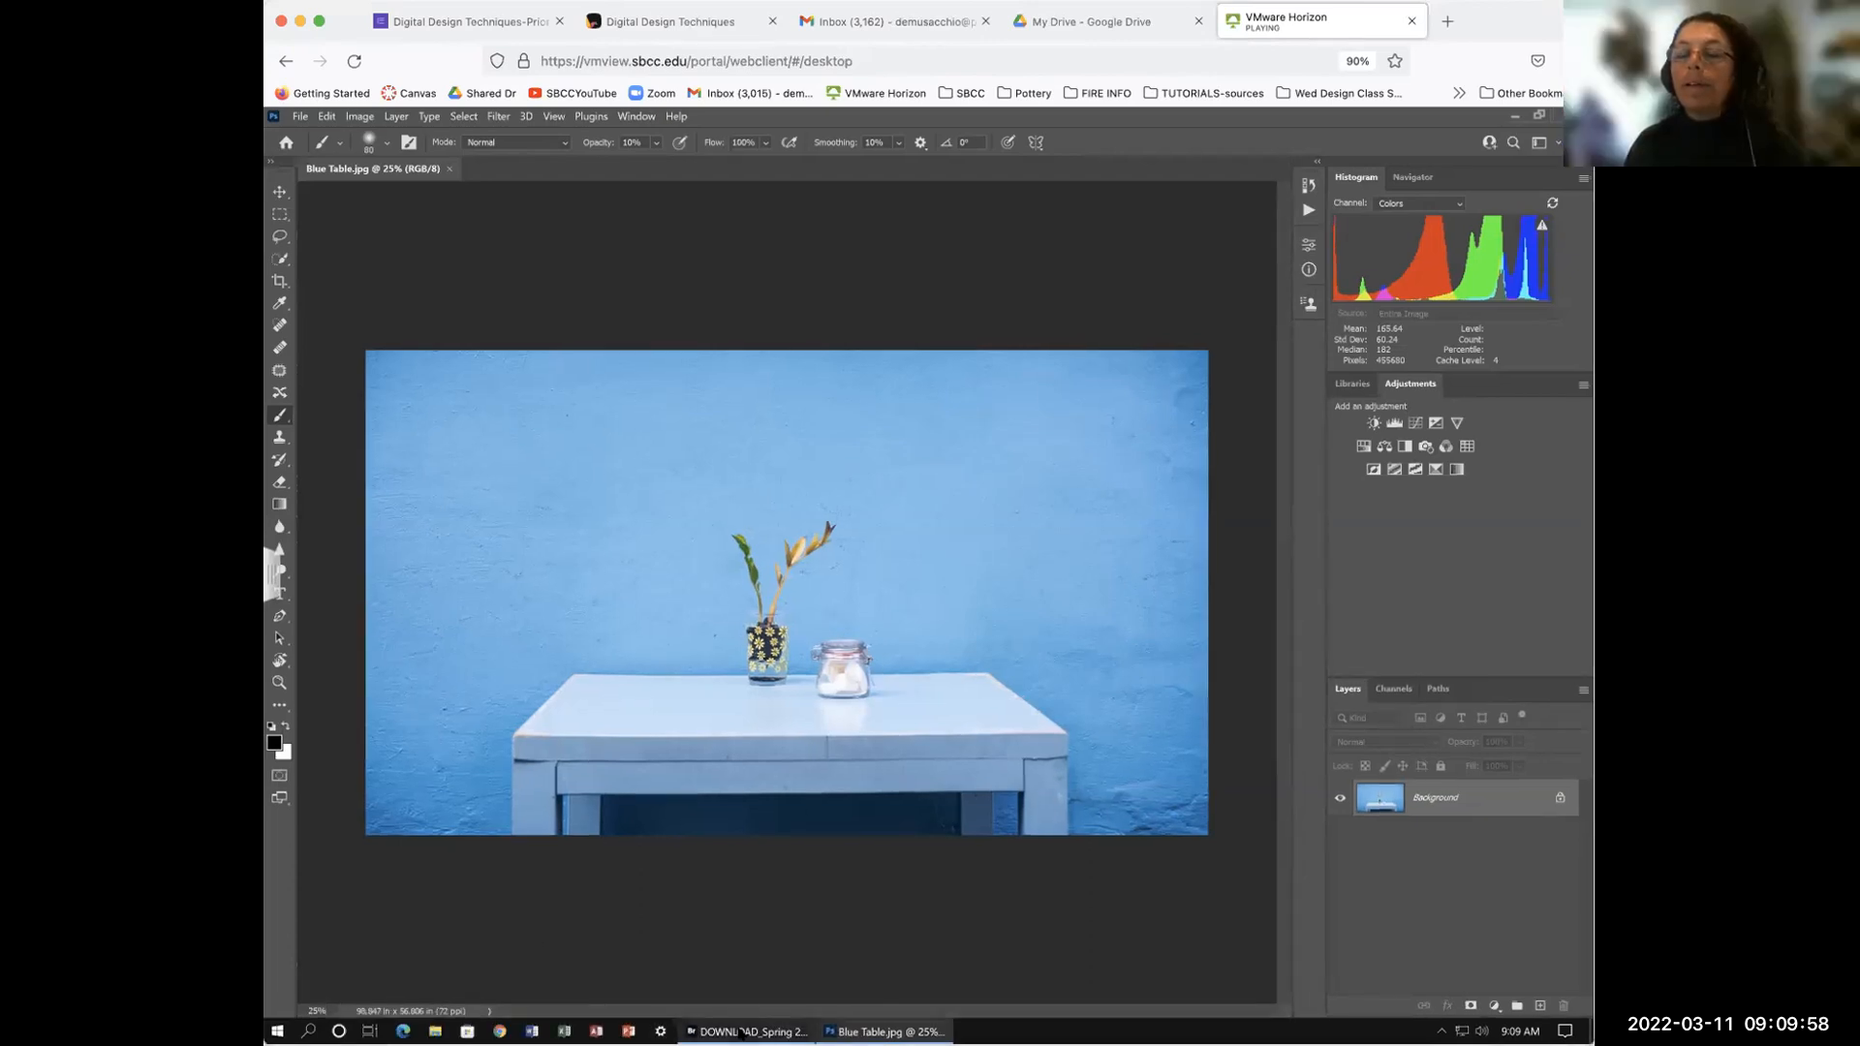
Step: Return to Bridge to open Watermelon.jpg in Photoshop, and bring the Blue Table.jpg document back to the front
mouse_move(741, 1033)
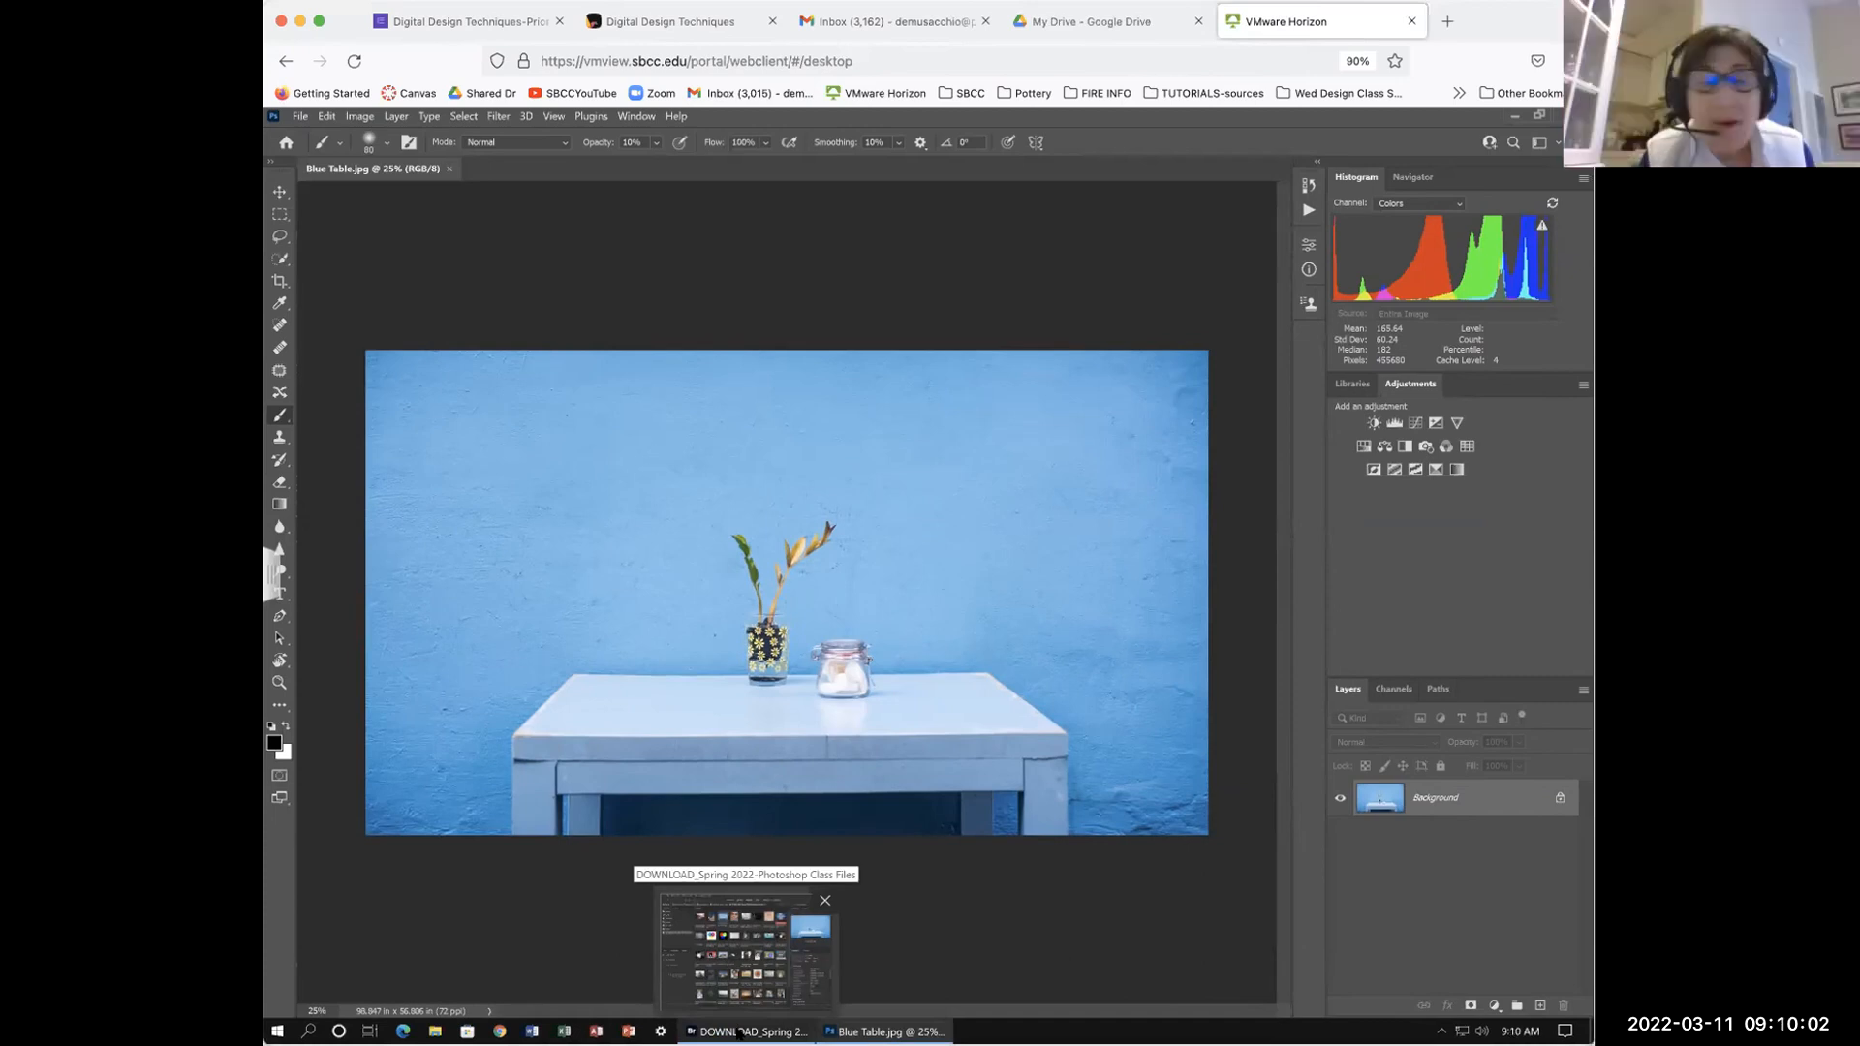
left_click(739, 1034)
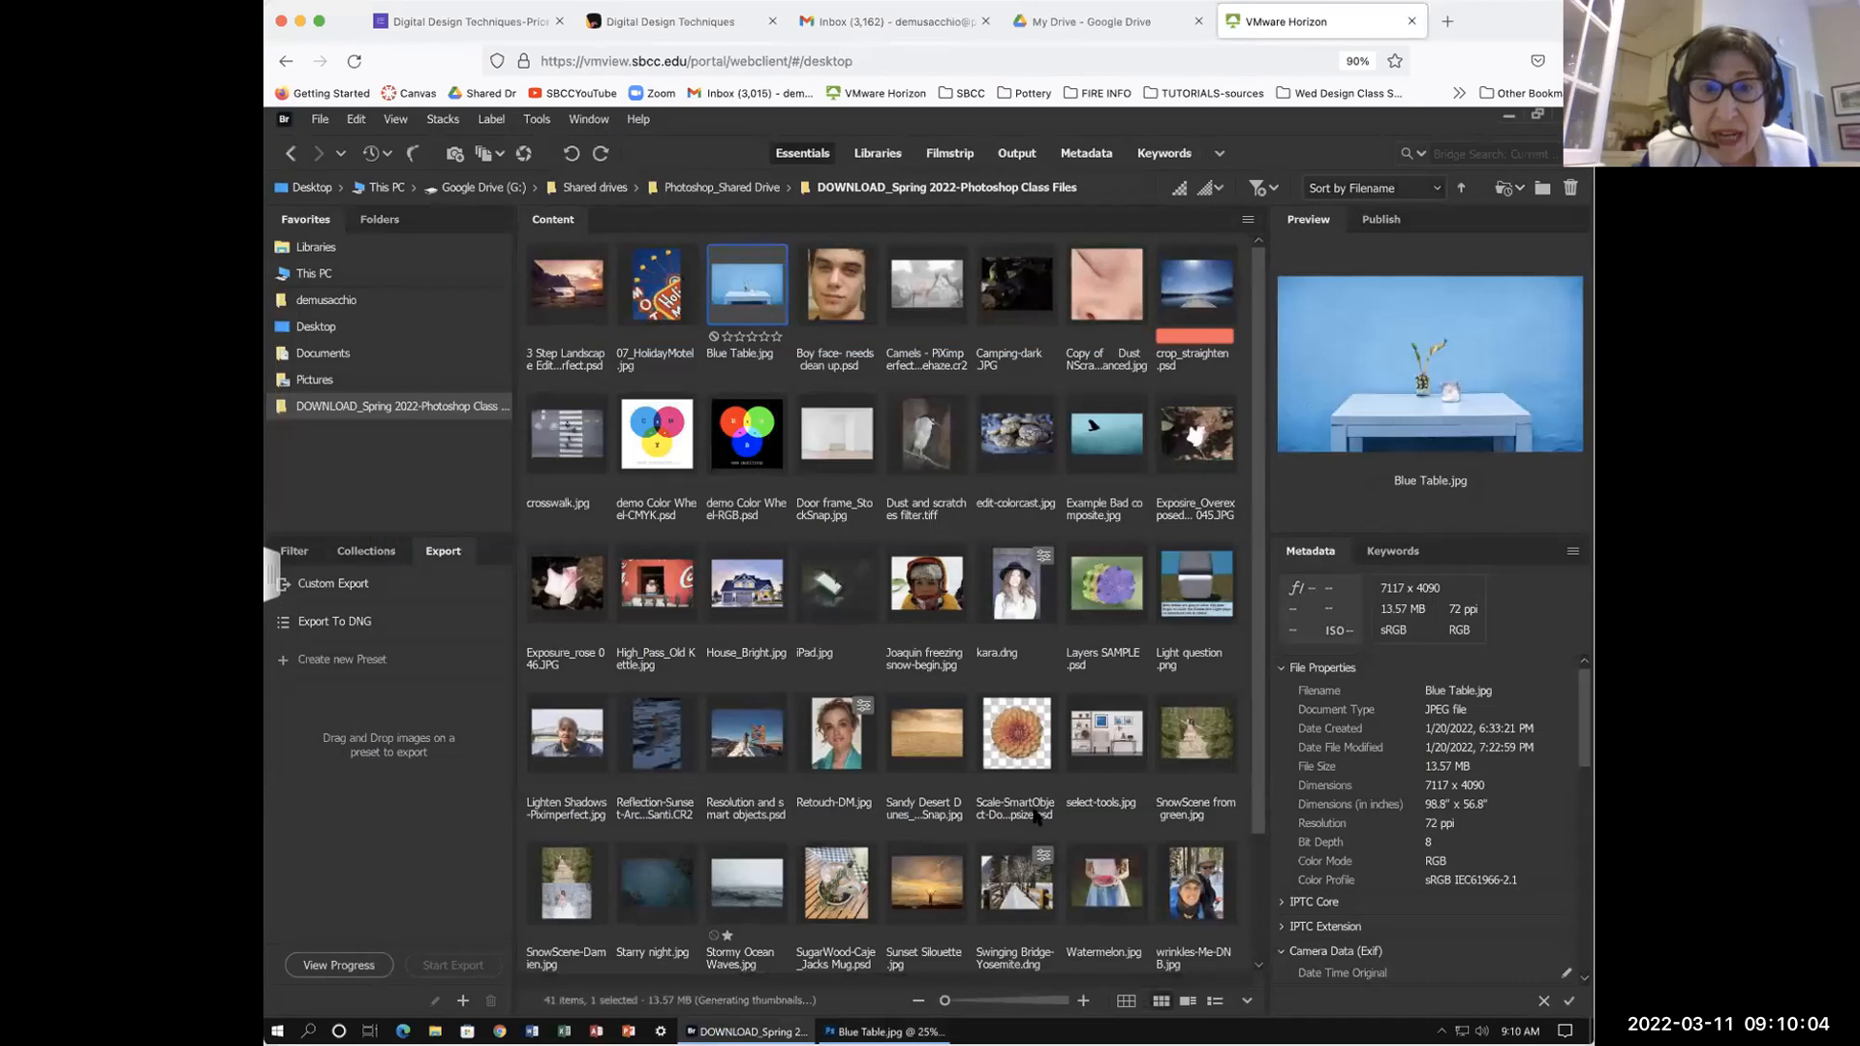
left_click(1104, 896)
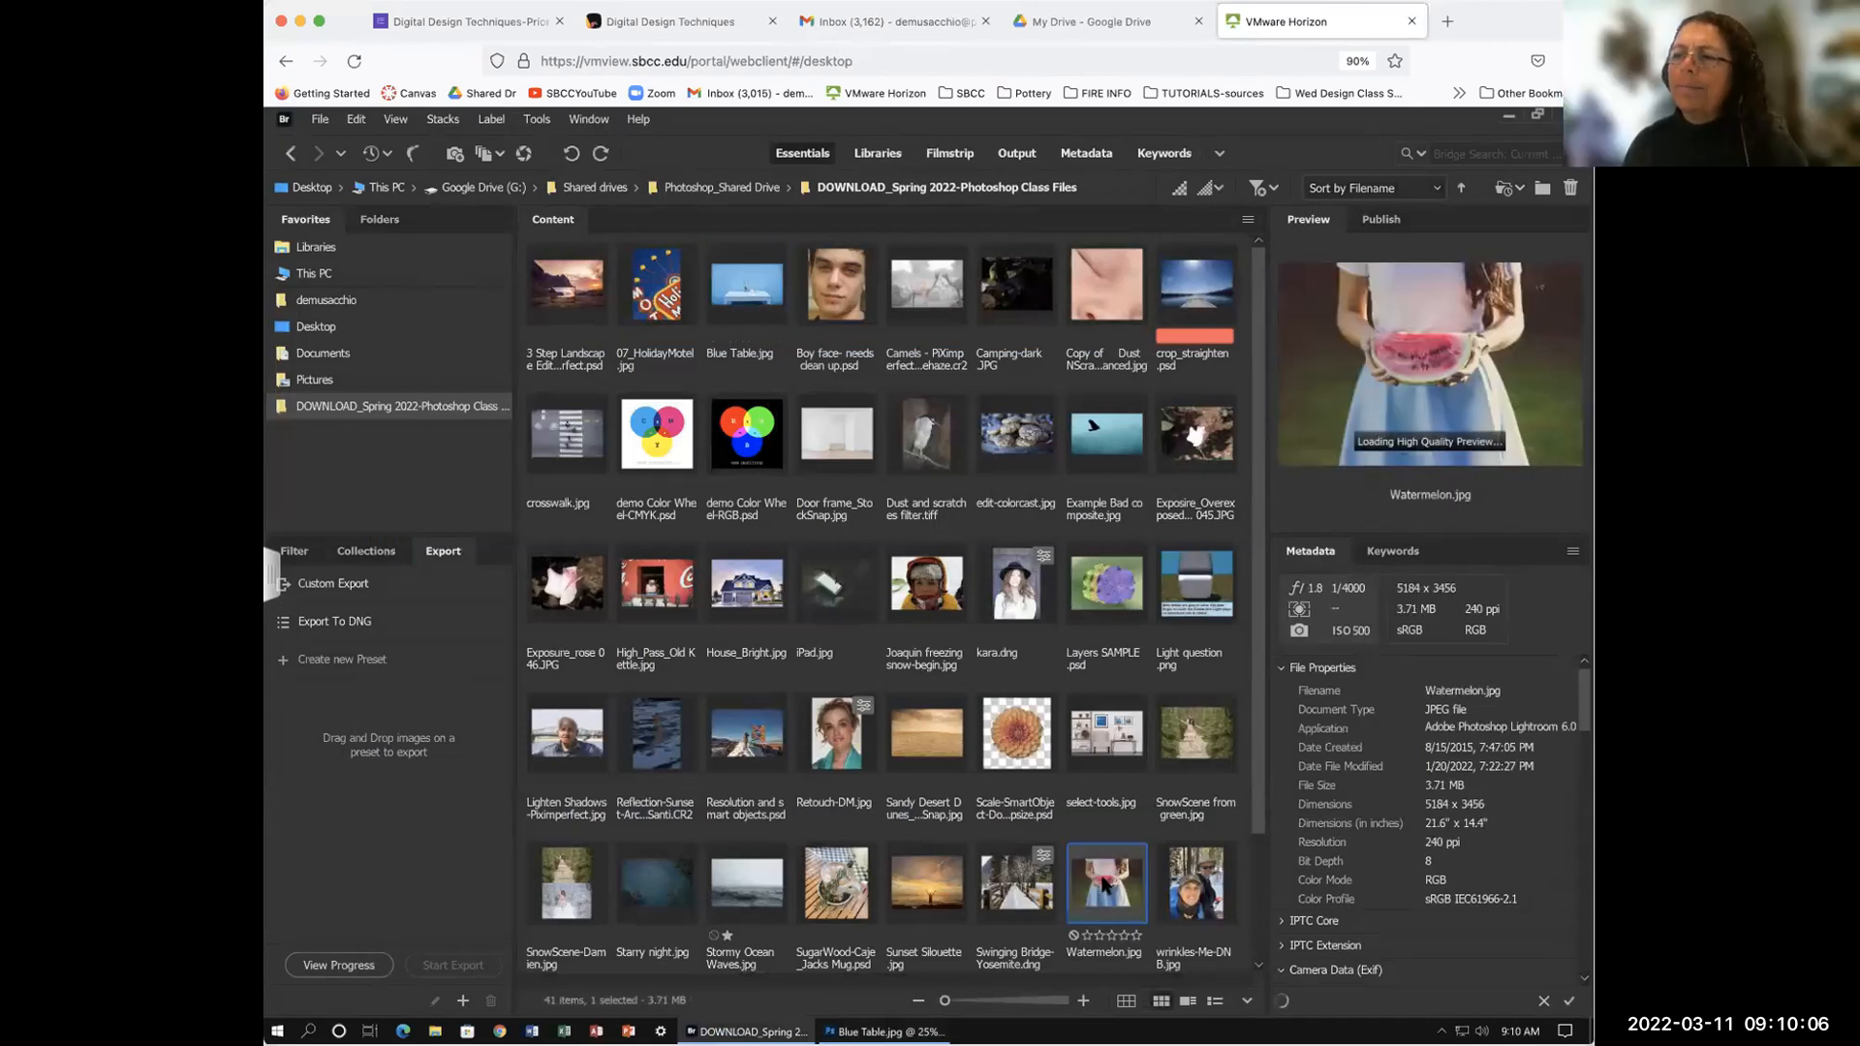
double_click(1104, 886)
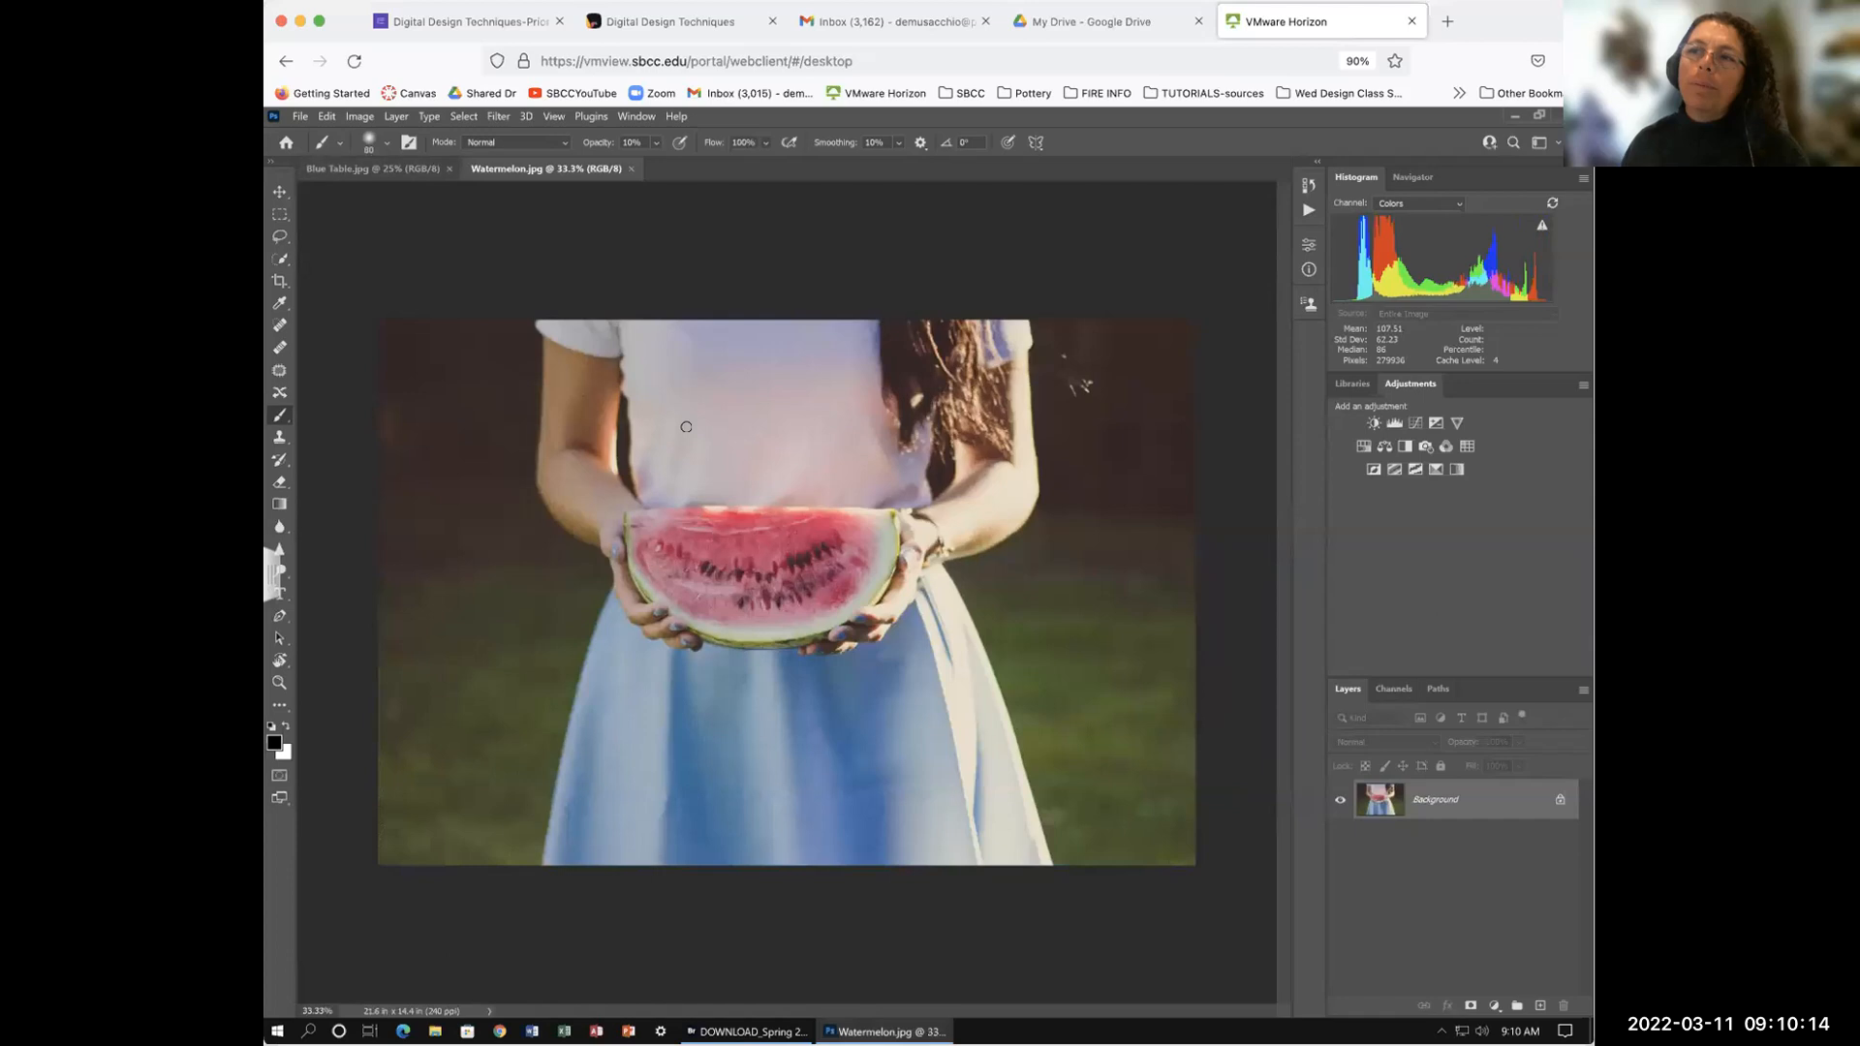
left_click(374, 170)
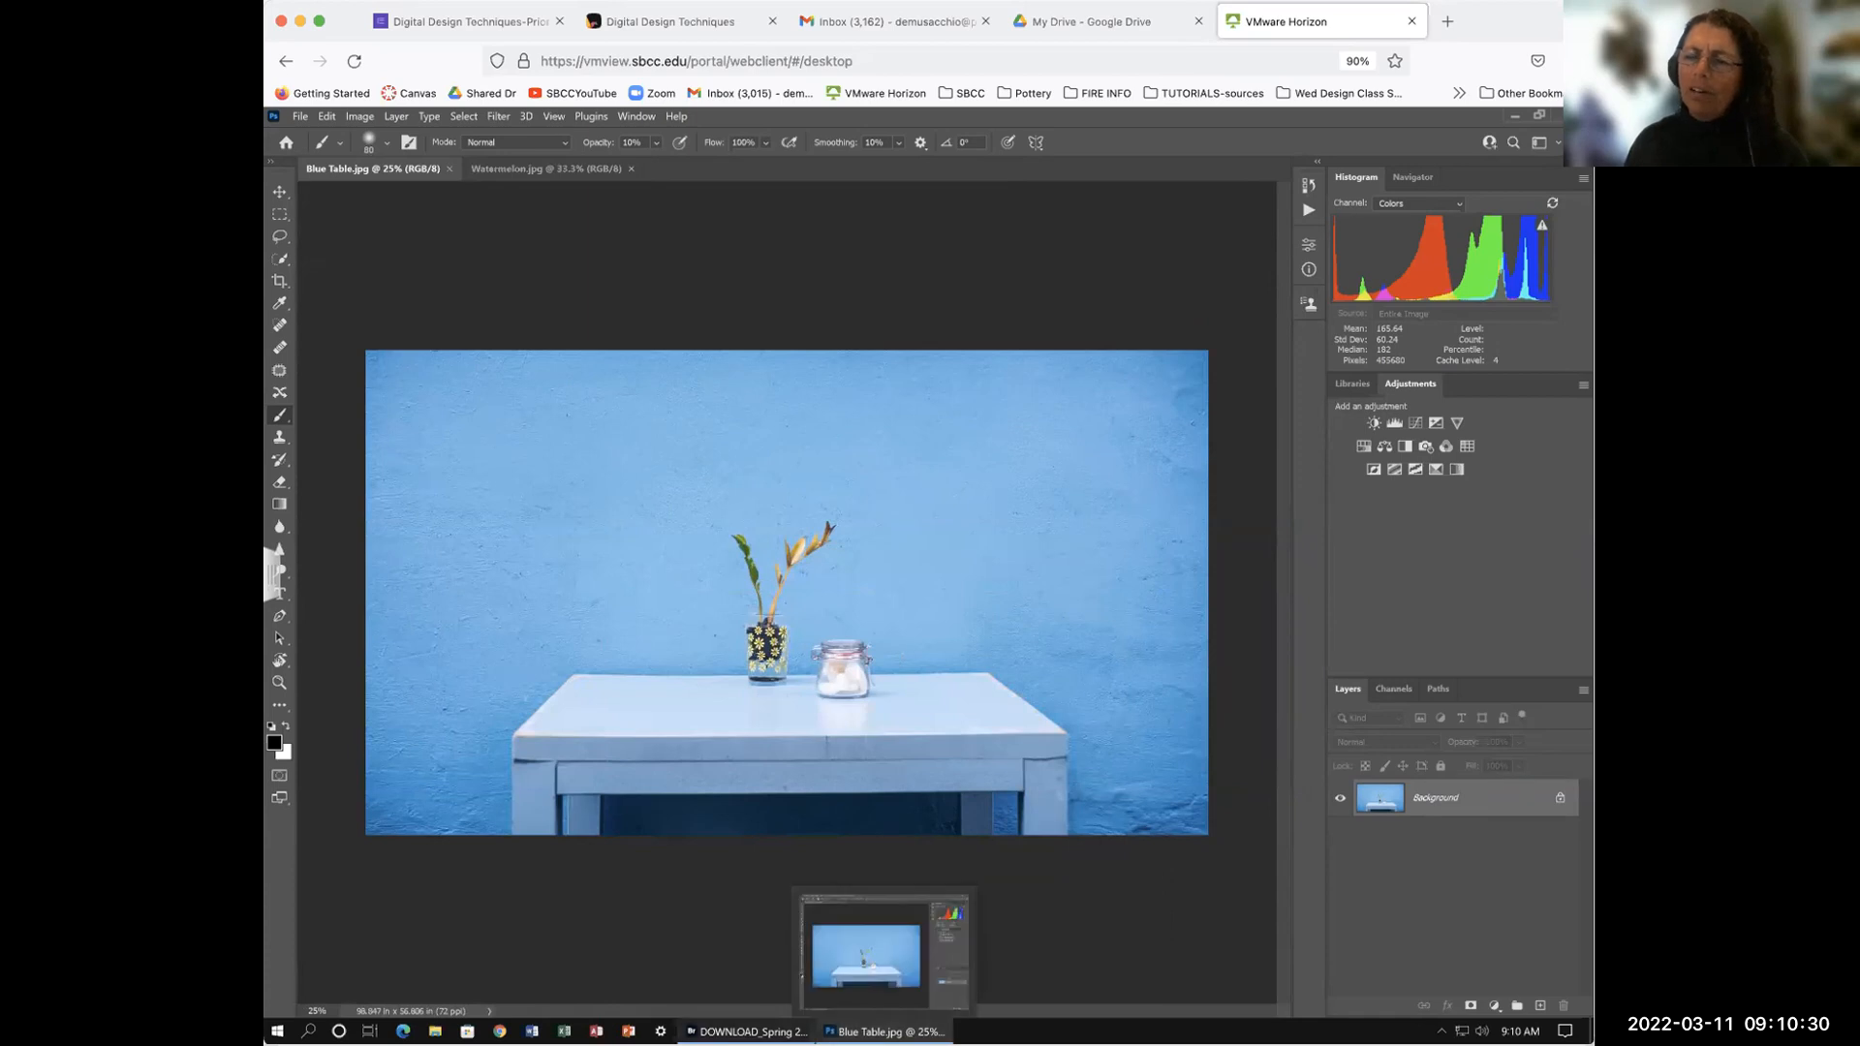
left_click(300, 117)
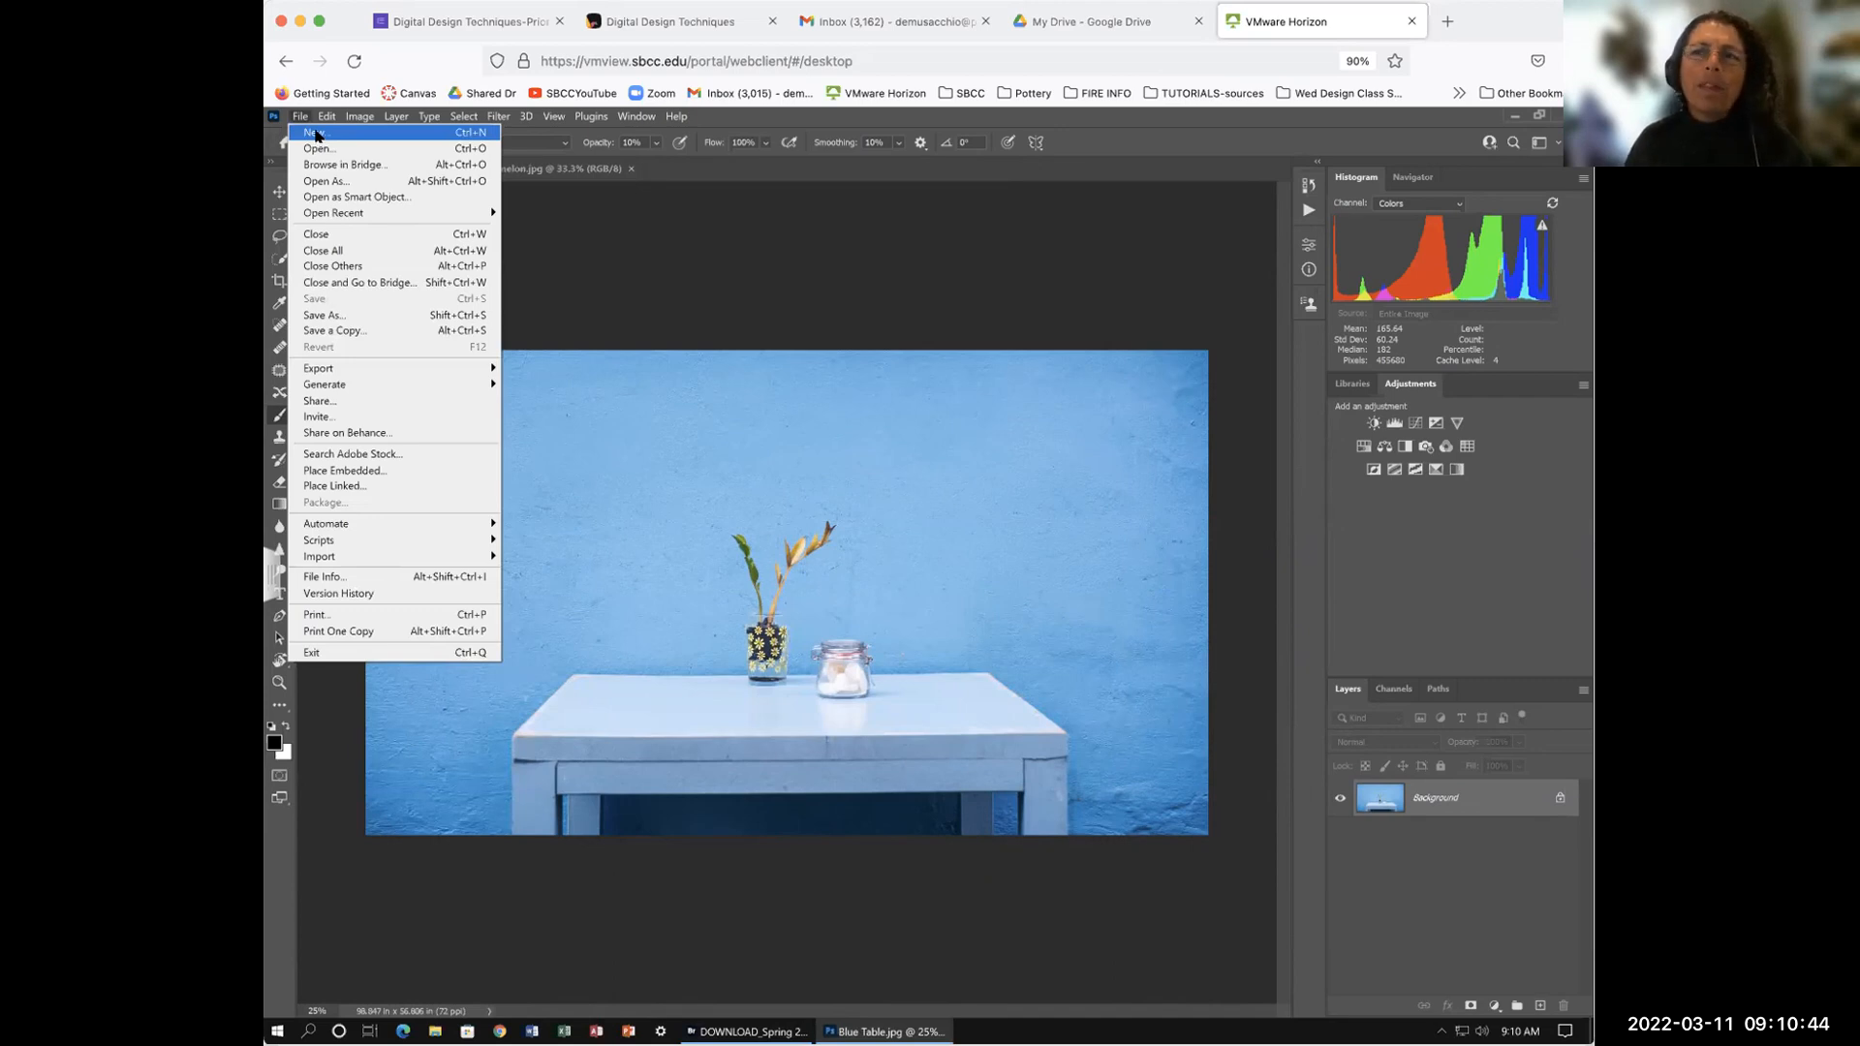
left_click(315, 136)
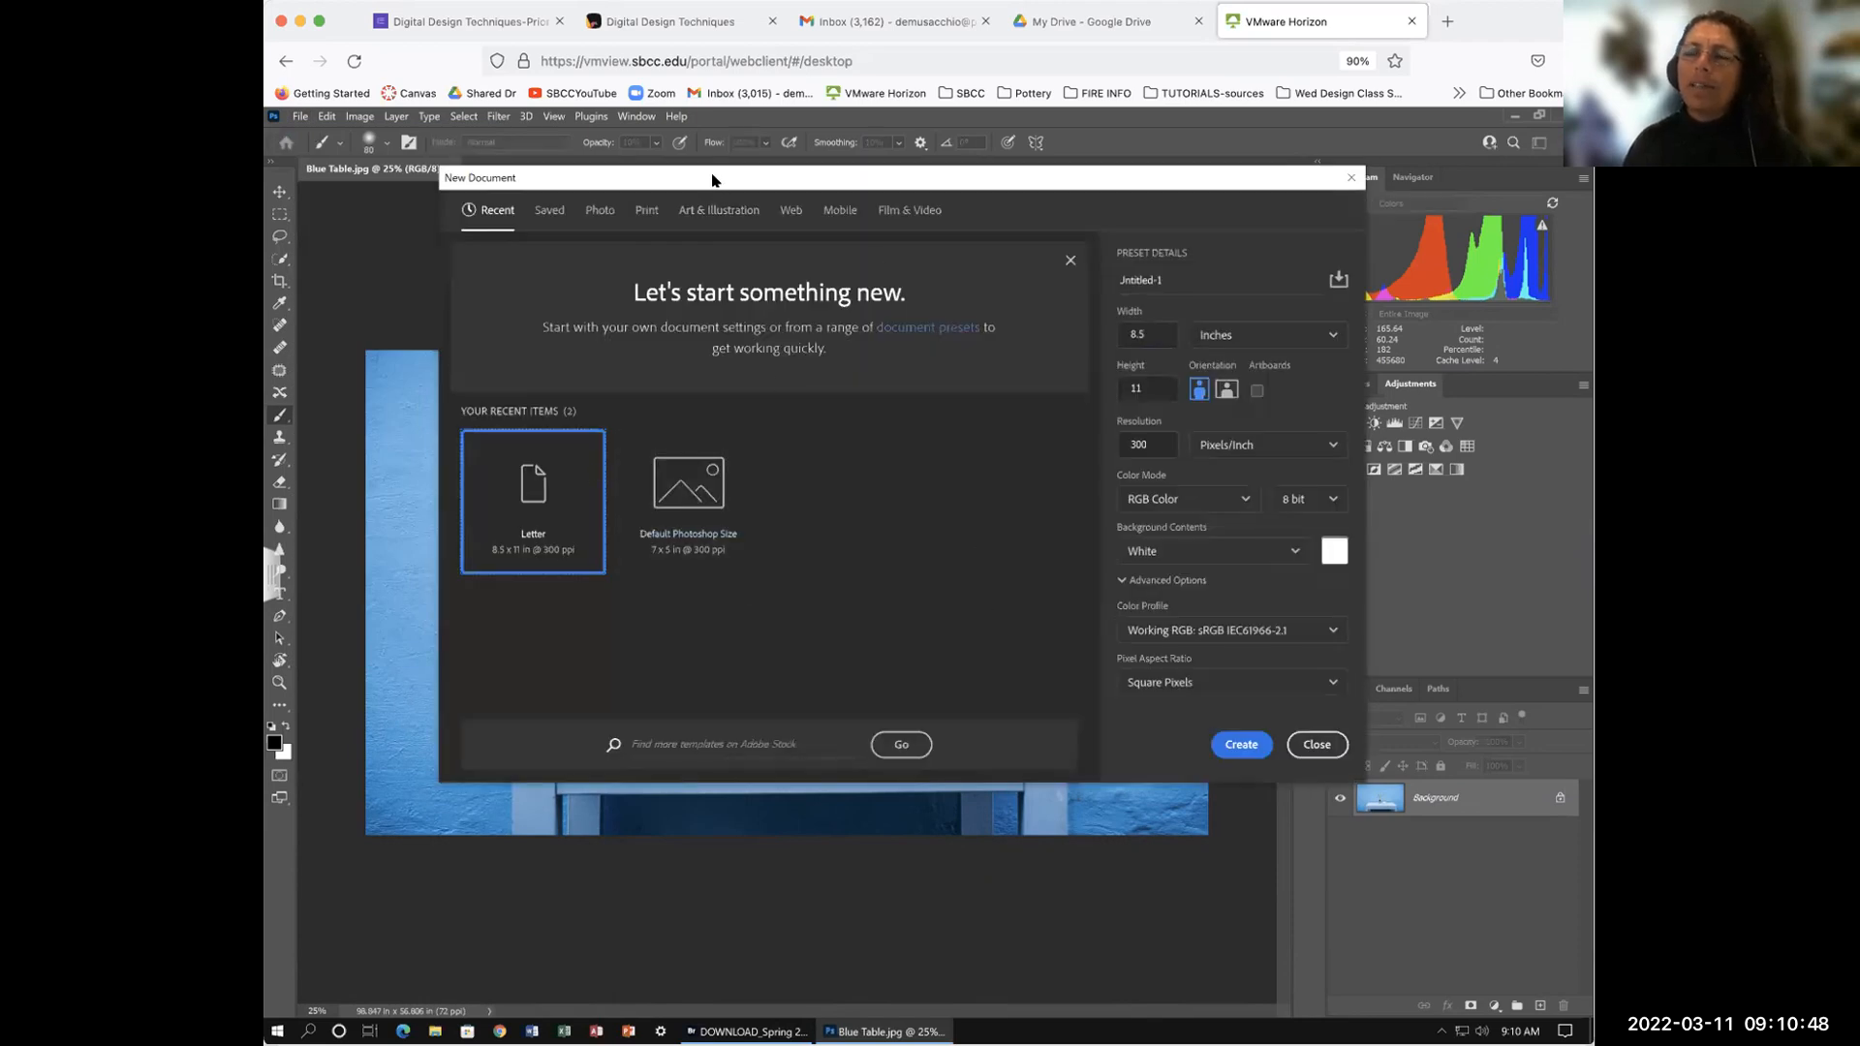
mouse_move(635, 171)
left_mouse_down()
mouse_move(609, 179)
mouse_move(659, 172)
left_mouse_up()
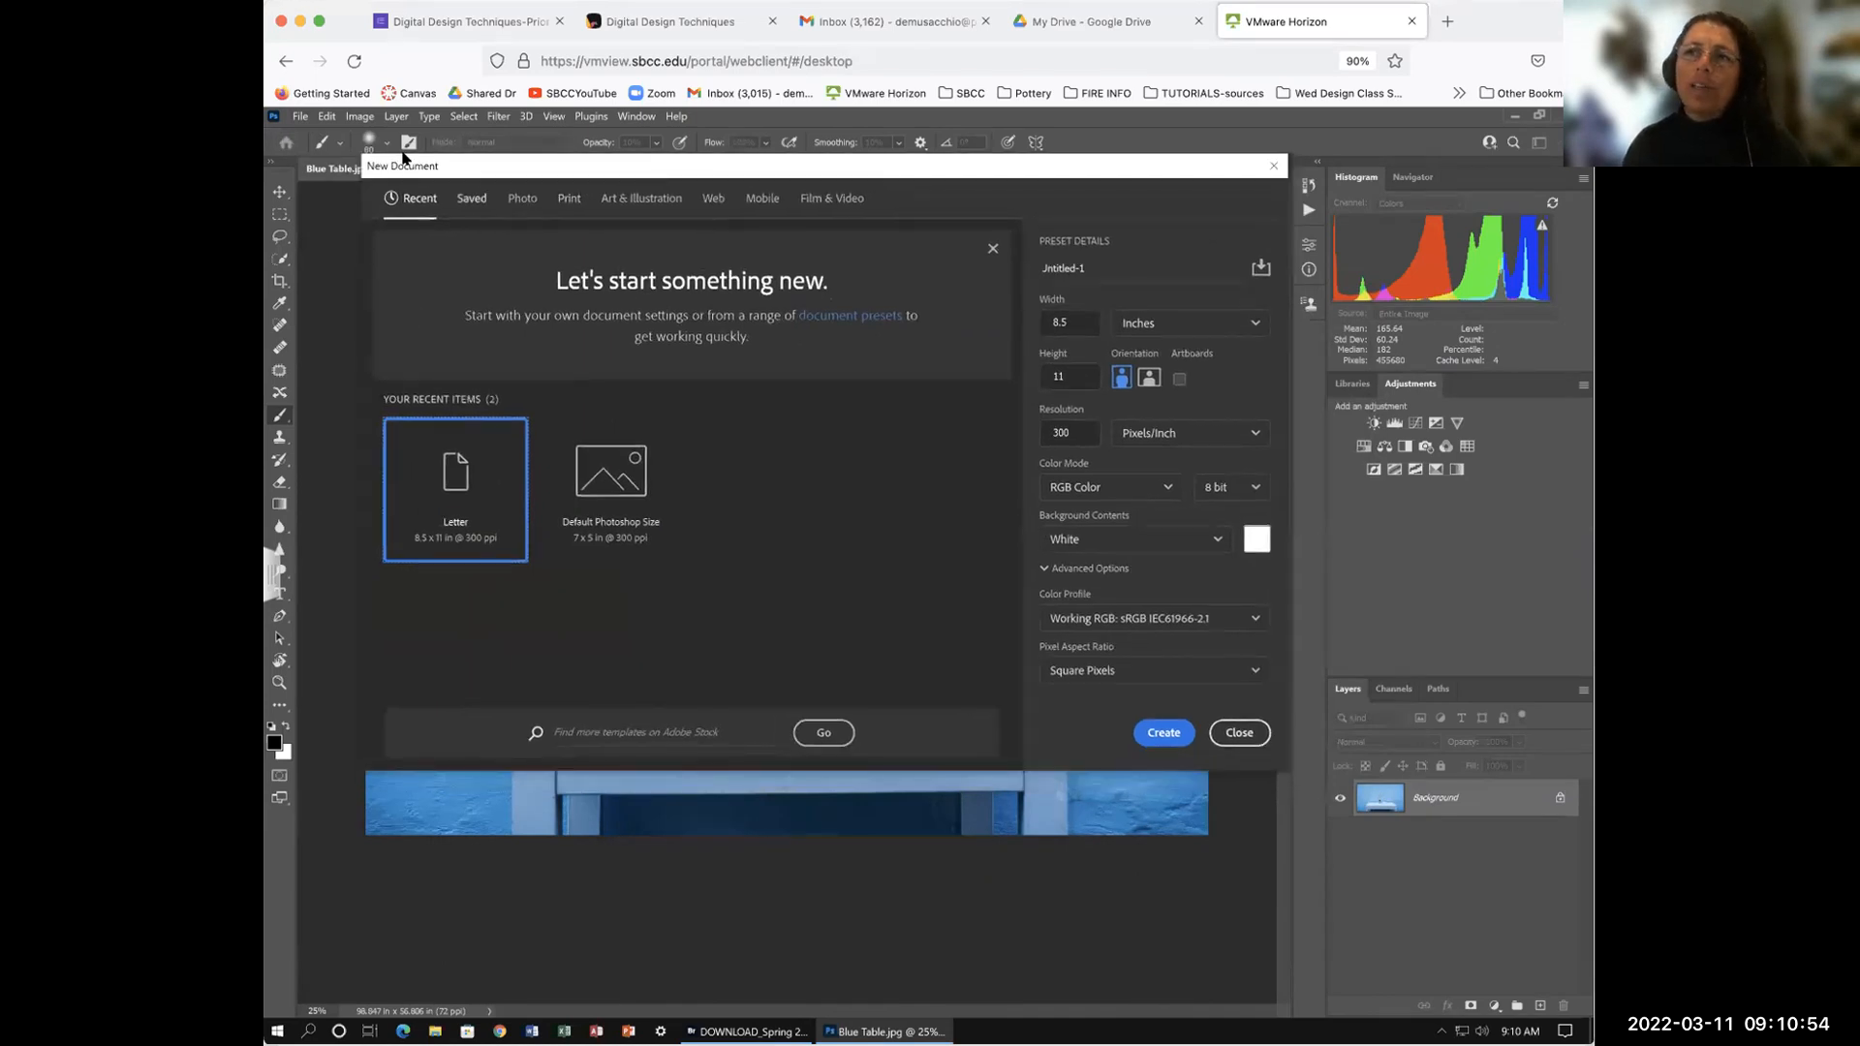
left_click_drag(473, 170, 470, 289)
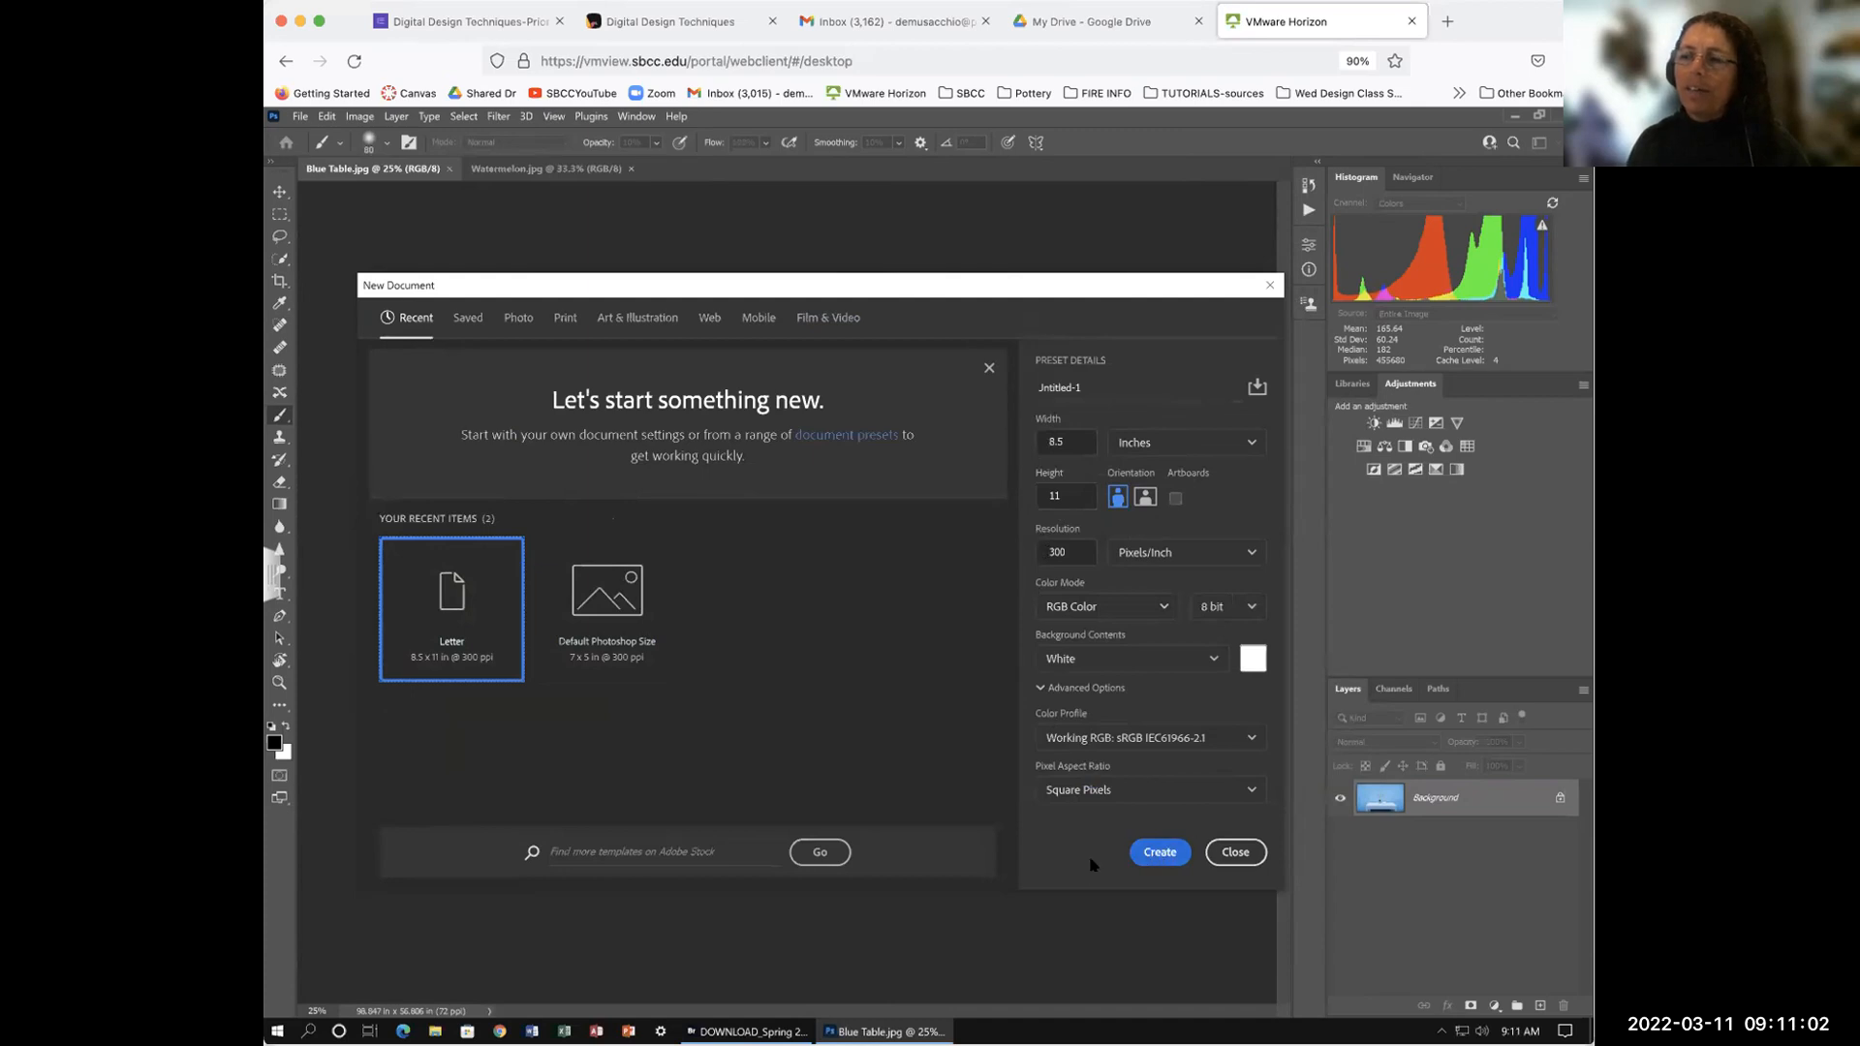
left_click(1235, 852)
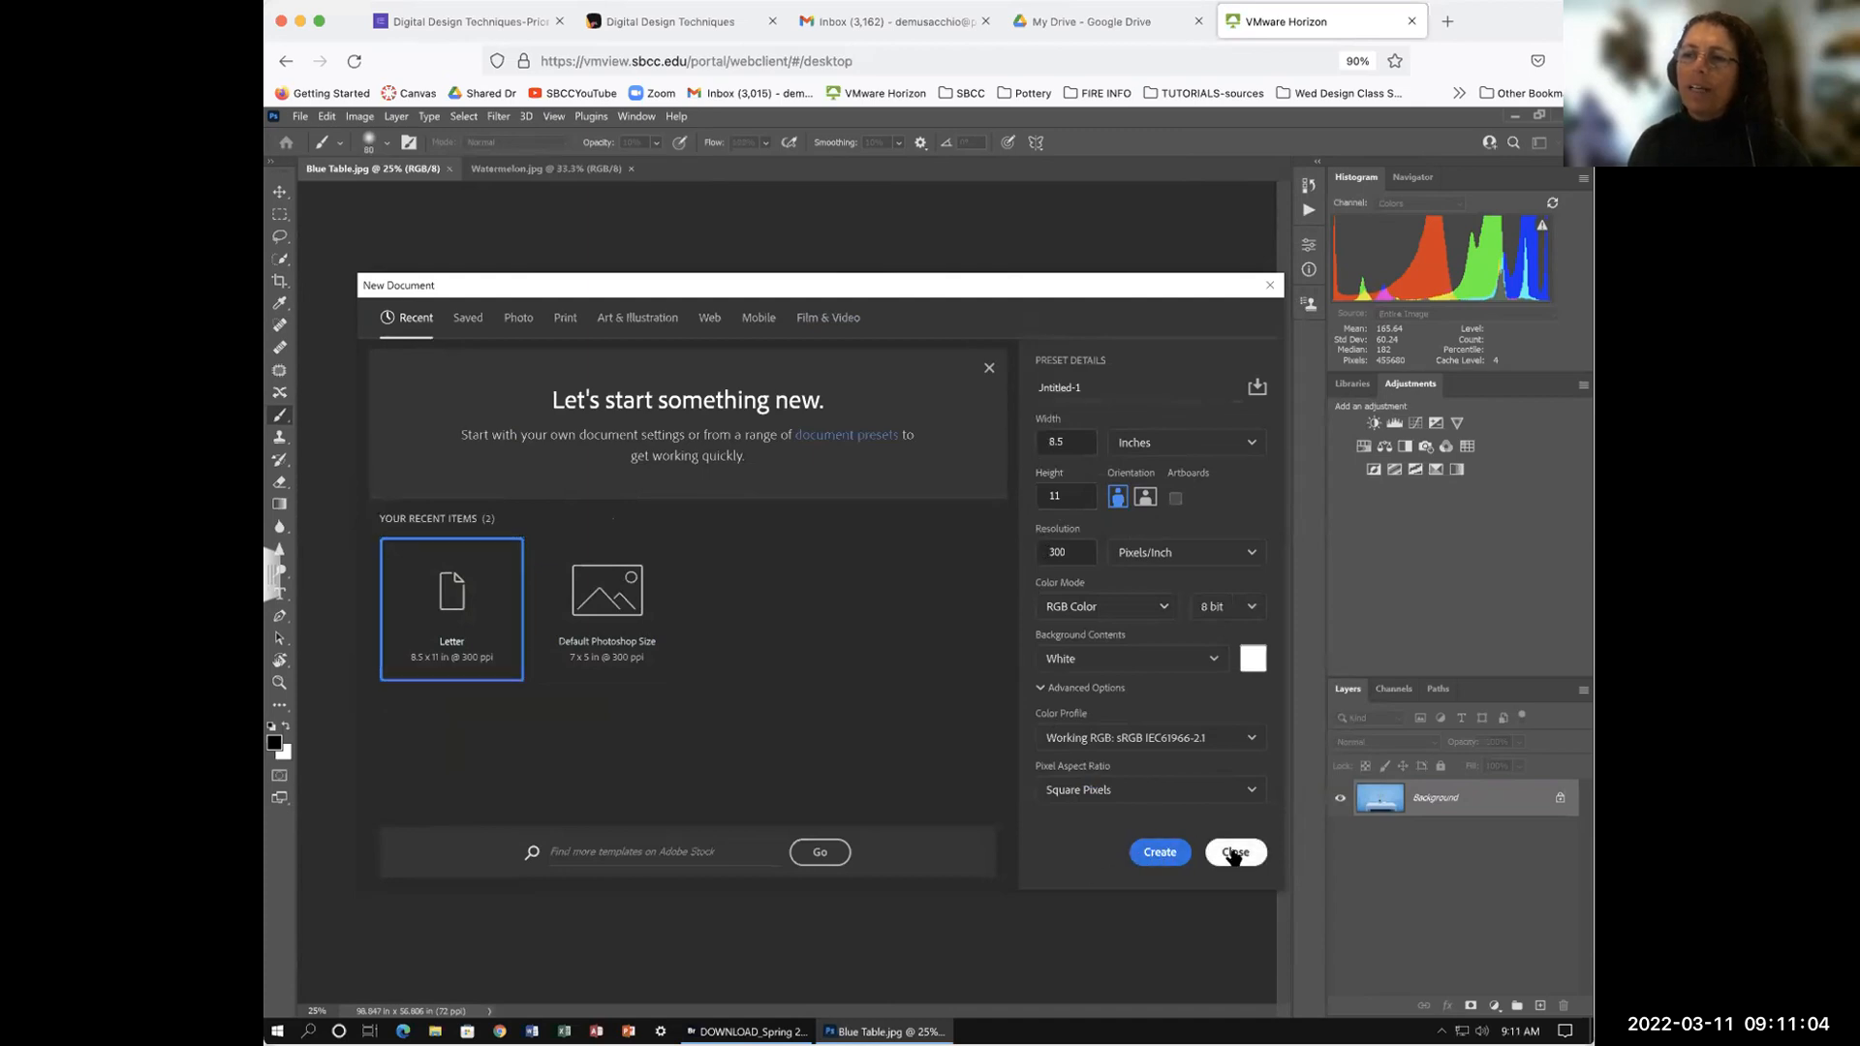
Step: Create a new Letter document of 8.5 x 11 inches at 300 pixels/inch in RGB Color with a white background
left_click(299, 117)
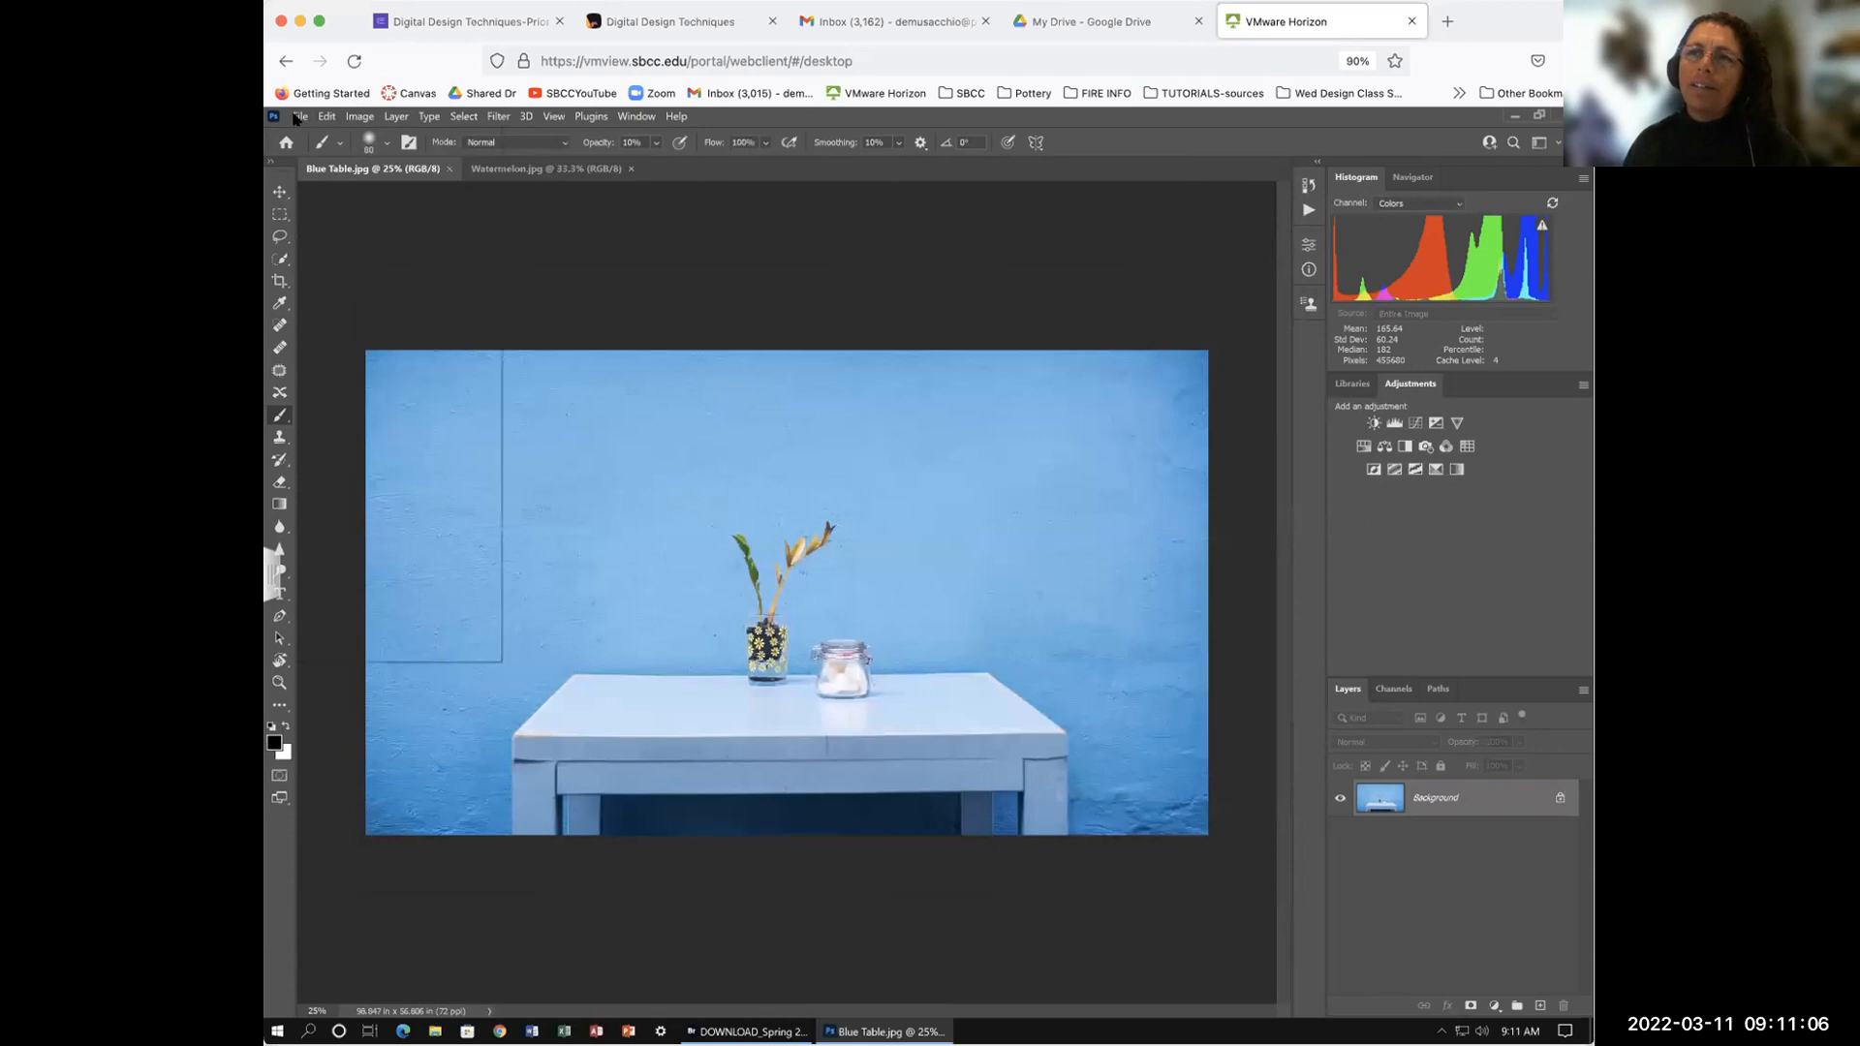
left_click(313, 133)
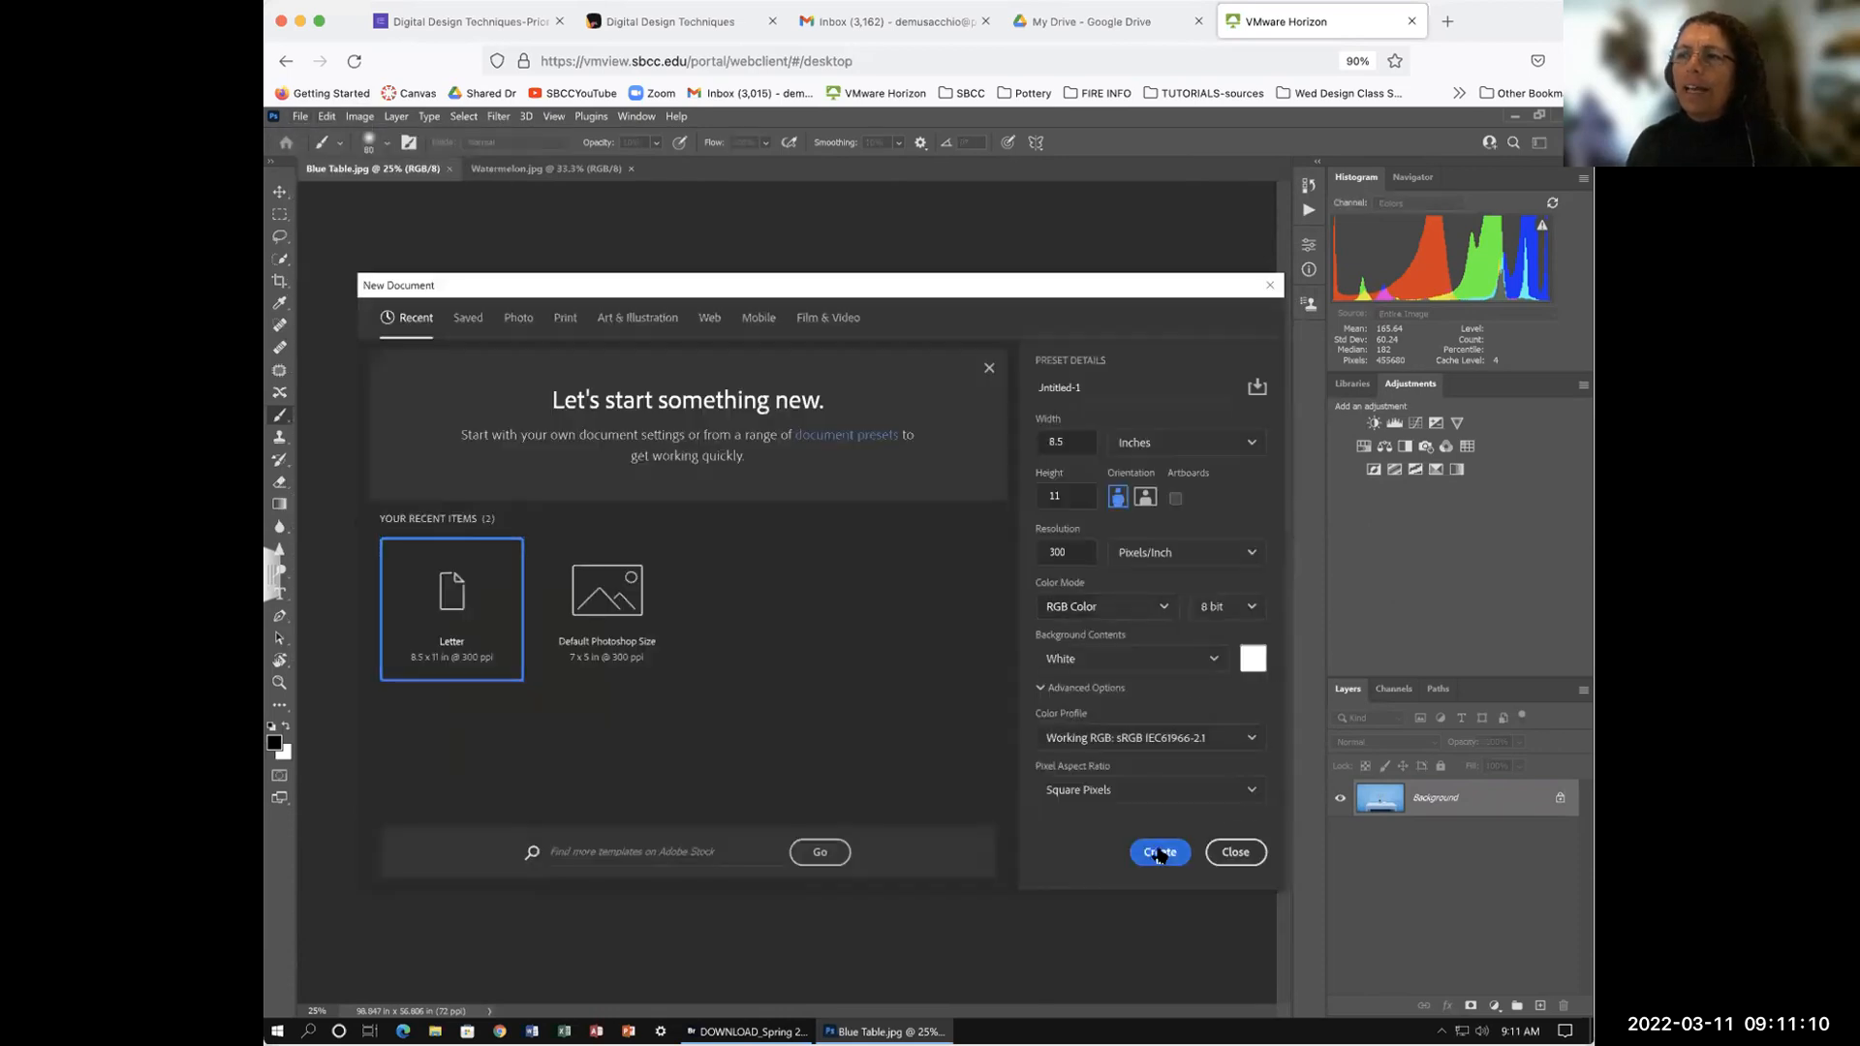
left_click(1165, 852)
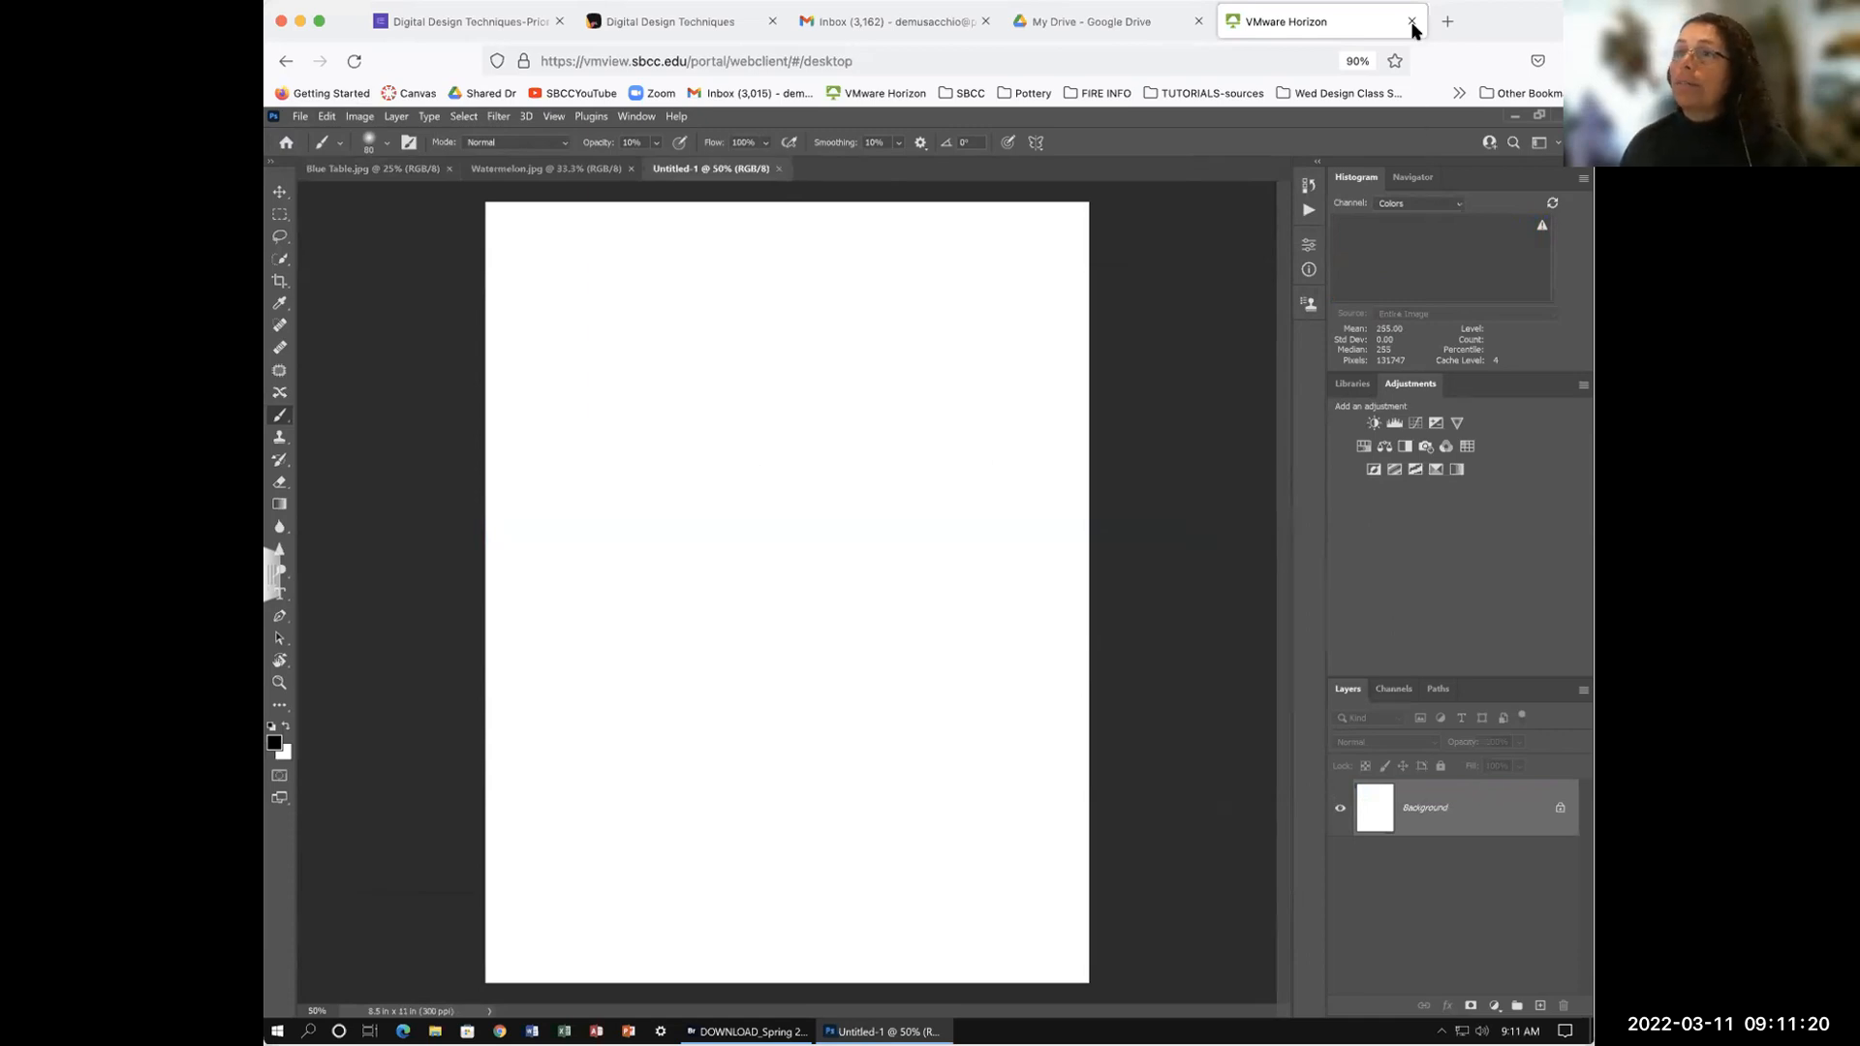
Step: Switch to Padlet, open the Photoshop padlet from the dashboard, and examine the retouched "No Pimples!!!" portrait enlarged
left_click(670, 23)
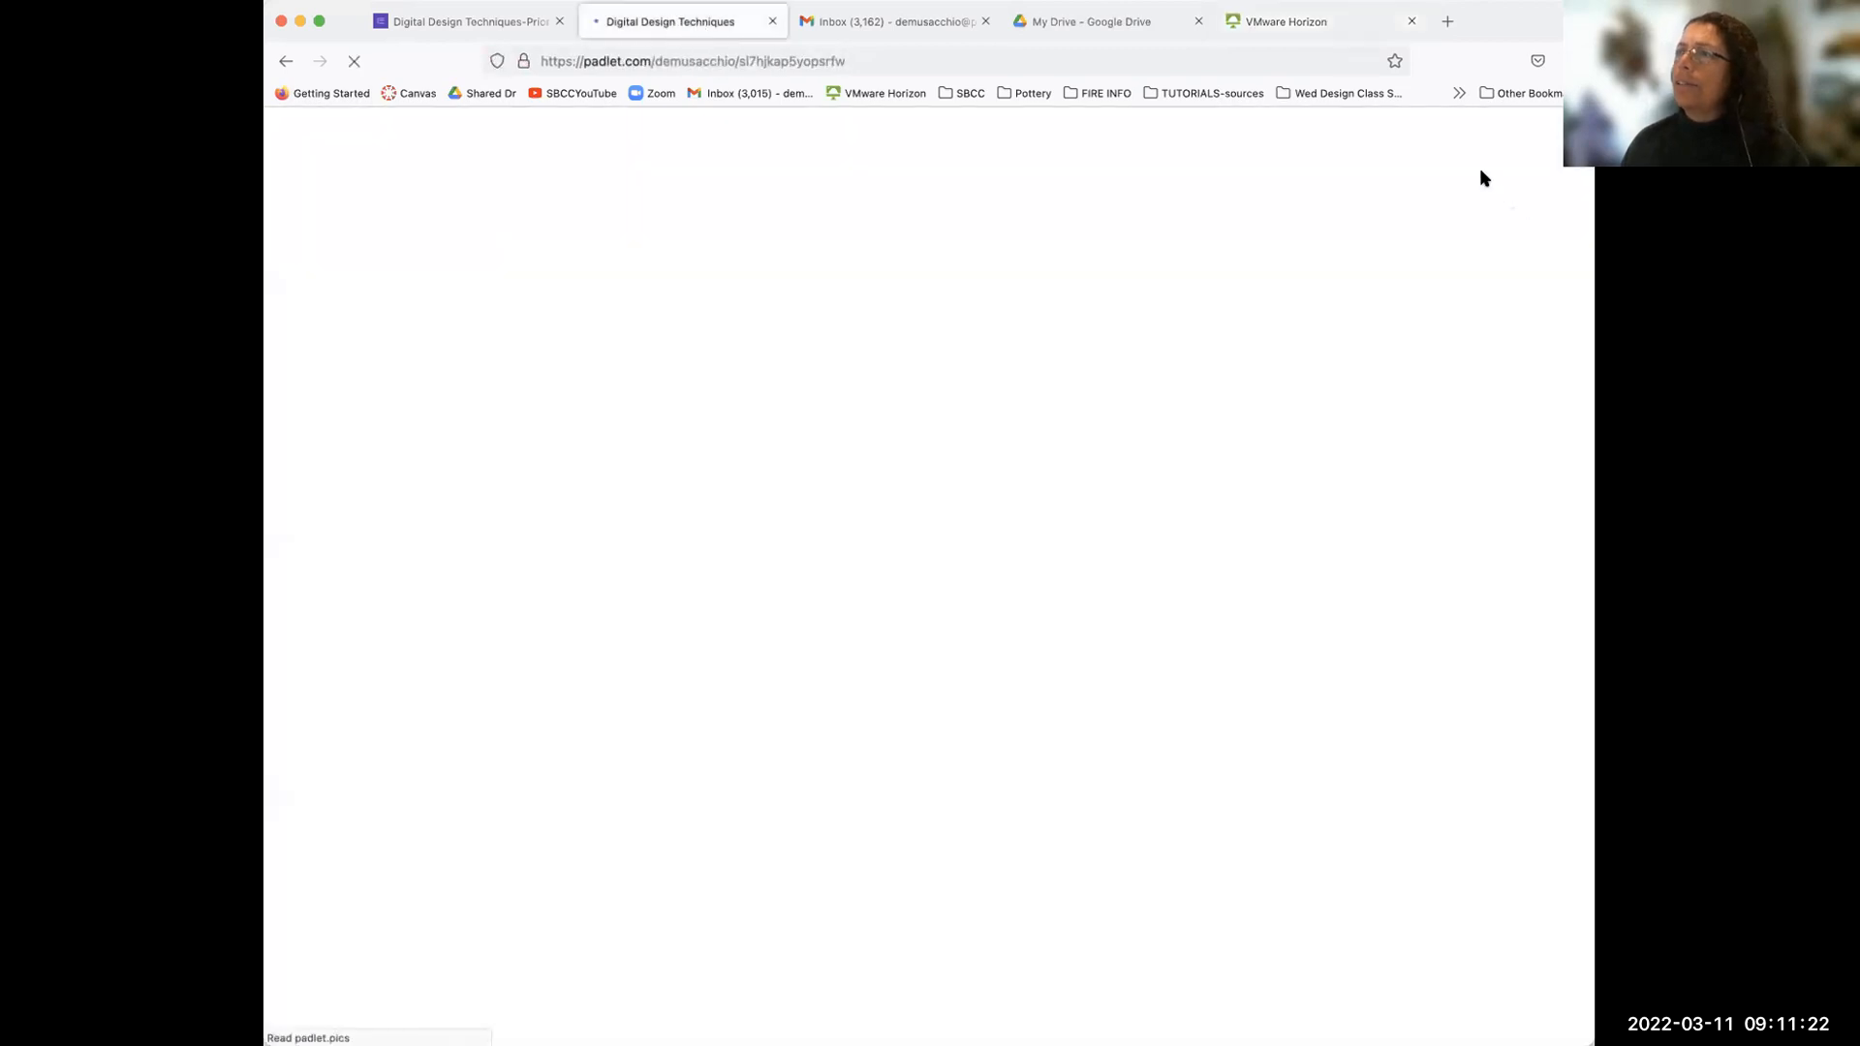
left_click(1044, 138)
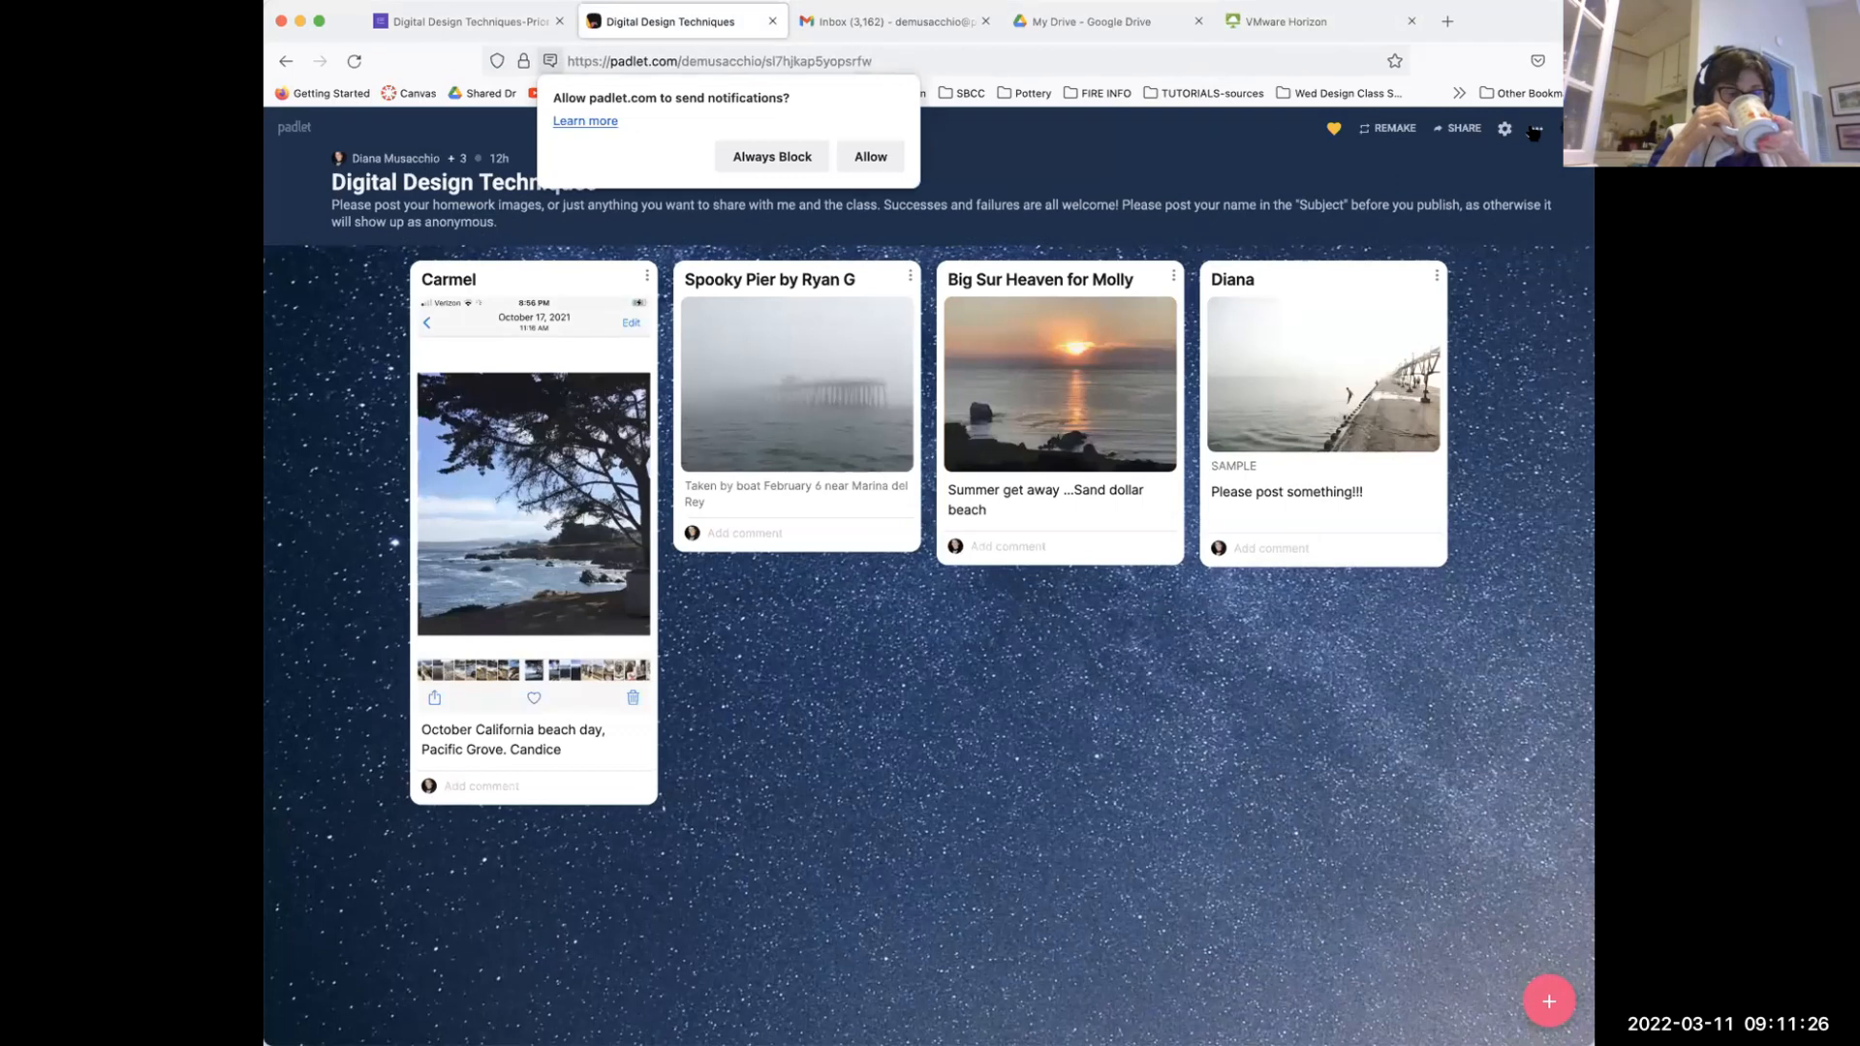
left_click(1536, 127)
left_click(1424, 345)
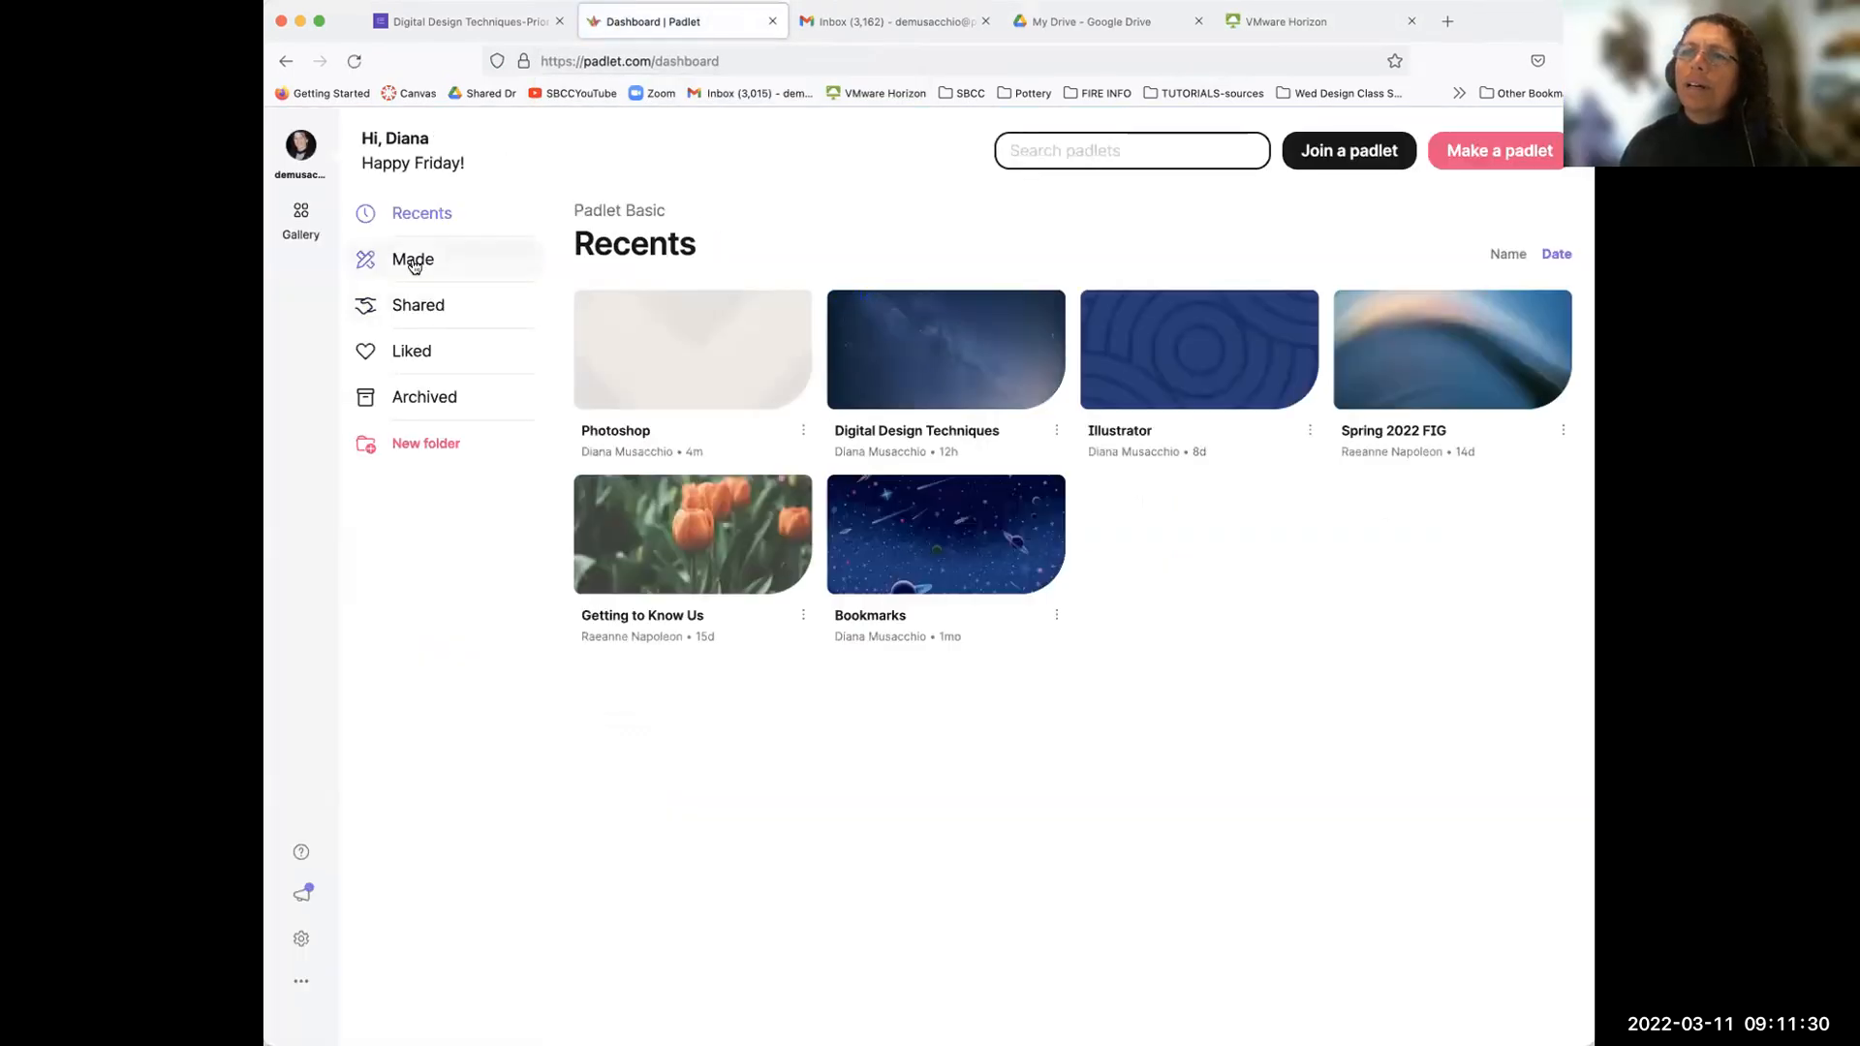
left_click(695, 387)
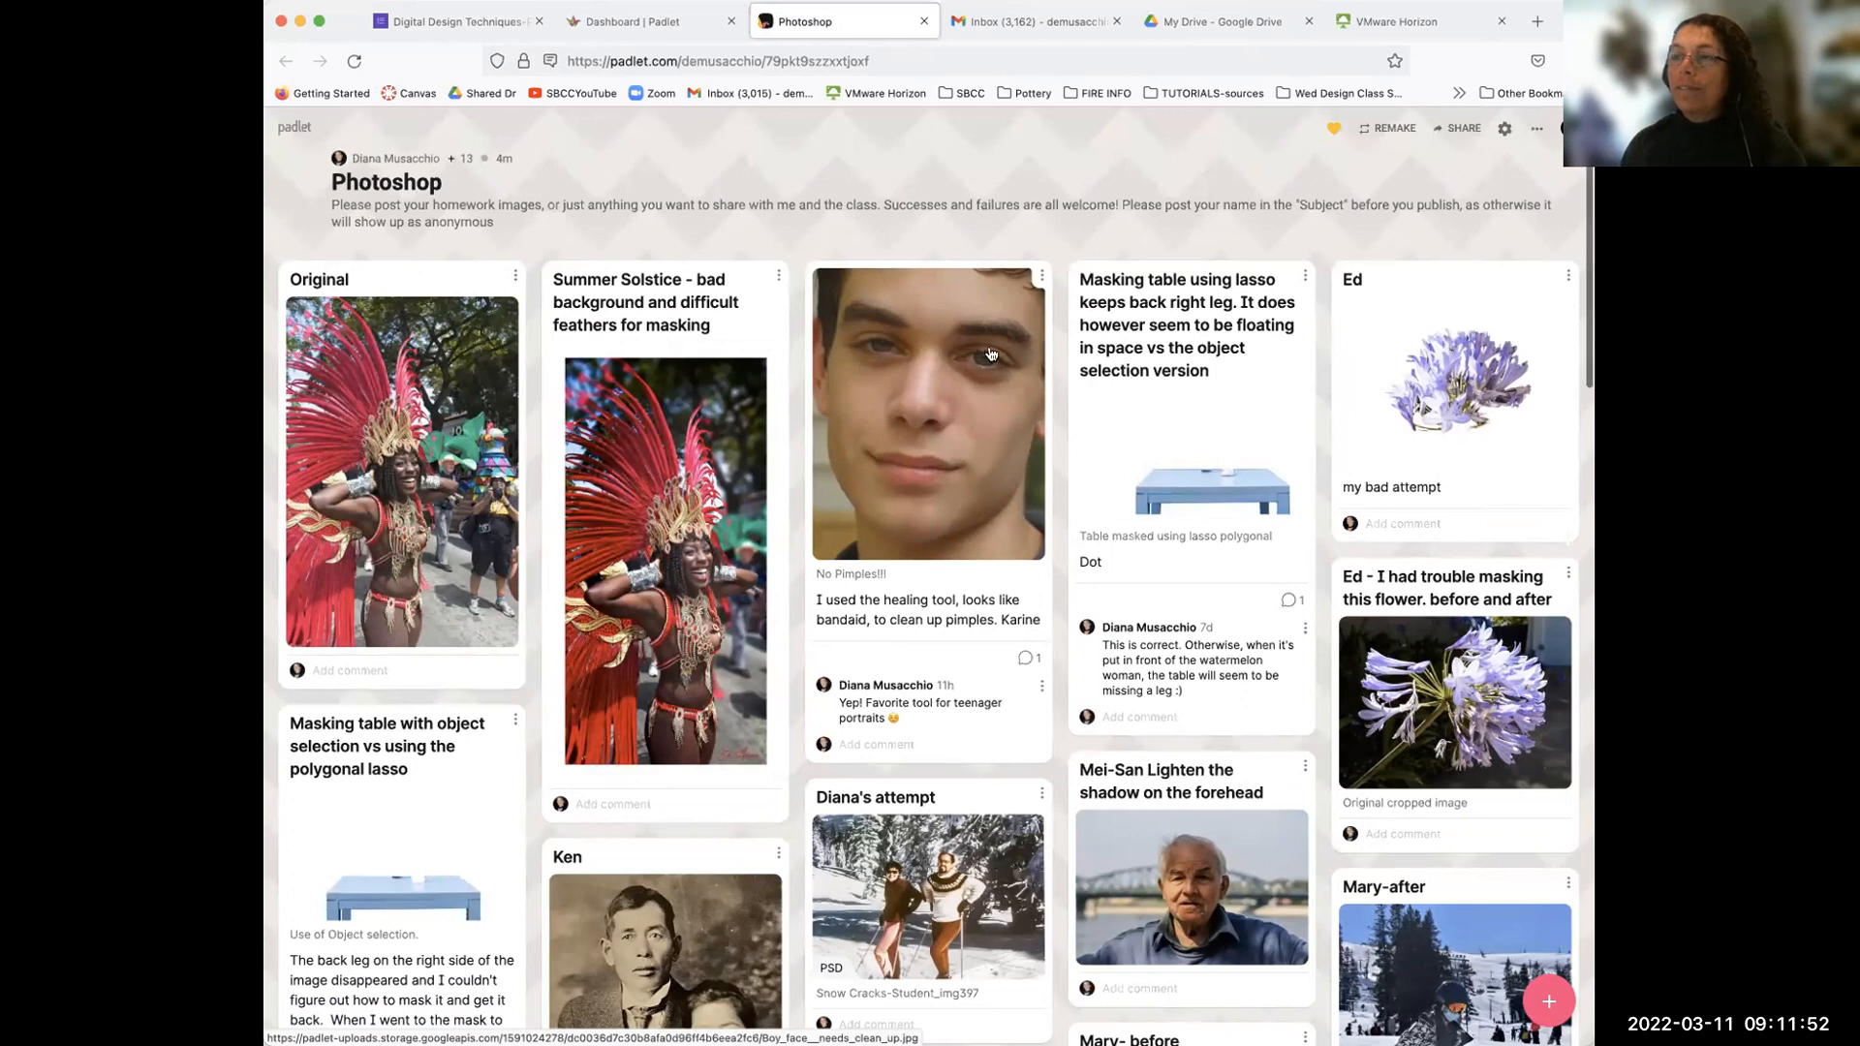
left_click(930, 439)
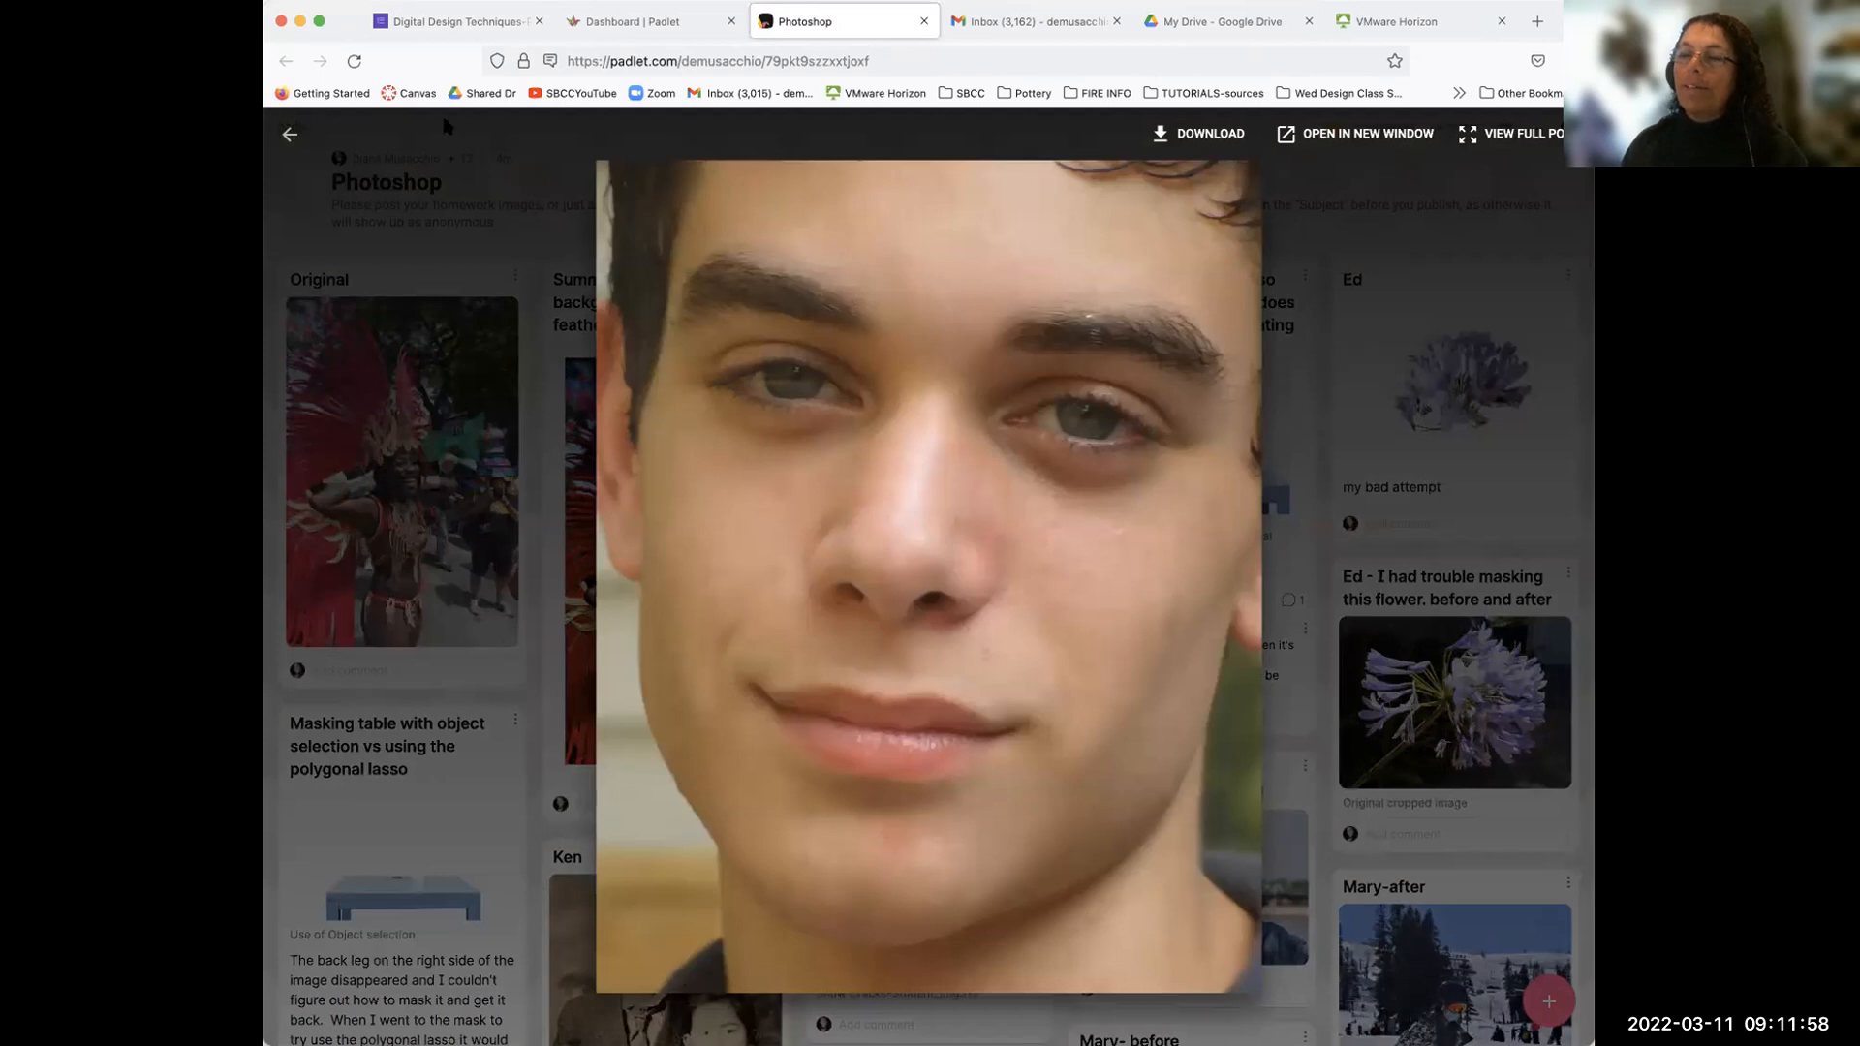
left_click(289, 138)
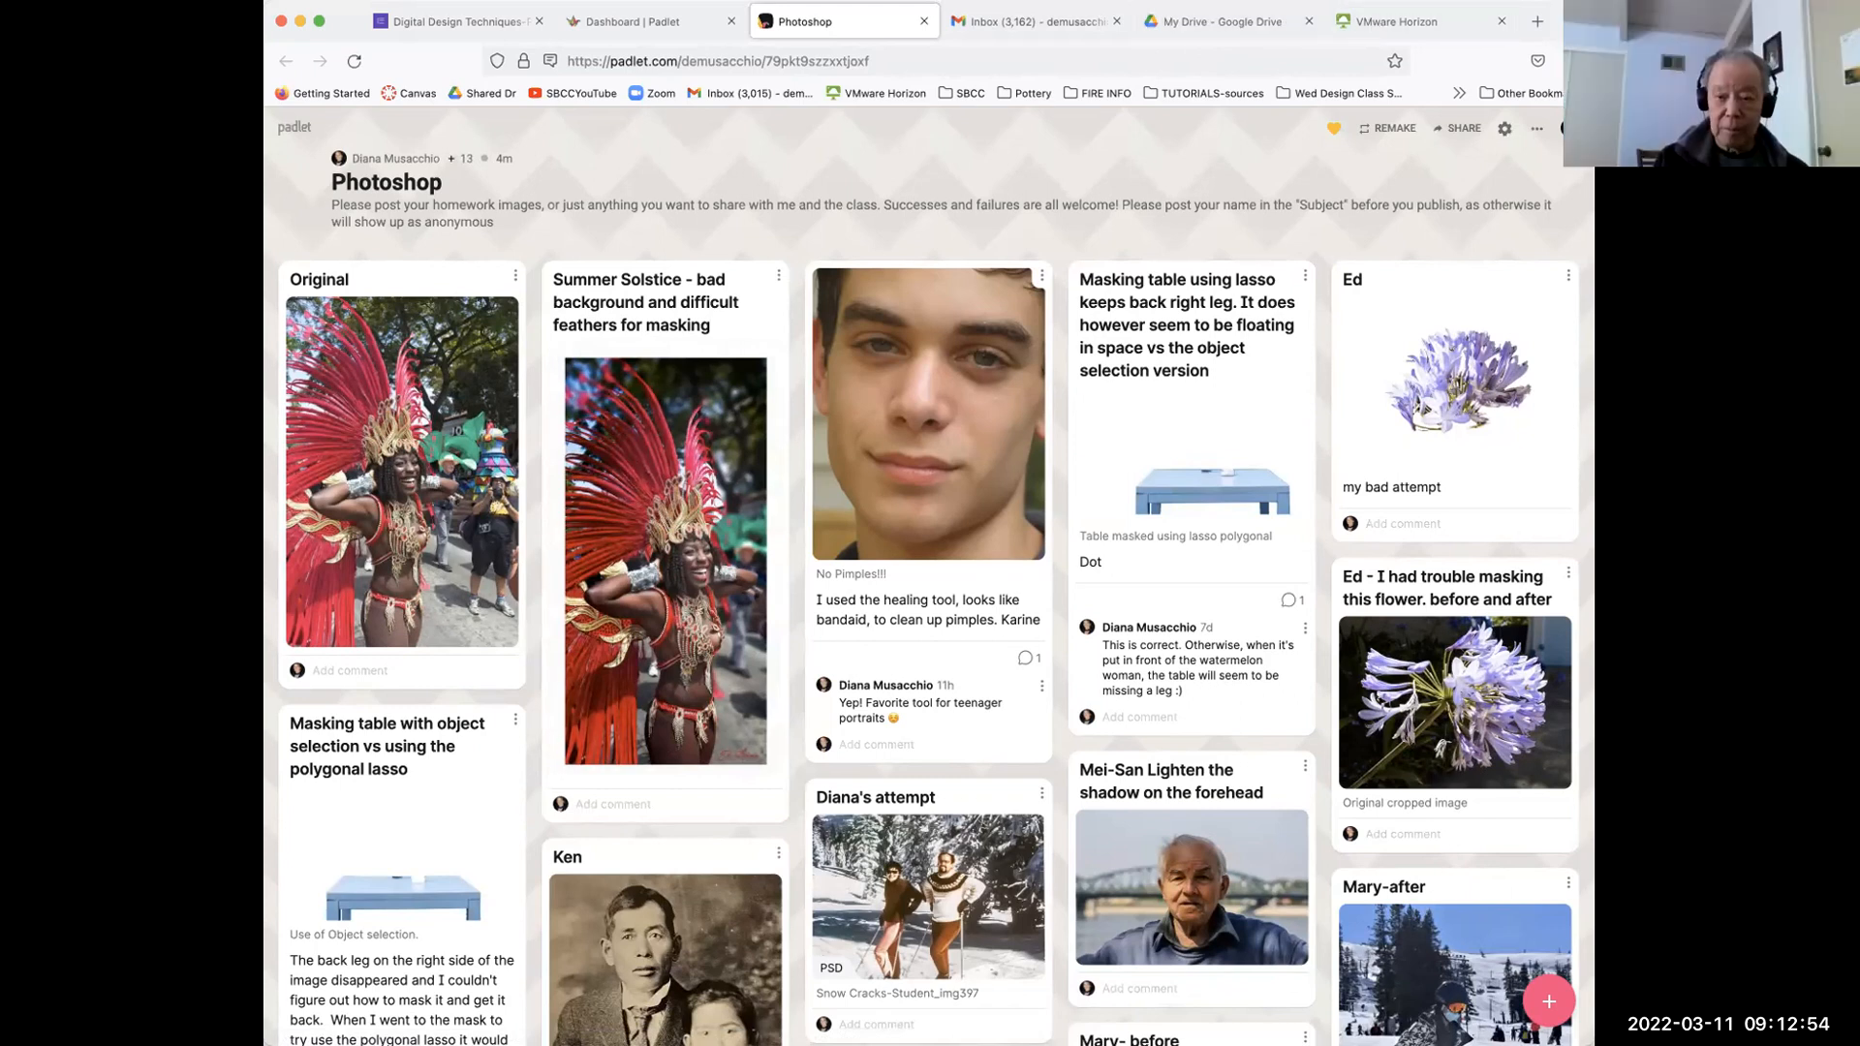
Step: Return to Photoshop and draw a rectangular marquee selection, about half the page width, around the upper middle of the blank page
left_click(1380, 26)
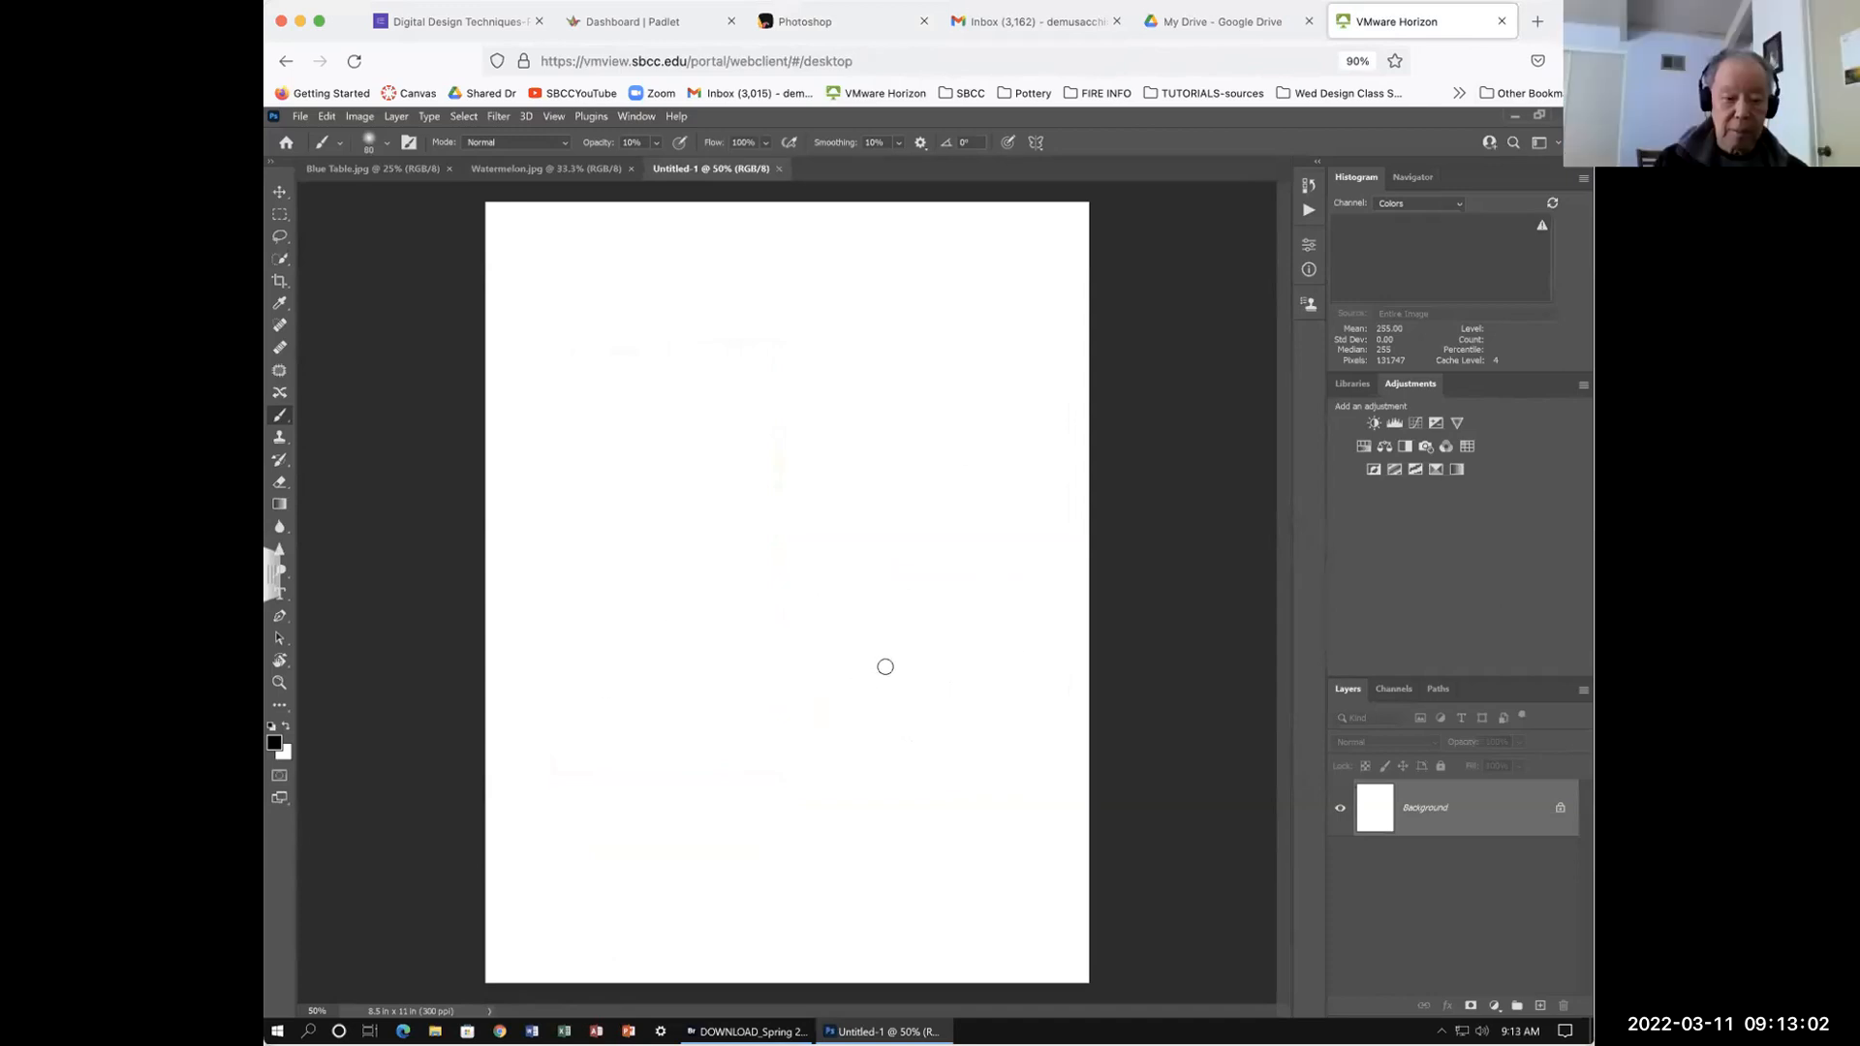
left_click(280, 215)
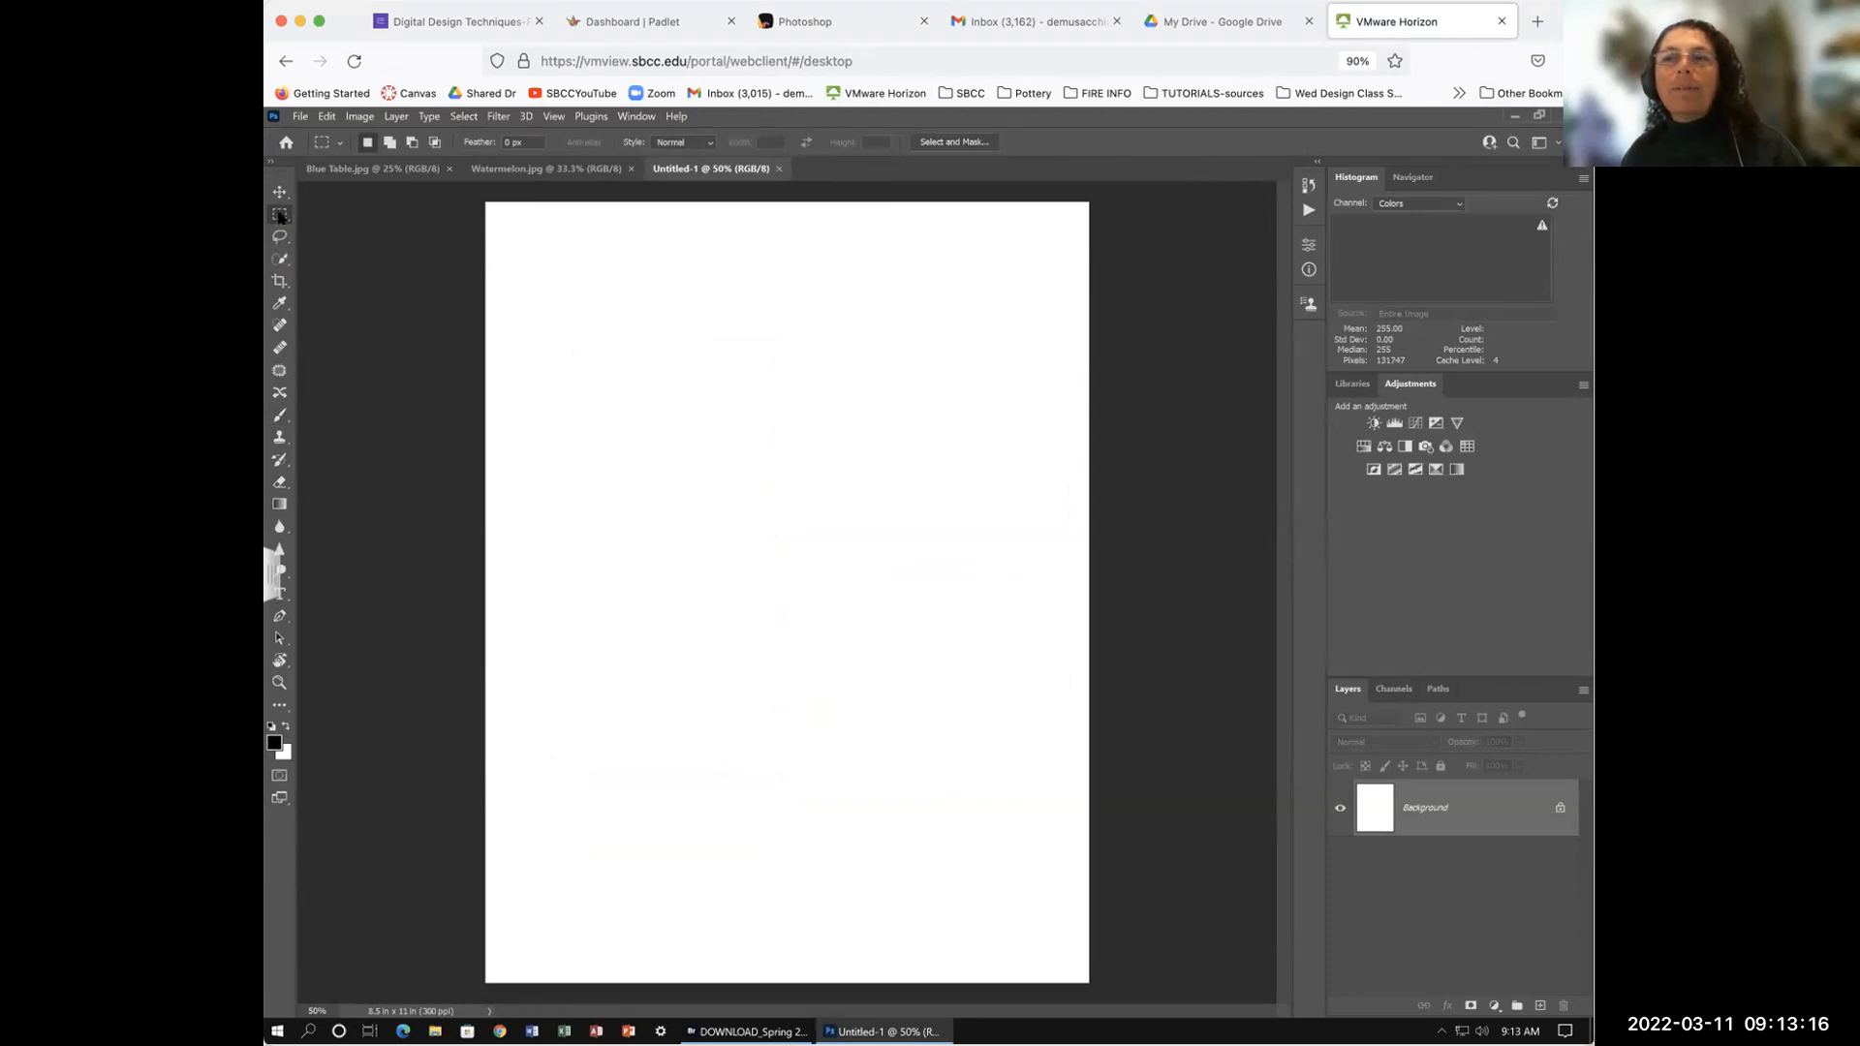
left_click(279, 215)
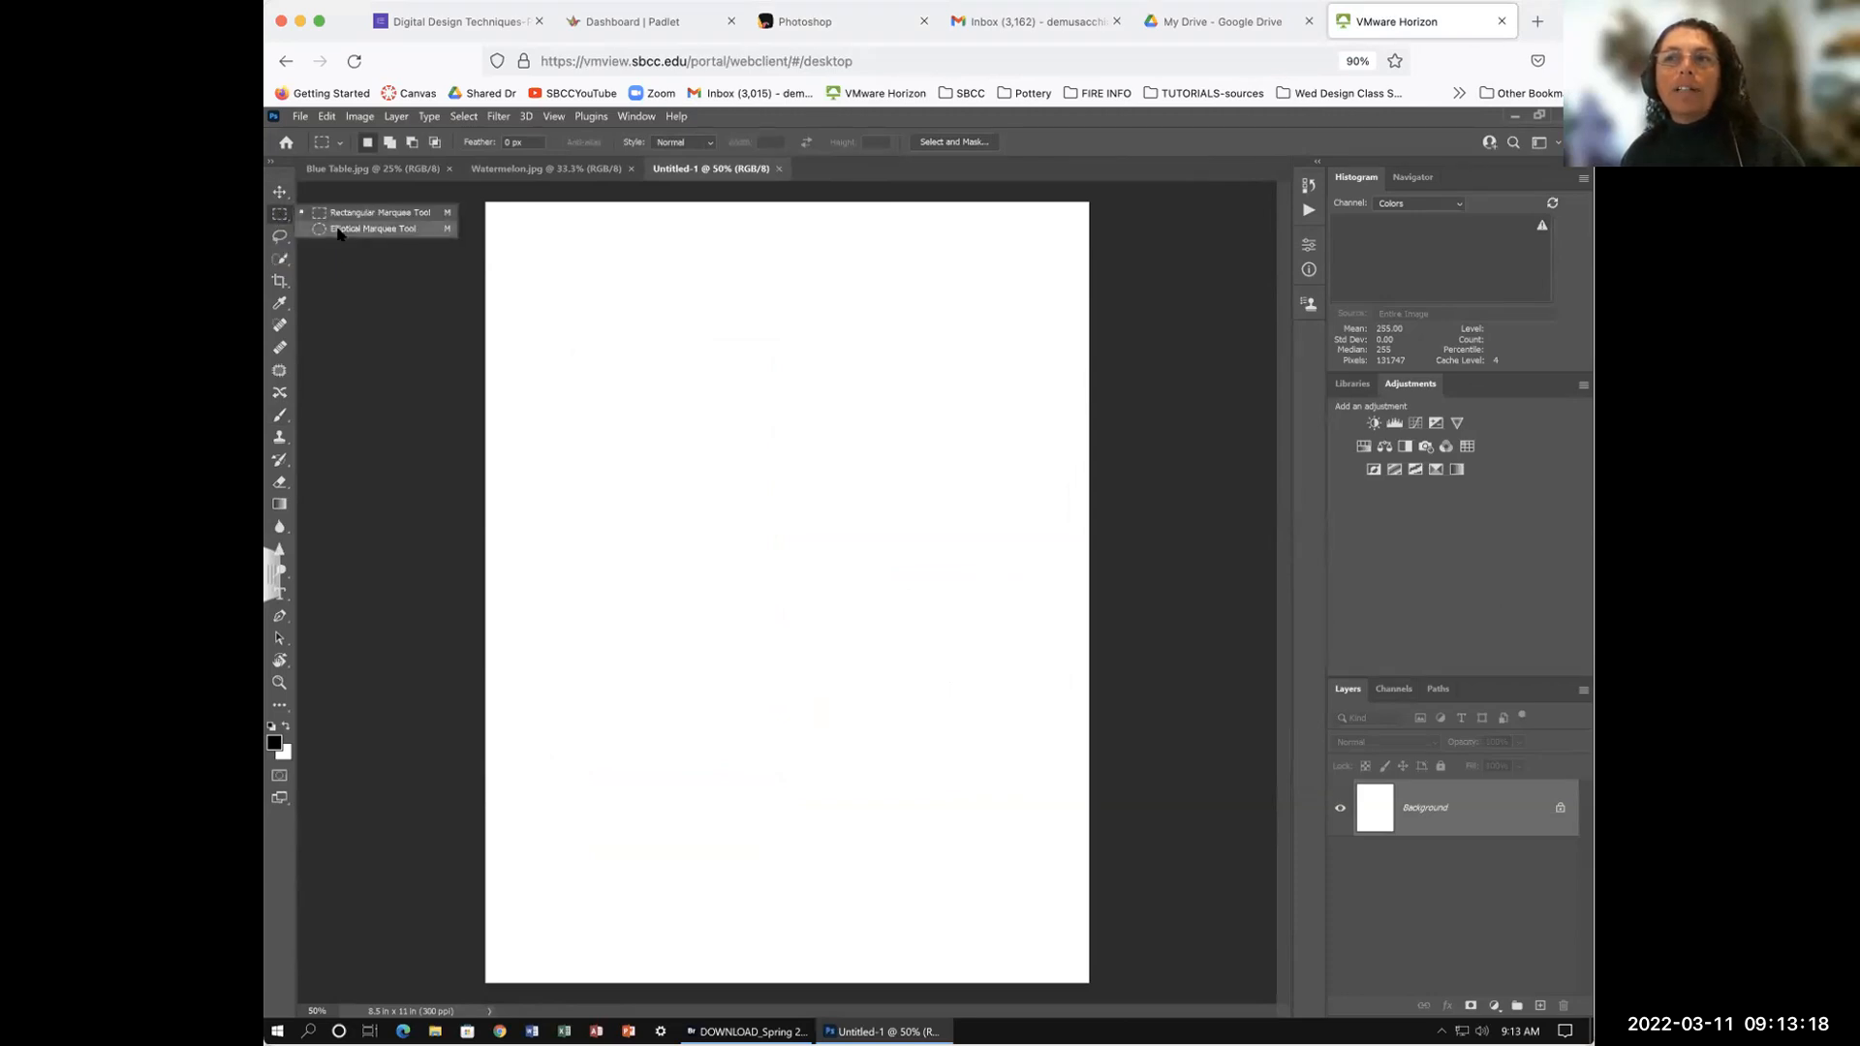
left_click(338, 232)
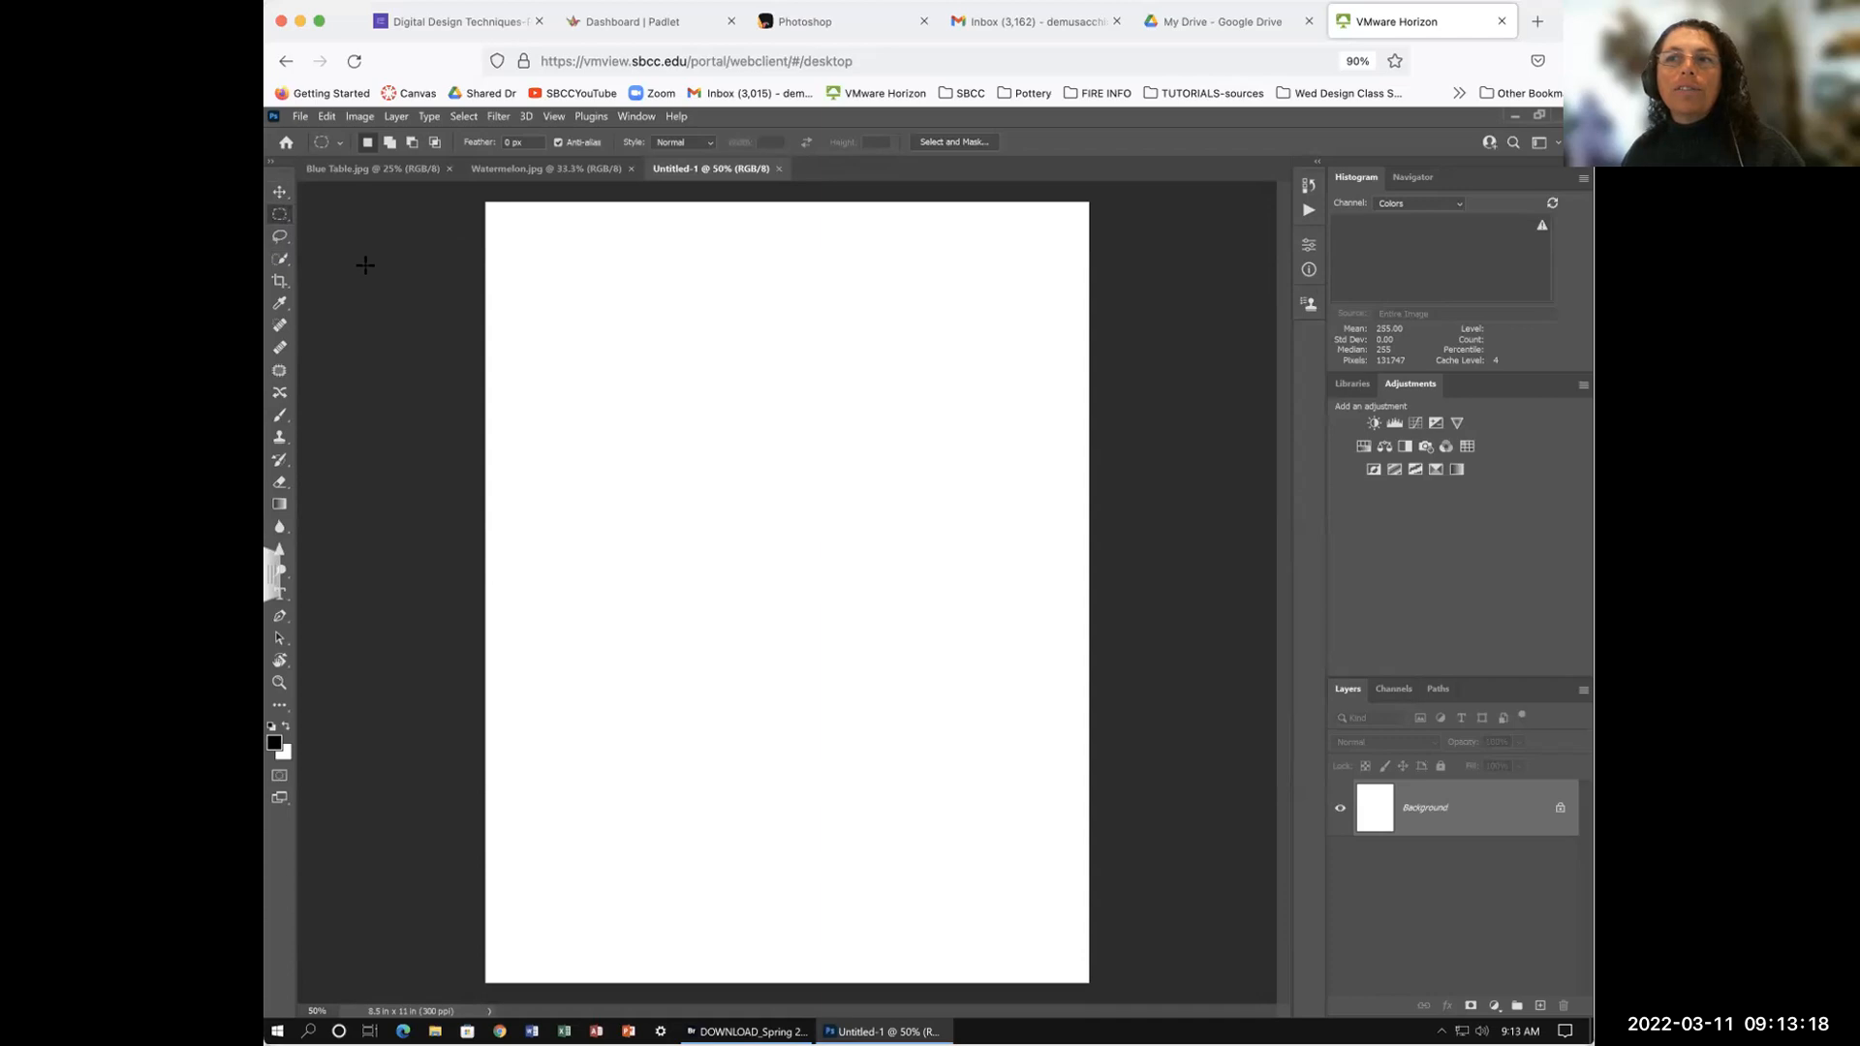
left_click(279, 215)
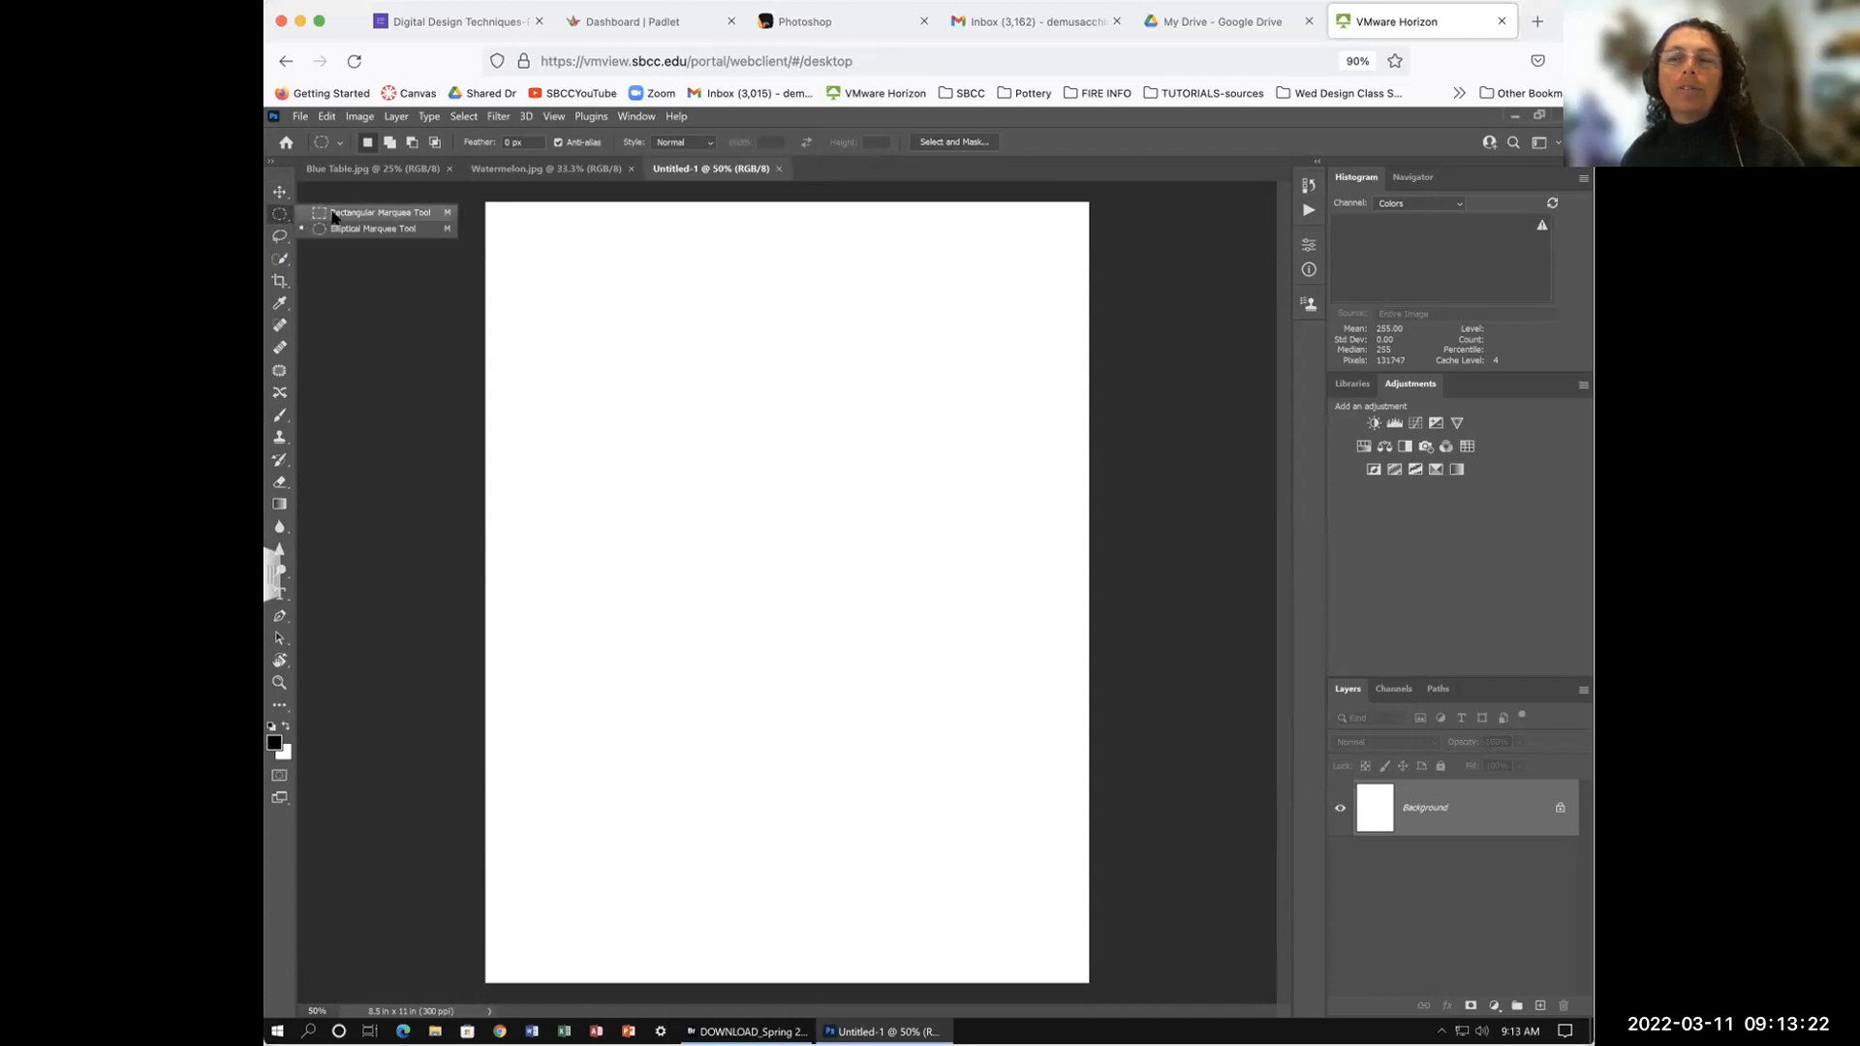
left_click(308, 214)
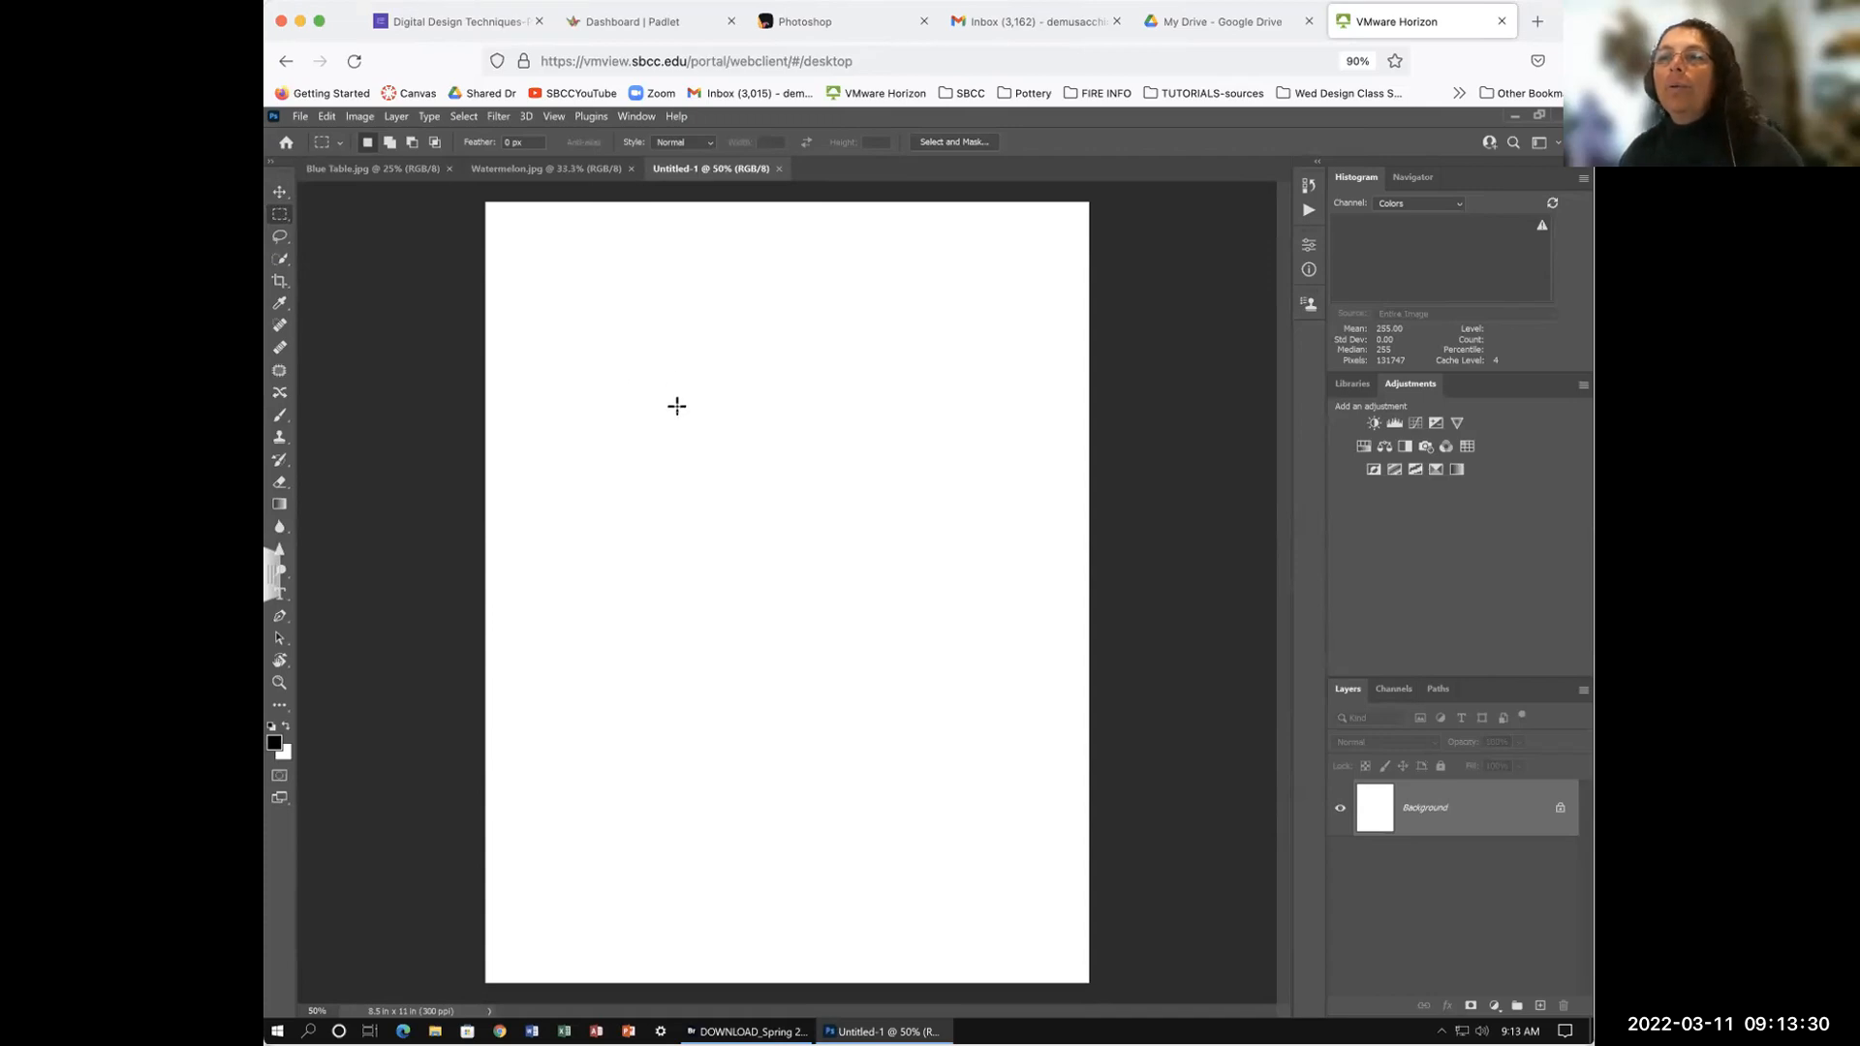
left_click_drag(631, 394, 937, 663)
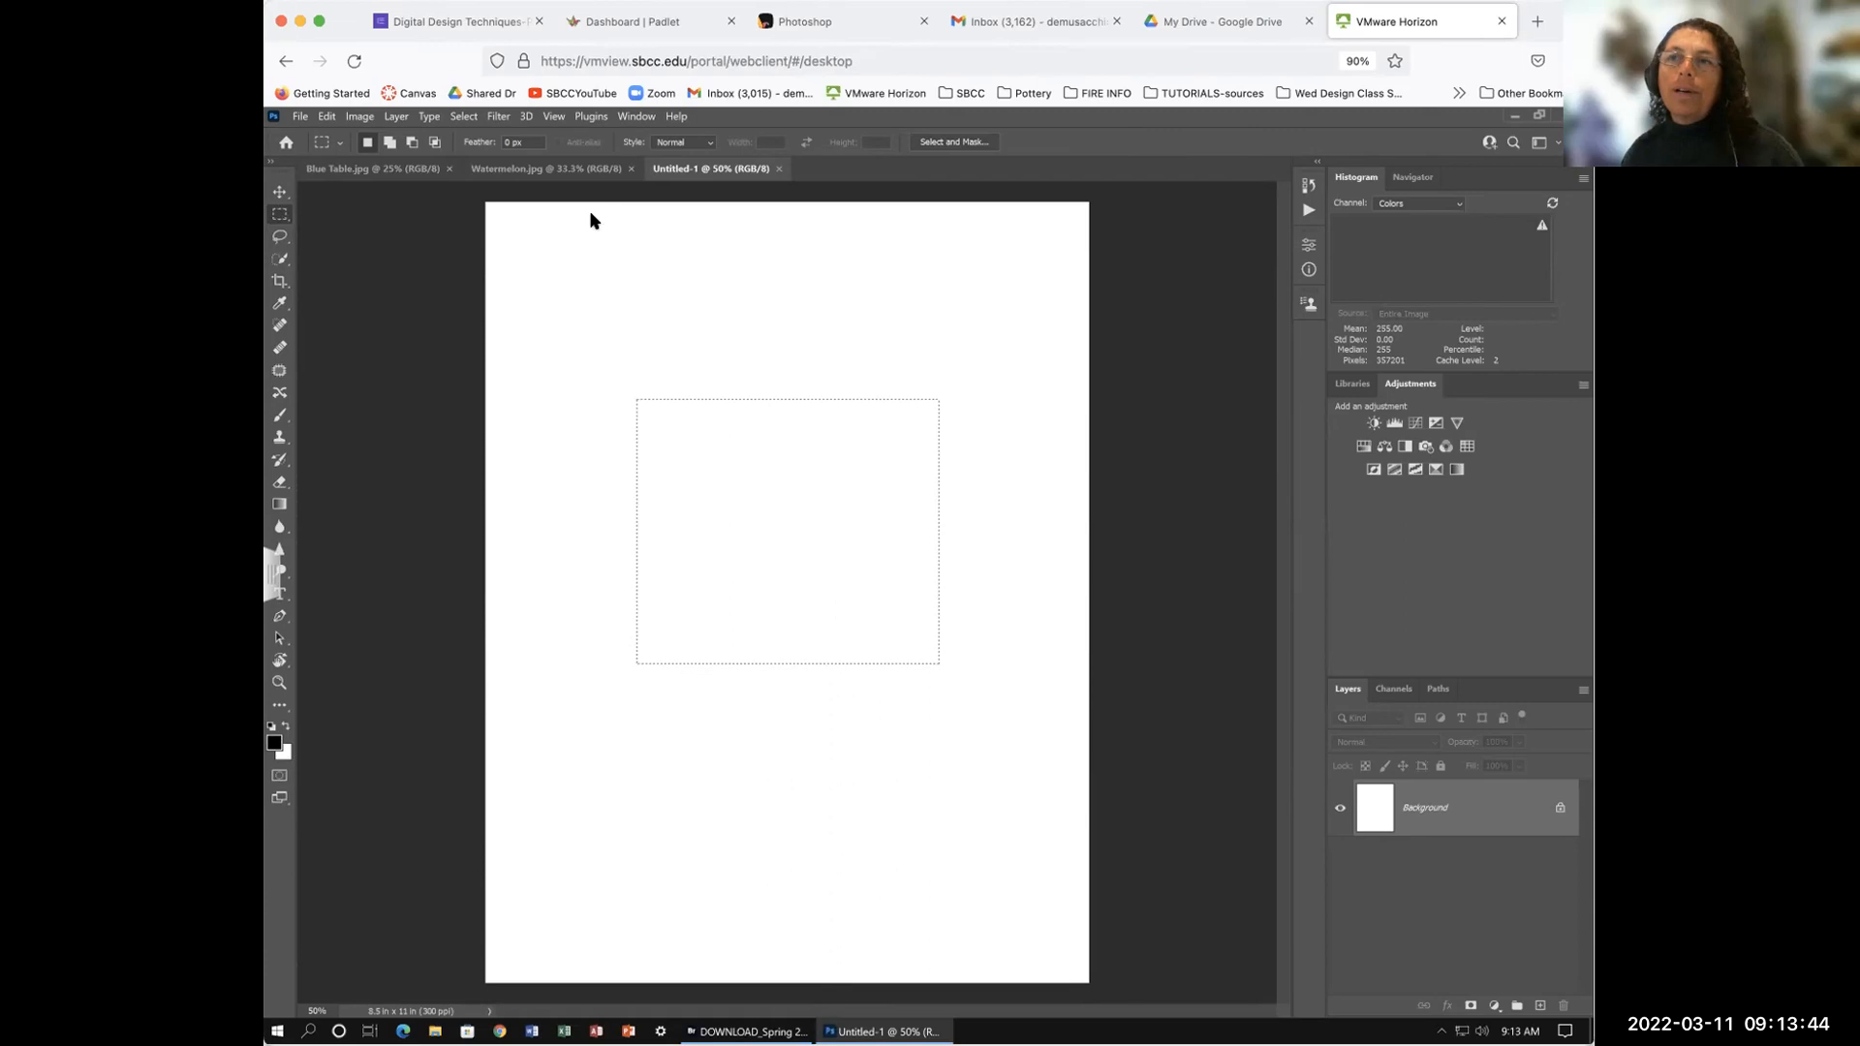
Step: Review the background contents choices for a new document without creating one
left_click(301, 117)
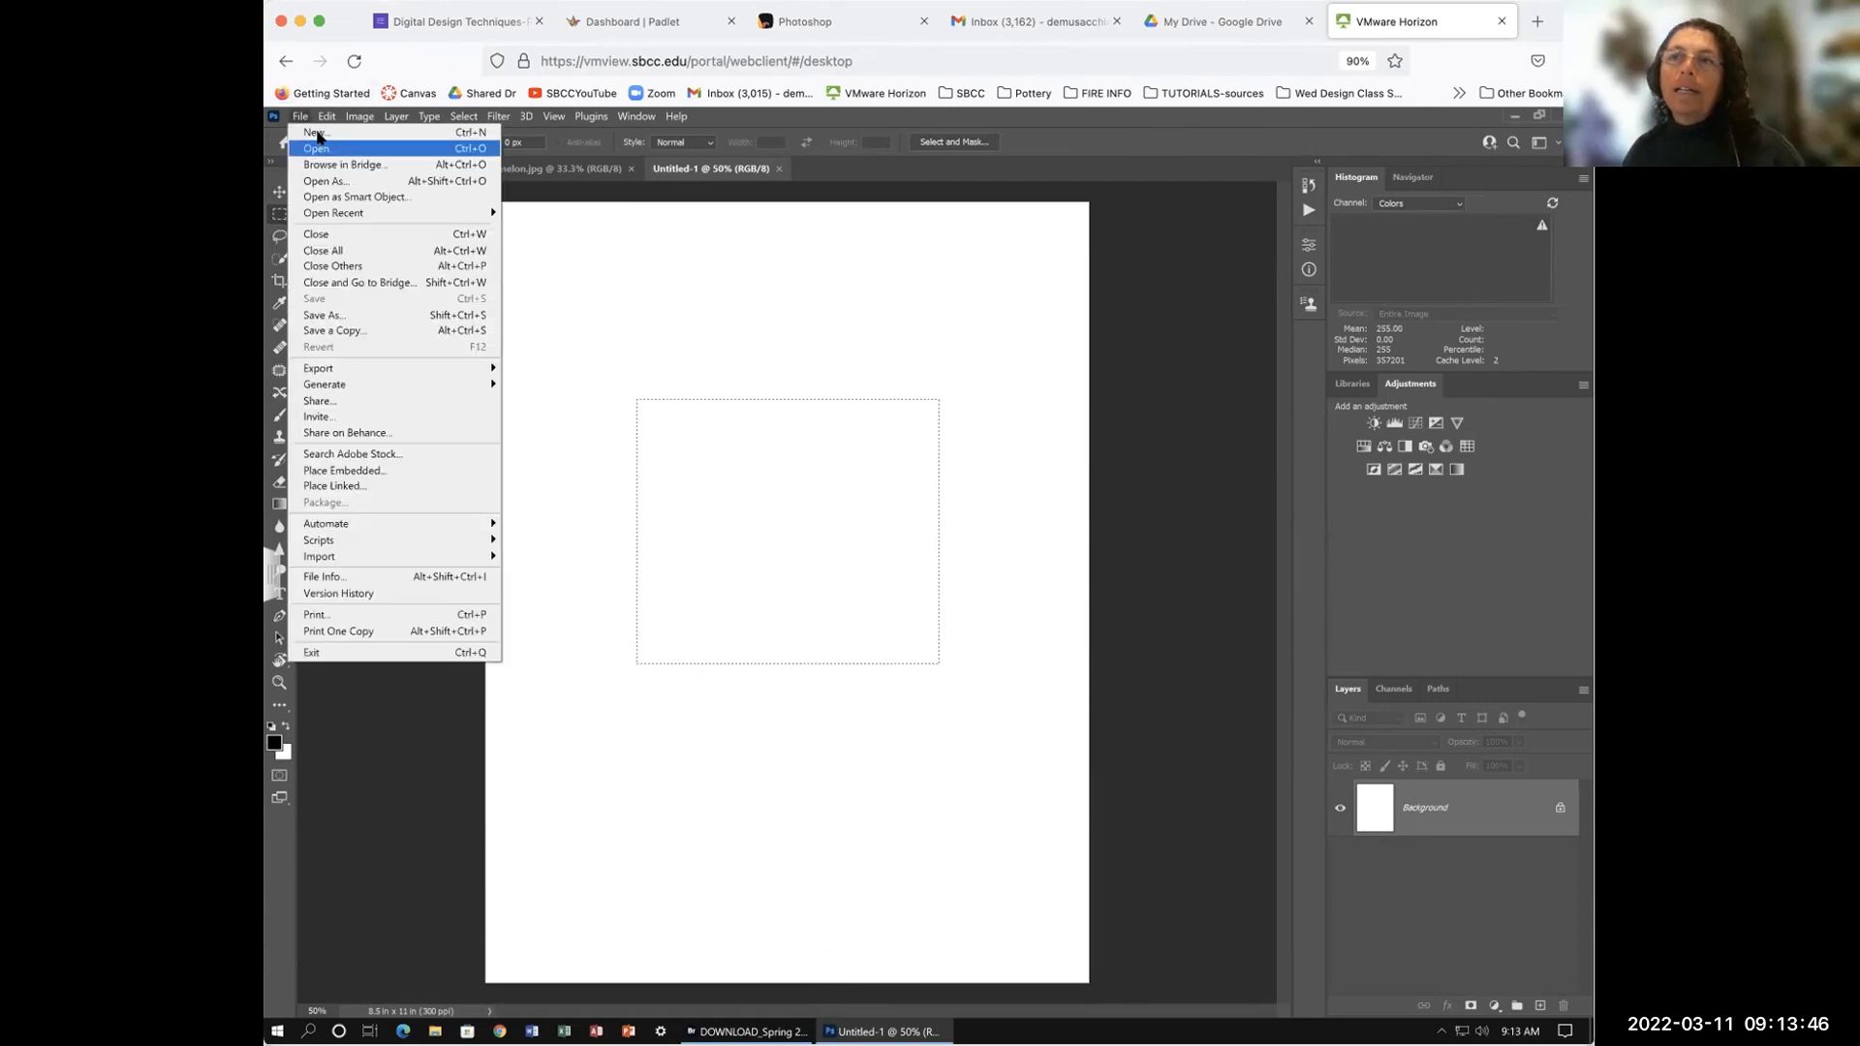
left_click(314, 133)
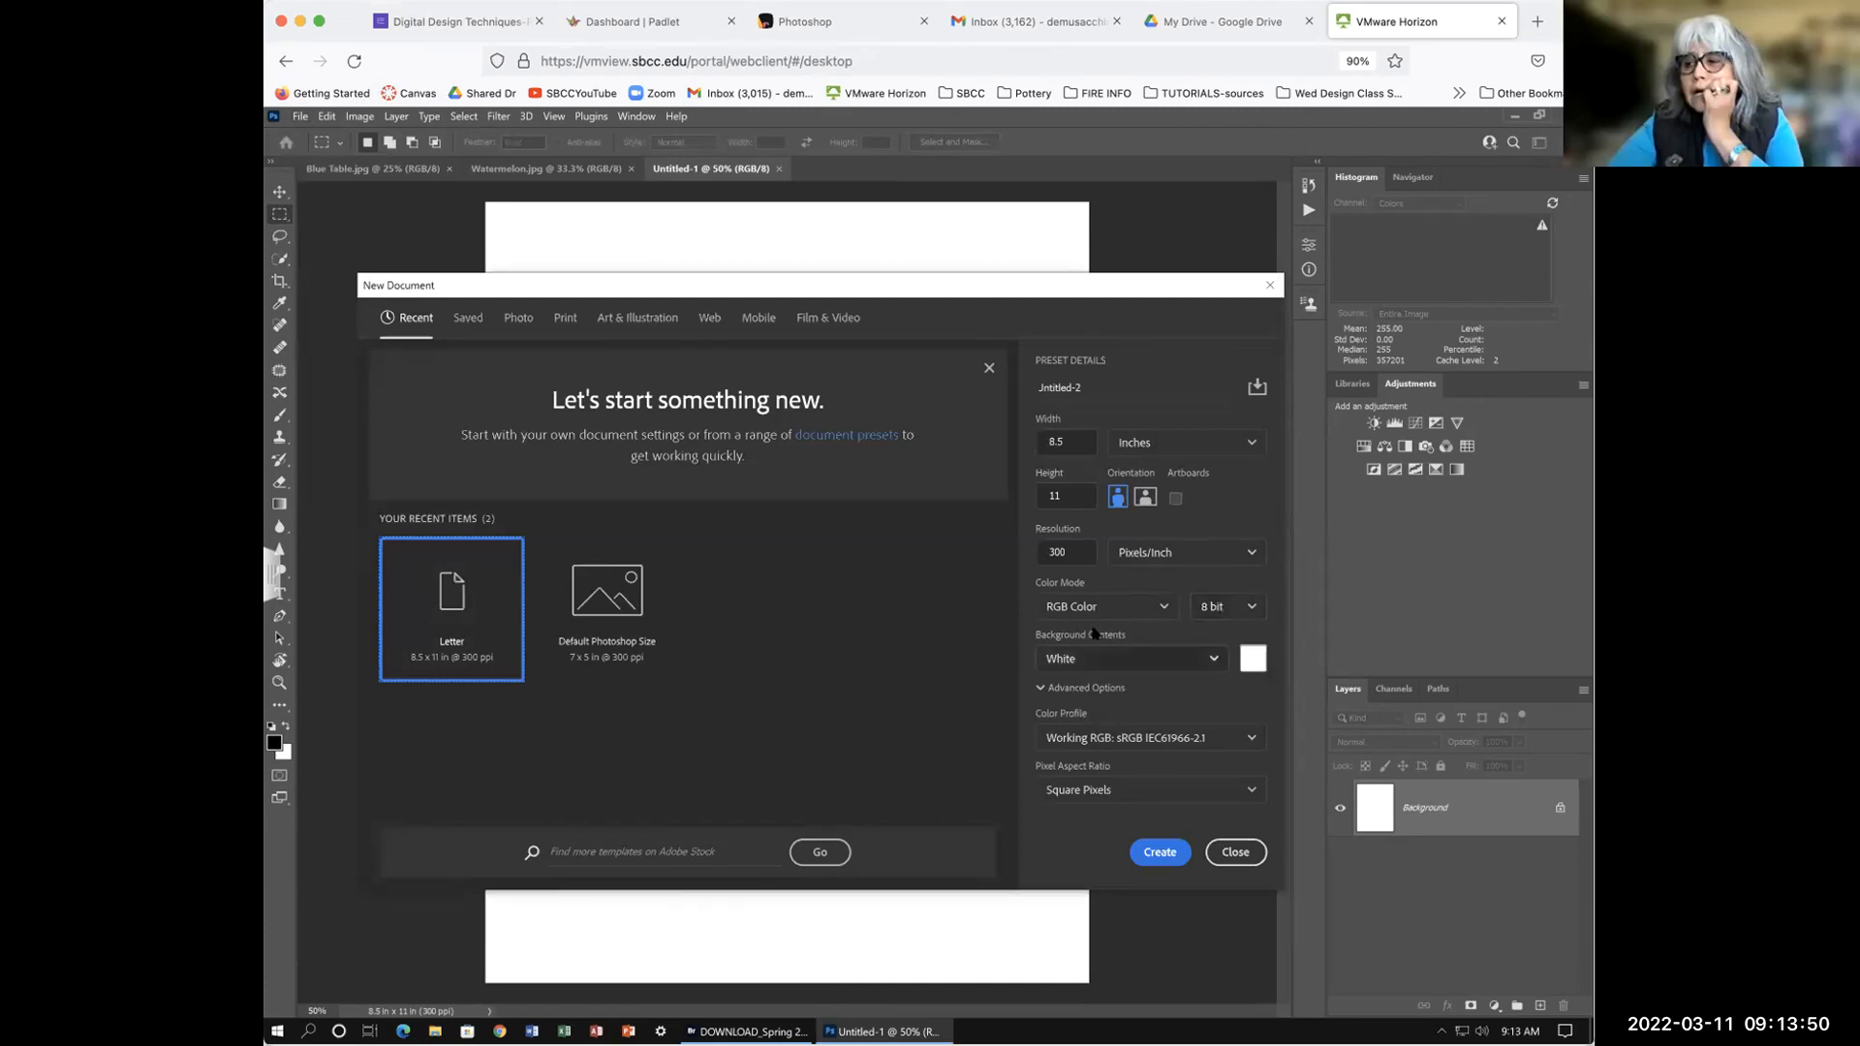
left_click(1214, 660)
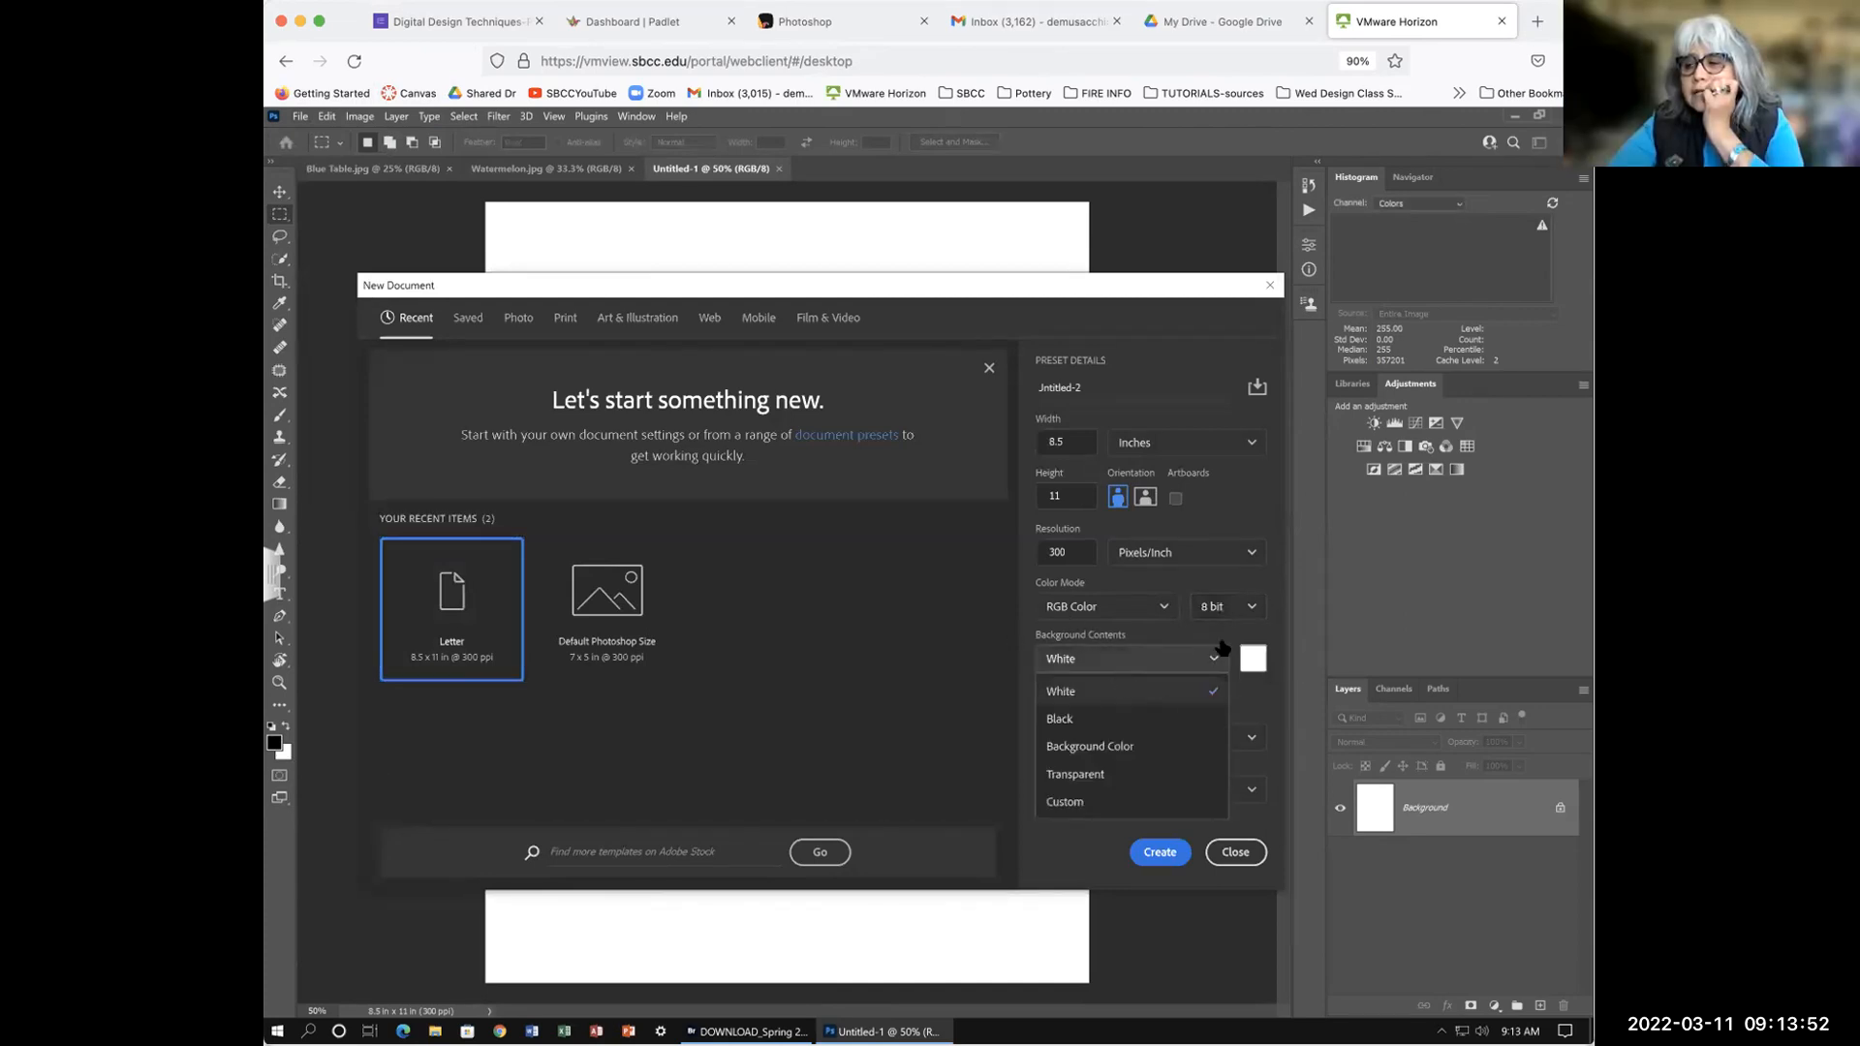
left_click(1251, 689)
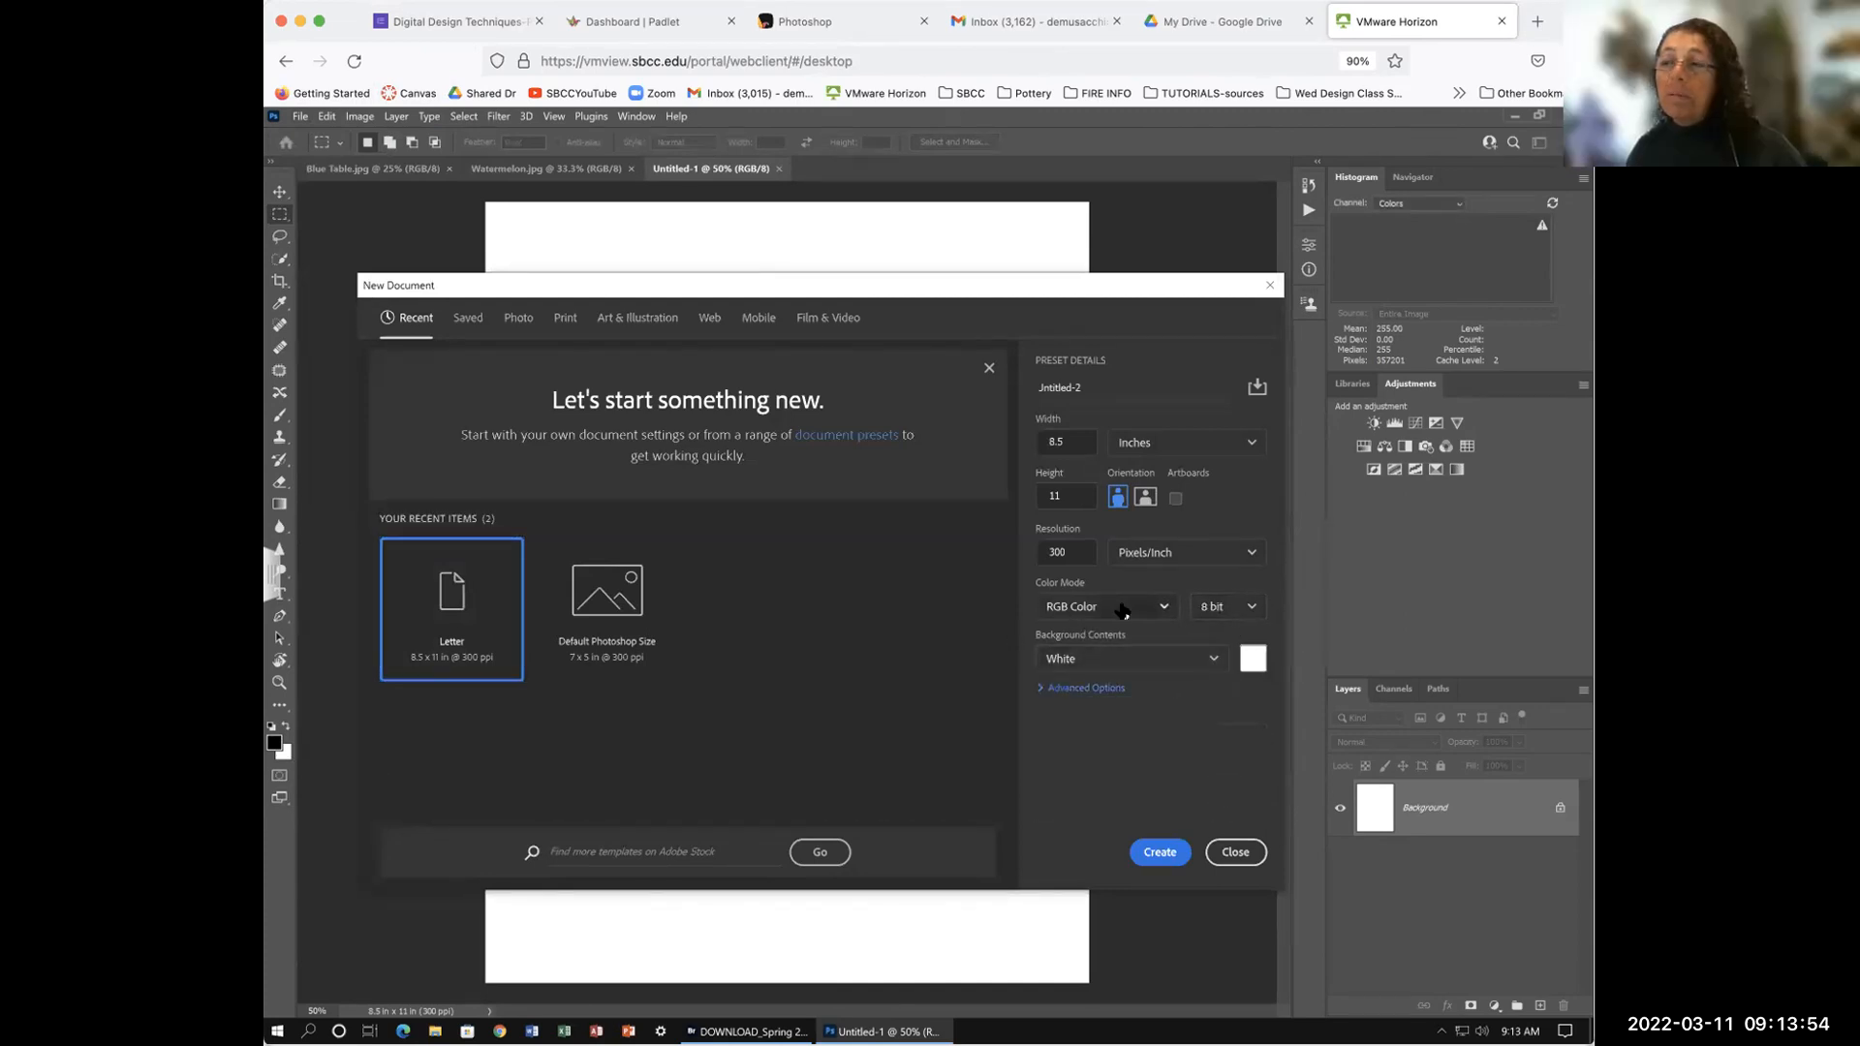
left_click(1235, 852)
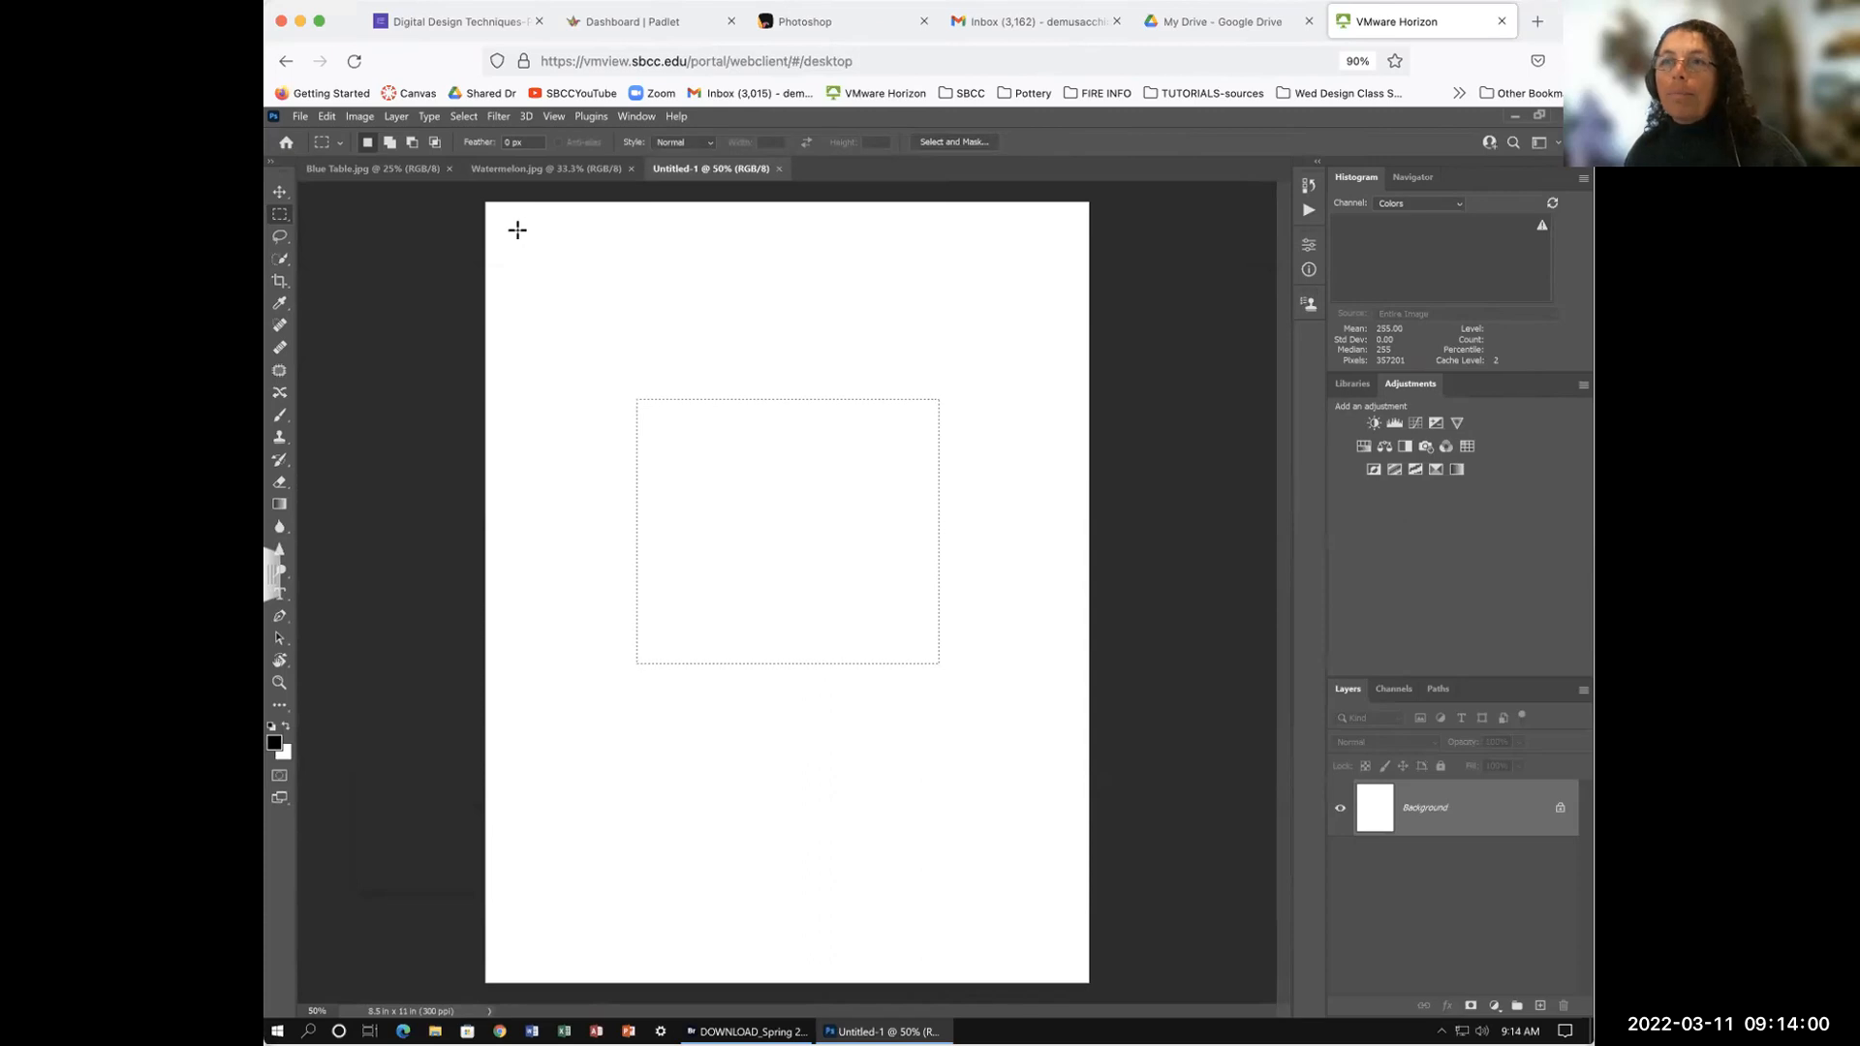
Step: Create a new Letter document with a black background and draw a rectangular marquee about half the page width around its middle
left_click(301, 117)
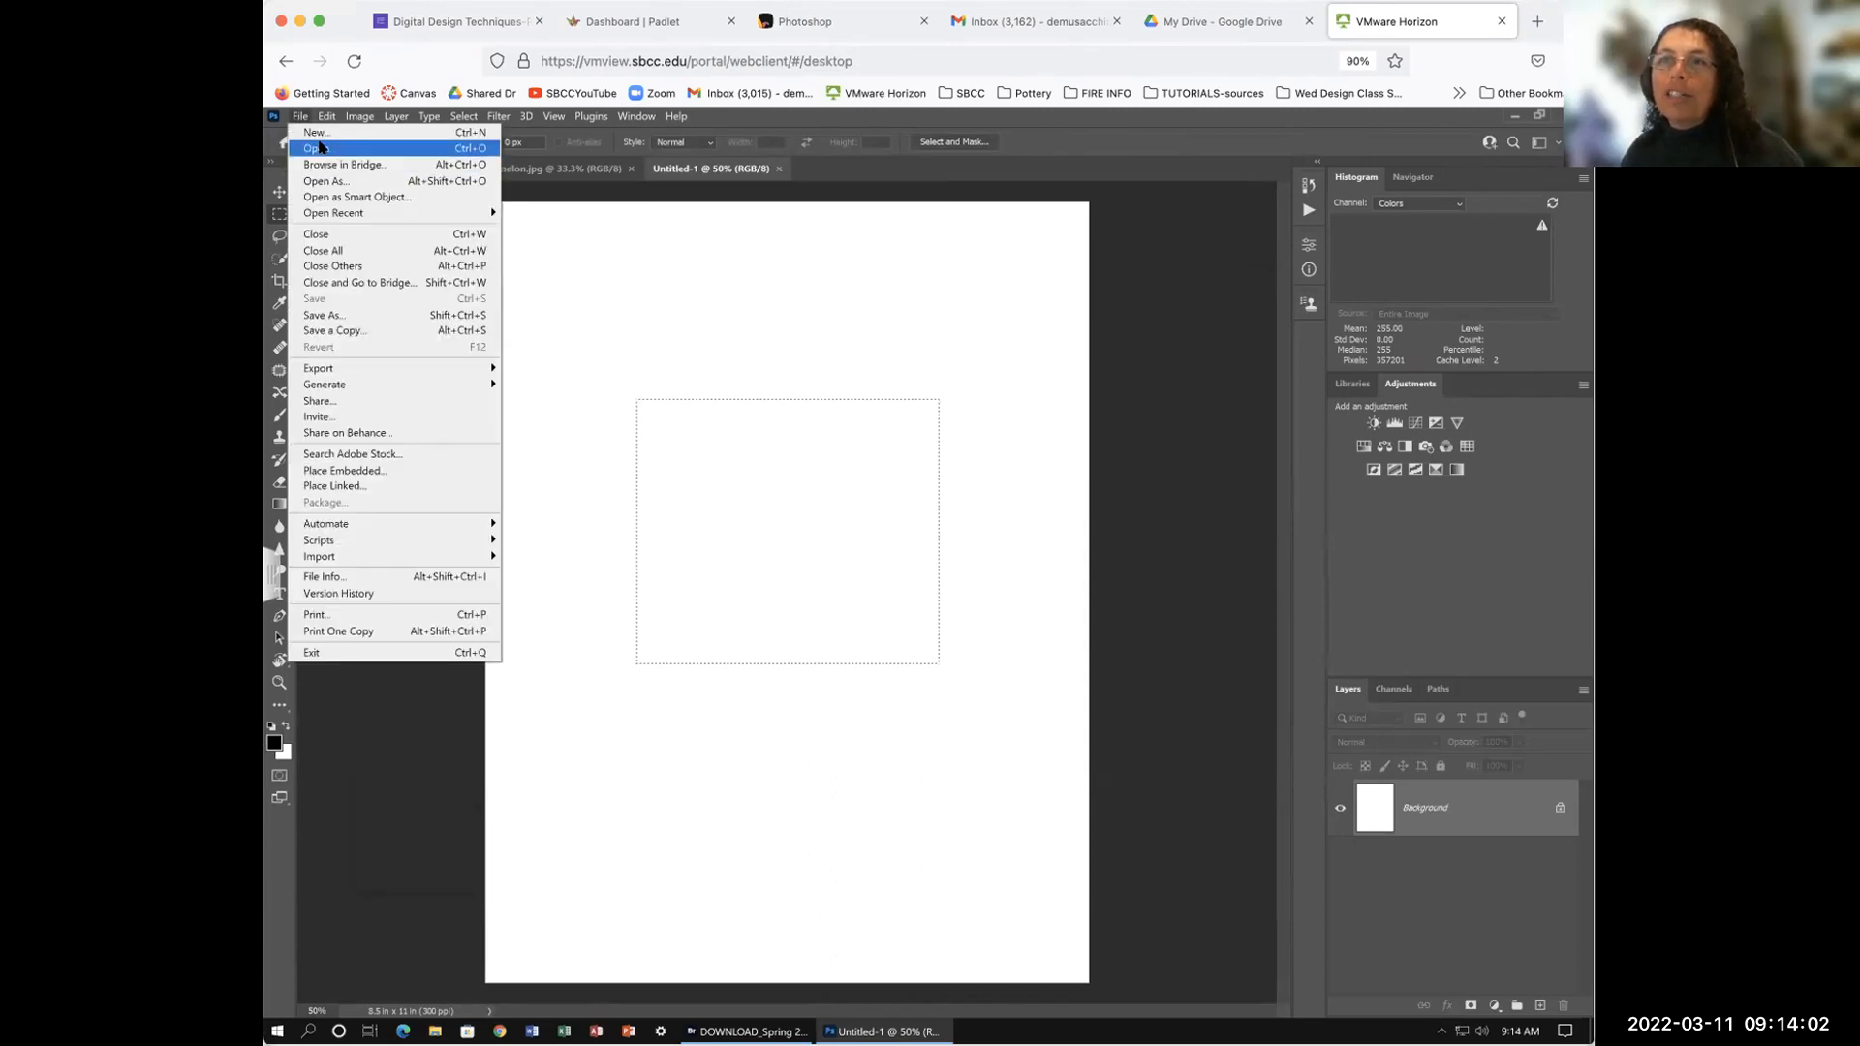
left_click(316, 135)
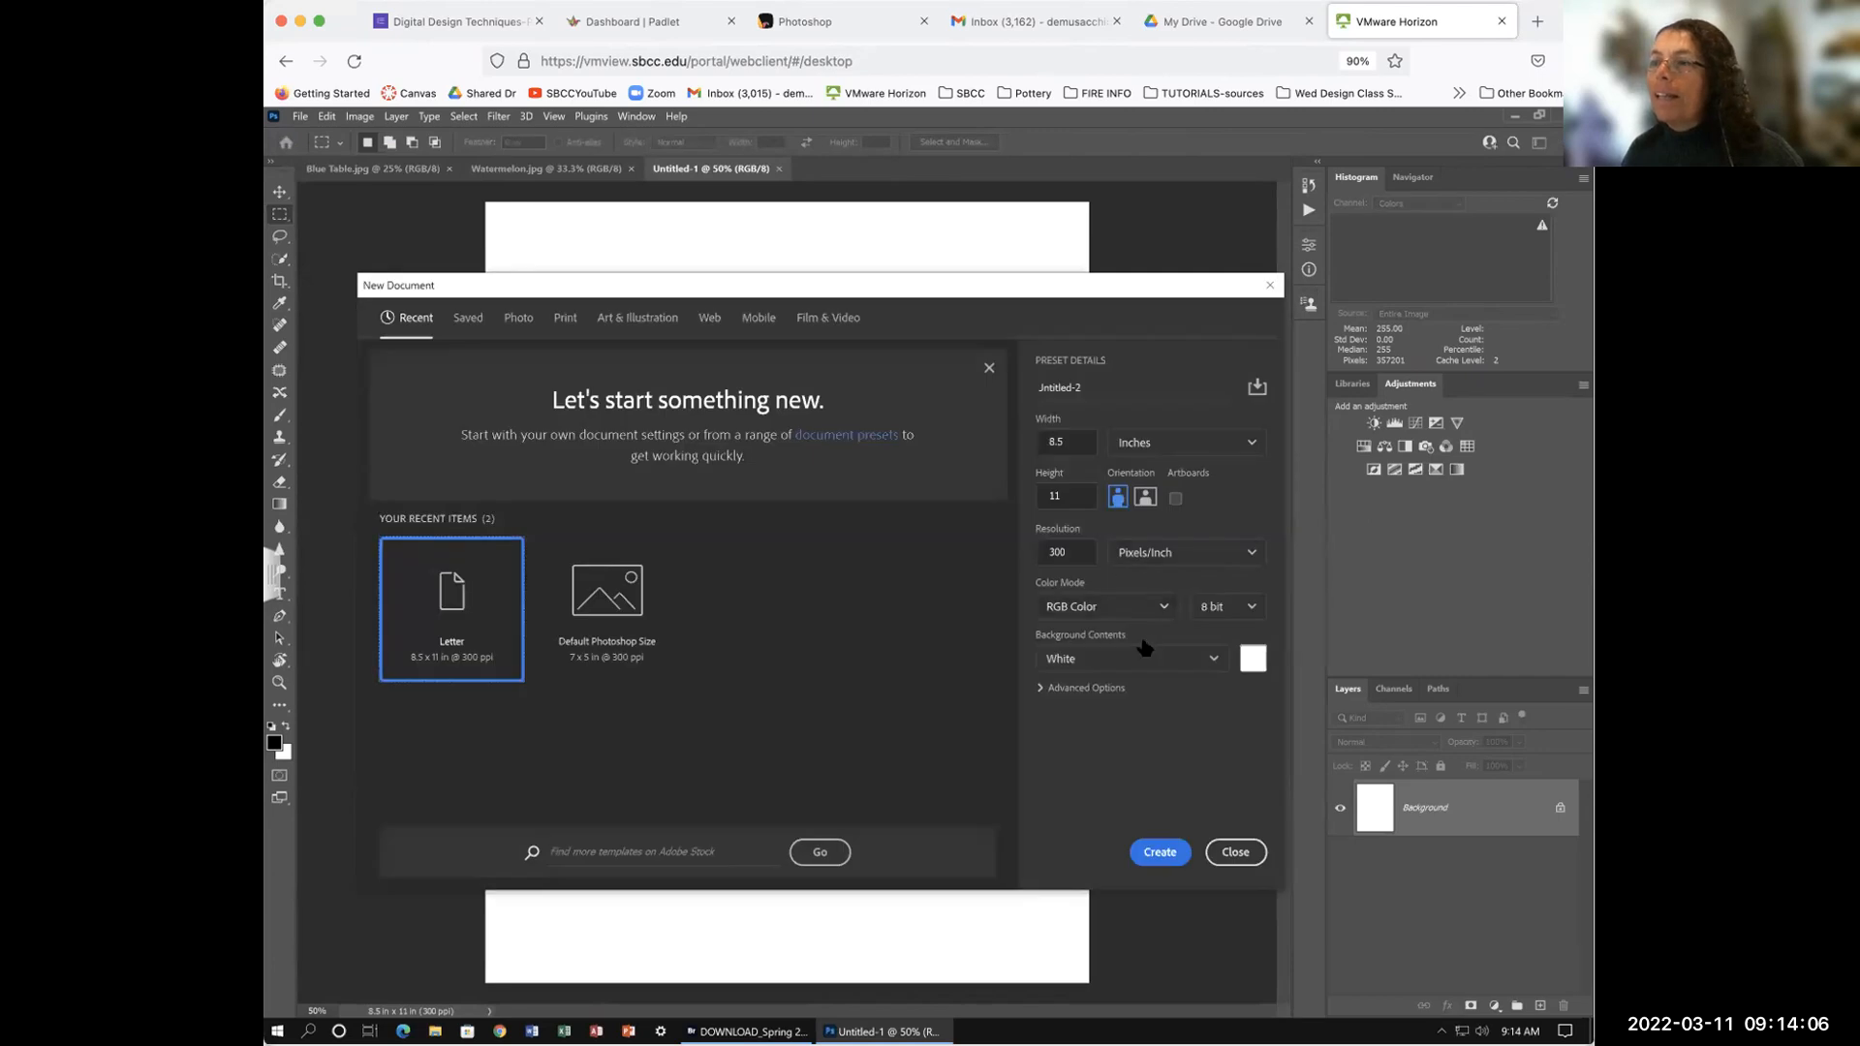
left_click(1128, 658)
left_click(1121, 720)
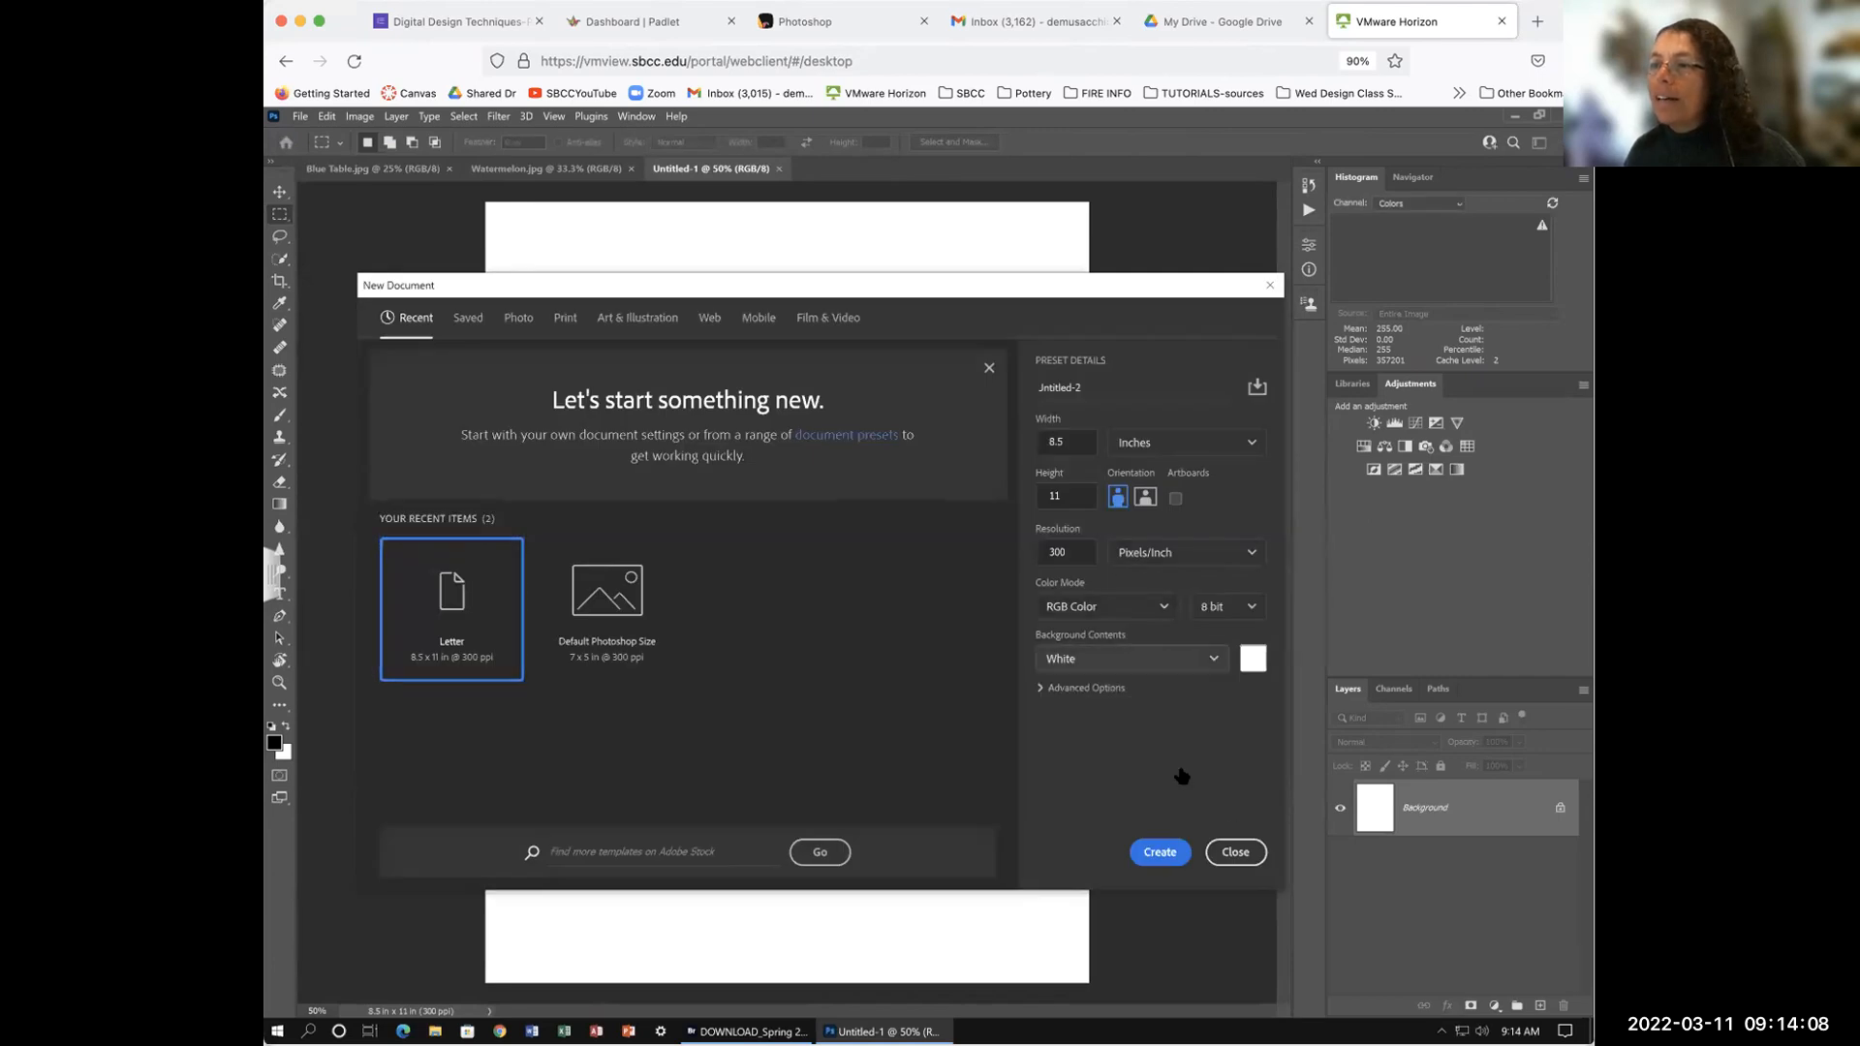
left_click(1152, 852)
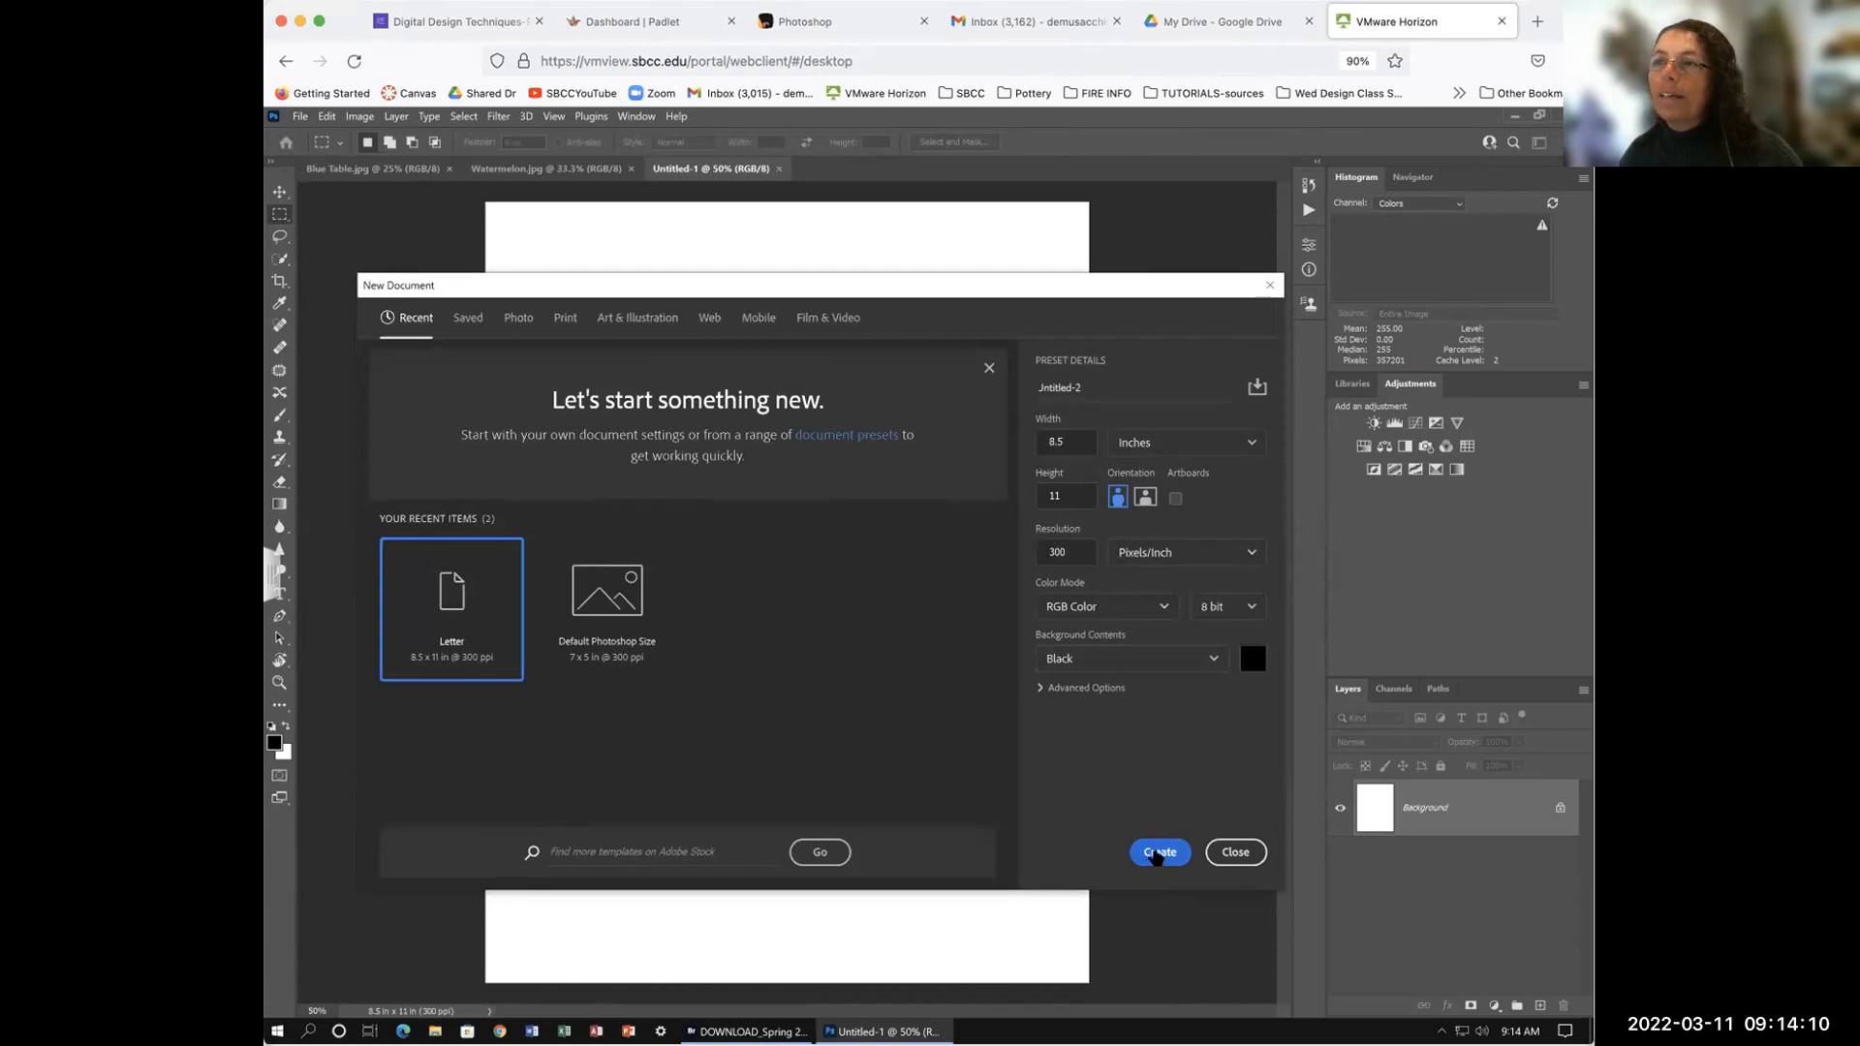
left_click_drag(664, 385, 968, 736)
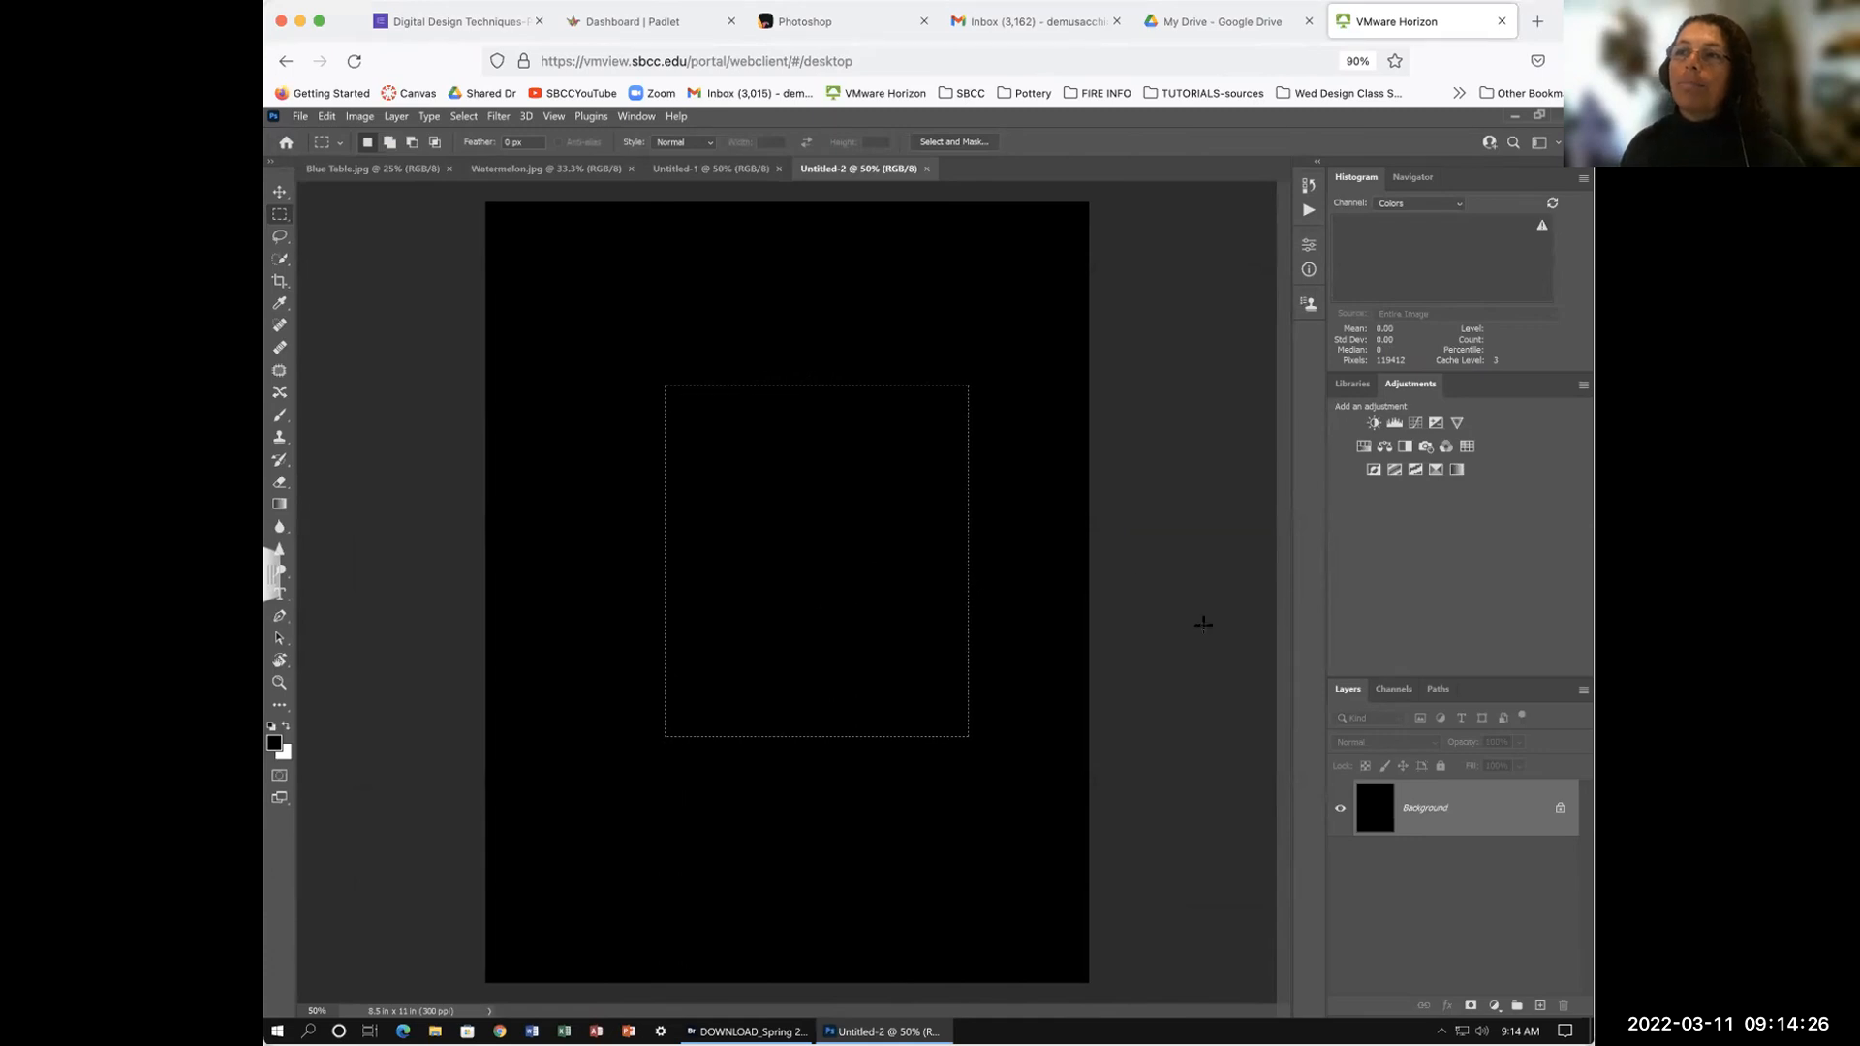
Step: Close the white Untitled-1 document and extend the Layers panel upward to make it taller
left_click(778, 169)
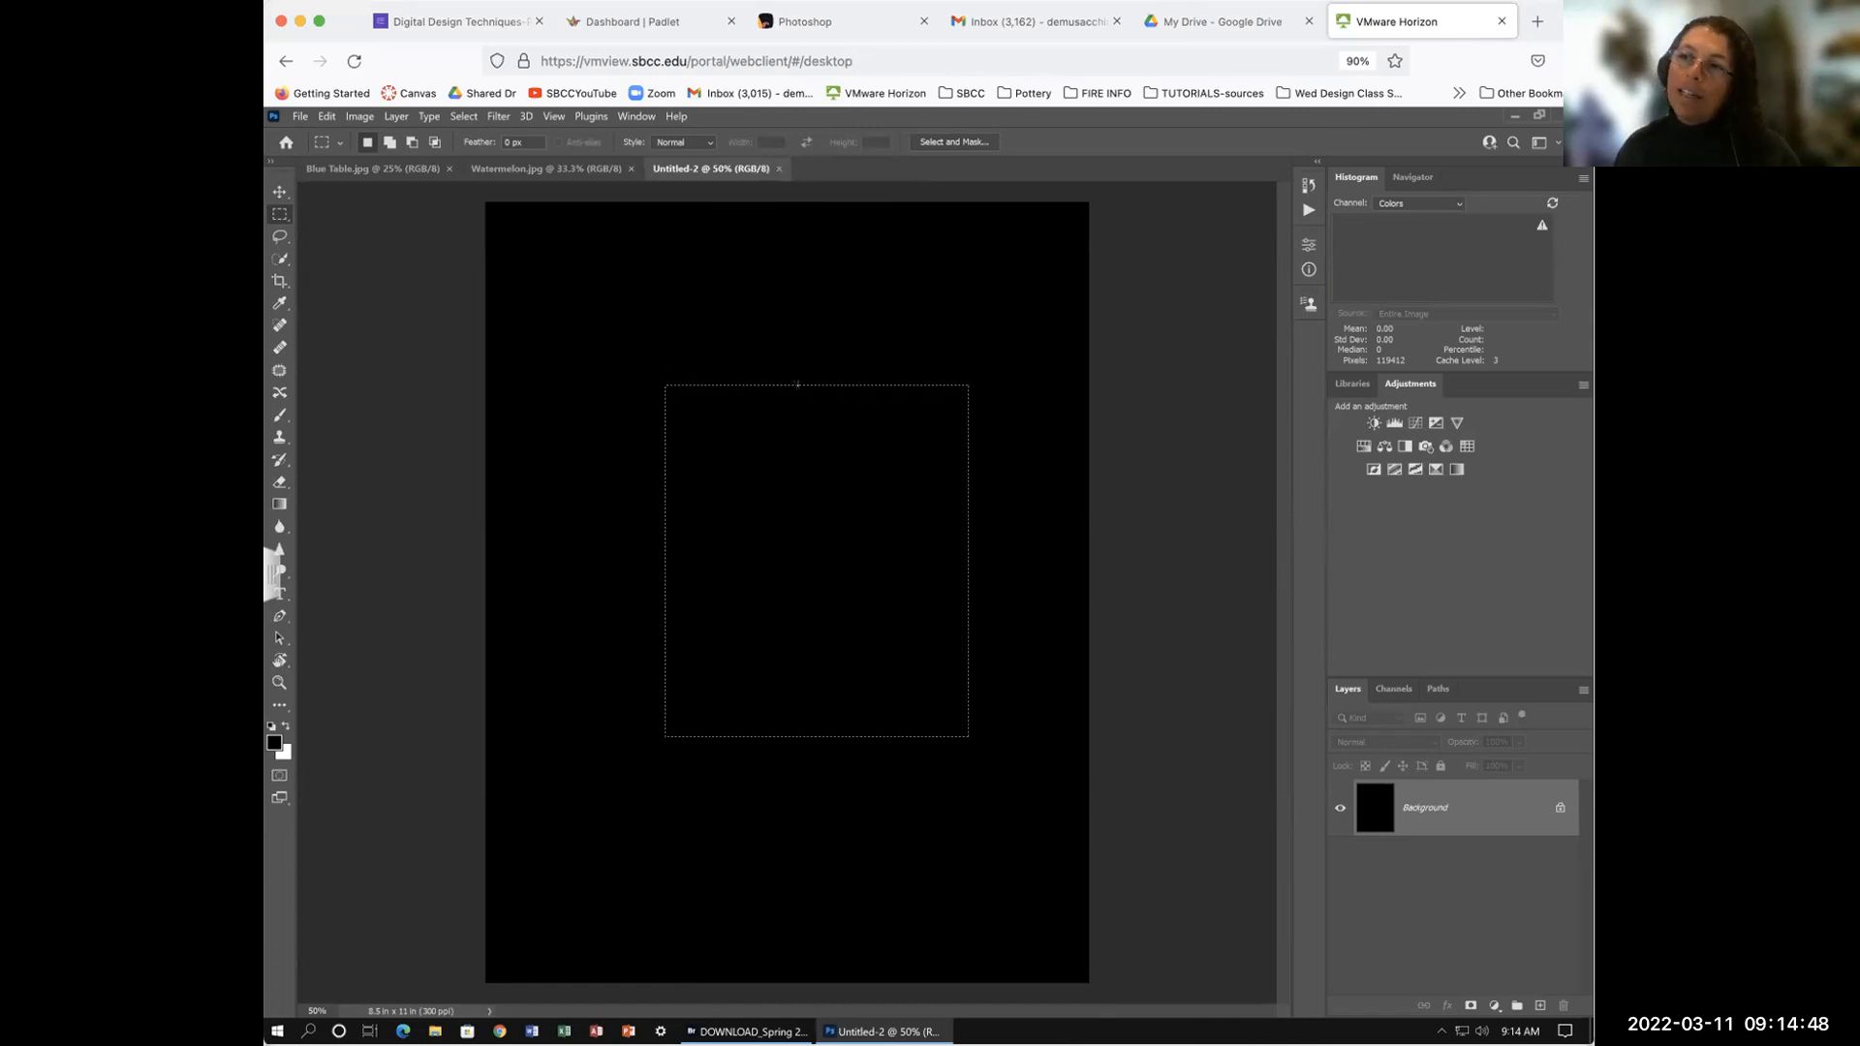
left_click_drag(1453, 530, 1450, 471)
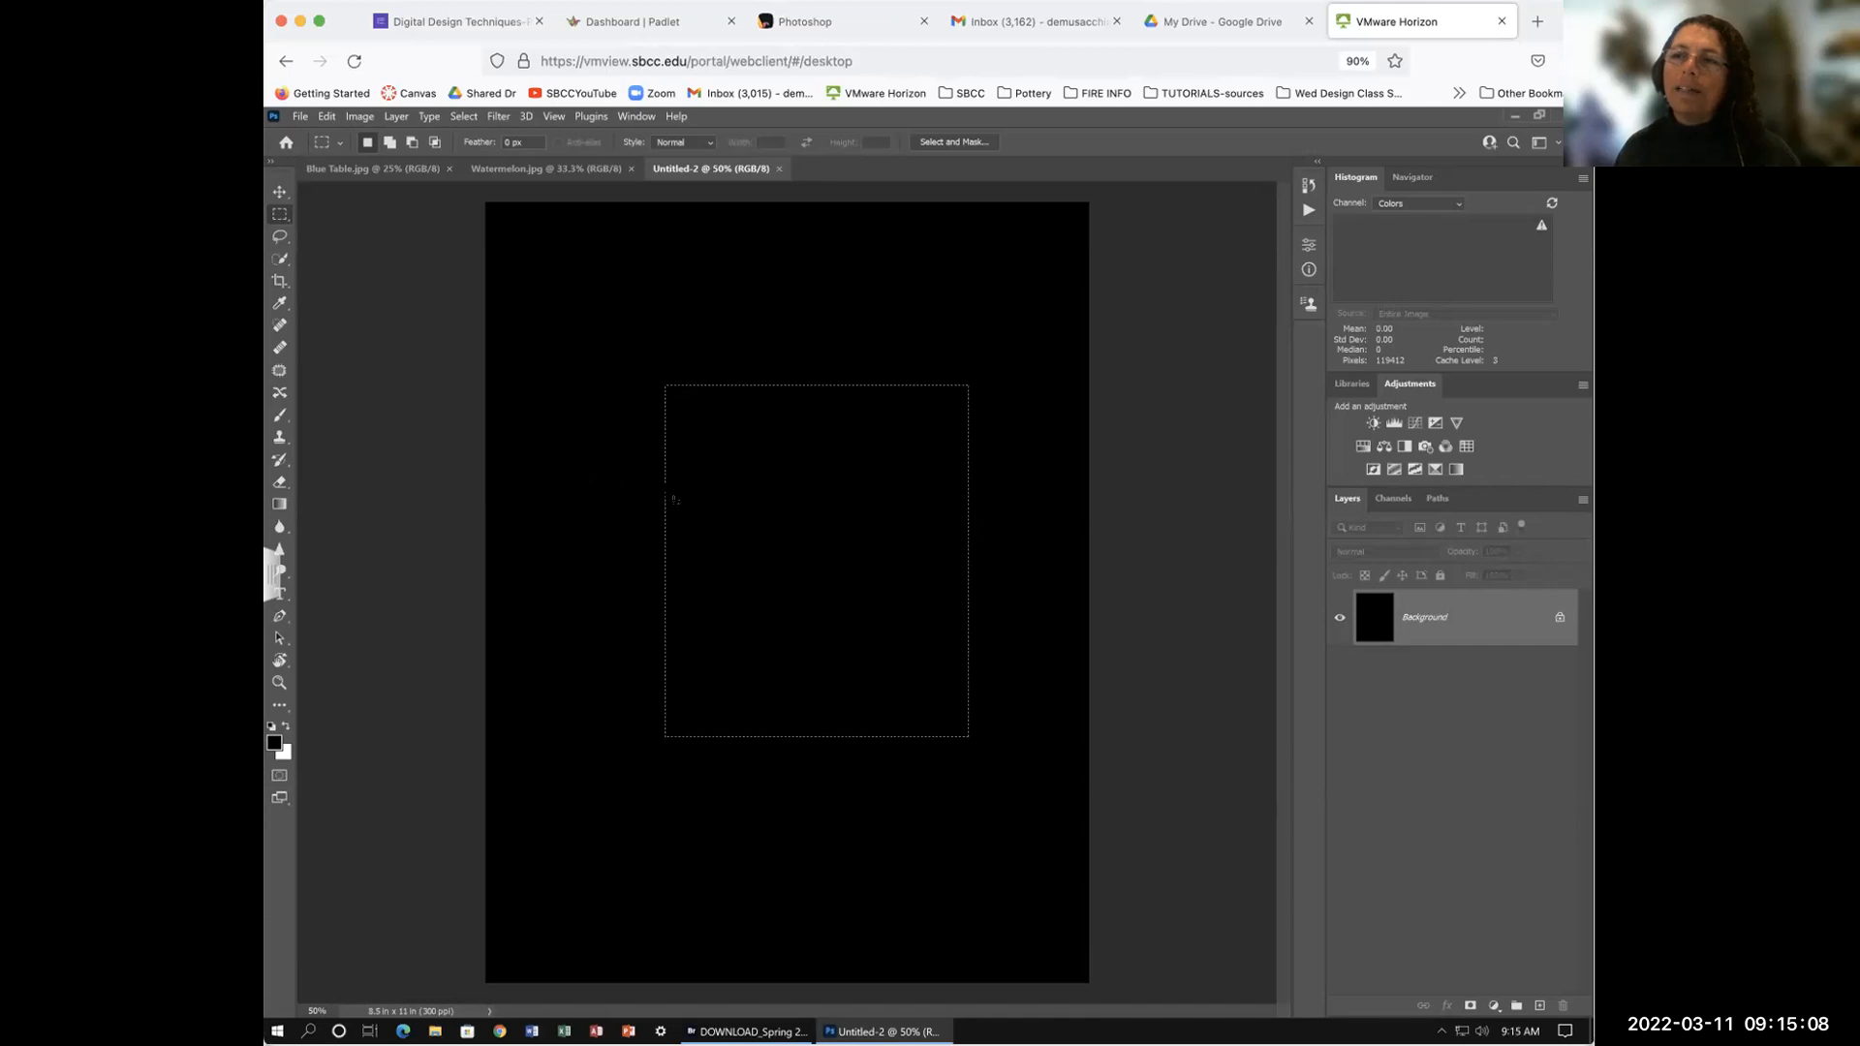
Step: Move the rectangular selection outline to several places on the black page, ending around the upper middle
left_click_drag(673, 437, 596, 337)
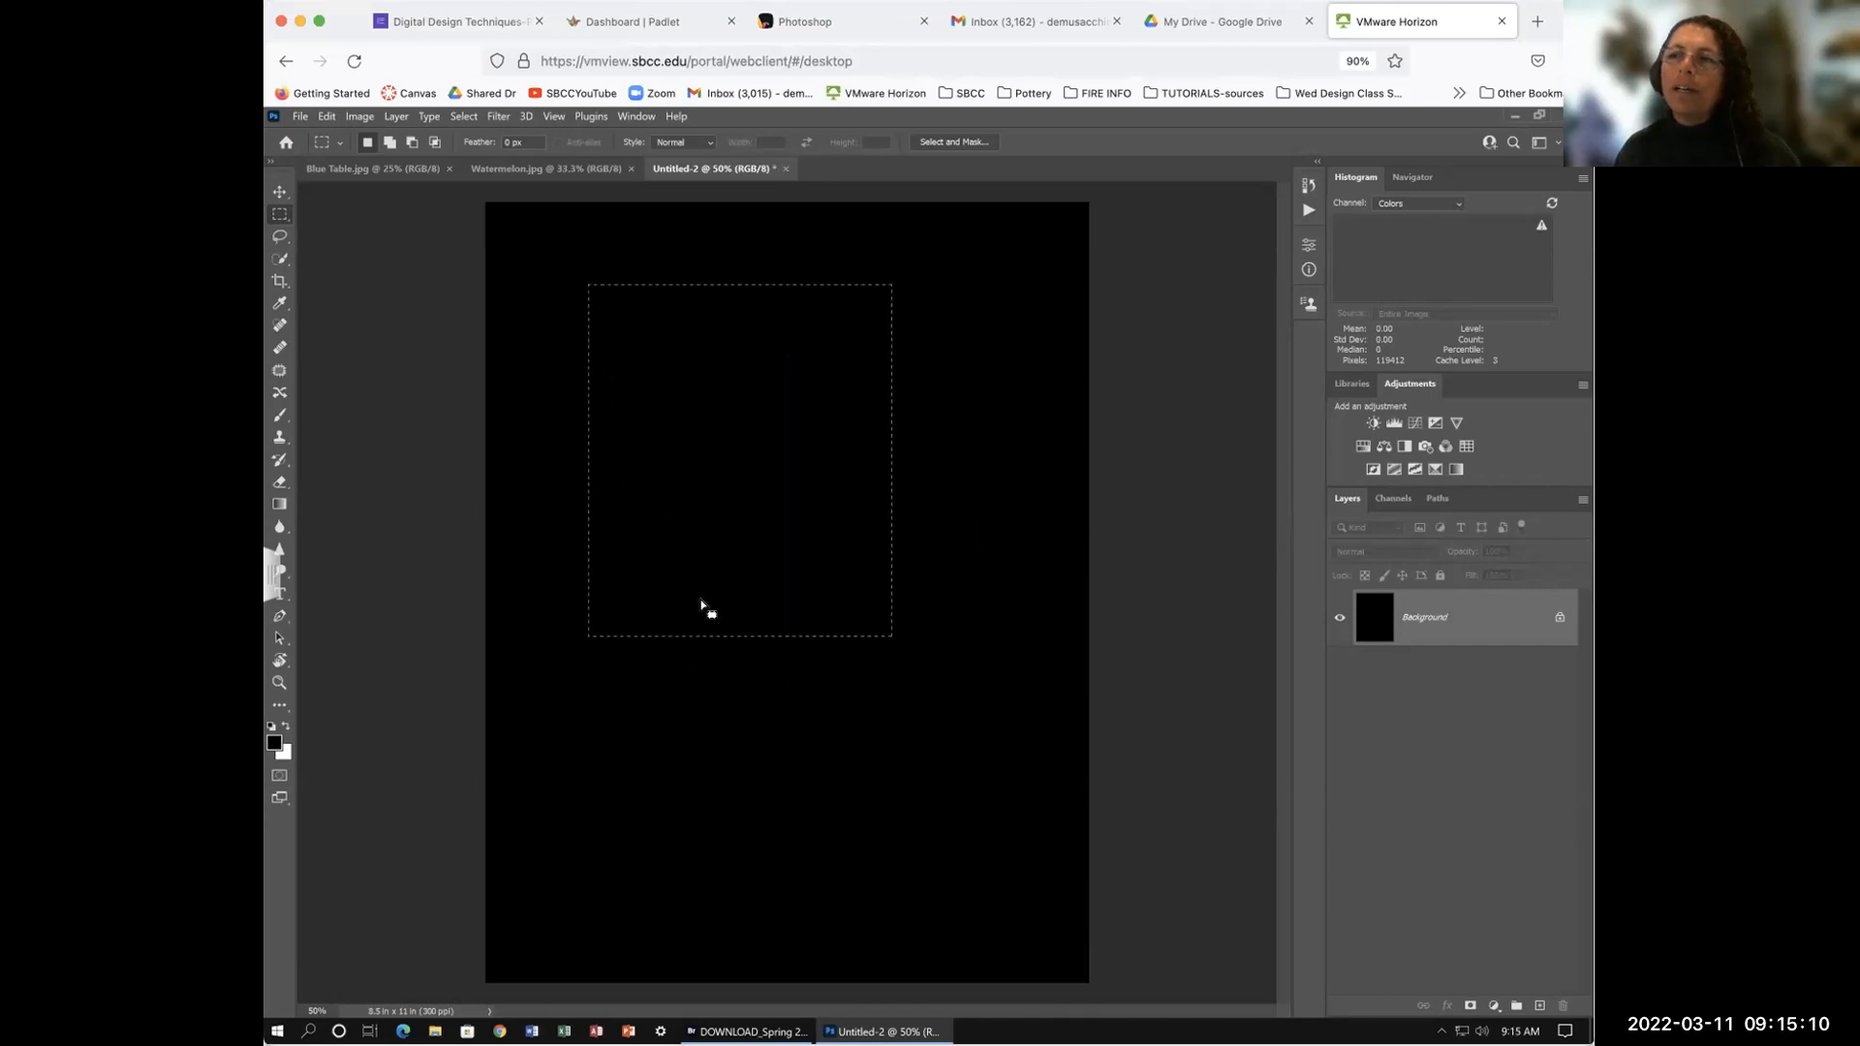
left_click_drag(869, 607, 931, 778)
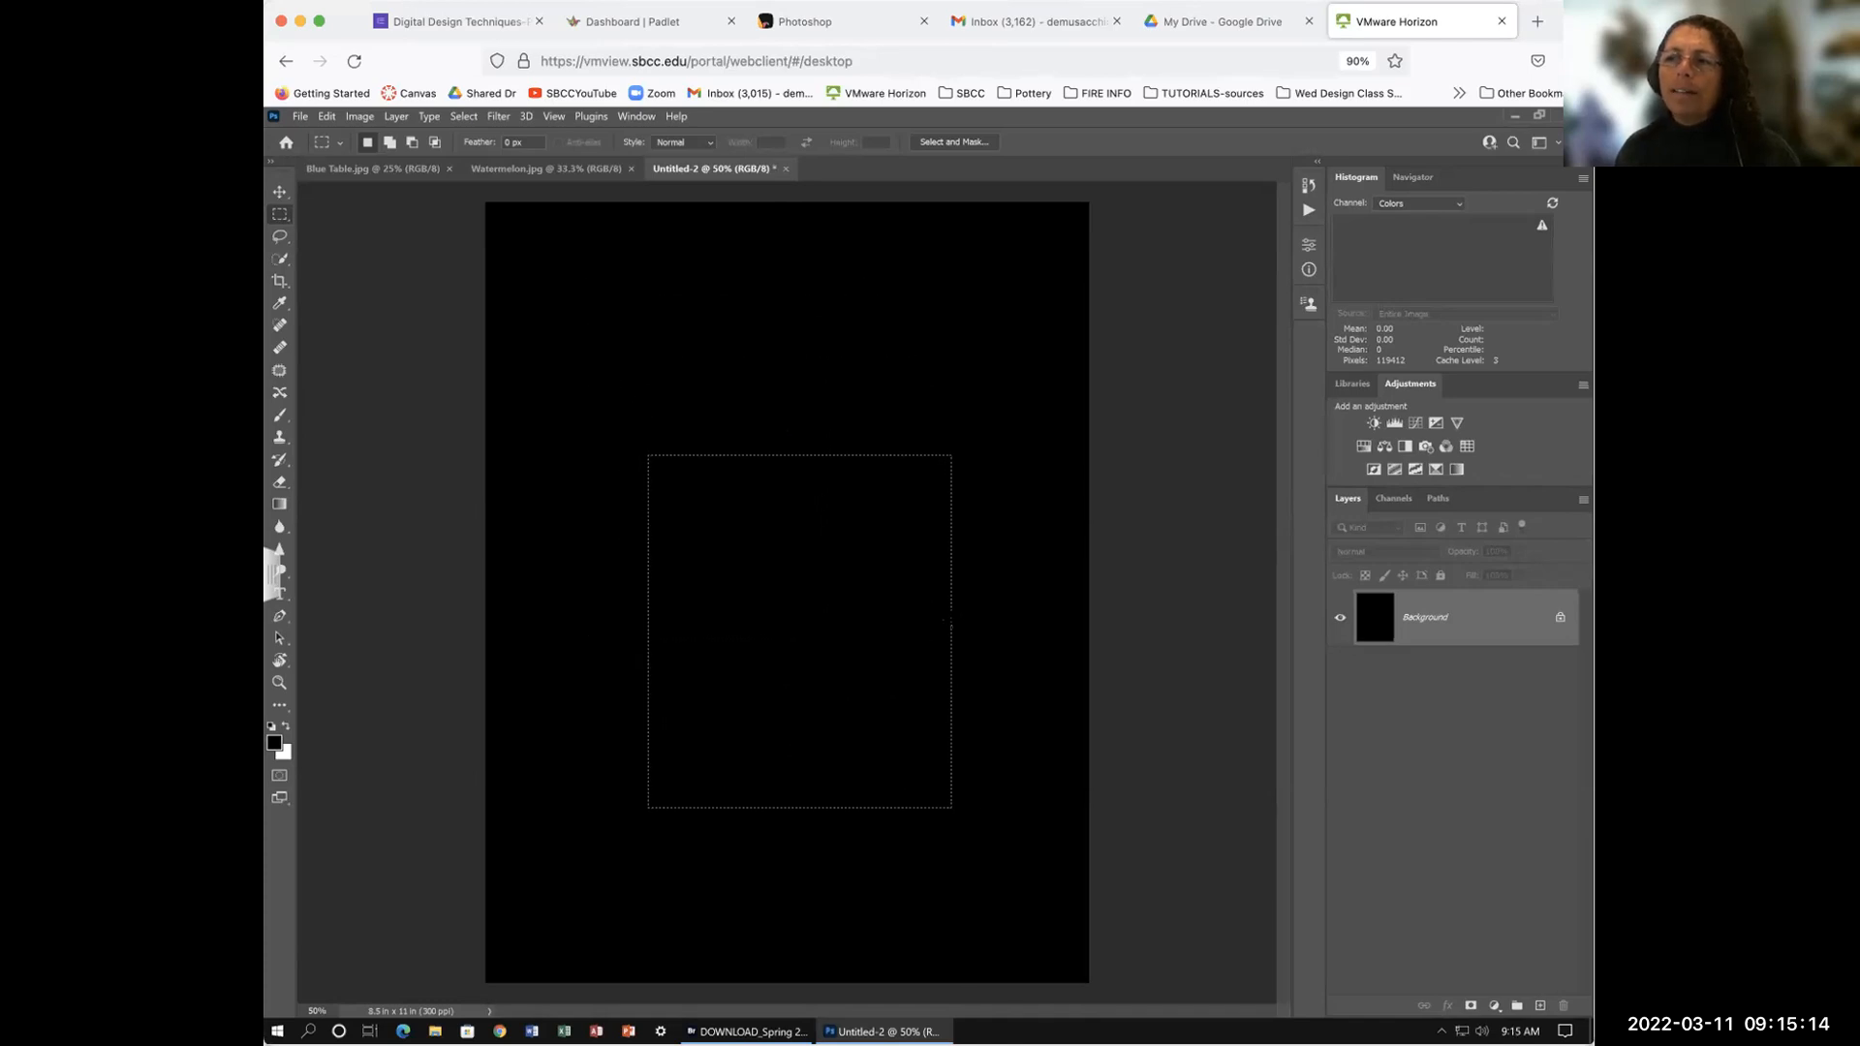
left_click_drag(948, 566, 889, 415)
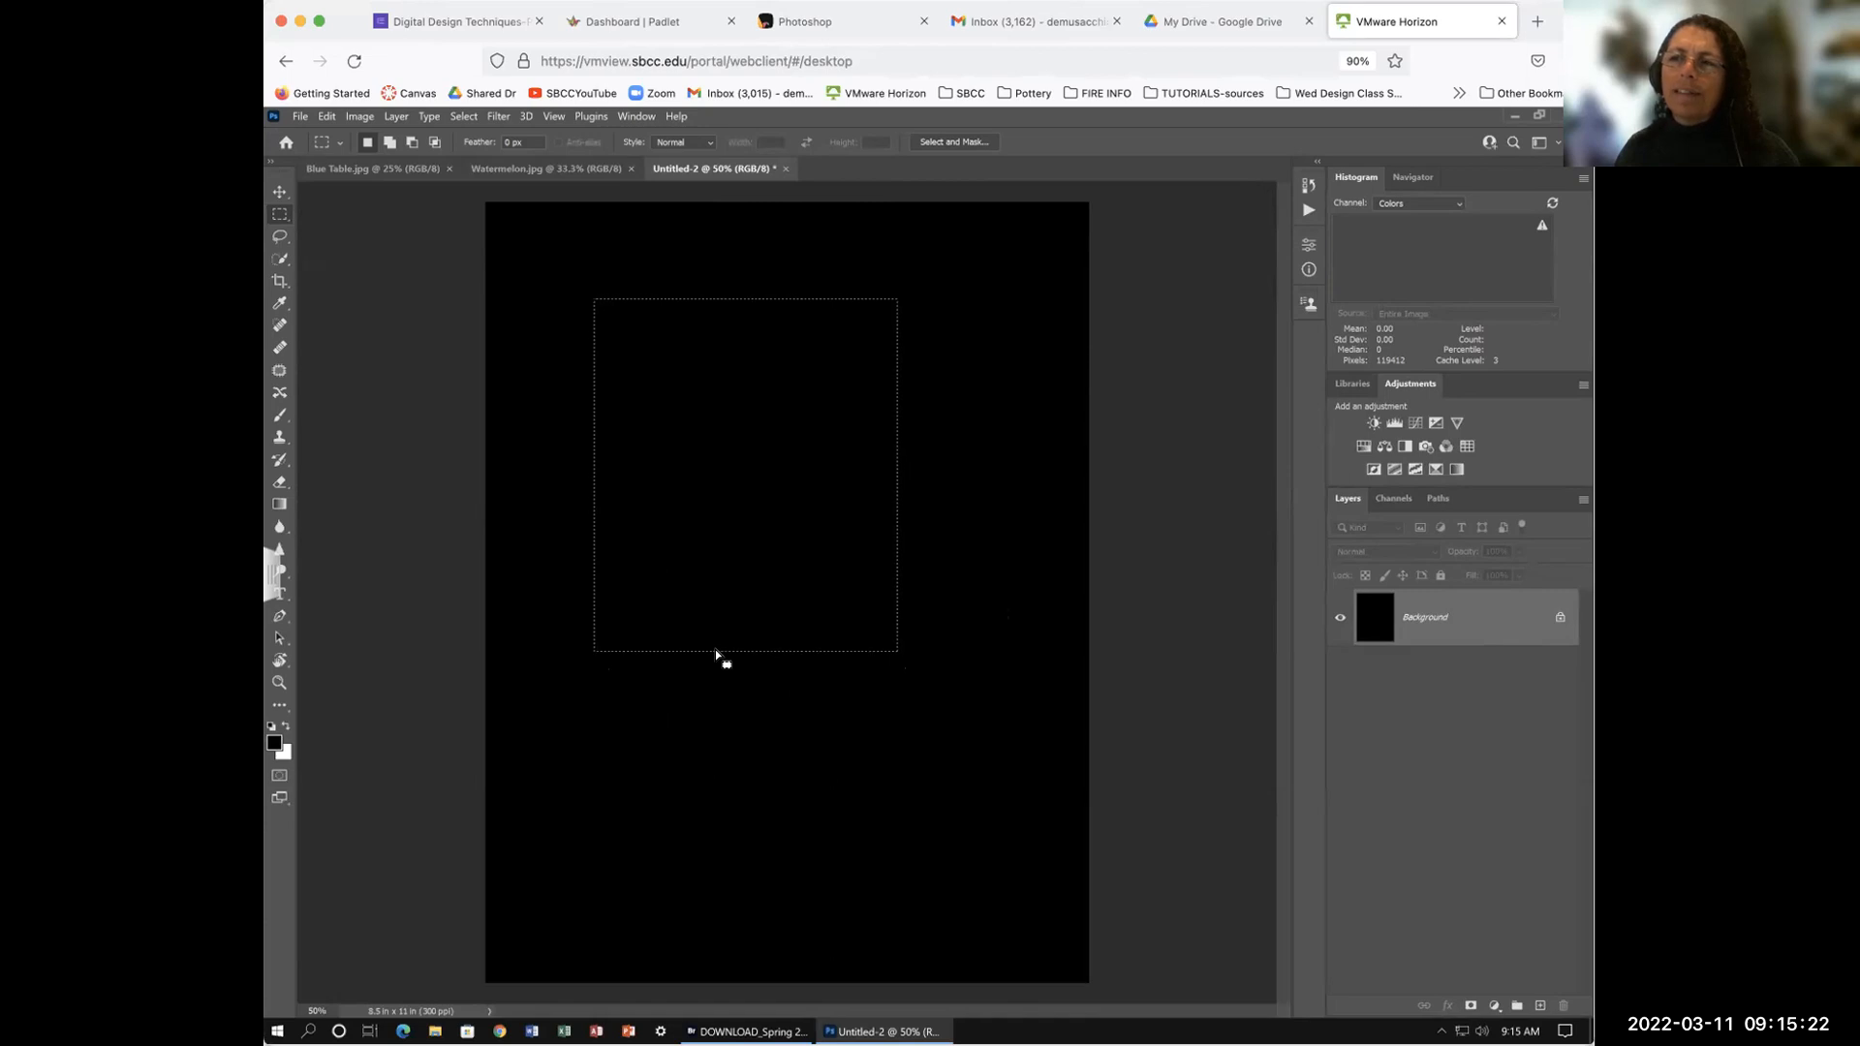
left_click_drag(724, 313, 744, 379)
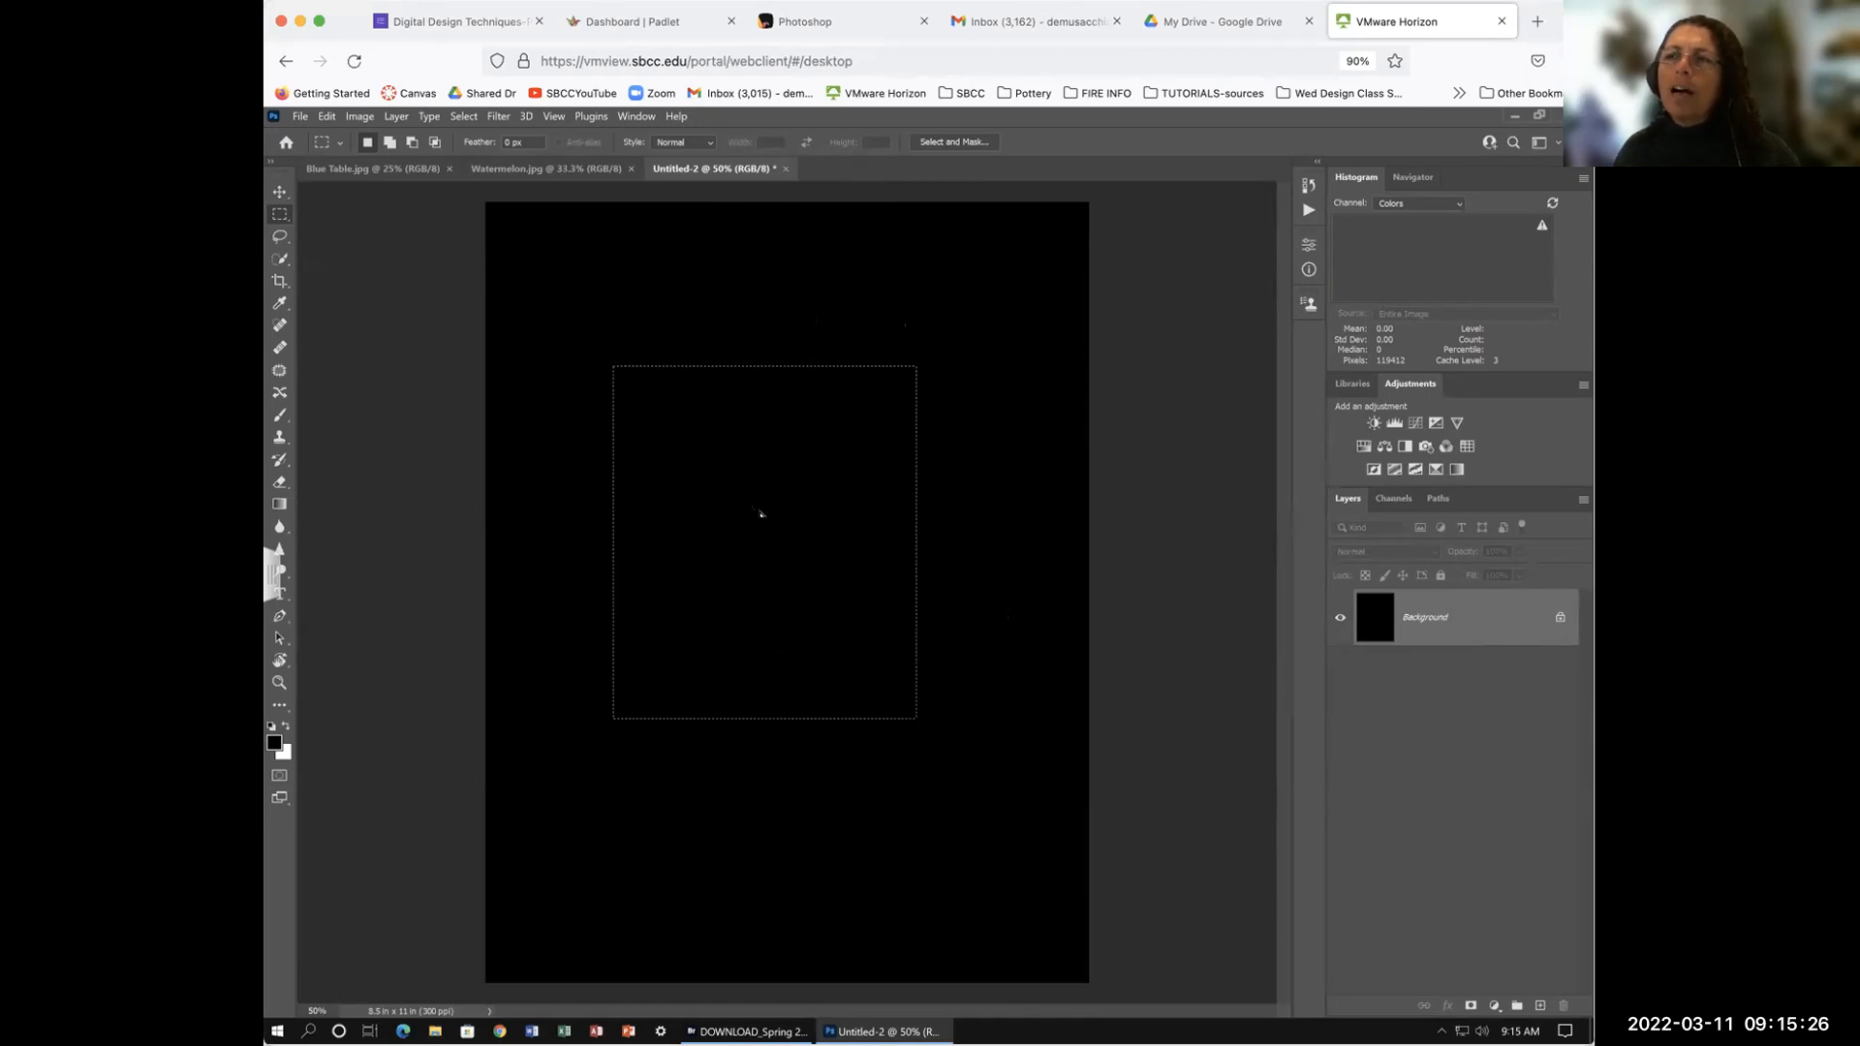
left_click_drag(668, 426, 764, 438)
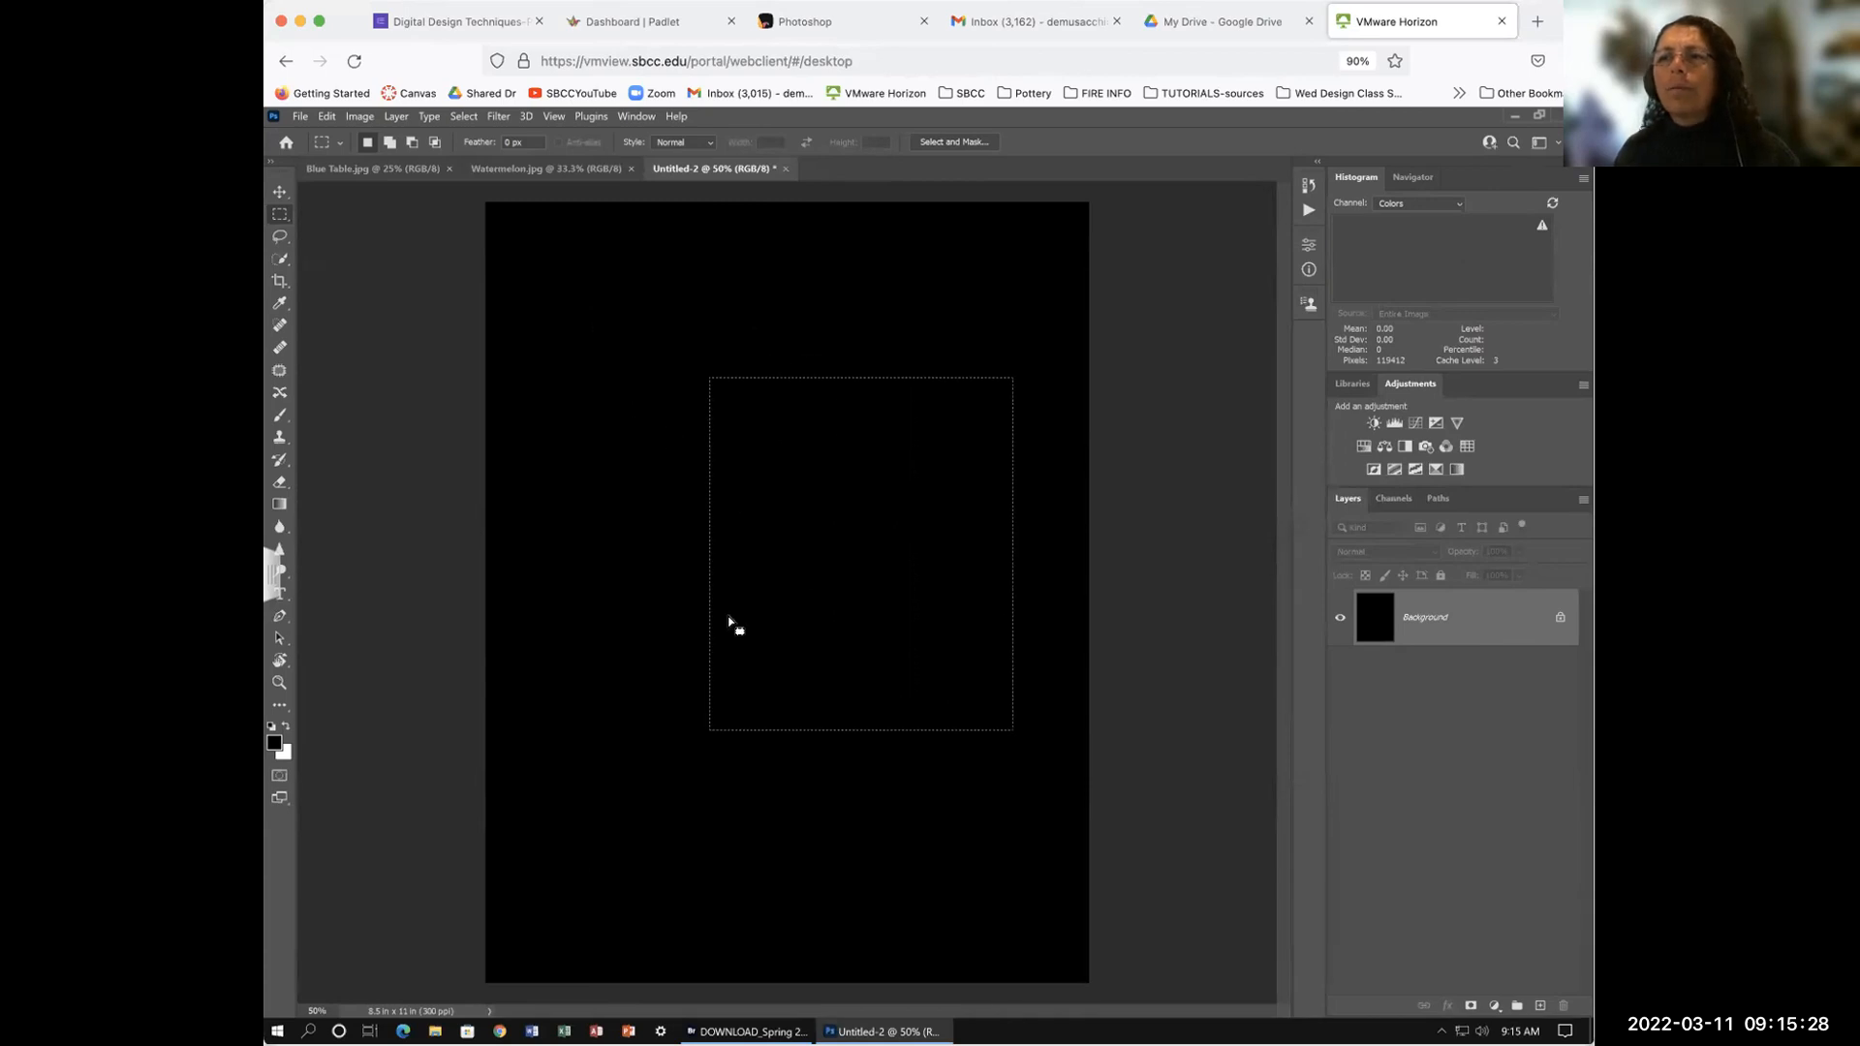
left_click_drag(825, 678, 736, 631)
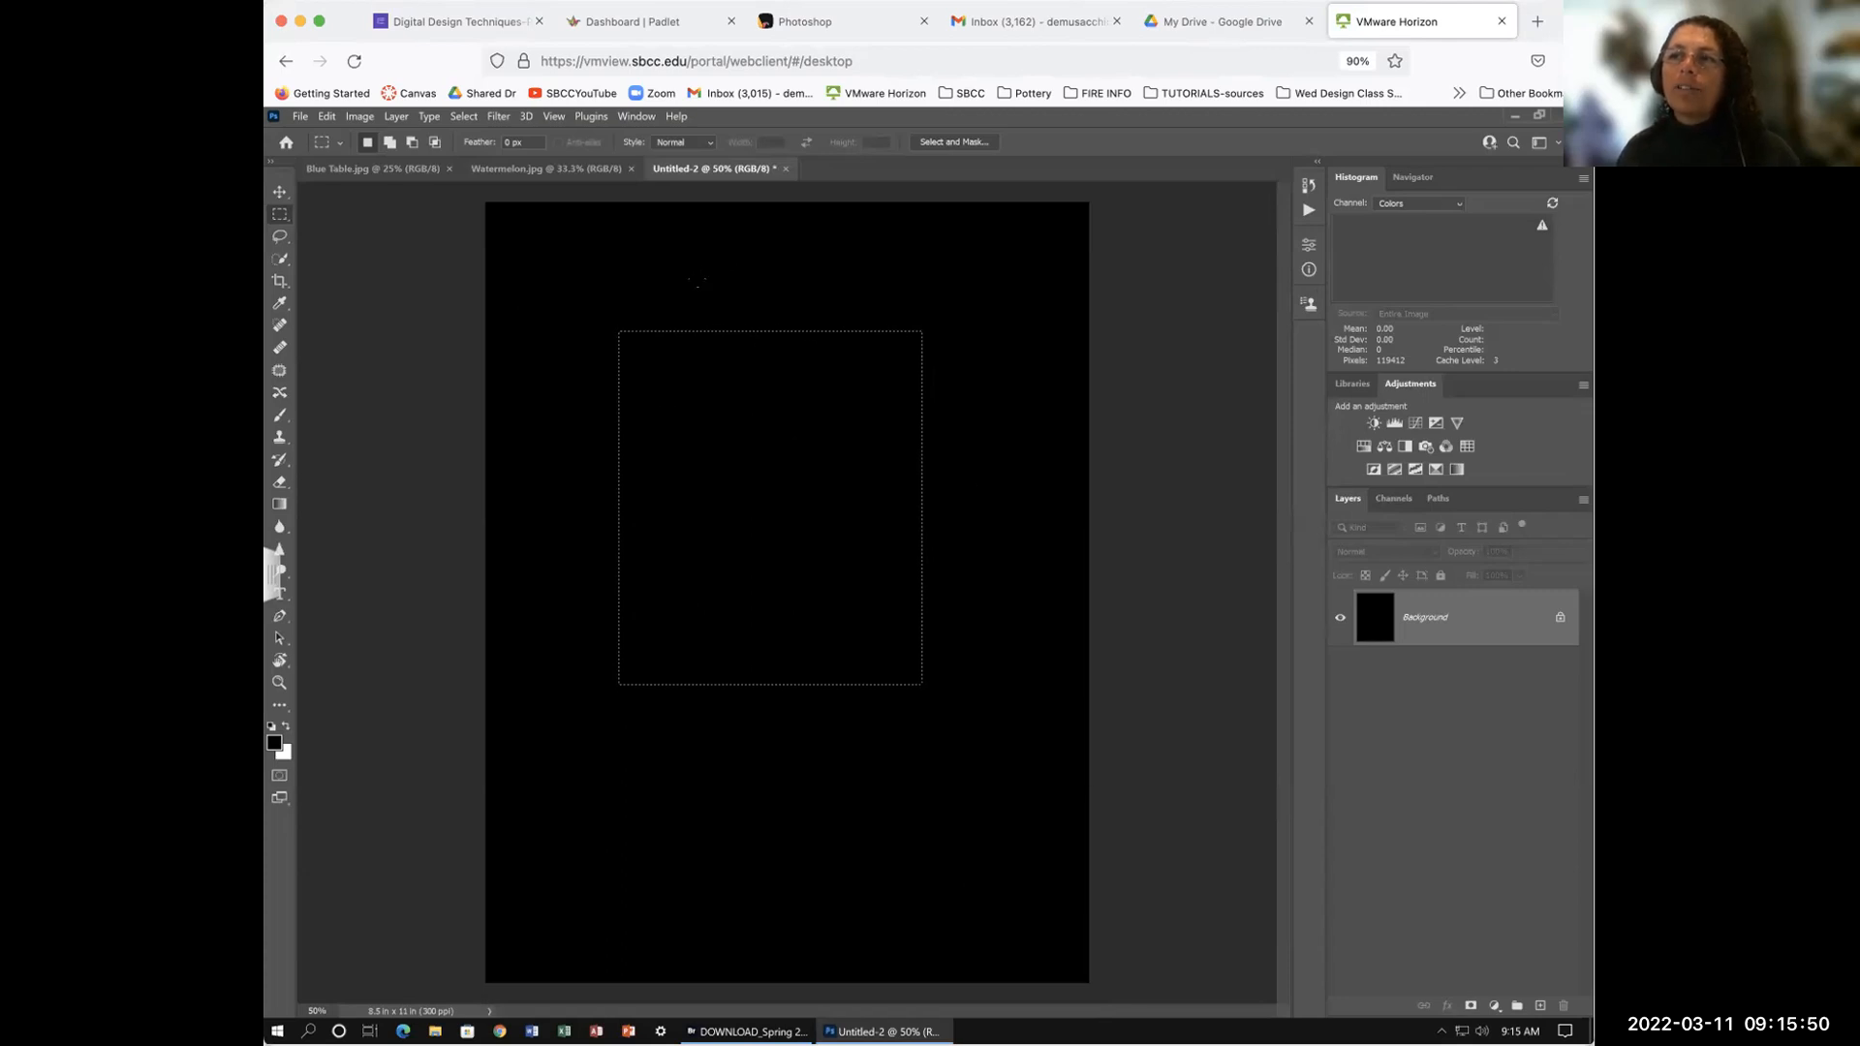
Step: Replace the selection with a small marquee in the page's upper part, and add two overlapping rectangles below and to its right
left_click_drag(685, 274, 1057, 445)
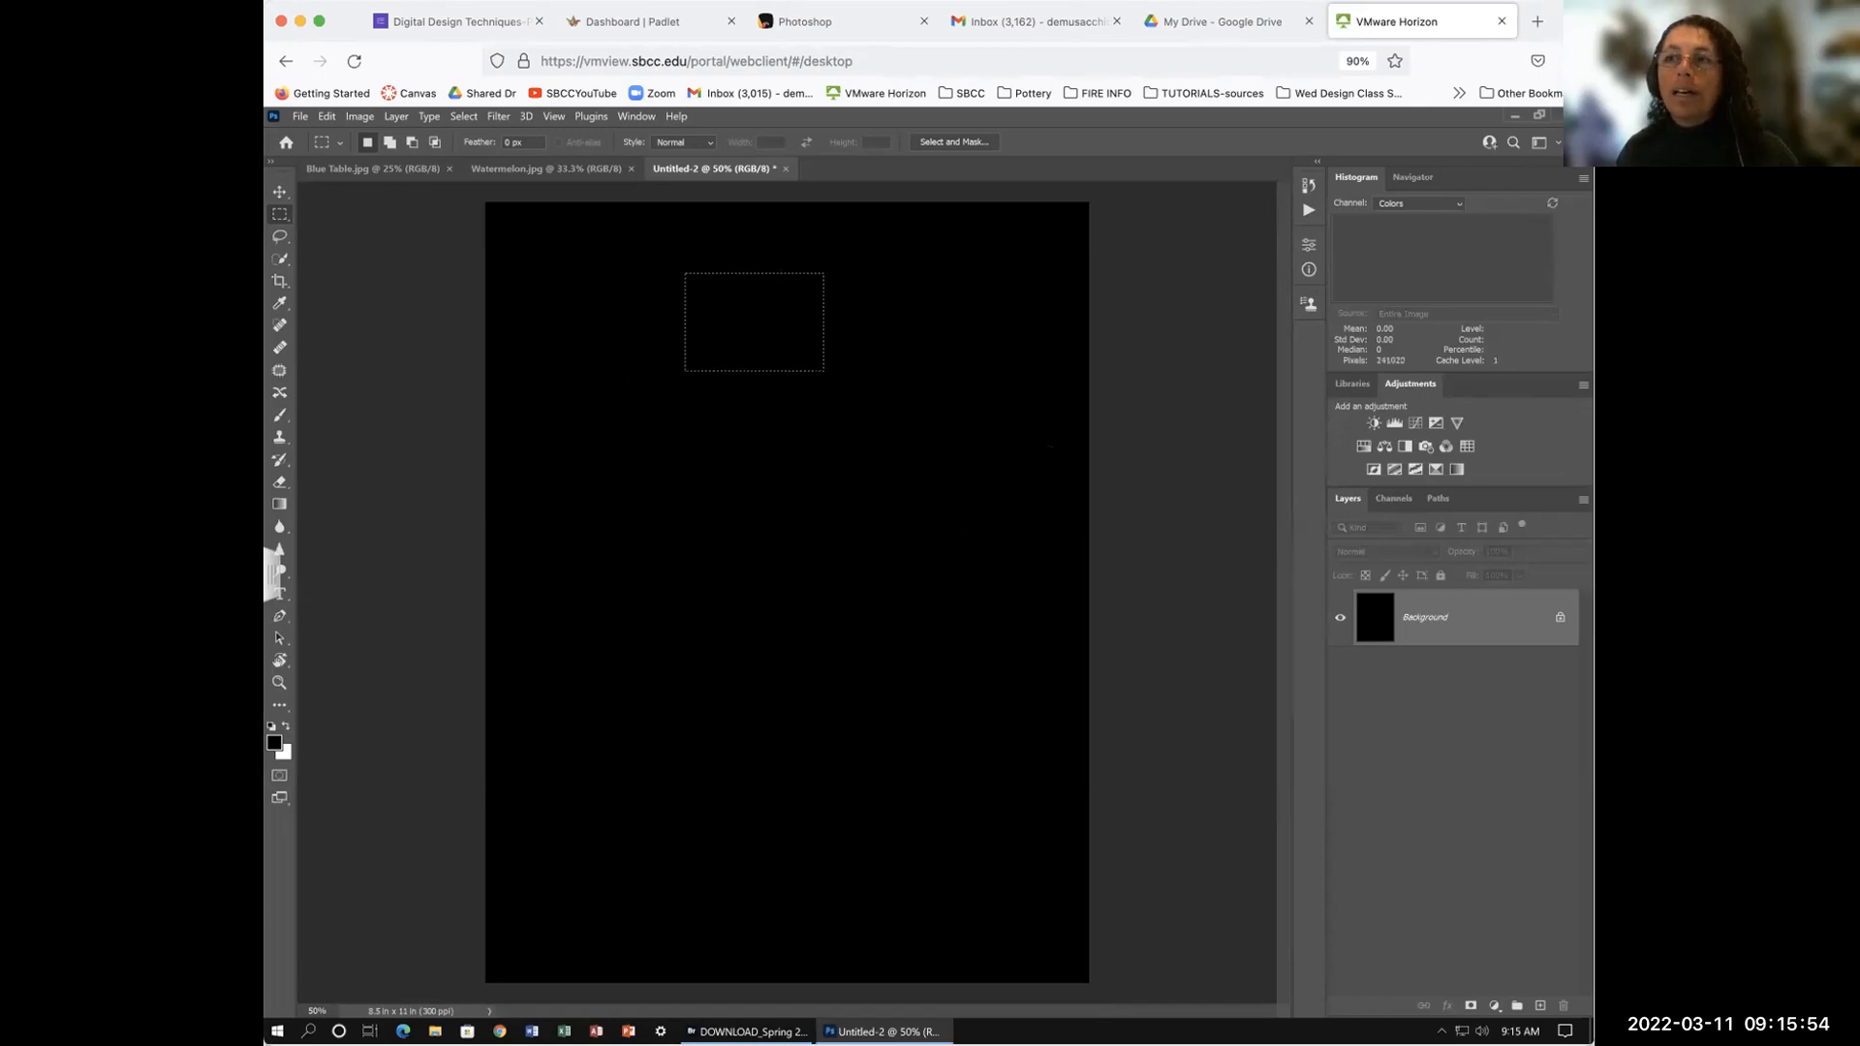
left_click_drag(659, 359, 782, 492)
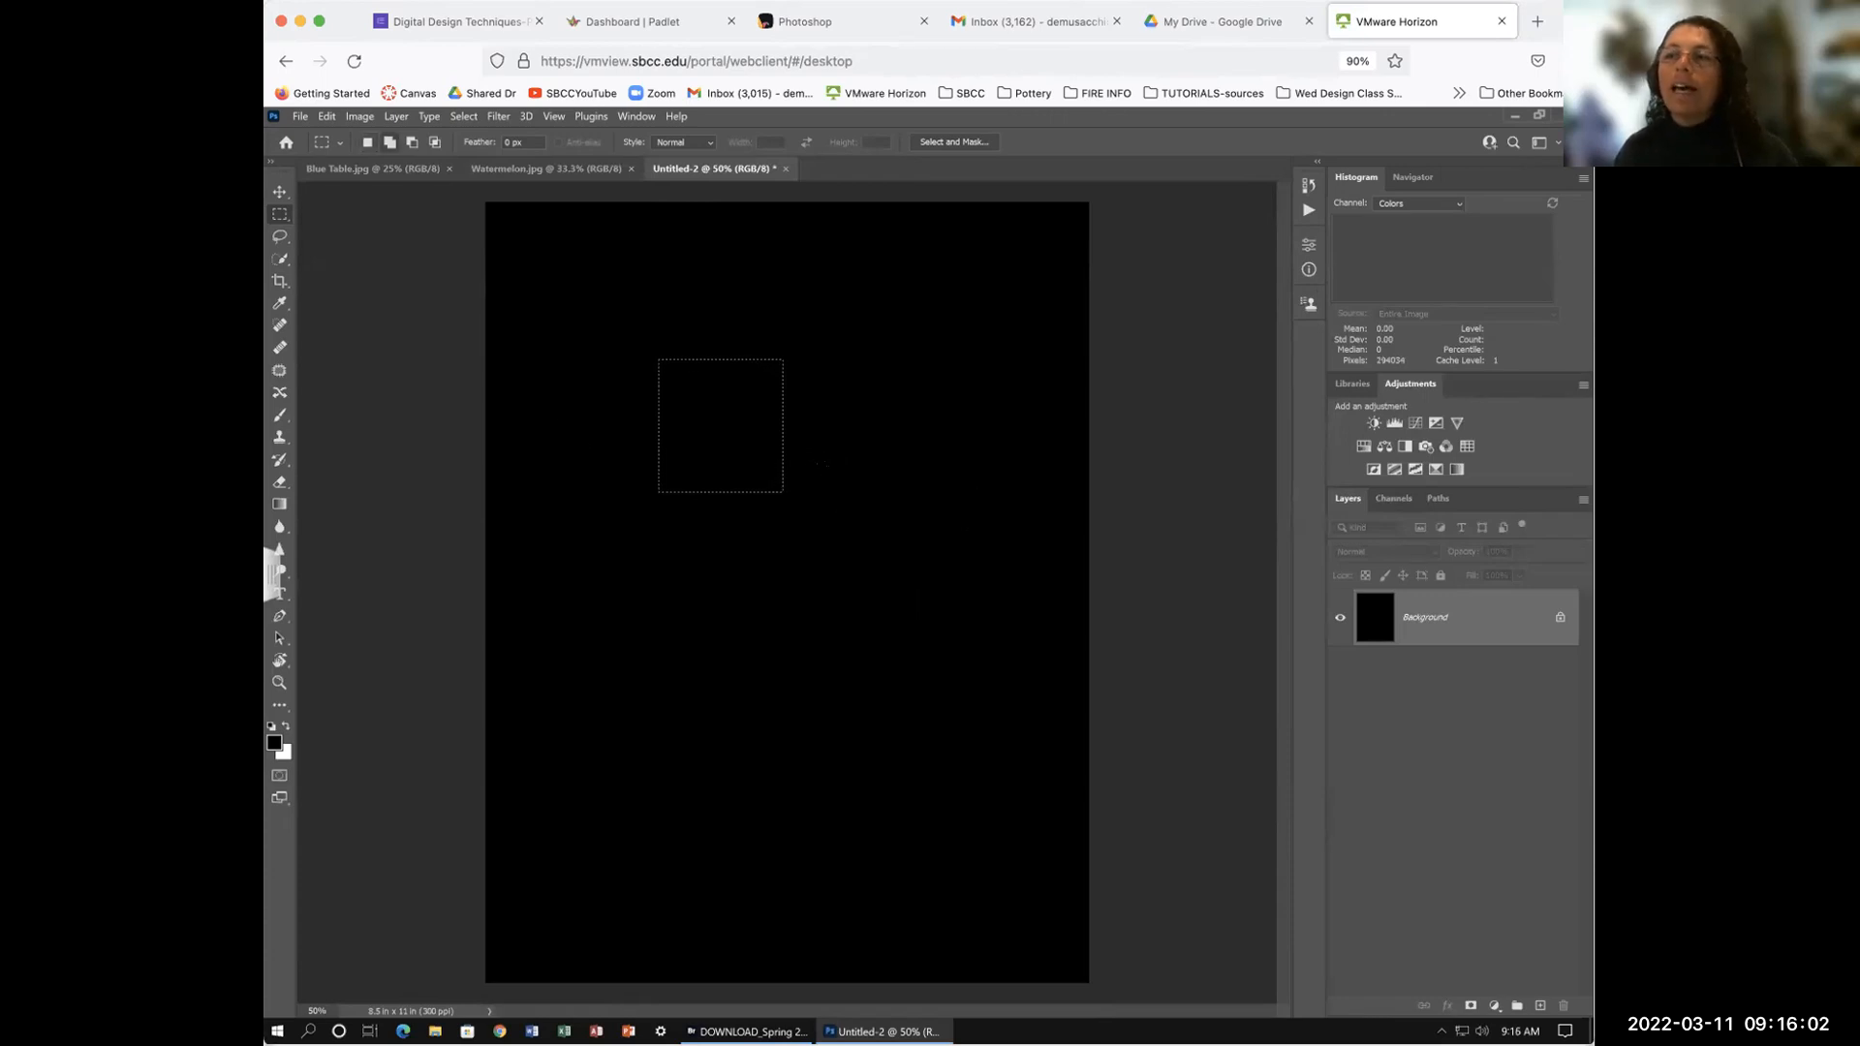
left_click_drag(819, 461, 952, 597)
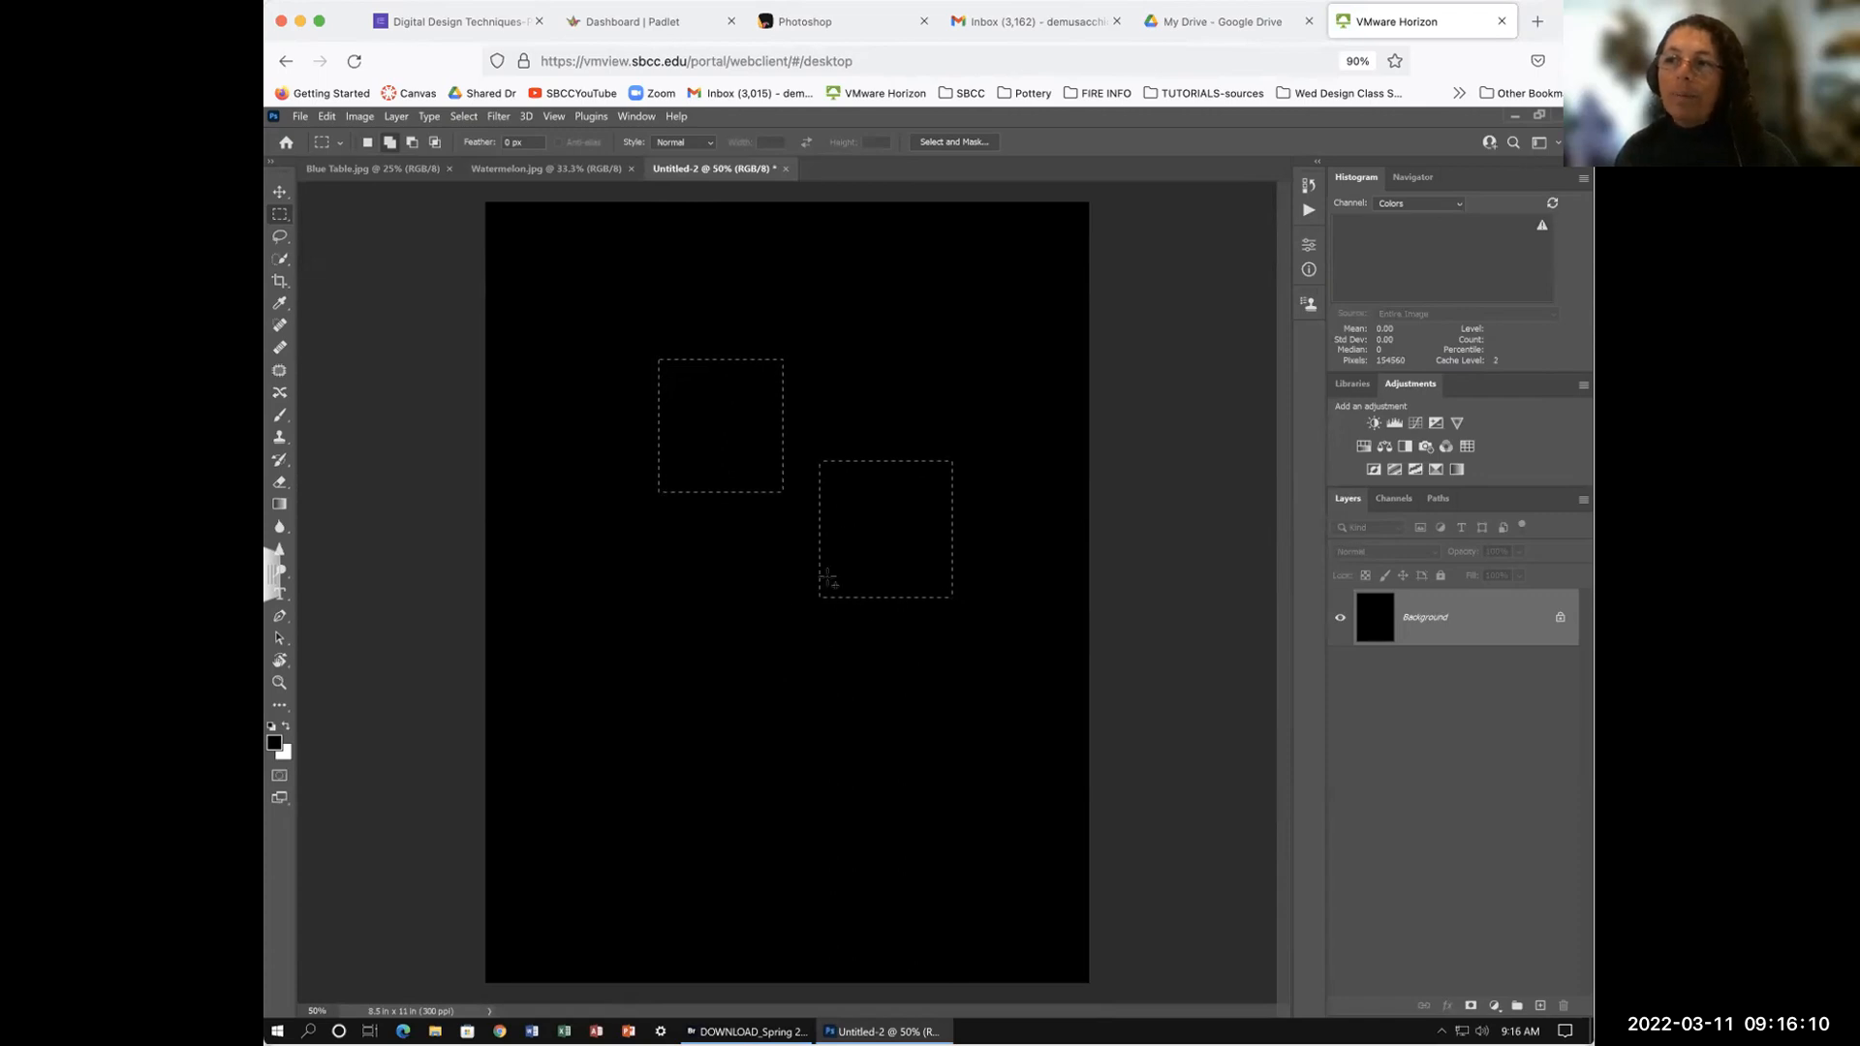
left_click_drag(827, 579, 941, 677)
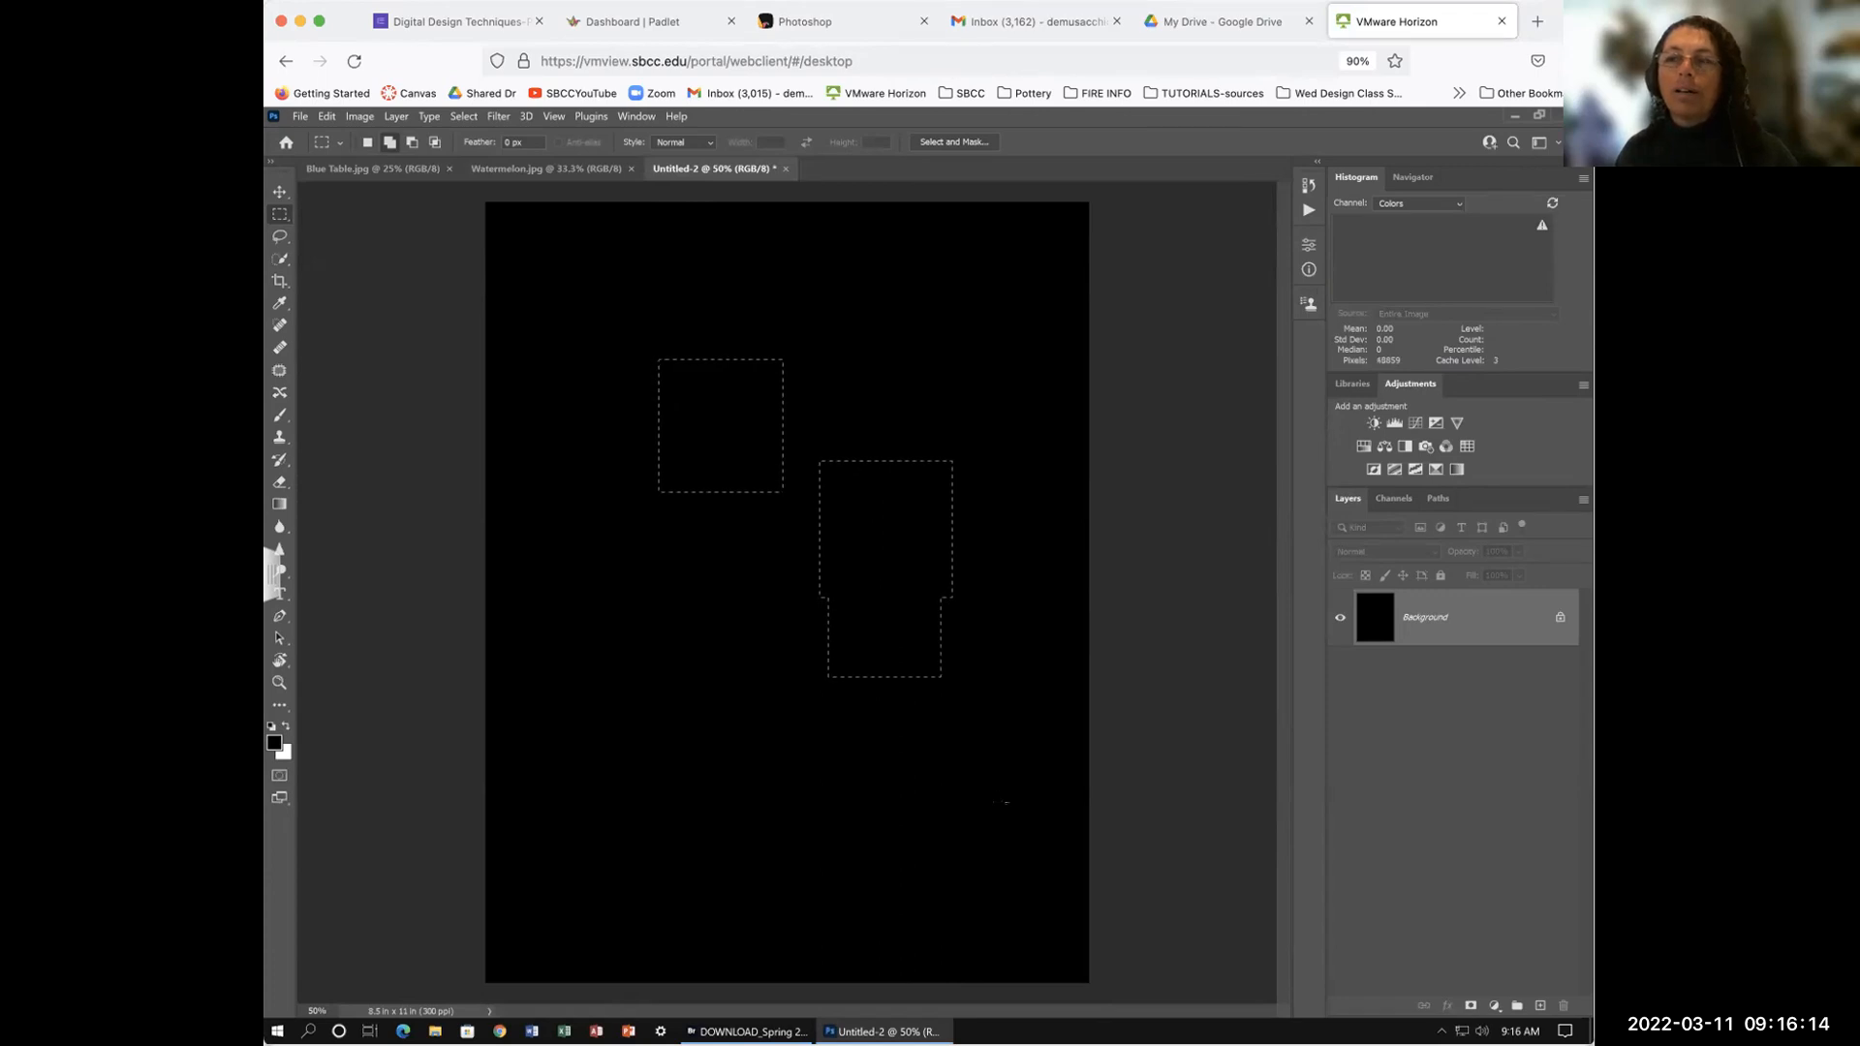
Step: Add overlapping rectangles that merge the selection into one large stepped shape, plus a separate rectangle near the page's lower-right corner
left_click_drag(713, 414, 885, 556)
key("shift")
left_click_drag(693, 485, 897, 754)
left_click_drag(616, 547, 776, 739)
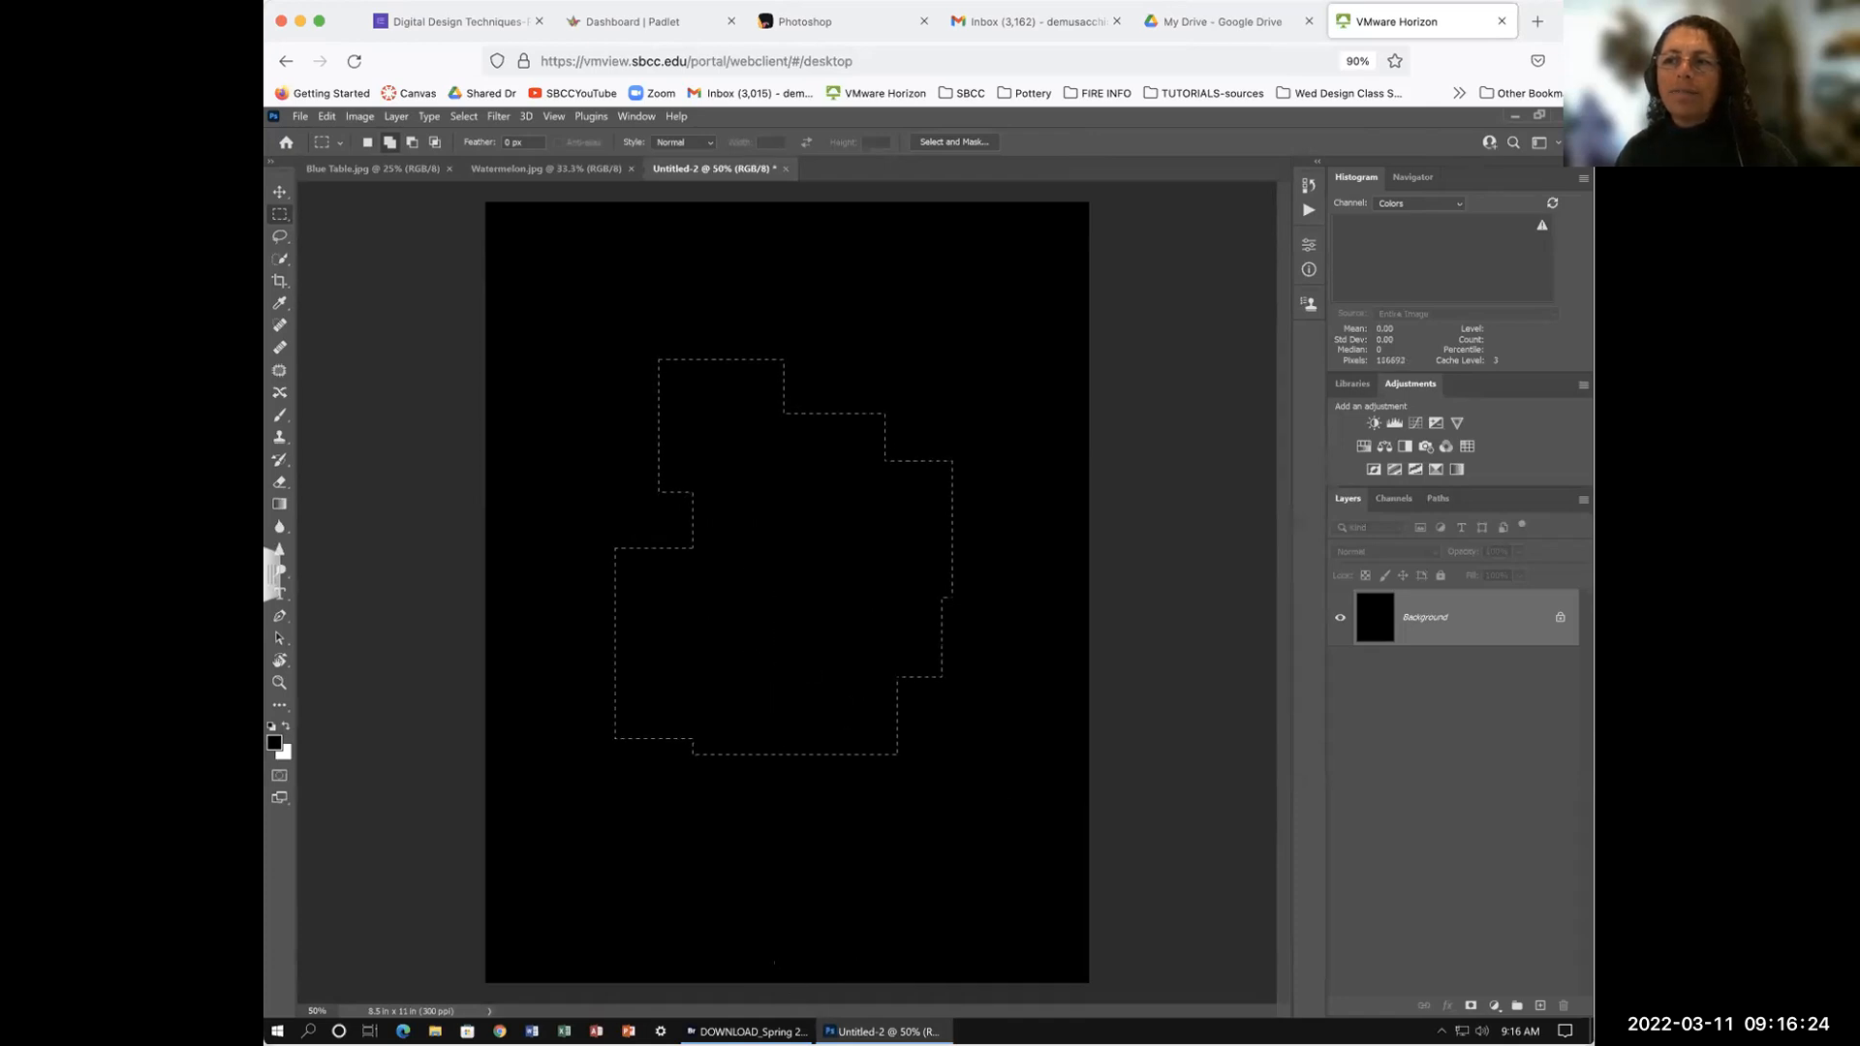
left_click_drag(917, 867, 1032, 966)
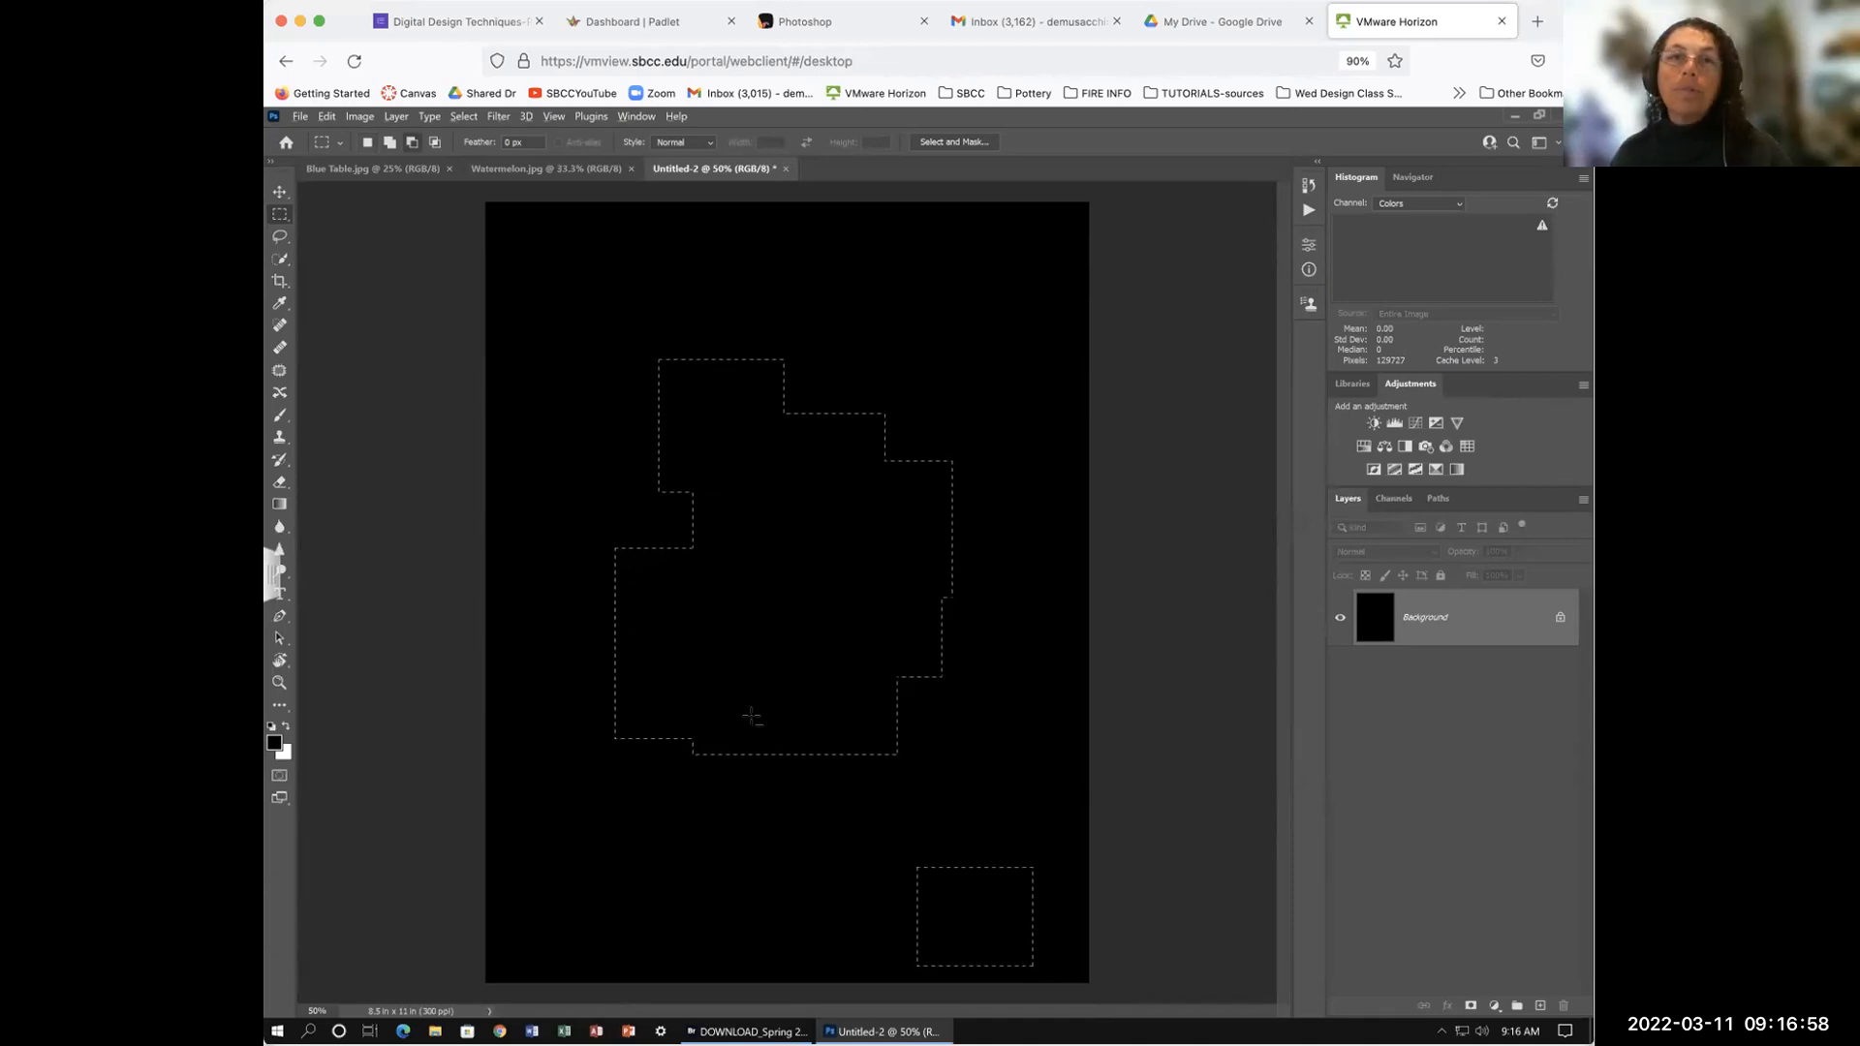
Step: Subtract a notch from the large selection's bottom edge and a small rectangle from inside the separate lower-right rectangle
left_click(367, 143)
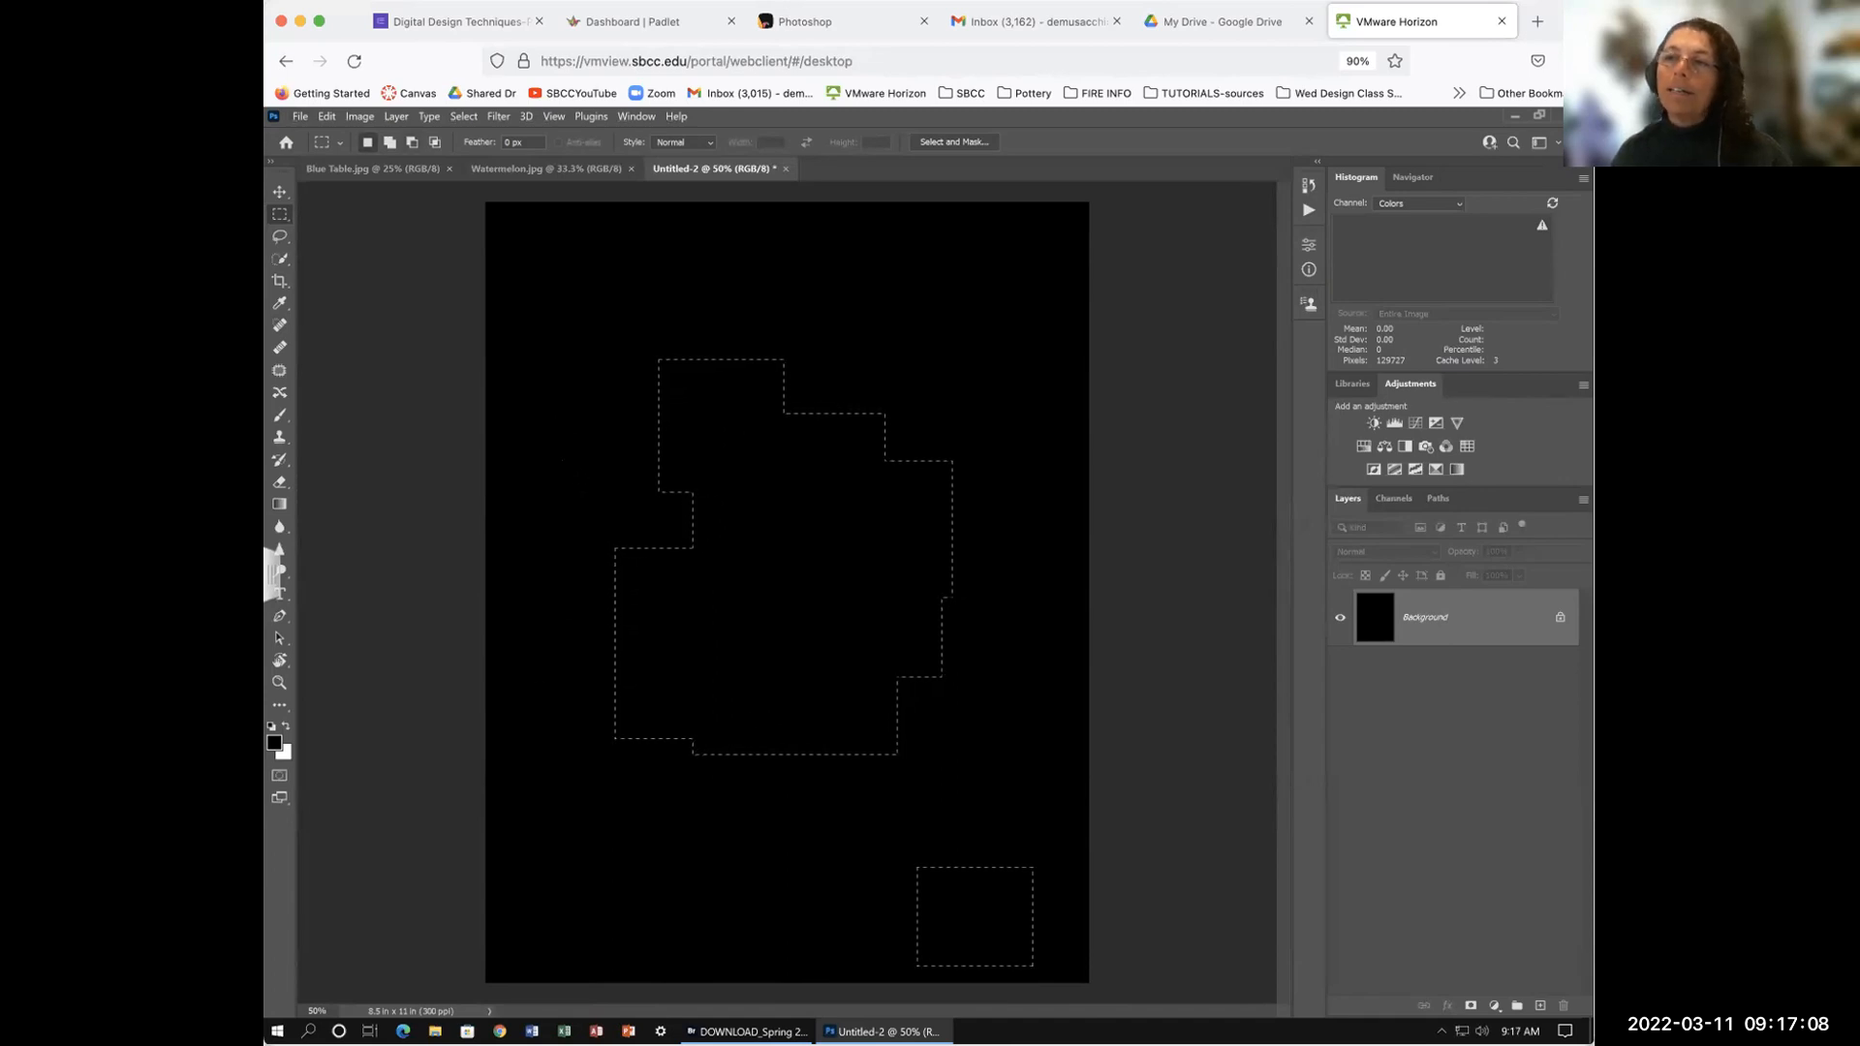
key("alt")
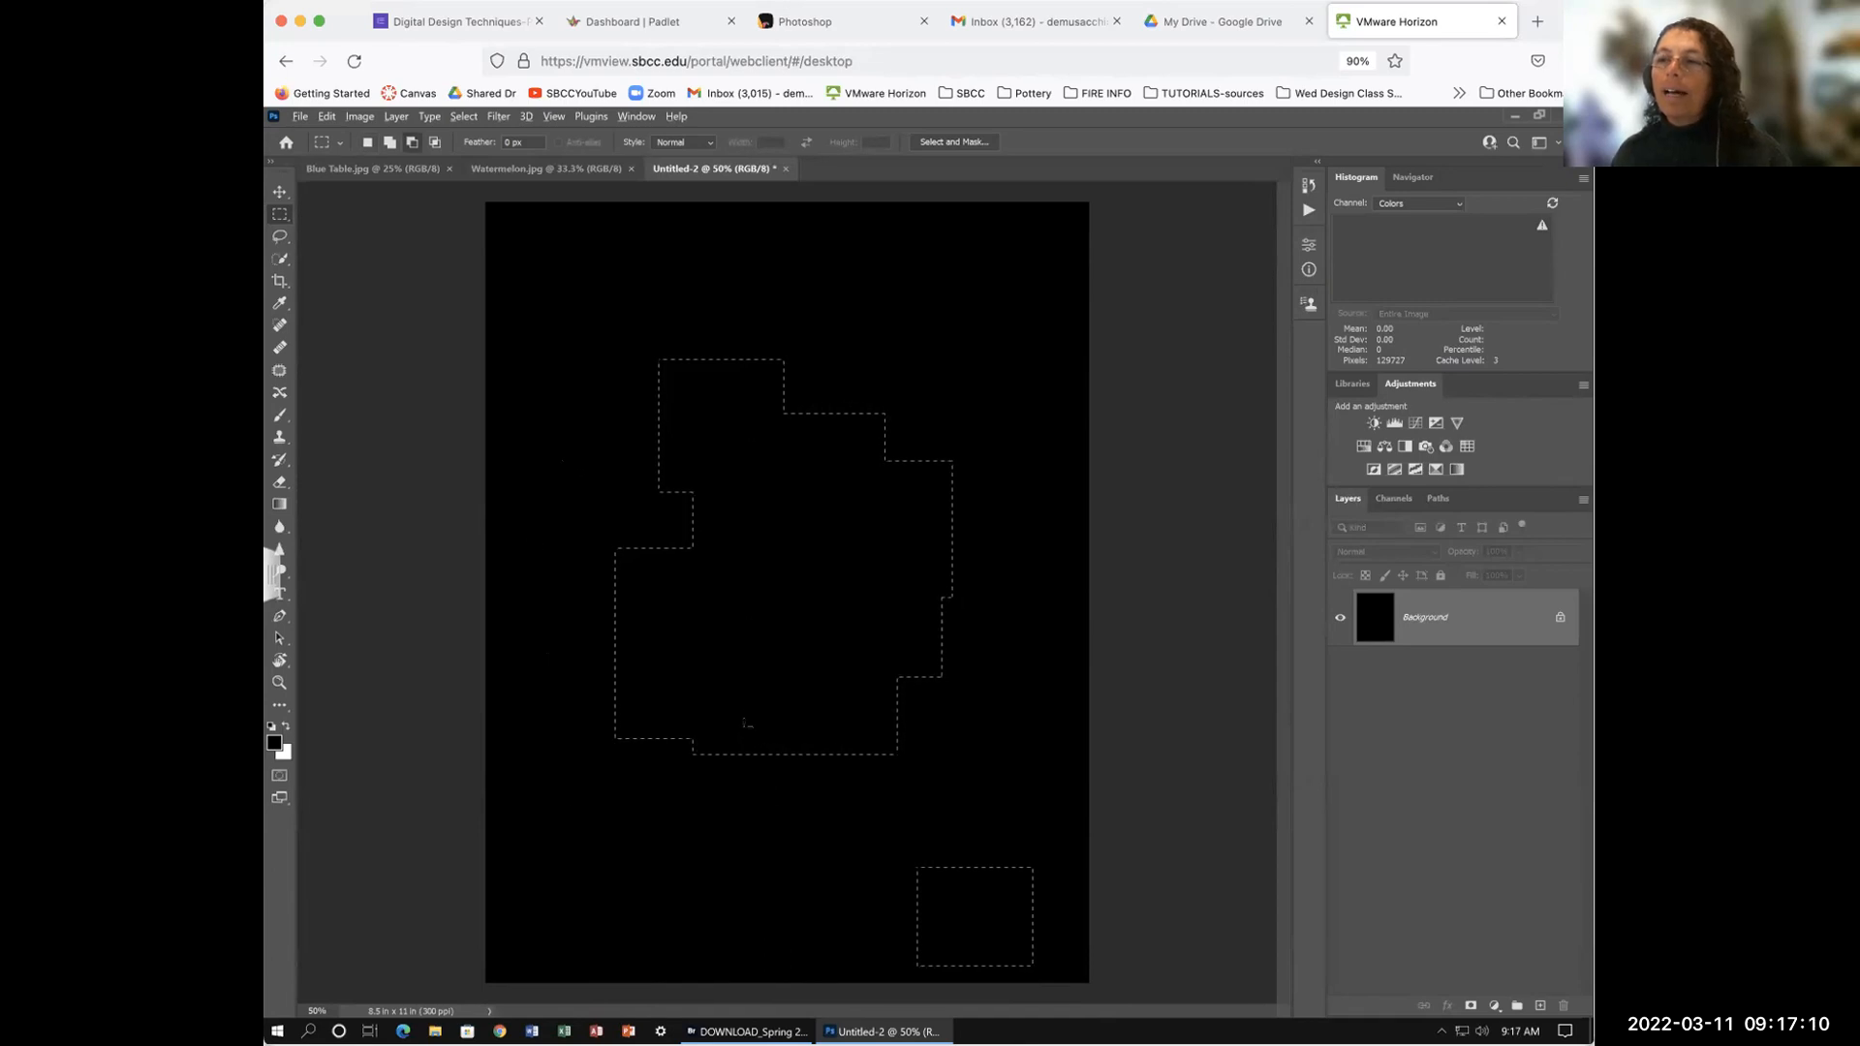
left_click_drag(739, 713, 821, 775)
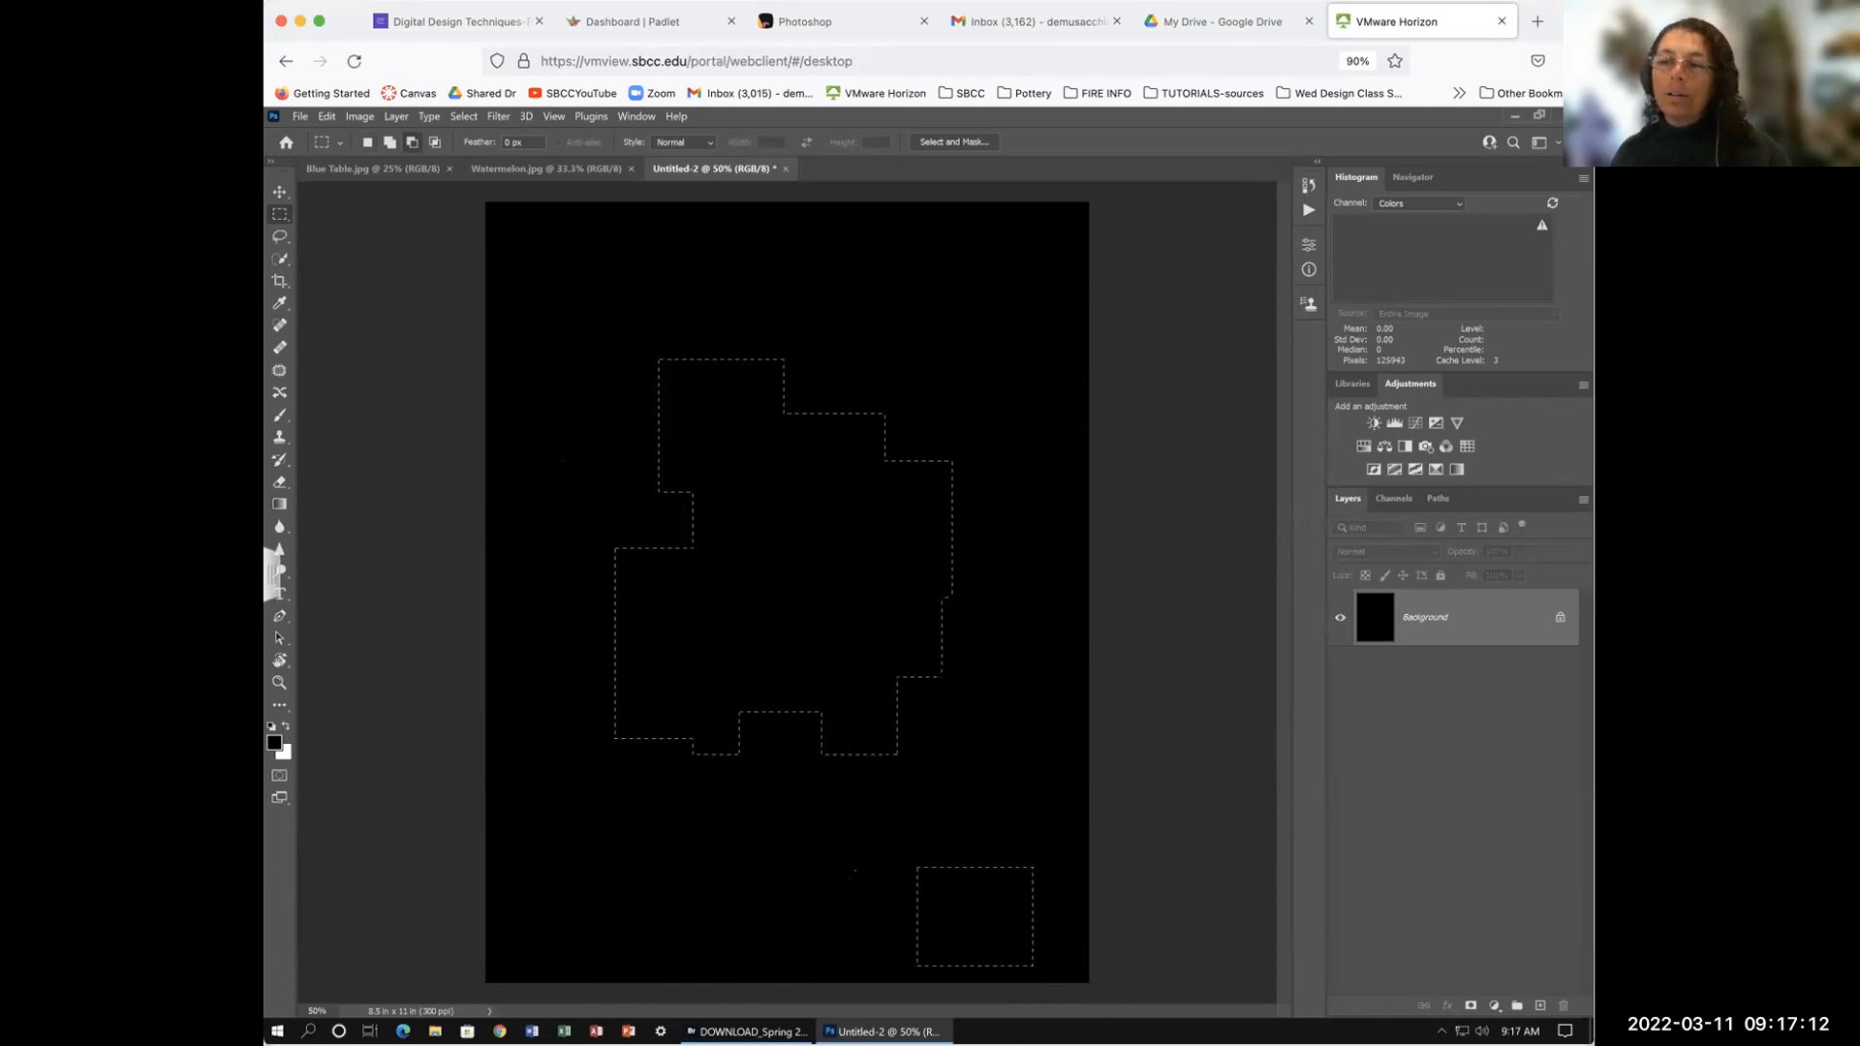
left_click_drag(742, 678, 822, 765)
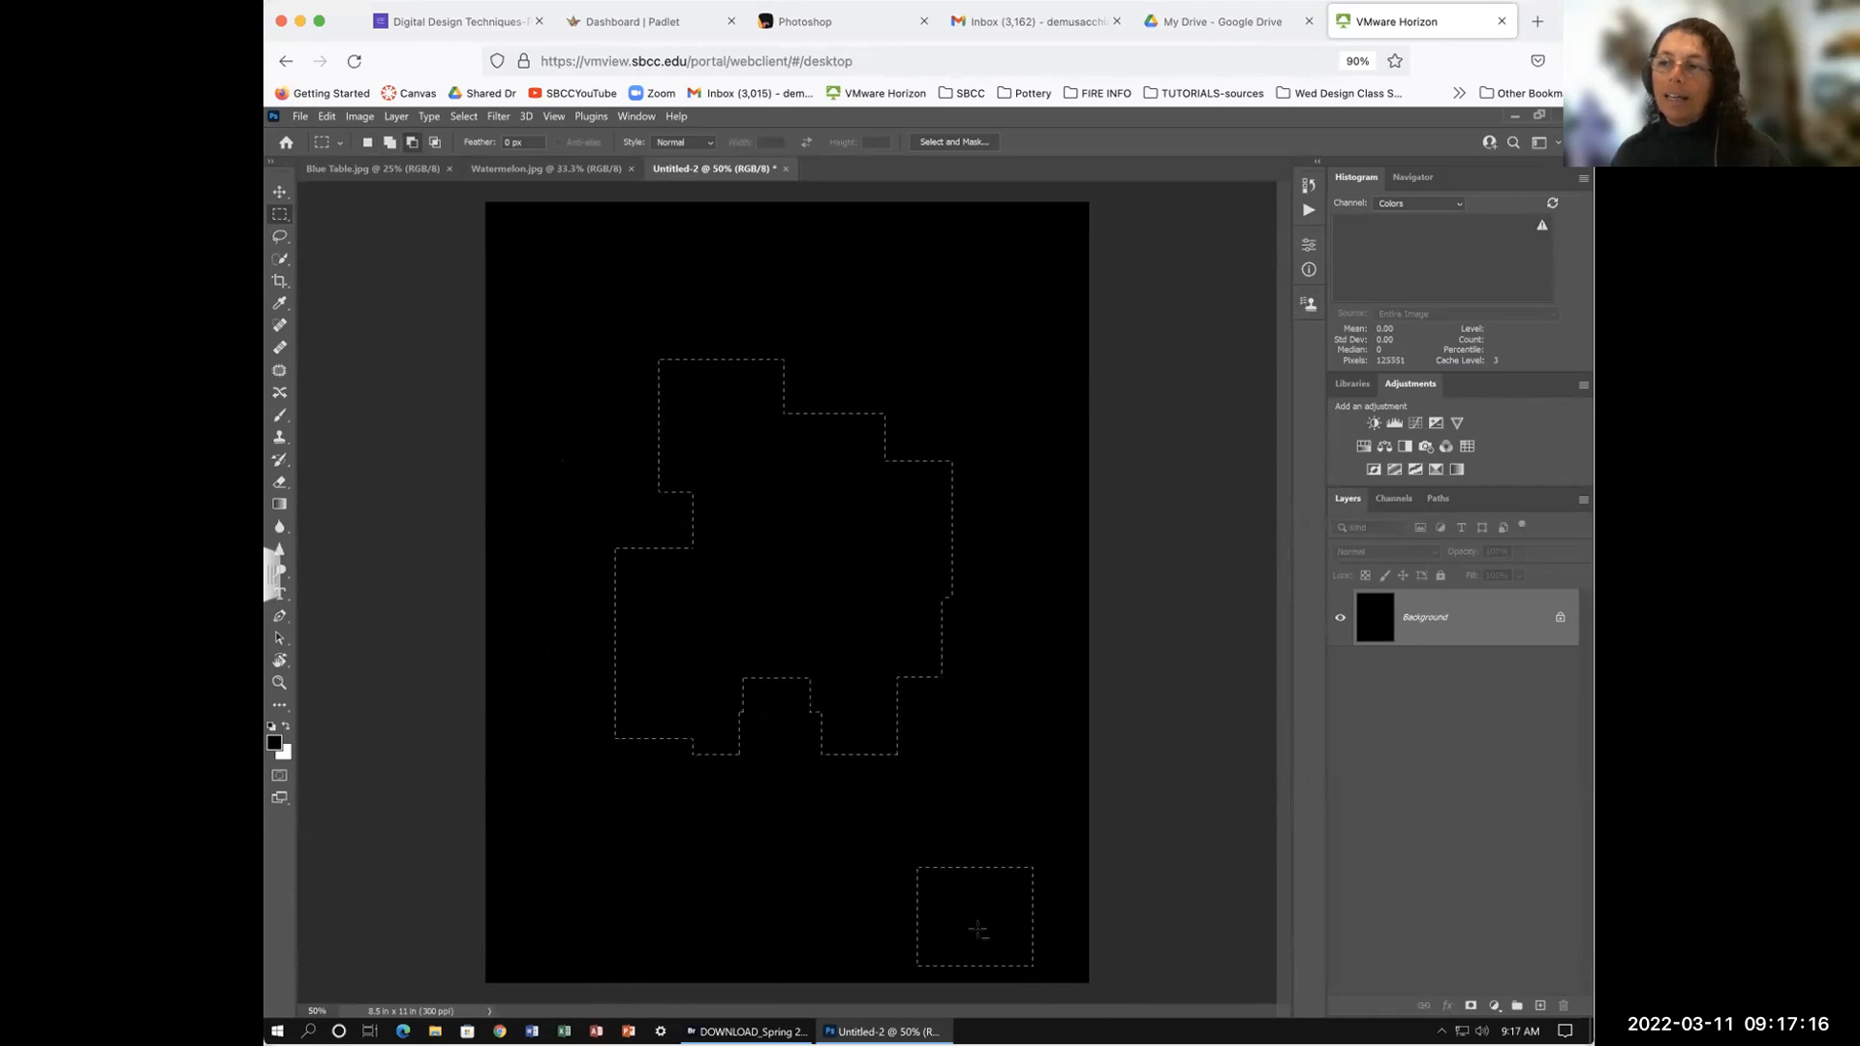
left_click_drag(990, 937, 999, 939)
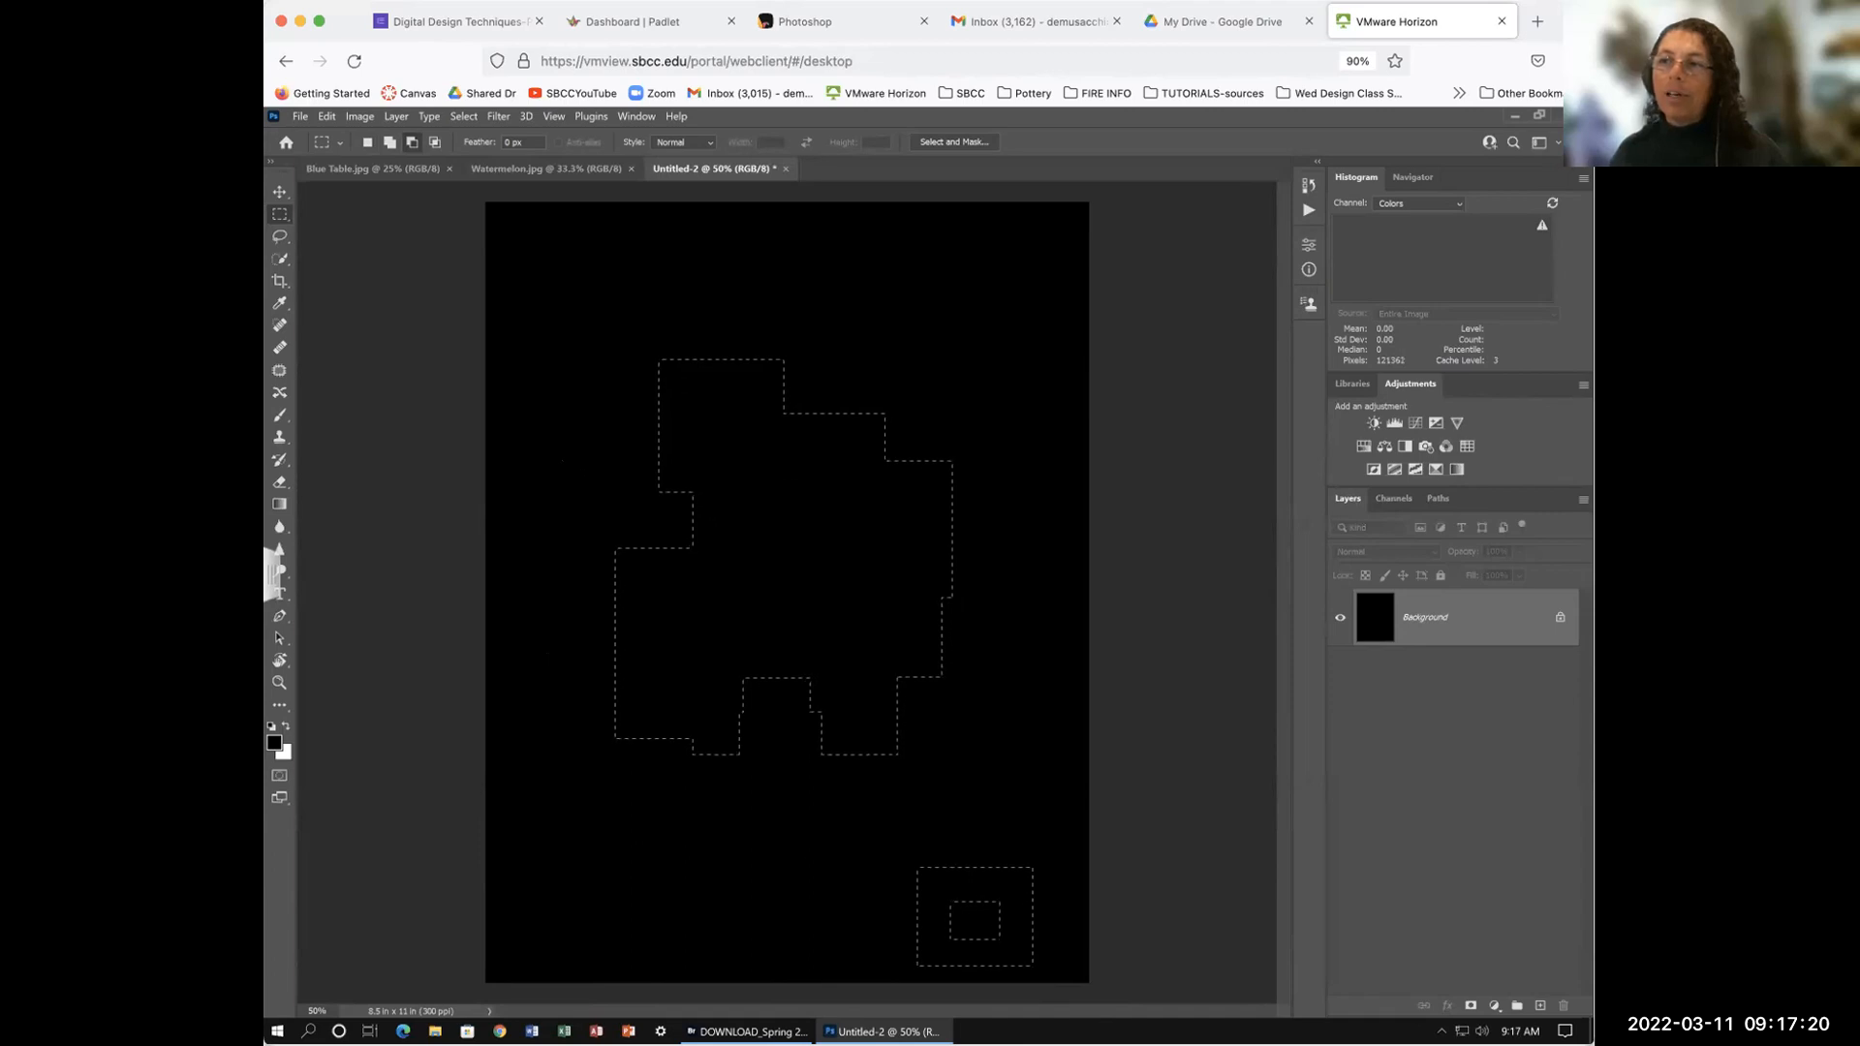
Step: Subtract overlapping rectangles from the upper and middle right side of the large selection to cut stepped notches
left_click_drag(848, 397, 932, 487)
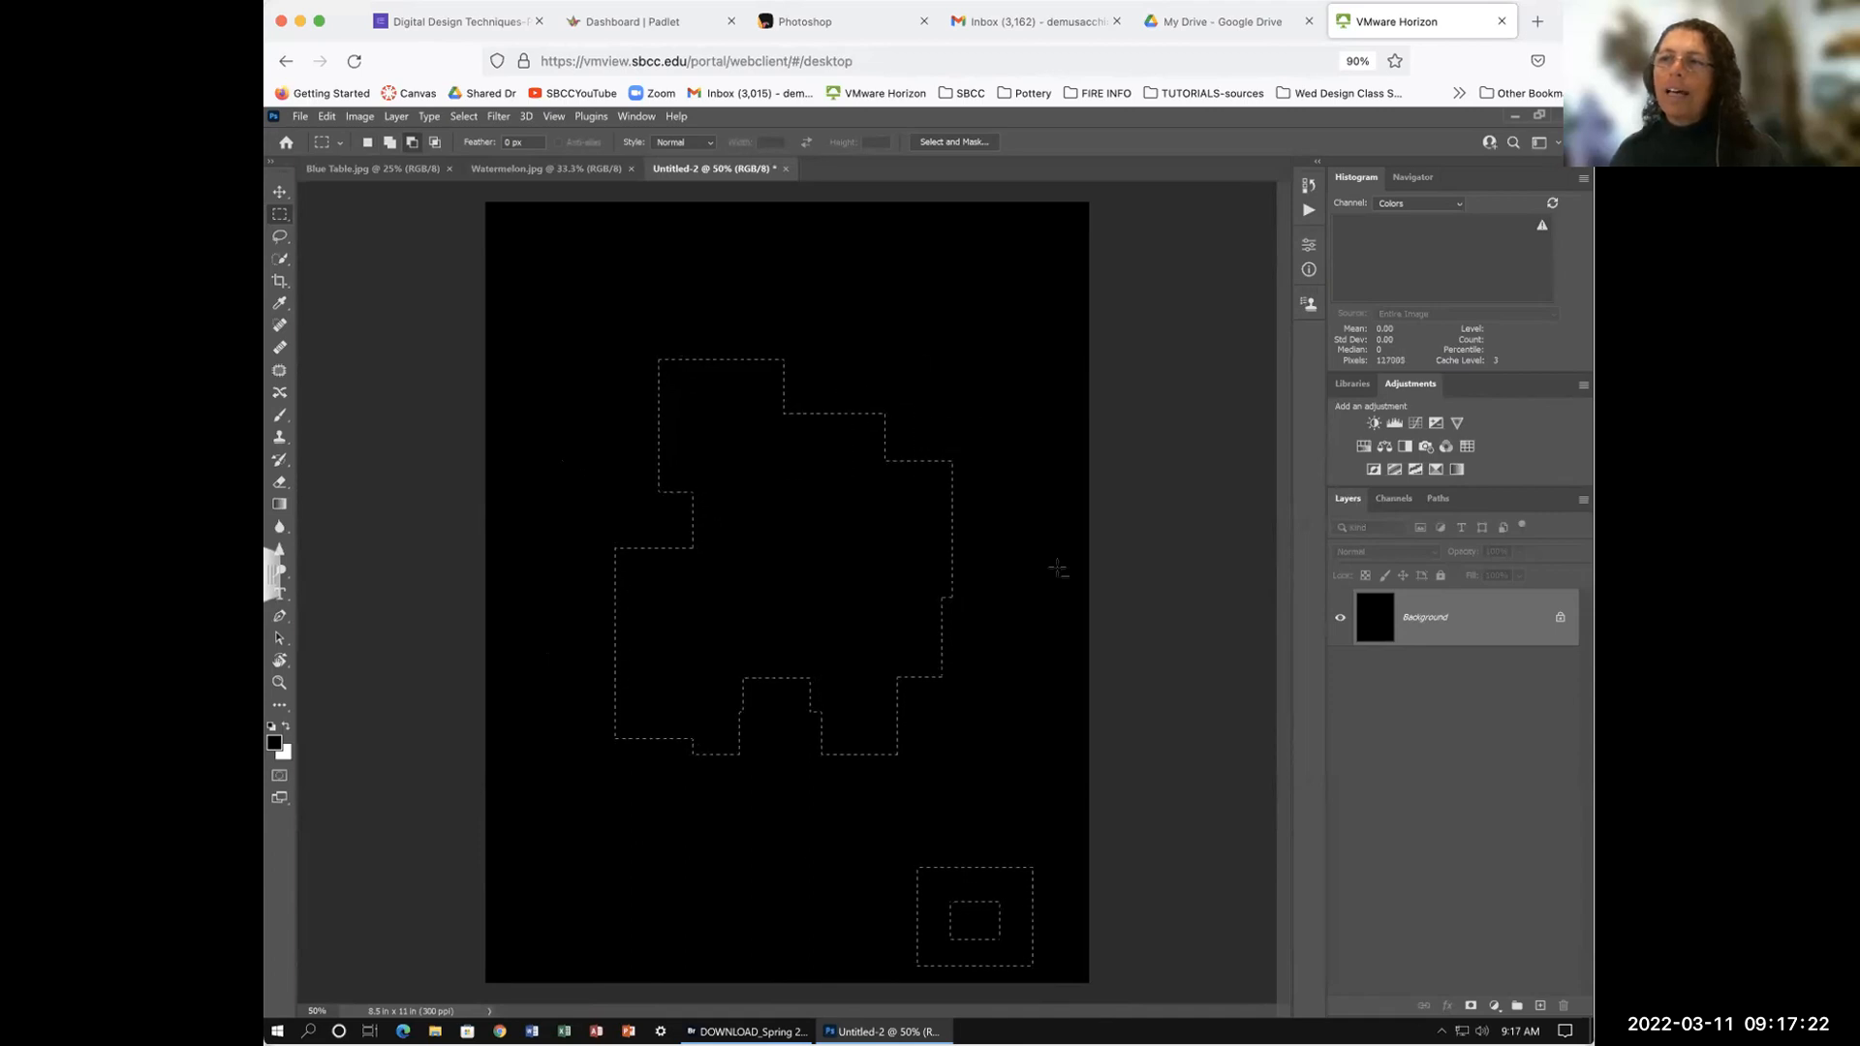
left_click_drag(859, 537, 1010, 621)
left_click_drag(902, 437, 988, 575)
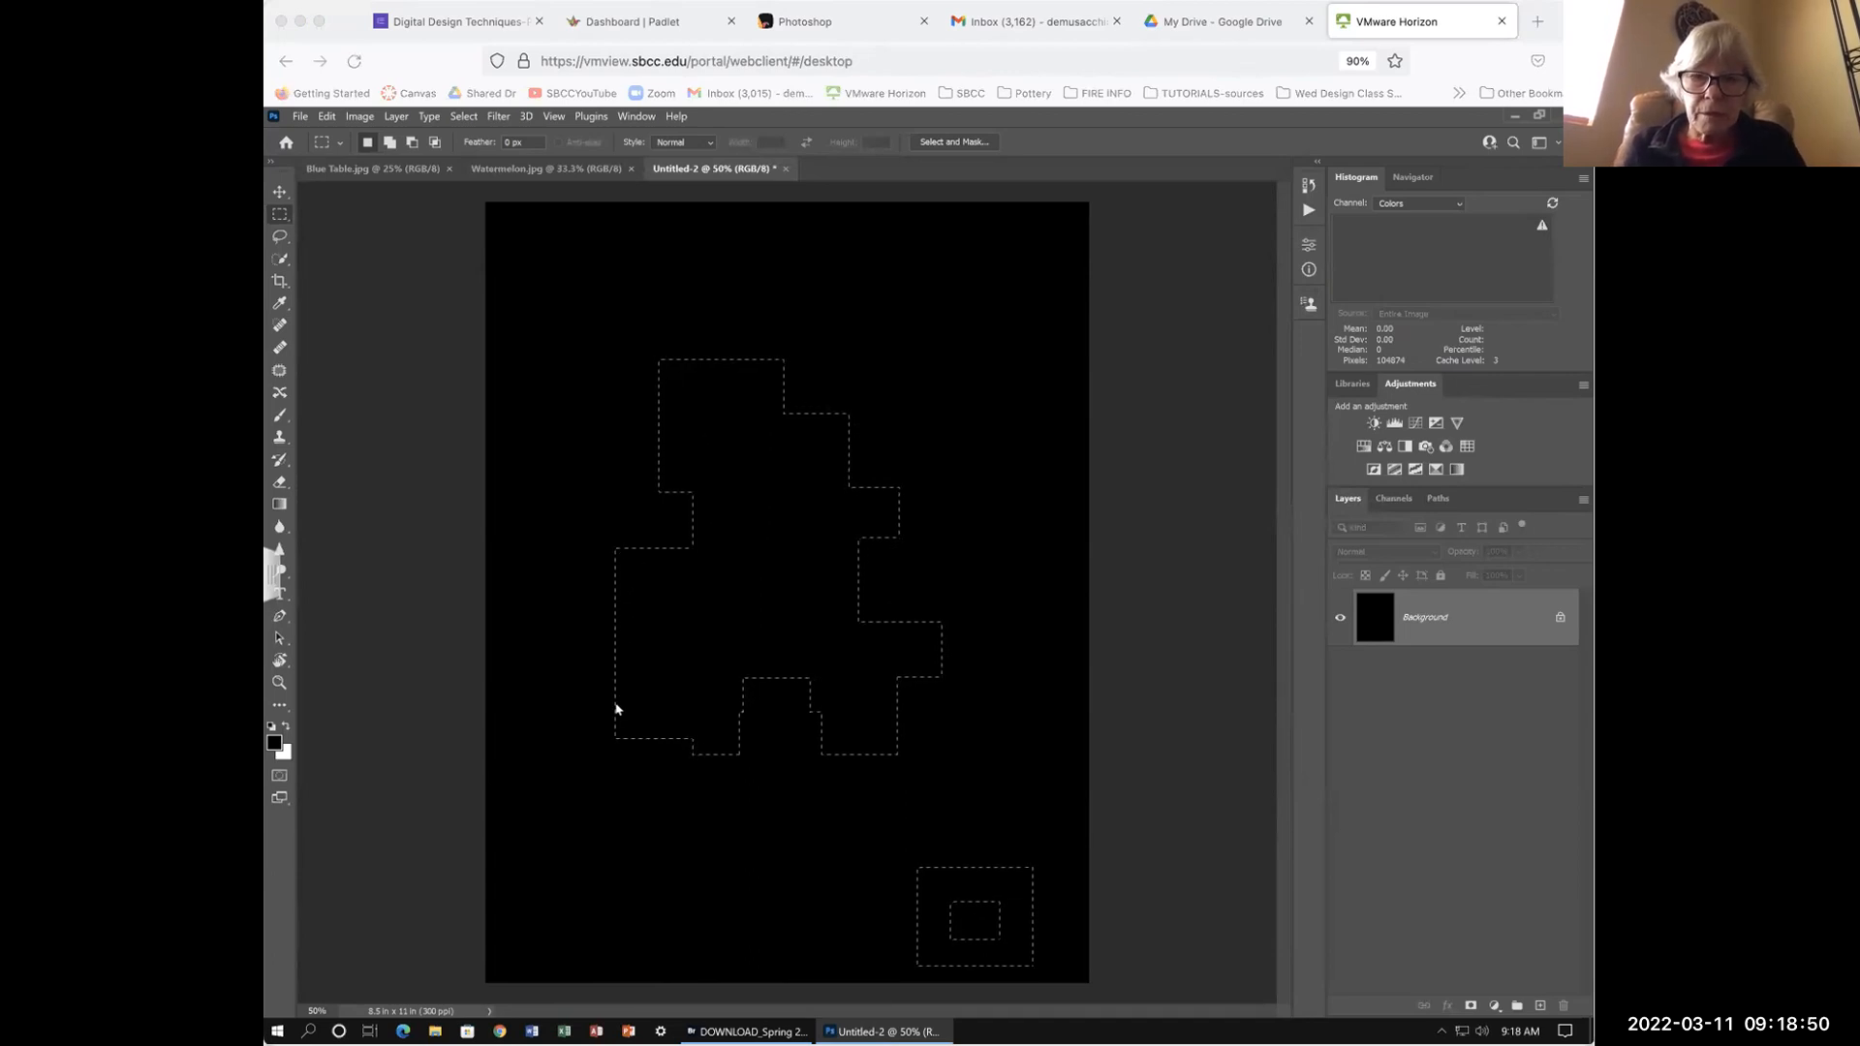
Step: Switch to the Photoshop padlet and compare the table masked with object selection against the one masked with the polygonal lasso
left_click(824, 27)
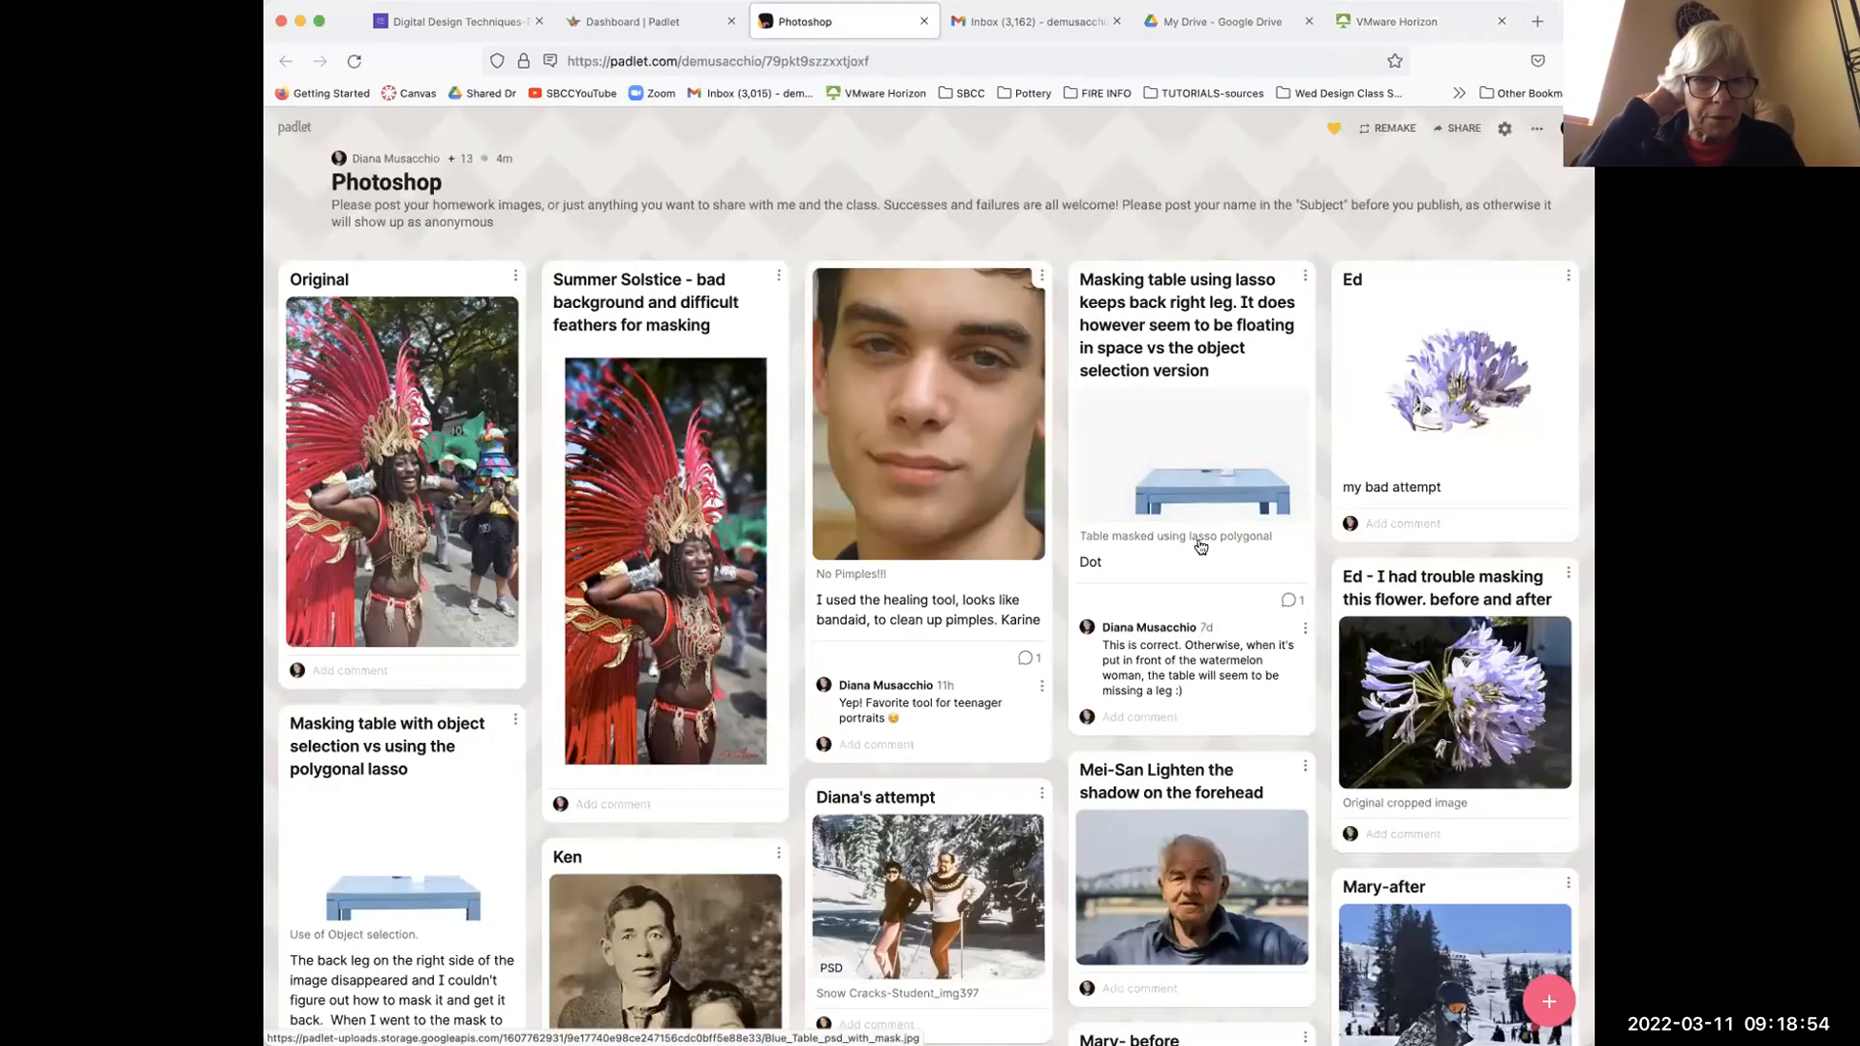
scroll(1230, 481, "down", 1)
scroll(1230, 482, "down", 2)
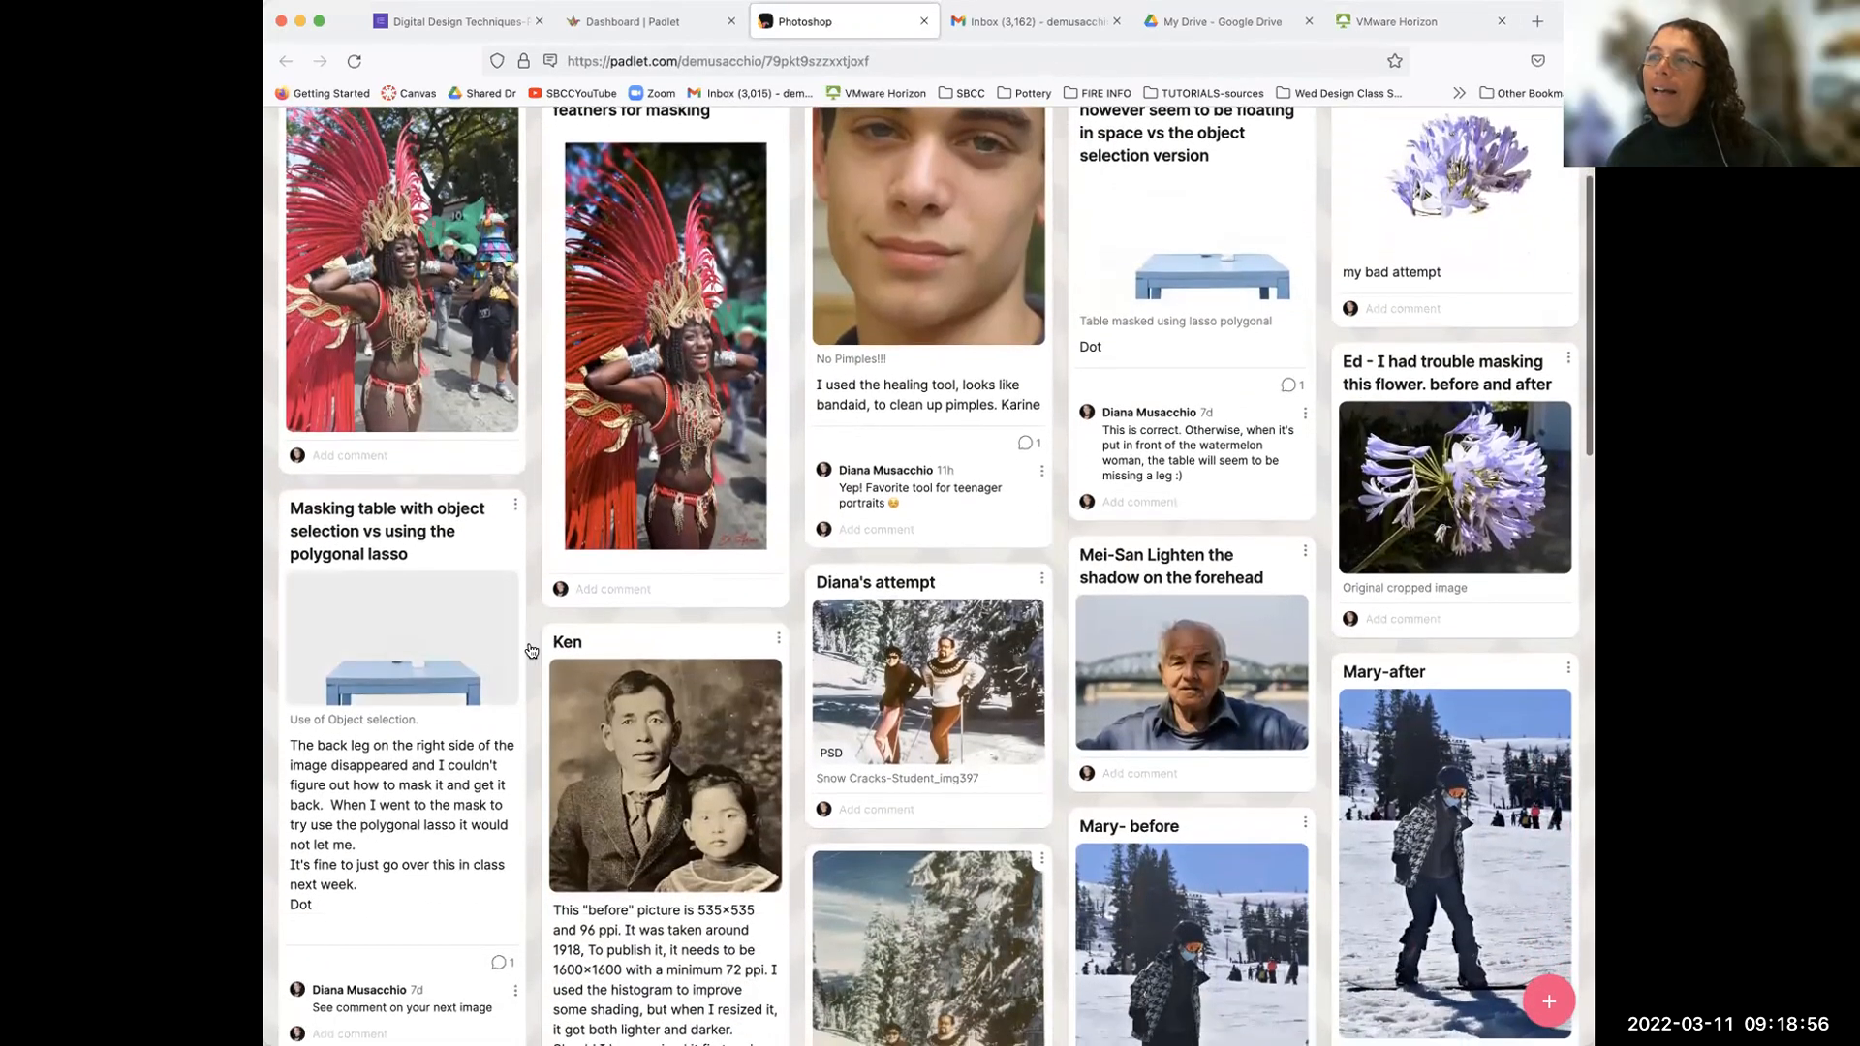
scroll(1191, 302, "up", 1)
scroll(519, 705, "down", 1)
scroll(1275, 307, "up", 1)
scroll(860, 492, "down", 1)
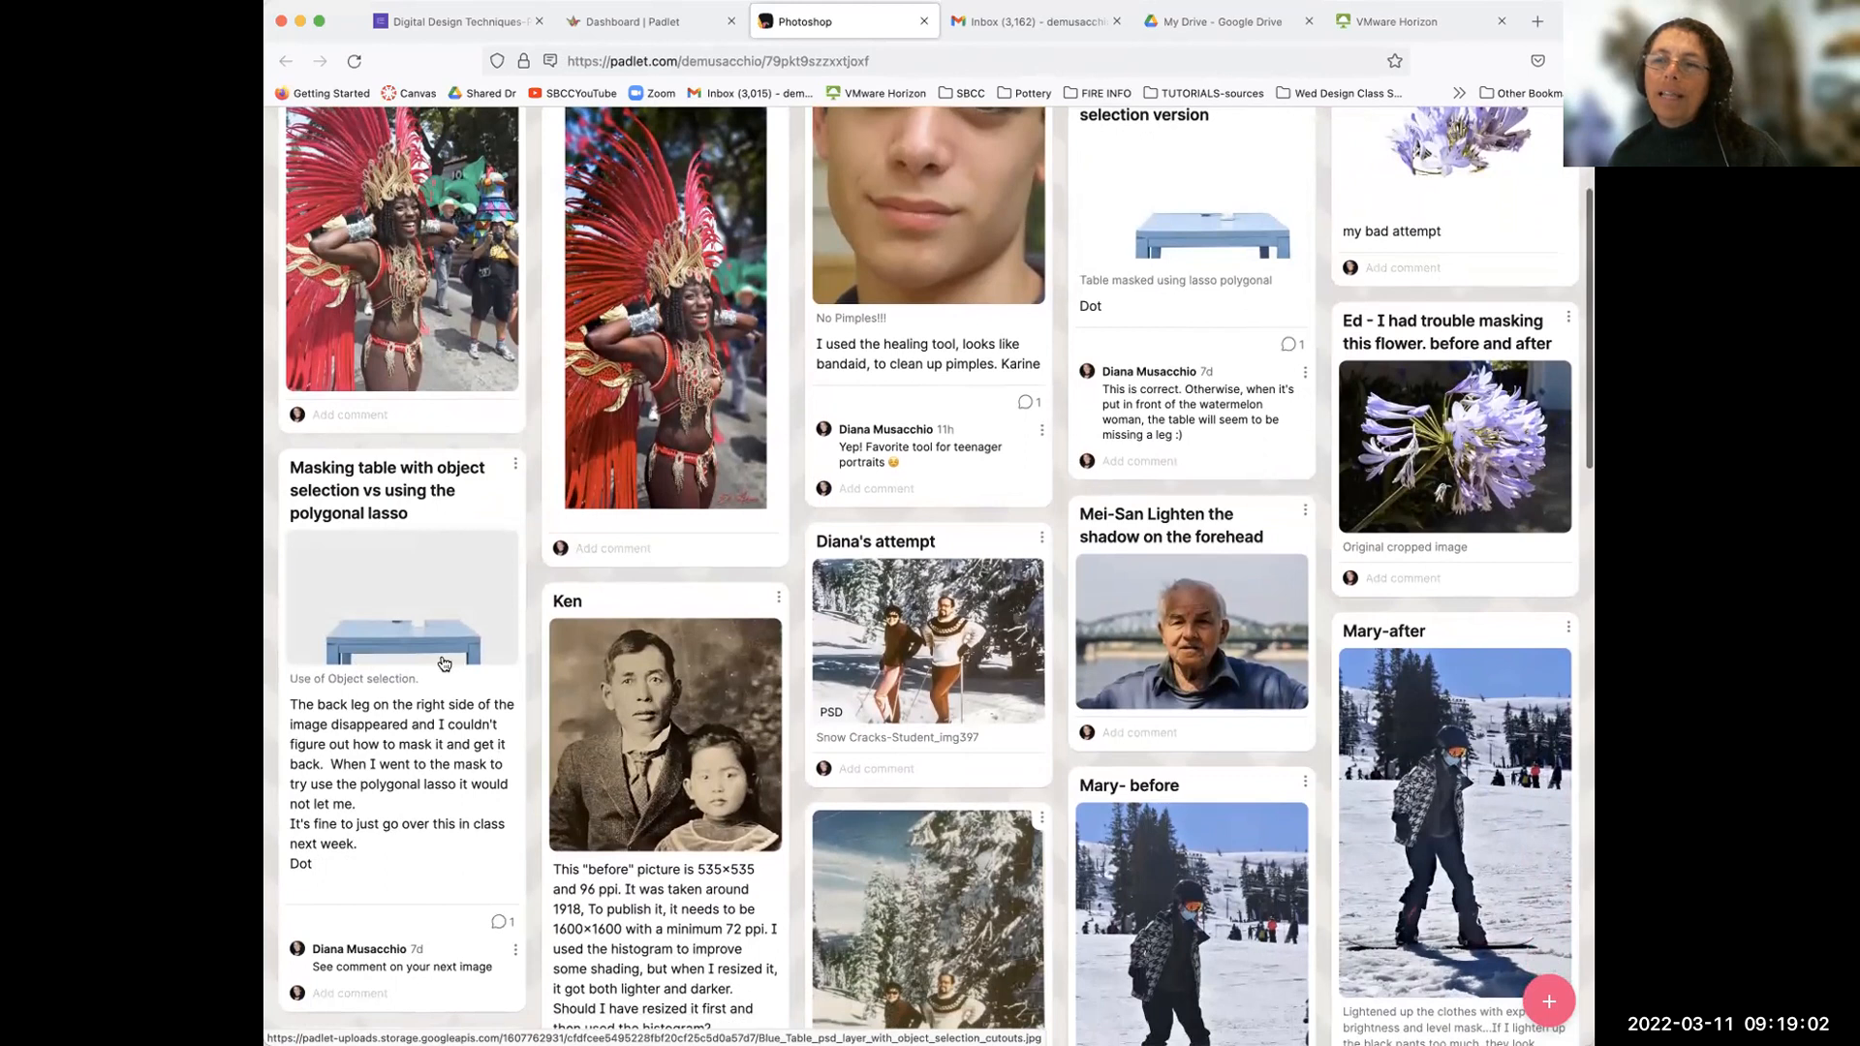
scroll(1199, 452, "up", 1)
scroll(1199, 452, "up", 2)
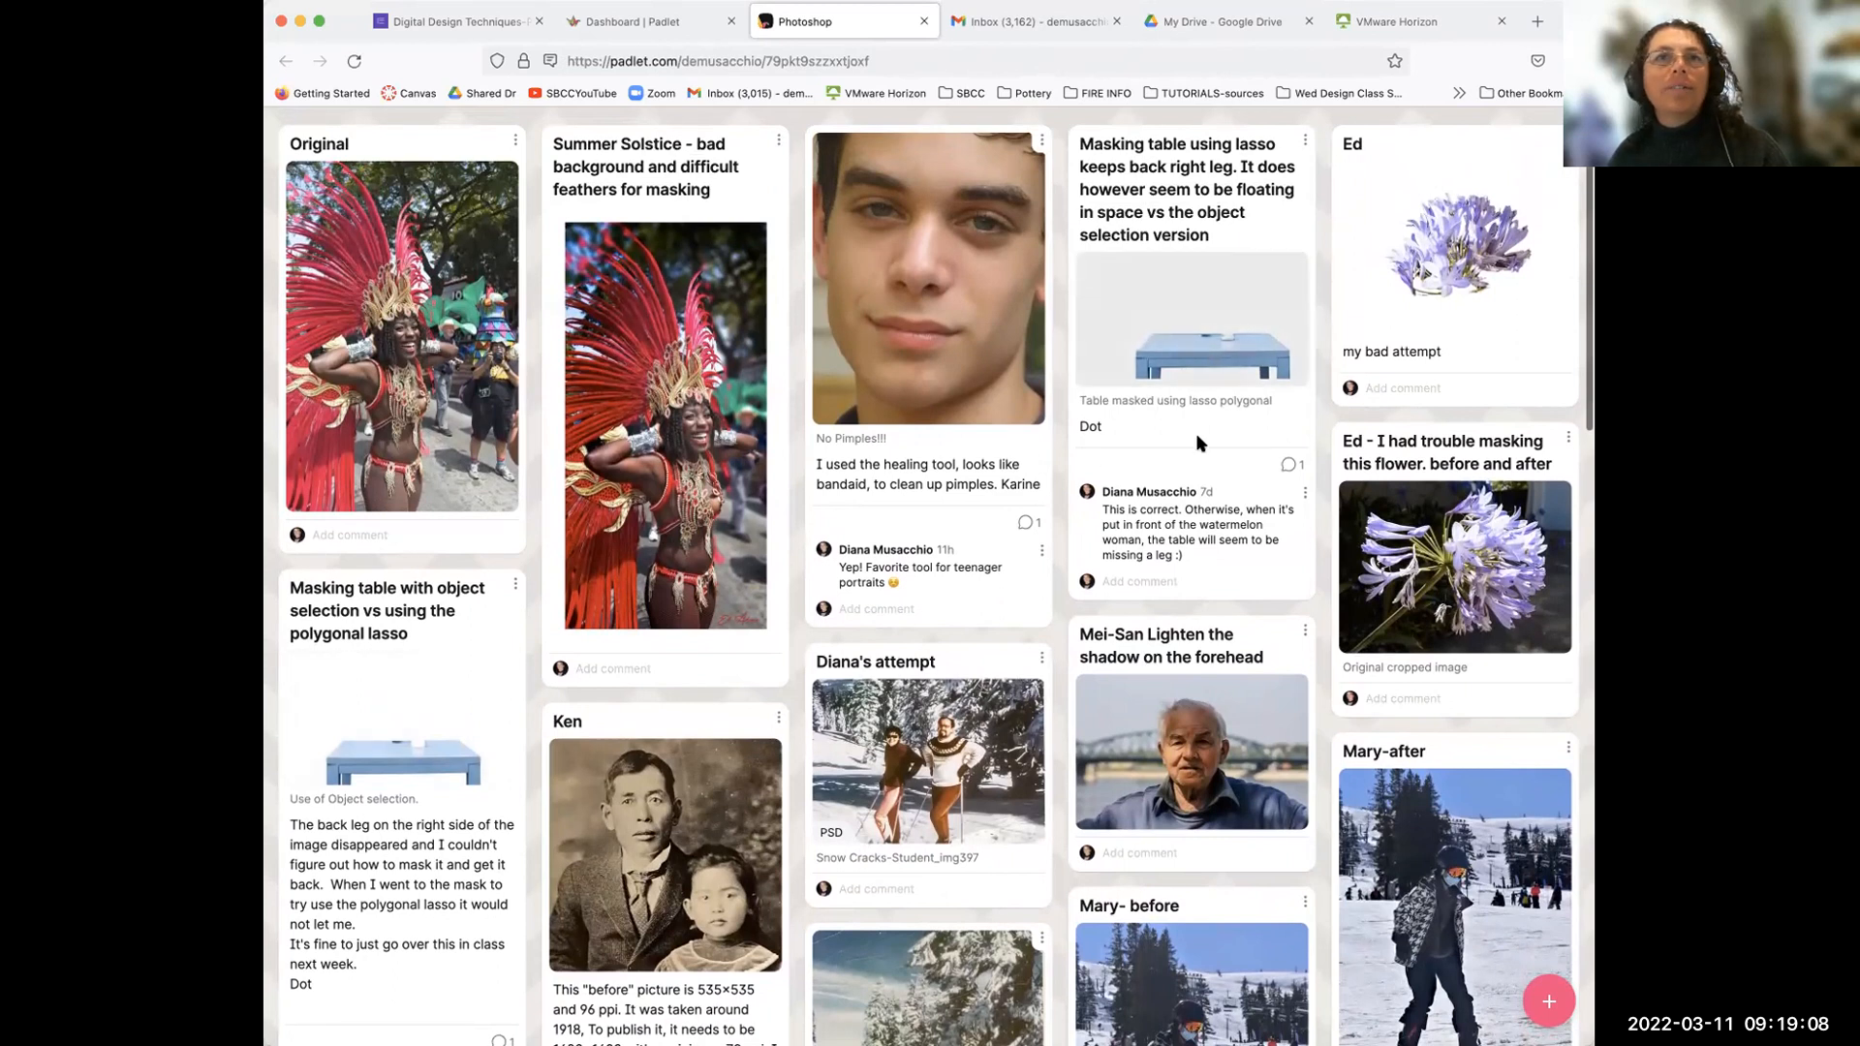
scroll(478, 561, "down", 2)
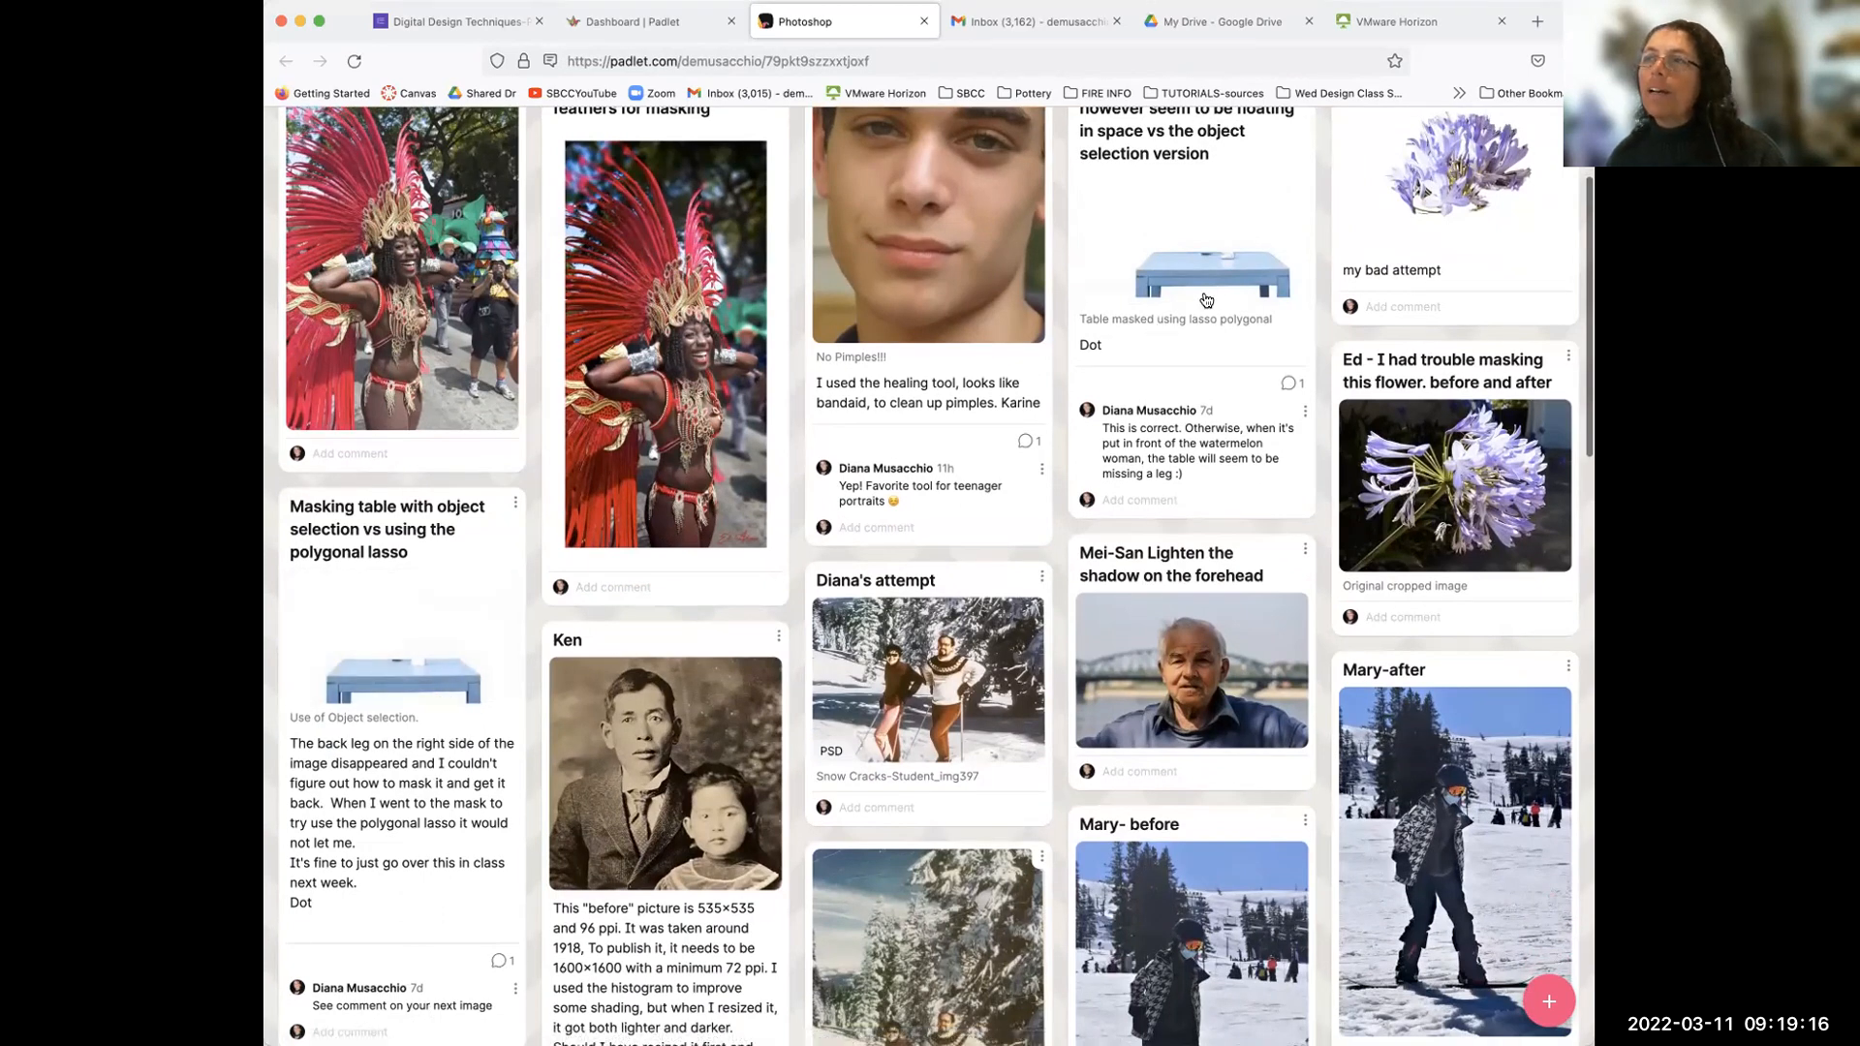
scroll(1240, 388, "up", 2)
scroll(1247, 406, "up", 2)
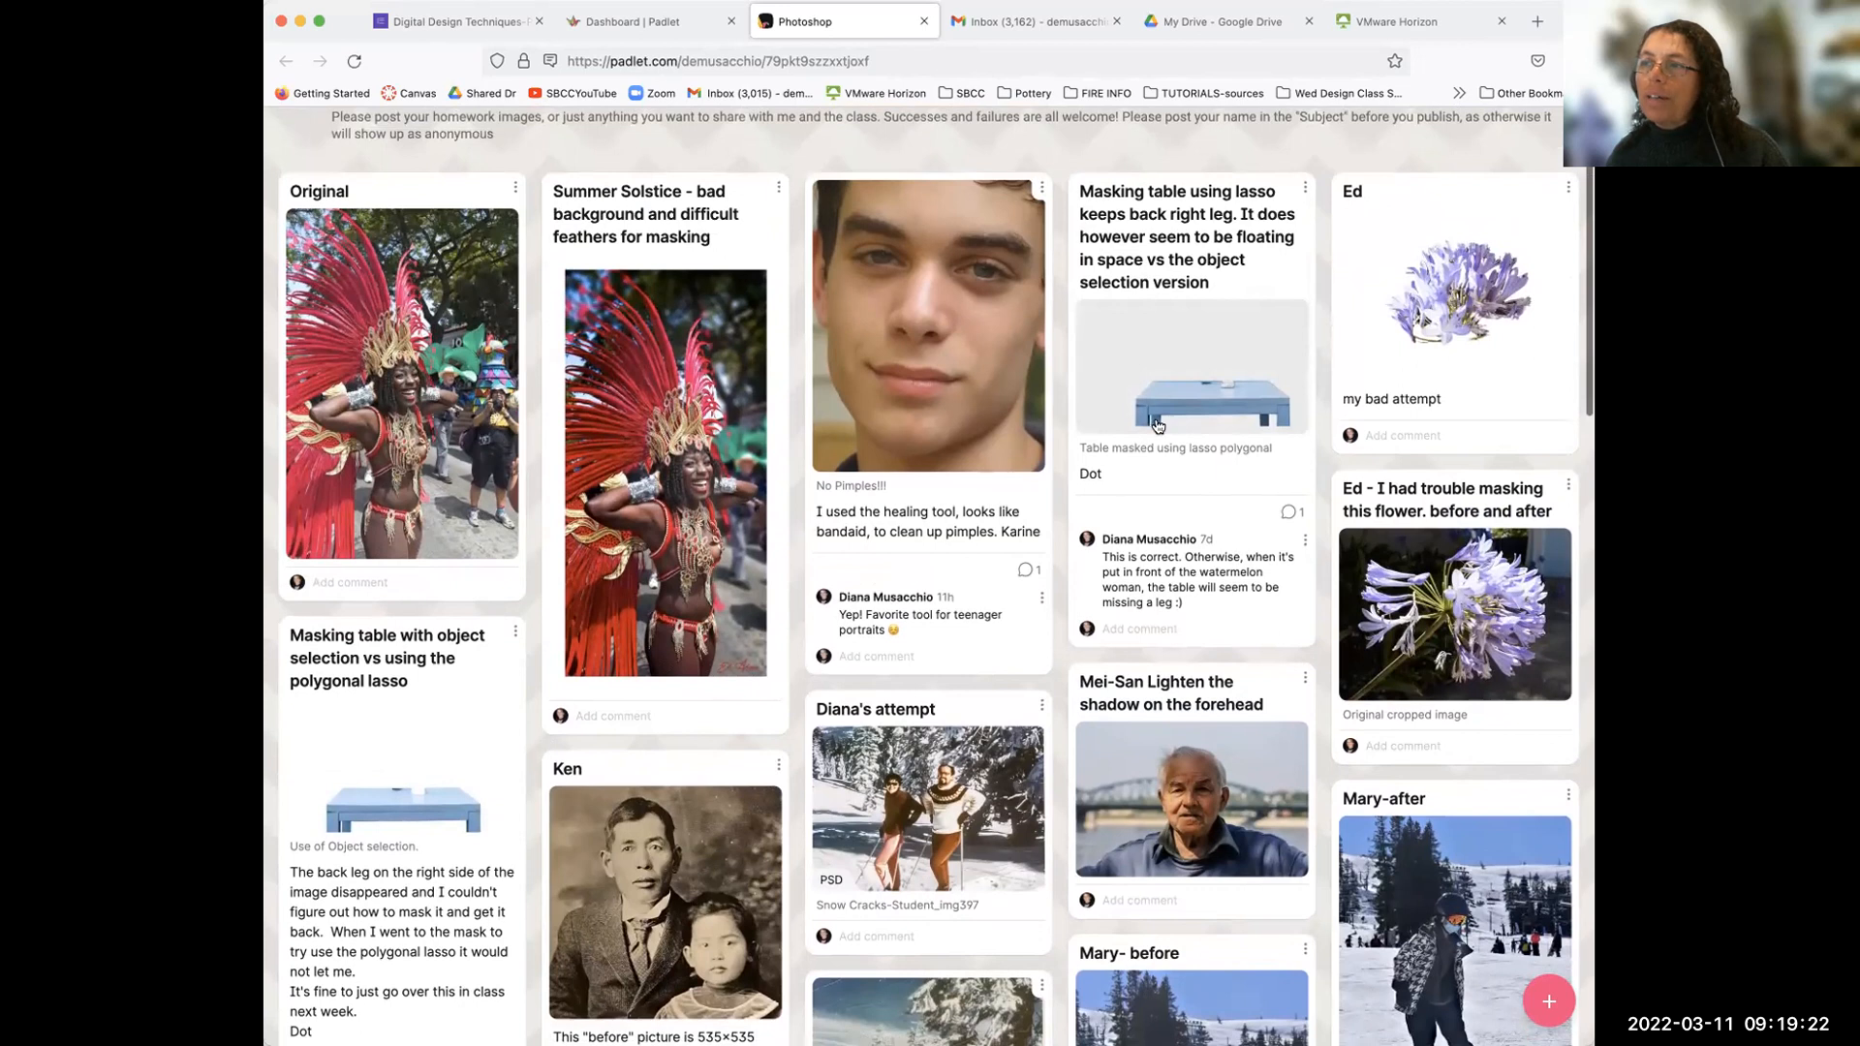
scroll(860, 81, "up", 1)
scroll(605, 11, "down", 1)
Step: Return to Photoshop and deselect everything on the black page
left_click(1391, 21)
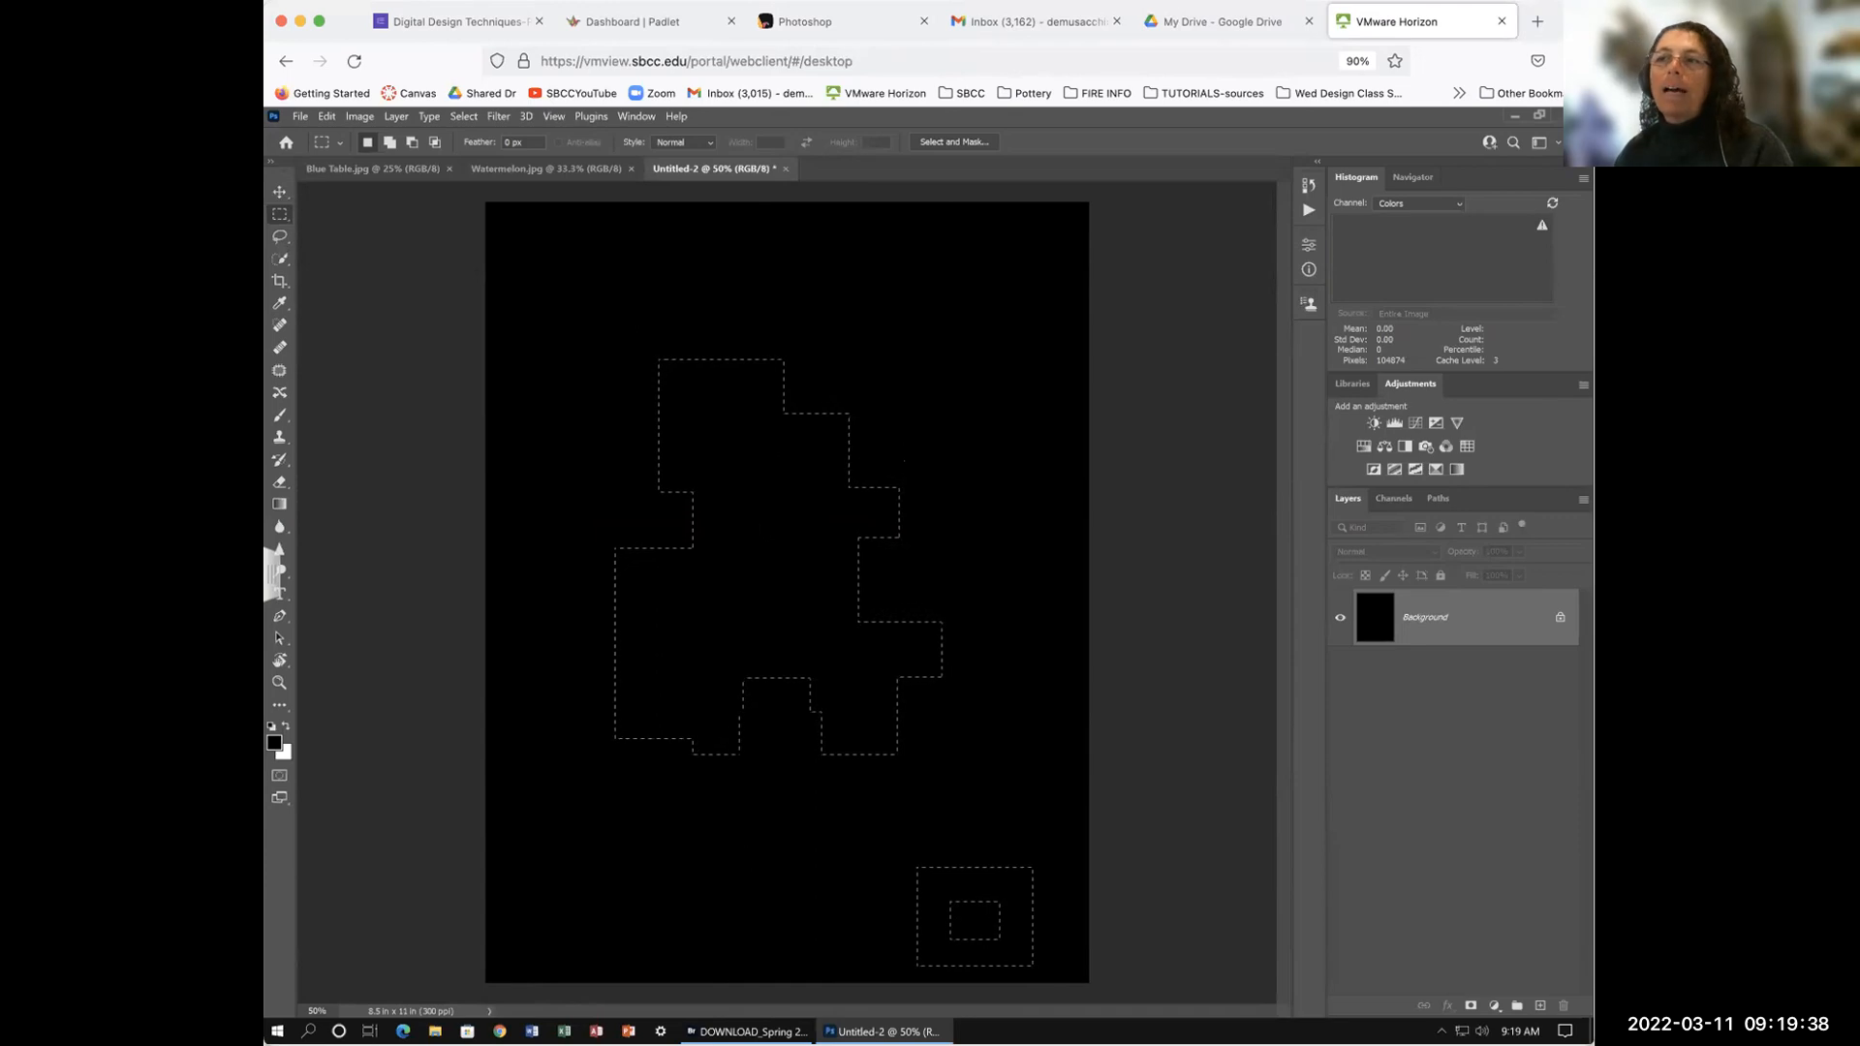
key("ctrl+d")
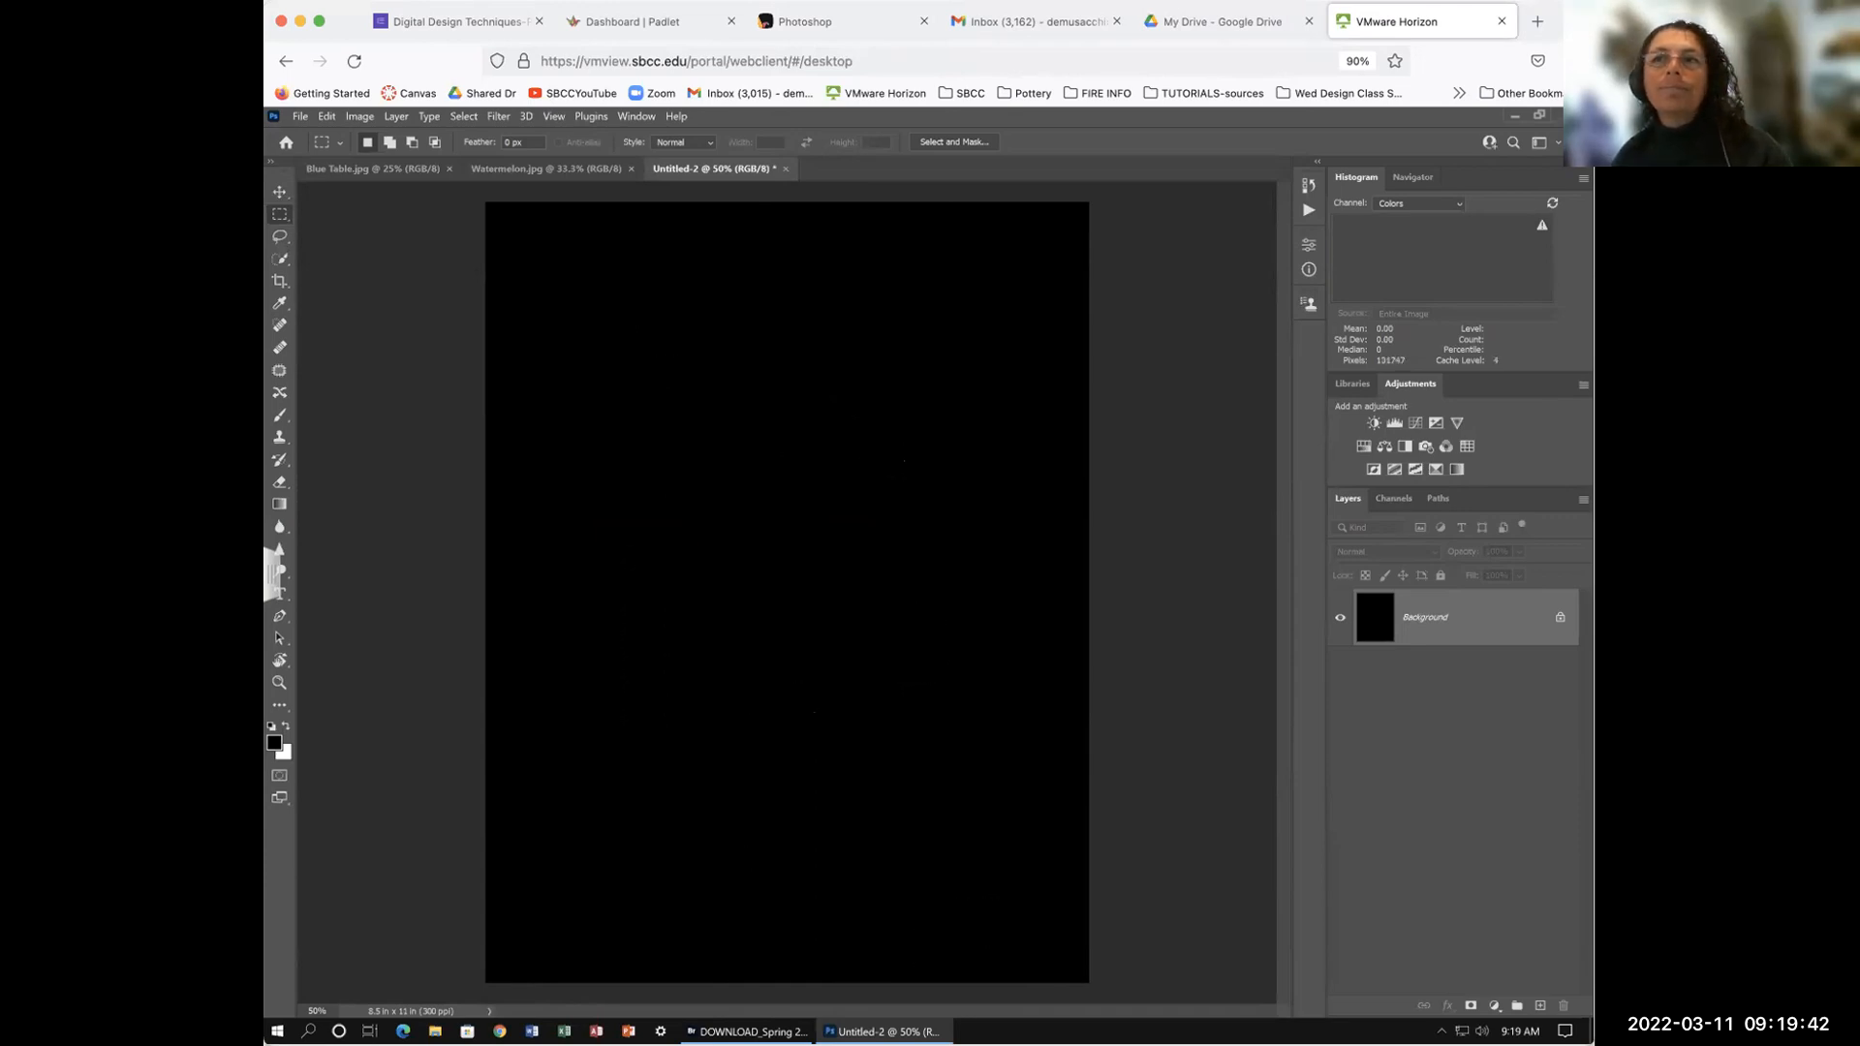
Step: Draw a freeform Lasso selection in the upper left area of the black page, then deselect it
left_click(280, 239)
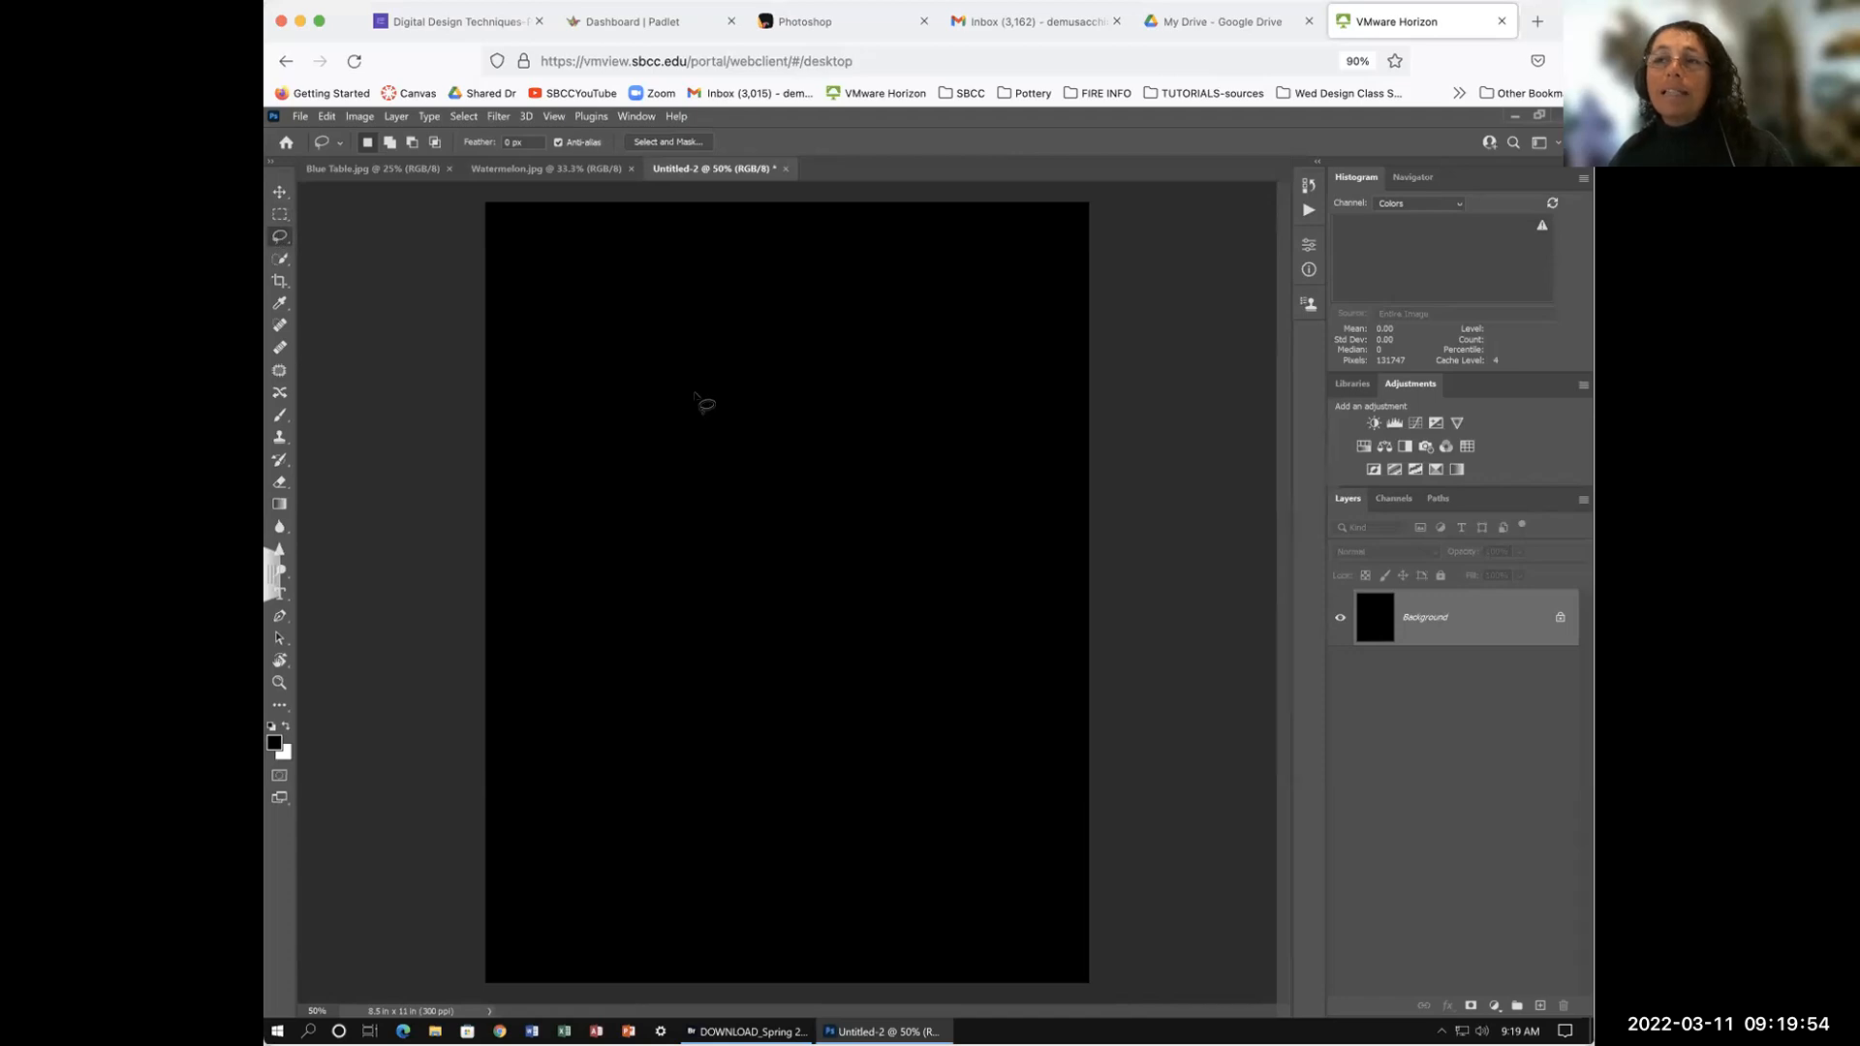
mouse_move(574, 286)
left_mouse_down()
mouse_move(772, 297)
mouse_move(677, 448)
mouse_move(574, 286)
left_mouse_up()
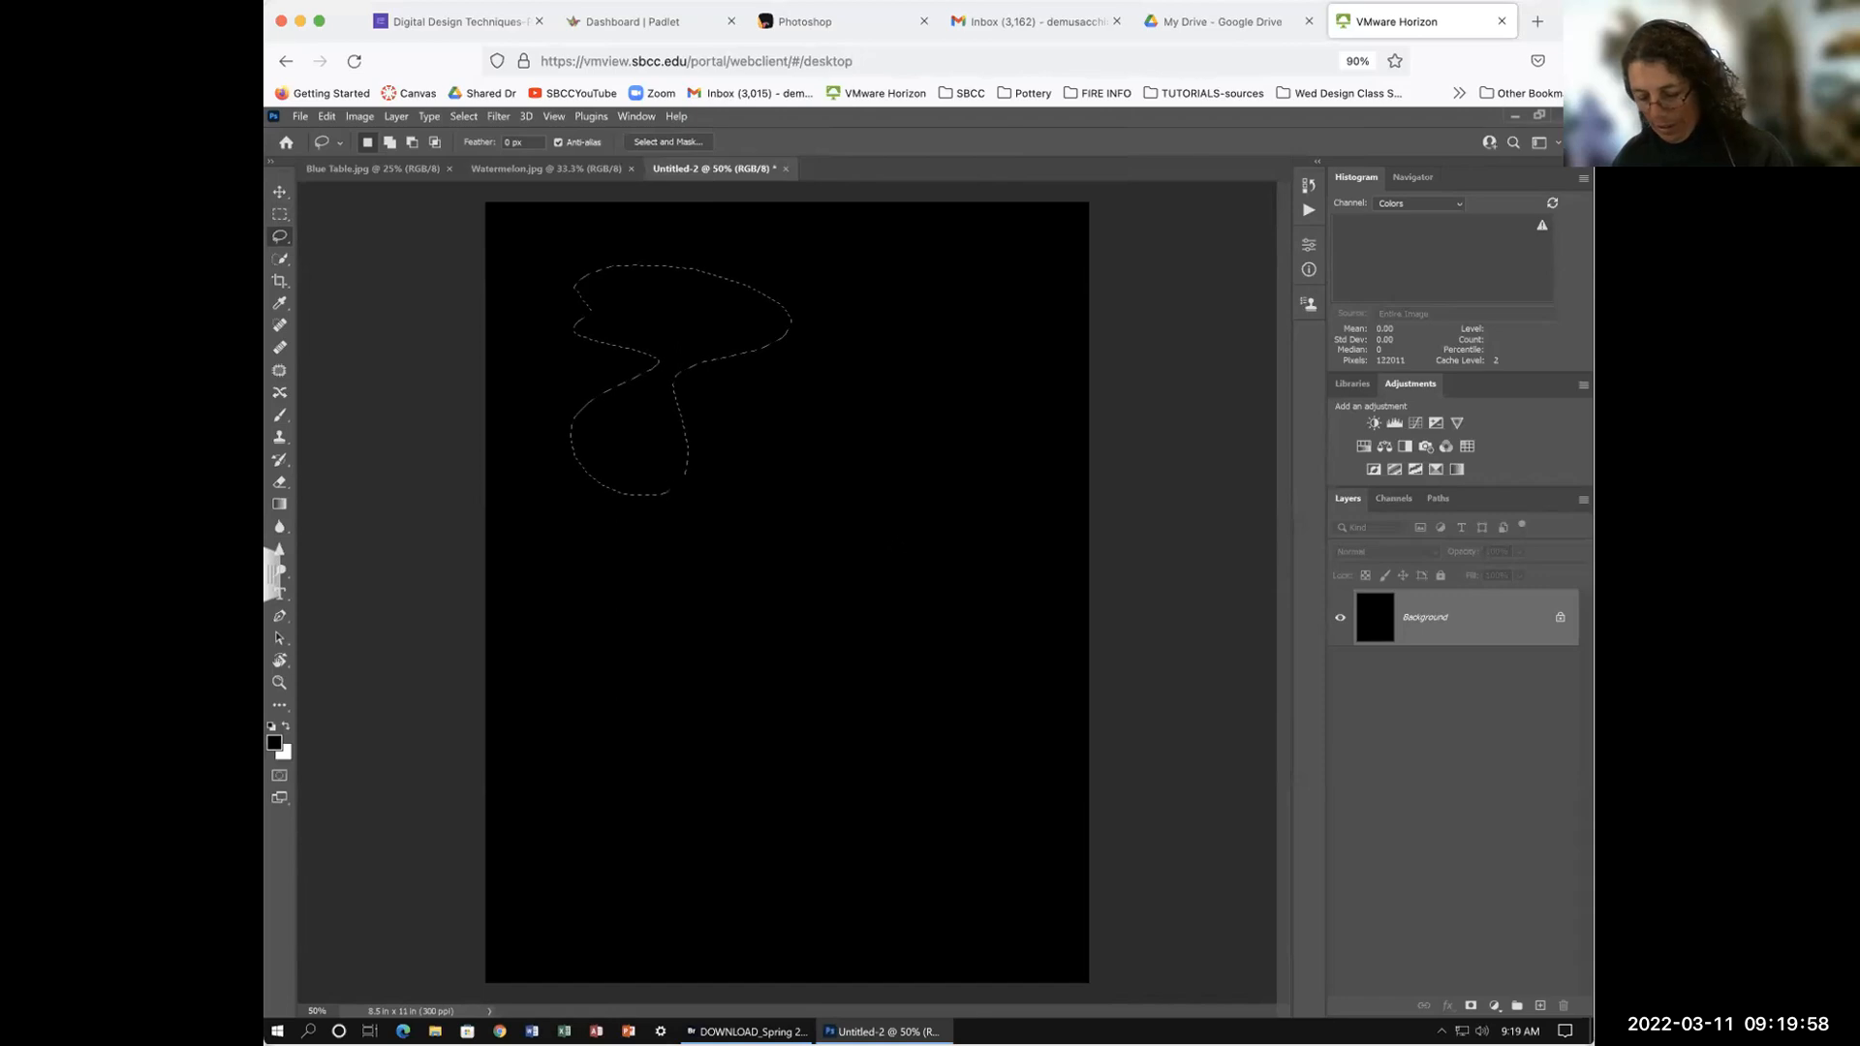
mouse_move(738, 276)
left_mouse_down()
mouse_move(837, 379)
mouse_move(821, 406)
mouse_move(738, 269)
left_mouse_up()
key("ctrl+d")
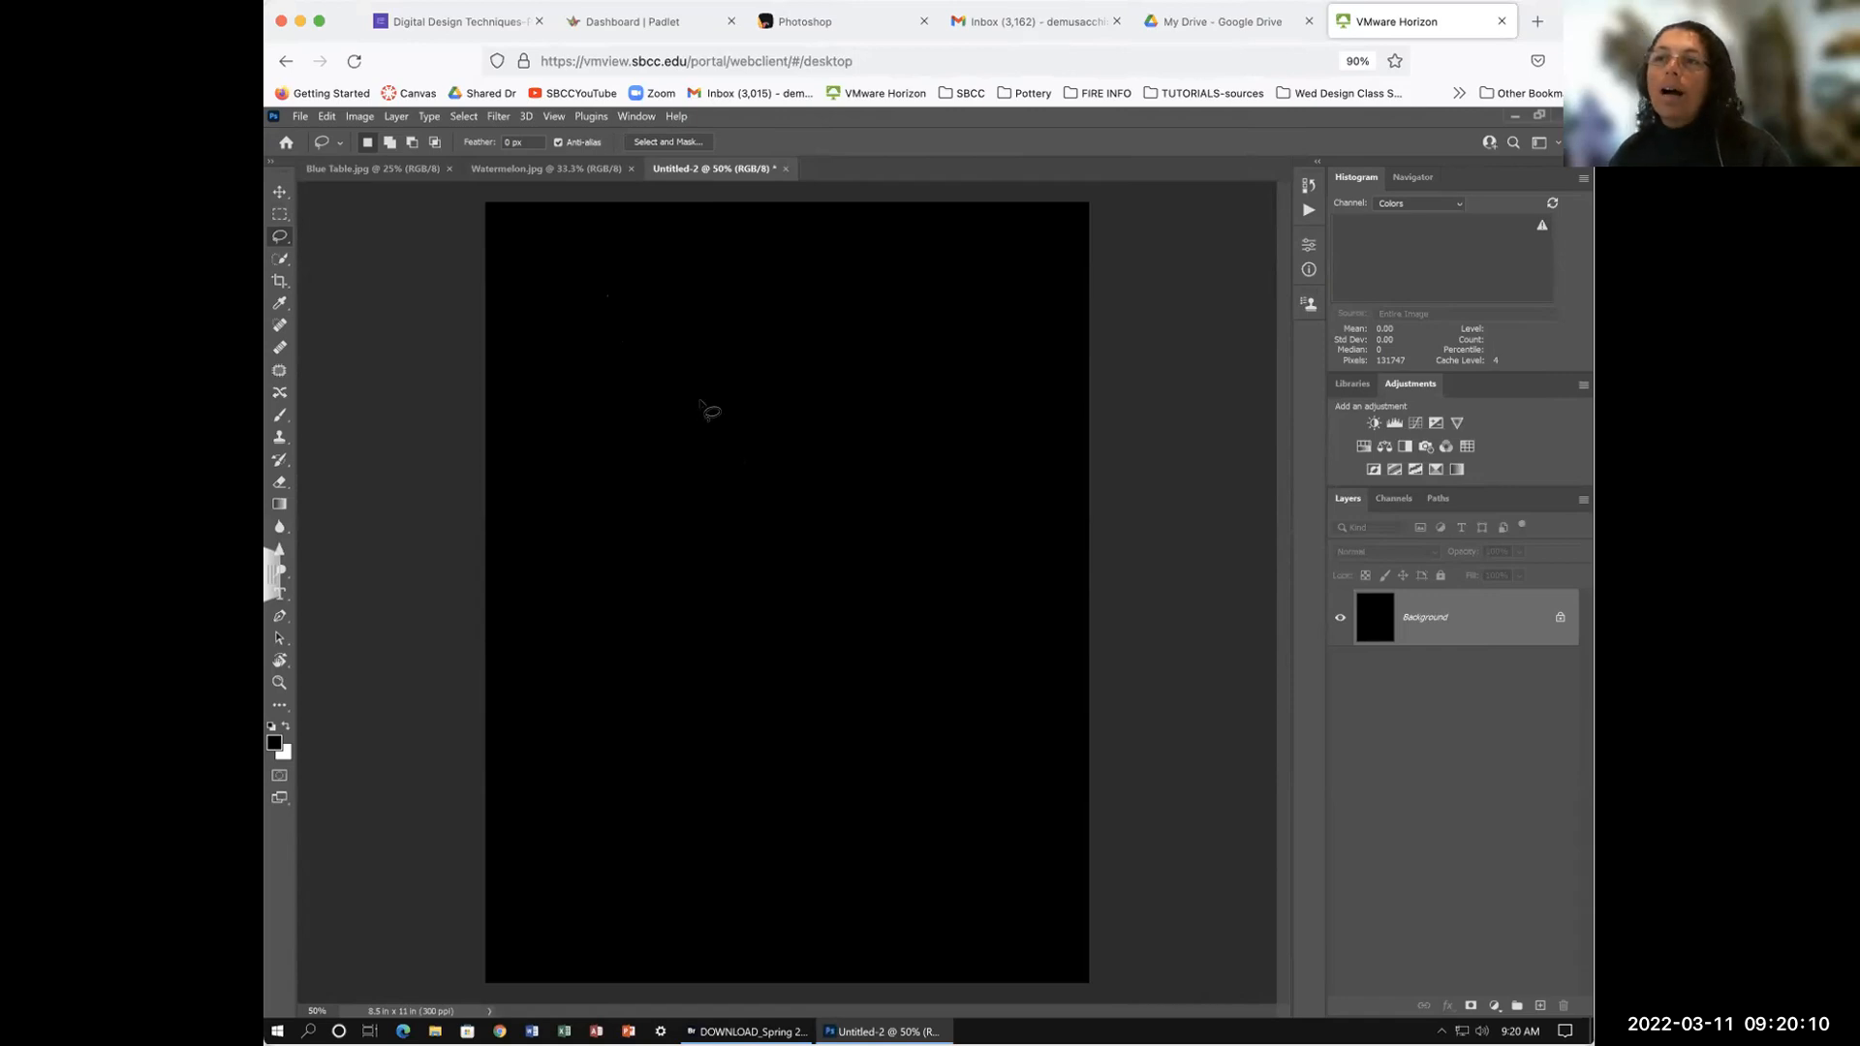
Step: Draw several open and closed freeform Lasso outlines across the middle of the page, deselecting after each one
mouse_move(717, 397)
left_mouse_down()
mouse_move(640, 668)
mouse_move(734, 752)
mouse_move(930, 543)
mouse_move(889, 487)
mouse_move(863, 570)
mouse_move(780, 641)
mouse_move(755, 575)
mouse_move(870, 581)
mouse_move(797, 548)
left_mouse_up()
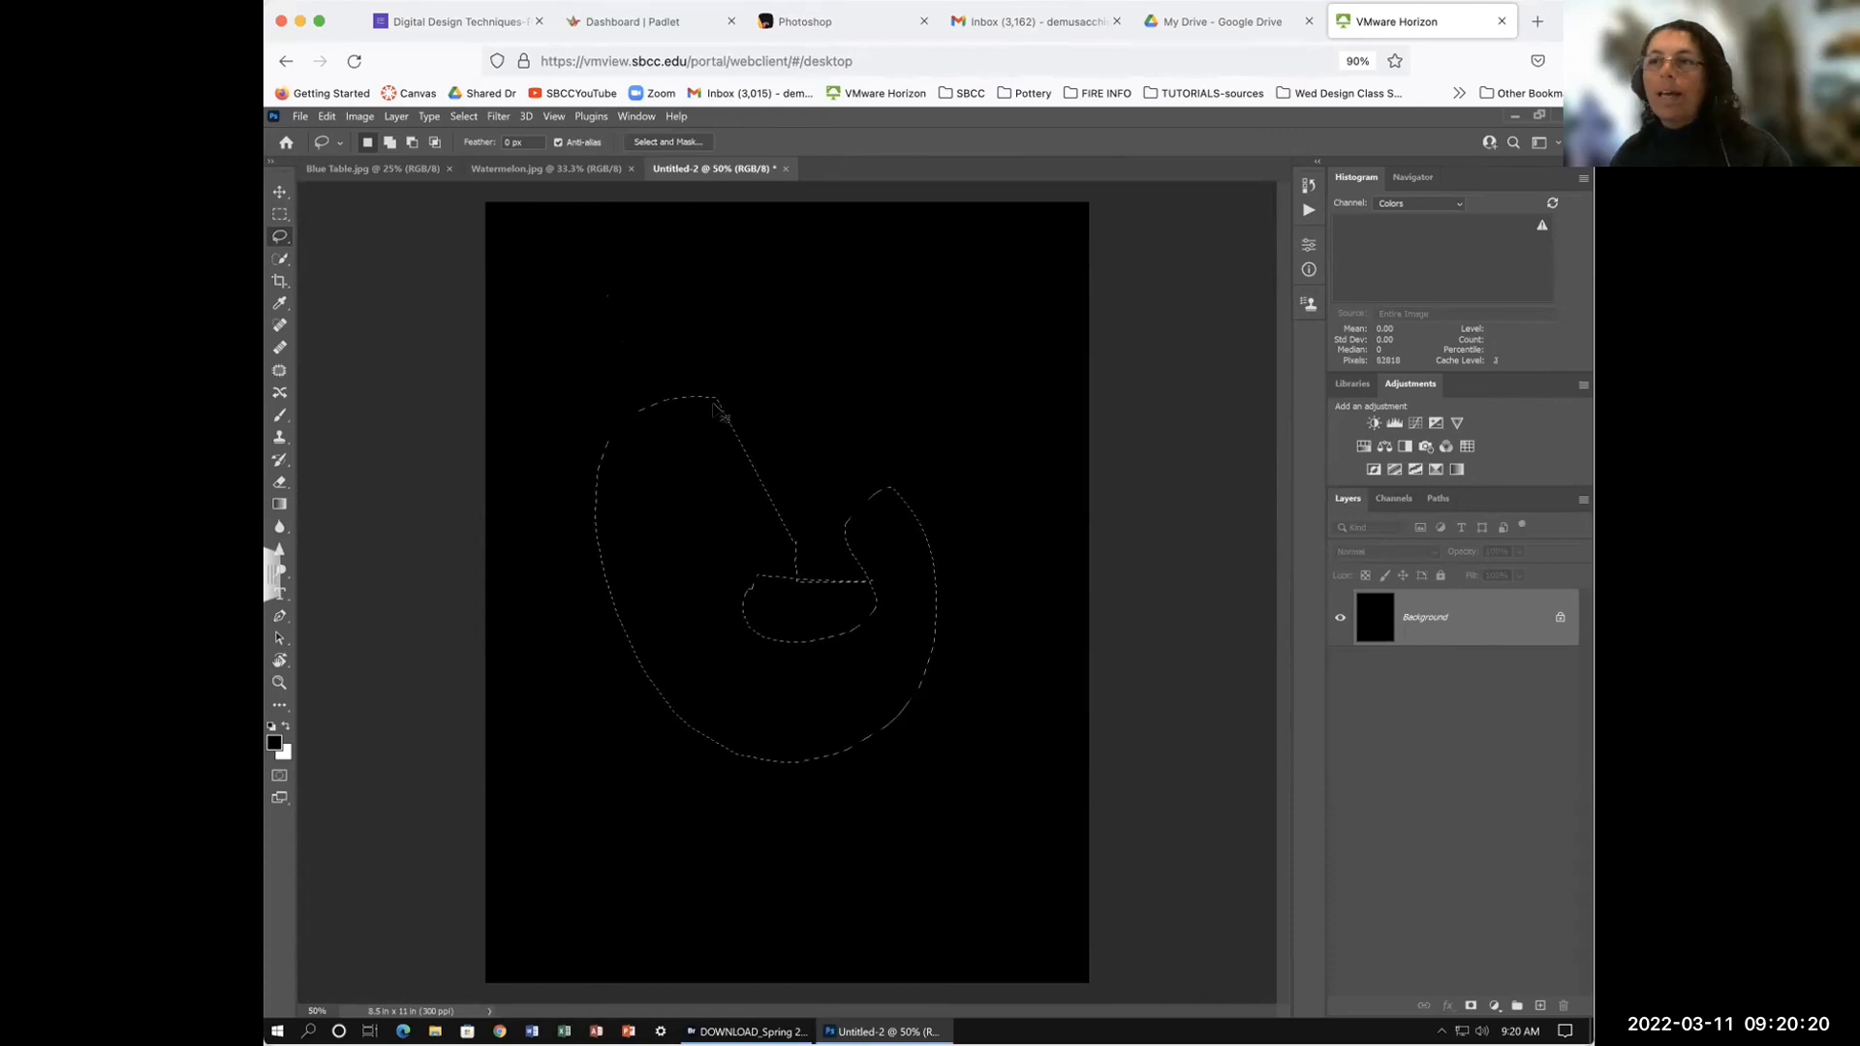
mouse_move(733, 398)
left_mouse_down()
mouse_move(603, 464)
mouse_move(809, 731)
left_mouse_up()
key("ctrl+d")
mouse_move(726, 426)
left_mouse_down()
mouse_move(934, 675)
mouse_move(952, 509)
mouse_move(734, 442)
left_mouse_up()
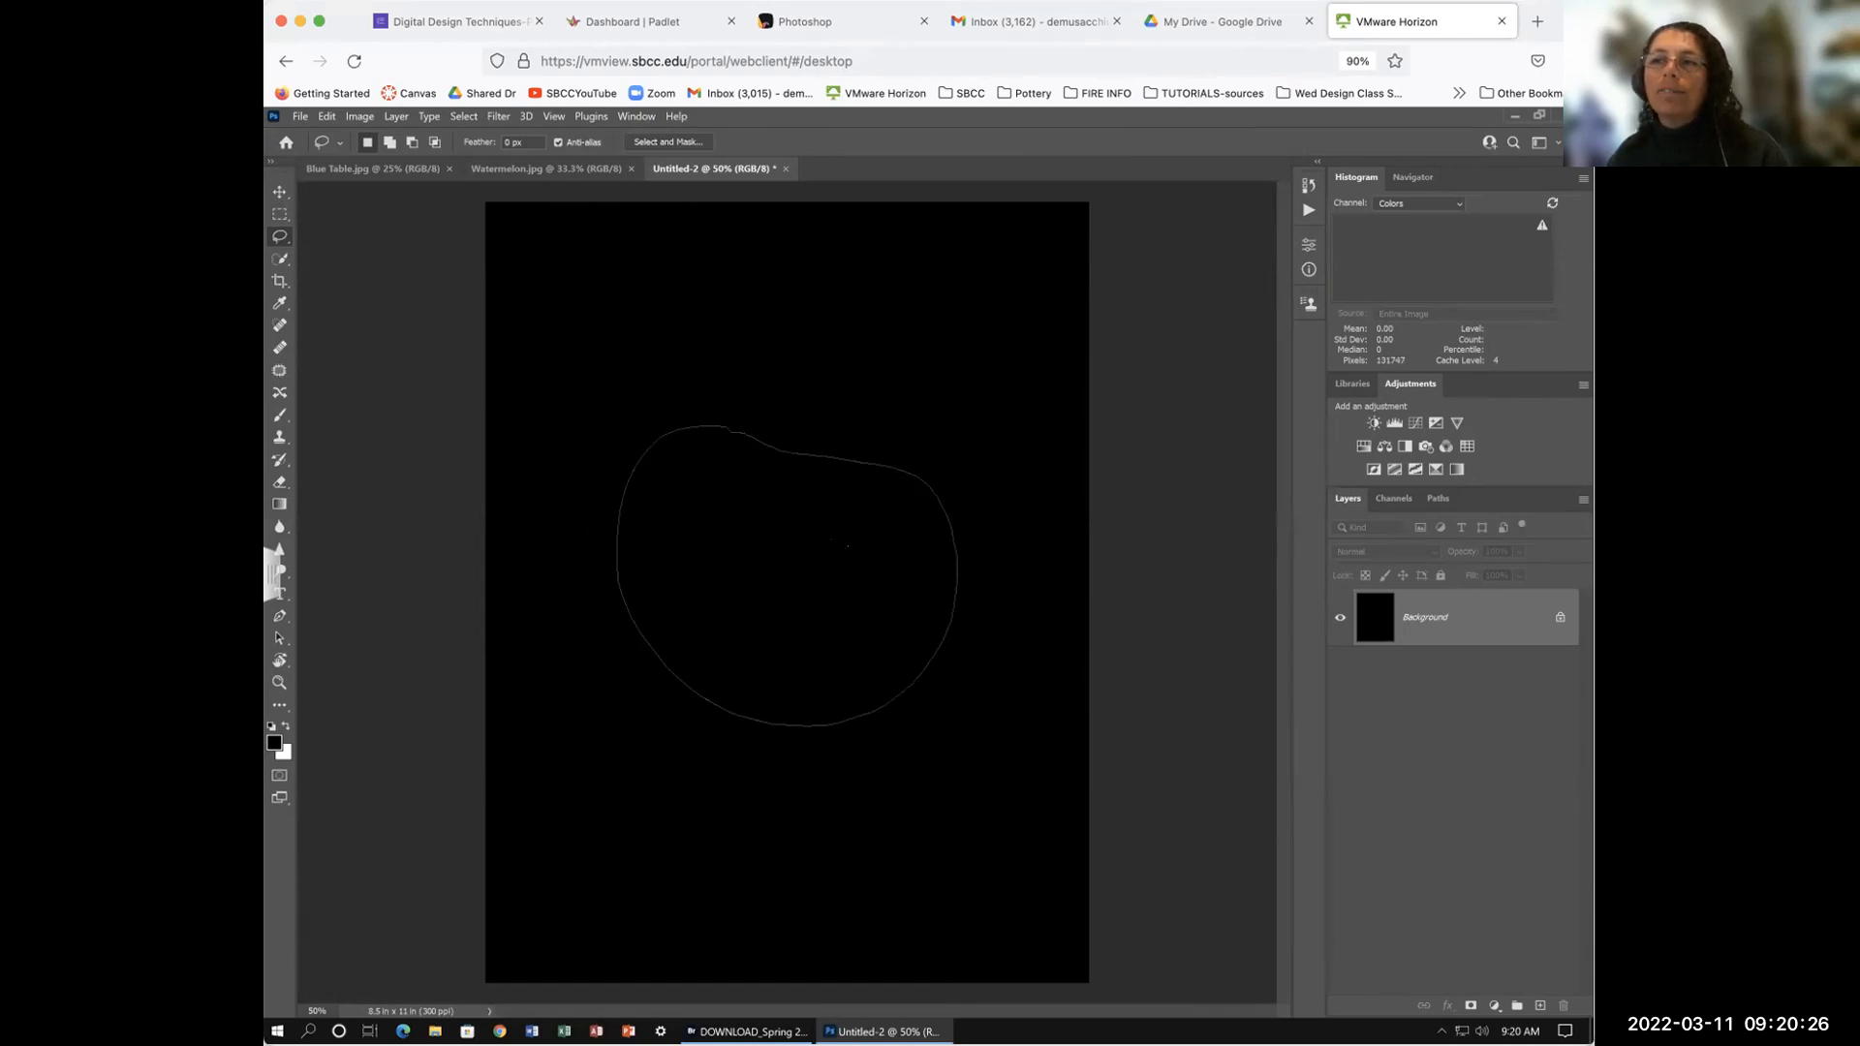
key("ctrl+d")
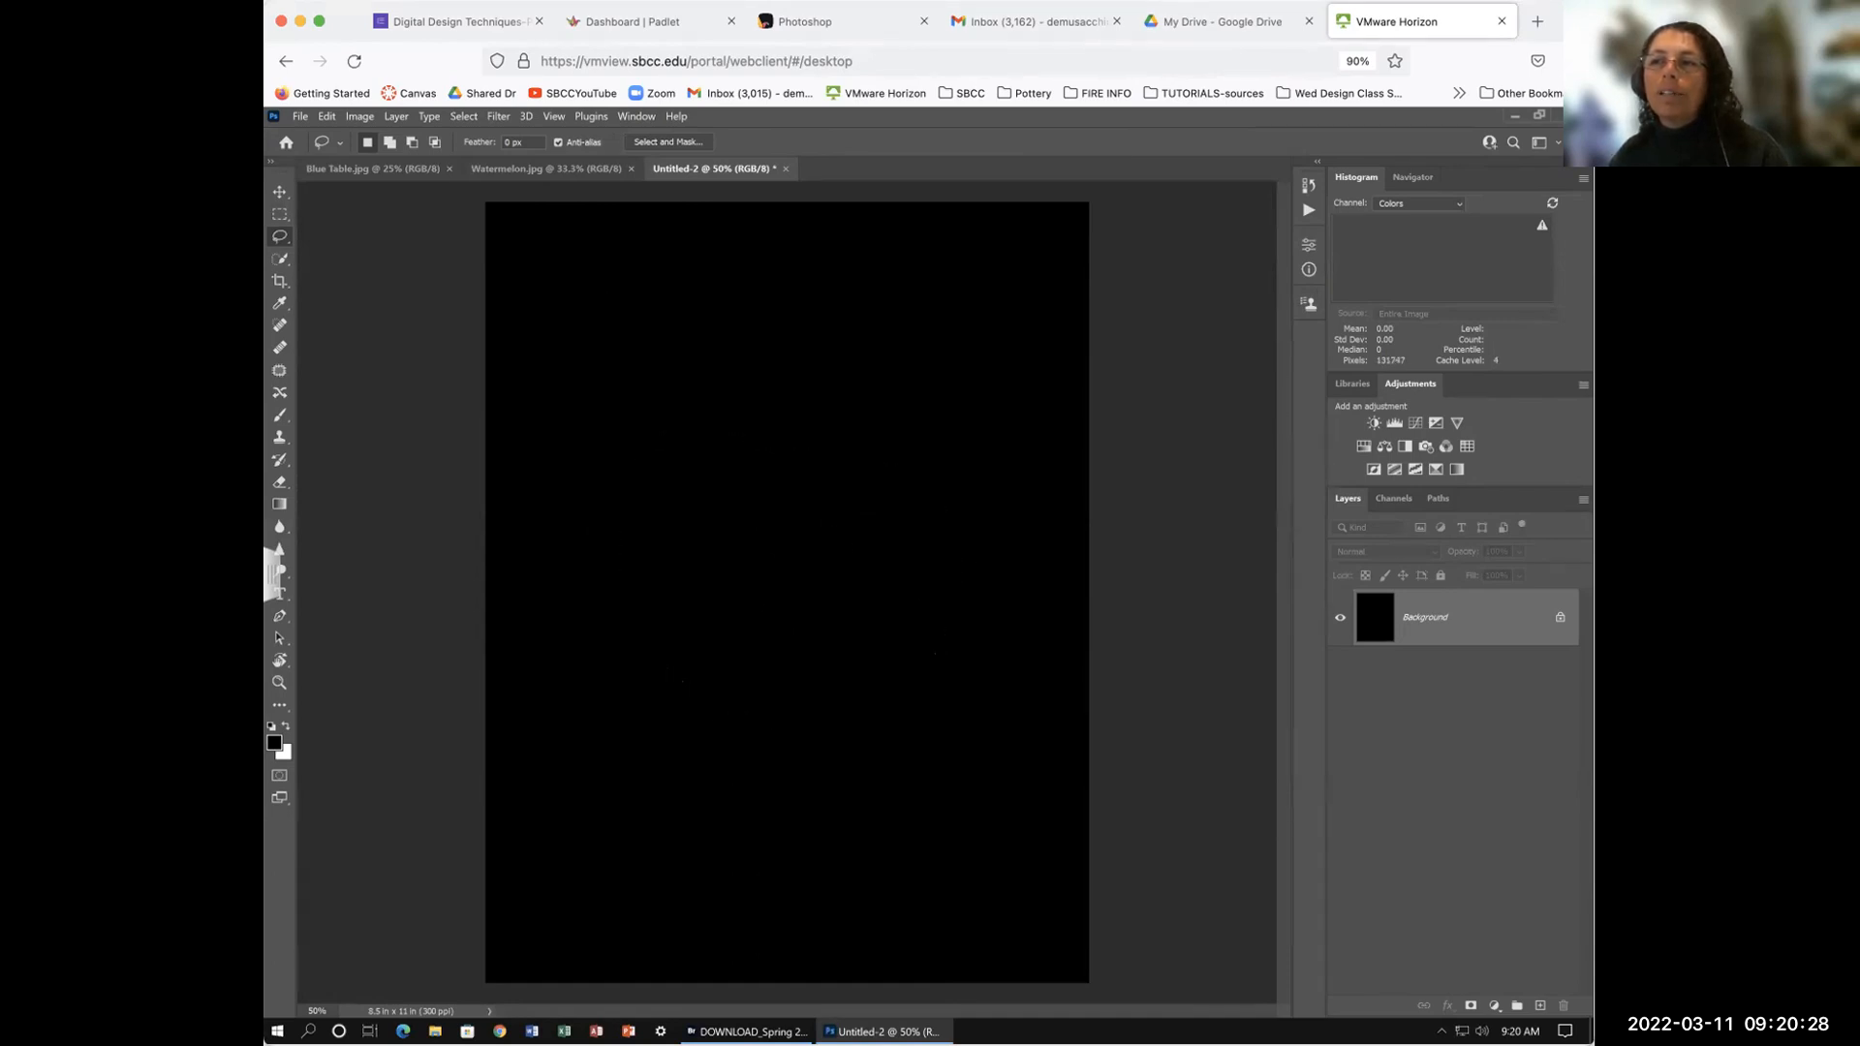
mouse_move(714, 415)
left_mouse_down()
mouse_move(626, 644)
mouse_move(988, 351)
mouse_move(973, 330)
left_mouse_up()
key("ctrl+d")
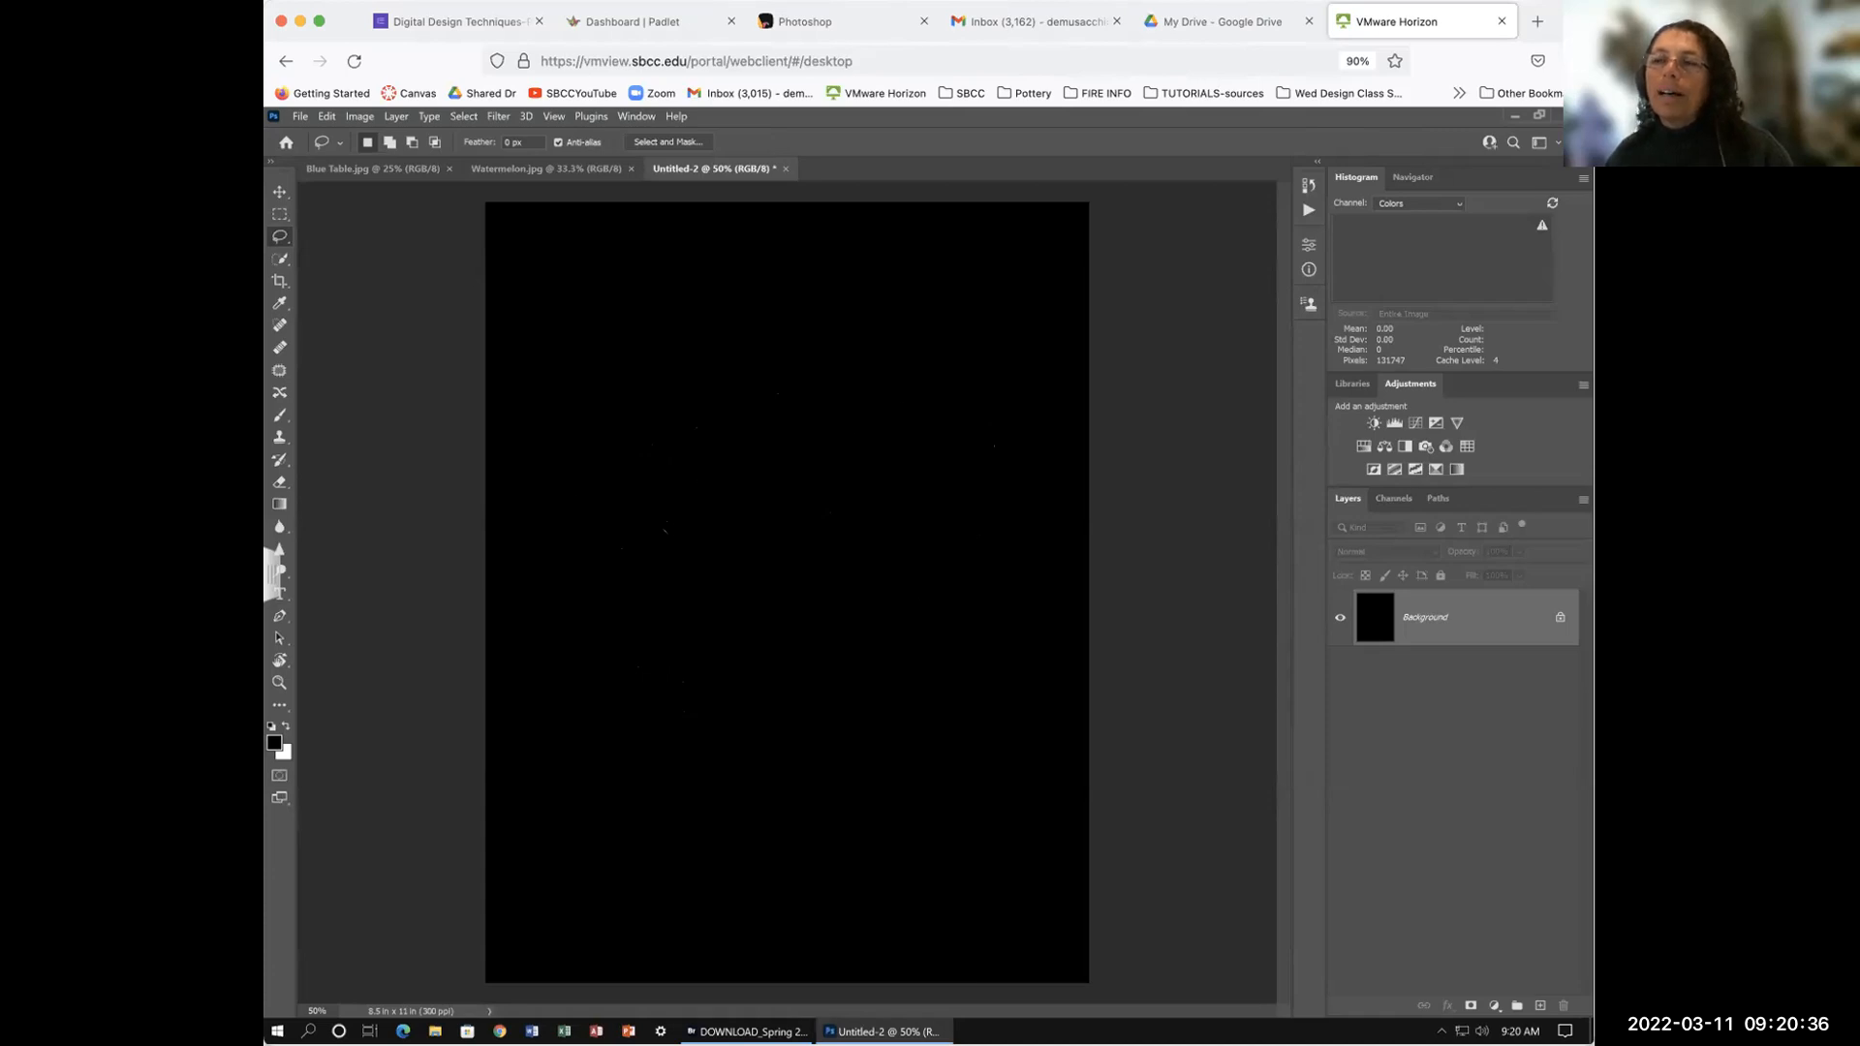
Step: Draw a rounded Lasso selection left of the page centre and add overlapping freehand lobes around its top, right side and bottom
mouse_move(681, 491)
left_mouse_down()
mouse_move(601, 523)
mouse_move(772, 617)
mouse_move(760, 500)
mouse_move(681, 491)
left_mouse_up()
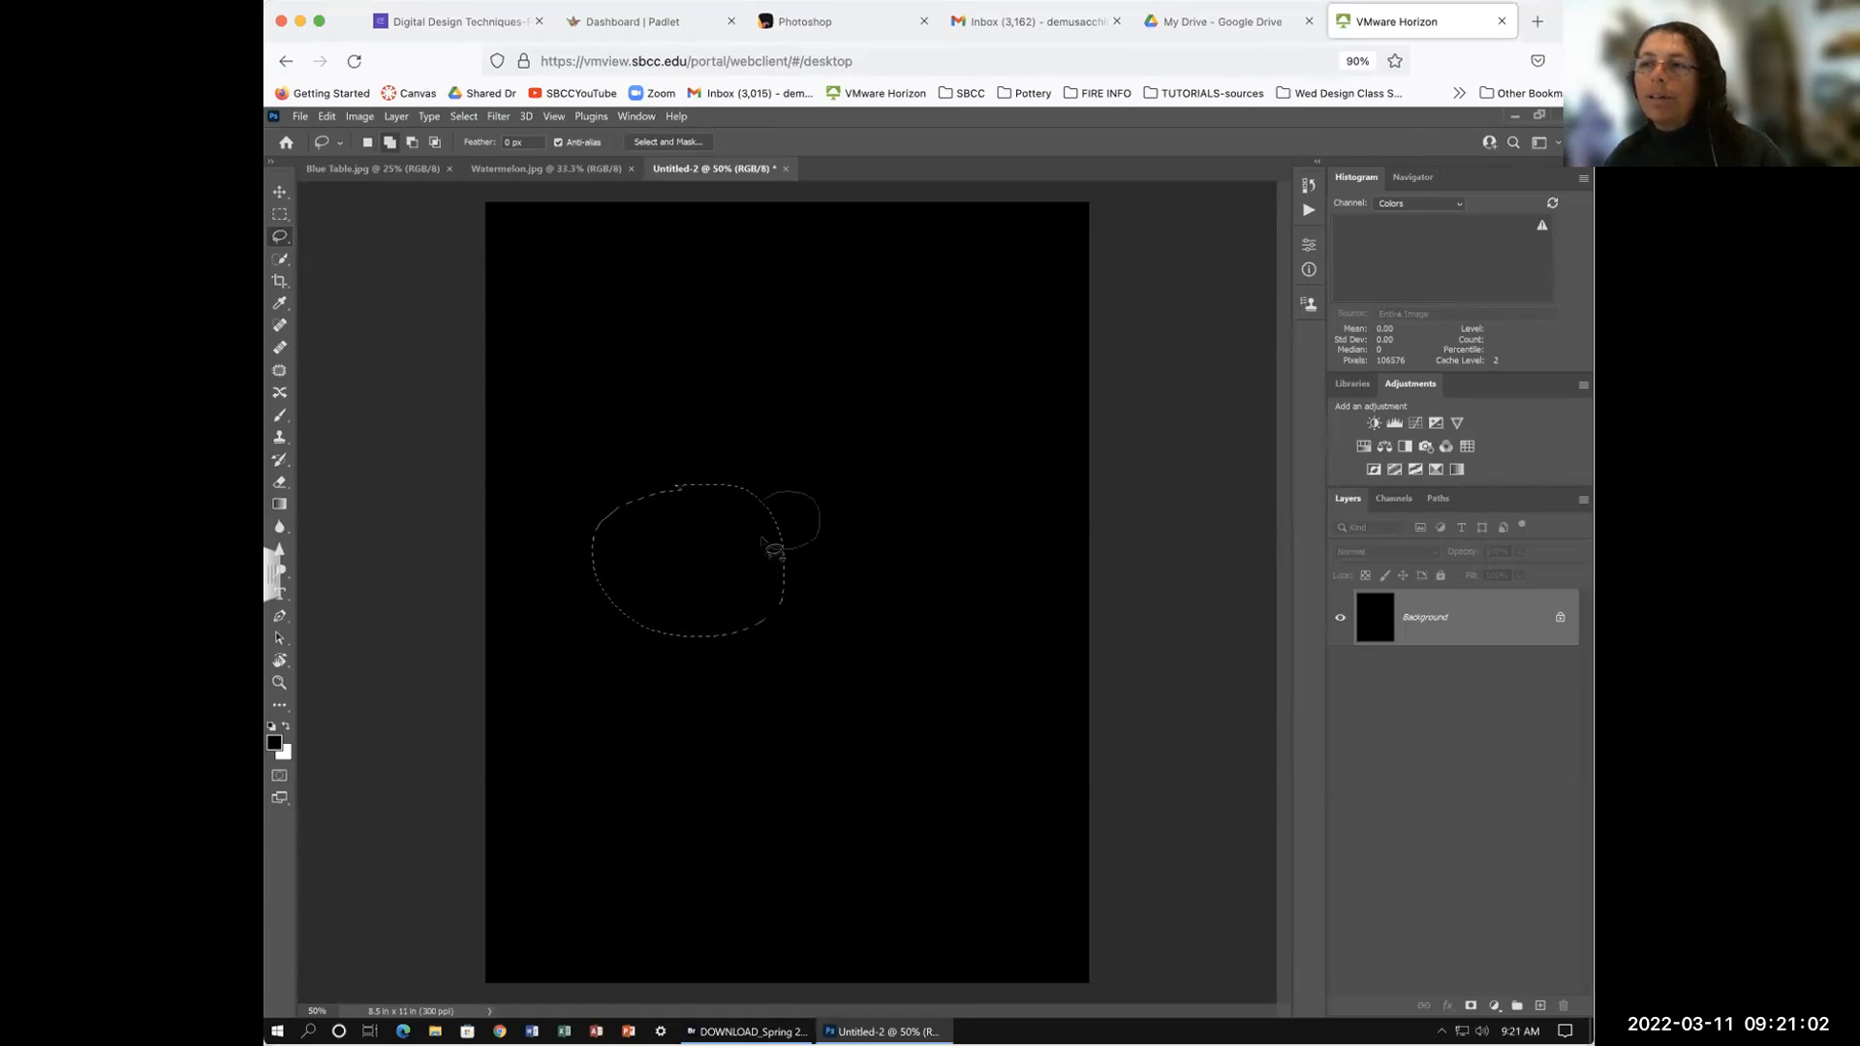
left_click_drag(812, 523, 819, 531)
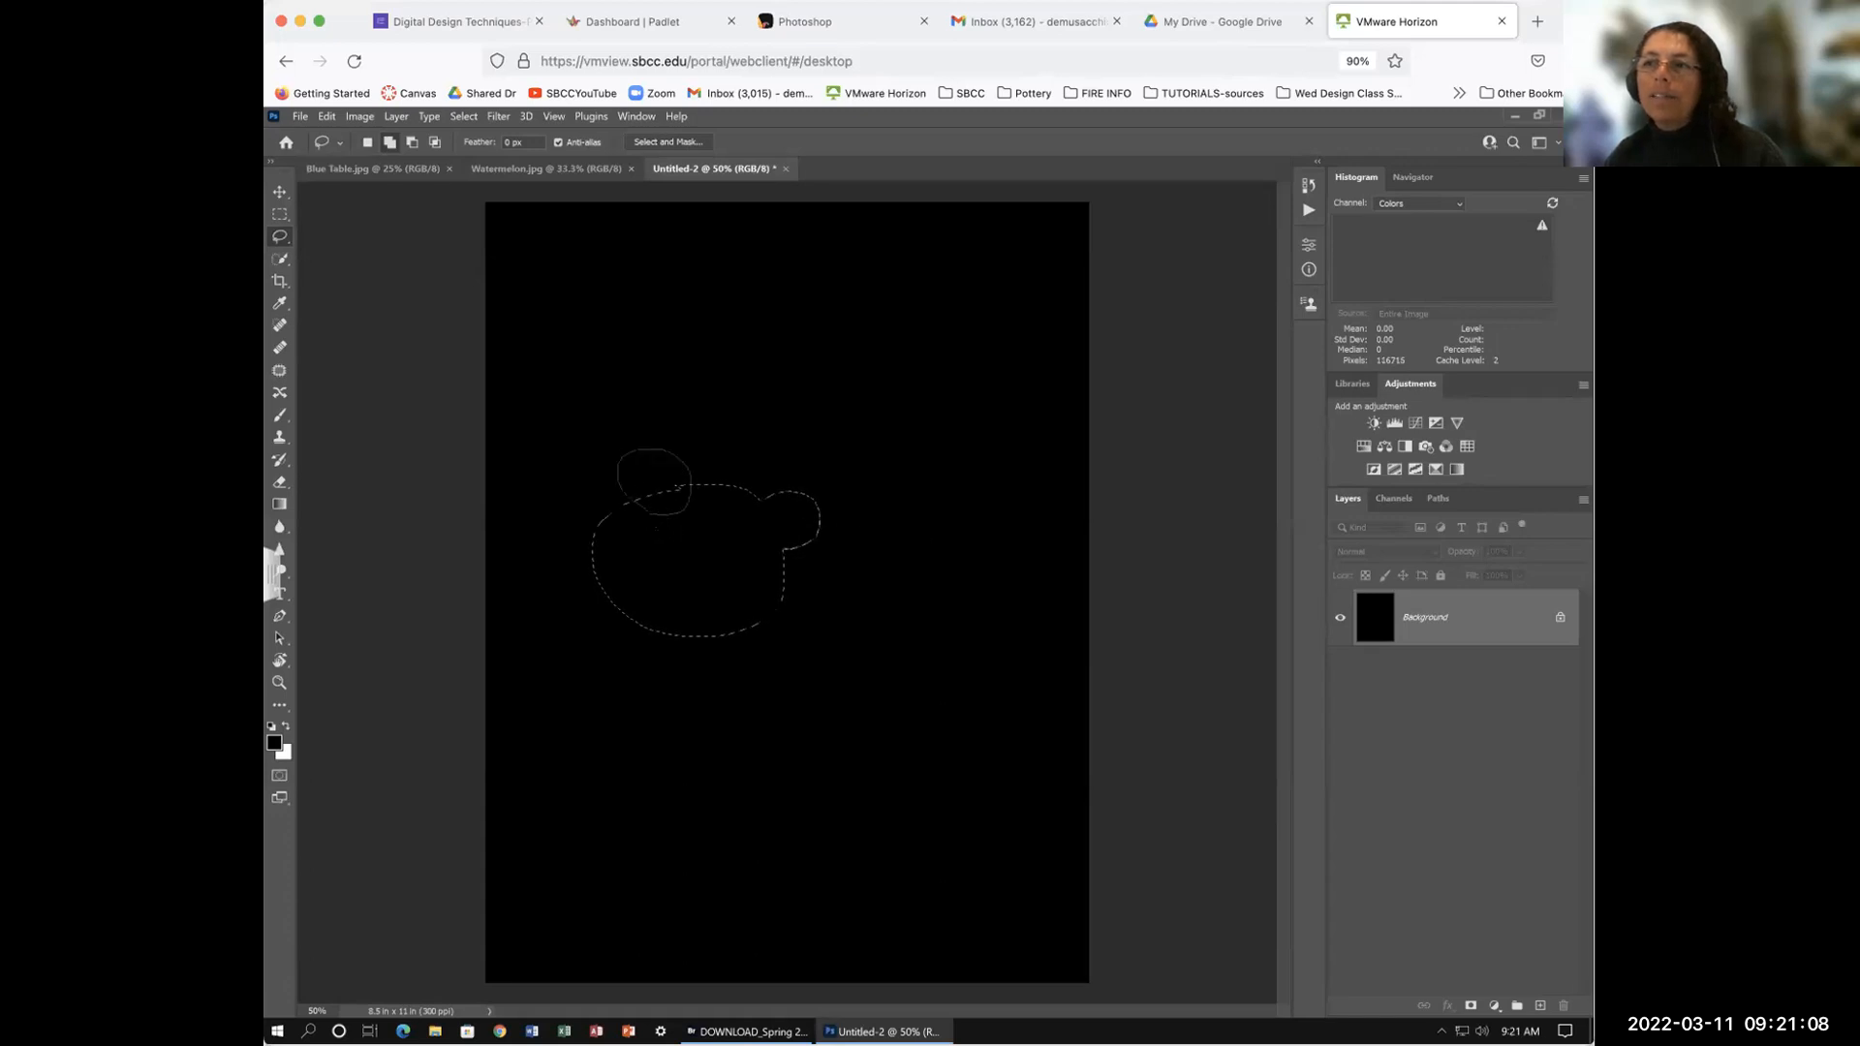
left_click_drag(713, 483, 709, 478)
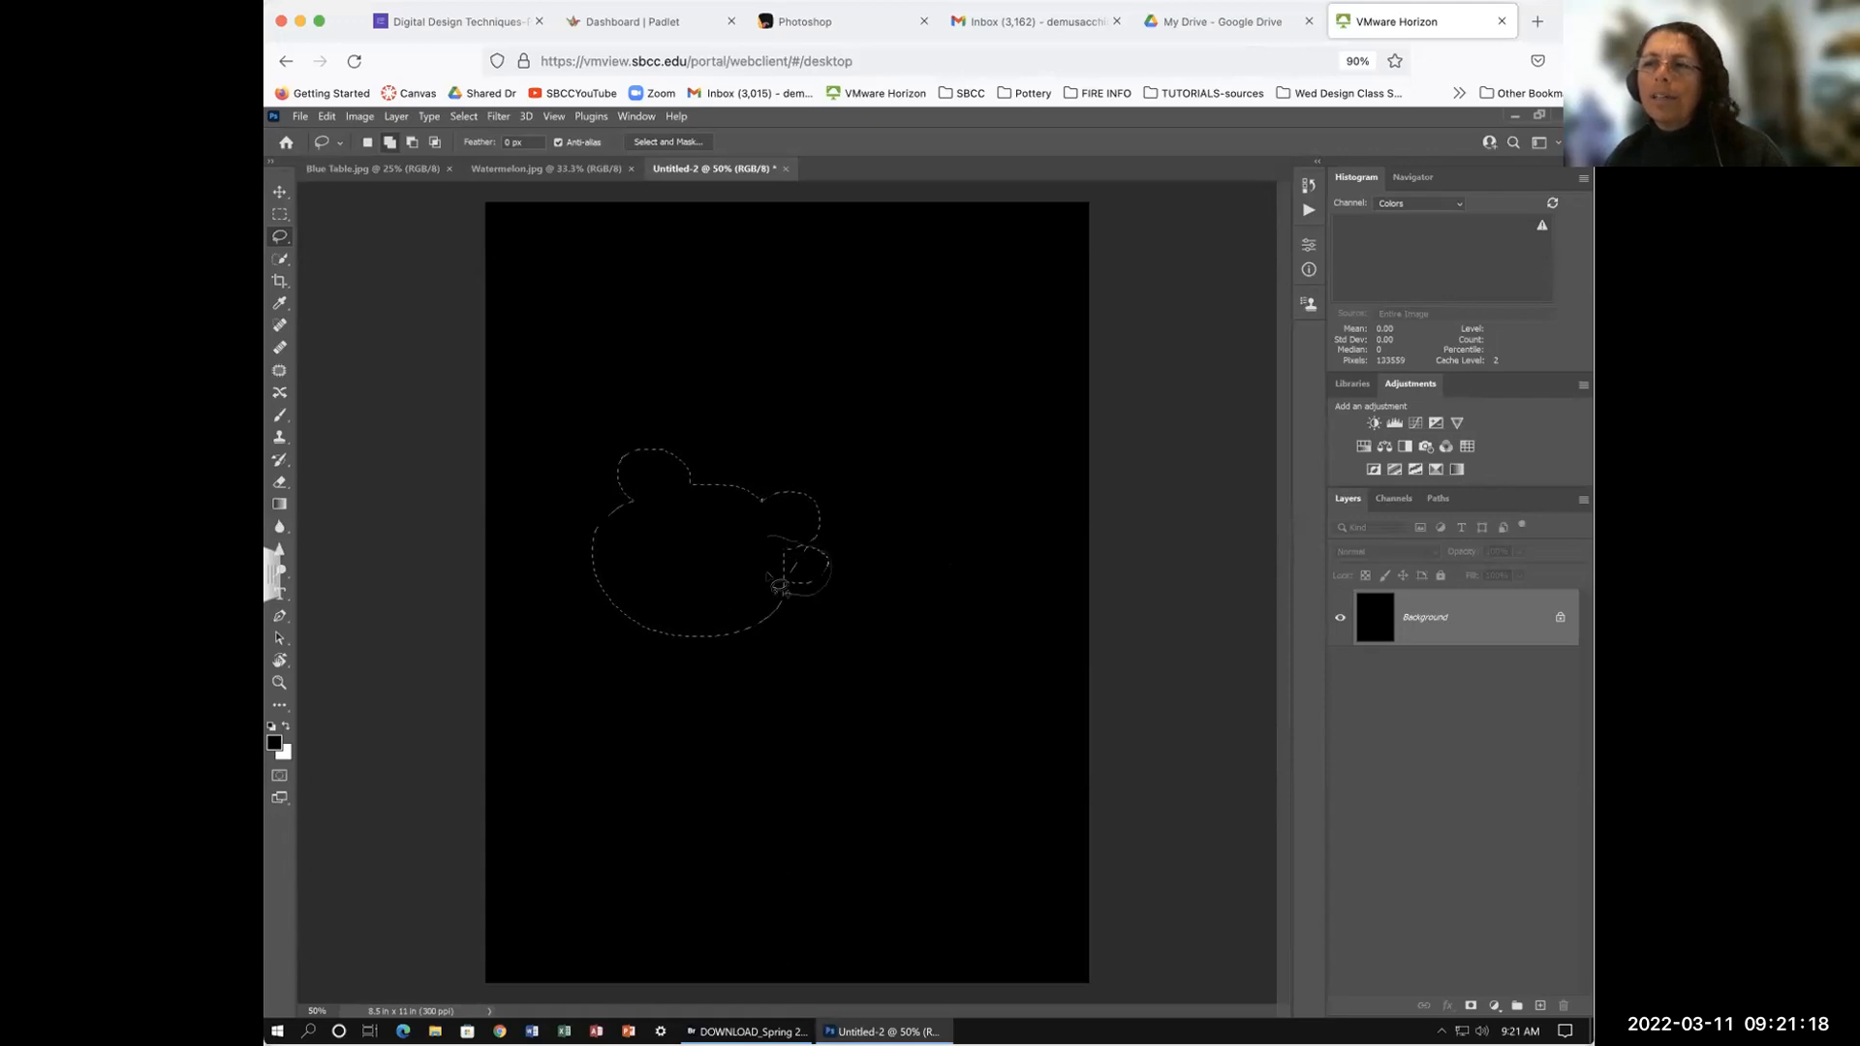
mouse_move(737, 611)
left_mouse_down()
mouse_move(740, 675)
mouse_move(727, 635)
mouse_move(594, 608)
mouse_move(786, 601)
mouse_move(680, 588)
left_mouse_up()
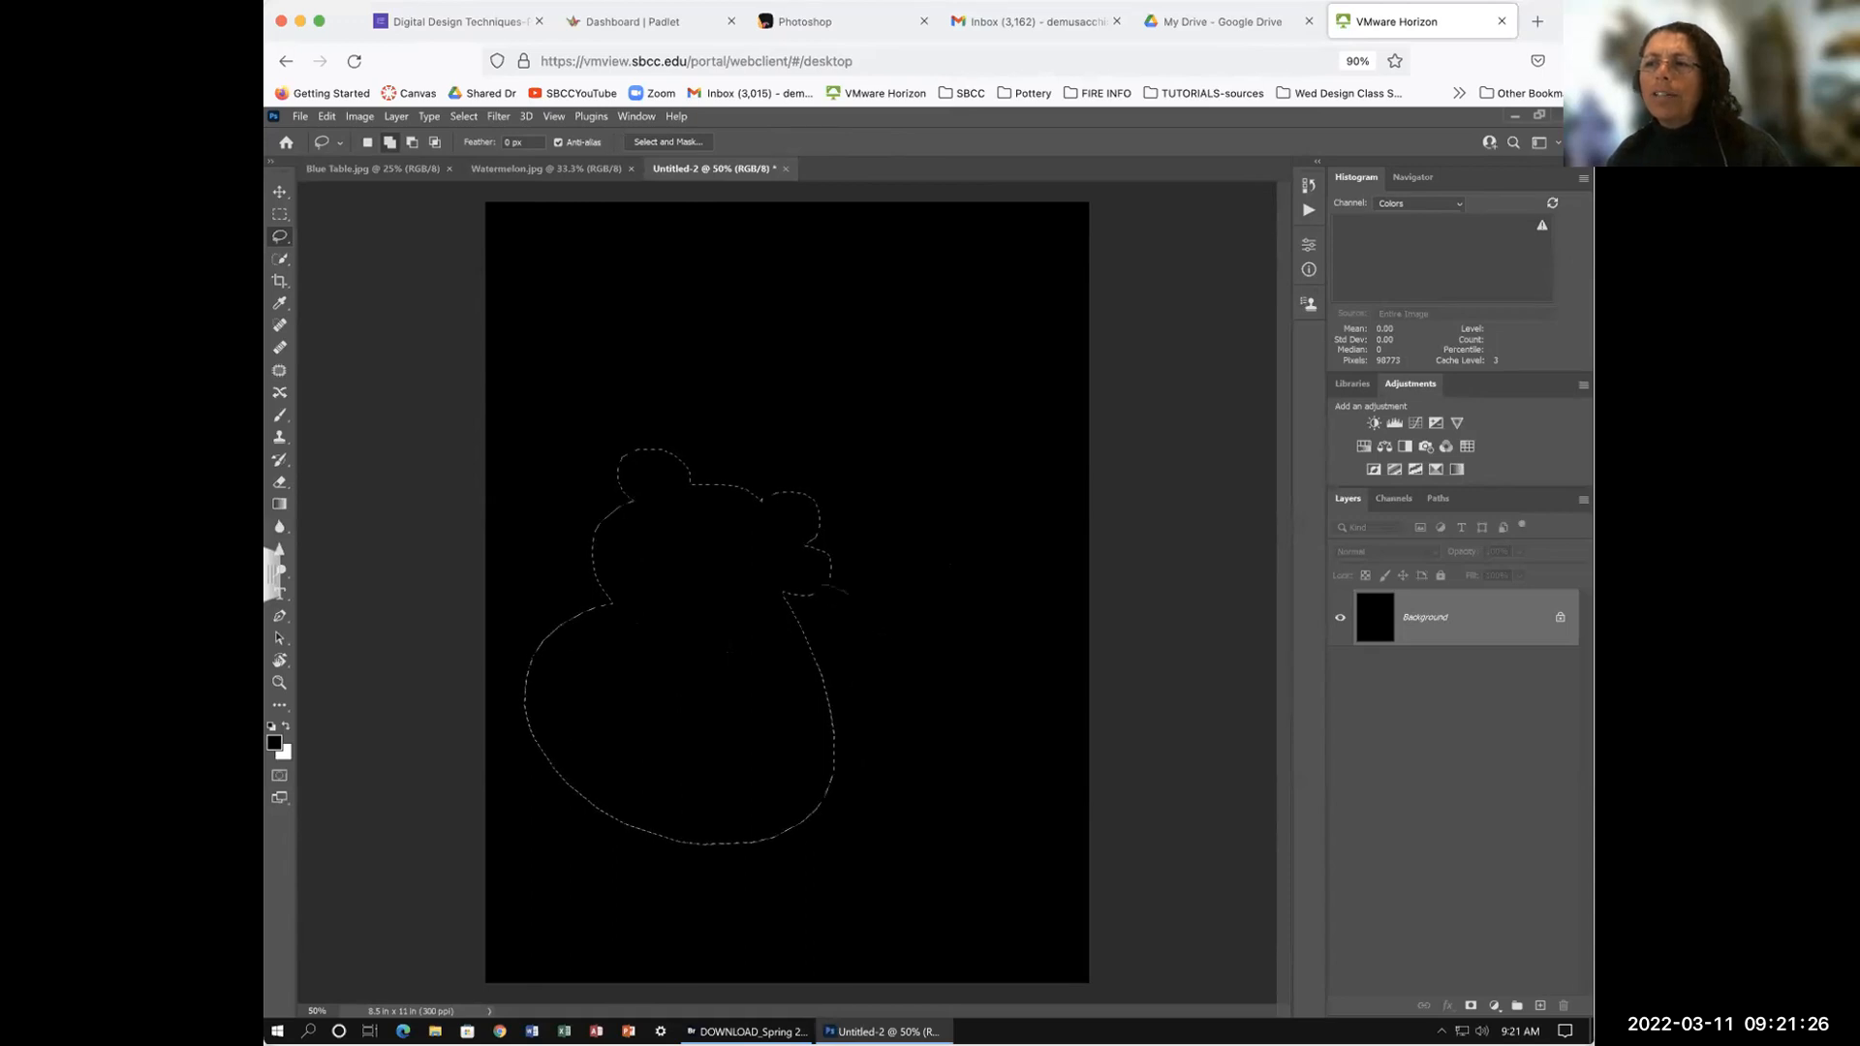
left_click_drag(868, 720, 831, 701)
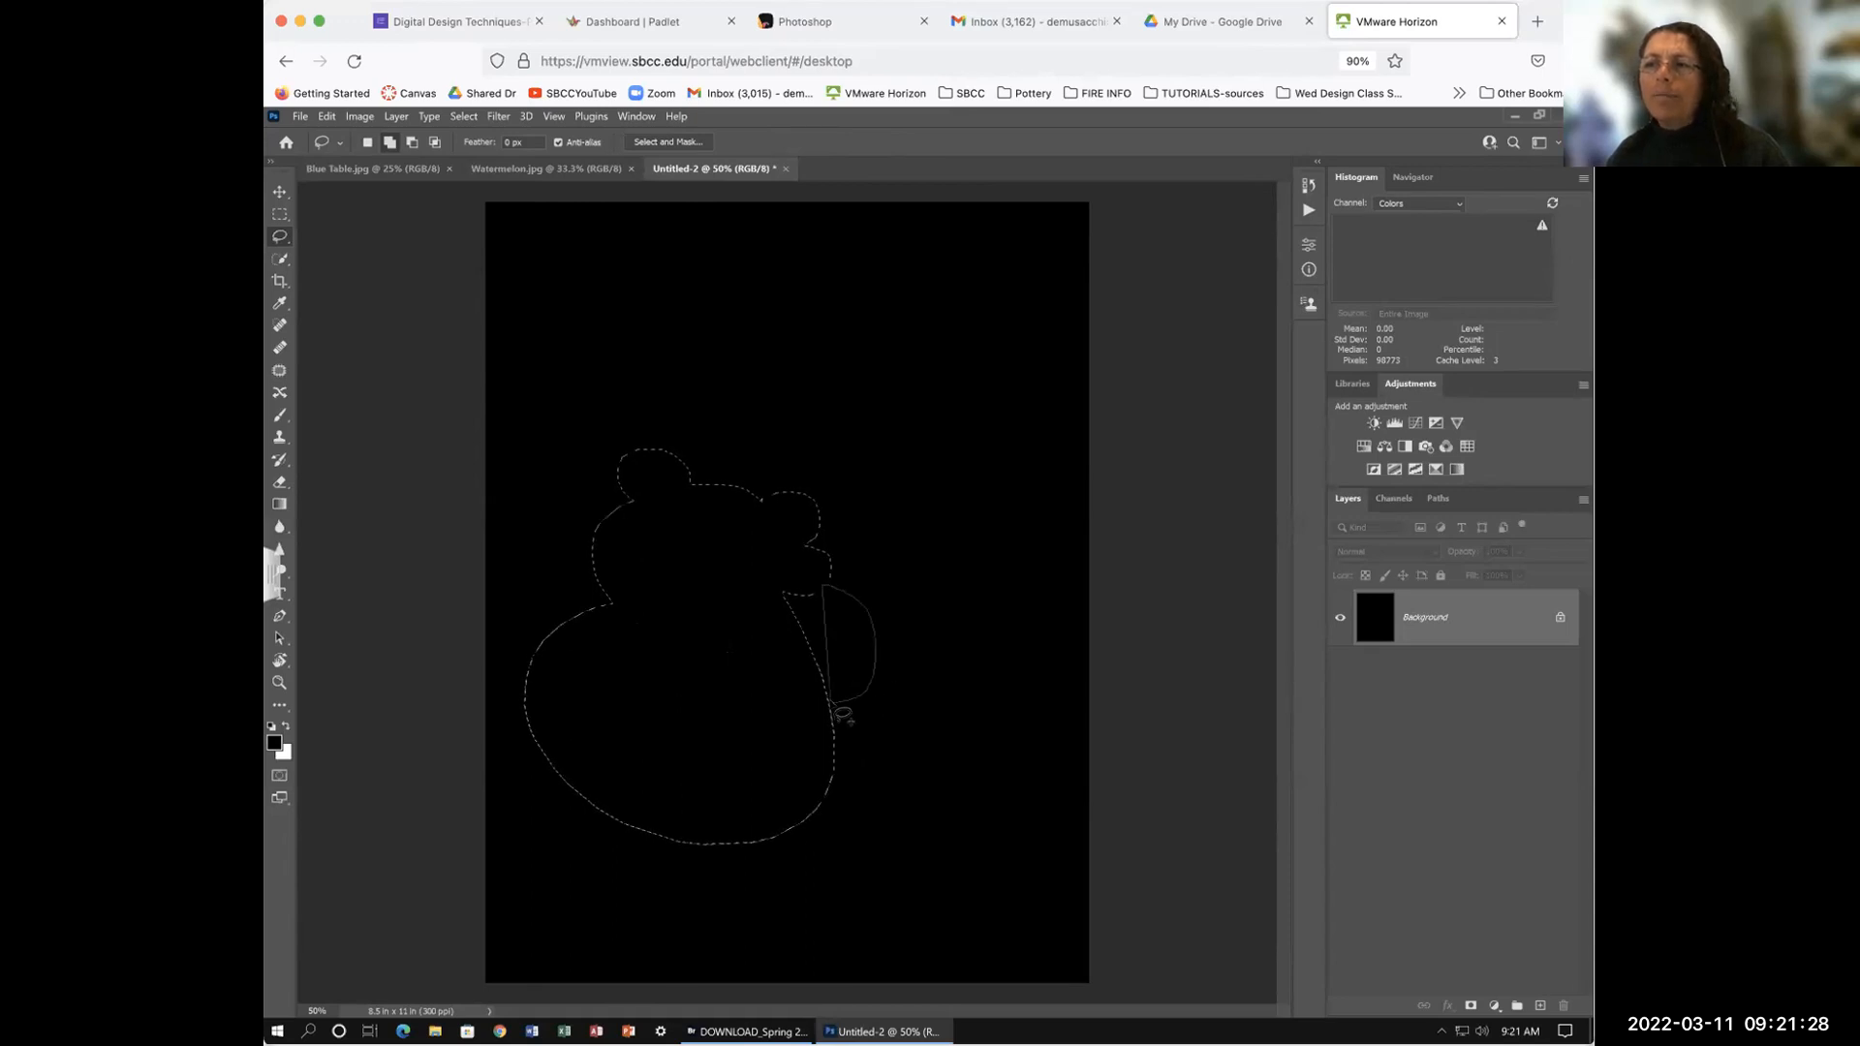
mouse_move(796, 598)
left_mouse_down()
mouse_move(909, 602)
mouse_move(929, 656)
mouse_move(843, 738)
mouse_move(780, 672)
mouse_move(777, 583)
mouse_move(927, 759)
mouse_move(759, 870)
mouse_move(745, 751)
mouse_move(789, 775)
left_mouse_up()
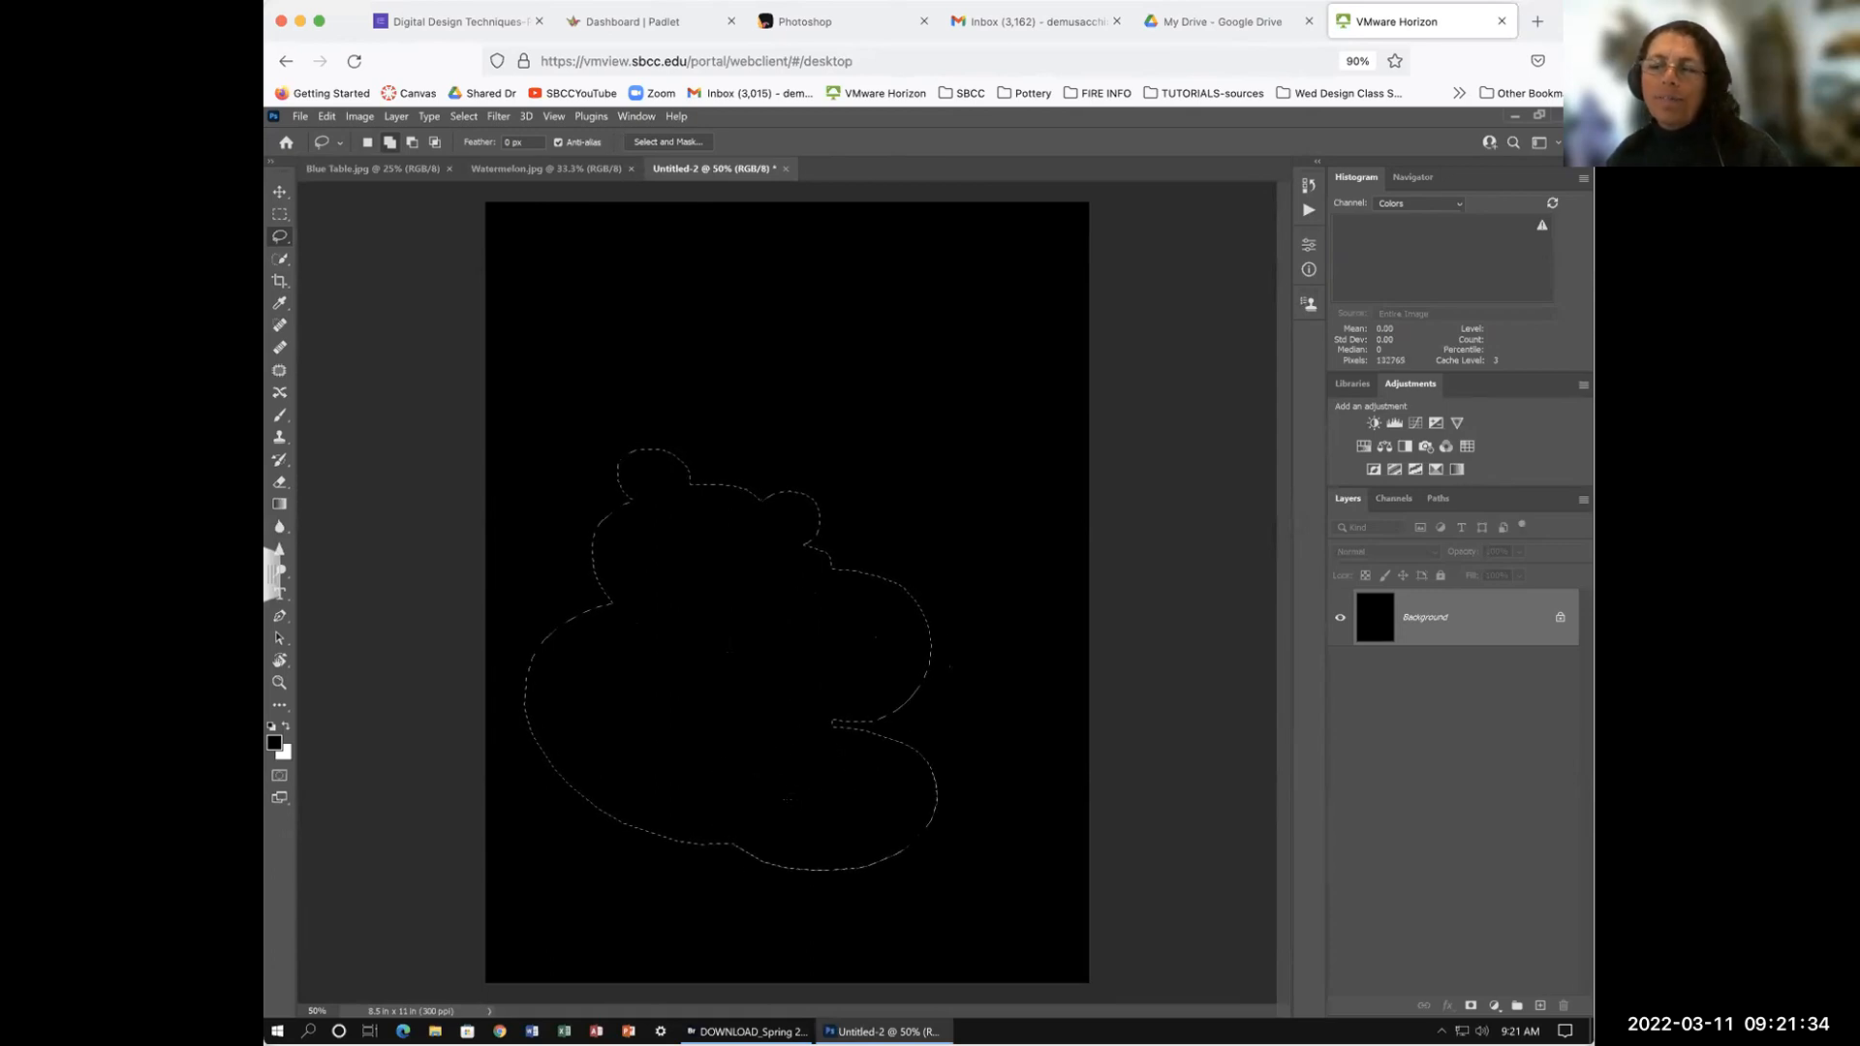
mouse_move(802, 690)
left_mouse_down()
mouse_move(908, 692)
mouse_move(802, 691)
left_mouse_up()
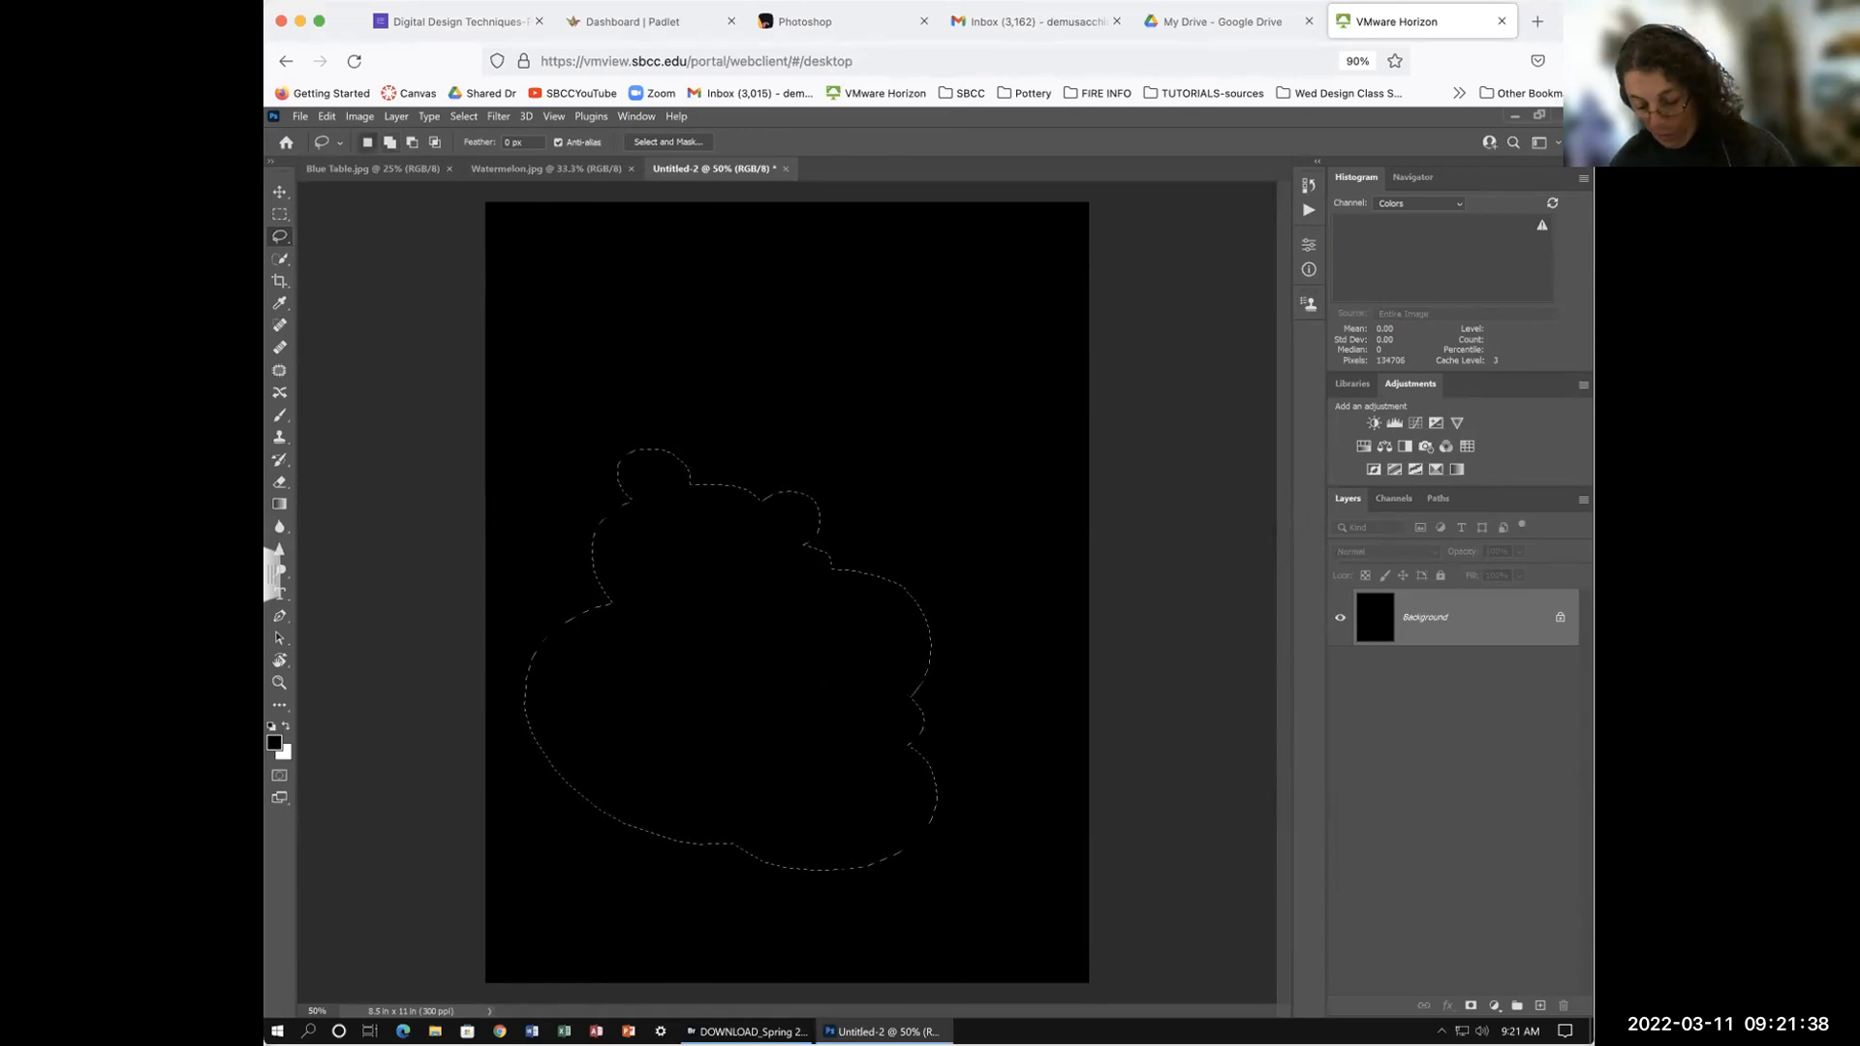
Step: Subtract rounded freehand bites from the selection's right, left and upper edges, and a circular hole from its interior
key("alt")
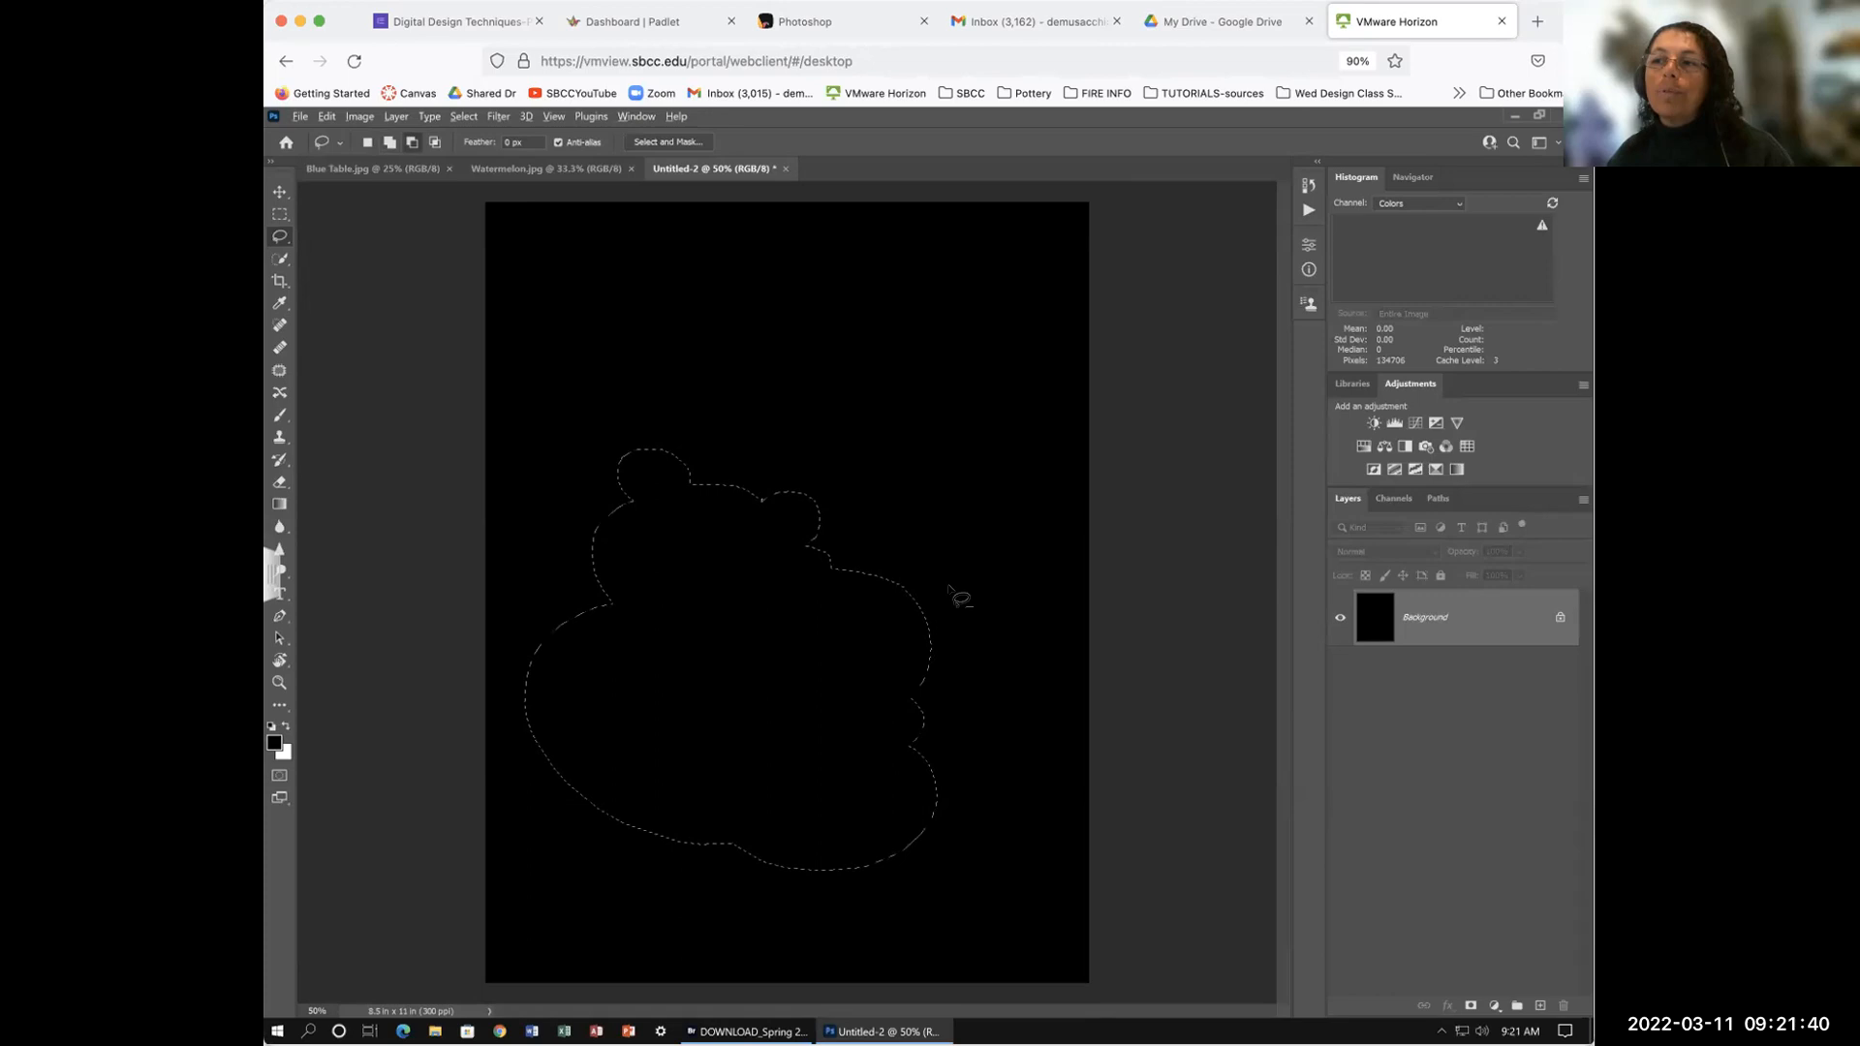
mouse_move(891, 569)
left_mouse_down()
mouse_move(961, 592)
mouse_move(938, 646)
mouse_move(890, 602)
mouse_move(891, 571)
left_mouse_up()
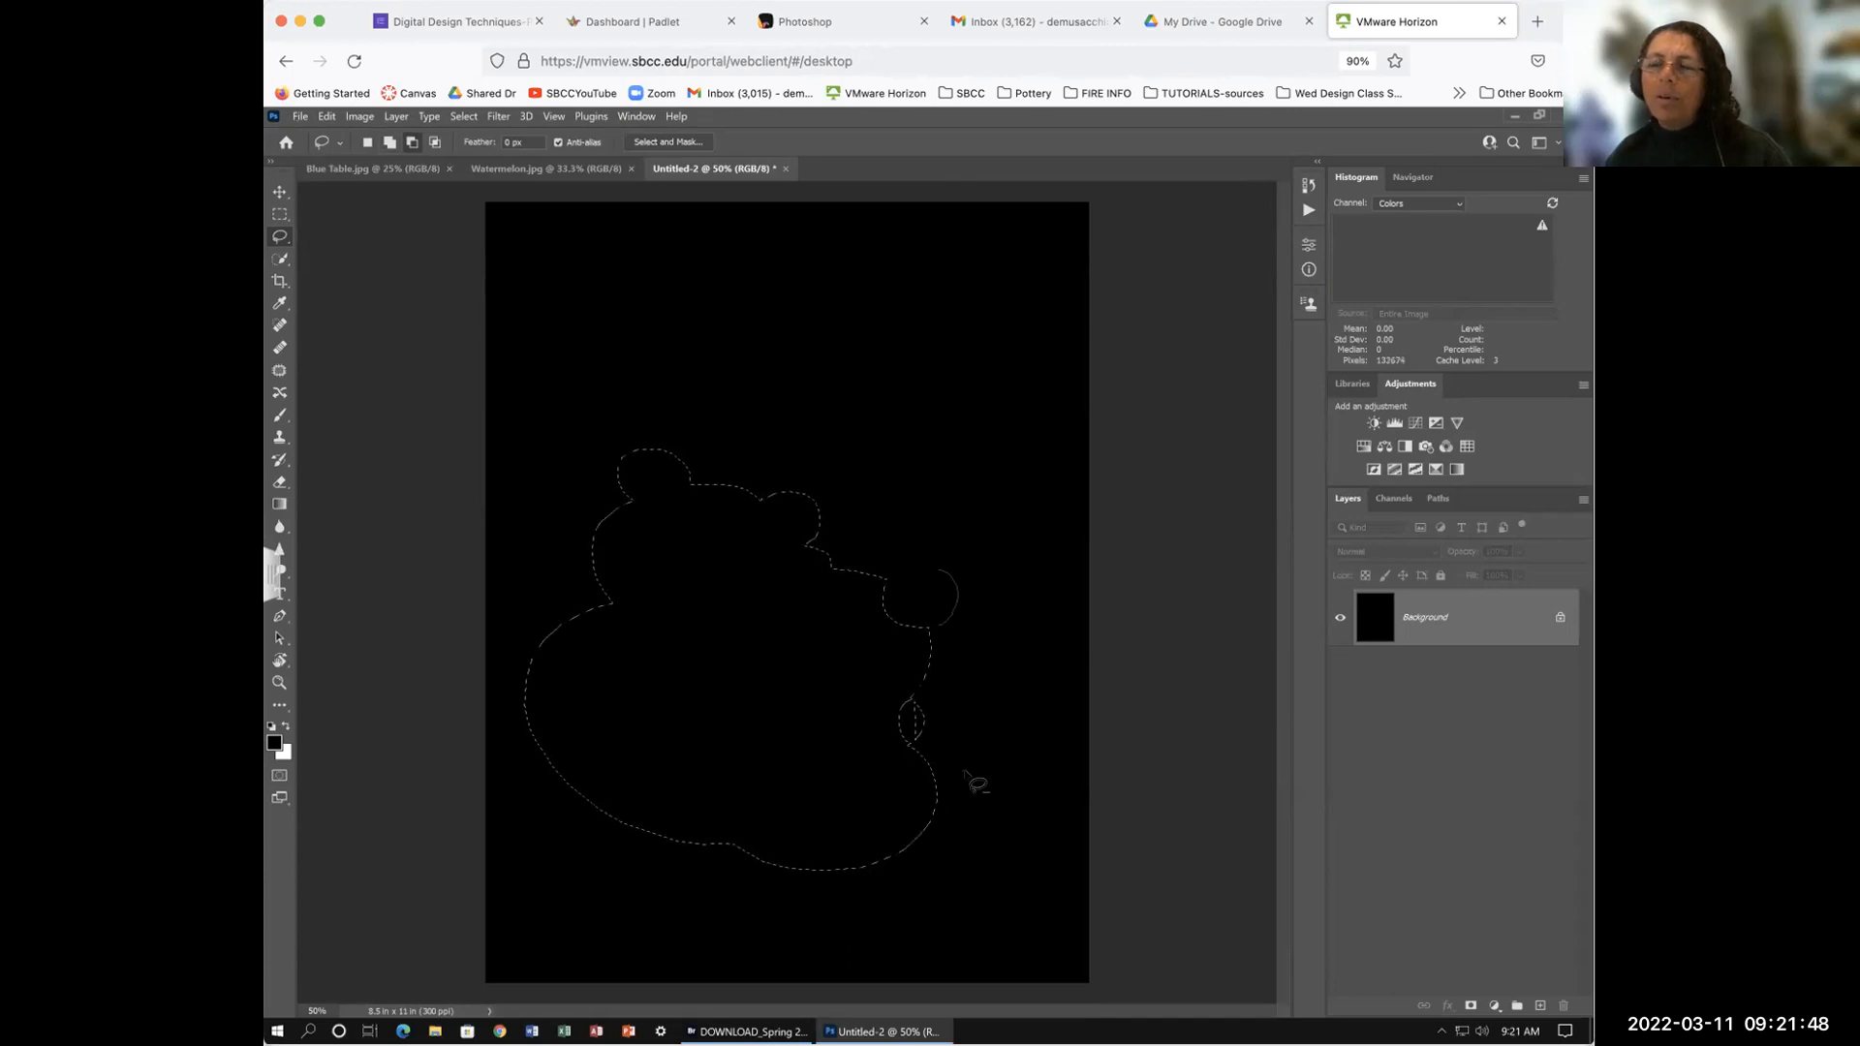
left_click_drag(945, 689, 942, 683)
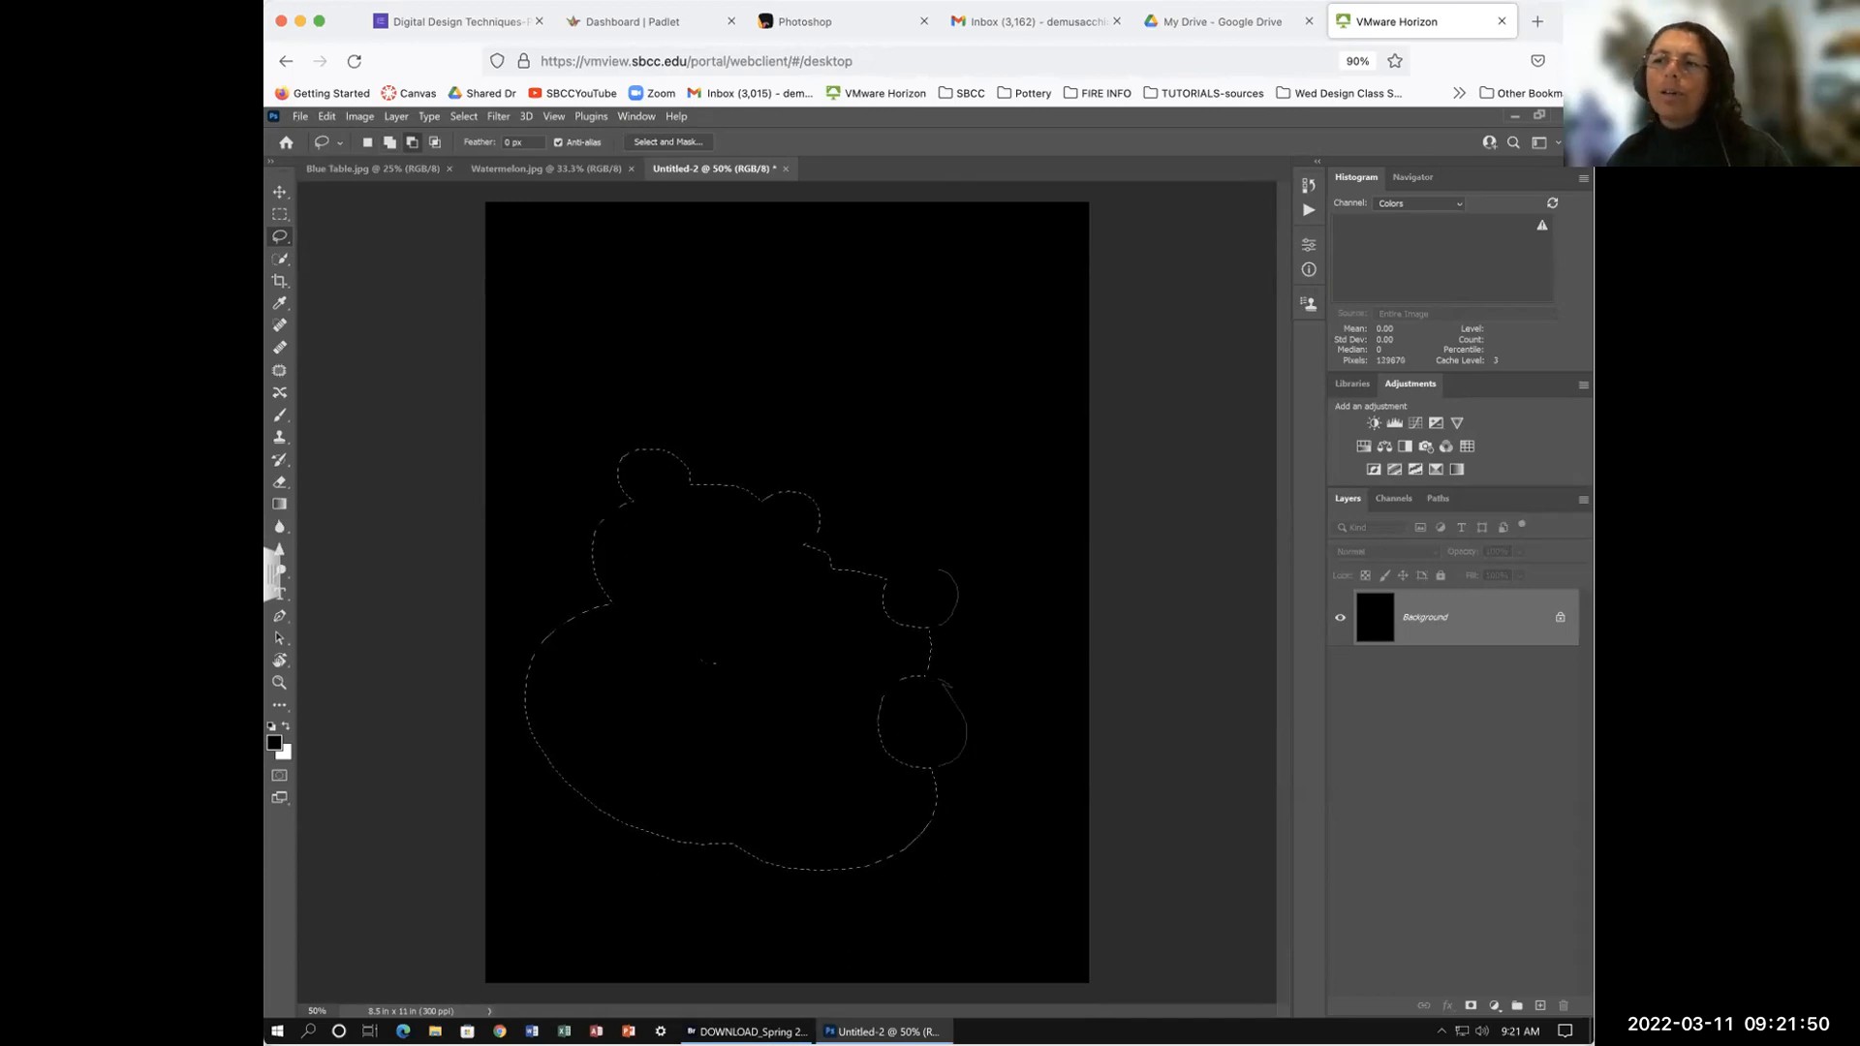
mouse_move(608, 567)
left_mouse_down()
mouse_move(585, 598)
mouse_move(595, 636)
left_mouse_up()
left_click_drag(621, 573, 611, 566)
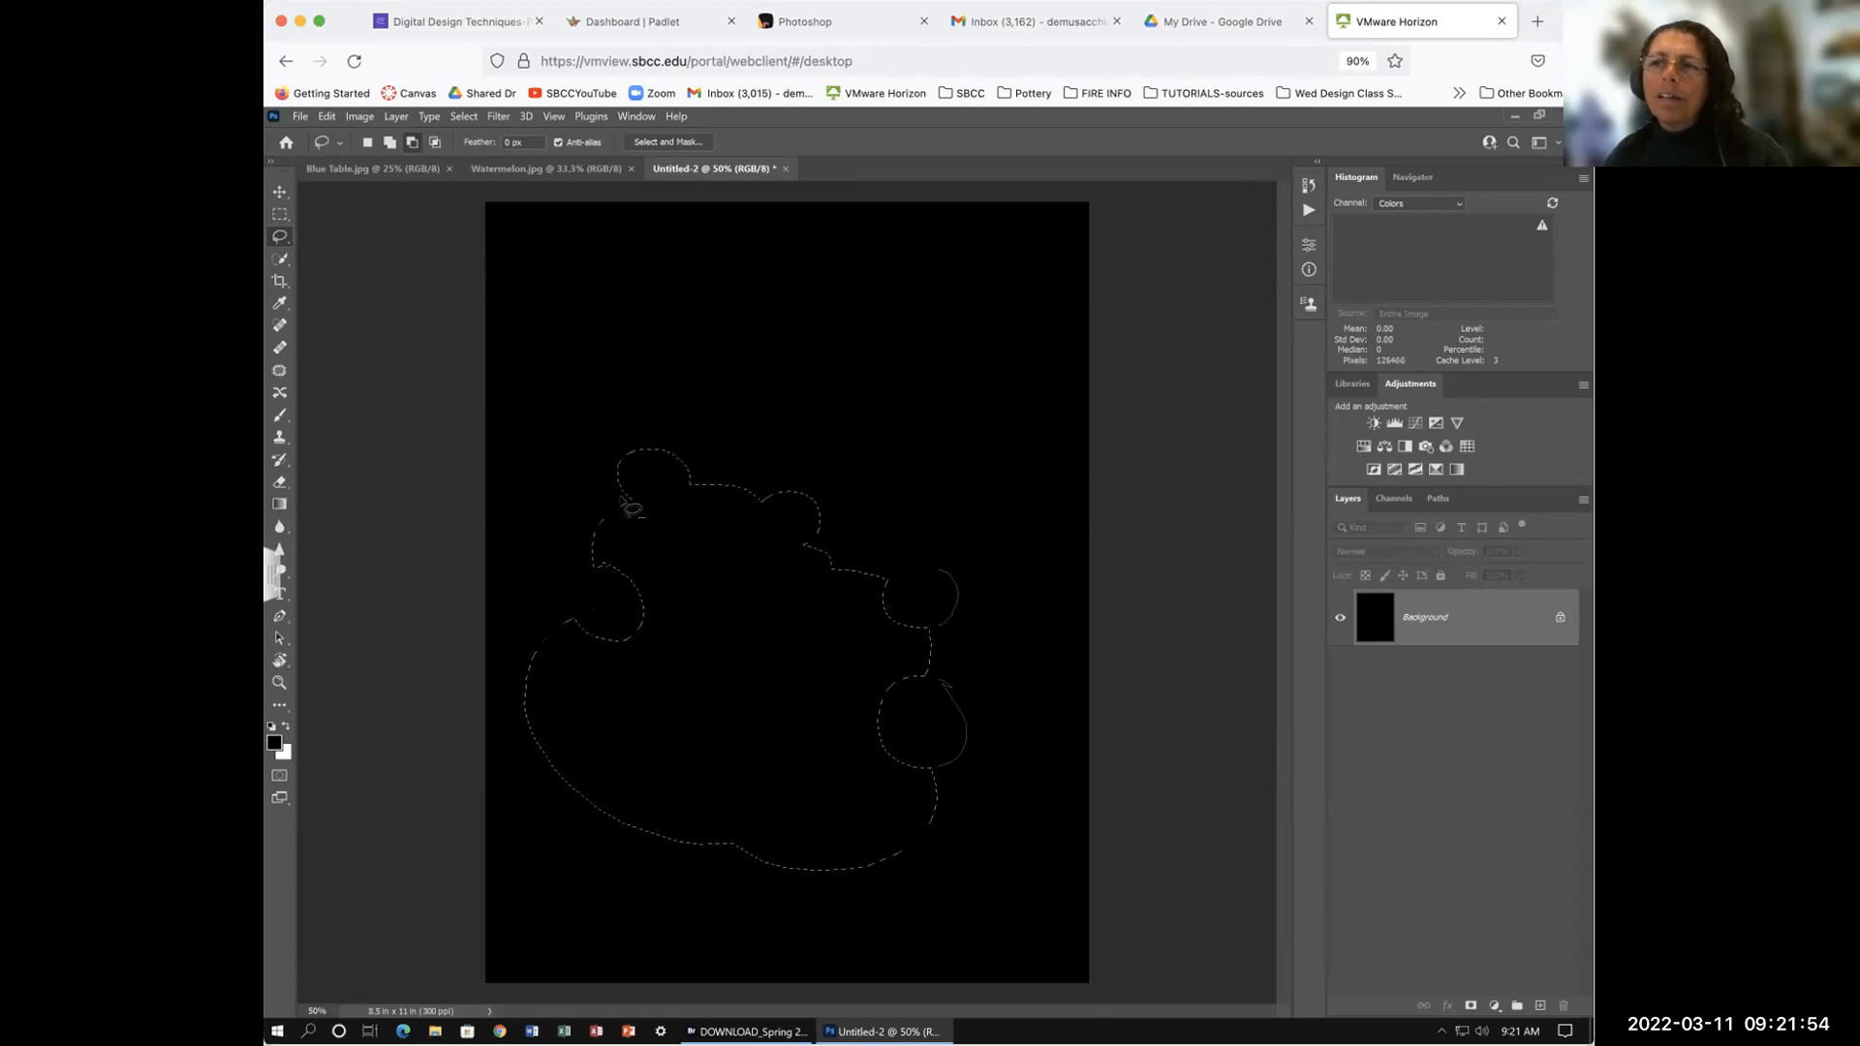
mouse_move(609, 459)
left_mouse_down()
mouse_move(696, 436)
mouse_move(704, 461)
mouse_move(587, 482)
mouse_move(621, 419)
mouse_move(710, 493)
mouse_move(686, 528)
mouse_move(595, 482)
left_mouse_up()
mouse_move(822, 479)
left_mouse_down()
mouse_move(765, 557)
mouse_move(830, 565)
left_mouse_up()
mouse_move(707, 684)
left_mouse_down()
mouse_move(676, 720)
mouse_move(748, 741)
left_mouse_up()
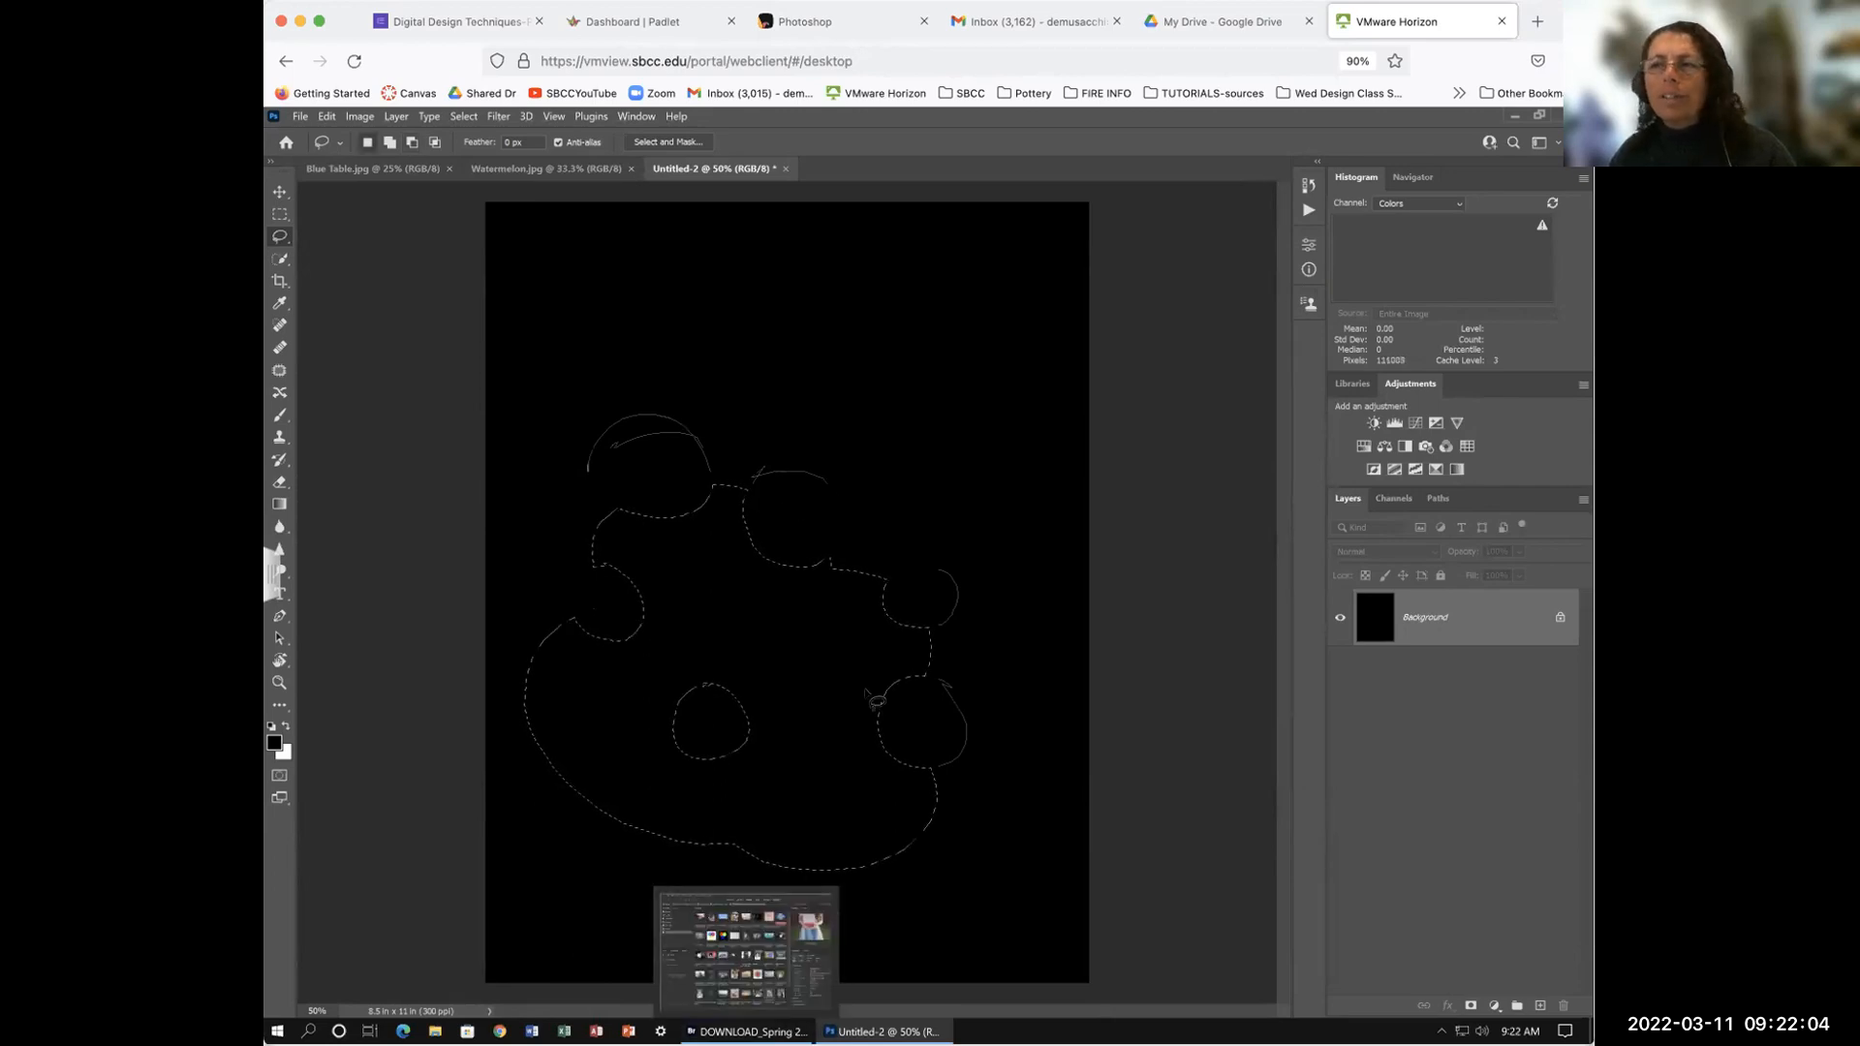
Step: Deselect everything and zoom the document out and back in to clear the stray outline remnants
left_click(968, 876)
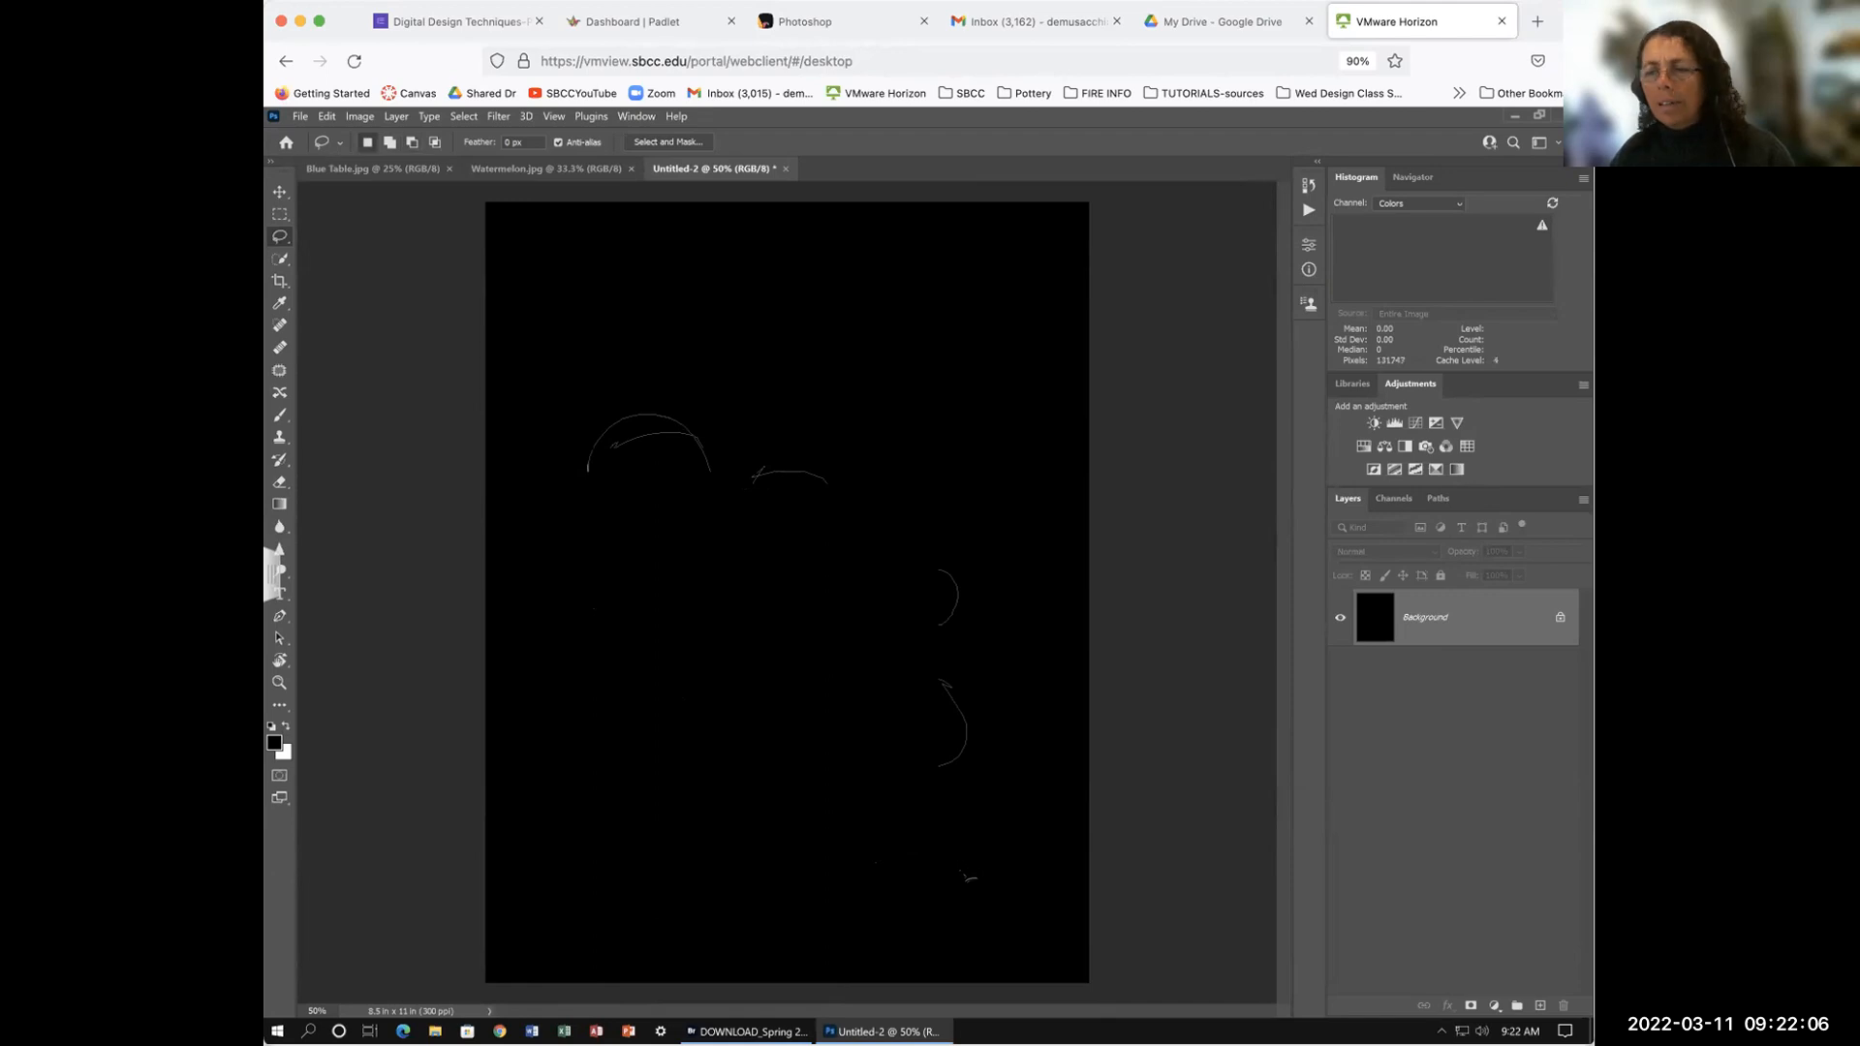
left_click_drag(947, 768, 967, 766)
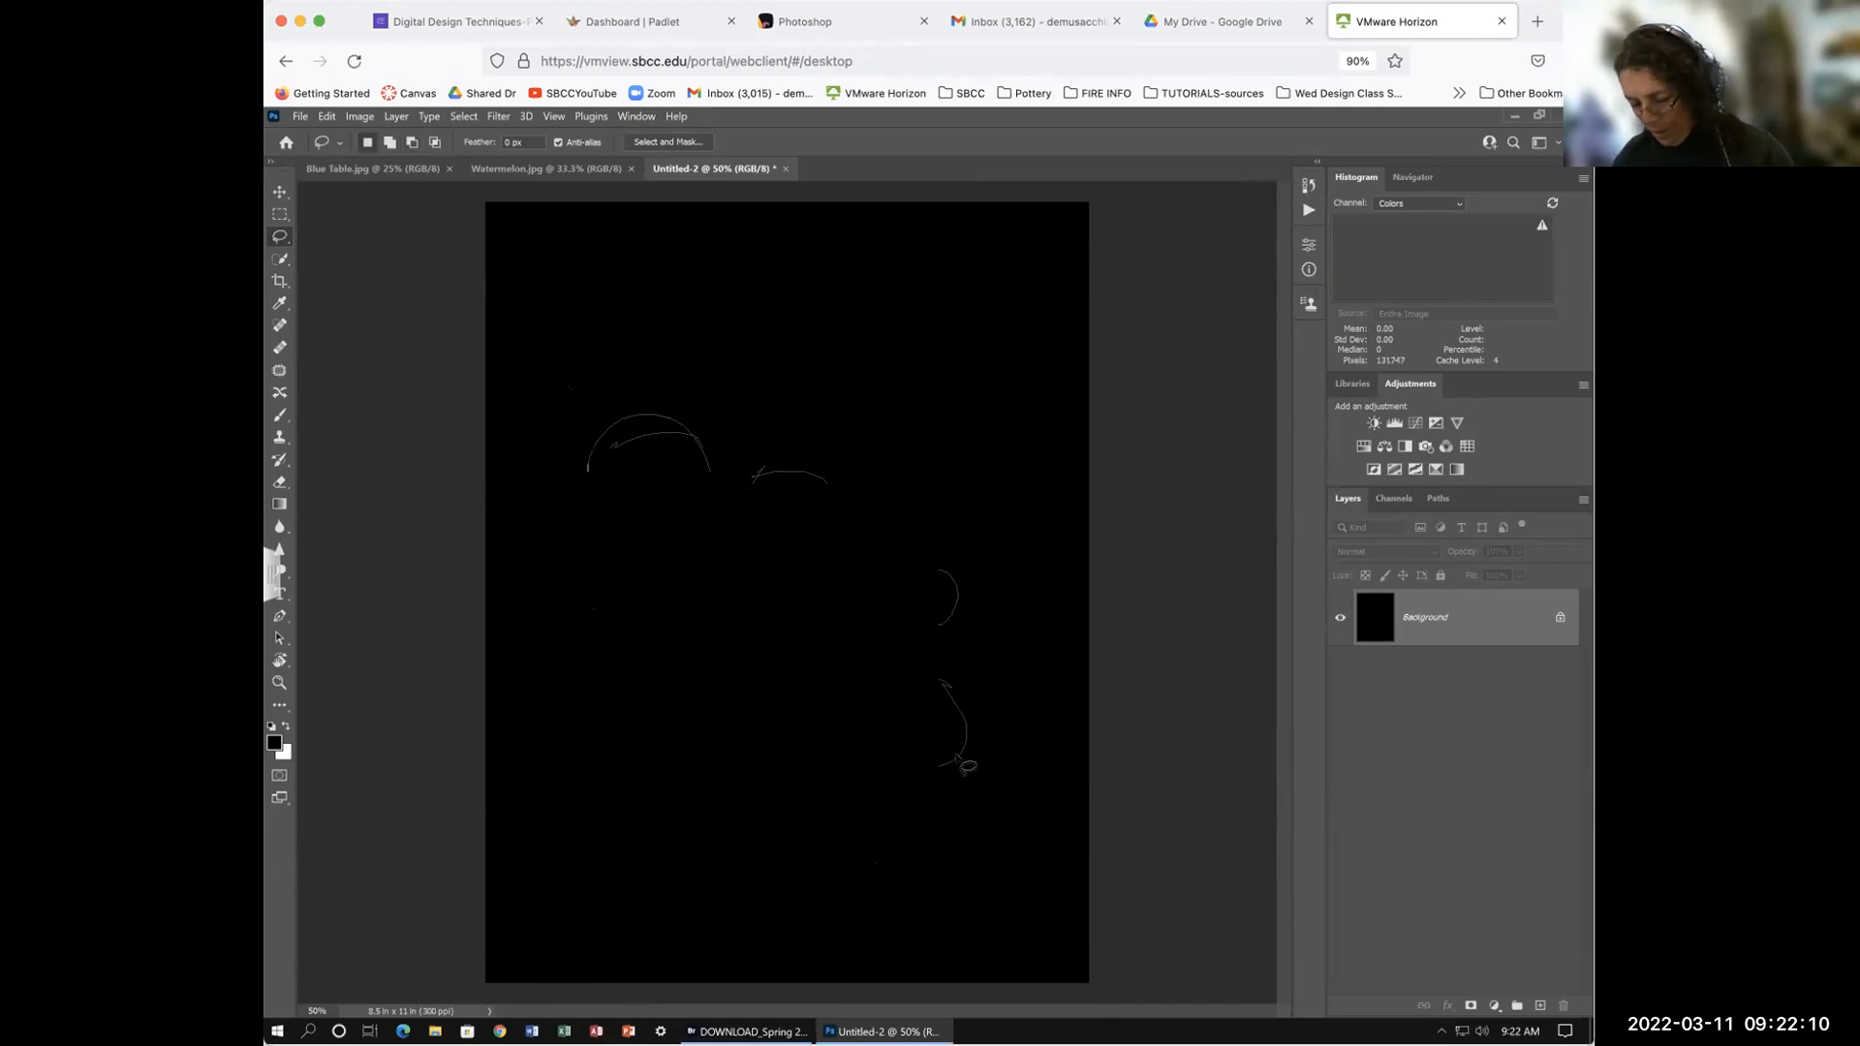
key("ctrl+minus")
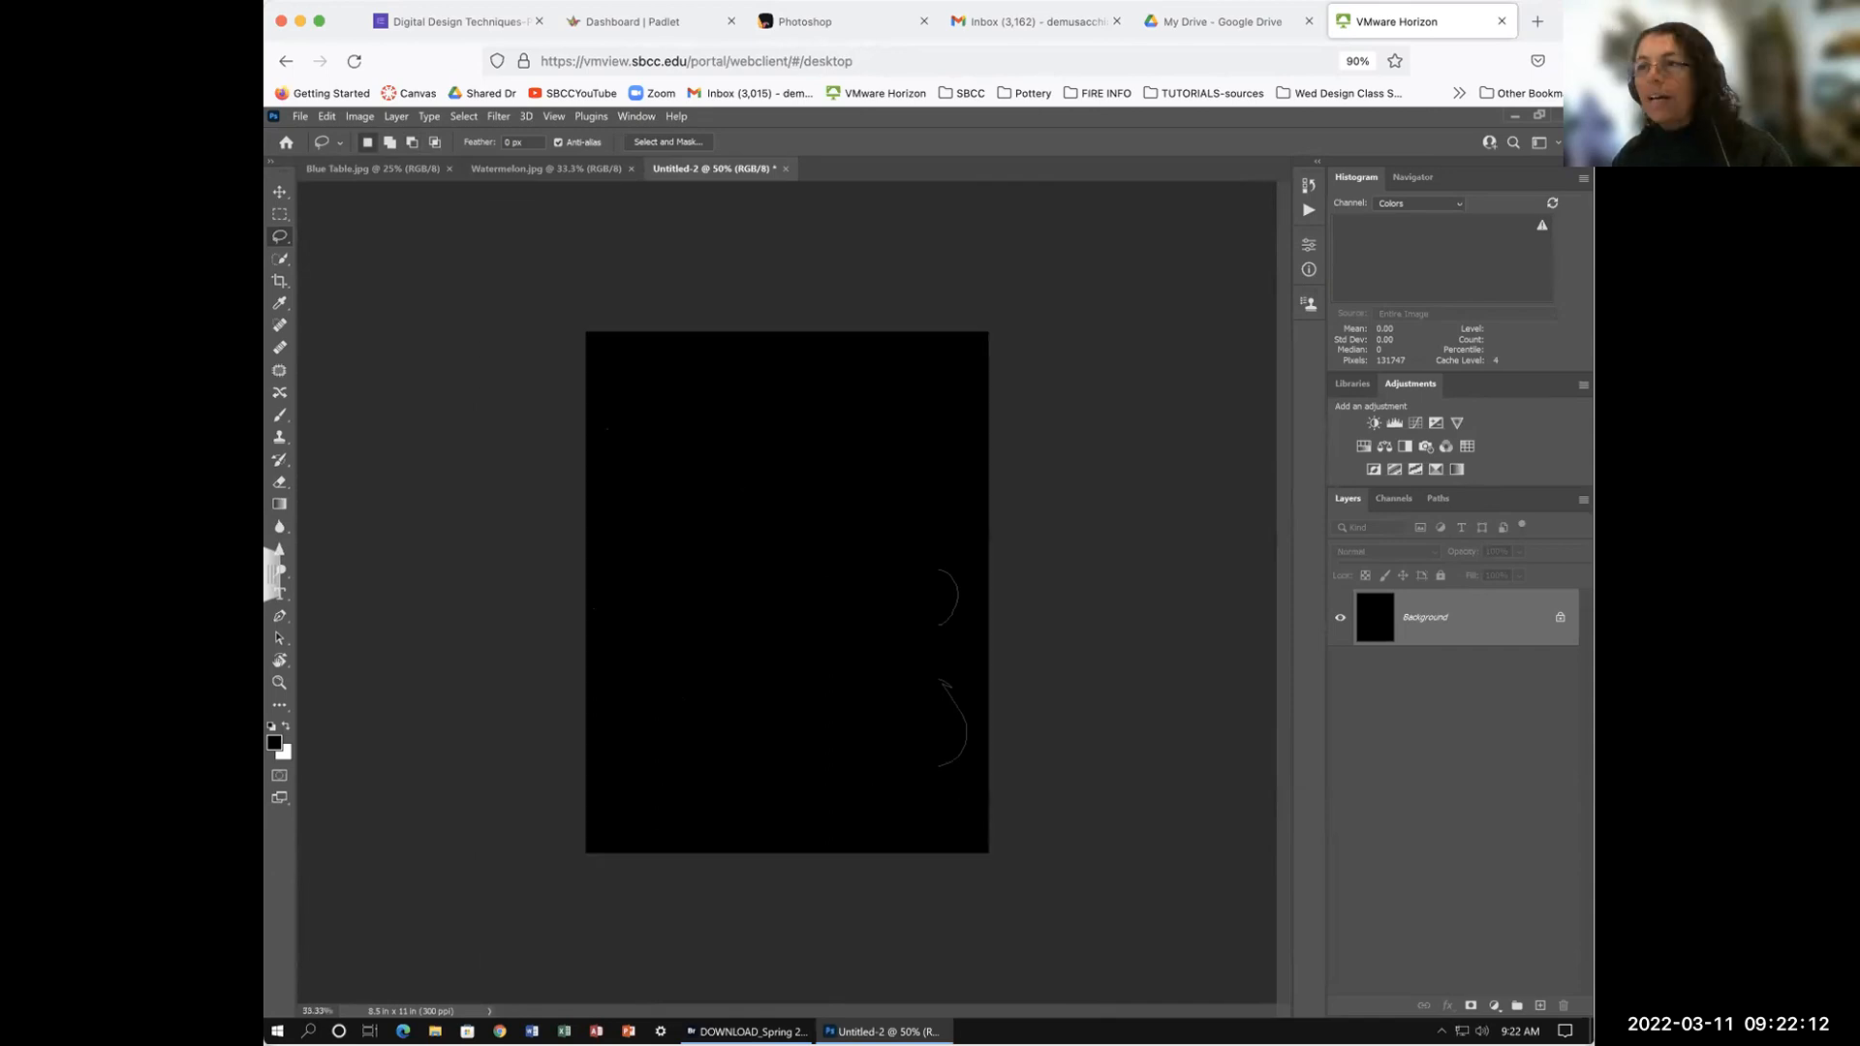
key("ctrl+plus")
Step: Reduce the browser page zoom to 80% and bring the Blue Table.jpg document to the front
key("super+minus")
key("super+minus")
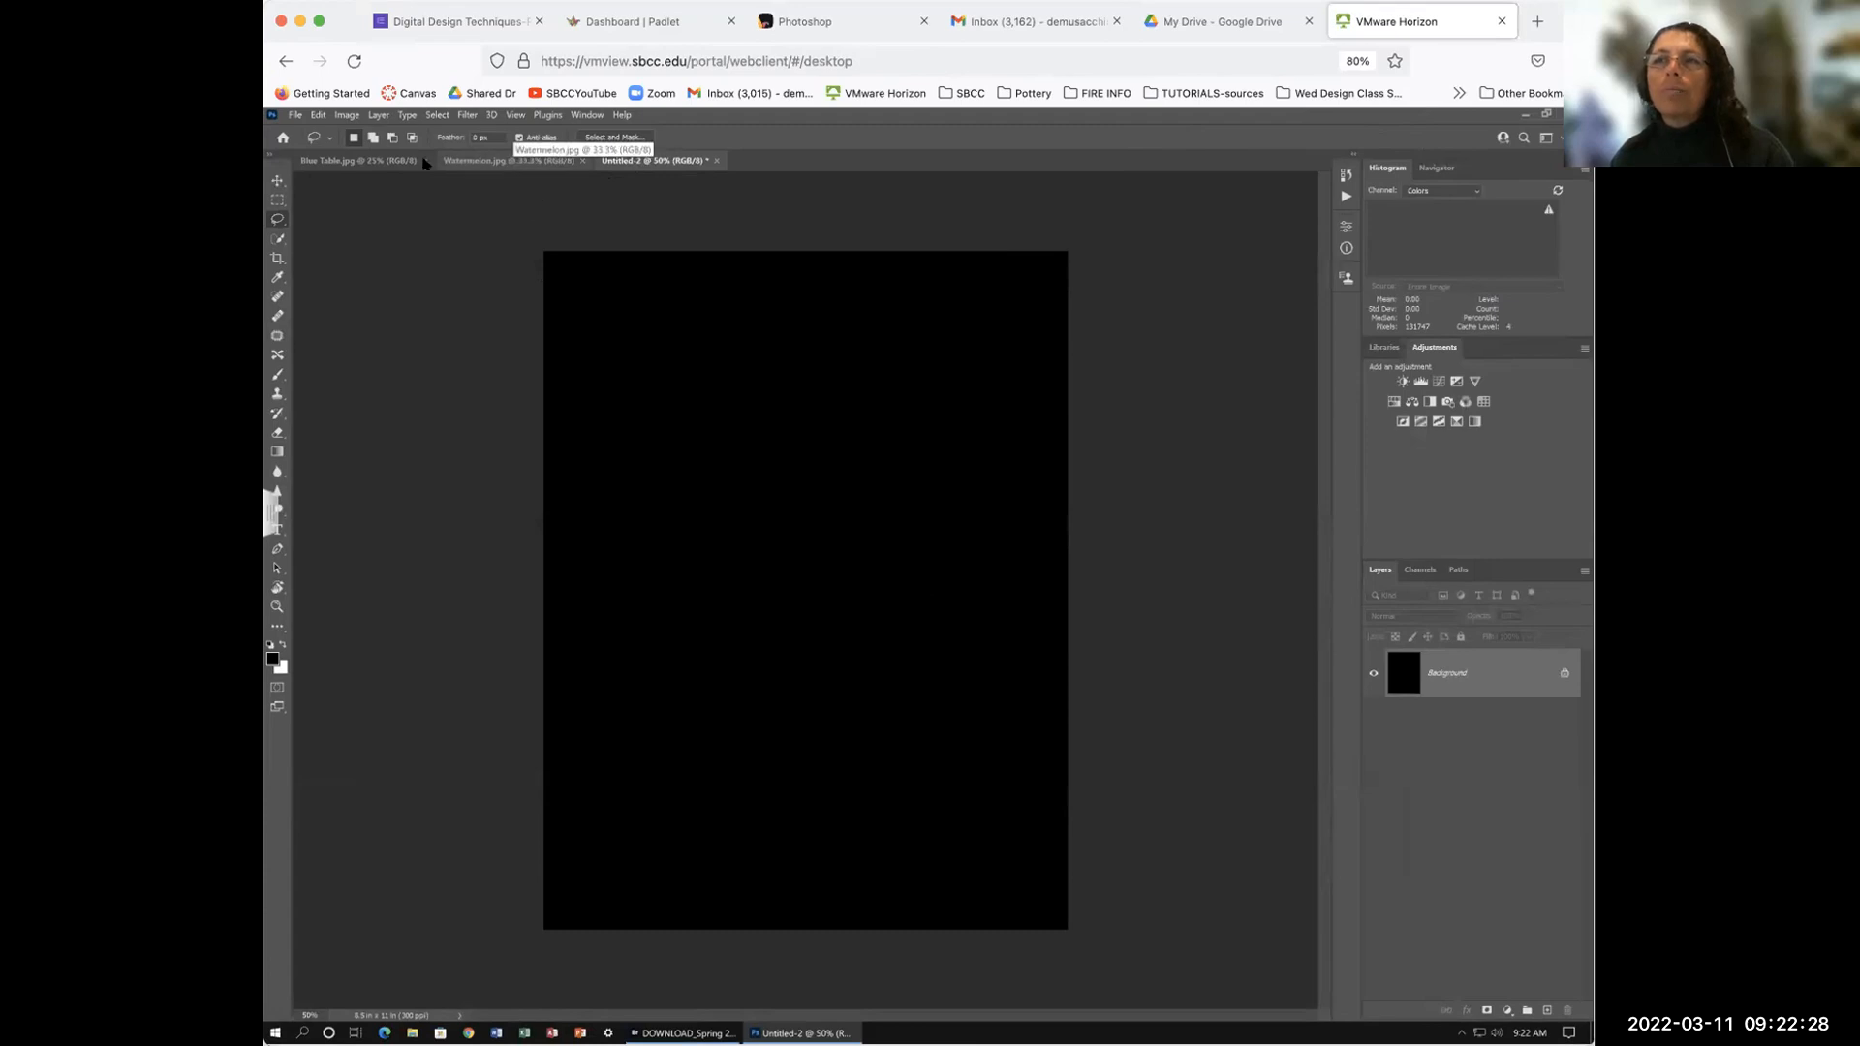
left_click(334, 162)
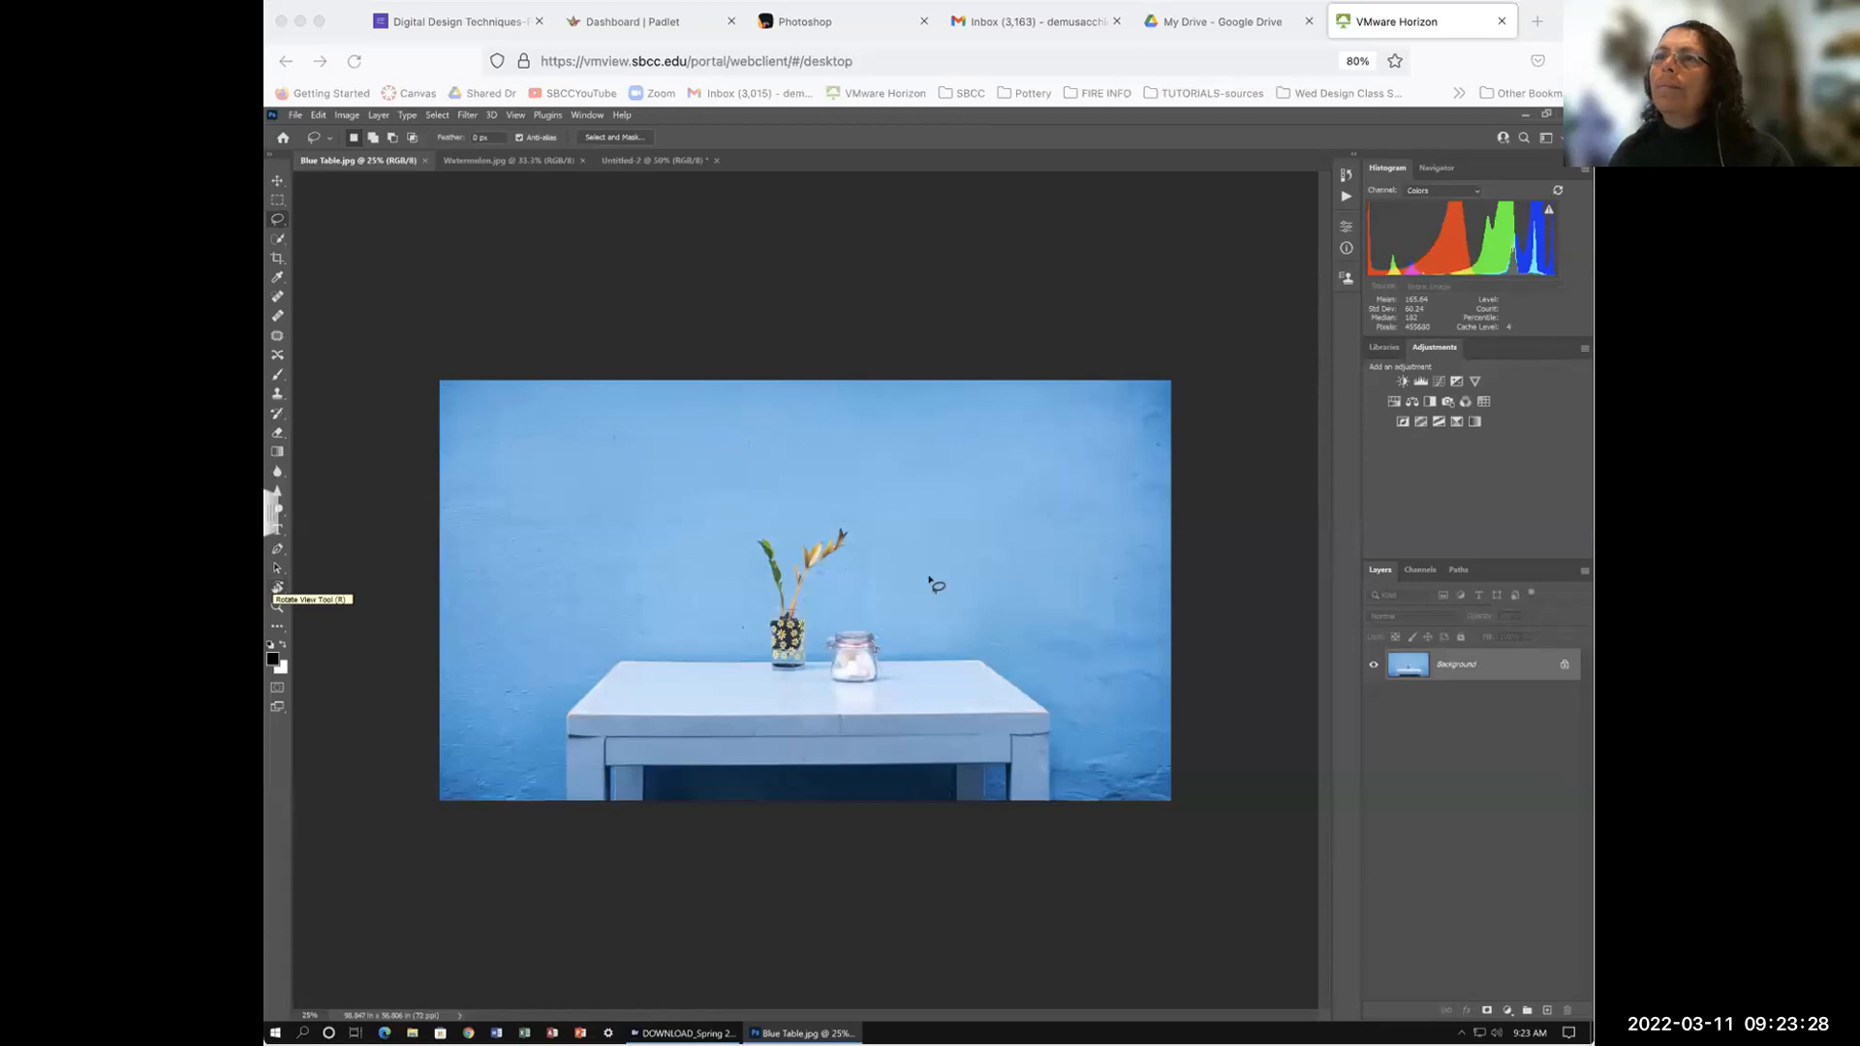
Step: Switch to the Photoshop padlet and view the 1963 Yosemite ski photo enlarged, then return to the board
left_click(793, 21)
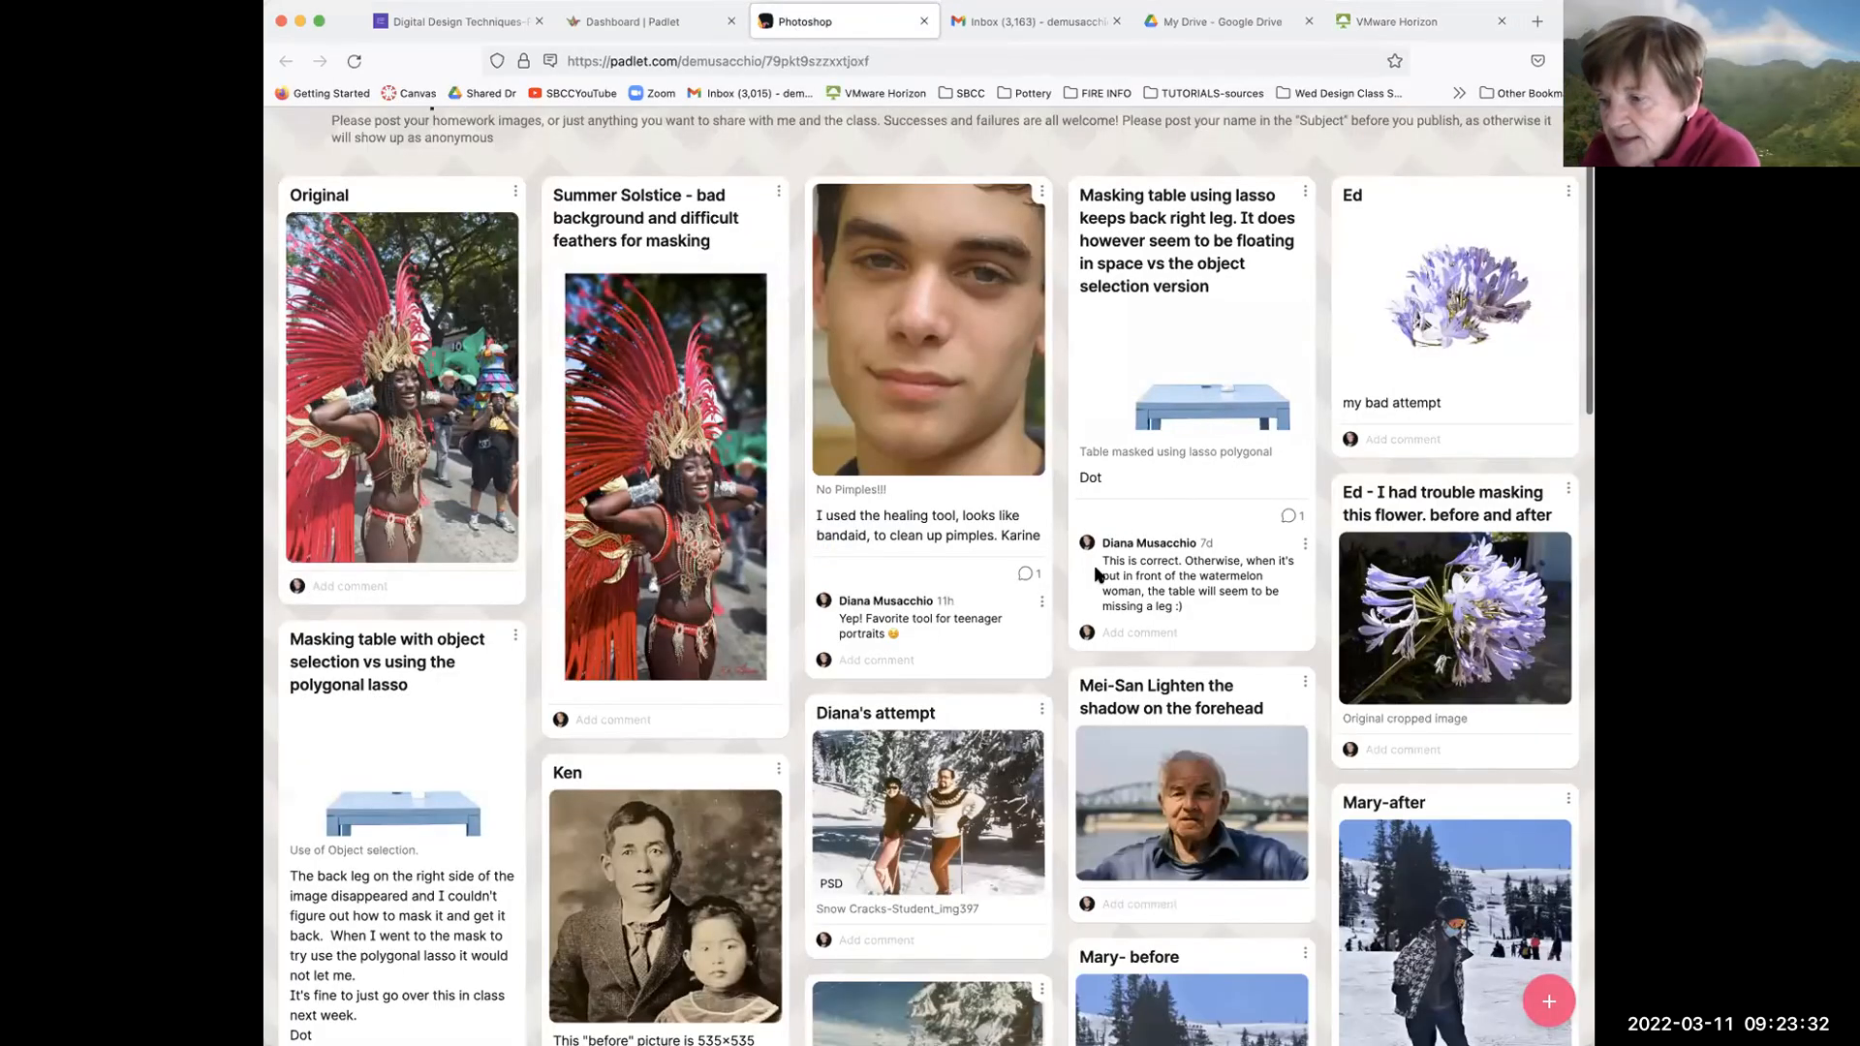
scroll(1099, 576, "down", 6)
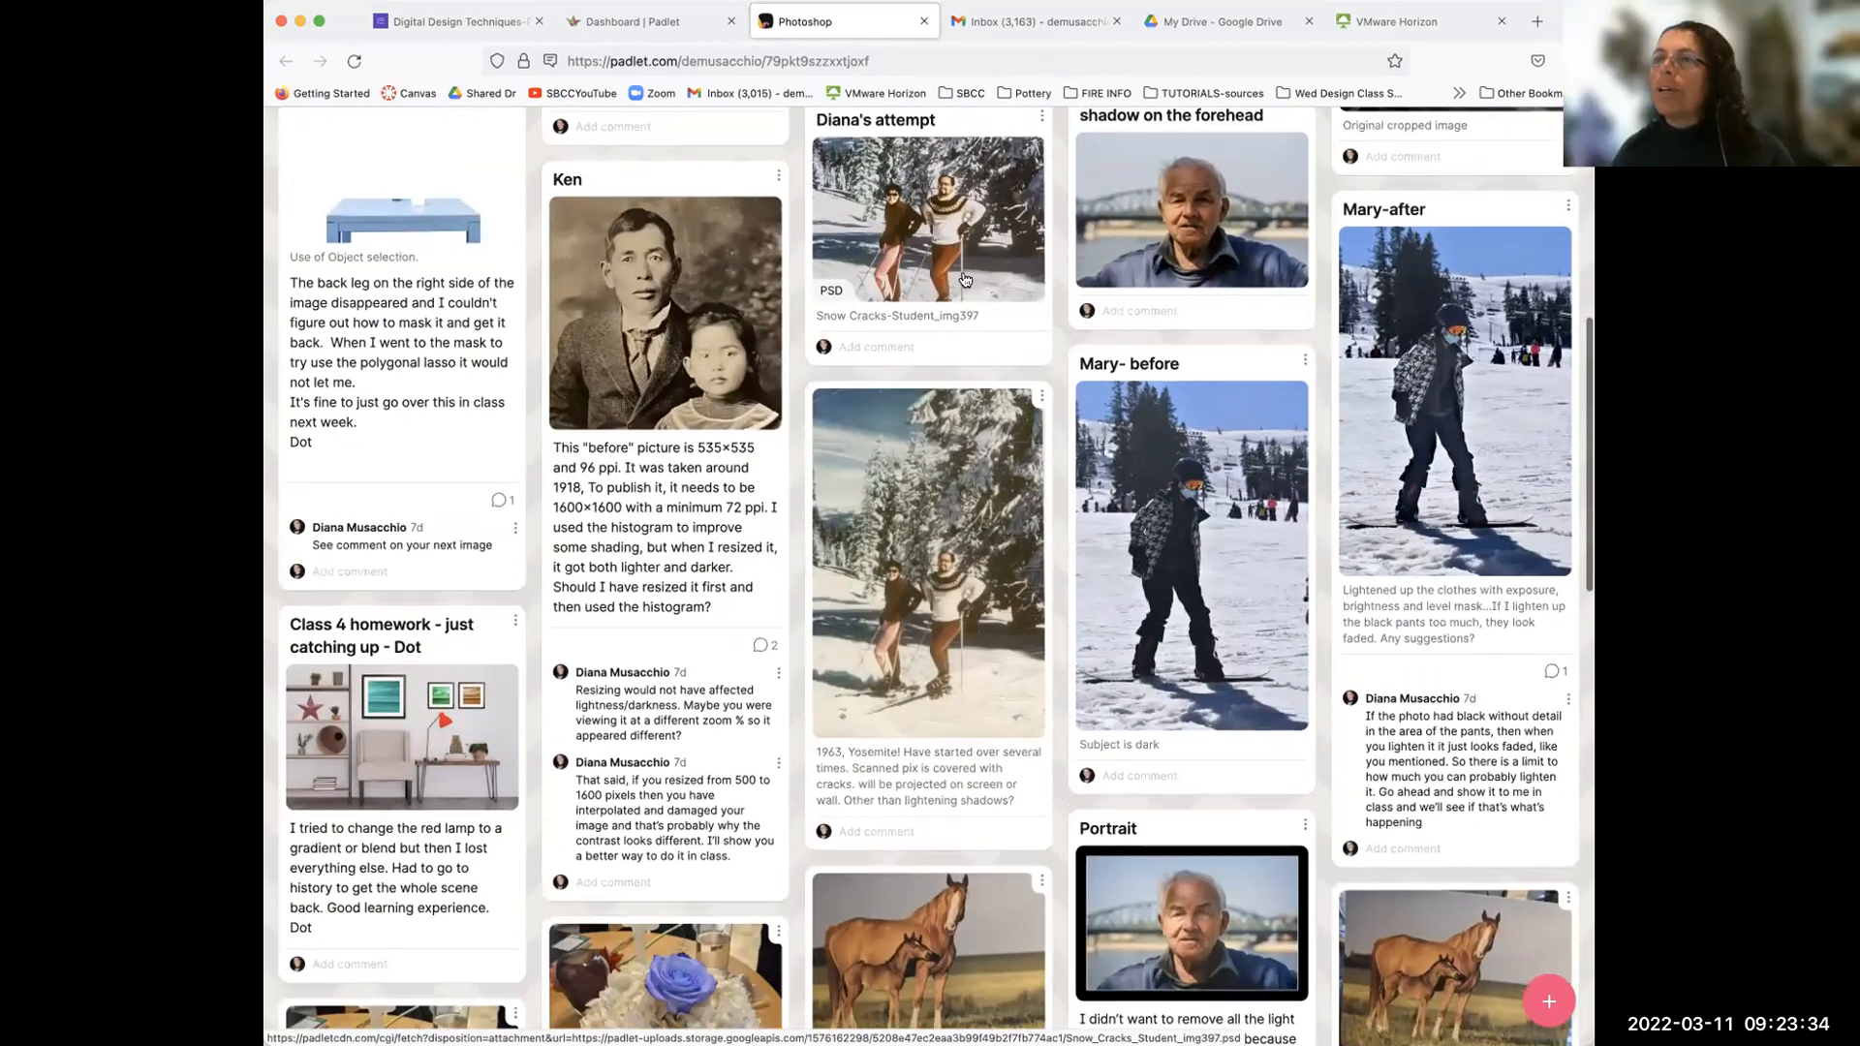
scroll(954, 236, "up", 1)
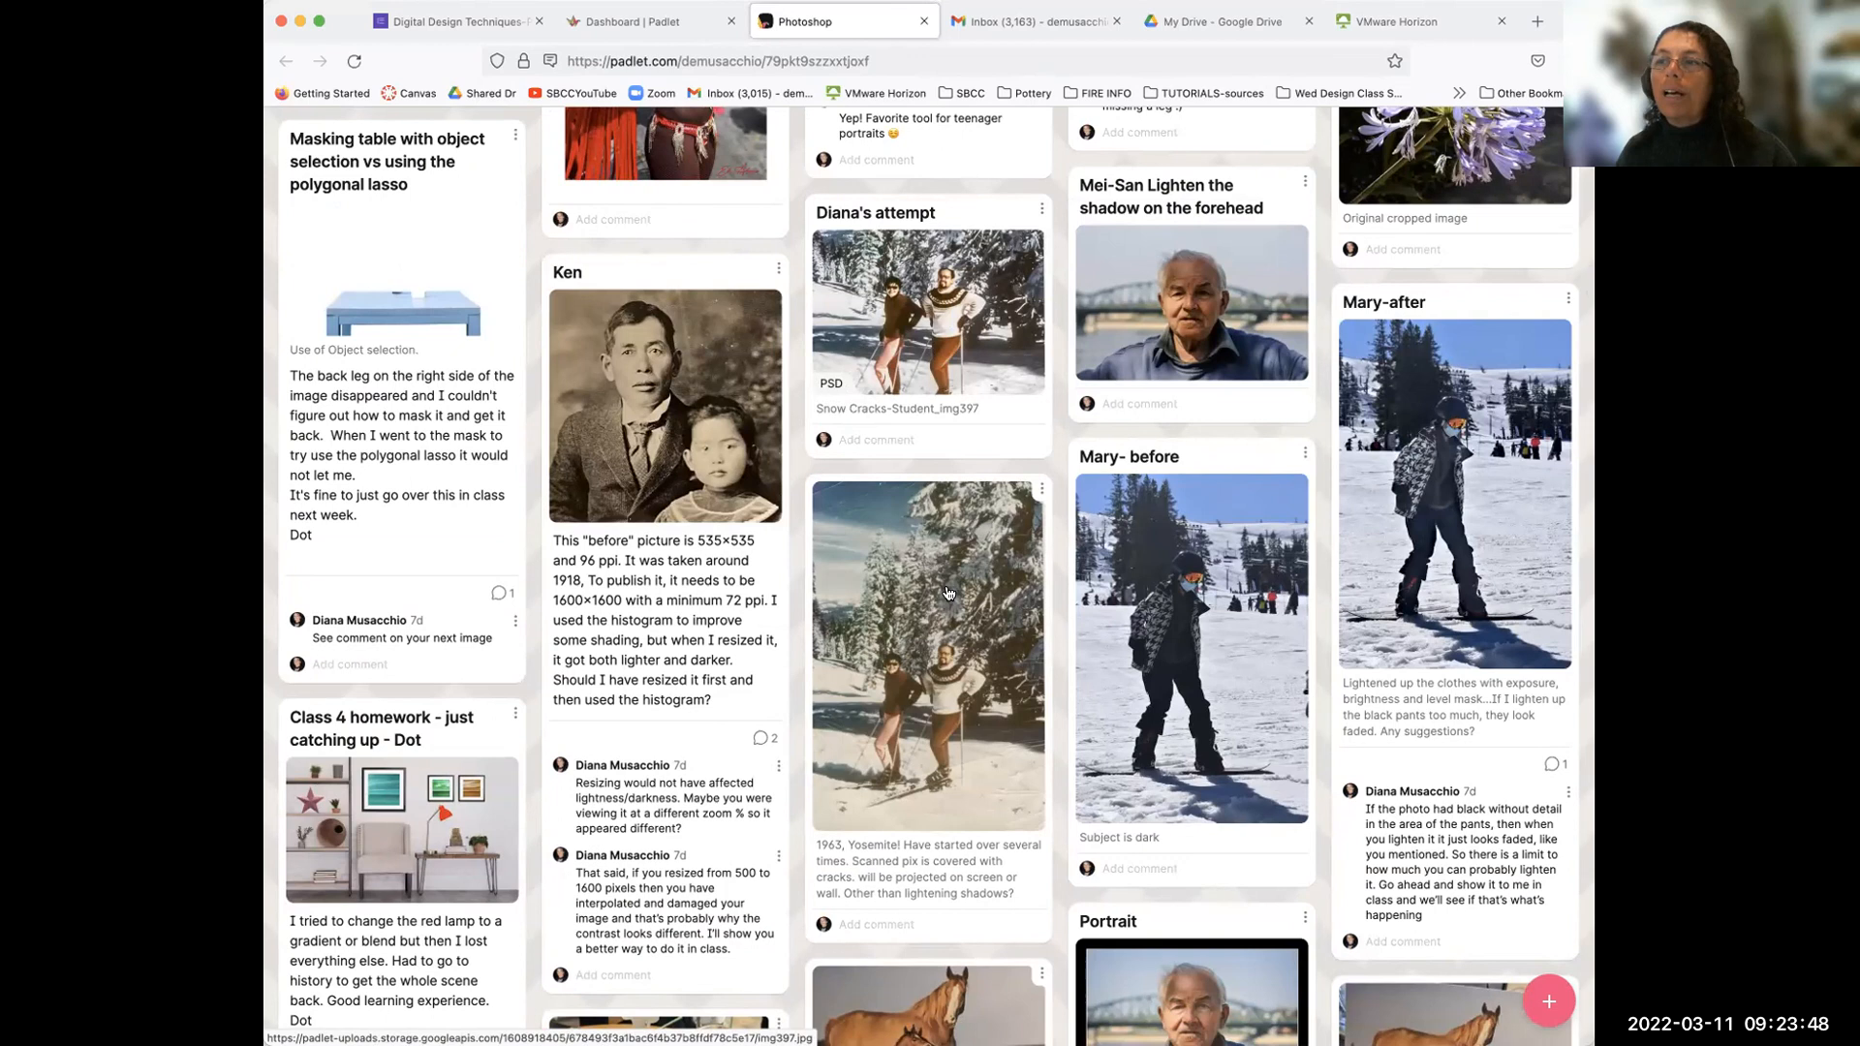
left_click(928, 558)
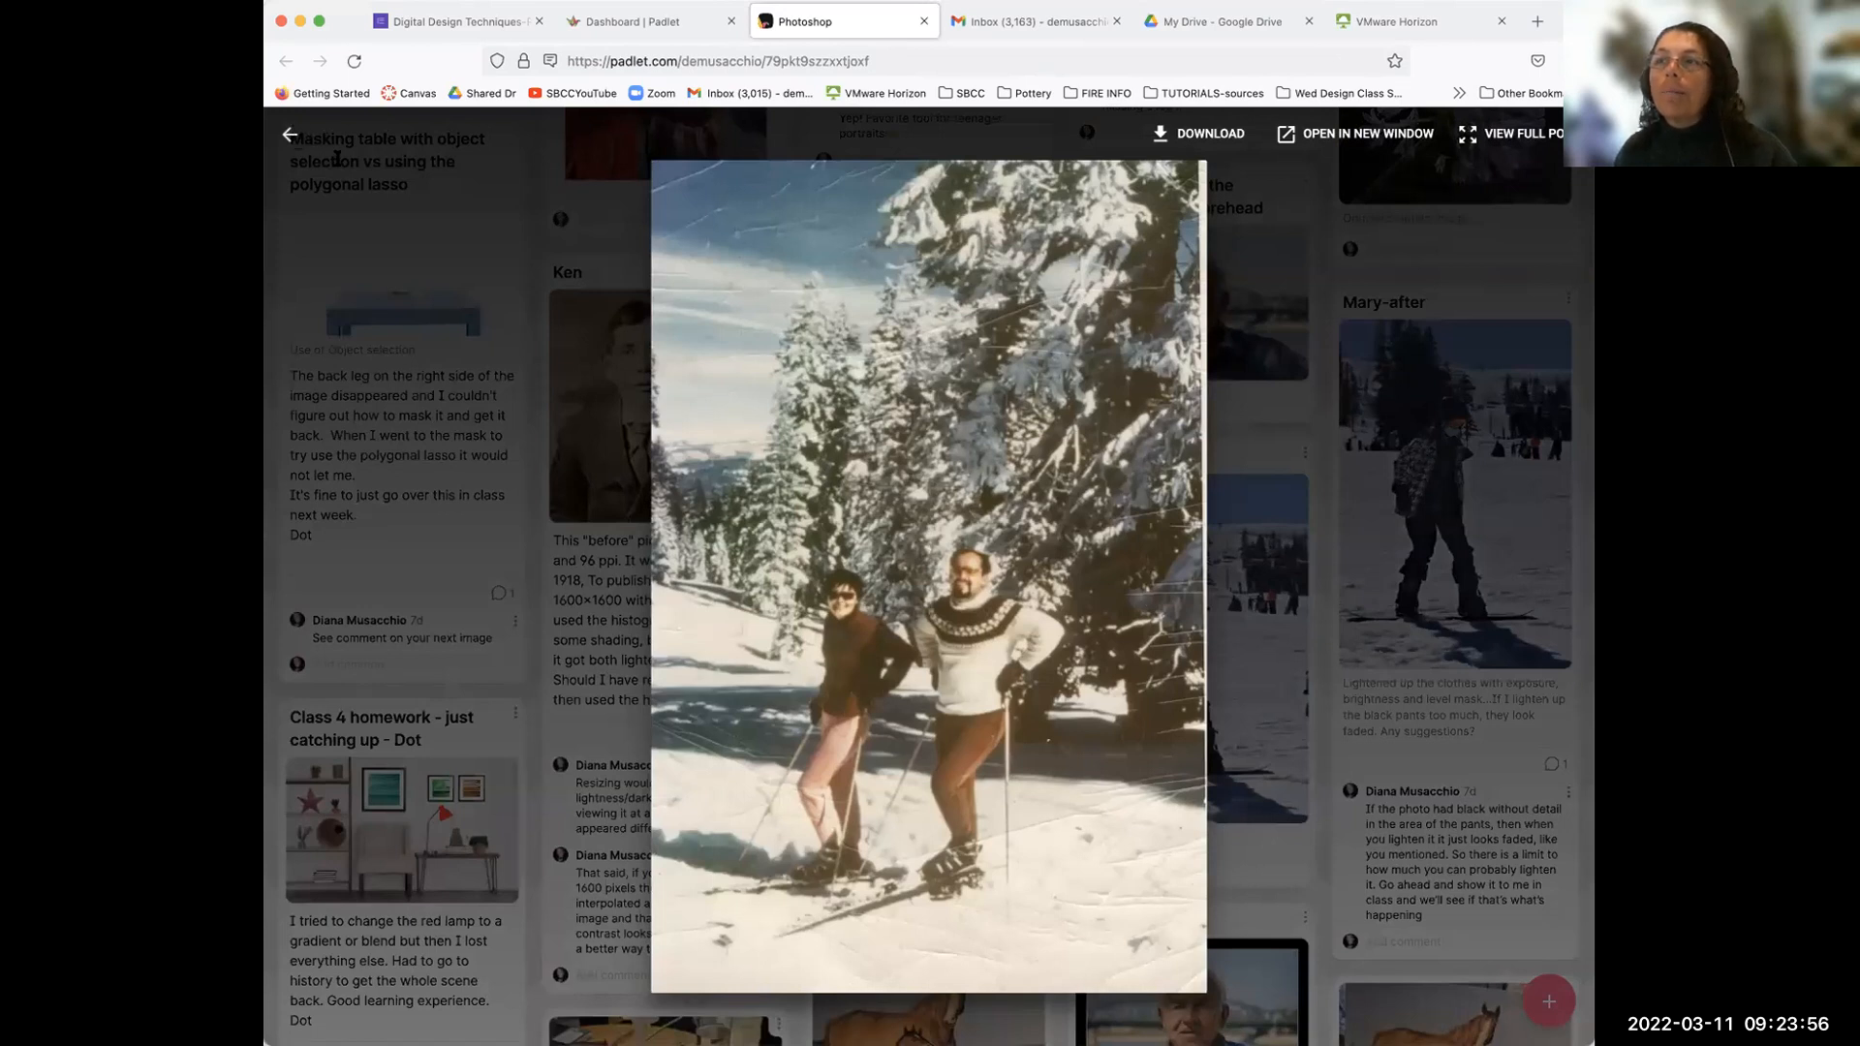
left_click(289, 135)
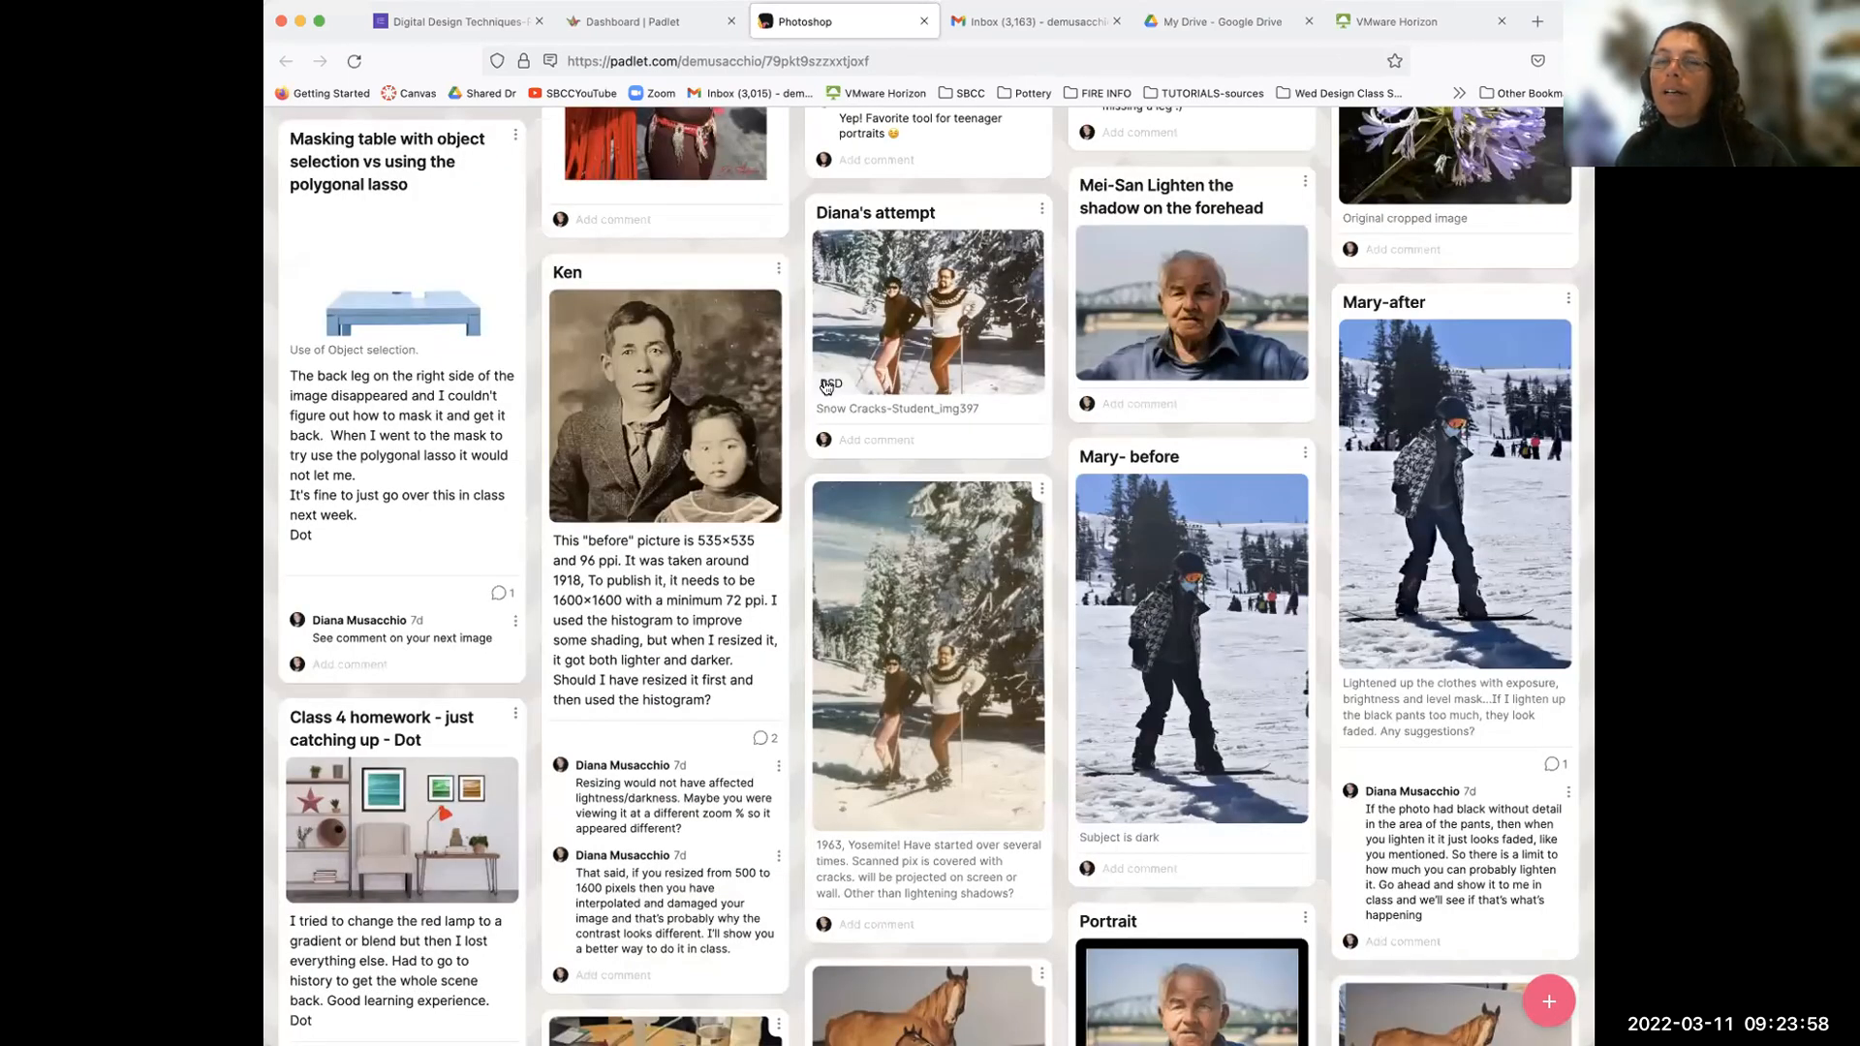
Step: Compare the cracked 1963 Yosemite ski photo with the retouched Snow Cracks-Student_img397 version up close, view the original enlarged, and return to the board
left_click(925, 340)
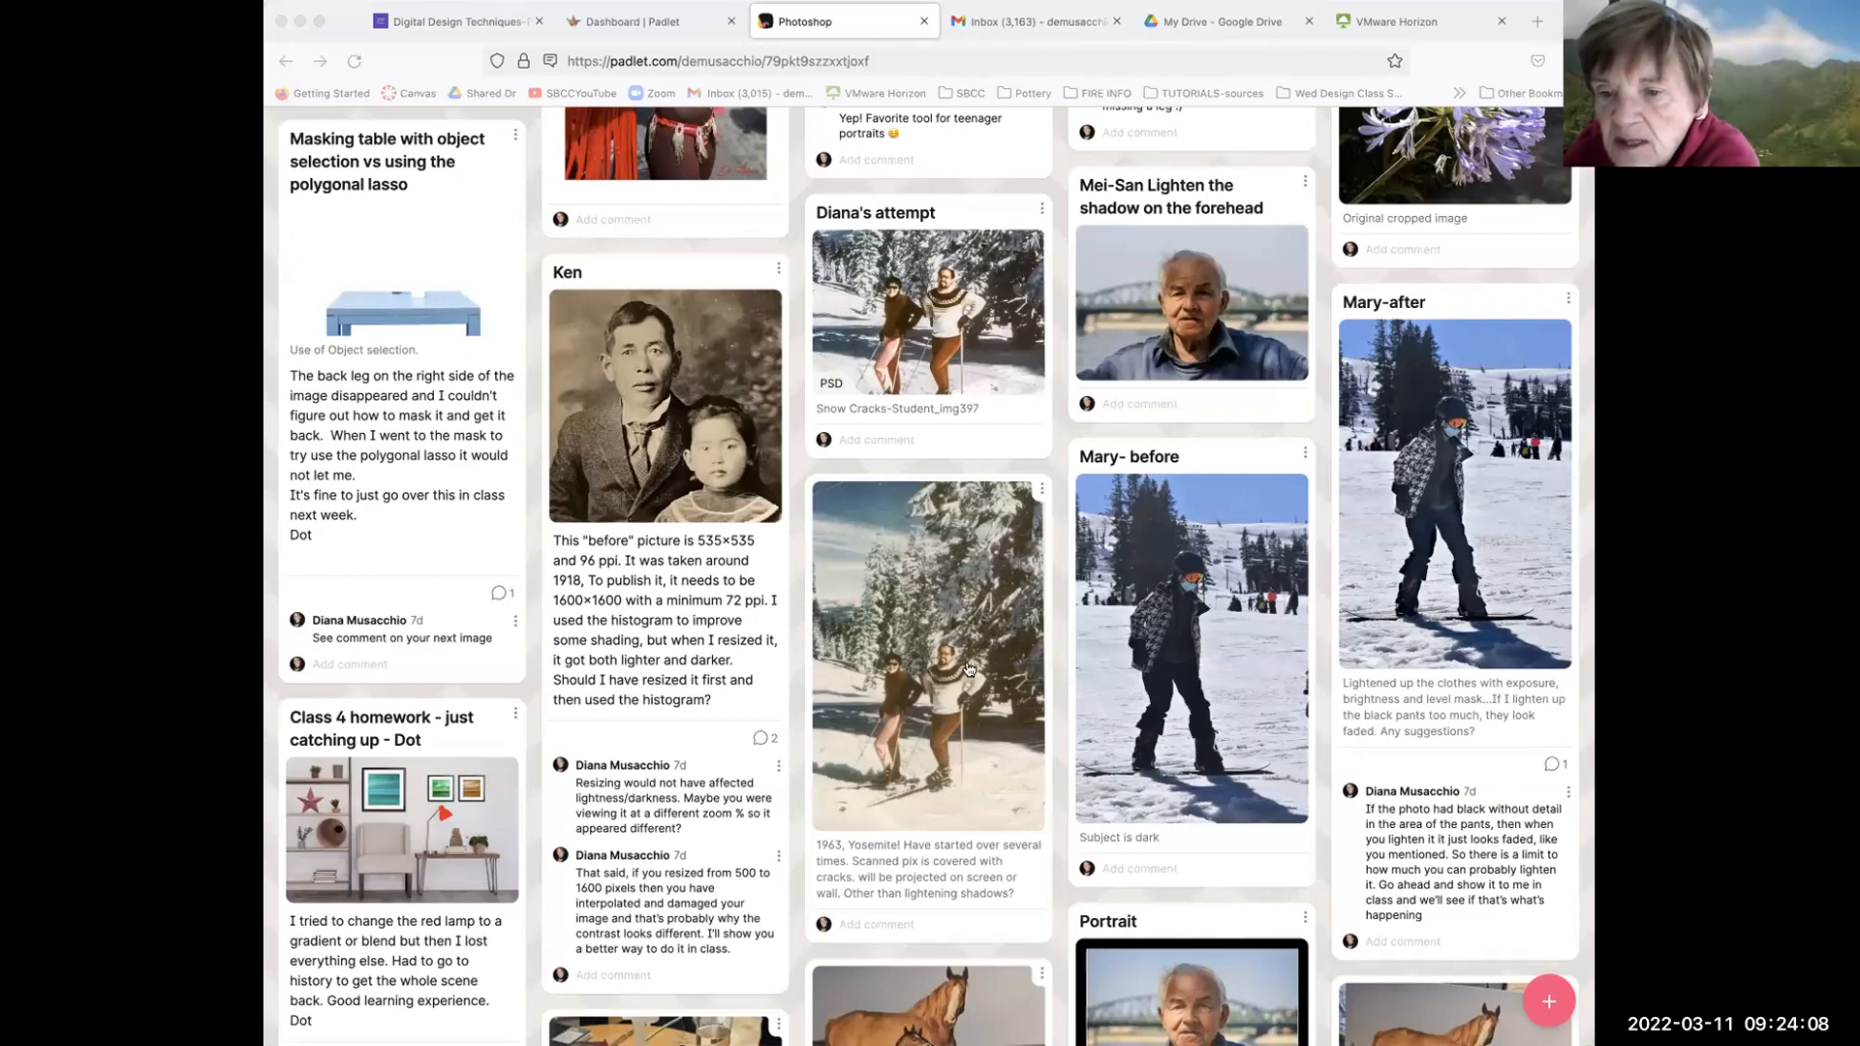
left_click(930, 328)
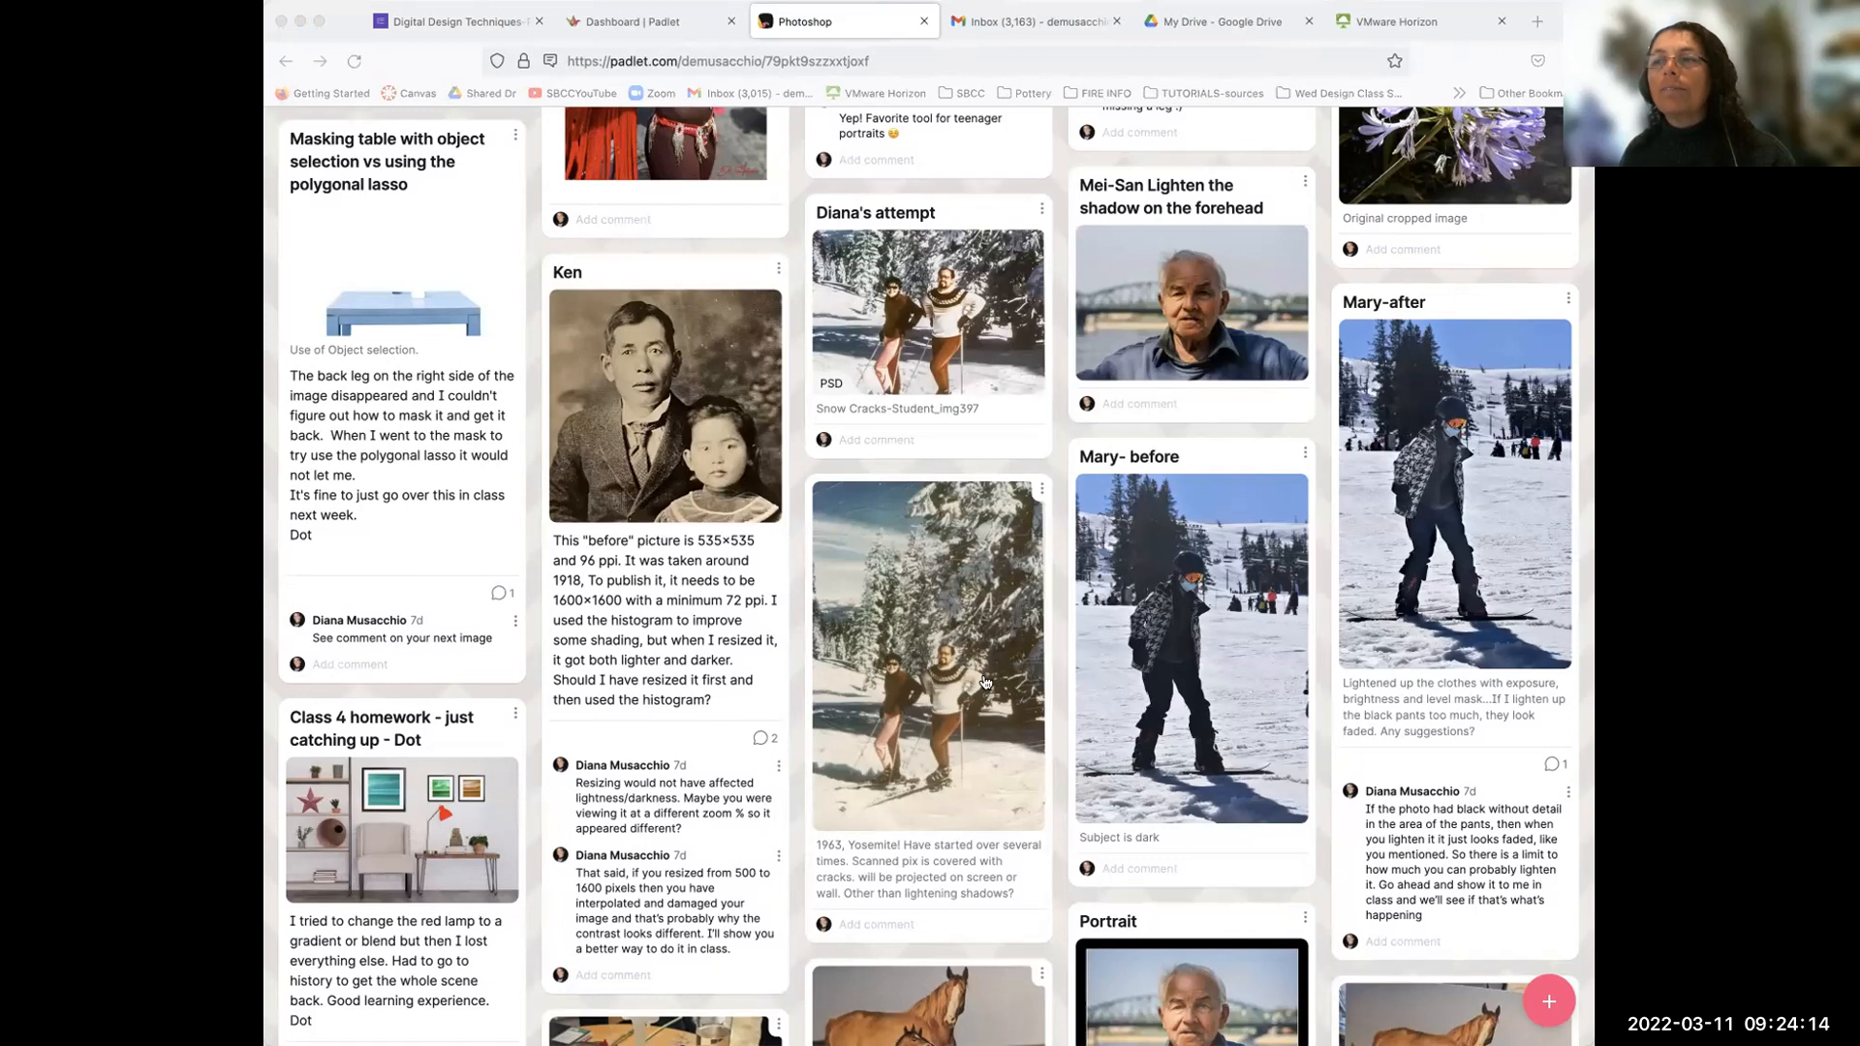
left_click(985, 683)
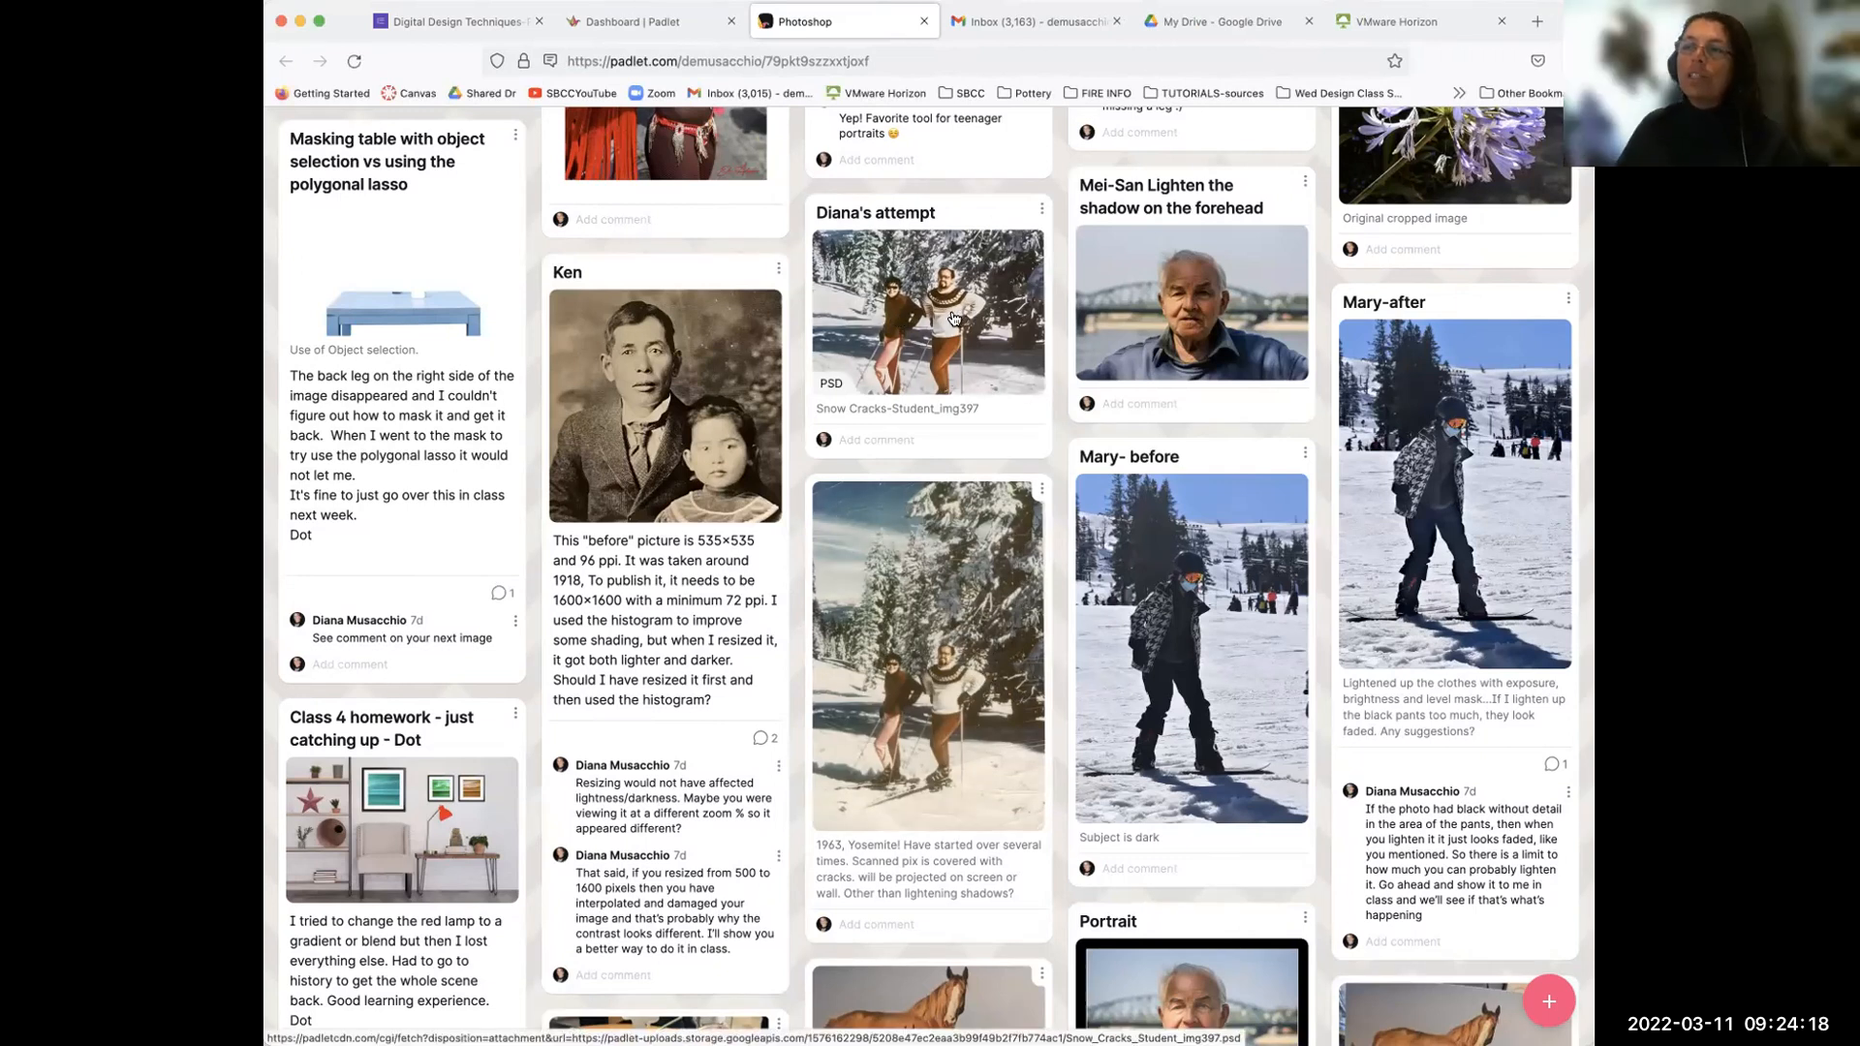
scroll(954, 318, "up", 5)
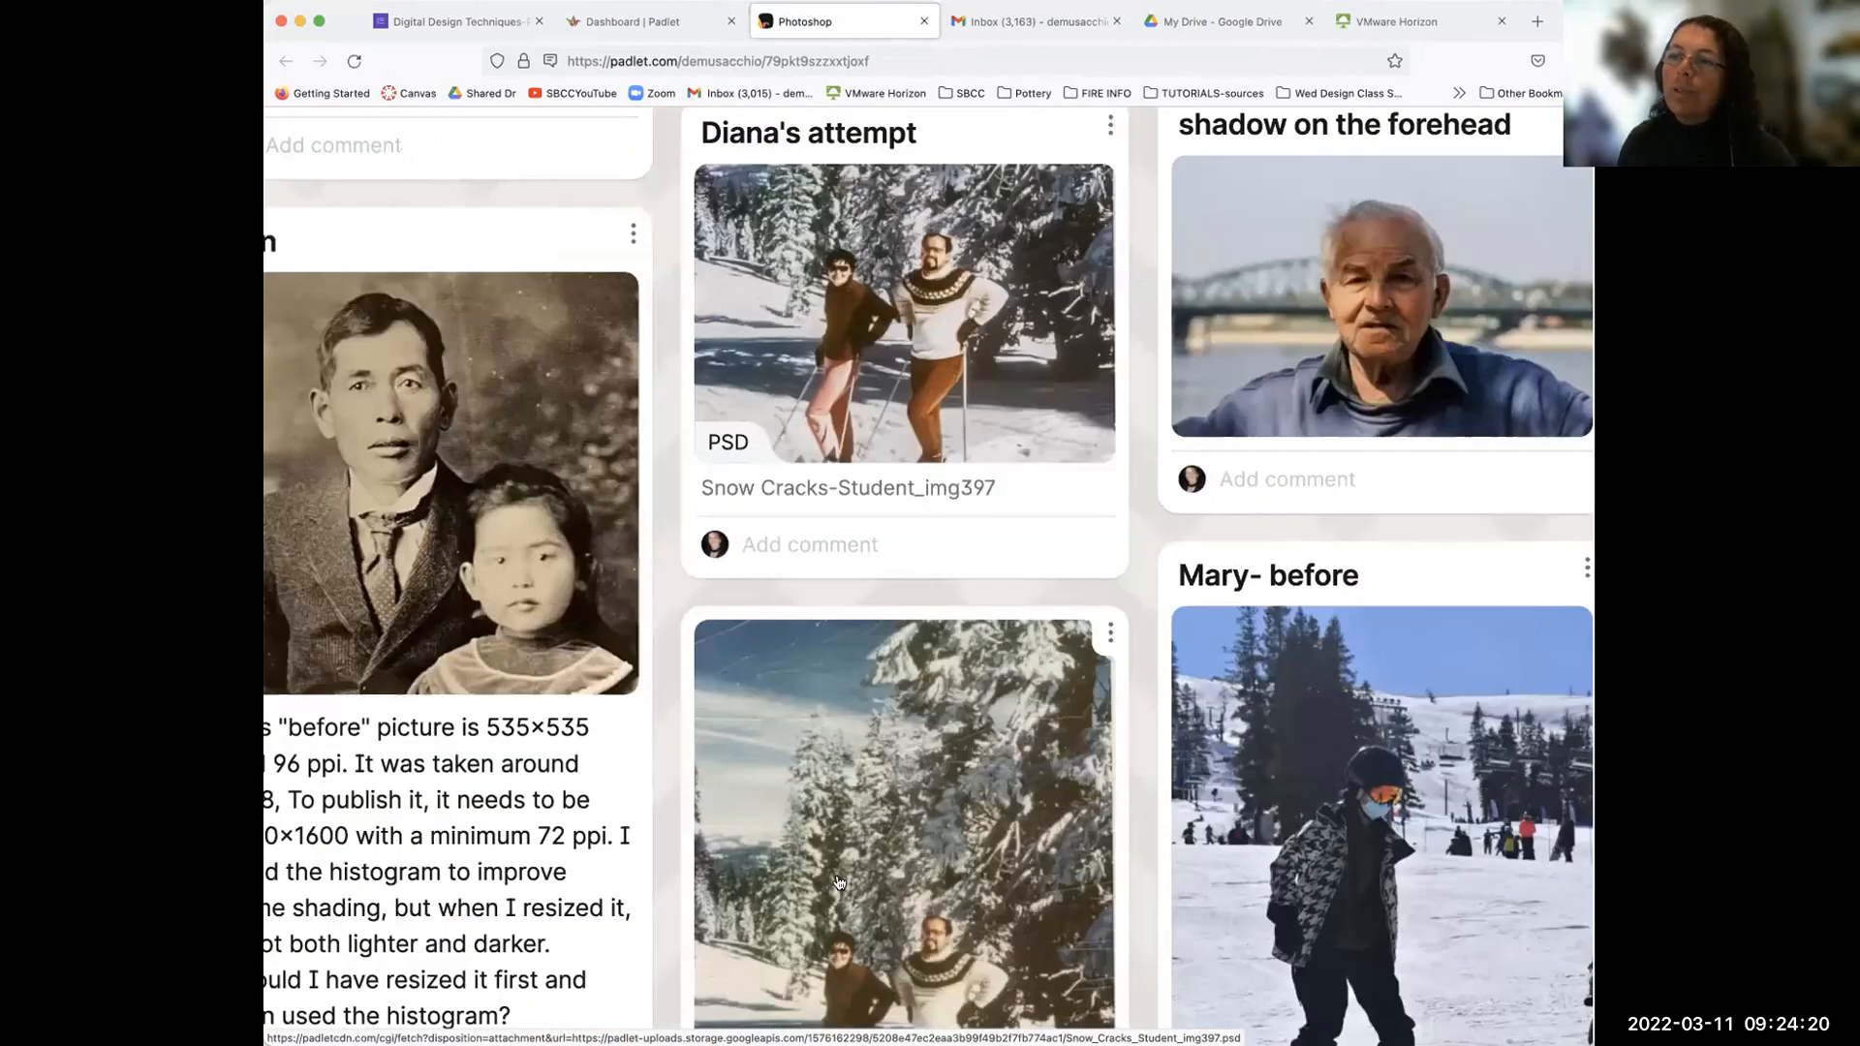
scroll(839, 882, "right", 1)
scroll(869, 308, "down", 1)
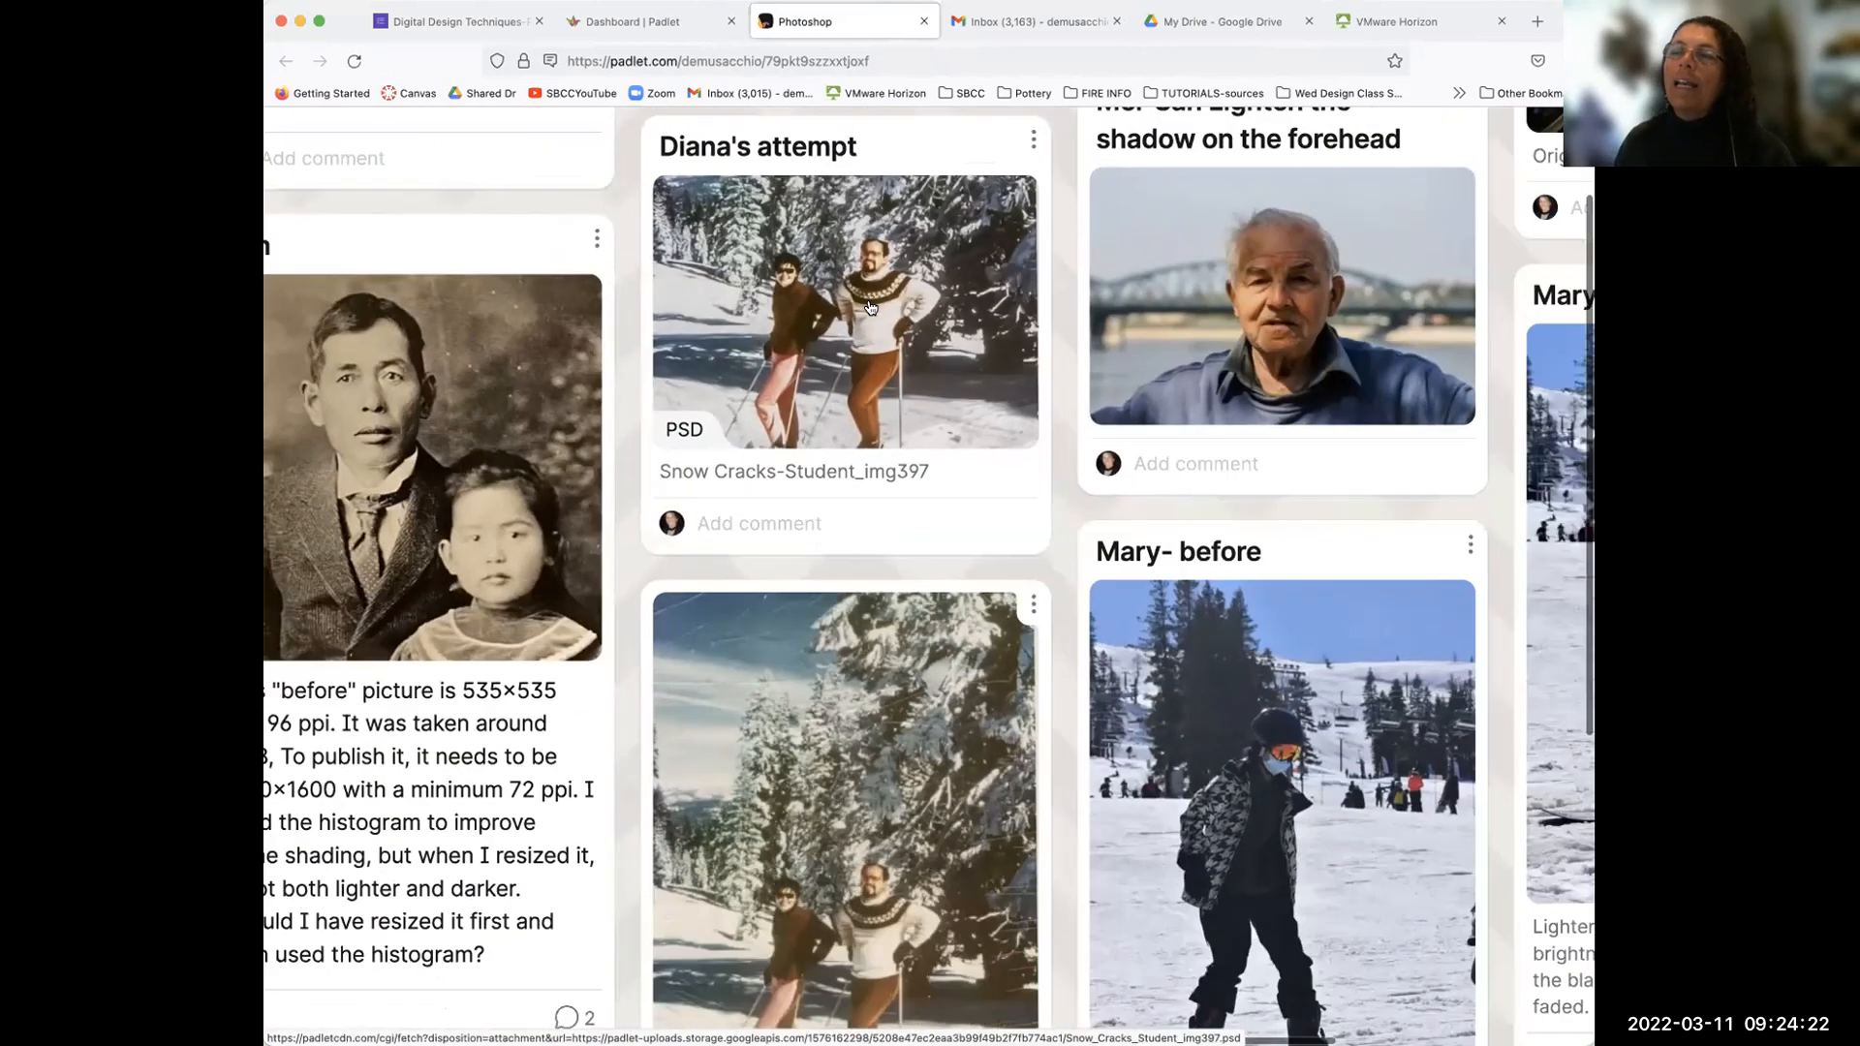
scroll(870, 308, "down", 3)
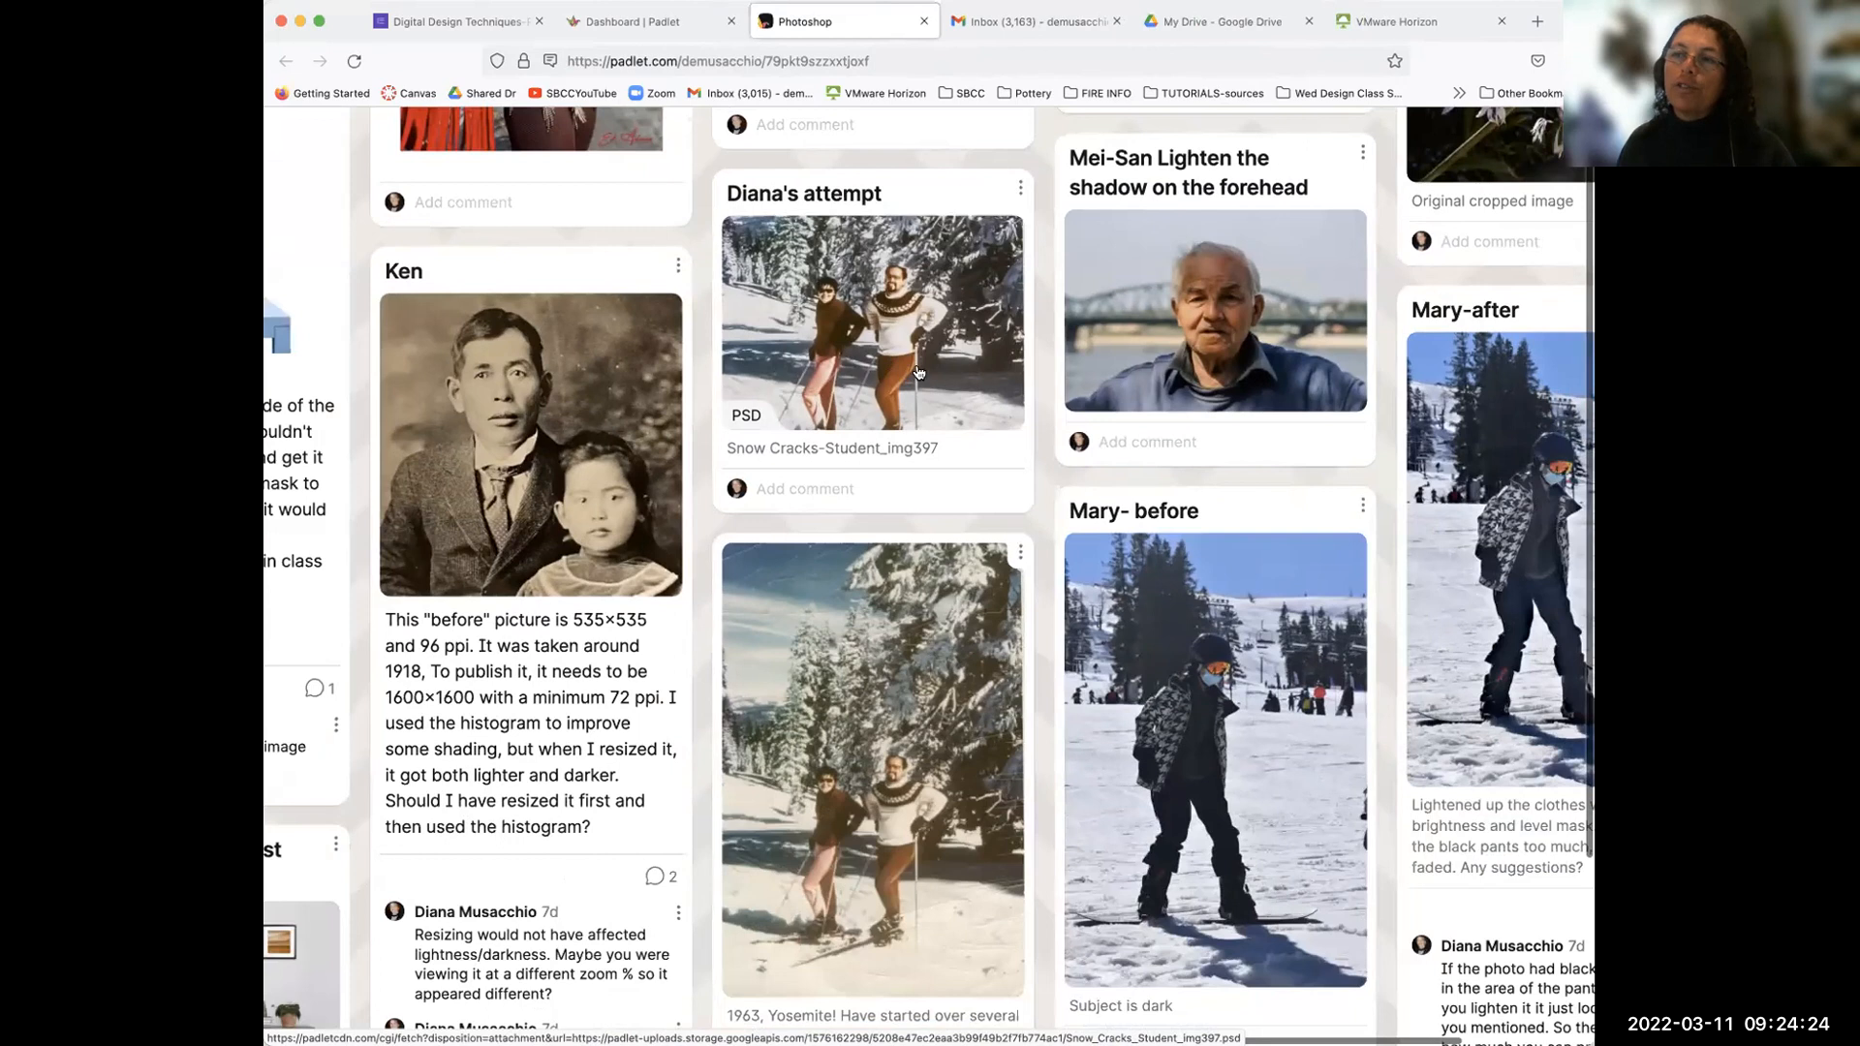
scroll(917, 370, "down", 2)
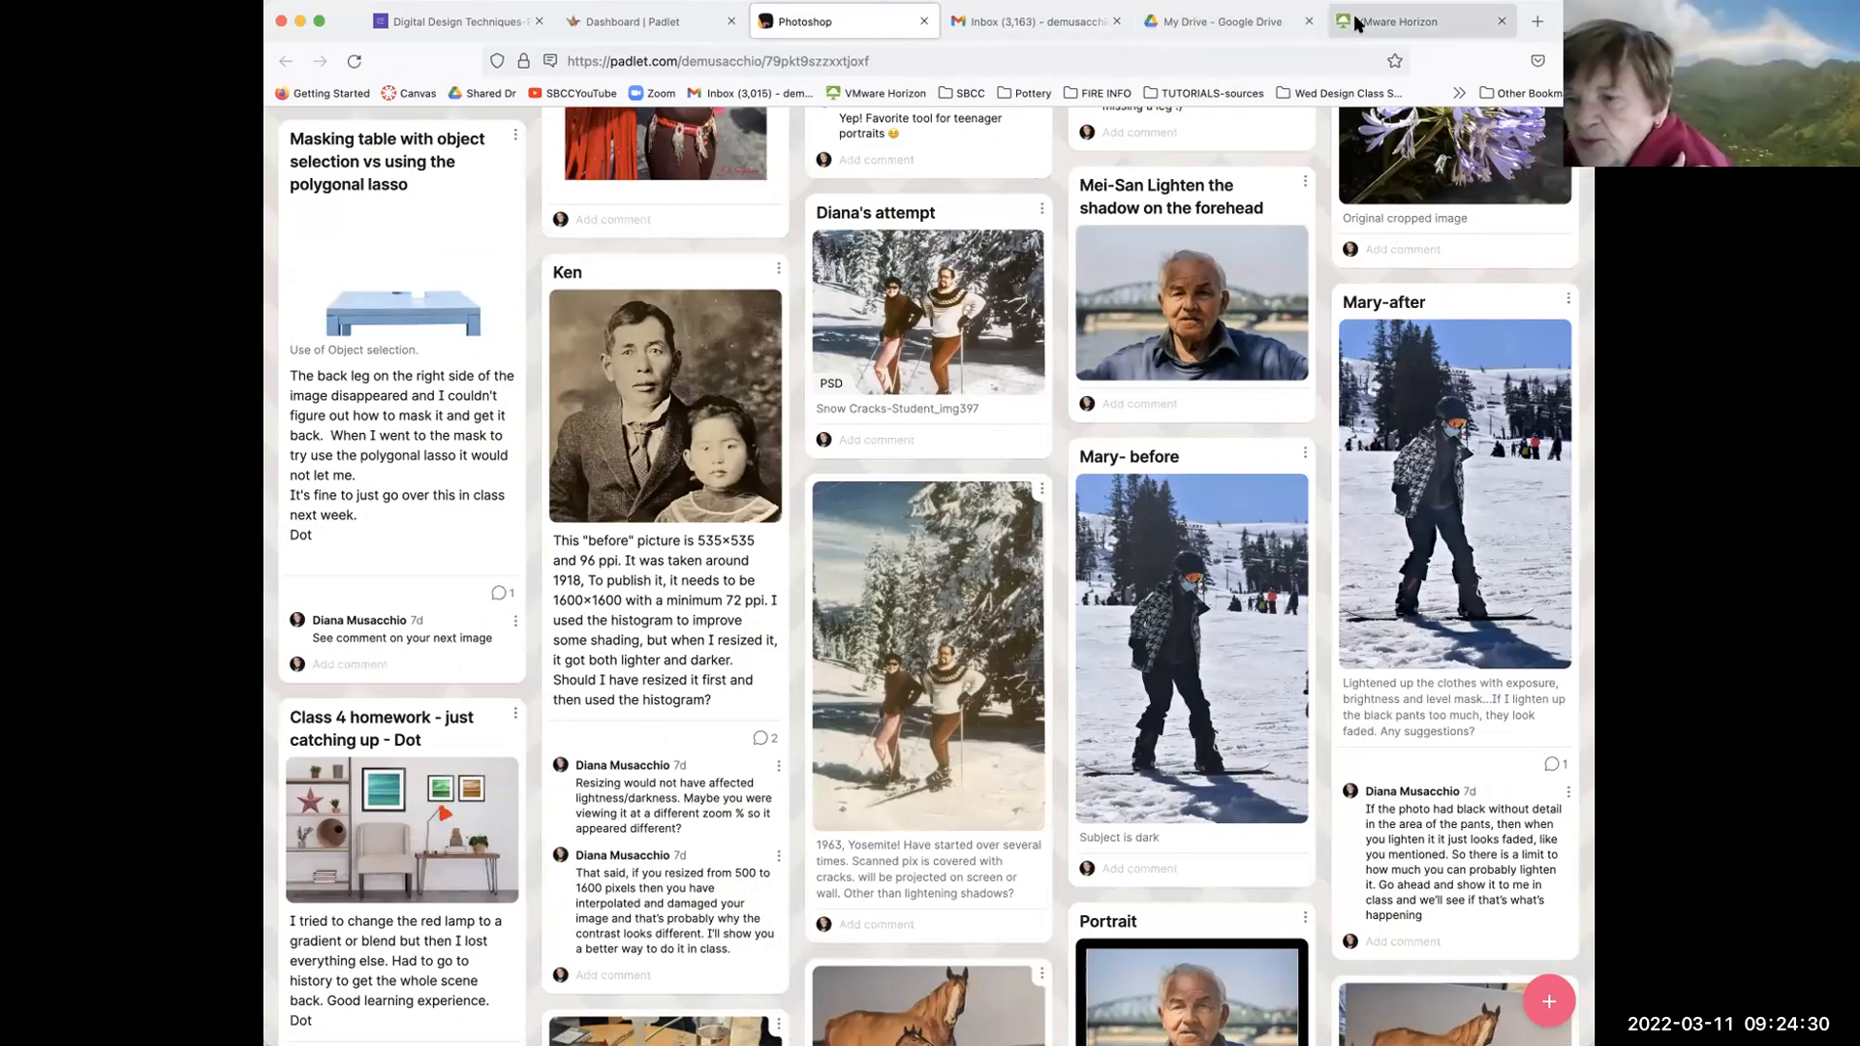
left_click(927, 587)
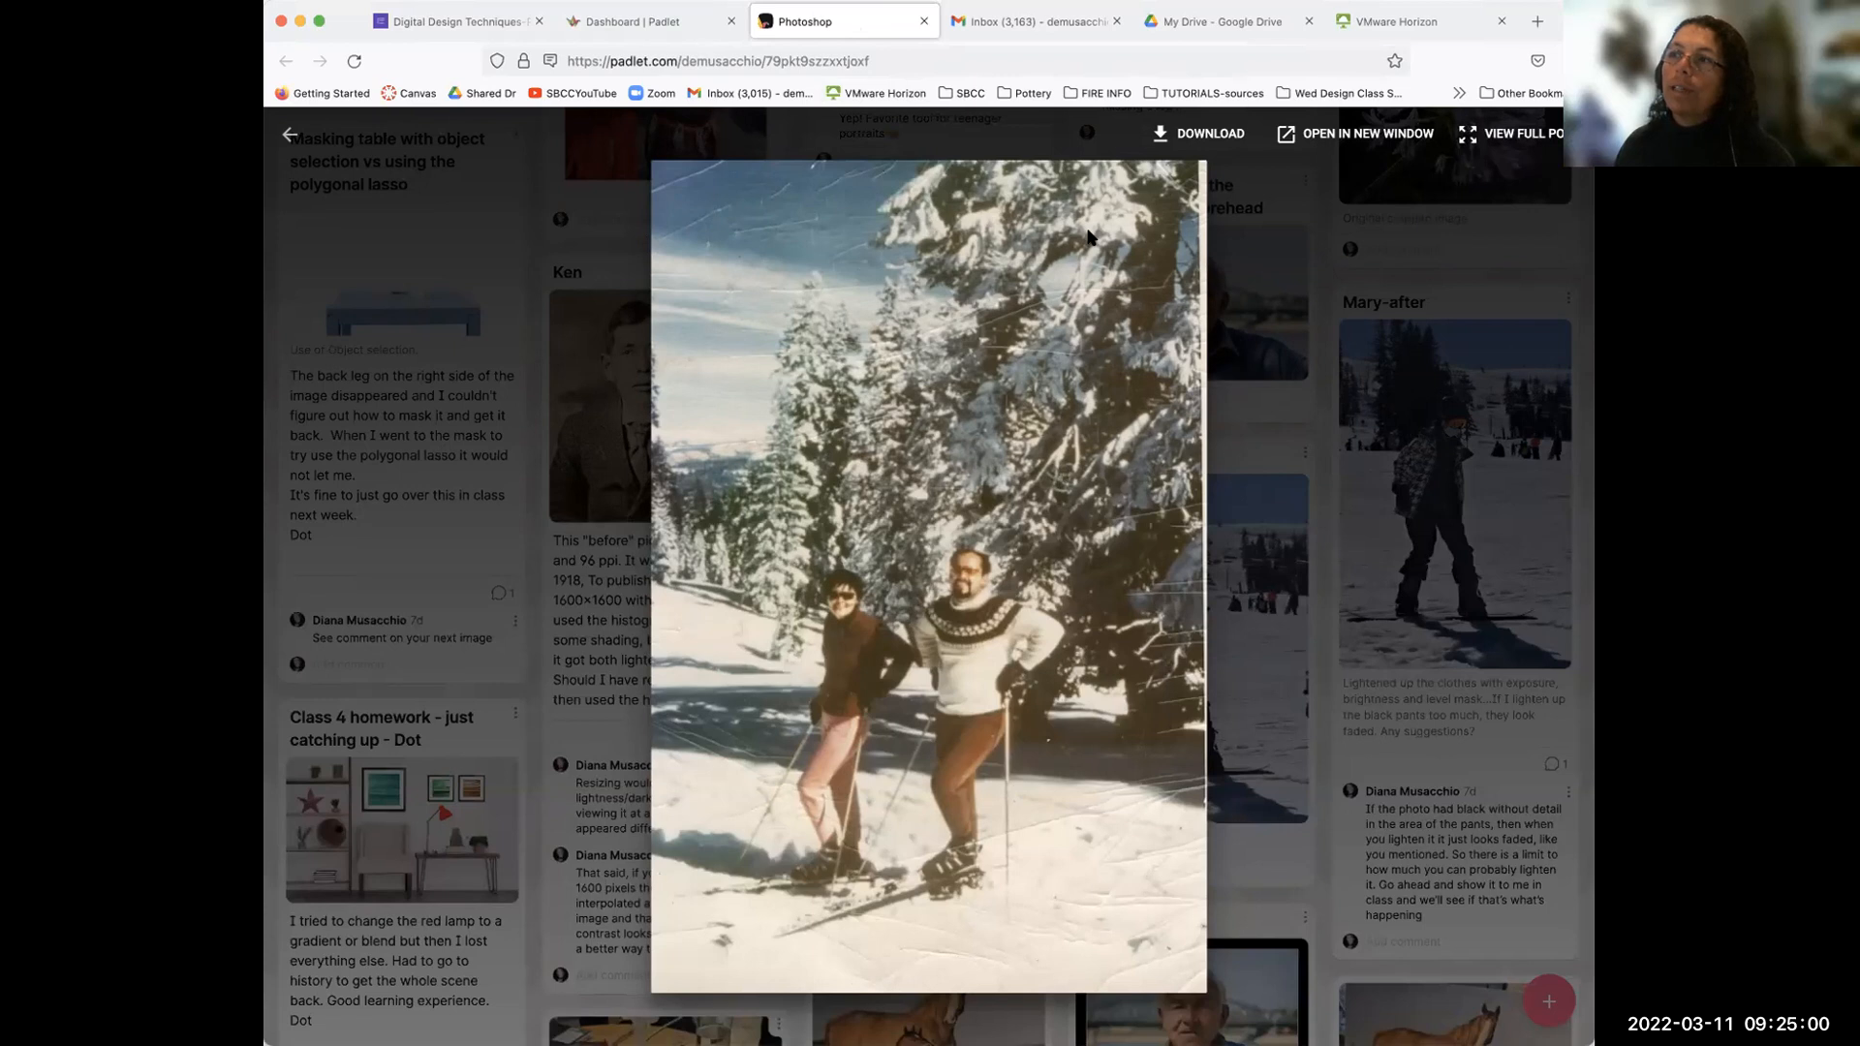
left_click(288, 140)
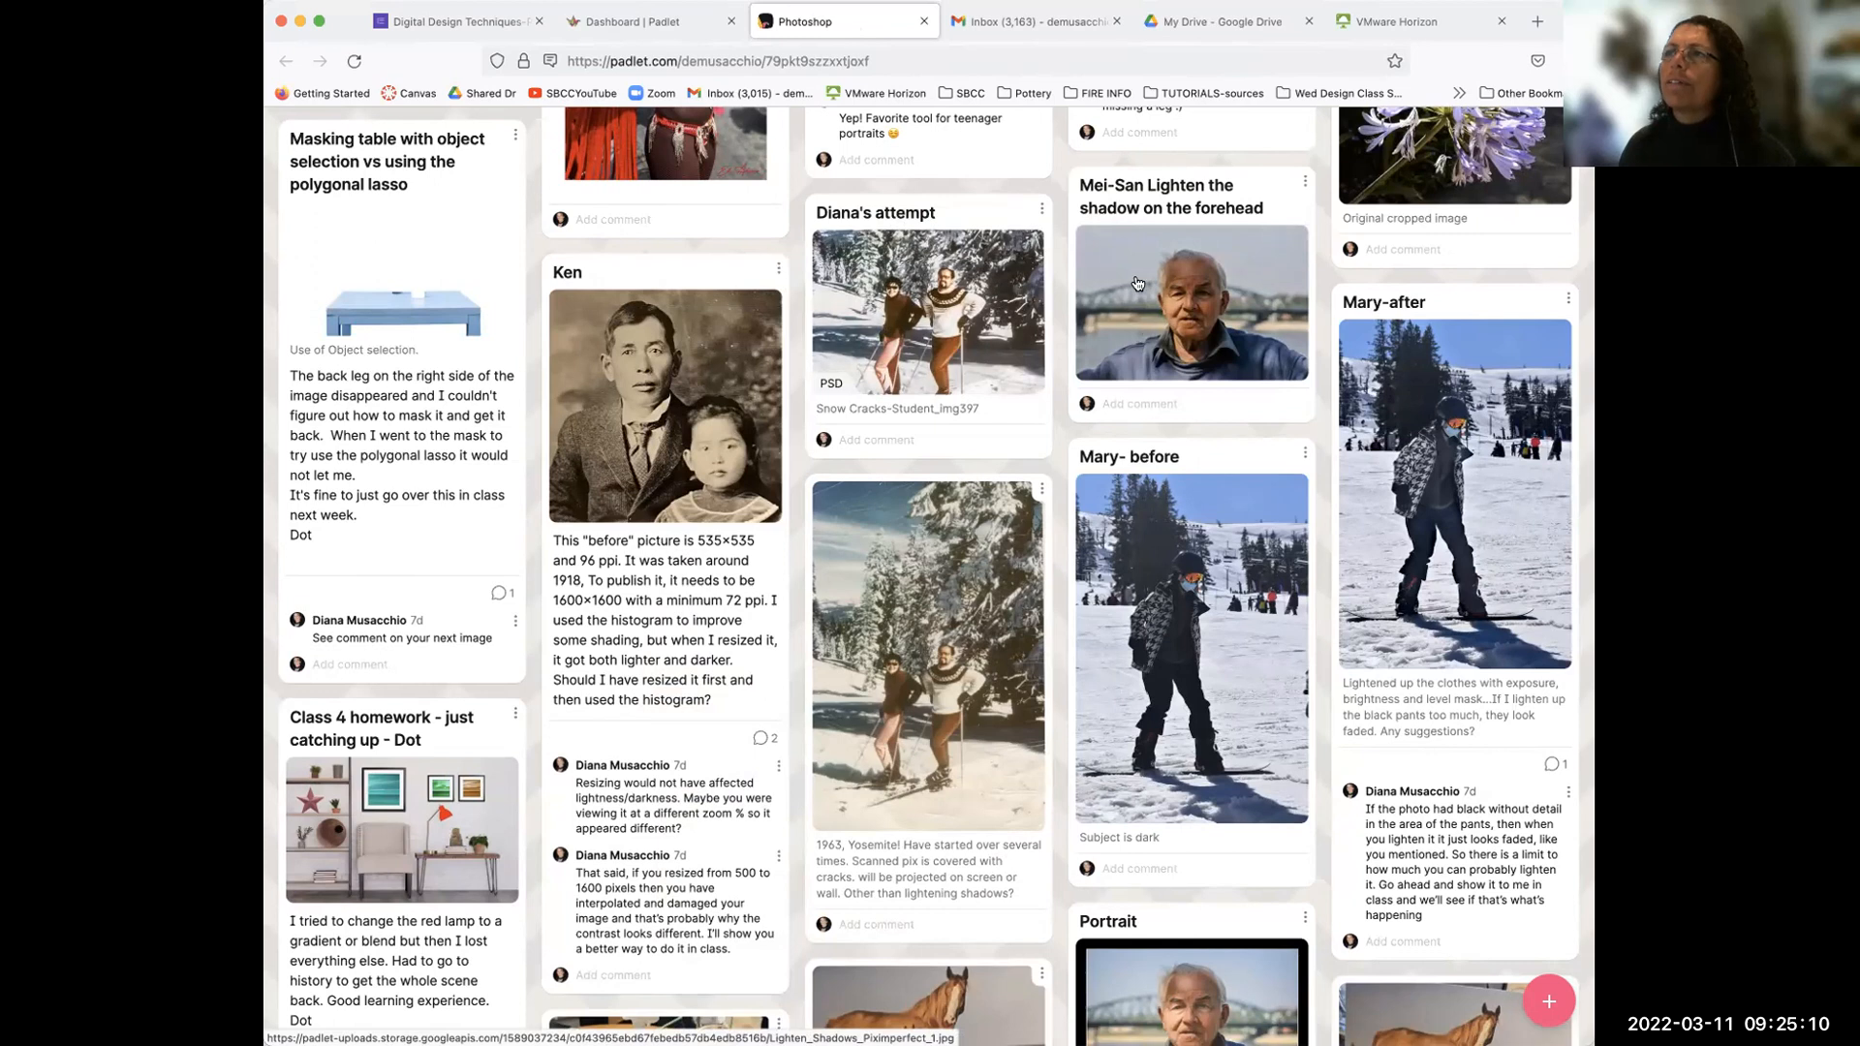
Step: Switch back to Photoshop in VMware Horizon, select the table in Blue Table.jpg with the Object Selection tool, and deselect it
left_click(1400, 27)
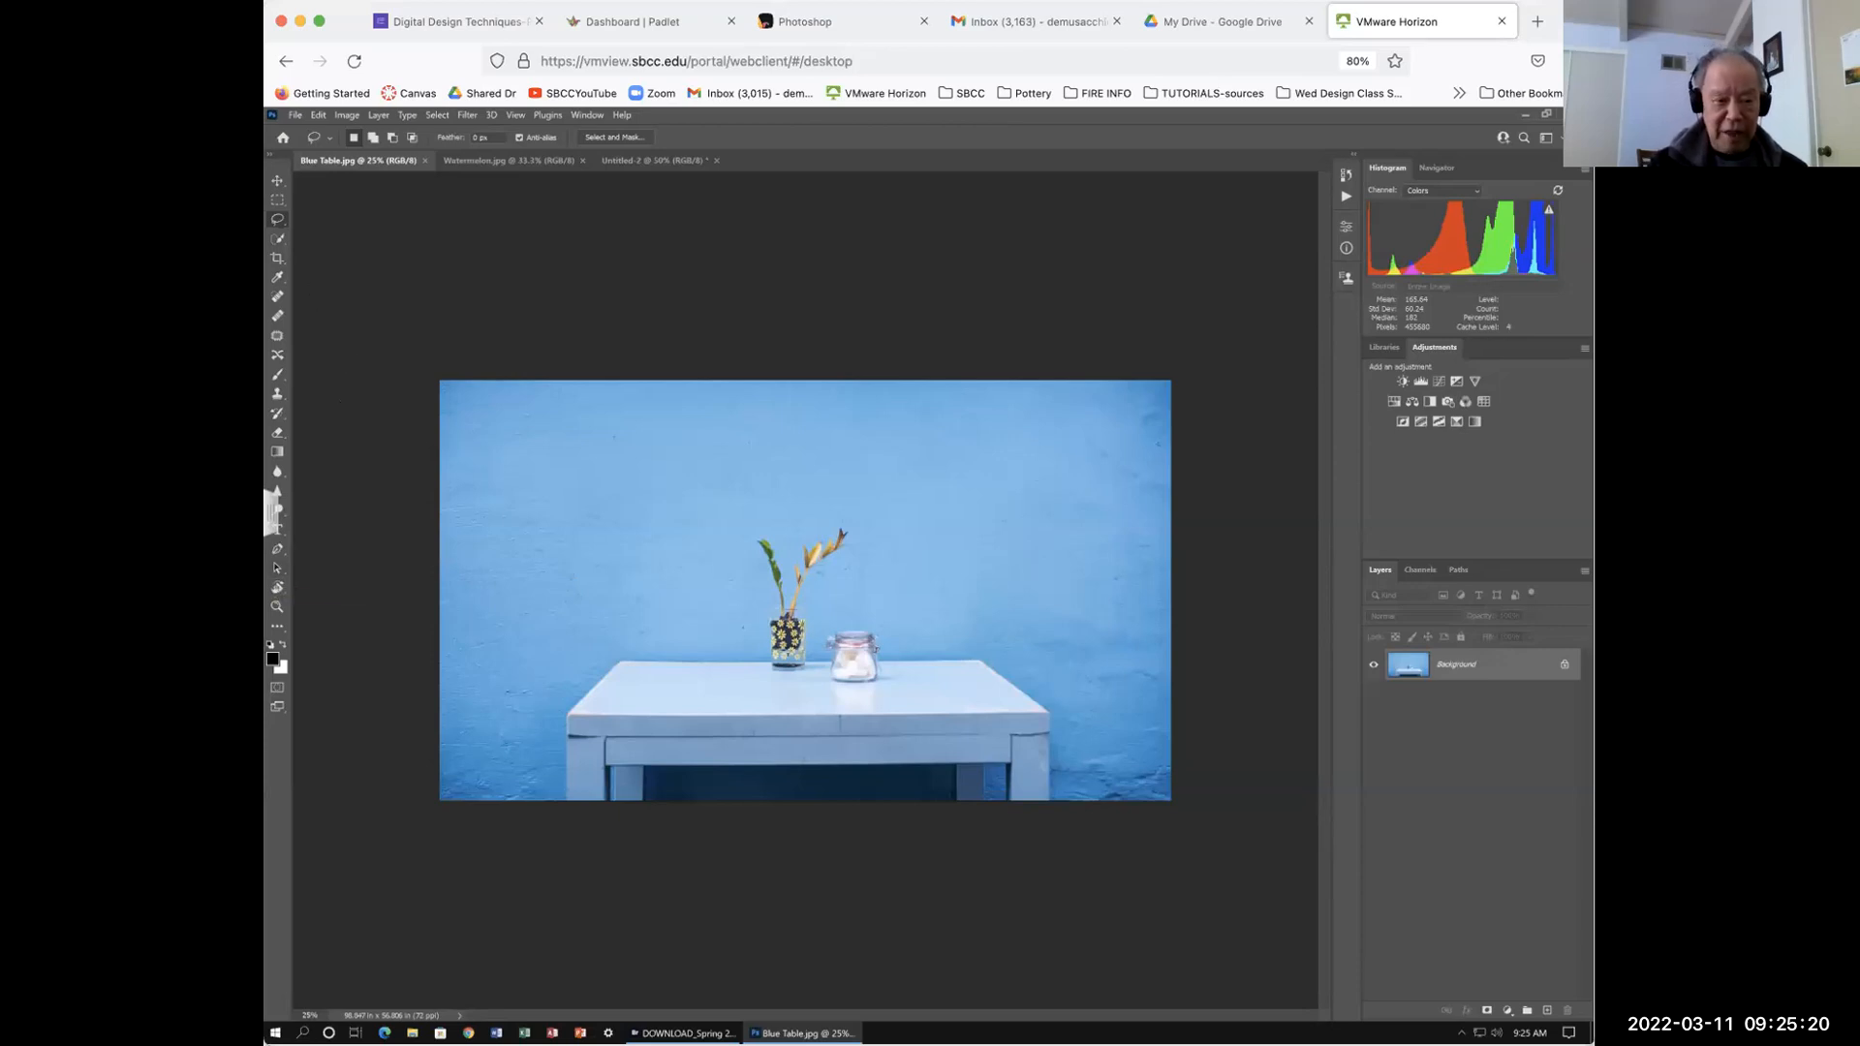
left_click(278, 241)
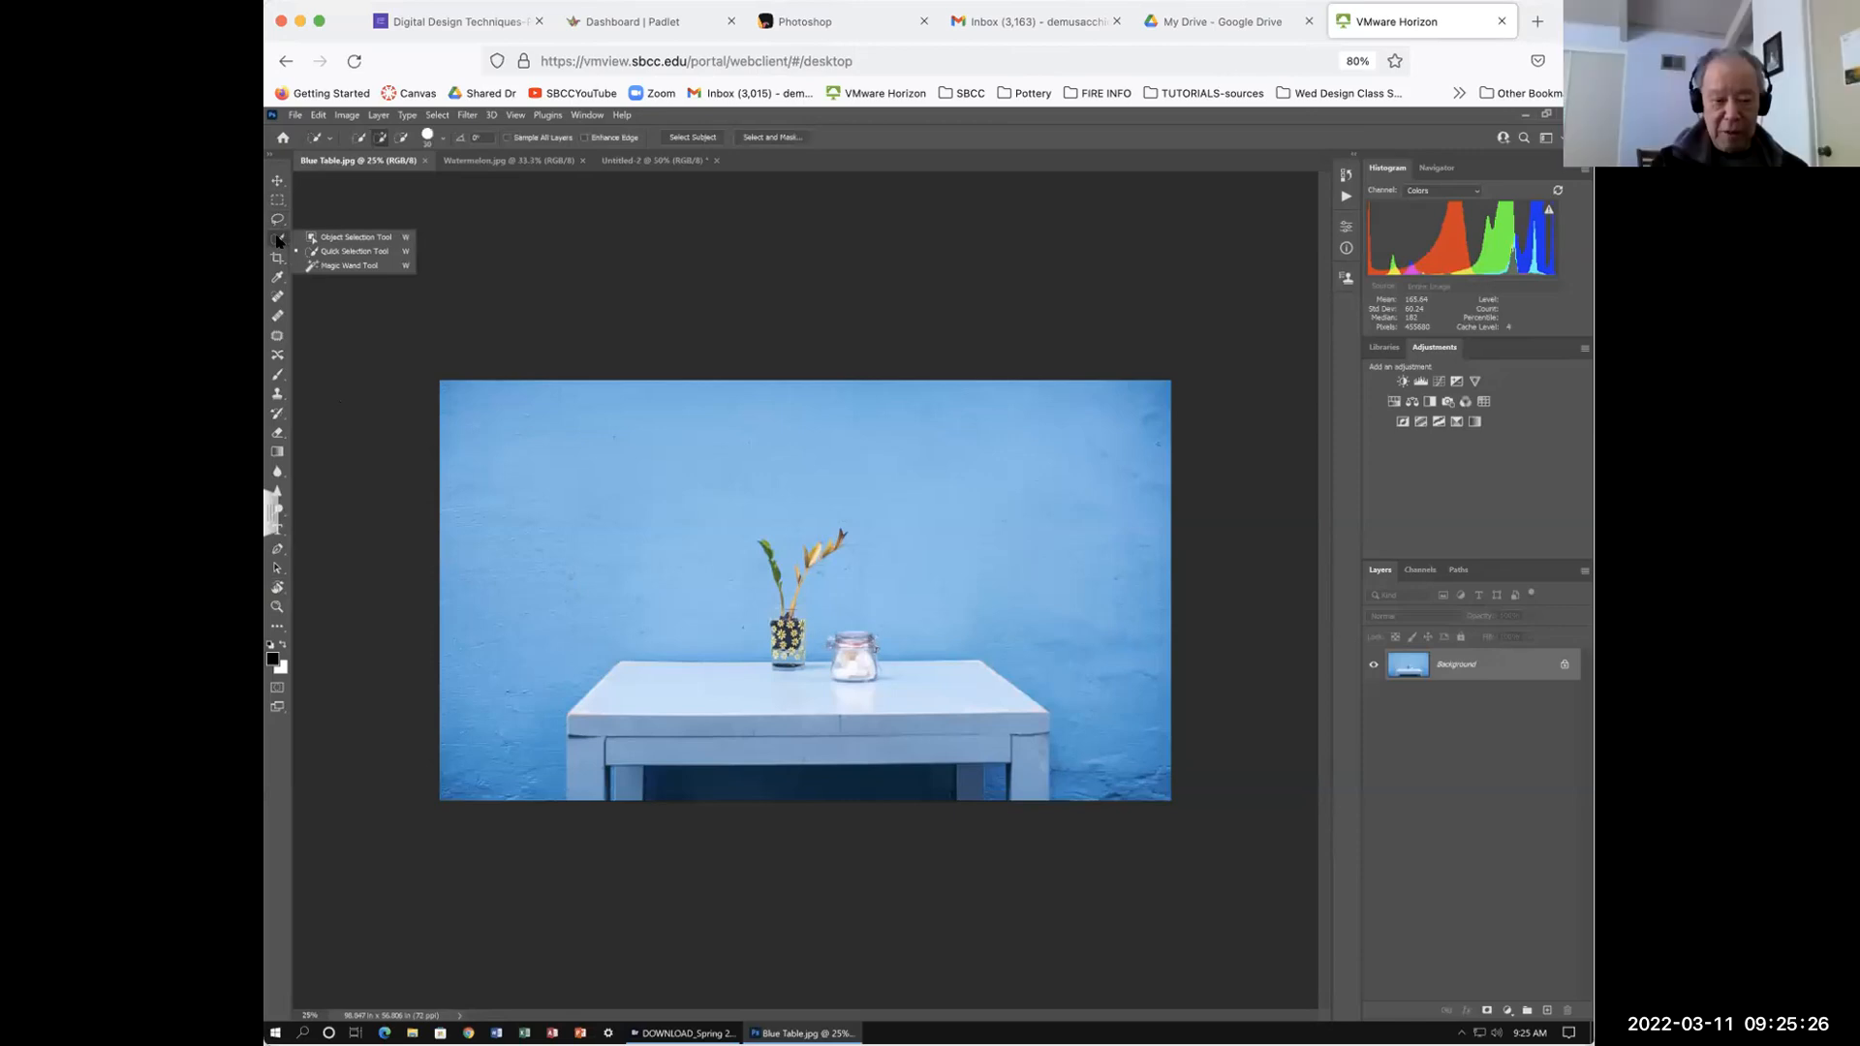
left_click(354, 238)
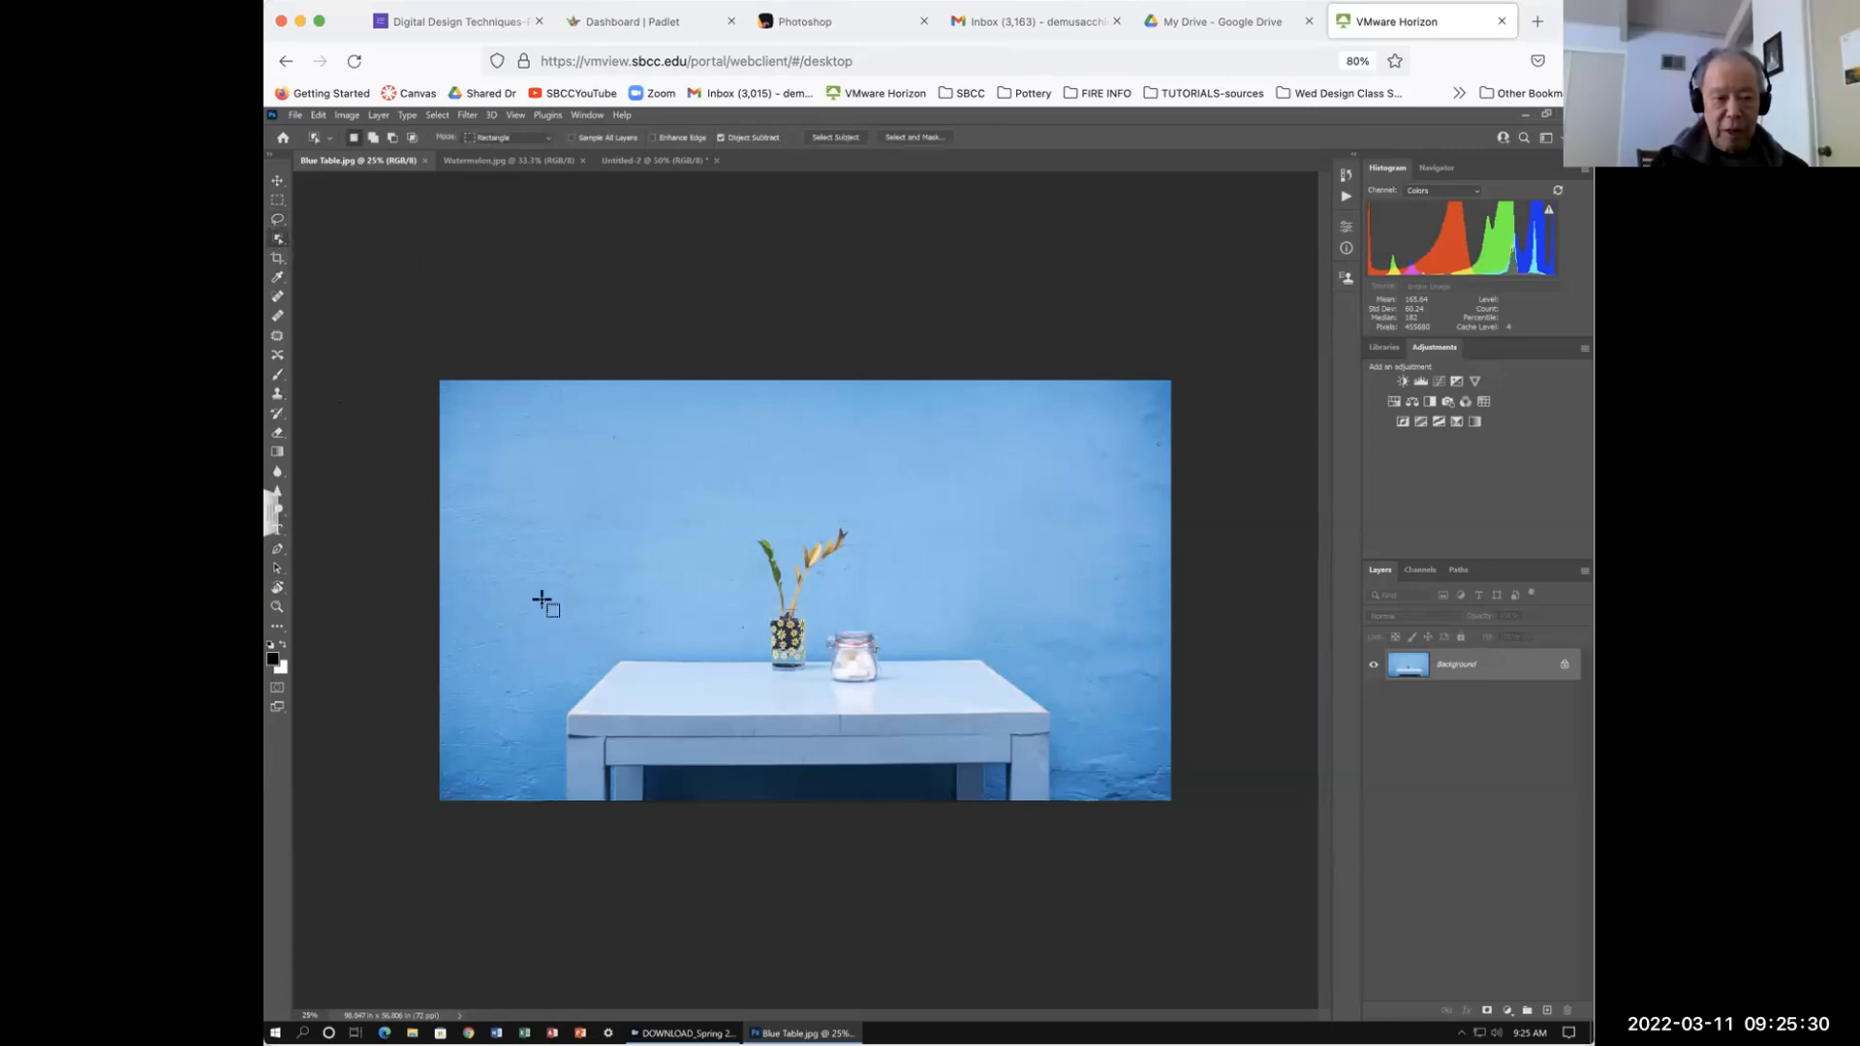
left_click_drag(547, 637, 1064, 859)
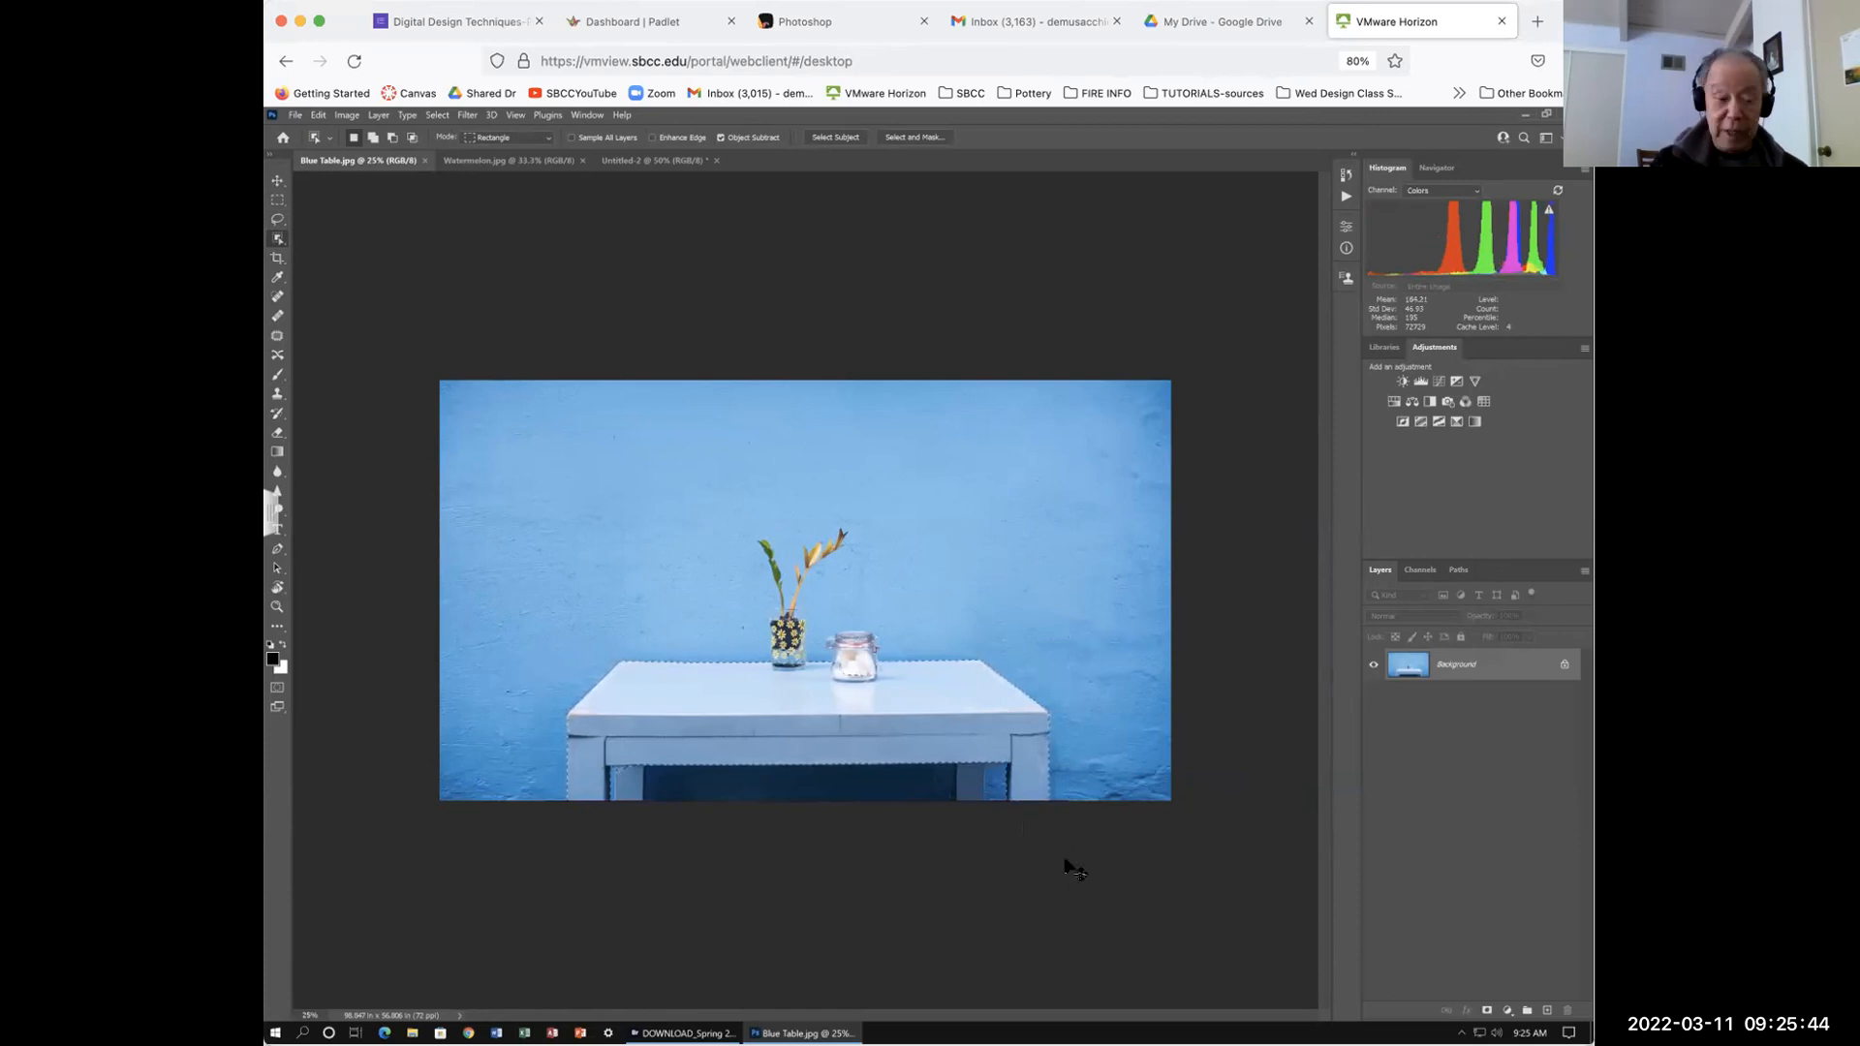
left_click(1062, 858)
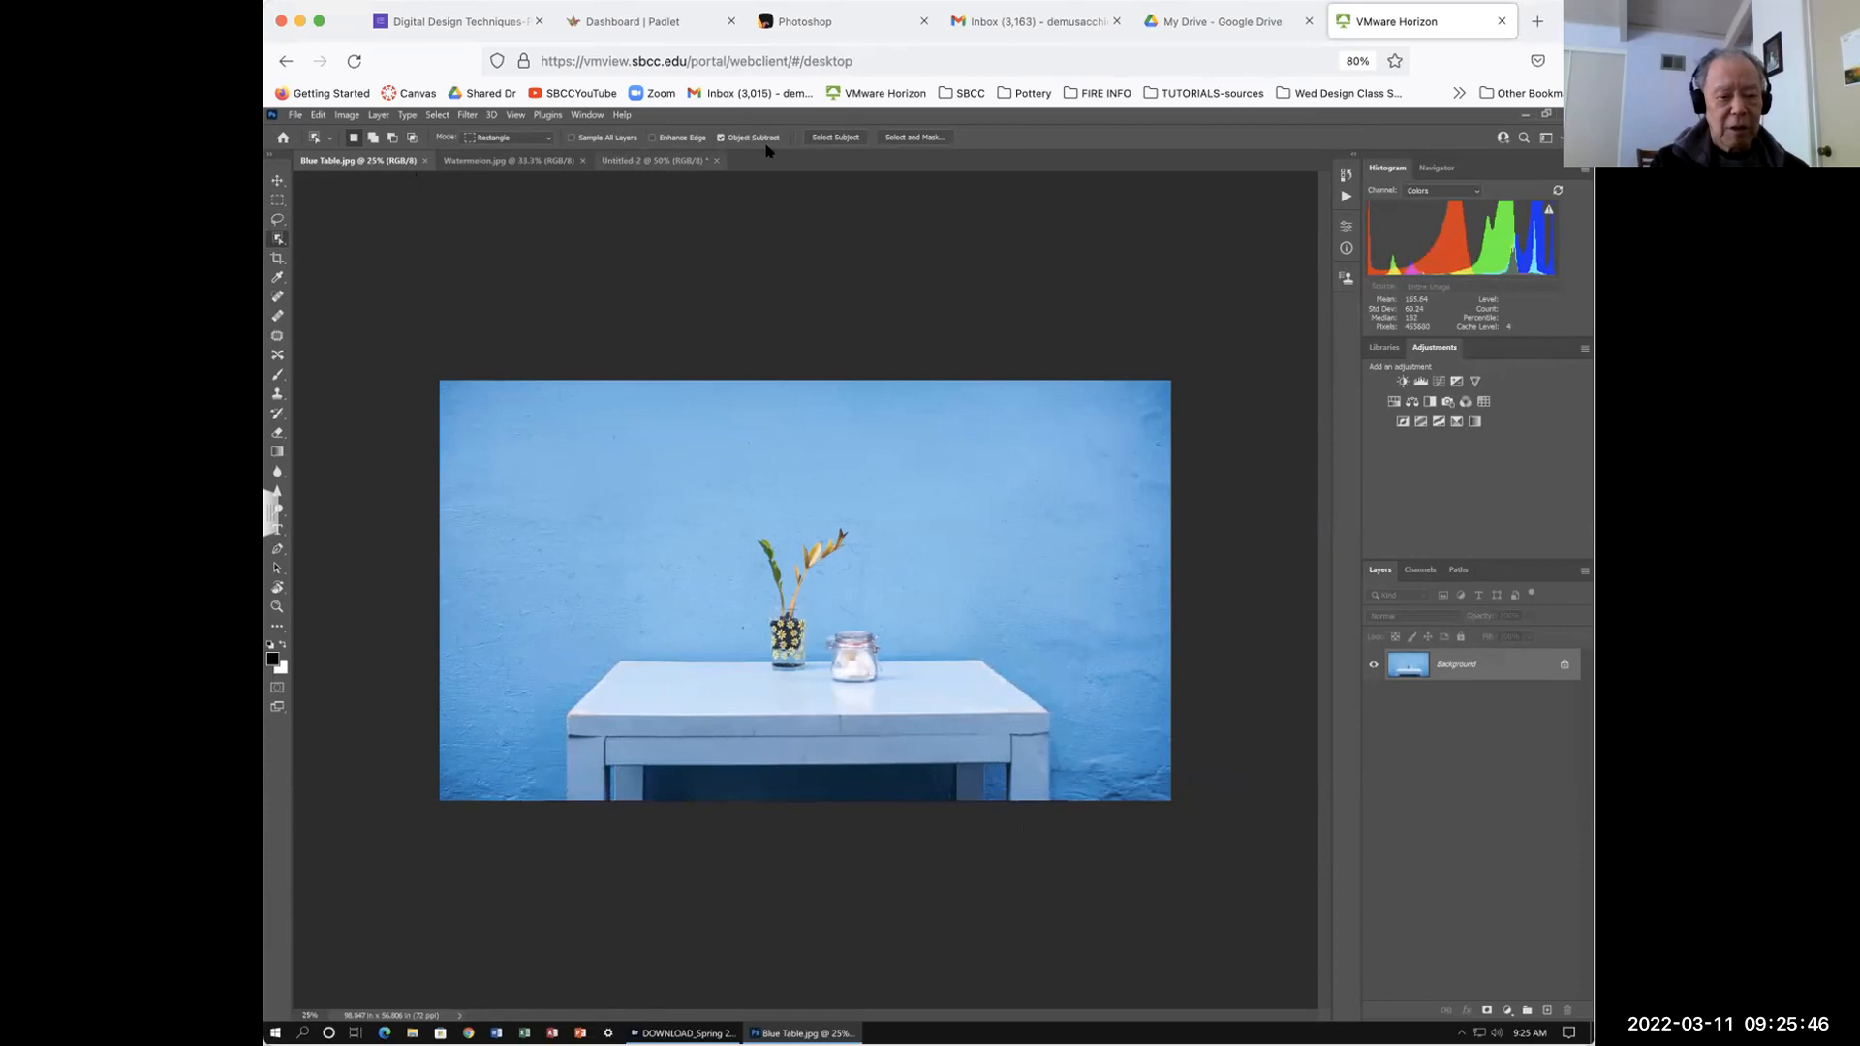
Step: In the Untitled-2 document, draw a large freehand Lasso oval with a gap left in its upper edge, and deselect it
left_click(657, 160)
left_click(278, 219)
mouse_move(635, 414)
left_mouse_down()
mouse_move(757, 660)
mouse_move(918, 461)
mouse_move(729, 411)
left_mouse_up()
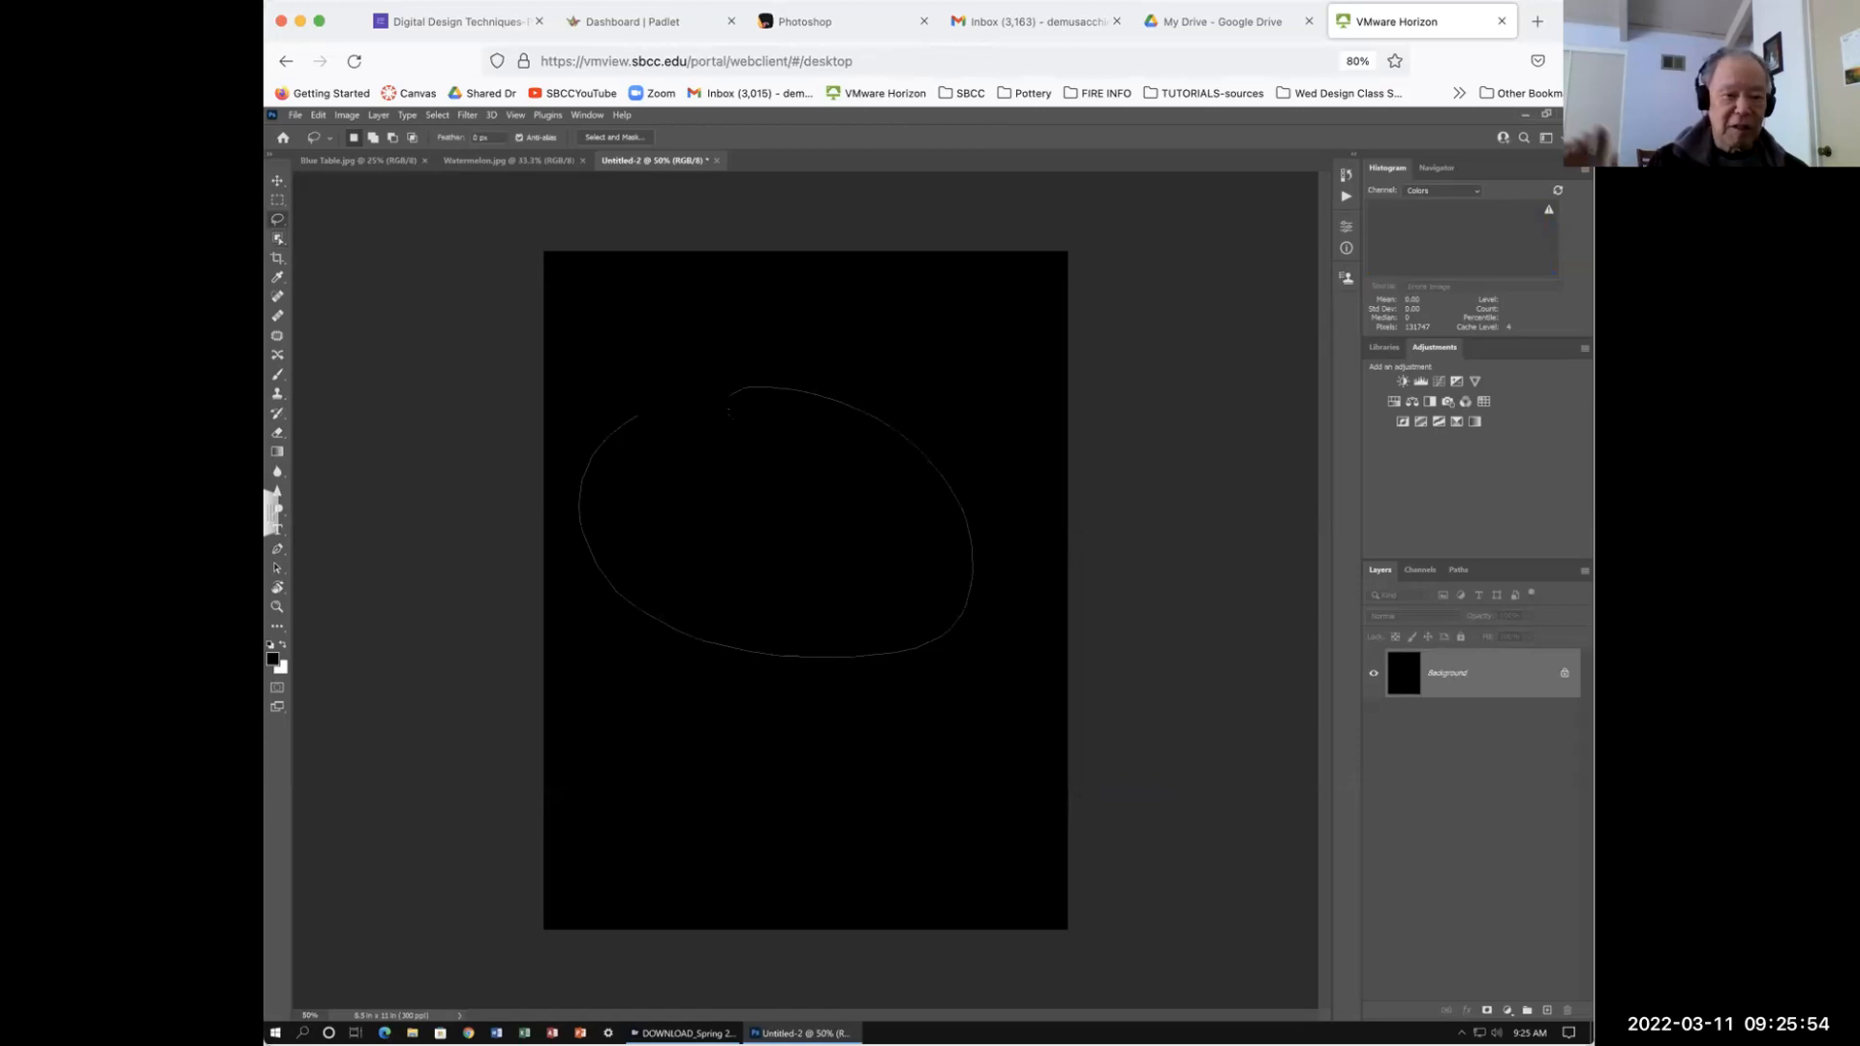
left_click_drag(732, 418, 731, 419)
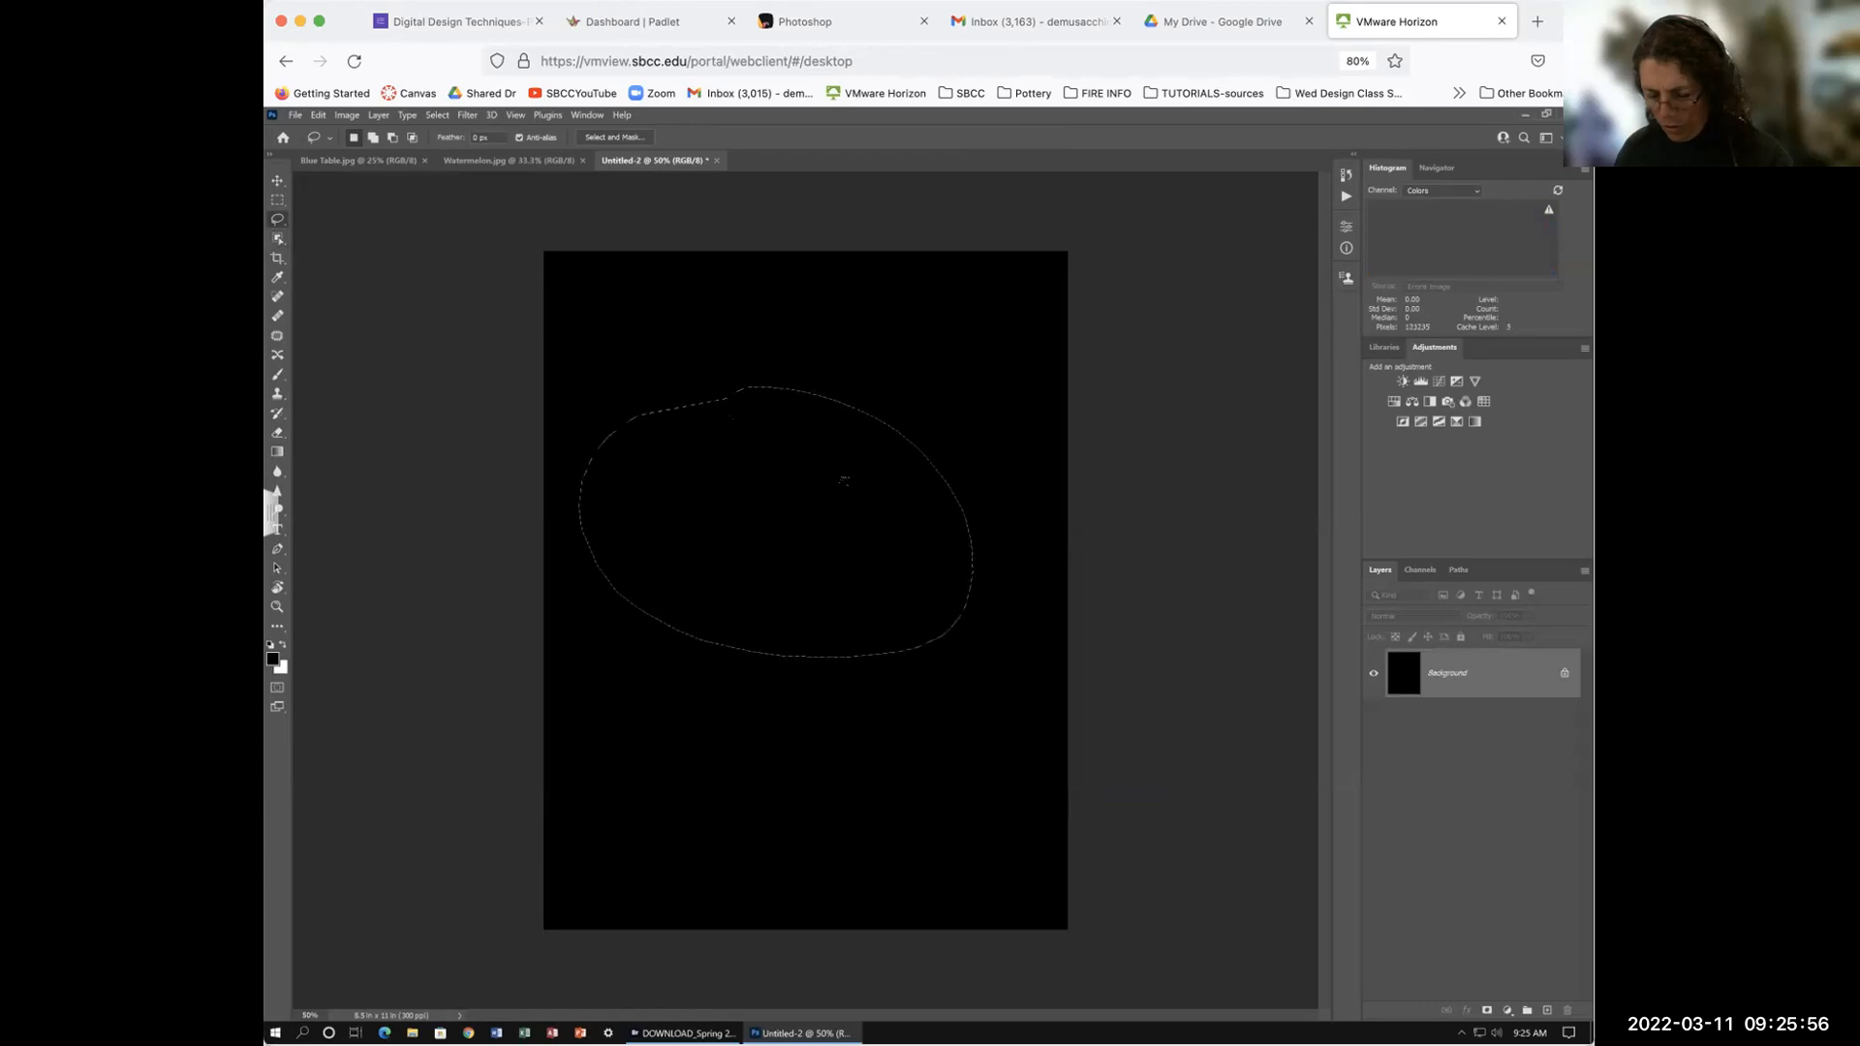
left_click(845, 480)
Step: Lasso a rounded freehand loop, then a half loop released well short of its starting point, deselecting after each one
mouse_move(765, 436)
left_mouse_down()
mouse_move(718, 656)
mouse_move(901, 615)
mouse_move(916, 484)
mouse_move(844, 445)
left_mouse_up()
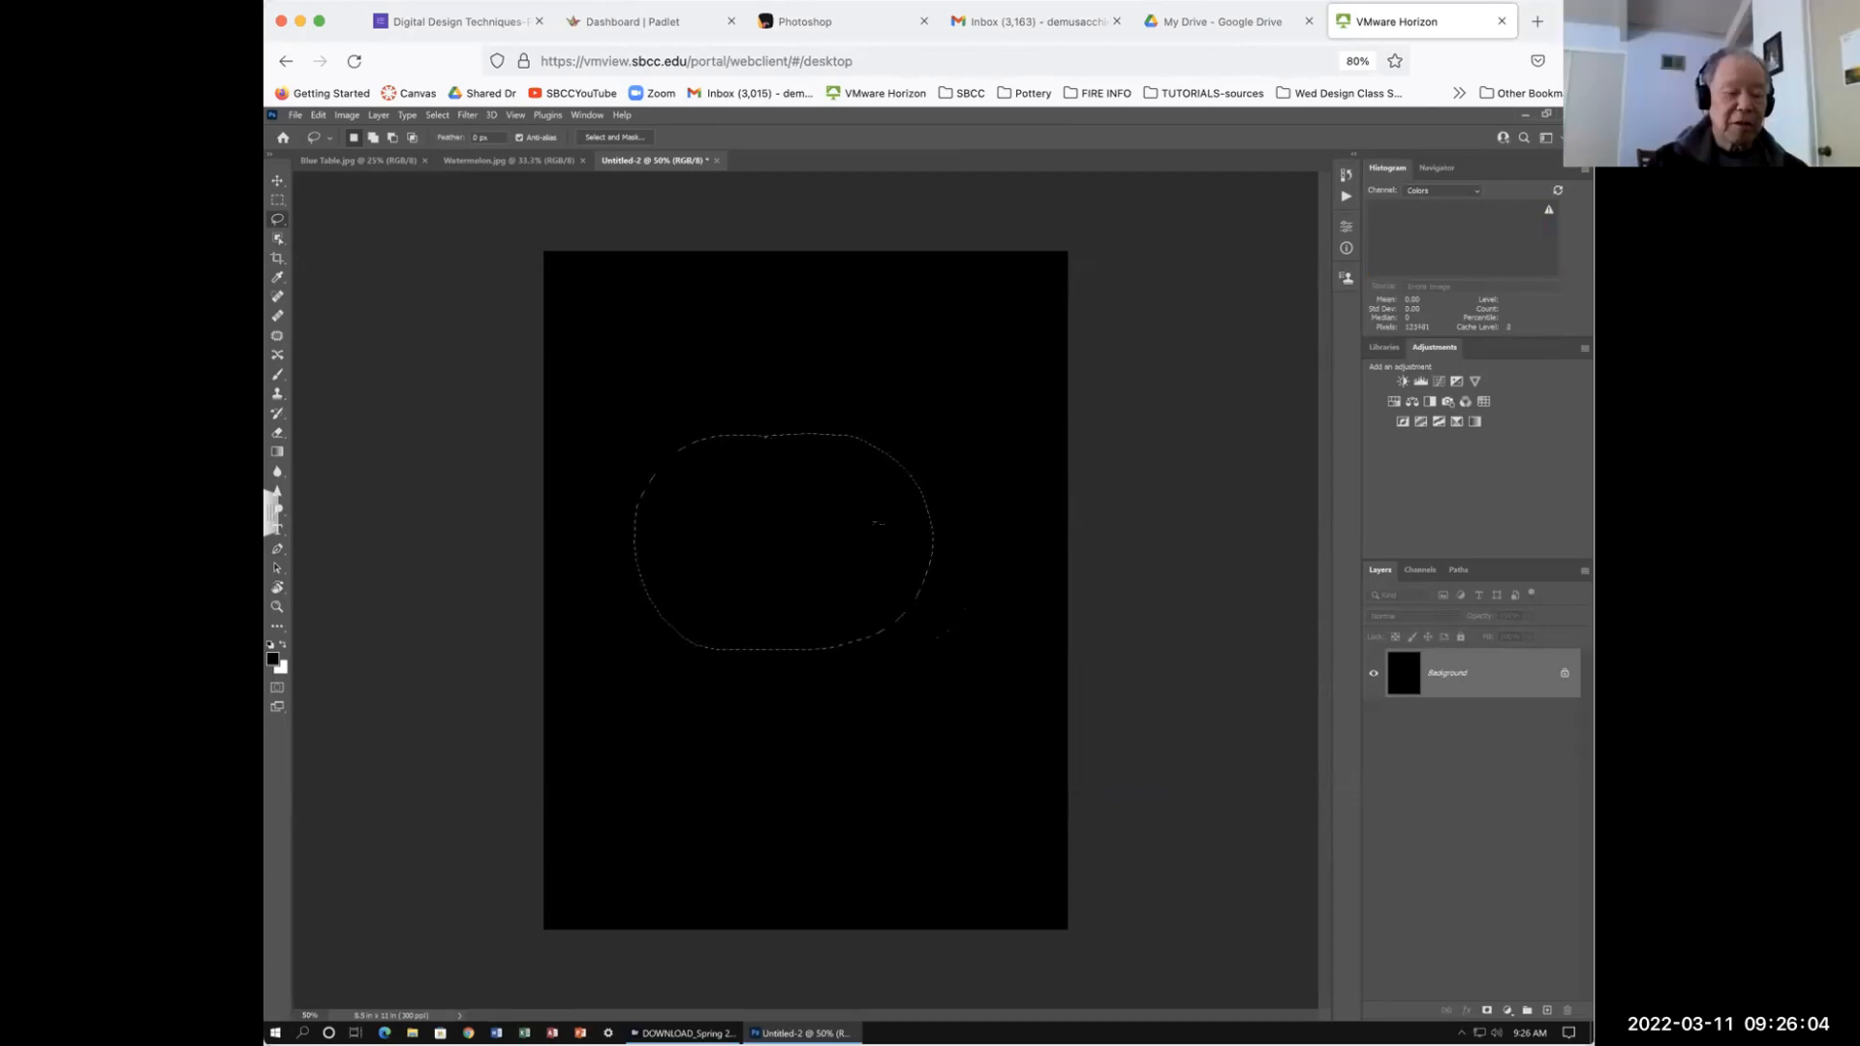
key("ctrl+d")
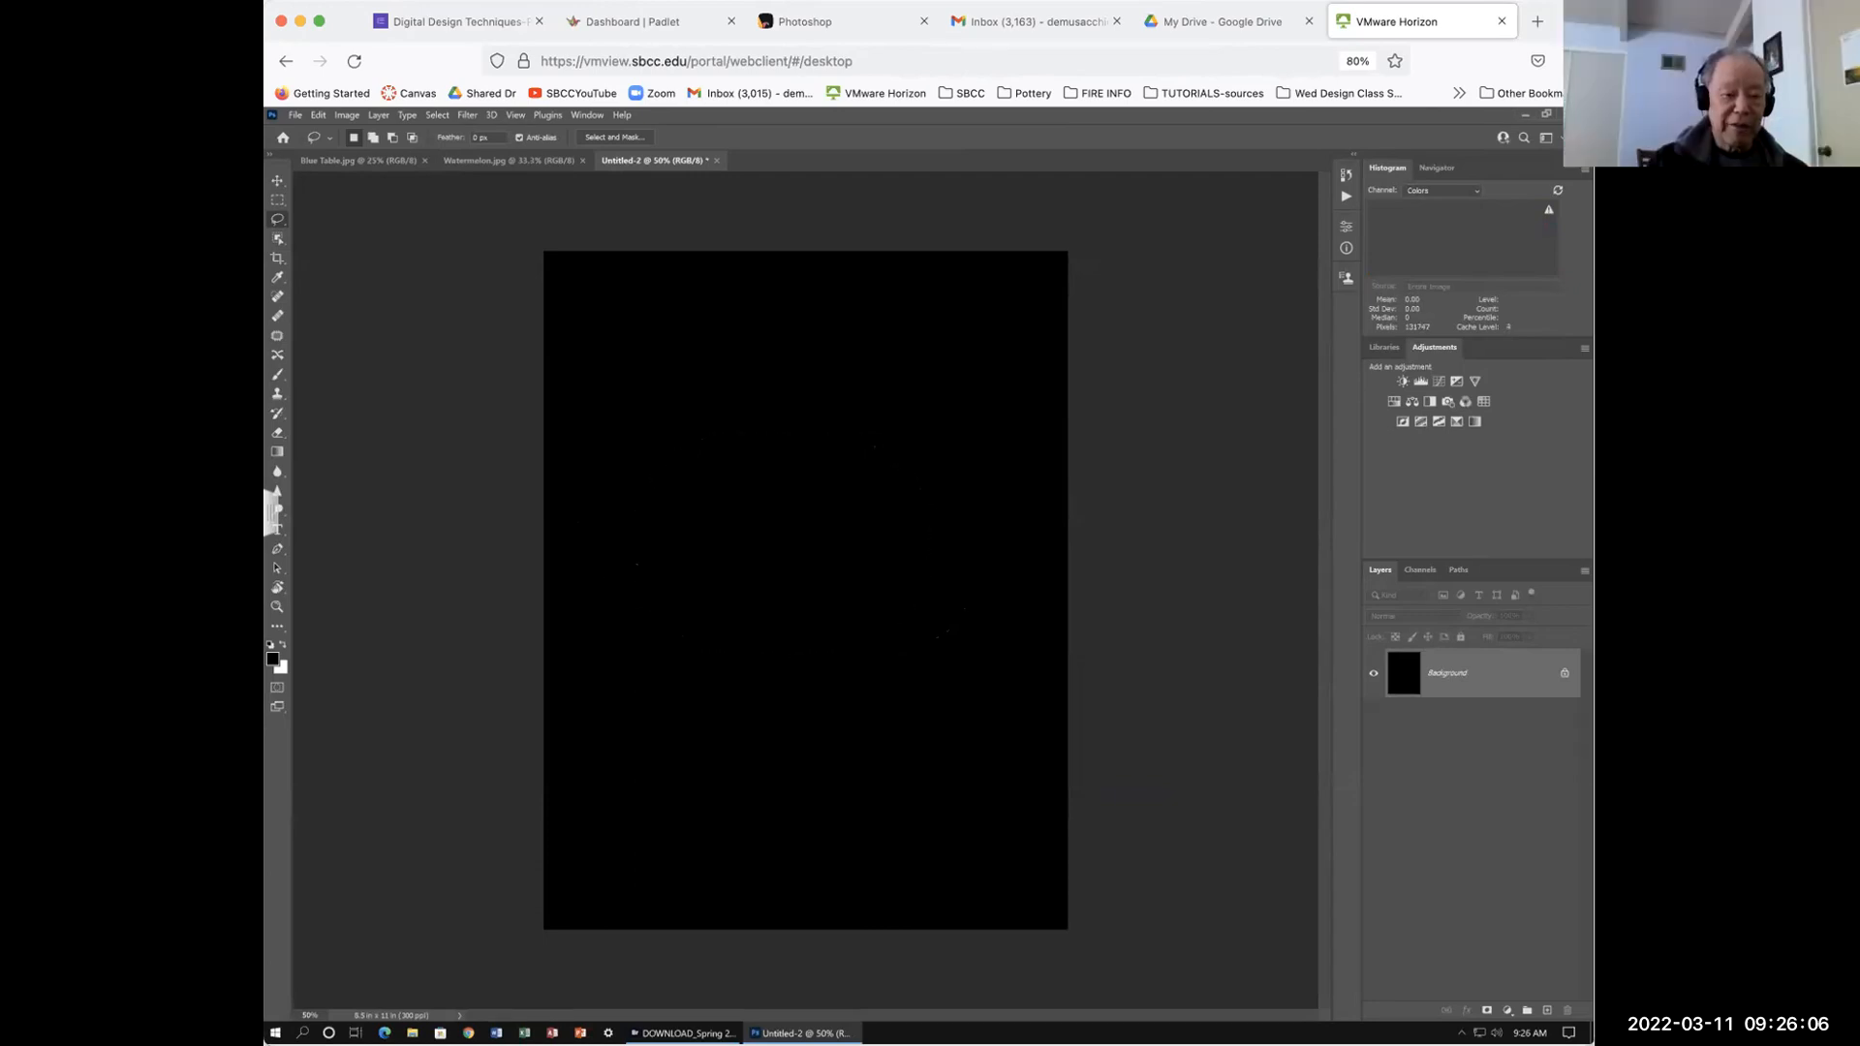
mouse_move(793, 461)
left_mouse_down()
mouse_move(727, 456)
mouse_move(619, 611)
mouse_move(797, 757)
mouse_move(854, 732)
left_mouse_up()
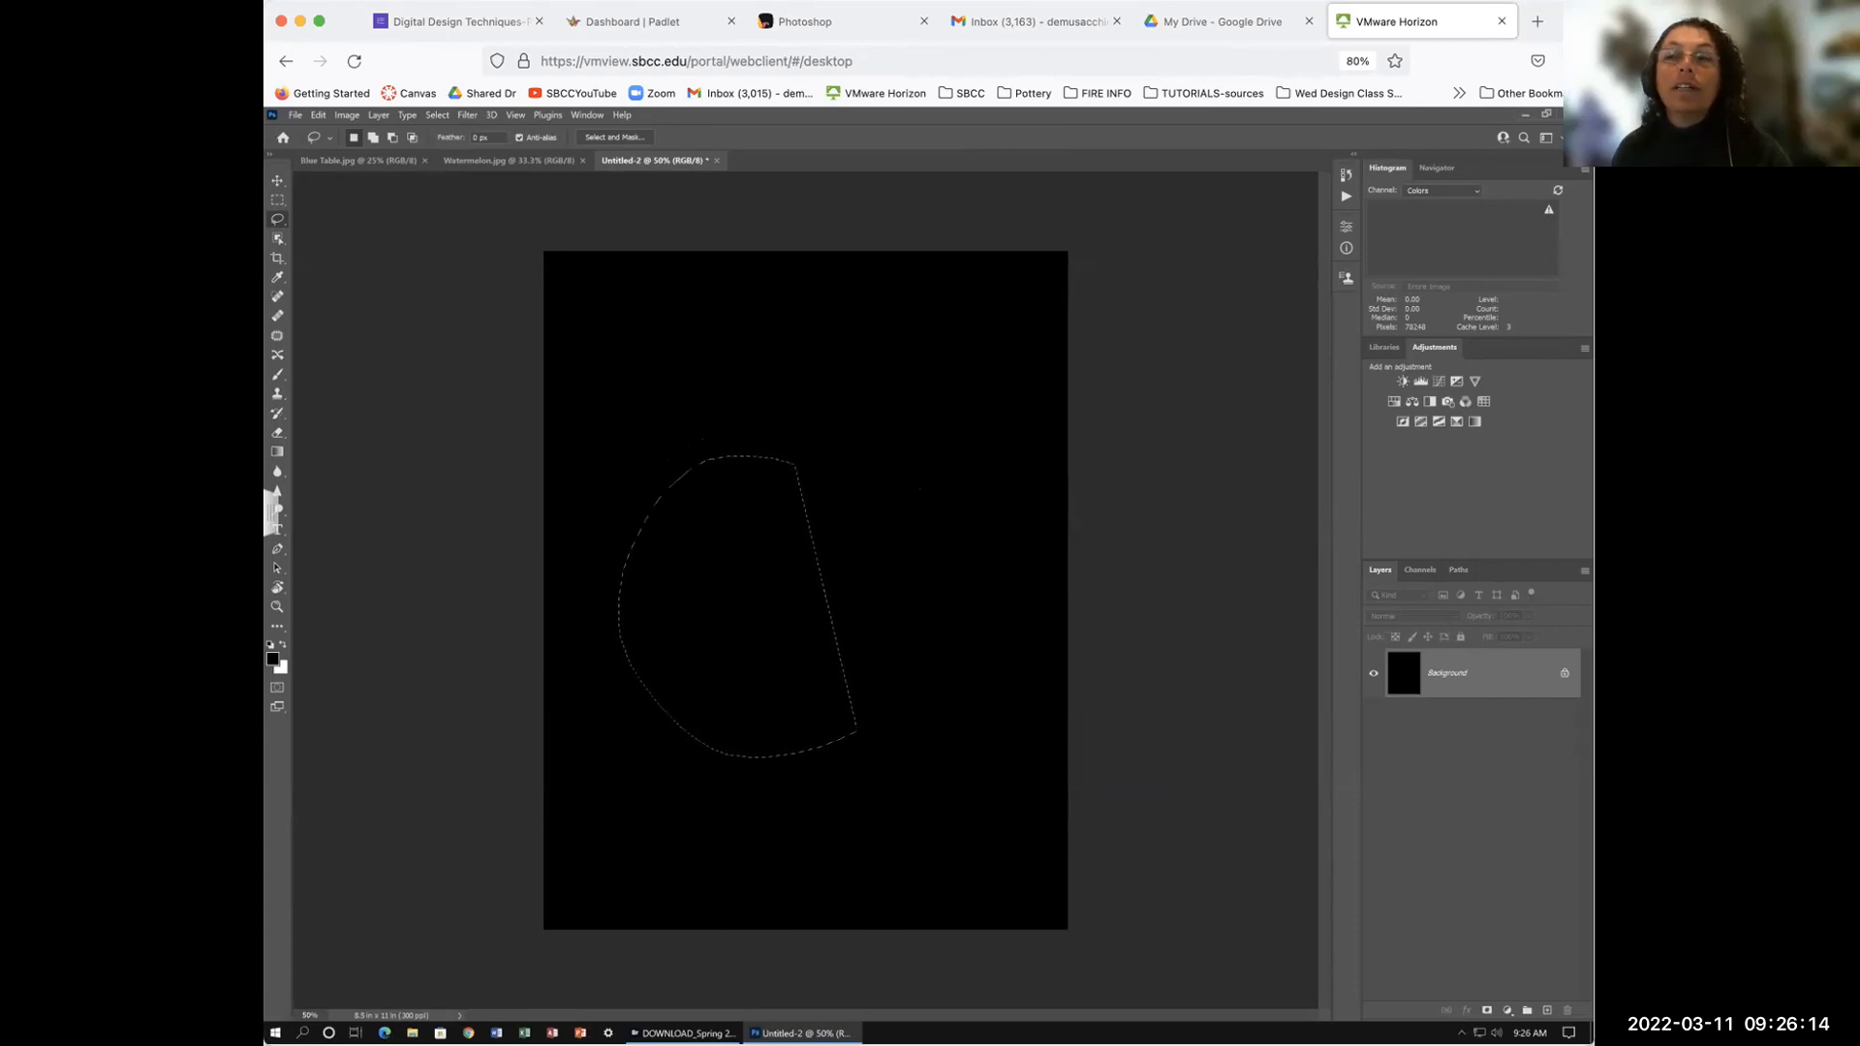
key("ctrl+d")
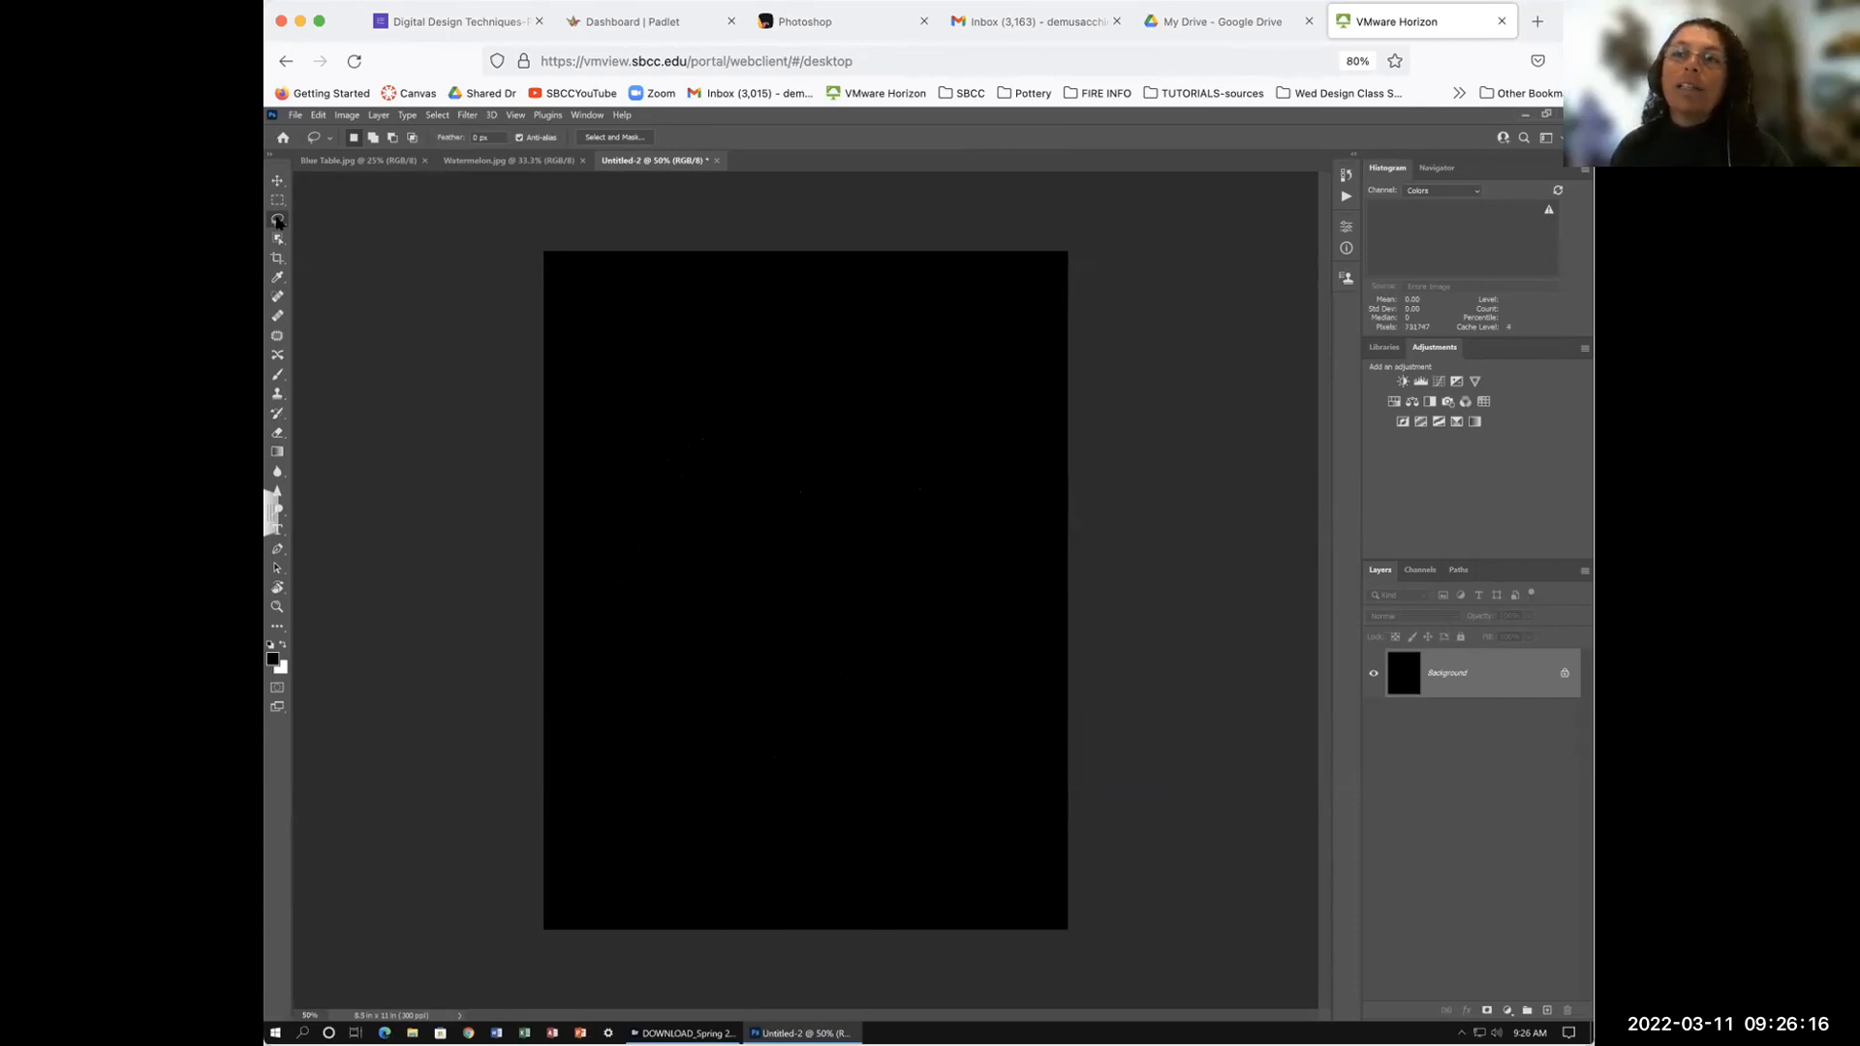
right_click(277, 222)
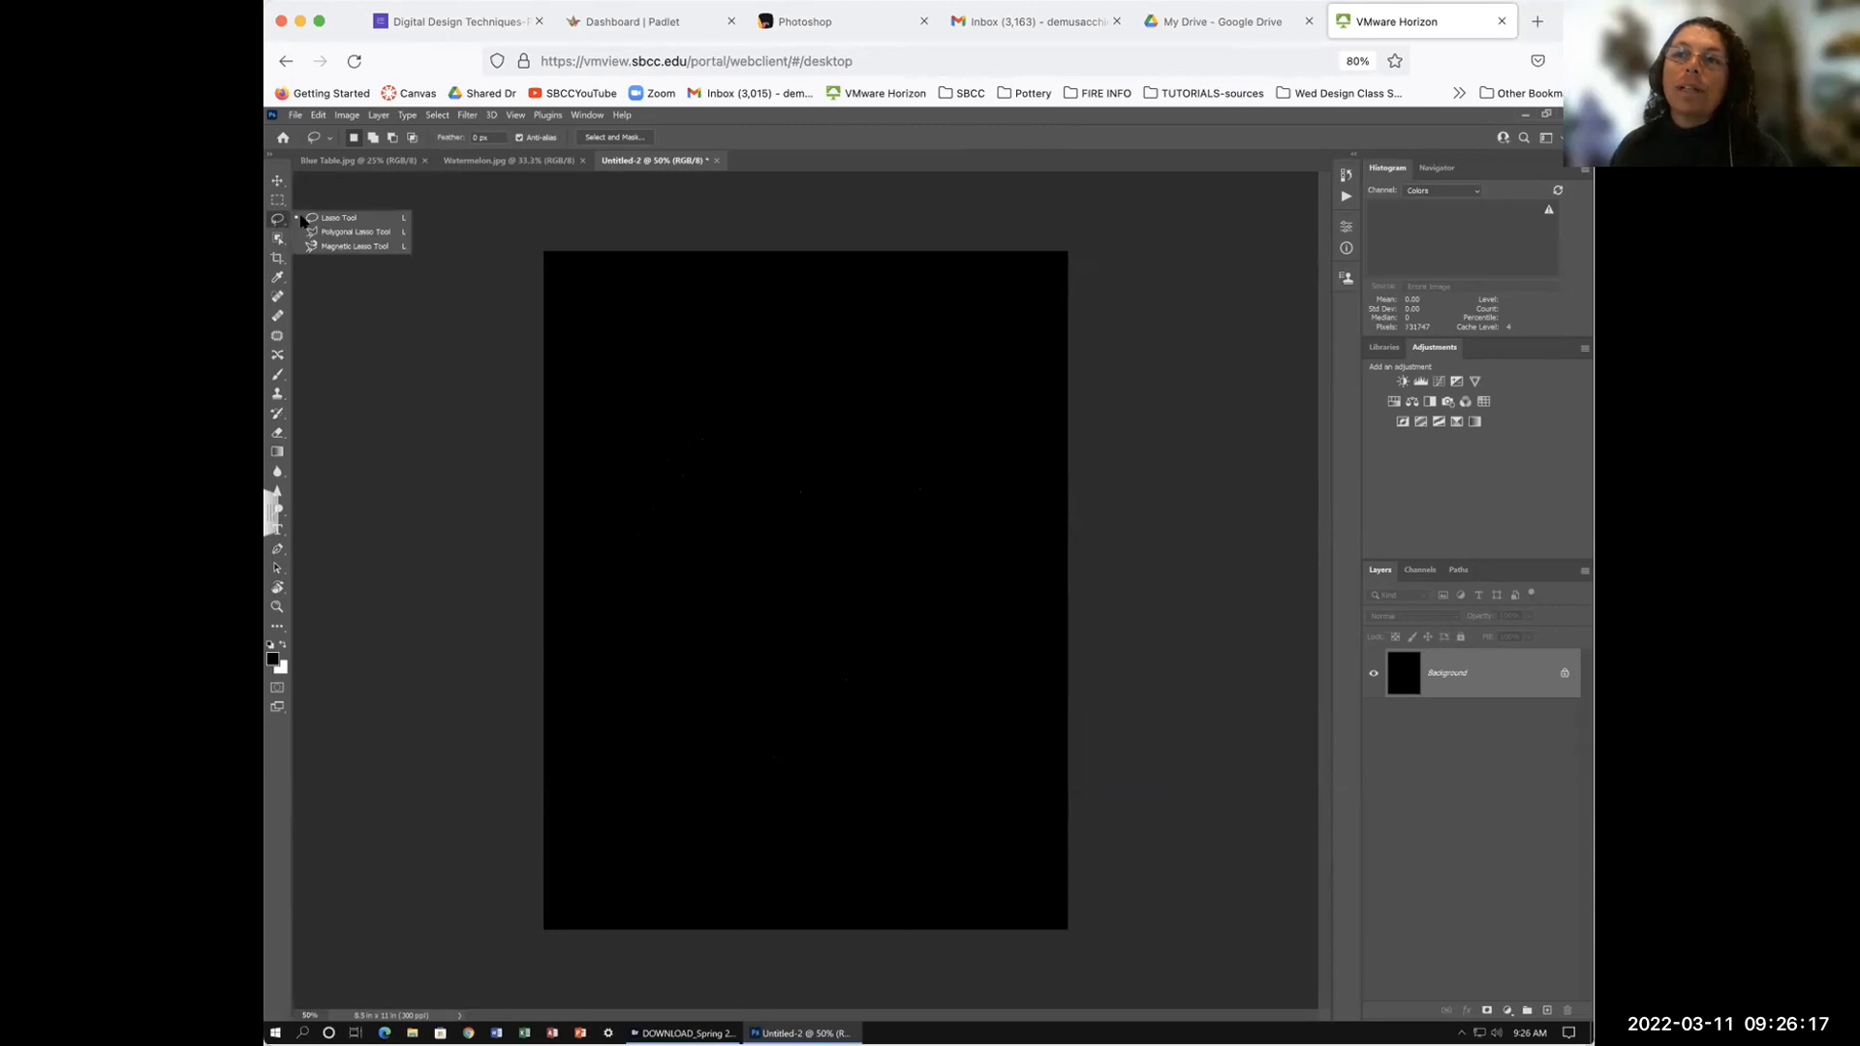
left_click(359, 233)
left_click(661, 540)
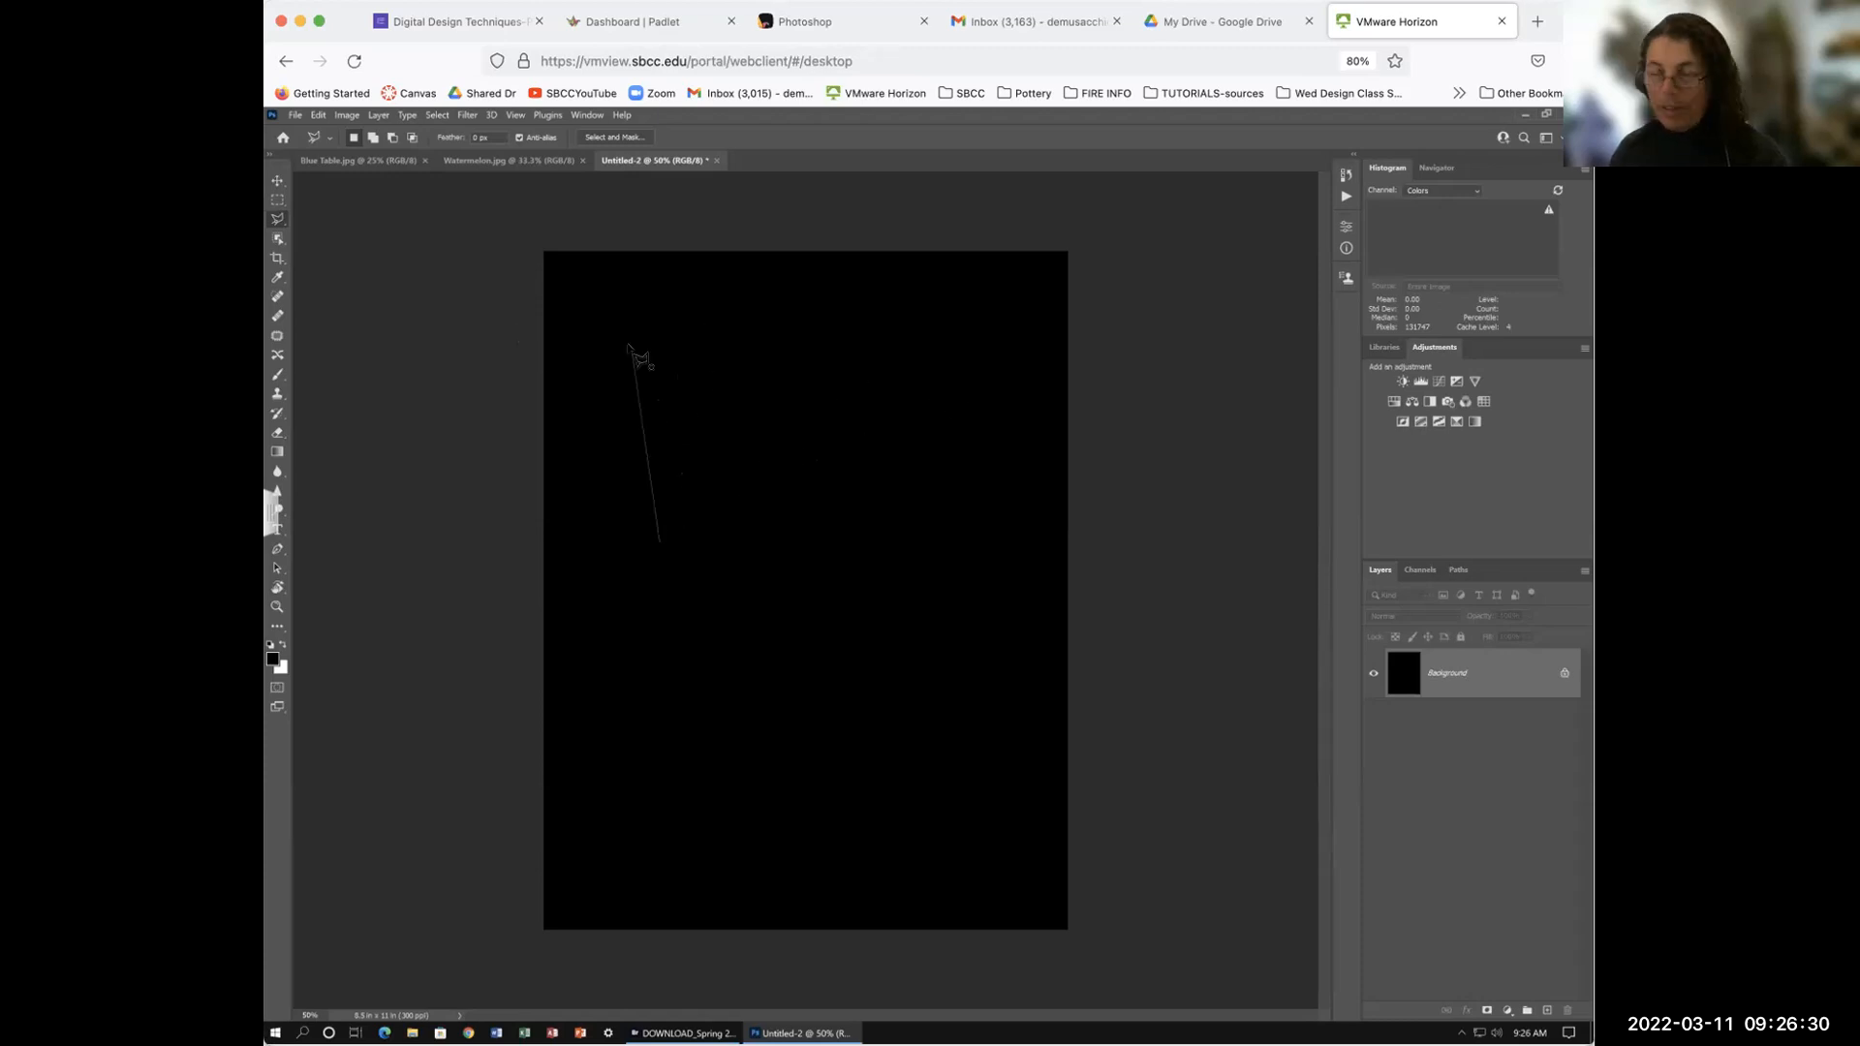
left_click(294, 212)
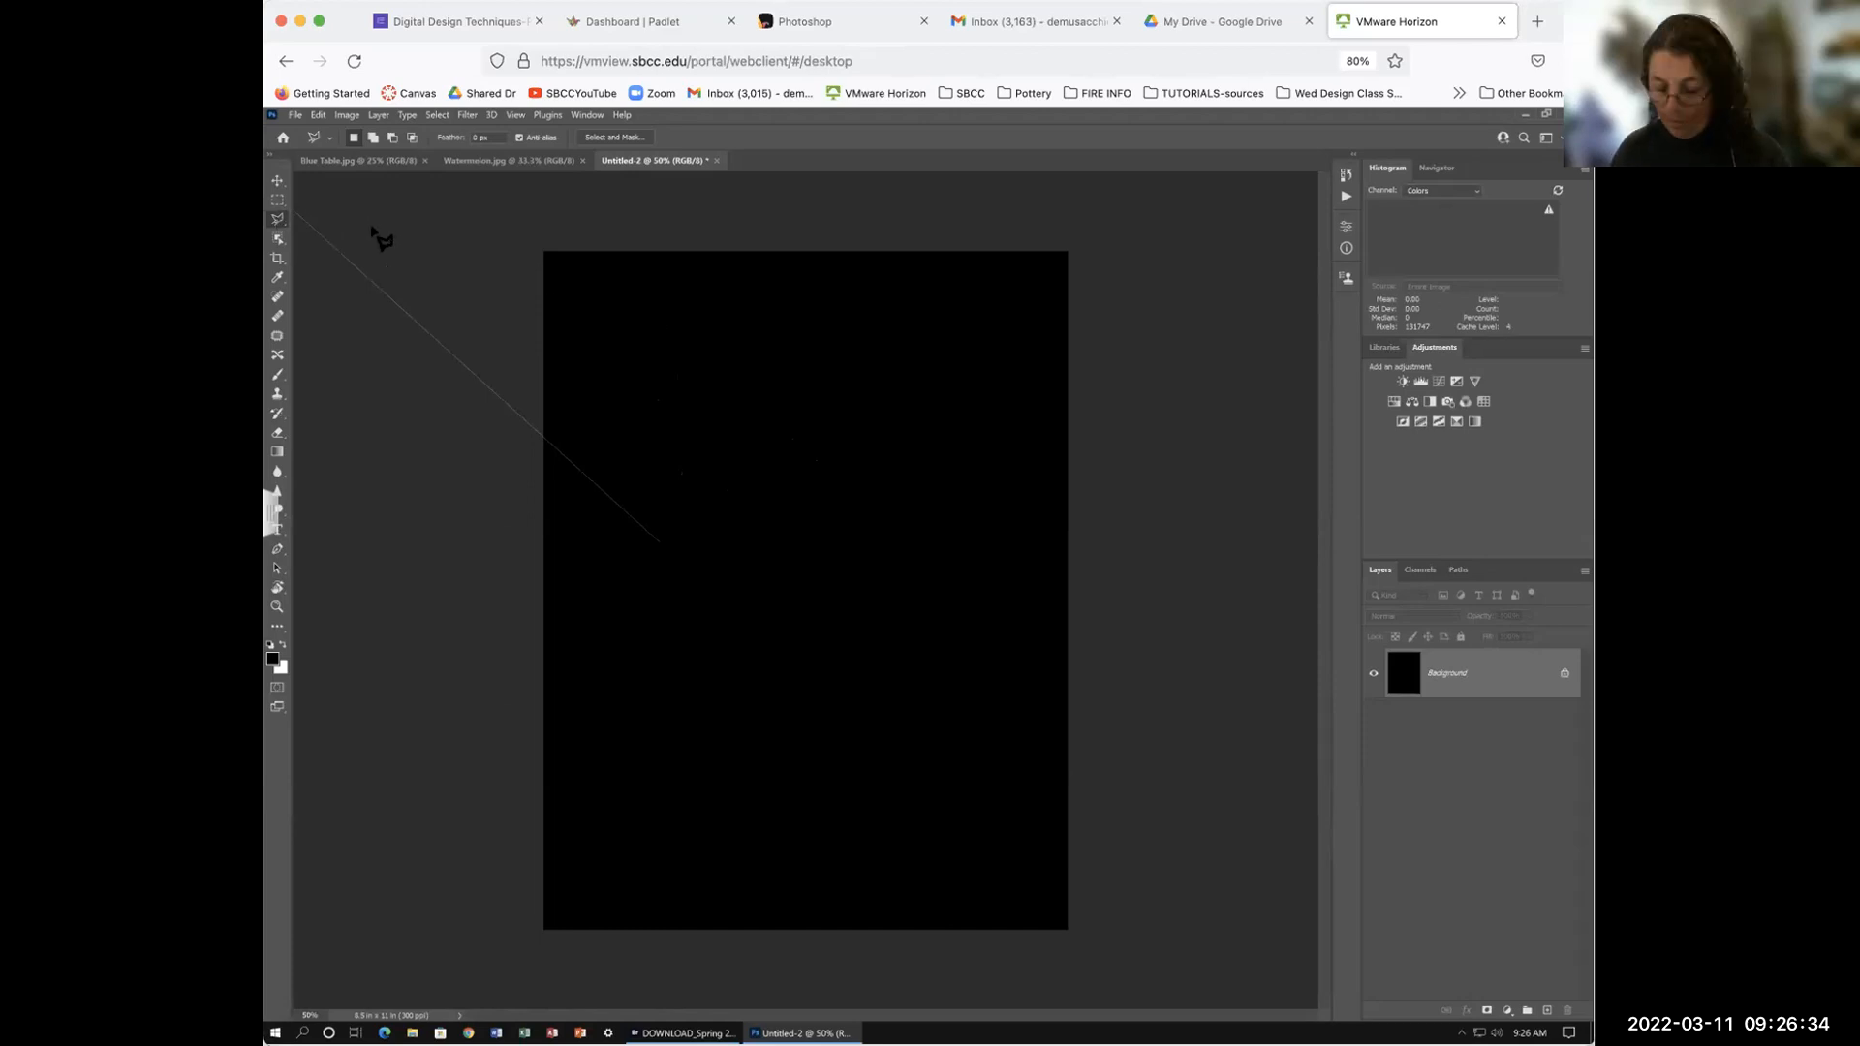
key("ctrl+minus")
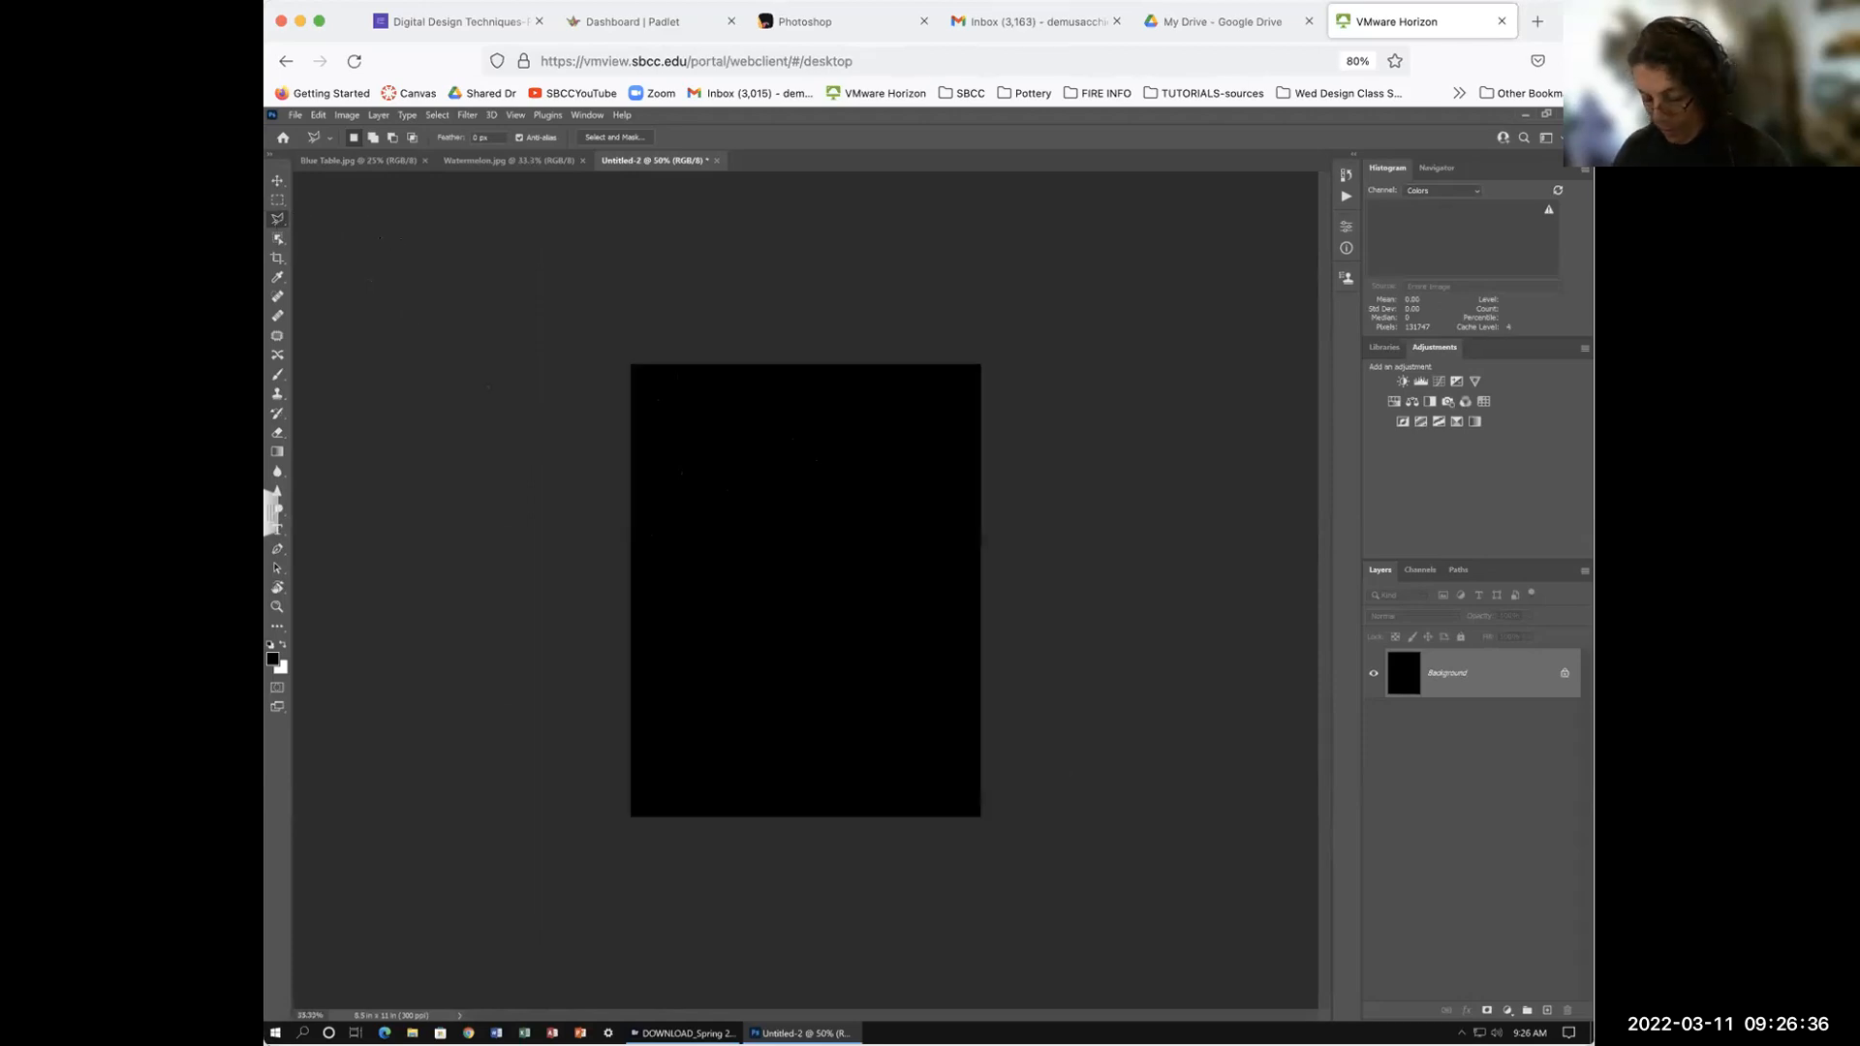
key("ctrl+plus")
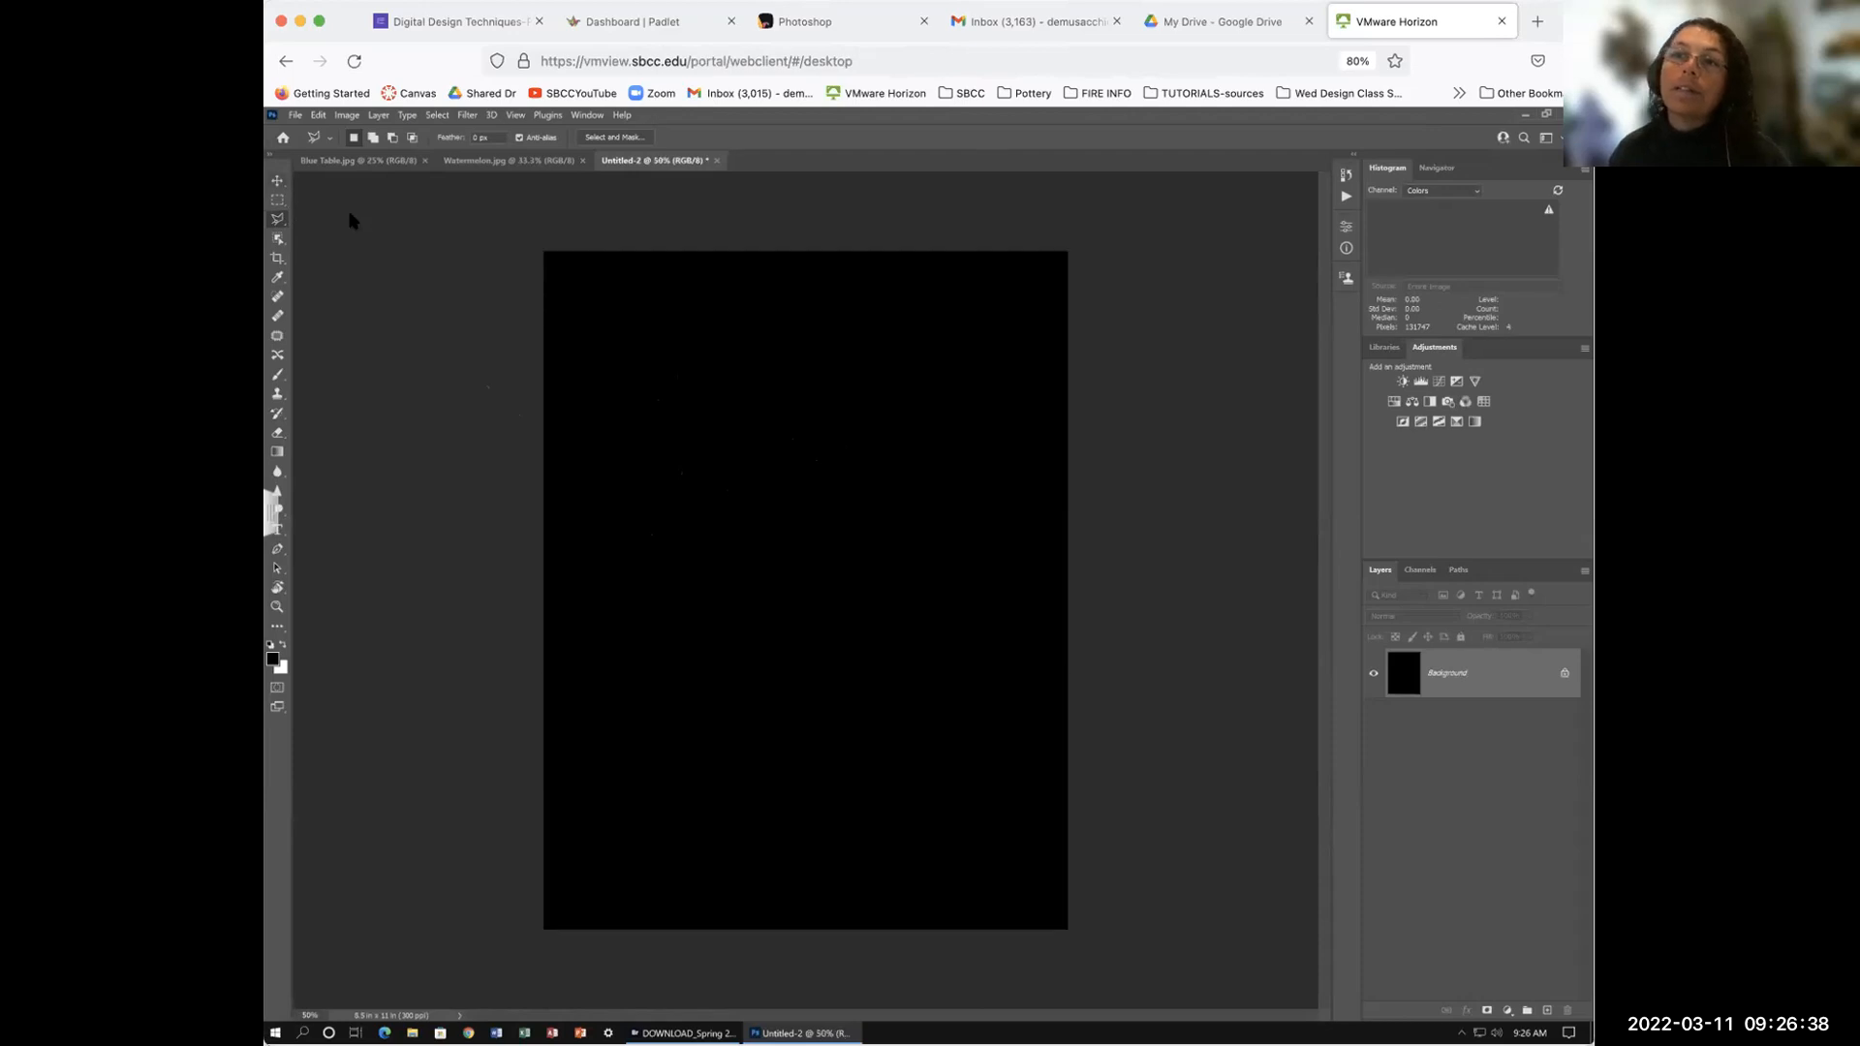
Step: Outline a closed four-sided selection in the middle of the black page with the Polygonal Lasso tool
right_click(276, 222)
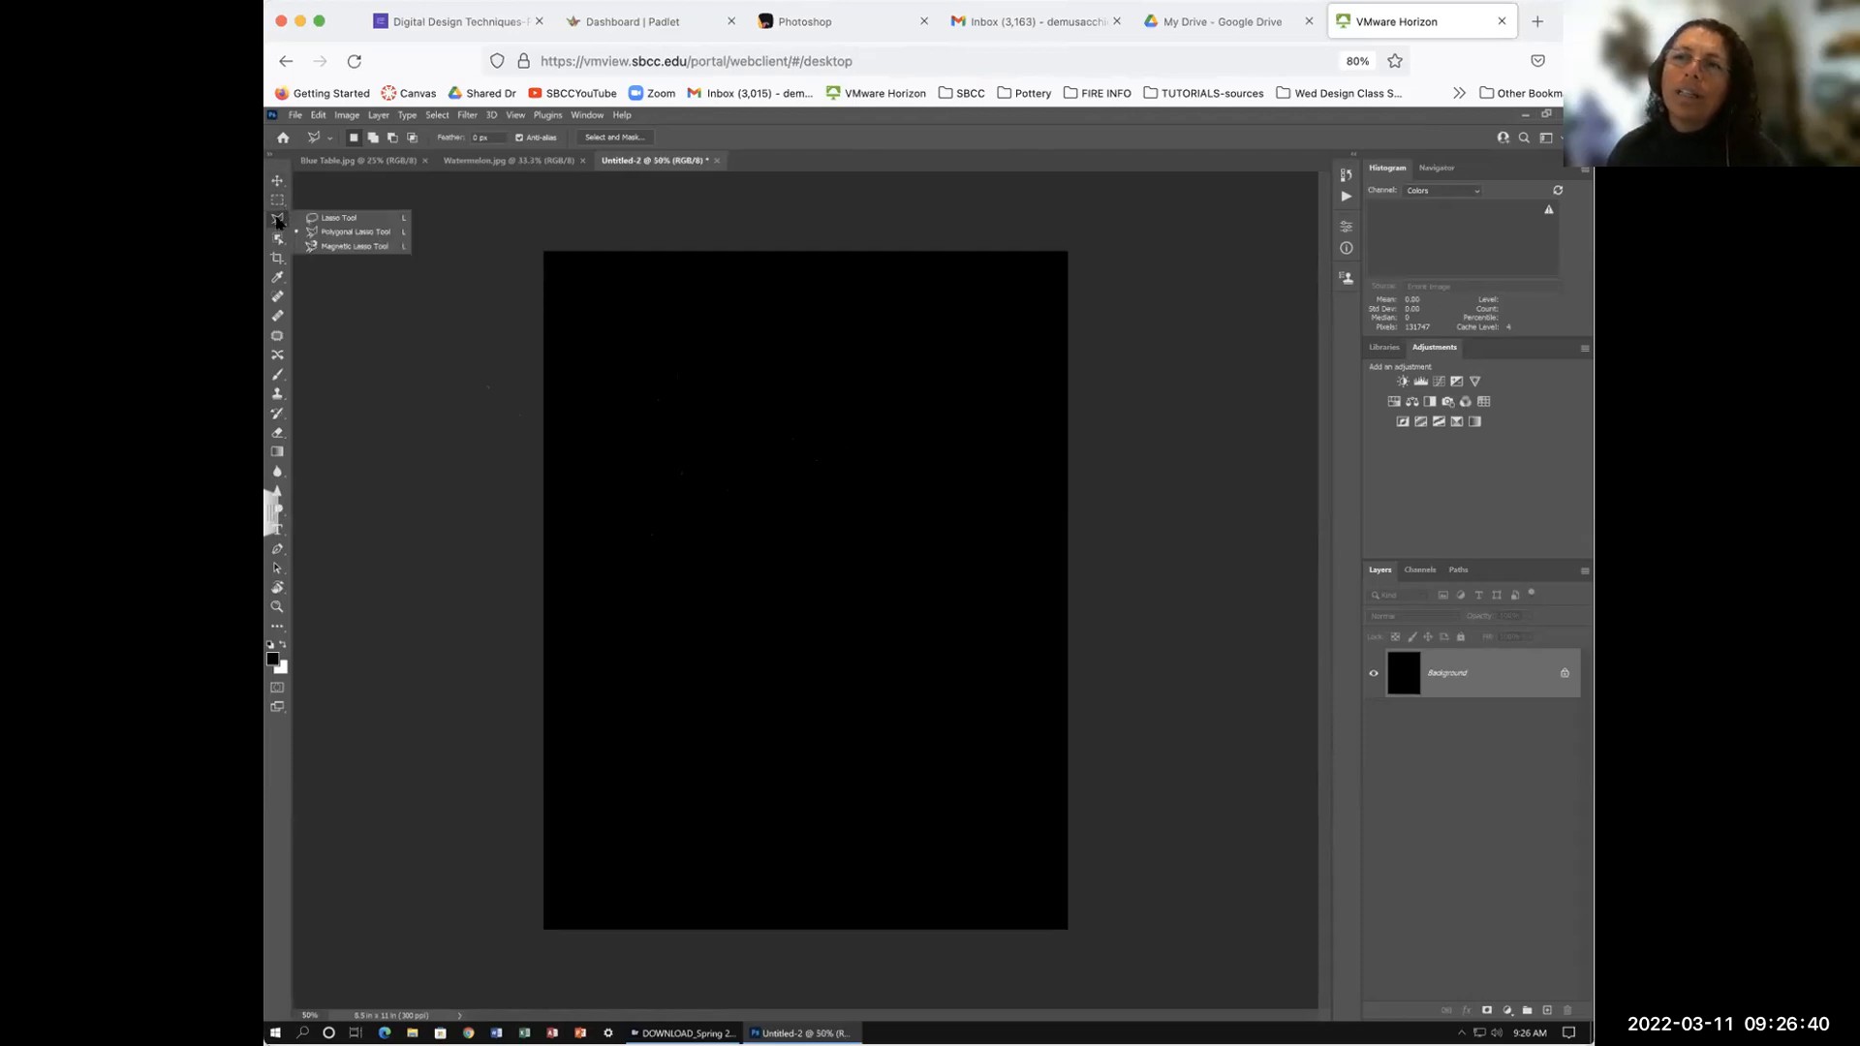
left_click(349, 218)
right_click(276, 222)
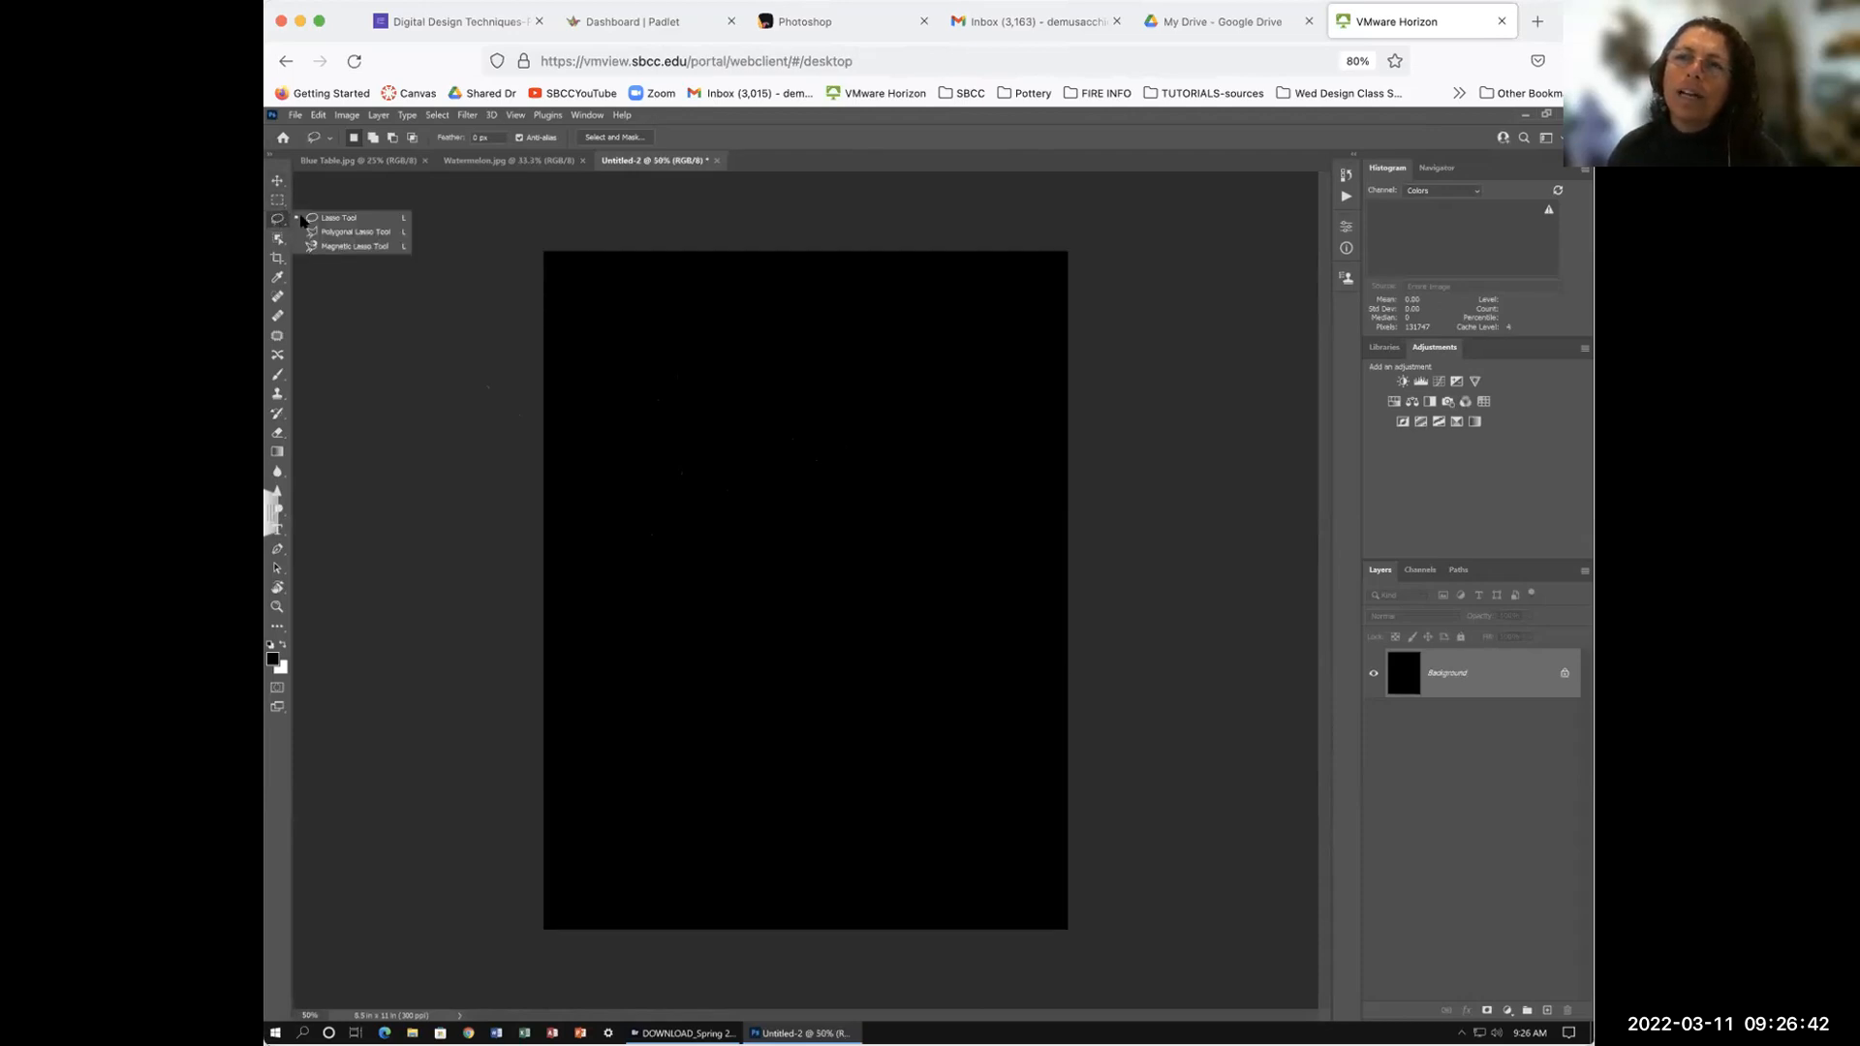
left_click(356, 232)
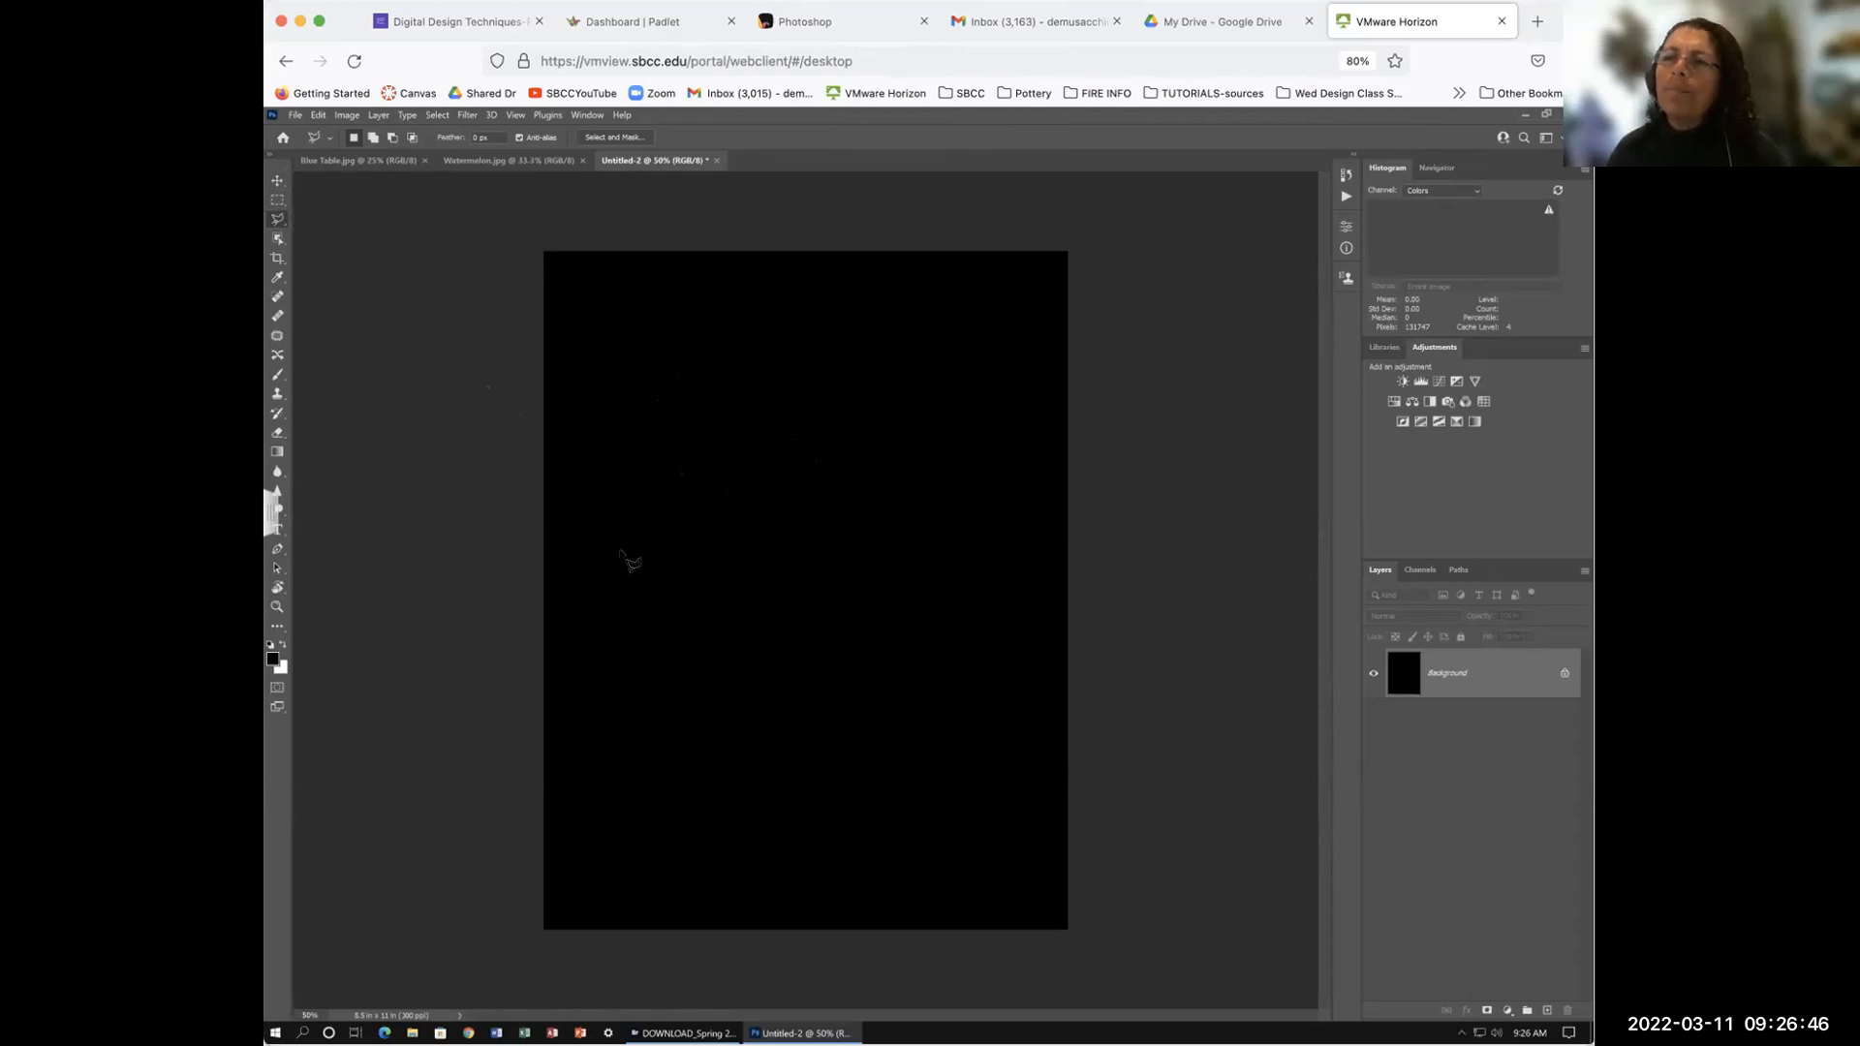
left_click(630, 556)
left_click(666, 425)
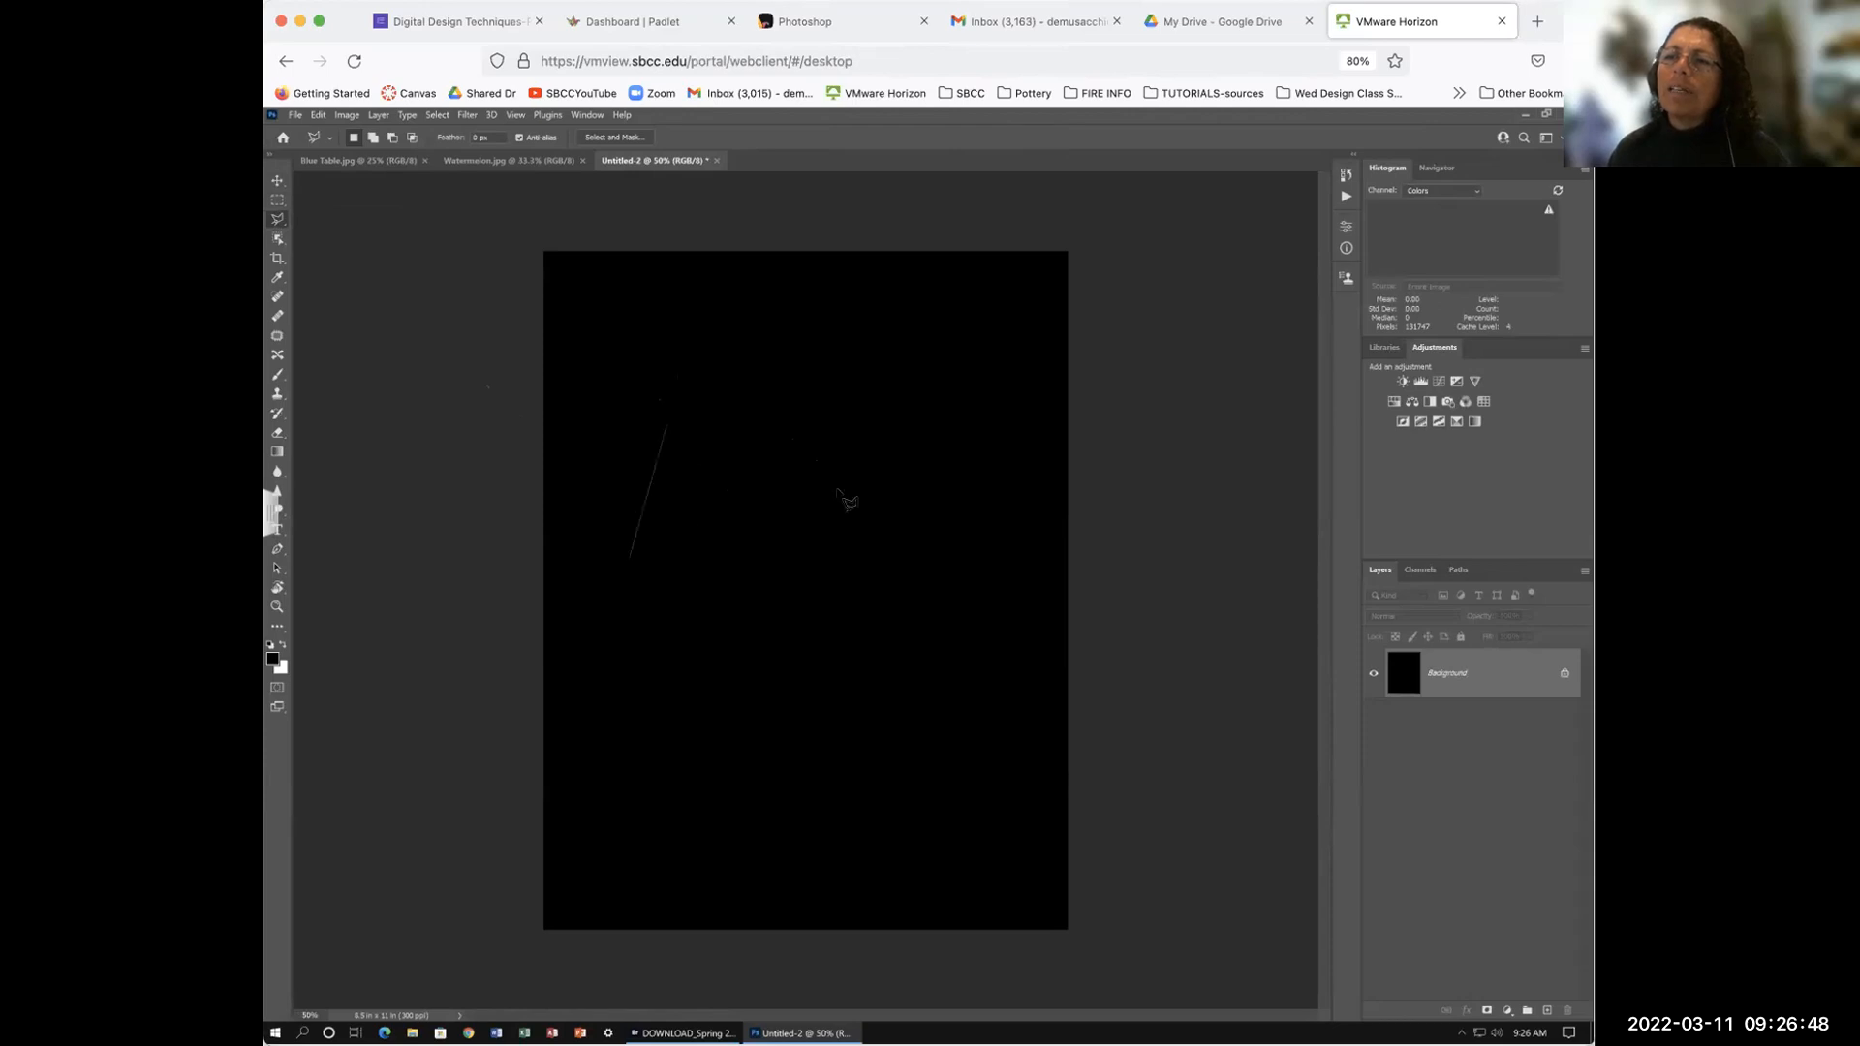
left_click(684, 384)
left_click(931, 491)
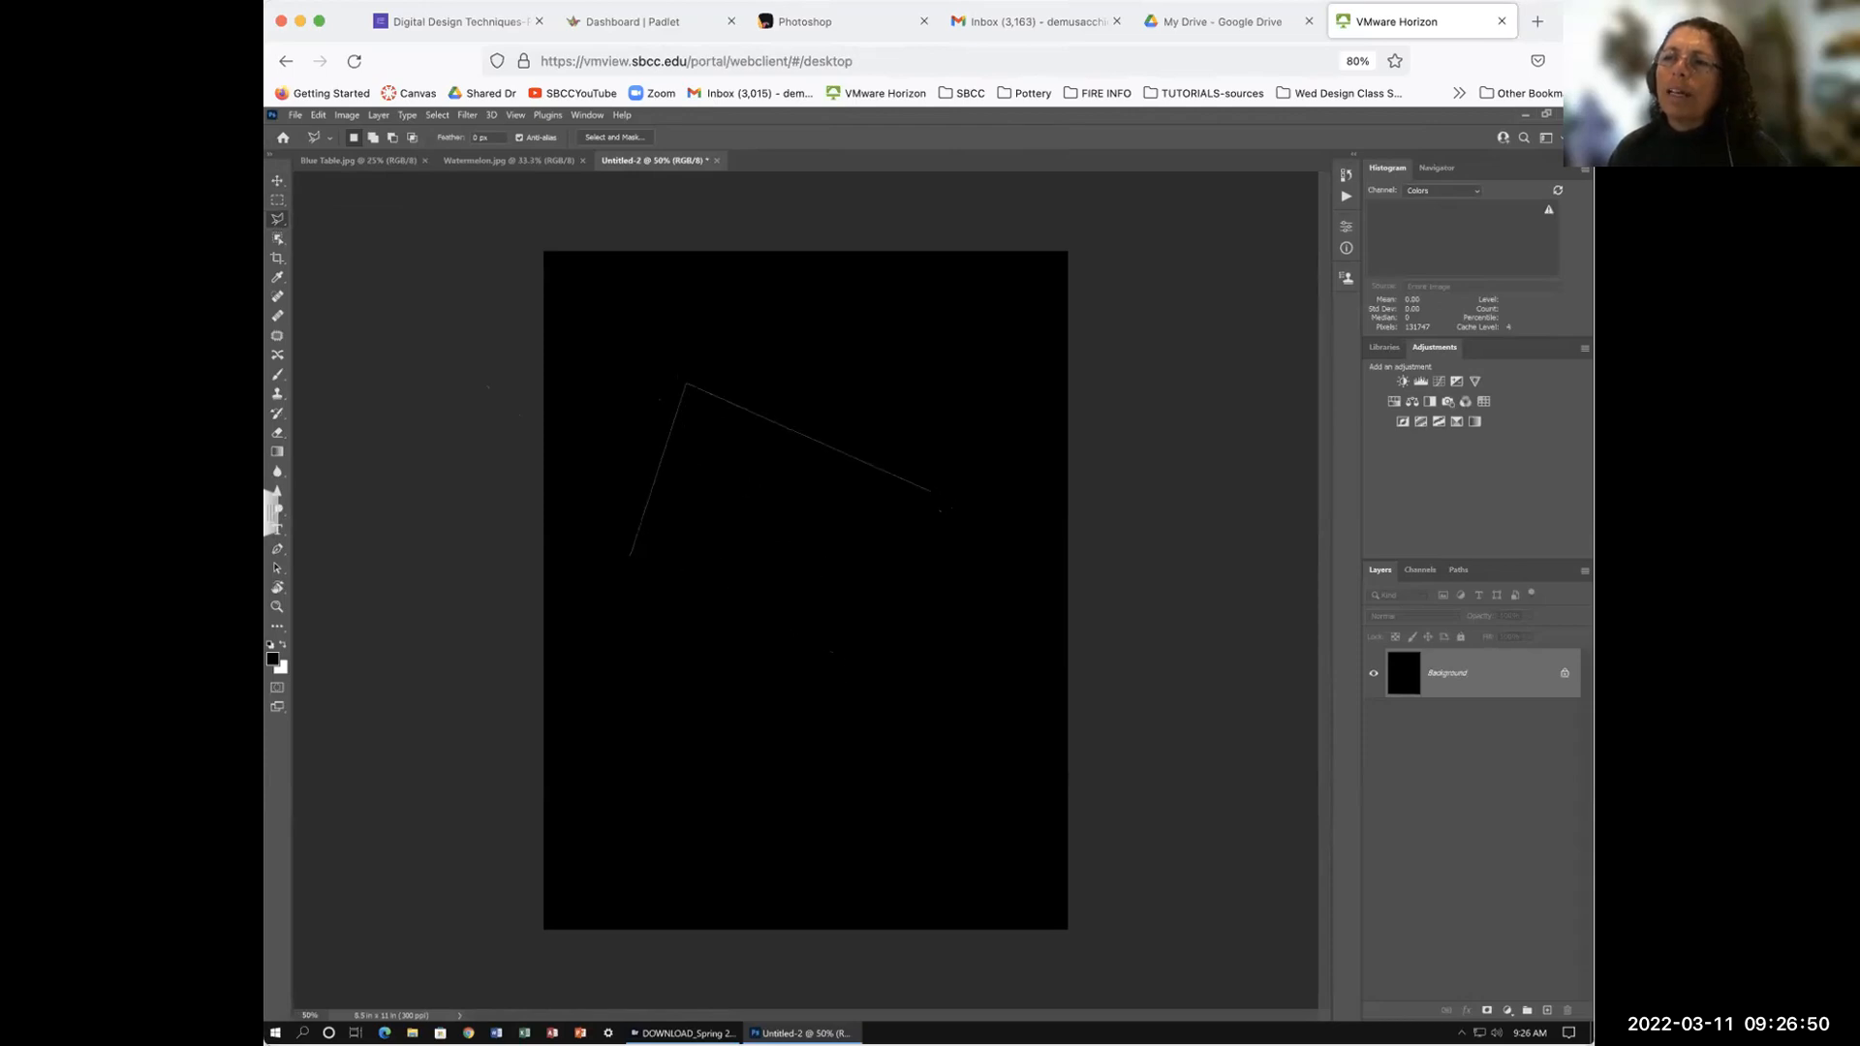
left_click(805, 739)
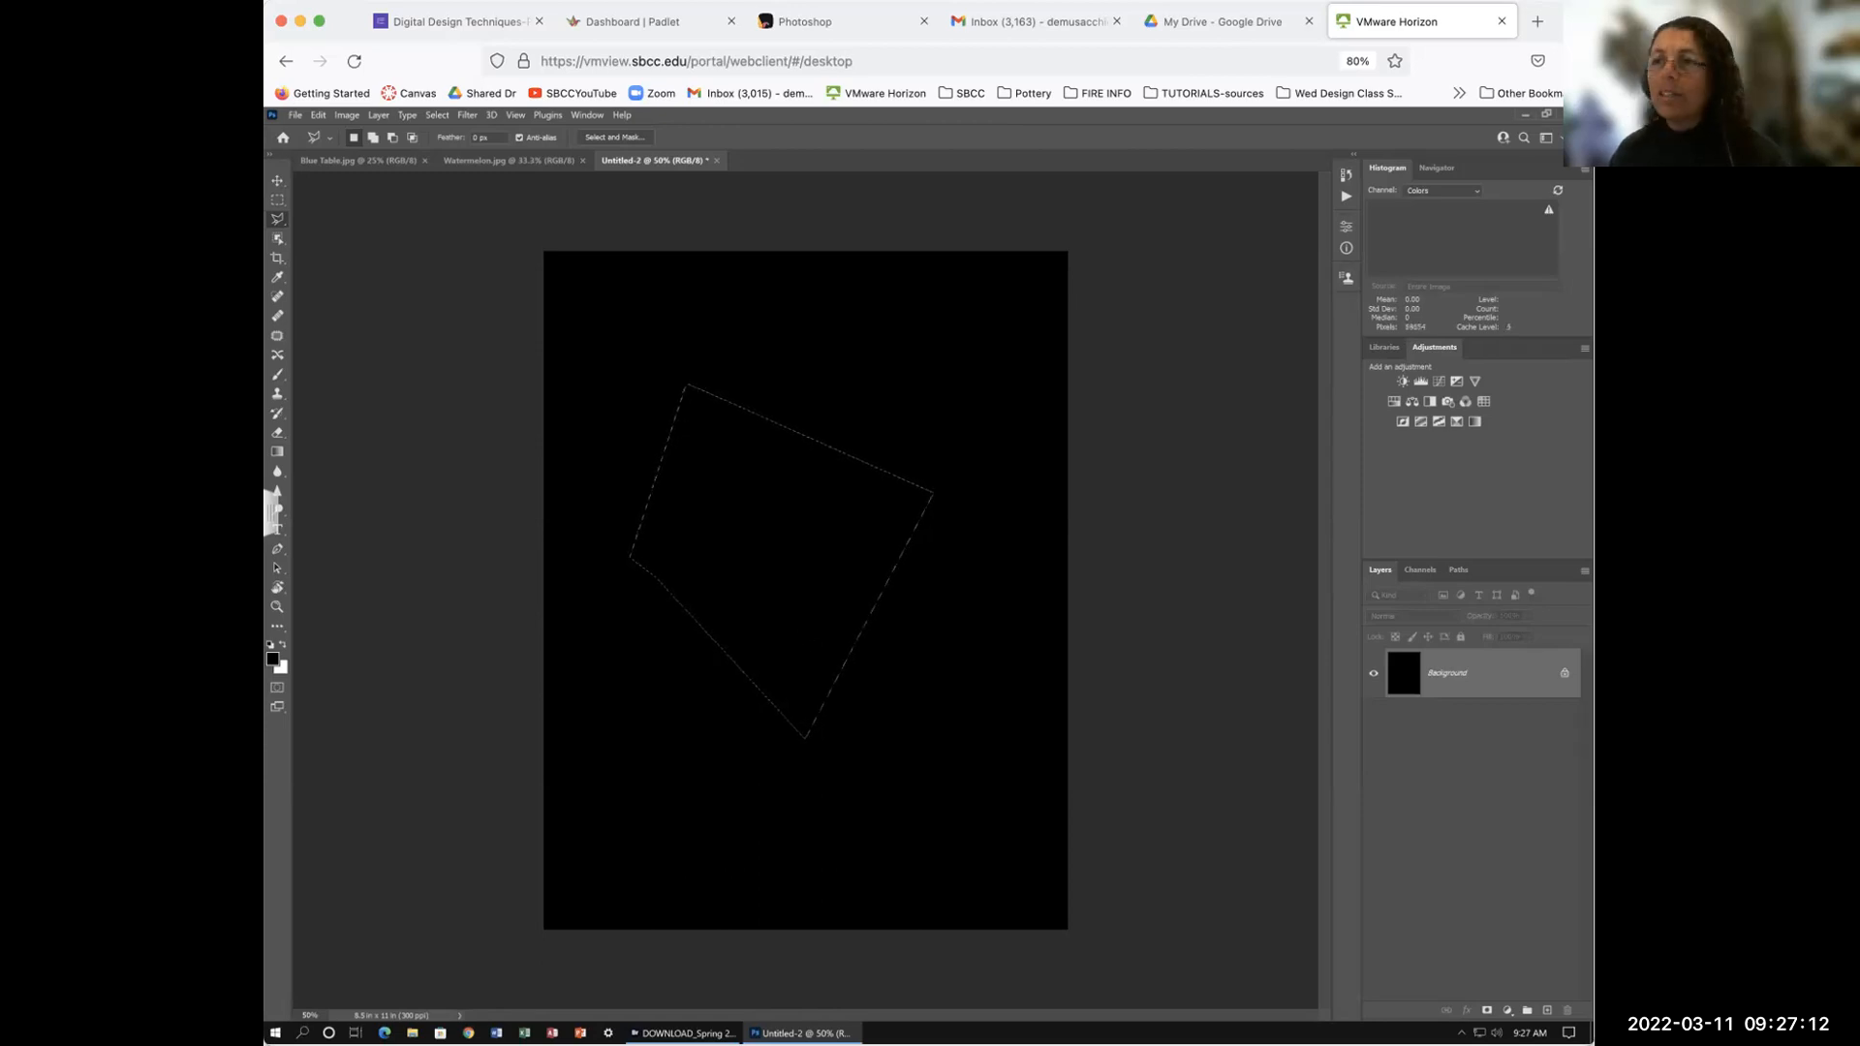
Step: Draw an irregular six-corner polygonal selection with an inward notch, ending it far from its starting point, and deselect it
left_click(628, 782)
left_click(643, 678)
left_click(928, 607)
left_click(848, 476)
left_click(712, 360)
left_click(972, 385)
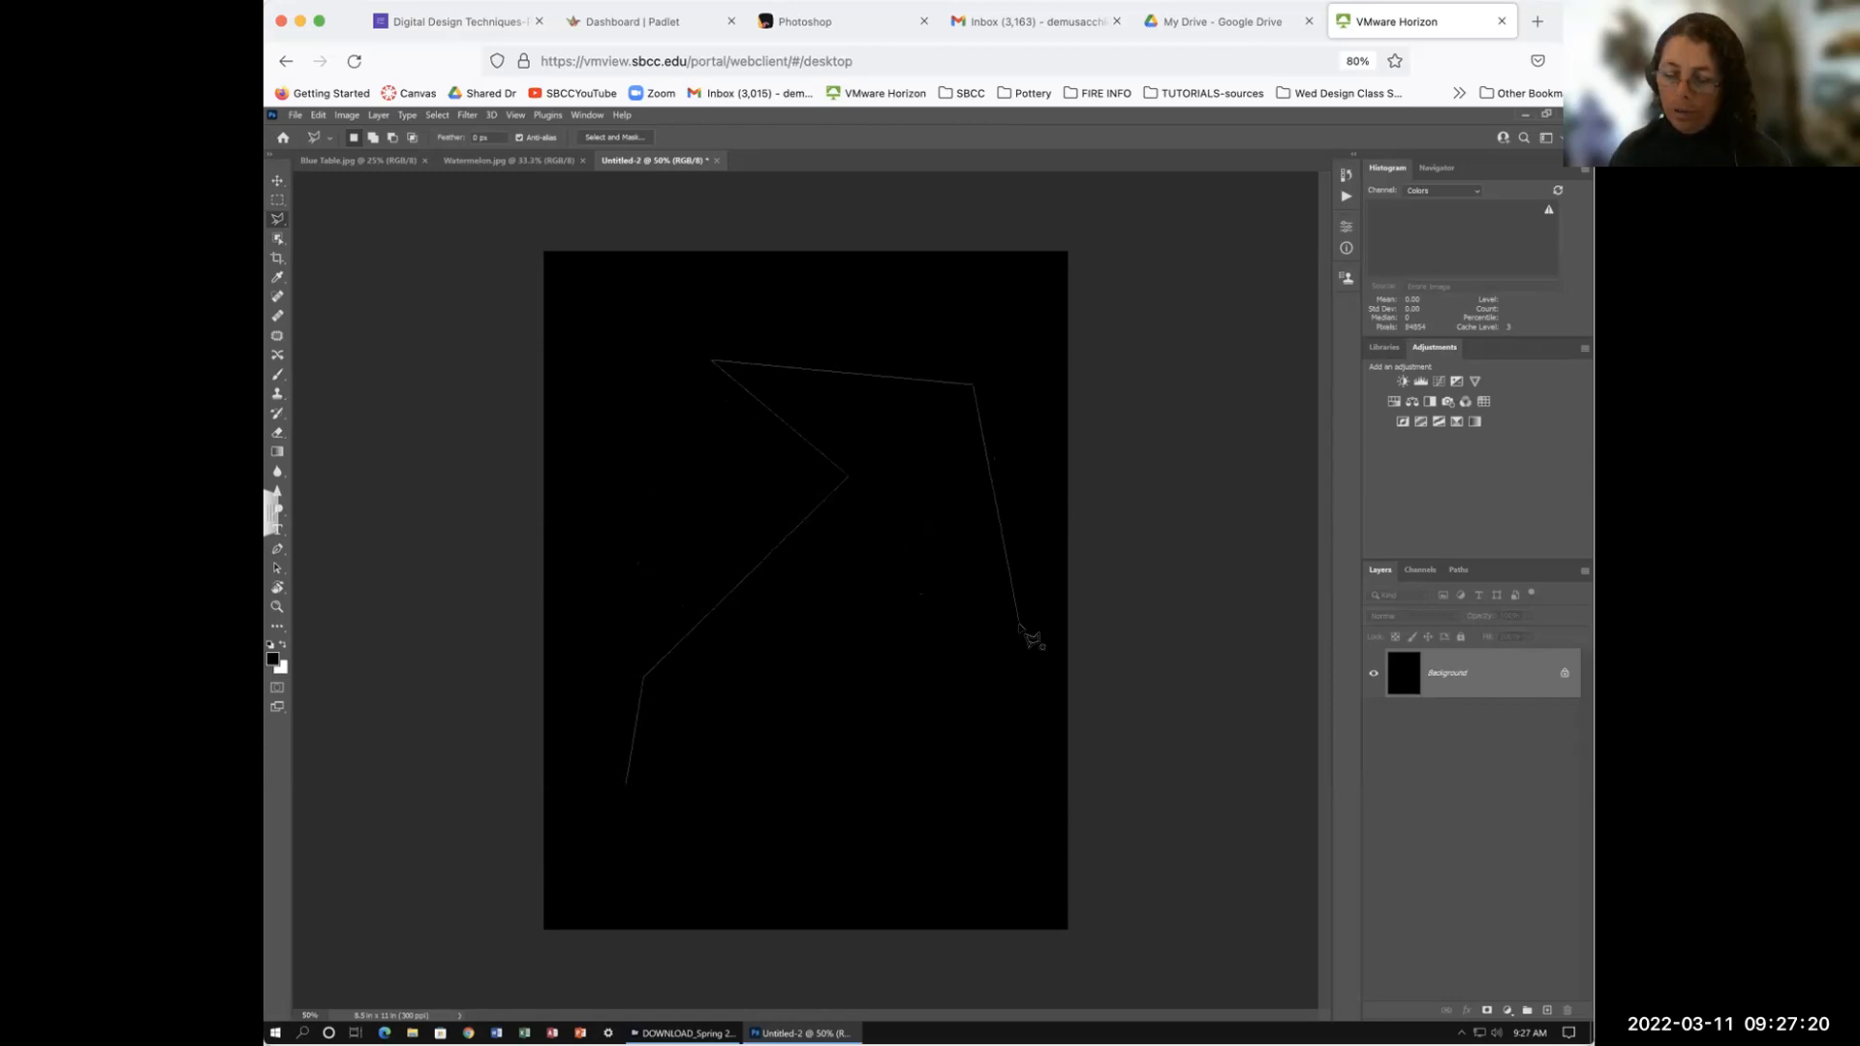
double_click(1019, 625)
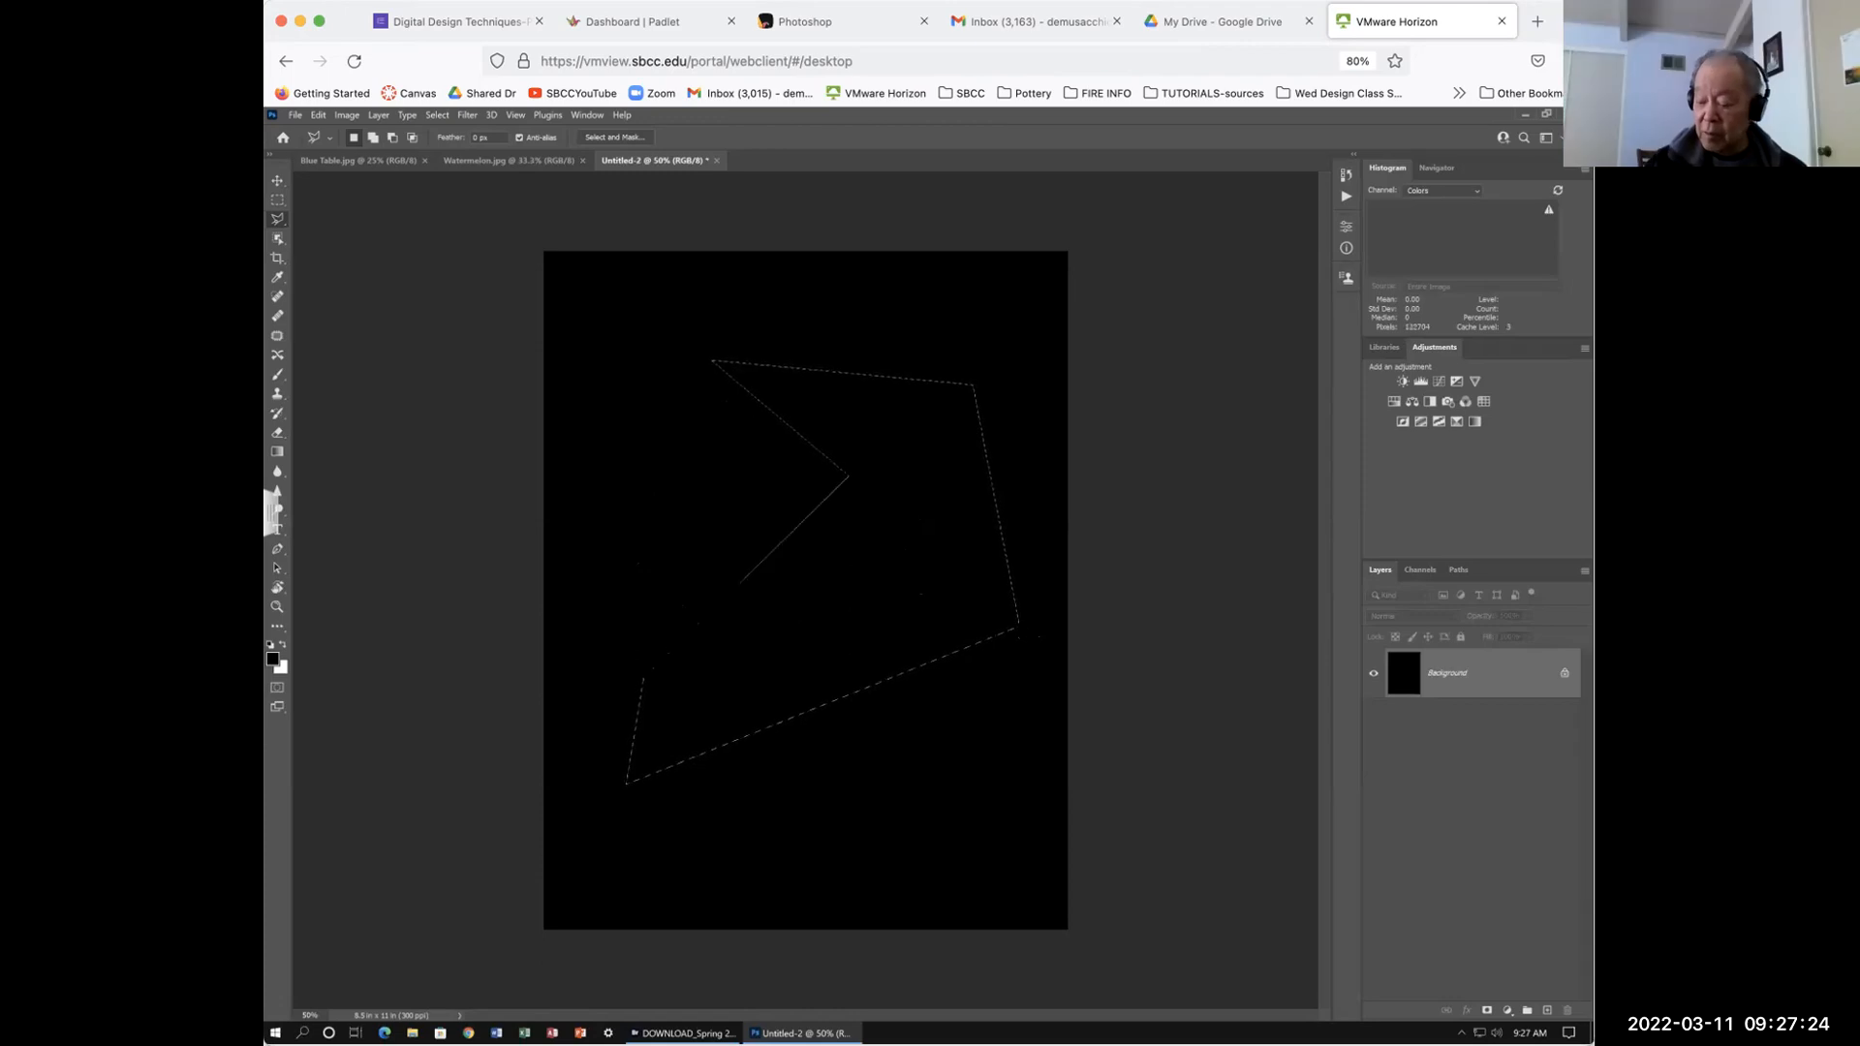
key("ctrl+d")
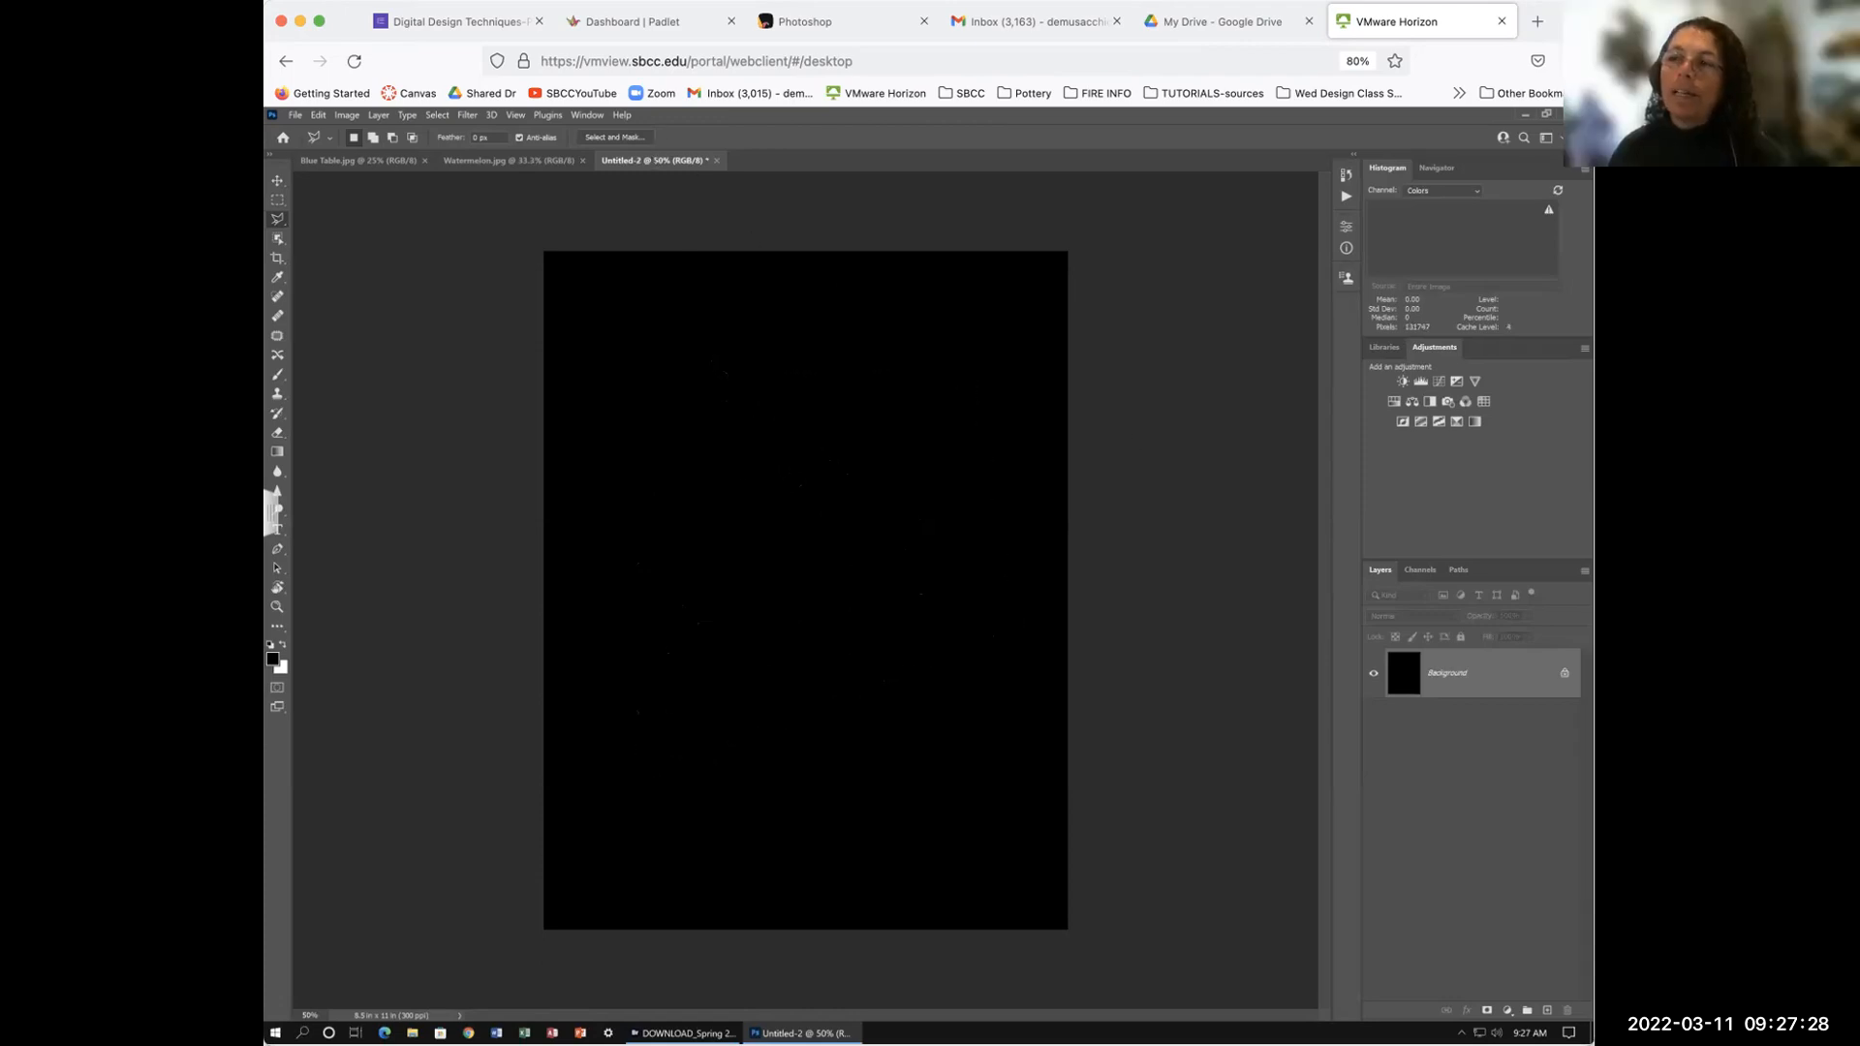
Step: Outline an irregular, zigzag-edged selection on the black page with the Polygonal Lasso, closing it at its starting corner
left_click(631, 523)
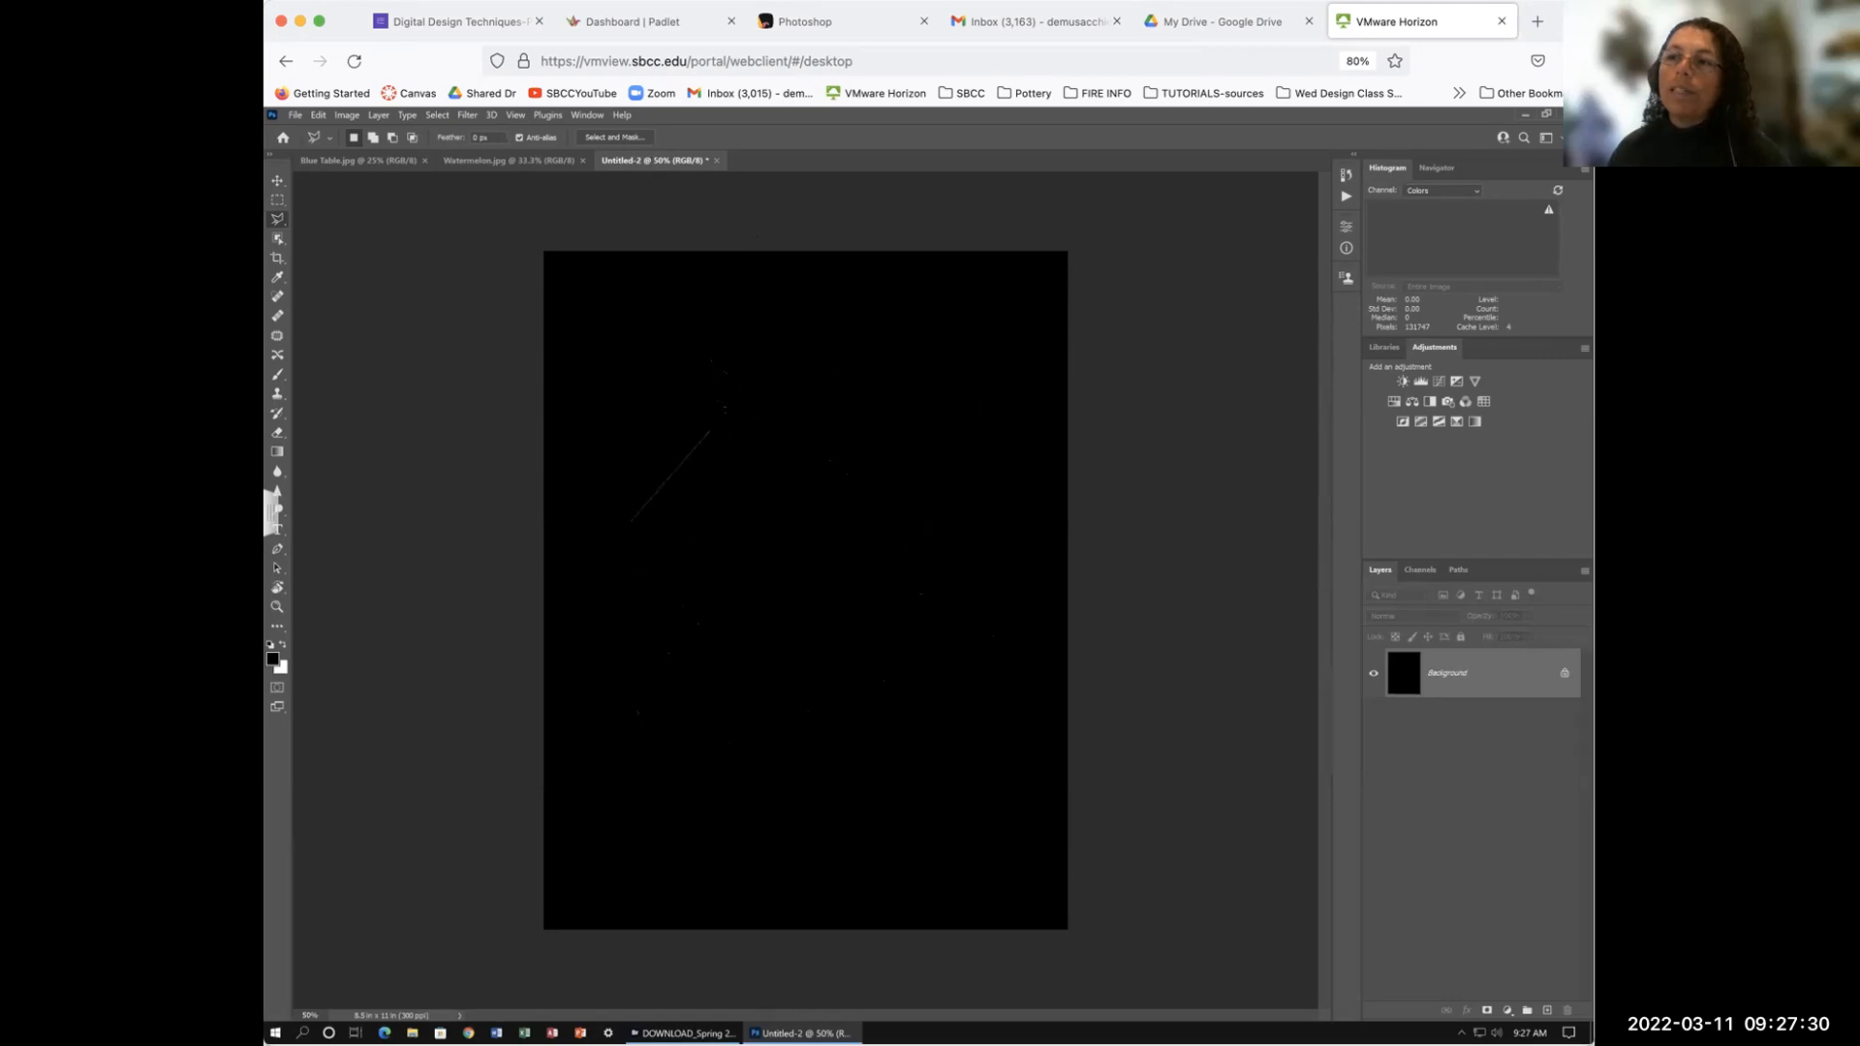
left_click(735, 401)
left_click(856, 495)
left_click(767, 677)
left_click(771, 560)
left_click(668, 710)
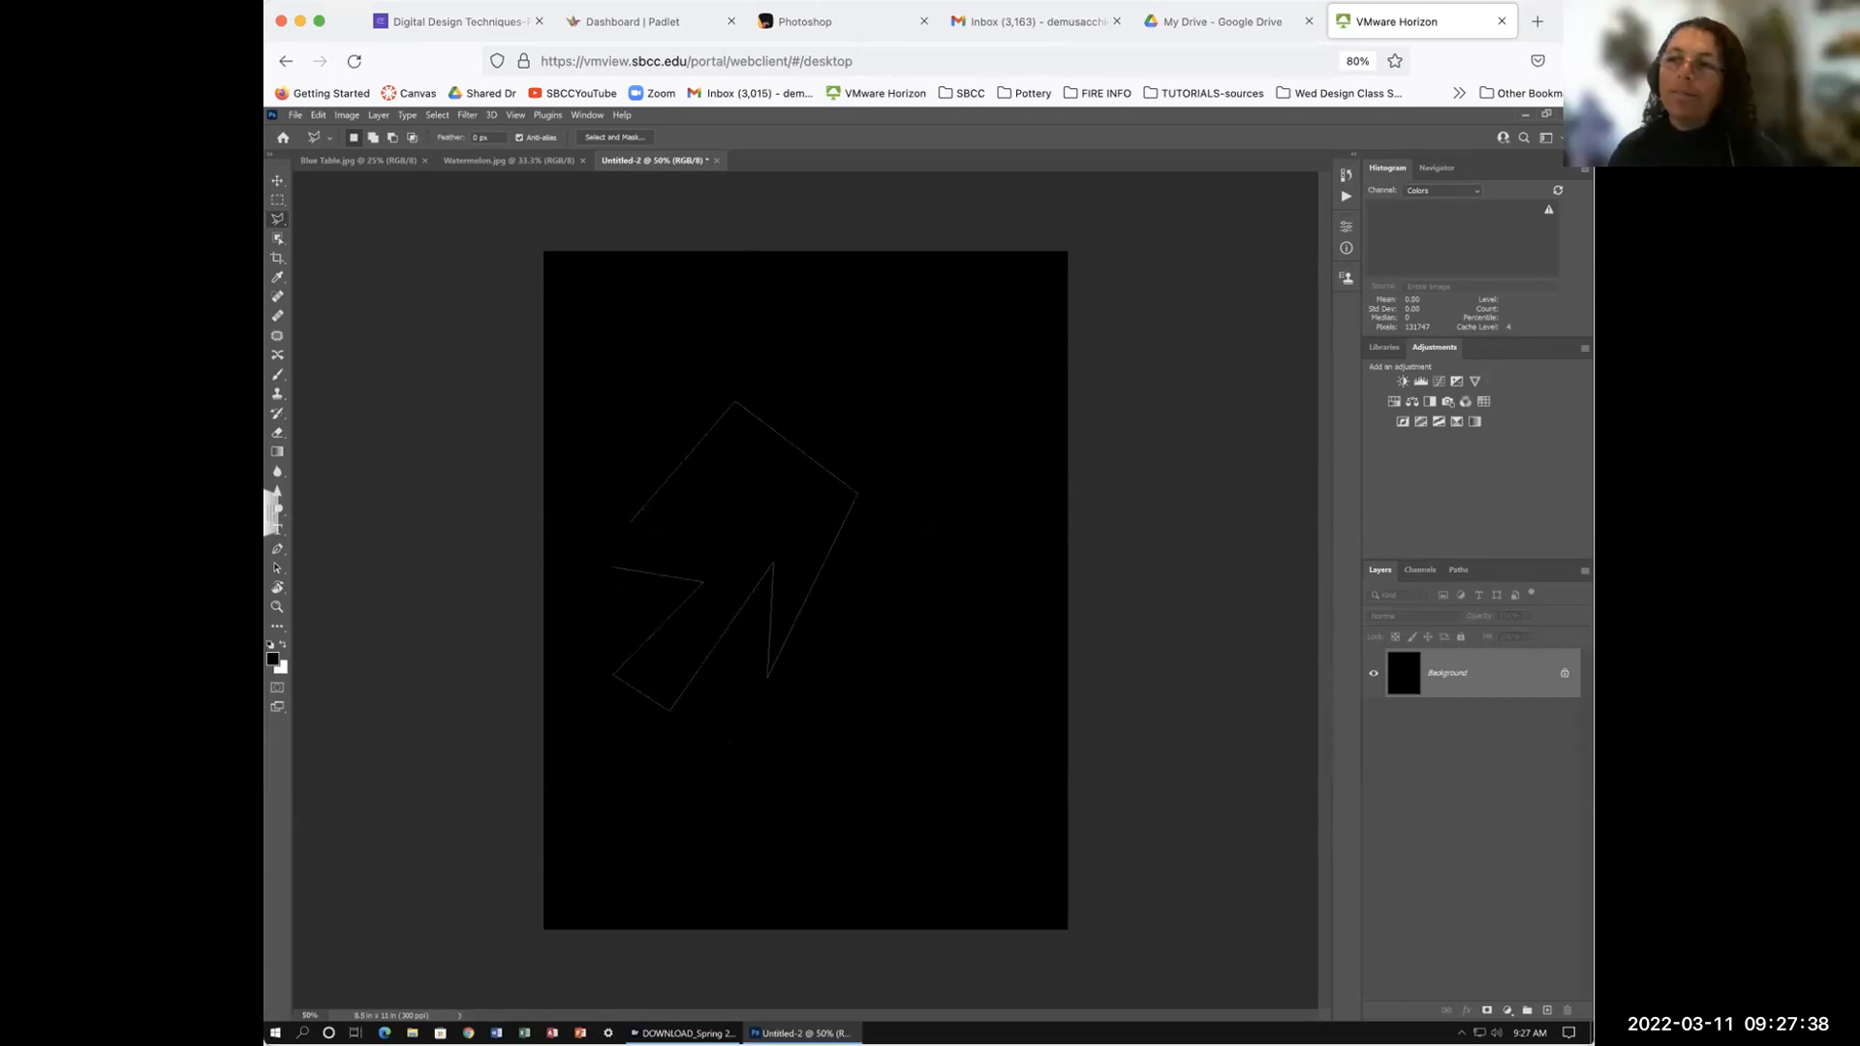
left_click(631, 523)
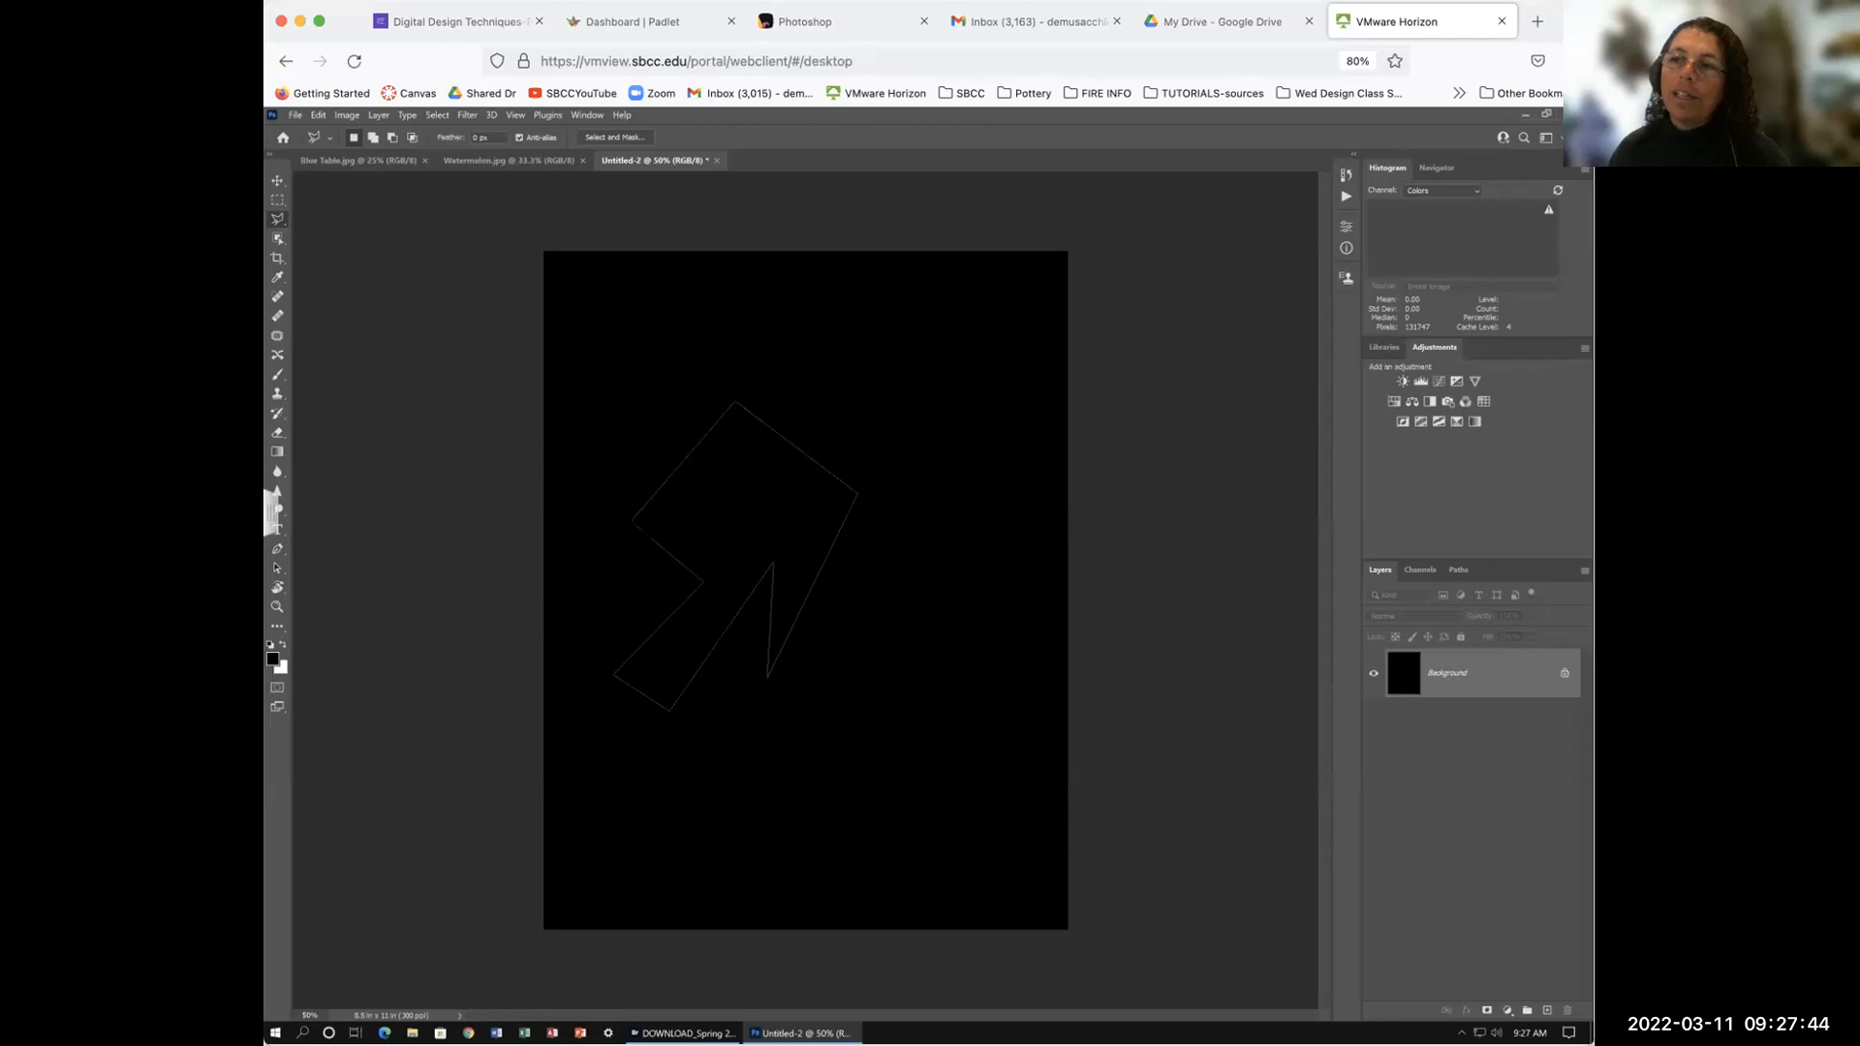
Step: Draw a larger polygonal selection whose edges cross near the page's lower right, and close it back at its starting point
left_click(636, 520)
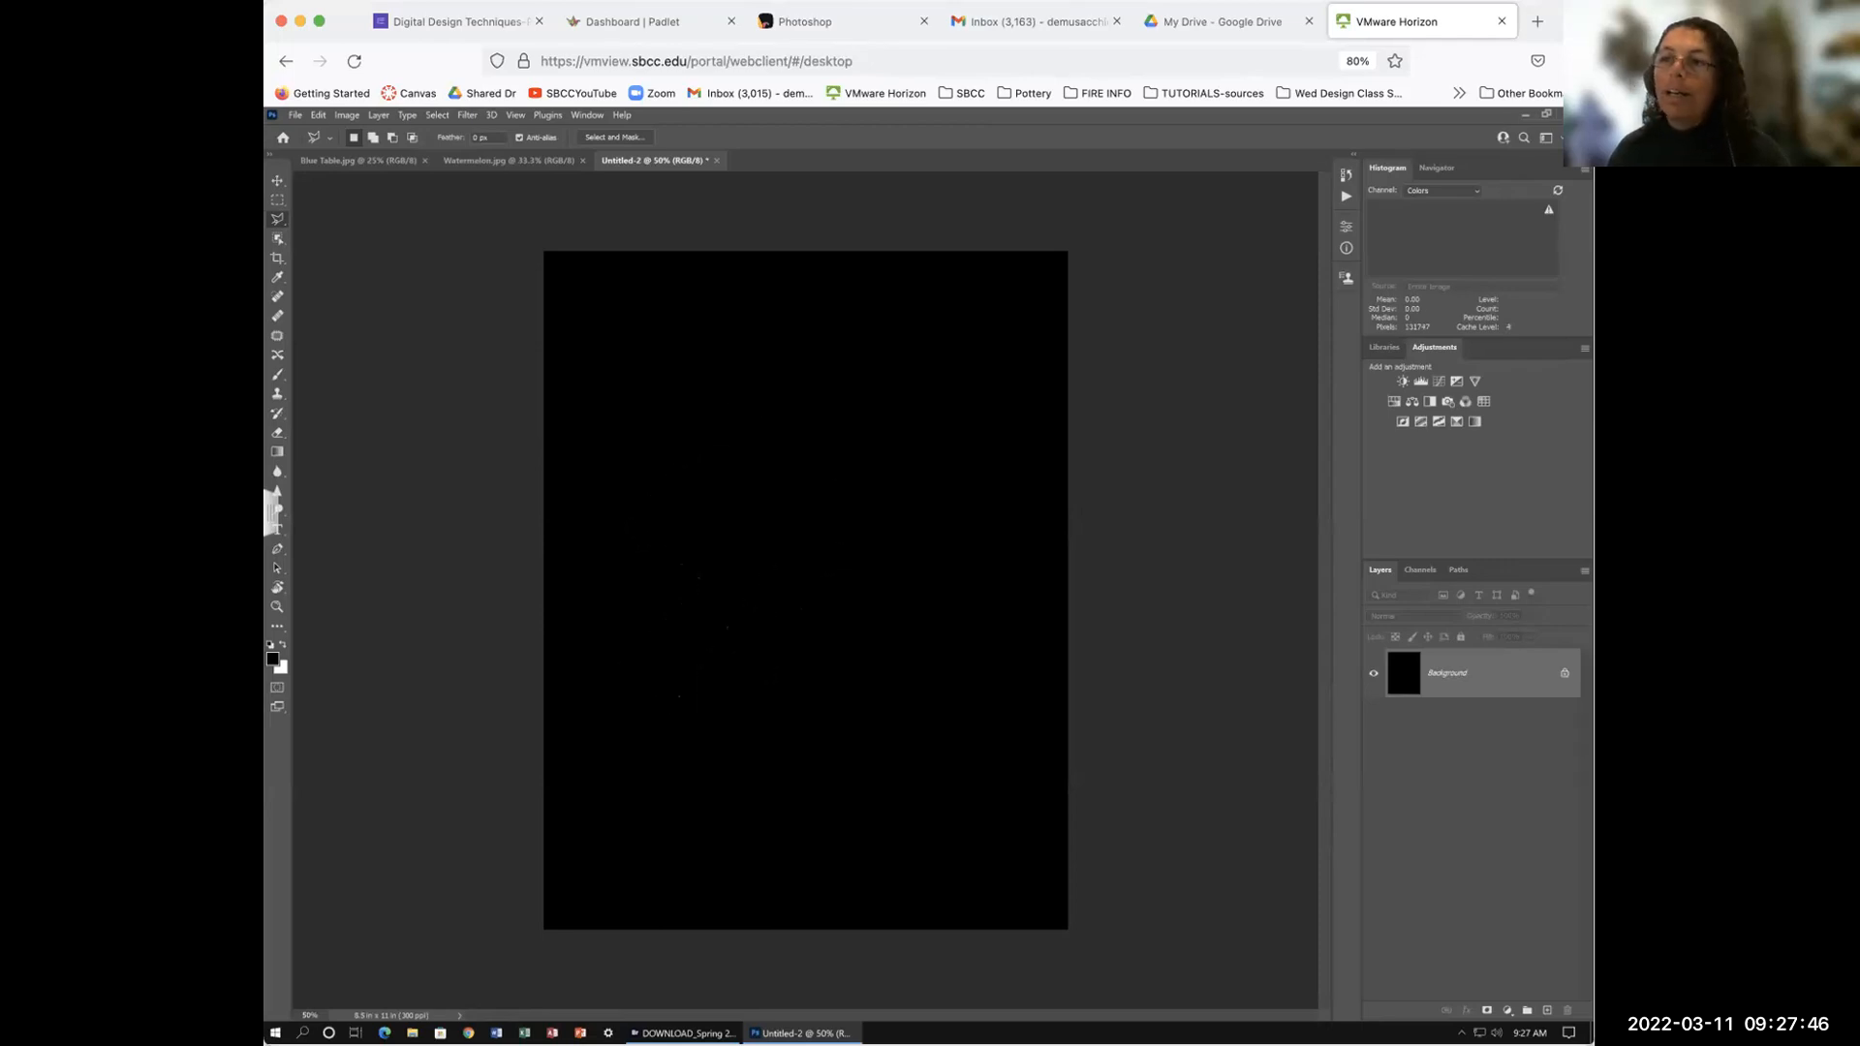
left_click(708, 331)
left_click(1002, 437)
left_click(813, 787)
left_click(870, 895)
left_click(988, 669)
left_click(739, 630)
left_click(790, 475)
left_click(684, 492)
left_click(636, 579)
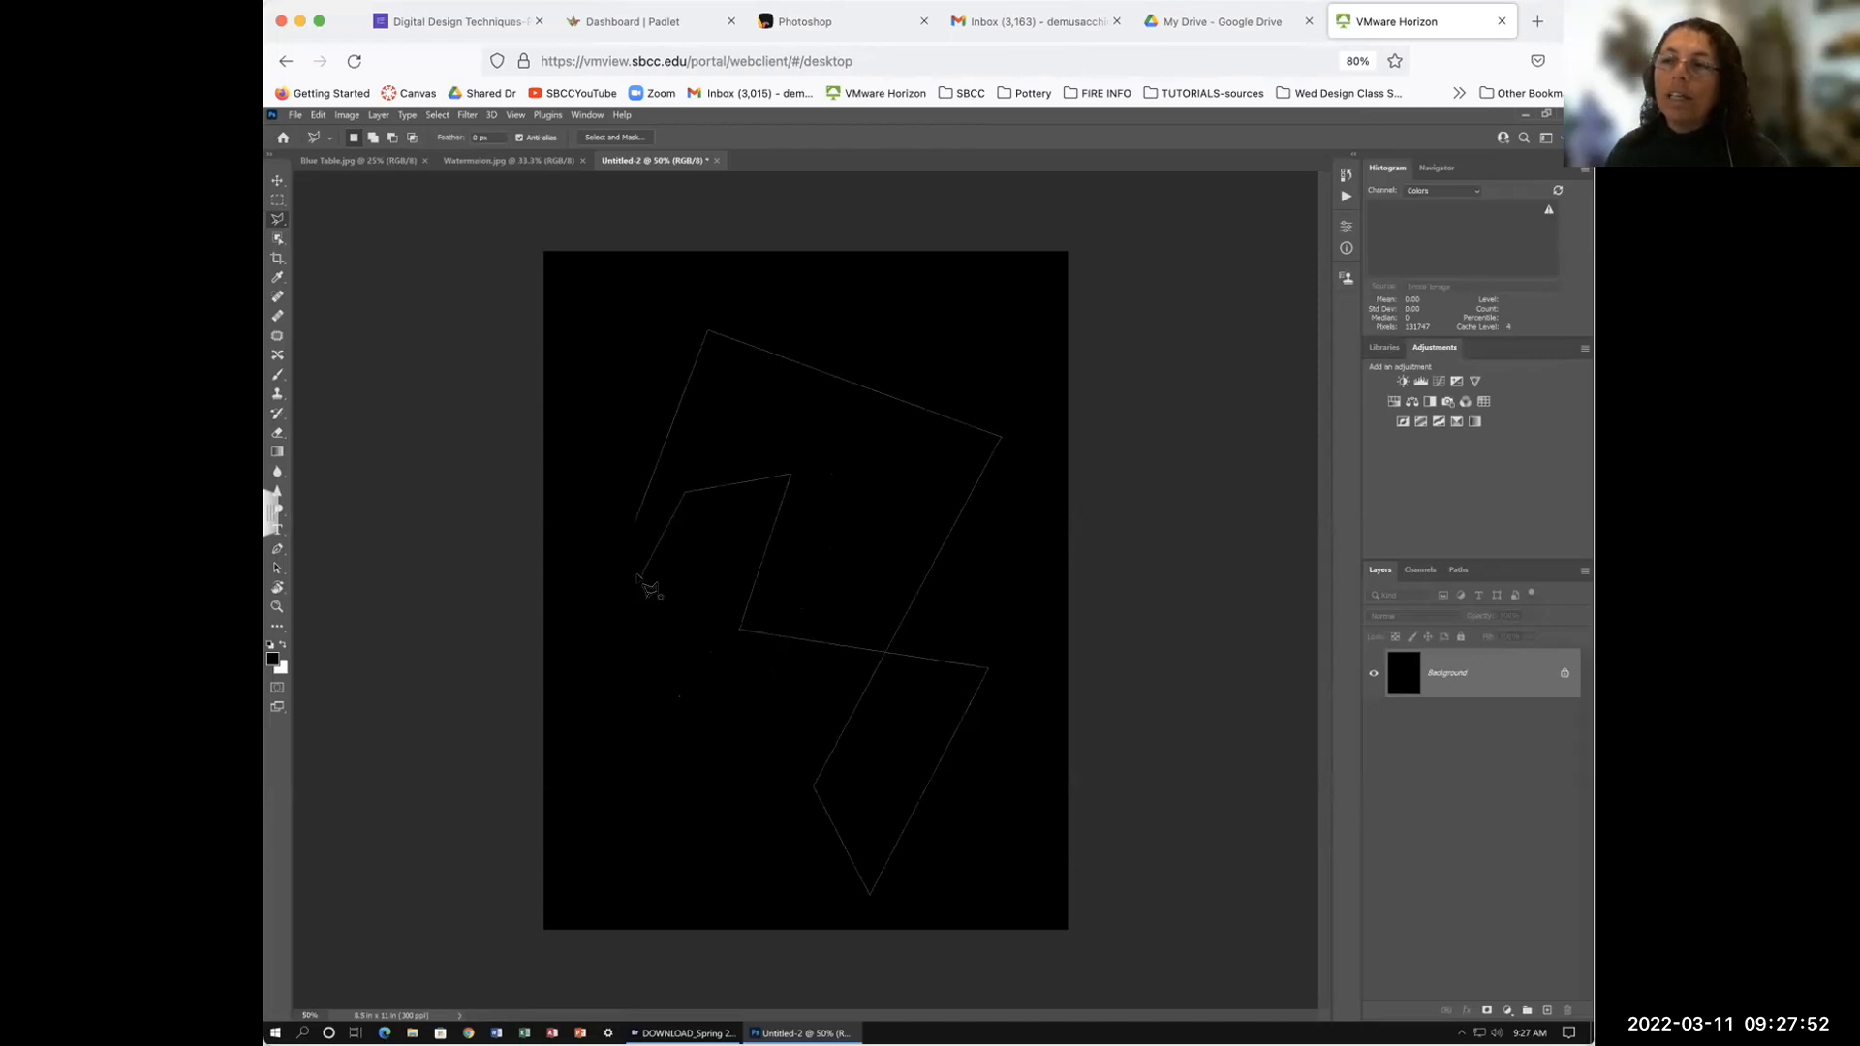
left_click(637, 523)
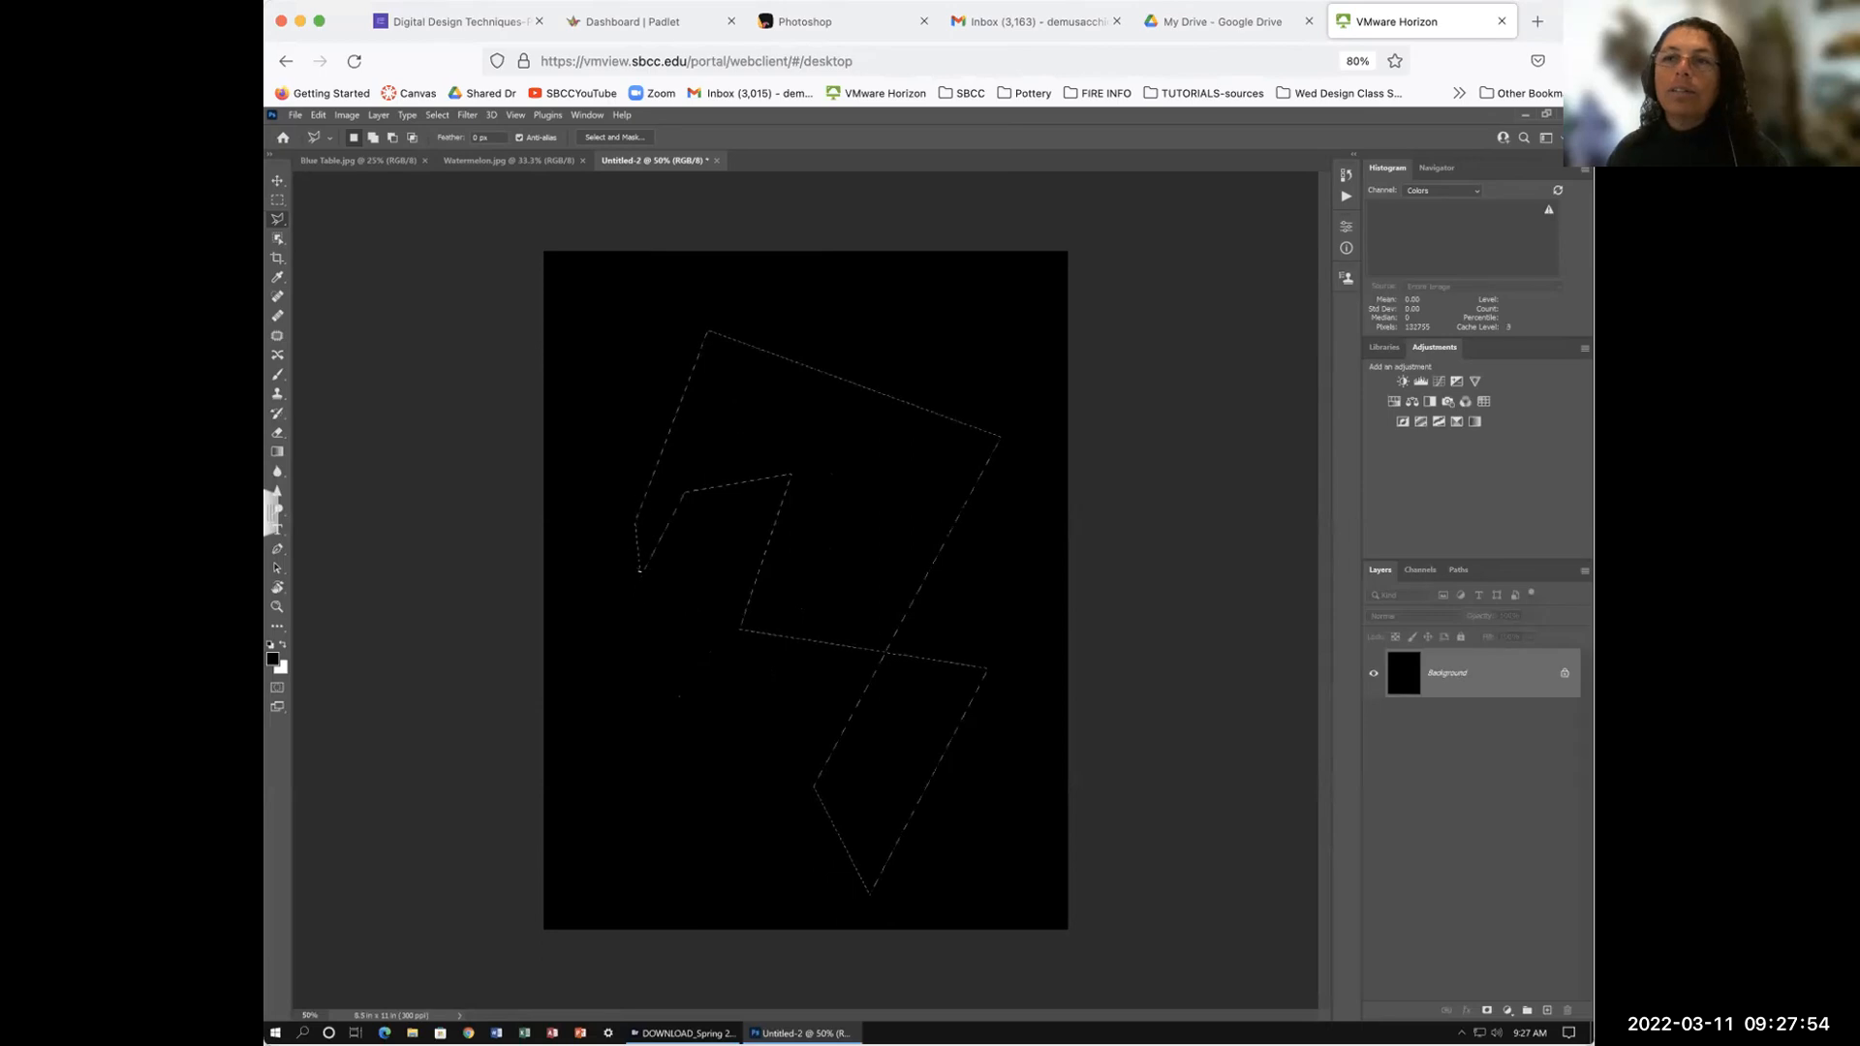
left_click(645, 639)
left_click(649, 376)
left_click(920, 455)
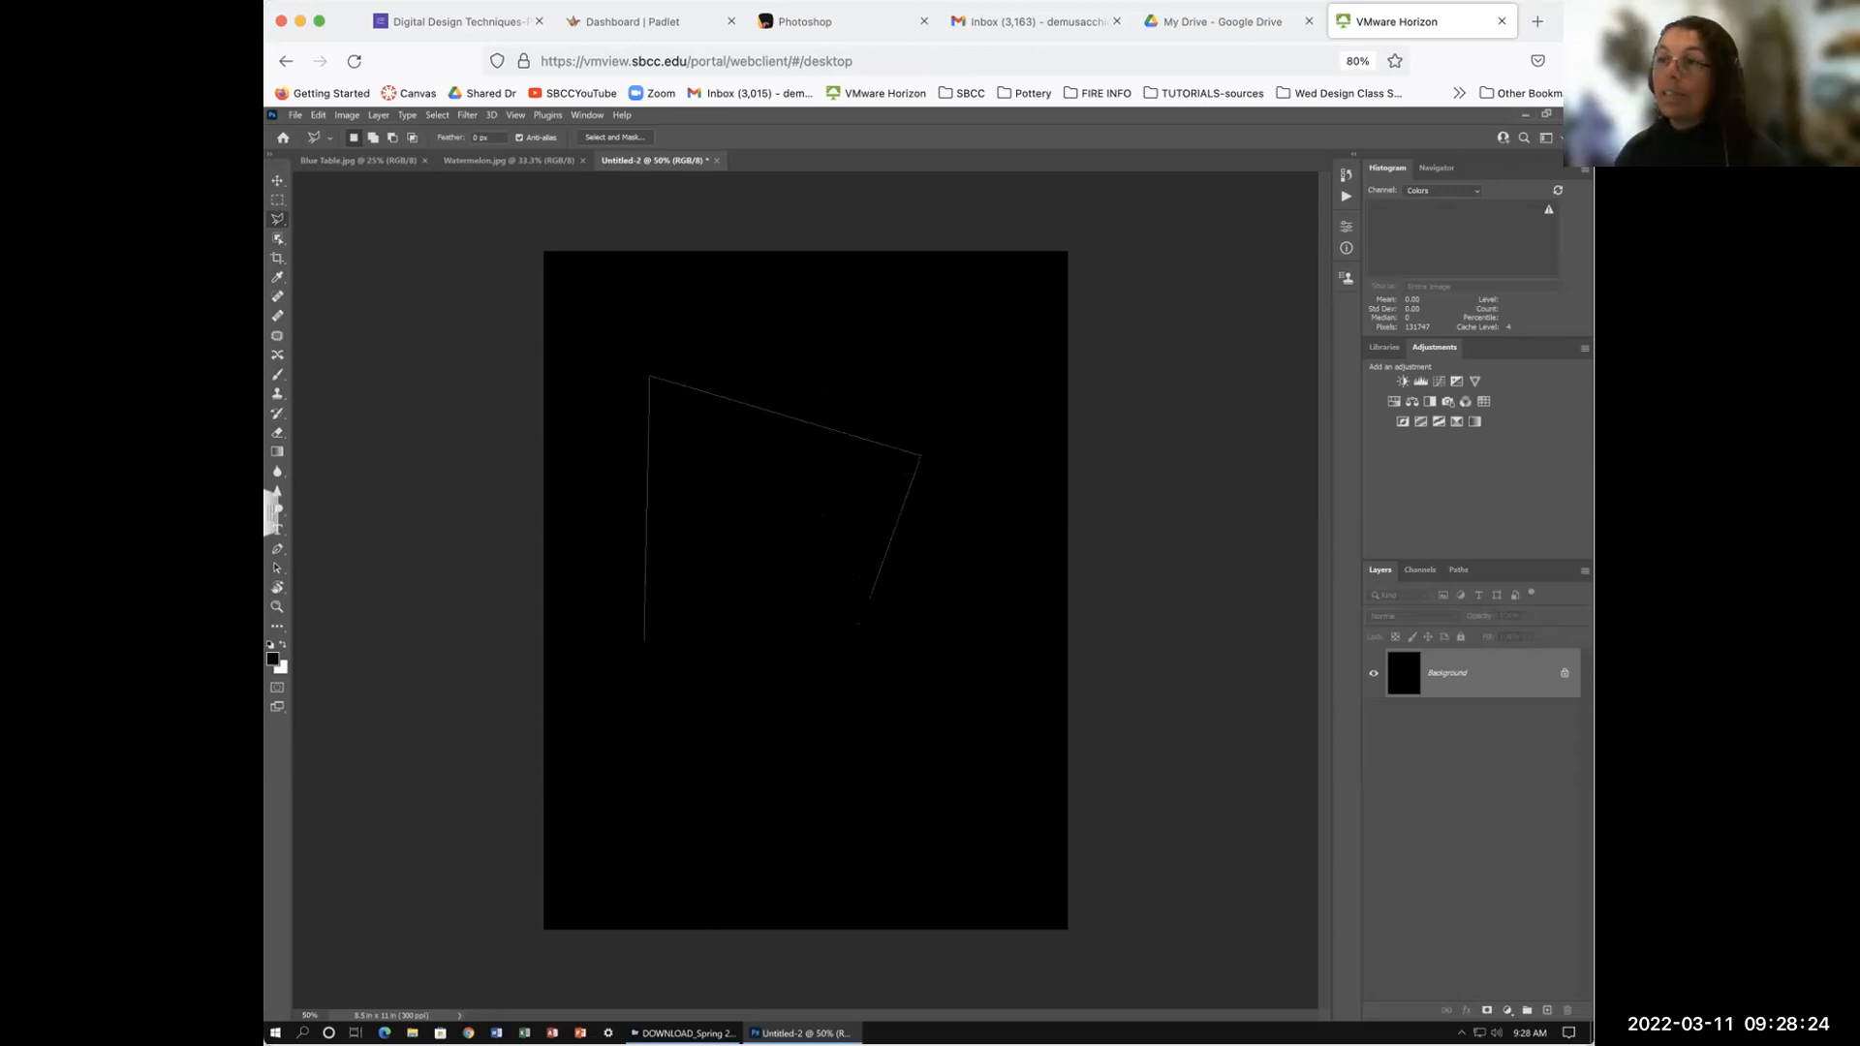
Step: Reset the browser page to its default zoom and extend the Layers panel up to just below the adjustment presets
key("ctrl+minus")
key("ctrl+plus")
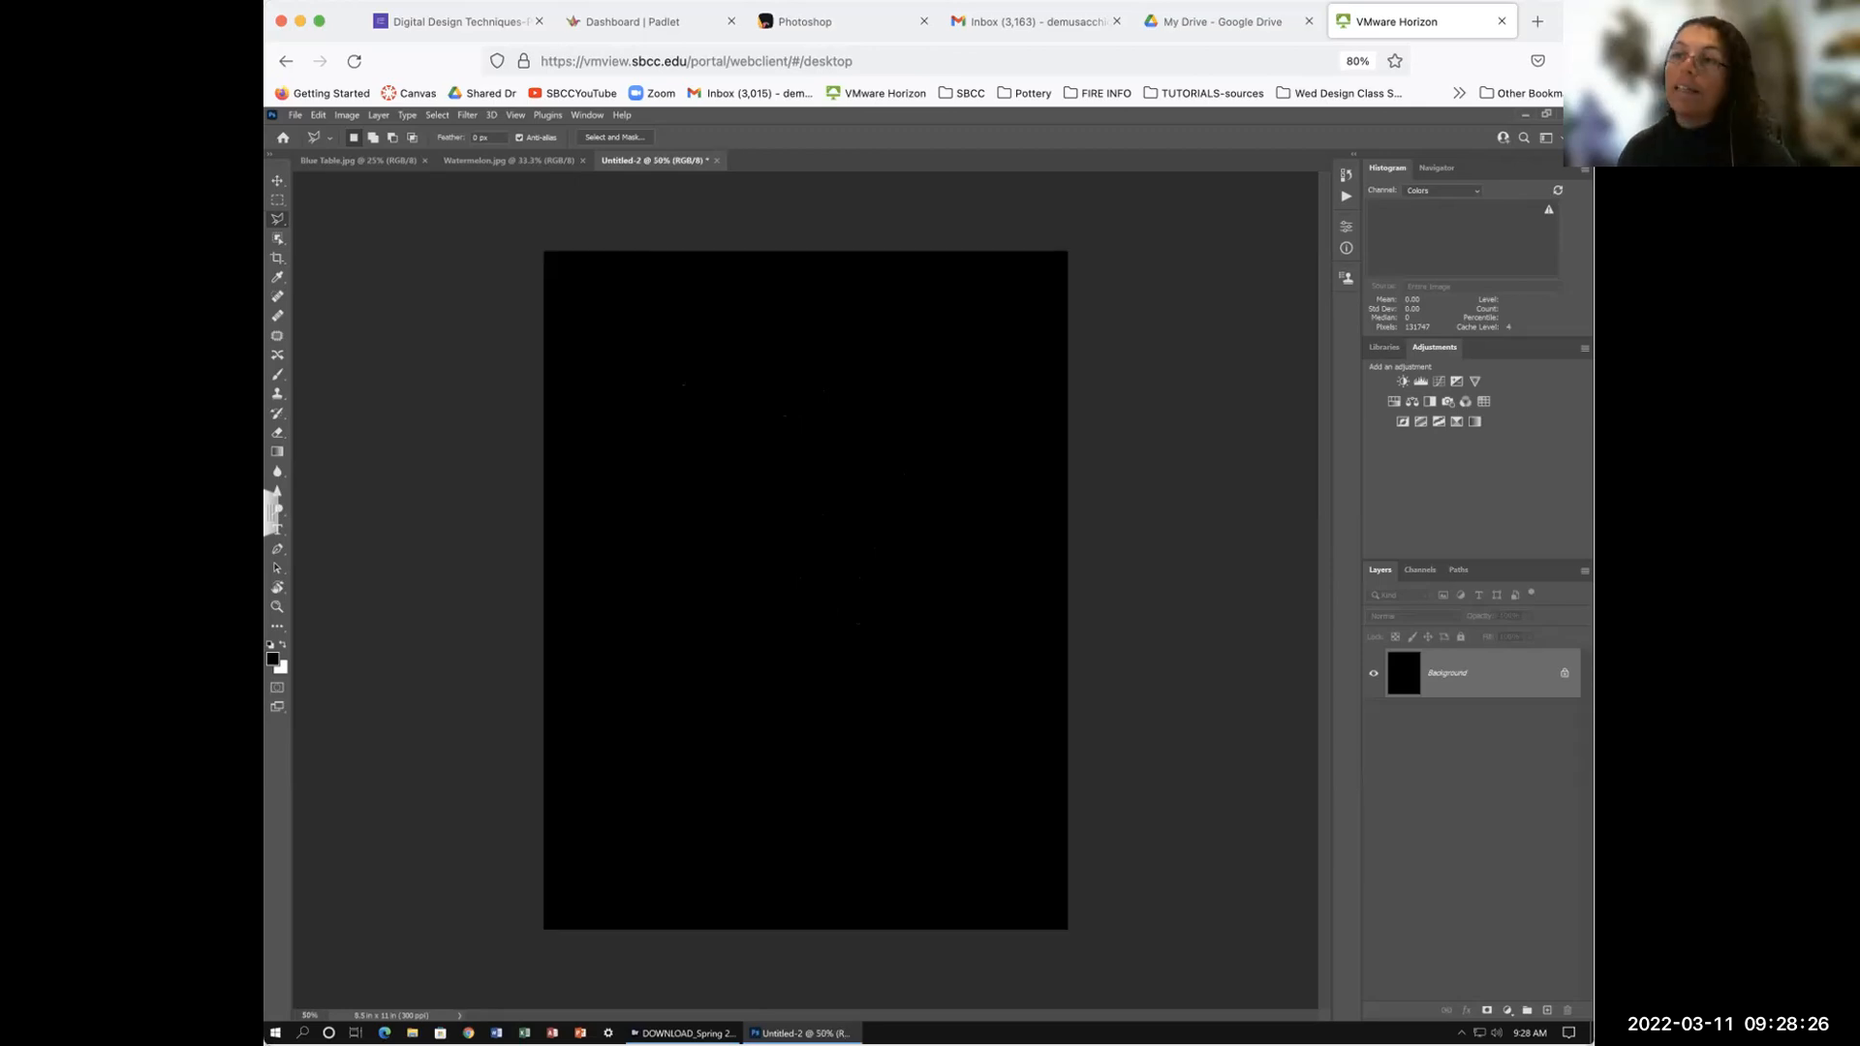
key("super+minus")
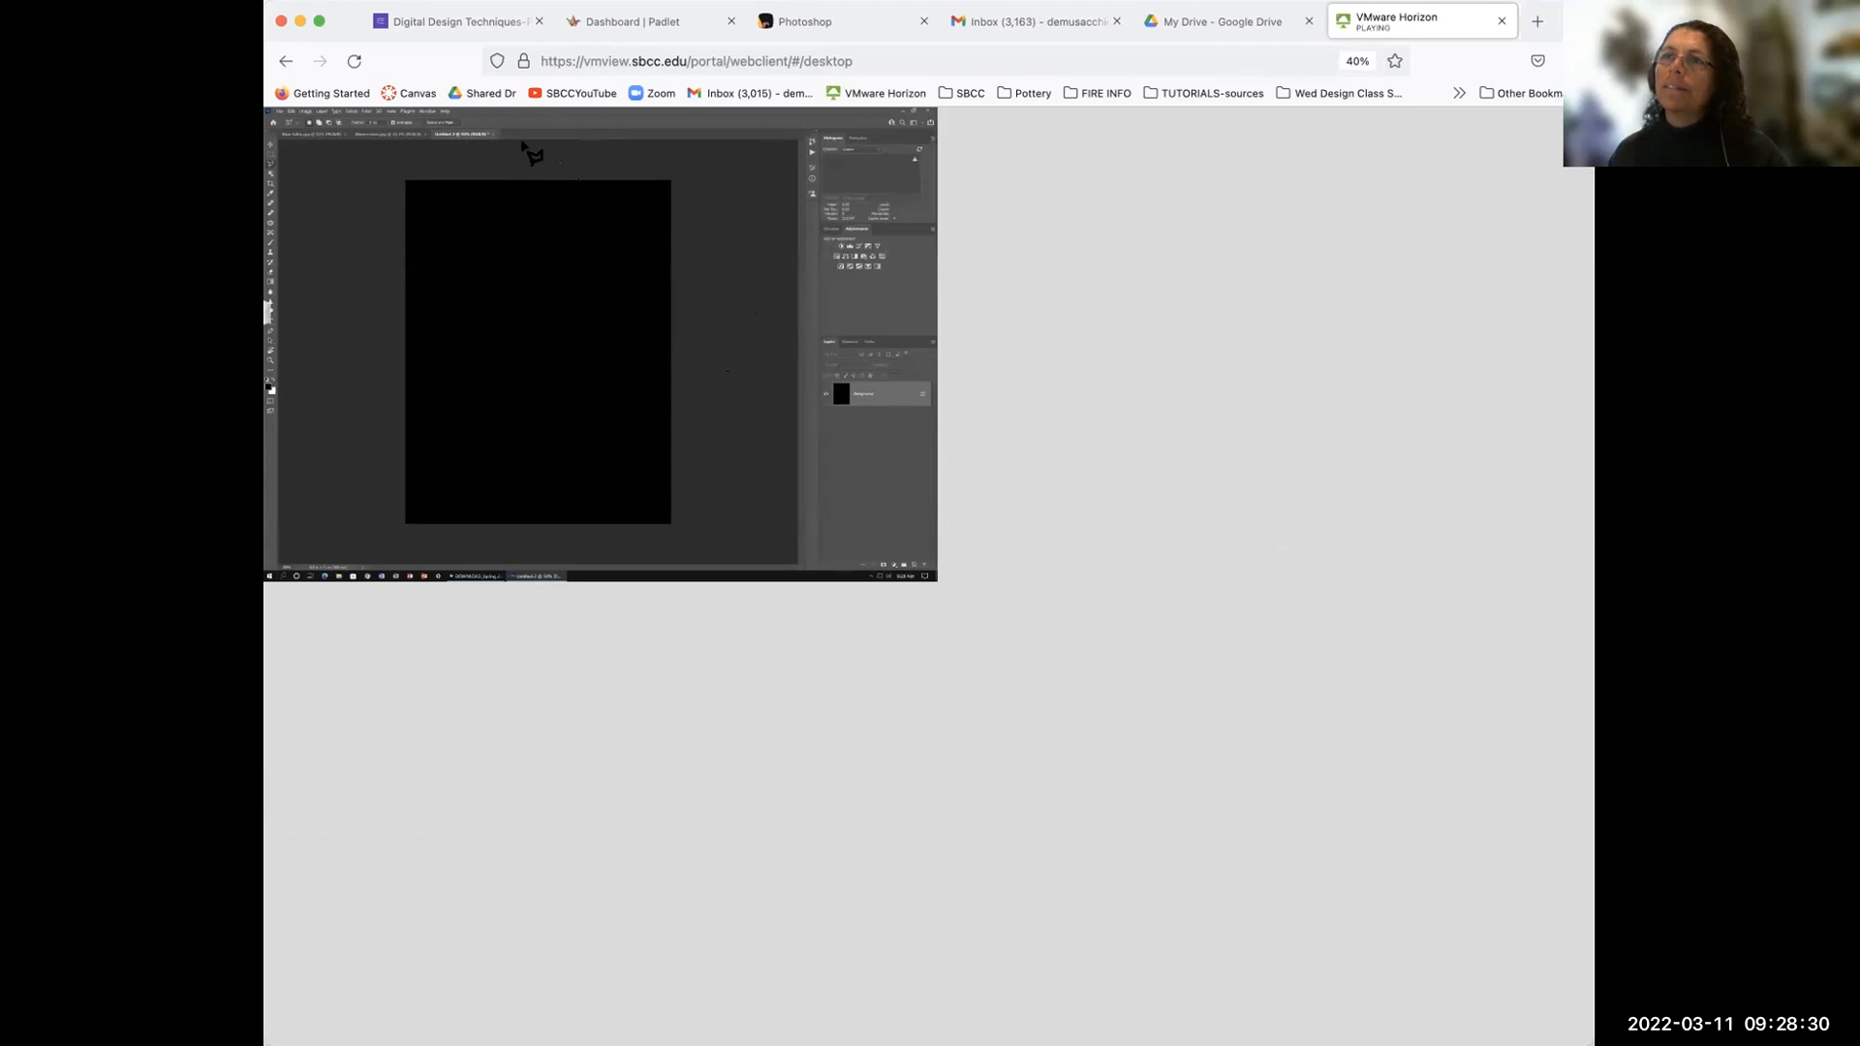
key("ctrl+plus")
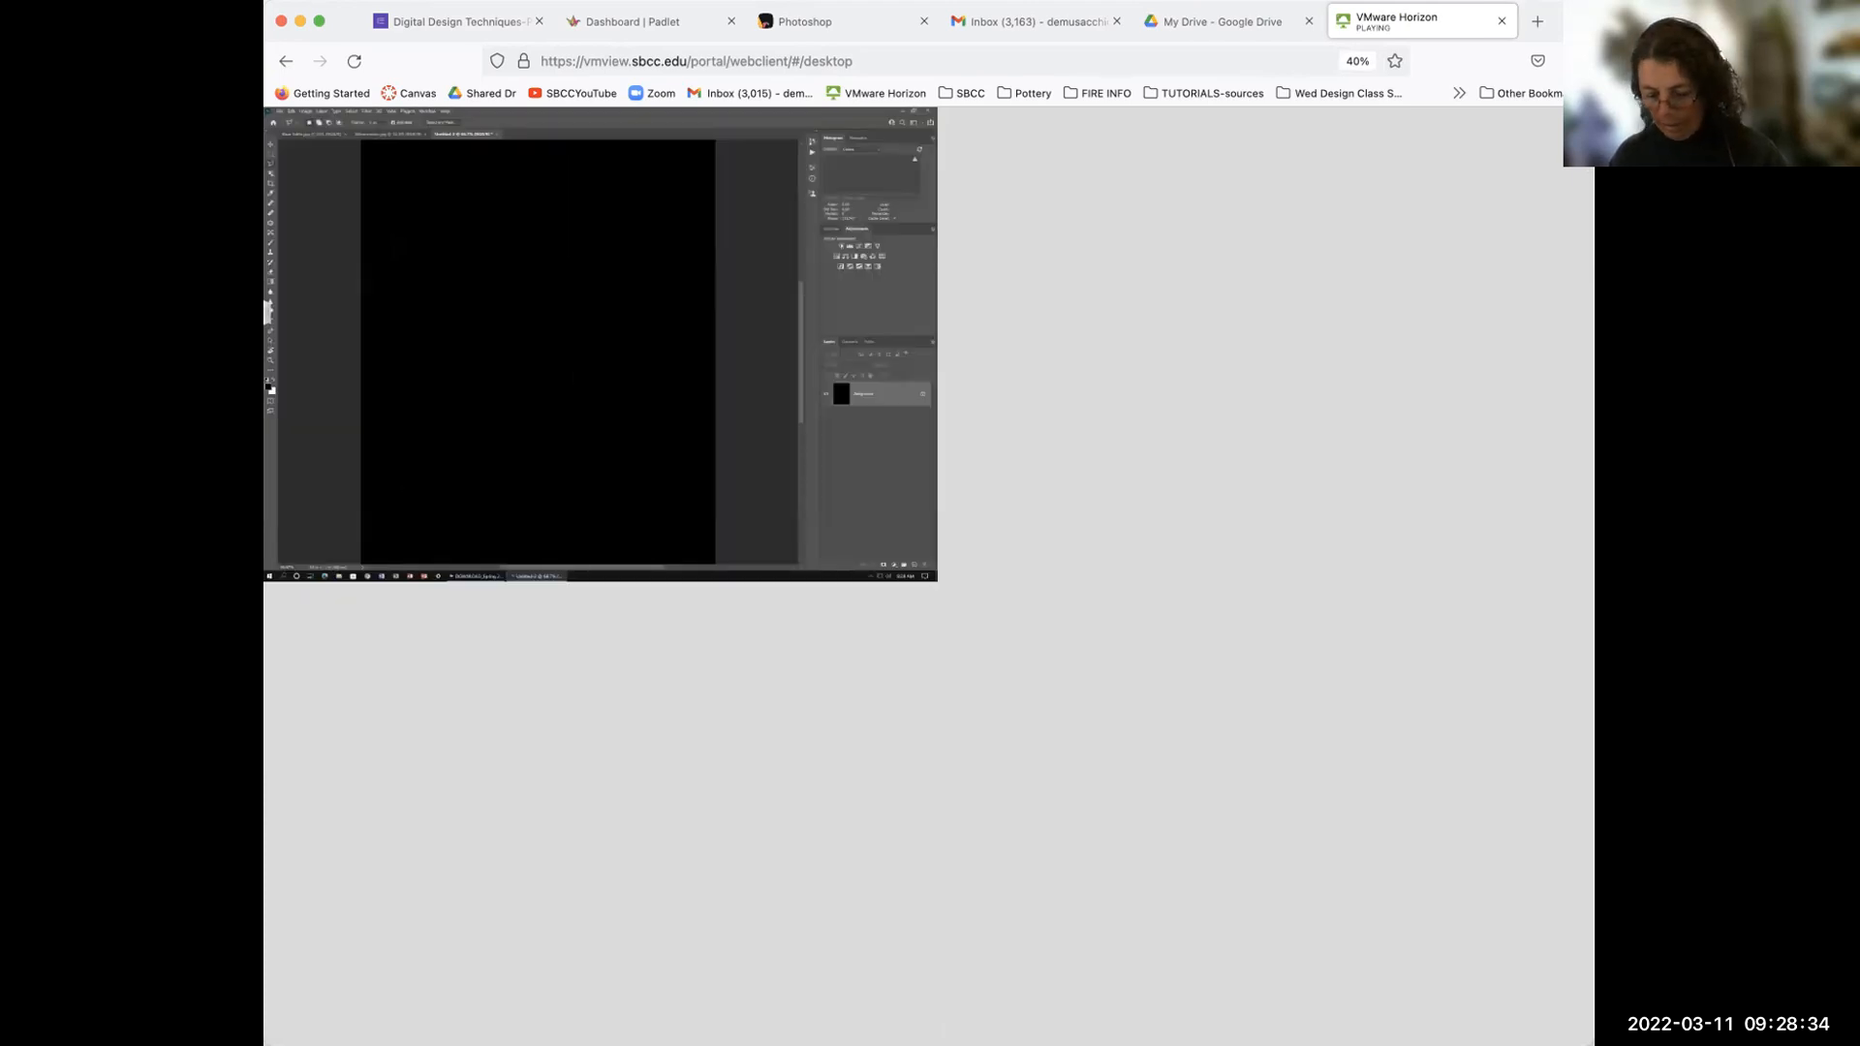
key("ctrl+plus")
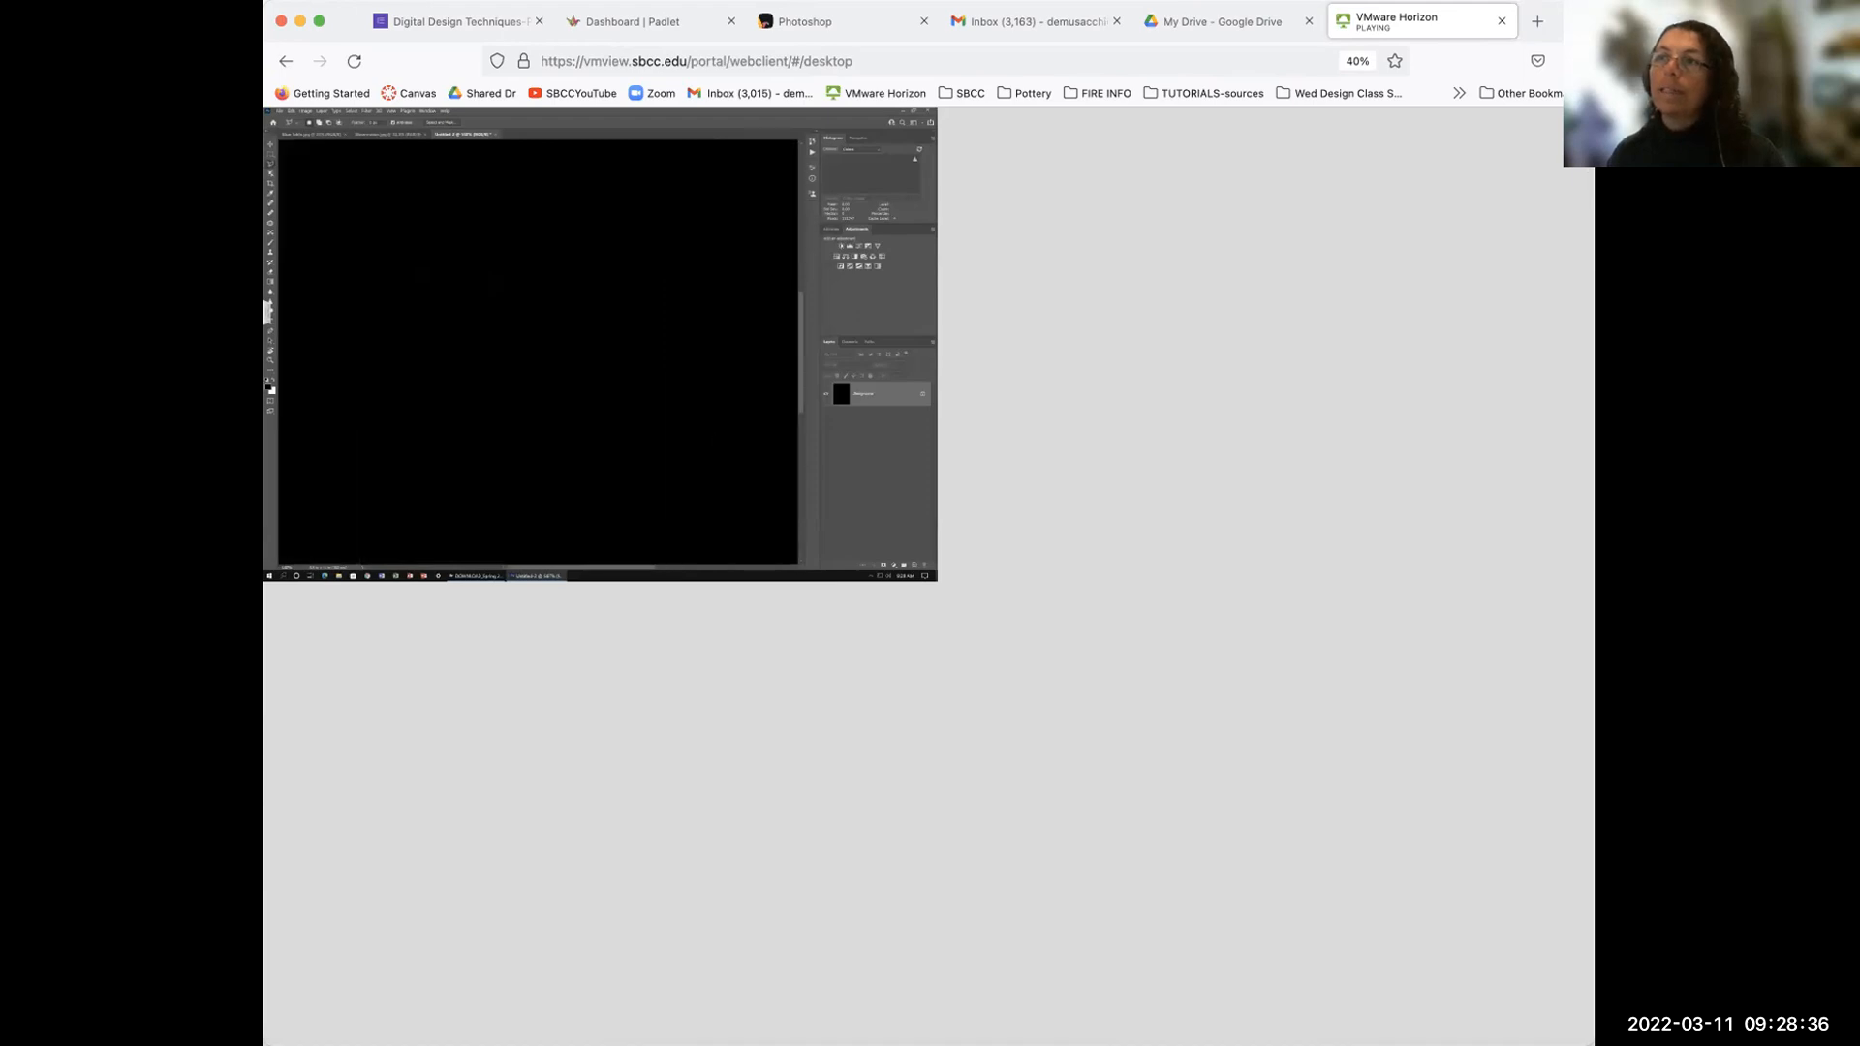
left_click(1358, 61)
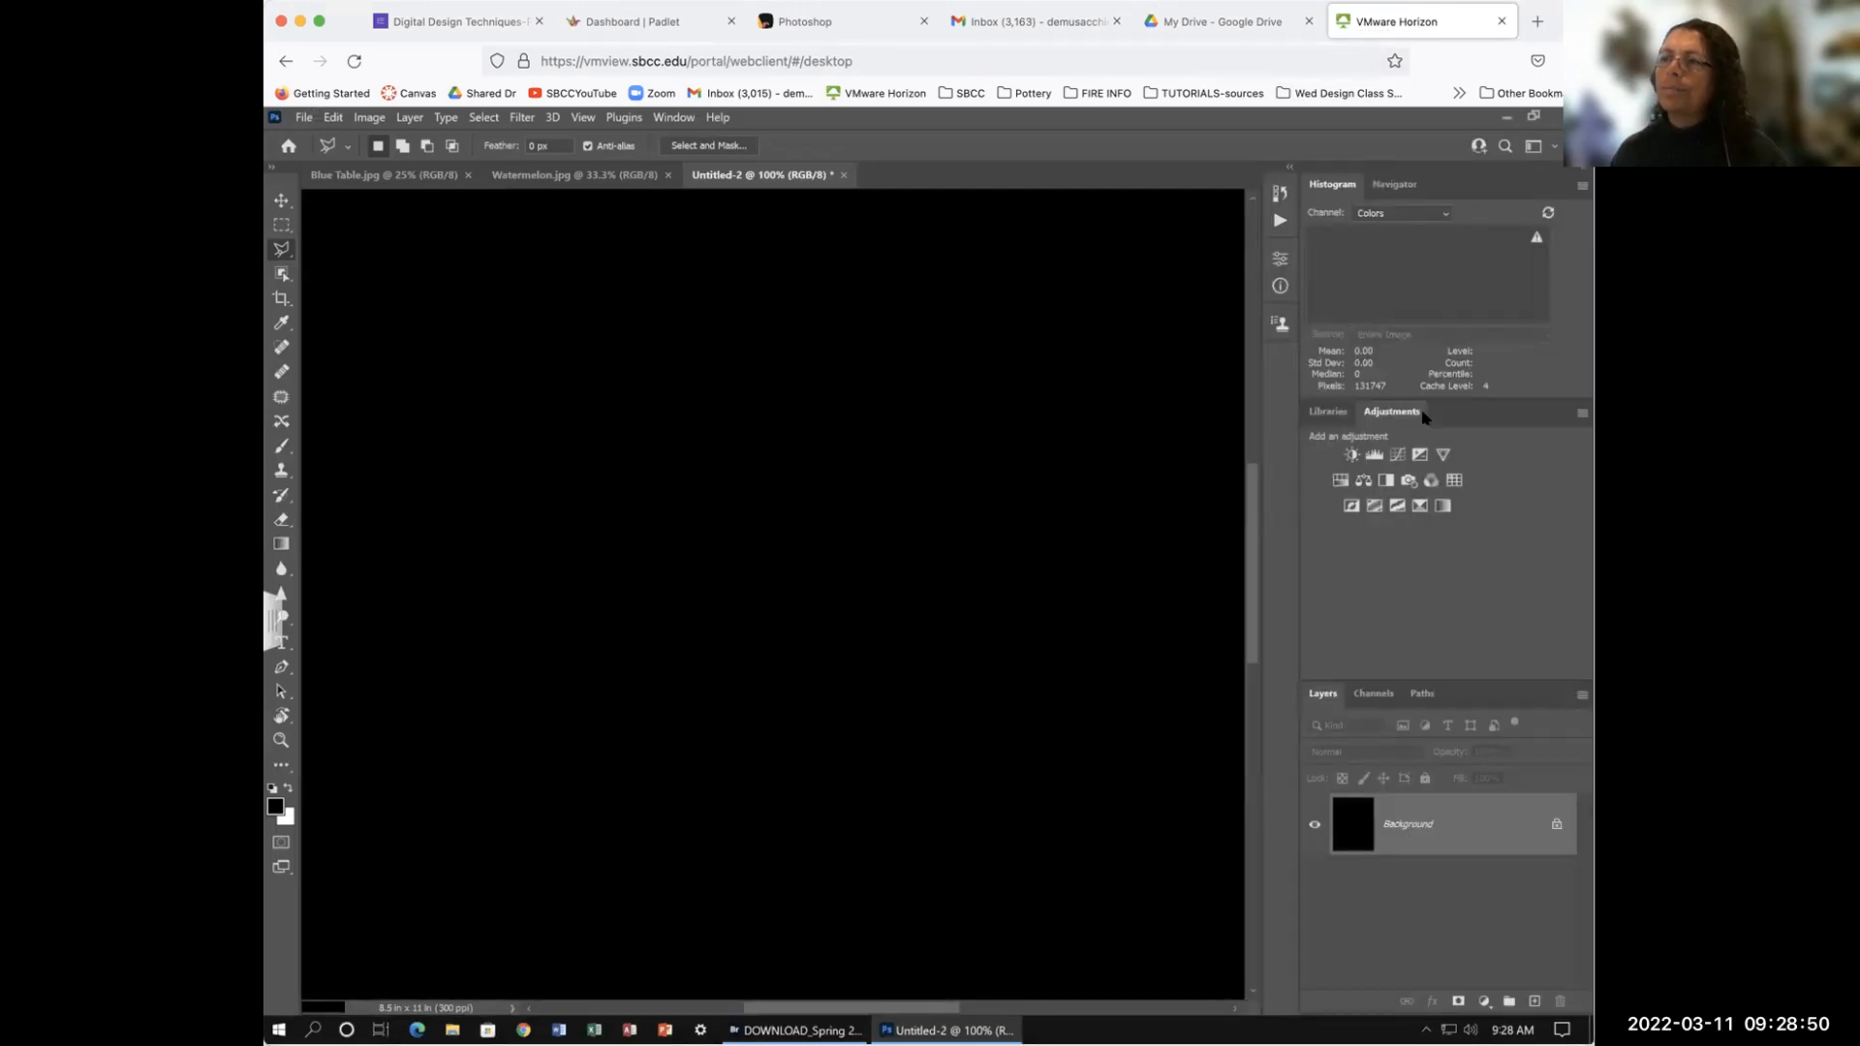
left_click_drag(1471, 669, 1463, 514)
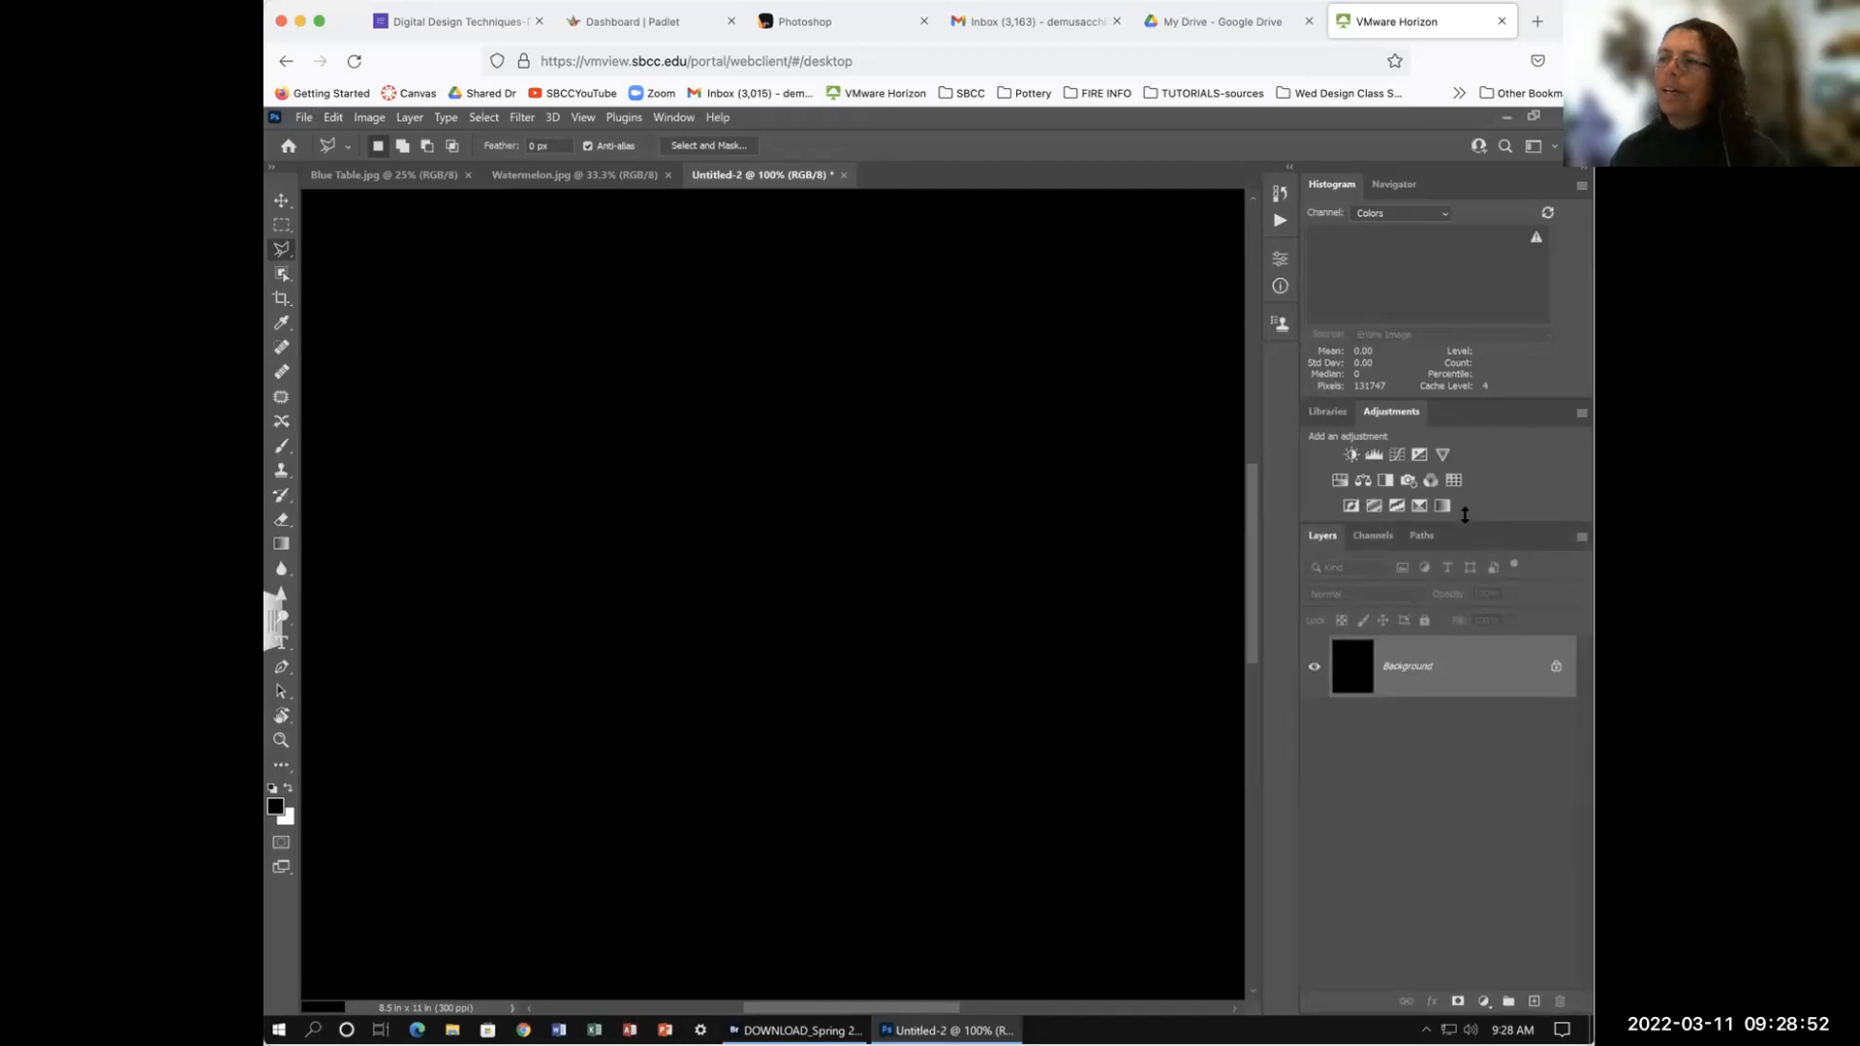
Step: In Blue Table.jpg, select the main subject automatically with Select Subject and turn the selection into a layer mask
left_click(400, 174)
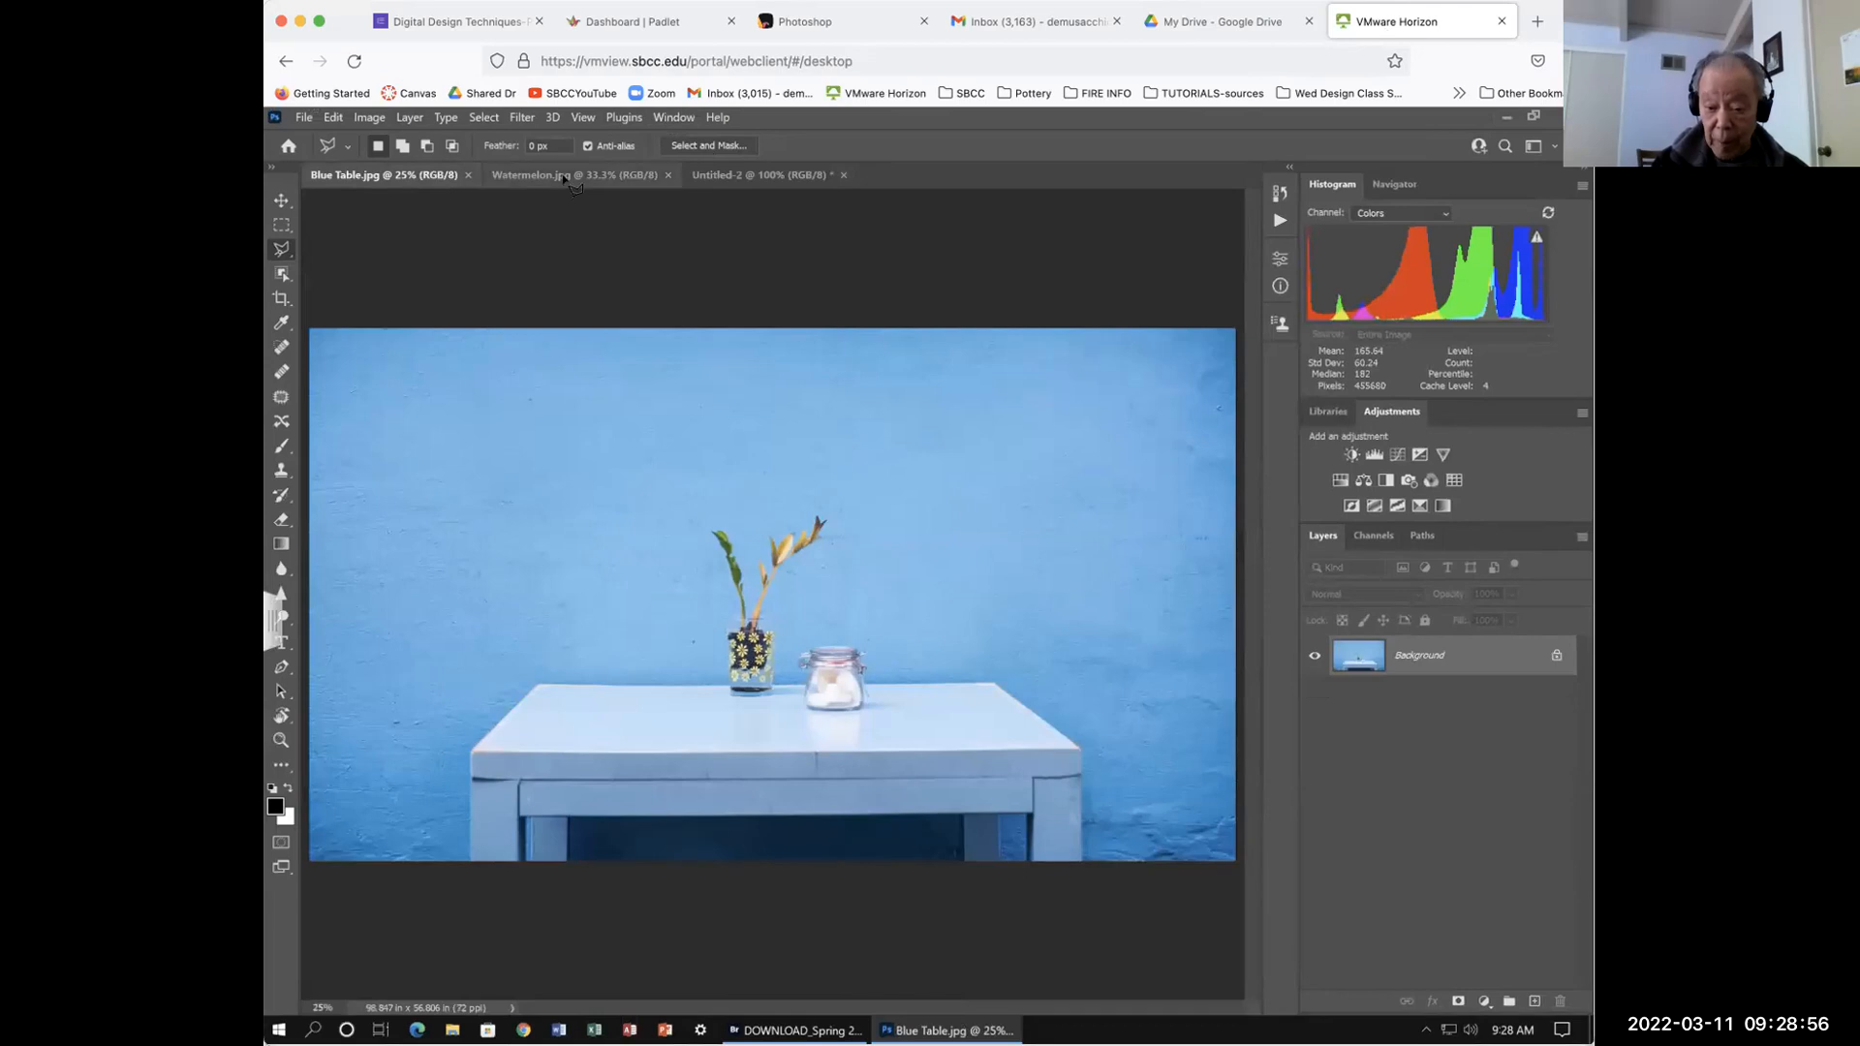
left_click(281, 275)
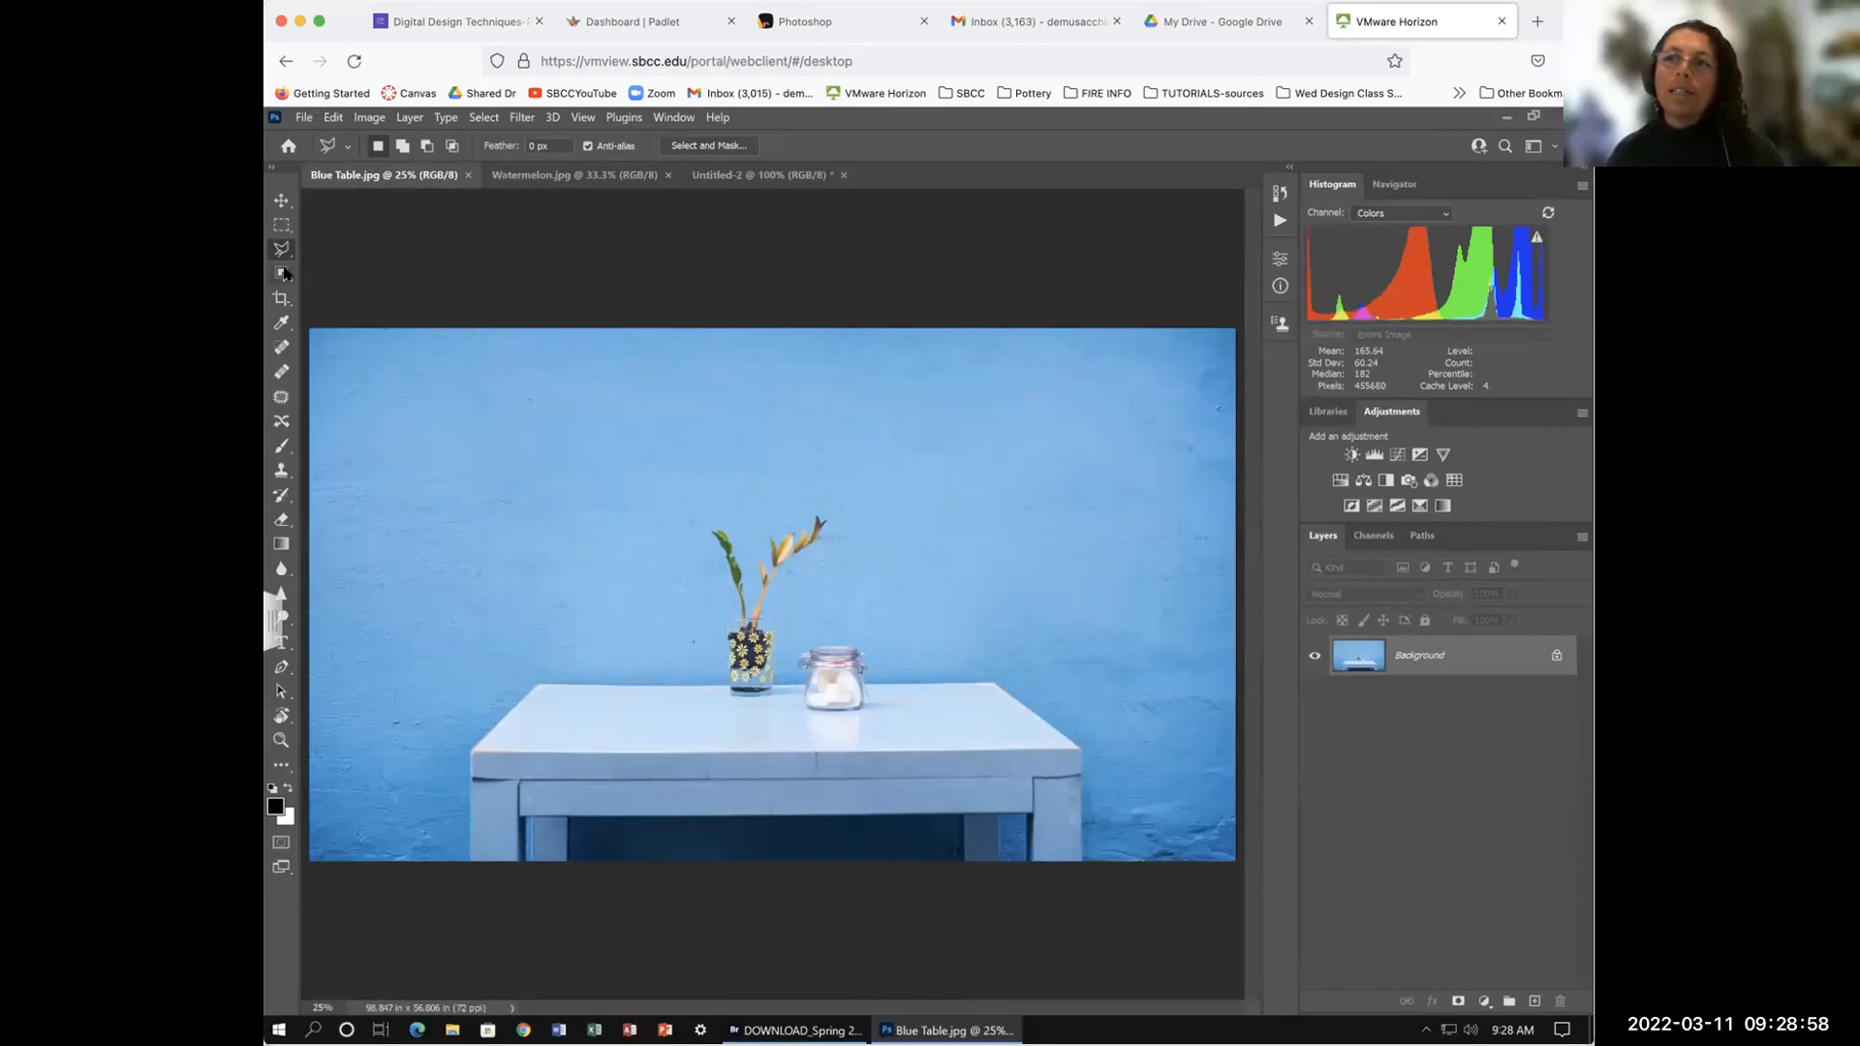
left_click(989, 146)
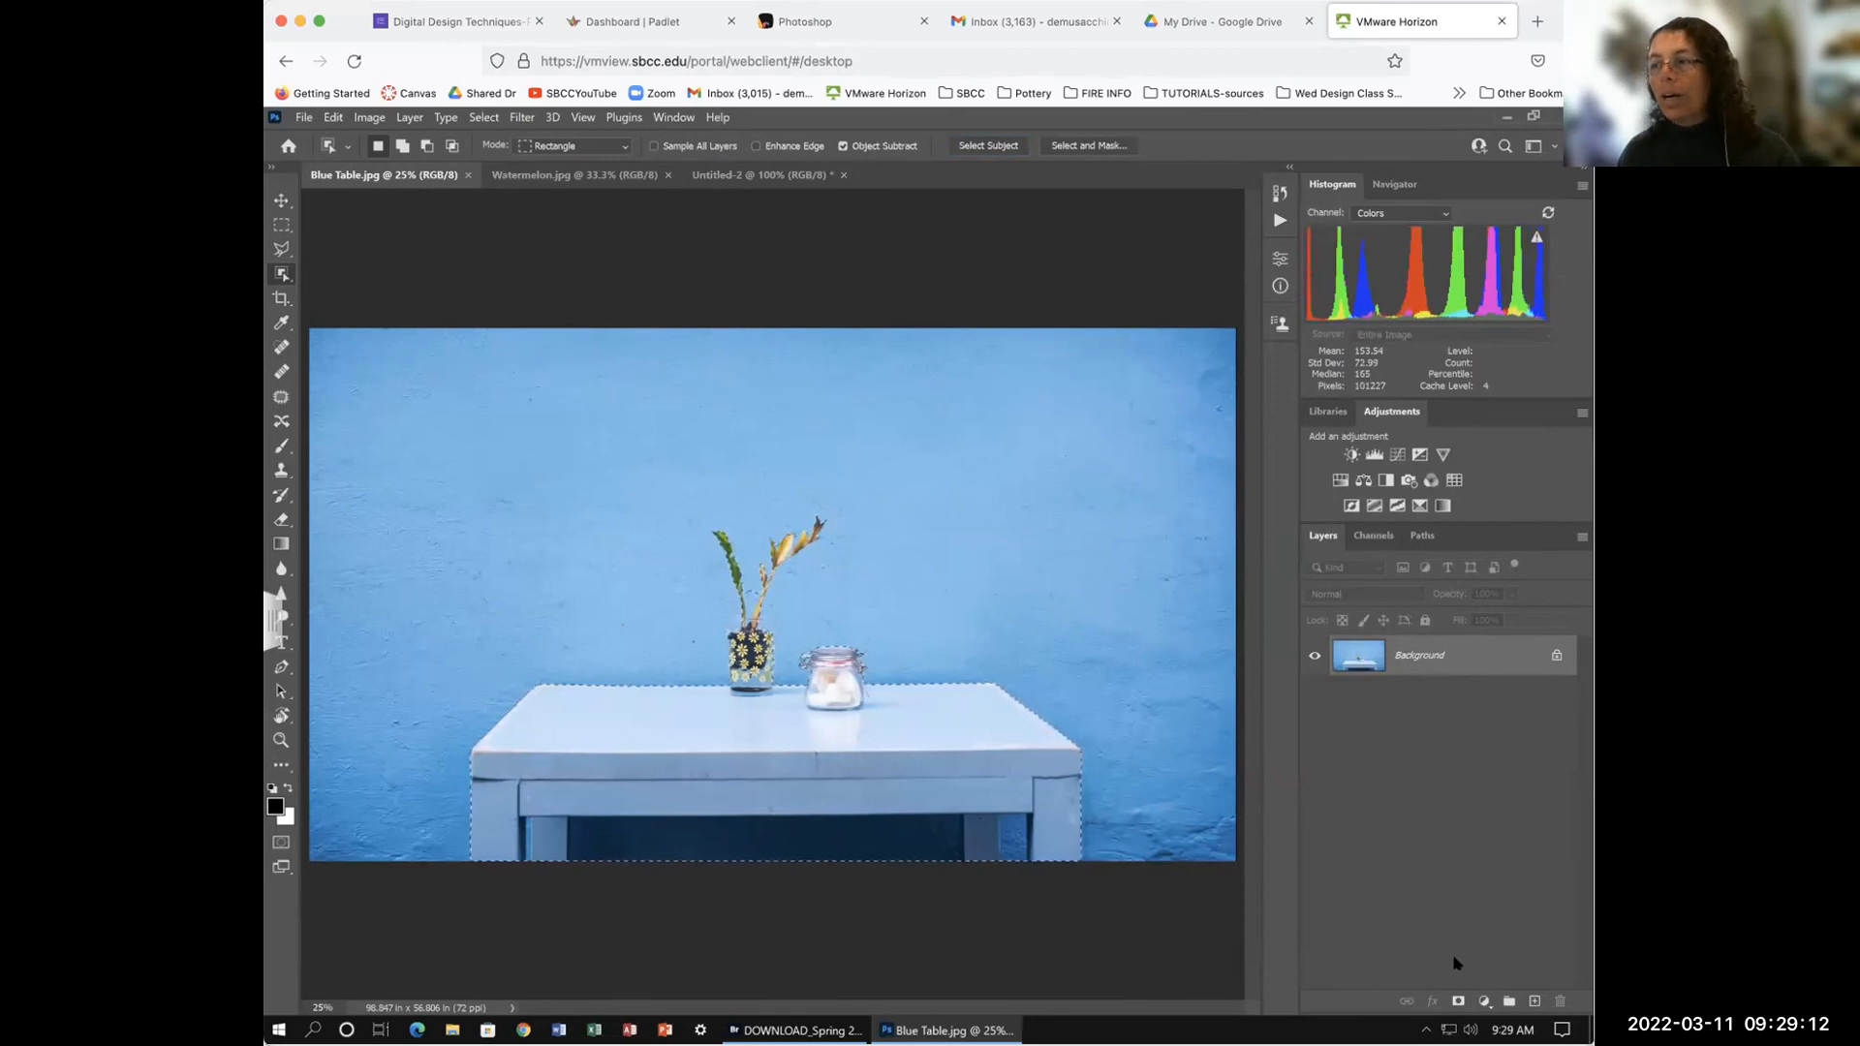
left_click(1457, 1000)
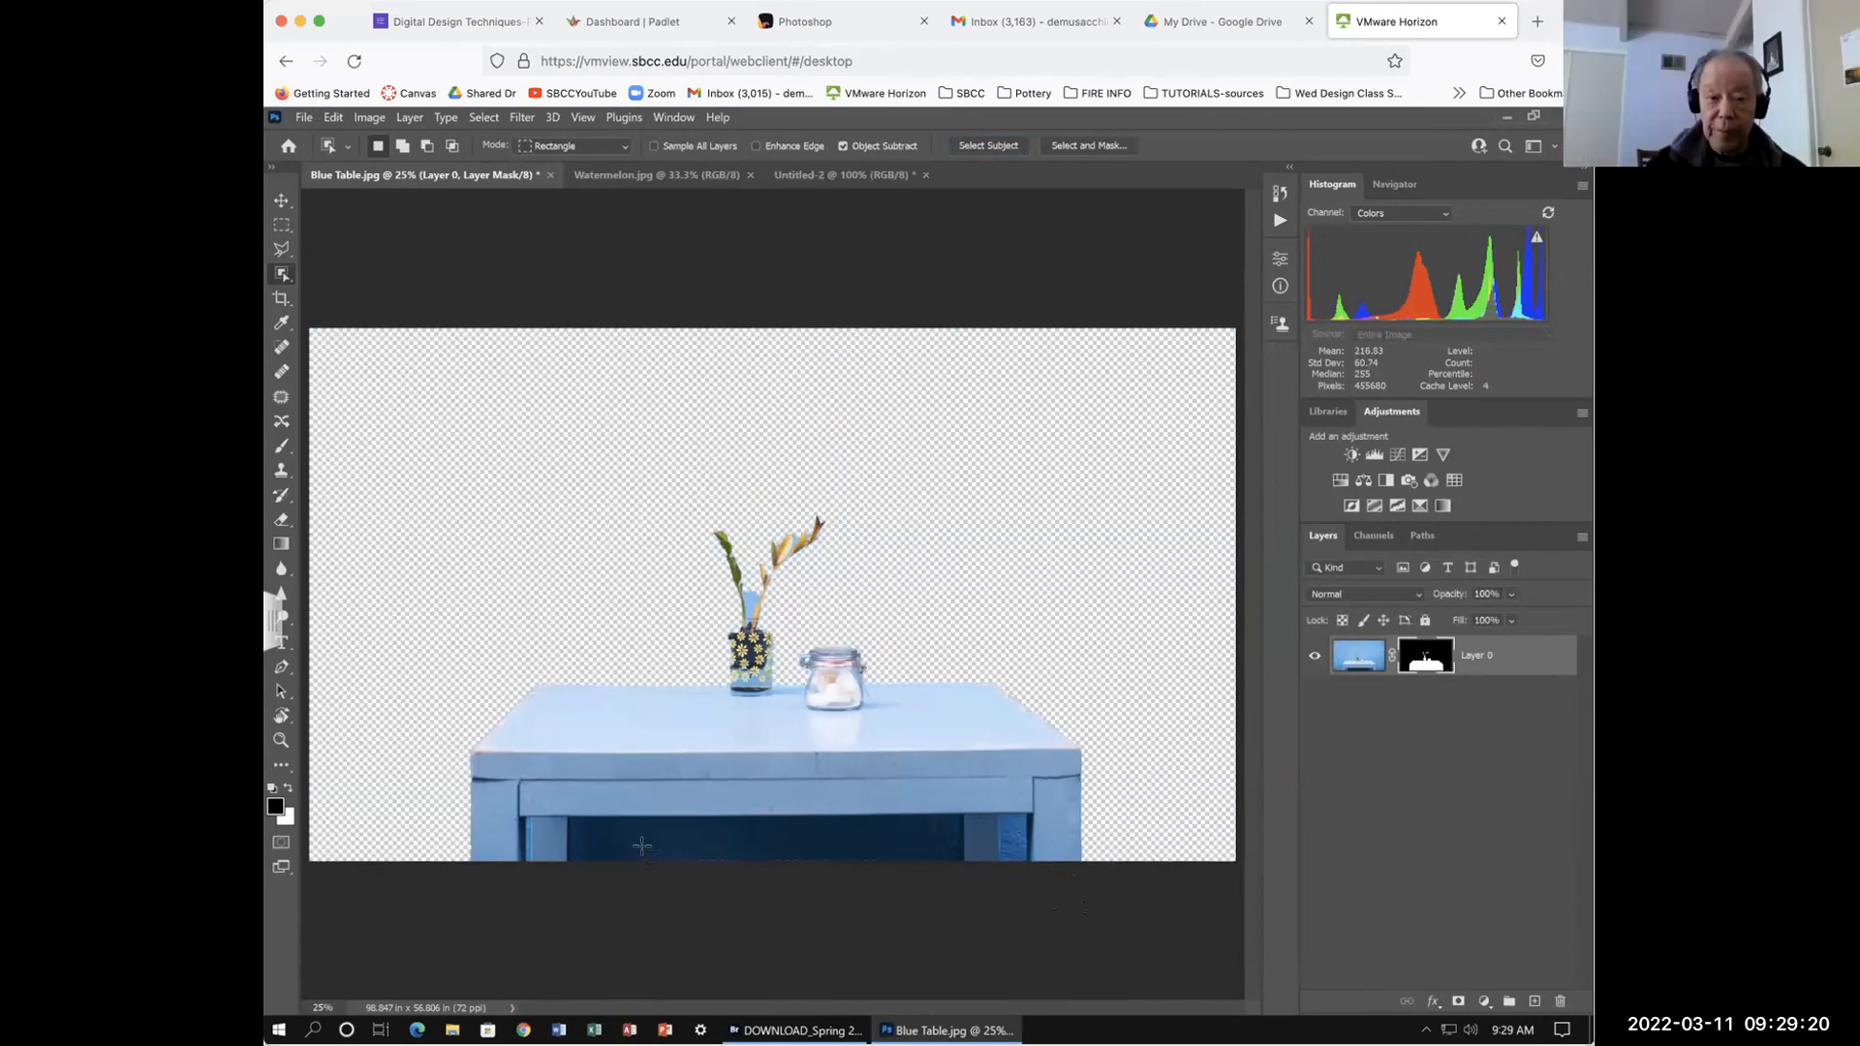
Step: Outline the narrow strip of bright blue wall beside the table's left leg with the Polygonal Lasso, using a 3 px feather
left_click(280, 741)
left_click_drag(457, 756, 623, 887)
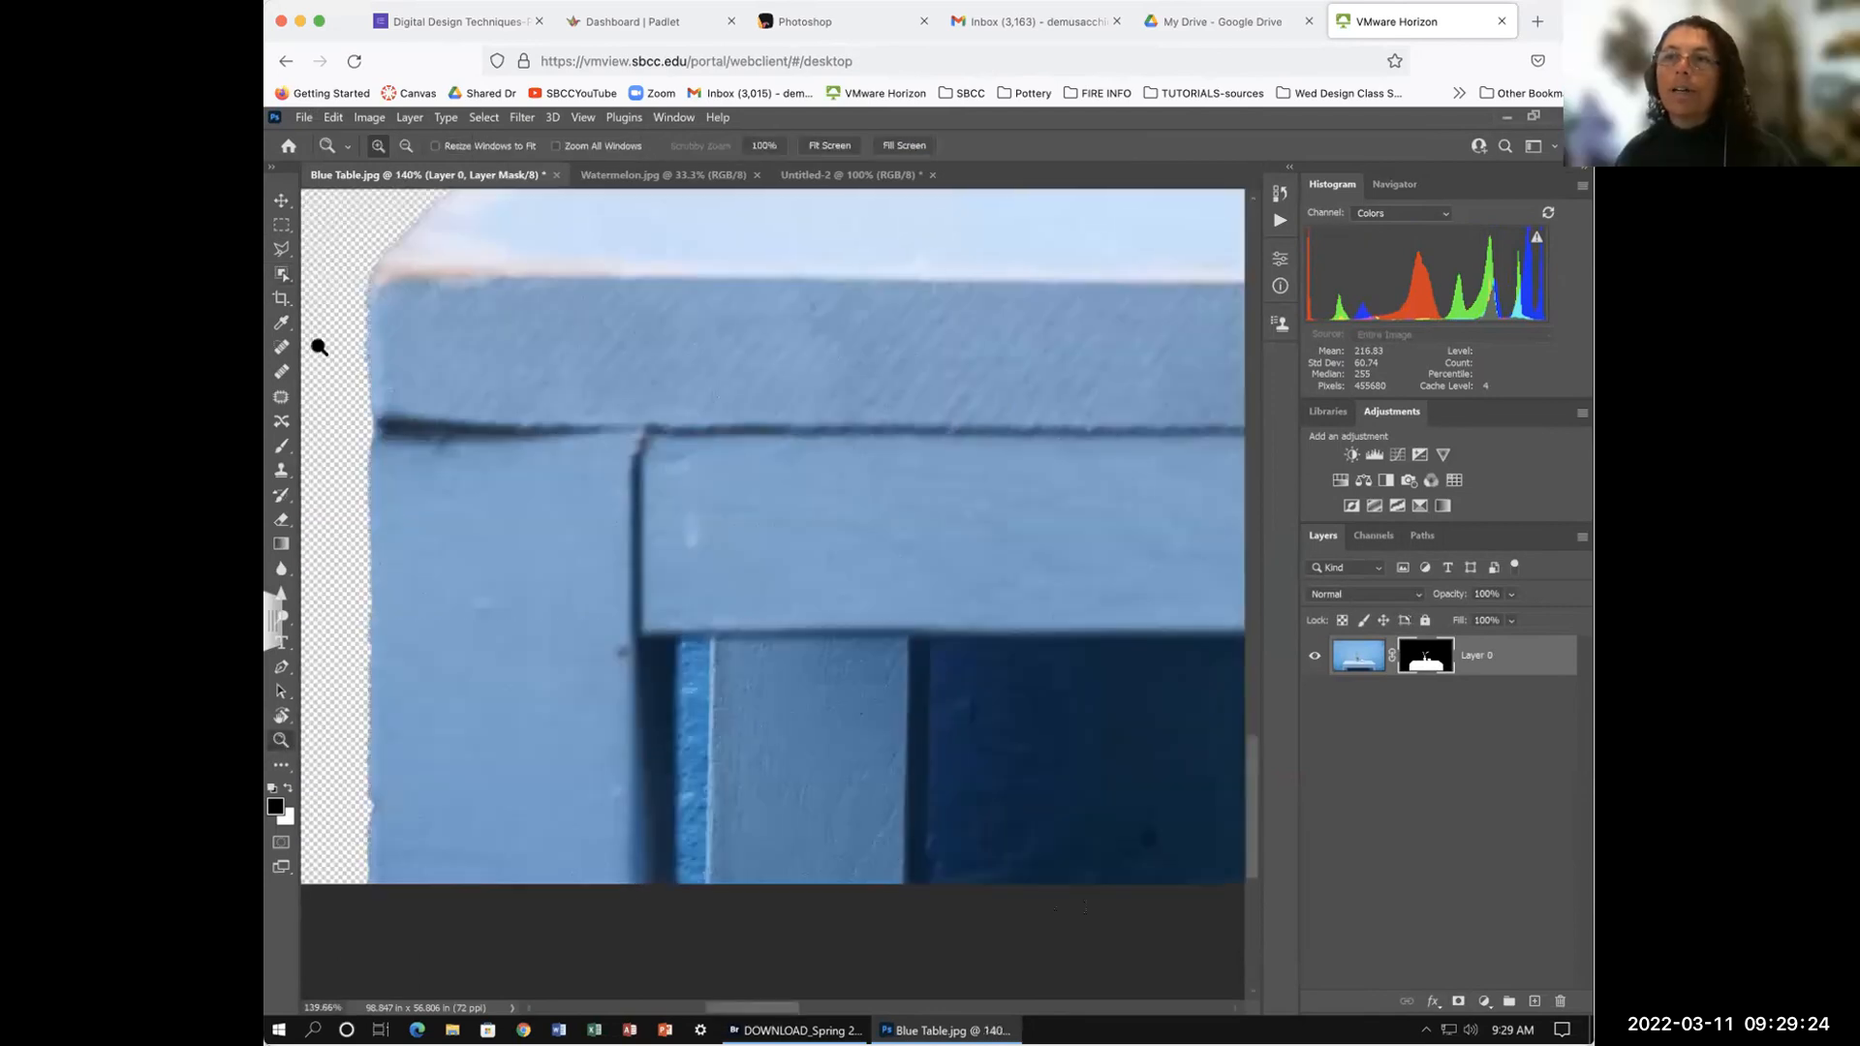
left_click(282, 250)
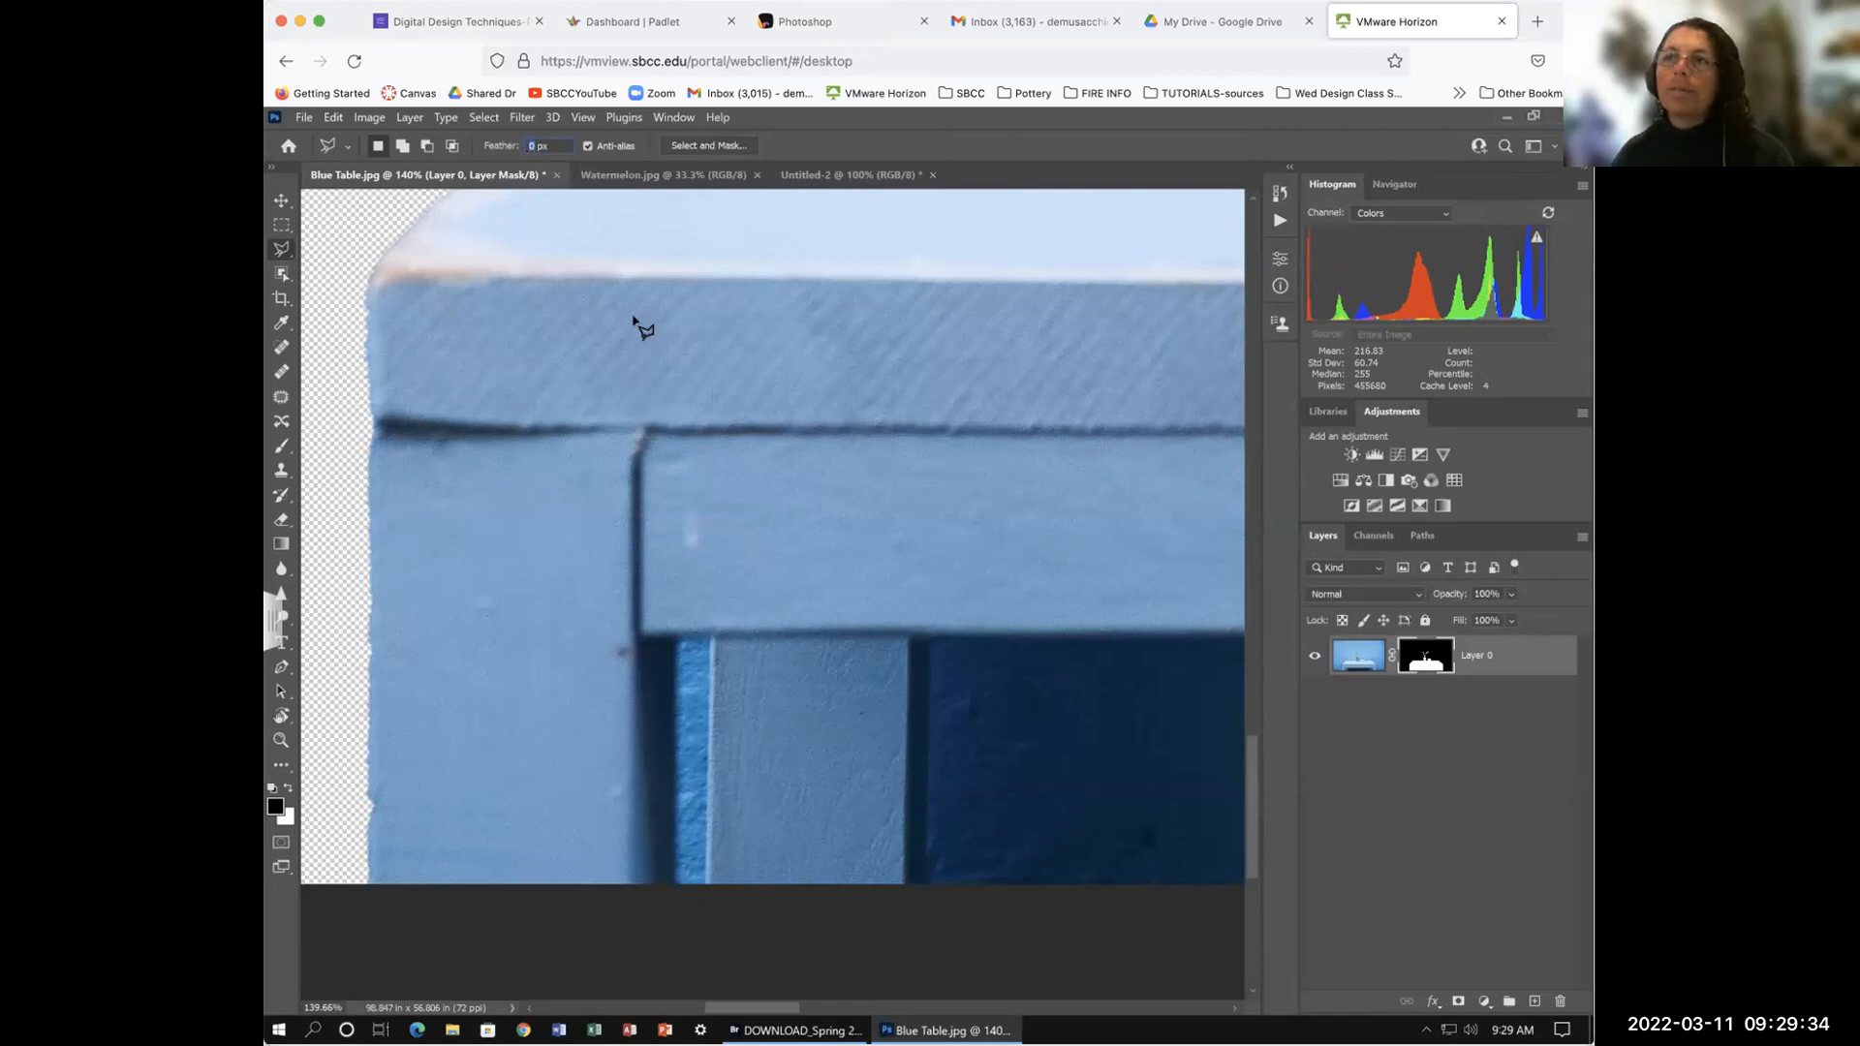
type("3")
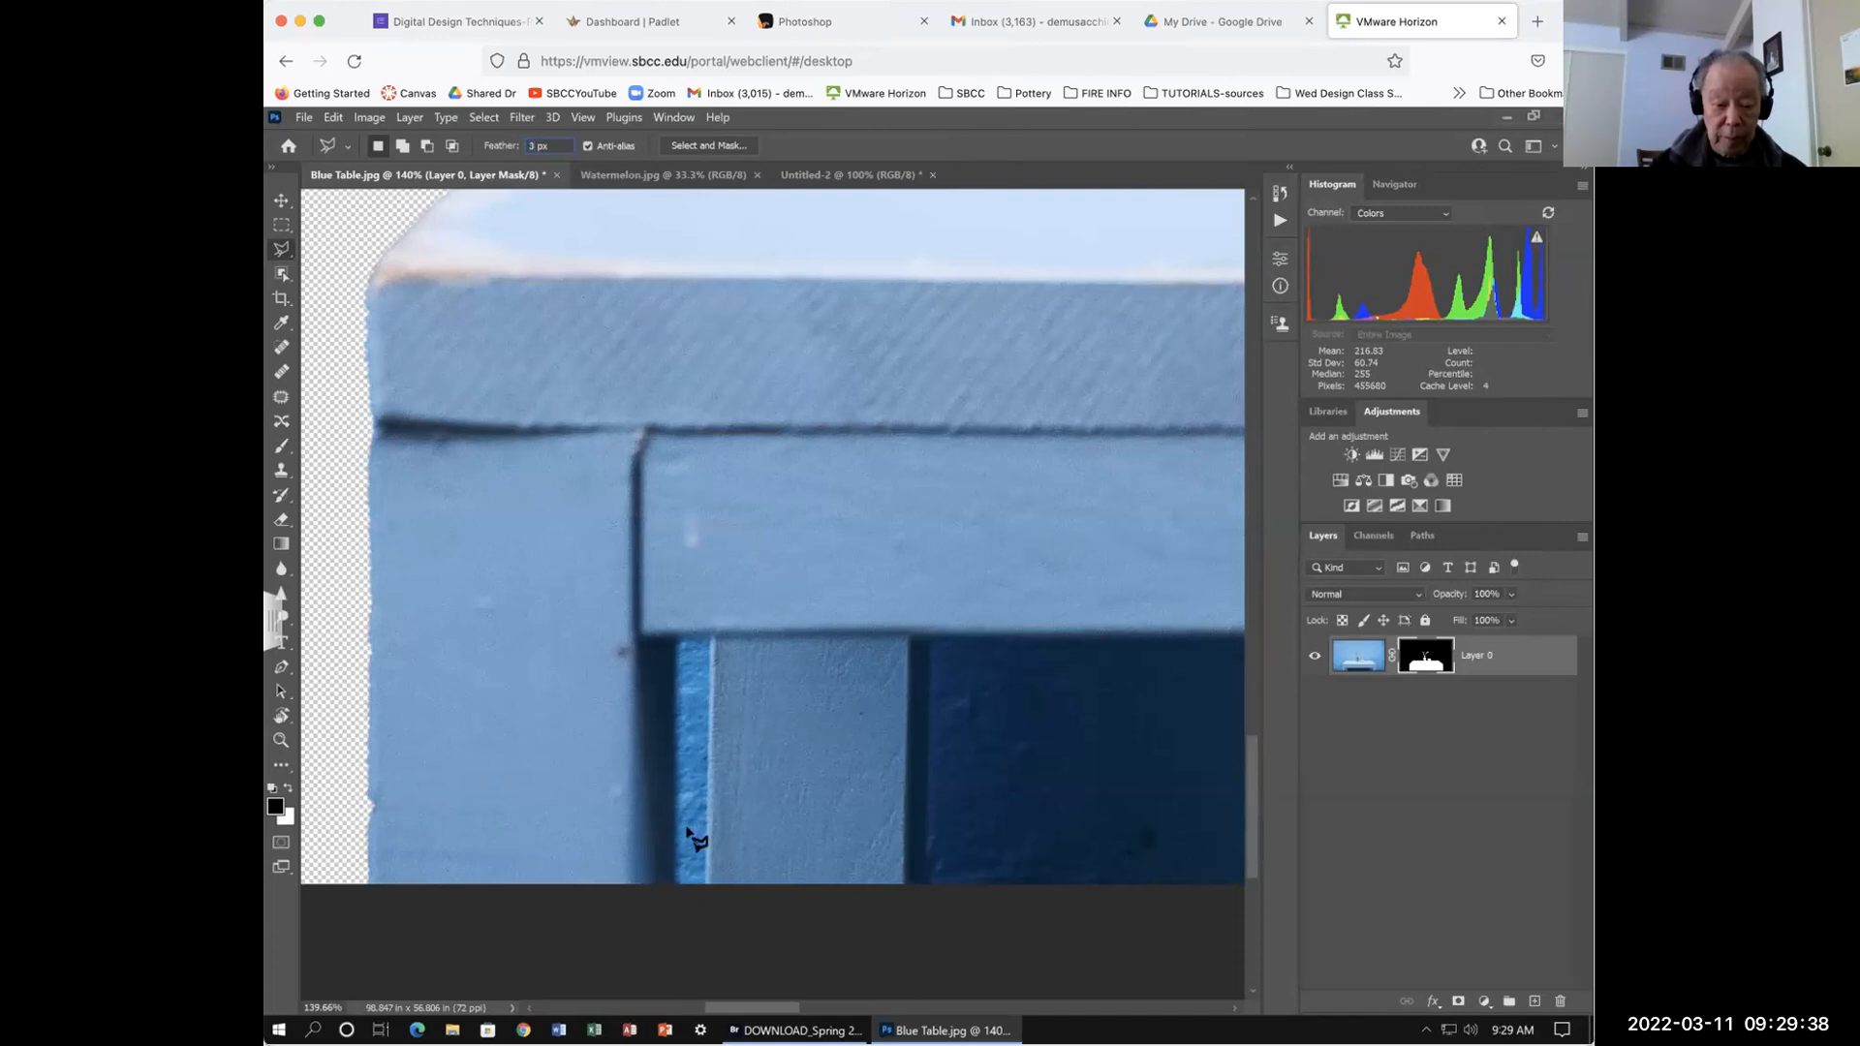
left_click(676, 886)
left_click(676, 641)
left_click(706, 639)
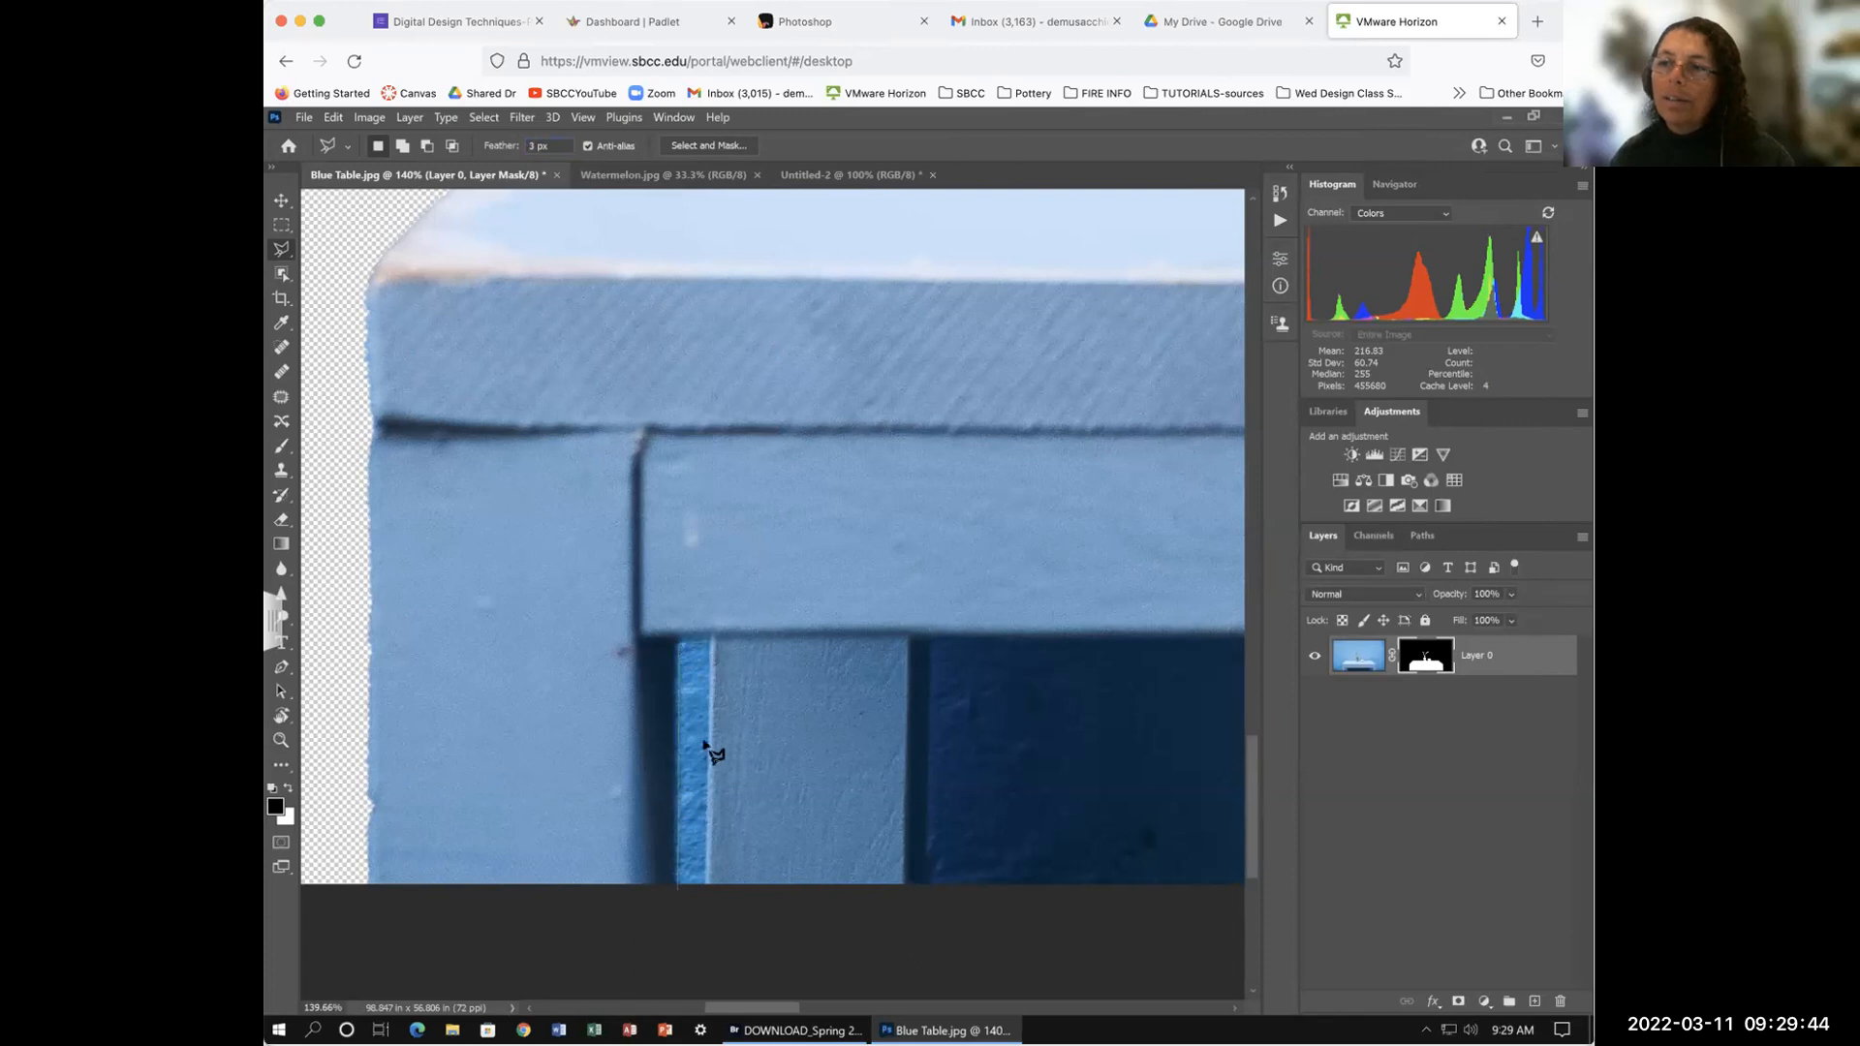
left_click(676, 887)
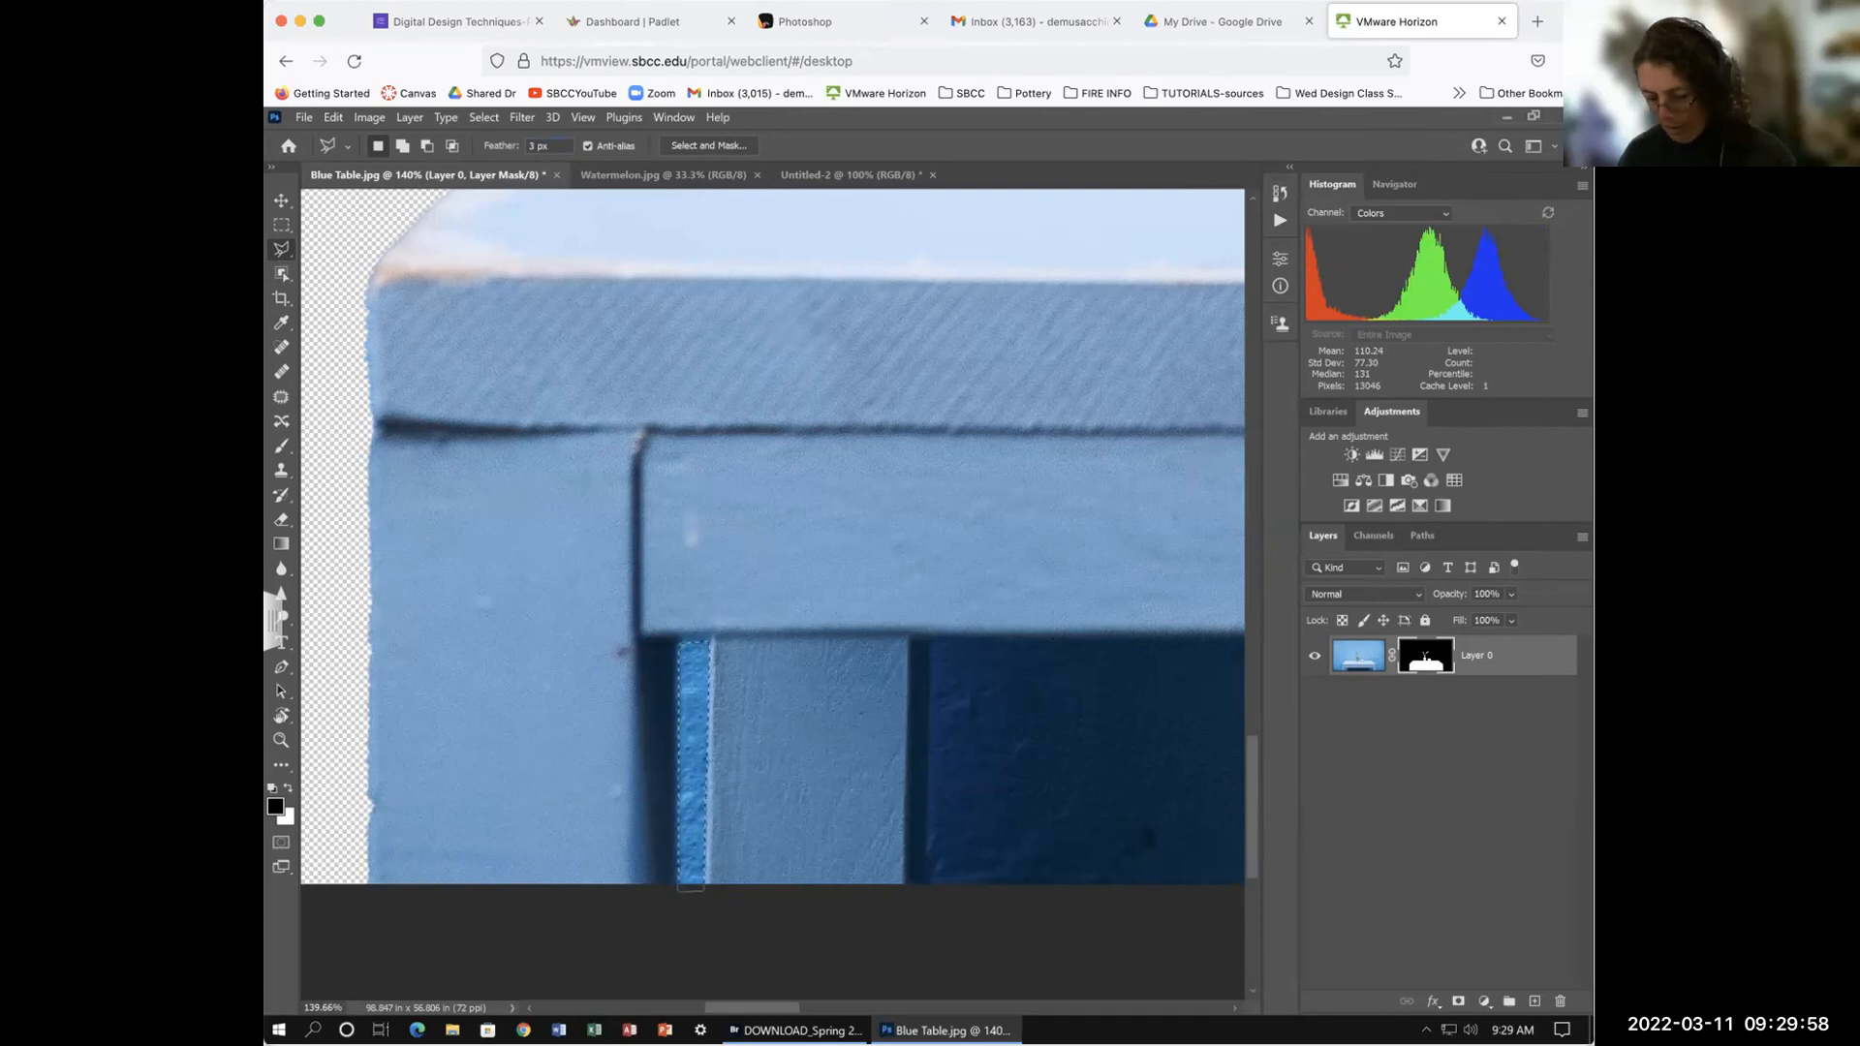
Step: Swap the foreground and background colours, fill the selected wall strip on the layer mask with black, and refill it with white
key("x")
key("ctrl+BackSpace")
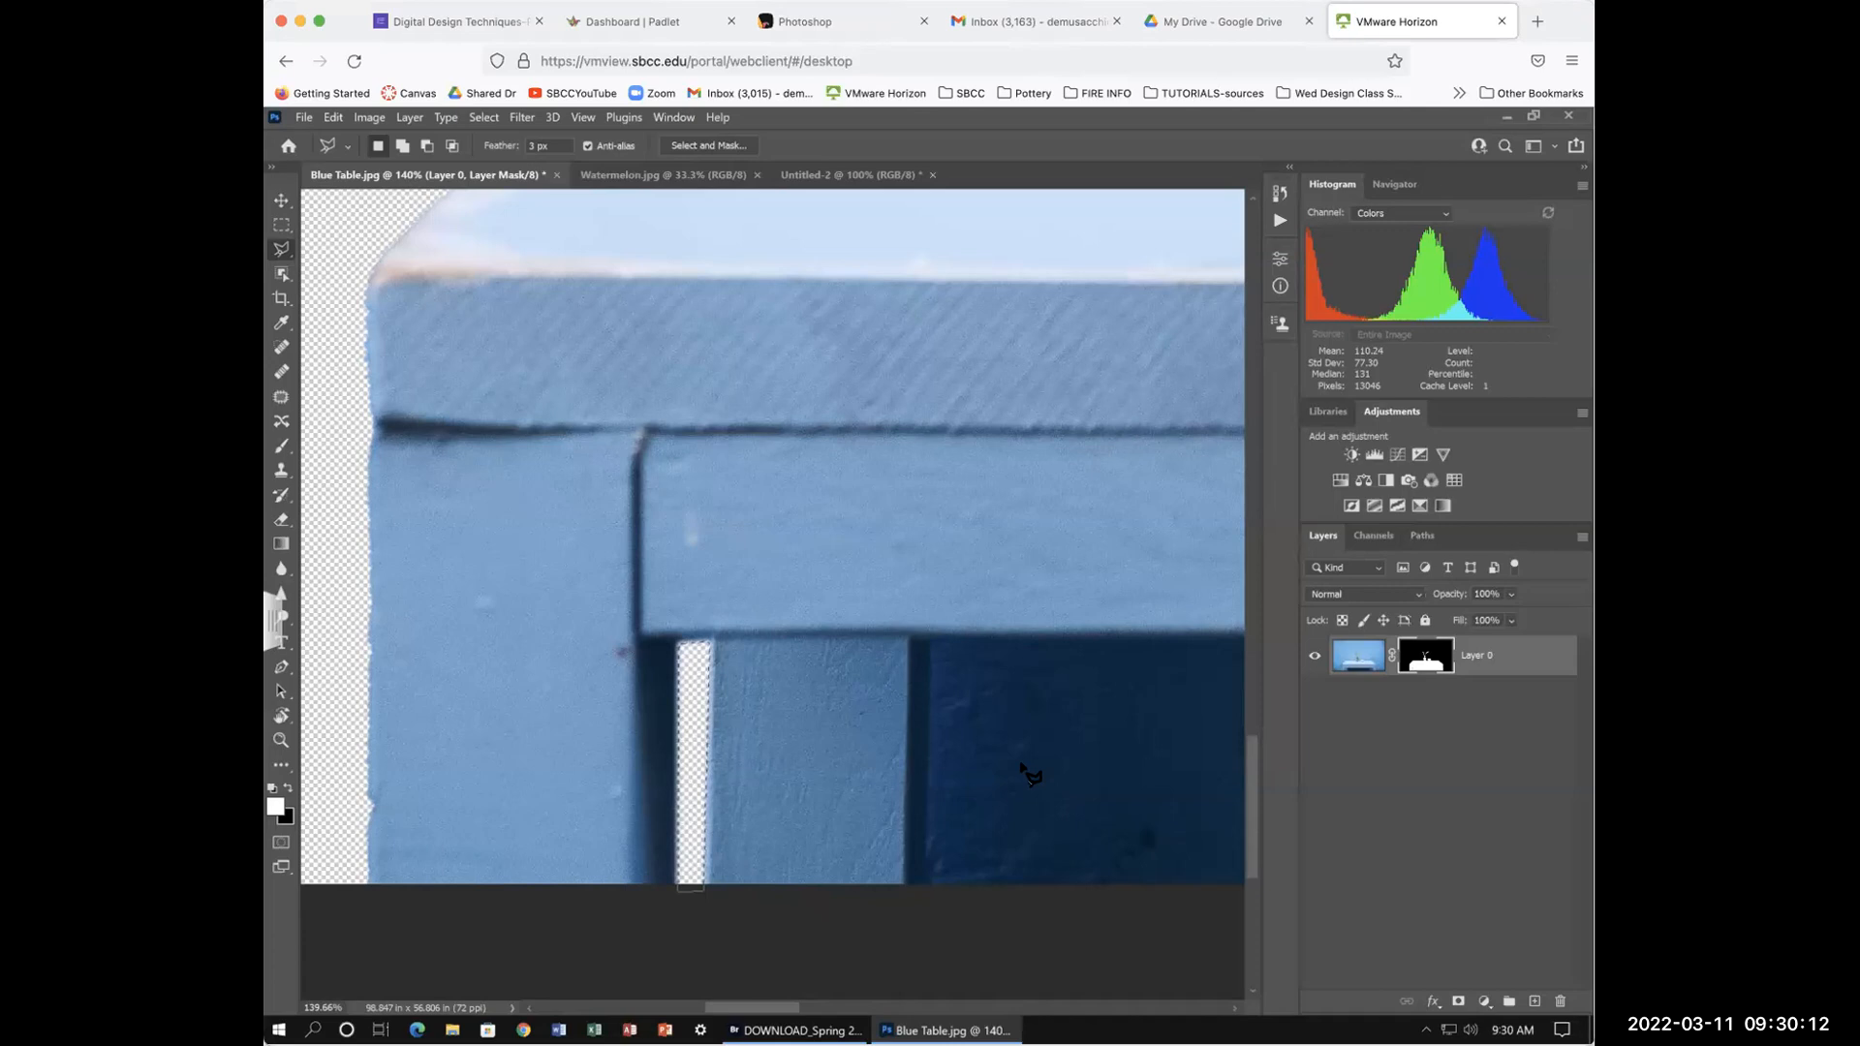
key("alt+BackSpace")
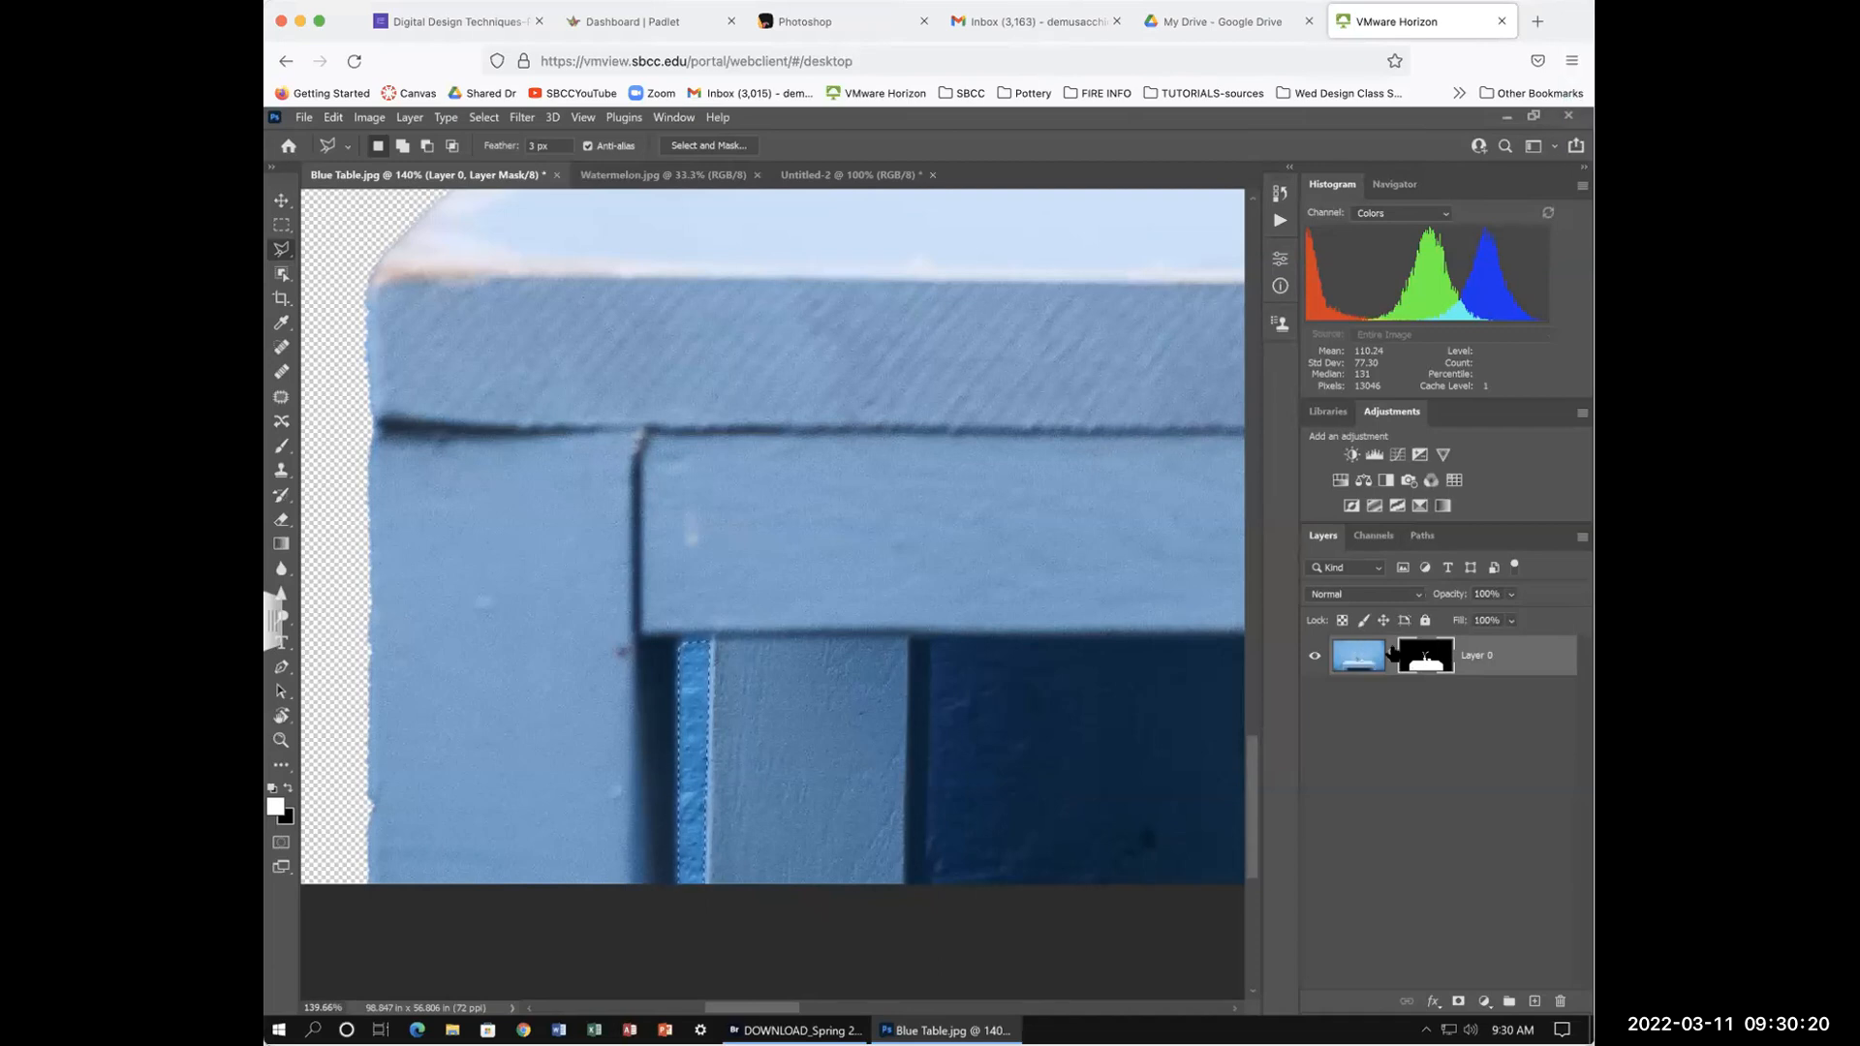
Step: Undo back to the unmasked background with its subject selection, and apply that selection as a layer mask again
key("ctrl+z")
key("ctrl+z")
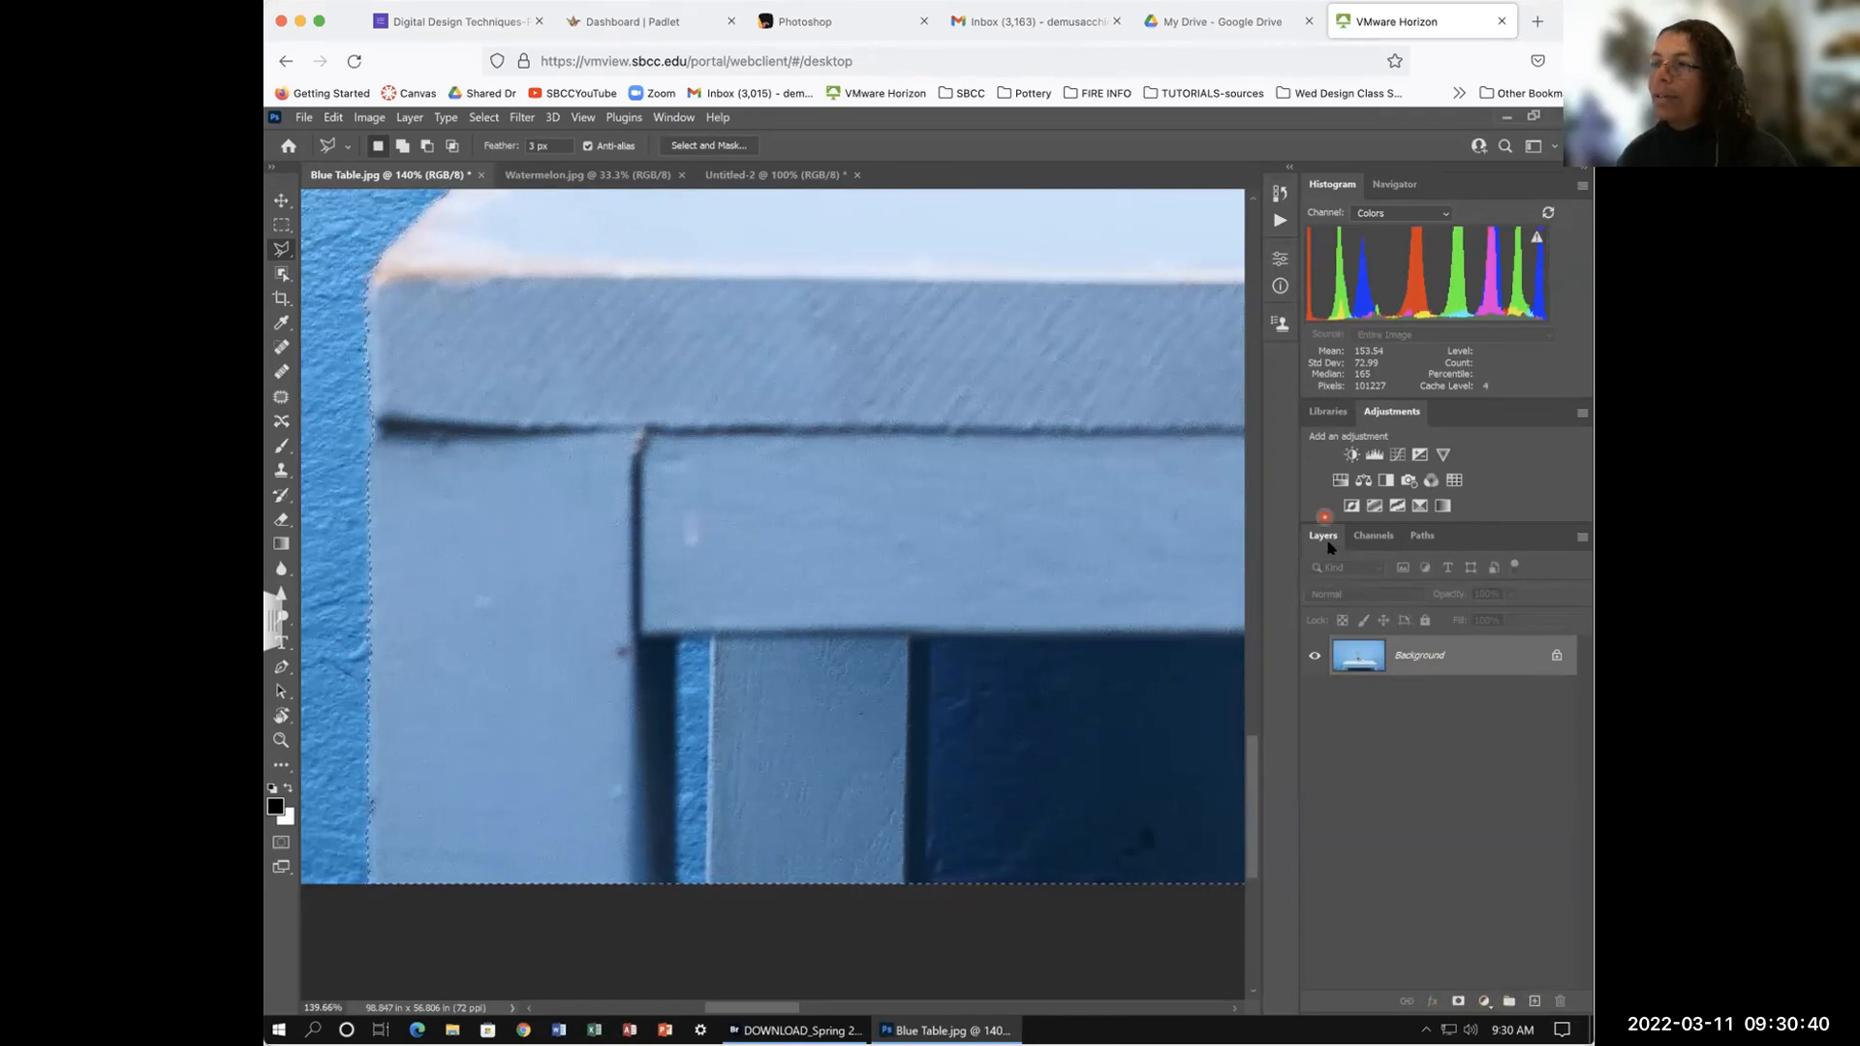
left_click(1458, 1002)
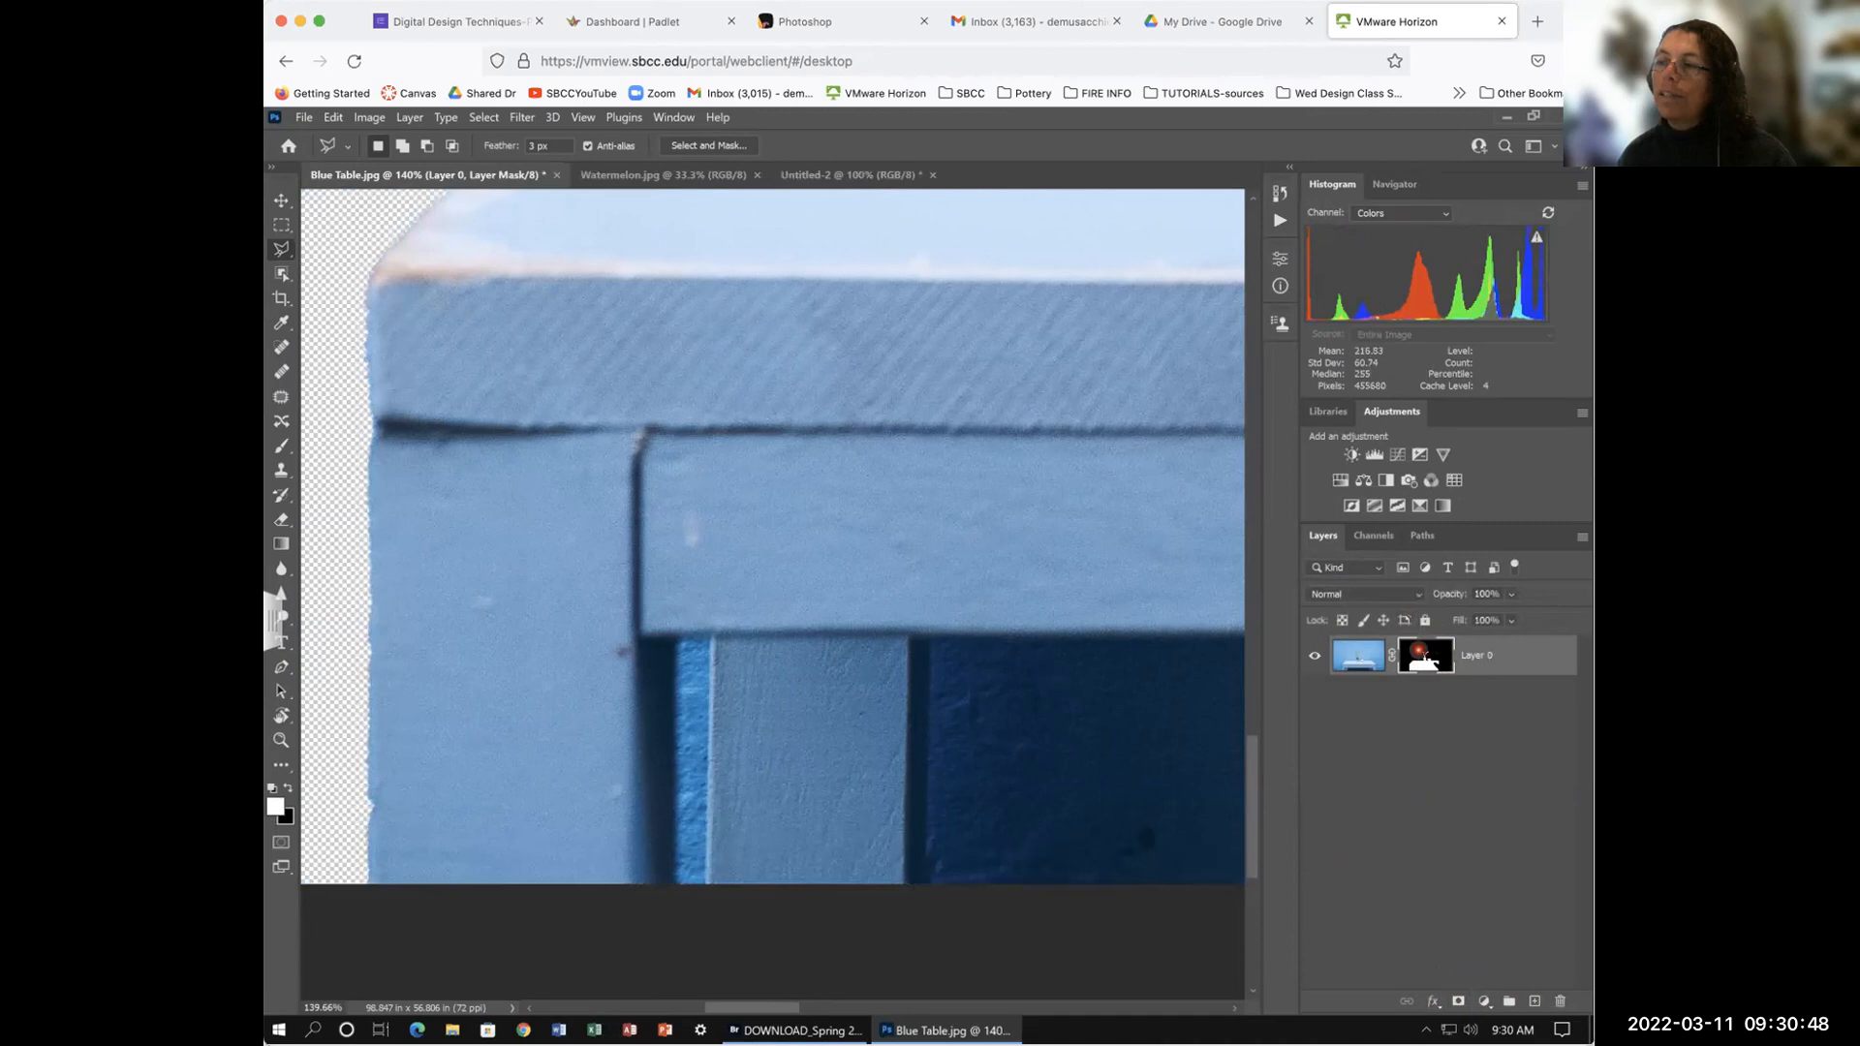
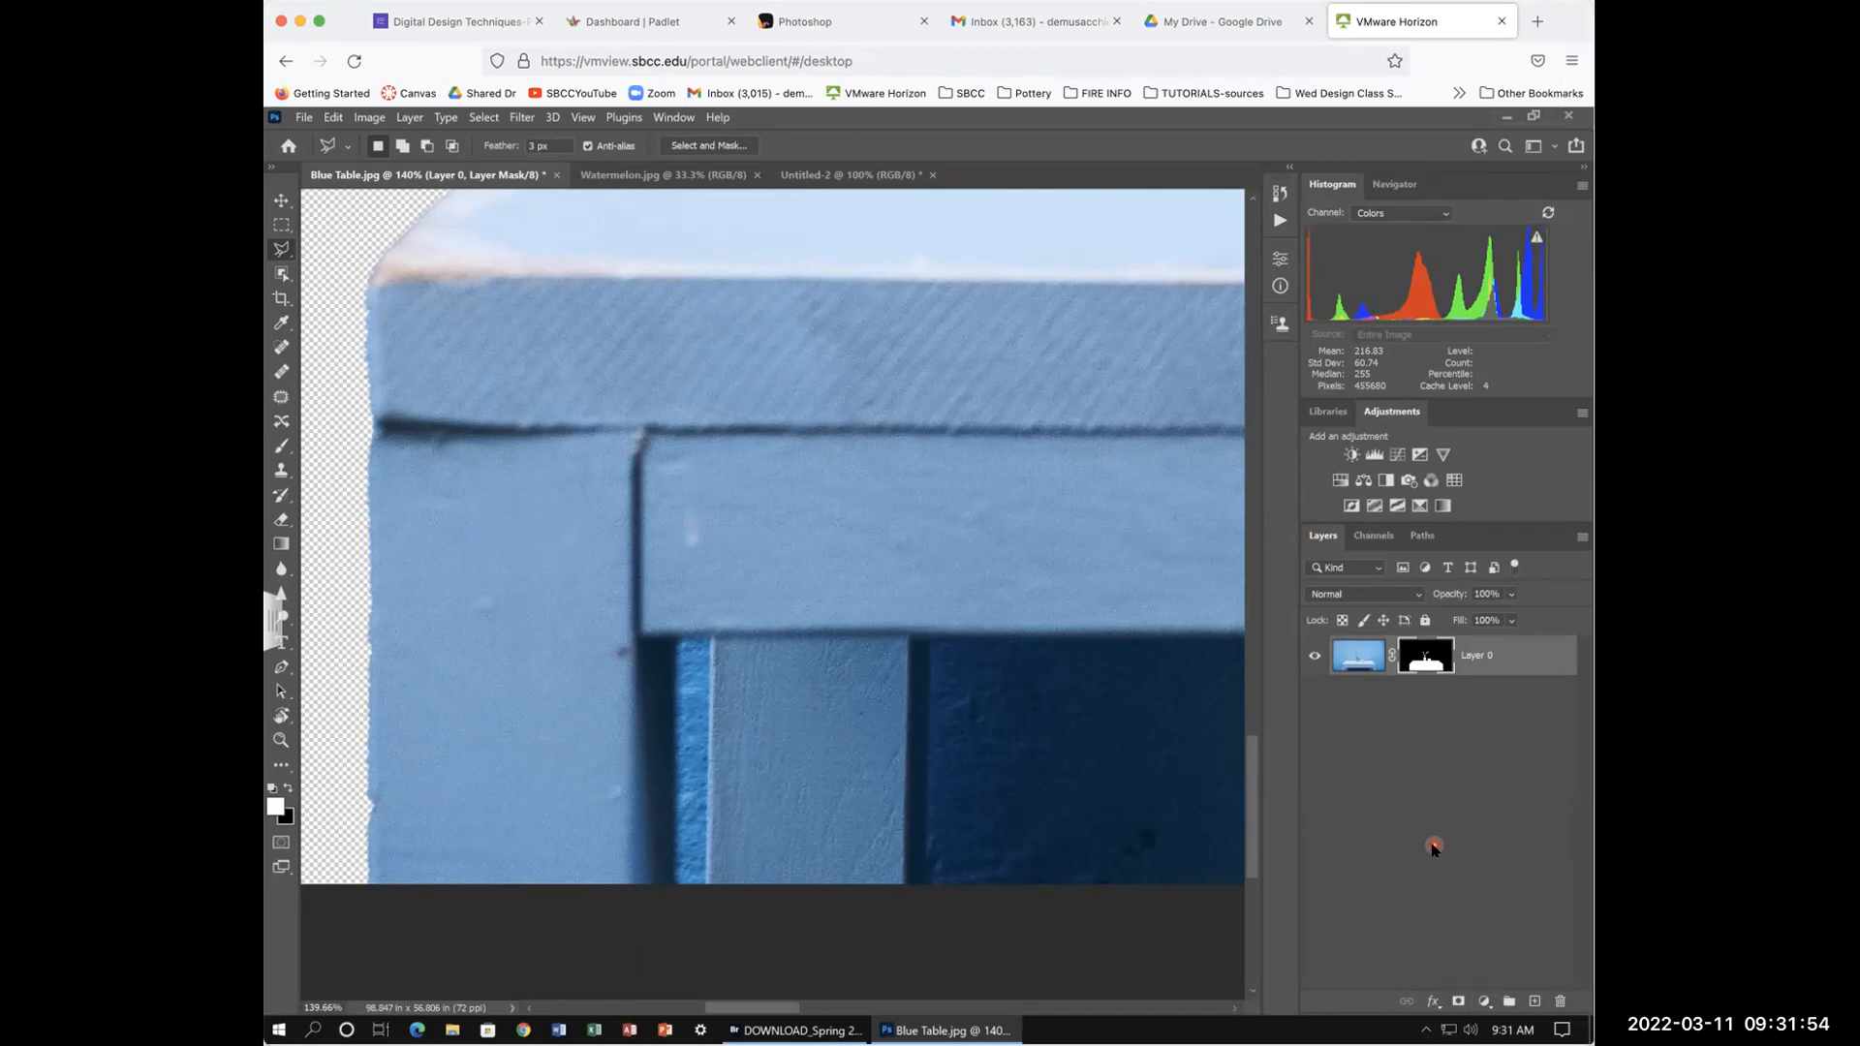
Step: Undo the layer mask on the table photo and deselect the table, vase and jar
scroll(1434, 848, "up", 1)
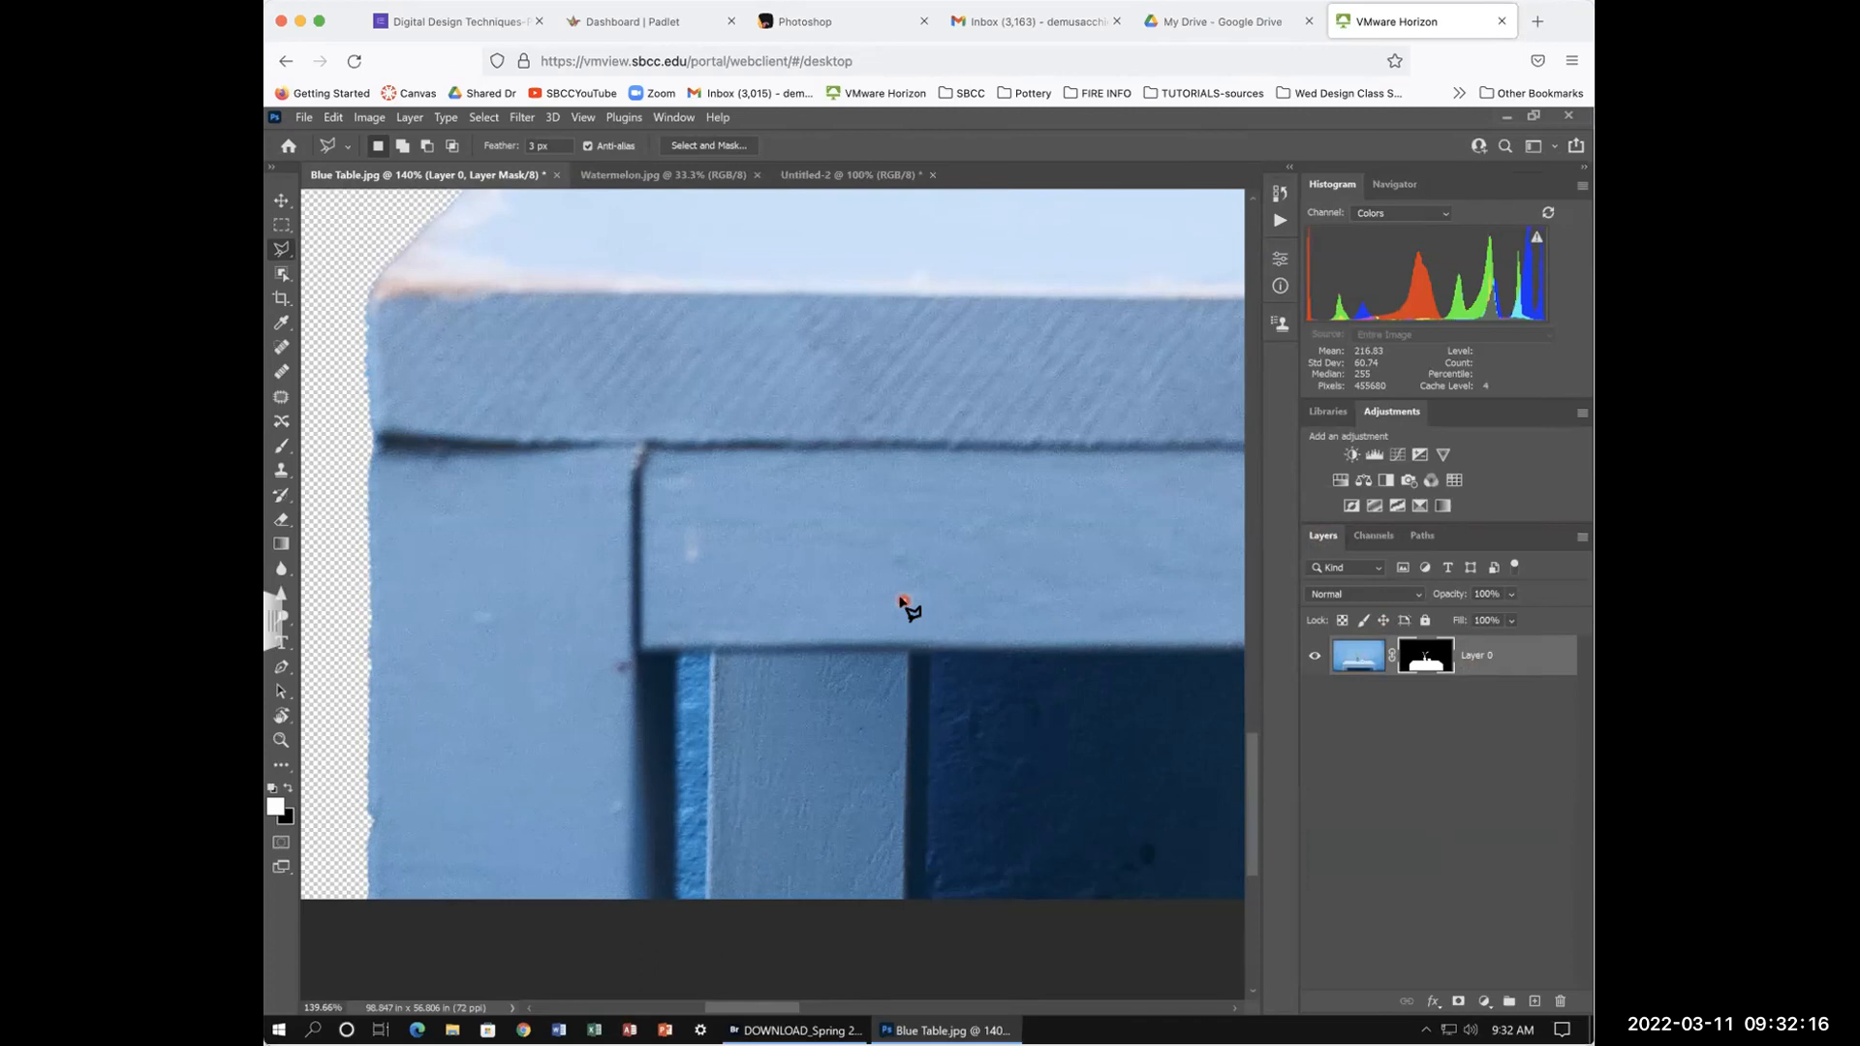
scroll(904, 600, "right", 1)
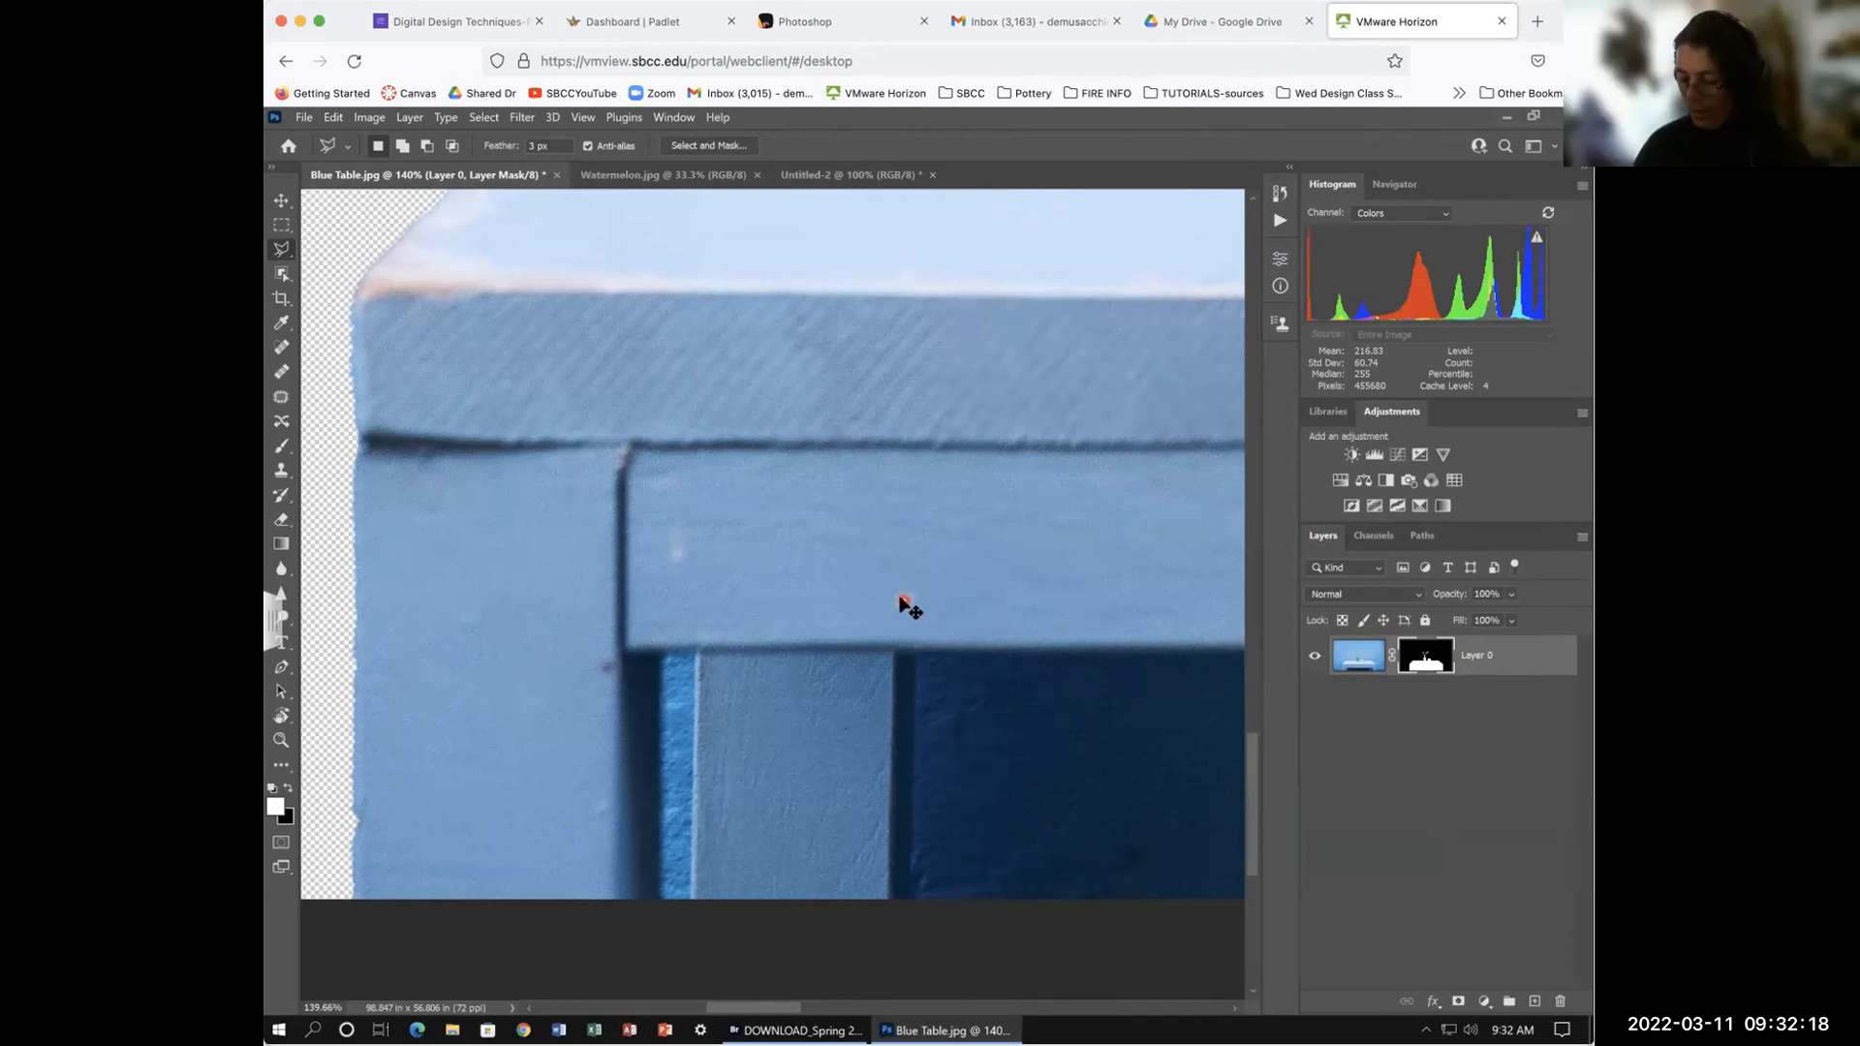
key("ctrl+0")
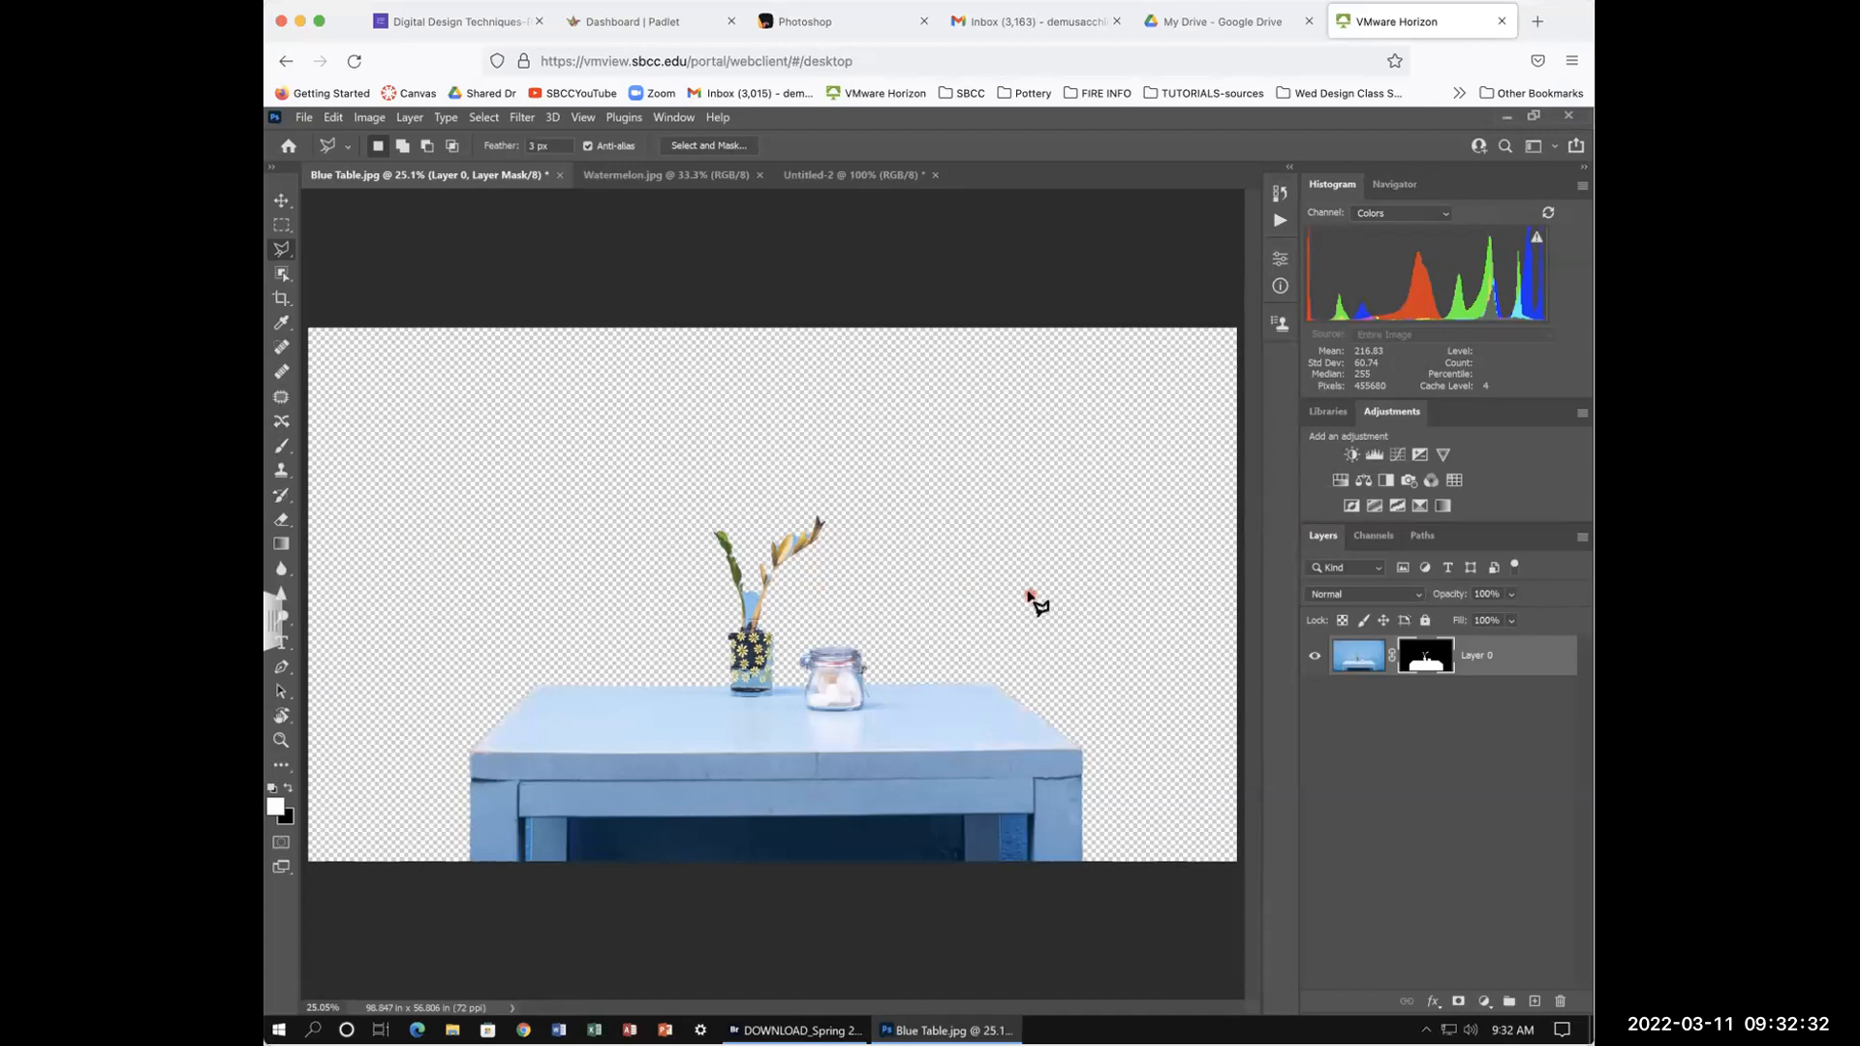
key("ctrl+z")
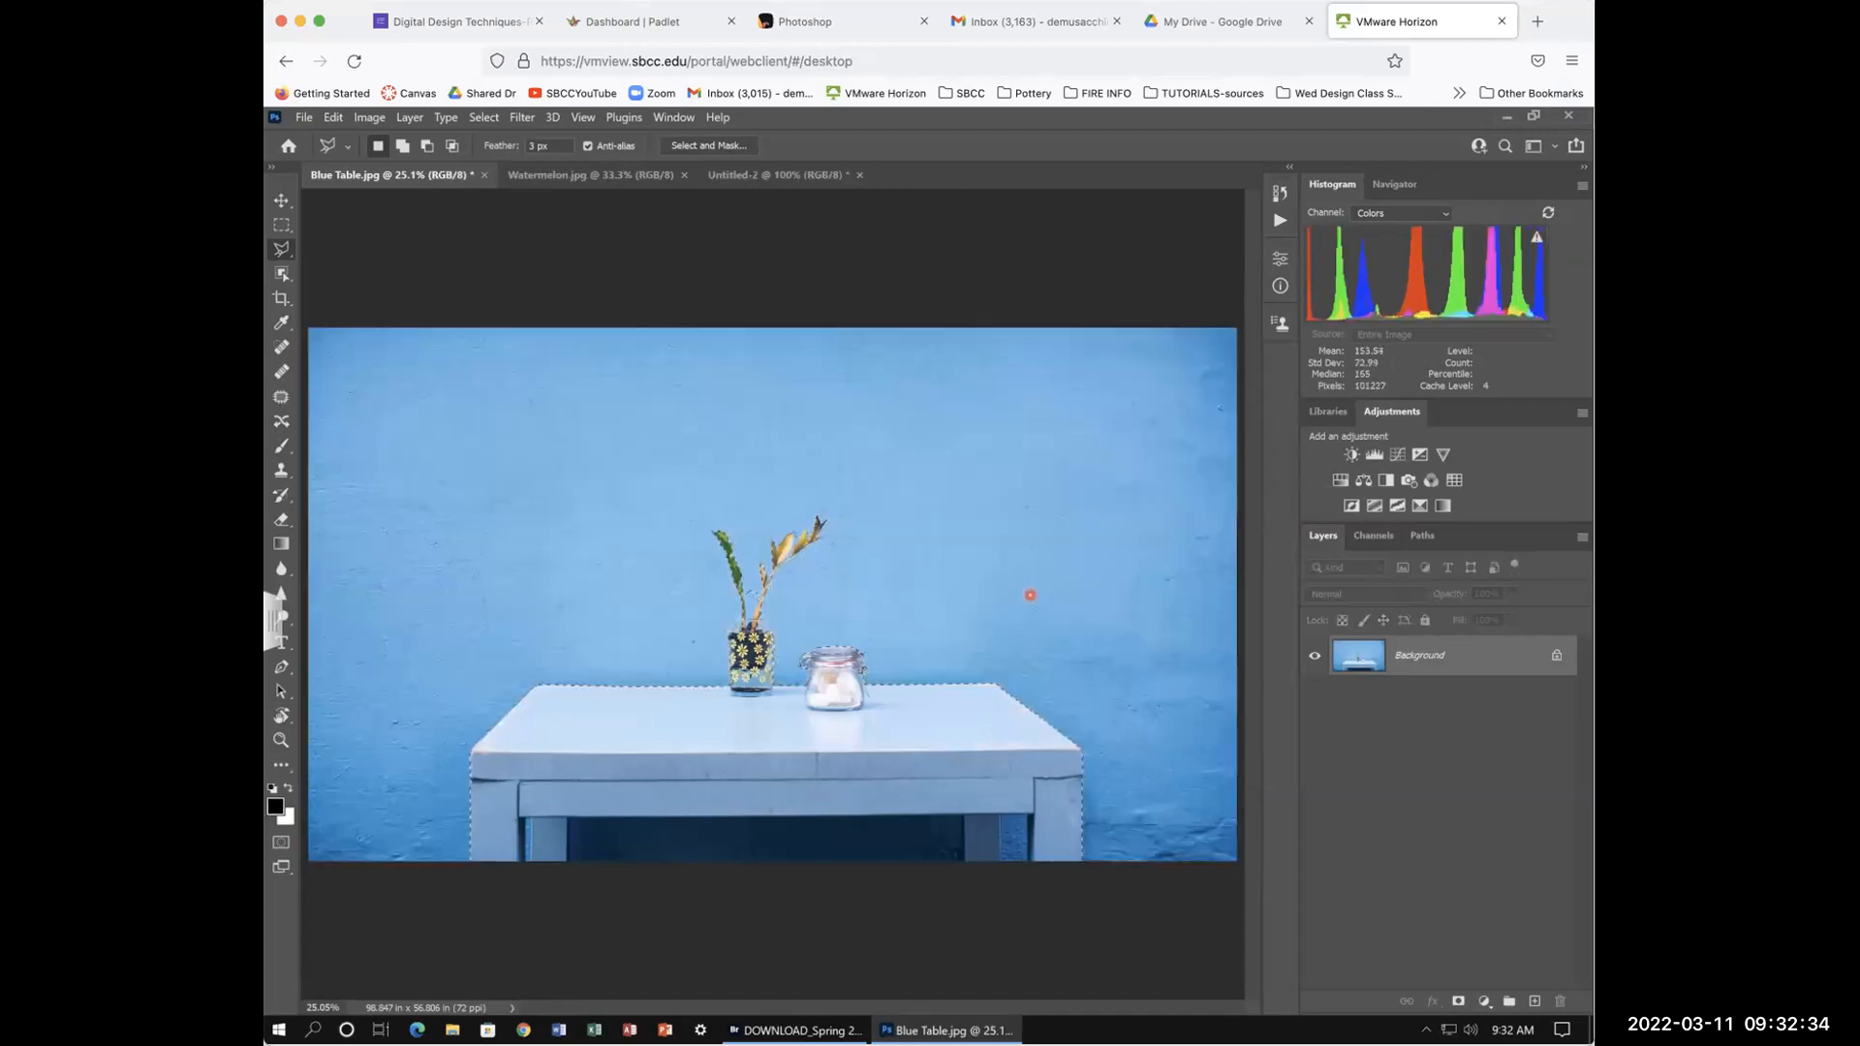
left_click(719, 731)
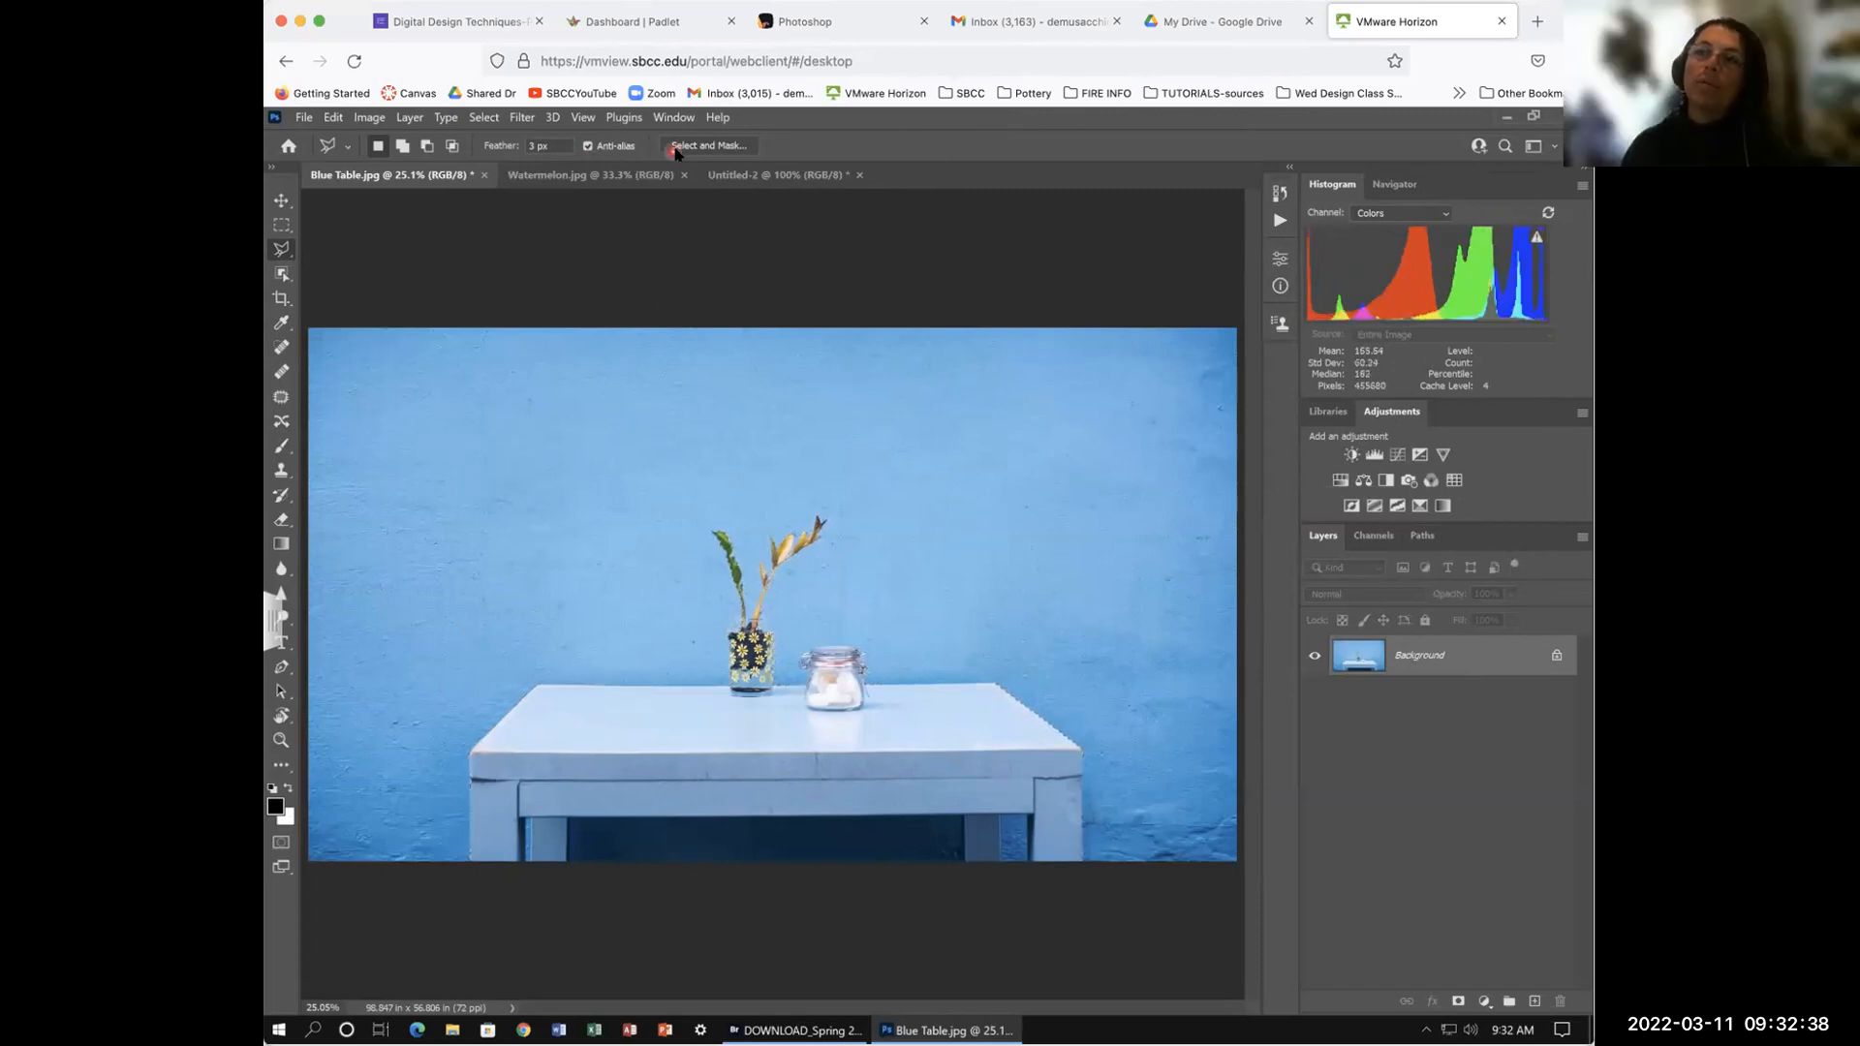
Step: Activate the Object Selection tool and view the Quick Selection and Magic Wand tools grouped with it
left_click(282, 274)
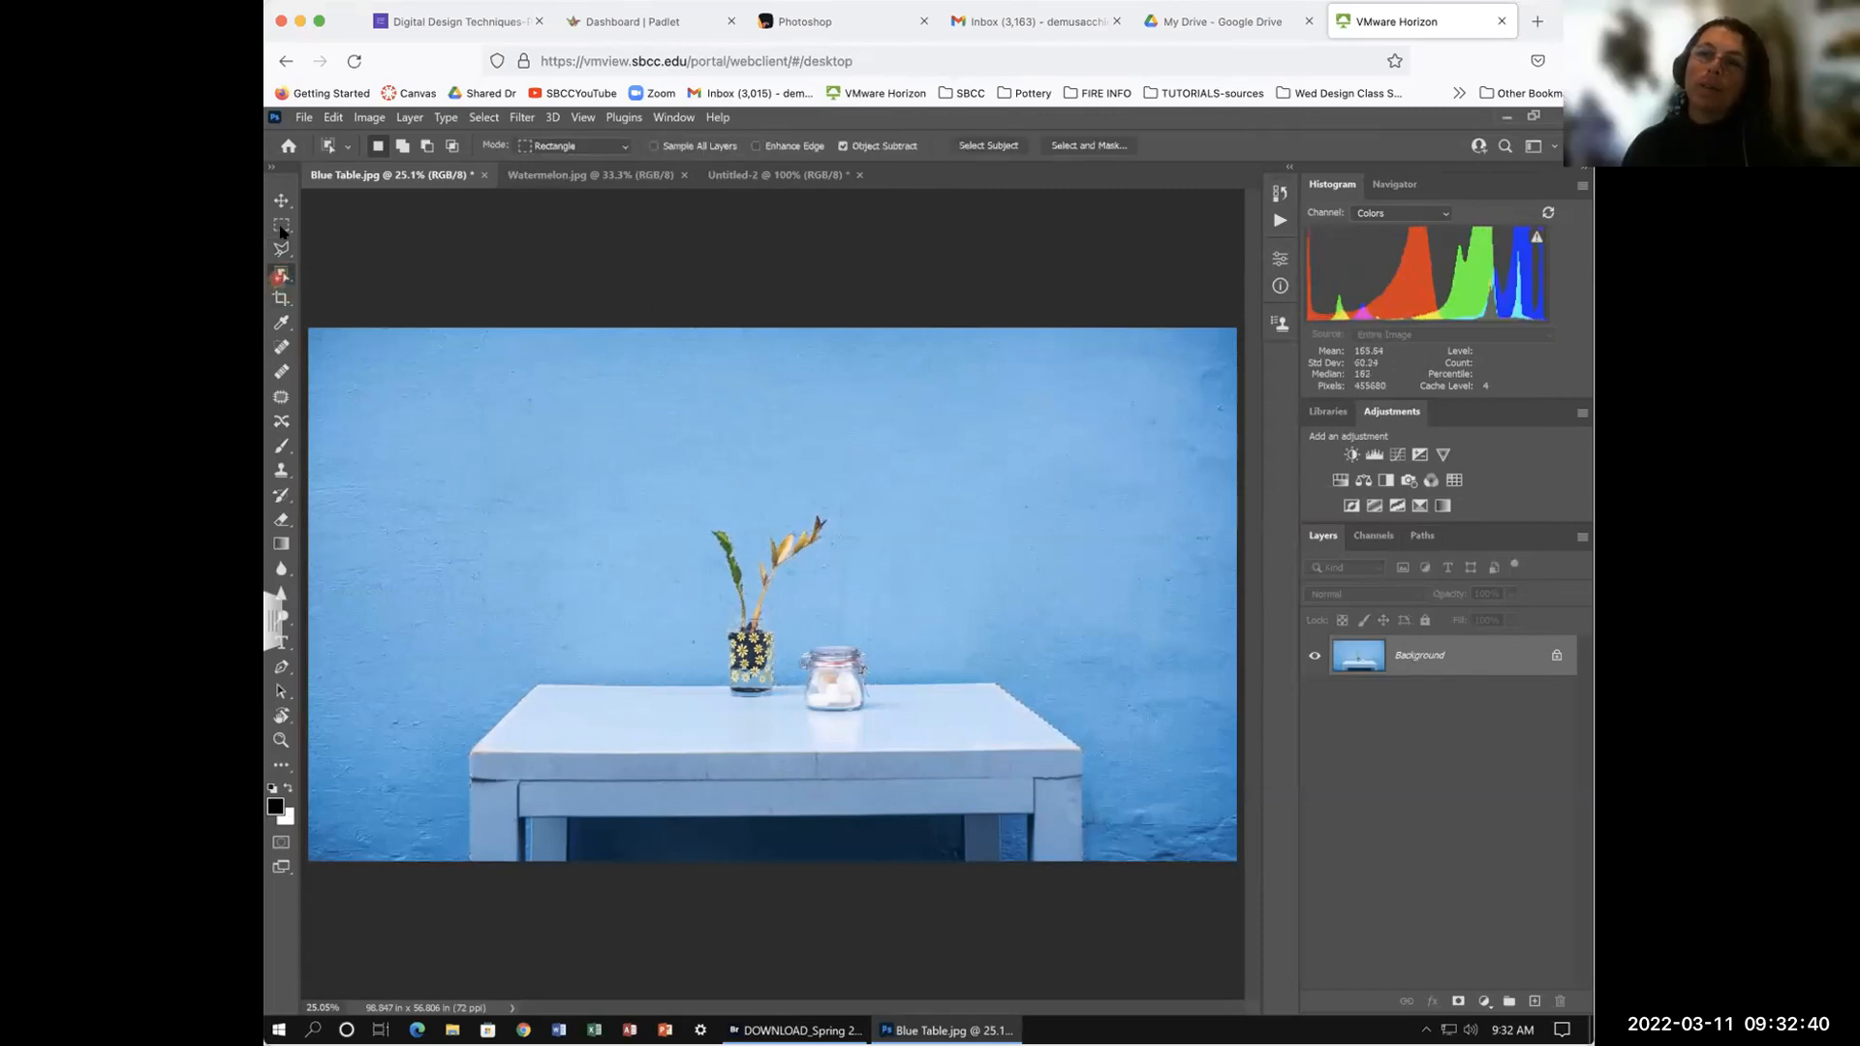
right_click(282, 276)
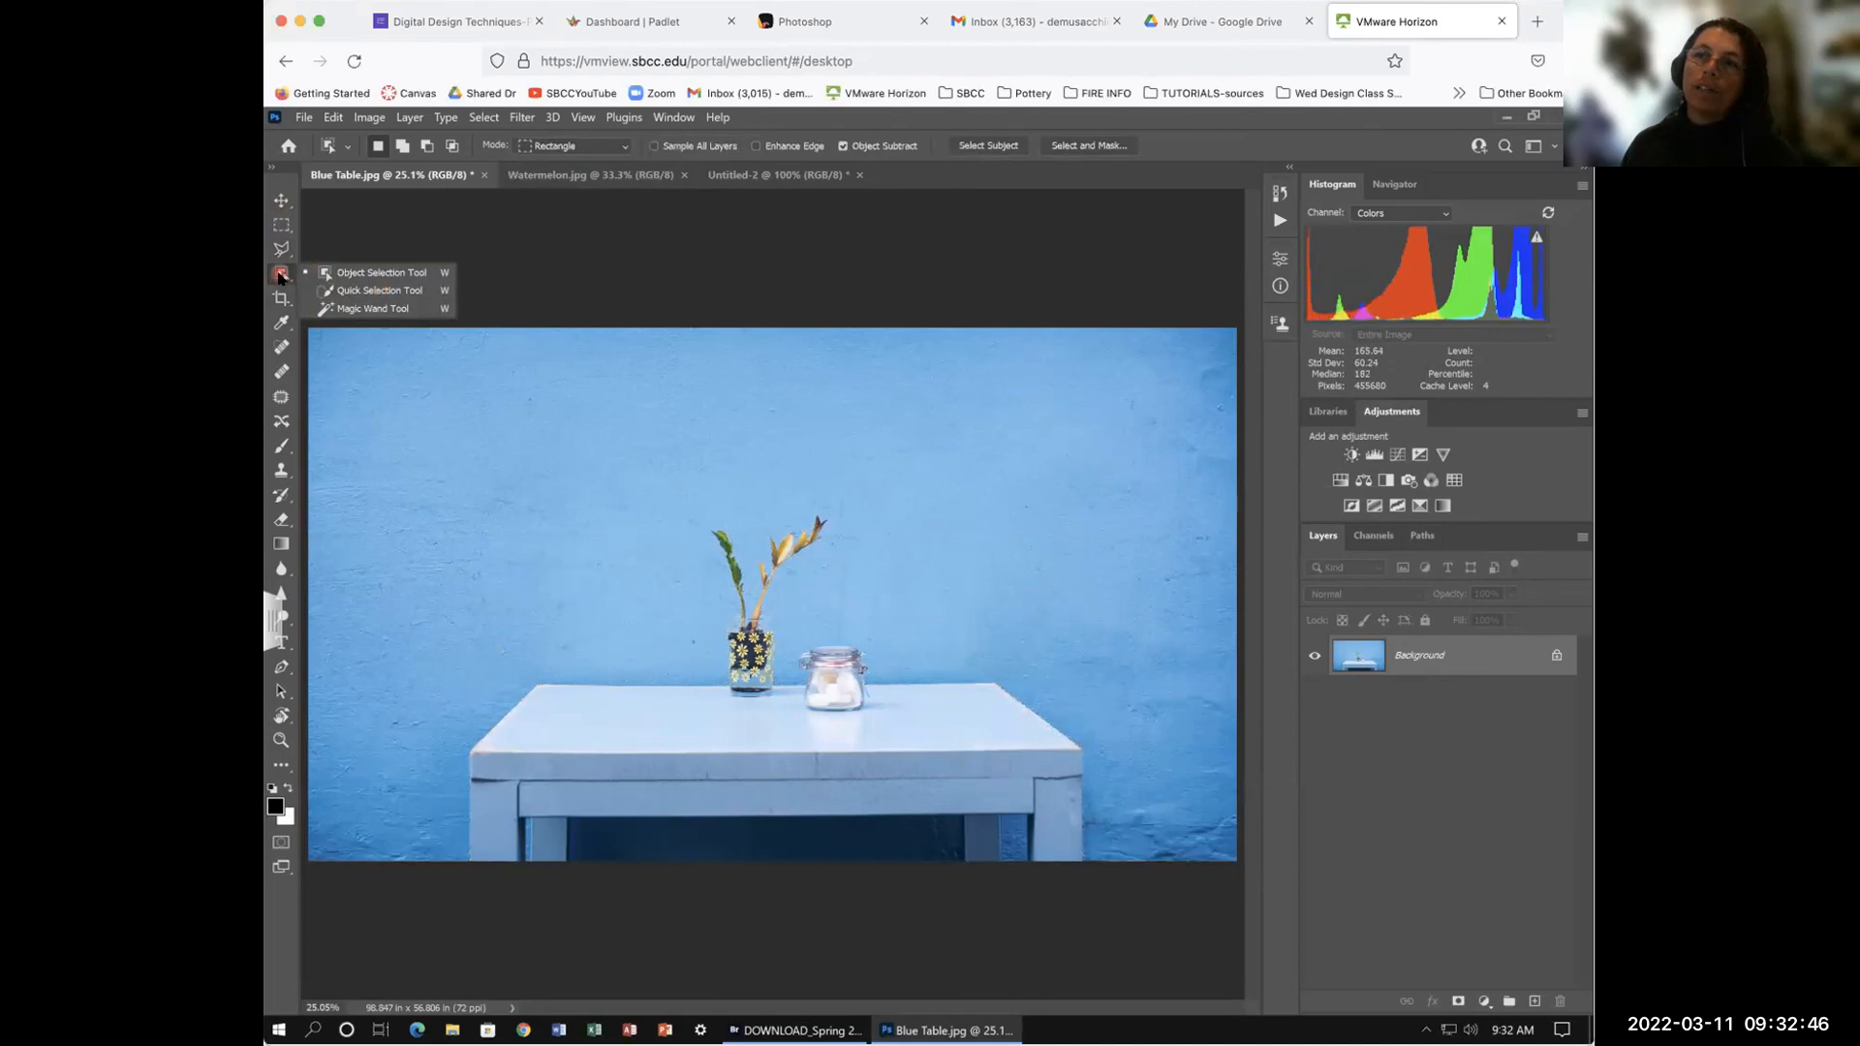
left_click(992, 145)
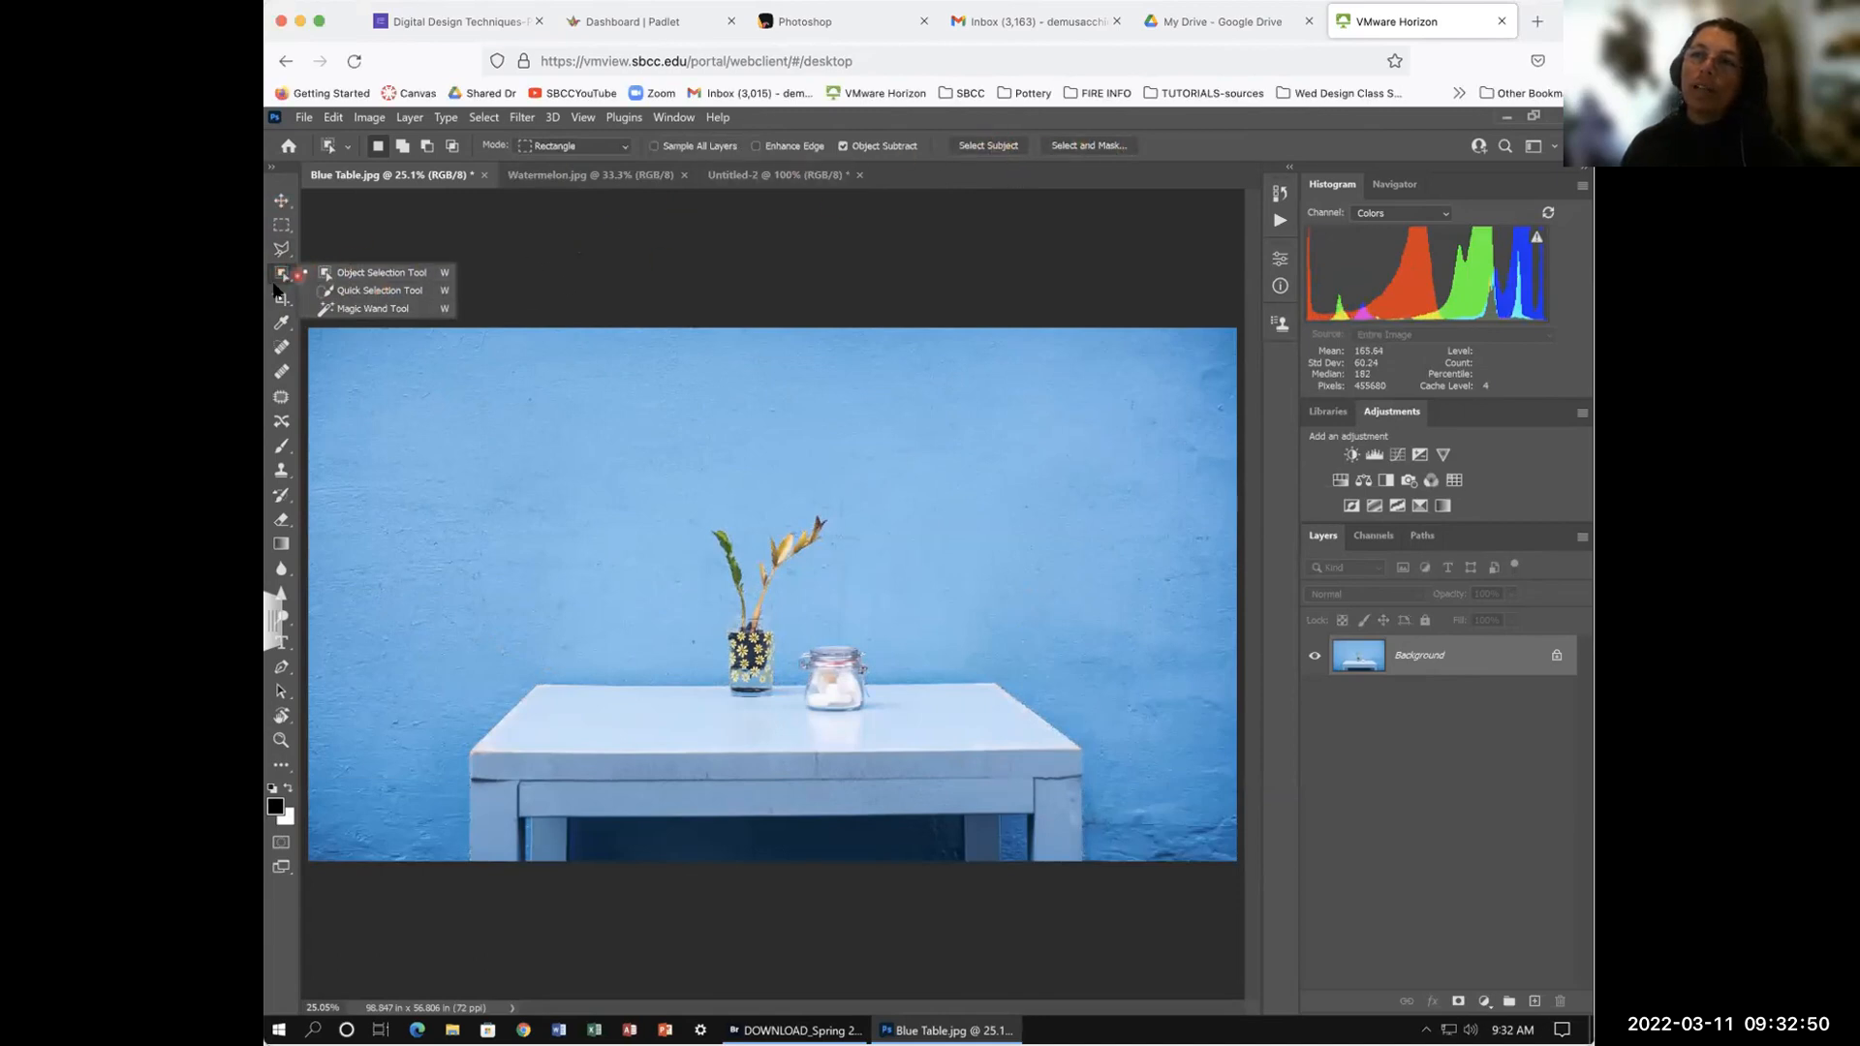
left_click(281, 202)
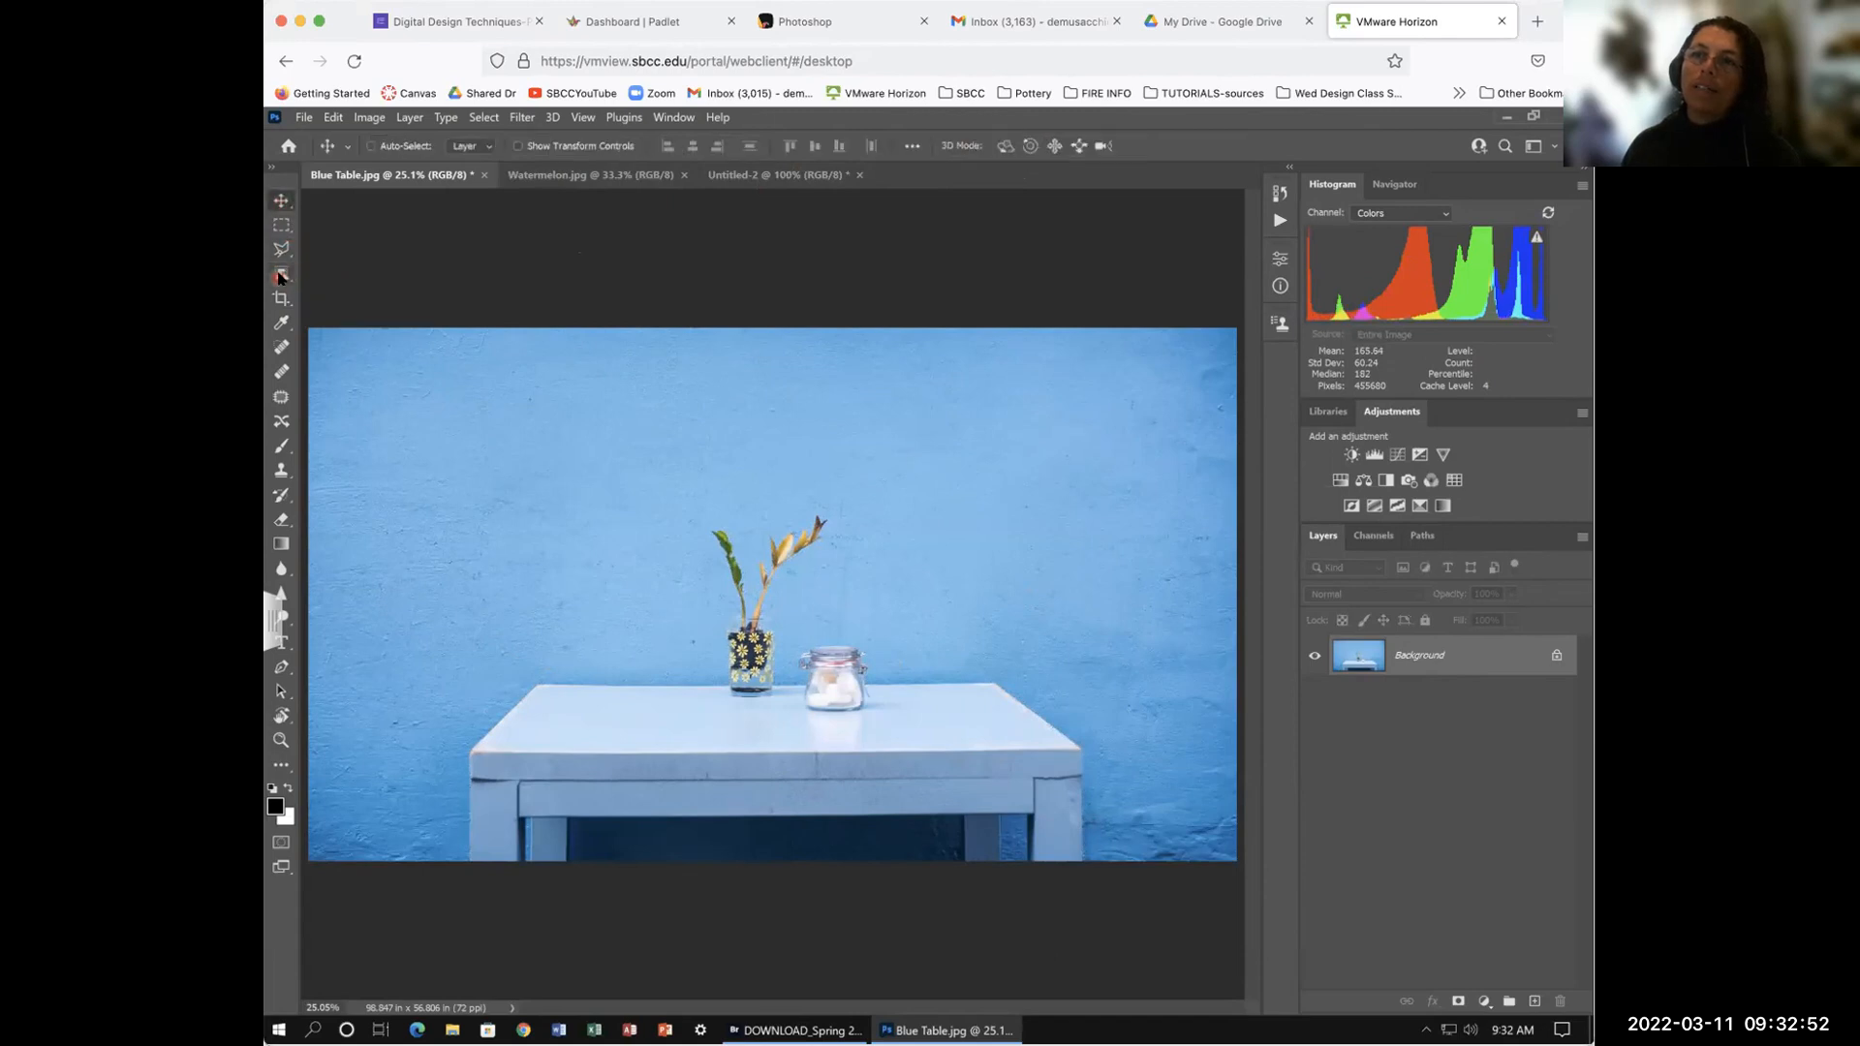
left_click(281, 276)
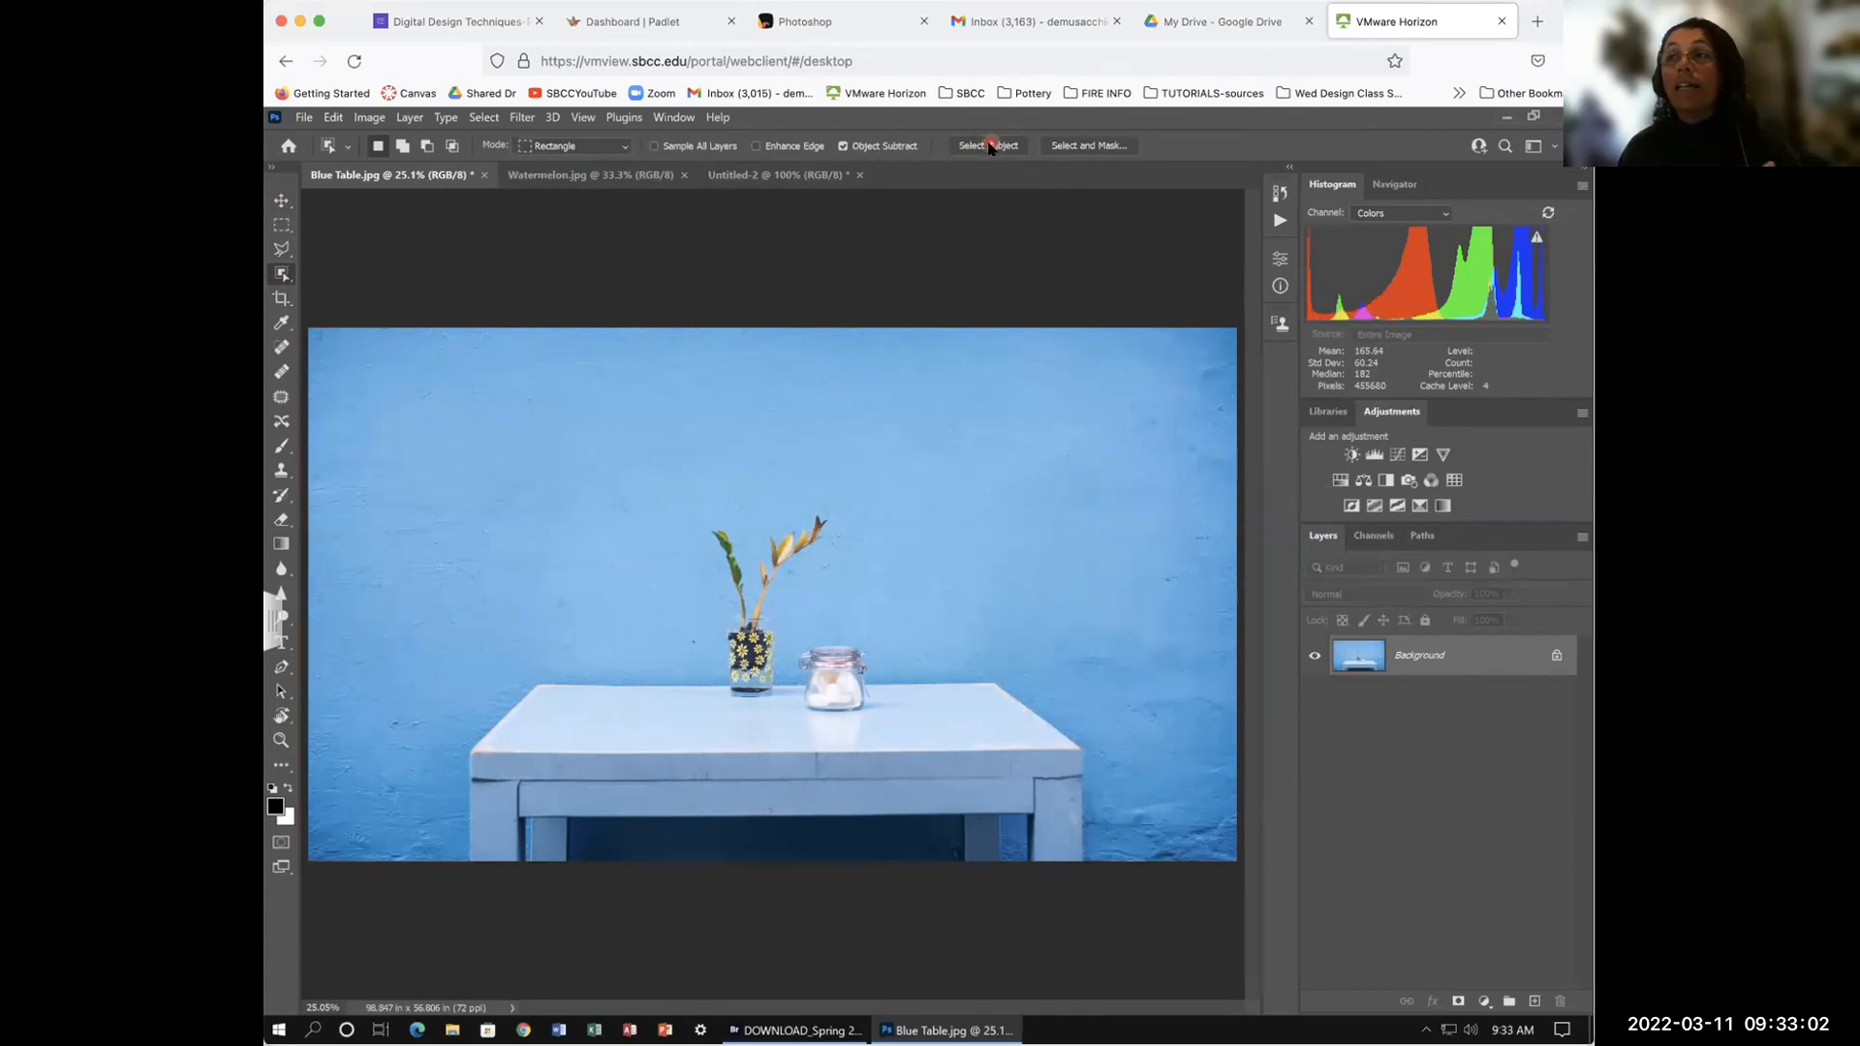
left_click(283, 276)
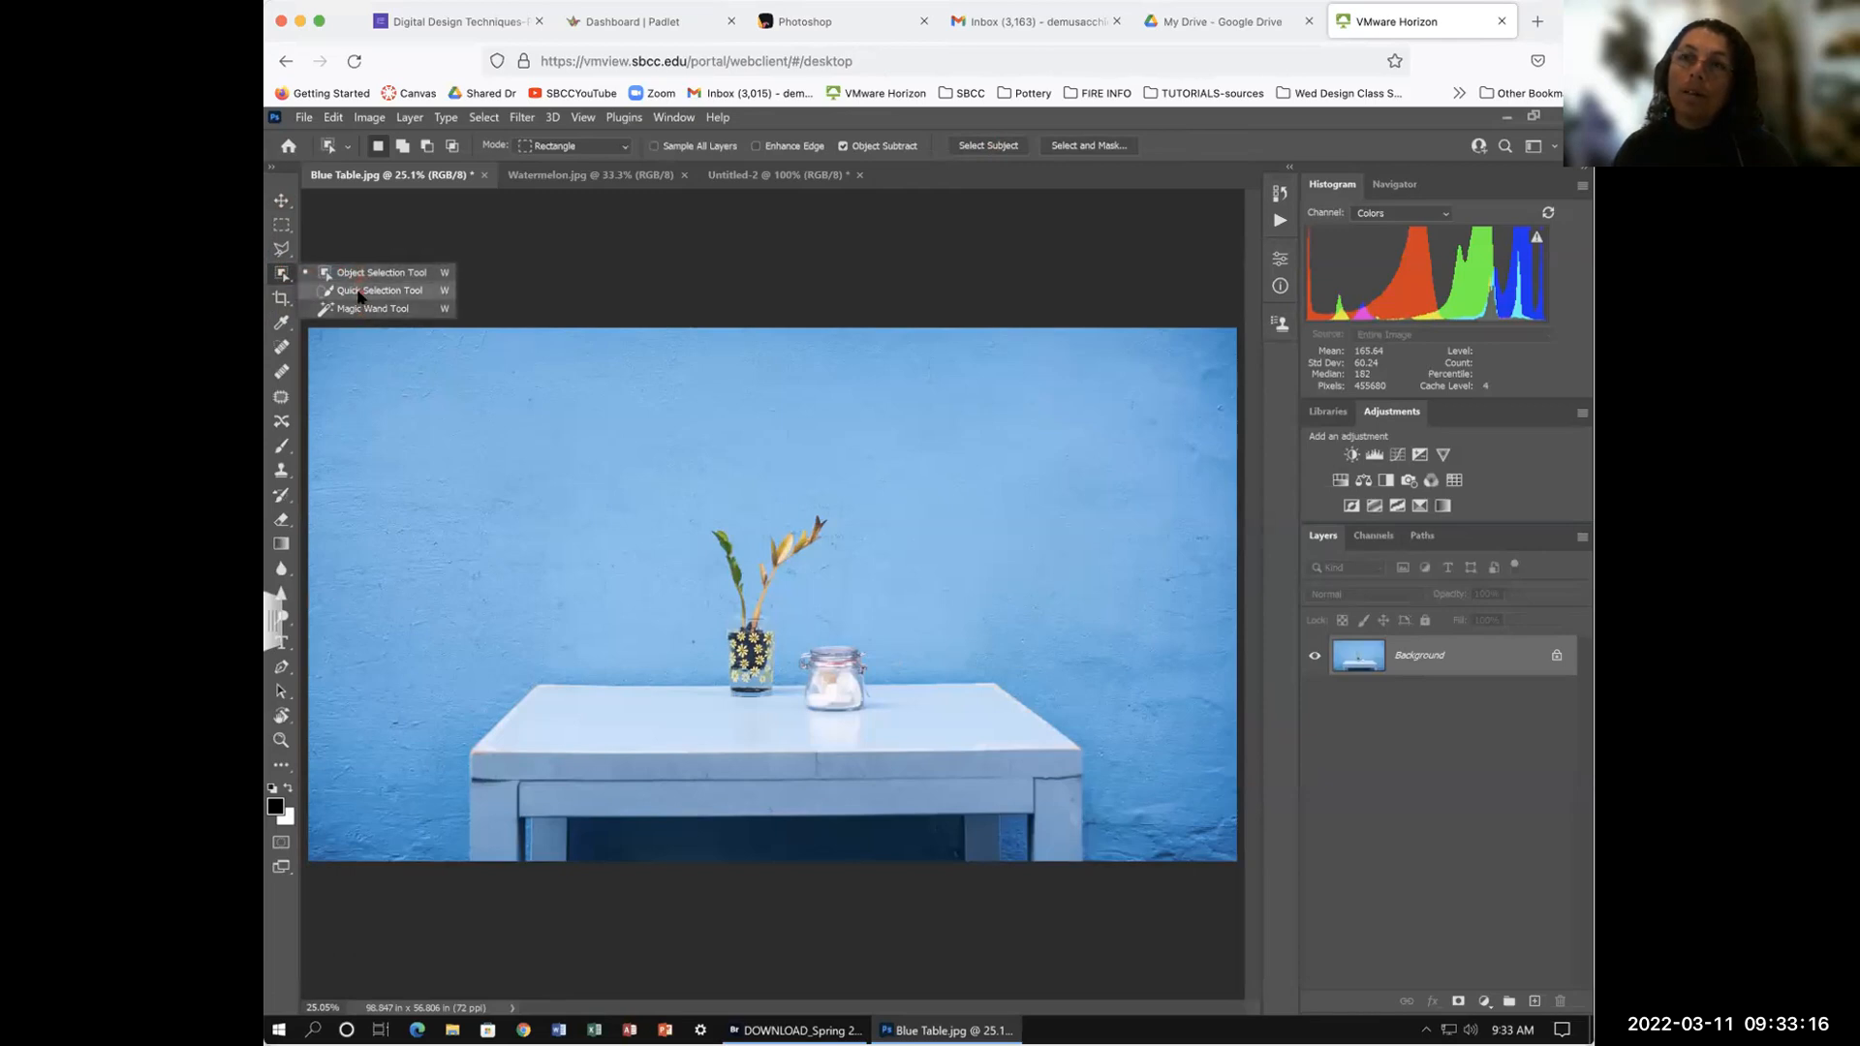
left_click(280, 274)
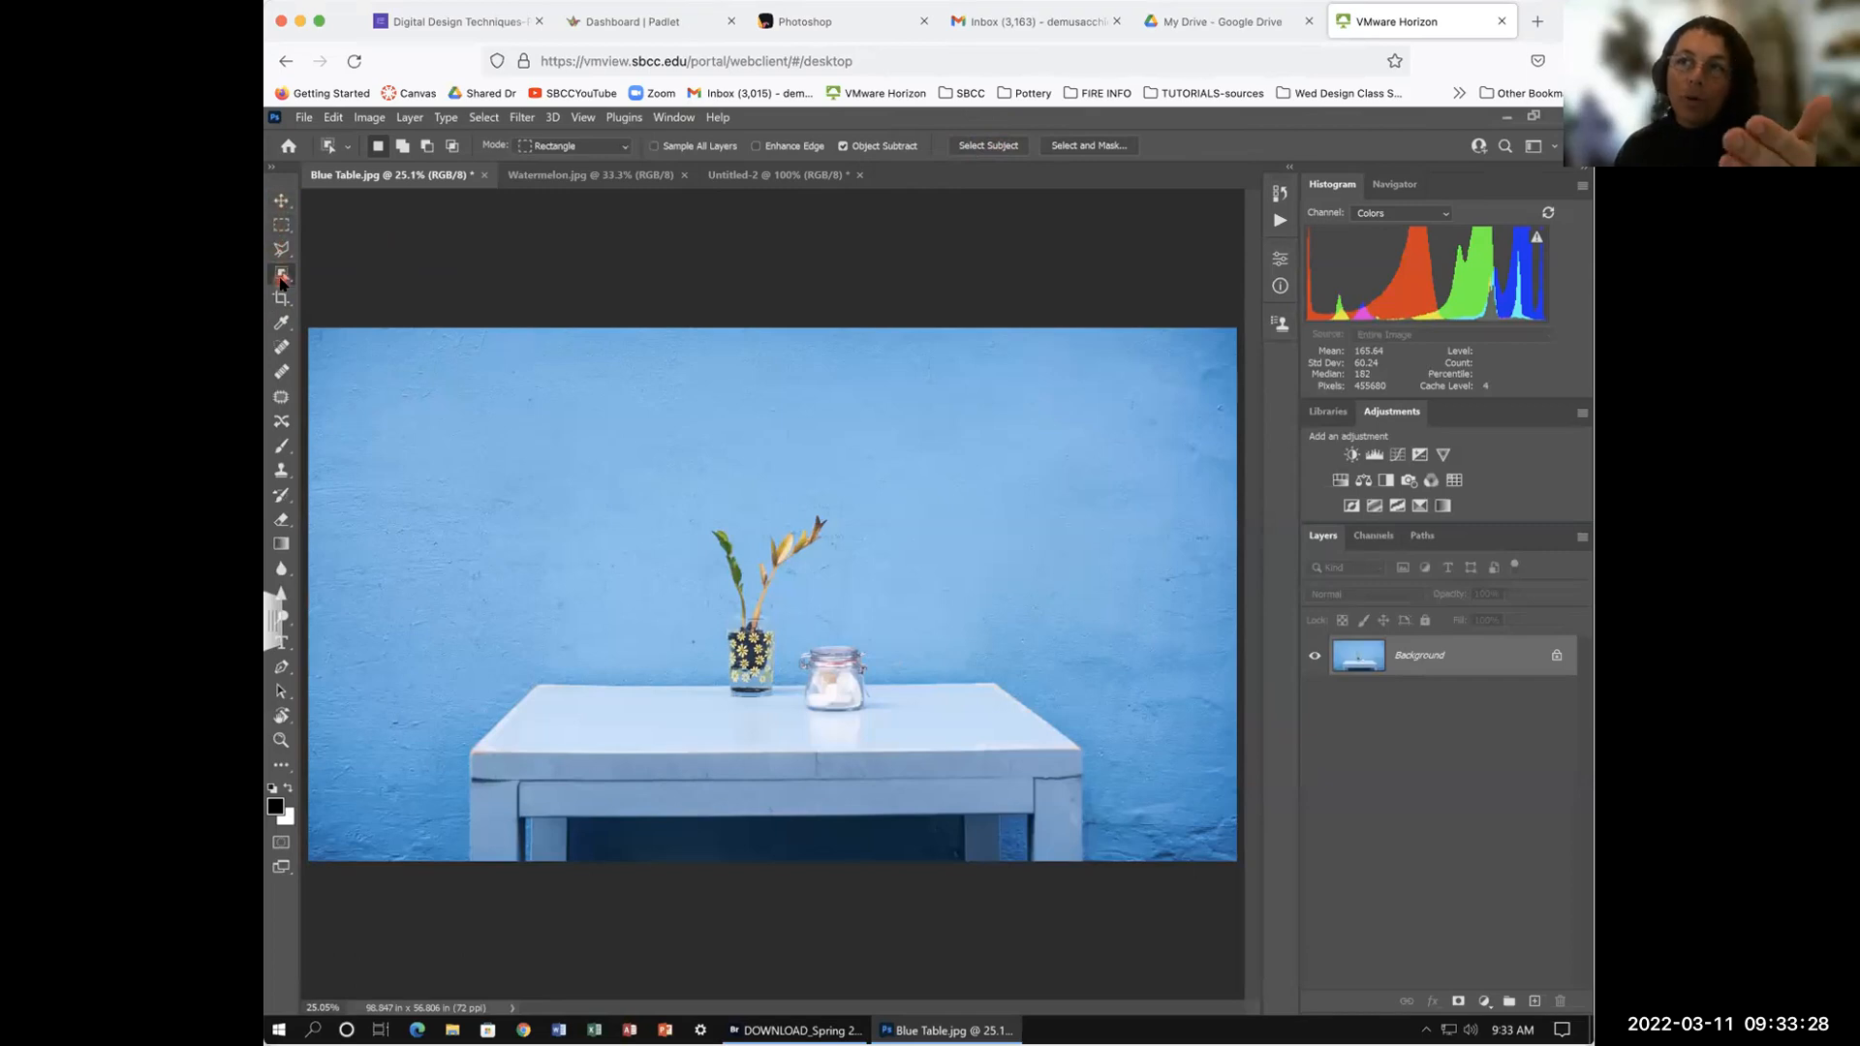
Step: Expand the toolbar to two columns and collapse it back to a single column
left_click(272, 169)
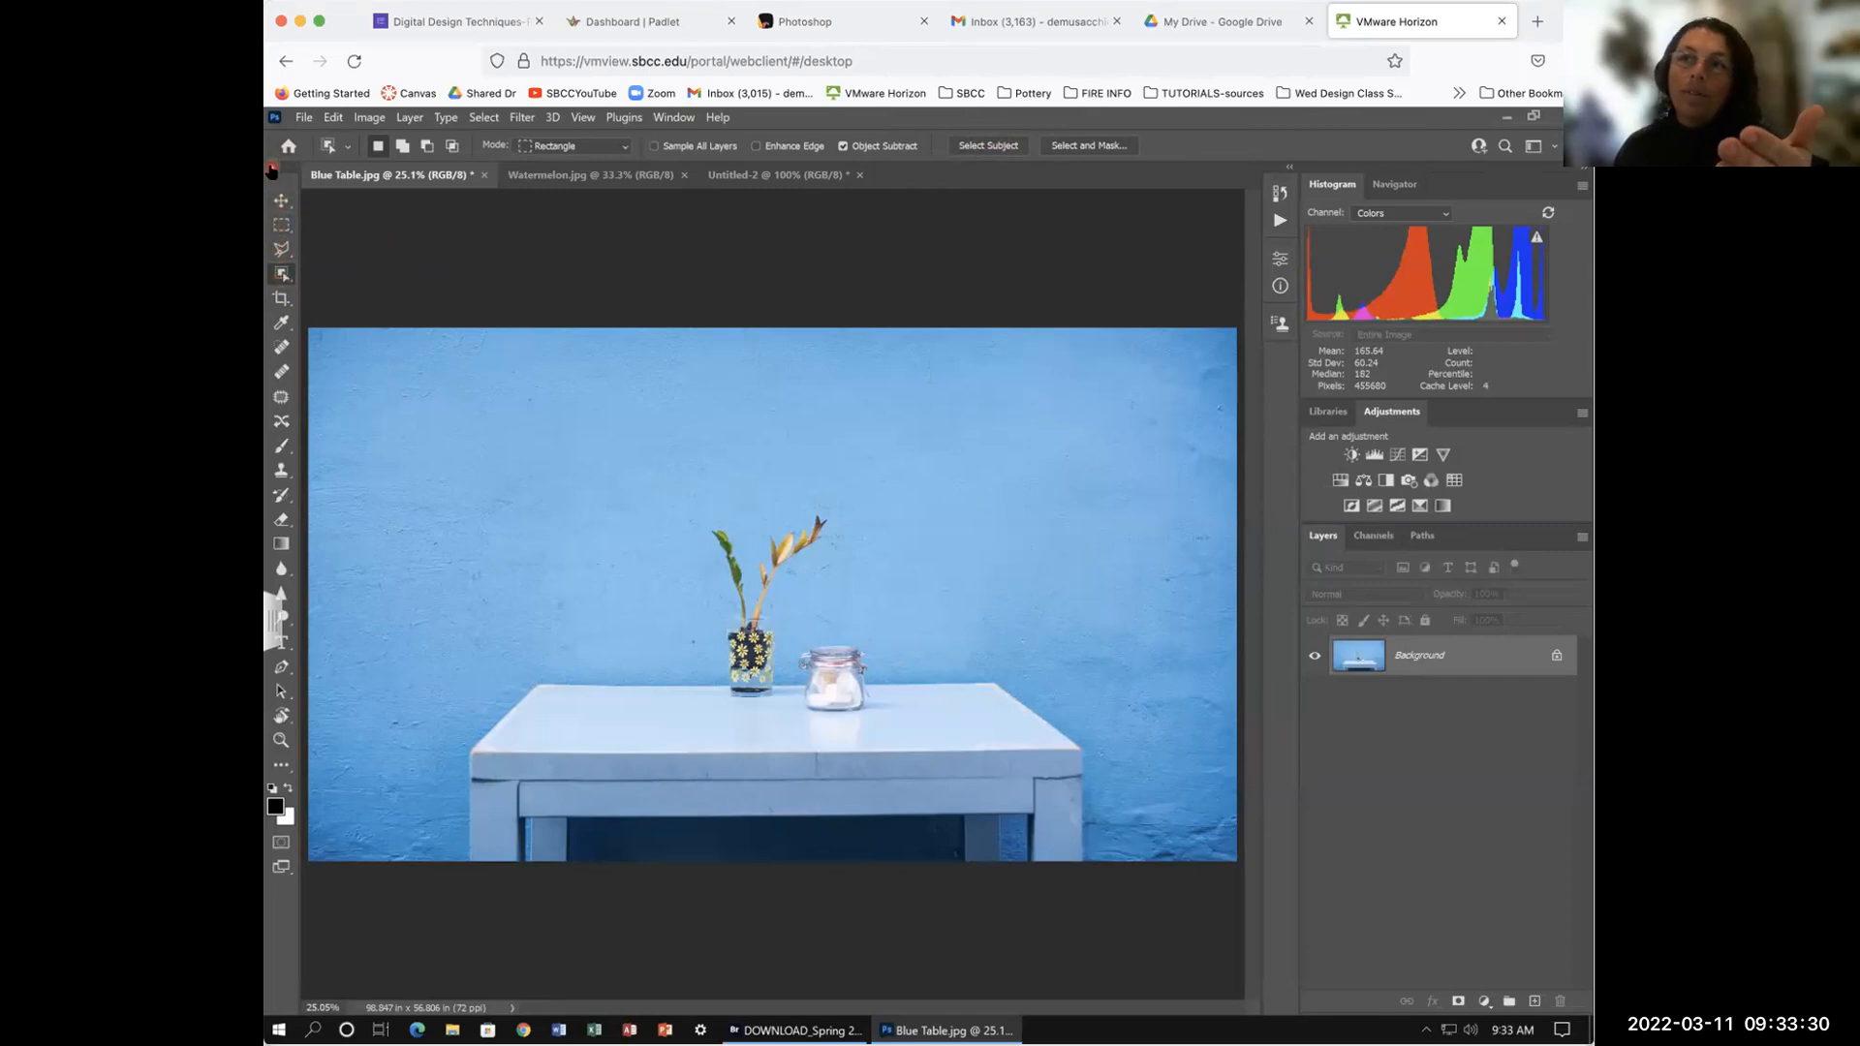
left_click(307, 198)
left_click(308, 227)
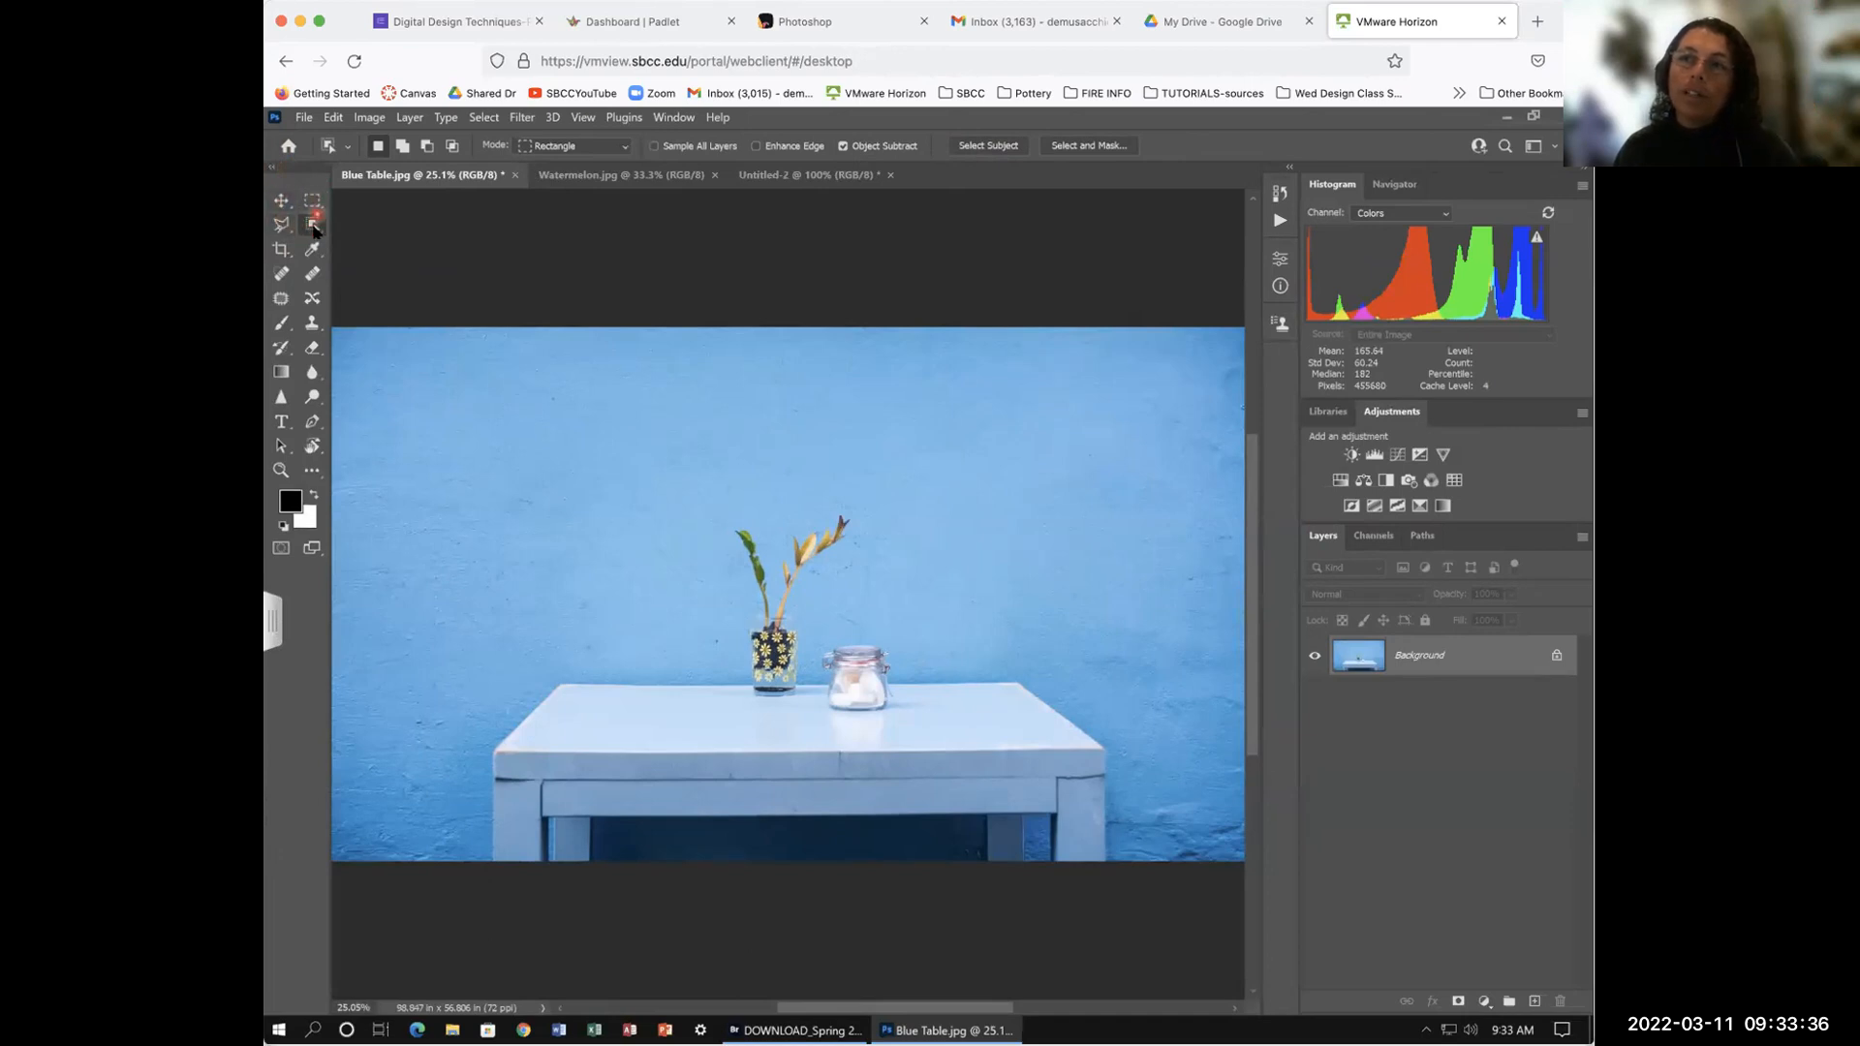
left_click(272, 169)
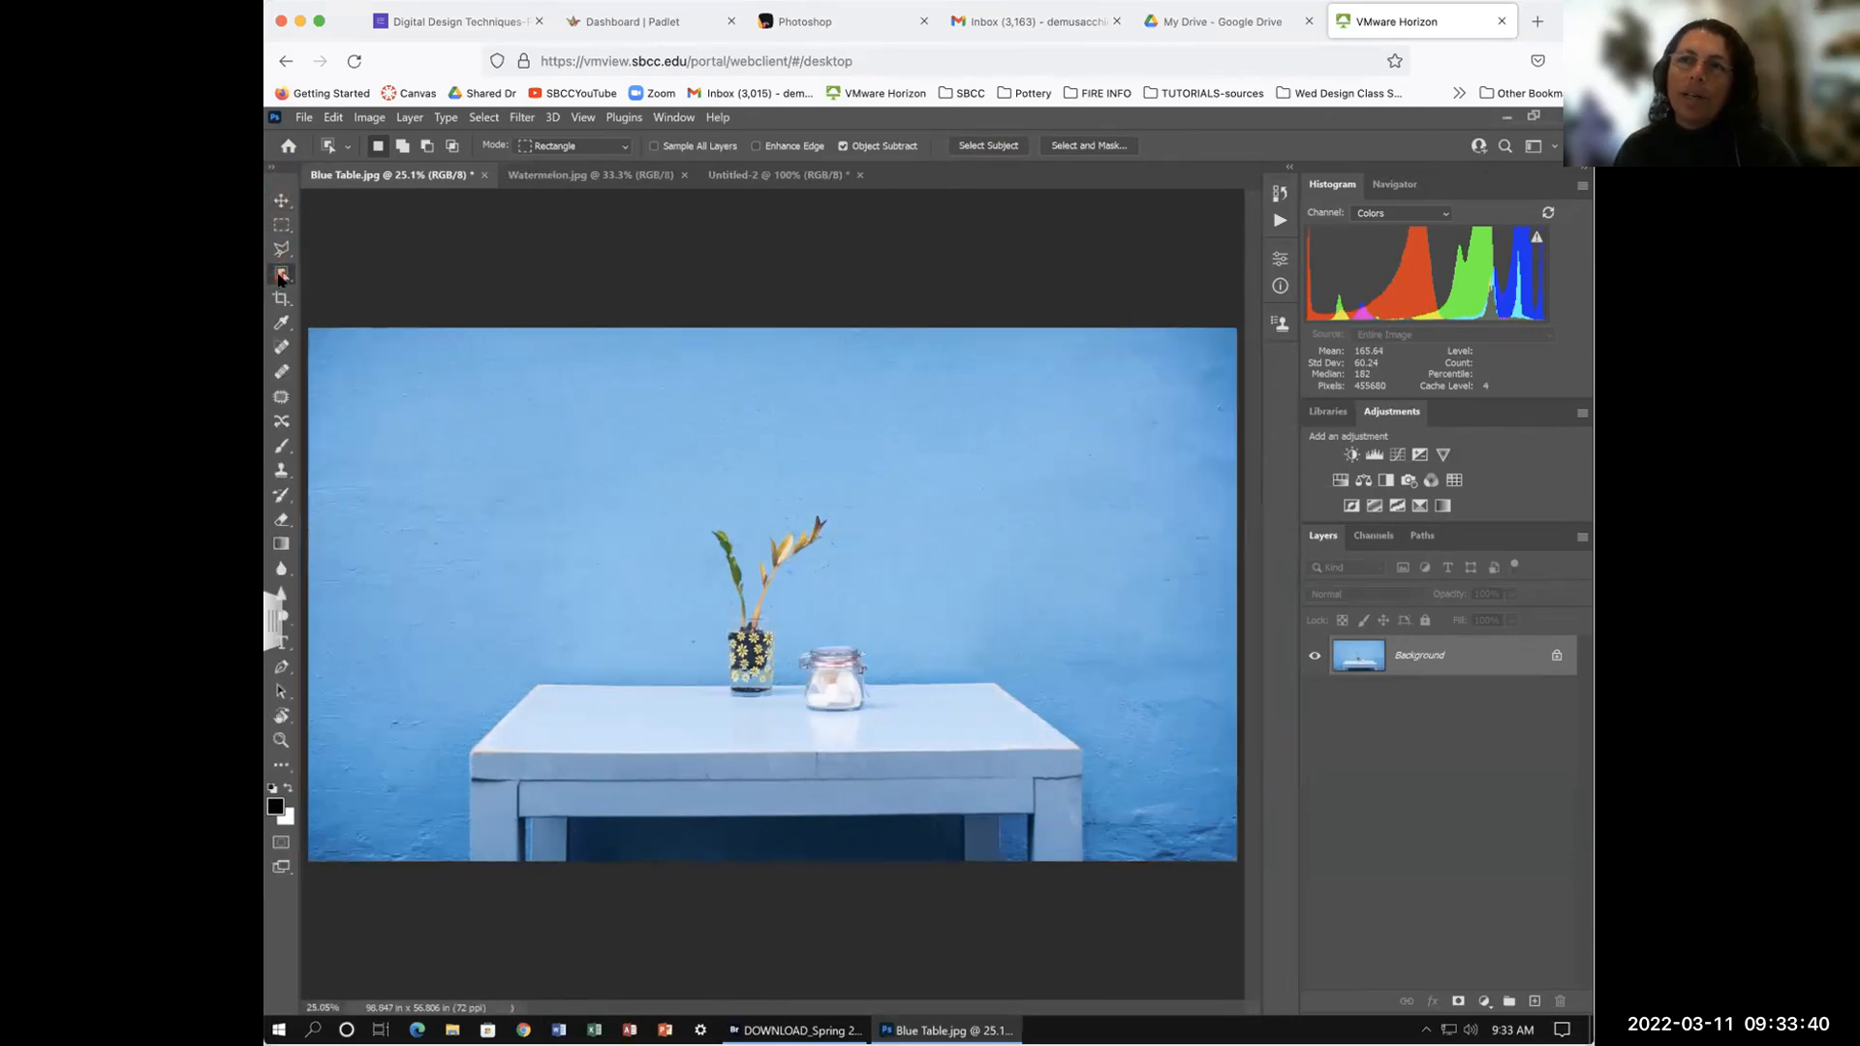
Step: Switch to the Quick Selection tool, select the photo's subject automatically, and apply the selection as a layer mask
left_click(281, 276)
left_click(347, 288)
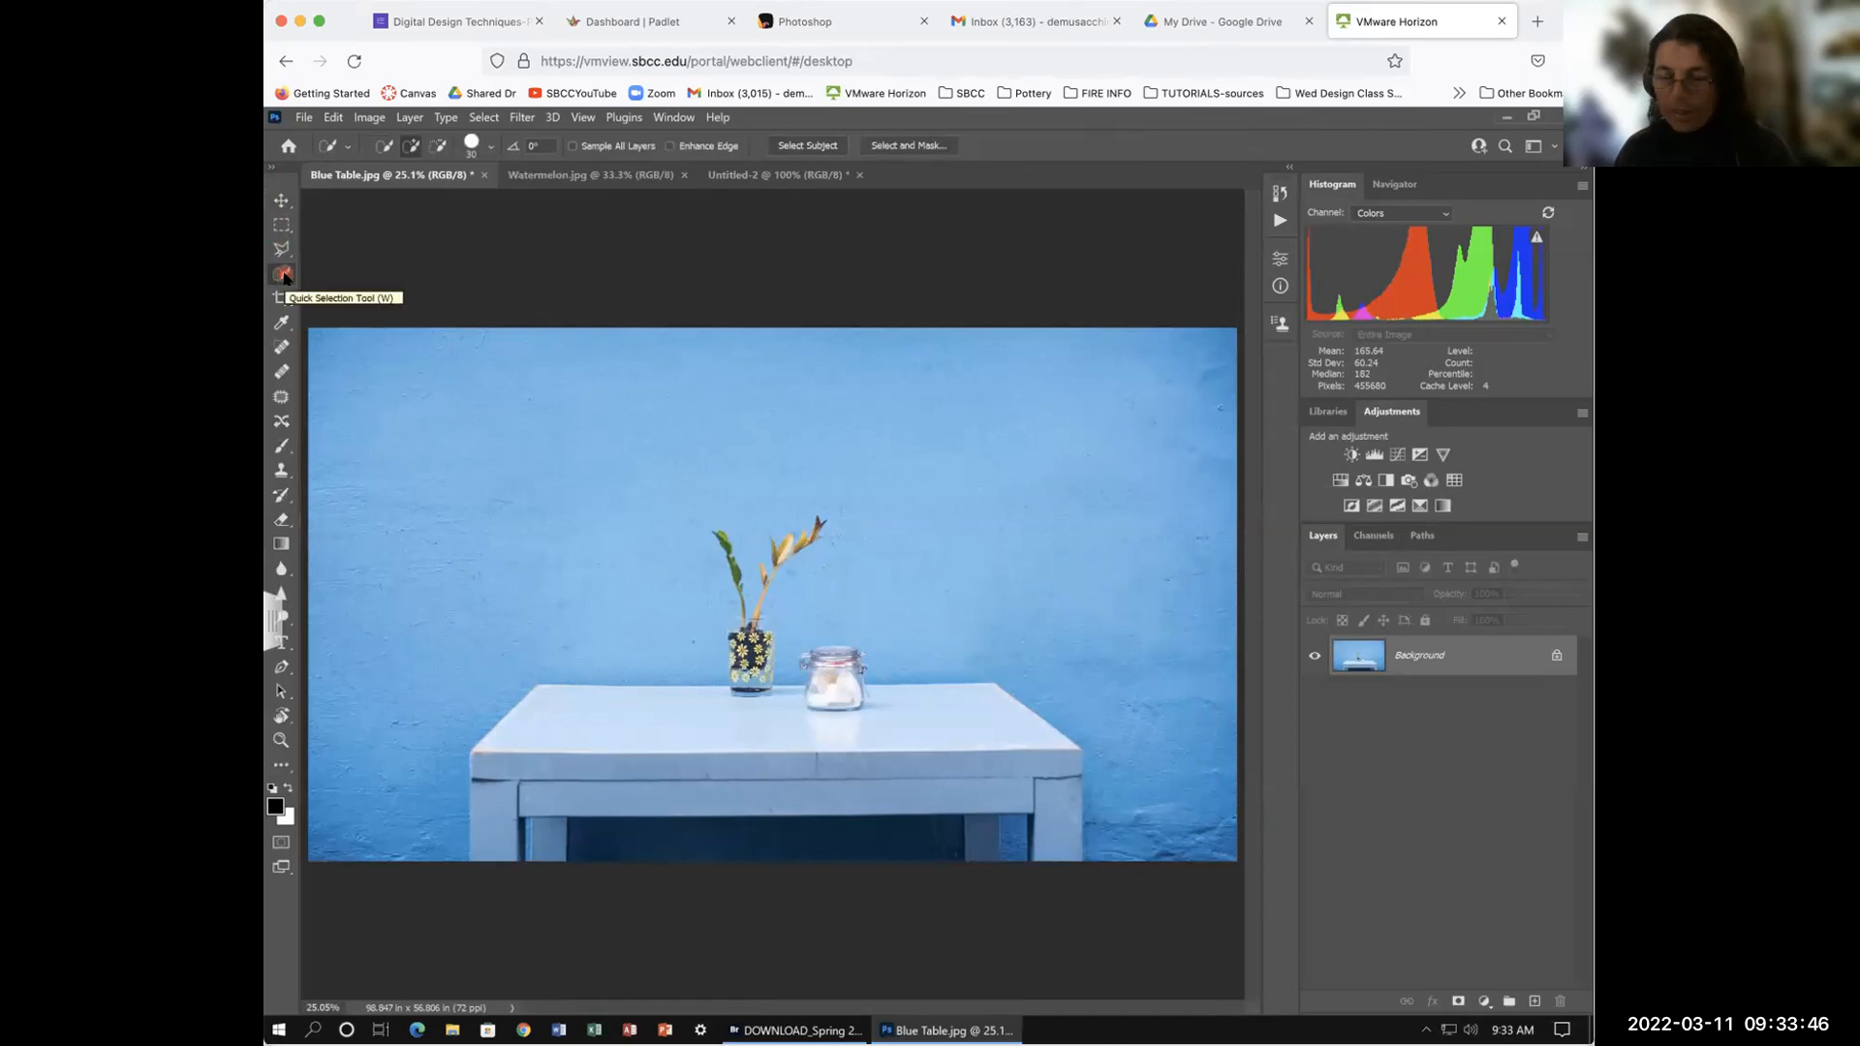
left_click(802, 147)
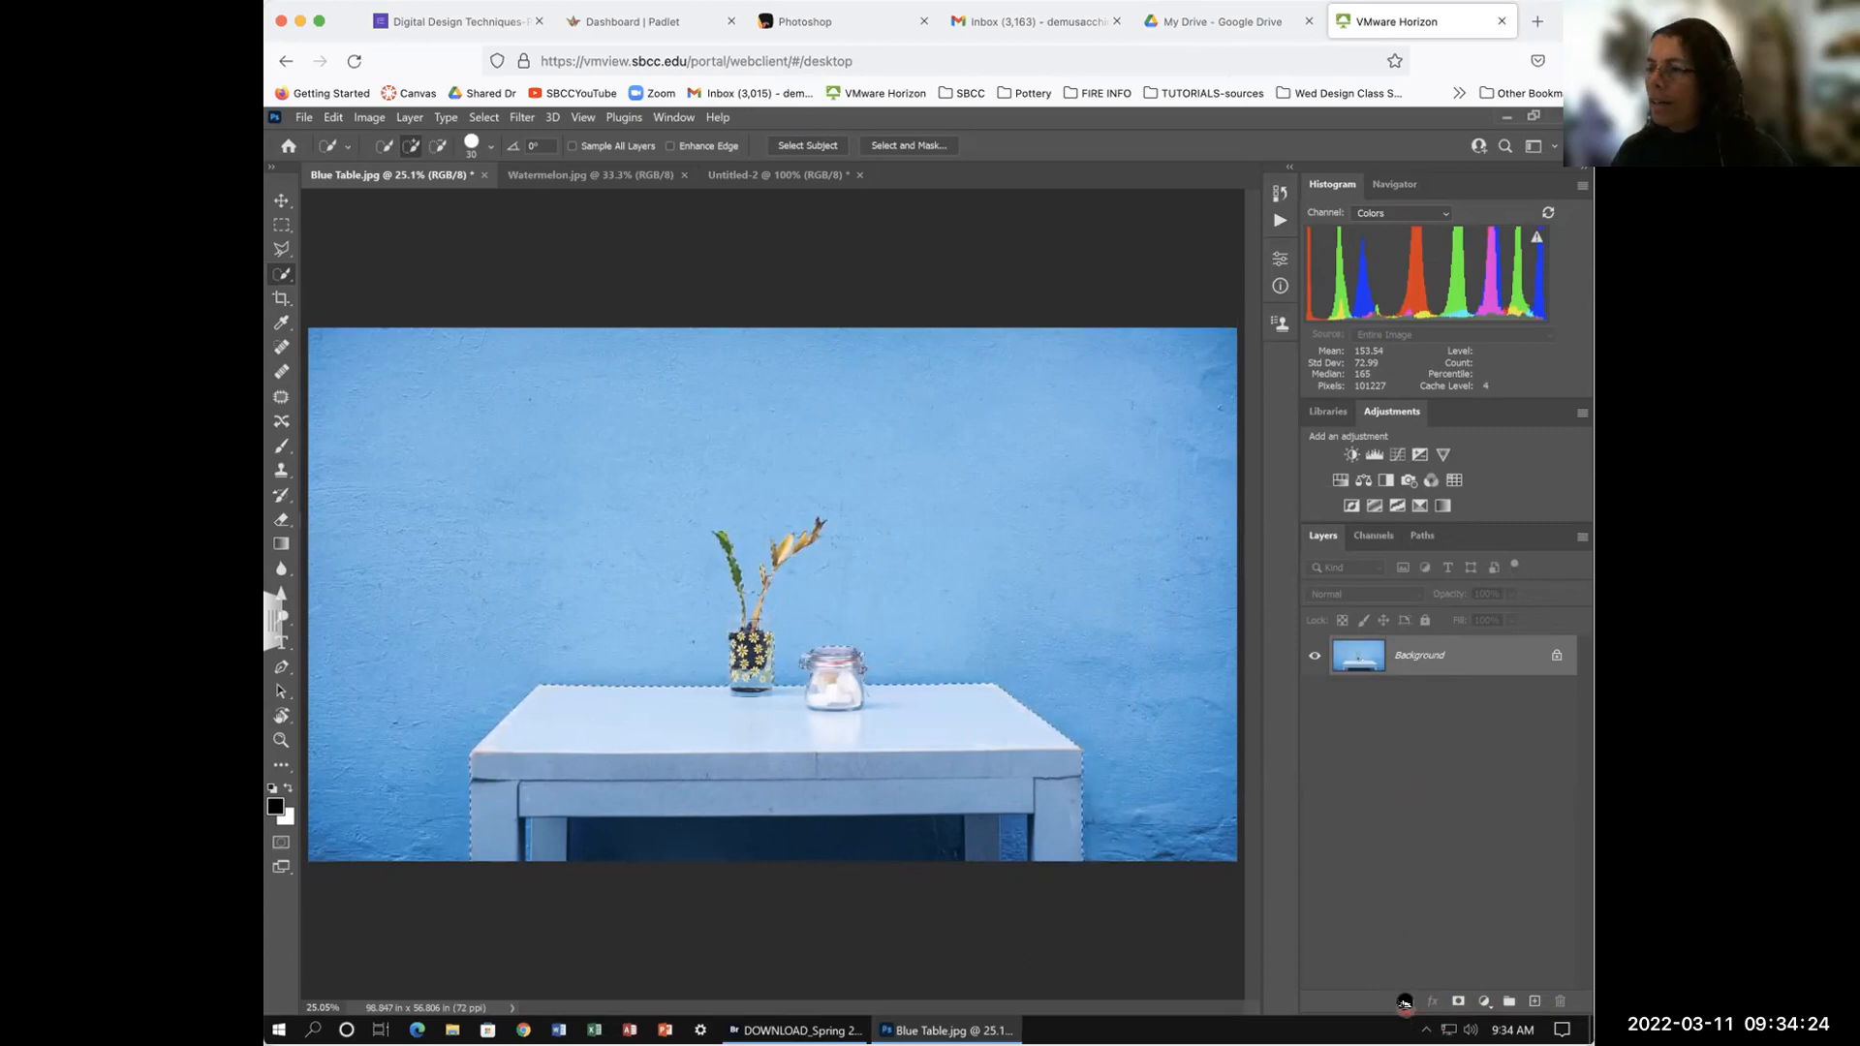
left_click(1457, 1001)
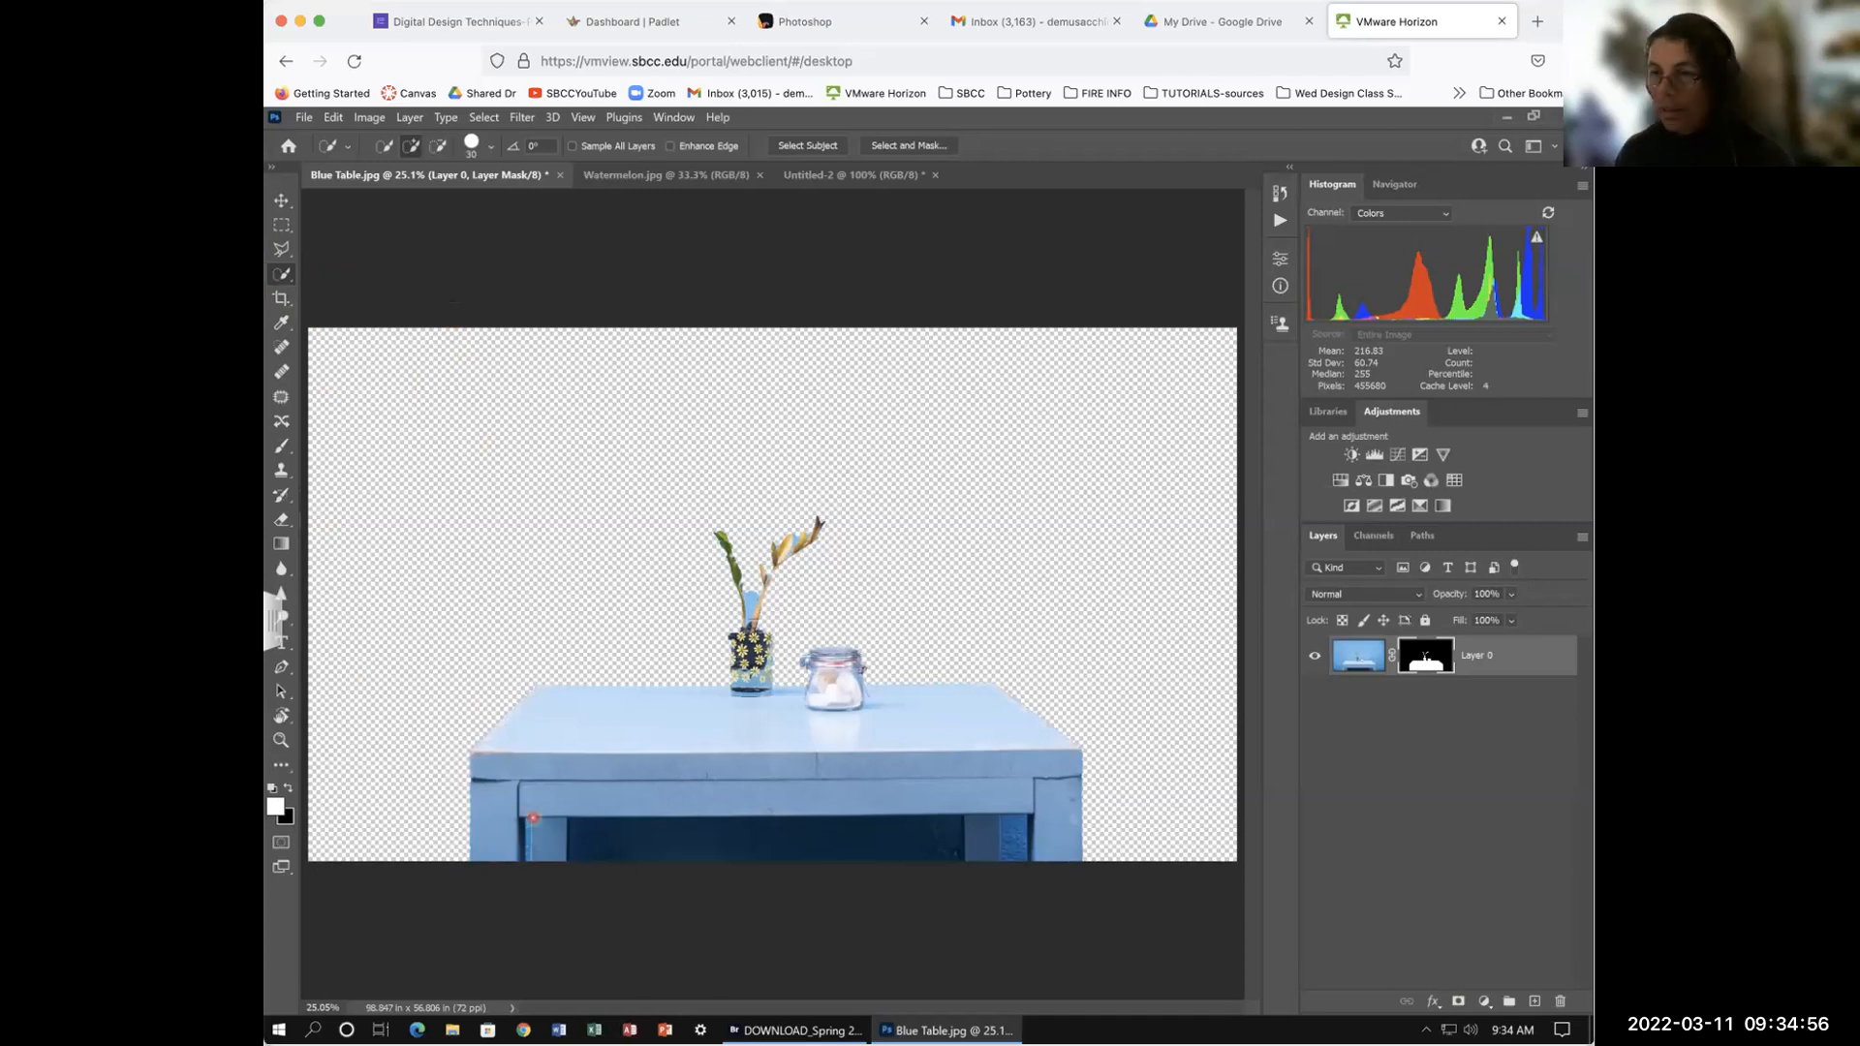
Step: Outline the bright blue wall strip inside the table's left leg with the Polygonal Lasso at 3 px feather, extending slightly below the image edge
key("ctrl+plus")
key("ctrl+plus")
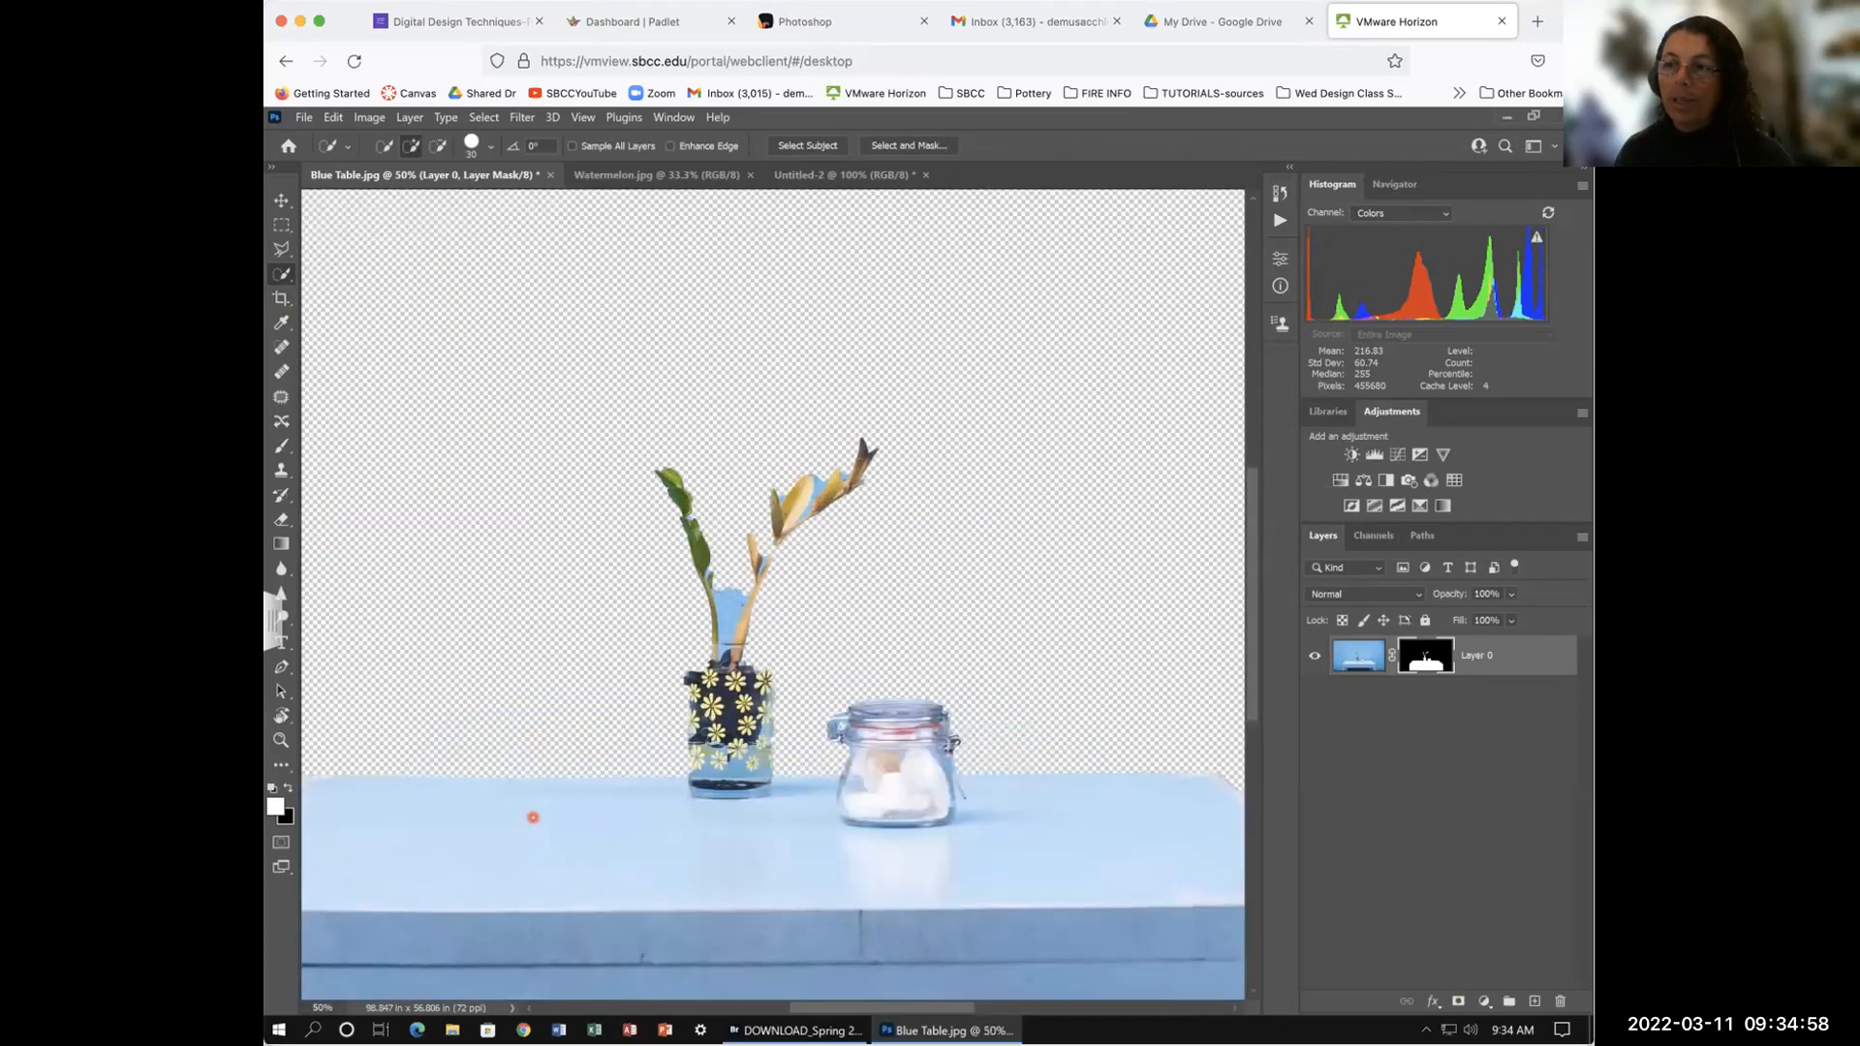
key("ctrl+plus")
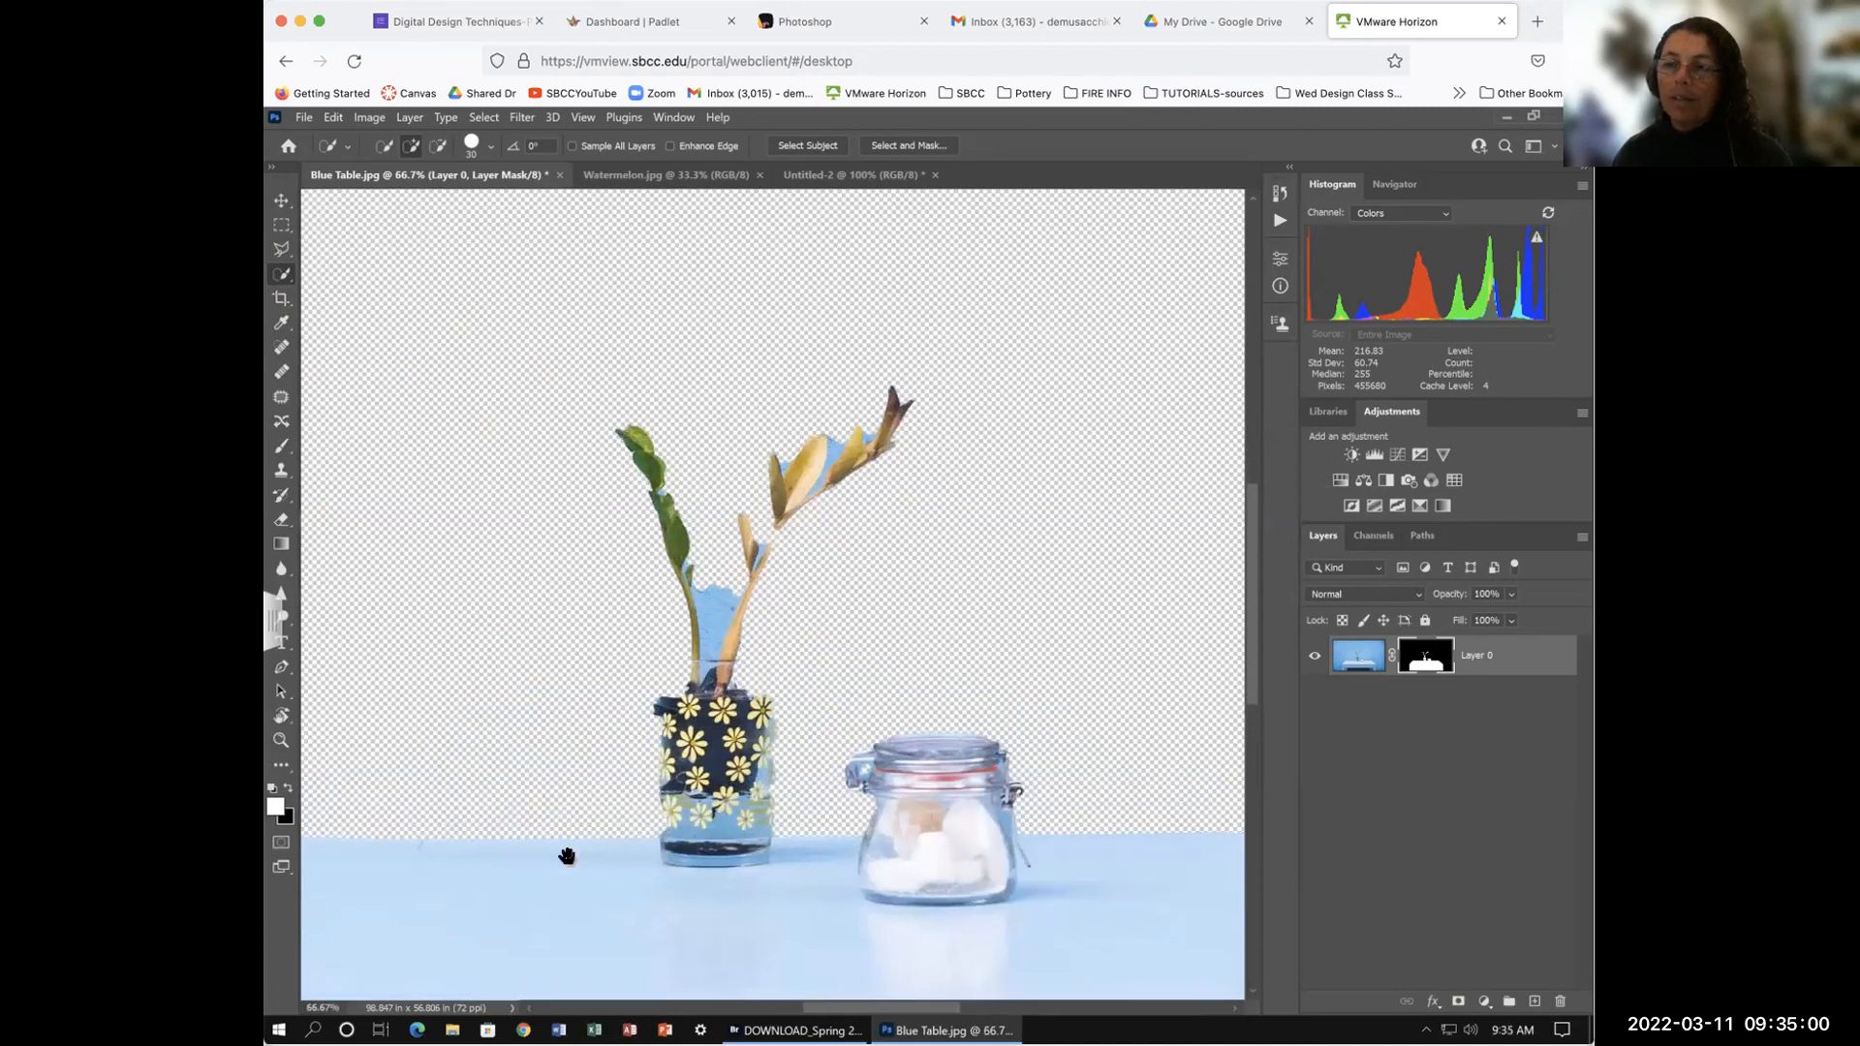
left_click_drag(532, 886, 805, 677)
left_click_drag(627, 872, 742, 652)
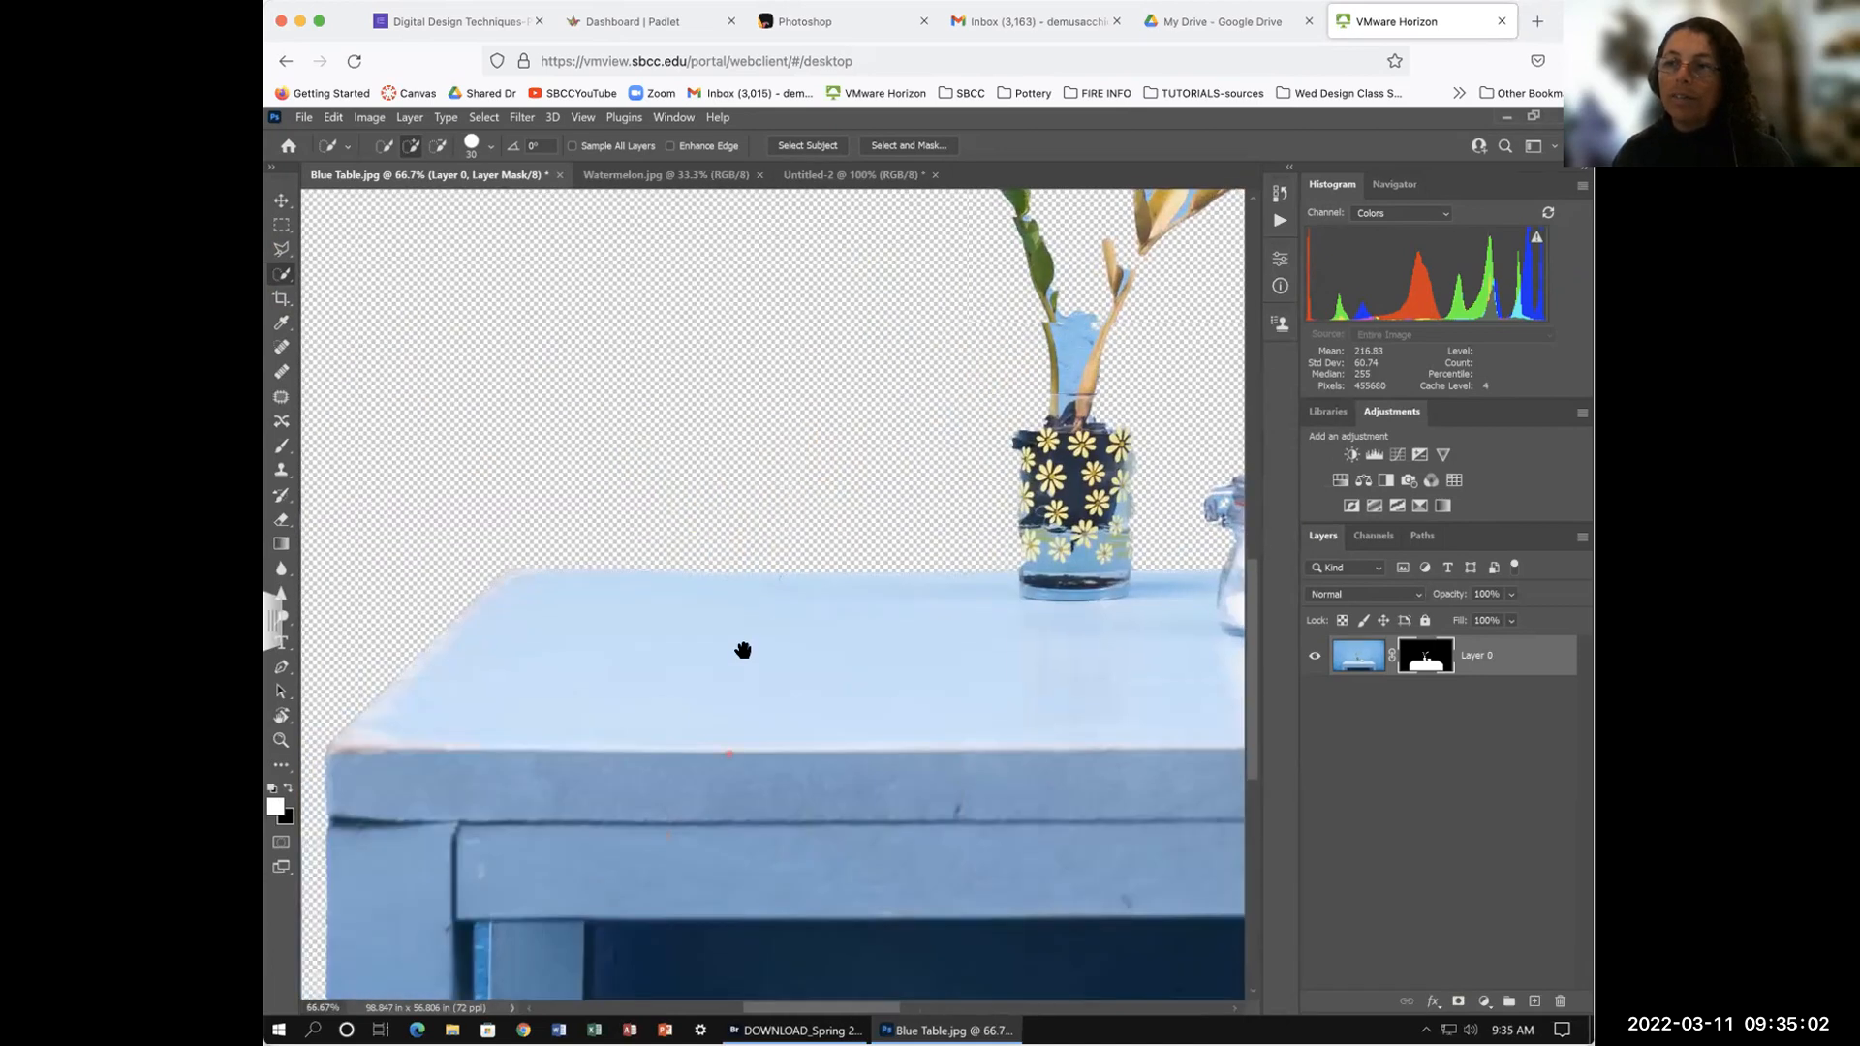
scroll(743, 690, "down", 3)
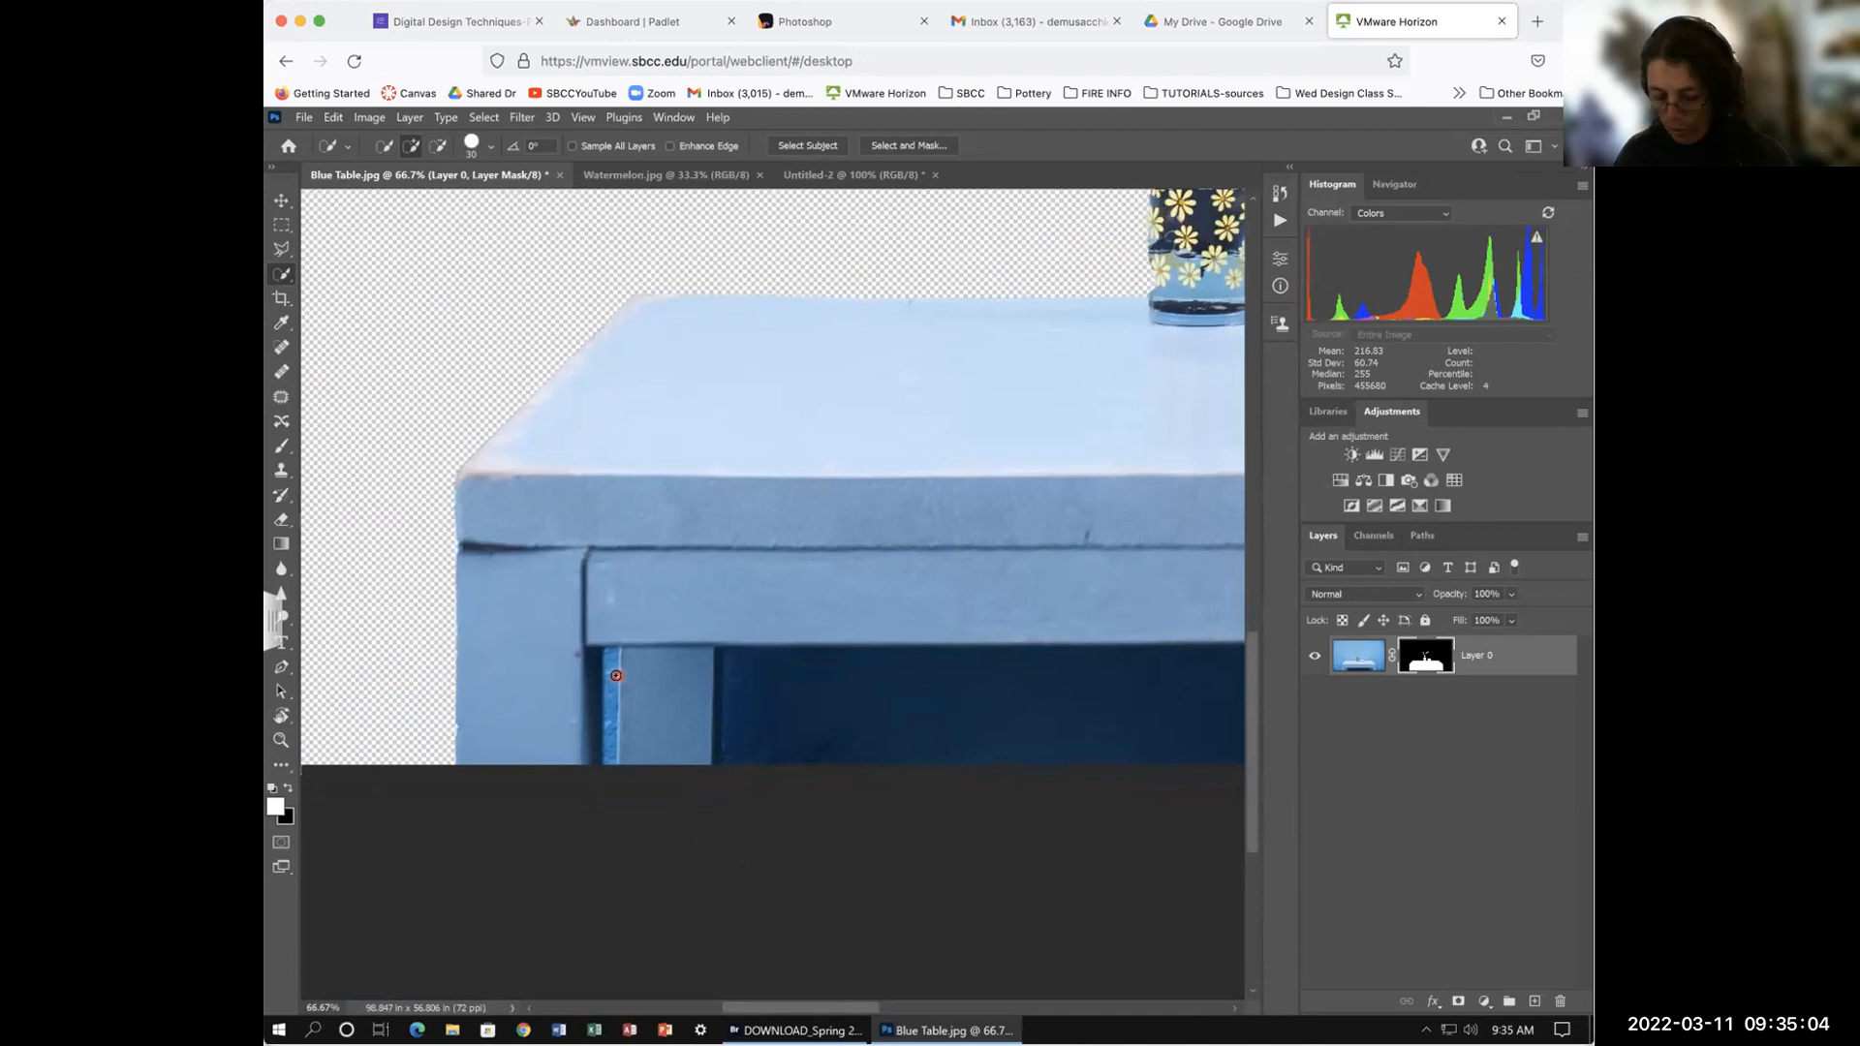
key("ctrl+plus")
key("ctrl+plus")
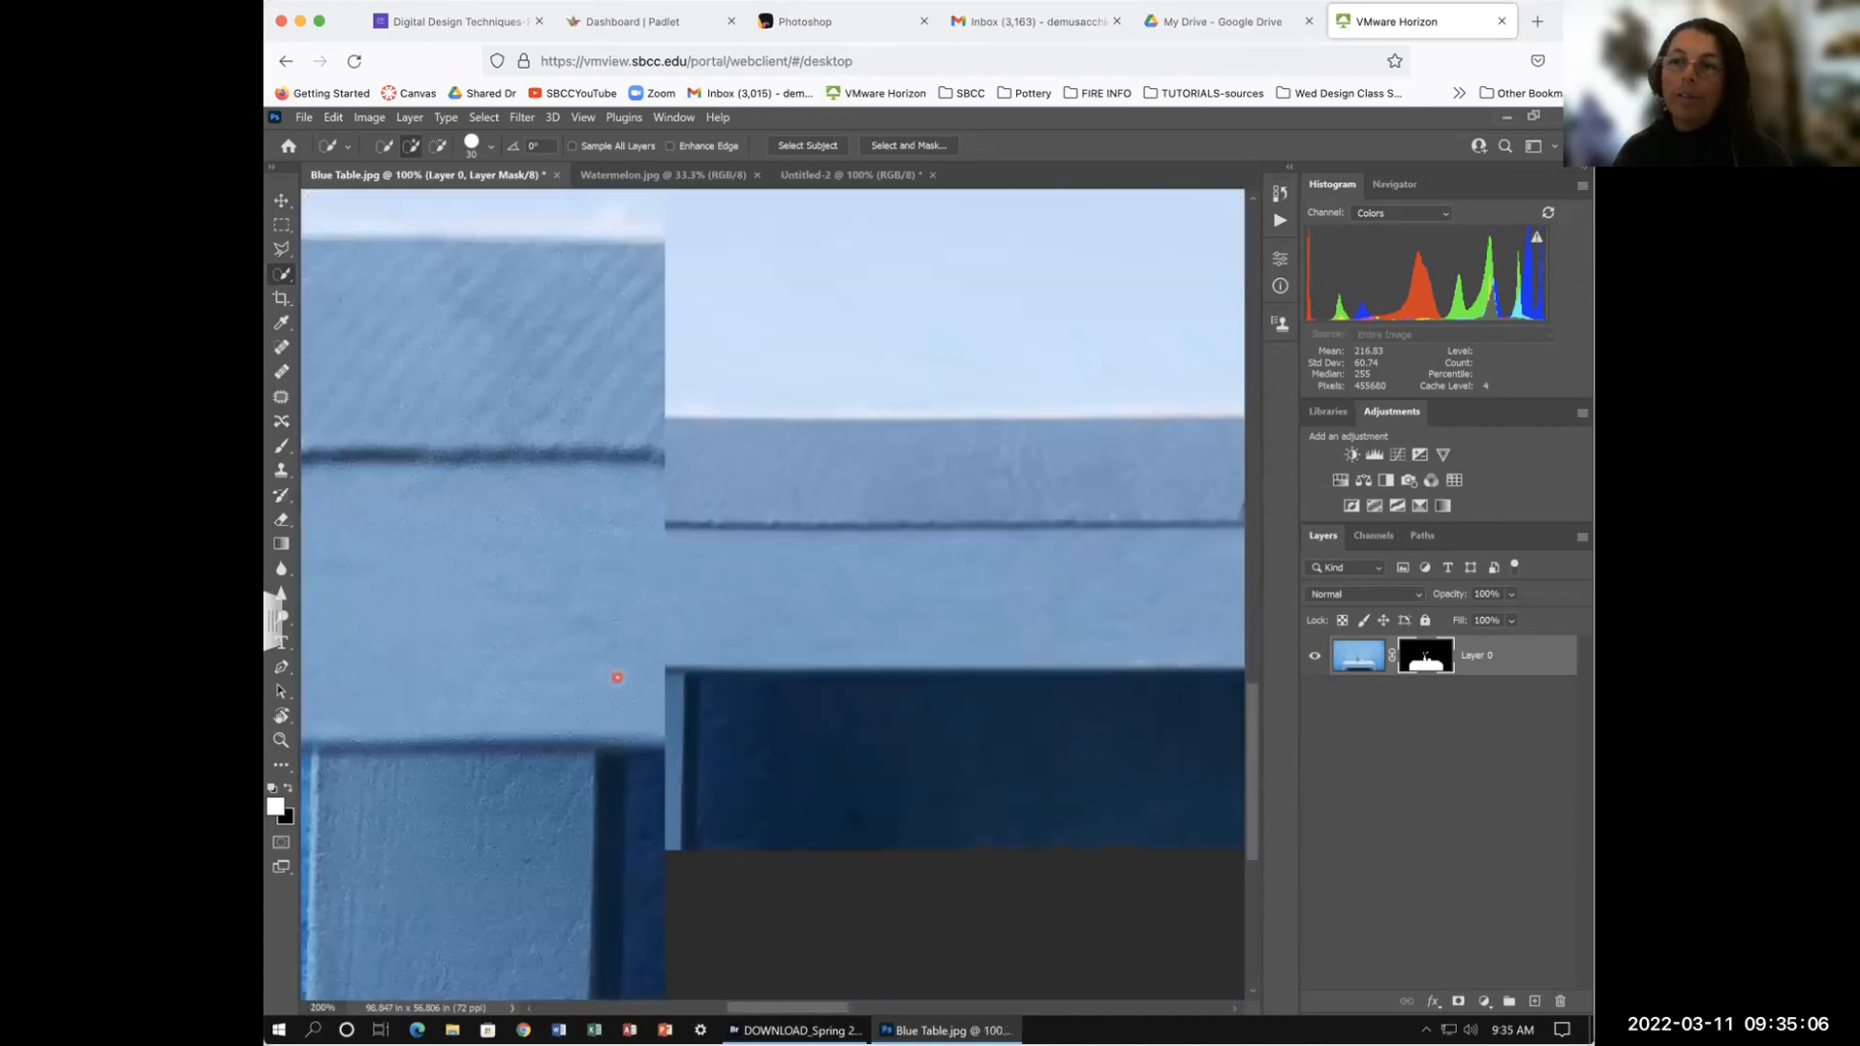
left_click_drag(570, 841, 777, 481)
mouse_move(584, 713)
left_mouse_down()
mouse_move(703, 803)
mouse_move(660, 823)
left_mouse_up()
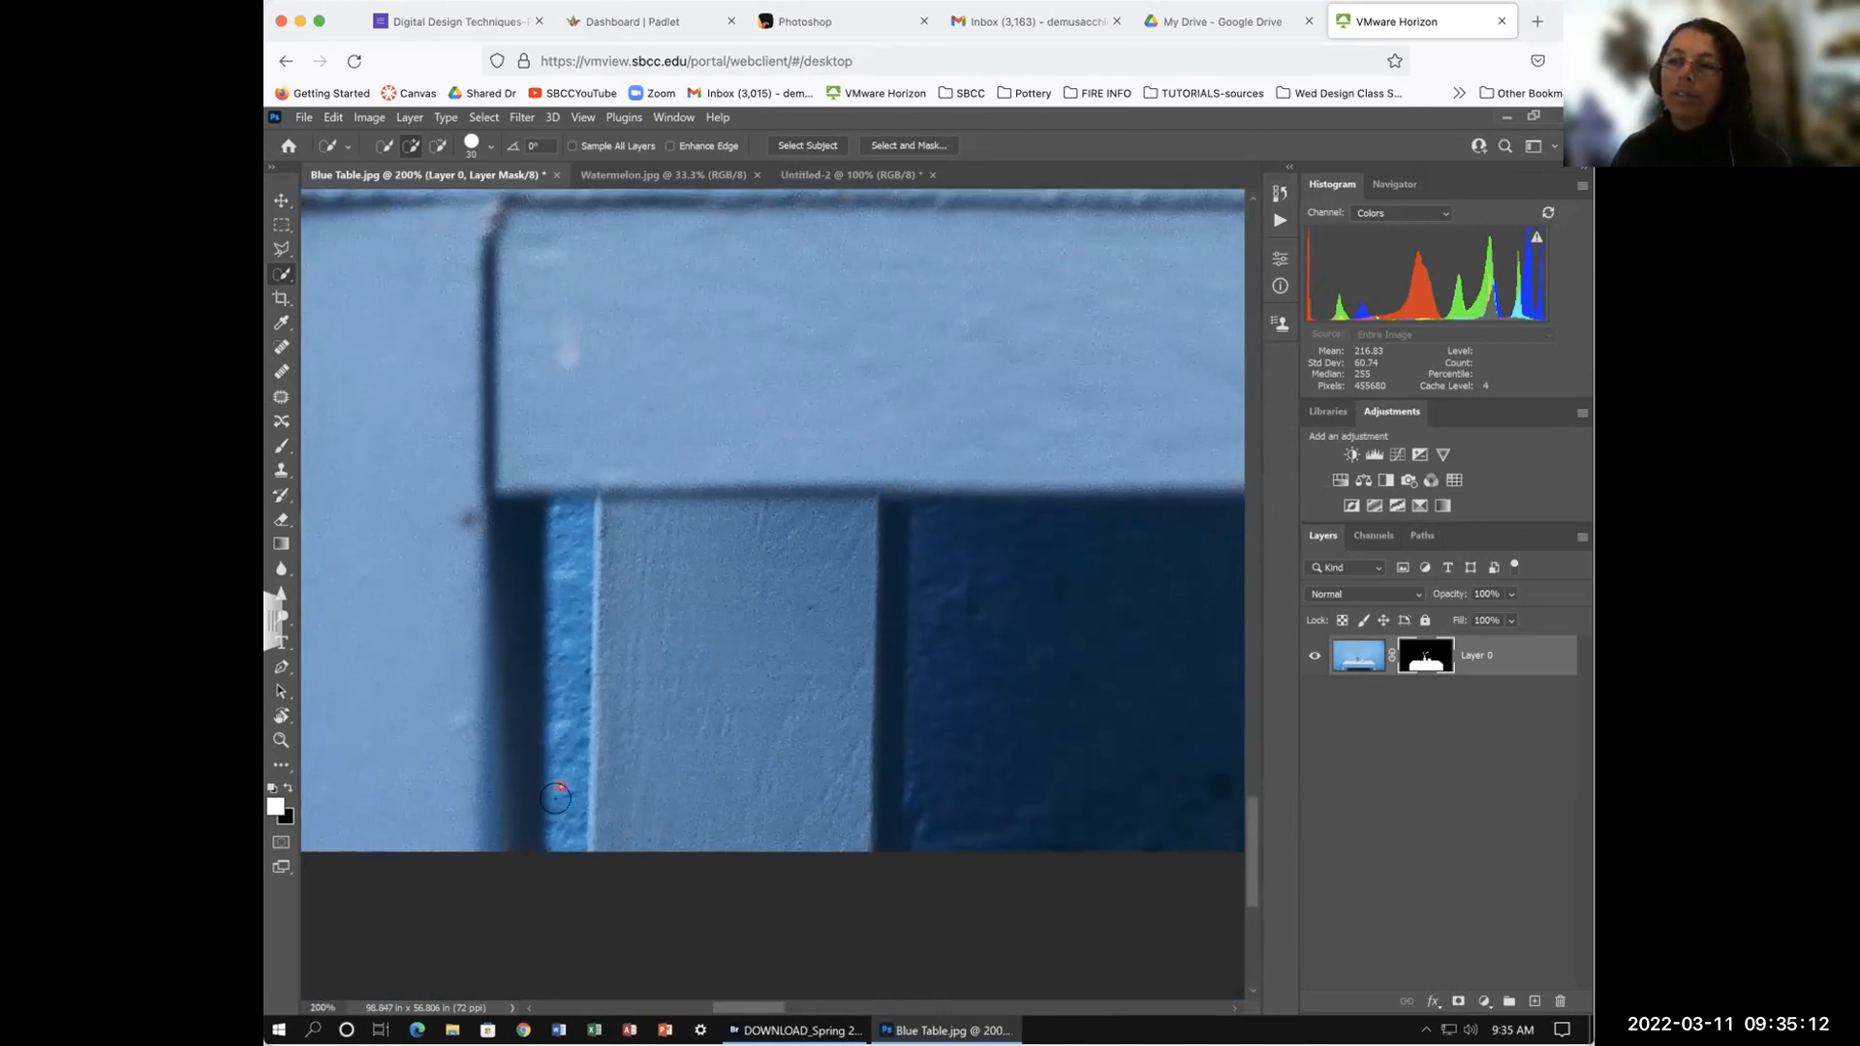
scroll(635, 668, "left", 2)
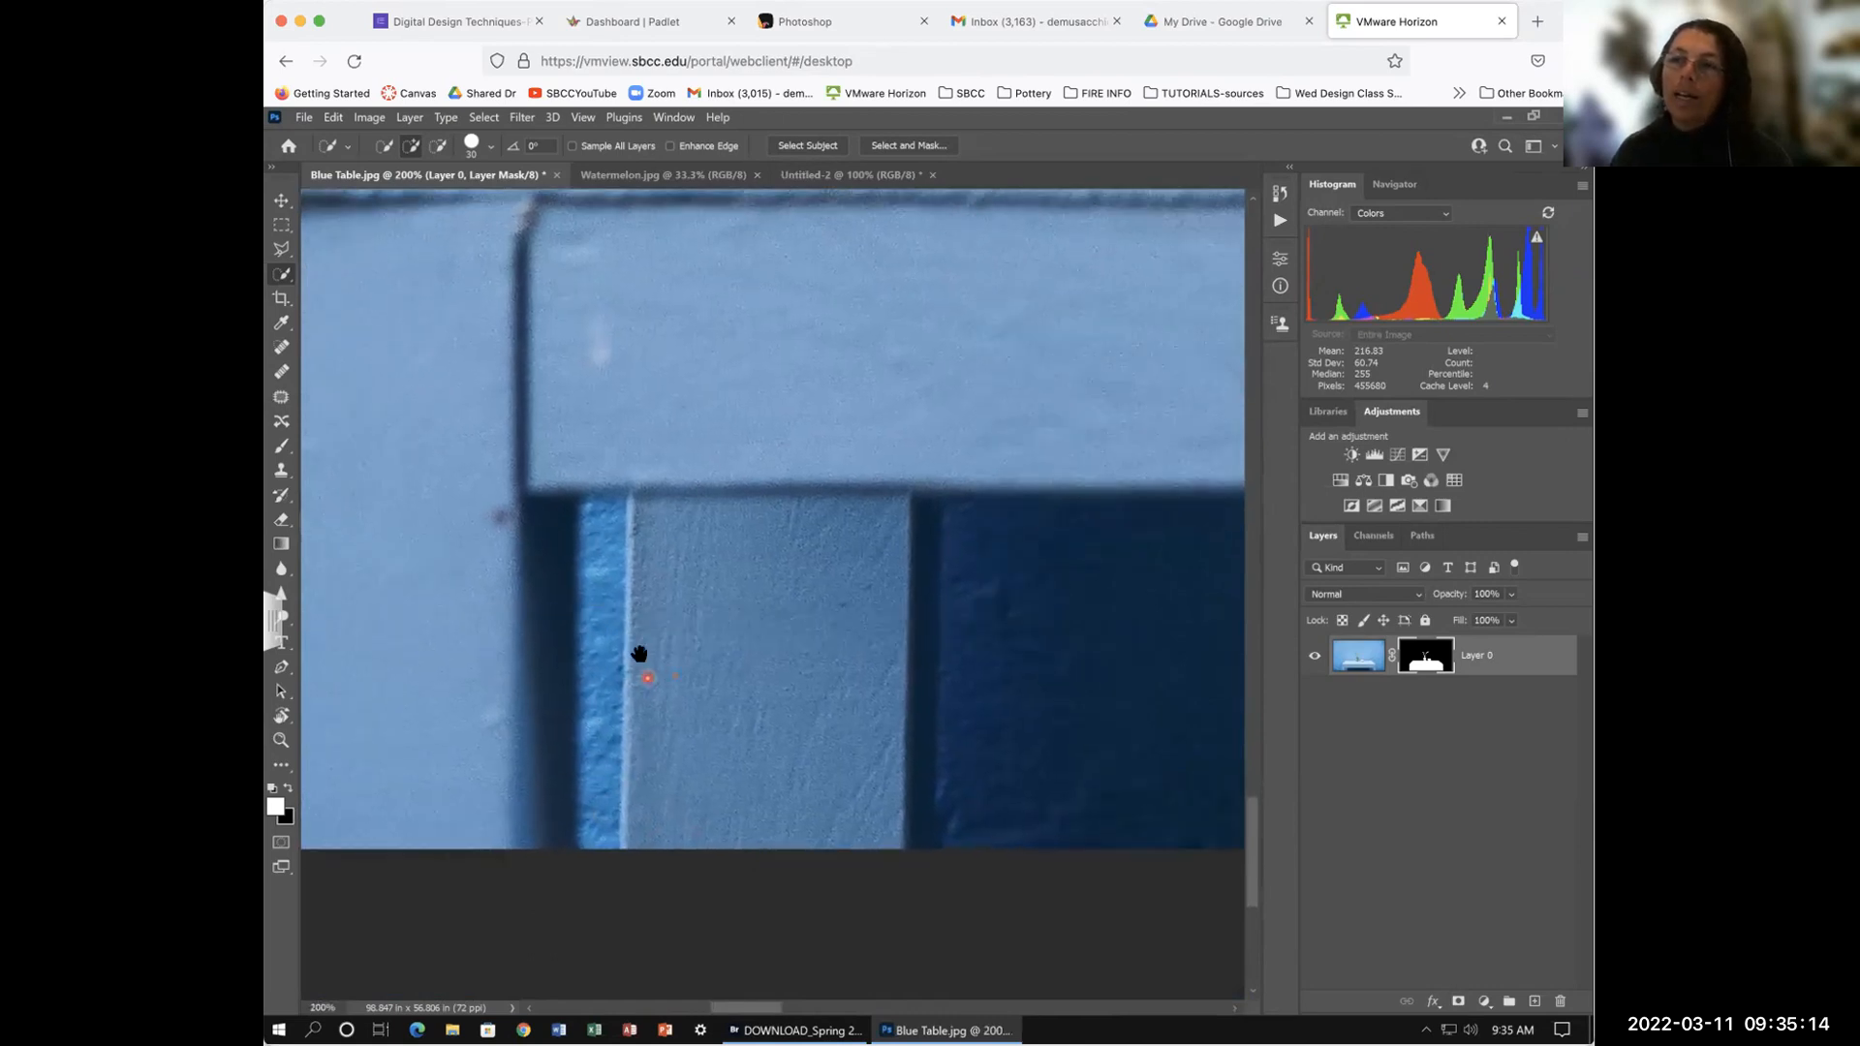
left_click(281, 249)
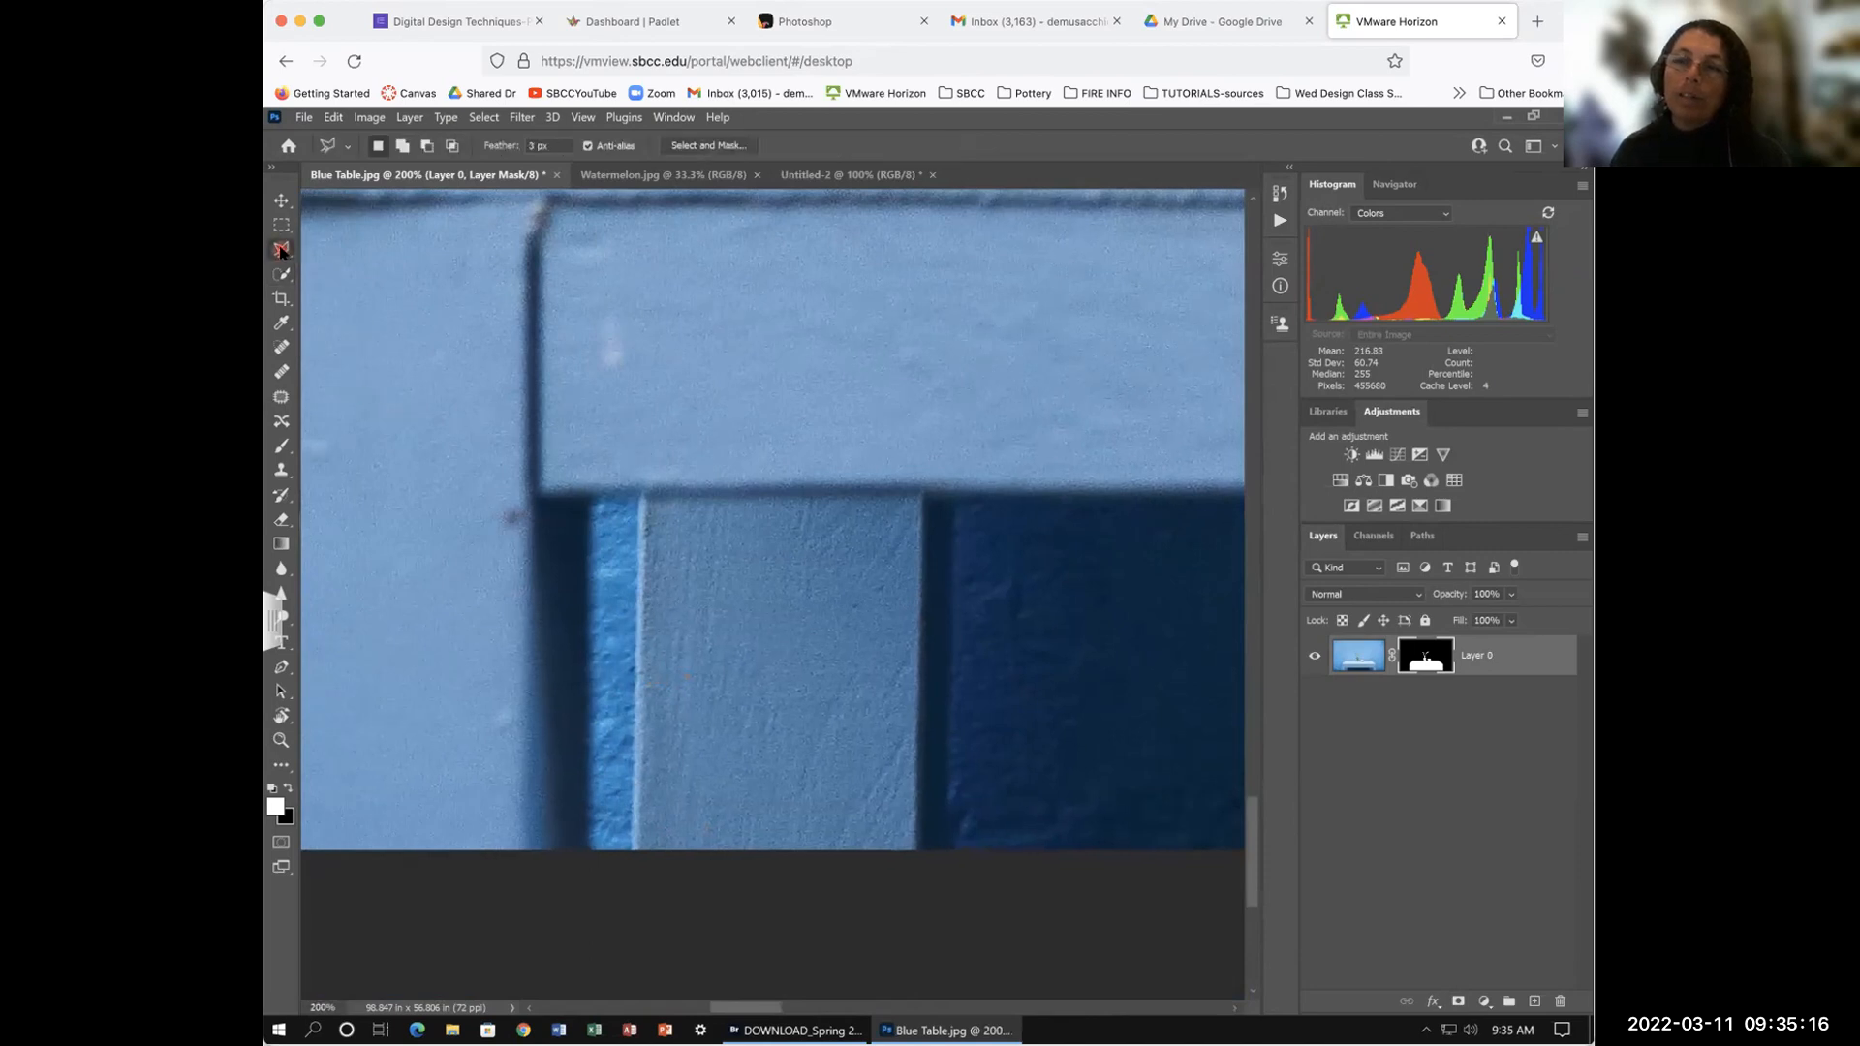
right_click(281, 250)
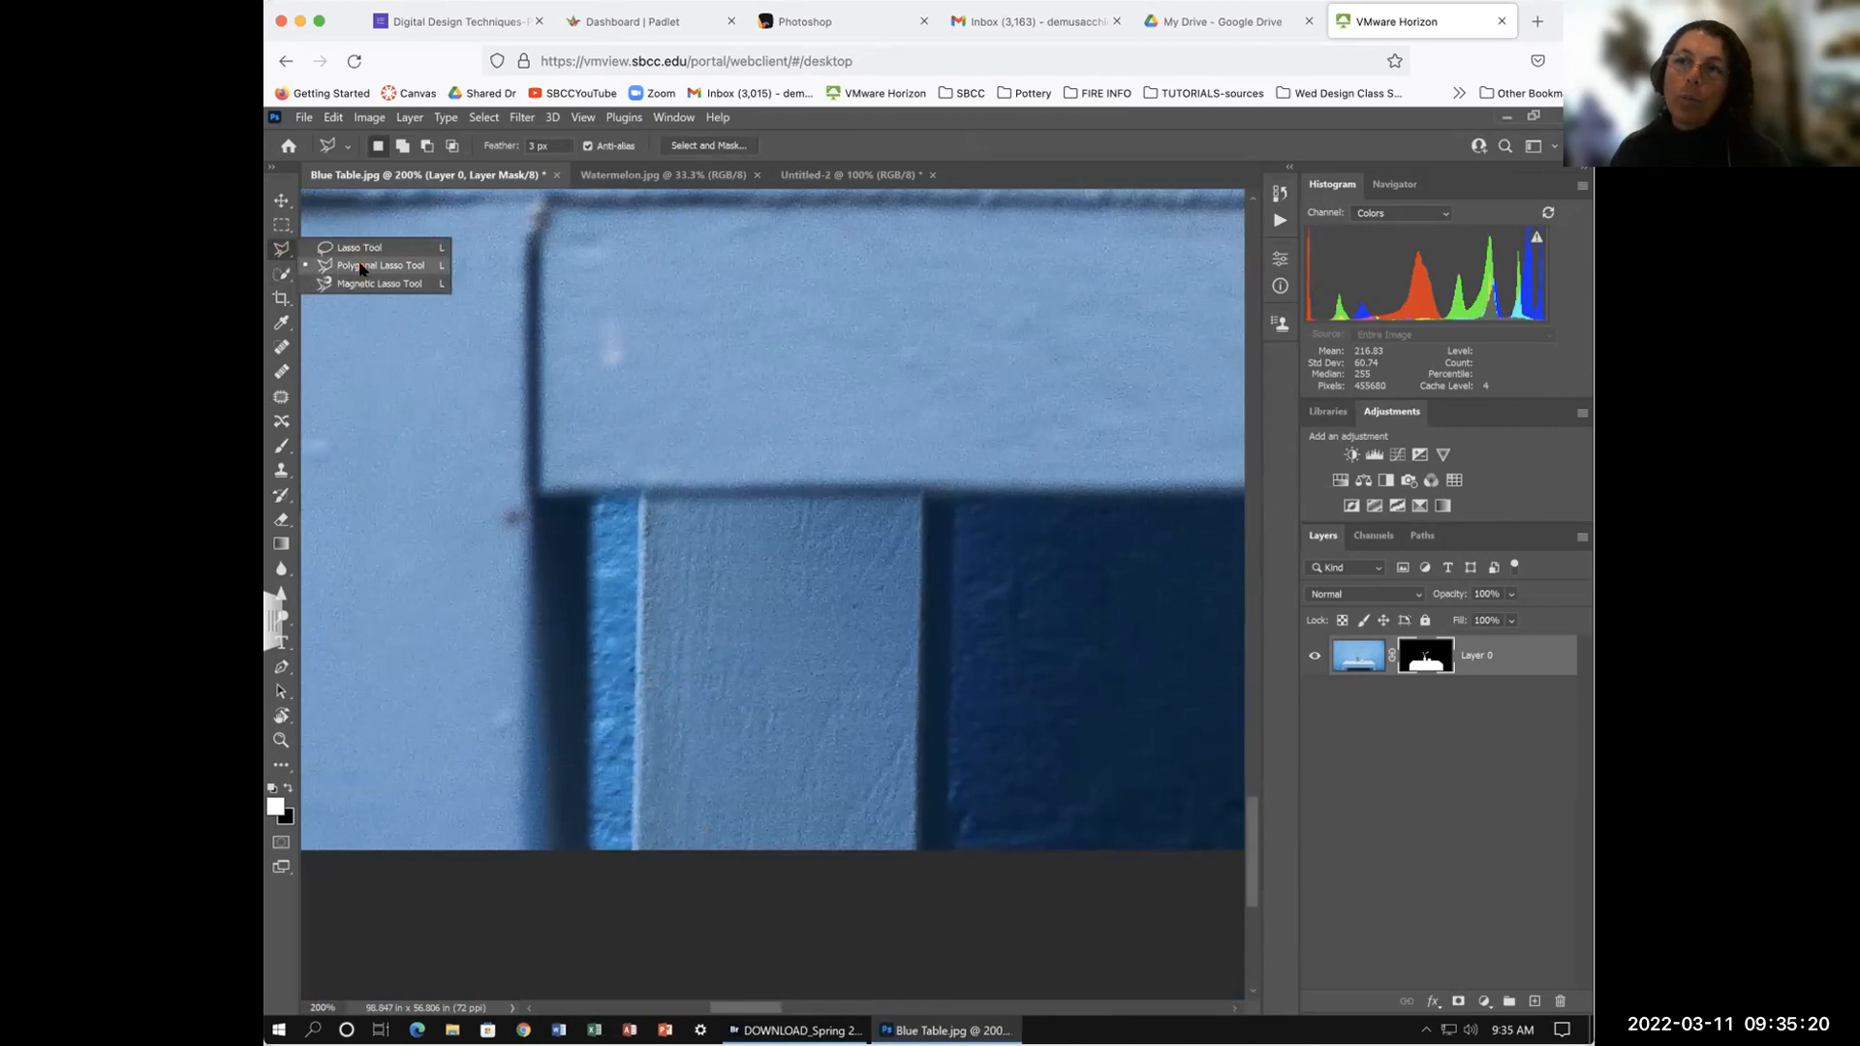
left_click(361, 266)
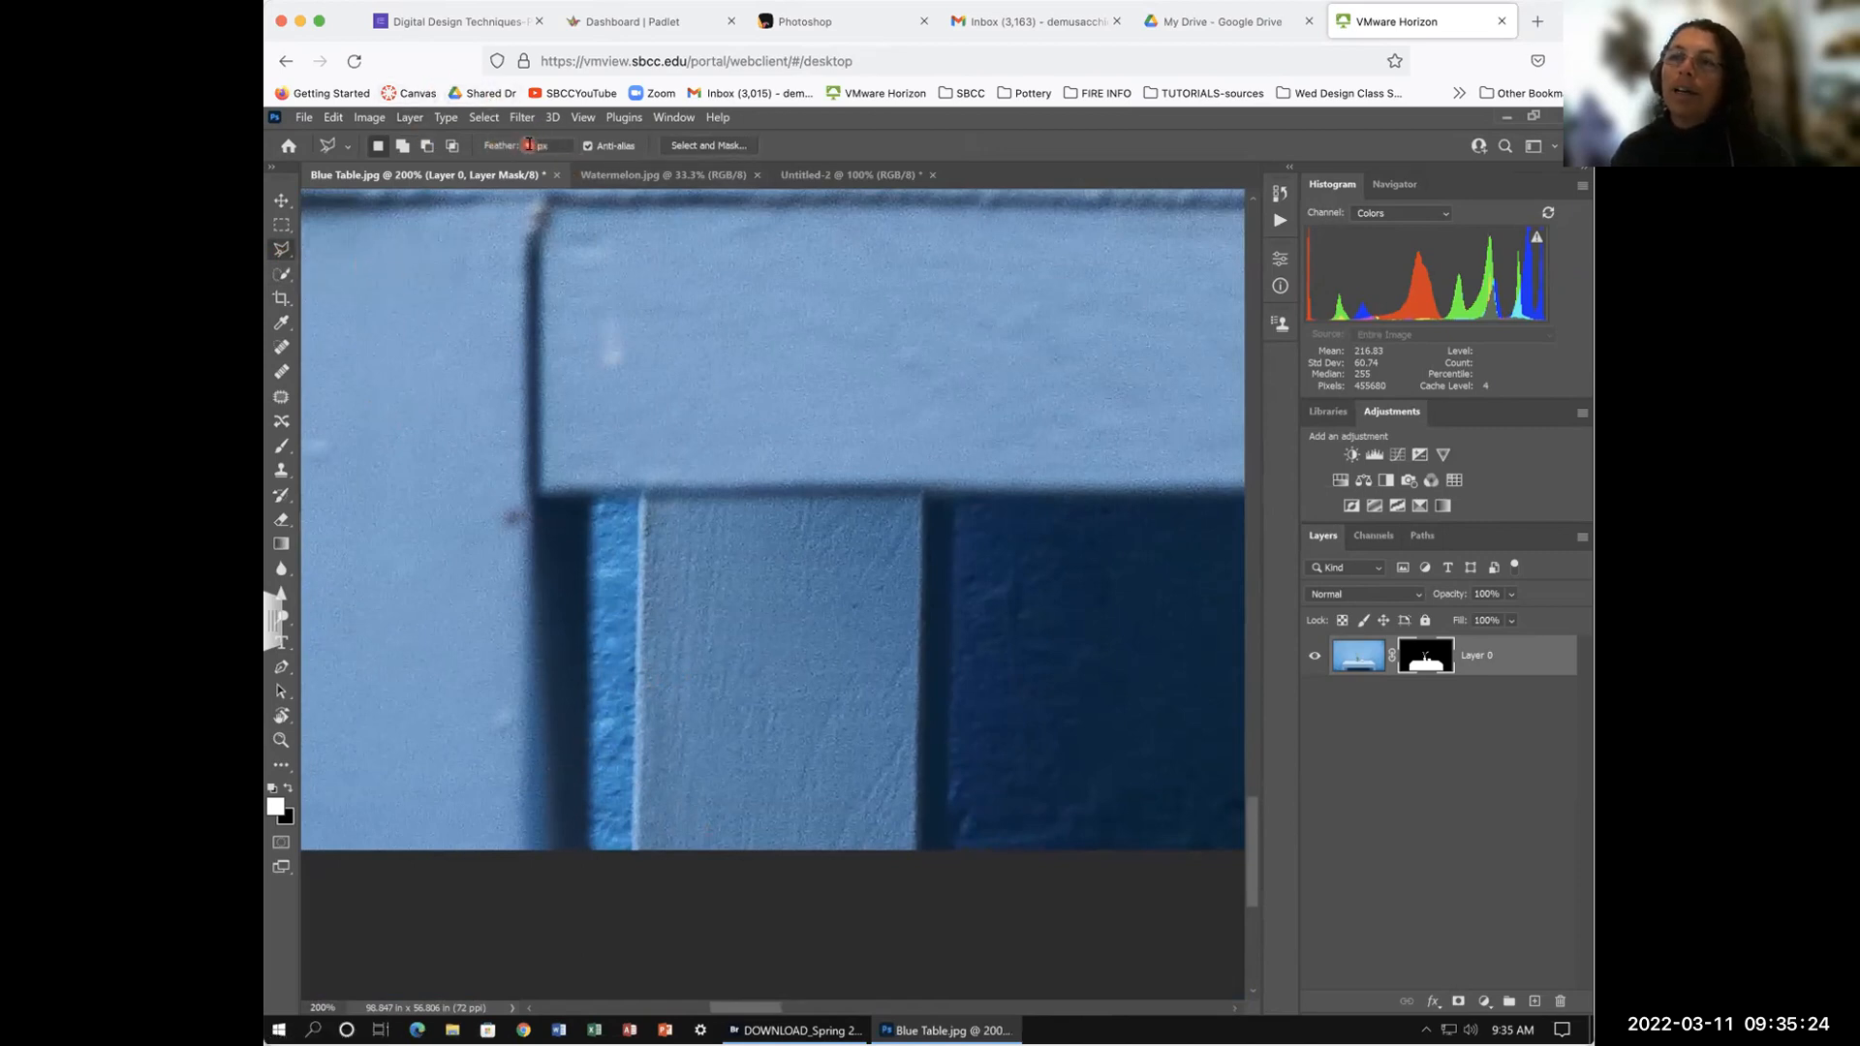
type("3")
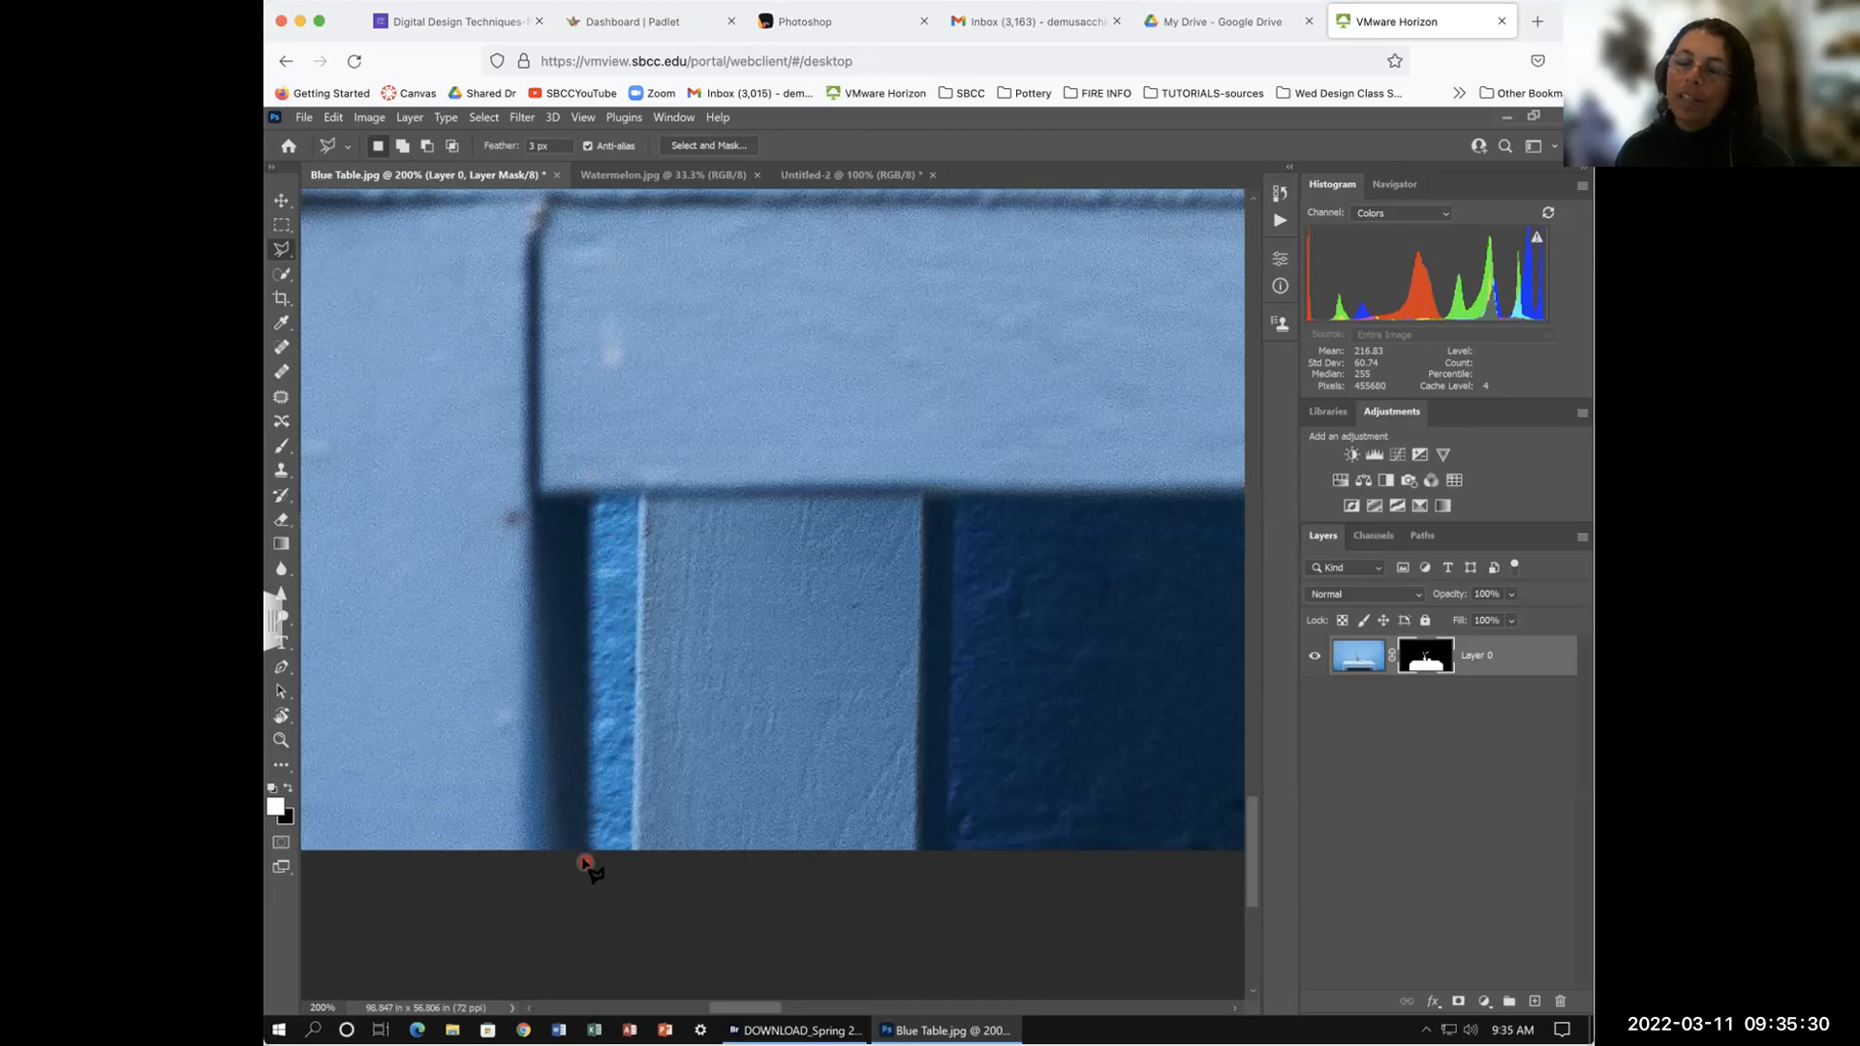
left_click(588, 499)
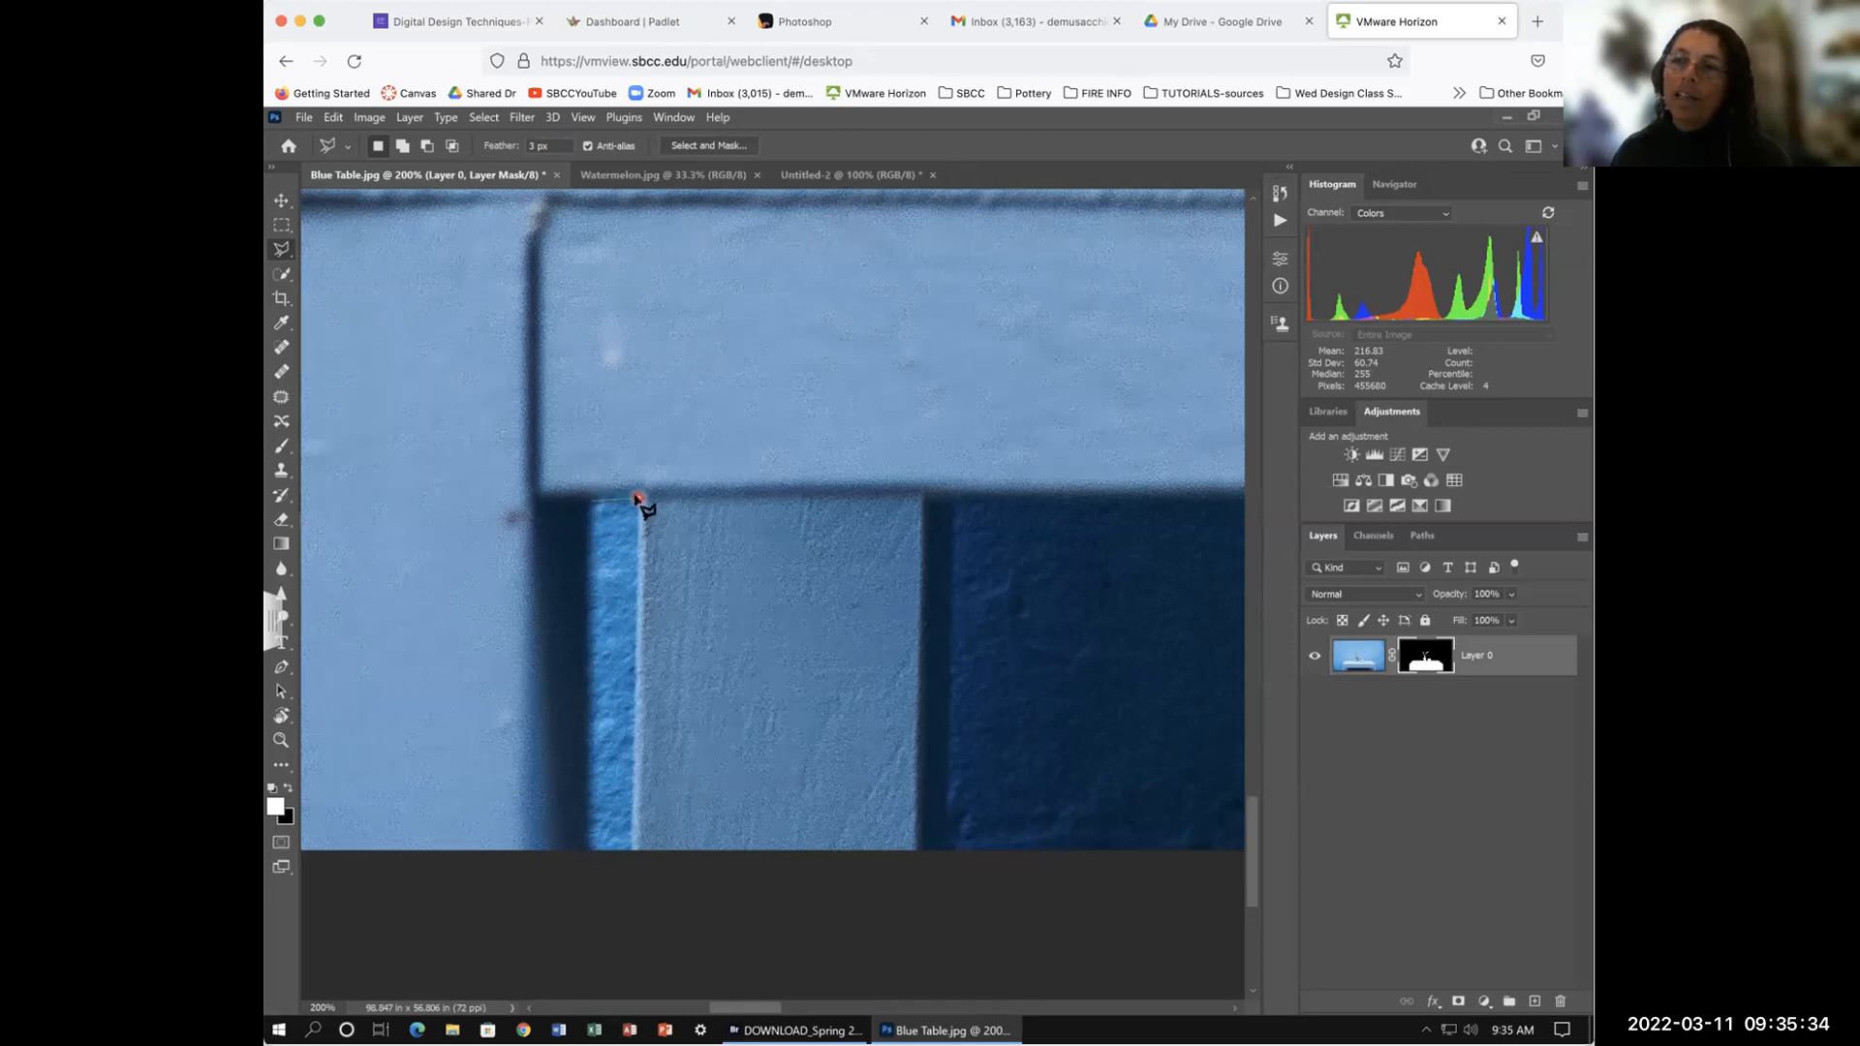
left_click(636, 500)
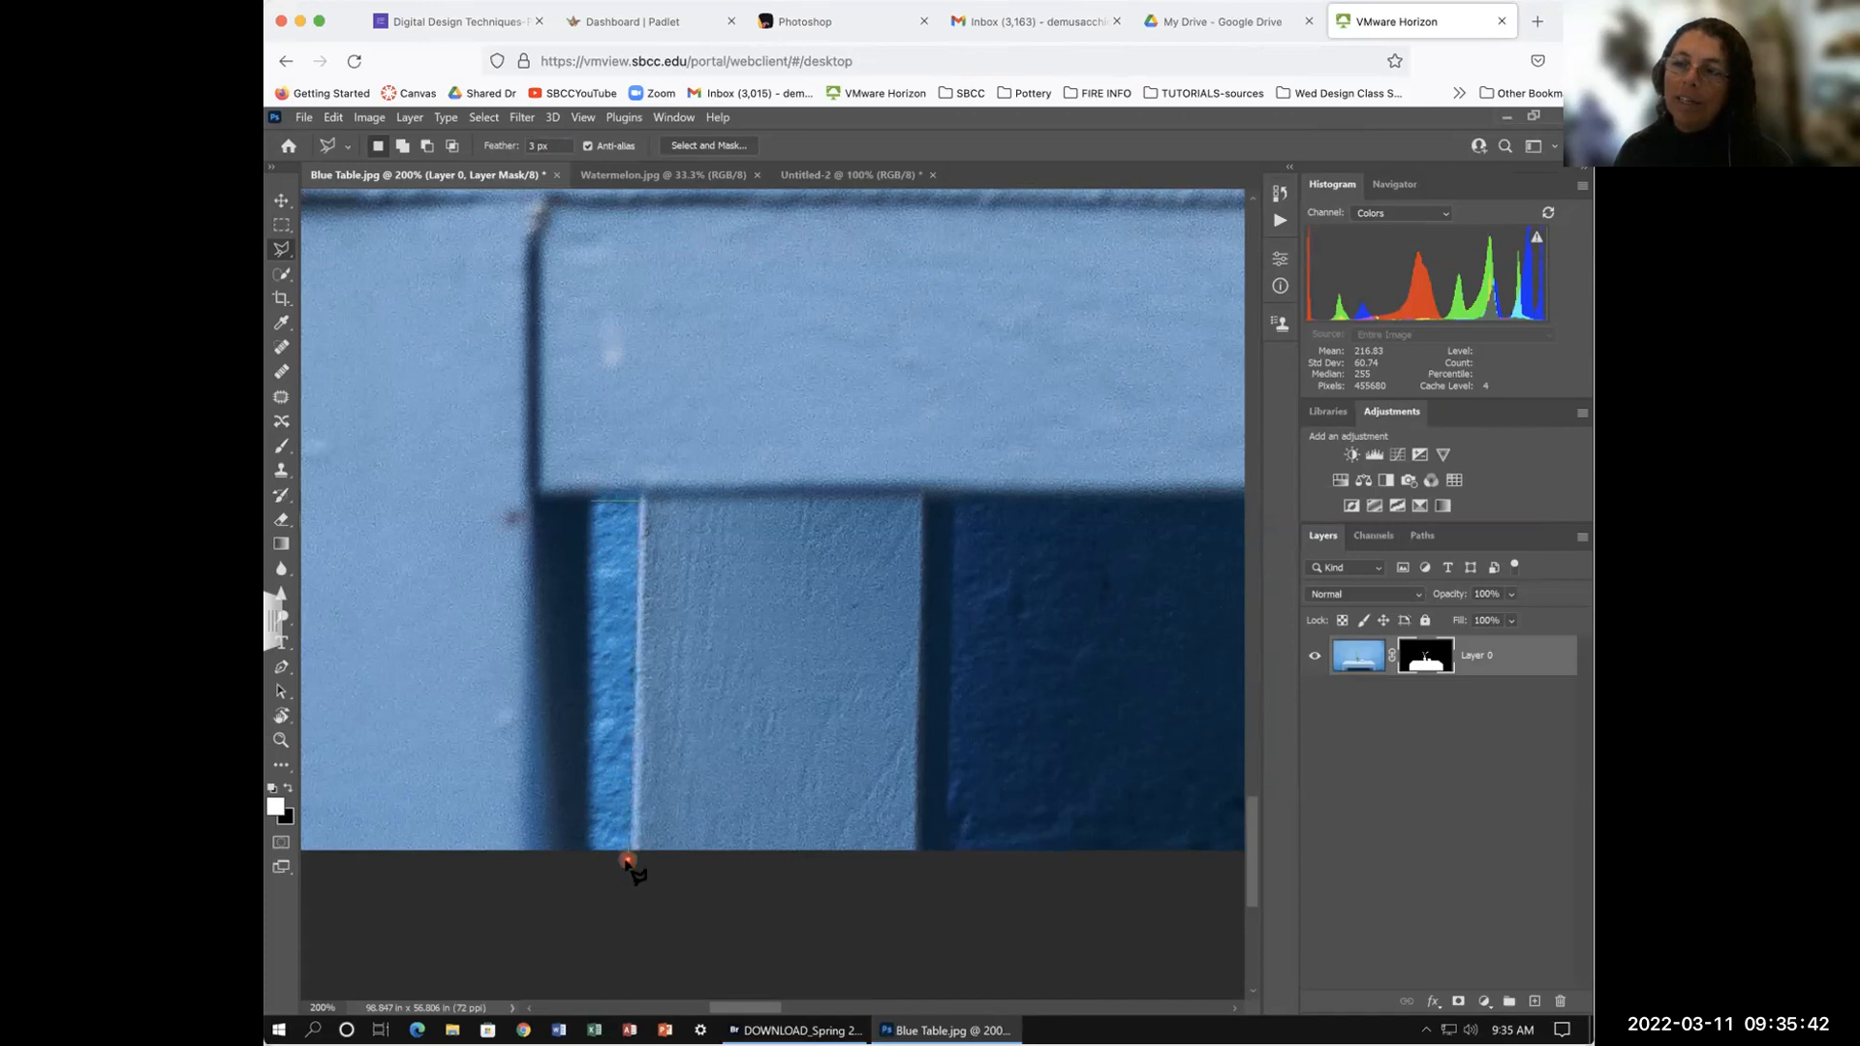
left_click(626, 872)
left_click(588, 871)
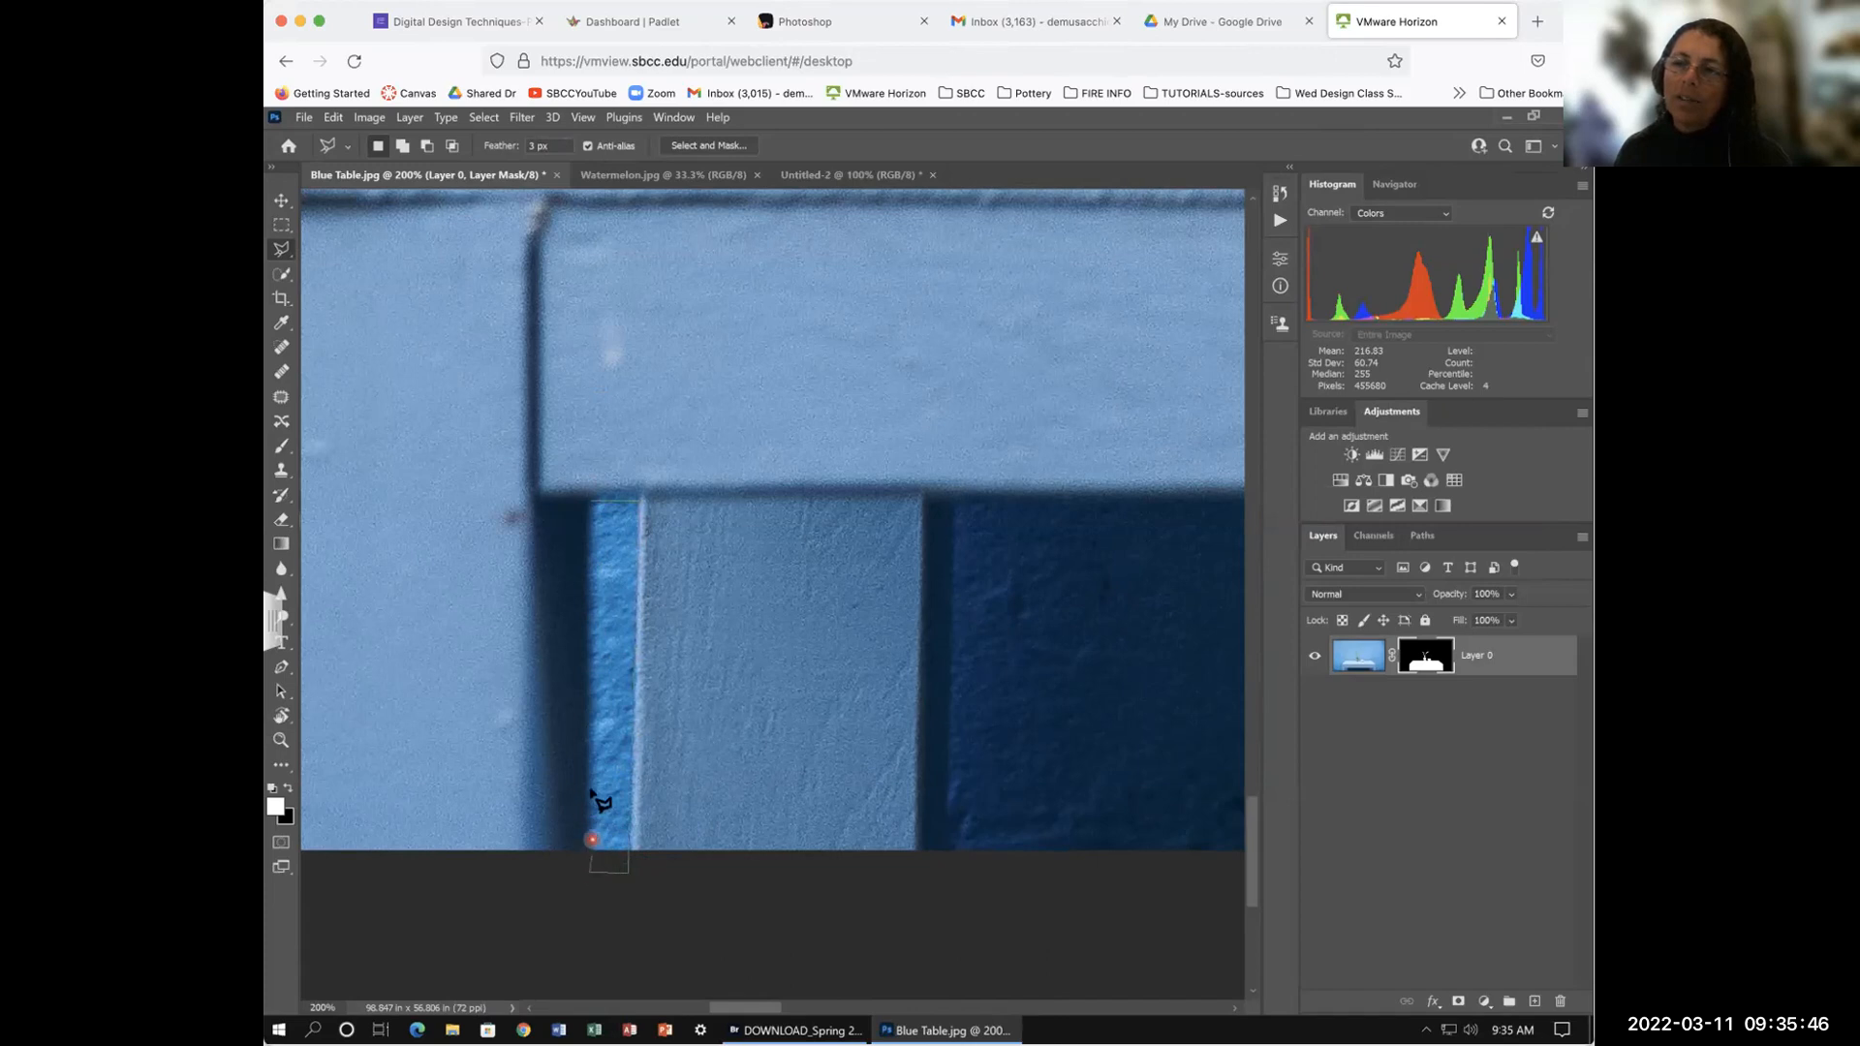
left_click(591, 503)
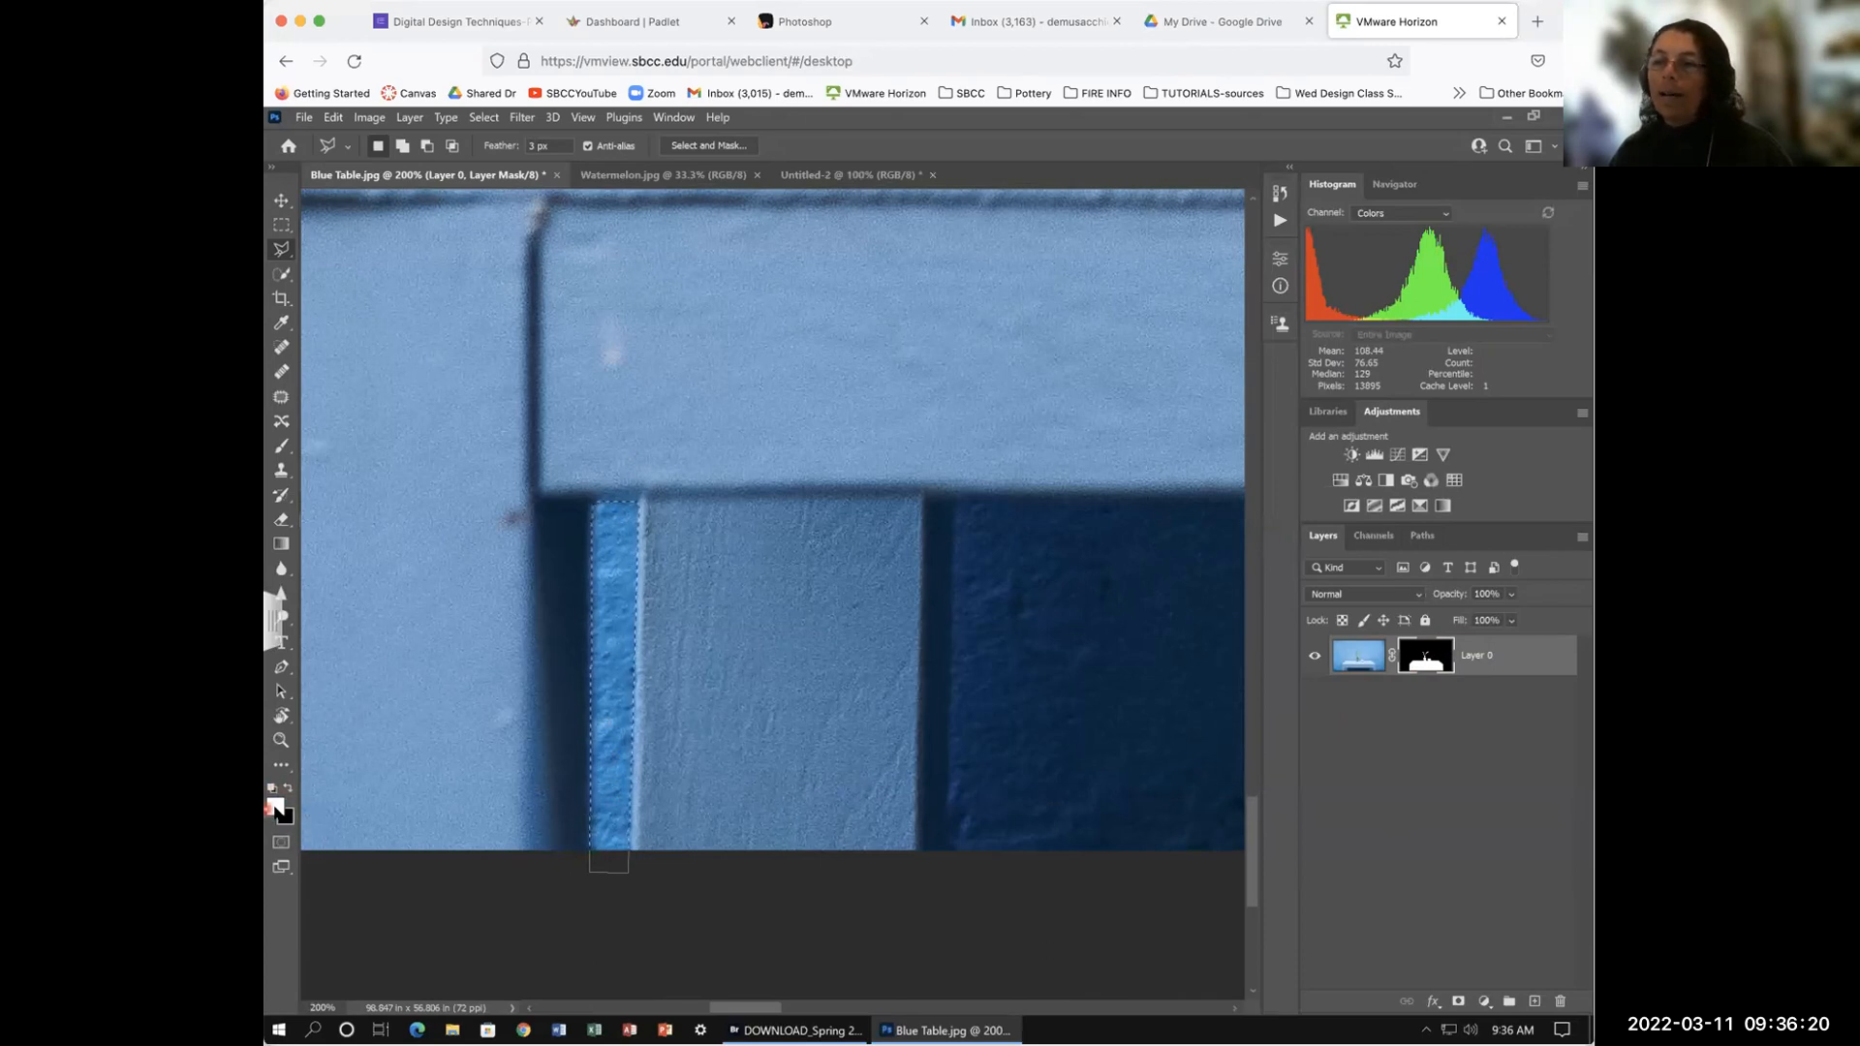
Step: Inspect the foreground colour in the Color Picker and reset the foreground and background to the default white and black
key("d")
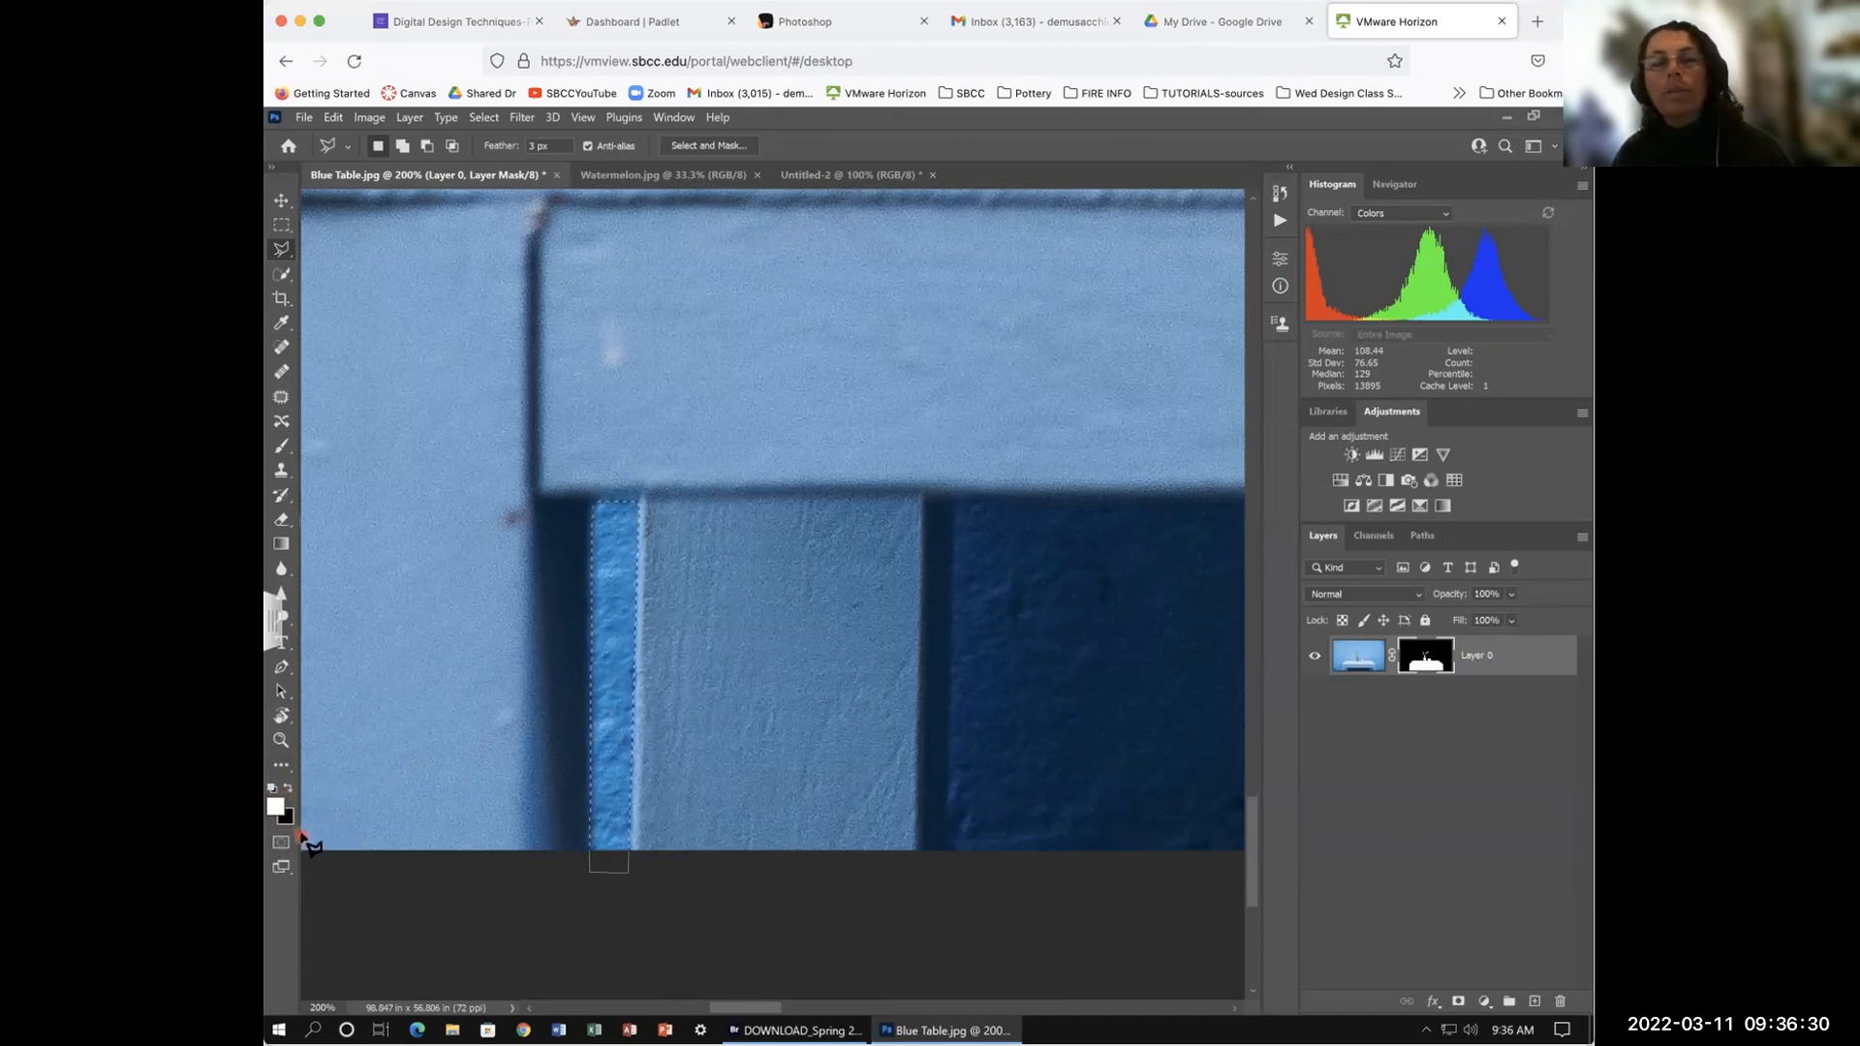
left_click(275, 806)
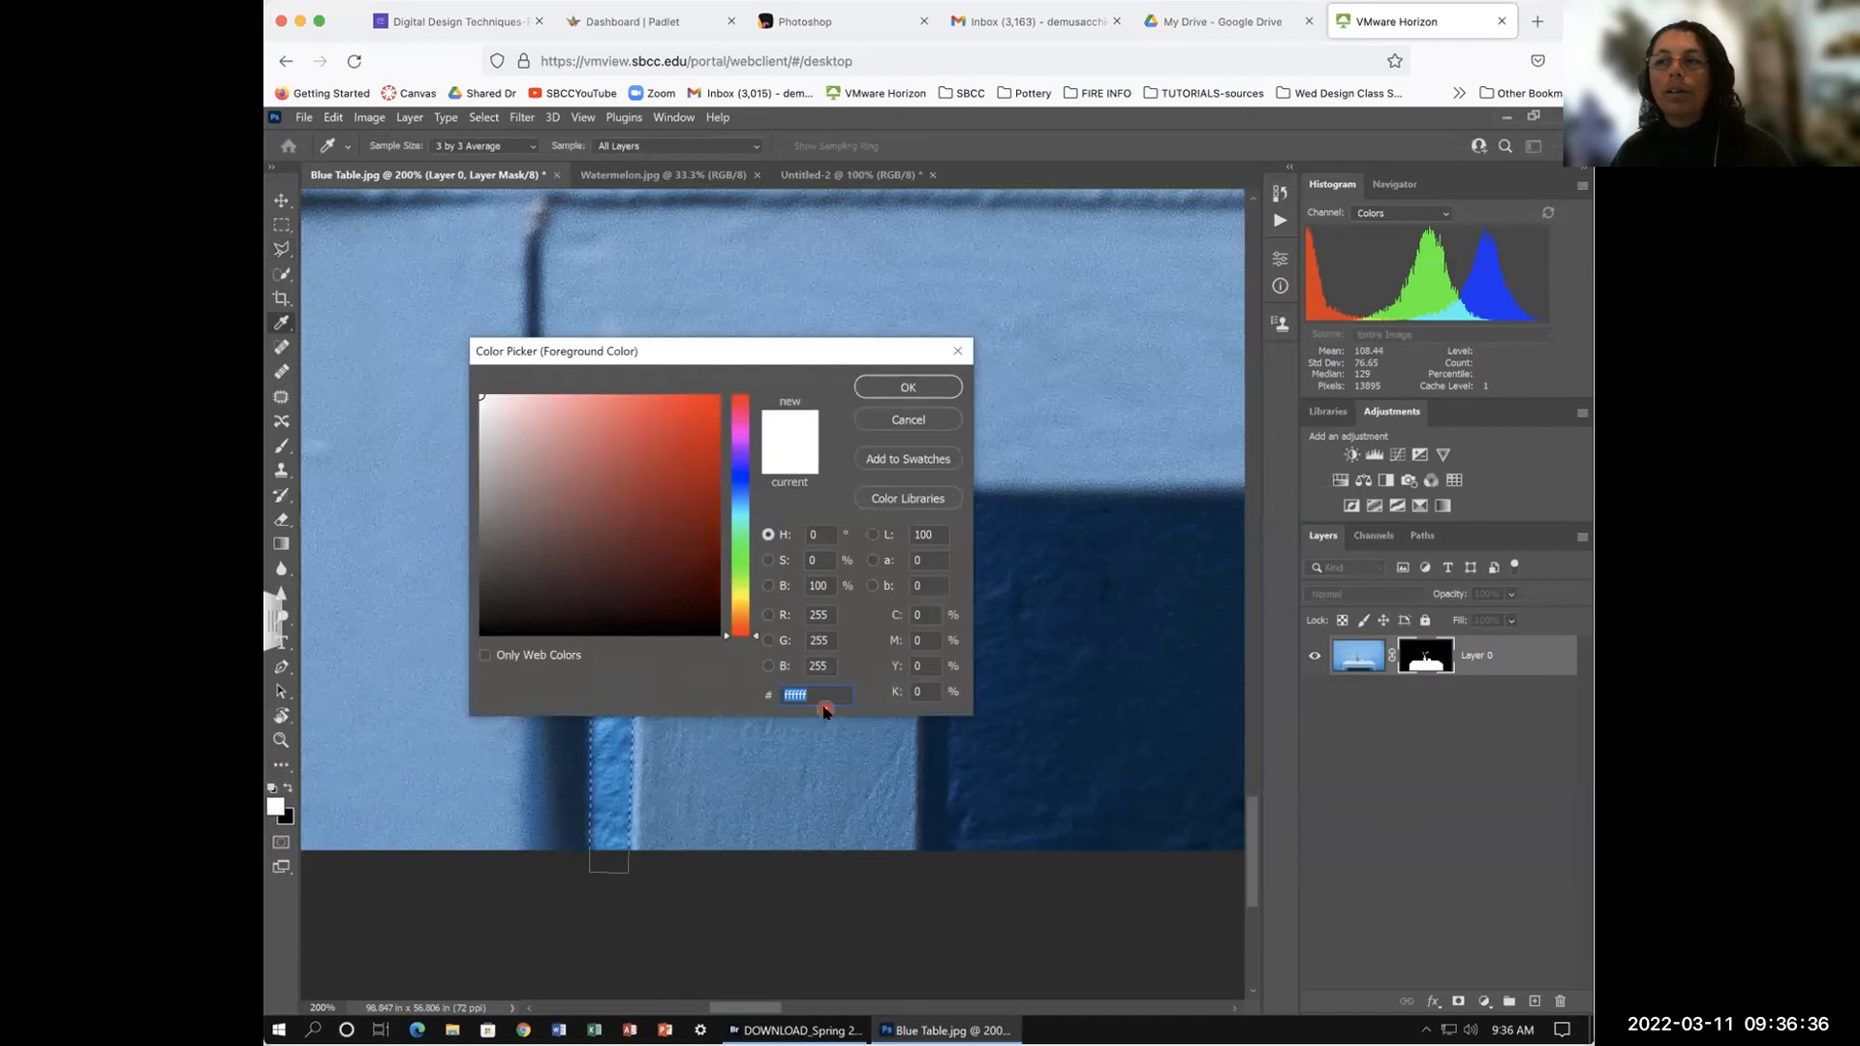
left_click(908, 420)
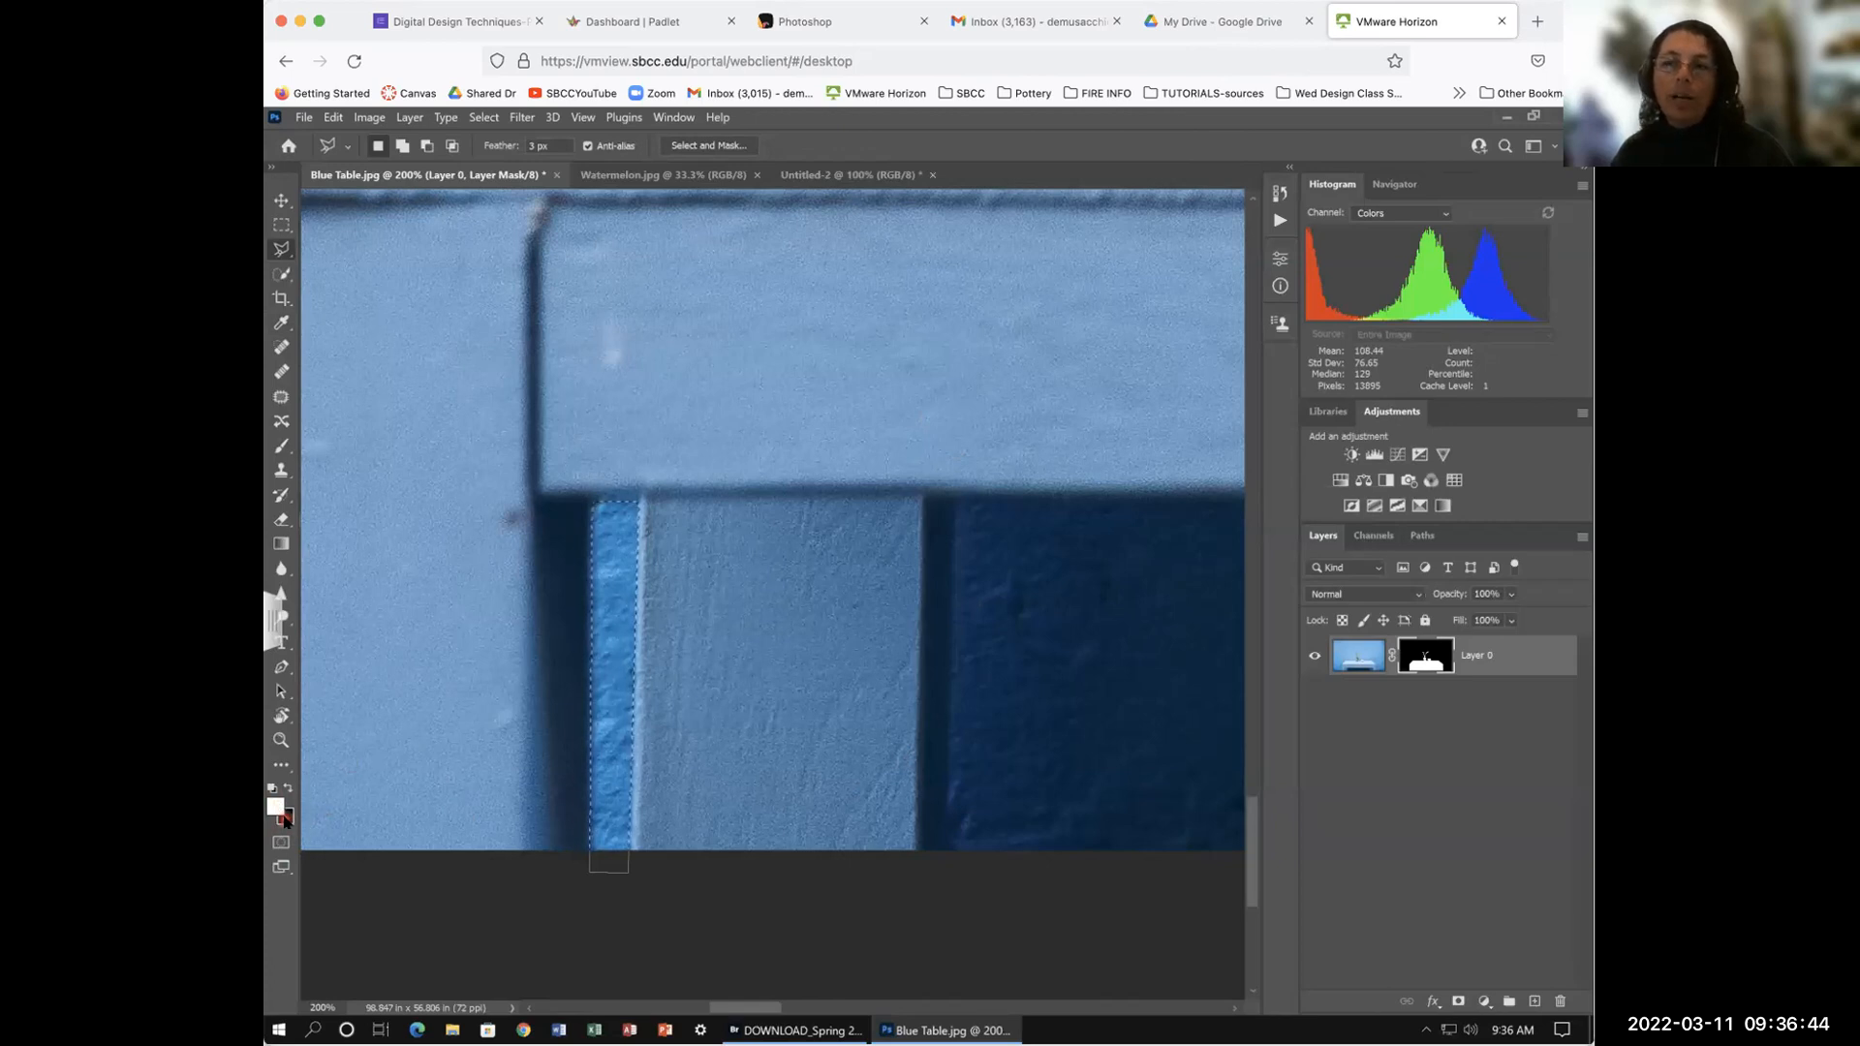
left_click(271, 789)
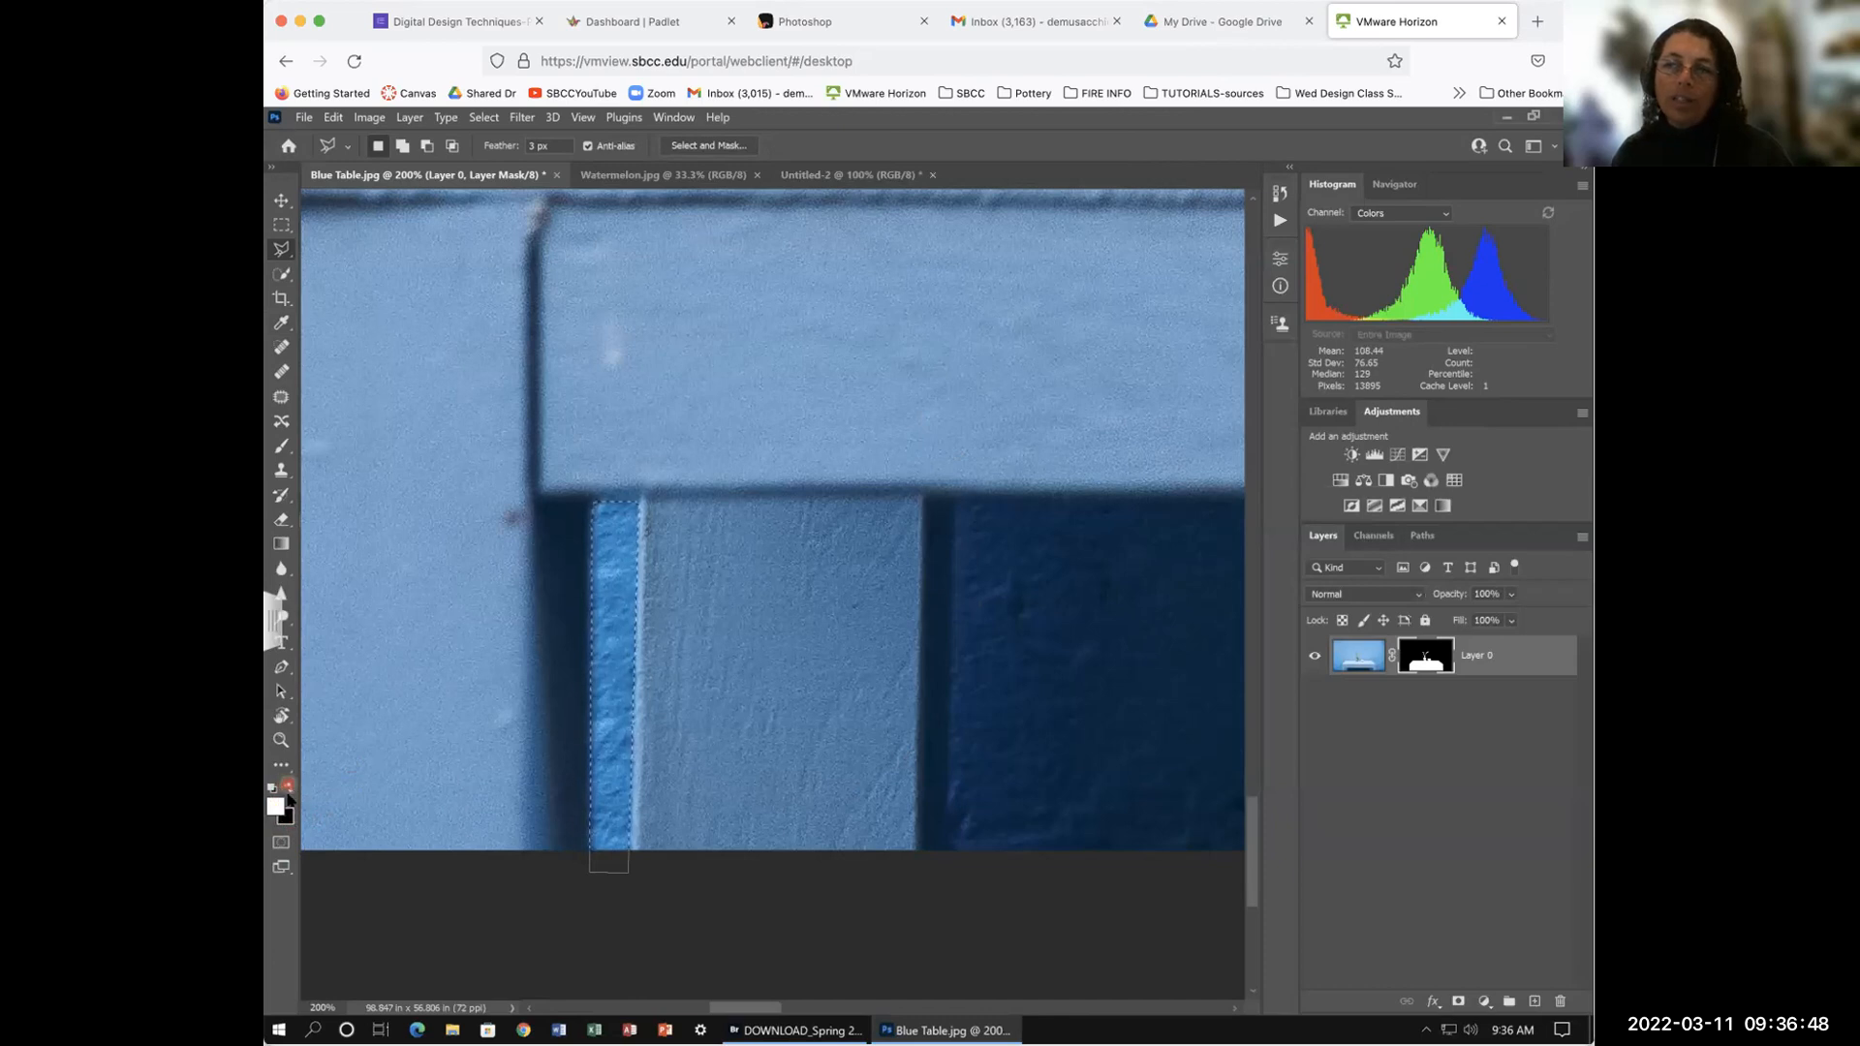
Step: Swap the foreground and background colours back and forth, ending with white in front, and fill the selected wall strip on the layer mask with black
left_click(290, 787)
left_click(288, 788)
left_click(287, 788)
left_click(288, 789)
left_click(287, 788)
left_click(288, 788)
left_click(288, 788)
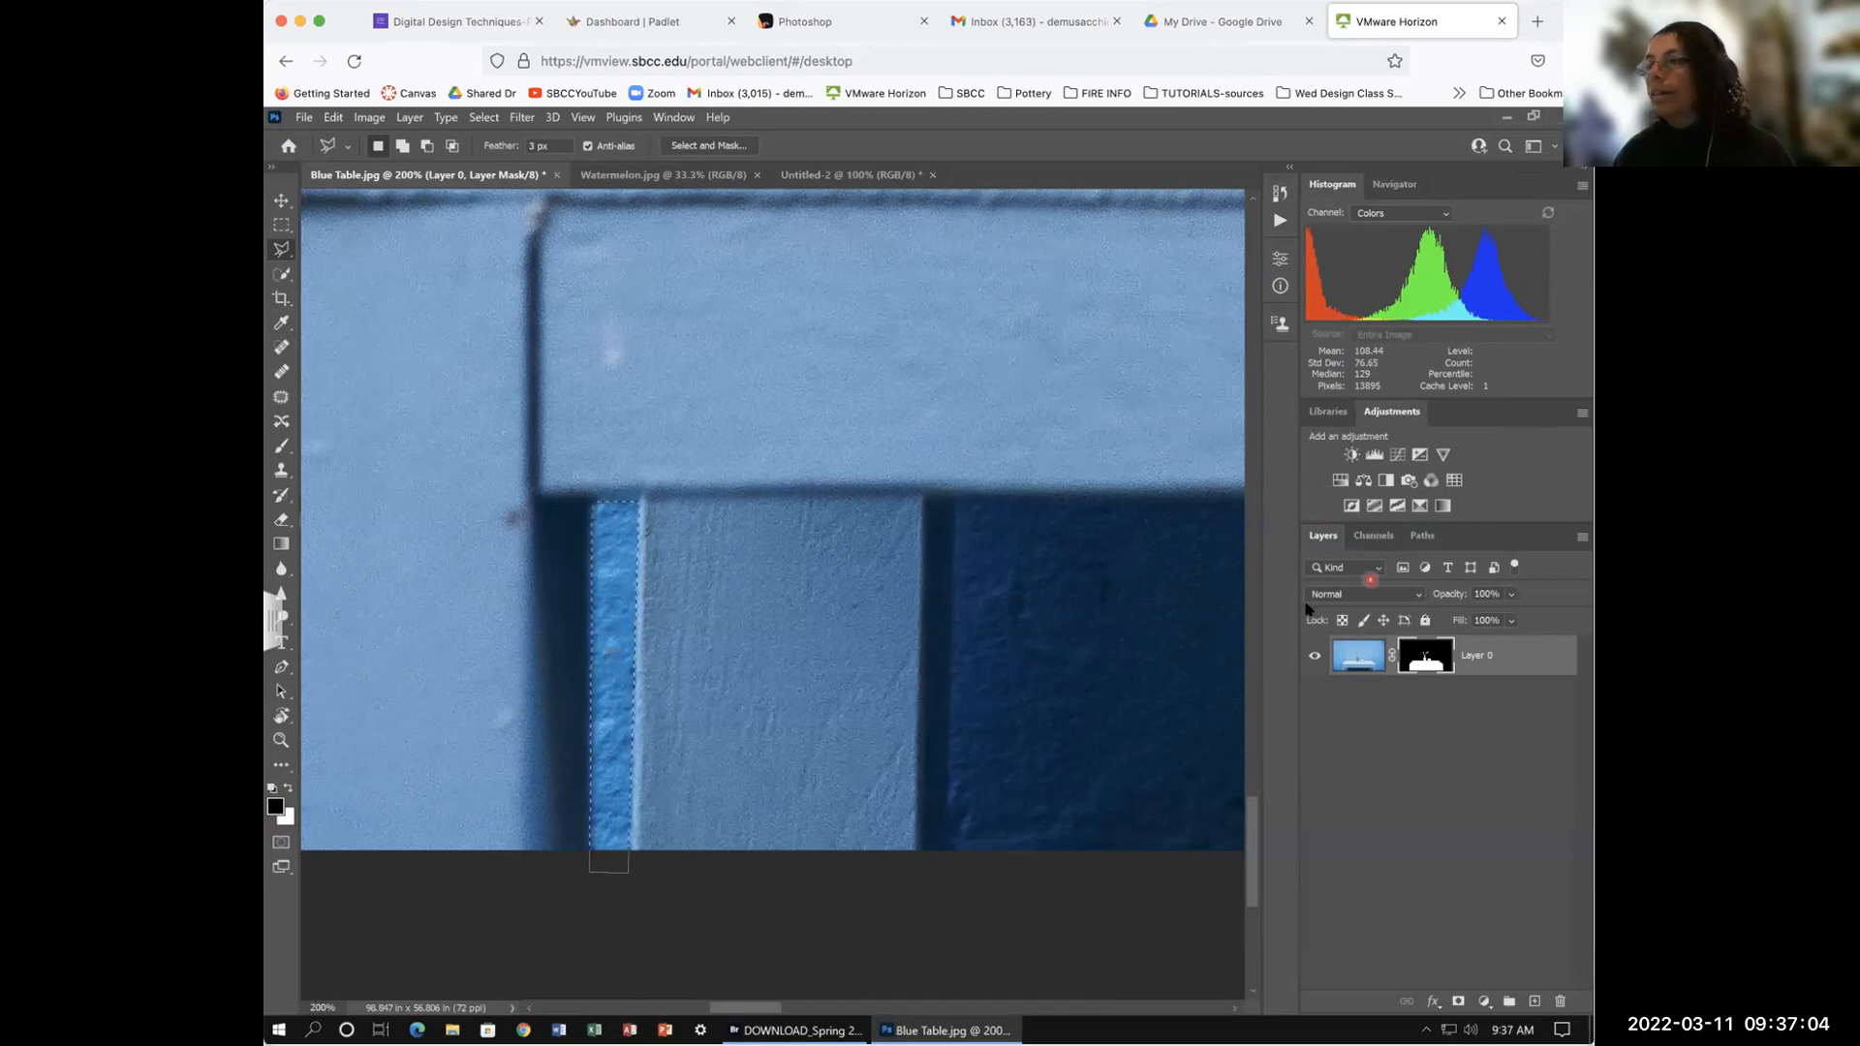
key("x")
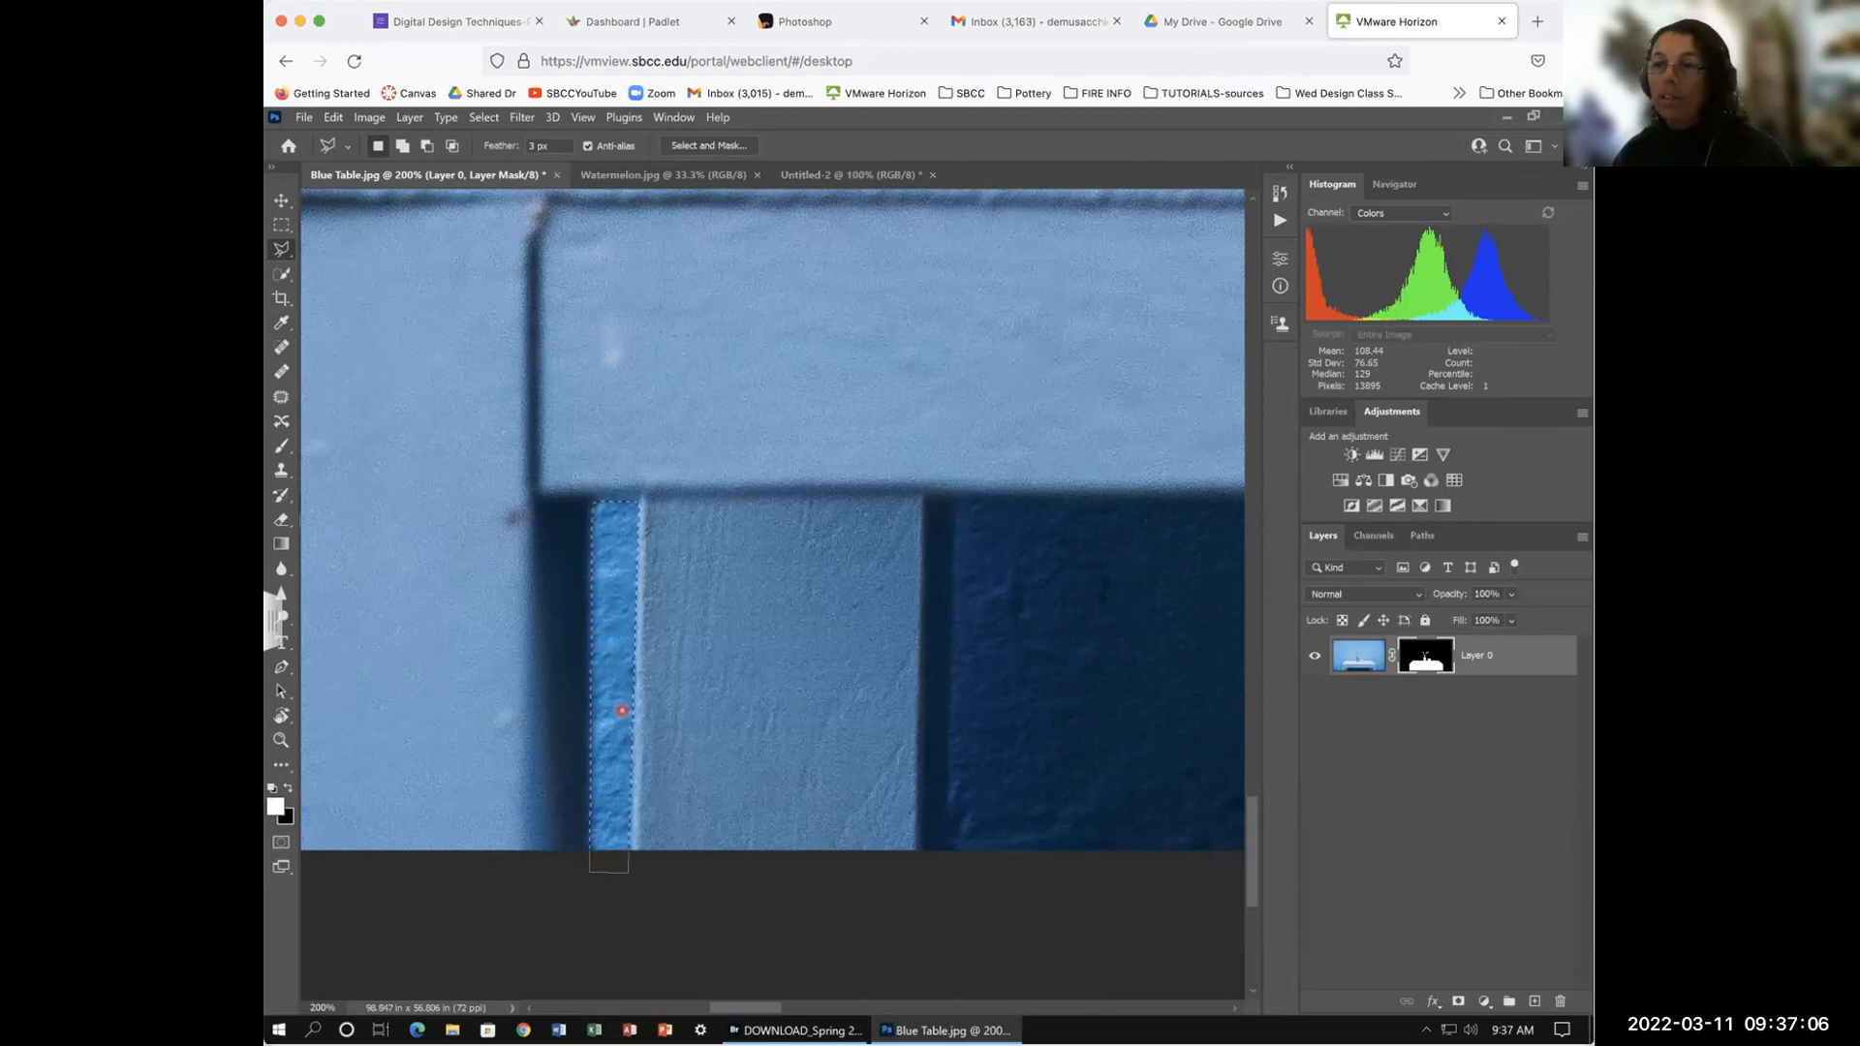
scroll(542, 765, "left", 1)
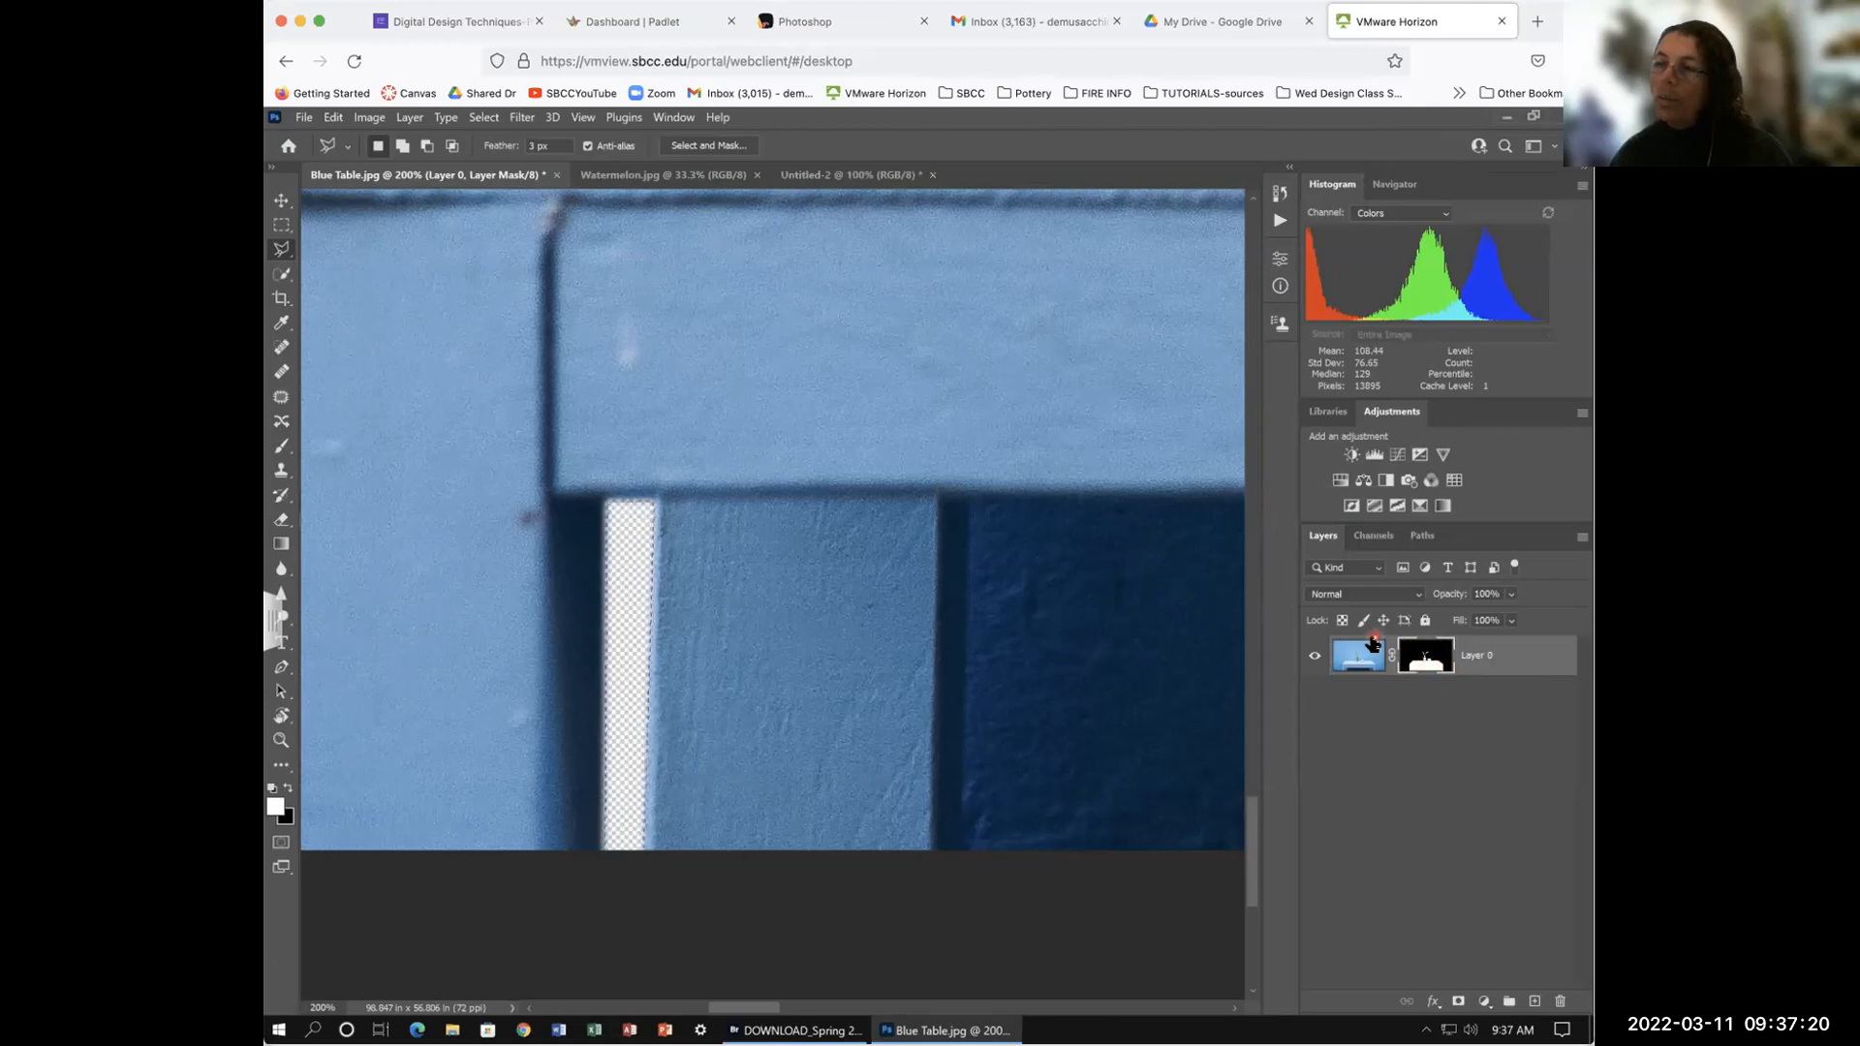
Step: Swap the foreground and background colours back and forth, and examine the masked vase, plant and jar for leftover wall areas
left_click(289, 787)
left_click(288, 787)
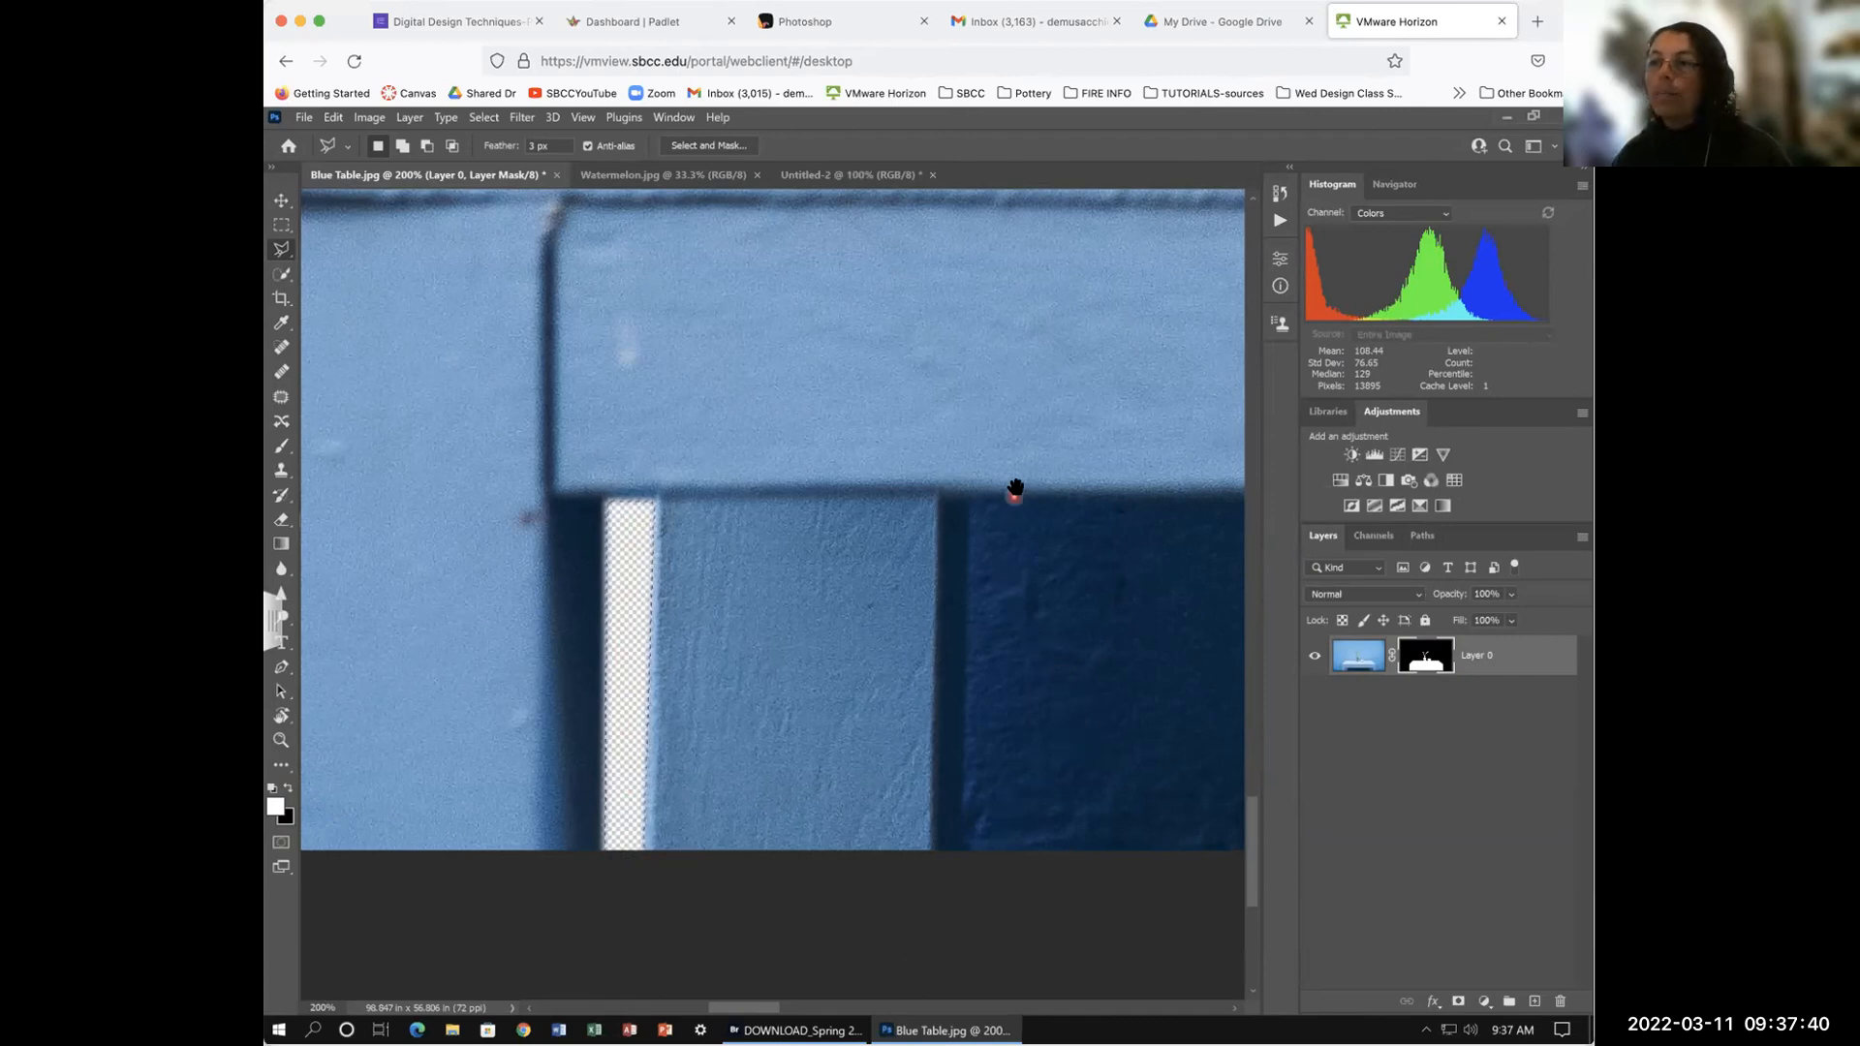
left_click_drag(874, 691, 746, 798)
left_click_drag(1201, 731, 826, 859)
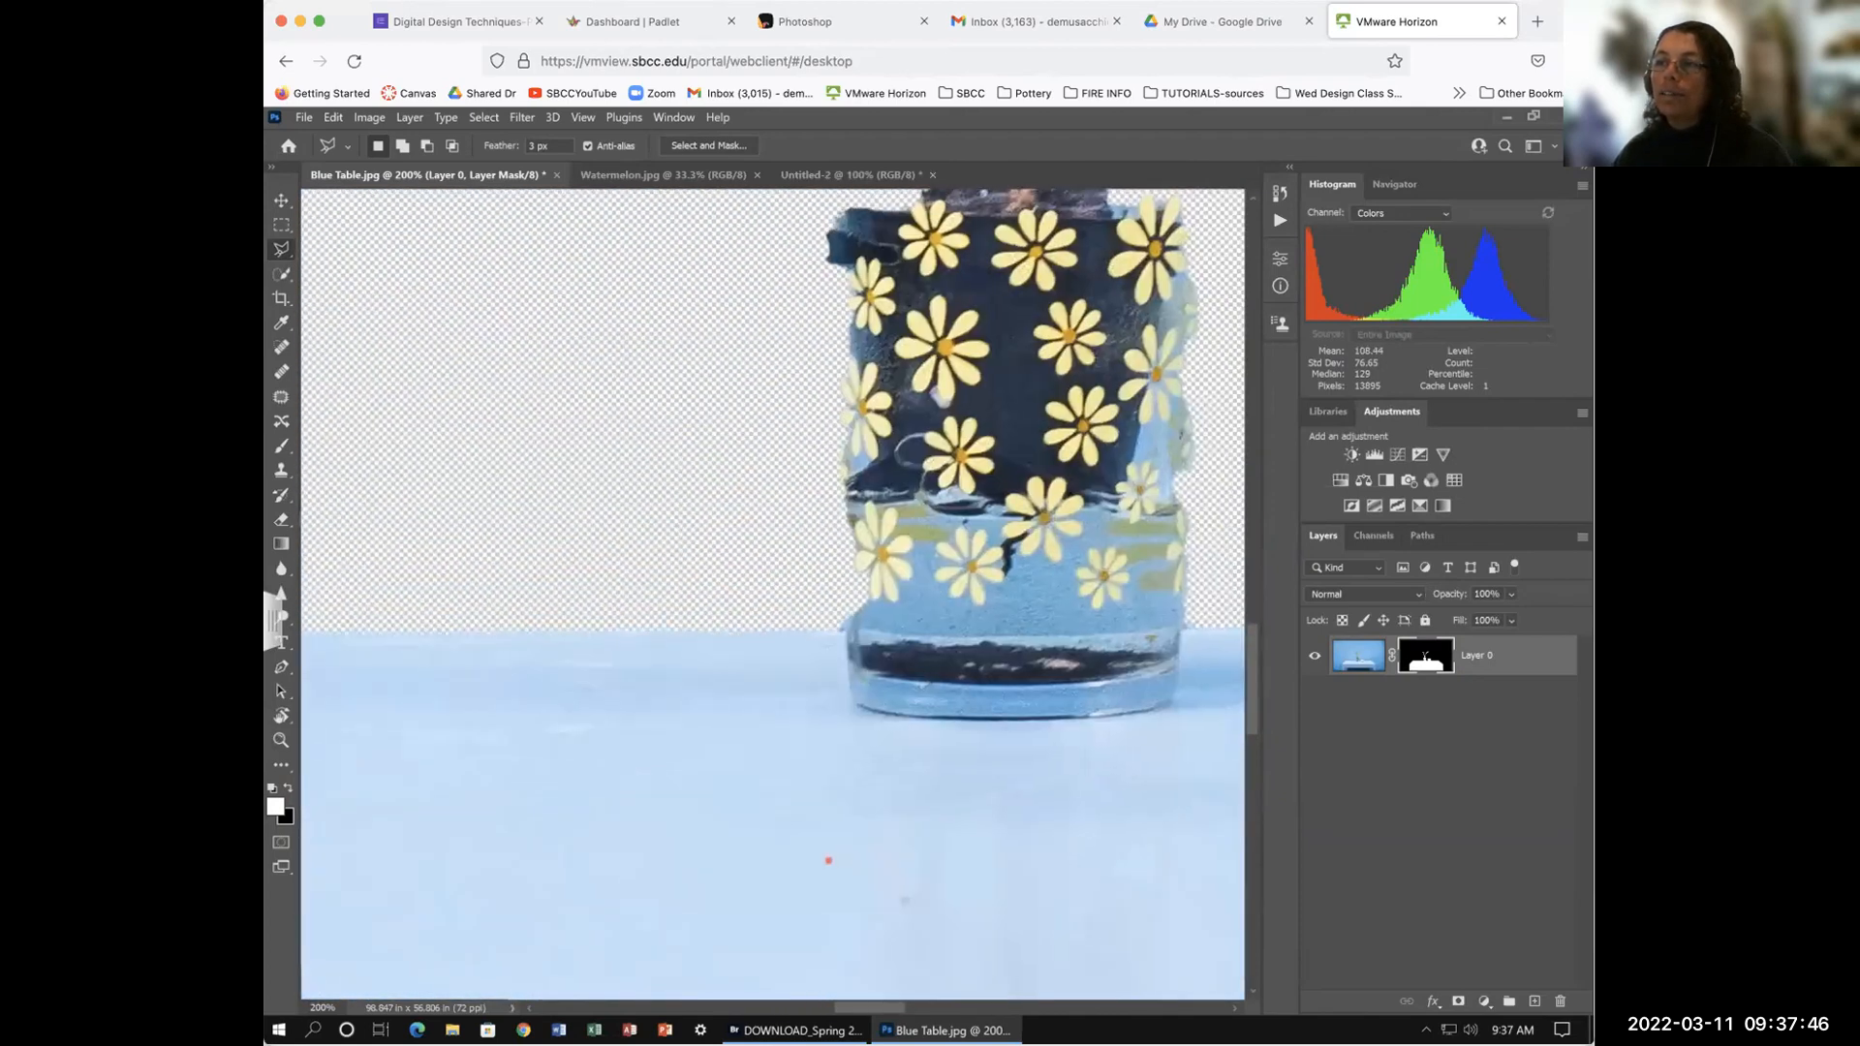
left_click_drag(1046, 829, 847, 917)
left_click_drag(904, 702, 922, 749)
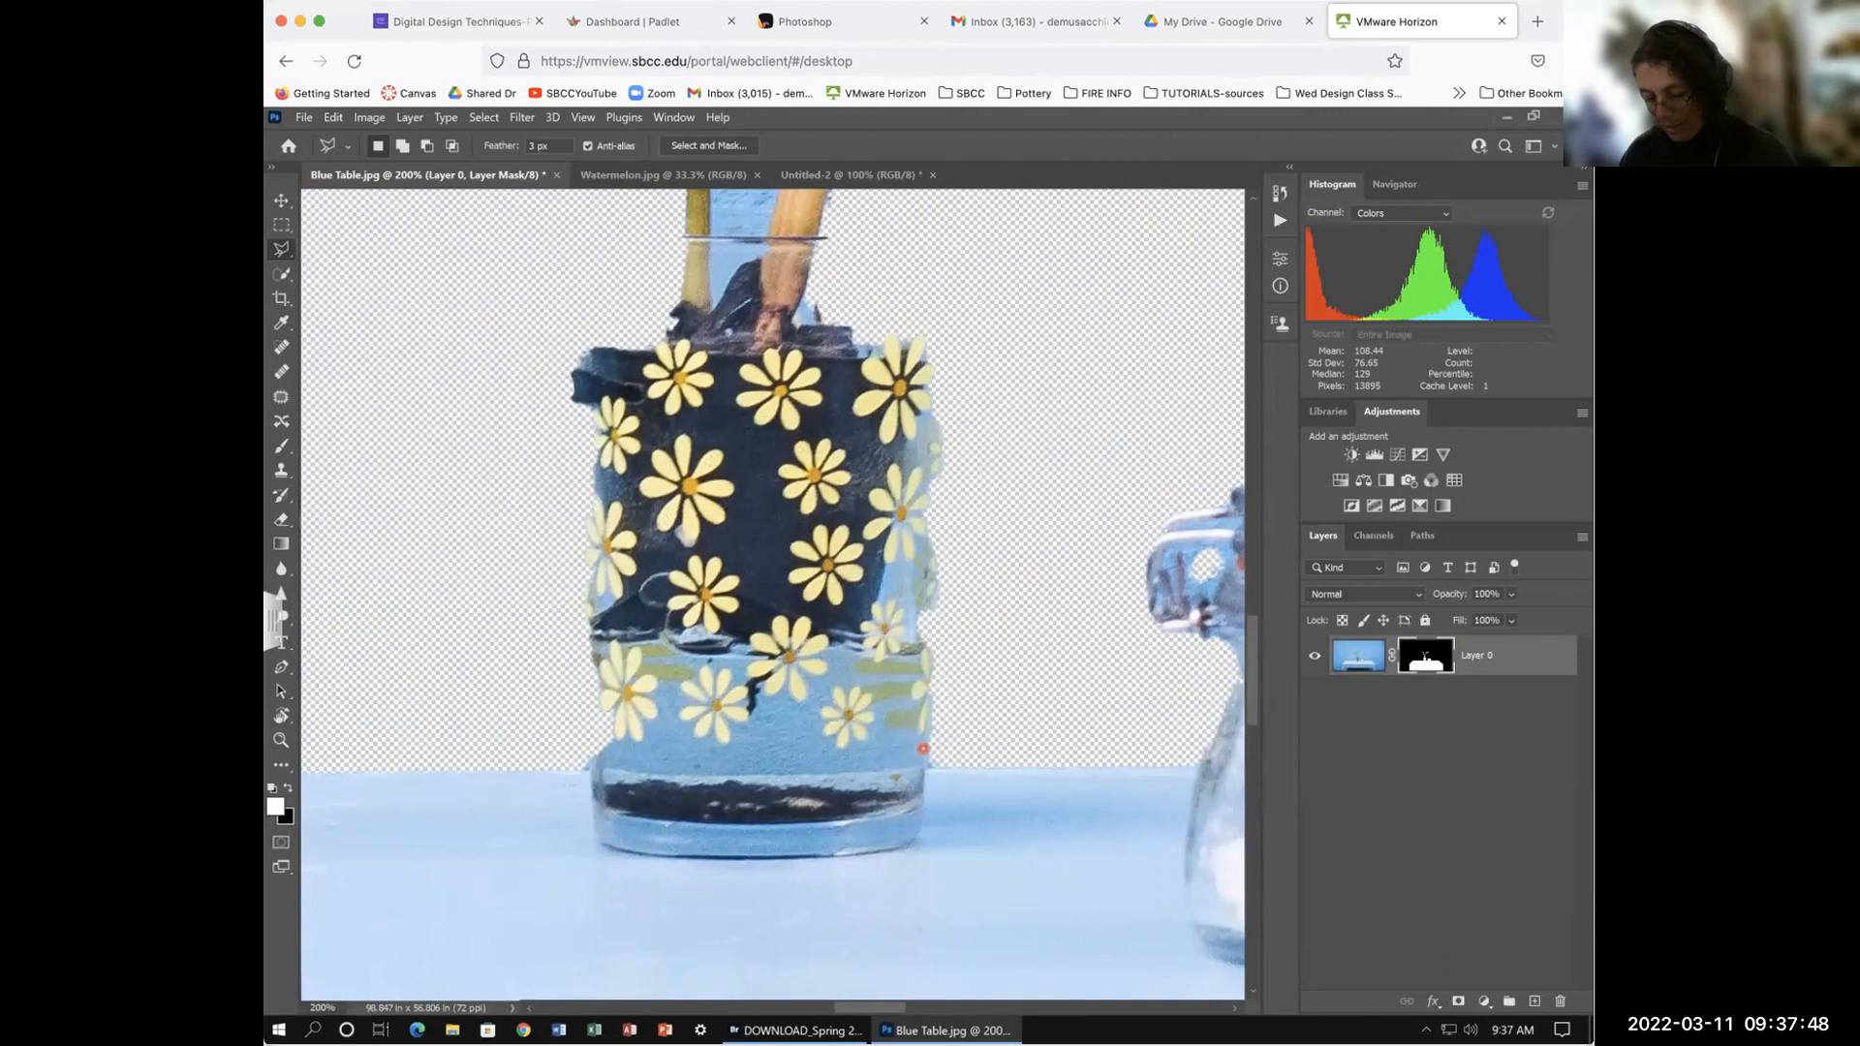
key("ctrl+minus")
left_click_drag(863, 717, 830, 784)
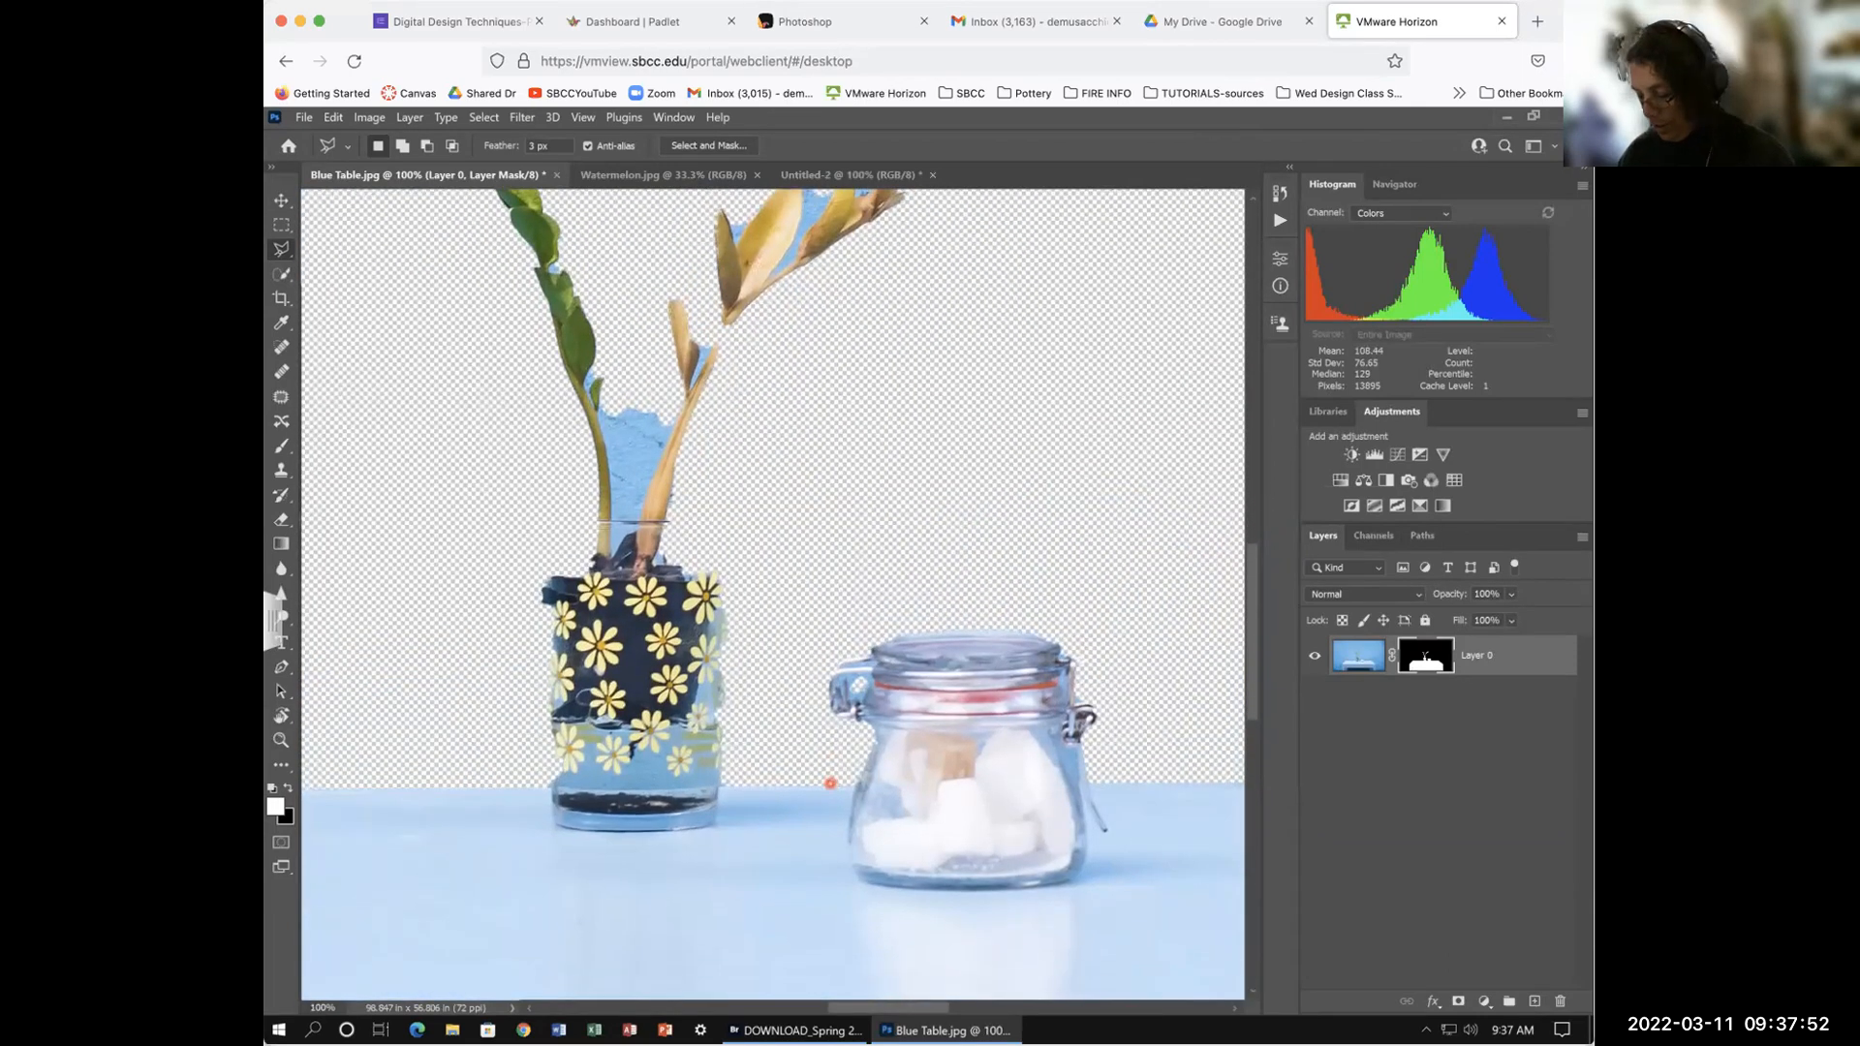
key("ctrl+minus")
left_click_drag(824, 750, 868, 722)
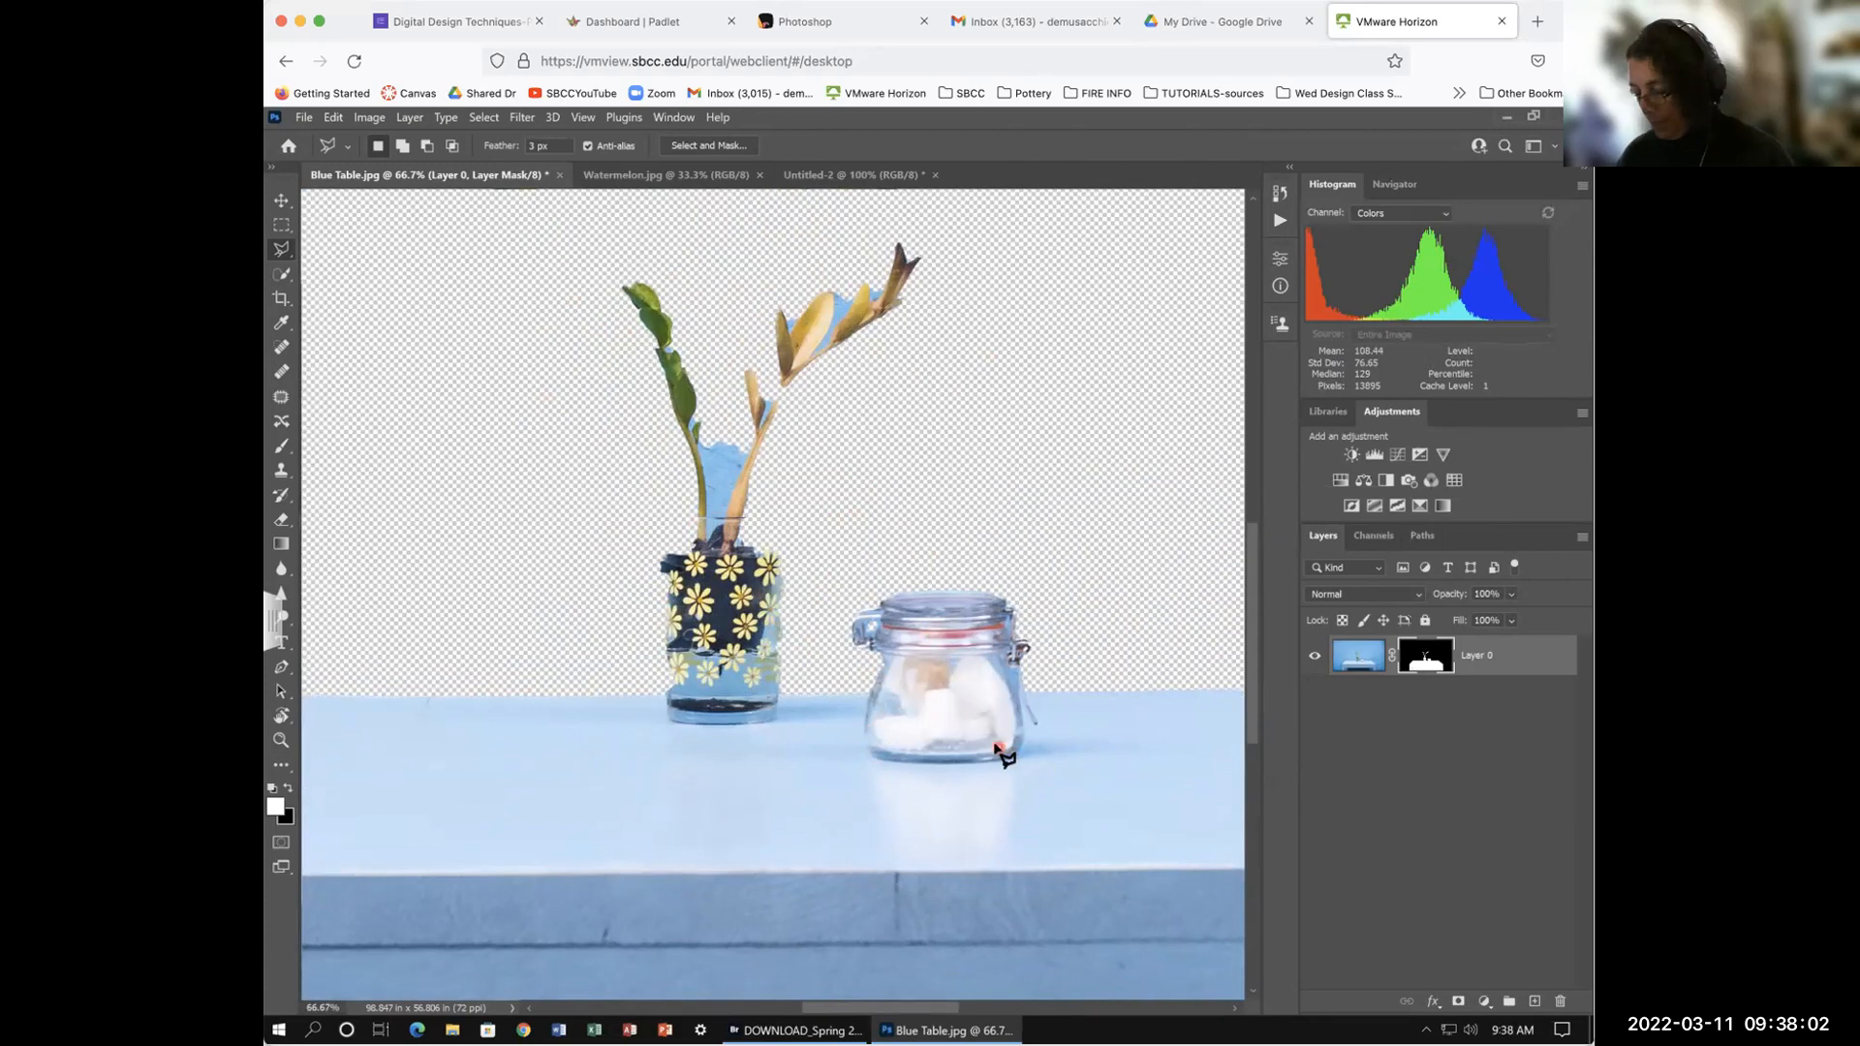
key("ctrl+plus")
key("space")
mouse_move(921, 552)
left_mouse_down()
mouse_move(901, 623)
mouse_move(837, 652)
mouse_move(830, 685)
mouse_move(849, 692)
left_mouse_up()
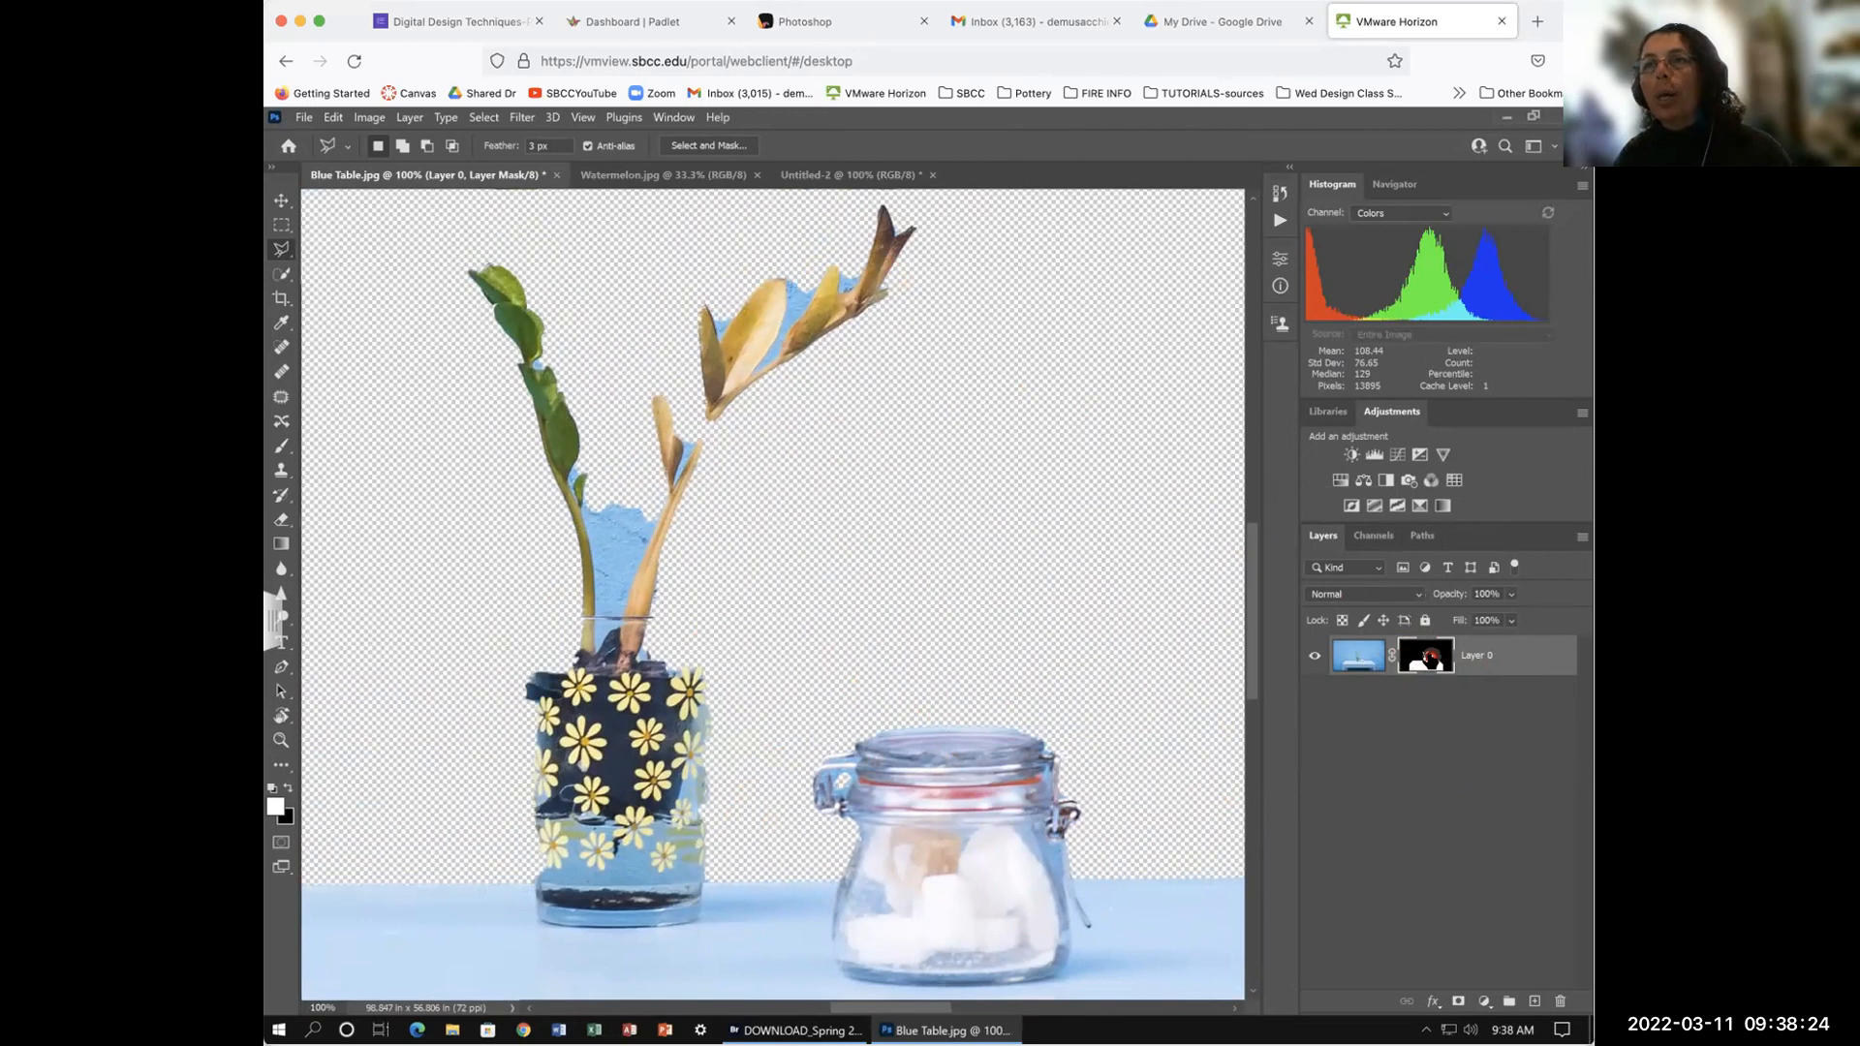
Step: Bring up the Watermelon.jpg photo, check it among the class files in Bridge, and return to Photoshop
left_click(649, 174)
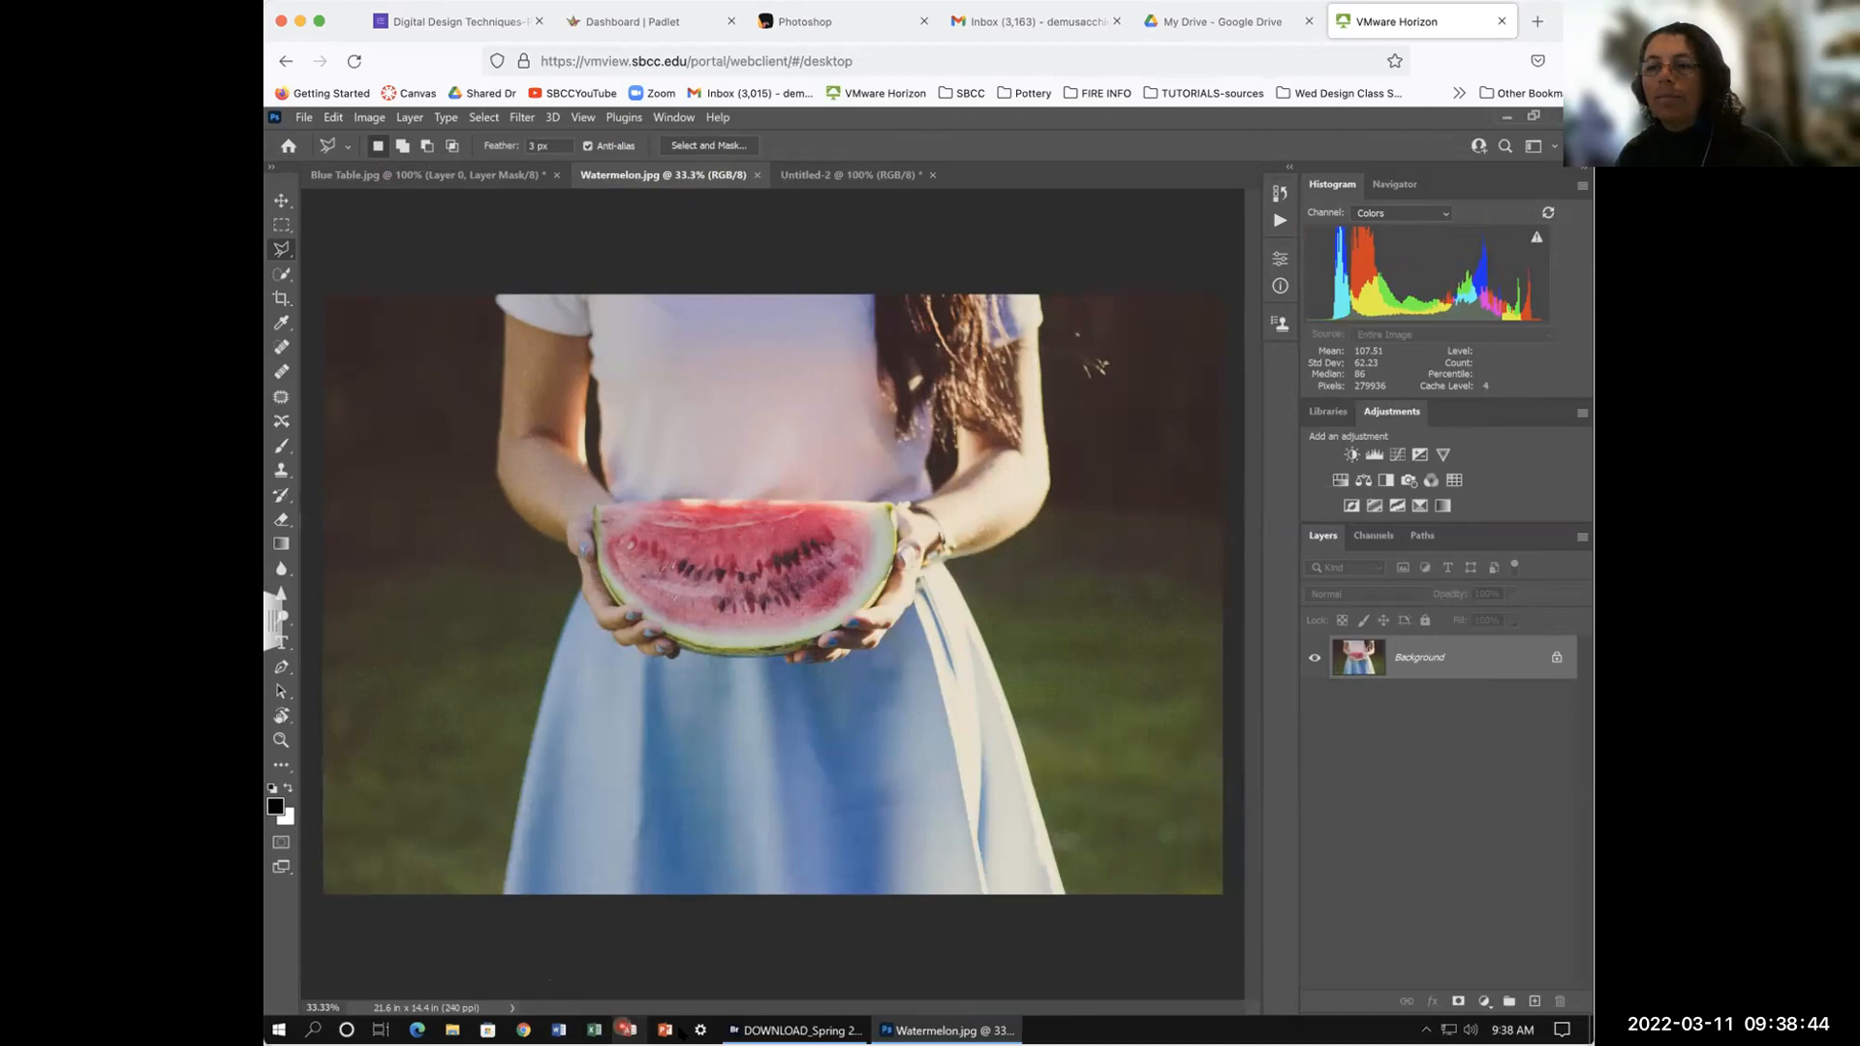
left_click(767, 1028)
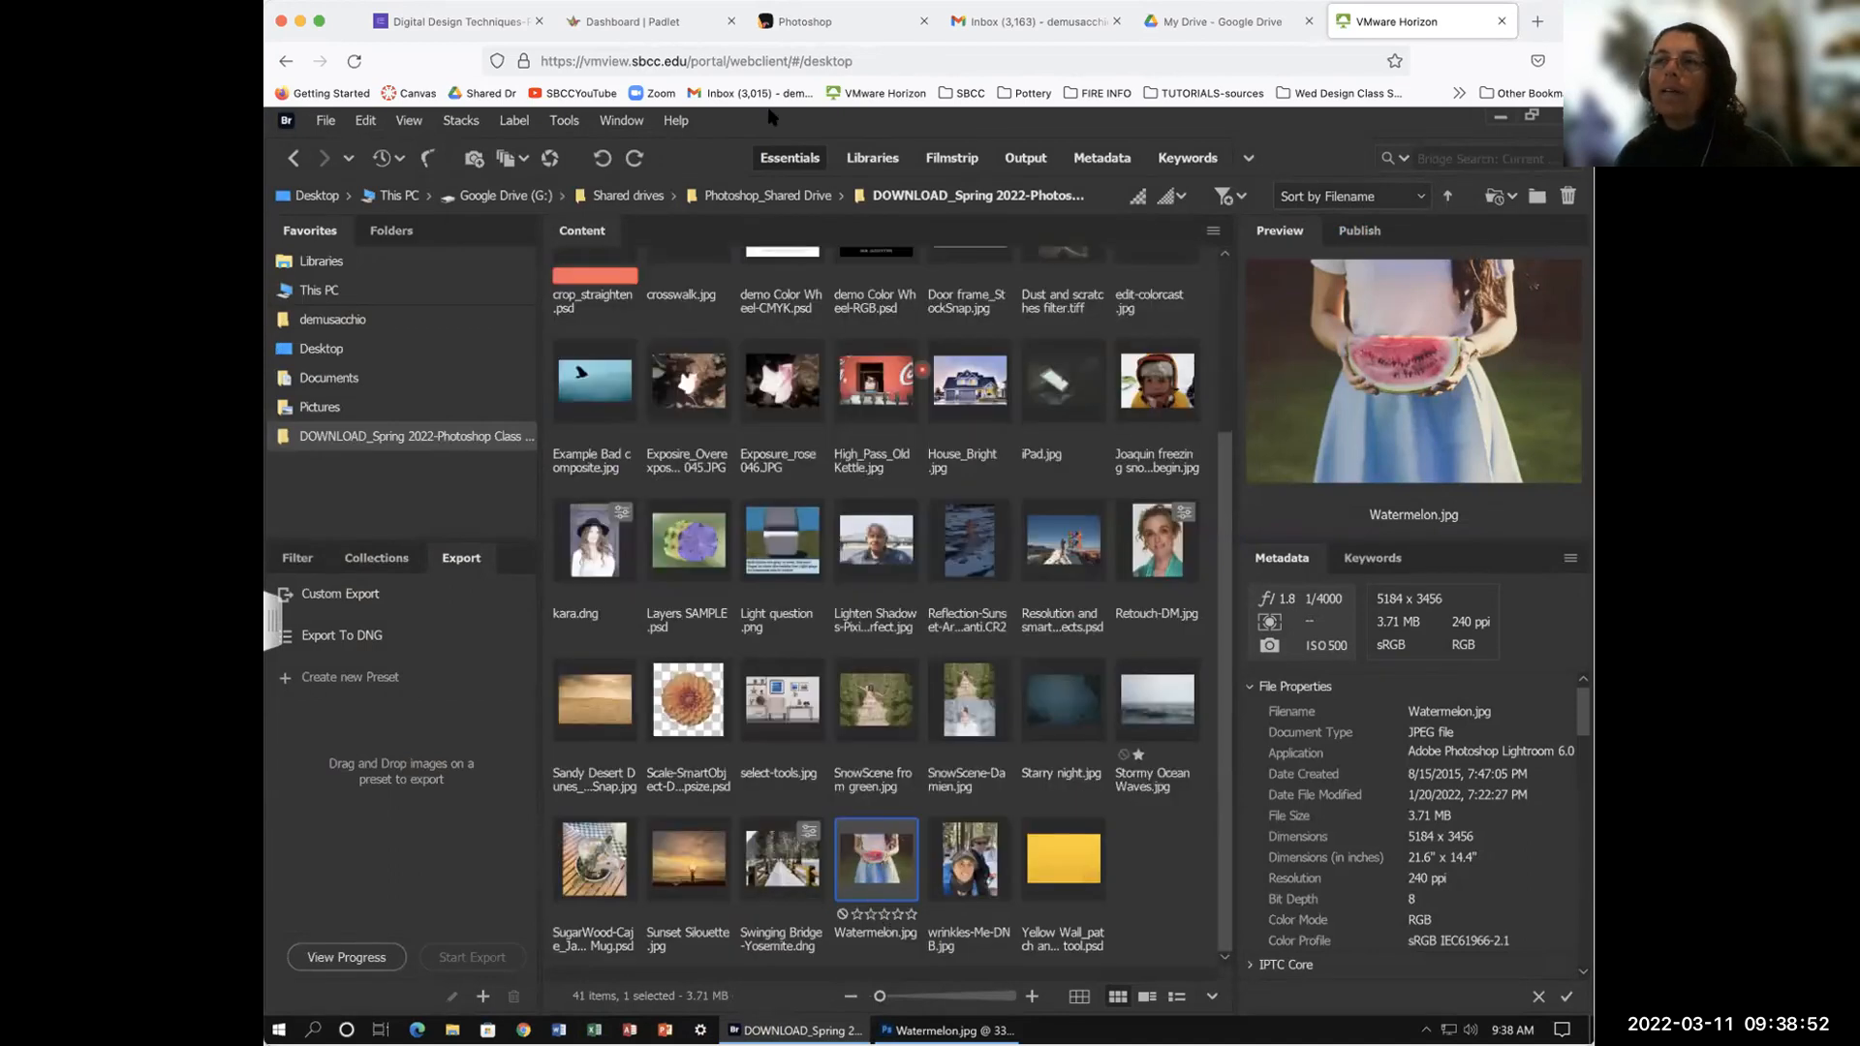
left_click(939, 1031)
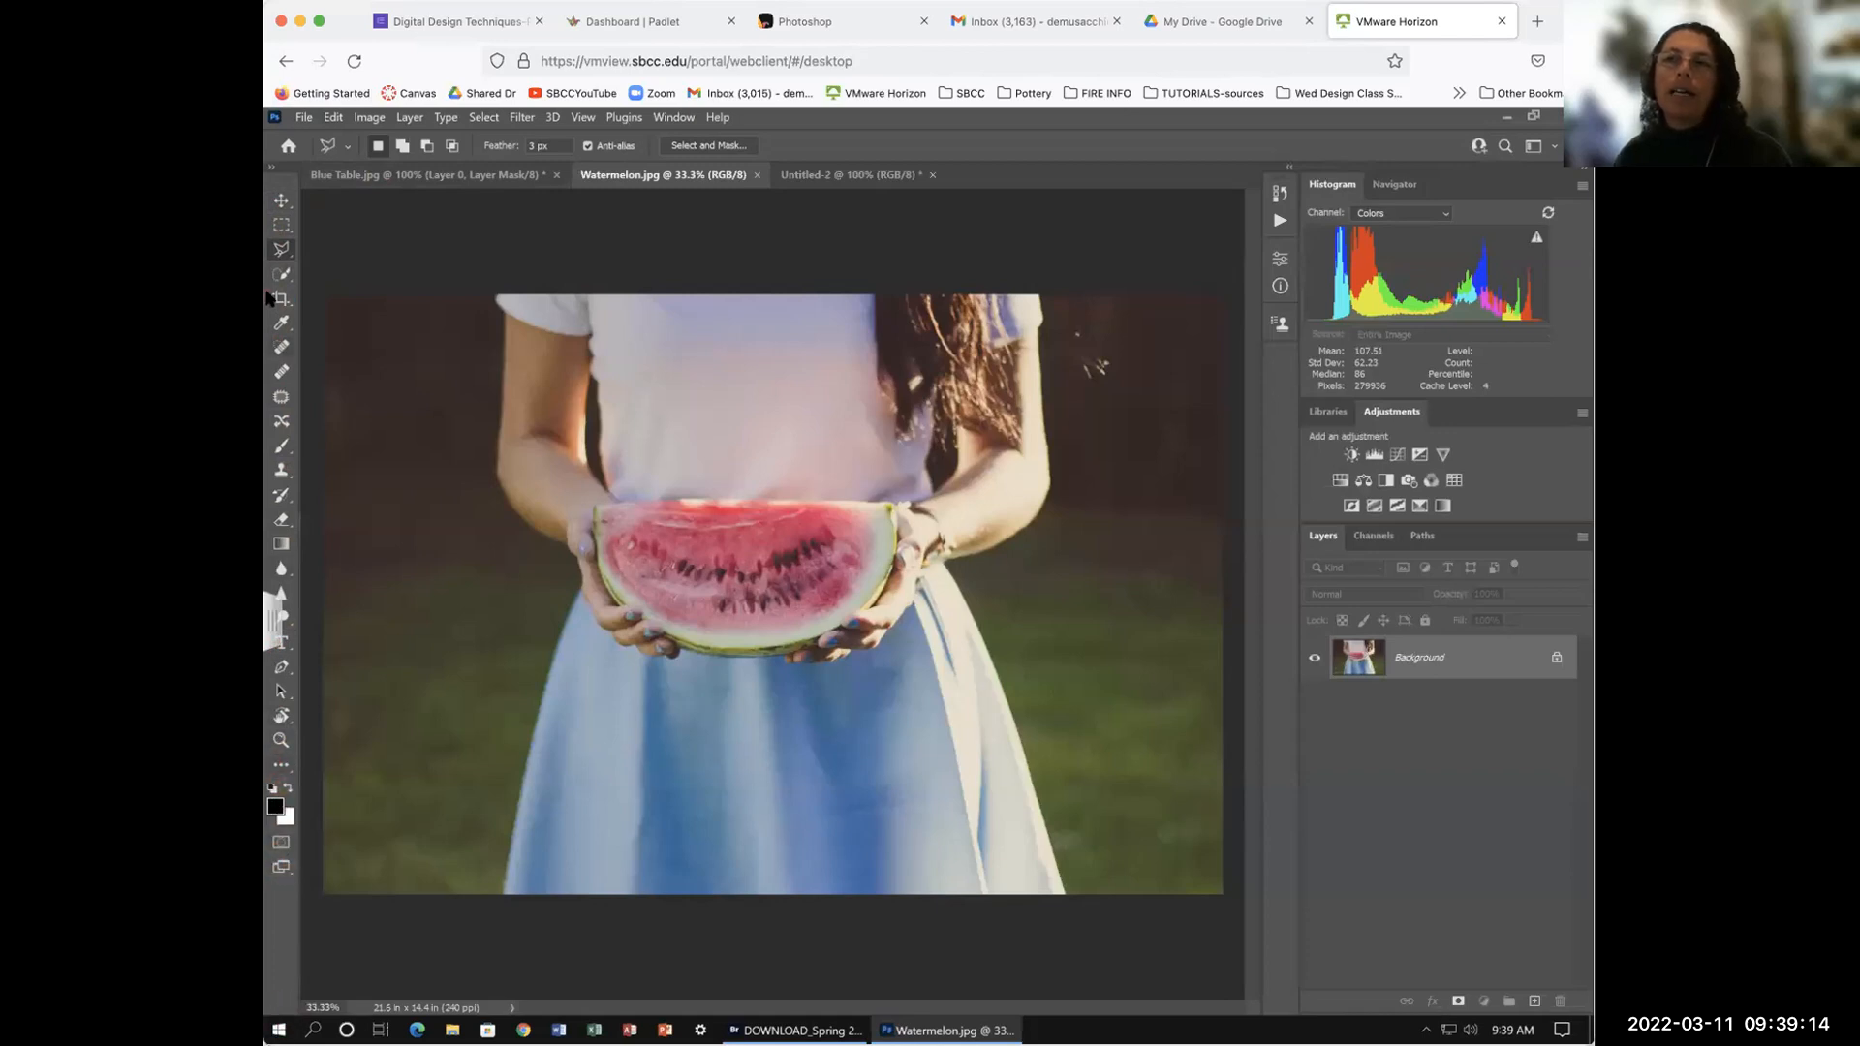
Step: Toggle the toolbox between its two-column and single-column layouts, ending with the single column
left_click(271, 168)
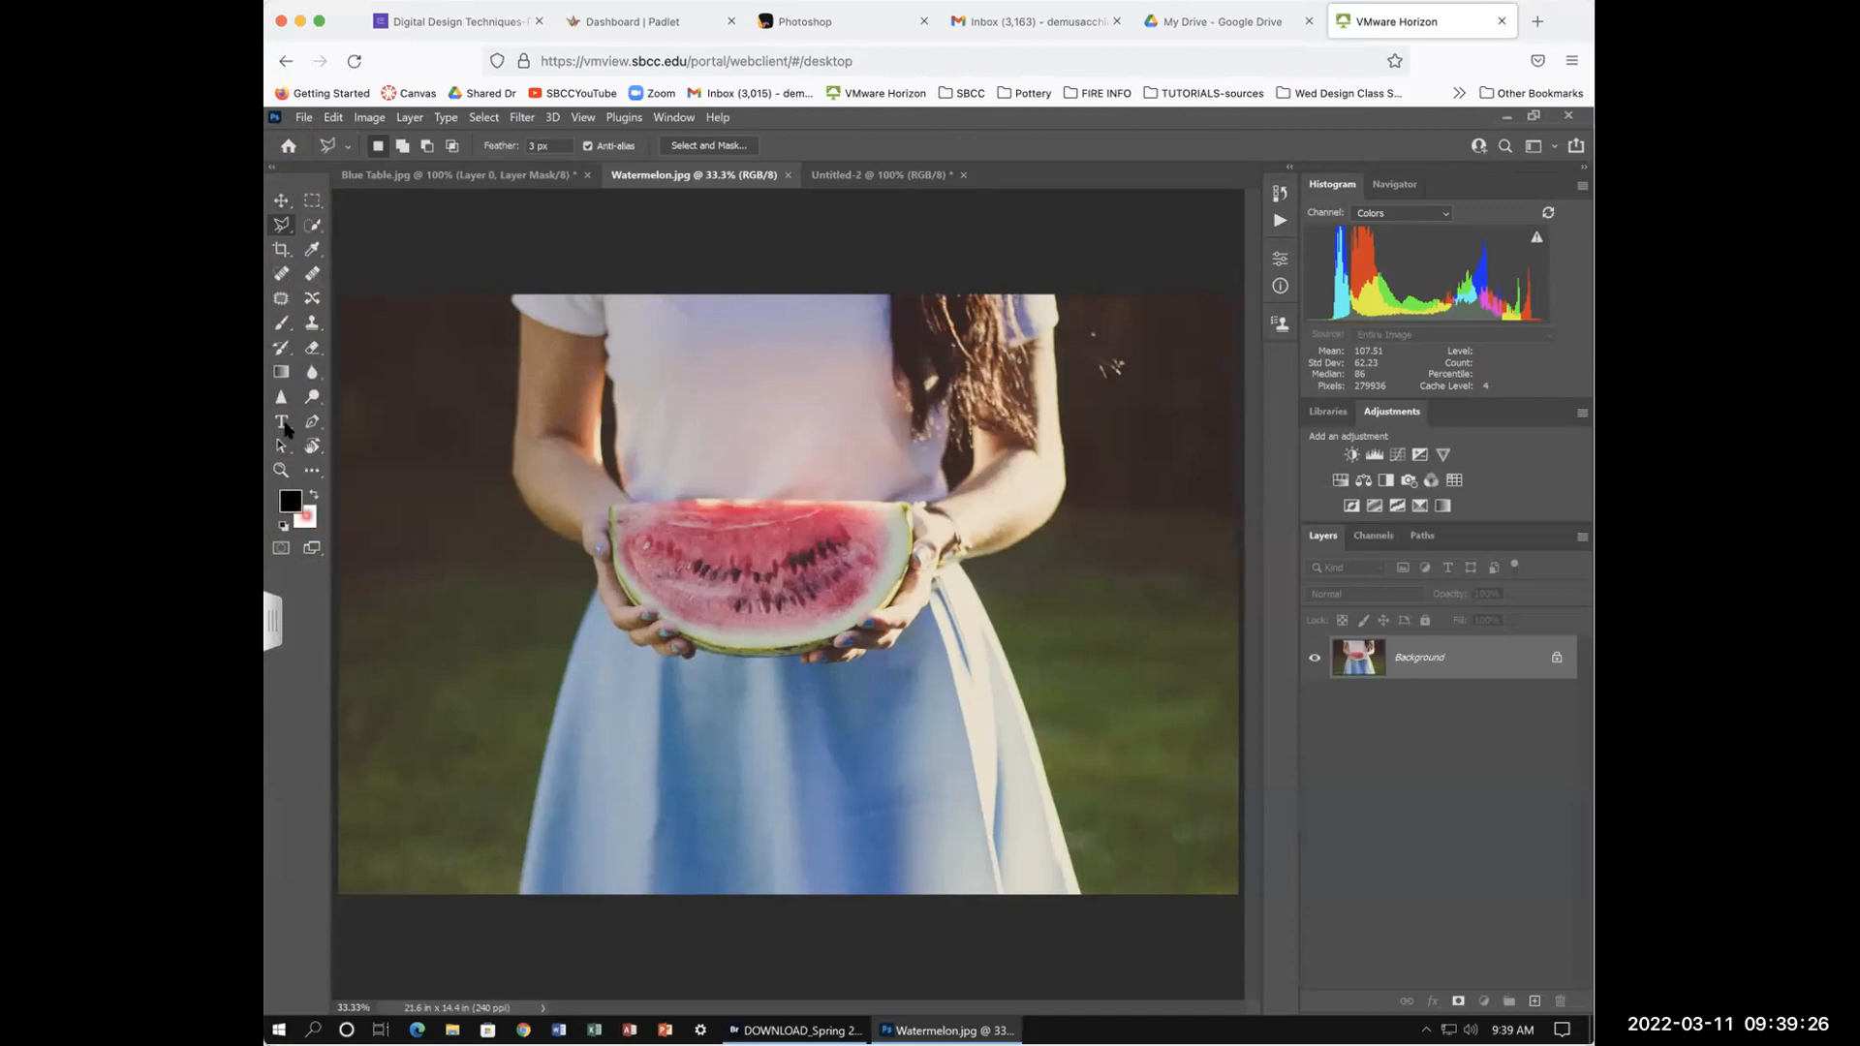
left_click(272, 168)
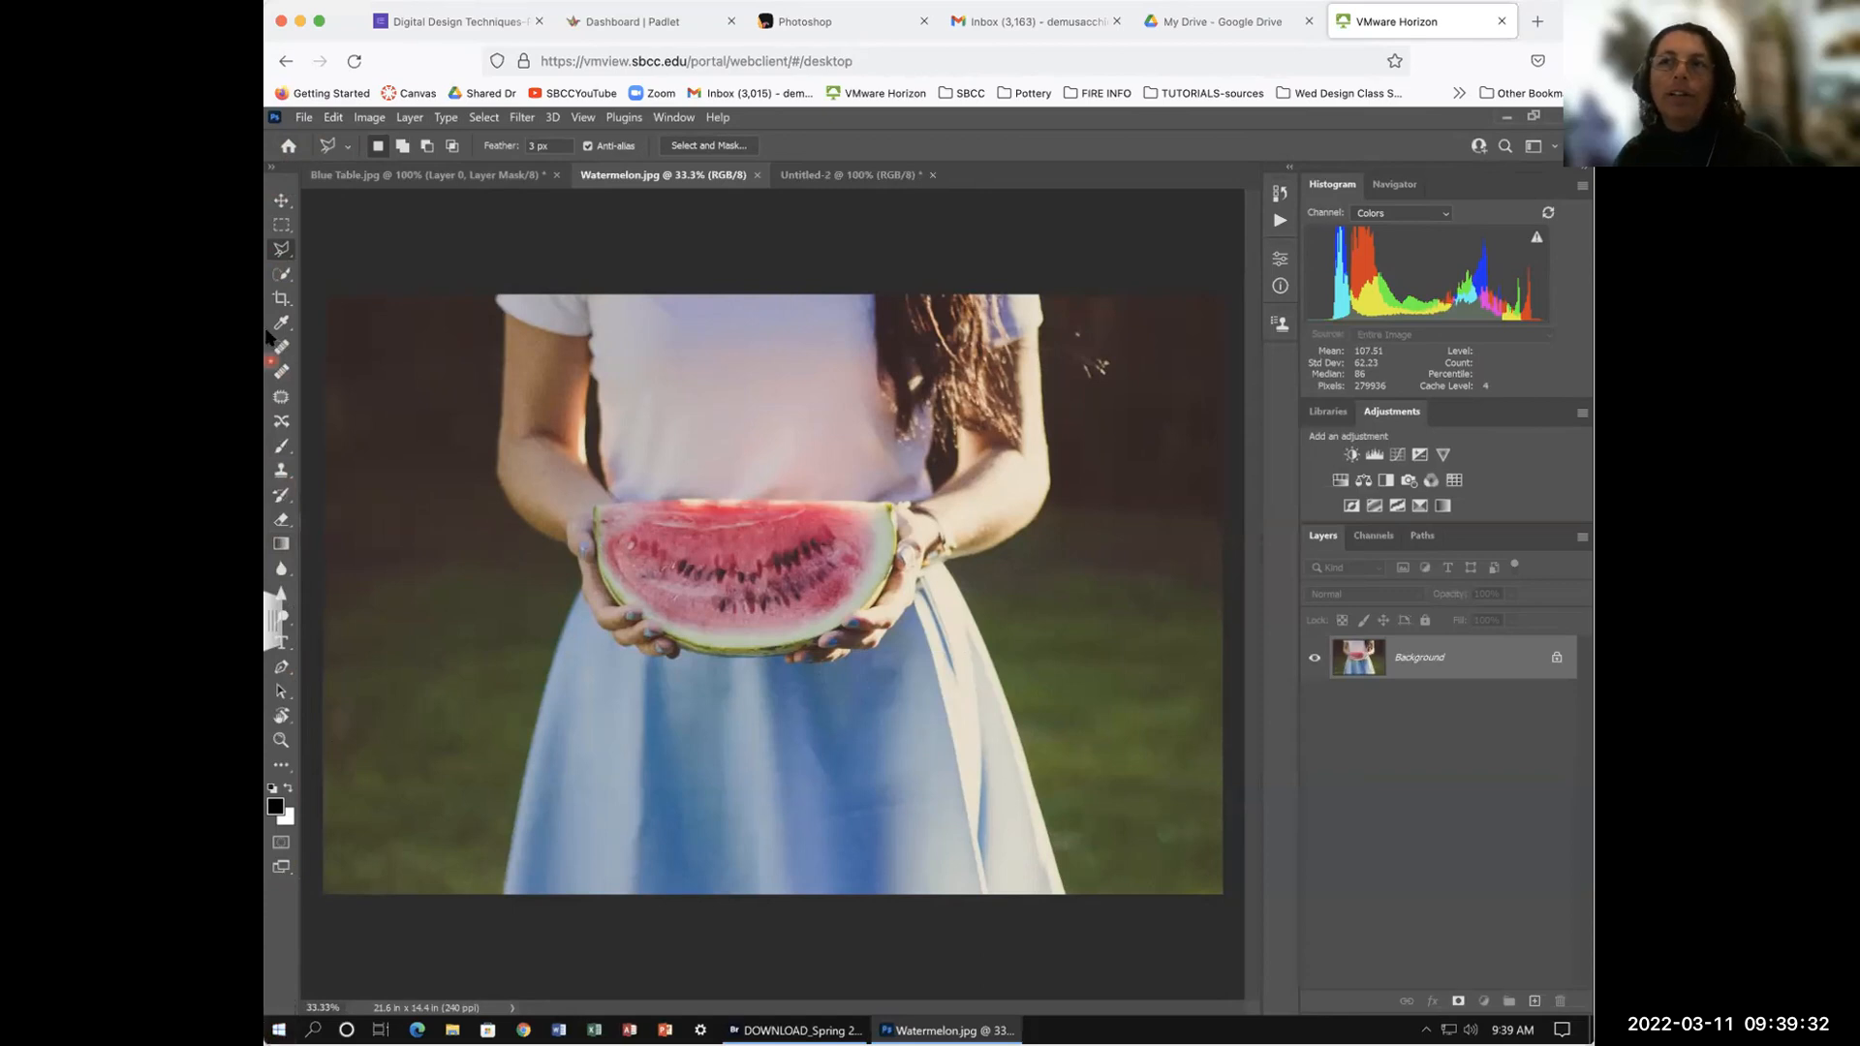
left_click(272, 168)
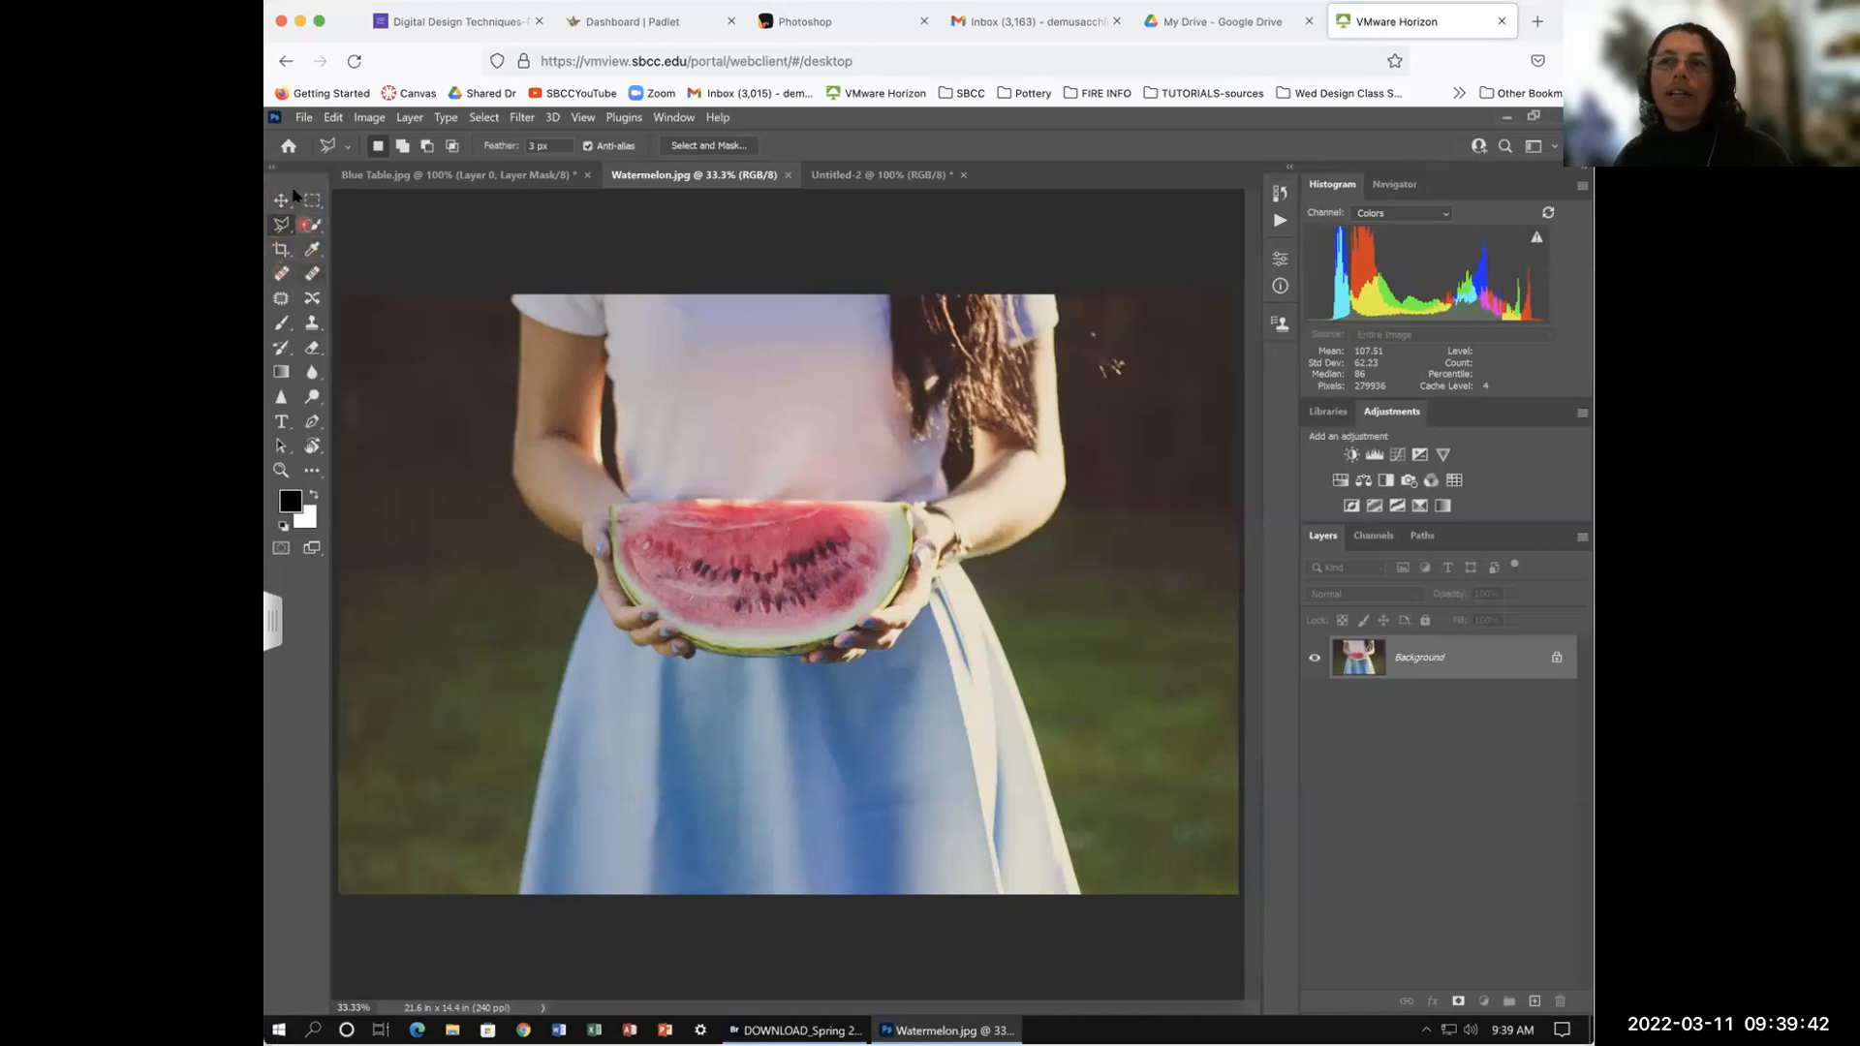
left_click(271, 168)
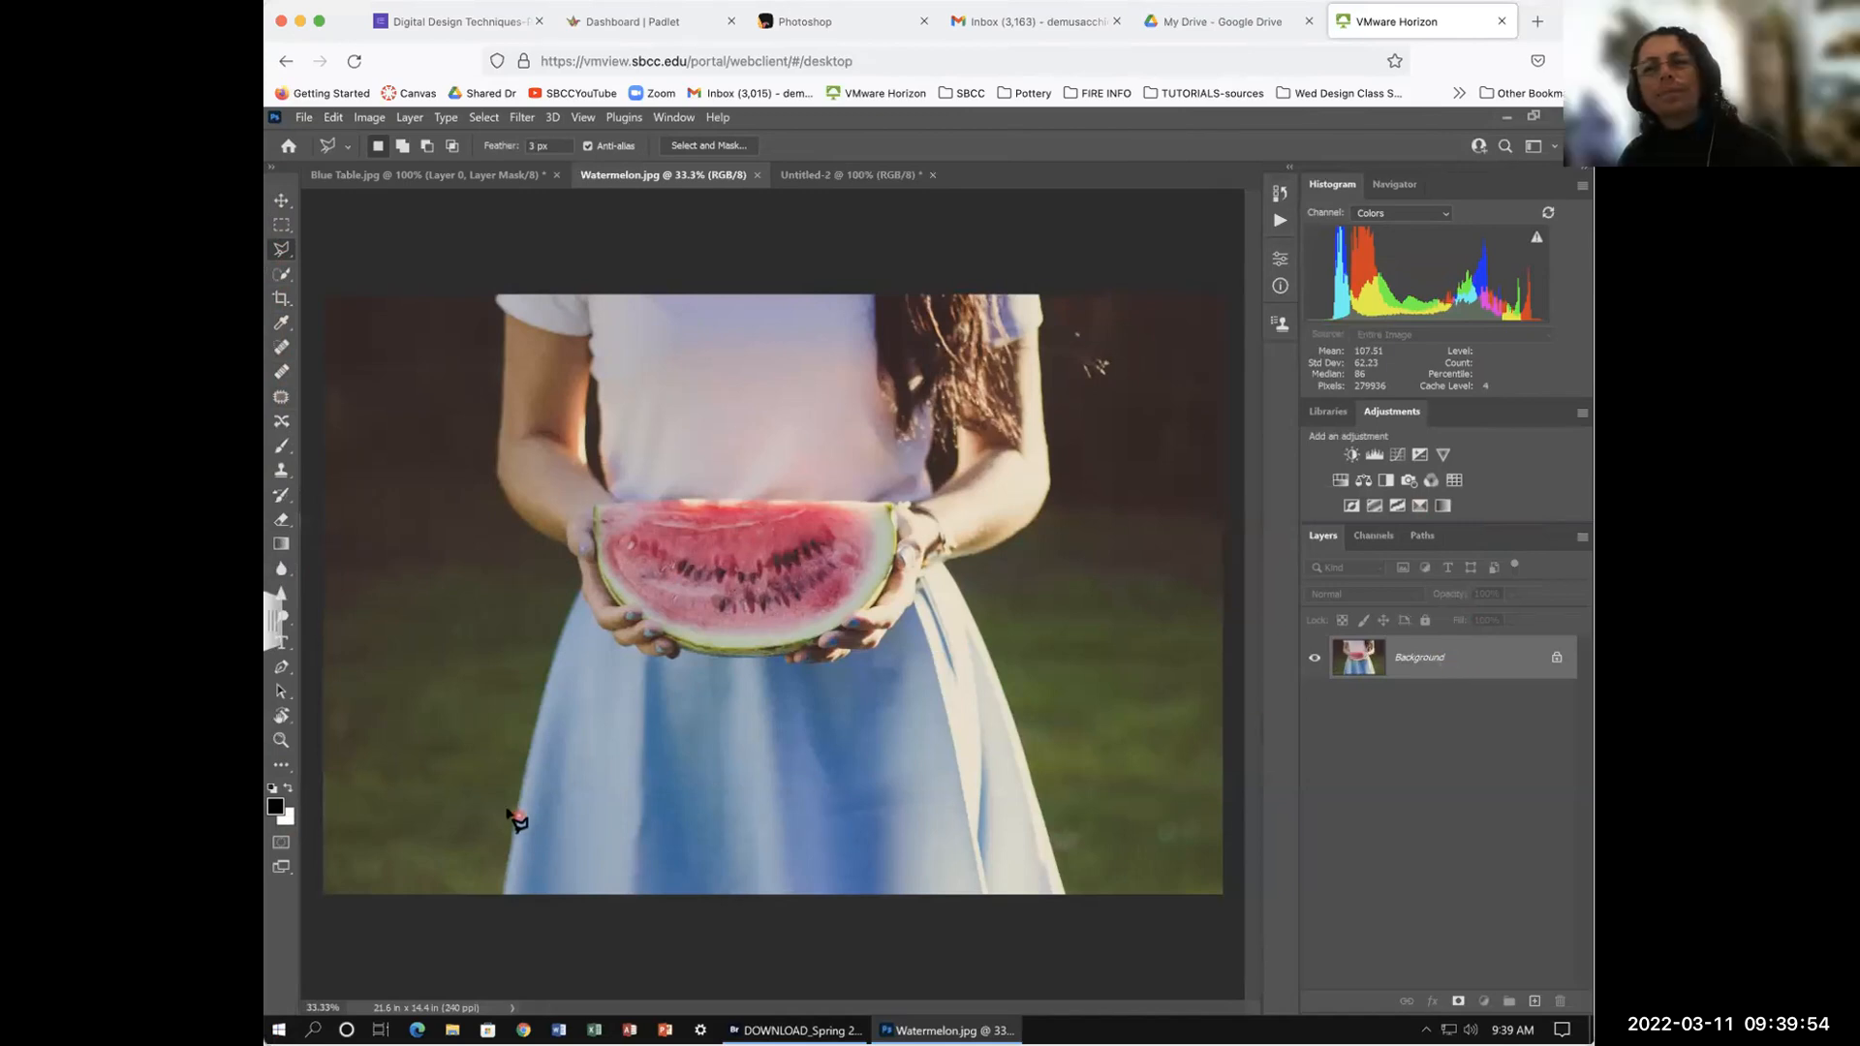
Step: Swap the foreground and background colours repeatedly, ending with white in front and black behind
left_click(288, 790)
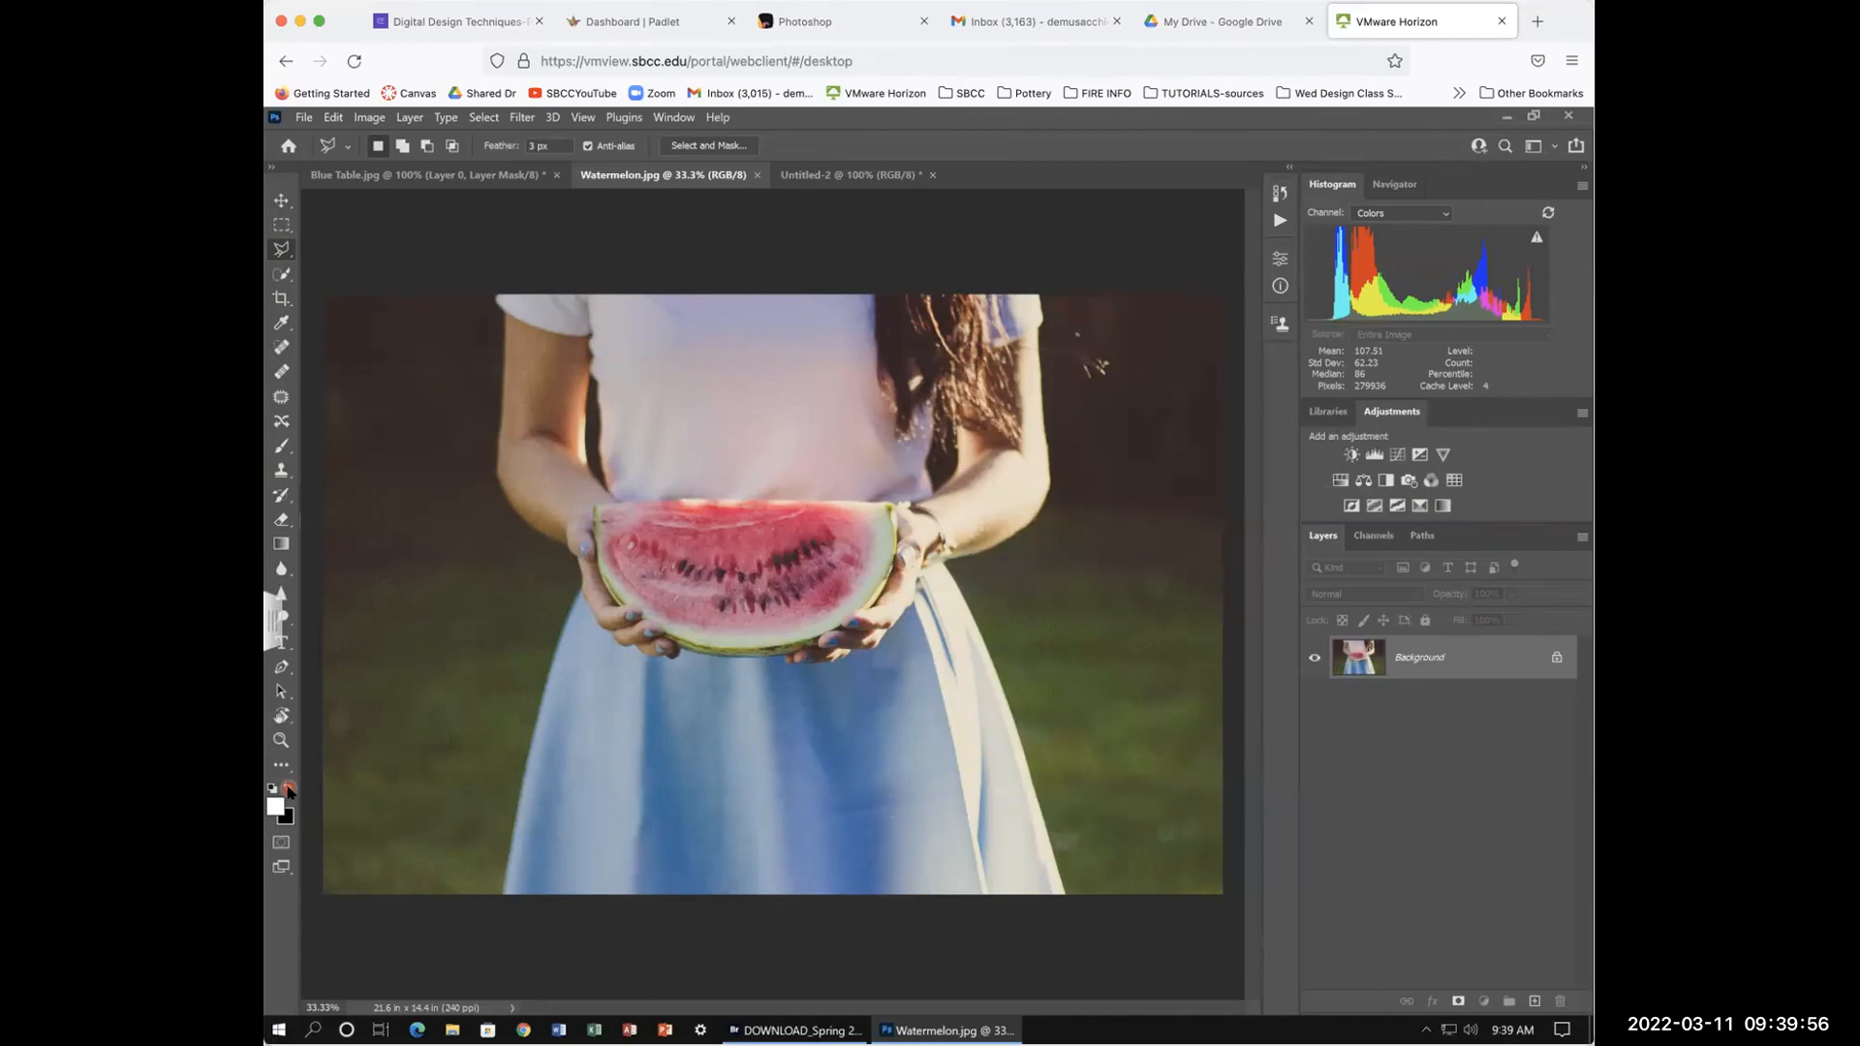
left_click(289, 790)
left_click(289, 790)
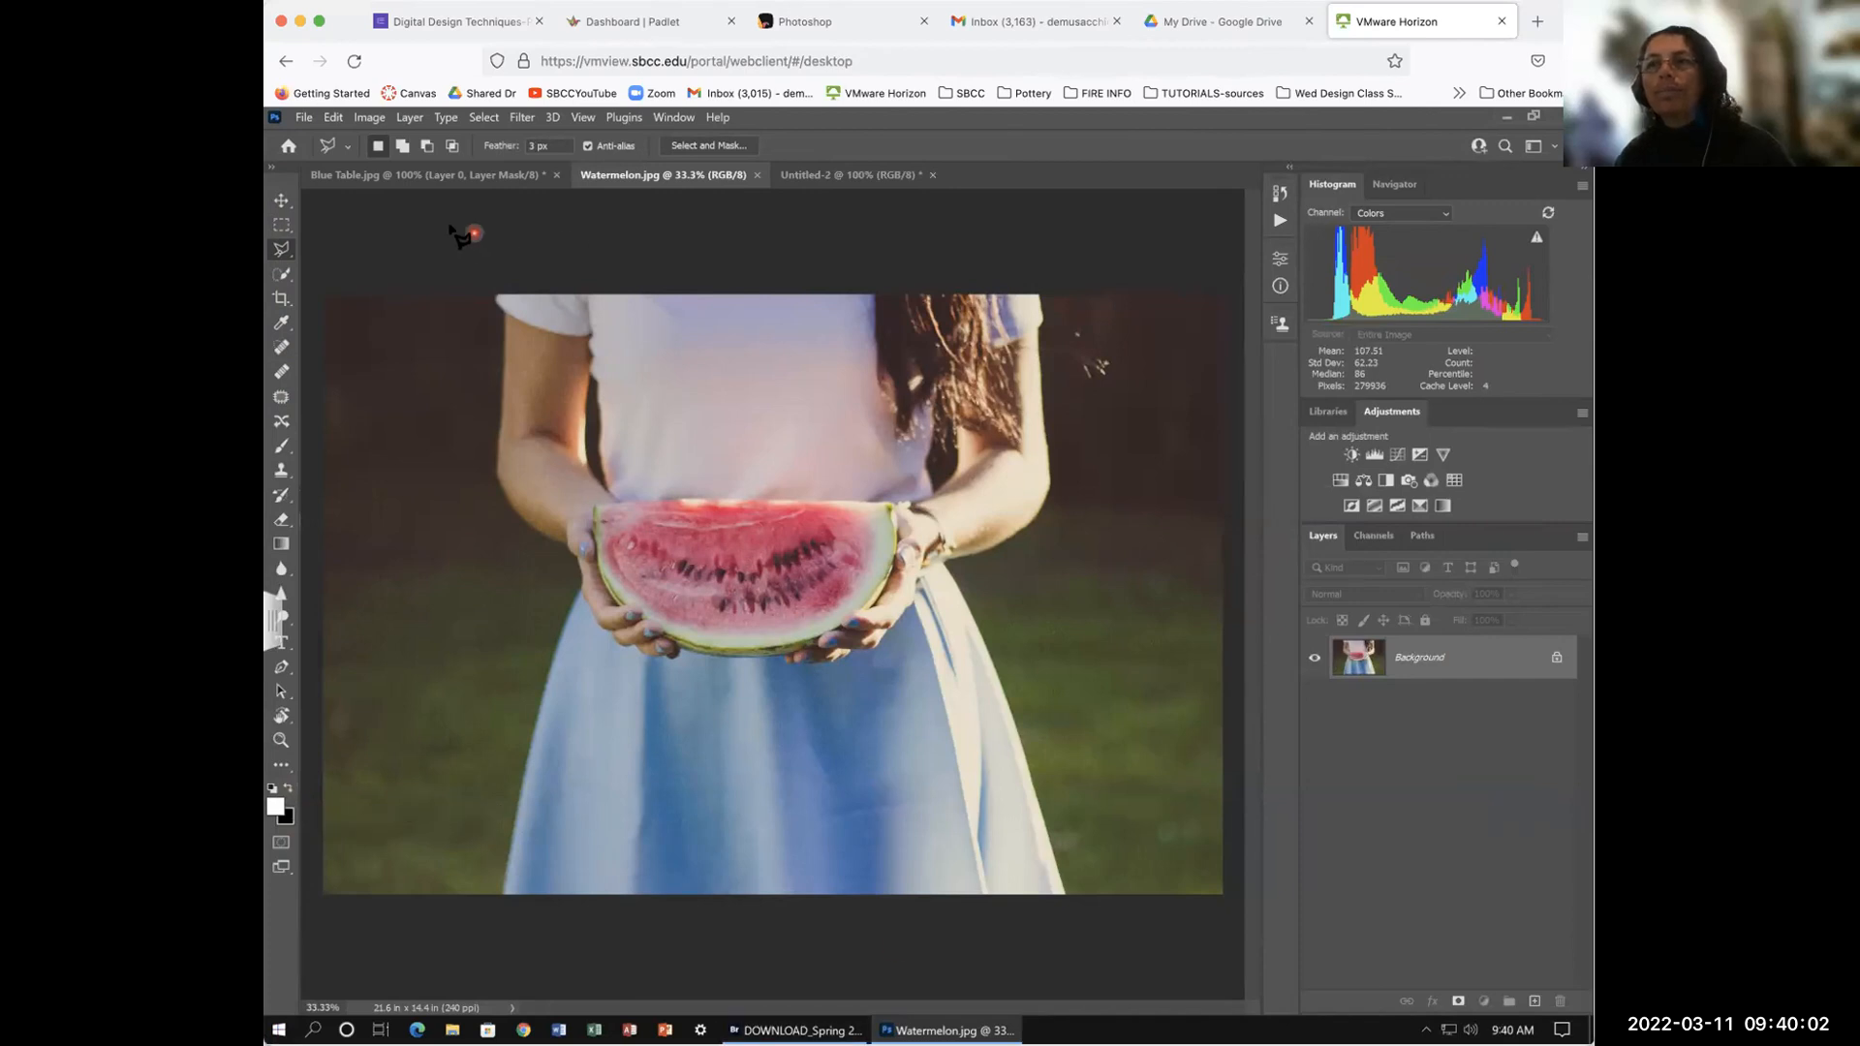
Step: Review the masked Blue Table photo and its layer mask thumbnail, and return to the Watermelon.jpg document
left_click(441, 176)
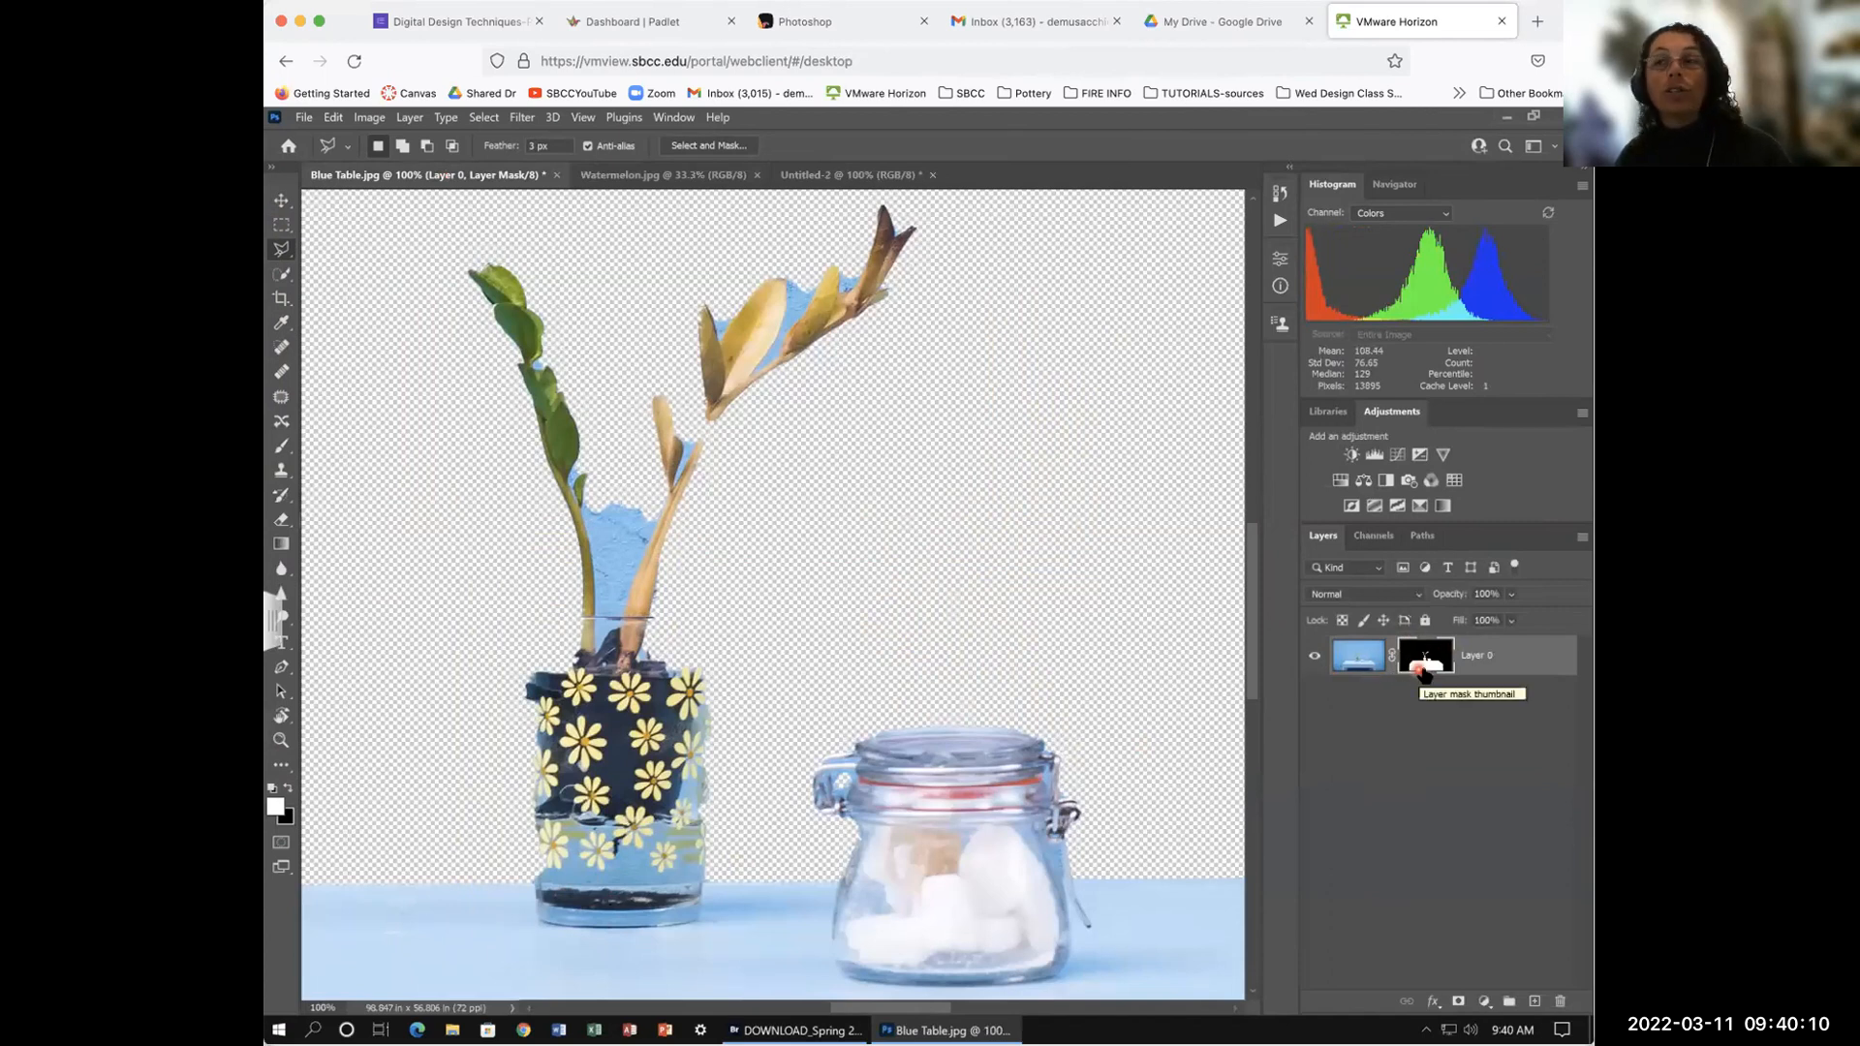
scroll(672, 180, "down", 1)
scroll(672, 179, "left", 1)
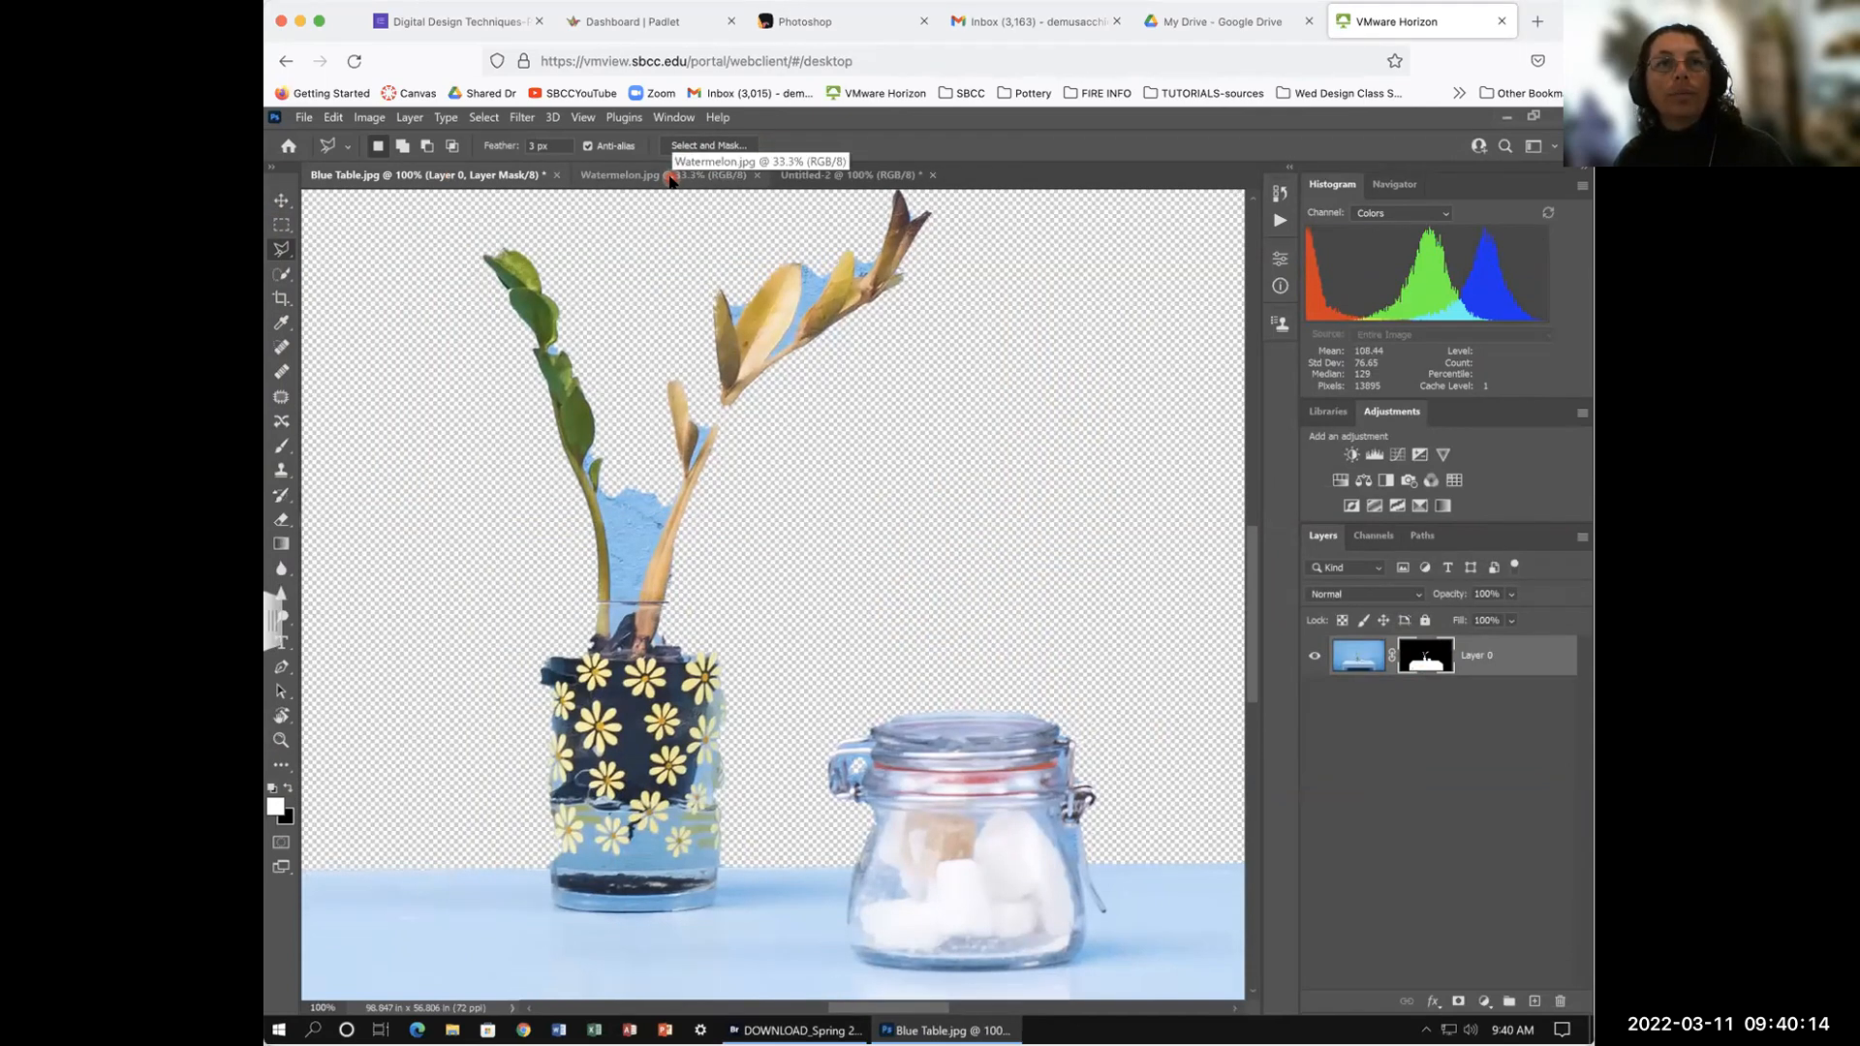
left_click(670, 179)
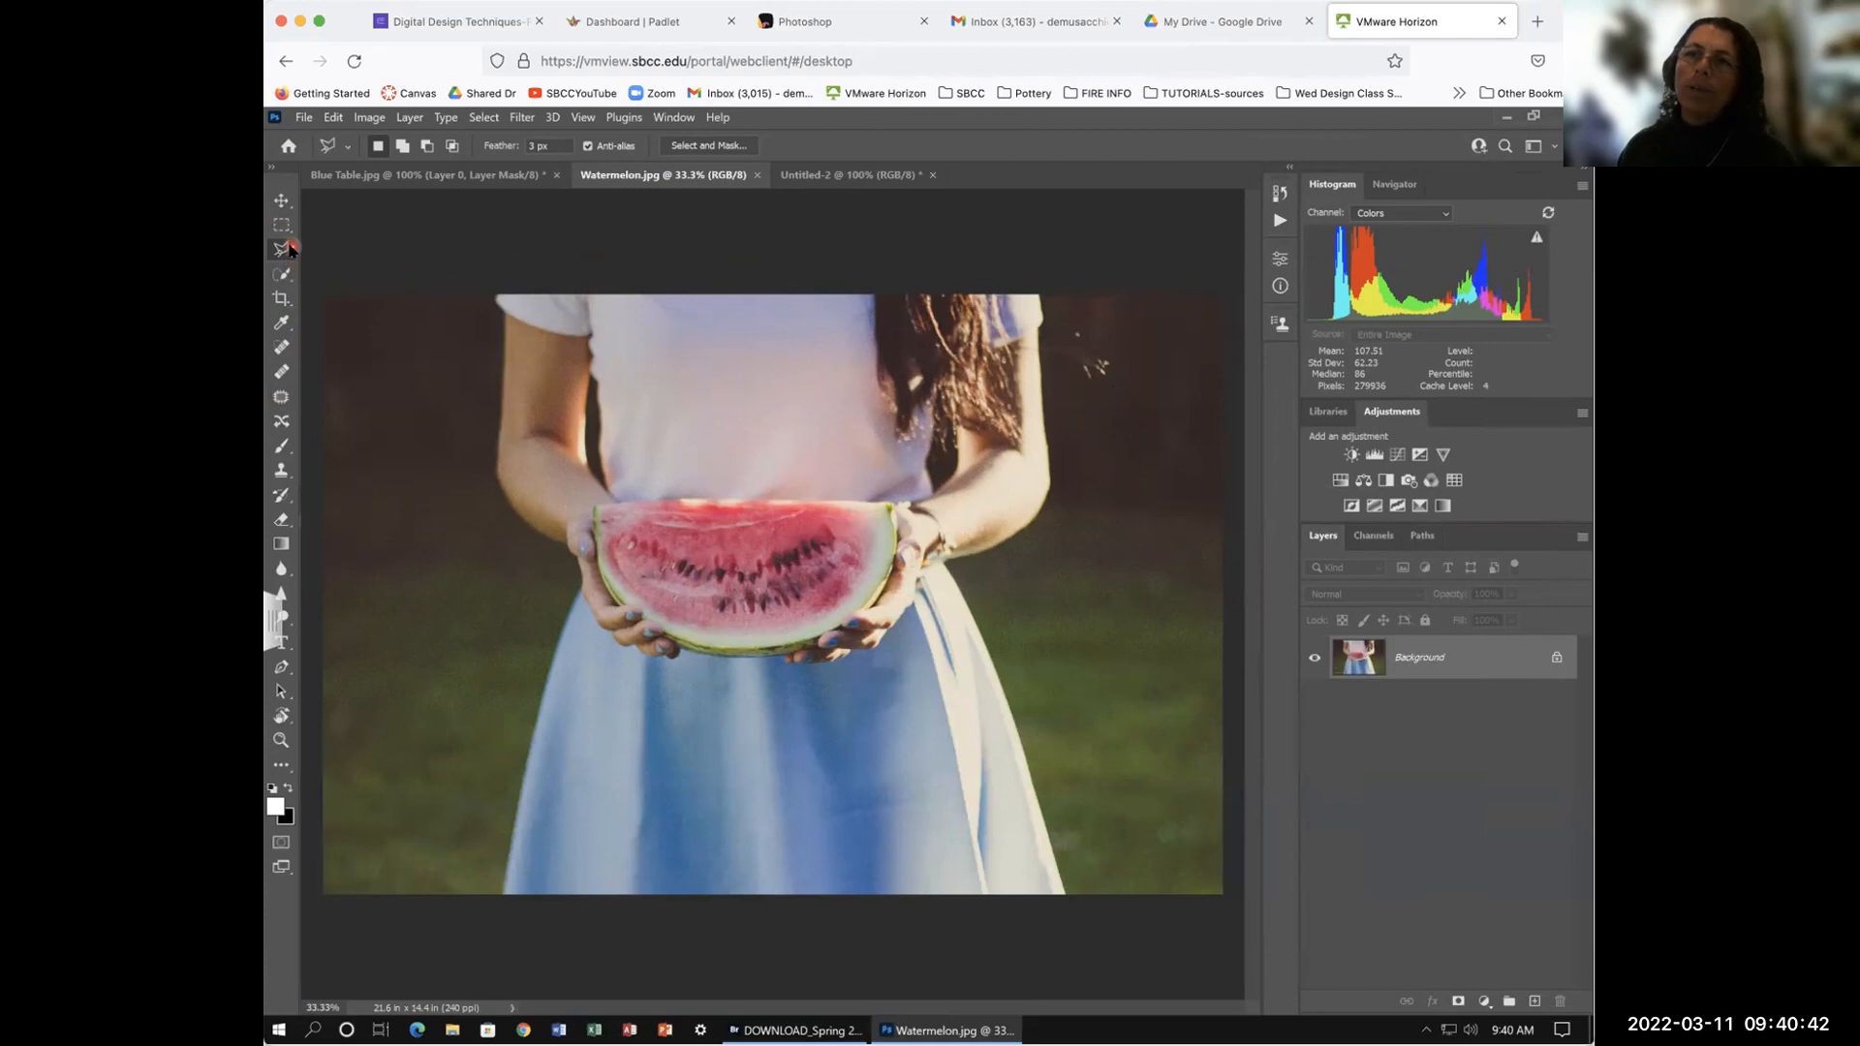
Step: Switch to the Quick Selection tool, try selecting the watermelon photo's subject automatically, and clear the selection
left_click(282, 275)
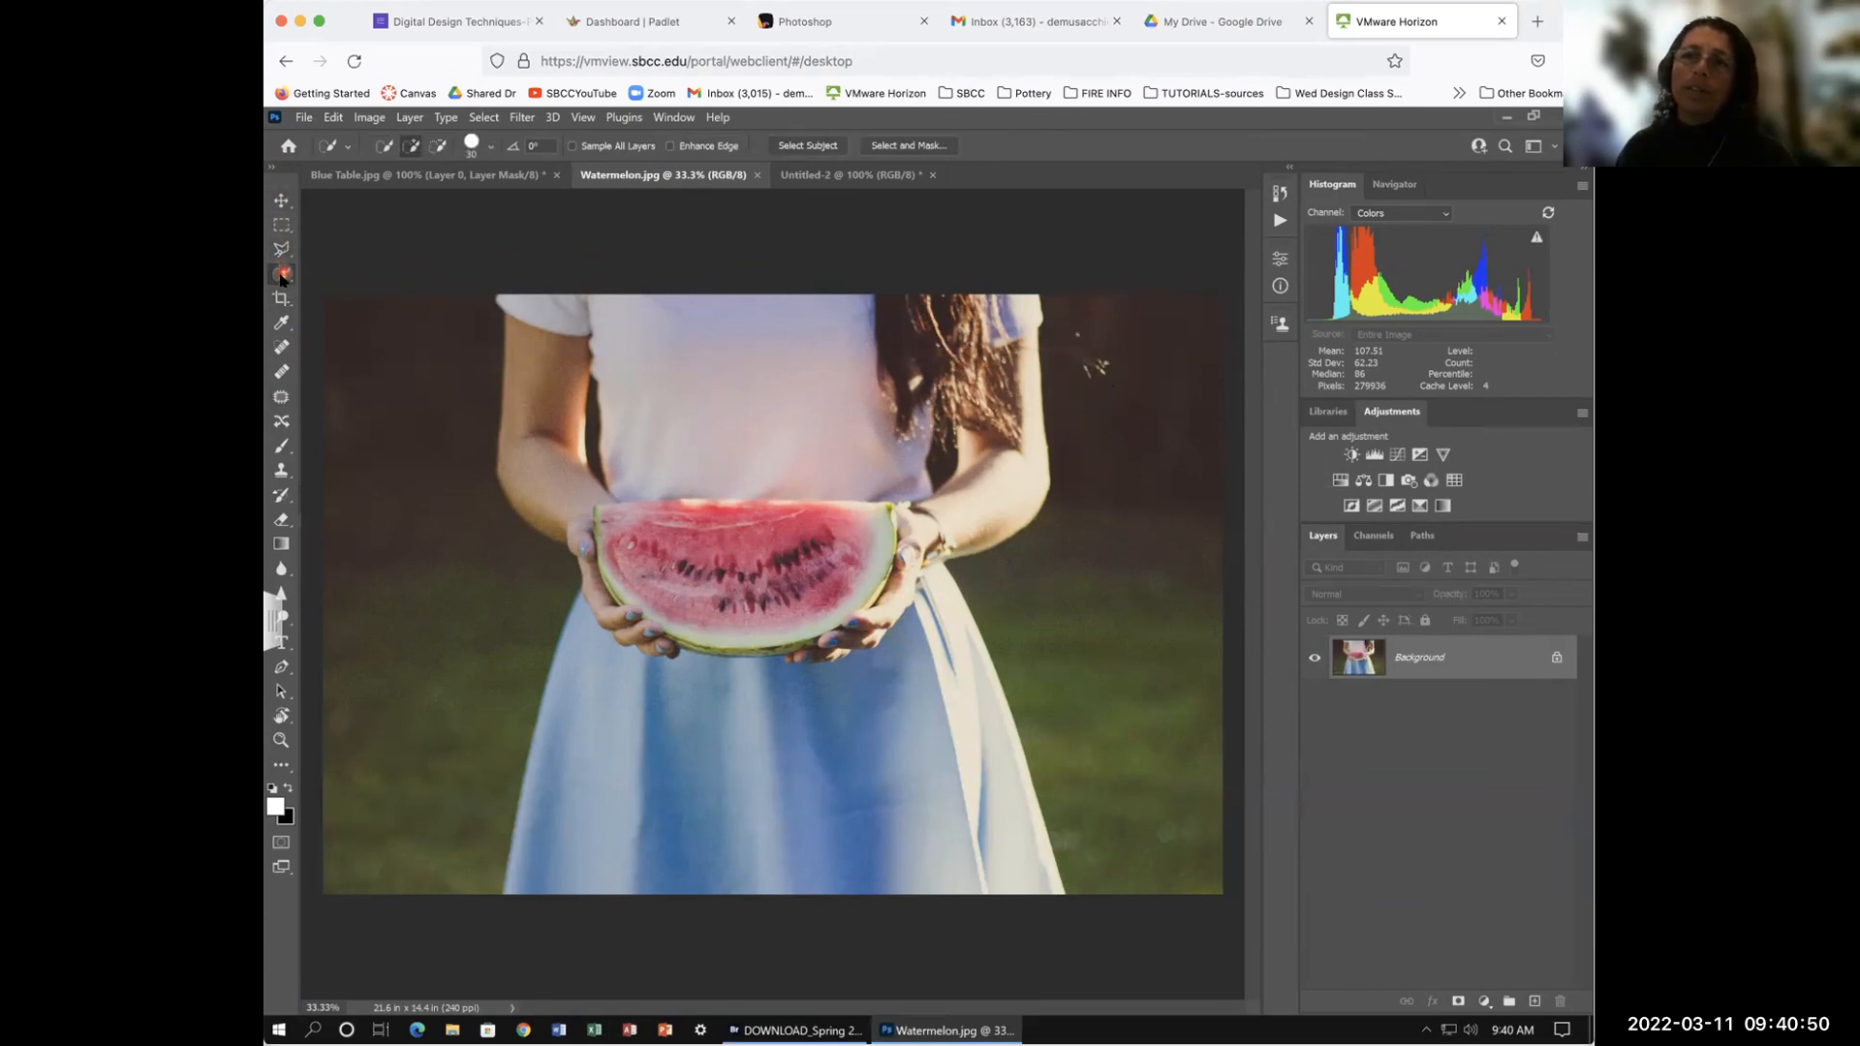
left_click_drag(283, 278, 352, 274)
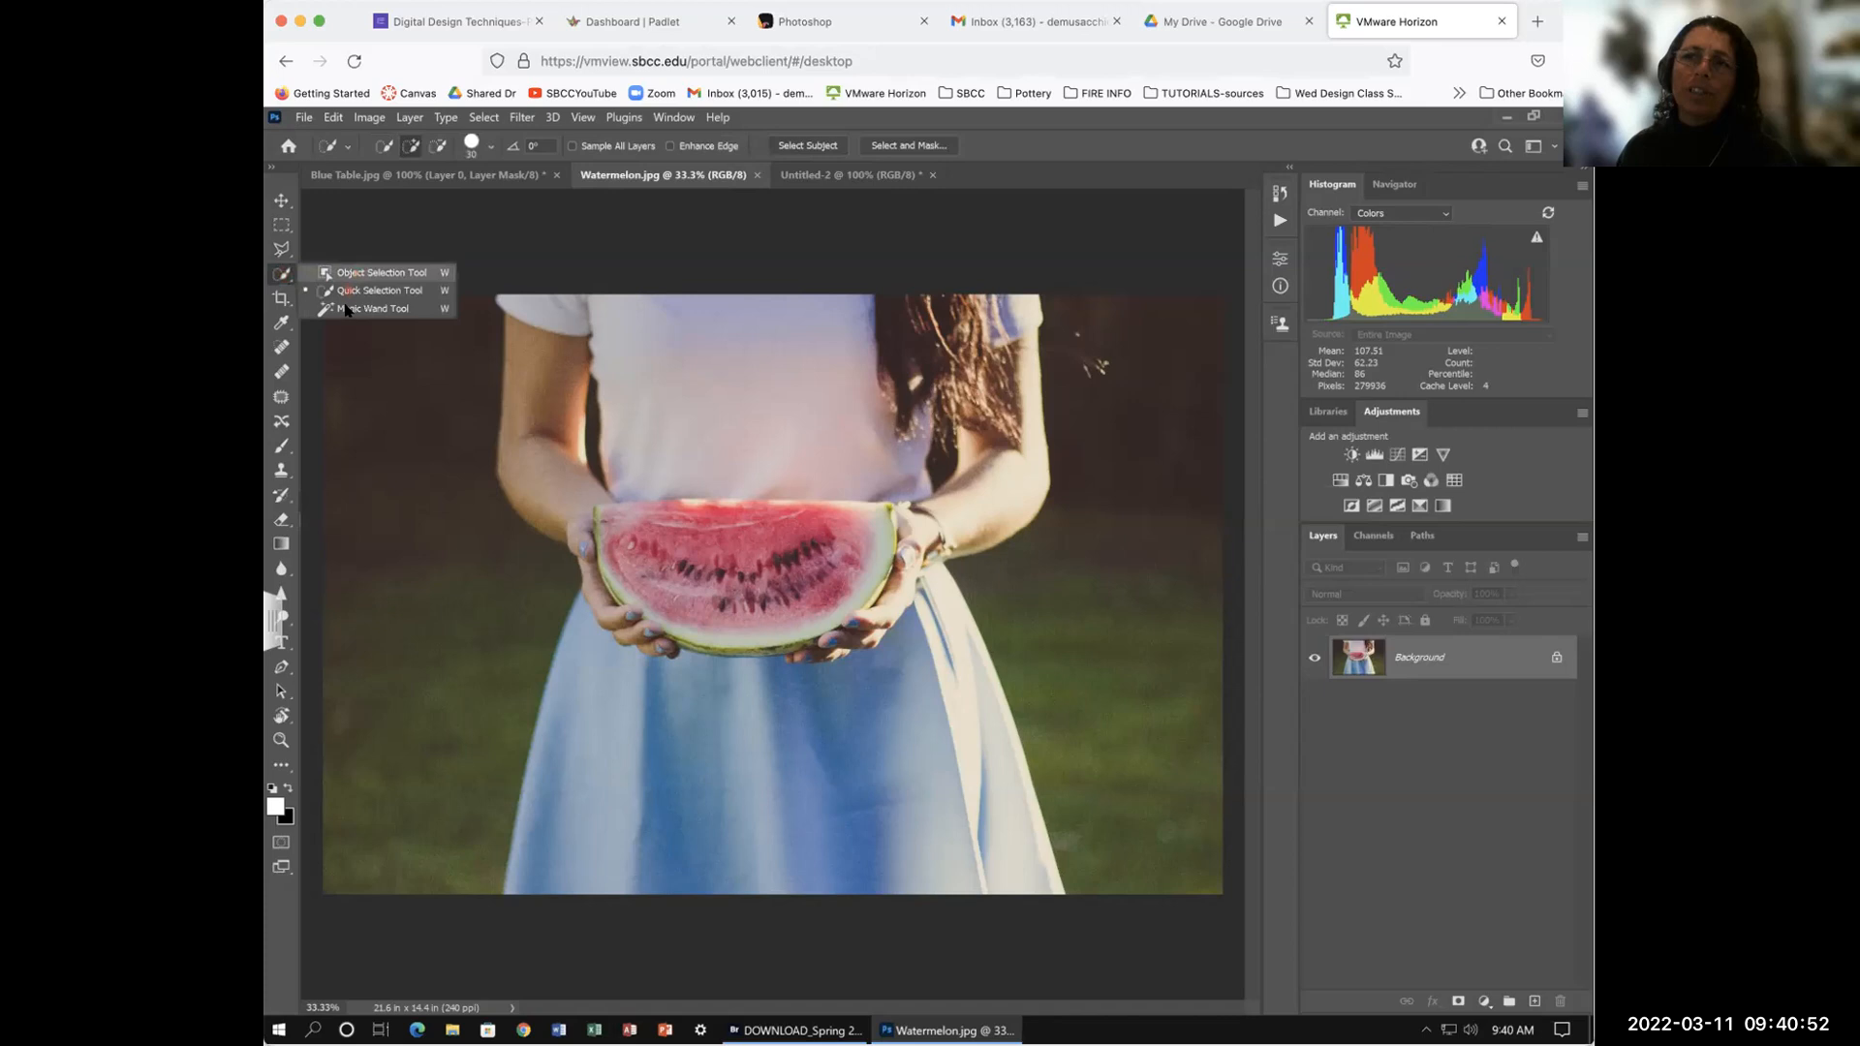
left_click(283, 274)
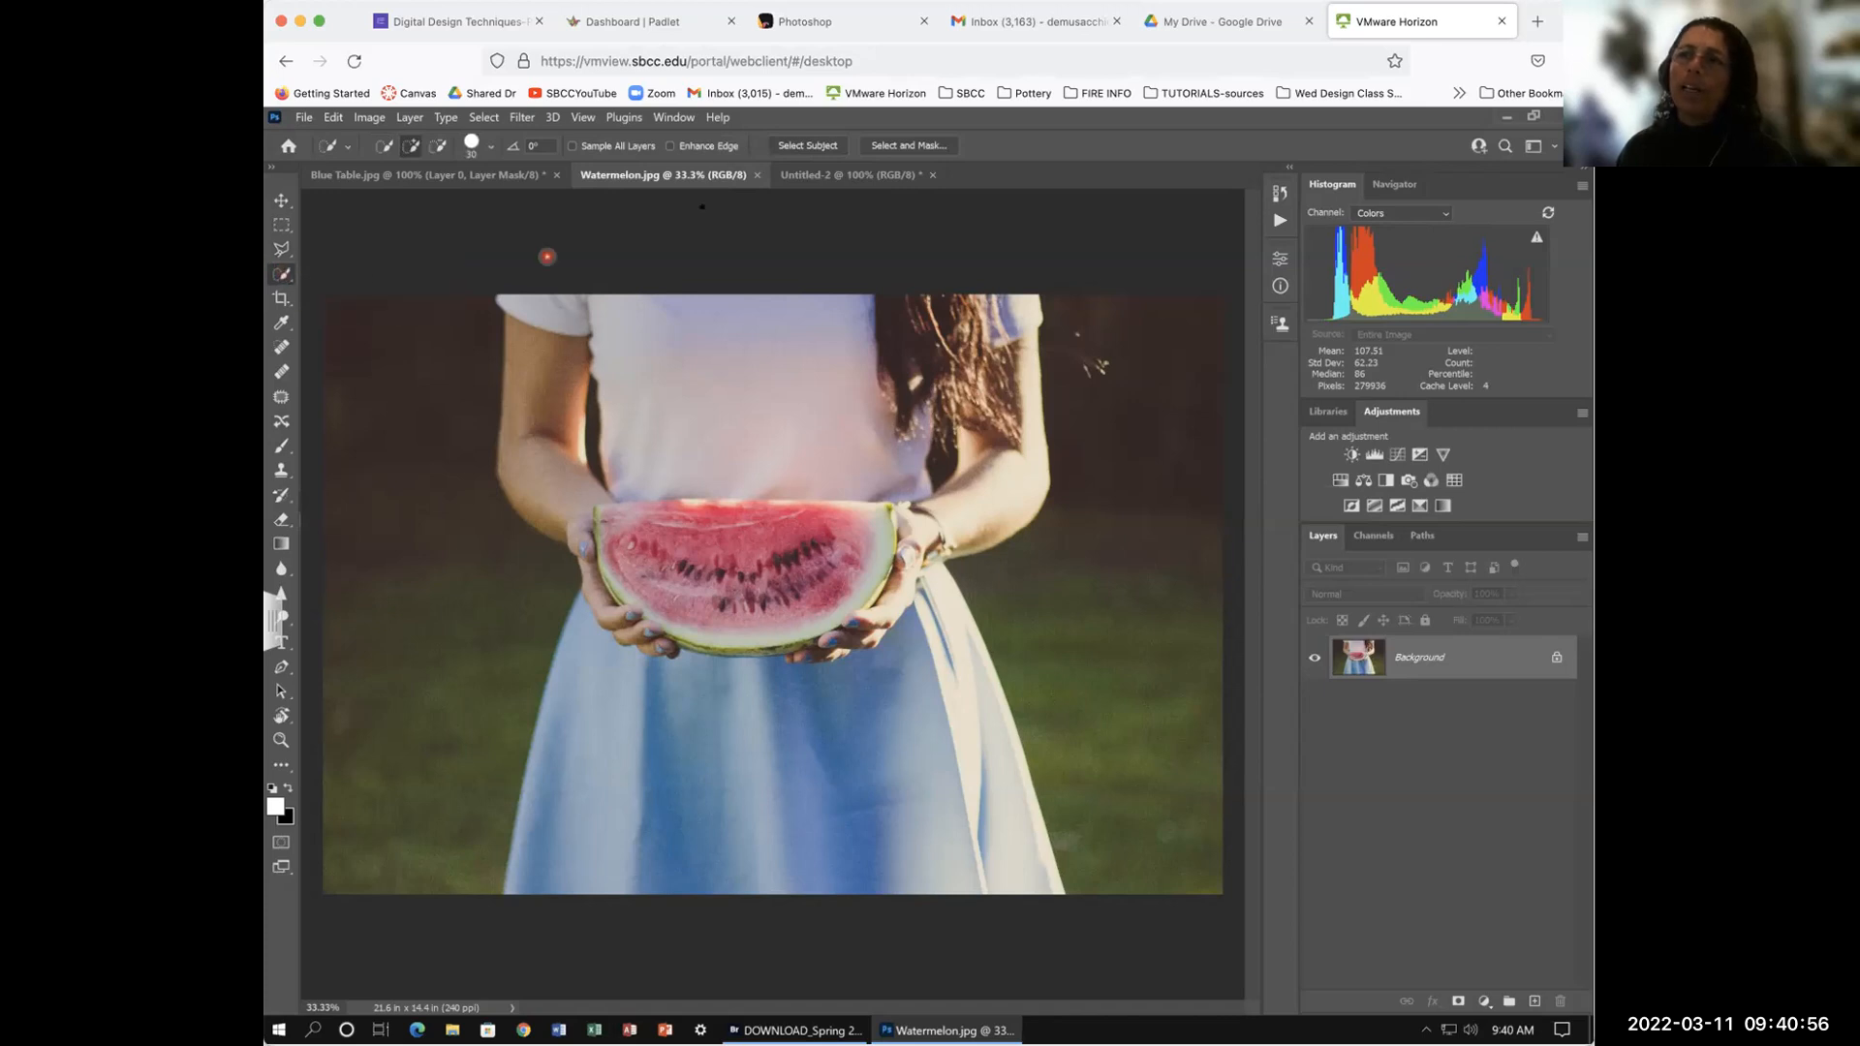
left_click(809, 145)
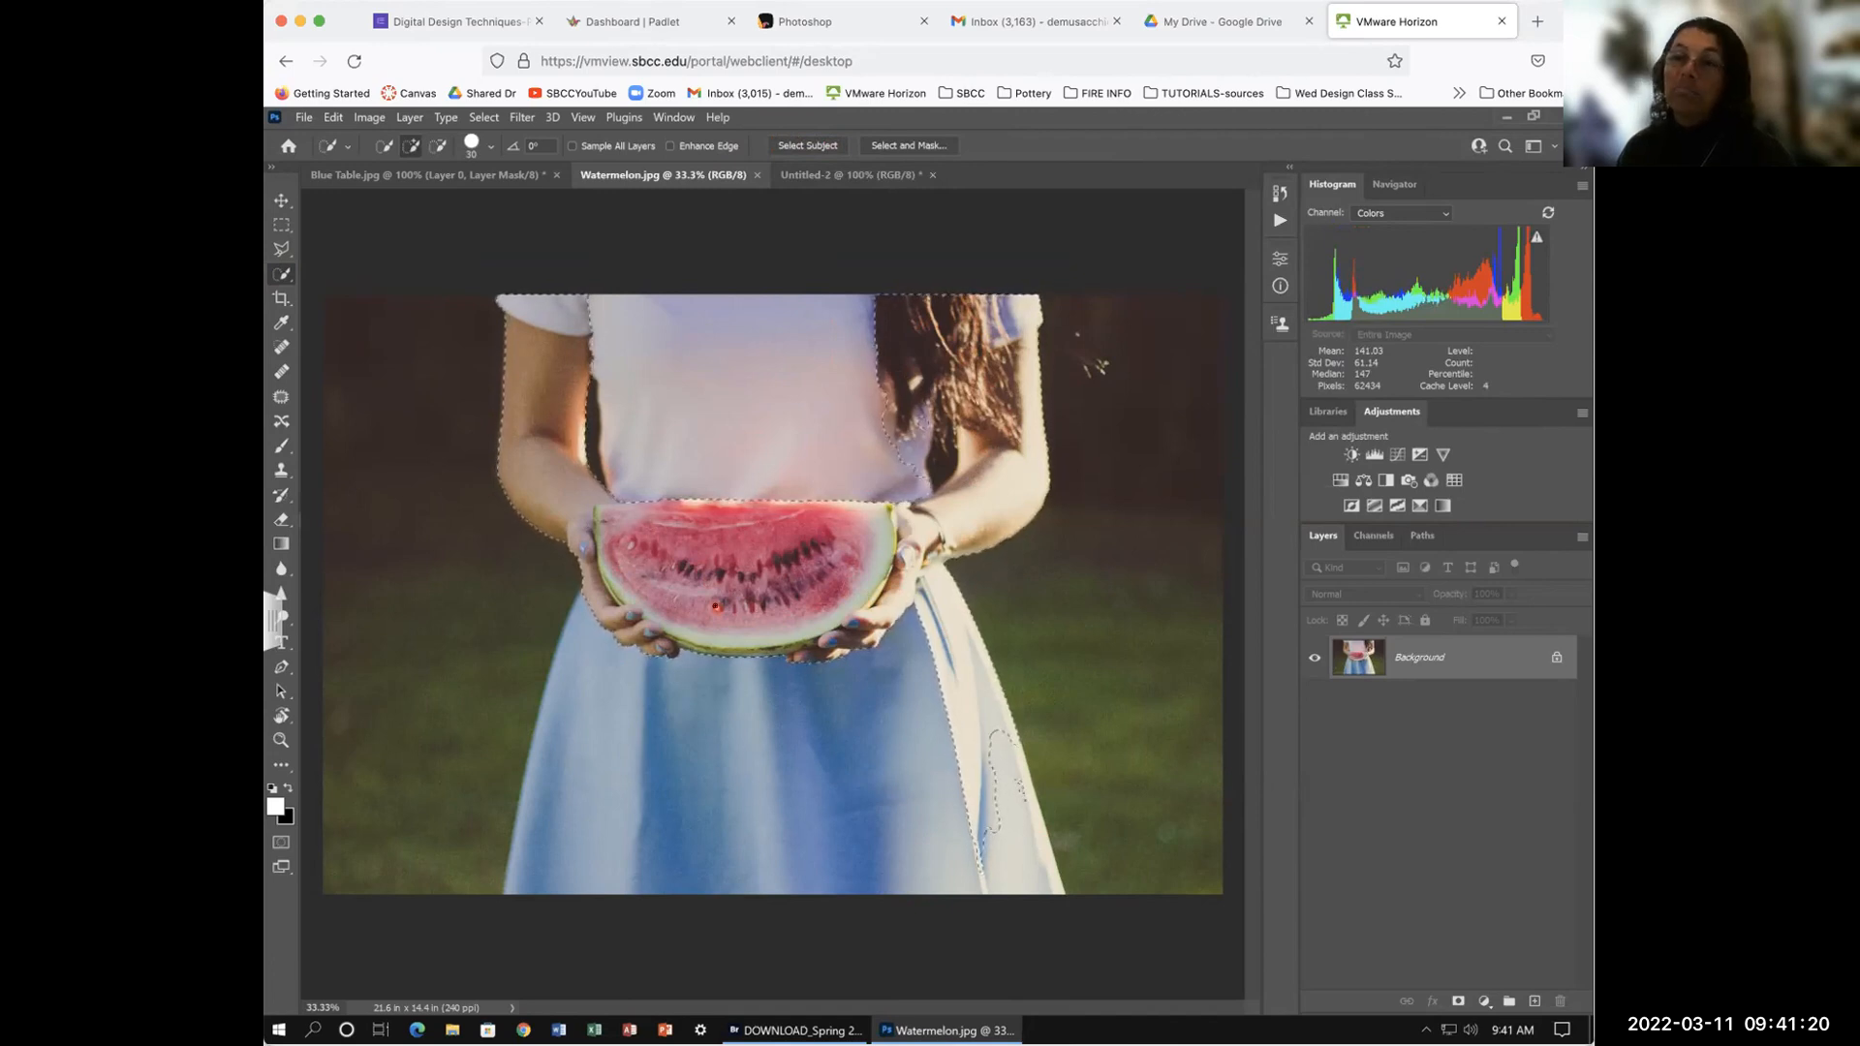
key("ctrl+d")
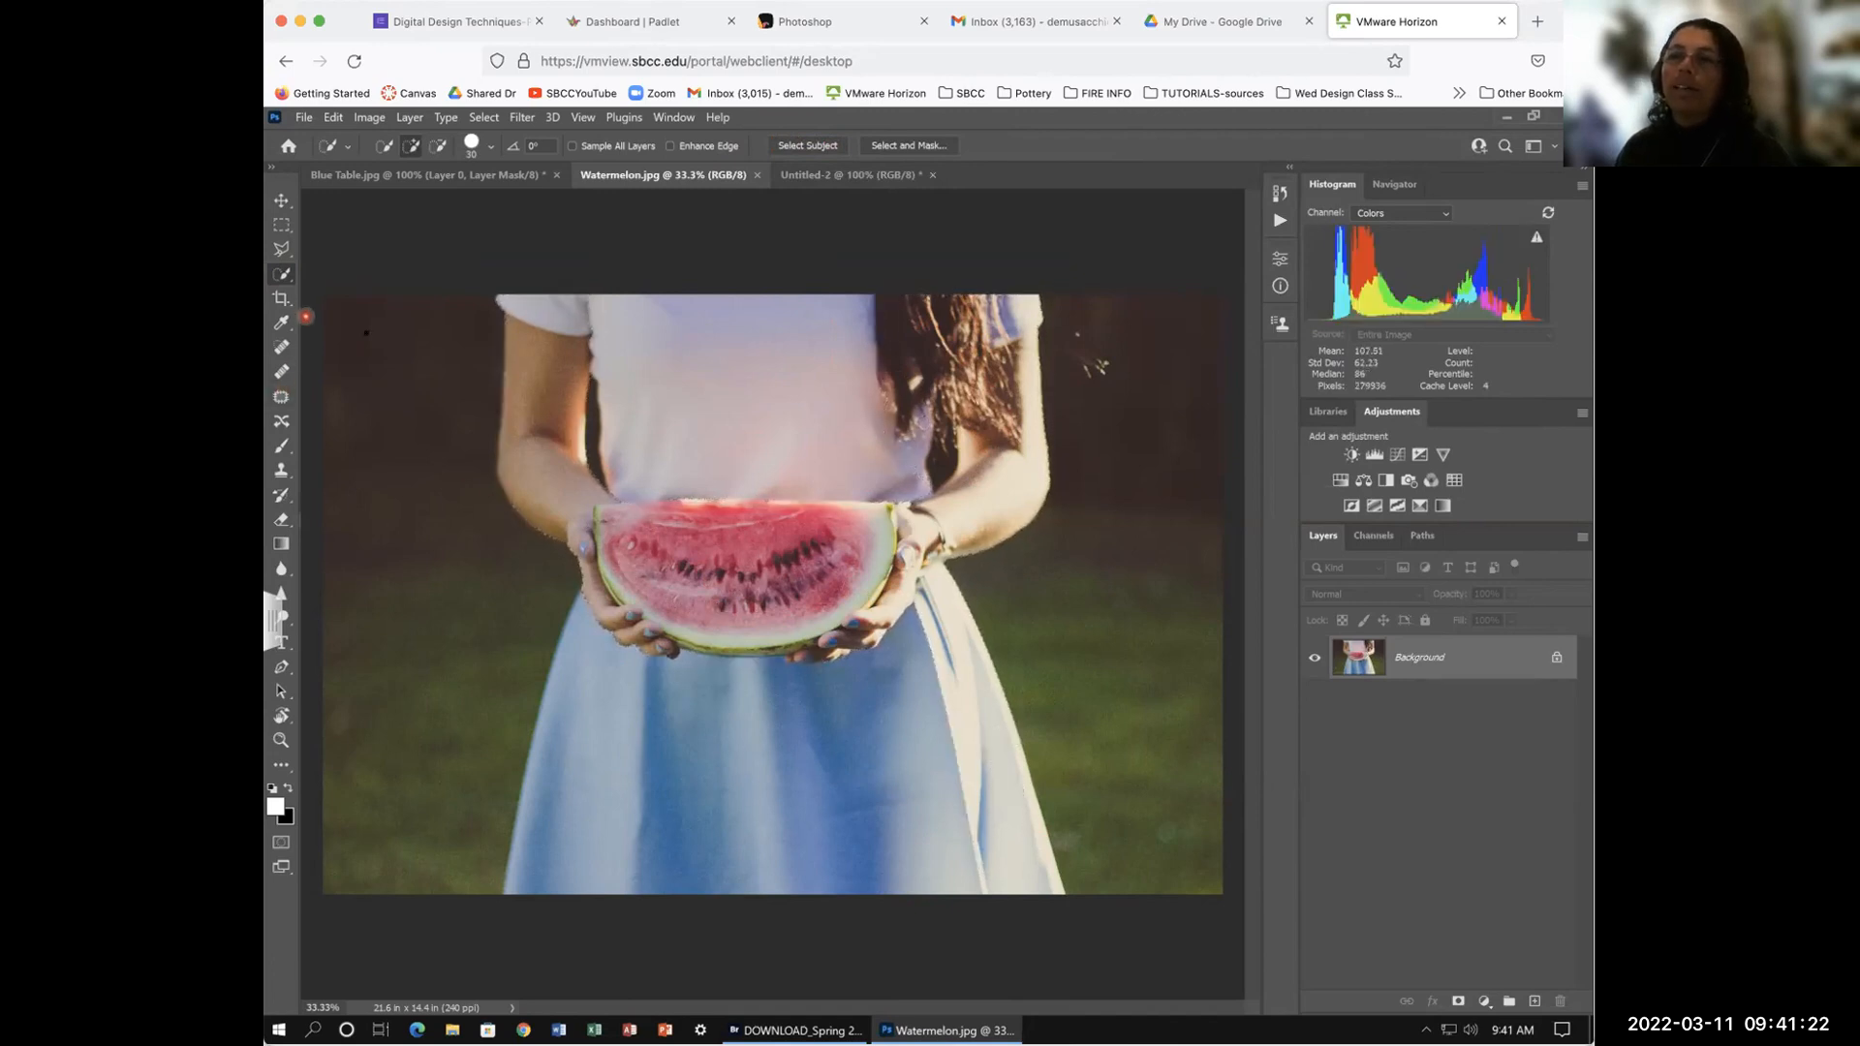
Step: Select the watermelon photo's subject automatically again and apply the selection as a layer mask on the photo
left_click(812, 145)
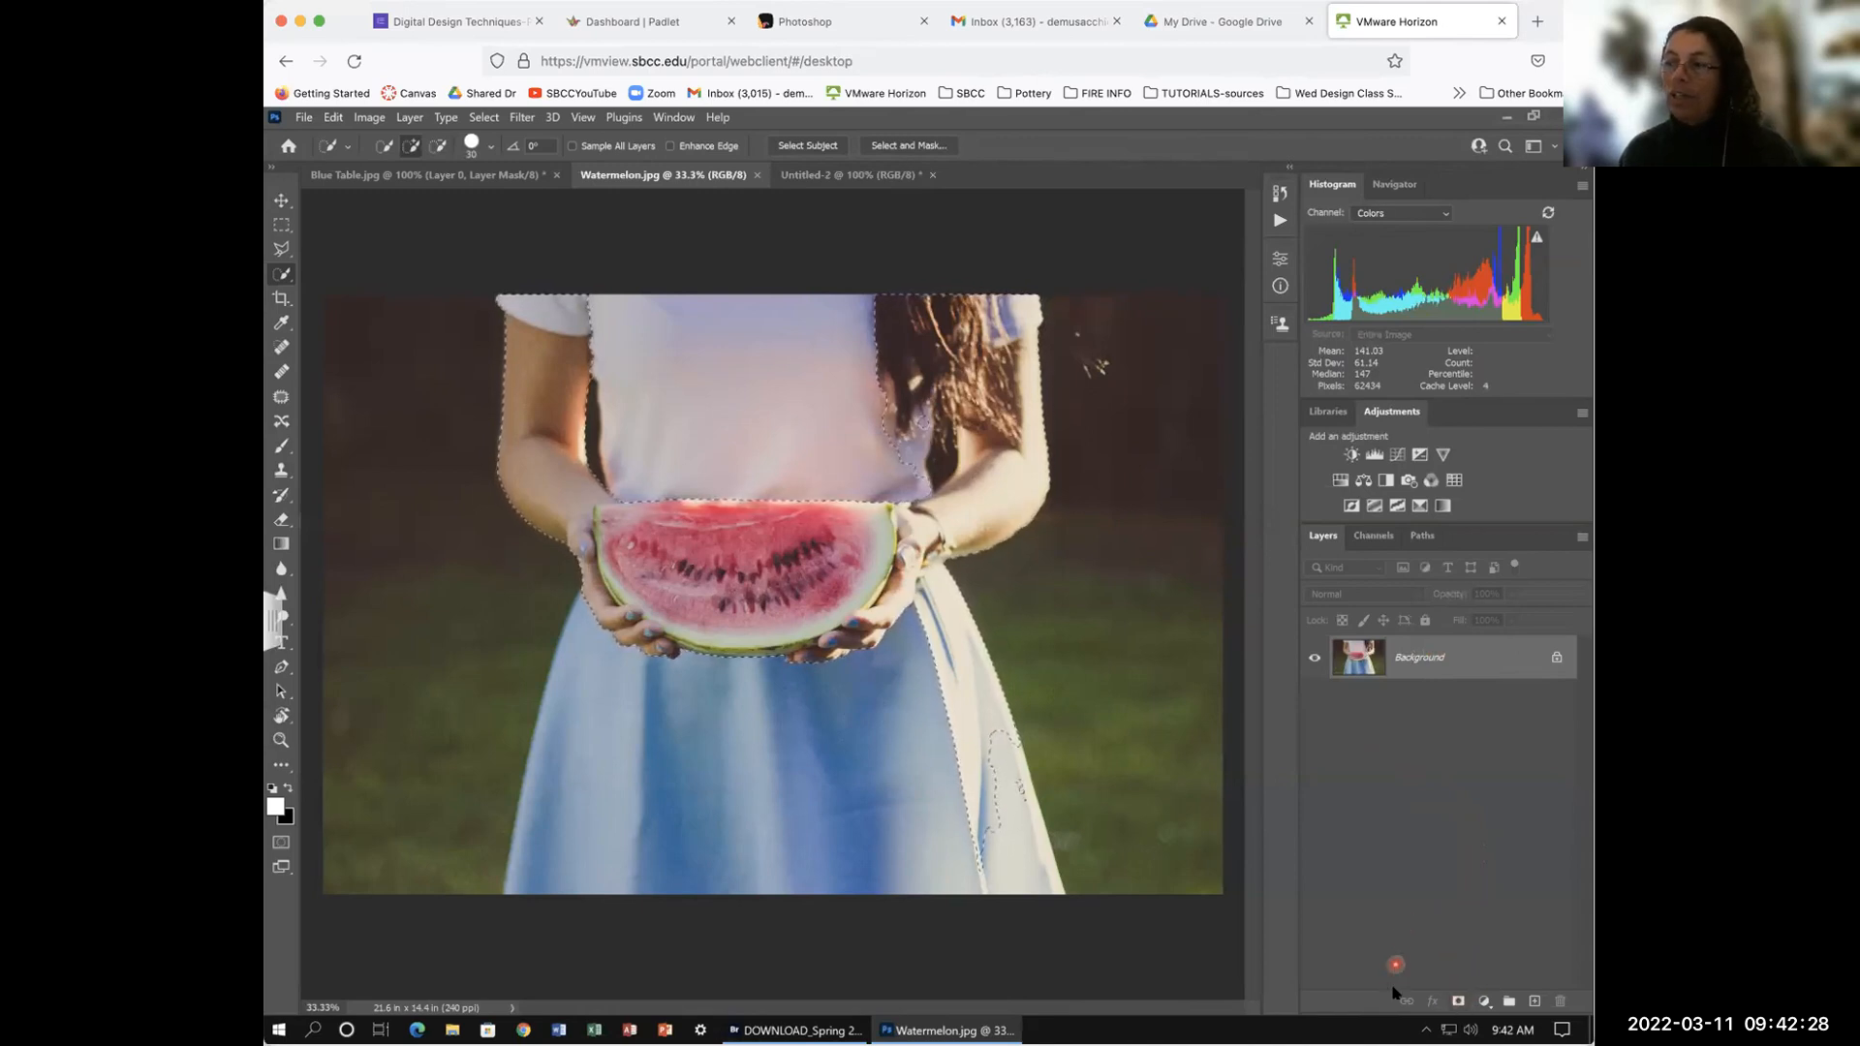
left_click(1457, 1003)
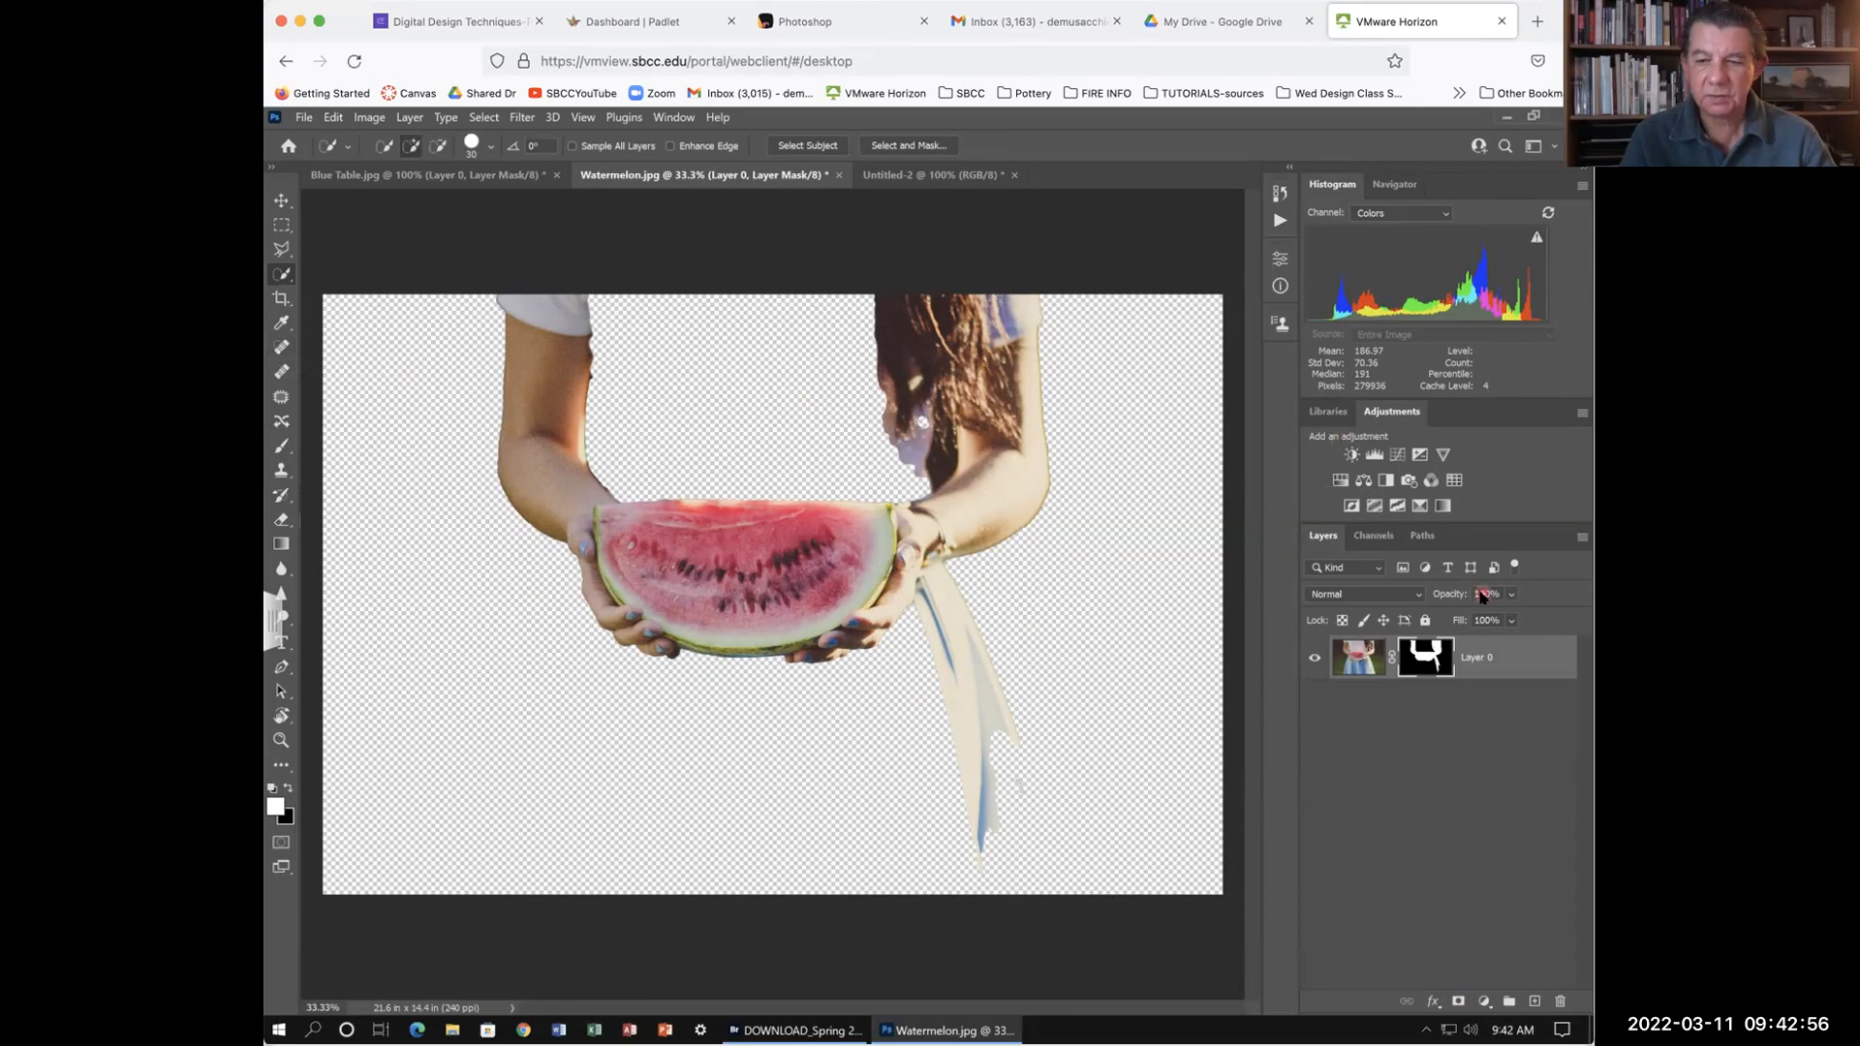
left_click(1361, 658)
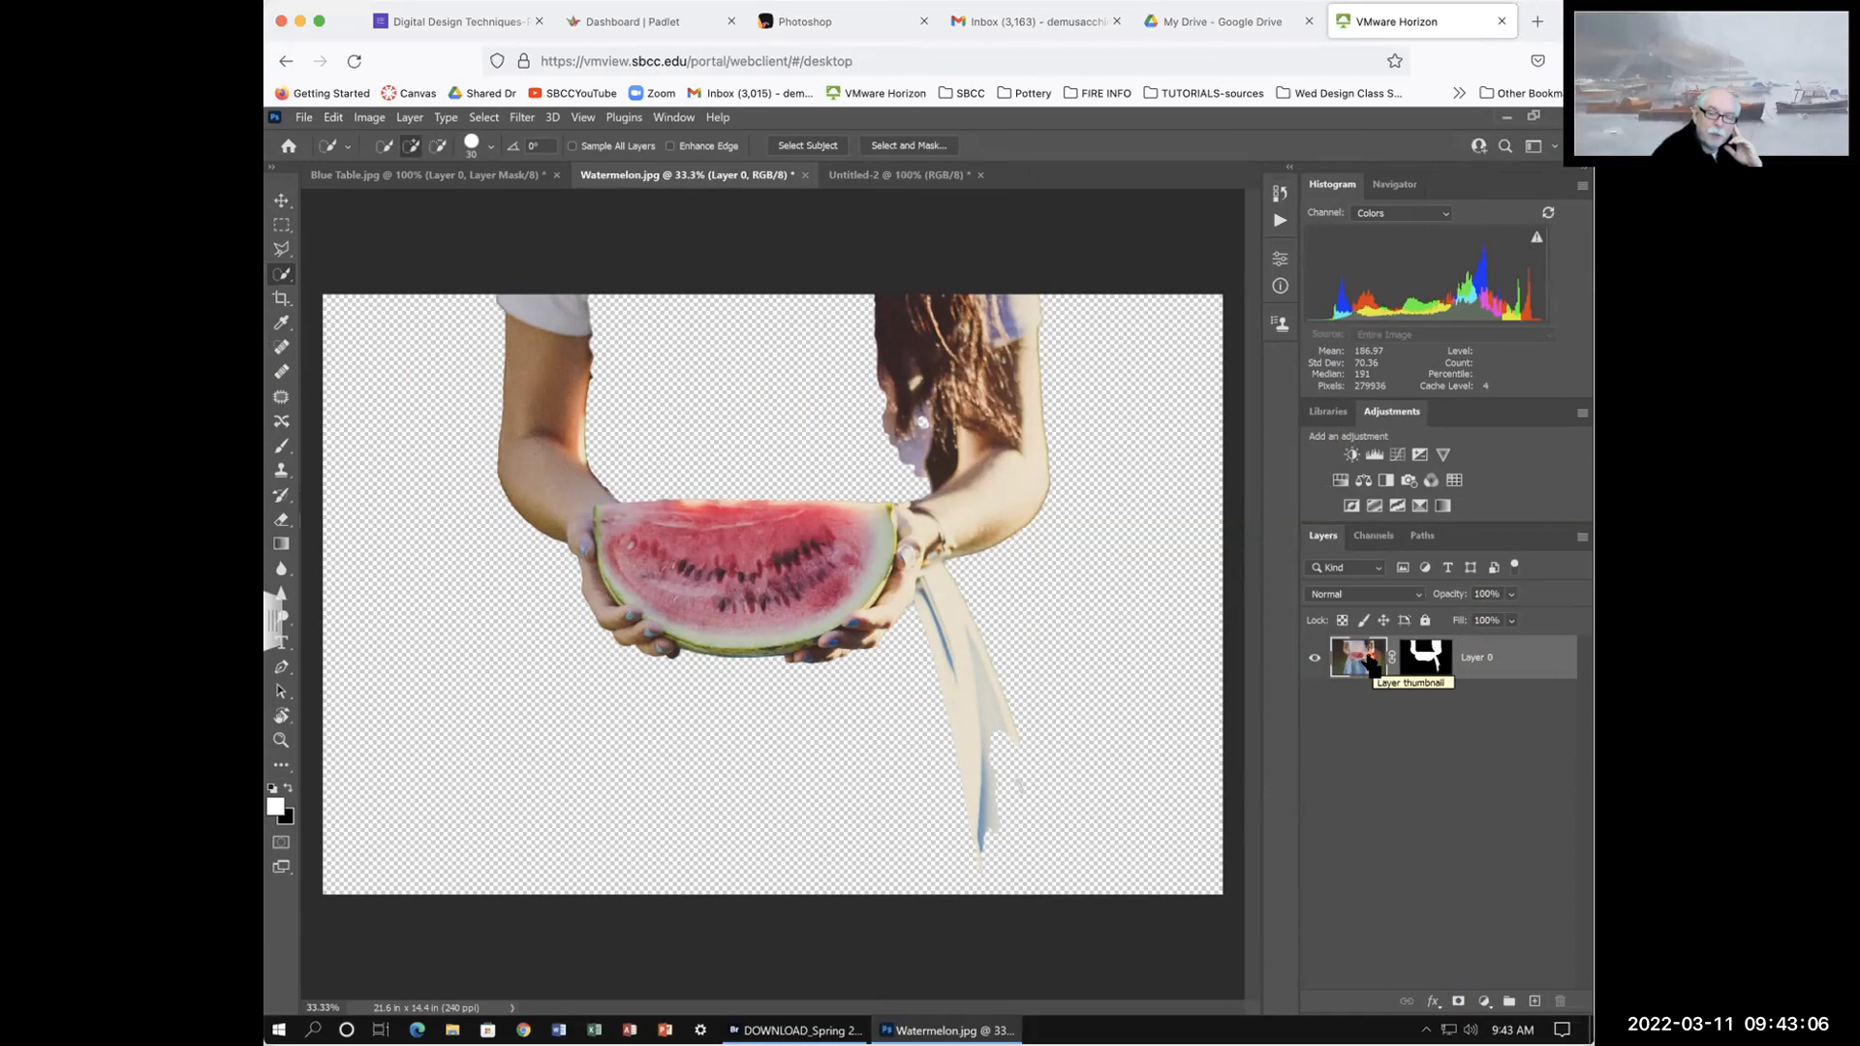
key("ctrl+z")
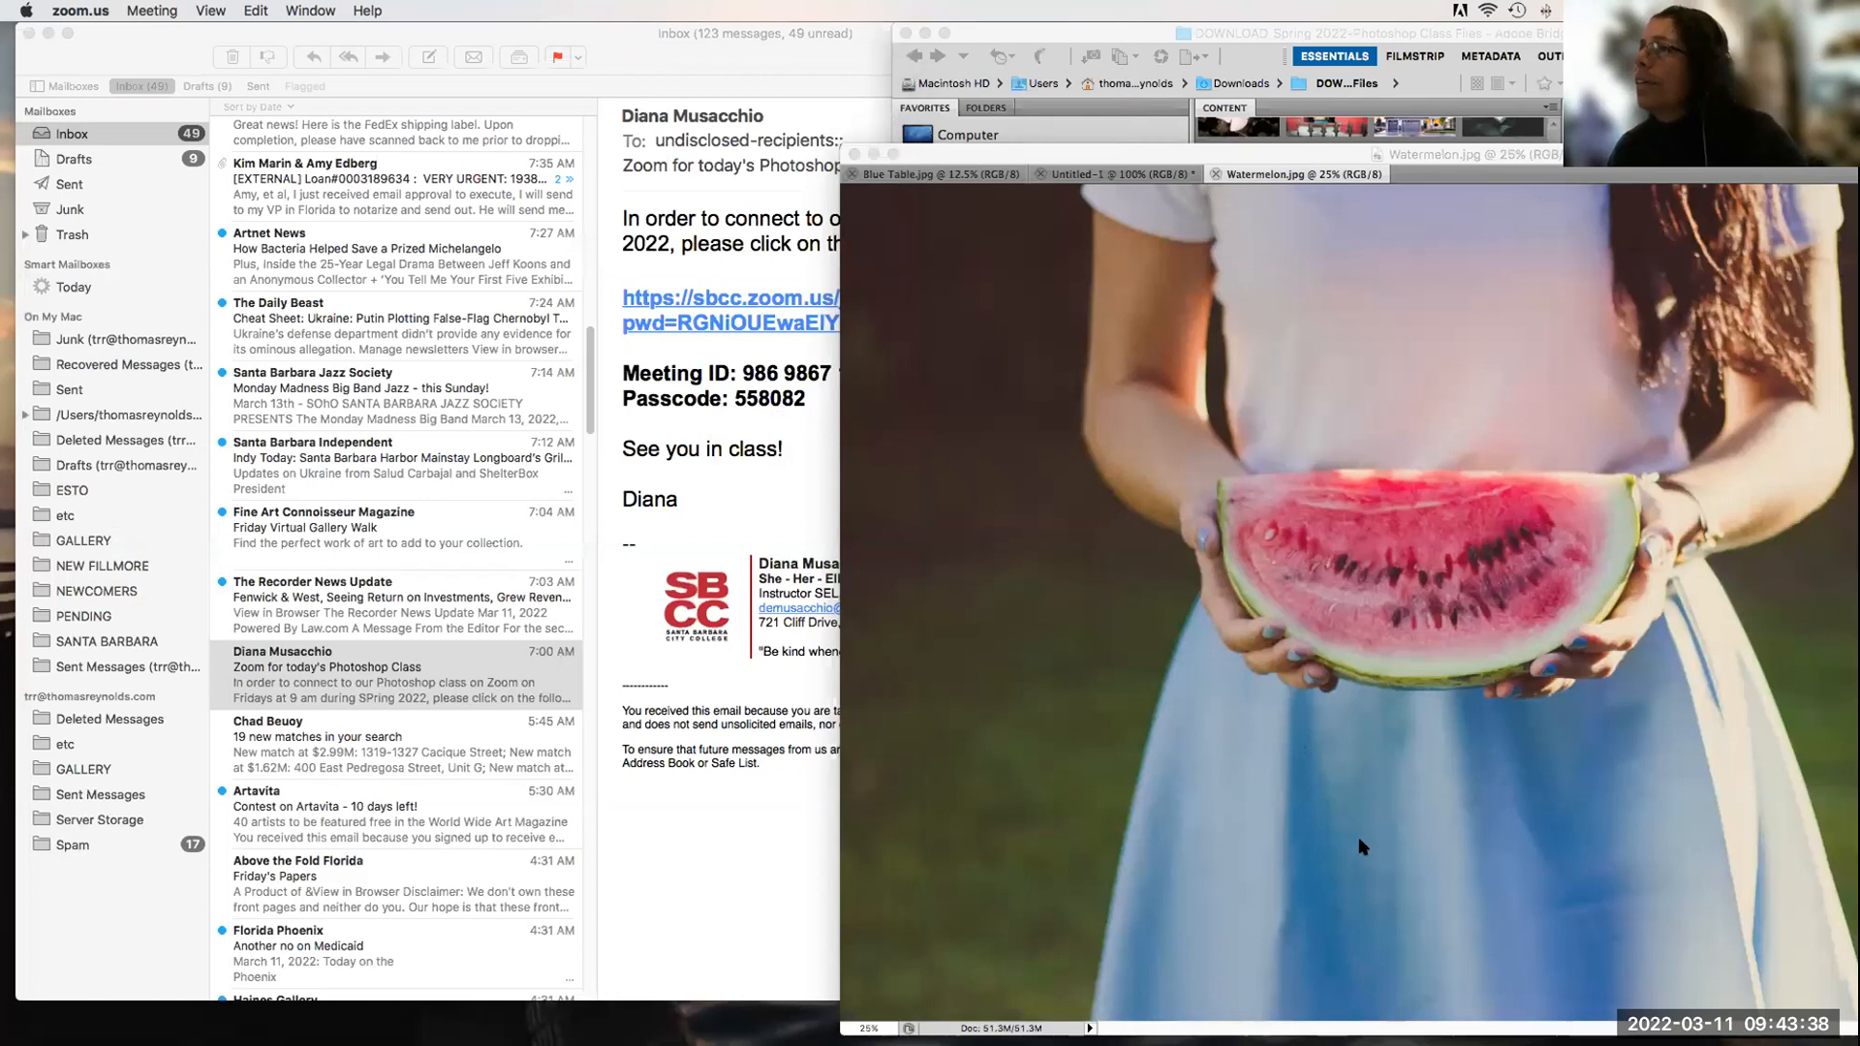
Step: Switch to Mail, close its inbox window, and return to the Watermelon.jpg document in Photoshop
left_click(1678, 963)
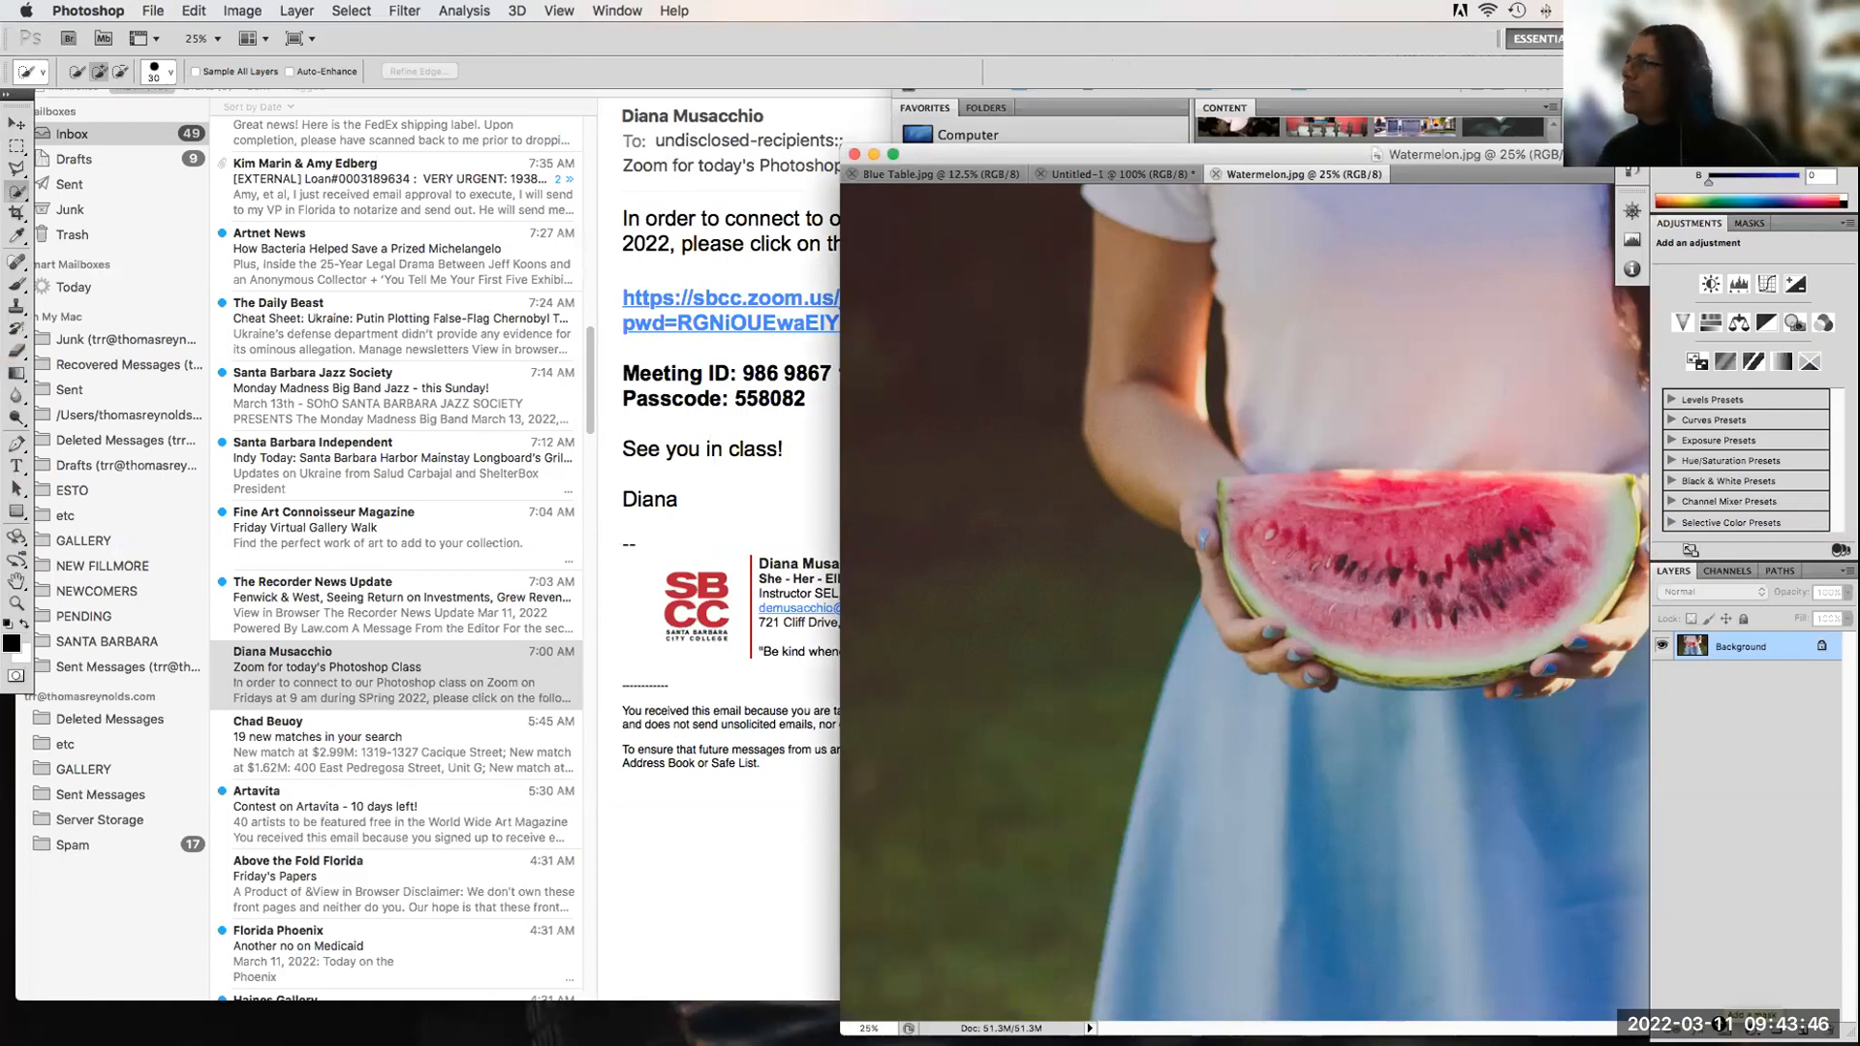
left_click(1479, 925)
left_click(54, 926)
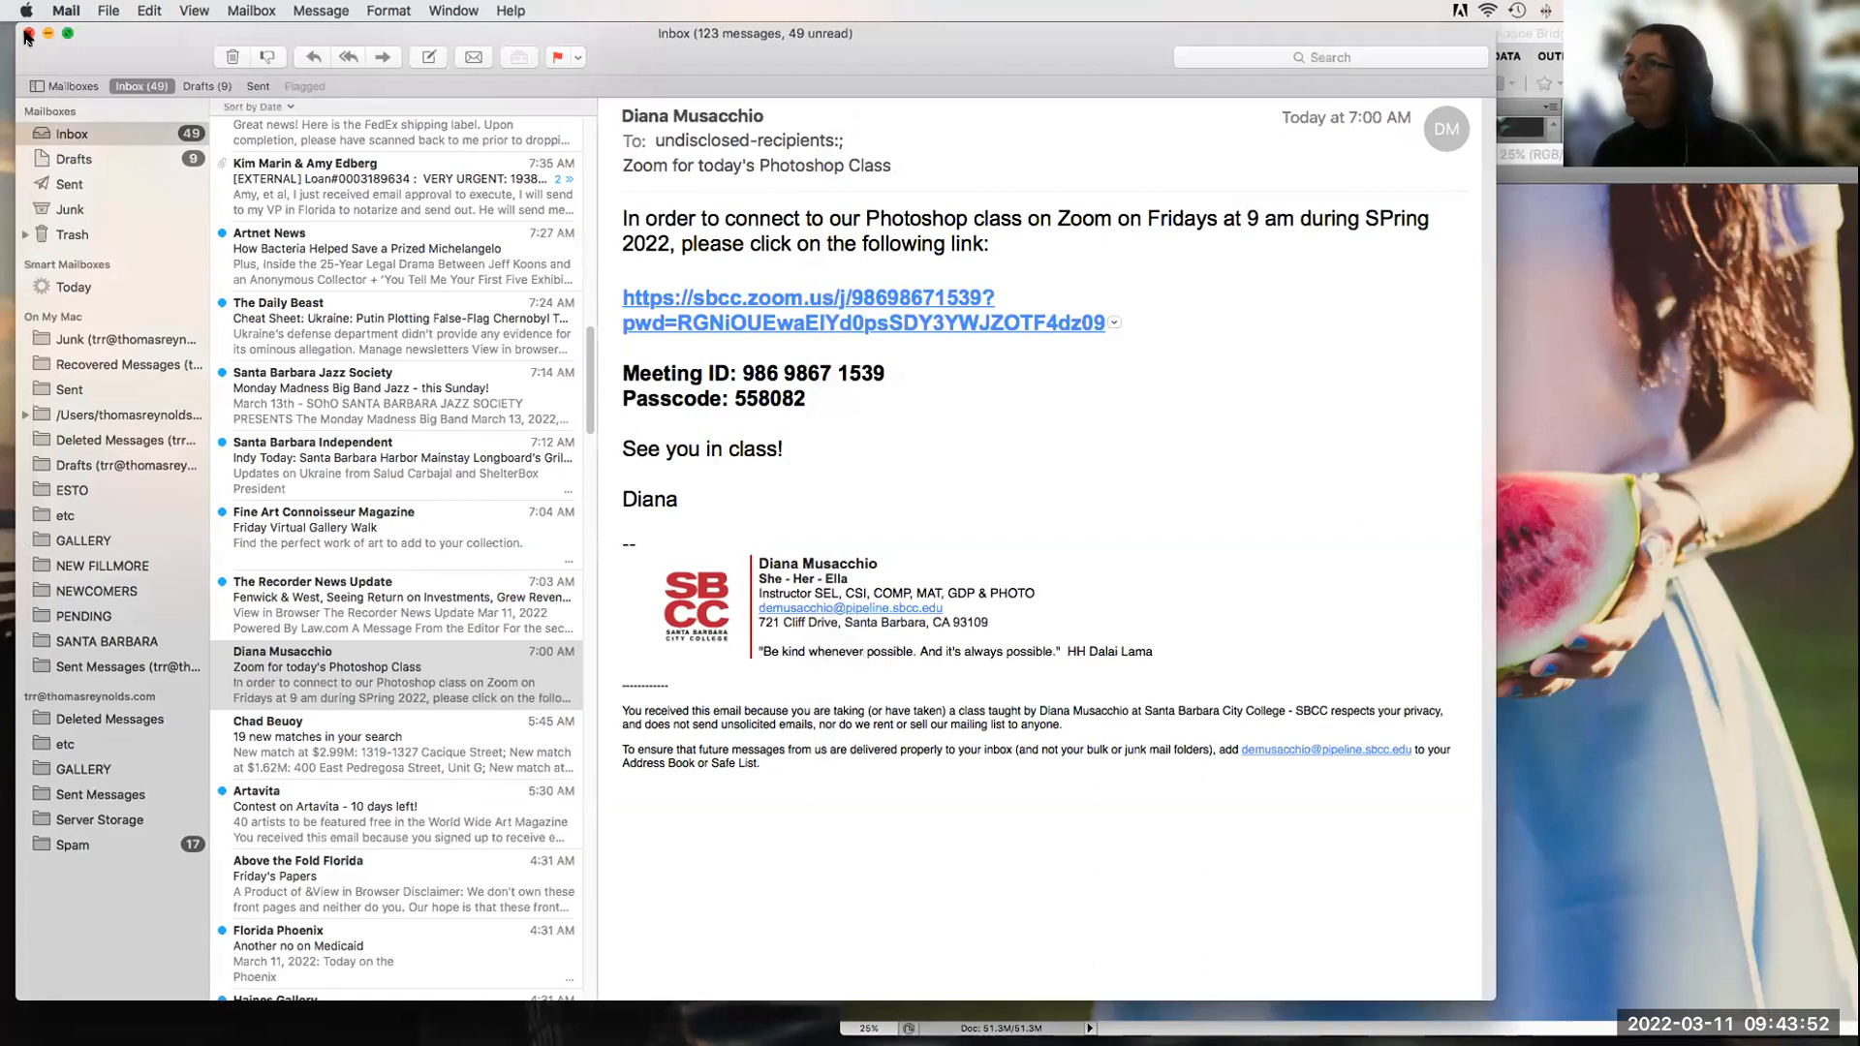
left_click(26, 35)
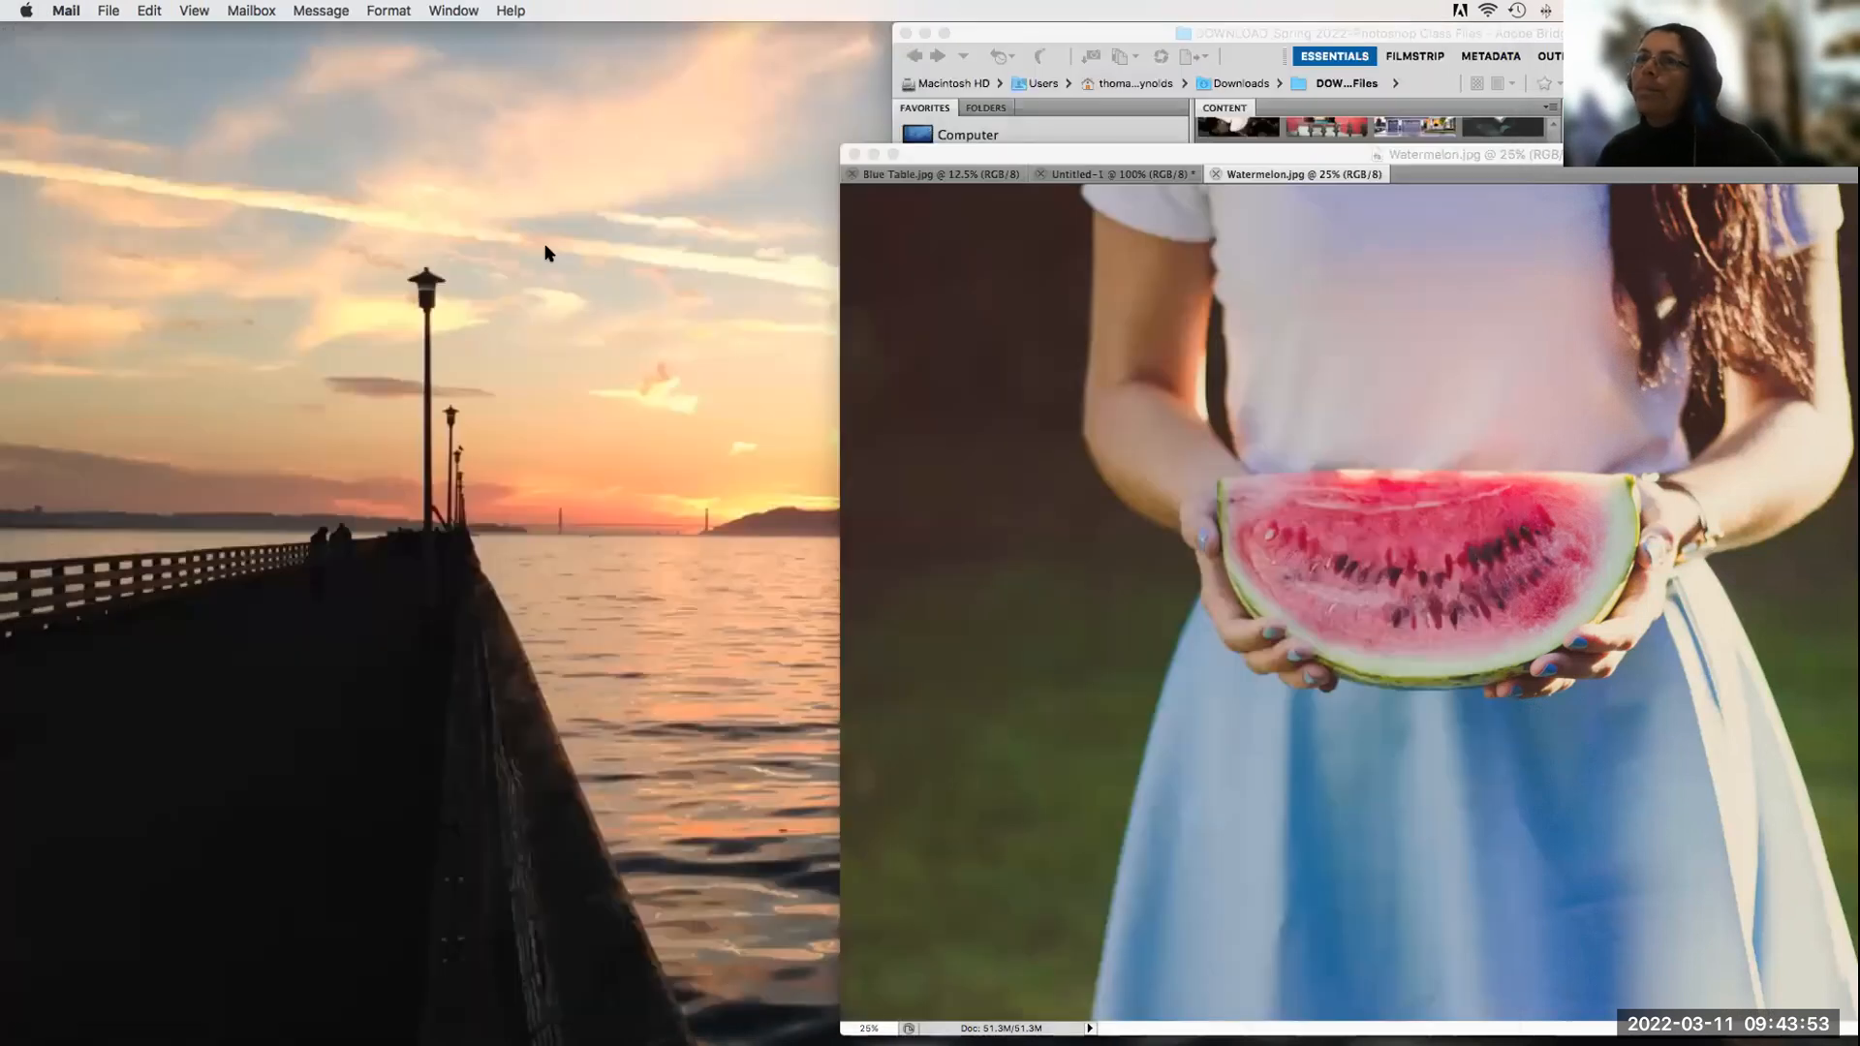
left_click(1221, 877)
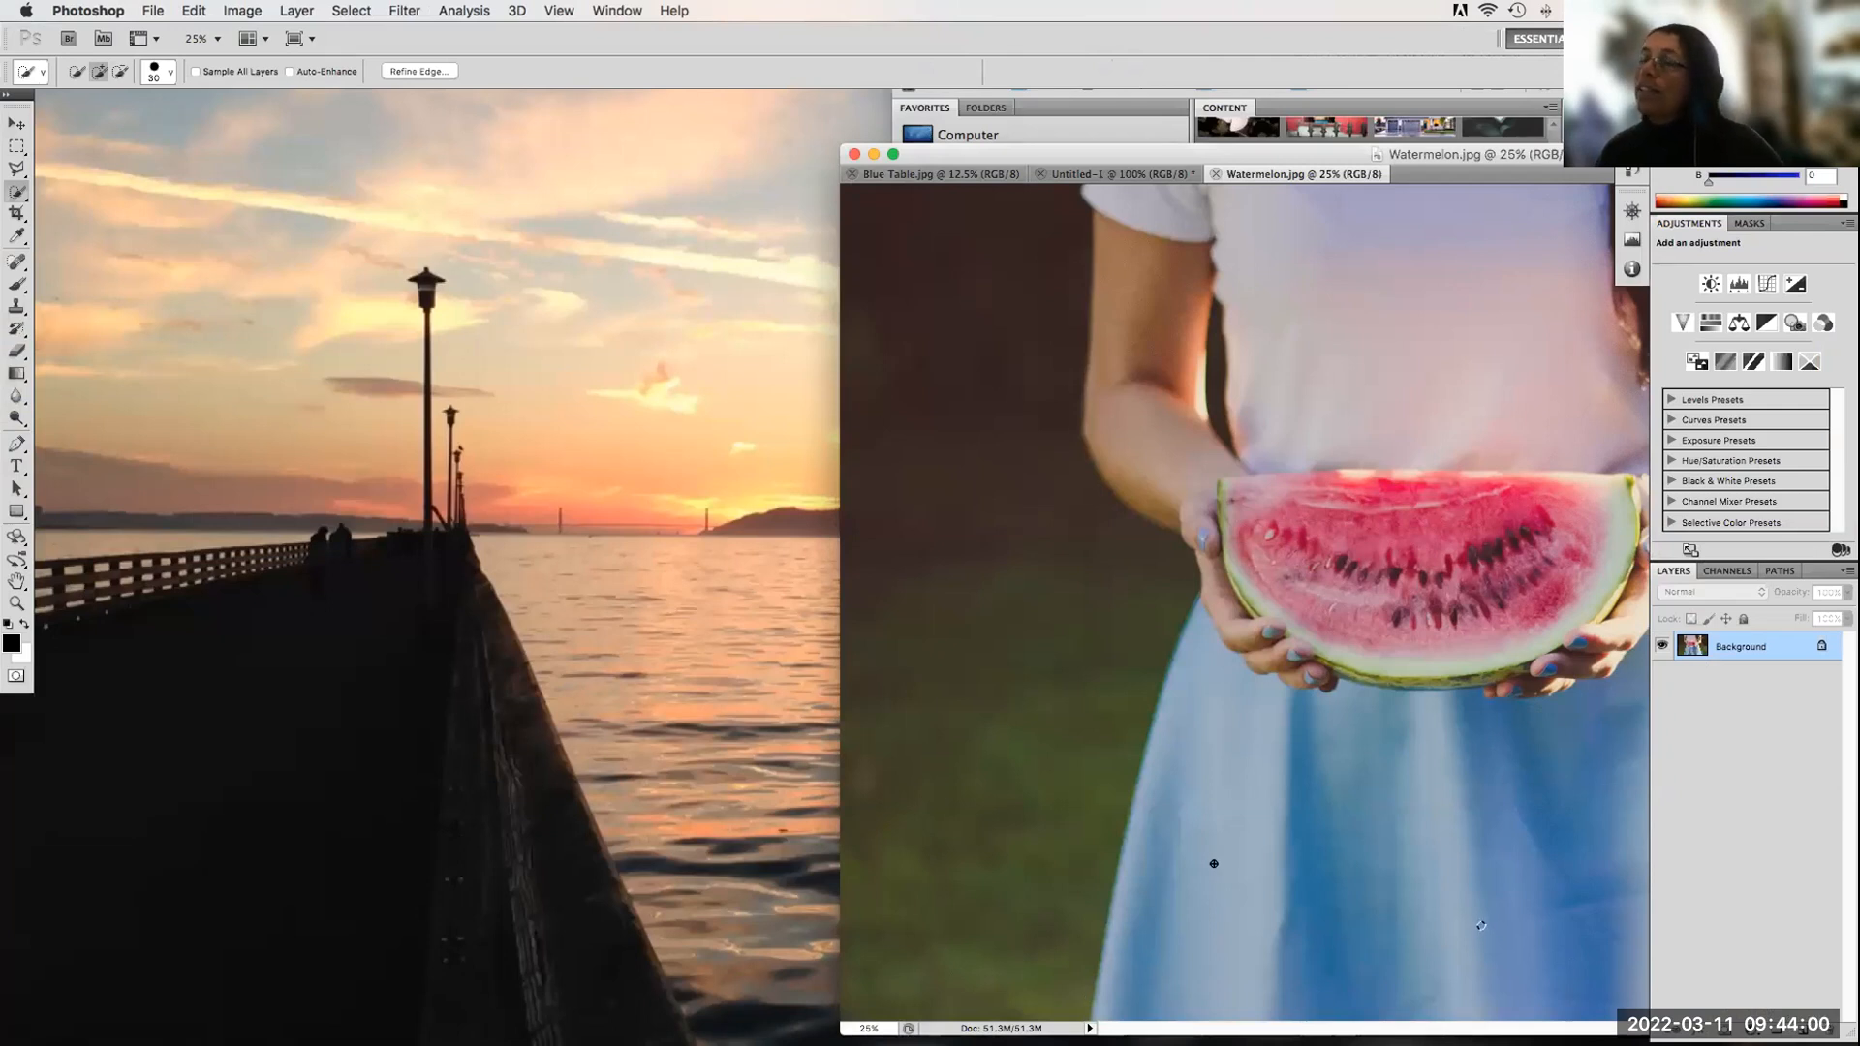
Step: Try a Quick Selection stroke across the side of the blue skirt and clear all selections
left_click_drag(1231, 856, 1126, 833)
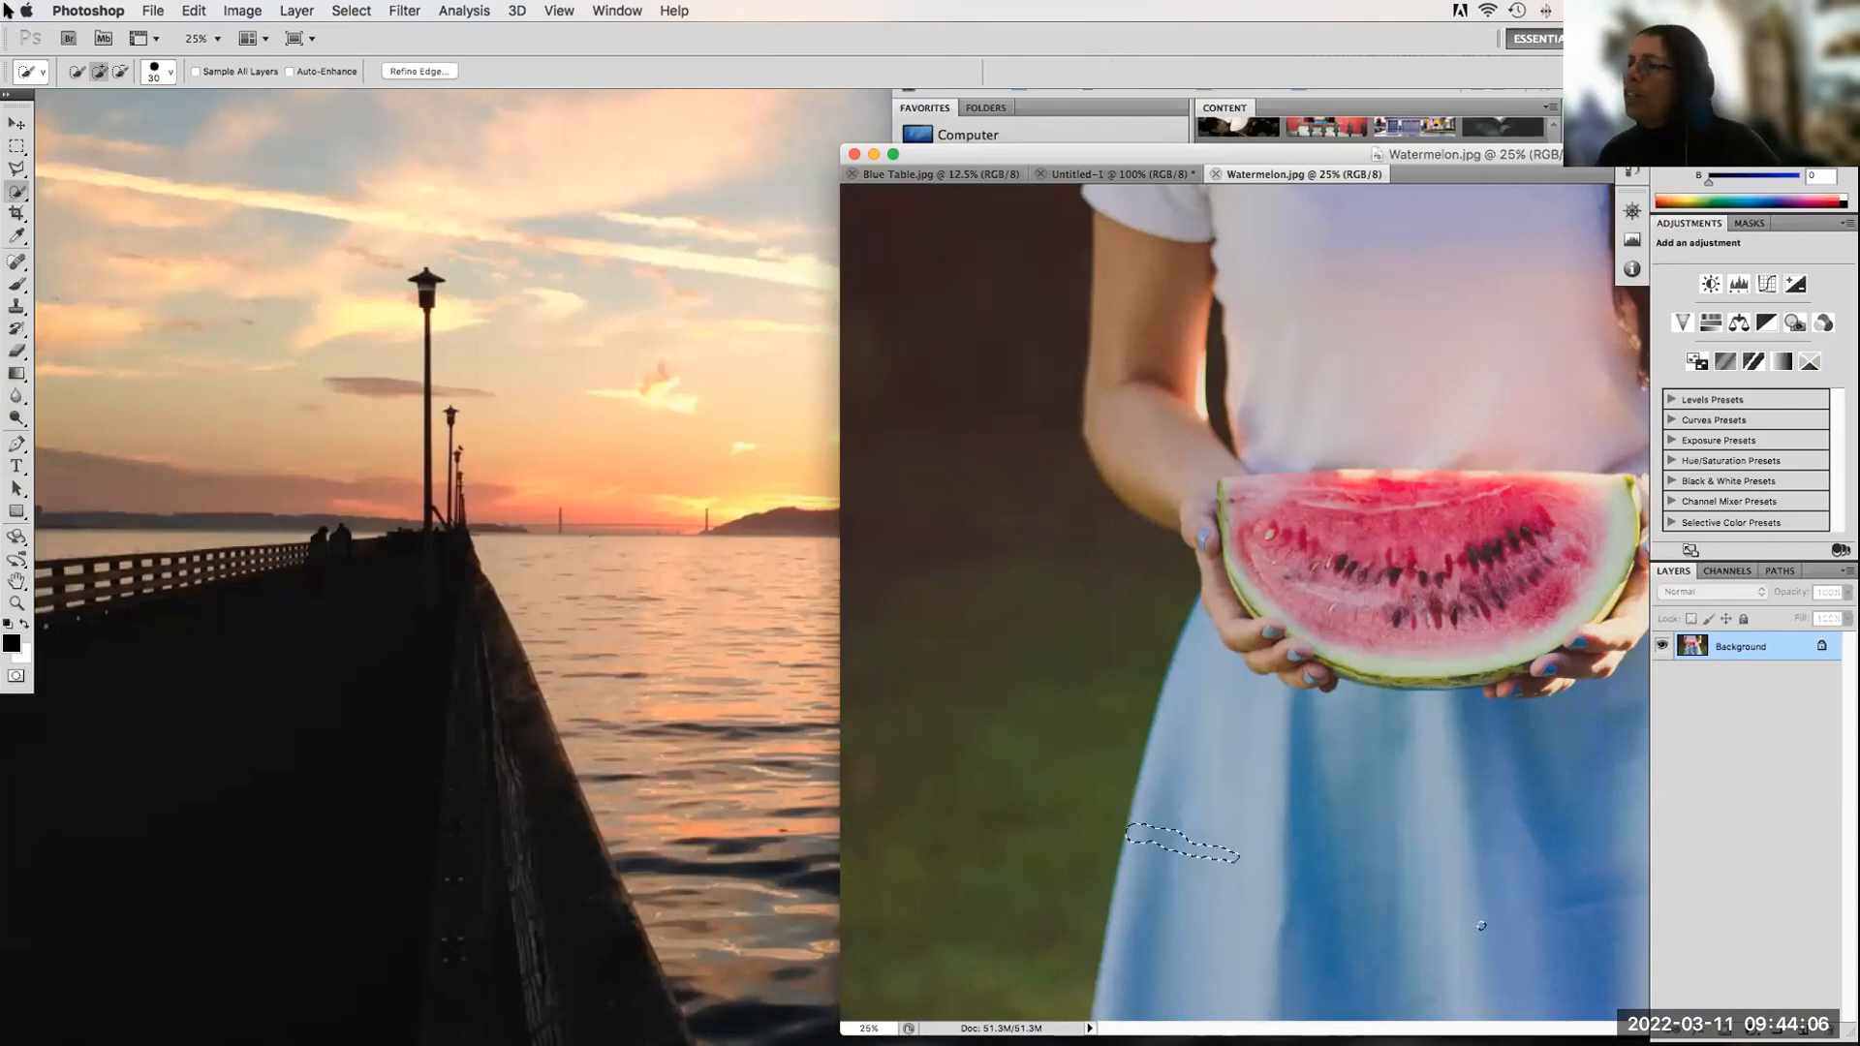
key("super+d")
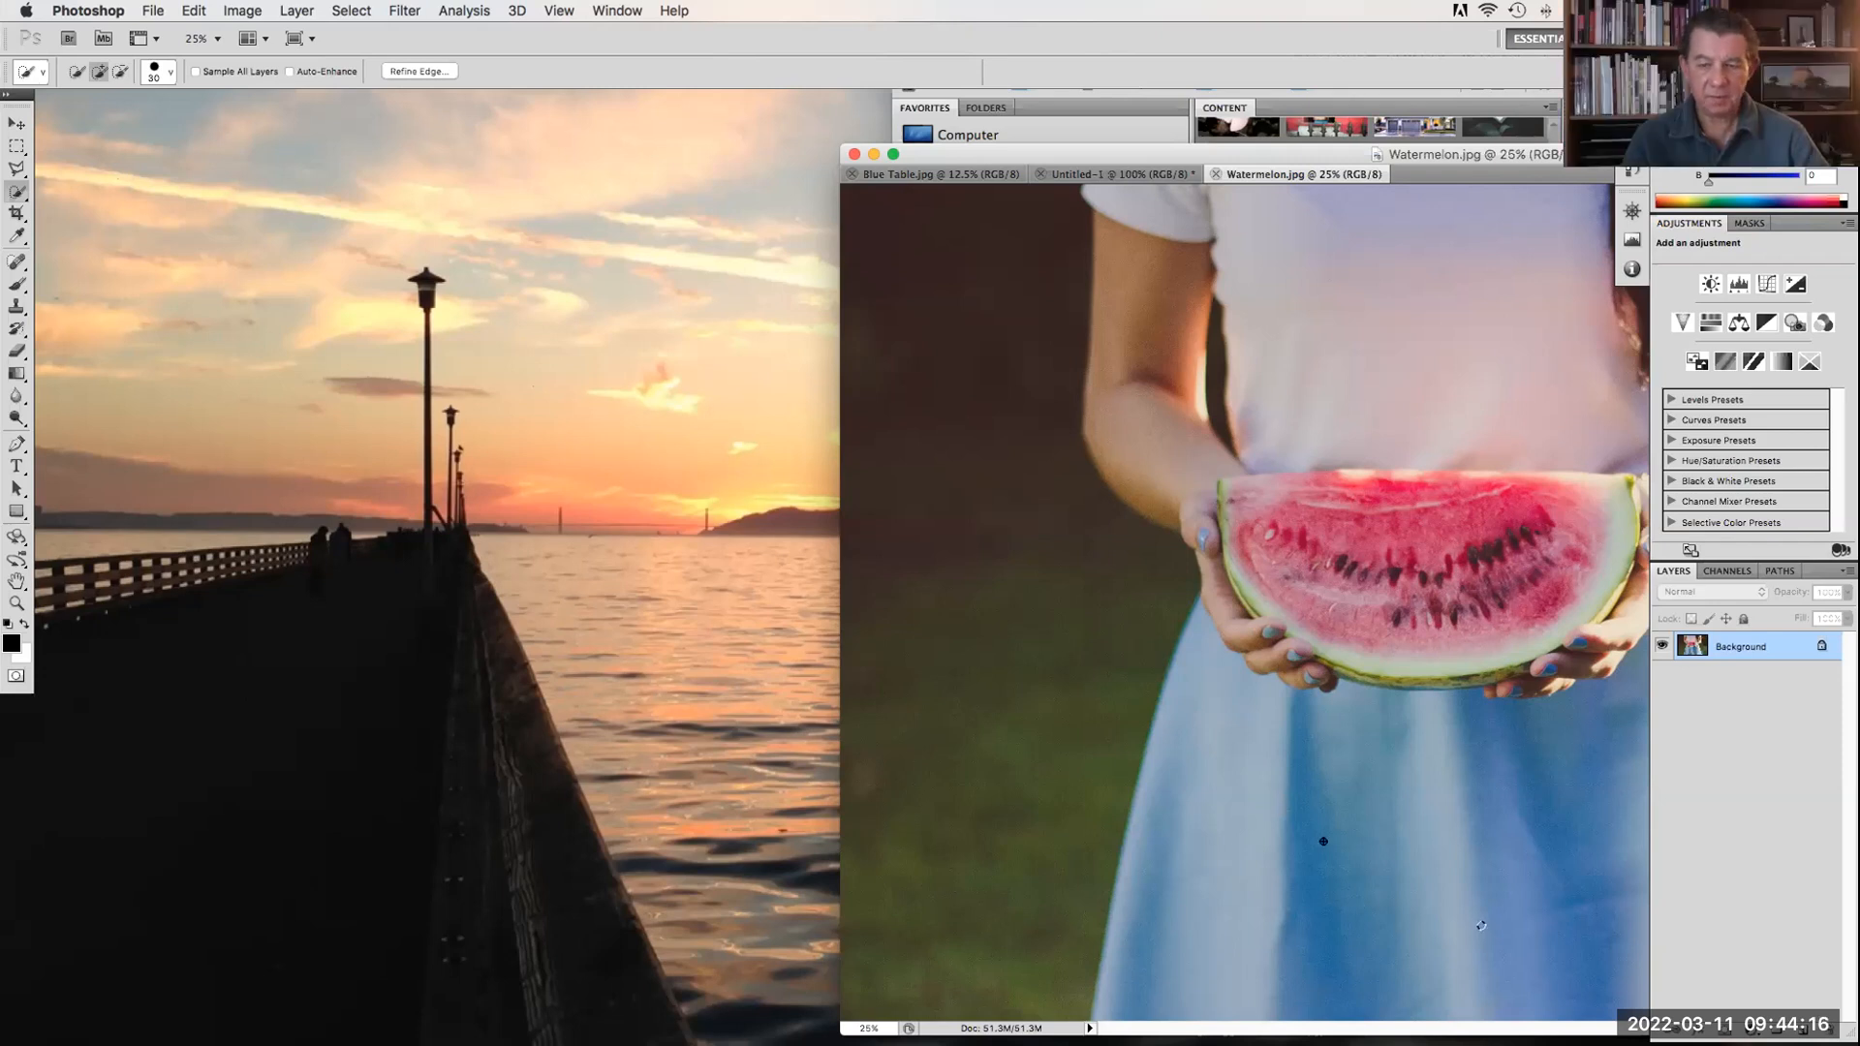
key("super+d")
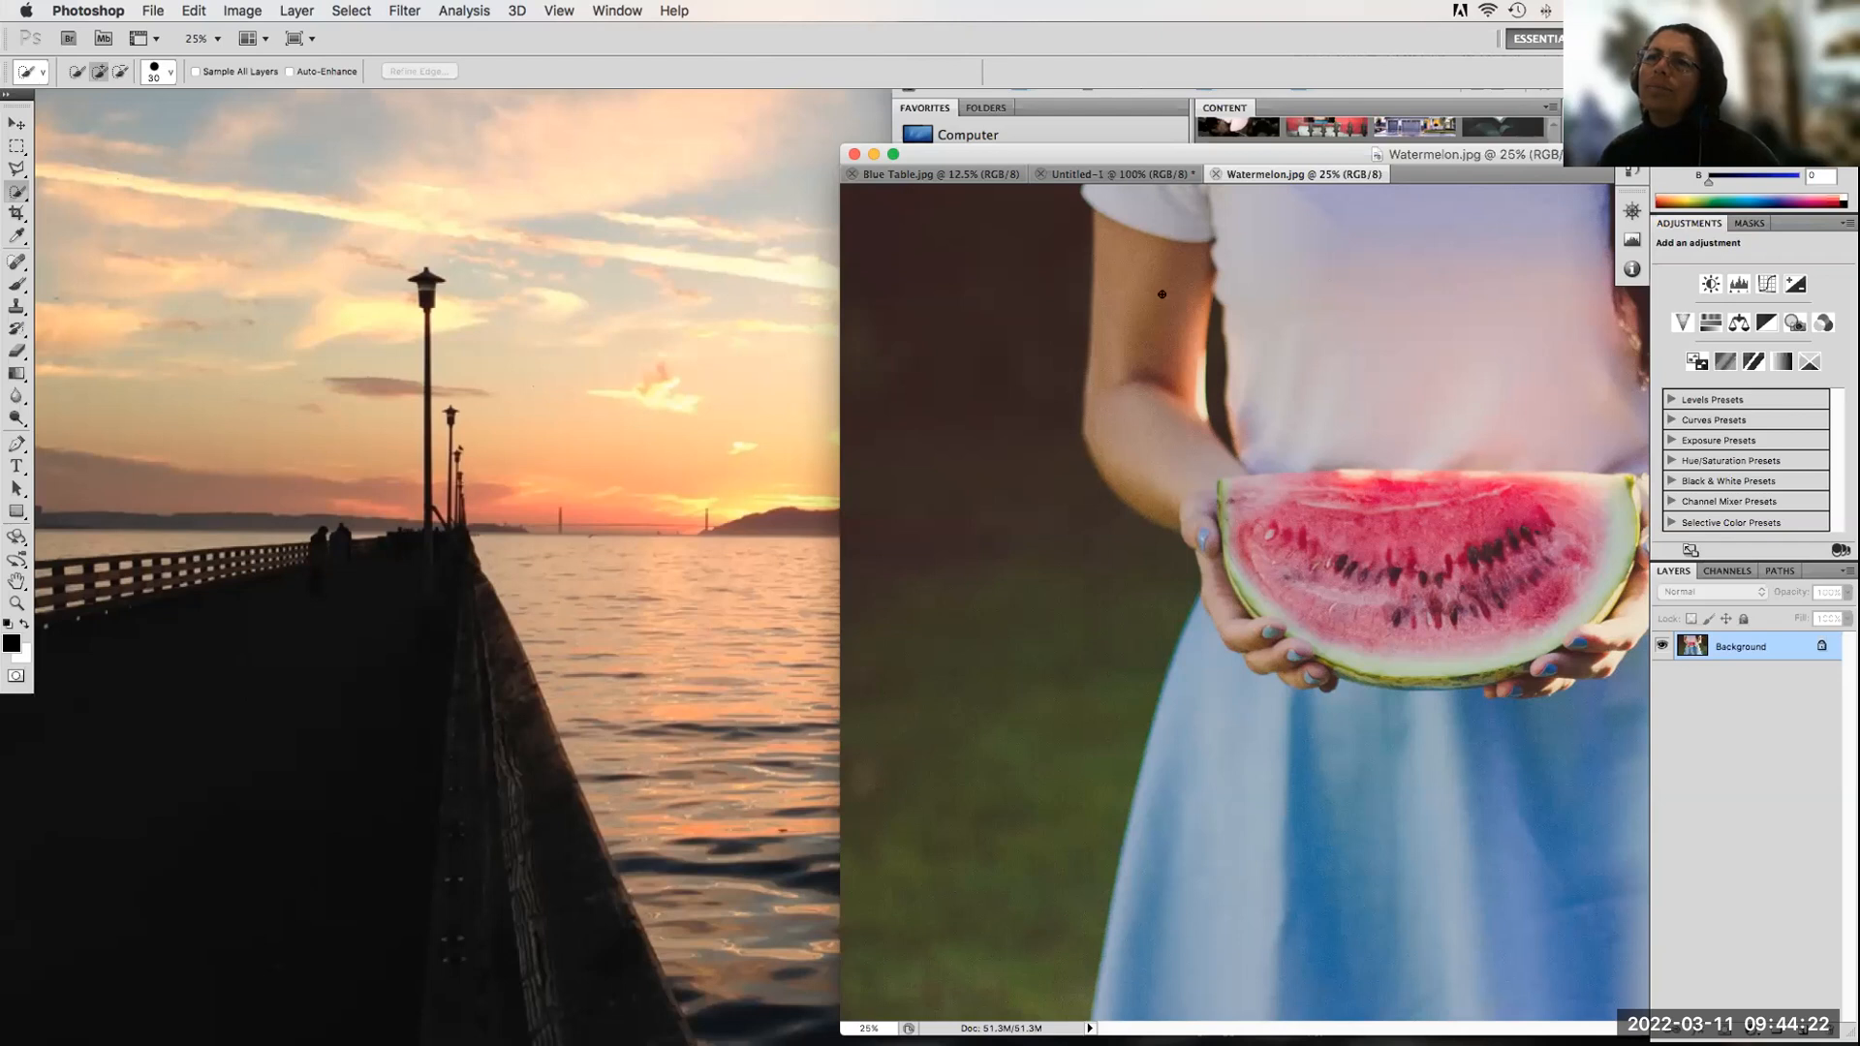
Step: Move the Watermelon.jpg document window so that the whole figure fits on the screen
left_click_drag(1158, 154, 614, 145)
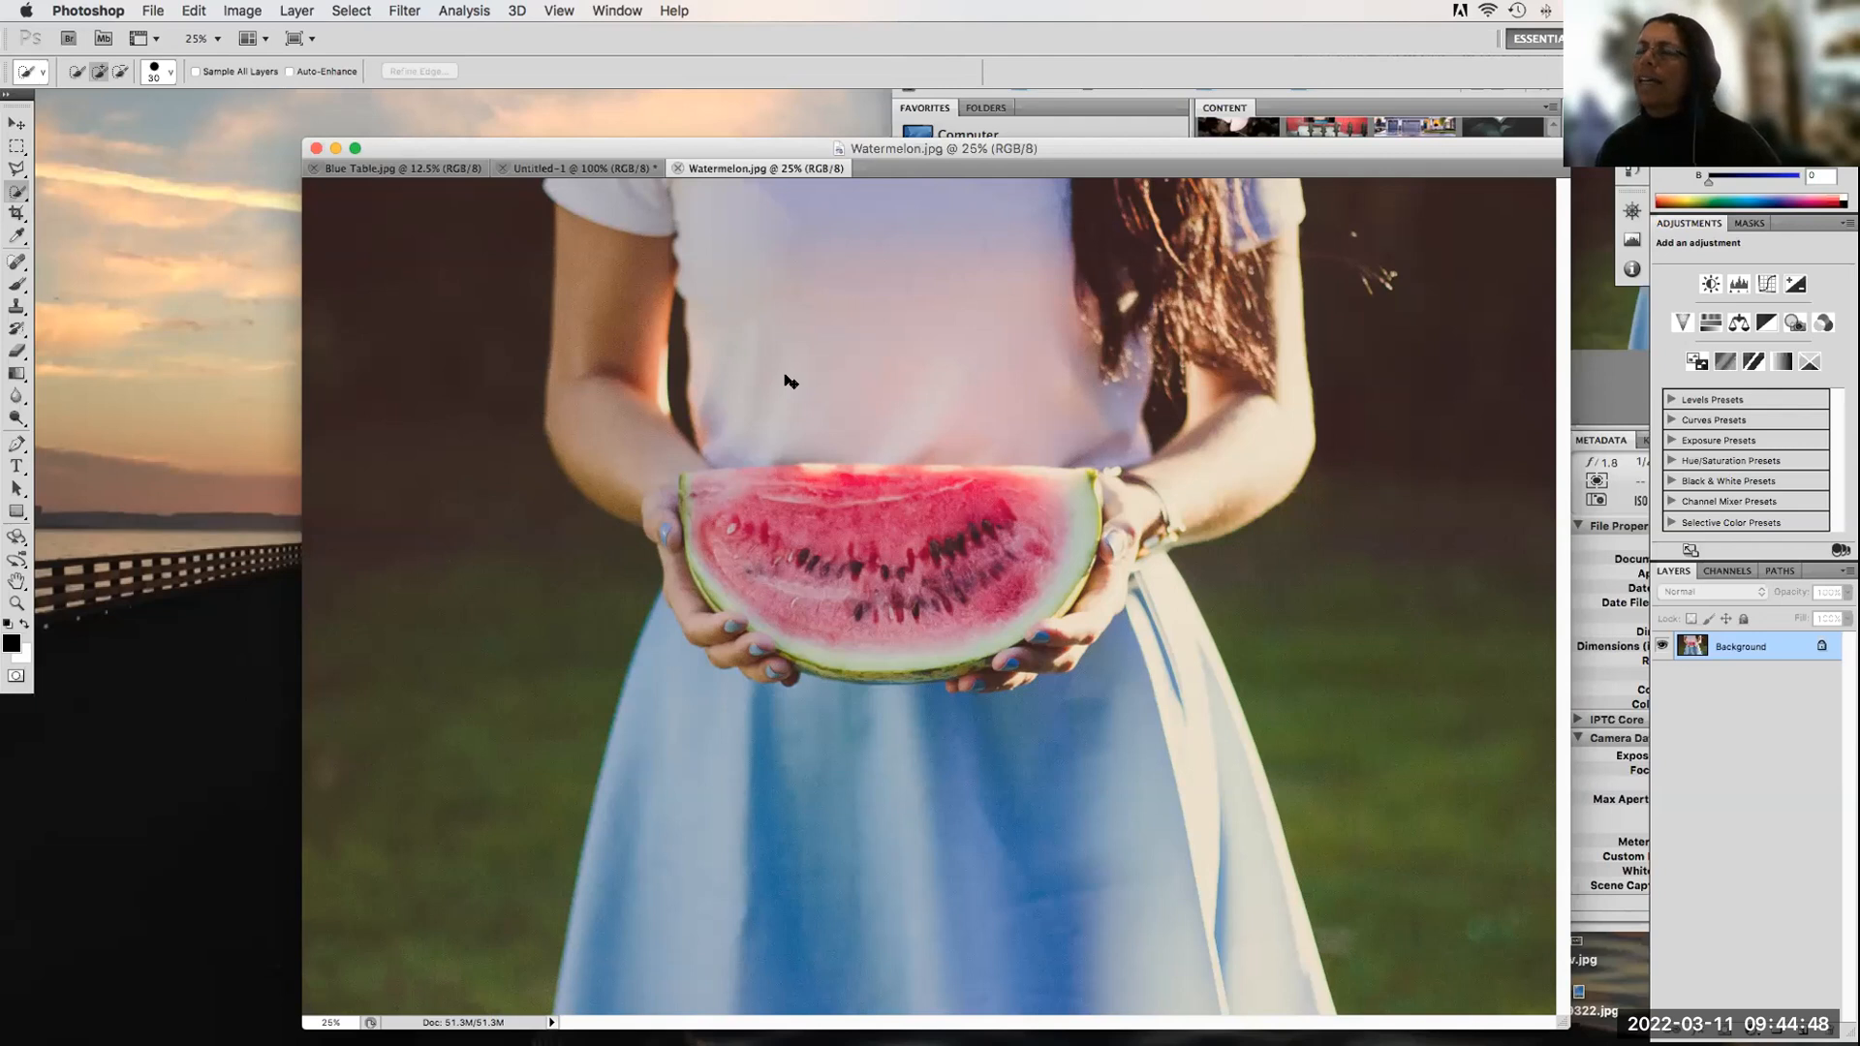
Step: Enlarge the Quick Selection brush to 700
key("bracketright")
key("bracketright")
key("bracketright")
key("bracketright")
key("bracketright")
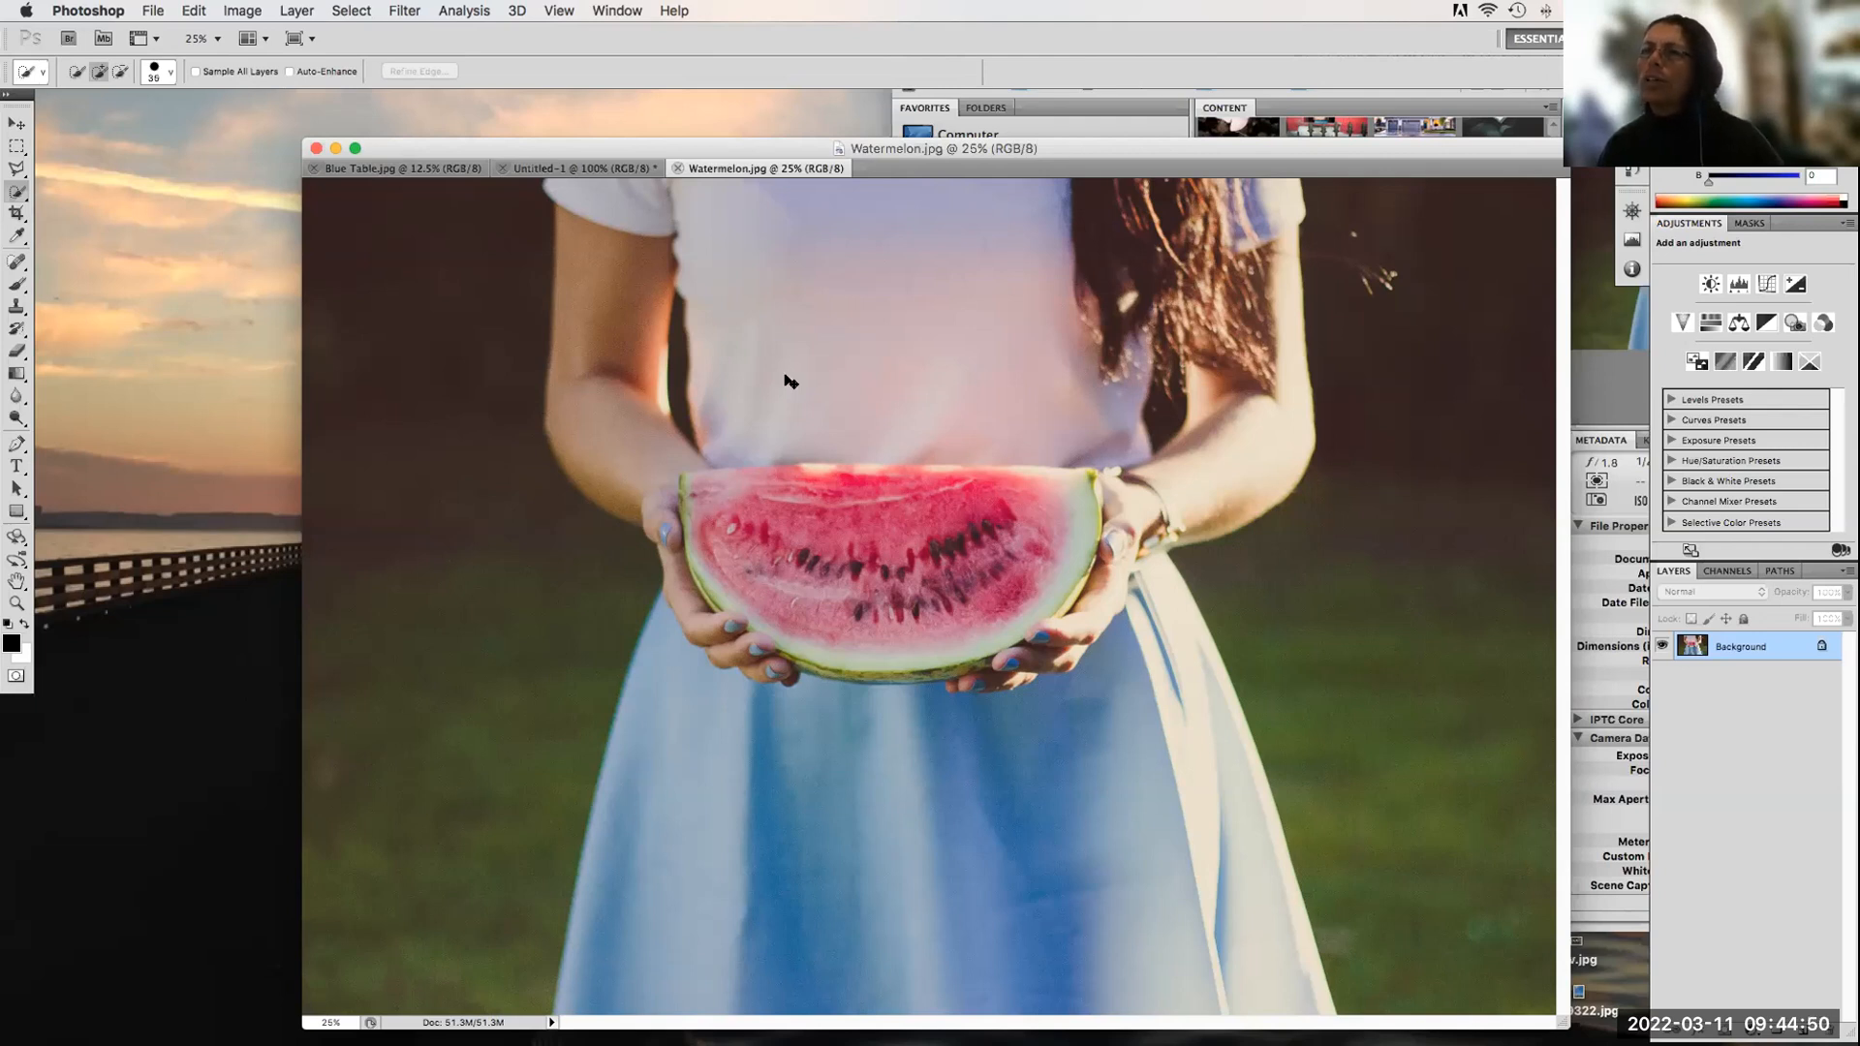
key("bracketright")
key("bracketright")
key("bracketright")
key("bracketright")
key("bracketright")
key("bracketright")
key("bracketright")
key("bracketright")
key("bracketright")
key("bracketright")
key("bracketright")
key("bracketright")
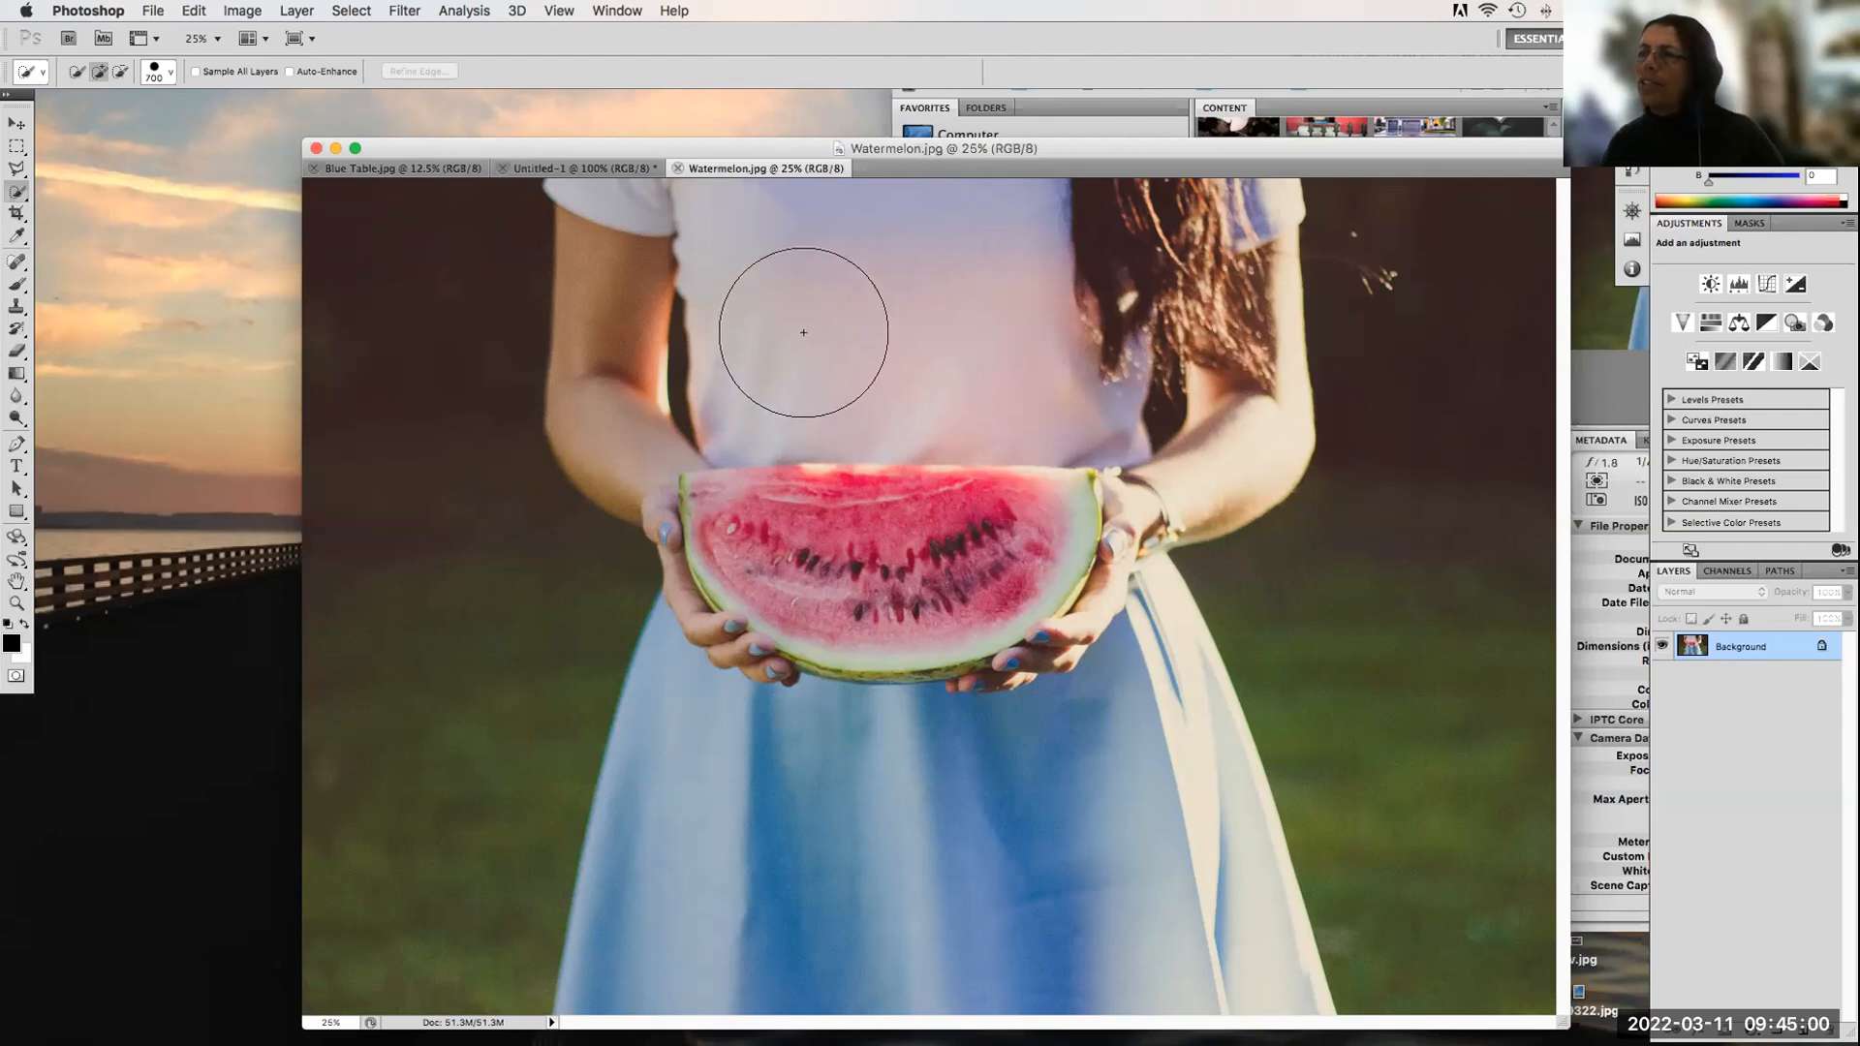
Step: Try Quick Selection strokes across the shirt, the watermelon and the blue skirt, and clear the selection
left_click_drag(830, 324, 939, 350)
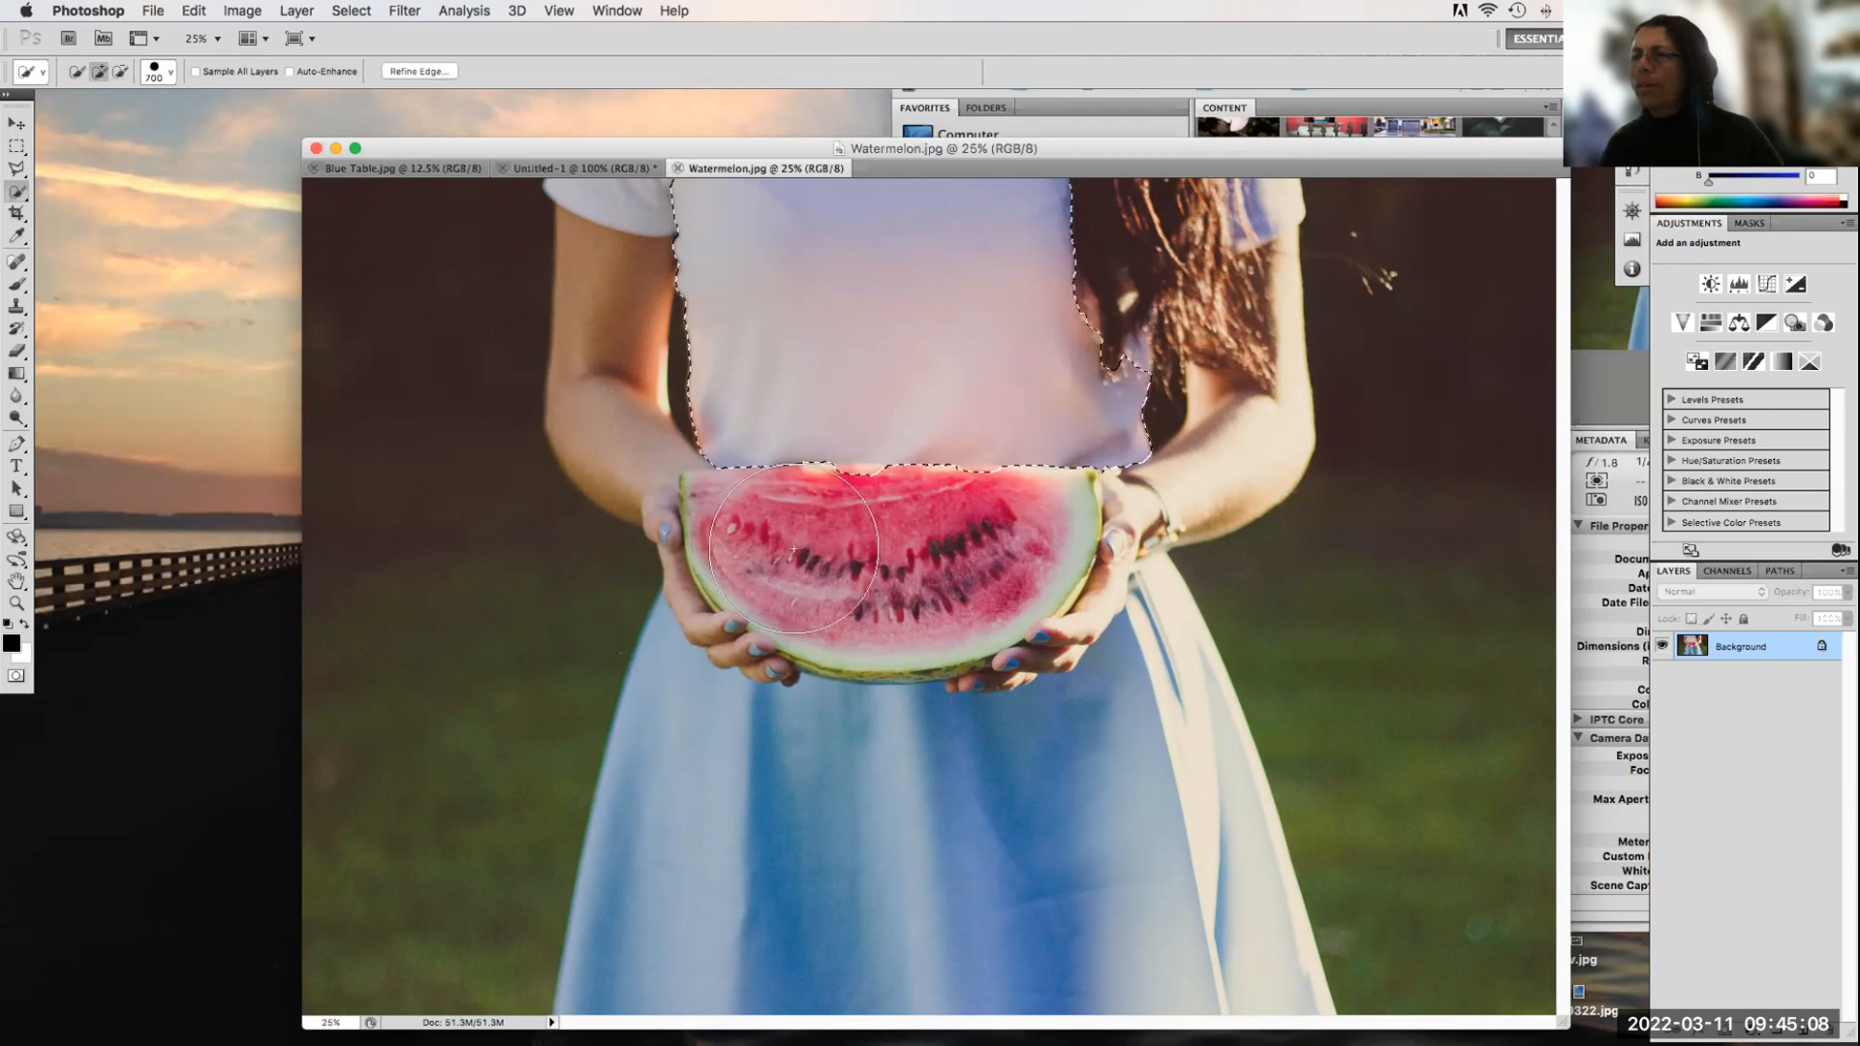
left_click_drag(794, 550, 932, 558)
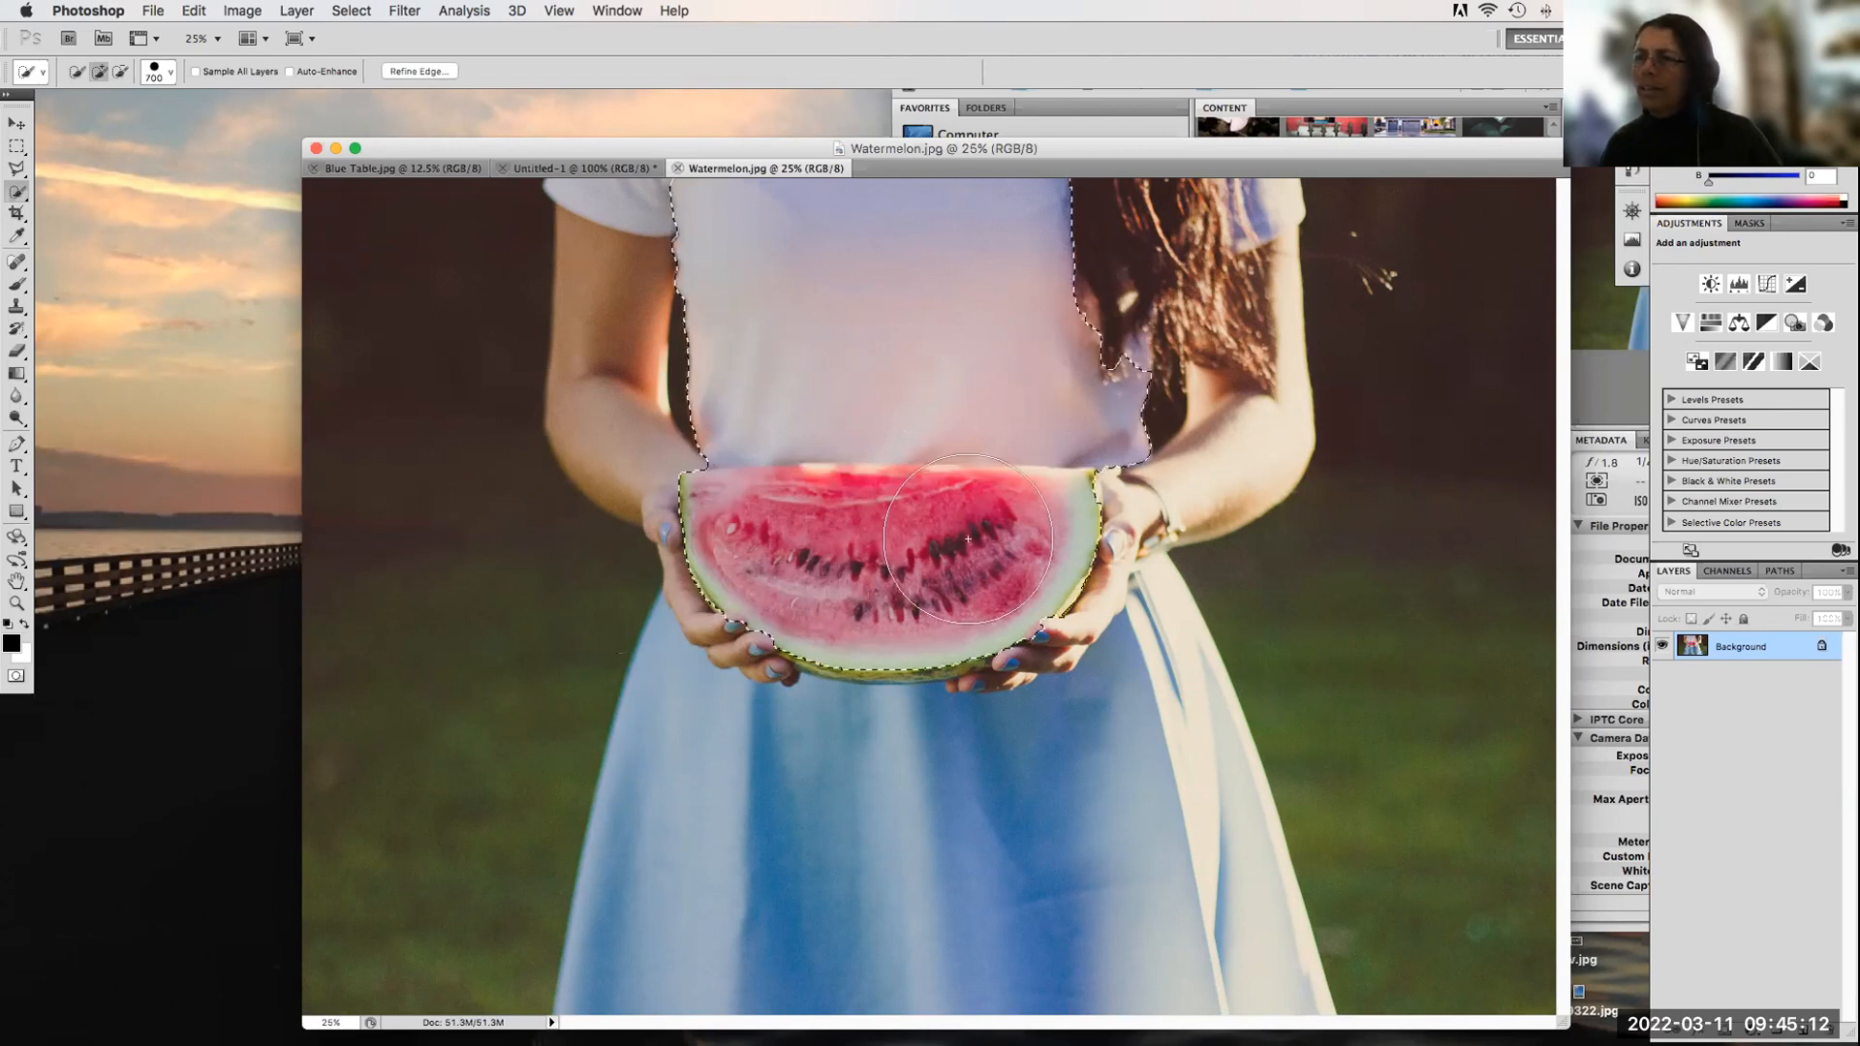
left_click_drag(713, 797, 947, 849)
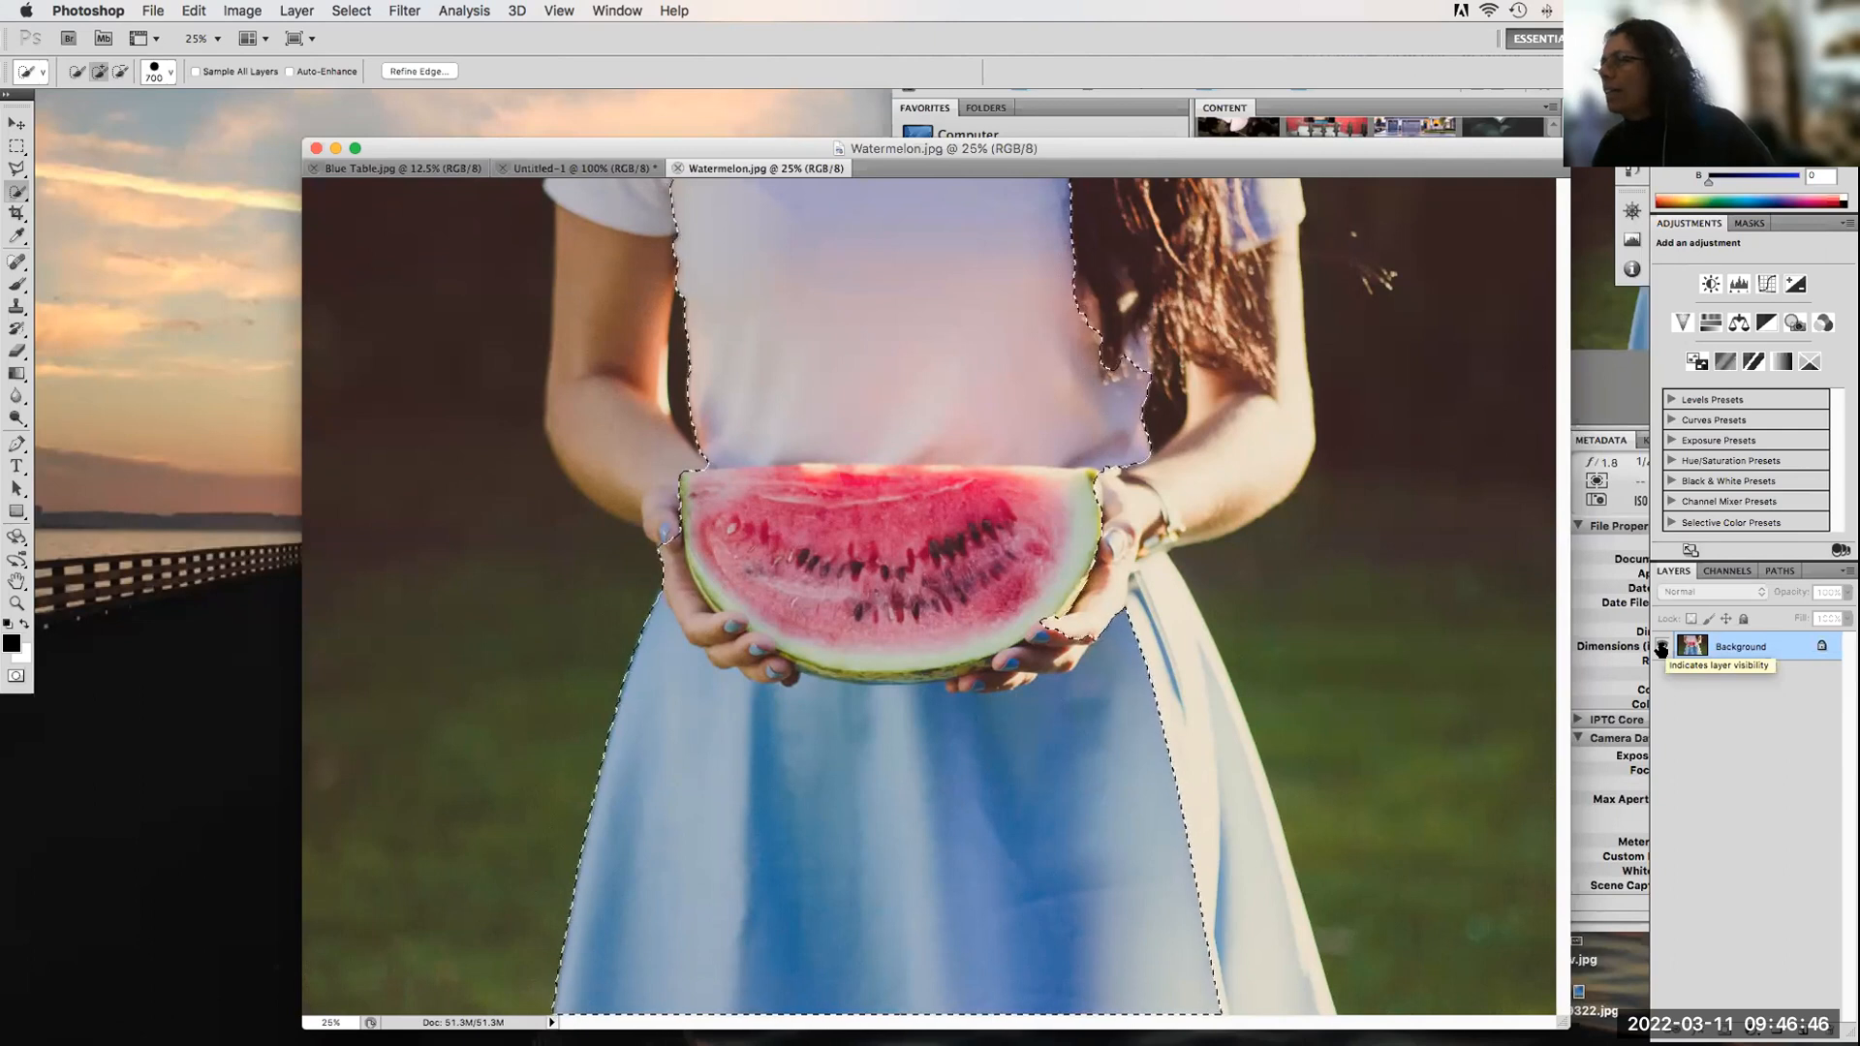
right_click(1820, 643)
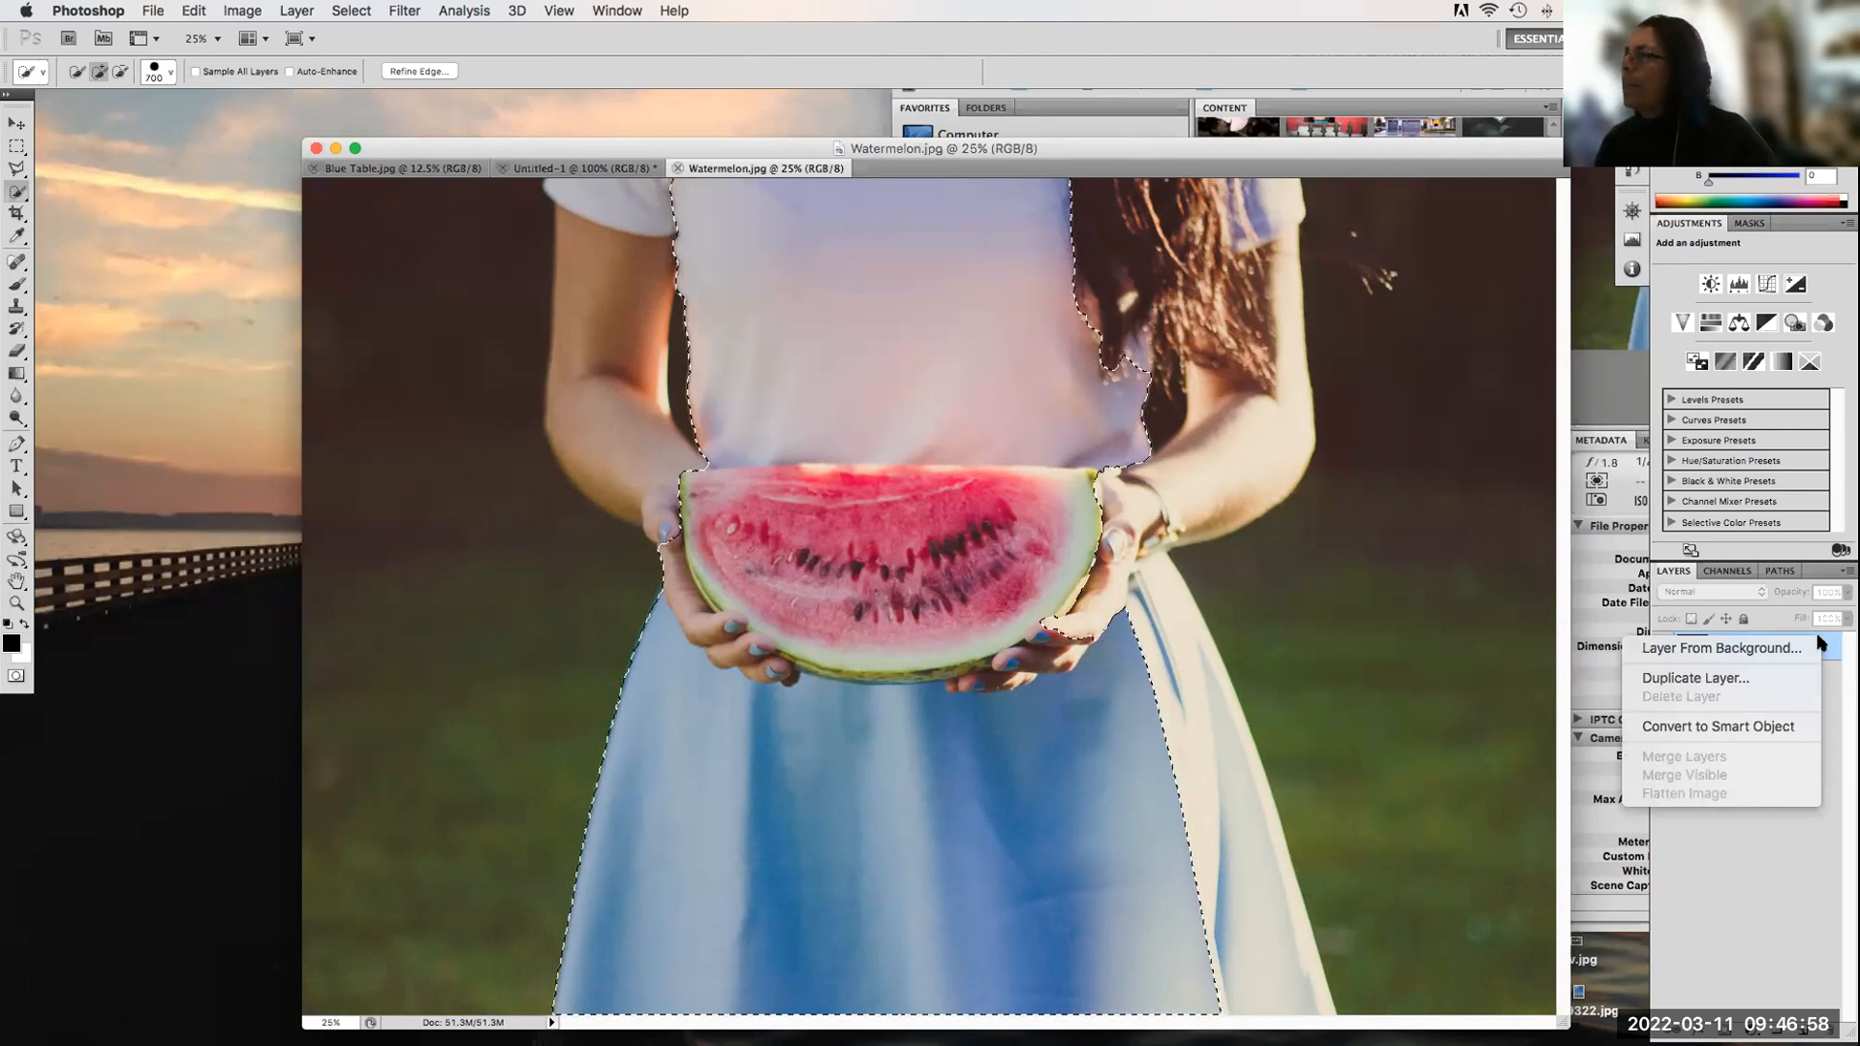
left_click(1817, 637)
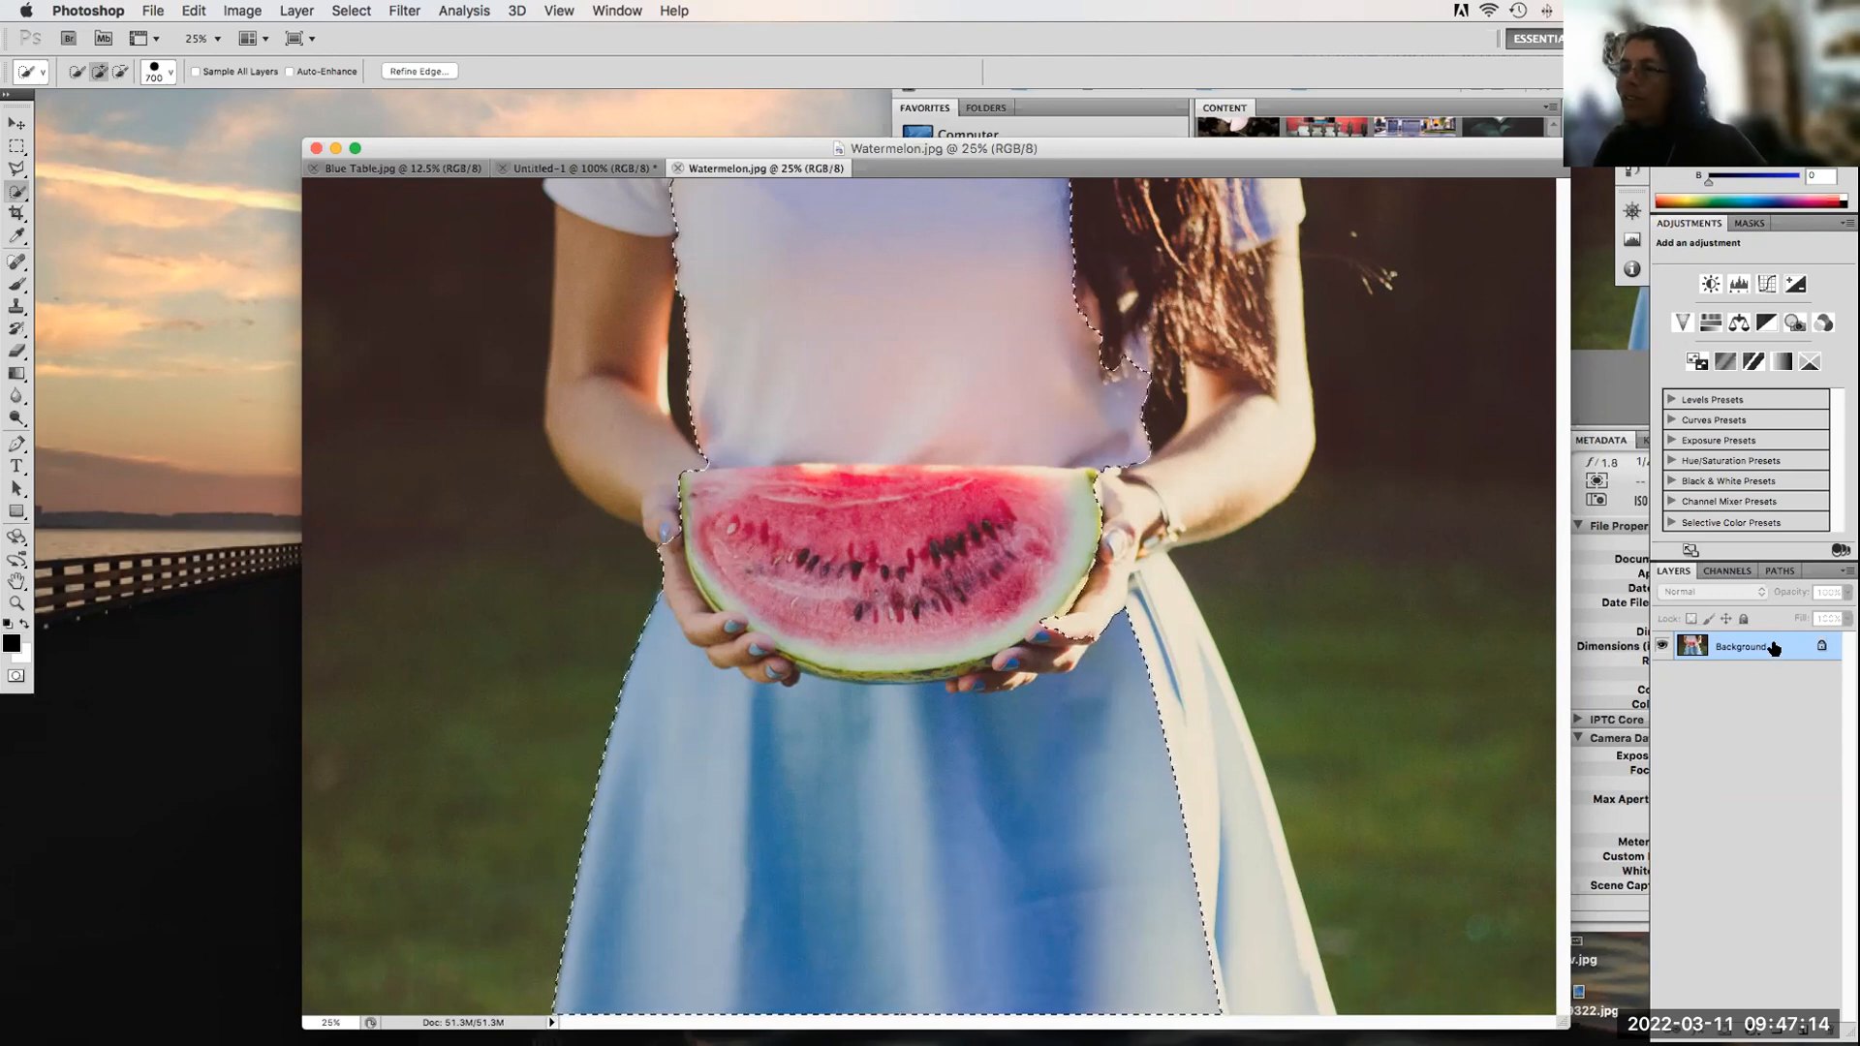
key("super+d")
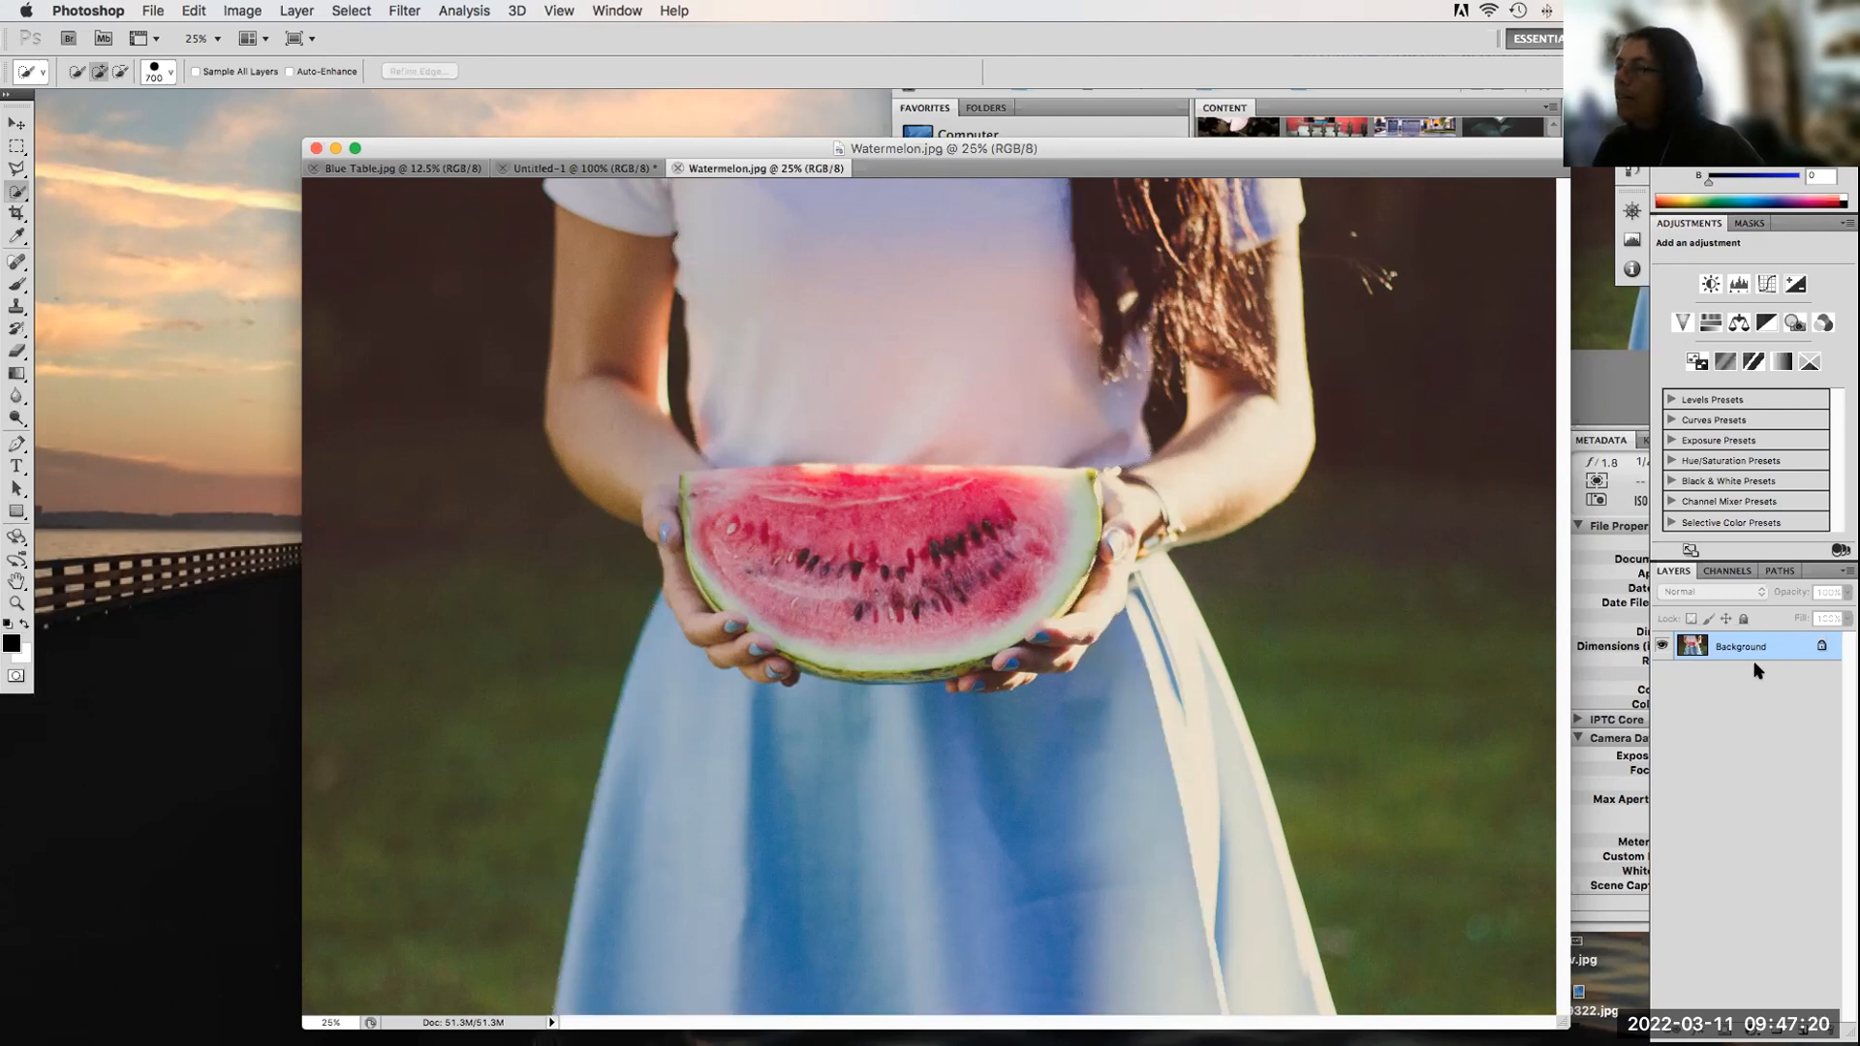
Step: Duplicate the Background layer of Watermelon.jpg under the name Background copy
right_click(1779, 644)
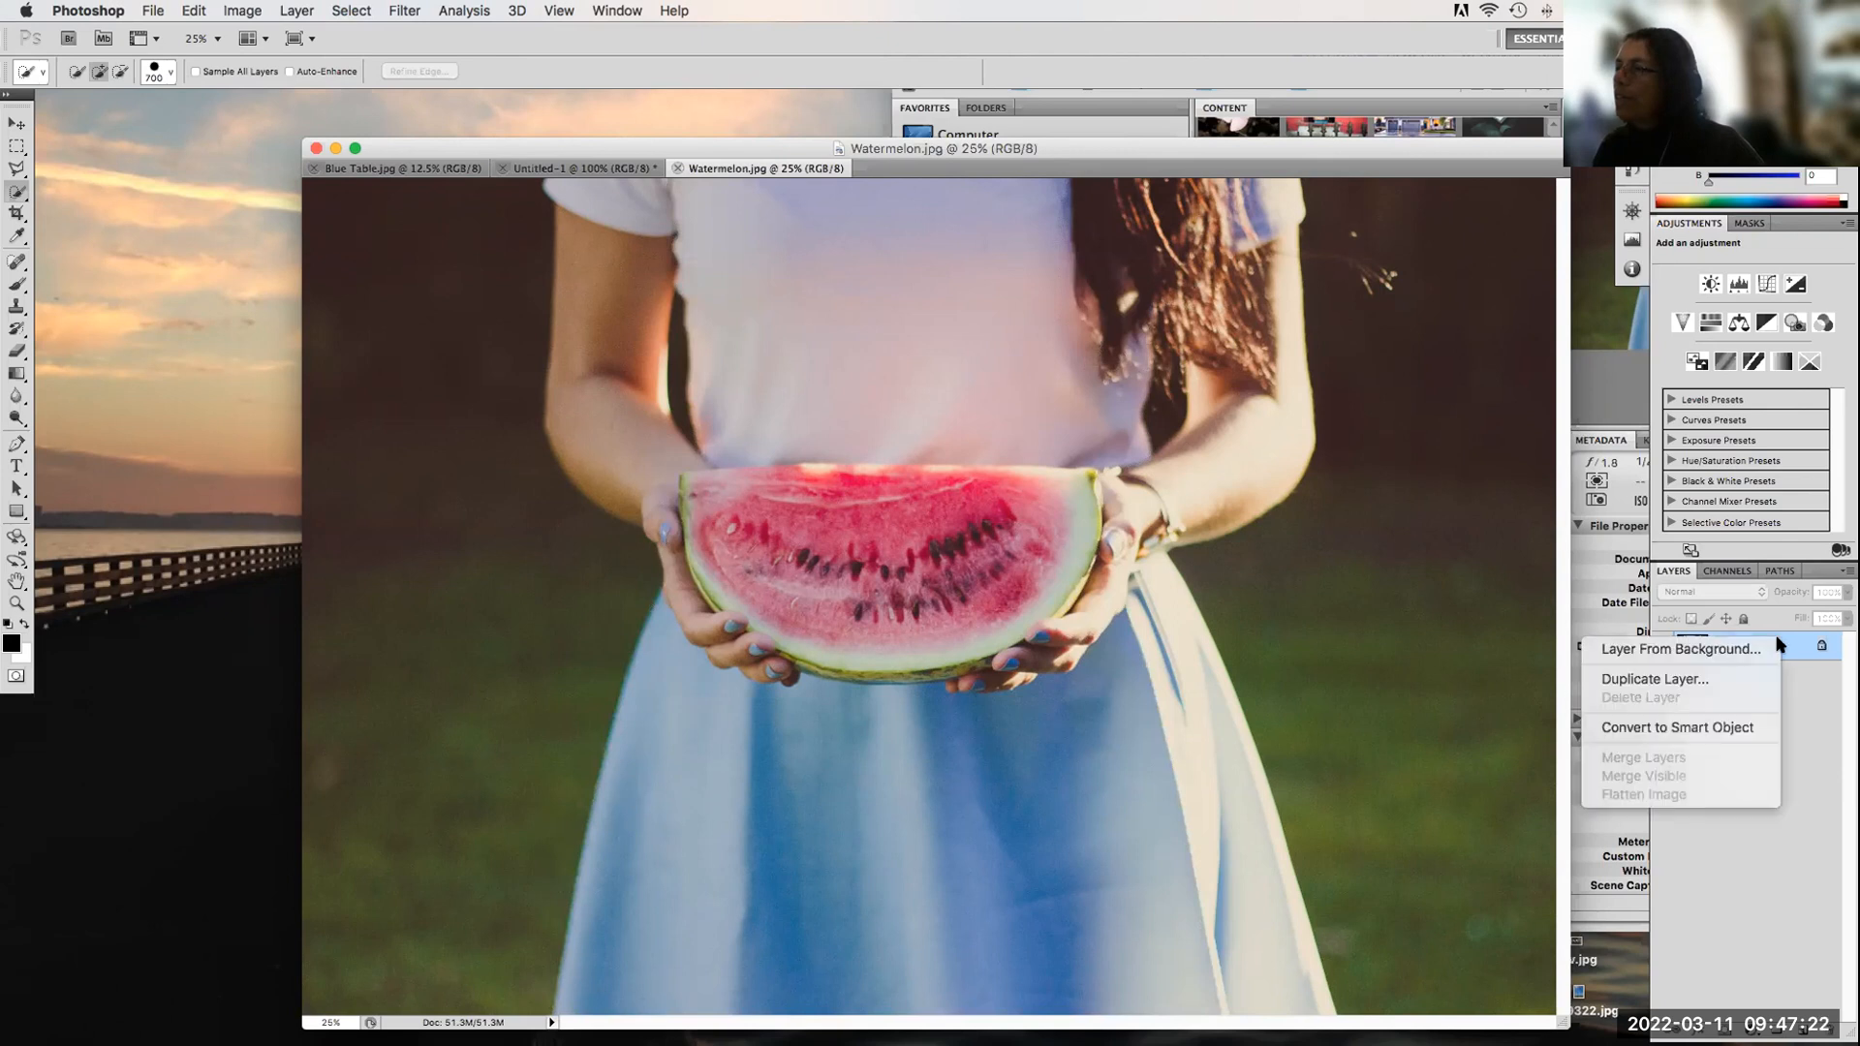
left_click(1724, 675)
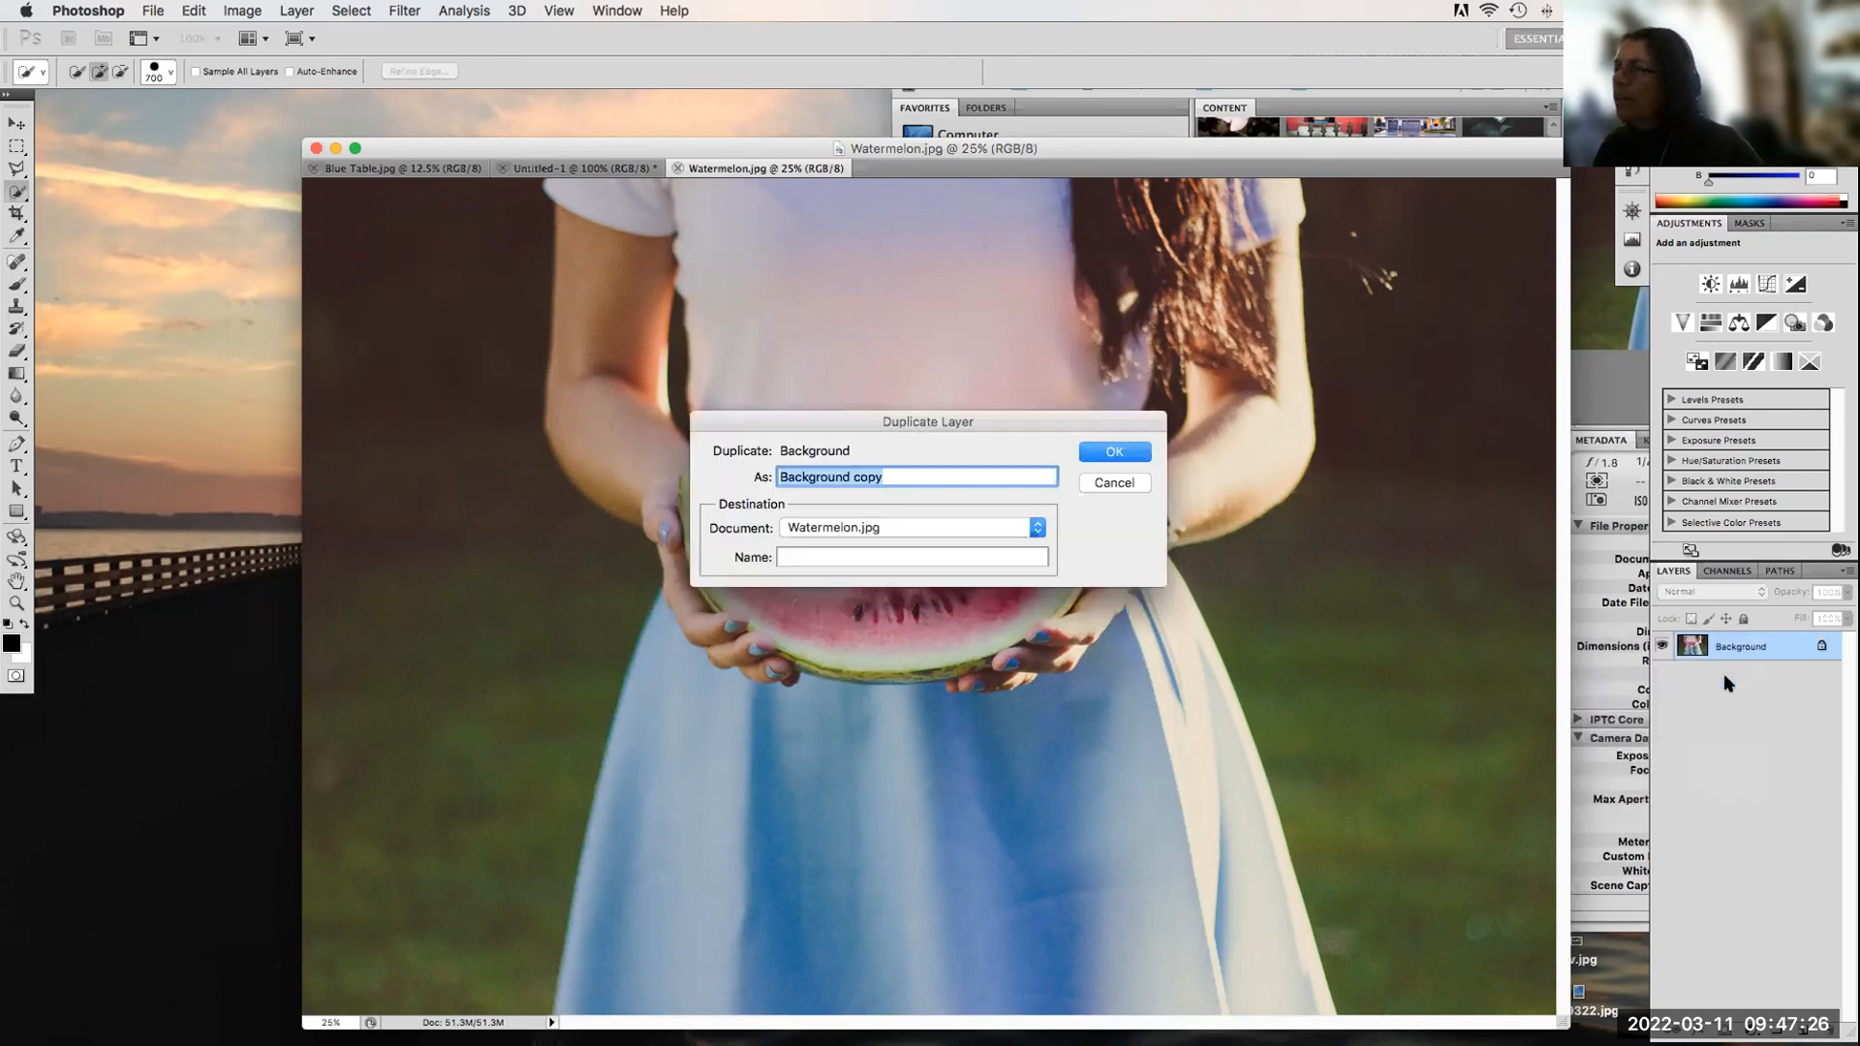
left_click(1113, 452)
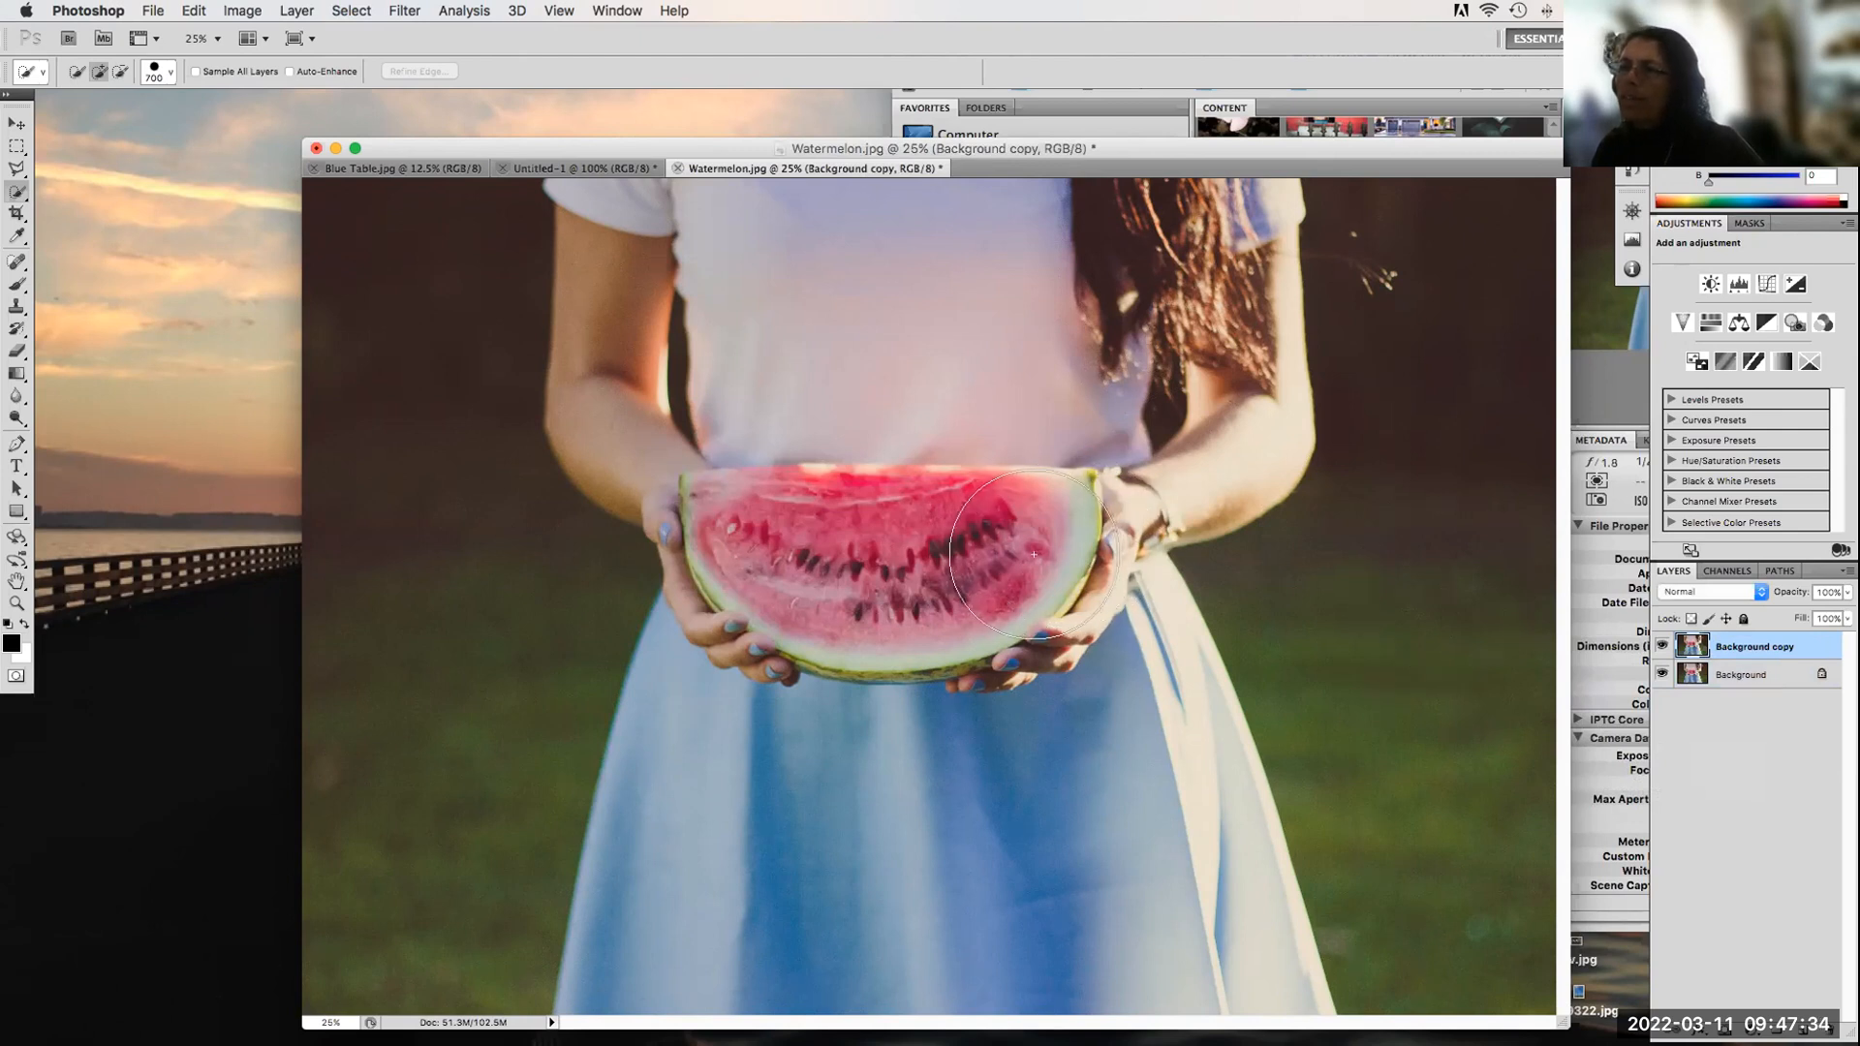
Step: Mask the Background copy layer with a Quick Selection of the watermelon, and hide the Background layer
left_click_drag(1030, 552, 712, 547)
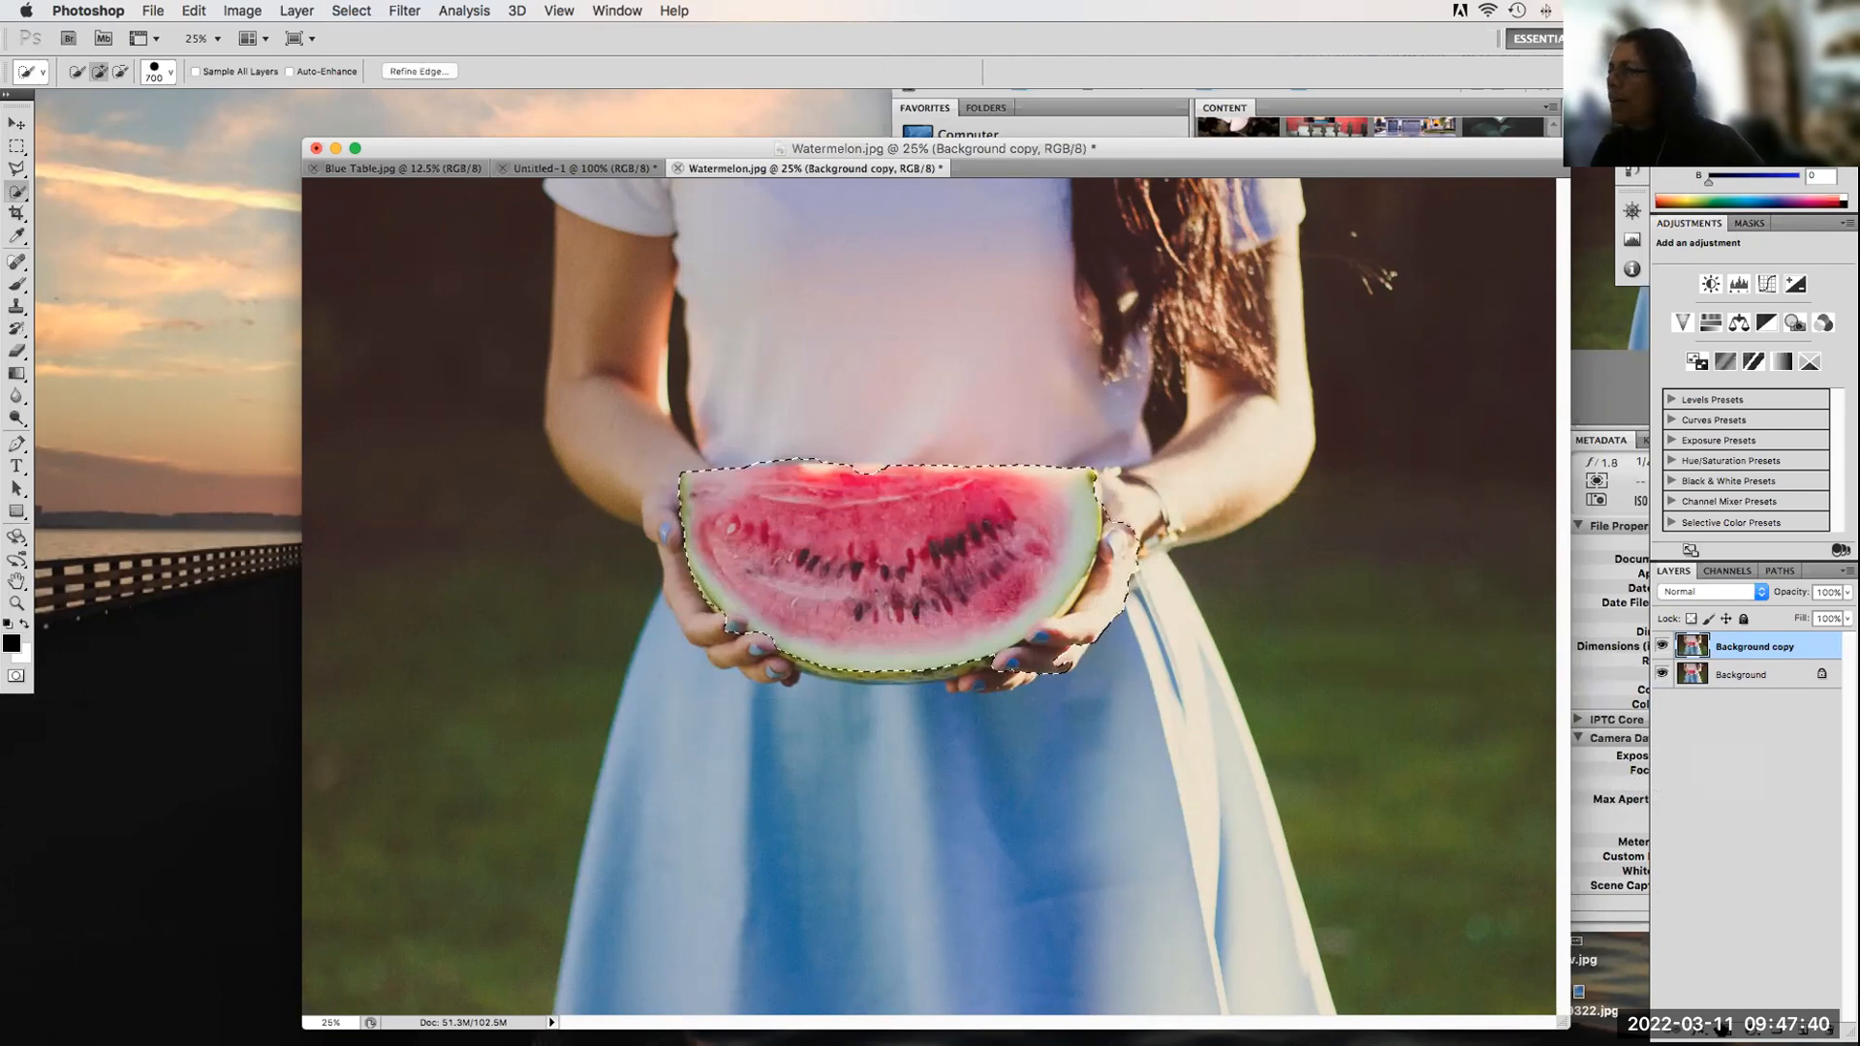
left_click(1723, 1029)
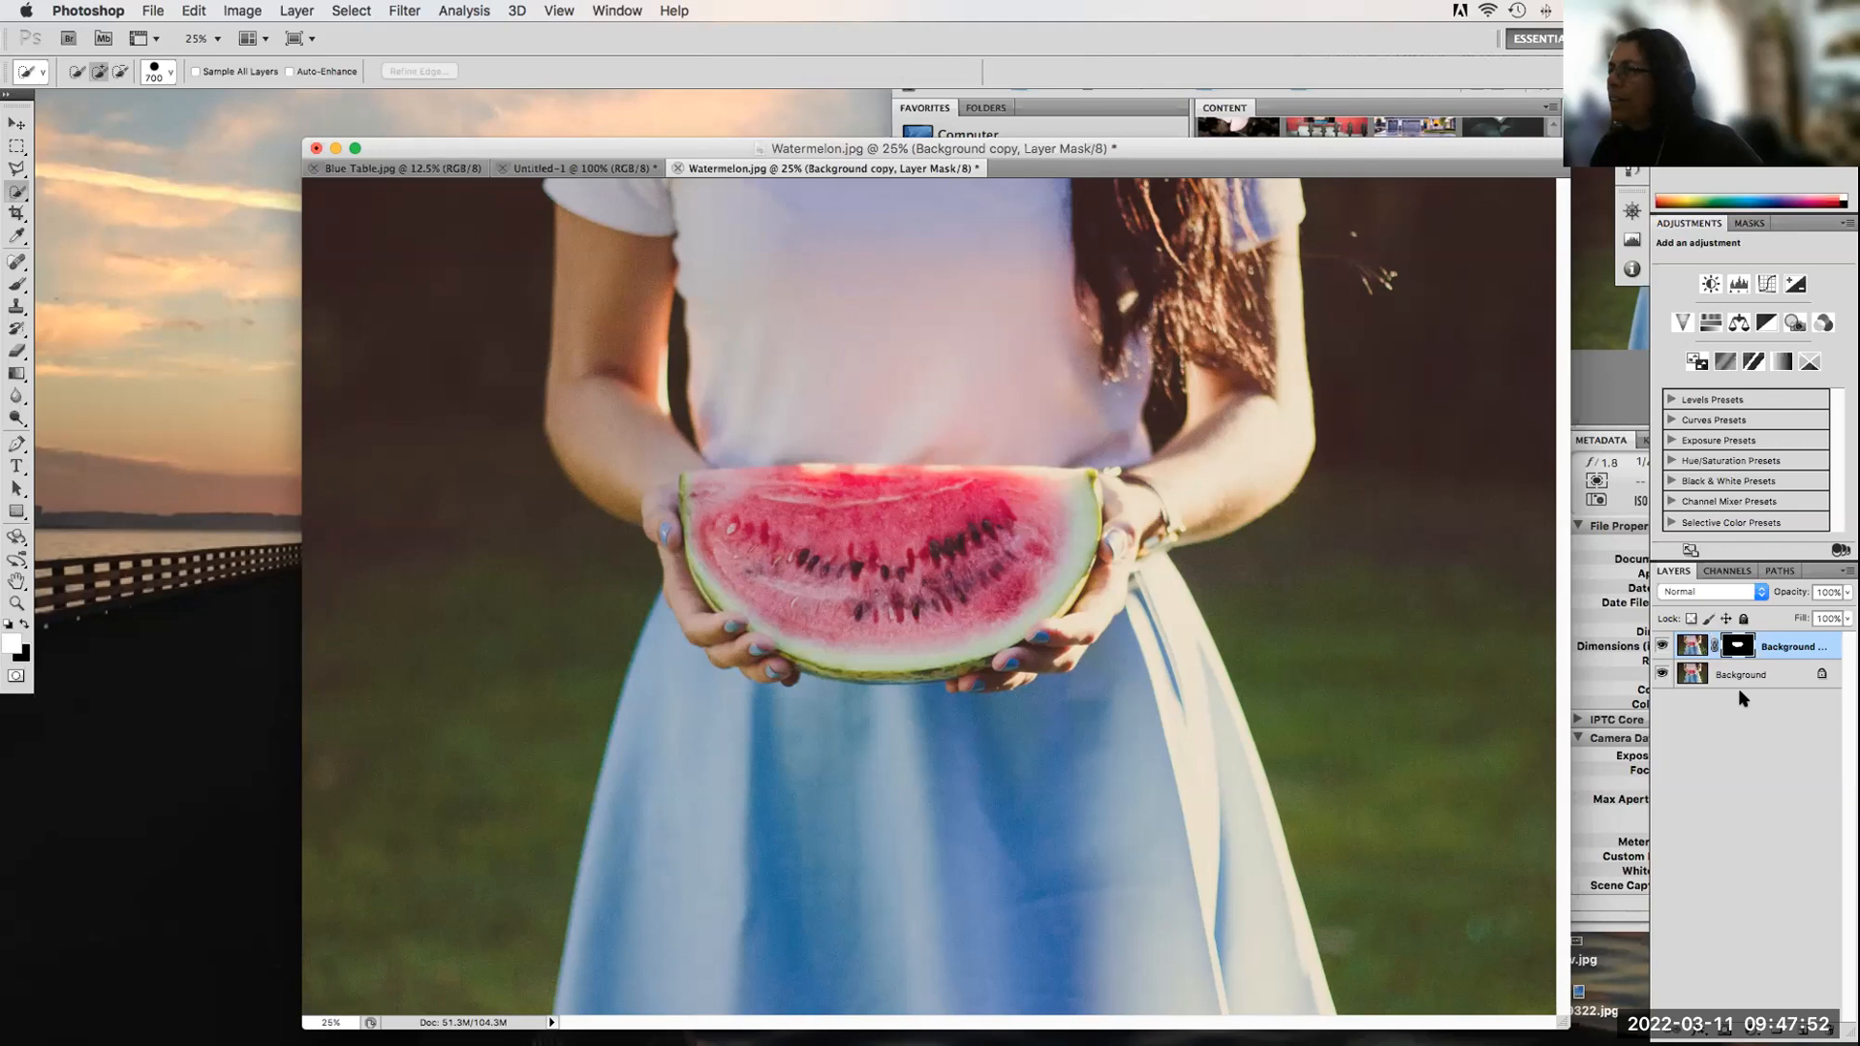
left_click(1659, 674)
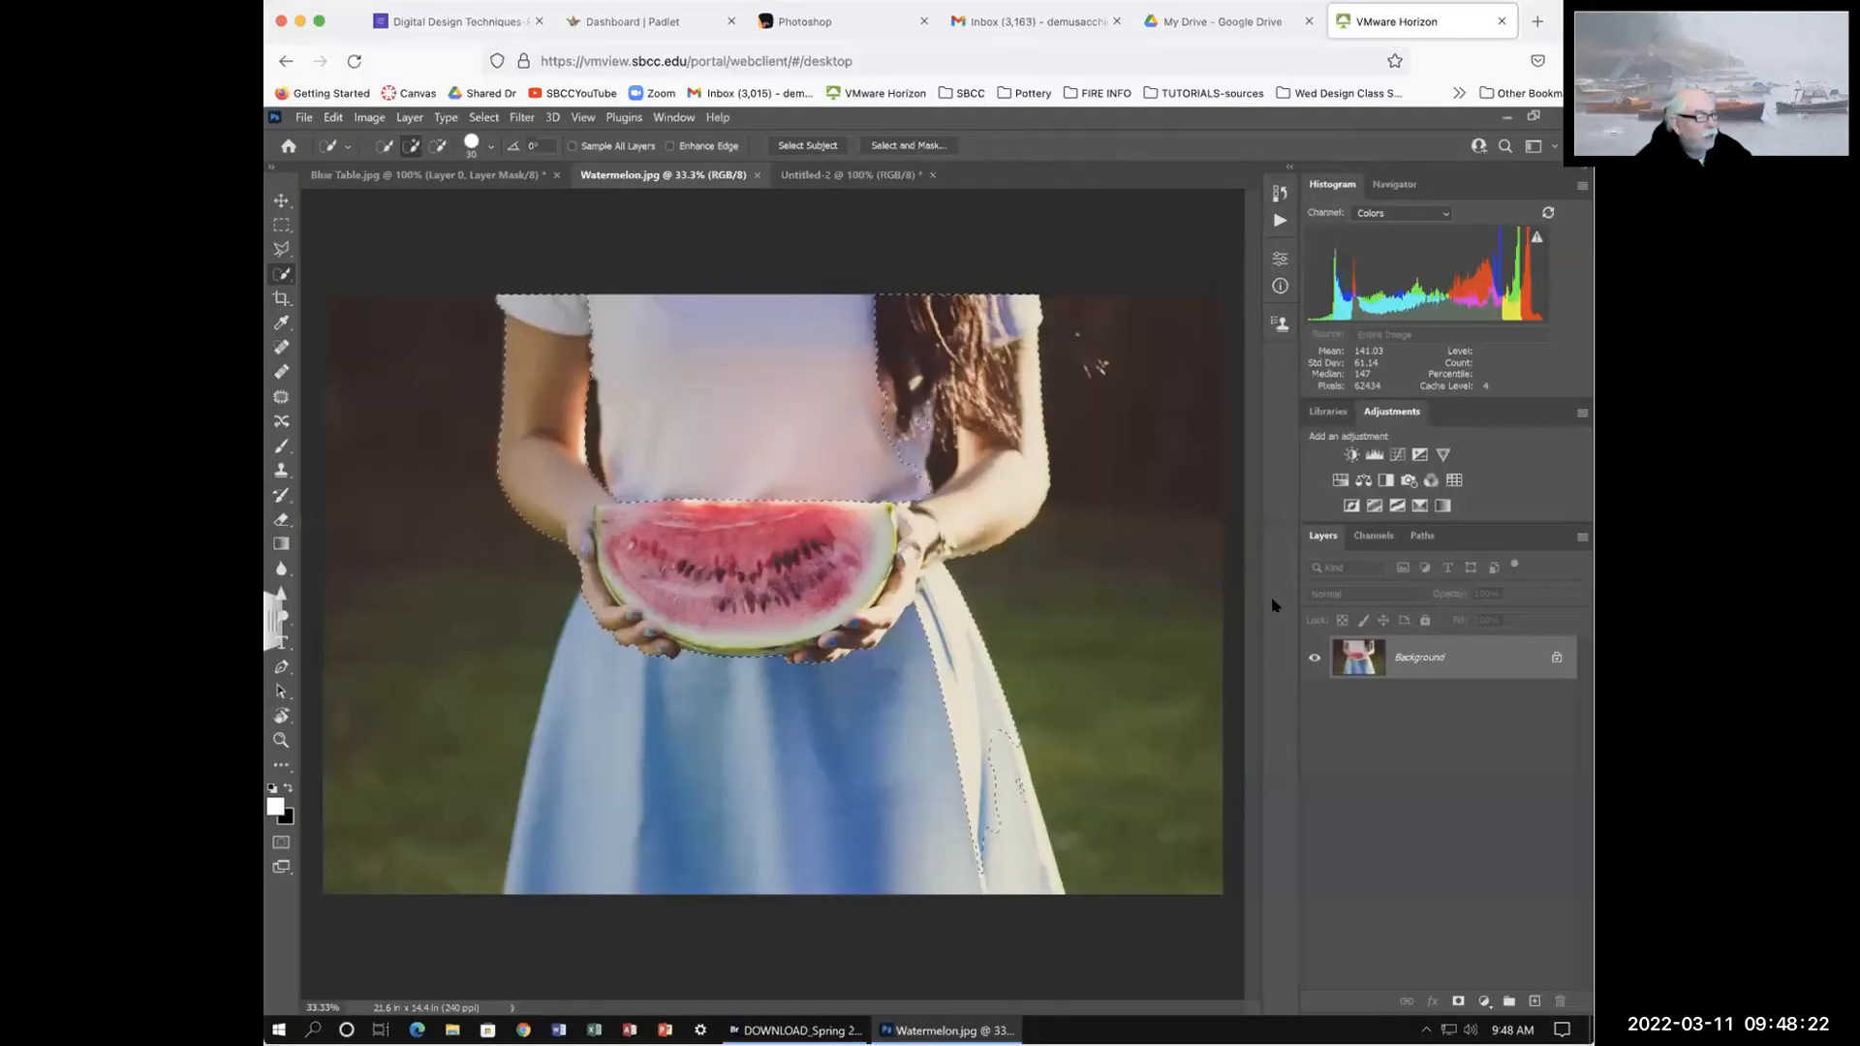
Step: In the VMware Horizon desktop, apply the selection as a layer mask on Watermelon.jpg and check the masked Blue Table.jpg at 33.3% zoom
left_click(1455, 1000)
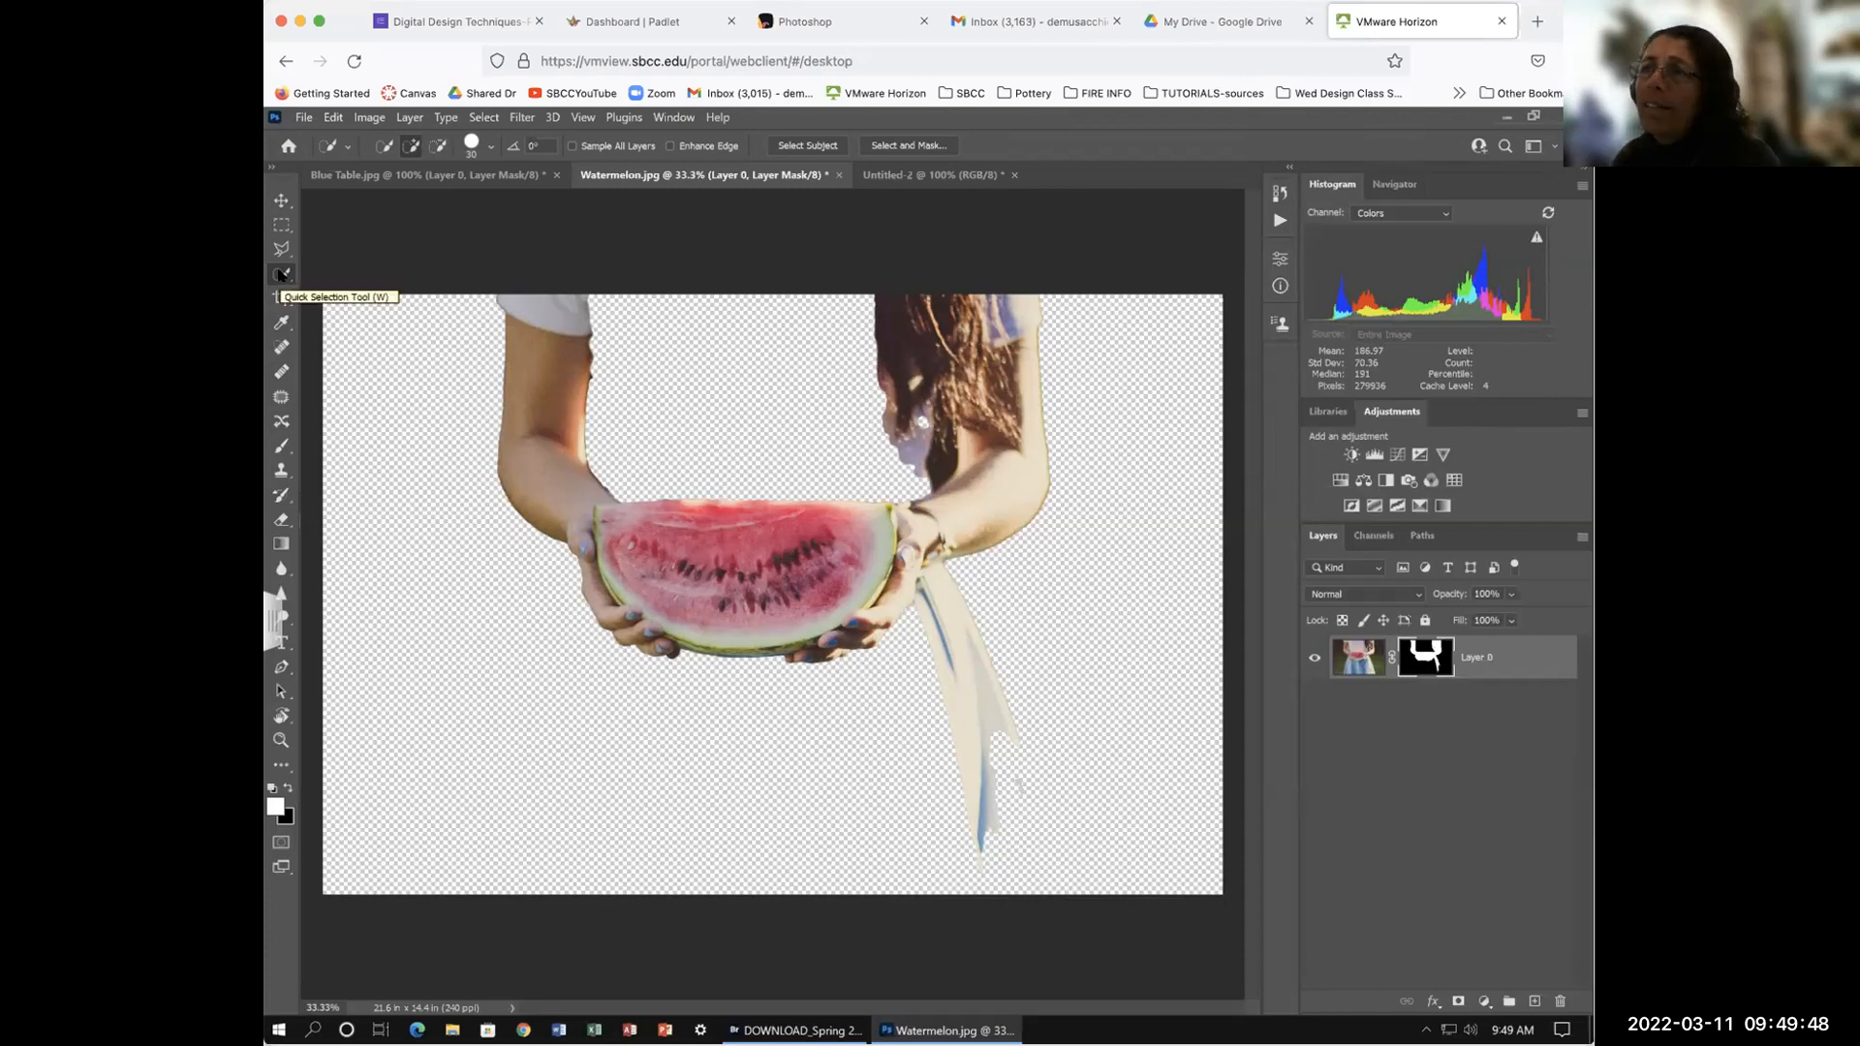
left_click(435, 175)
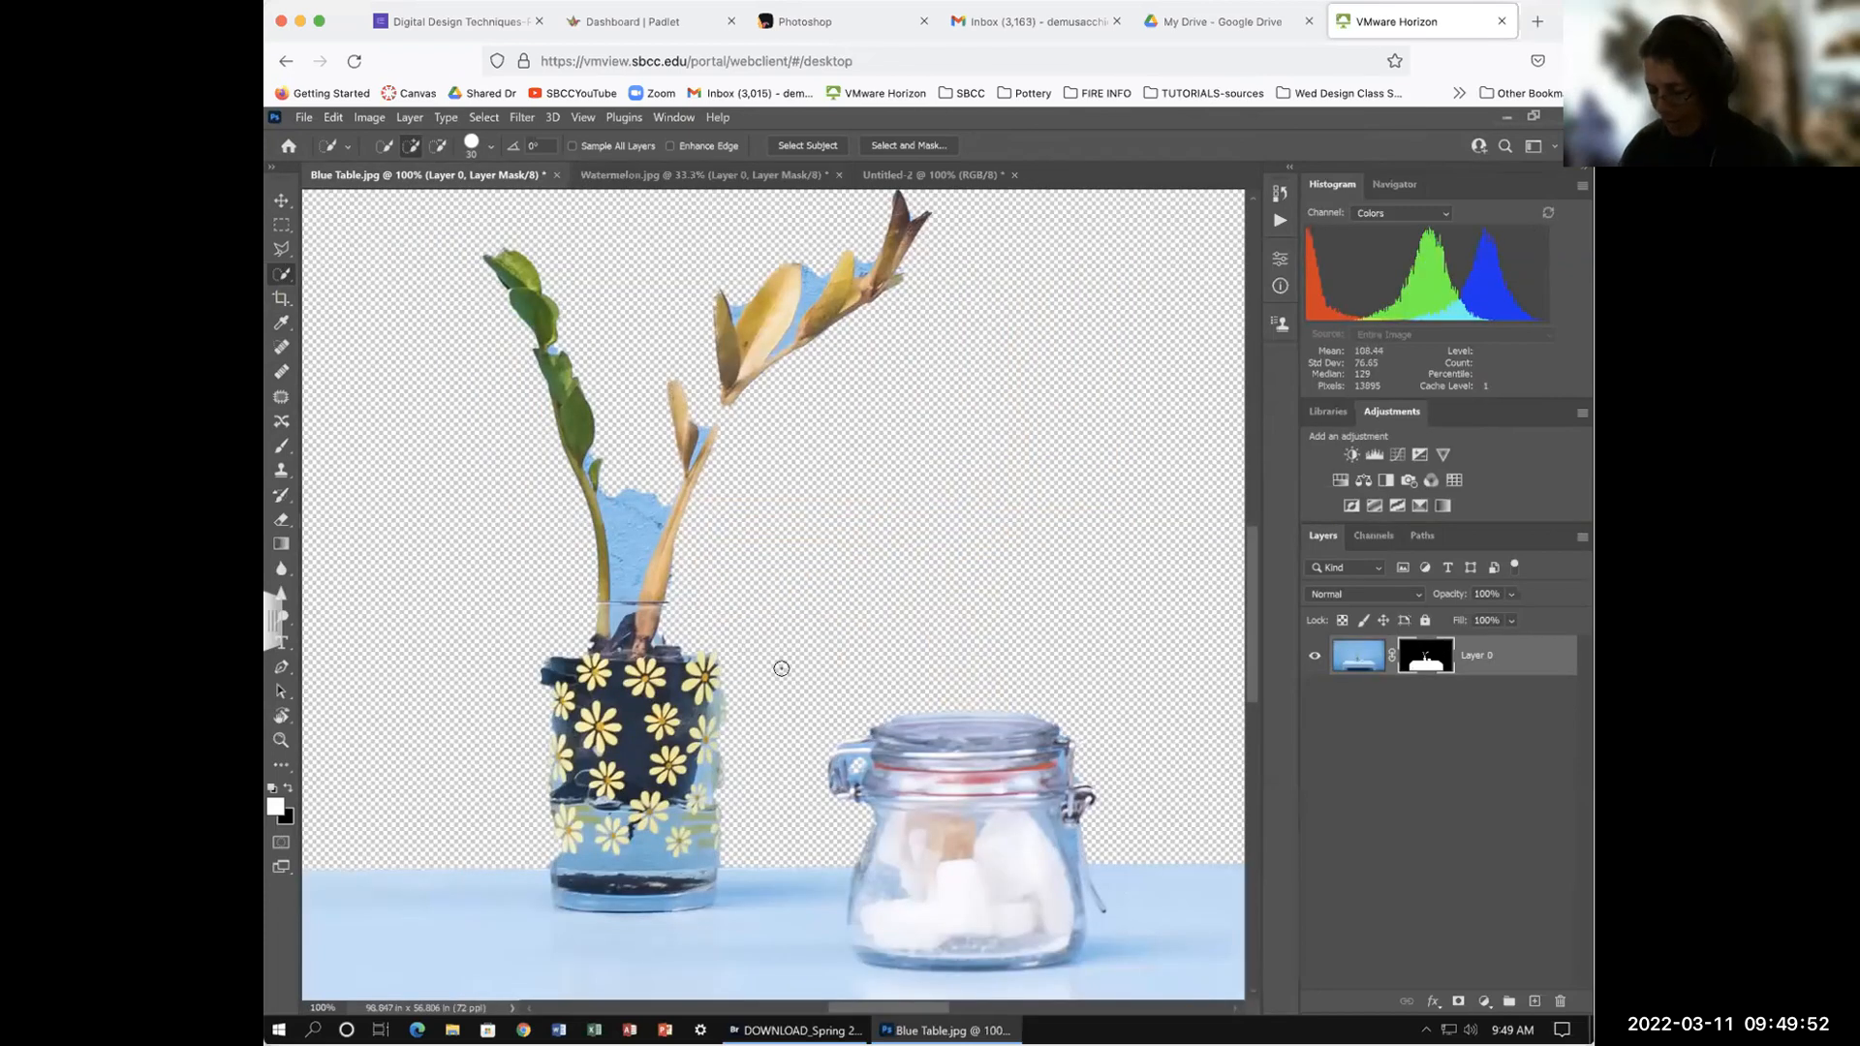
key("ctrl+minus")
key("ctrl+minus")
key("ctrl+minus")
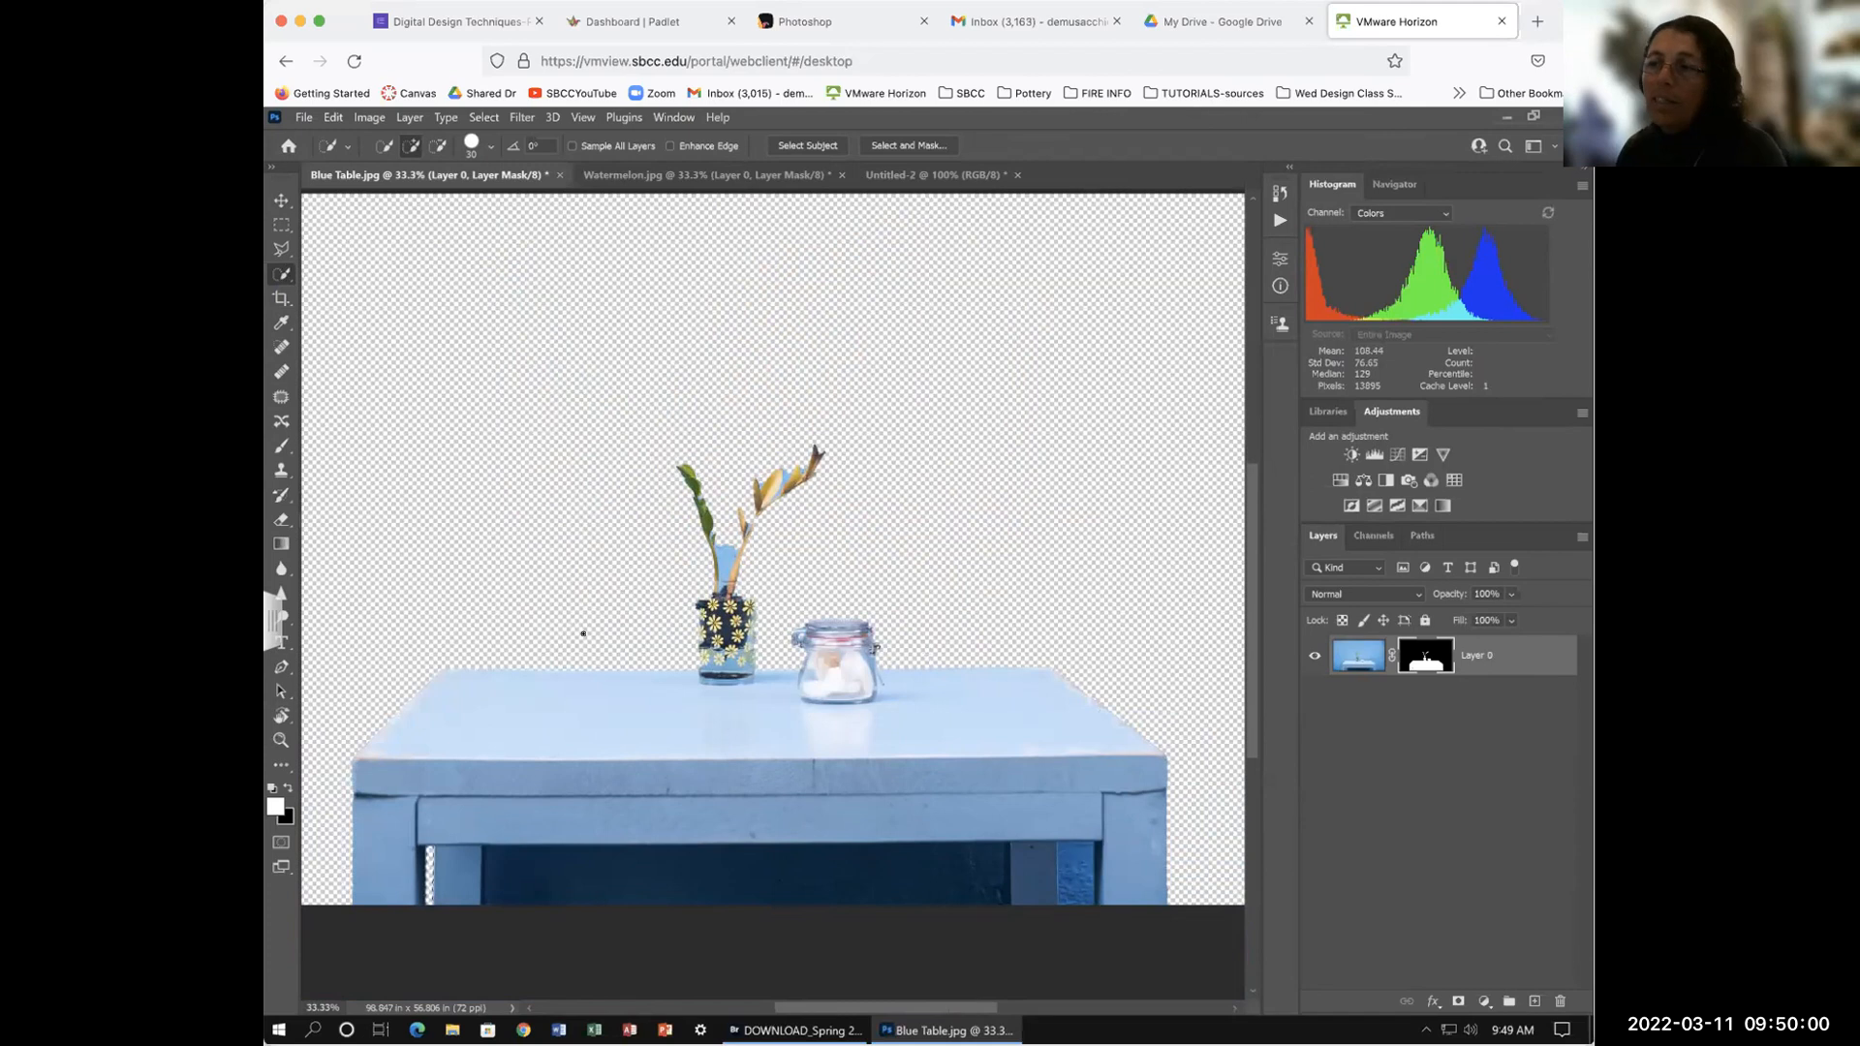
left_click(772, 176)
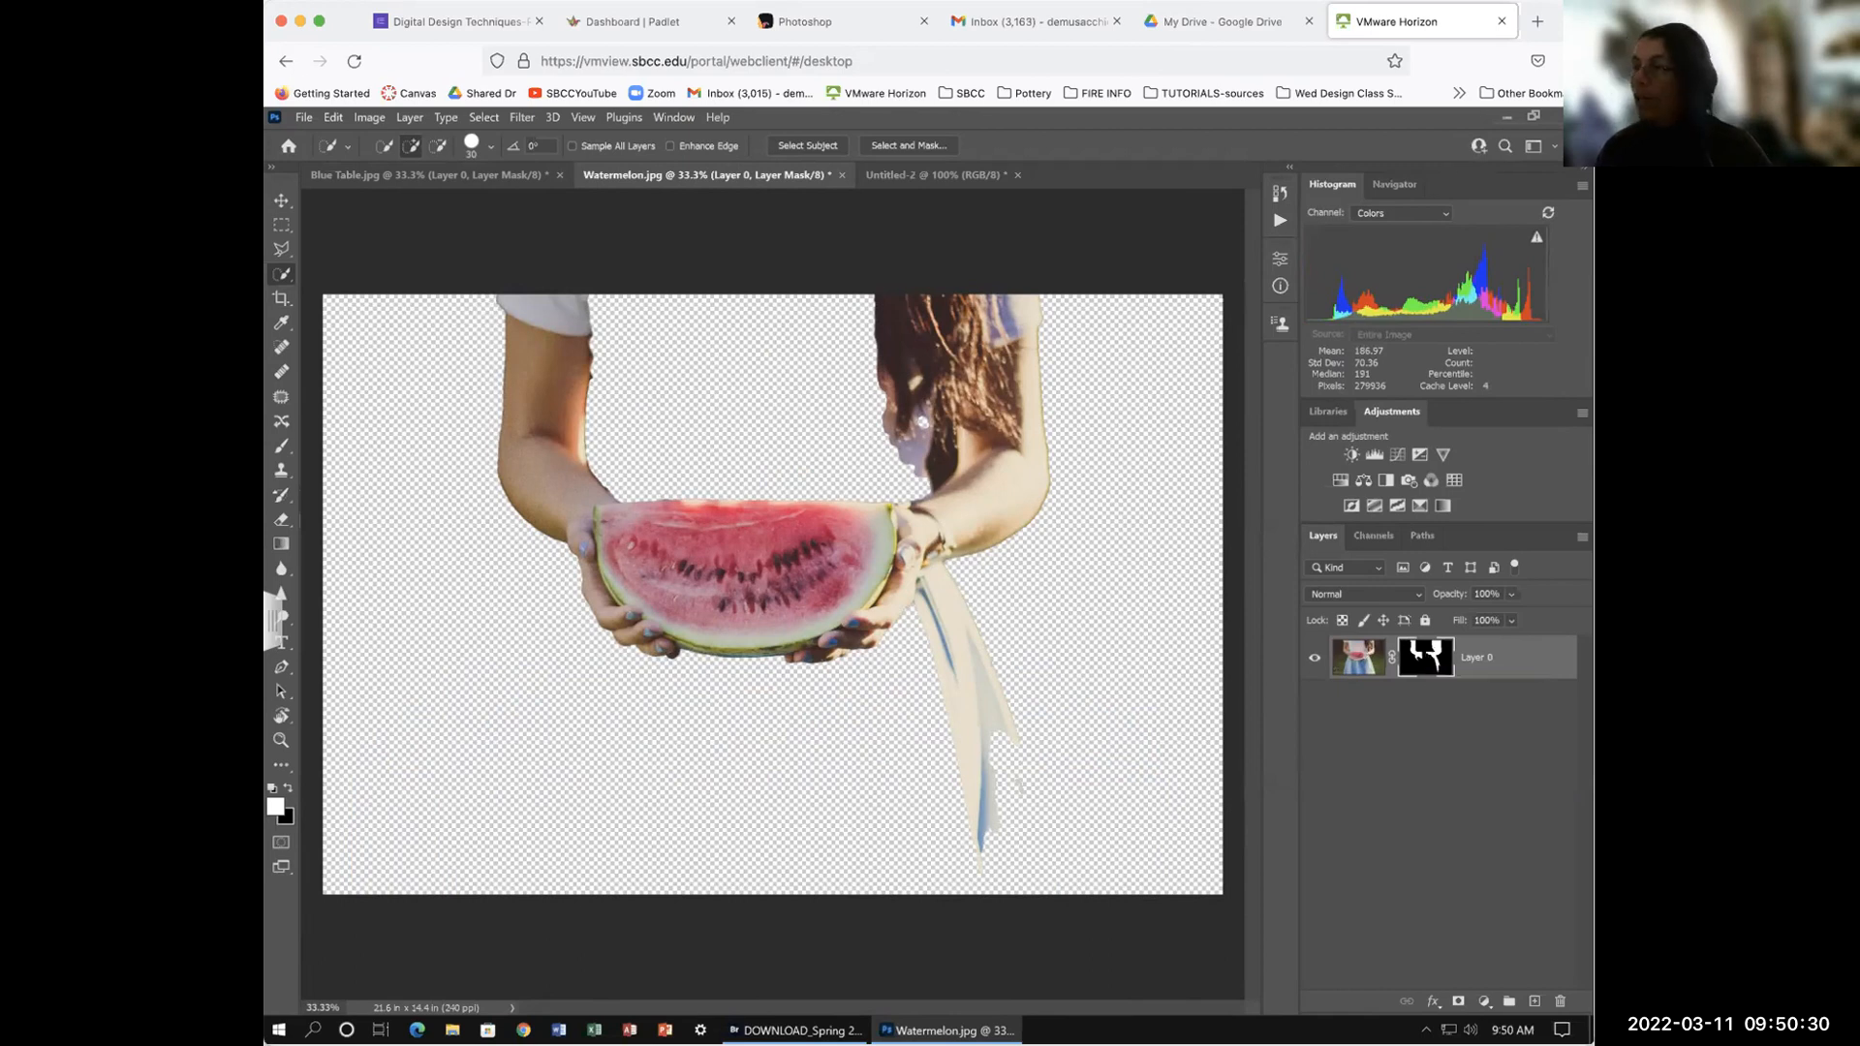
Step: Compare the black-and-white layer mask on its own with the masked watermelon photo several times
left_click(1424, 657, "alt")
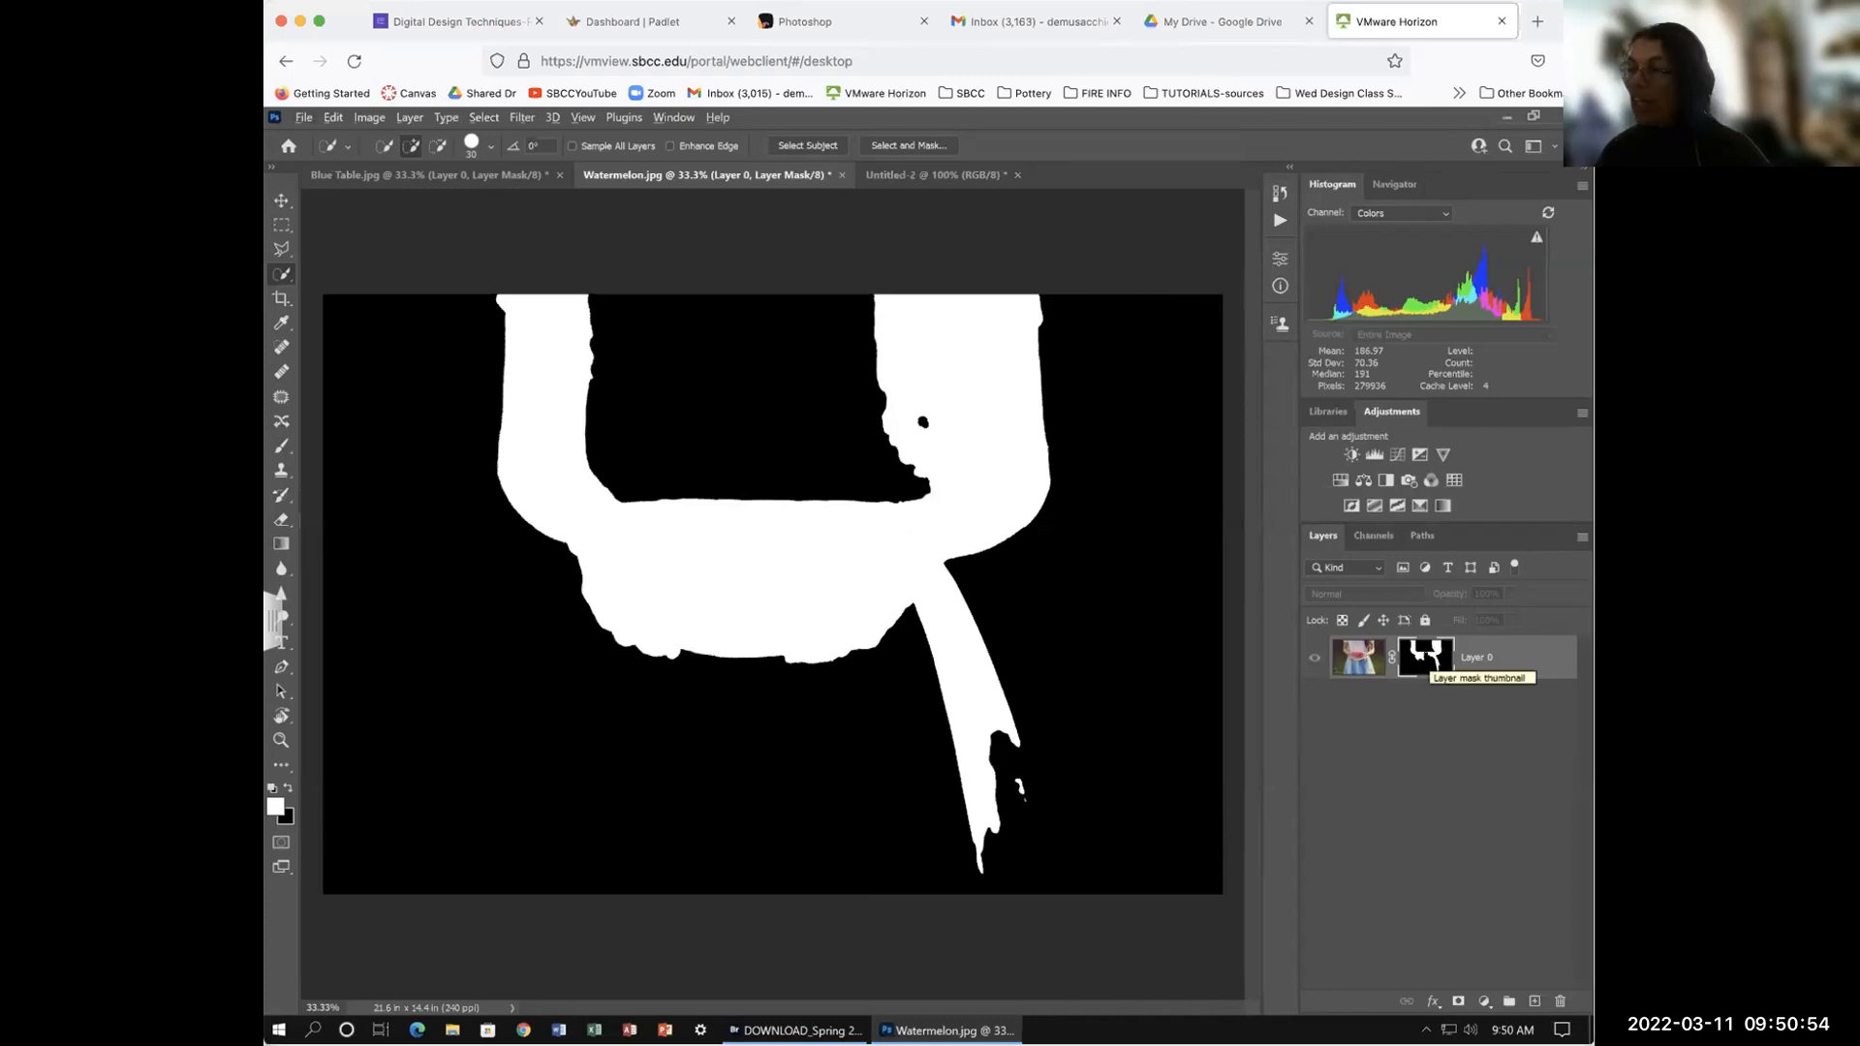
left_click(1424, 658, "alt")
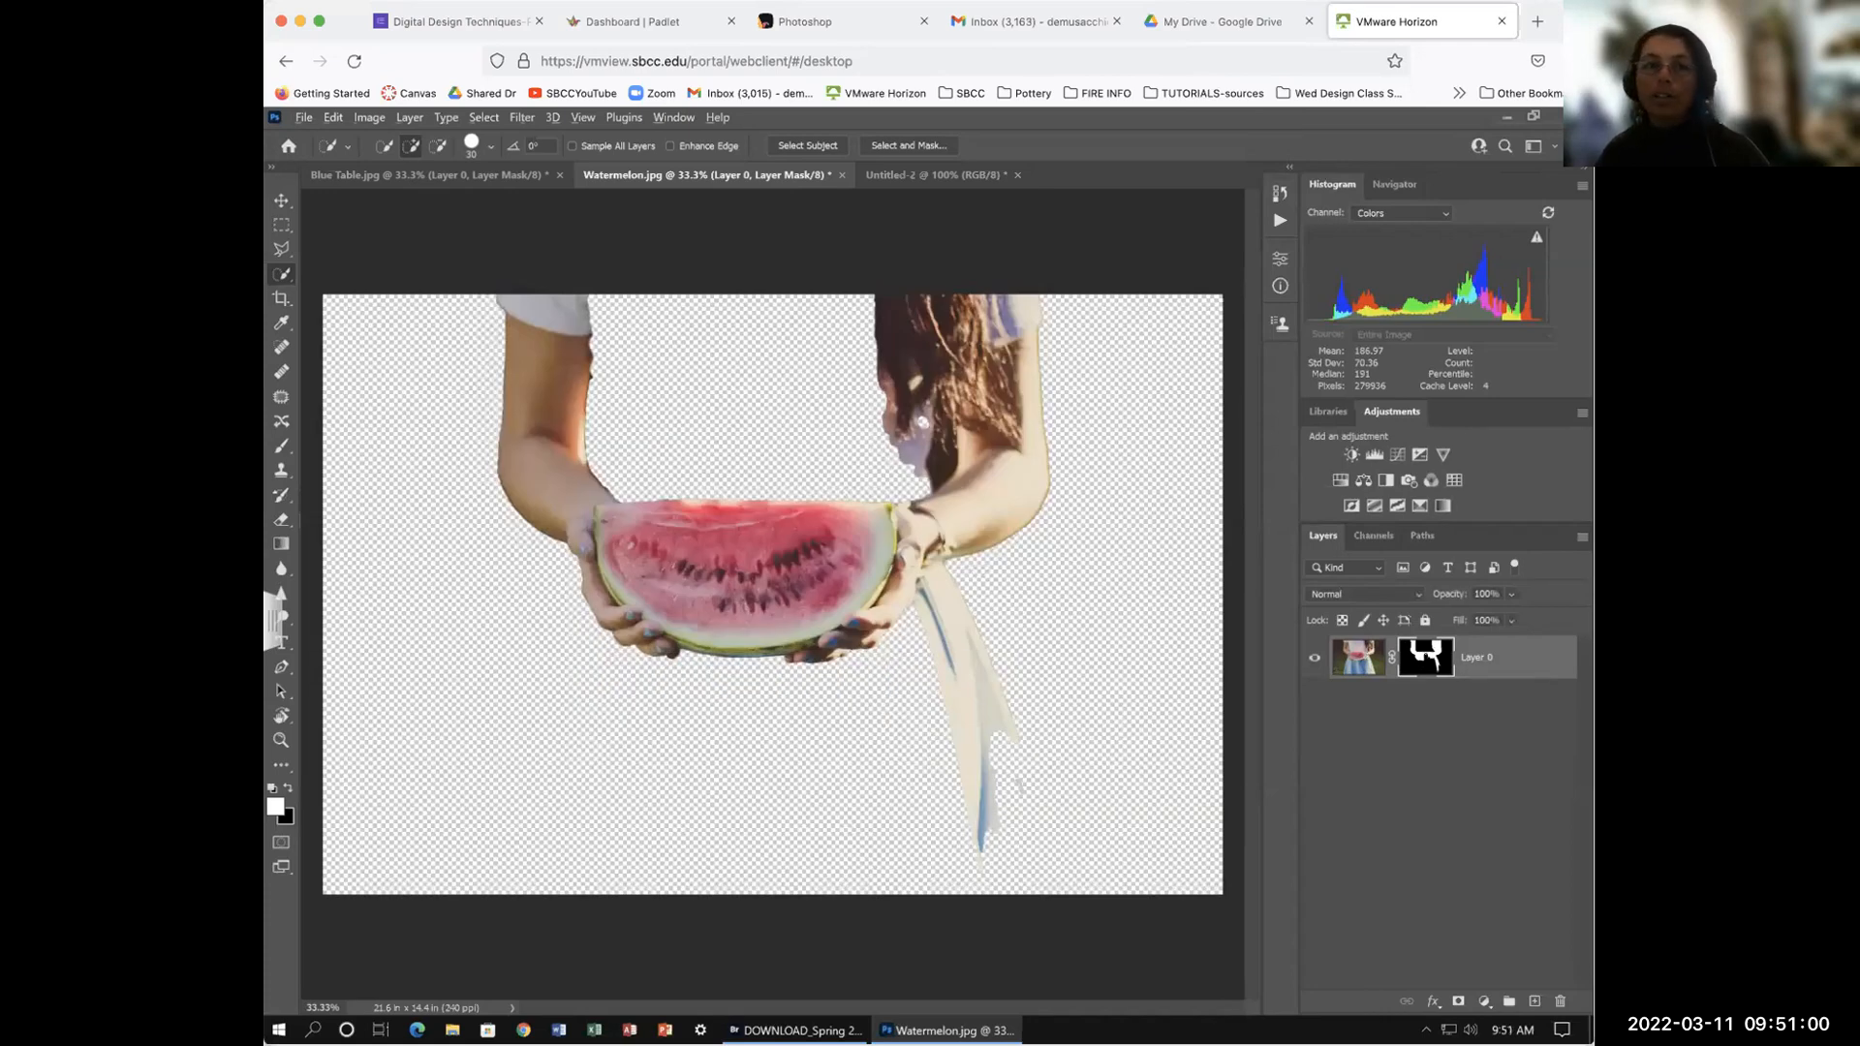
left_click(1426, 656, "alt")
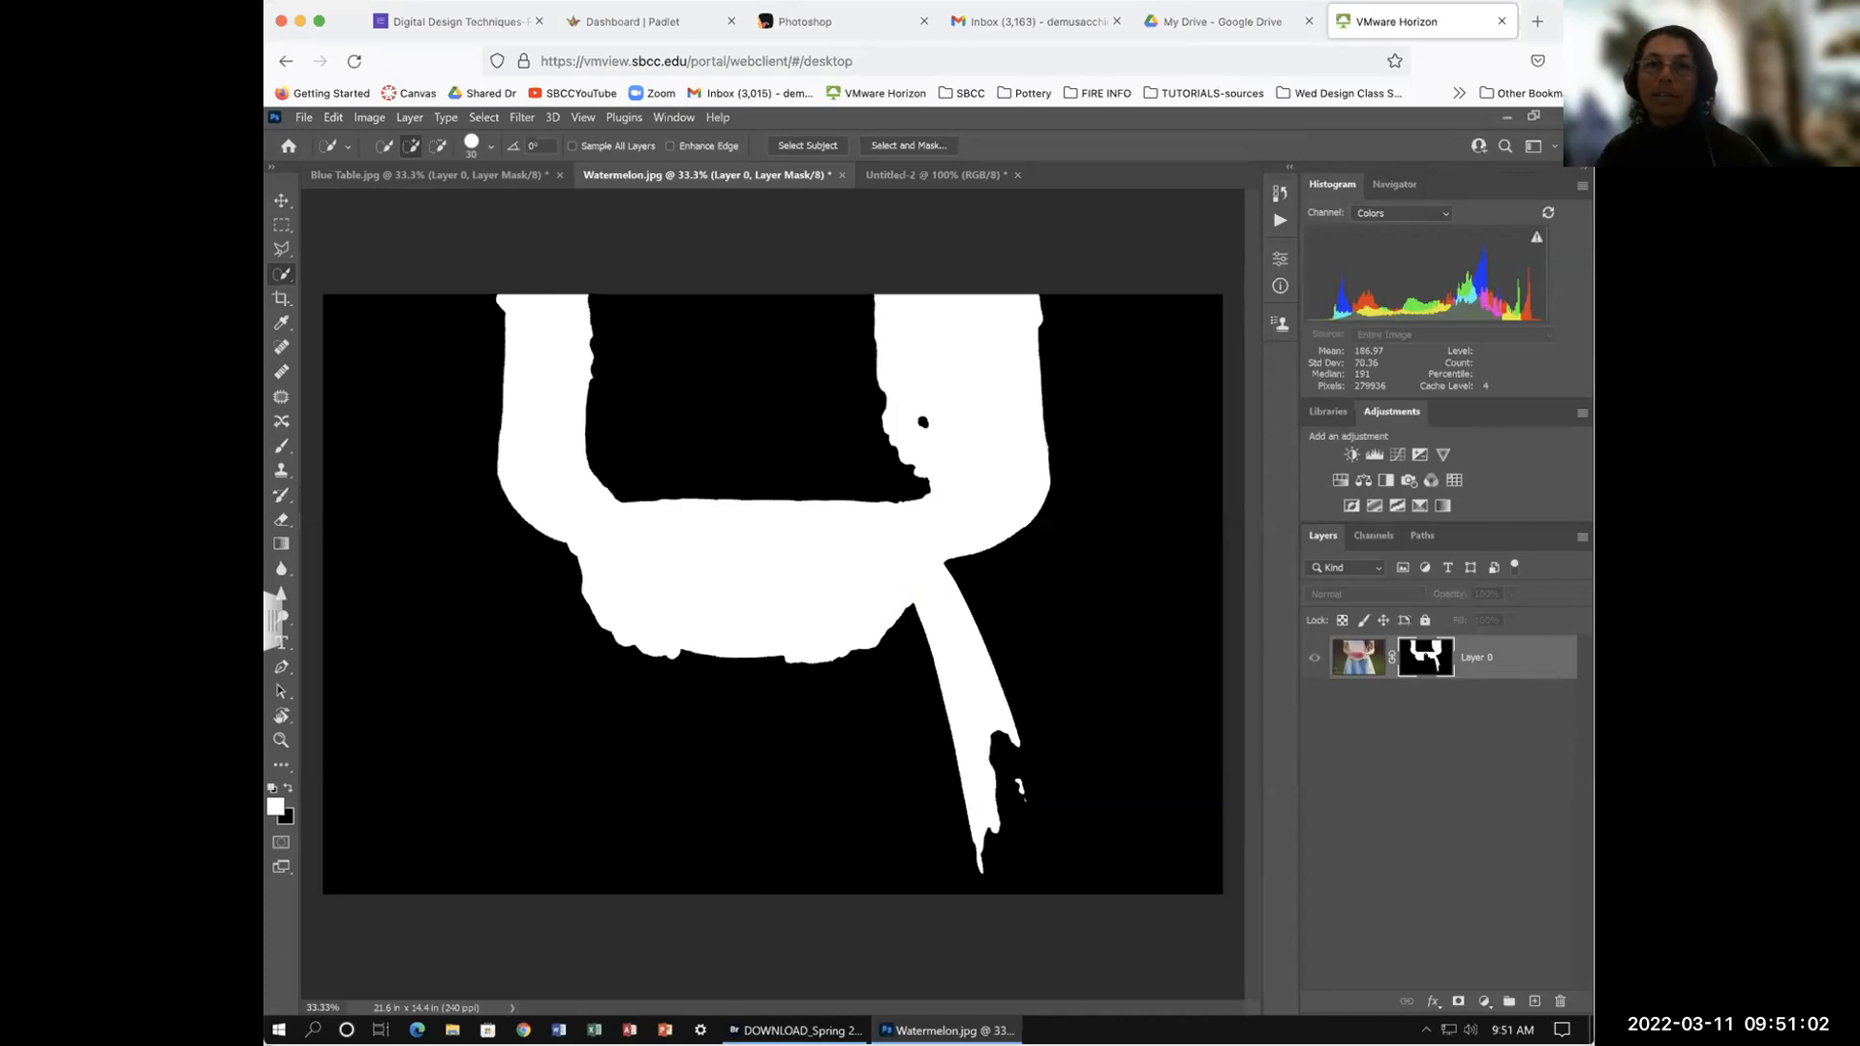
left_click(1426, 657, "alt")
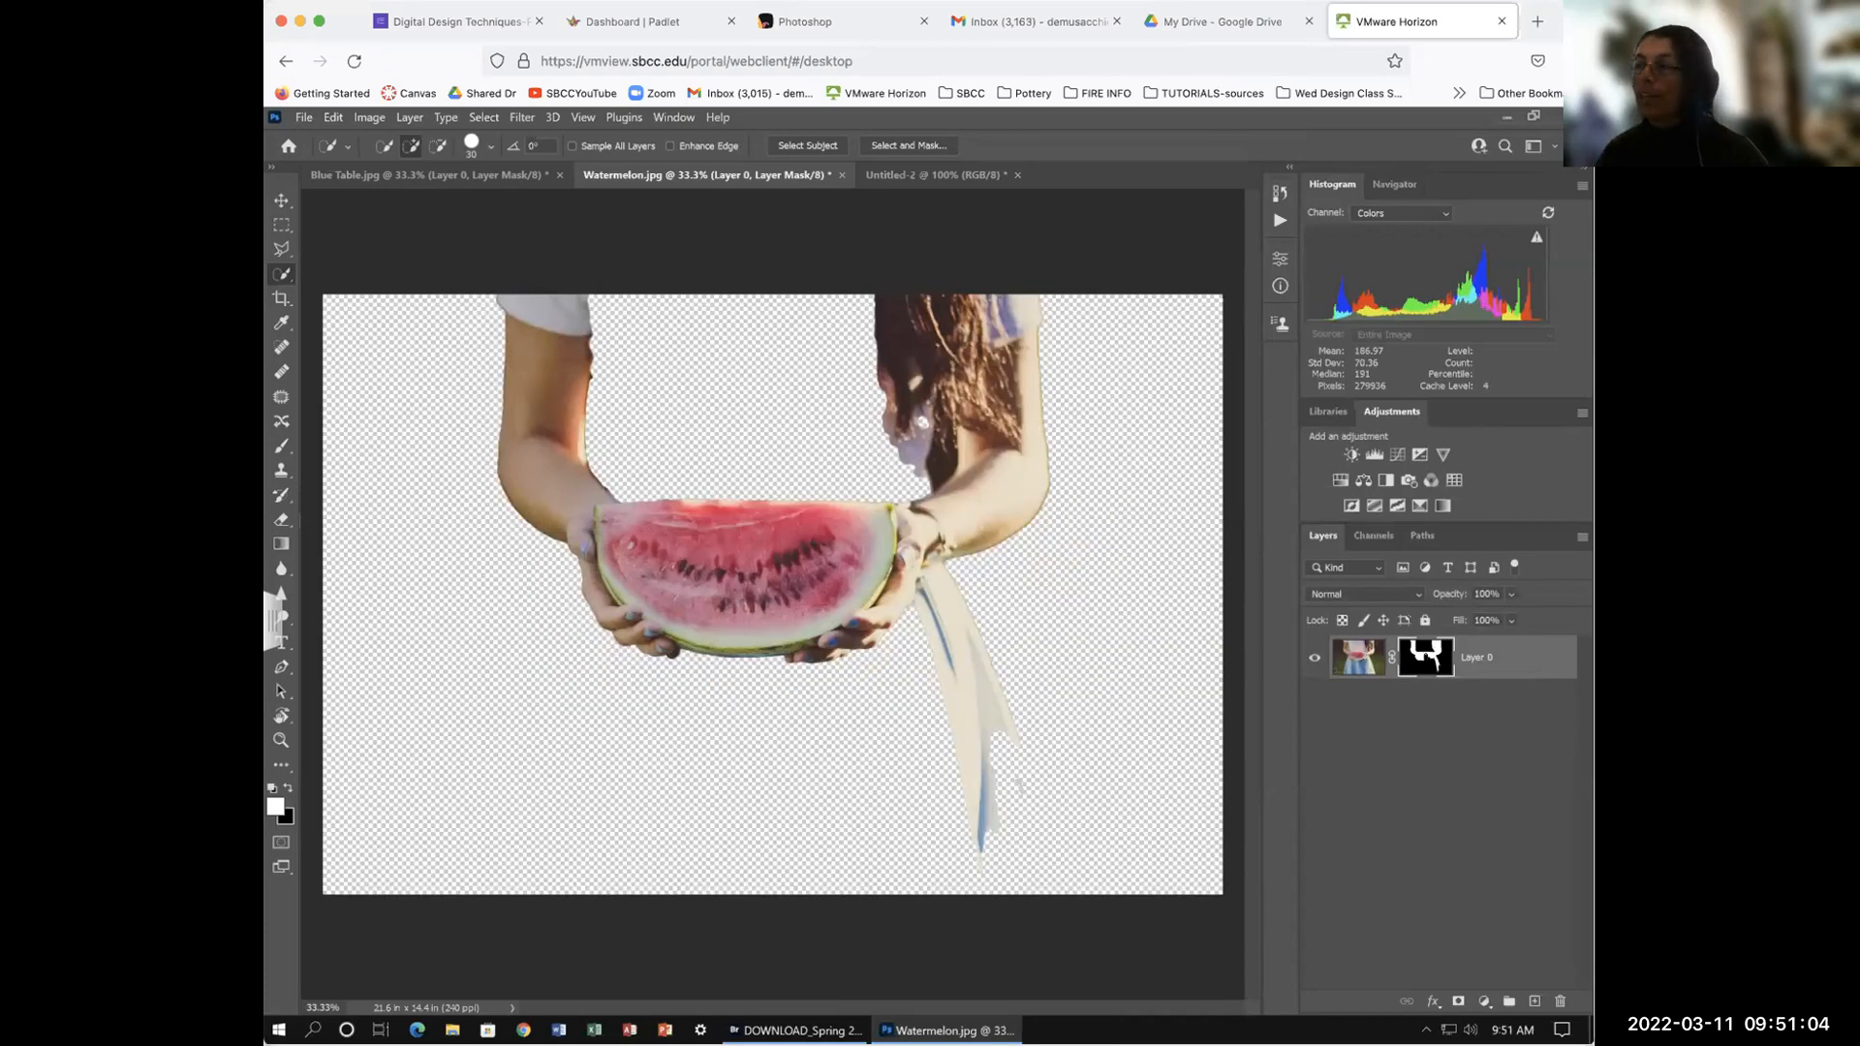
left_click(1425, 656, "alt")
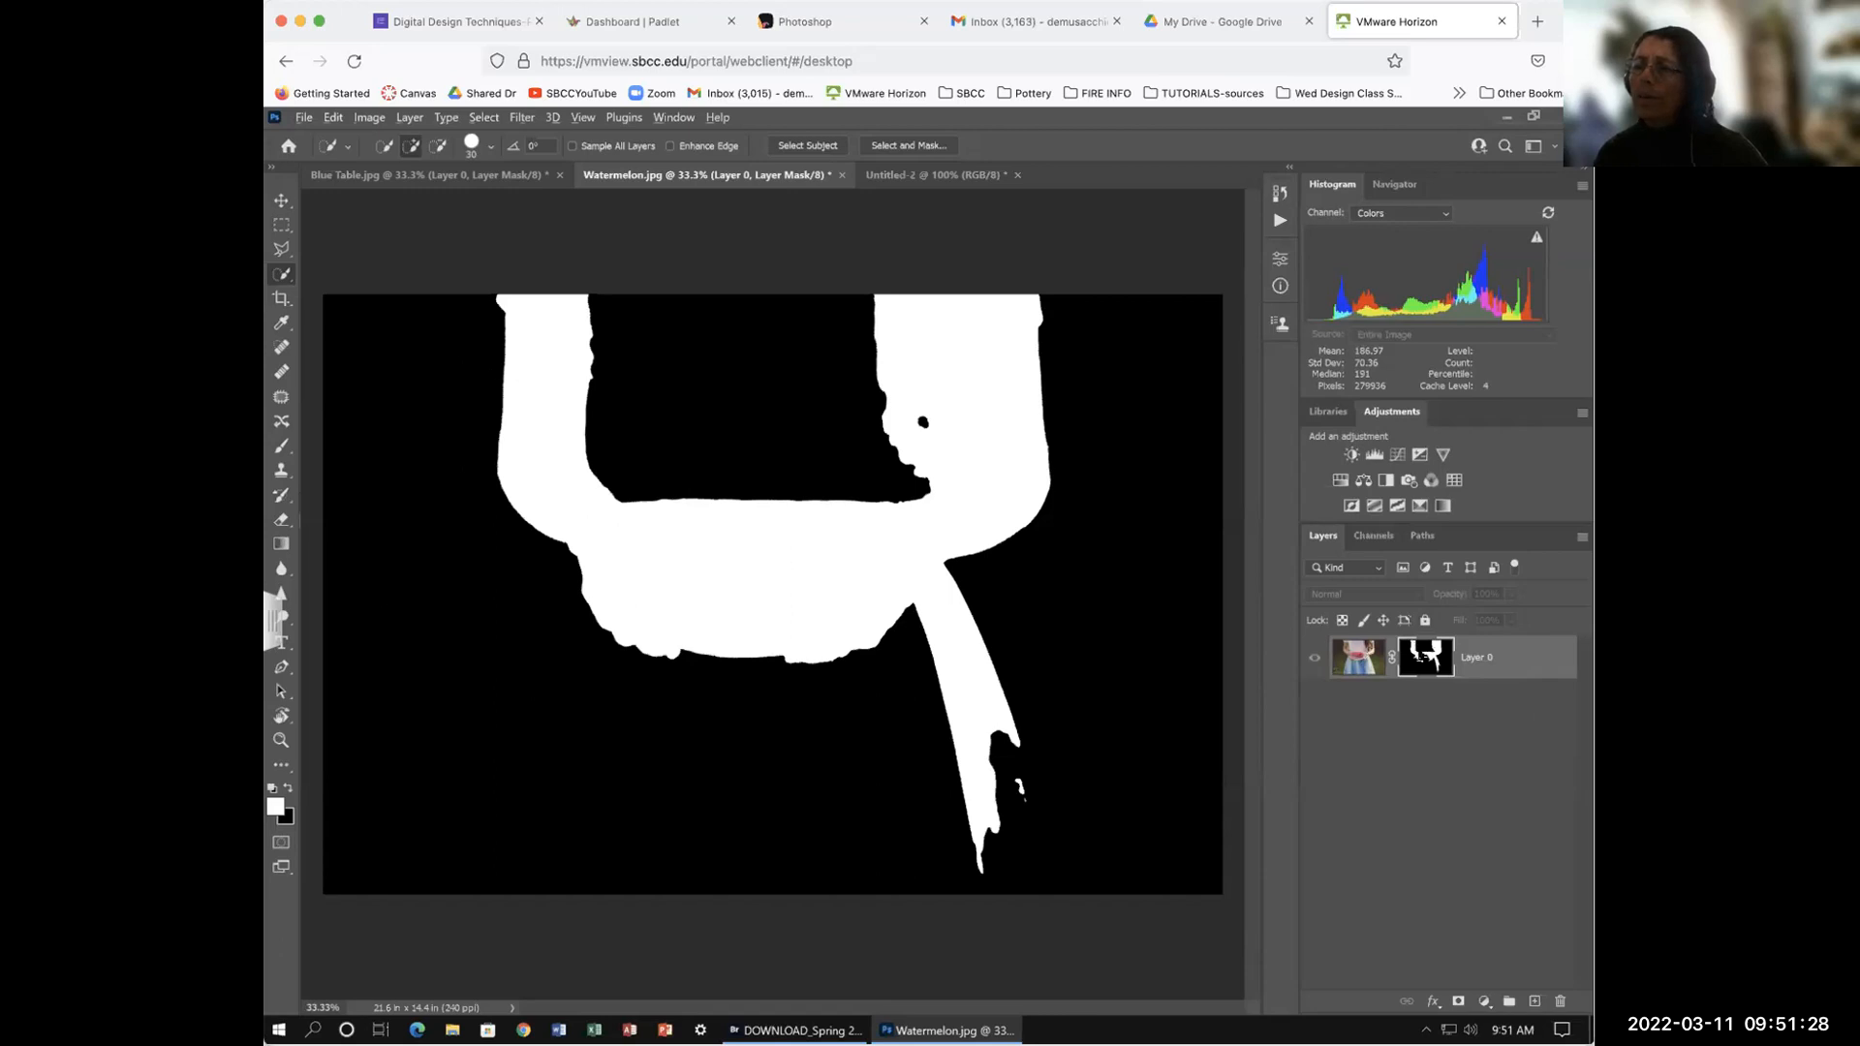
left_click(1420, 656, "alt")
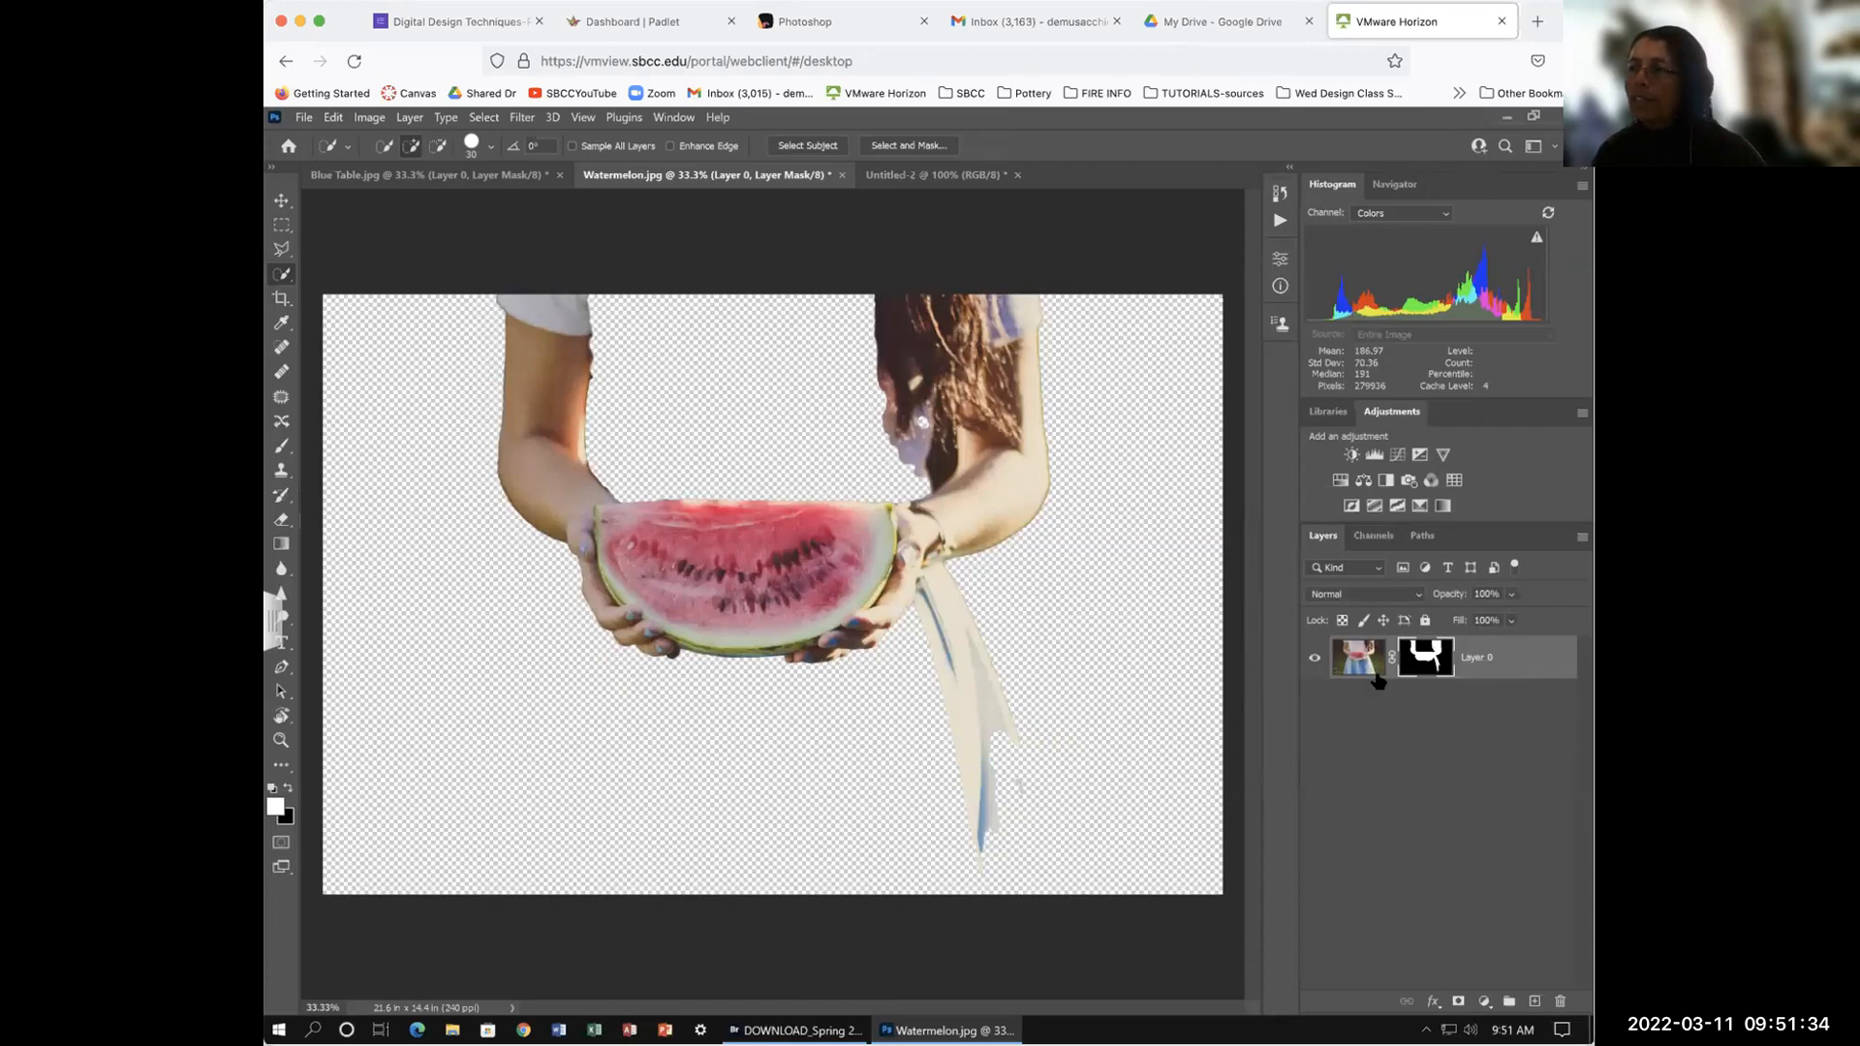
Step: Display the watermelon layer's mask on its own and activate the Brush tool at a size of 200 px
left_click(1429, 659, "alt")
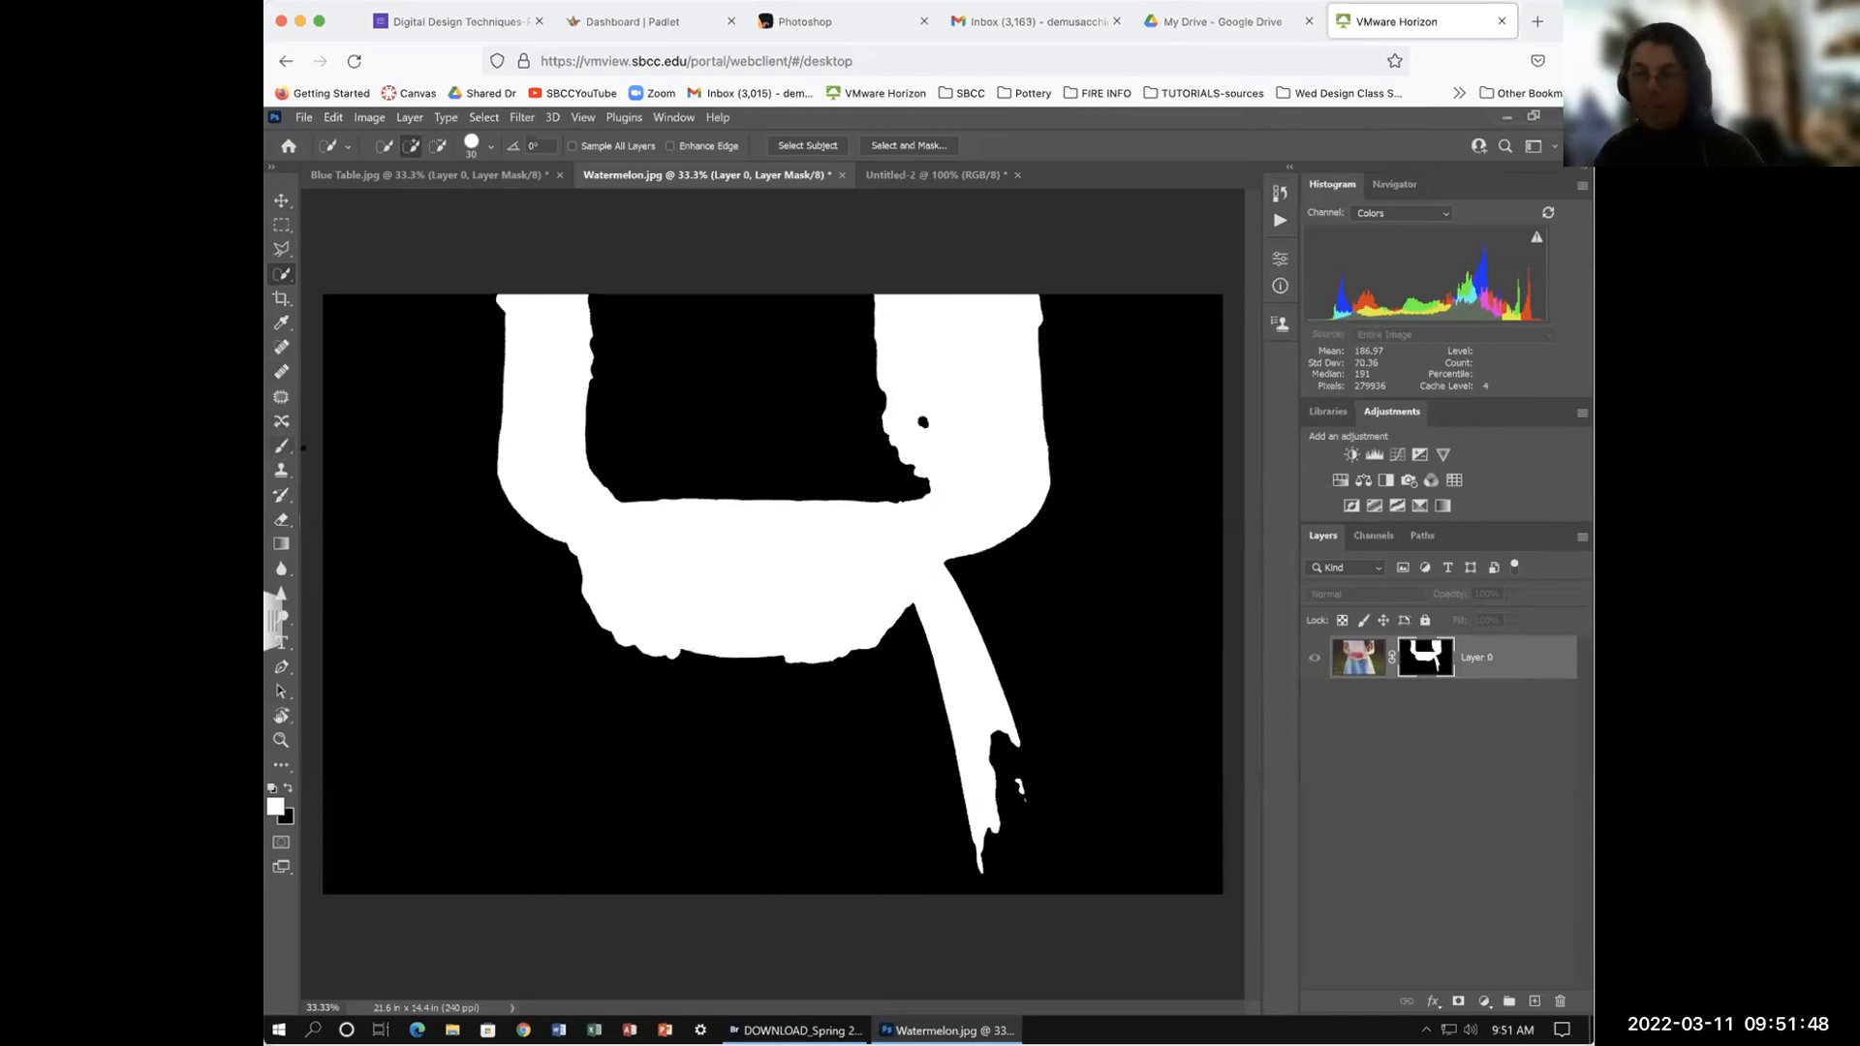
left_click(282, 445)
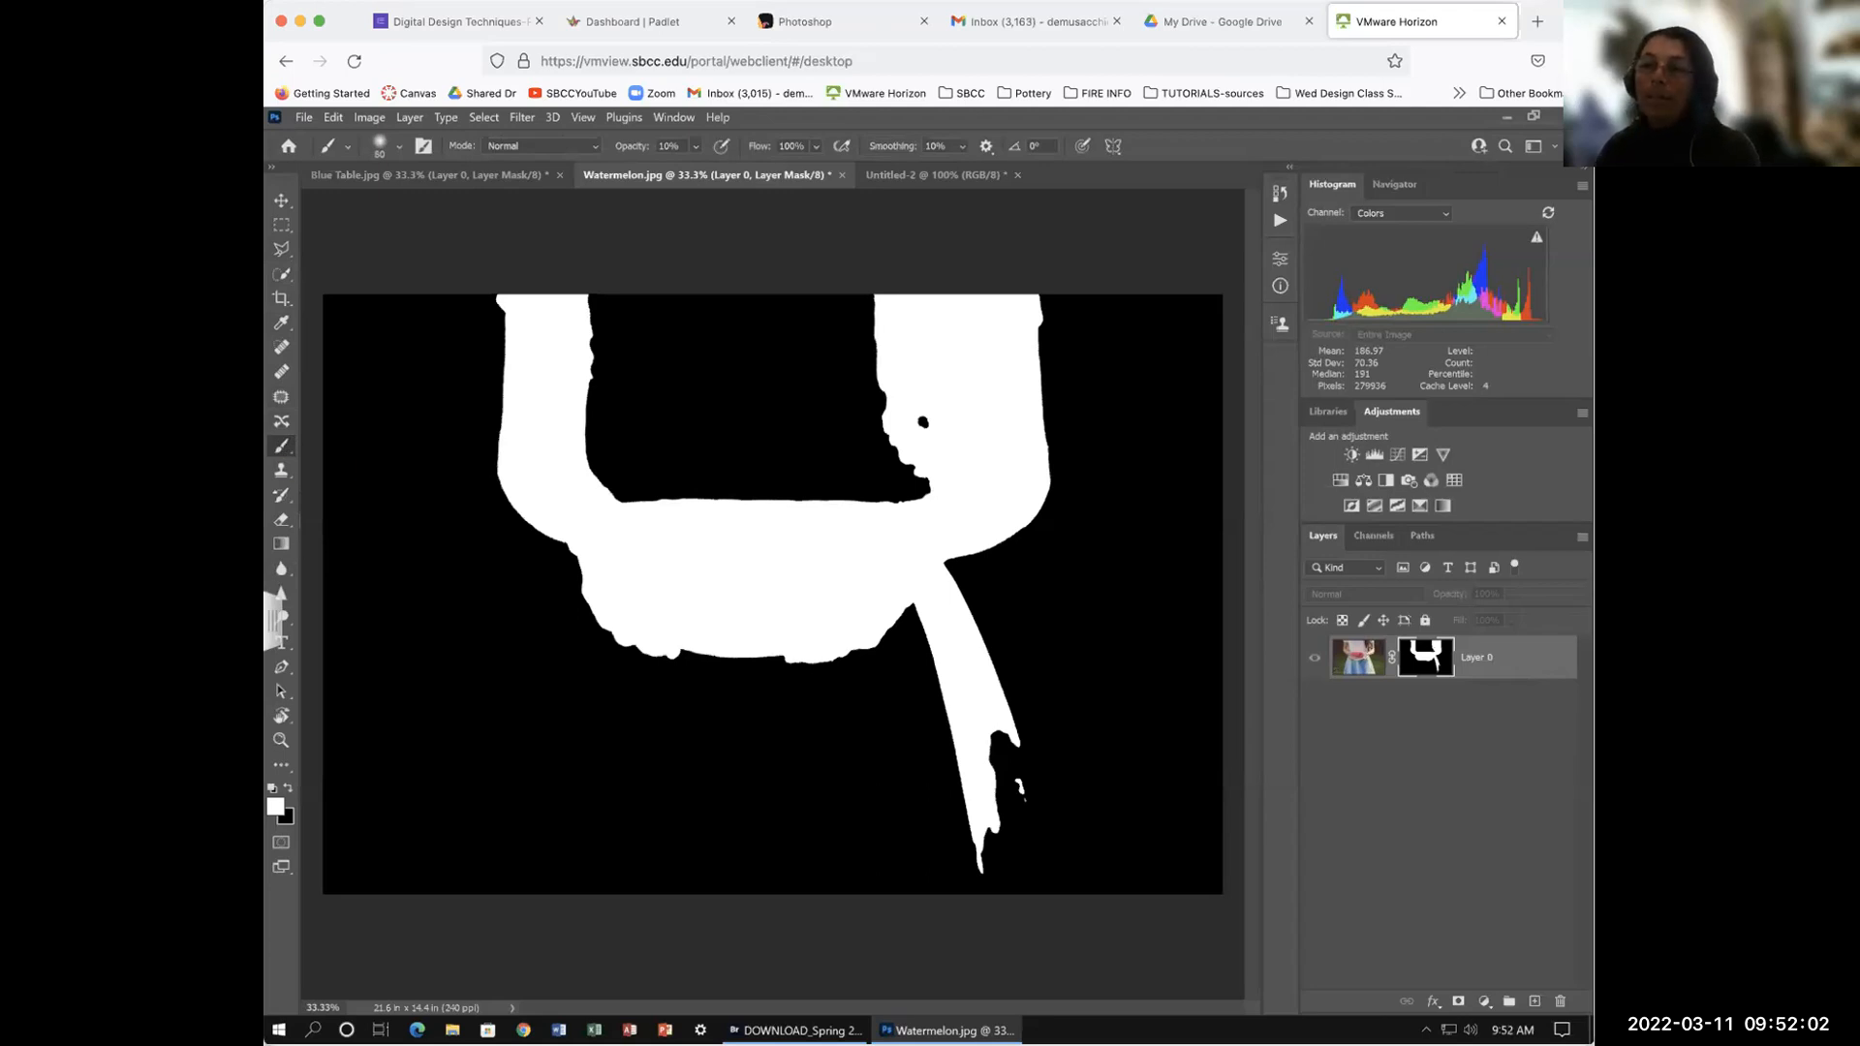
key("bracketright")
key("bracketright")
key("bracketright")
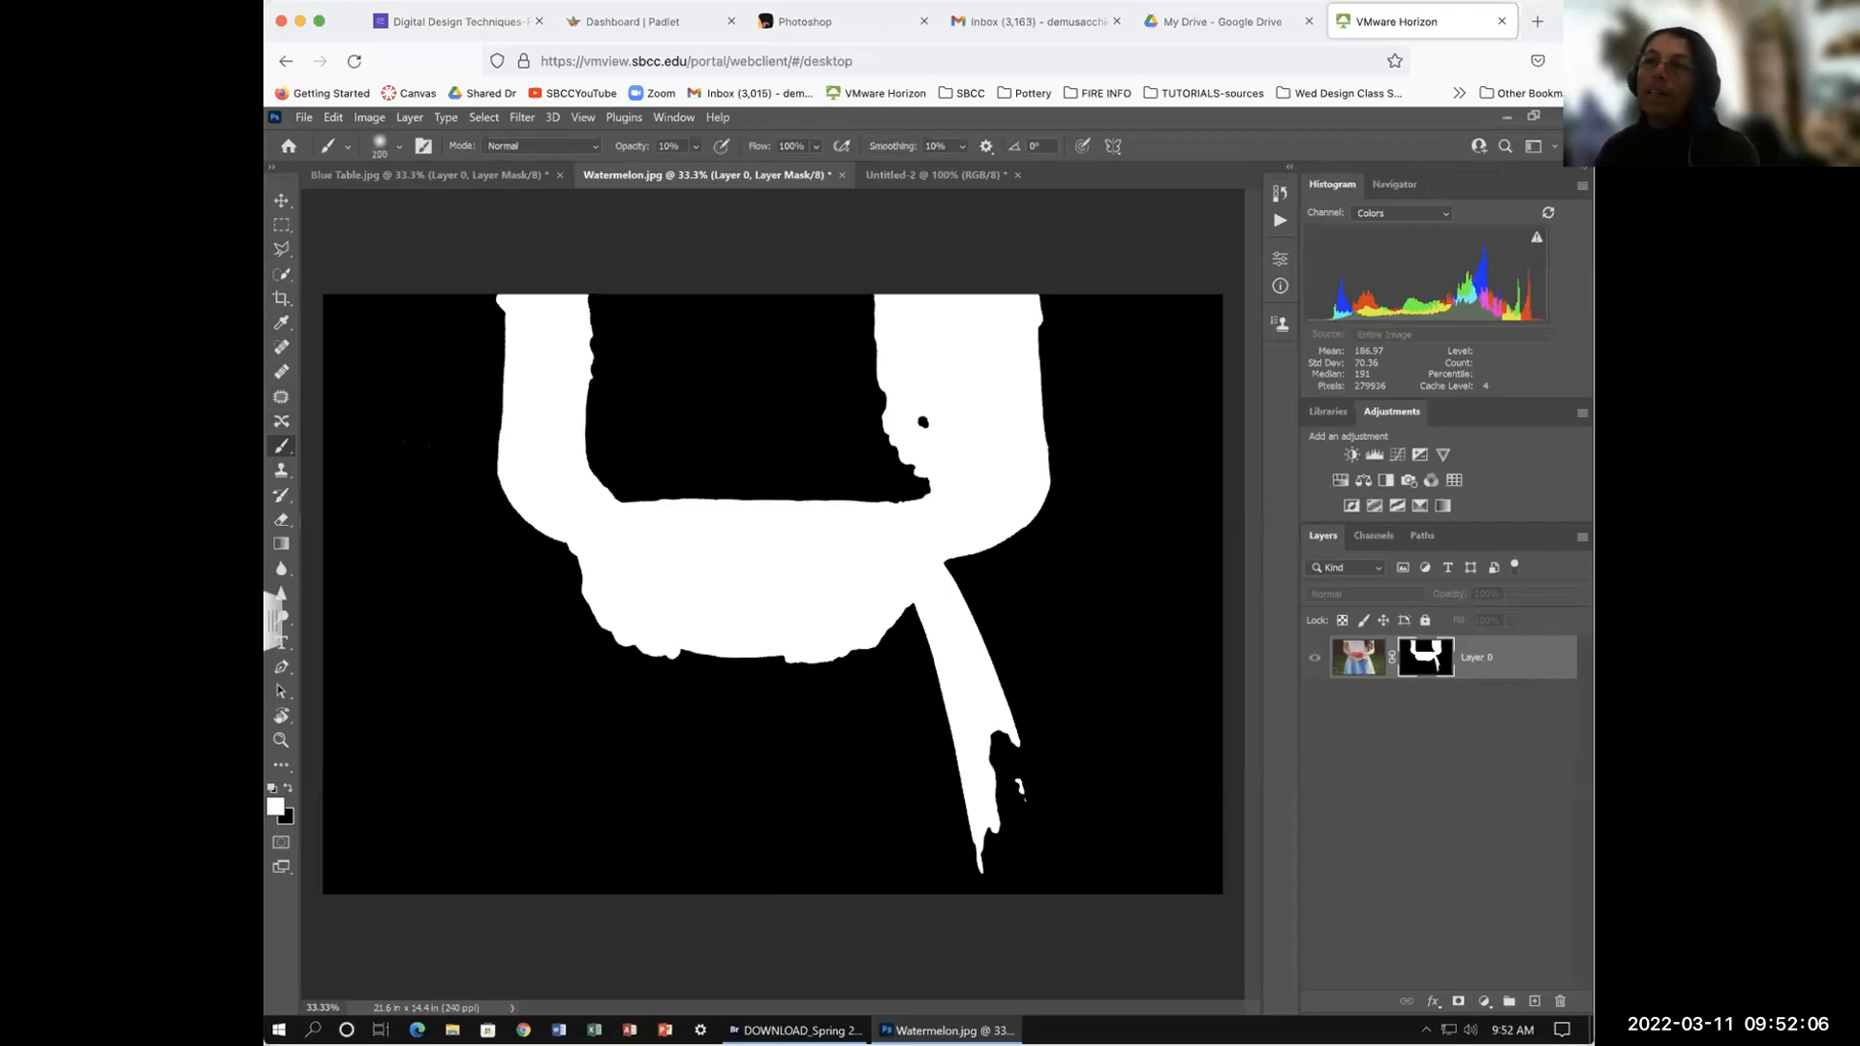
Step: Enlarge the mask-painting brush to 700 px
left_click(398, 146)
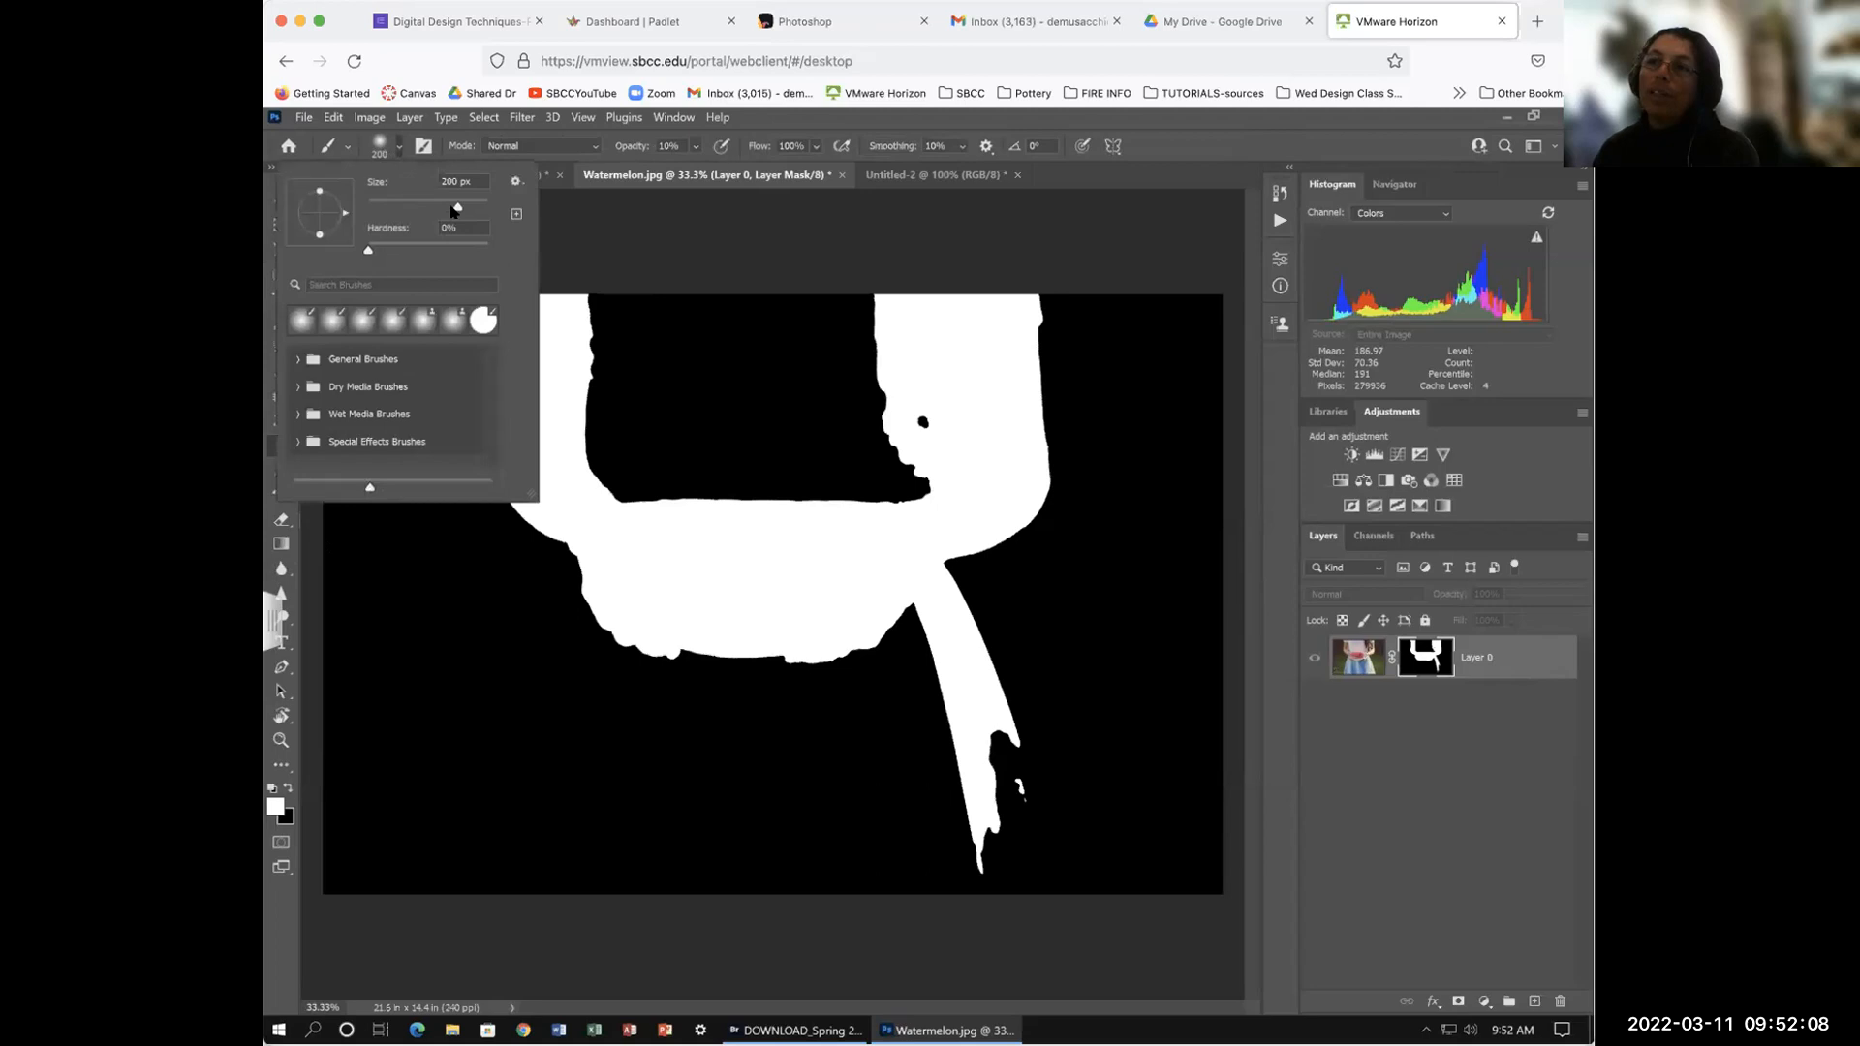
mouse_move(446, 209)
left_mouse_down()
mouse_move(417, 208)
mouse_move(467, 209)
left_mouse_up()
type("]")
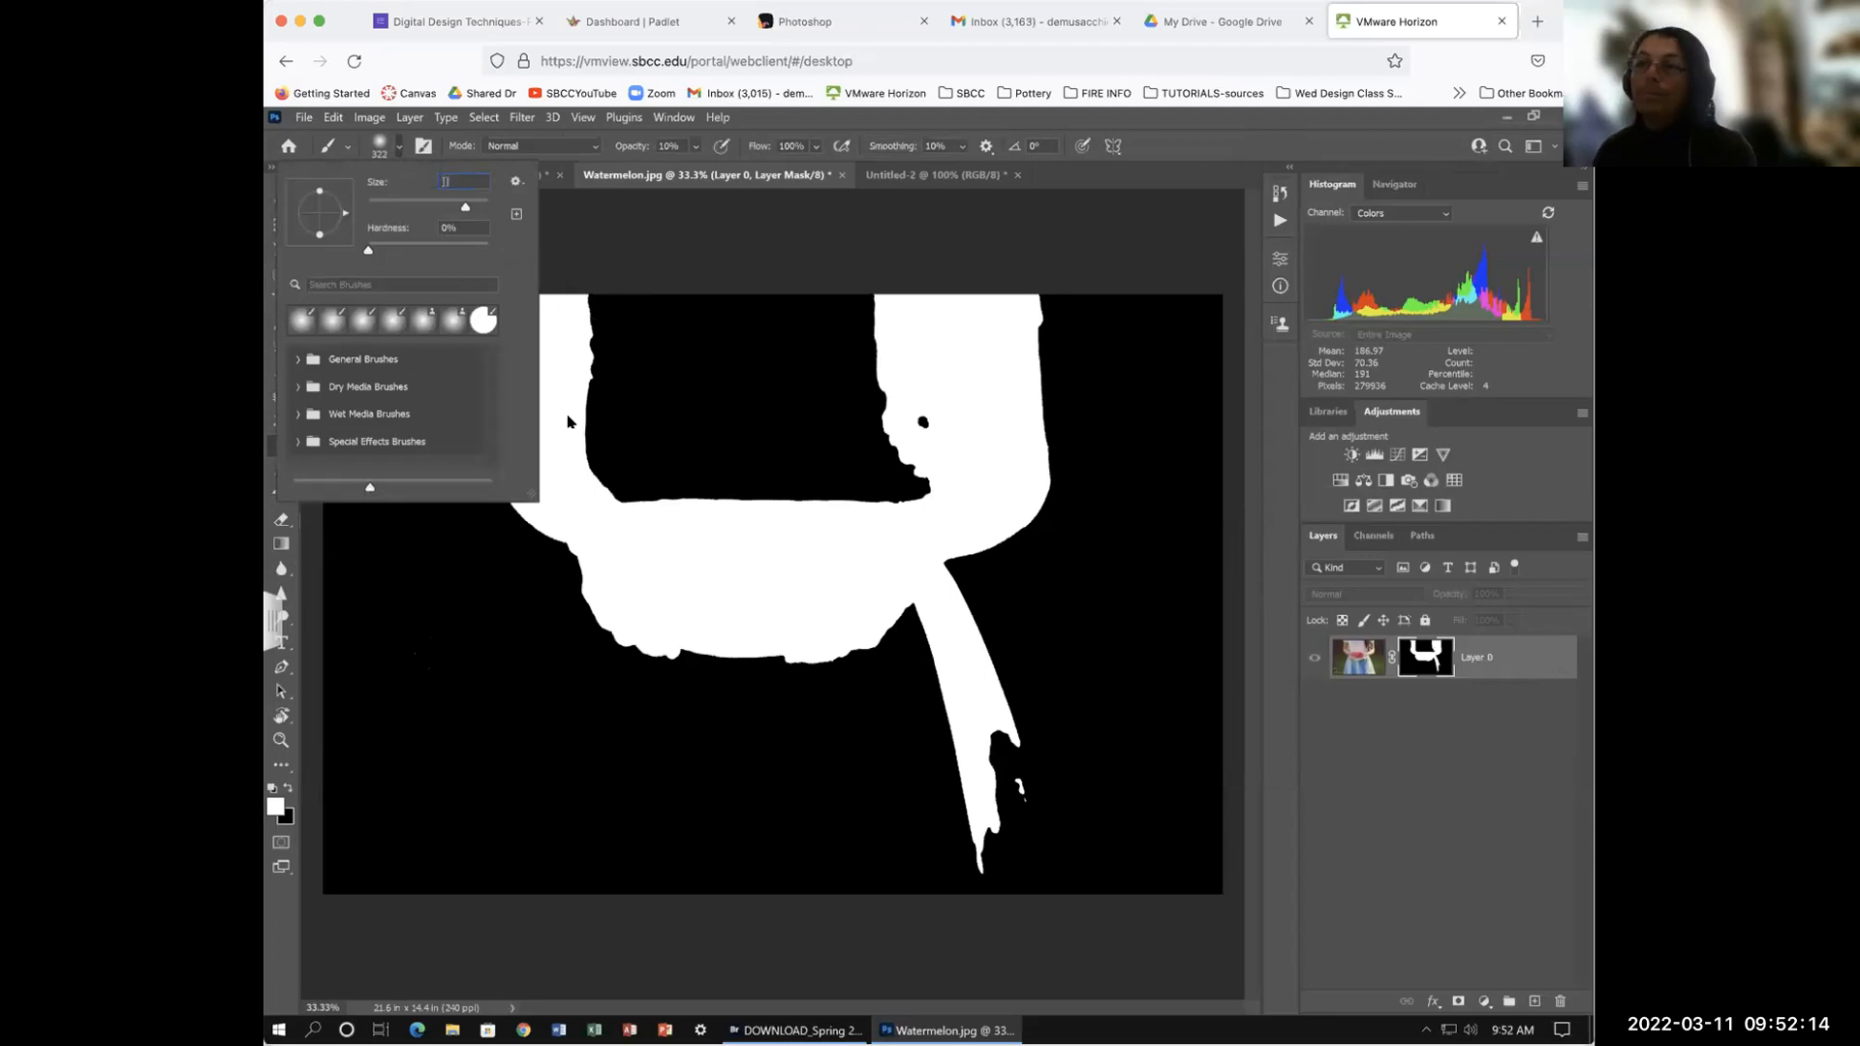
left_click(662, 581)
left_click(995, 487)
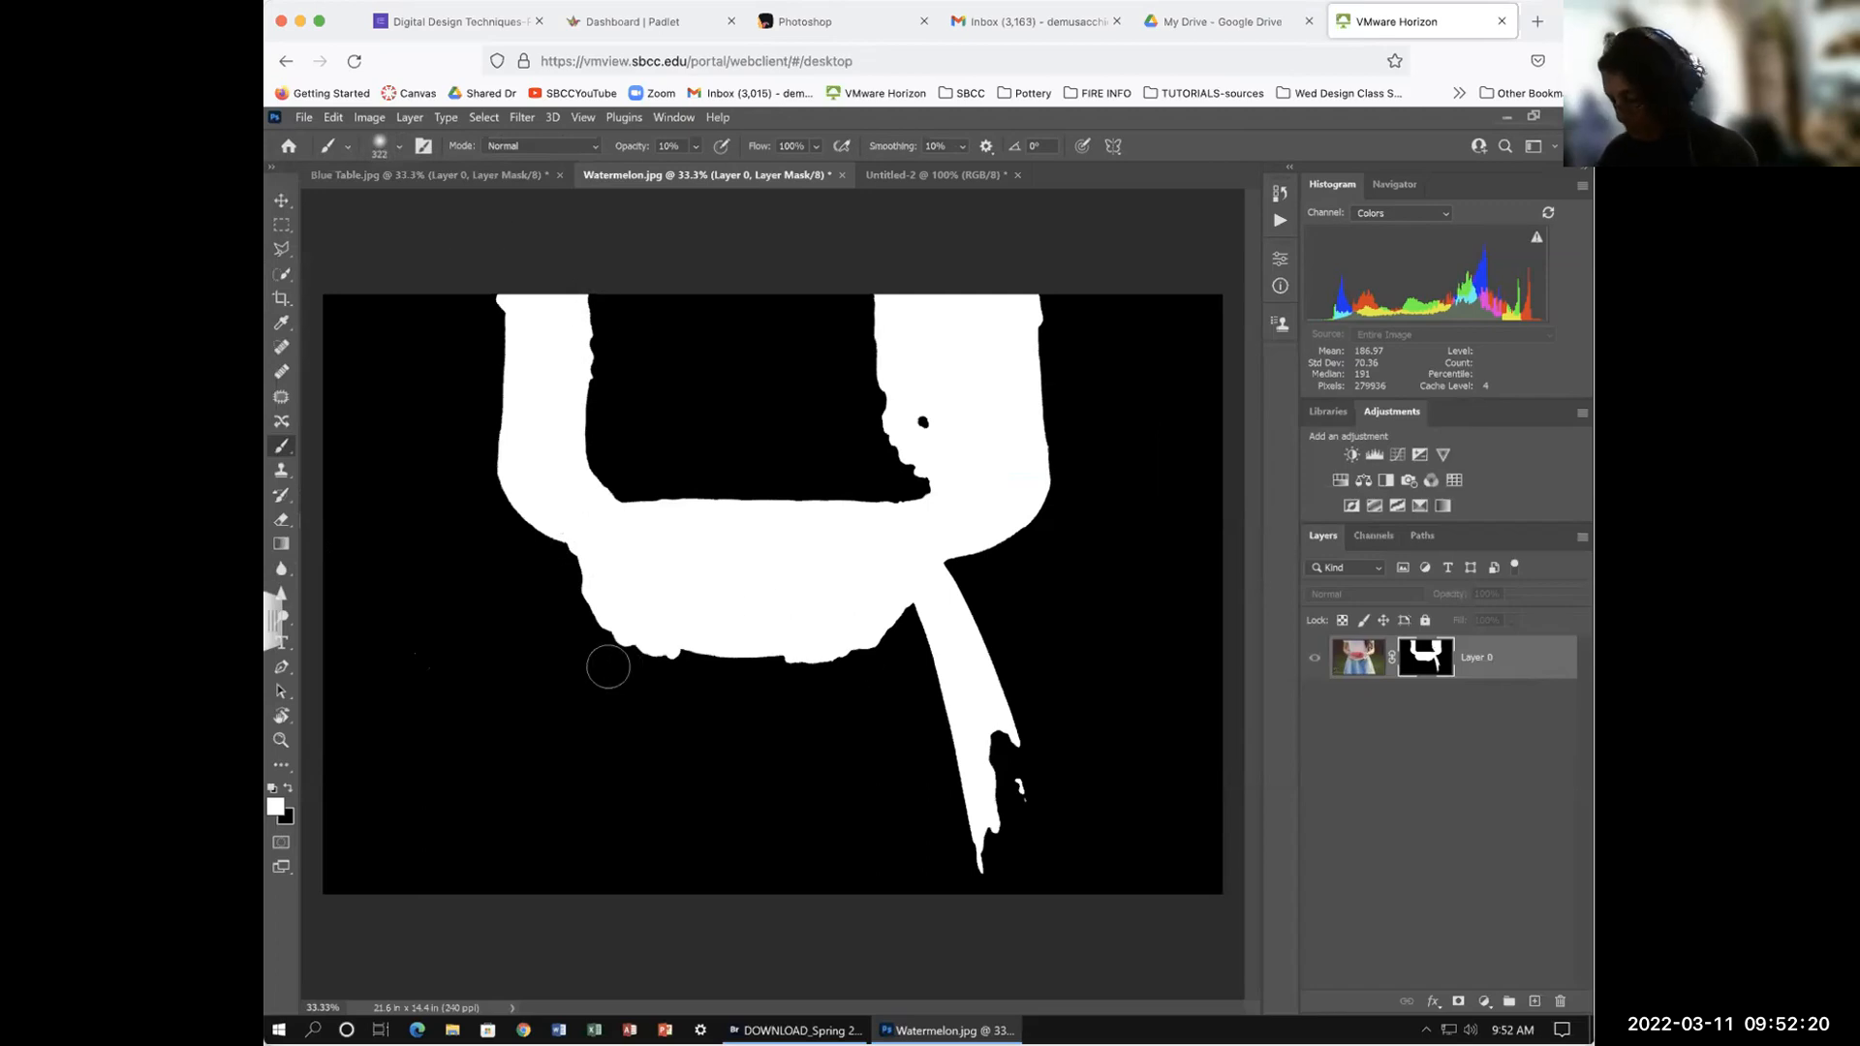
key("bracketright")
key("bracketright")
key("bracketright")
key("bracketright")
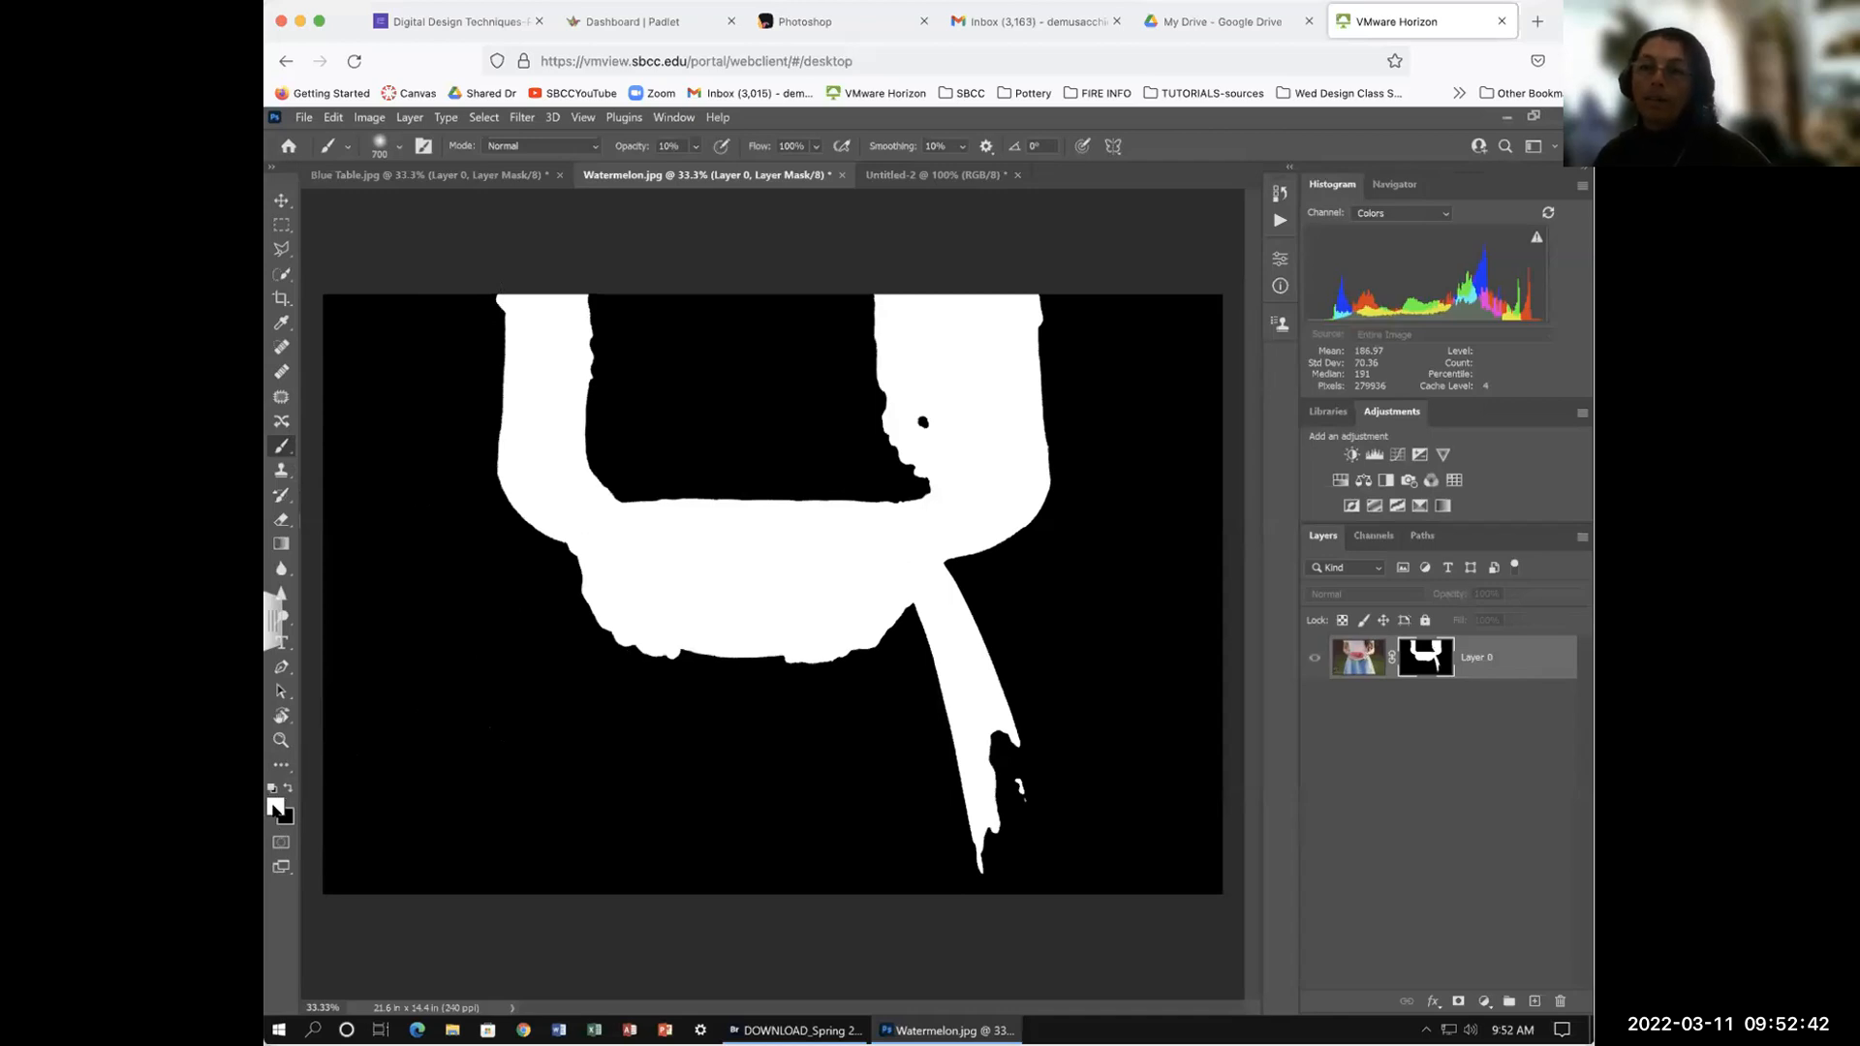
Step: Try a white brush stroke at 10% opacity on the black mask area below the watermelon, and undo it
left_click(288, 788)
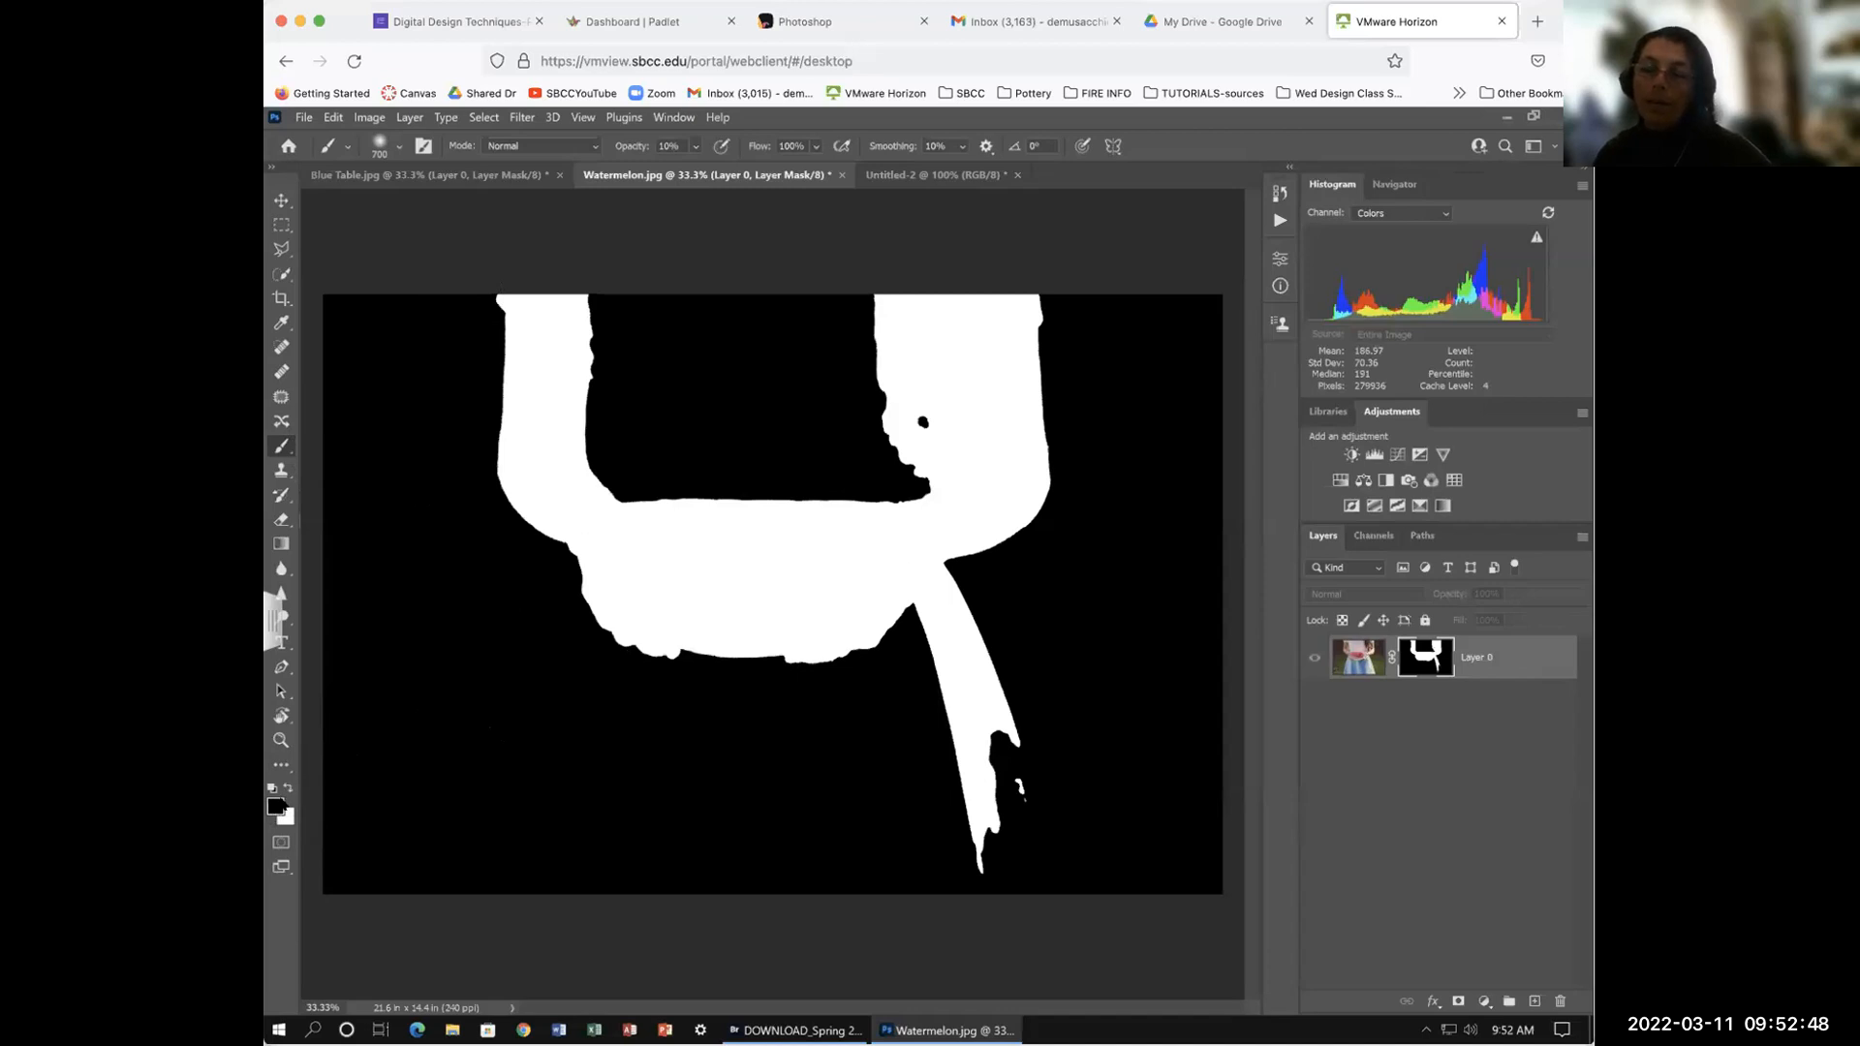
left_click(287, 786)
mouse_move(494, 689)
left_mouse_down()
mouse_move(657, 745)
mouse_move(539, 699)
left_mouse_up()
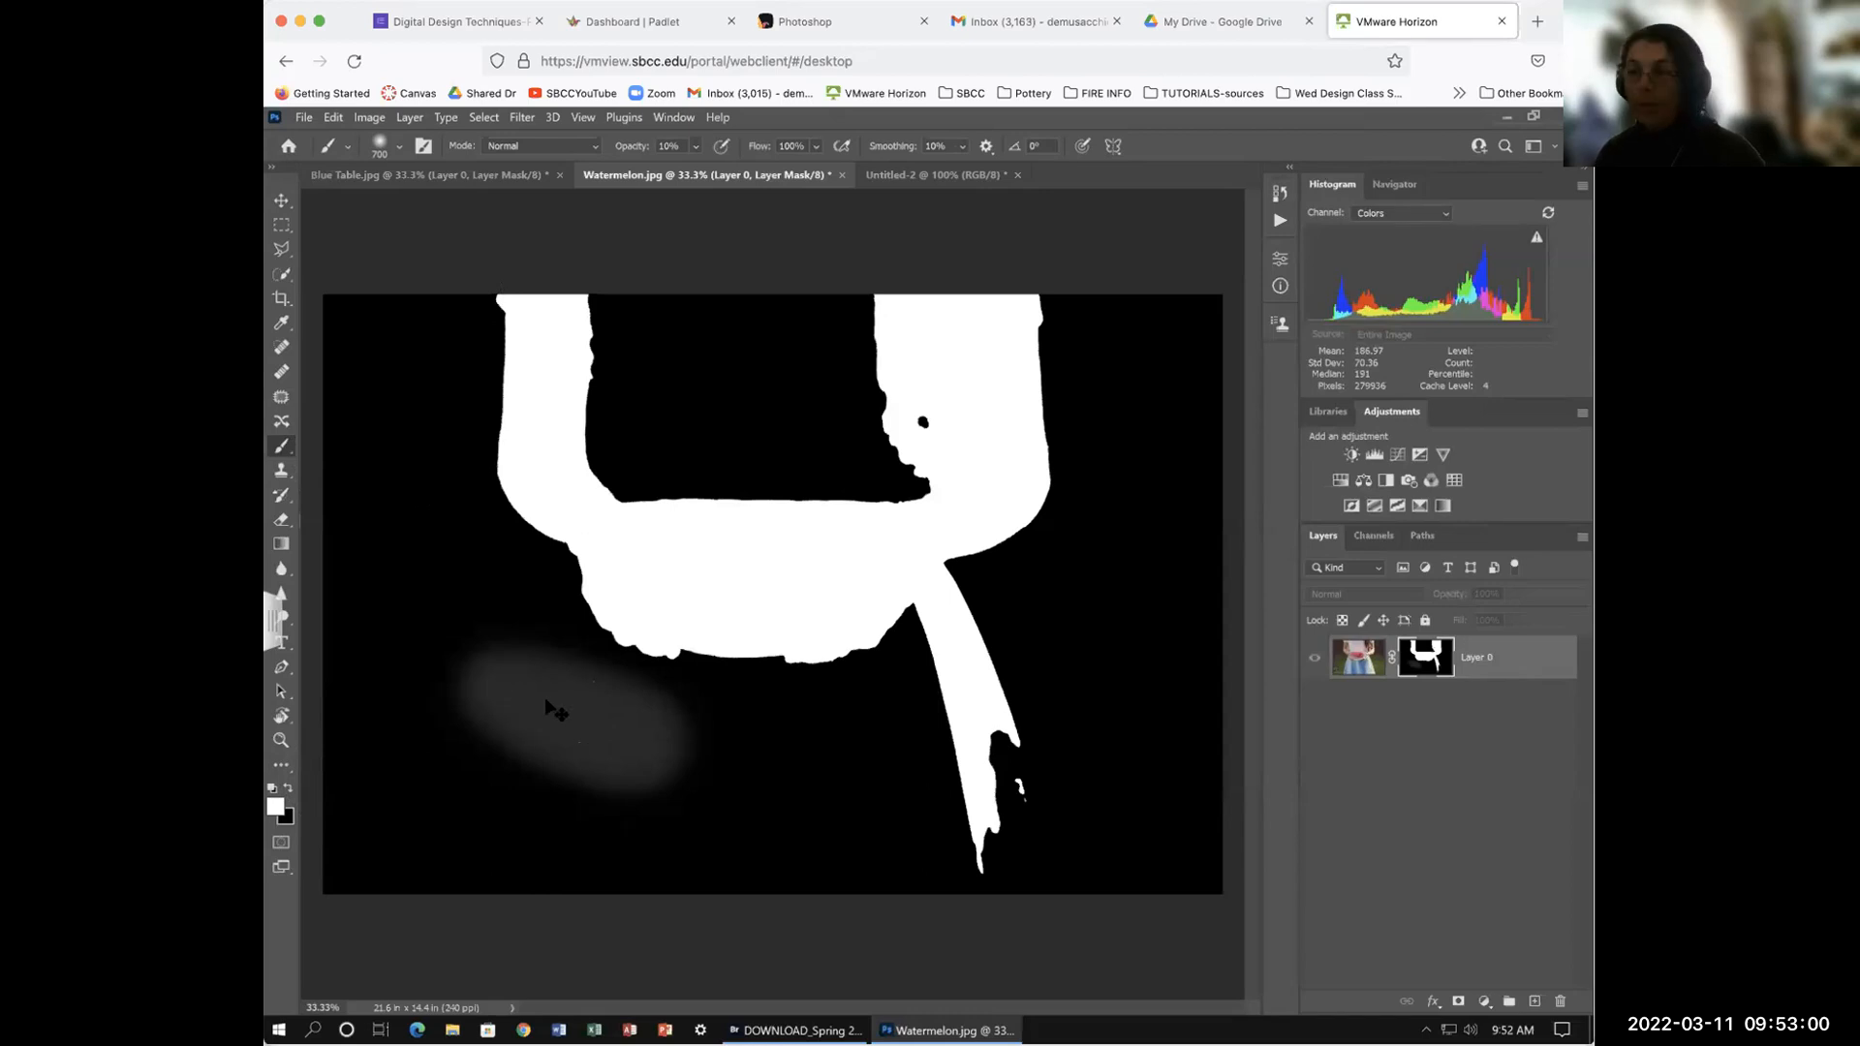
key("ctrl+z")
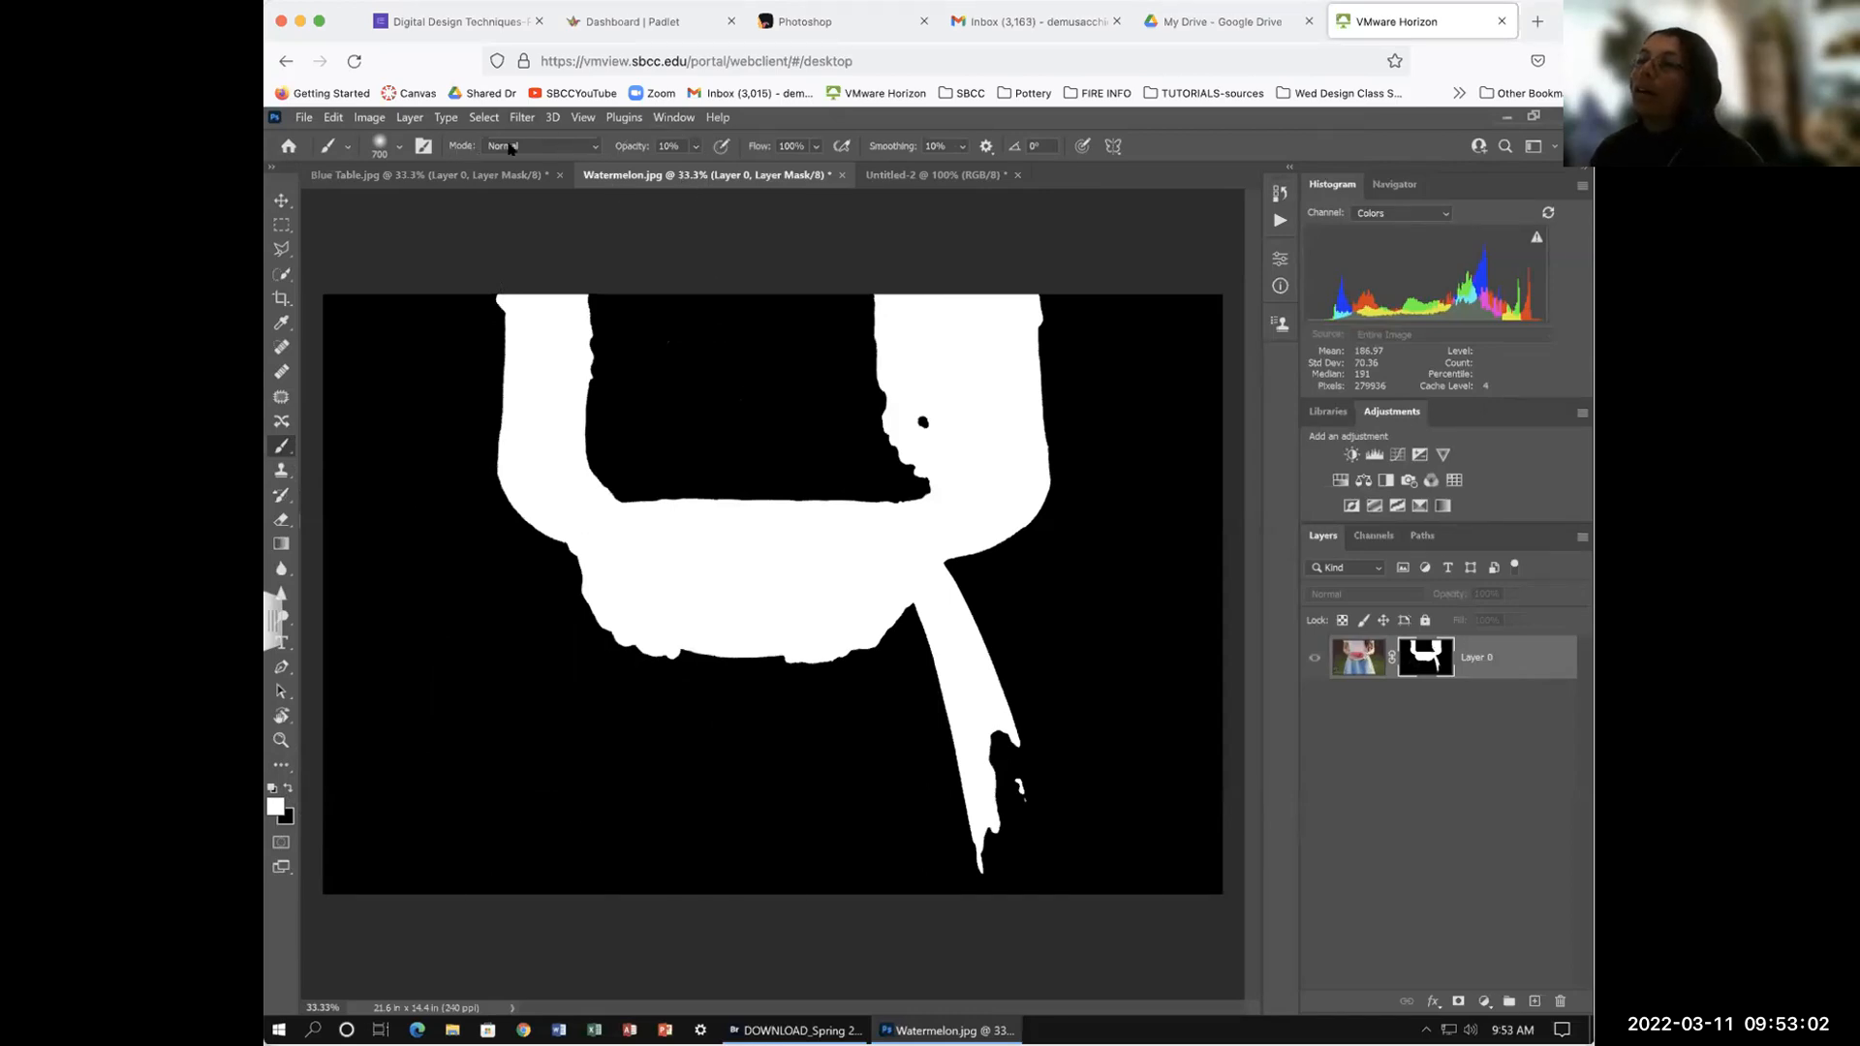
Step: Set the brush opacity to 100%
left_click(696, 148)
left_click_drag(705, 169, 804, 171)
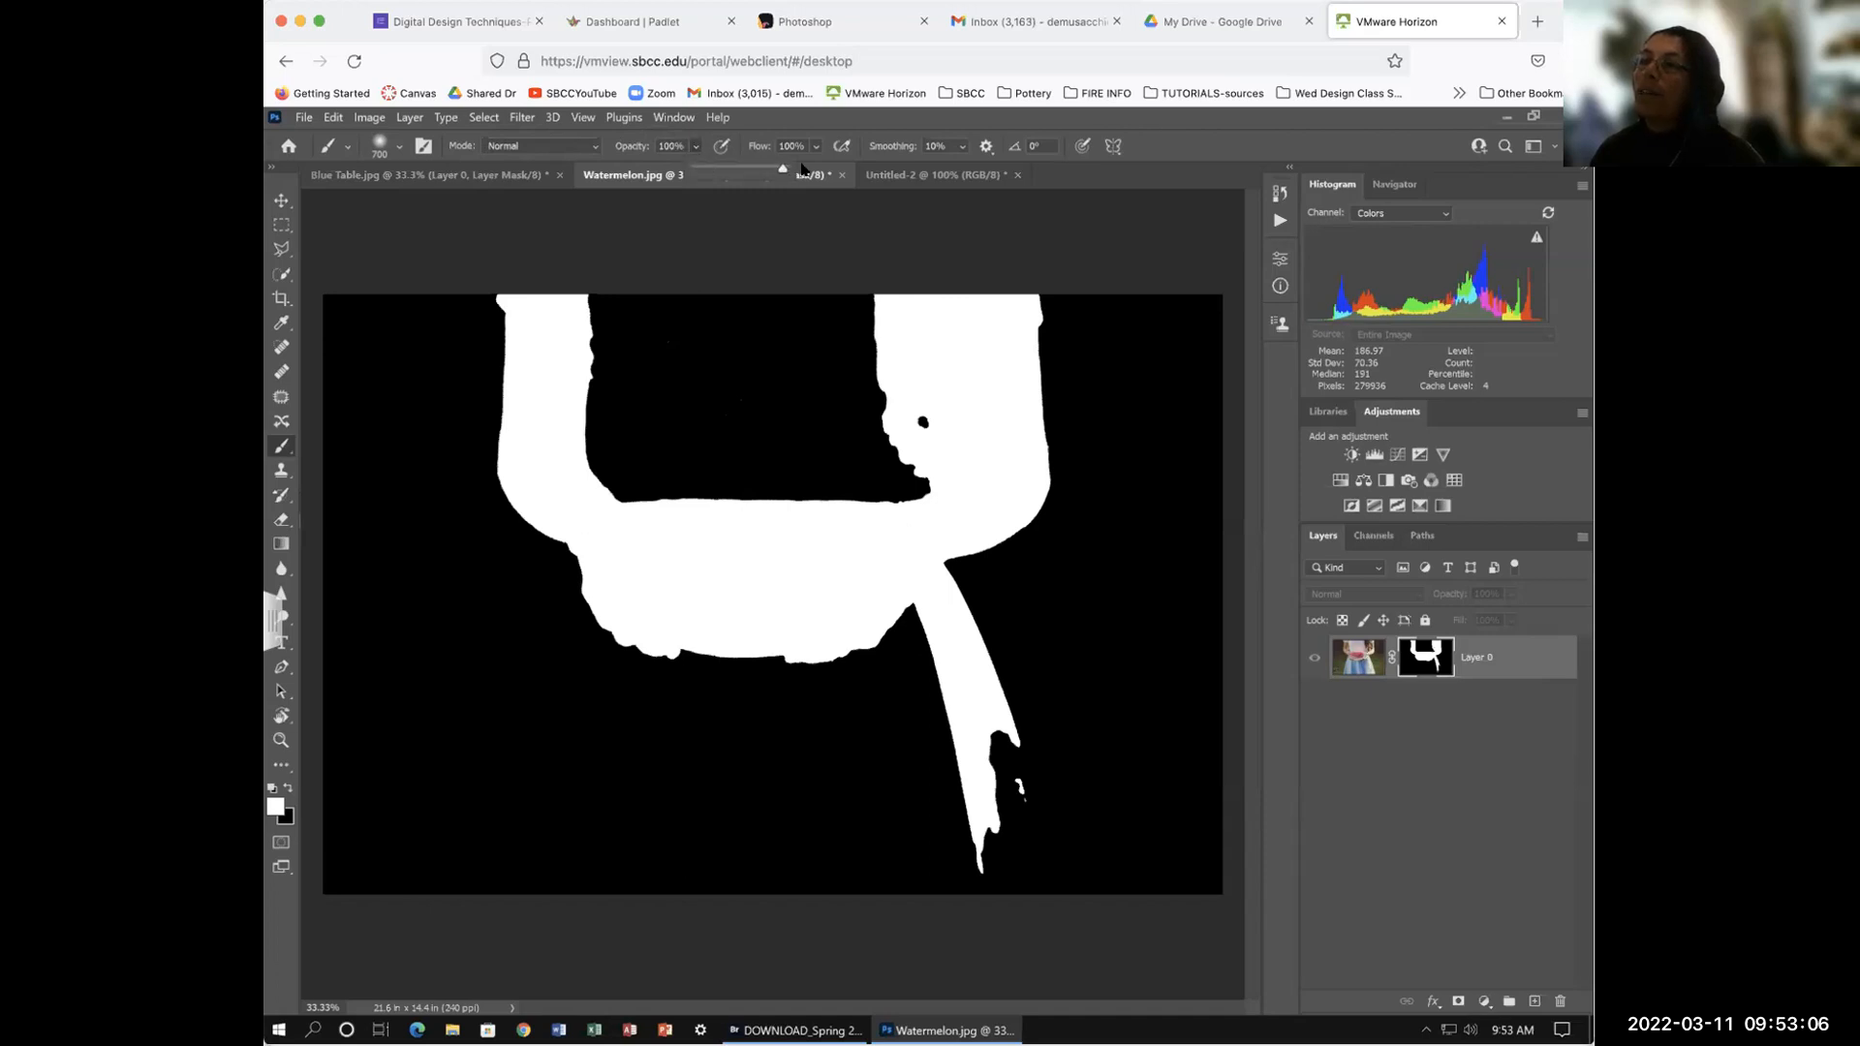
Step: Paint a wide, soft-edged white stroke across the black mask area below the watermelon at full opacity
left_click(656, 142)
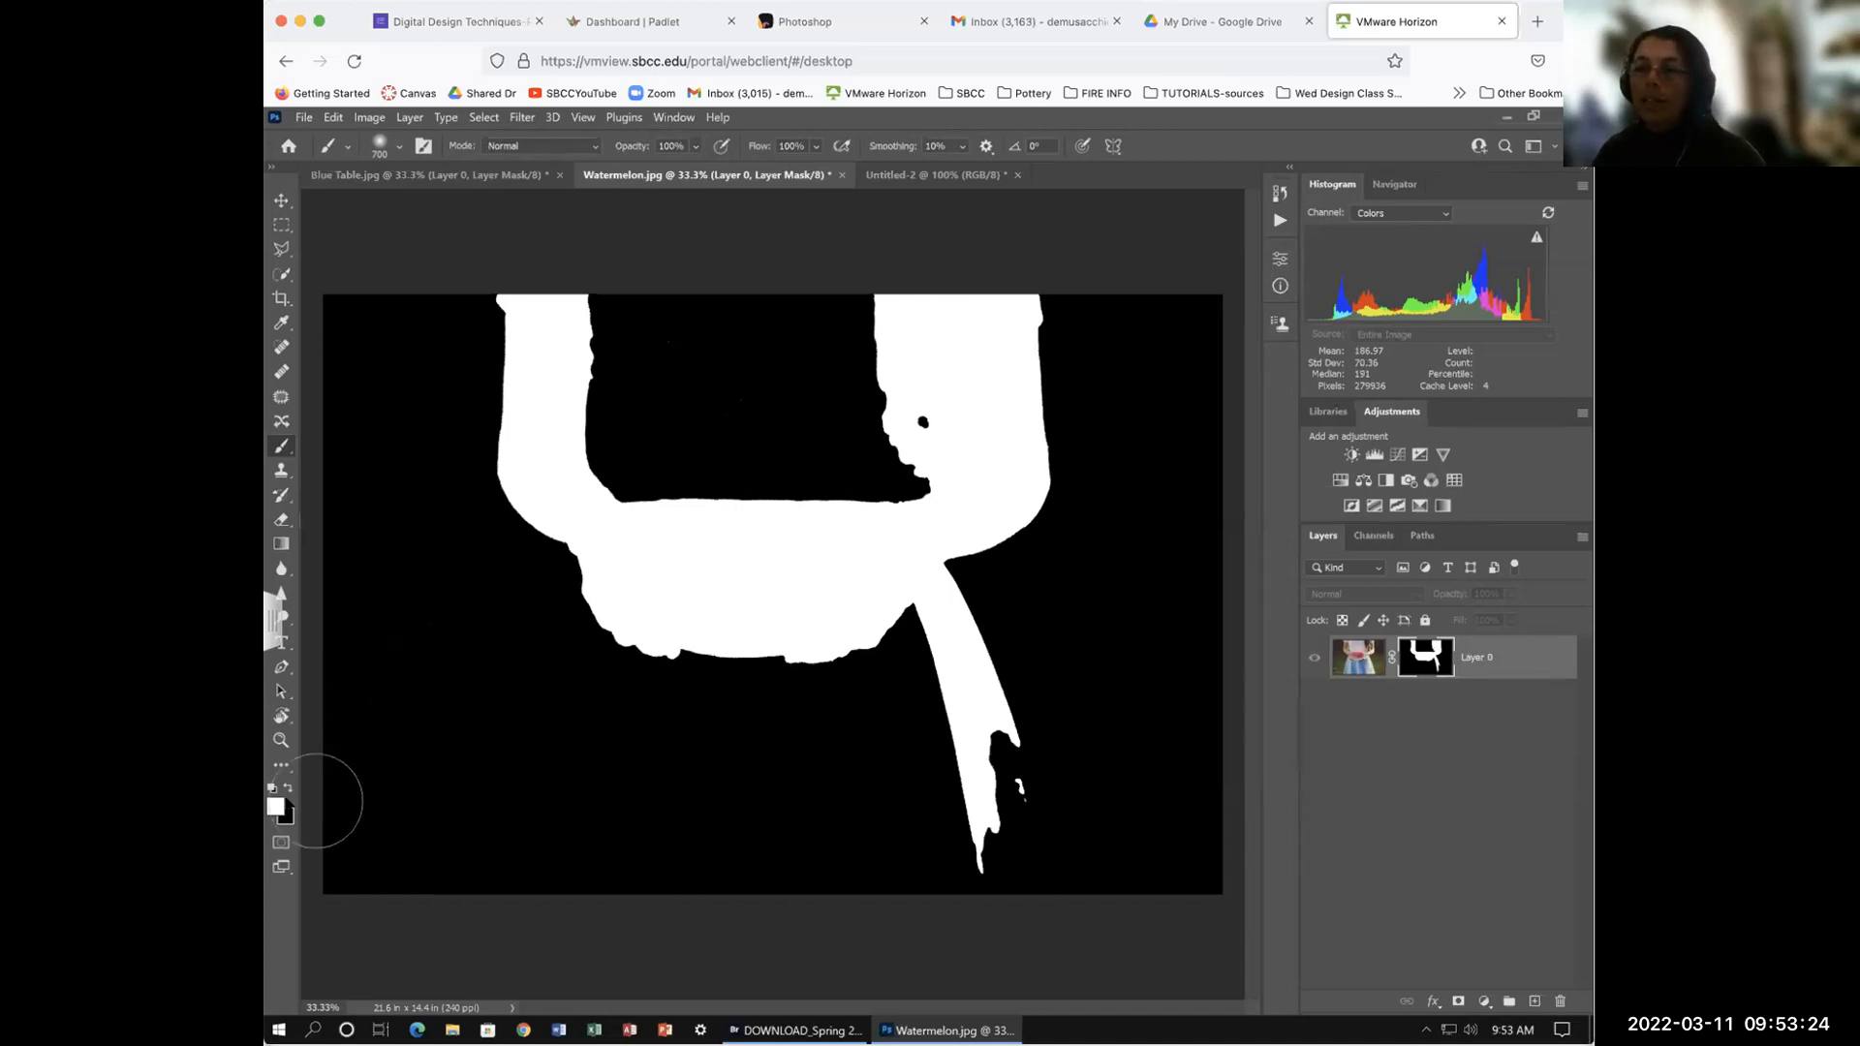
left_click(424, 697)
mouse_move(424, 698)
left_mouse_down()
mouse_move(685, 760)
mouse_move(524, 750)
mouse_move(382, 705)
mouse_move(716, 763)
left_mouse_up()
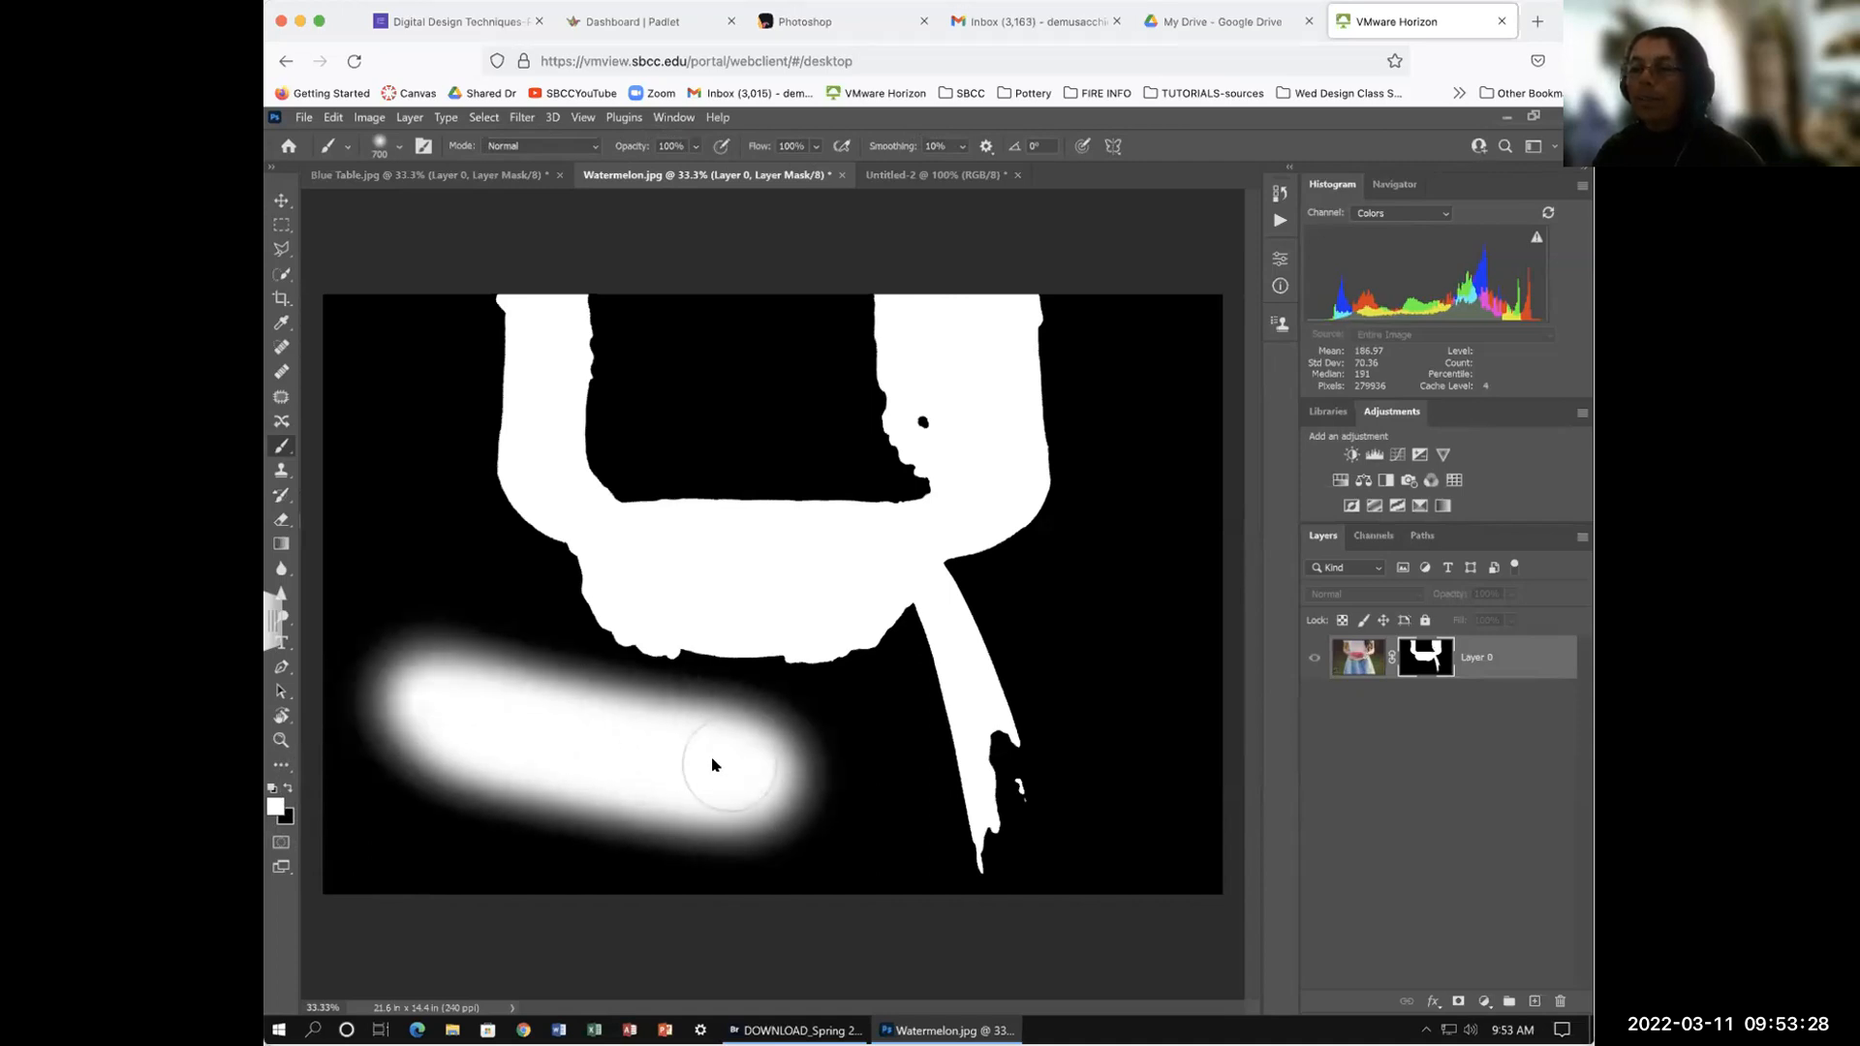
left_click(398, 146)
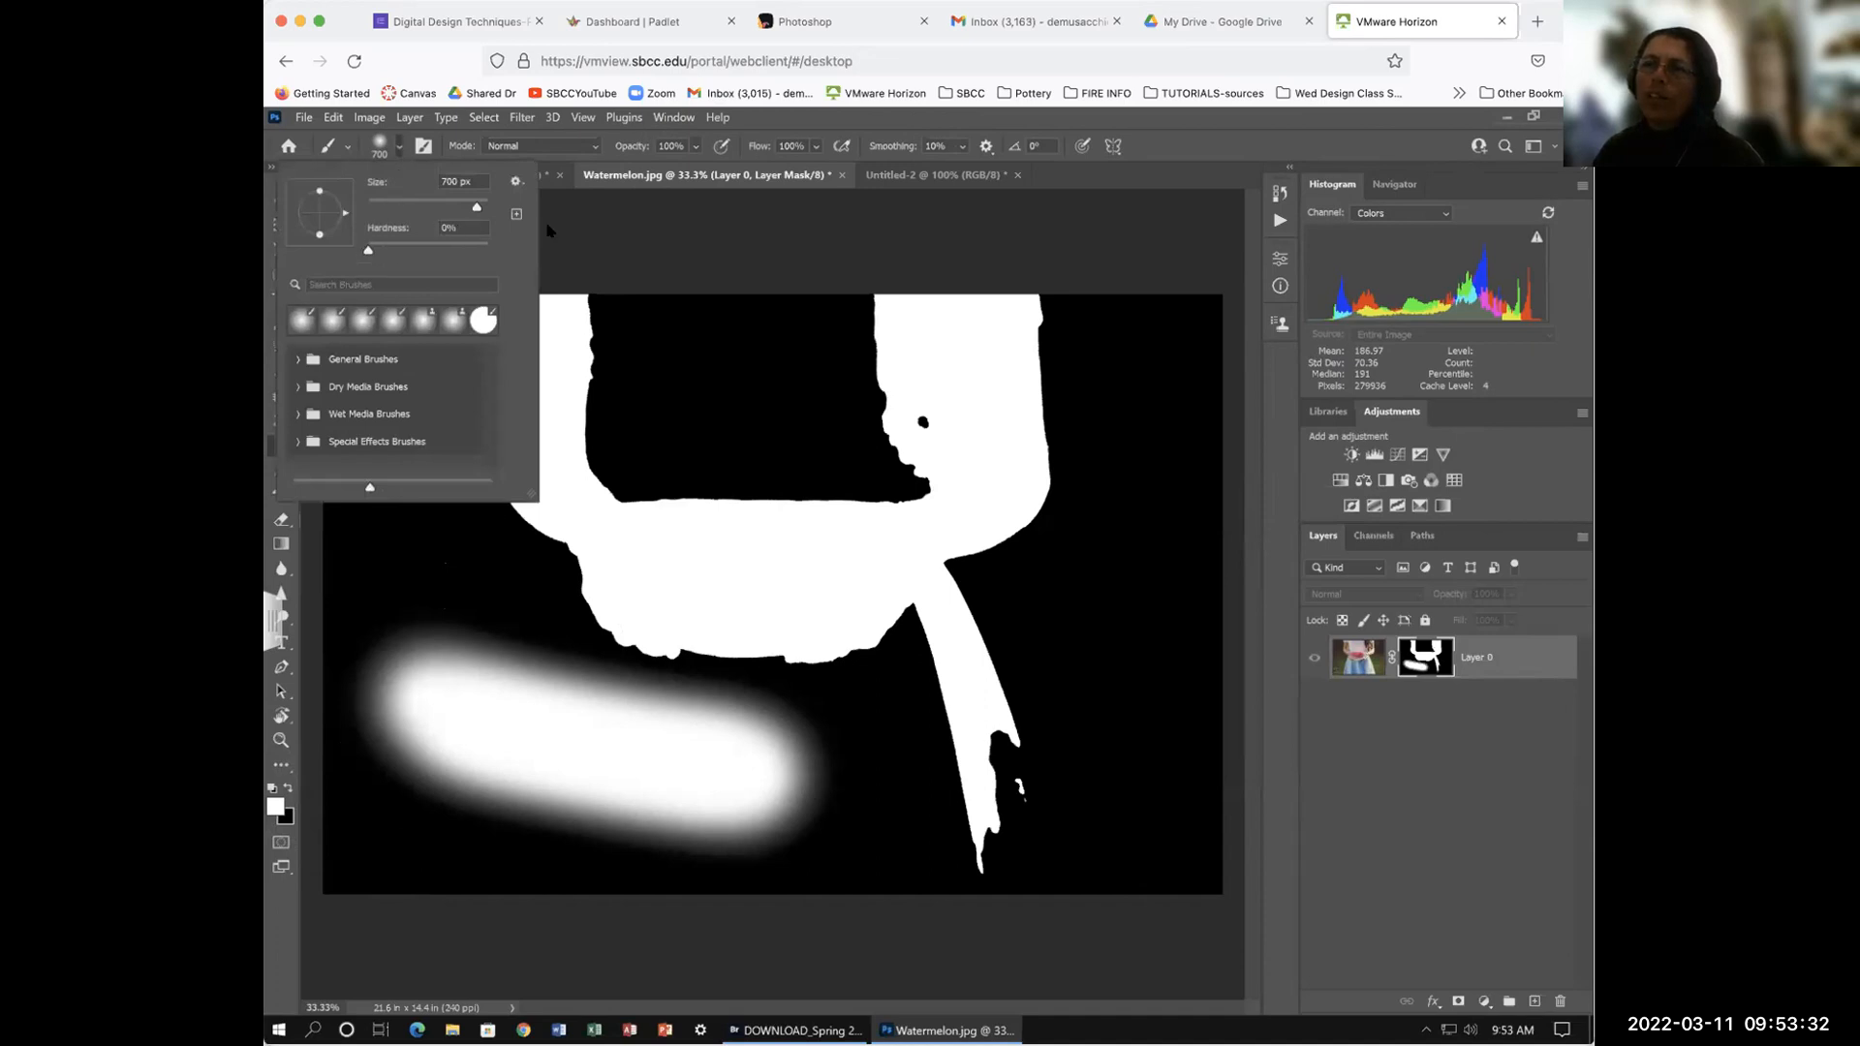
left_click(595, 746)
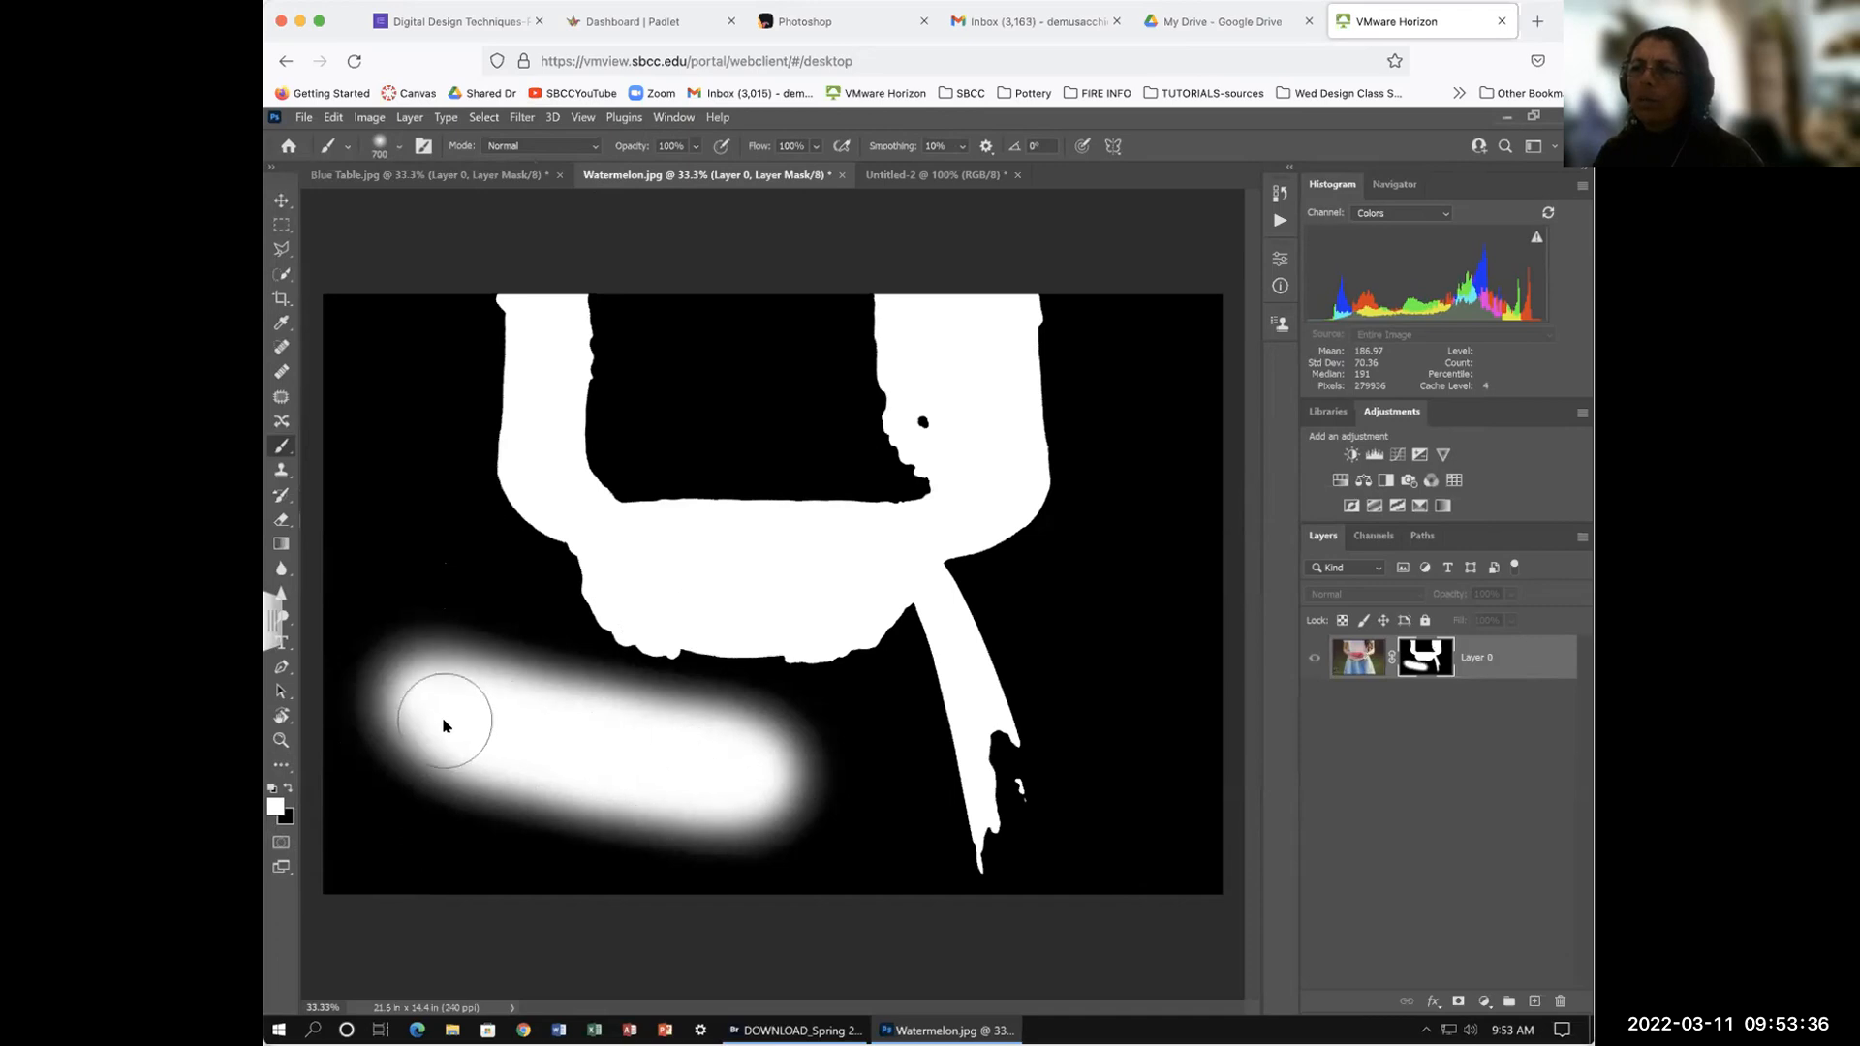
left_click_drag(448, 728, 665, 768)
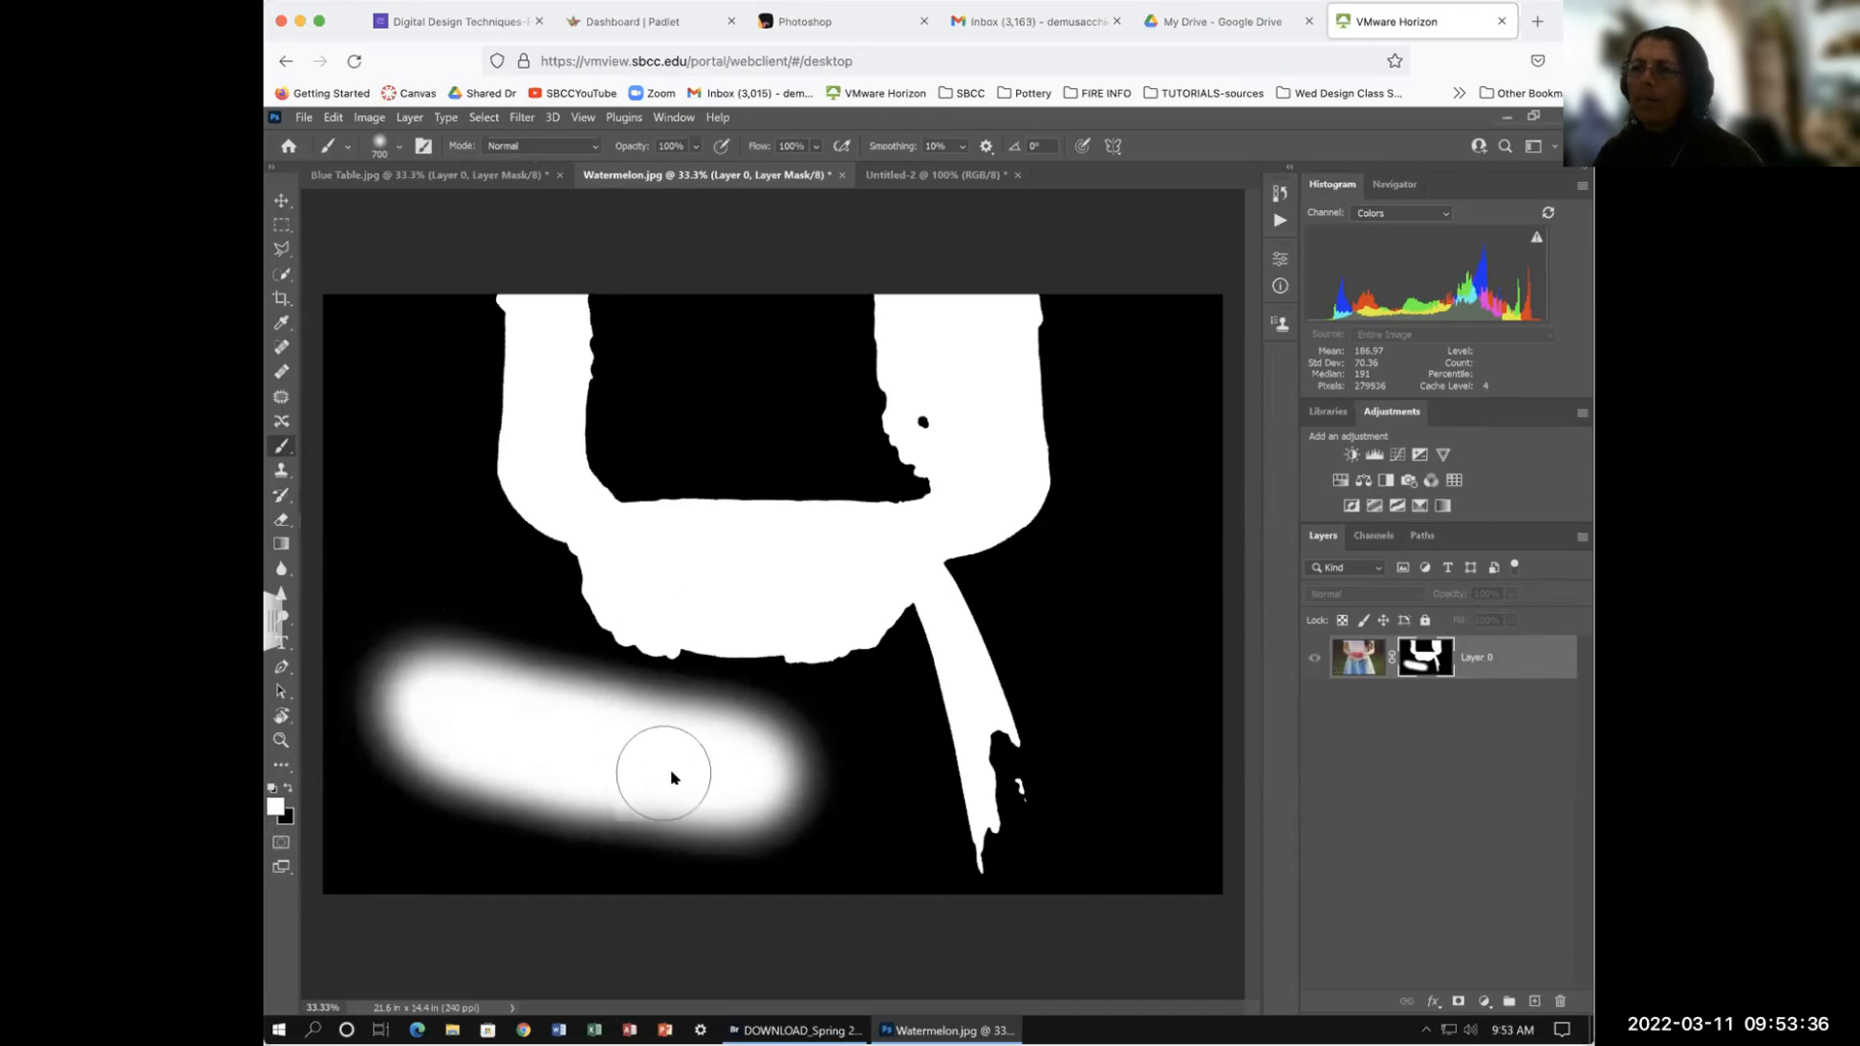
Step: Set the brush hardness to 100% and paint a single white dab just above the soft stroke's starting end
left_click(398, 145)
left_click_drag(367, 244, 487, 244)
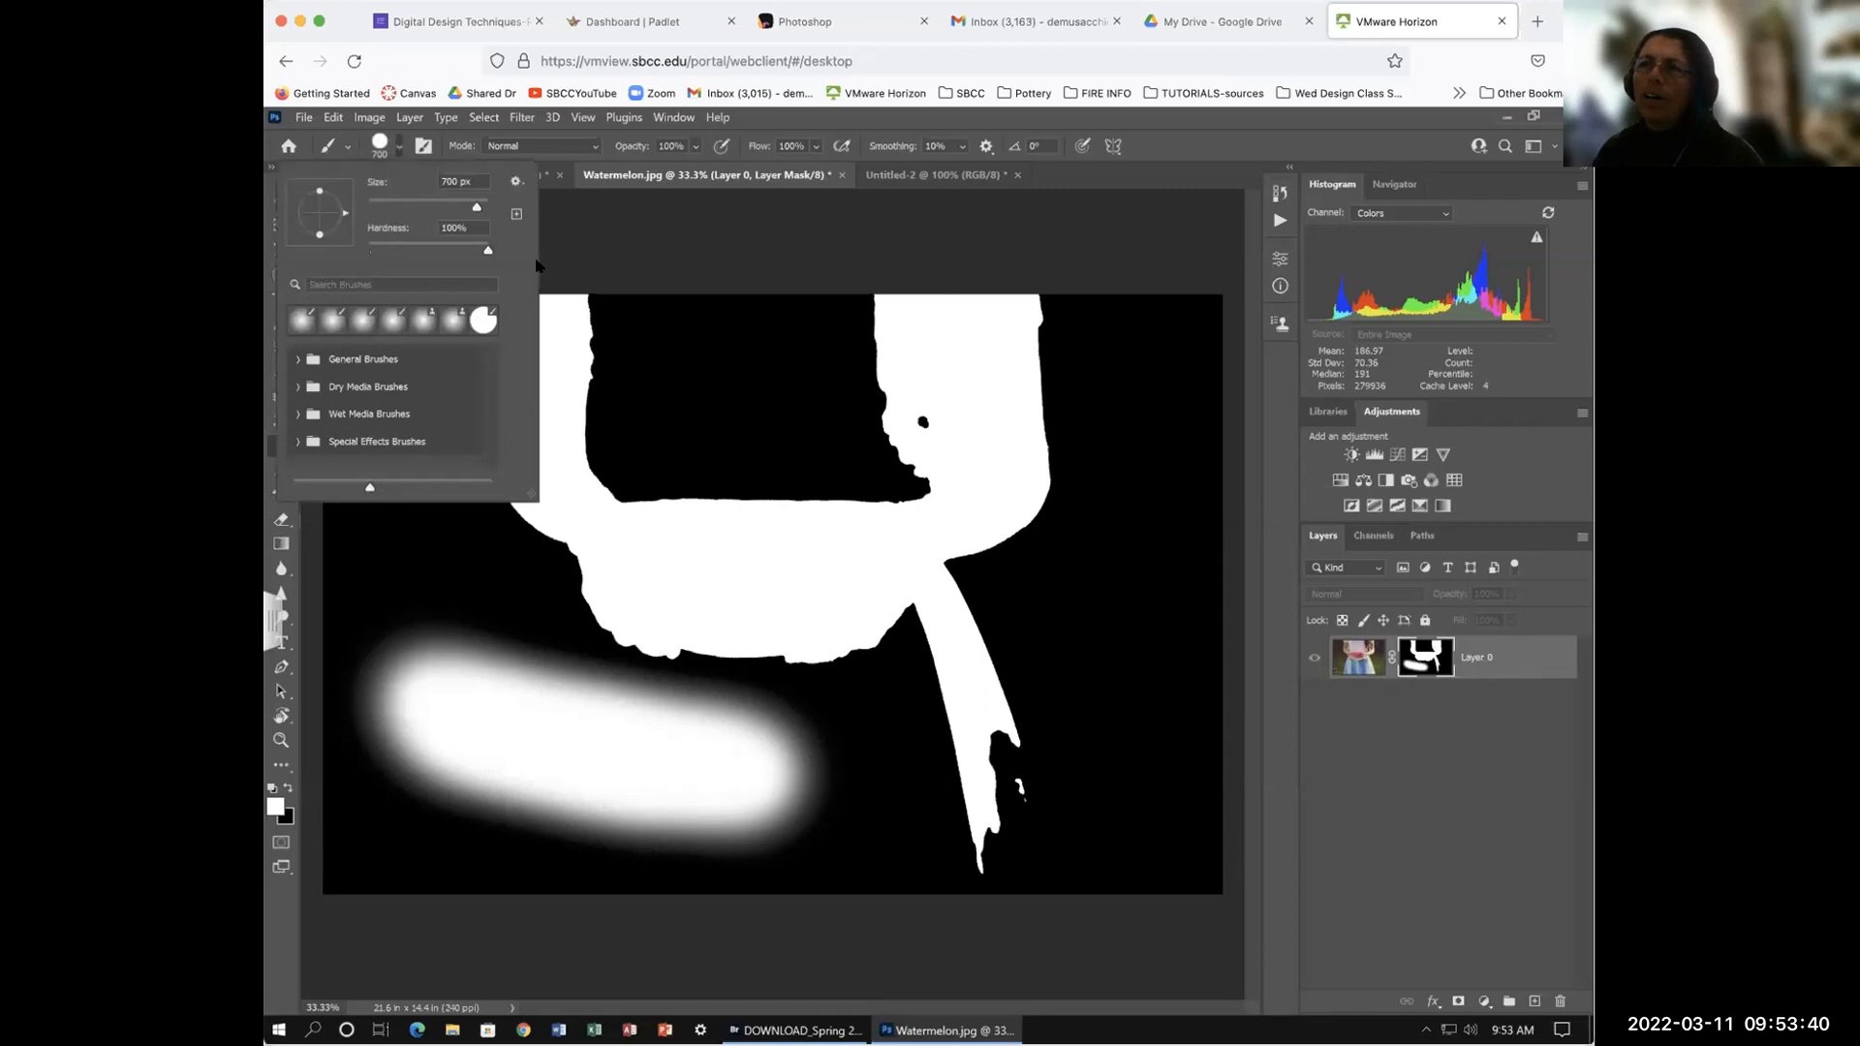
left_click(429, 564)
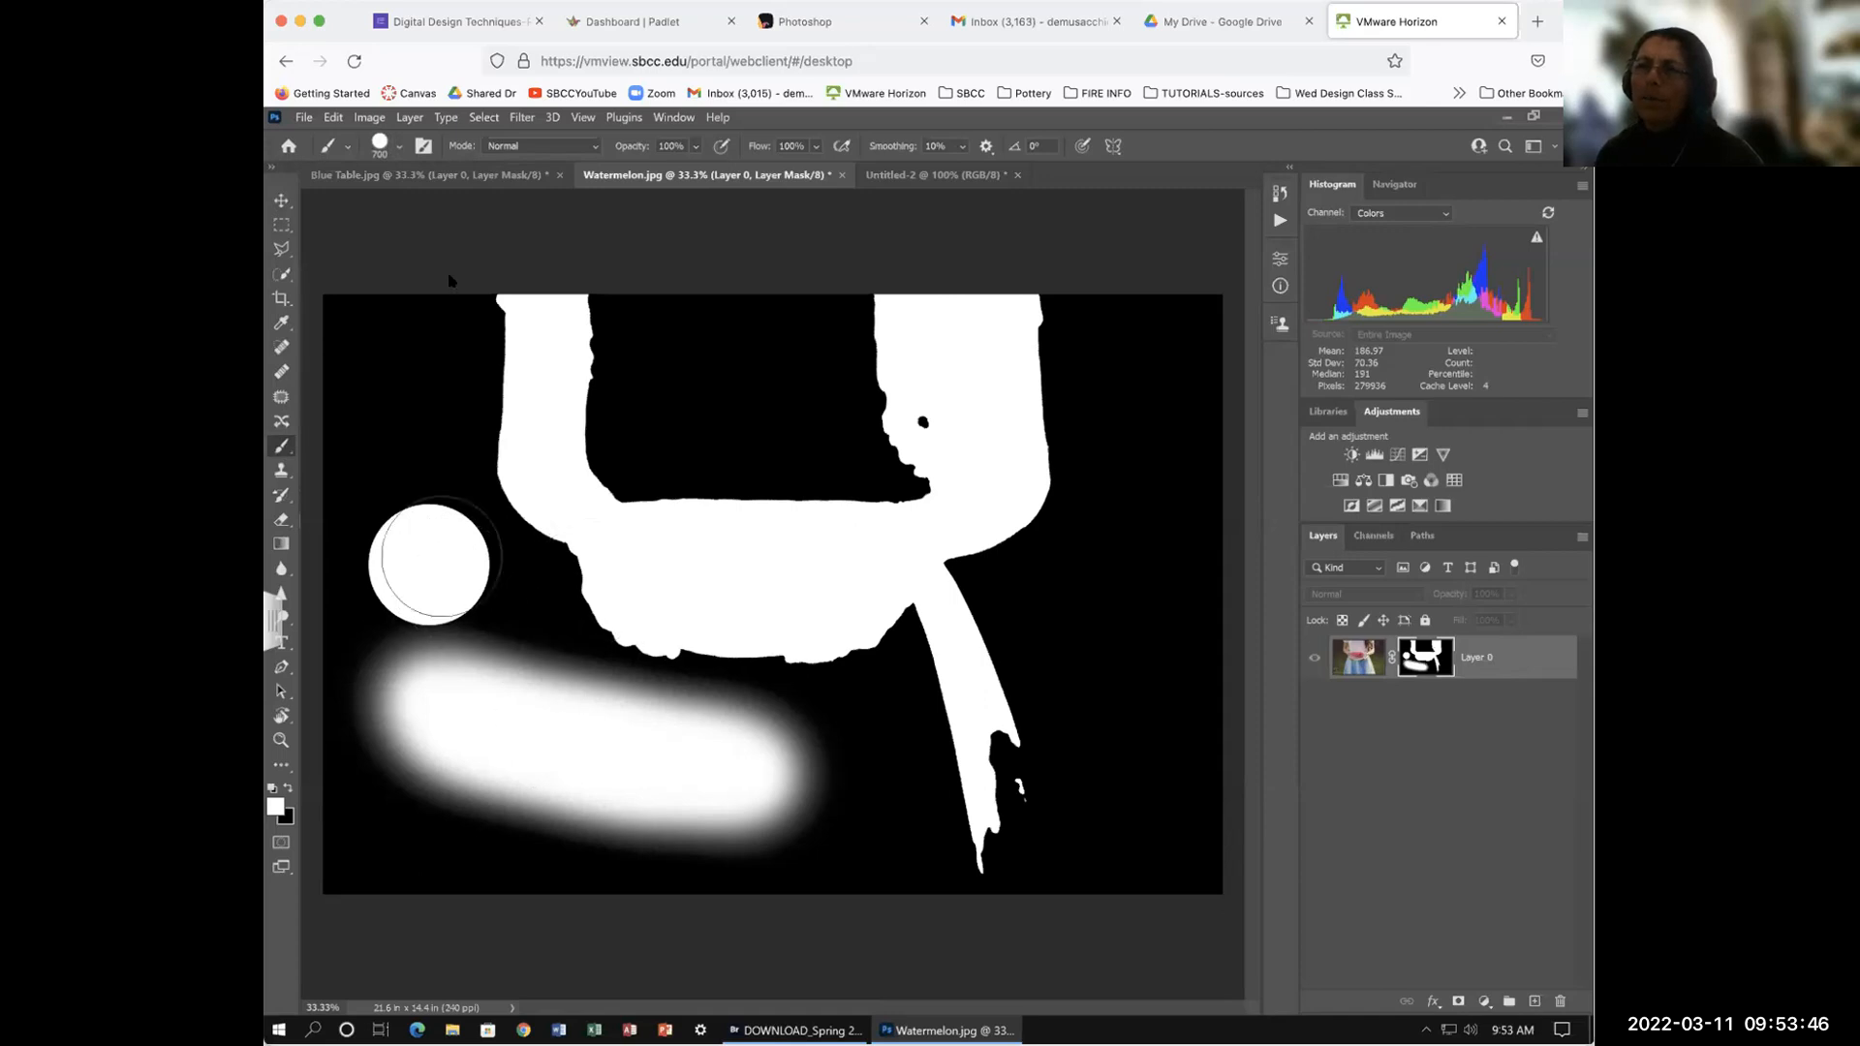
Step: Set the brush hardness to 37% and paint a short, nearly vertical white stroke on the mask beside the ribbon
left_click(398, 146)
left_click(412, 247)
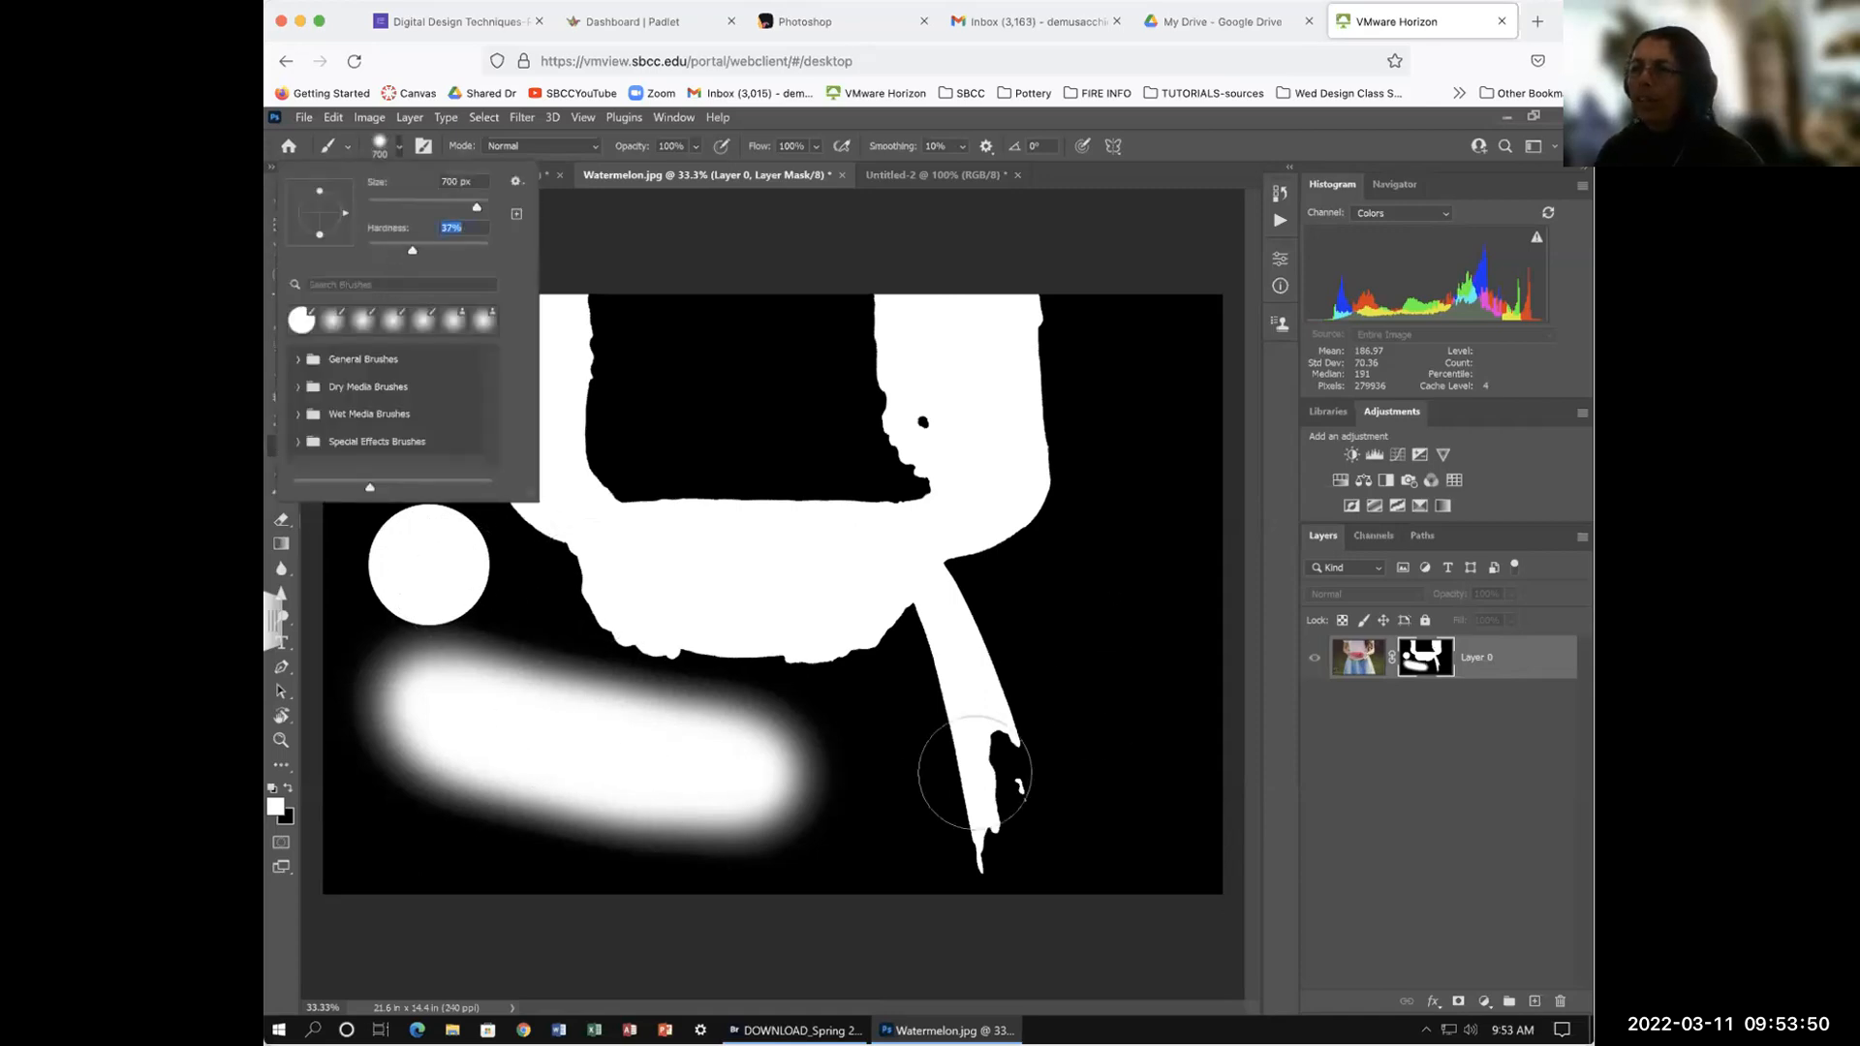
left_click_drag(1092, 560, 1118, 720)
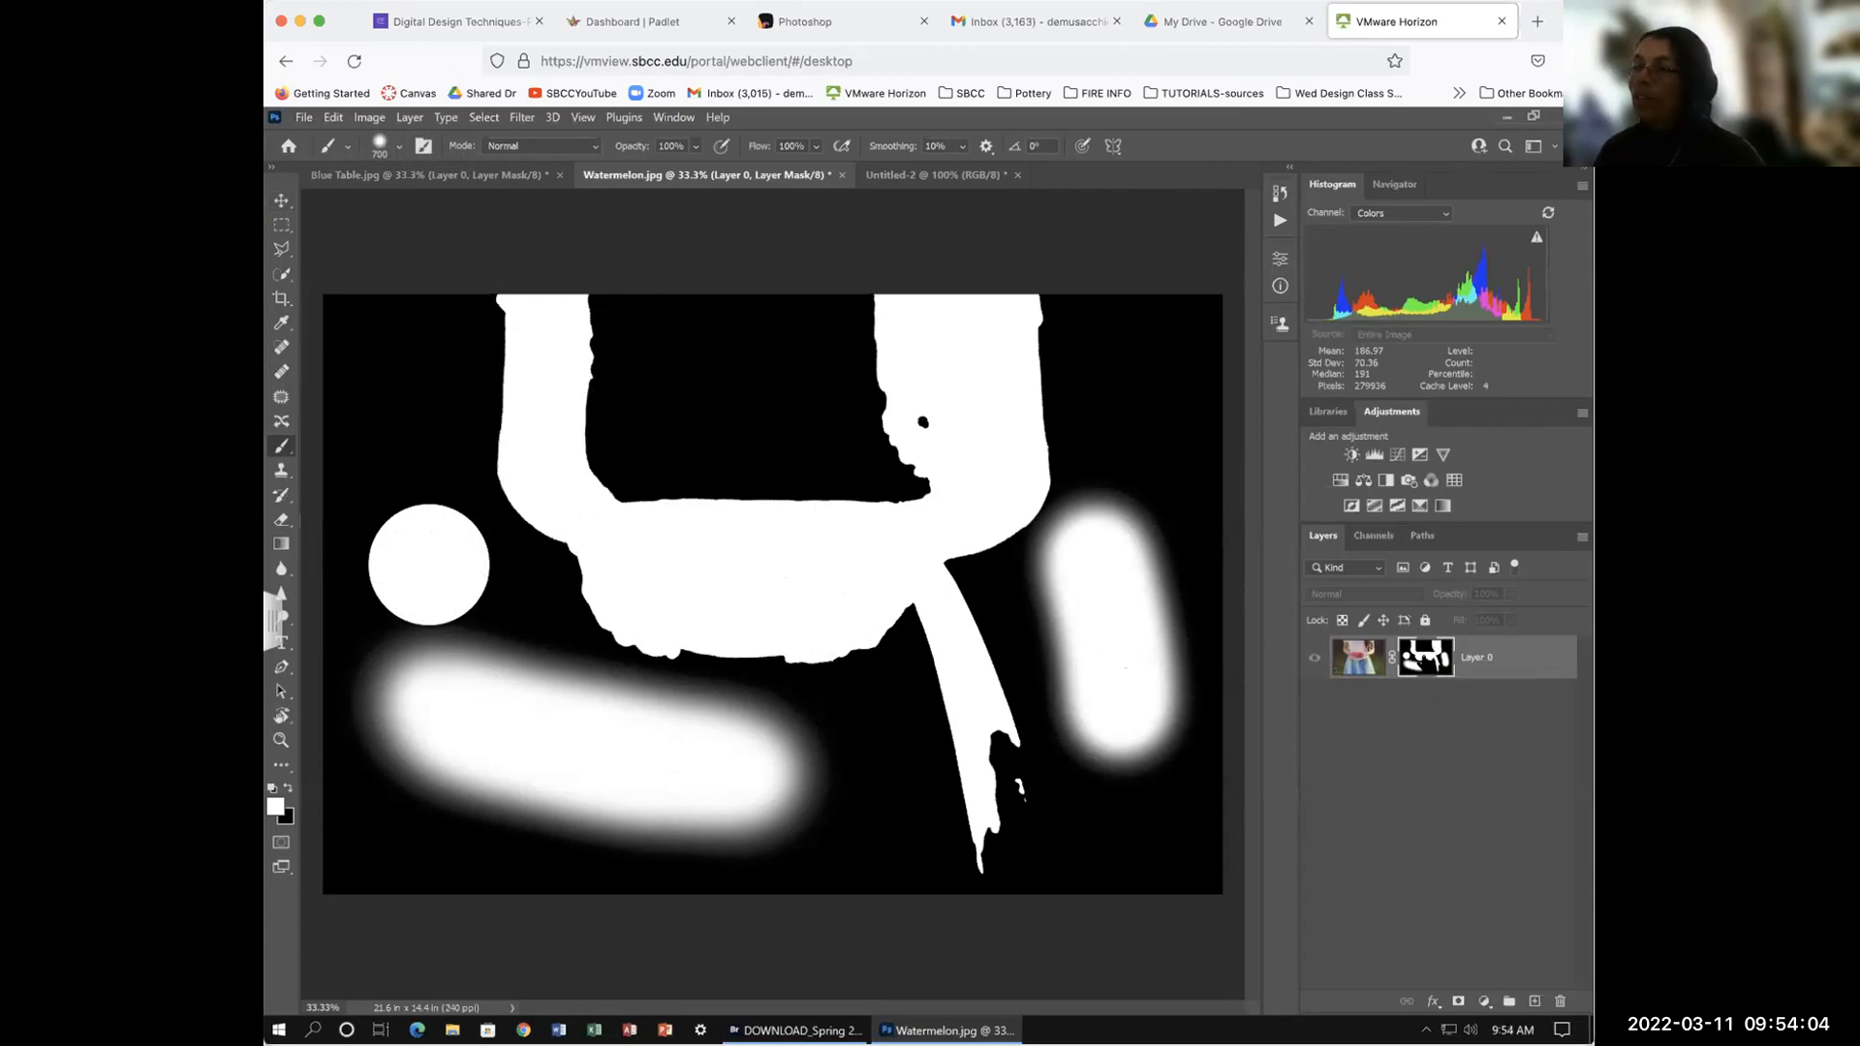
Step: Compare the masked image with its mask, and paint the black gap between the white dab and the soft stroke white
left_click(1425, 657, "alt")
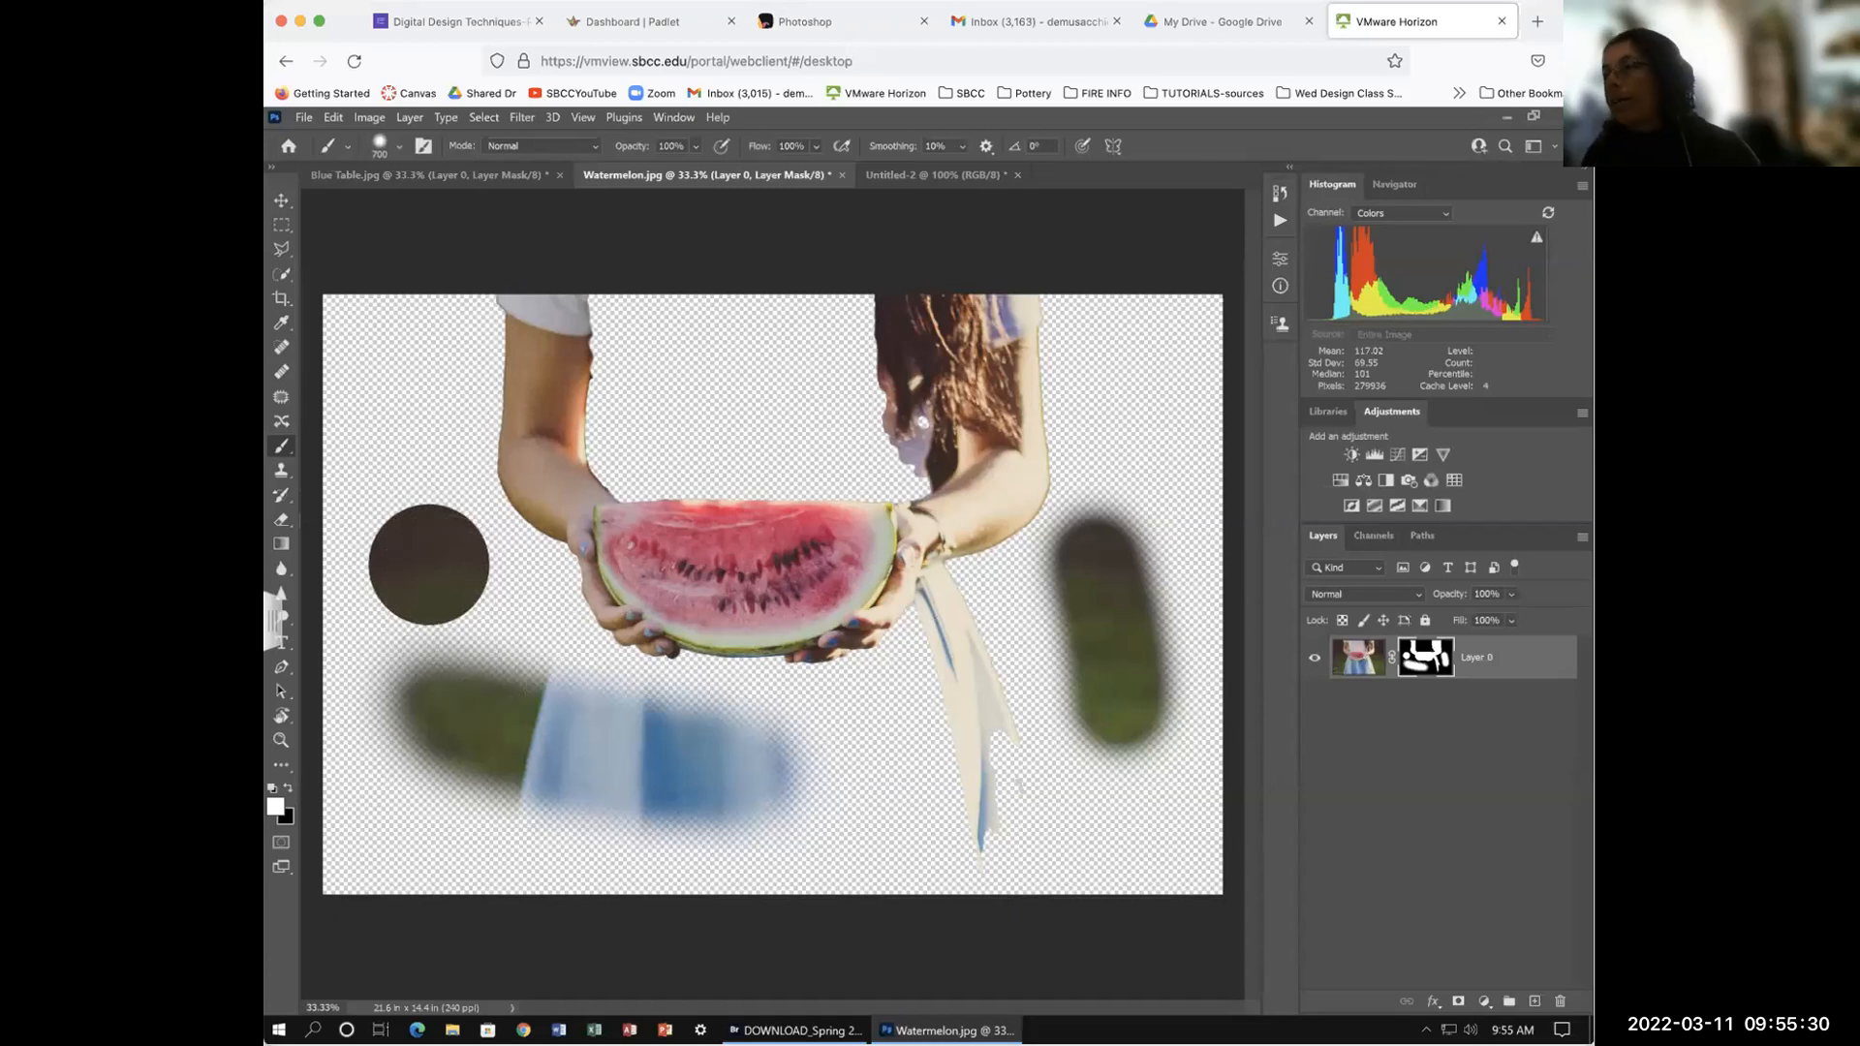
left_click(1426, 658, "alt")
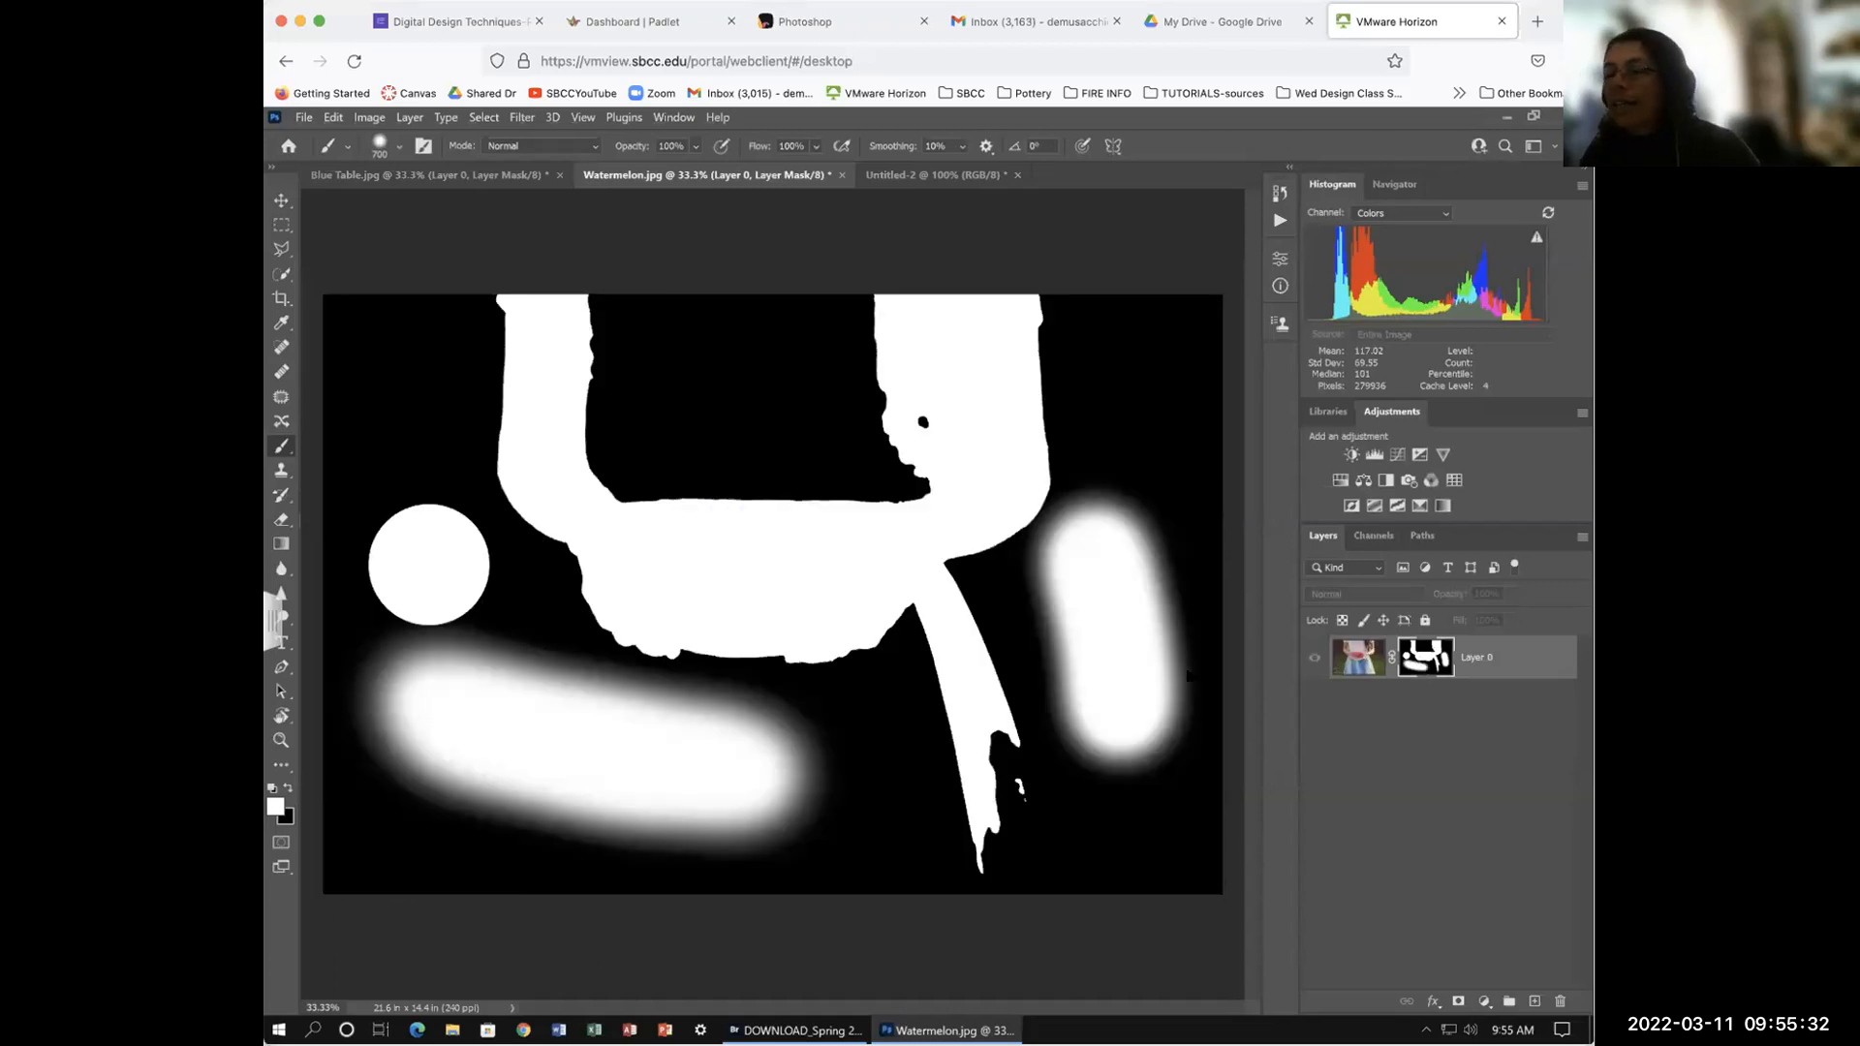
mouse_move(436, 581)
left_mouse_down()
mouse_move(490, 713)
mouse_move(468, 614)
mouse_move(716, 783)
left_mouse_up()
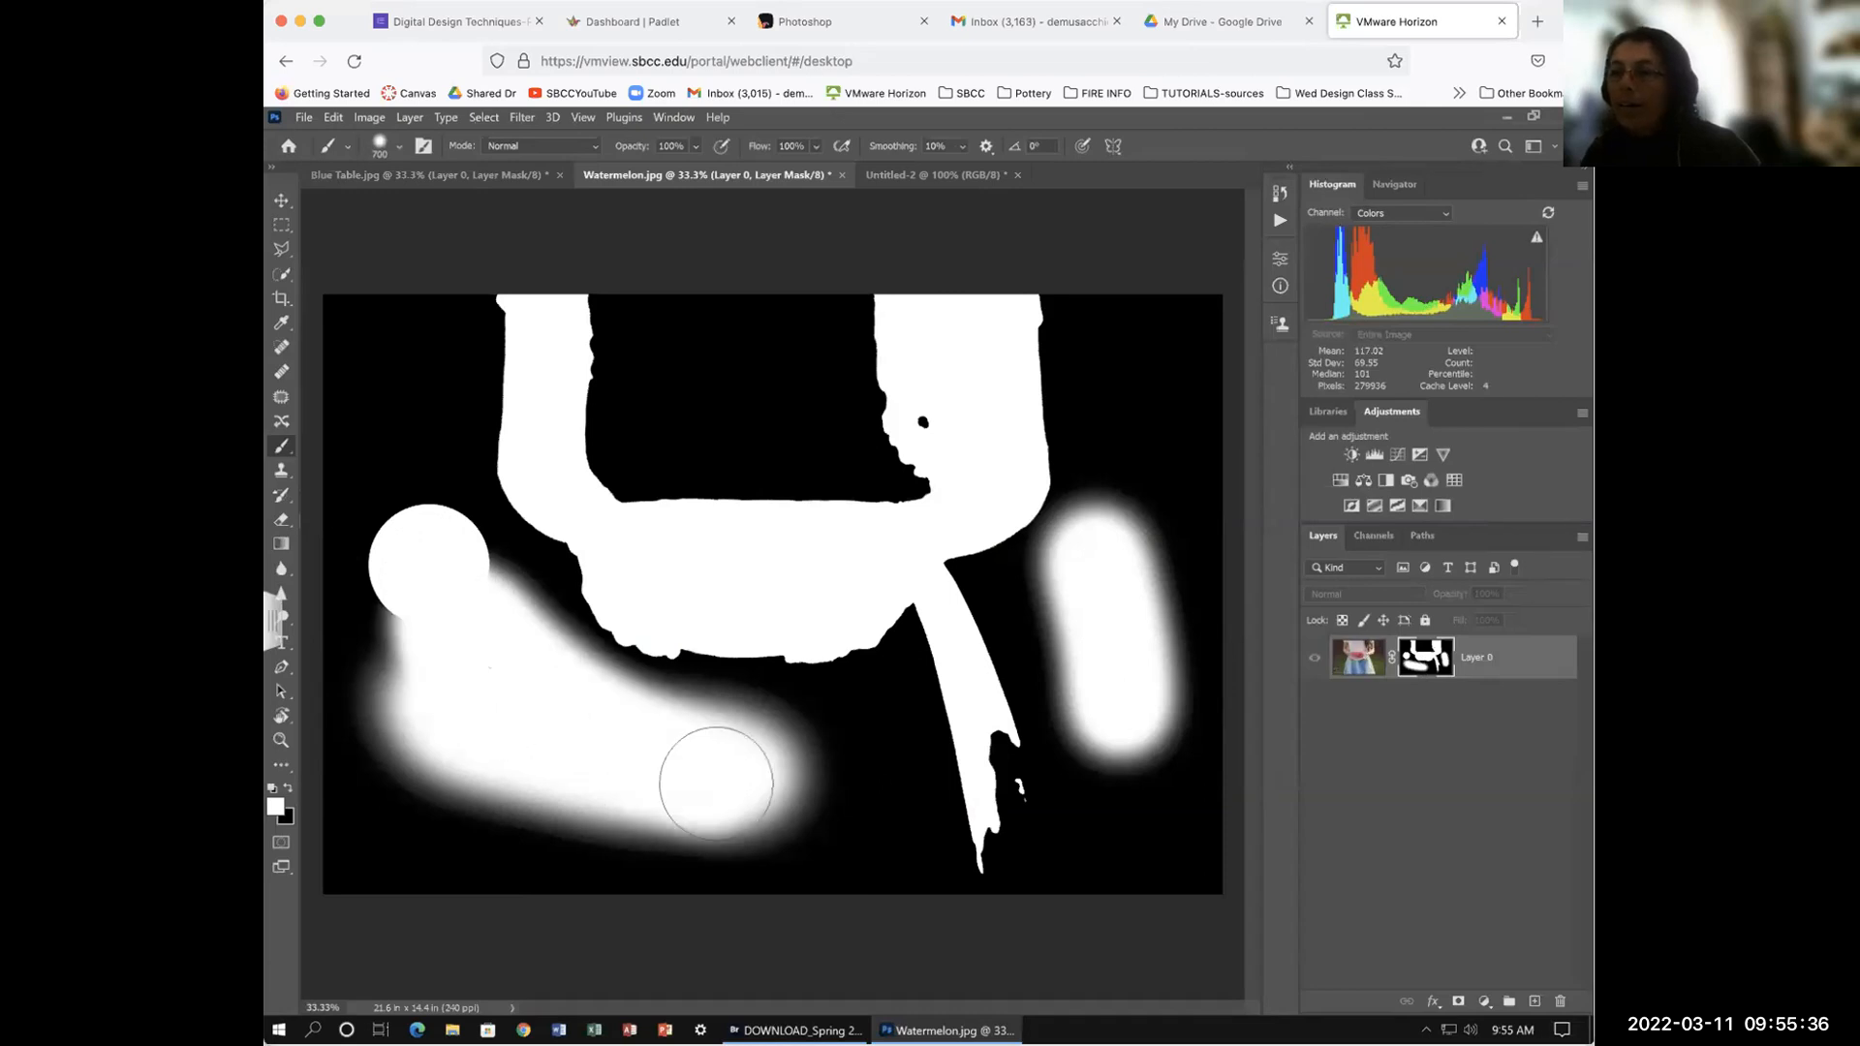
left_click(1434, 662, "alt")
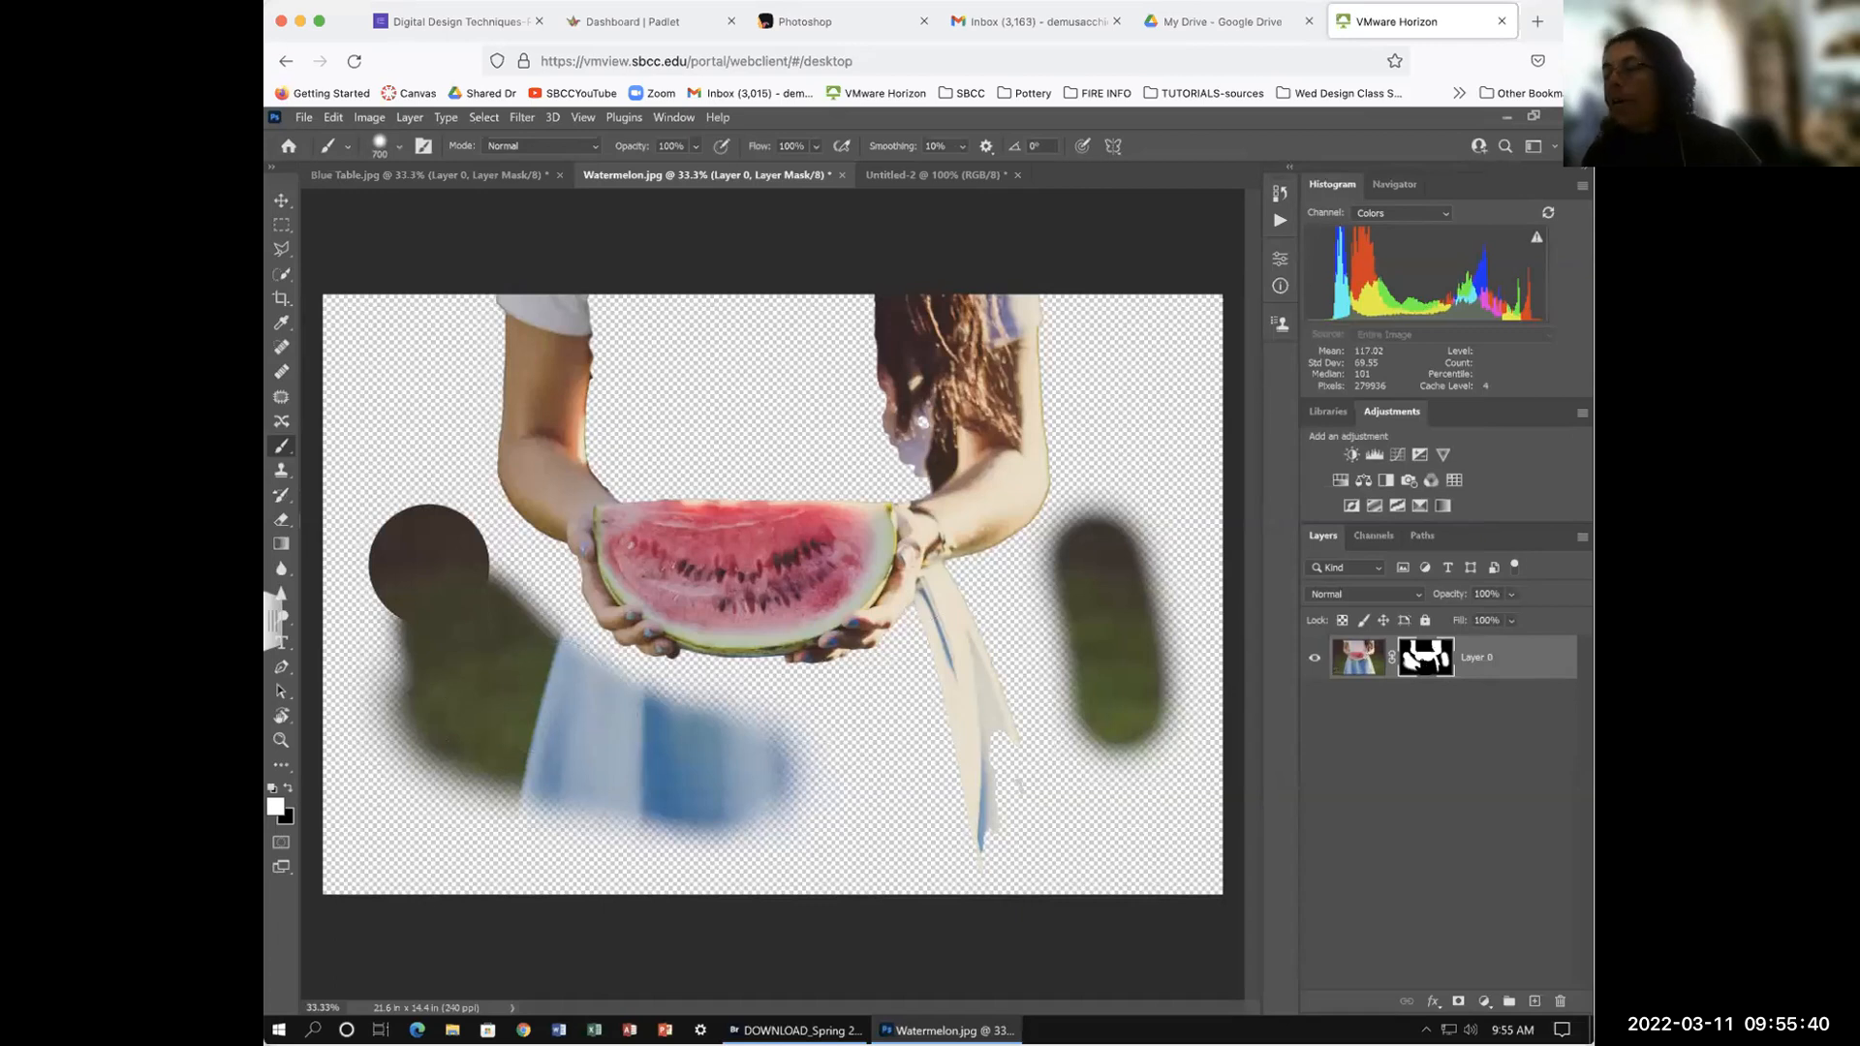
Step: Paint over all the white test strokes with black directly on the displayed mask, and return to the masked image
left_click(1426, 663, "alt")
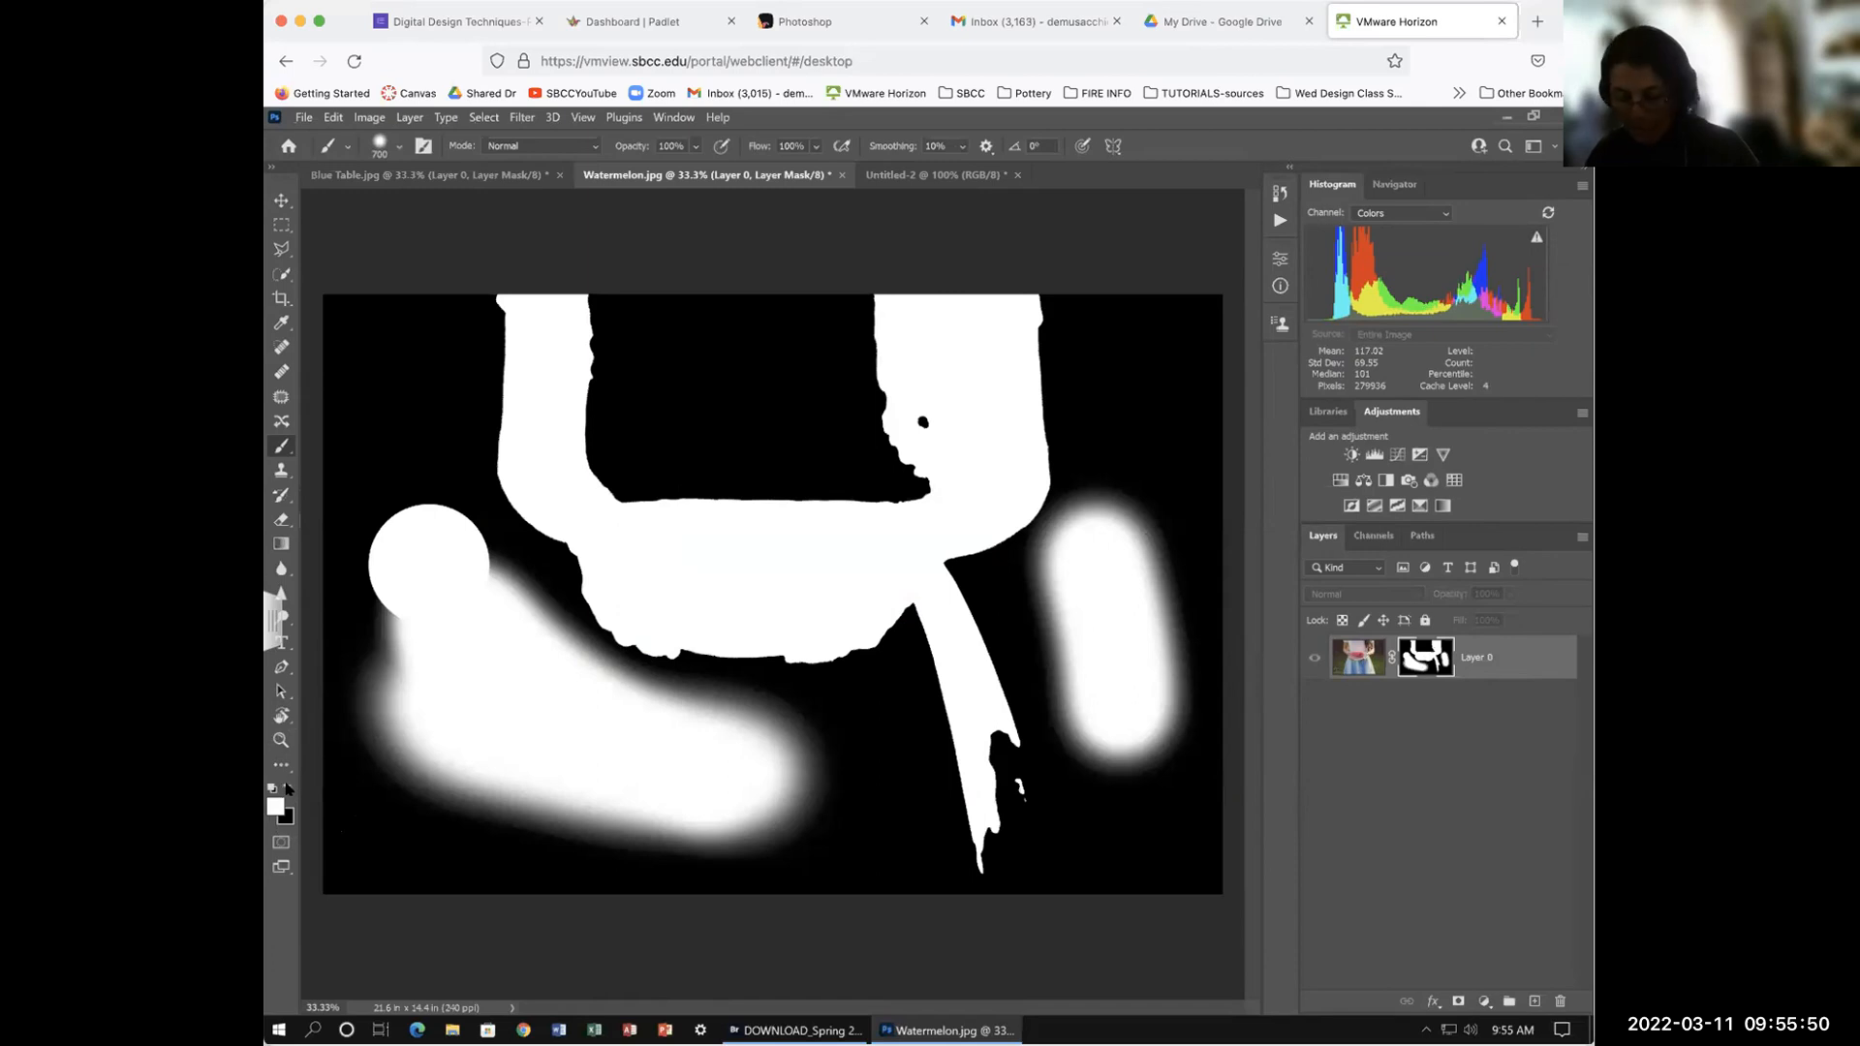
key("x")
key("x")
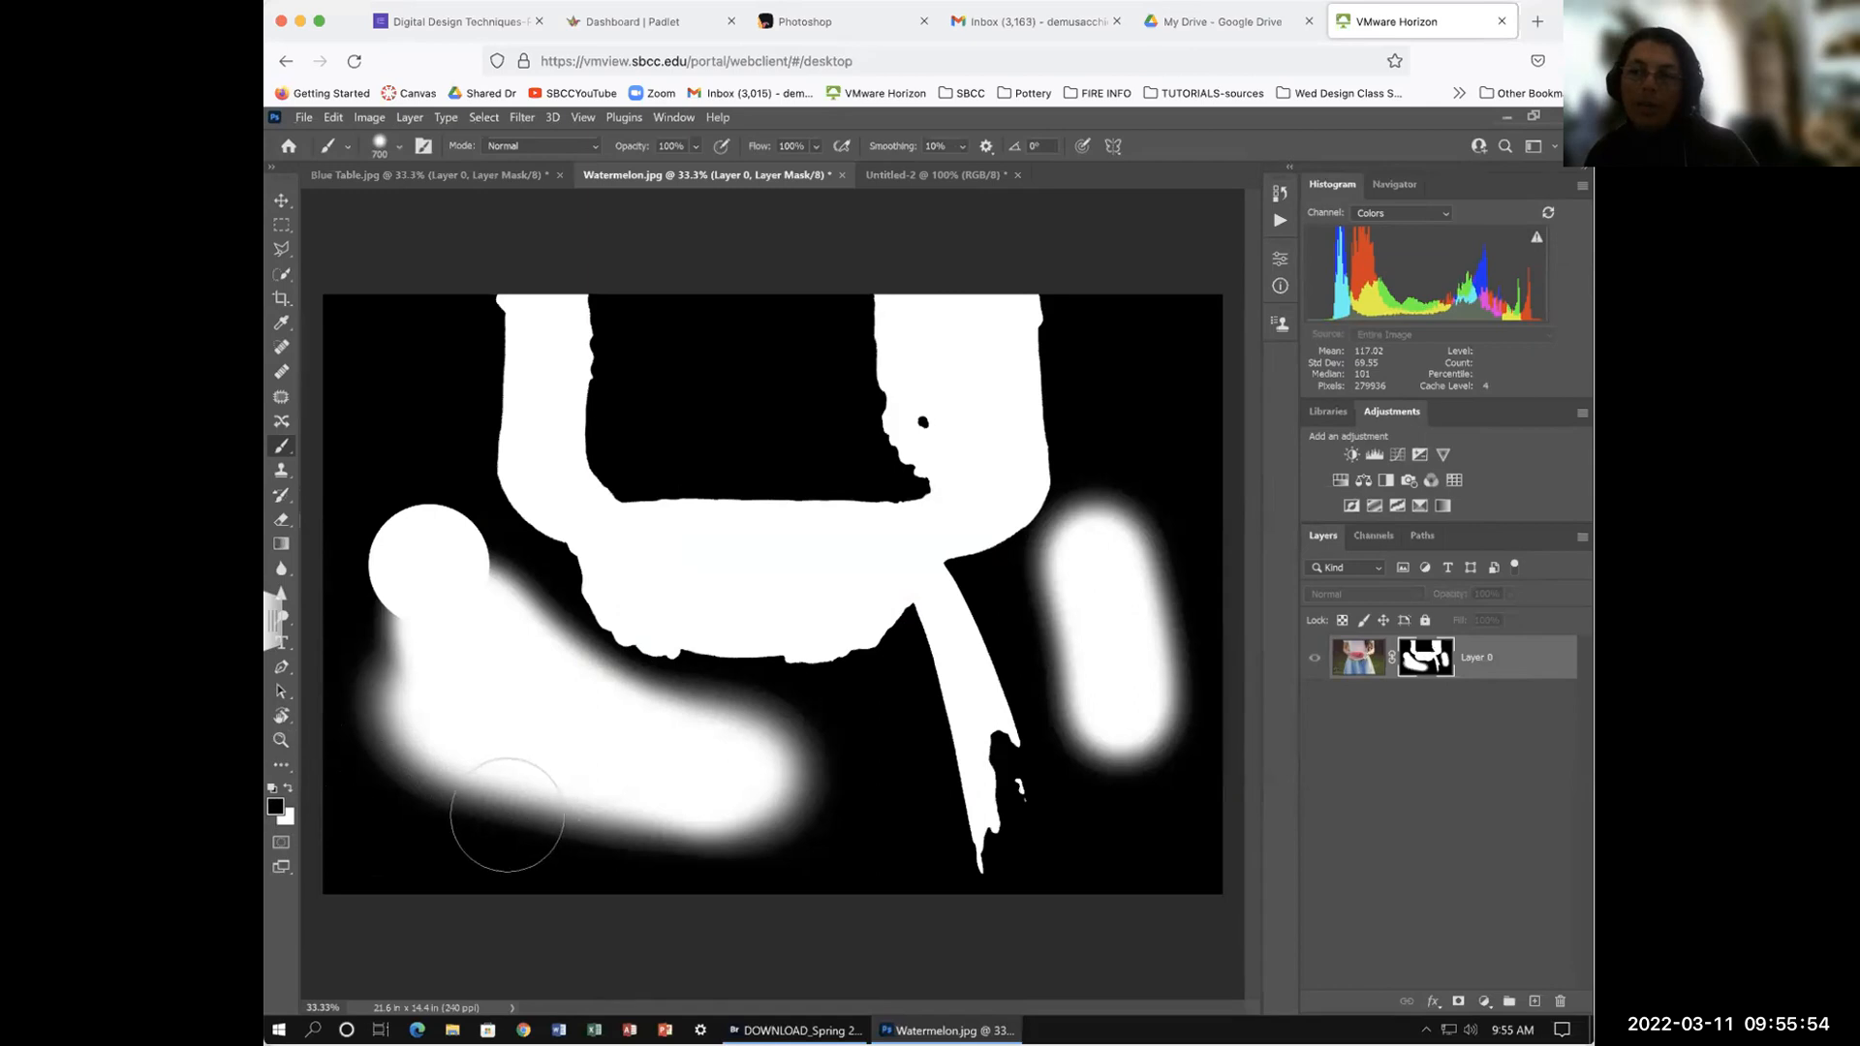
key("x")
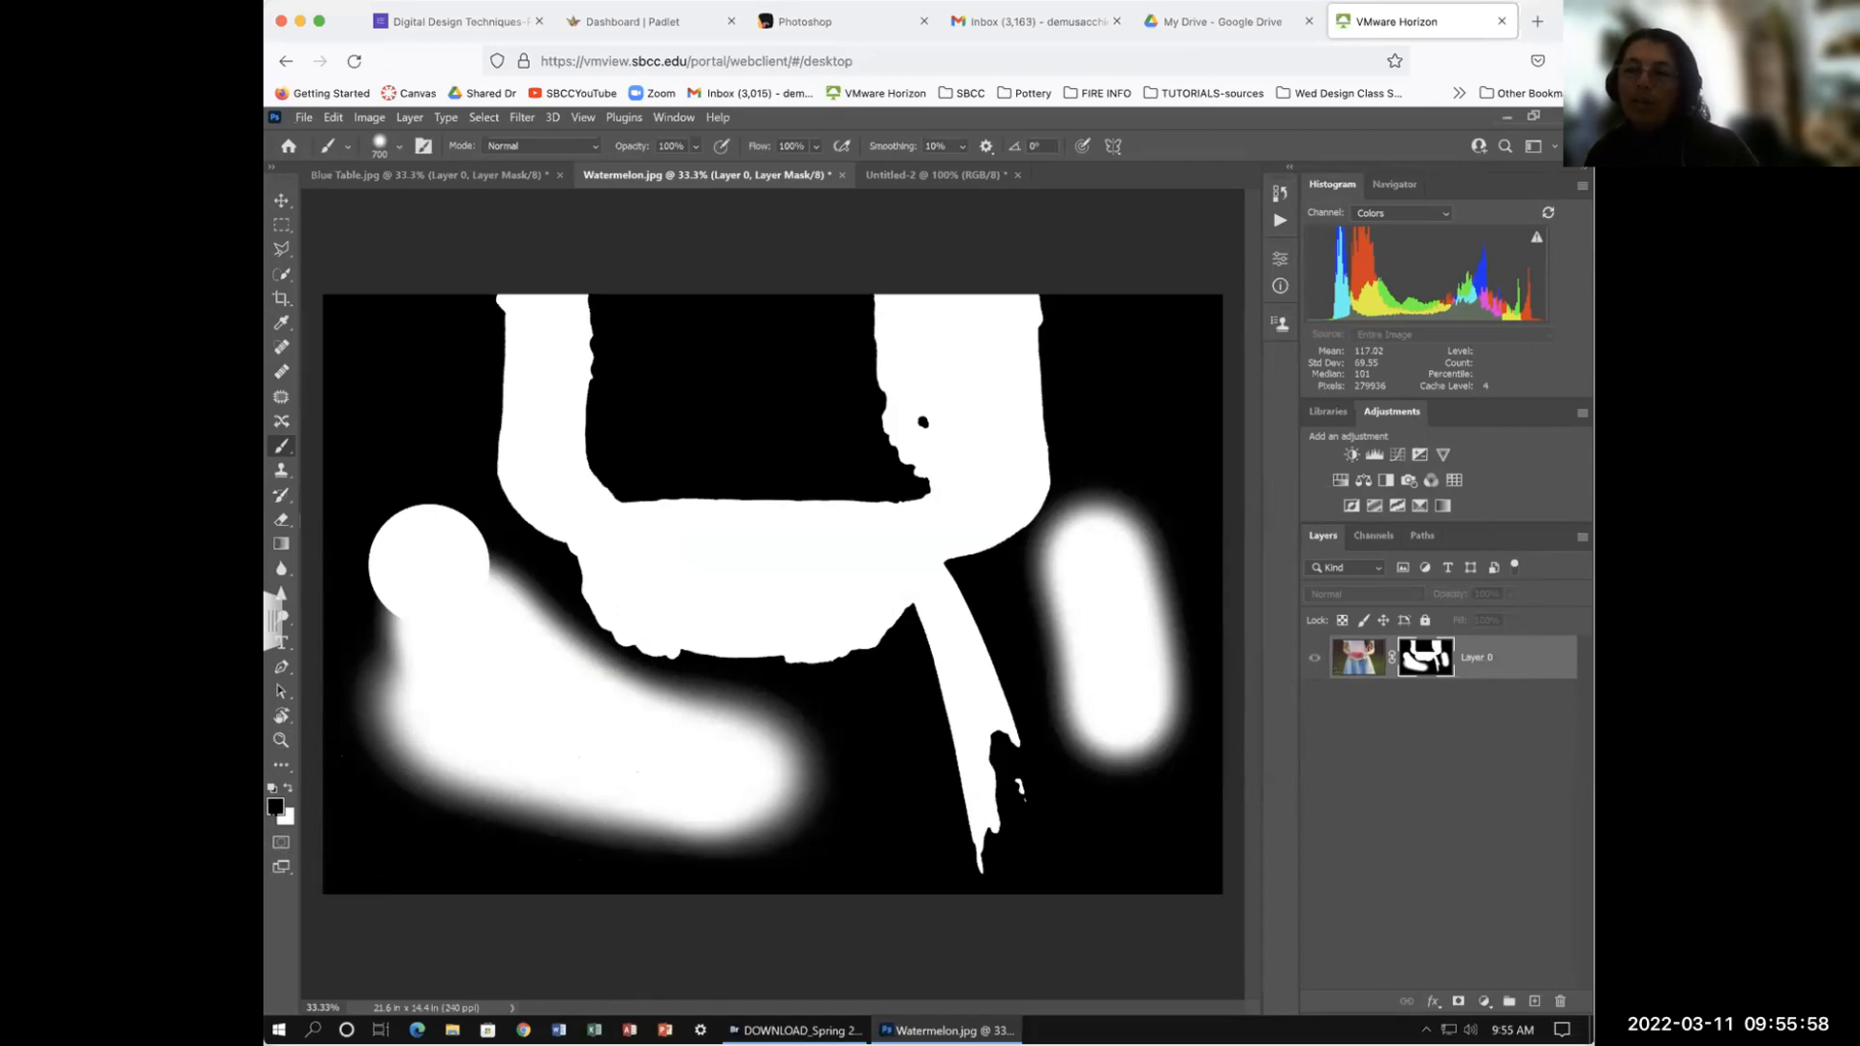
left_click(277, 809)
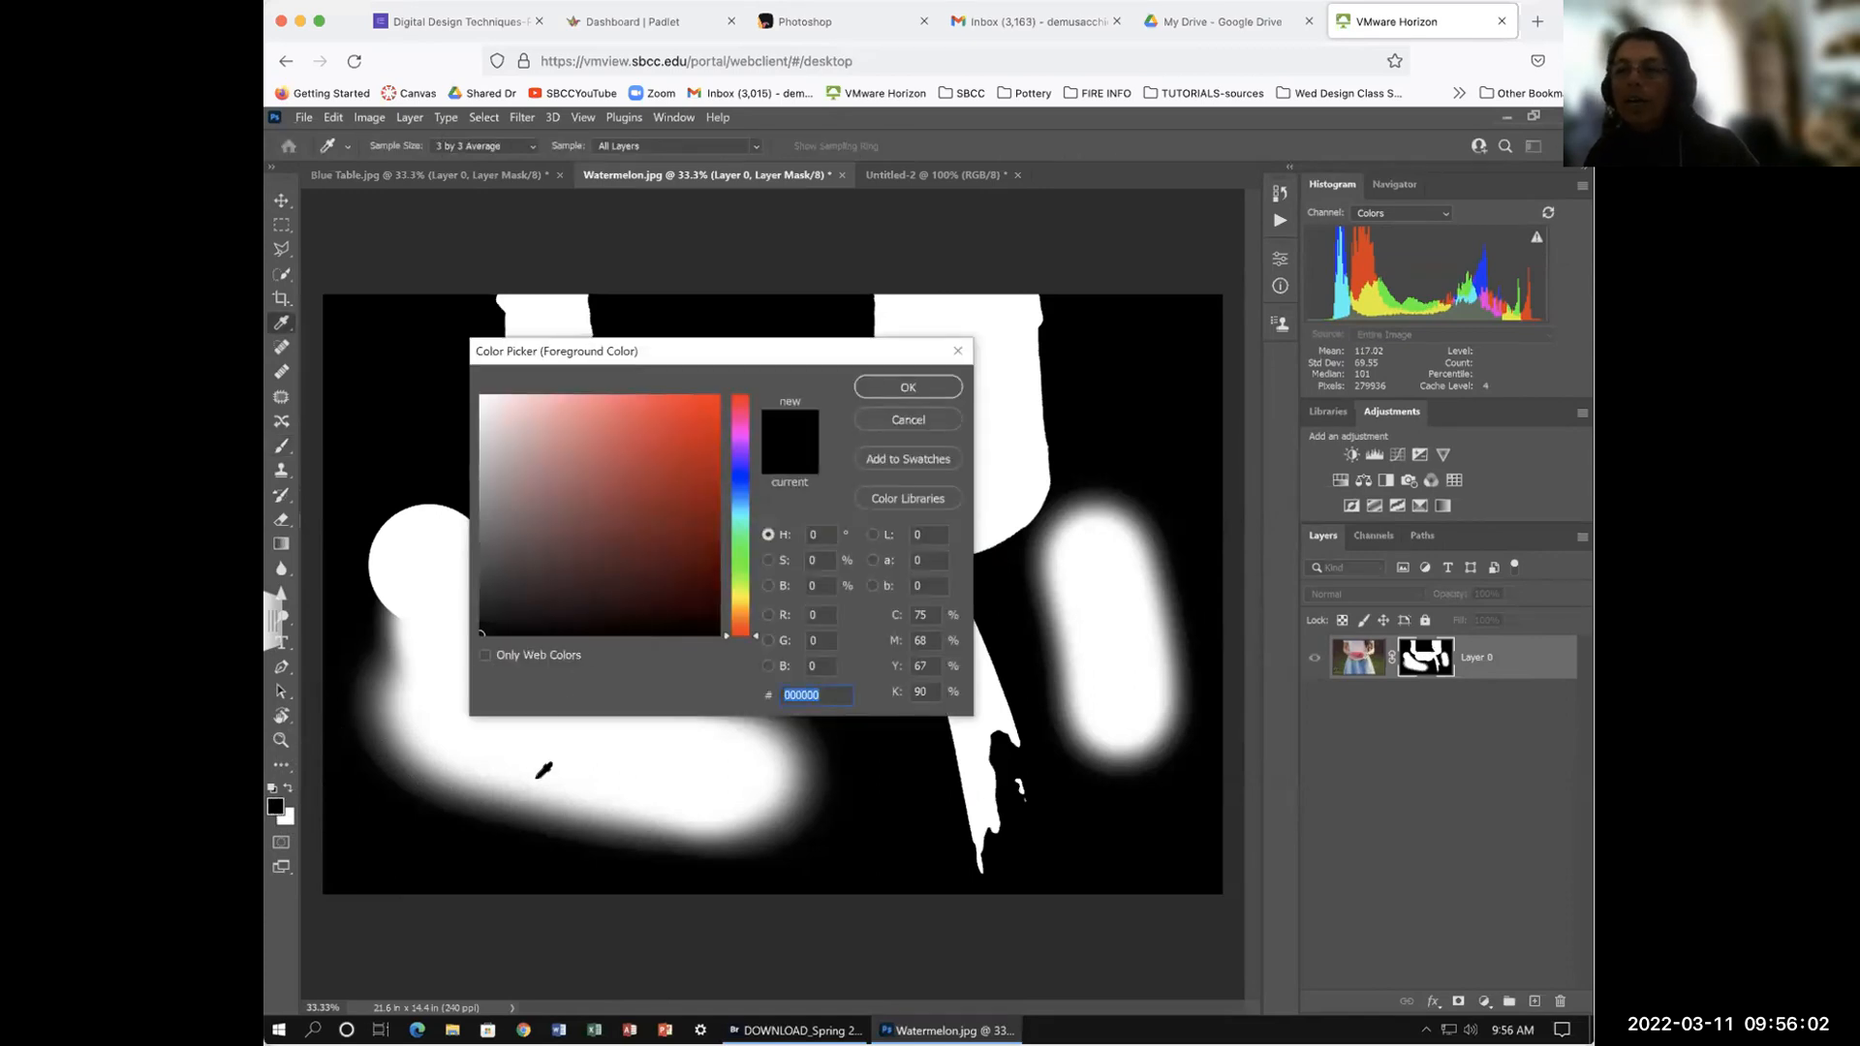
left_click(915, 421)
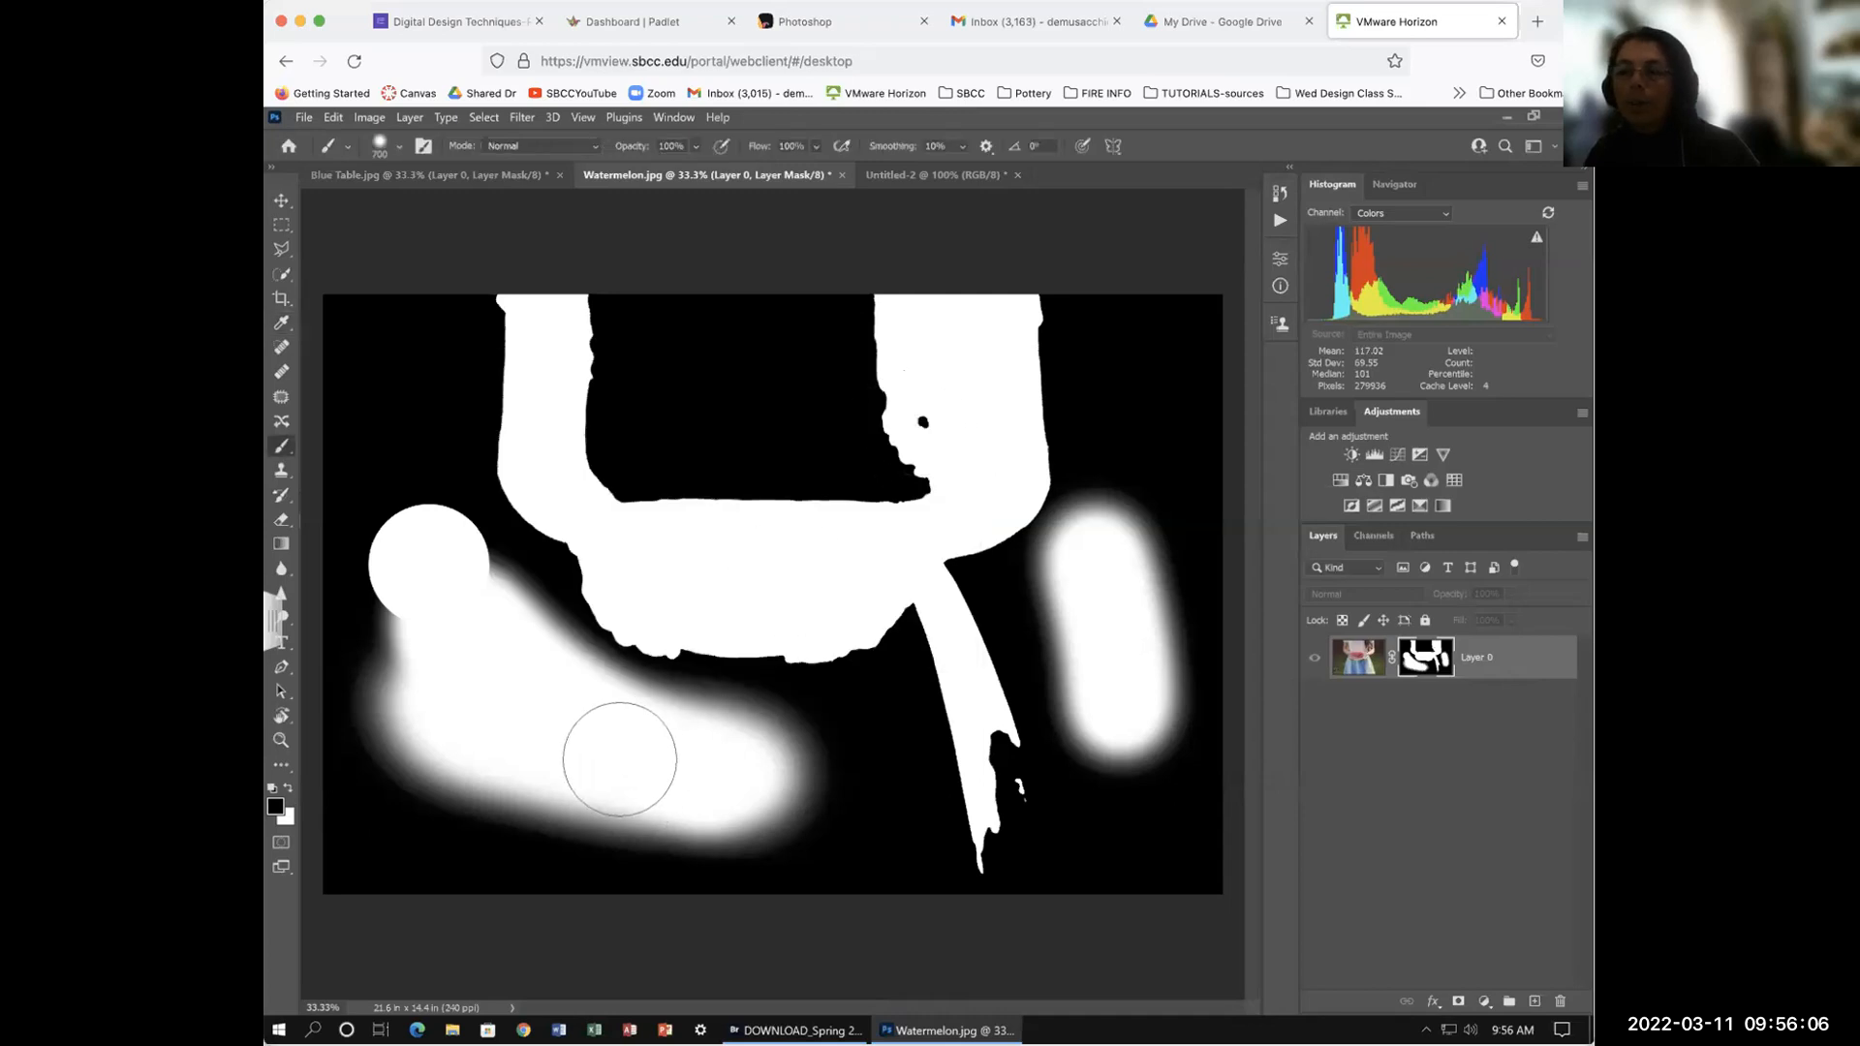
mouse_move(421, 554)
left_mouse_down()
mouse_move(460, 666)
mouse_move(445, 544)
mouse_move(510, 643)
mouse_move(400, 554)
mouse_move(385, 579)
mouse_move(398, 765)
mouse_move(475, 679)
mouse_move(497, 595)
mouse_move(532, 685)
mouse_move(532, 655)
mouse_move(585, 710)
mouse_move(534, 648)
mouse_move(619, 719)
mouse_move(804, 756)
mouse_move(795, 808)
mouse_move(618, 809)
mouse_move(486, 766)
mouse_move(486, 748)
mouse_move(623, 775)
left_mouse_up()
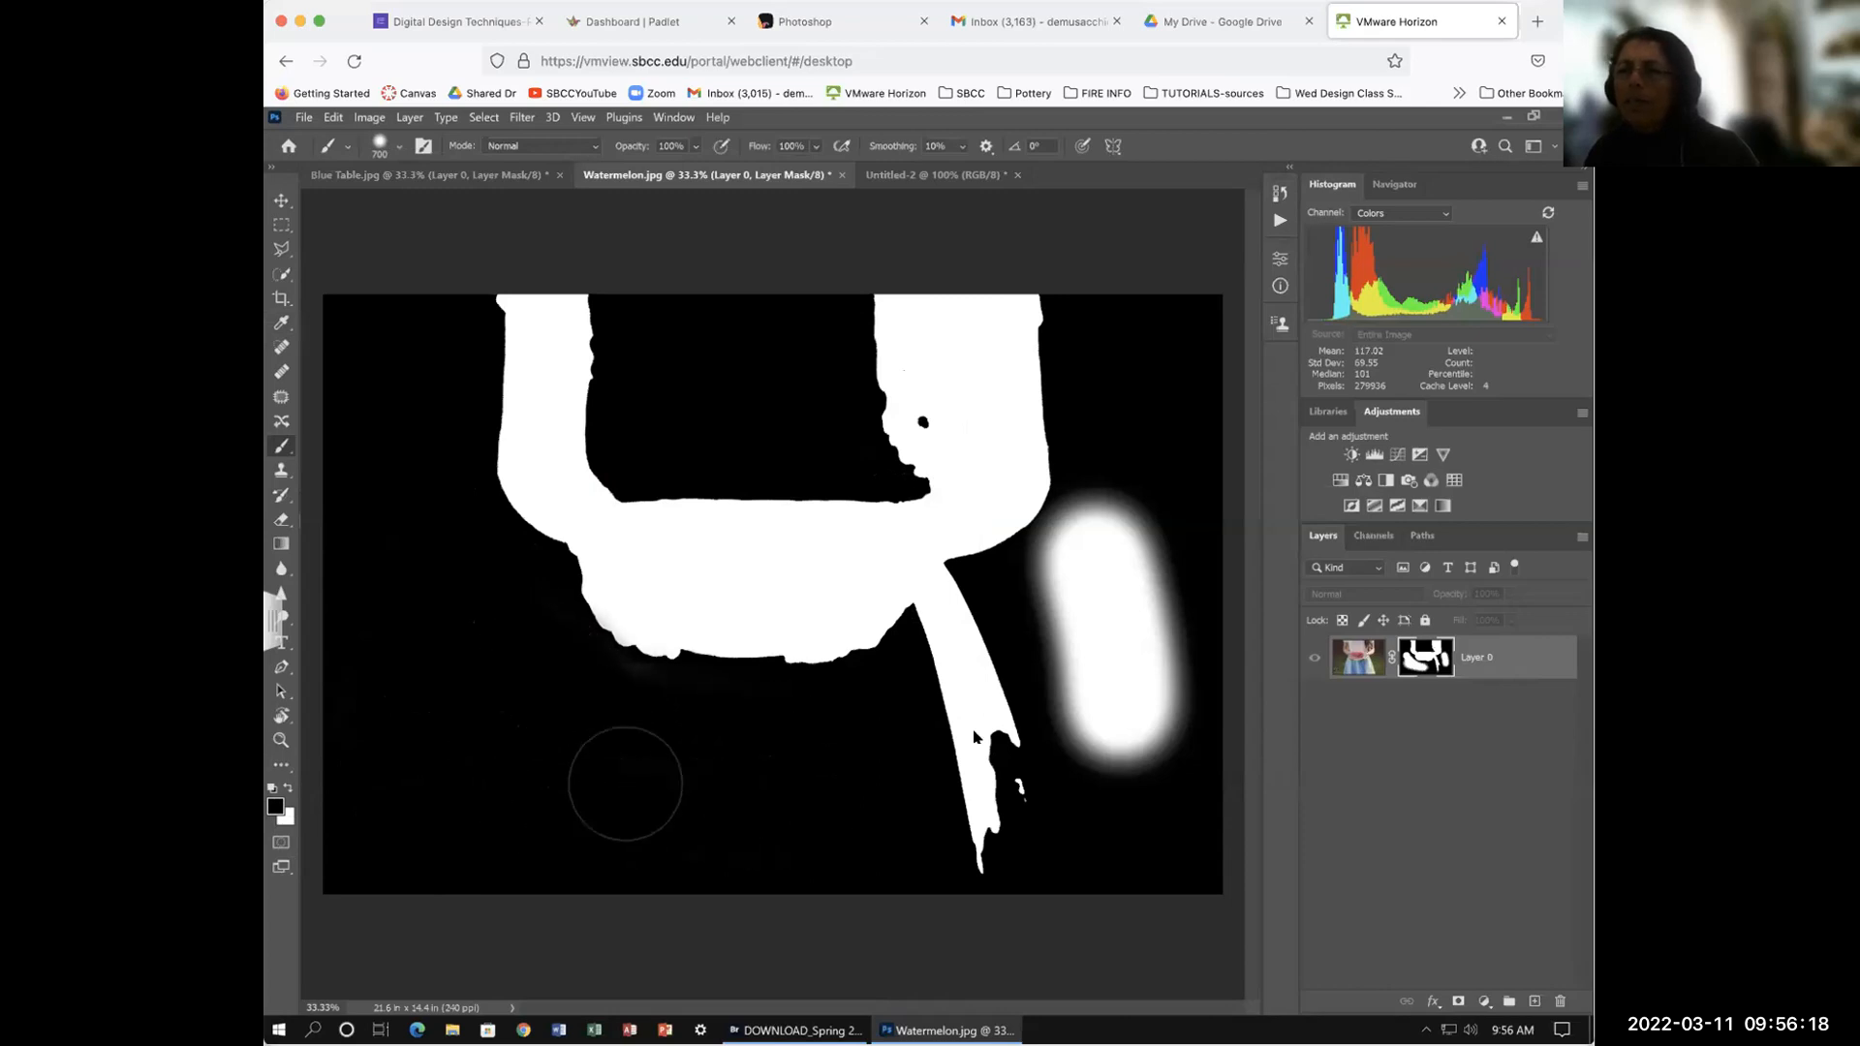
mouse_move(1100, 548)
left_mouse_down()
mouse_move(1128, 484)
mouse_move(1090, 557)
mouse_move(1098, 720)
mouse_move(1154, 635)
mouse_move(1149, 490)
left_mouse_up()
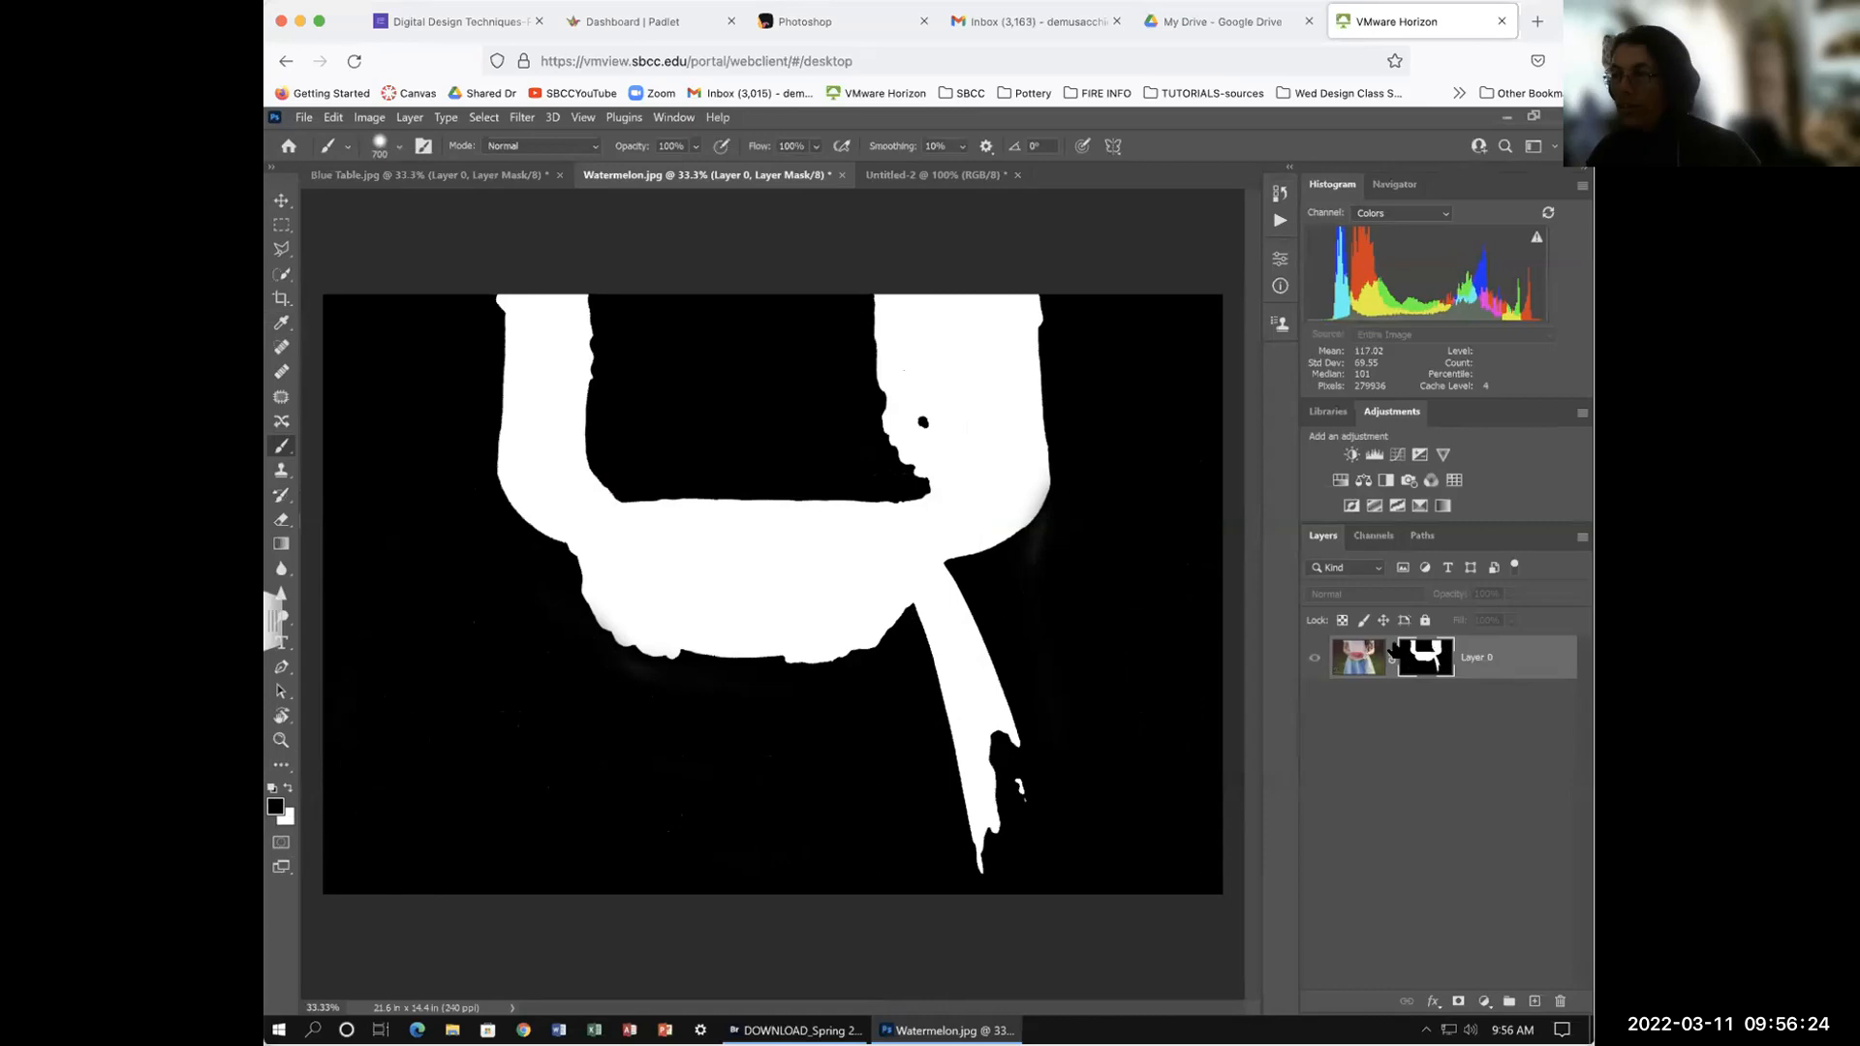
left_click(1426, 657, "alt")
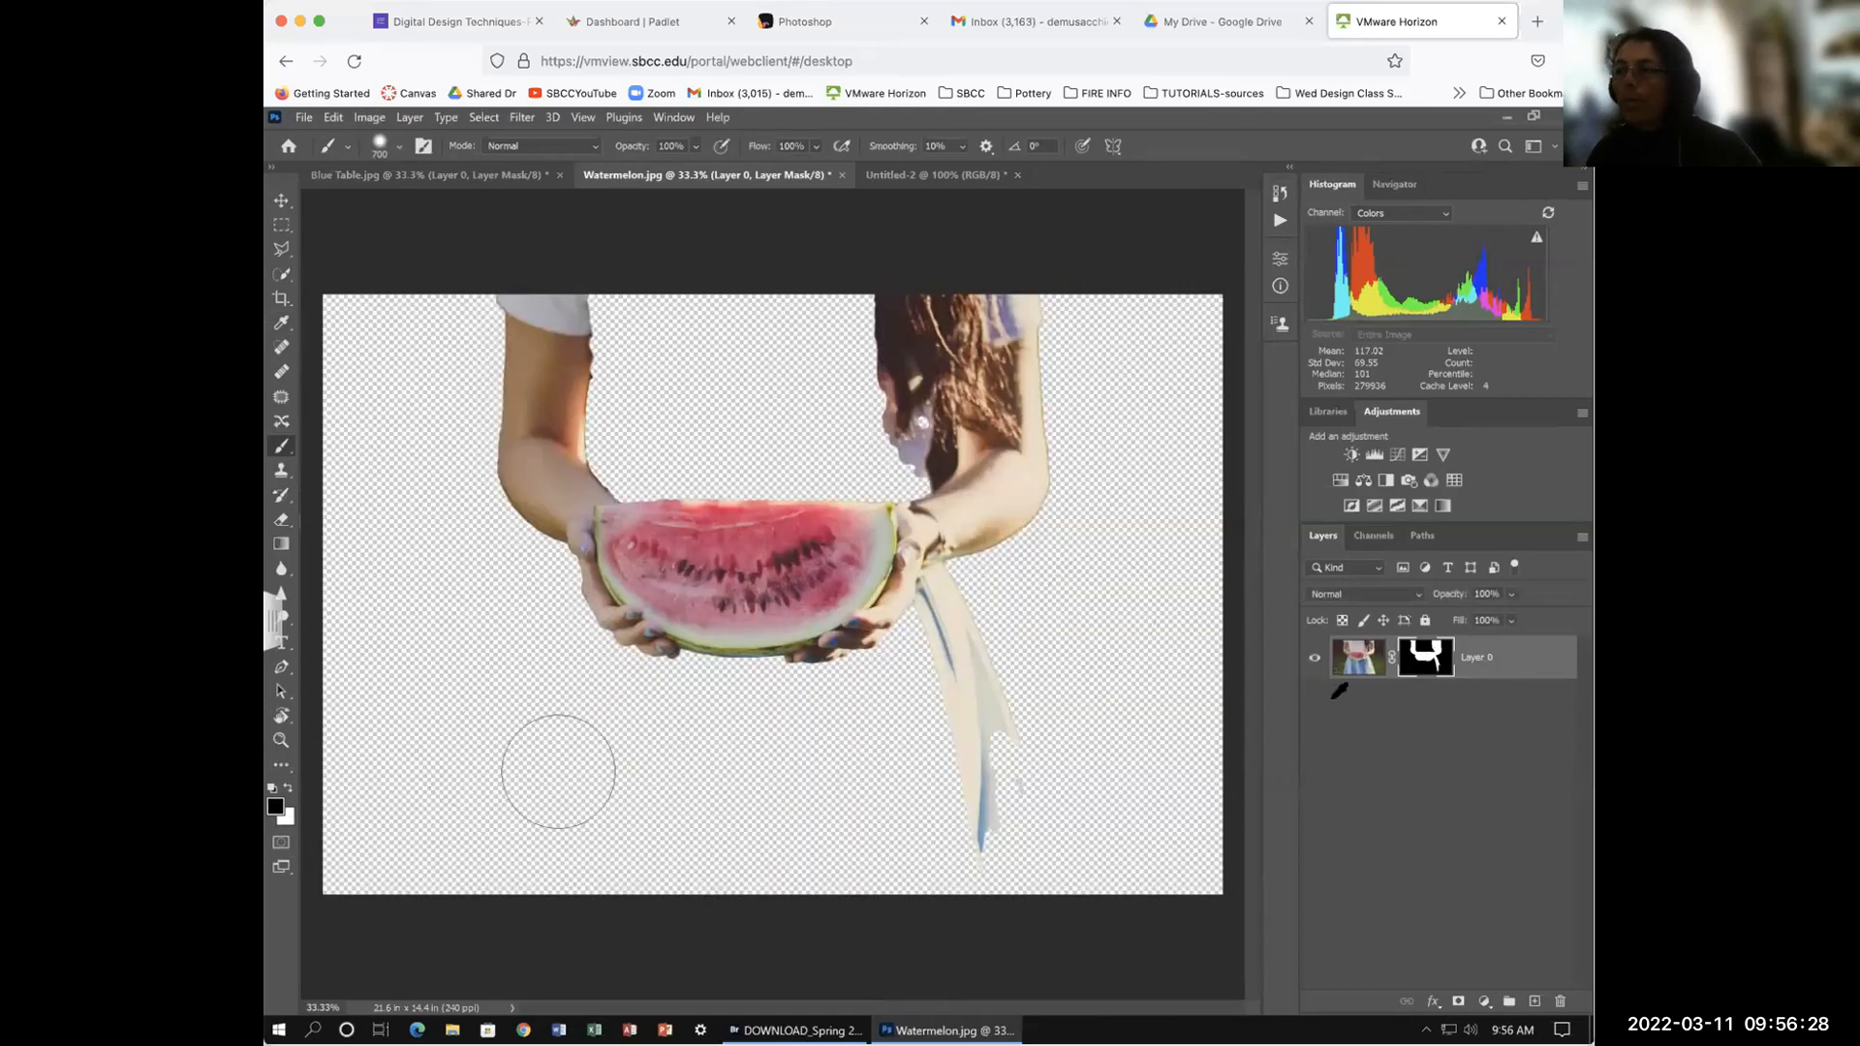
Step: Display the mask and paint two short horizontal white strokes below the watermelon with a 94 px brush at 65% hardness
left_click(1426, 658, "alt")
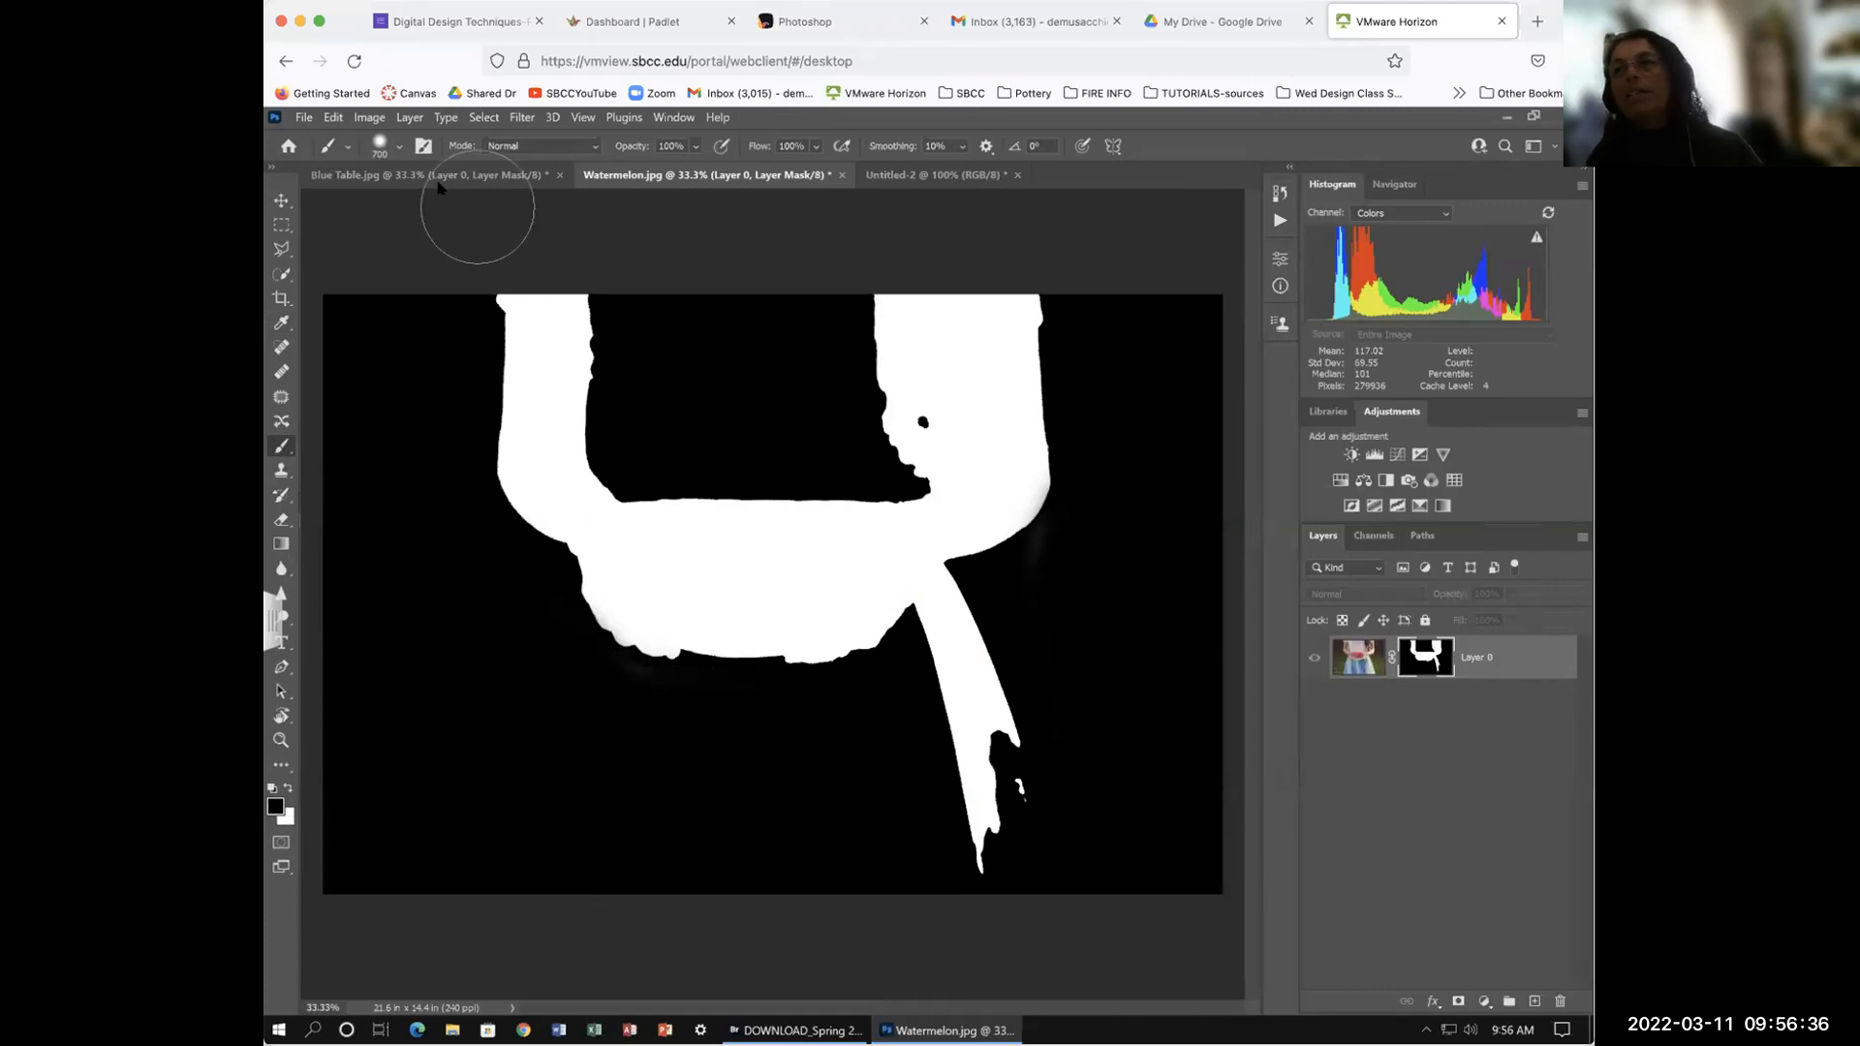
left_click(399, 147)
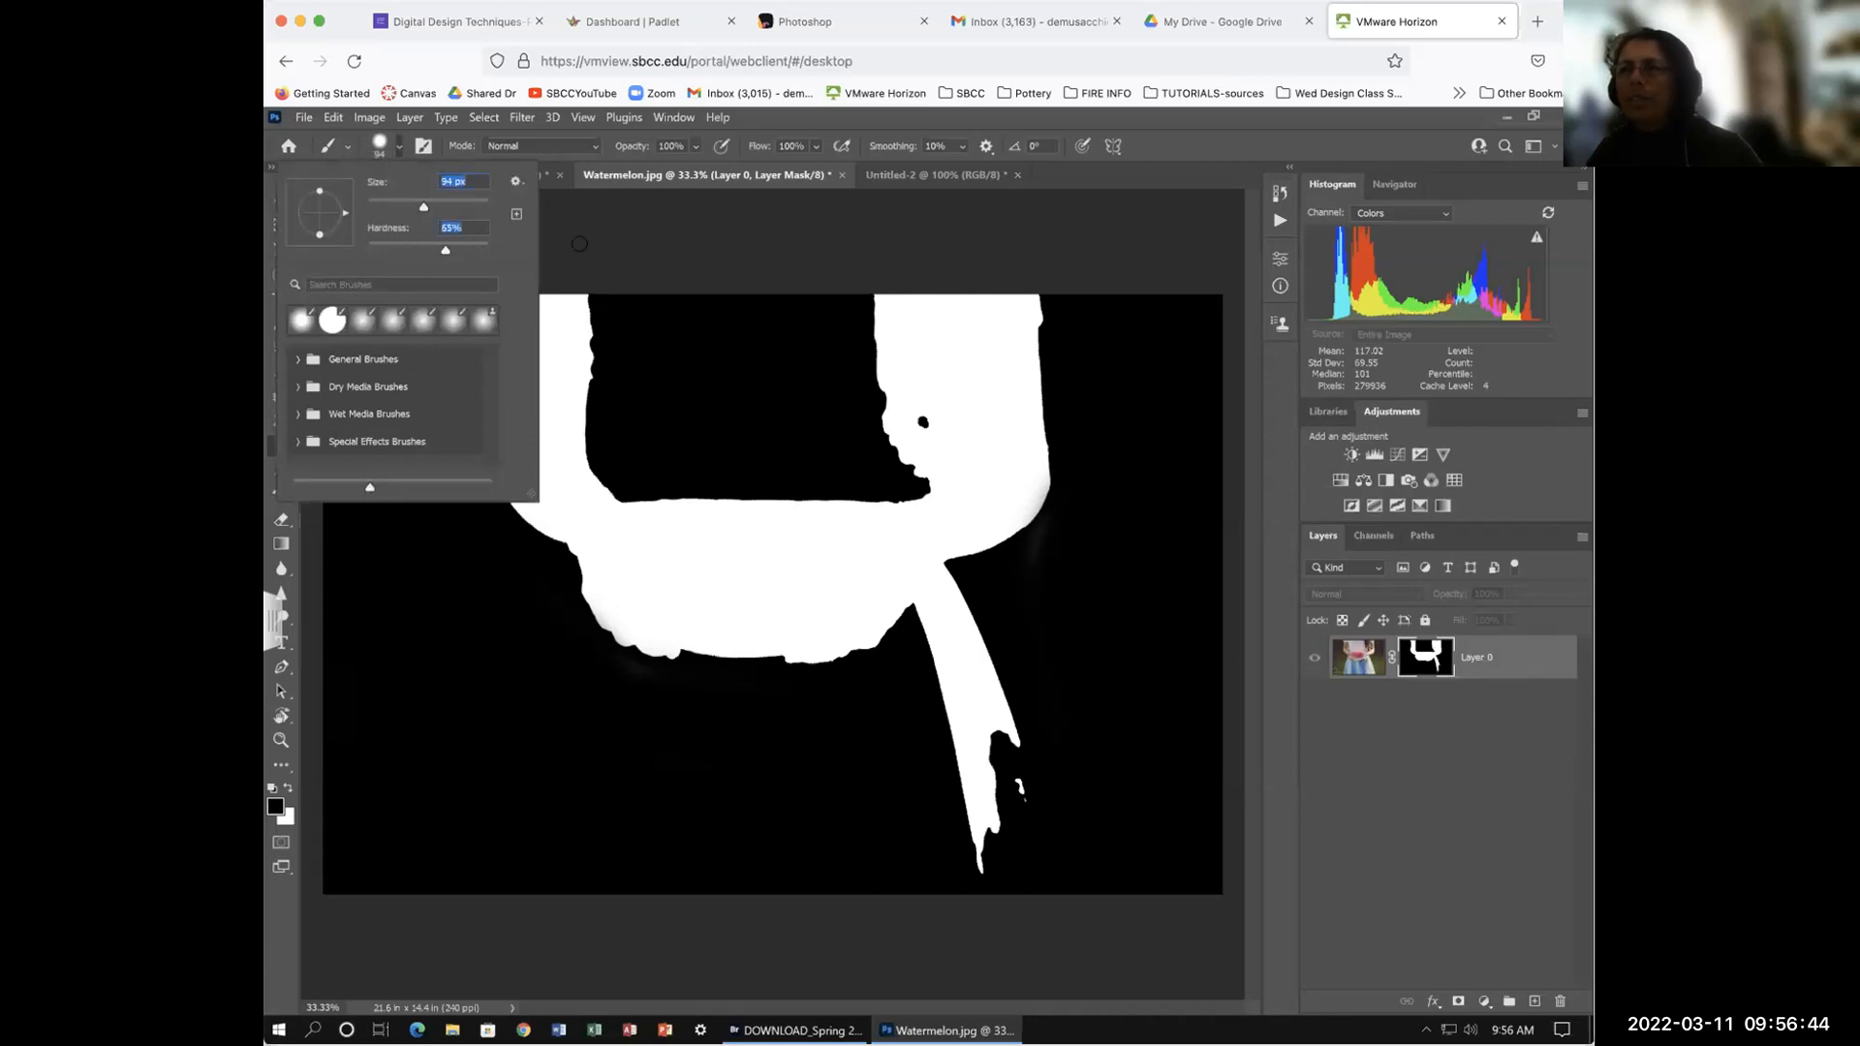
key("Return")
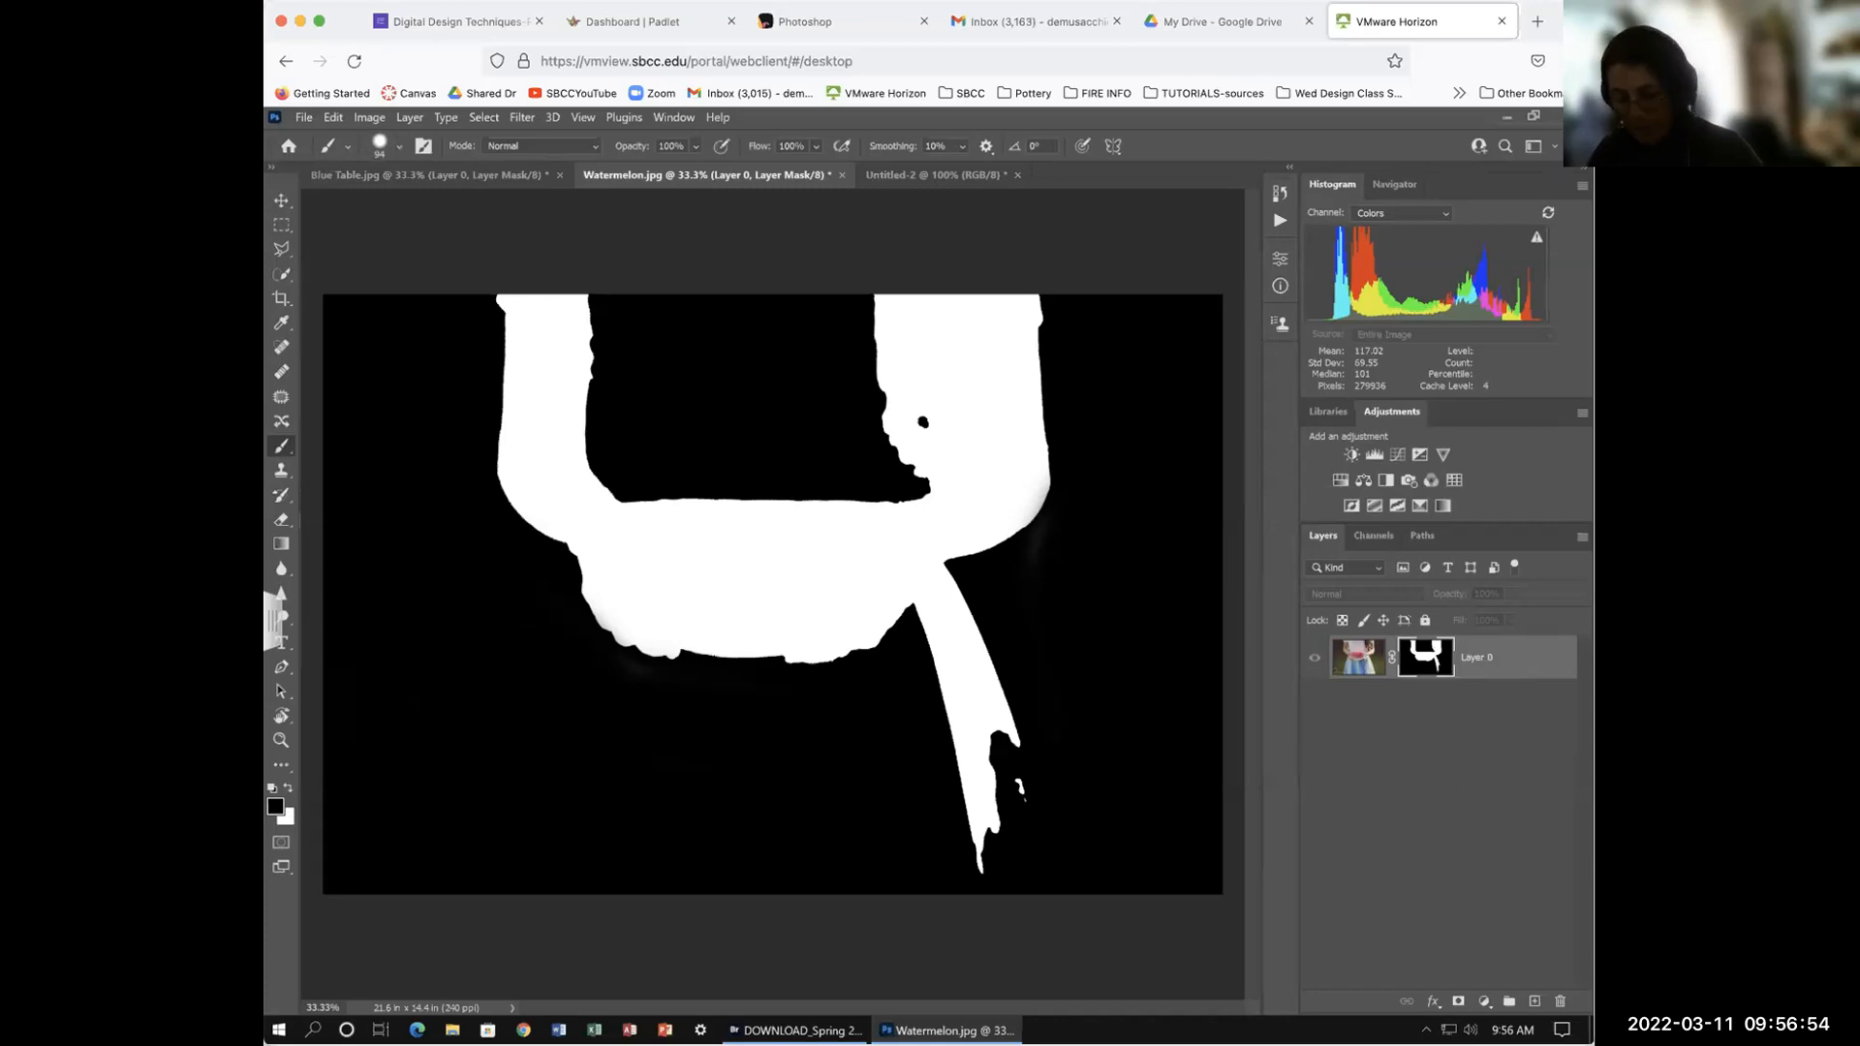
left_click_drag(392, 706, 608, 706)
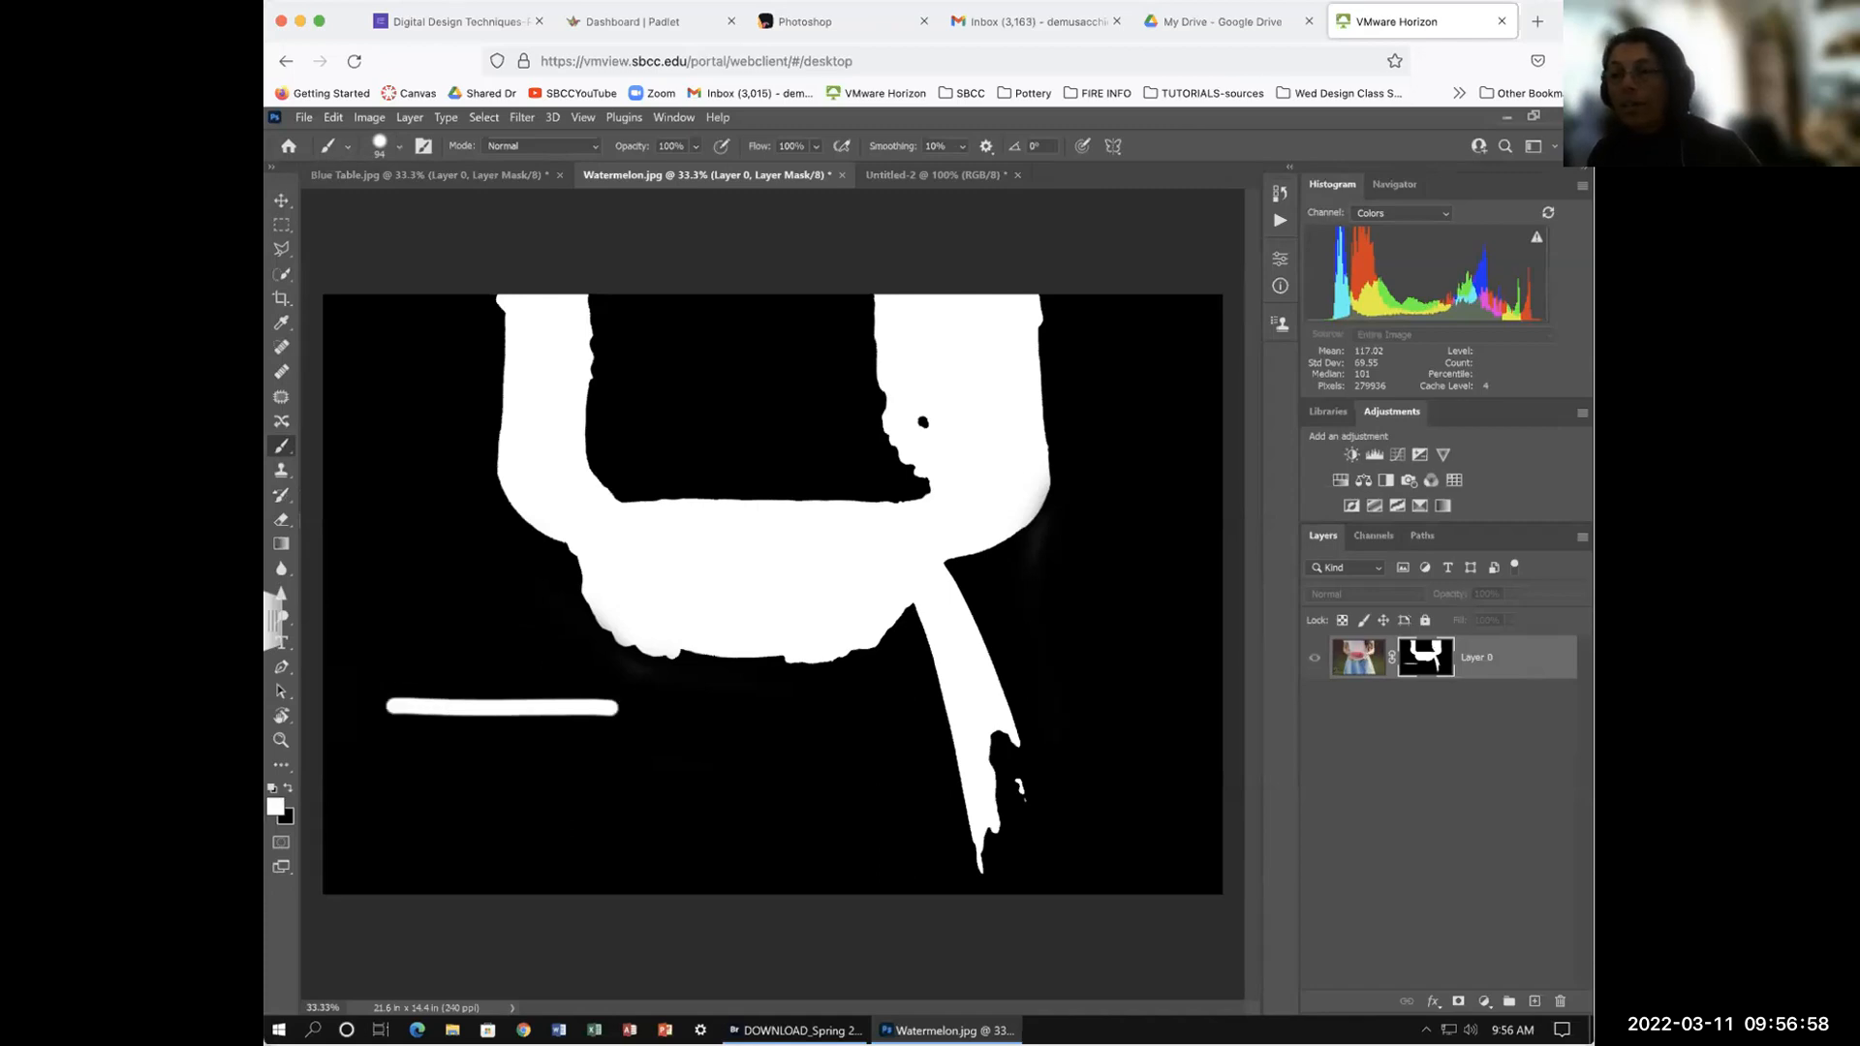
left_click_drag(414, 770, 579, 762)
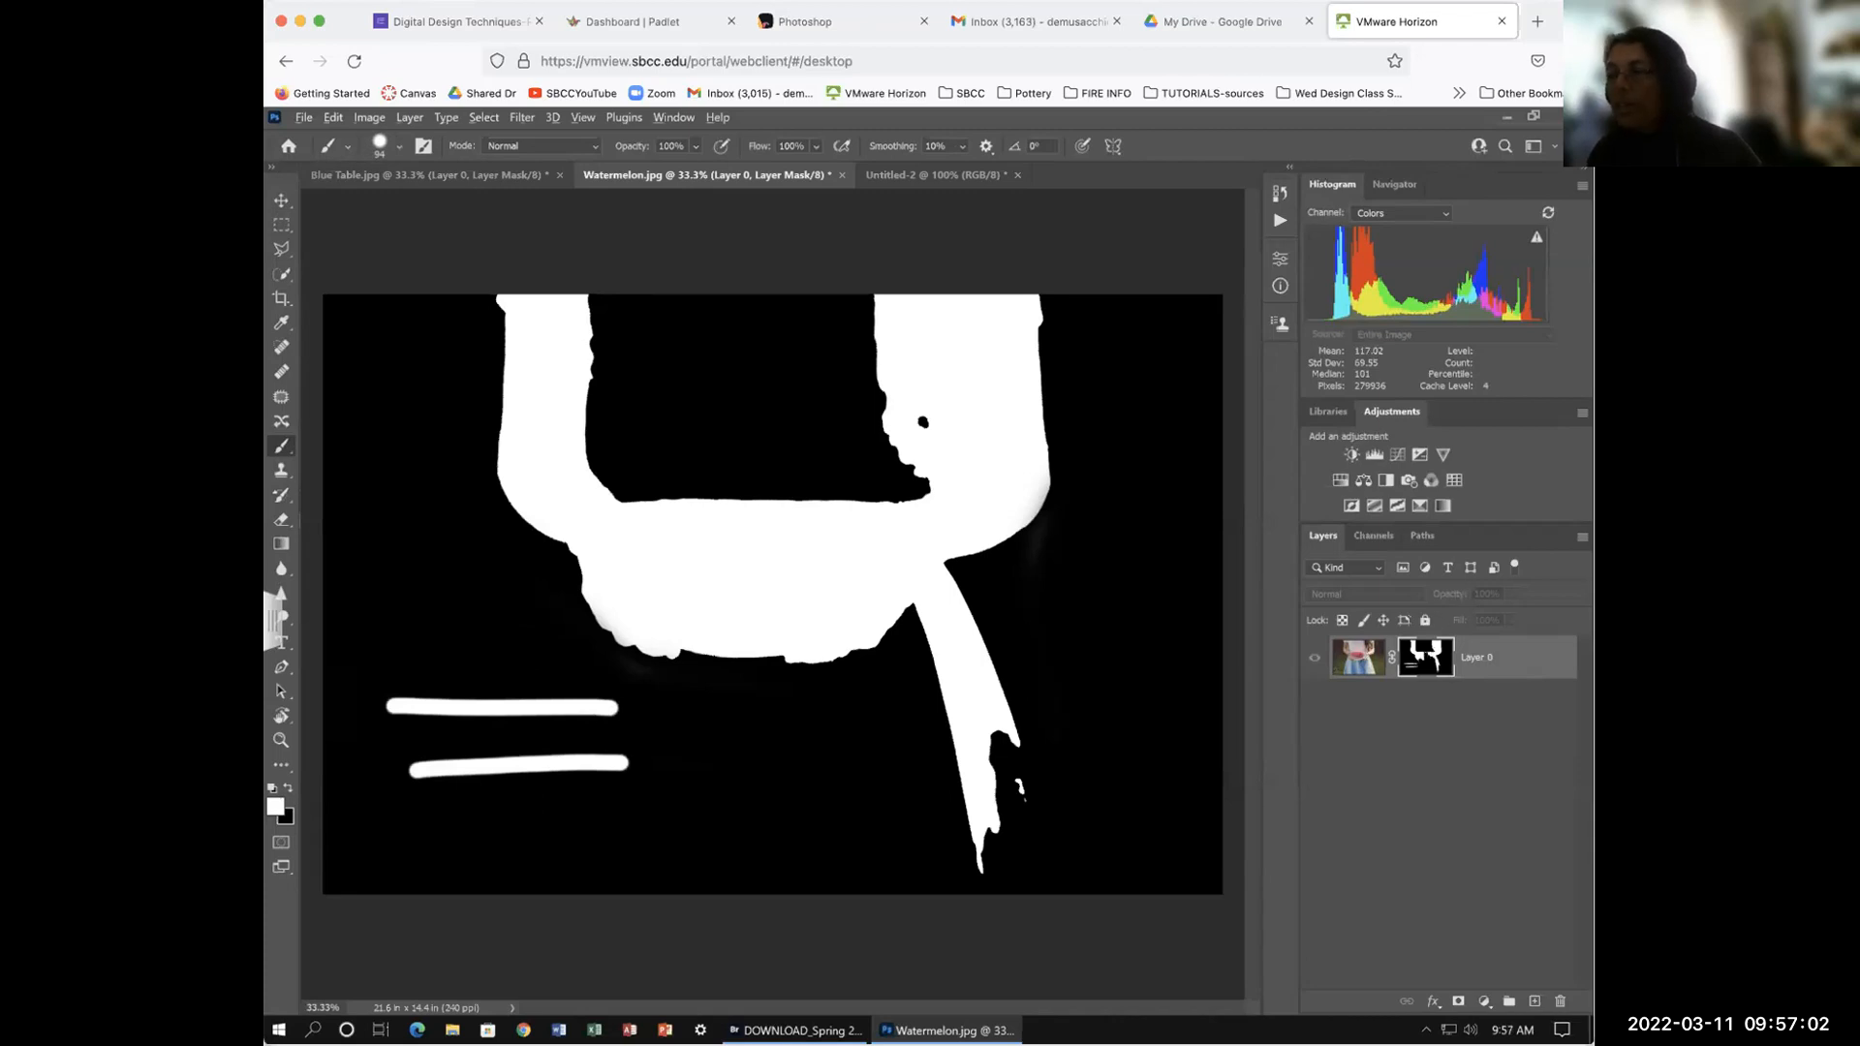
Step: Show the masked image and paint white on the mask around the two strokes to reveal the grass and blue dress
left_click(1424, 657, "alt")
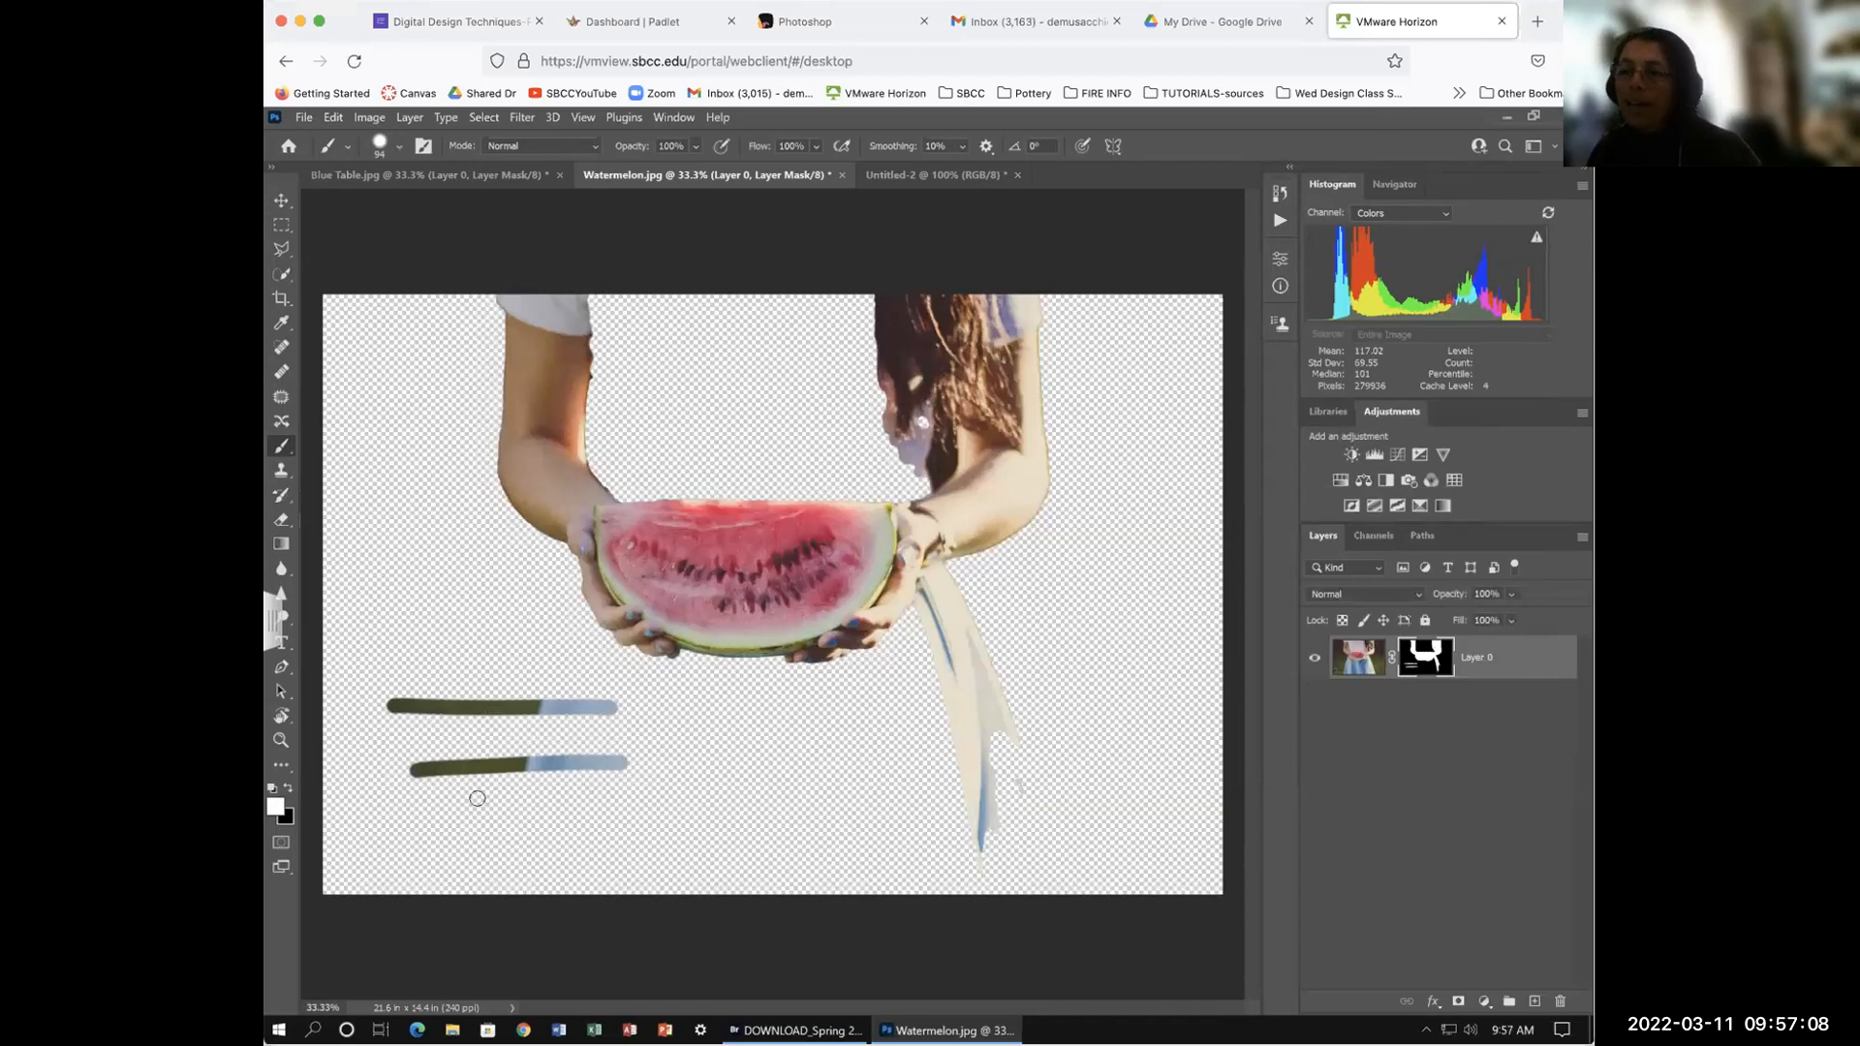
left_click_drag(463, 804, 682, 800)
mouse_move(489, 843)
left_mouse_down()
mouse_move(639, 841)
mouse_move(527, 814)
mouse_move(503, 780)
mouse_move(598, 747)
mouse_move(562, 696)
mouse_move(562, 721)
mouse_move(667, 773)
mouse_move(531, 794)
mouse_move(607, 833)
mouse_move(489, 838)
mouse_move(546, 739)
left_mouse_up()
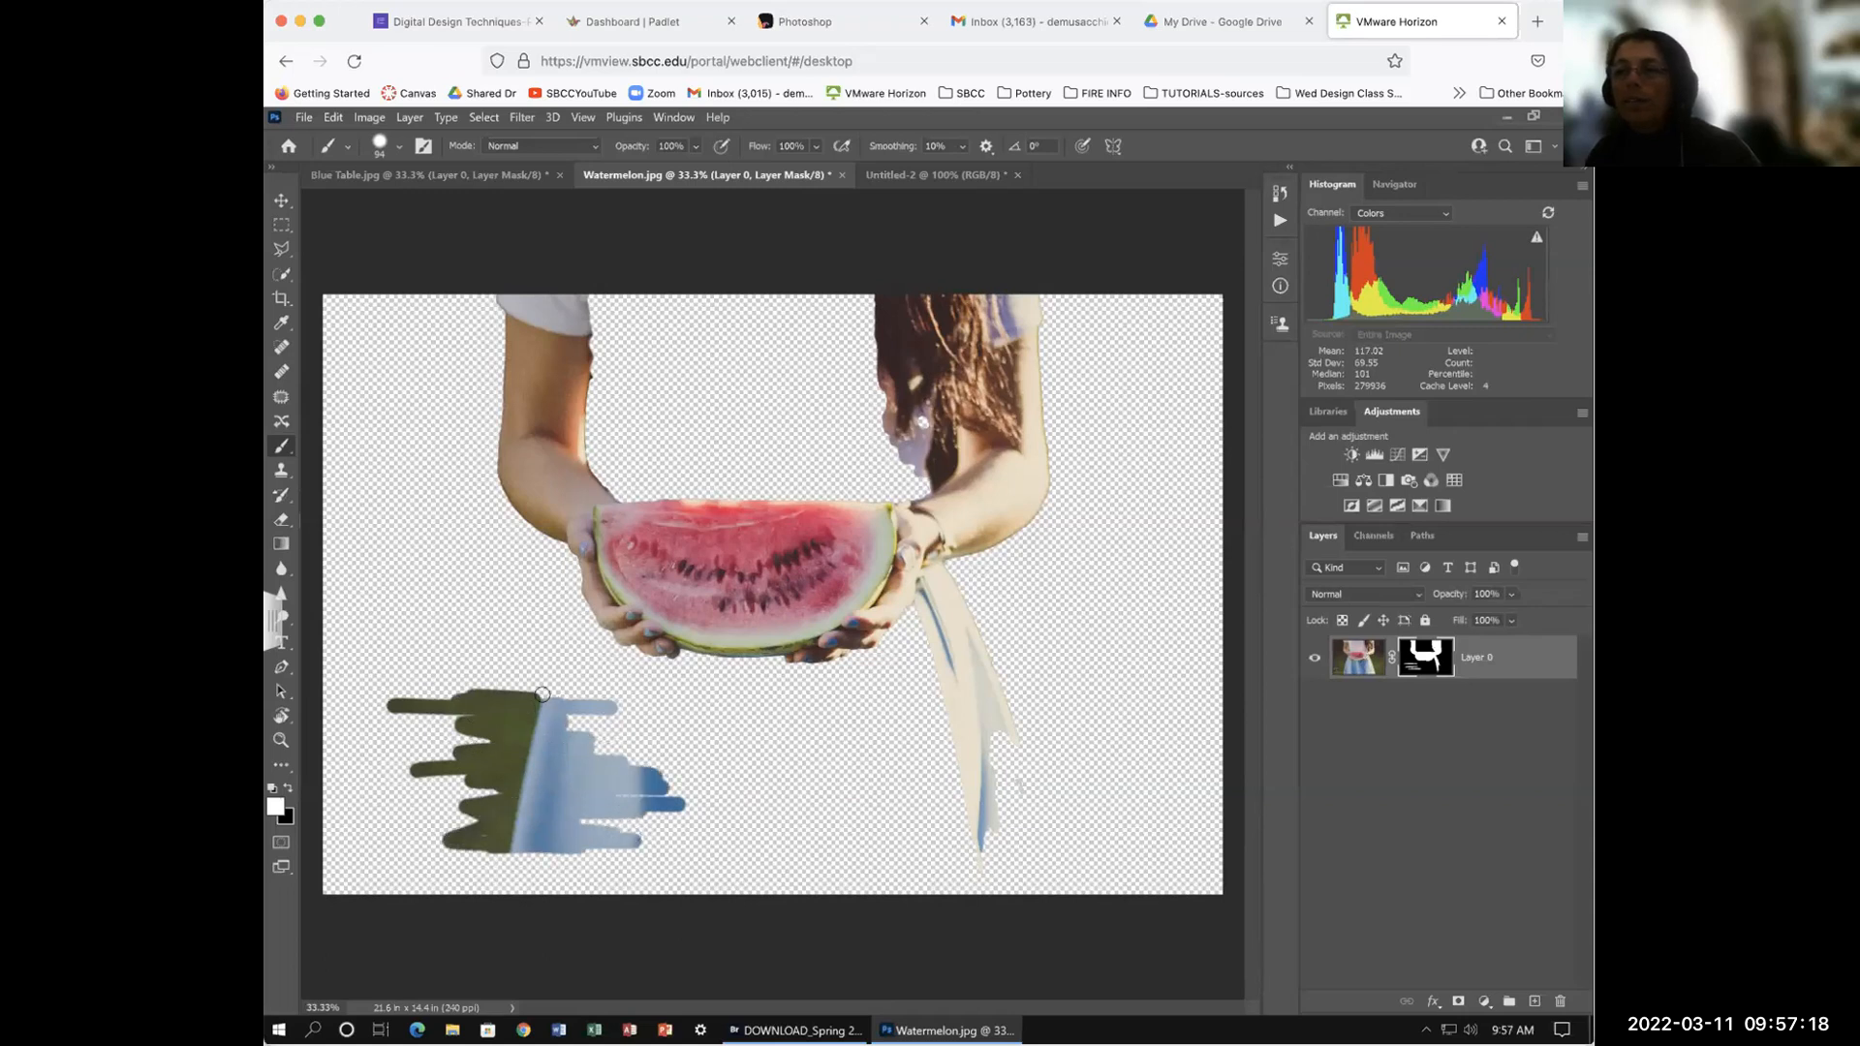
Step: Enlarge the brush and extend the revealed grass and dress area upward and outward with white mask strokes
left_click(399, 146)
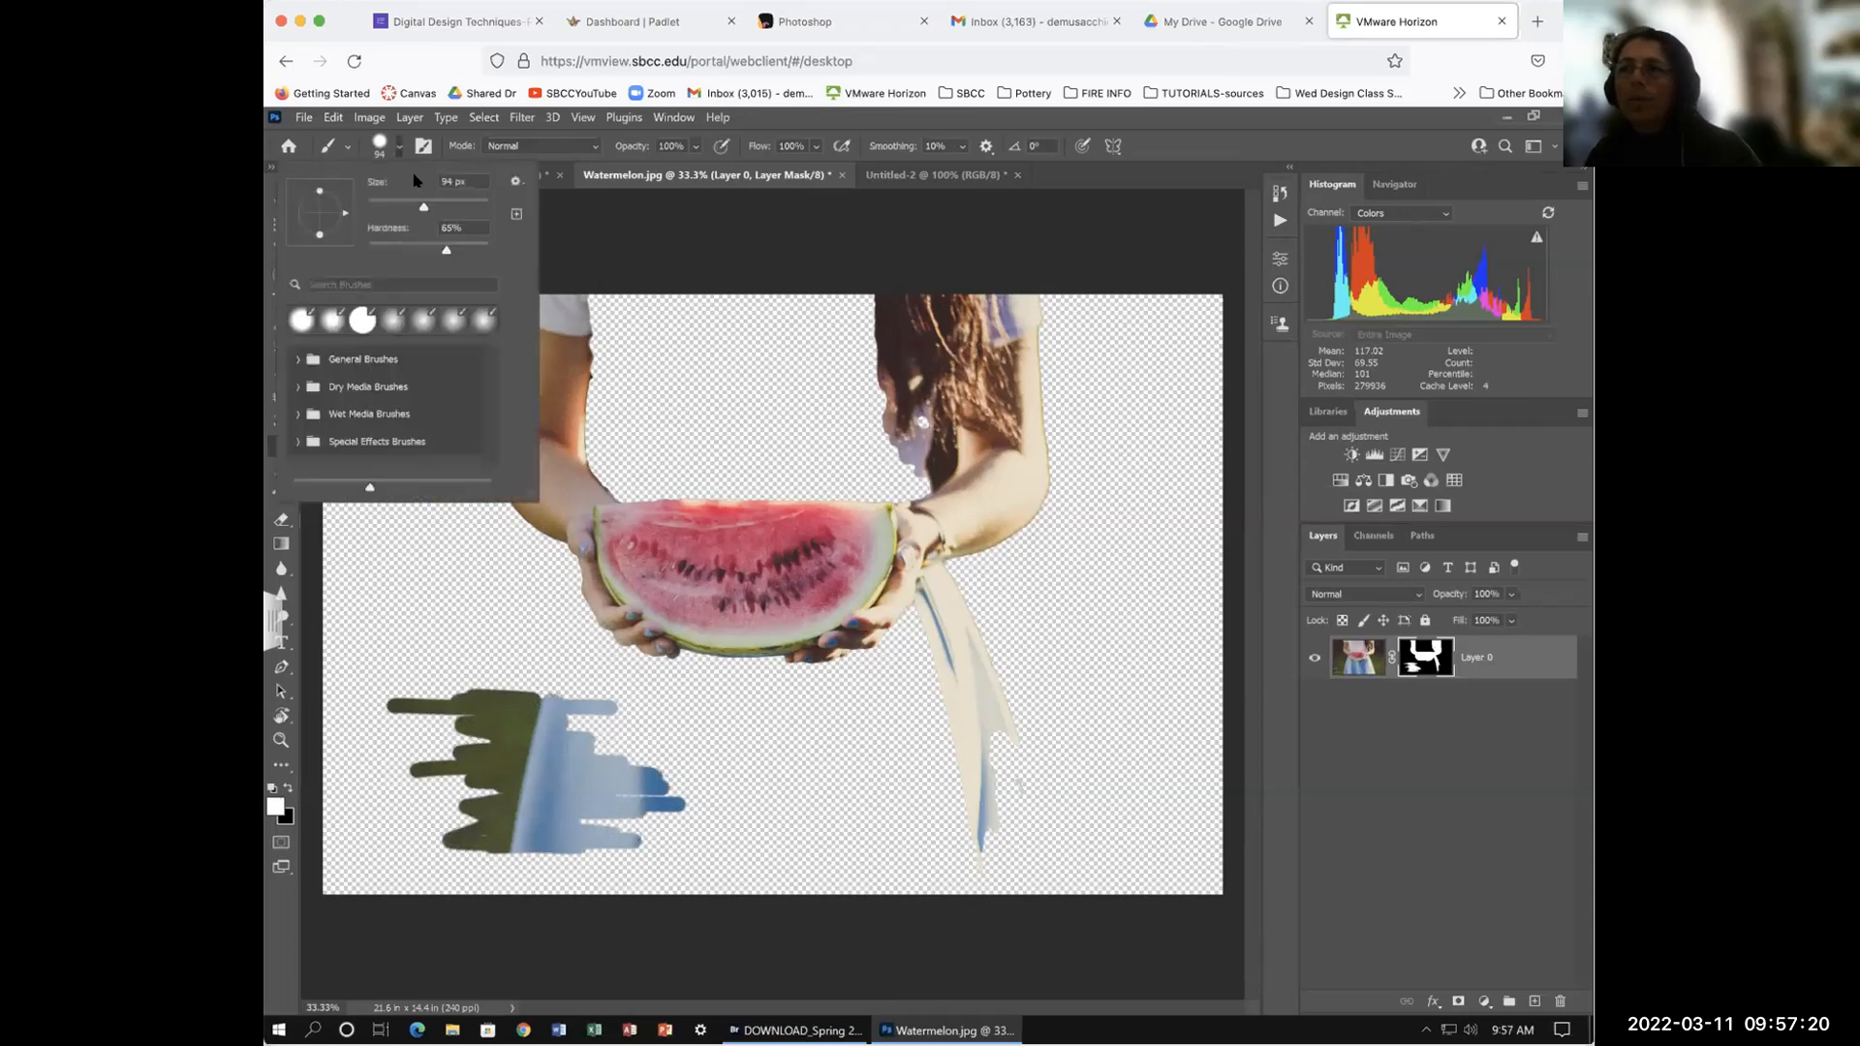
left_click(545, 767)
mouse_move(547, 755)
left_mouse_down()
mouse_move(535, 613)
mouse_move(544, 708)
mouse_move(551, 659)
mouse_move(579, 739)
mouse_move(544, 799)
mouse_move(636, 828)
left_mouse_up()
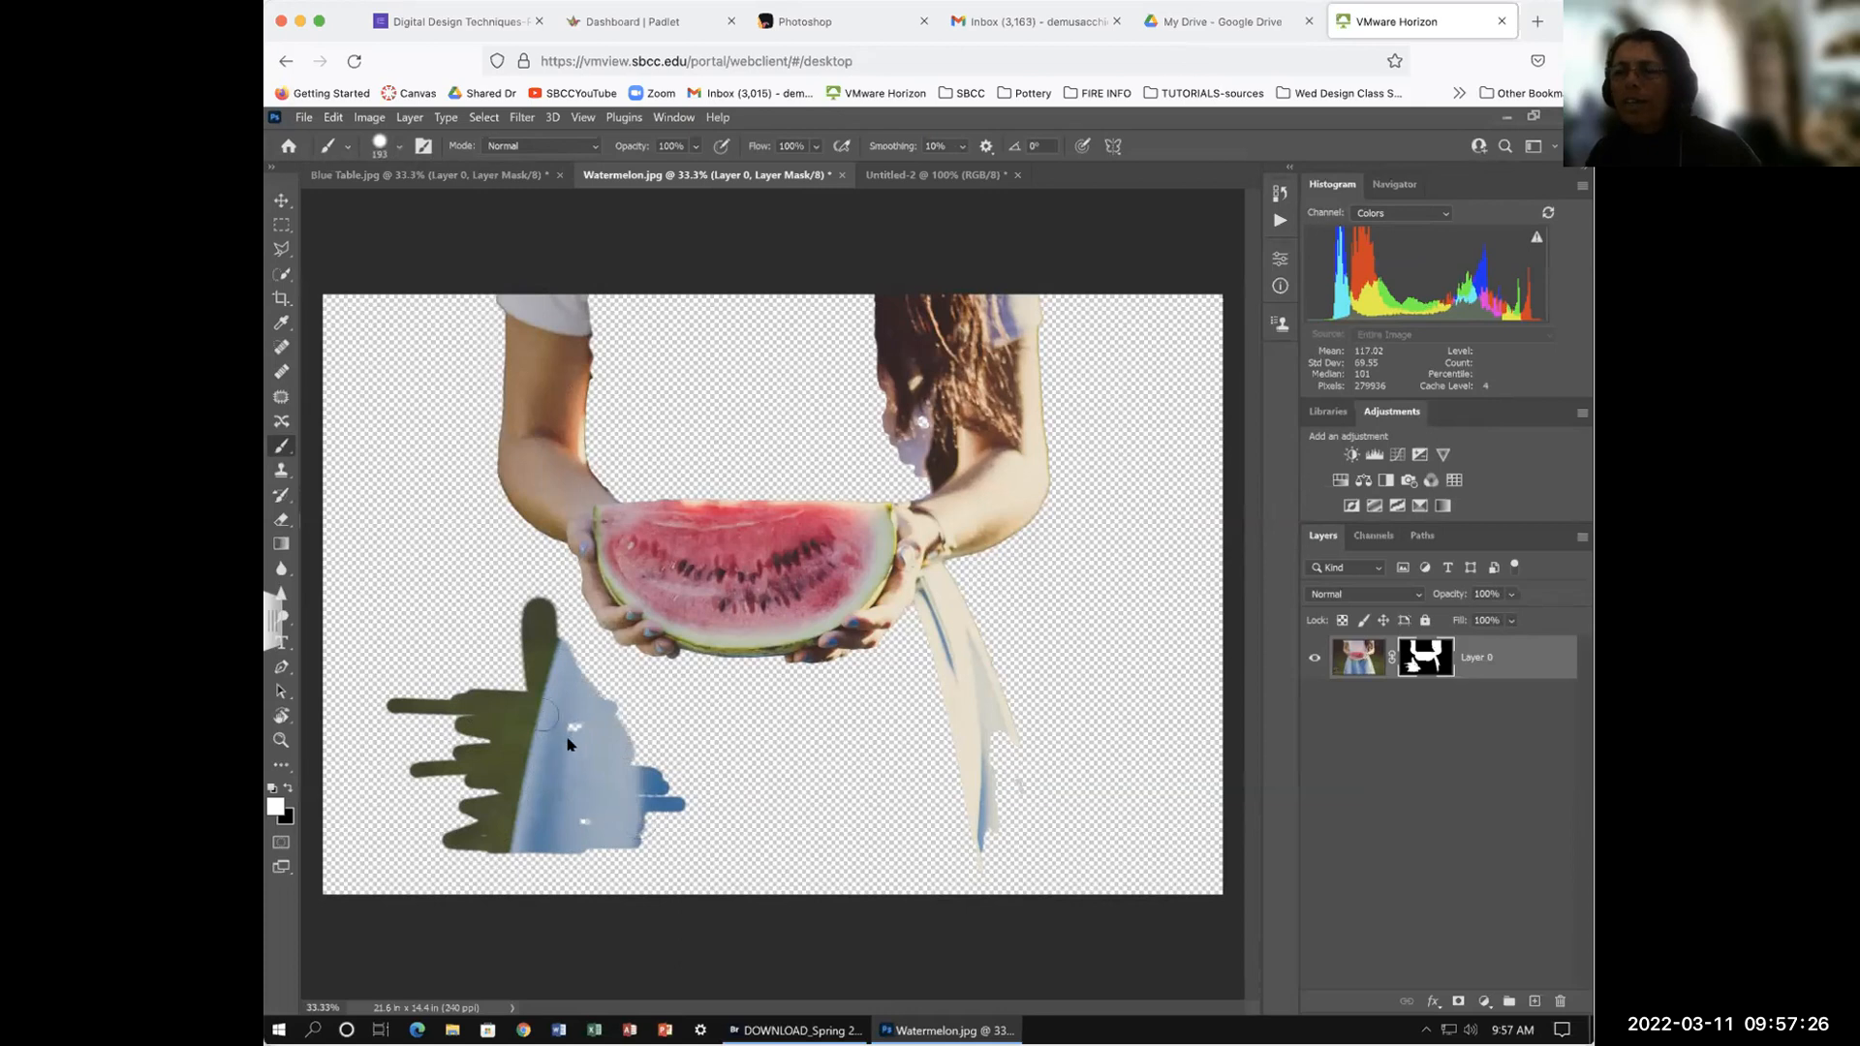
left_click_drag(603, 749, 673, 746)
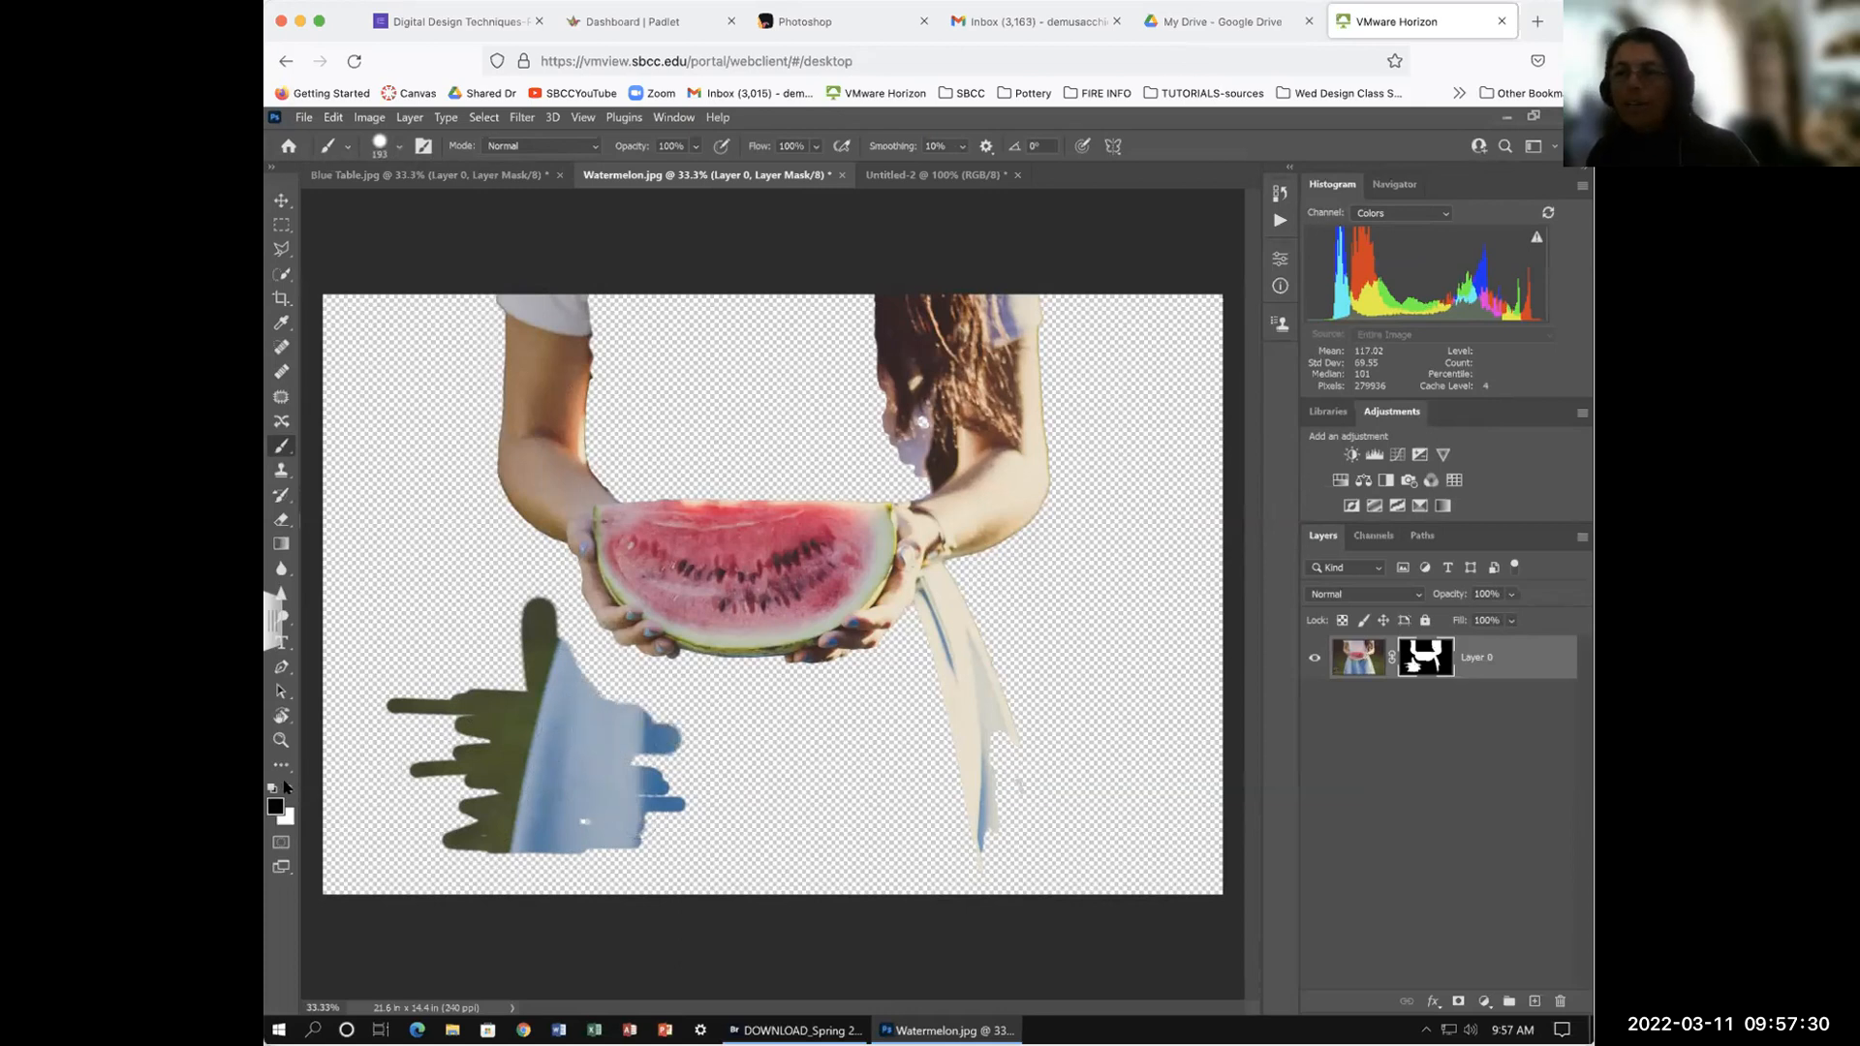
Step: Hide the revealed grass and dress patch with black, finishing directly on the displayed mask, and return to the masked image
mouse_move(543, 714)
left_mouse_down()
mouse_move(506, 668)
mouse_move(528, 661)
mouse_move(512, 616)
mouse_move(528, 648)
mouse_move(553, 614)
mouse_move(541, 646)
mouse_move(662, 713)
mouse_move(545, 722)
mouse_move(338, 696)
mouse_move(337, 674)
mouse_move(778, 759)
mouse_move(544, 753)
mouse_move(541, 733)
mouse_move(699, 737)
mouse_move(445, 744)
mouse_move(377, 768)
mouse_move(455, 804)
left_mouse_up()
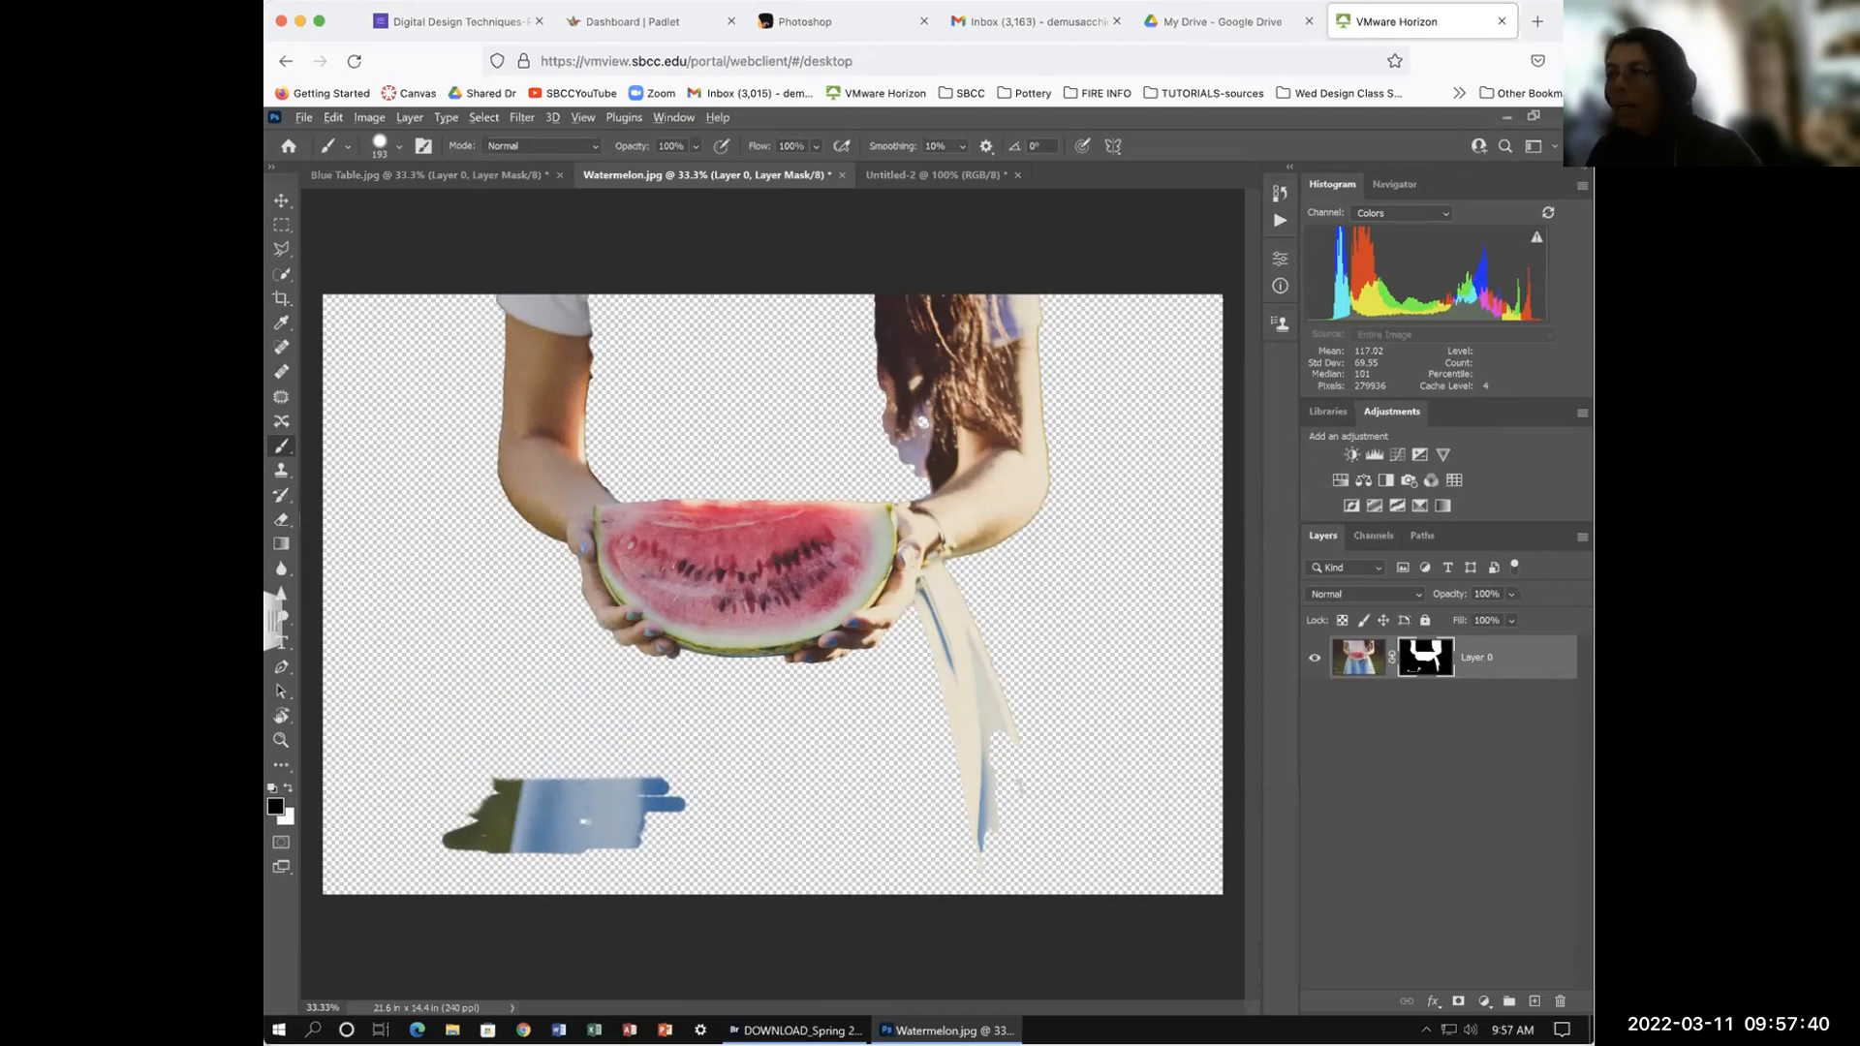
left_click(1400, 661, "alt")
left_click_drag(581, 779, 568, 792)
key("ctrl+z")
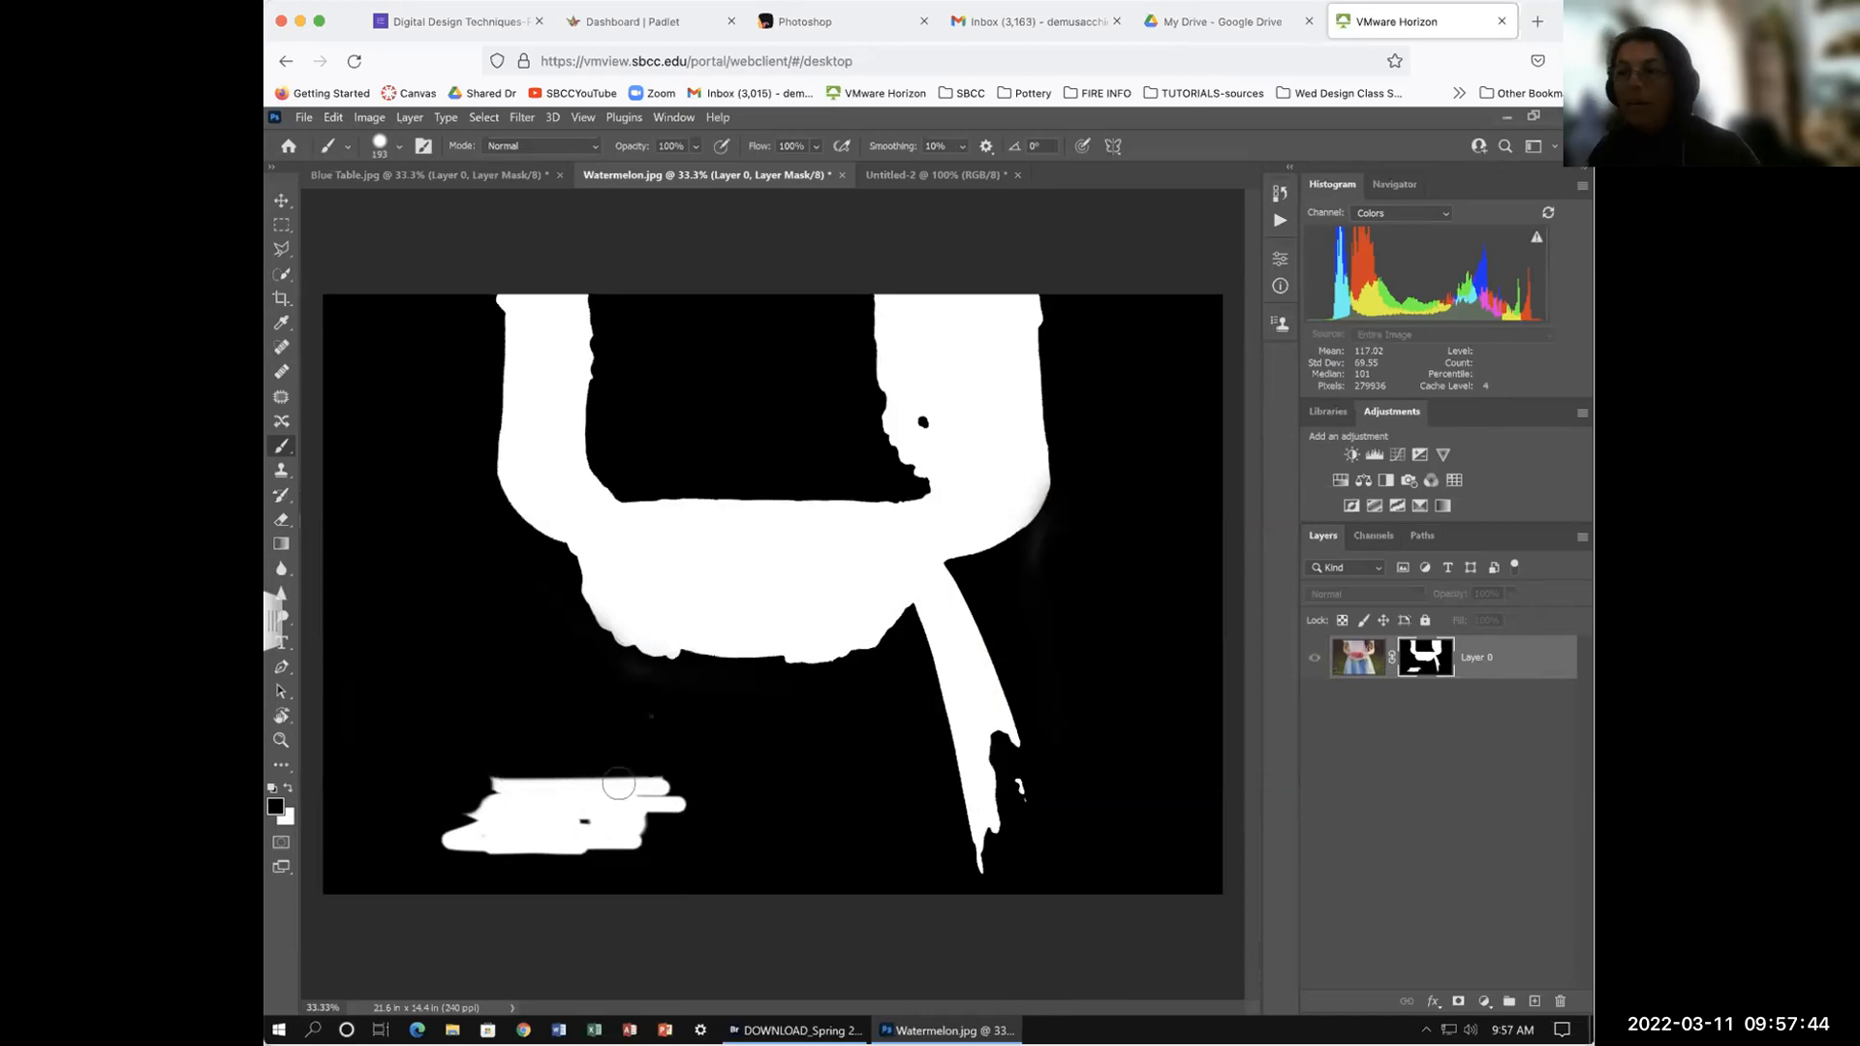
mouse_move(508, 770)
left_mouse_down()
mouse_move(570, 773)
mouse_move(463, 802)
mouse_move(464, 827)
mouse_move(605, 844)
mouse_move(452, 831)
mouse_move(630, 846)
mouse_move(599, 820)
mouse_move(657, 781)
left_mouse_up()
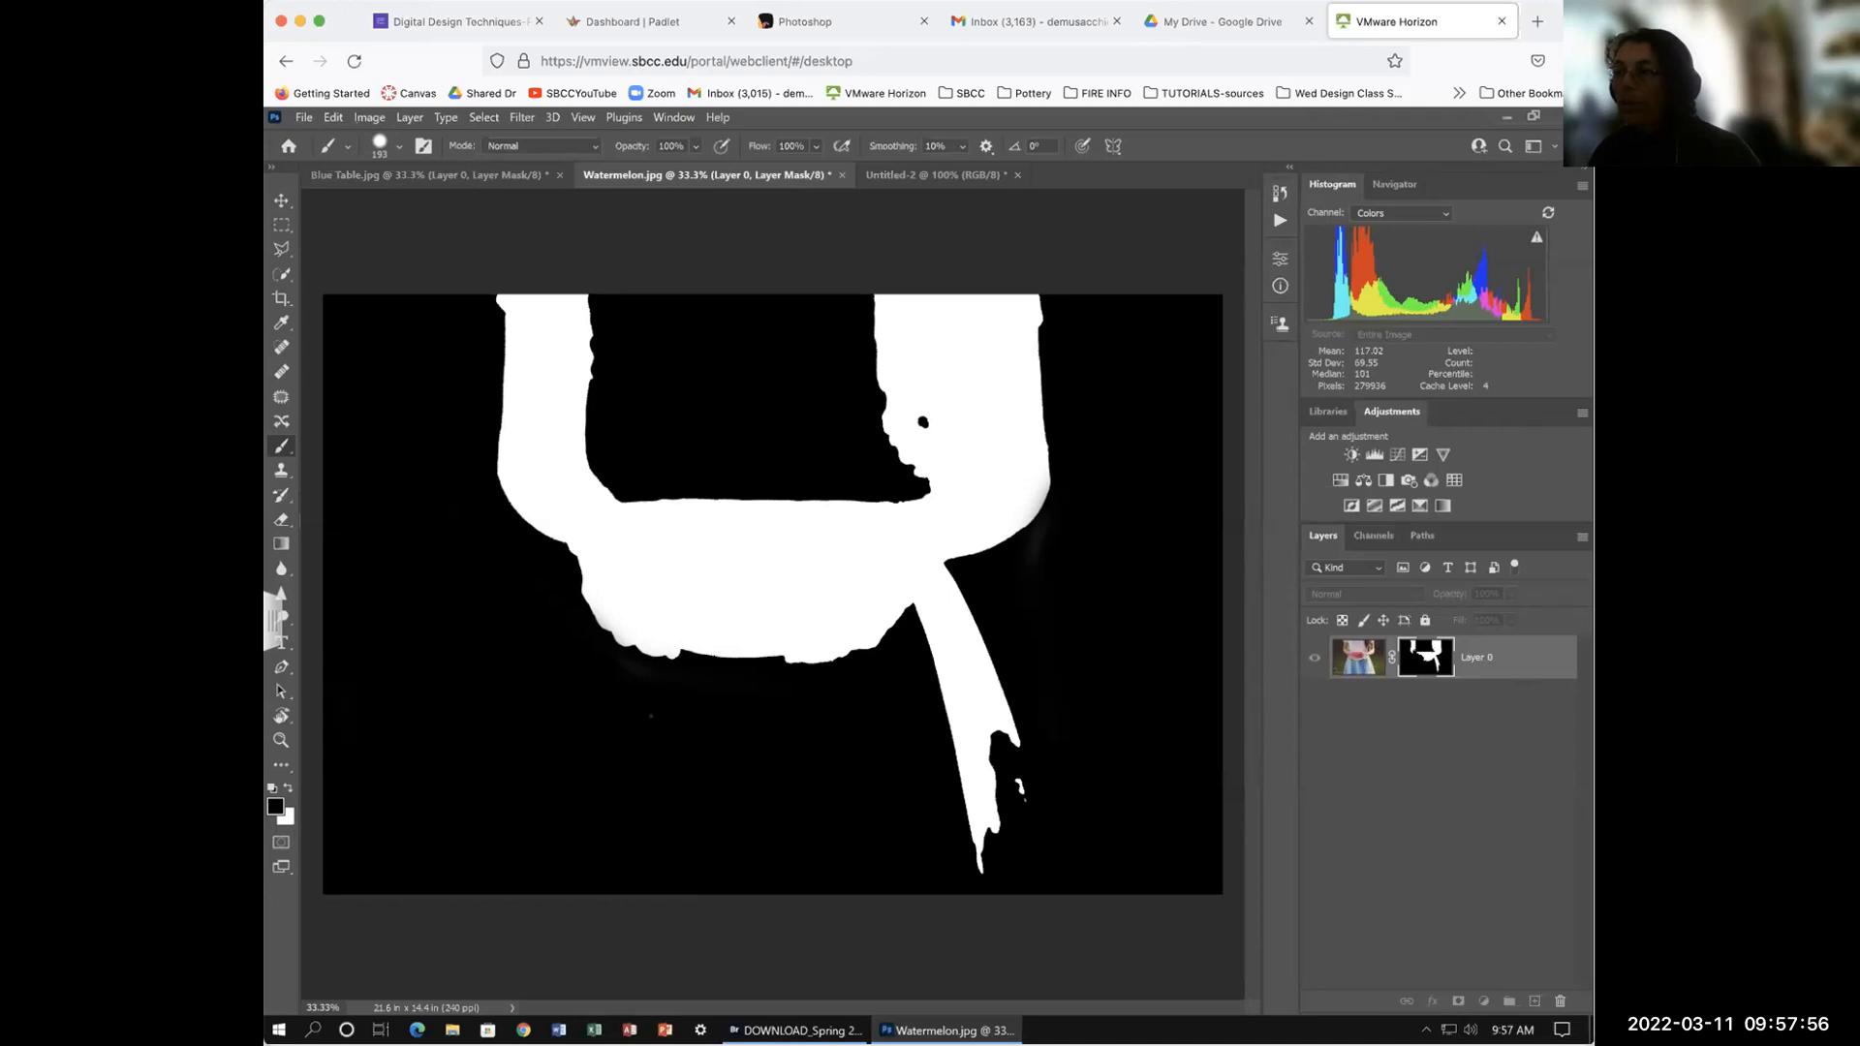
left_click(1426, 657, "alt")
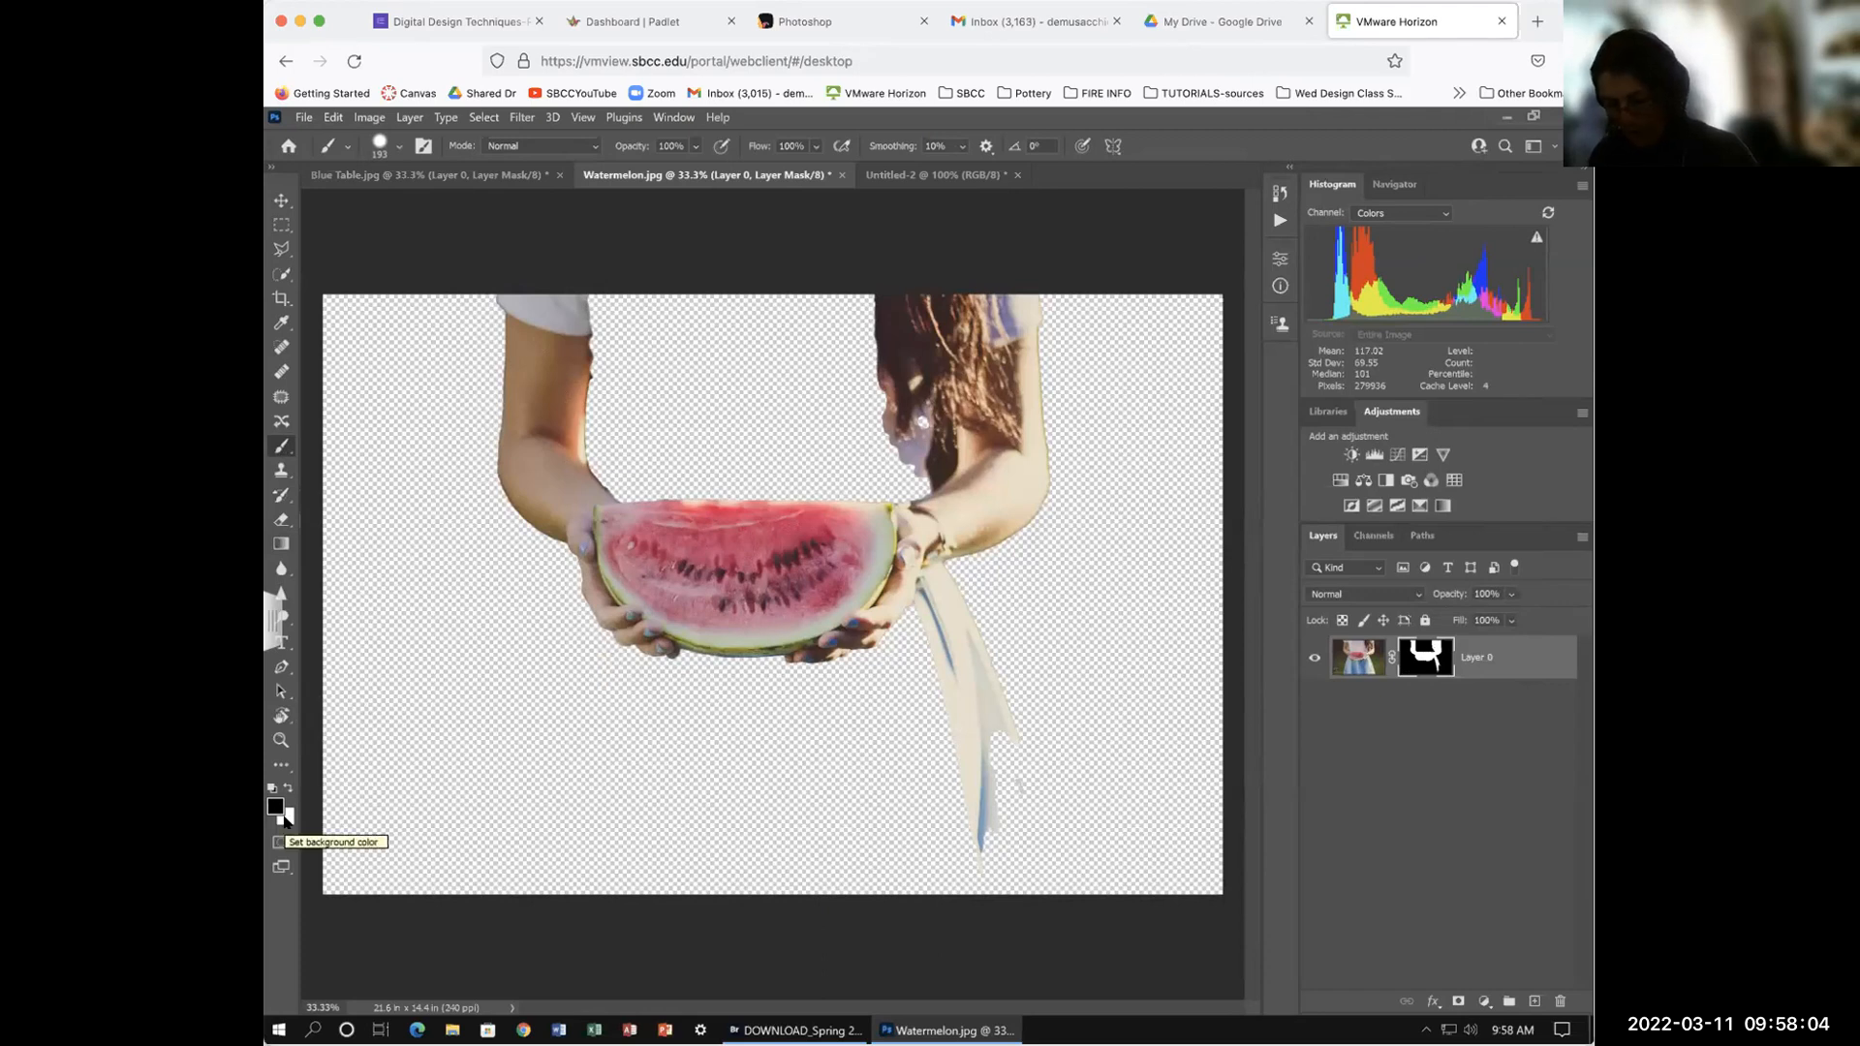
Step: Paint white on the mask to reveal the blue skirt below the watermelon, enlarging the brush to 1100 px partway through
key("x")
mouse_move(612, 691)
left_mouse_down()
mouse_move(591, 802)
mouse_move(593, 720)
mouse_move(578, 745)
mouse_move(578, 797)
mouse_move(644, 807)
mouse_move(620, 746)
mouse_move(681, 733)
mouse_move(636, 768)
mouse_move(591, 722)
mouse_move(544, 787)
mouse_move(550, 708)
mouse_move(524, 770)
mouse_move(515, 739)
mouse_move(533, 671)
mouse_move(504, 797)
mouse_move(534, 784)
mouse_move(540, 659)
mouse_move(561, 717)
mouse_move(566, 628)
mouse_move(496, 902)
mouse_move(563, 750)
mouse_move(527, 934)
mouse_move(555, 914)
mouse_move(598, 804)
mouse_move(656, 791)
mouse_move(671, 757)
mouse_move(653, 733)
mouse_move(632, 792)
mouse_move(586, 607)
mouse_move(582, 651)
mouse_move(586, 603)
mouse_move(613, 764)
mouse_move(639, 757)
mouse_move(623, 636)
mouse_move(603, 655)
mouse_move(573, 876)
mouse_move(630, 790)
mouse_move(657, 861)
mouse_move(606, 862)
left_mouse_up()
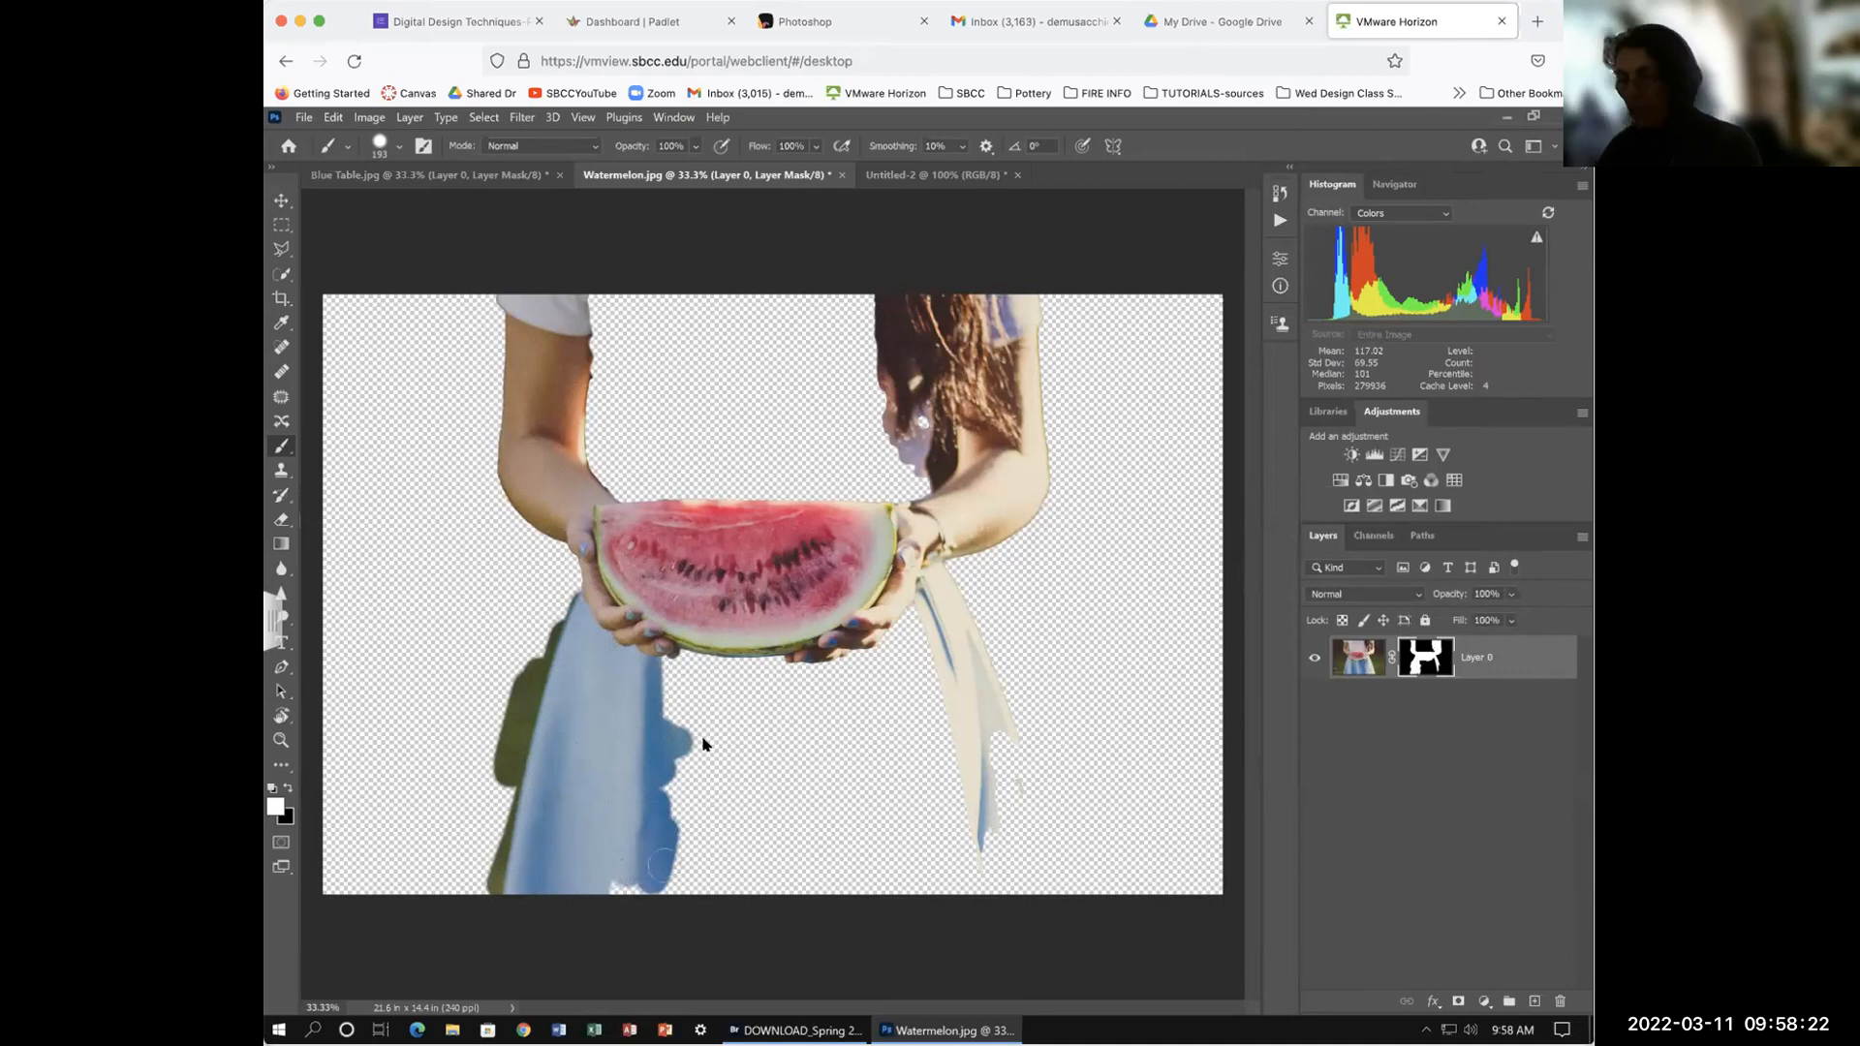
key("bracketright")
key("bracketright")
key("bracketright")
key("bracketright")
key("bracketright")
key("bracketright")
key("bracketright")
key("bracketright")
key("bracketright")
key("bracketright")
key("bracketright")
mouse_move(701, 779)
left_mouse_down()
mouse_move(723, 818)
mouse_move(708, 863)
left_mouse_up()
mouse_move(783, 699)
left_mouse_down()
mouse_move(810, 827)
mouse_move(915, 698)
mouse_move(902, 865)
mouse_move(964, 832)
left_mouse_up()
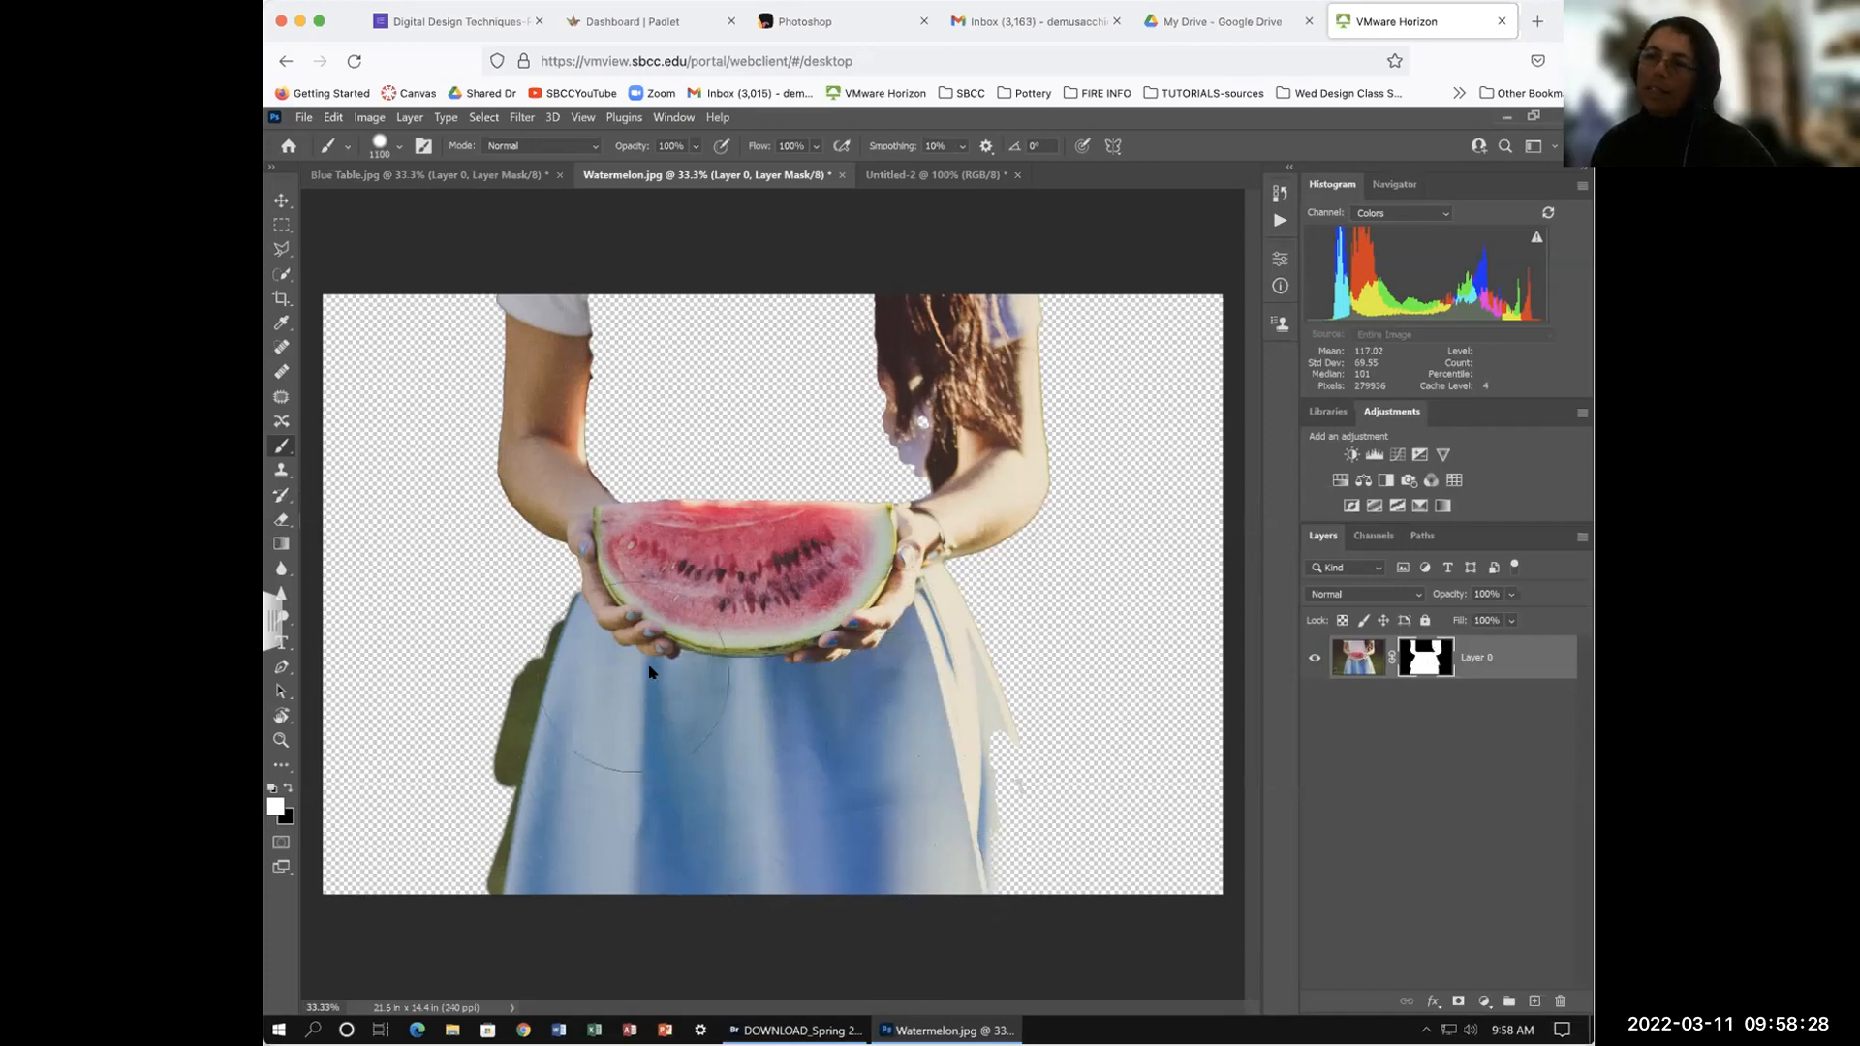
Step: Reveal the skirt's right side down to the hem and the shirt between the arms with white mask strokes
mouse_move(865, 663)
left_mouse_down()
mouse_move(914, 657)
mouse_move(936, 724)
mouse_move(980, 931)
left_mouse_up()
left_click_drag(1002, 892, 1027, 916)
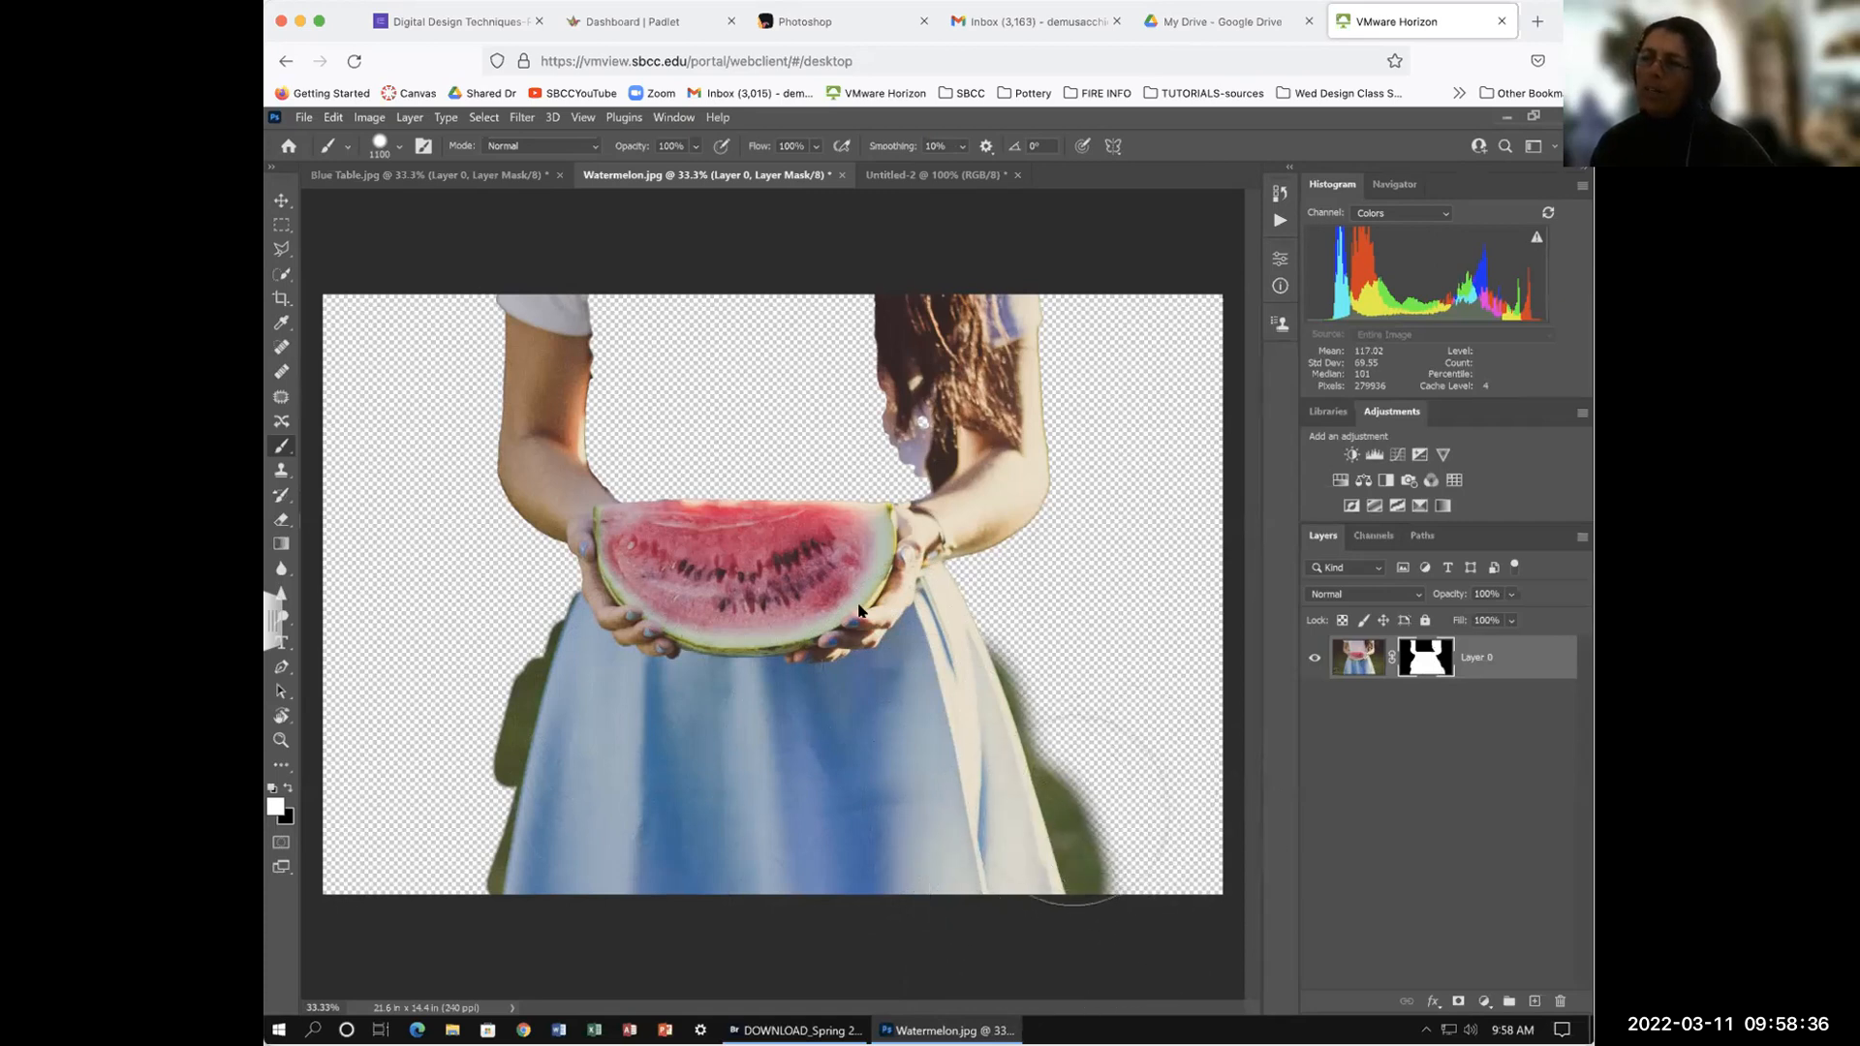
mouse_move(676, 286)
left_mouse_down()
mouse_move(644, 339)
mouse_move(662, 437)
mouse_move(727, 465)
mouse_move(818, 450)
mouse_move(842, 406)
mouse_move(782, 320)
mouse_move(785, 469)
mouse_move(747, 457)
left_mouse_up()
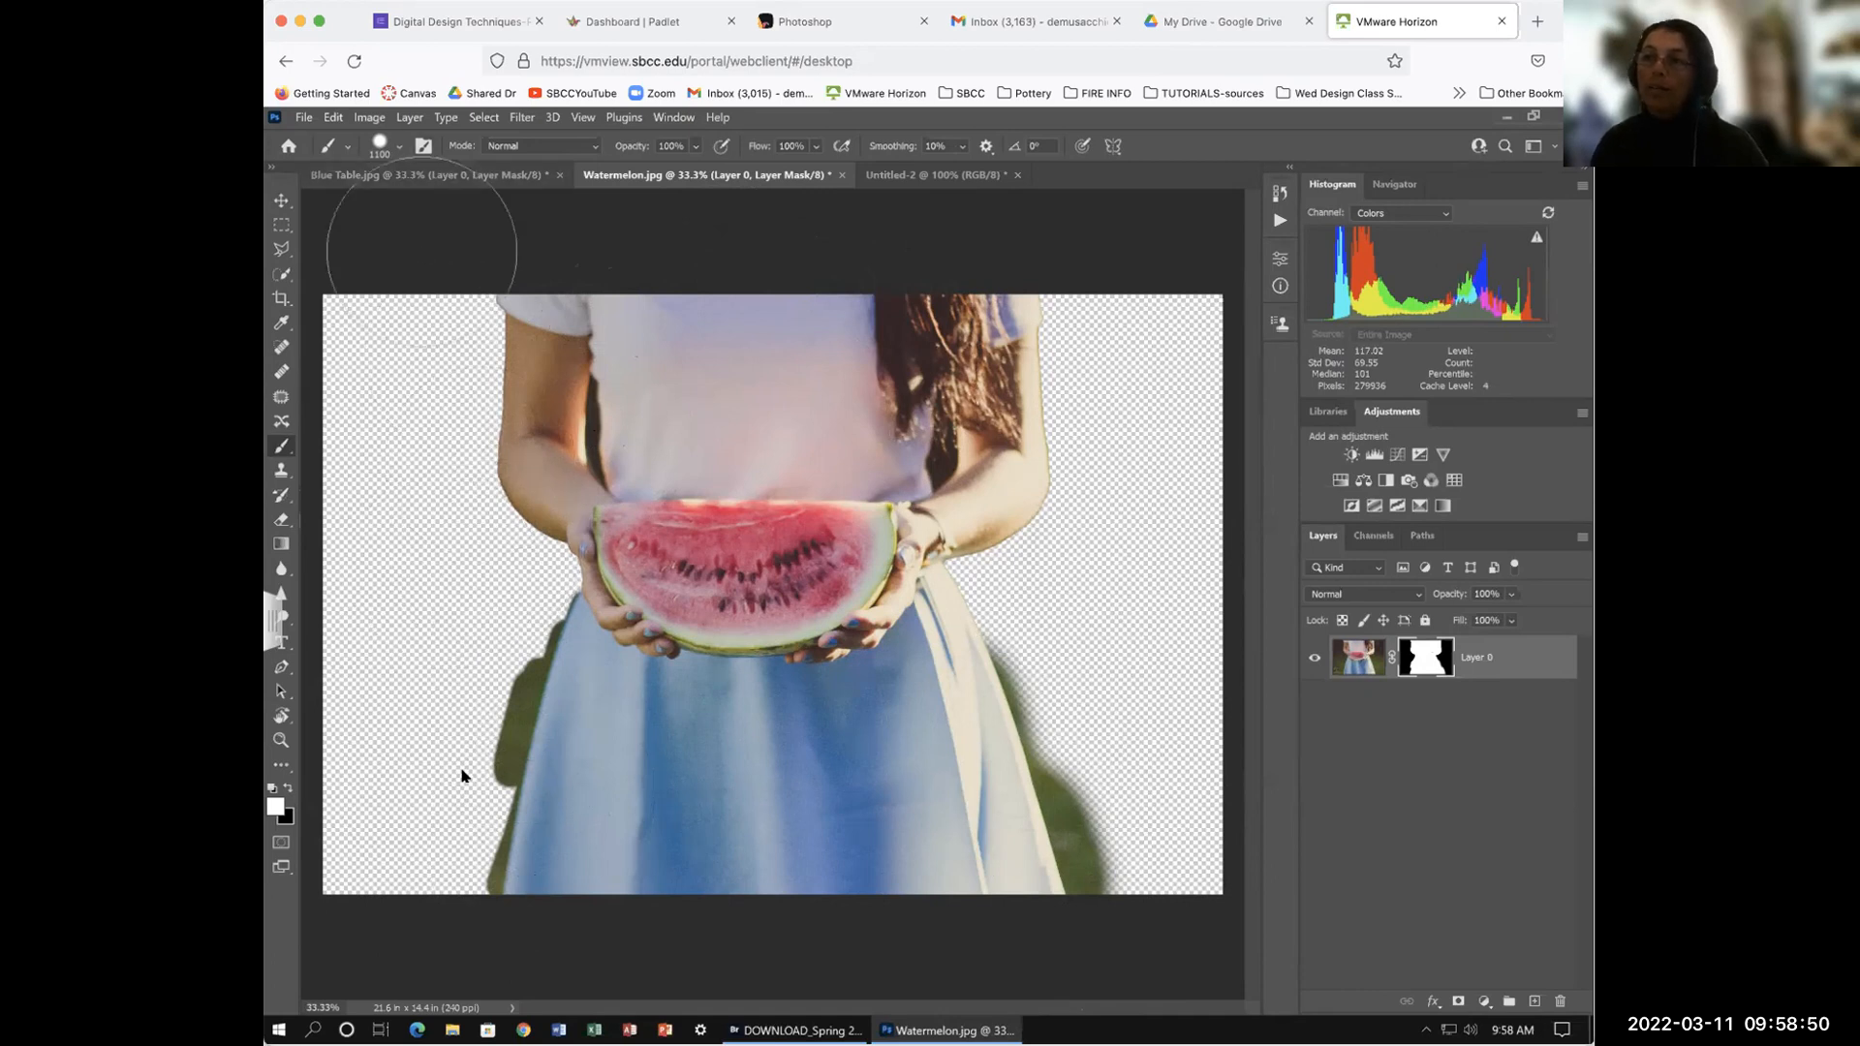
Step: Try to hide the grass beside the skirt's left edge with a black 1100 px mask stroke, and undo it
key("x")
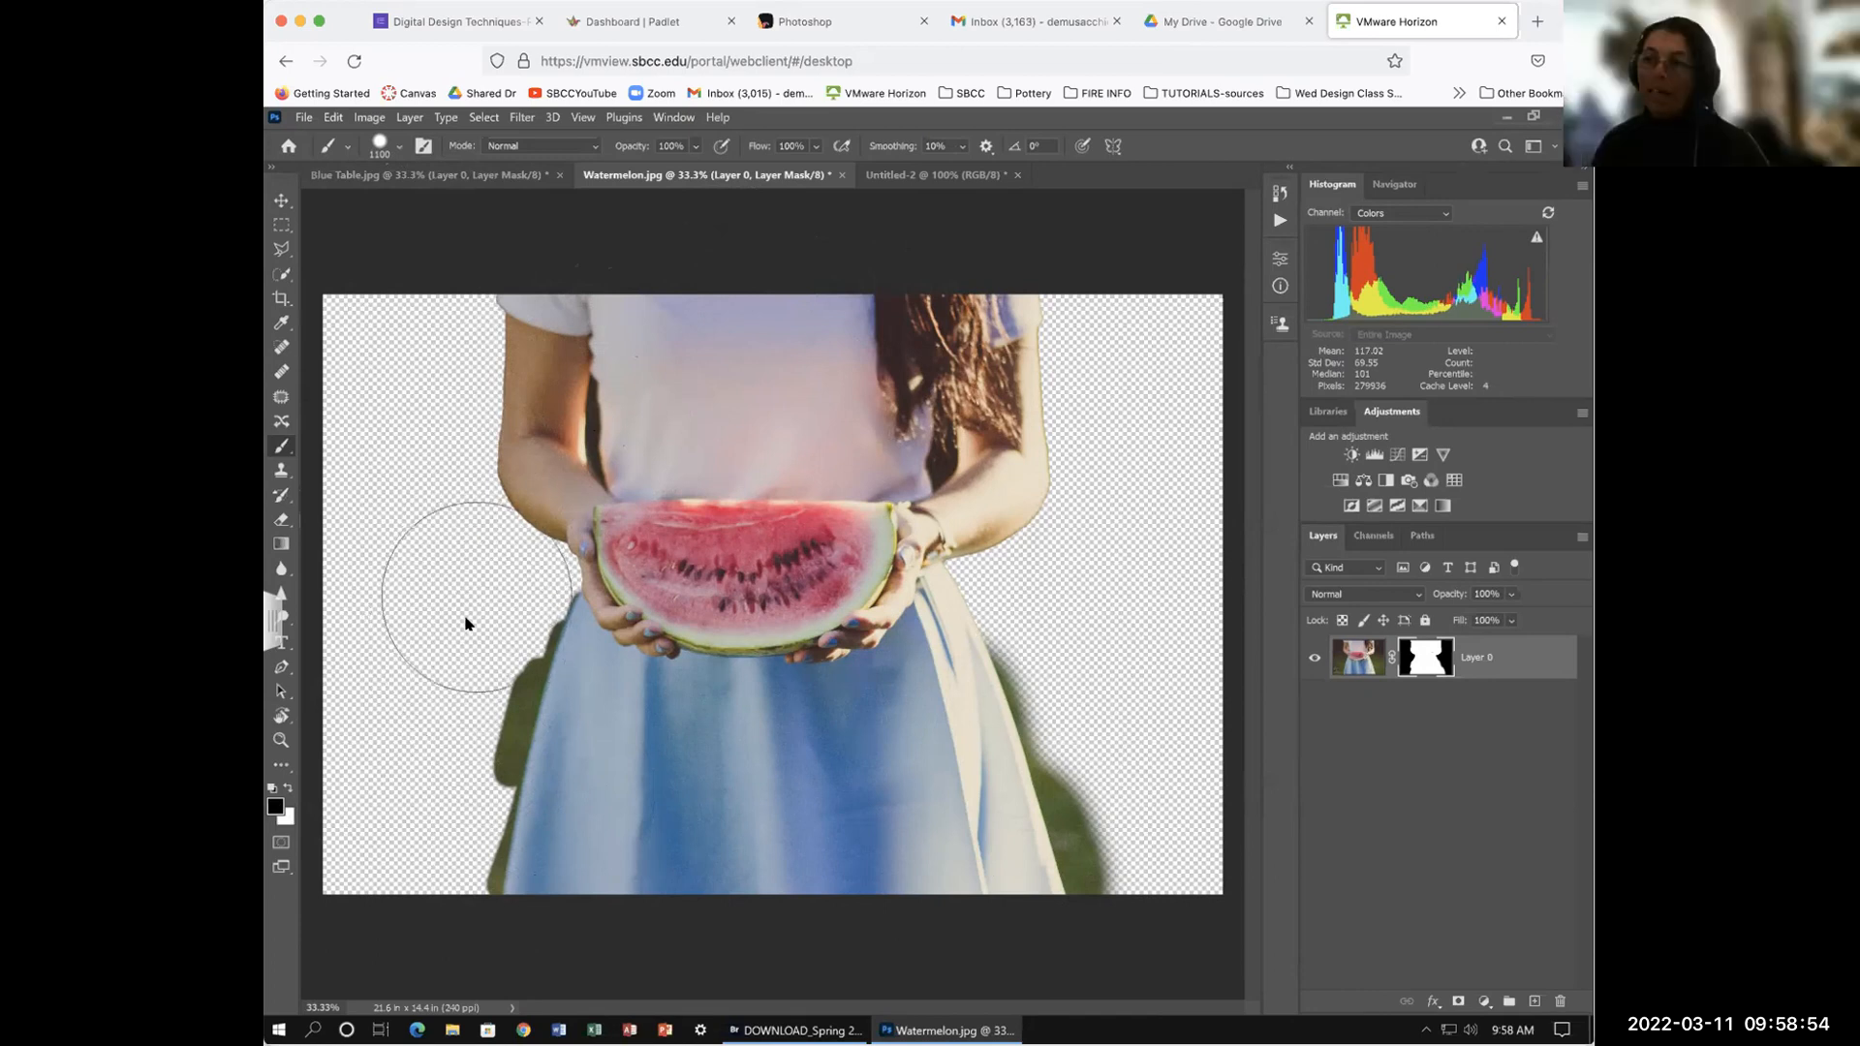
mouse_move(424, 762)
left_mouse_down()
mouse_move(407, 875)
mouse_move(489, 612)
left_mouse_up()
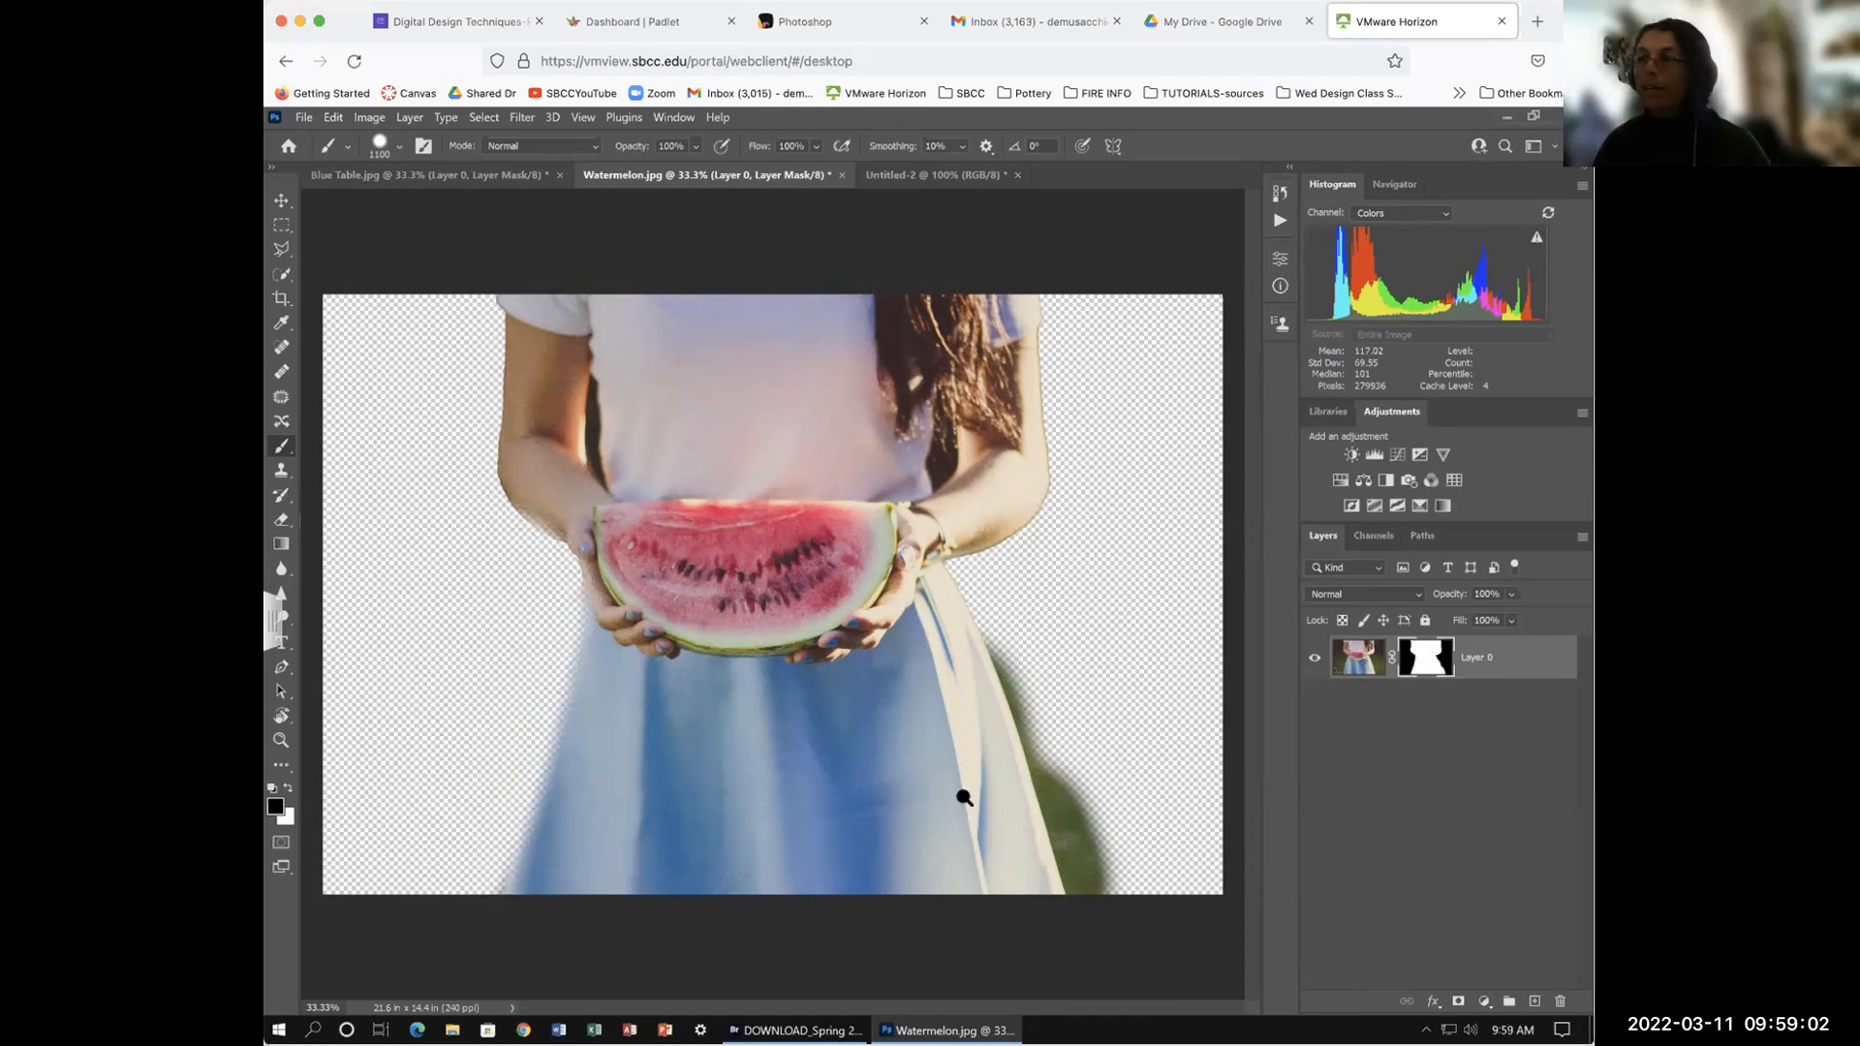
key("z")
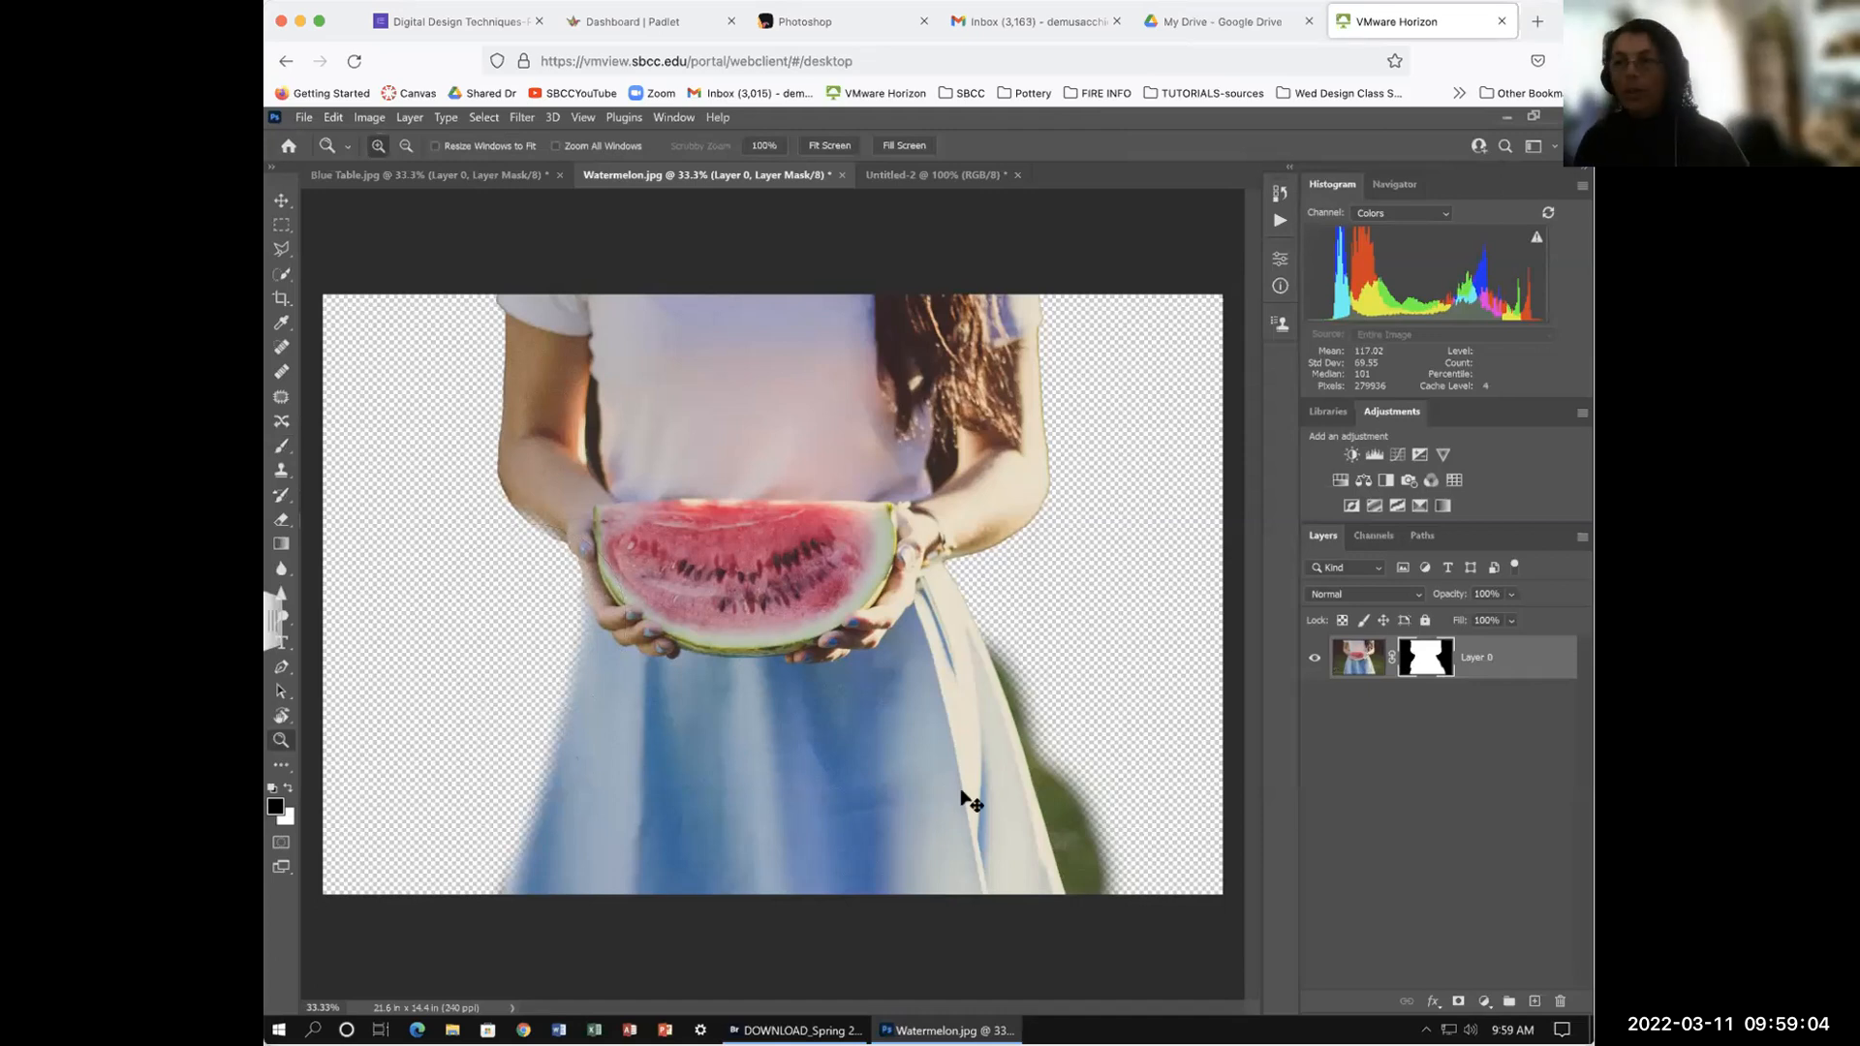
key("ctrl+z")
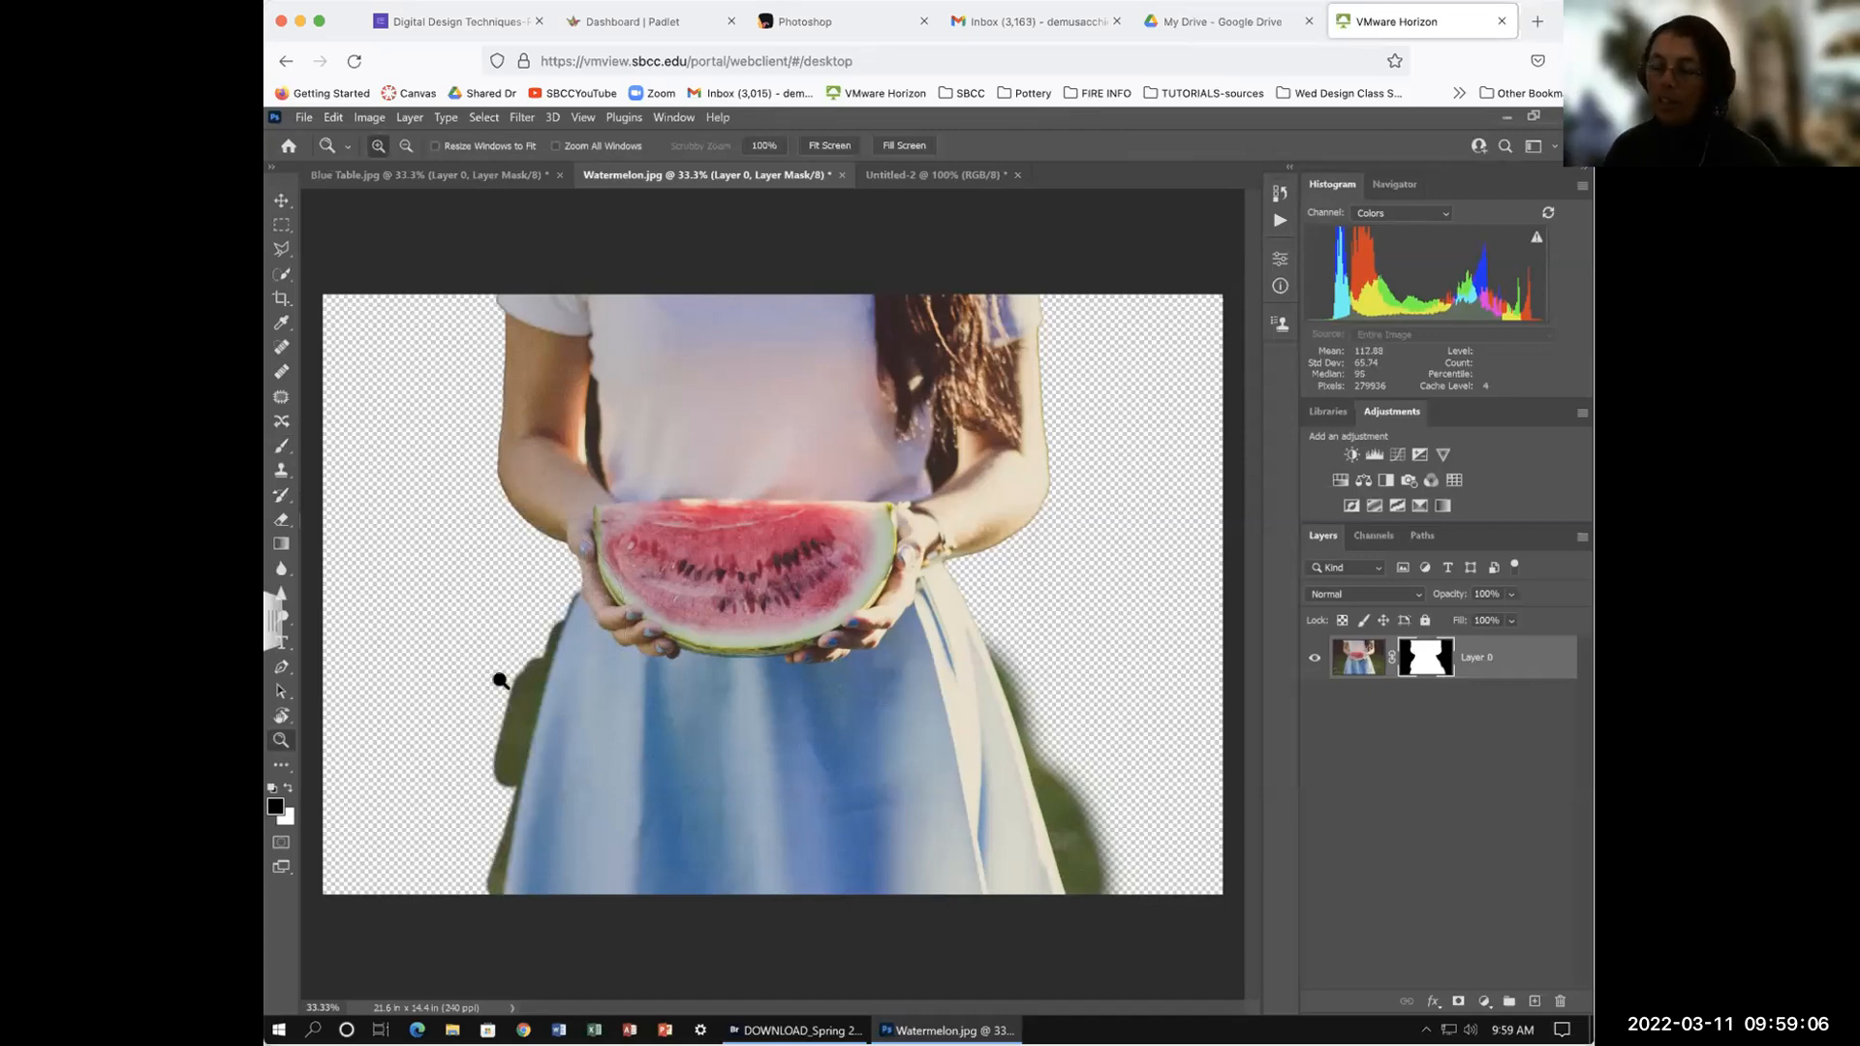
Step: Reduce the brush to 250 px and hide the grass along the skirt's left edge with black mask strokes
key("b")
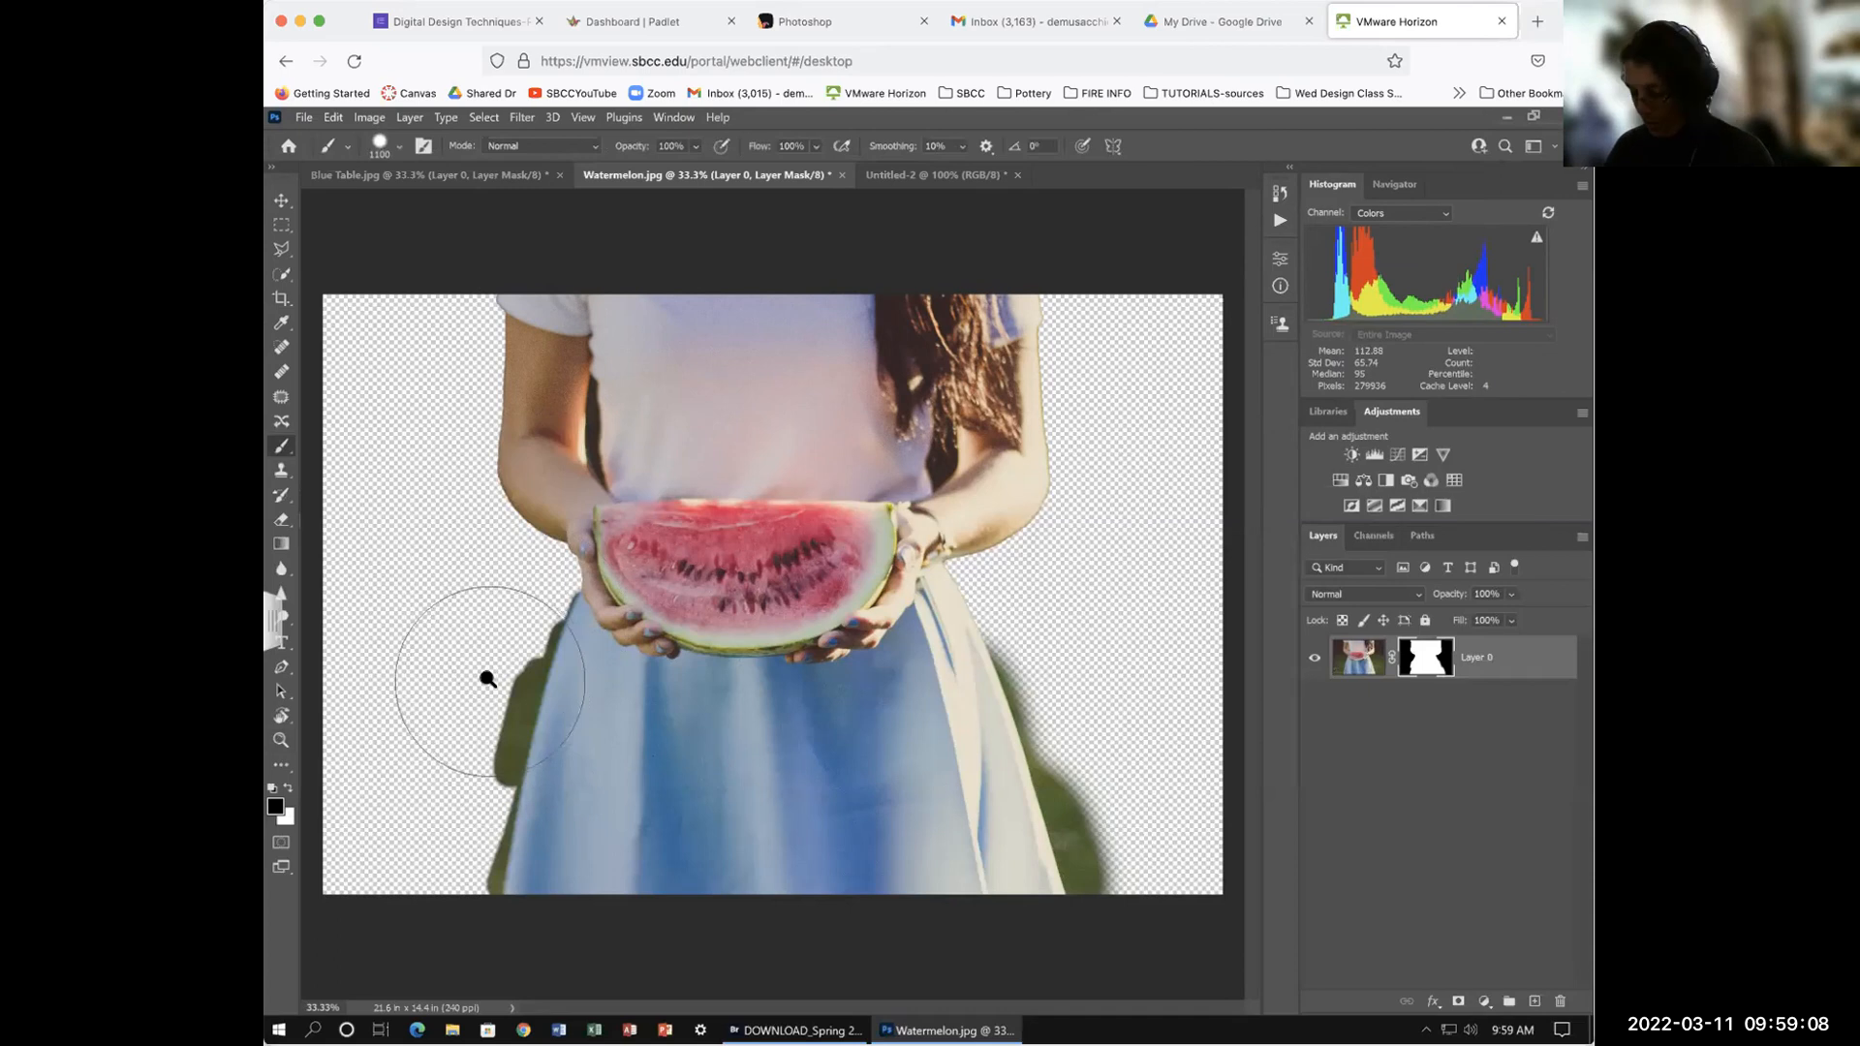
key("bracketleft")
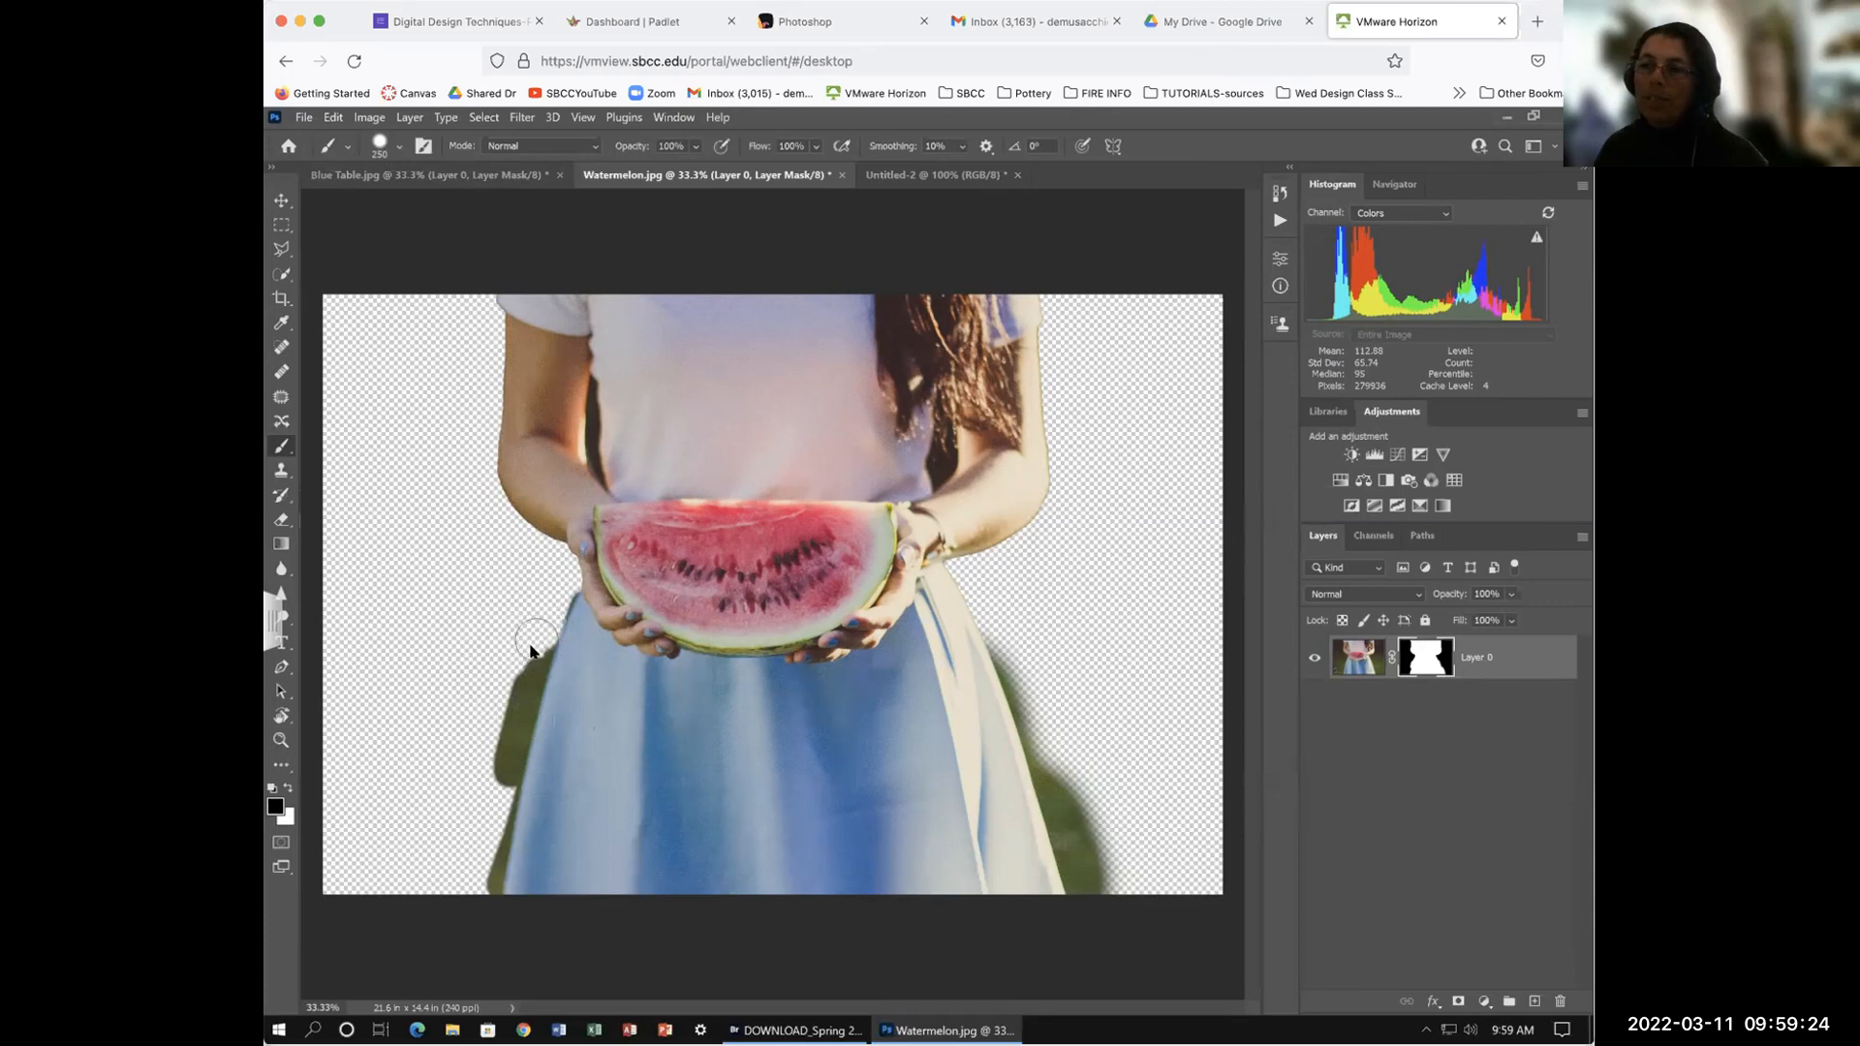
left_click_drag(524, 670, 500, 765)
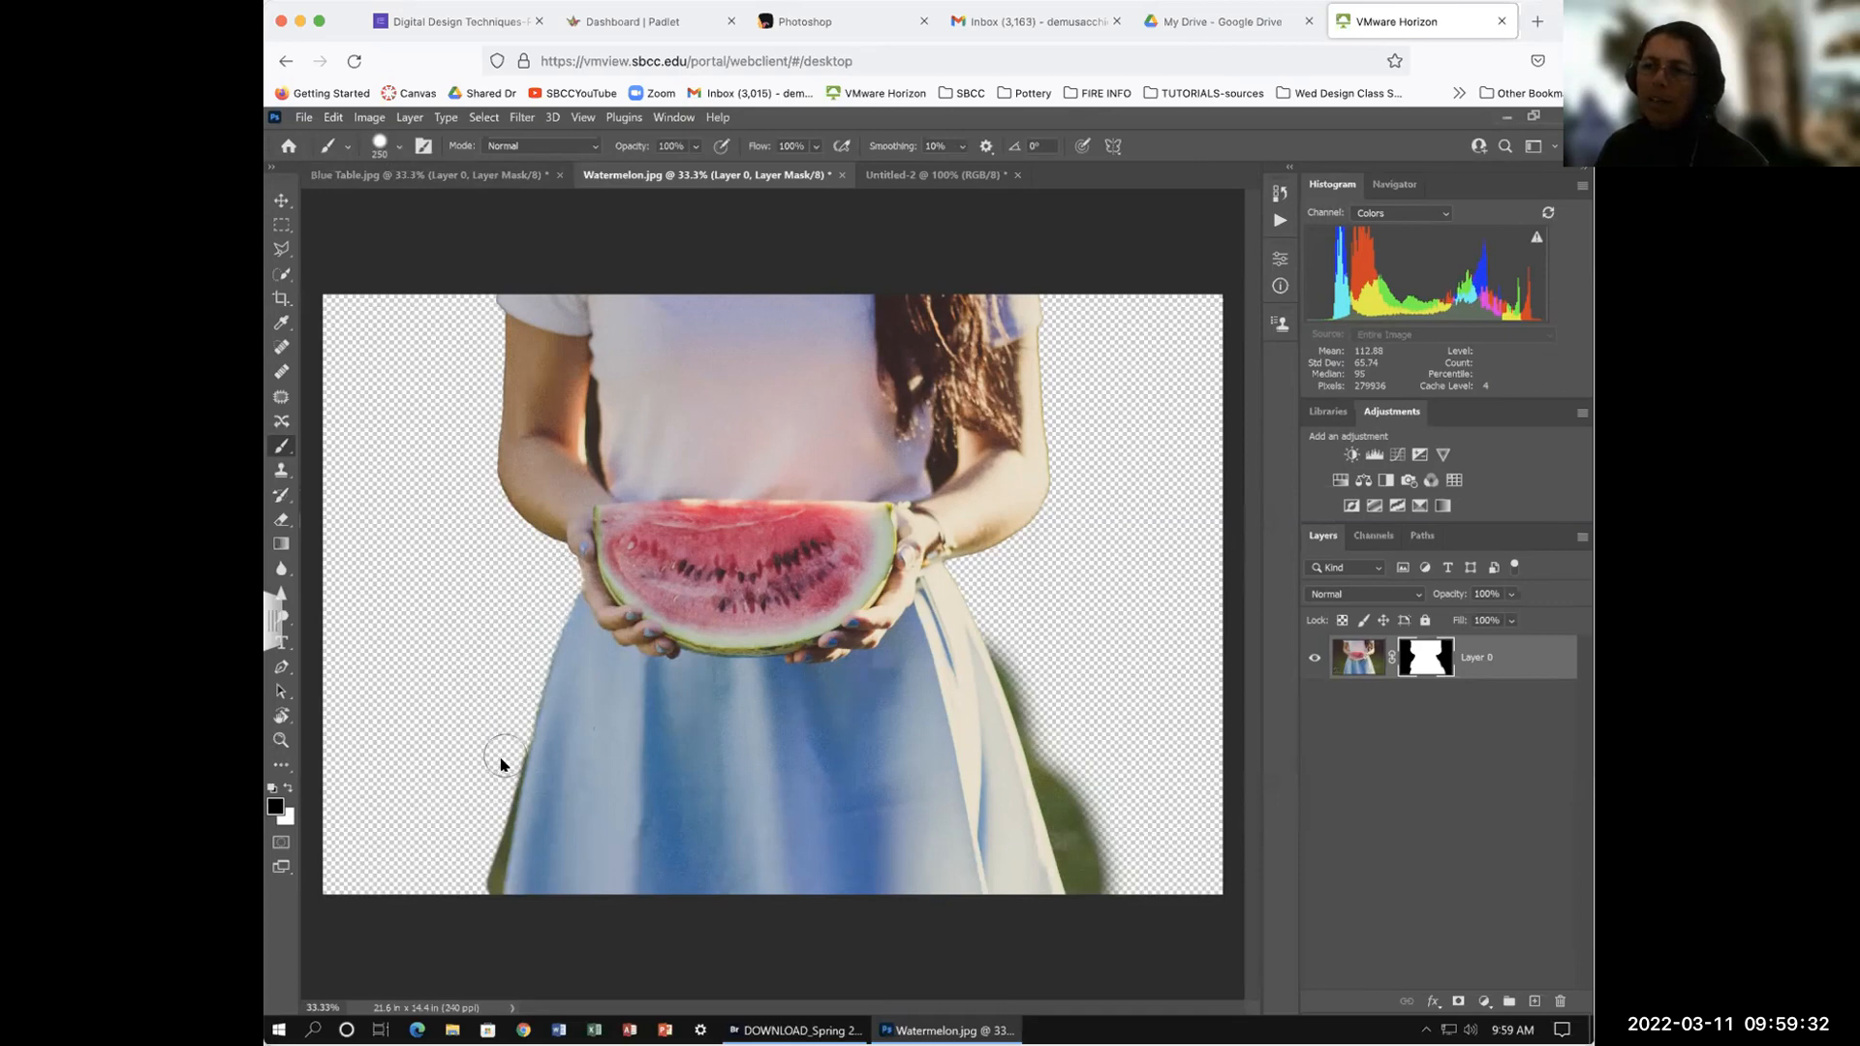
mouse_move(493, 794)
left_mouse_down()
mouse_move(483, 875)
mouse_move(551, 913)
left_mouse_up()
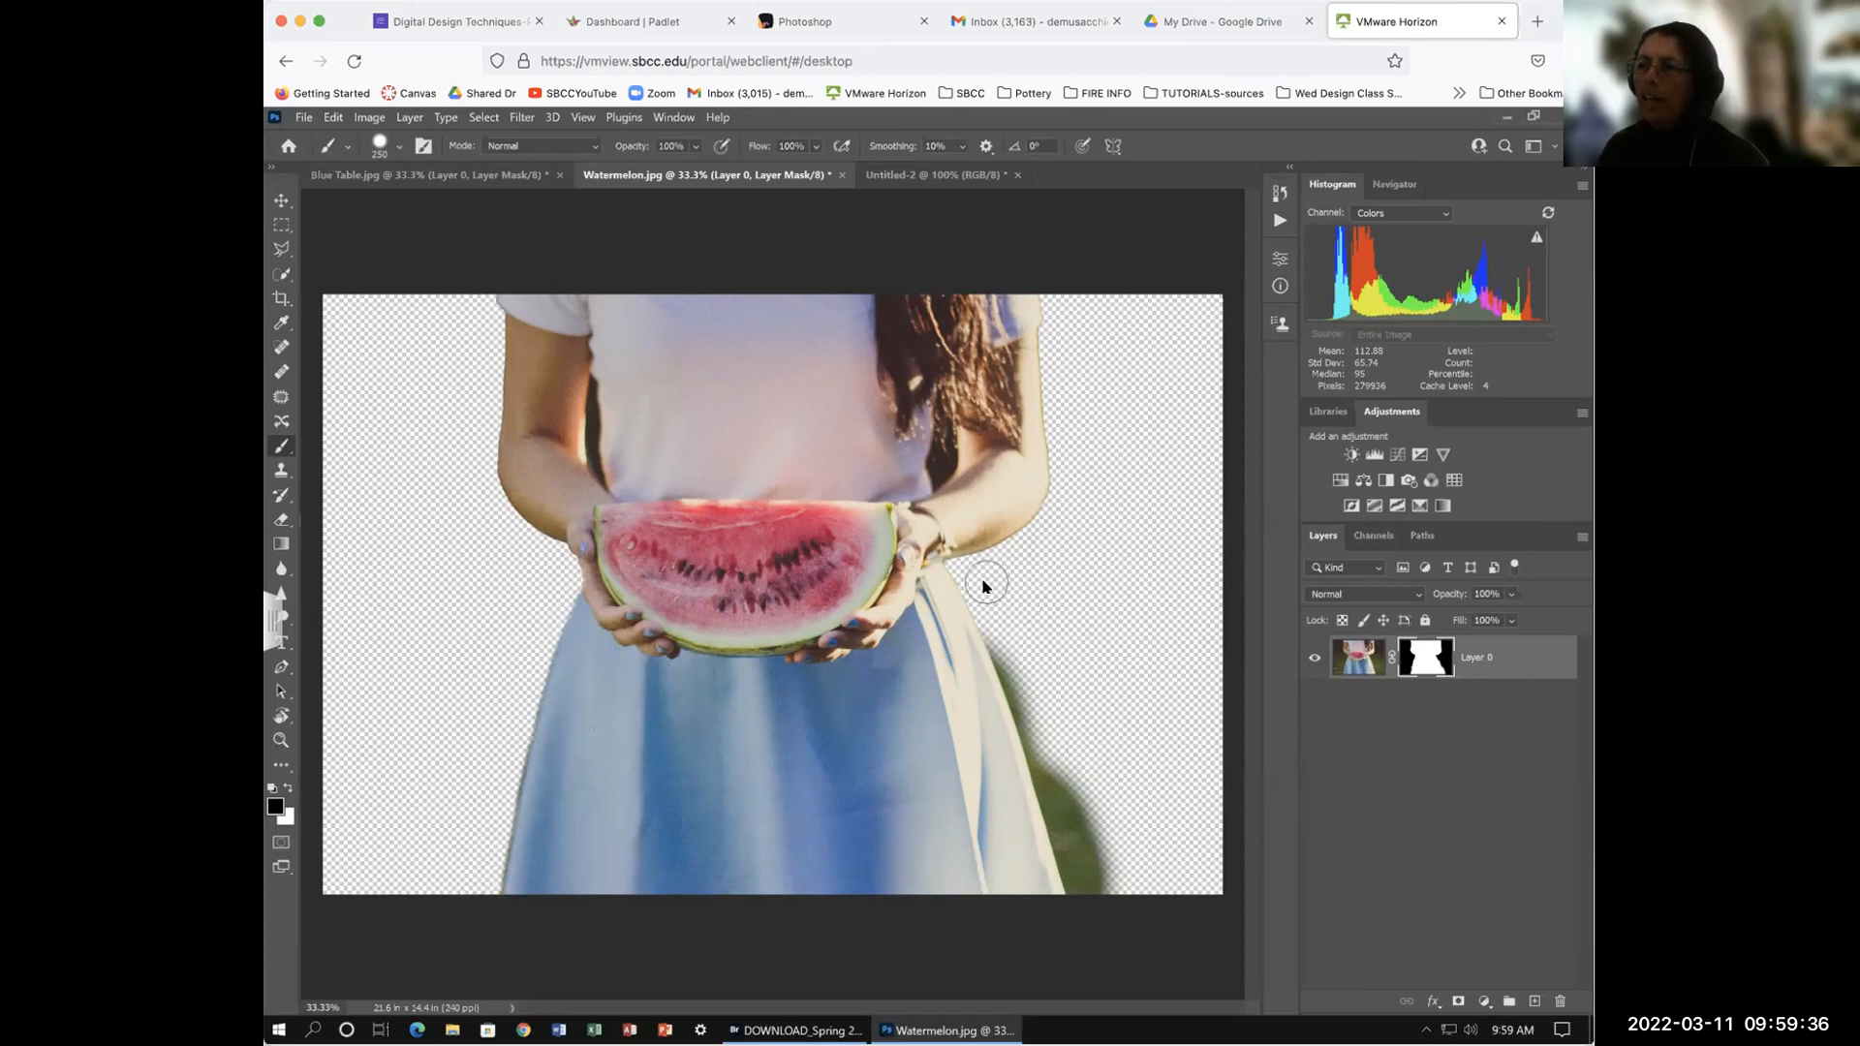
Step: Hide the grass along the skirt's right edge with black mask strokes, undoing and repainting unsuitable ones
left_click_drag(992, 630, 1067, 923)
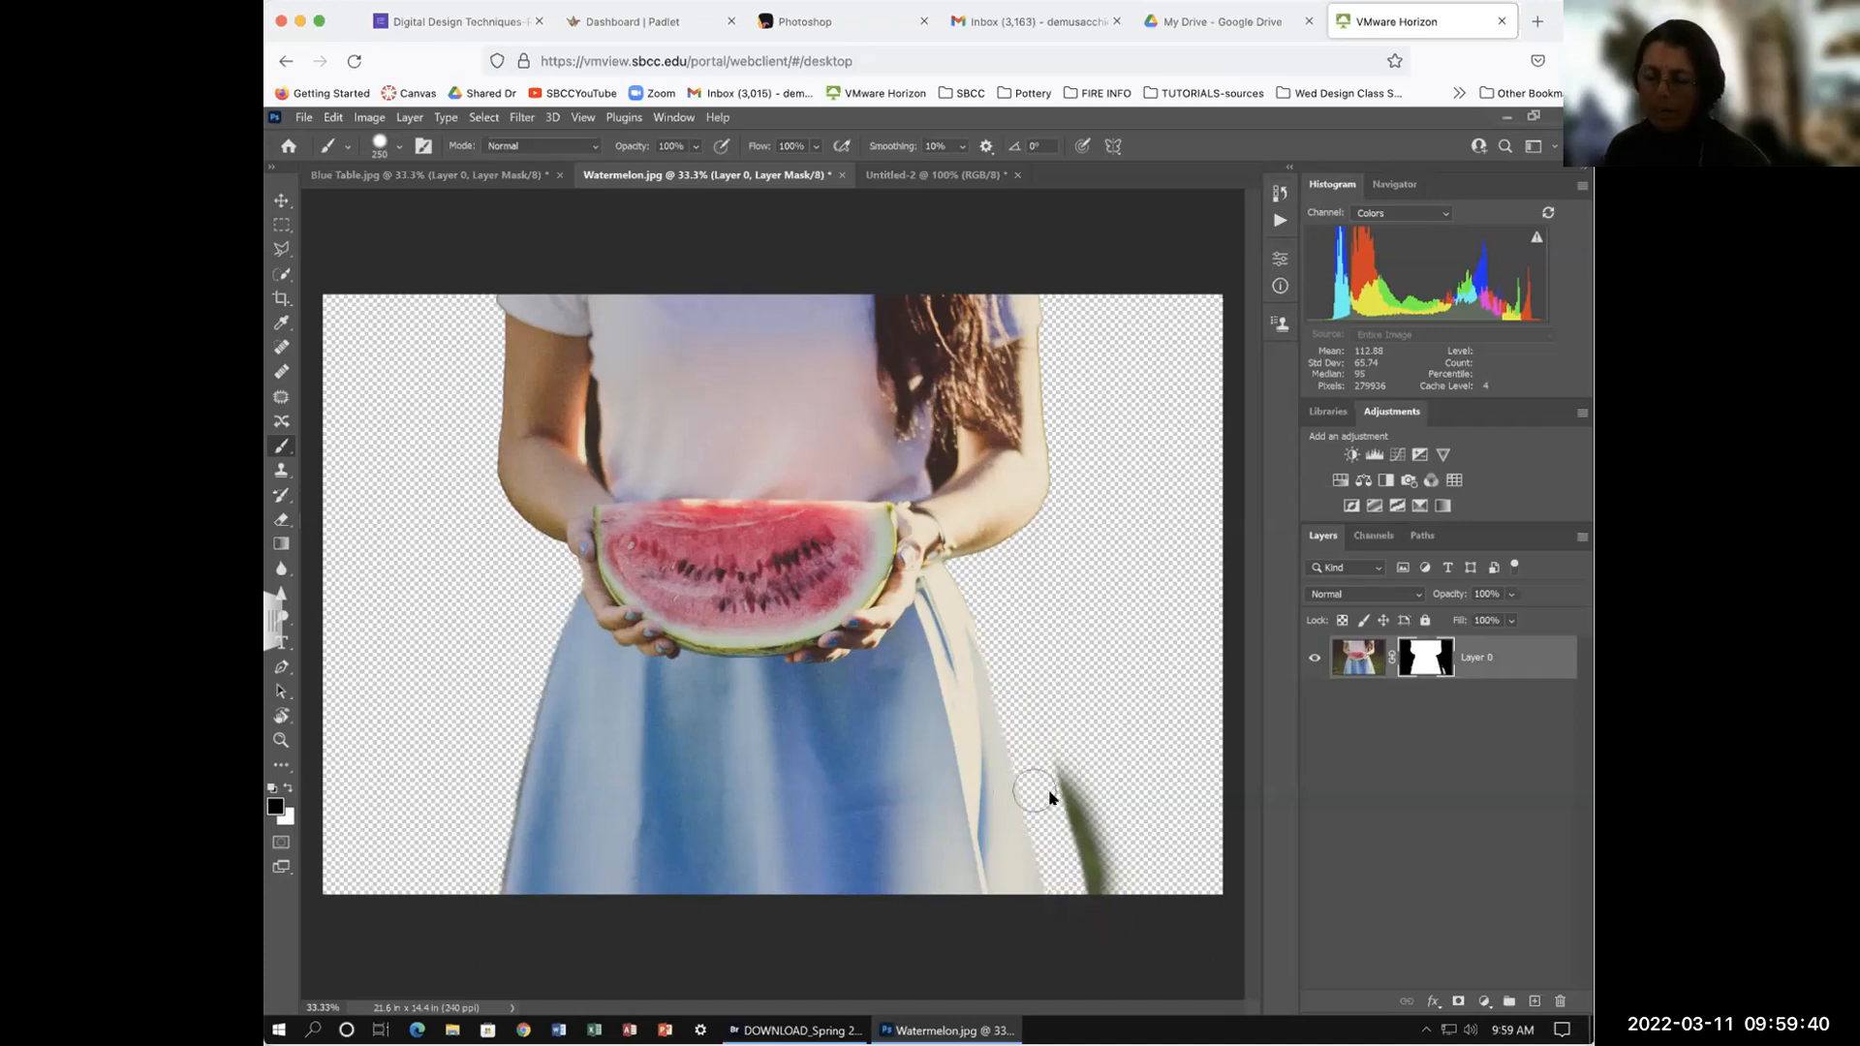
key("ctrl+z")
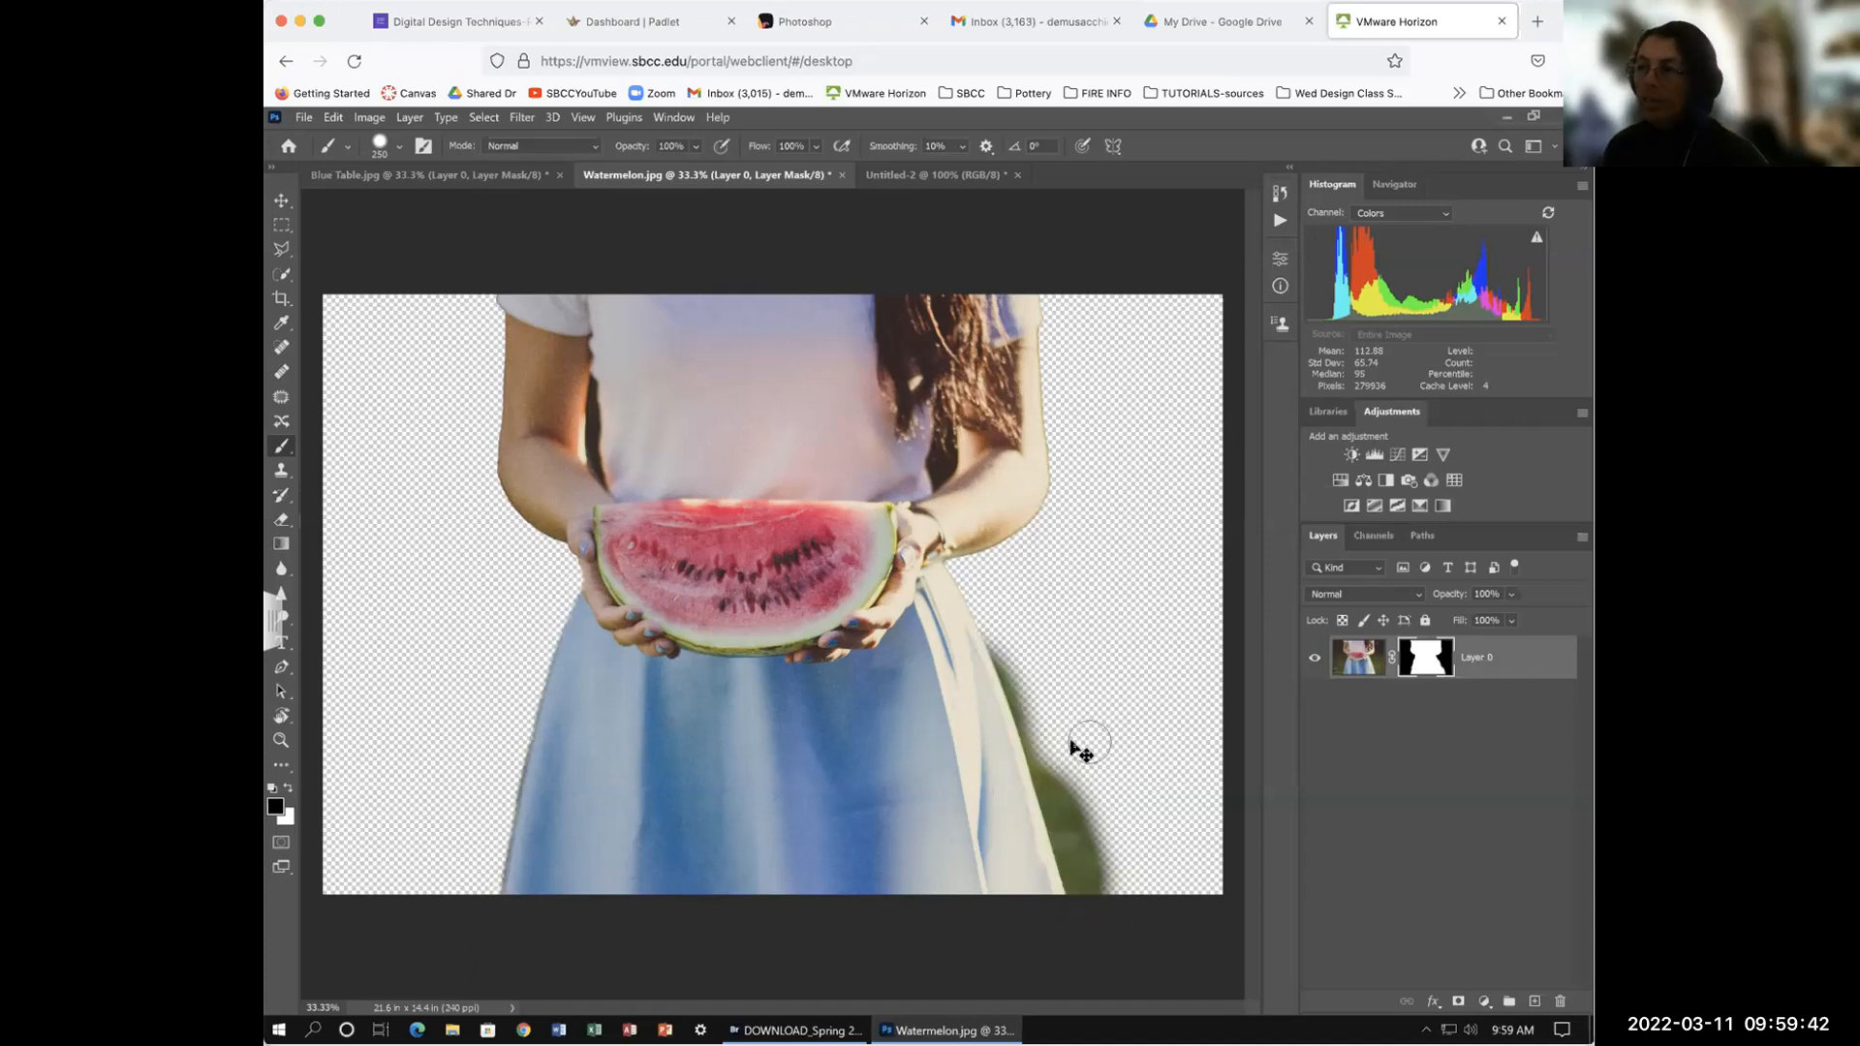
left_click_drag(1080, 850, 1104, 897)
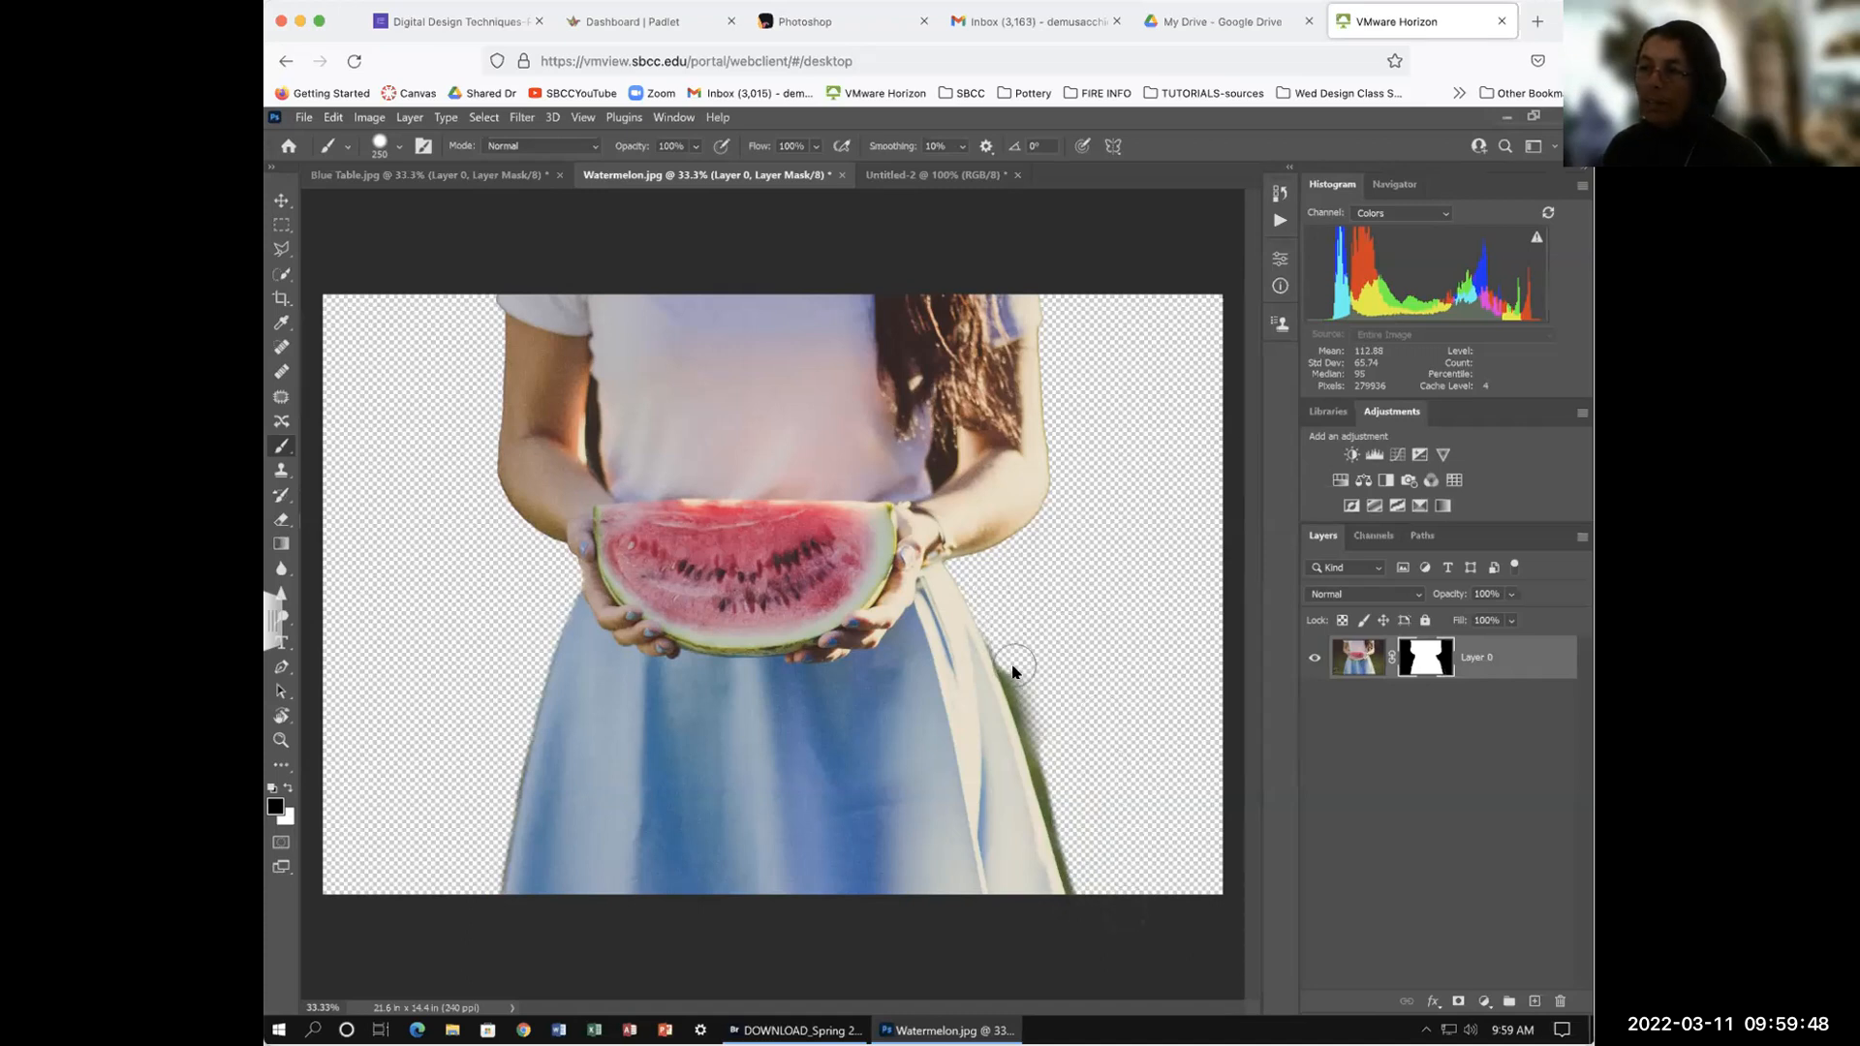
left_click_drag(1009, 696, 1017, 647)
left_click_drag(998, 631, 1098, 935)
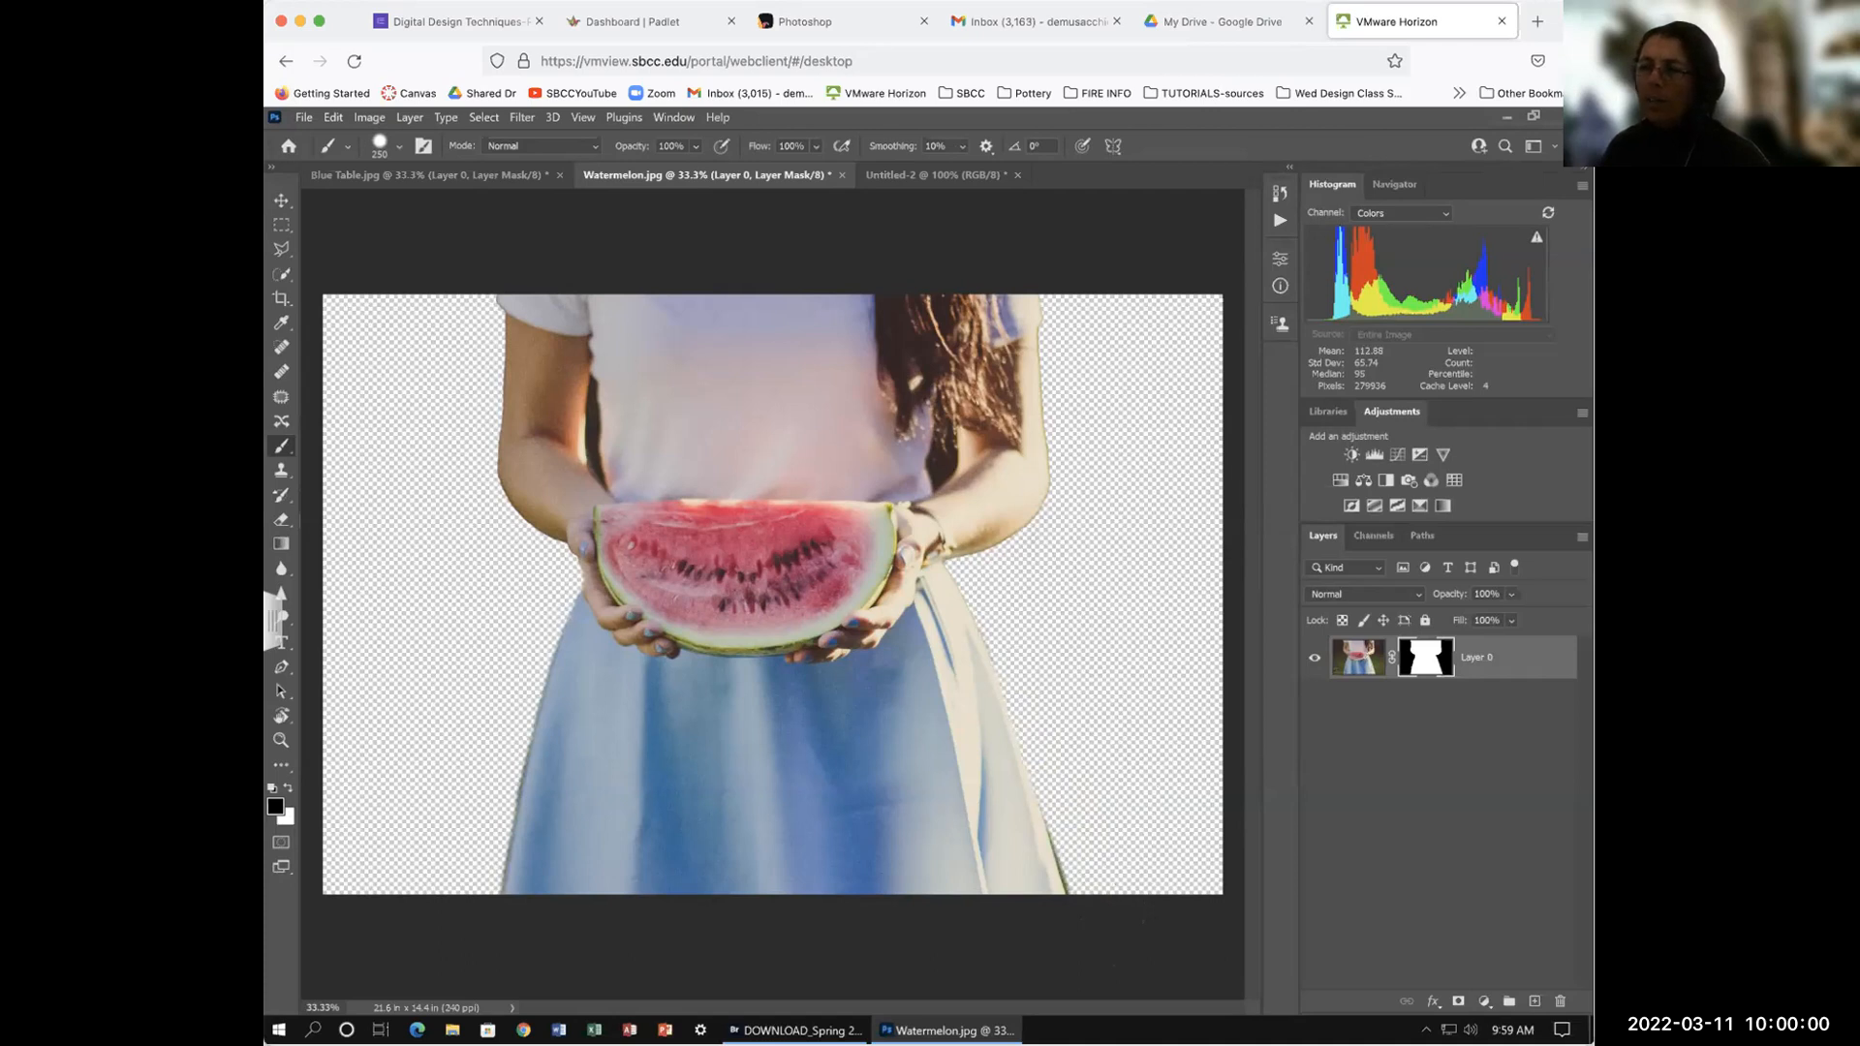
key("ctrl+z")
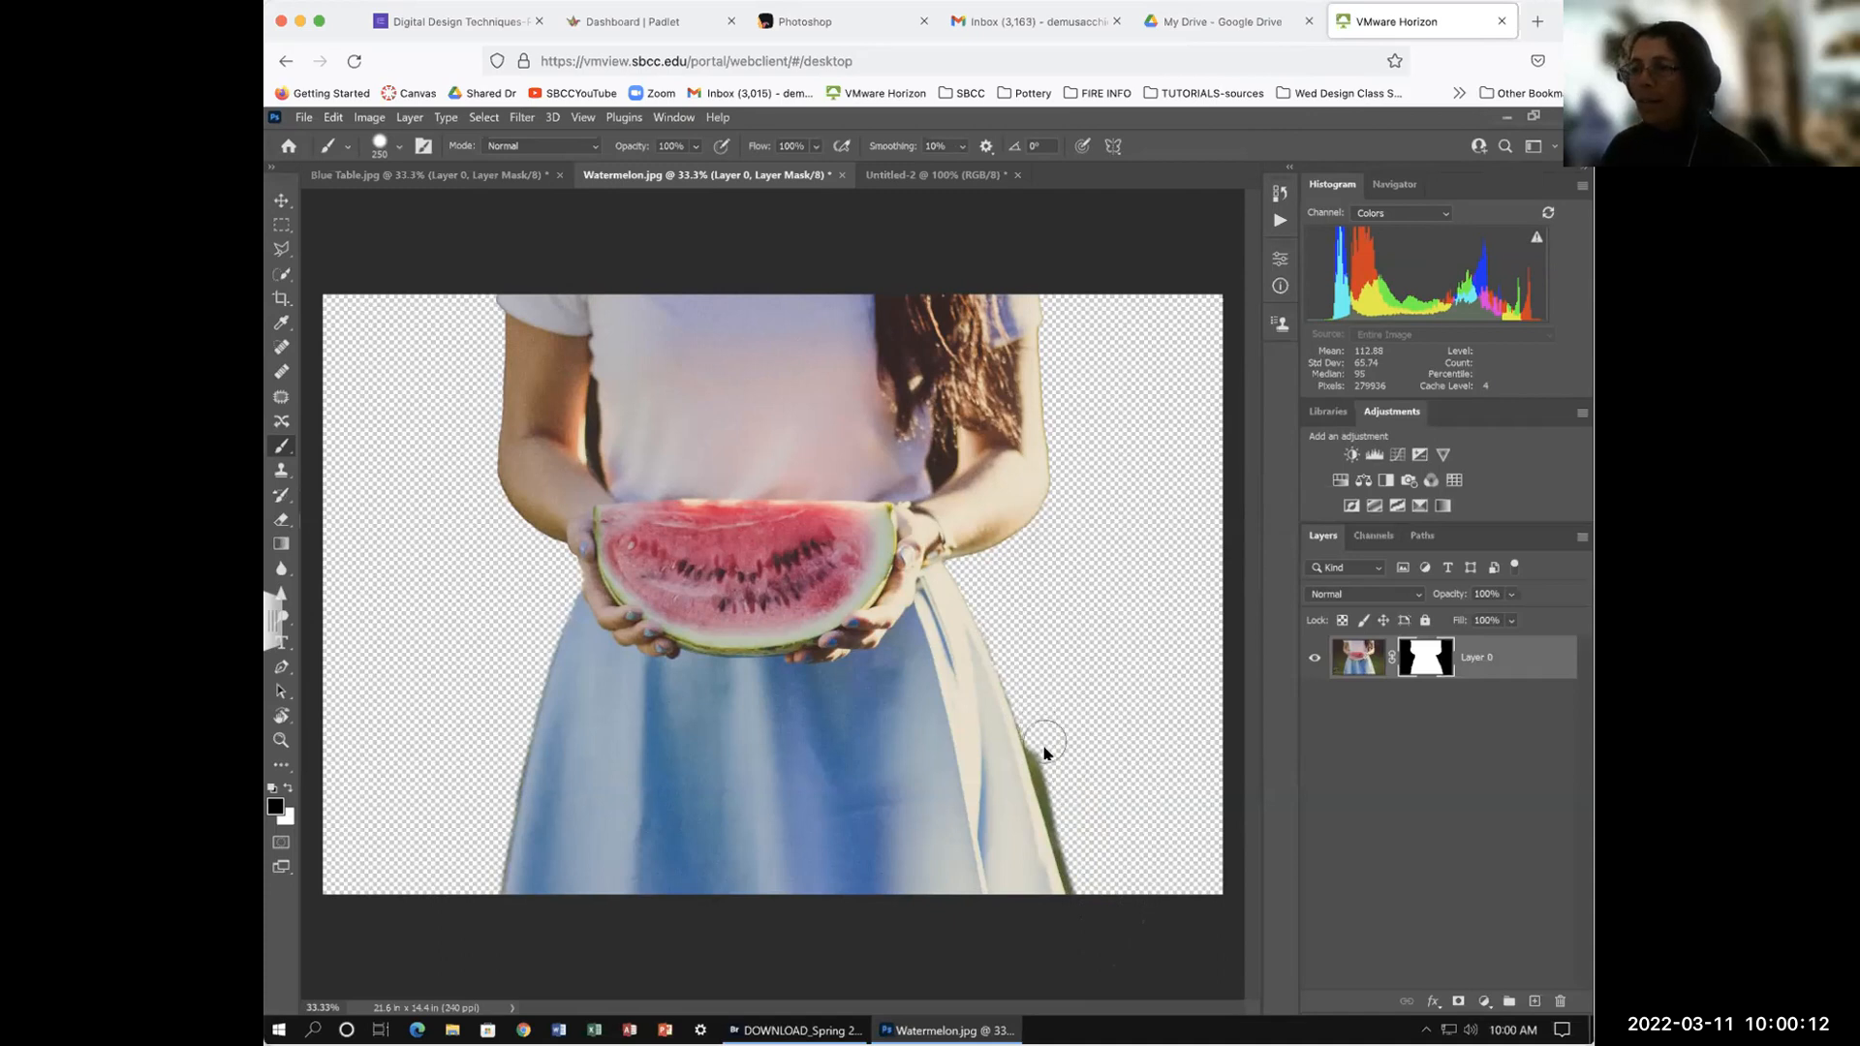
left_click_drag(1050, 781, 1102, 940)
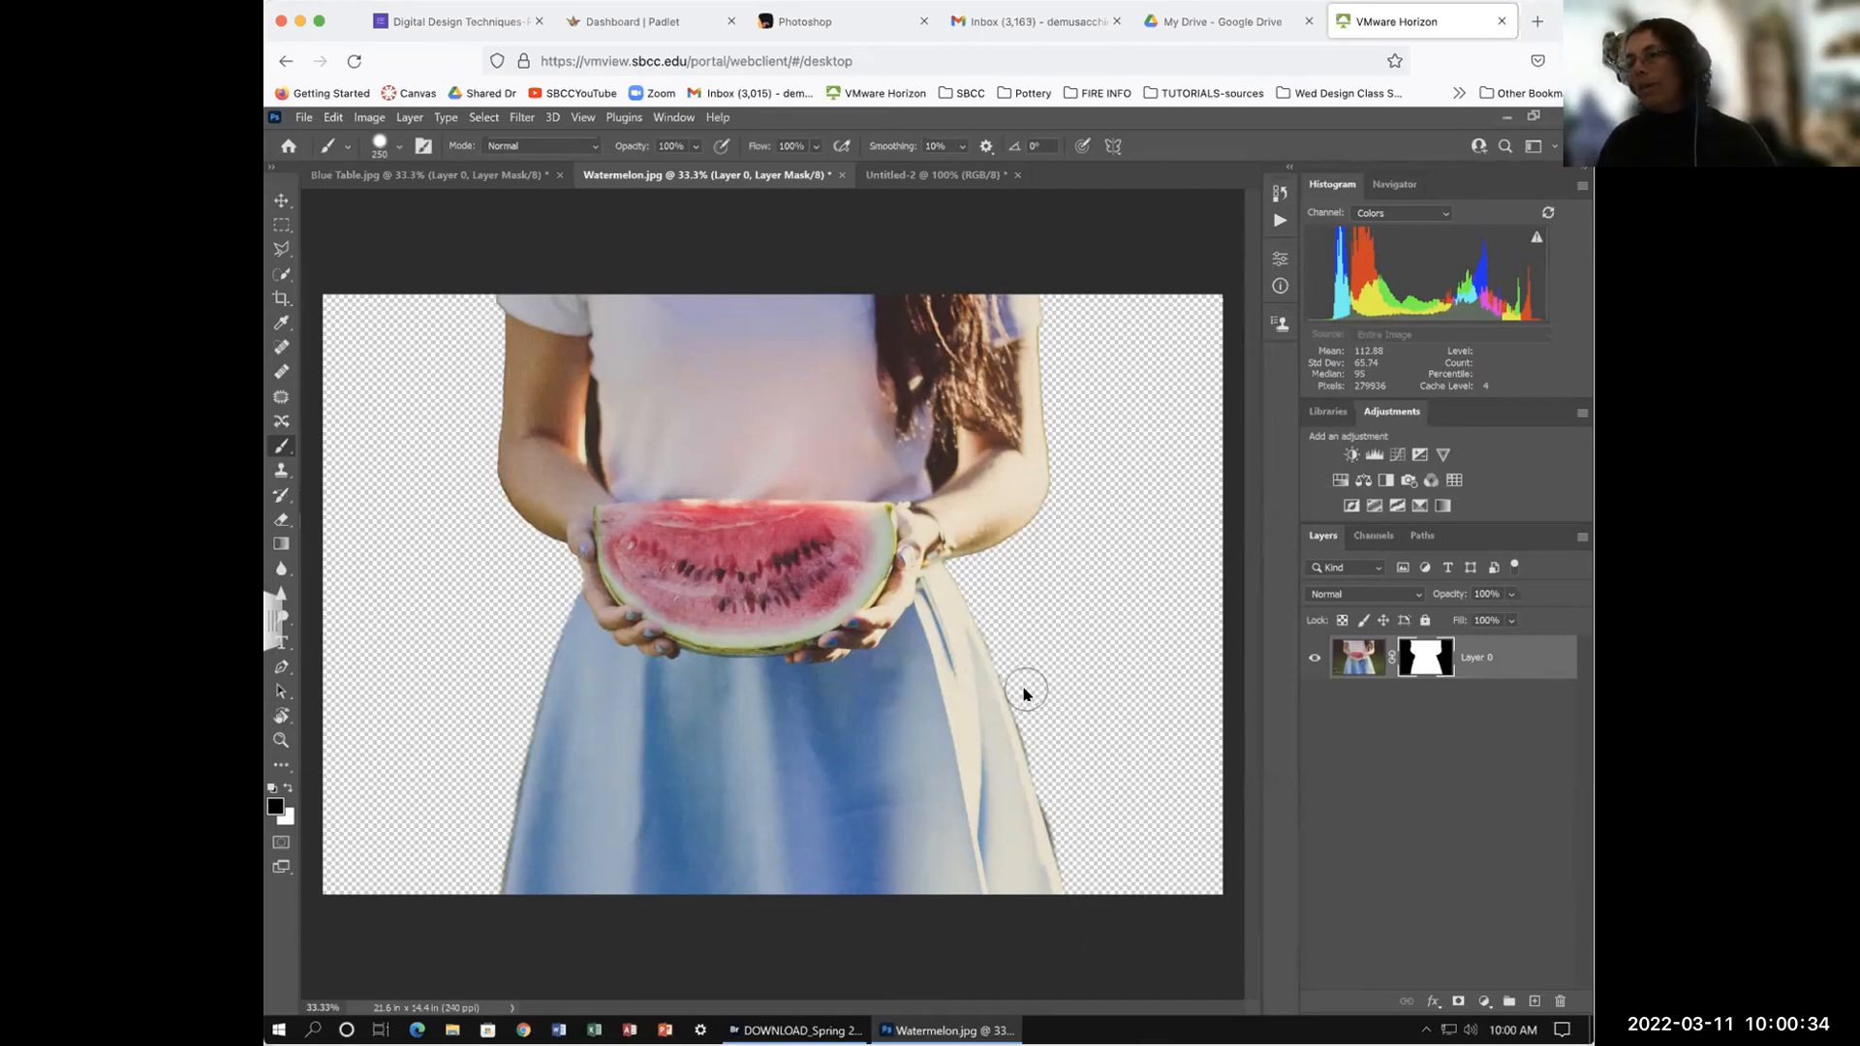
left_click_drag(1038, 749, 1070, 891)
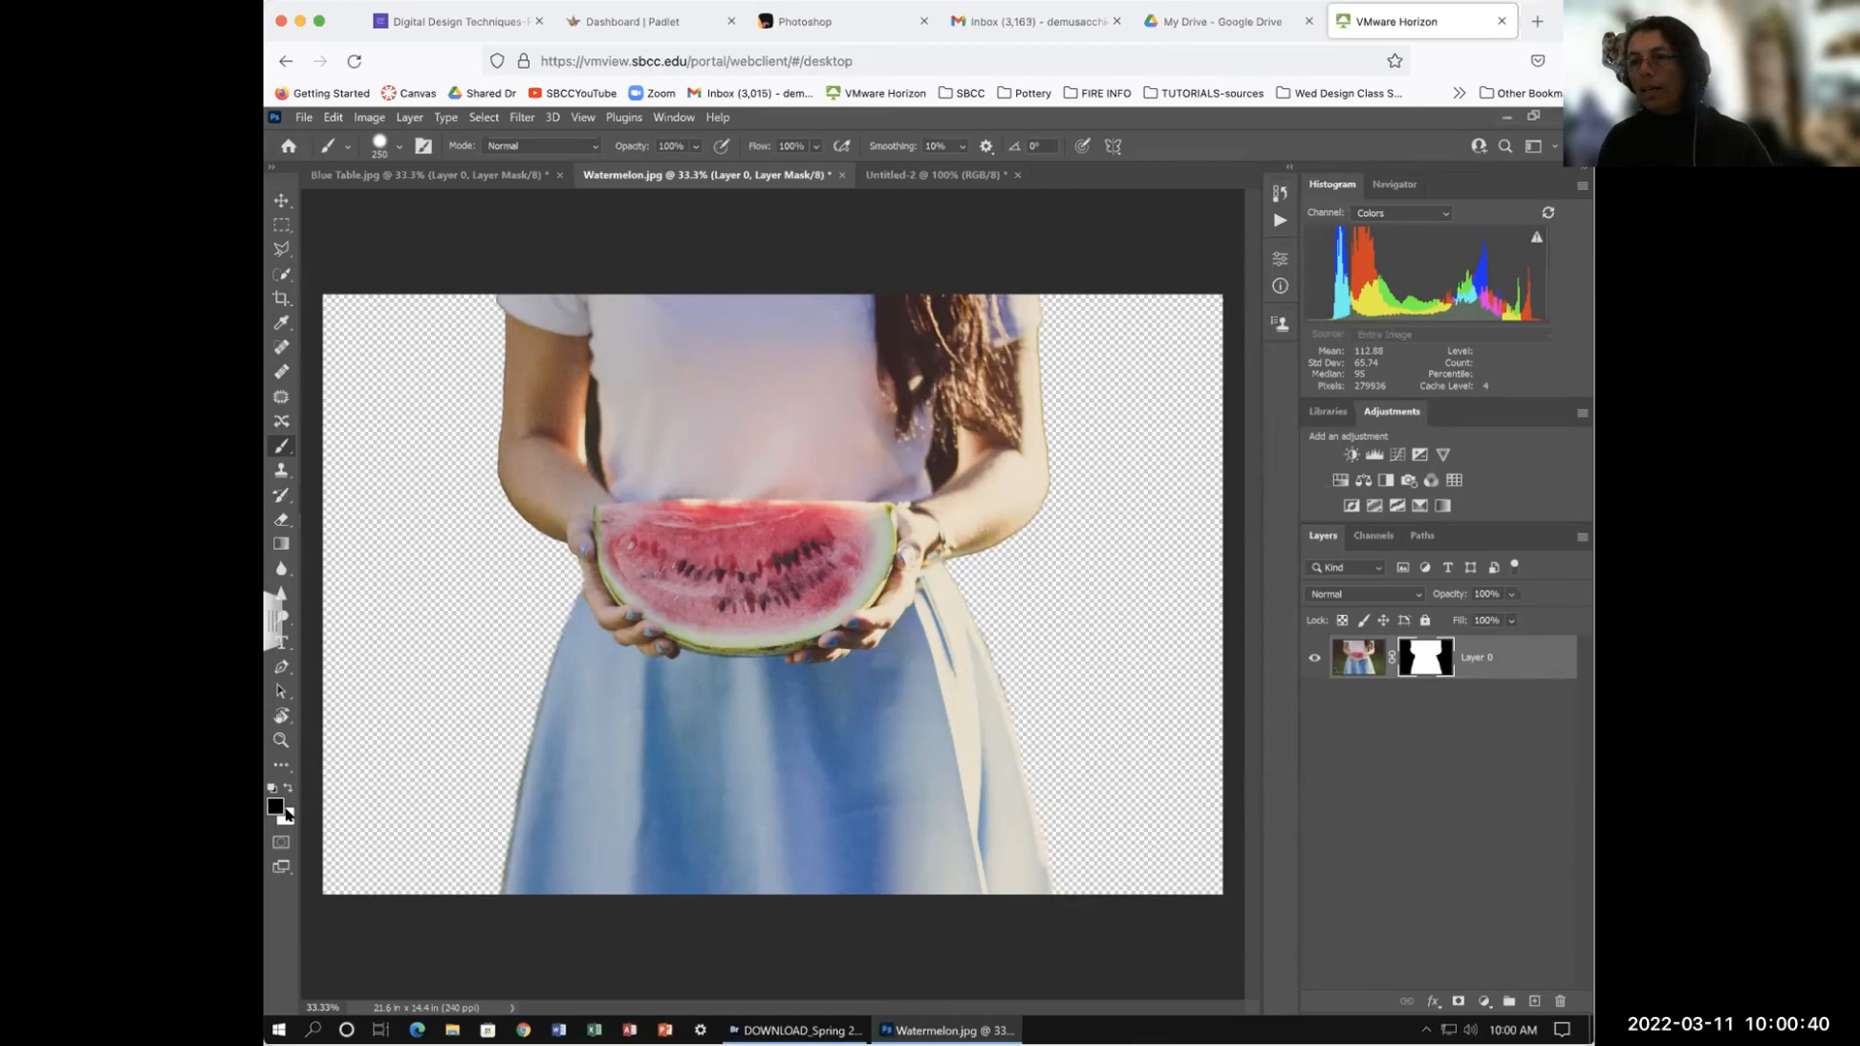
Step: Restore the lower right edge of the skirt with a white mask stroke and switch the brush colour back to black
key("x")
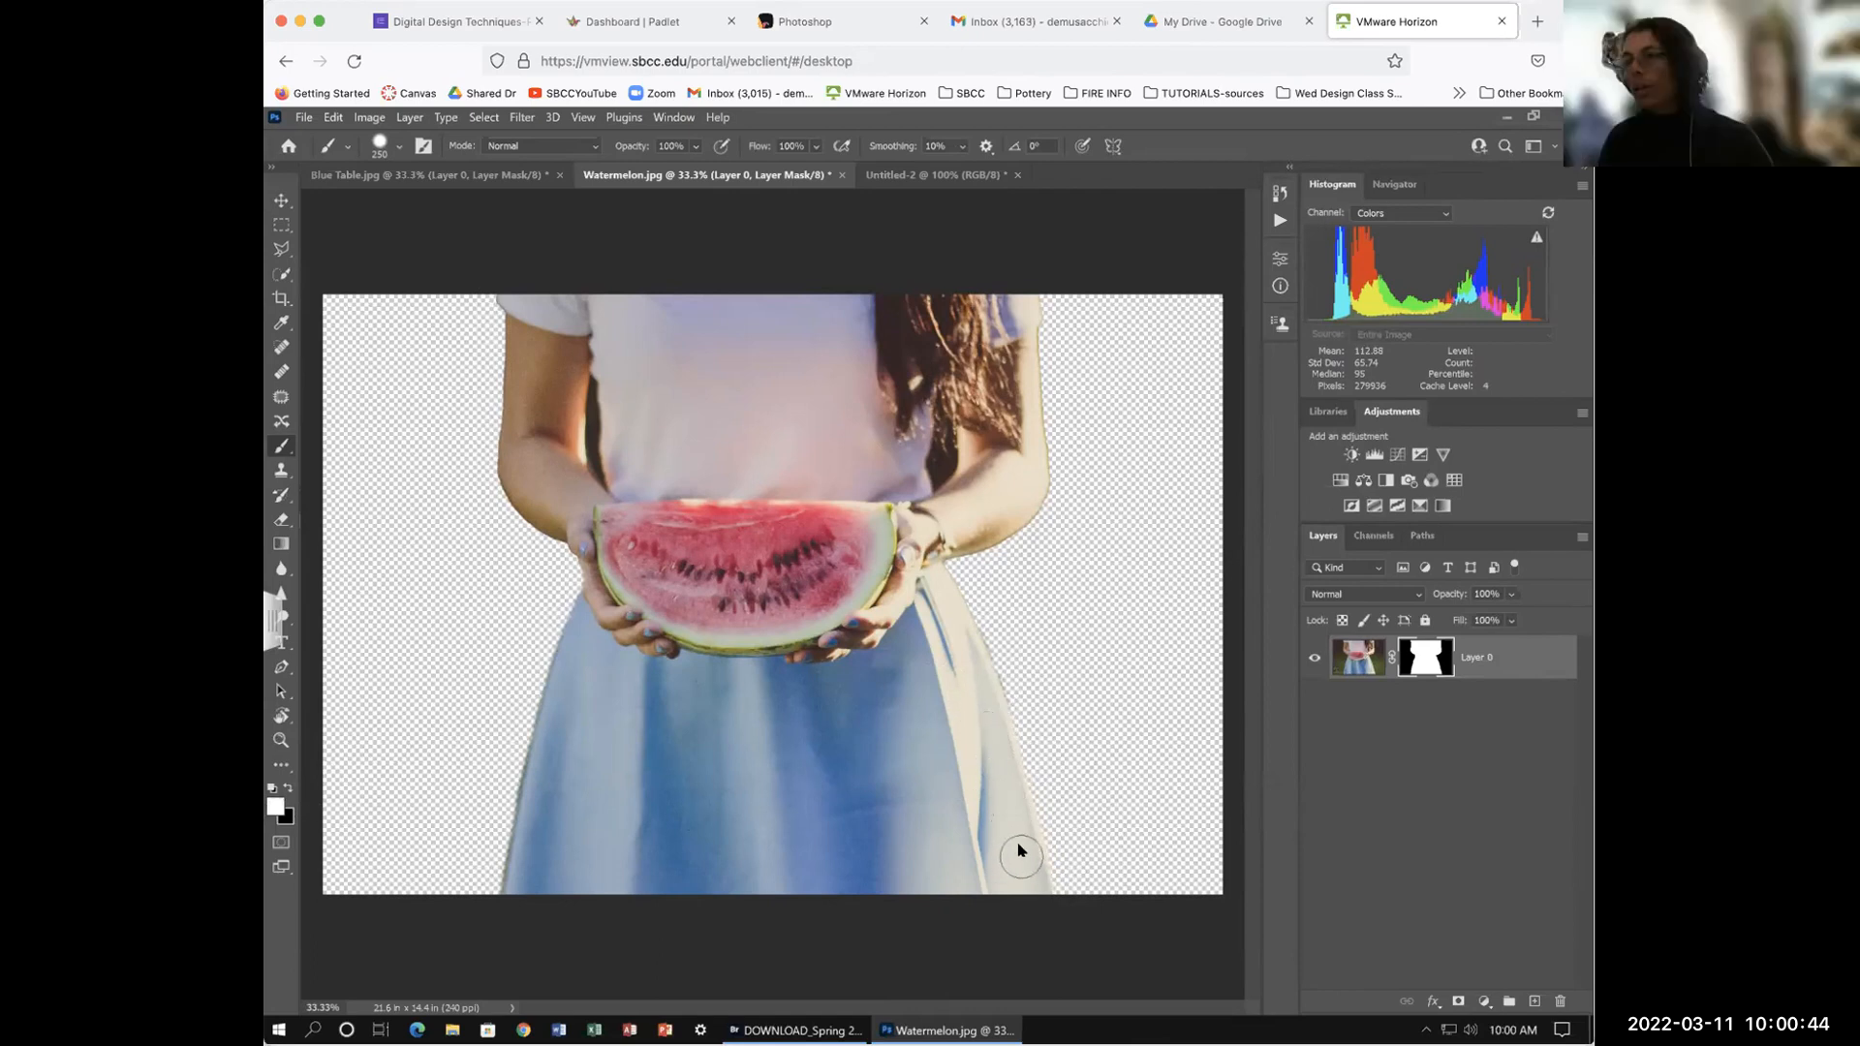
mouse_move(1012, 779)
left_mouse_down()
mouse_move(954, 578)
mouse_move(990, 578)
mouse_move(965, 571)
mouse_move(1054, 810)
left_mouse_up()
key("x")
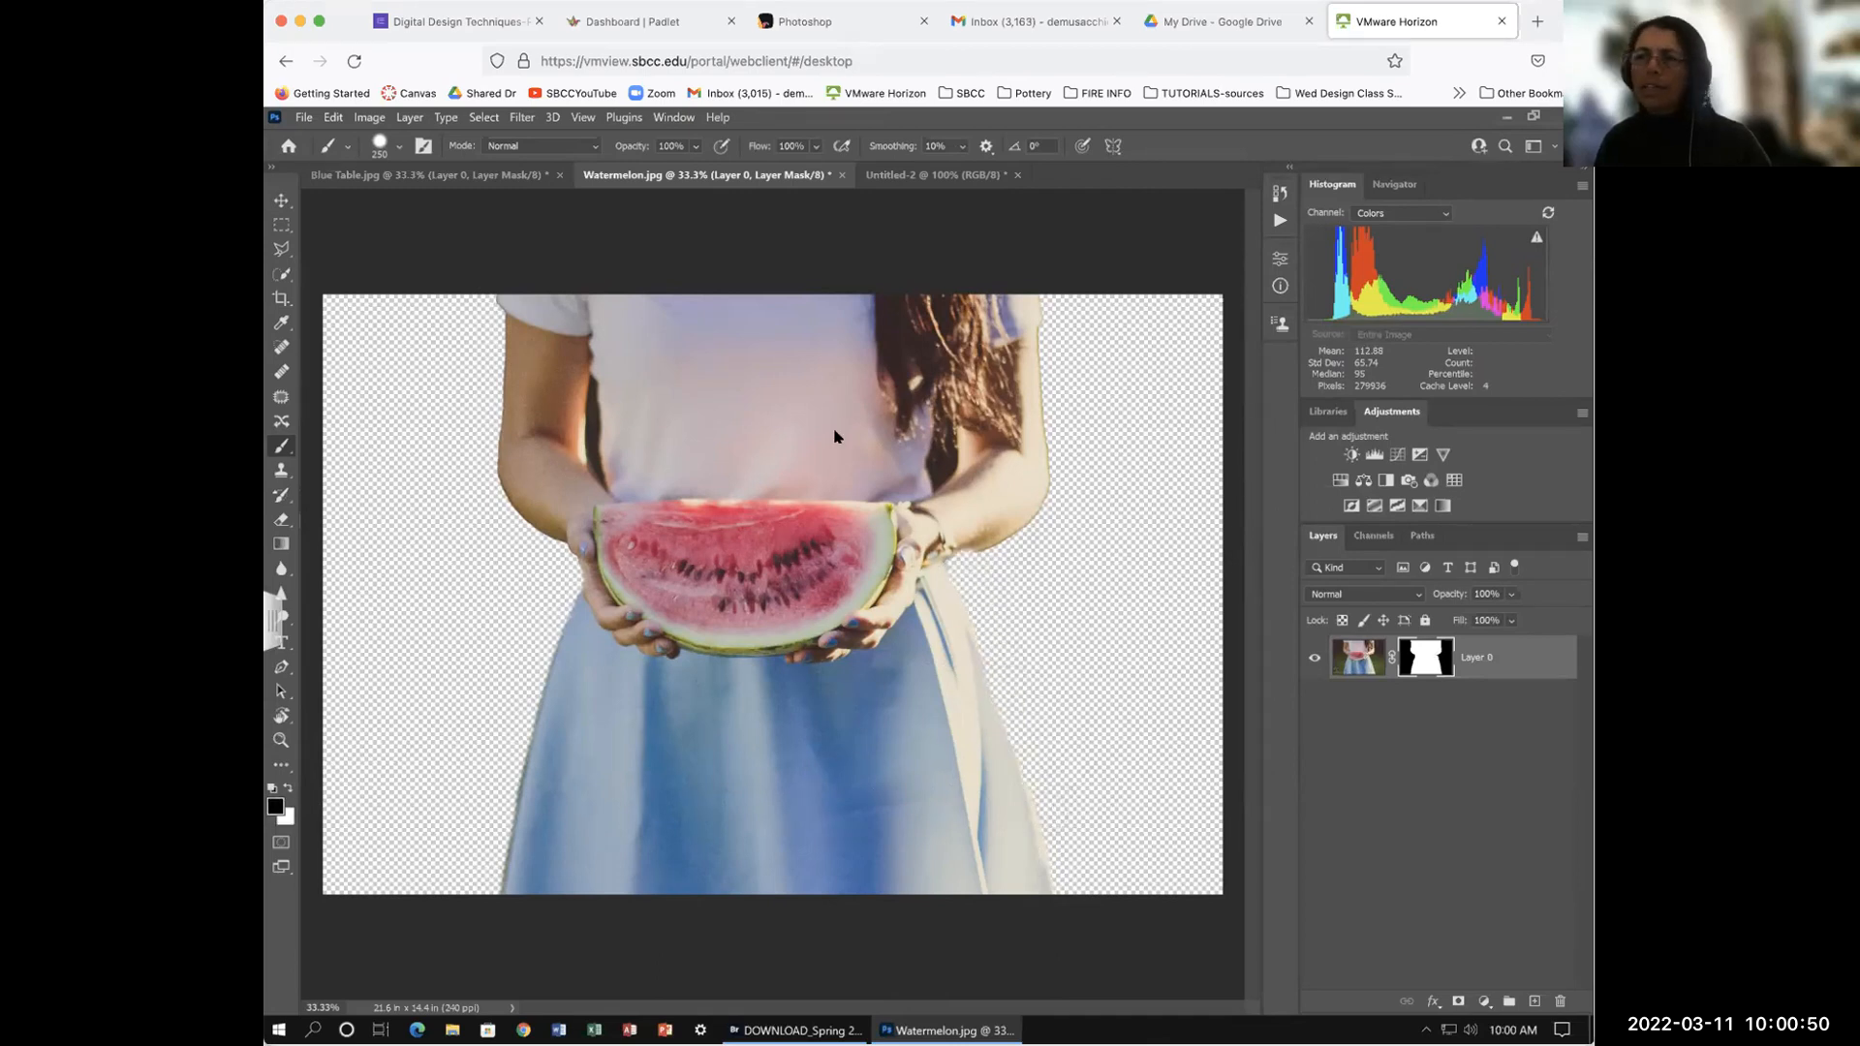
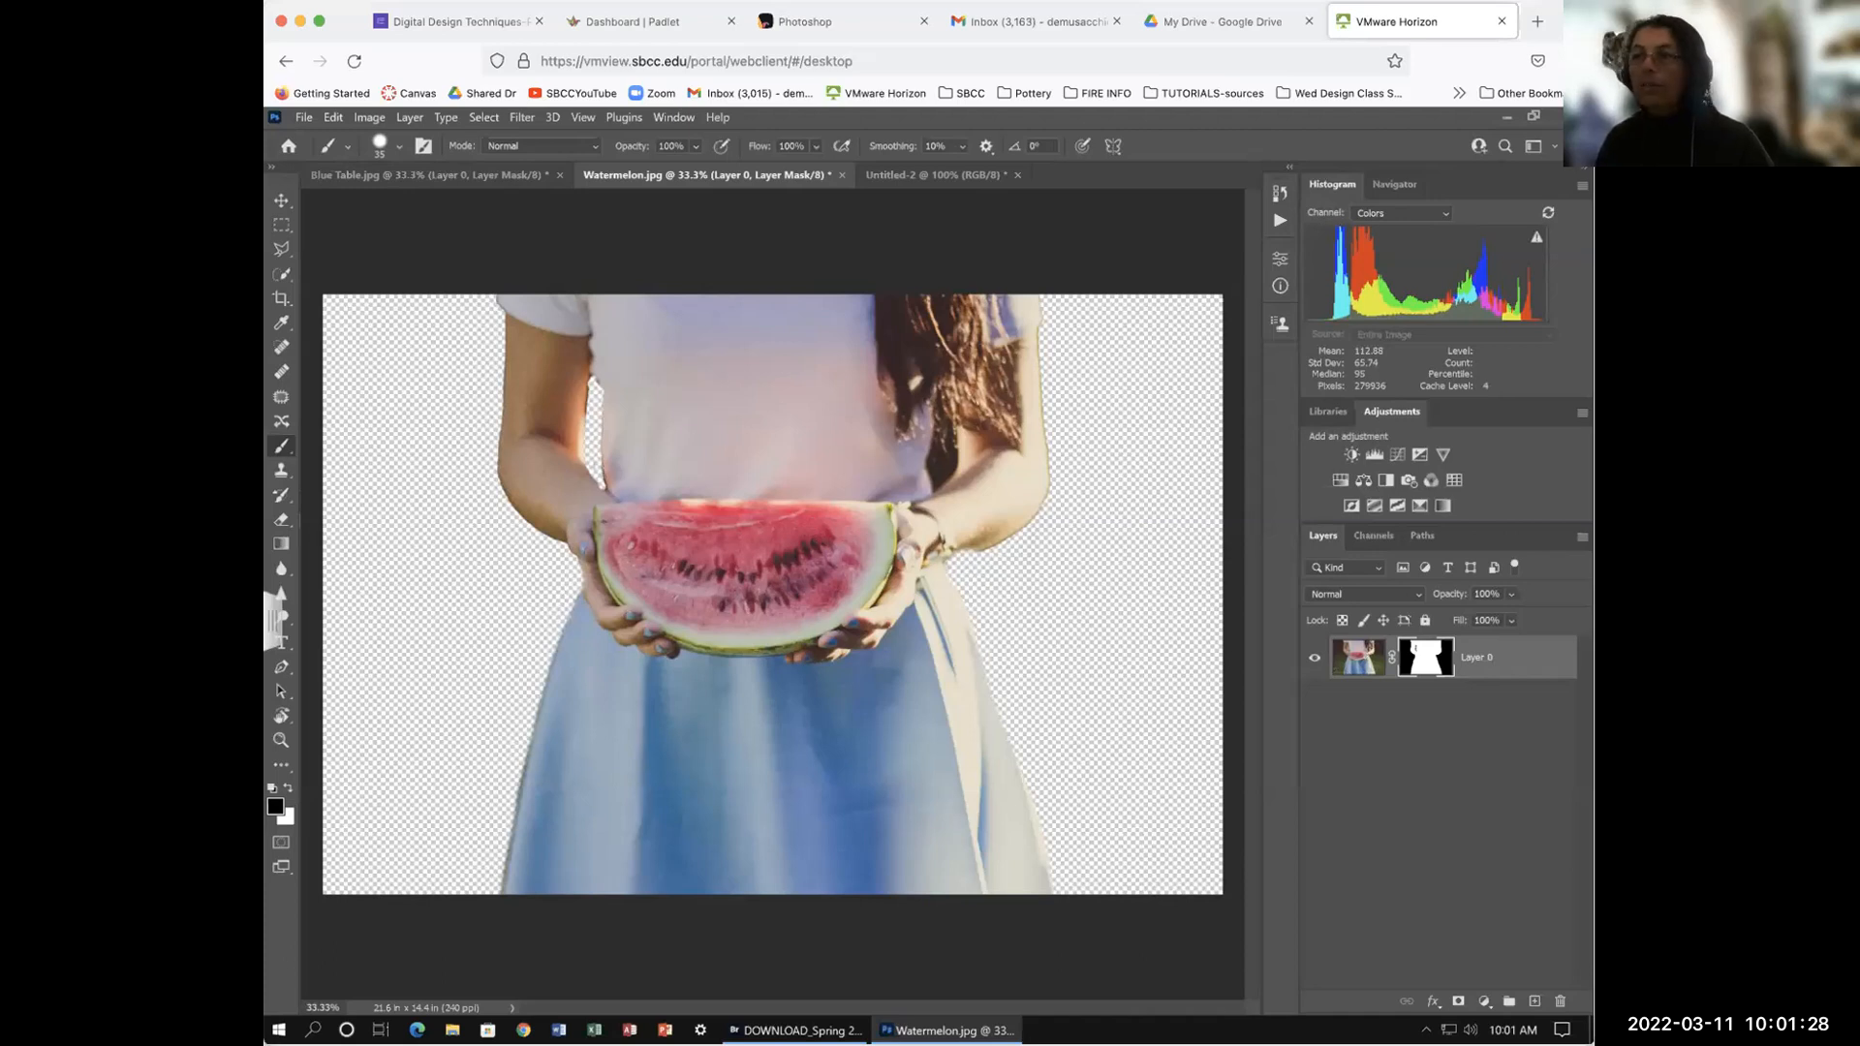
Step: Step back through the mask painting edits to the earlier small patch of grass and blue dress
key("ctrl+z")
key("ctrl+z")
key("ctrl+z")
key("ctrl+z")
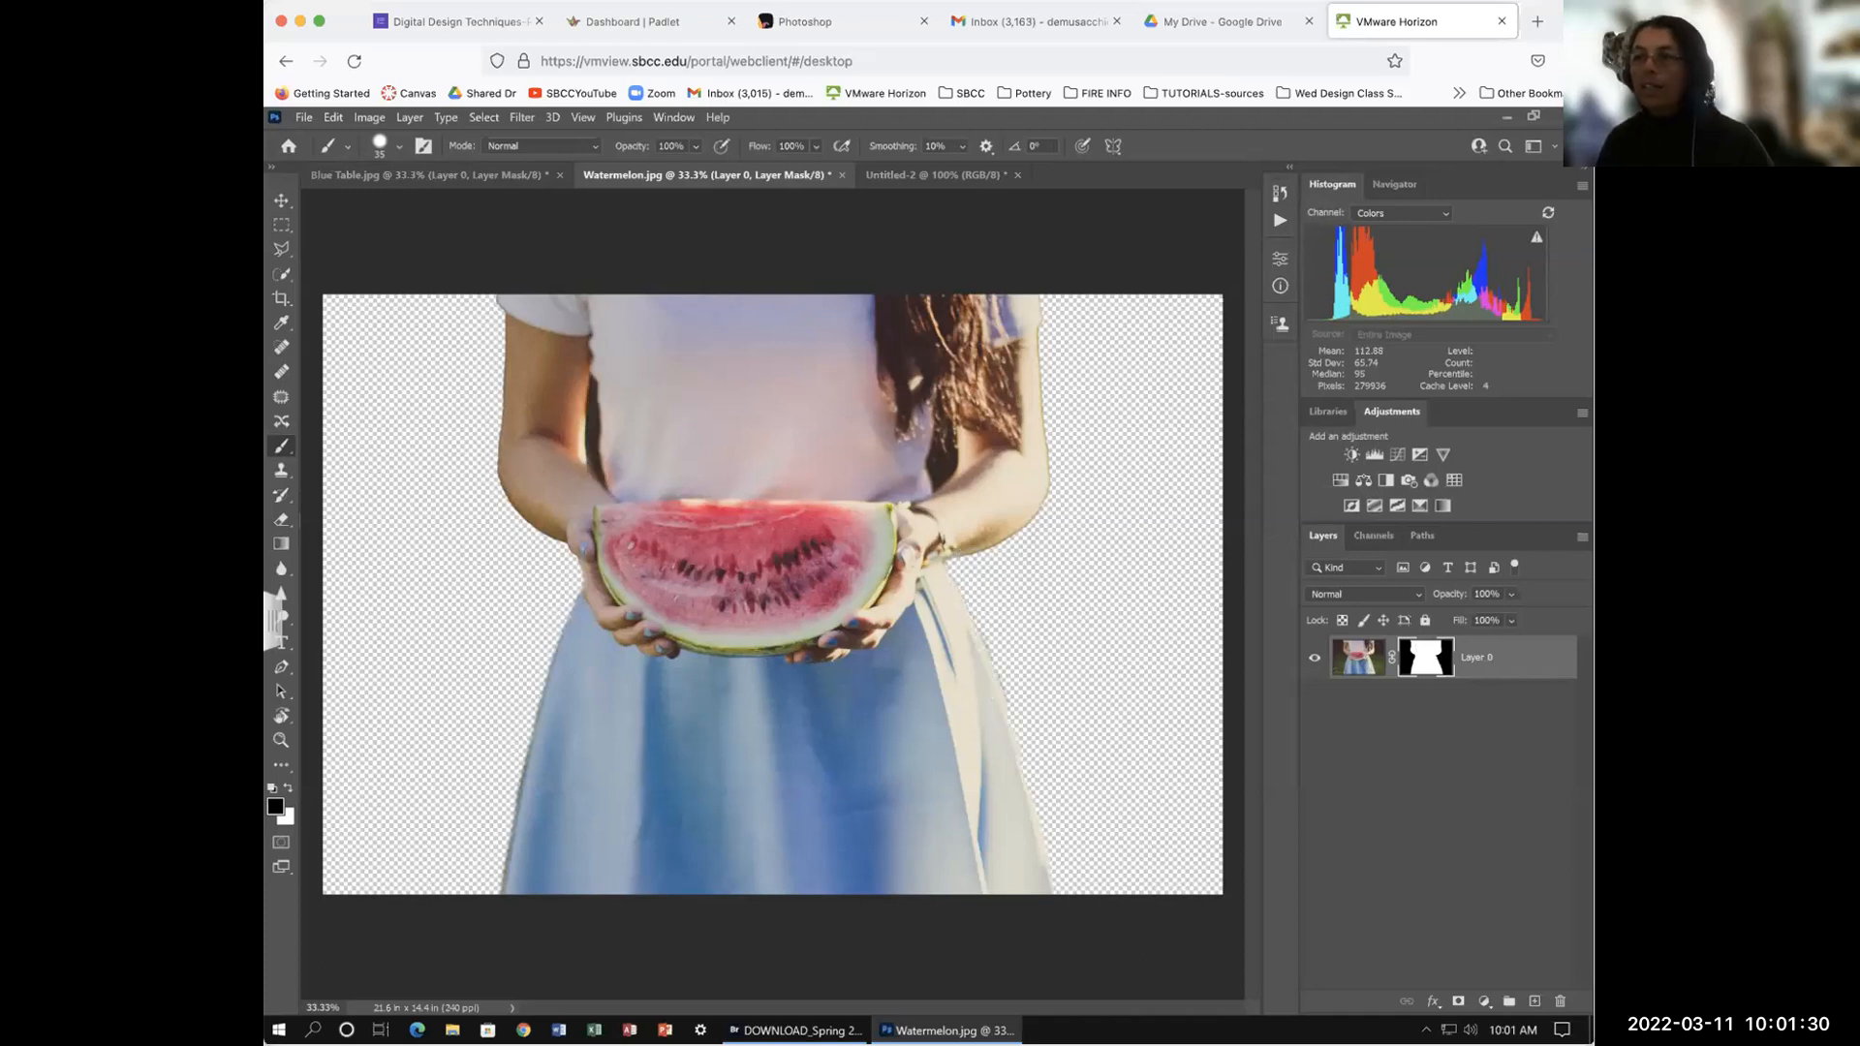
key("ctrl+shift+z")
key("ctrl+shift+z")
key("ctrl+shift+z")
key("ctrl+shift+z")
key("ctrl+shift+z")
key("ctrl+shift+z")
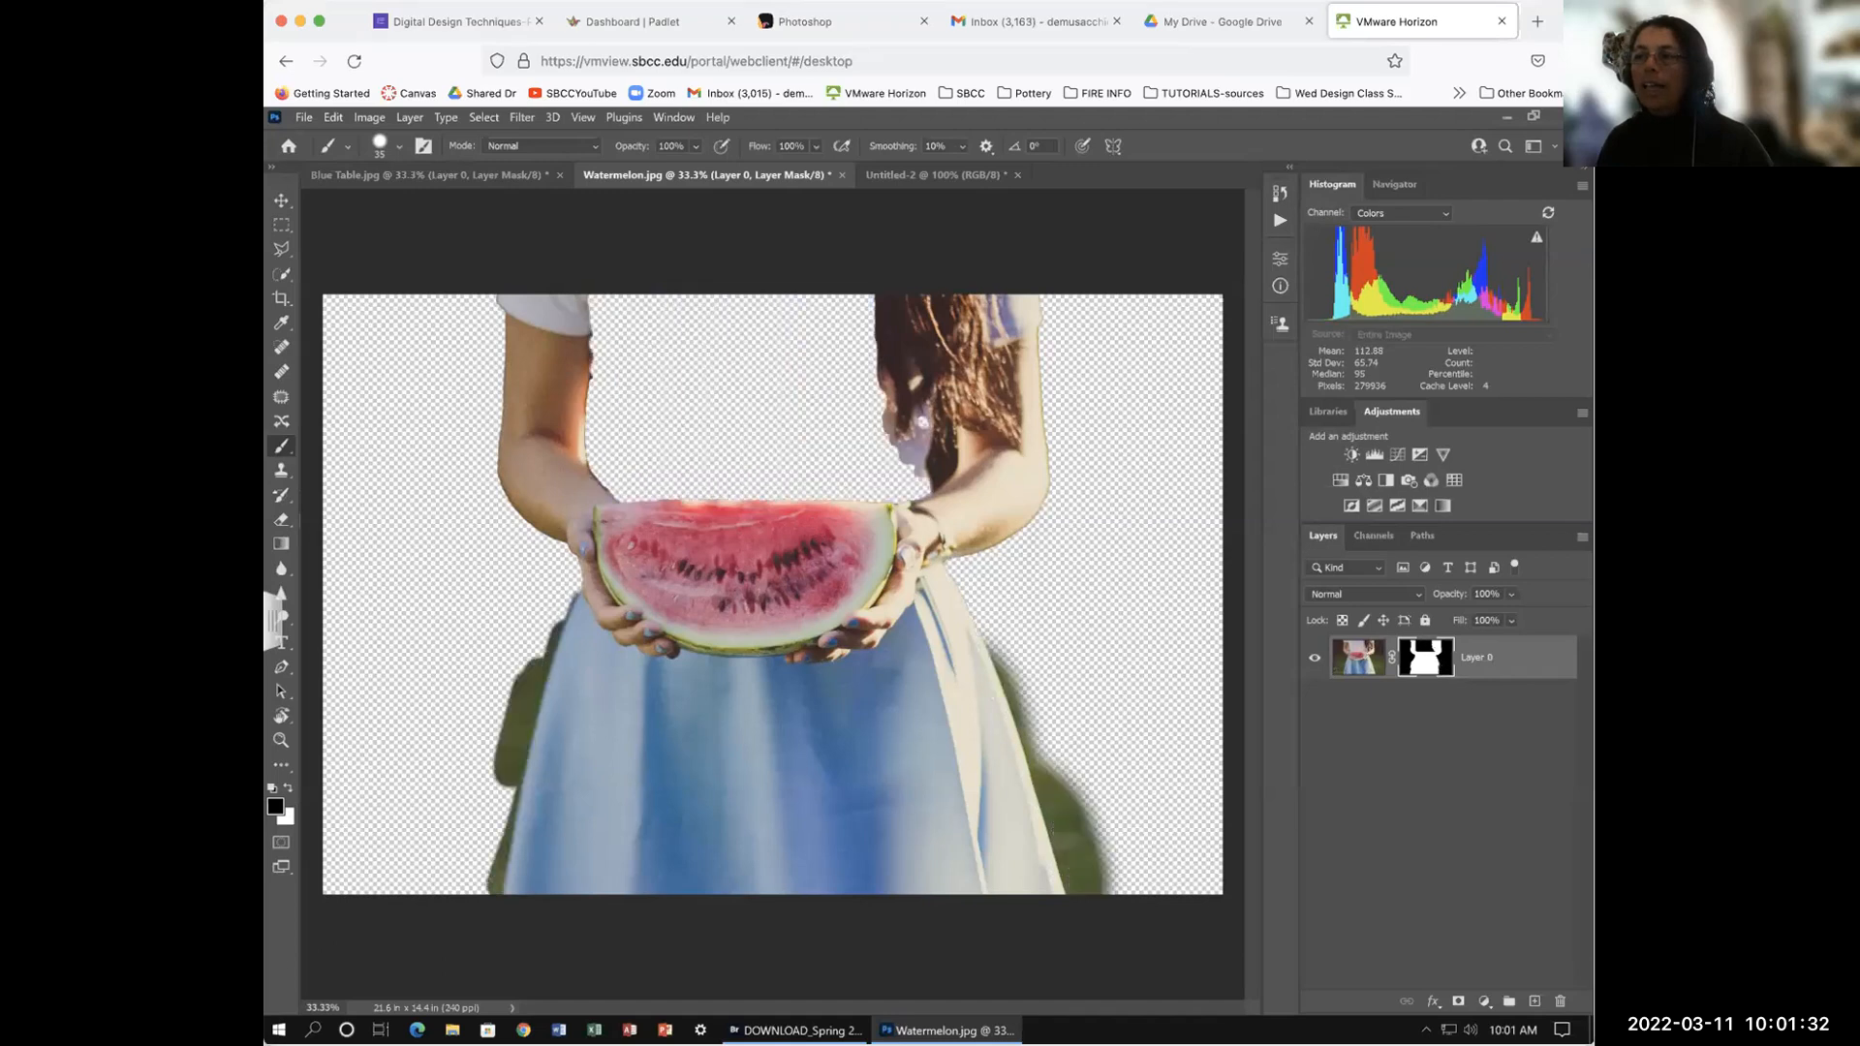
key("ctrl+z")
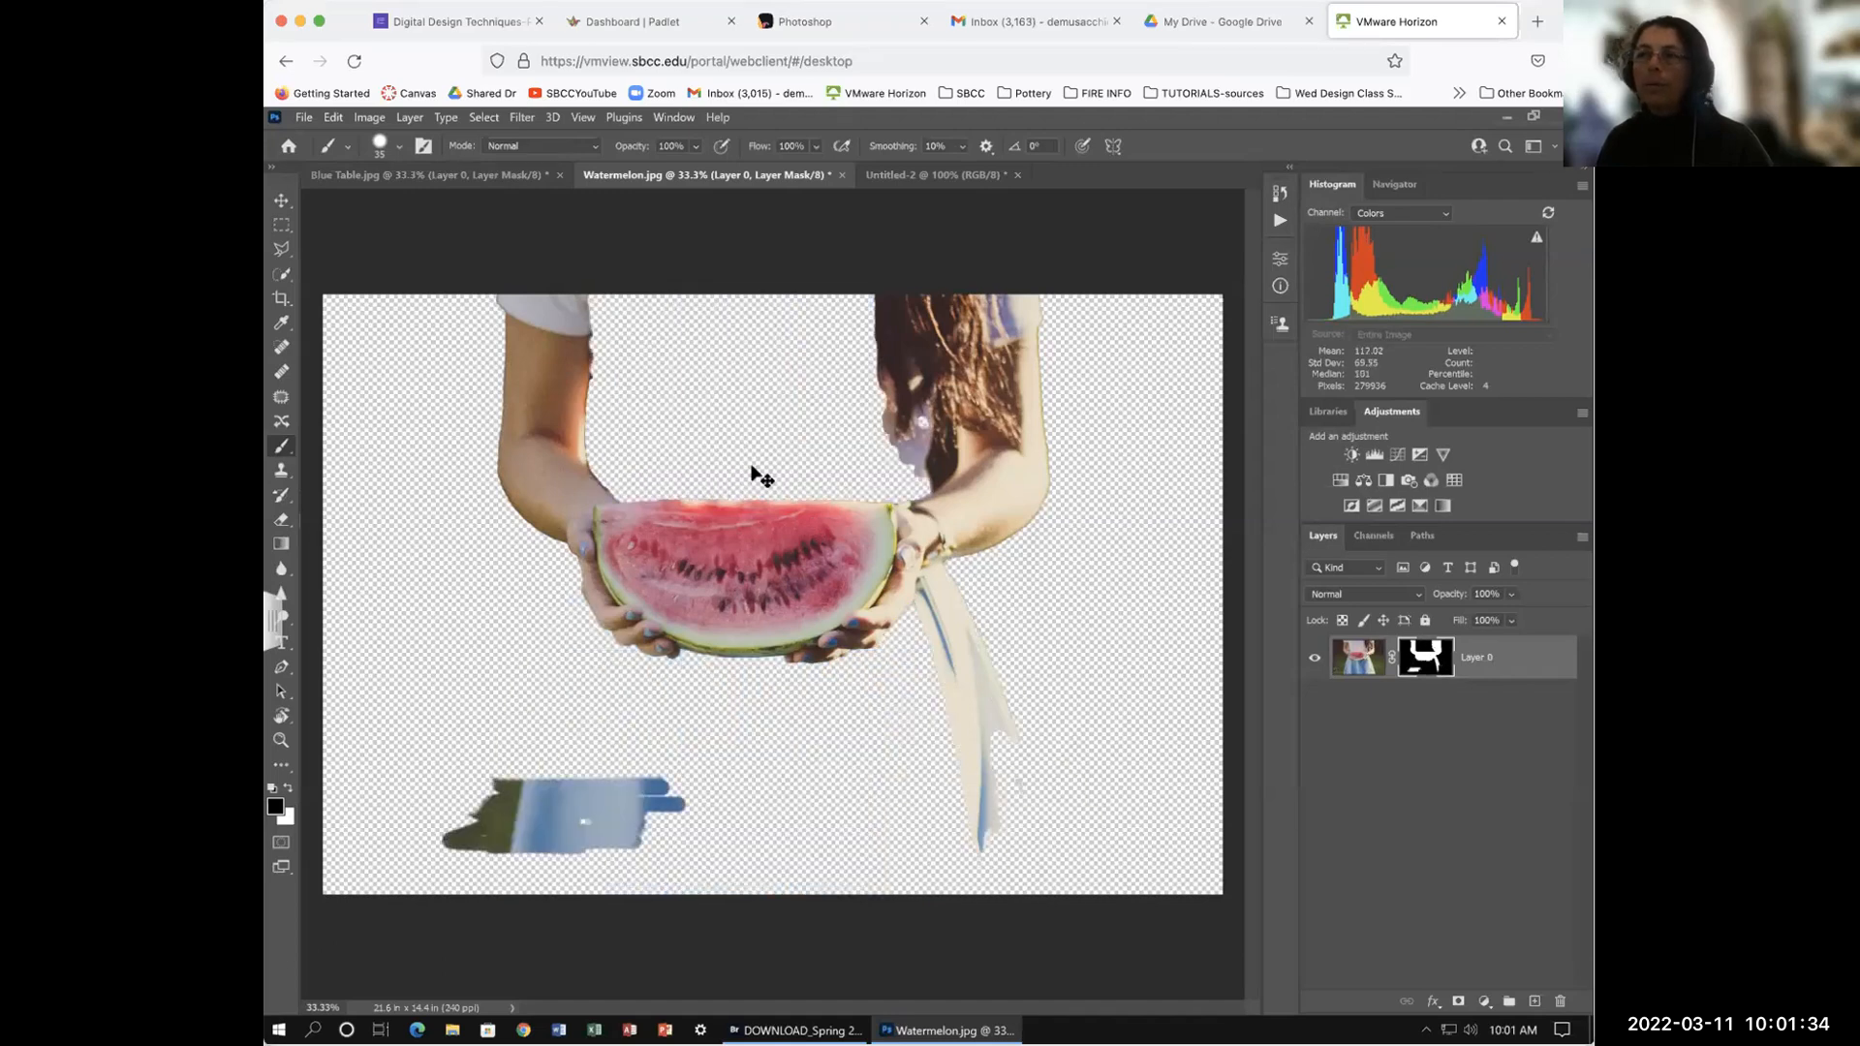
Step: View the Blue Table.jpg and Untitled-2 documents and return to Watermelon.jpg
left_click(426, 175)
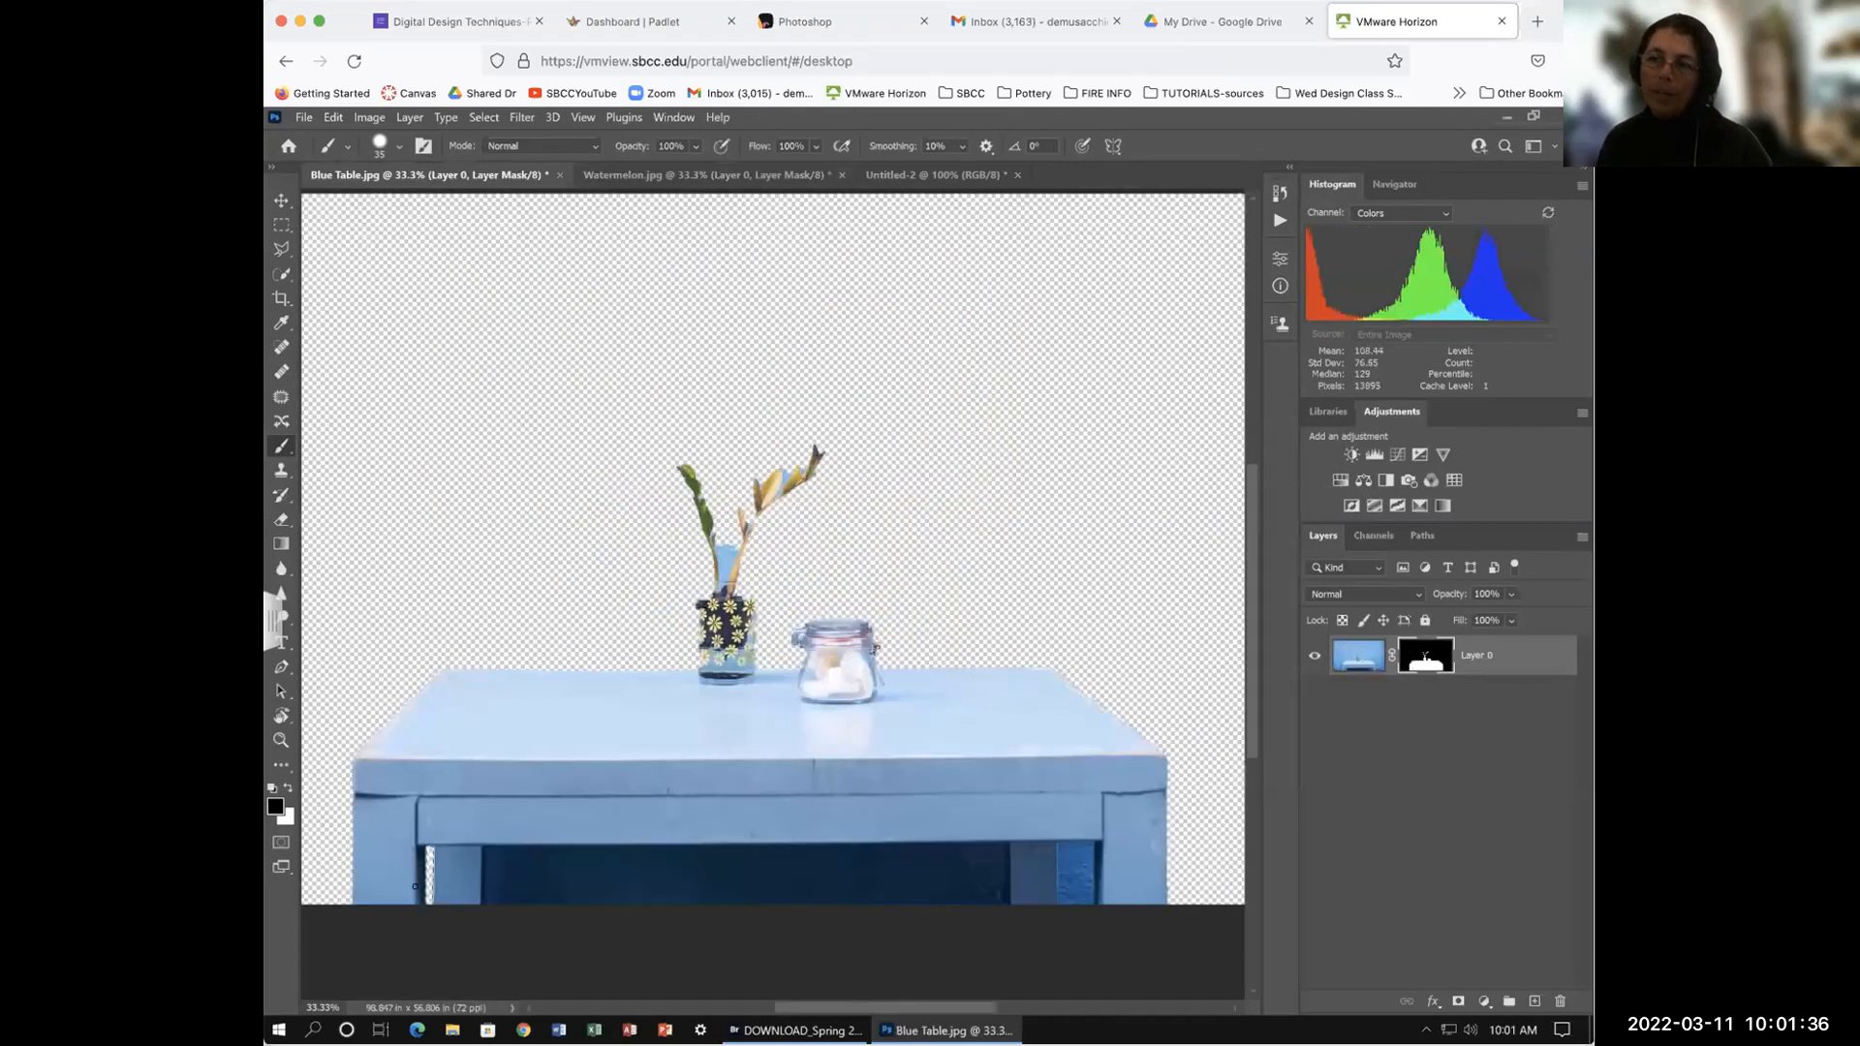
left_click(932, 175)
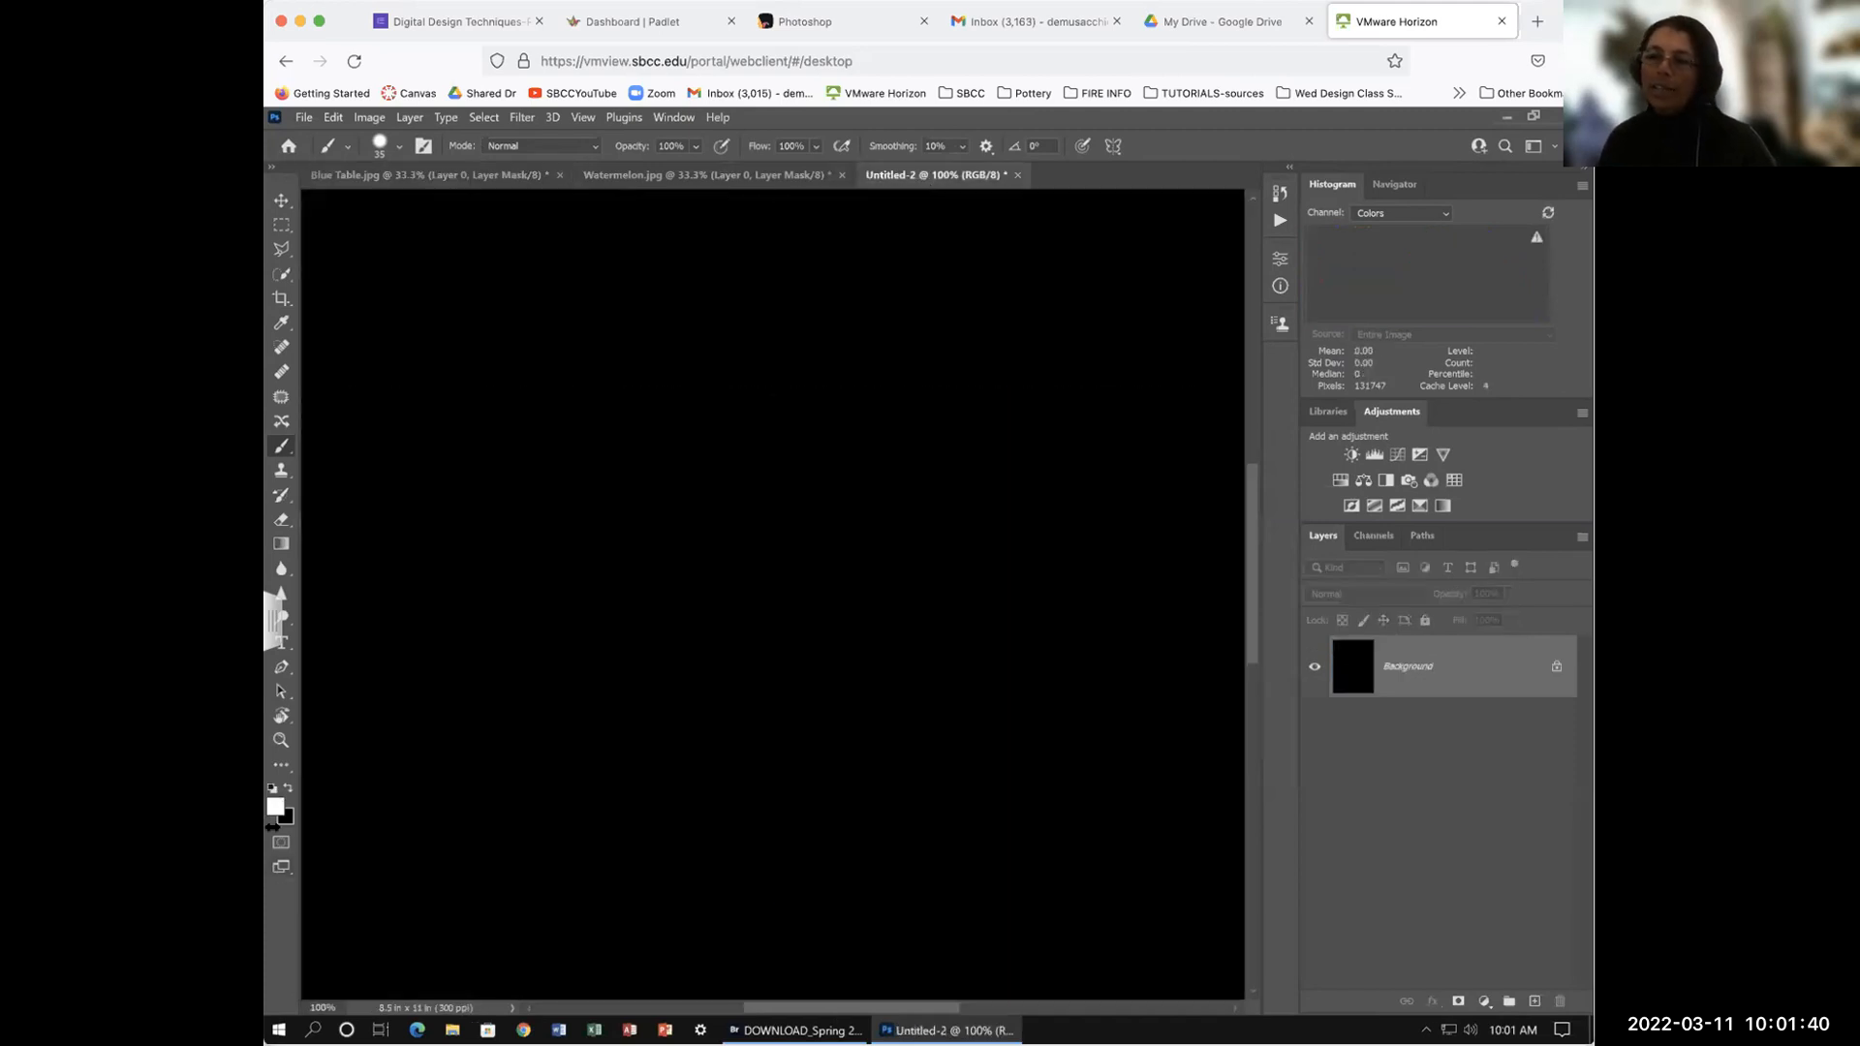
left_click(678, 175)
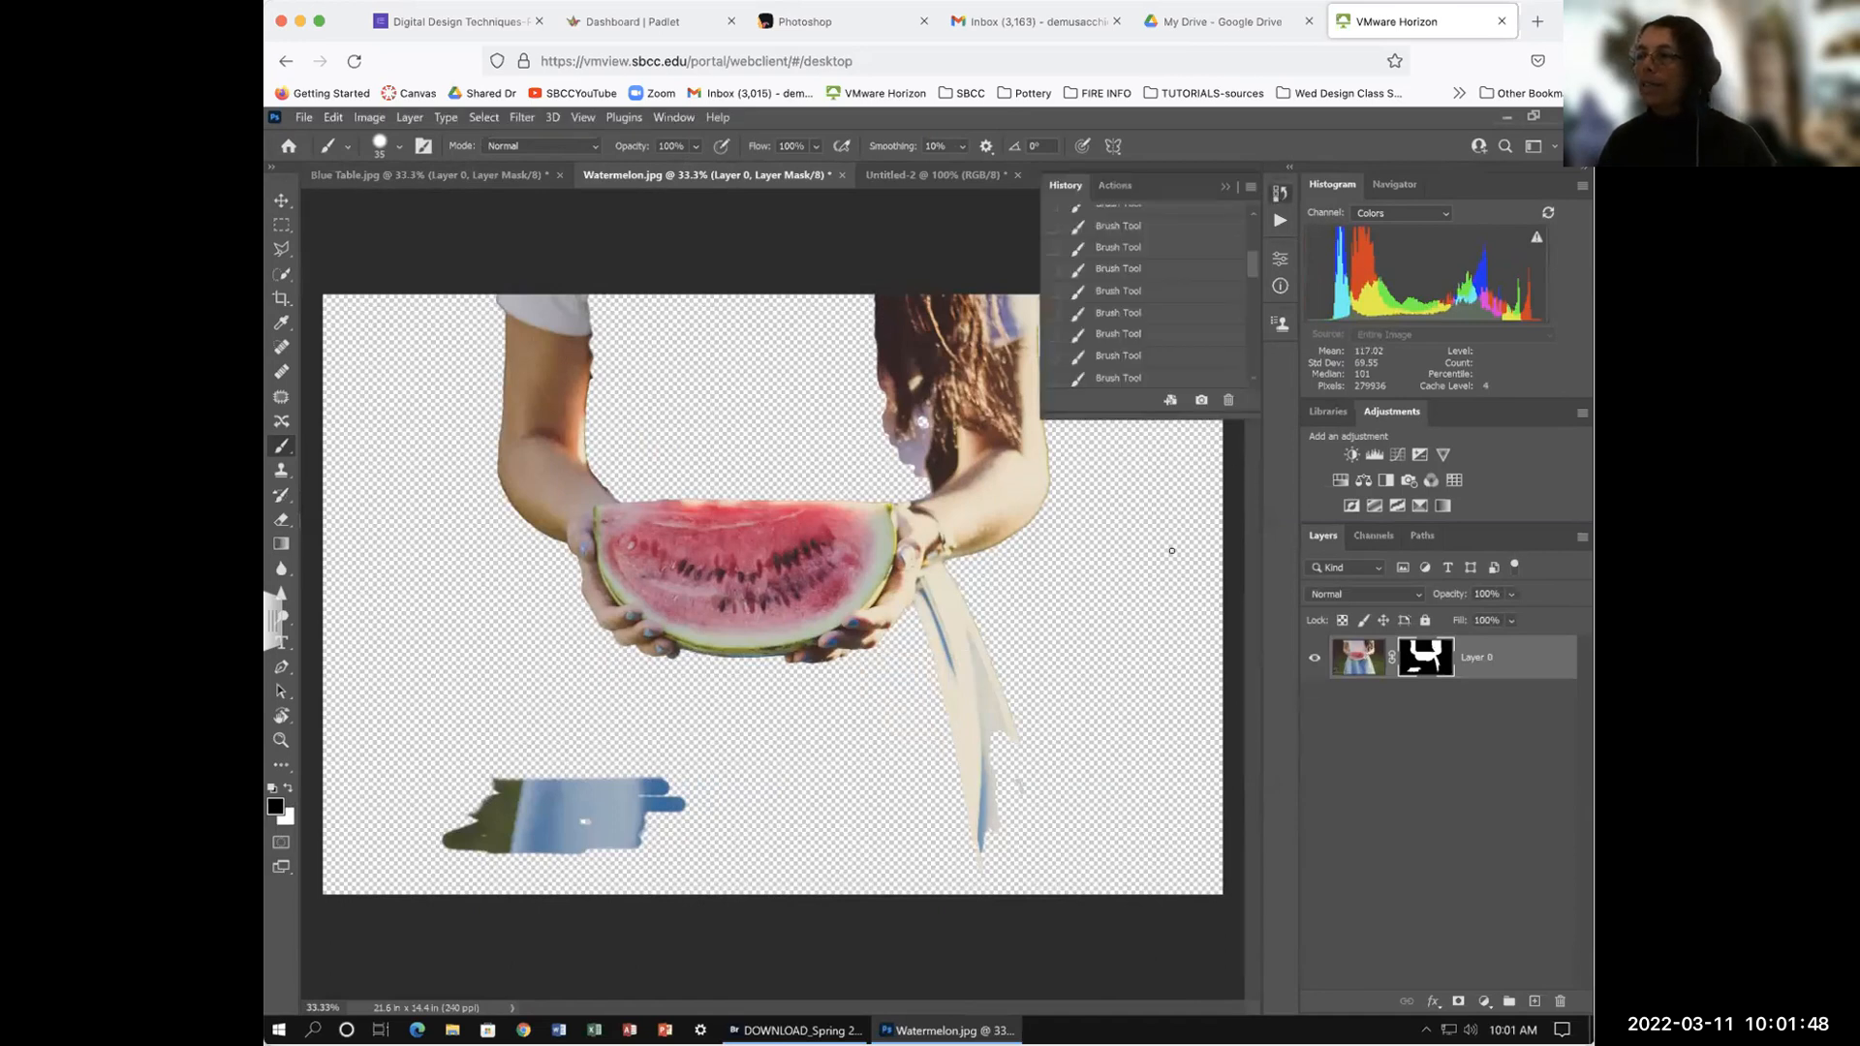
Step: Switch Watermelon.jpg to a Brush Tool history state without the grass and dress patch, and look through the later states
left_click(1160, 292)
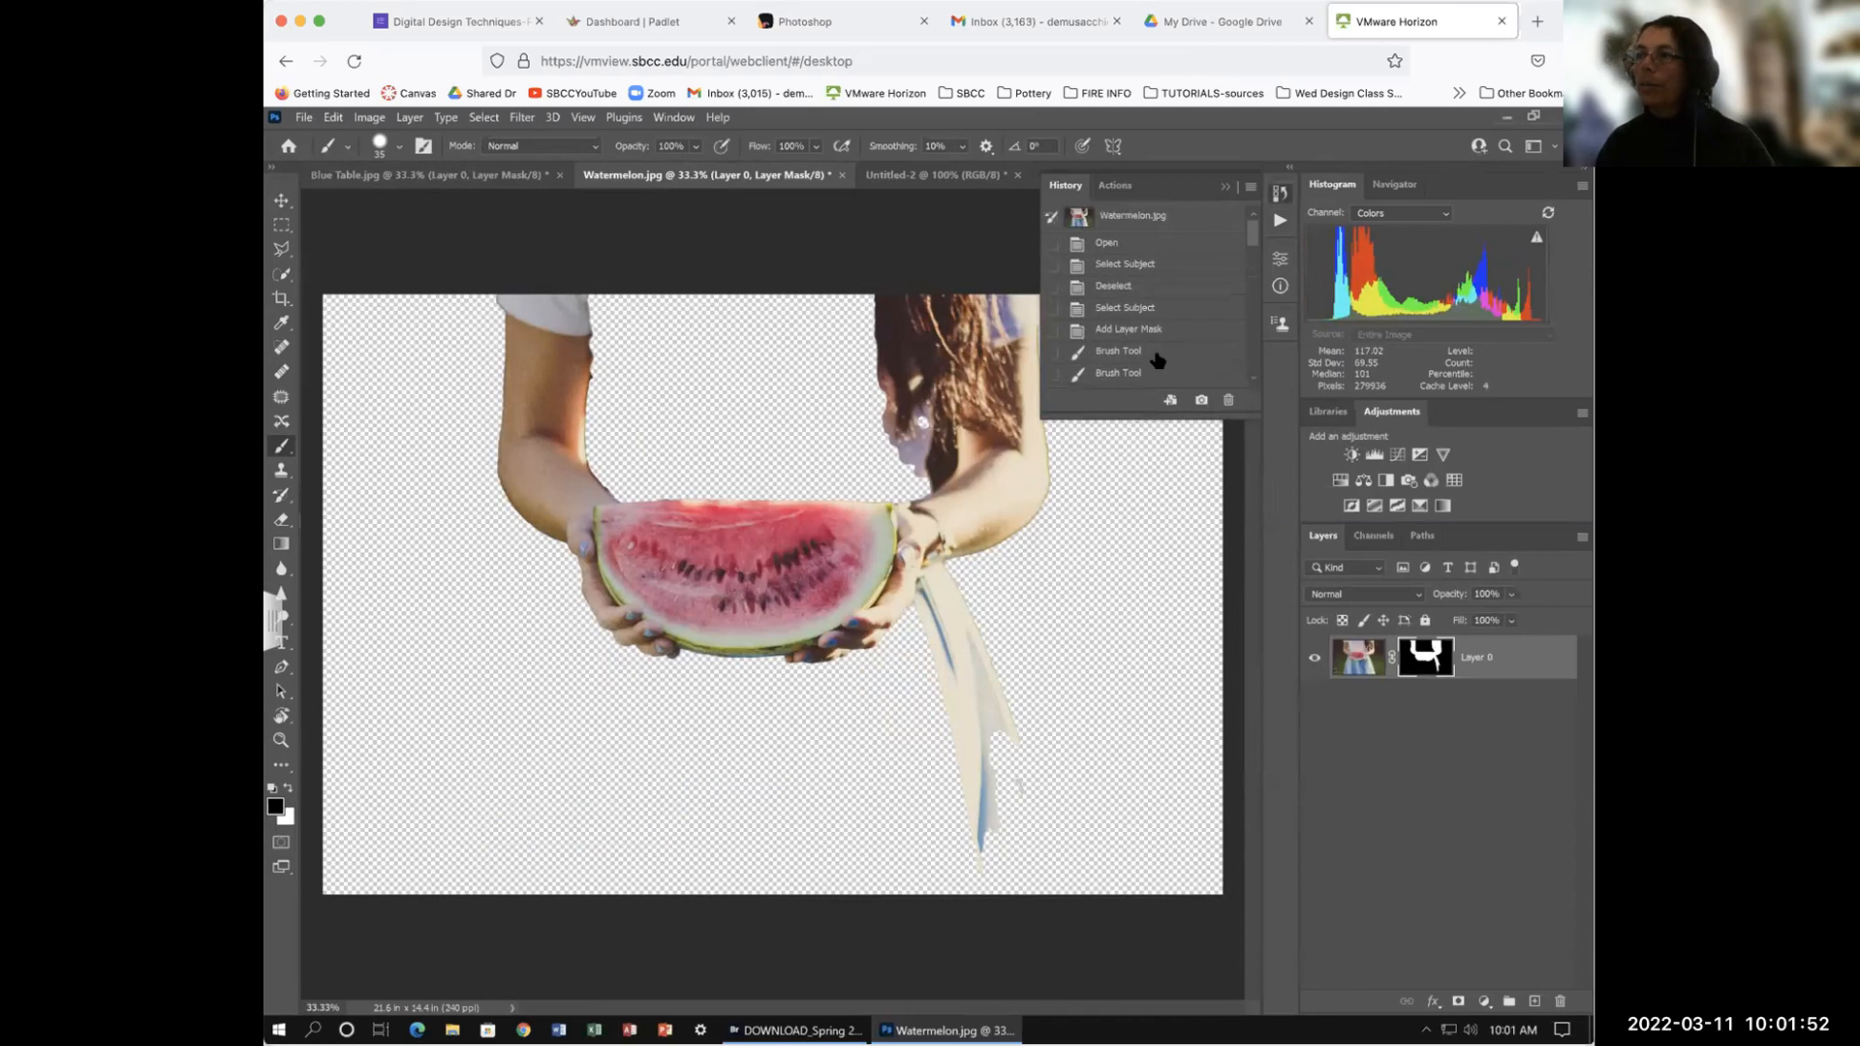
left_click_drag(1255, 237, 1247, 443)
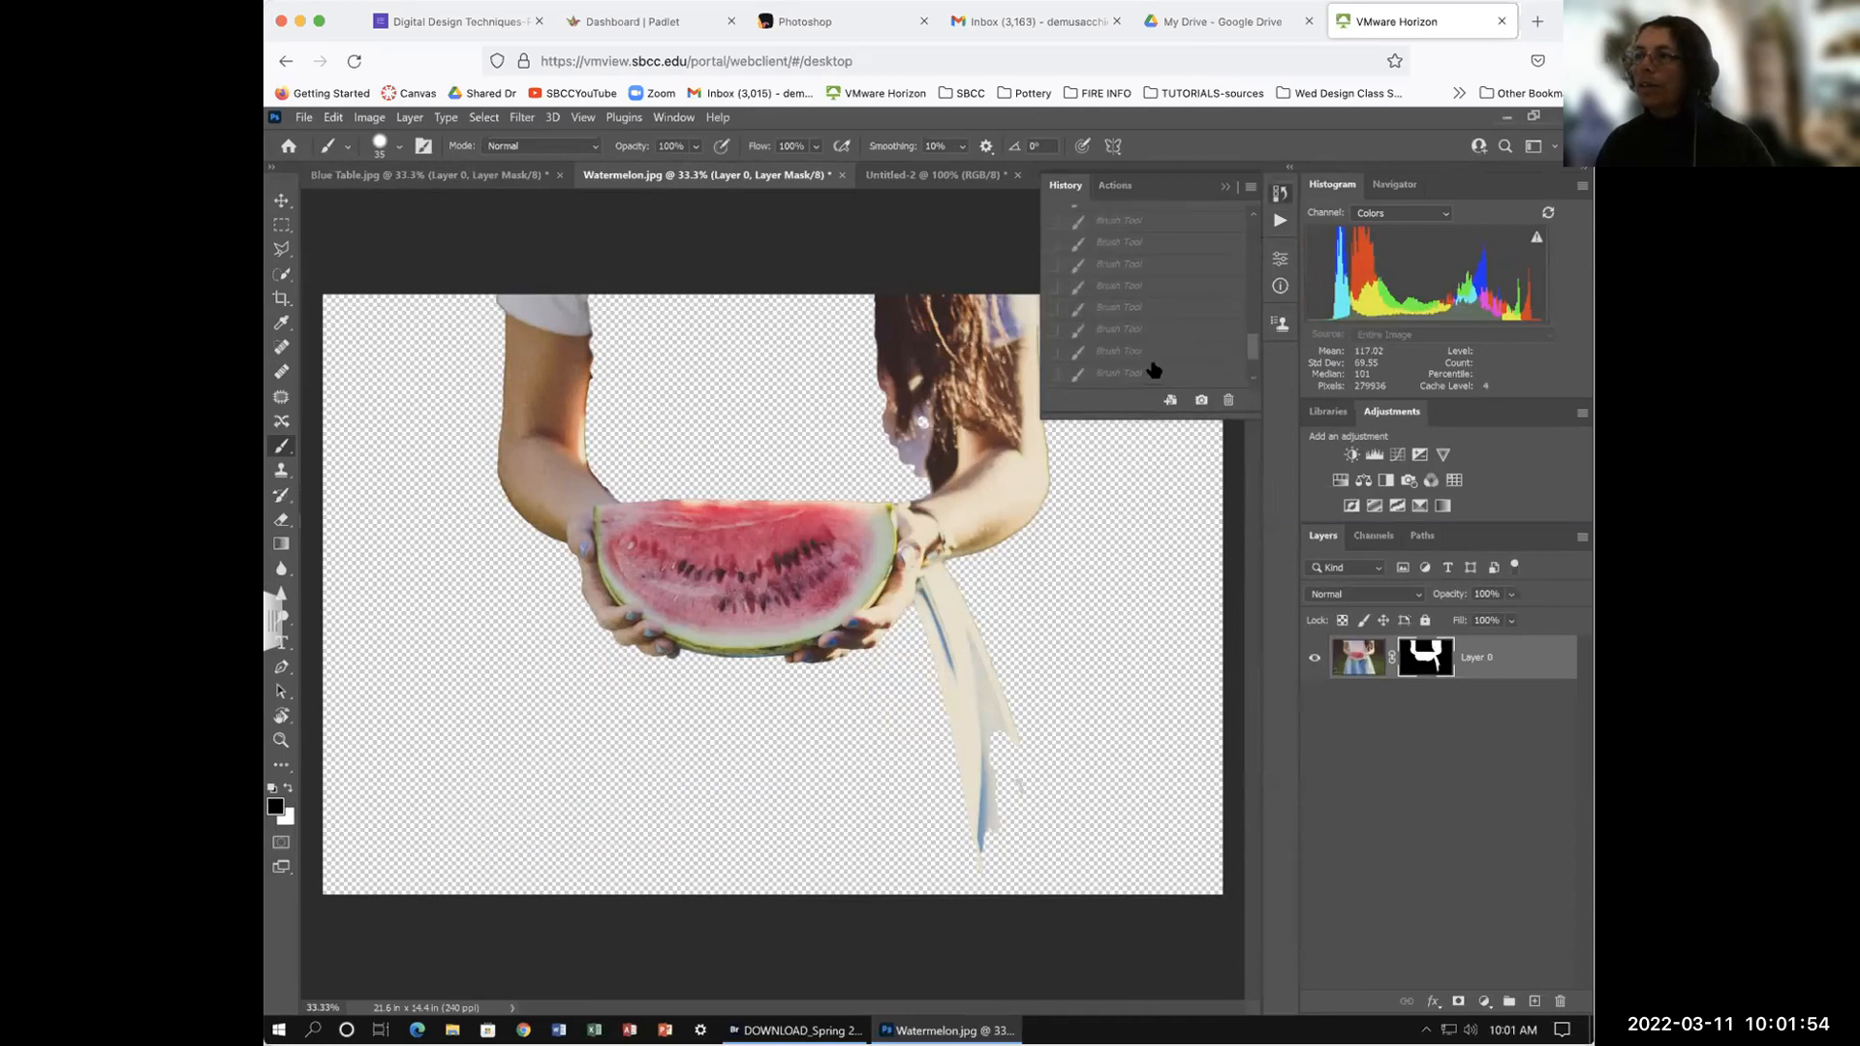
Step: Revert Watermelon.jpg to the earlier Brush Tool history state where the shirt and skirt are restored and the skirt's right edge is unrefined
left_click(1158, 372)
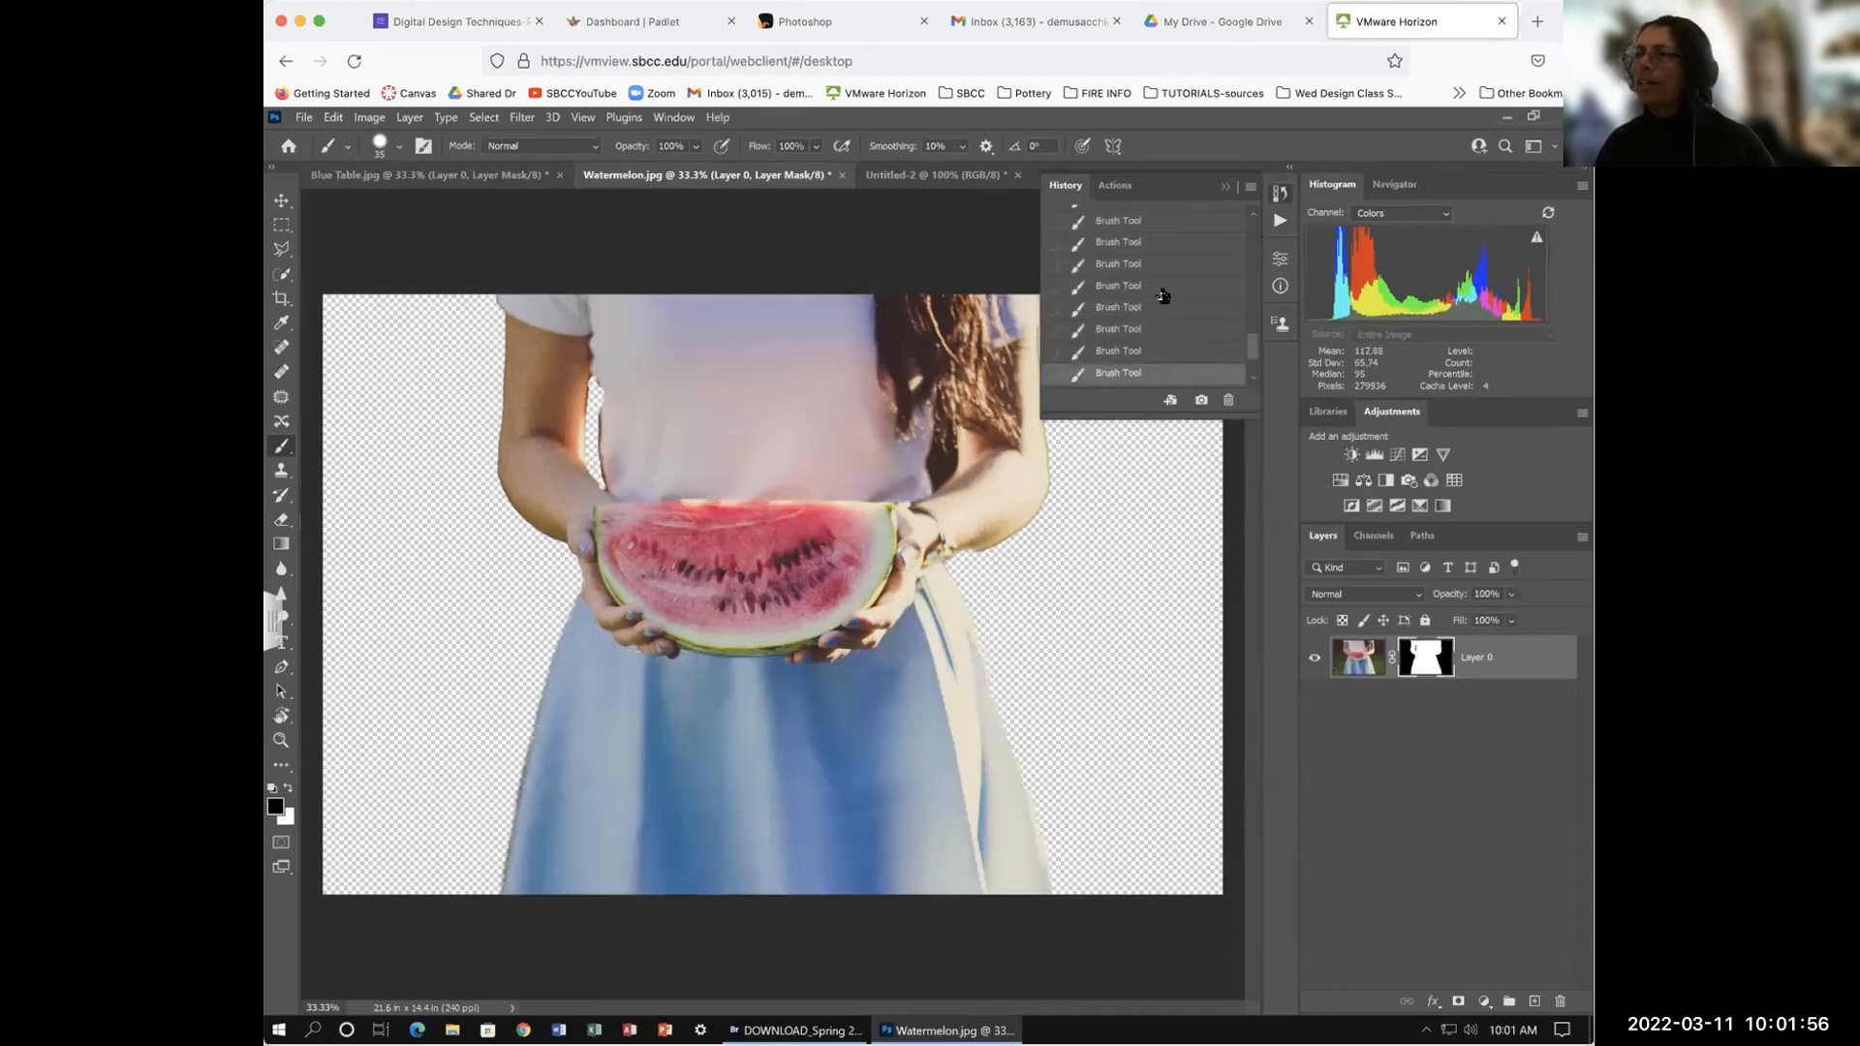
left_click(1159, 286)
left_click(1172, 244)
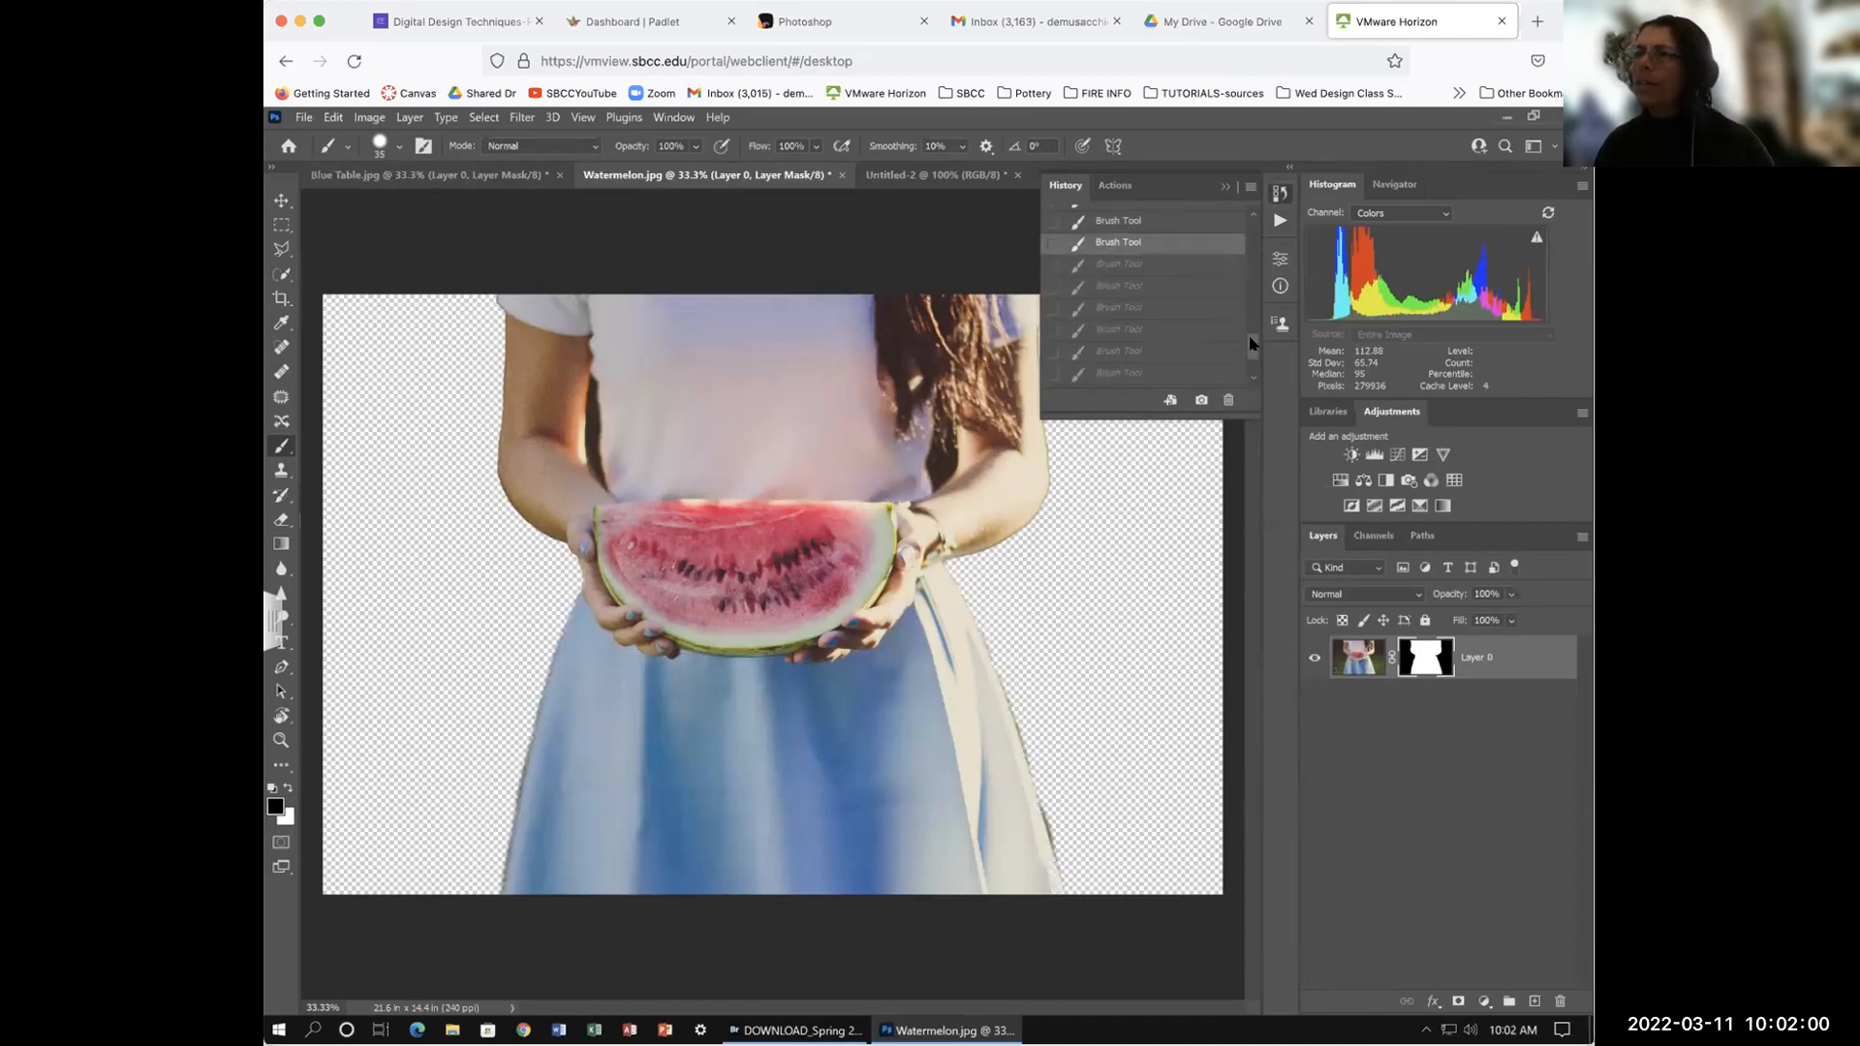
scroll(1252, 326, "up", 1)
left_click(1151, 274)
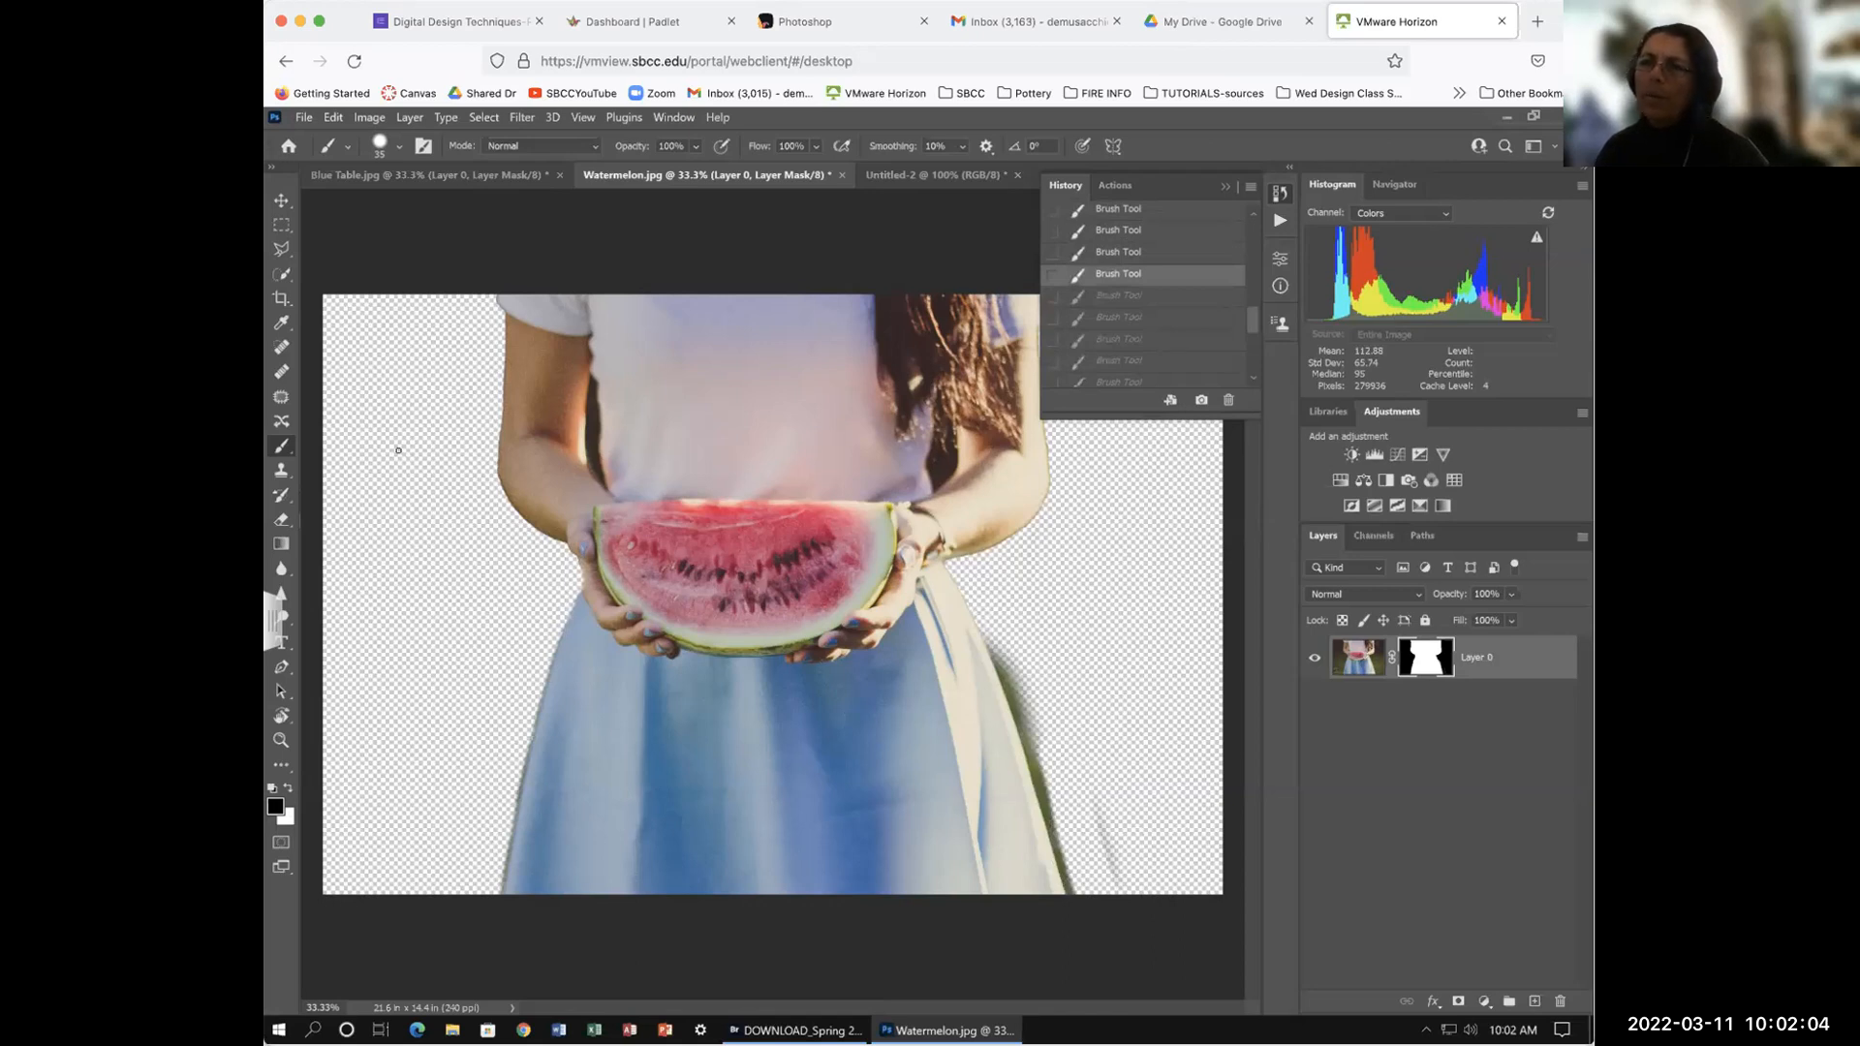
Step: Outline a tall rectangular selection on the lower middle of the blue skirt with the Polygonal Lasso tool
left_click(281, 249)
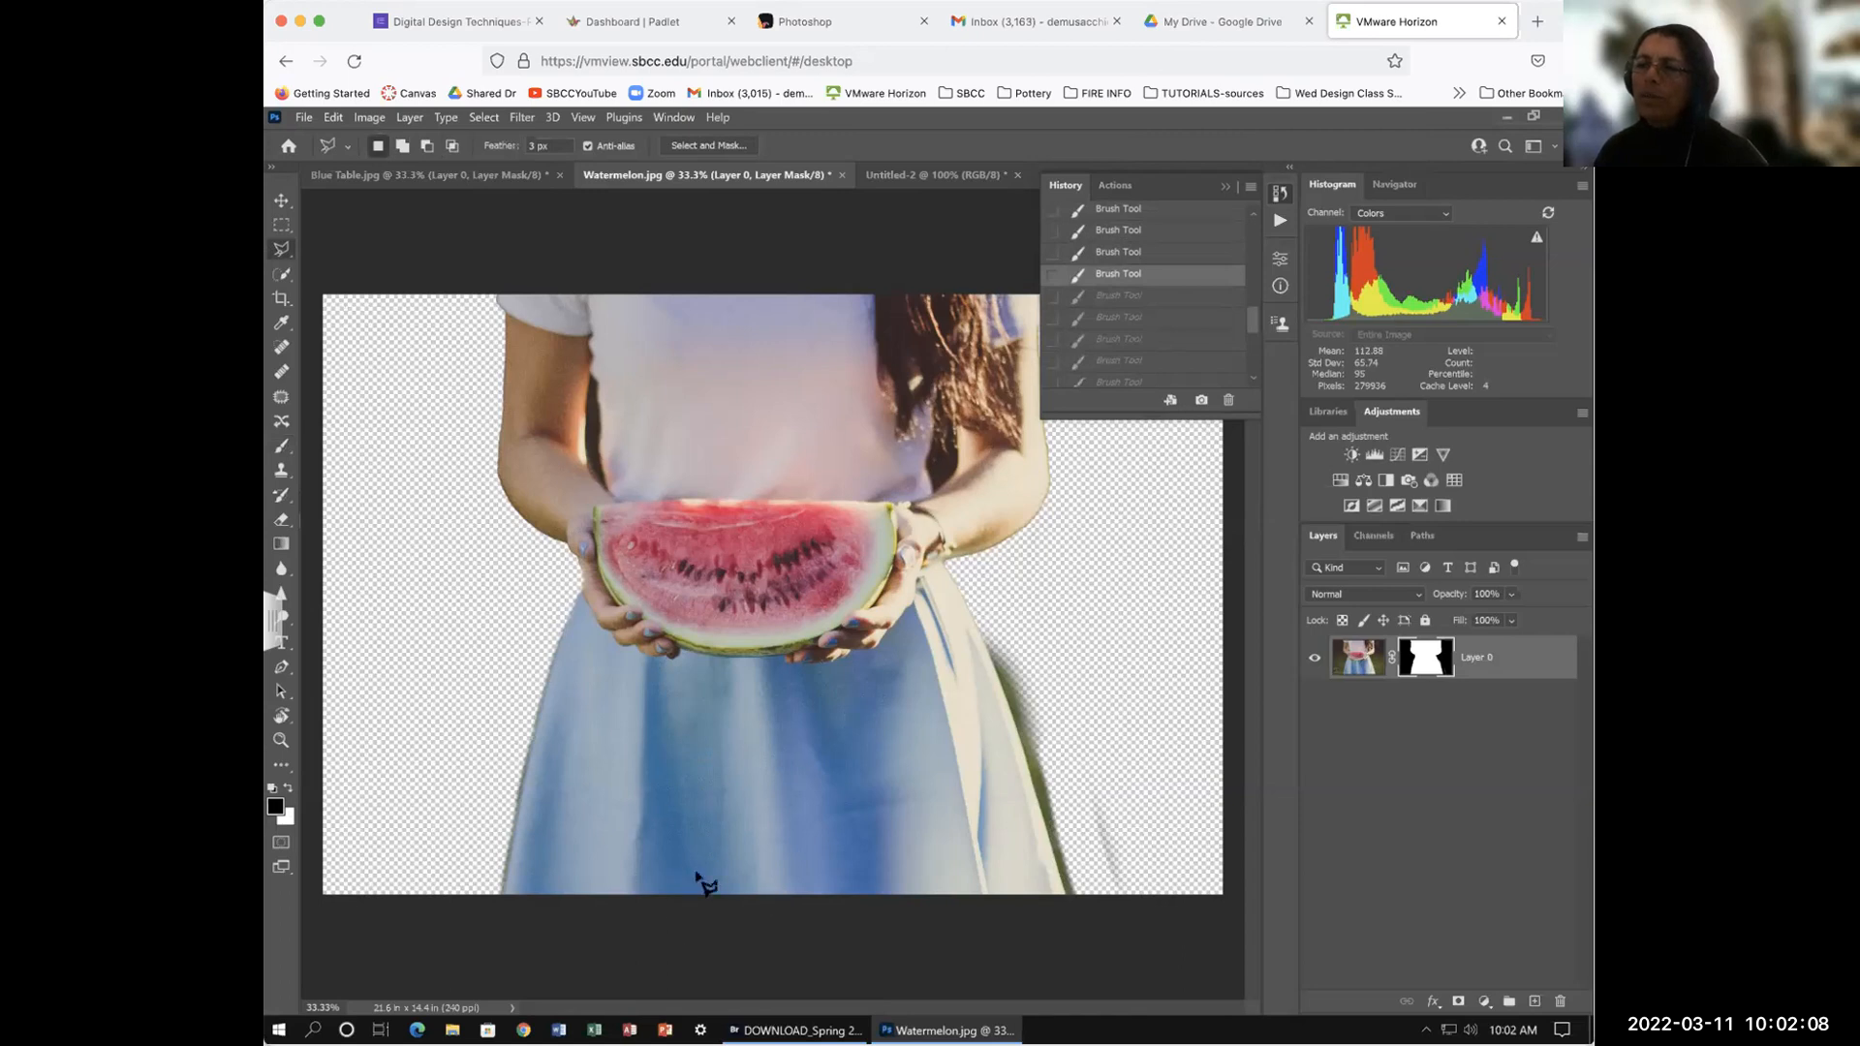
left_click(665, 887)
left_click(669, 767)
left_click(732, 770)
left_click(733, 886)
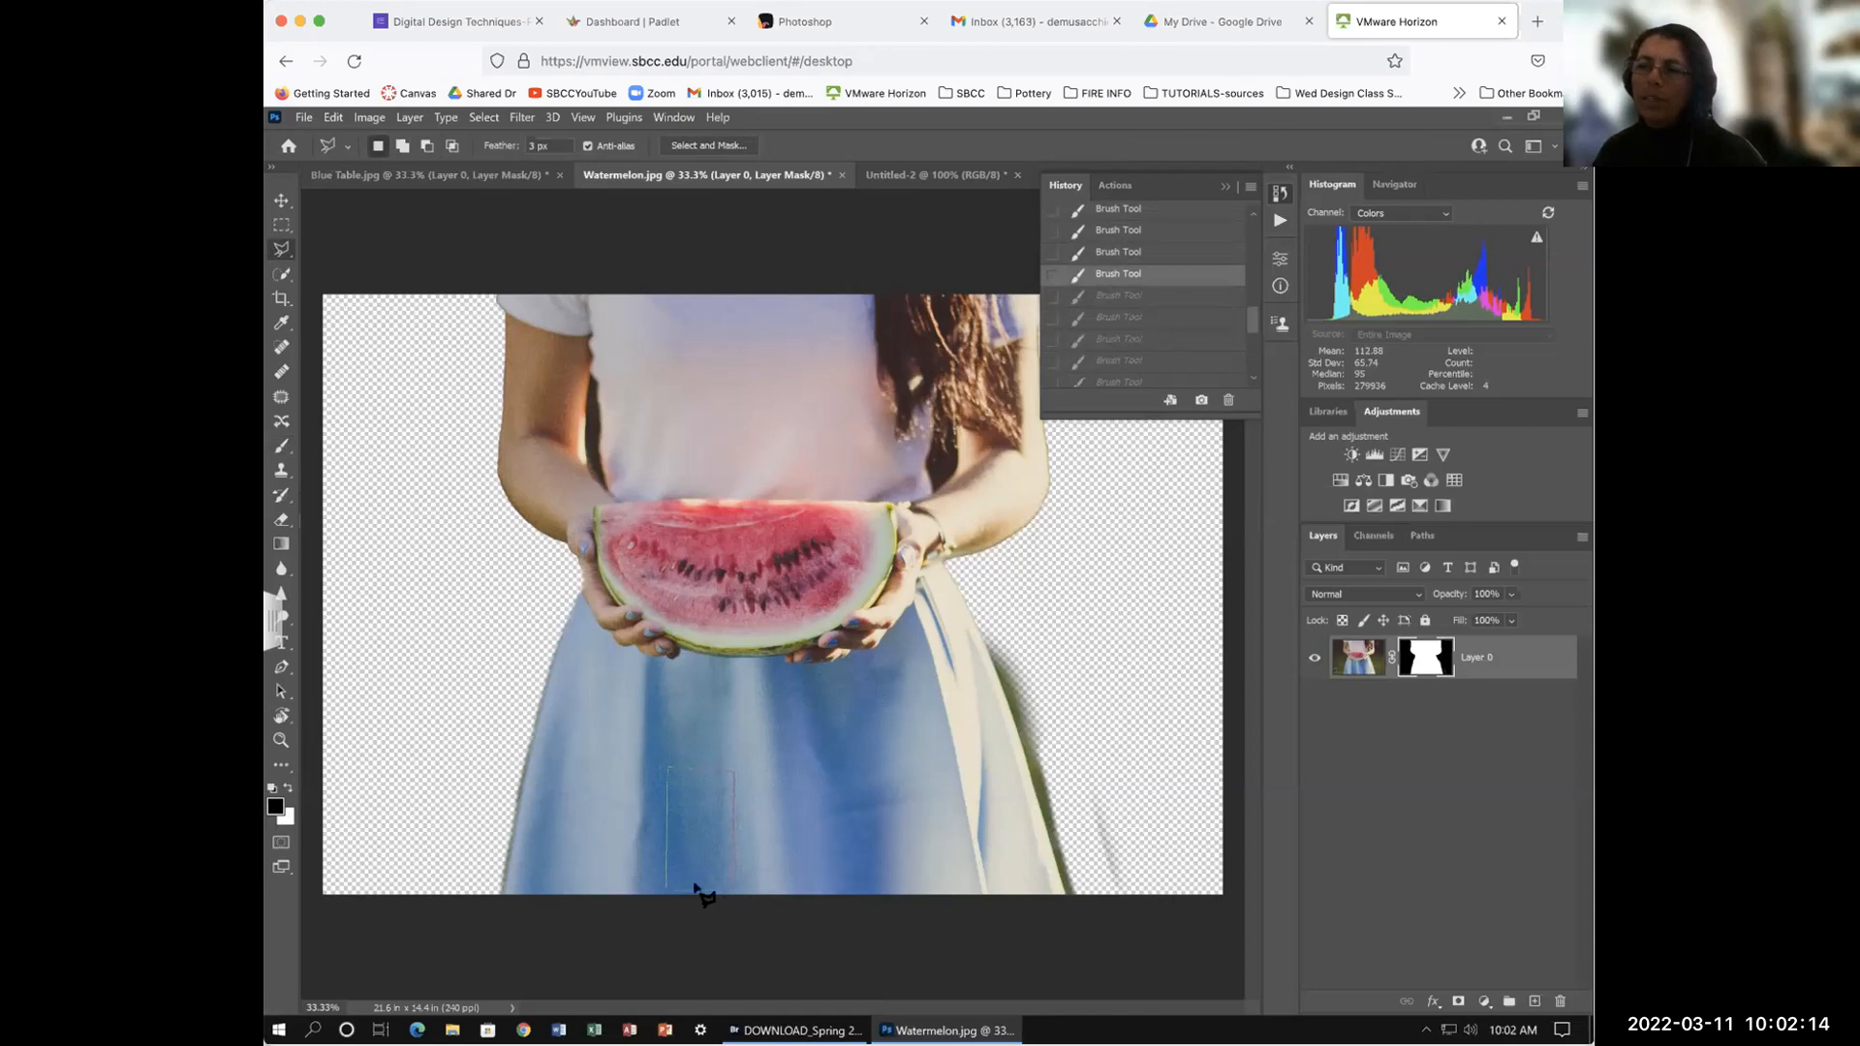
left_click(664, 887)
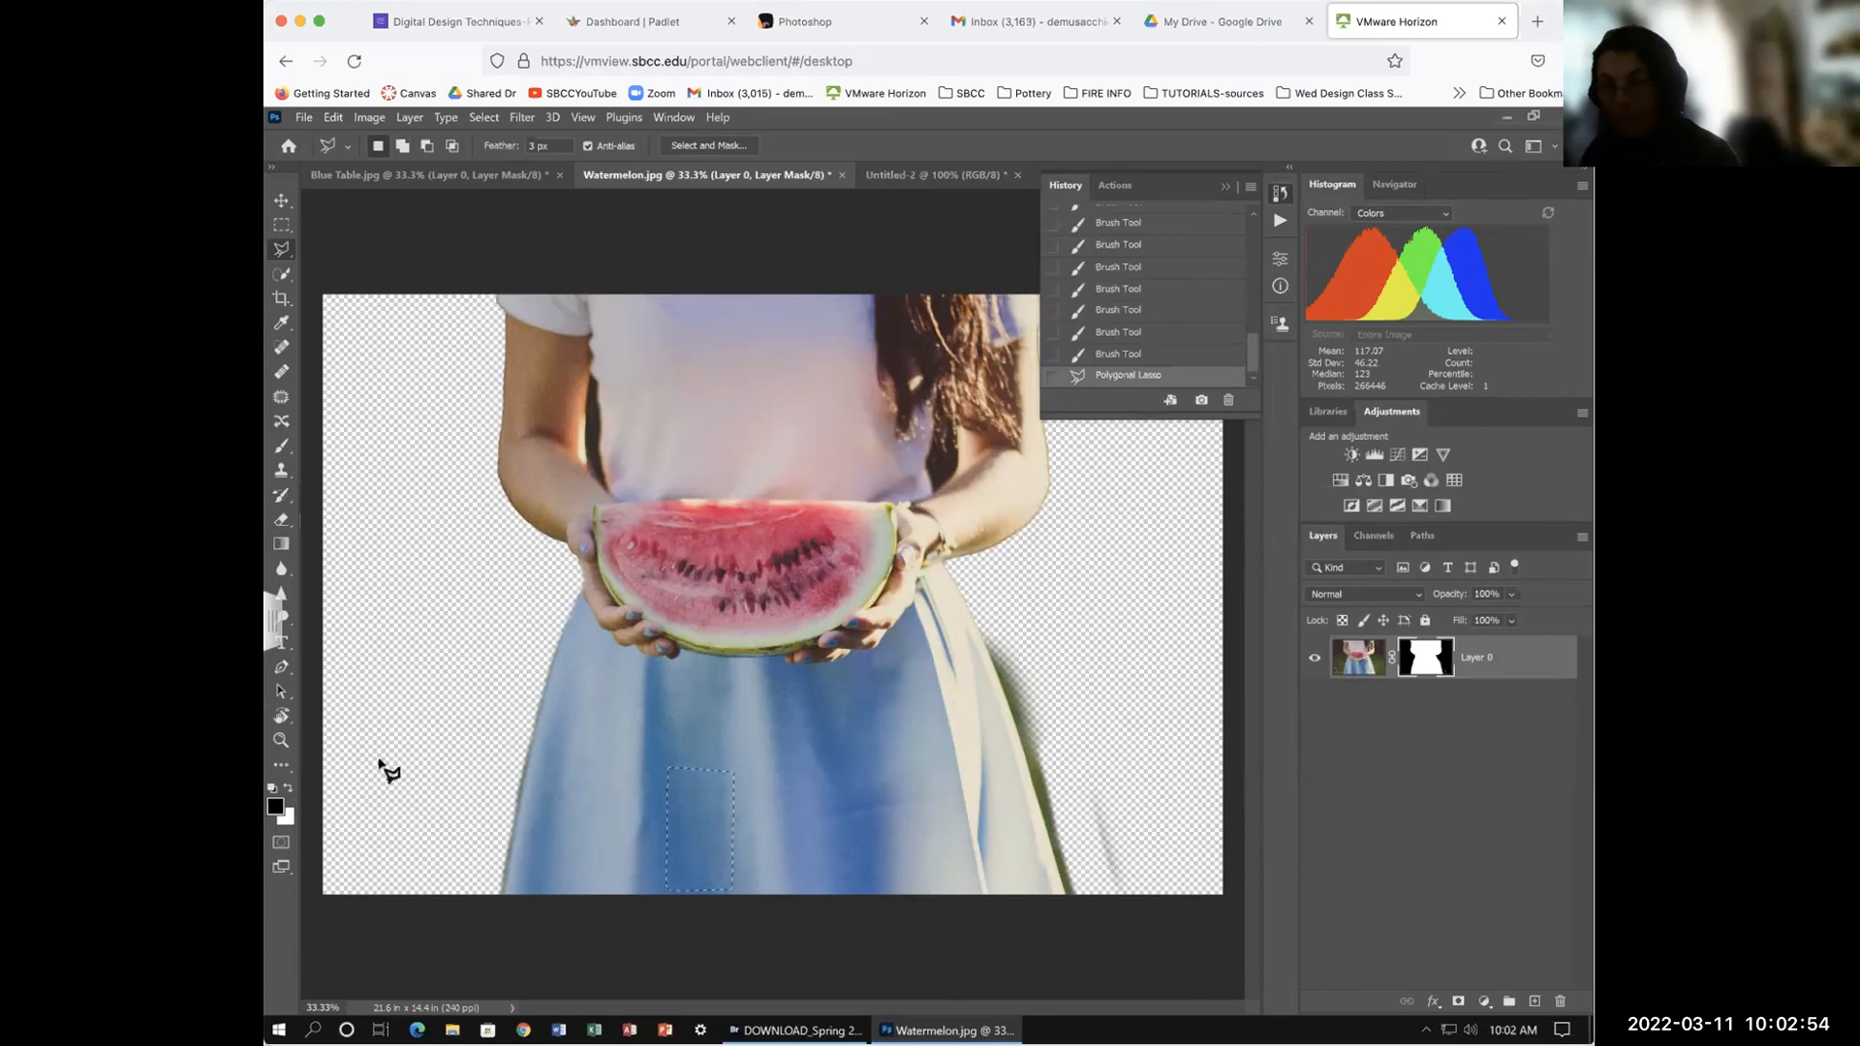
Step: Set the background color to black, clear the selected skirt area on the layer mask, and inspect the mask by itself
left_click(288, 787)
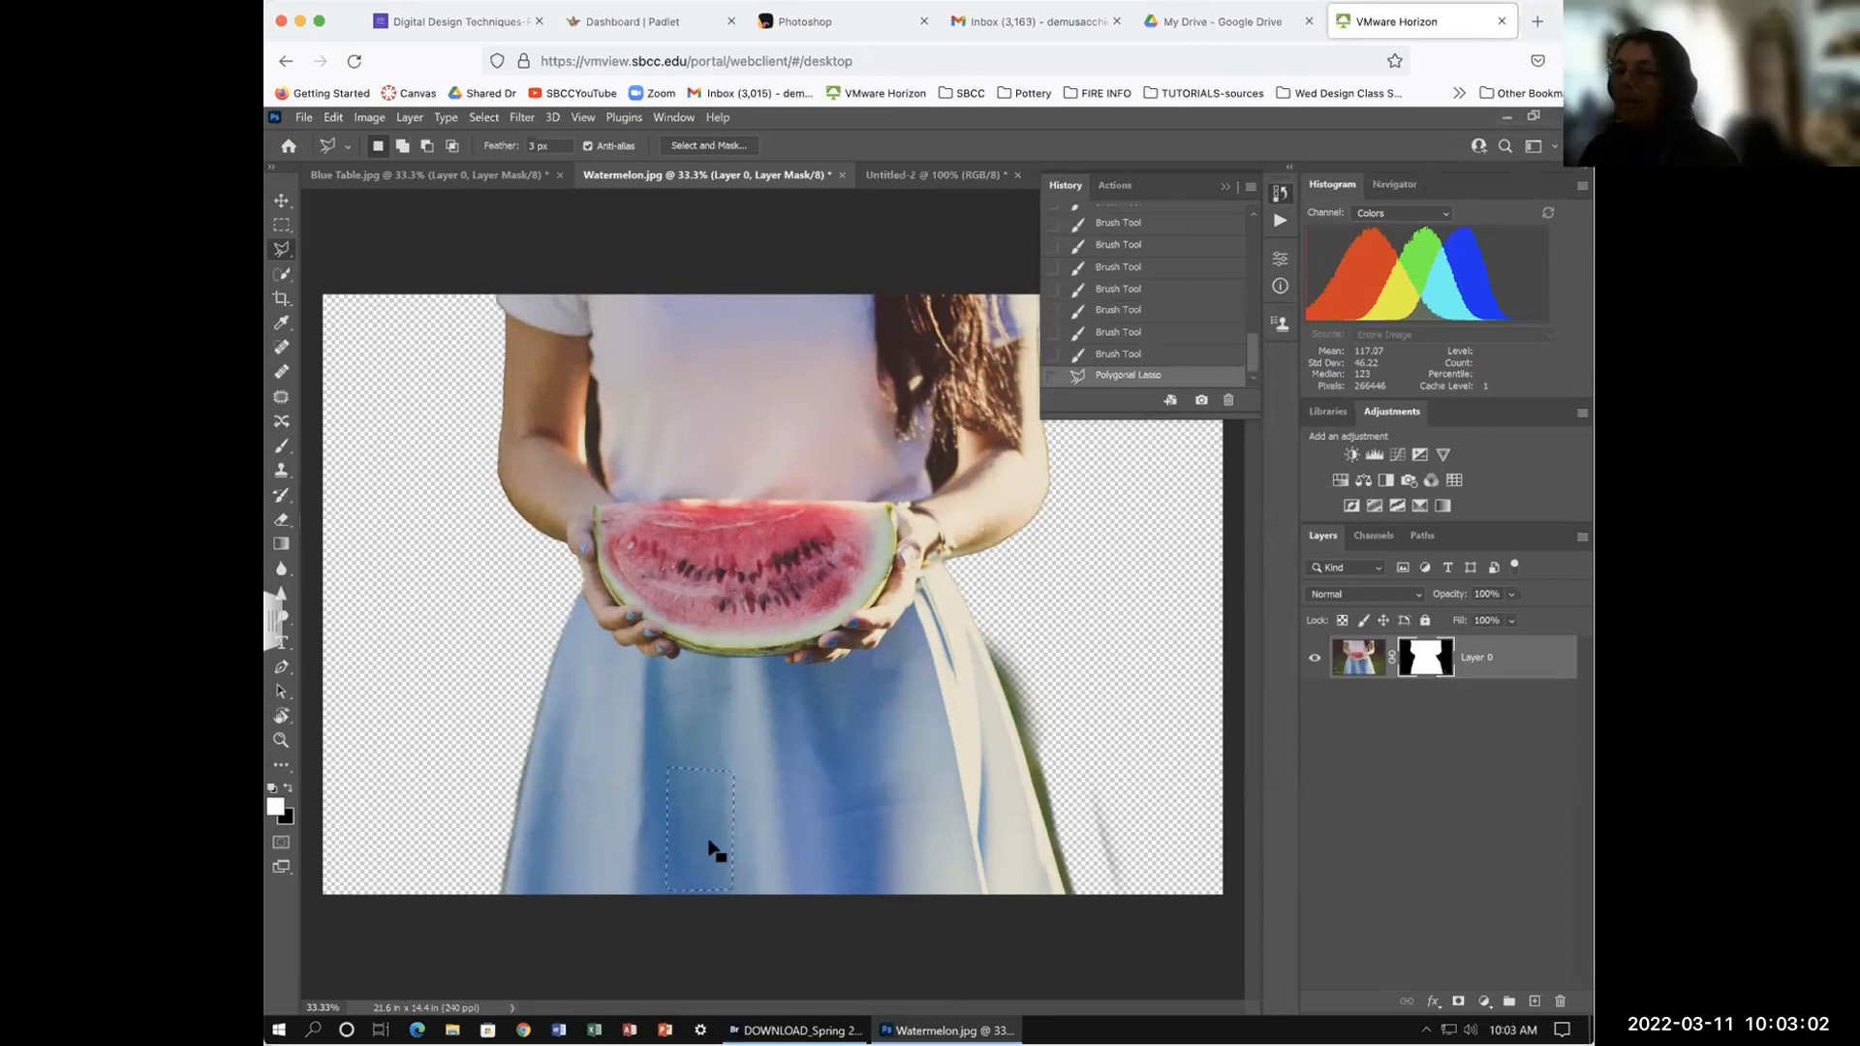
key("Delete")
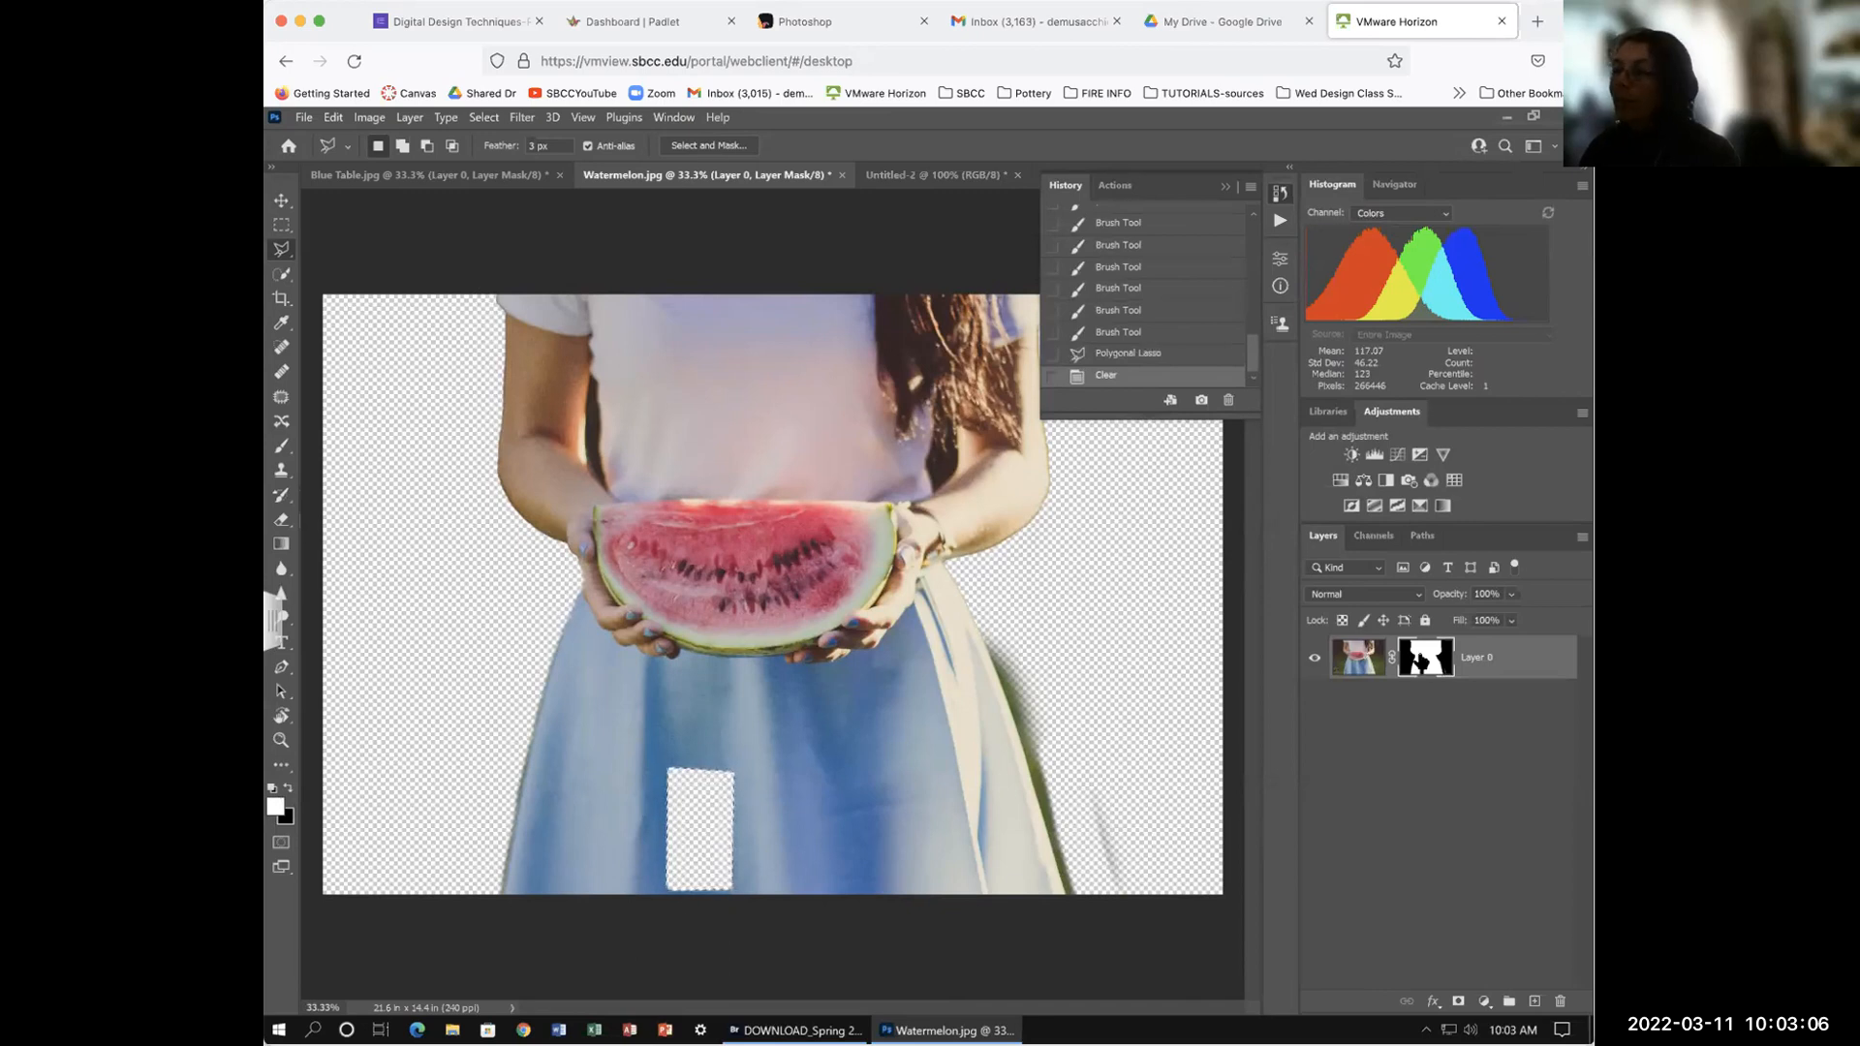
left_click(1421, 667, "alt")
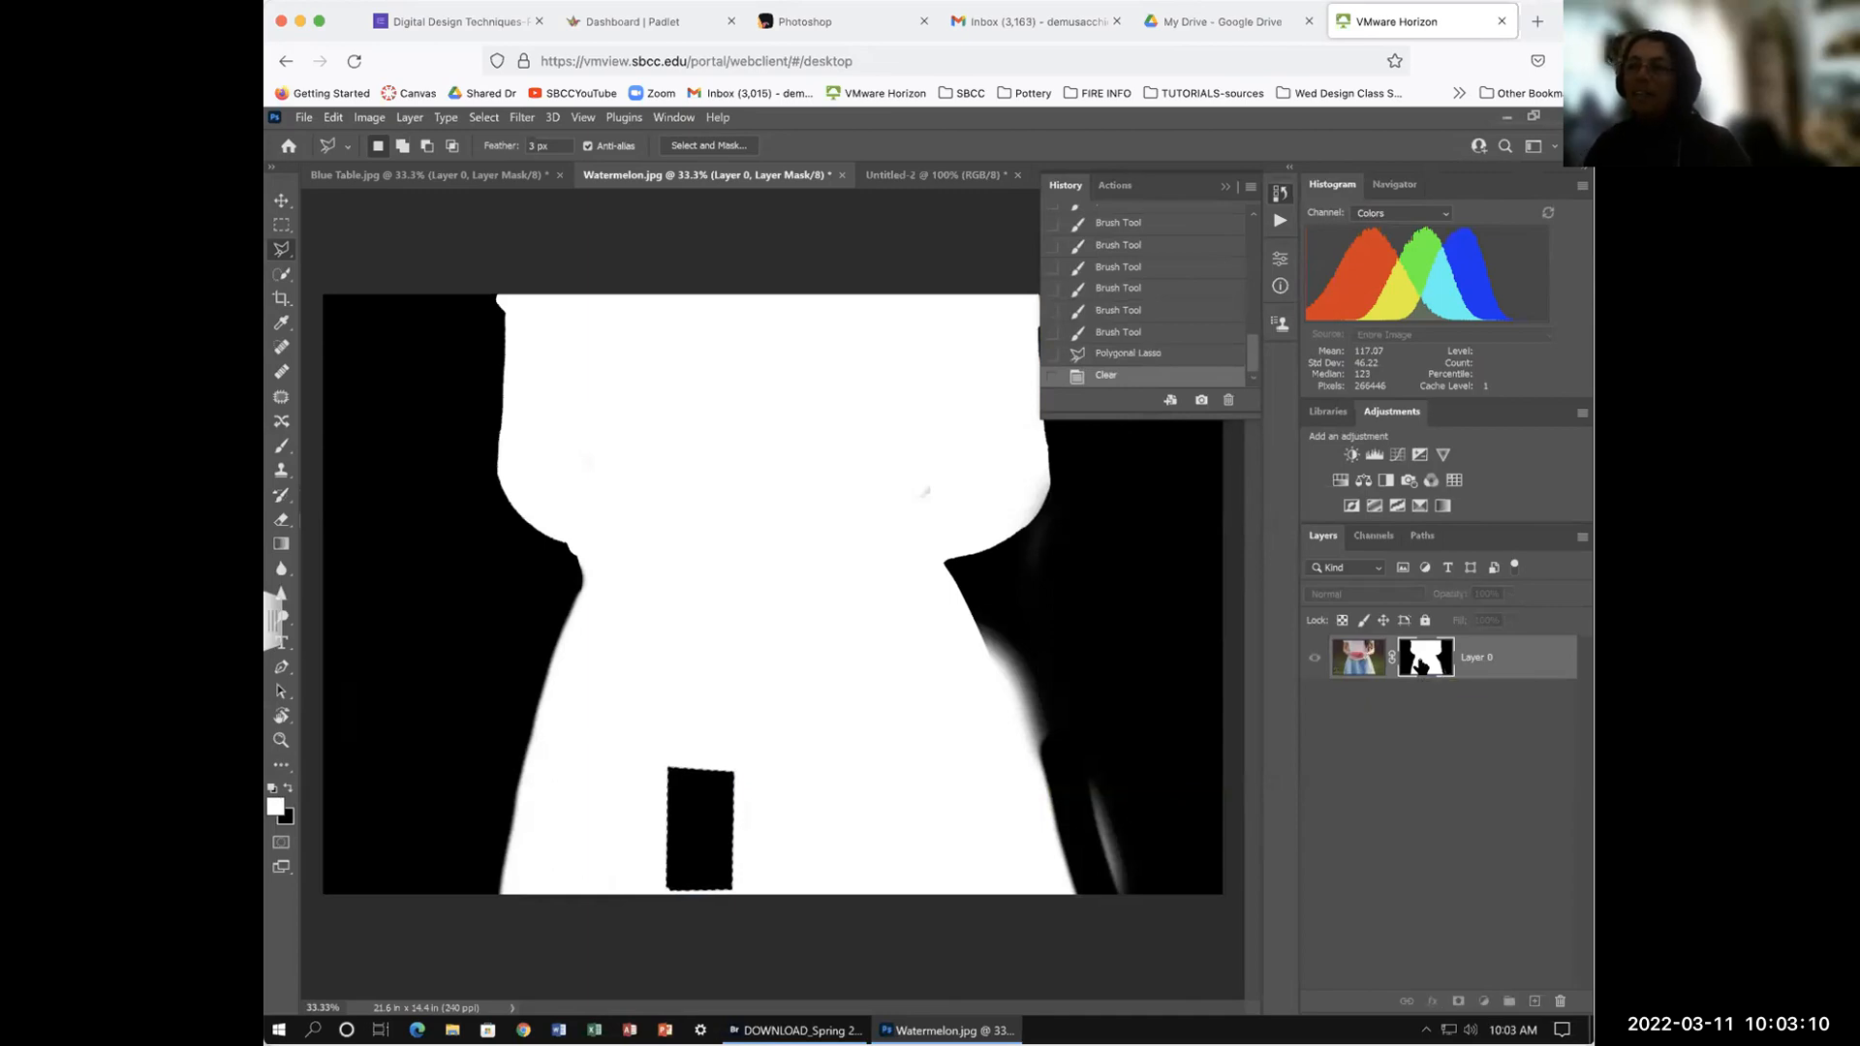
left_click(1421, 666, "alt")
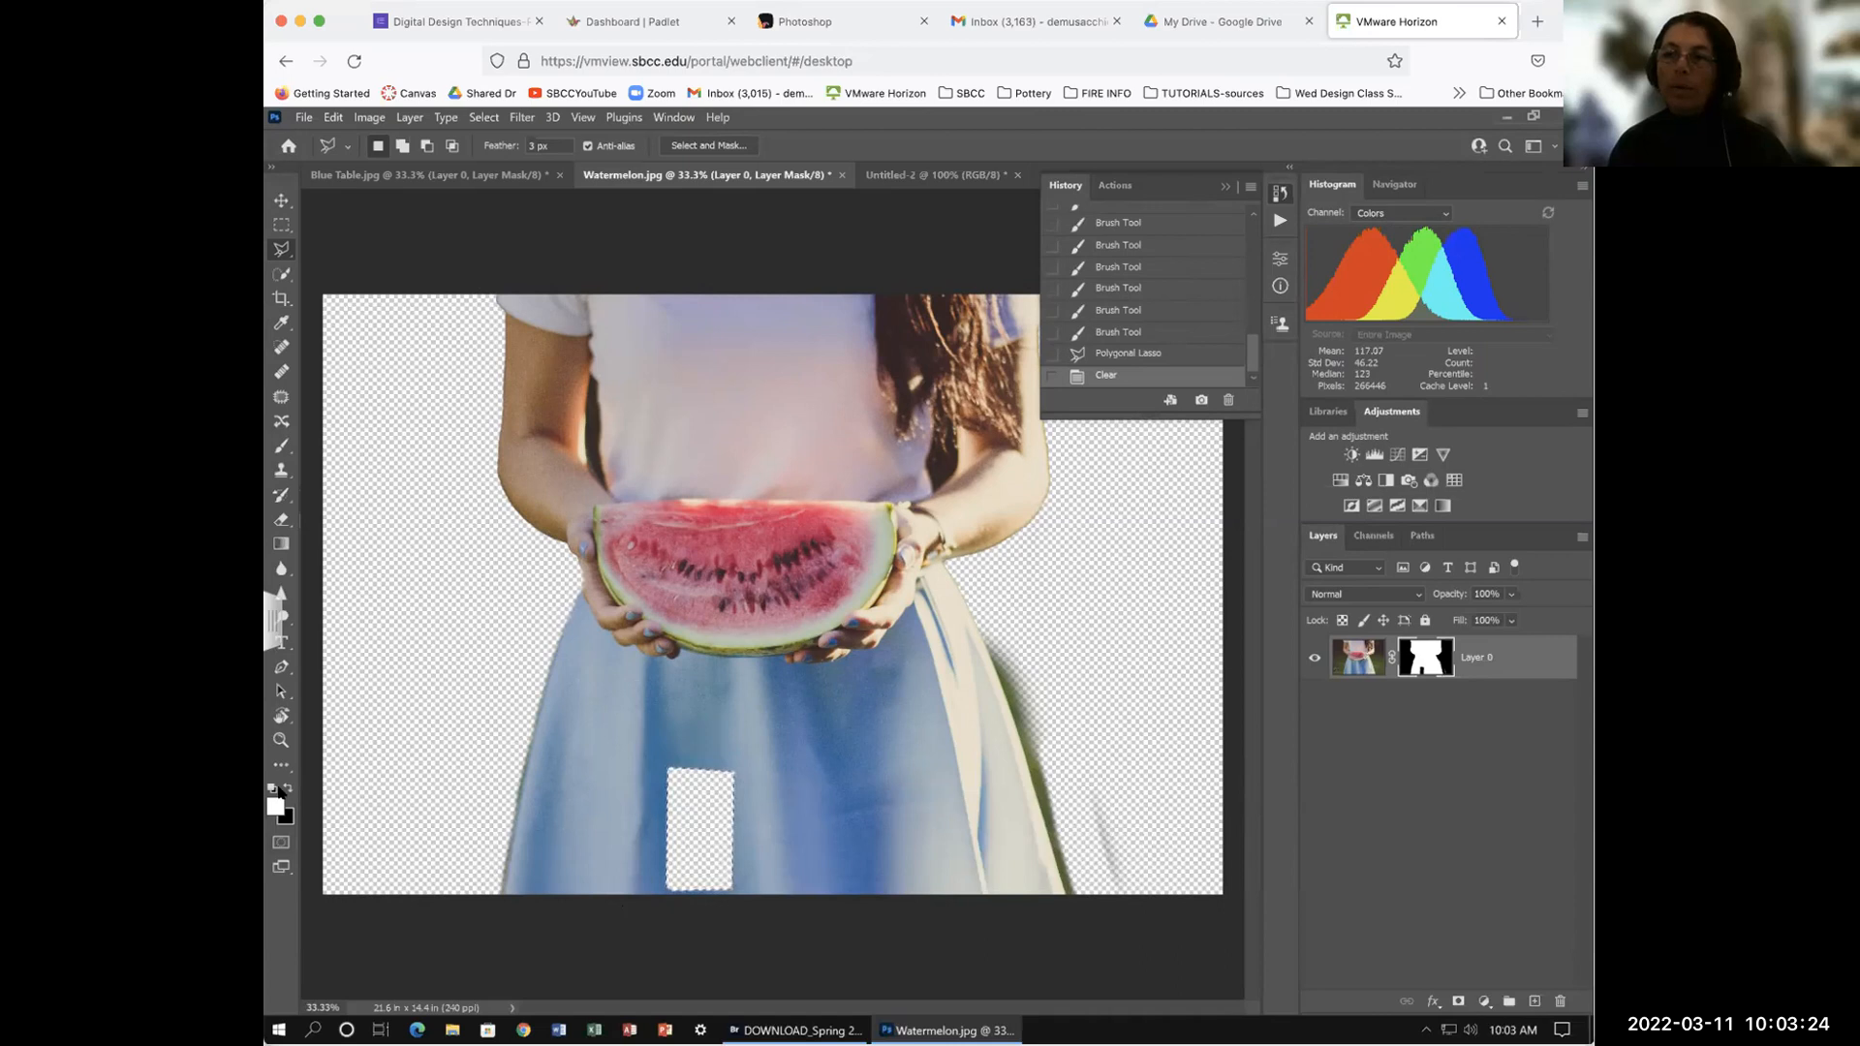
left_click(426, 175)
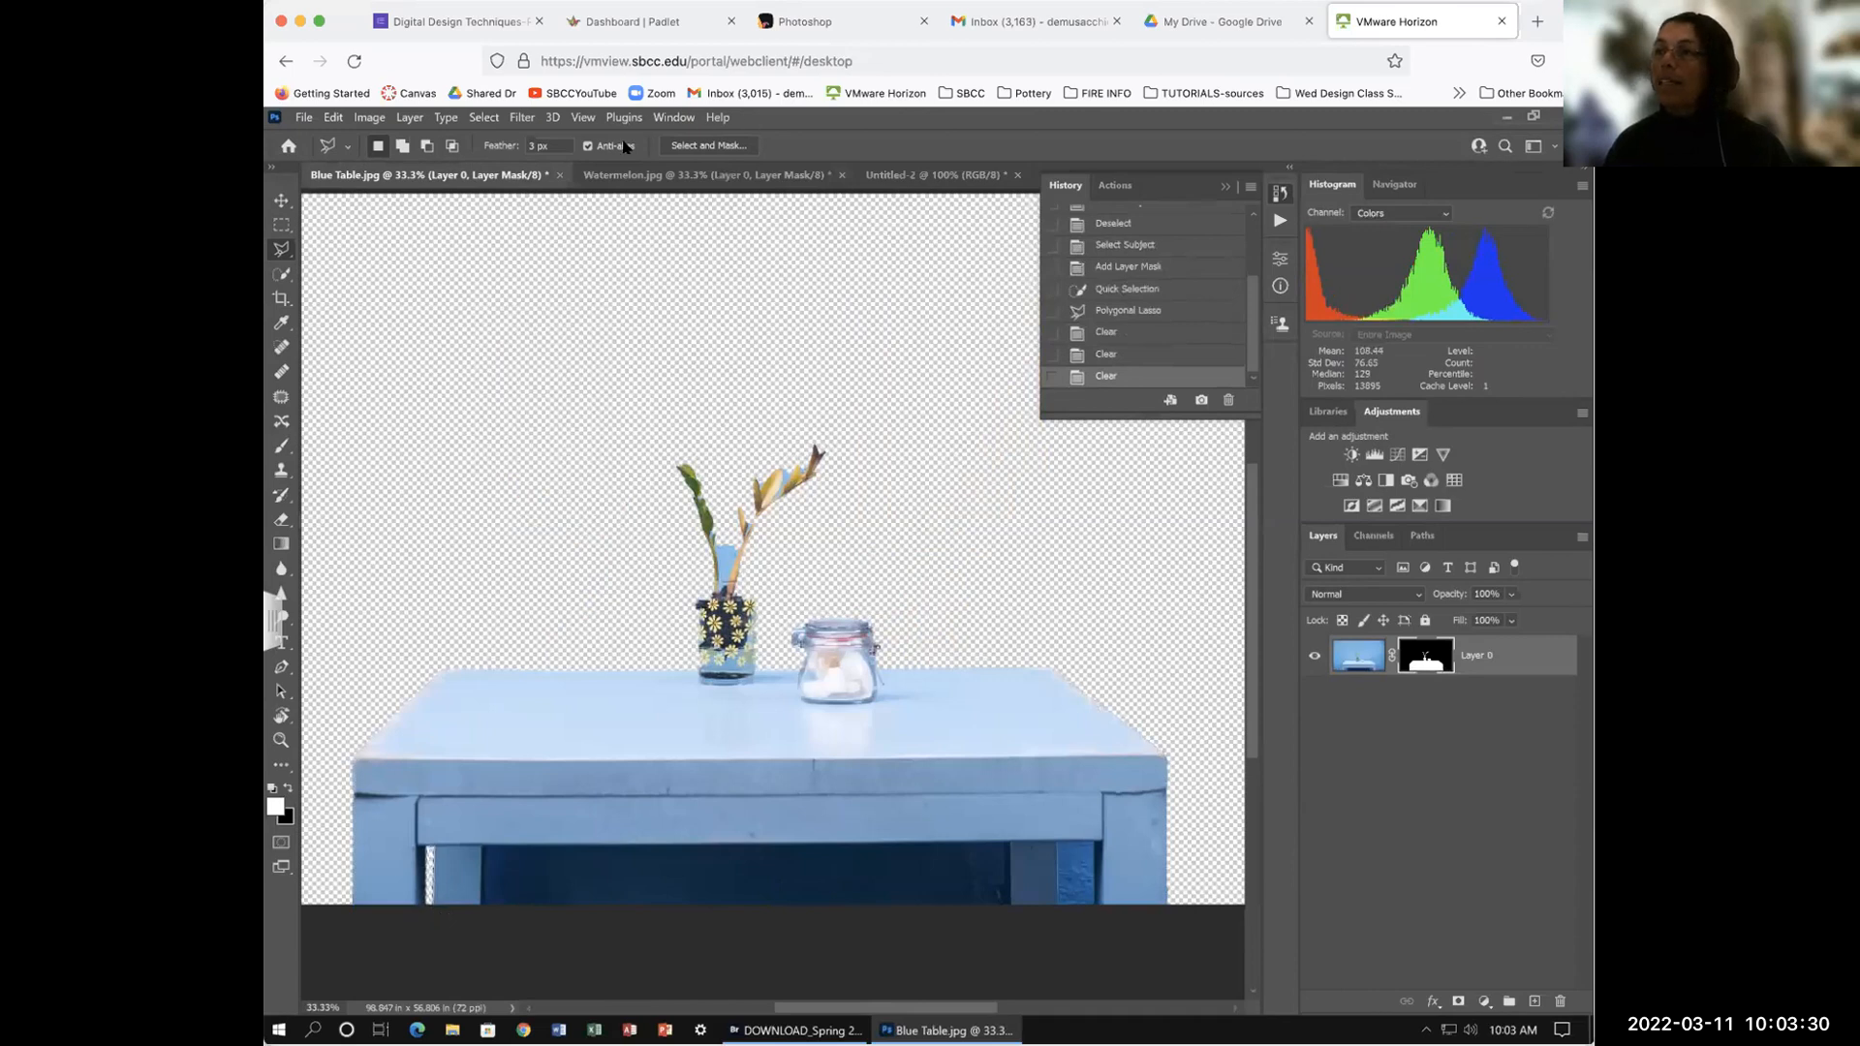
left_click(925, 175)
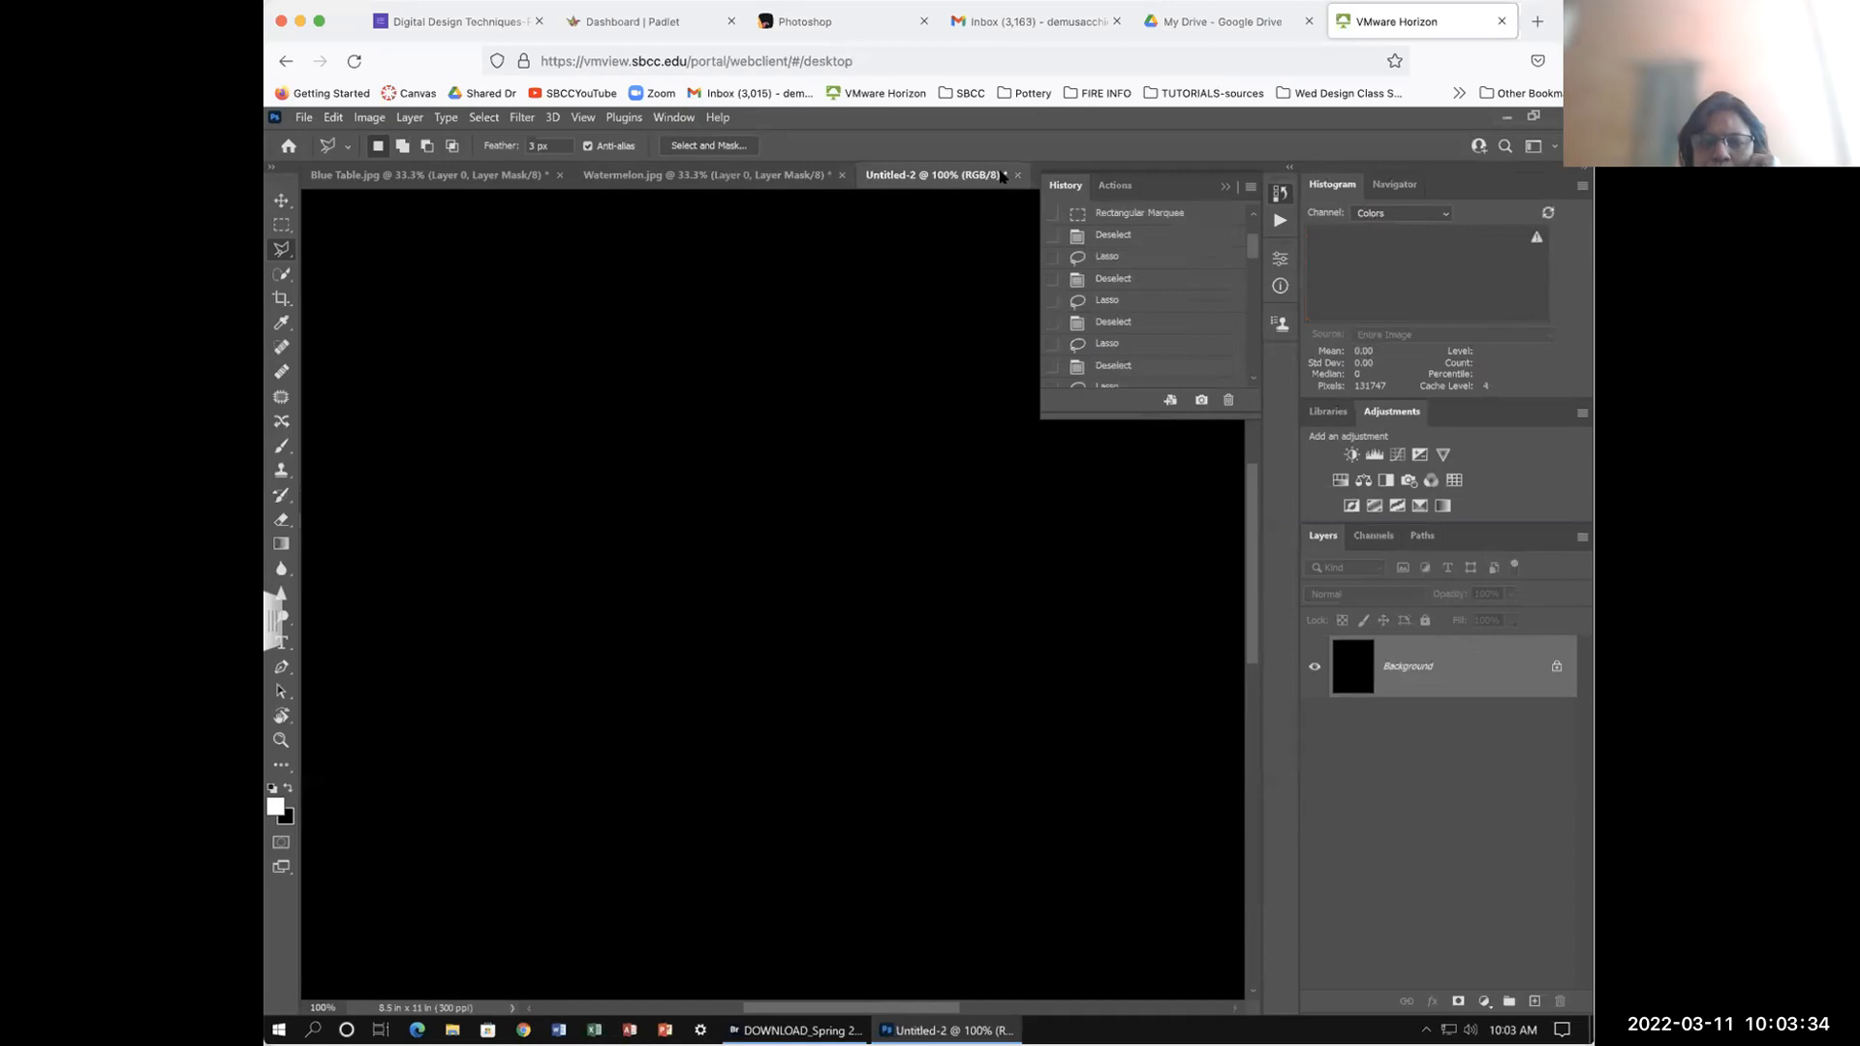
left_click(665, 175)
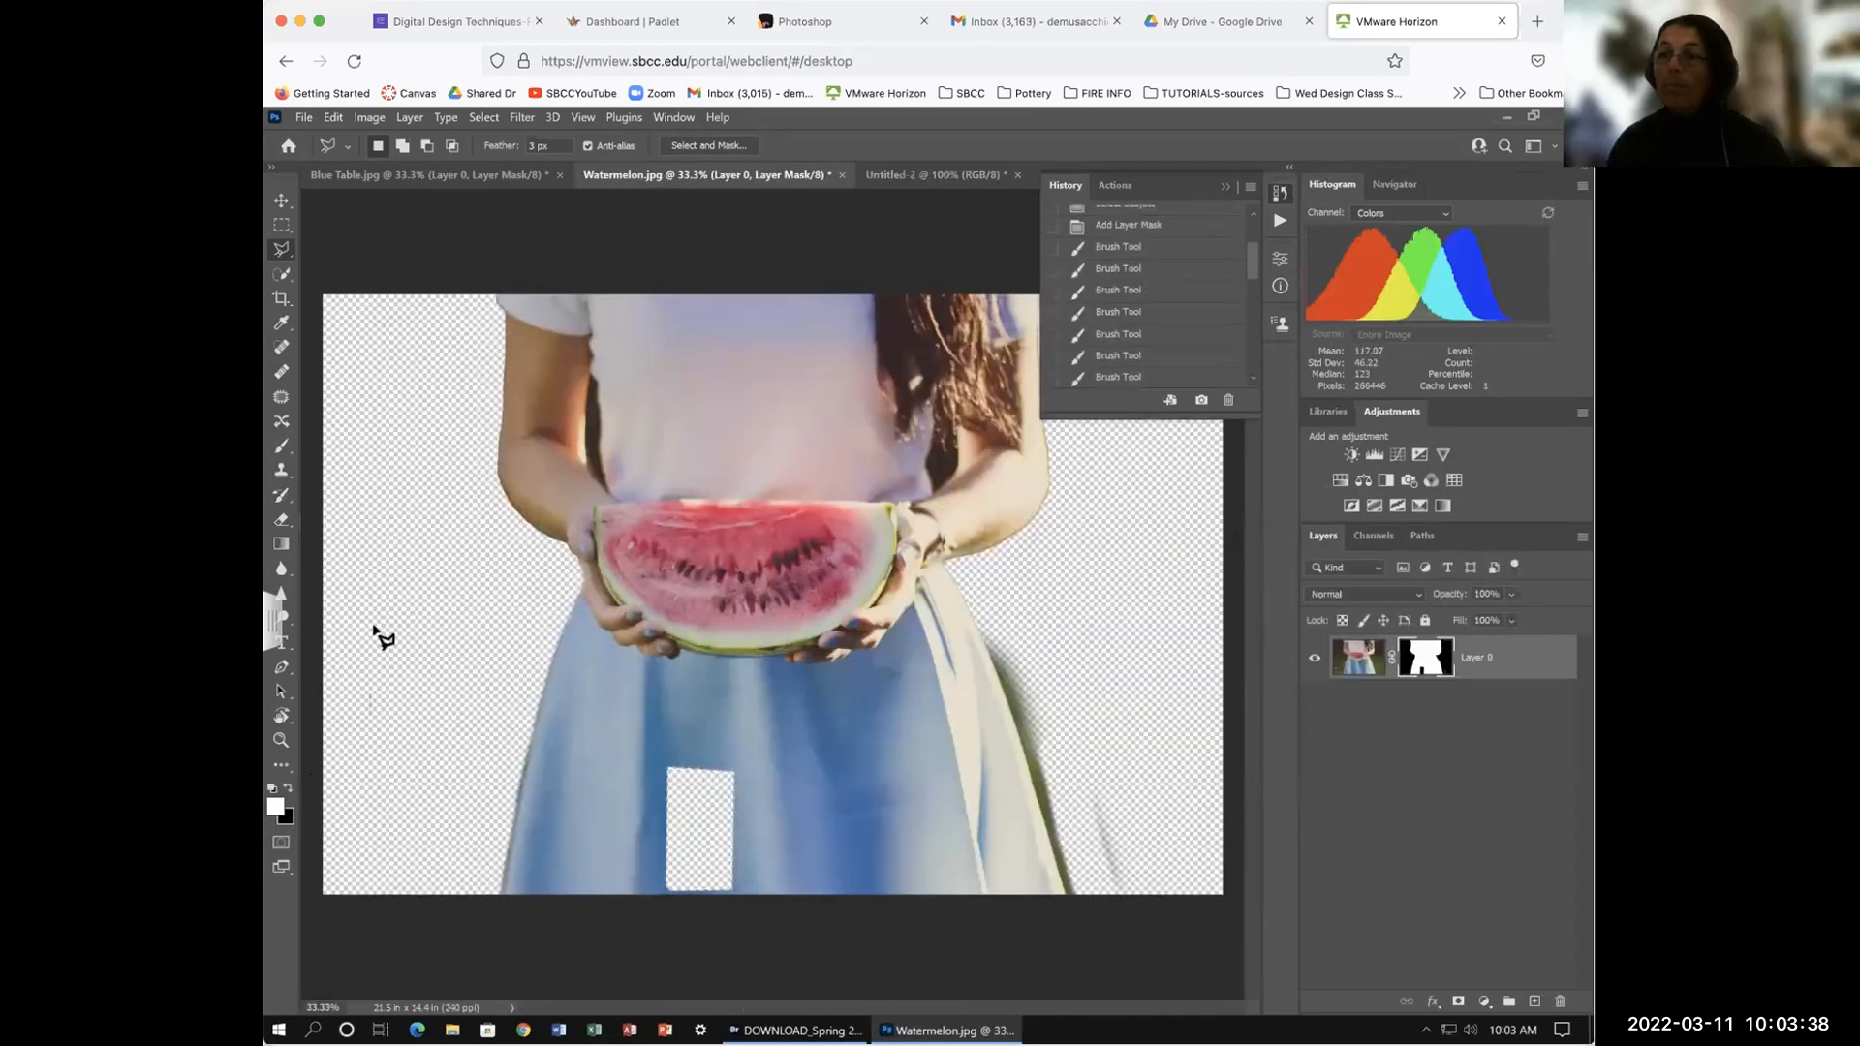
Step: Outline an irregular polygonal selection in the transparent area to the left of the skirt
left_click(443, 620)
left_click(463, 833)
left_click(364, 825)
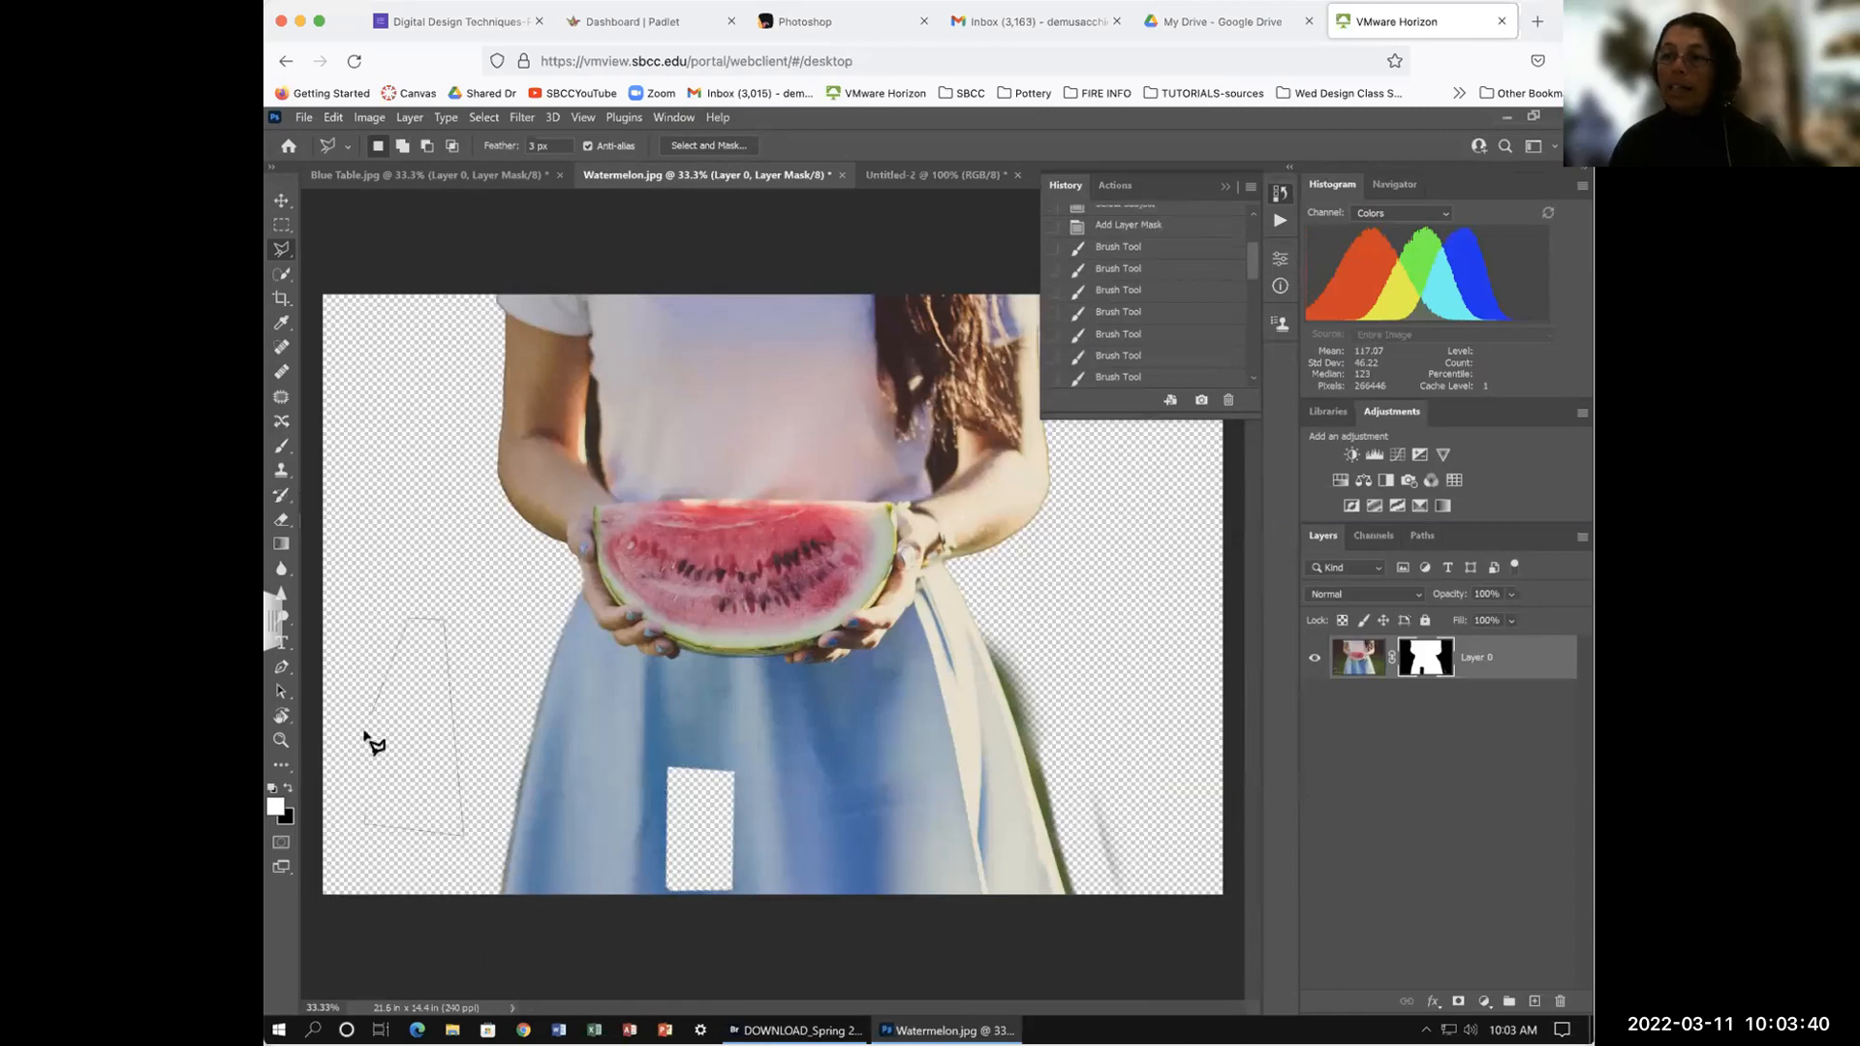
double_click(372, 728)
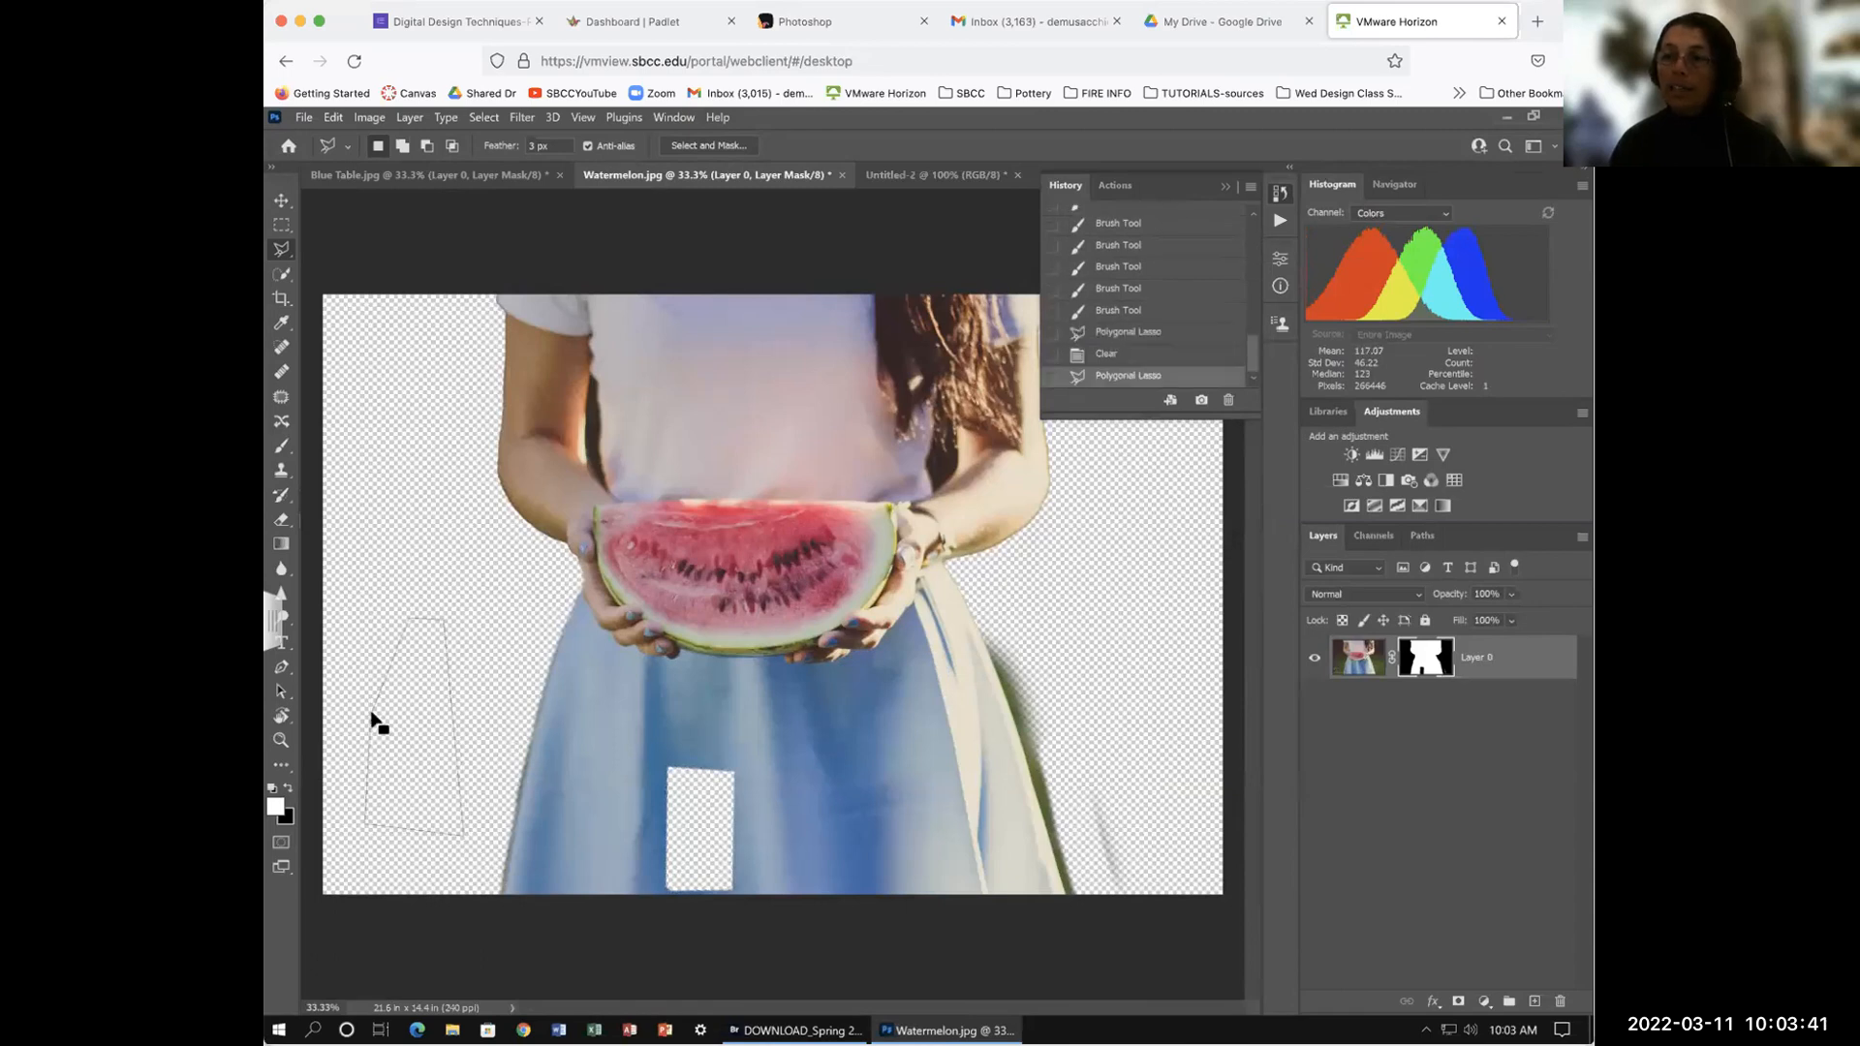
Step: Set the background color to white, clear the selection on the mask to reveal the green backdrop, and inspect the mask by itself
left_click(288, 786)
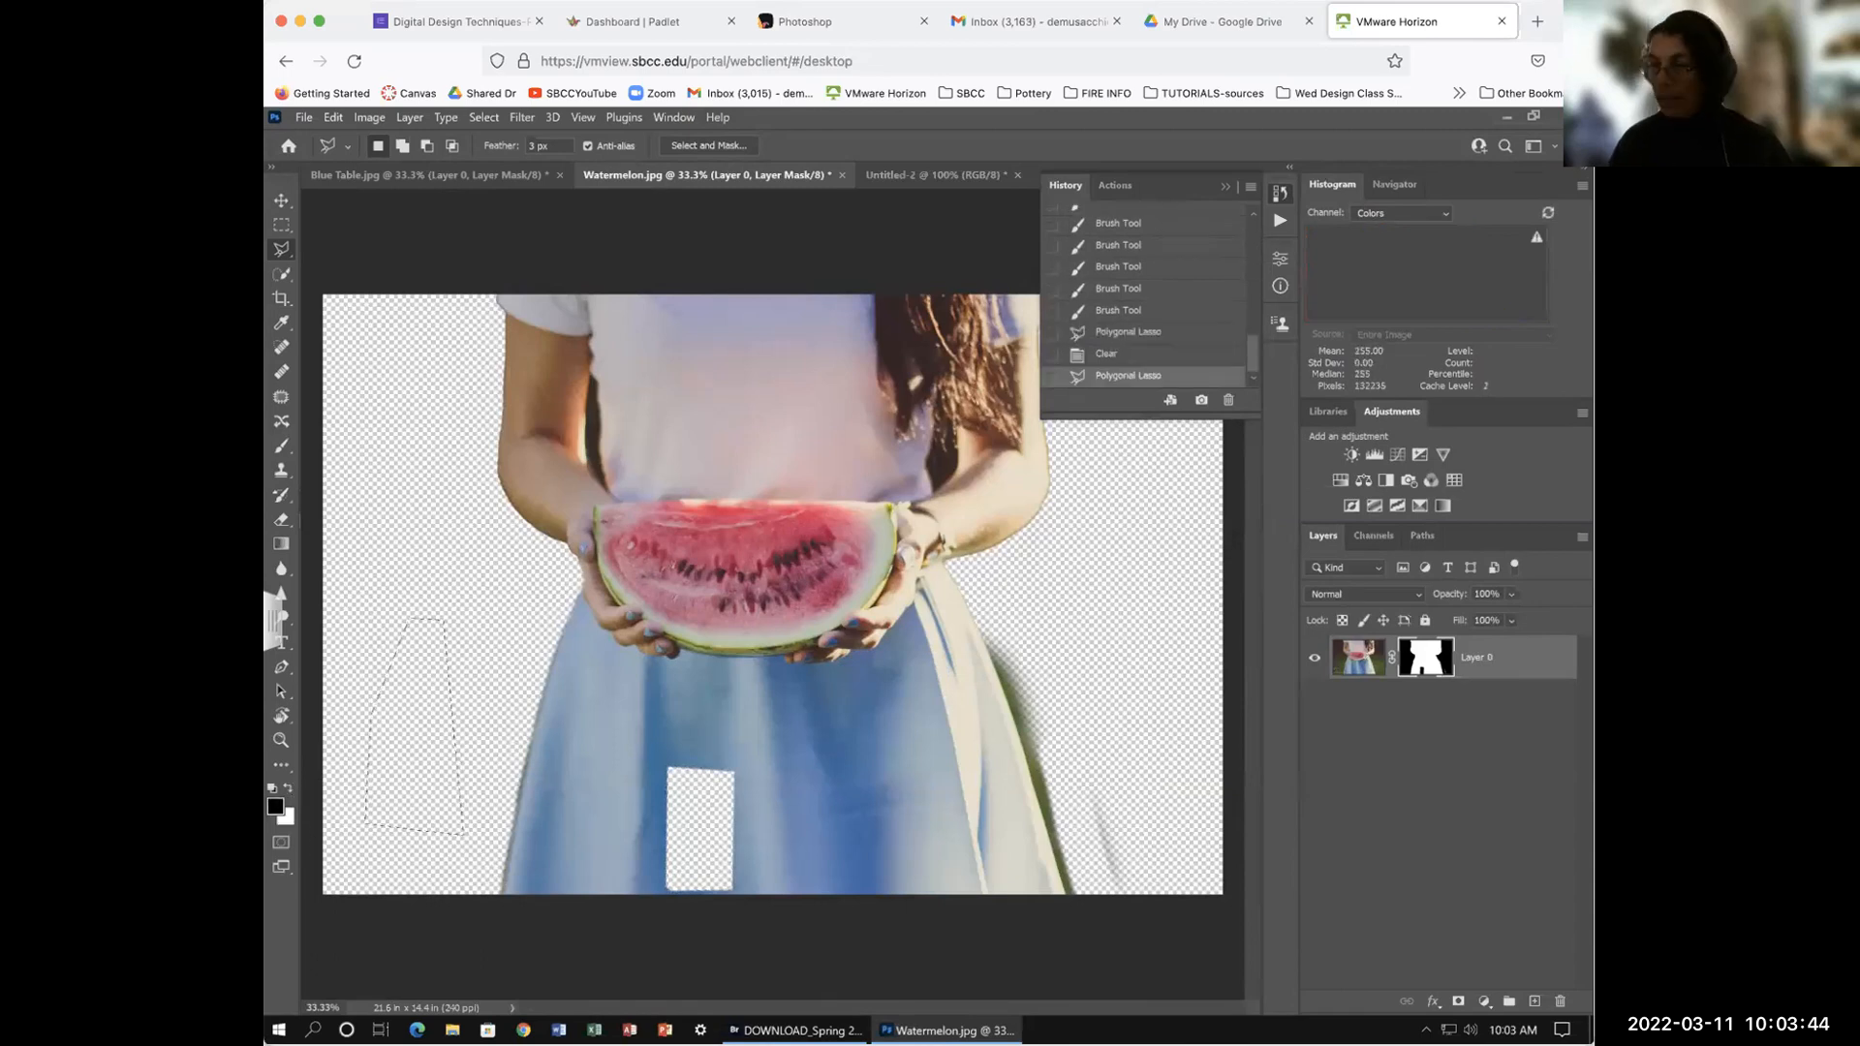
key("Delete")
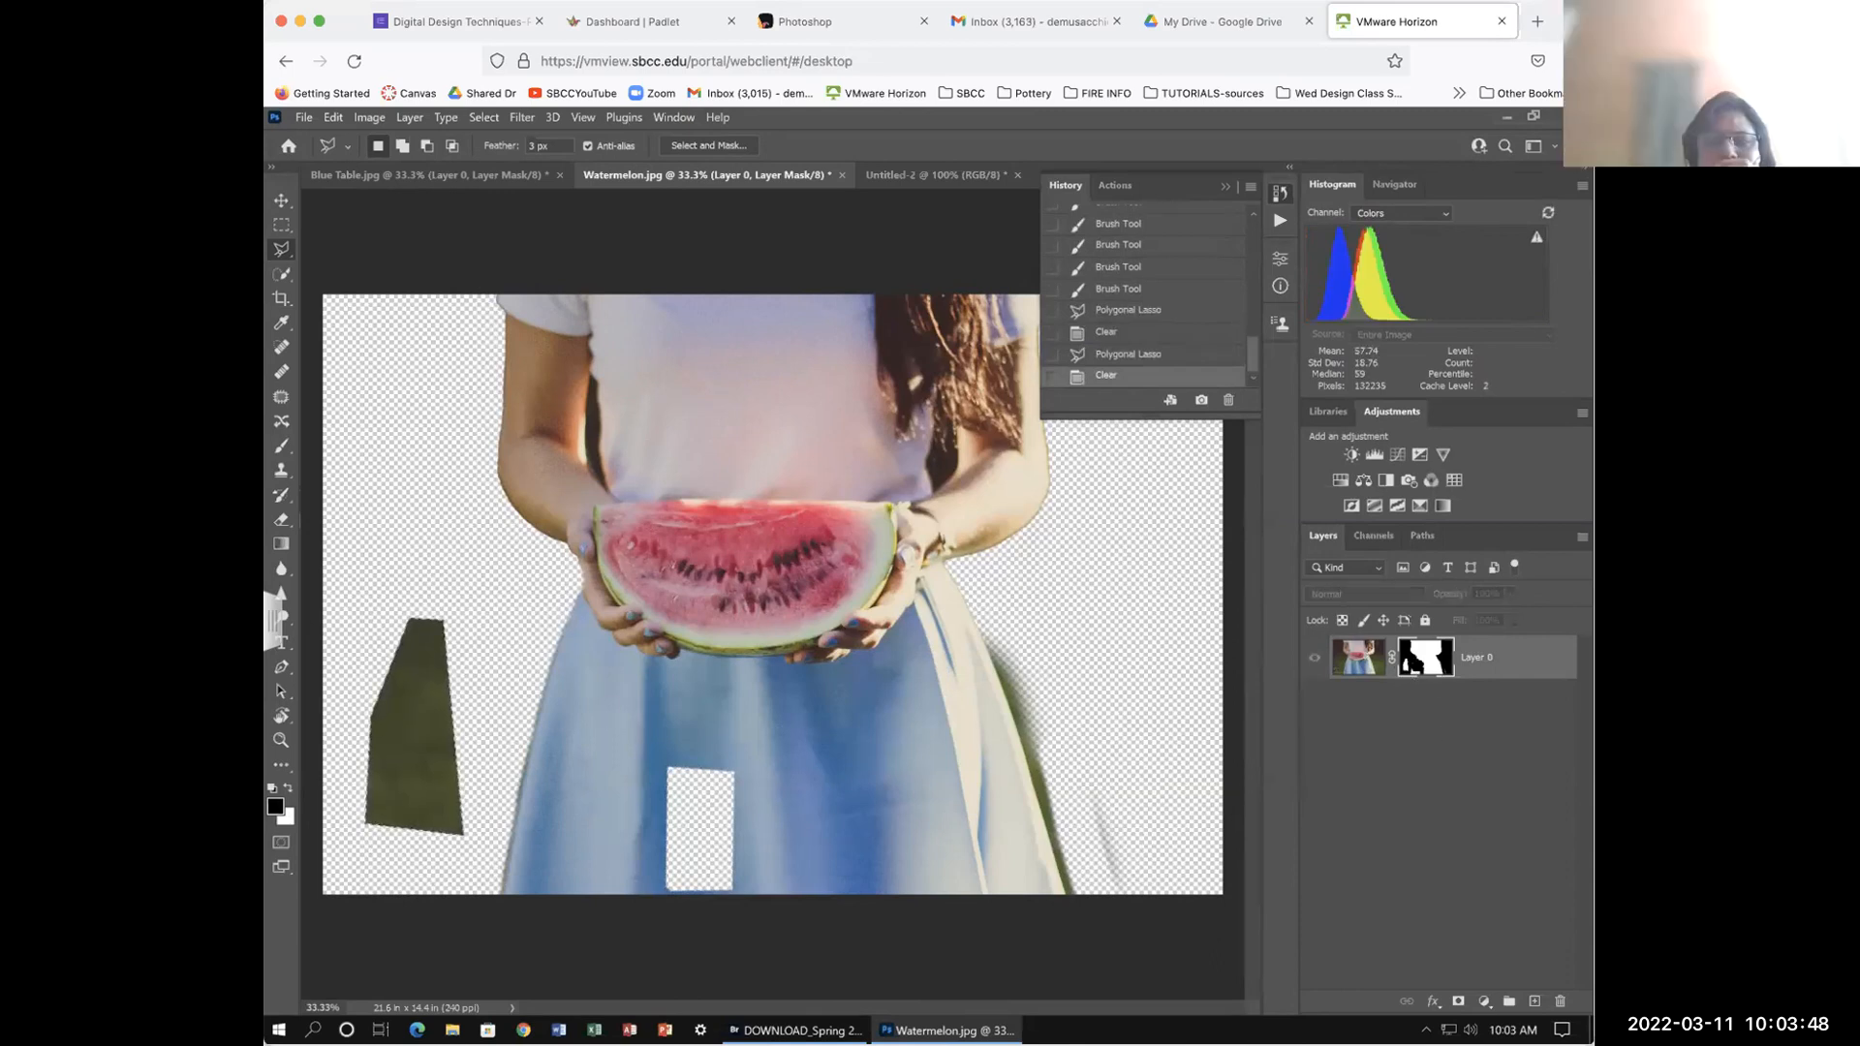
left_click(1414, 664, "alt")
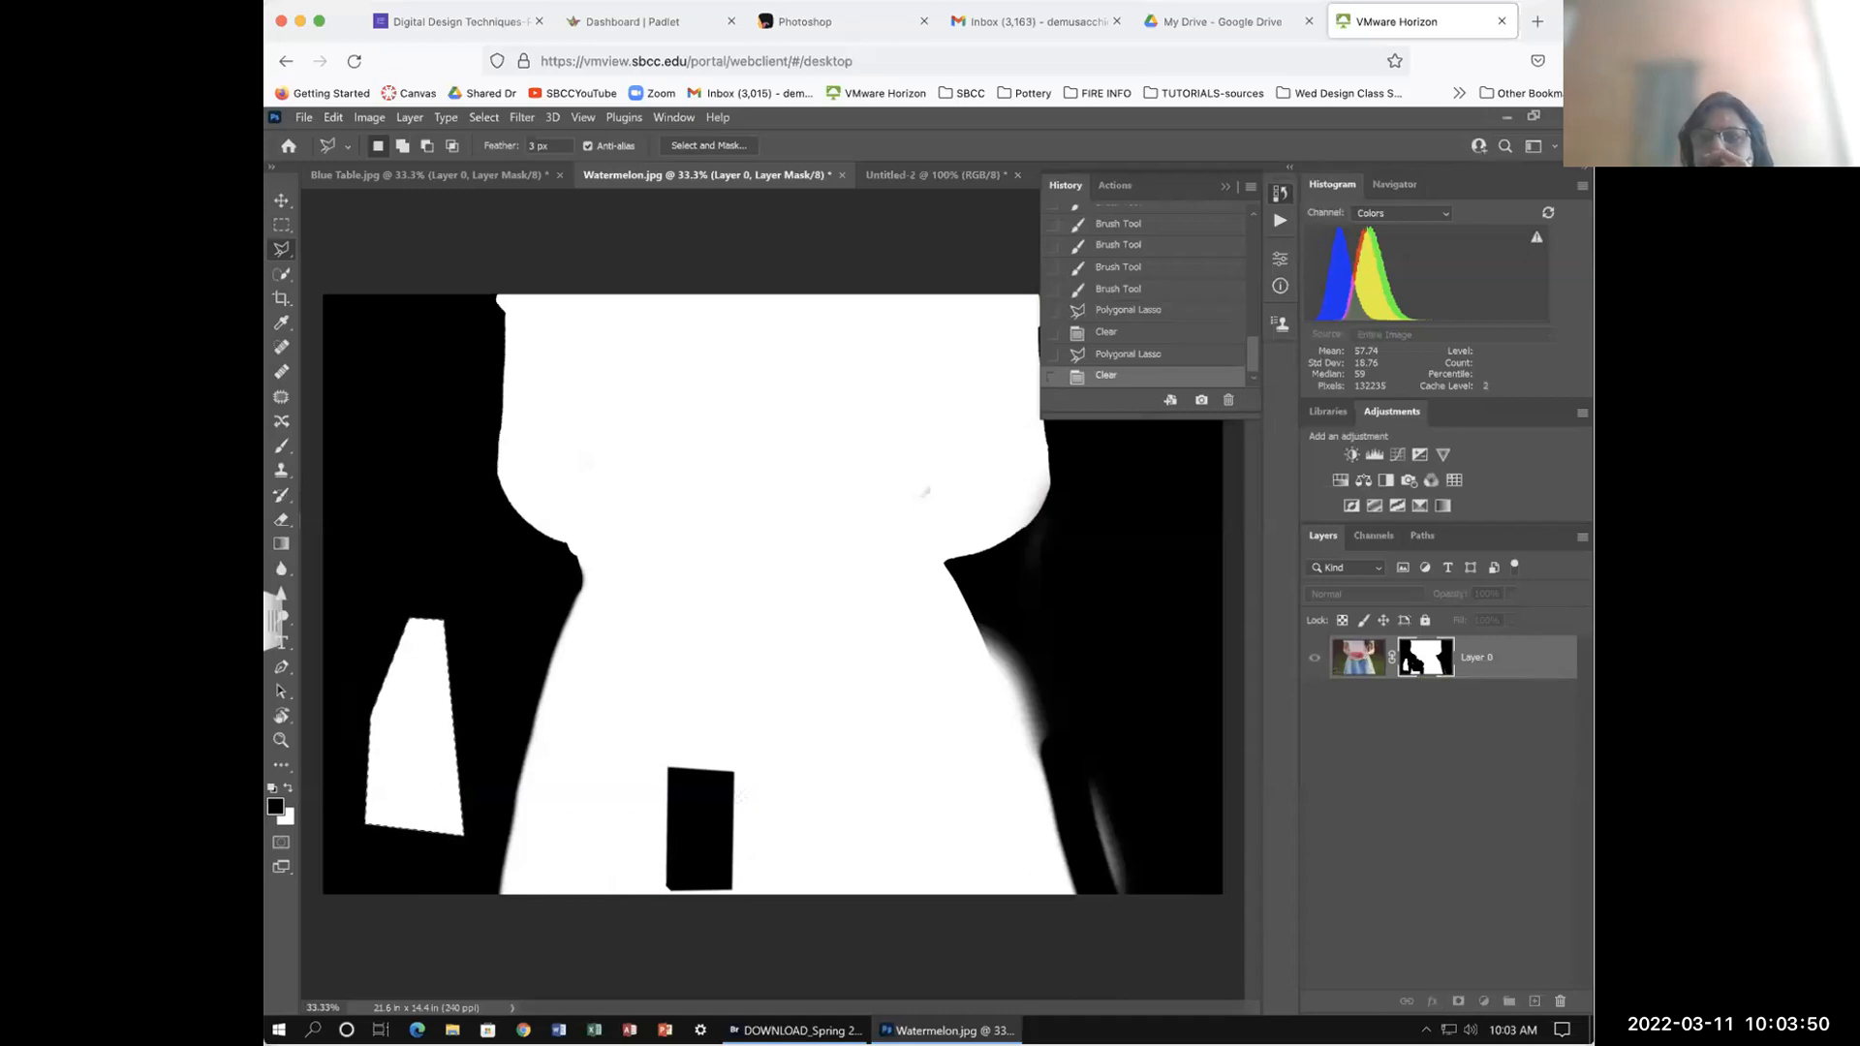
left_click(1414, 664, "alt")
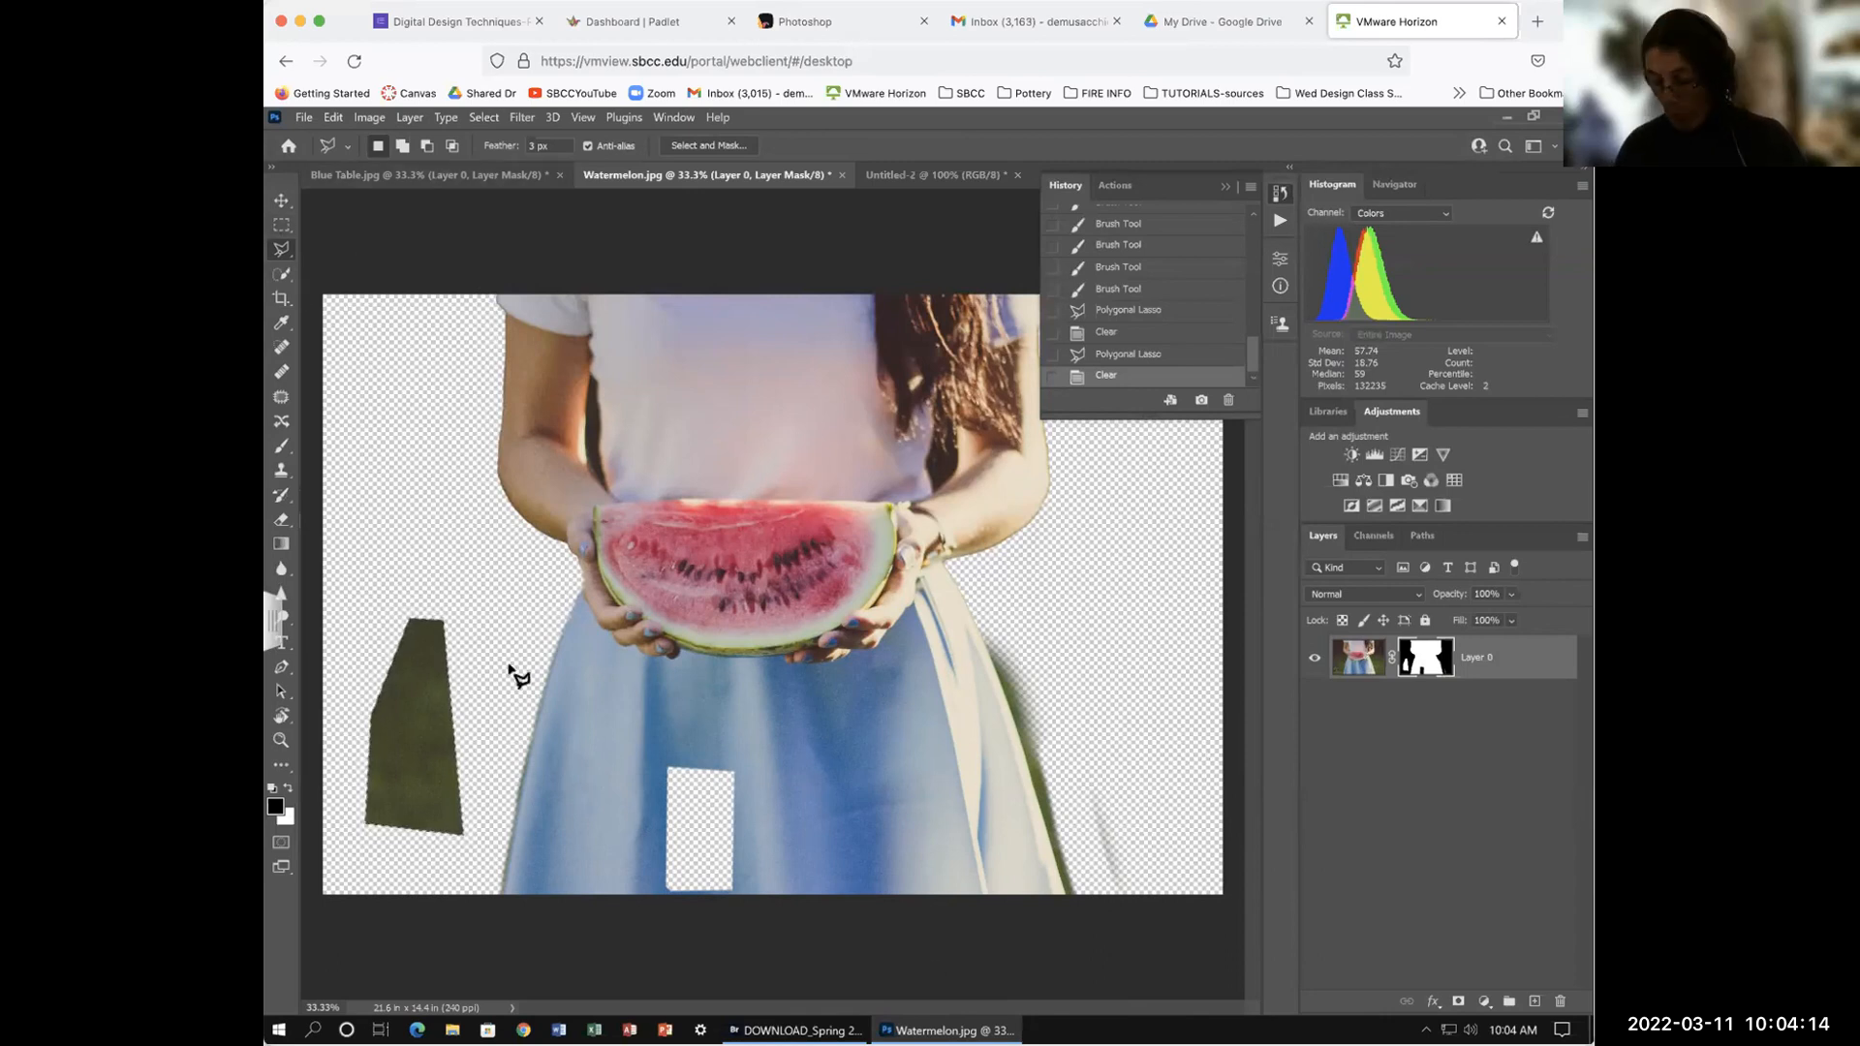
Step: Try painting black on the layer mask beside the hair and right arm with the Brush tool, and make white the foreground color
key("b")
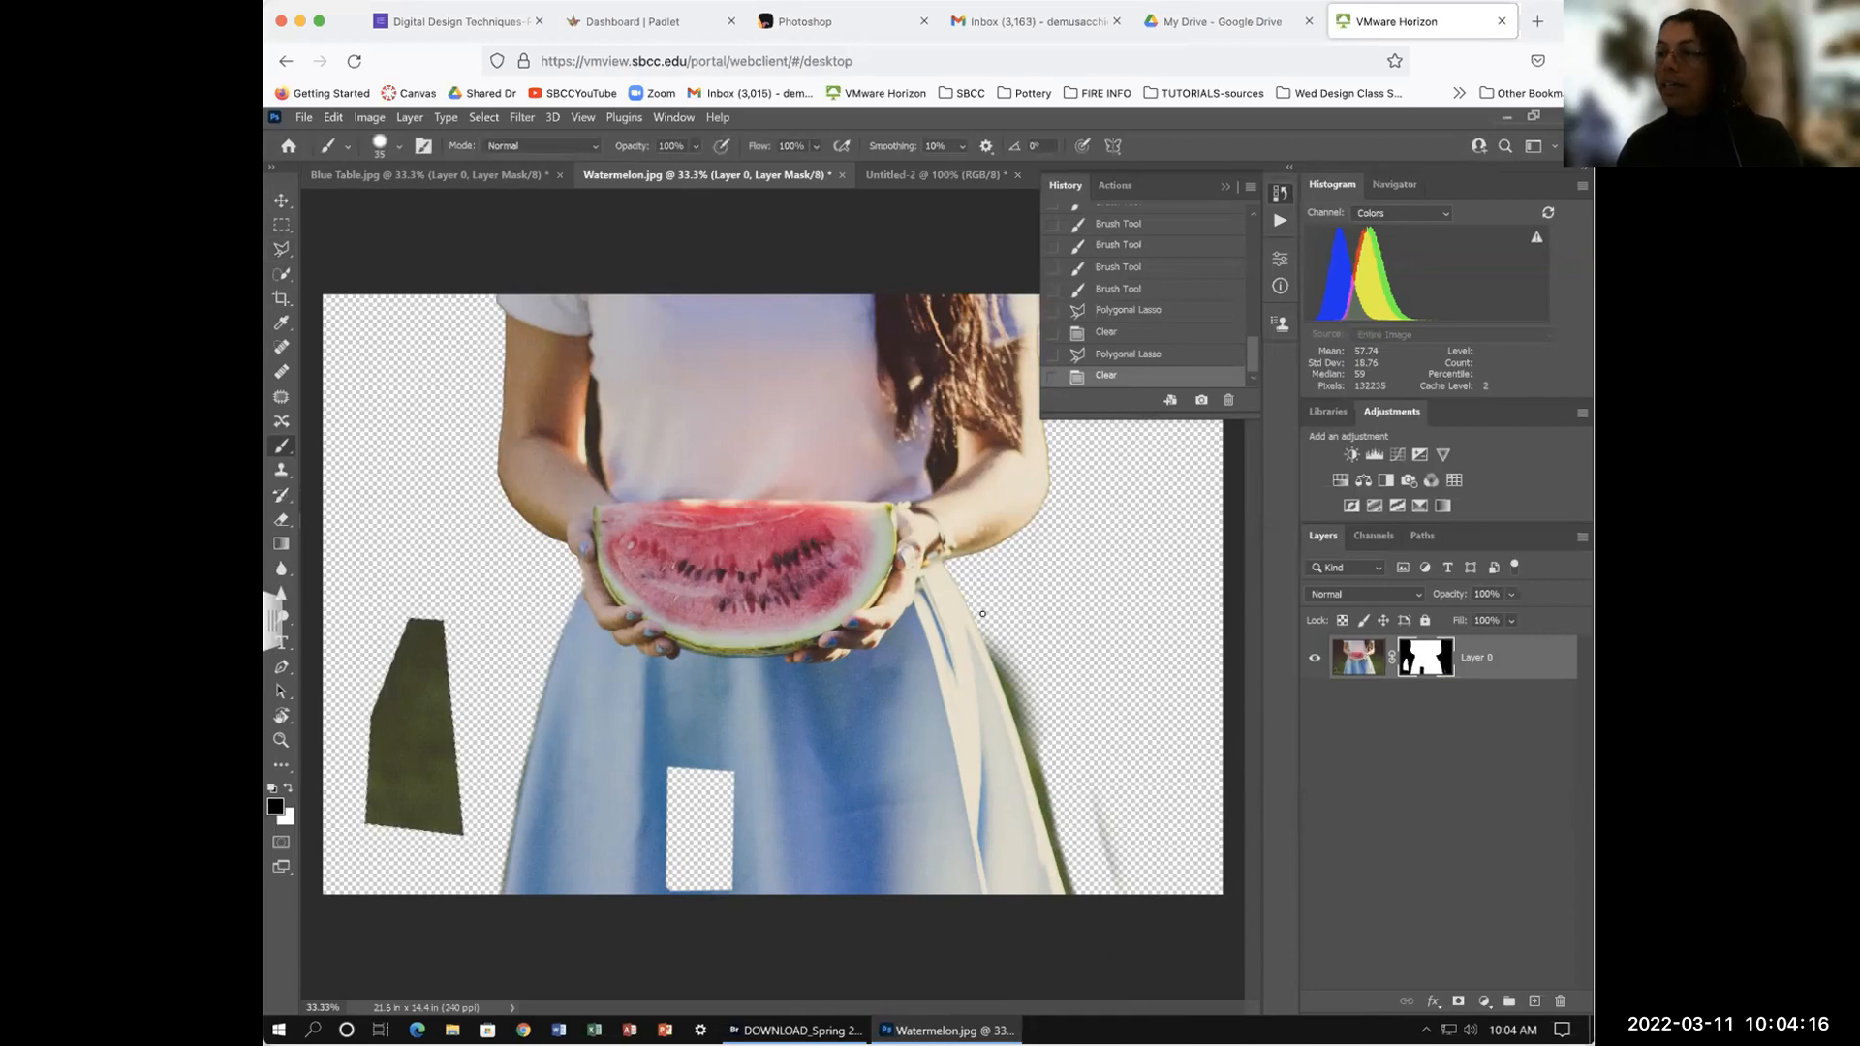
left_click_drag(931, 463, 973, 442)
key("x")
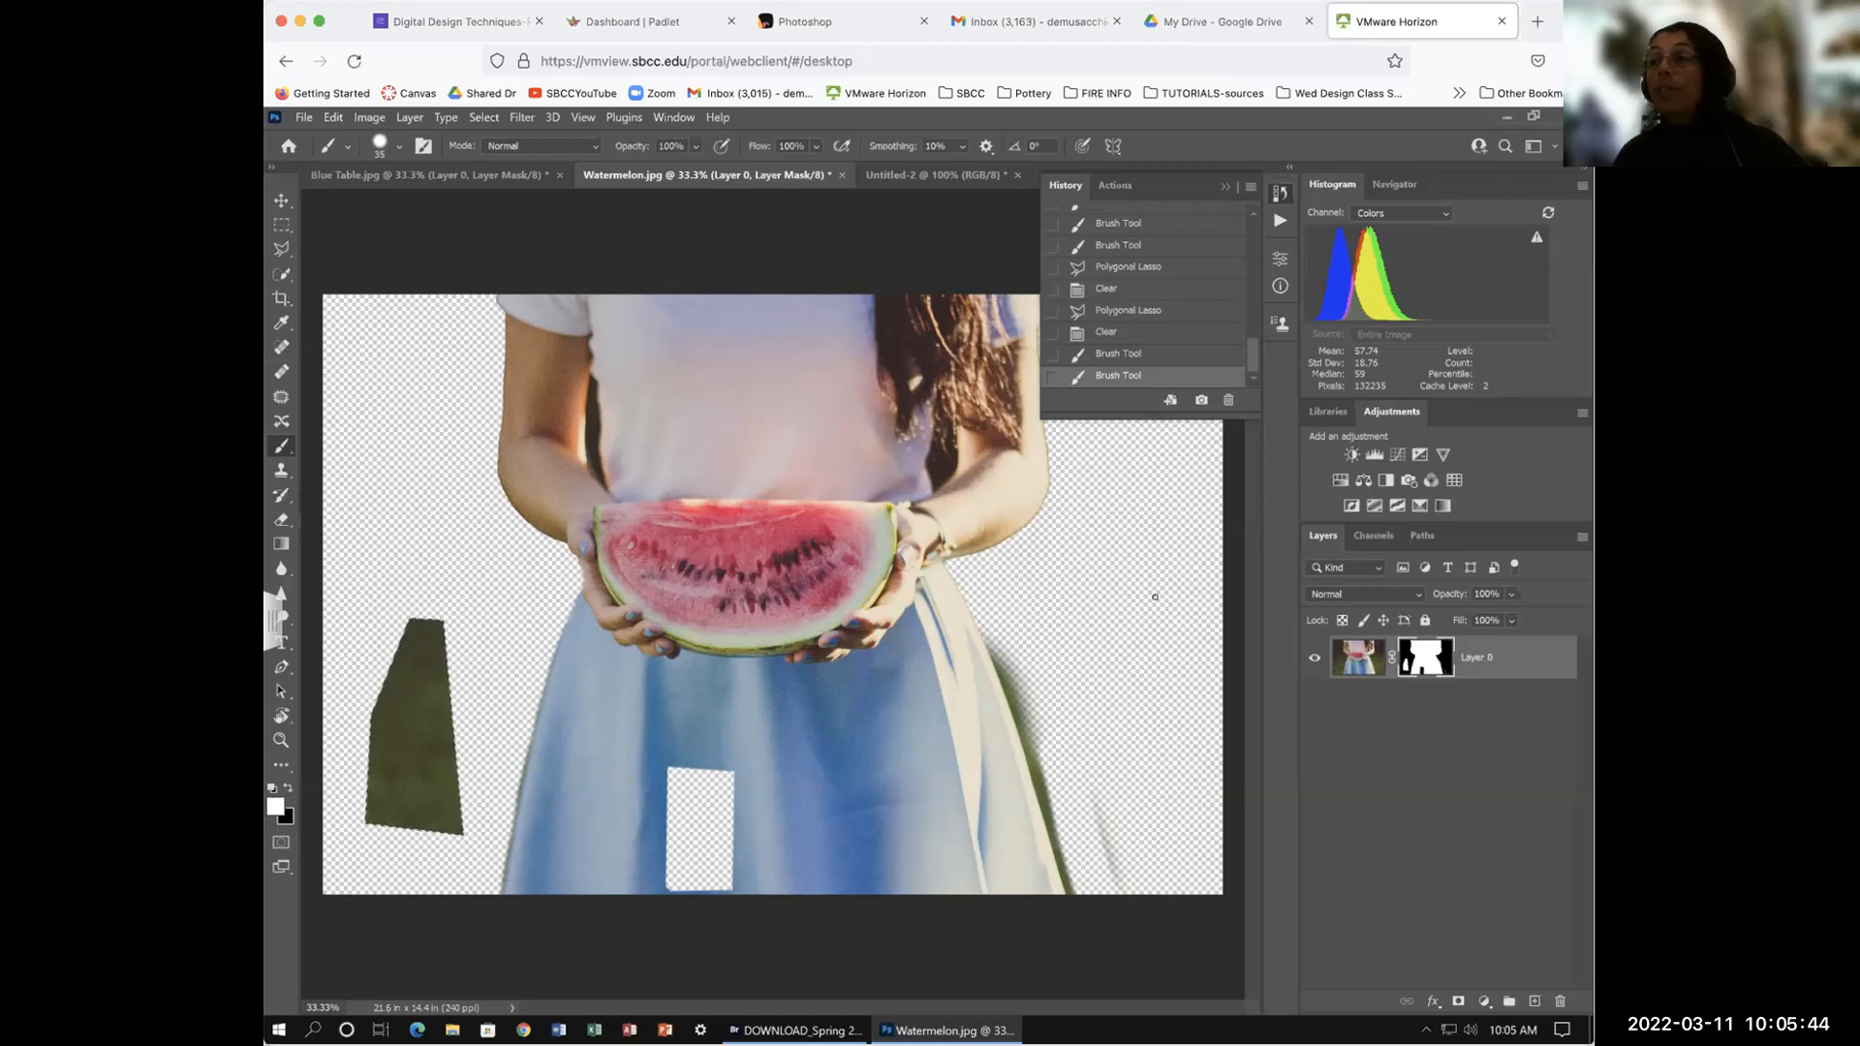
Step: Switch to Blue Table.jpg, choose the Quick Selection Tool, and remove the active selection
left_click(426, 175)
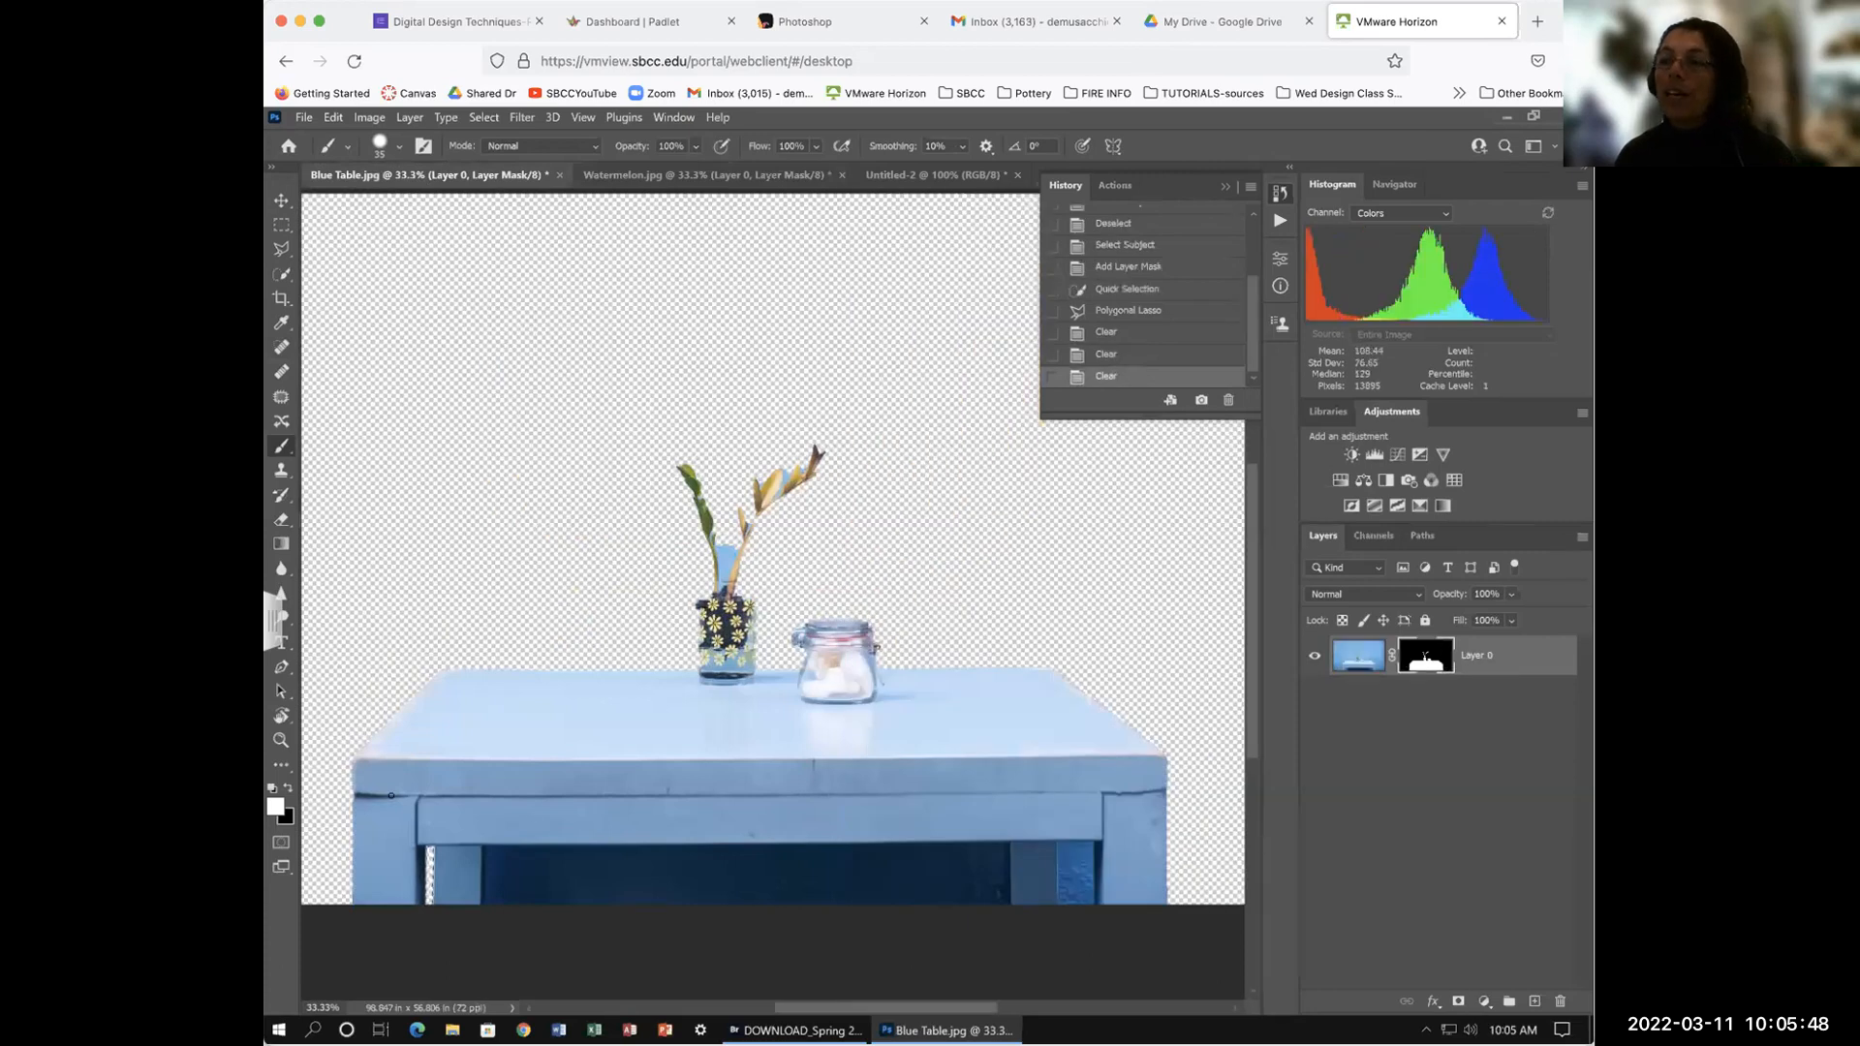
left_click(280, 275)
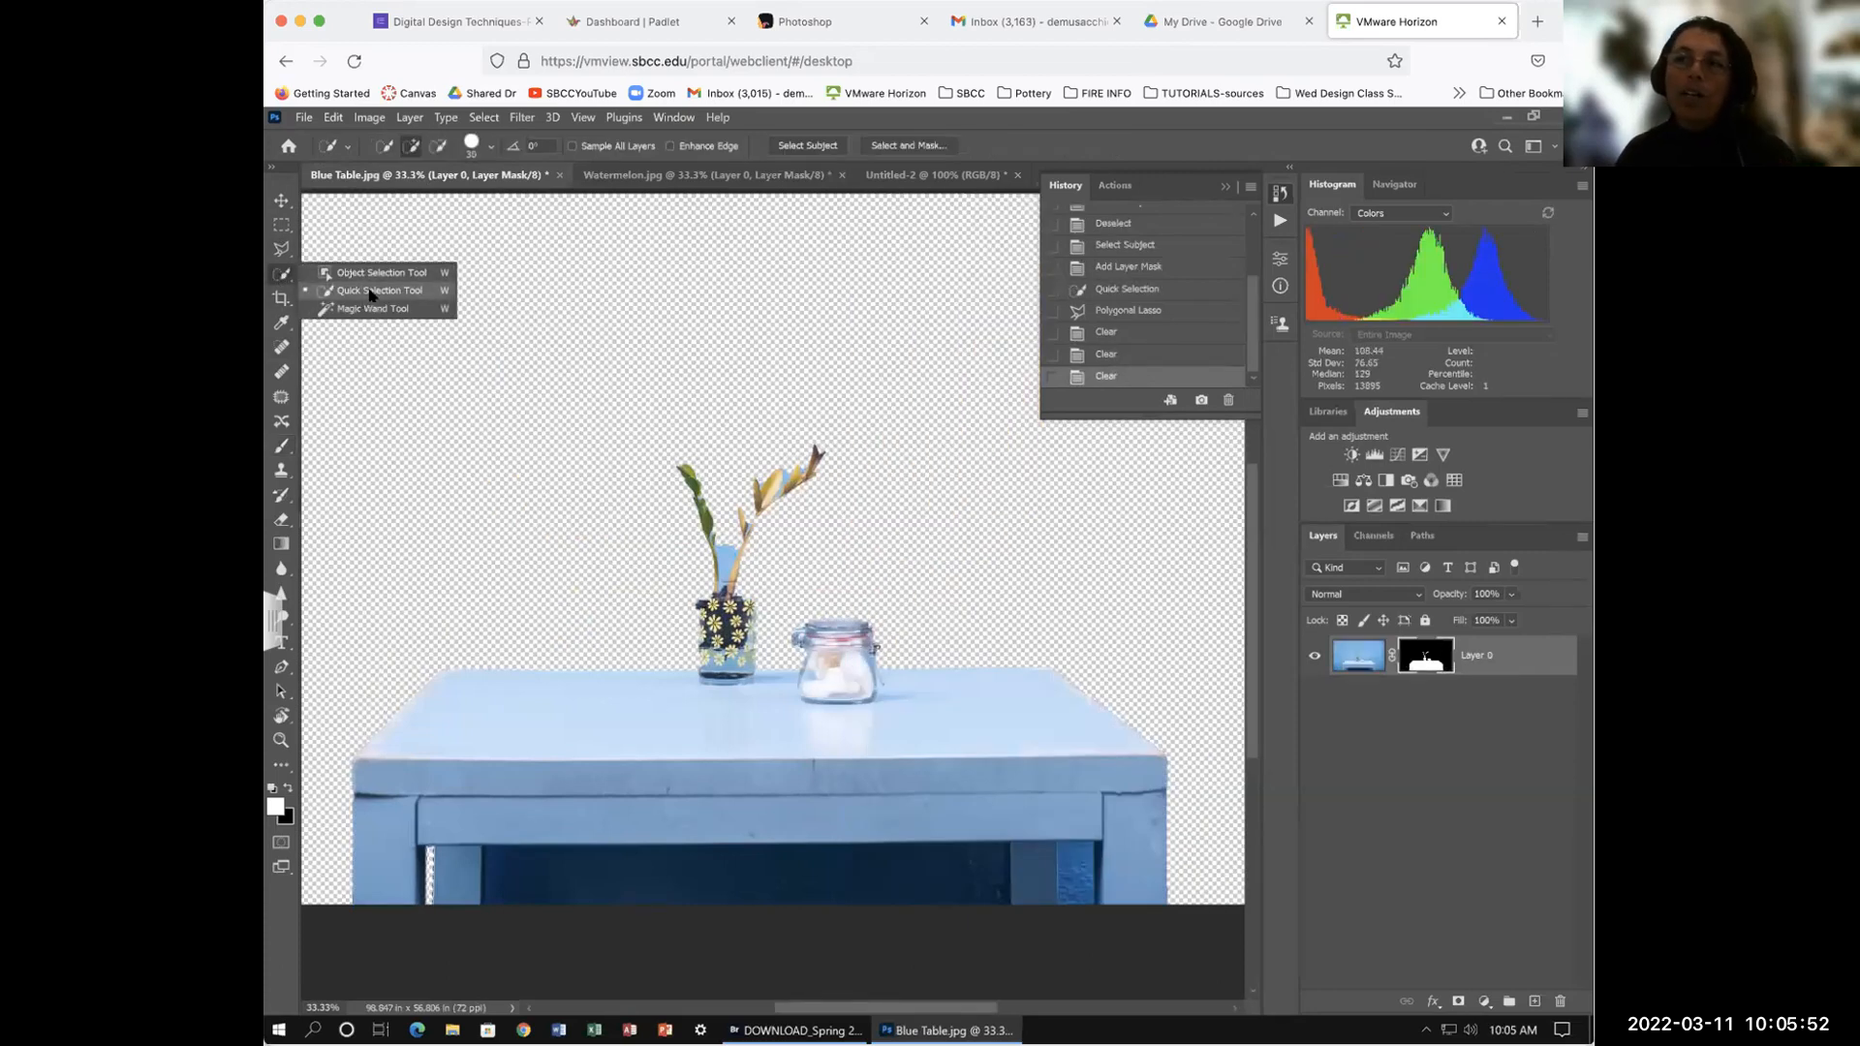
left_click(283, 274)
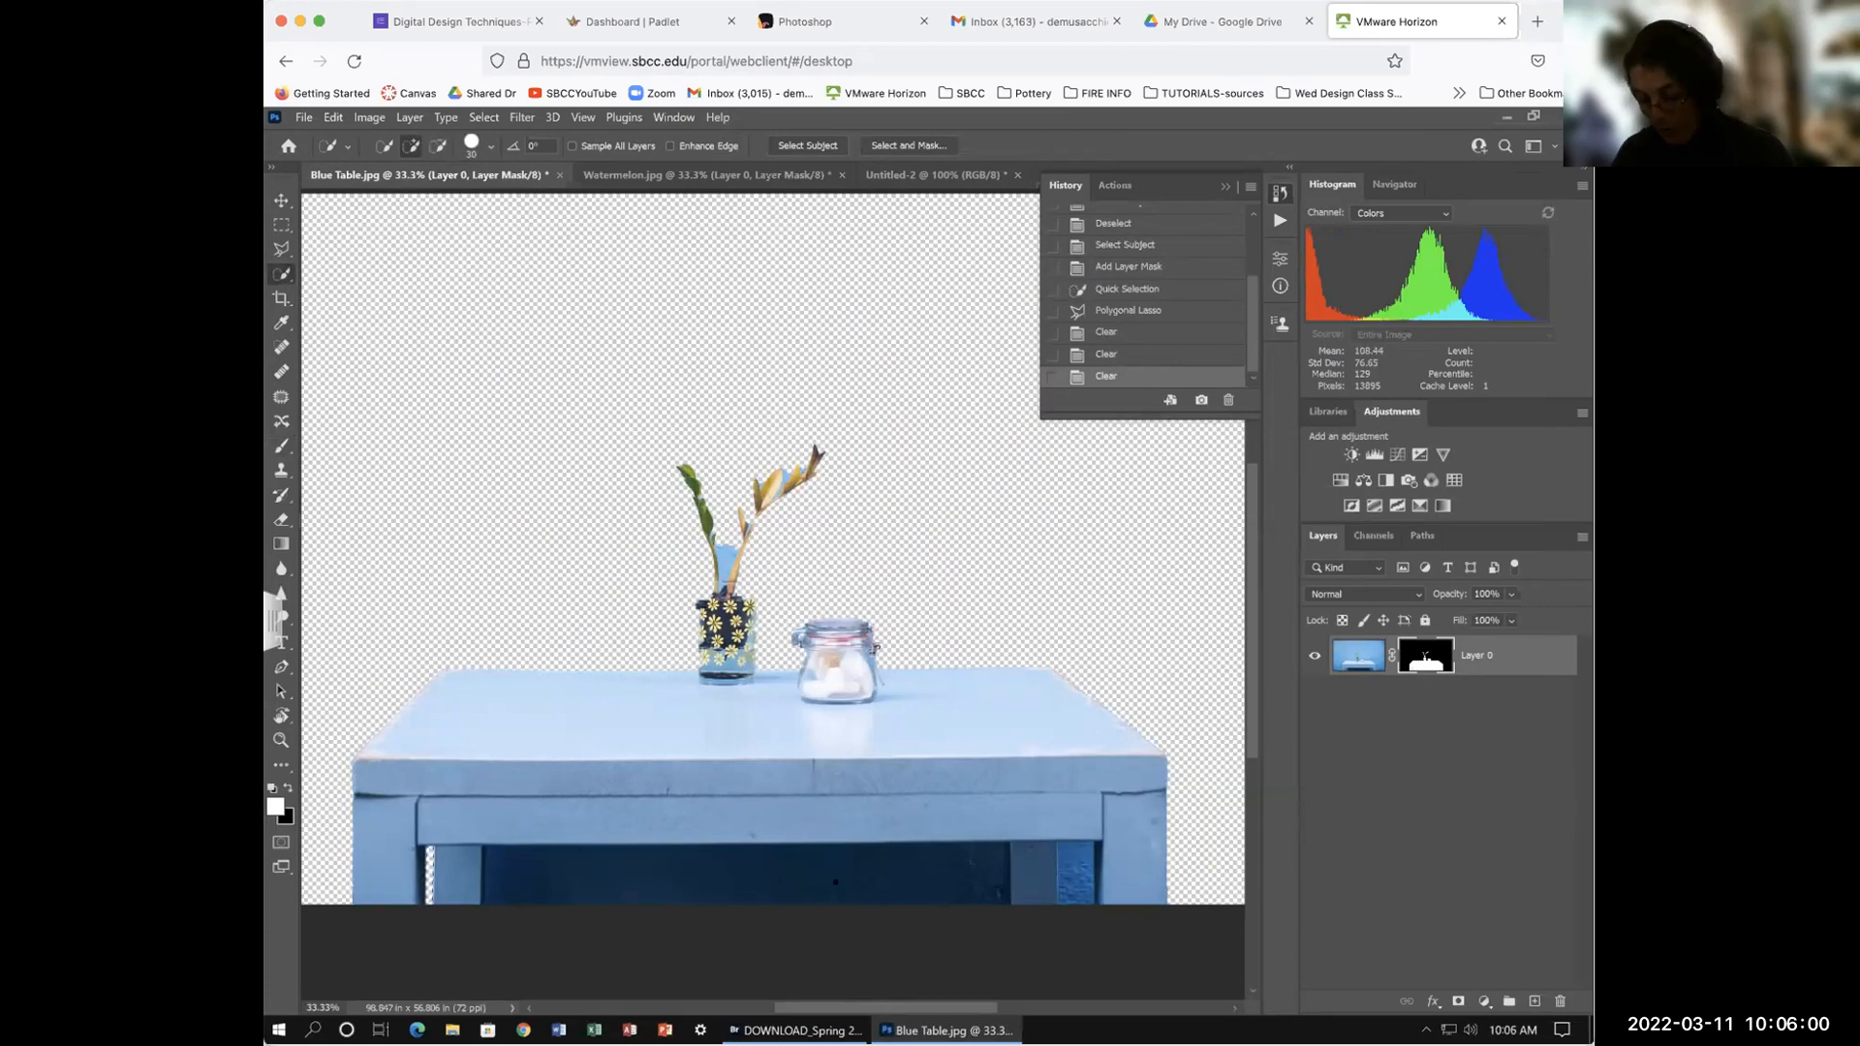
key("ctrl+d")
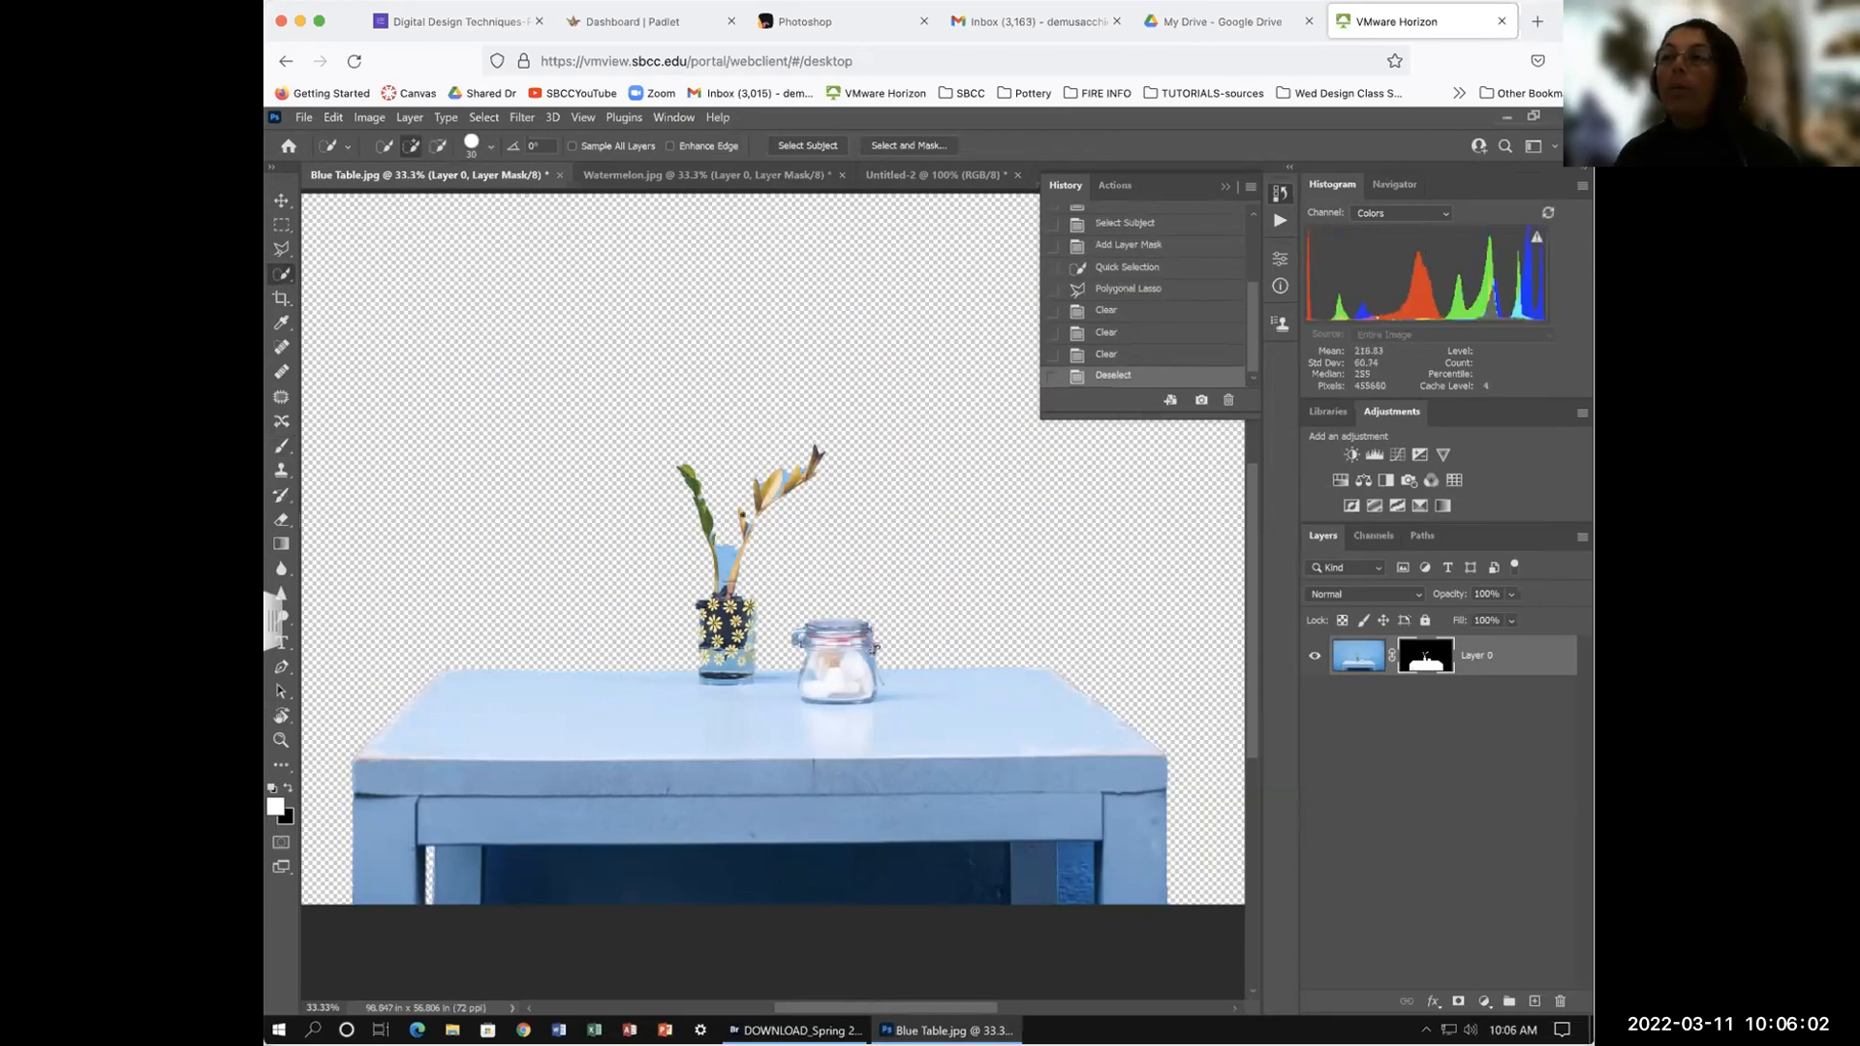
Step: Return to Watermelon.jpg and choose the freehand Lasso tool
left_click(739, 175)
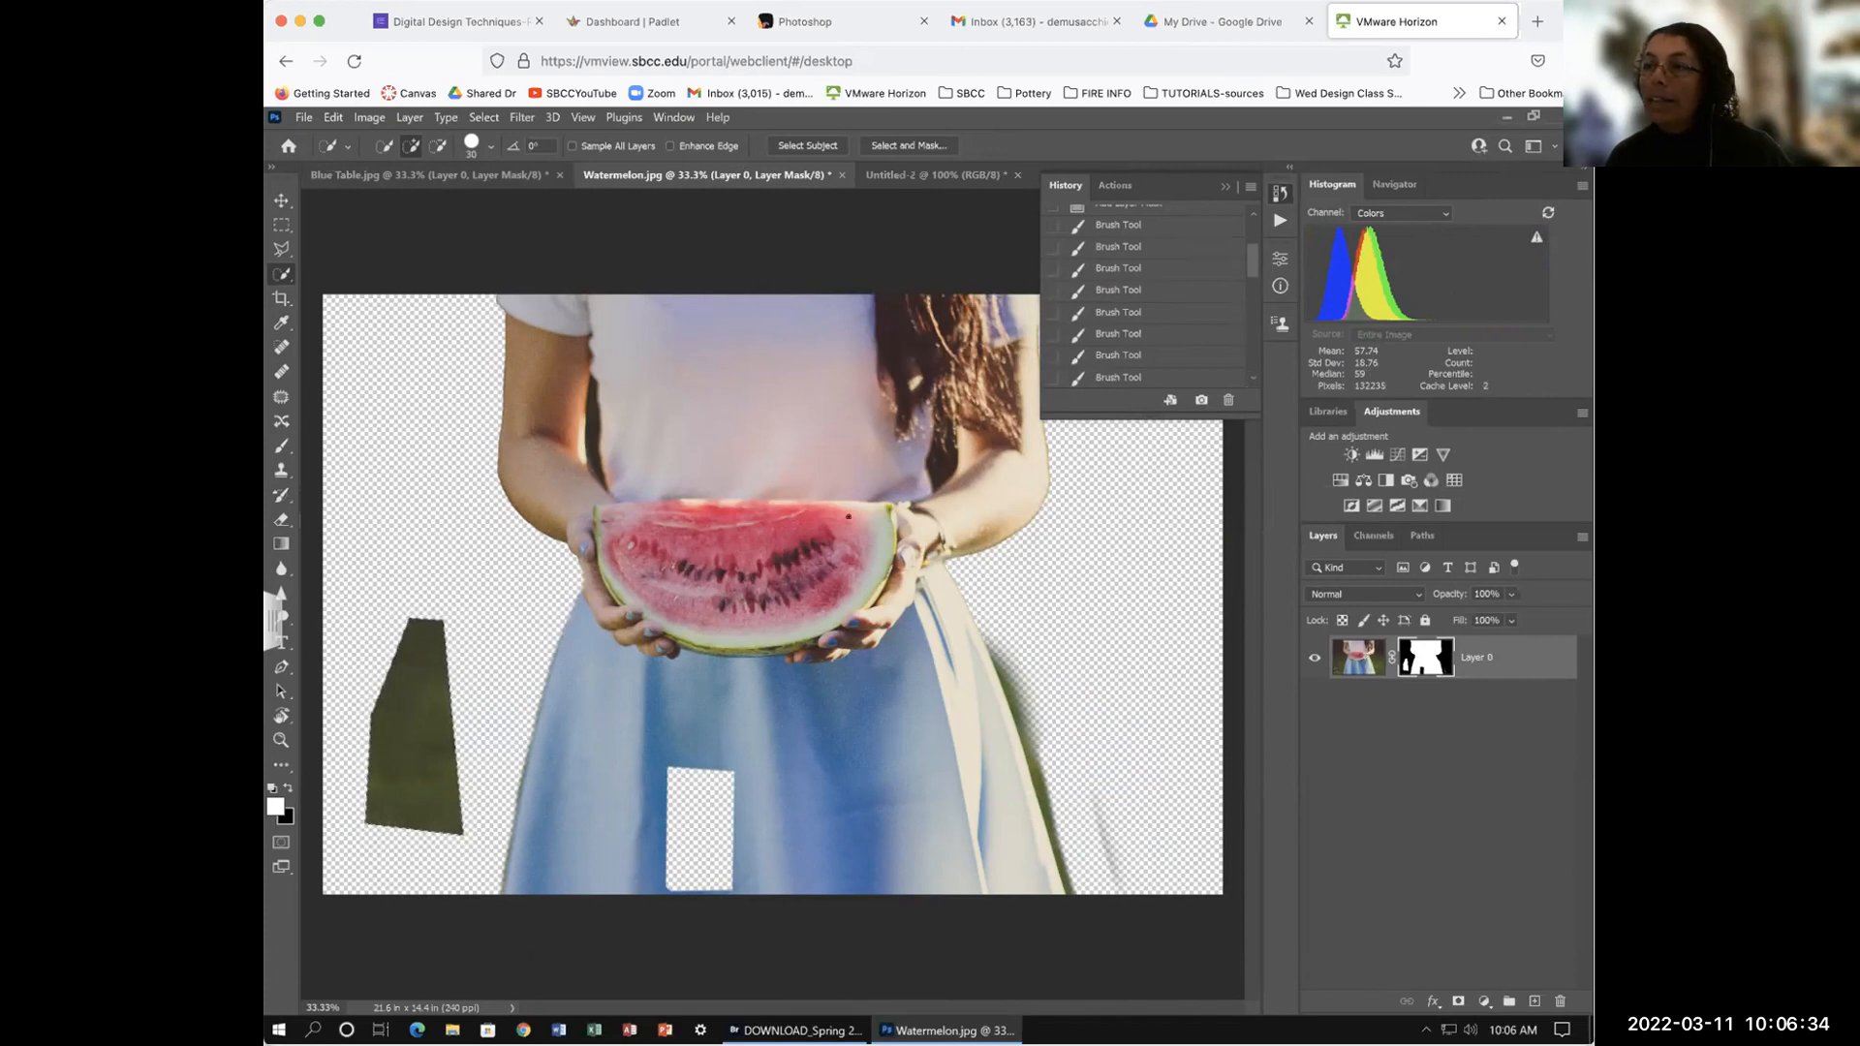
left_click(283, 249)
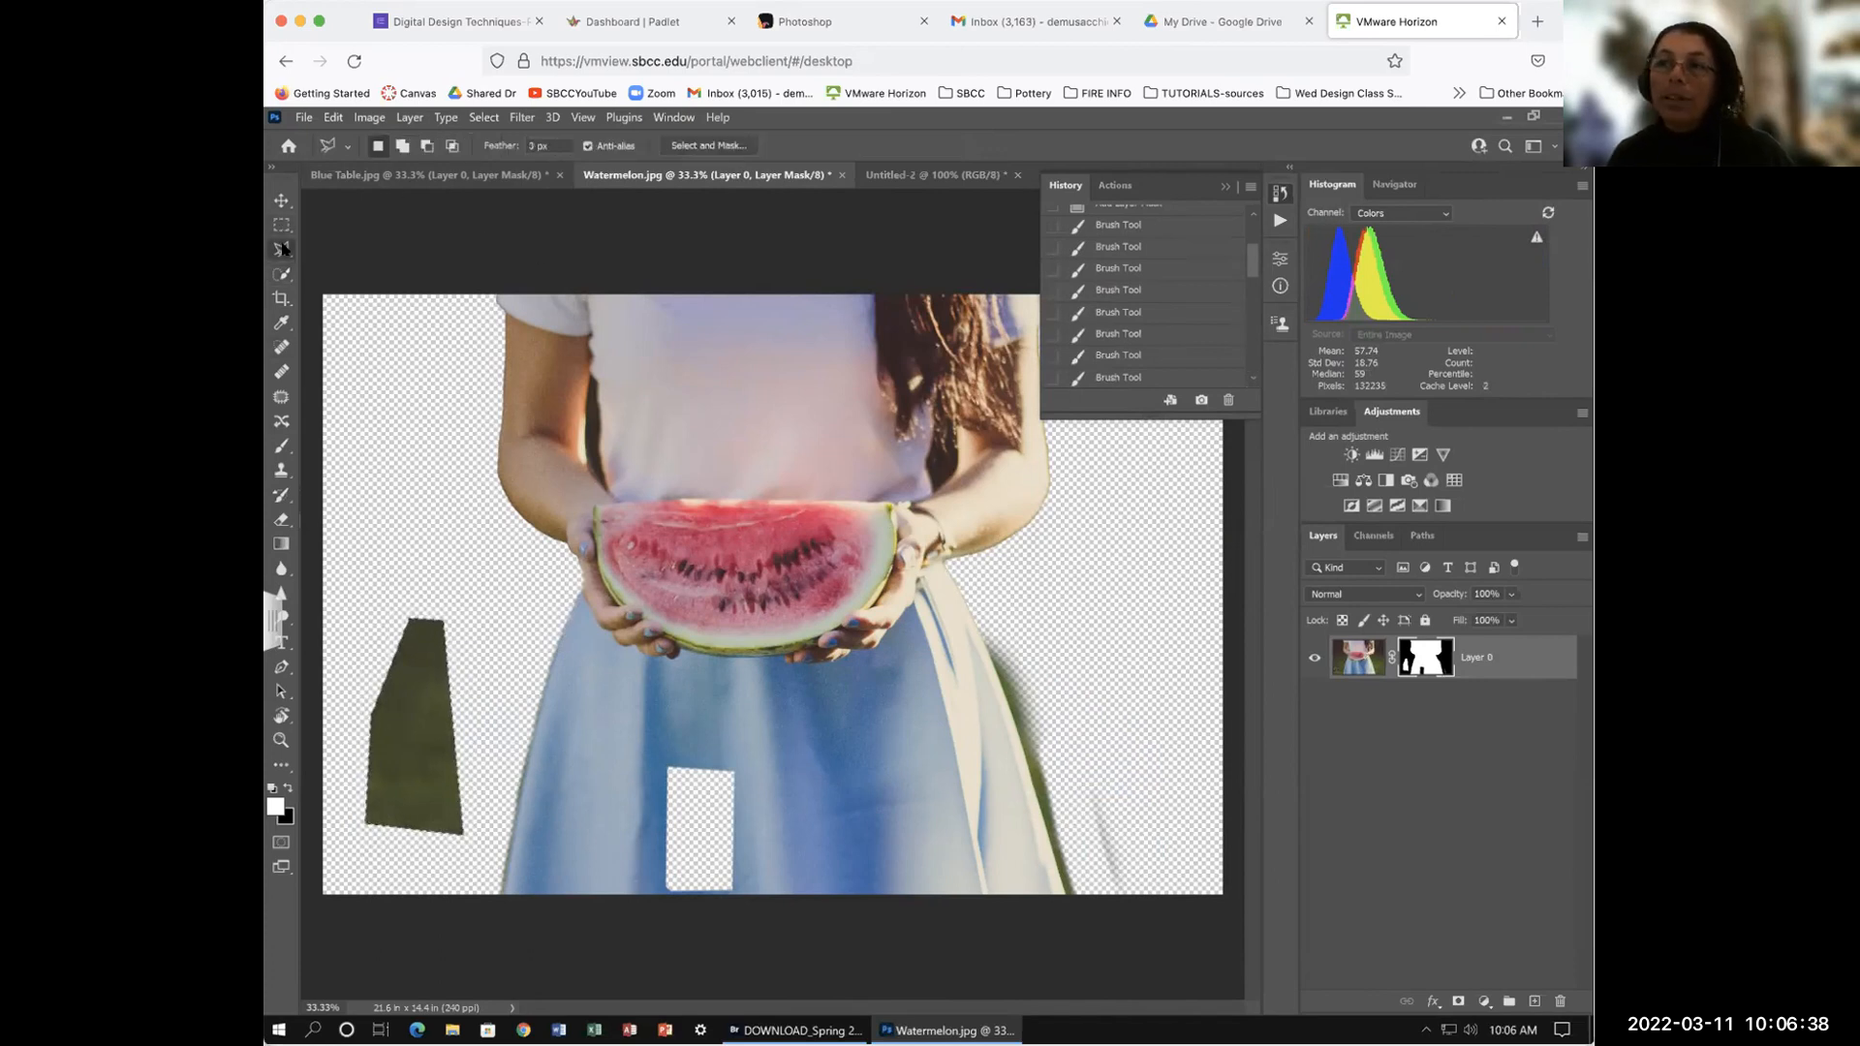
left_click(339, 250)
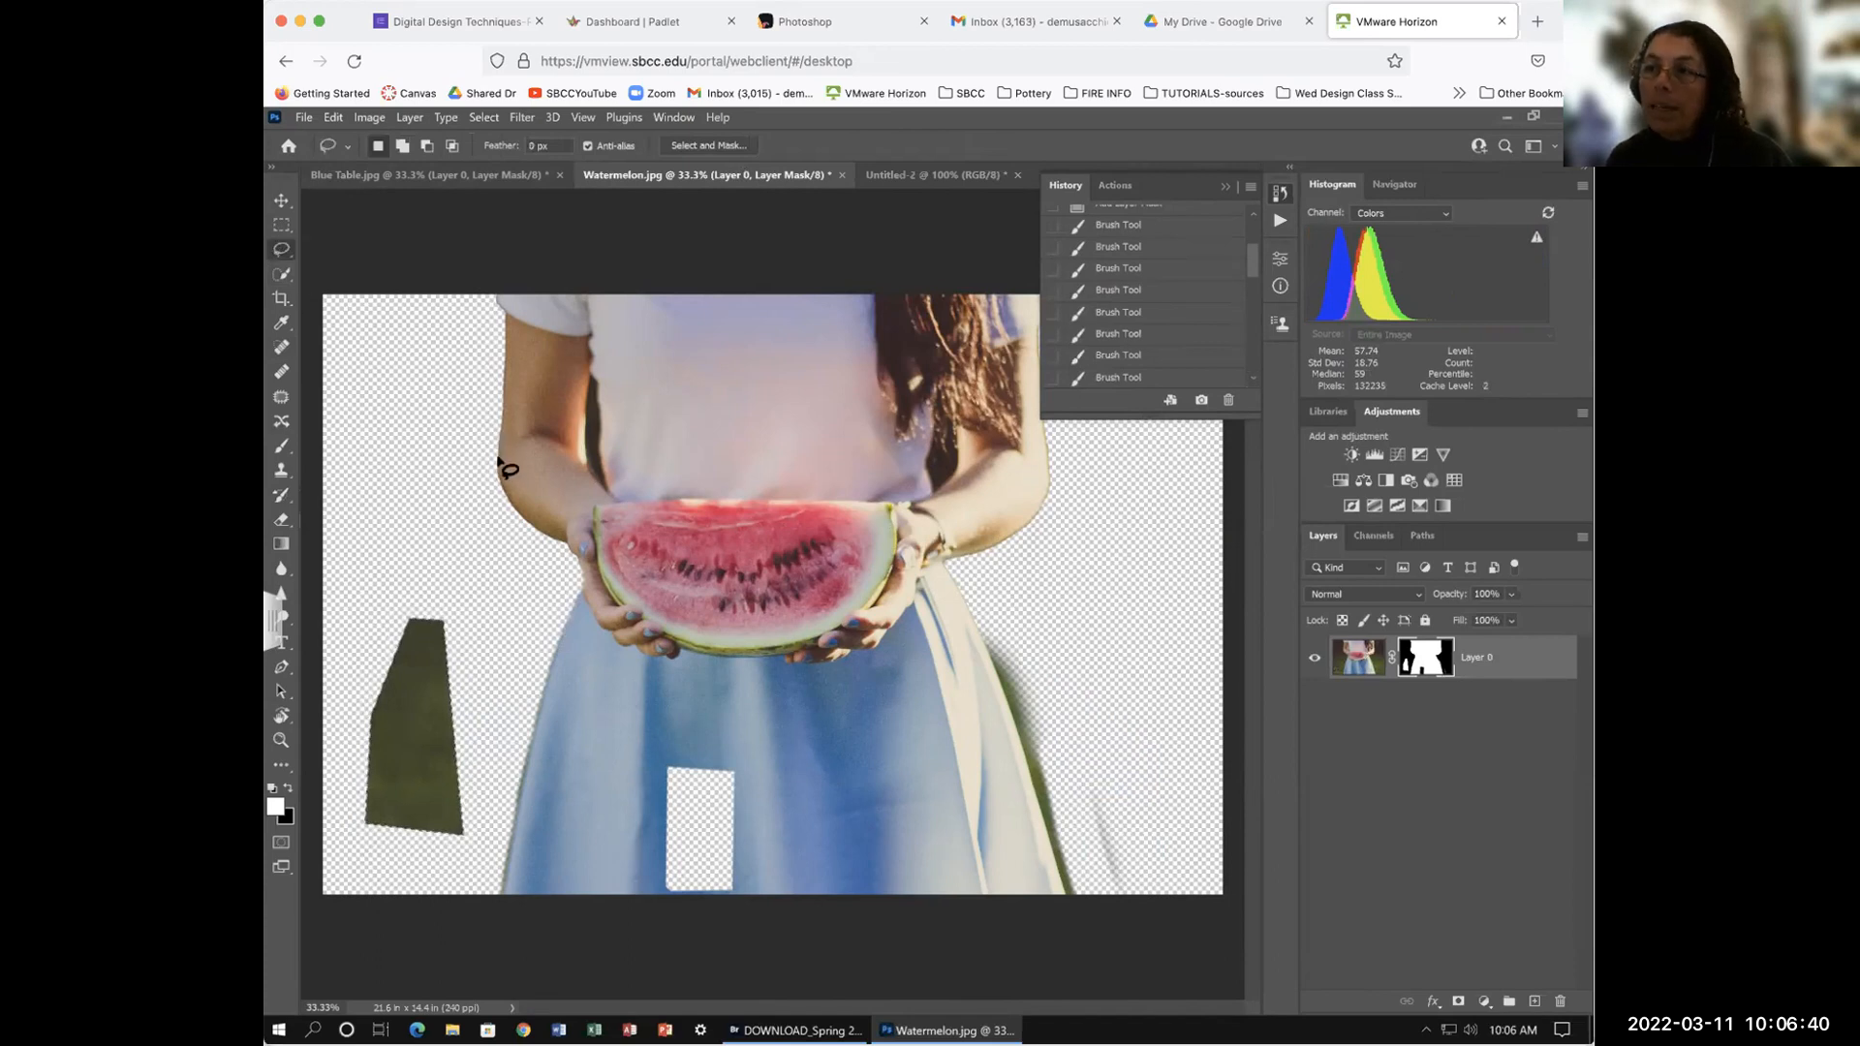
left_click_drag(523, 475, 540, 486)
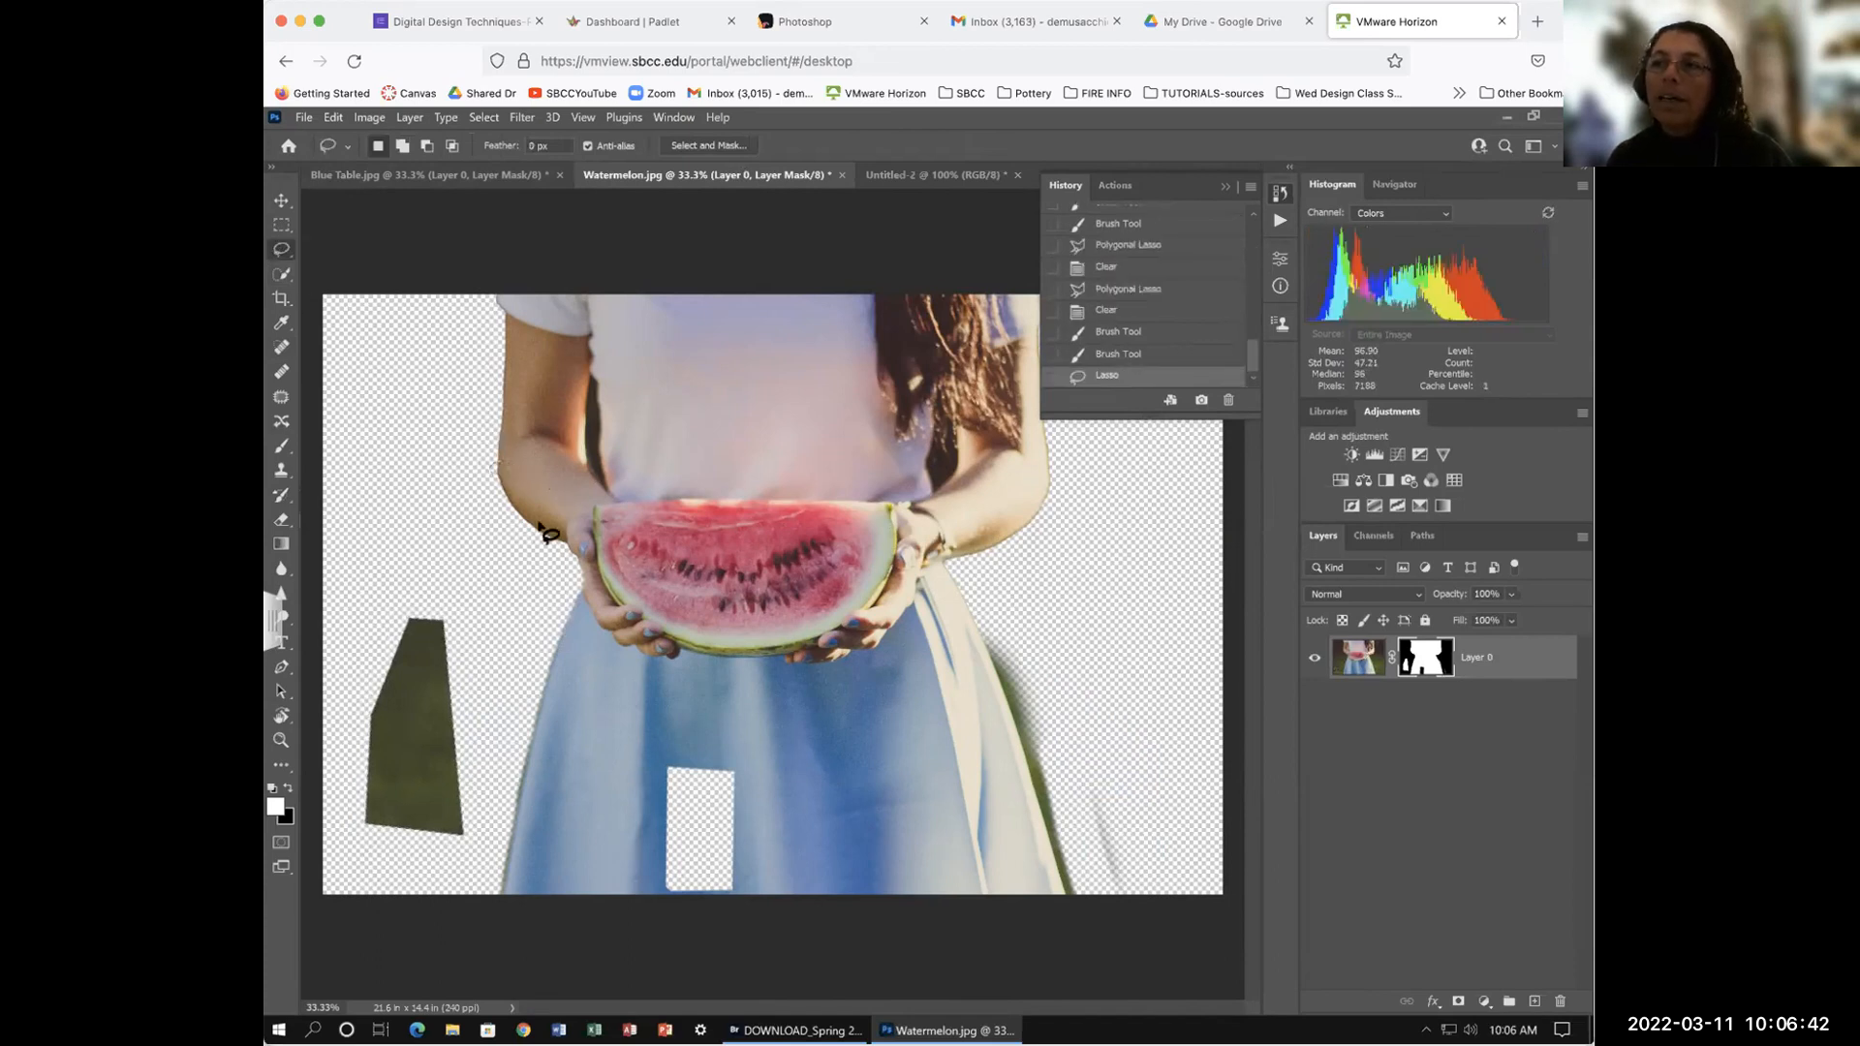
left_click_drag(594, 545, 592, 433)
left_click(1104, 558)
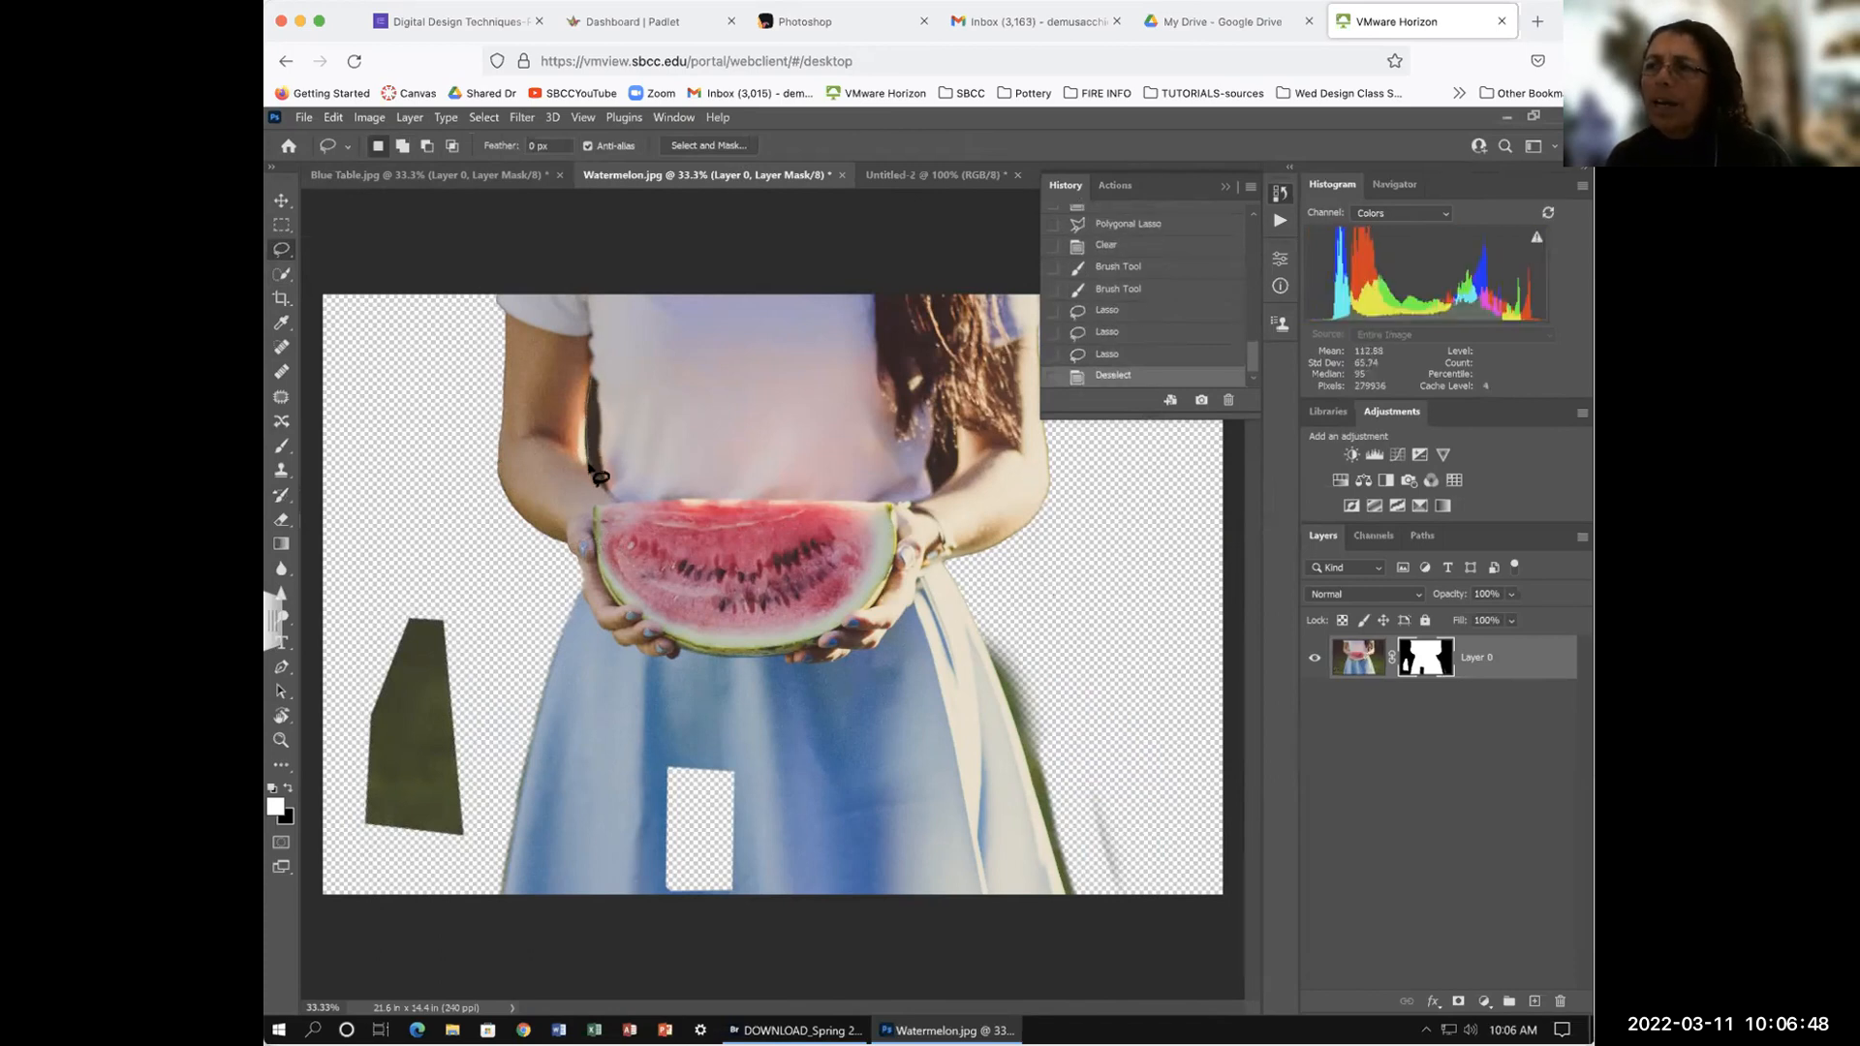
Step: Lasso the dark gap between the left arm and shirt, clear it to black on the layer mask, and inspect the mask by itself
left_click_drag(606, 415, 610, 380)
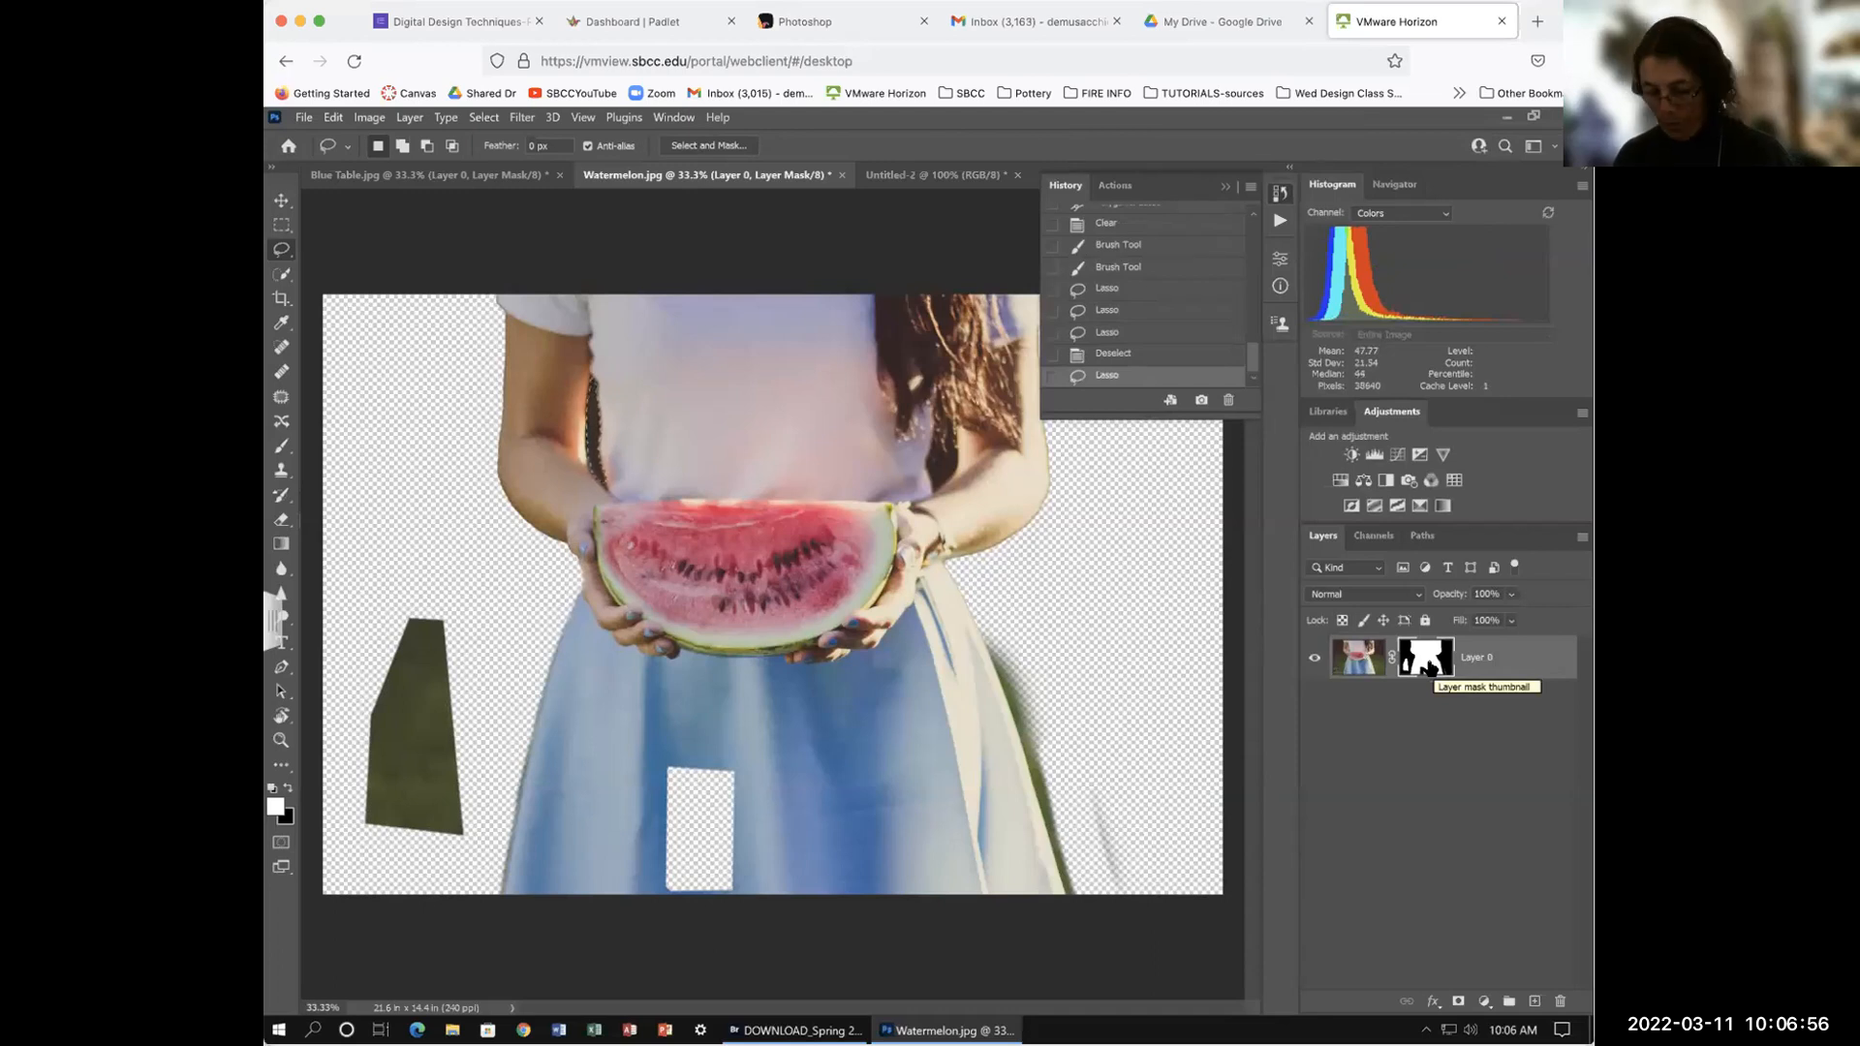
key("Delete")
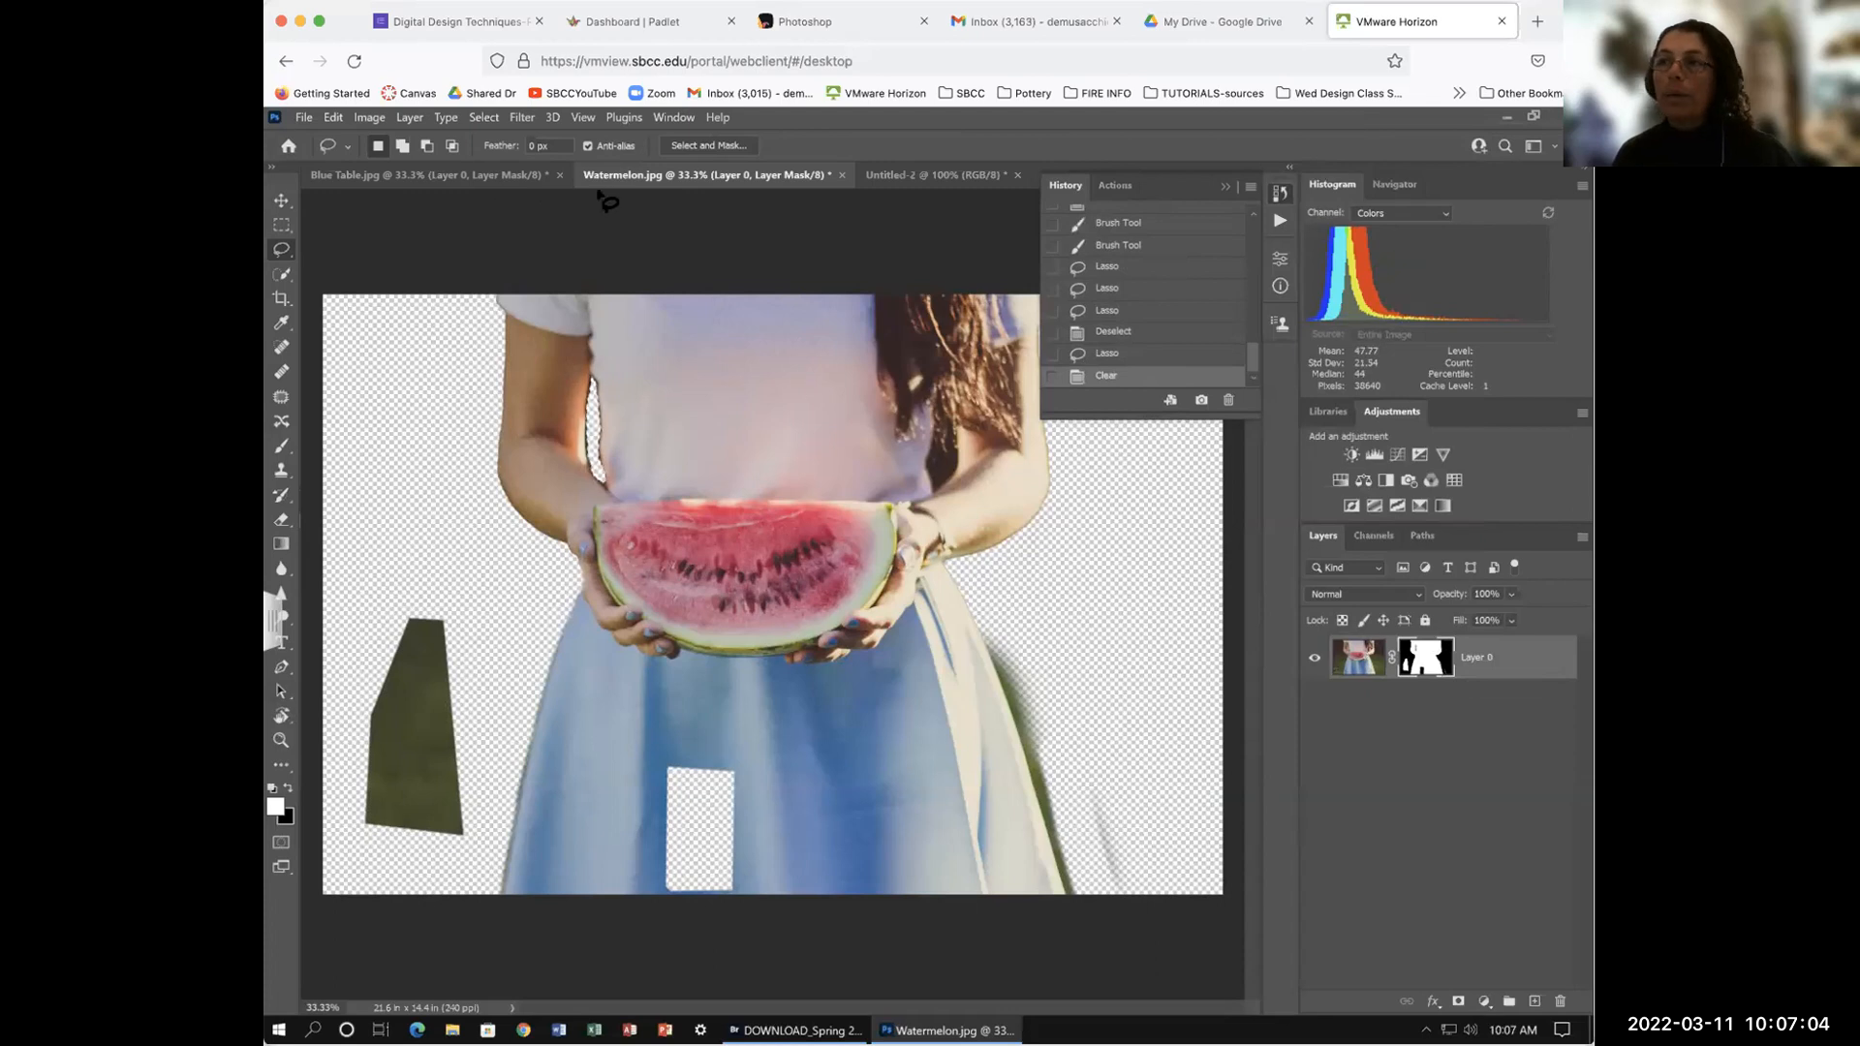
left_click(1224, 186)
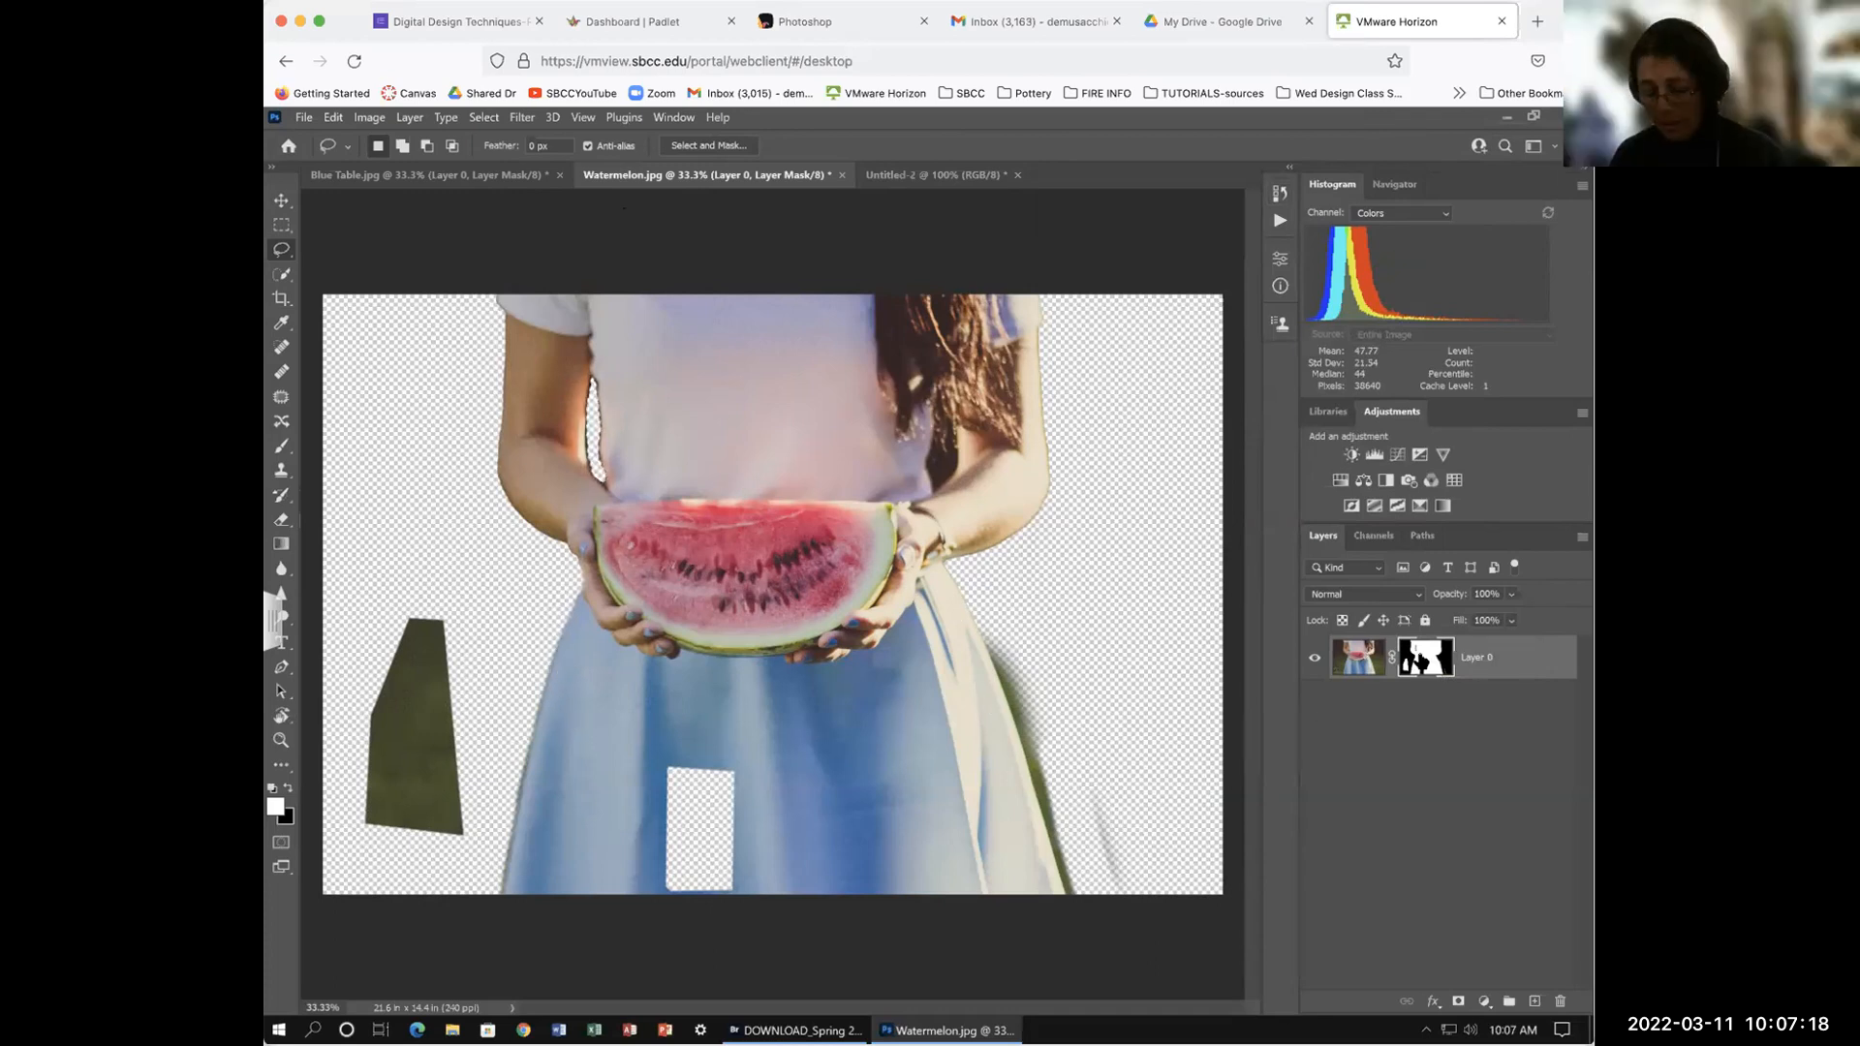
left_click(1417, 662, "alt")
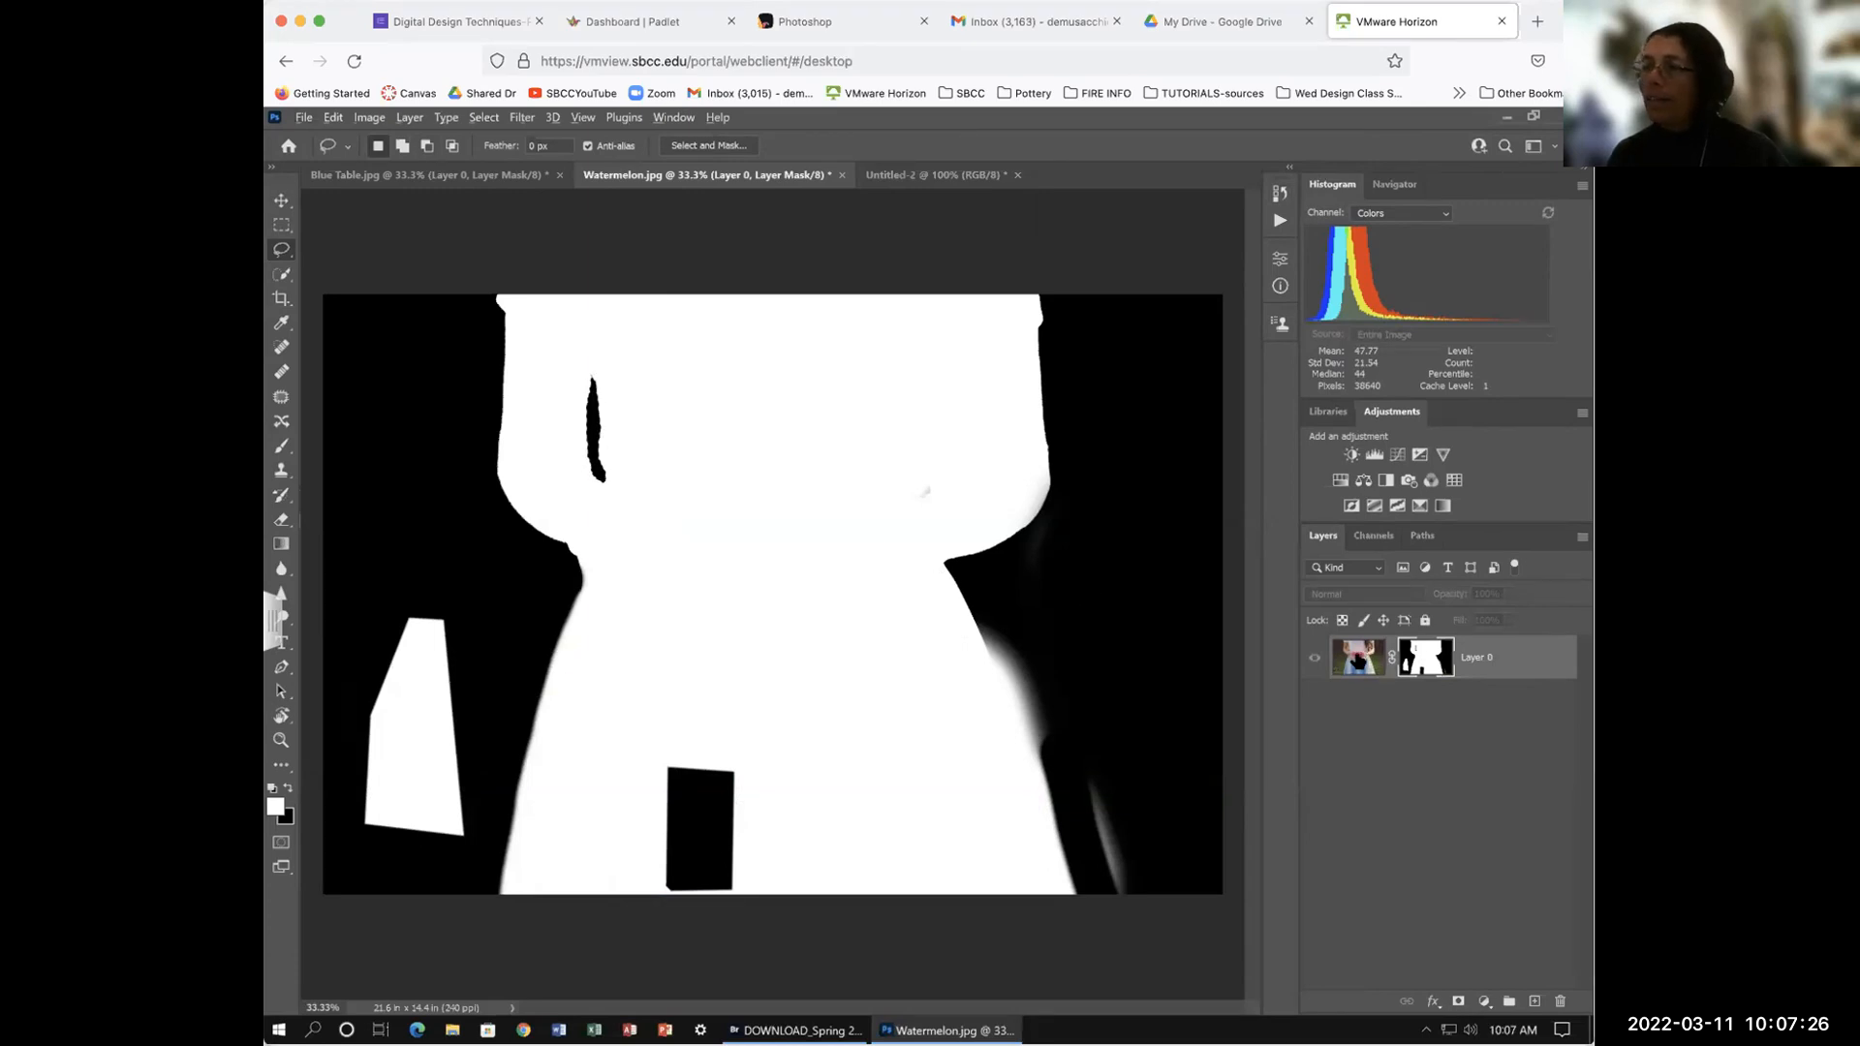
left_click(1417, 661, "alt")
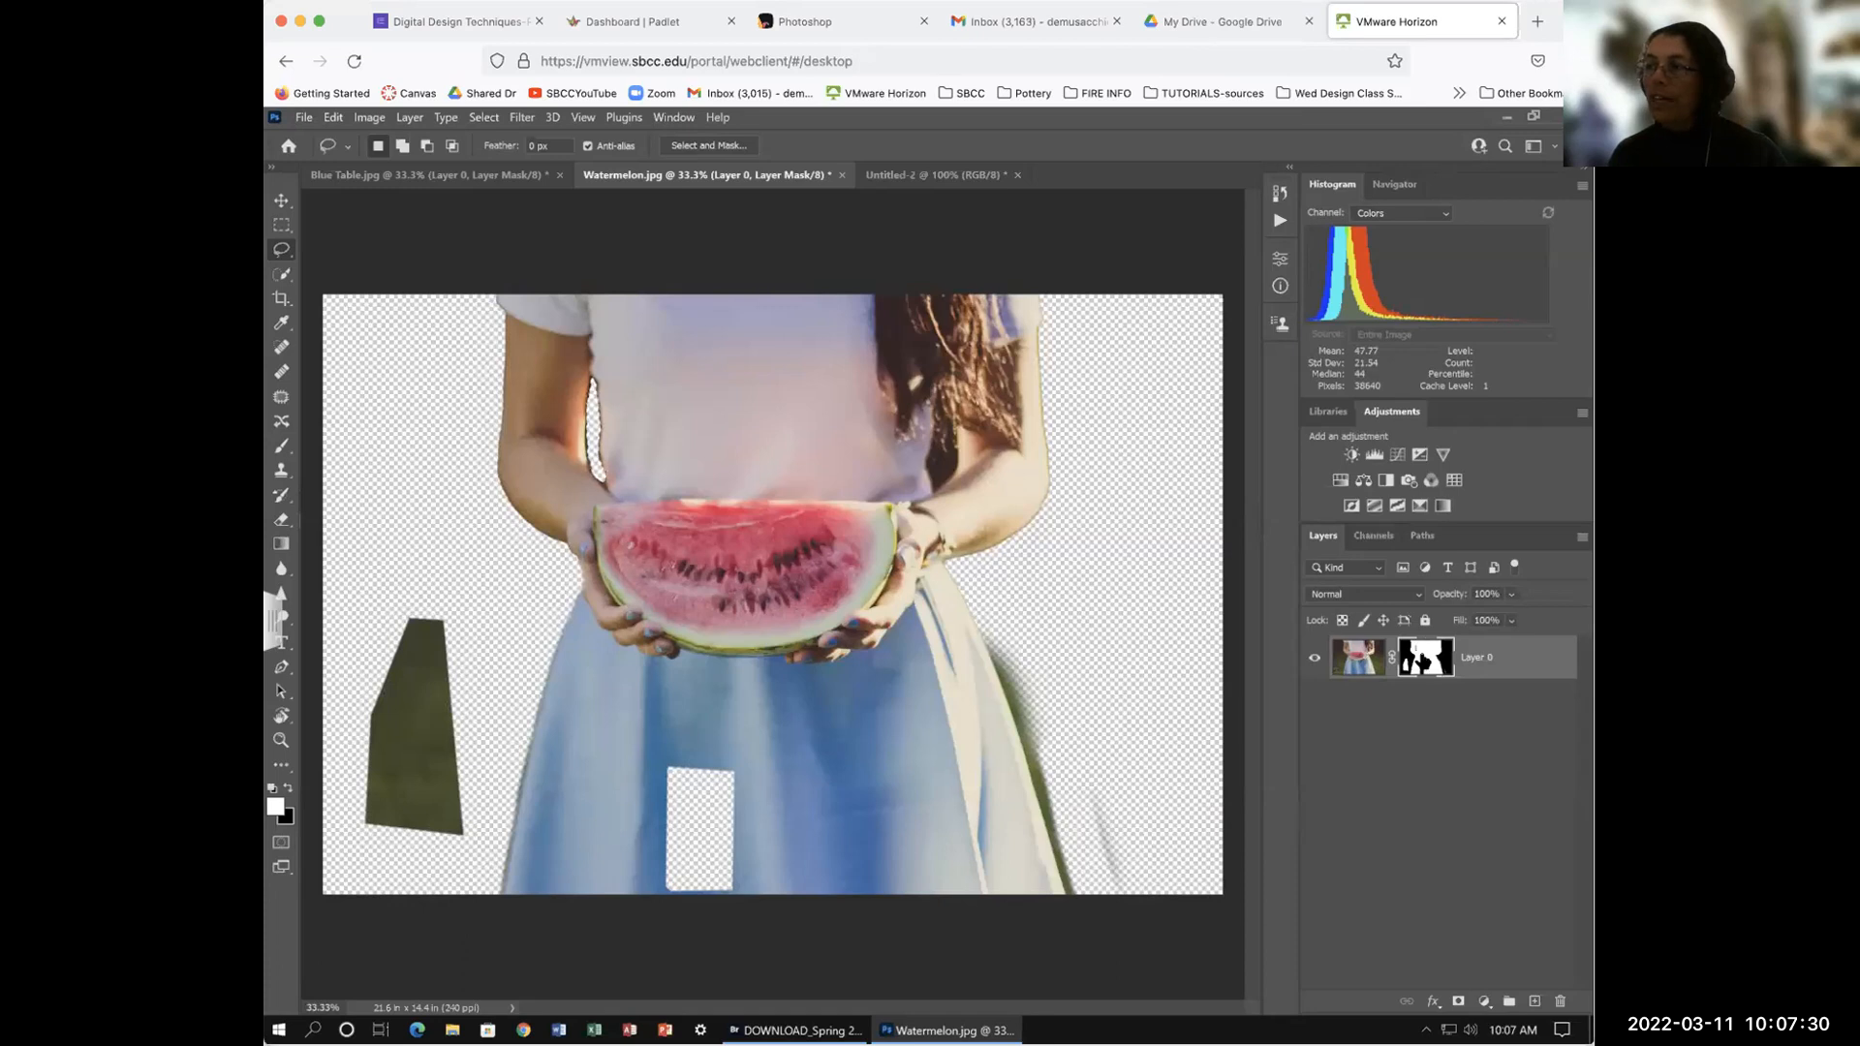
Step: Disable the layer mask to show the full photo, choose the Quick Selection Tool, and compare the mask-only view with the masked image
left_click(1416, 665, "shift")
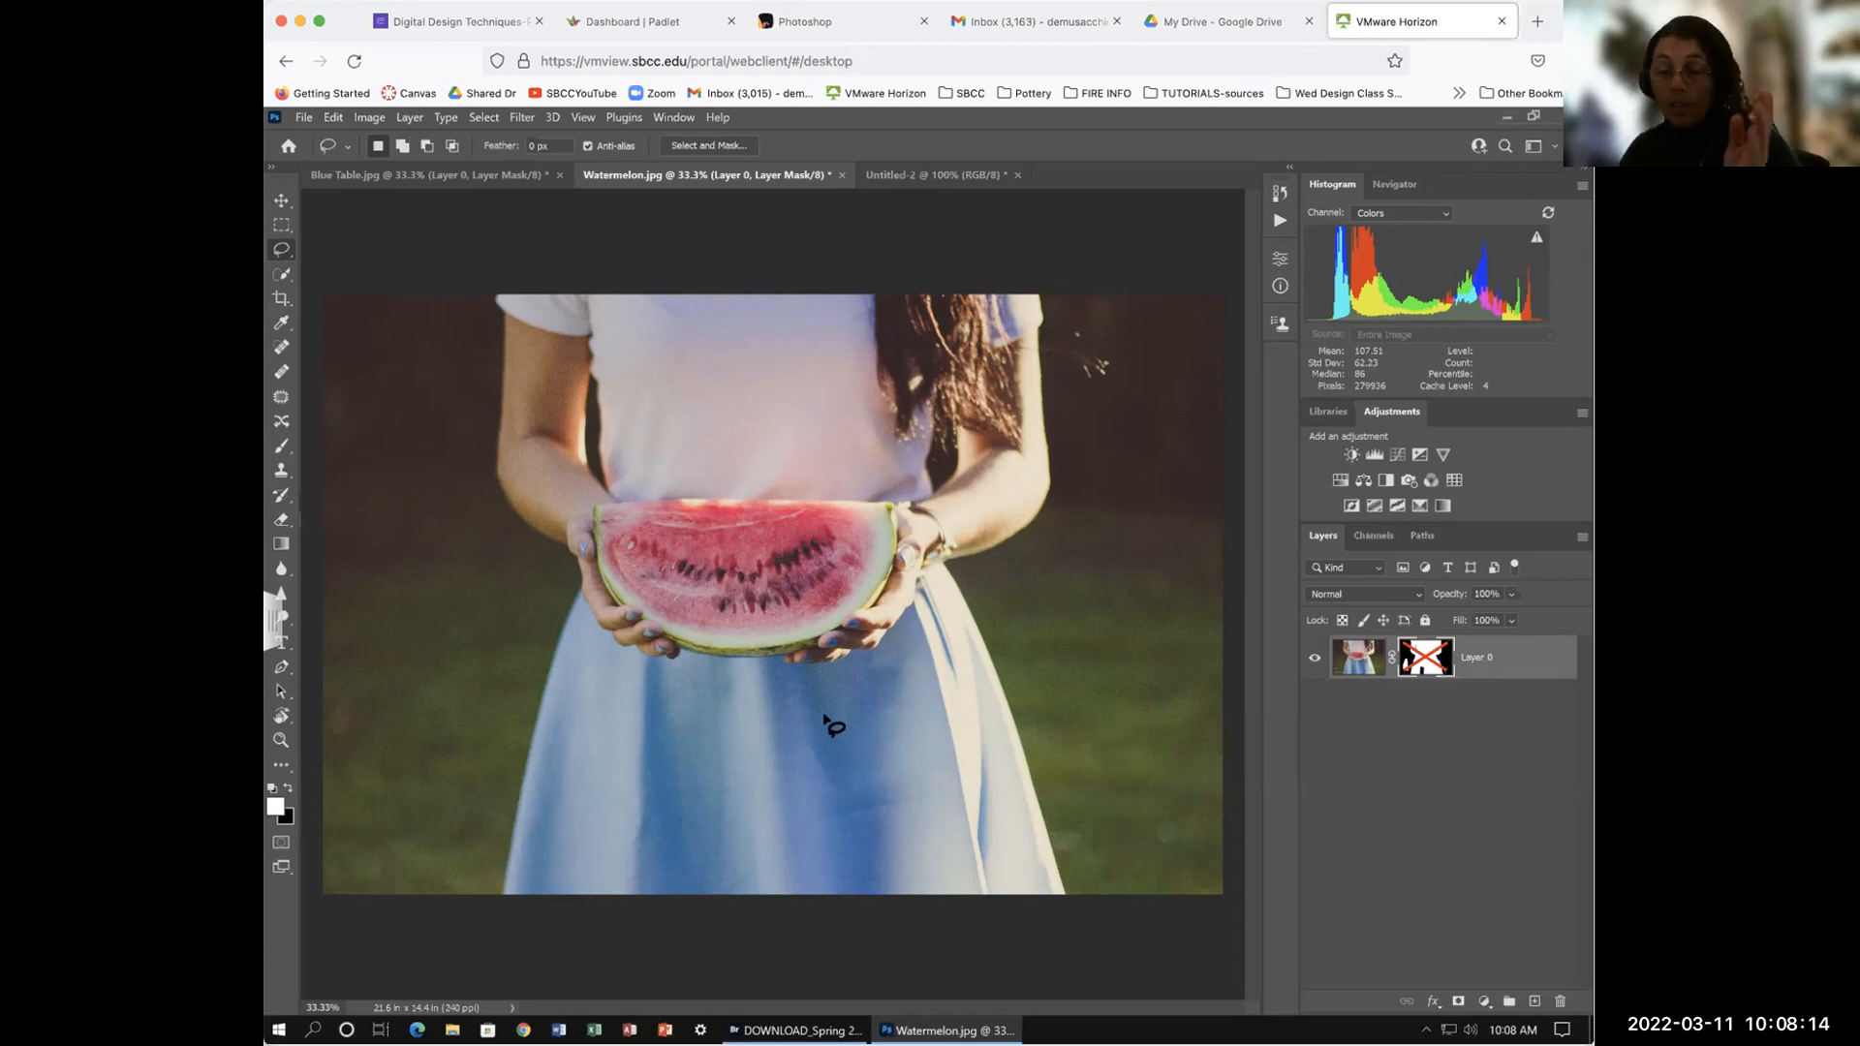
left_click(282, 274)
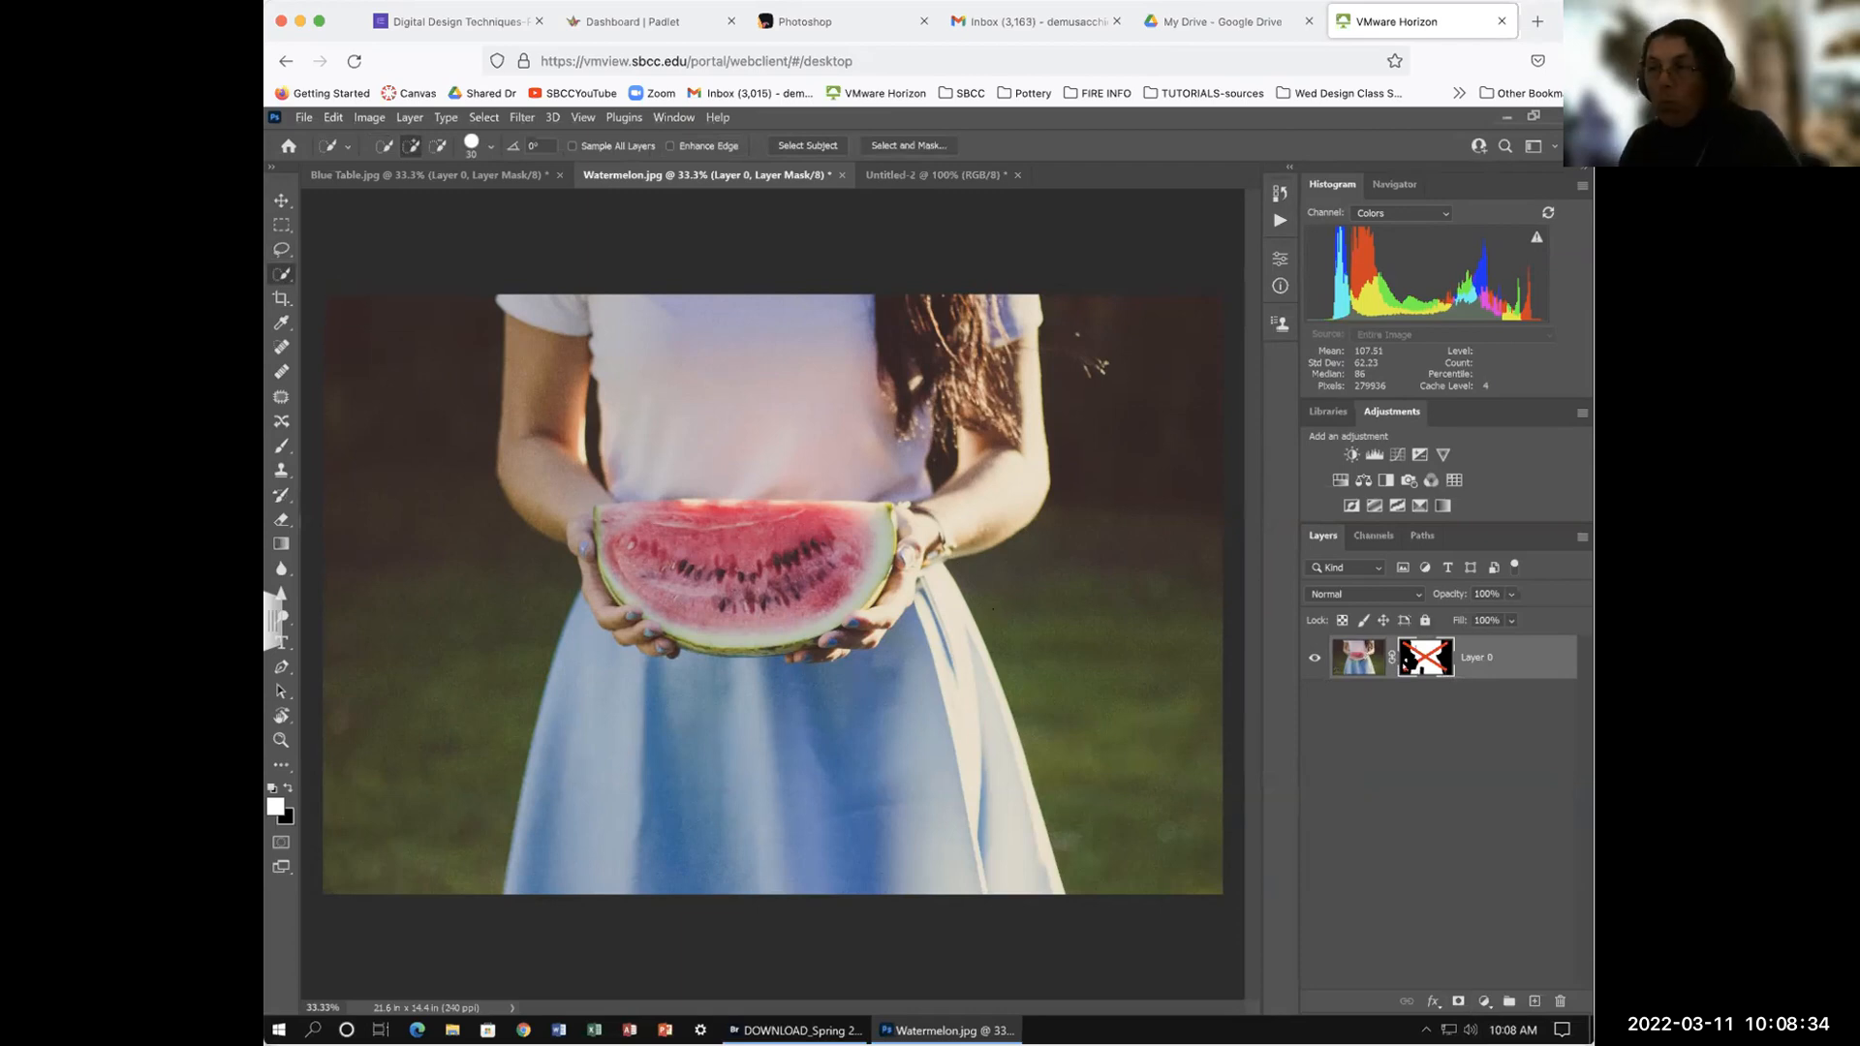
left_click(1426, 658, "alt")
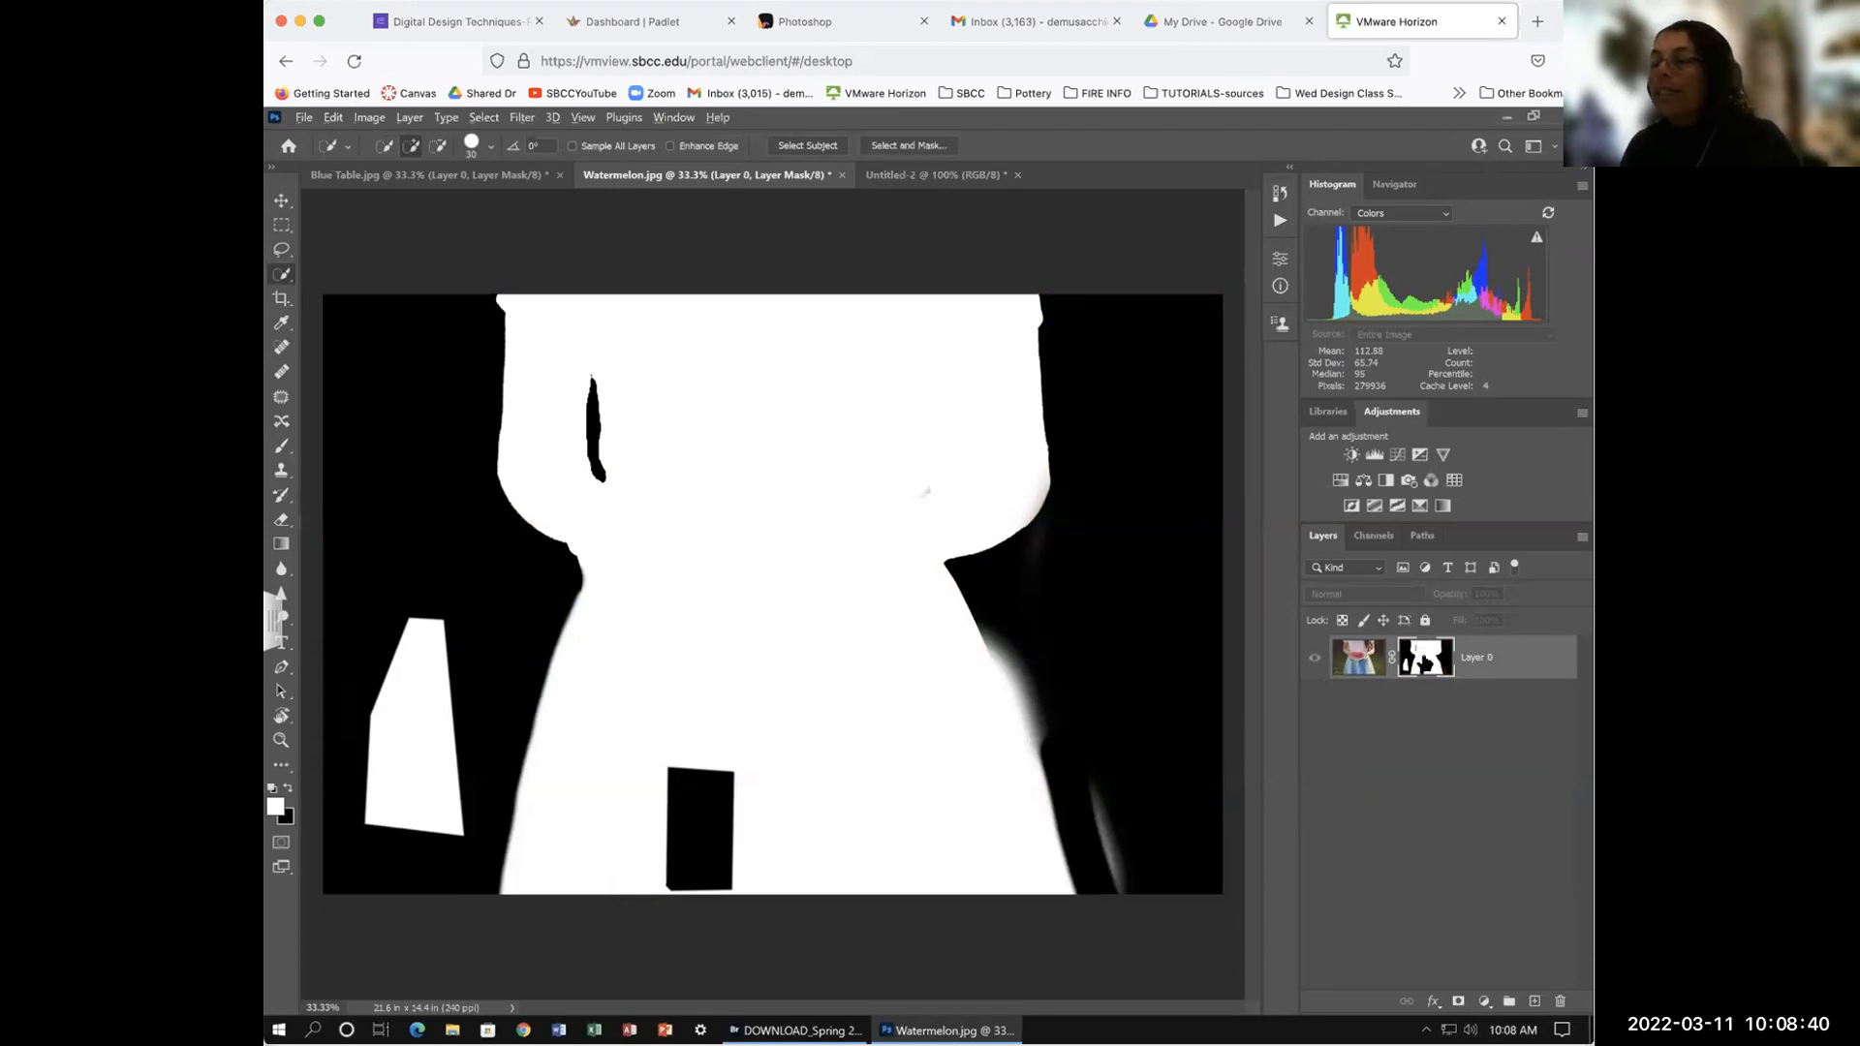
left_click(1425, 660, "alt")
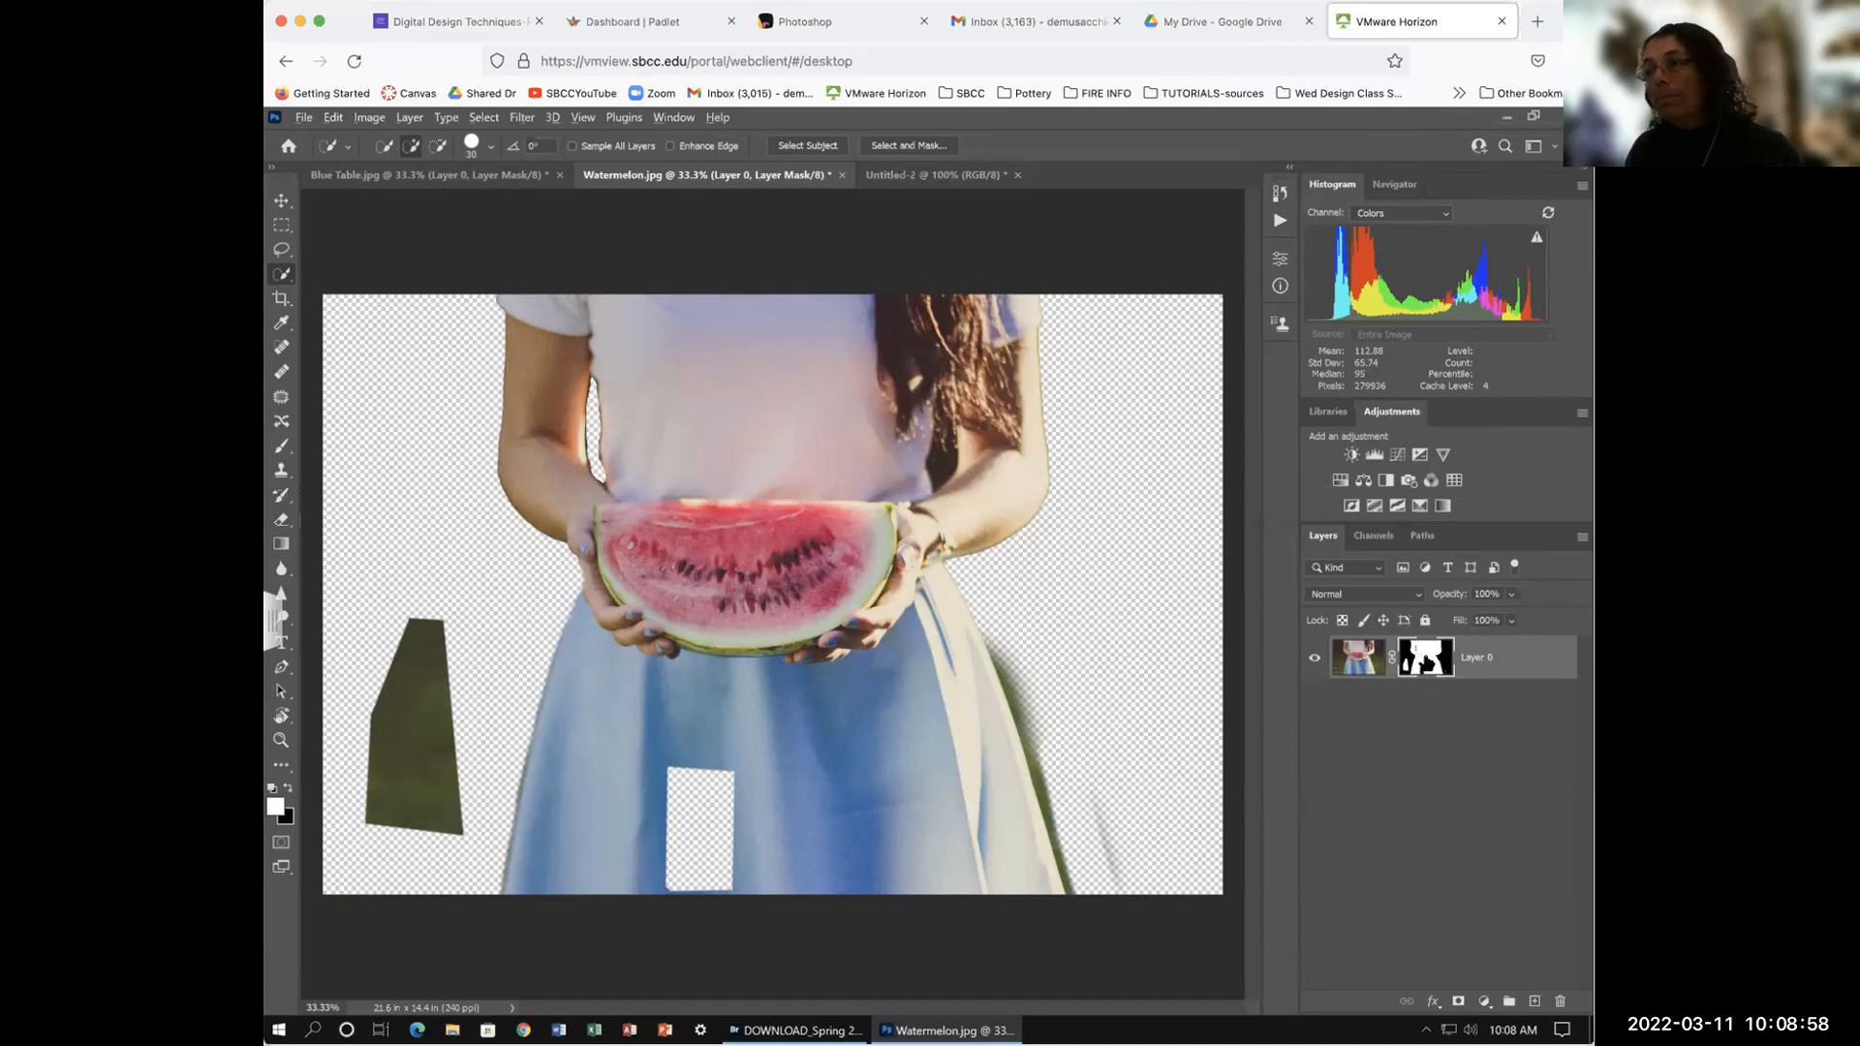
Step: Show the layer mask by itself and paint a short vertical white Brush stroke at size 300 in the black area beside the left sleeve
left_click(1424, 662, "alt")
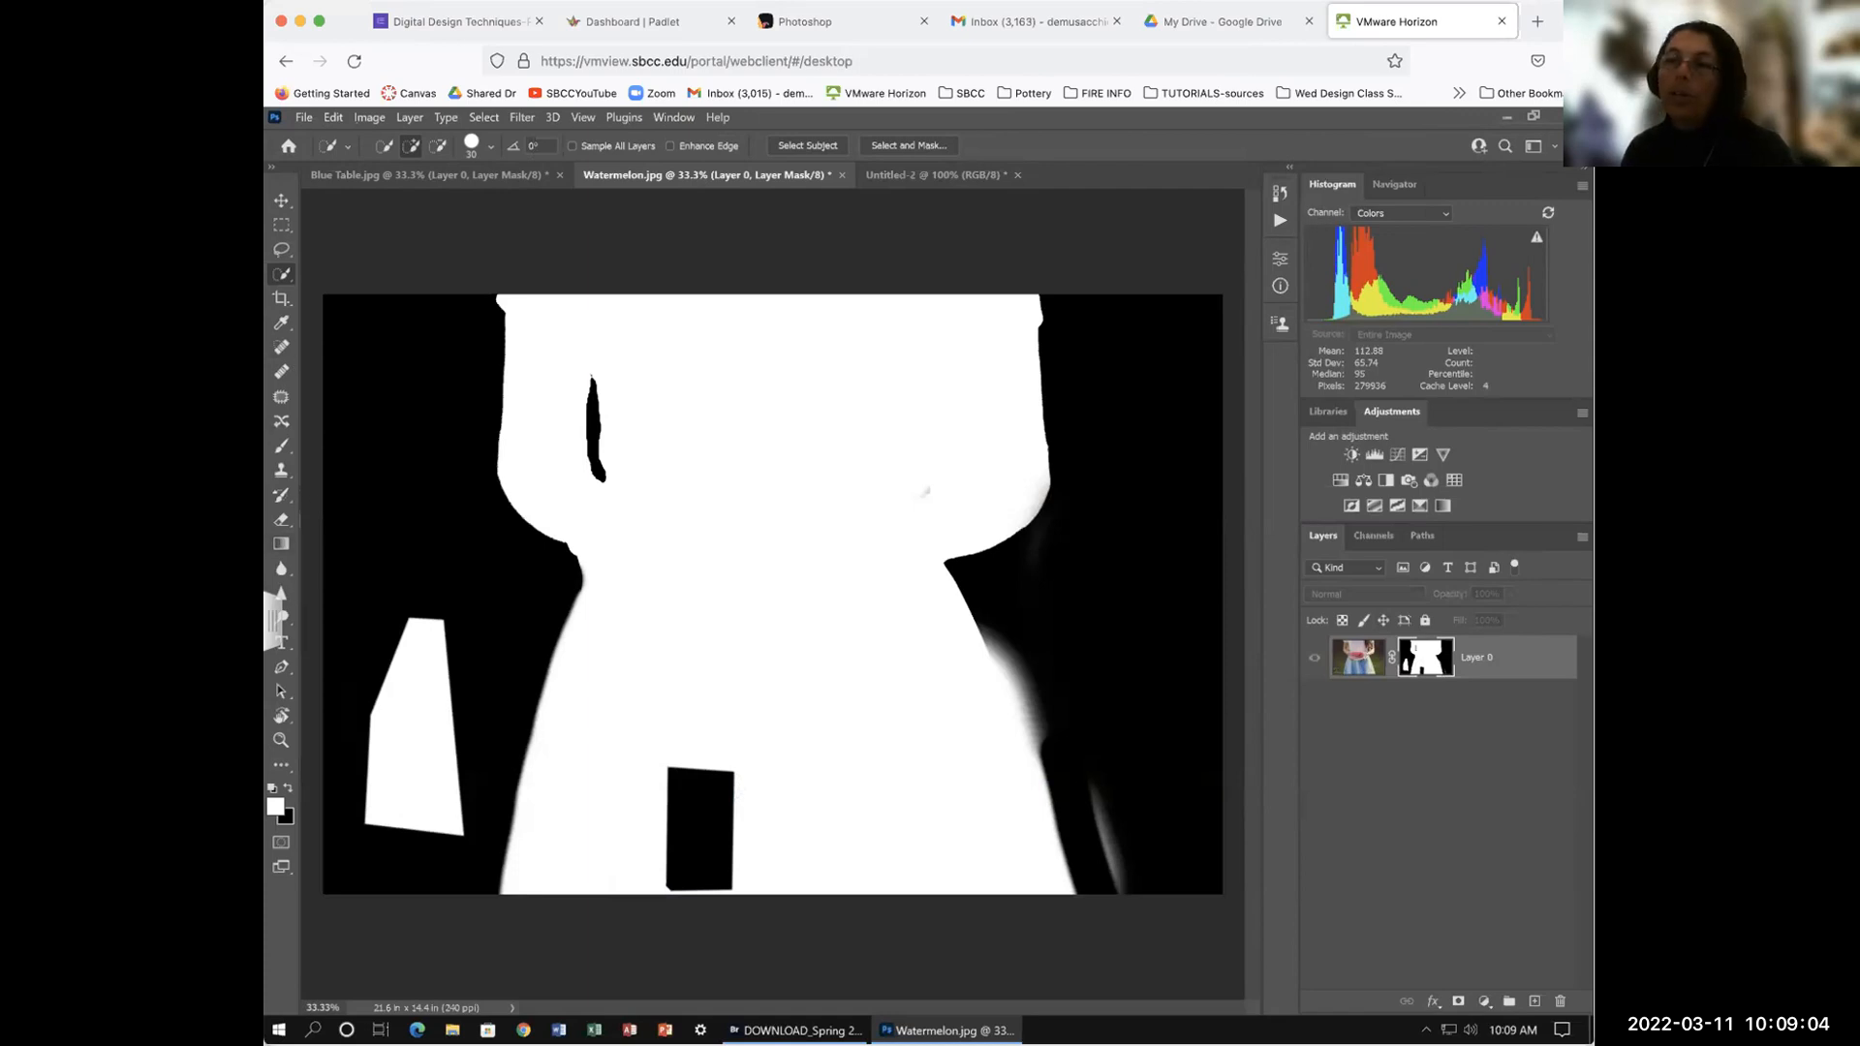
key("b")
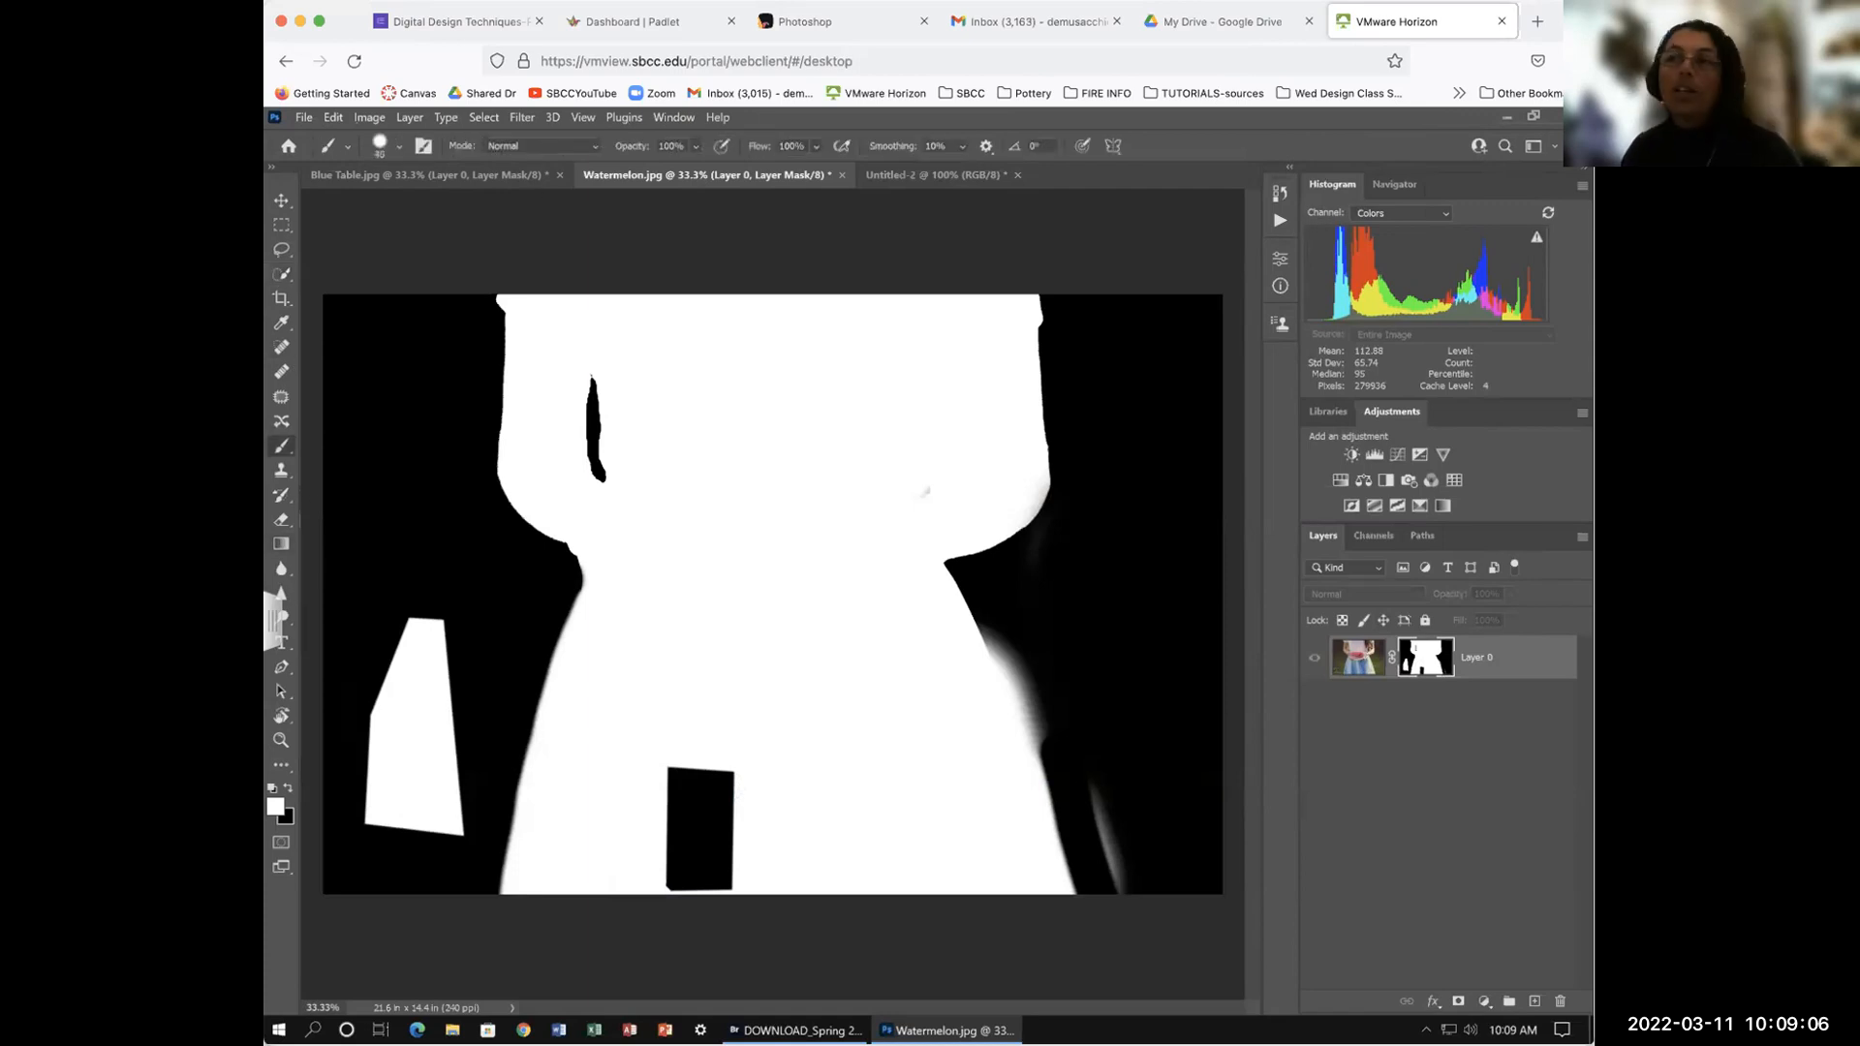
key("bracketright")
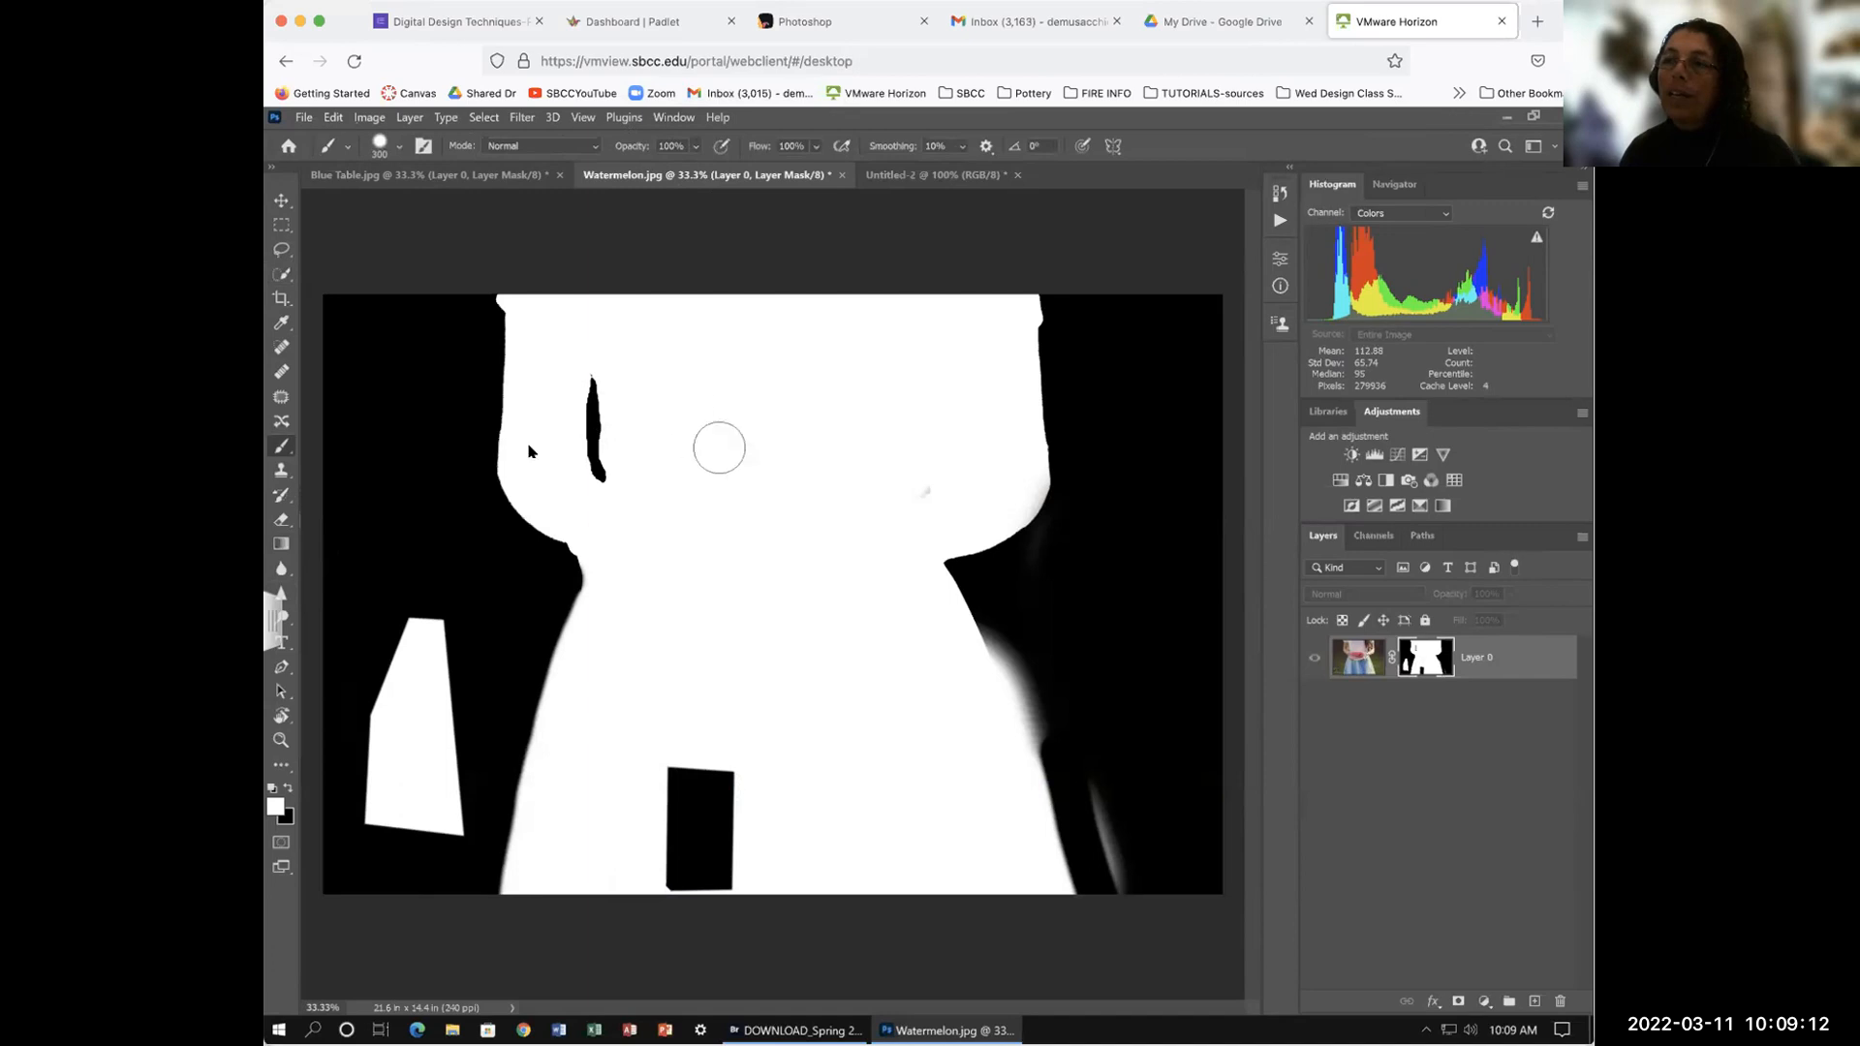
left_click_drag(390, 365, 393, 445)
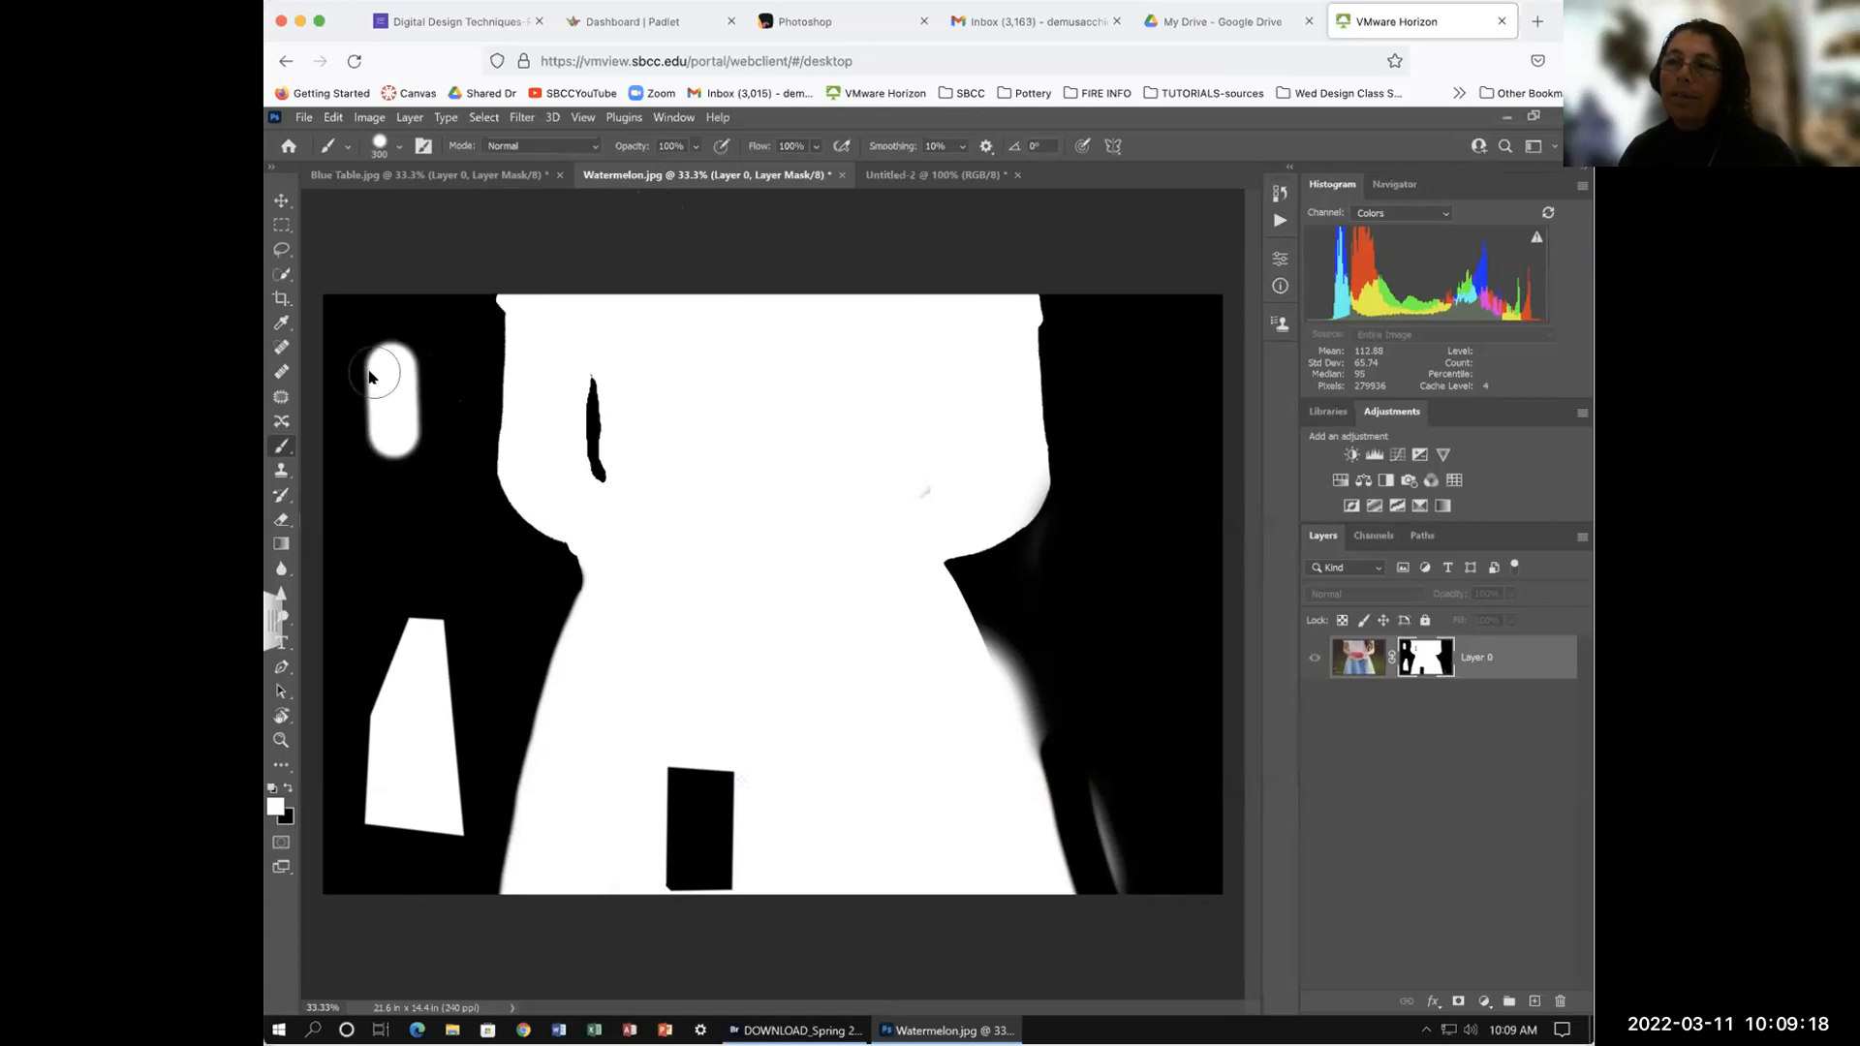
Step: At 48% brush opacity, paint a white stroke below the first and a black stroke along the skirt's left edge, and return to the image
left_click(695, 146)
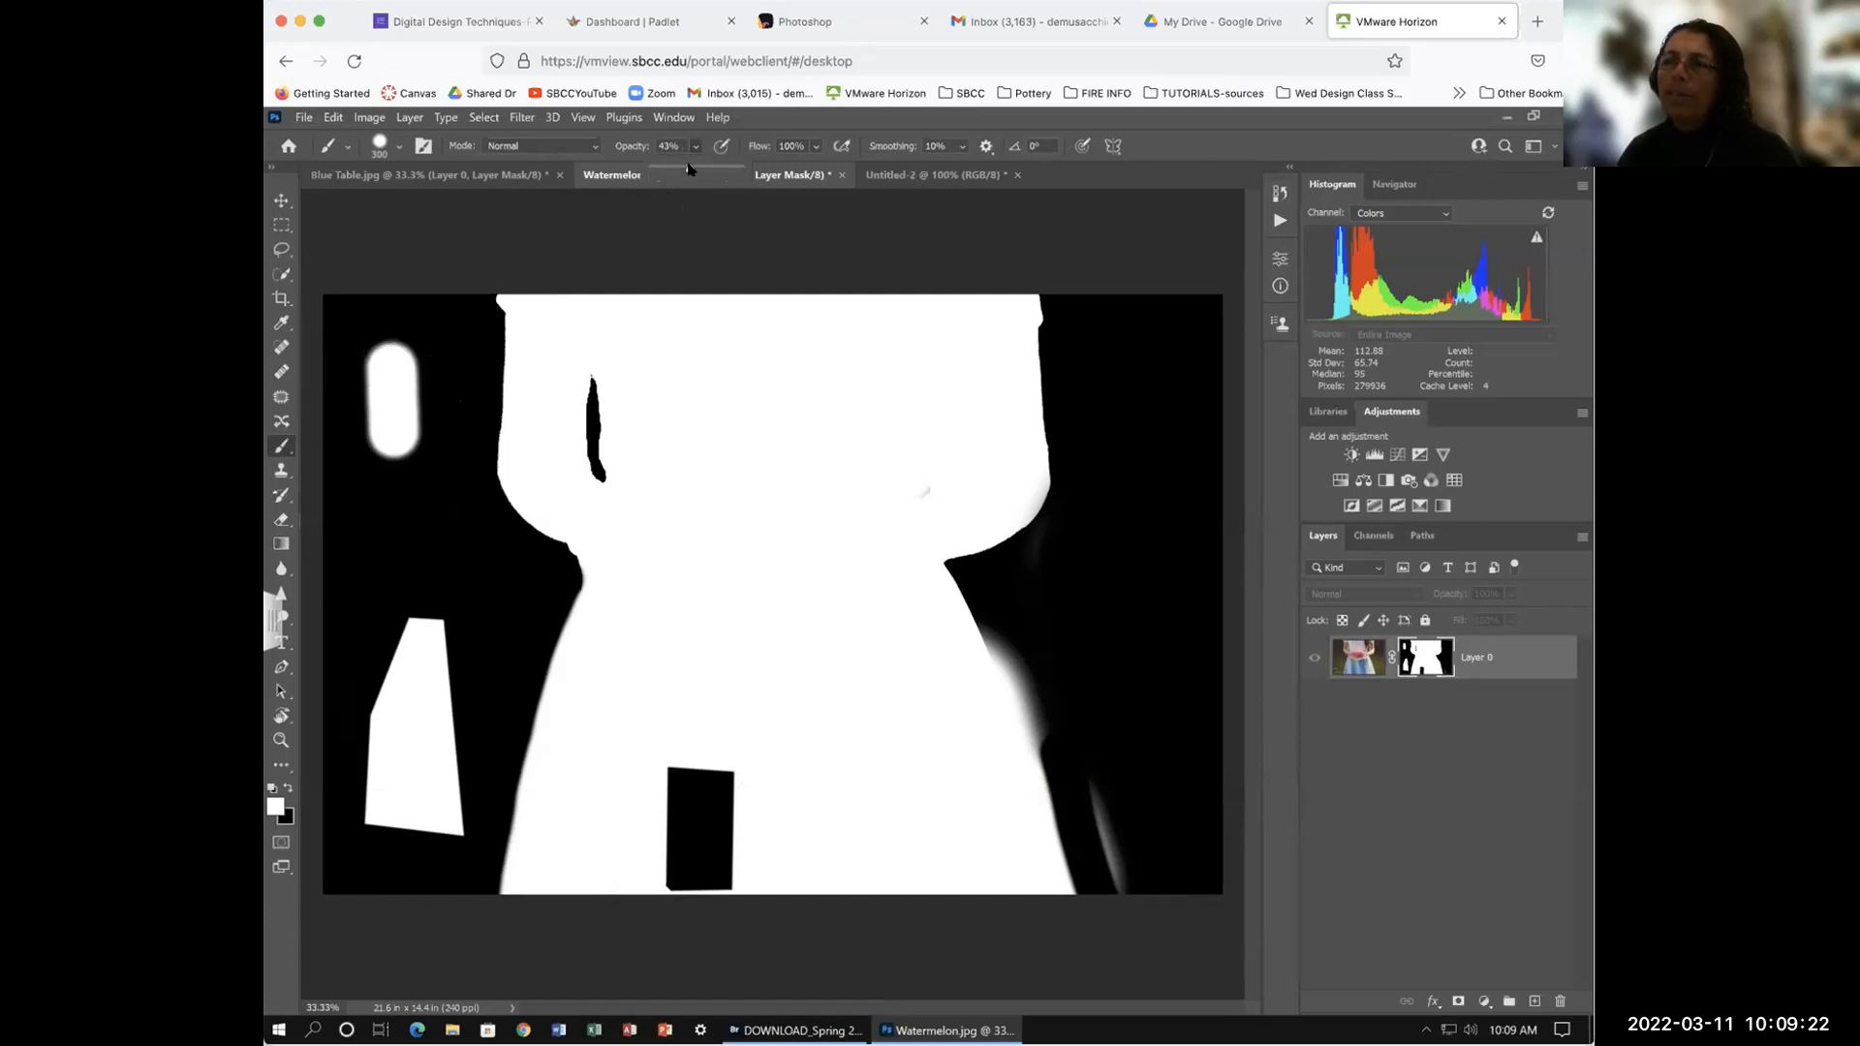
left_click_drag(385, 494, 399, 579)
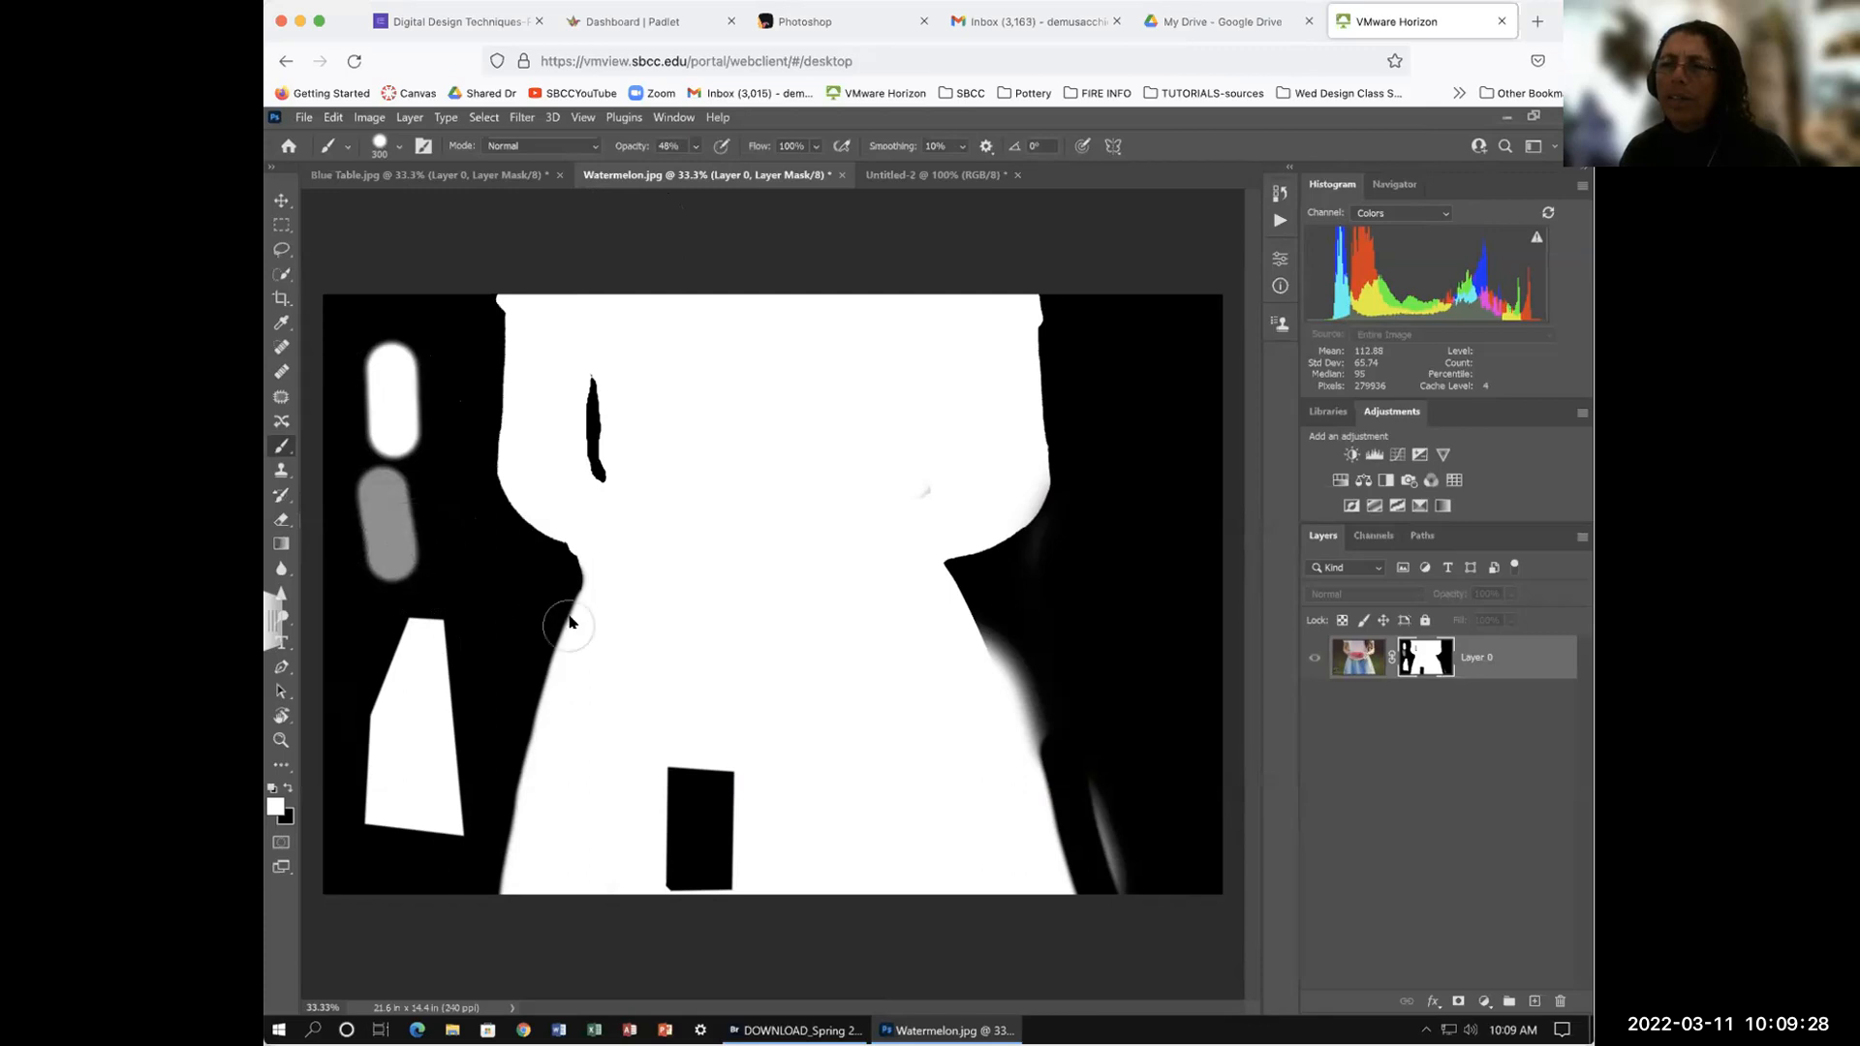
key("x")
left_click_drag(584, 602, 526, 802)
left_click_drag(546, 708, 584, 600)
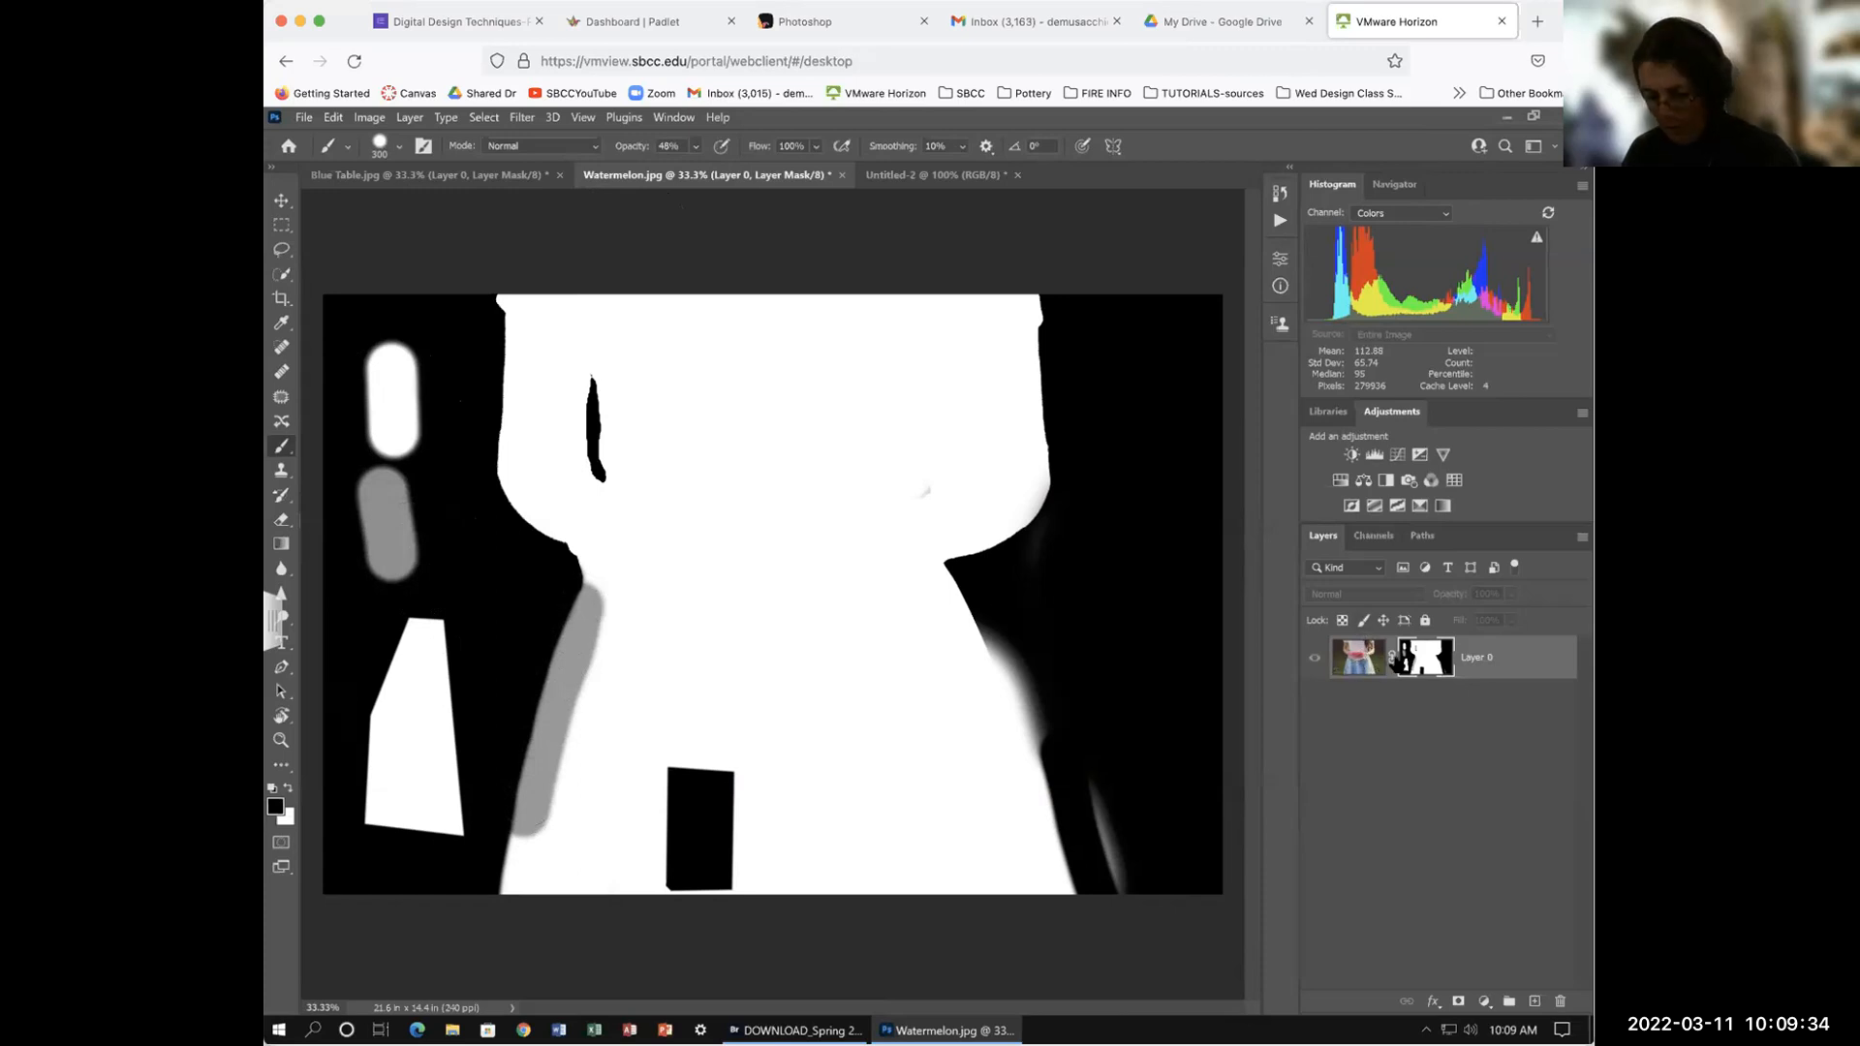
left_click(1424, 659, "alt")
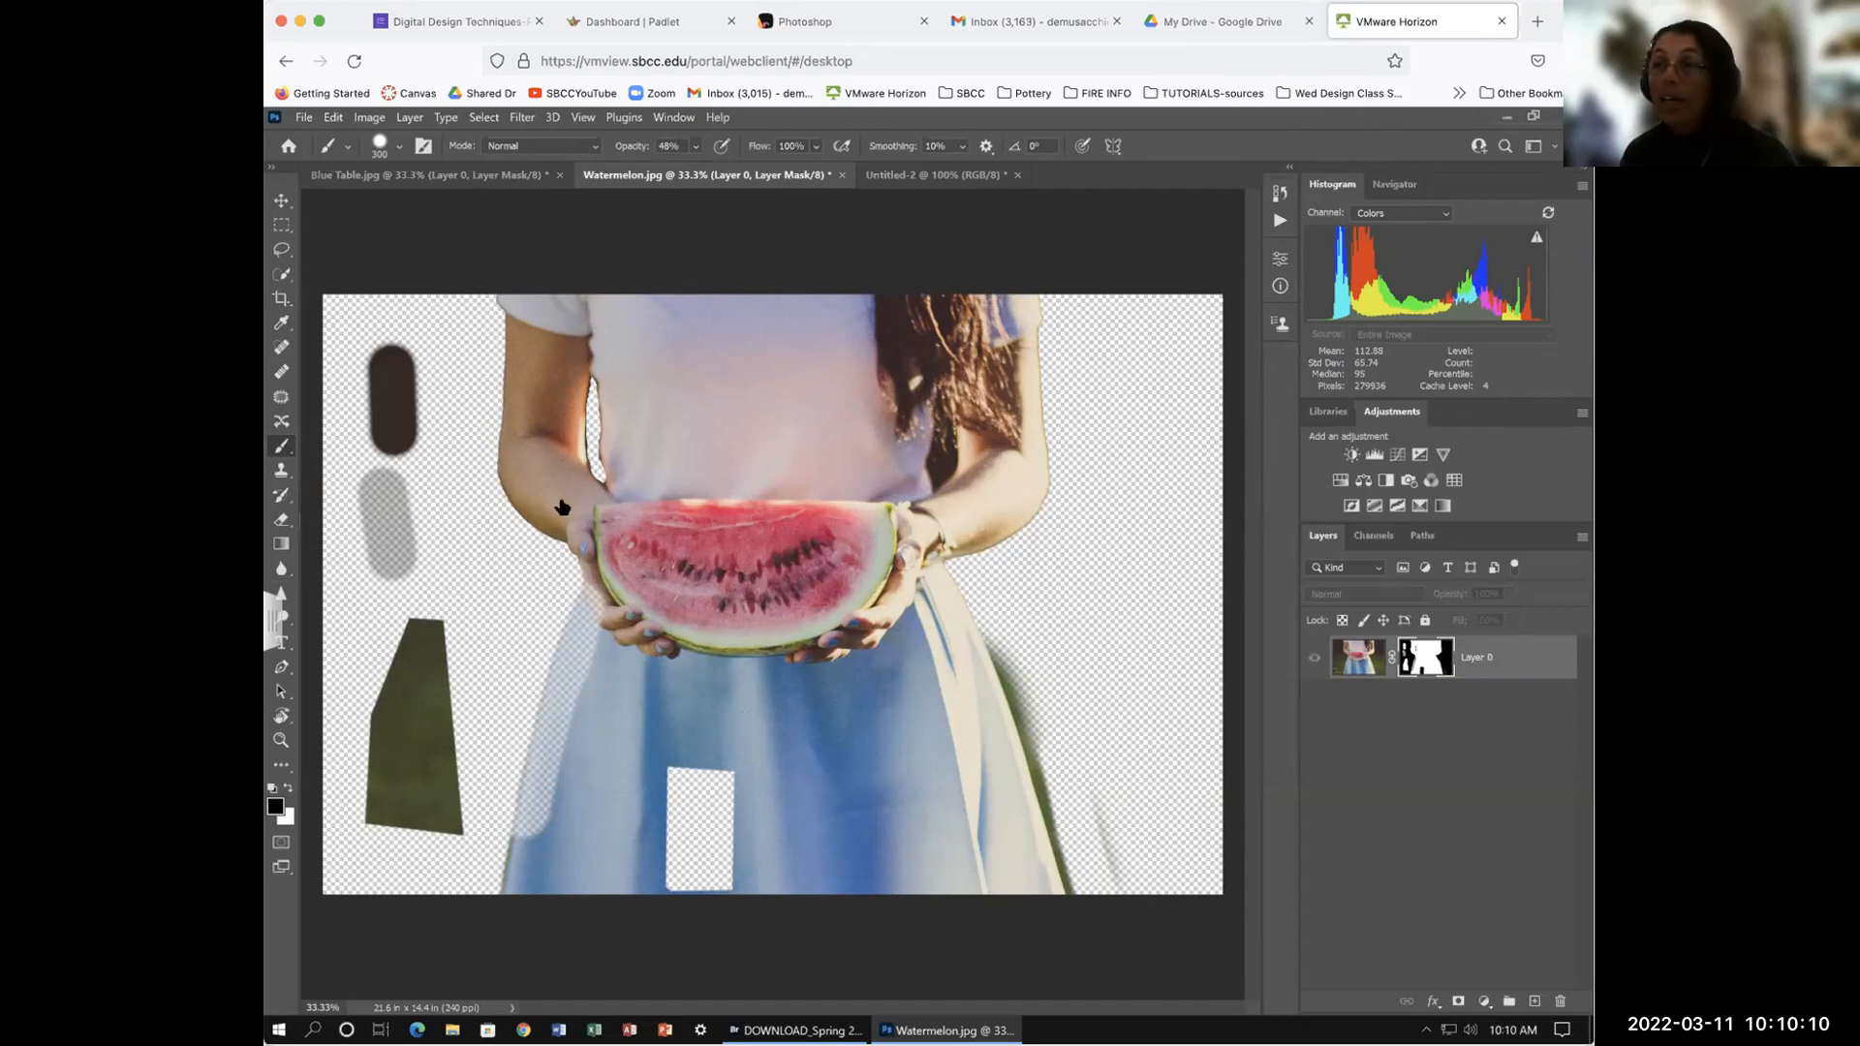
Step: In the mask-only view, paint three horizontal and several overlapping vertical black strokes at 48% opacity across the watermelon area
left_click(1425, 657, "alt")
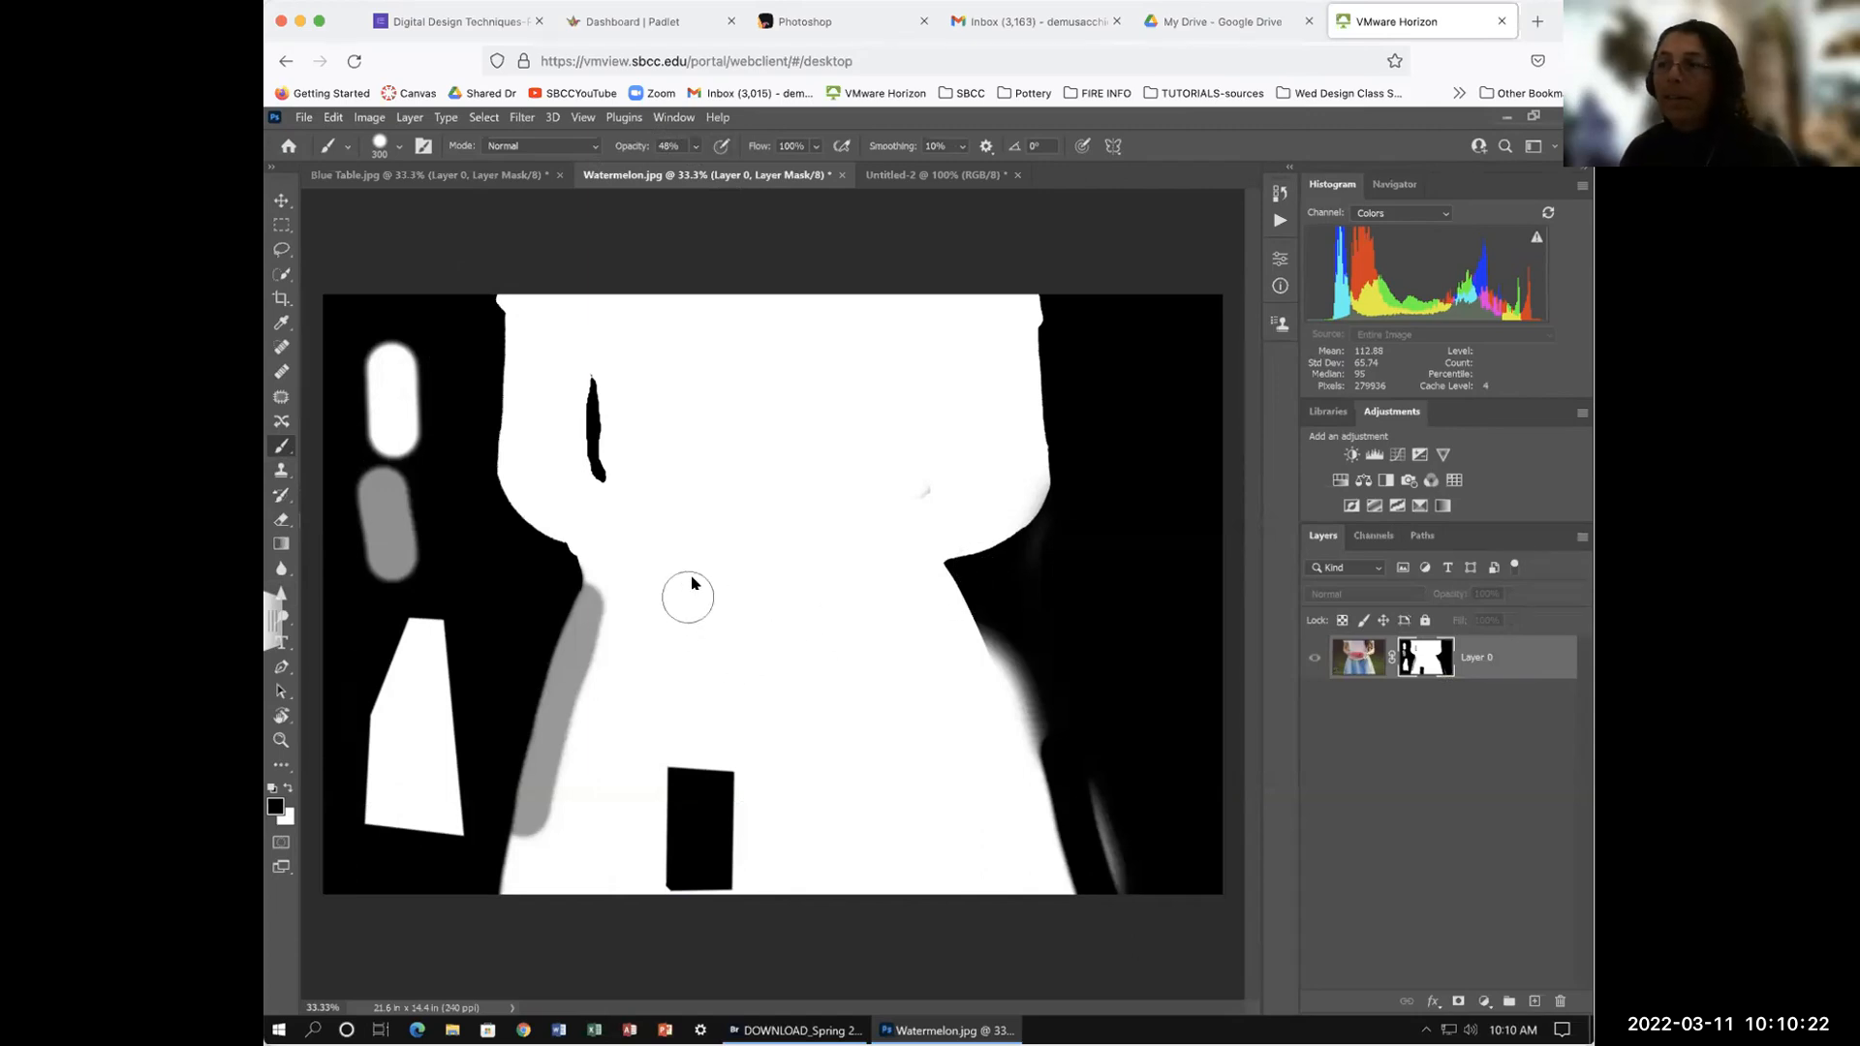
left_click_drag(649, 579, 878, 576)
left_click_drag(631, 612, 889, 612)
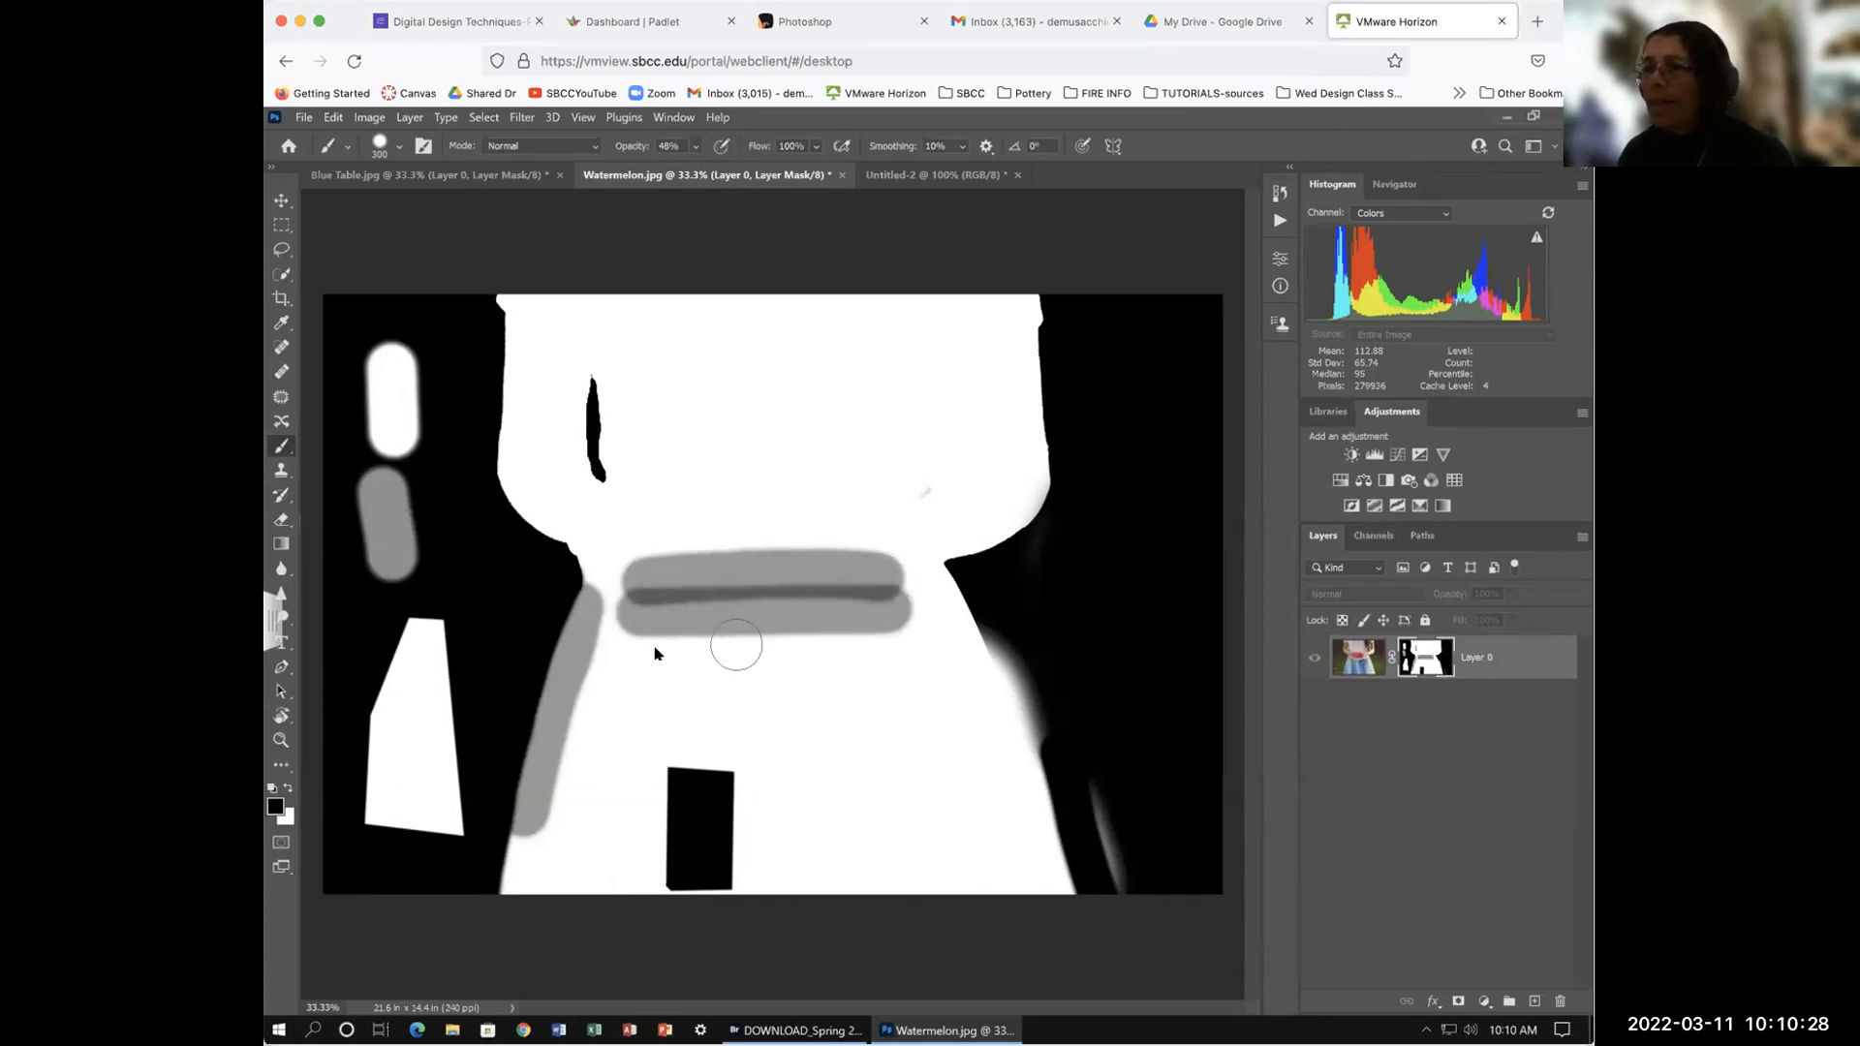
left_click_drag(635, 648, 882, 647)
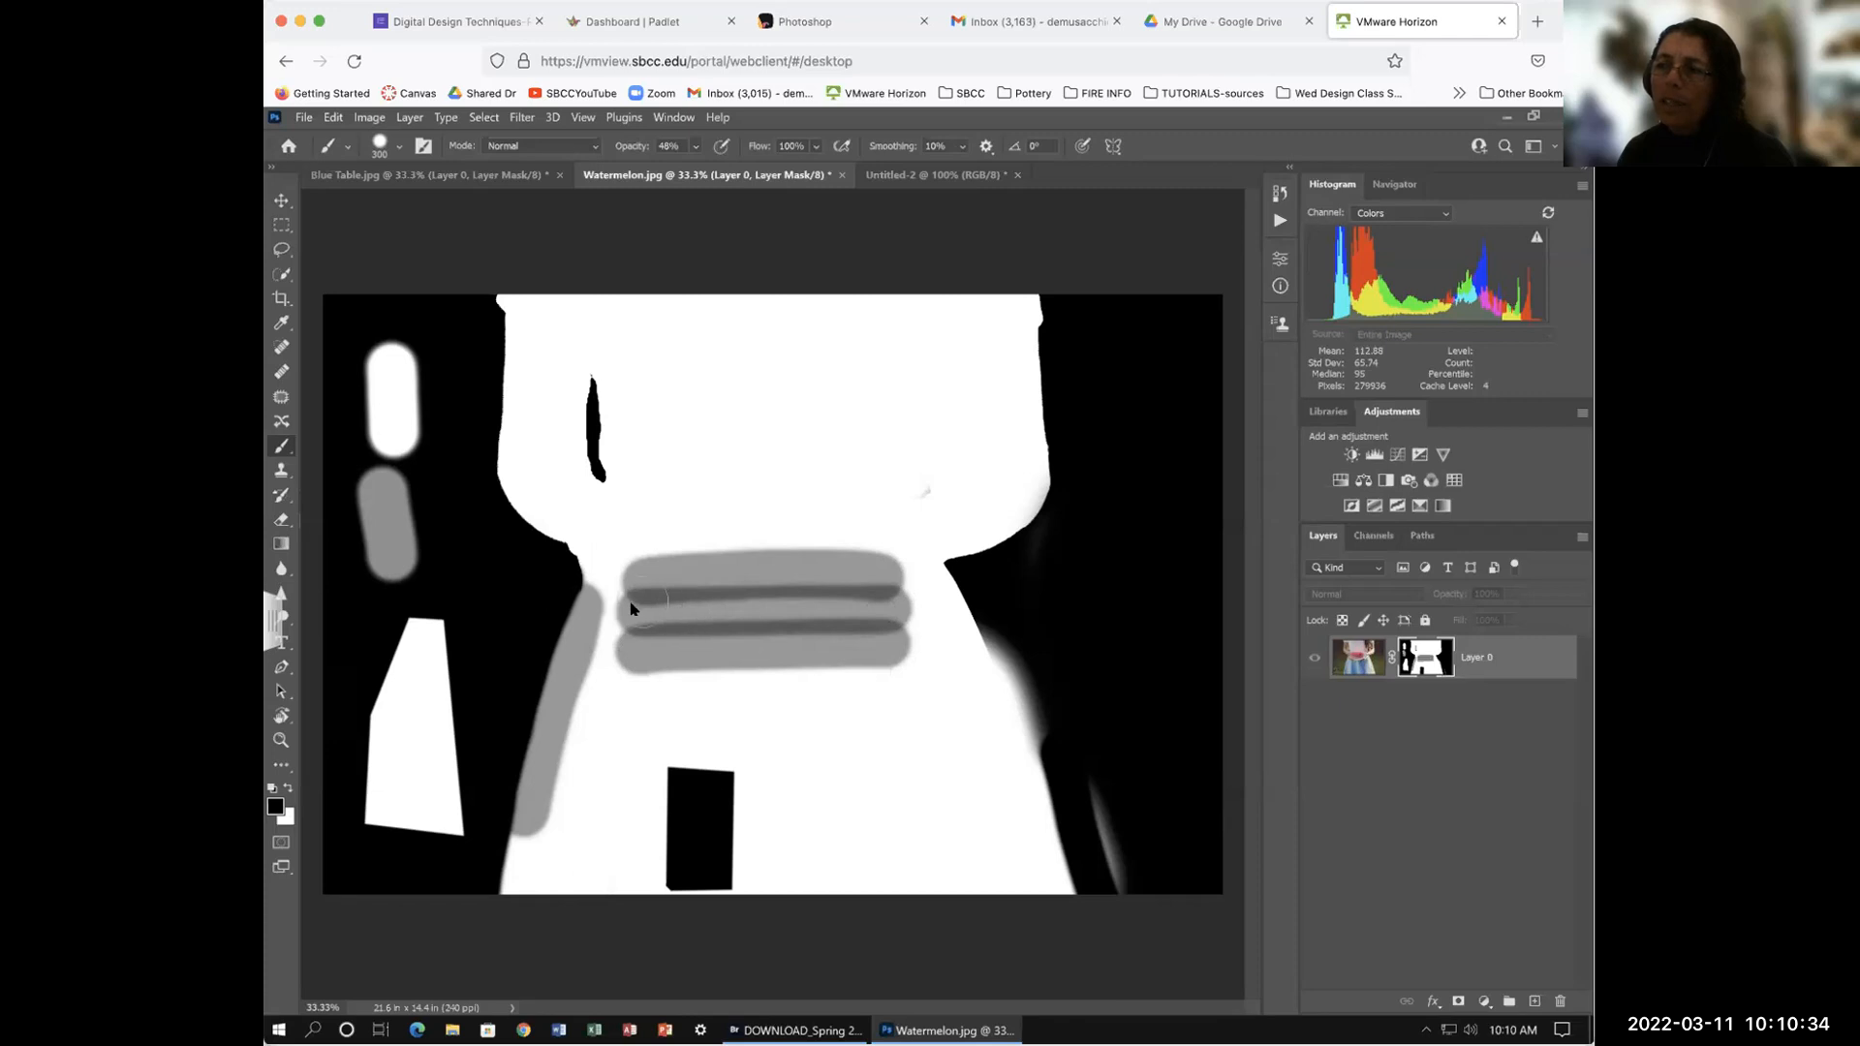
mouse_move(681, 539)
left_mouse_down()
mouse_move(685, 712)
mouse_move(681, 588)
left_mouse_up()
mouse_move(703, 511)
left_mouse_down()
mouse_move(702, 705)
mouse_move(697, 504)
mouse_move(715, 506)
mouse_move(704, 712)
left_mouse_up()
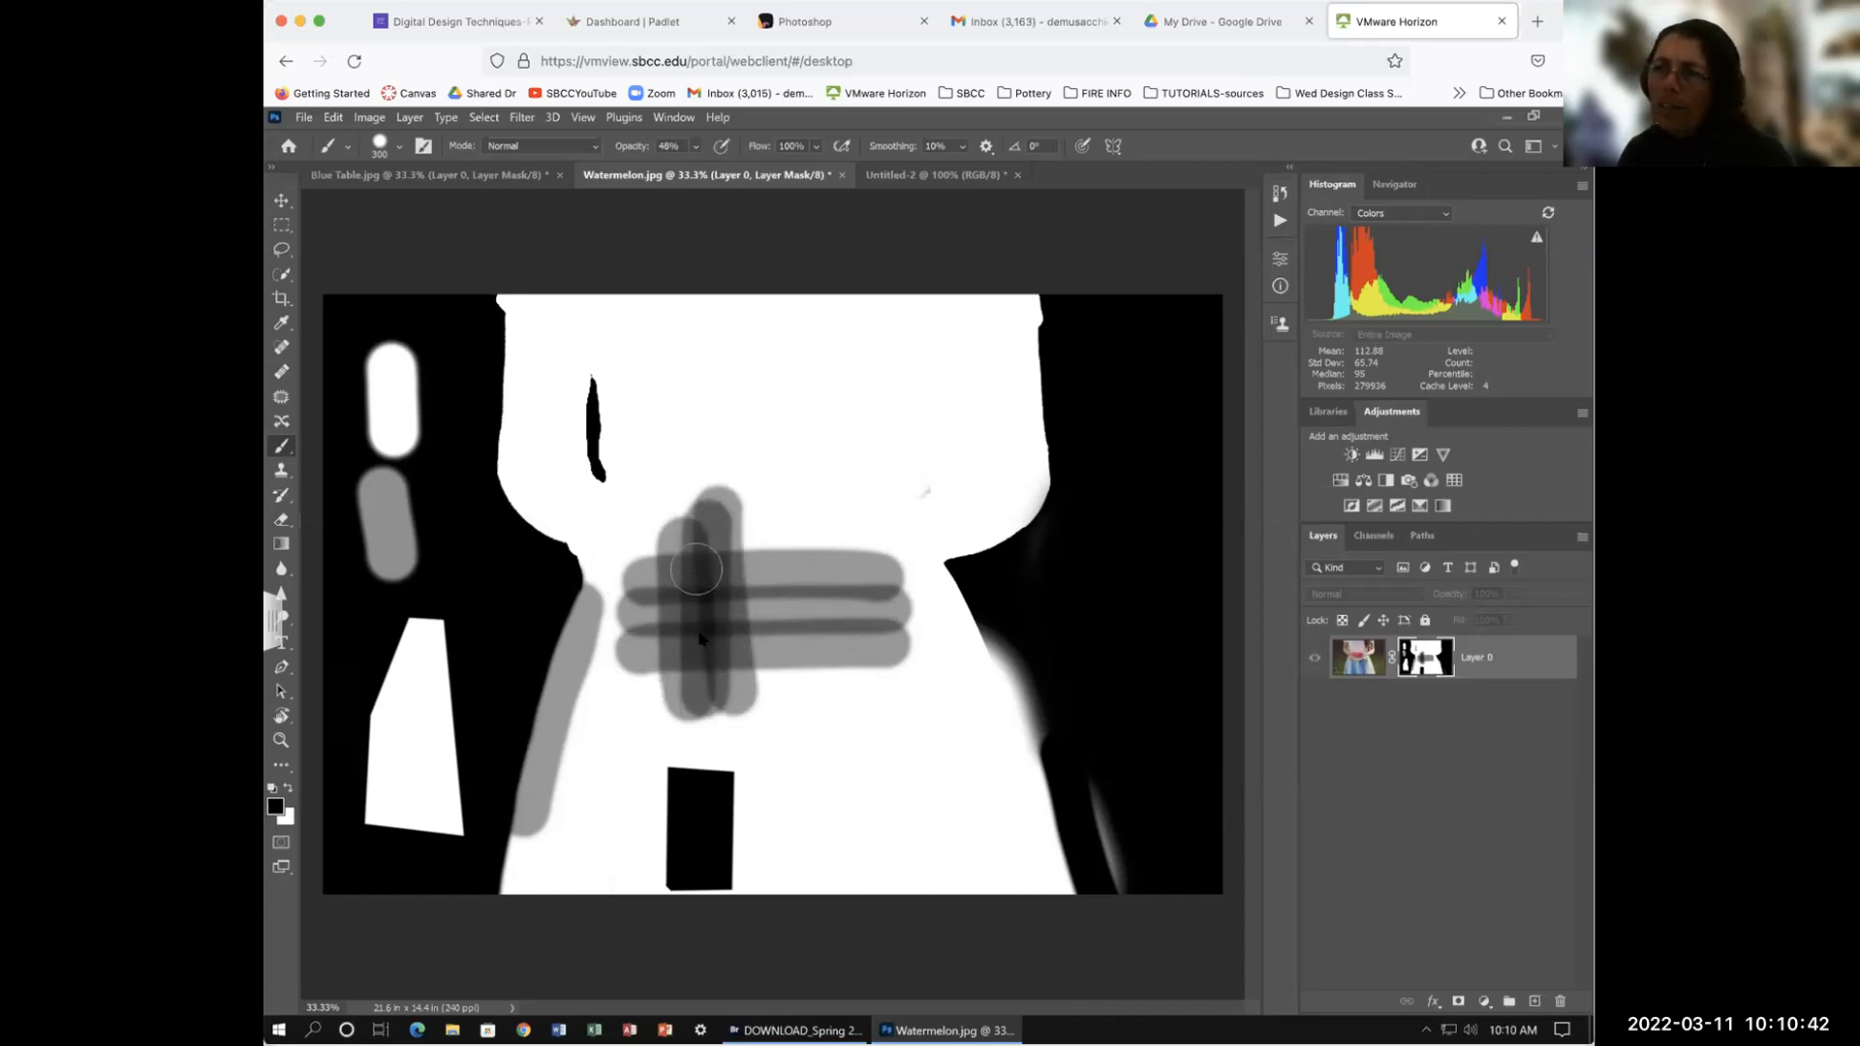
left_click_drag(699, 547, 704, 654)
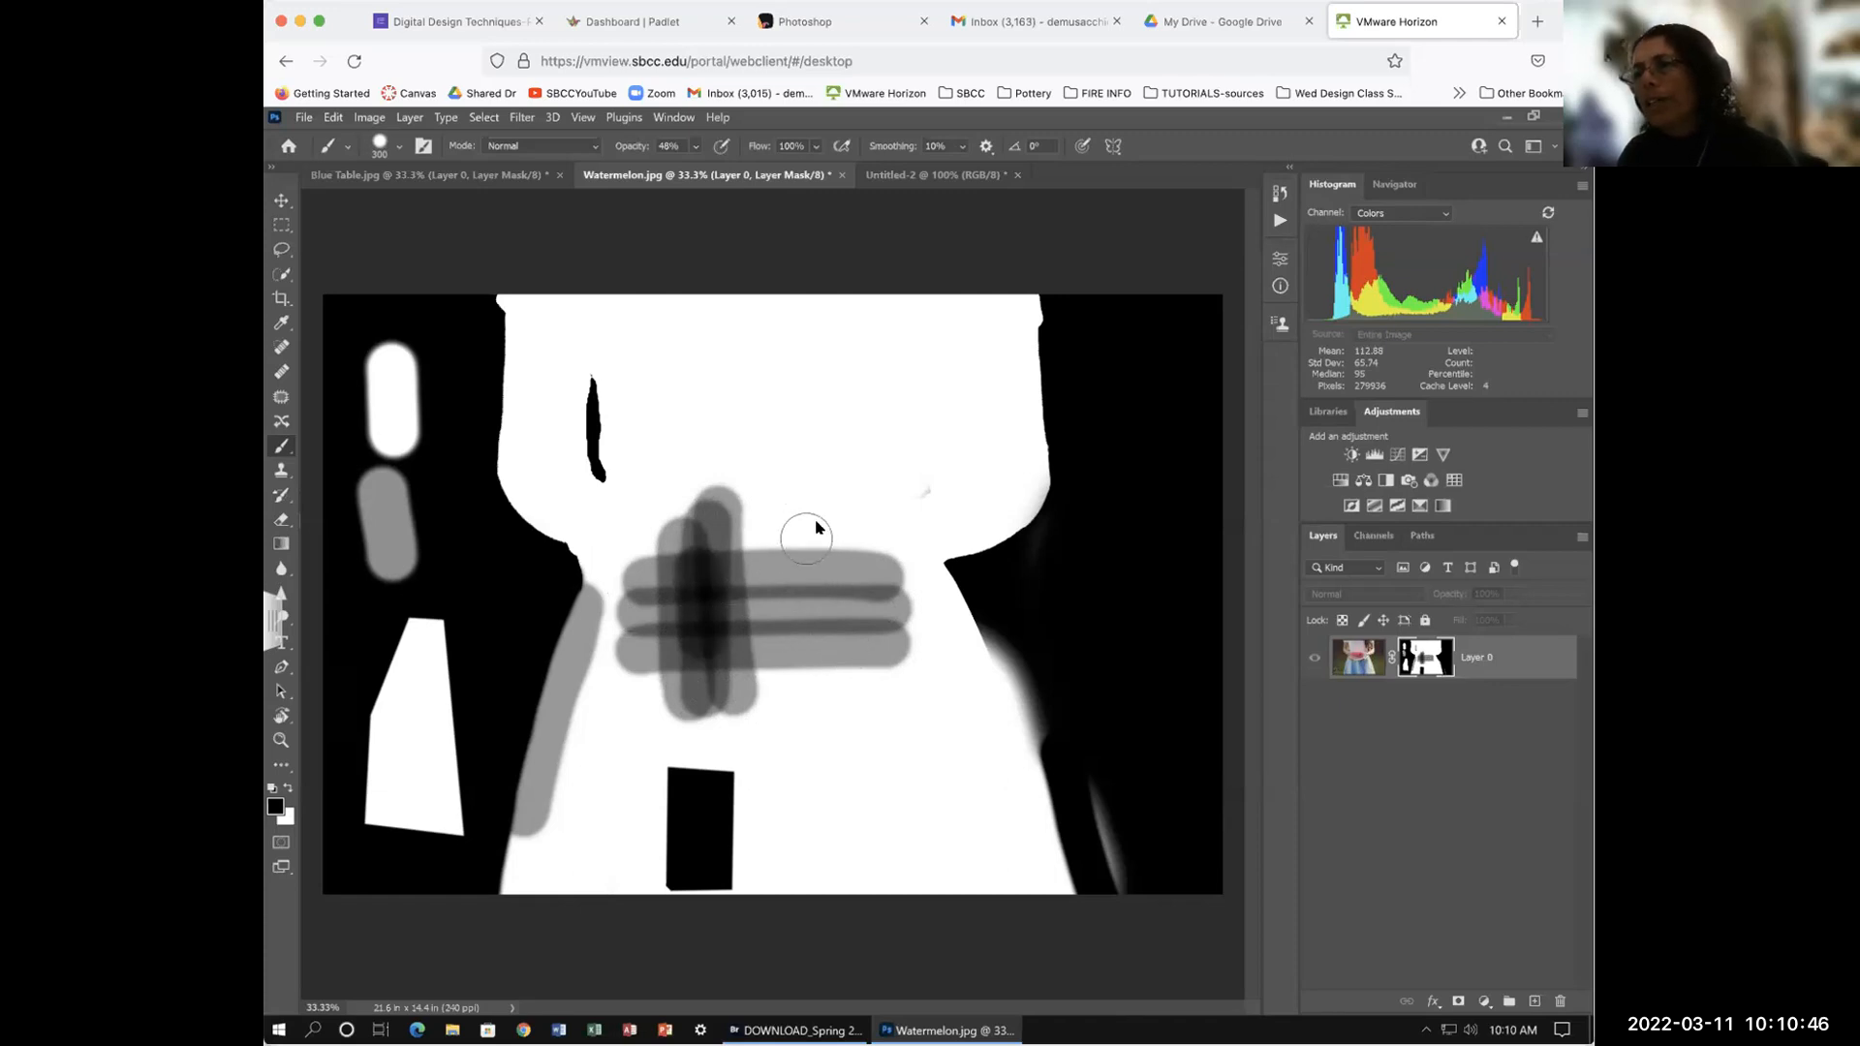
Step: Scribble overlapping black patches at 48% opacity over the lower shirt above the watermelon, and show the masked image
mouse_move(770, 467)
left_mouse_down()
mouse_move(880, 428)
mouse_move(863, 458)
mouse_move(942, 497)
mouse_move(894, 525)
mouse_move(942, 499)
mouse_move(896, 501)
mouse_move(886, 466)
mouse_move(818, 454)
mouse_move(874, 415)
mouse_move(805, 413)
mouse_move(824, 412)
mouse_move(832, 518)
mouse_move(848, 420)
mouse_move(794, 438)
mouse_move(847, 443)
mouse_move(882, 493)
mouse_move(923, 500)
mouse_move(891, 542)
left_mouse_up()
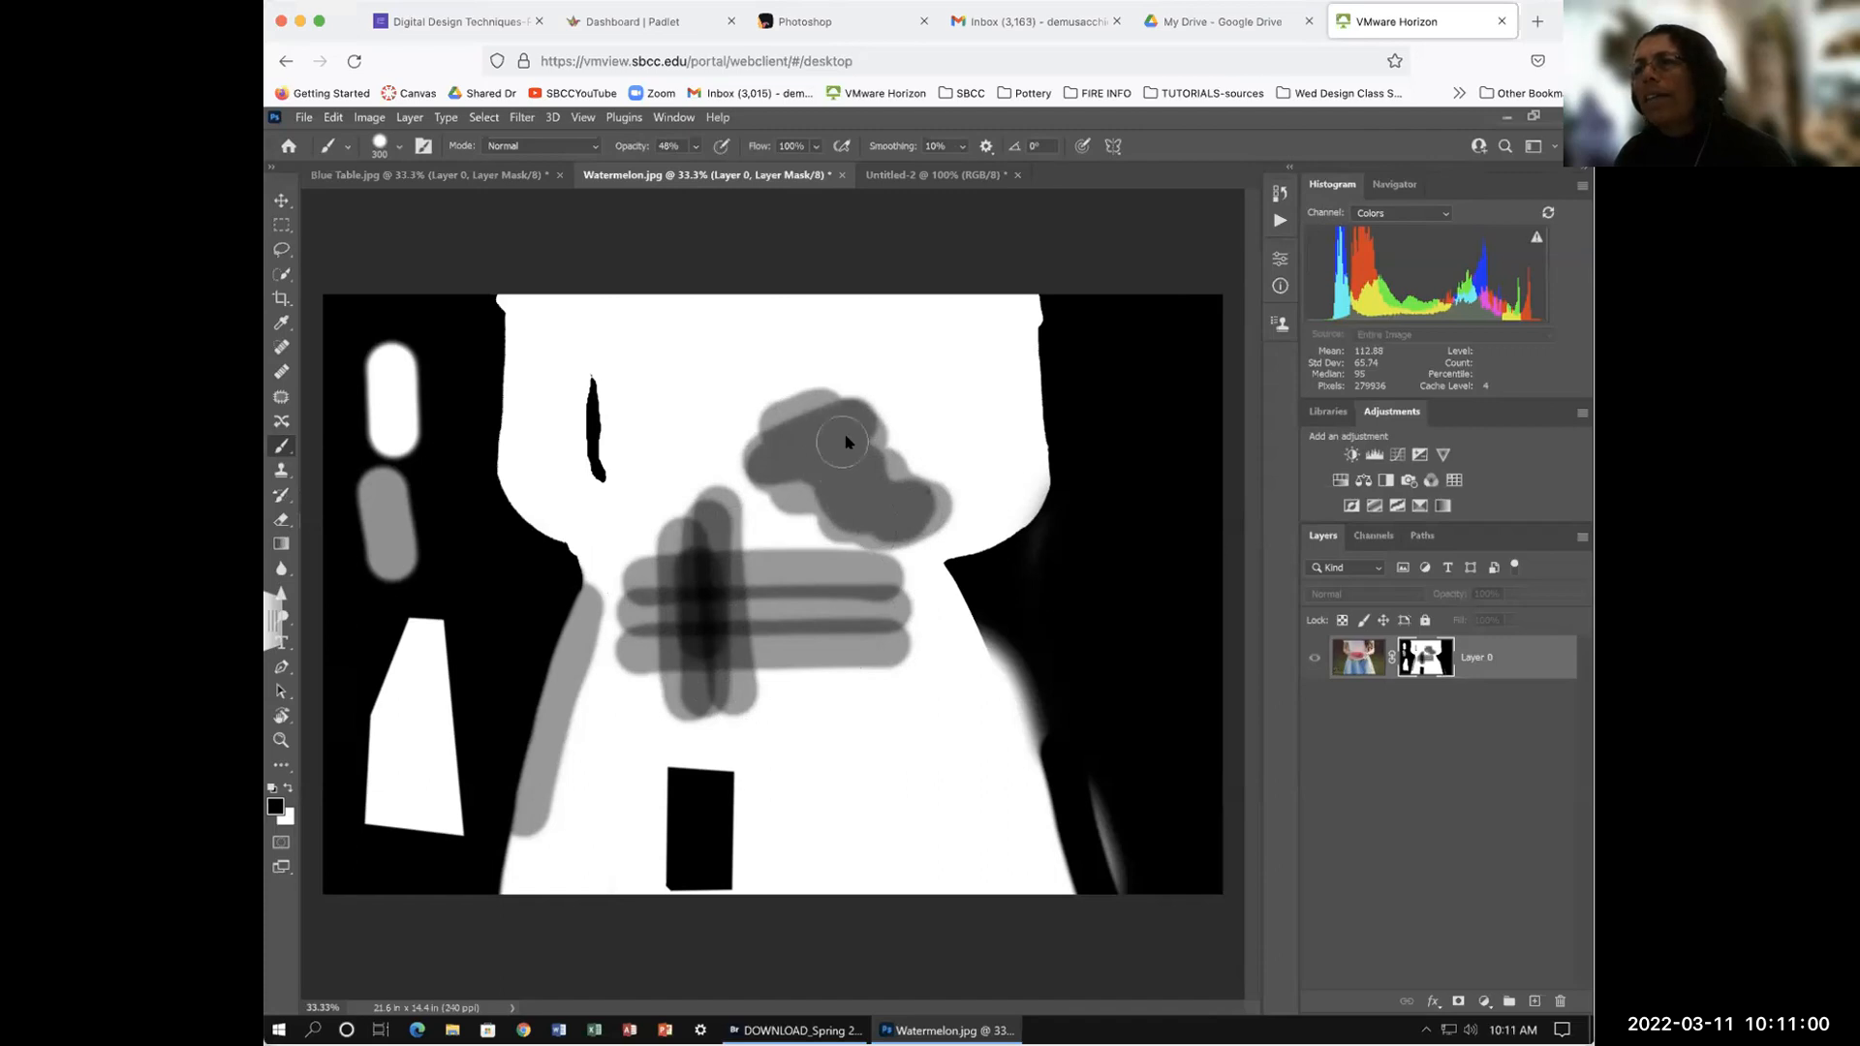
mouse_move(840, 456)
left_mouse_down()
mouse_move(825, 485)
mouse_move(862, 505)
mouse_move(845, 473)
left_mouse_up()
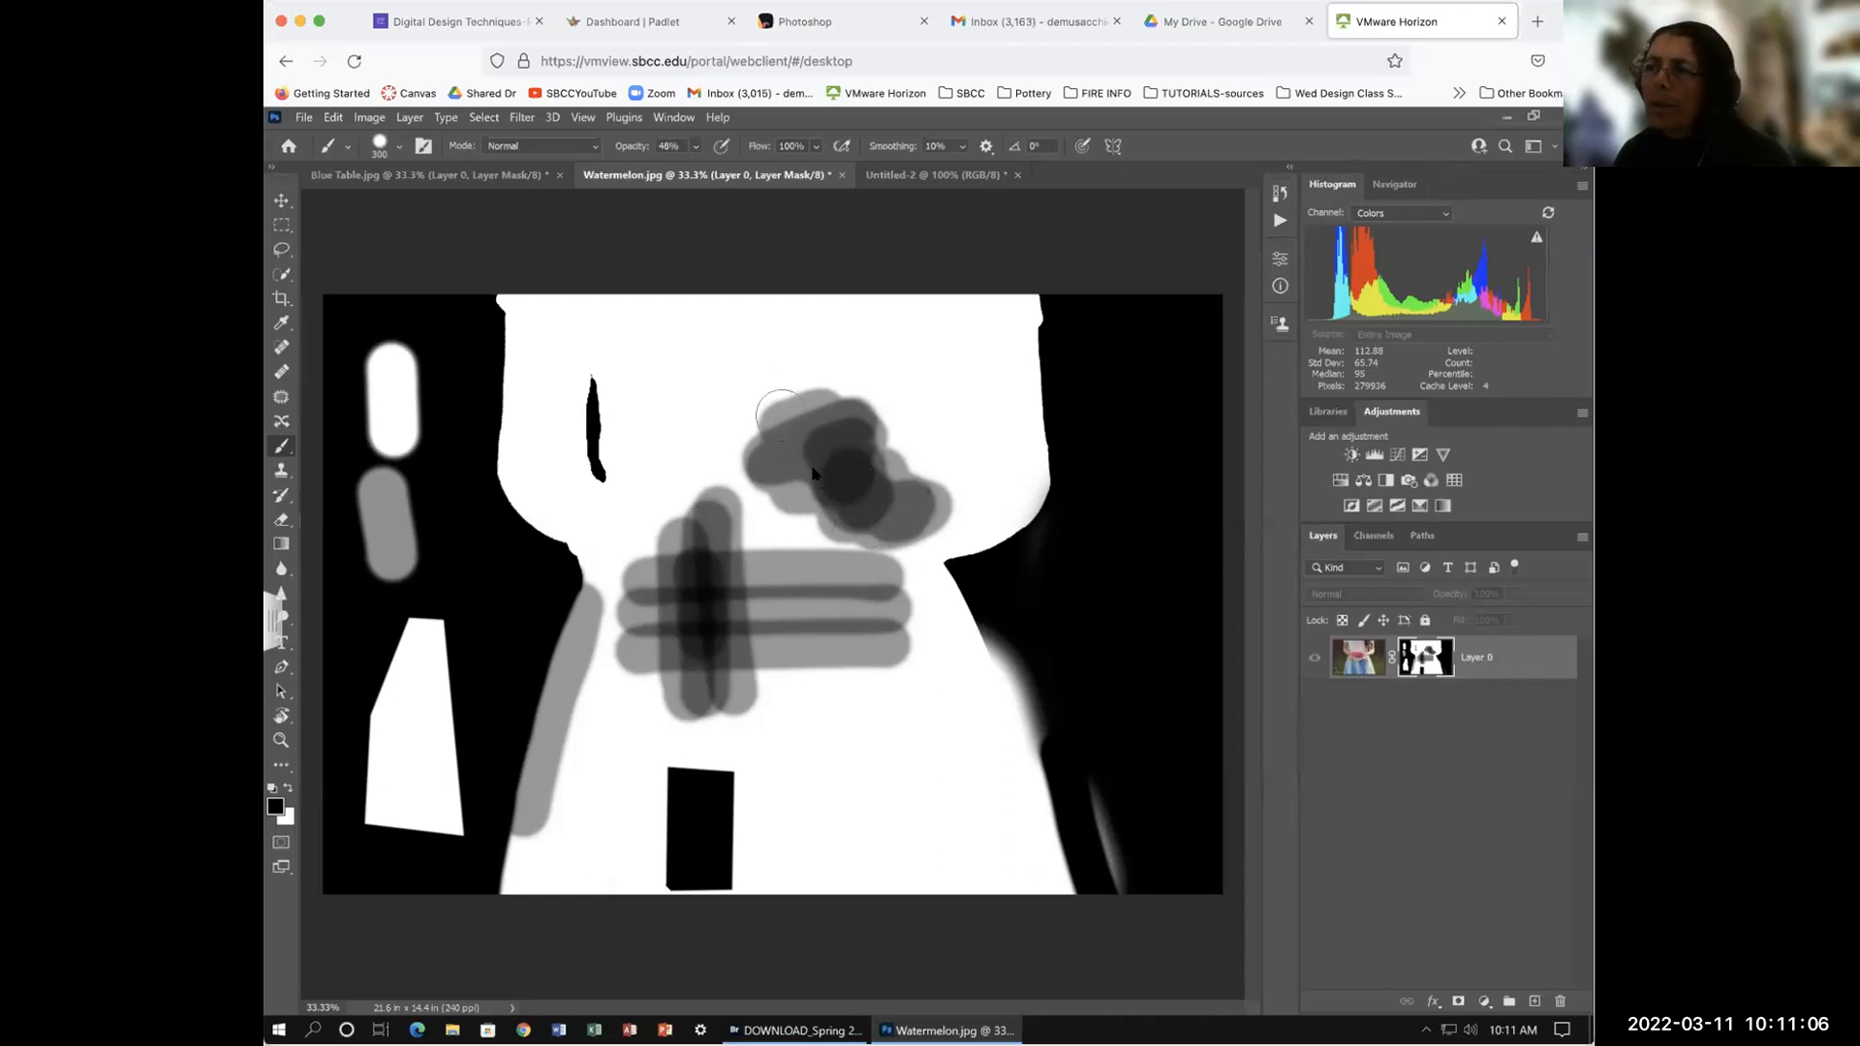
left_click(1422, 658, "alt")
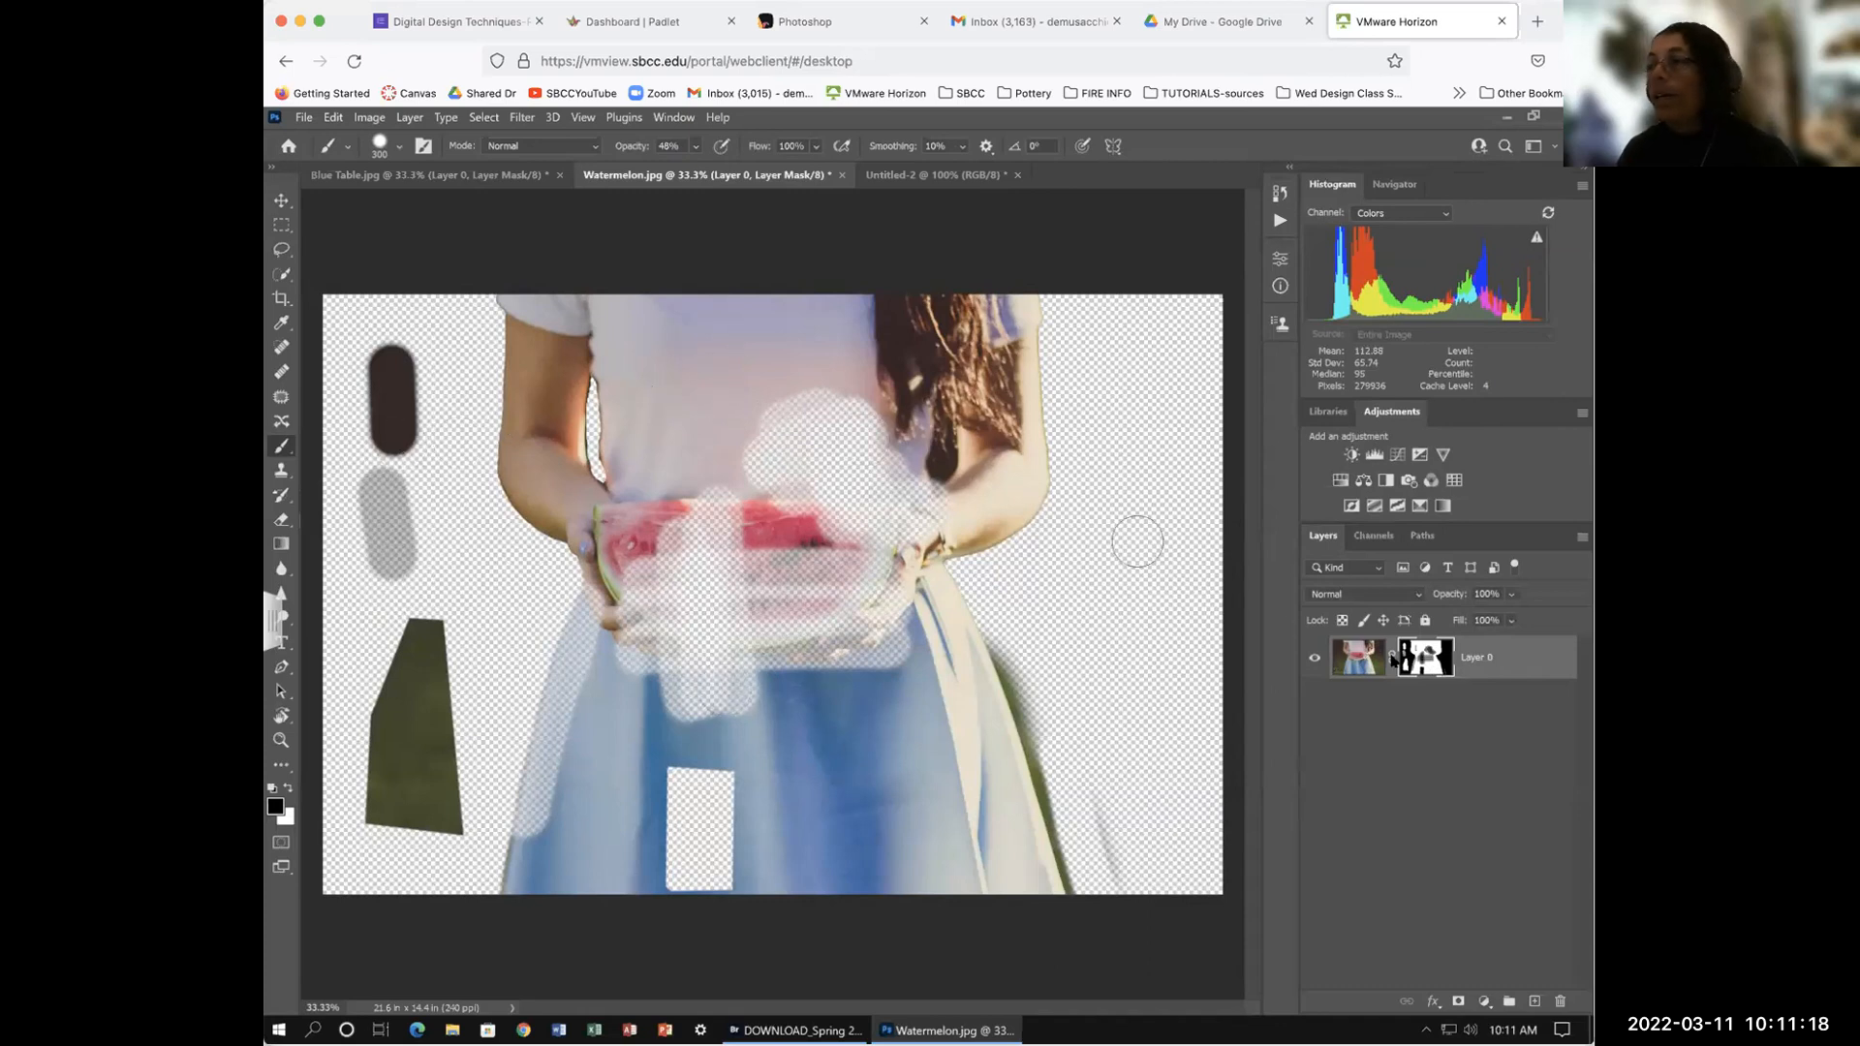
Step: Return to the mask-only view, set the brush opacity to 5%, and paint faint overlapping black strokes across the top of the shirt area
left_click(1425, 658, "alt")
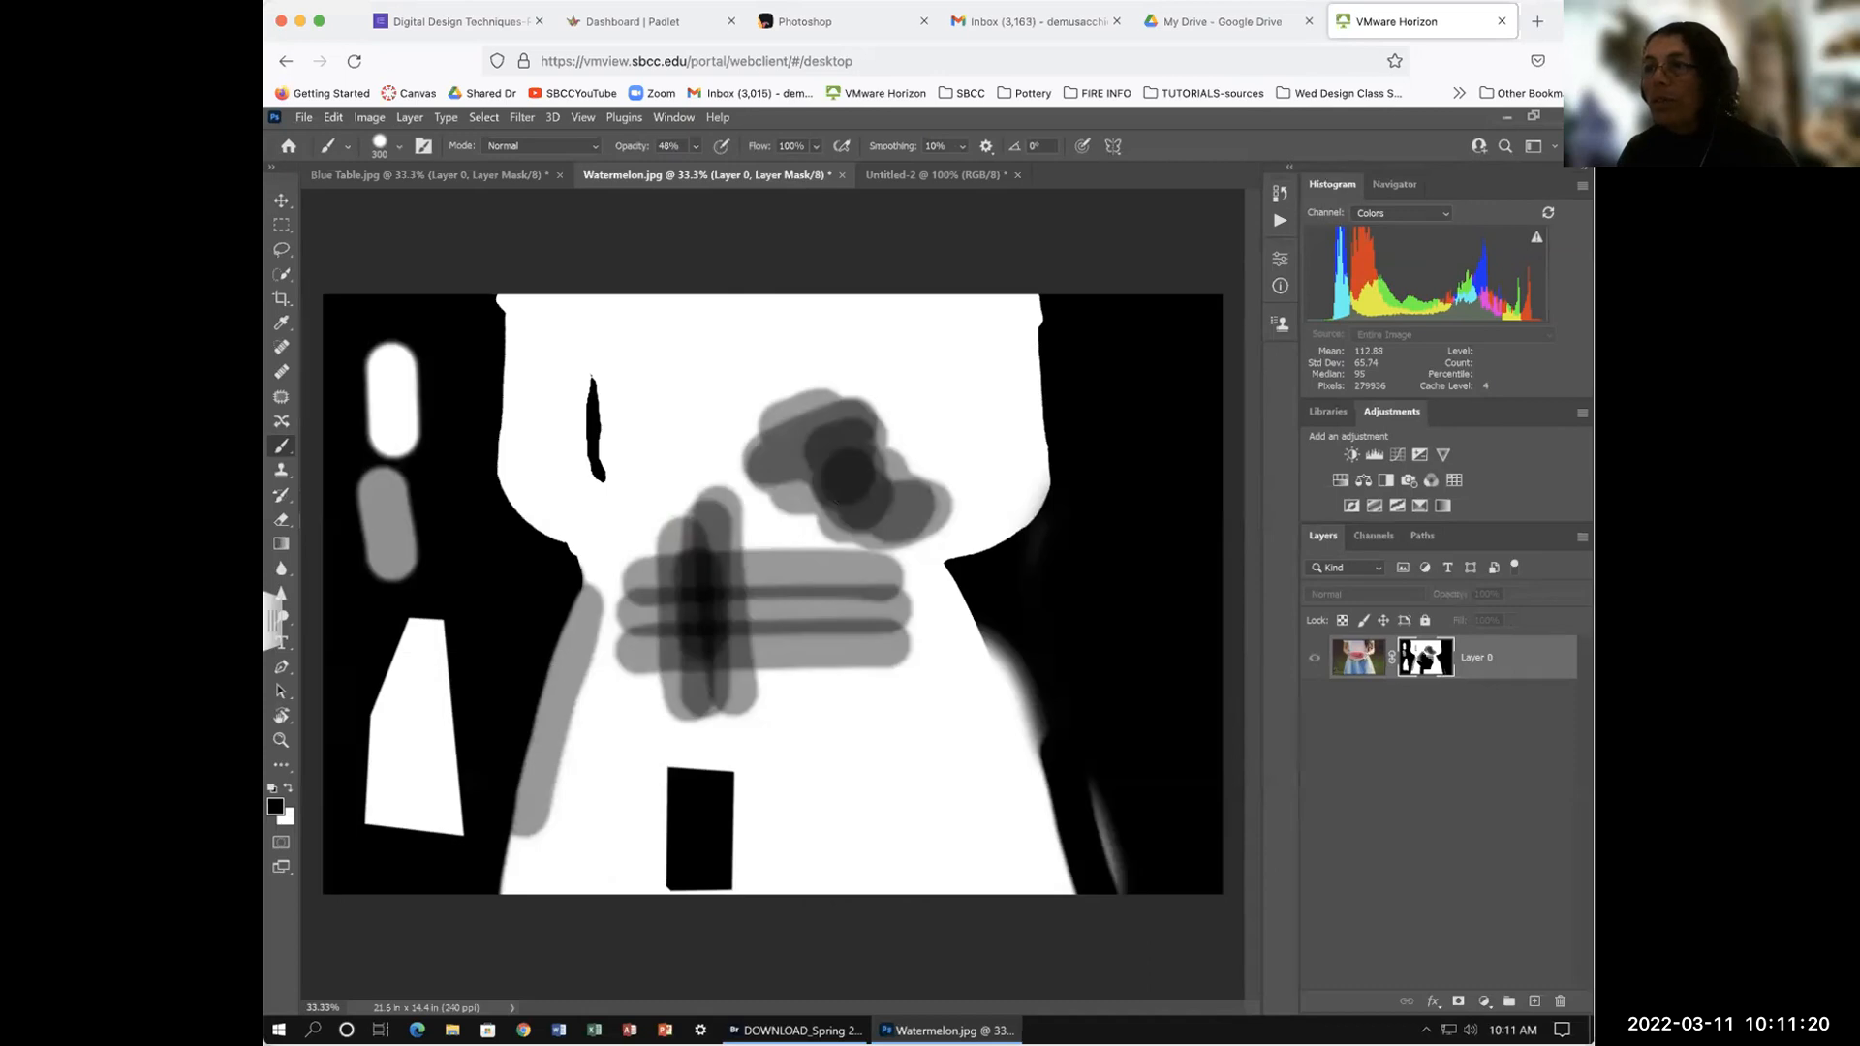
left_click(694, 146)
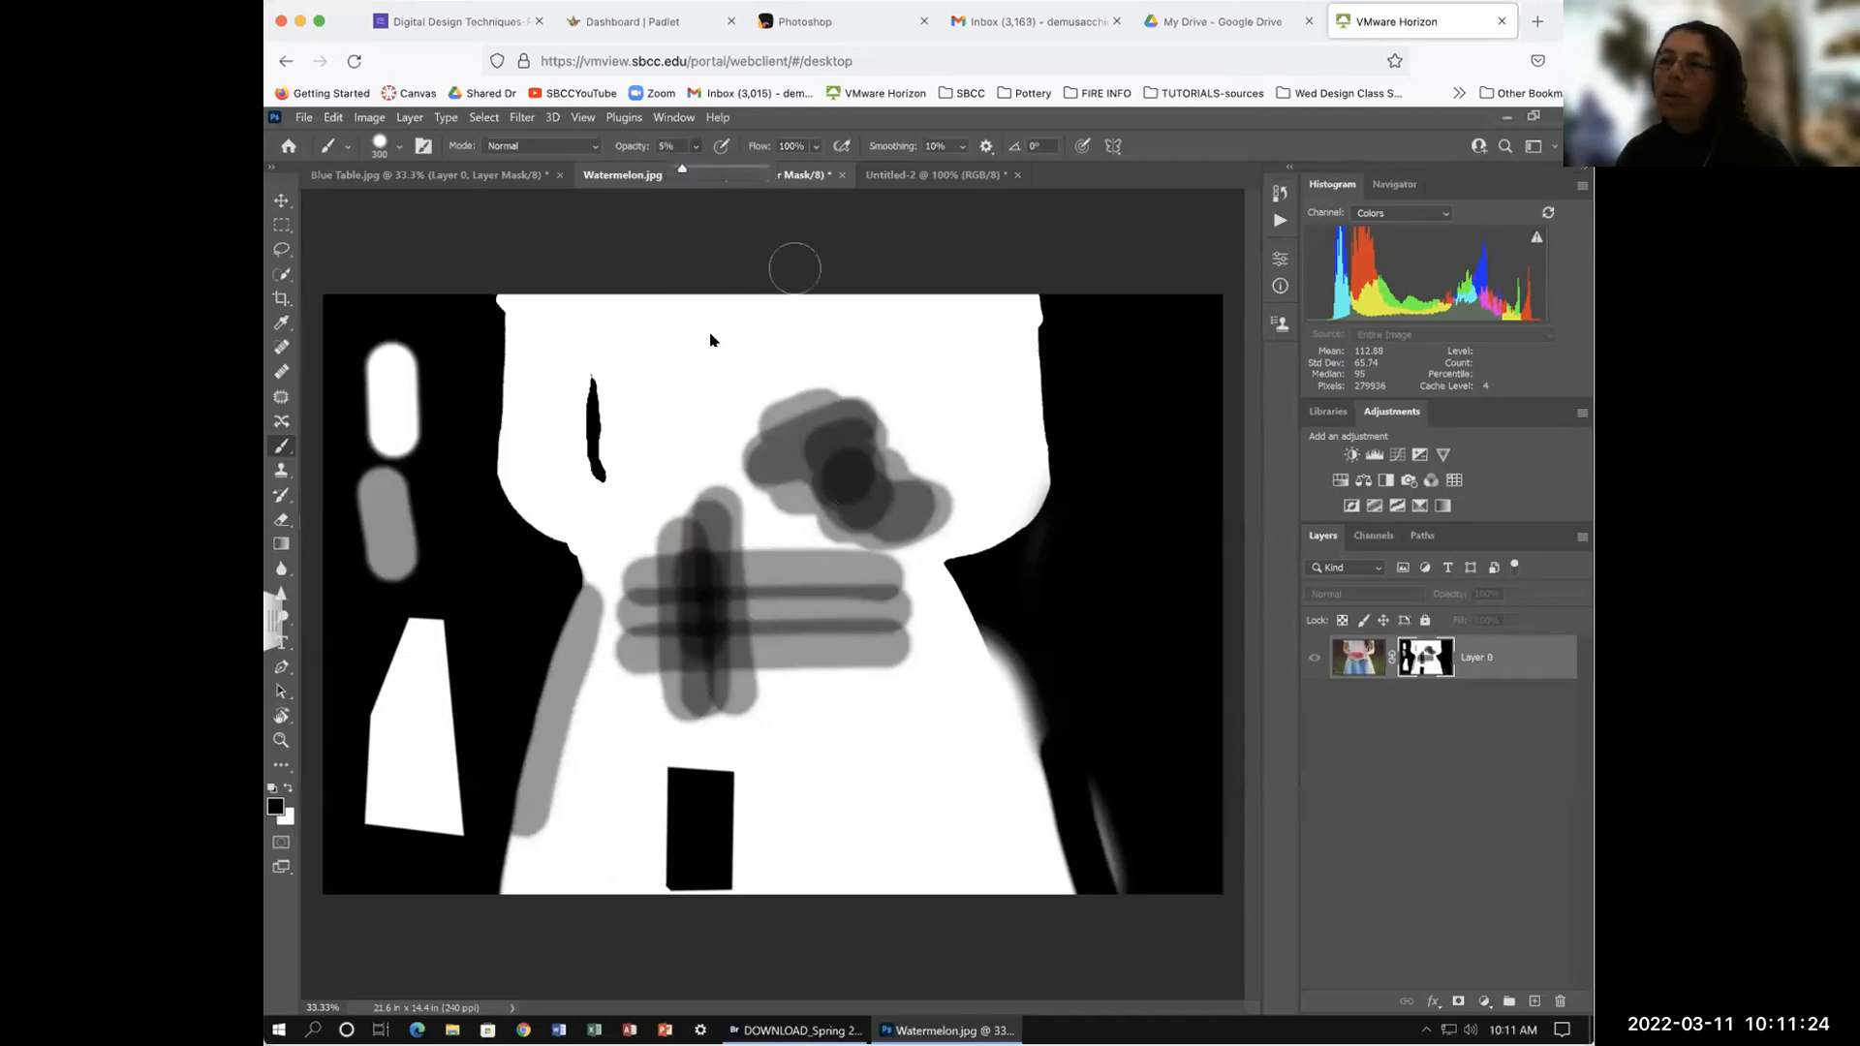
left_click_drag(548, 335, 764, 325)
left_click_drag(572, 340, 752, 328)
mouse_move(602, 345)
left_mouse_down()
mouse_move(755, 353)
mouse_move(592, 336)
mouse_move(705, 325)
left_mouse_up()
mouse_move(602, 358)
left_mouse_down()
mouse_move(743, 346)
mouse_move(663, 370)
mouse_move(842, 352)
mouse_move(830, 339)
mouse_move(1007, 386)
mouse_move(974, 347)
mouse_move(861, 322)
mouse_move(947, 374)
left_mouse_up()
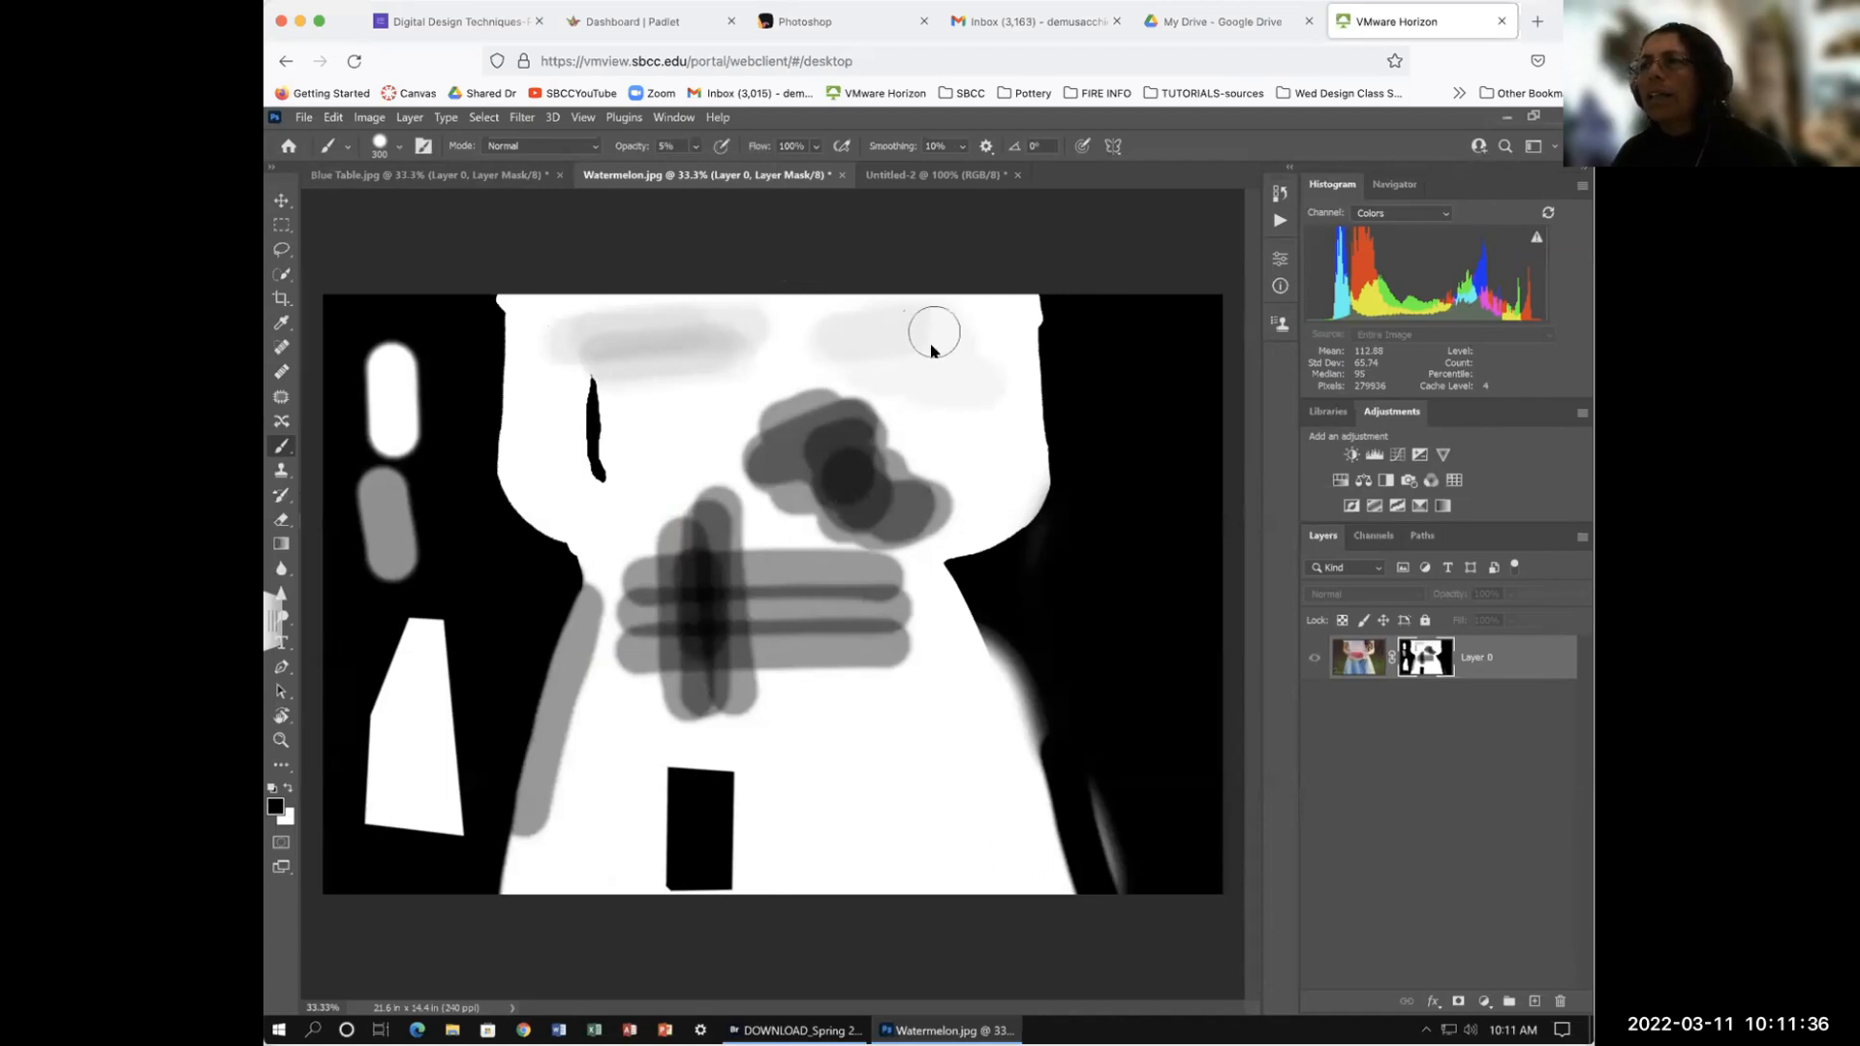
Step: Build up a soft dark spot on the mask over the hair with repeated black strokes at 5% opacity
left_click_drag(878, 344, 959, 333)
mouse_move(855, 361)
left_mouse_down()
mouse_move(996, 349)
mouse_move(880, 353)
mouse_move(934, 340)
mouse_move(955, 365)
mouse_move(904, 342)
mouse_move(921, 374)
mouse_move(975, 381)
mouse_move(946, 324)
left_mouse_up()
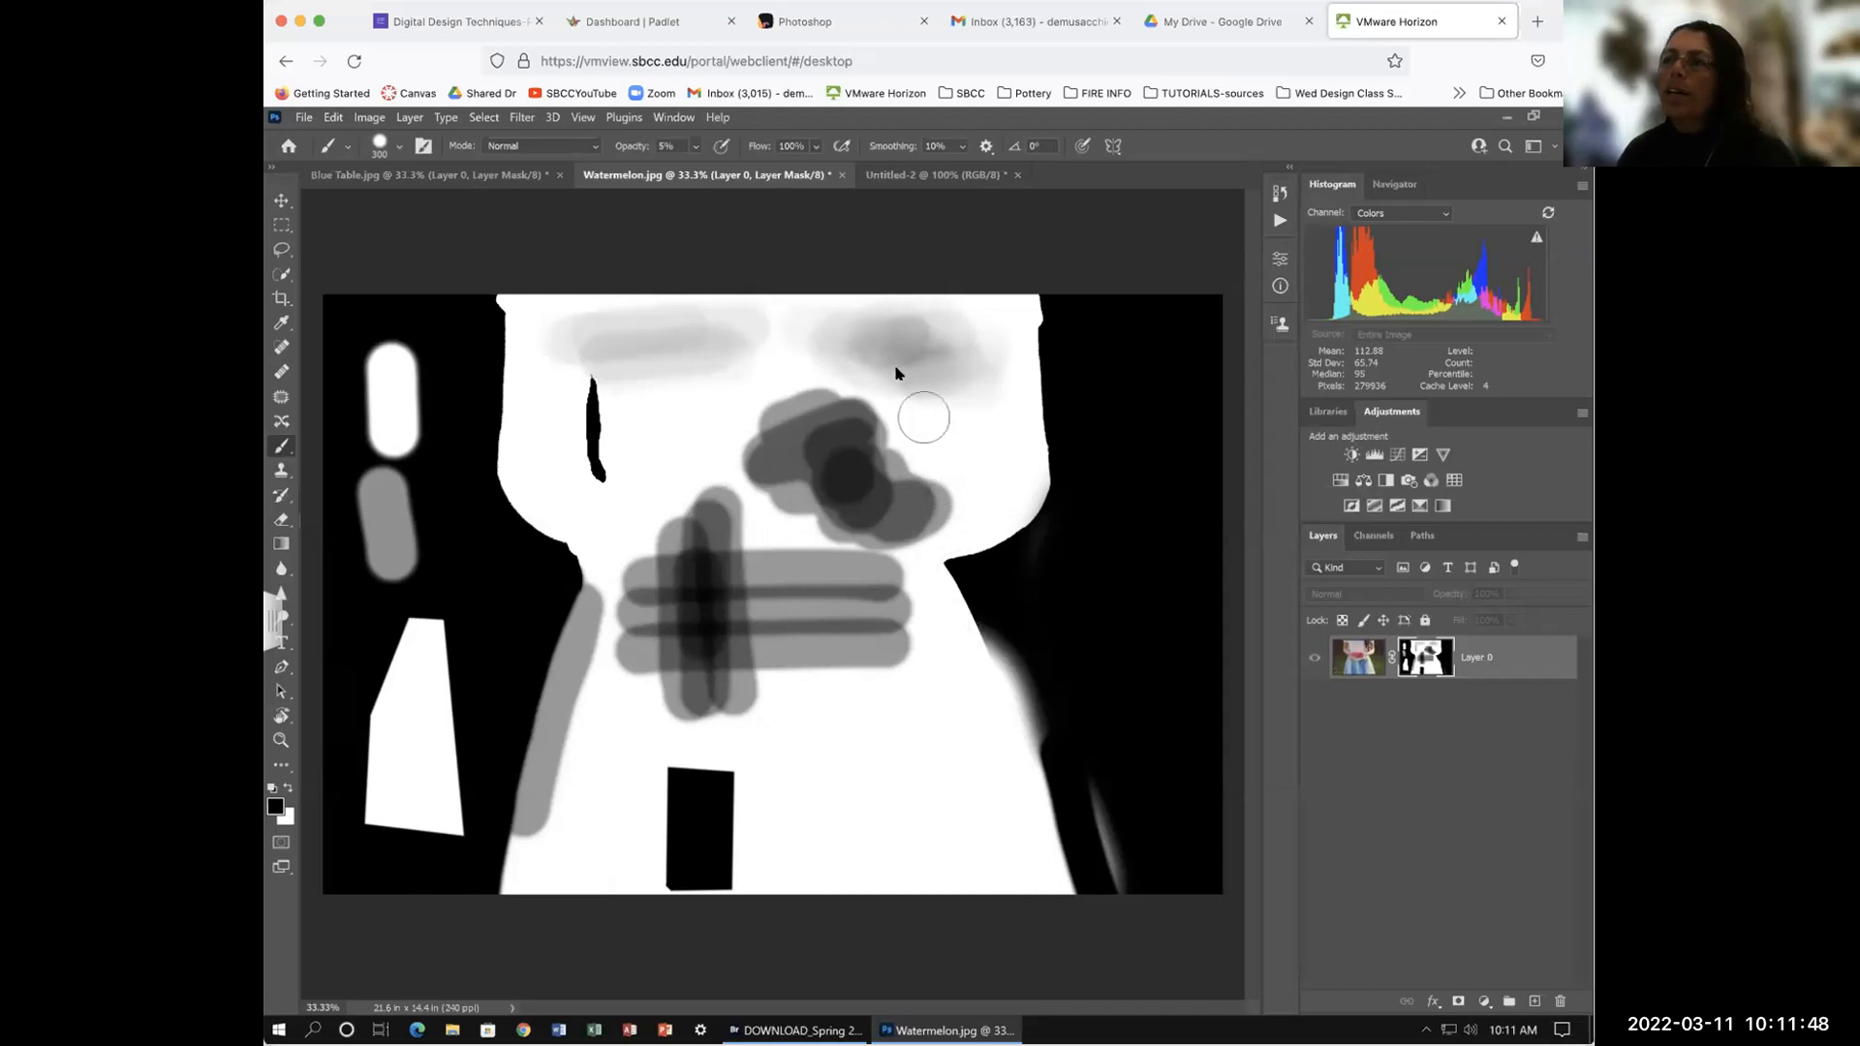
mouse_move(929, 356)
left_mouse_down()
mouse_move(888, 331)
mouse_move(968, 368)
mouse_move(871, 342)
mouse_move(933, 347)
left_mouse_up()
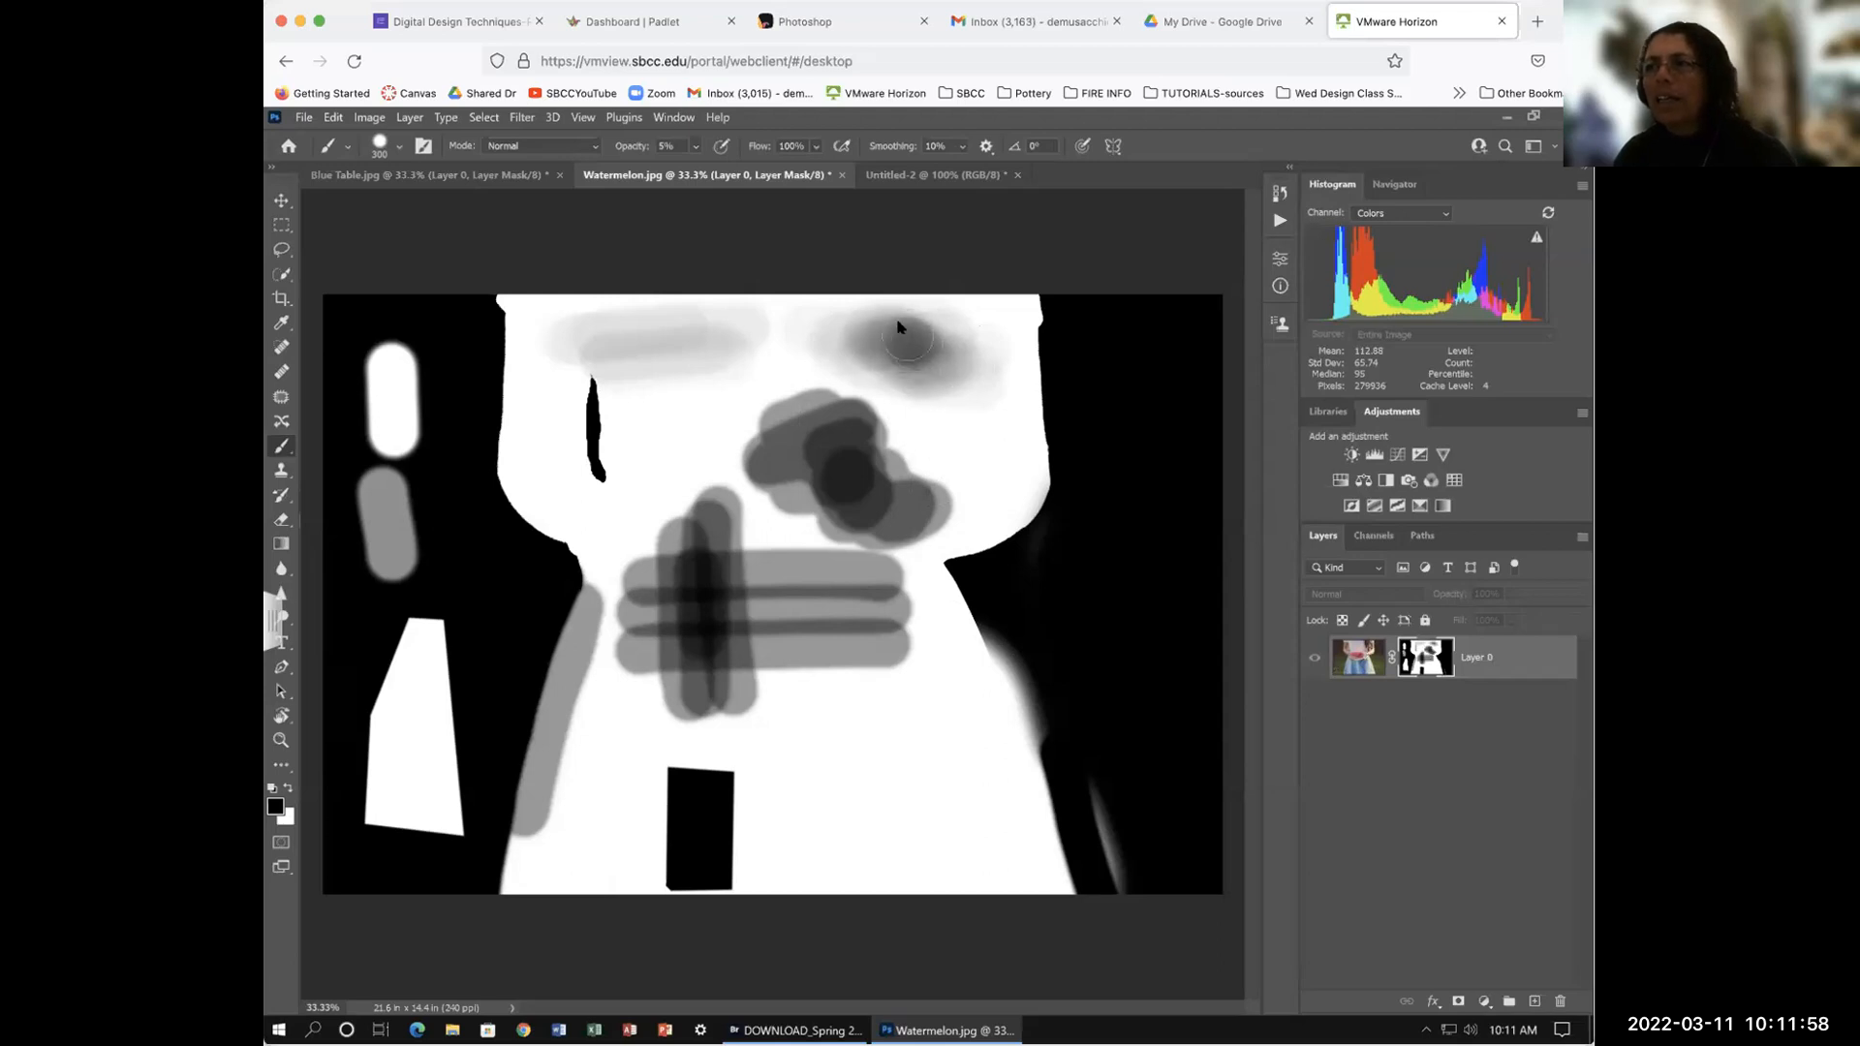
left_click_drag(869, 334, 901, 336)
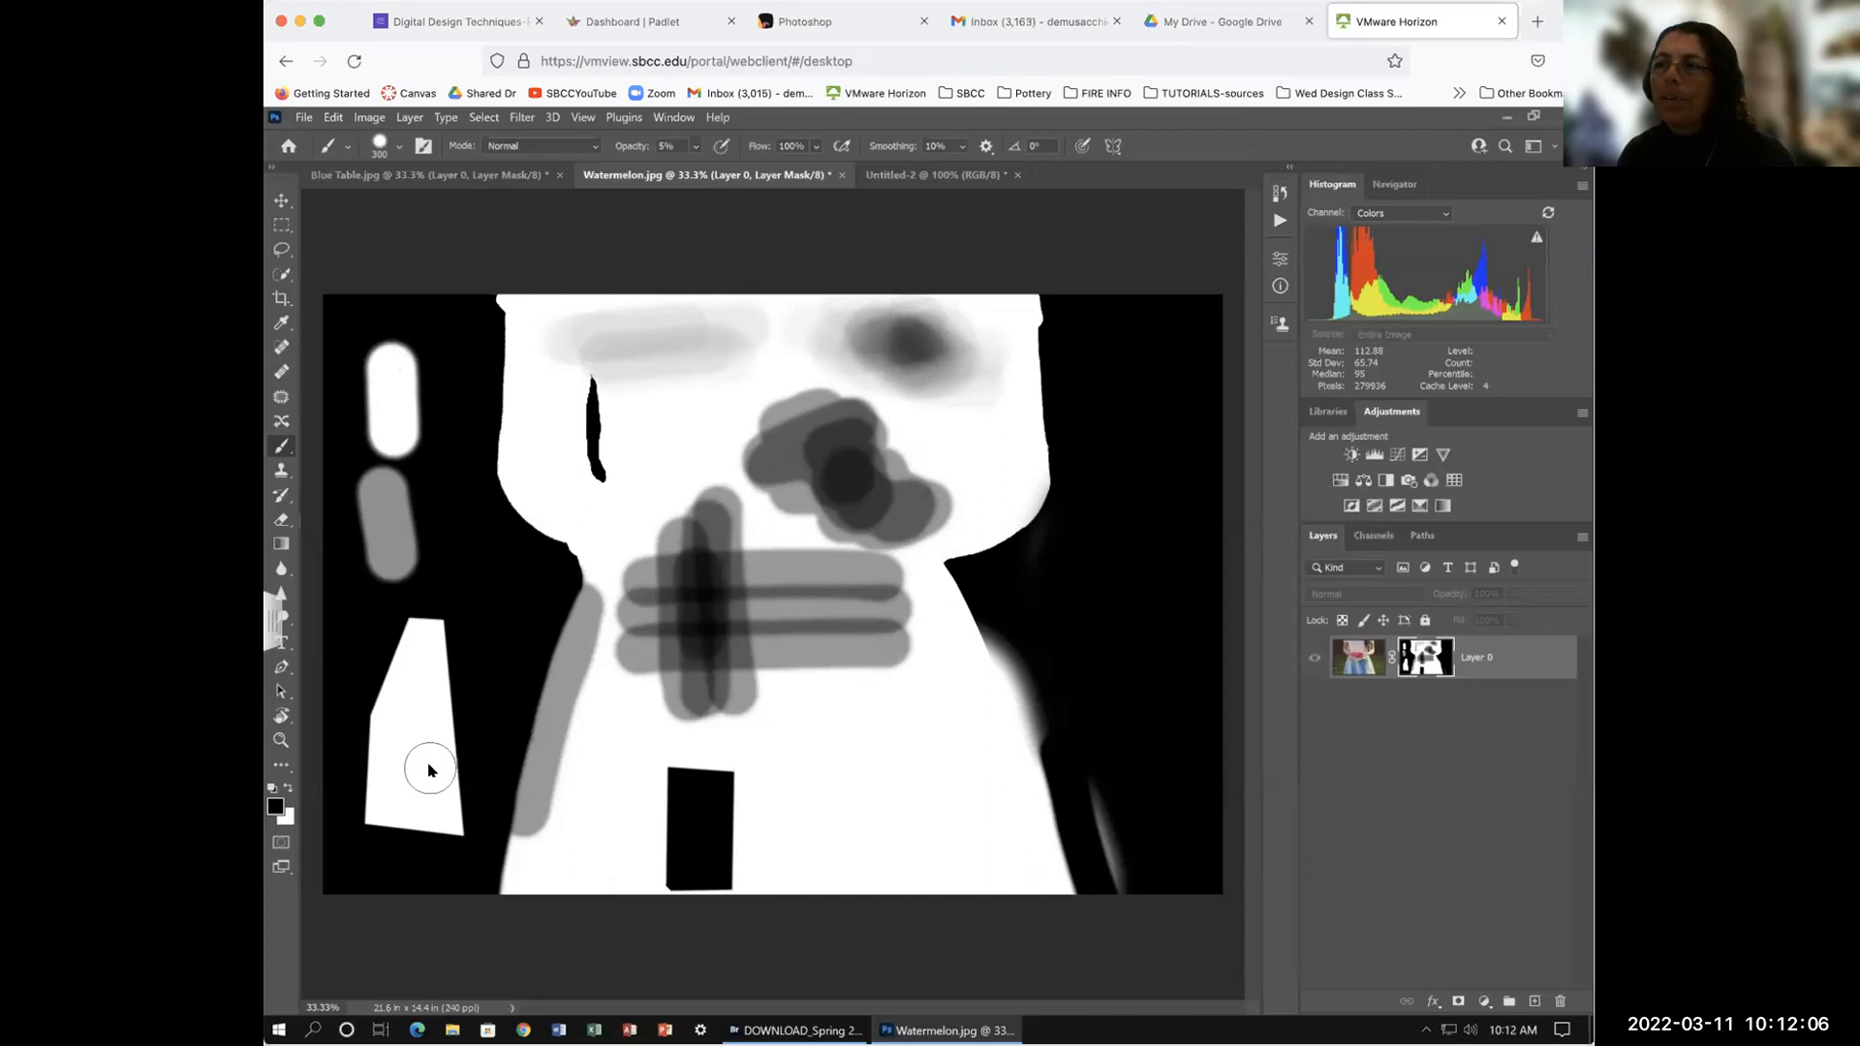
mouse_move(959, 334)
left_mouse_down()
mouse_move(913, 324)
mouse_move(928, 330)
left_mouse_up()
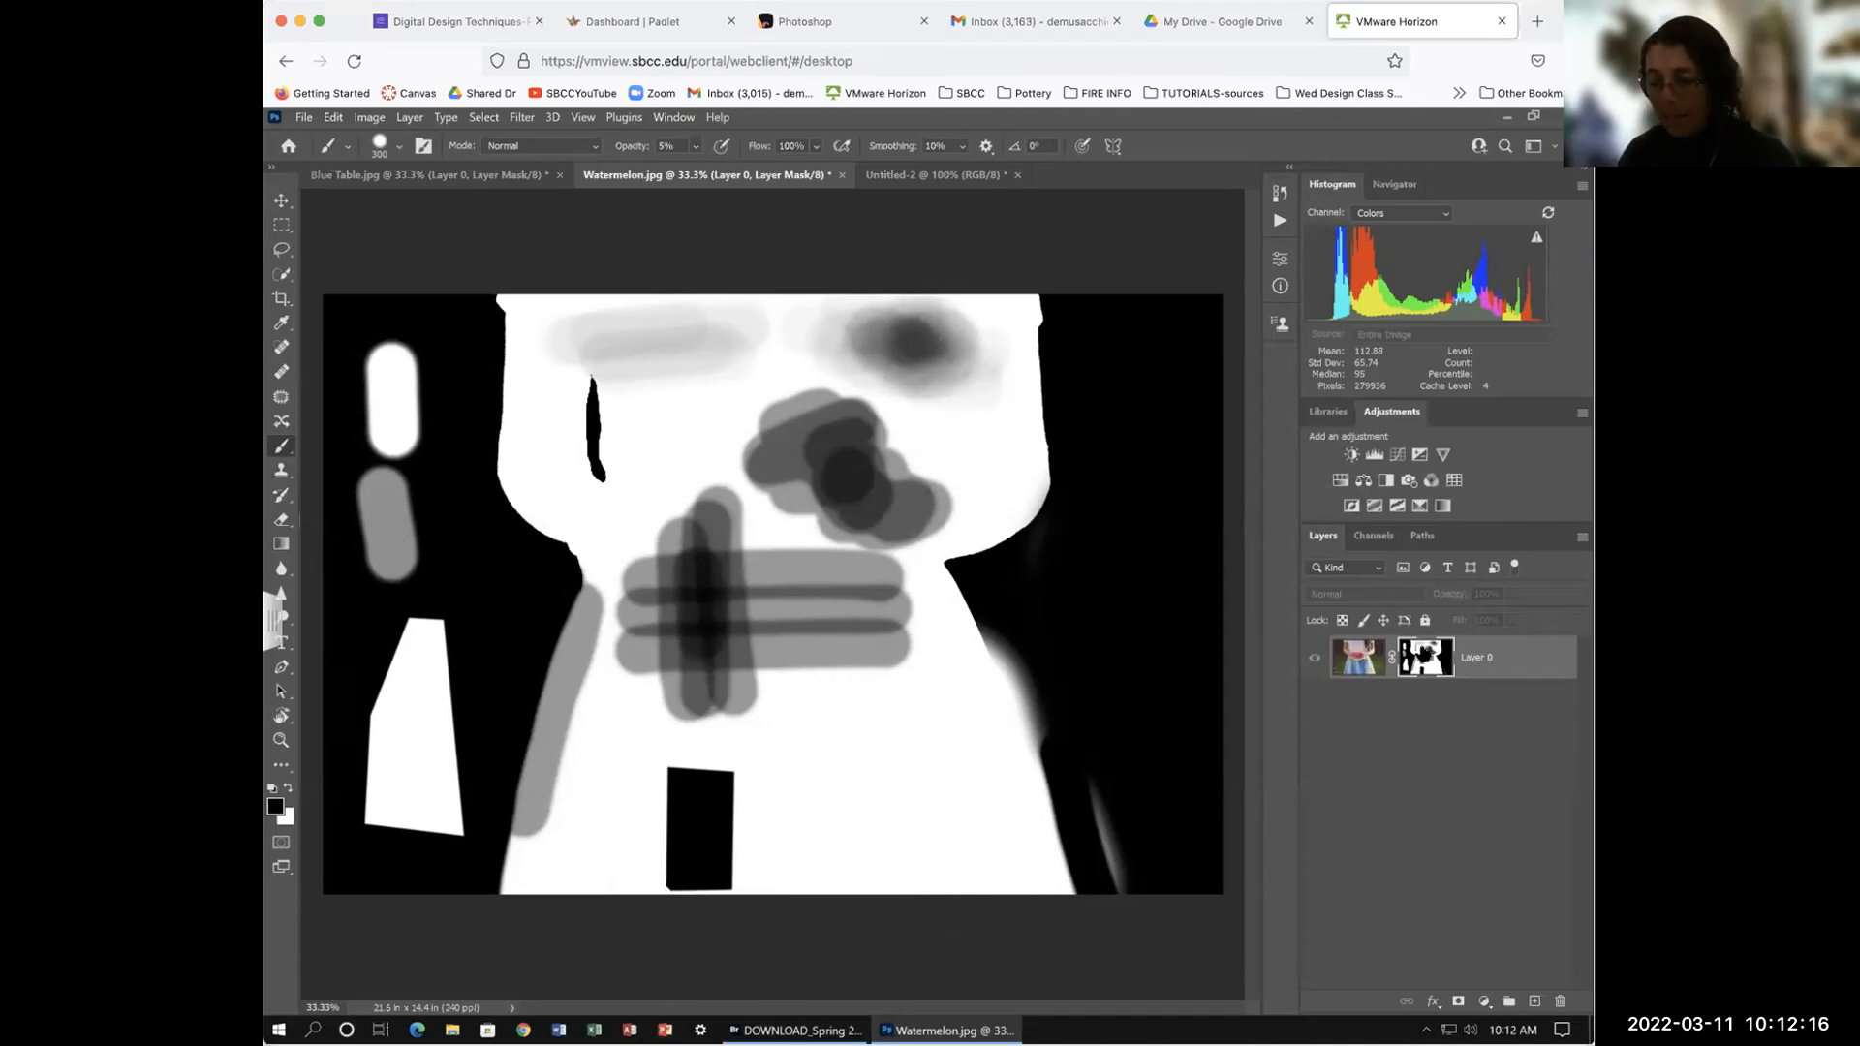
Step: Compare the masked image with the mask-only view to examine how the gray strokes affect transparency
left_click(1425, 657, "alt")
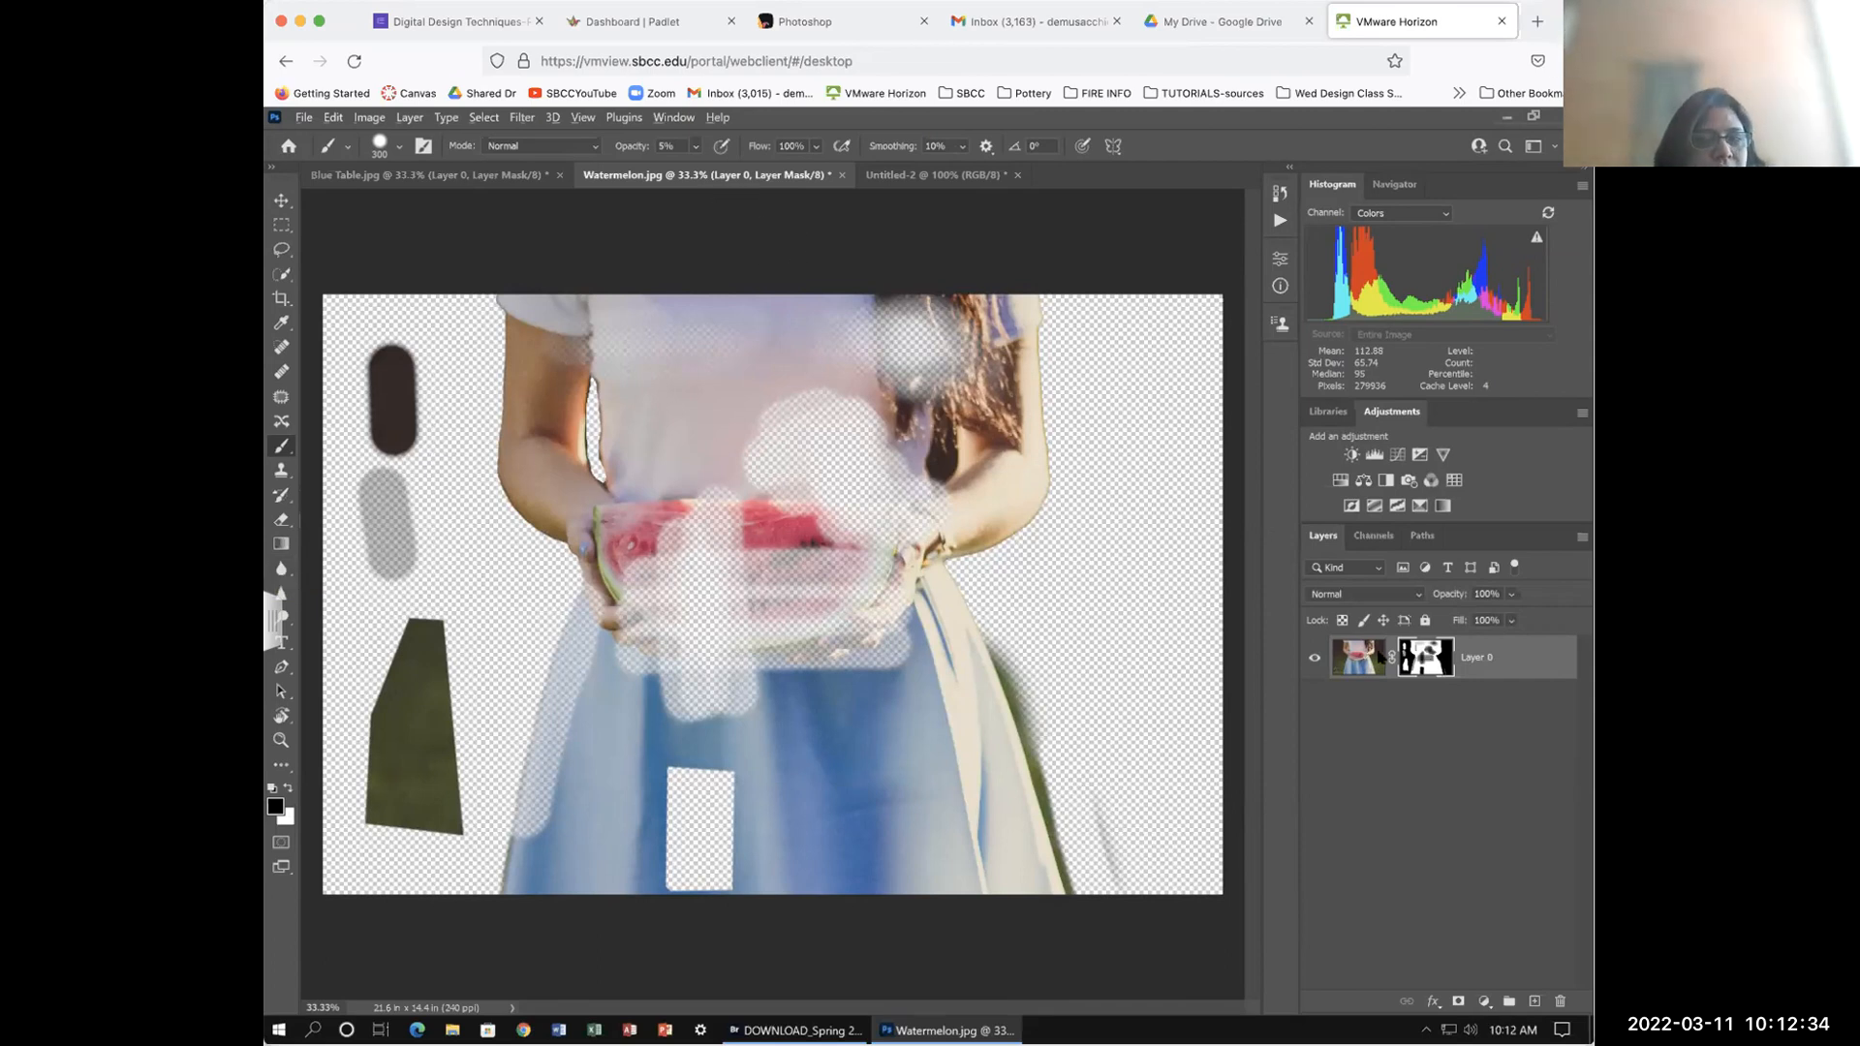
left_click(1427, 662, "alt")
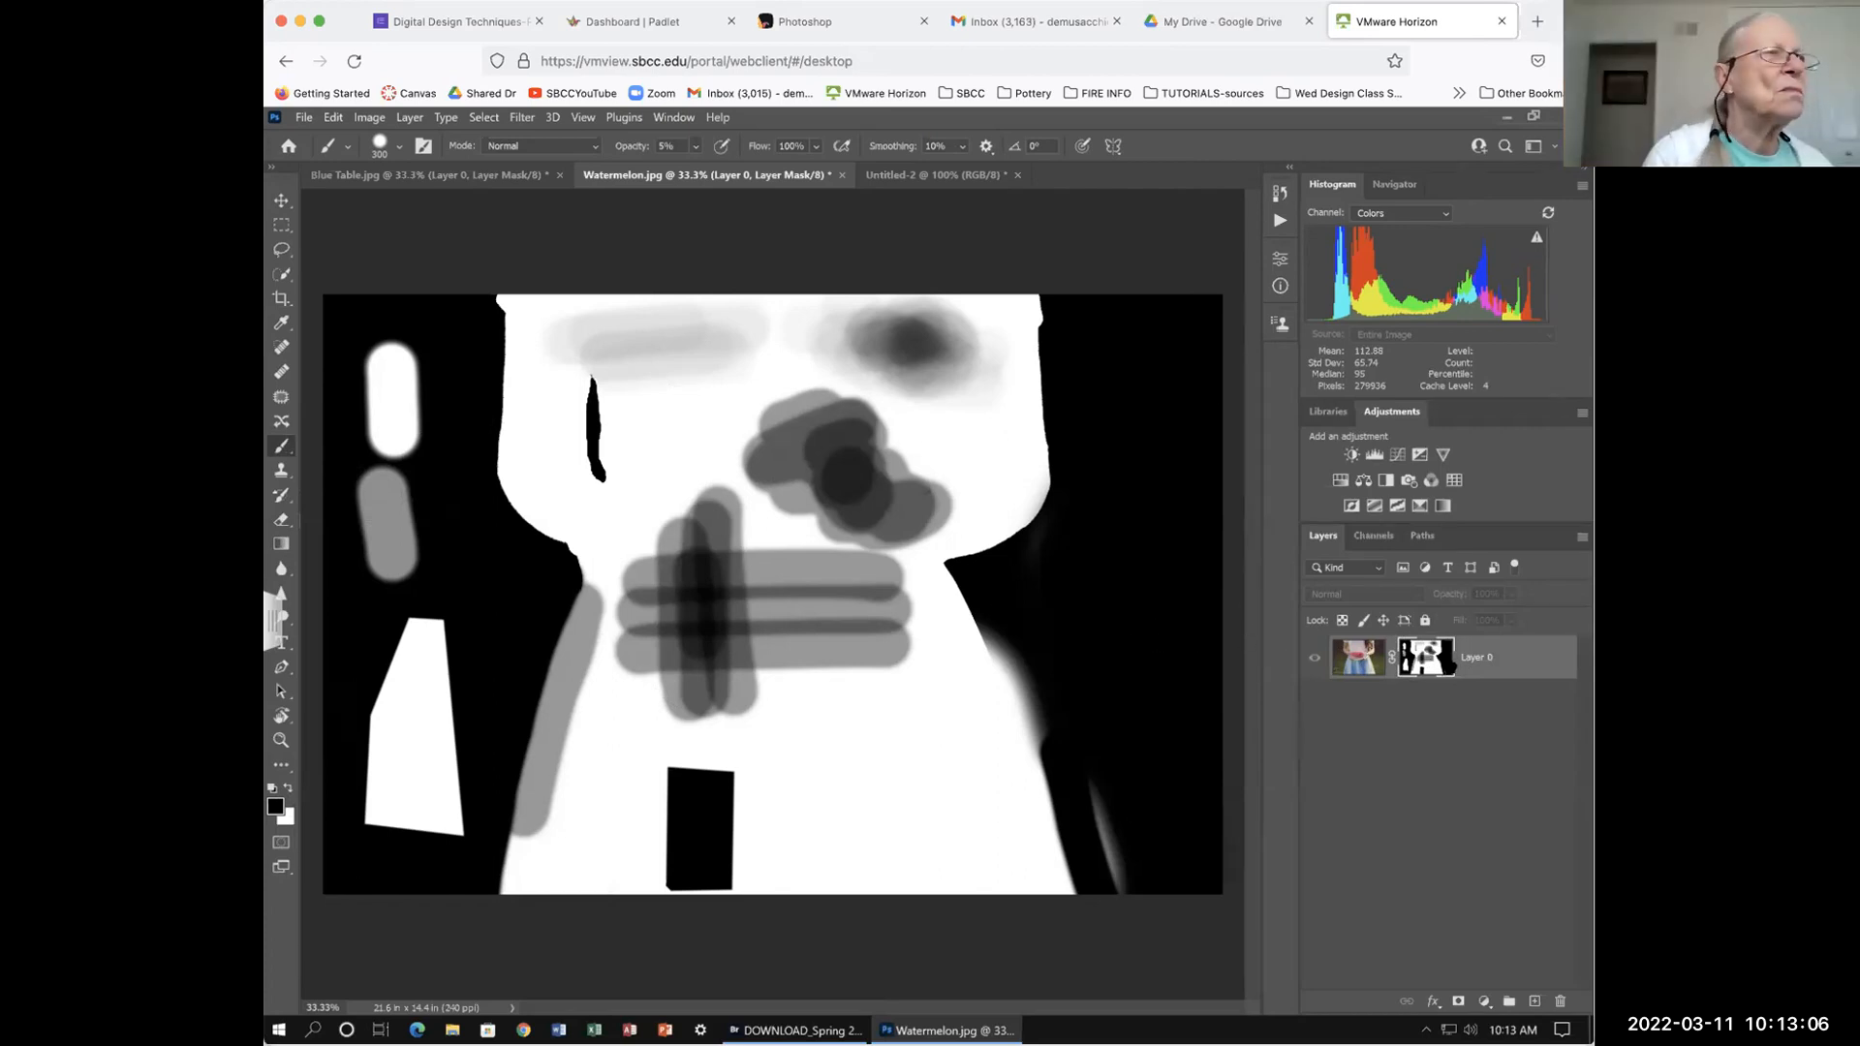
left_click(1420, 661)
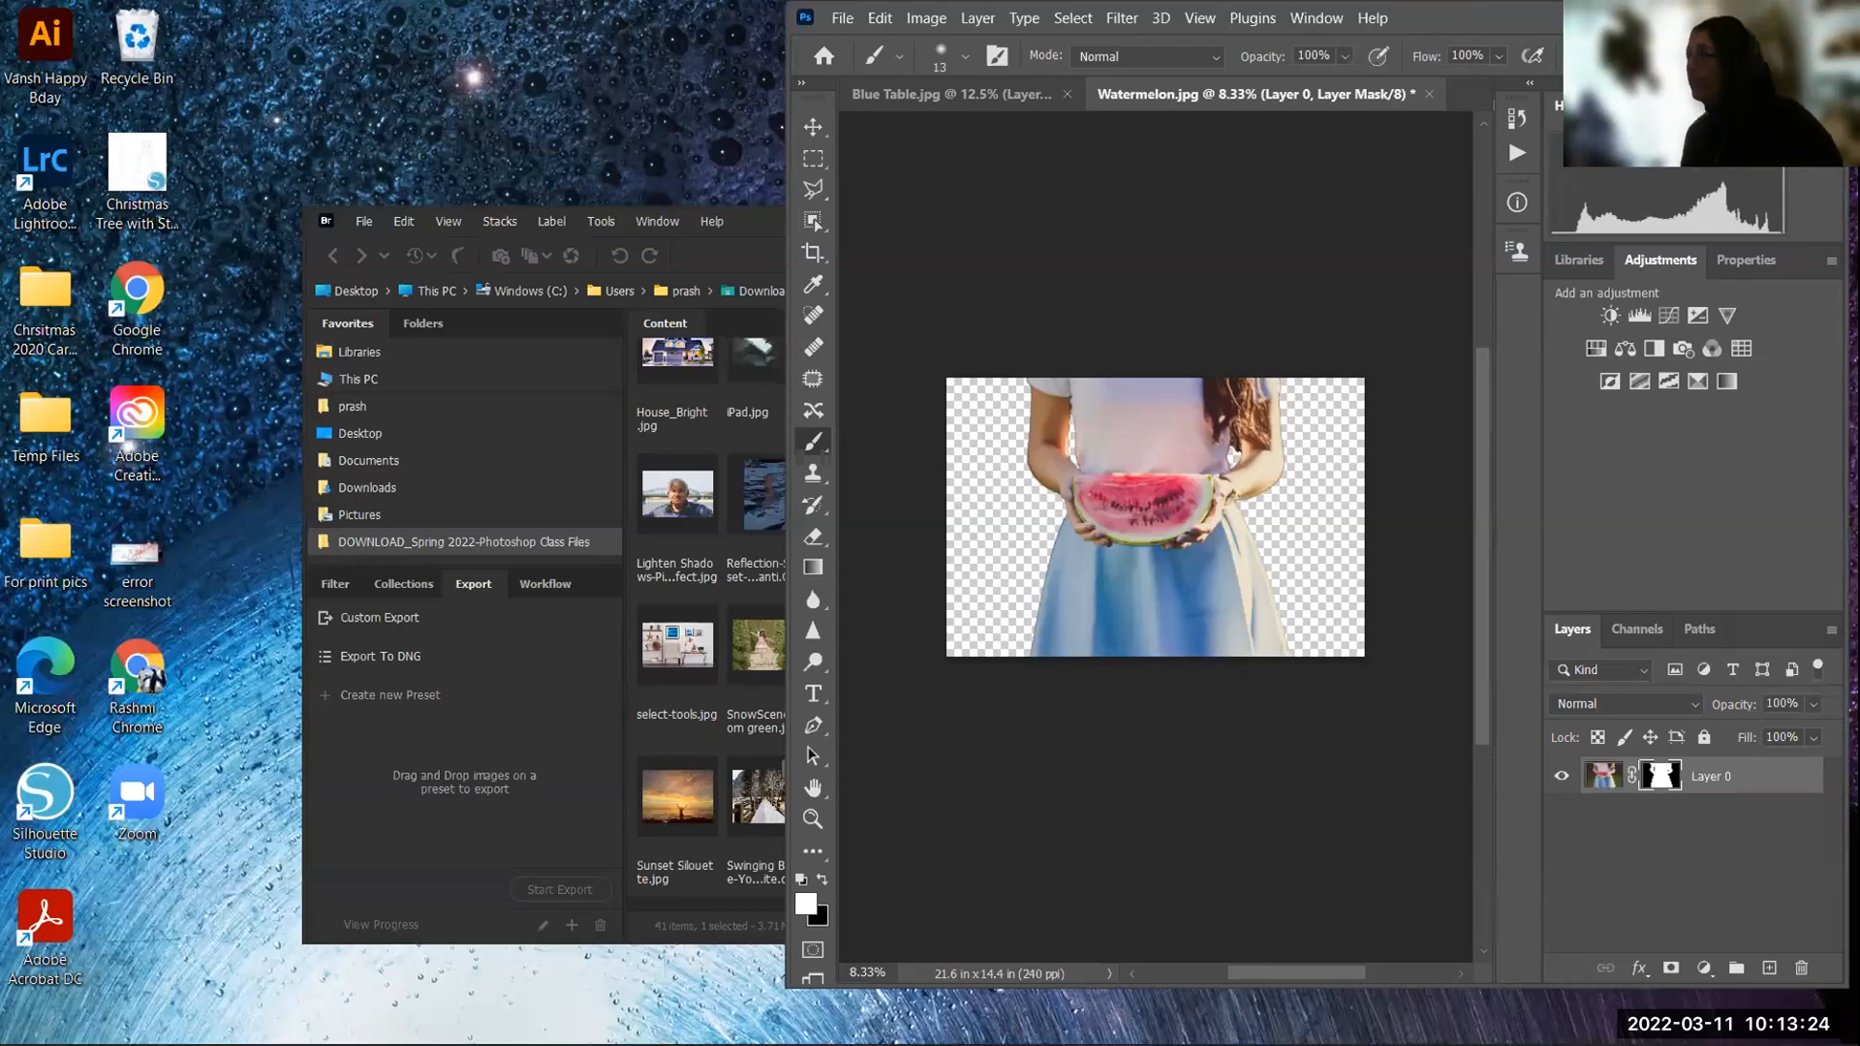
Step: Maximize the window showing Watermelon.jpg, zoom to 25%, and scribble white with the 13-pixel brush on the mask left of the skirt
left_click(1780, 18)
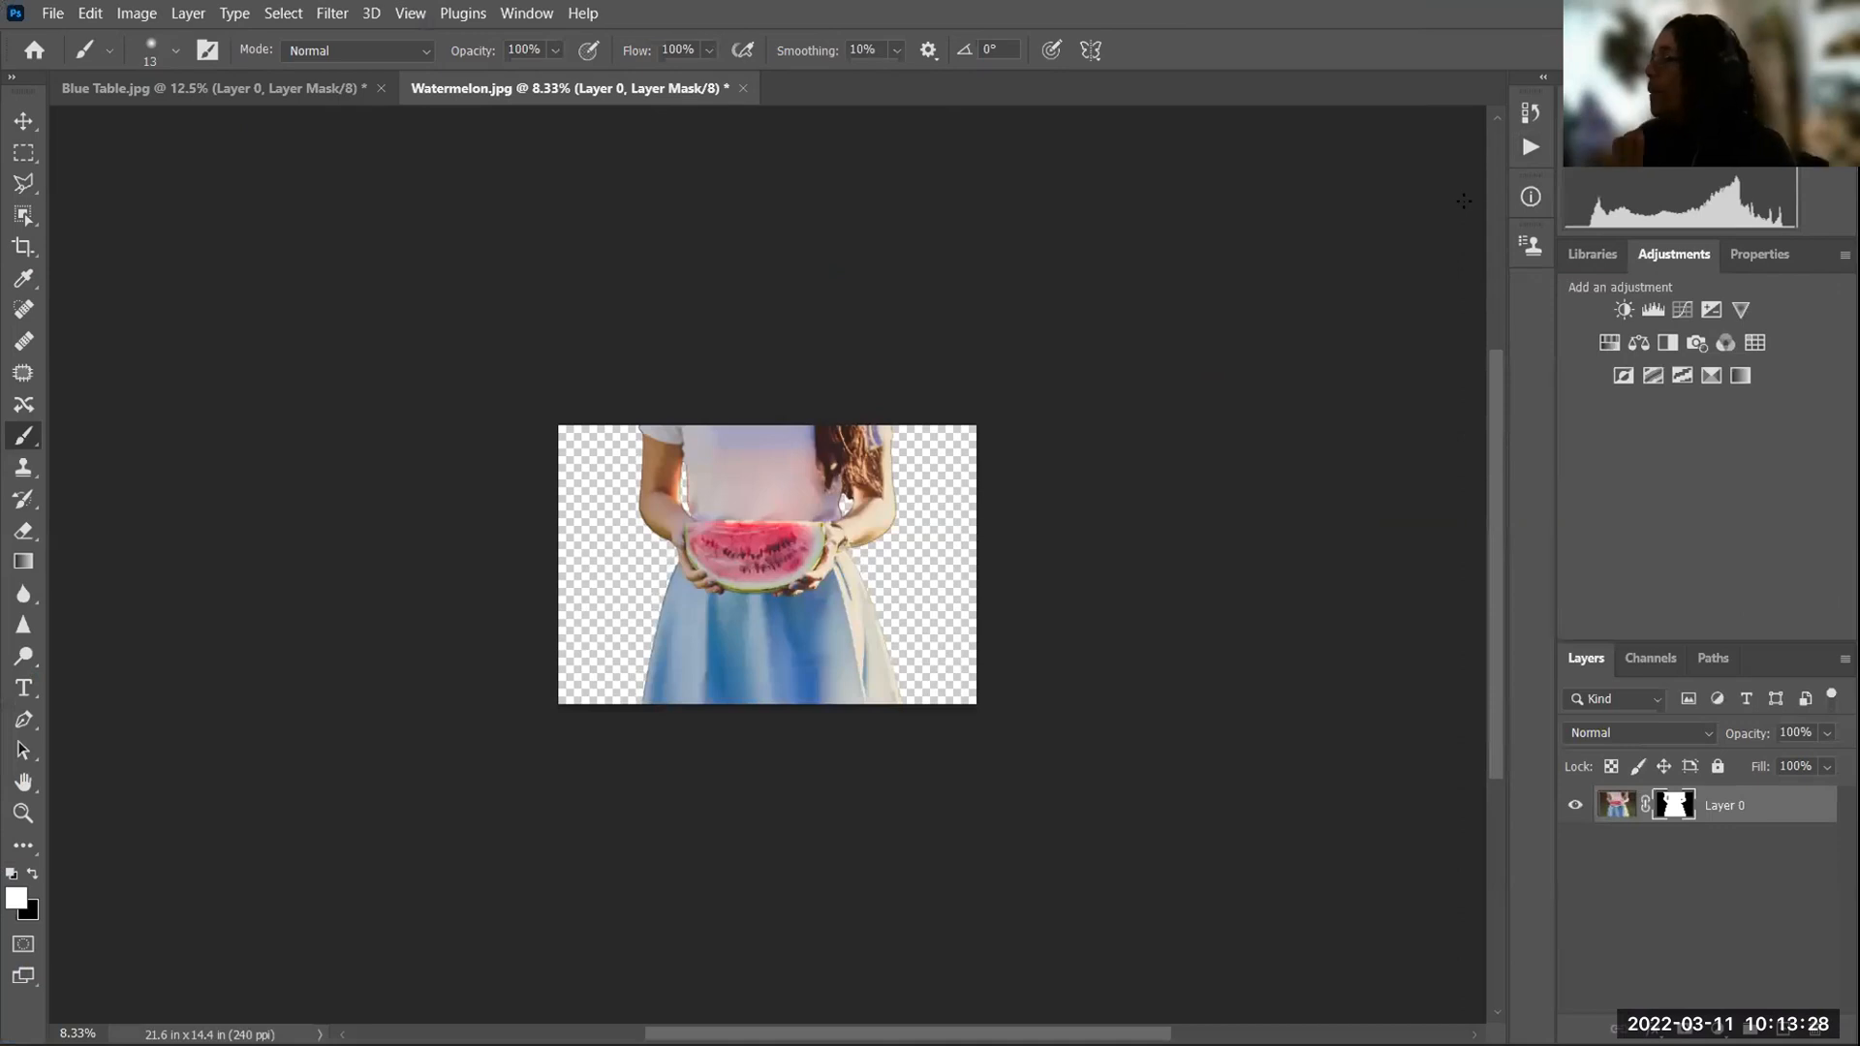
key("ctrl+plus")
key("ctrl+plus")
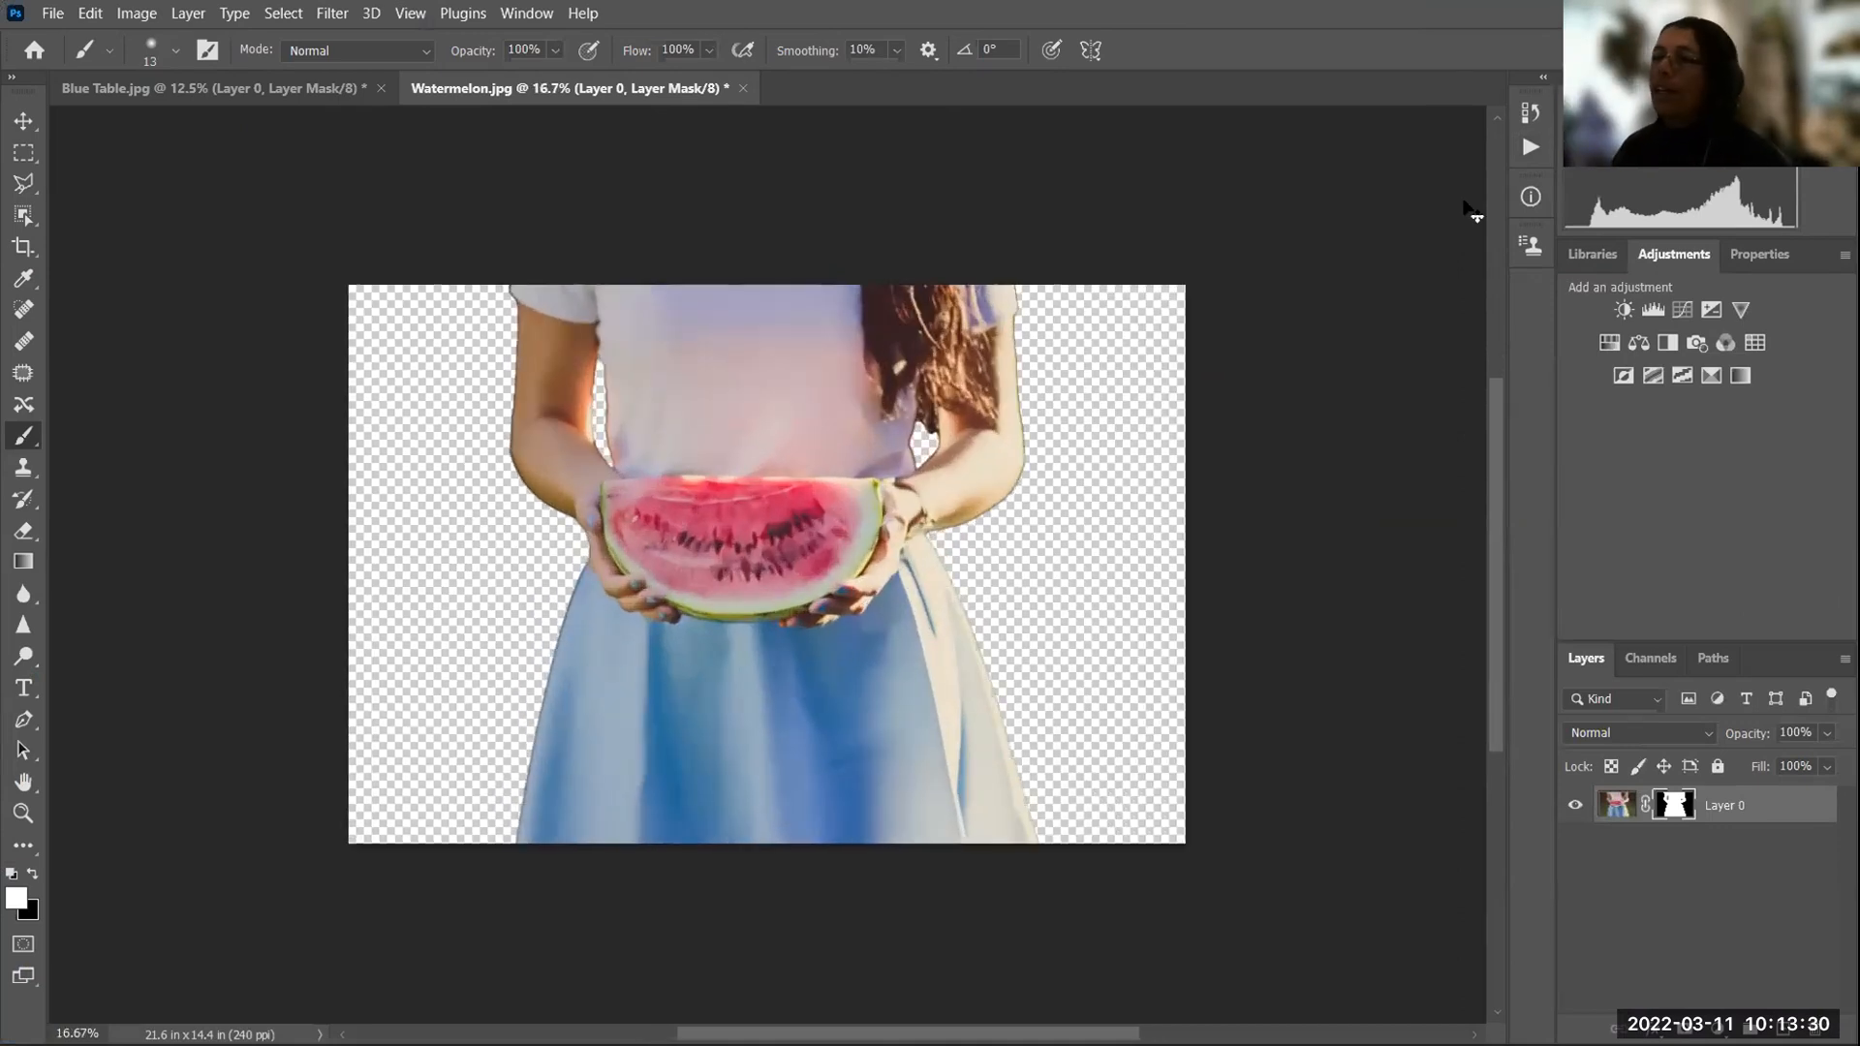
key("ctrl+plus")
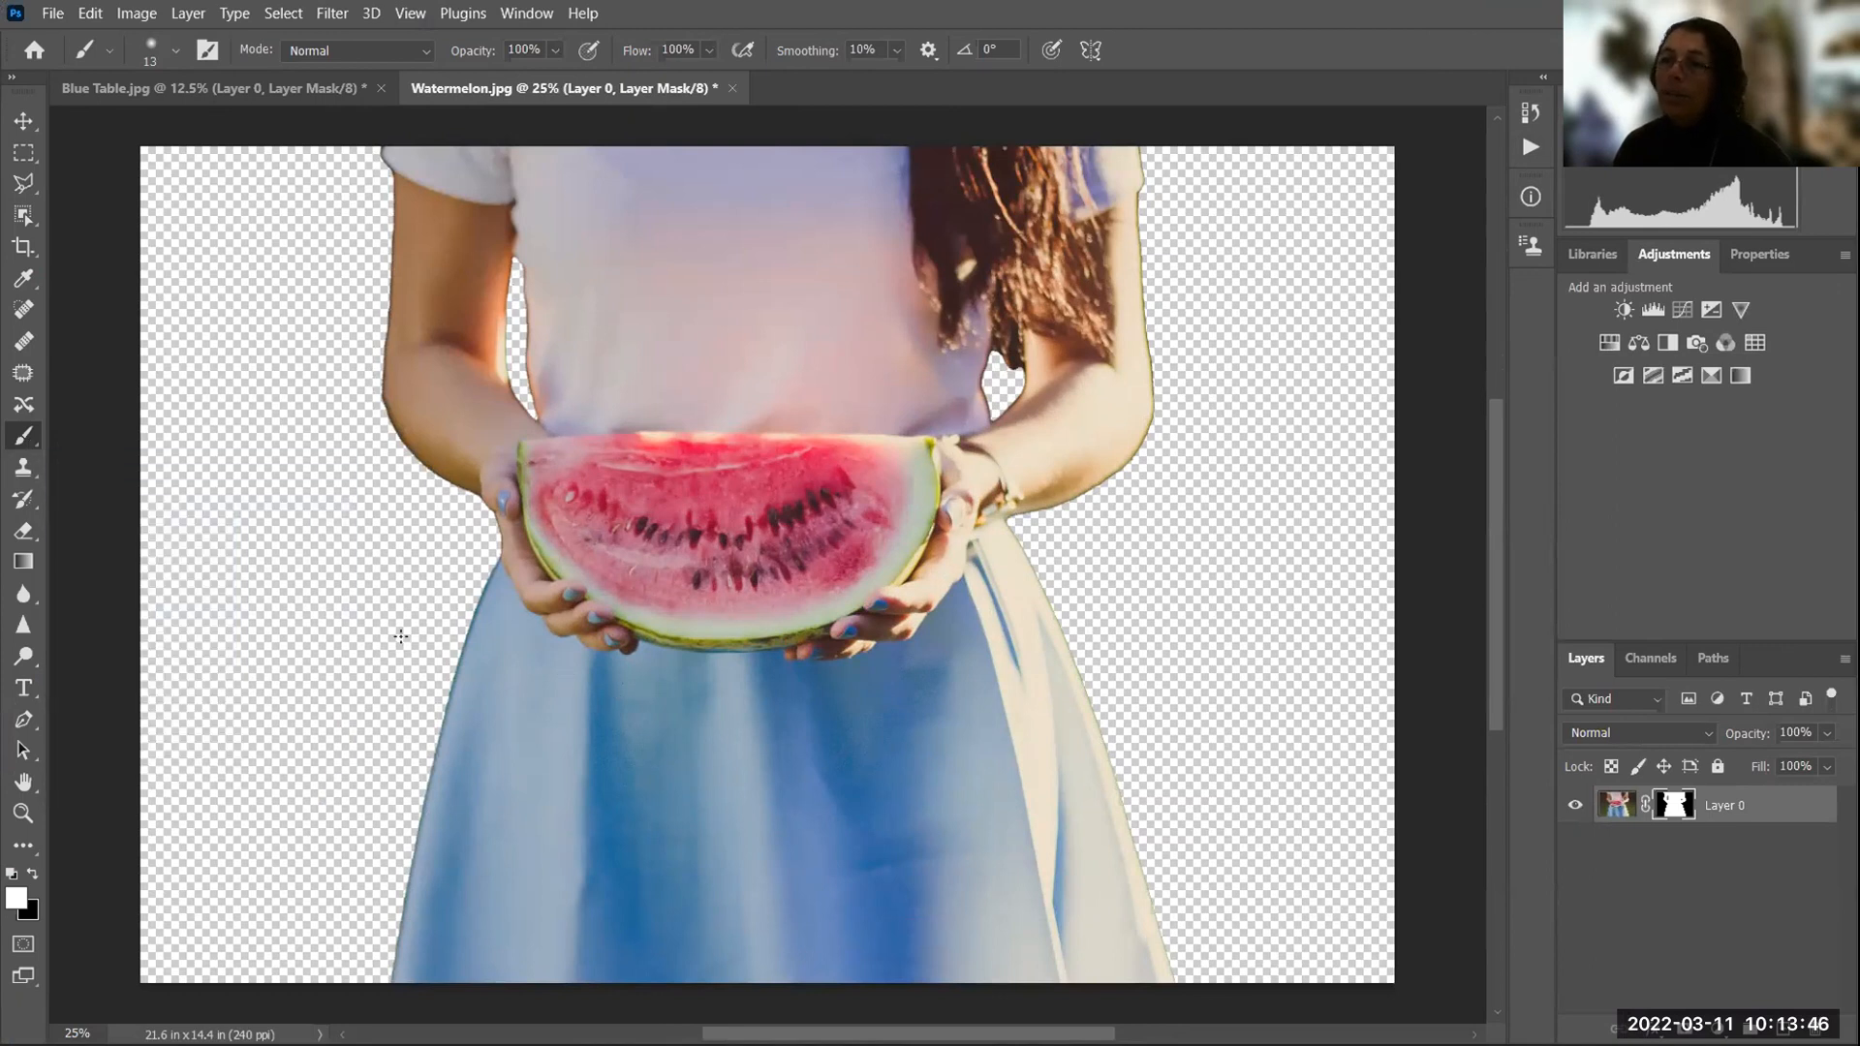
mouse_move(402, 636)
left_mouse_down()
mouse_move(312, 666)
mouse_move(324, 691)
left_mouse_up()
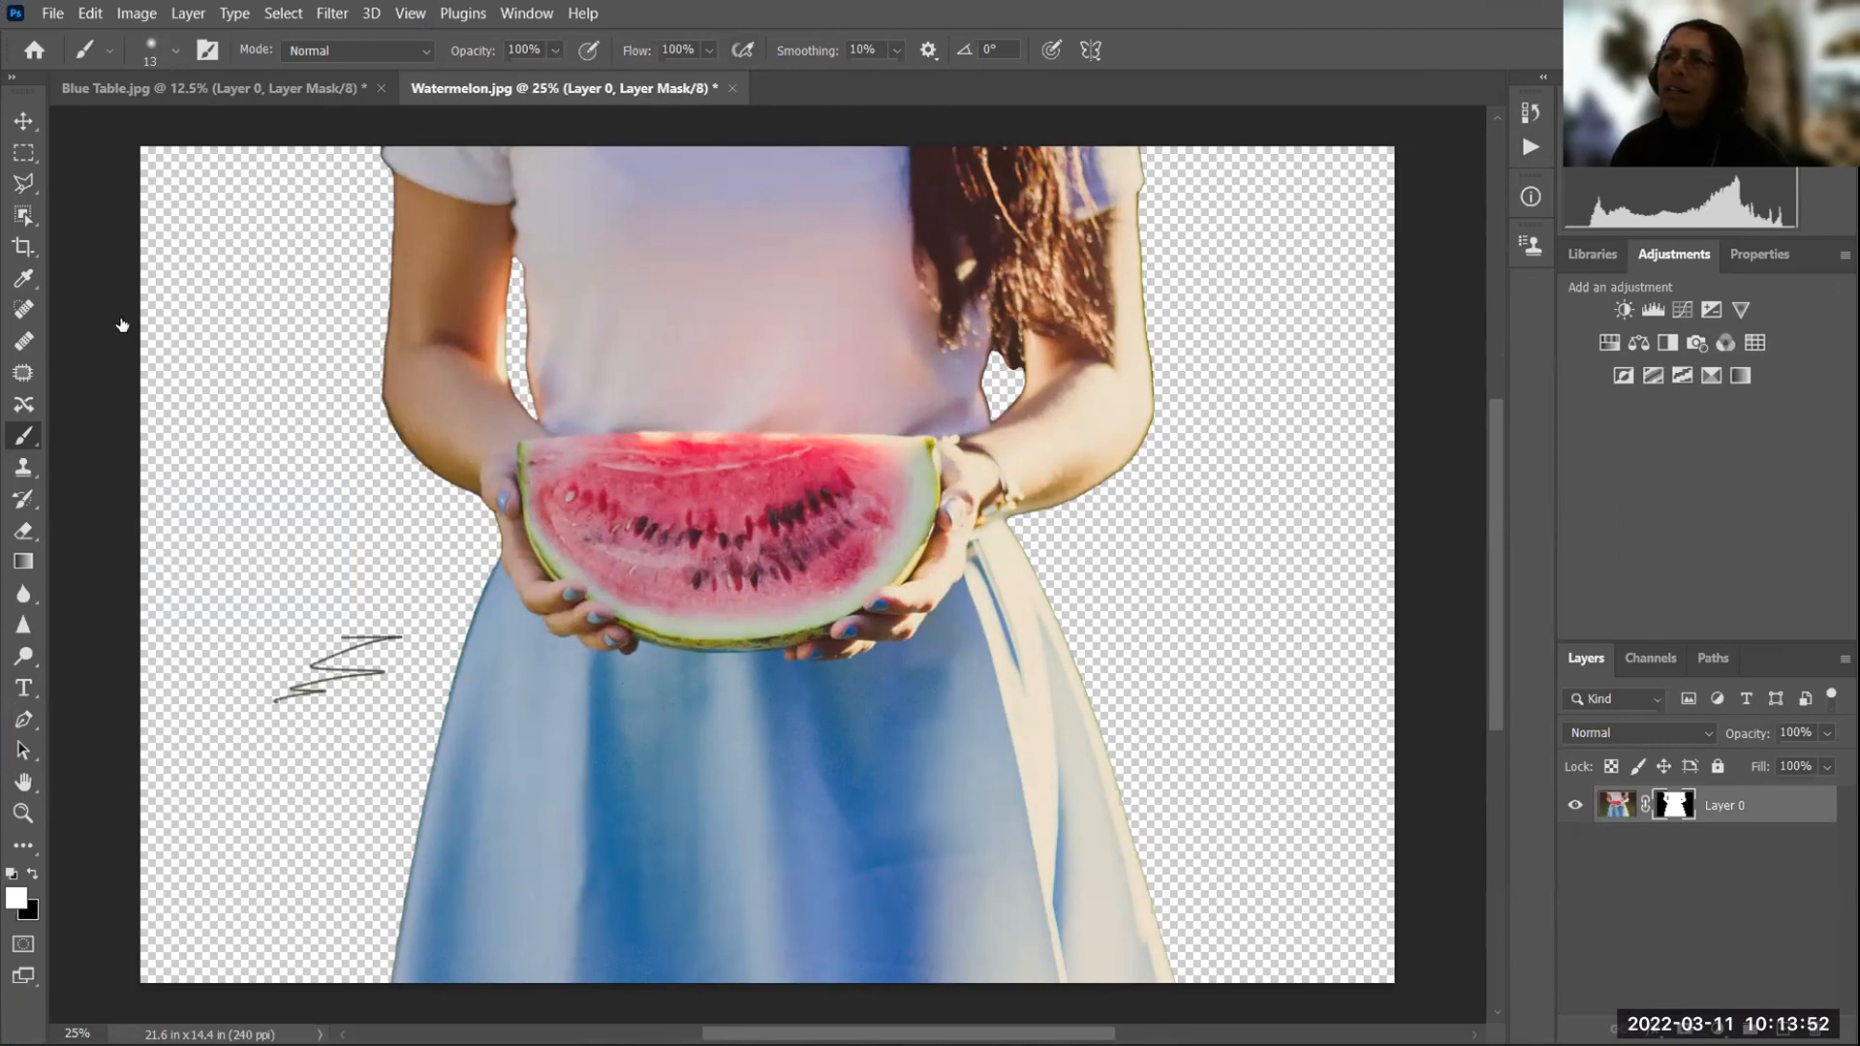
Step: Set the brush size to 92 and paint broad white strokes on the mask left of the skirt to reveal the background
left_click(175, 50)
left_click(205, 127)
left_click(241, 585)
mouse_move(328, 606)
left_mouse_down()
mouse_move(198, 620)
mouse_move(289, 653)
mouse_move(244, 669)
mouse_move(287, 691)
mouse_move(320, 686)
mouse_move(299, 677)
mouse_move(340, 649)
mouse_move(415, 632)
mouse_move(323, 637)
mouse_move(169, 873)
left_mouse_up()
mouse_move(281, 821)
left_mouse_down()
mouse_move(316, 819)
mouse_move(242, 856)
left_mouse_up()
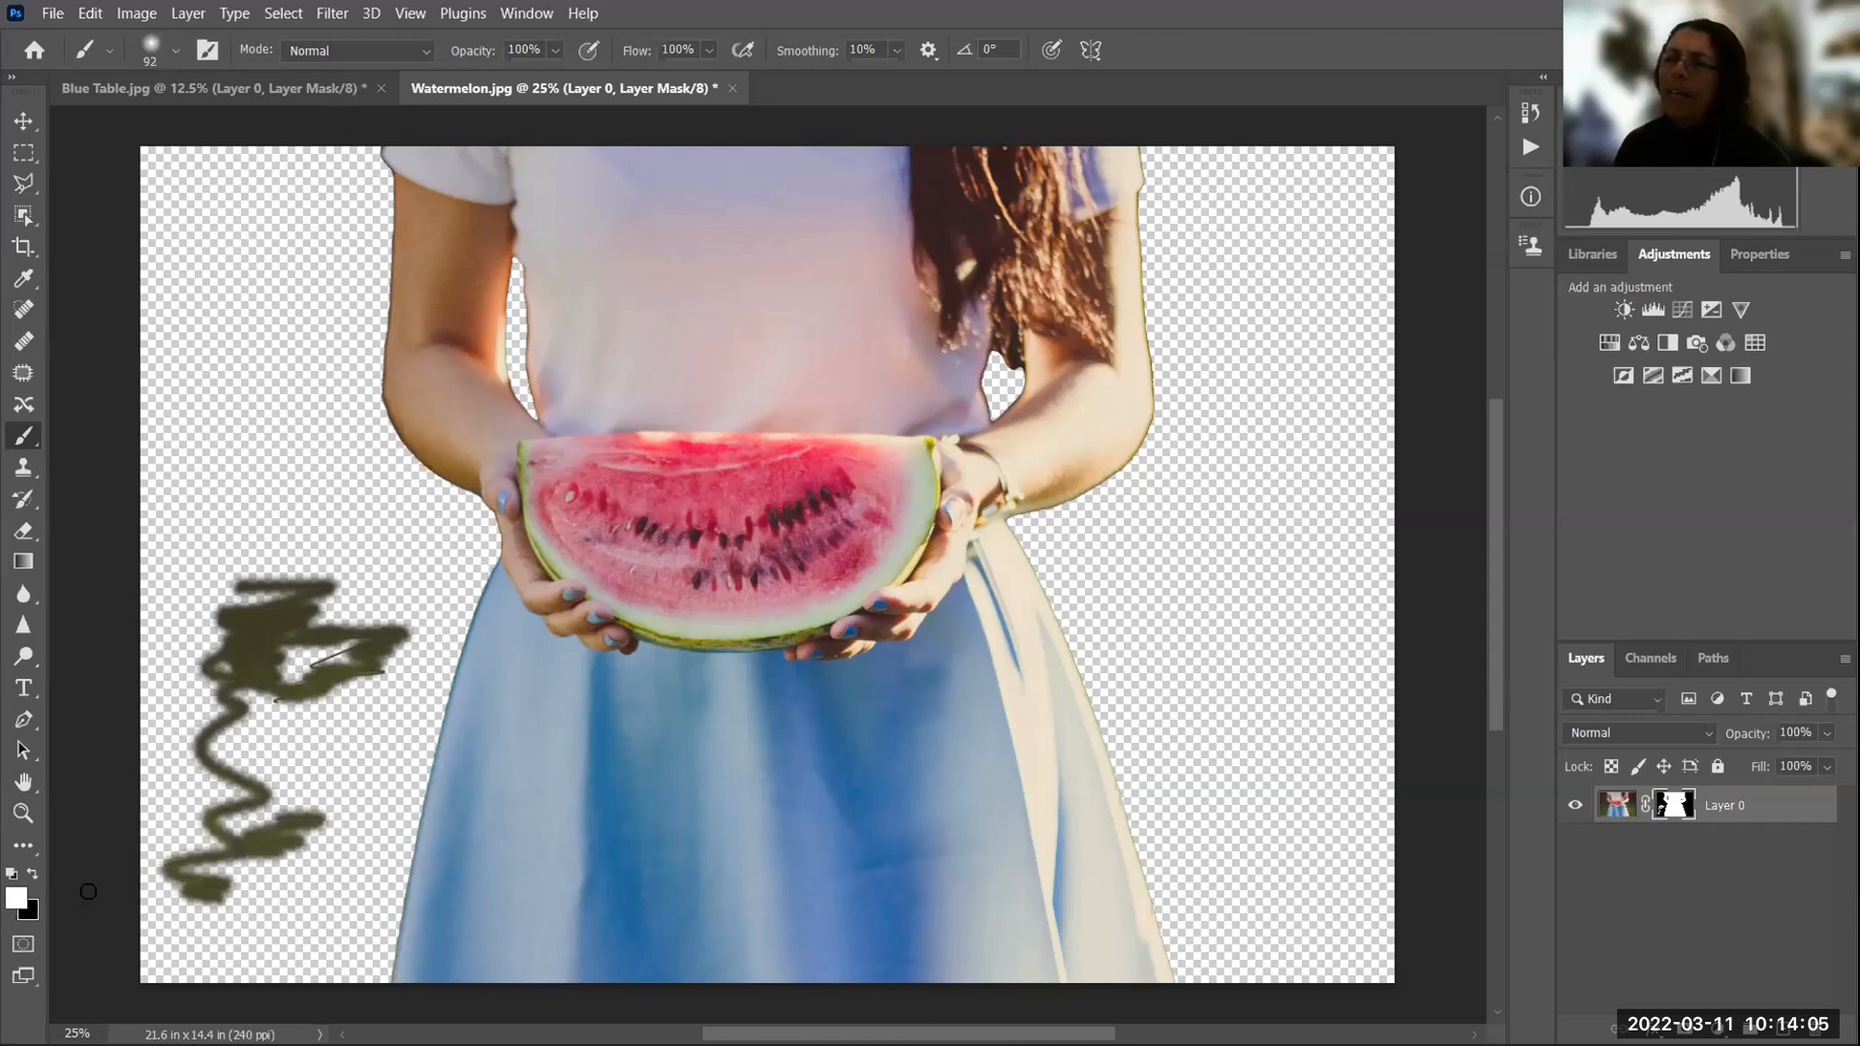
Step: Paint a black zigzag on the mask over the skirt and a short white stroke beside the elbow
left_click(33, 875)
mouse_move(504, 743)
left_mouse_down()
mouse_move(610, 741)
mouse_move(561, 765)
mouse_move(601, 810)
mouse_move(486, 818)
mouse_move(630, 818)
left_mouse_up()
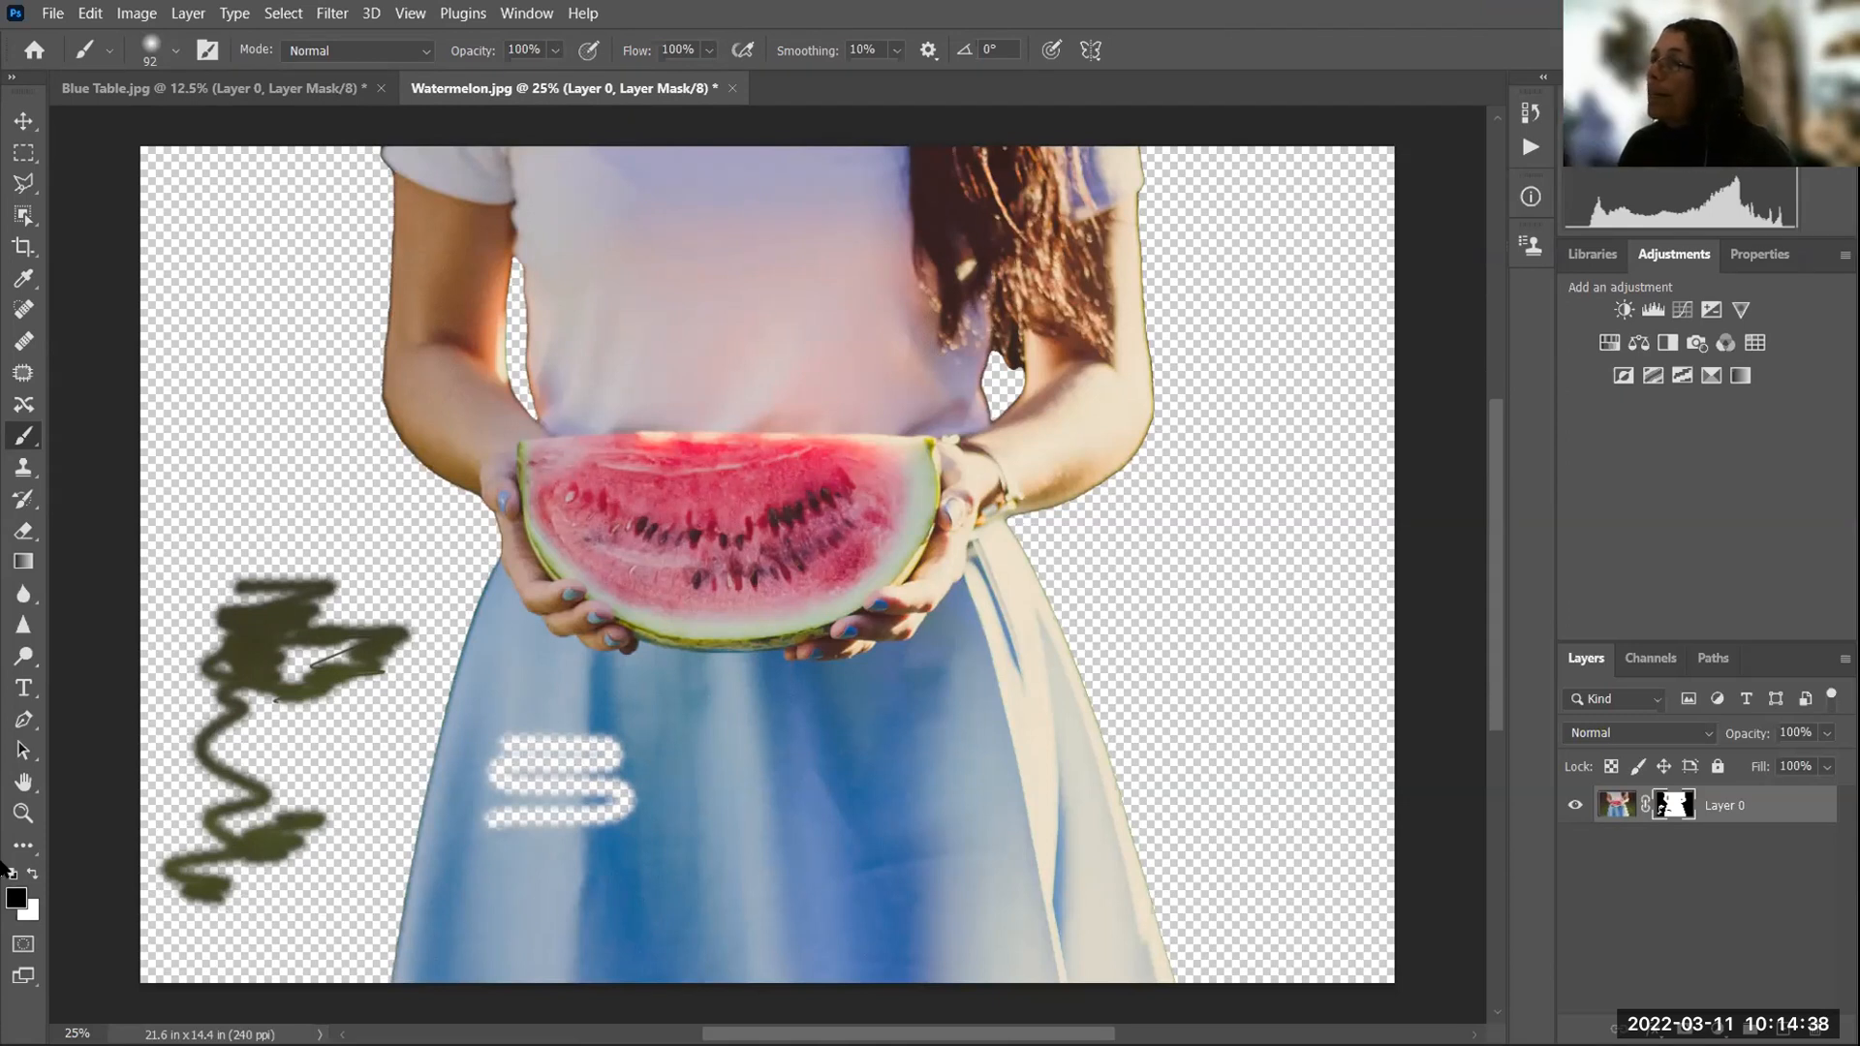
key("x")
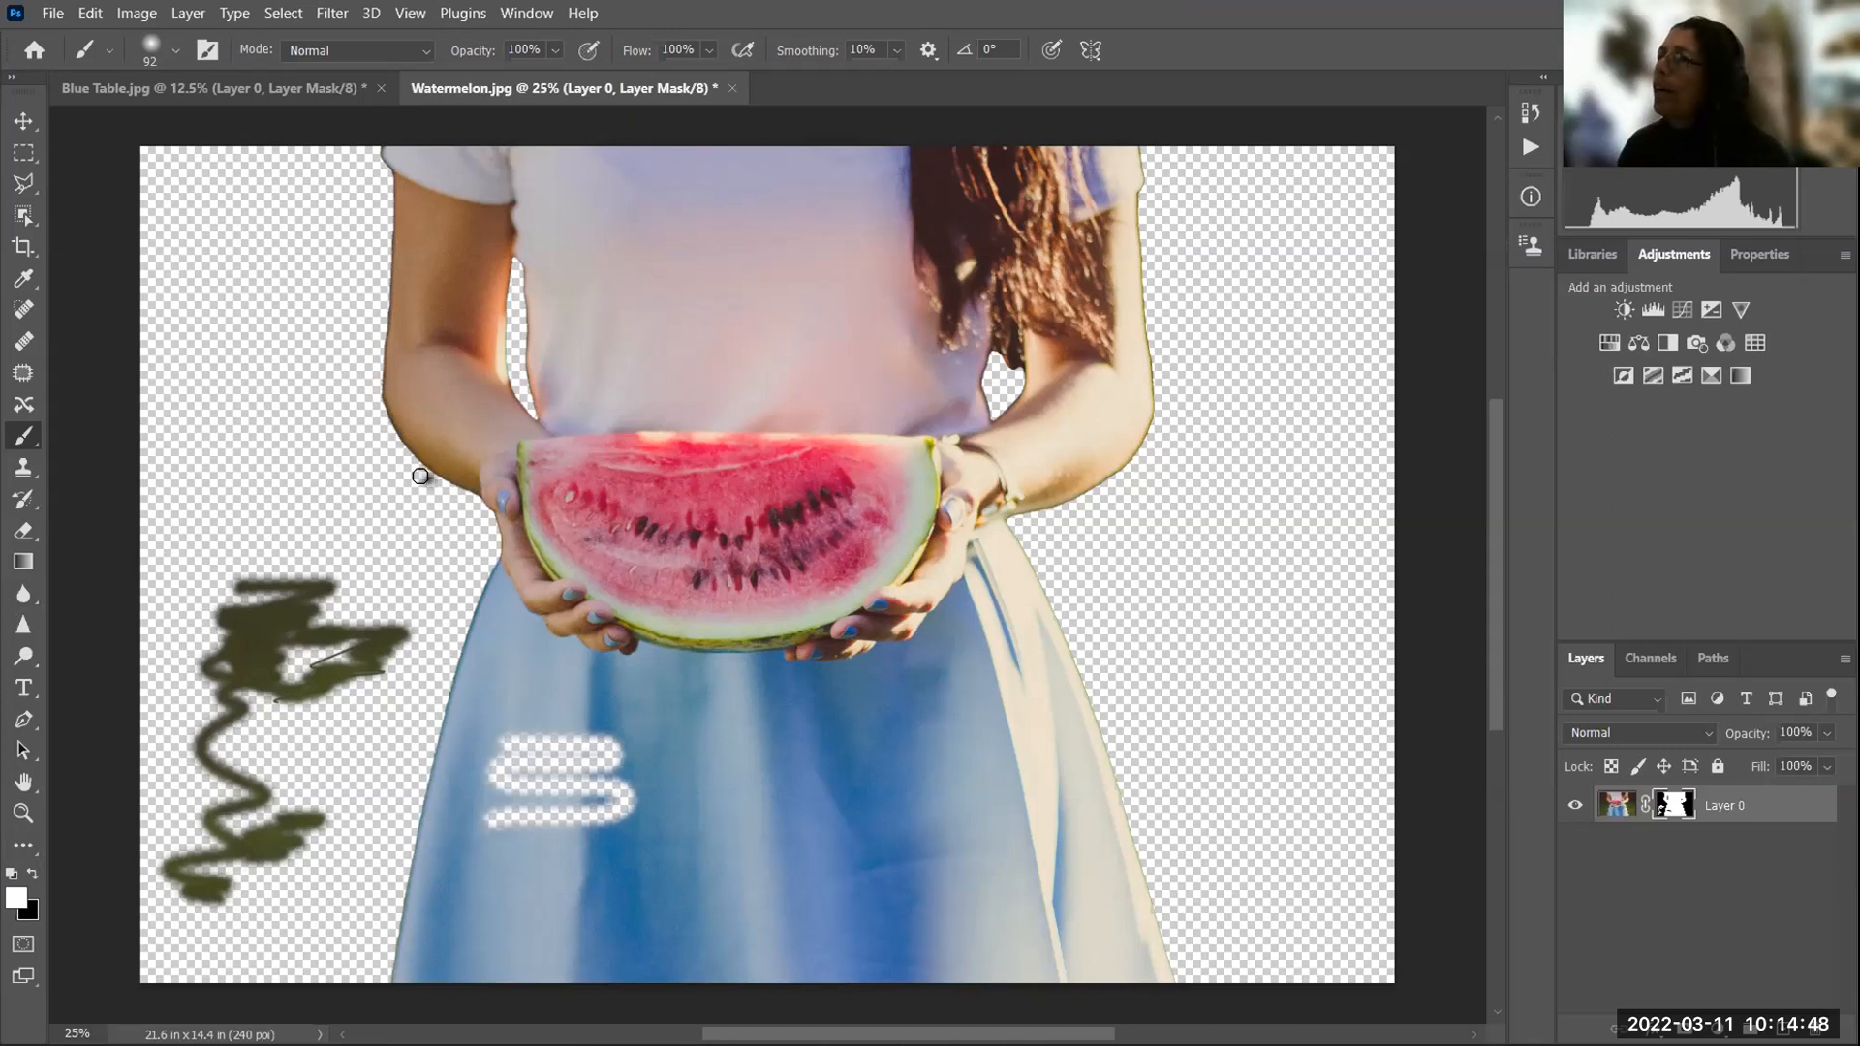
left_click_drag(415, 468, 399, 439)
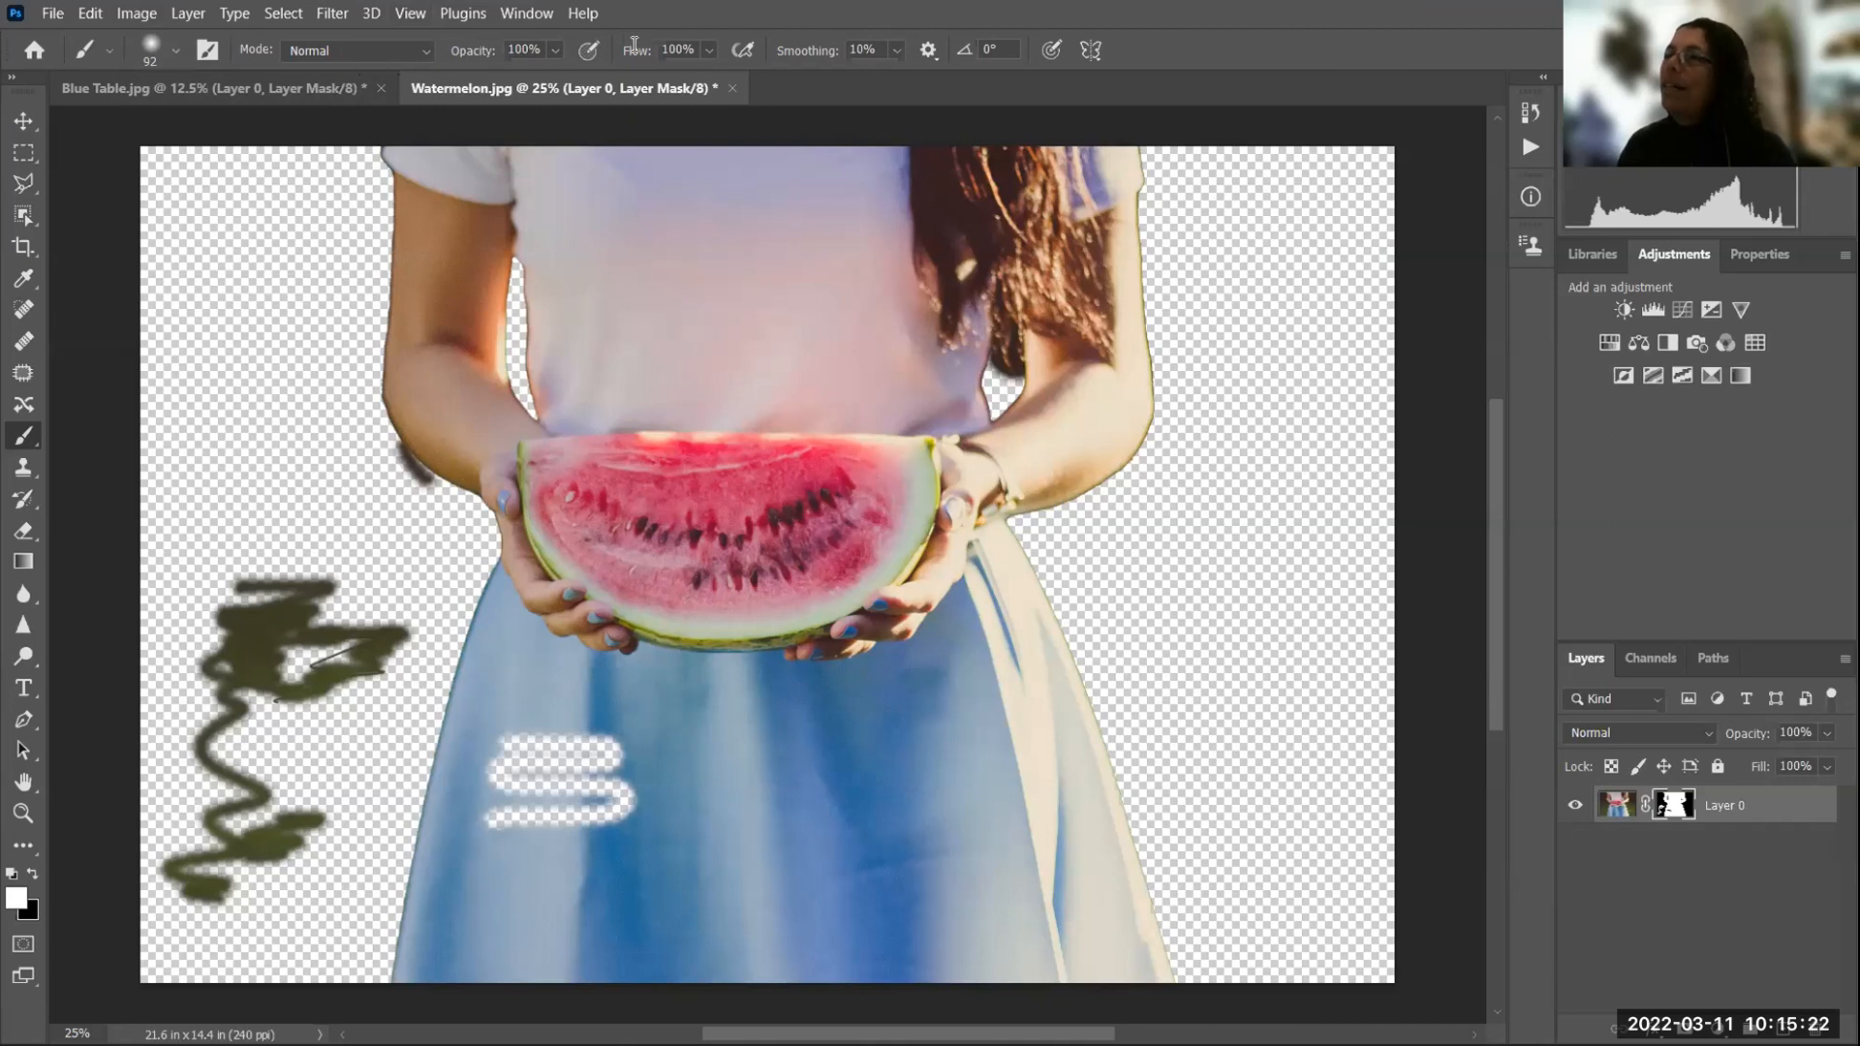
Step: Lower the brush flow to 61% and paint a curved white stroke on the mask left of the forearm
left_click(708, 50)
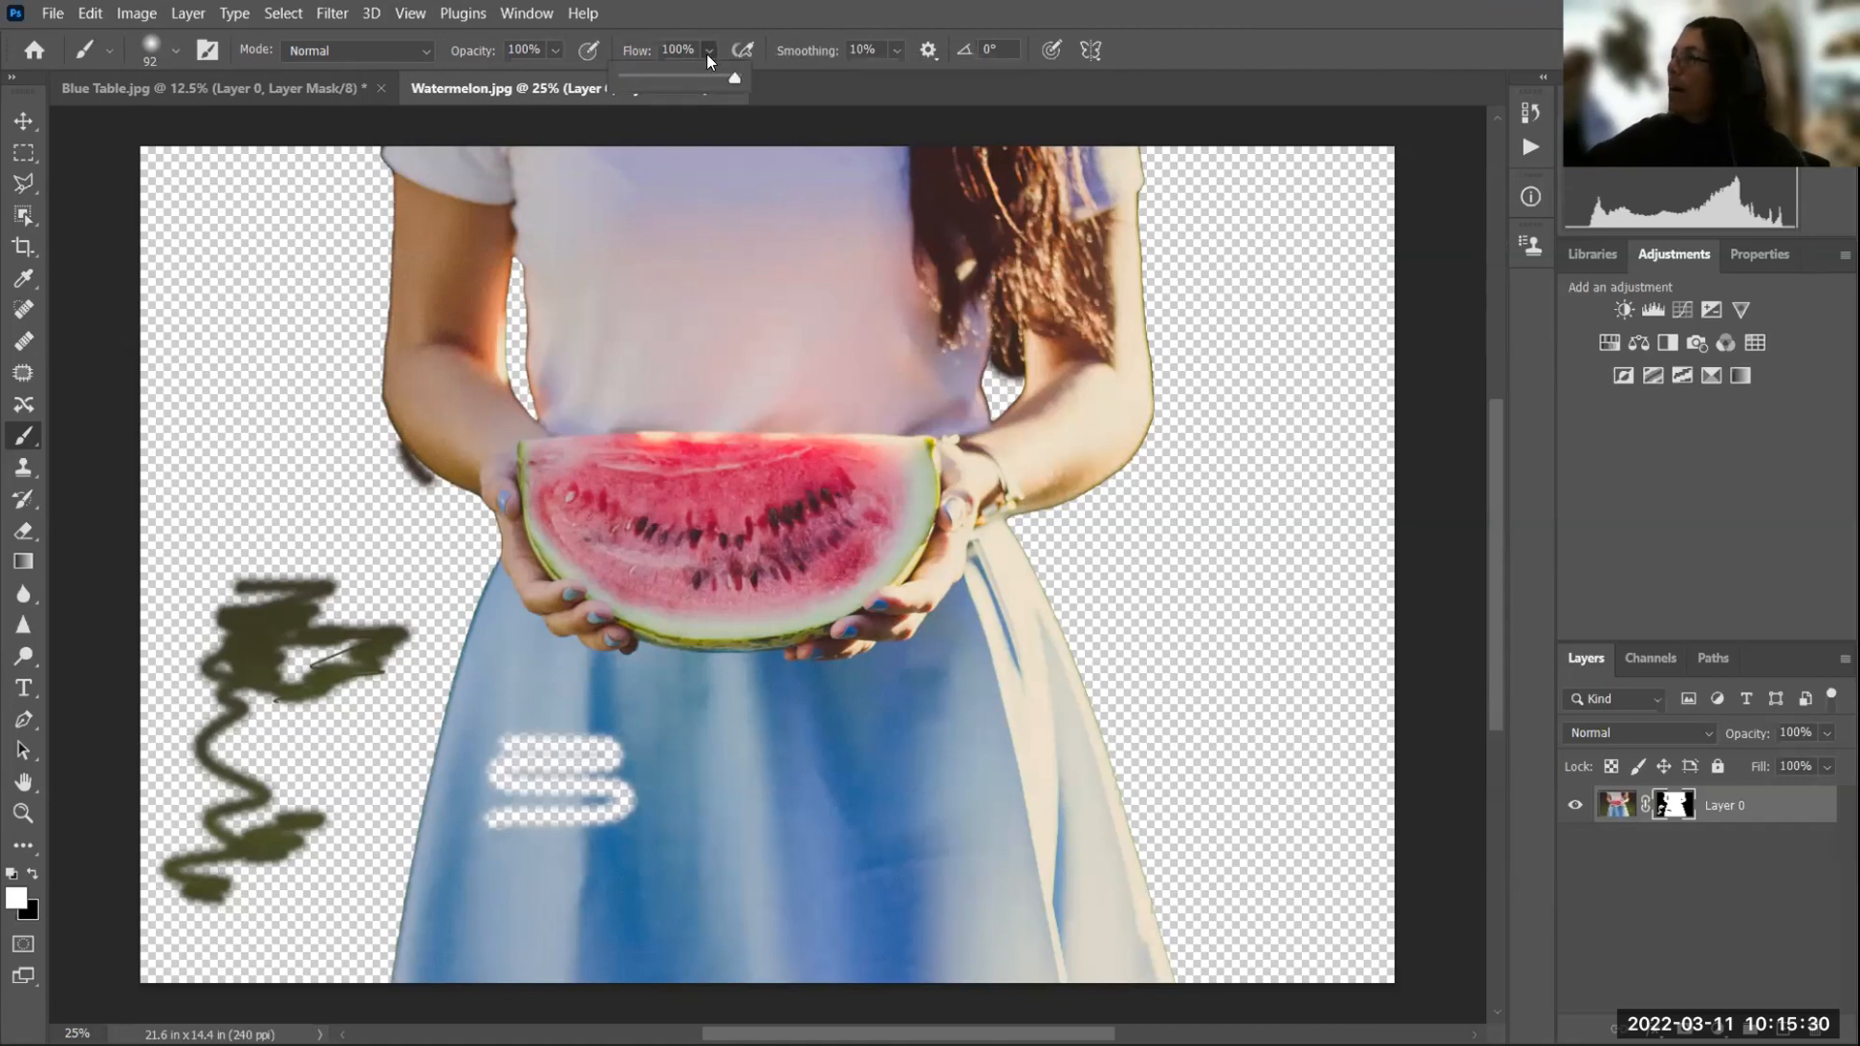
left_click_drag(732, 73, 700, 73)
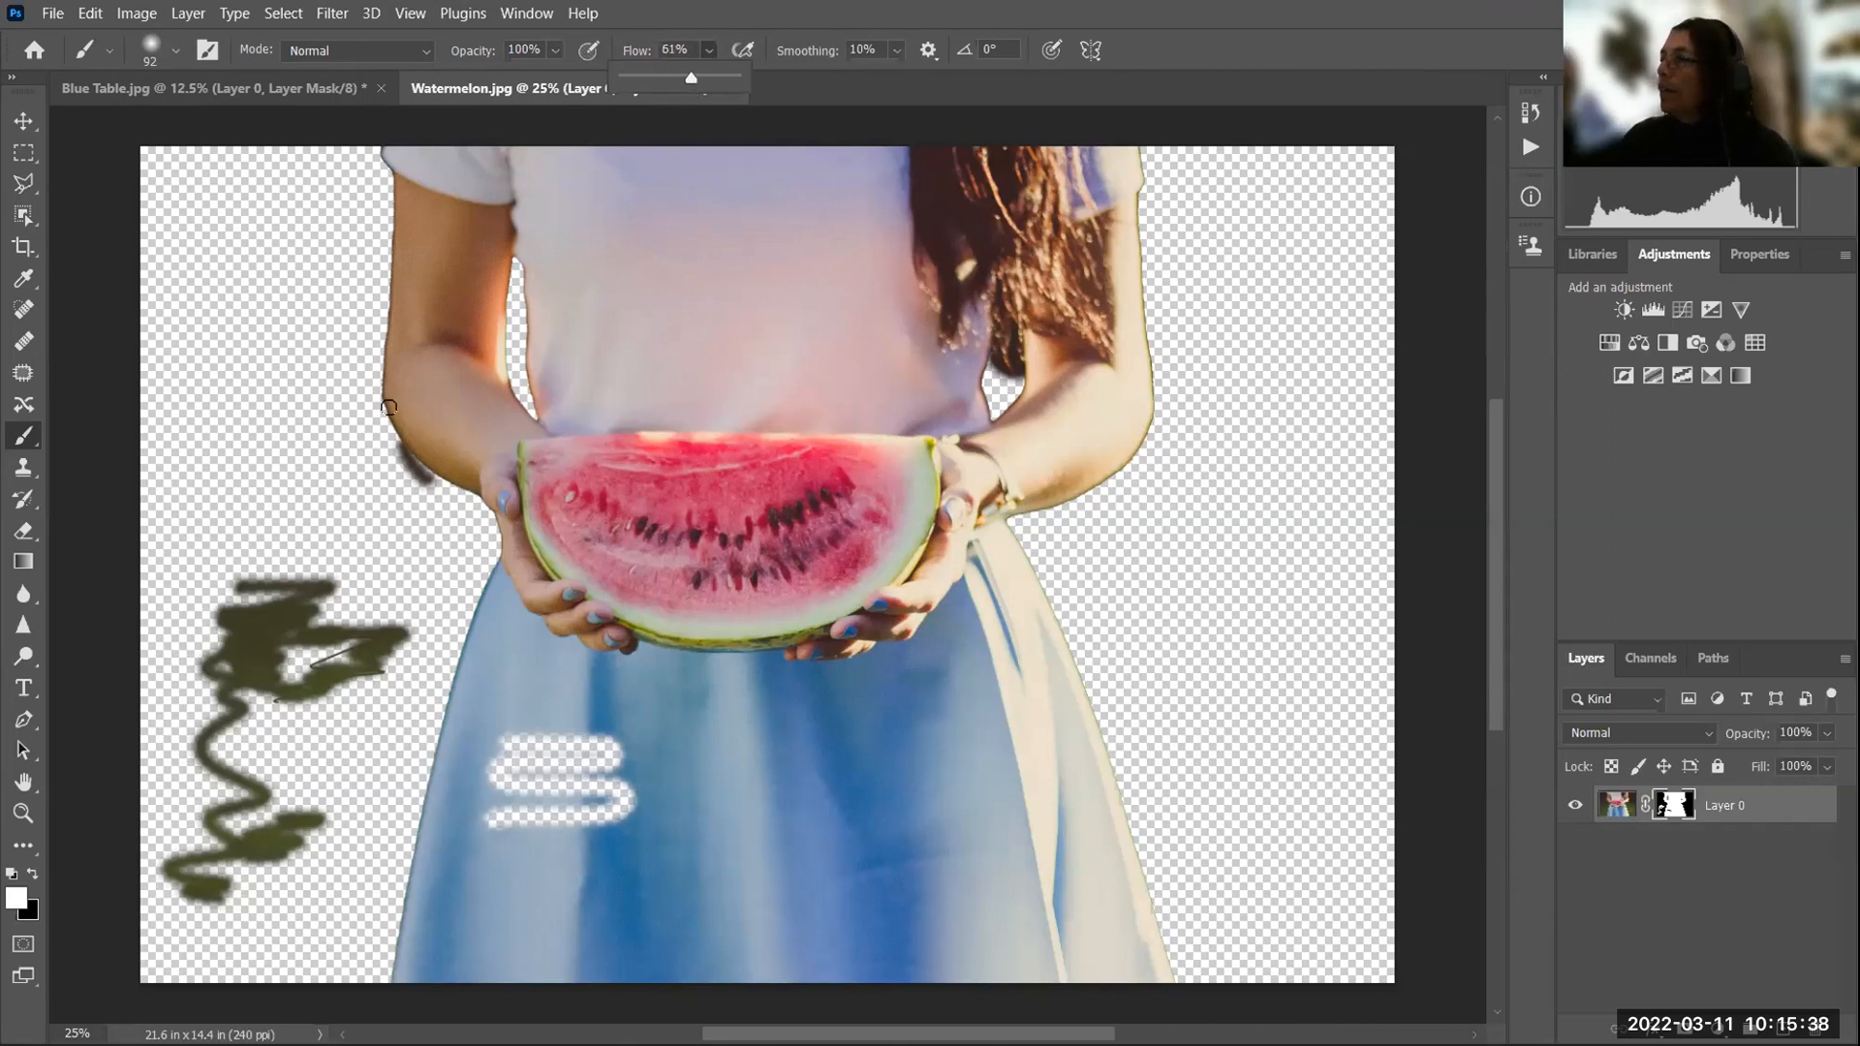
mouse_move(371, 381)
left_mouse_down()
mouse_move(351, 398)
mouse_move(358, 494)
mouse_move(296, 513)
mouse_move(255, 478)
mouse_move(284, 444)
left_mouse_up()
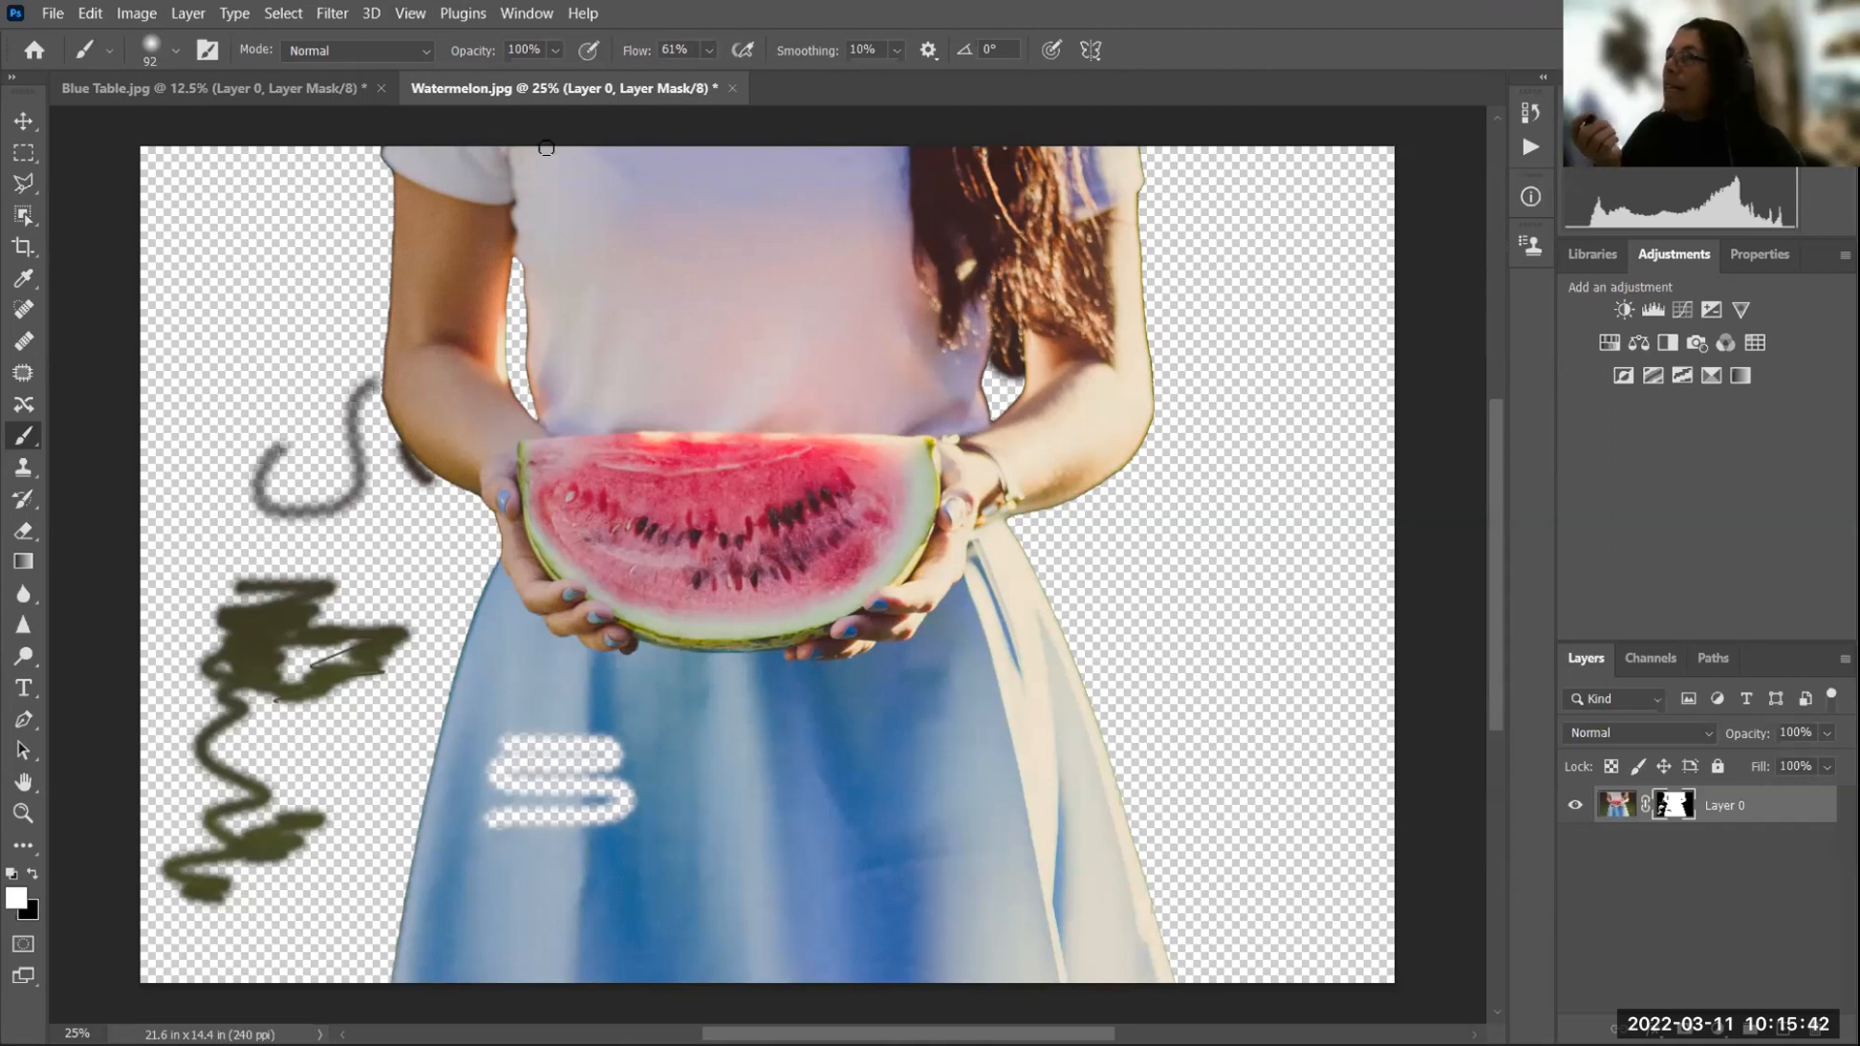
Step: Raise the brush flow back to its maximum and paint a white stroke on the mask left of the upper arm
left_click(708, 51)
left_click_drag(730, 80, 783, 78)
left_click(341, 312)
mouse_move(347, 312)
left_mouse_down()
mouse_move(326, 450)
mouse_move(327, 435)
left_mouse_up()
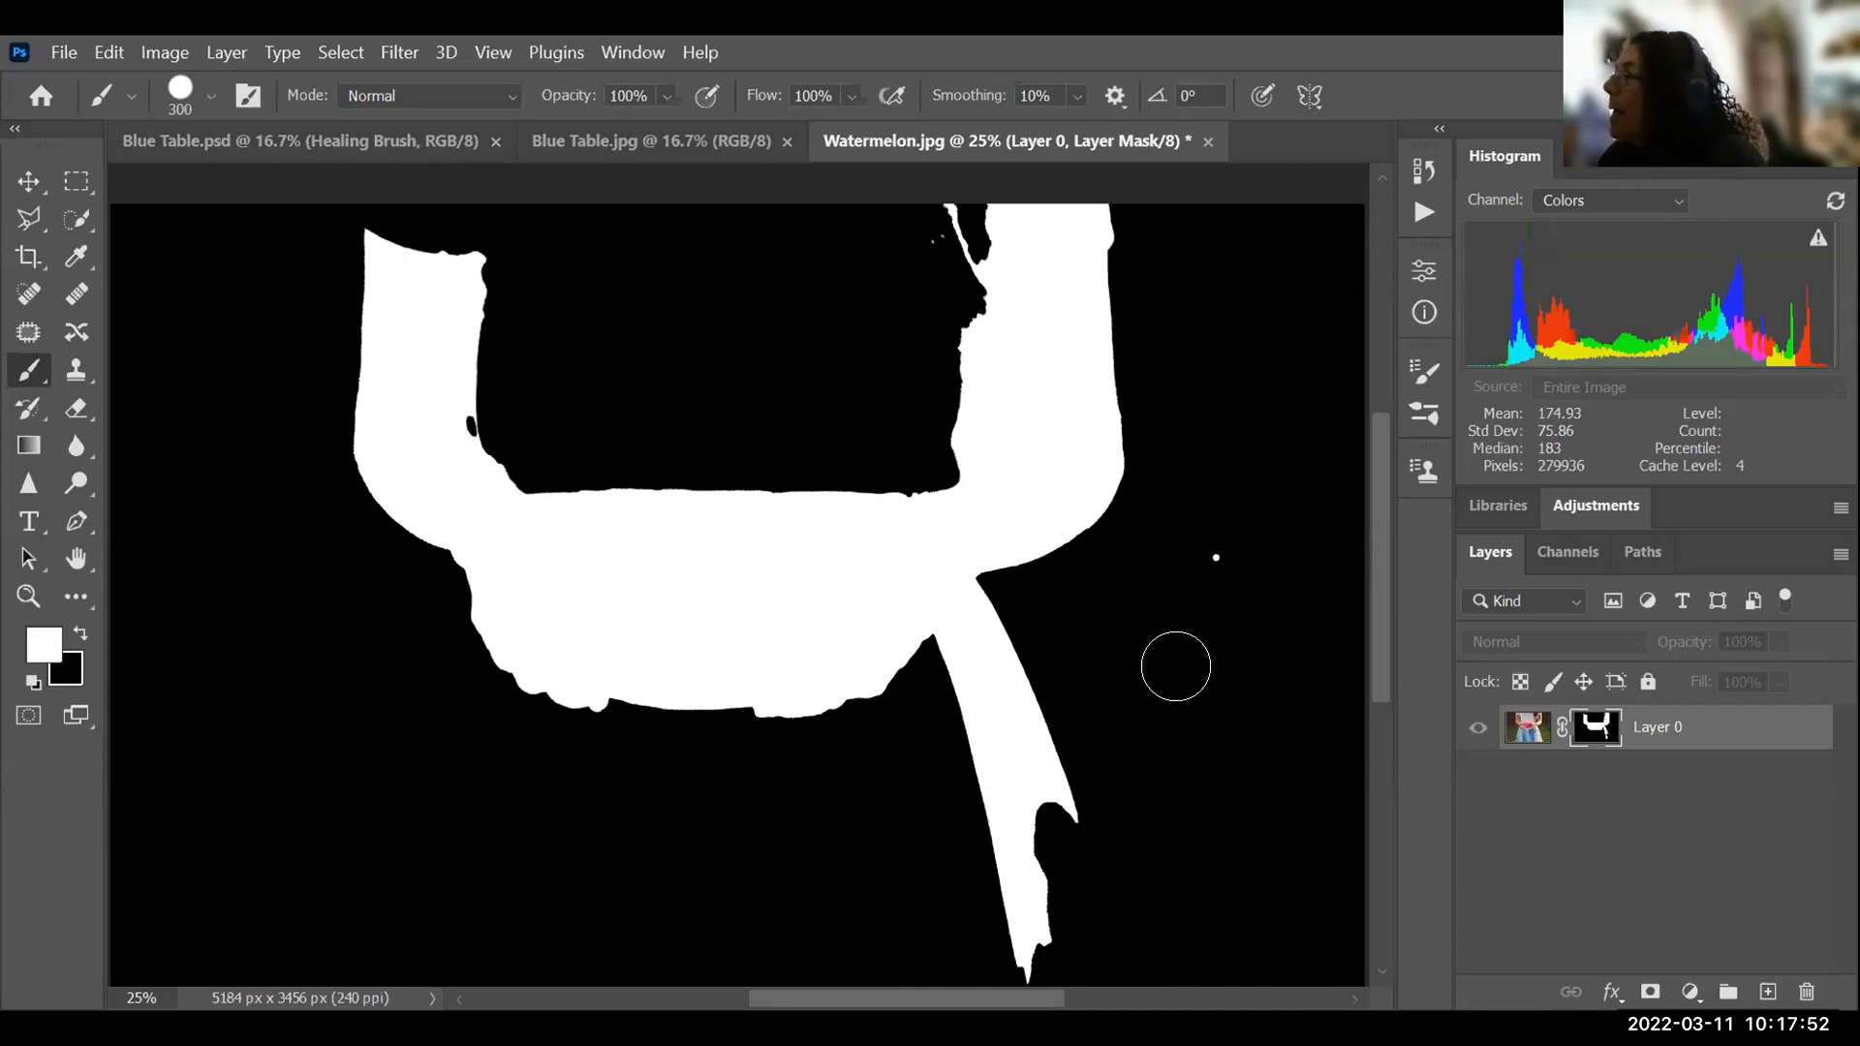
Step: Paint white strokes with the 300-pixel brush on the displayed mask, right of the figure and across the black area above the watermelon
left_click_drag(1160, 675, 1250, 675)
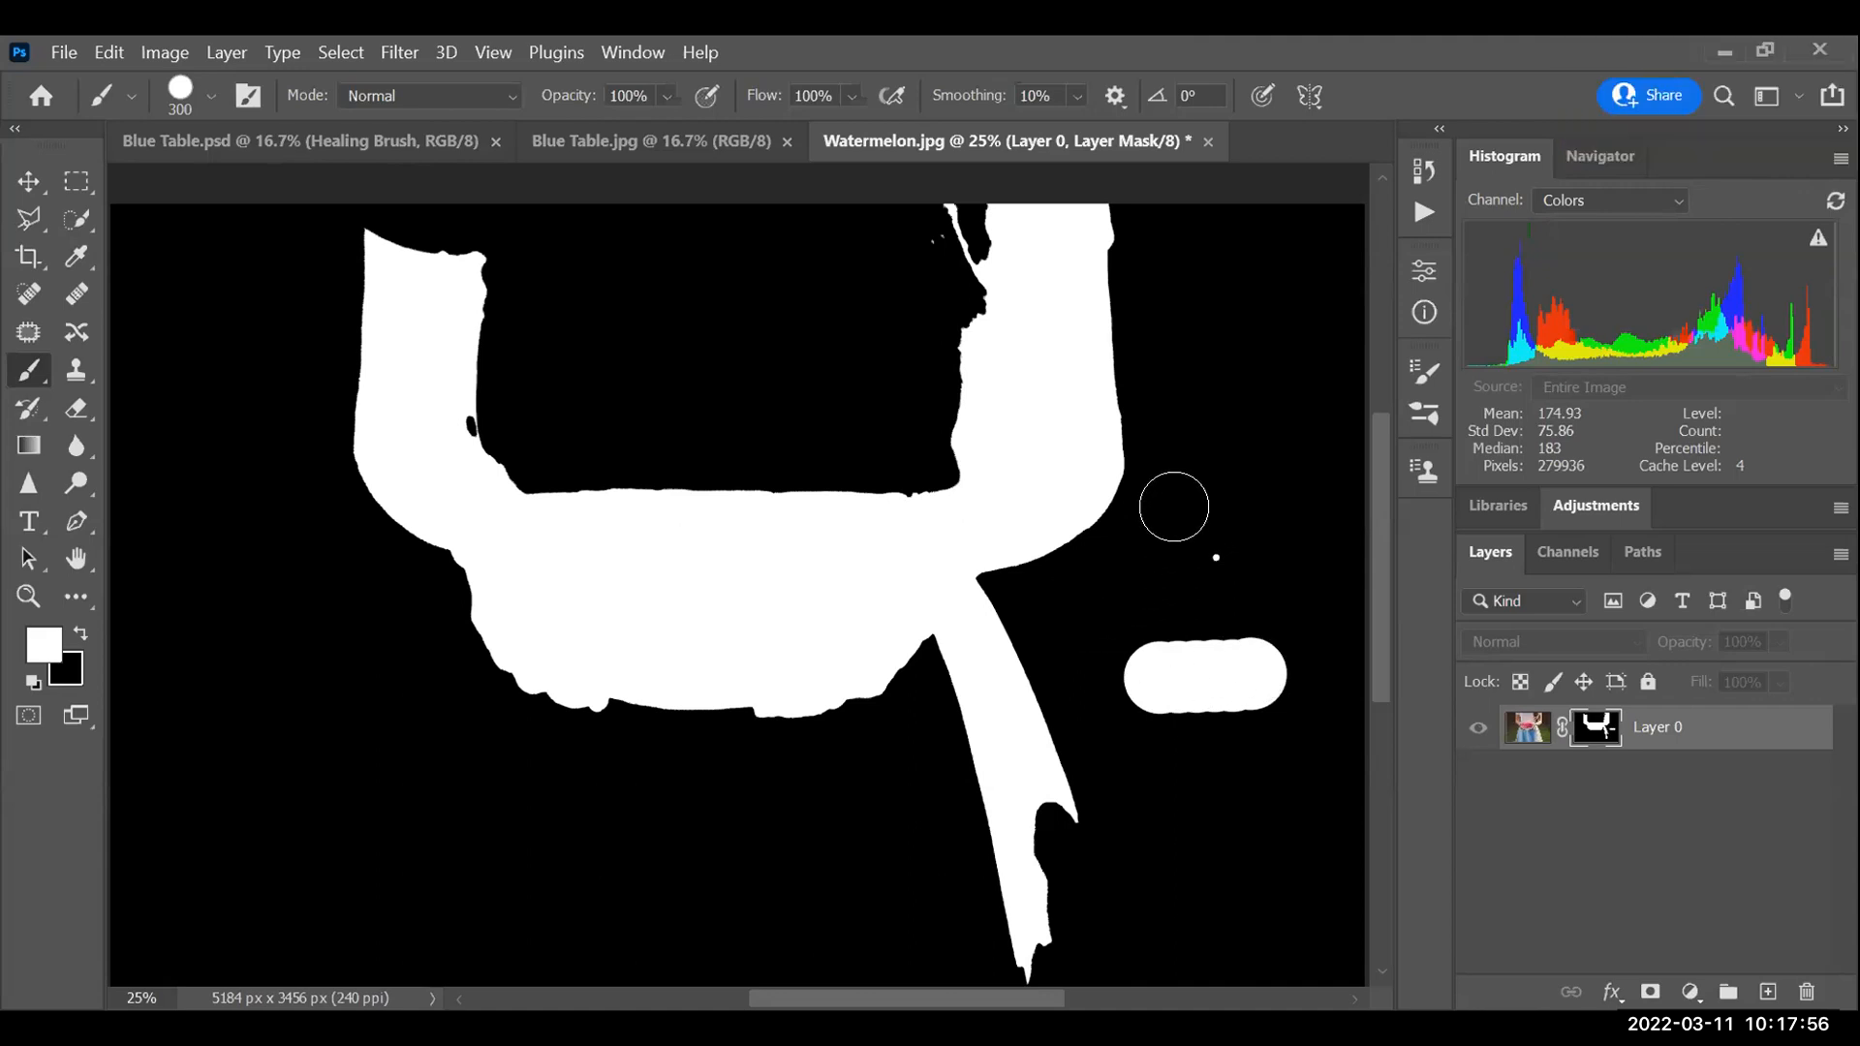
left_click_drag(1224, 298, 1227, 373)
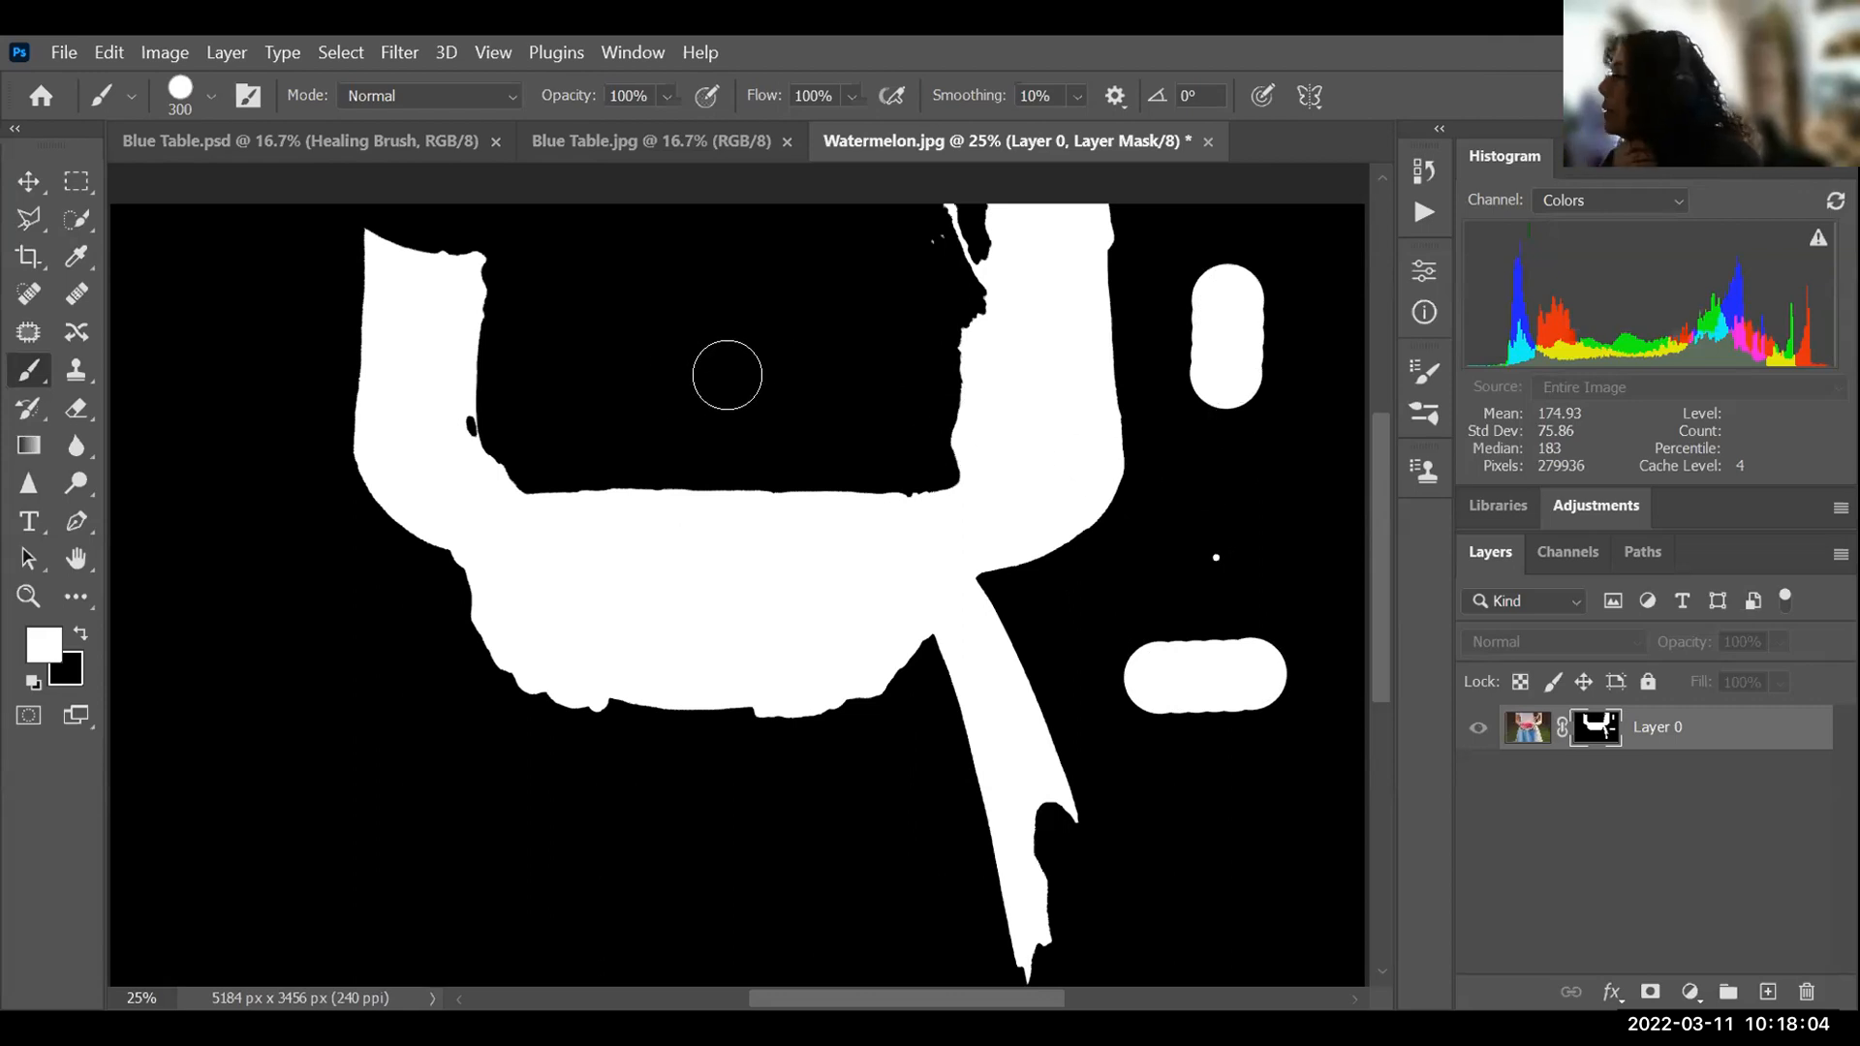
left_click_drag(614, 392, 803, 384)
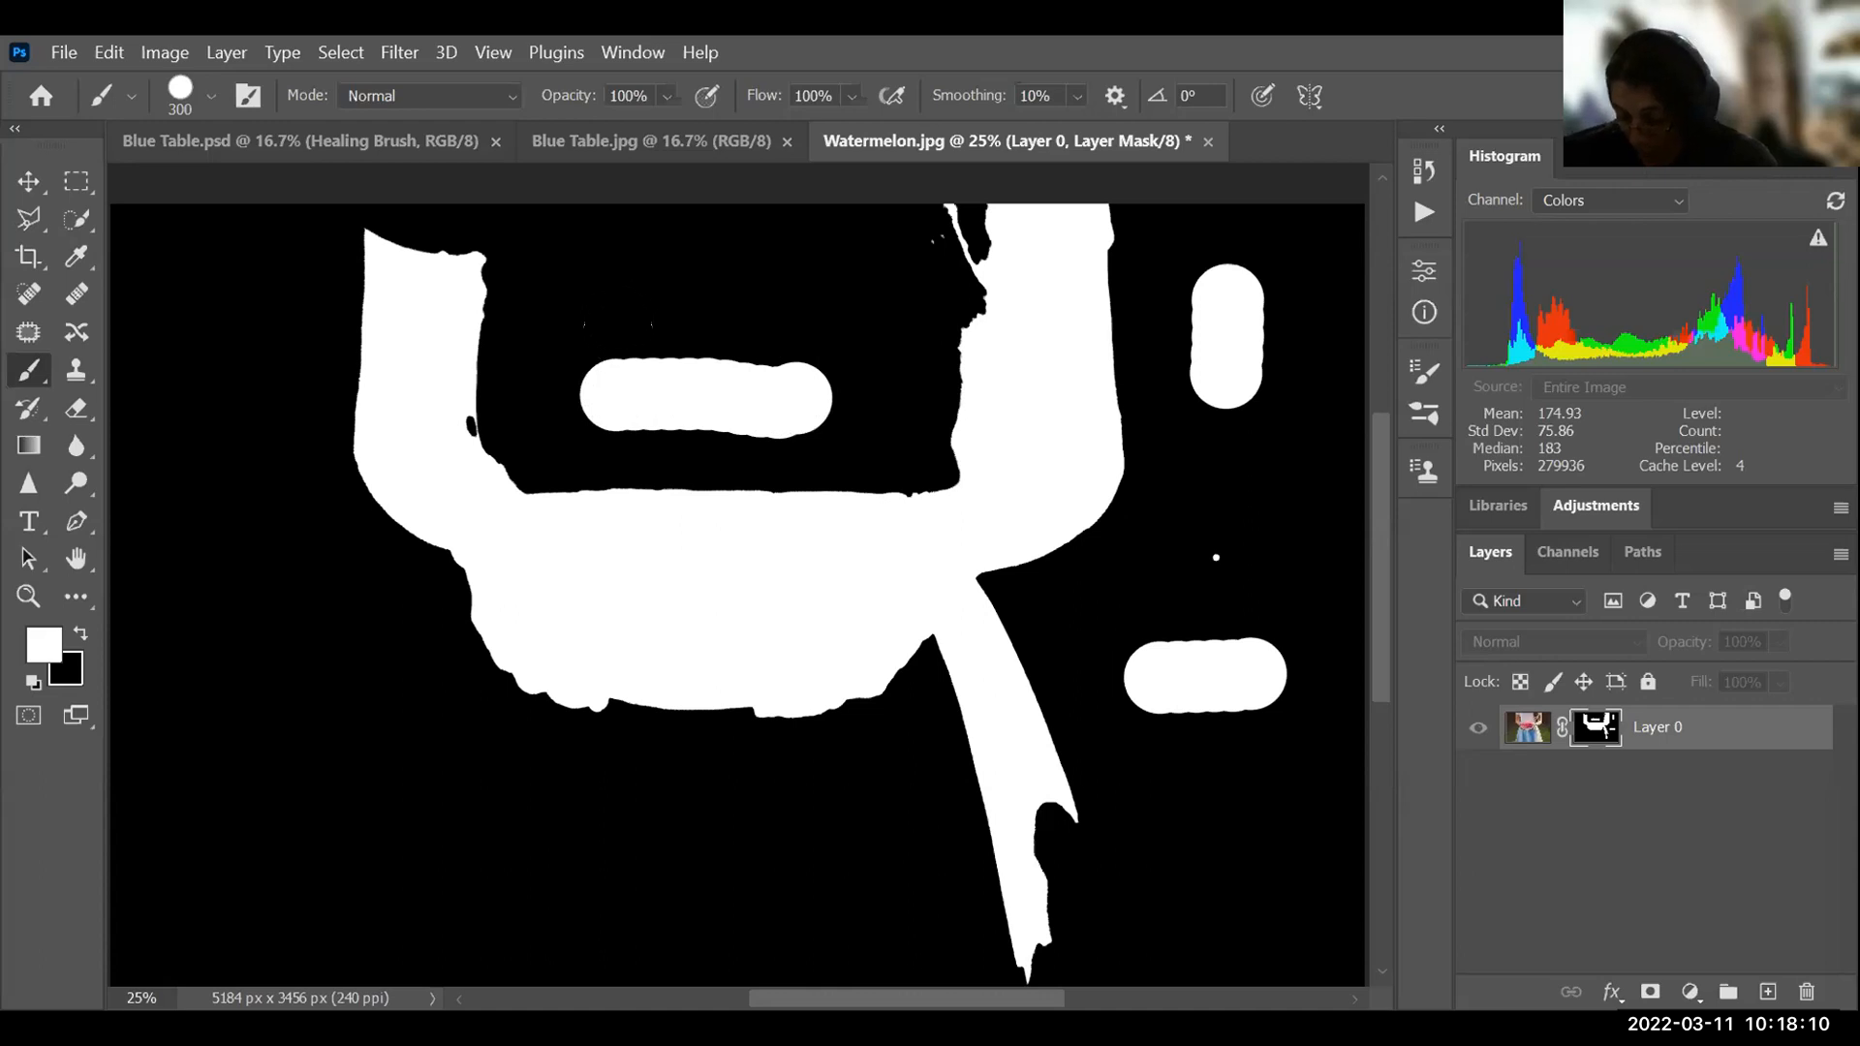
left_click_drag(614, 321, 798, 352)
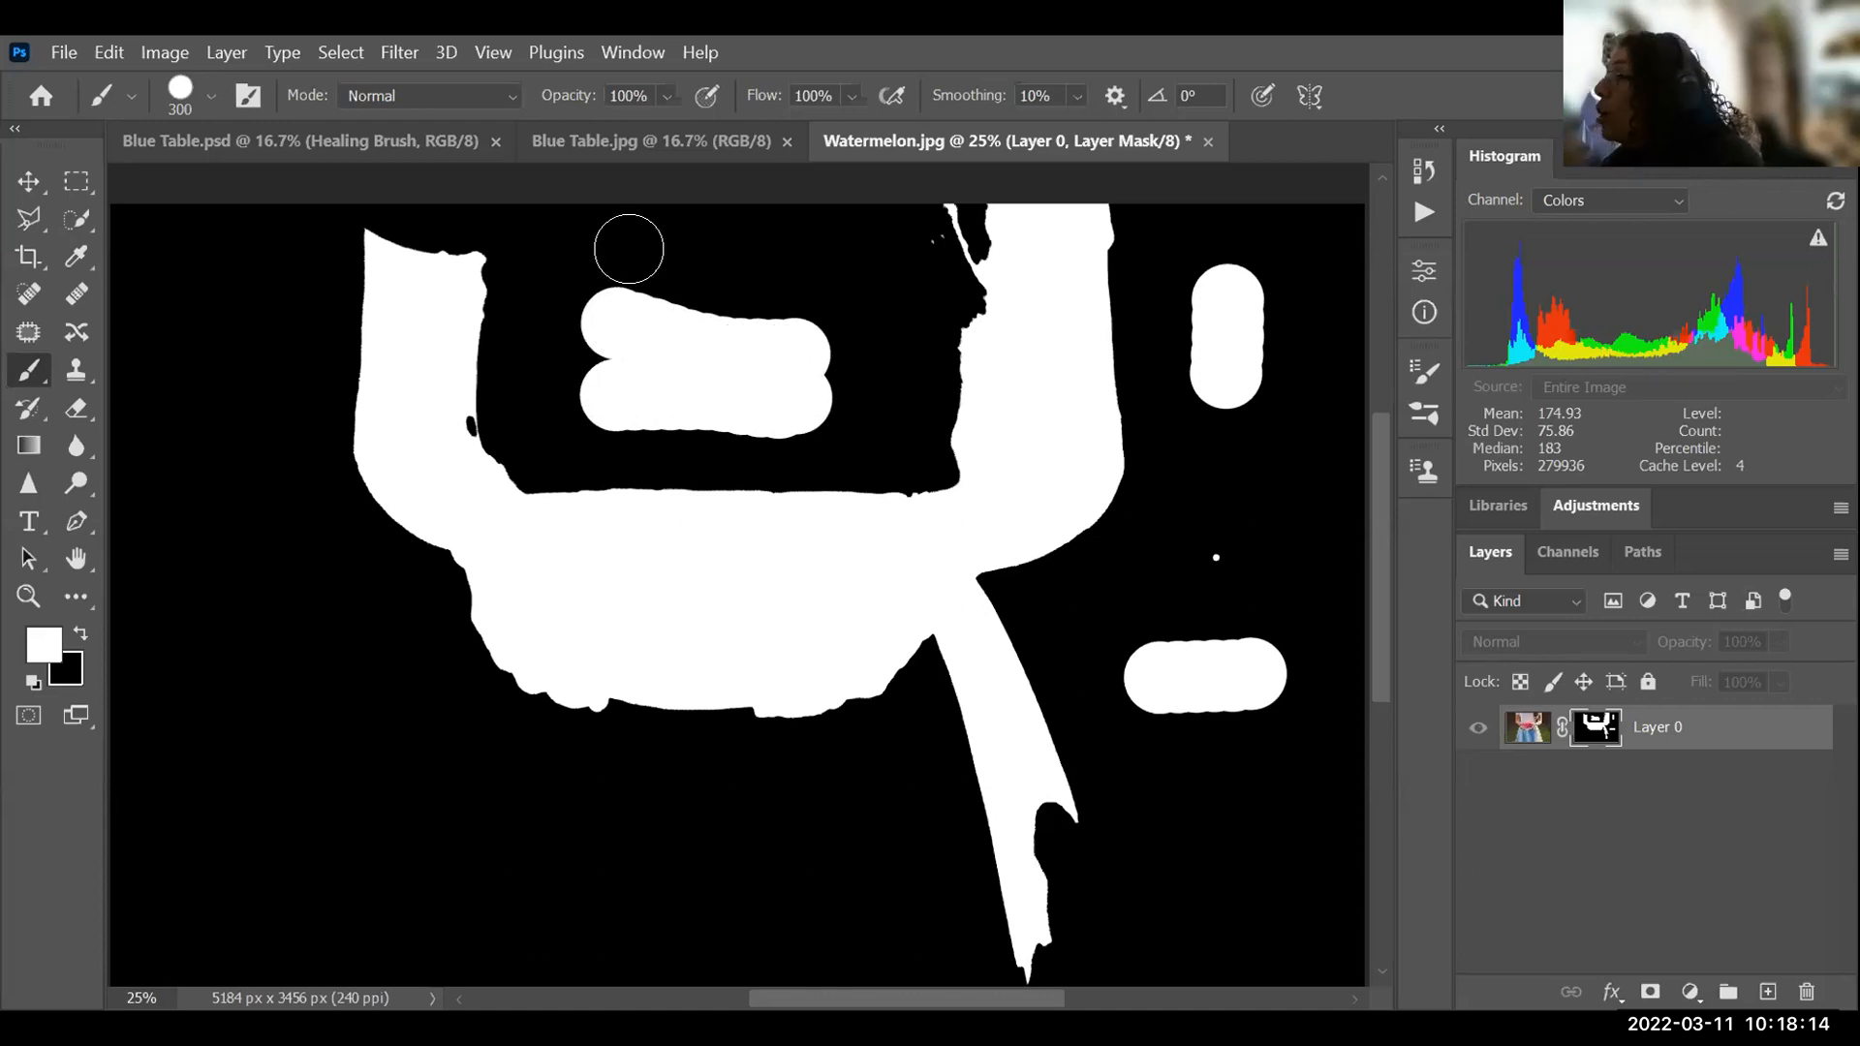
left_click_drag(629, 249, 806, 300)
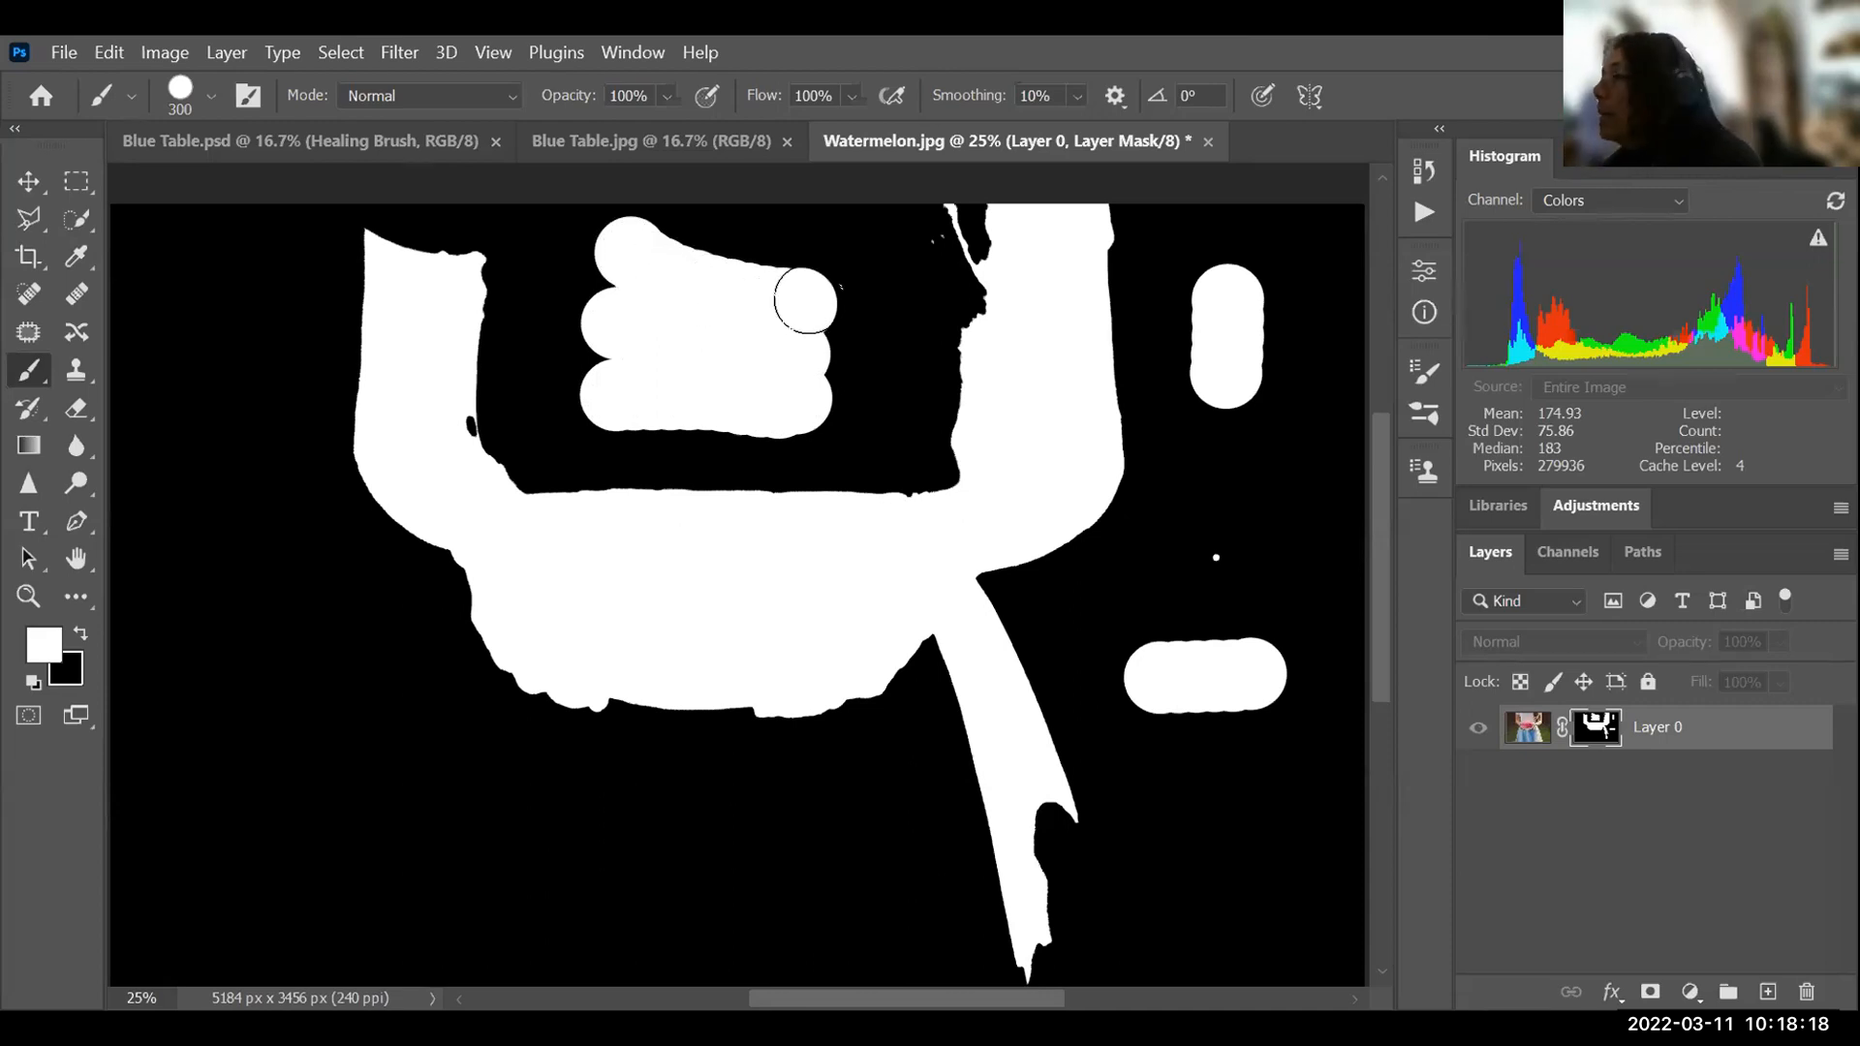
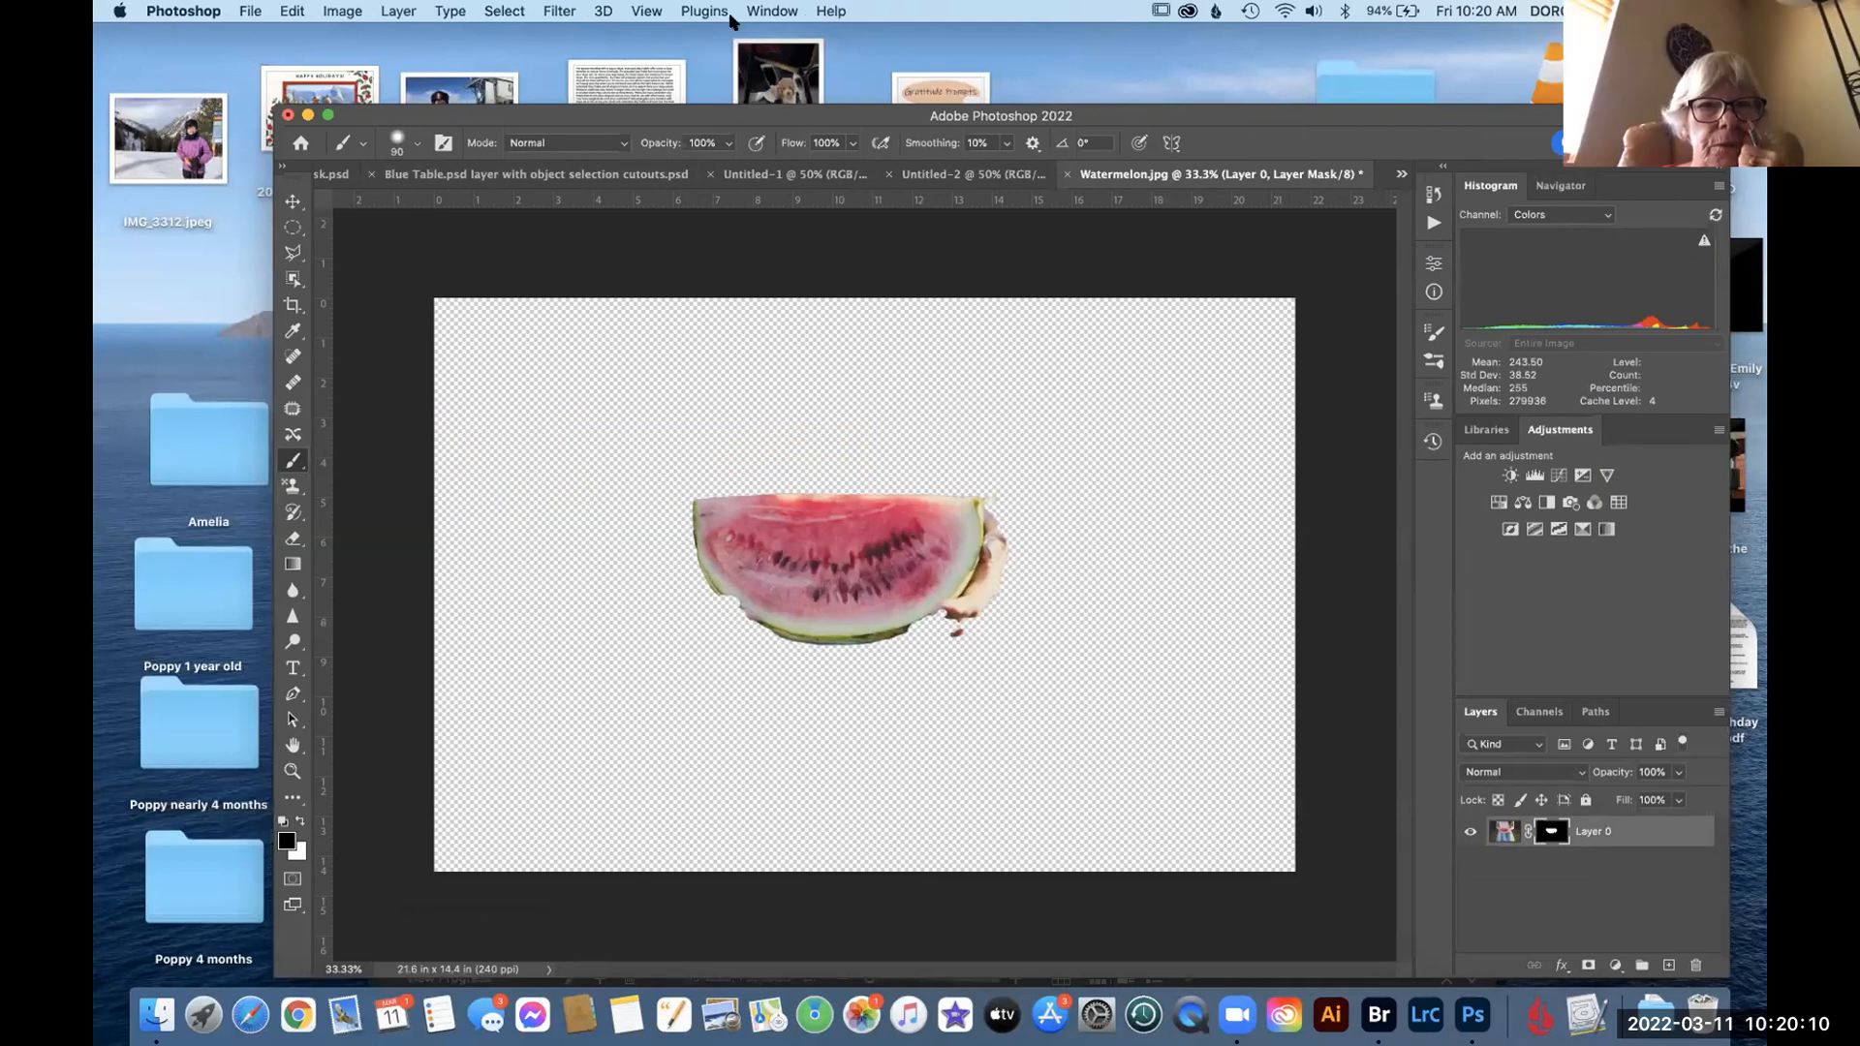
Step: Review the recorded editing history of the Watermelon.jpg cutout and reposition the Photoshop window
left_click(773, 12)
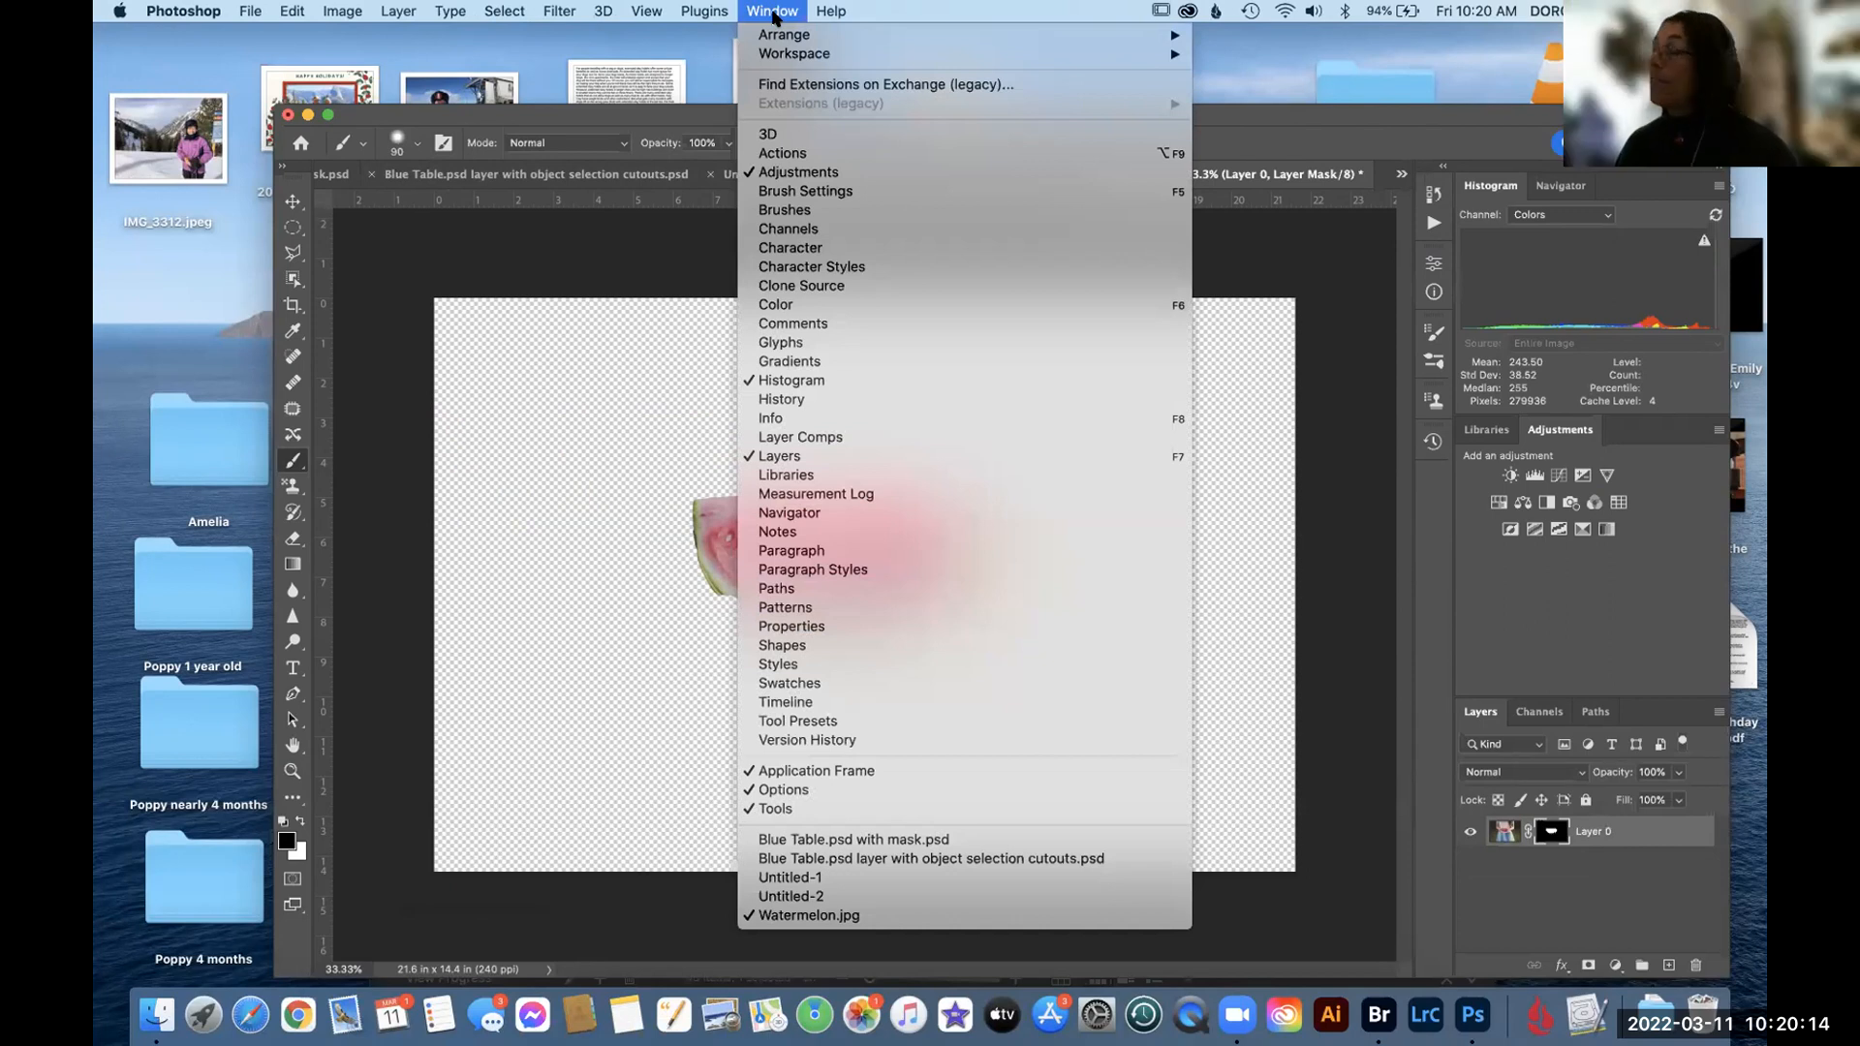
left_click(770, 401)
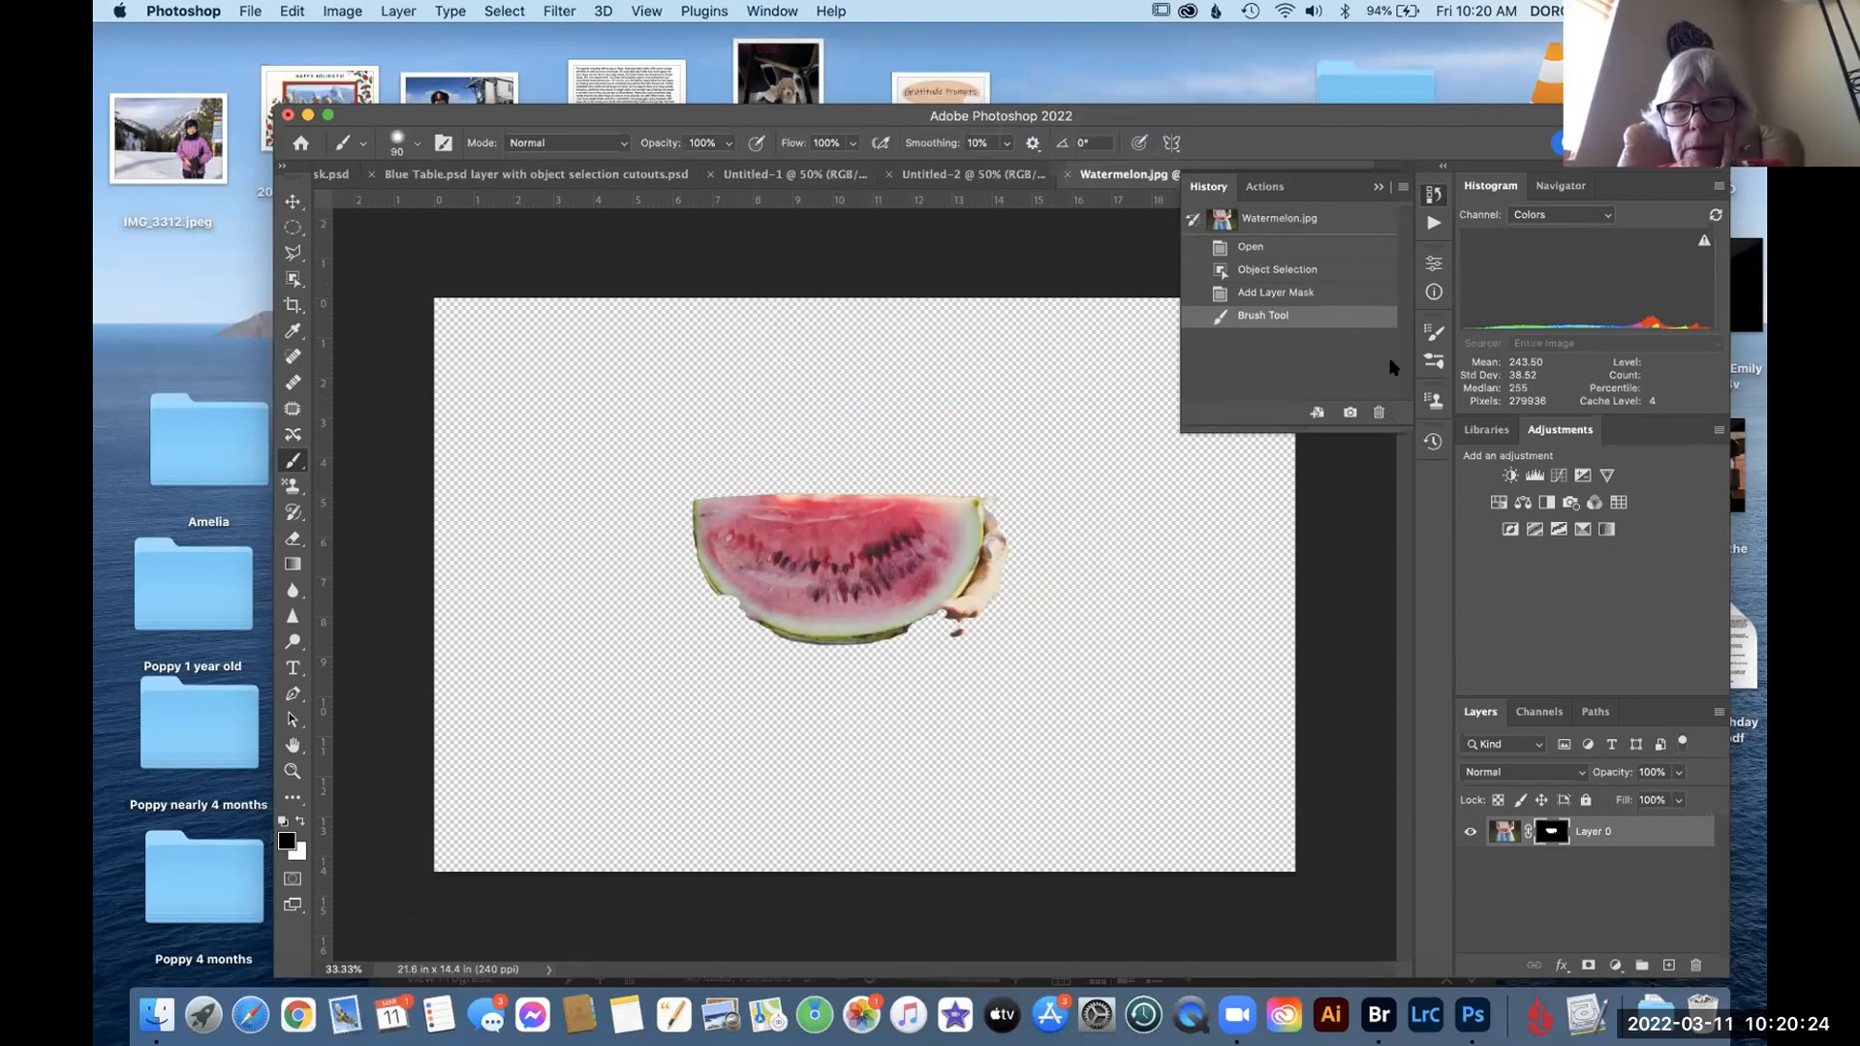
left_click(1376, 189)
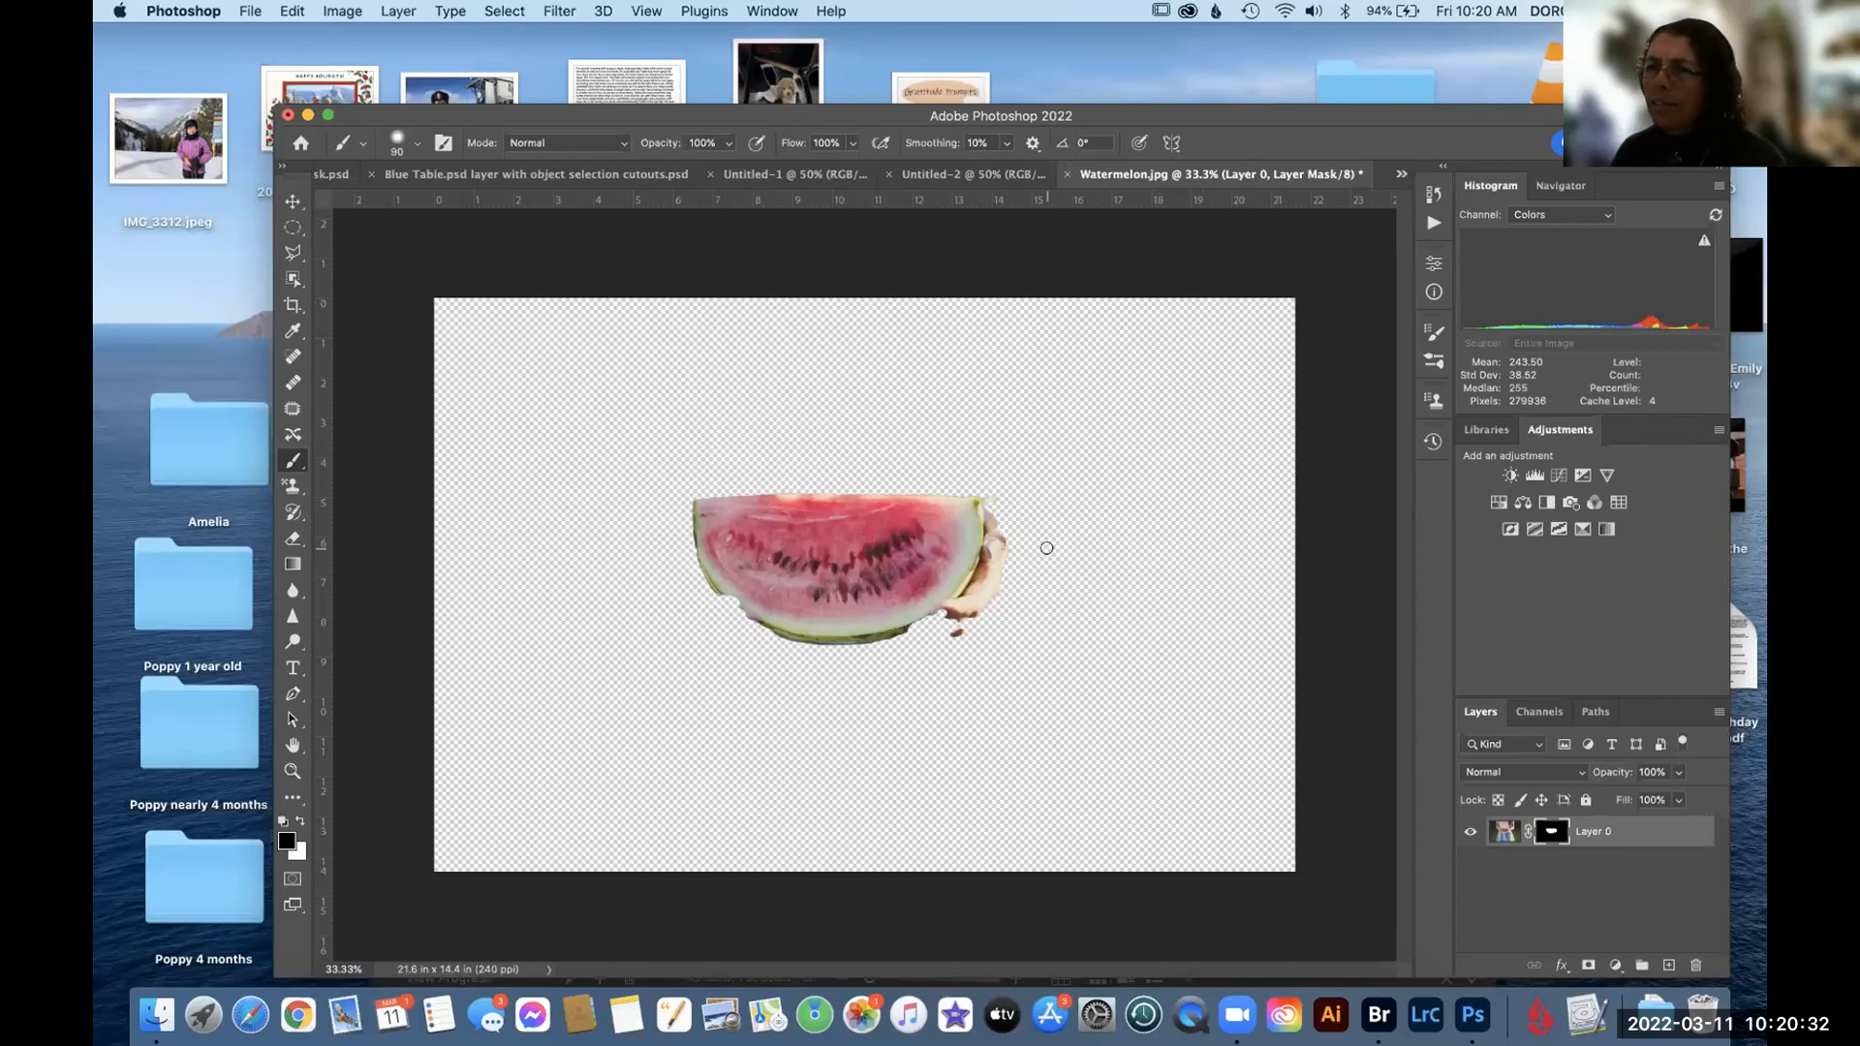
left_click_drag(1179, 113, 996, 26)
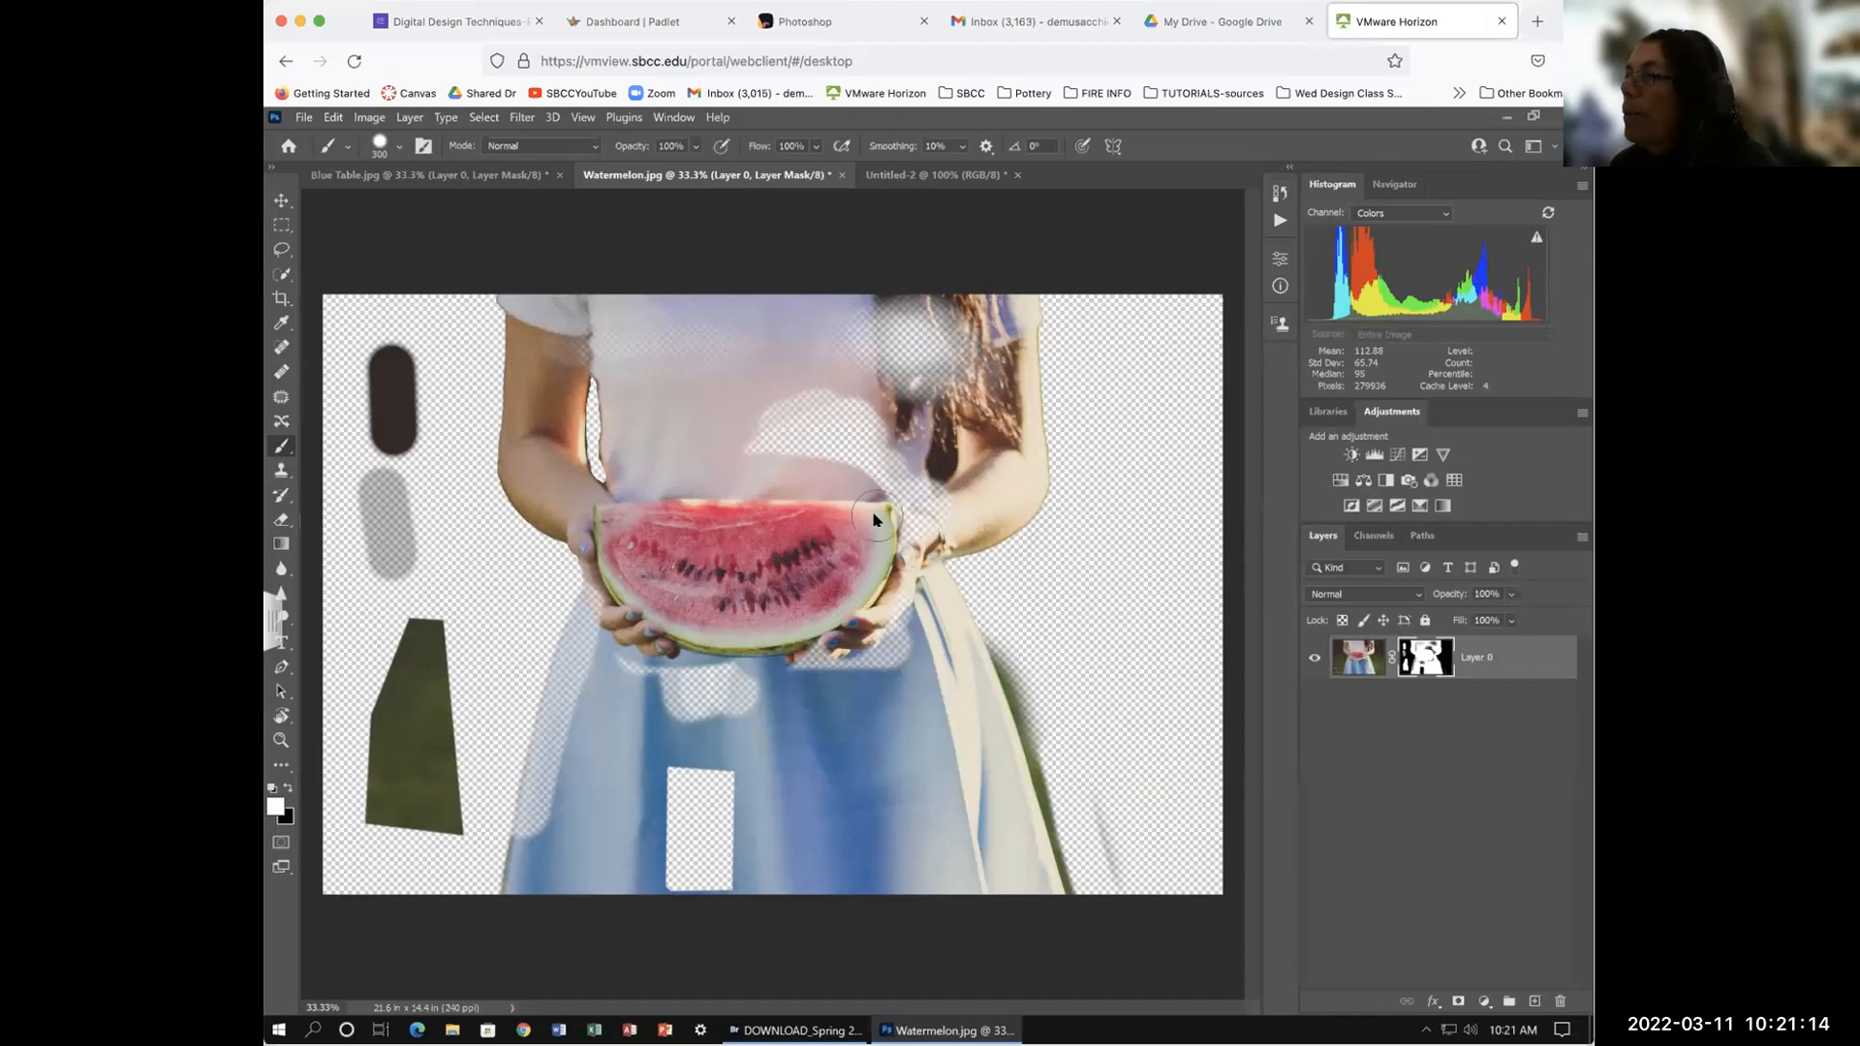
Step: Paint white on the mask over the hidden and gray spots on the shirt, hair and hands, using the mask-only view to find leftovers
mouse_move(848, 399)
left_mouse_down()
mouse_move(697, 404)
mouse_move(771, 425)
mouse_move(672, 475)
mouse_move(740, 522)
mouse_move(718, 374)
mouse_move(606, 314)
mouse_move(356, 267)
mouse_move(434, 299)
mouse_move(373, 345)
mouse_move(951, 377)
mouse_move(797, 349)
mouse_move(939, 341)
mouse_move(886, 296)
mouse_move(959, 282)
mouse_move(854, 332)
mouse_move(973, 355)
mouse_move(920, 387)
mouse_move(833, 376)
left_mouse_up()
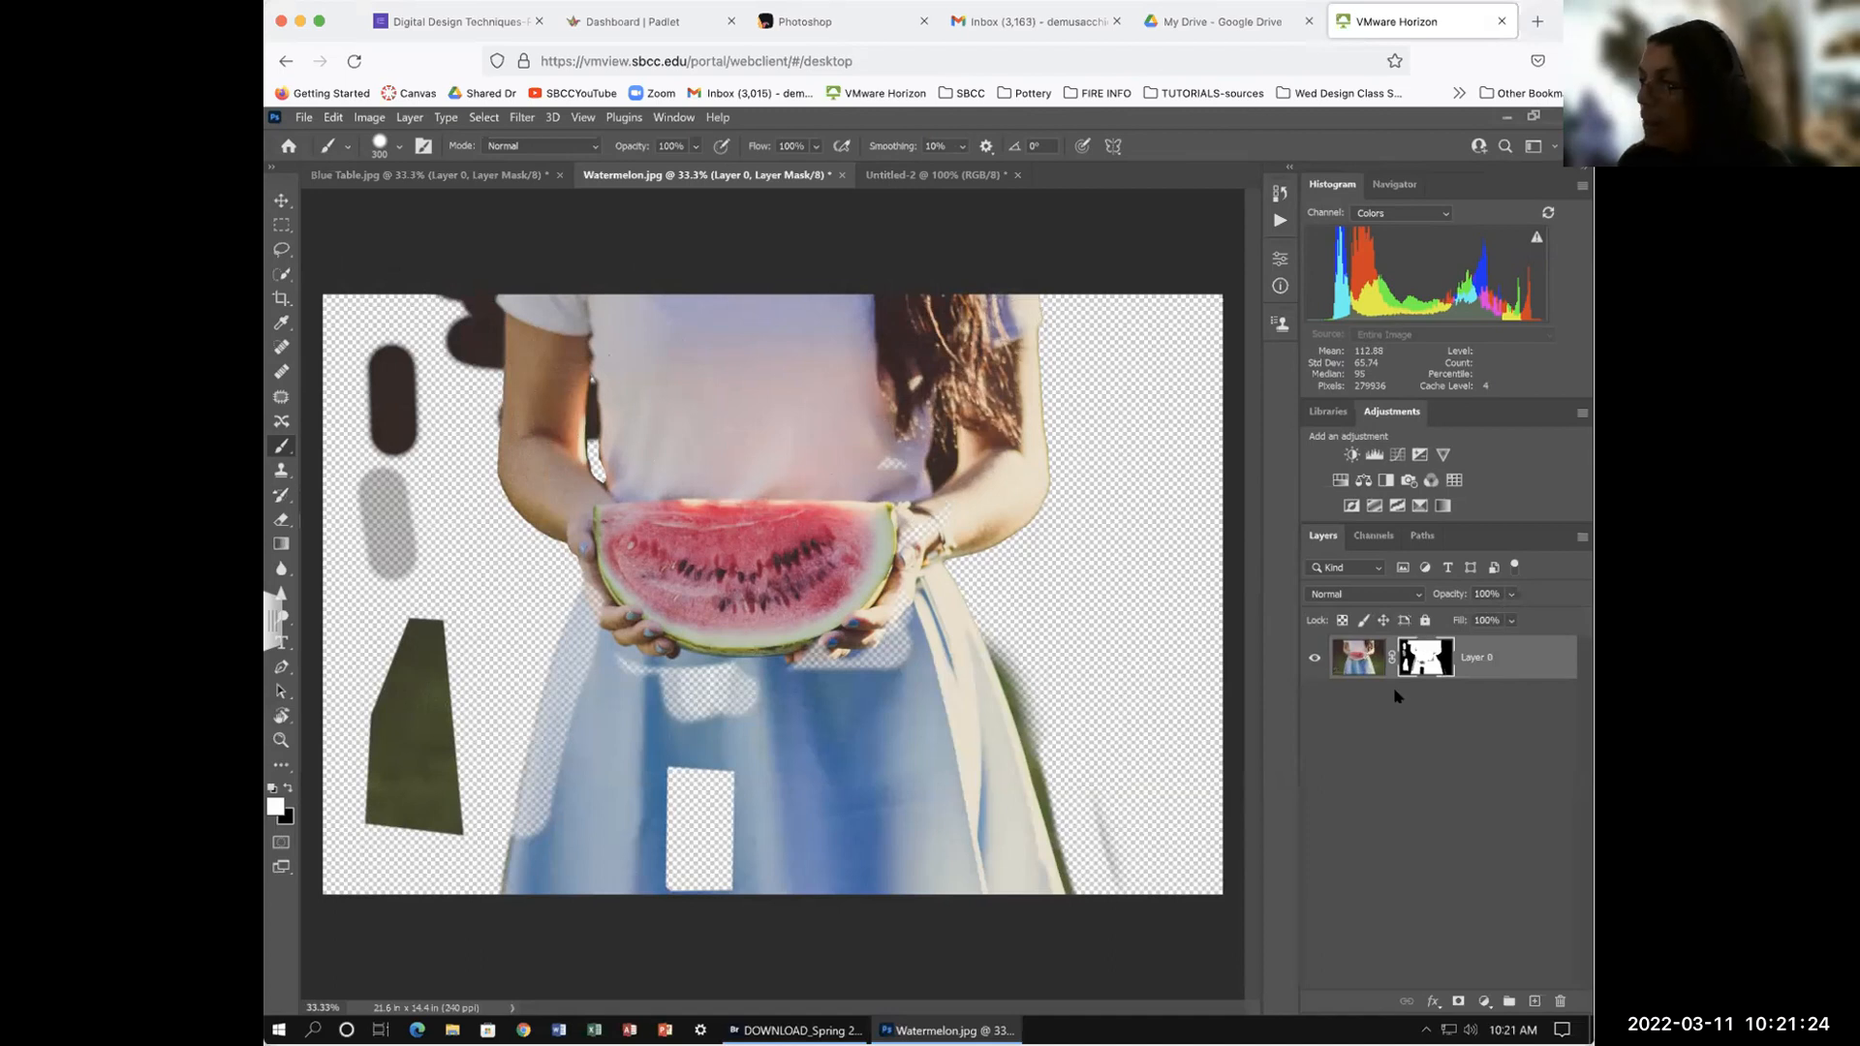
left_click(1428, 661, "alt")
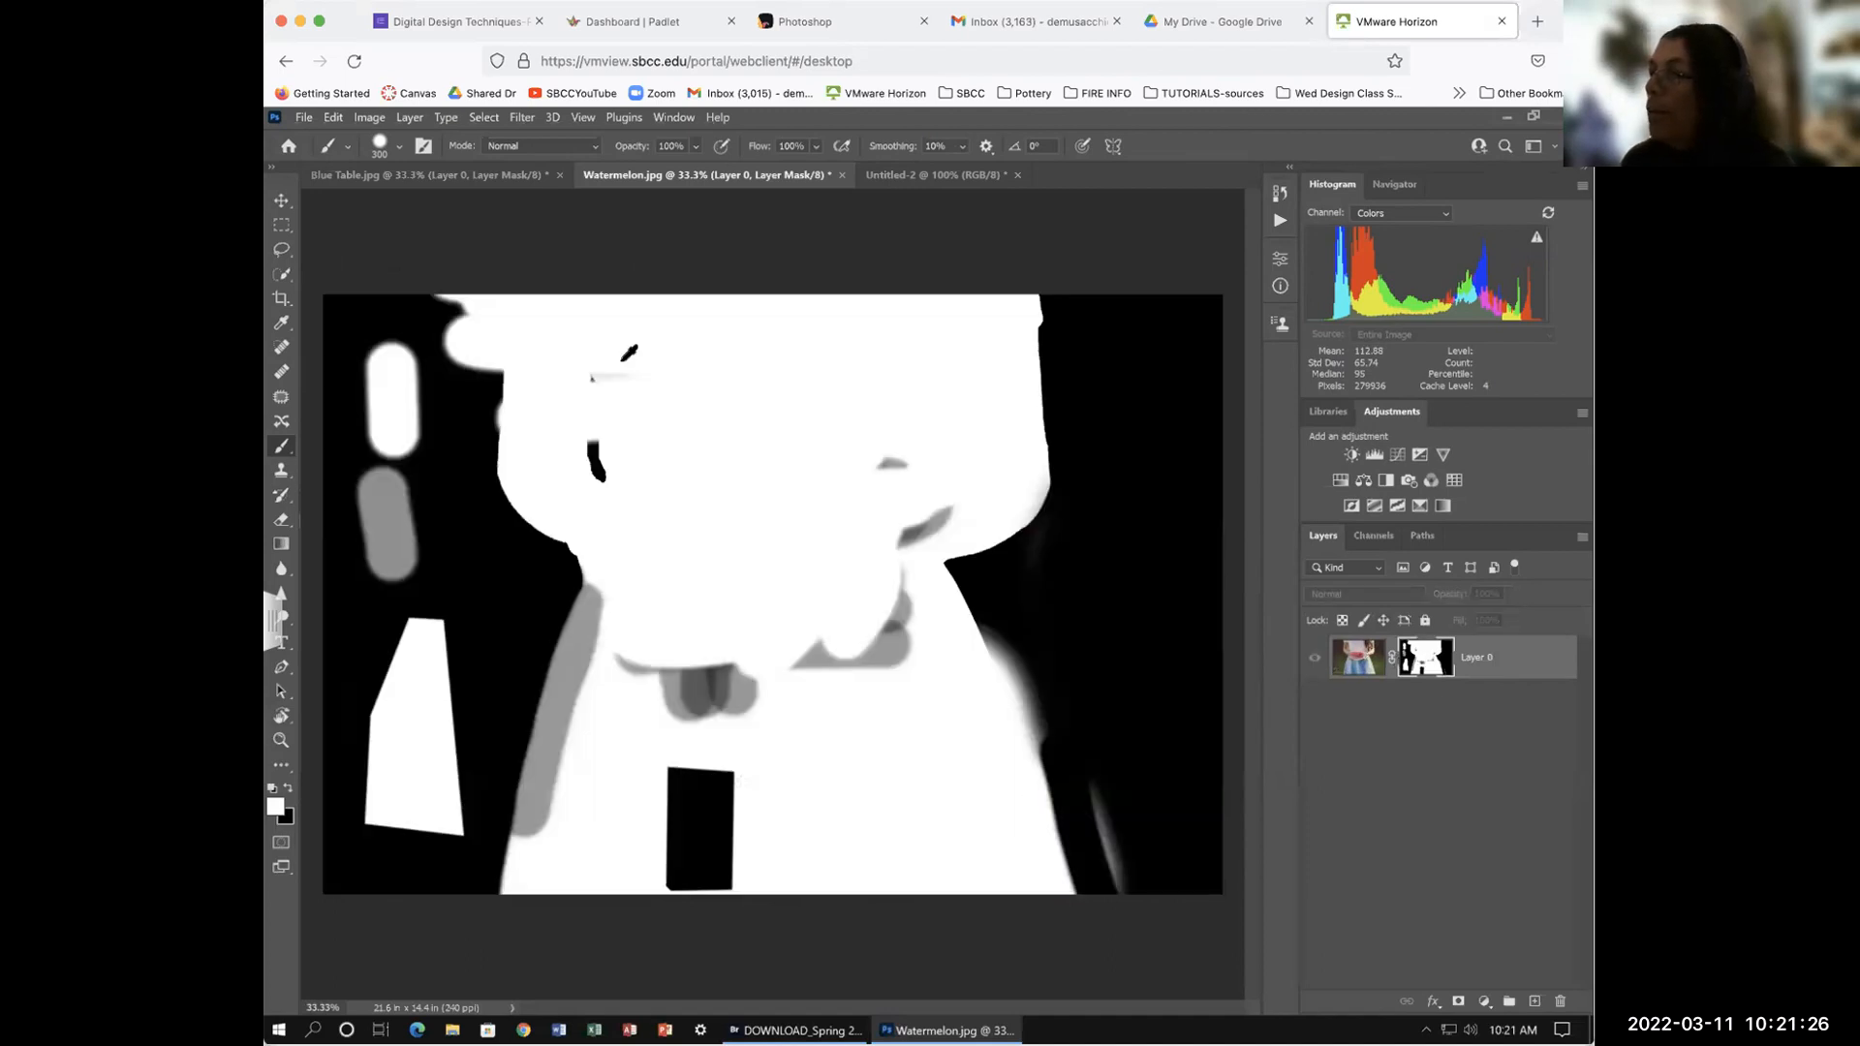
mouse_move(813, 481)
left_mouse_down()
mouse_move(889, 476)
mouse_move(809, 508)
mouse_move(865, 530)
mouse_move(929, 511)
mouse_move(856, 655)
mouse_move(872, 670)
mouse_move(892, 655)
mouse_move(880, 629)
mouse_move(720, 705)
mouse_move(626, 706)
mouse_move(740, 689)
left_mouse_up()
left_click(1414, 662, "alt")
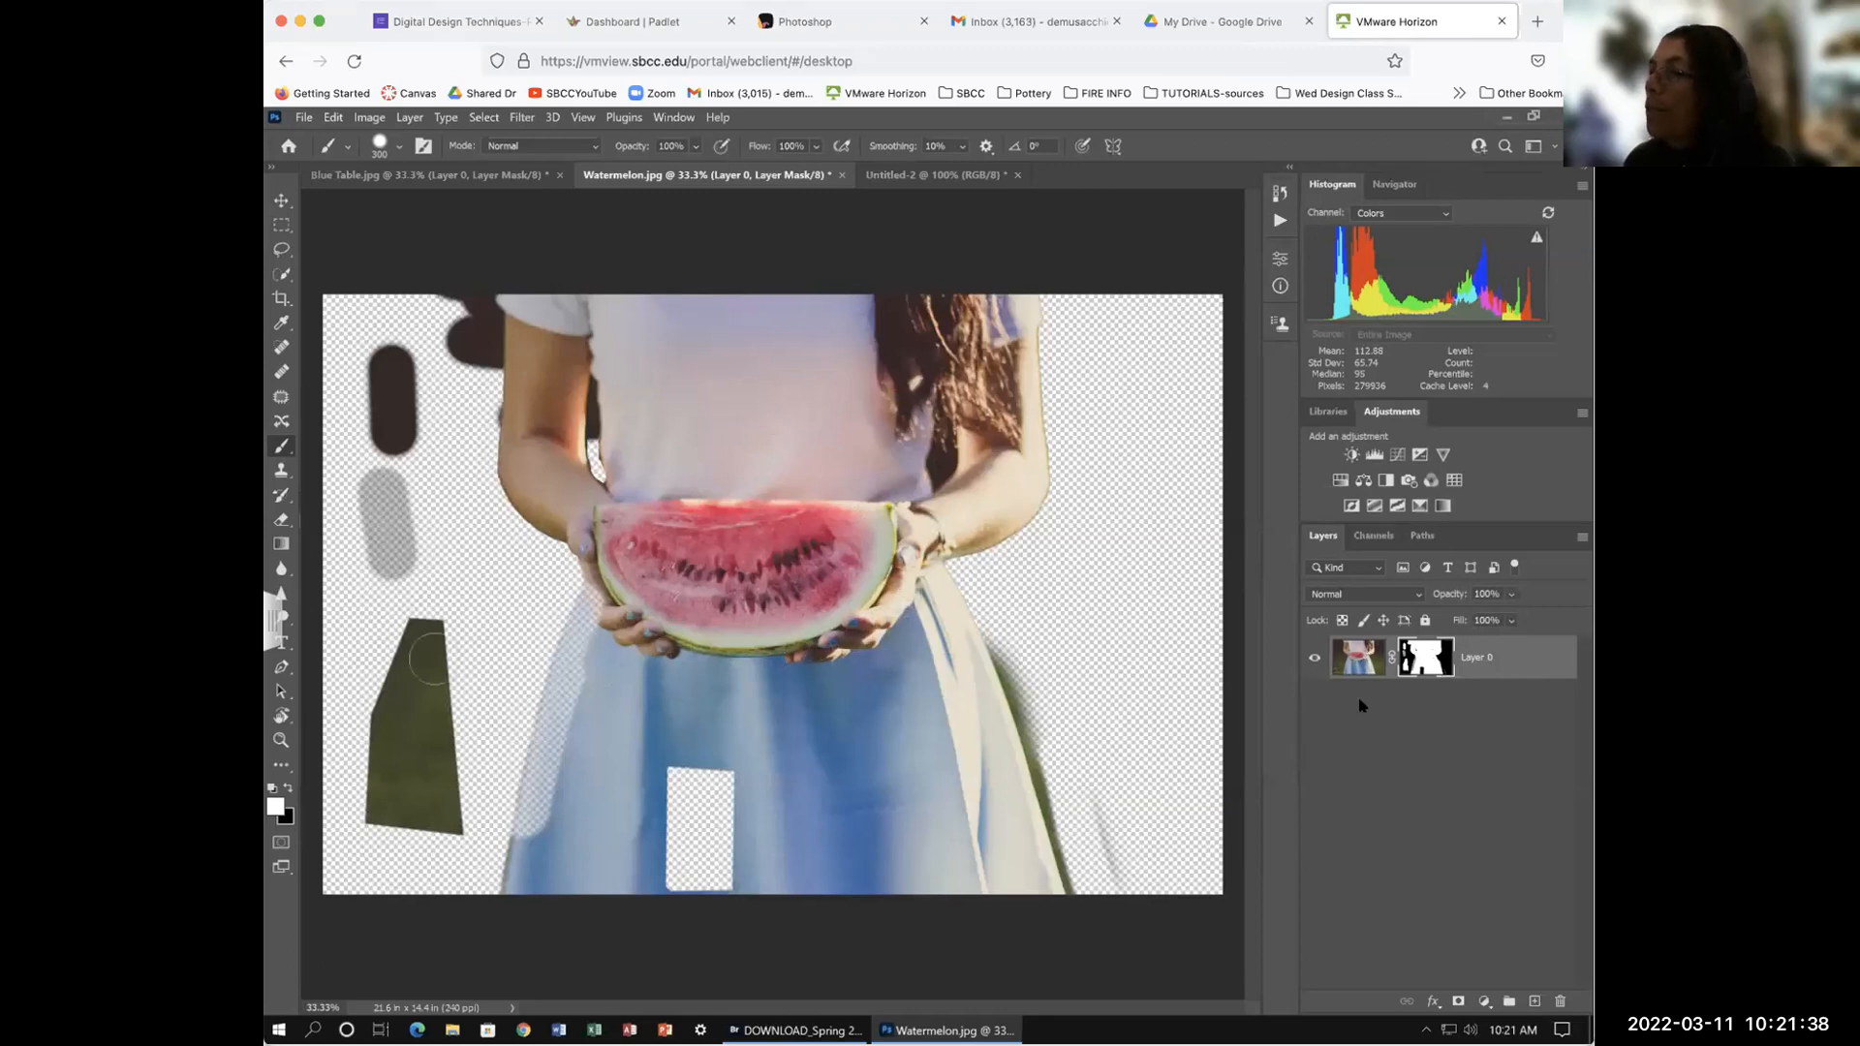
left_click(1413, 661, "alt")
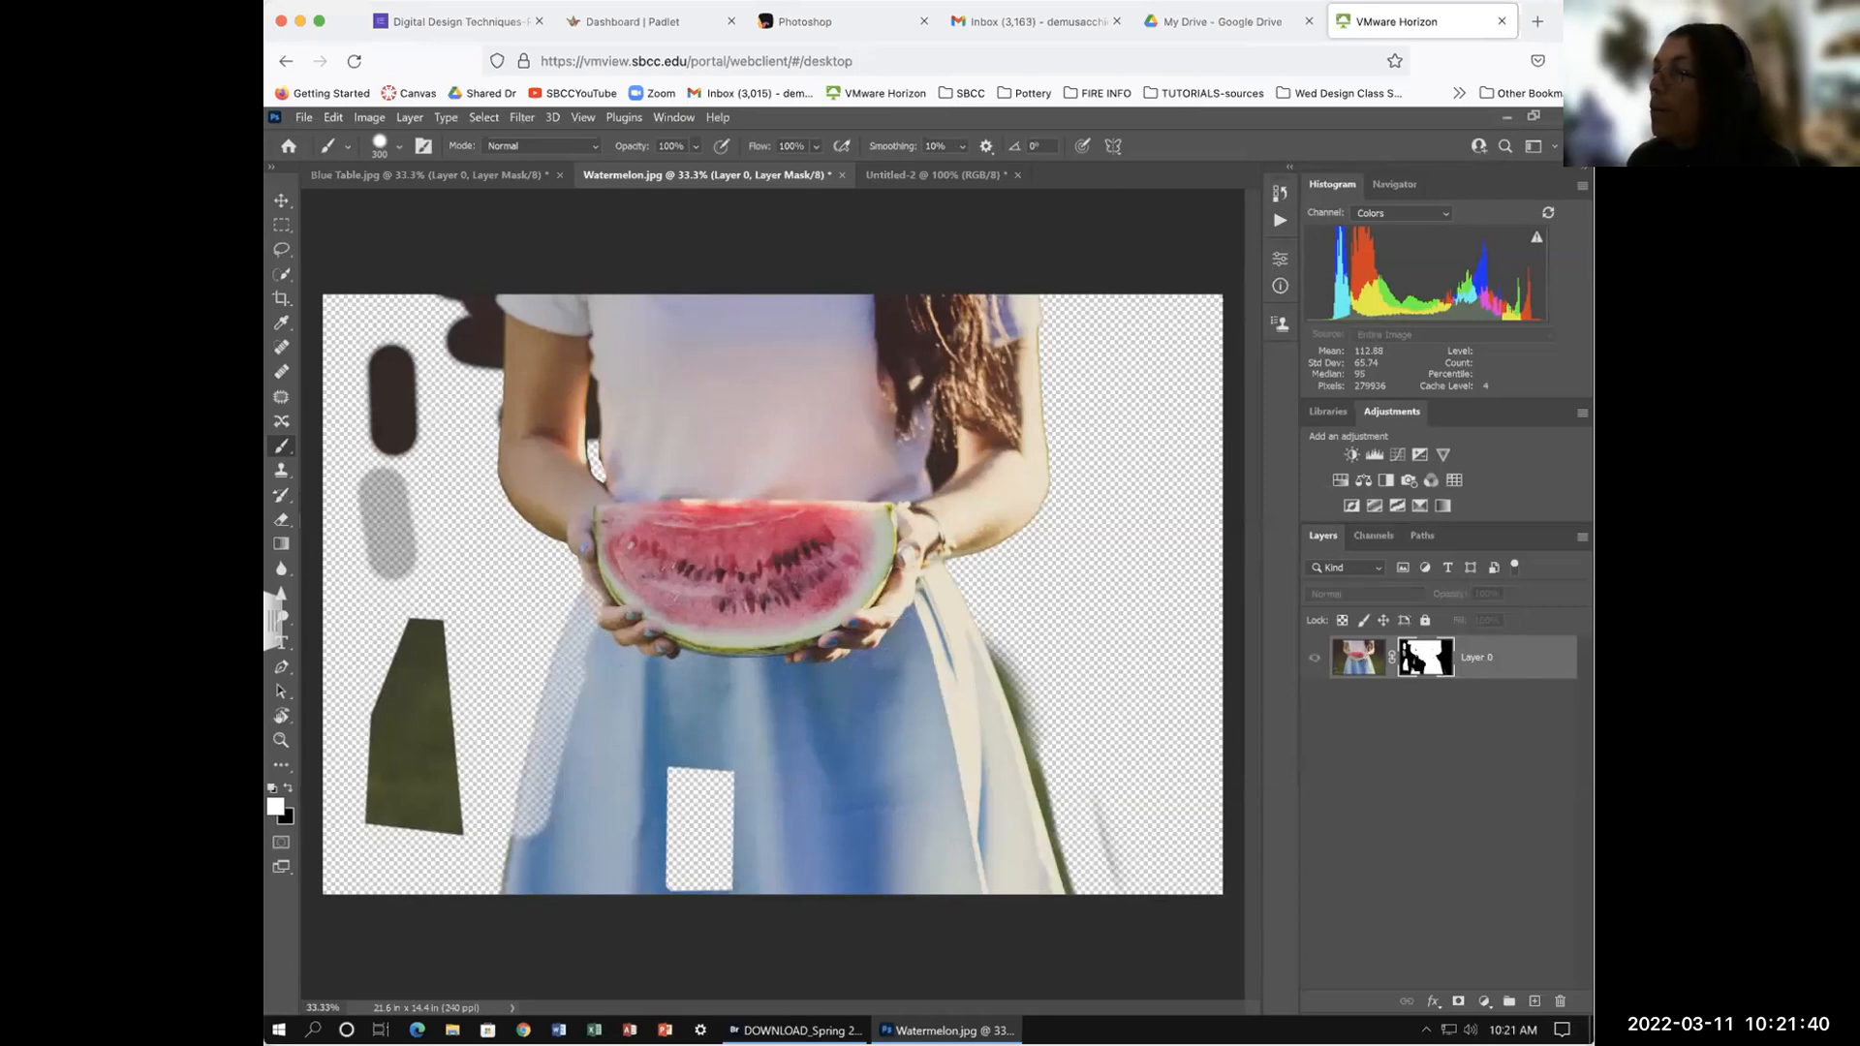
left_click_drag(971, 510, 962, 523)
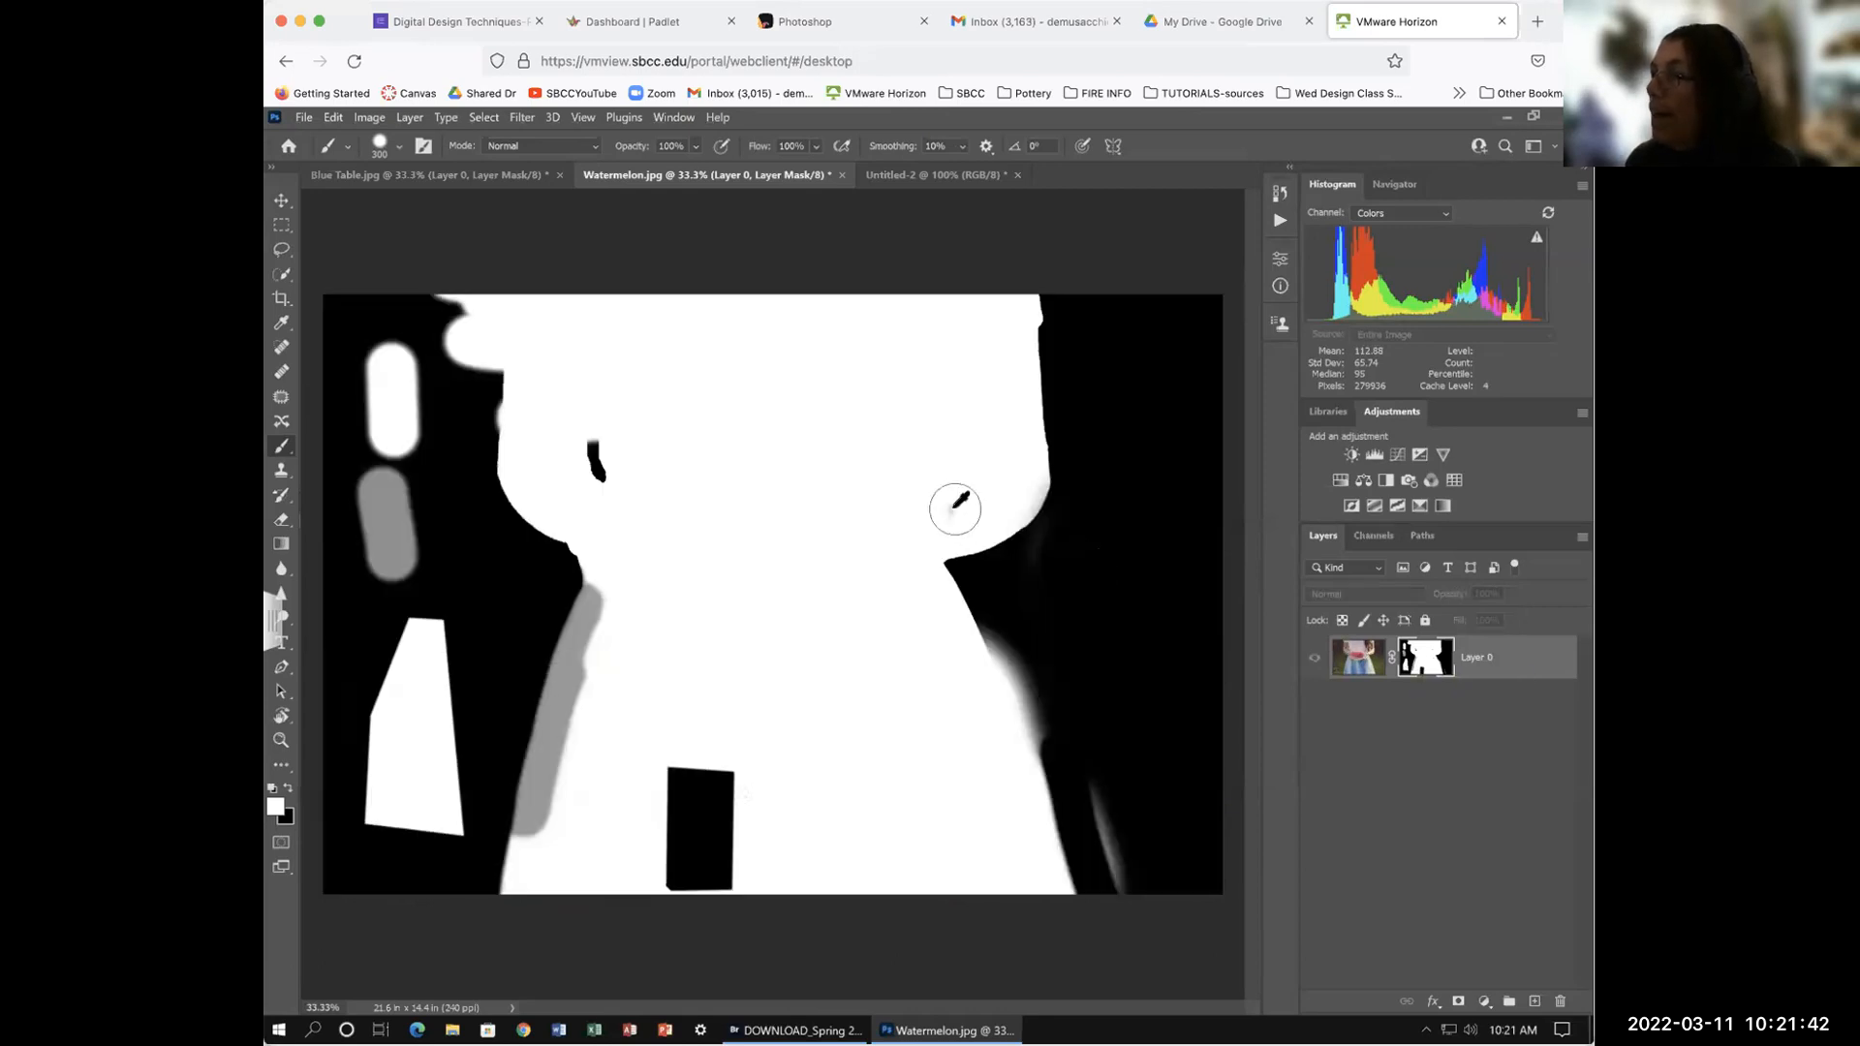
key("ctrl+z")
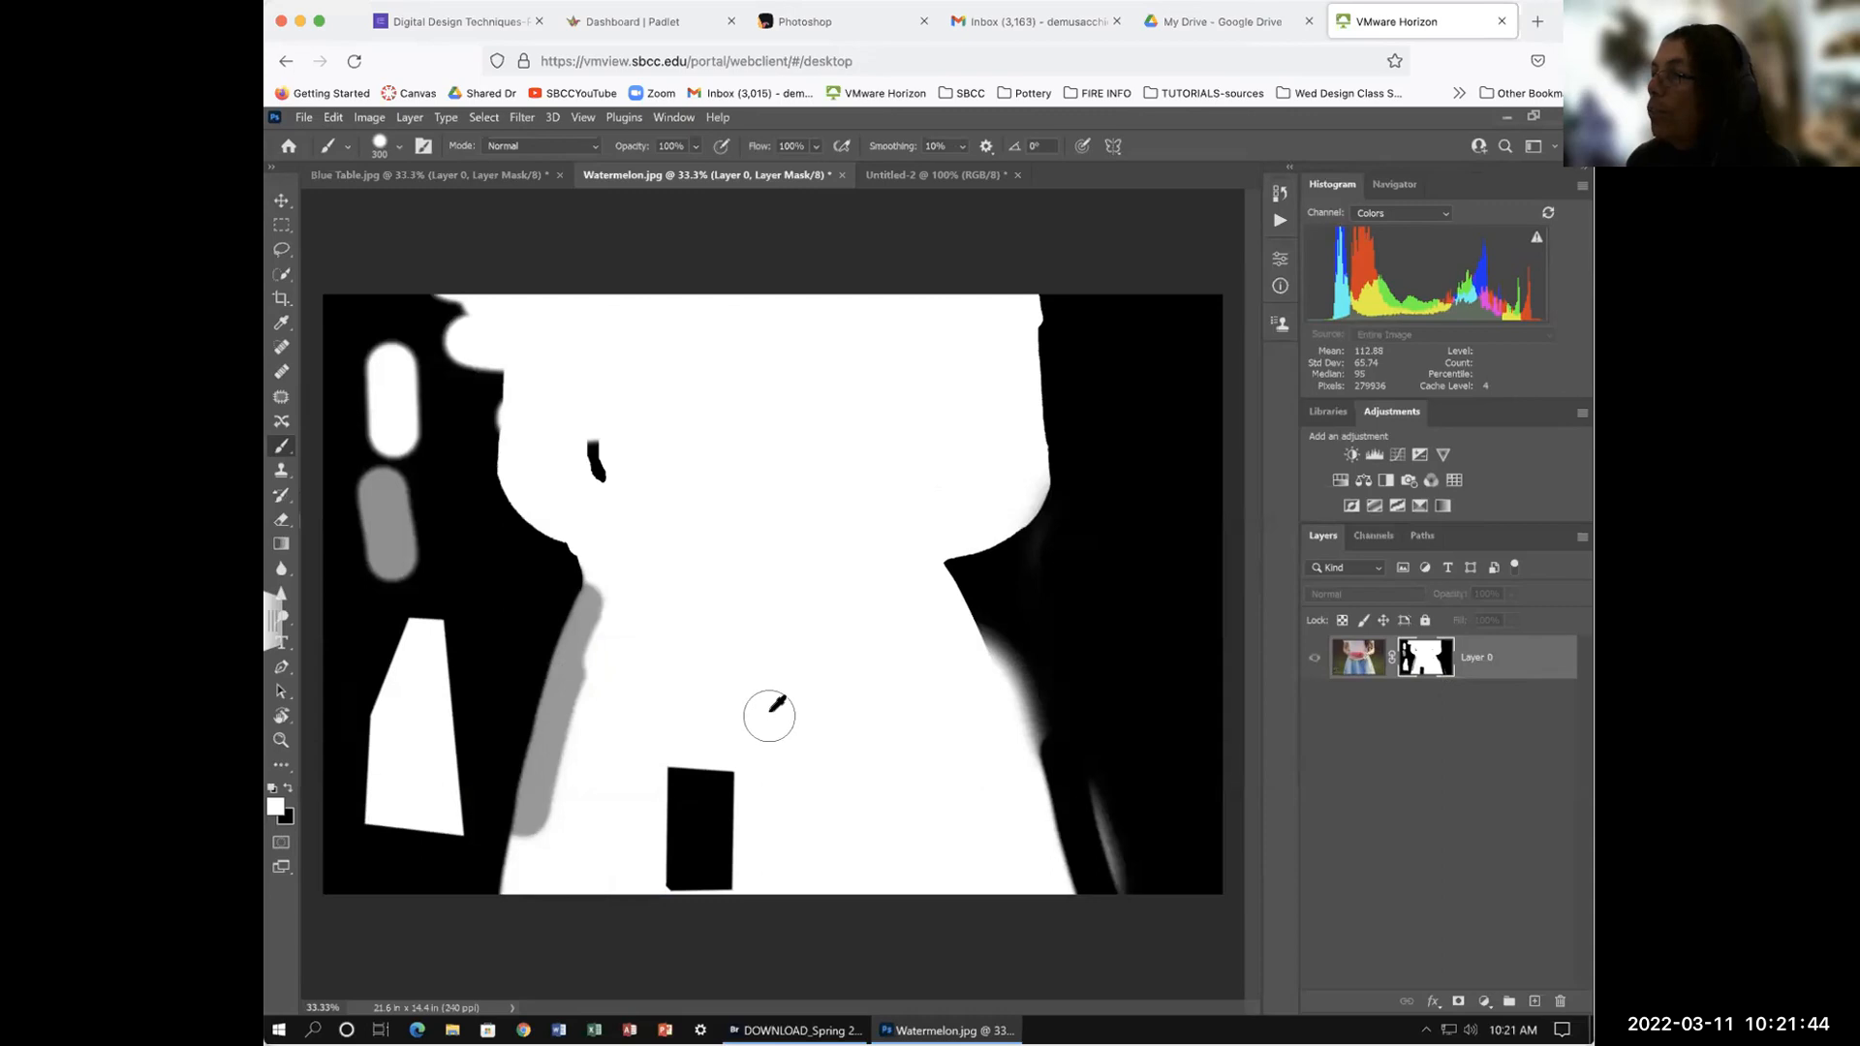
left_click(1421, 659, "alt")
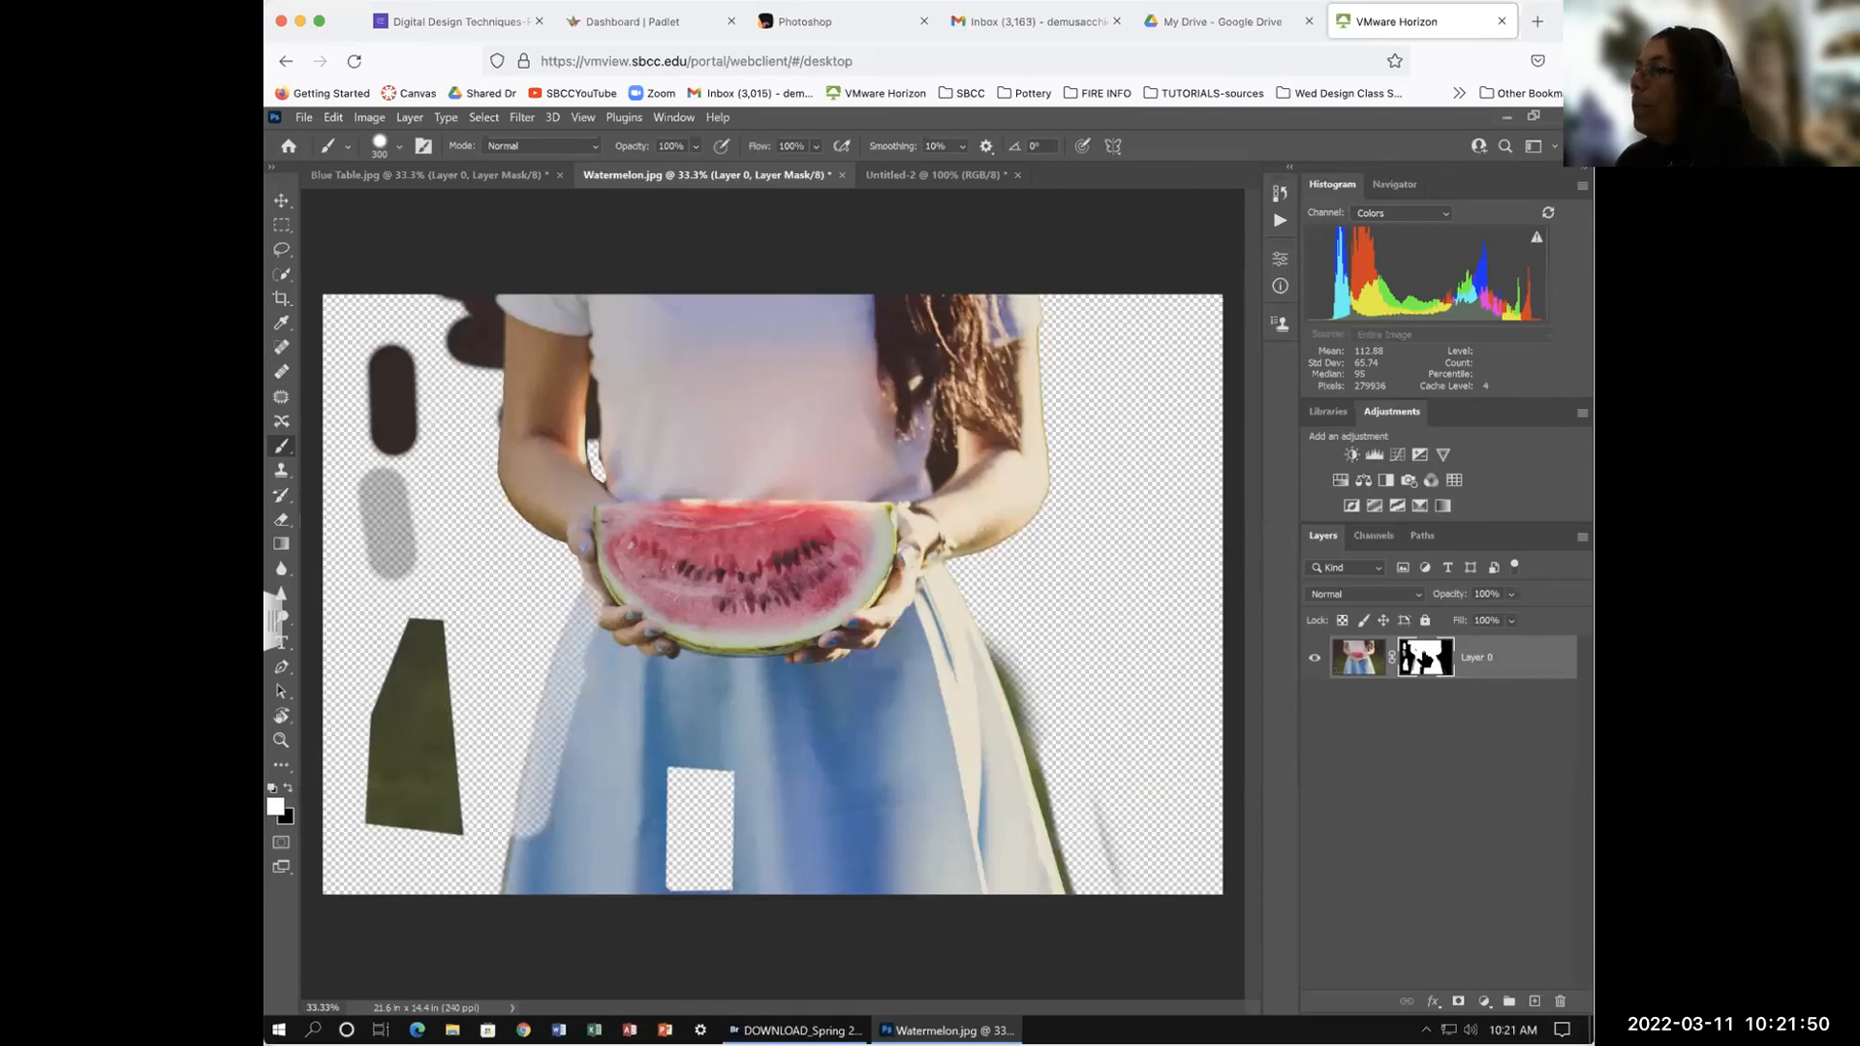
Step: Reveal background right of the skirt with white mask strokes and hide parts of it again with black ones
mouse_move(957, 573)
left_mouse_down()
mouse_move(1000, 604)
mouse_move(1048, 625)
mouse_move(891, 702)
mouse_move(940, 731)
mouse_move(935, 676)
mouse_move(1020, 601)
mouse_move(1121, 576)
mouse_move(1135, 552)
mouse_move(999, 562)
mouse_move(1001, 608)
mouse_move(1078, 647)
mouse_move(964, 706)
mouse_move(1002, 712)
left_mouse_up()
key("x")
mouse_move(1003, 561)
left_mouse_down()
mouse_move(1071, 550)
mouse_move(1007, 542)
left_mouse_up()
mouse_move(911, 591)
left_mouse_down()
mouse_move(1028, 646)
mouse_move(1064, 689)
mouse_move(945, 715)
mouse_move(1022, 726)
mouse_move(971, 676)
mouse_move(1027, 602)
mouse_move(925, 561)
mouse_move(993, 580)
mouse_move(880, 681)
left_mouse_up()
key("x")
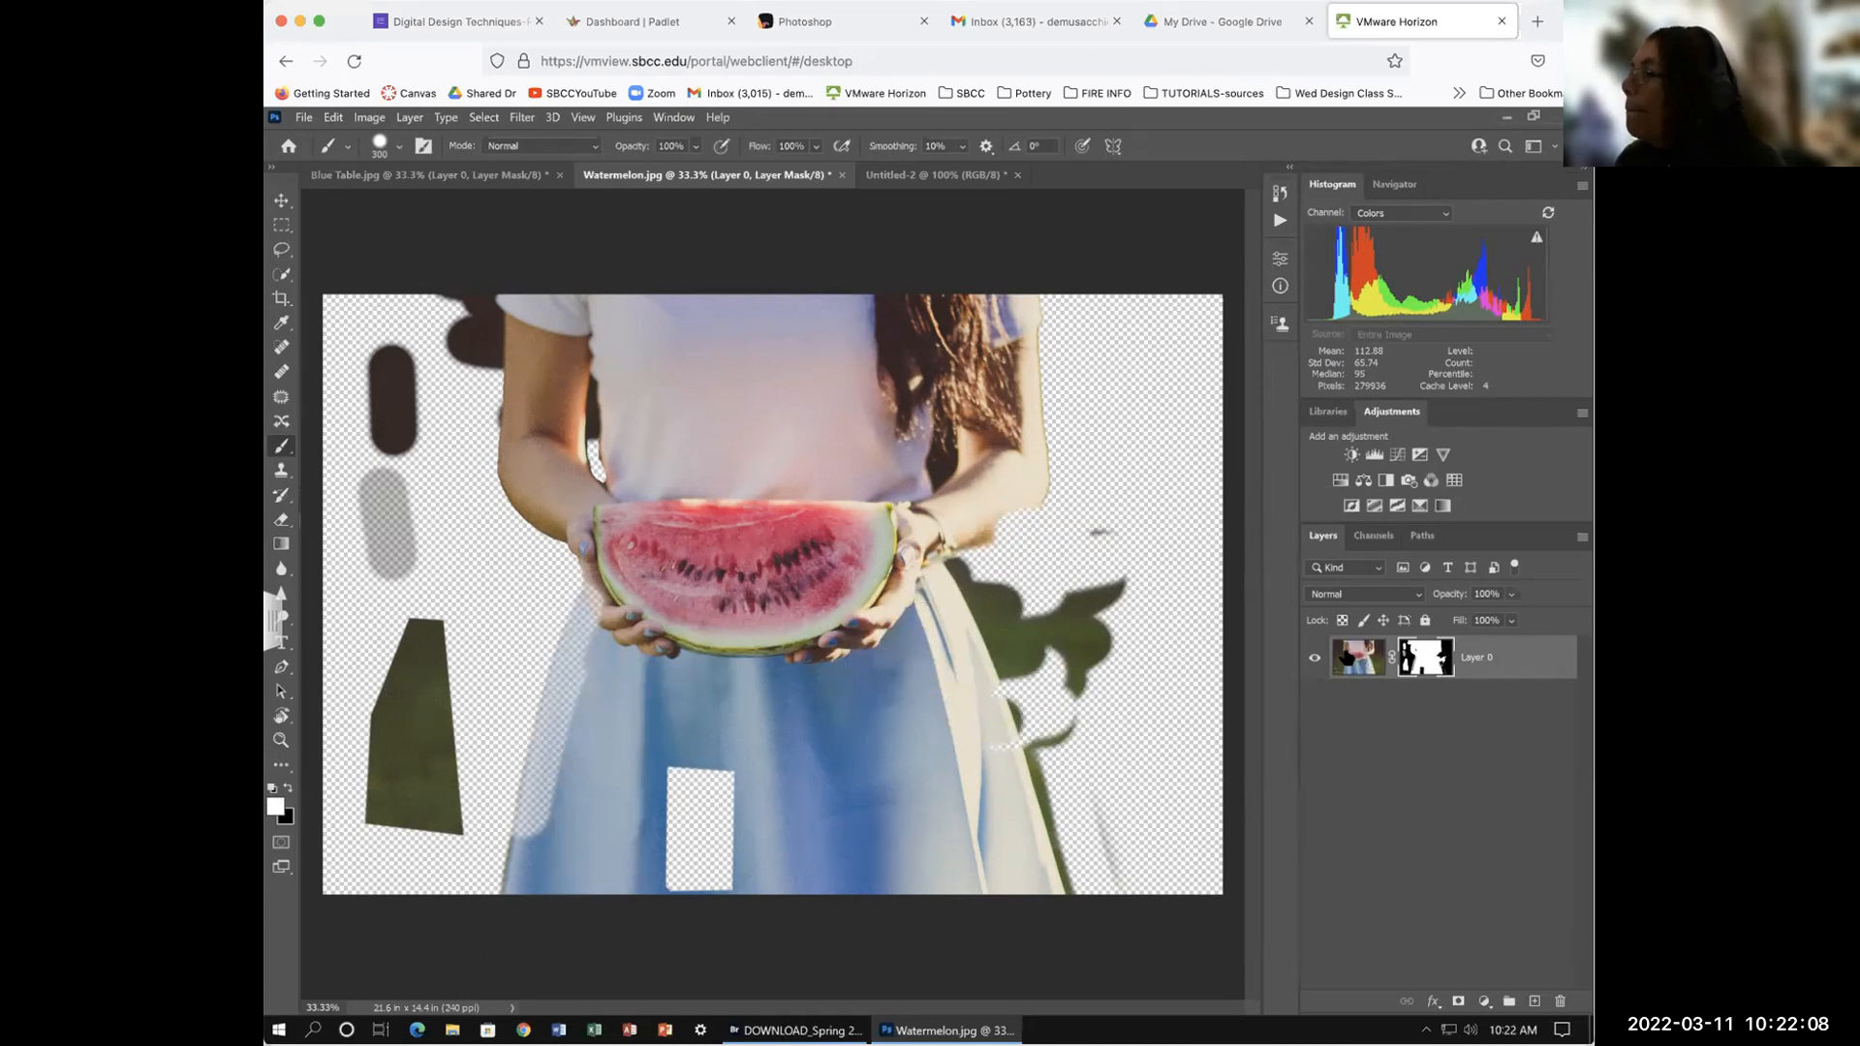
Step: Target Layer 0's image instead of its mask and paint one white and one black stroke over the watermelon and skirt
left_click(1347, 658)
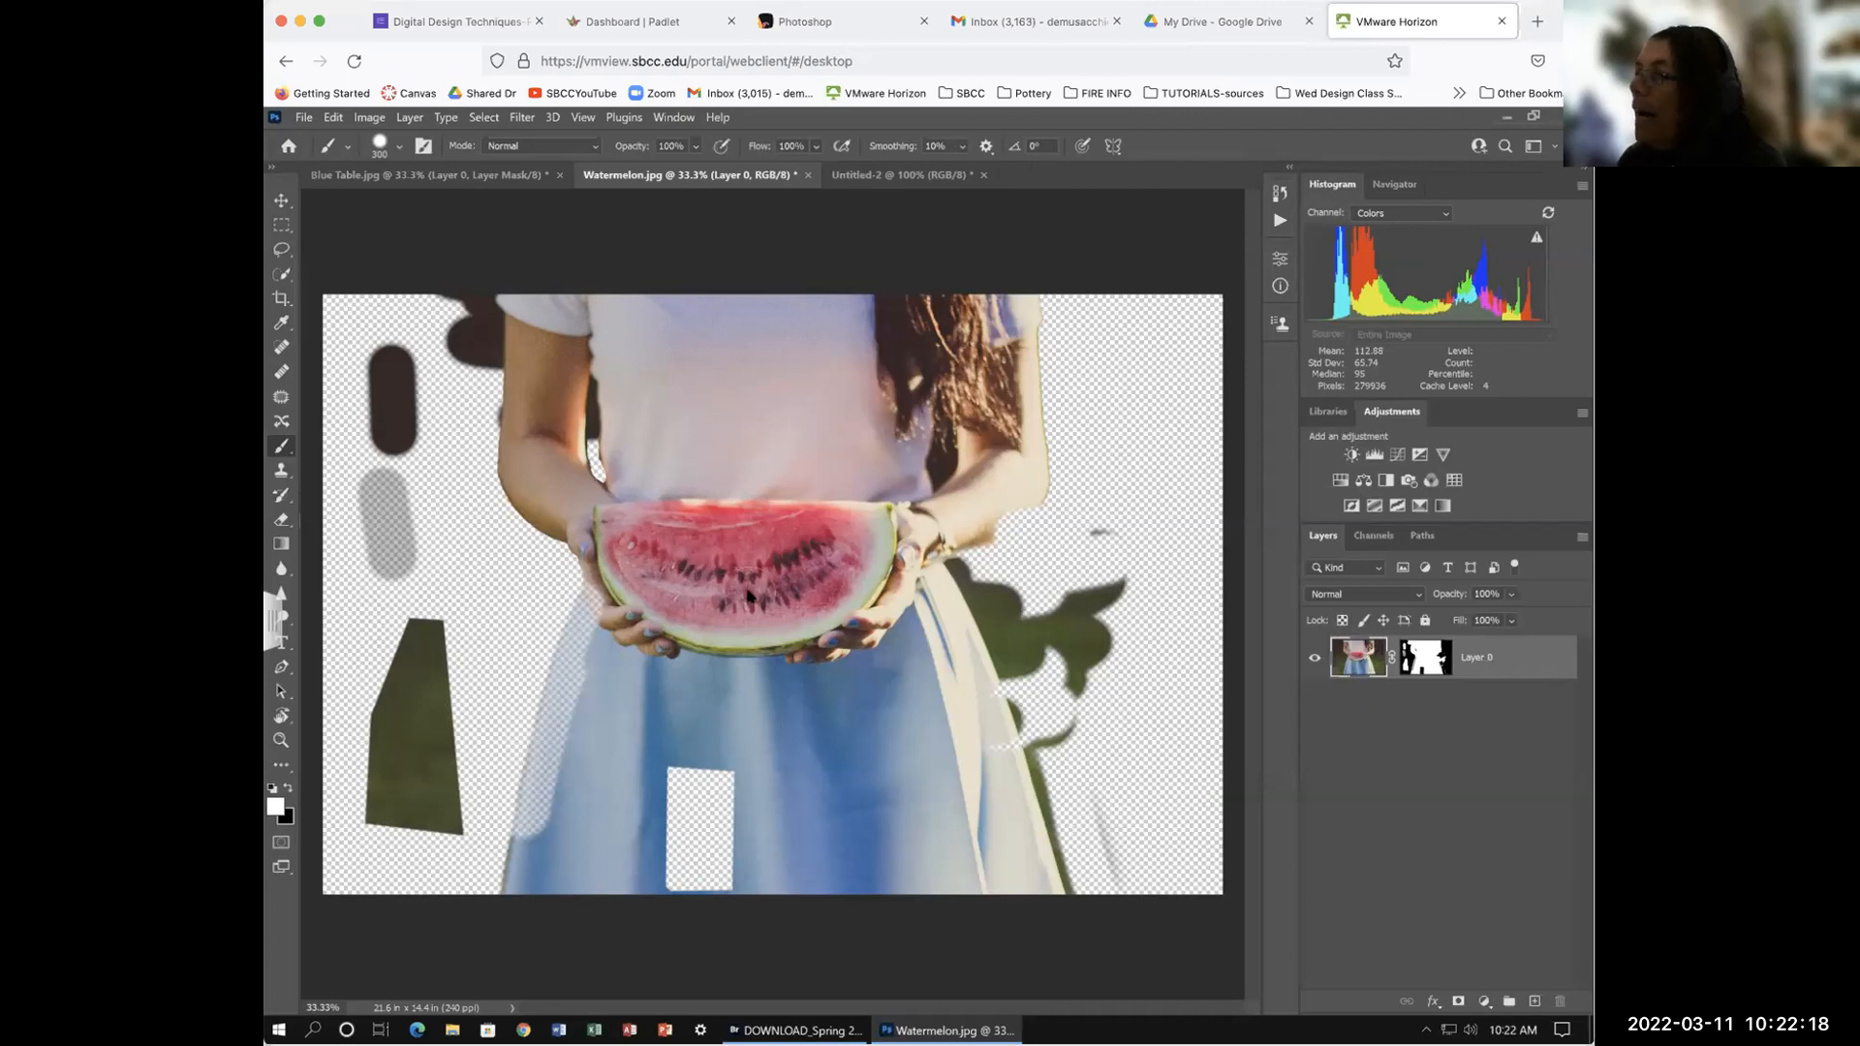
mouse_move(845, 620)
left_mouse_down()
mouse_move(810, 647)
mouse_move(829, 660)
mouse_move(930, 692)
mouse_move(877, 757)
left_mouse_up()
key("x")
mouse_move(736, 606)
left_mouse_down()
mouse_move(712, 636)
mouse_move(822, 716)
mouse_move(770, 739)
mouse_move(807, 751)
left_mouse_up()
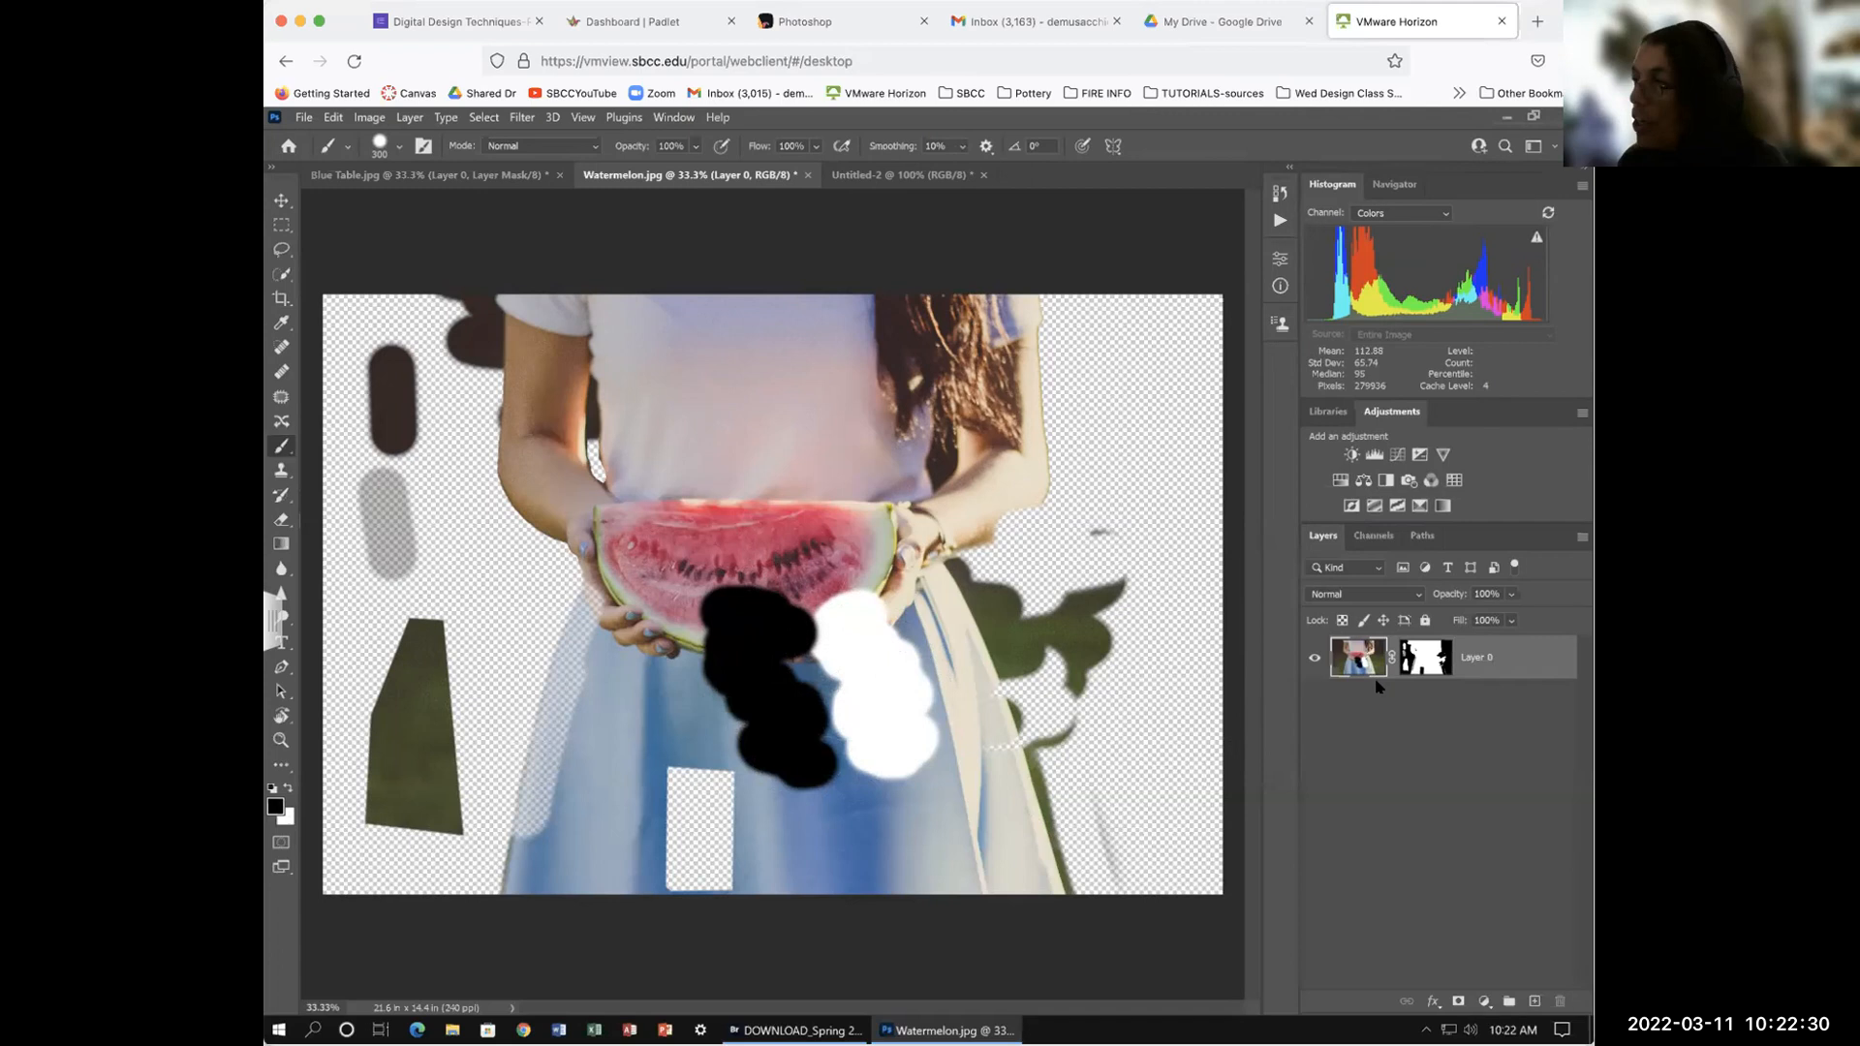
Step: Disable the layer mask and paint black over the arm and white over the watermelon and skirt on the image
left_click(1425, 658, "shift")
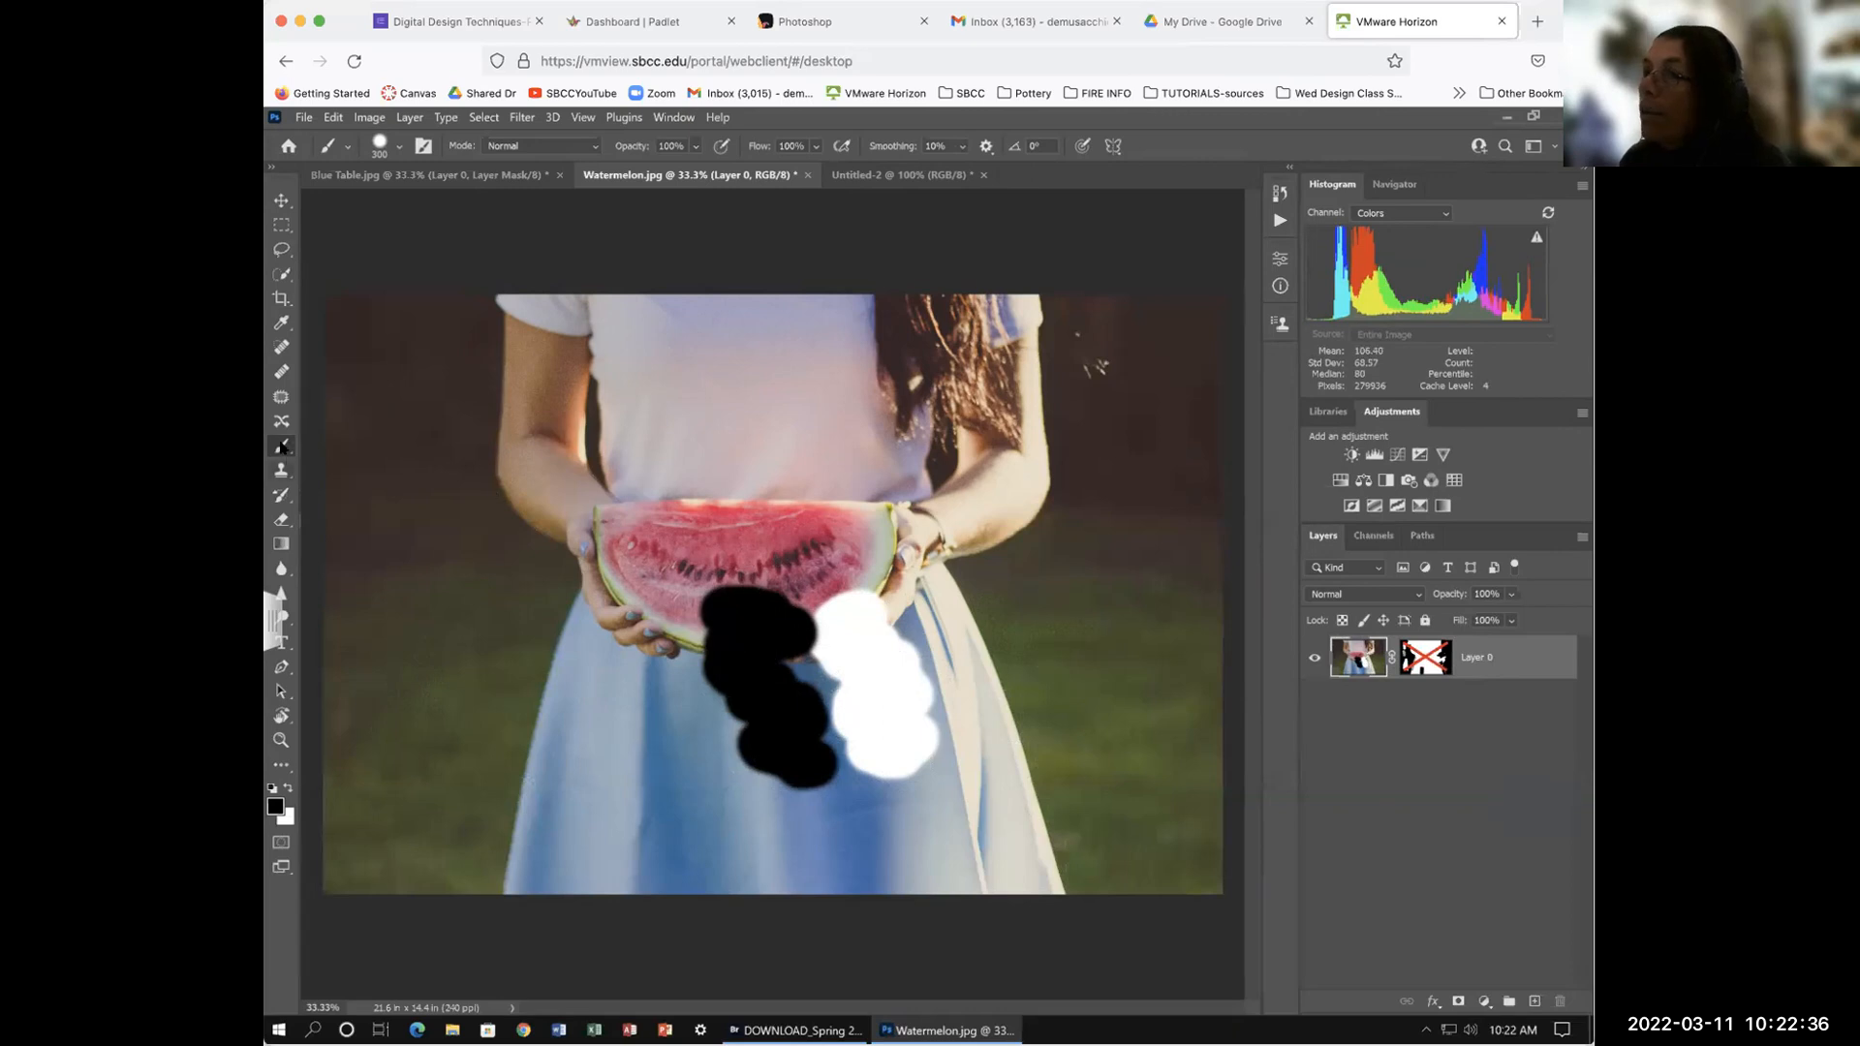
mouse_move(592, 432)
left_mouse_down()
mouse_move(500, 480)
mouse_move(581, 540)
mouse_move(524, 573)
left_mouse_up()
key("x")
mouse_move(675, 524)
left_mouse_down()
mouse_move(625, 639)
mouse_move(709, 603)
mouse_move(666, 776)
left_mouse_up()
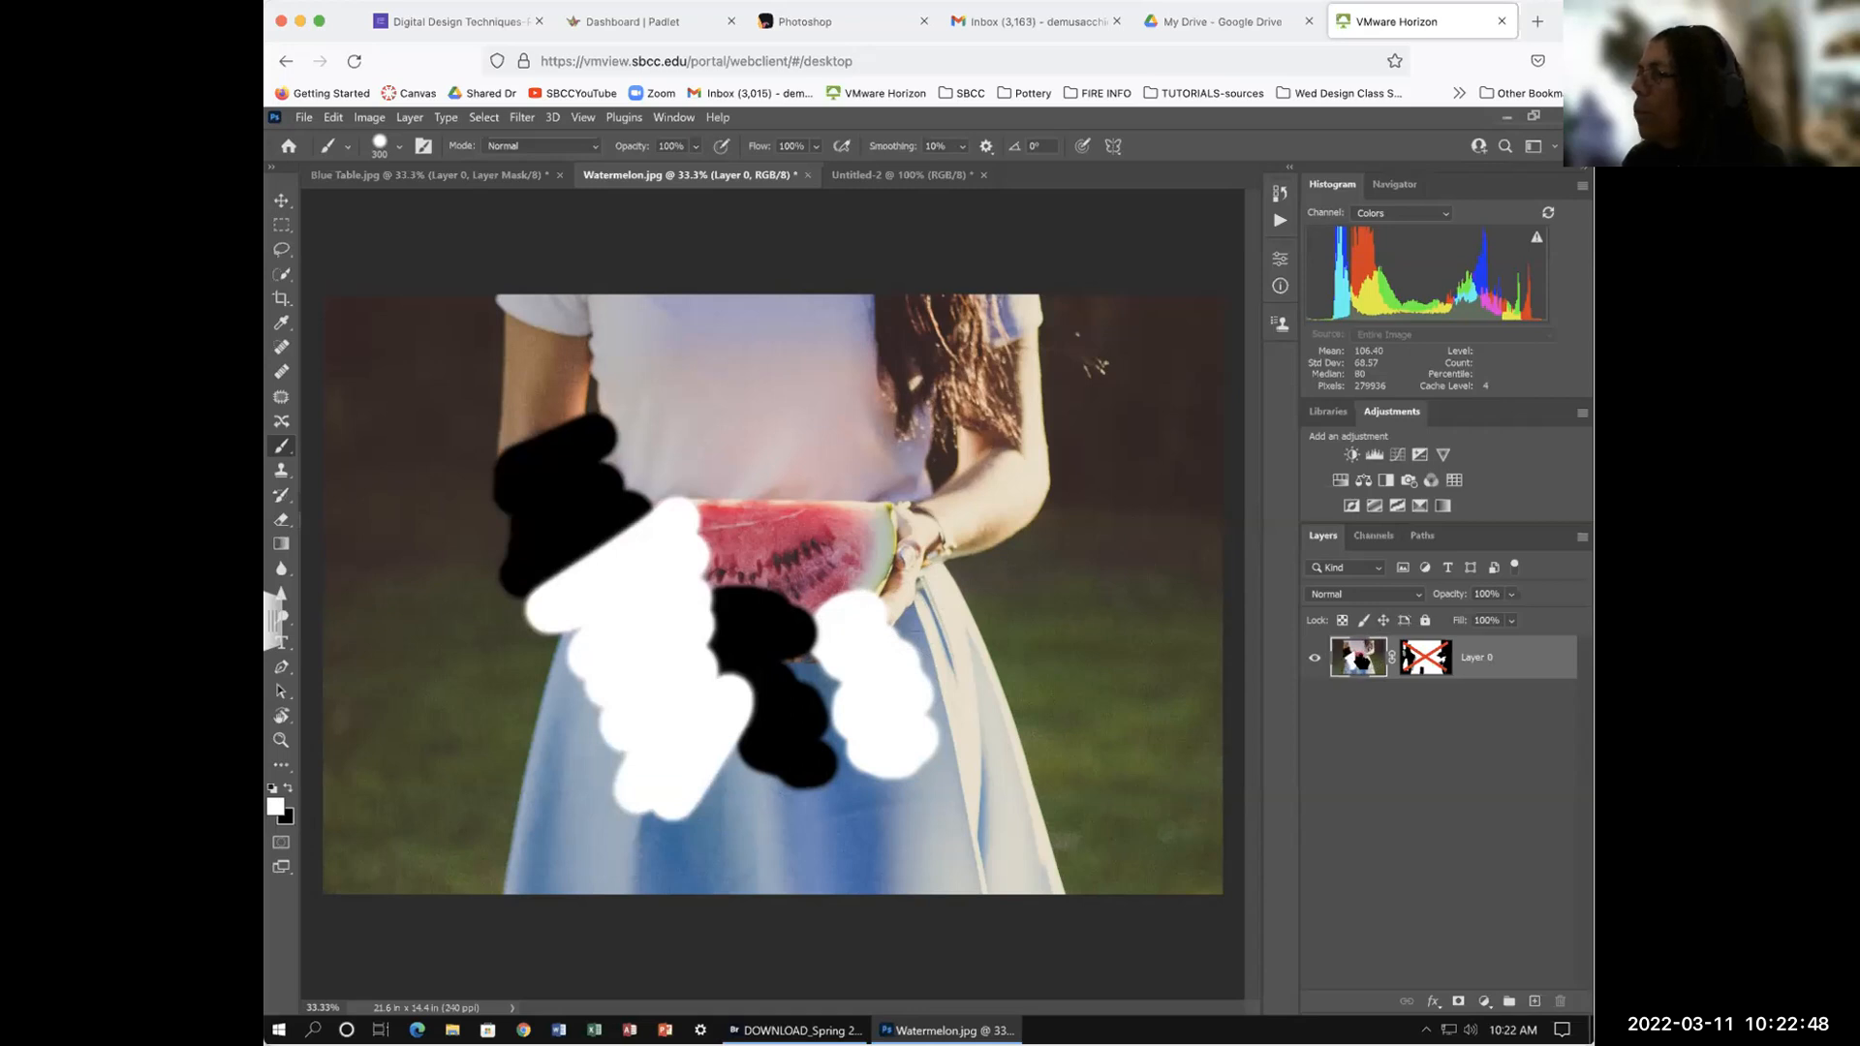
Step: Step back through the history to the state before the image was painted and the mask disabled
left_click(1277, 194)
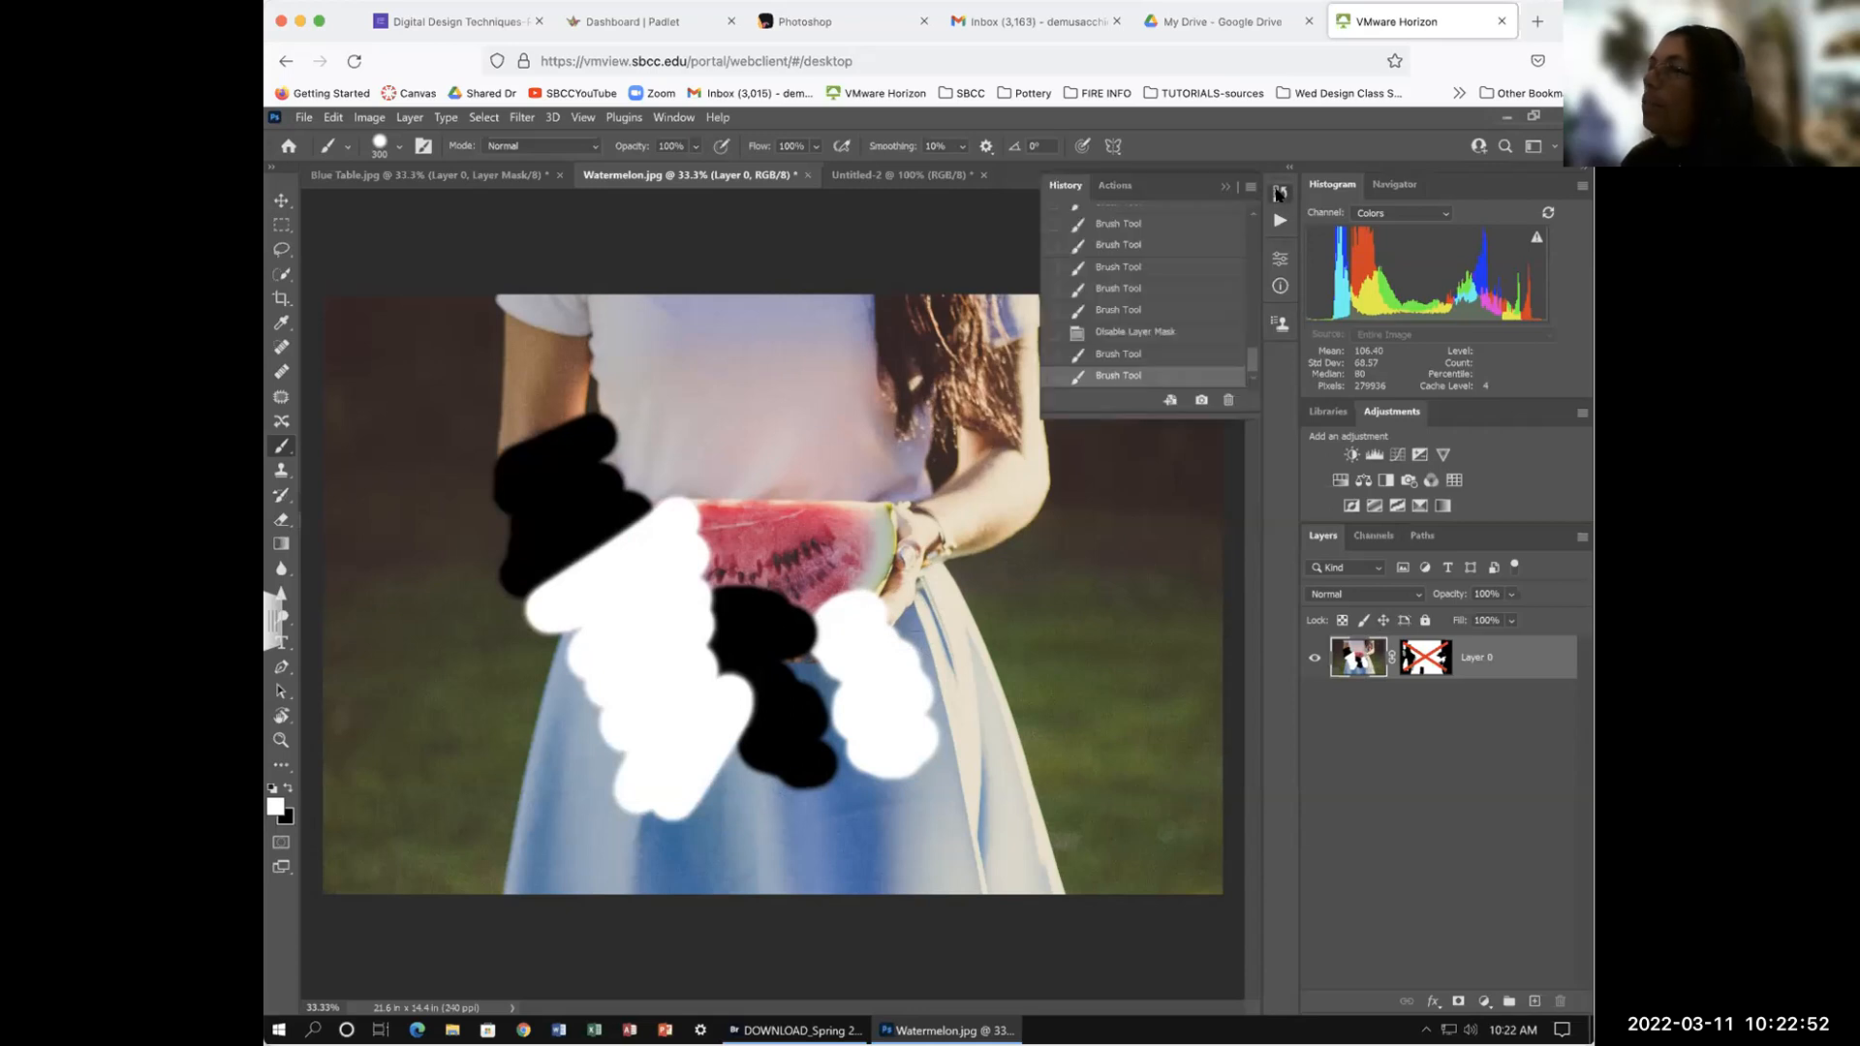
left_click(1180, 330)
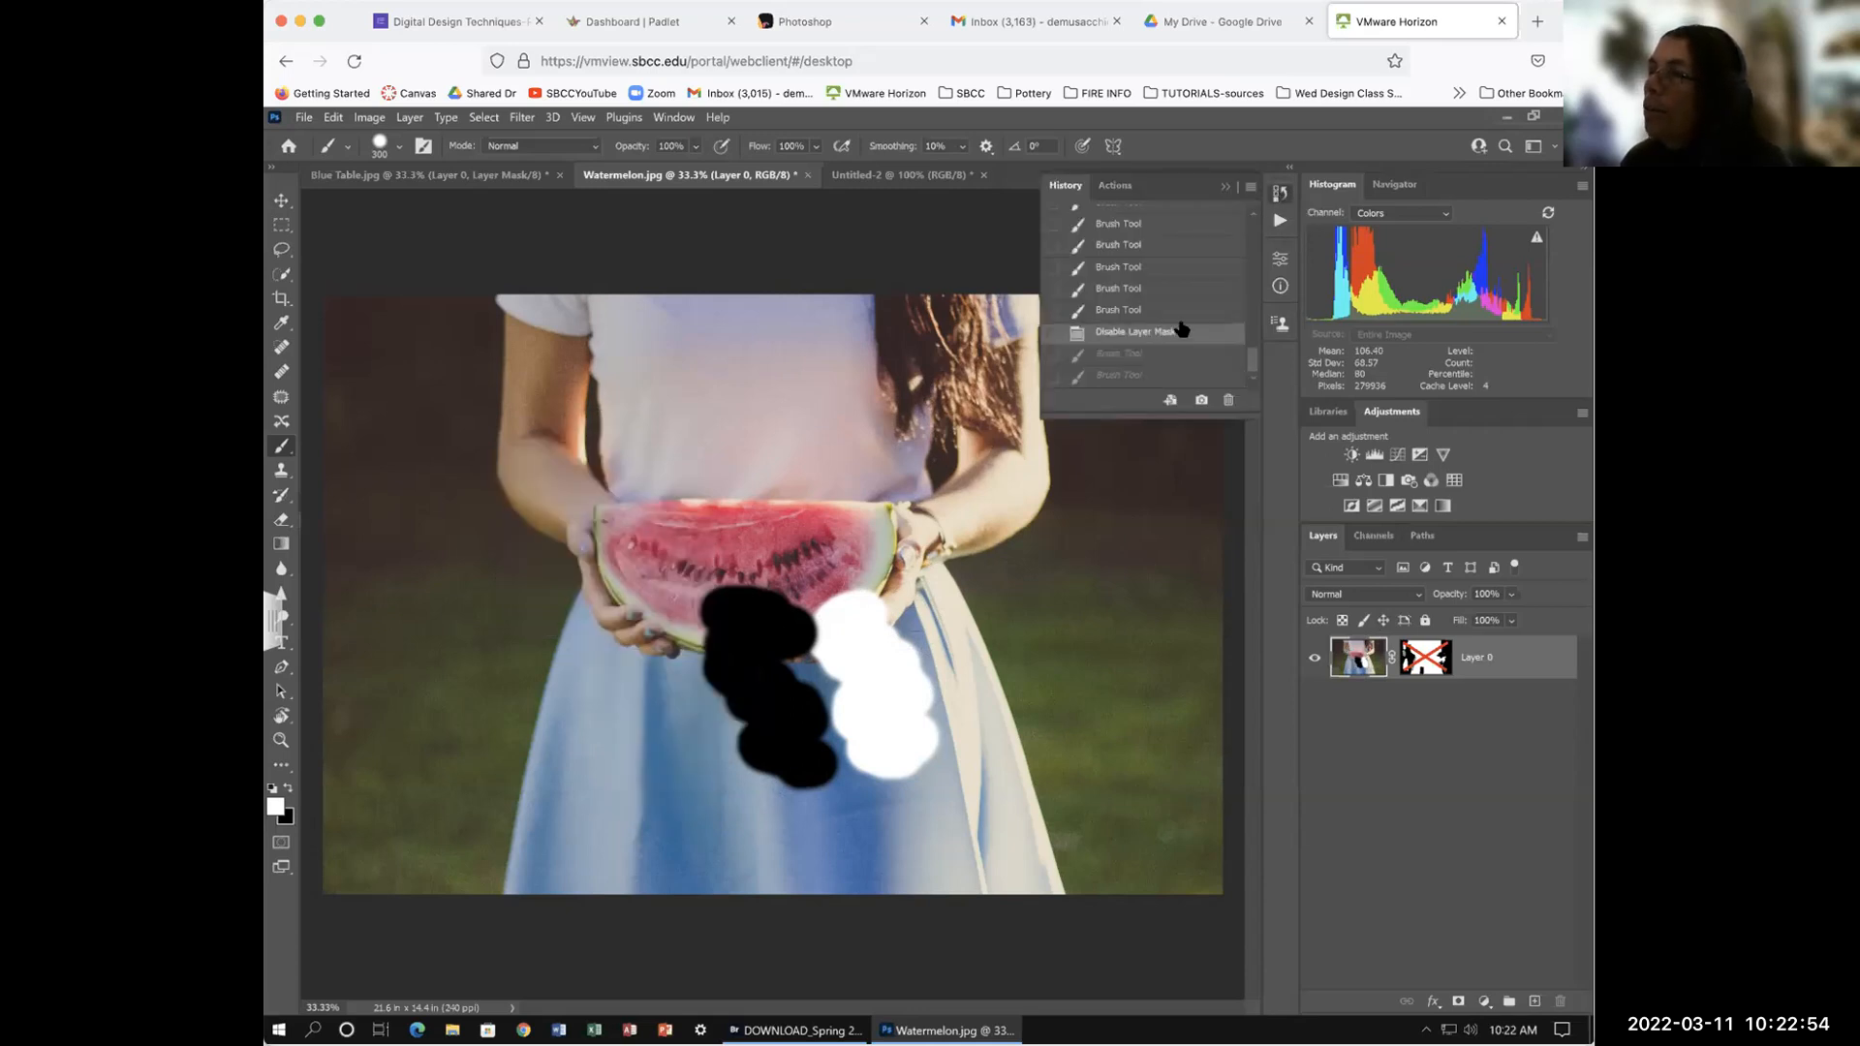
left_click(1172, 271)
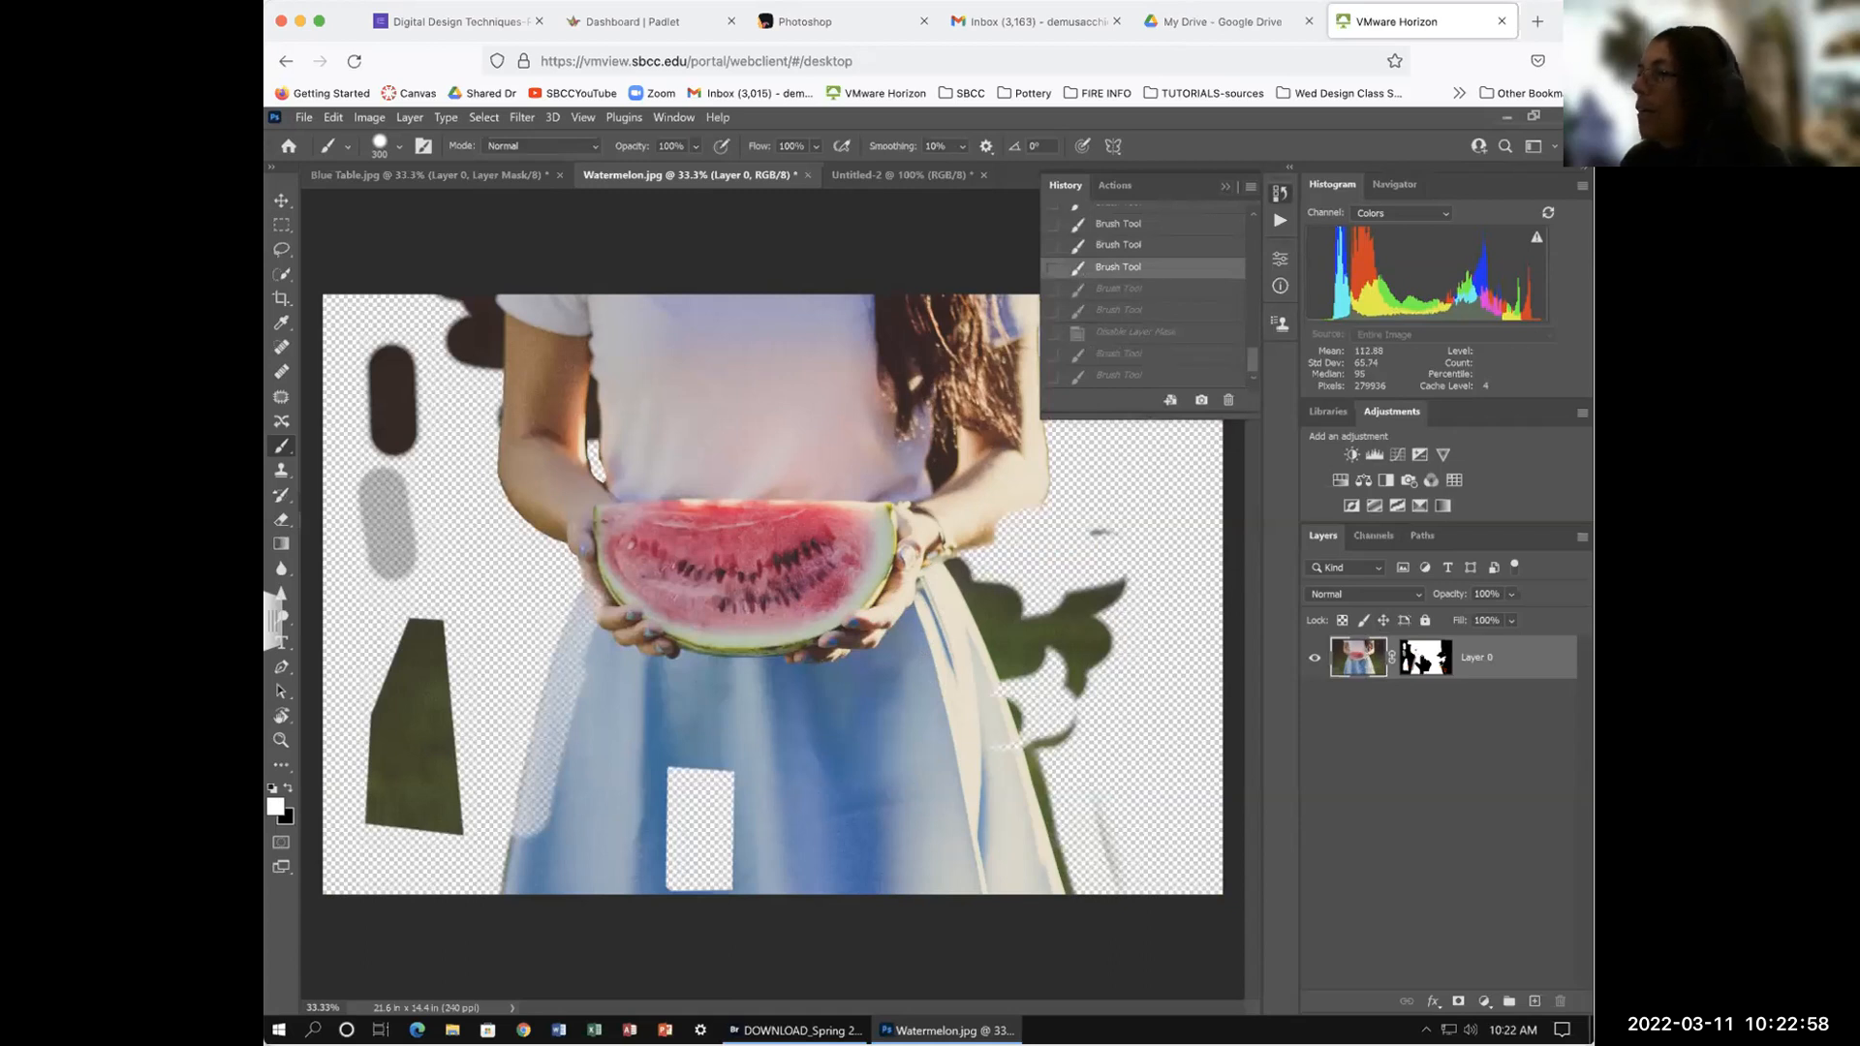
Step: Switch Layer 0's editing target between the mask and the image, ending with the mask active
left_click(1423, 658)
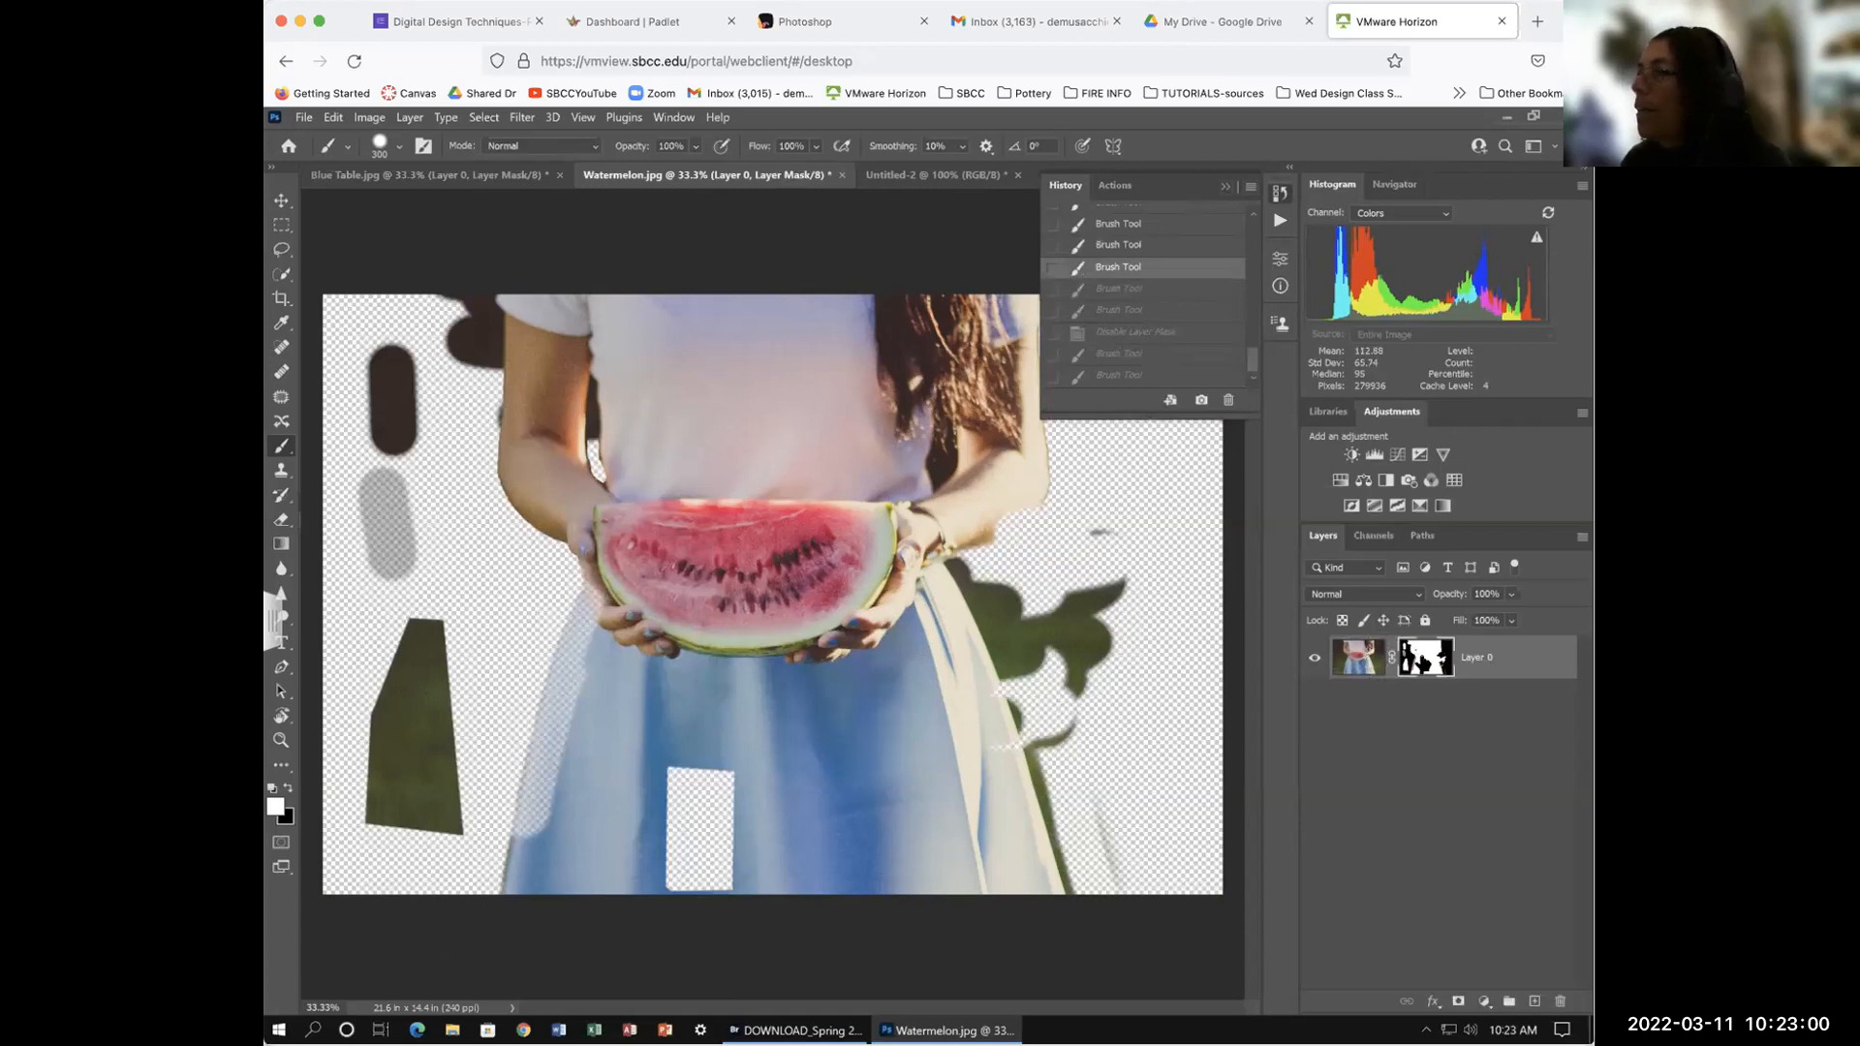
left_click(1337, 641)
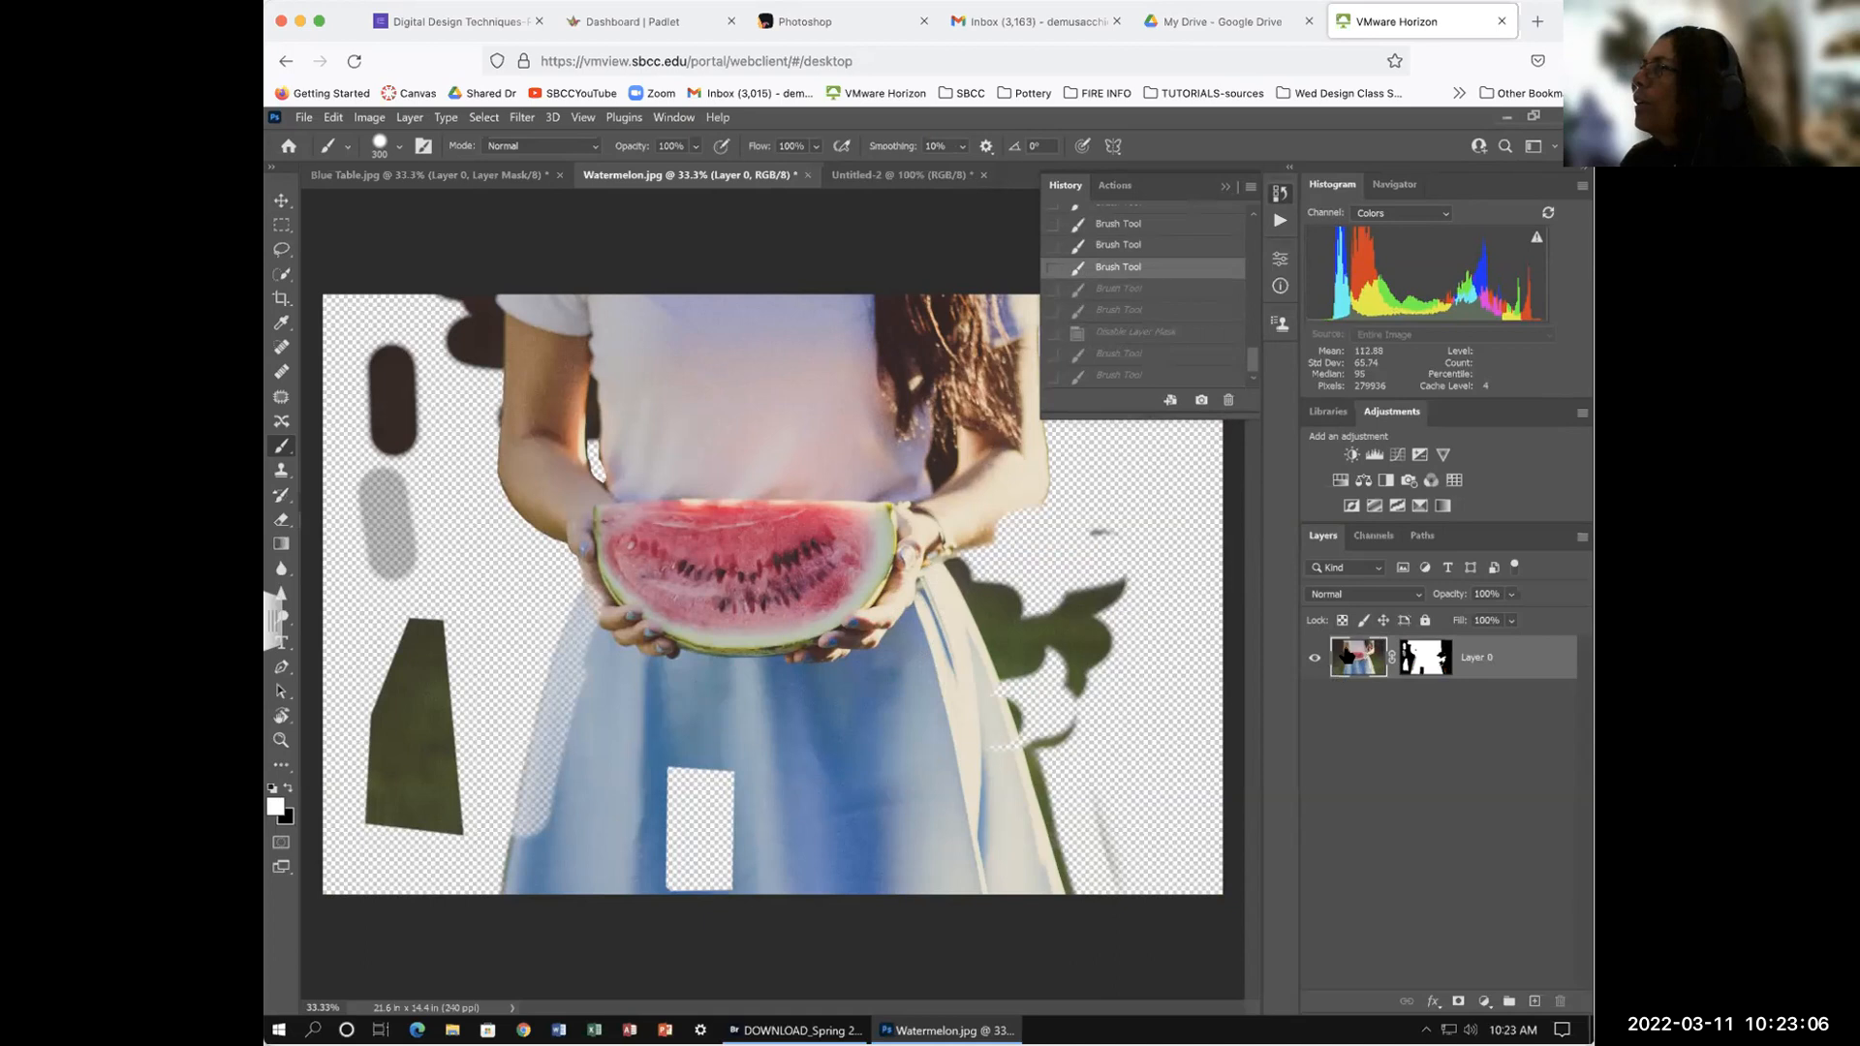
left_click(1420, 644)
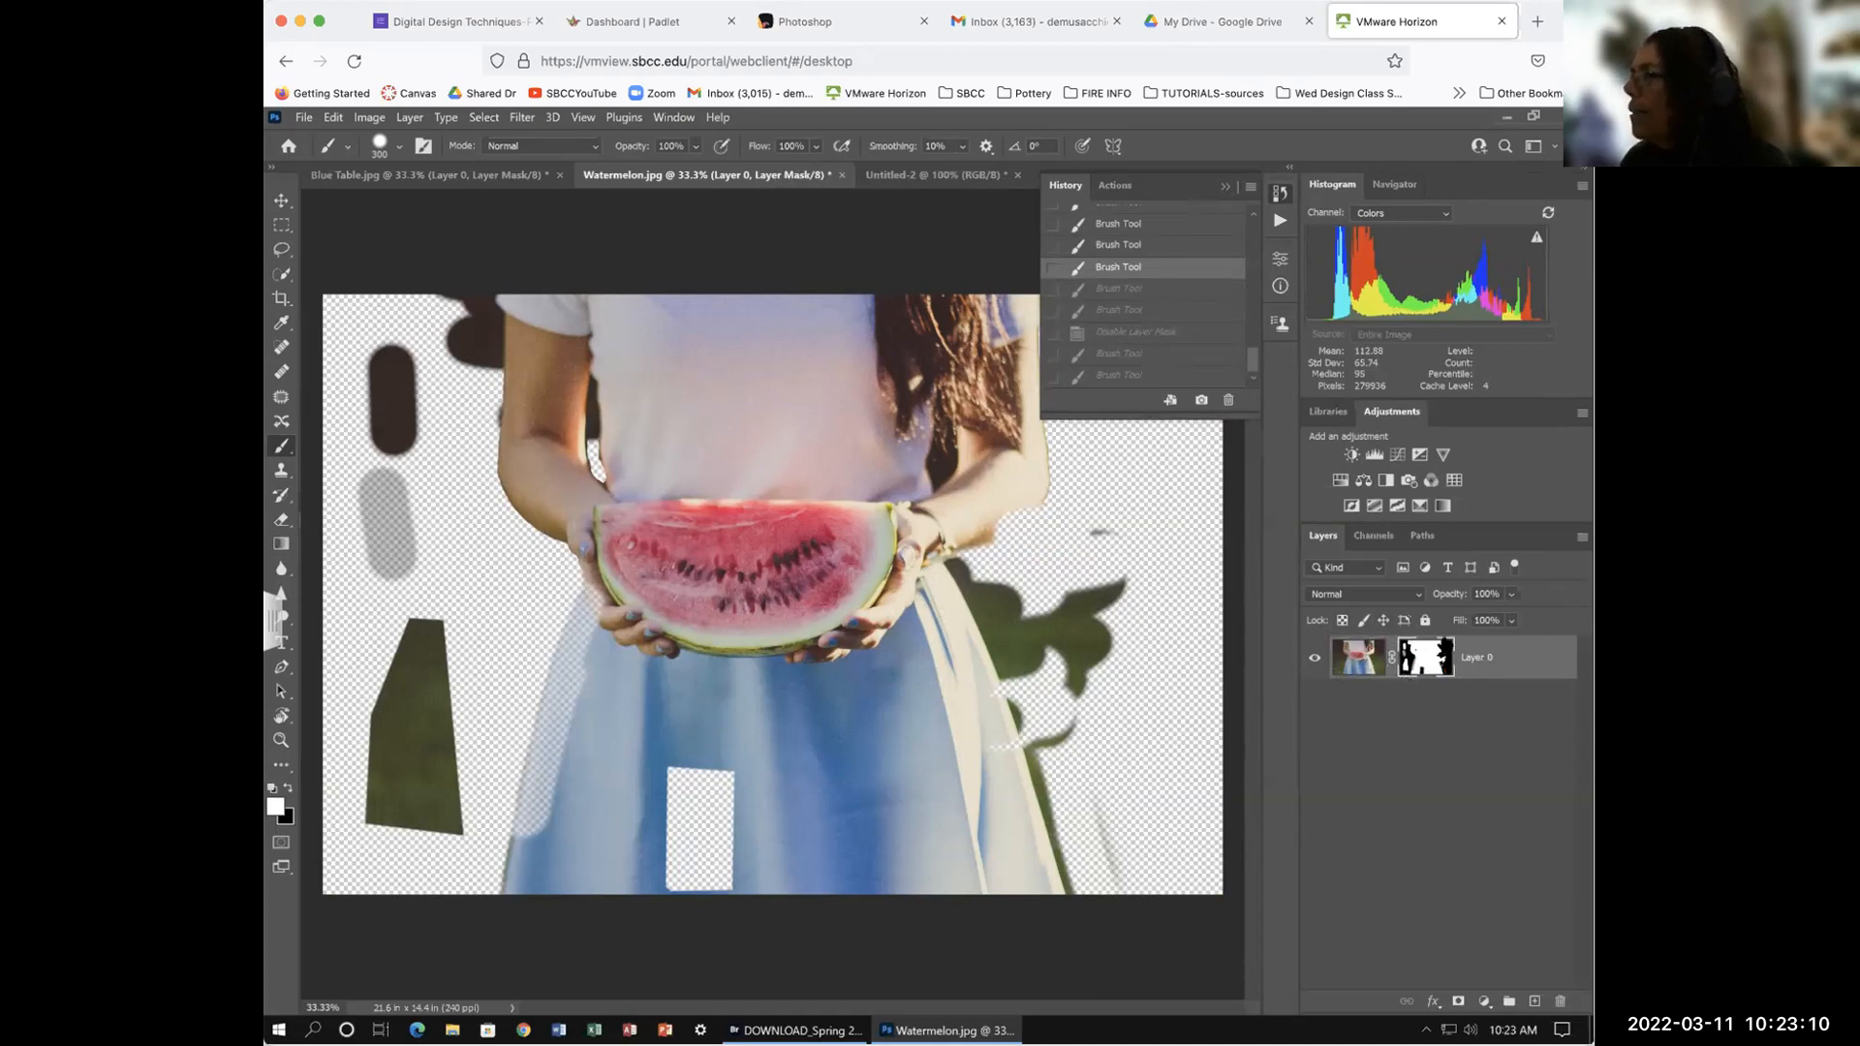
Step: Paint white and black strokes on Layer 0's mask over the background and skirt below the bracelet arm
mouse_move(1041, 625)
left_mouse_down()
mouse_move(998, 690)
mouse_move(1069, 707)
mouse_move(1086, 733)
mouse_move(944, 758)
mouse_move(978, 723)
mouse_move(903, 726)
mouse_move(1089, 695)
mouse_move(1006, 708)
mouse_move(1104, 736)
mouse_move(1040, 758)
mouse_move(1057, 754)
mouse_move(1043, 726)
mouse_move(1086, 694)
mouse_move(987, 722)
mouse_move(1017, 782)
mouse_move(1044, 770)
mouse_move(1027, 745)
mouse_move(1017, 644)
left_mouse_up()
key("x")
key("x")
key("x")
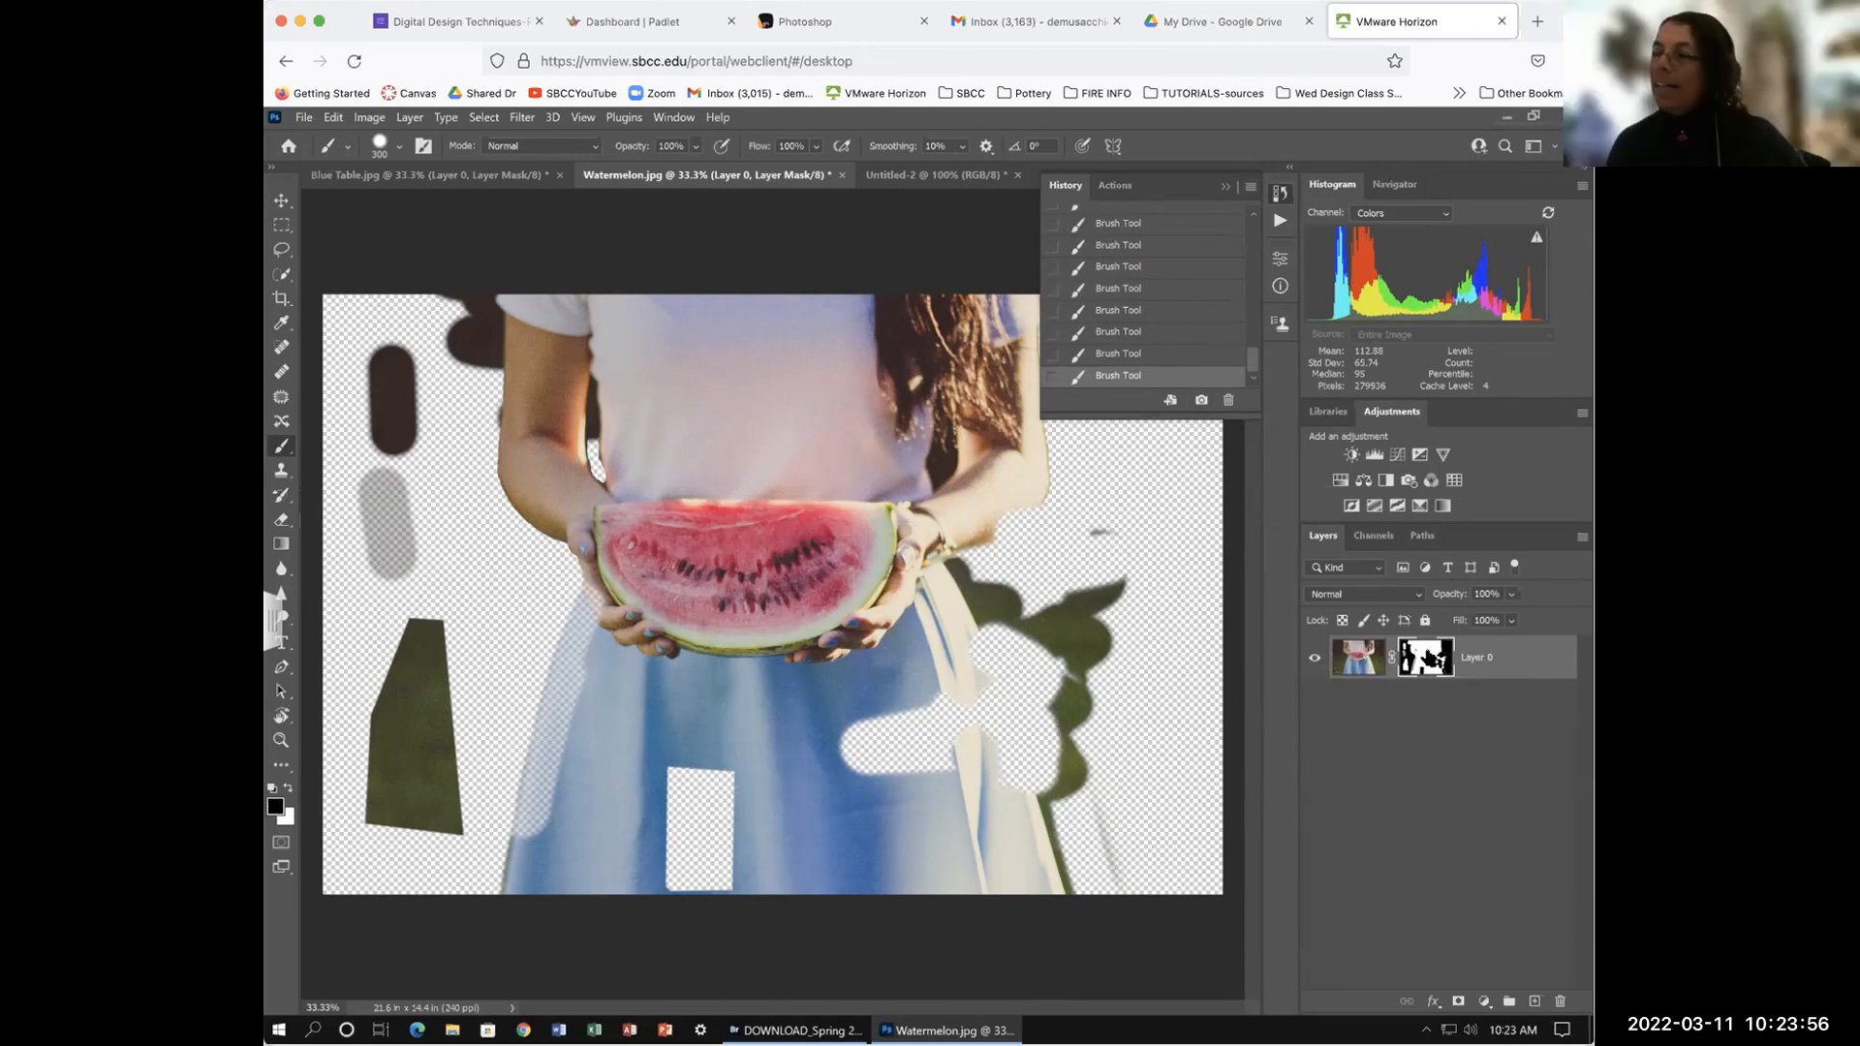
Step: Display Layer 0's mask by itself and paint black over the gray strip and the adjoining left side of the skirt
left_click(1432, 659, "alt")
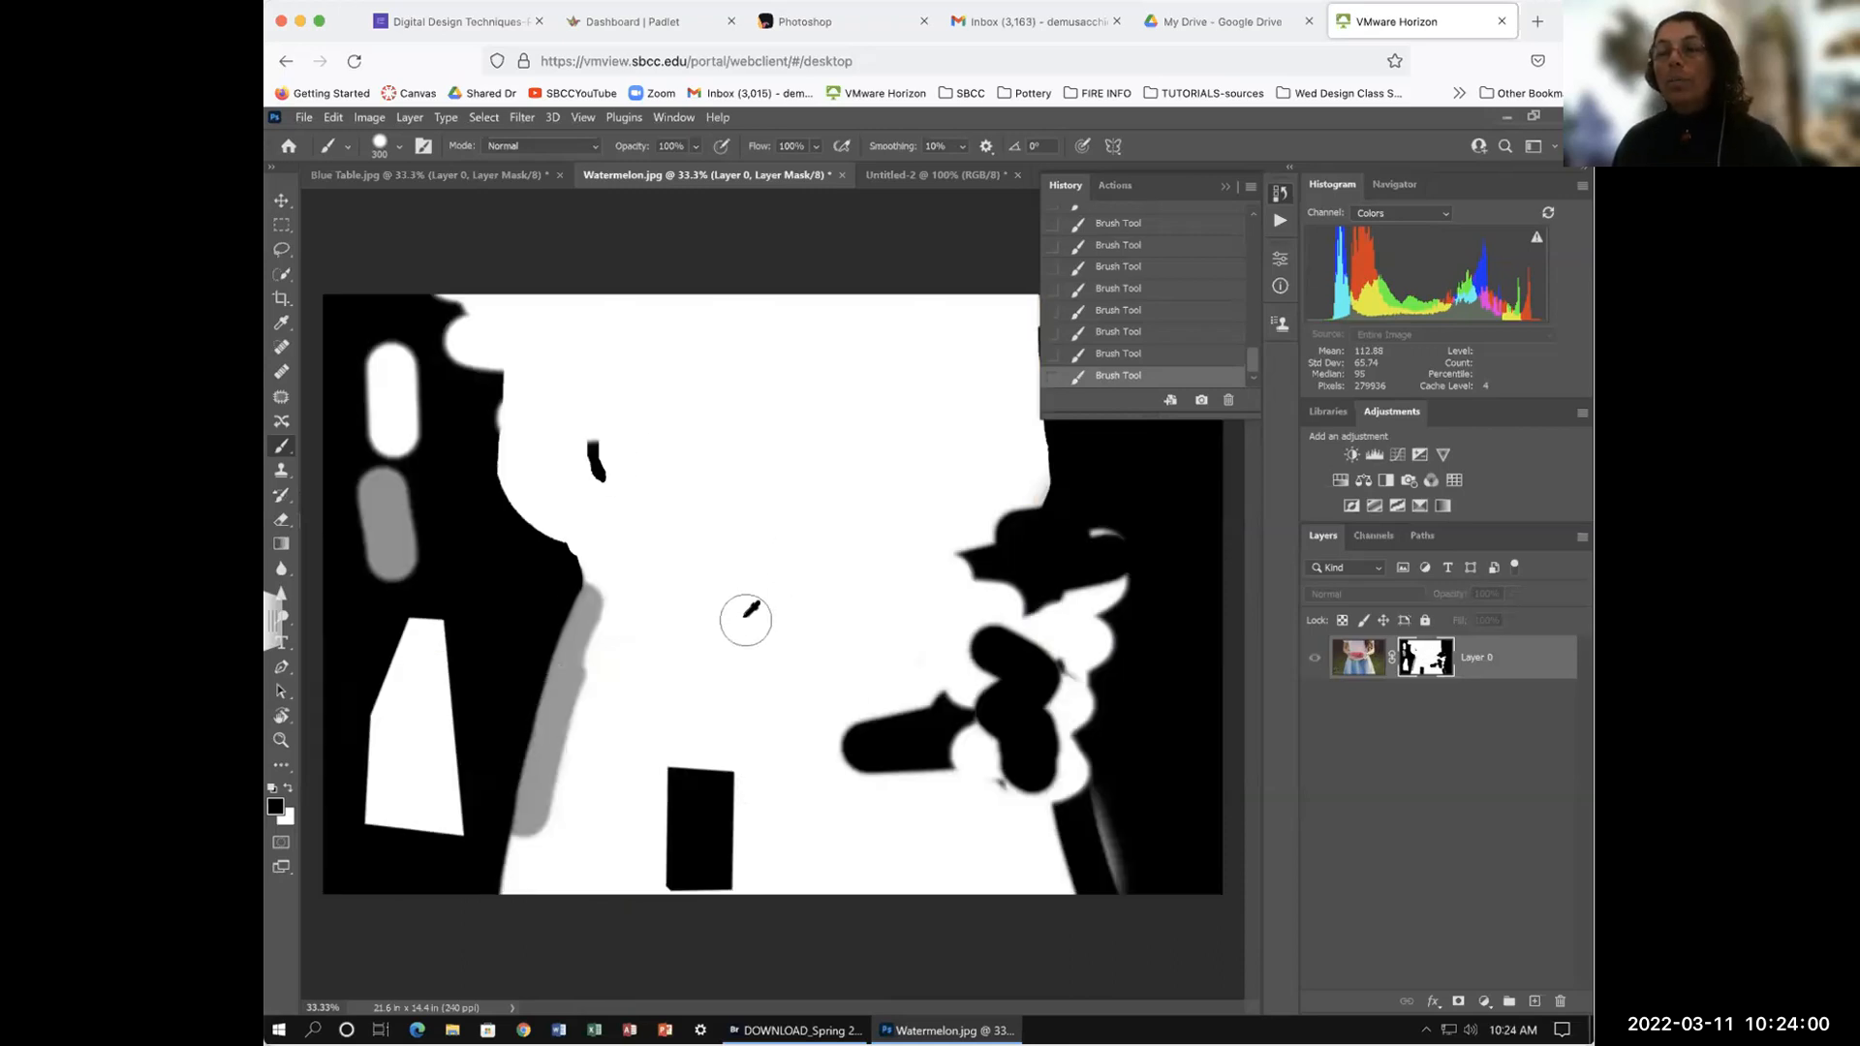
mouse_move(539, 708)
left_mouse_down()
mouse_move(612, 635)
mouse_move(659, 702)
mouse_move(620, 809)
mouse_move(637, 782)
left_mouse_up()
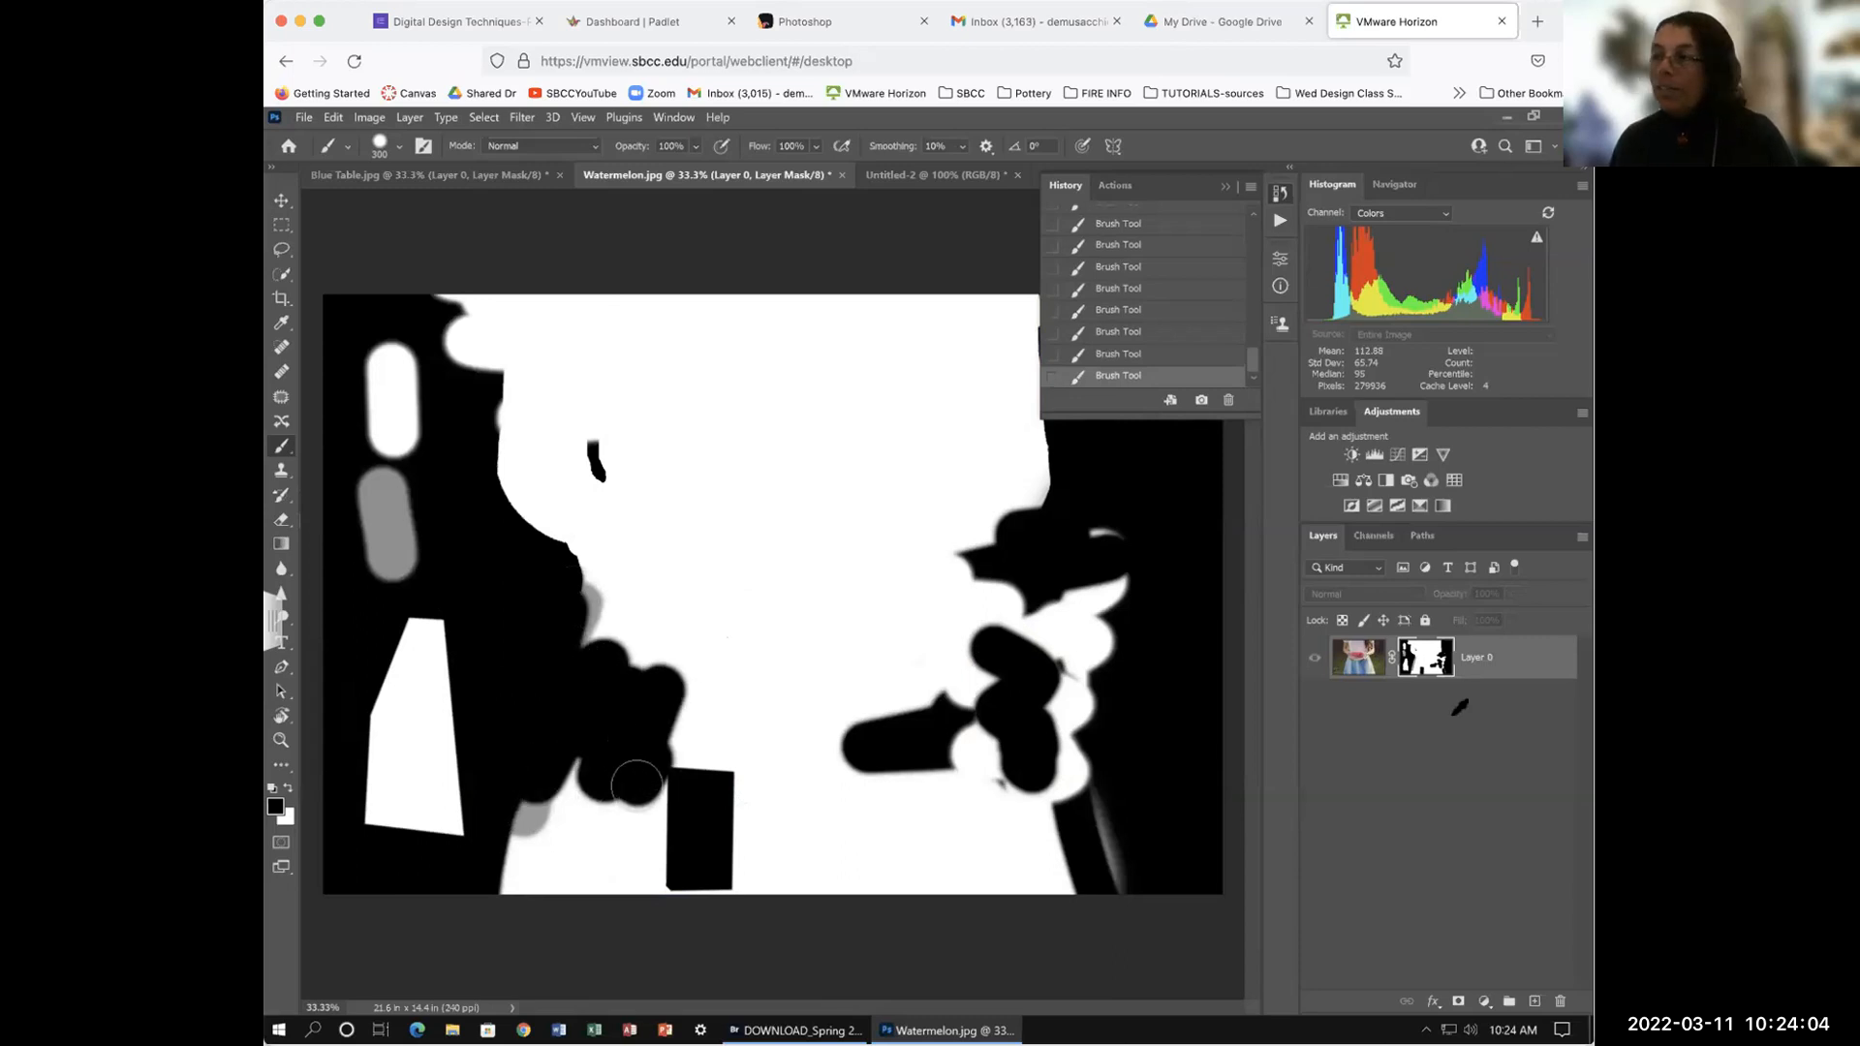
Step: Target Layer 0's image, paint a white zigzag stroke down the middle of the skirt, and undo that stroke
left_click(1359, 659)
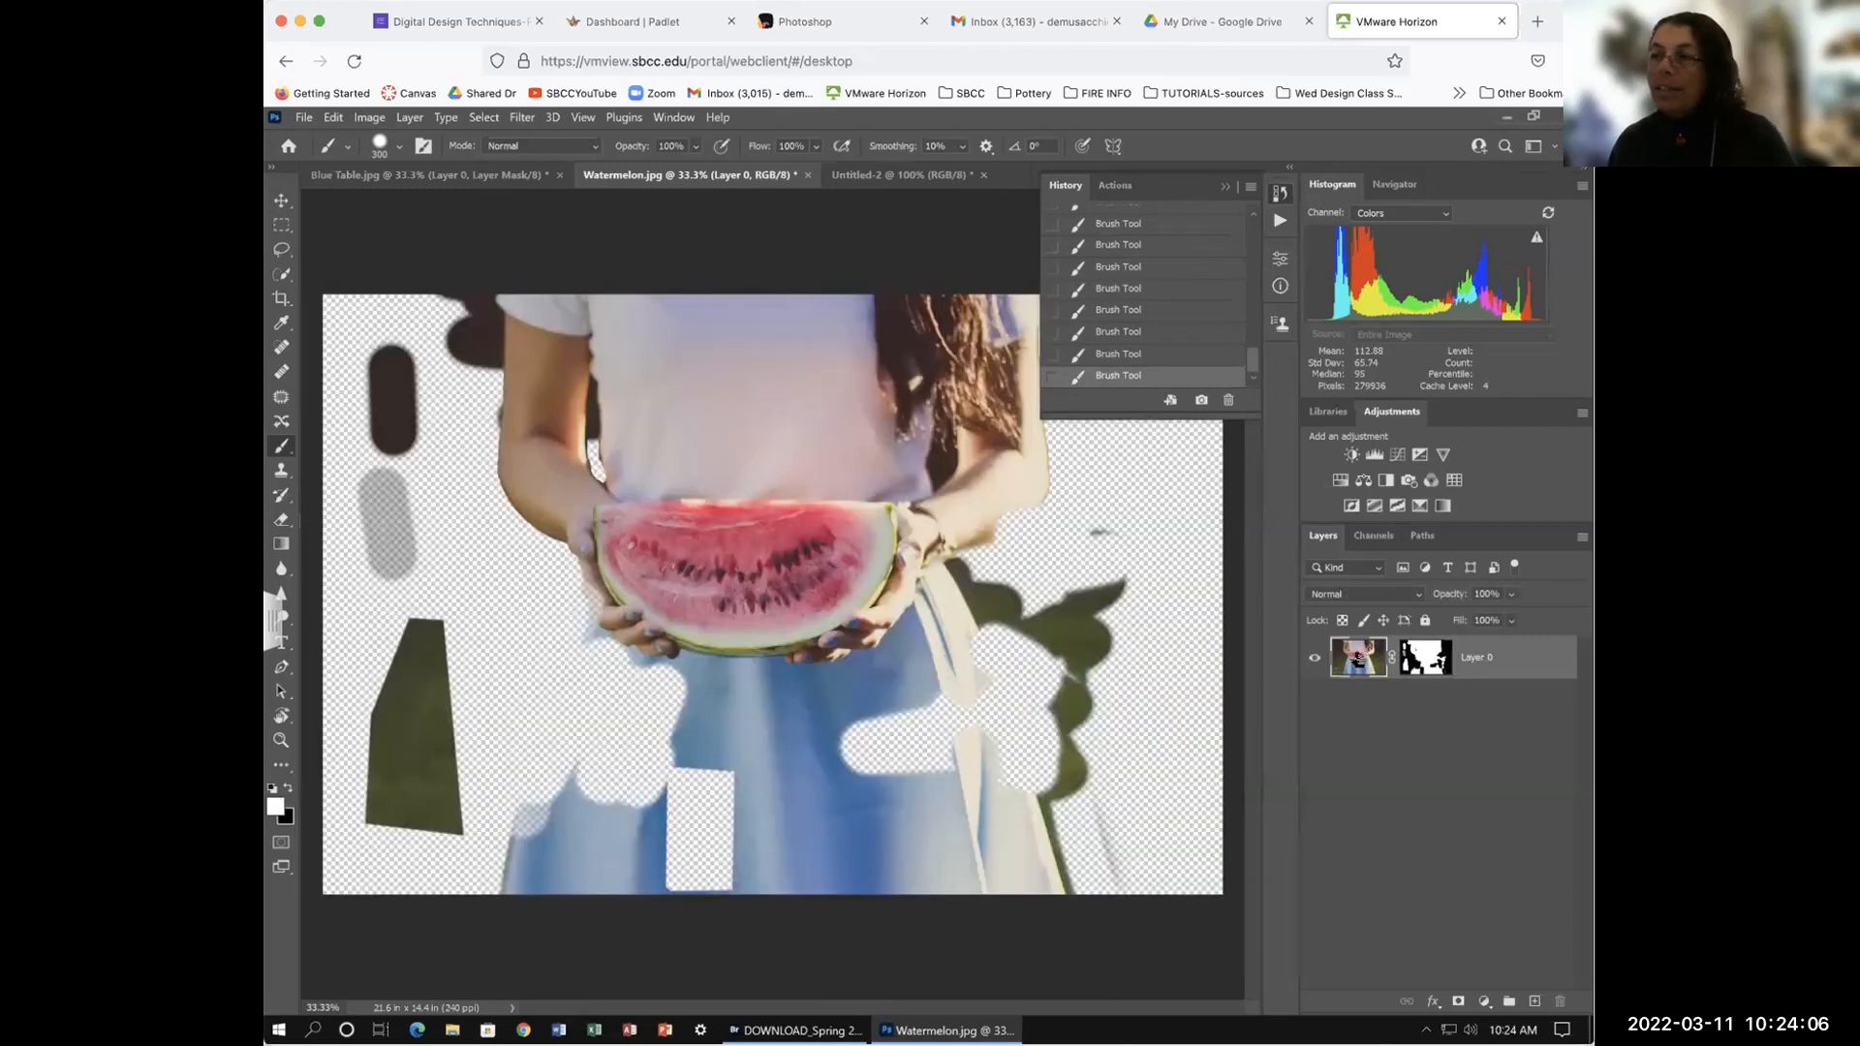
mouse_move(747, 647)
left_mouse_down()
mouse_move(923, 732)
mouse_move(893, 799)
mouse_move(747, 852)
left_mouse_up()
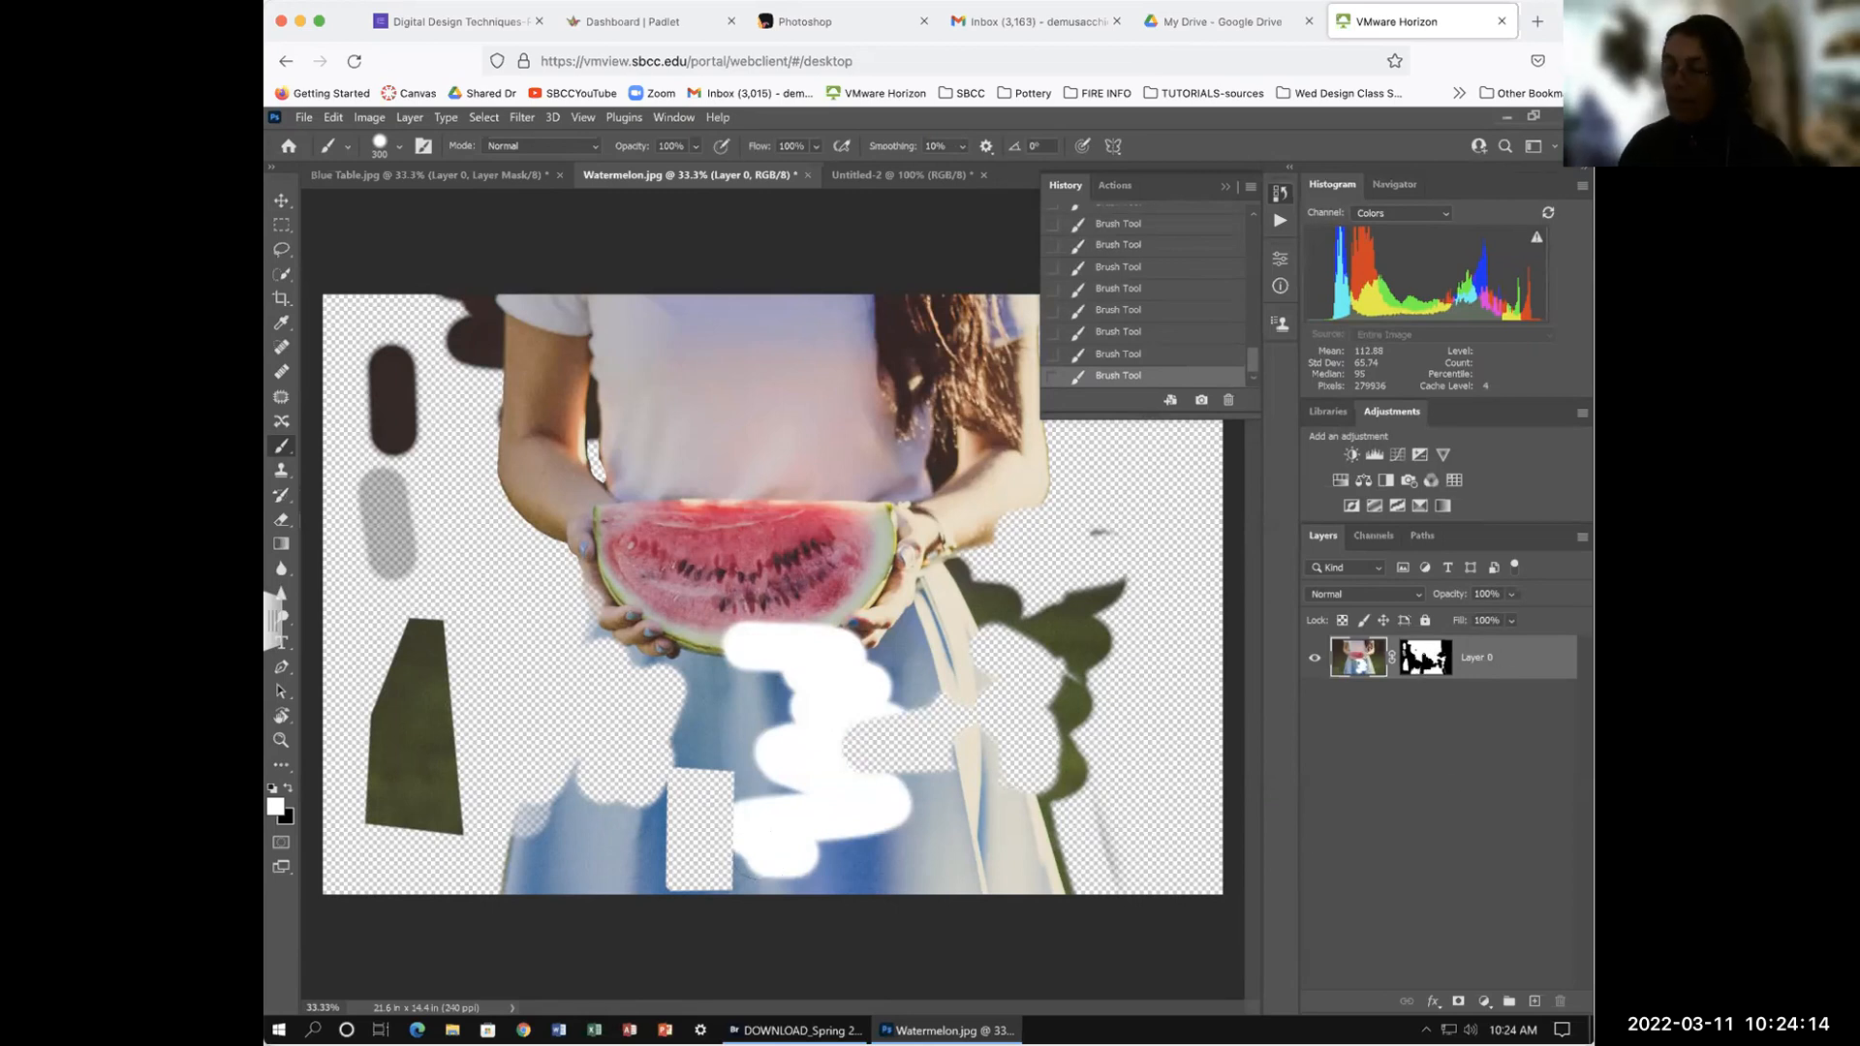
key("z")
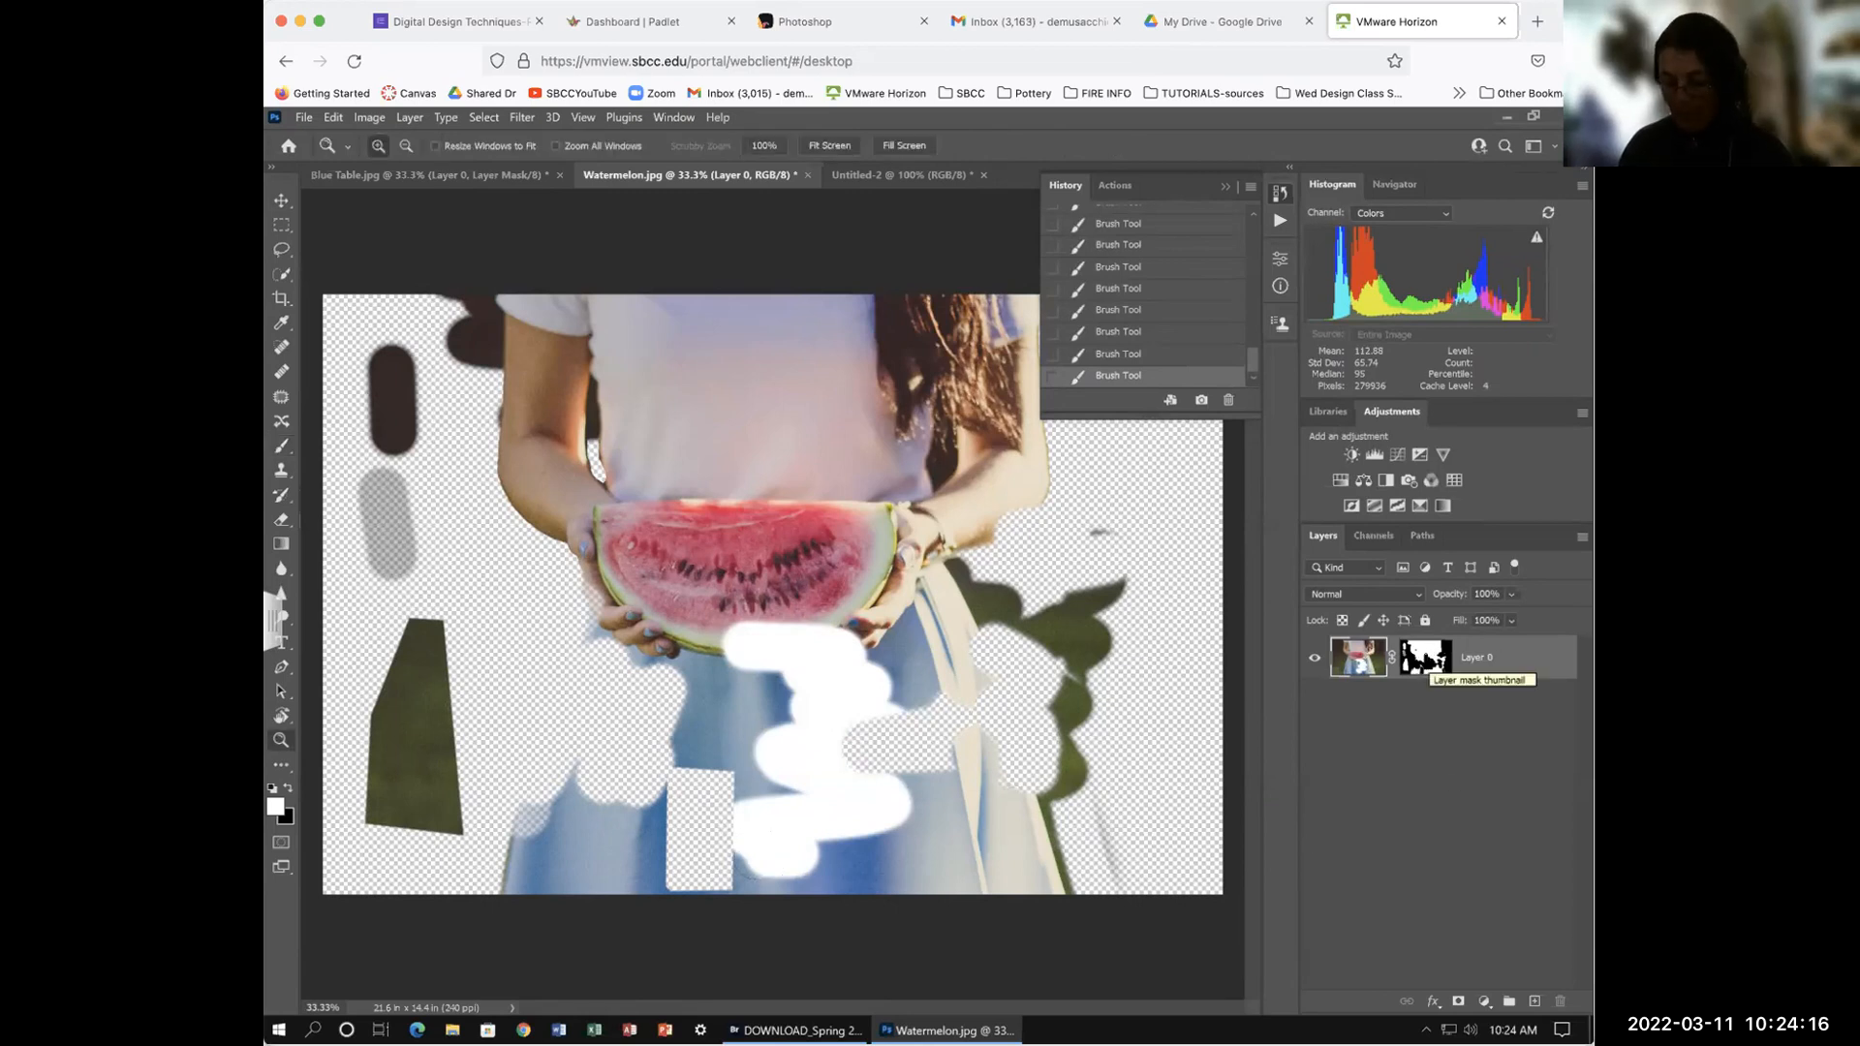
key("ctrl+z")
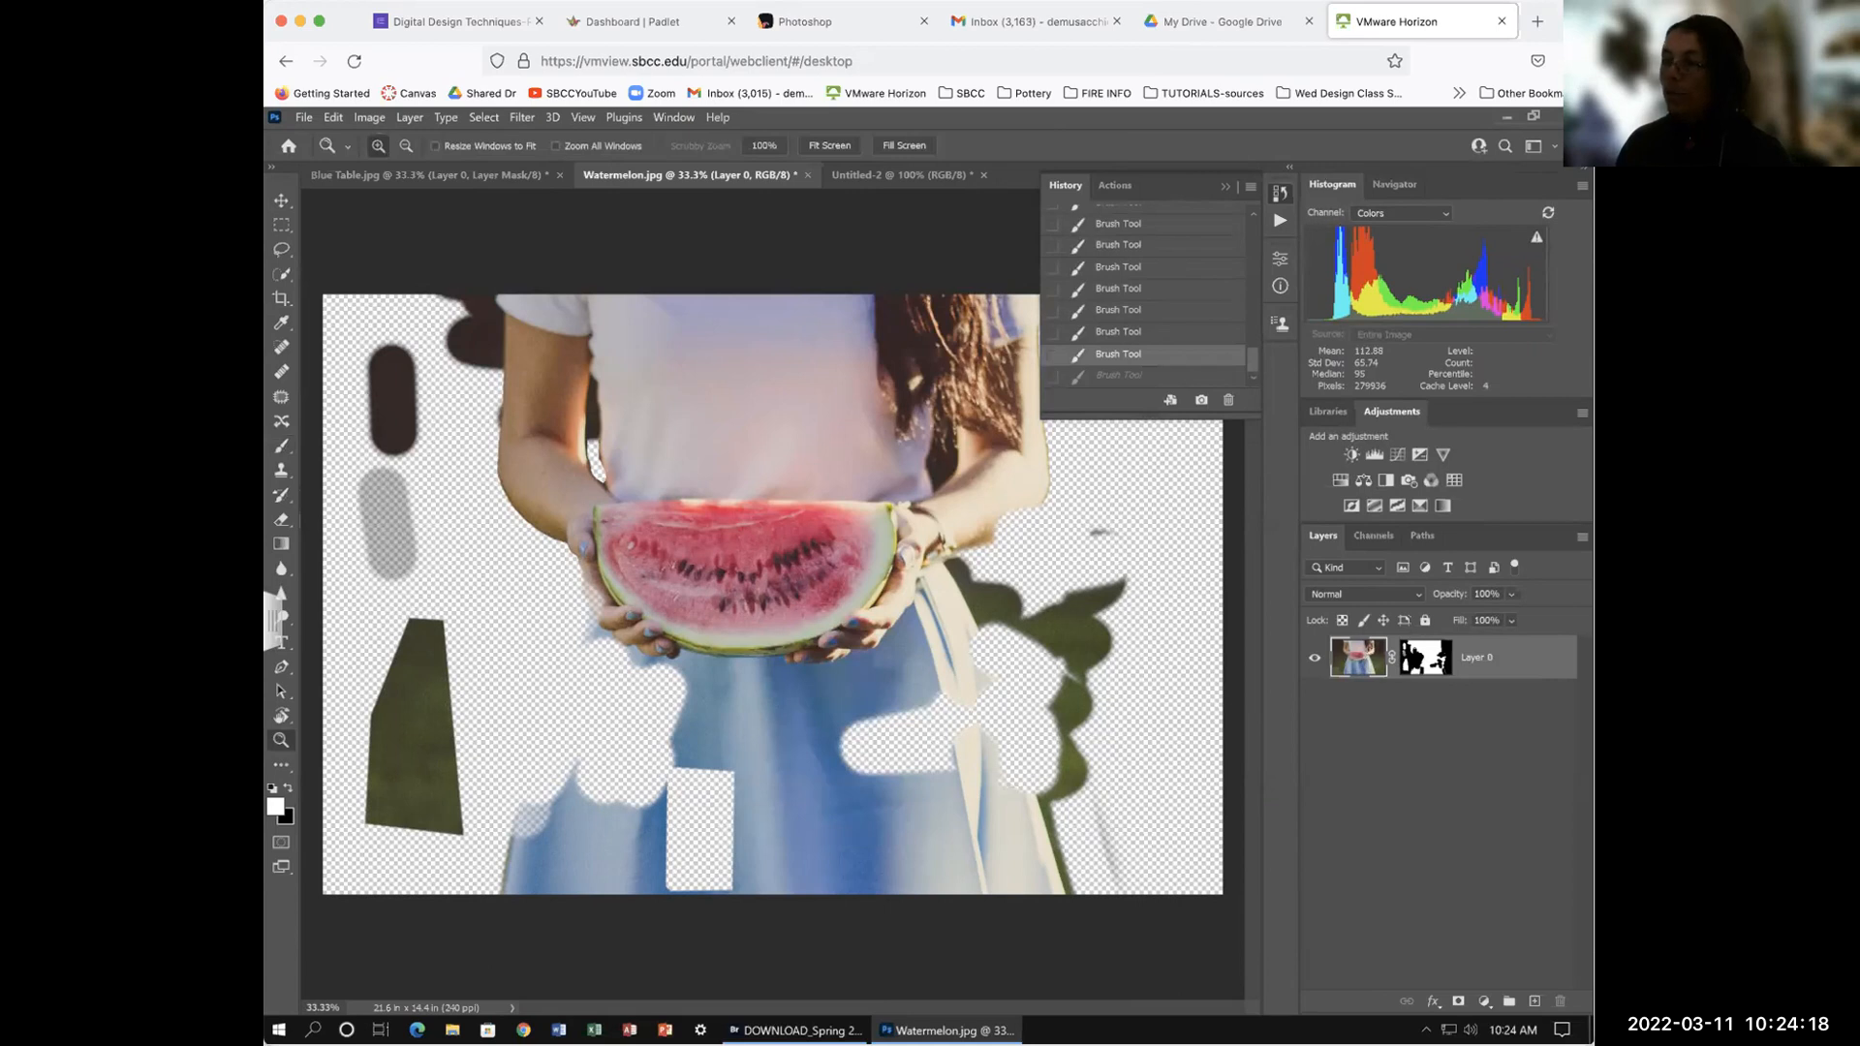
Step: Make Layer 0's mask active, examine it by itself, and return to the masked image
left_click(1425, 658)
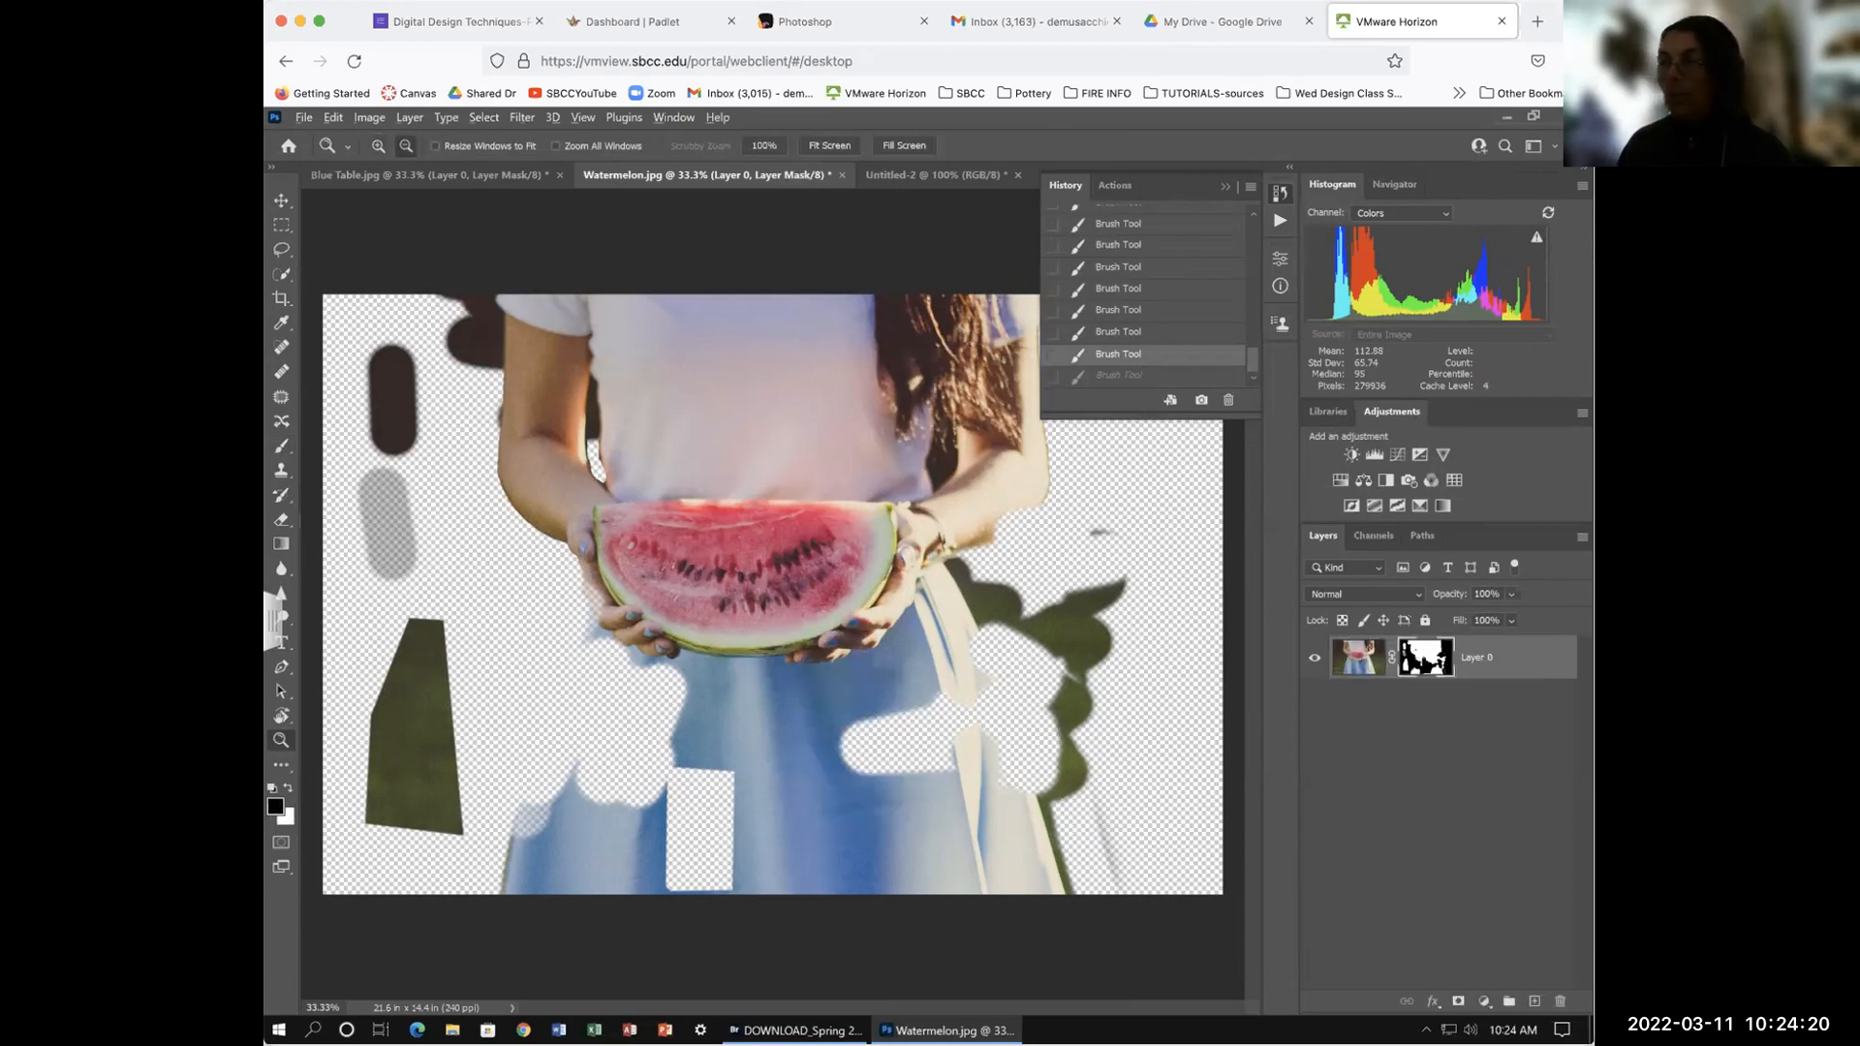
left_click(1425, 658, "alt")
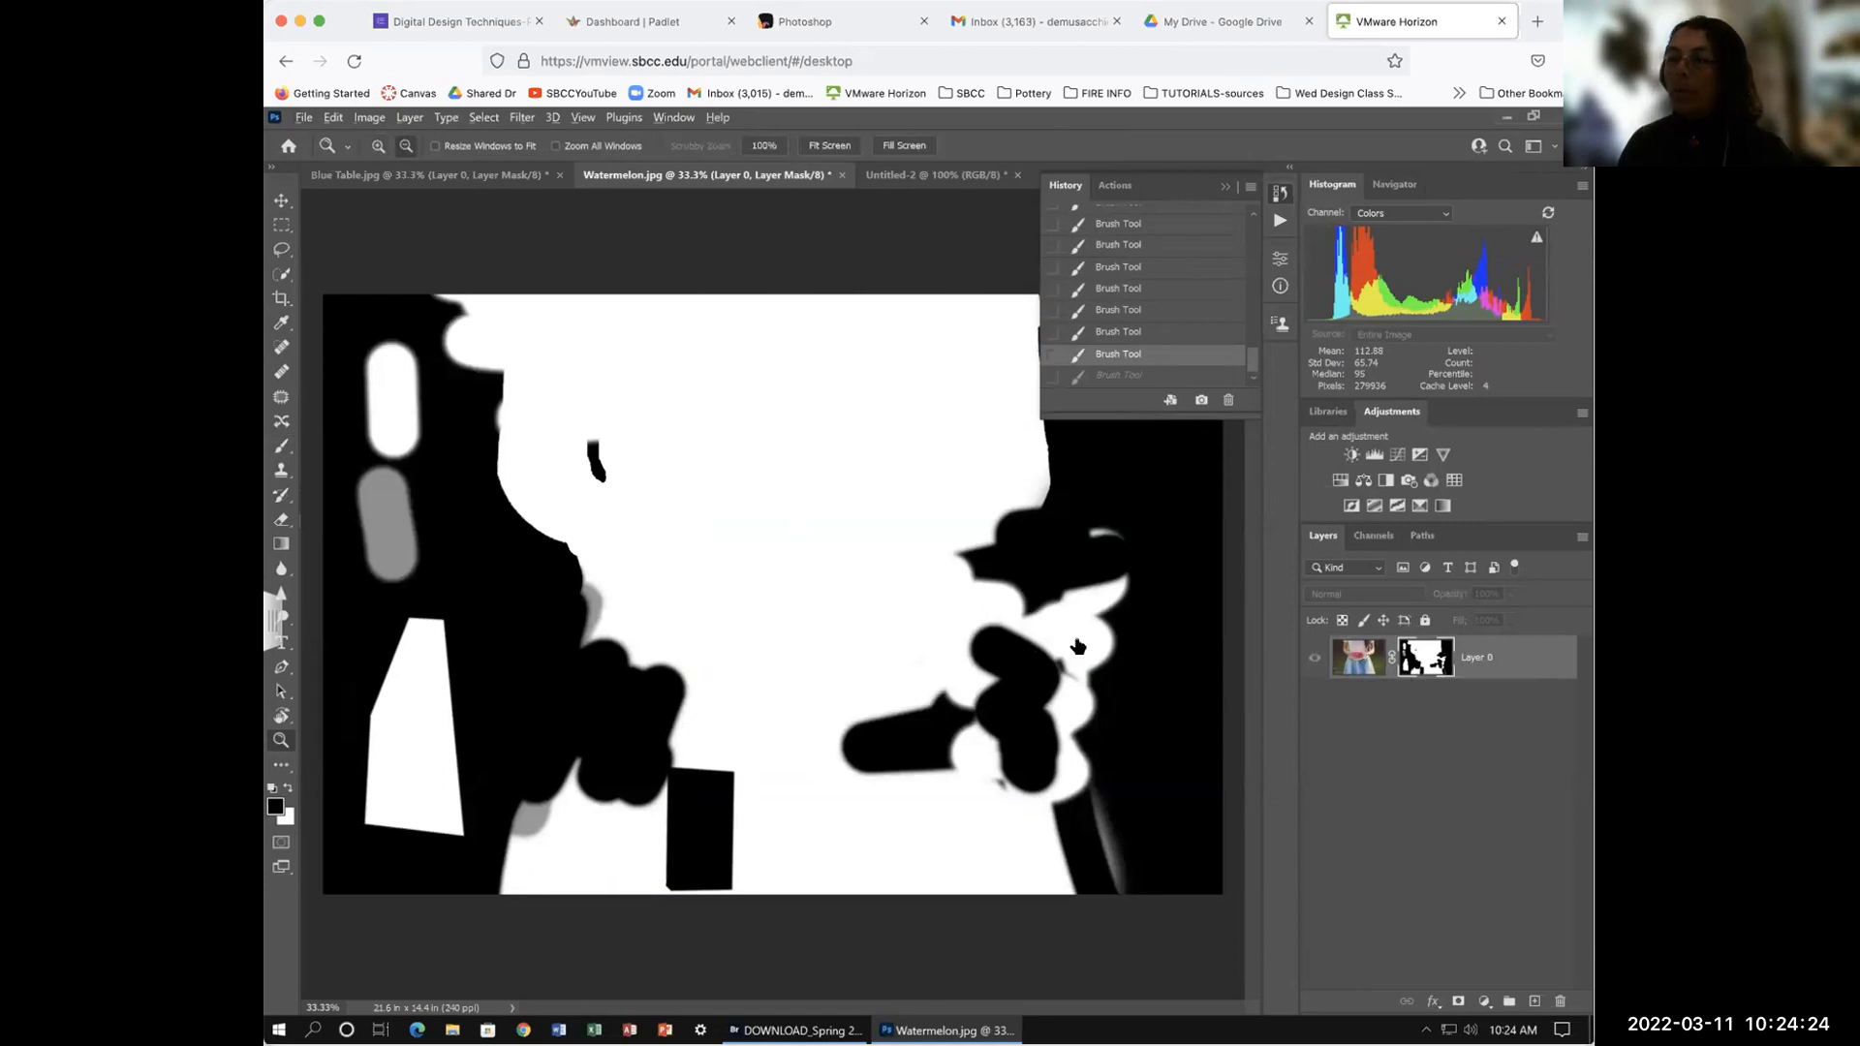
left_click(1422, 659, "alt")
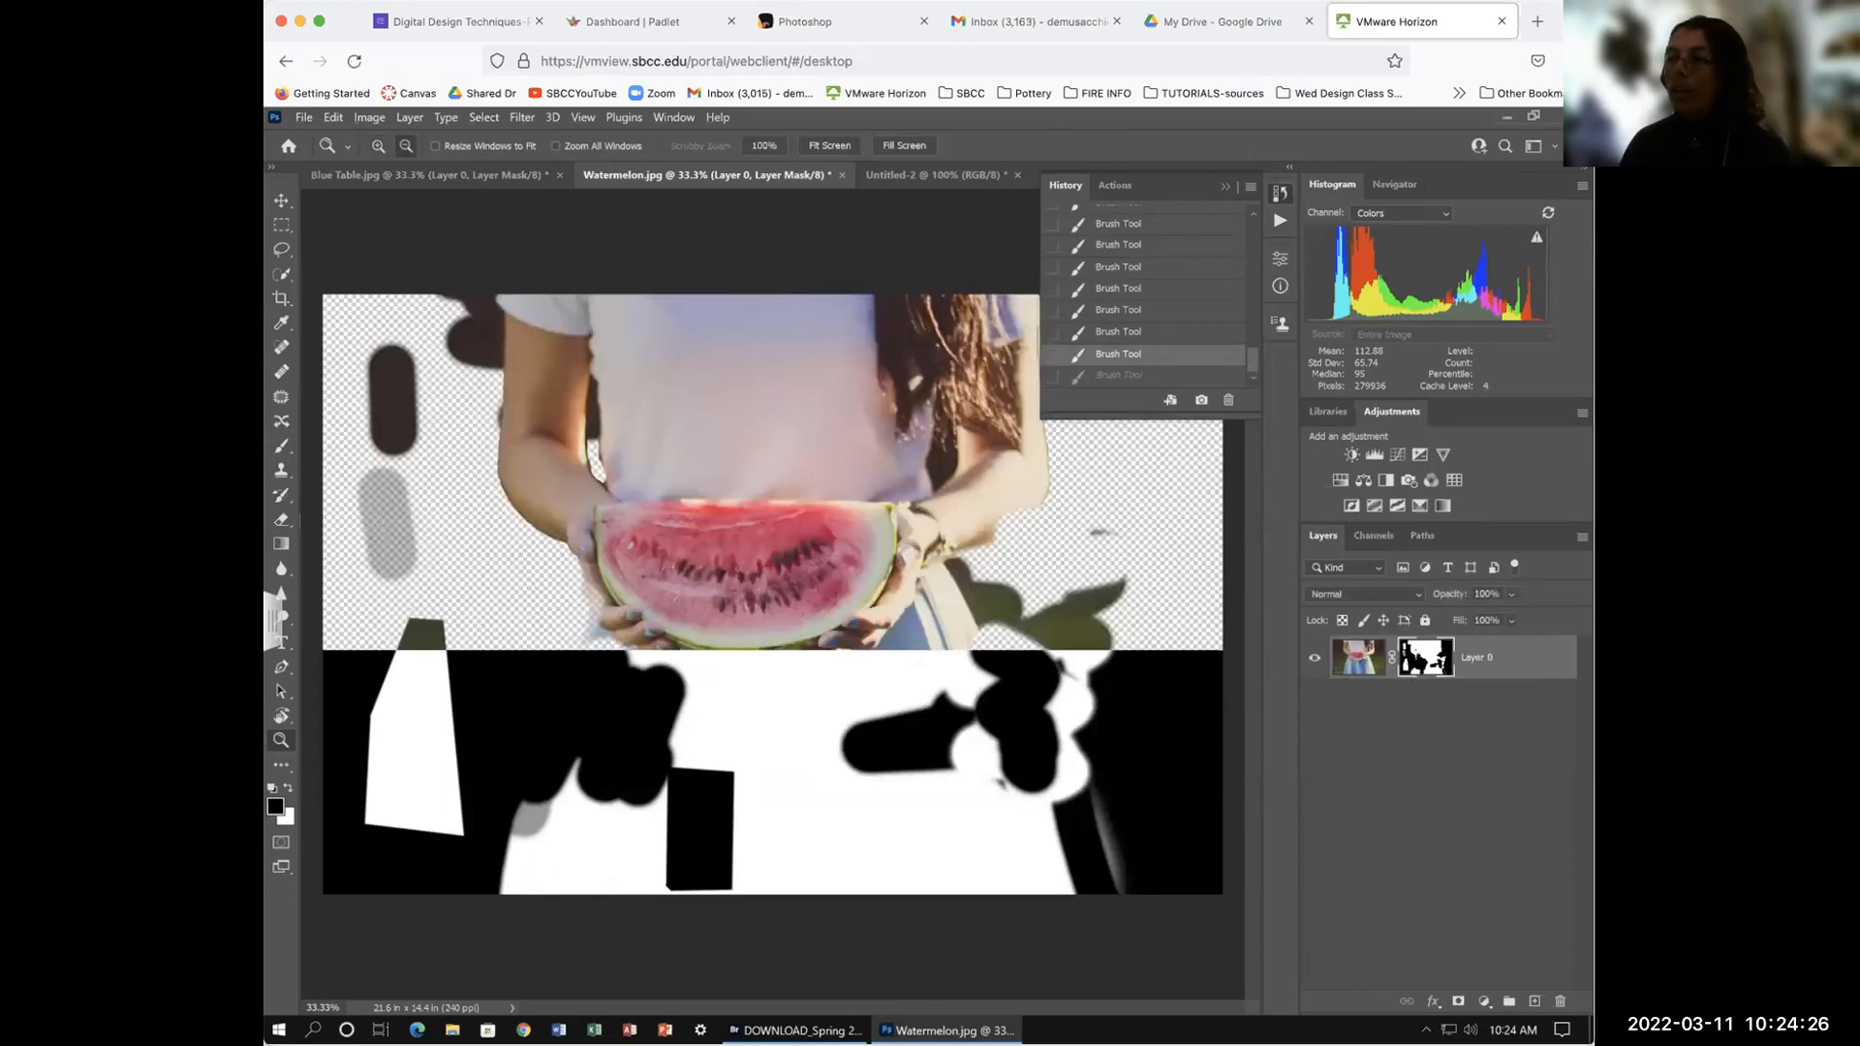
Step: Brush black and white on the mask along the left side of the skirt, revealing its edge down to the hem
key("b")
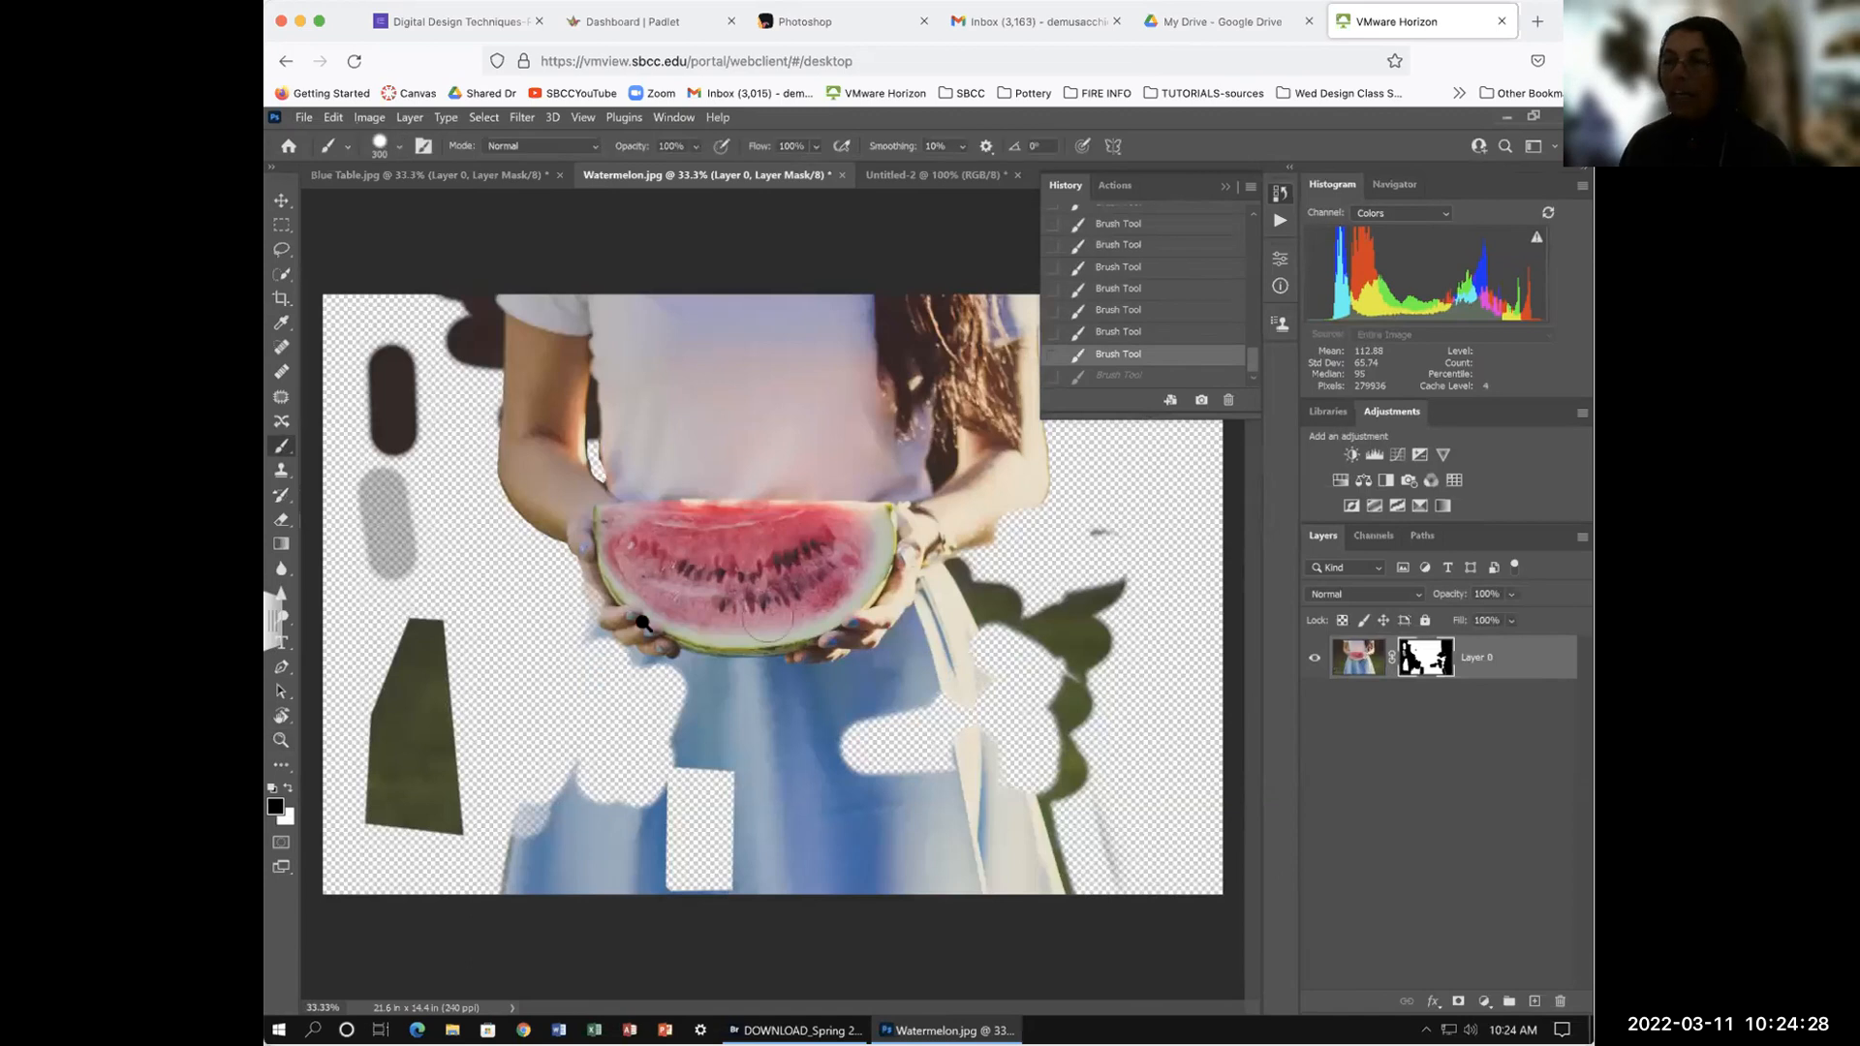
mouse_move(569, 811)
left_mouse_down()
mouse_move(634, 635)
mouse_move(623, 507)
mouse_move(581, 567)
mouse_move(503, 845)
mouse_move(668, 509)
mouse_move(554, 743)
mouse_move(594, 771)
mouse_move(541, 733)
mouse_move(539, 789)
left_mouse_up()
key("x")
mouse_move(565, 561)
left_mouse_down()
mouse_move(585, 517)
mouse_move(515, 875)
left_mouse_up()
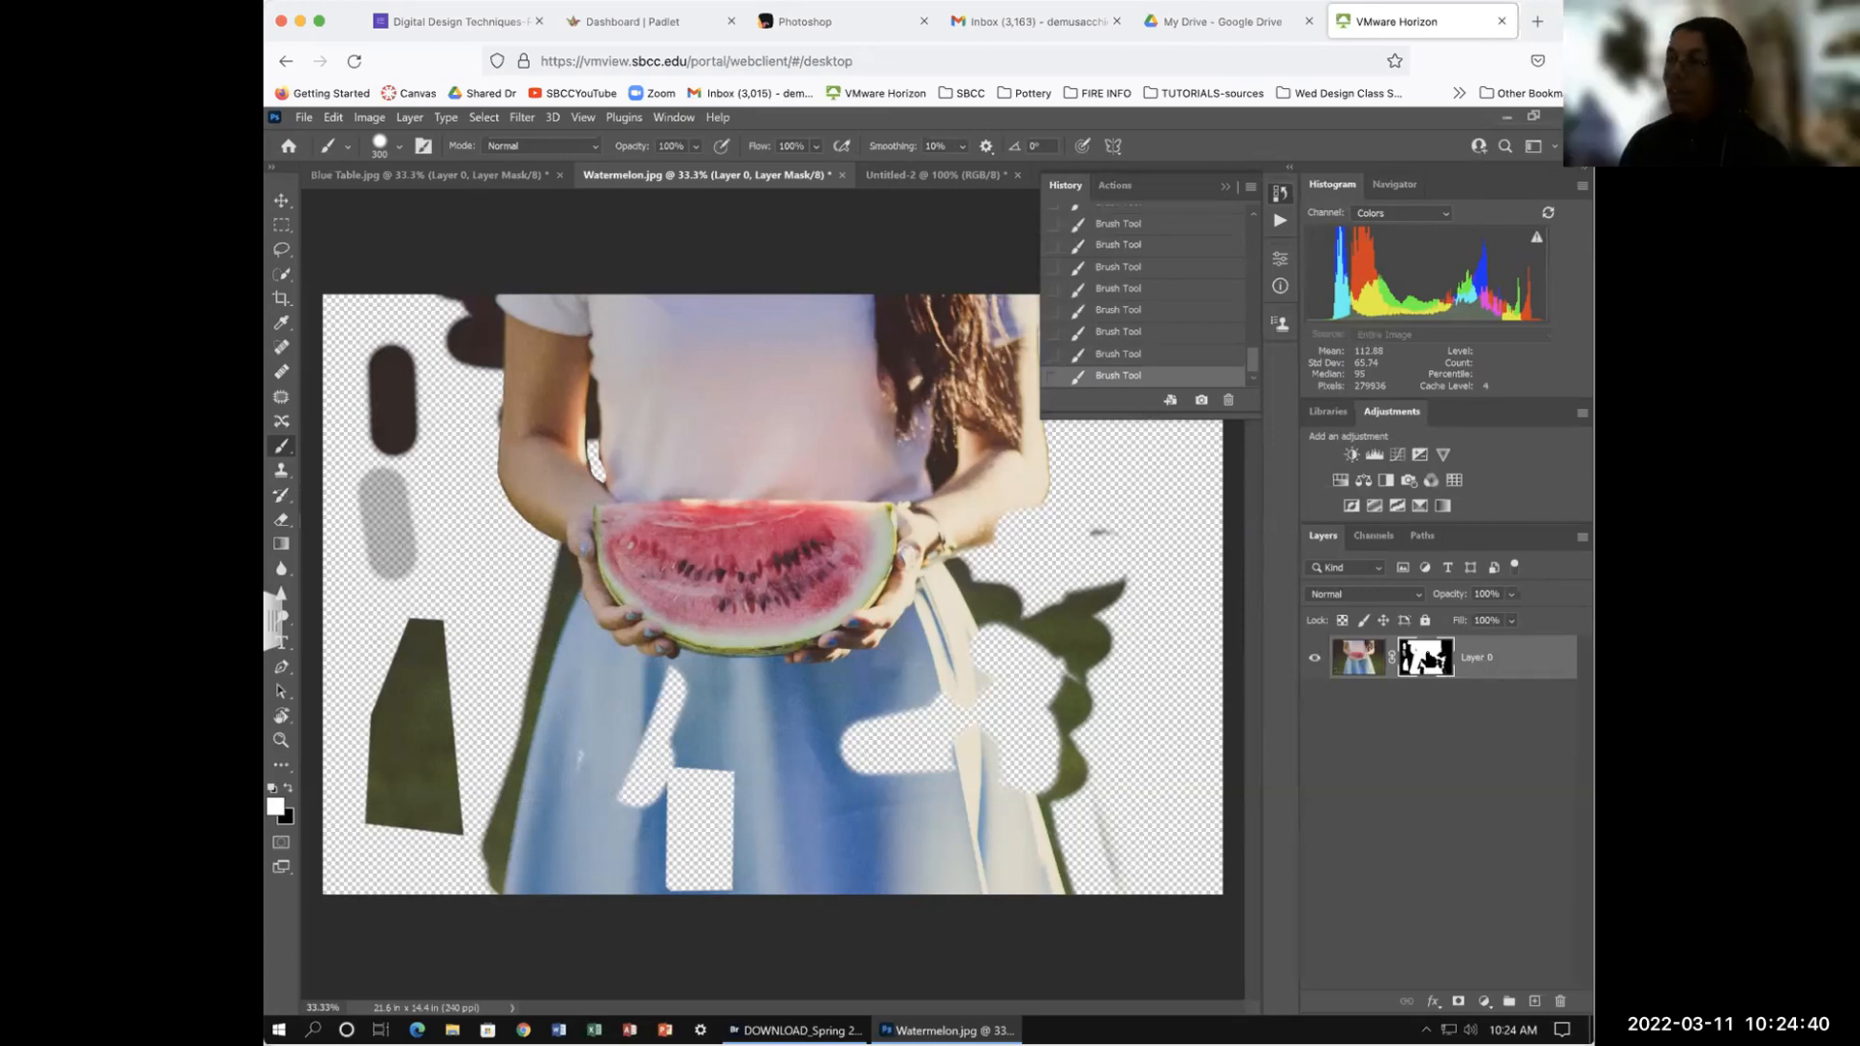
Step: Compare the image with Layer 0's mask disabled and enabled several times, leaving the mask enabled
left_click(1425, 657, "shift")
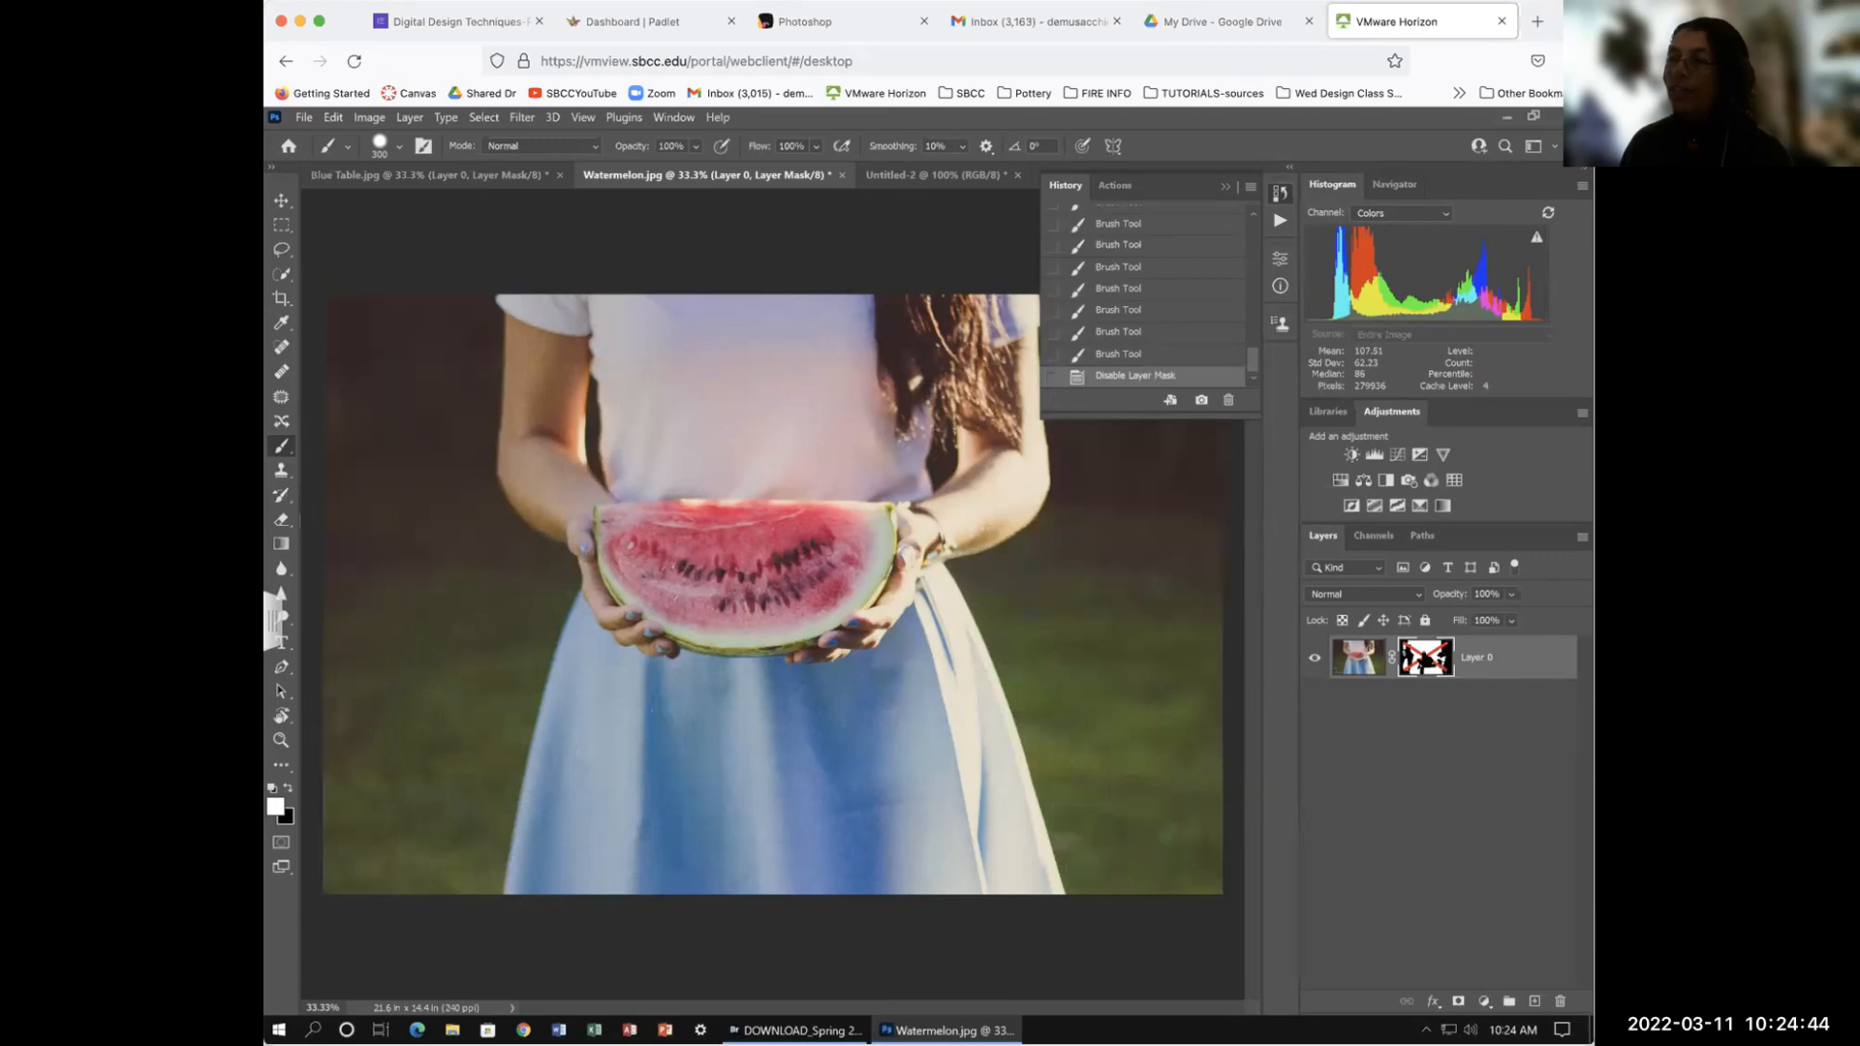
left_click(1425, 658, "shift")
left_click(1425, 657, "shift")
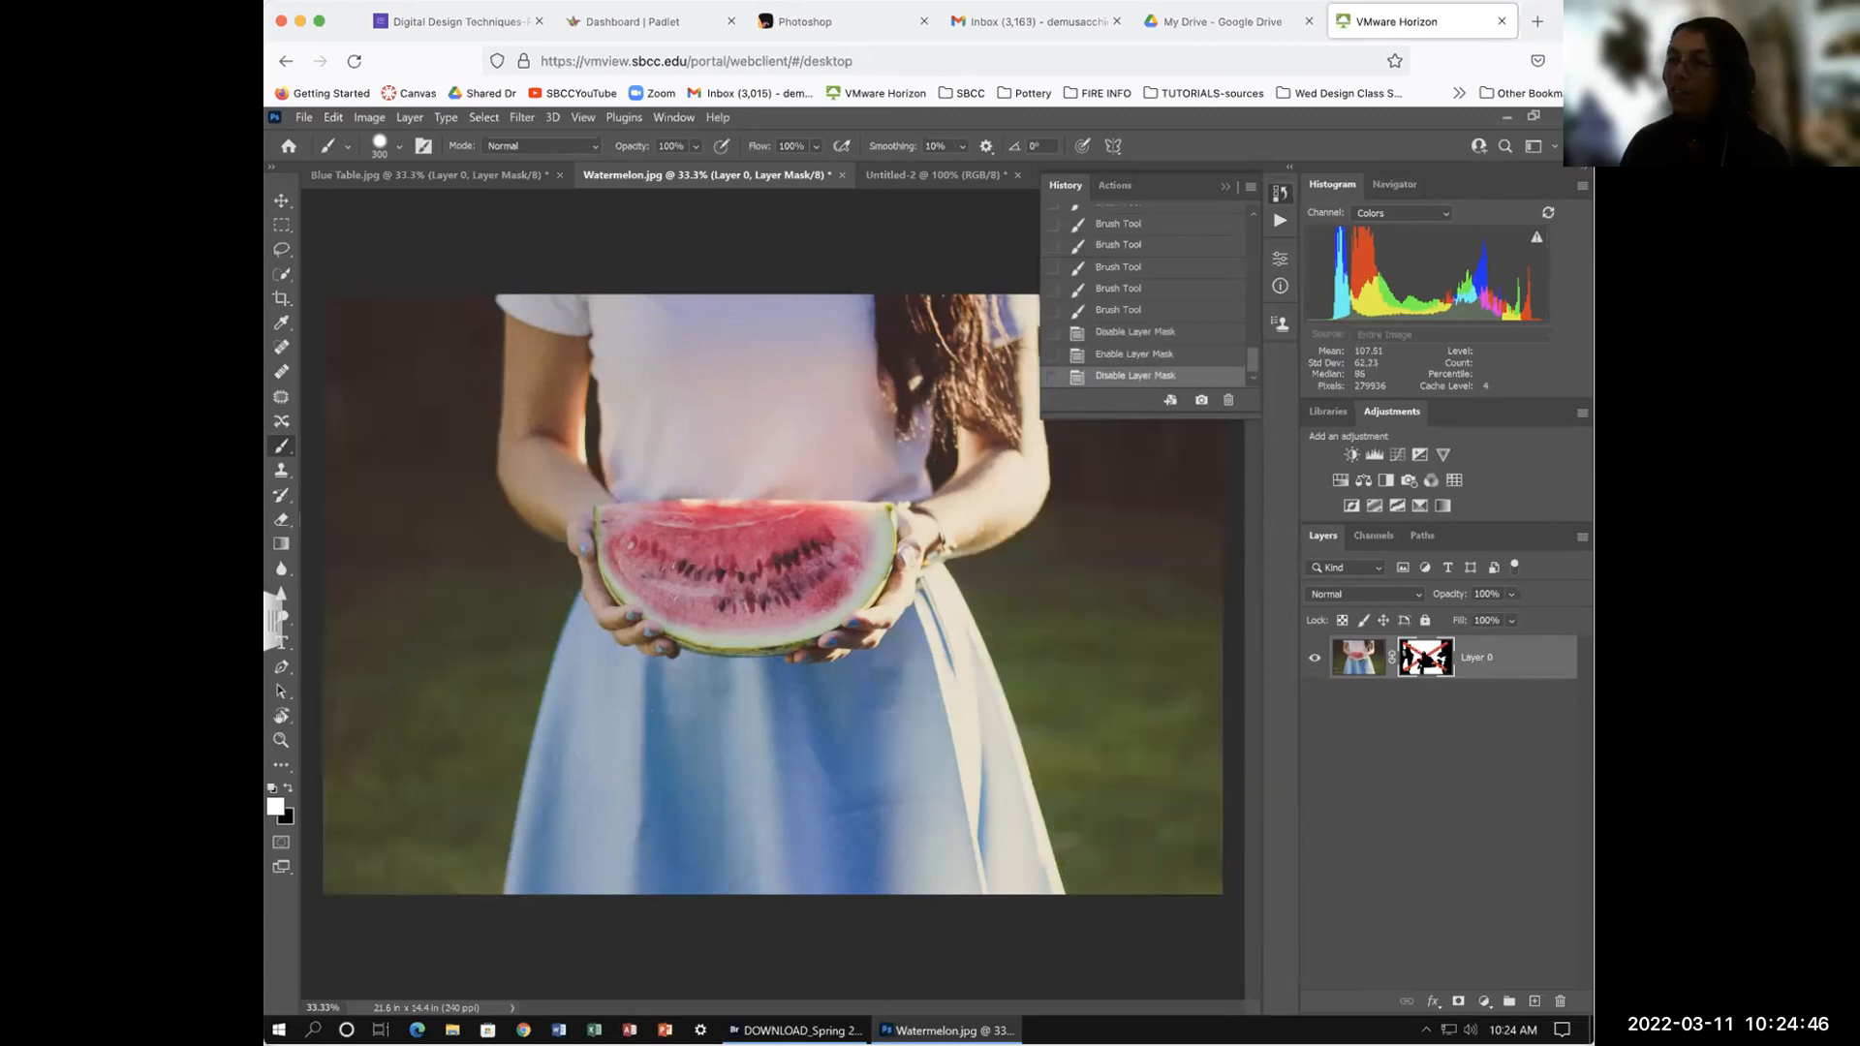
left_click(1425, 658, "shift")
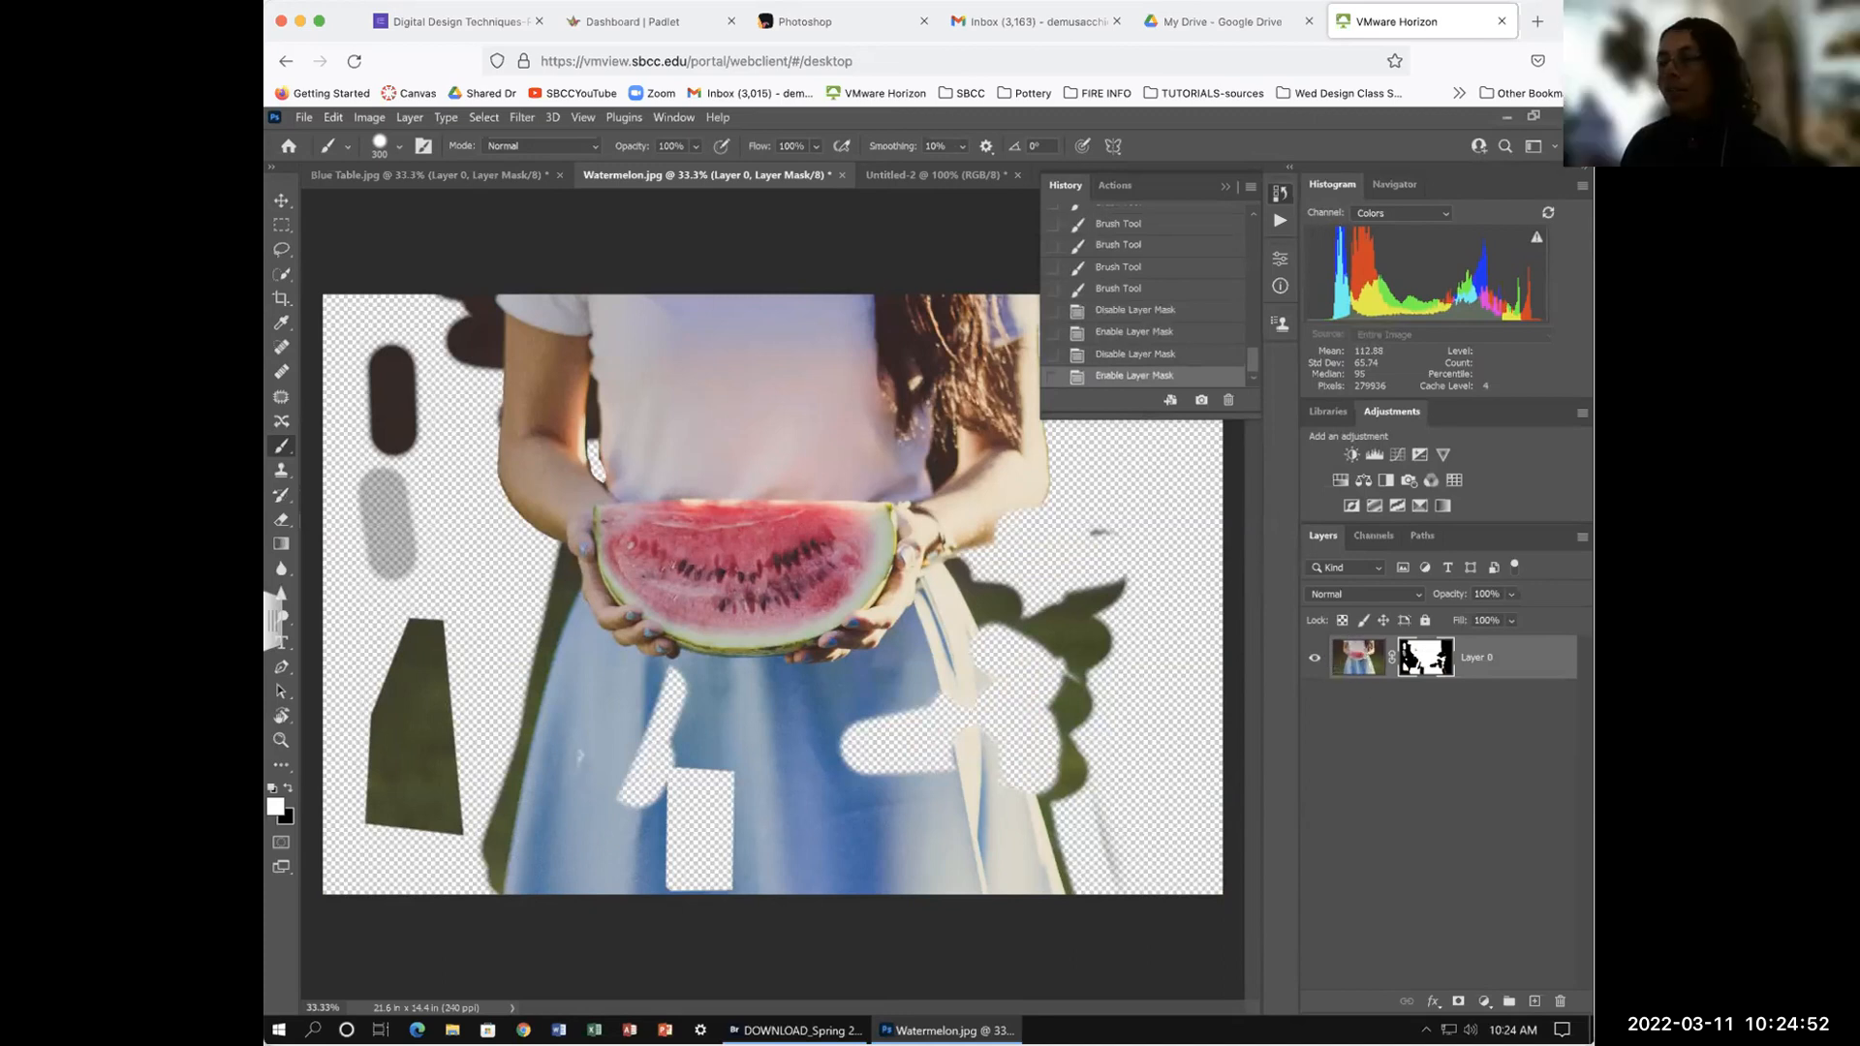
left_click(1426, 659, "shift")
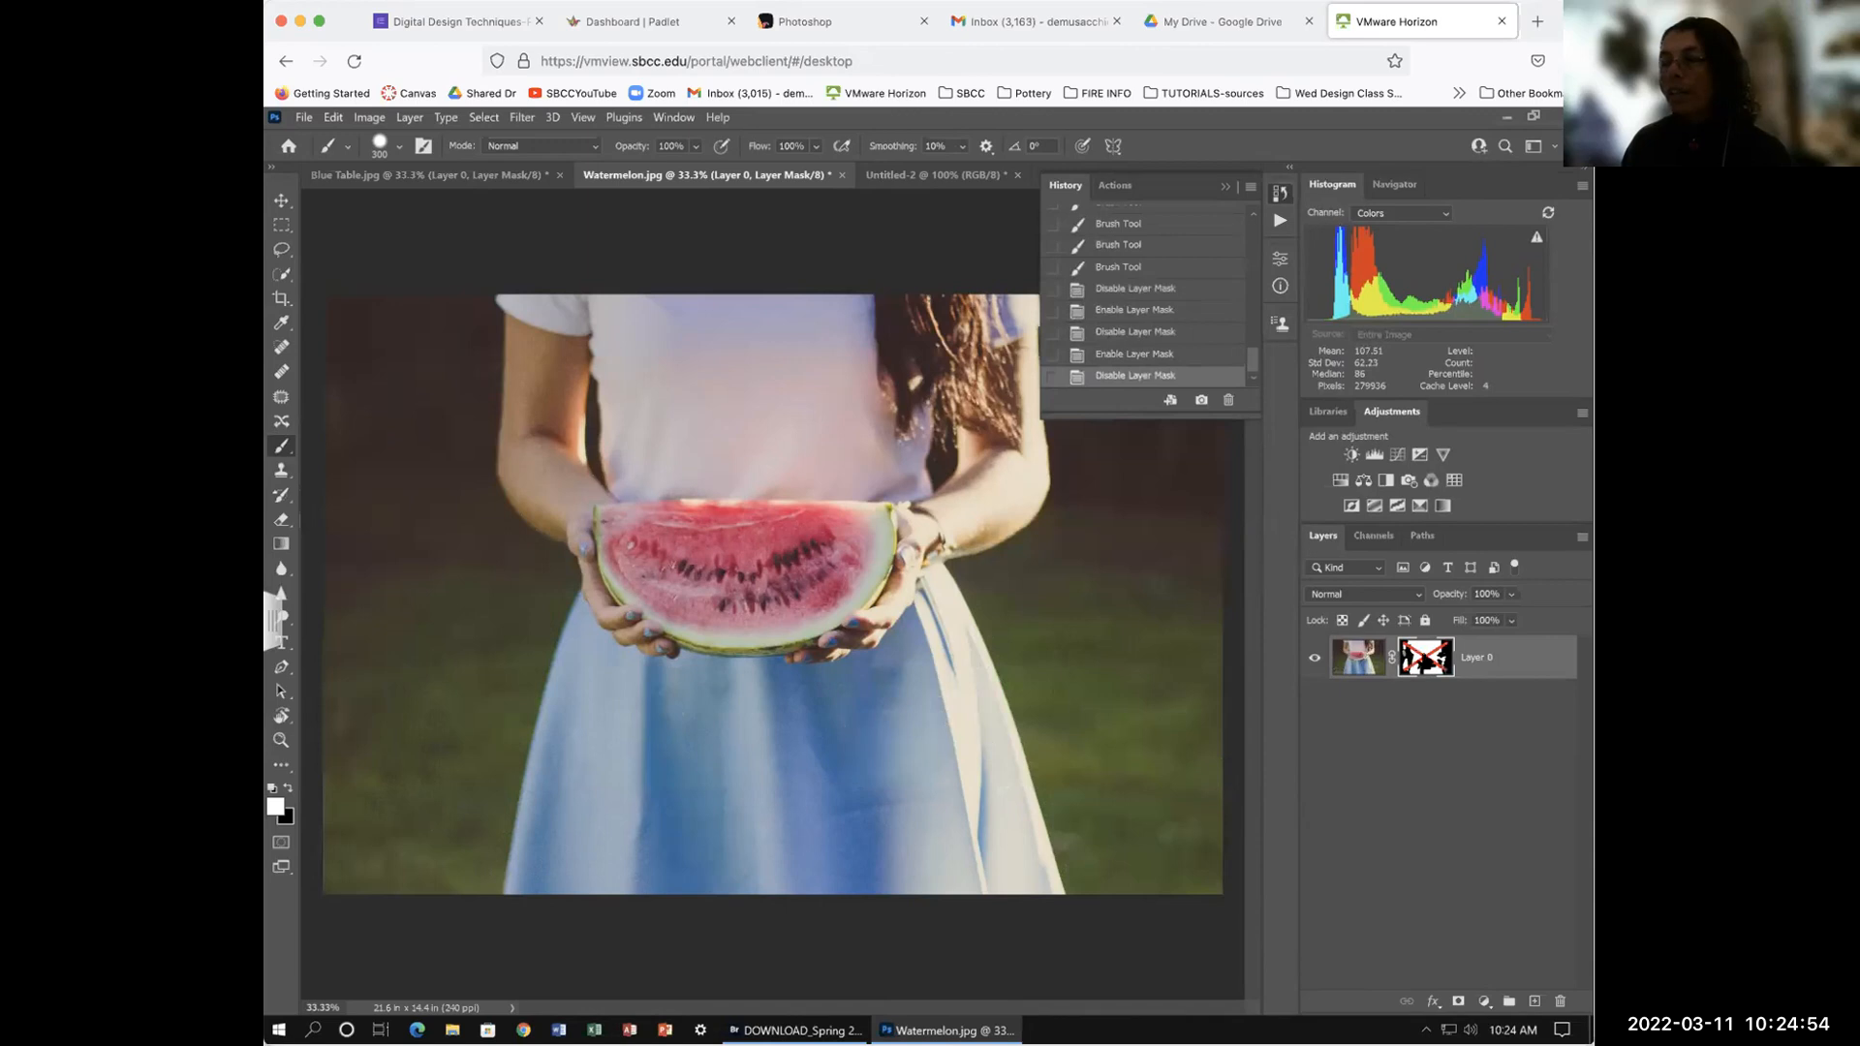
left_click(1426, 659, "shift")
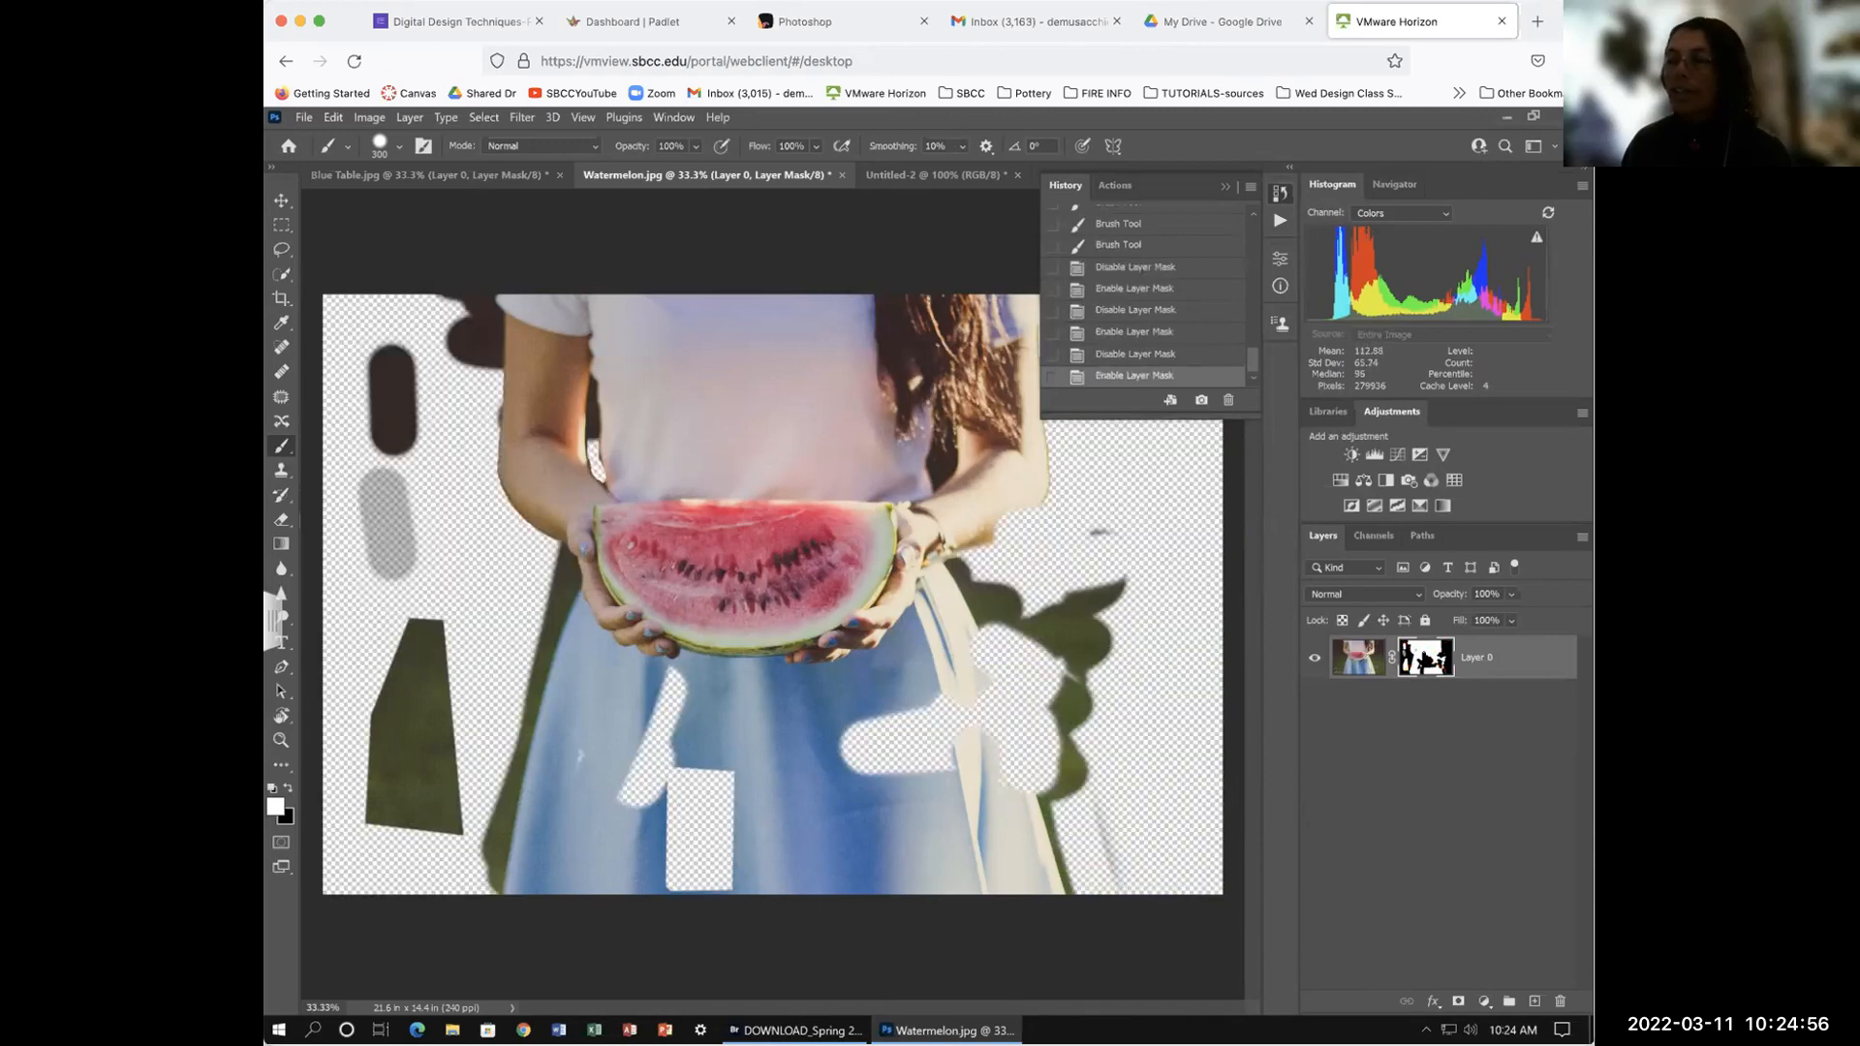
Step: Paint two strokes on the mask along the outer edge of the left forearm and set black as the foreground color
mouse_move(520, 498)
left_mouse_down()
mouse_move(581, 566)
mouse_move(474, 476)
mouse_move(528, 605)
left_mouse_up()
key("x")
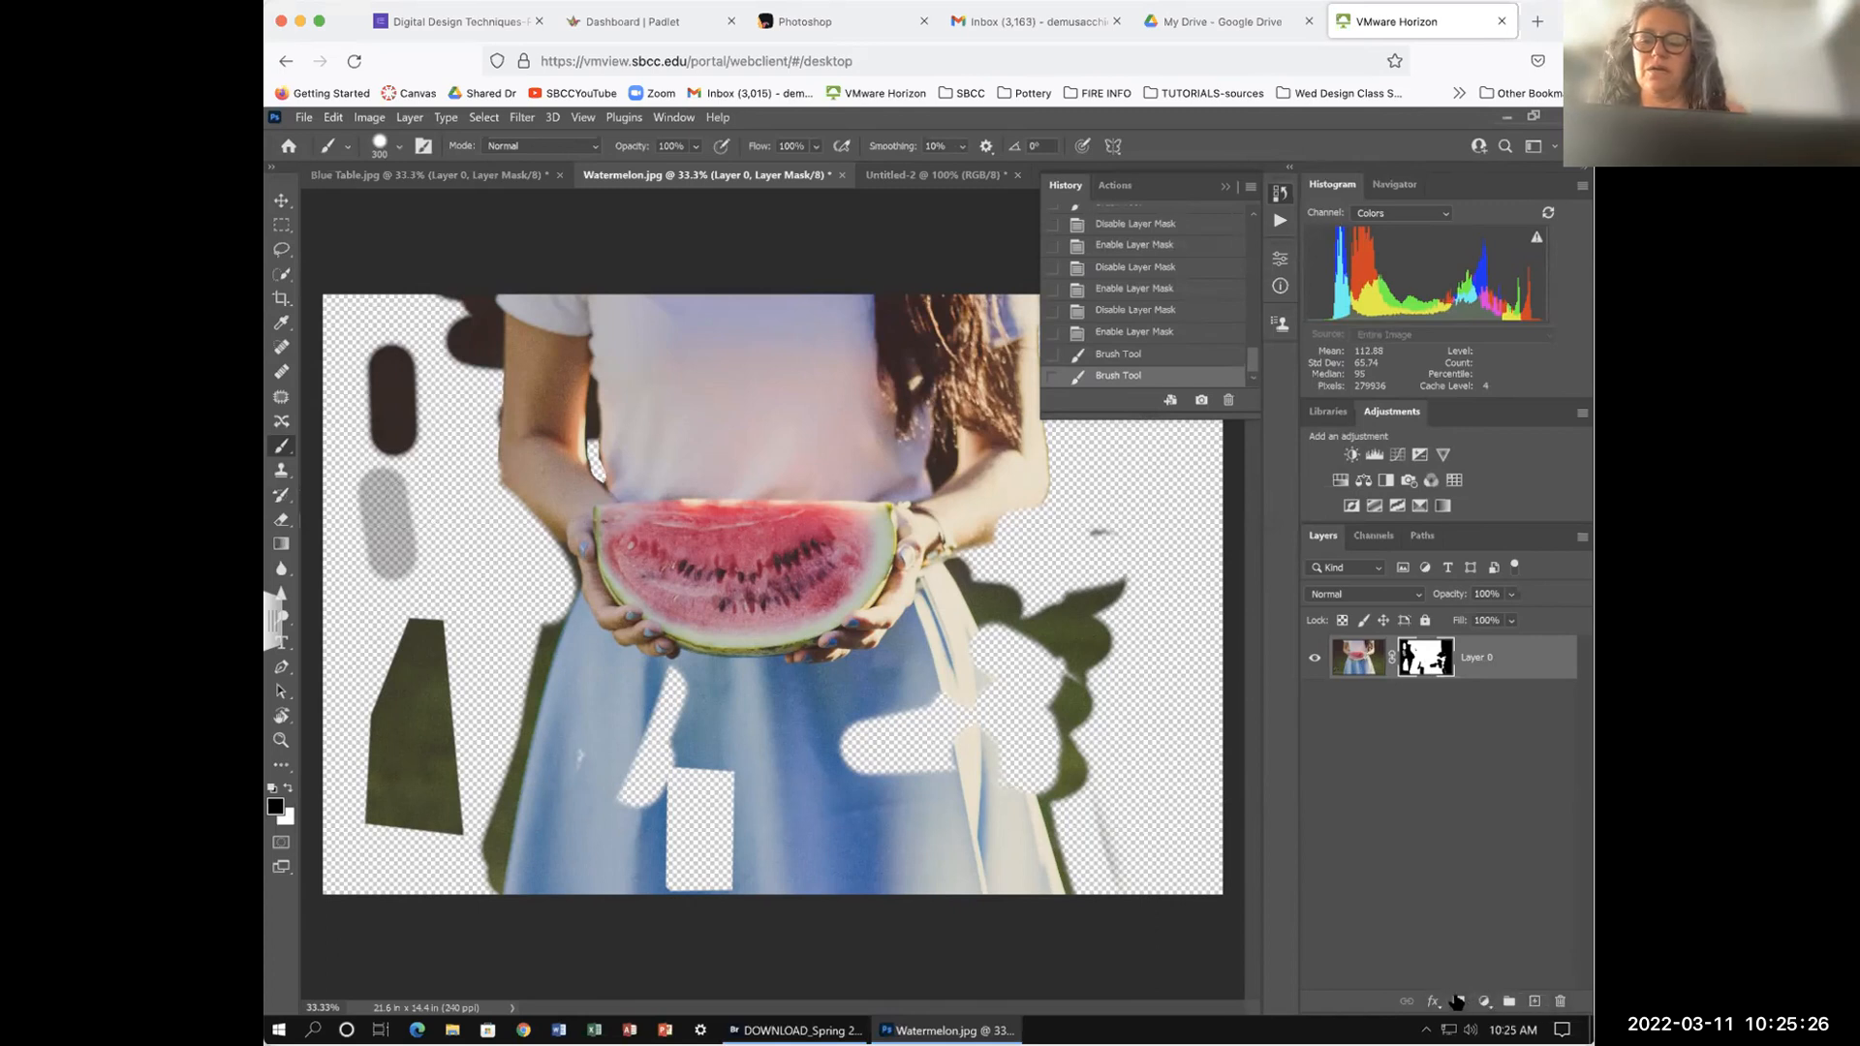
left_click(1484, 1000)
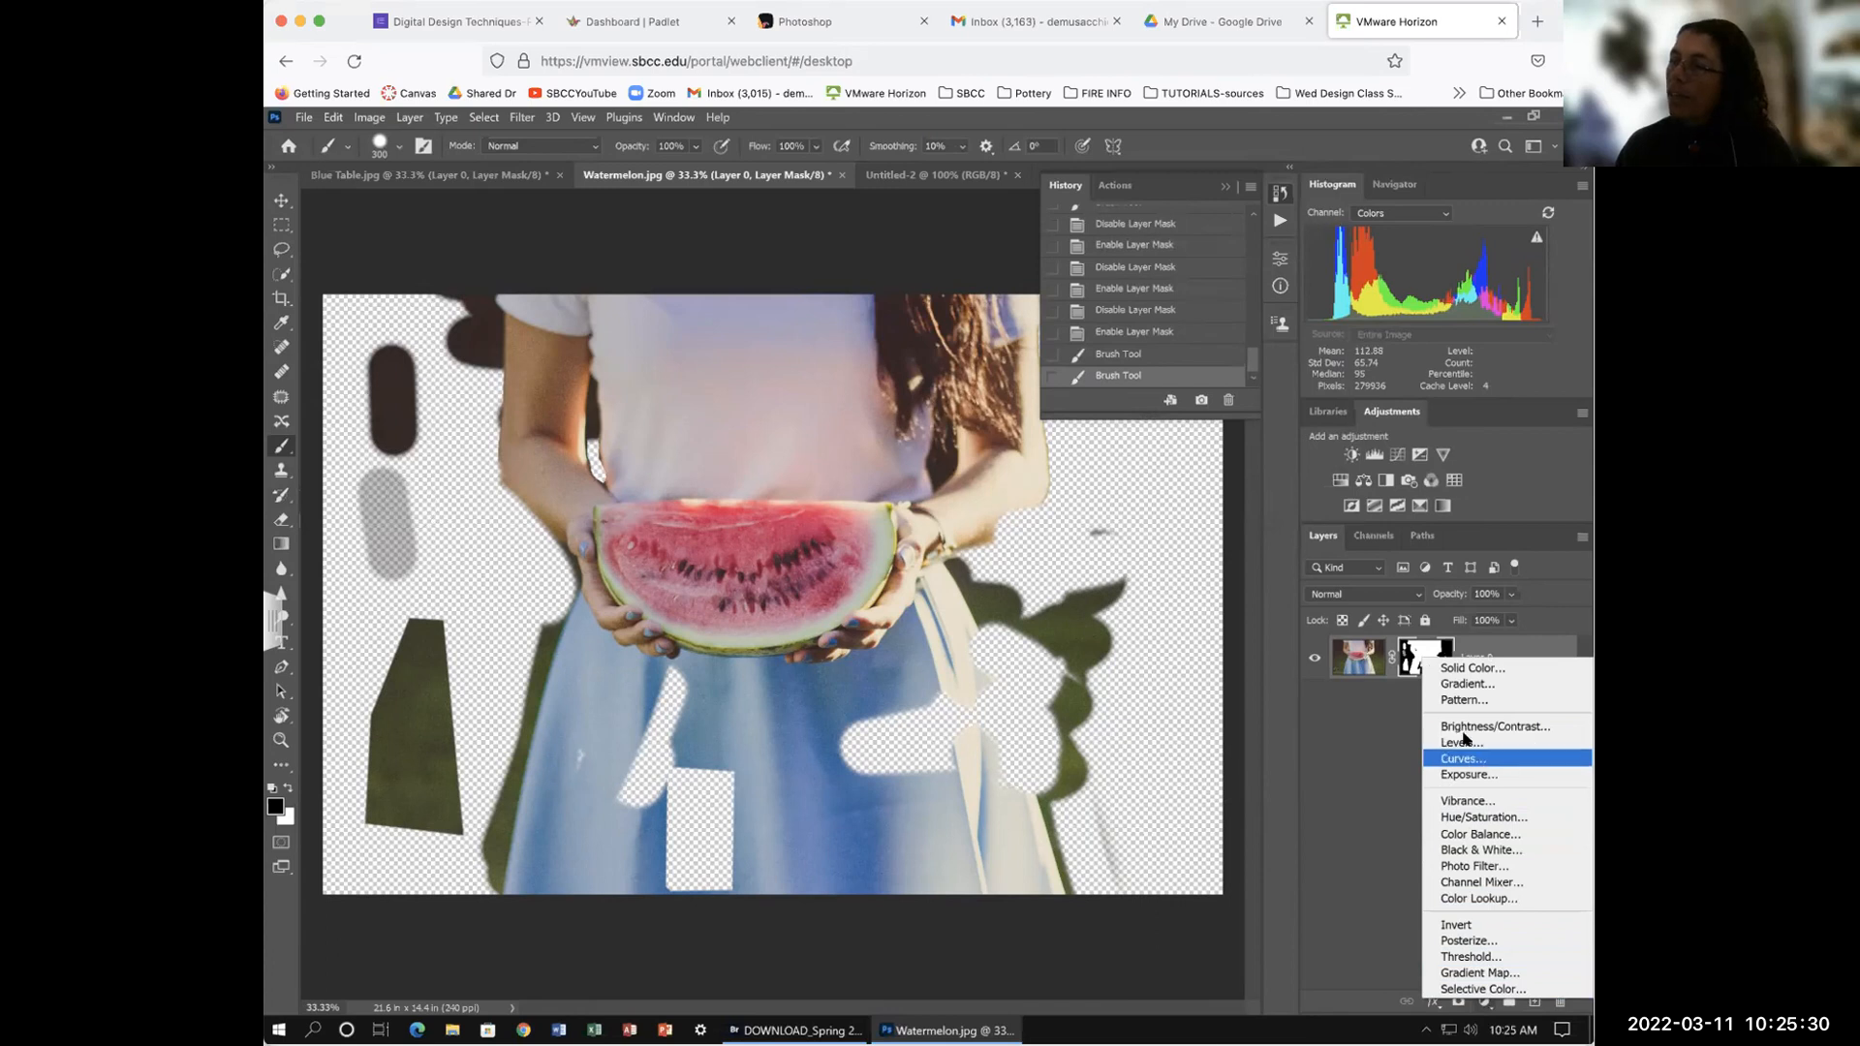
left_click(1466, 684)
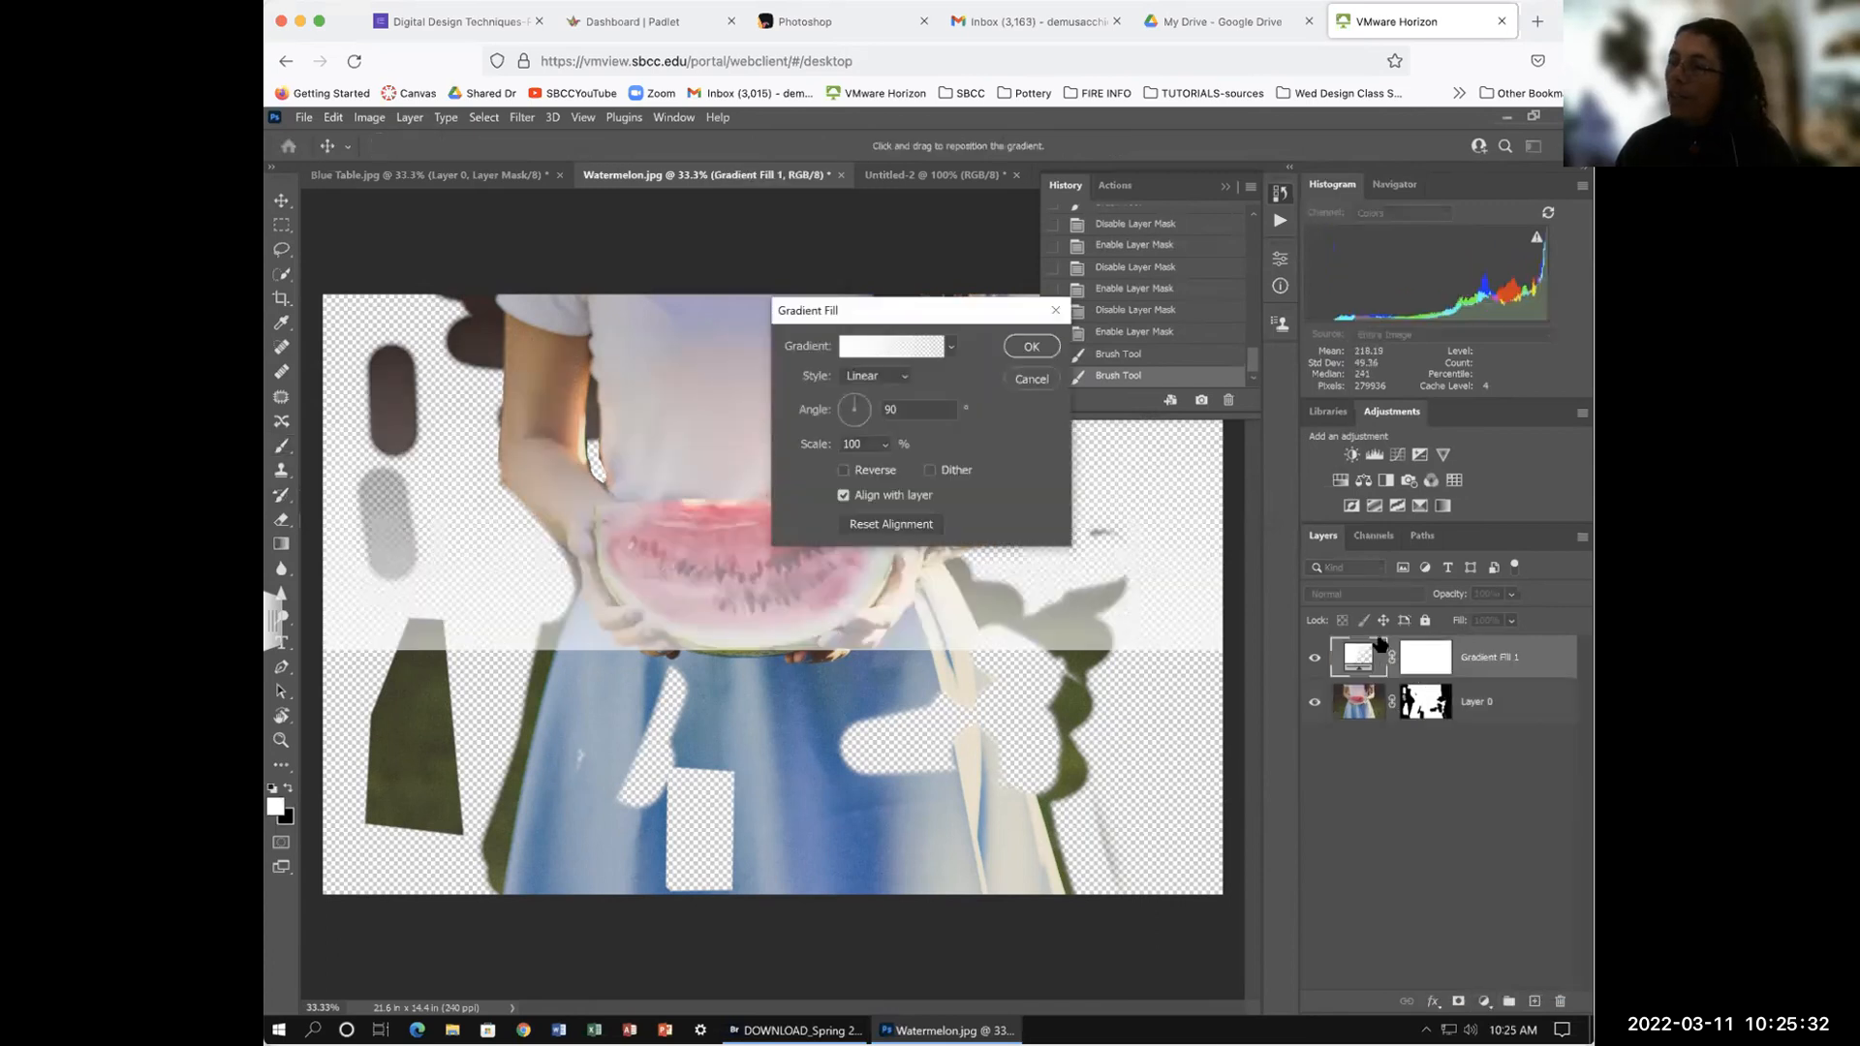
left_click(1052, 382)
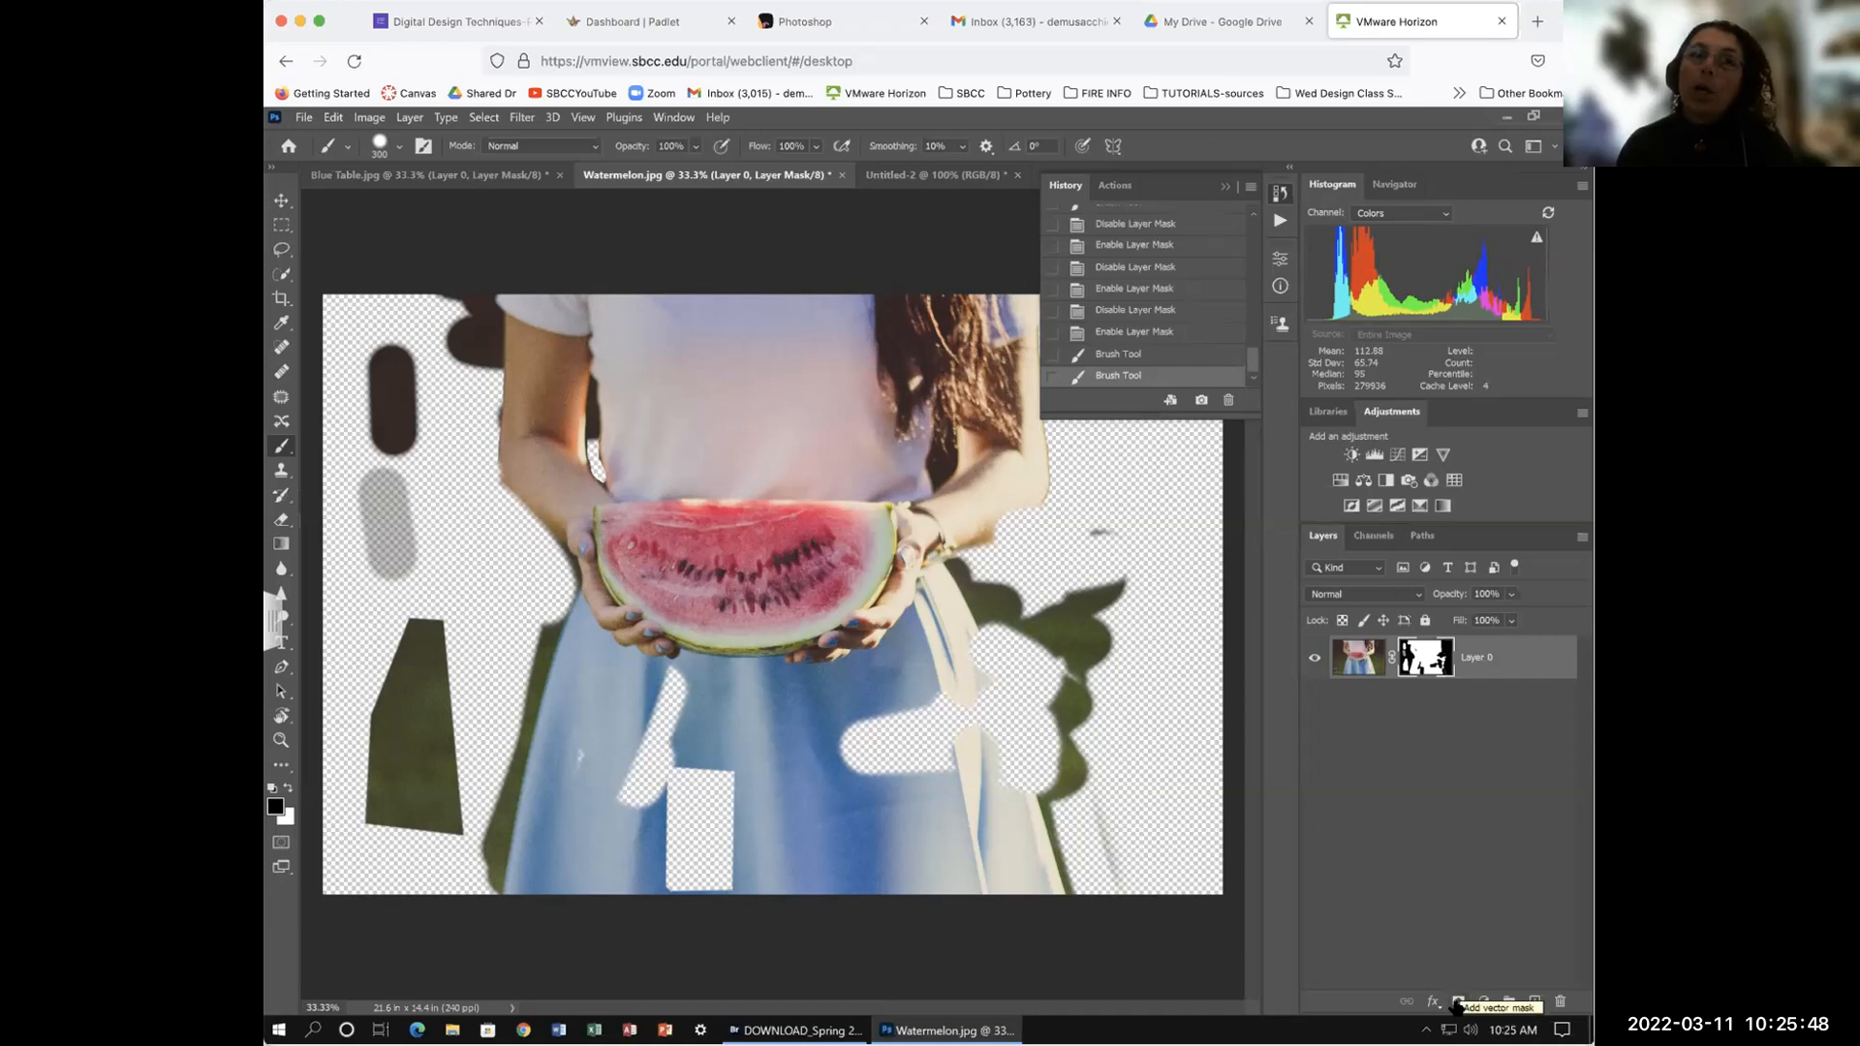
left_click(1450, 831)
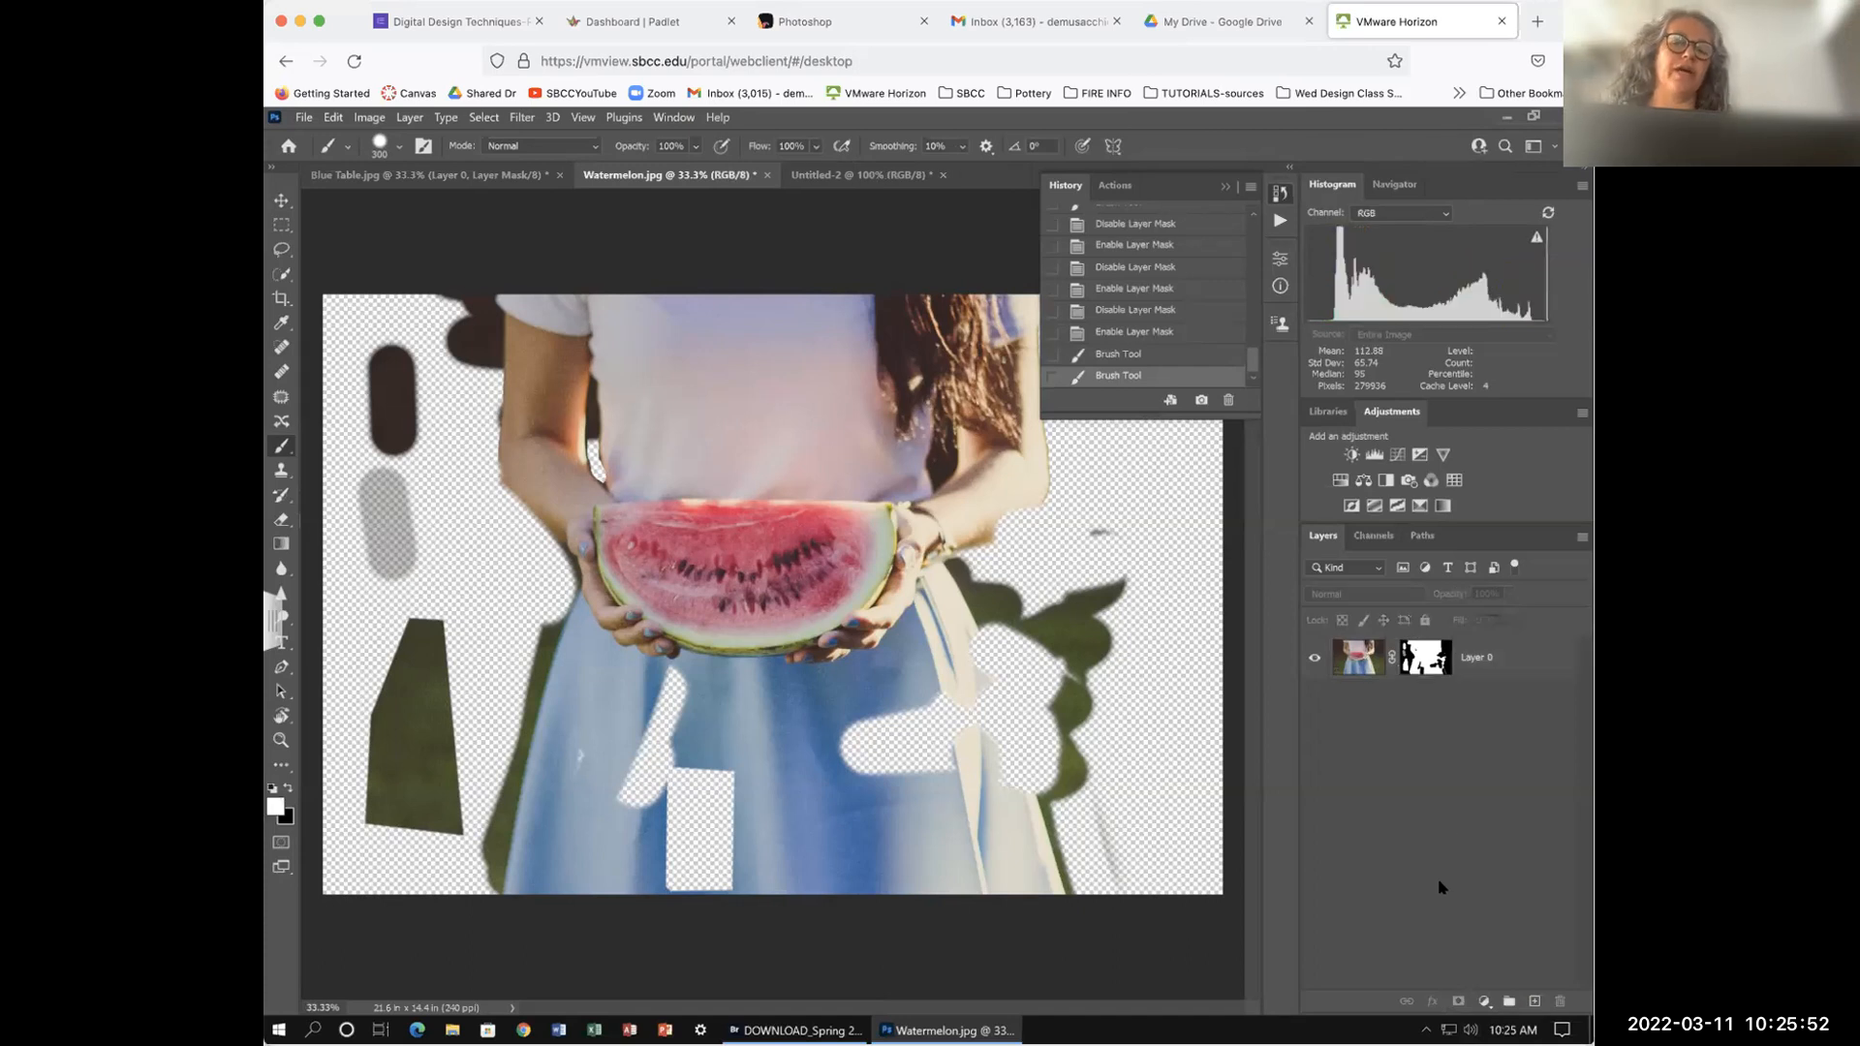
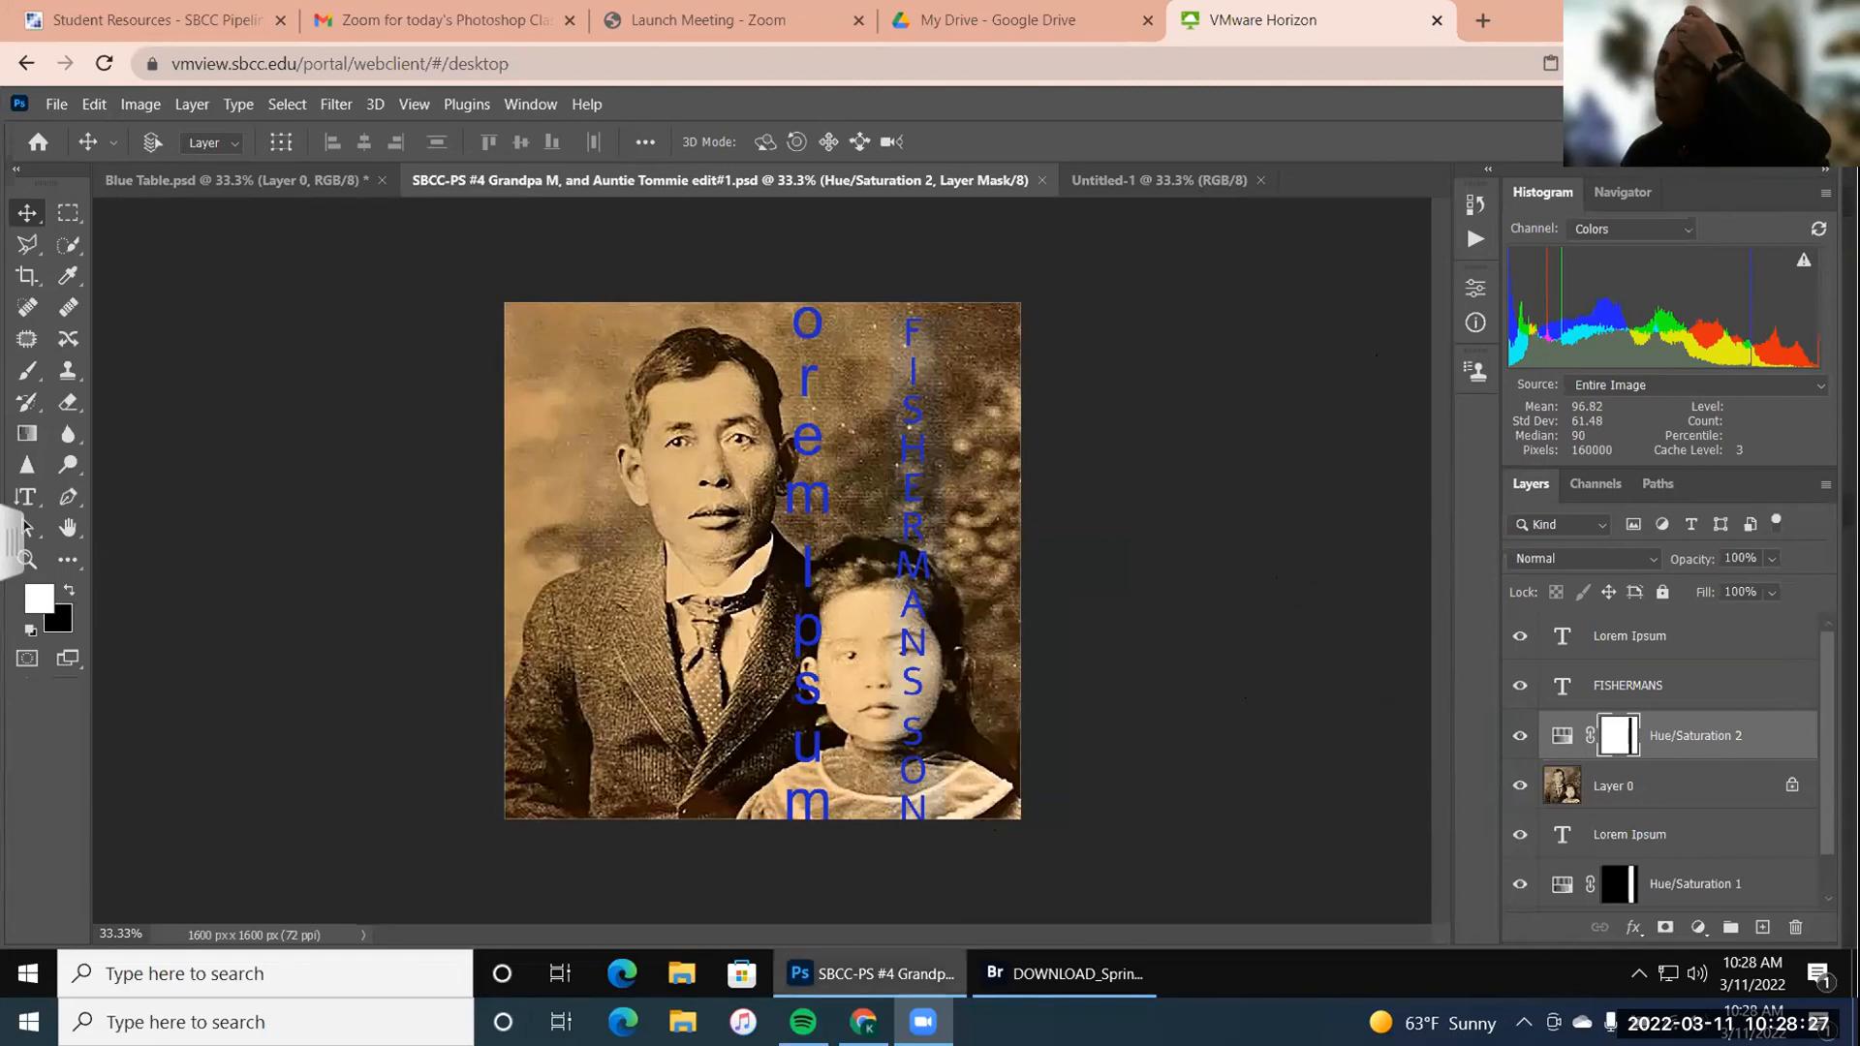
Step: Open the sepia portrait of the man and young girl from Bridge's class download folder in Photoshop
mouse_move(871, 974)
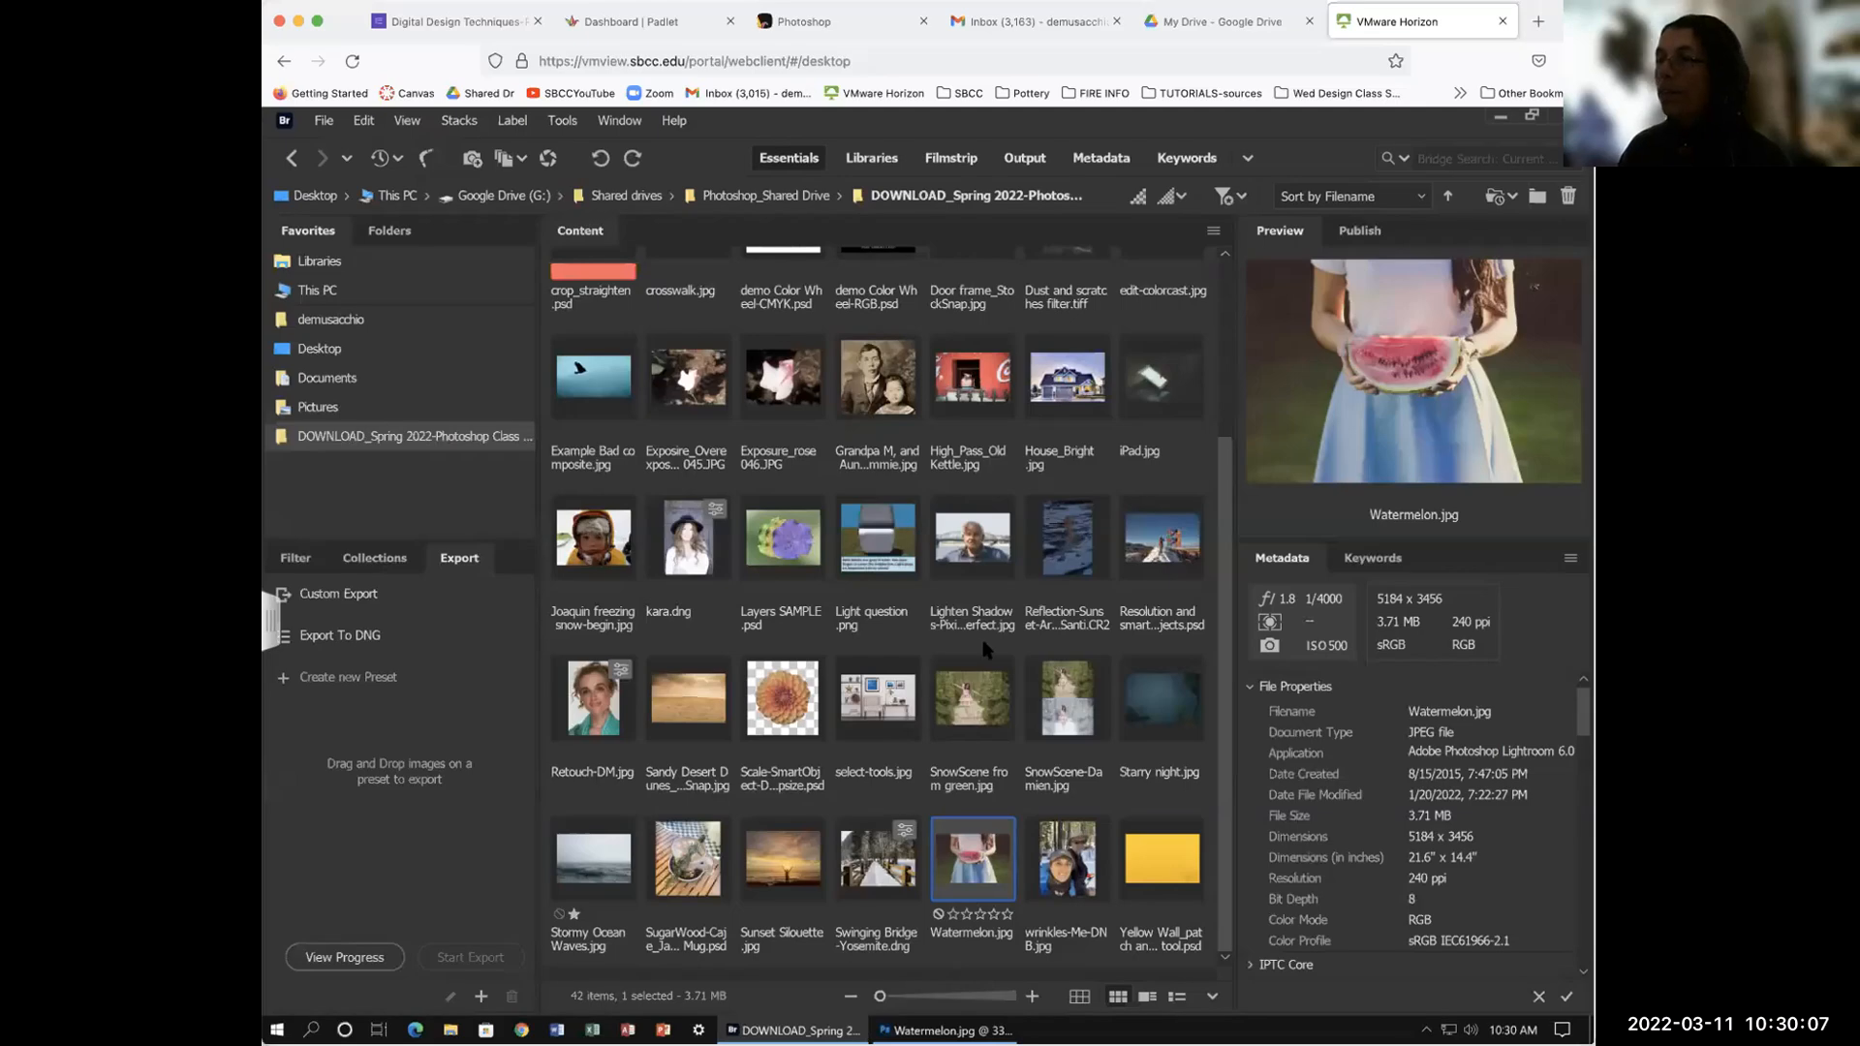
left_click(871, 388)
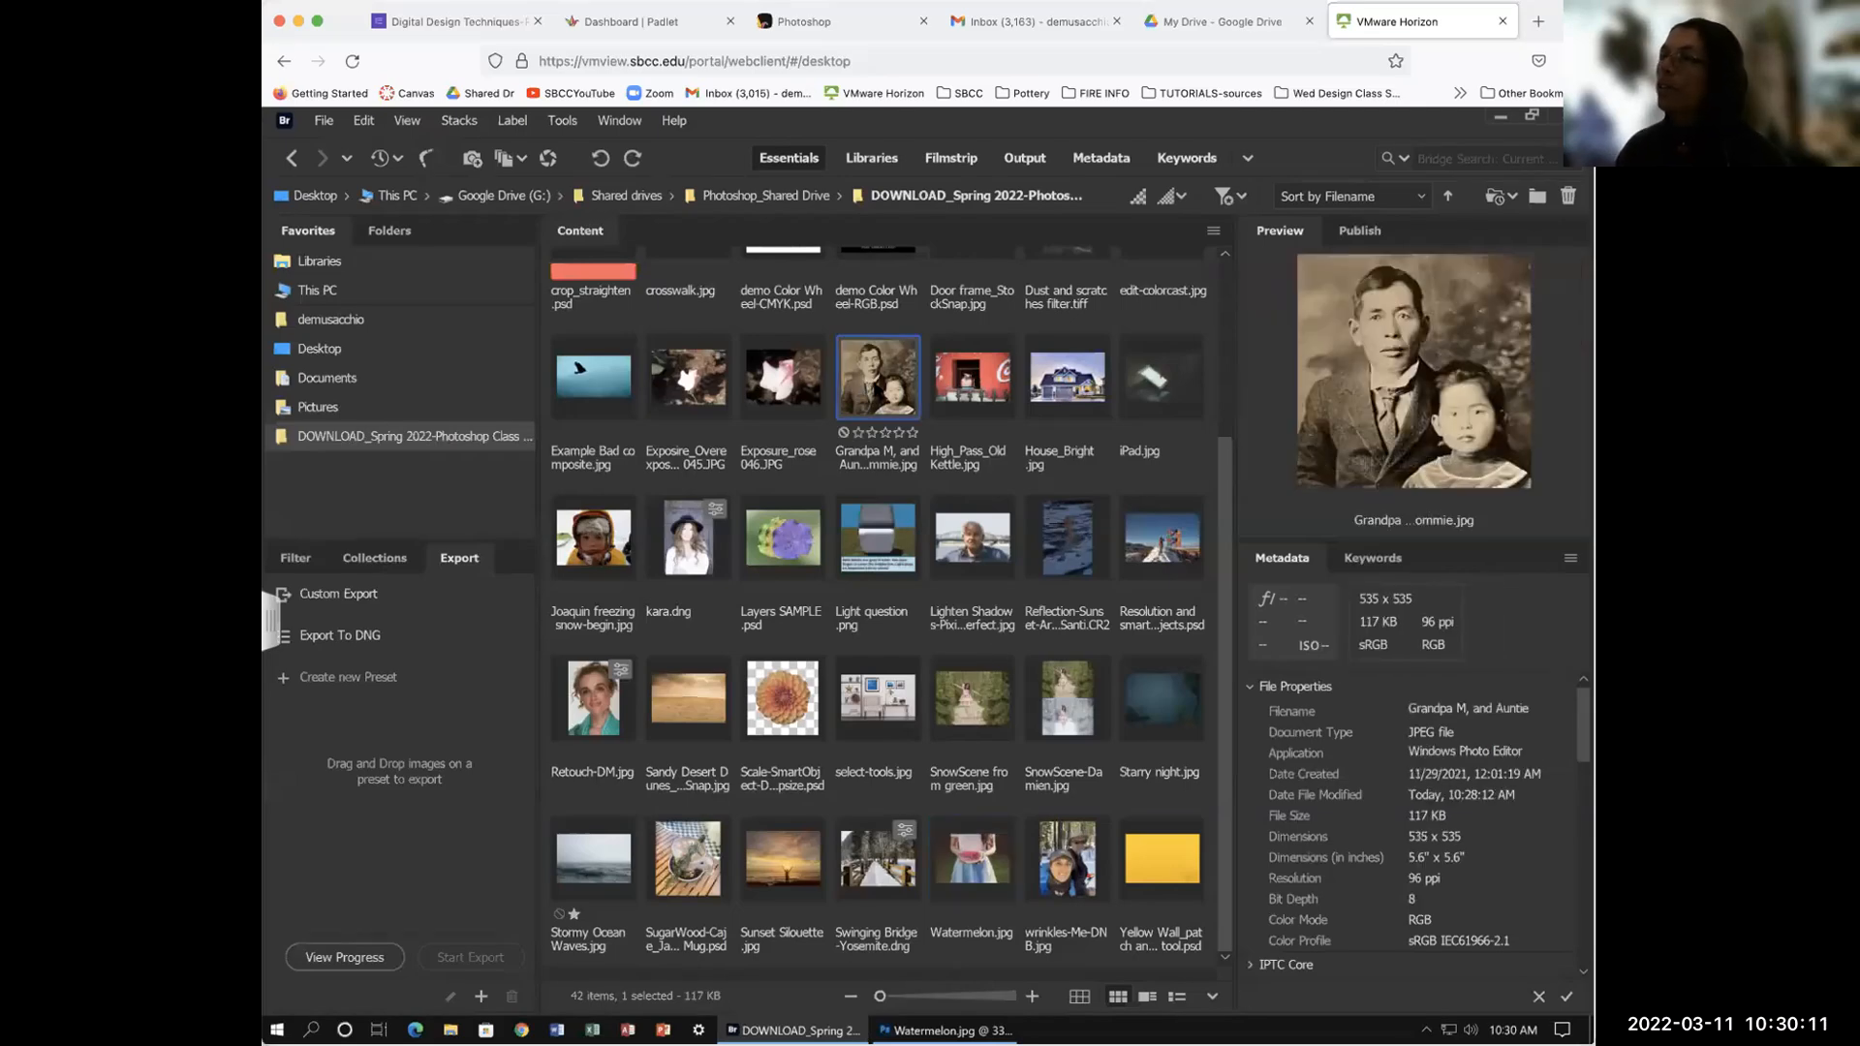
double_click(871, 388)
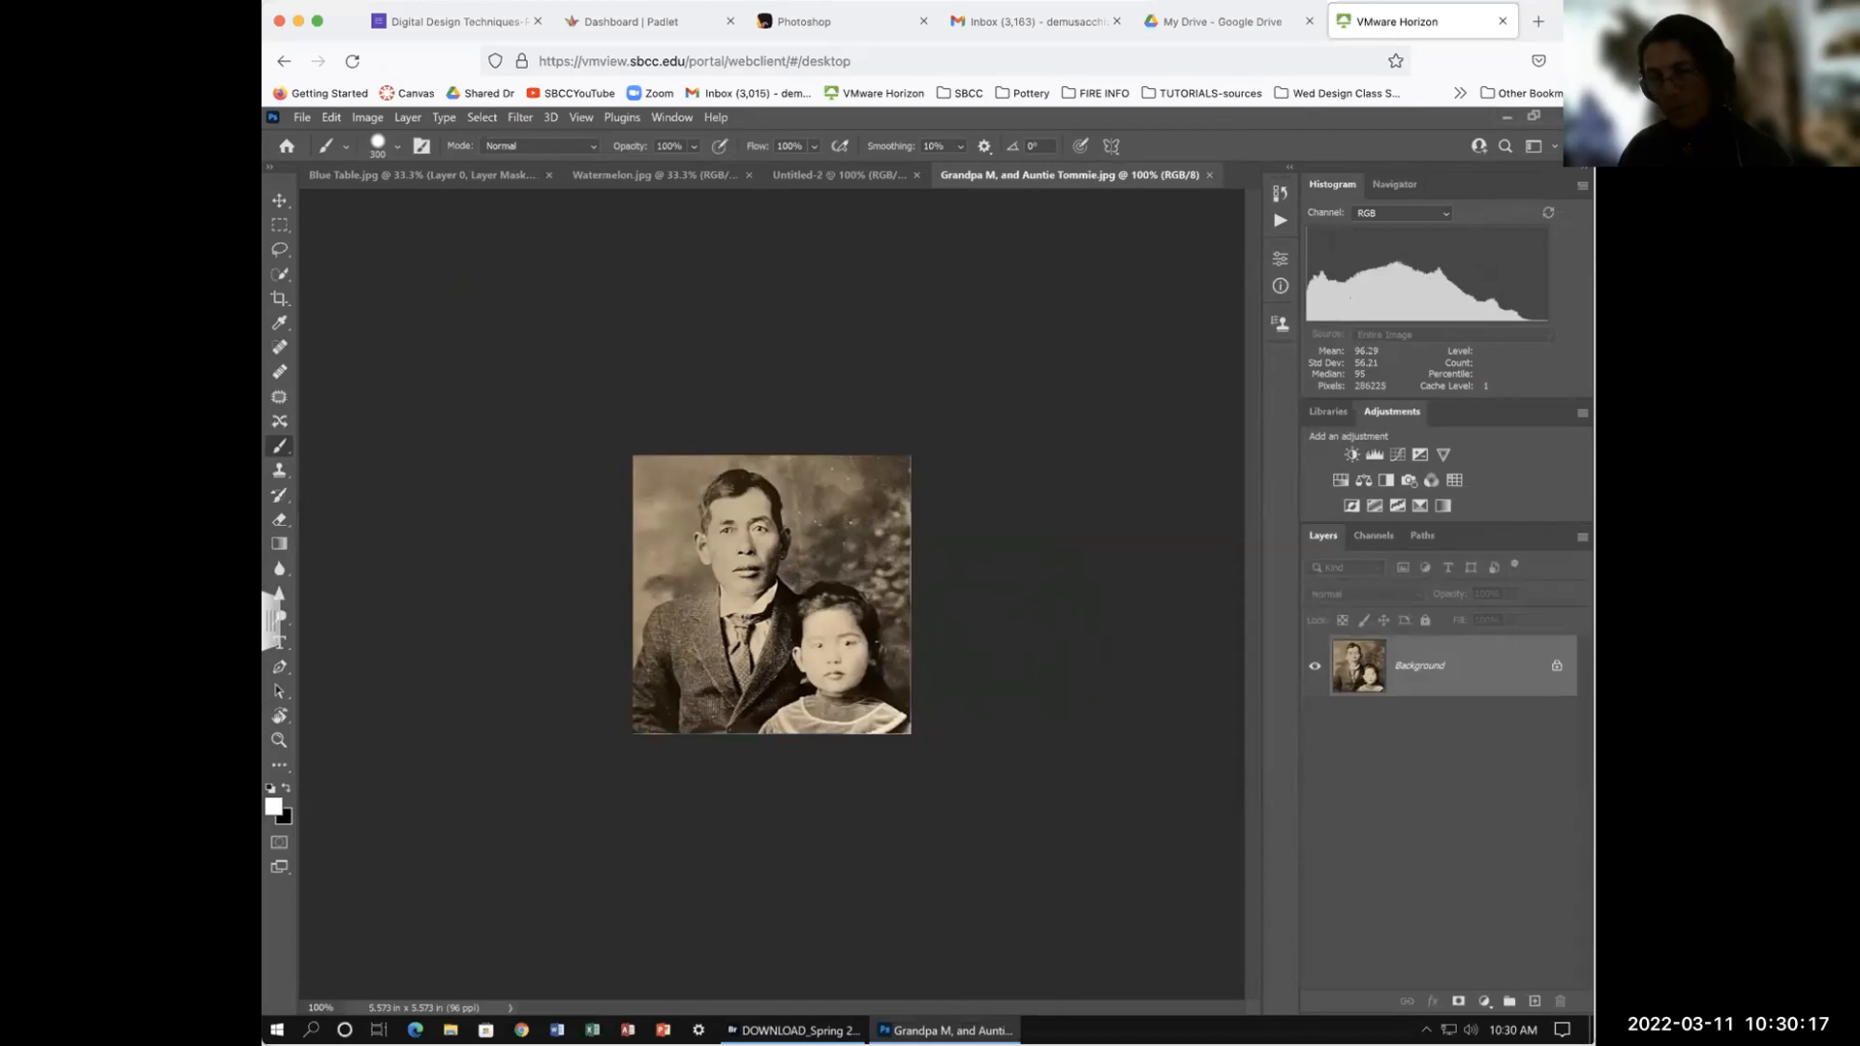
key("ctrl+plus")
key("ctrl+plus")
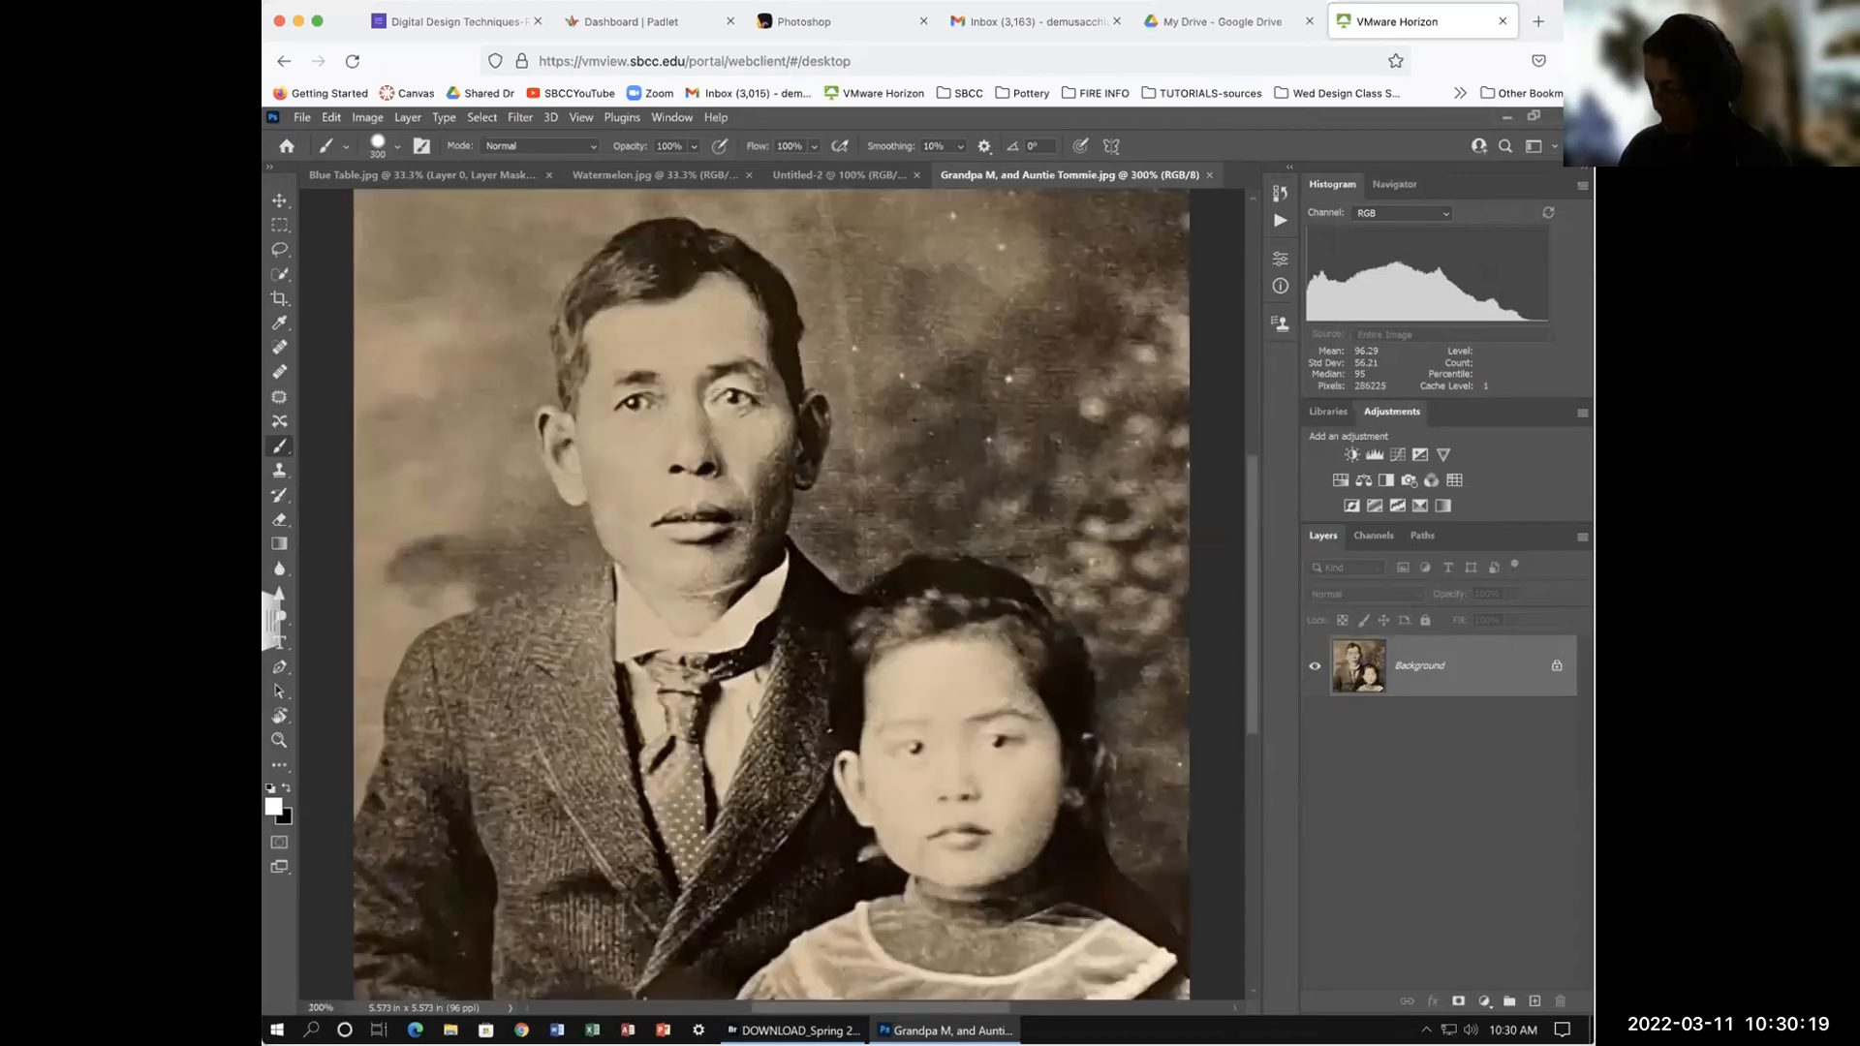
key("ctrl+minus")
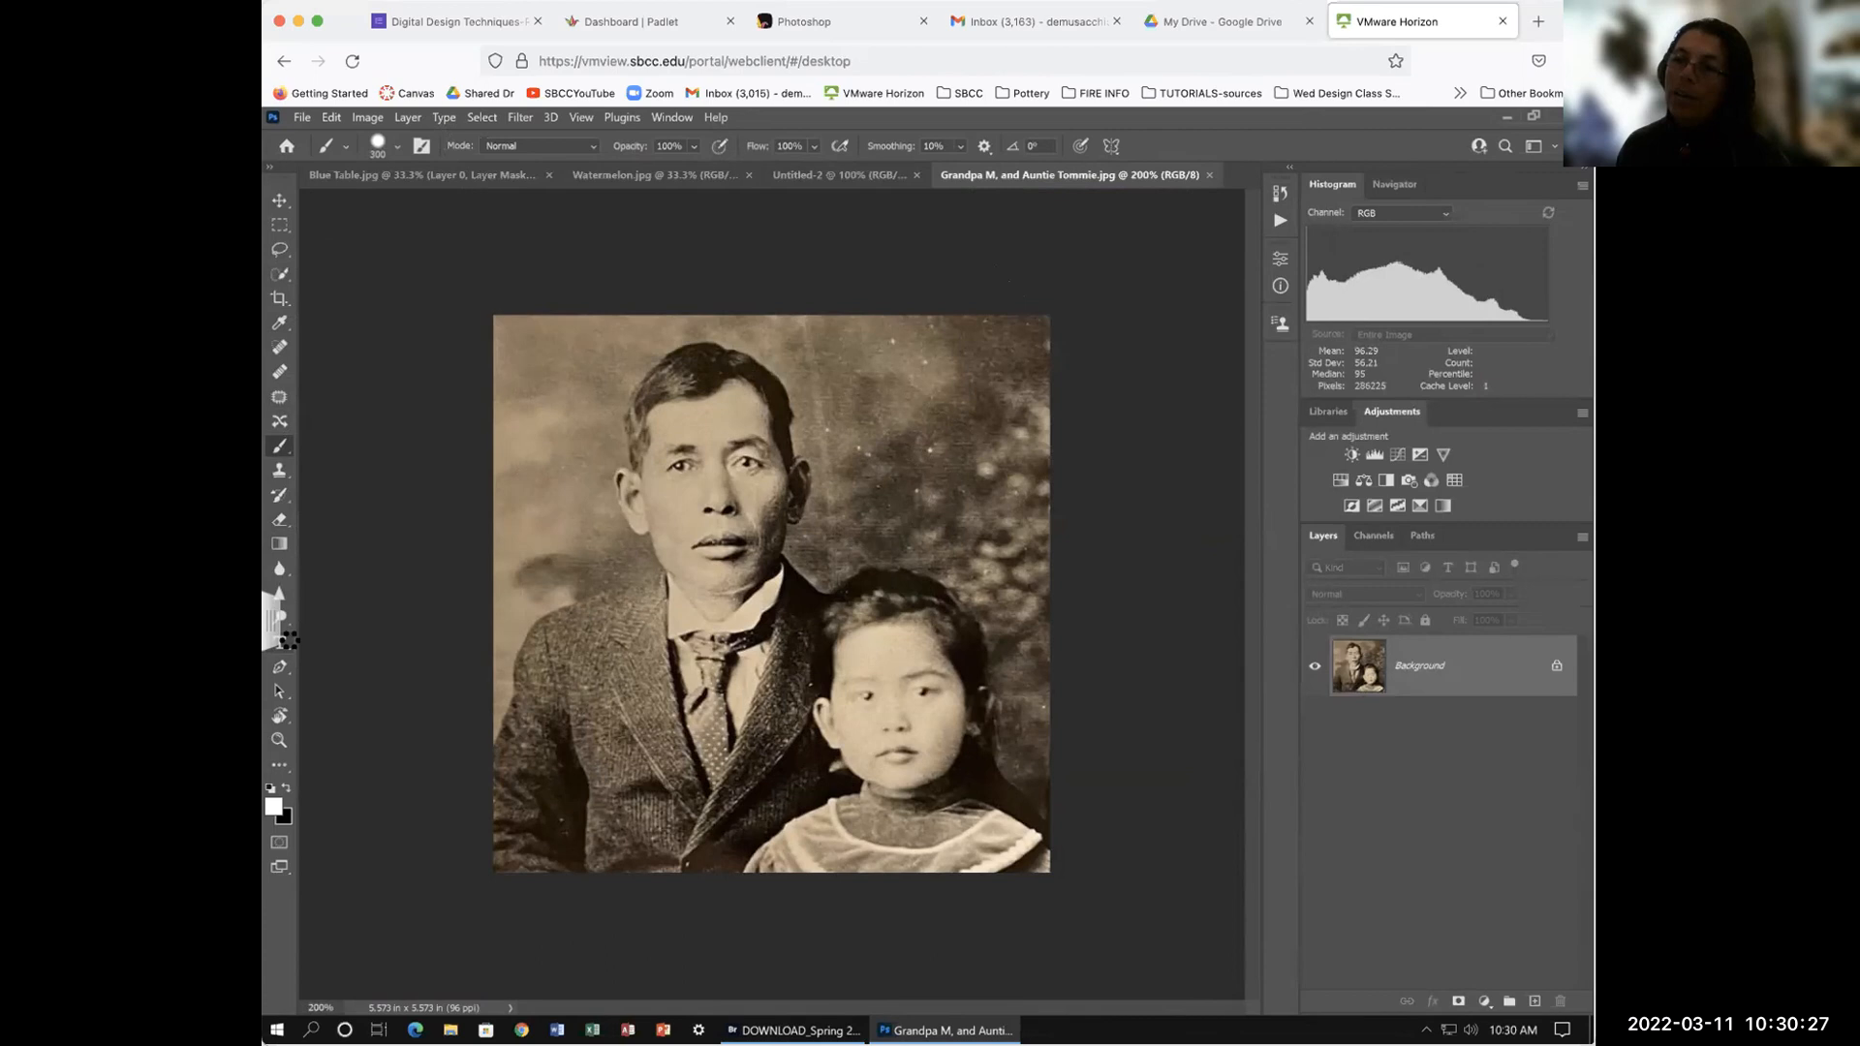
Step: Add the white text "Grandpa" in Book Antiqua Bold, 30 pt, across the man's forehead
left_click(280, 642)
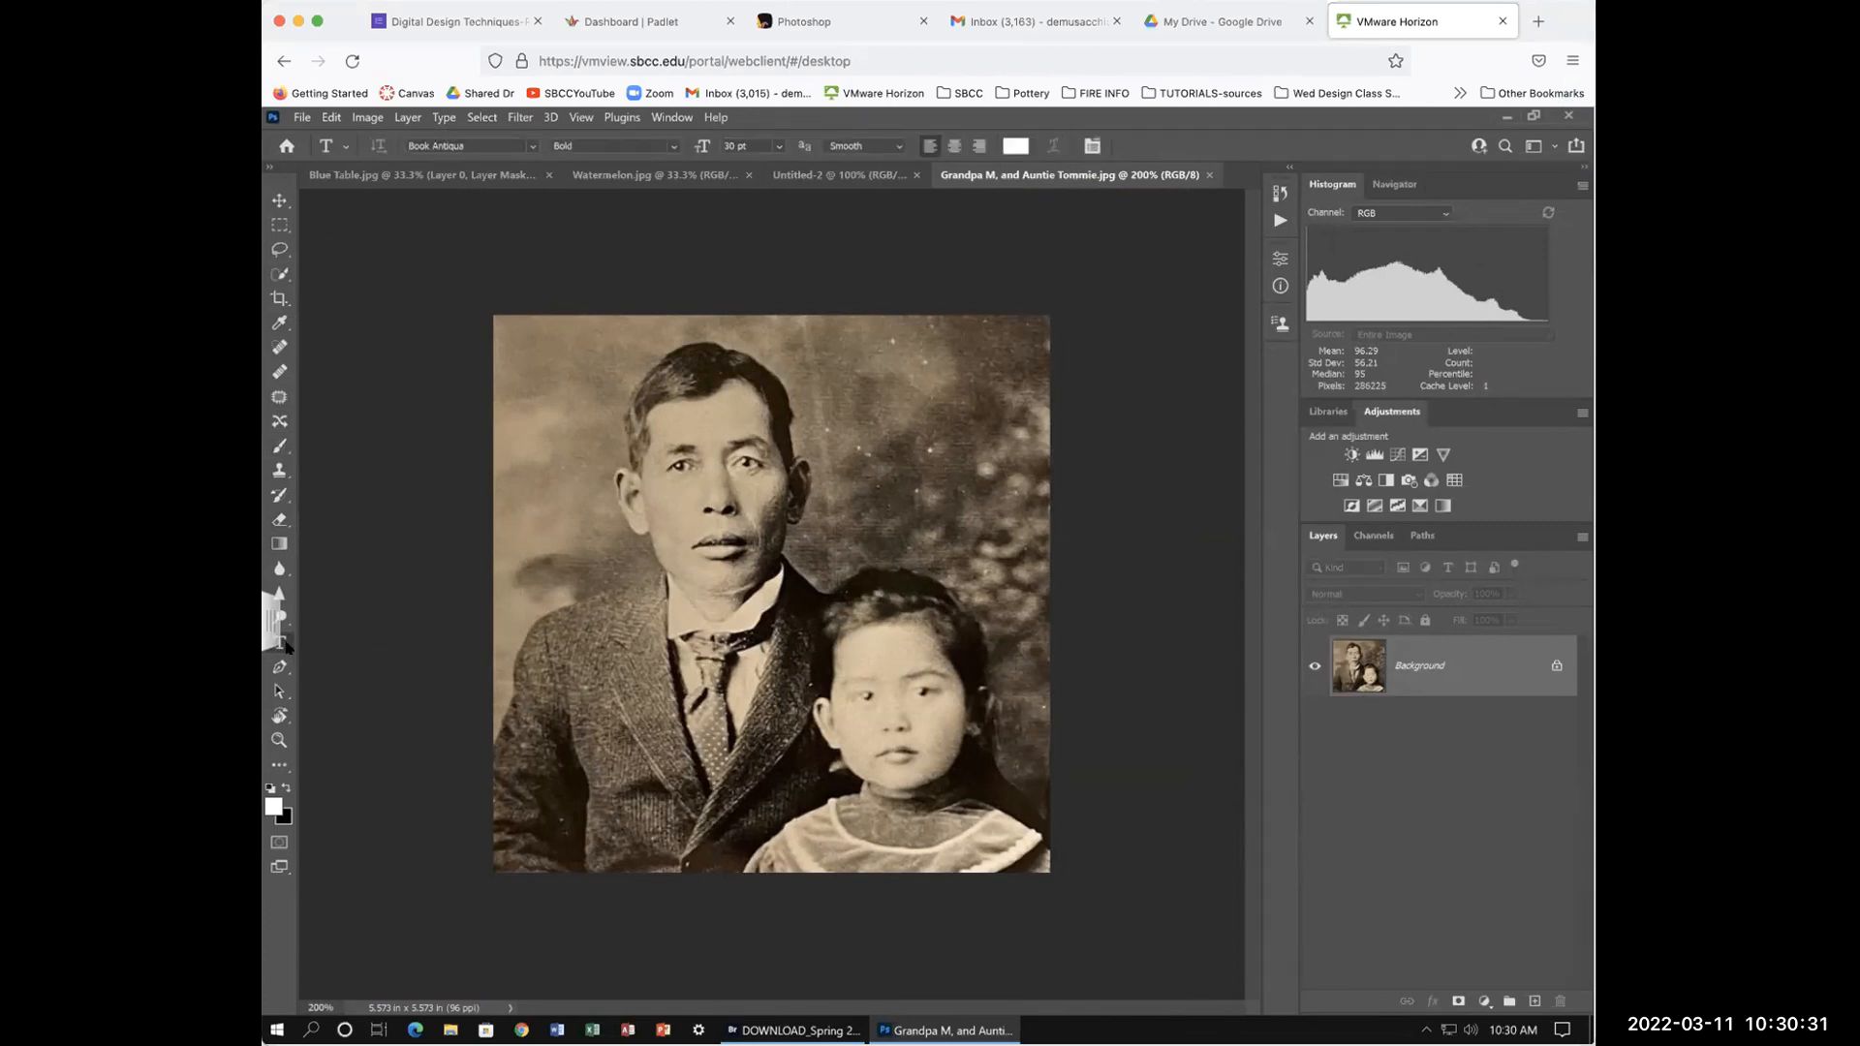
left_click(577, 410)
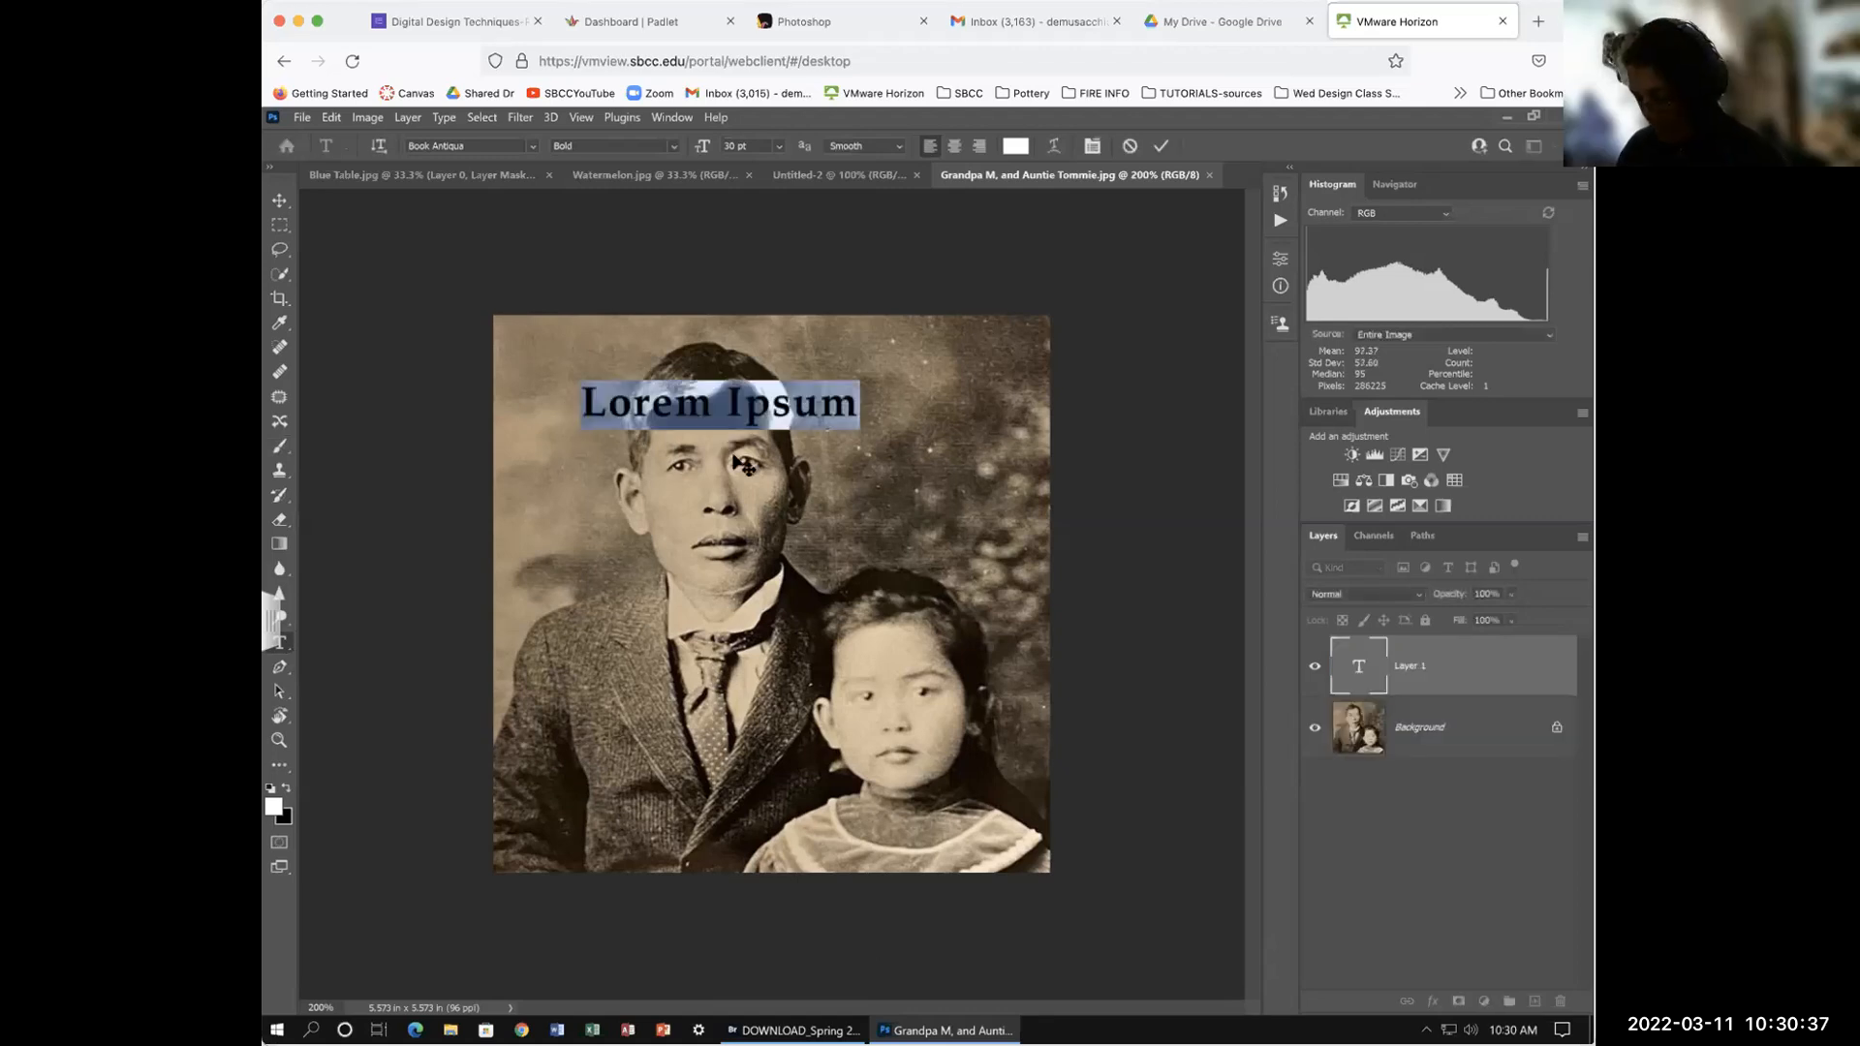
type("Grand")
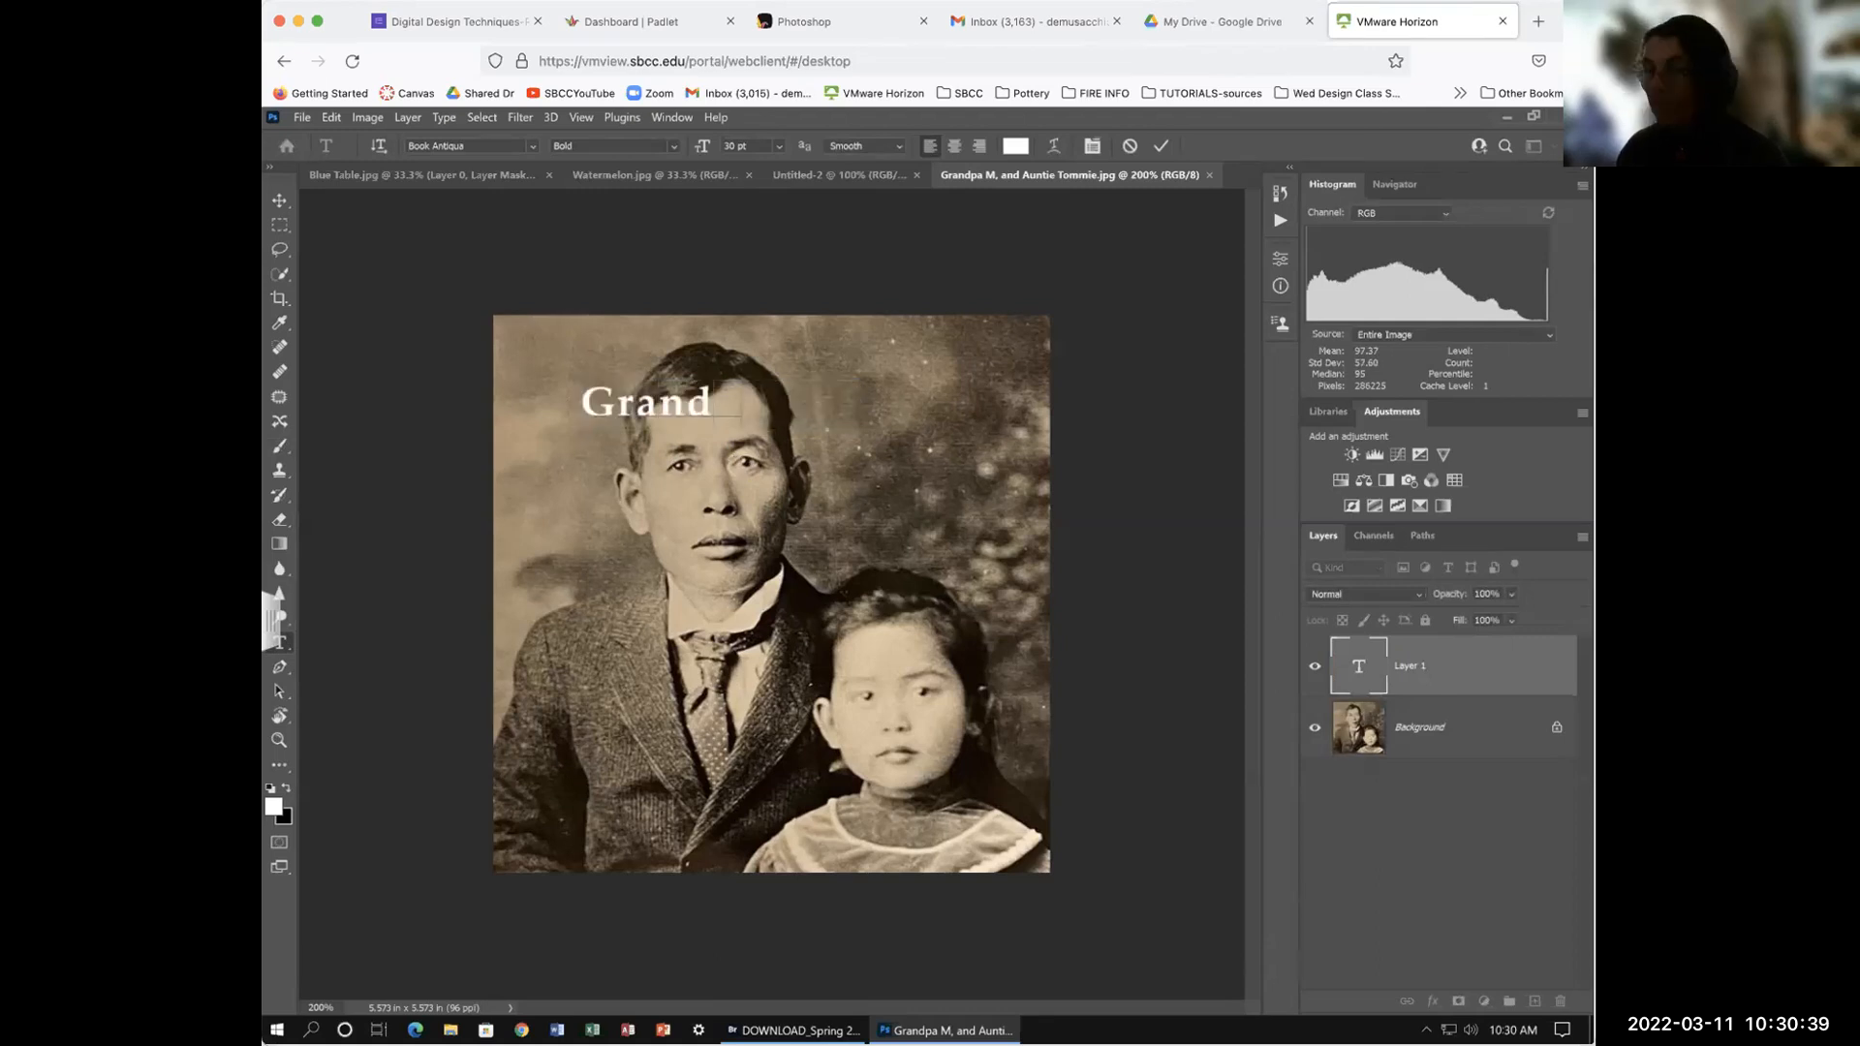
type("pa")
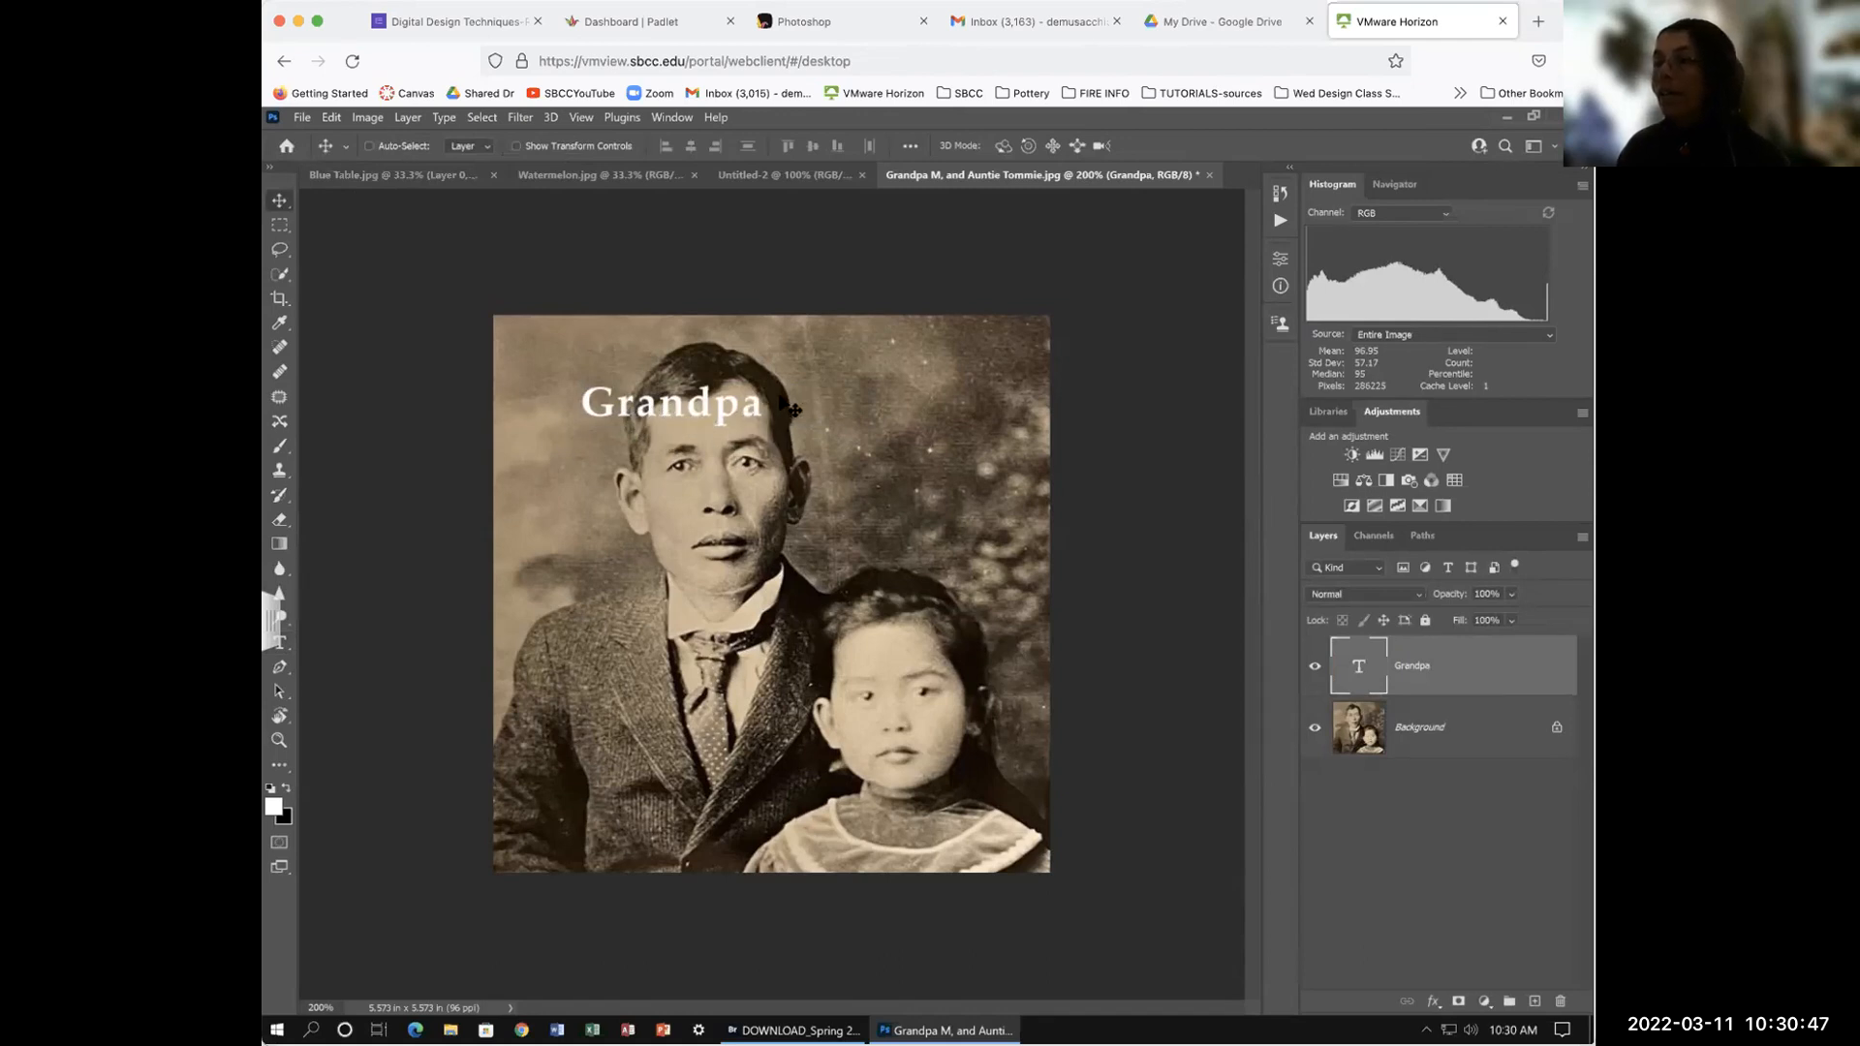
Step: Add an empty layer directly above Background and delete it again
left_click(1416, 725)
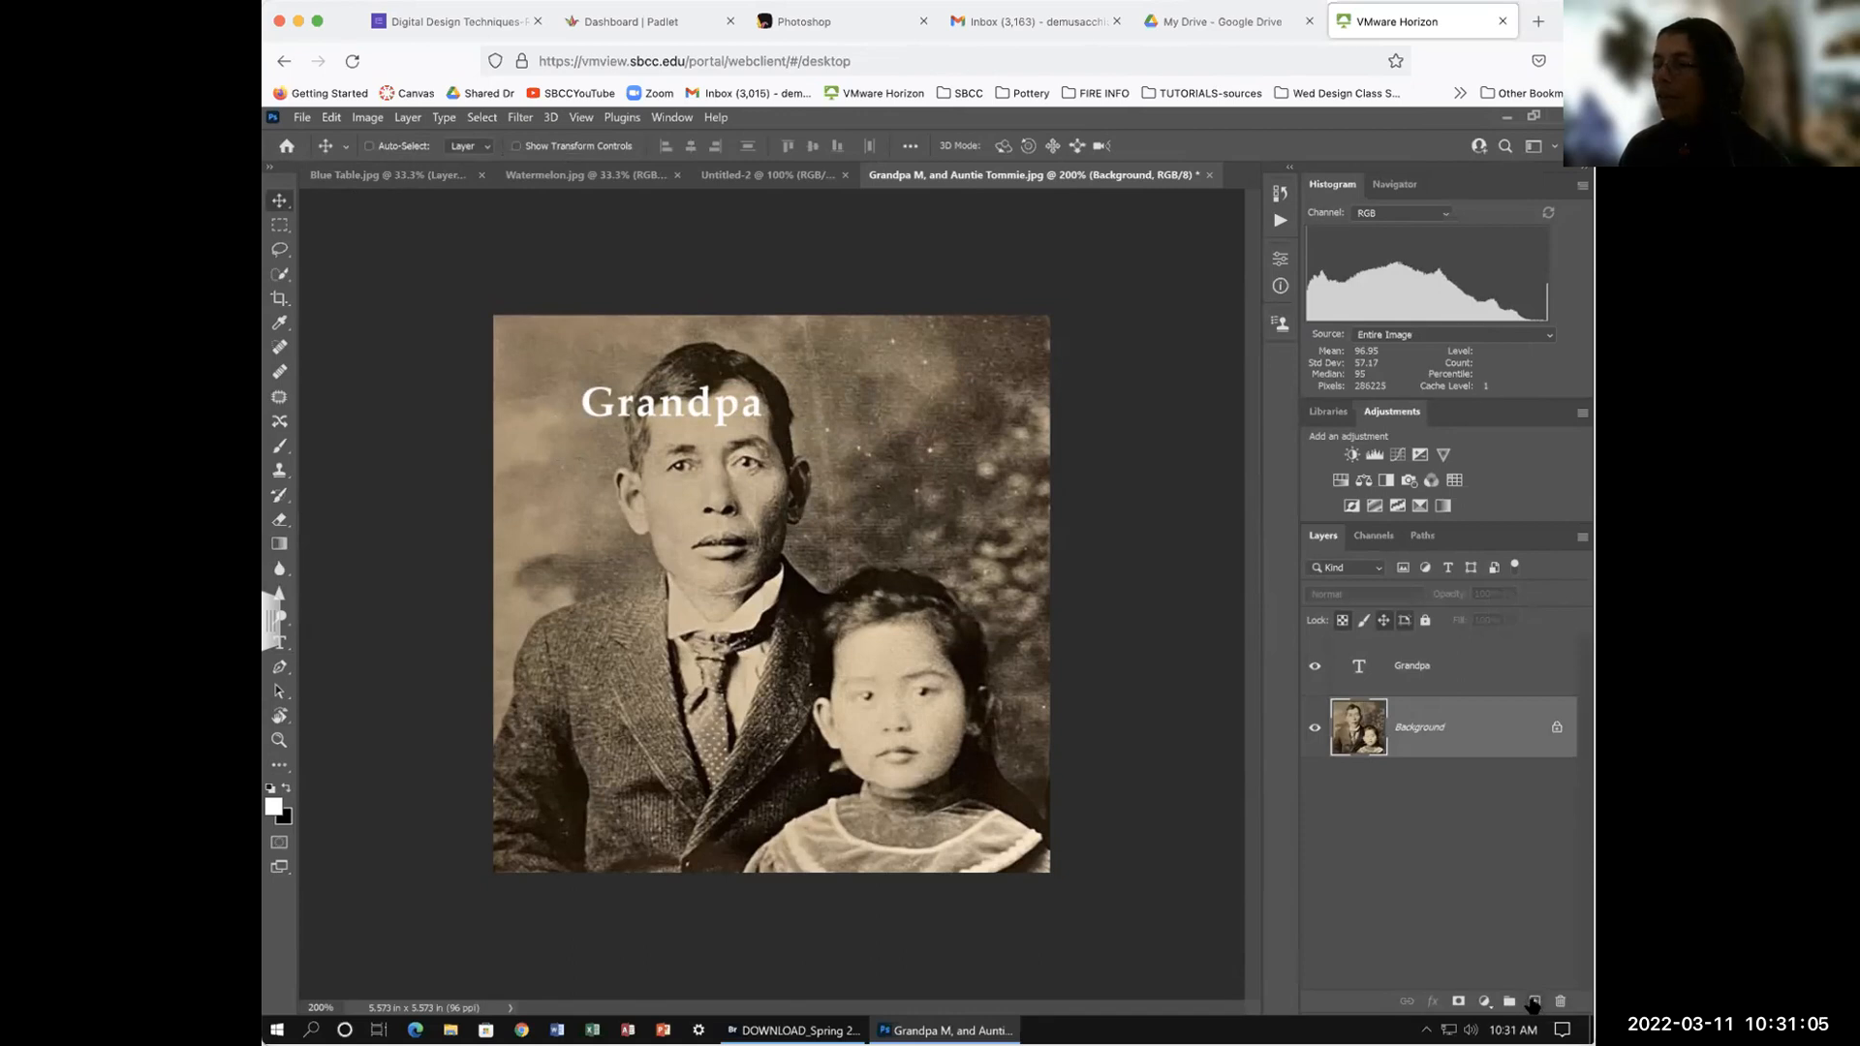
left_click(1533, 1002)
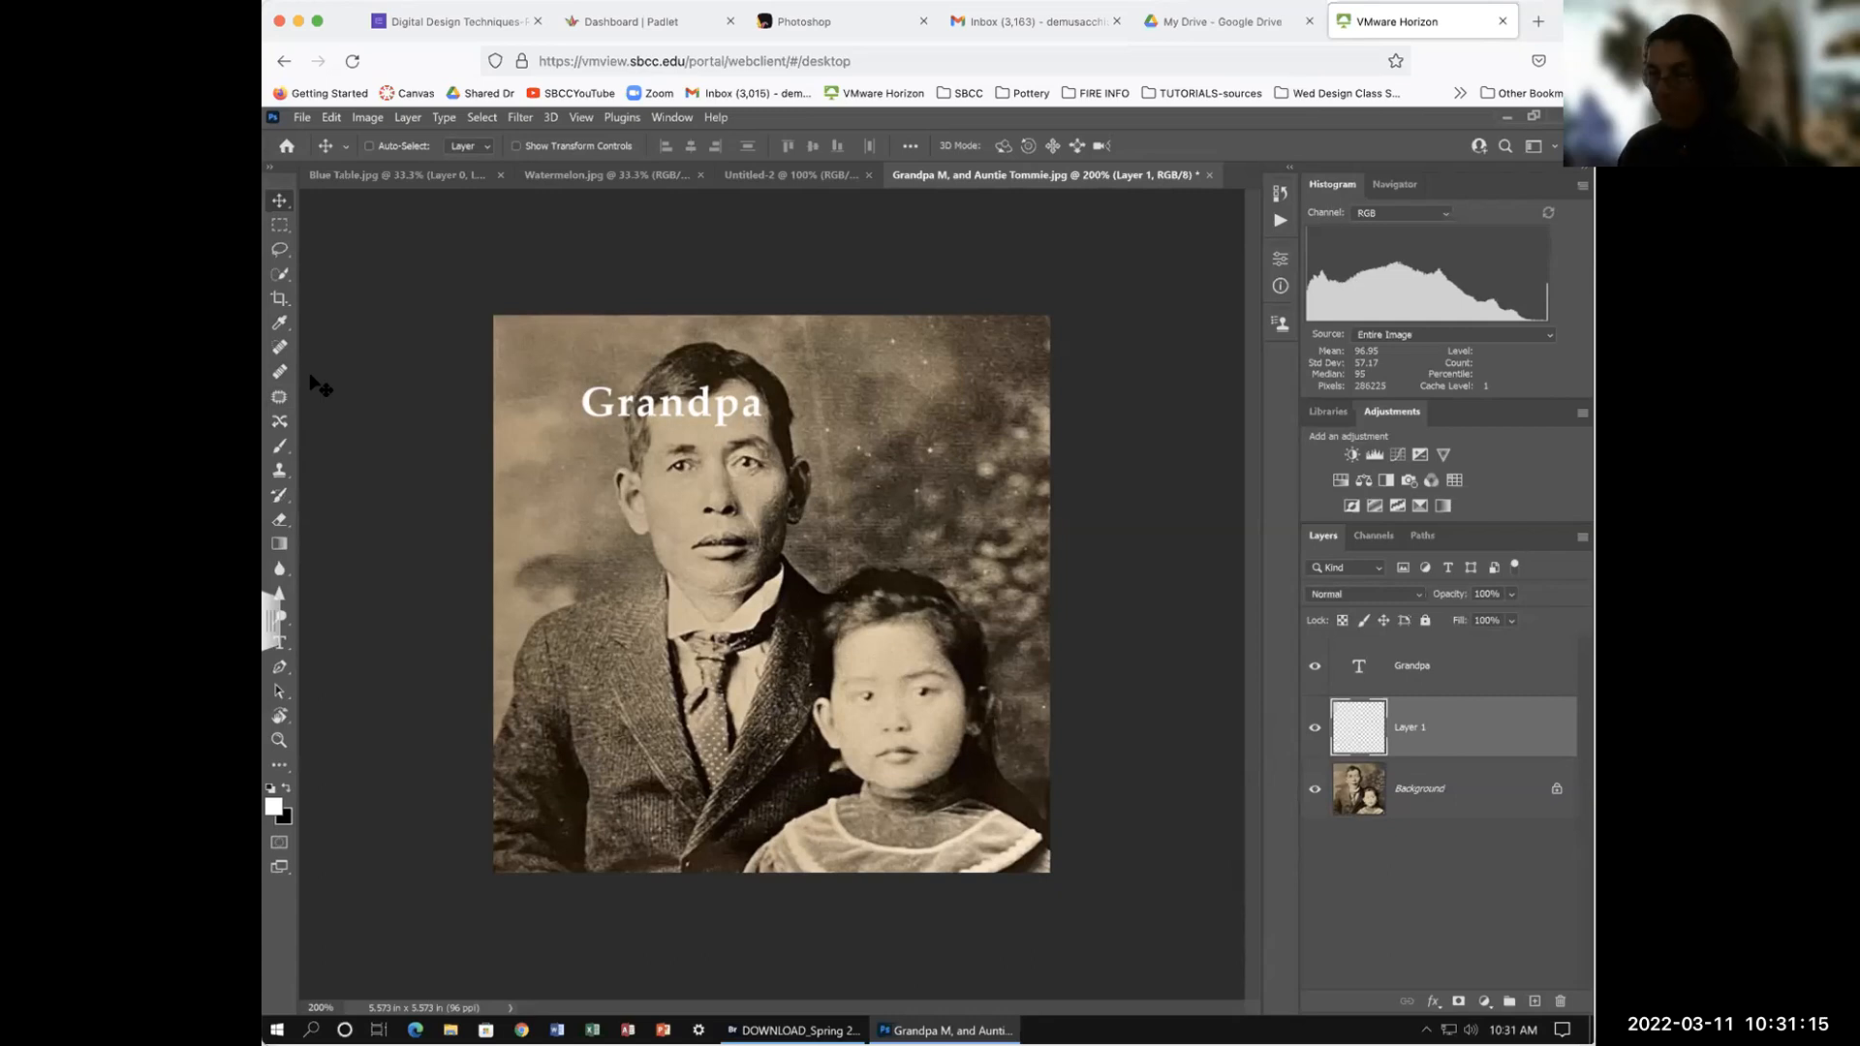
key("Delete")
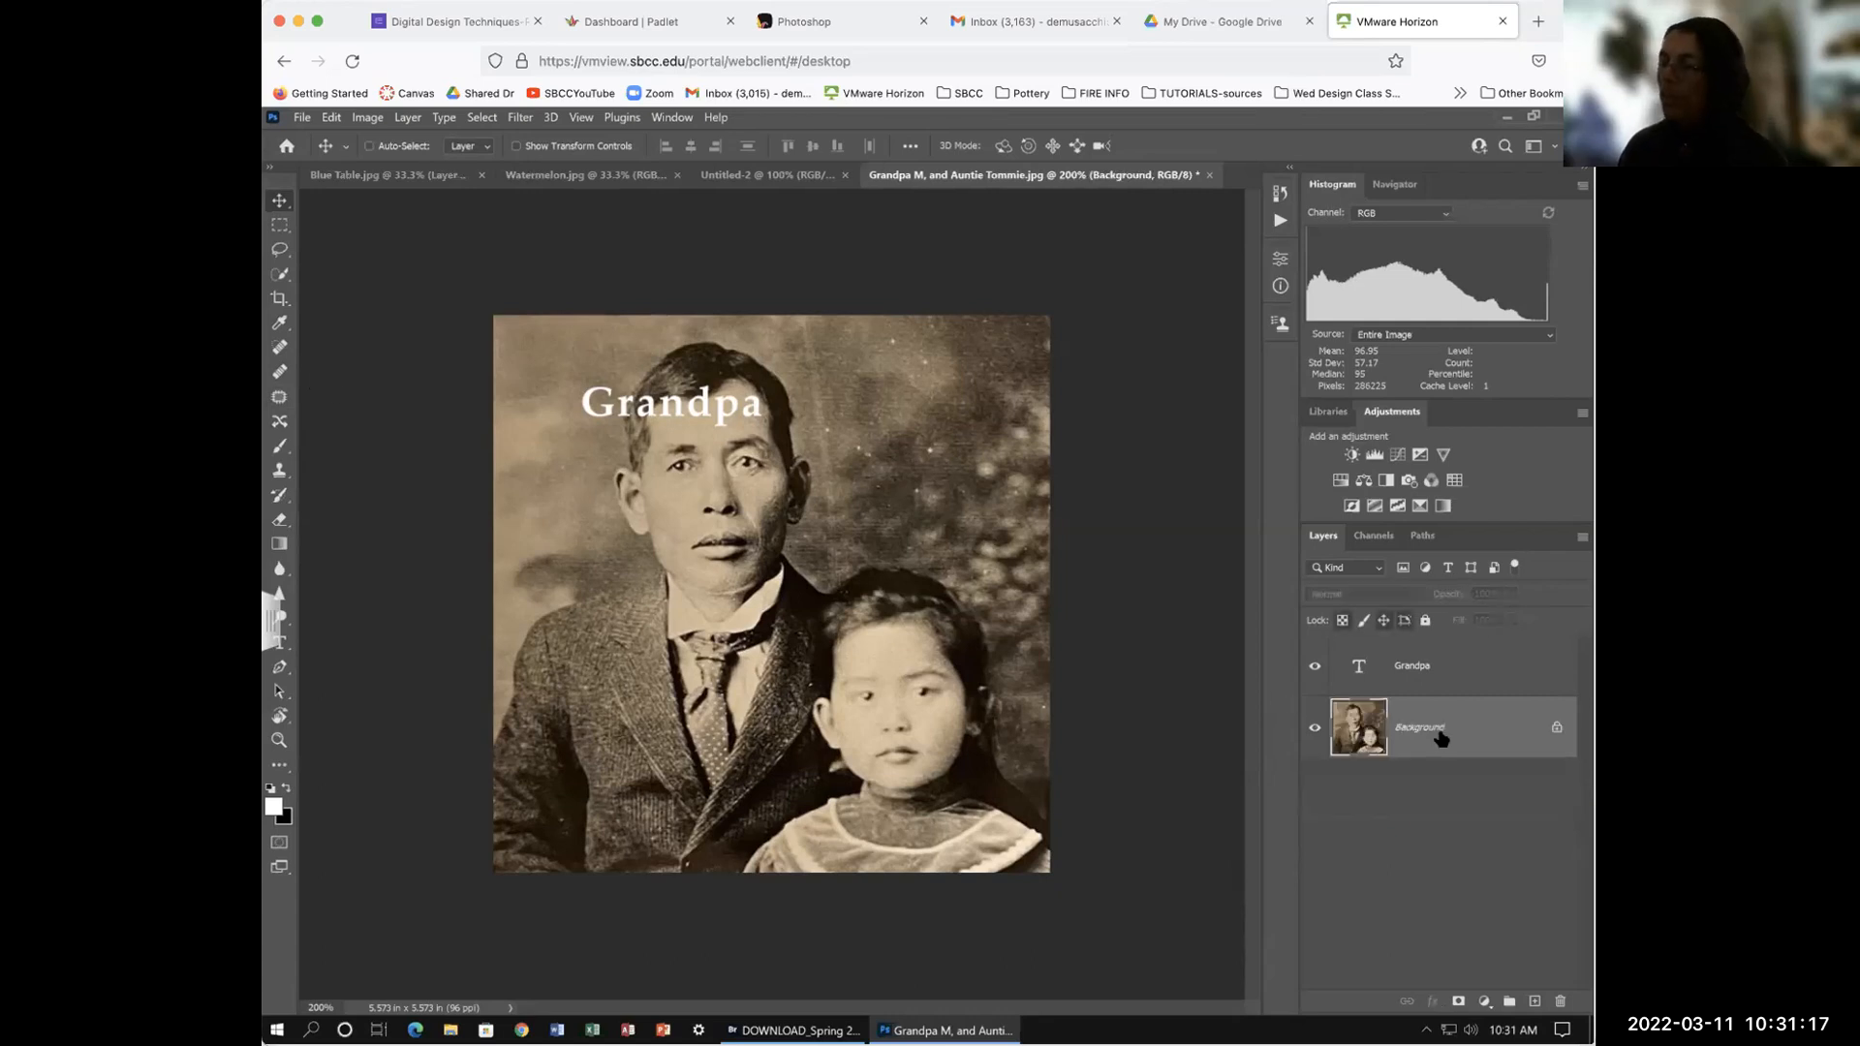
Step: Select a thin full-width band behind the word "Grandpa" and add a Solid Color fill layer from it above Background
left_click(279, 225)
left_click_drag(475, 379, 1062, 428)
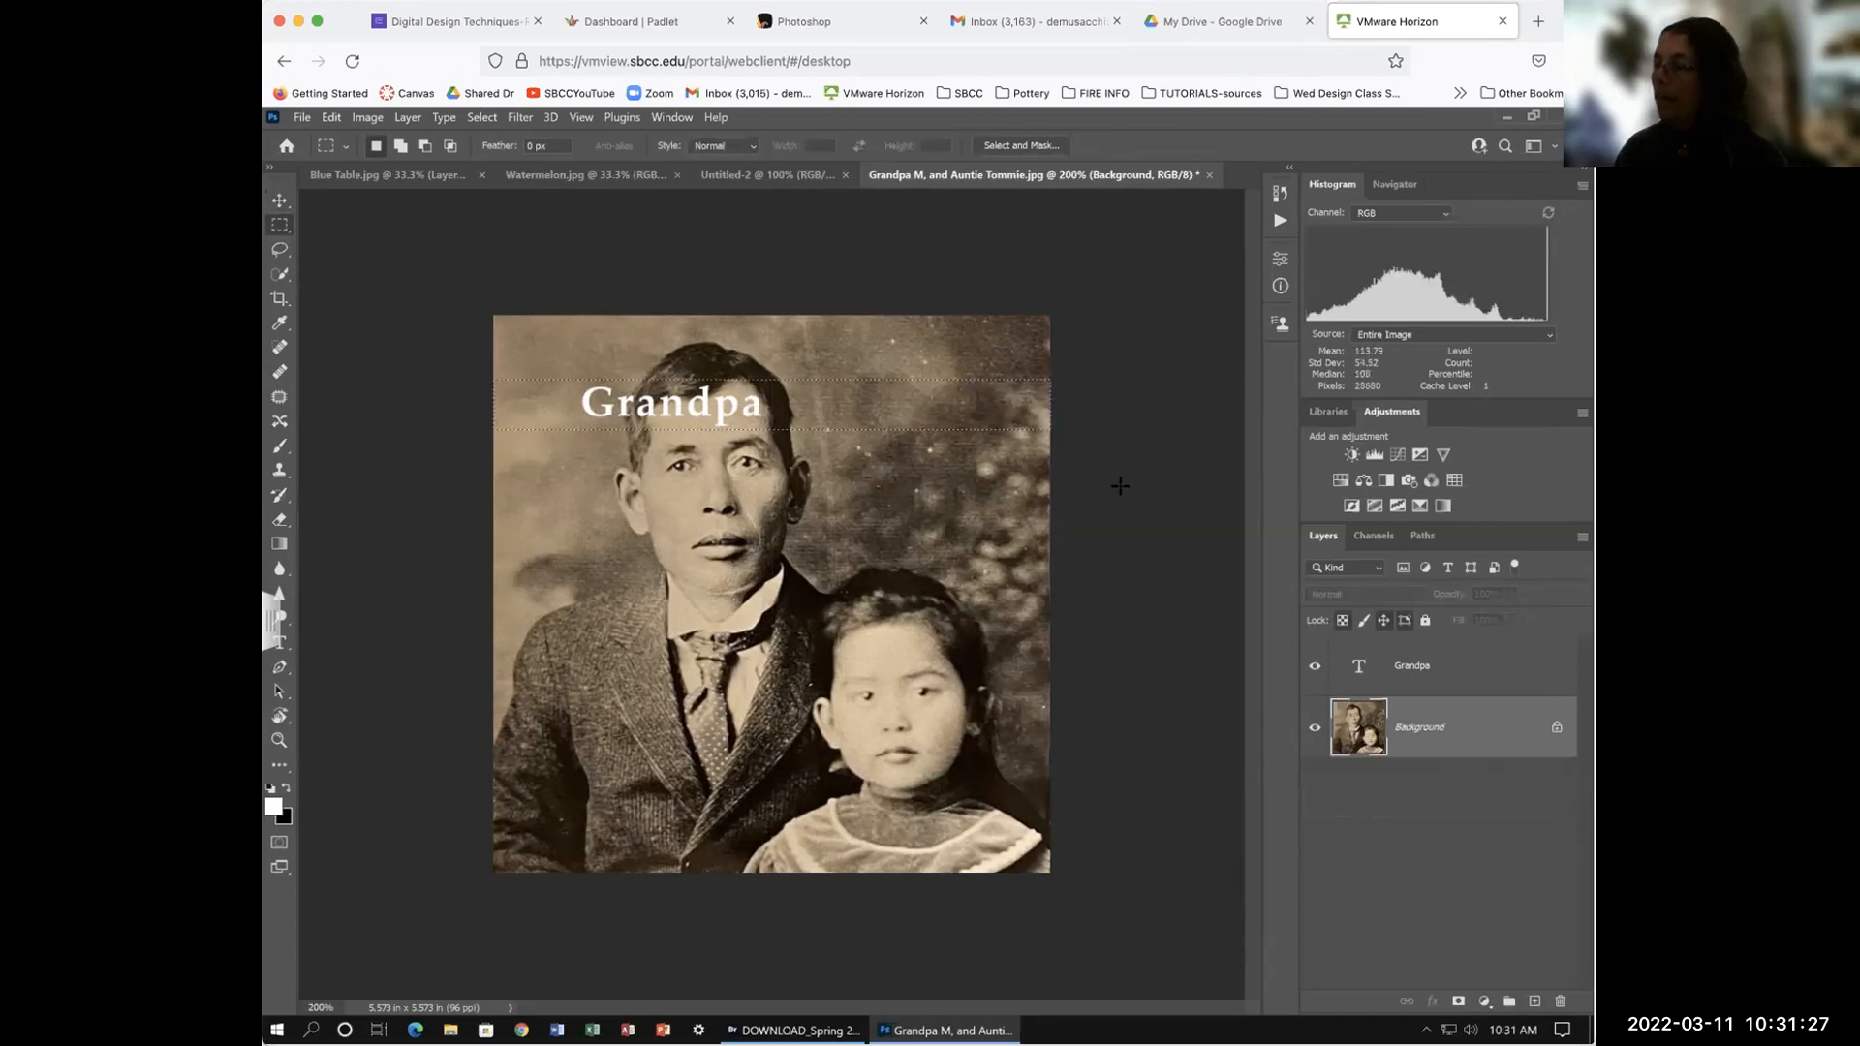
left_click(1483, 1002)
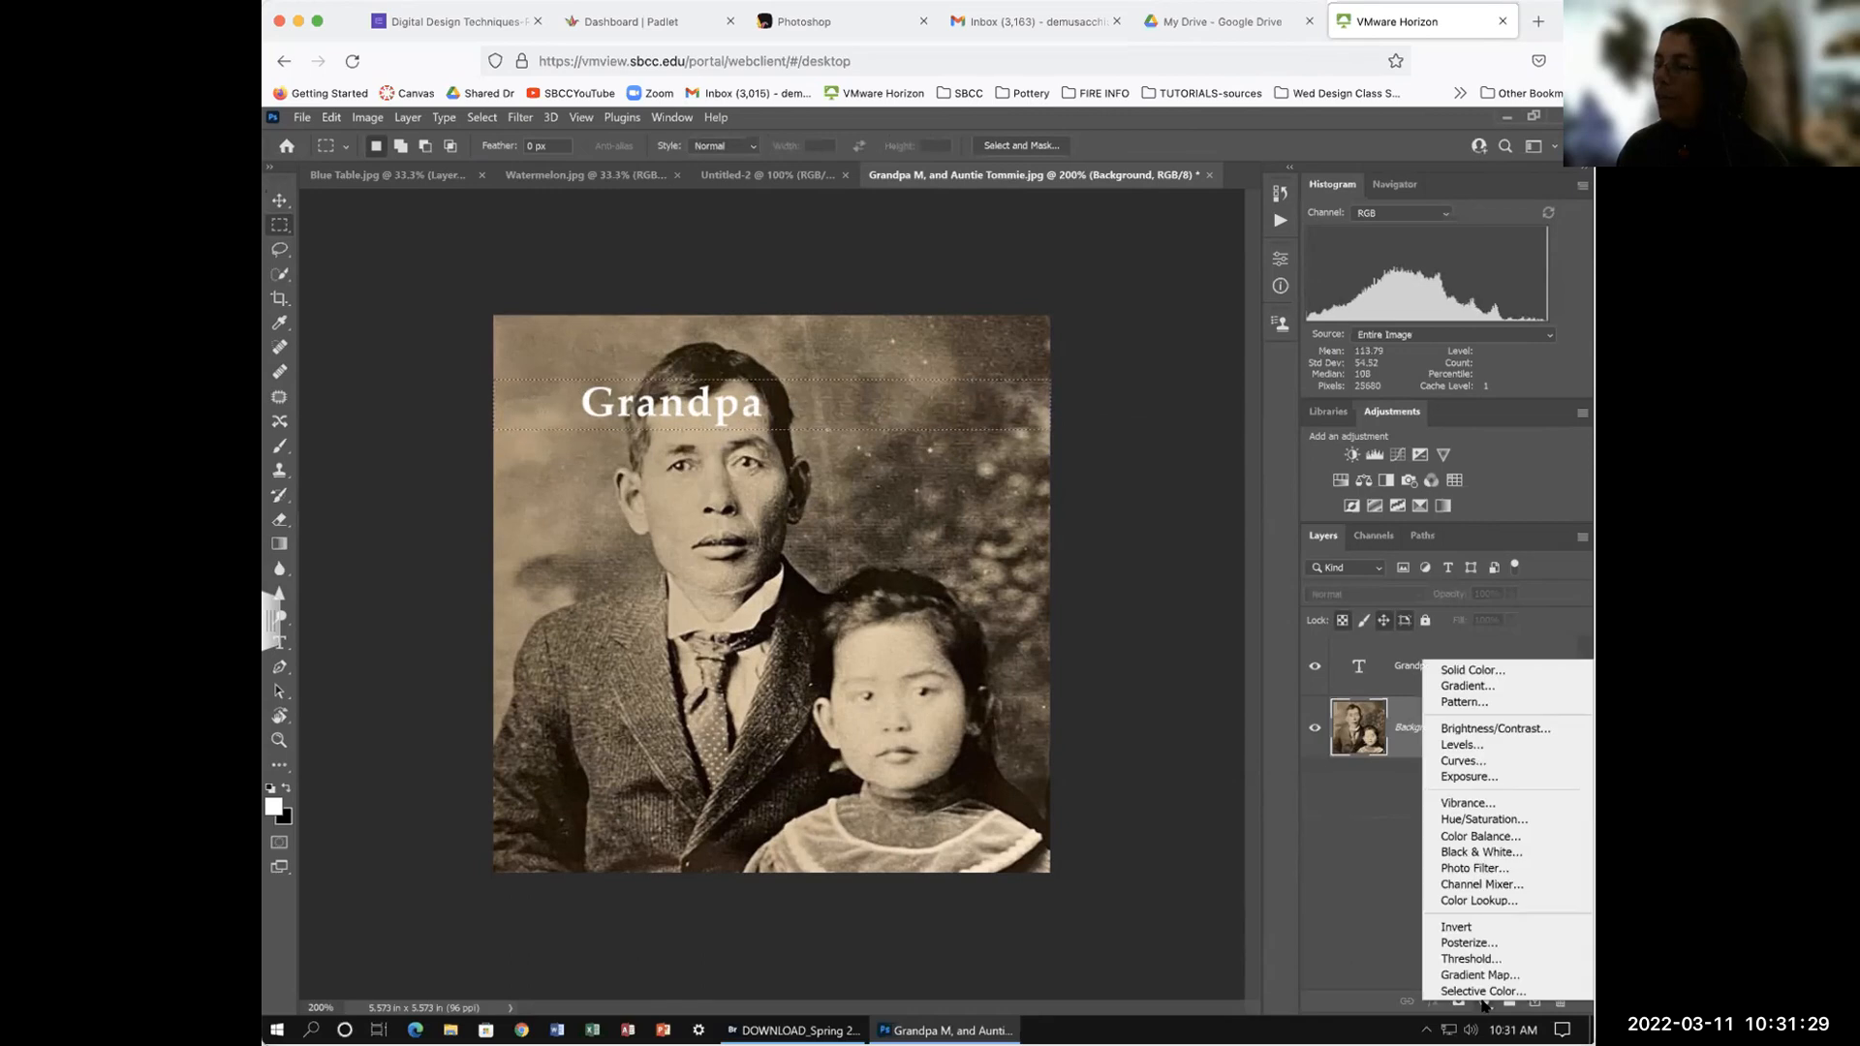
left_click(1472, 670)
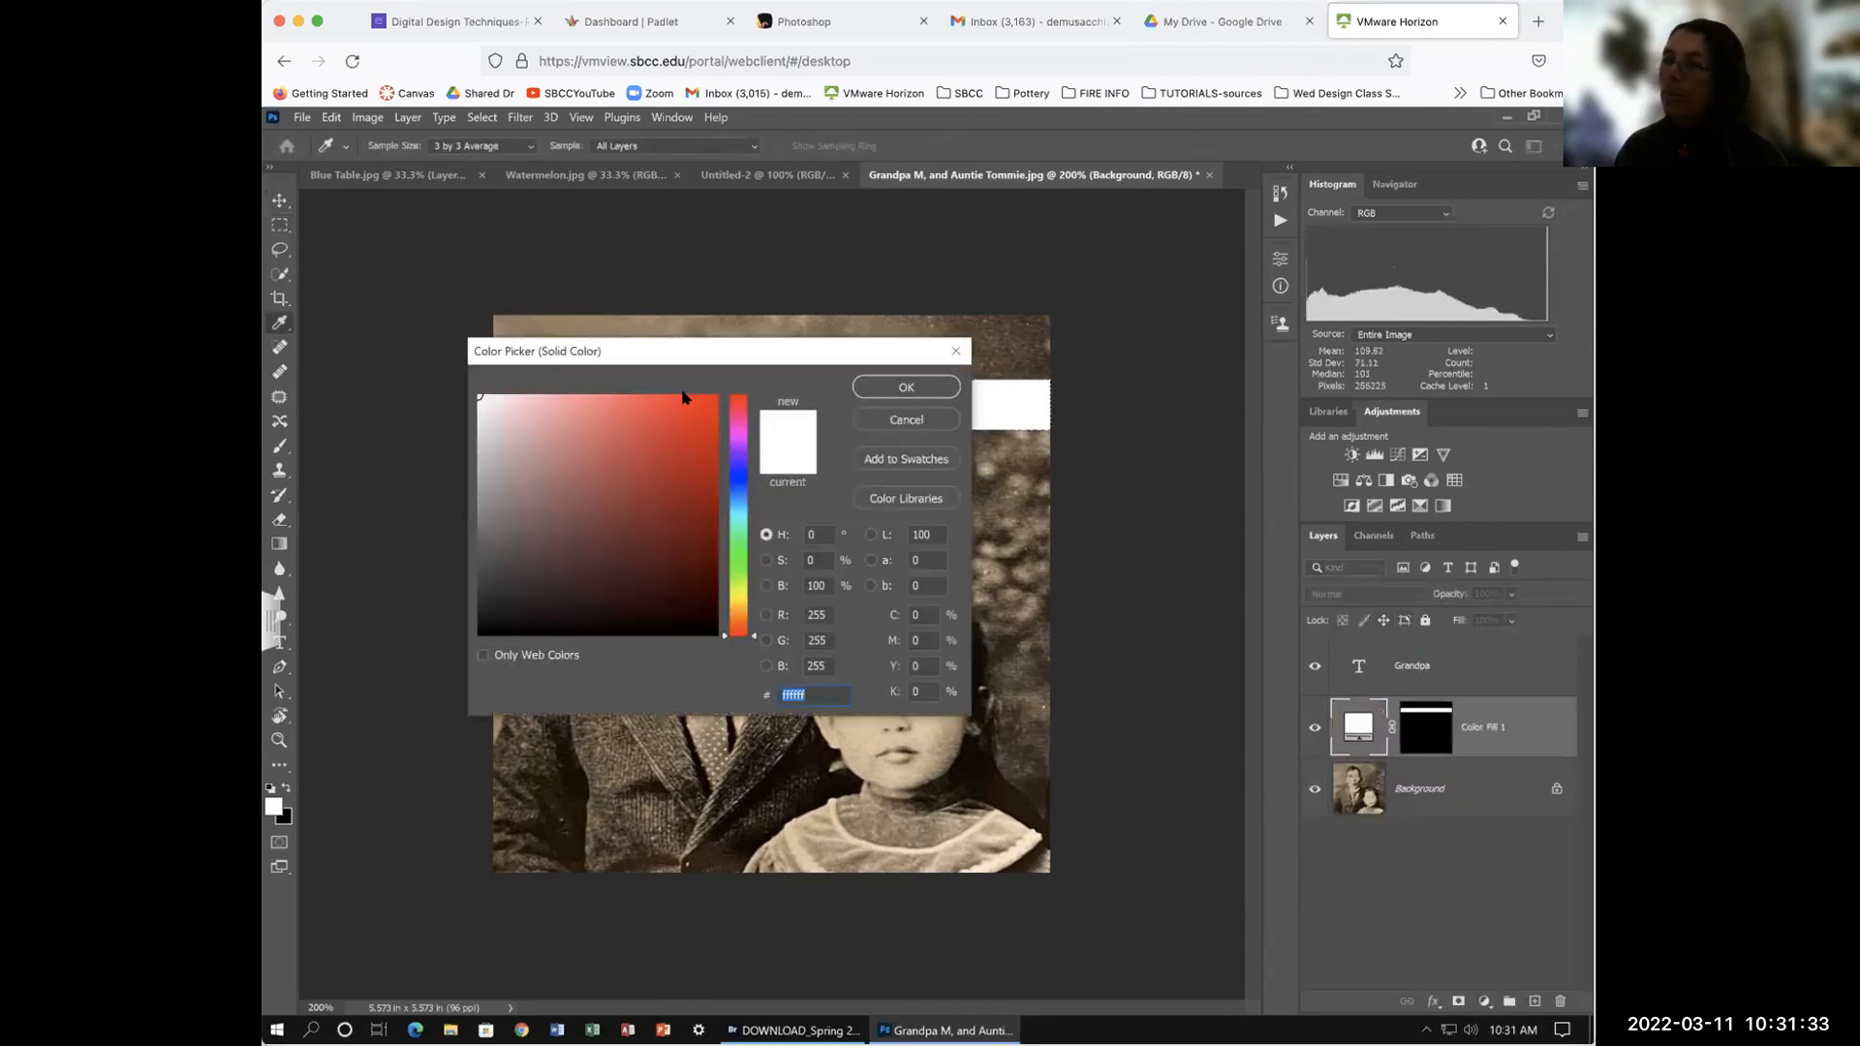
Step: Set the thin band's fill color to brown 7a5b24
left_click_drag(668, 351, 1207, 544)
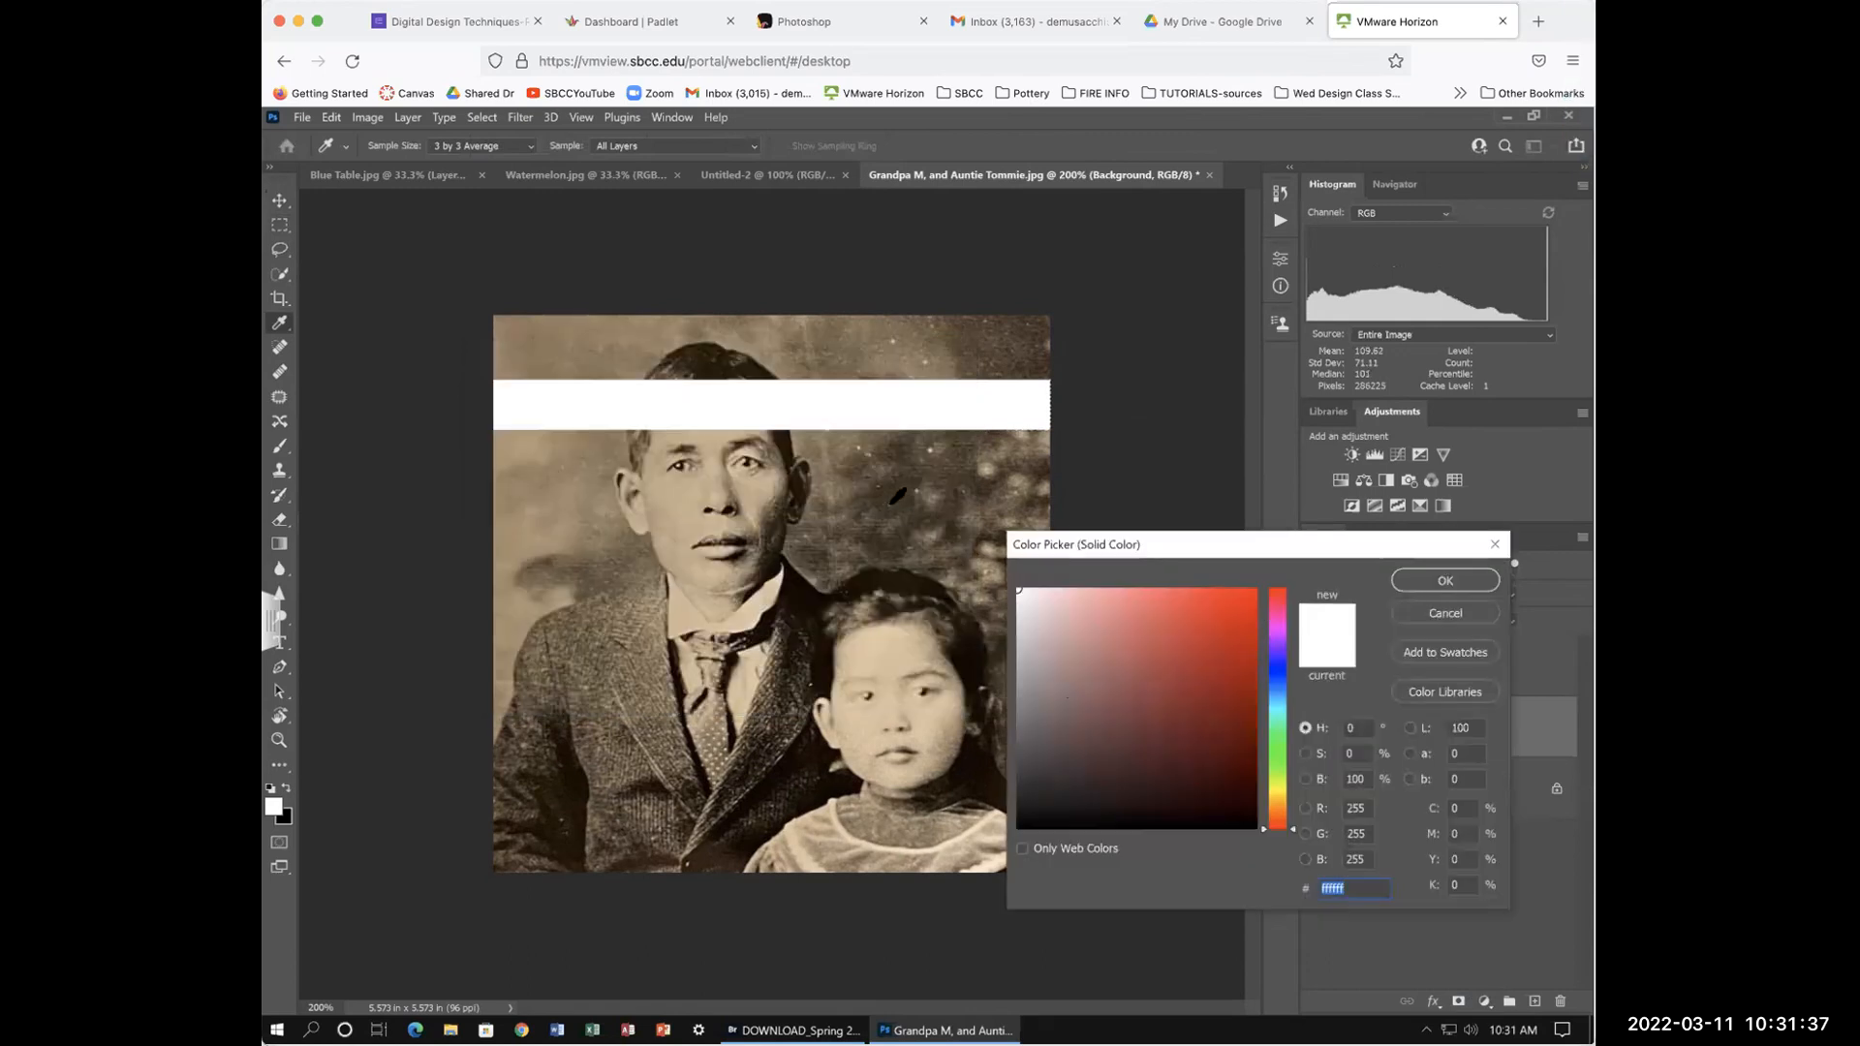
left_click(992, 550)
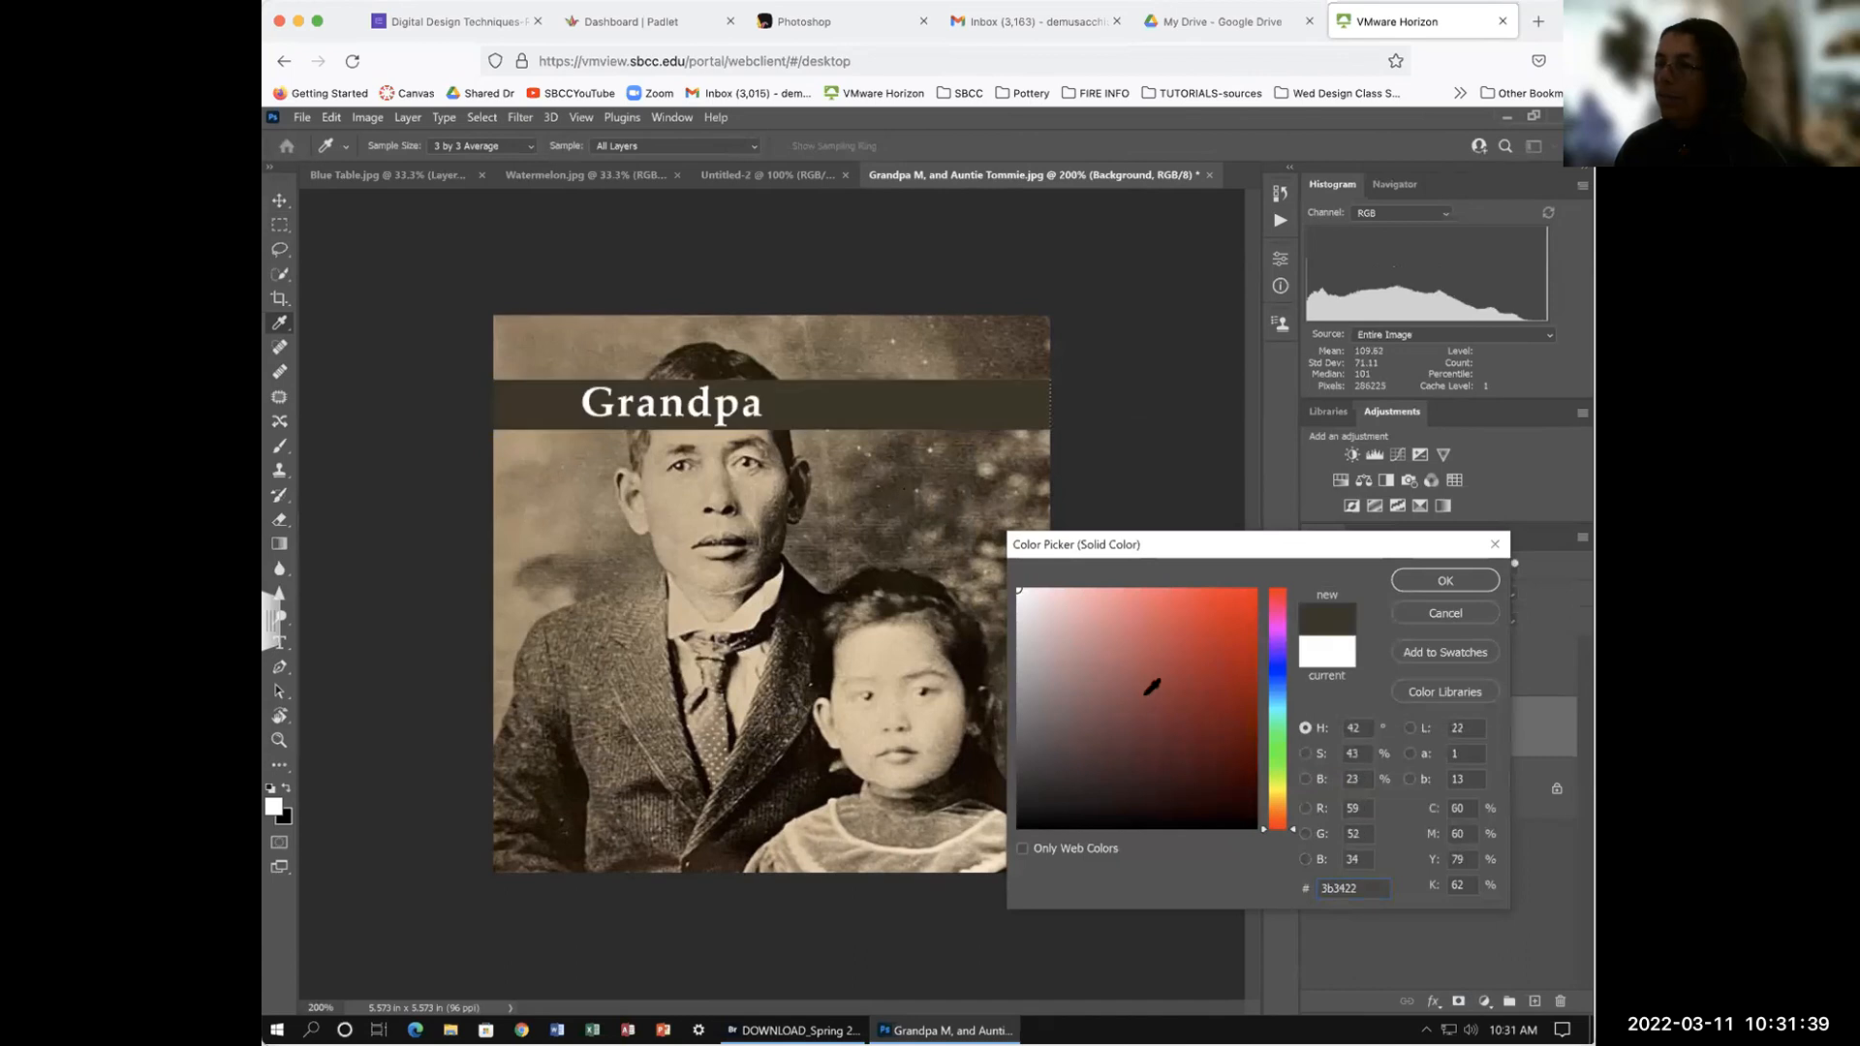
left_click(1205, 688)
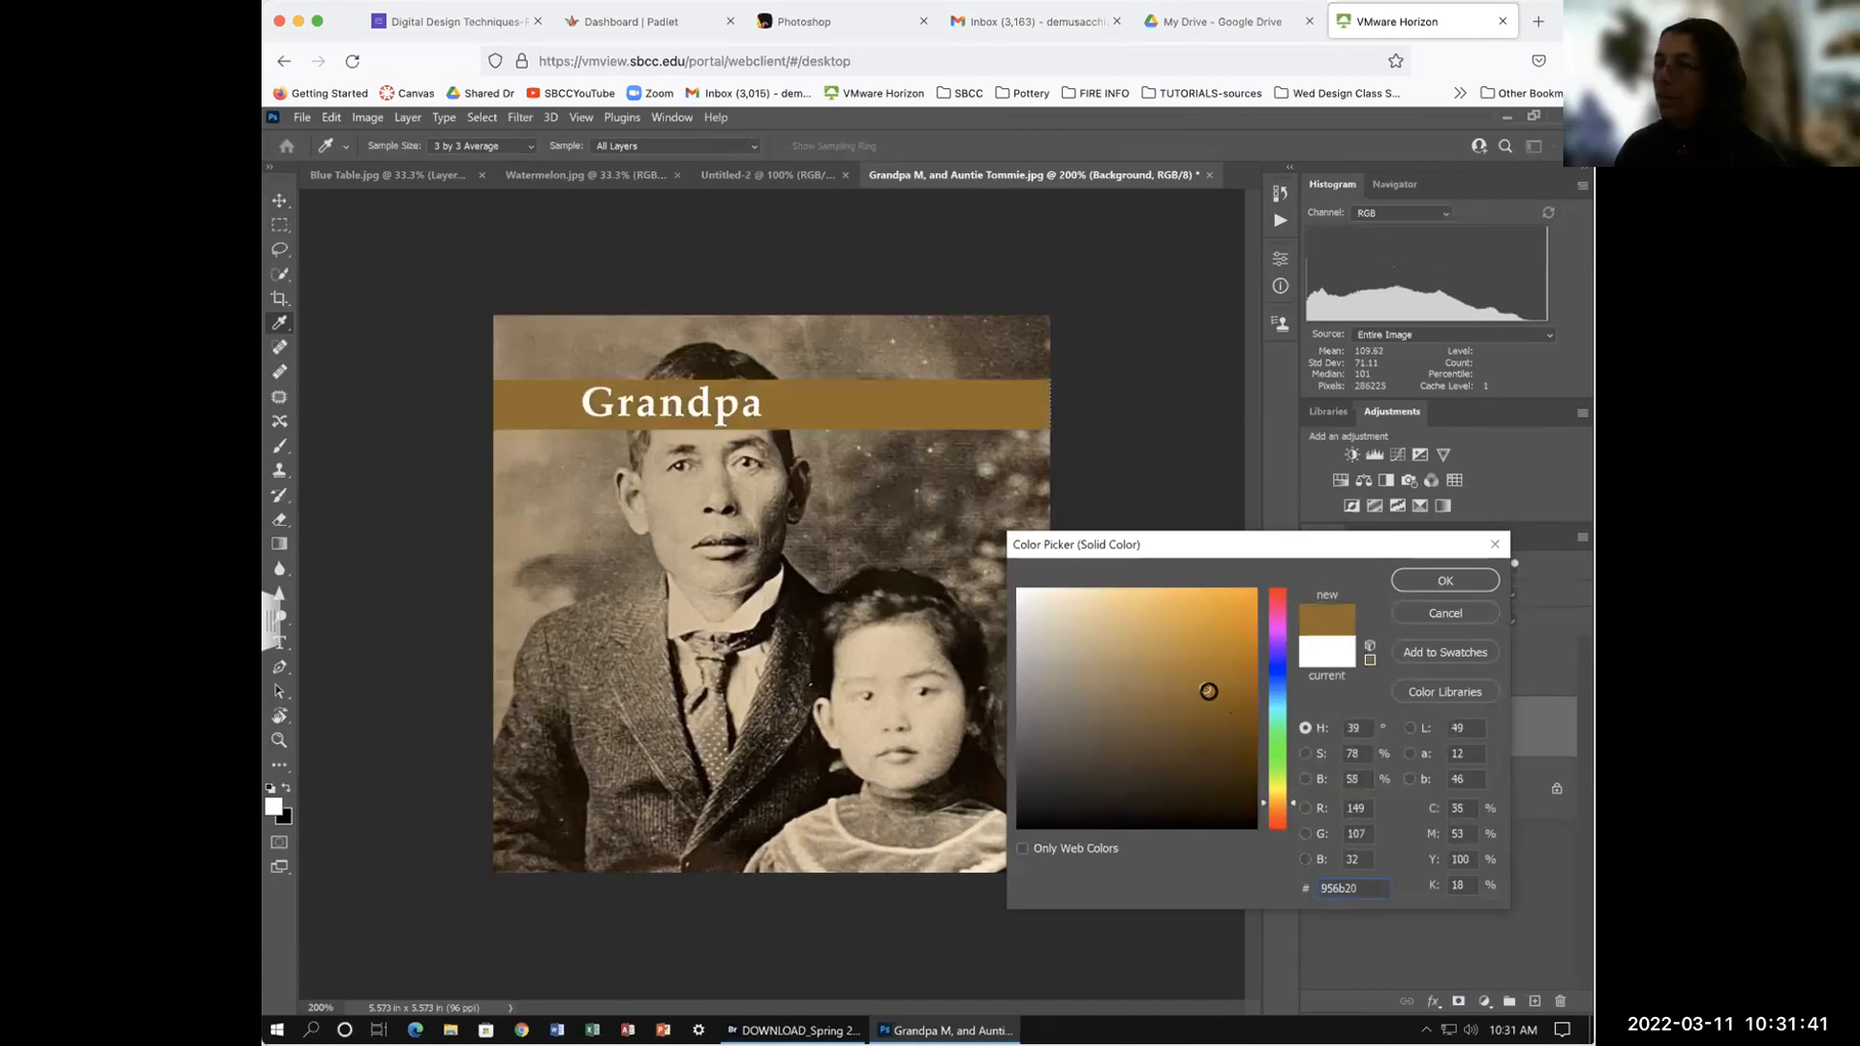
left_click(1183, 709)
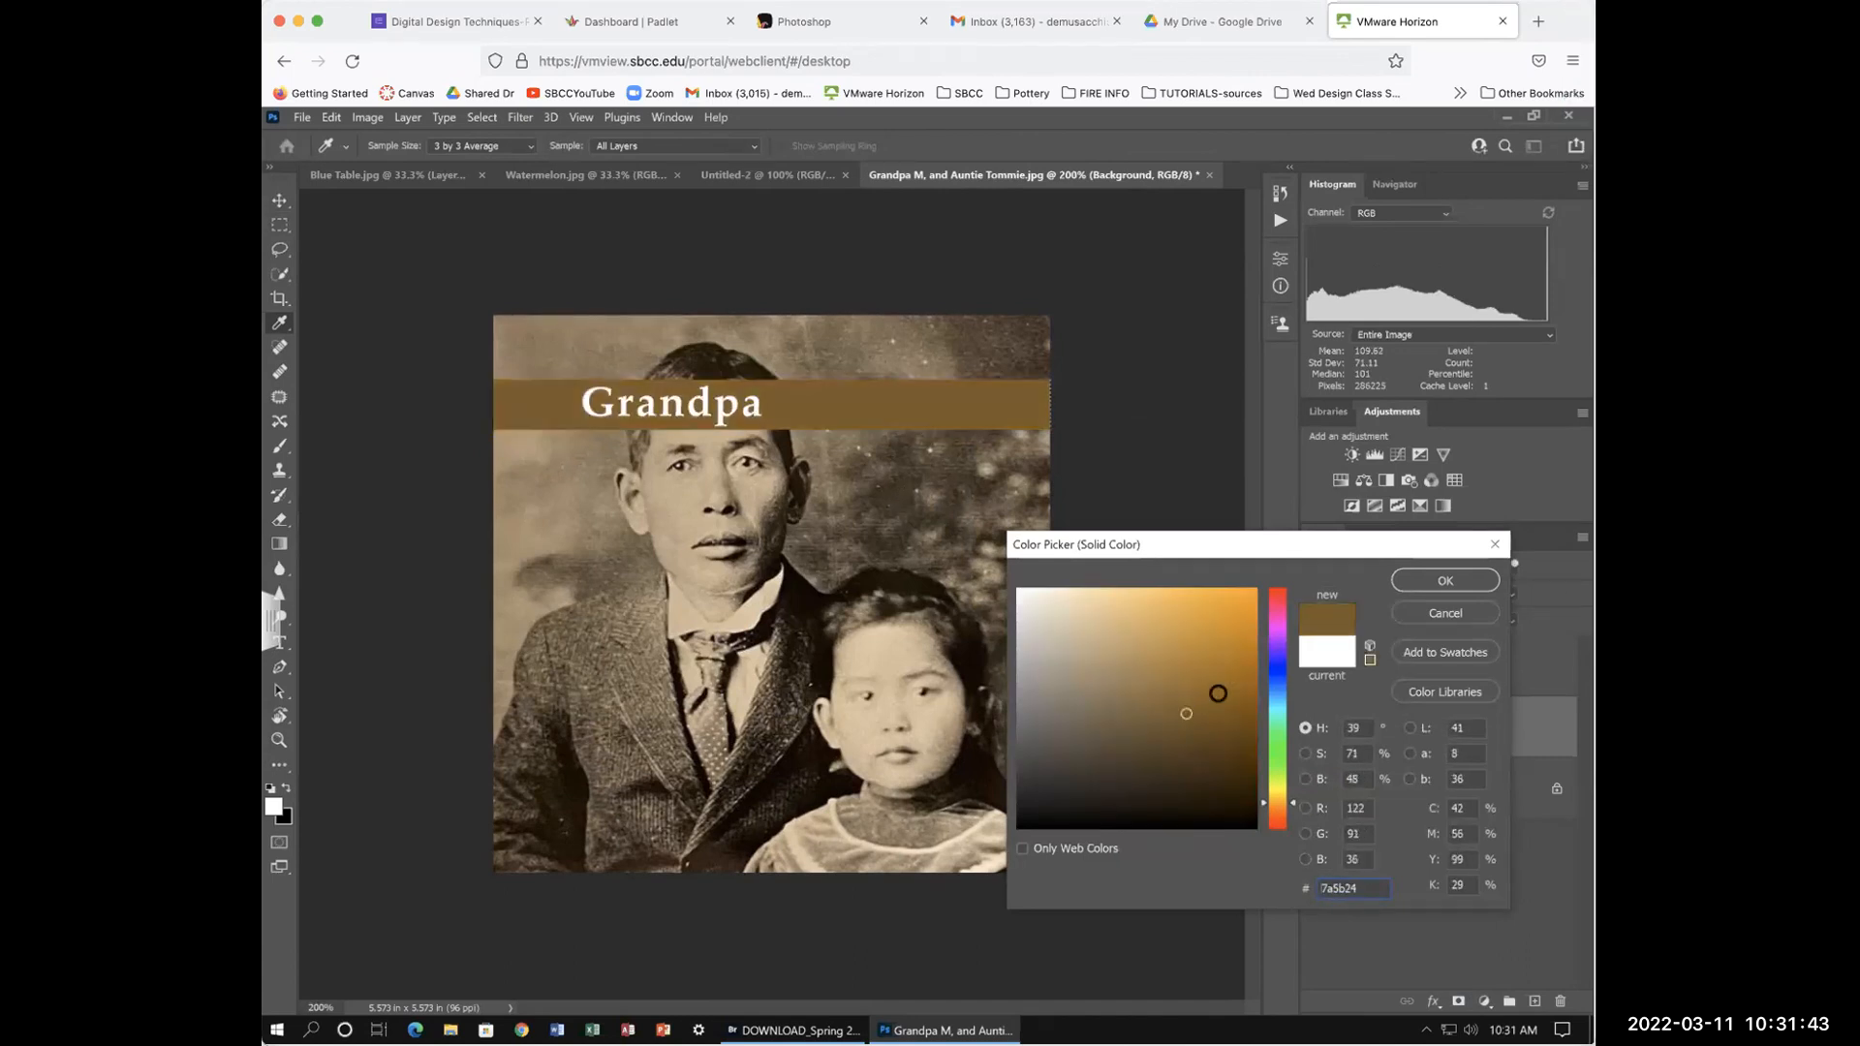
left_click(1444, 580)
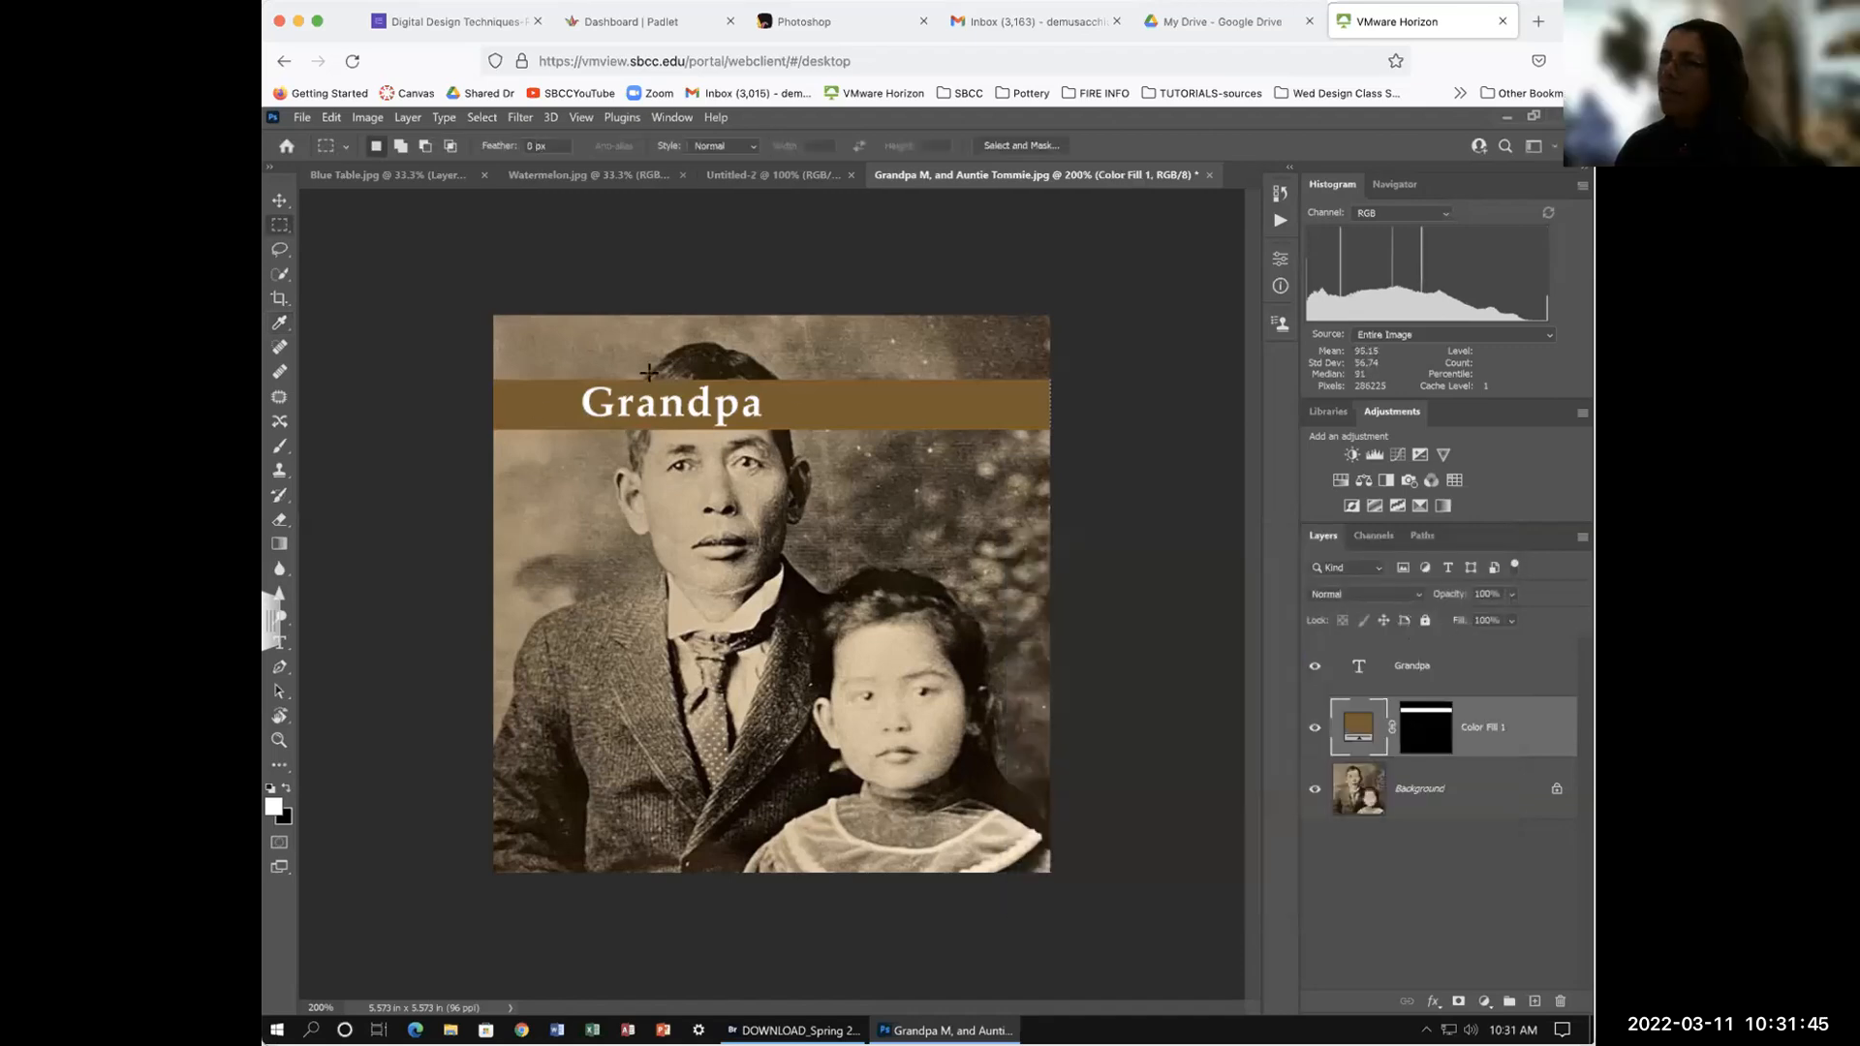
Step: Try reduced opacities such as 42% and 59% on the brown band's fill layer and restore it to 100%
left_click(1509, 595)
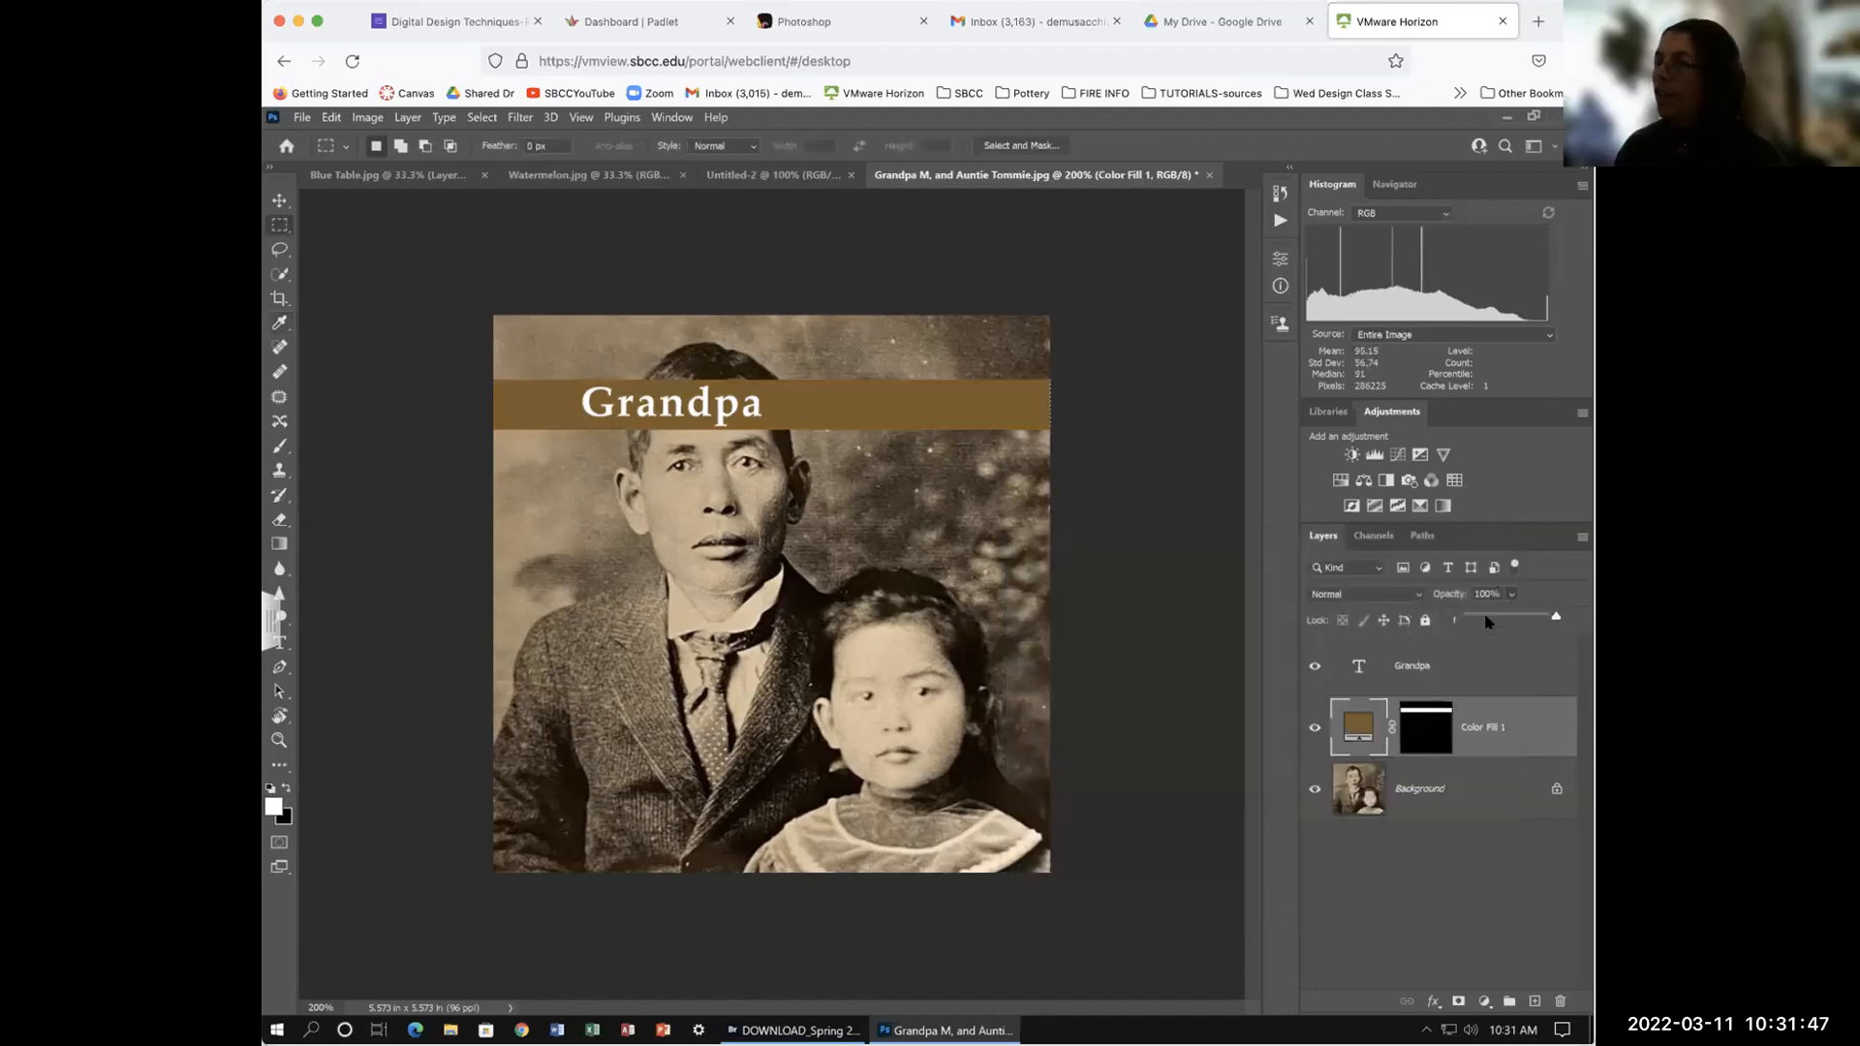
left_click(1506, 618)
left_click_drag(1506, 618, 1505, 617)
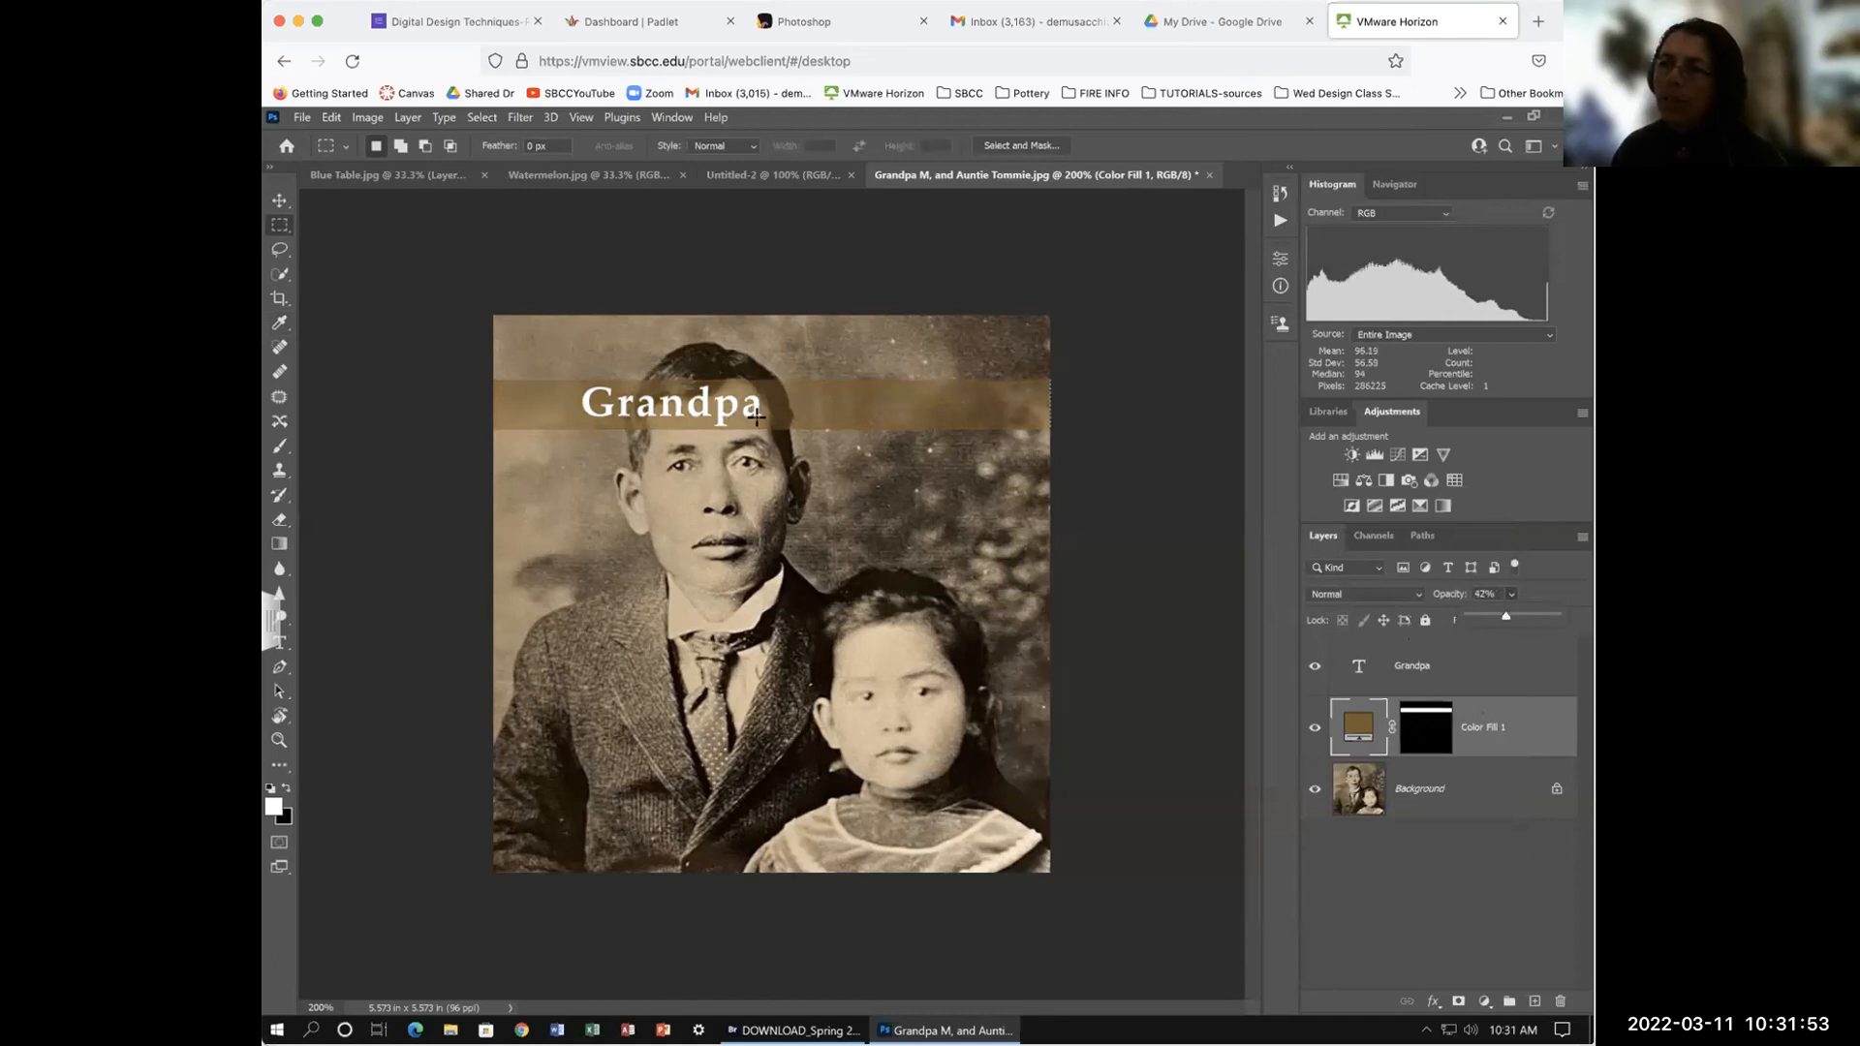
left_click_drag(1543, 620, 1559, 617)
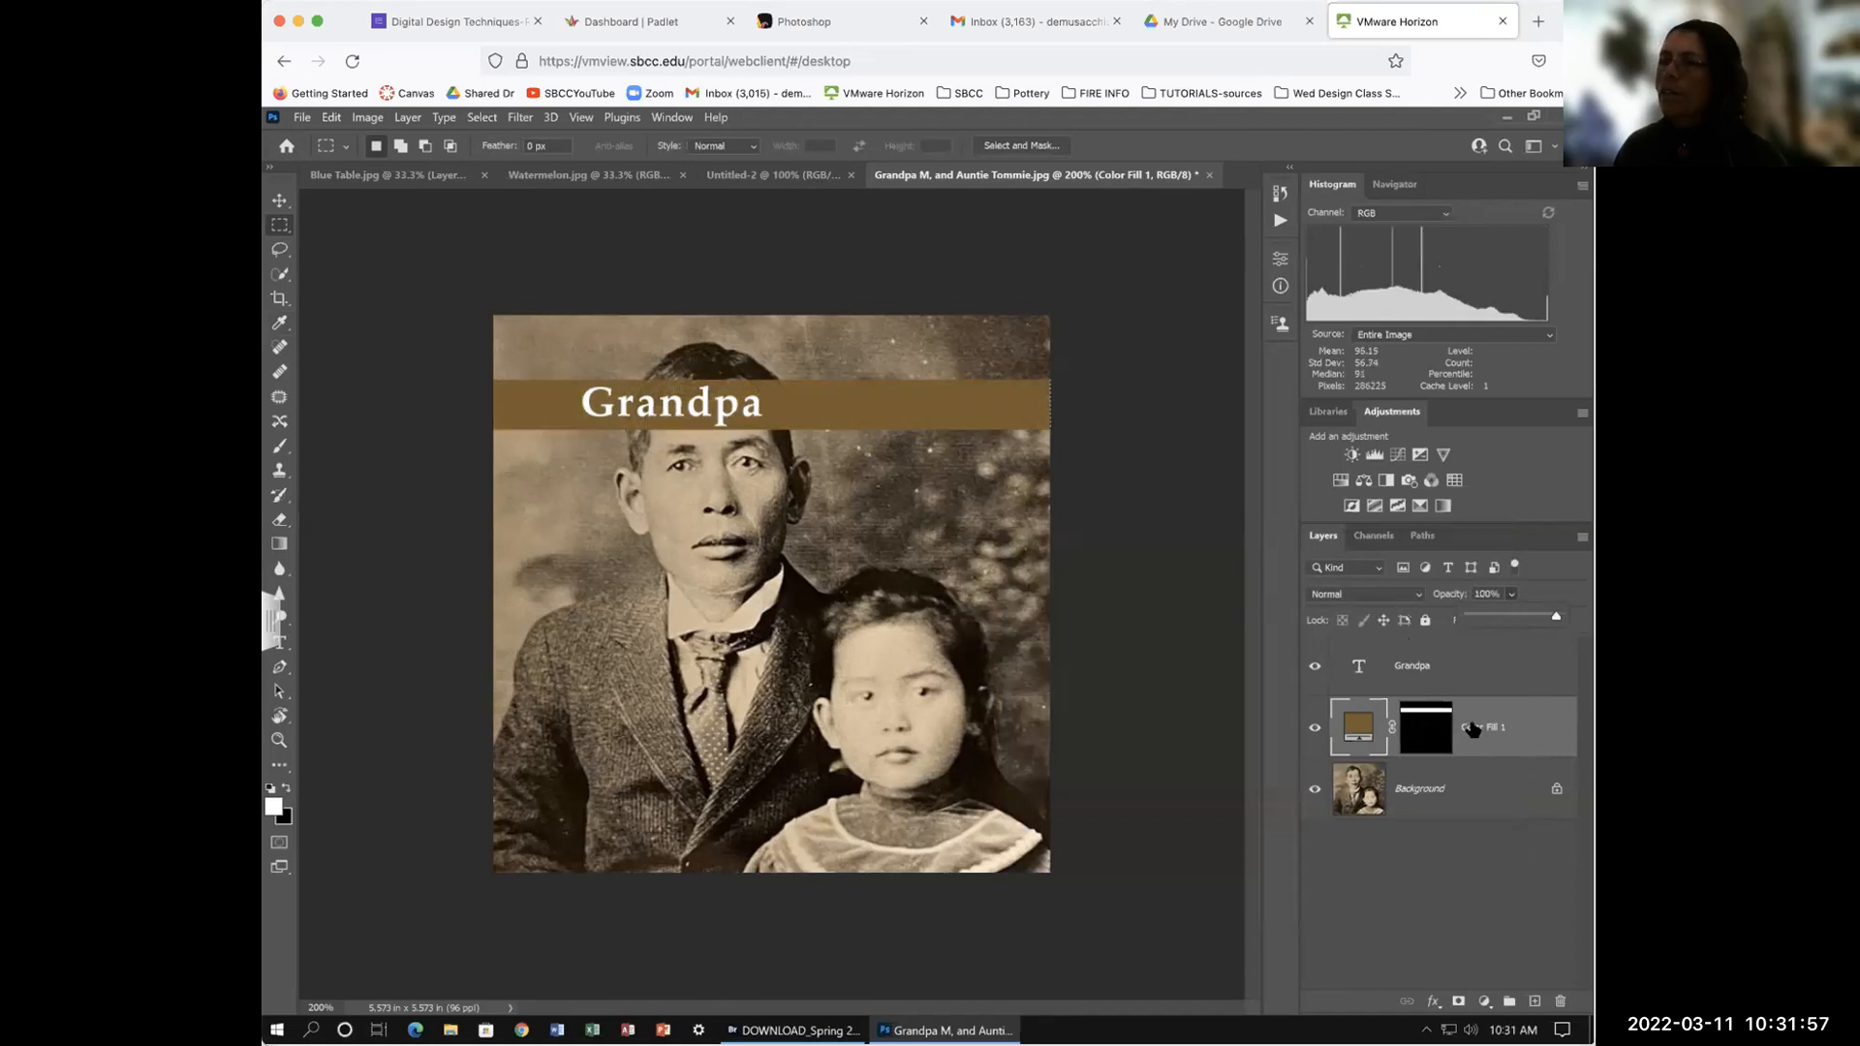
left_click_drag(1553, 617, 1513, 619)
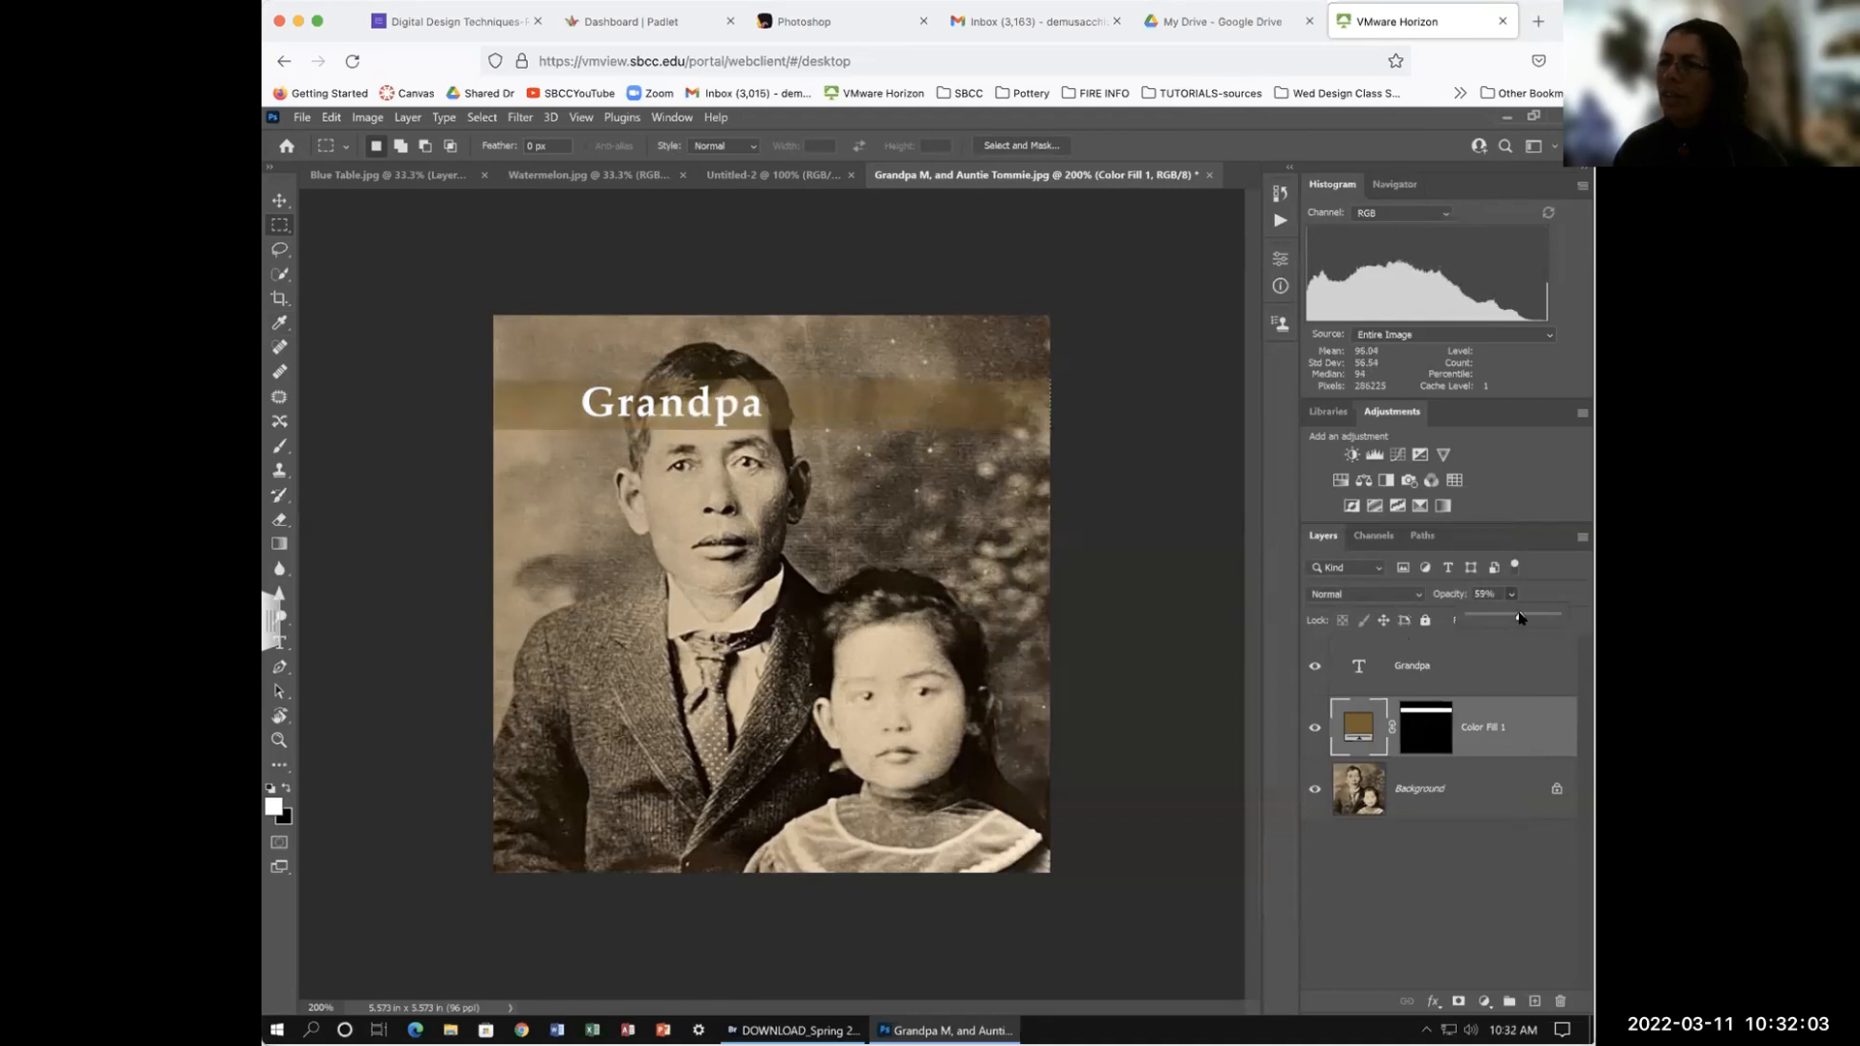
left_click_drag(1534, 618, 1563, 633)
Step: Try dark green 2b4531 and a light tan sampled from the man's face as the thin band's fill color
left_click(1358, 725)
double_click(1358, 724)
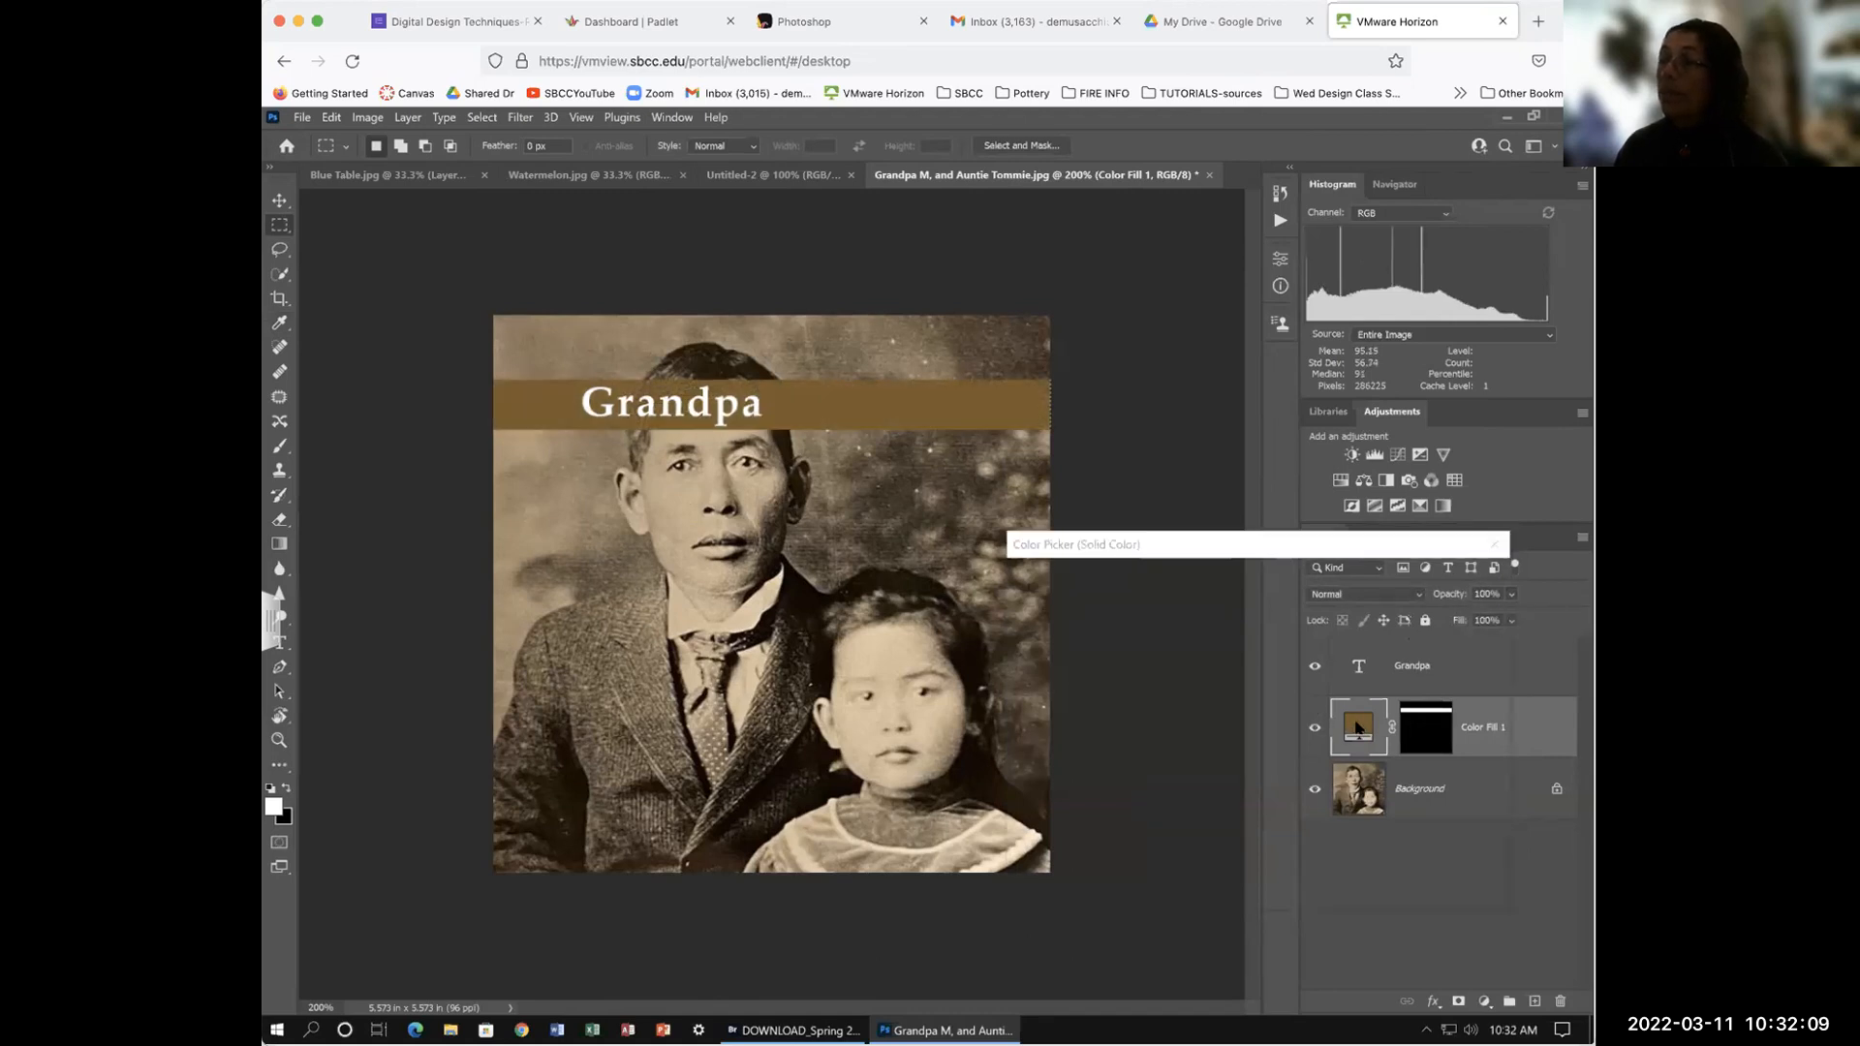
left_click(1276, 600)
mouse_move(1198, 681)
left_mouse_down()
mouse_move(1167, 742)
mouse_move(1106, 763)
left_mouse_up()
left_click_drag(1273, 678, 1272, 739)
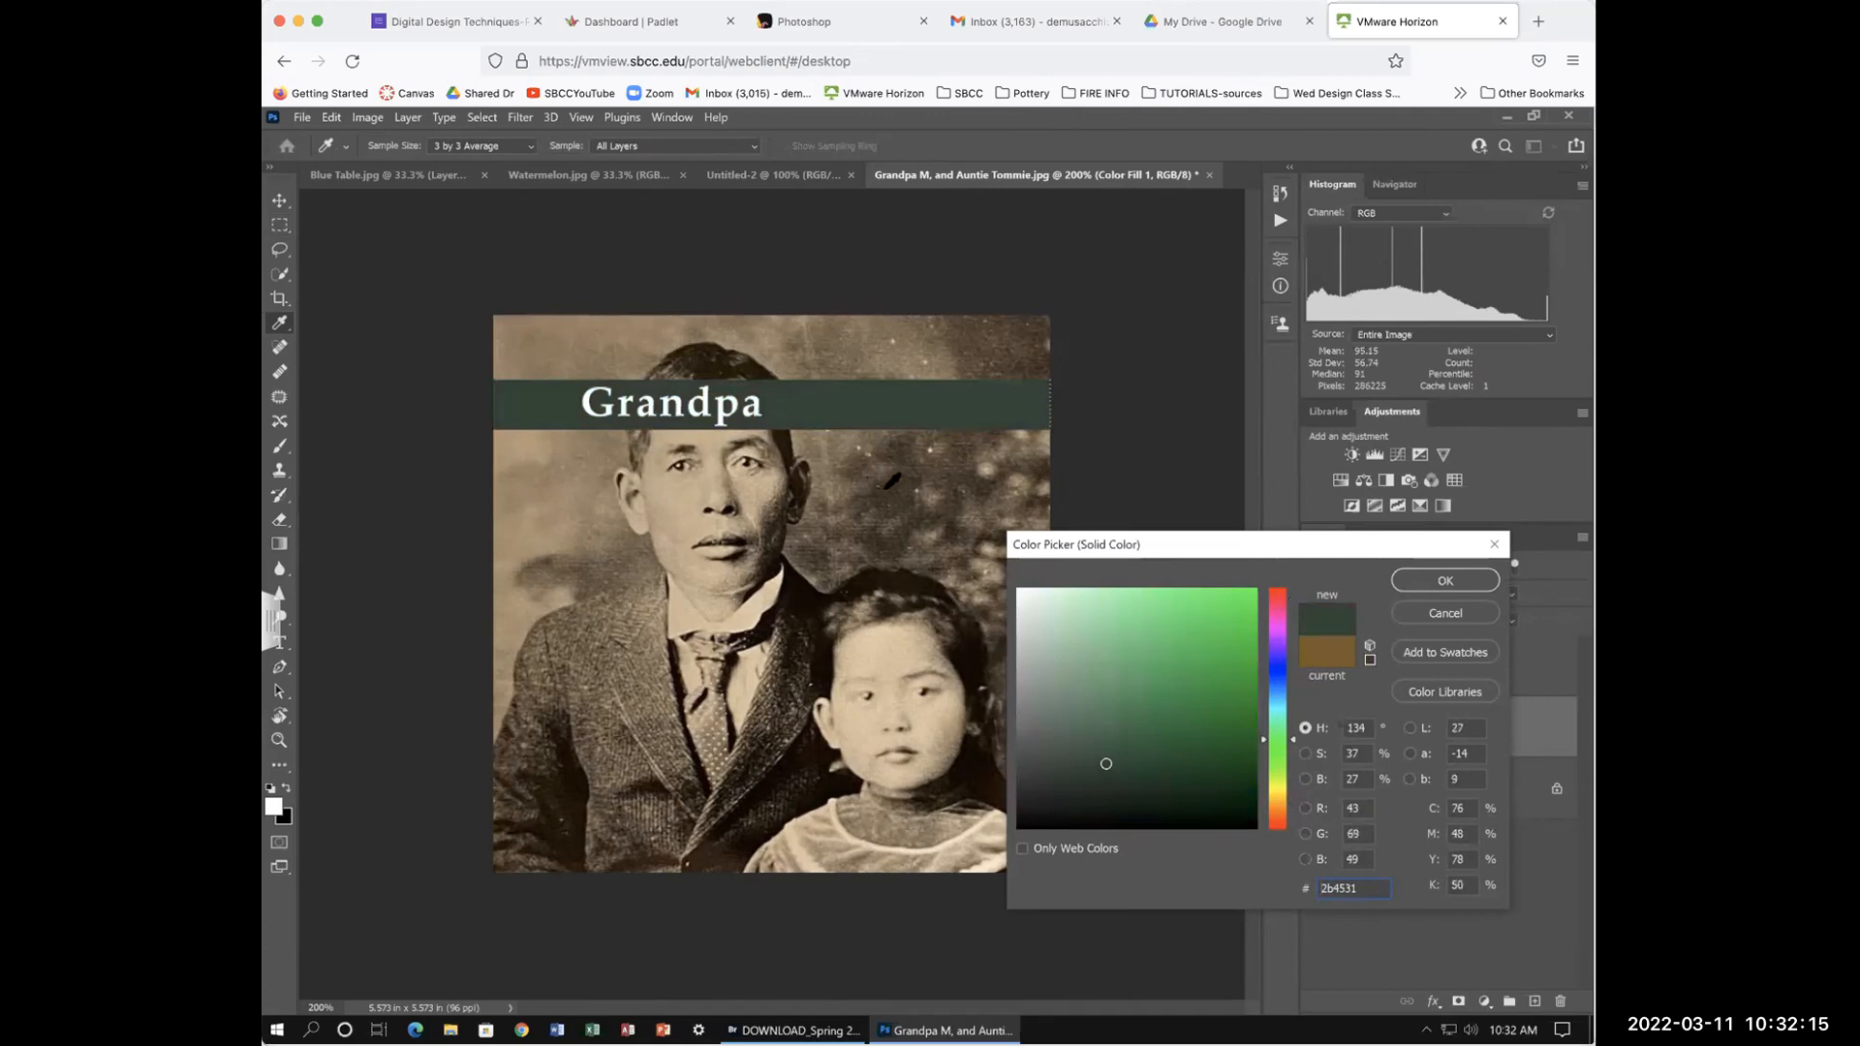
left_click(696, 484)
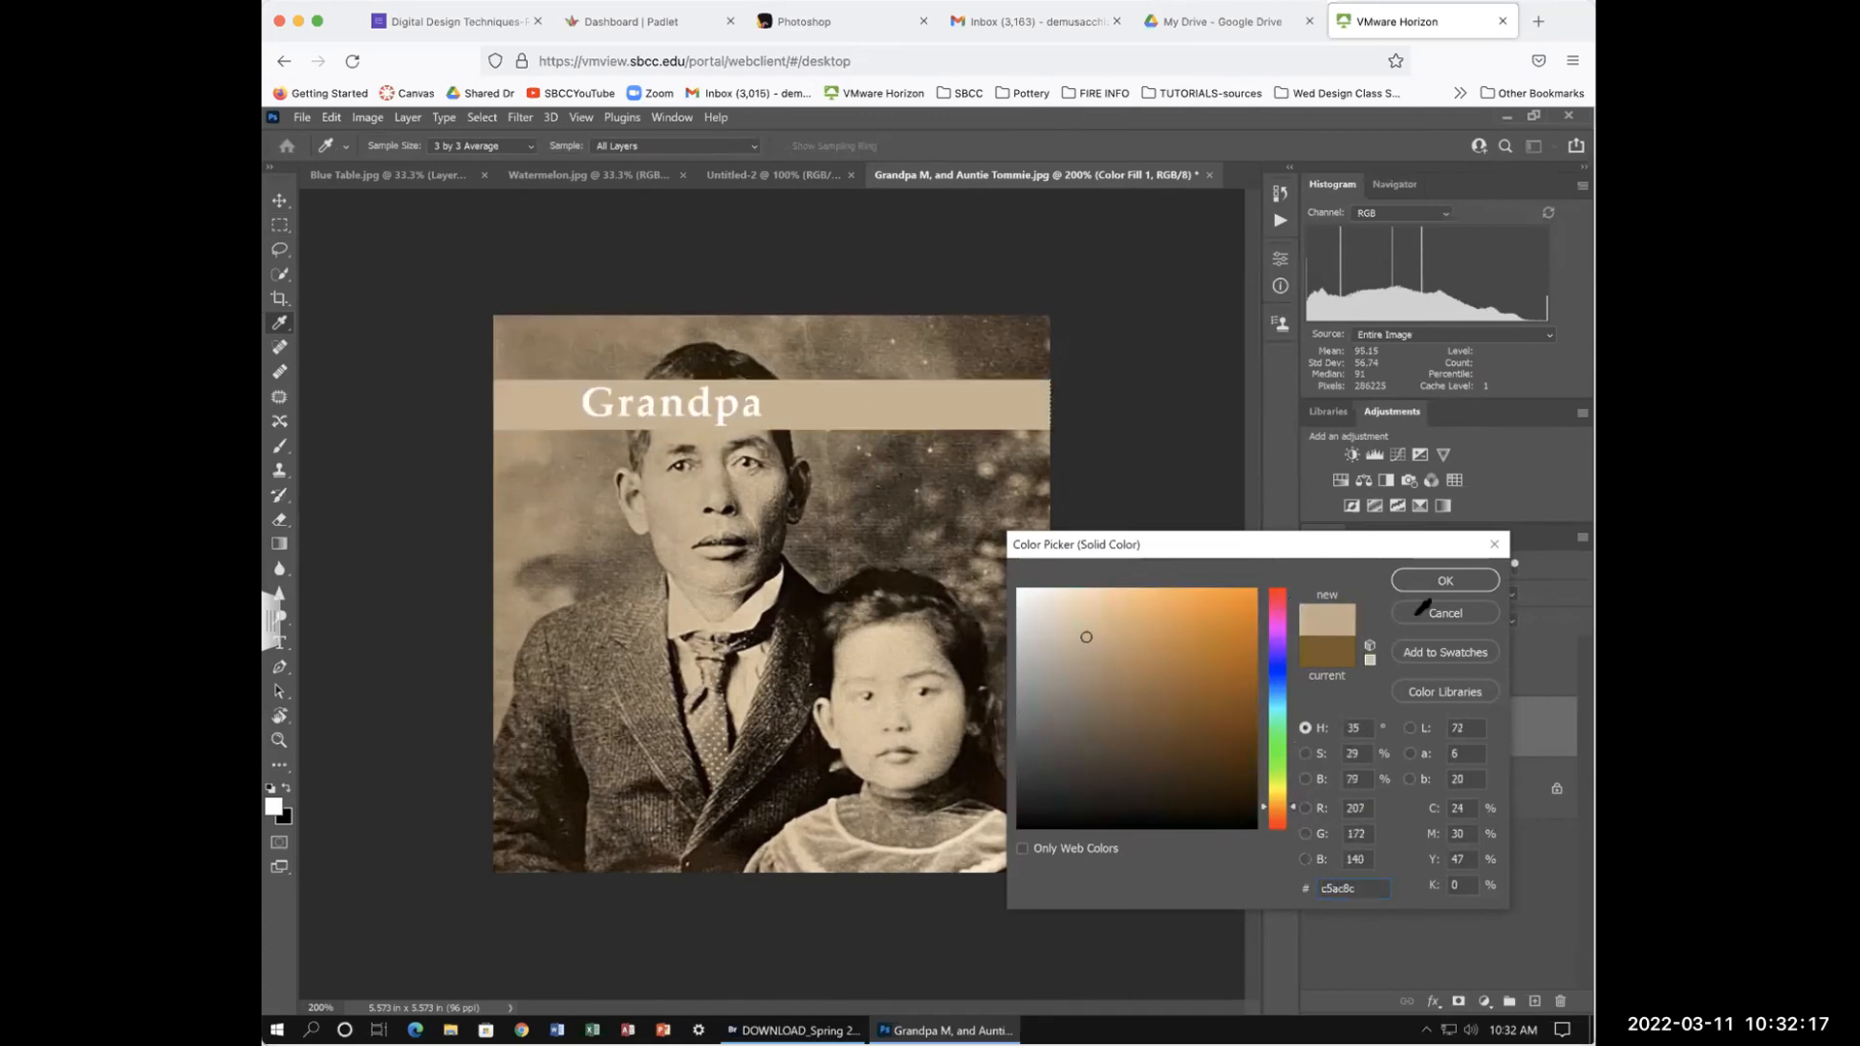
left_click(1437, 614)
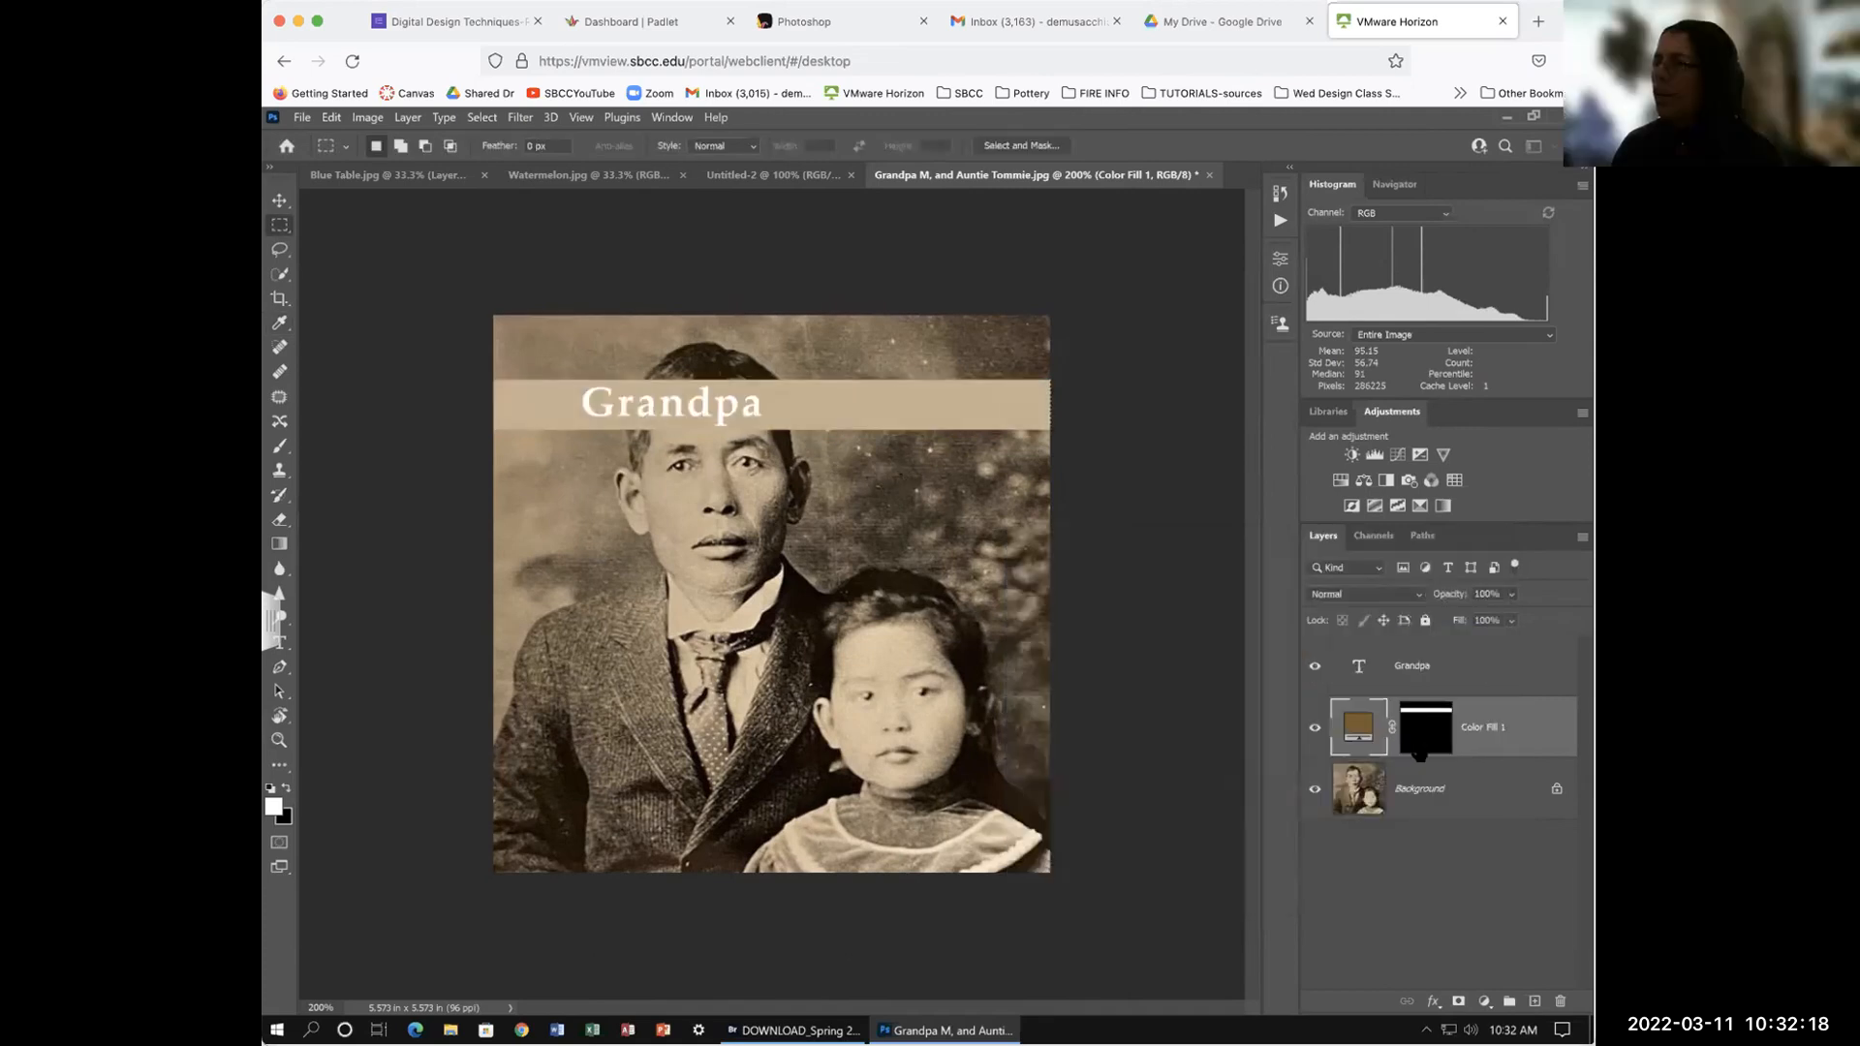
Step: Change the thin band's fill color to a lighter golden tan, about af9057
double_click(1355, 725)
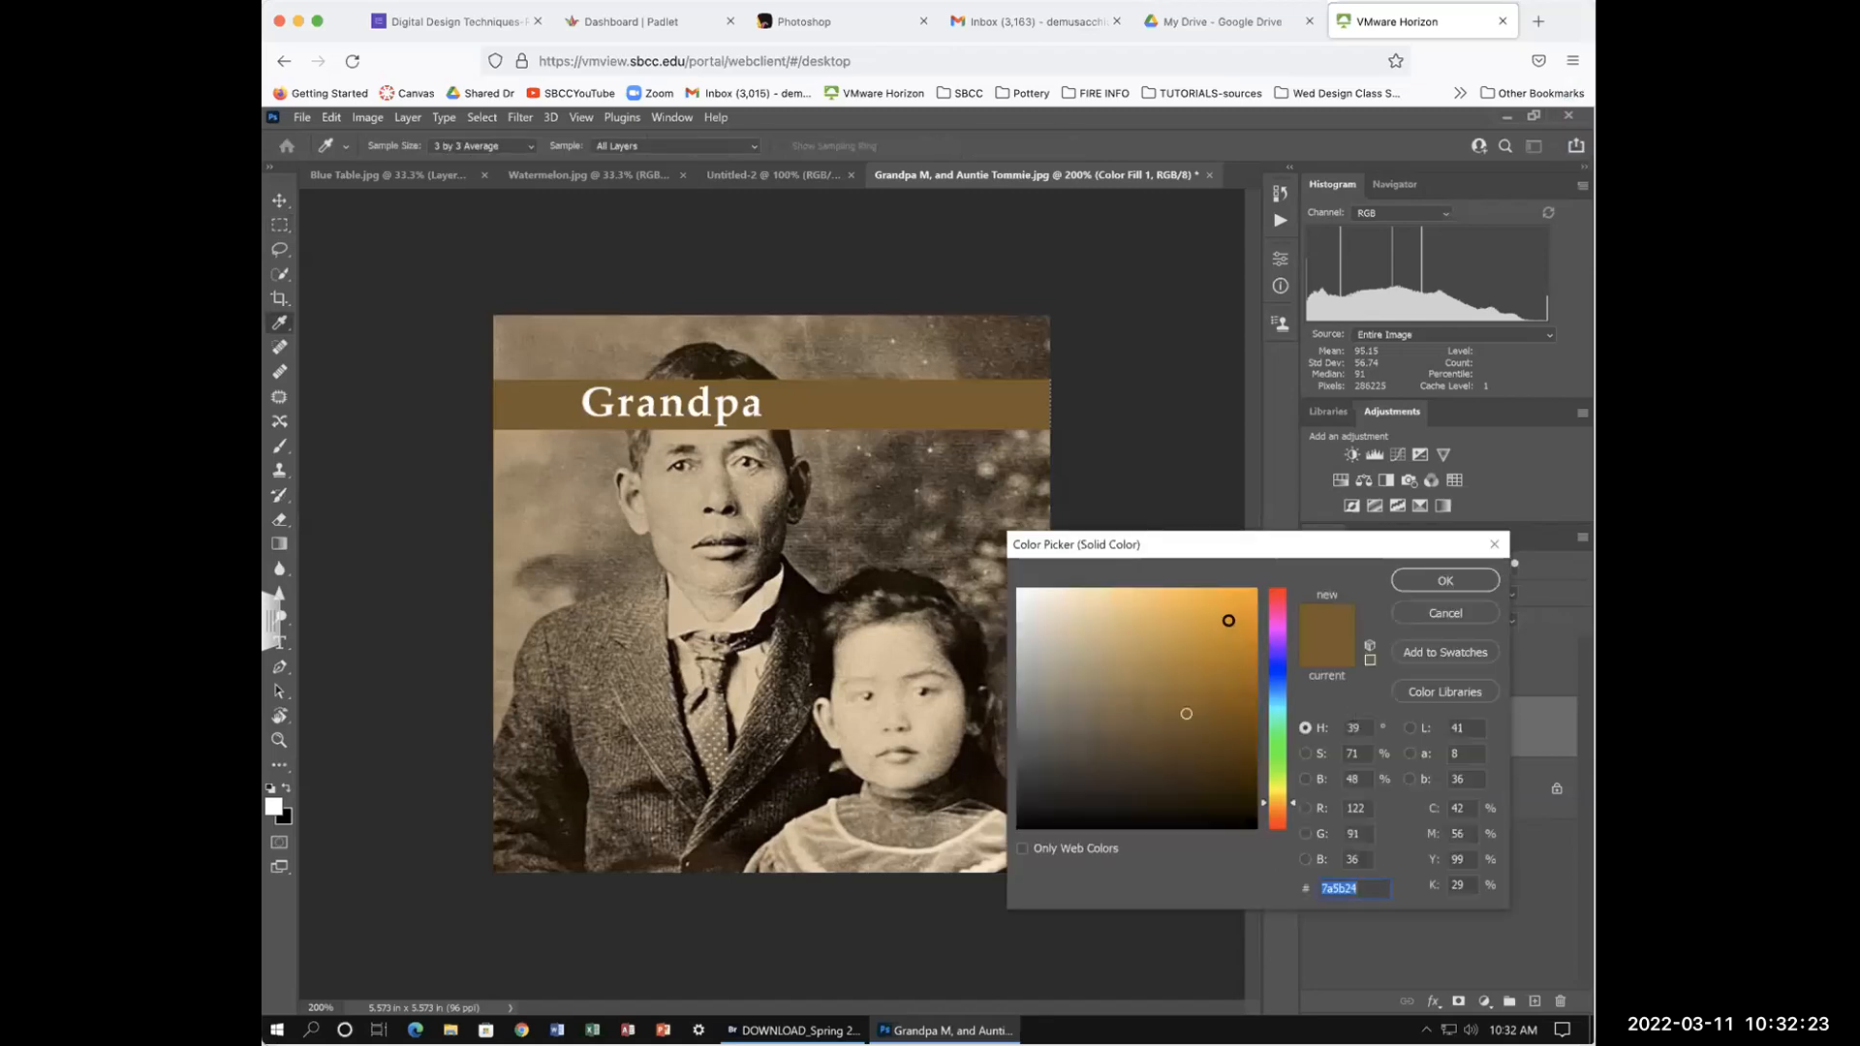
left_click(1228, 620)
mouse_move(1228, 620)
left_mouse_down()
mouse_move(1167, 686)
mouse_move(1162, 655)
mouse_move(1128, 667)
left_mouse_up()
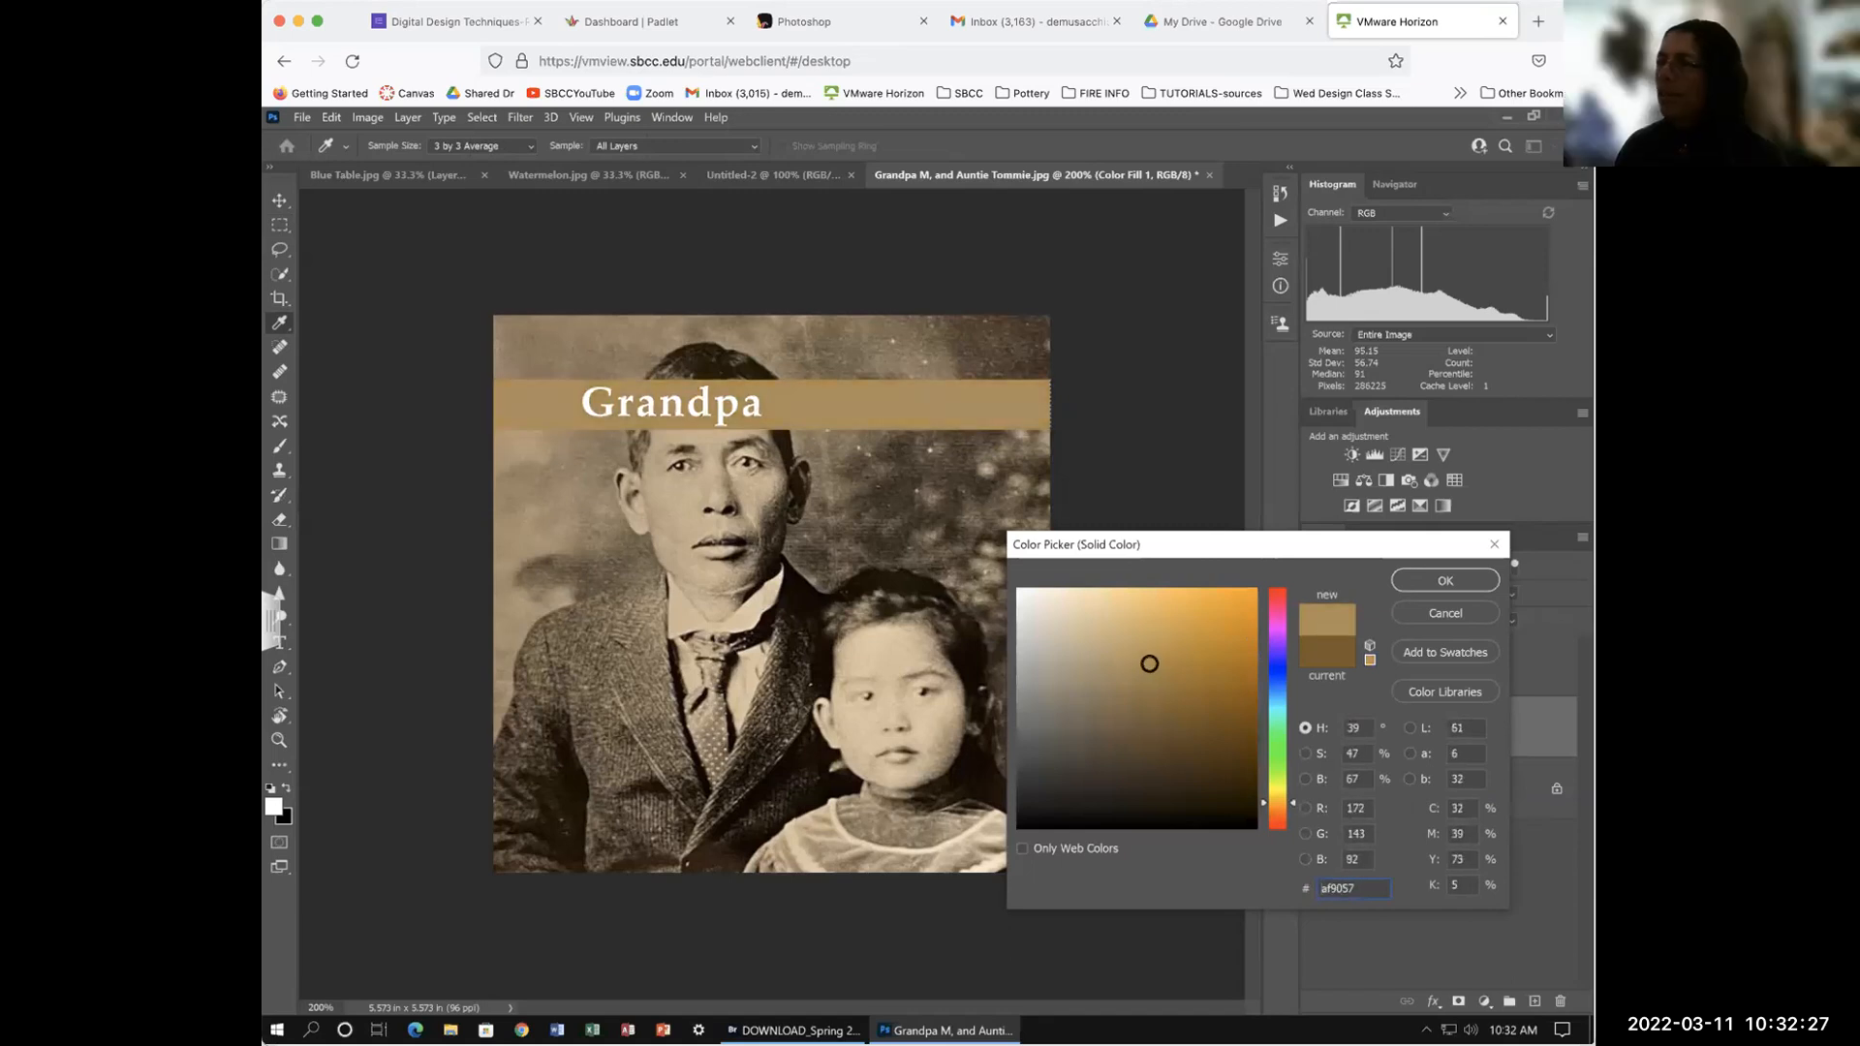
left_click(1446, 581)
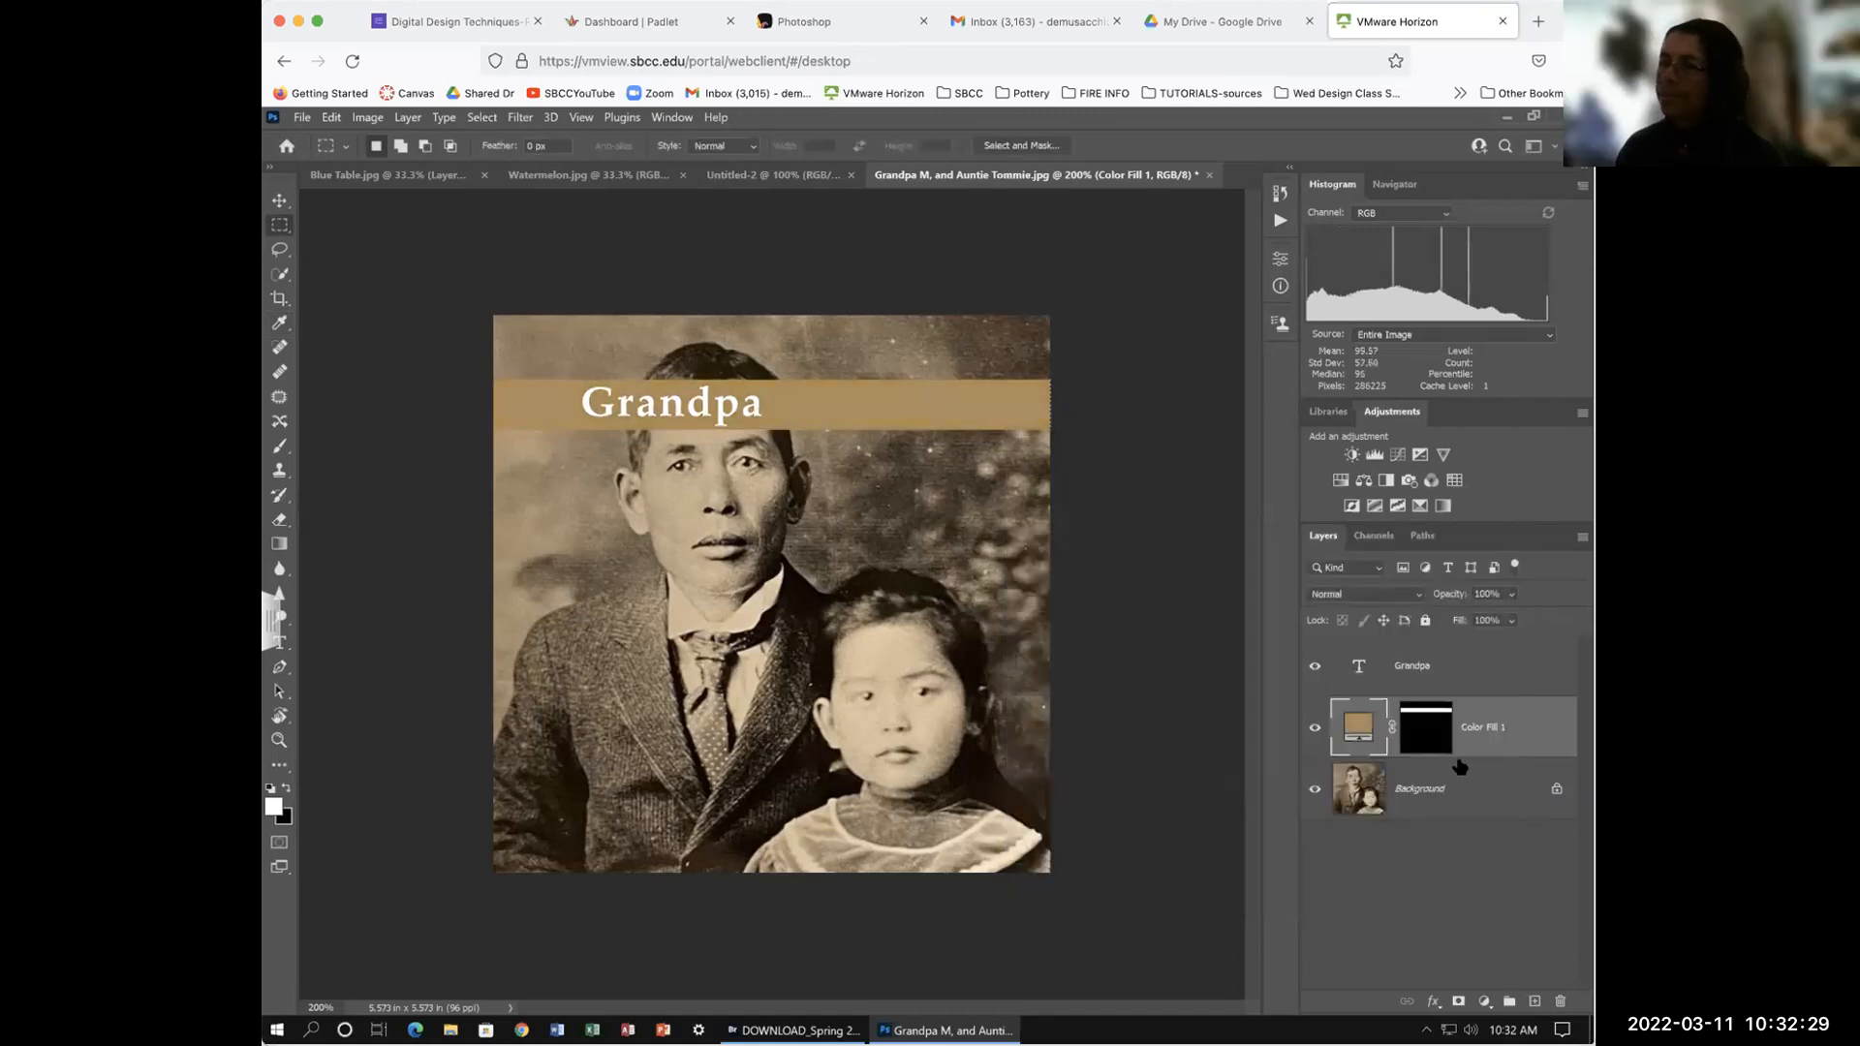
Step: Hide the tan Color Fill 1 layer and select a taller full-width band around the word "Grandpa"
left_click(1314, 726)
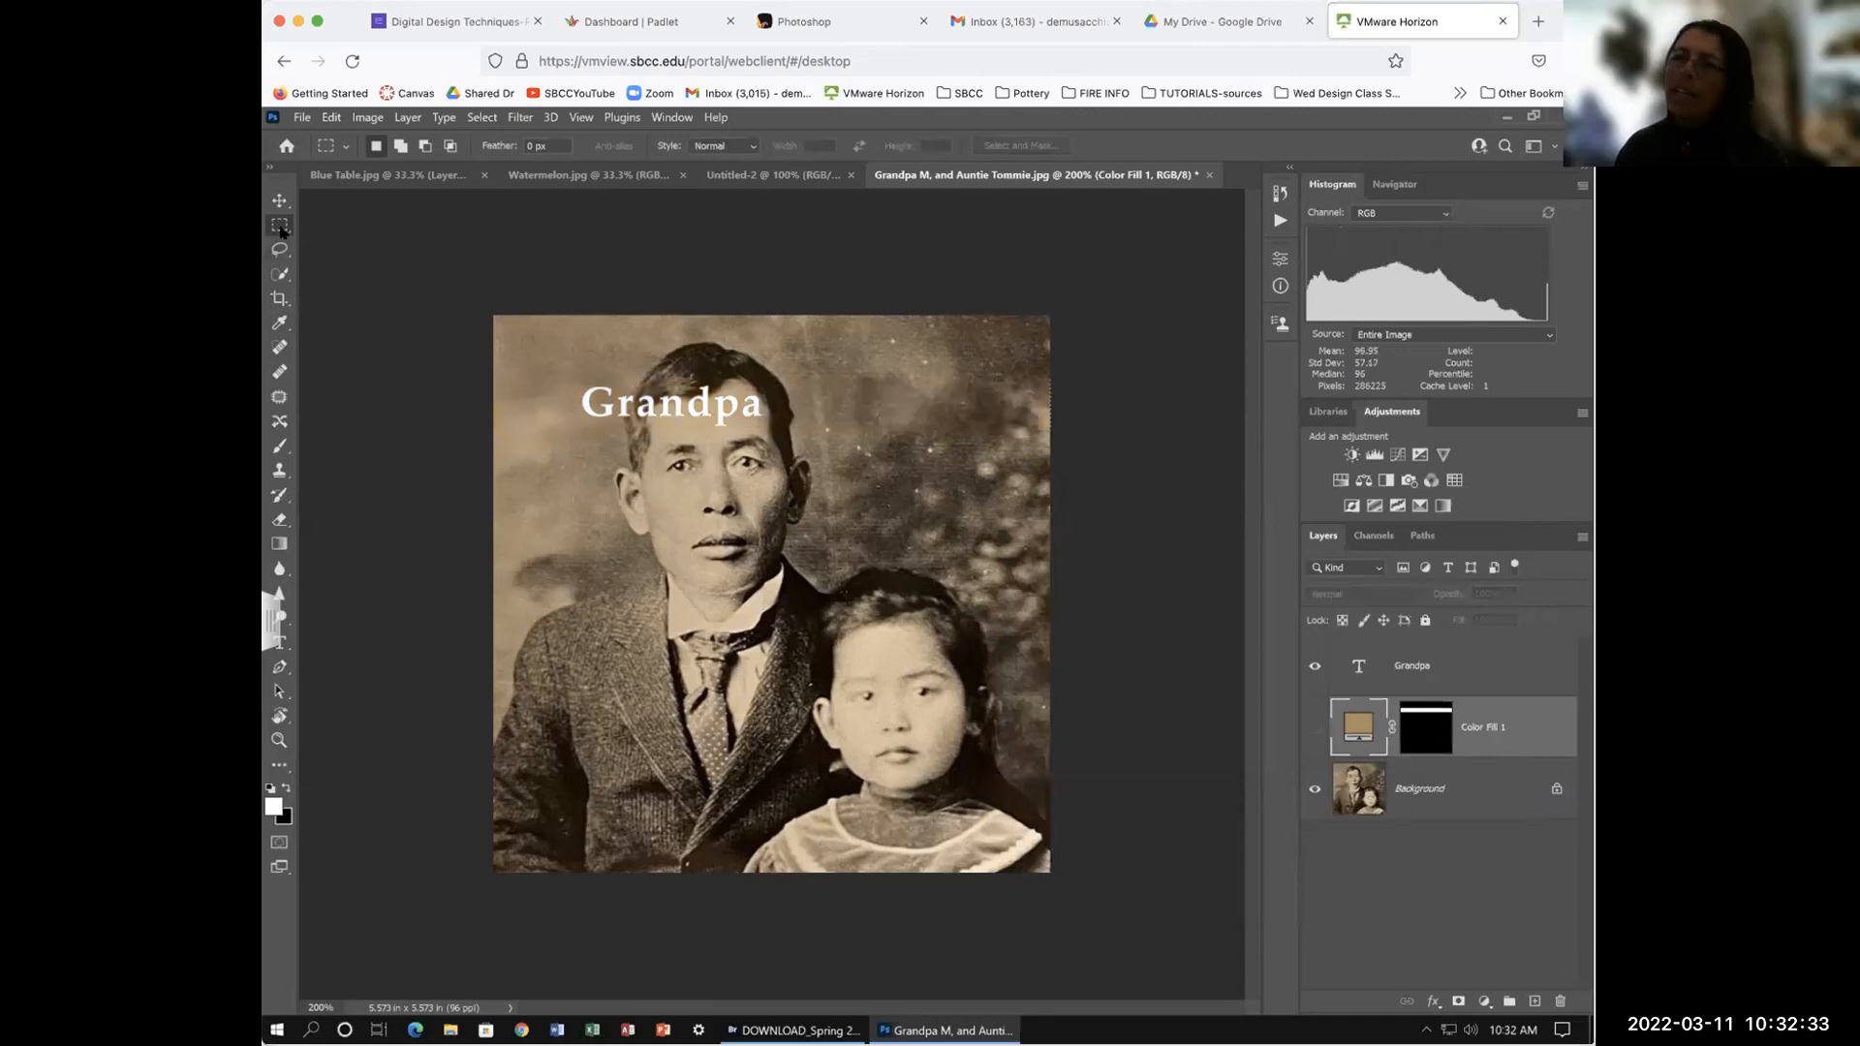
left_click_drag(489, 384, 1064, 427)
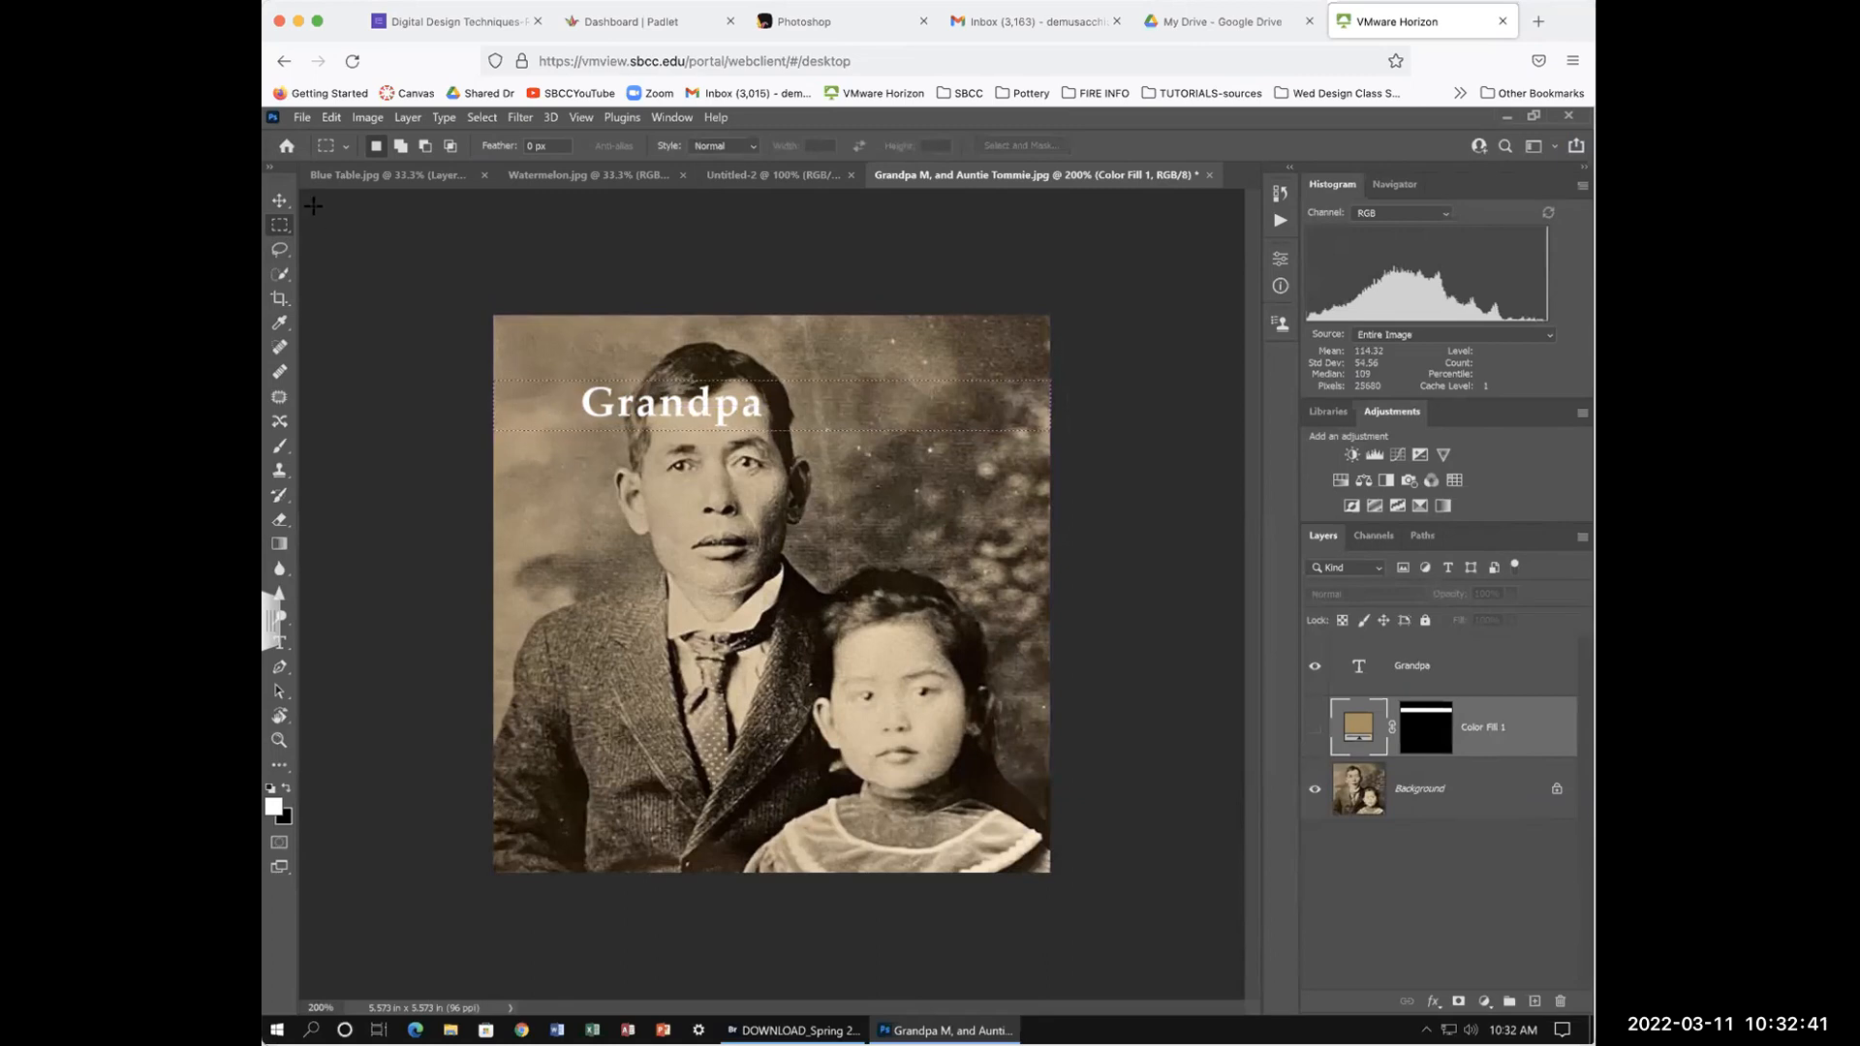
left_click(548, 355)
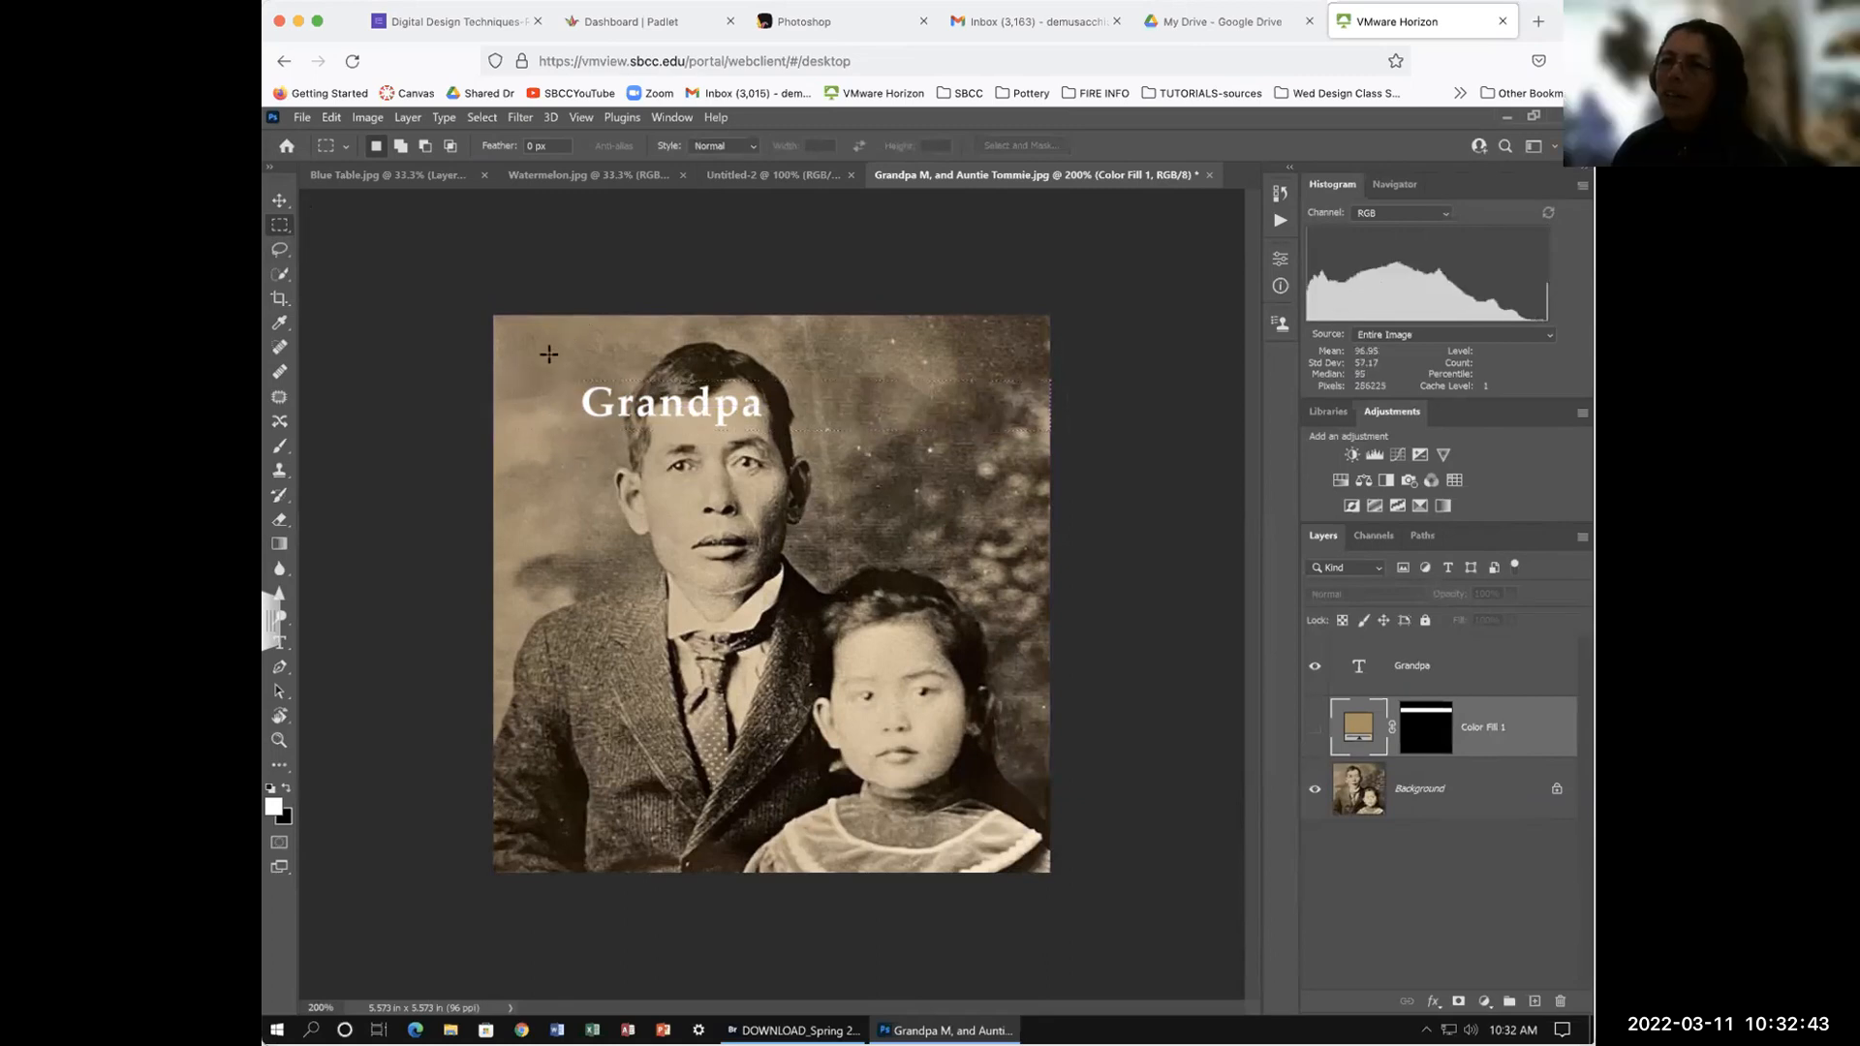
left_click_drag(479, 351, 1112, 482)
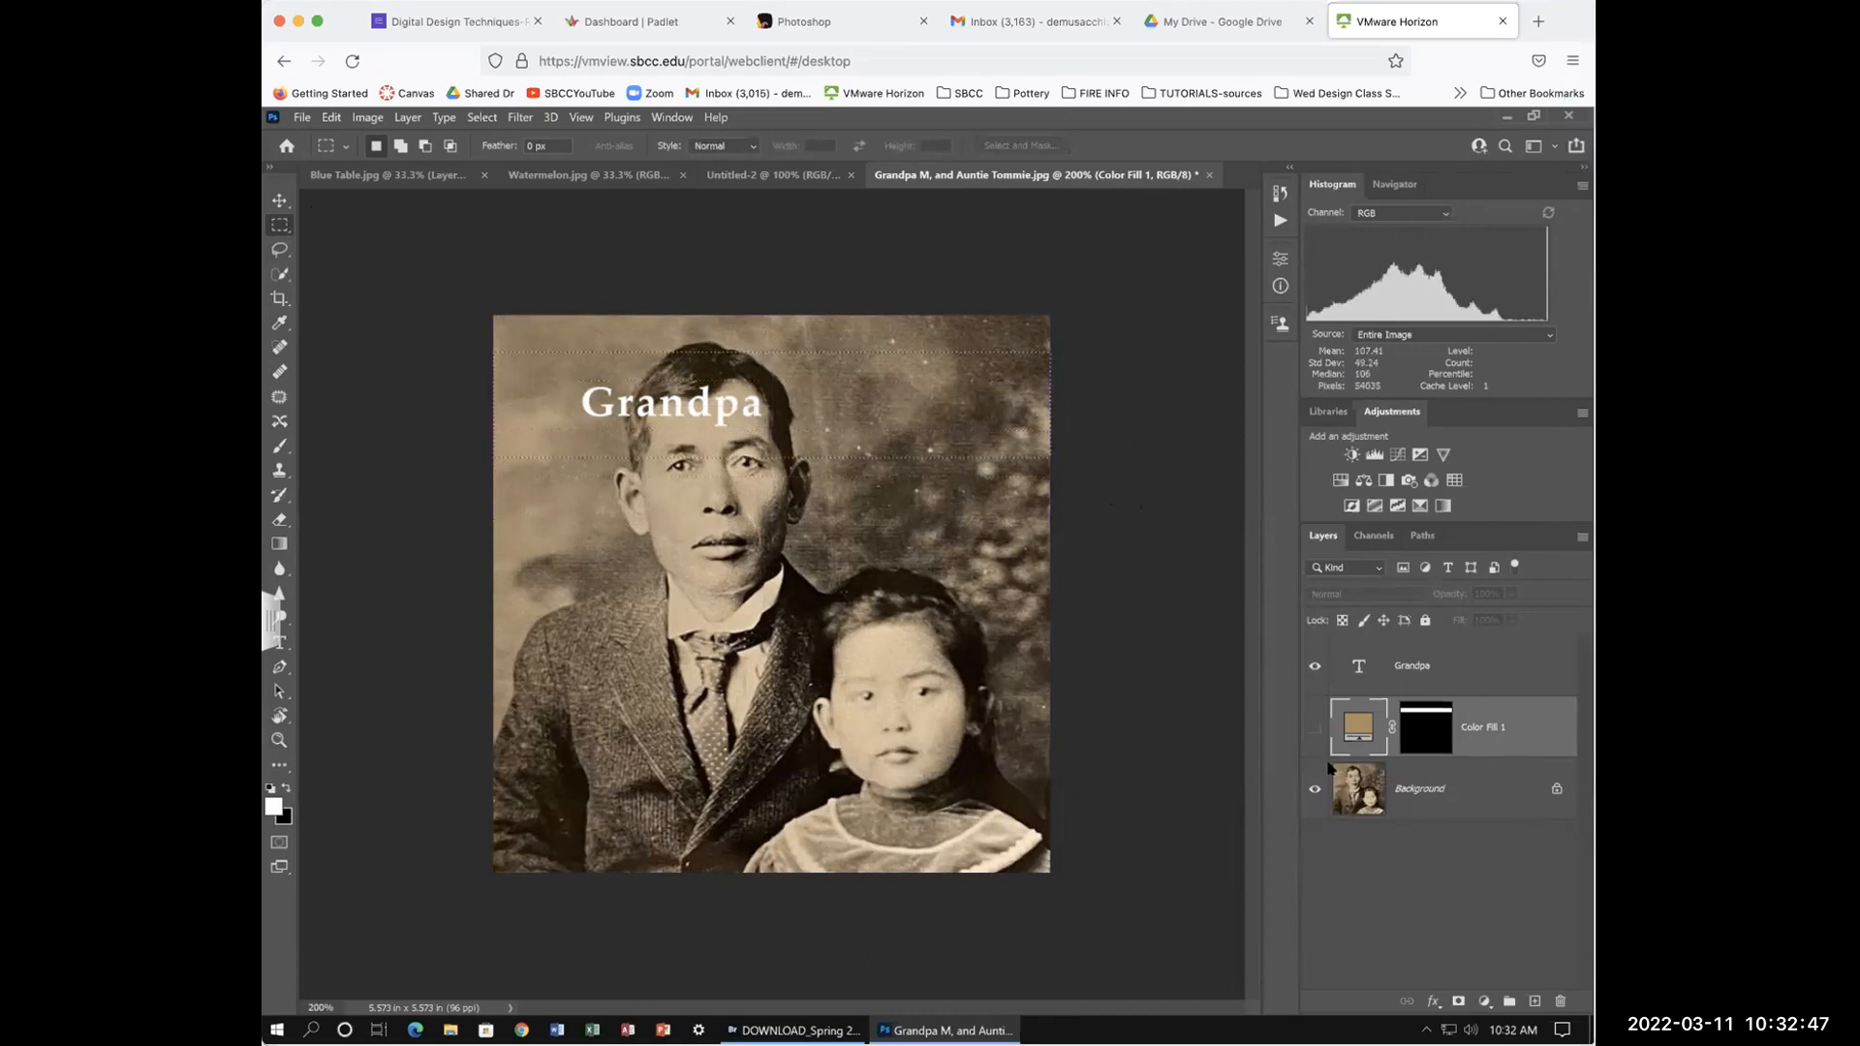
Step: Add a Solid Color fill layer in bright red f00808 from the taller selection
left_click(1484, 1001)
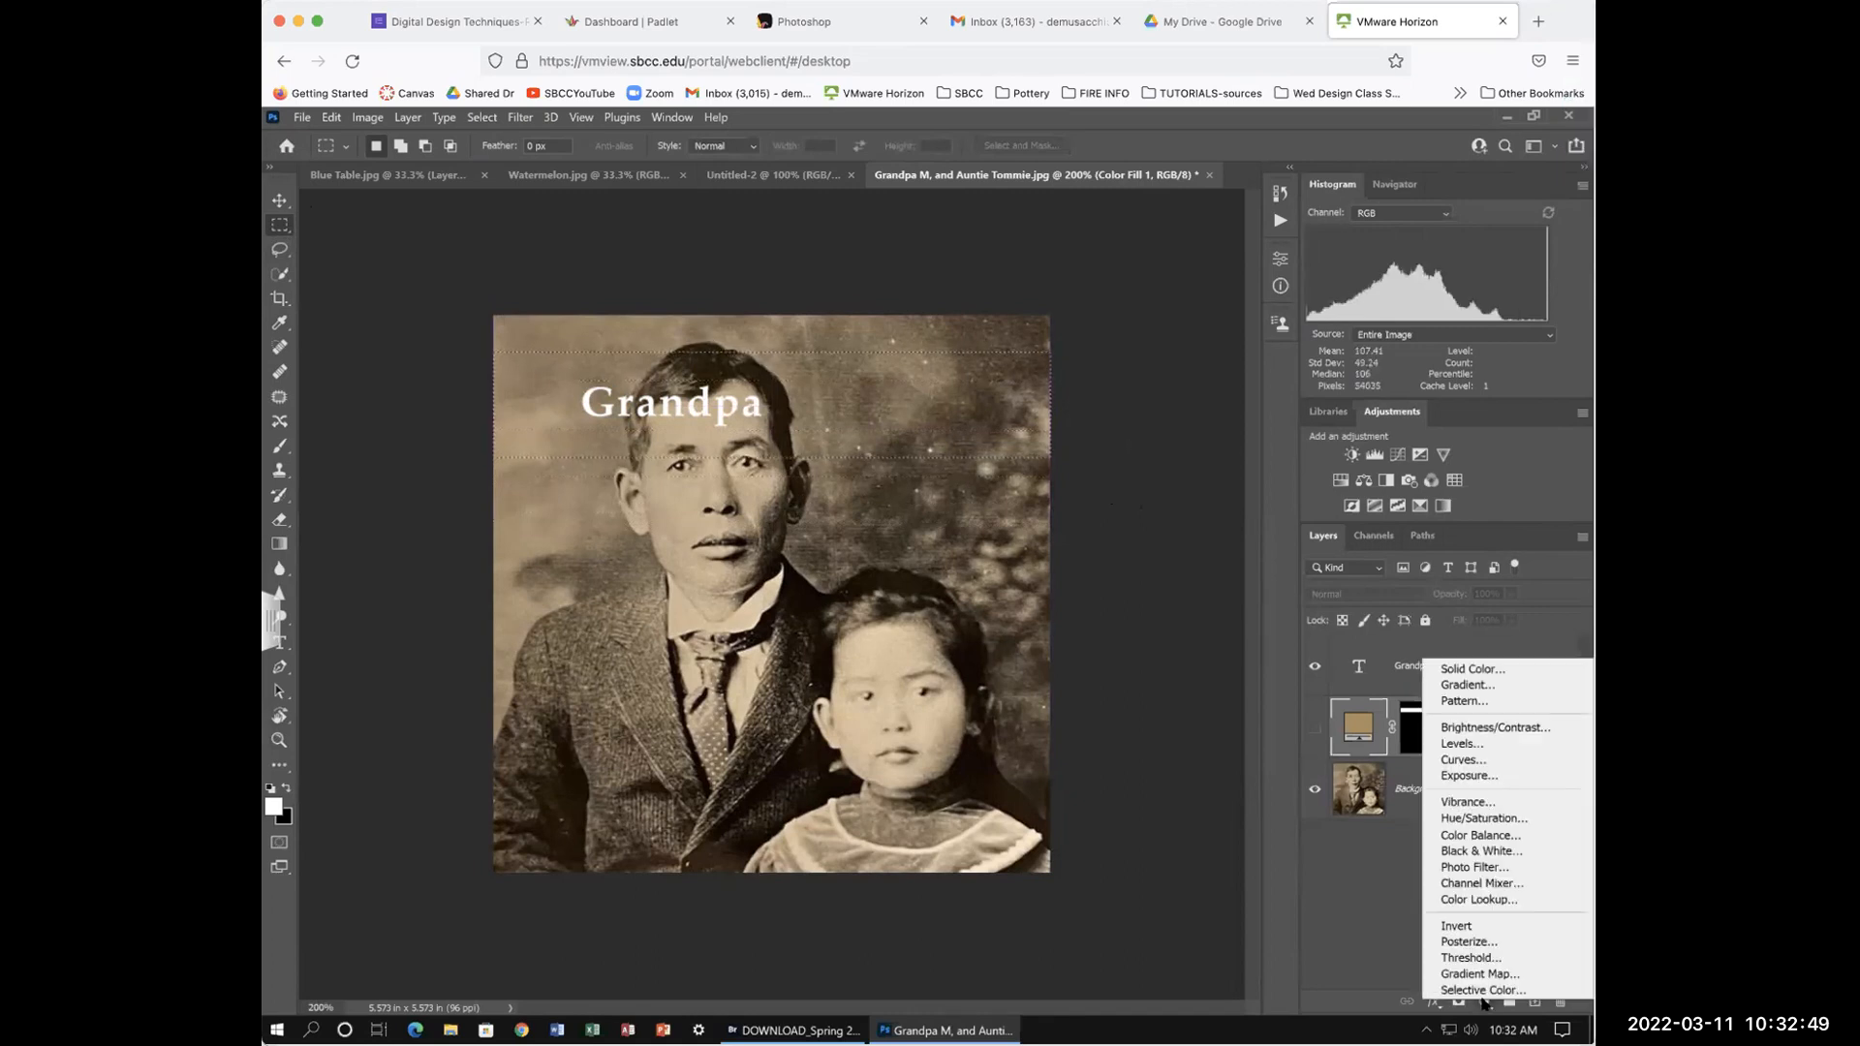
left_click(1472, 669)
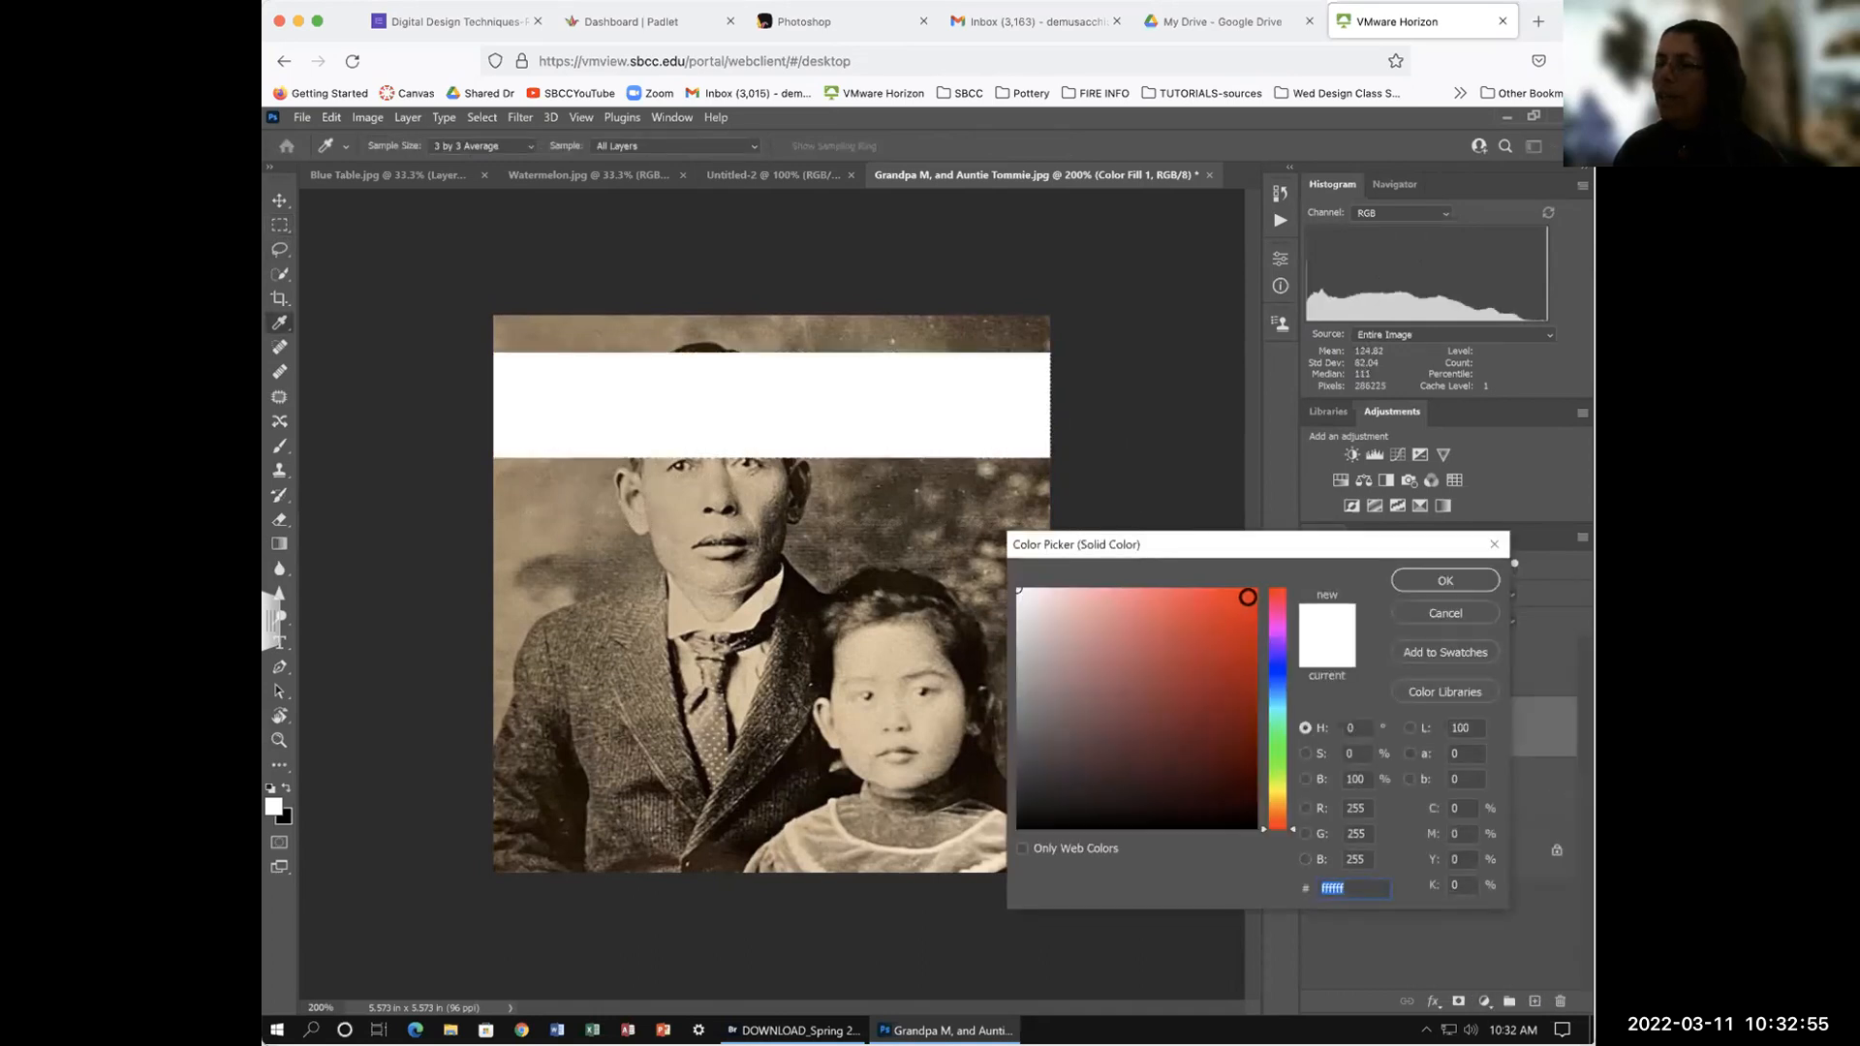
left_click(1250, 601)
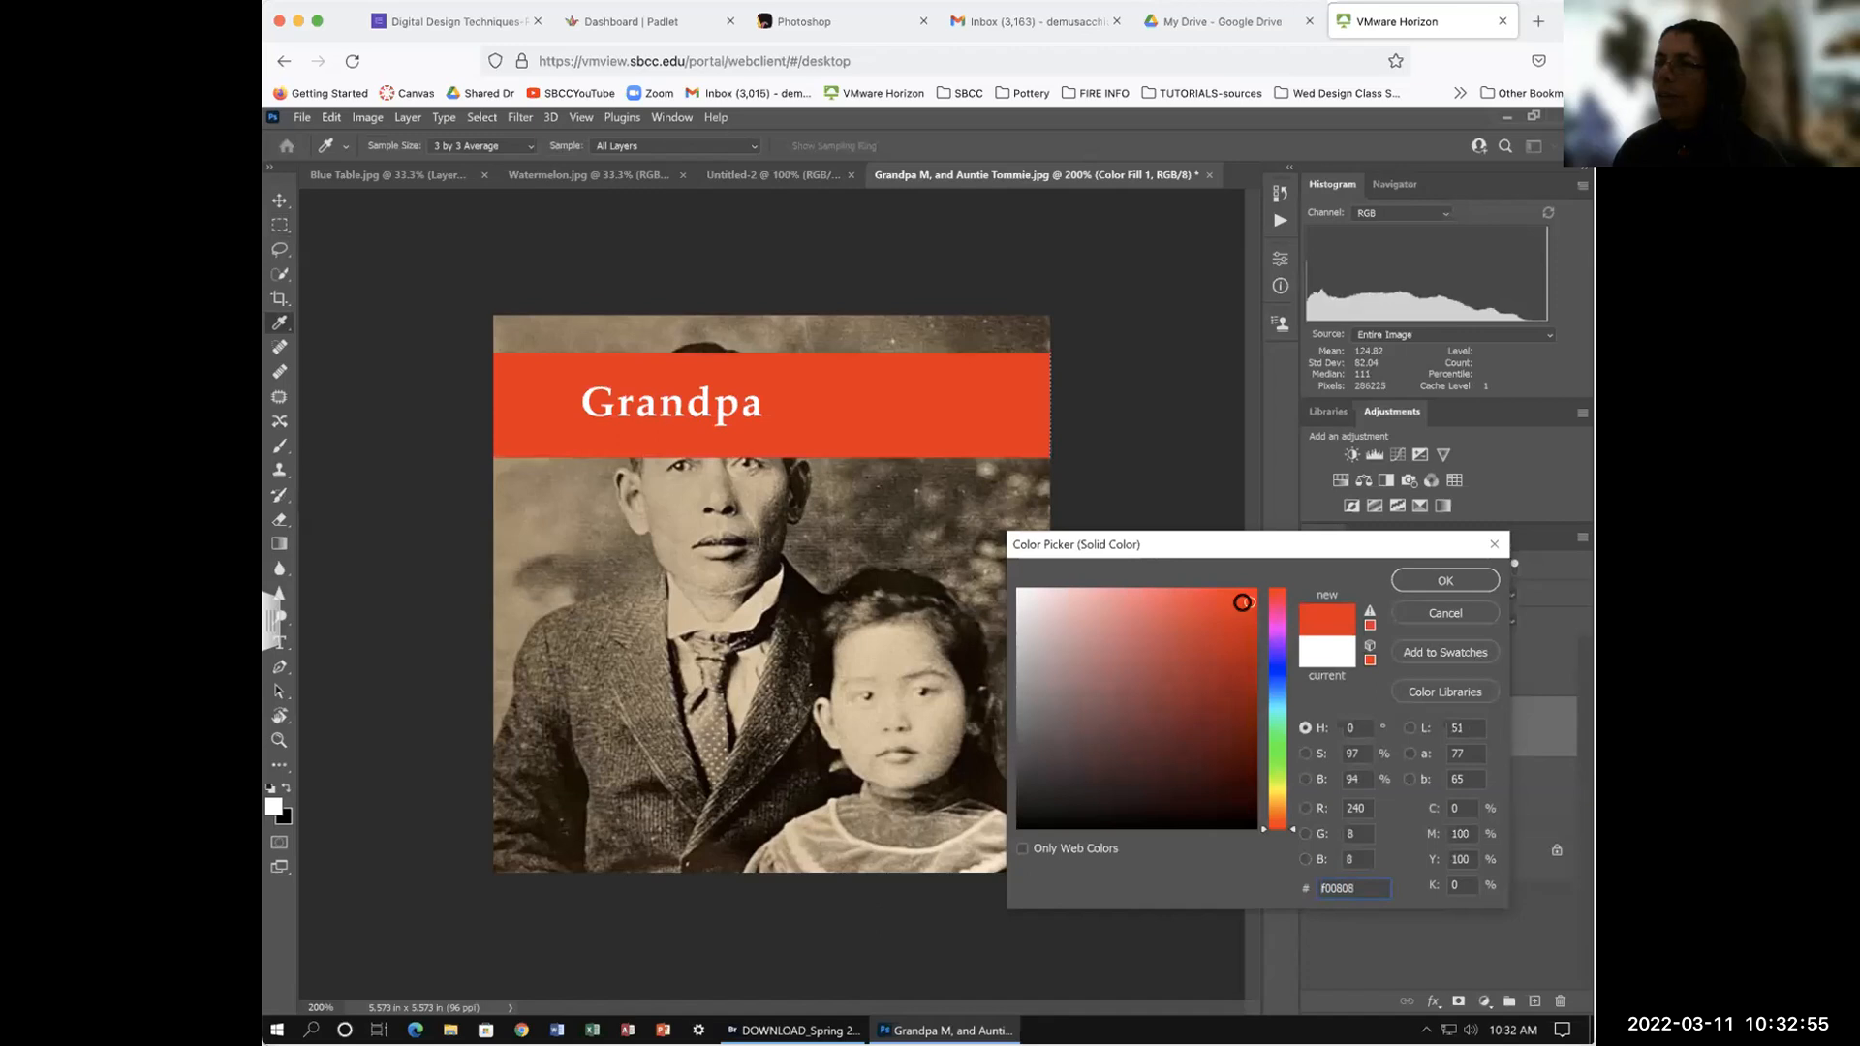
left_click(1445, 581)
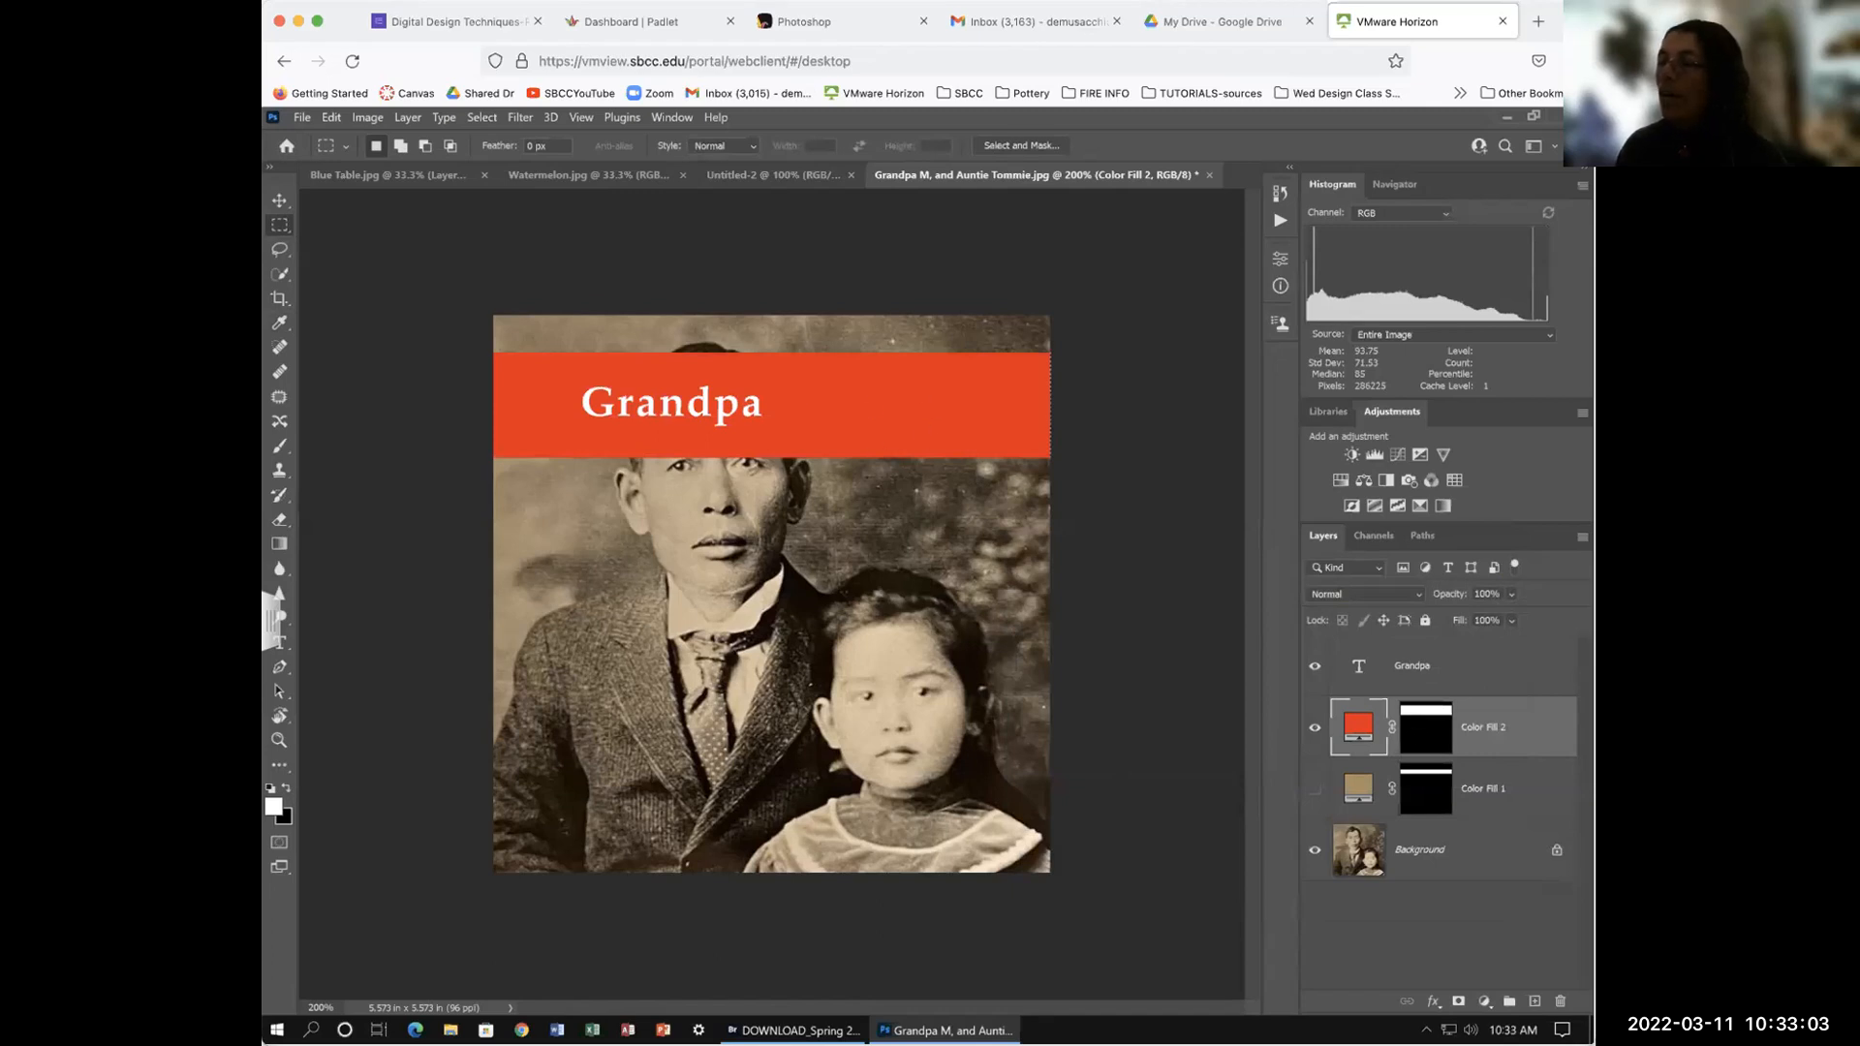
Step: Try lower opacities on the red band's fill layer and restore it to 100%
left_click(1511, 594)
left_click(1508, 618)
left_click_drag(1488, 620, 1561, 622)
left_click(1510, 594)
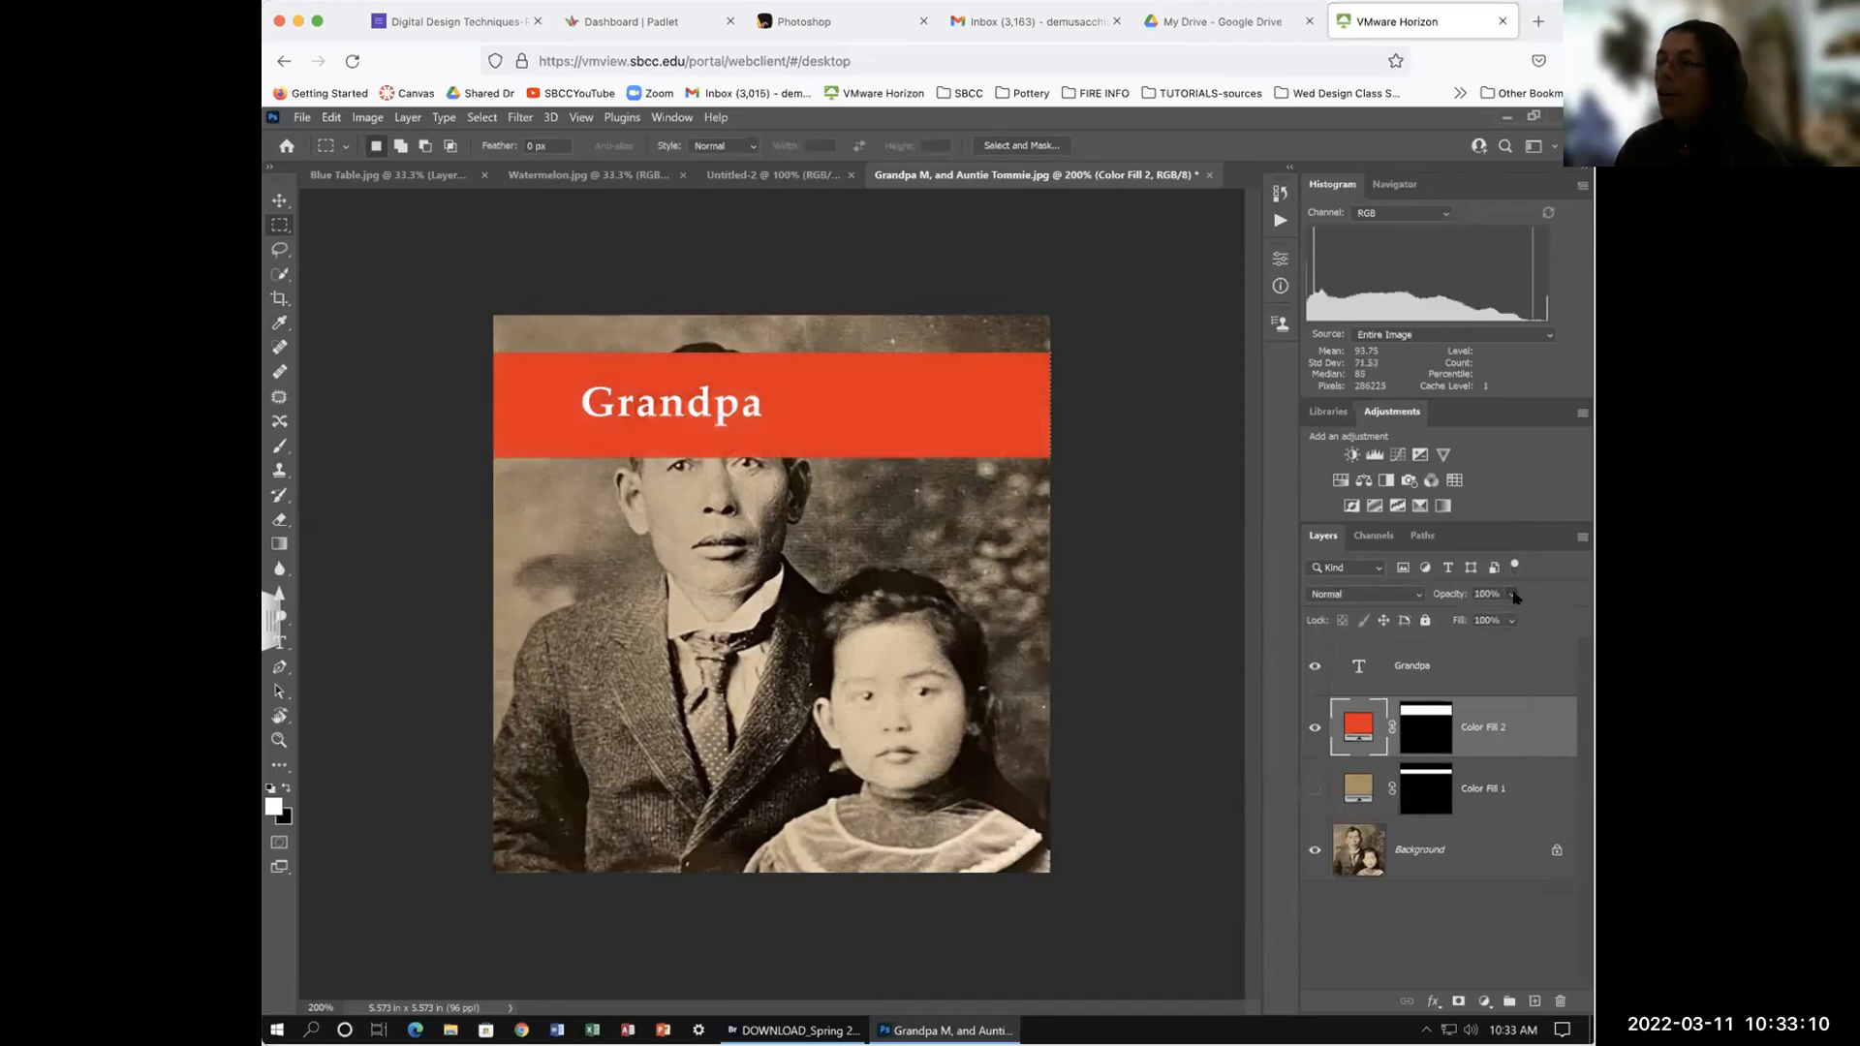
Step: Reopen the taller band's fill color and try muted reds such as db2323 and e82323
double_click(1351, 728)
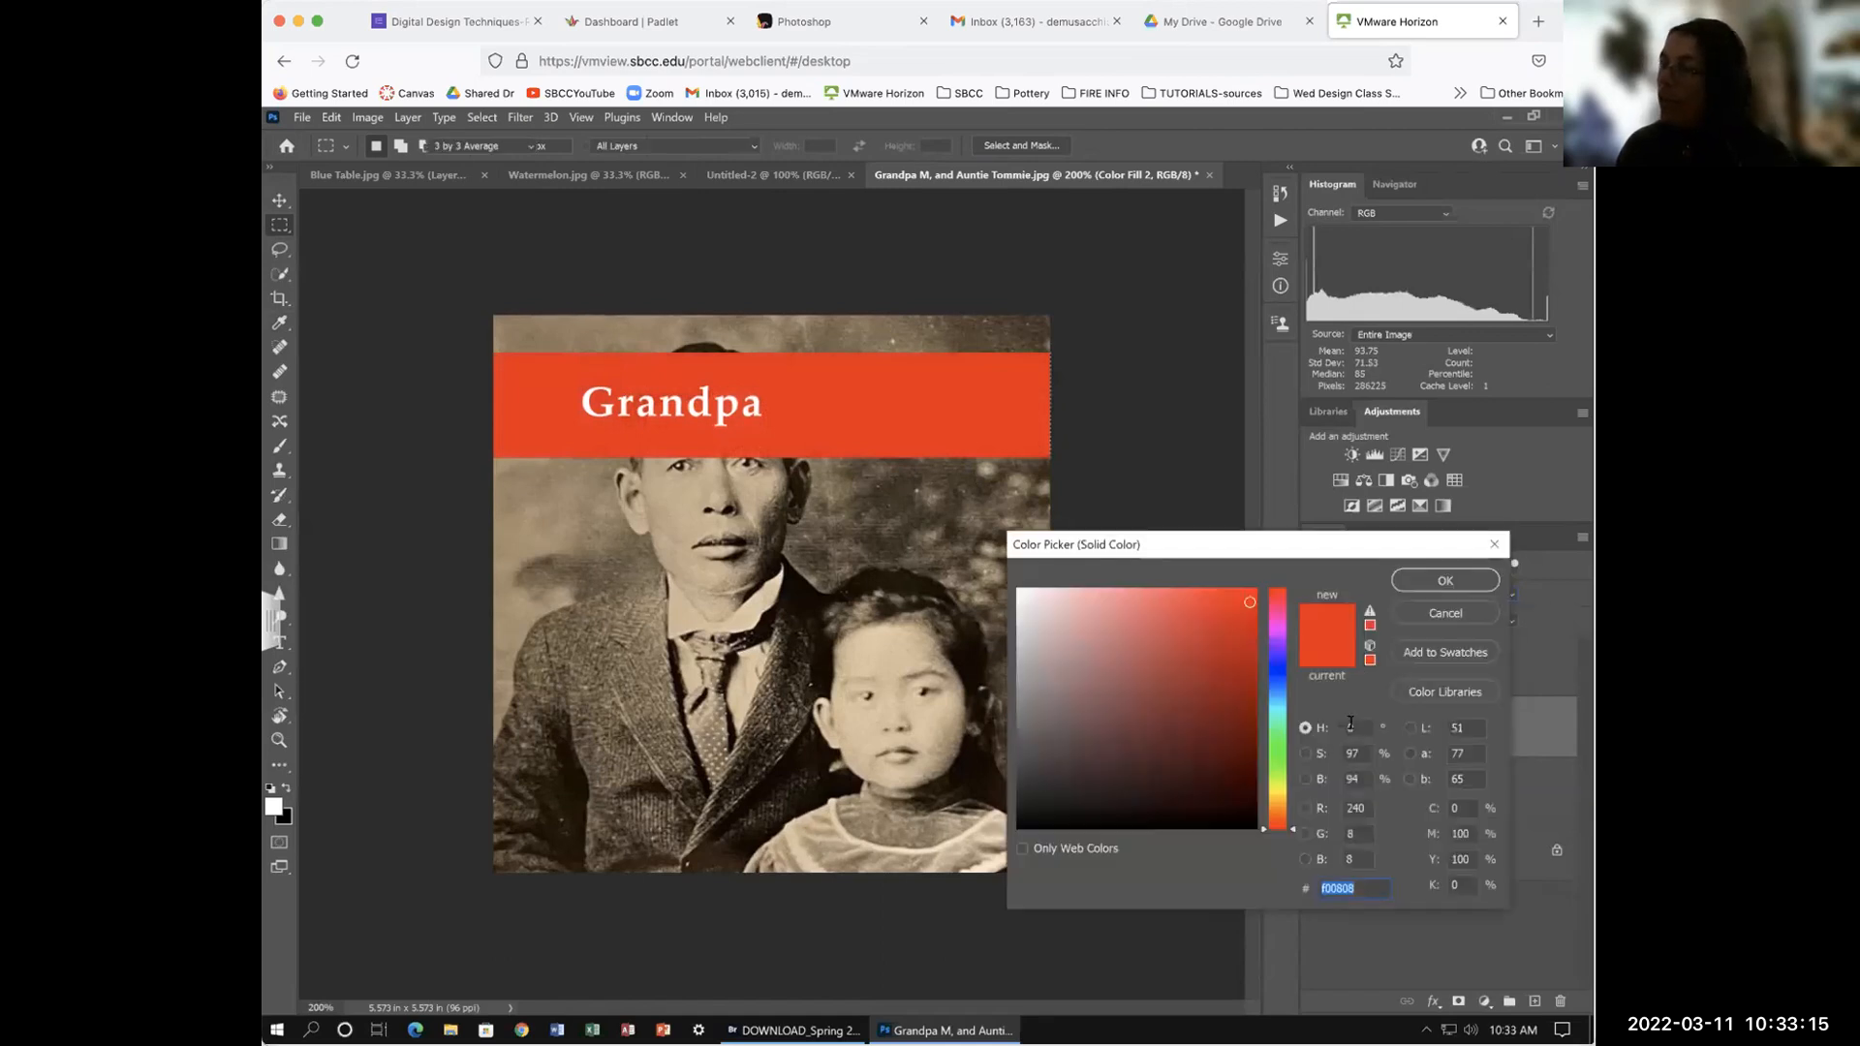
left_click(1173, 703)
left_click(1151, 619)
left_click(1218, 622)
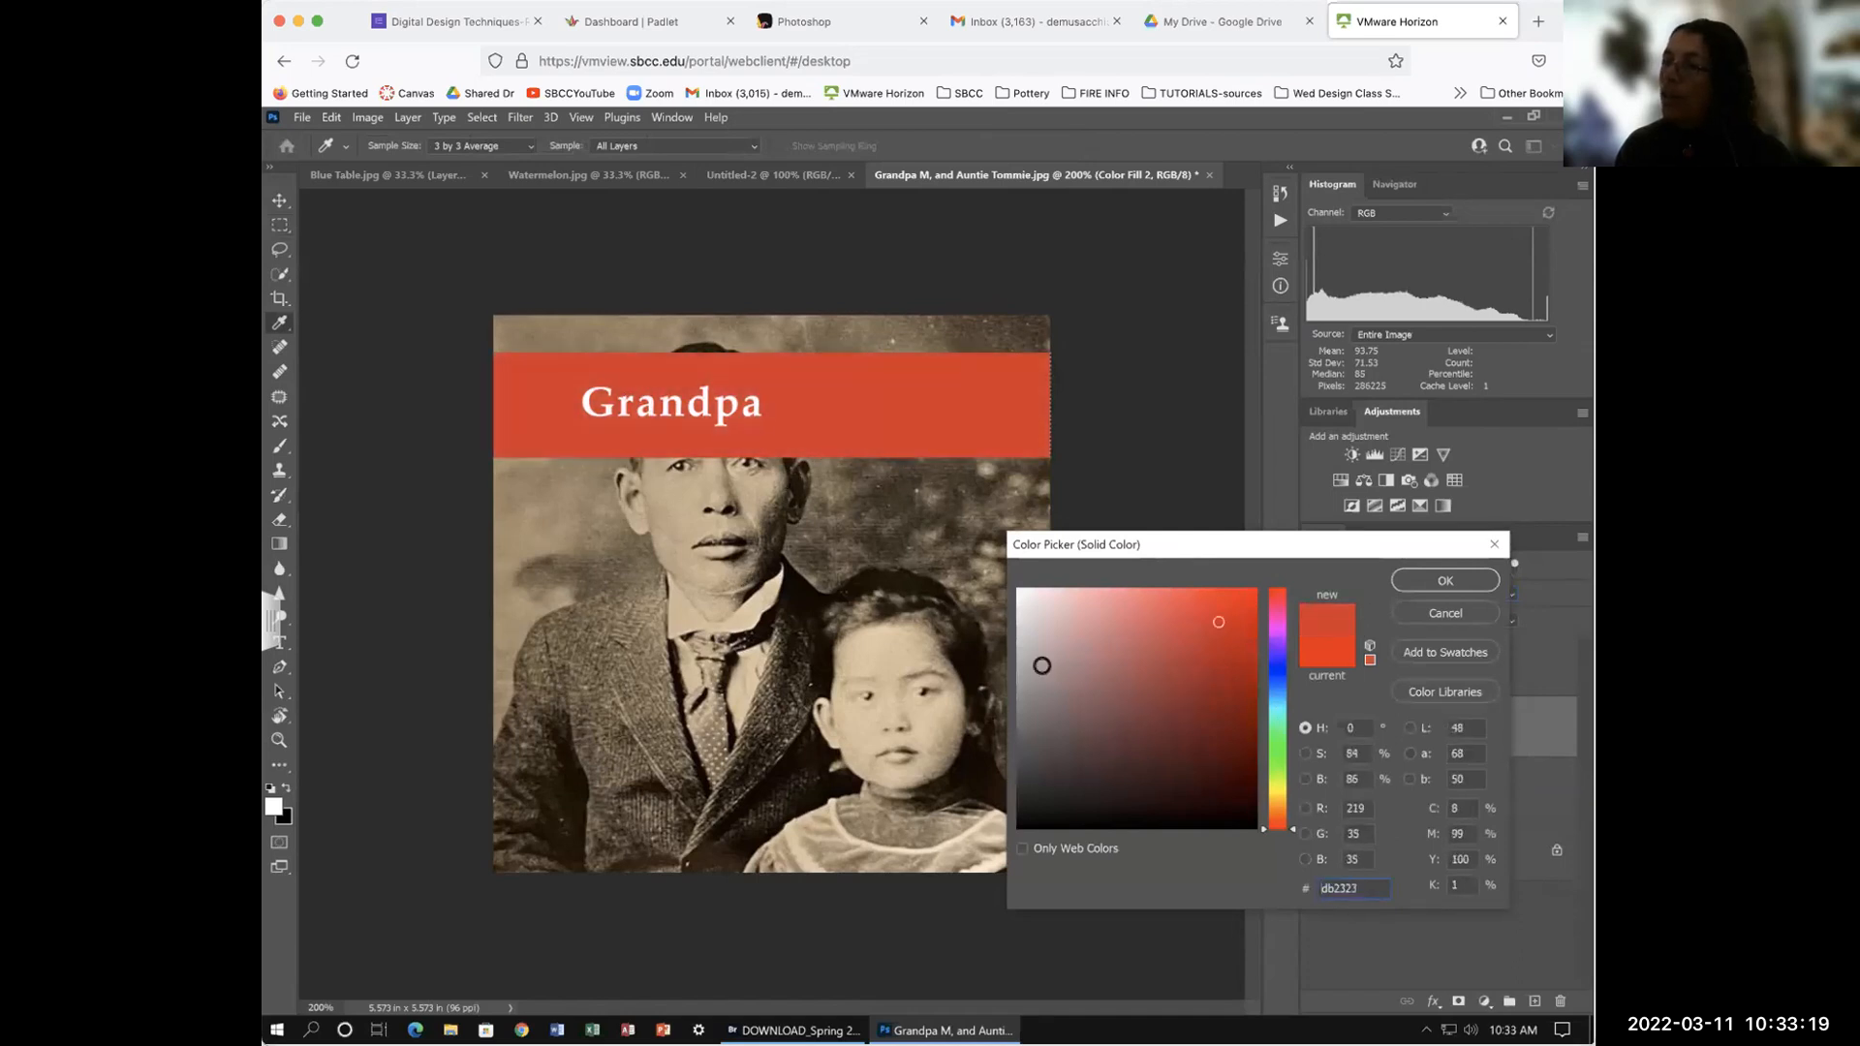
left_click(1221, 610)
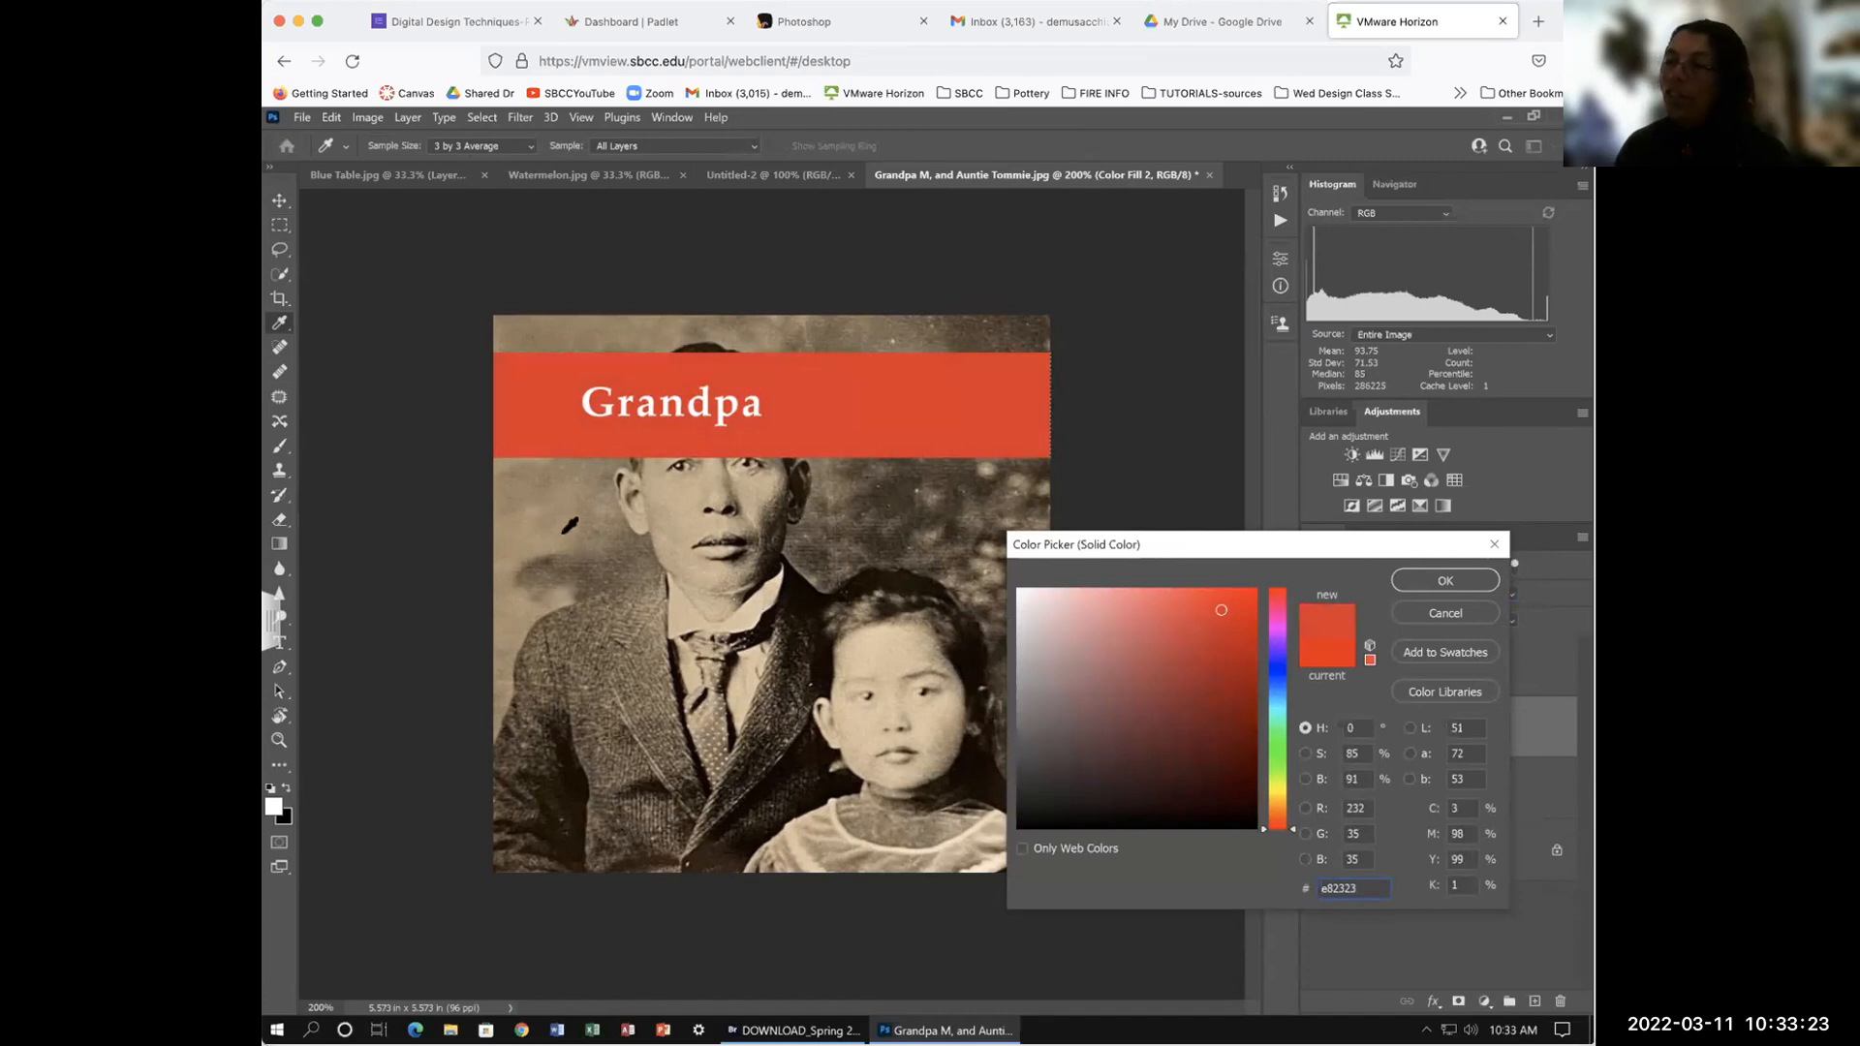
Step: Sample brown tones from the photo for the taller band's fill and apply the dark brown 6e5d48
left_click(563, 532)
left_click(643, 379)
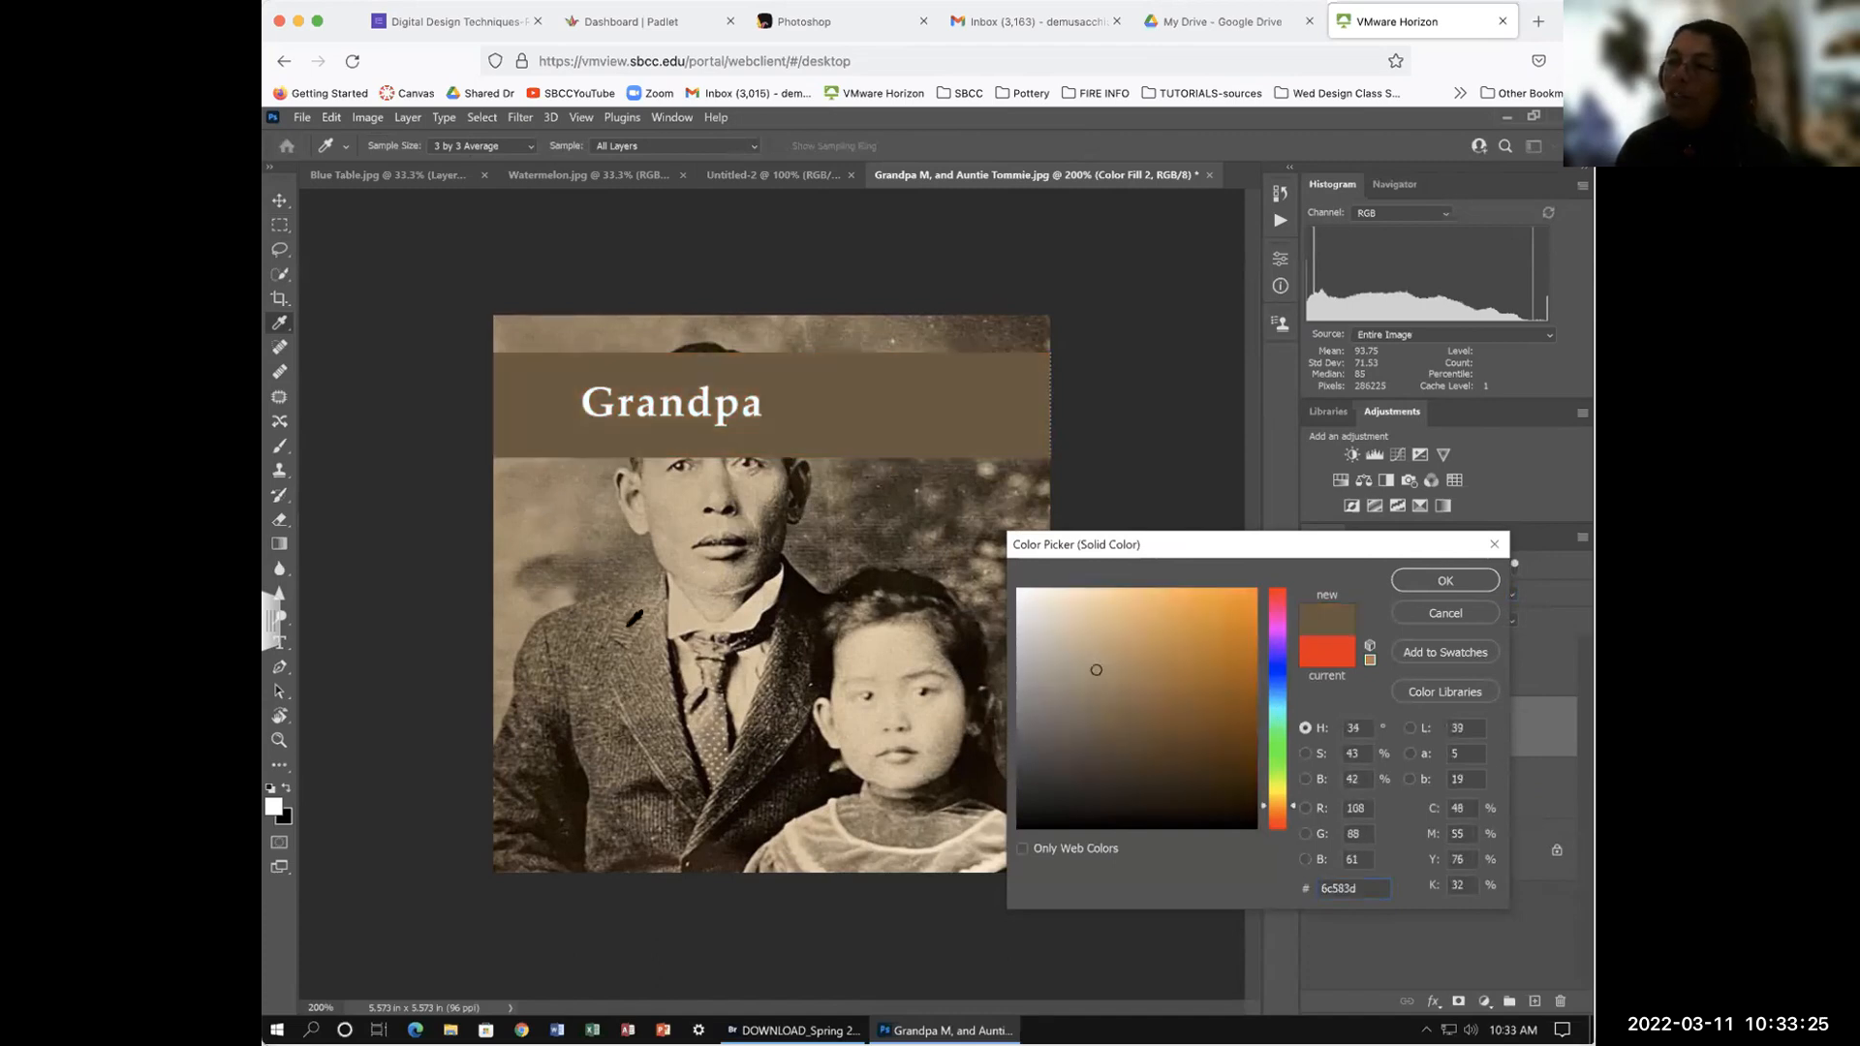
left_click(772, 488)
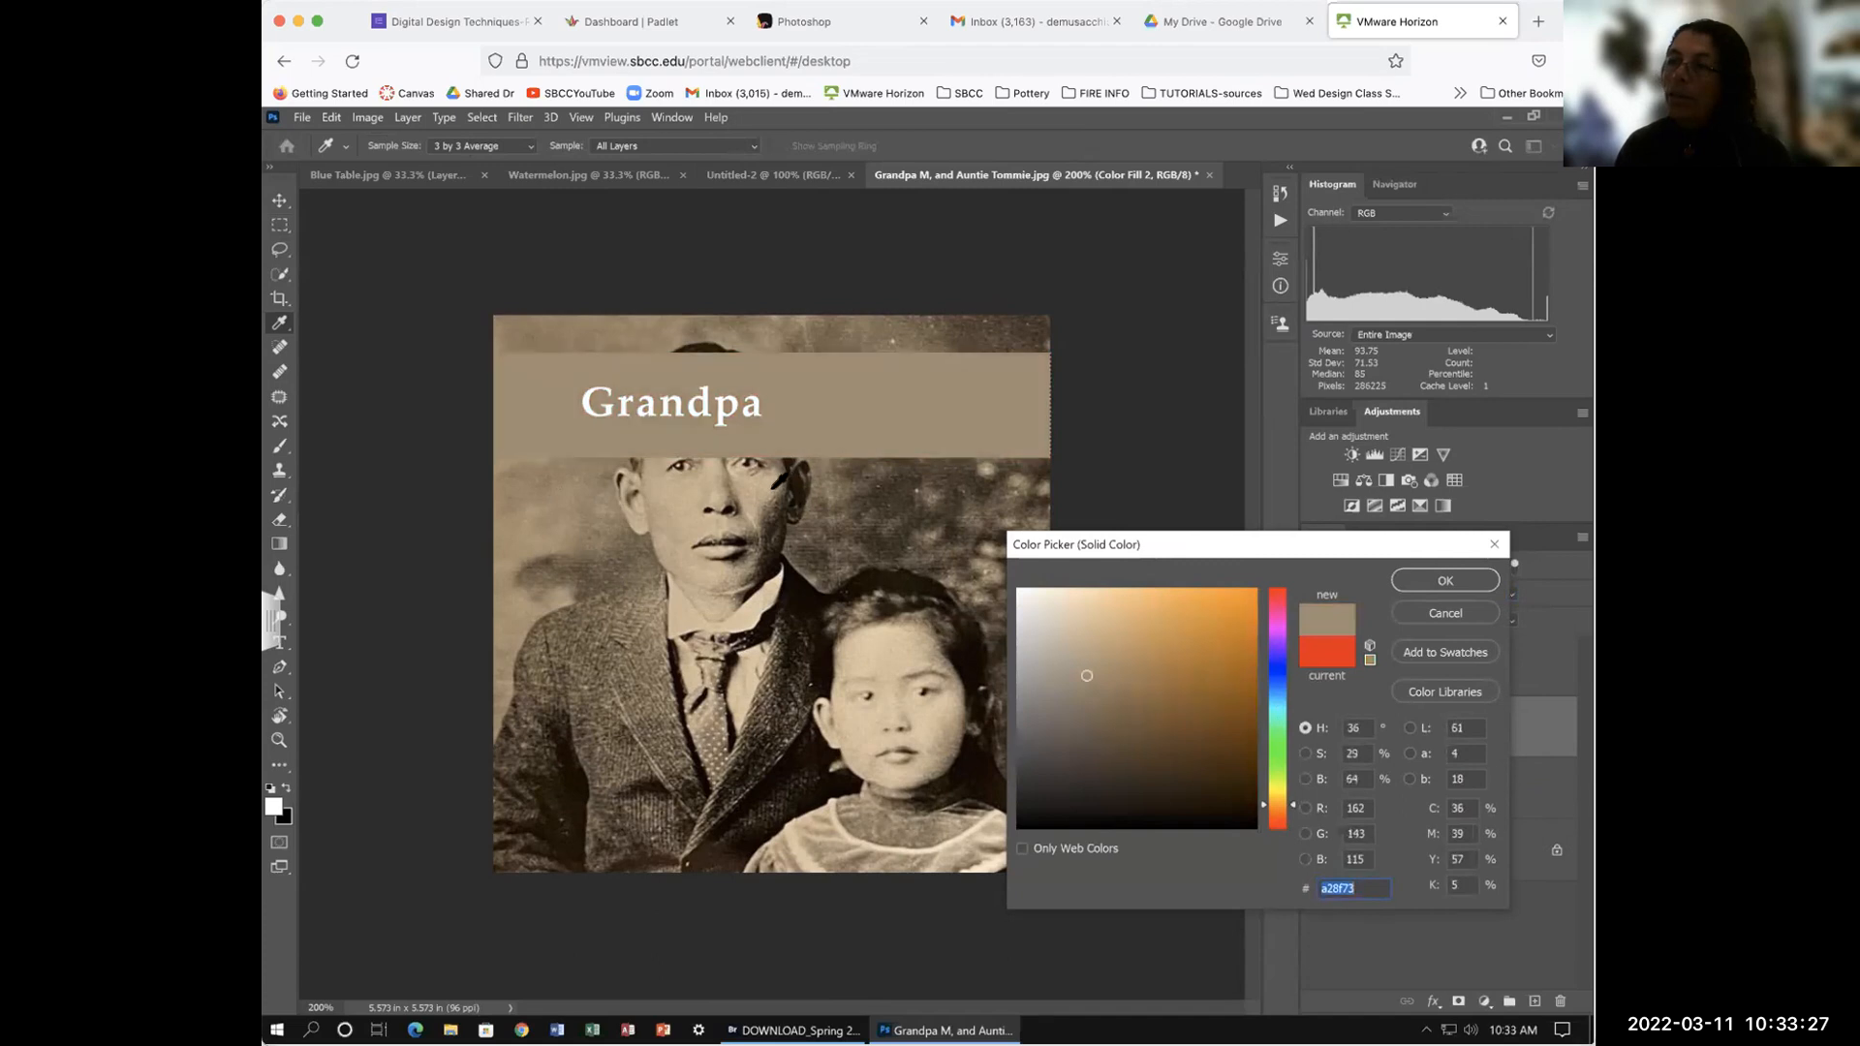
left_click(740, 575)
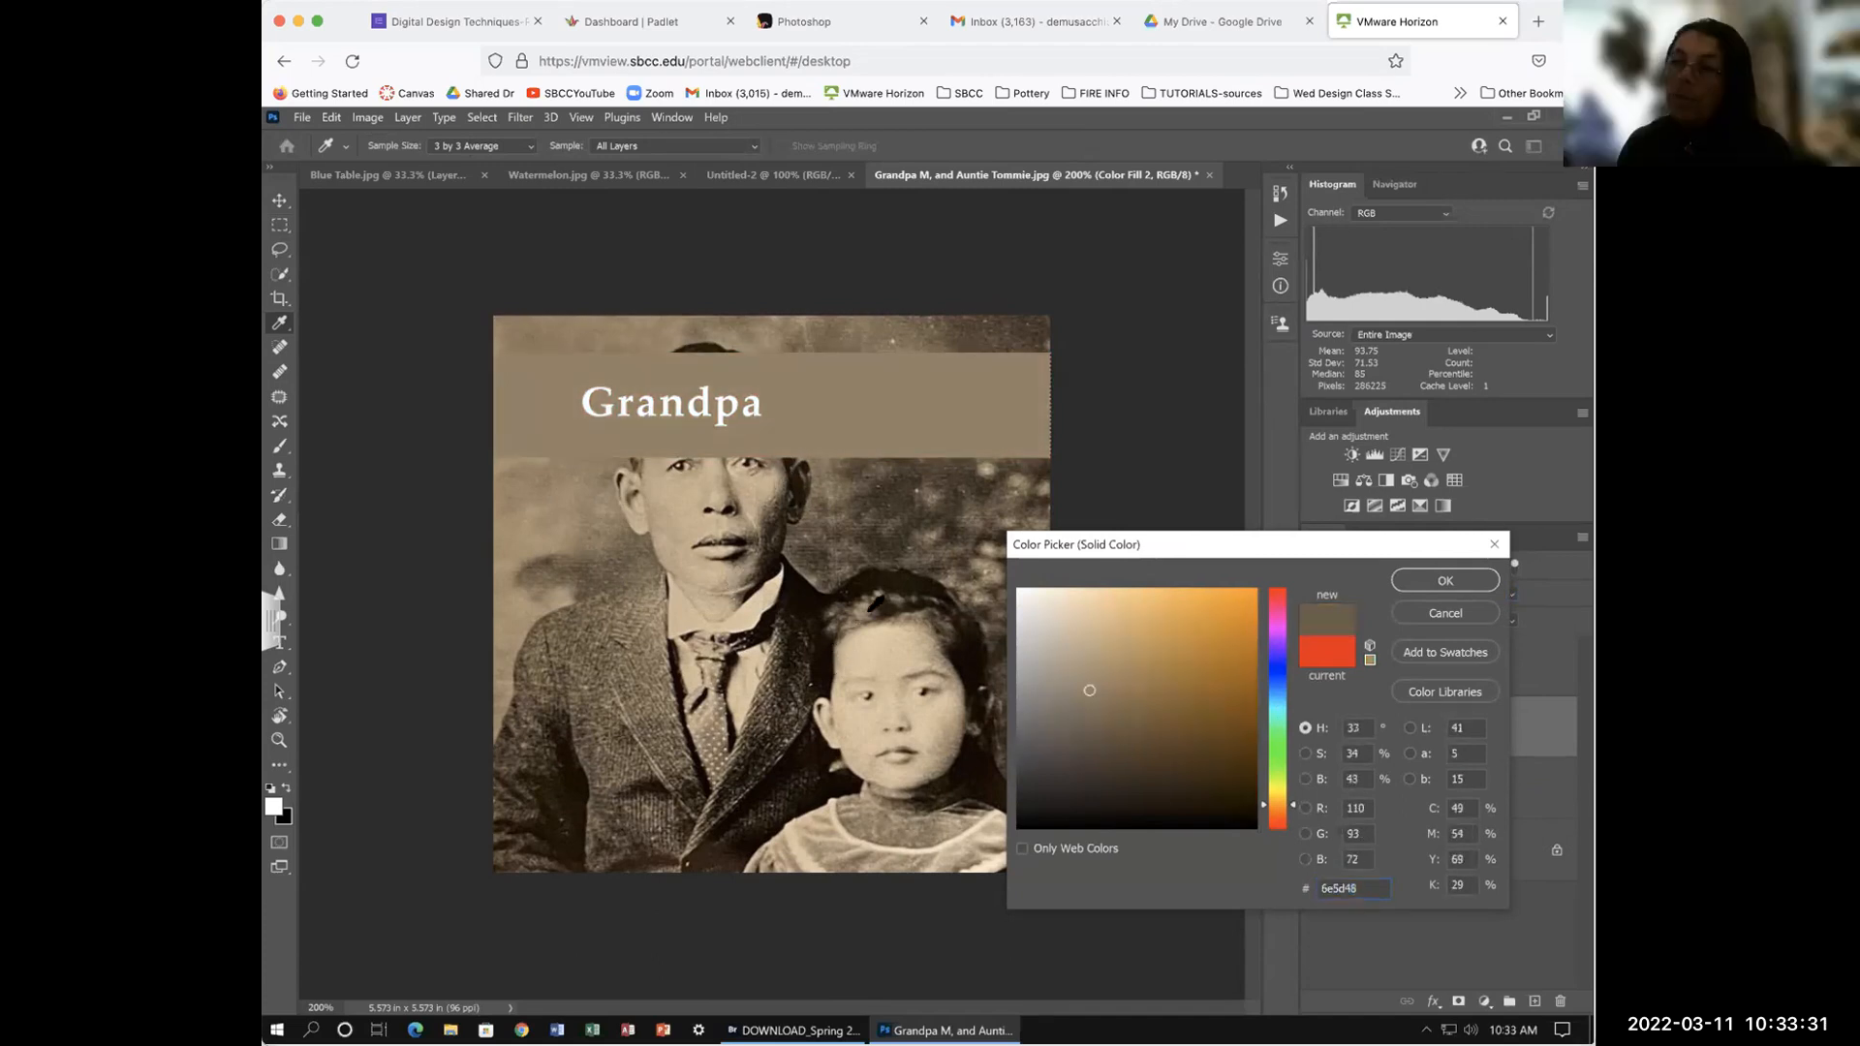
left_click(870, 606)
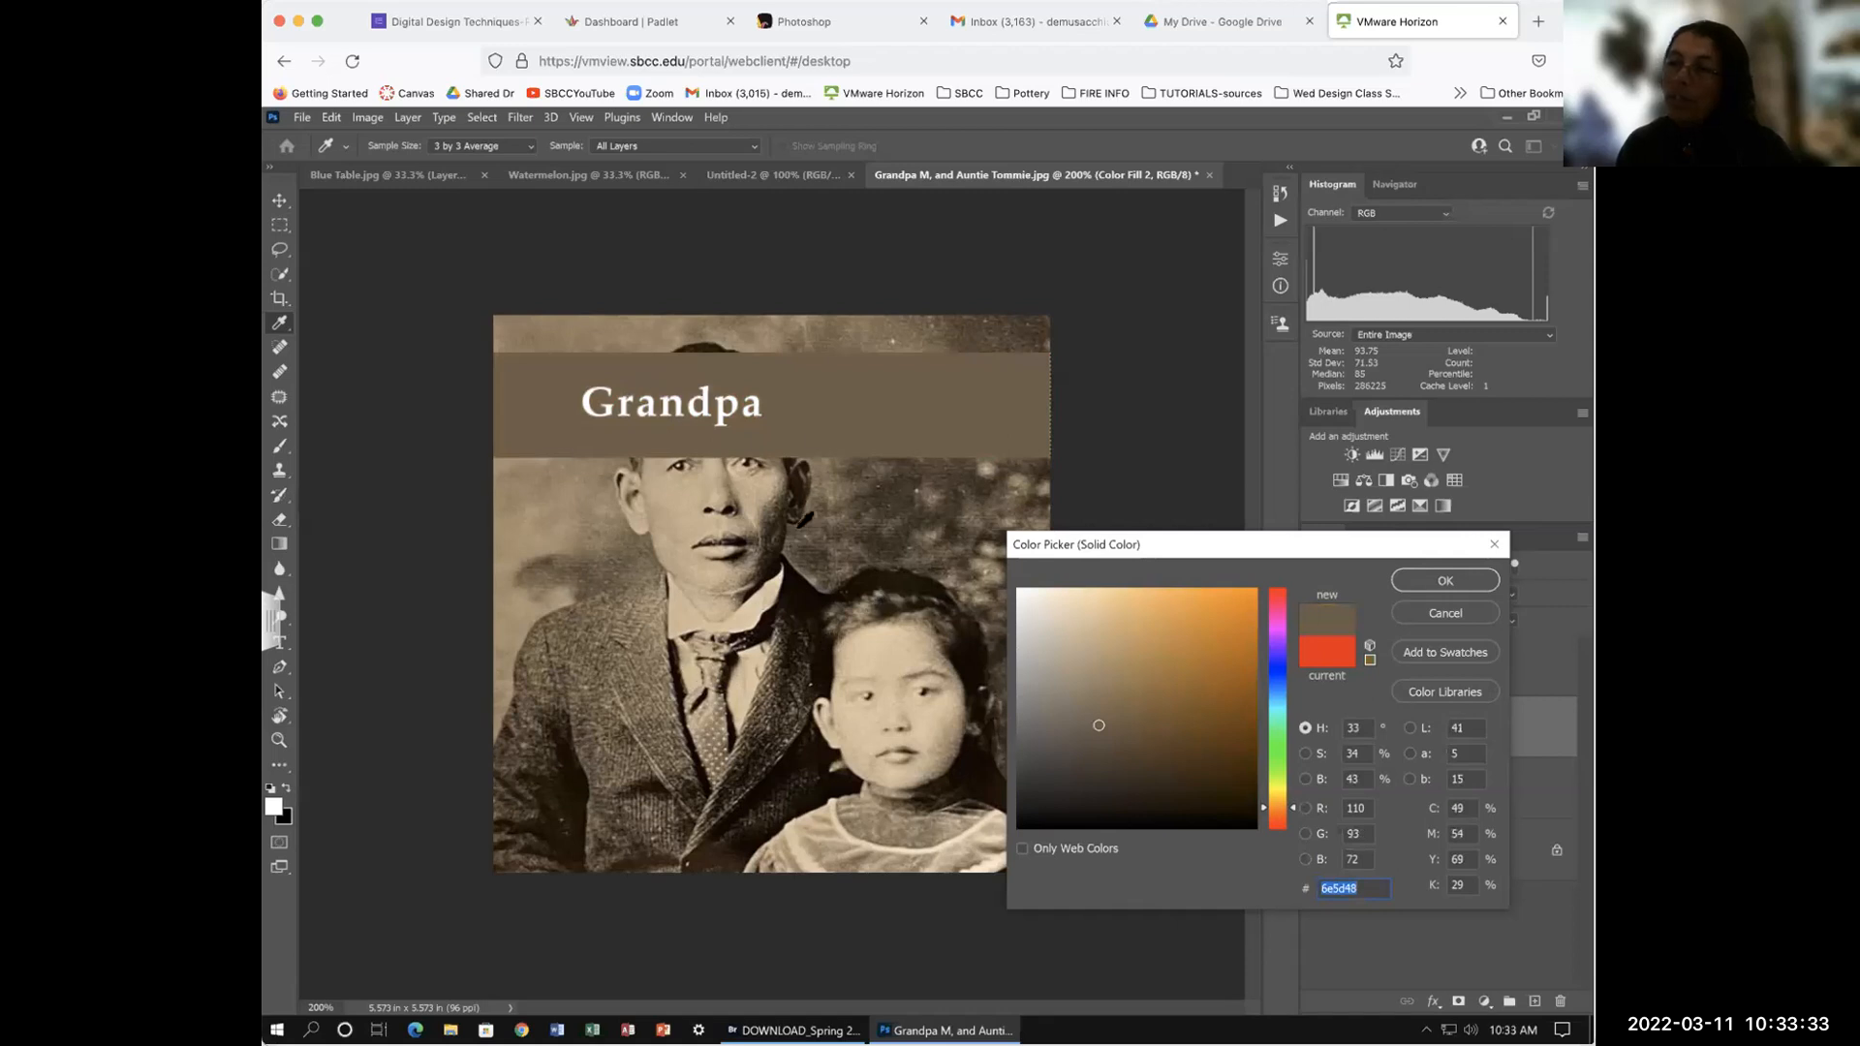
left_click(1433, 582)
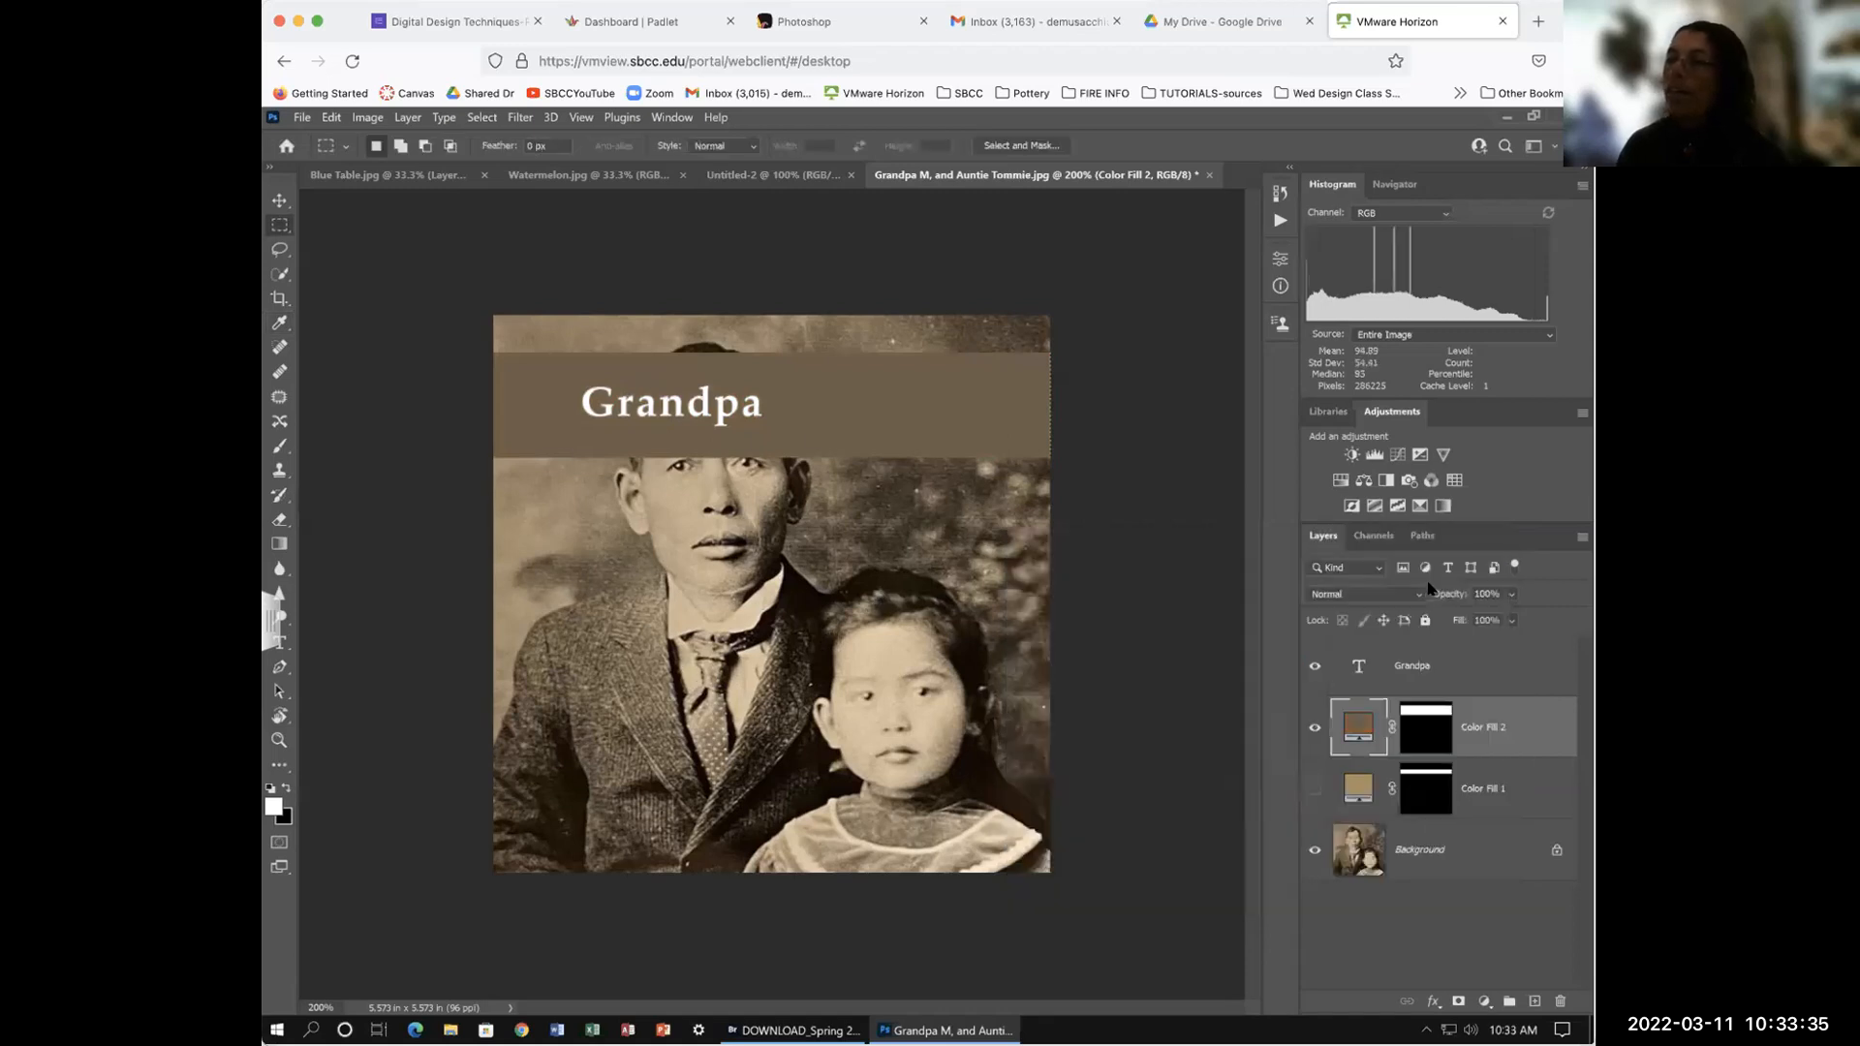
Step: Toggle the brown band's visibility, leave it hidden, and make the Background layer active
left_click(1314, 728)
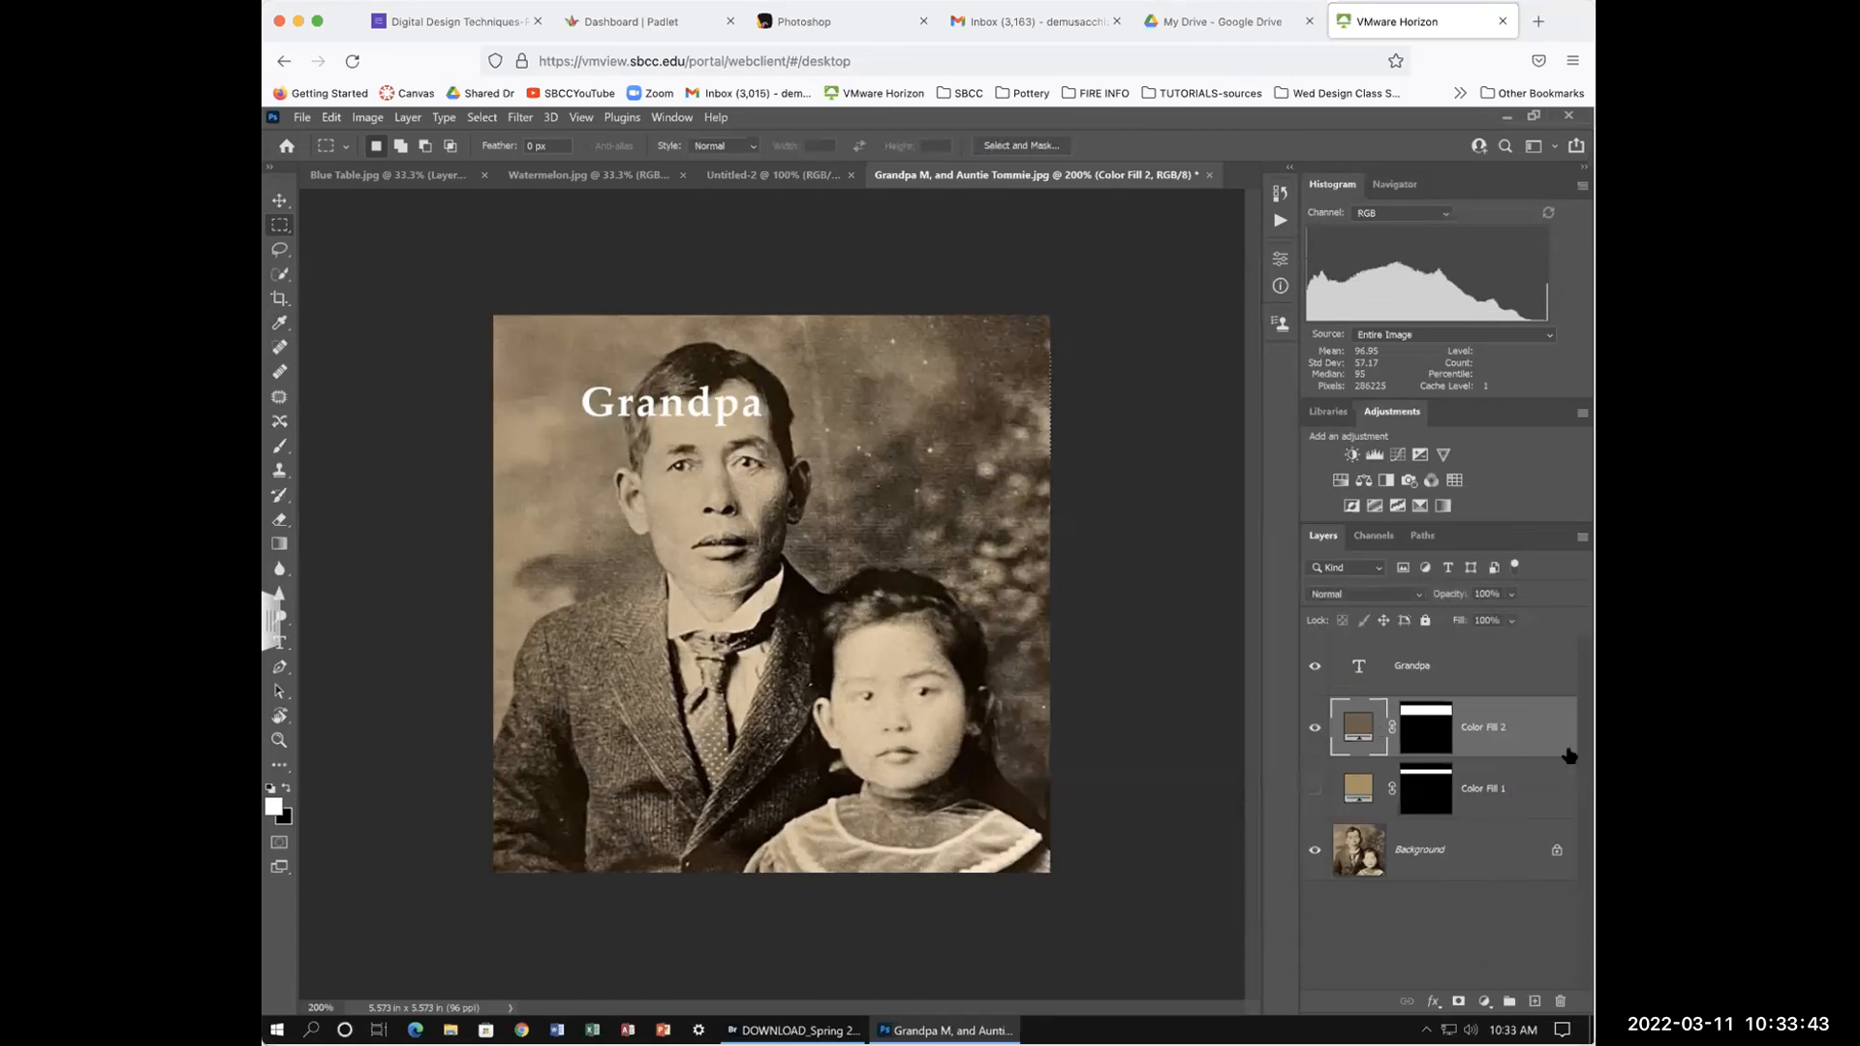
left_click(1314, 728)
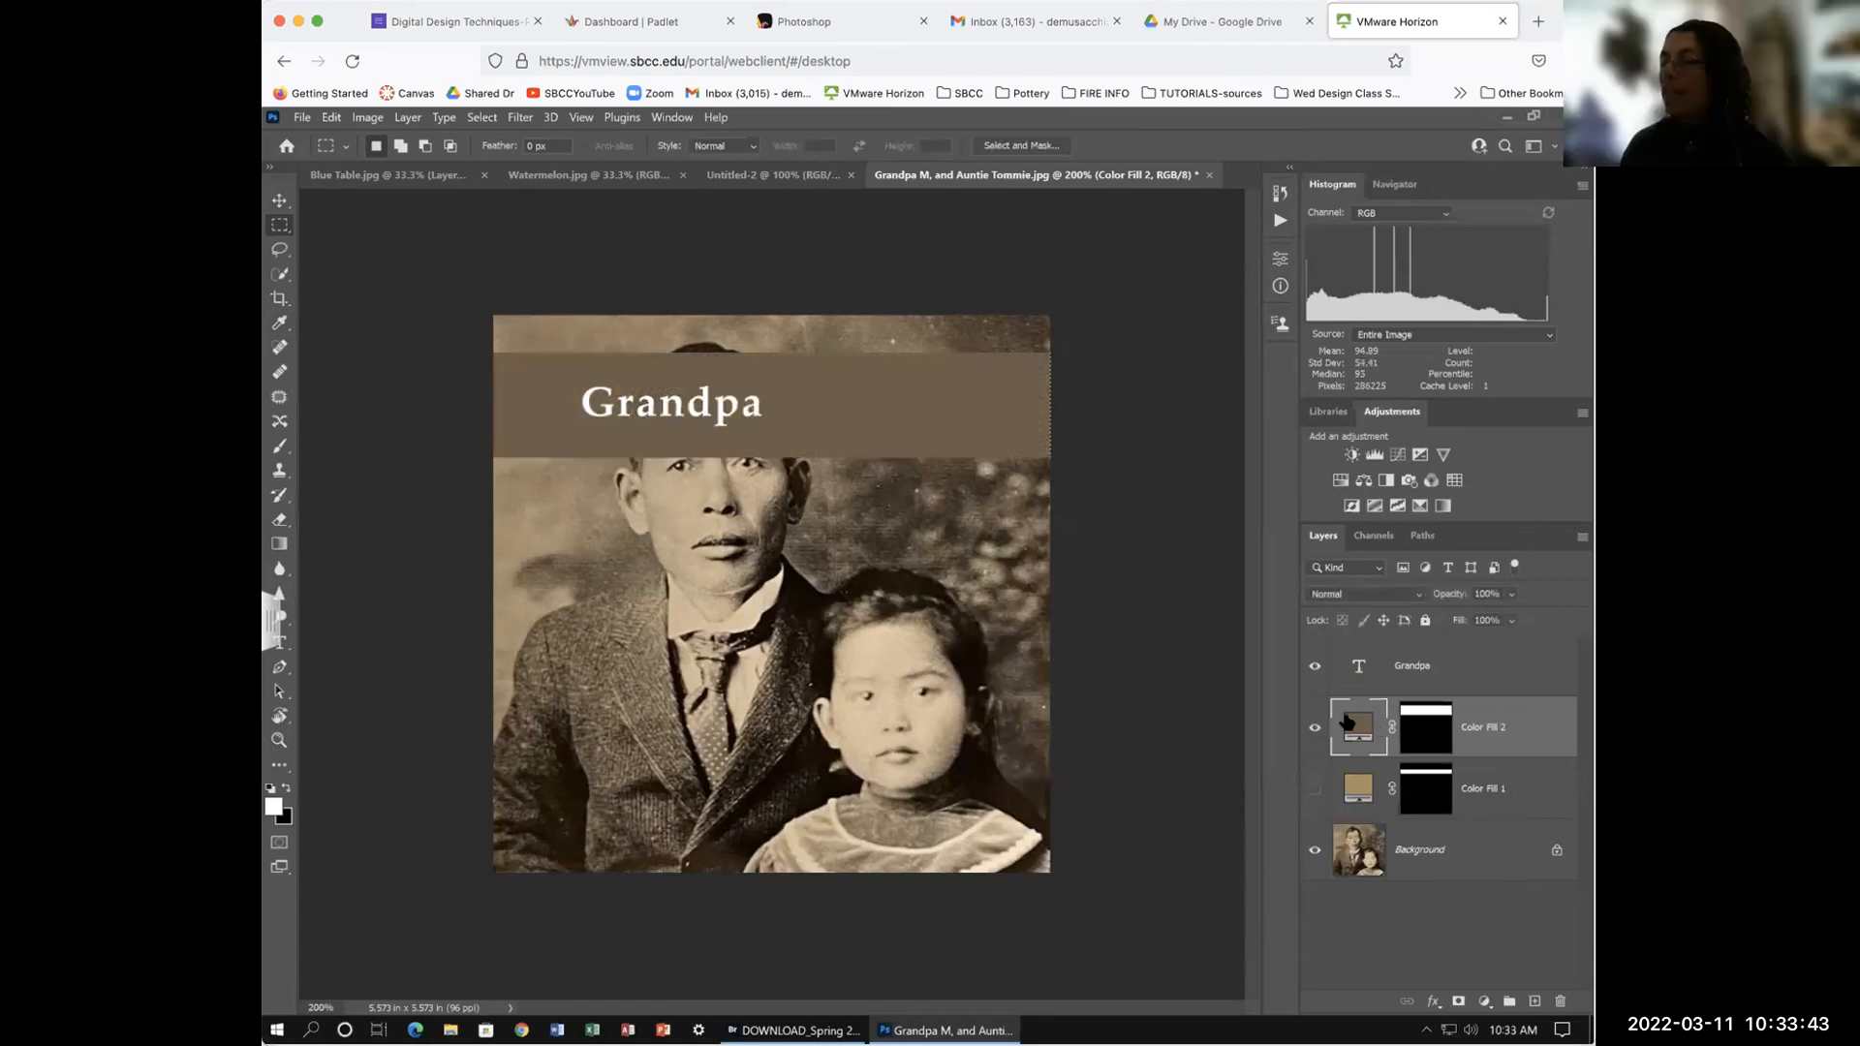
left_click(1458, 855)
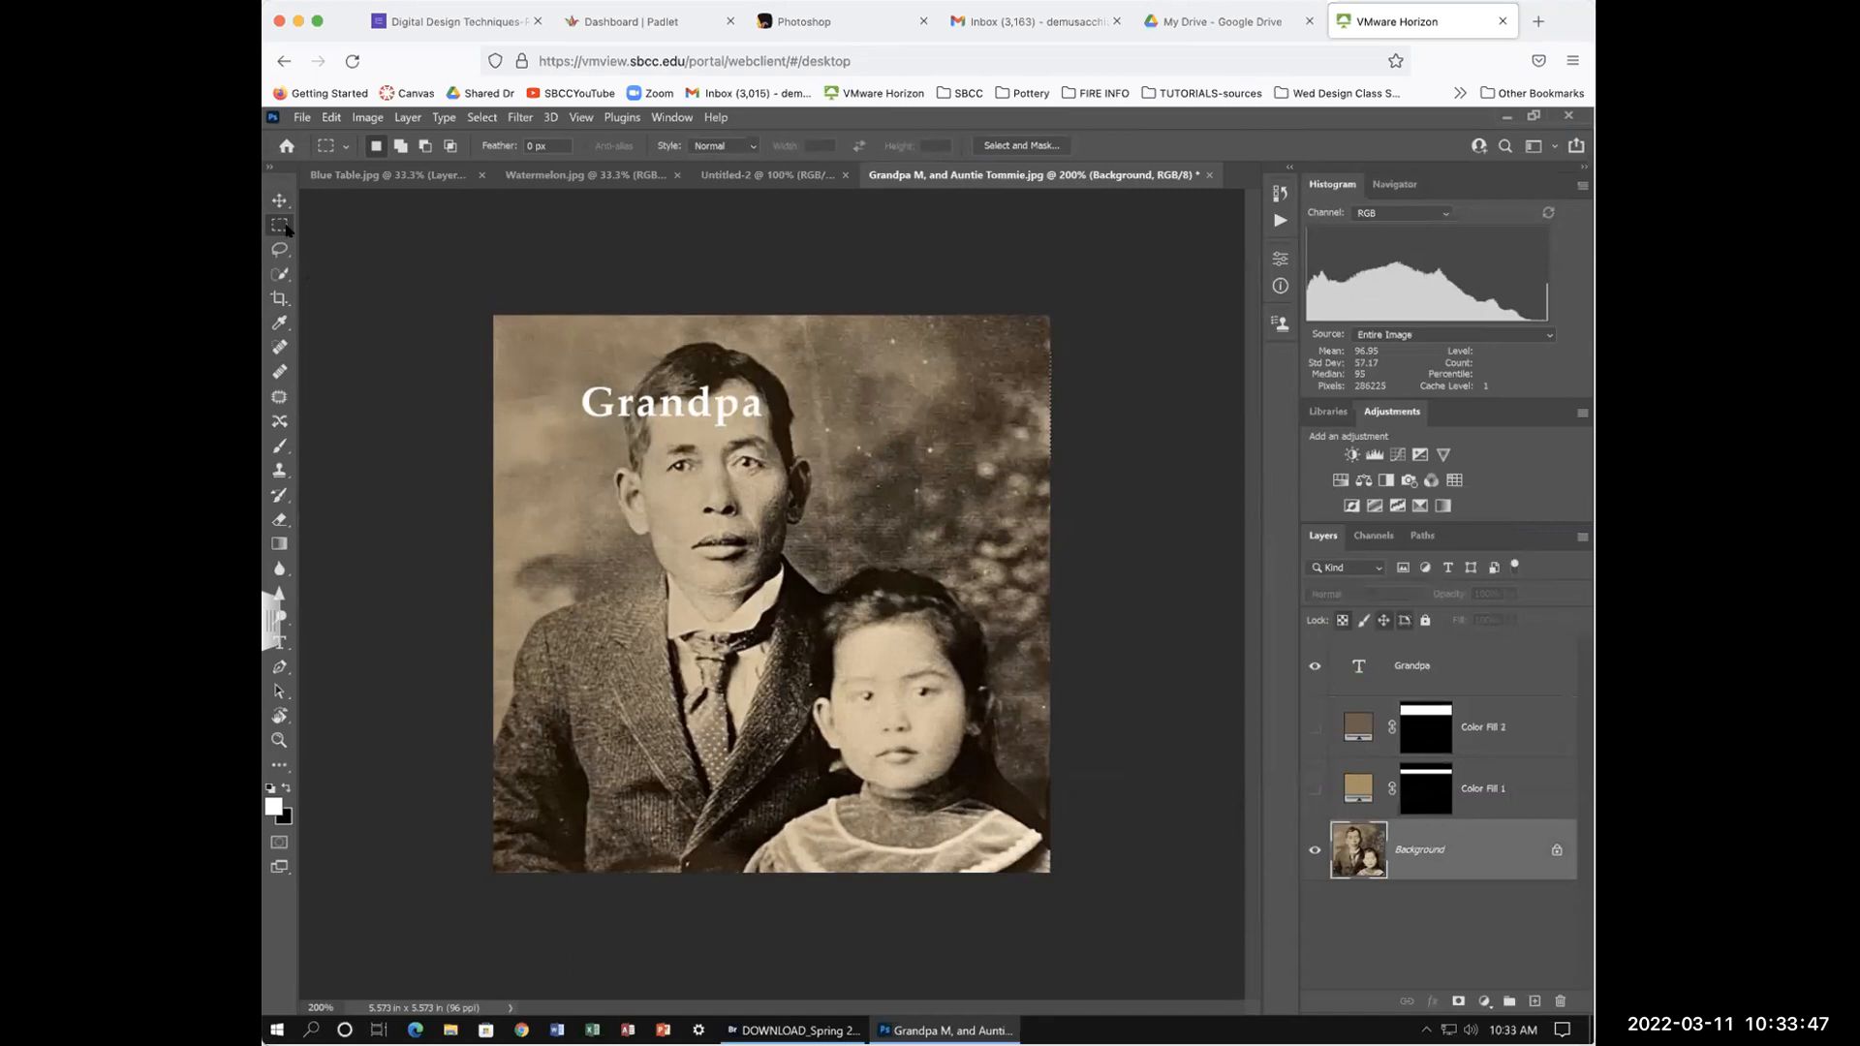
Step: Switch the foreground color to black and try rectangular selections as a horizontal band over "Grandpa" and a vertical strip
left_click_drag(494, 373, 1071, 438)
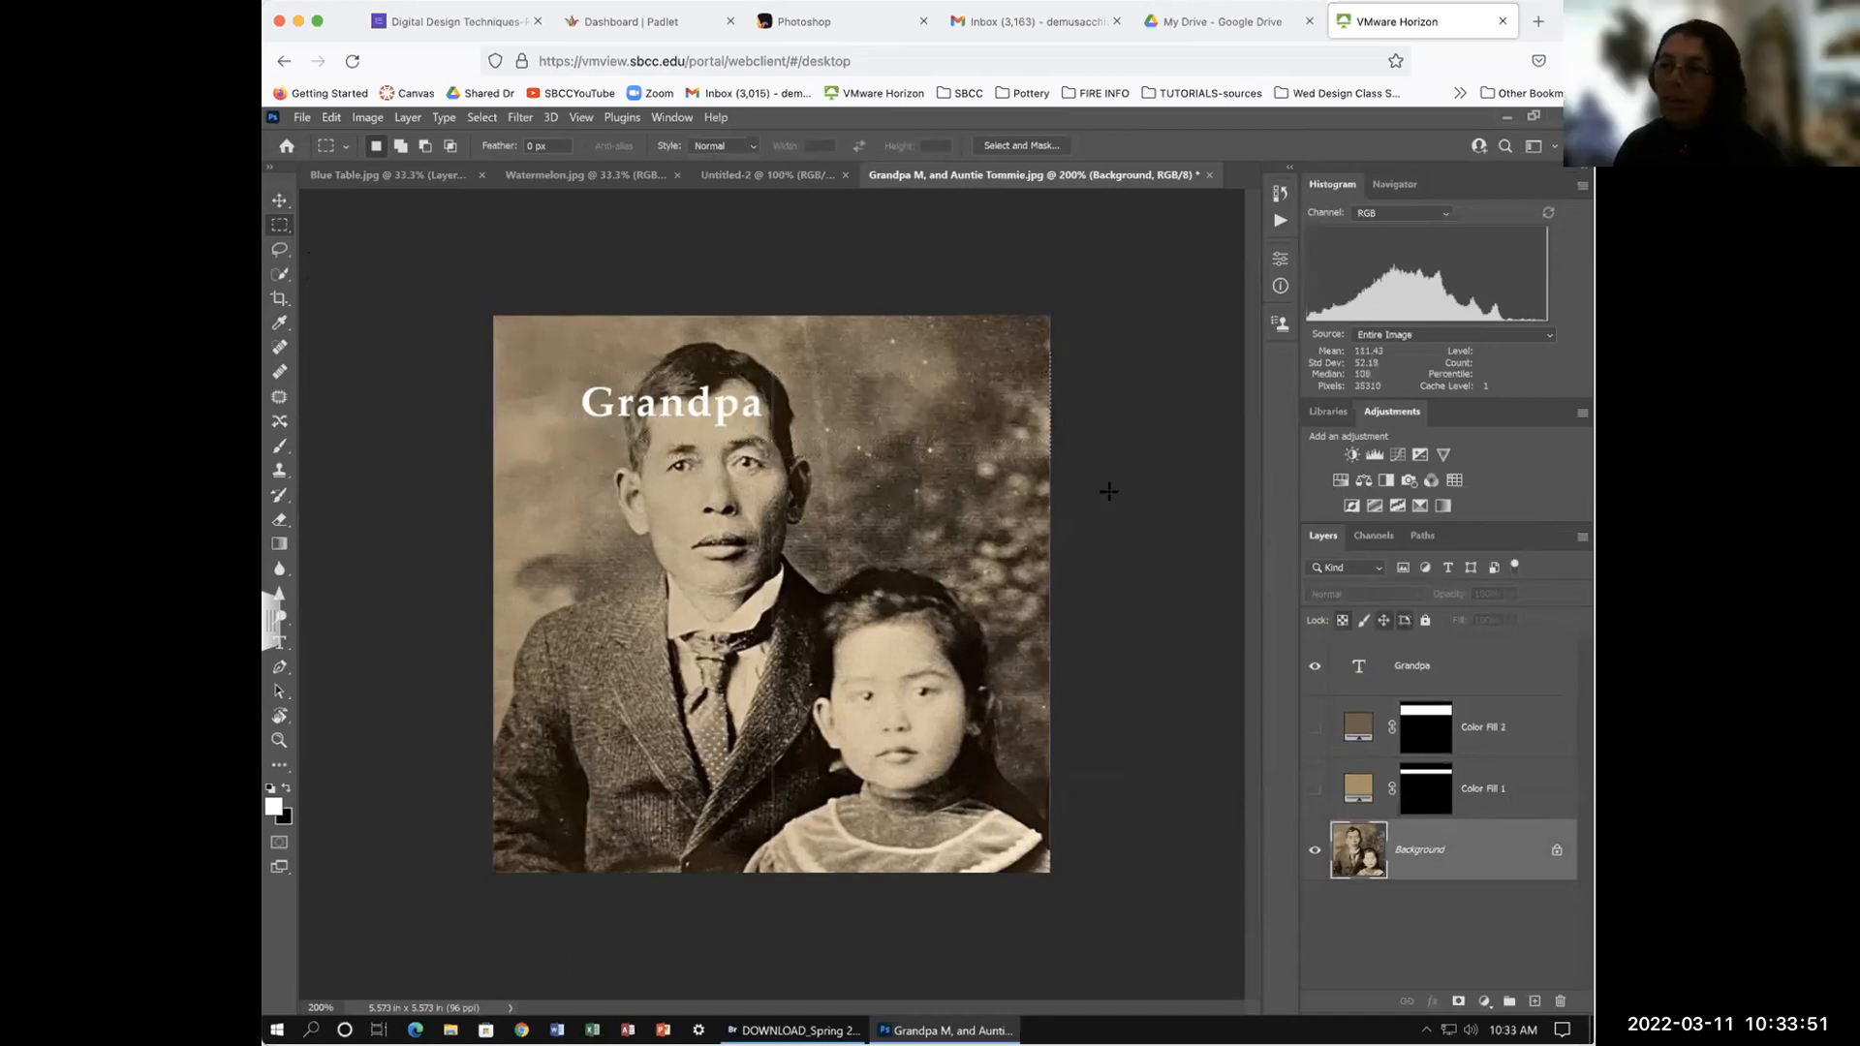
left_click(1115, 495)
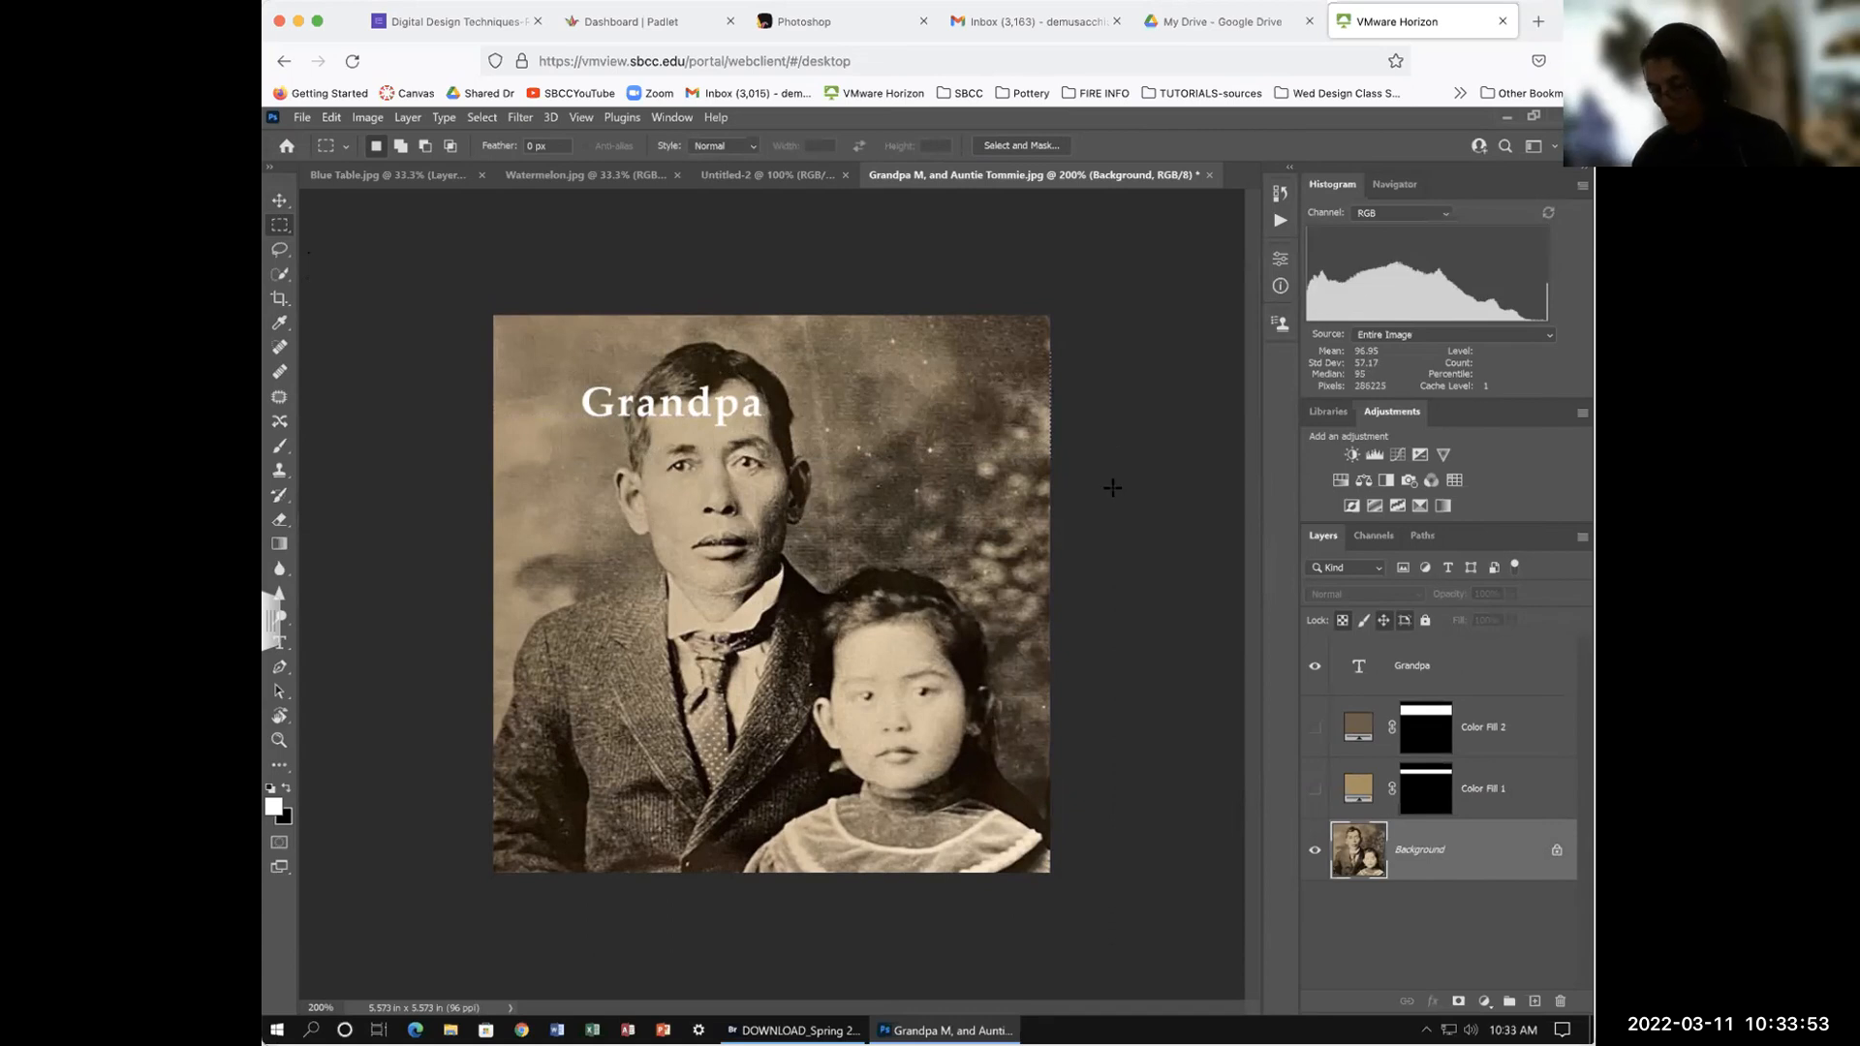
key("x")
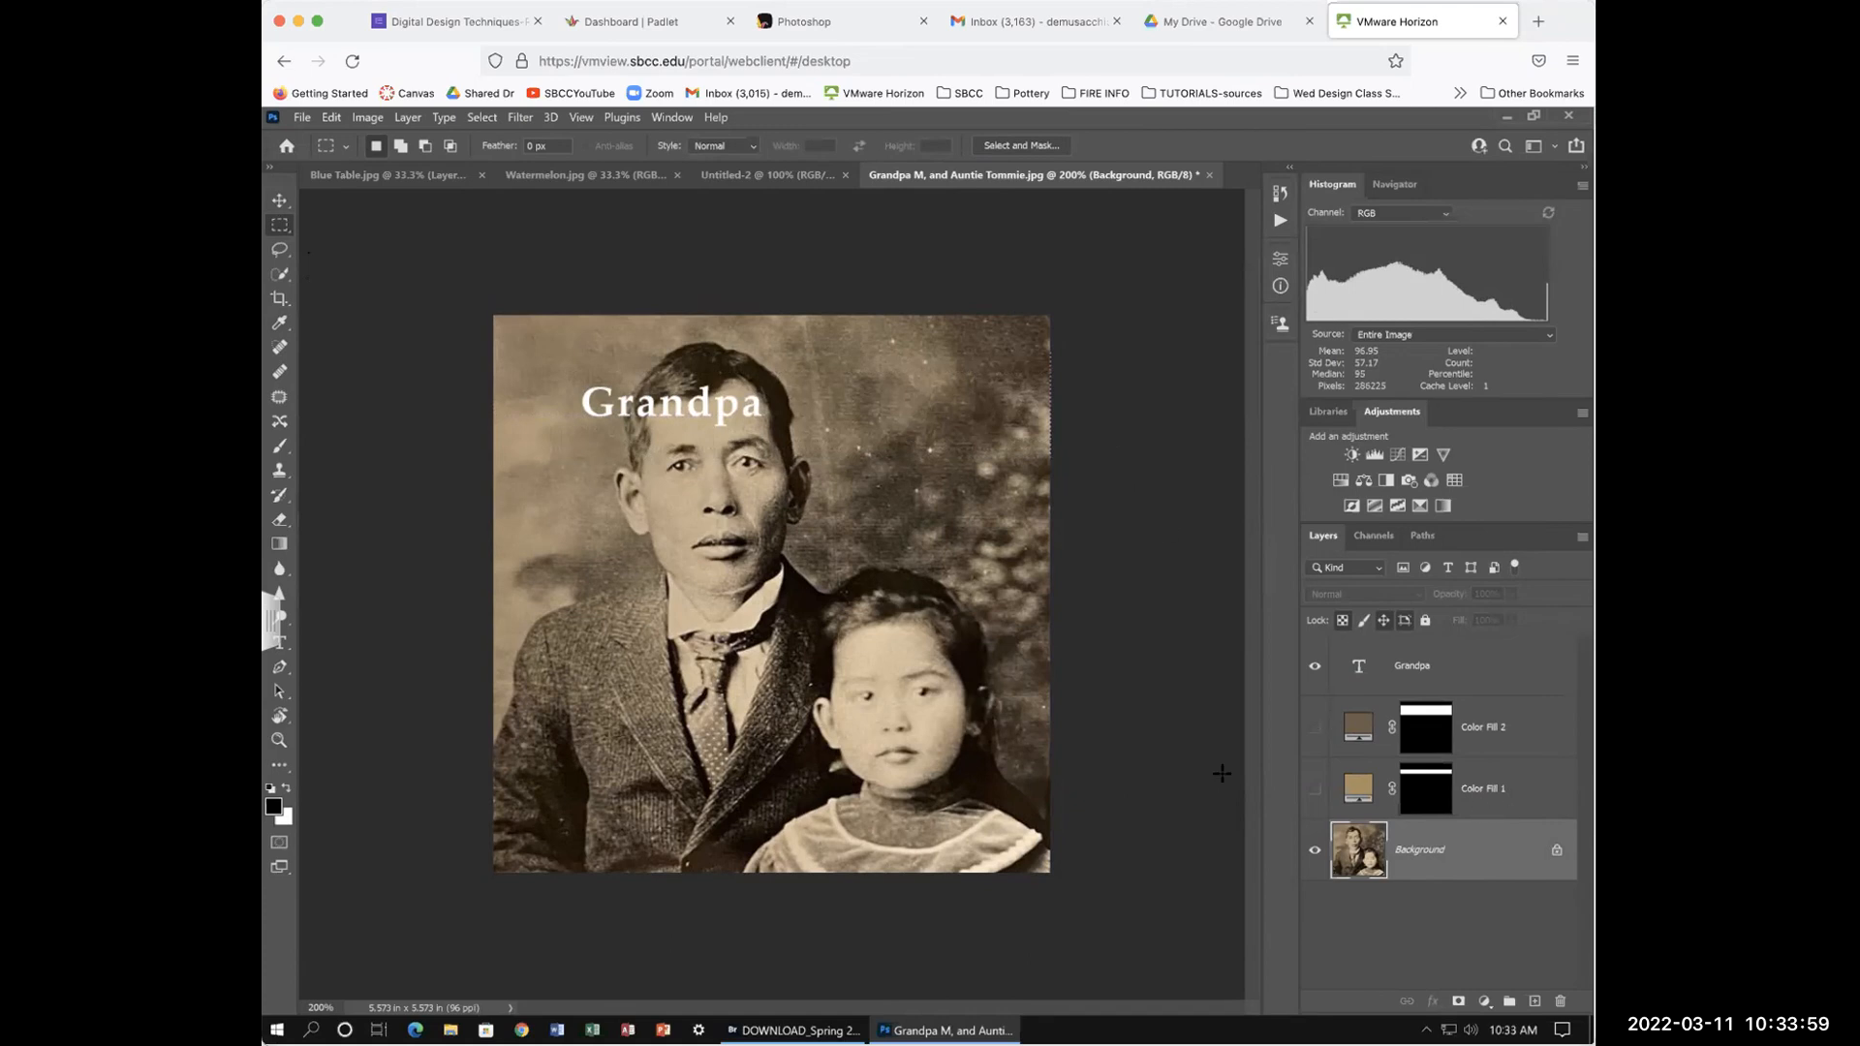
left_click_drag(469, 369, 1077, 435)
left_click_drag(942, 296, 1015, 967)
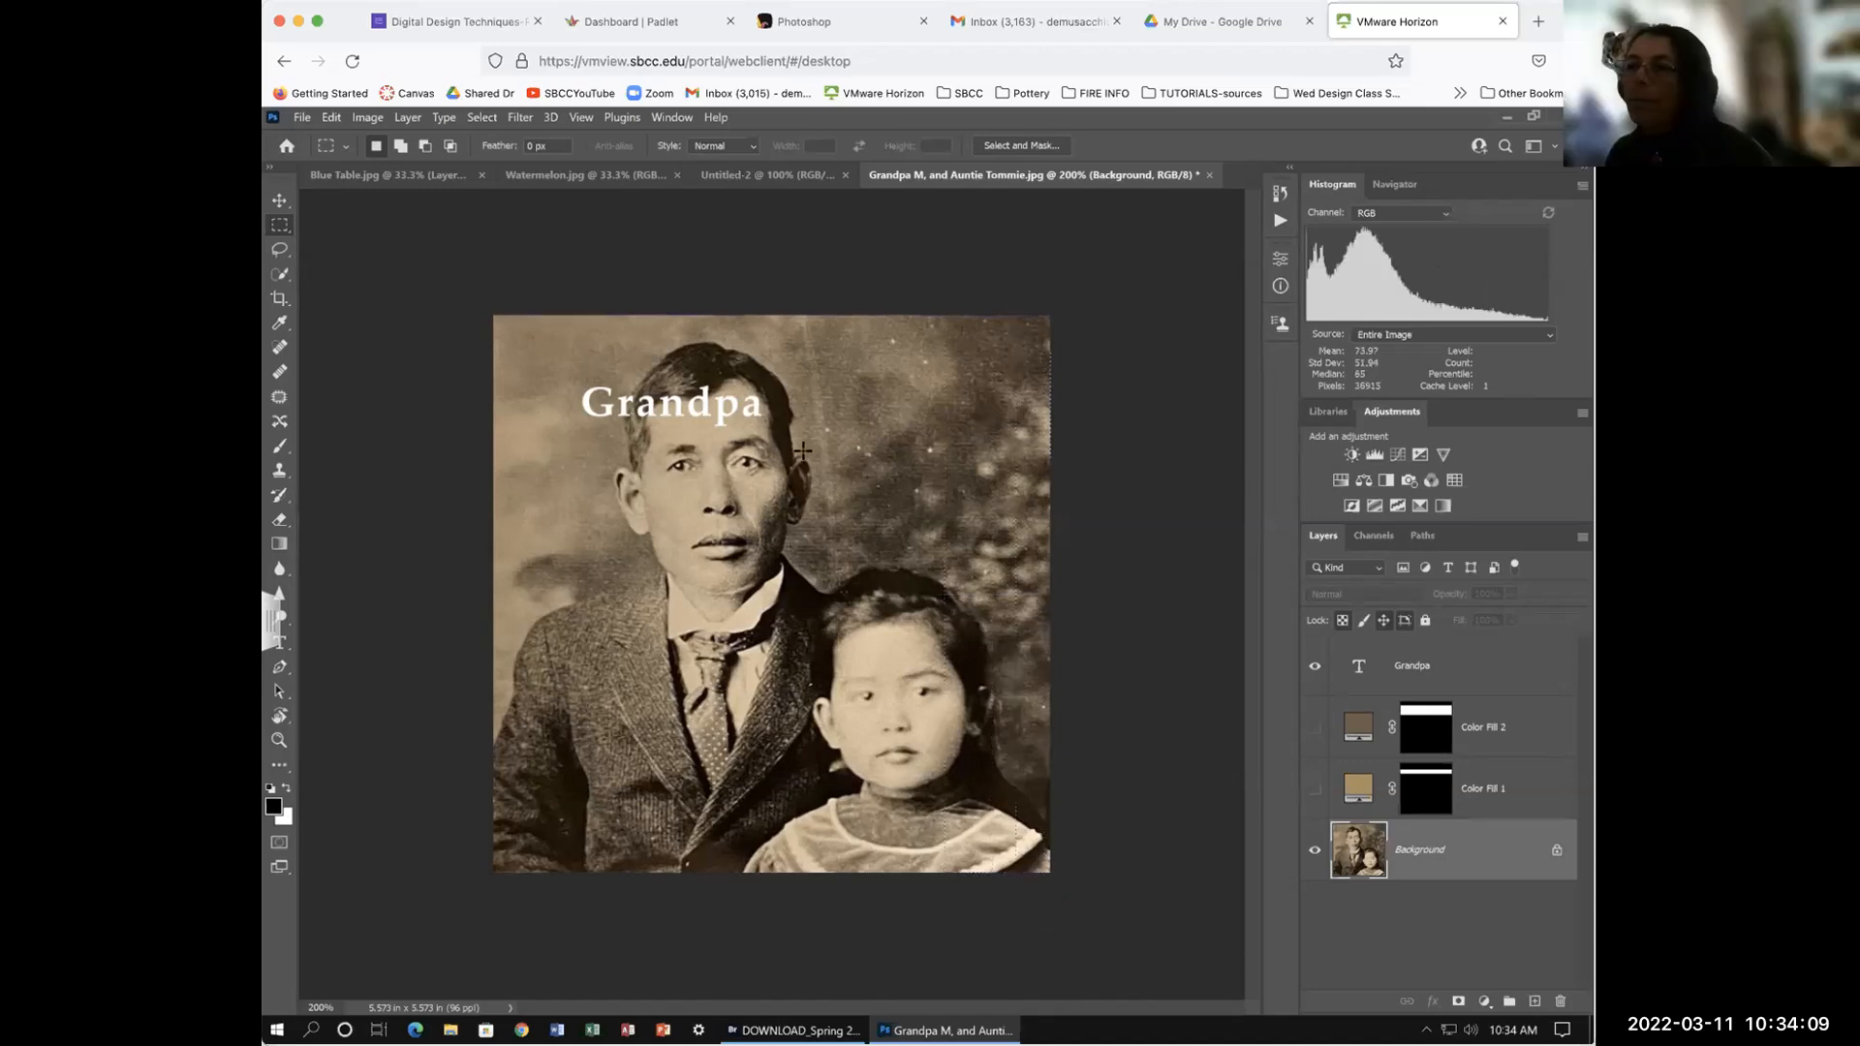
Step: Make a circular selection around the start of "Grandpa" and fill it with a black 000000 Solid Color layer
right_click(279, 227)
left_click(363, 243)
left_click_drag(651, 436, 798, 482)
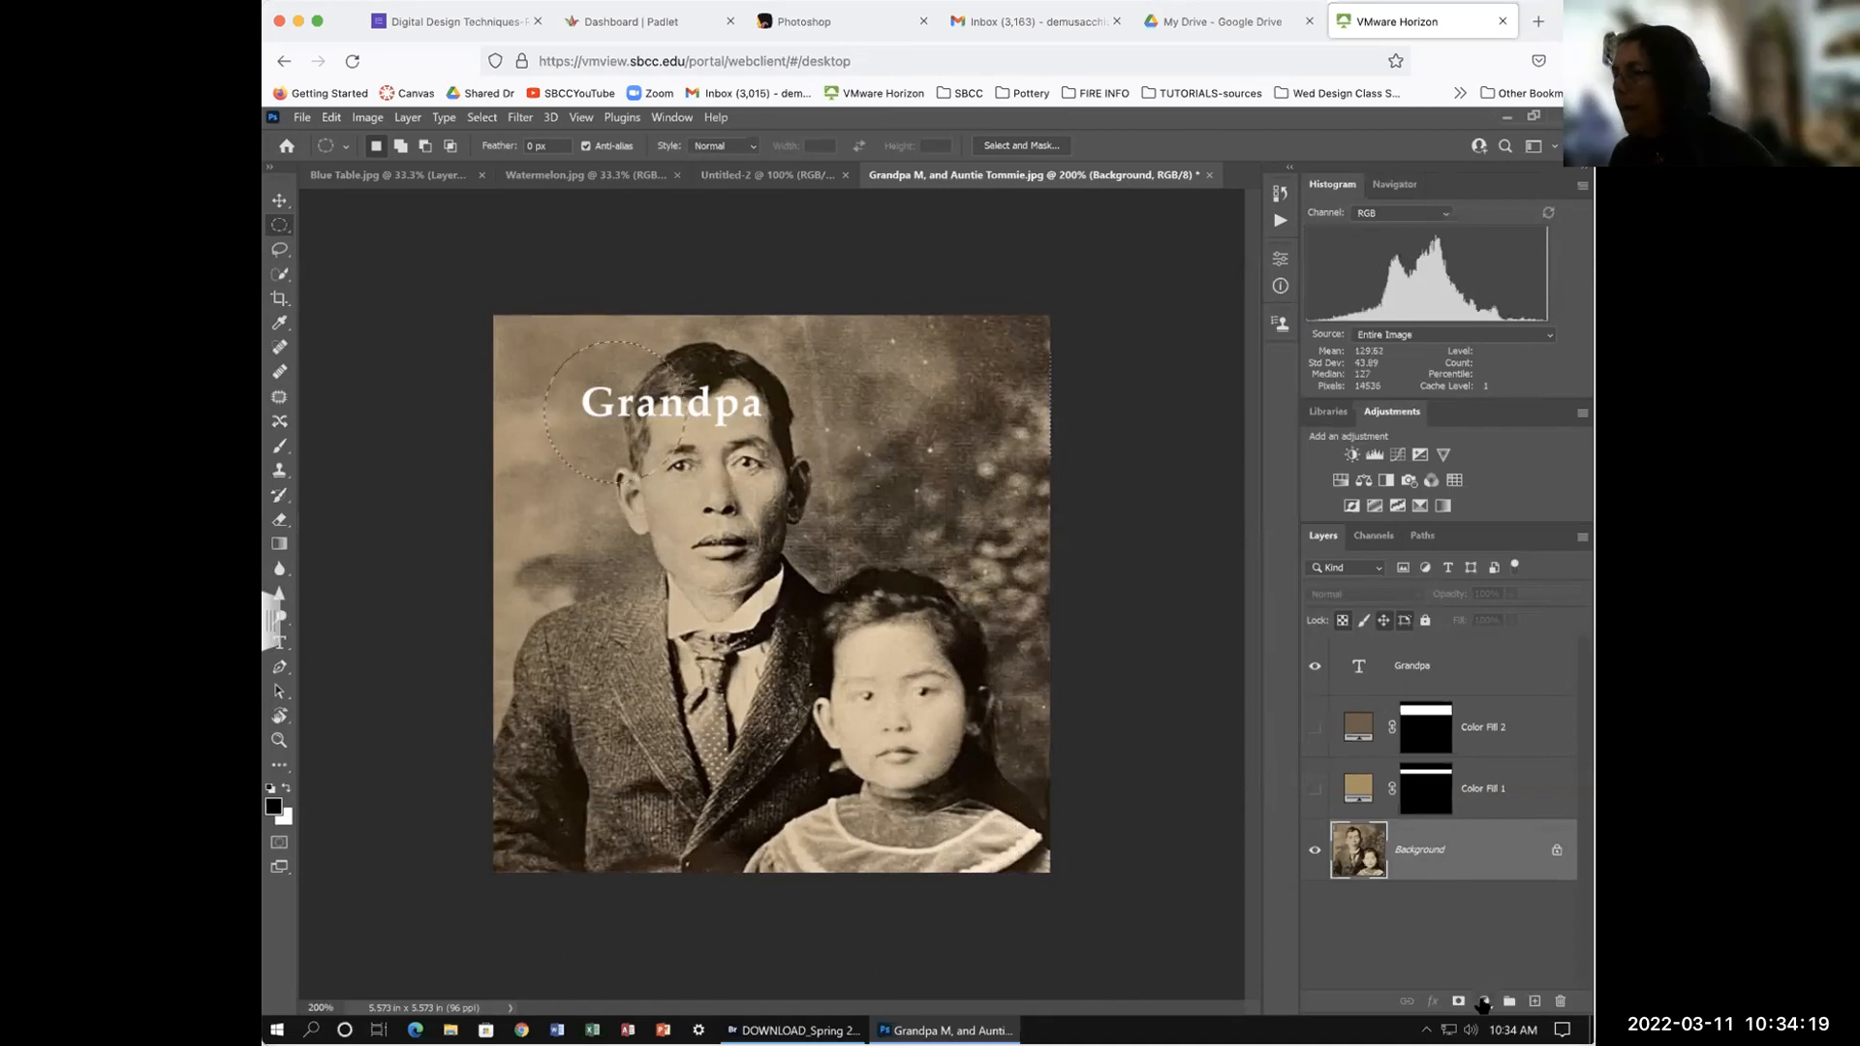
left_click(1482, 1000)
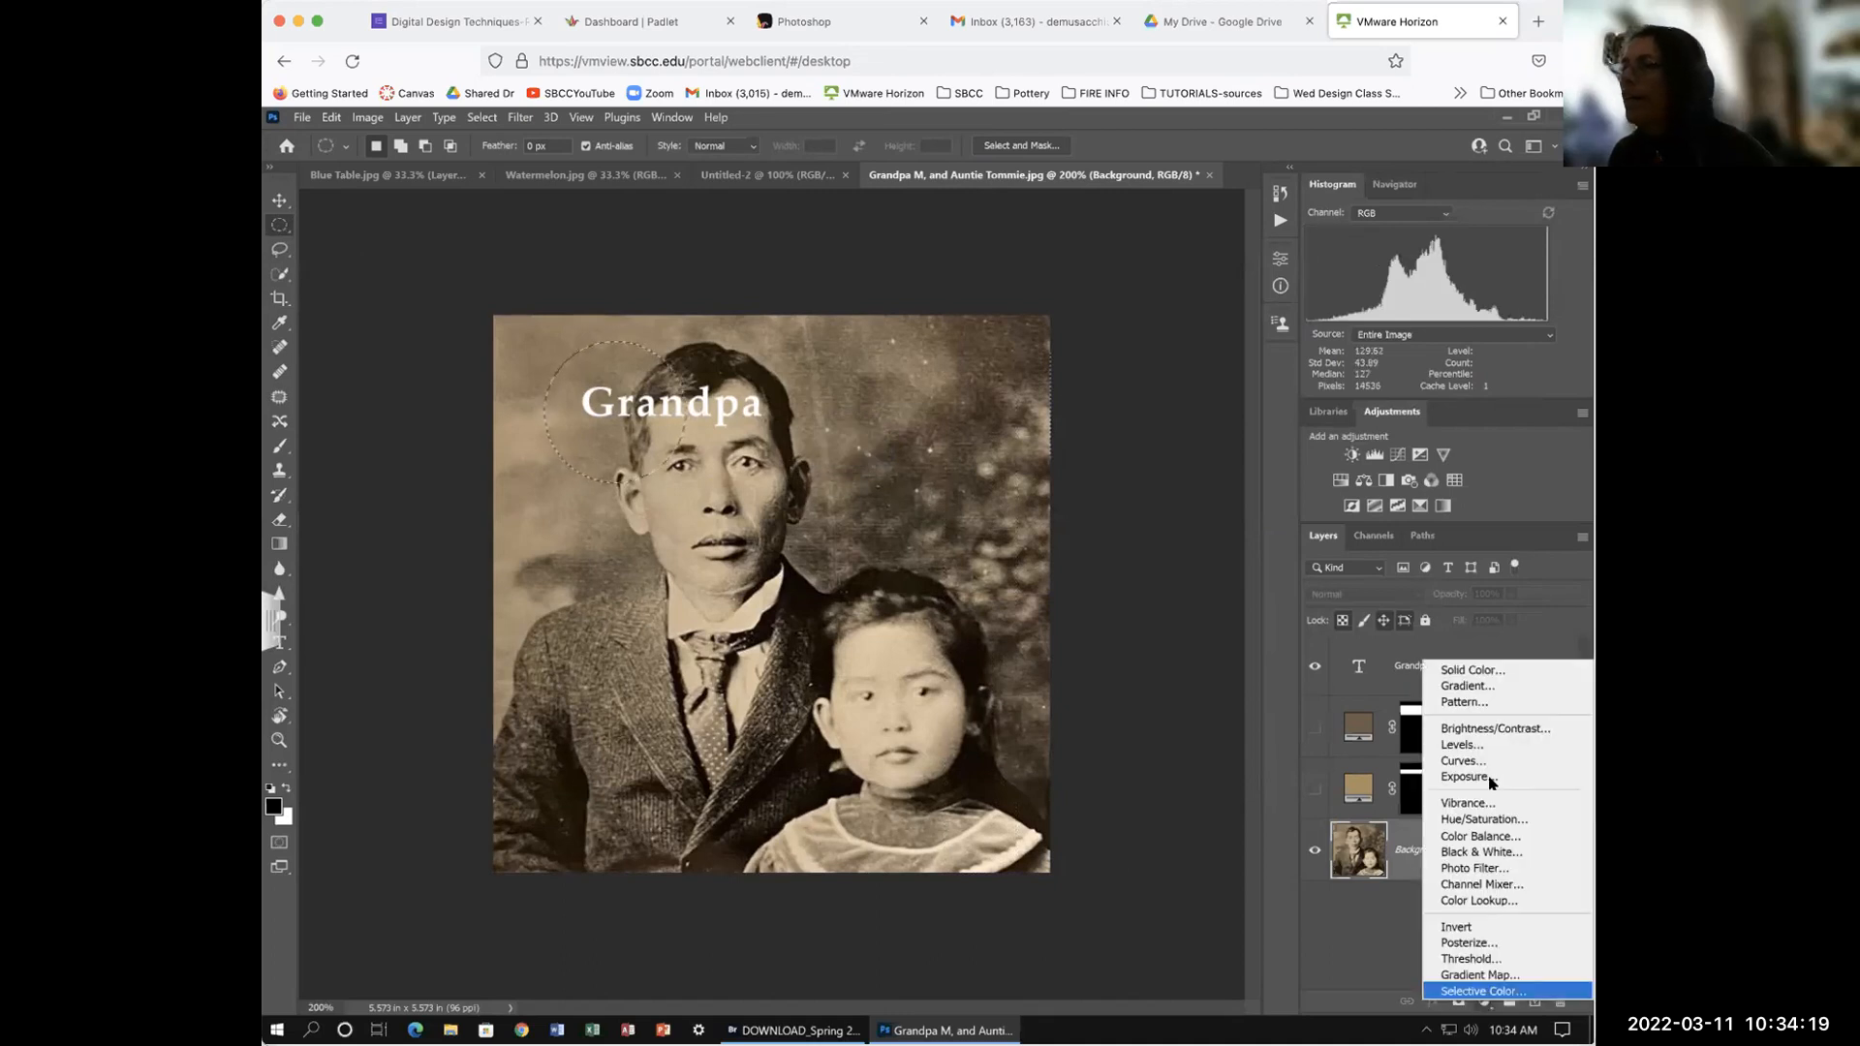
left_click(1493, 671)
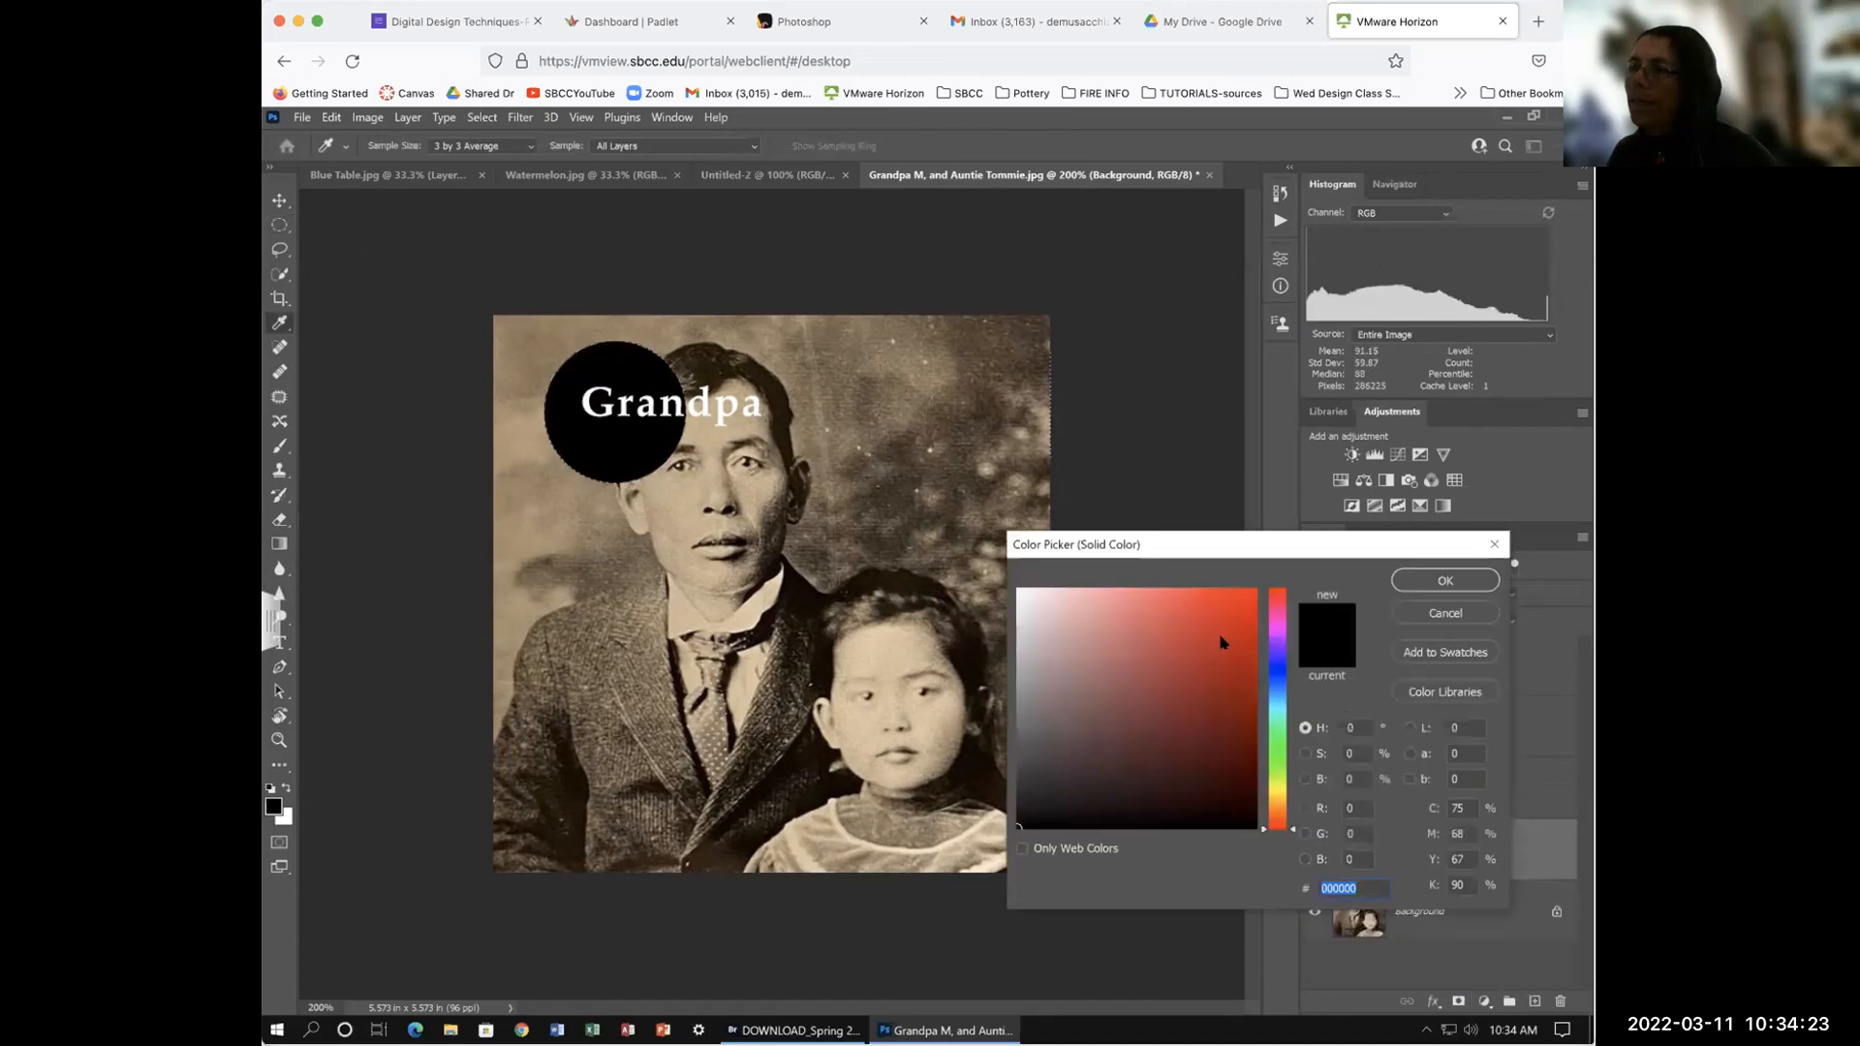
left_click(1444, 581)
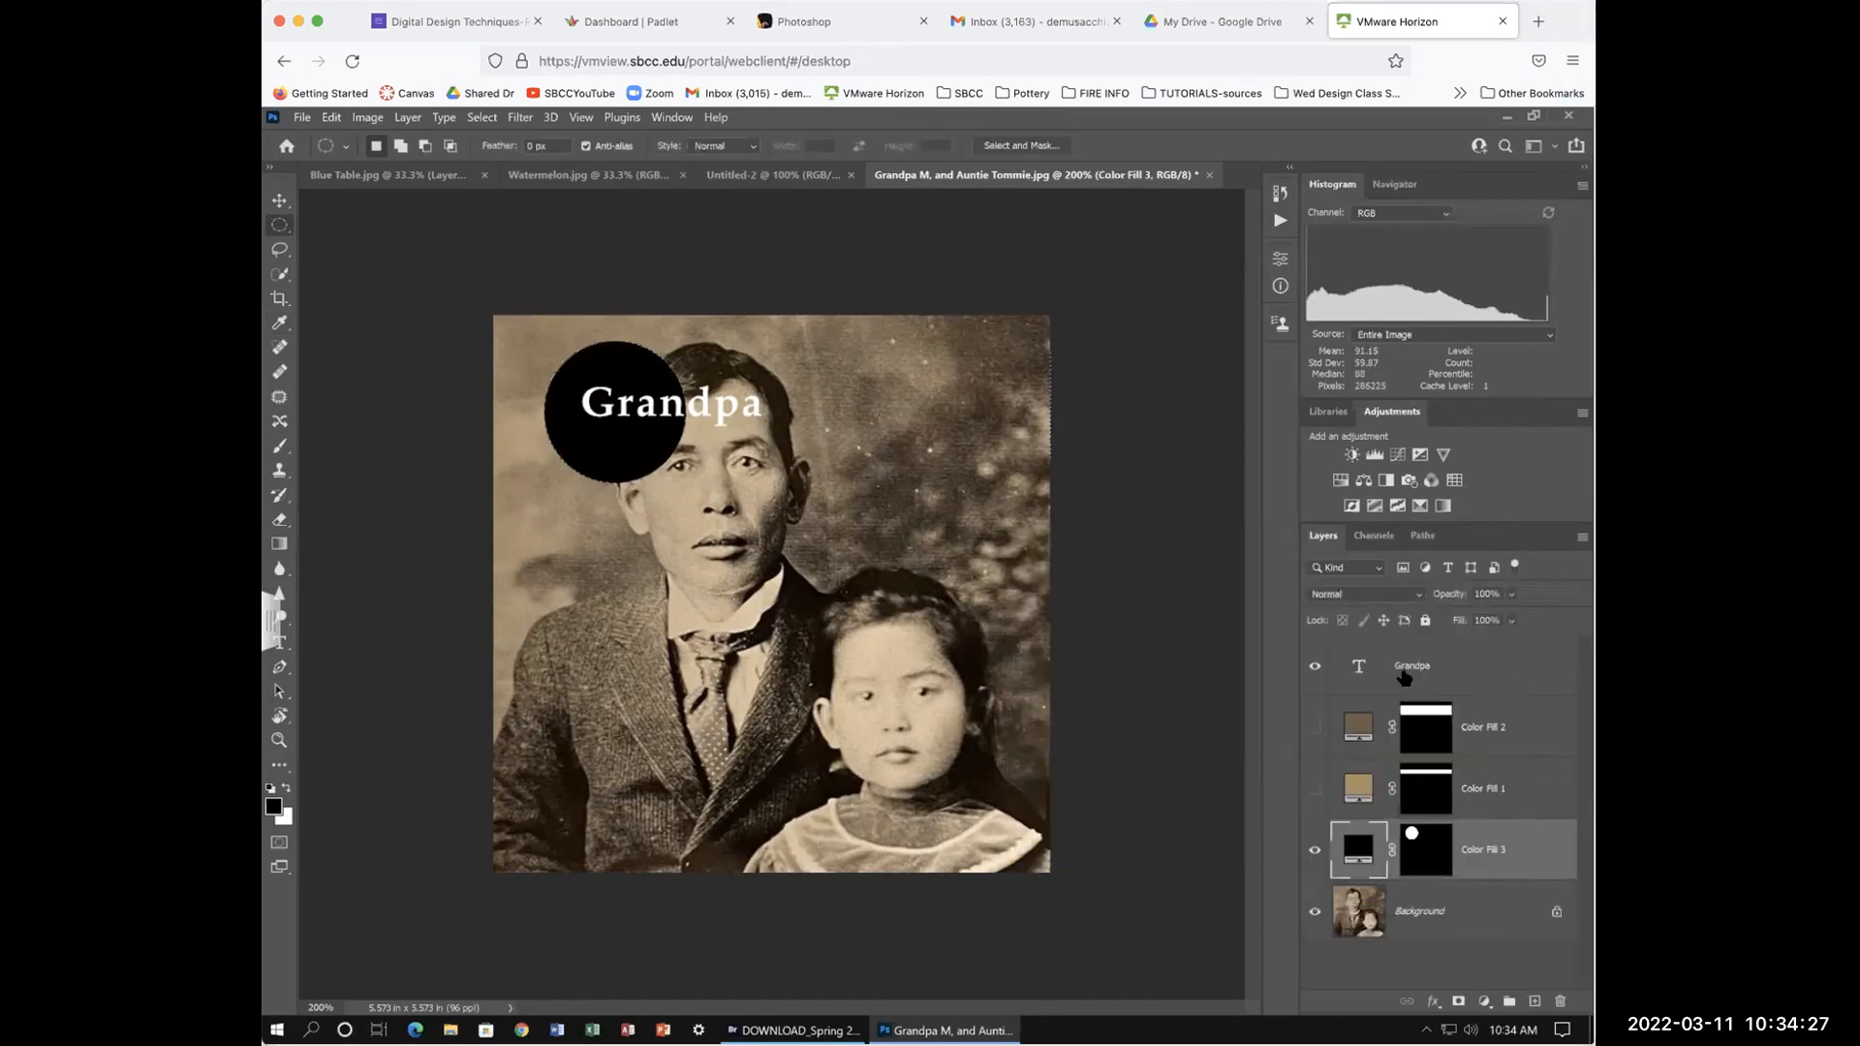
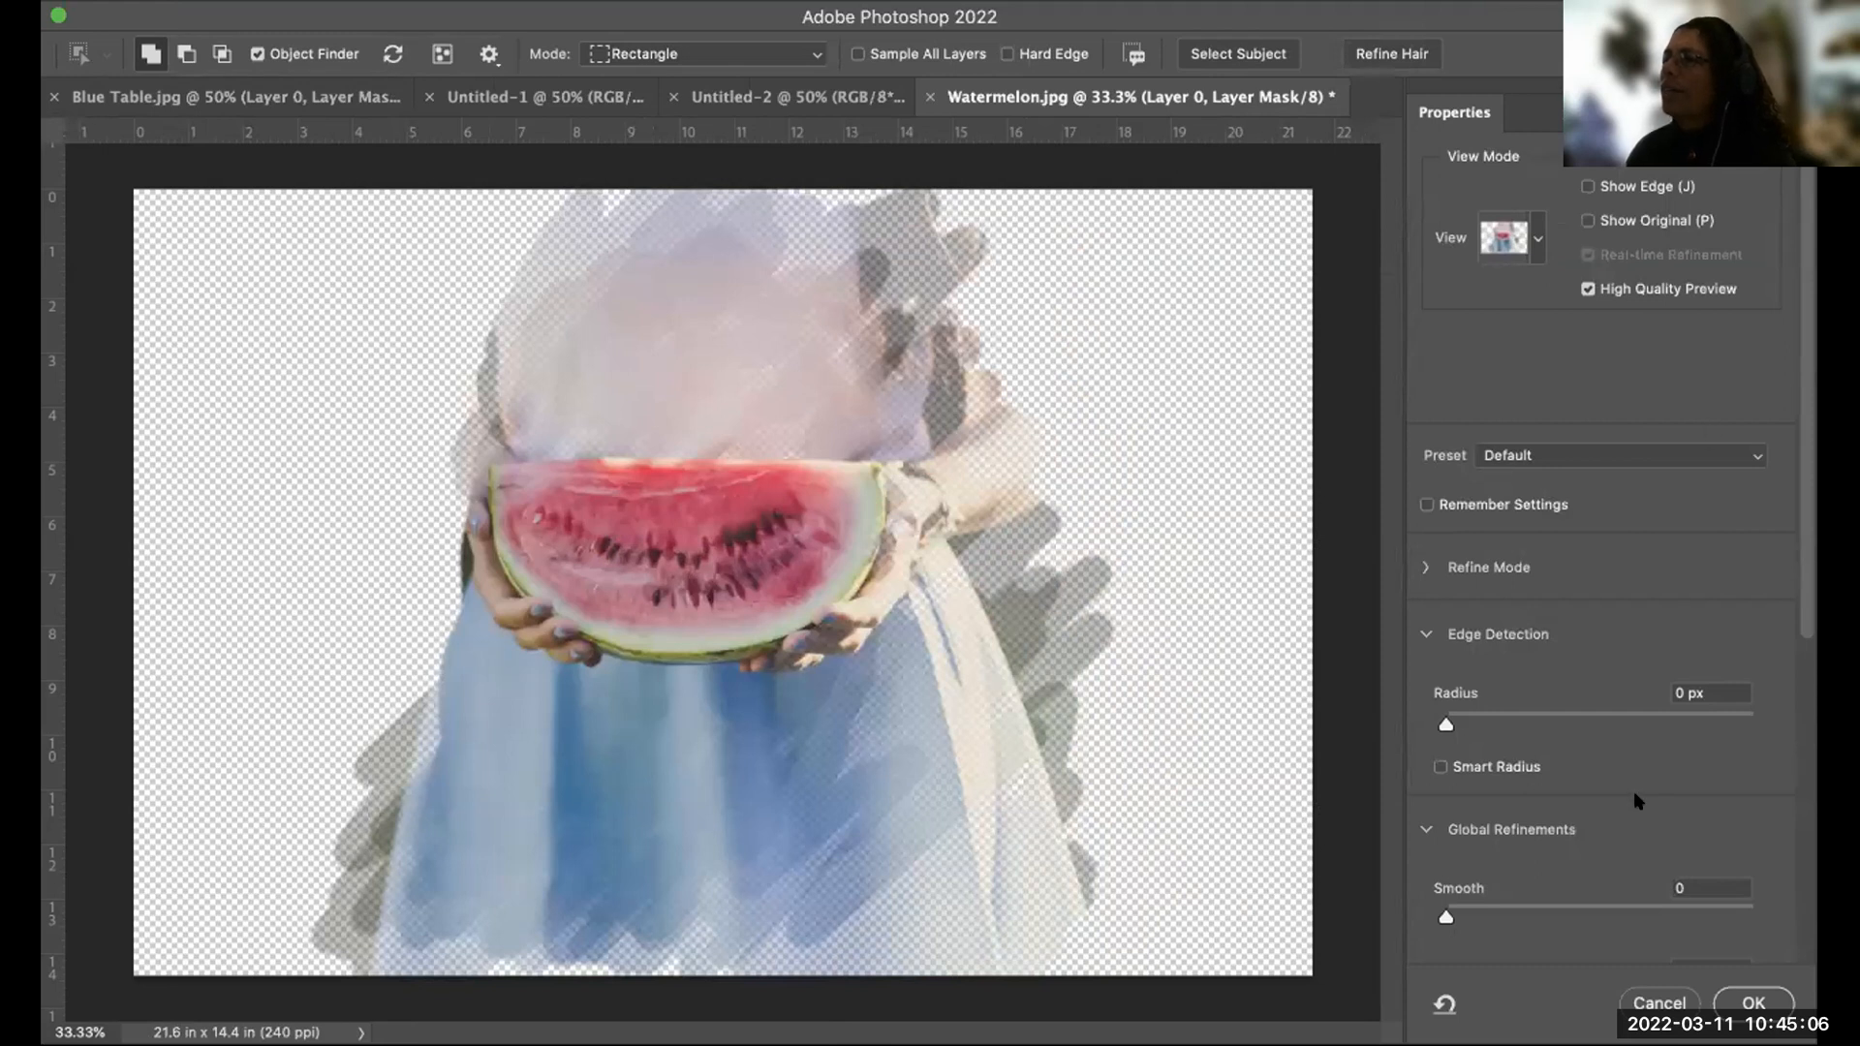
Step: Examine the edge detection, global refinement and output options in Select and Mask for the watermelon image
scroll(1637, 800, "down", 5)
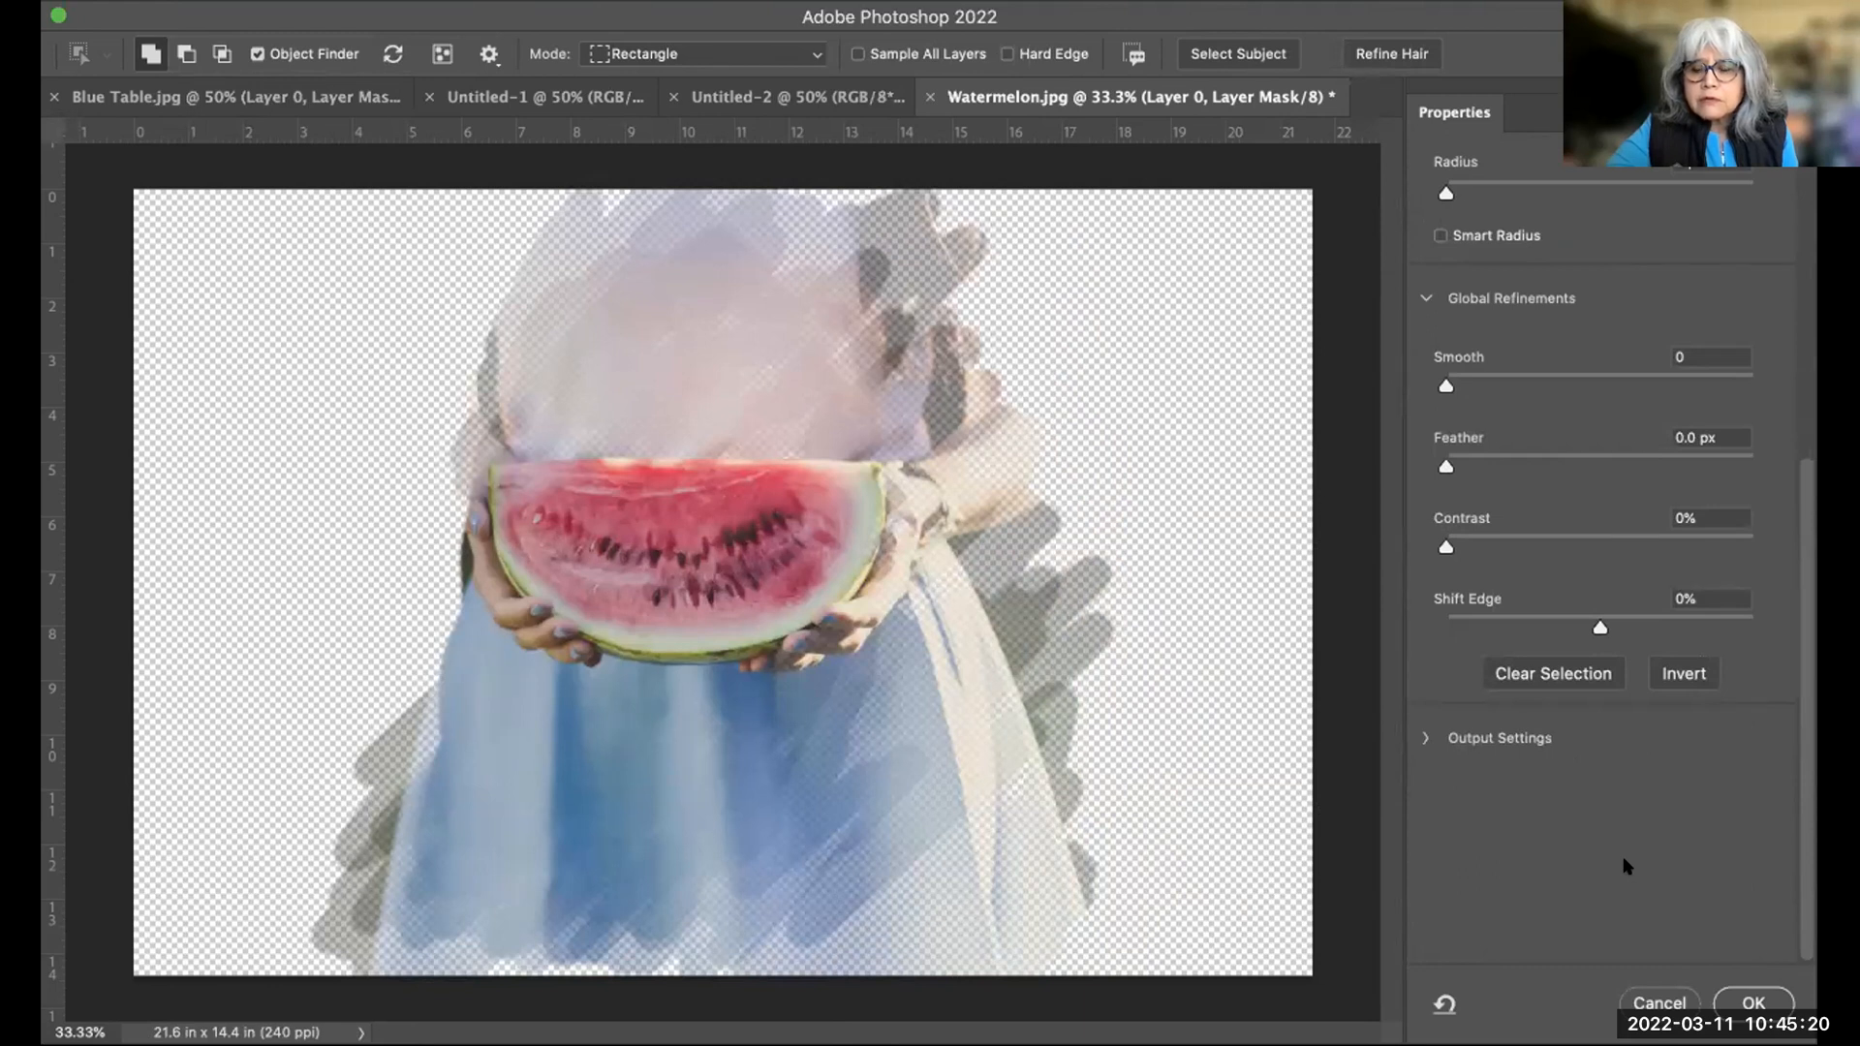
key("Return")
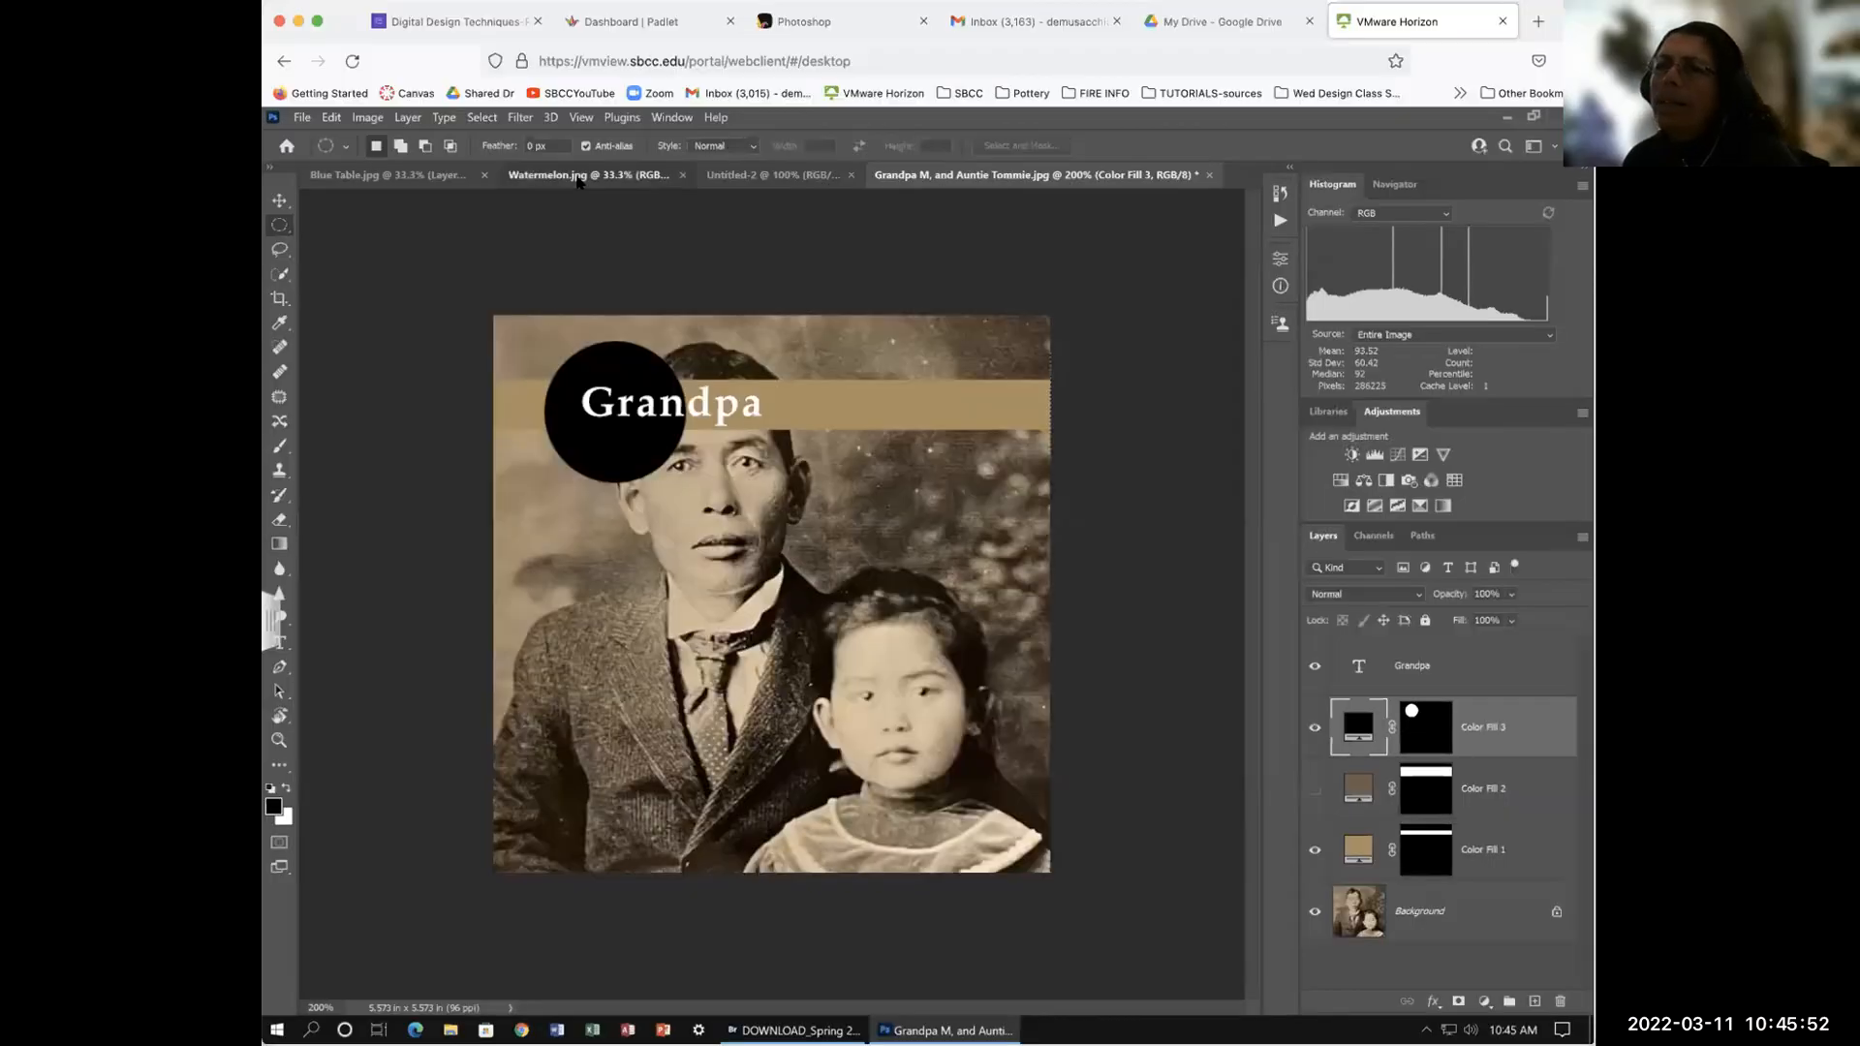
Step: Switch to the Watermelon.jpg document and make its masked Layer 0 active
left_click(577, 176)
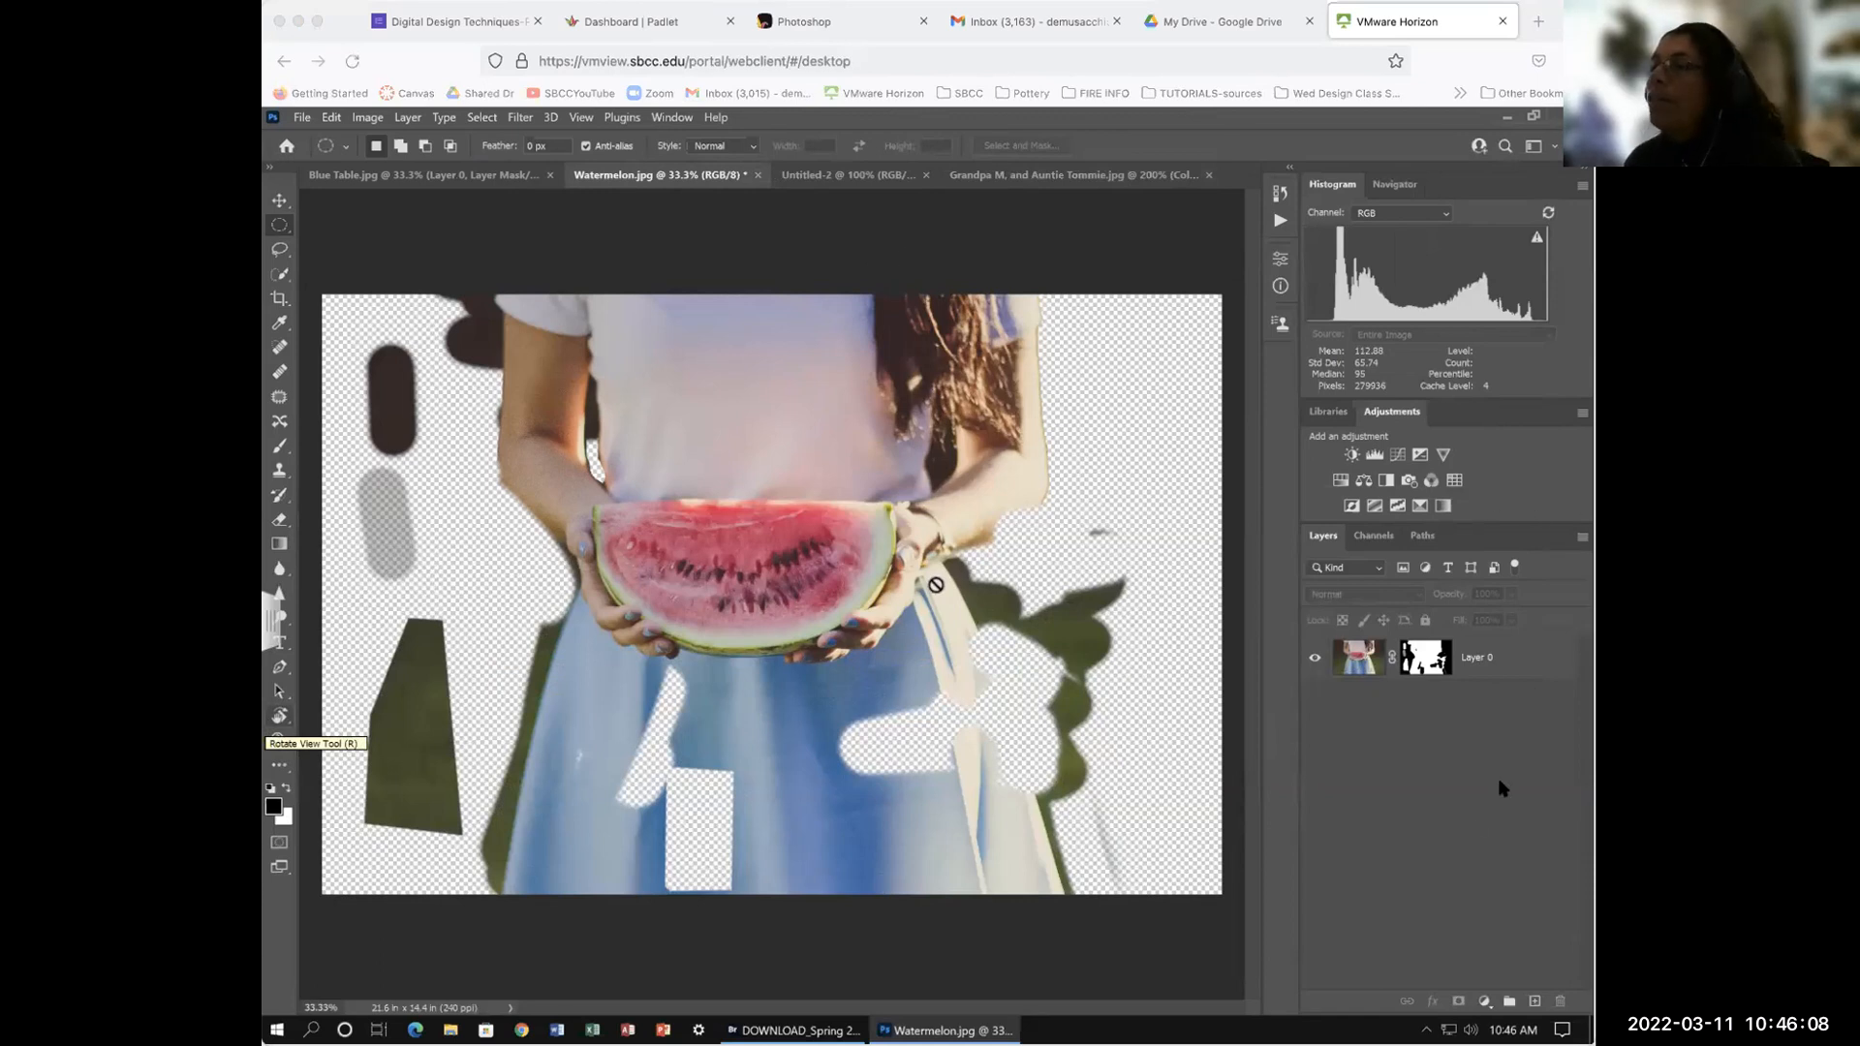
left_click(1504, 660)
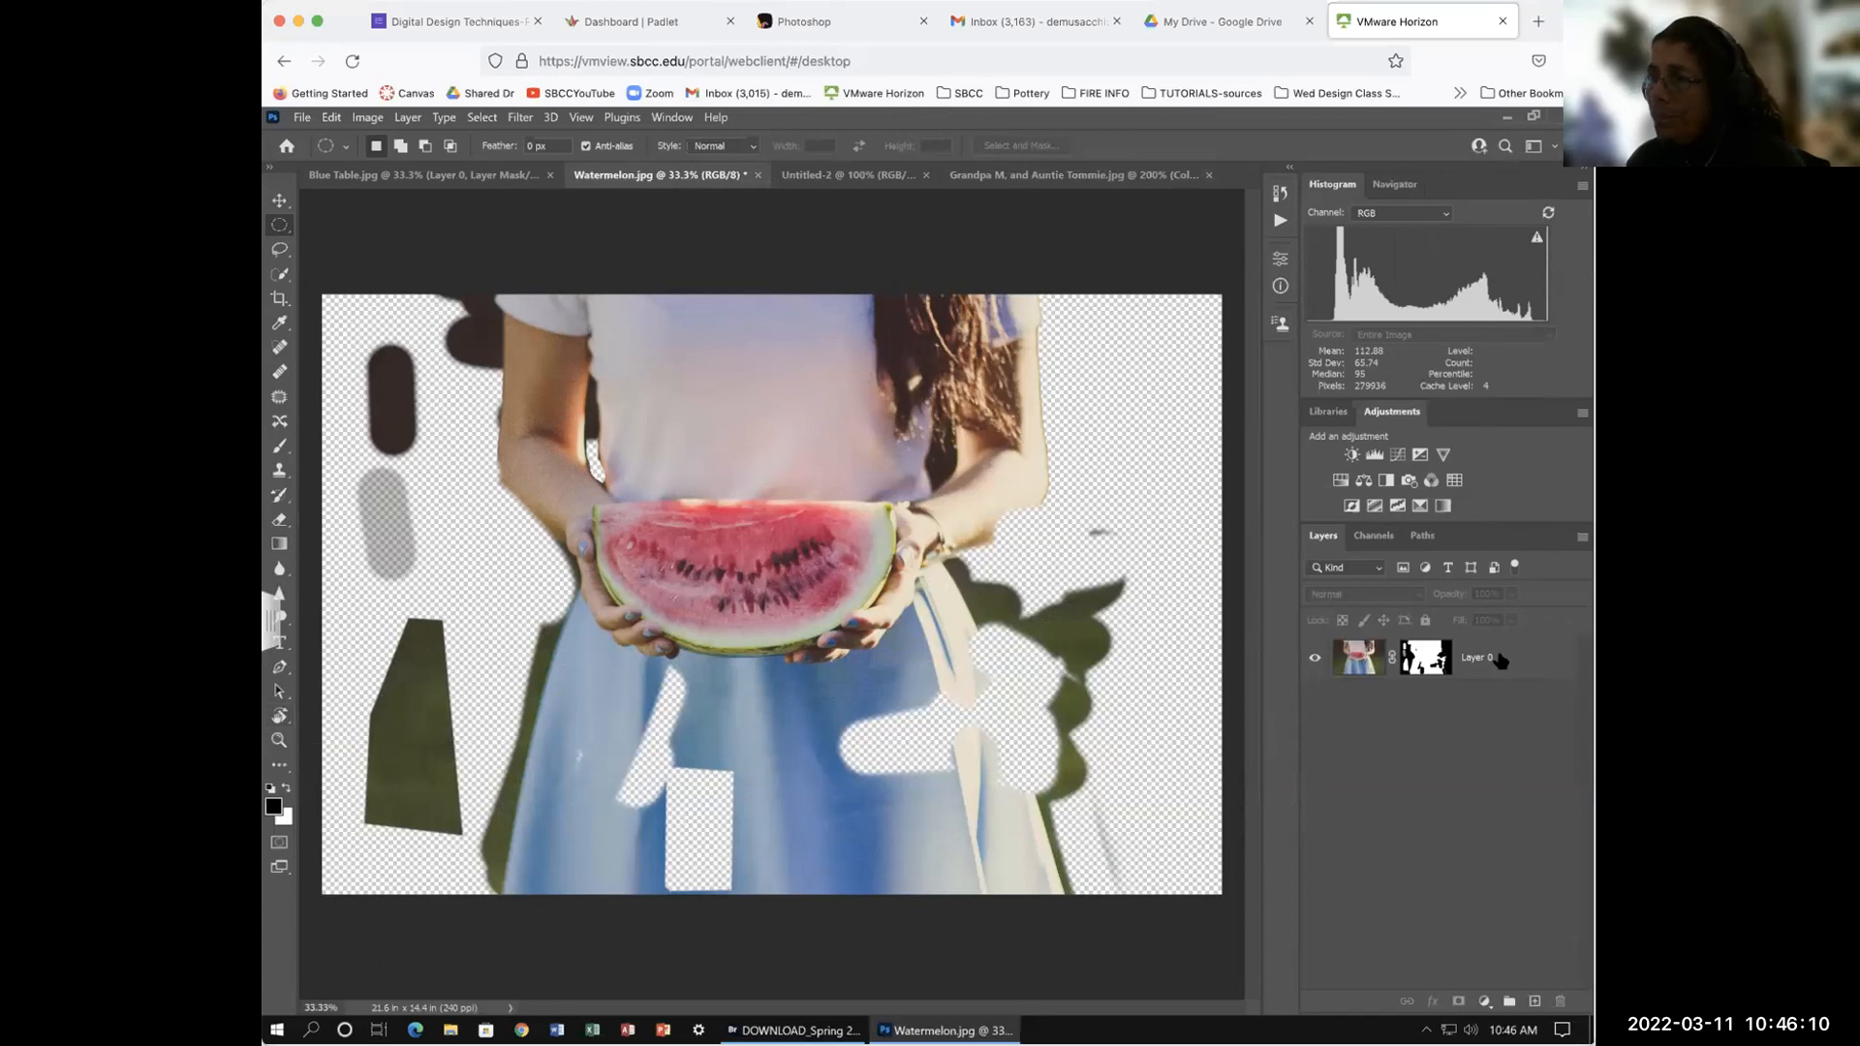
left_click(1498, 659)
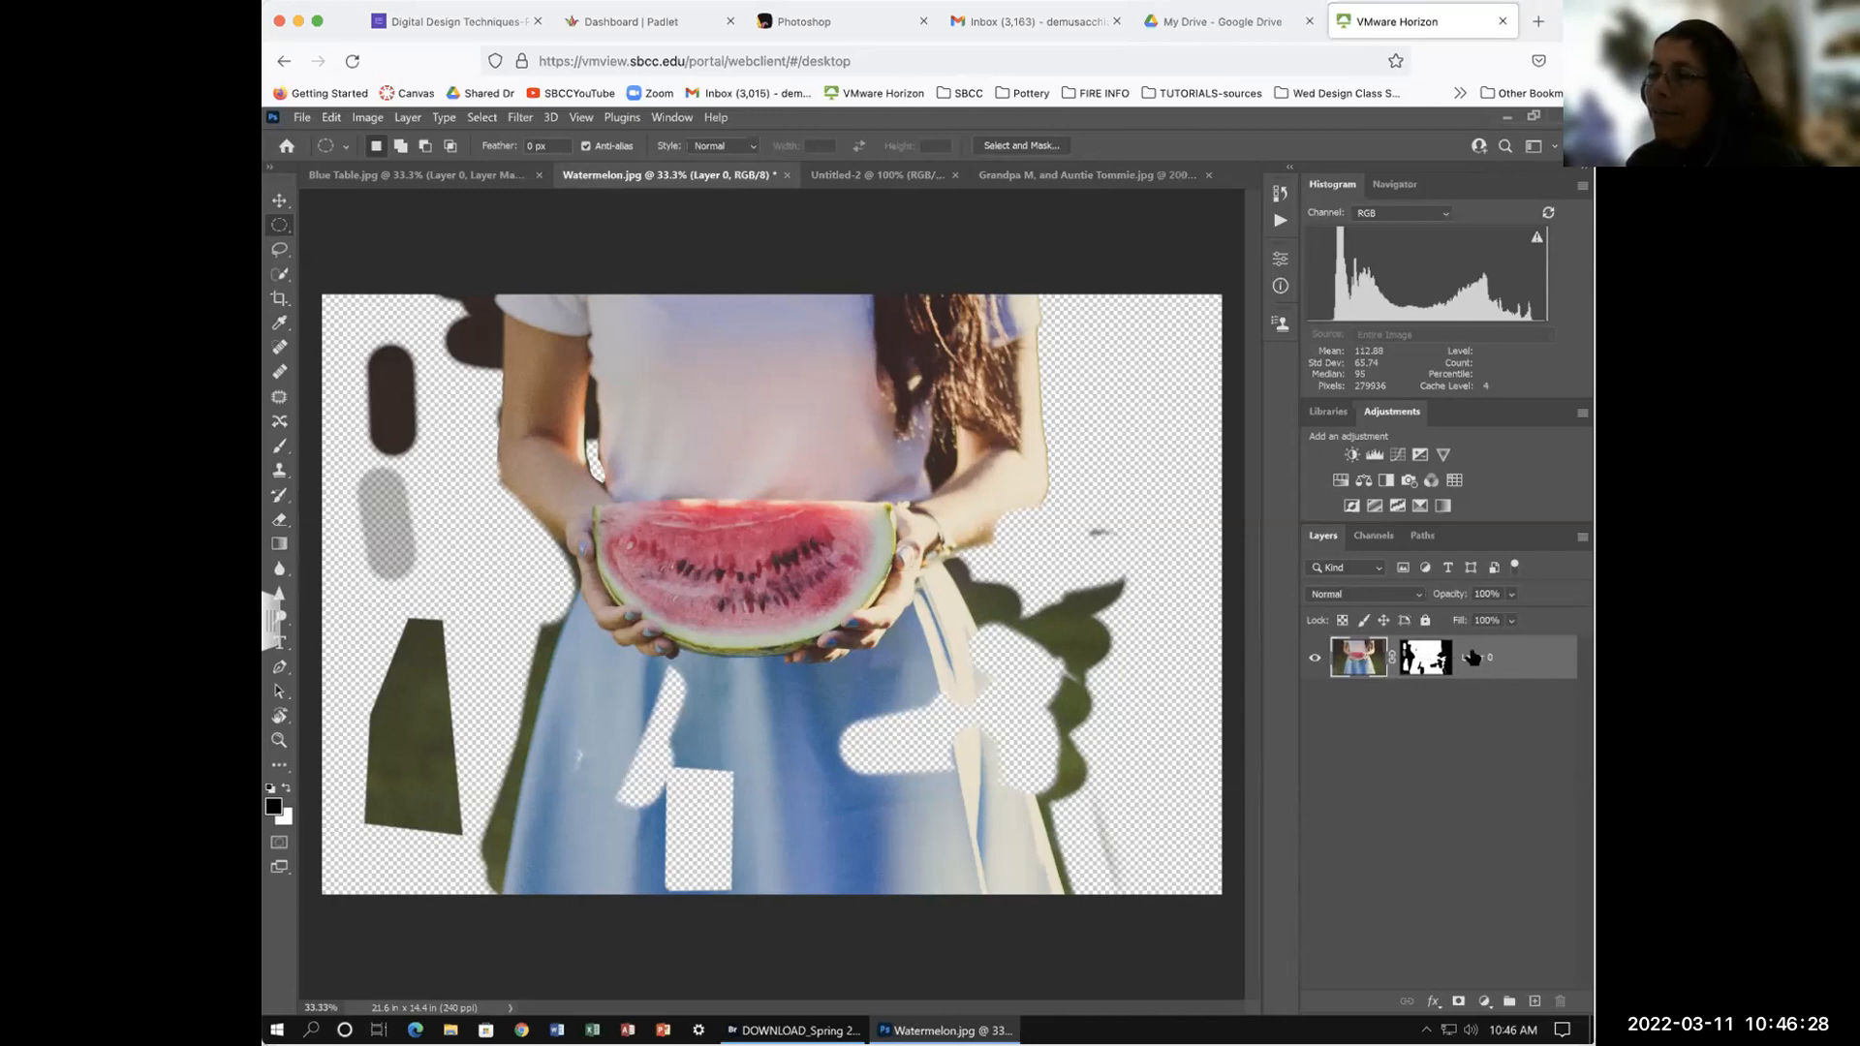
Step: Alternate the editing target of Layer 0 between its mask and its image, ending on the image
left_click(1431, 664)
left_click(1531, 640)
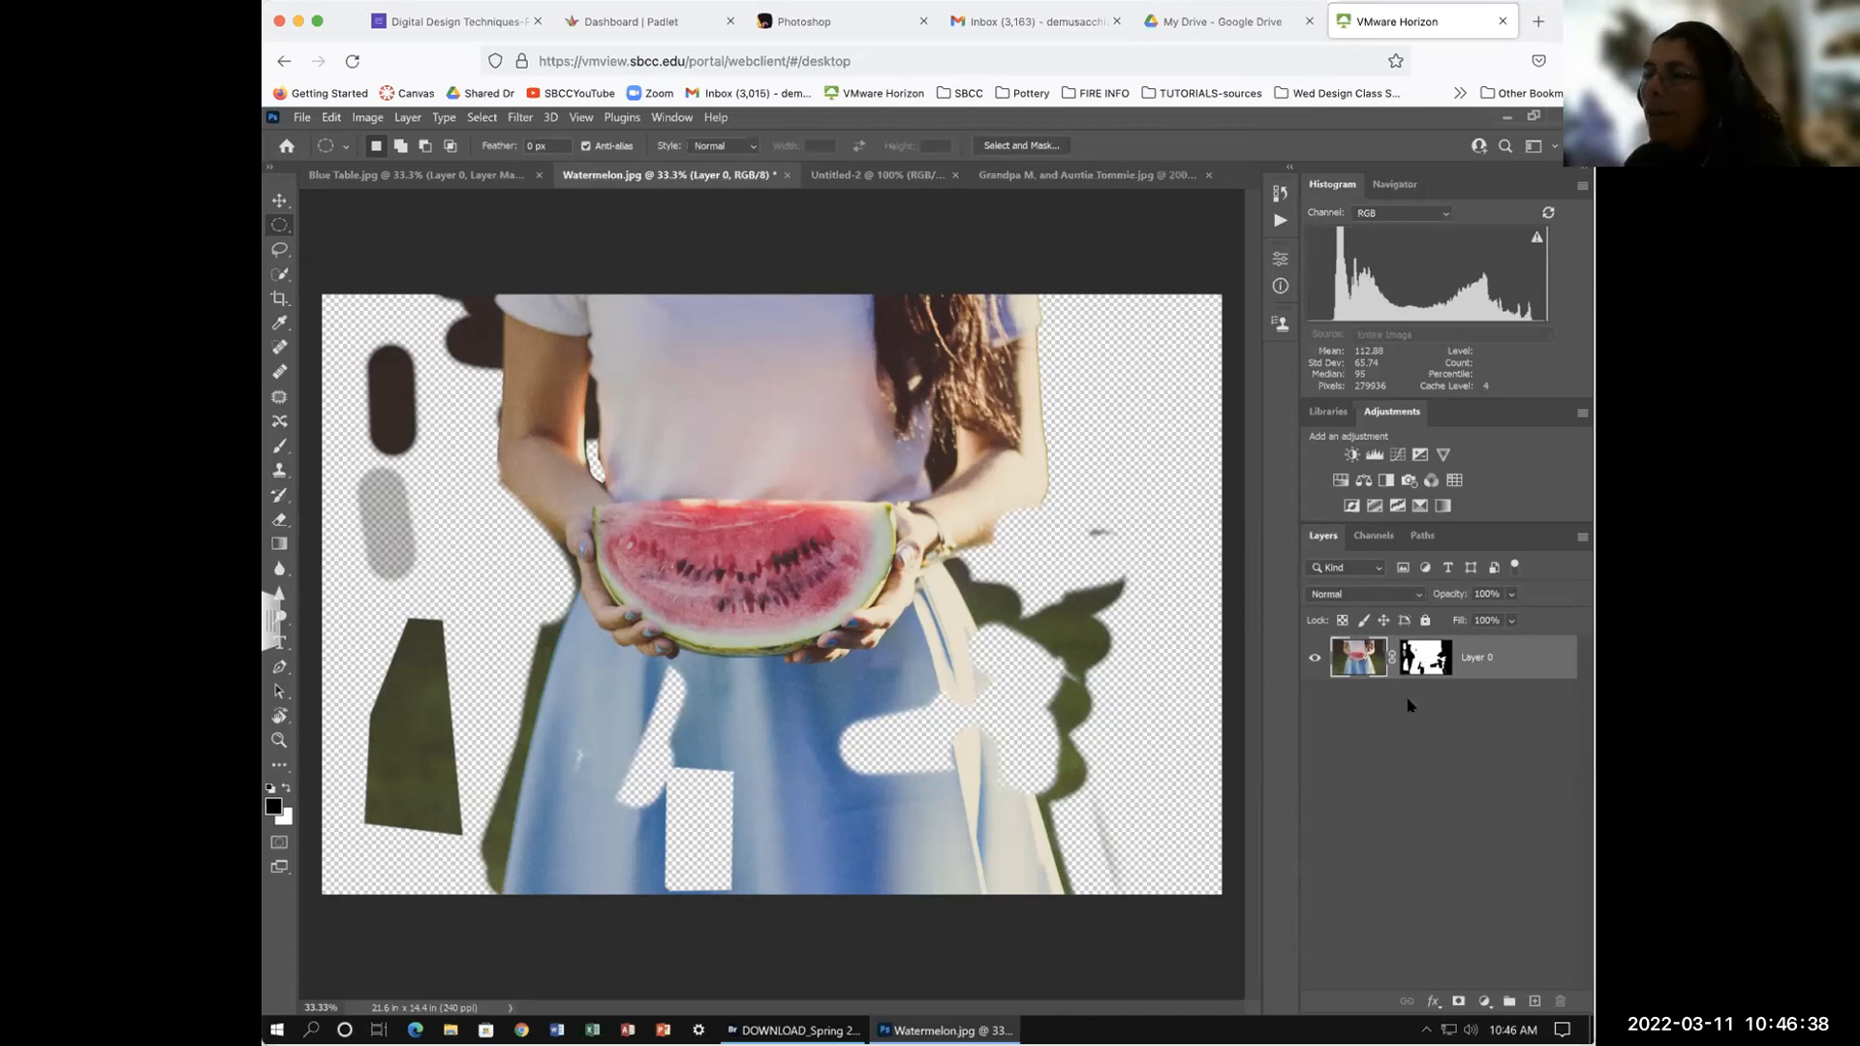
left_click(1421, 663)
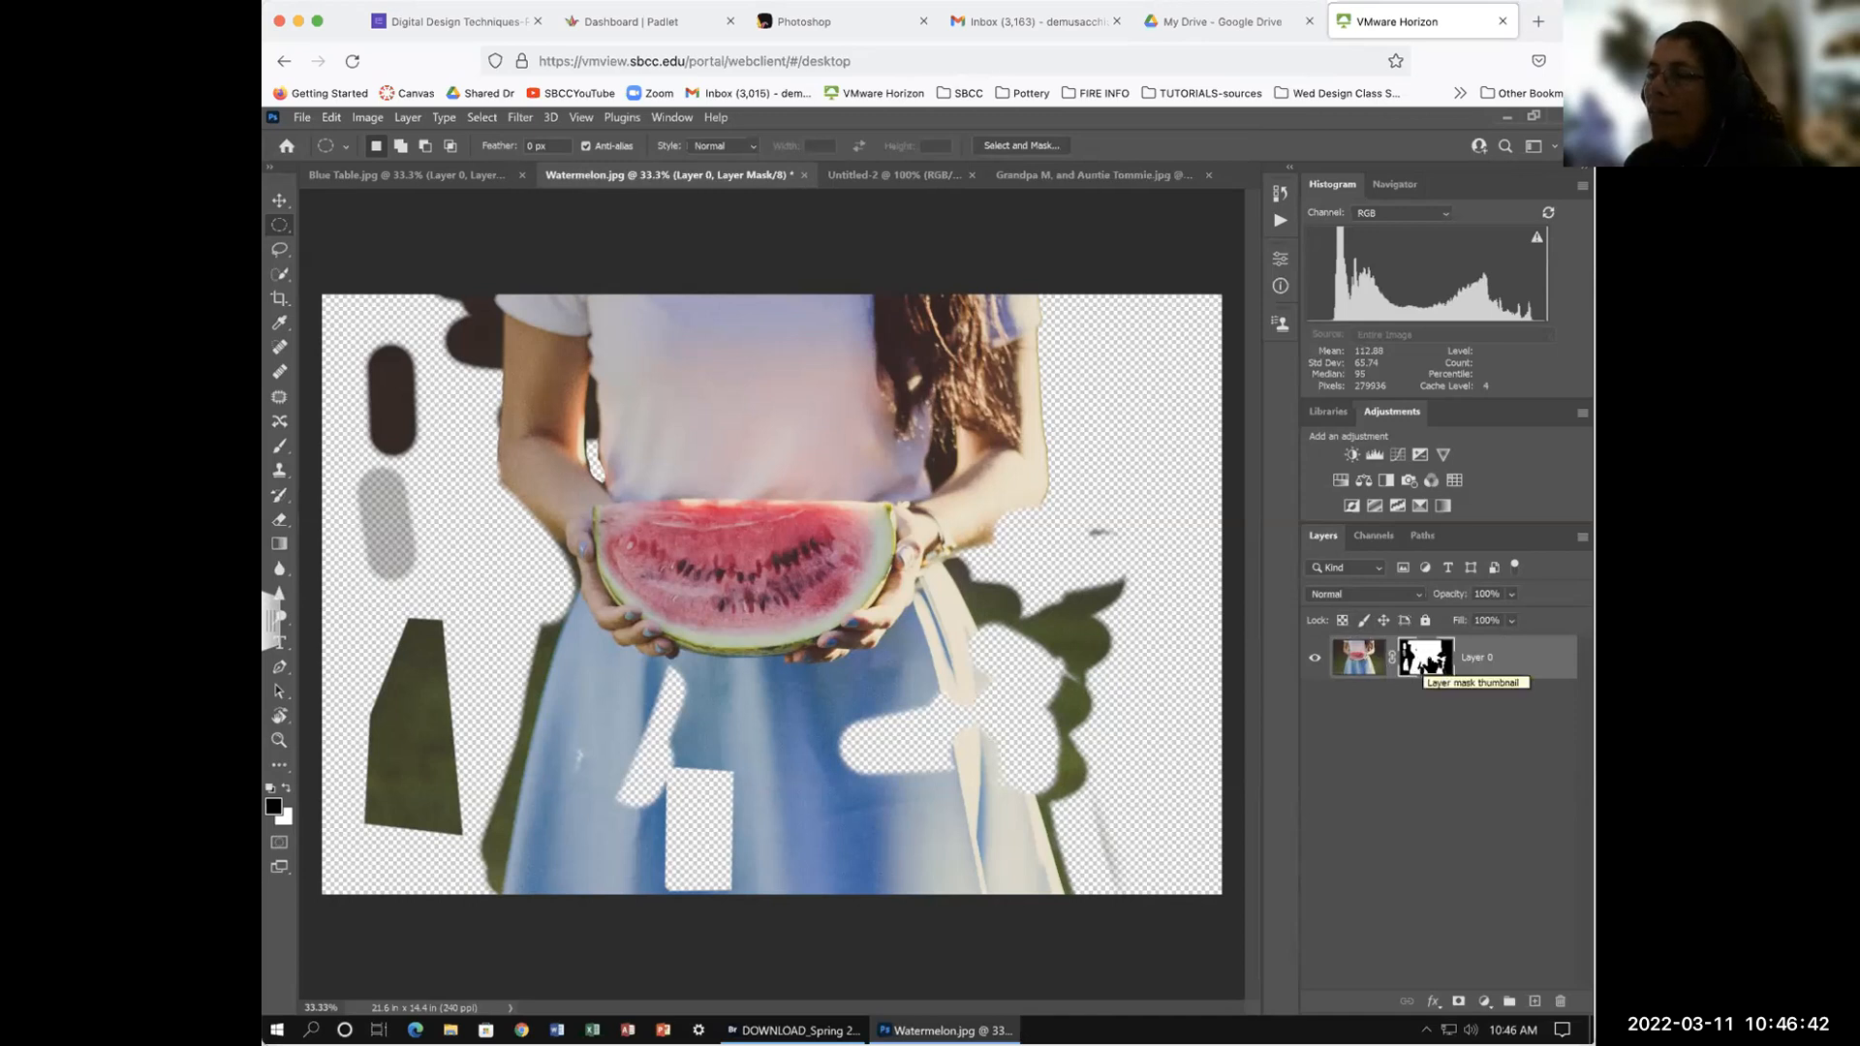
left_click(1352, 661)
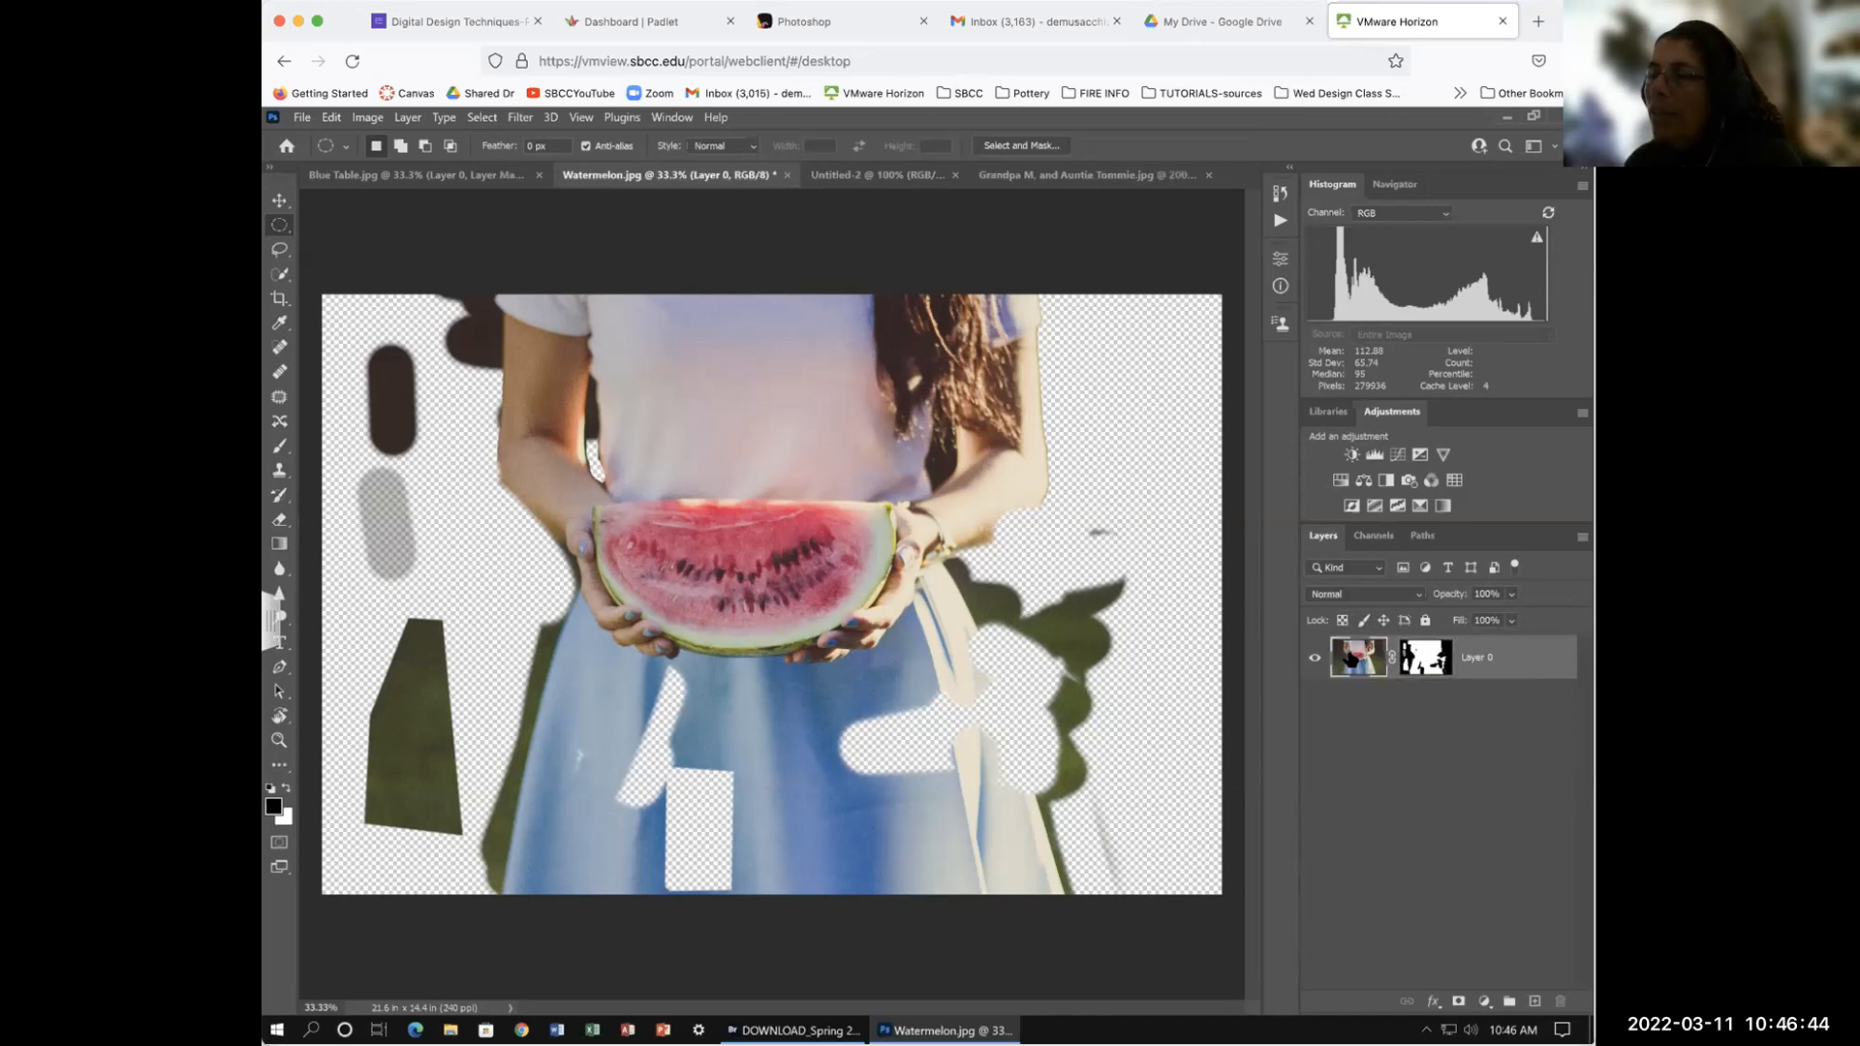
left_click(1420, 659)
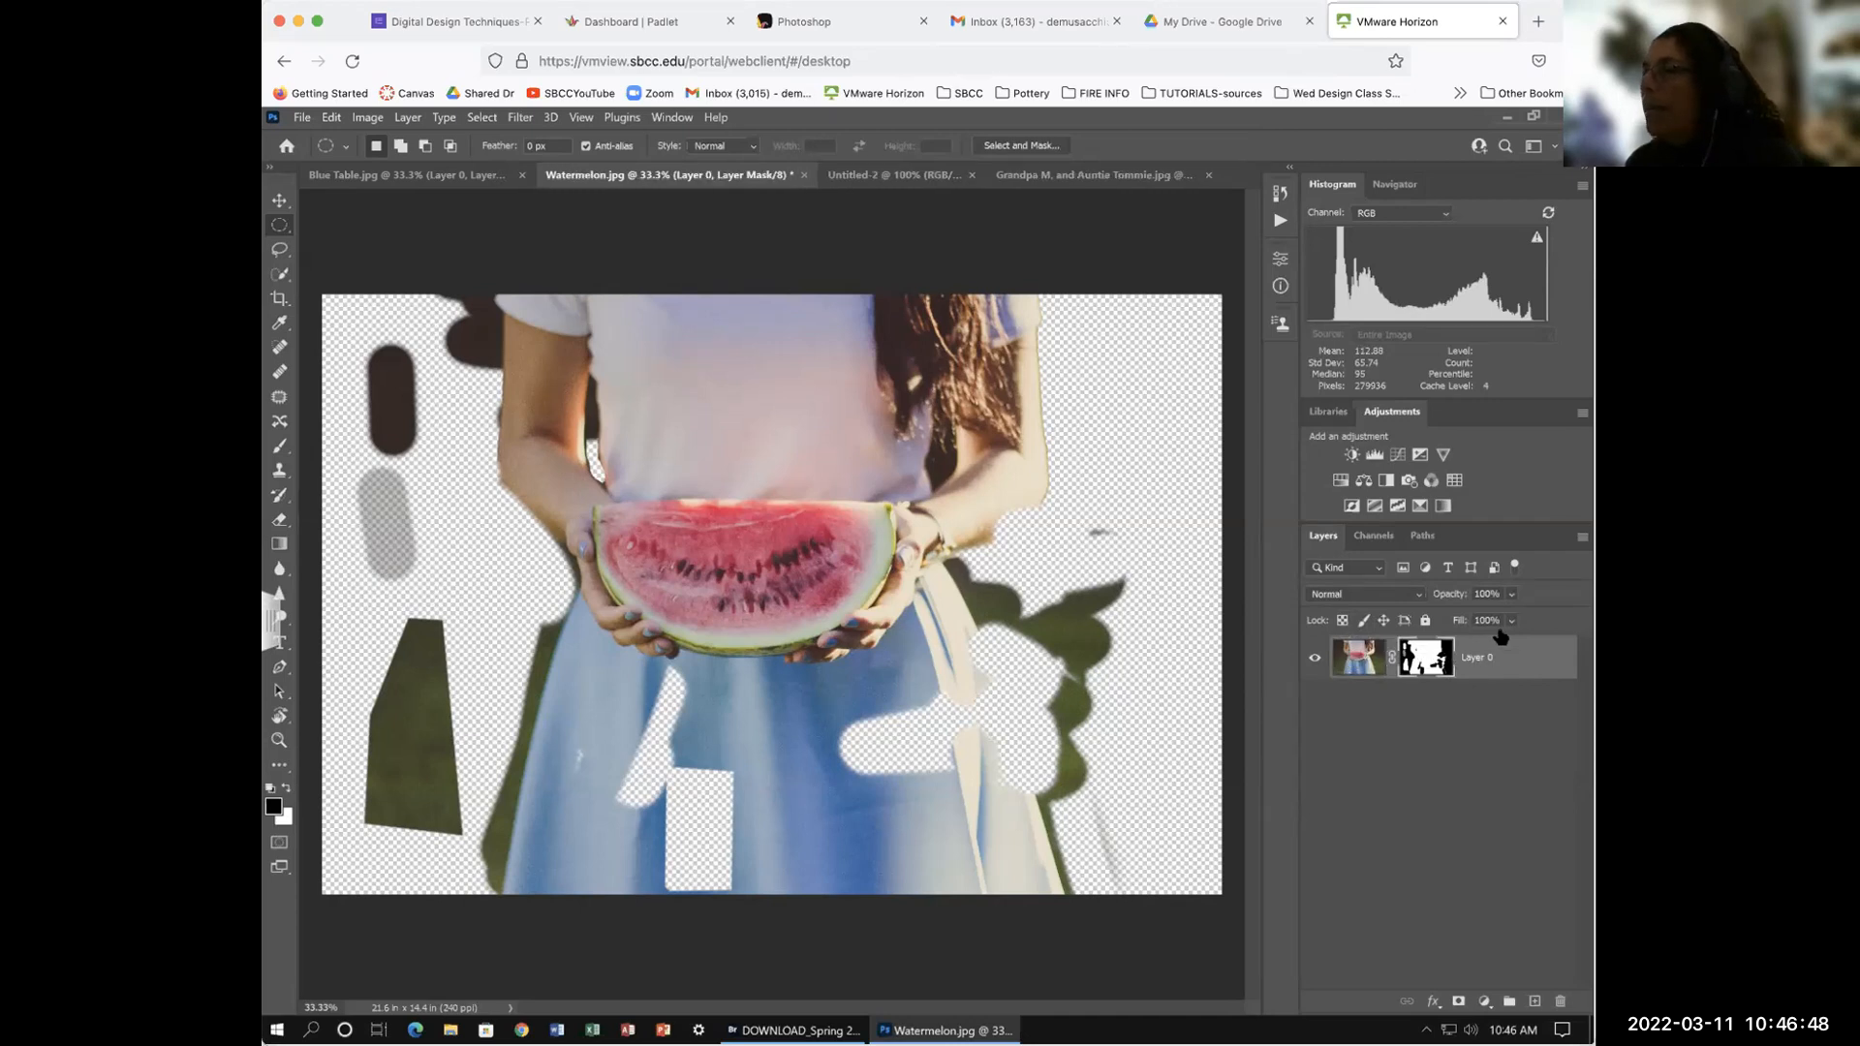
left_click(1514, 659)
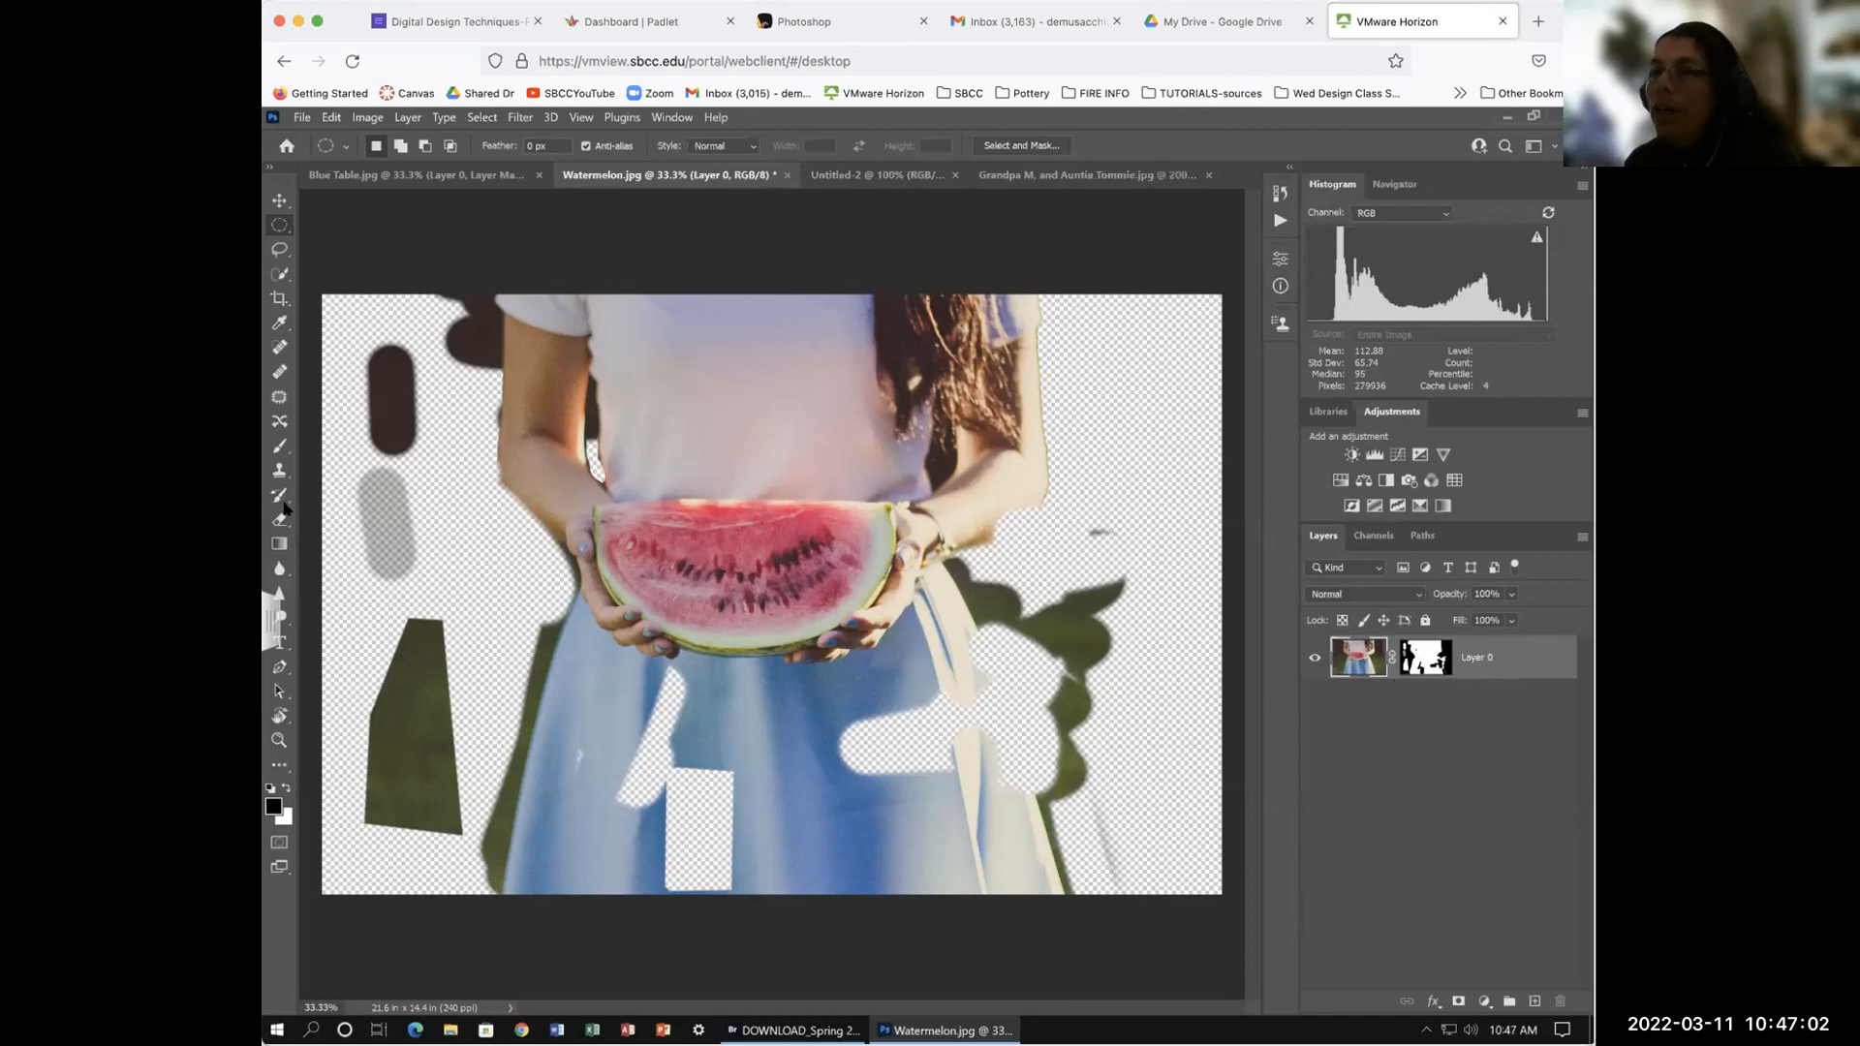
Step: Try a black brush stroke over the watermelon and skirt on Layer 0's image, and undo it
left_click(276, 447)
mouse_move(876, 543)
left_mouse_down()
mouse_move(794, 692)
mouse_move(760, 712)
left_mouse_up()
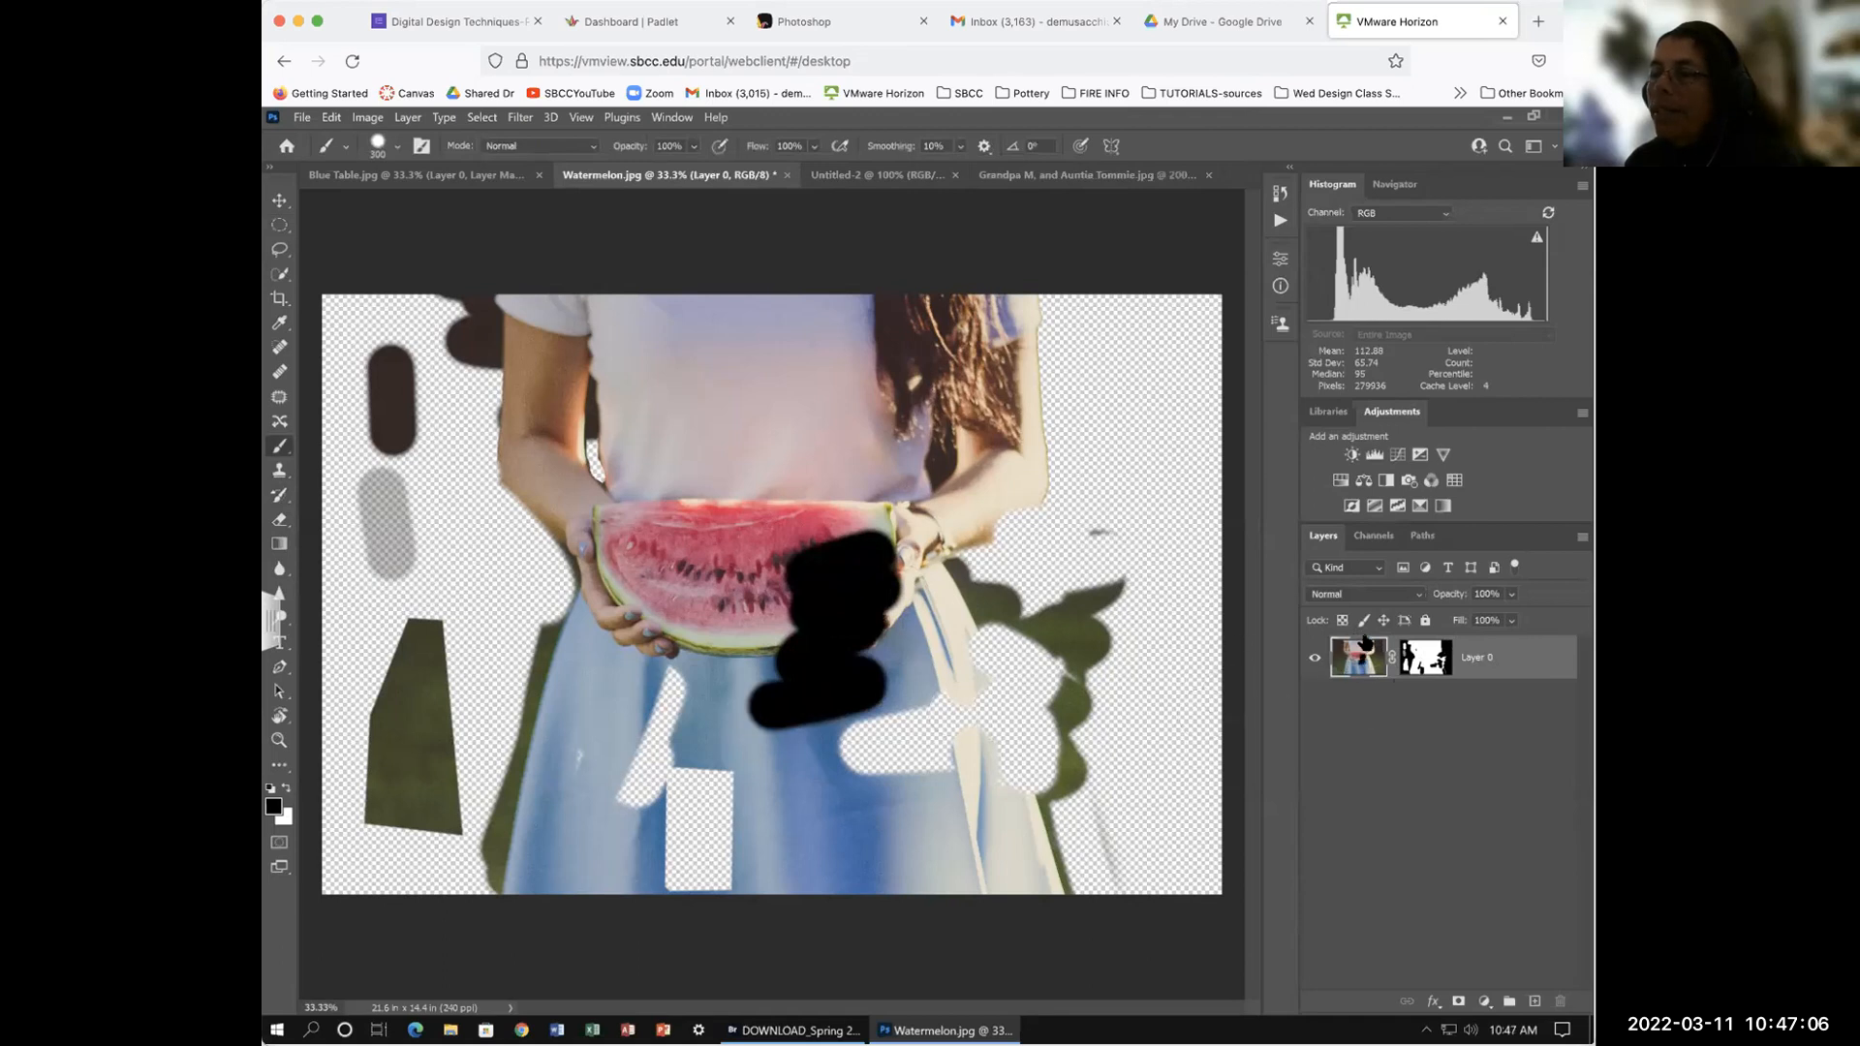
key("z")
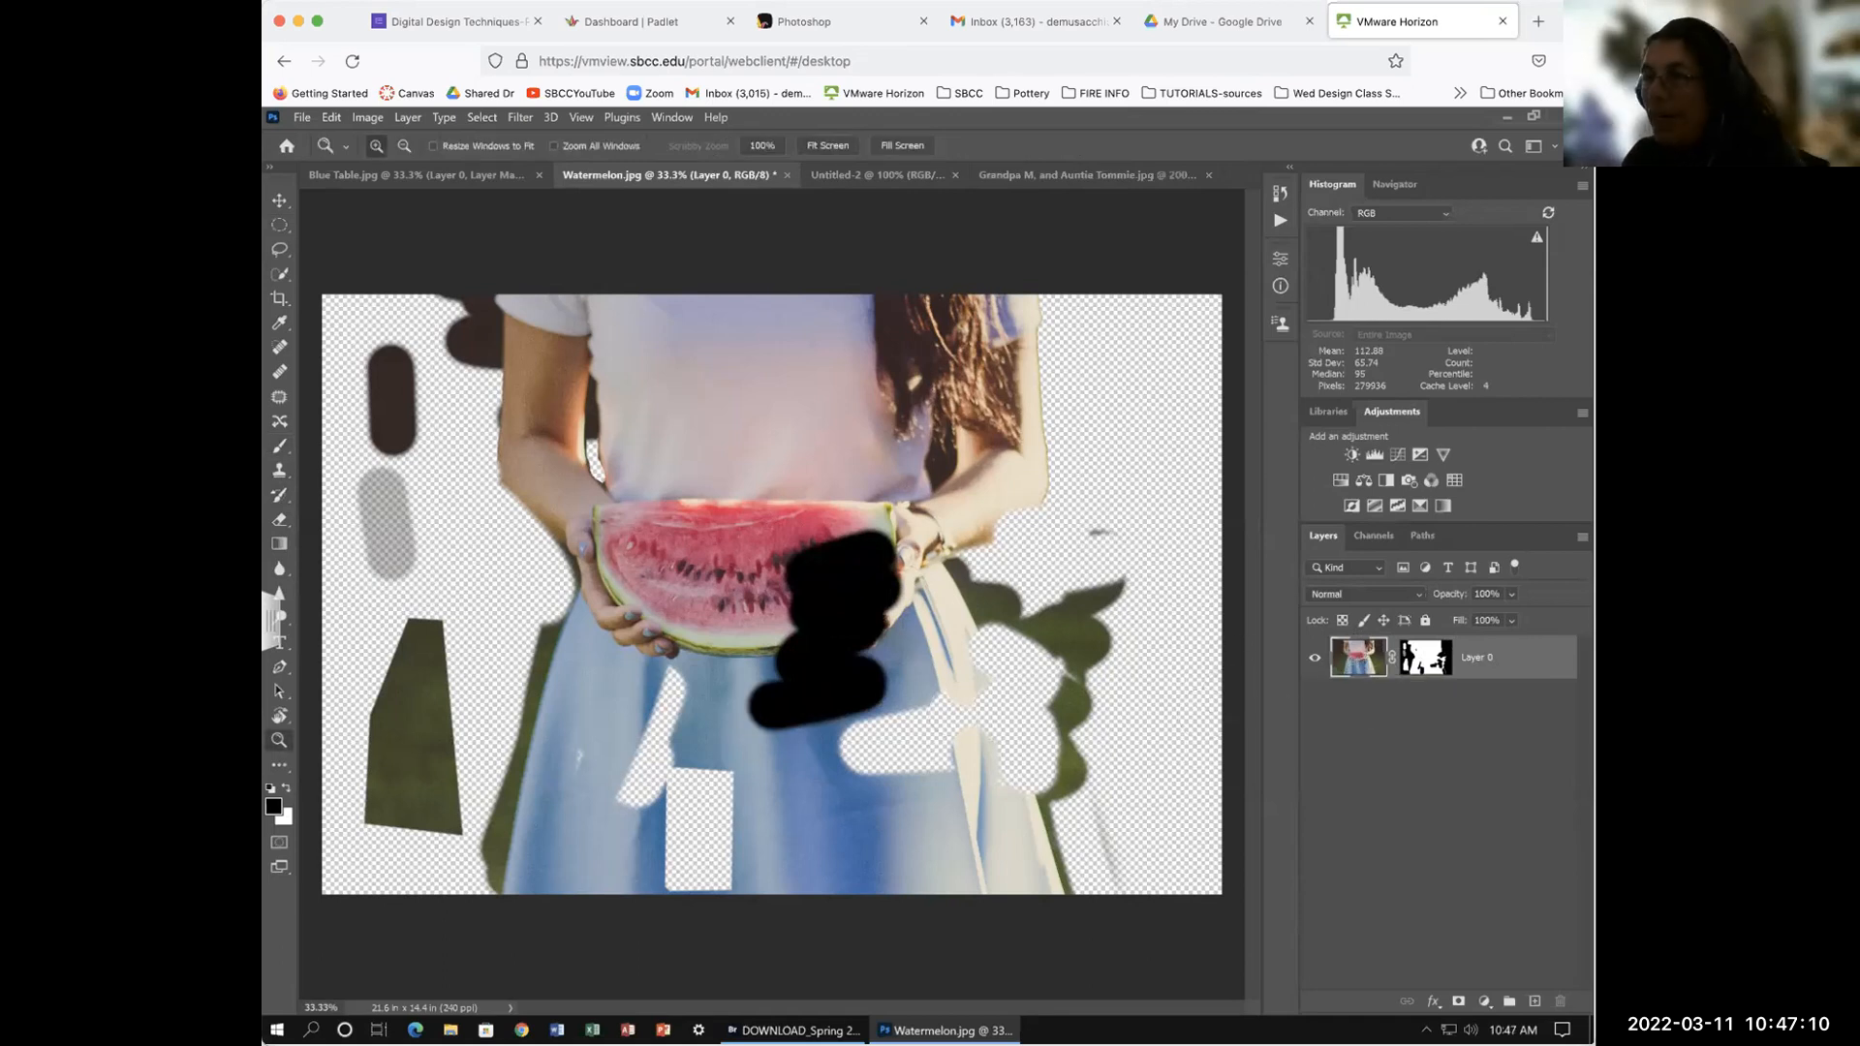
key("ctrl+z")
Step: Target Layer 0's mask for editing and switch the foreground color to white
left_click(1426, 658)
left_click(1516, 660)
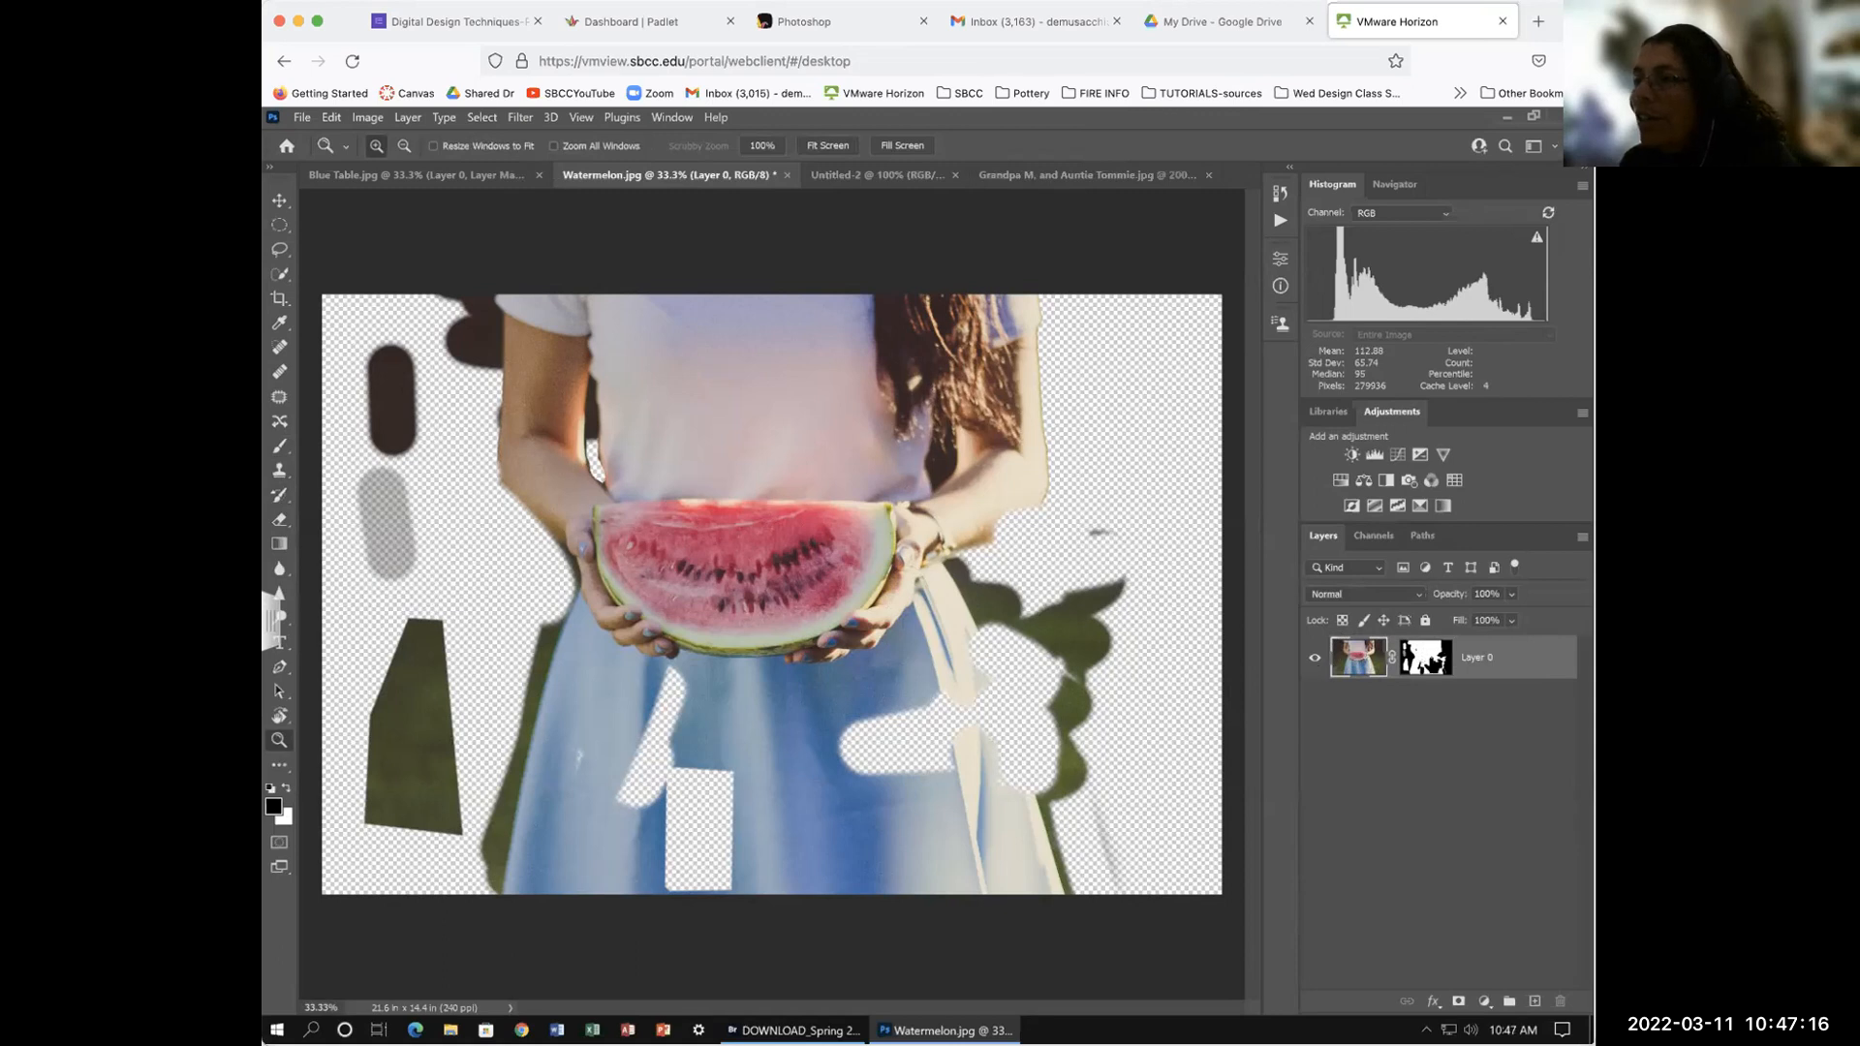
left_click(1427, 661)
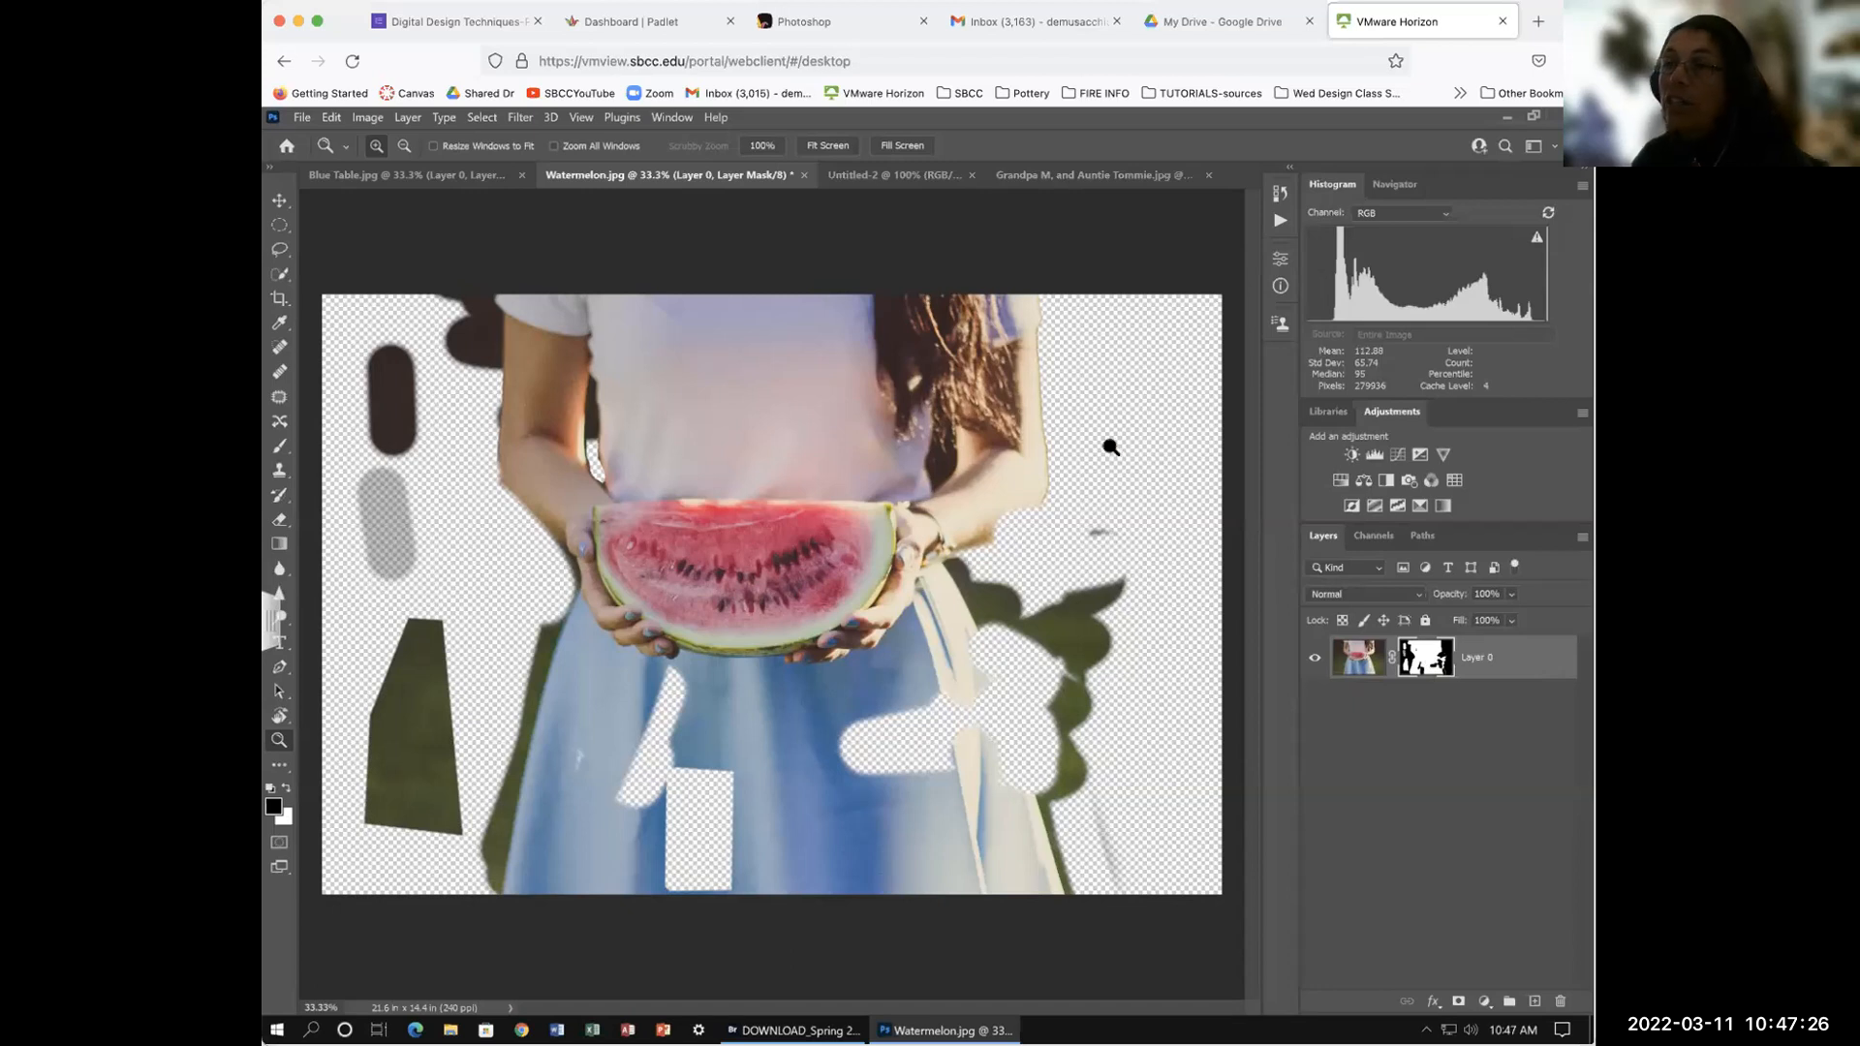
key("x")
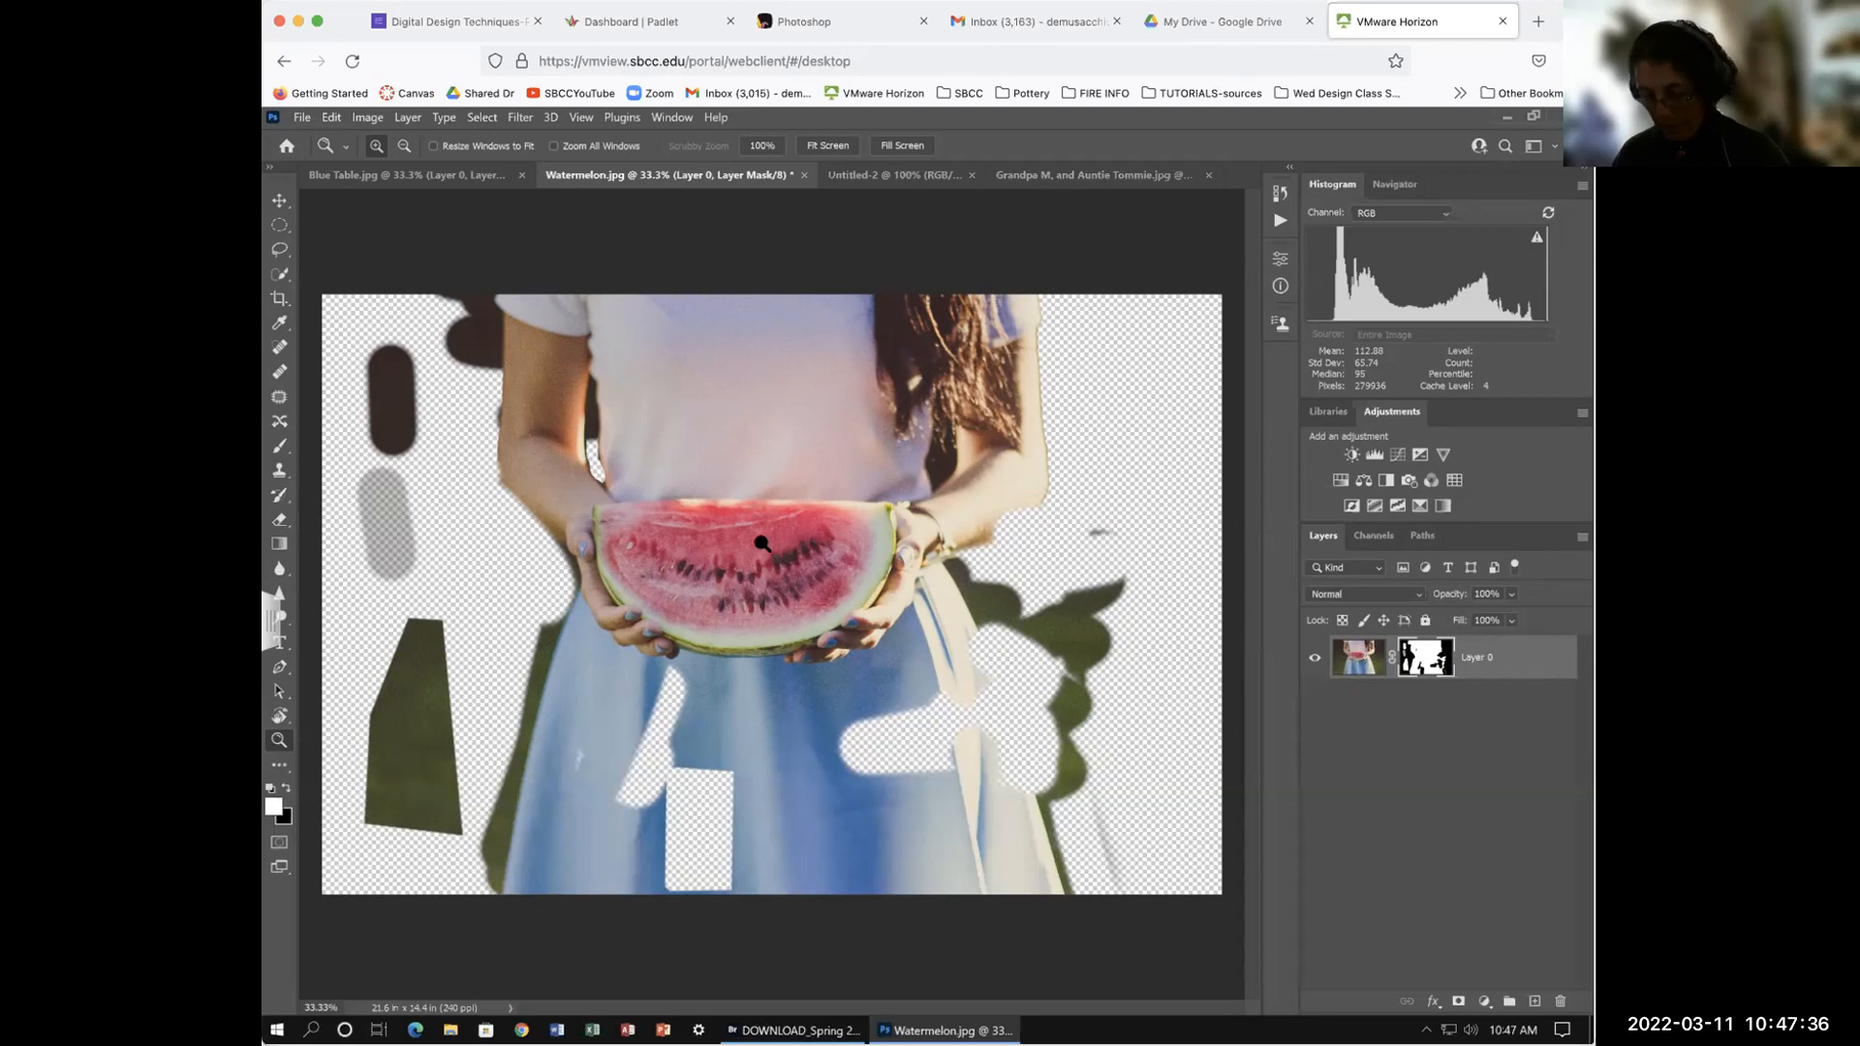
Step: Duplicate the masked watermelon layer, Layer 0, together with its layer mask
right_click(1506, 661)
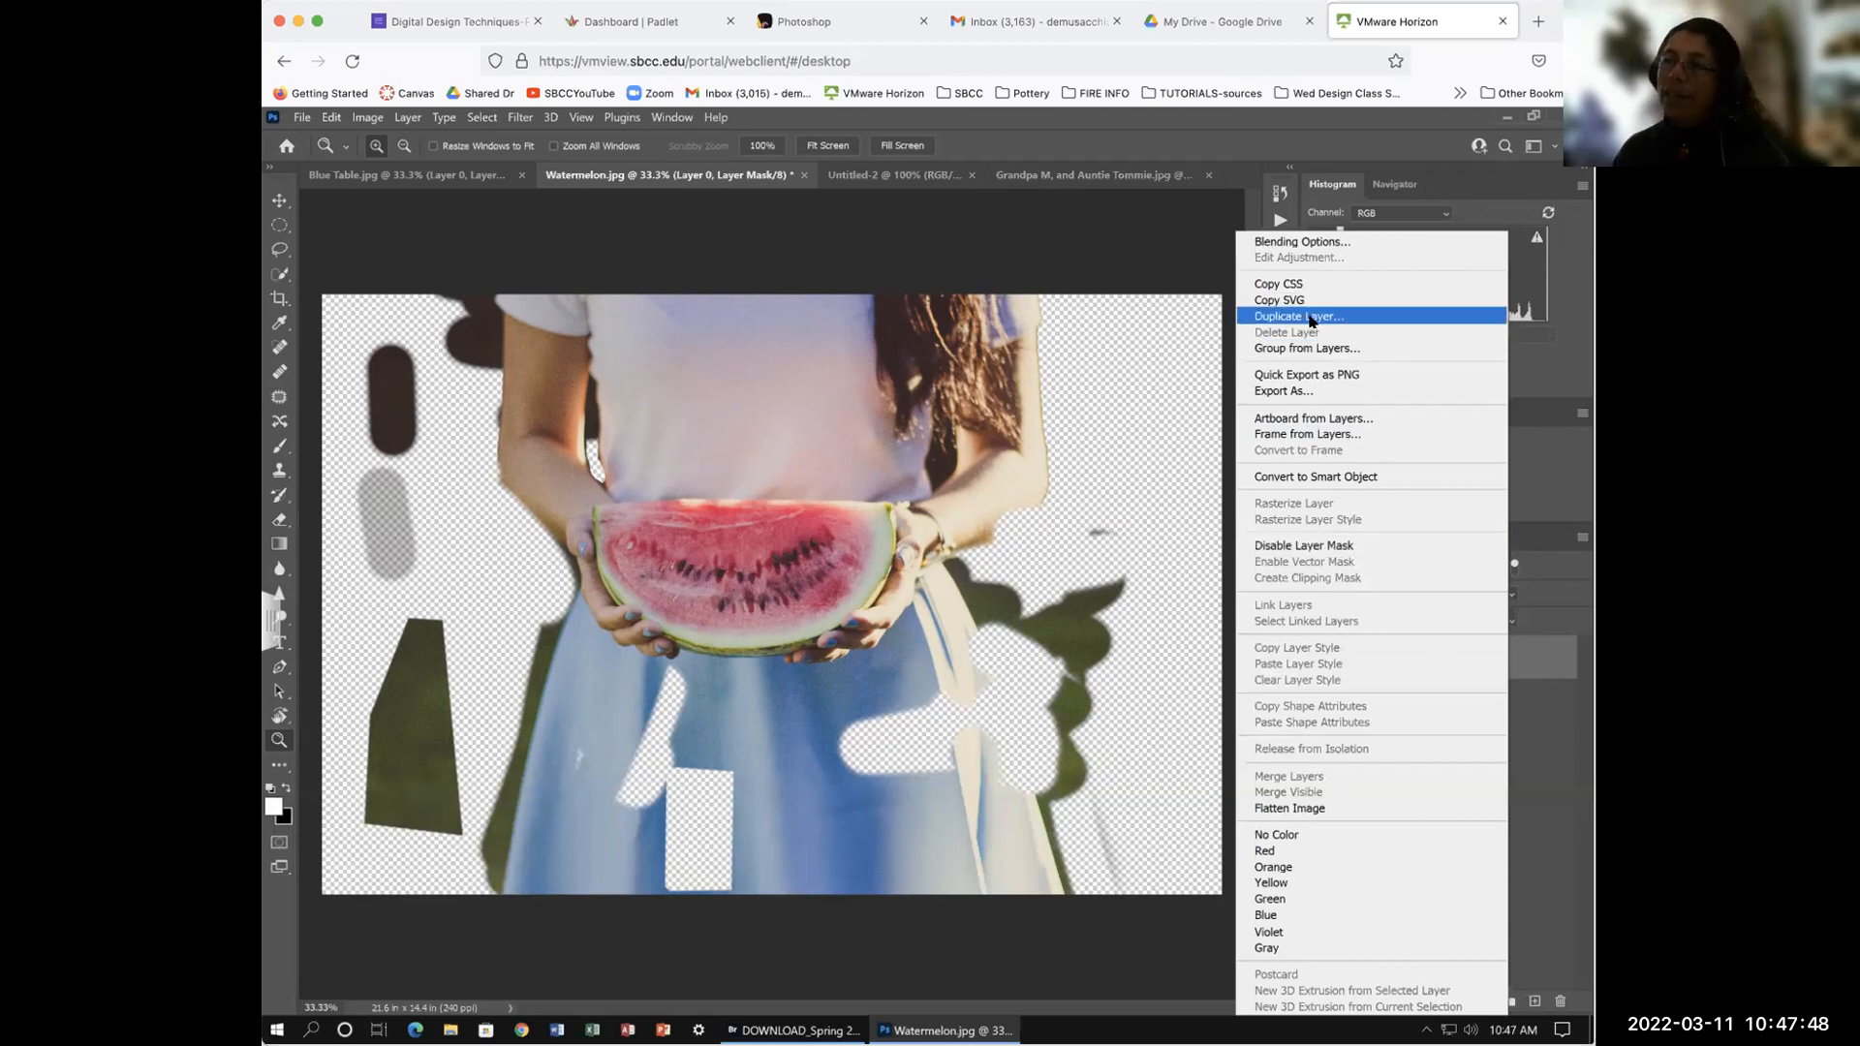
left_click(1552, 752)
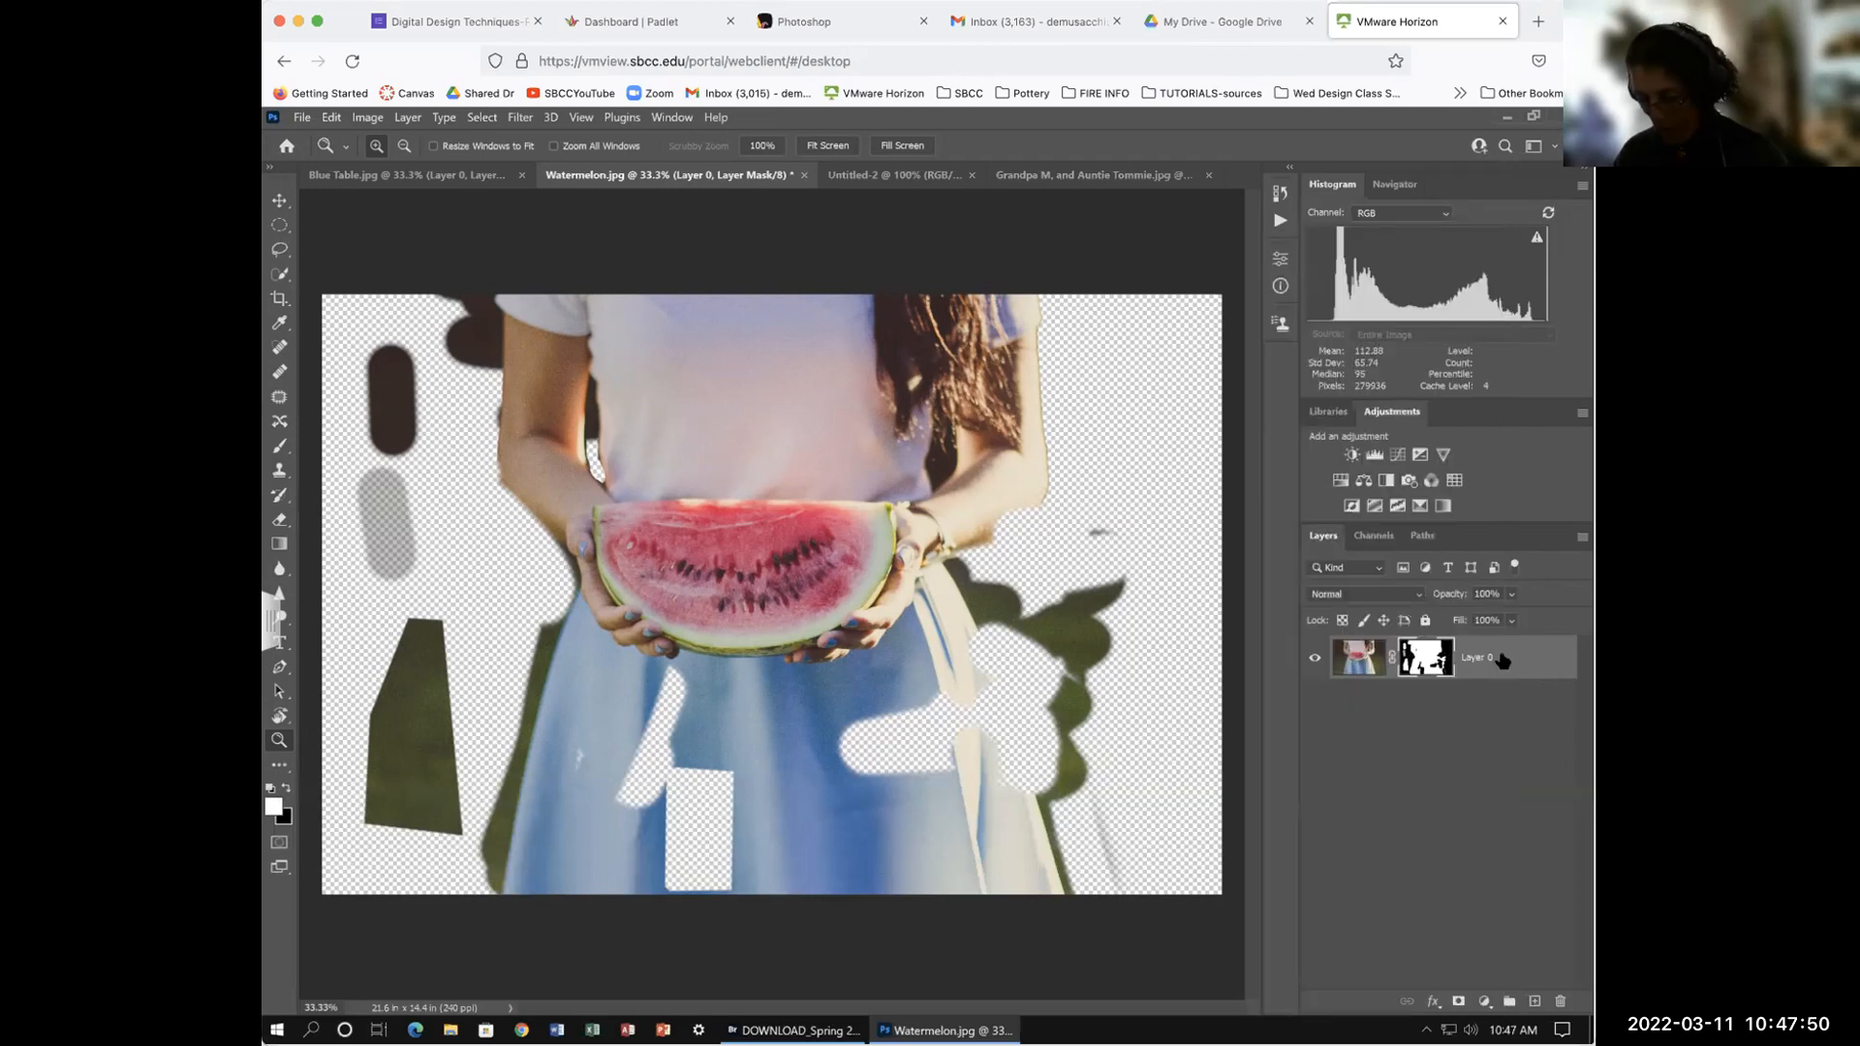
key("ctrl+j")
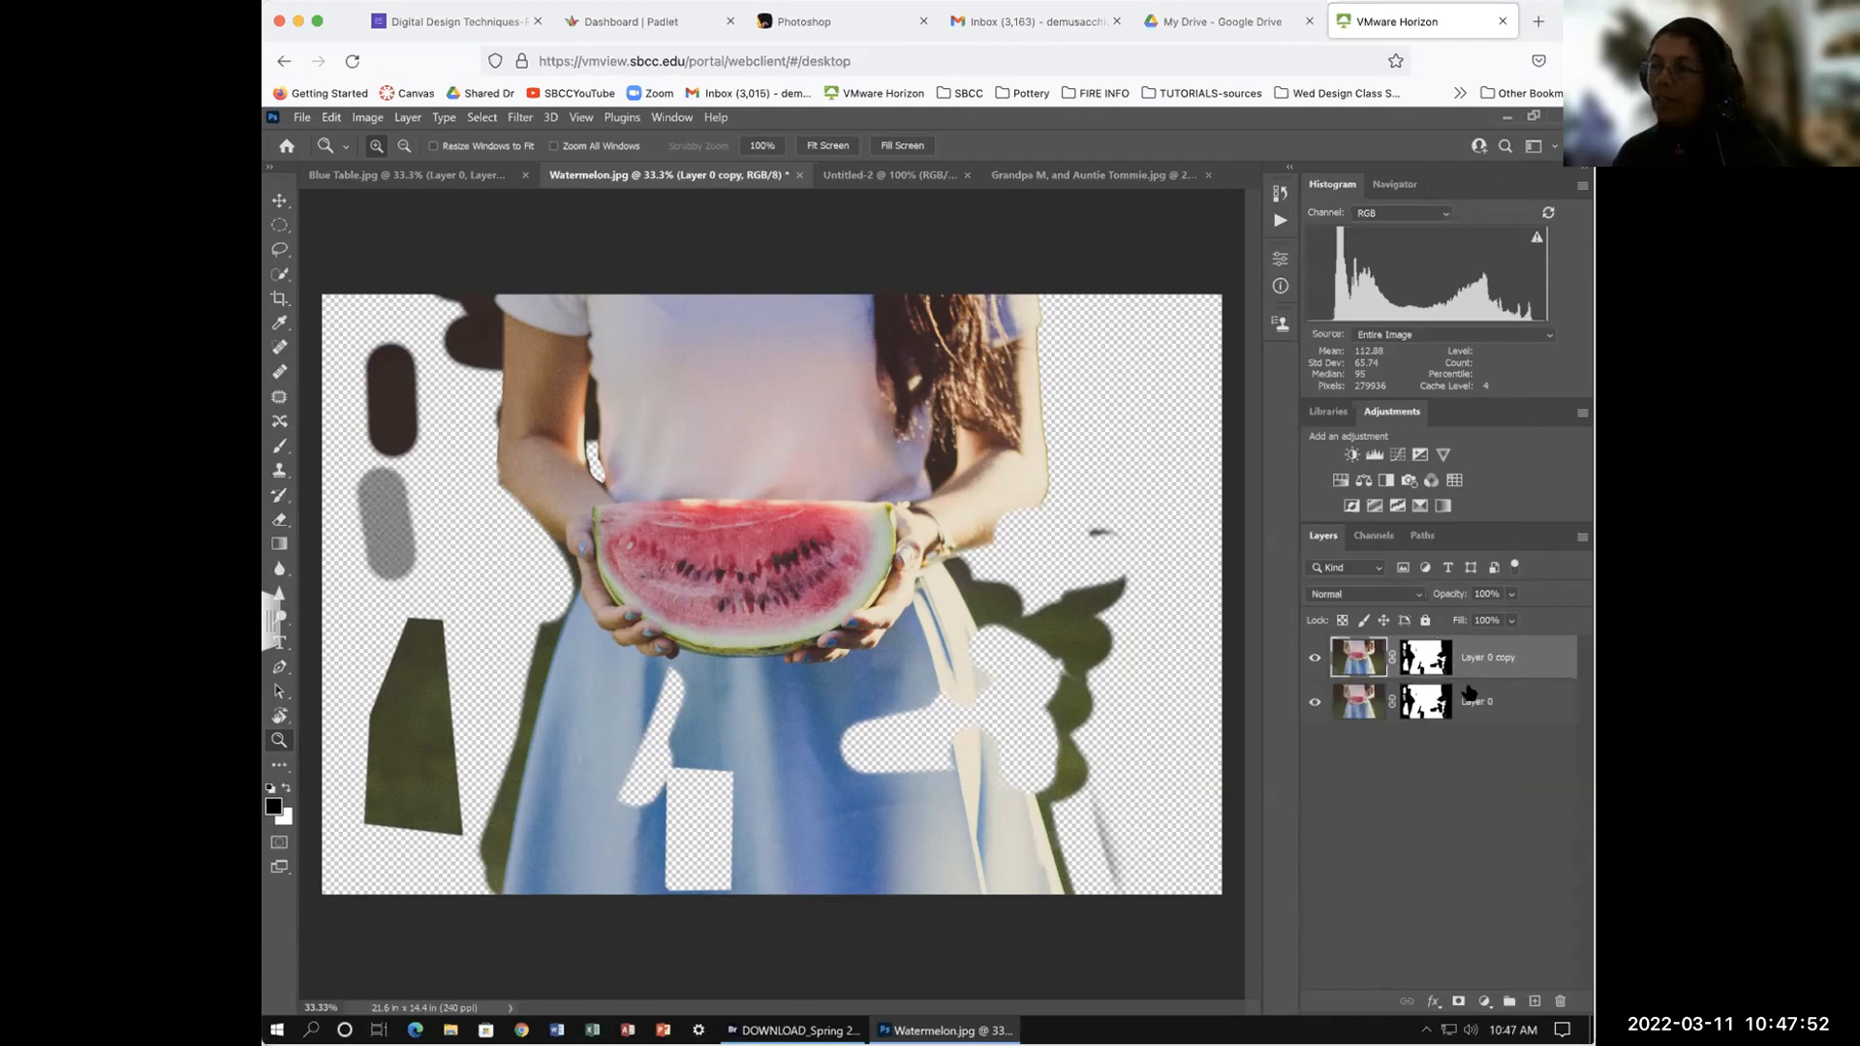
Step: Undo the layer duplication and duplicate Layer 0 again within Watermelon.jpg under the name Layer 0 copy
key("ctrl+z")
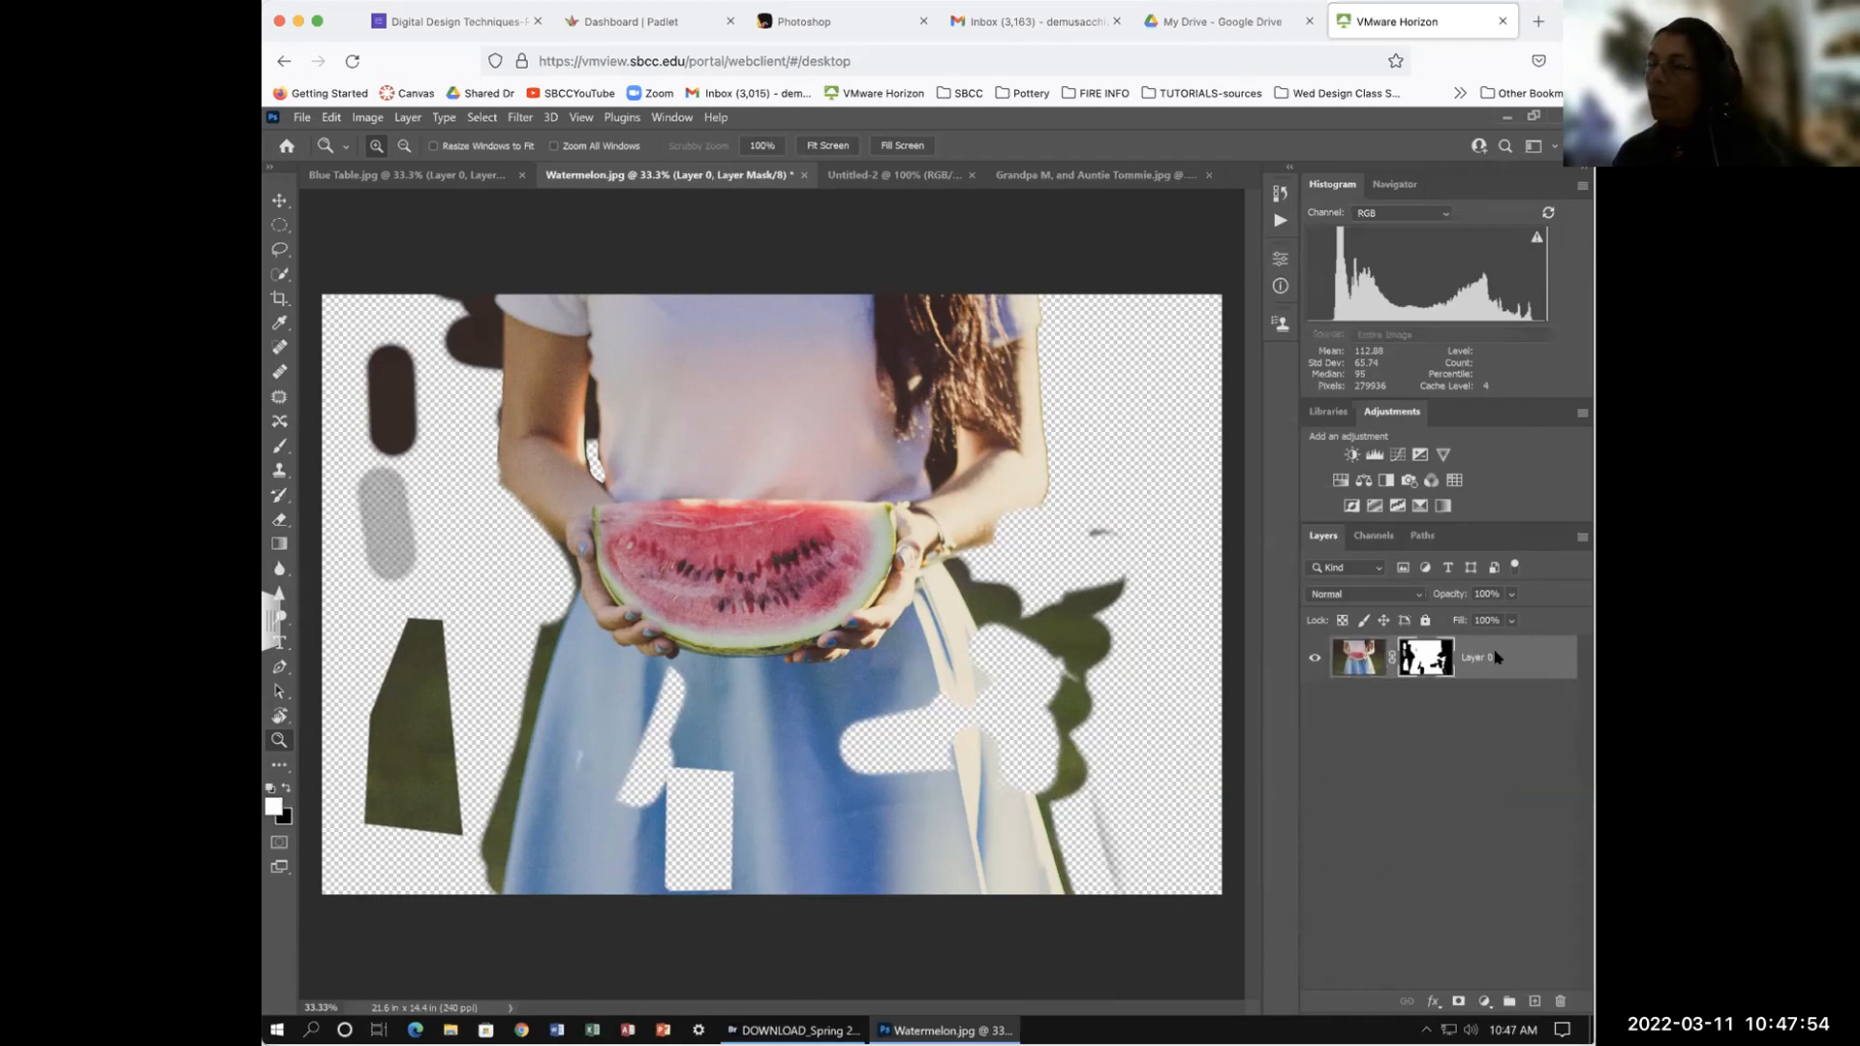
right_click(1497, 657)
left_click(1295, 317)
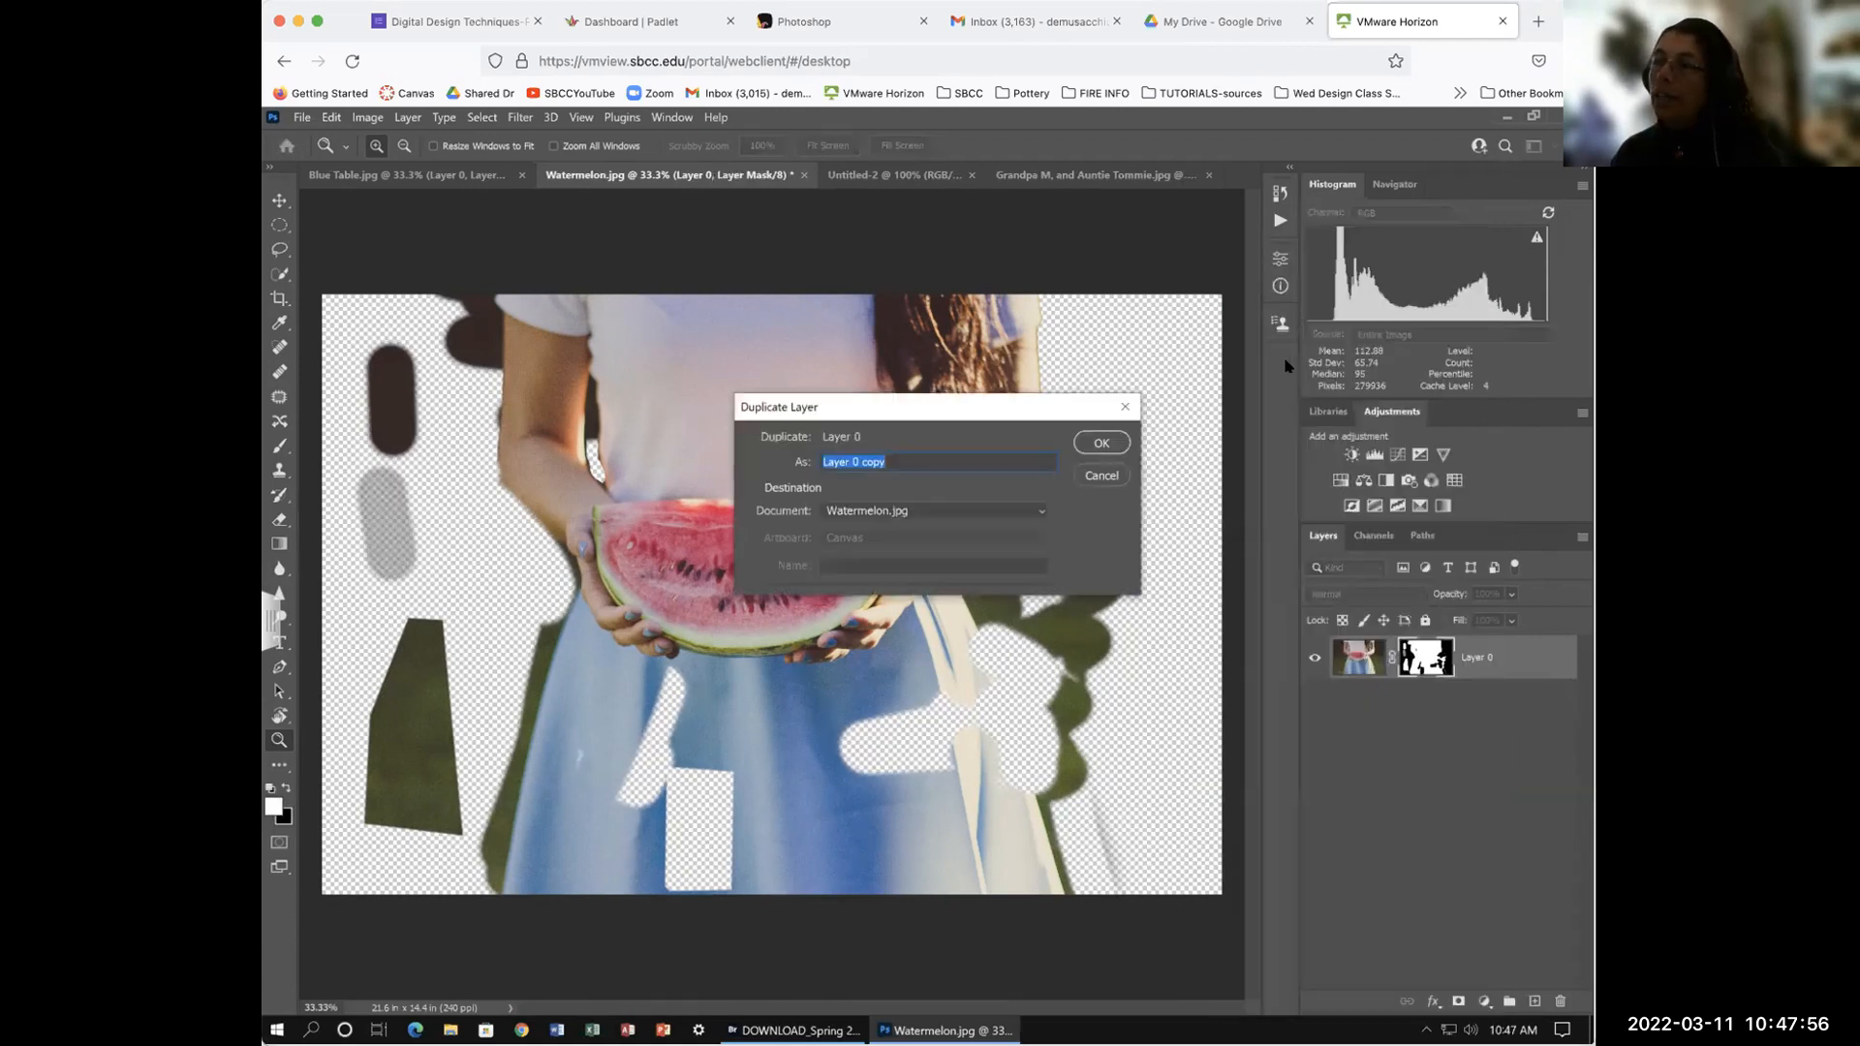
left_click(1103, 442)
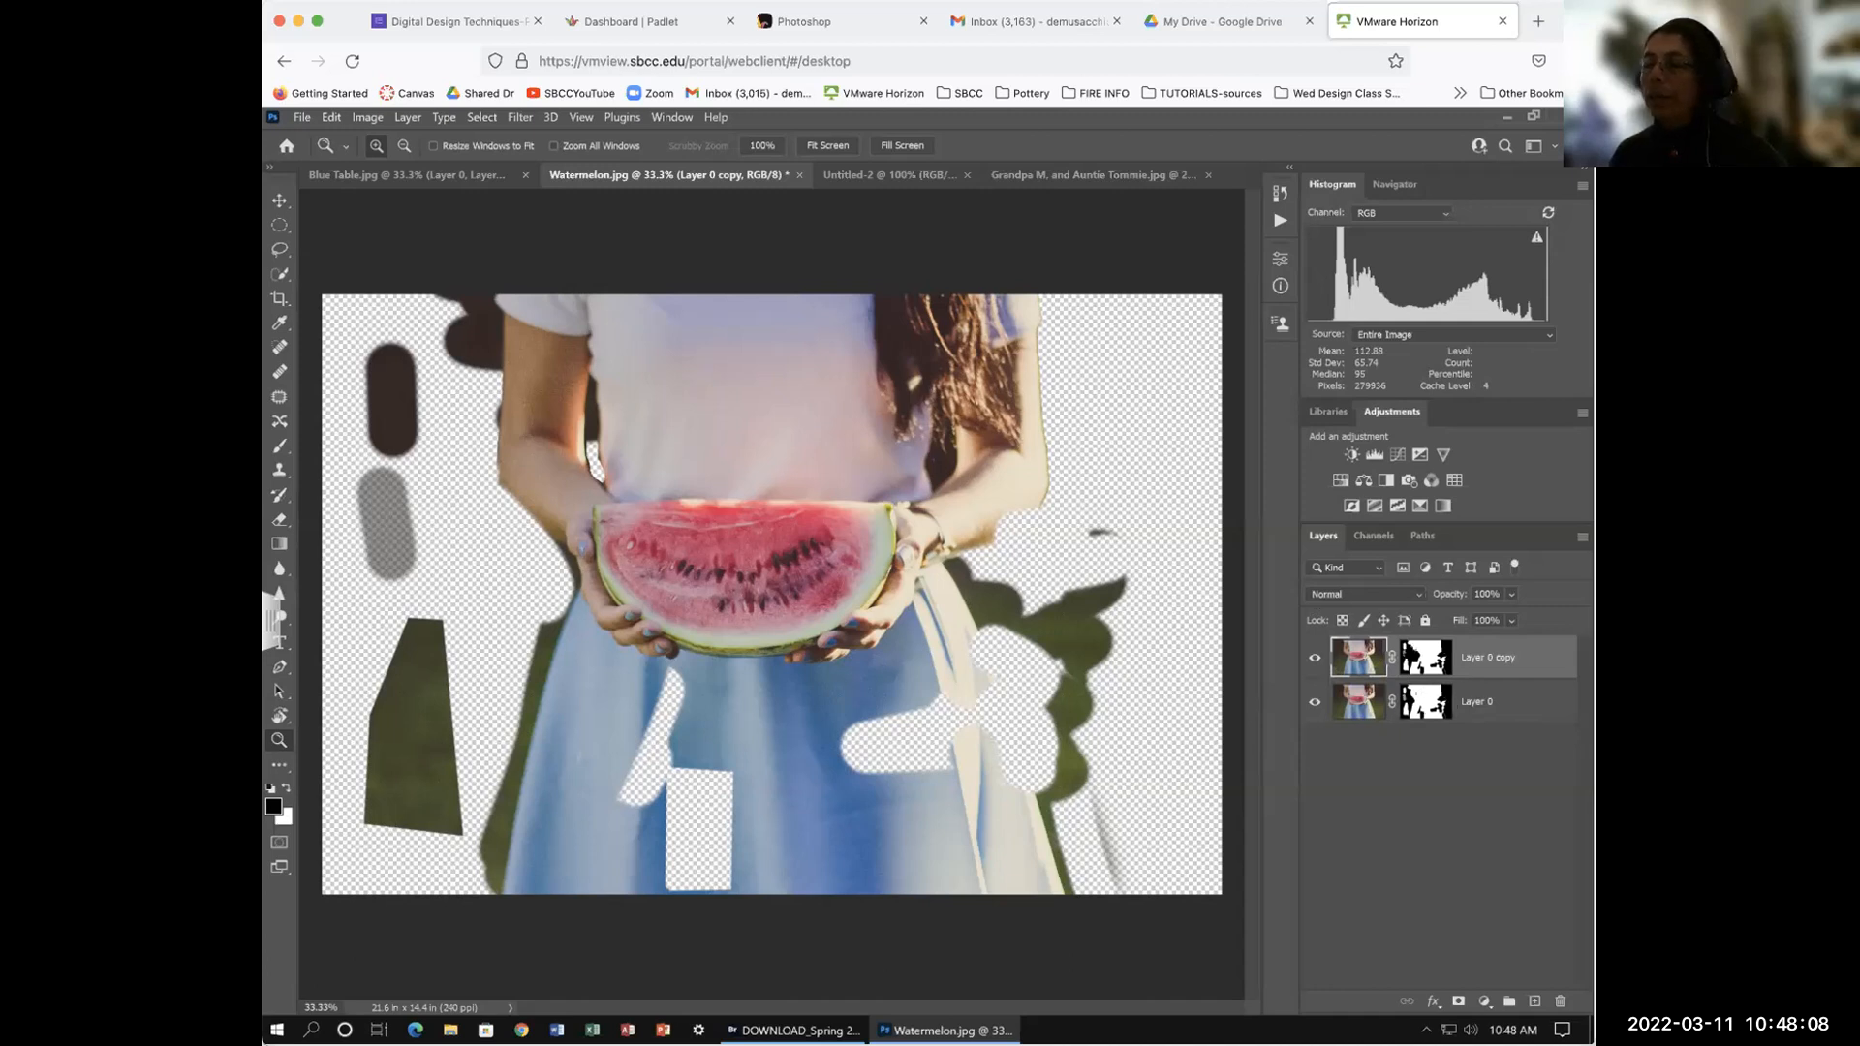
Step: Delete the layer mask from Layer 0 copy
left_click(1425, 658)
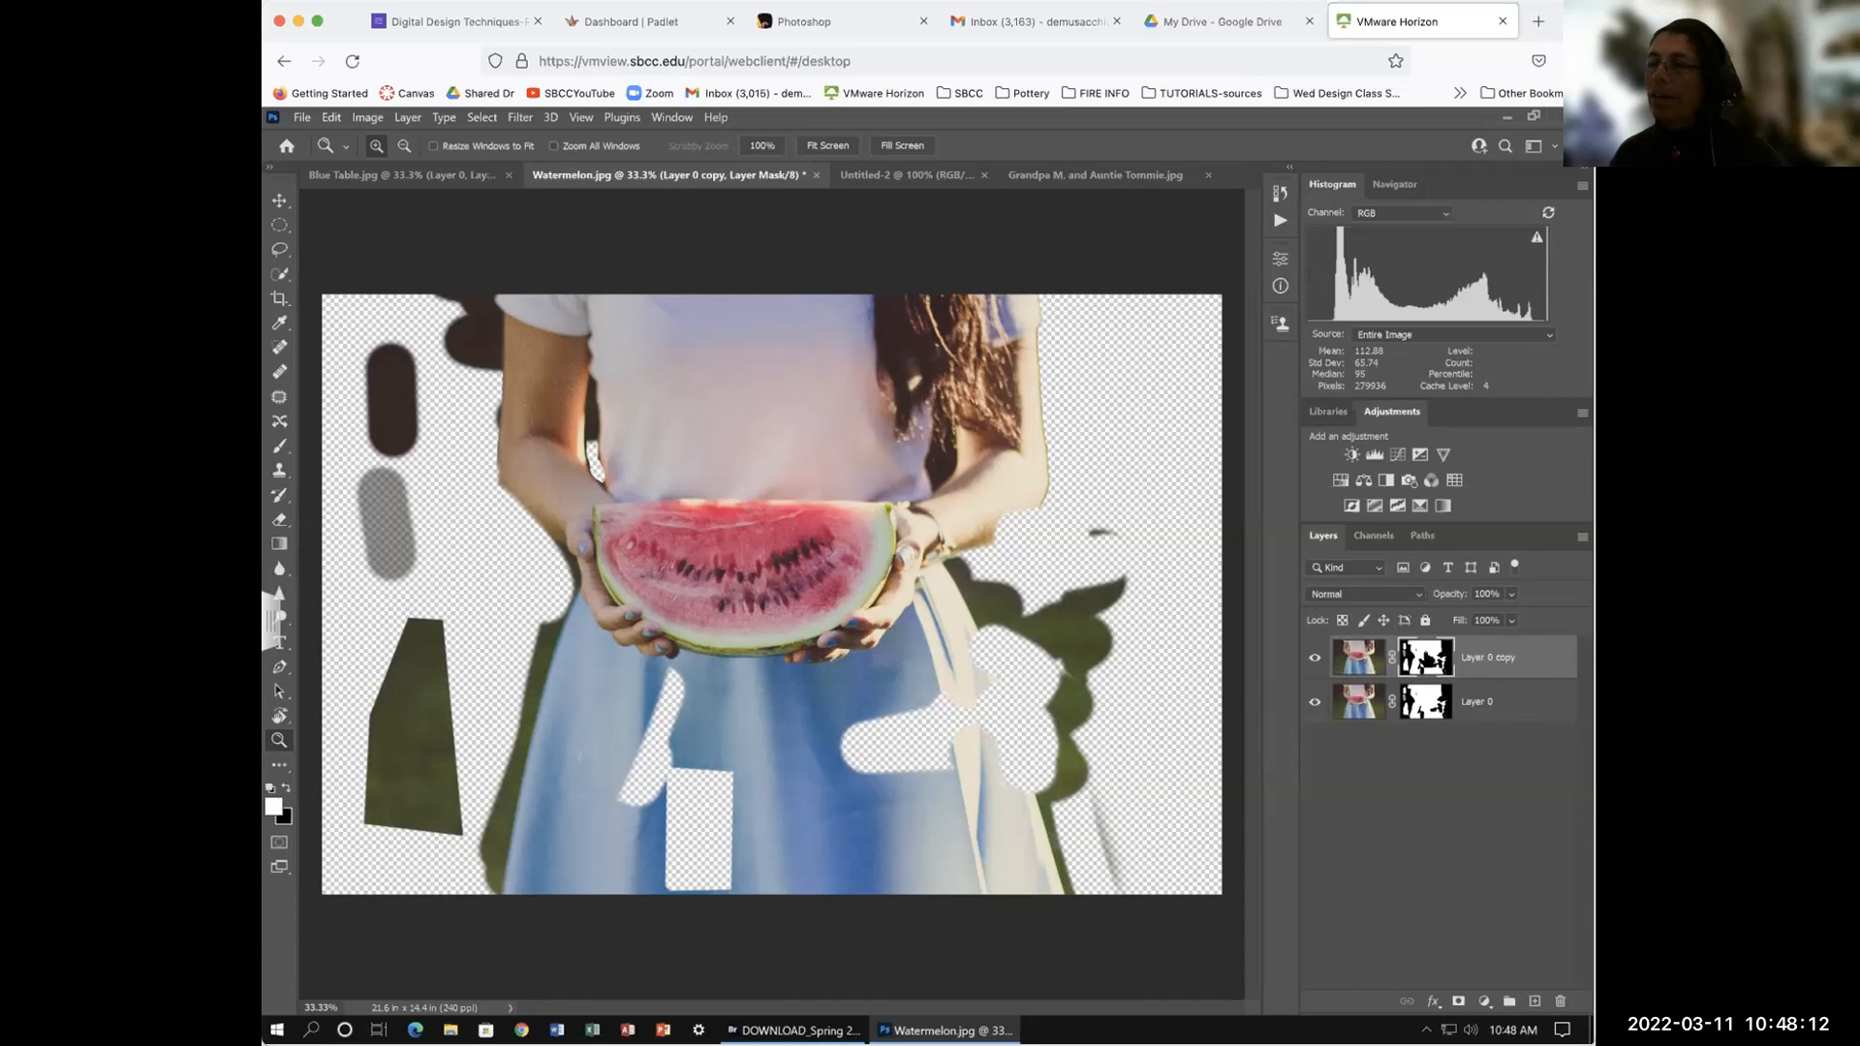
right_click(1425, 657)
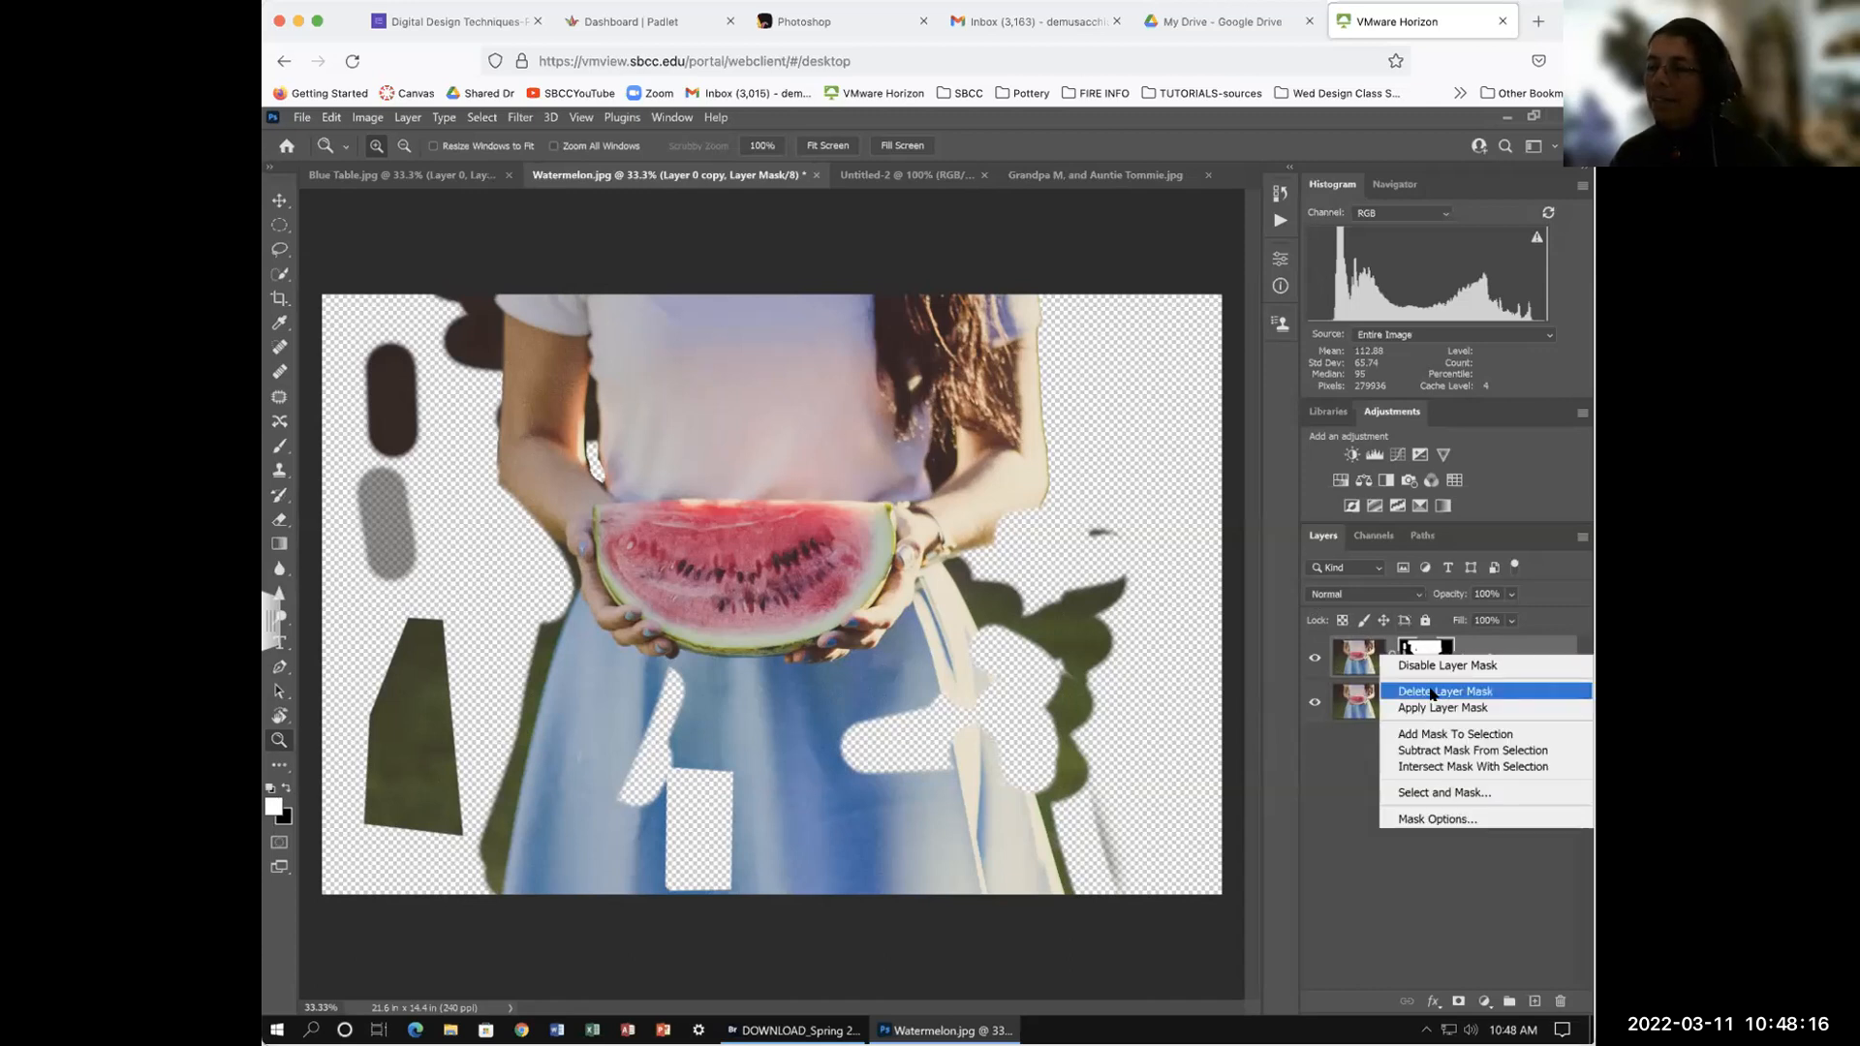
left_click(1430, 692)
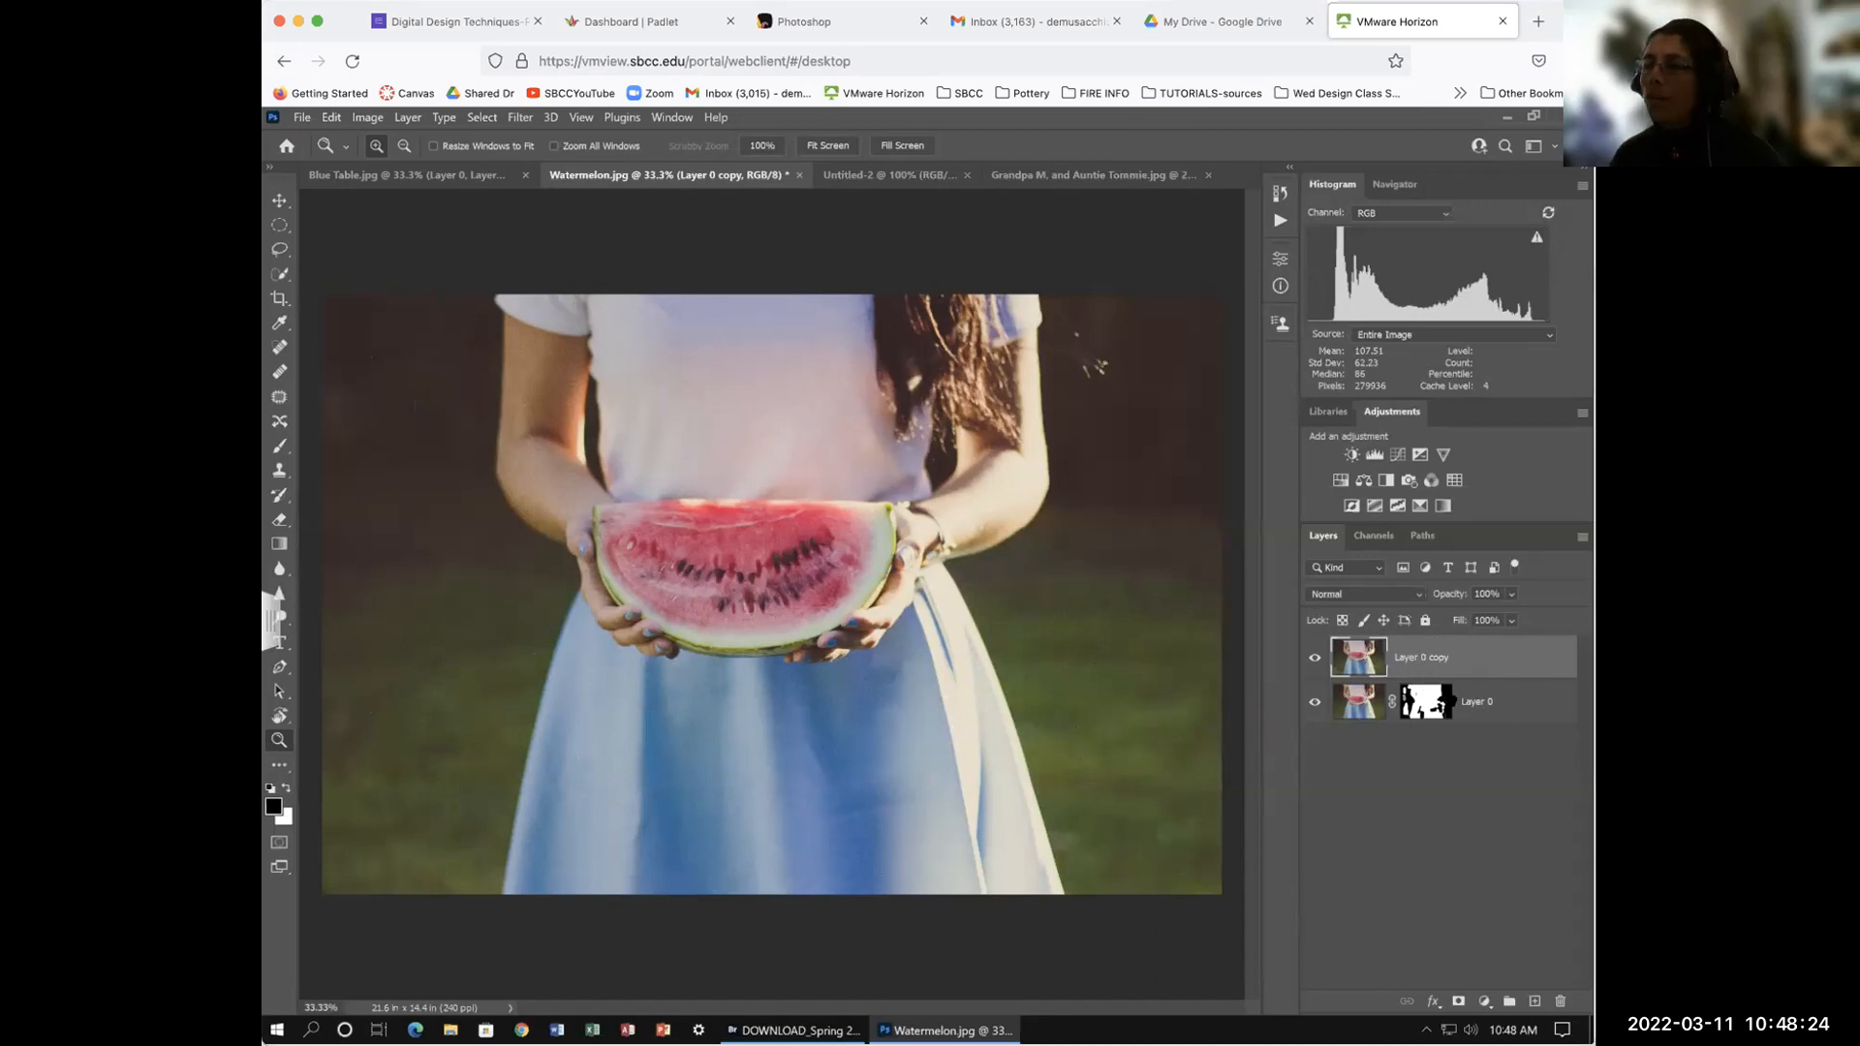
Step: Hide Layer 0 copy to view the masked Layer 0 beneath, and show and reselect the copy
left_click(1312, 658)
left_click(1425, 703)
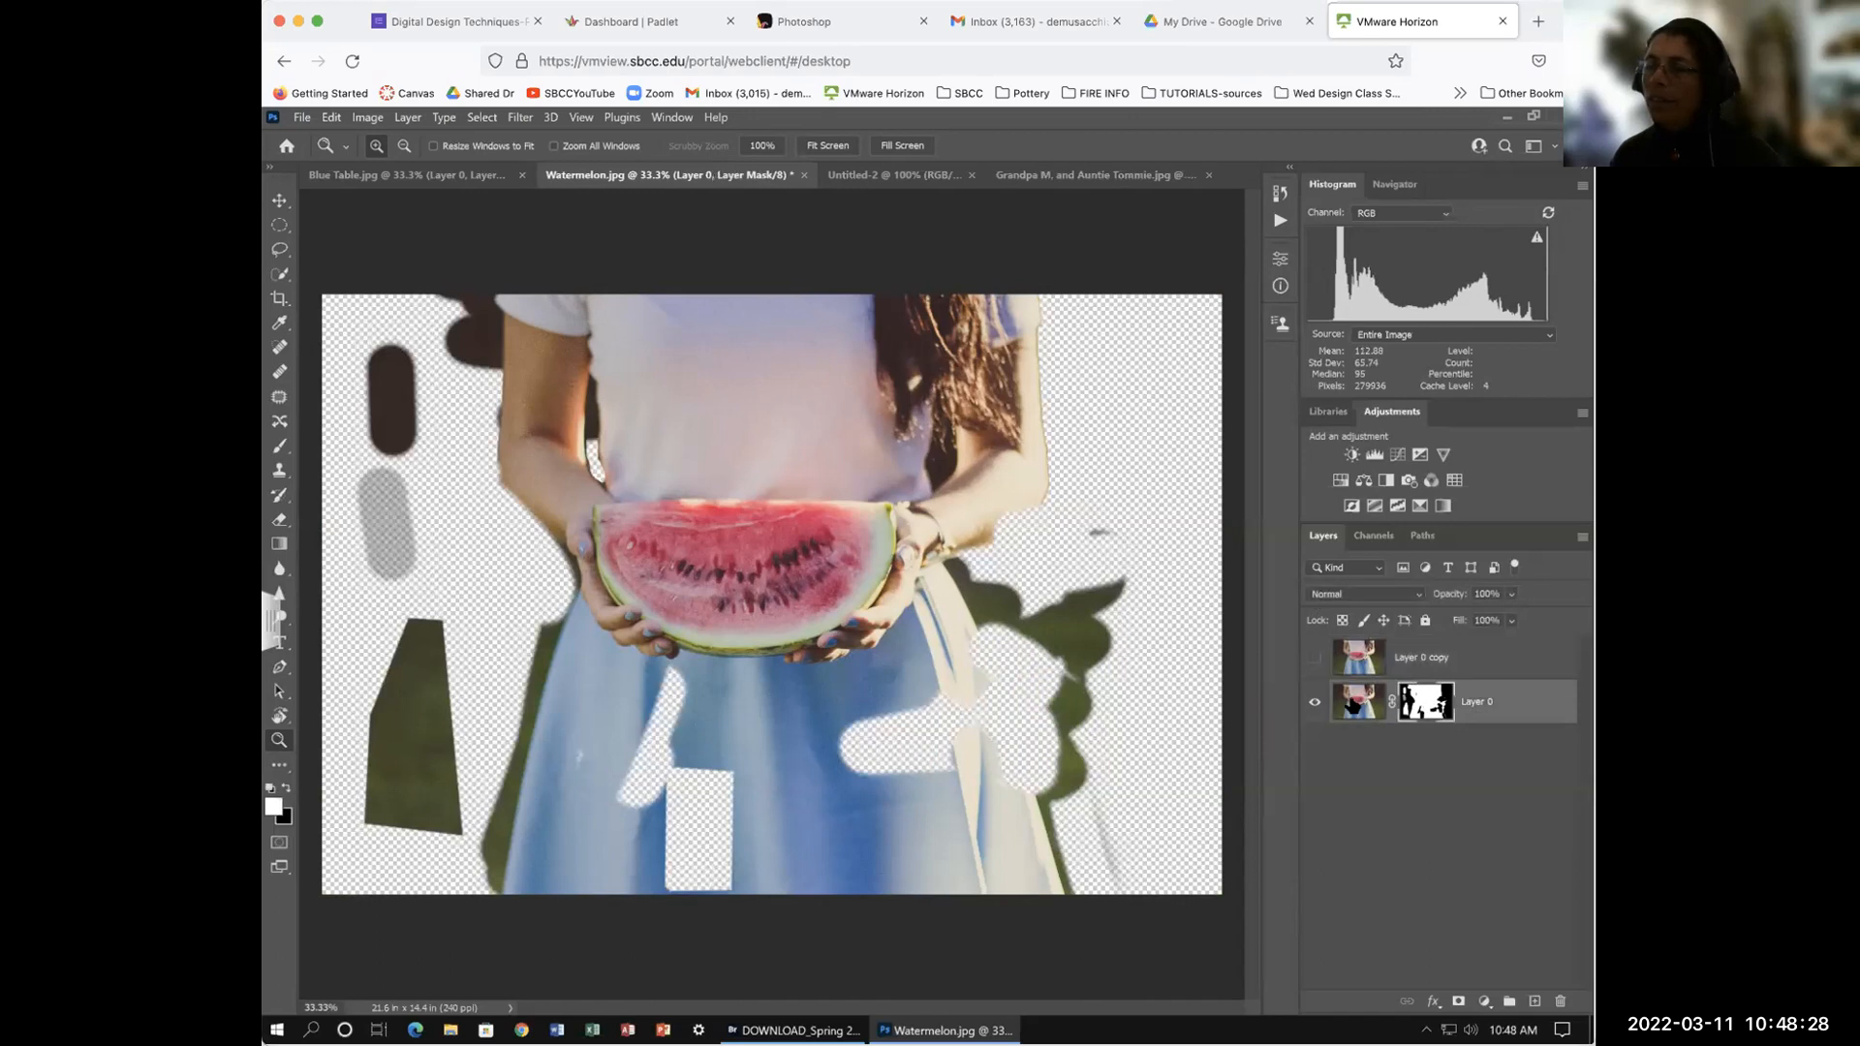
left_click(1313, 661)
left_click(1470, 660)
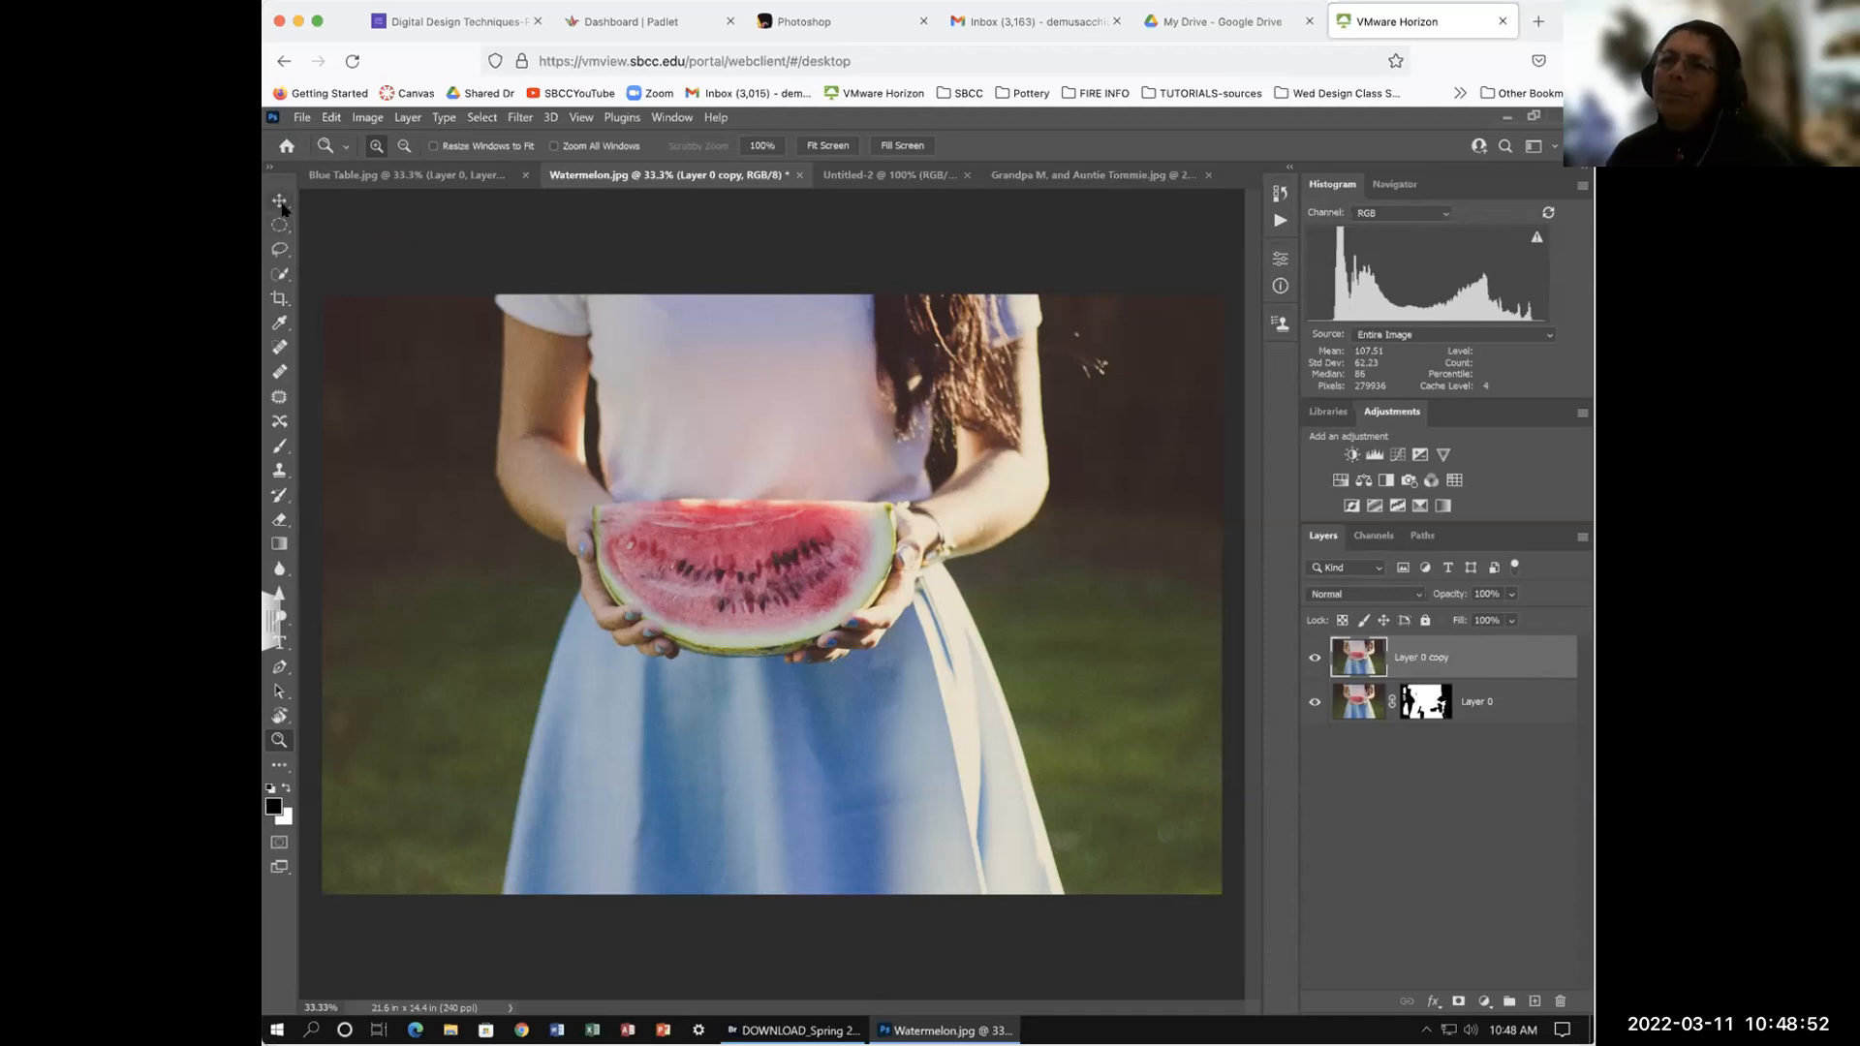
Step: Examine the hair and the arm beside the watermelon at 100% zoom, and restore Layer 0 copy's opacity to 100%
left_click(939, 438)
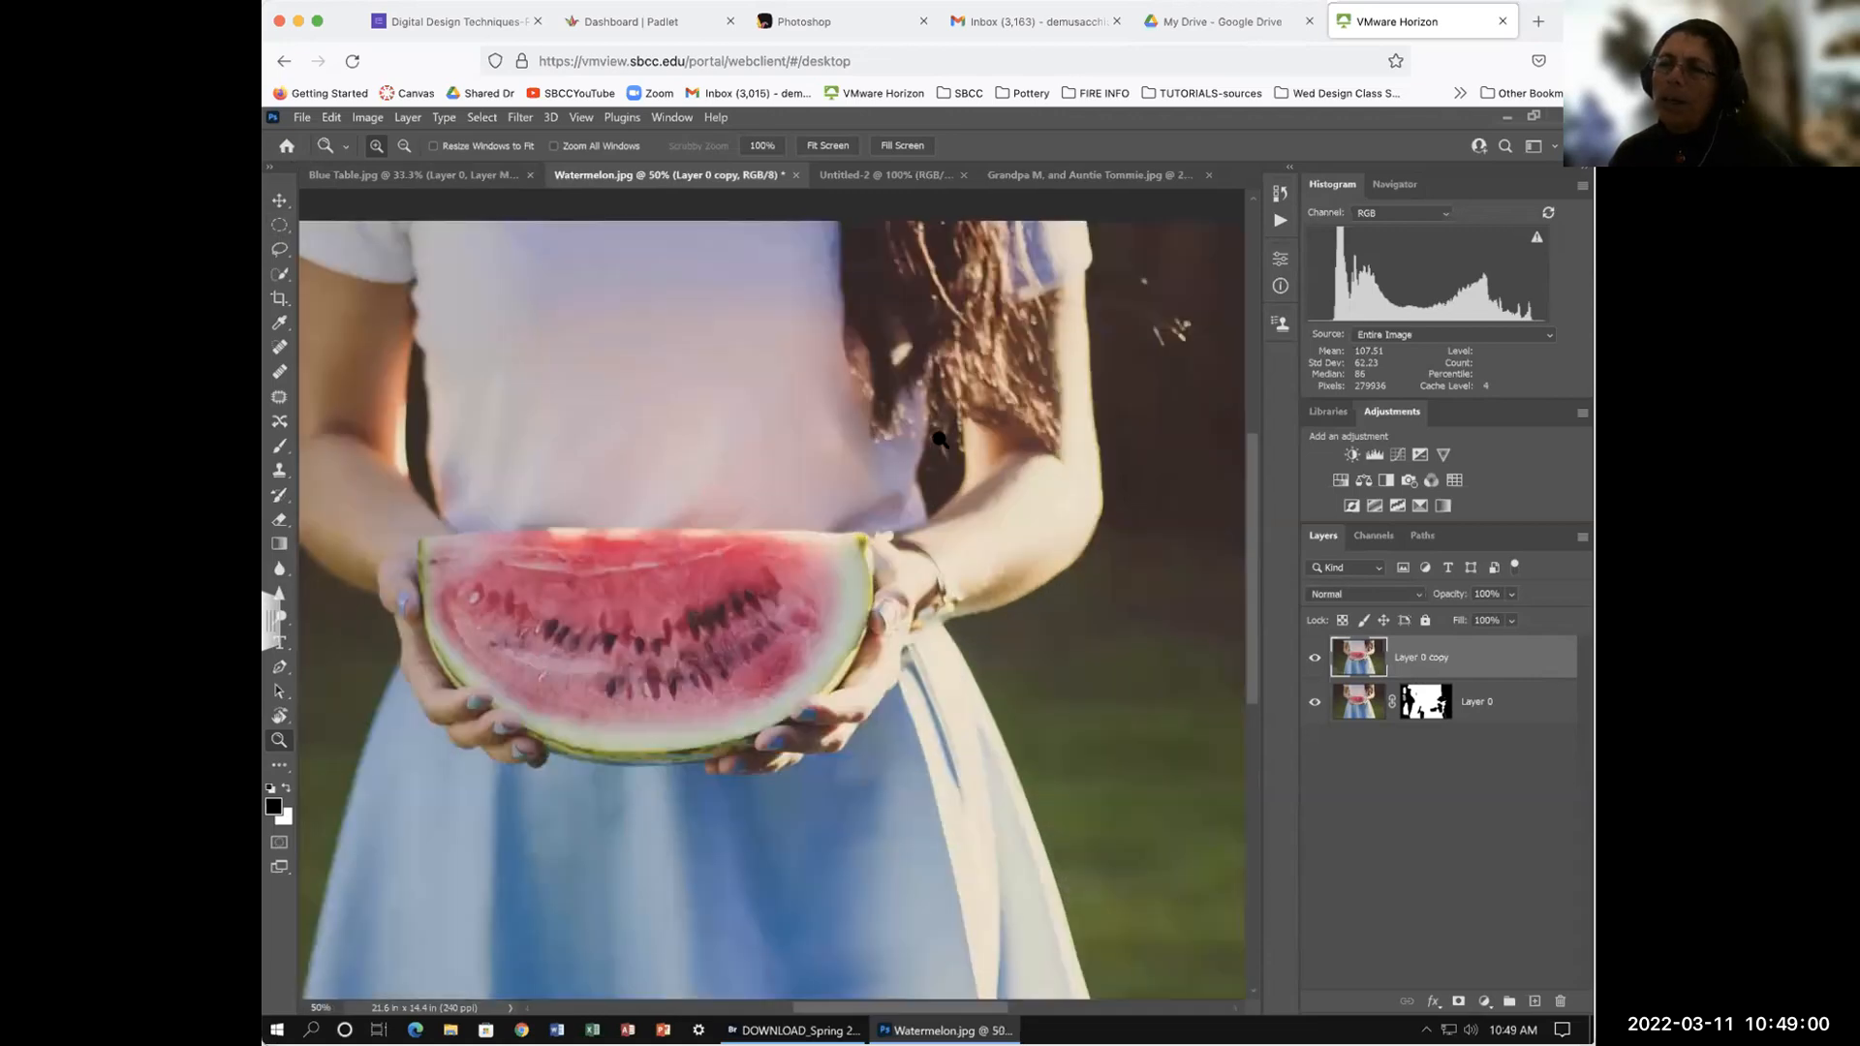
left_click(940, 439)
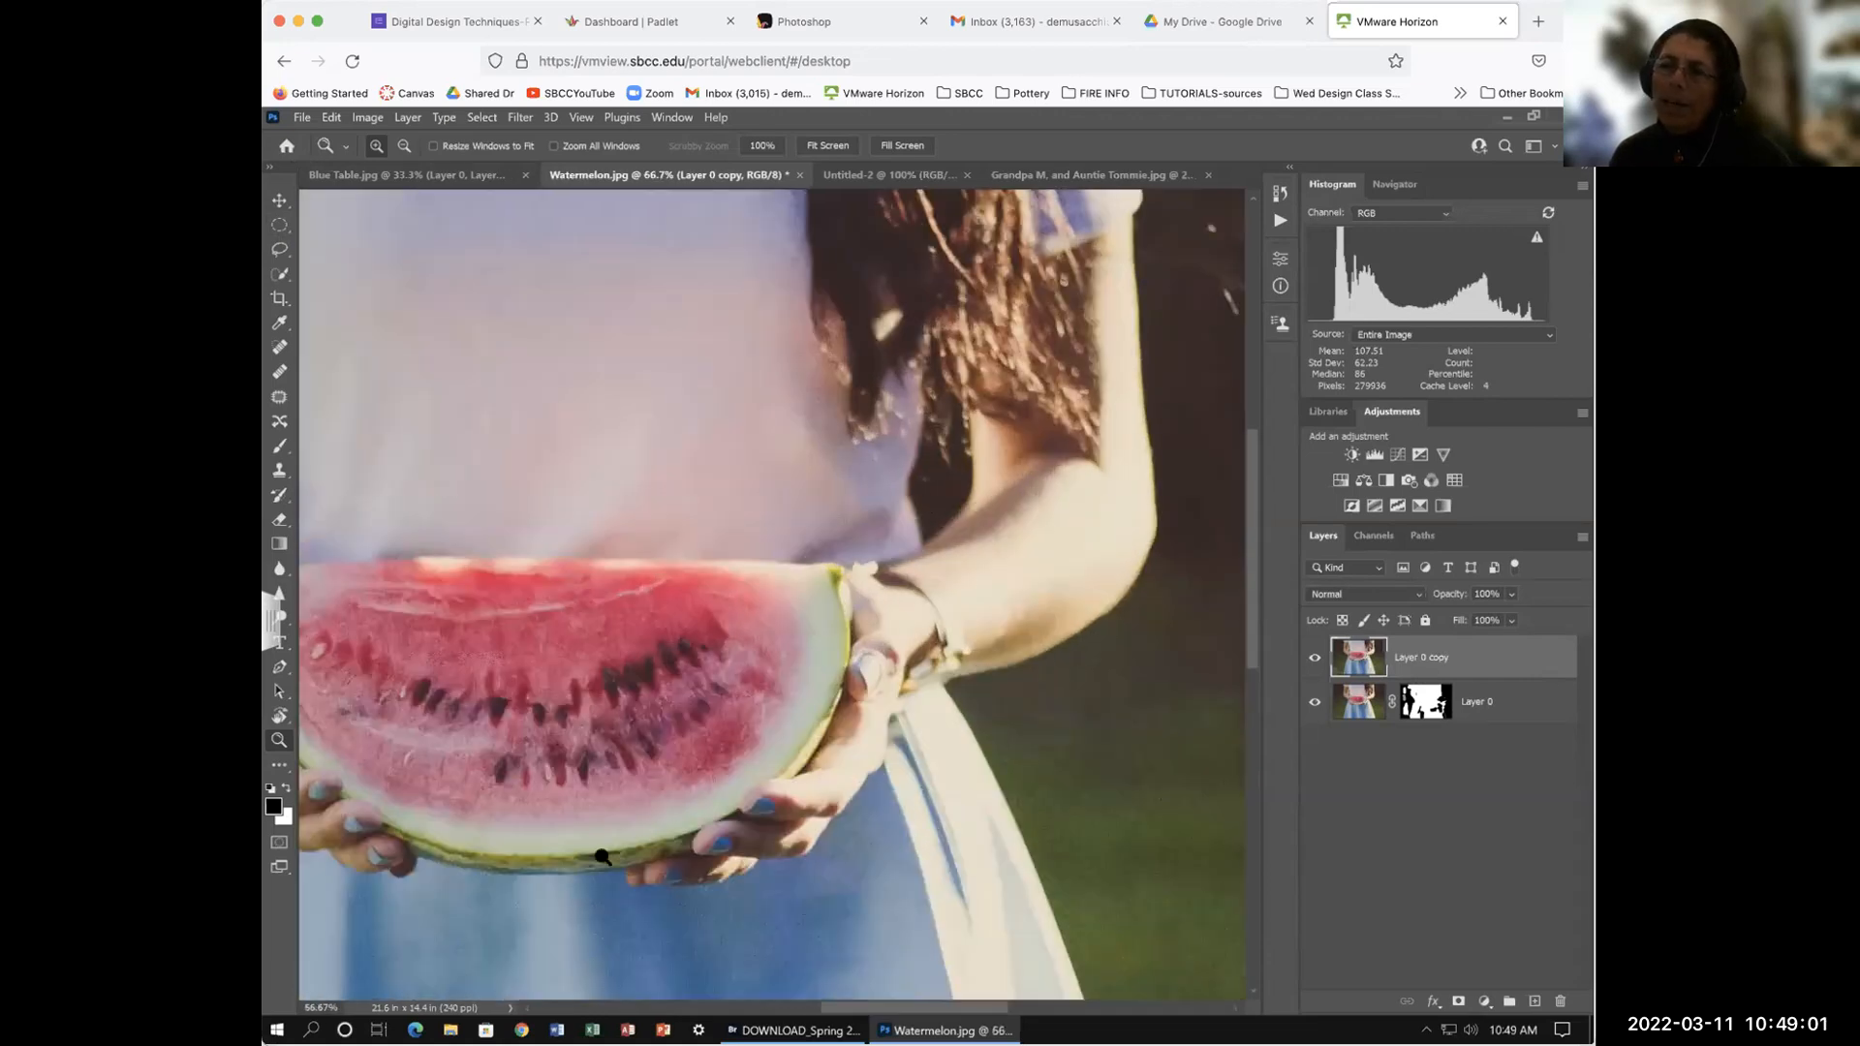
left_click(949, 437)
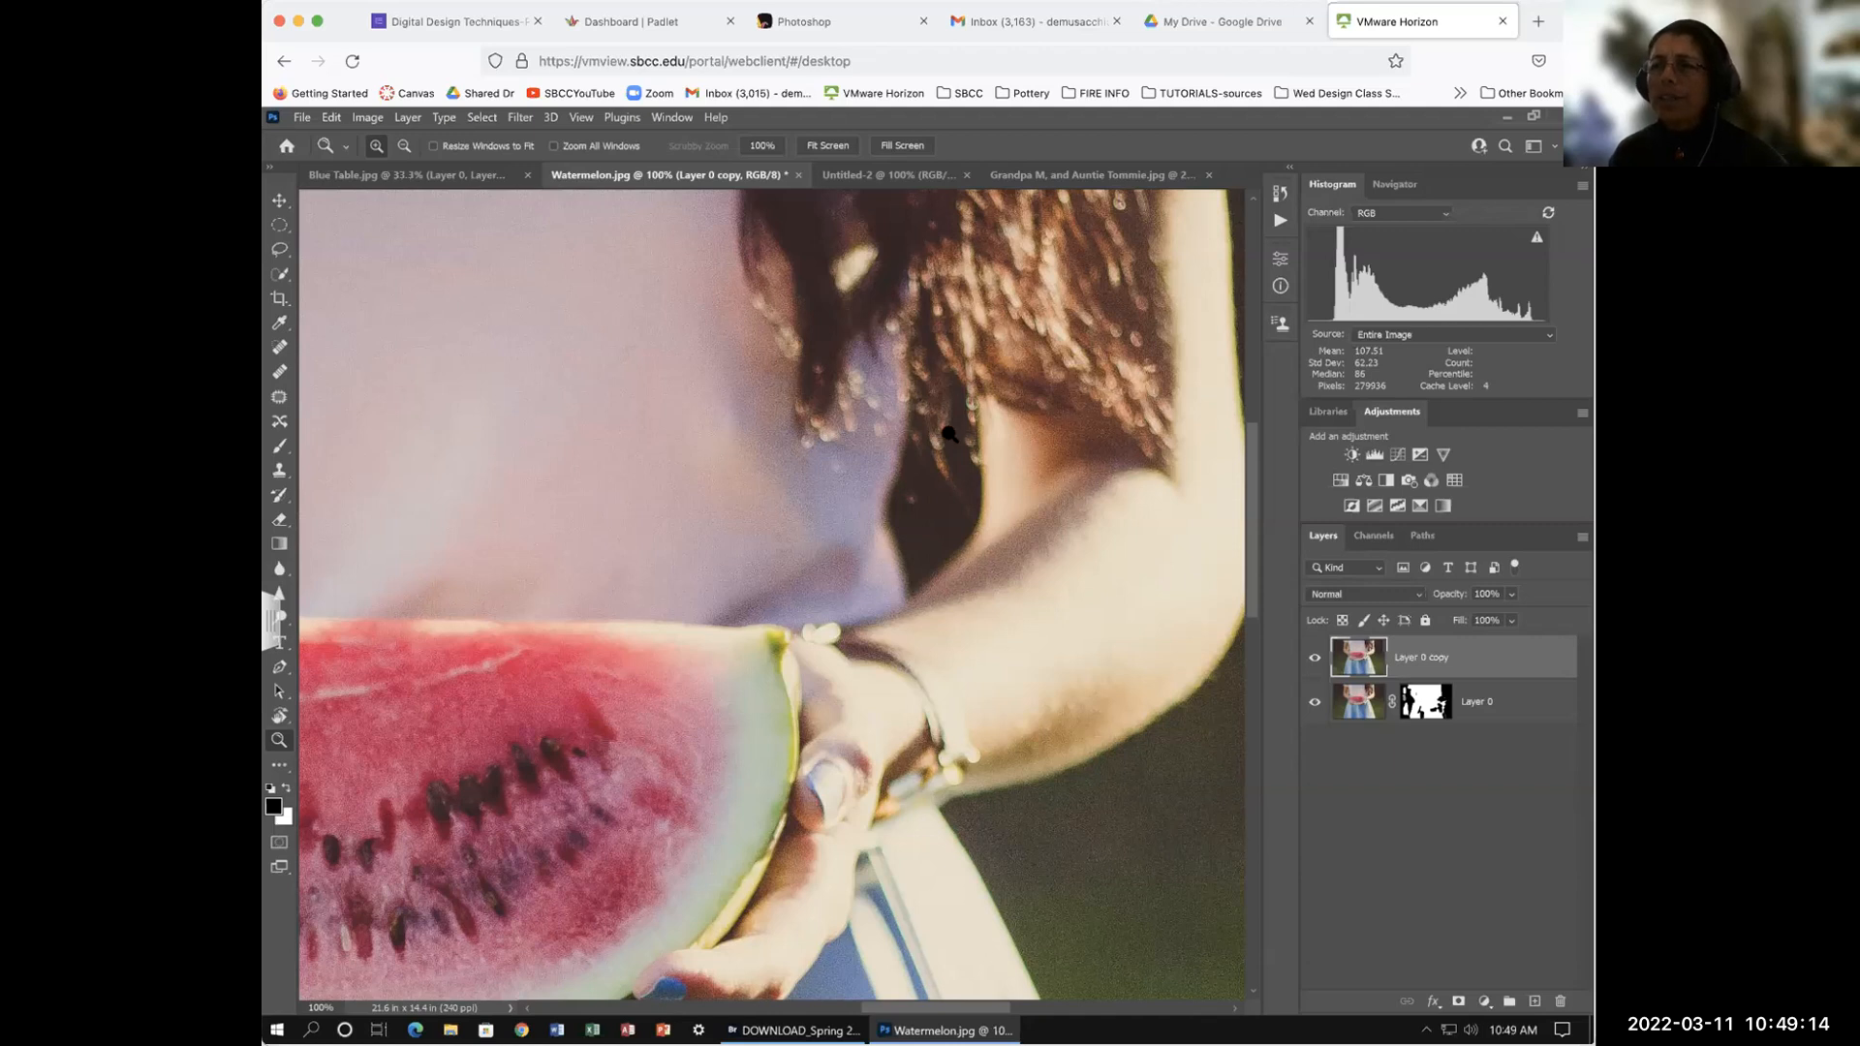
scroll(948, 433, "down", 1)
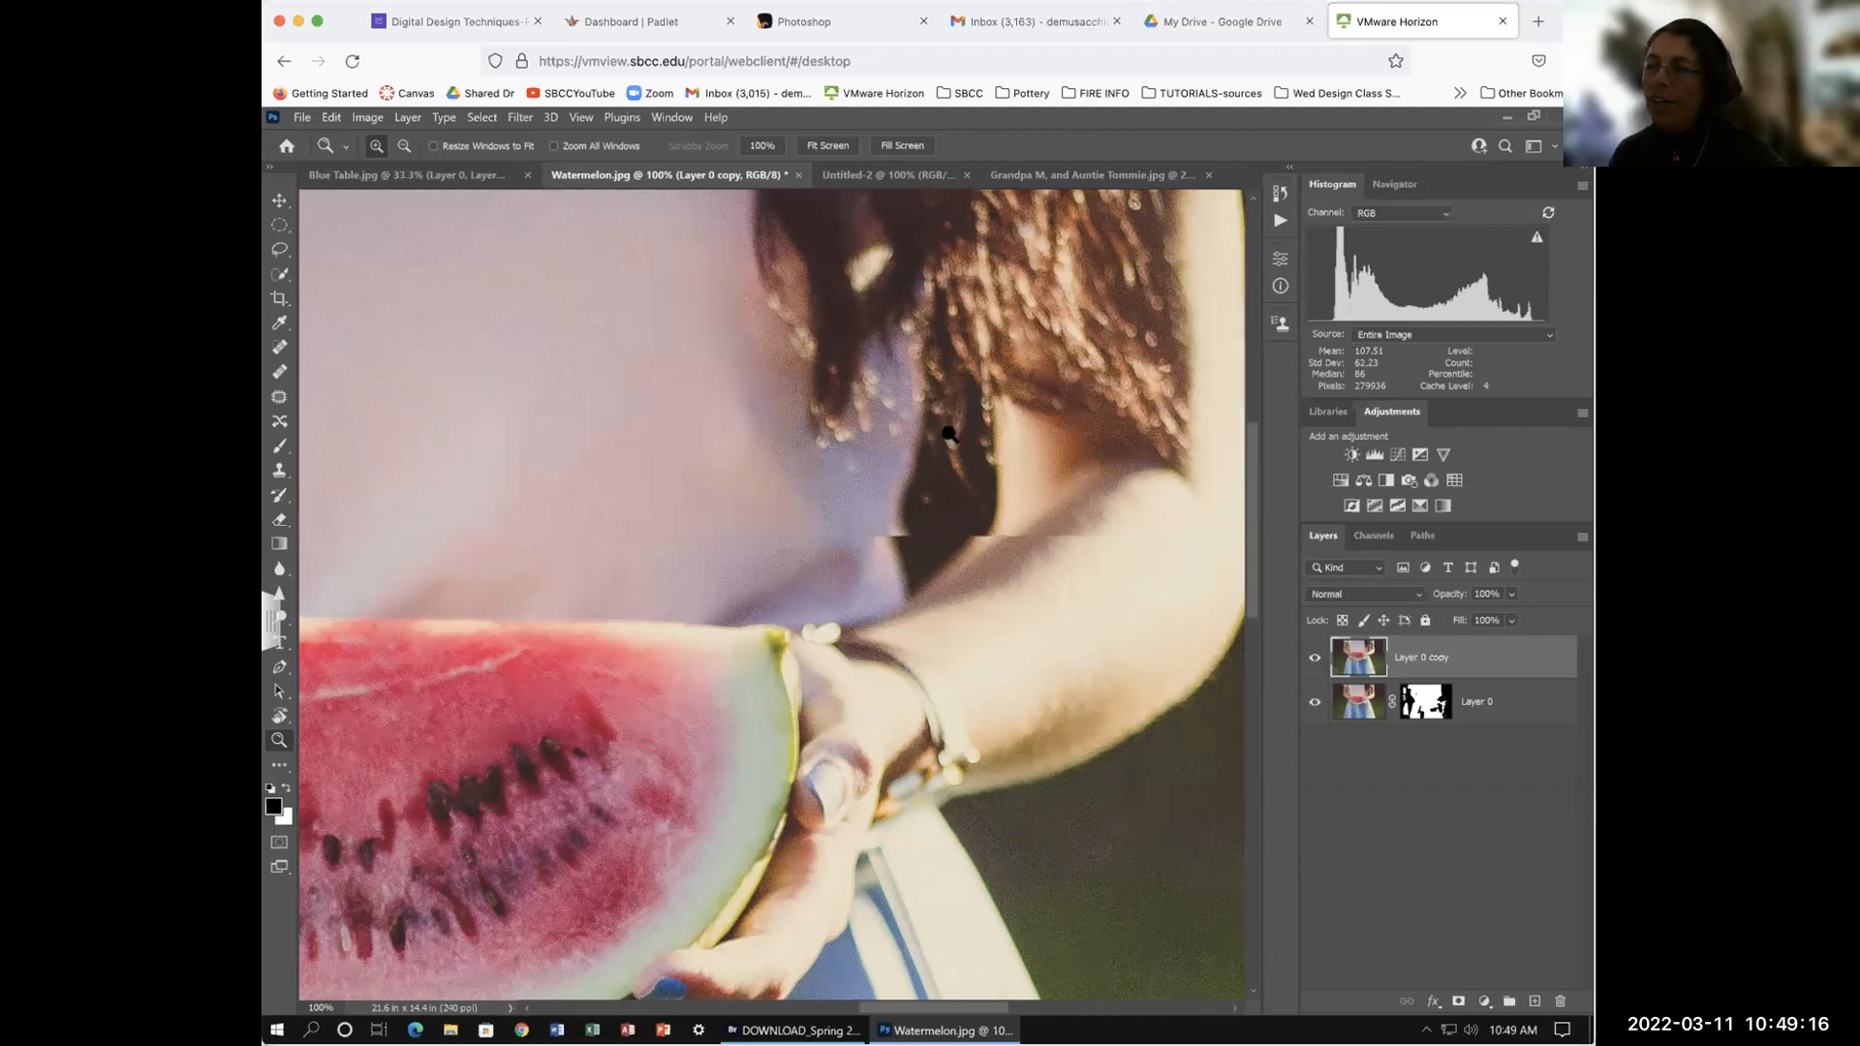
left_click_drag(1095, 639, 937, 493)
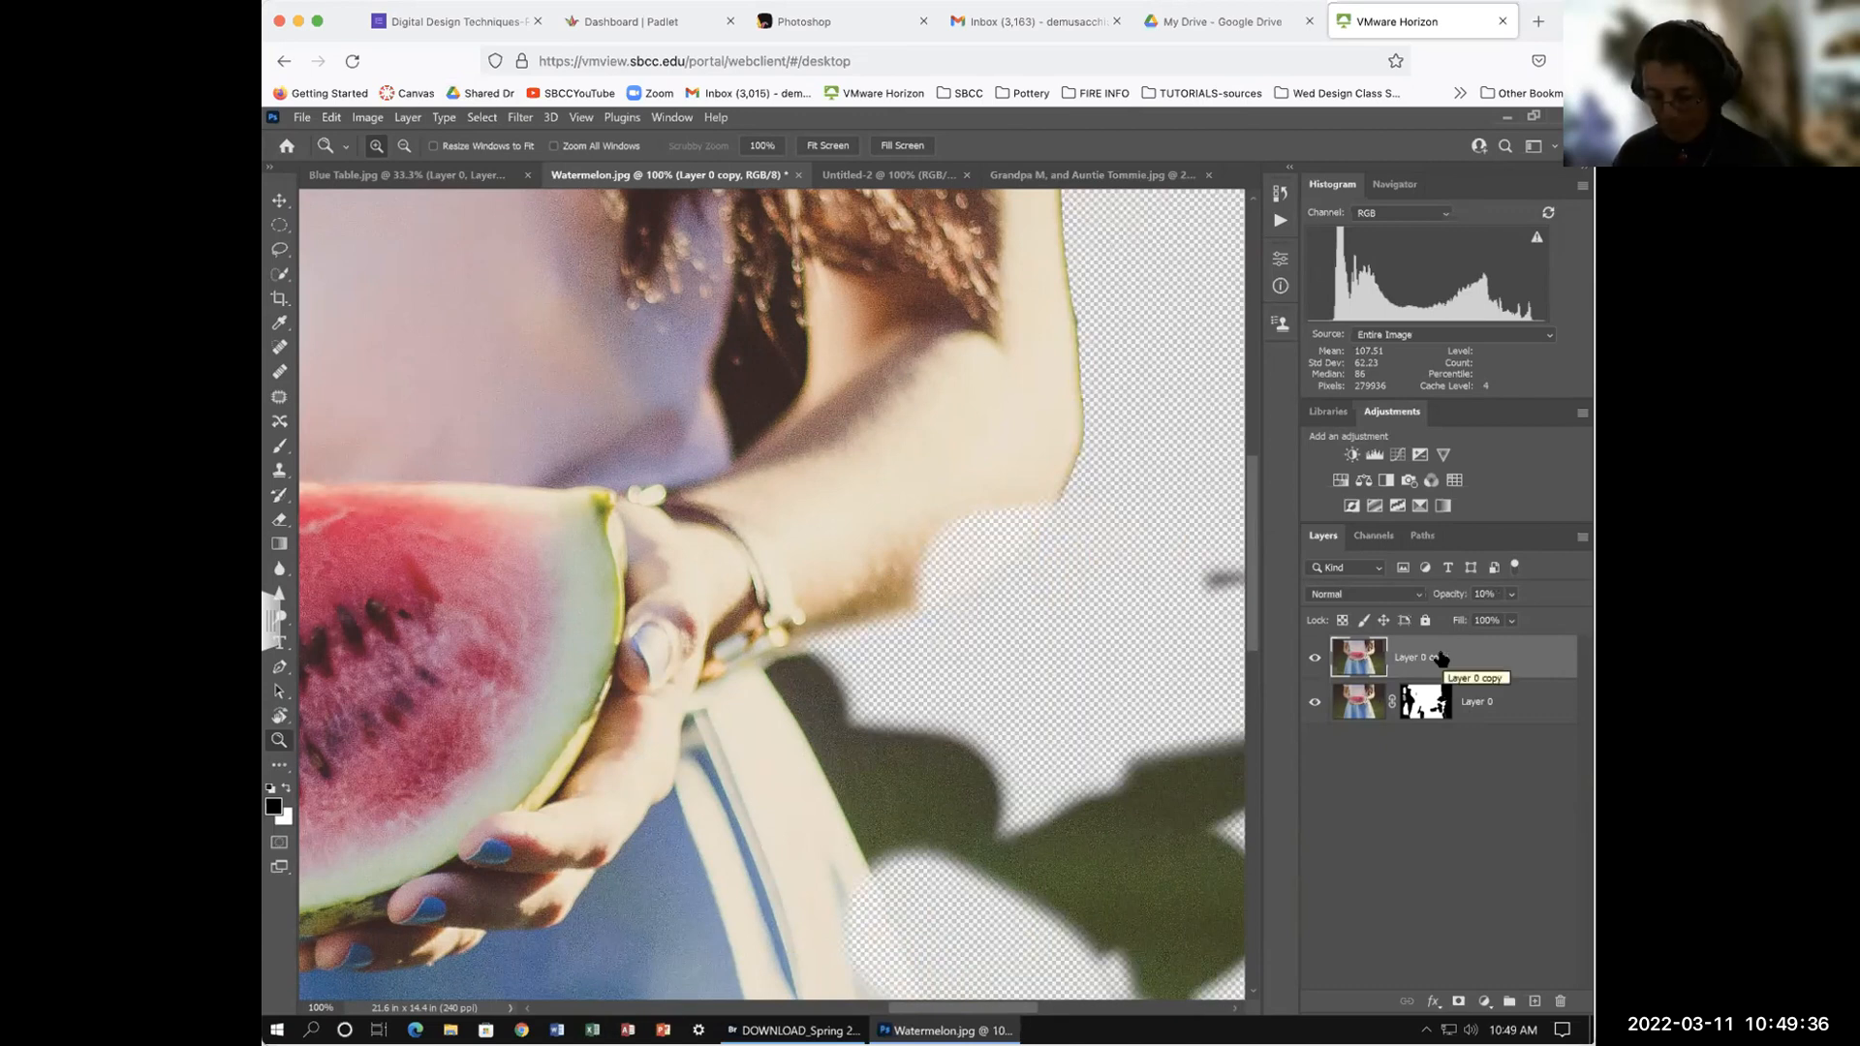
key("0")
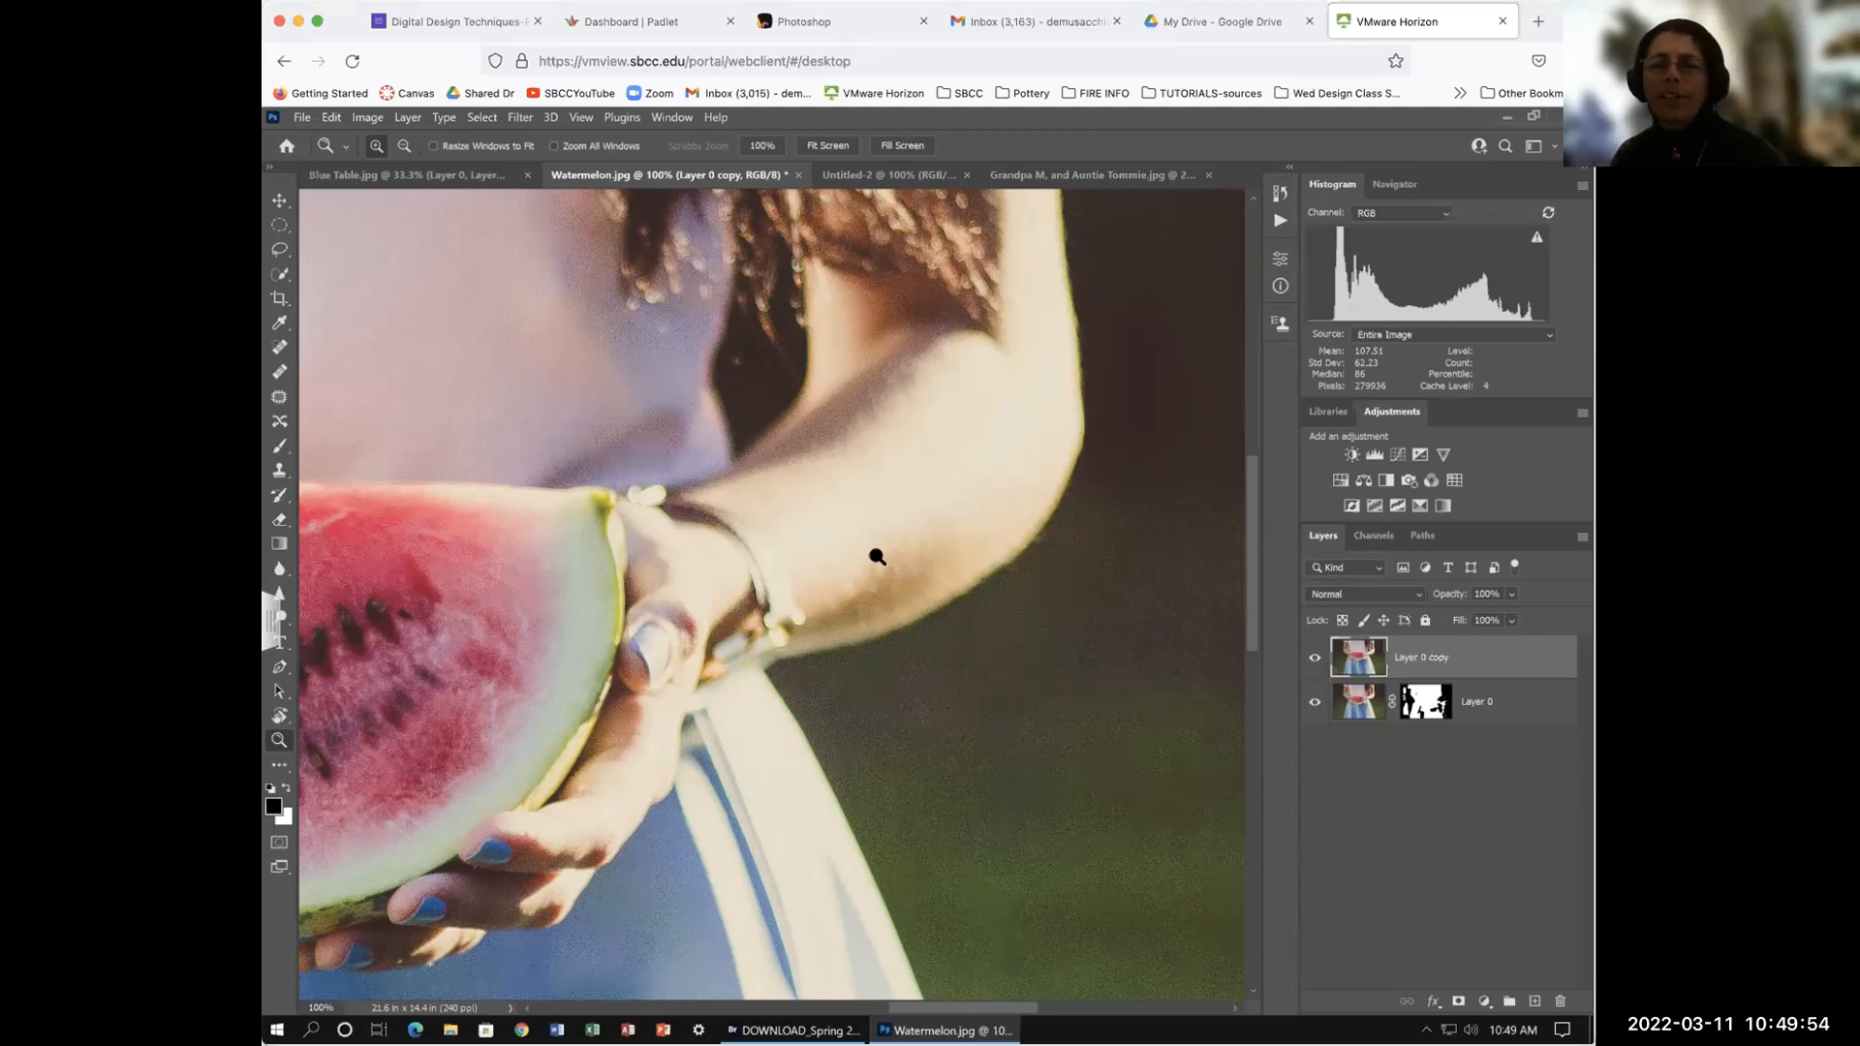
scroll(518, 367, "right", 1)
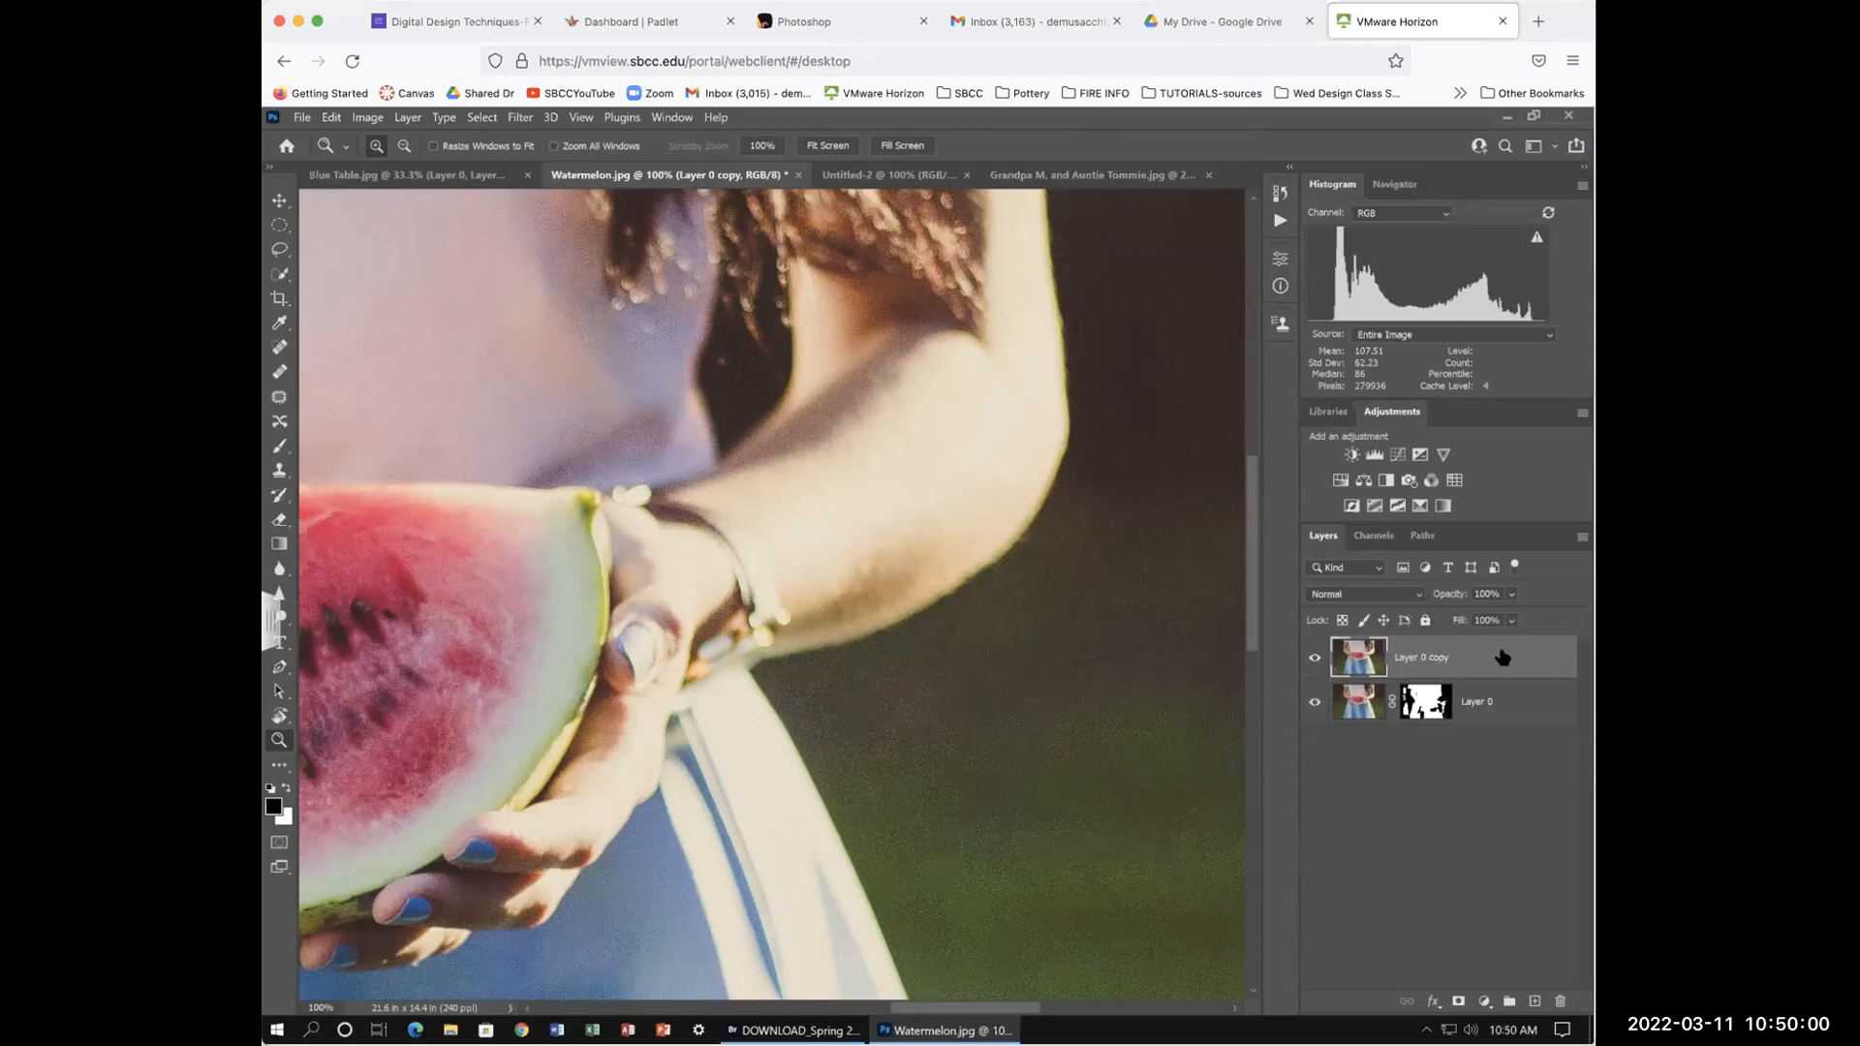
Step: Undo the recent changes back to the point where Layer 0 copy still has its layer mask
key("ctrl+z")
key("ctrl+z")
key("ctrl+z")
key("ctrl+z")
key("ctrl+z")
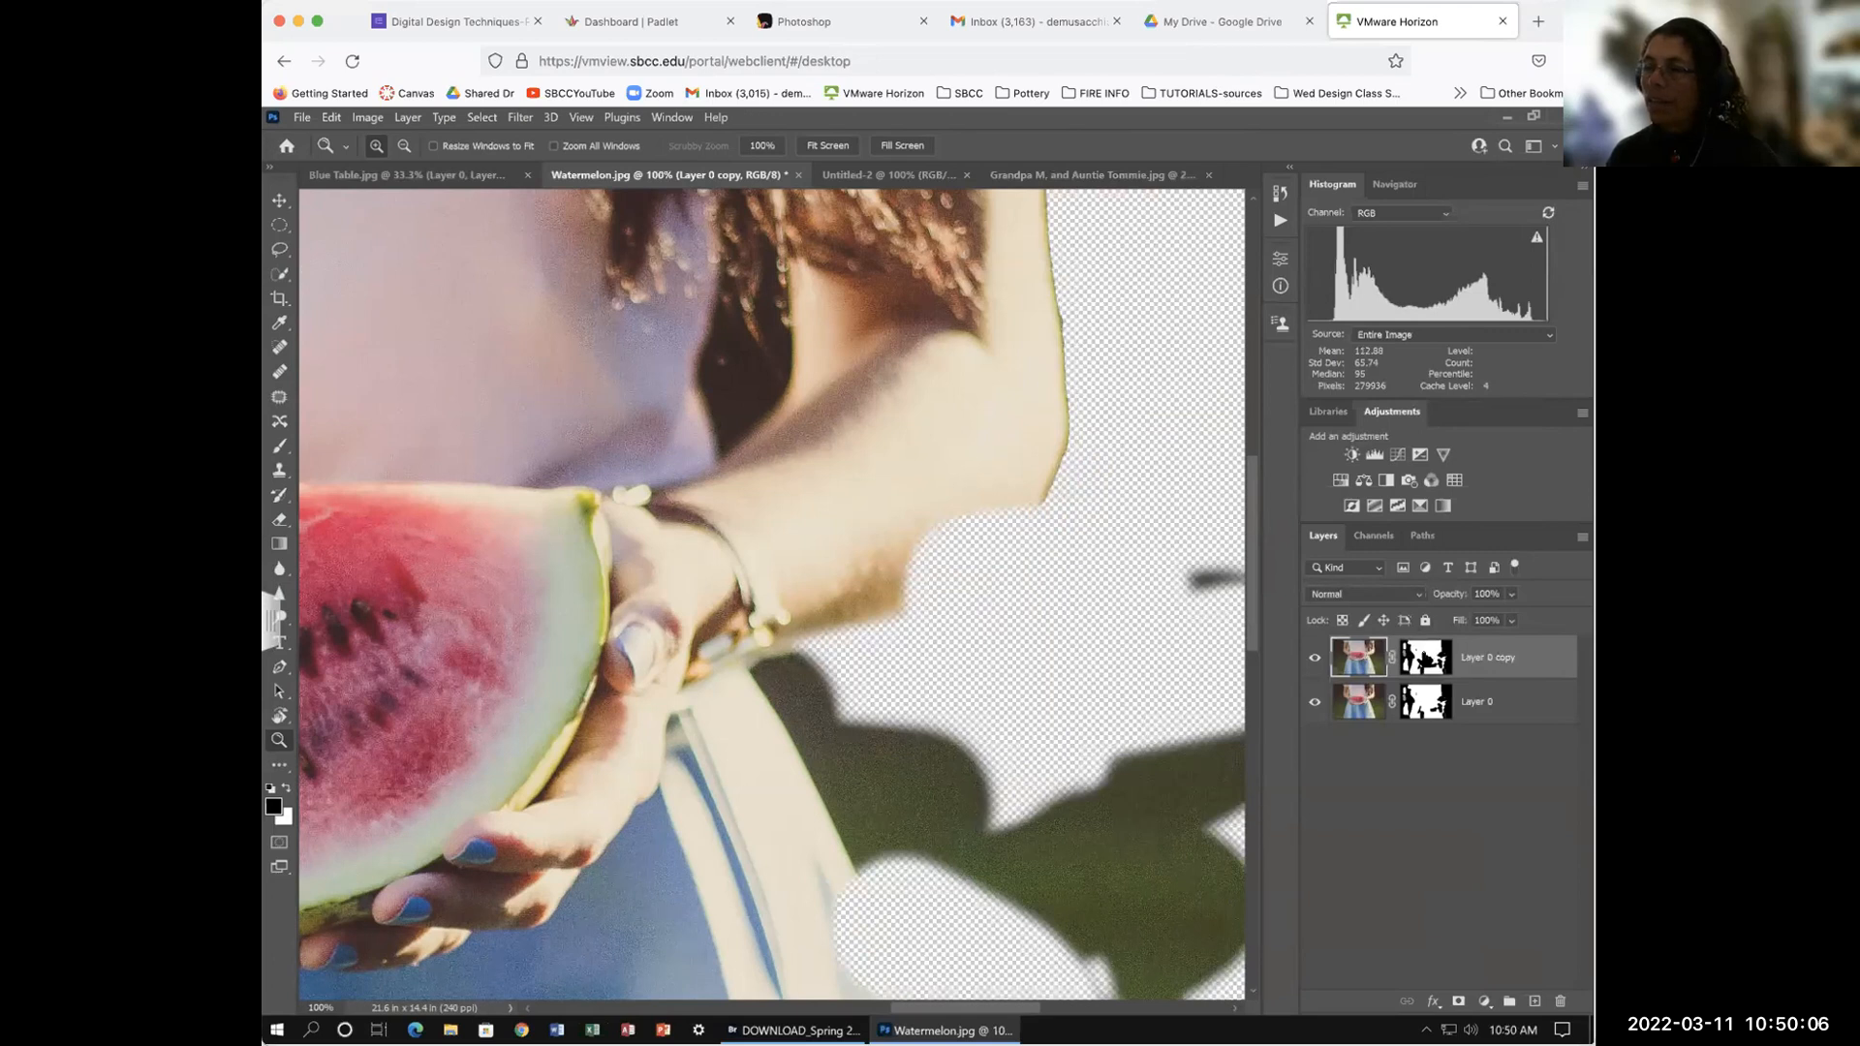
Step: Target Layer 0 copy's mask and delete it, leaving only the unmasked image on that layer
left_click(1426, 660)
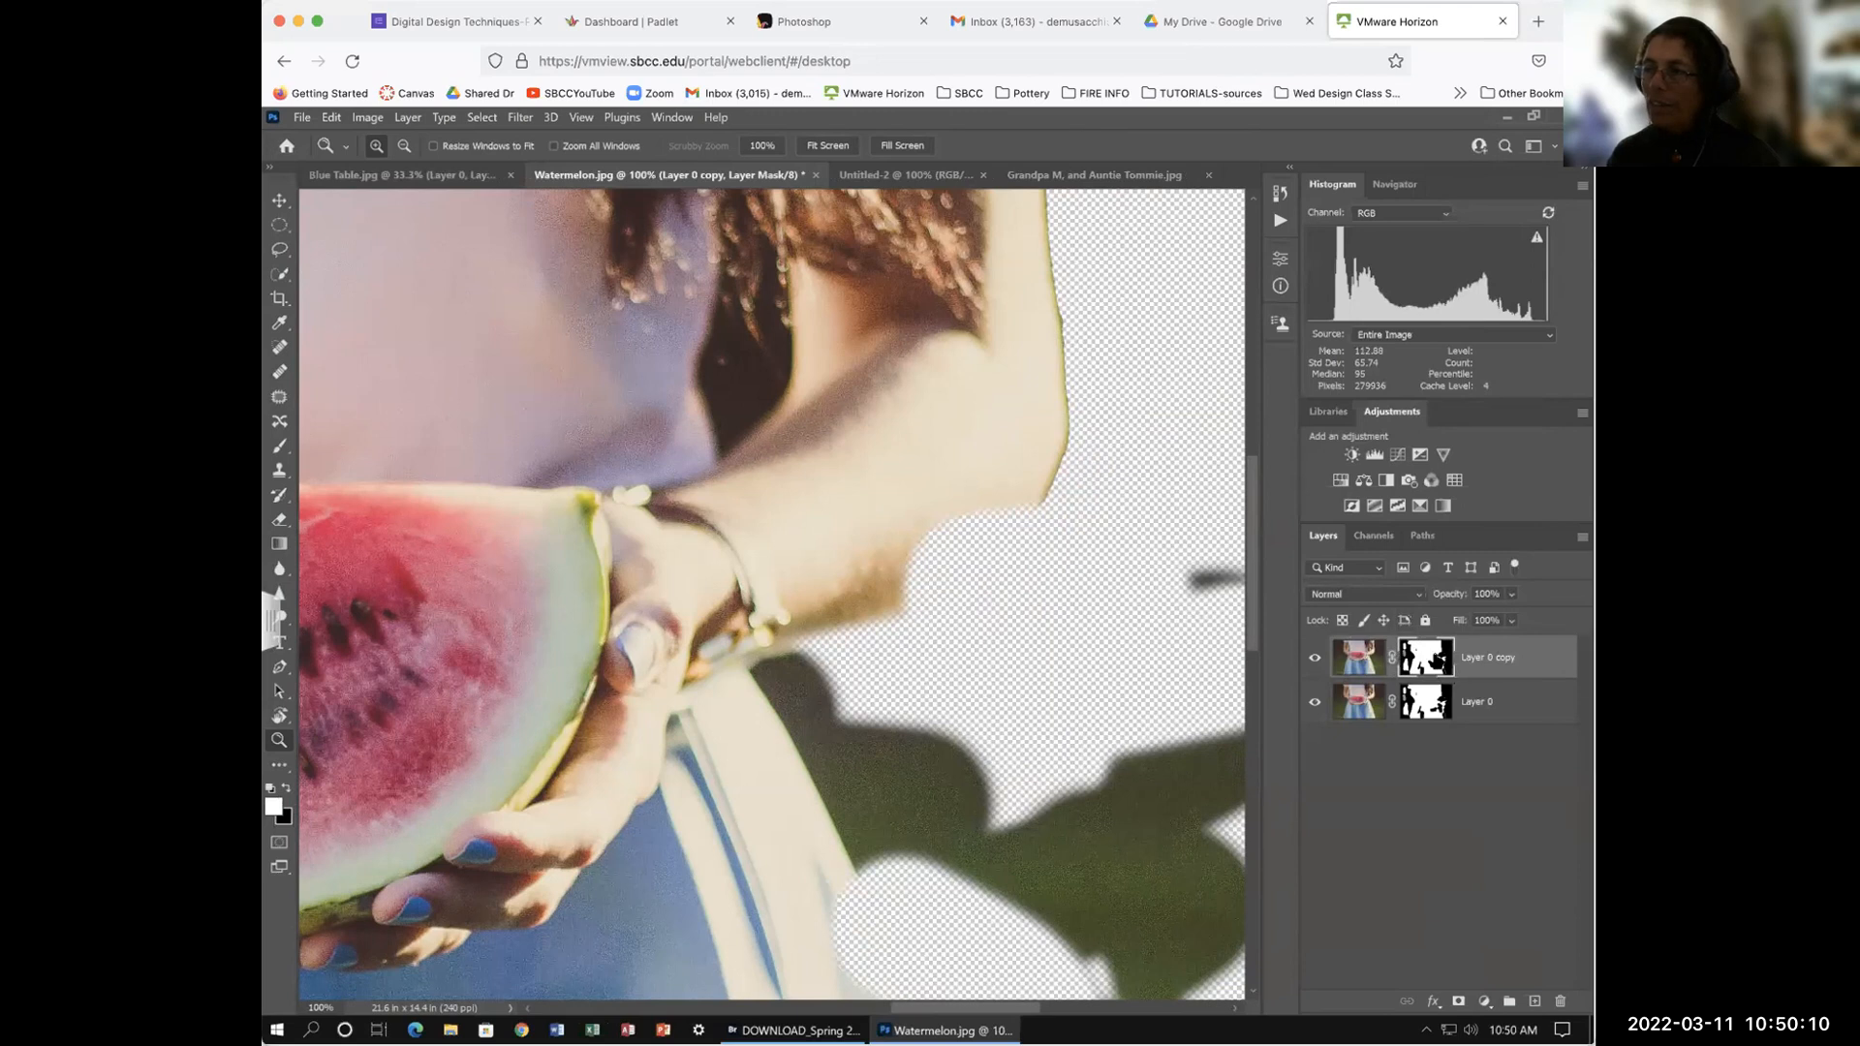
right_click(1425, 659)
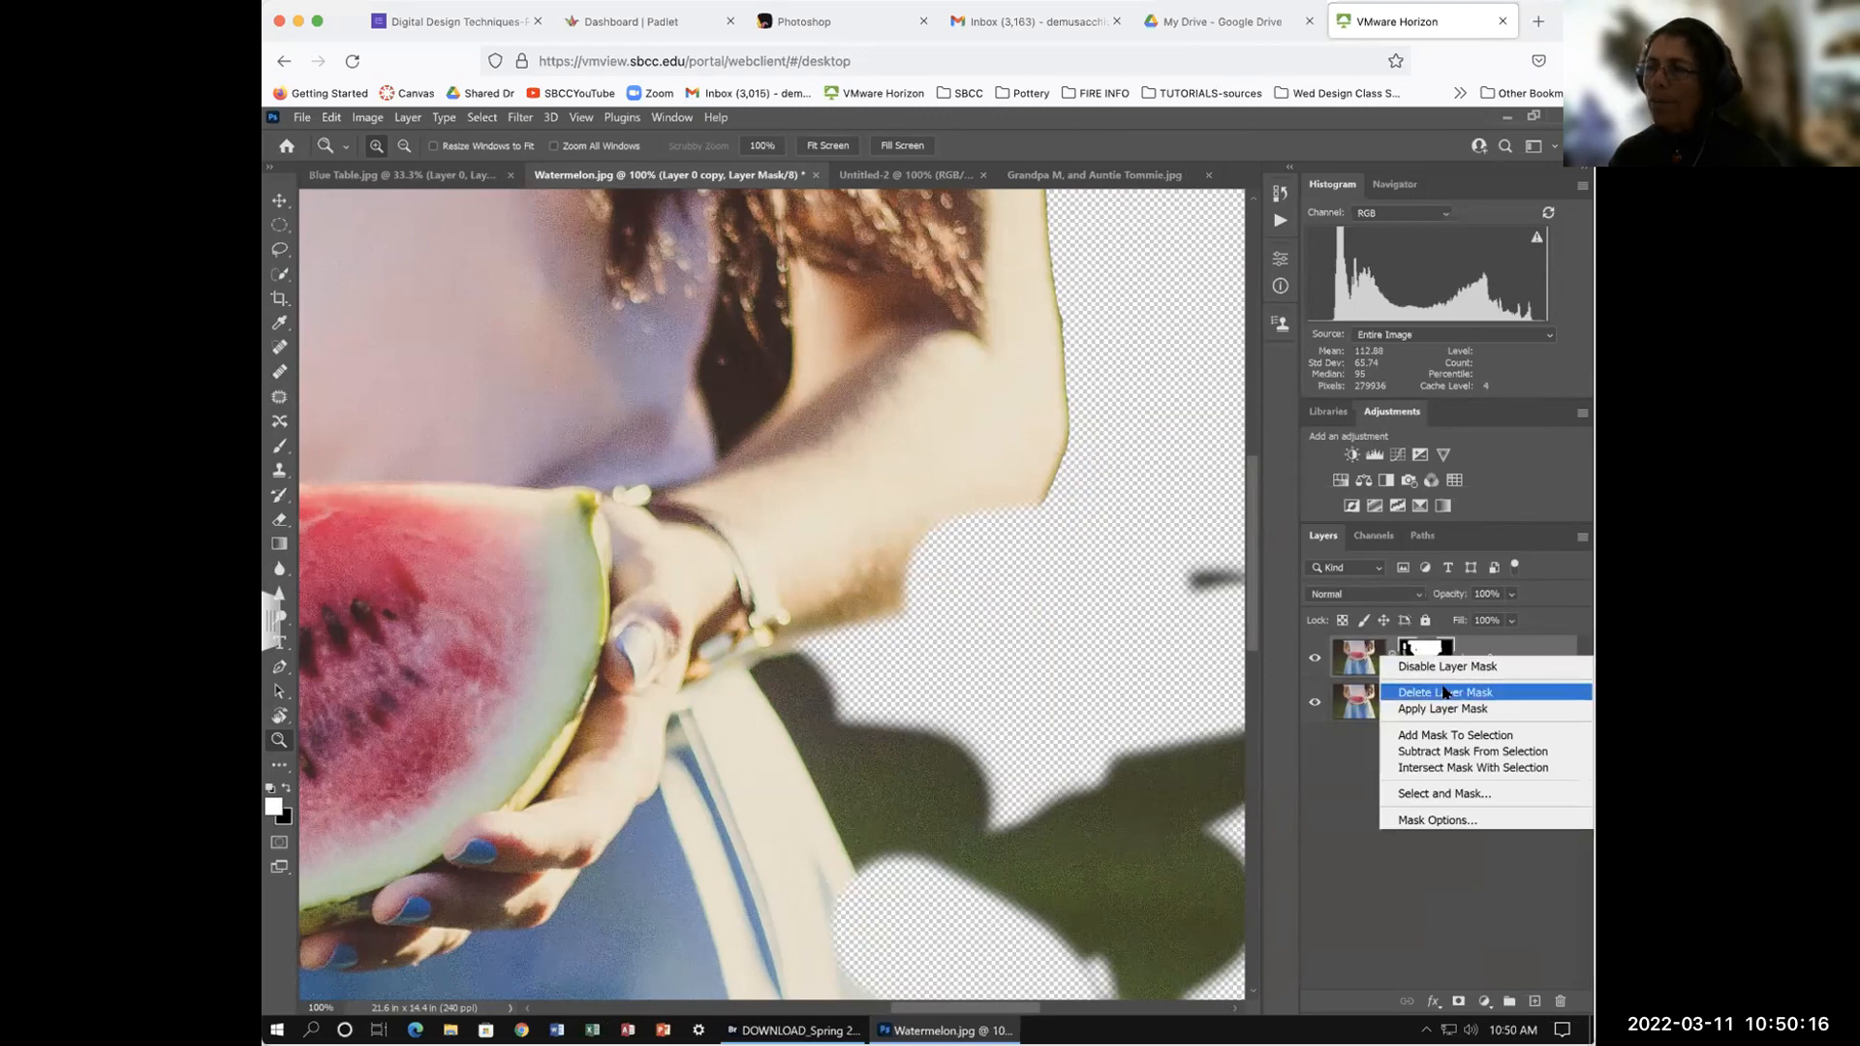
left_click(1427, 646)
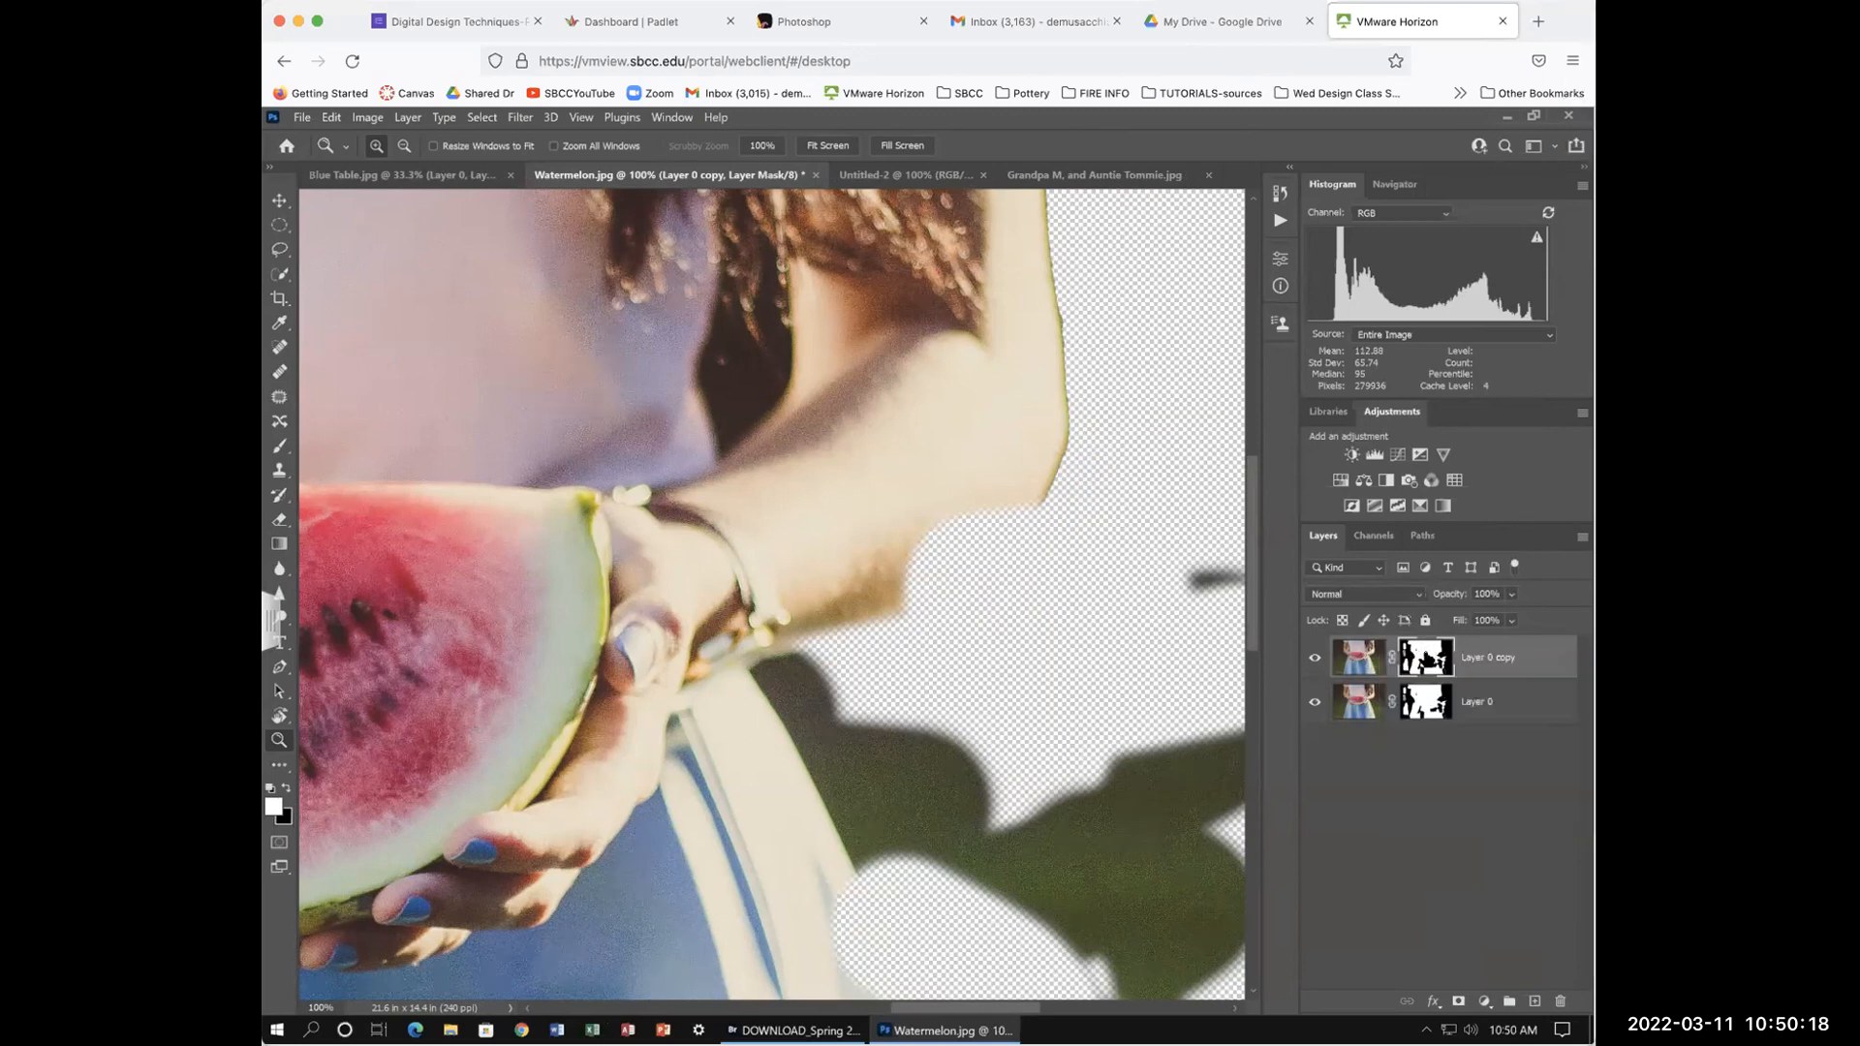
right_click(1426, 660)
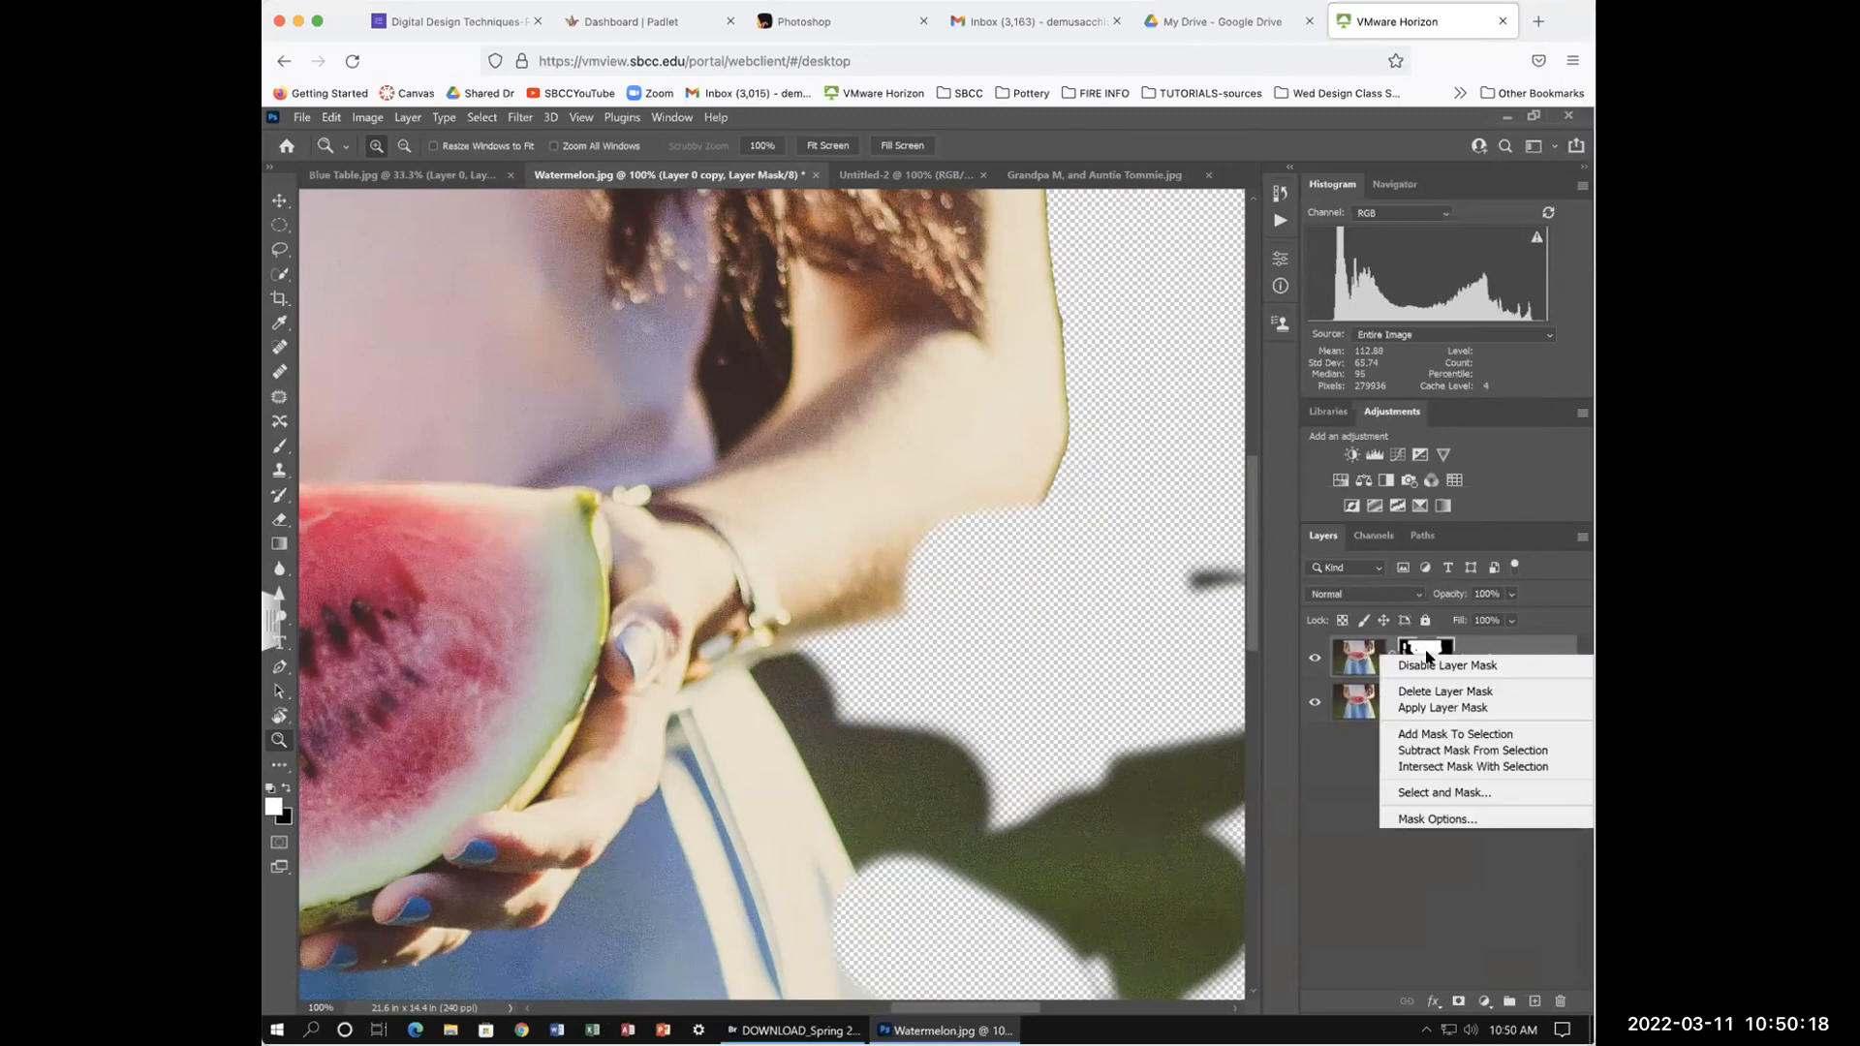
left_click(1456, 693)
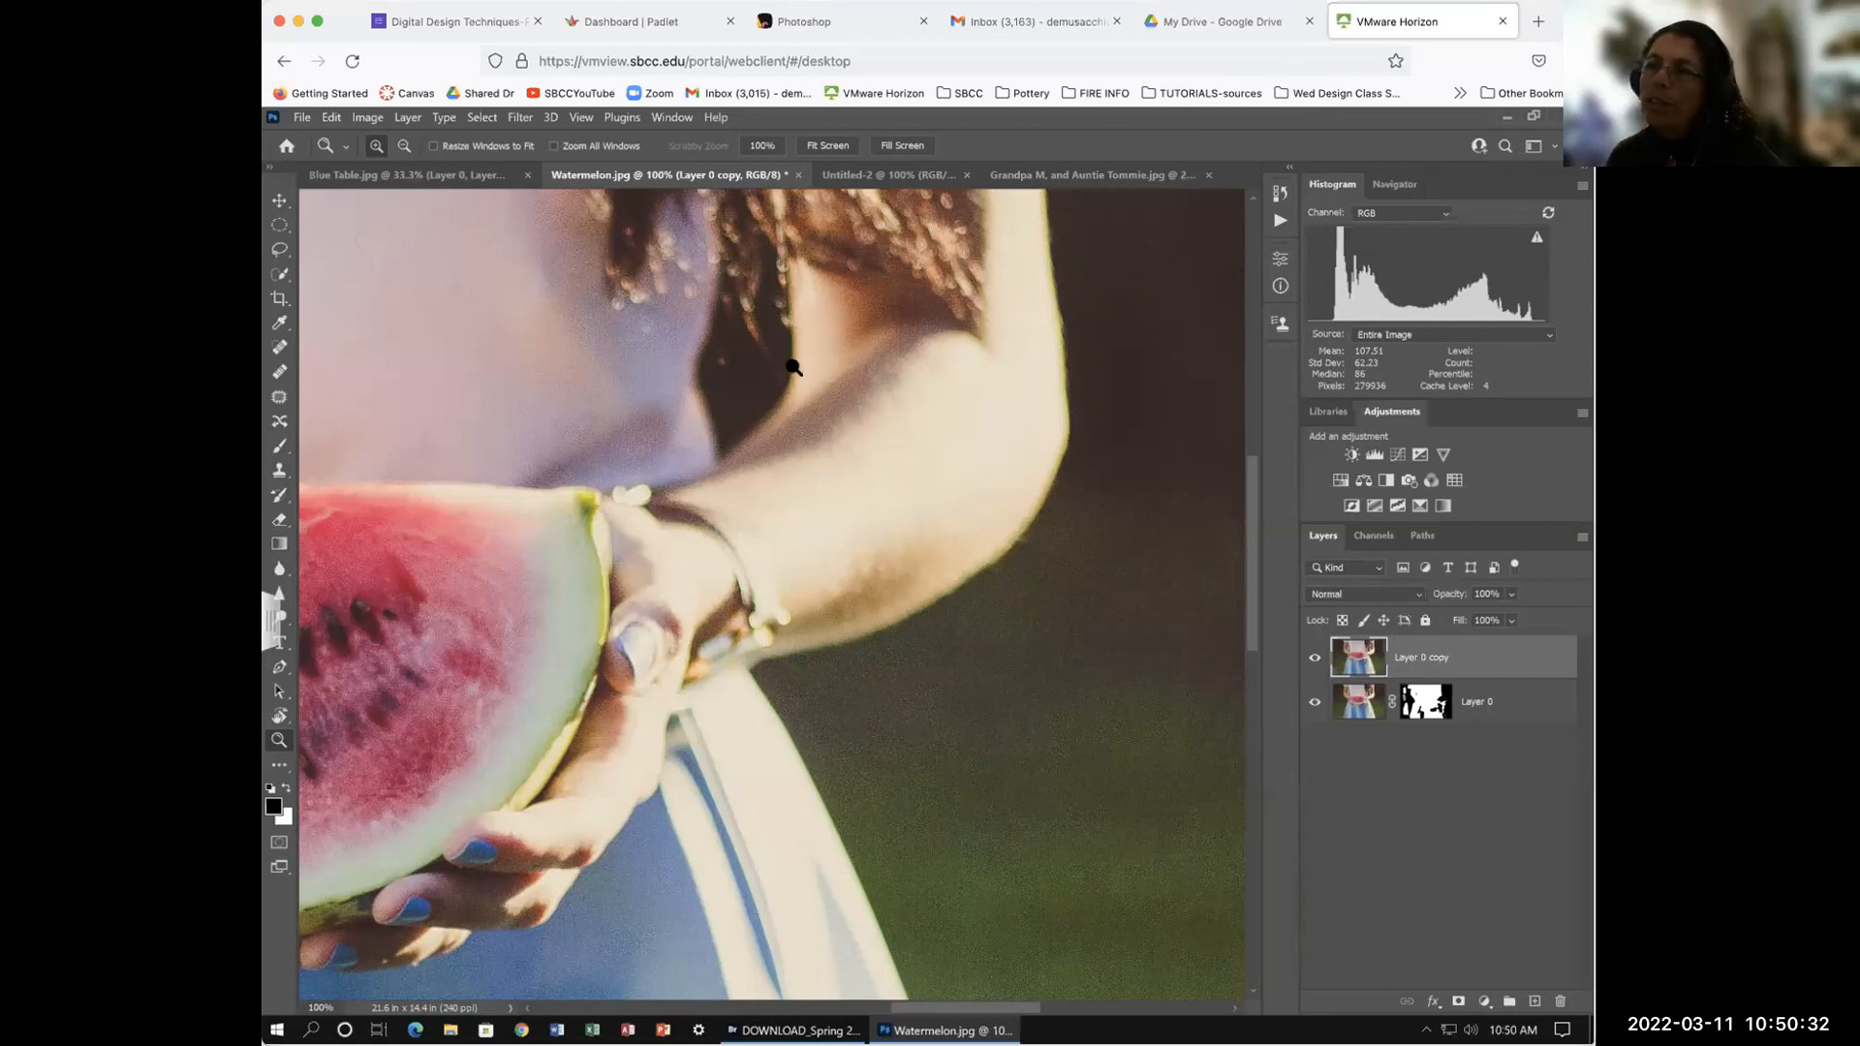
Step: Examine the figure's outline at 100% zoom along the arms, hands, watermelon, skirt and hair
left_click_drag(649, 484, 1144, 542)
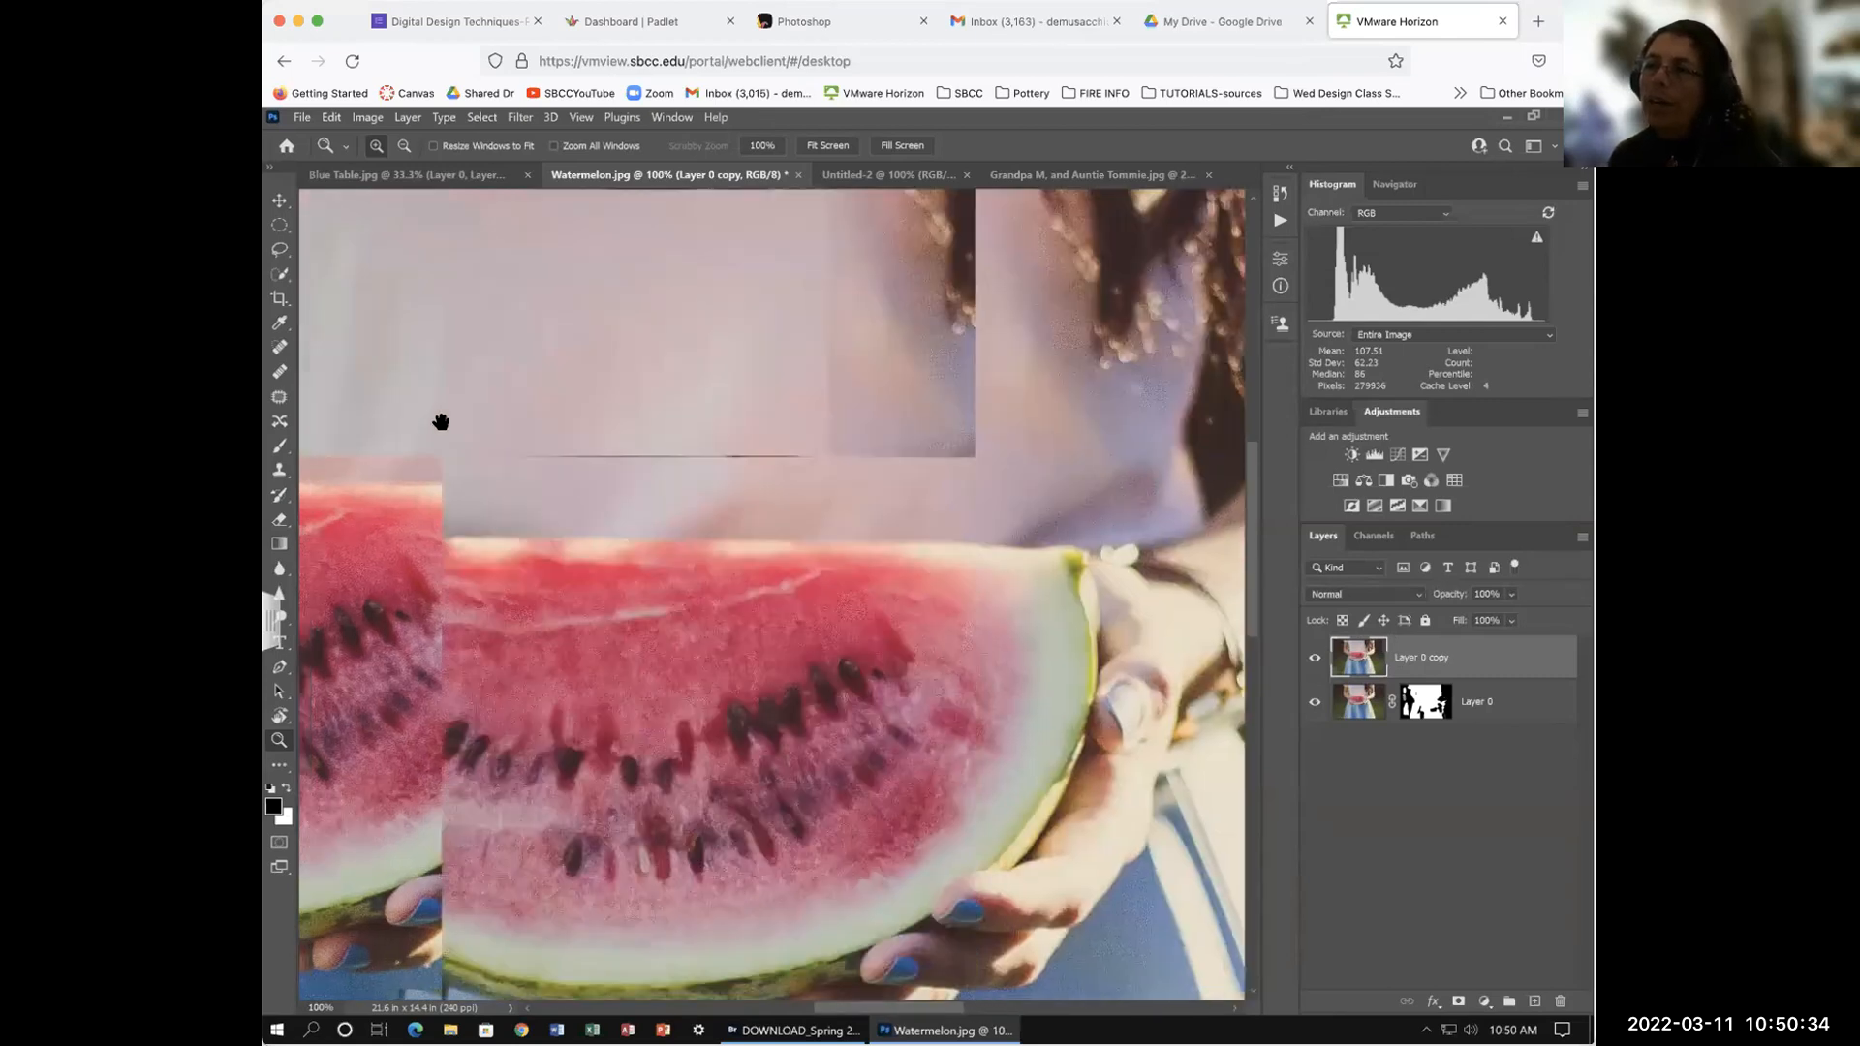
left_click_drag(442, 437, 736, 403)
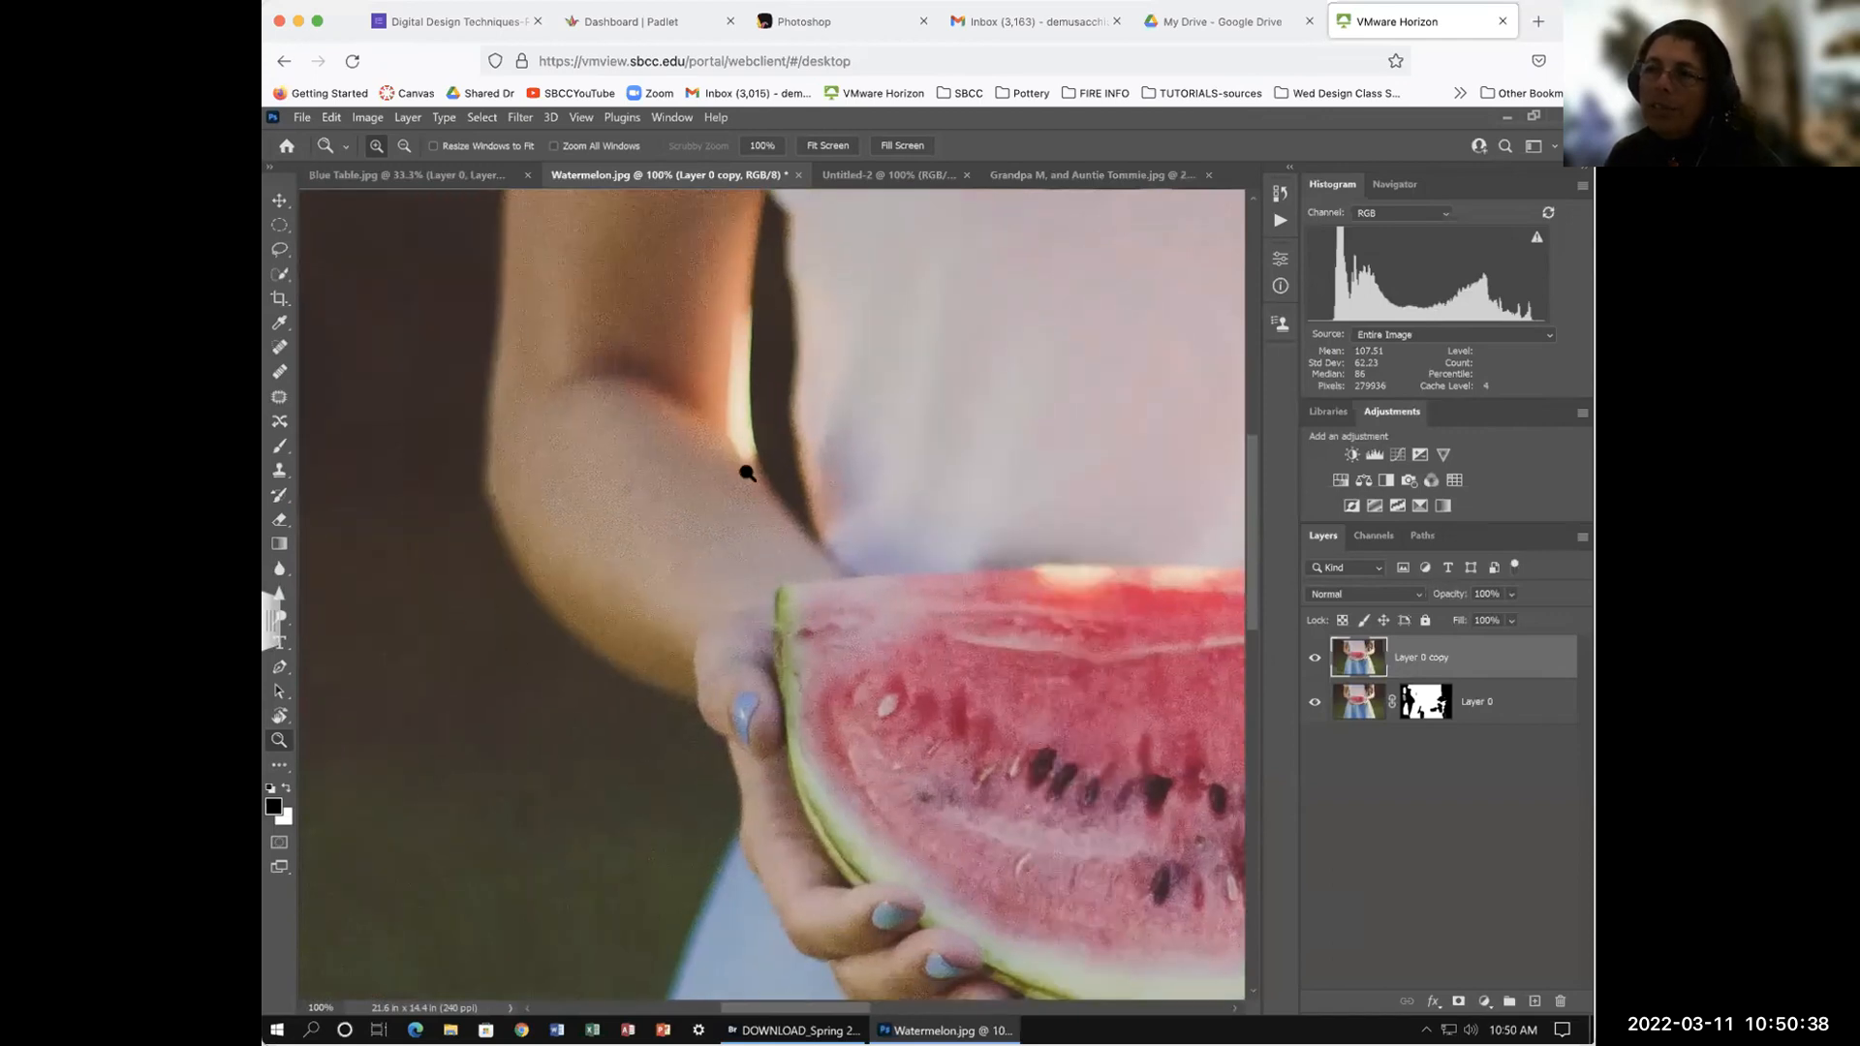
scroll(796, 778, "down", 5)
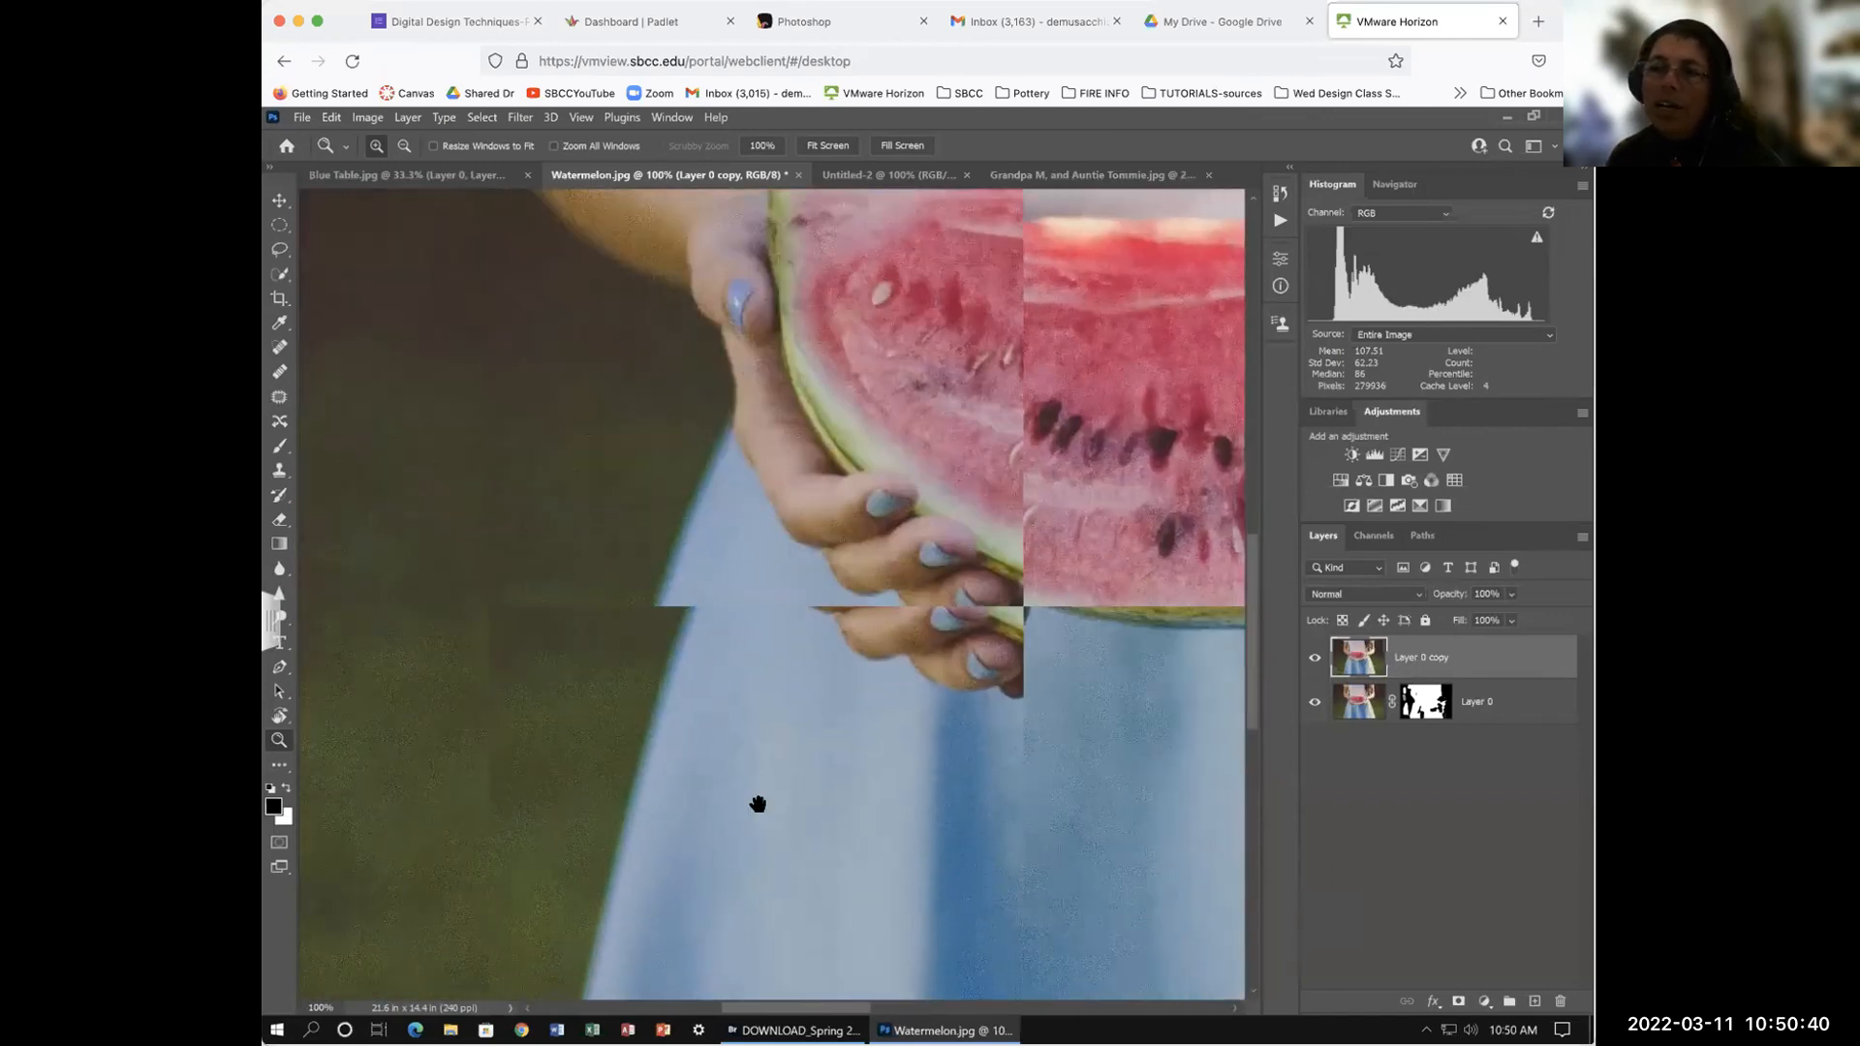
scroll(713, 614, "down", 9)
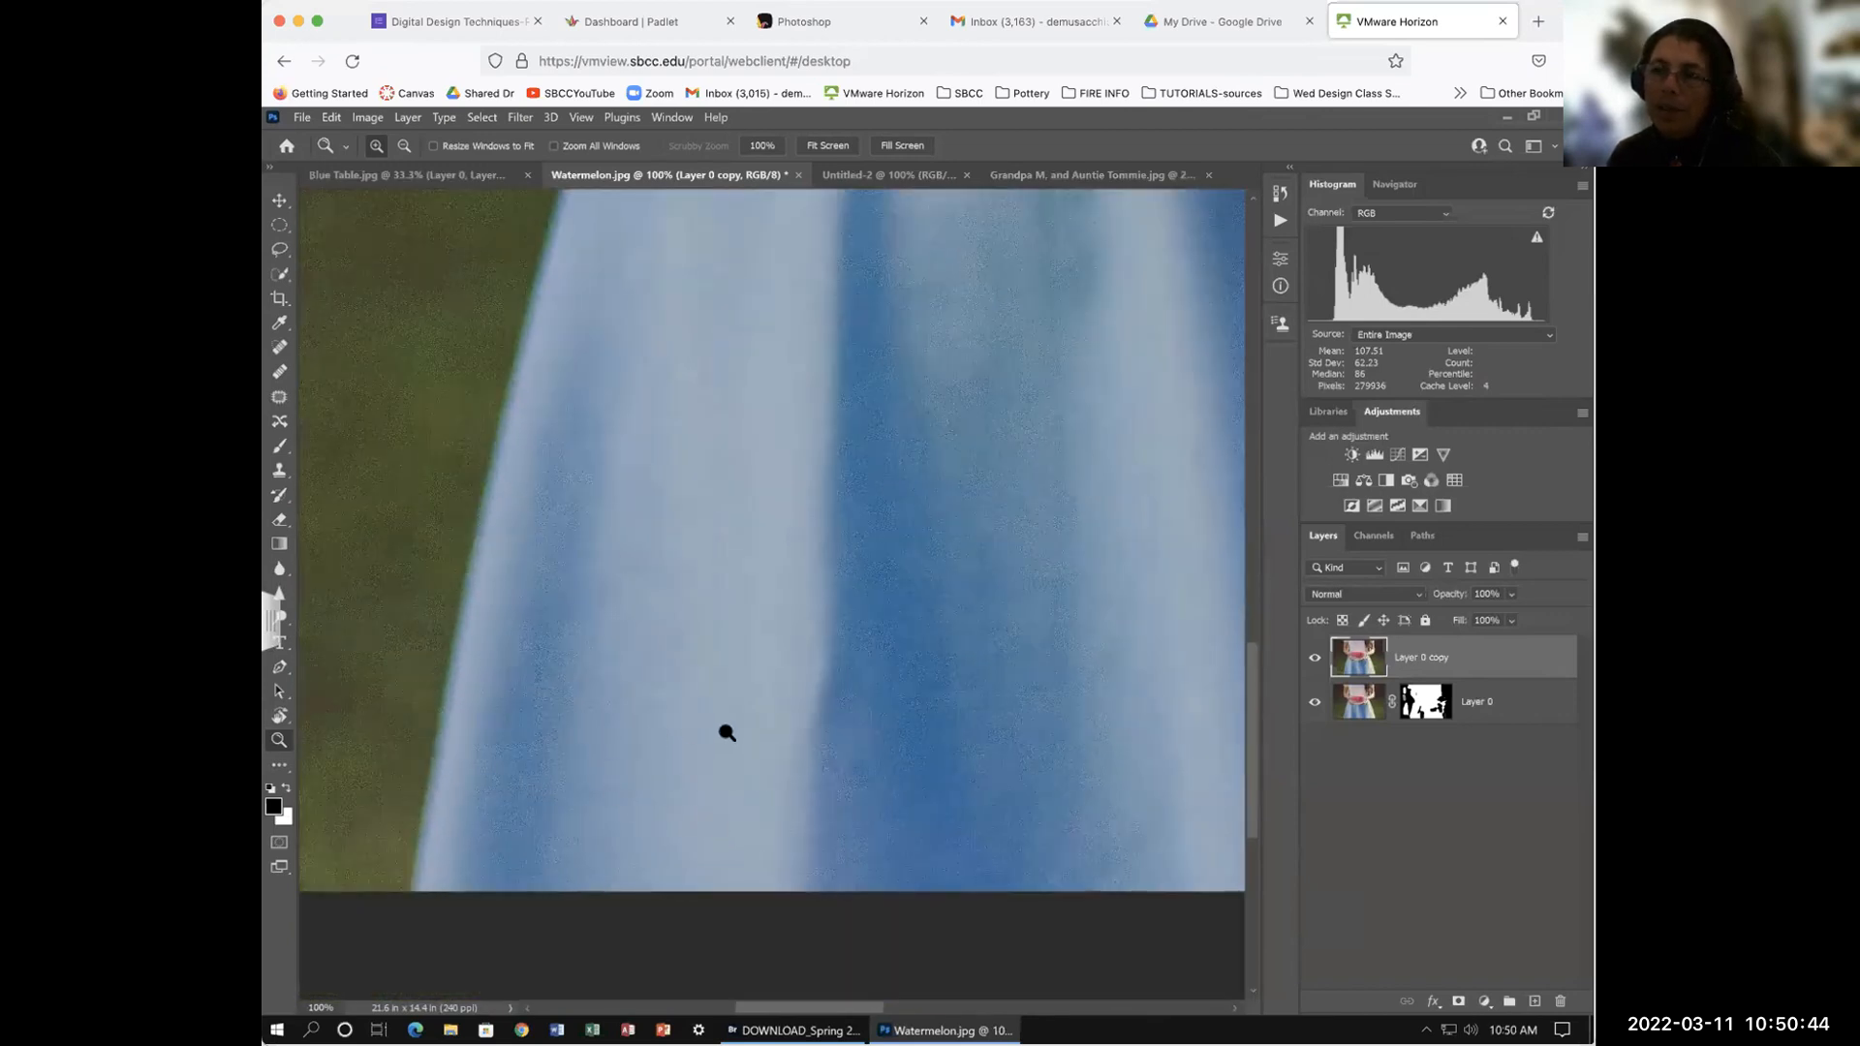
scroll(747, 826, "up", 9)
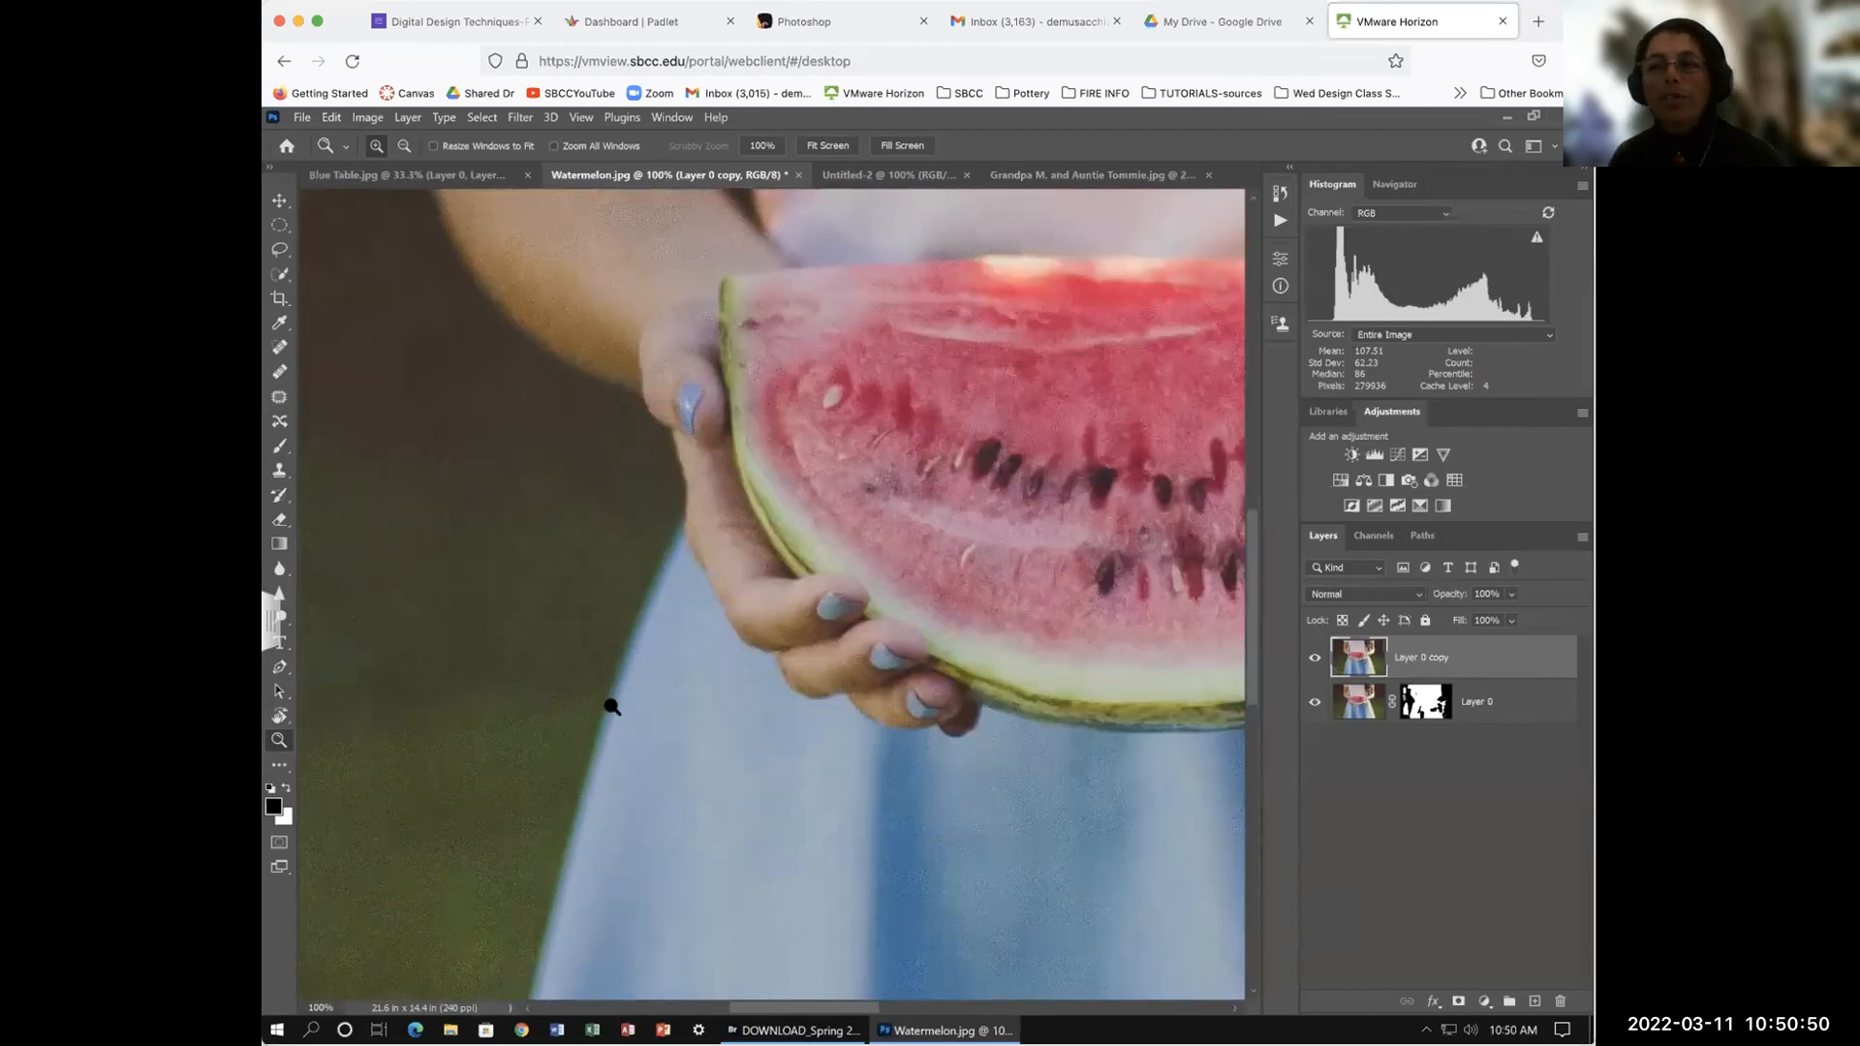
left_click_drag(675, 747, 497, 798)
left_click_drag(658, 775, 694, 519)
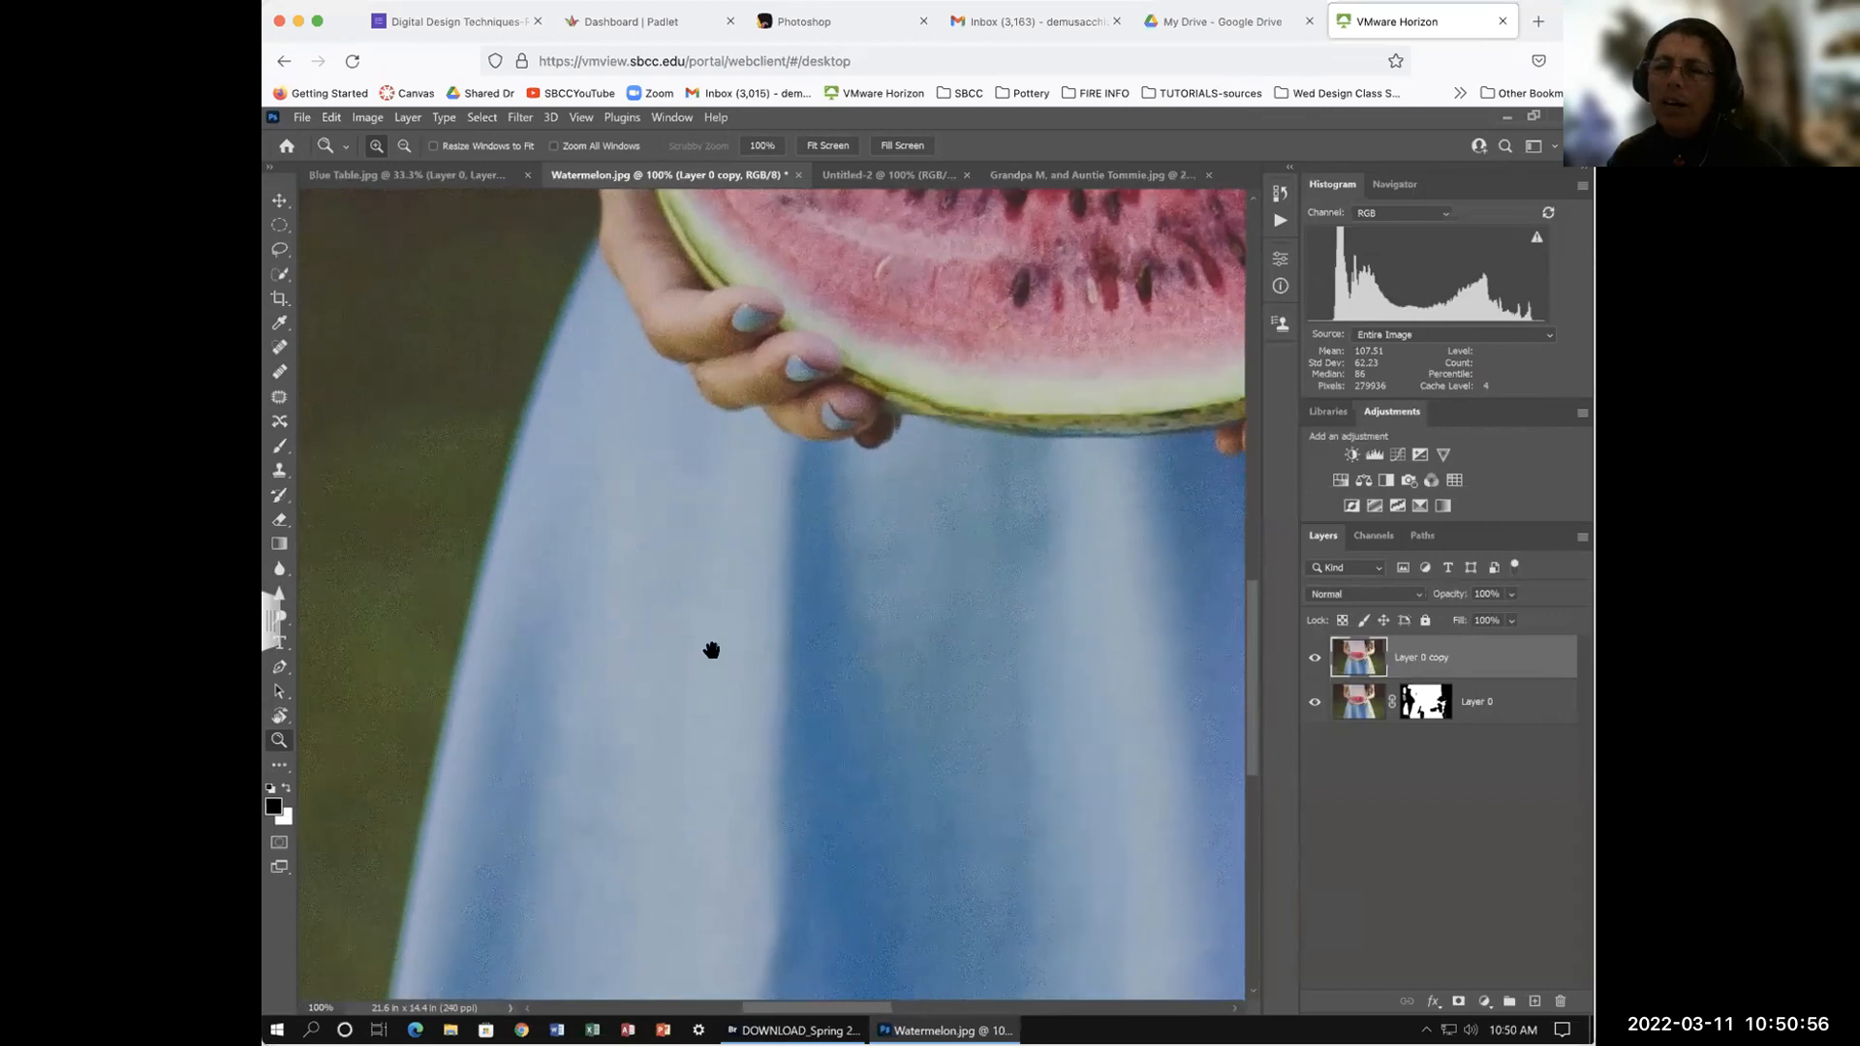
mouse_move(697, 722)
left_mouse_down()
mouse_move(728, 581)
mouse_move(685, 568)
mouse_move(692, 487)
left_mouse_up()
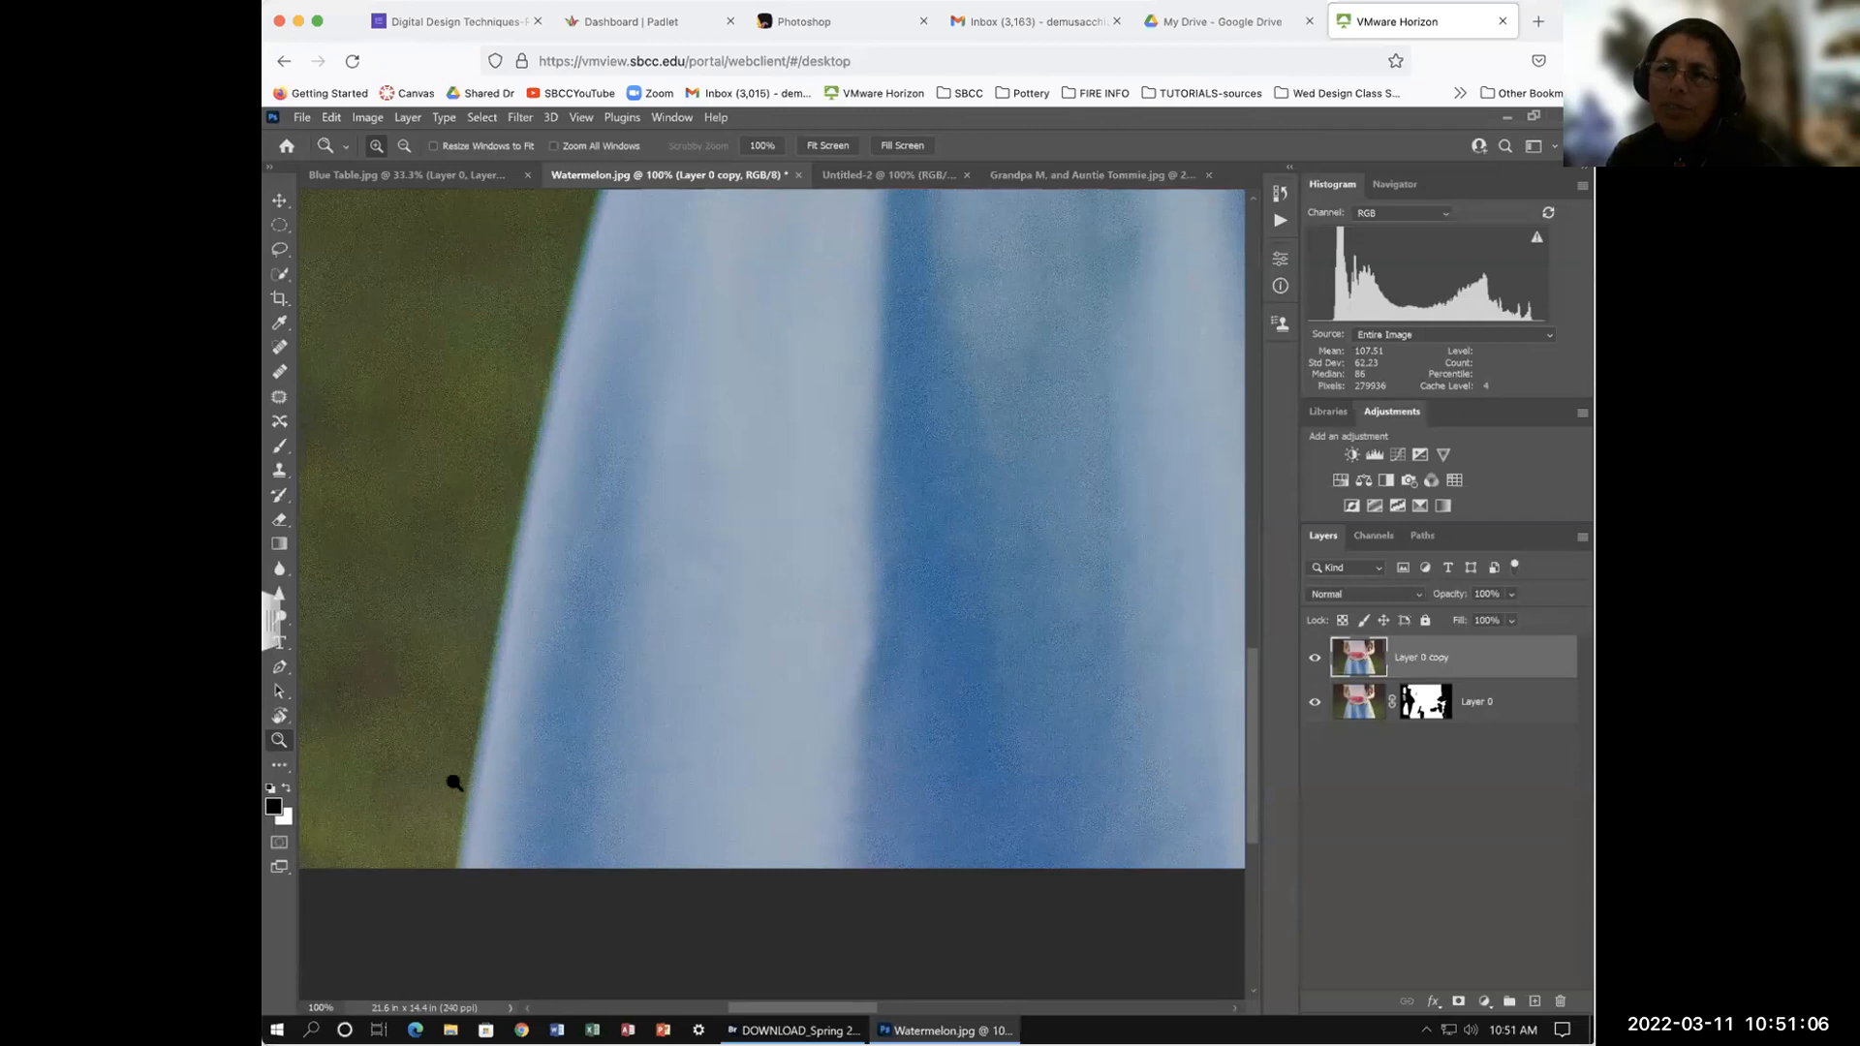
left_click_drag(749, 450, 741, 872)
left_click_drag(768, 359, 712, 660)
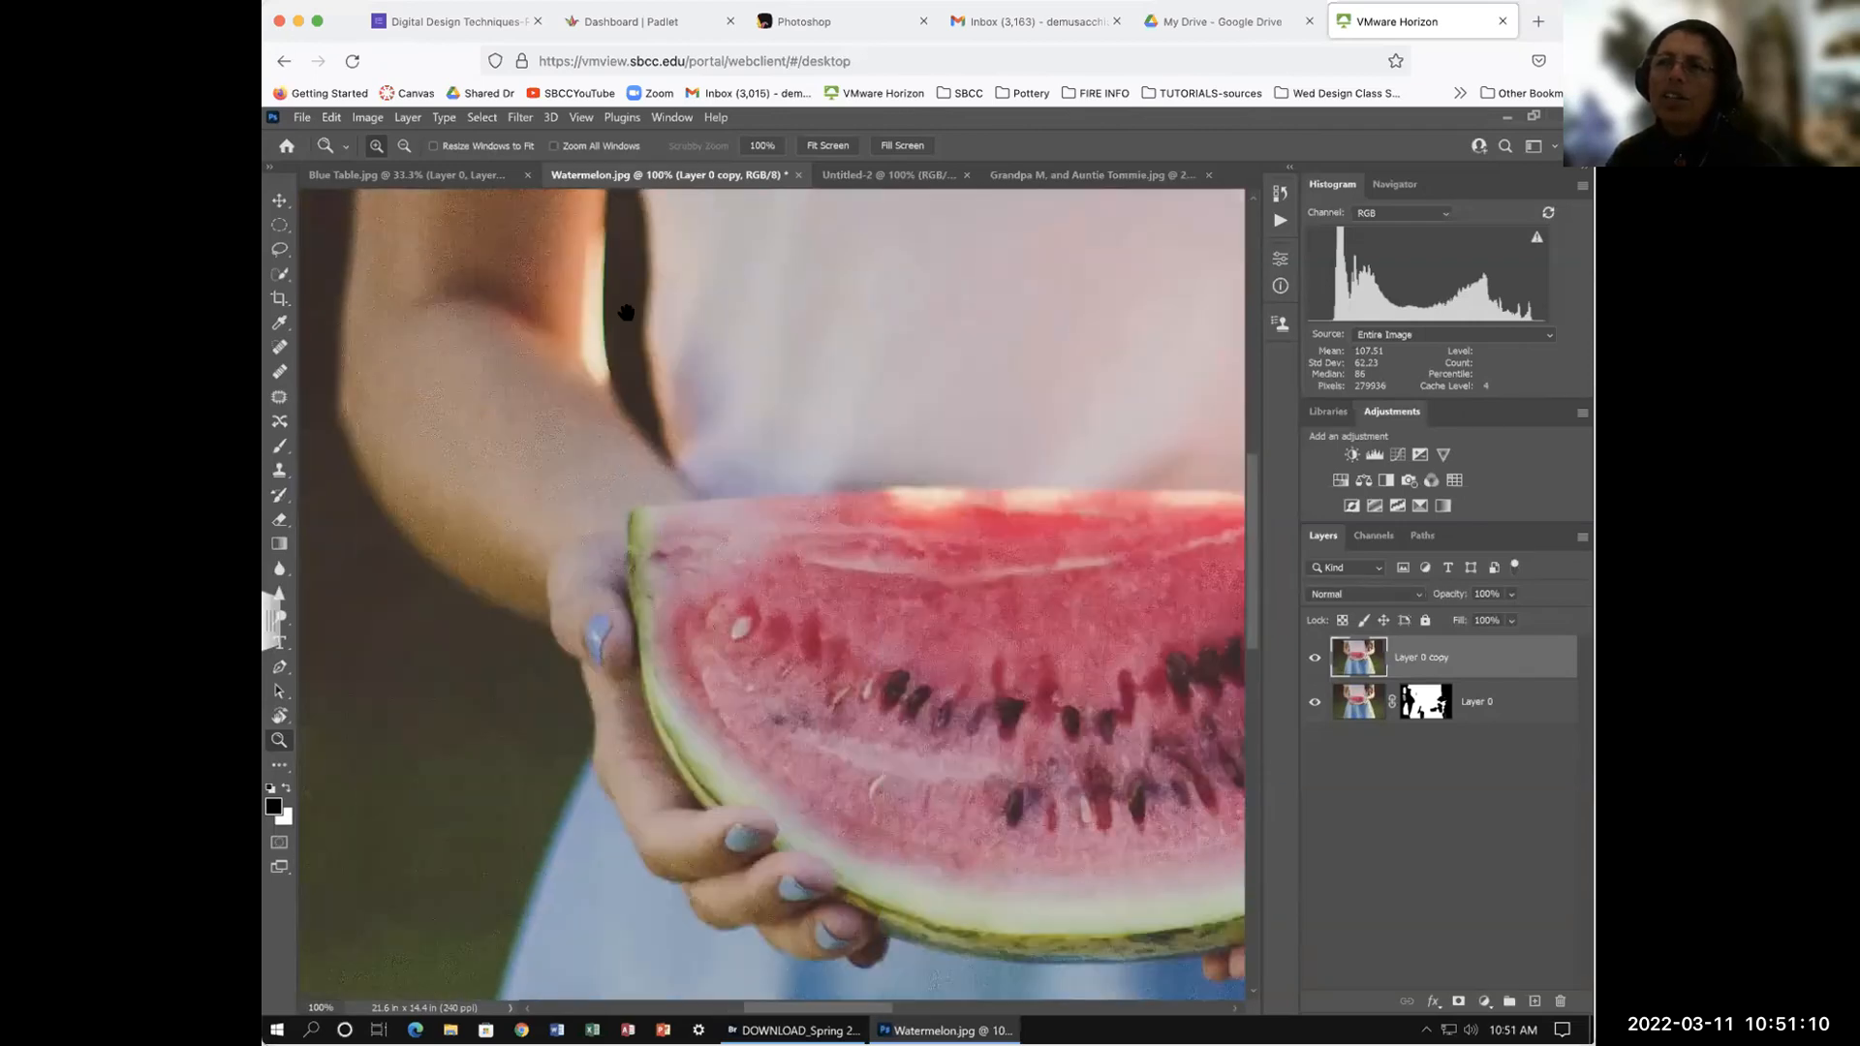
left_click_drag(950, 382, 523, 448)
left_click_drag(1104, 518, 750, 460)
left_click_drag(1045, 563, 1034, 678)
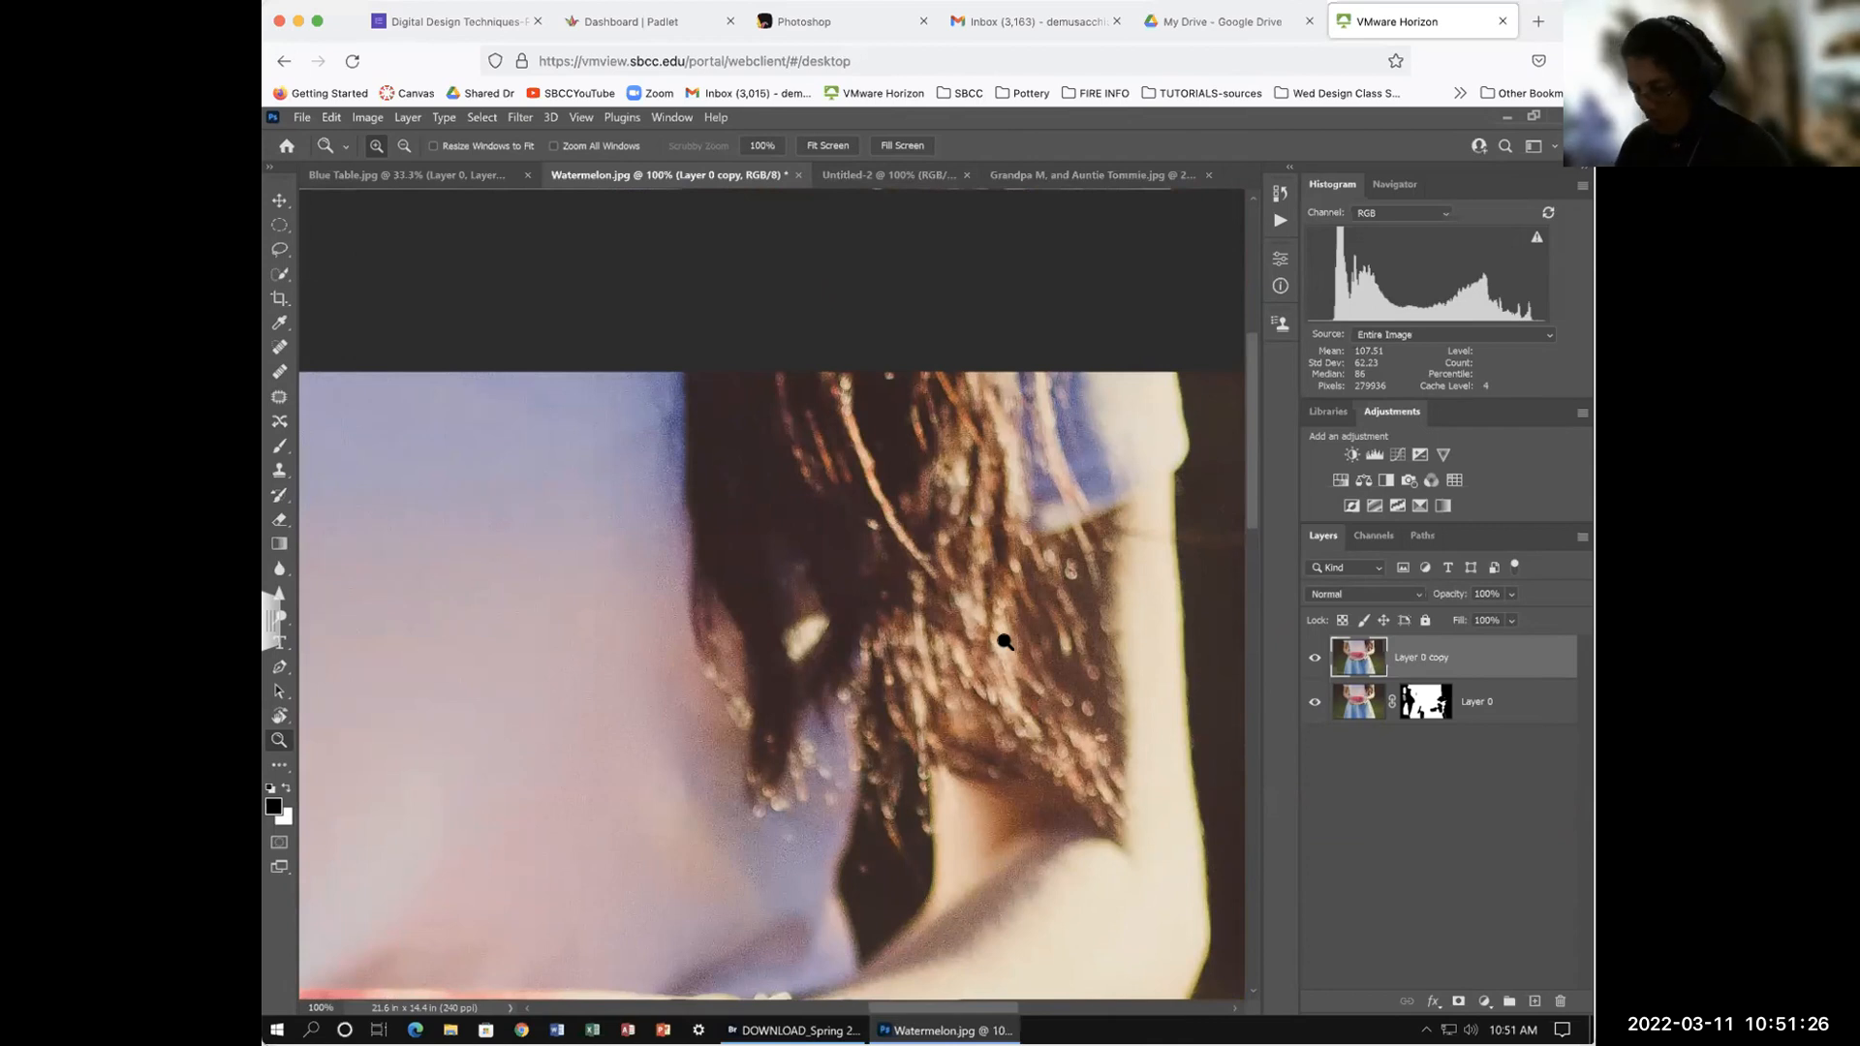
Step: Fit the whole Watermelon image in view, look at the masked Blue Table document, and return to Watermelon.jpg
key("ctrl+0")
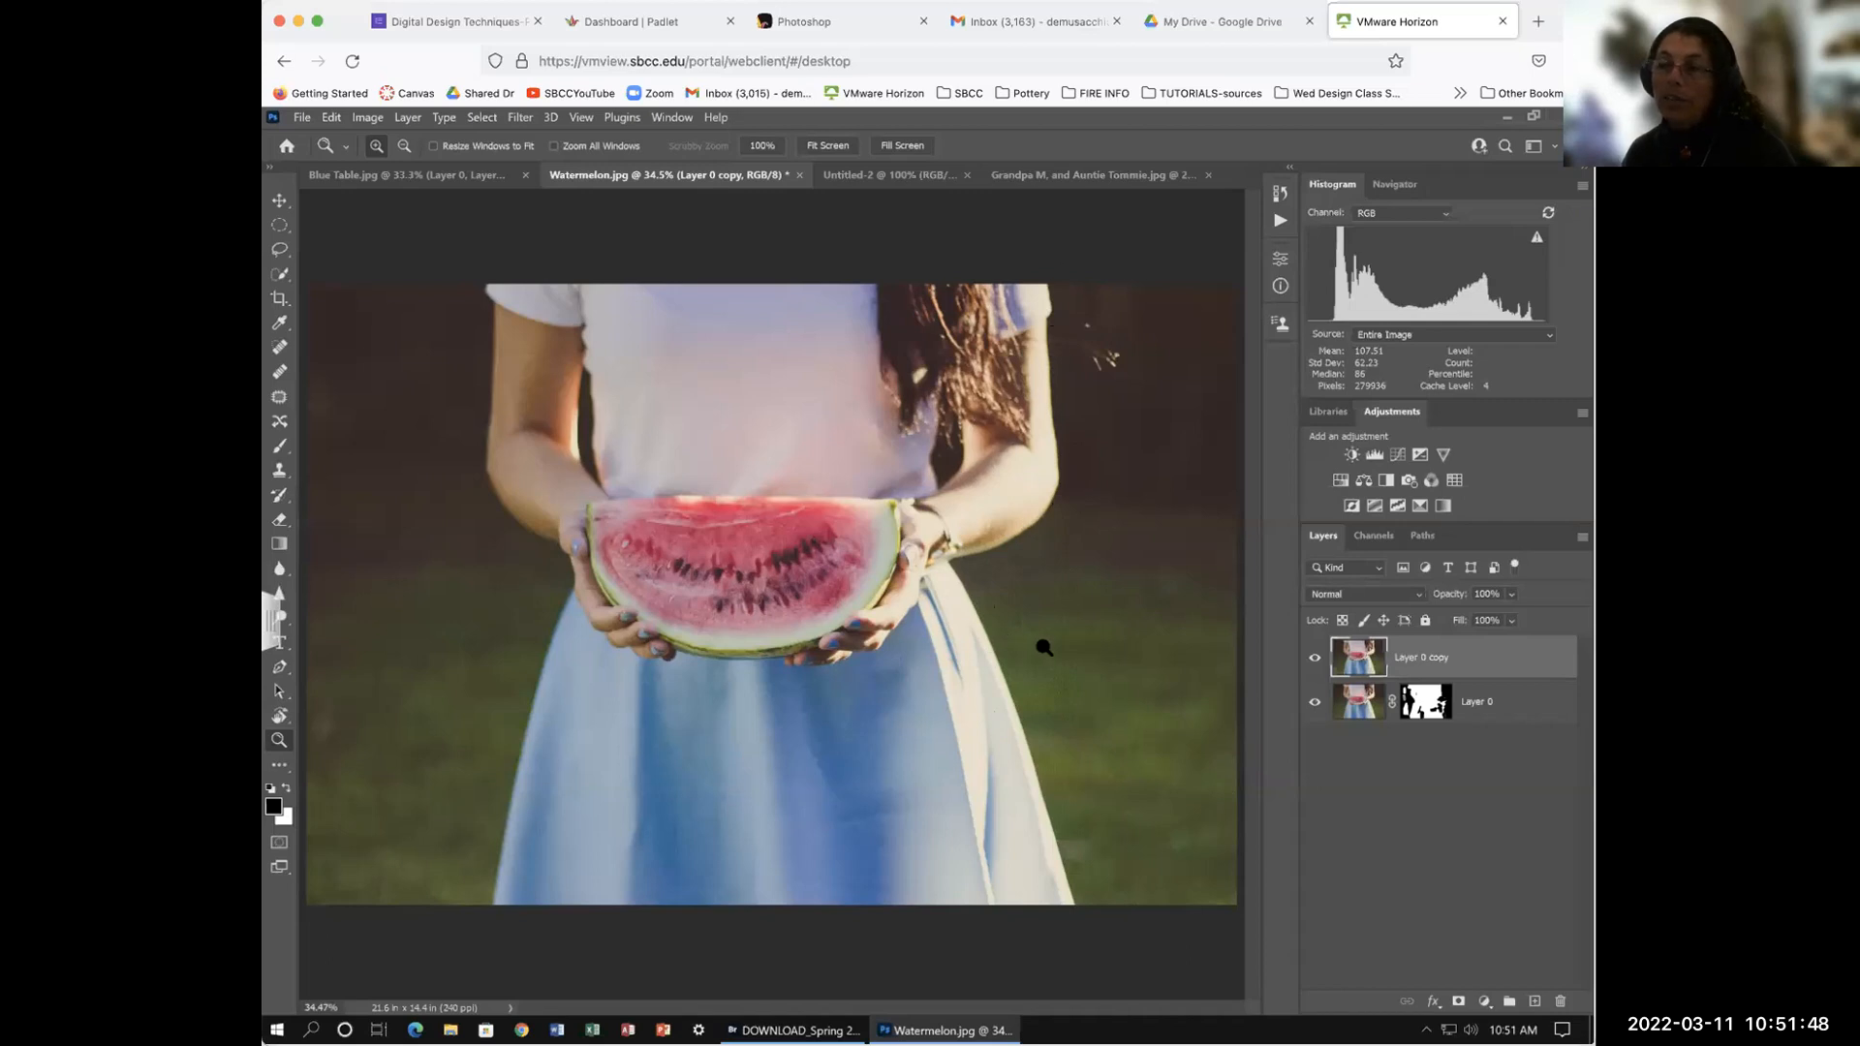
left_click(421, 172)
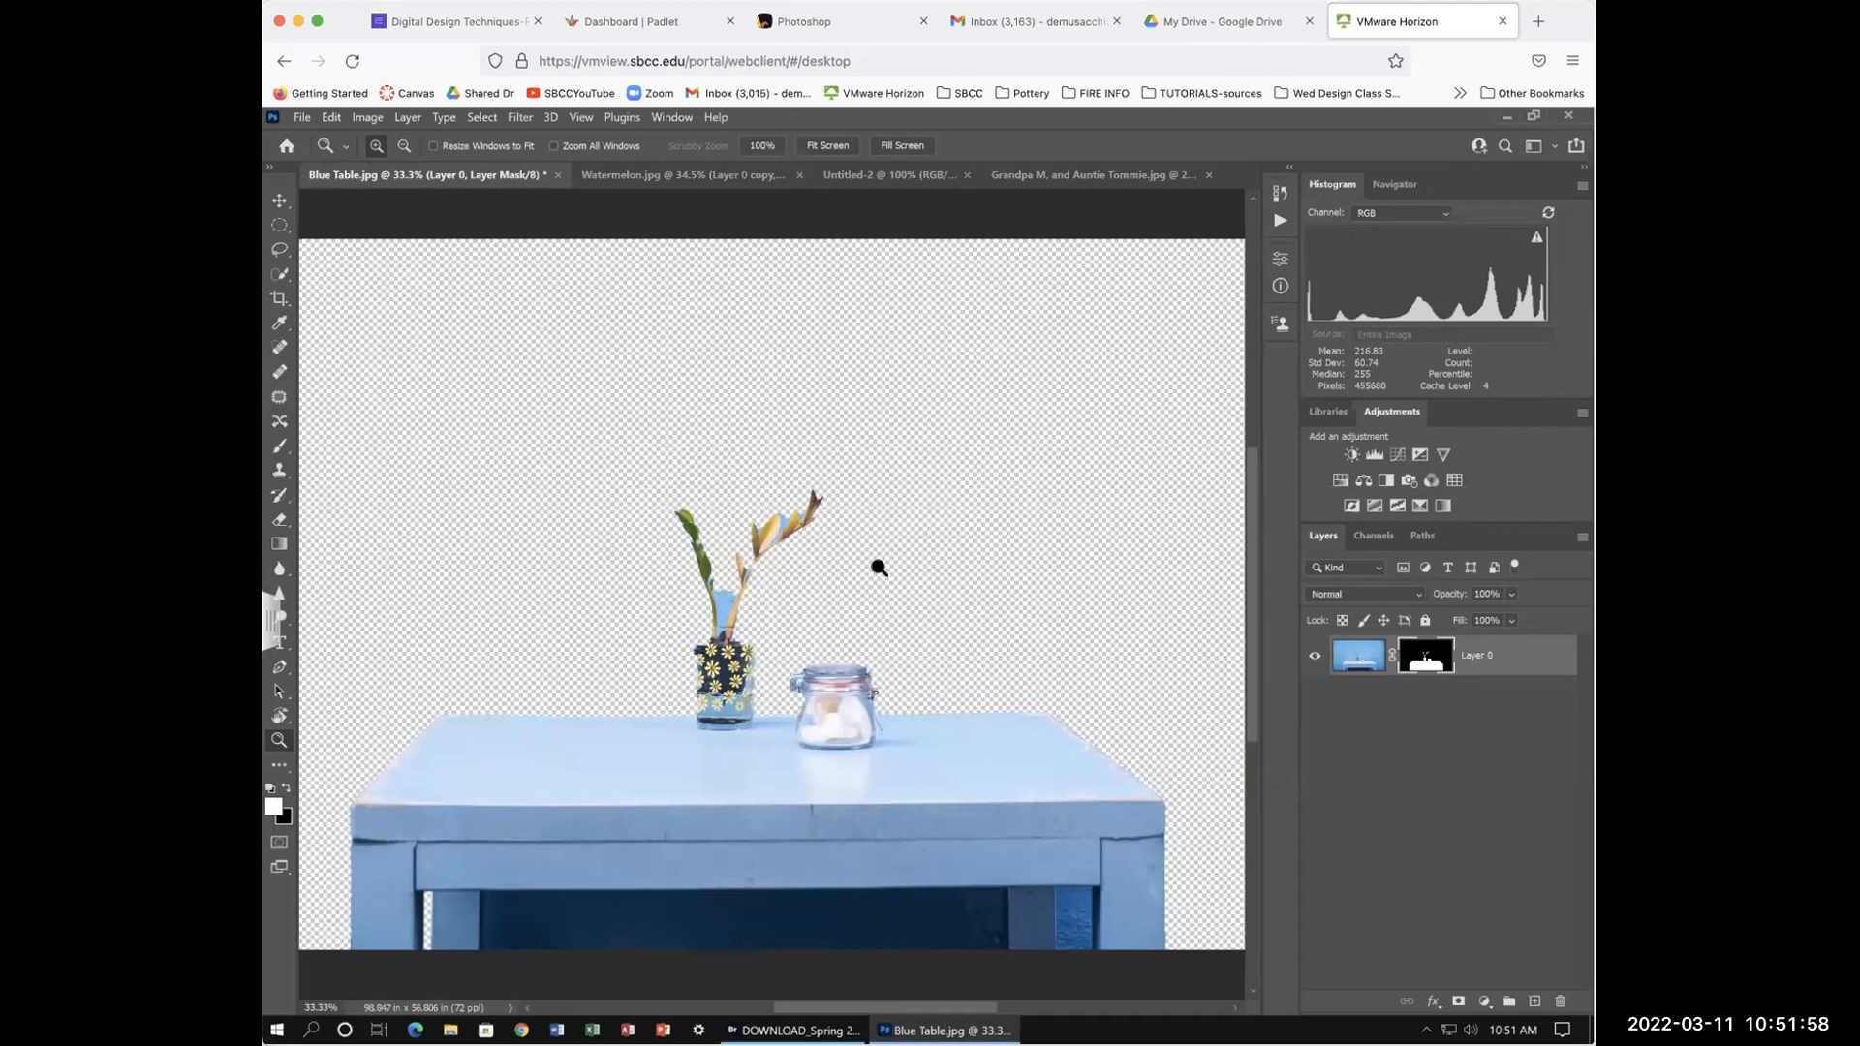
left_click(696, 175)
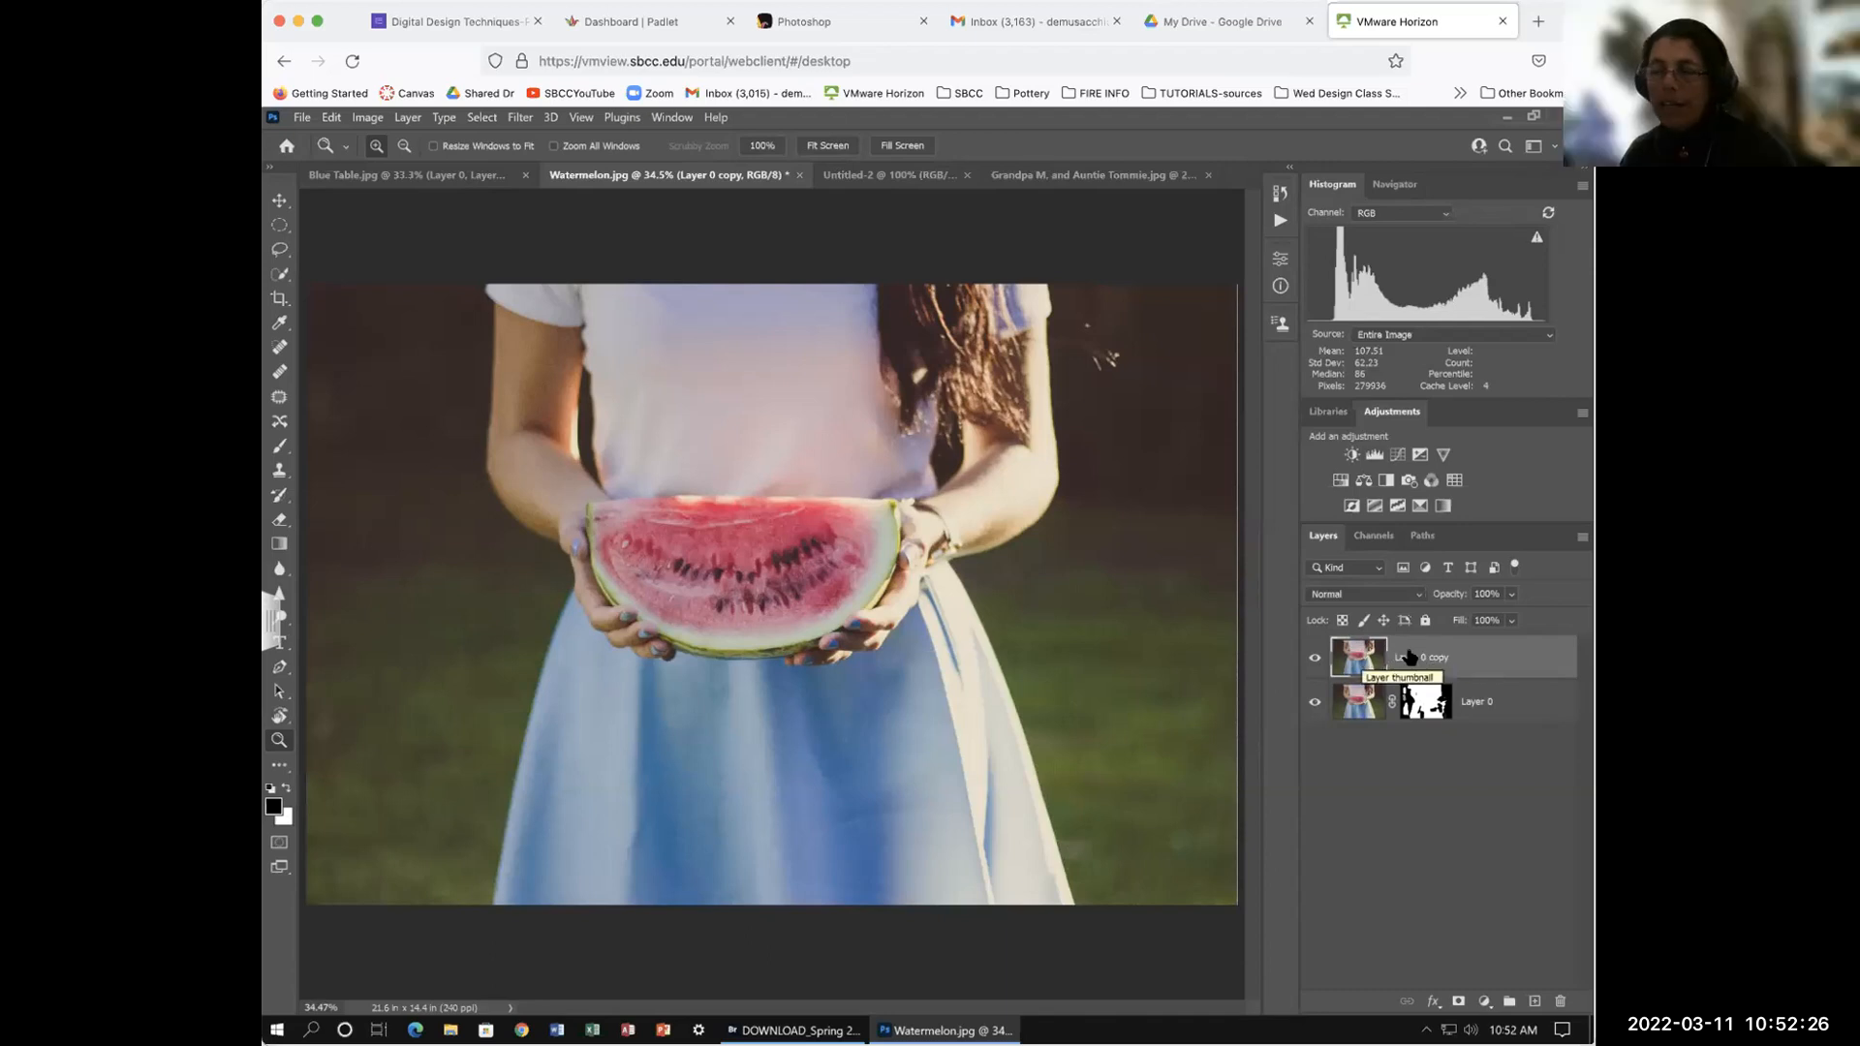
Step: Add a layer mask to Layer 0 copy, make black the painting colour for the Brush, and hide Layer 0
left_click(1456, 1002)
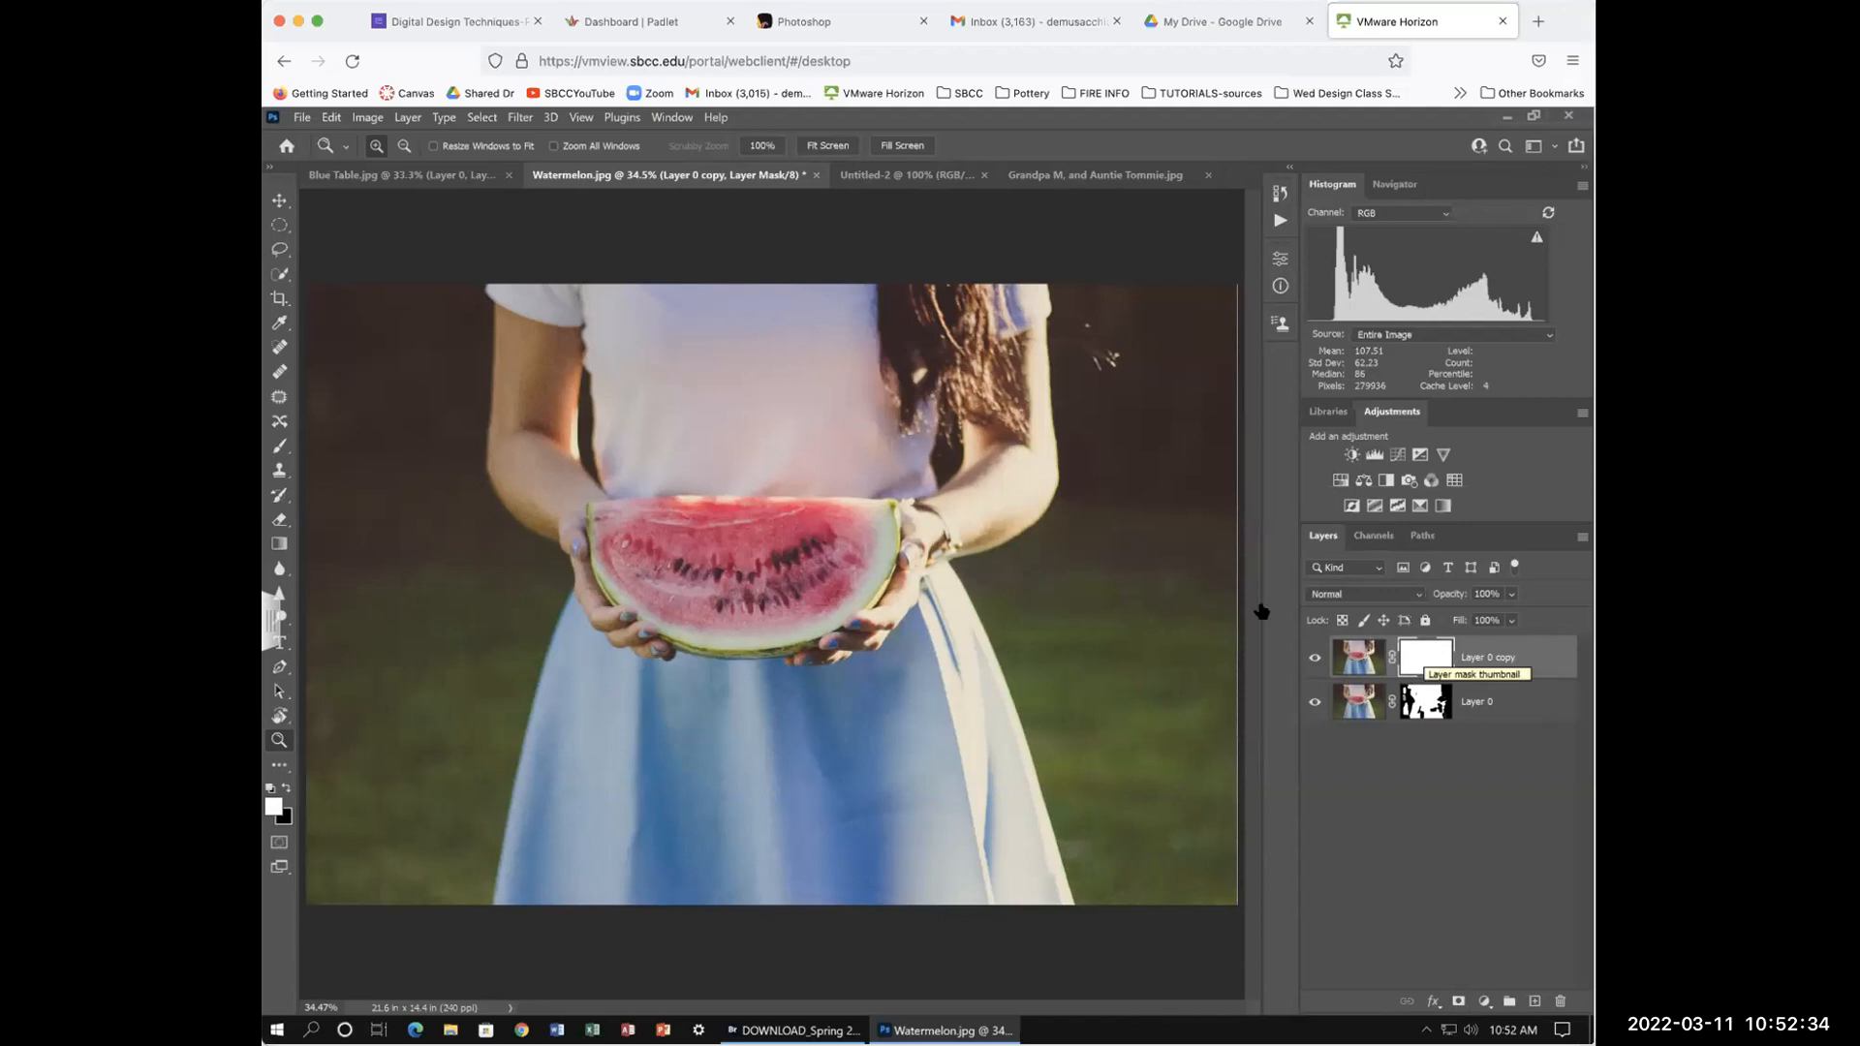
key("b")
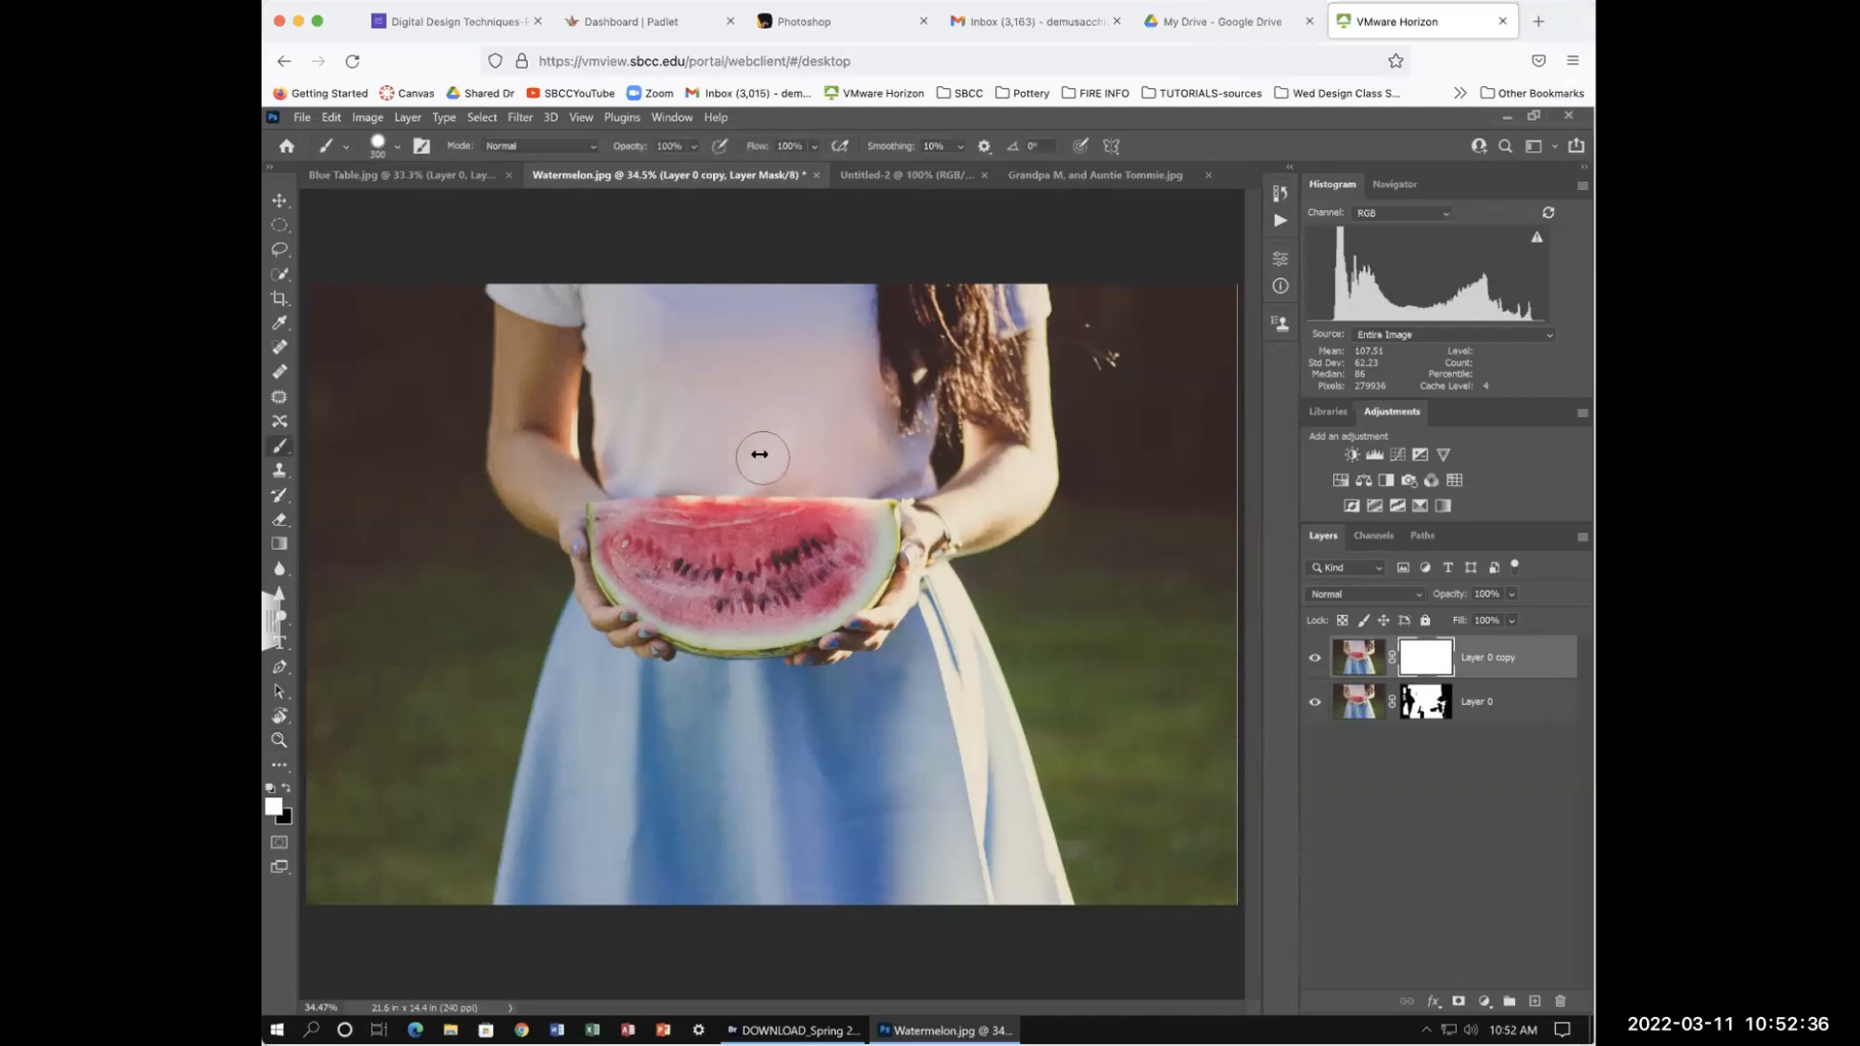
key("x")
left_click(702, 452)
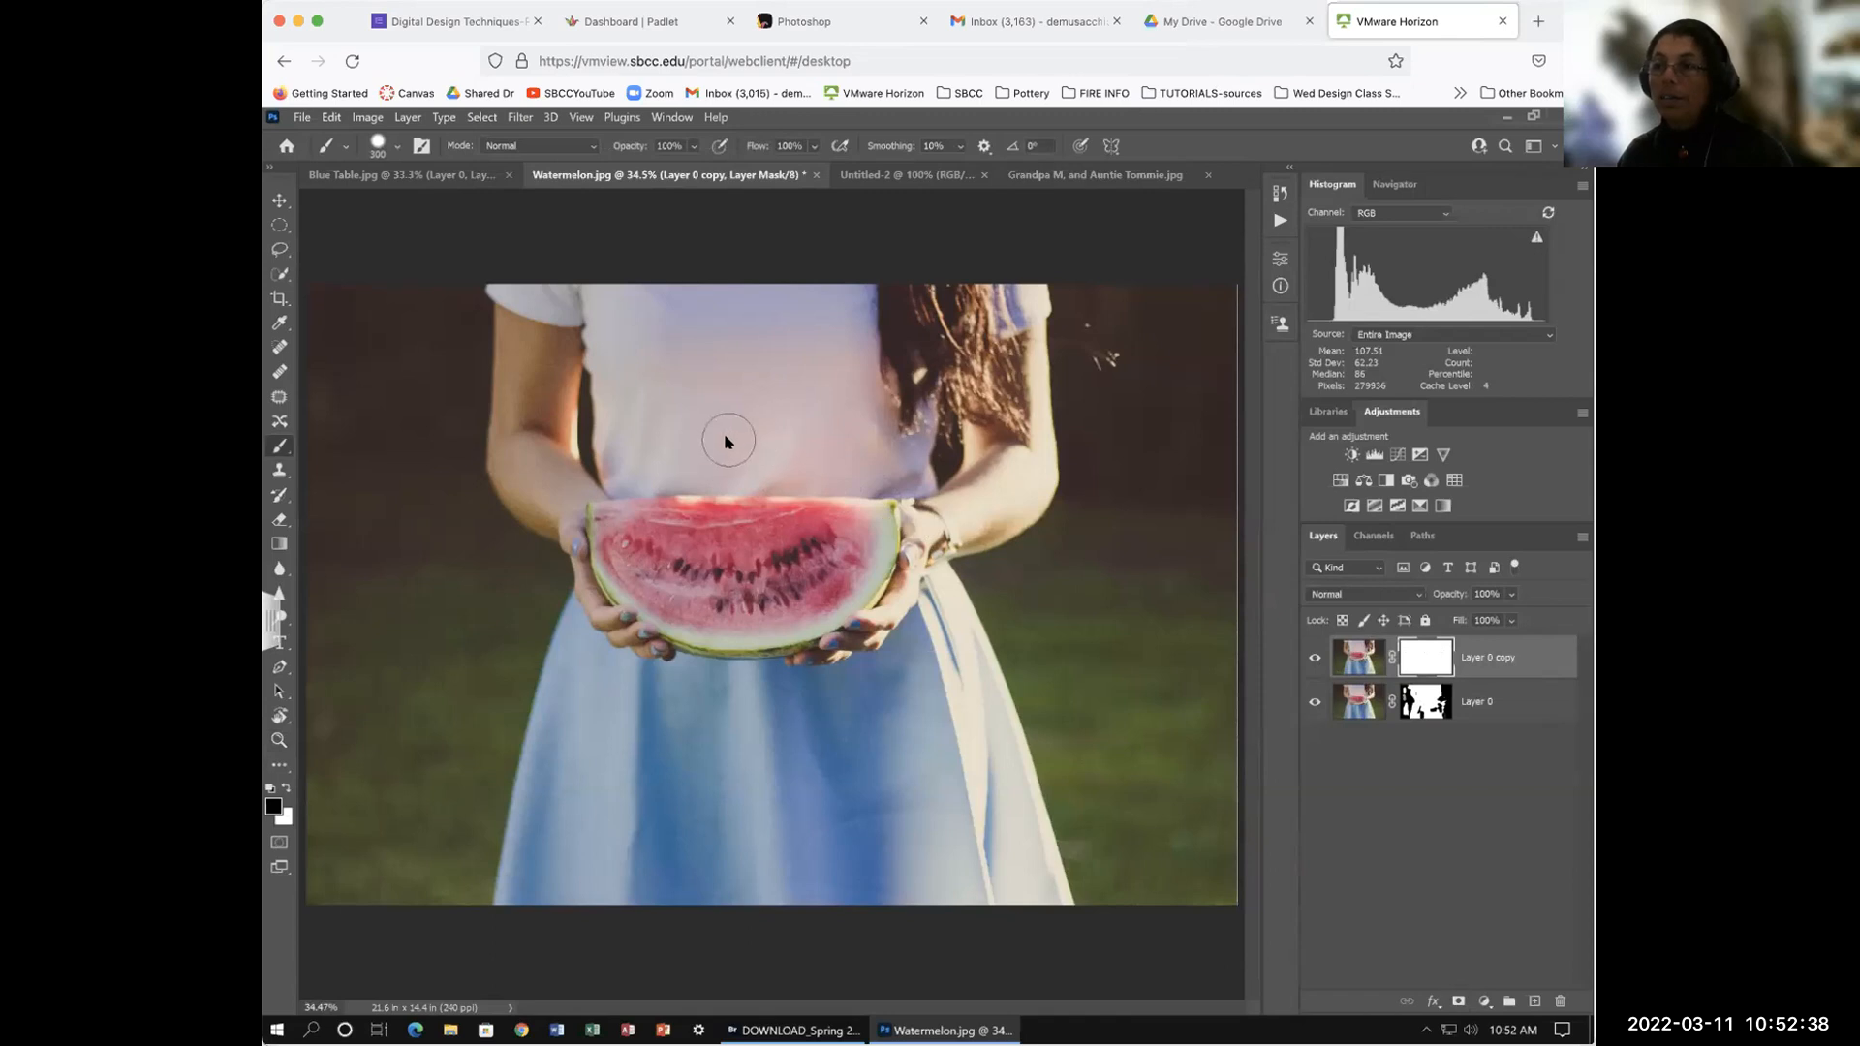
left_click(1314, 704)
Step: Brush black on the mask over the middle of the shirt, and bring the hidden area back with white
mouse_move(775, 391)
left_mouse_down()
mouse_move(844, 453)
mouse_move(839, 478)
mouse_move(732, 475)
left_mouse_up()
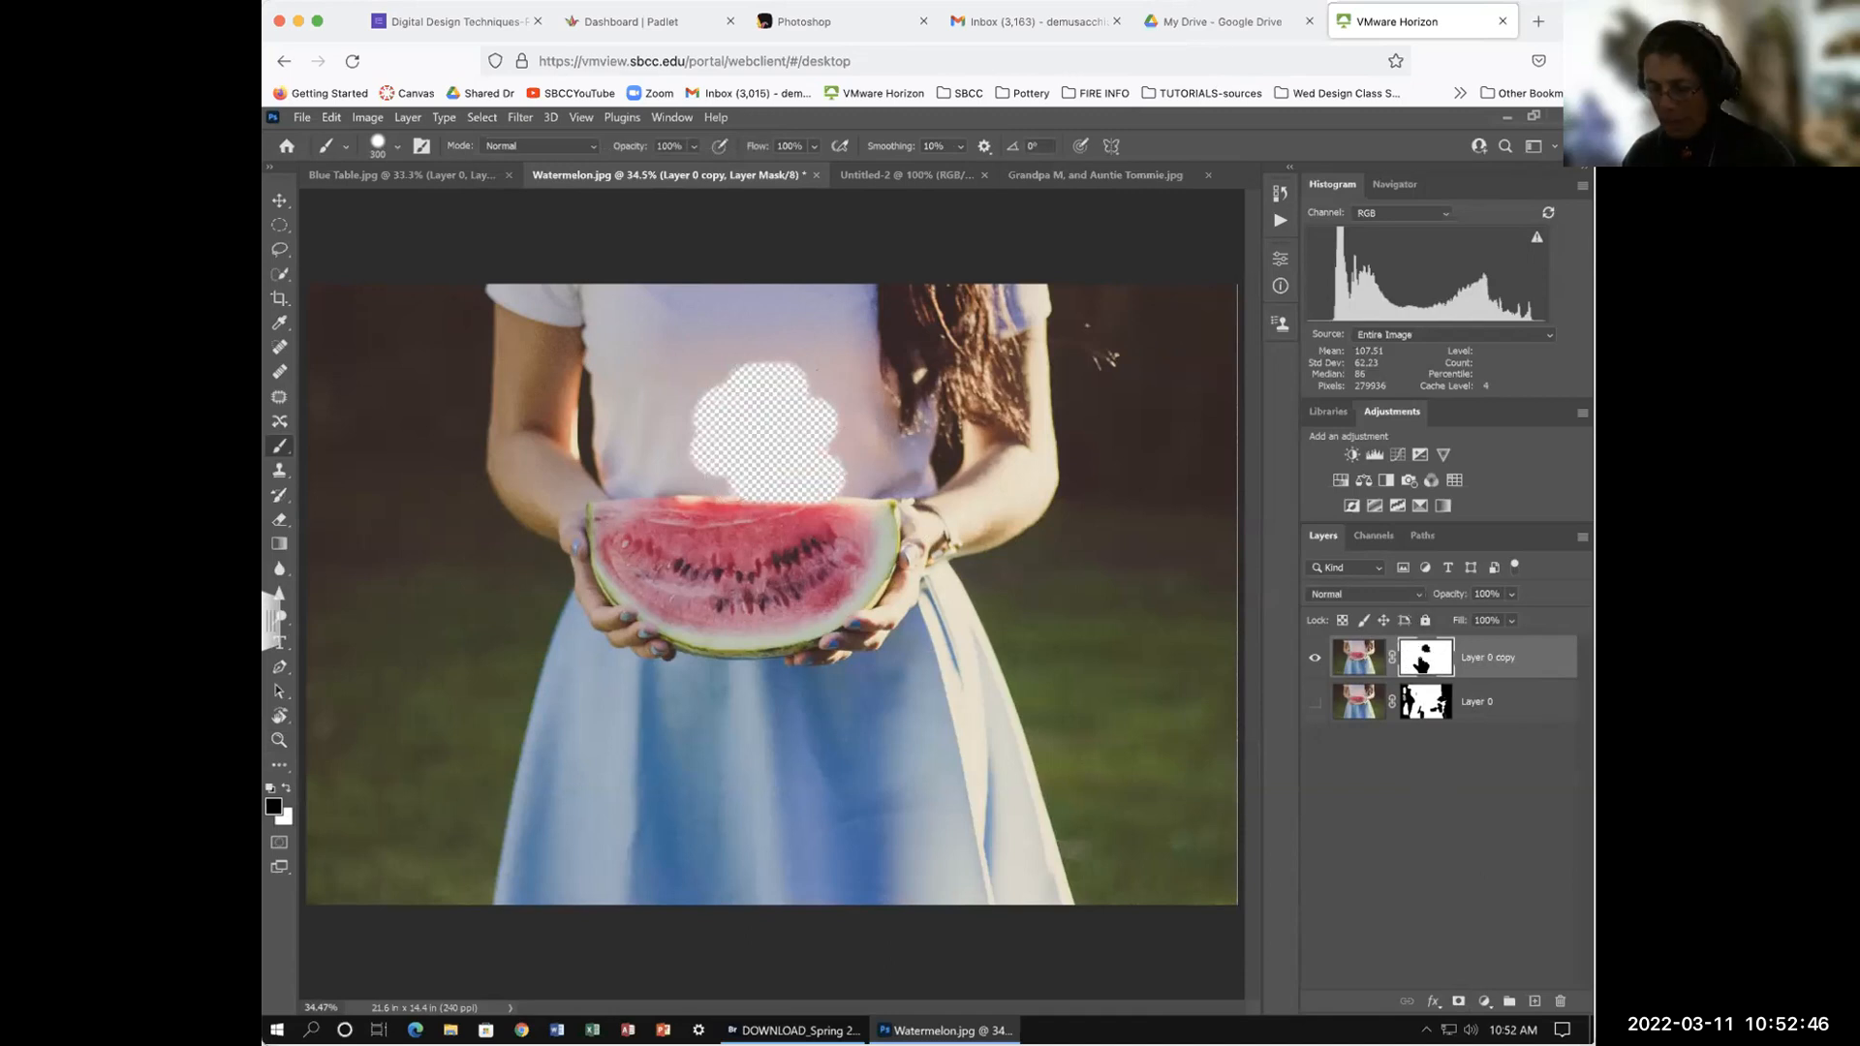
key("x")
mouse_move(851, 440)
left_mouse_down()
mouse_move(725, 428)
mouse_move(790, 401)
mouse_move(670, 361)
mouse_move(676, 386)
mouse_move(809, 434)
mouse_move(662, 493)
mouse_move(752, 505)
mouse_move(771, 416)
mouse_move(824, 363)
mouse_move(837, 503)
mouse_move(801, 491)
mouse_move(776, 512)
mouse_move(743, 402)
mouse_move(862, 400)
left_mouse_up()
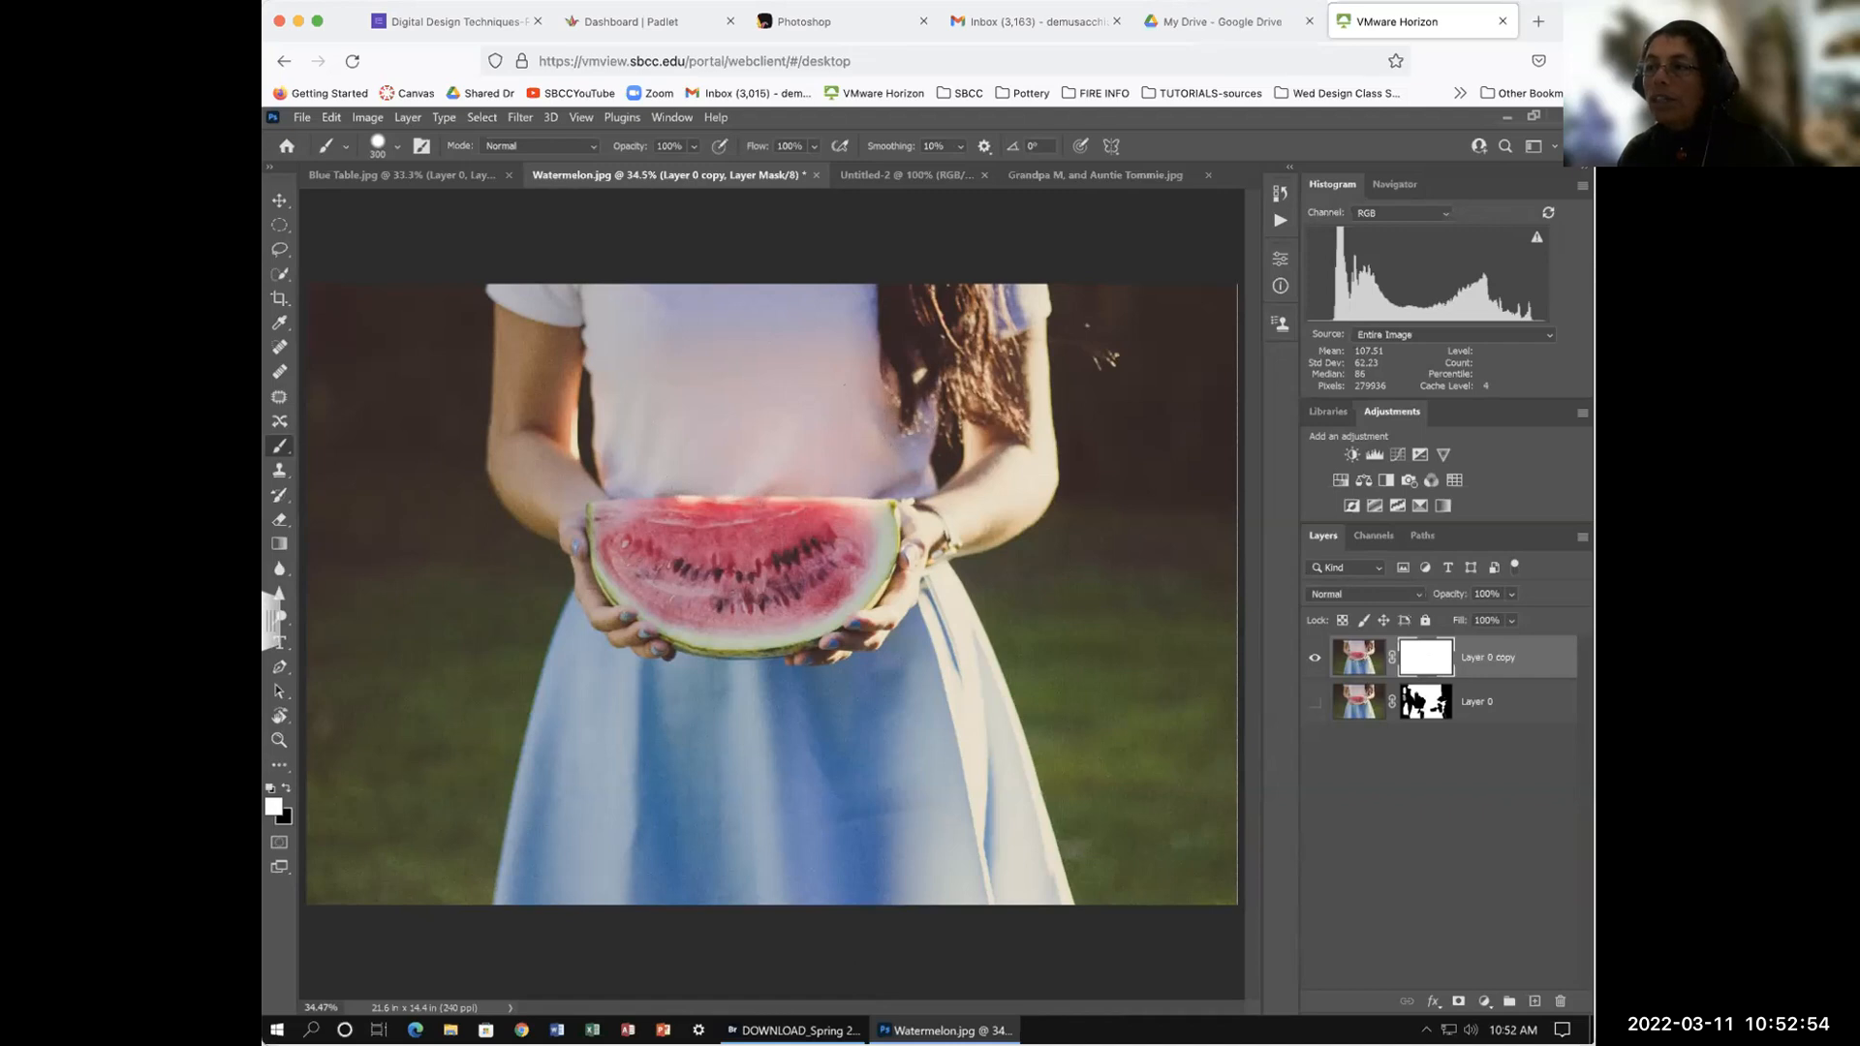
Step: Display Layer 0 copy's mask on its own and paint a black blob near its centre
left_click(1417, 659, "alt")
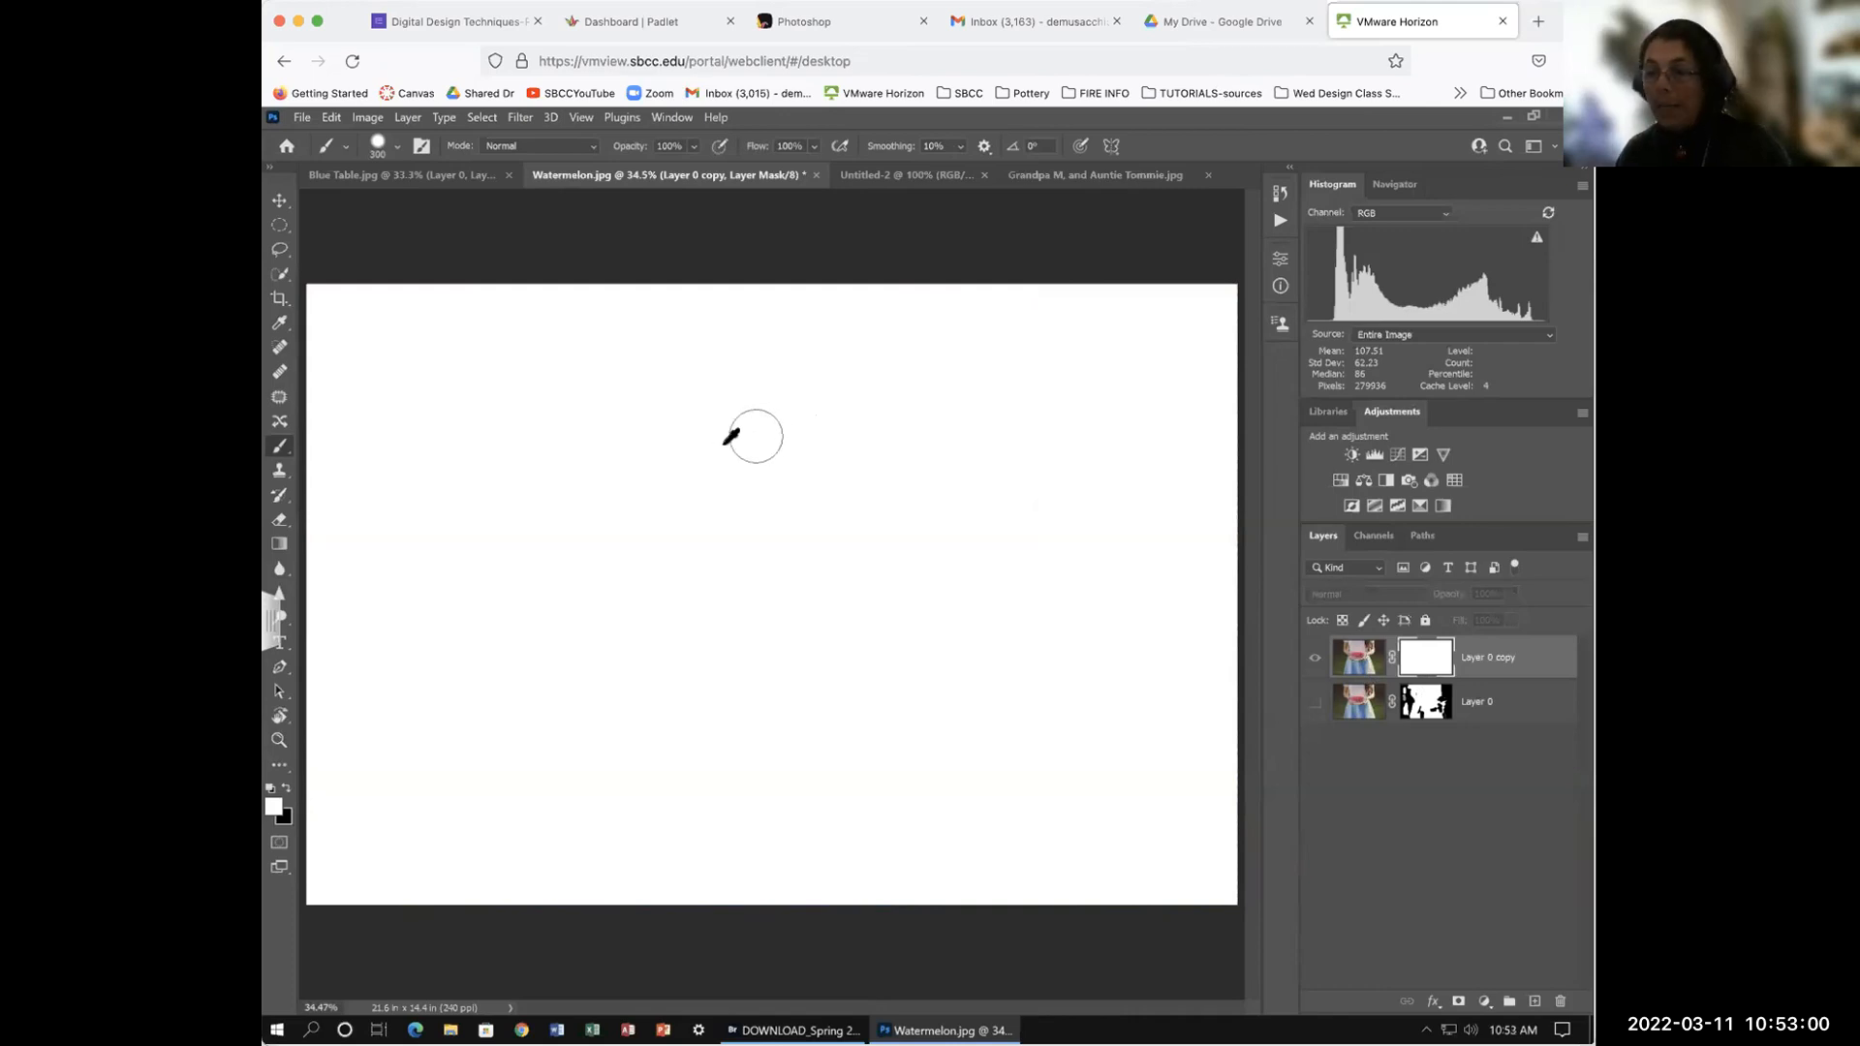
key("x")
mouse_move(814, 432)
left_mouse_down()
mouse_move(797, 480)
mouse_move(814, 527)
left_mouse_up()
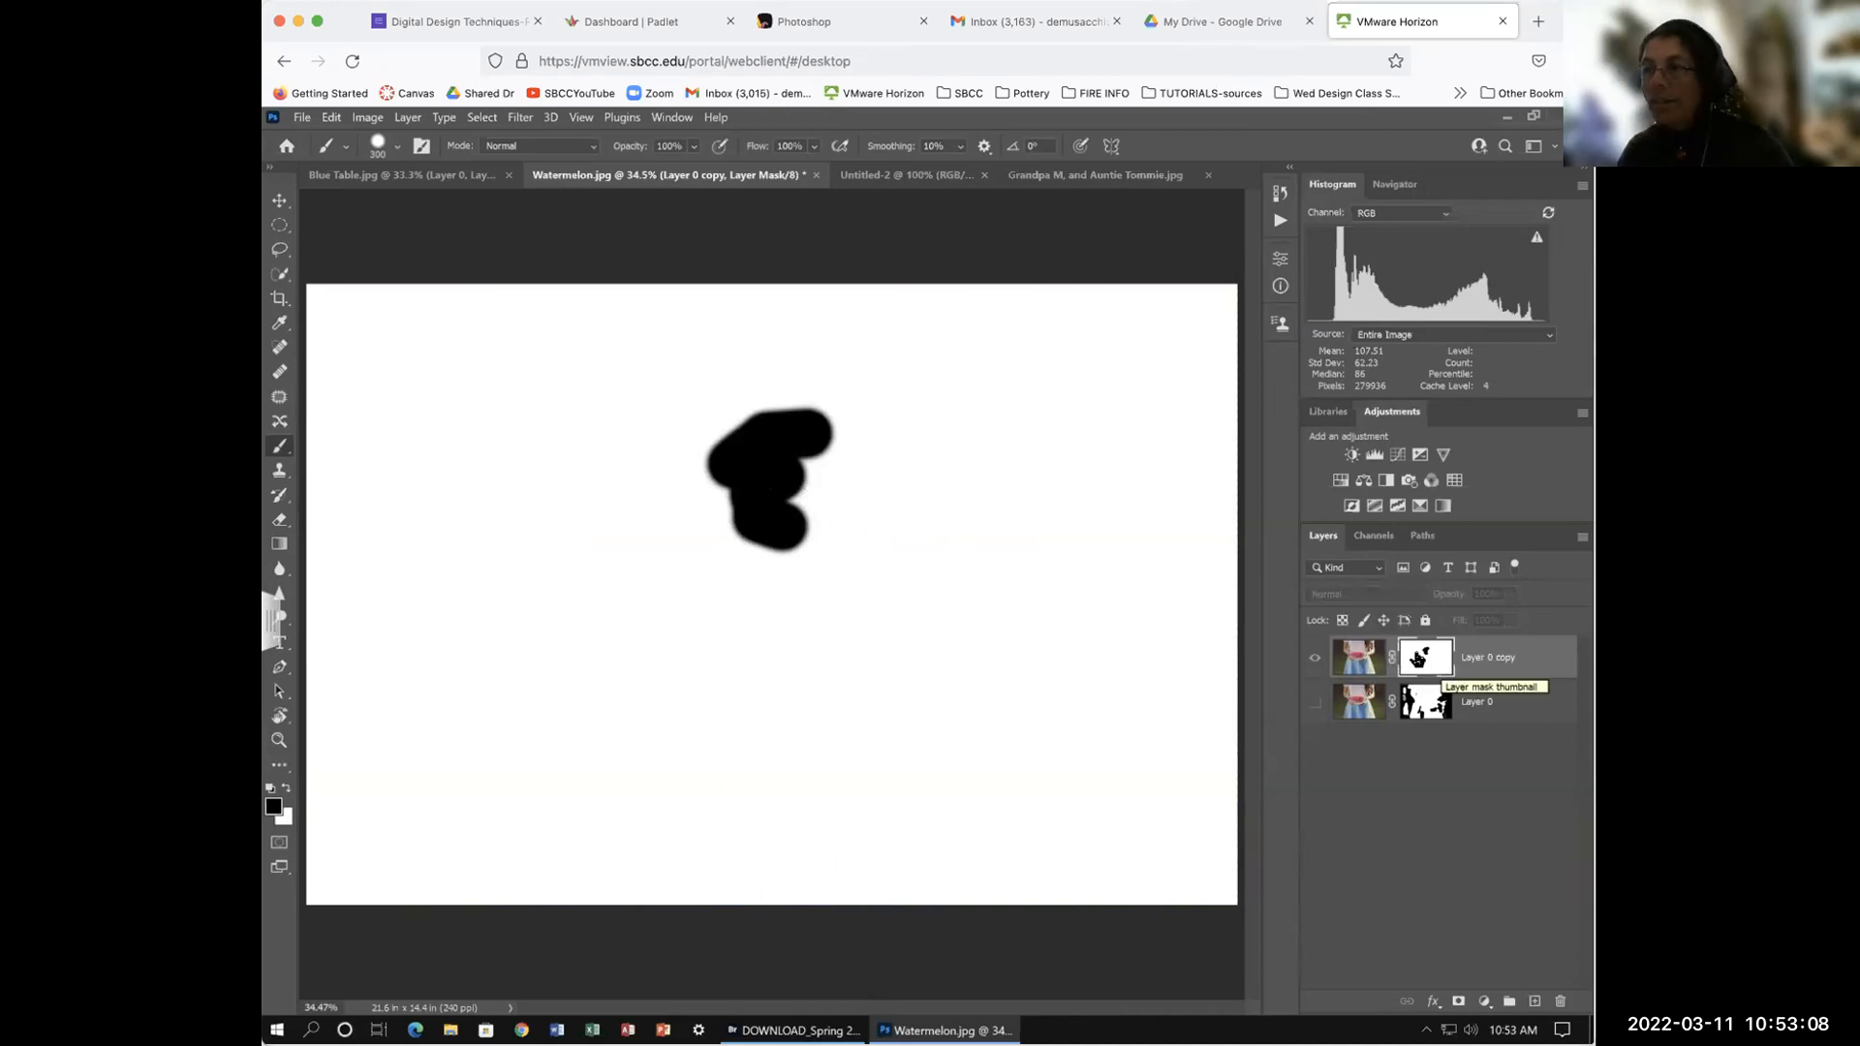
Step: Load Layer 0 copy's mask as a selection and clear that selection
left_click(1427, 659, "ctrl")
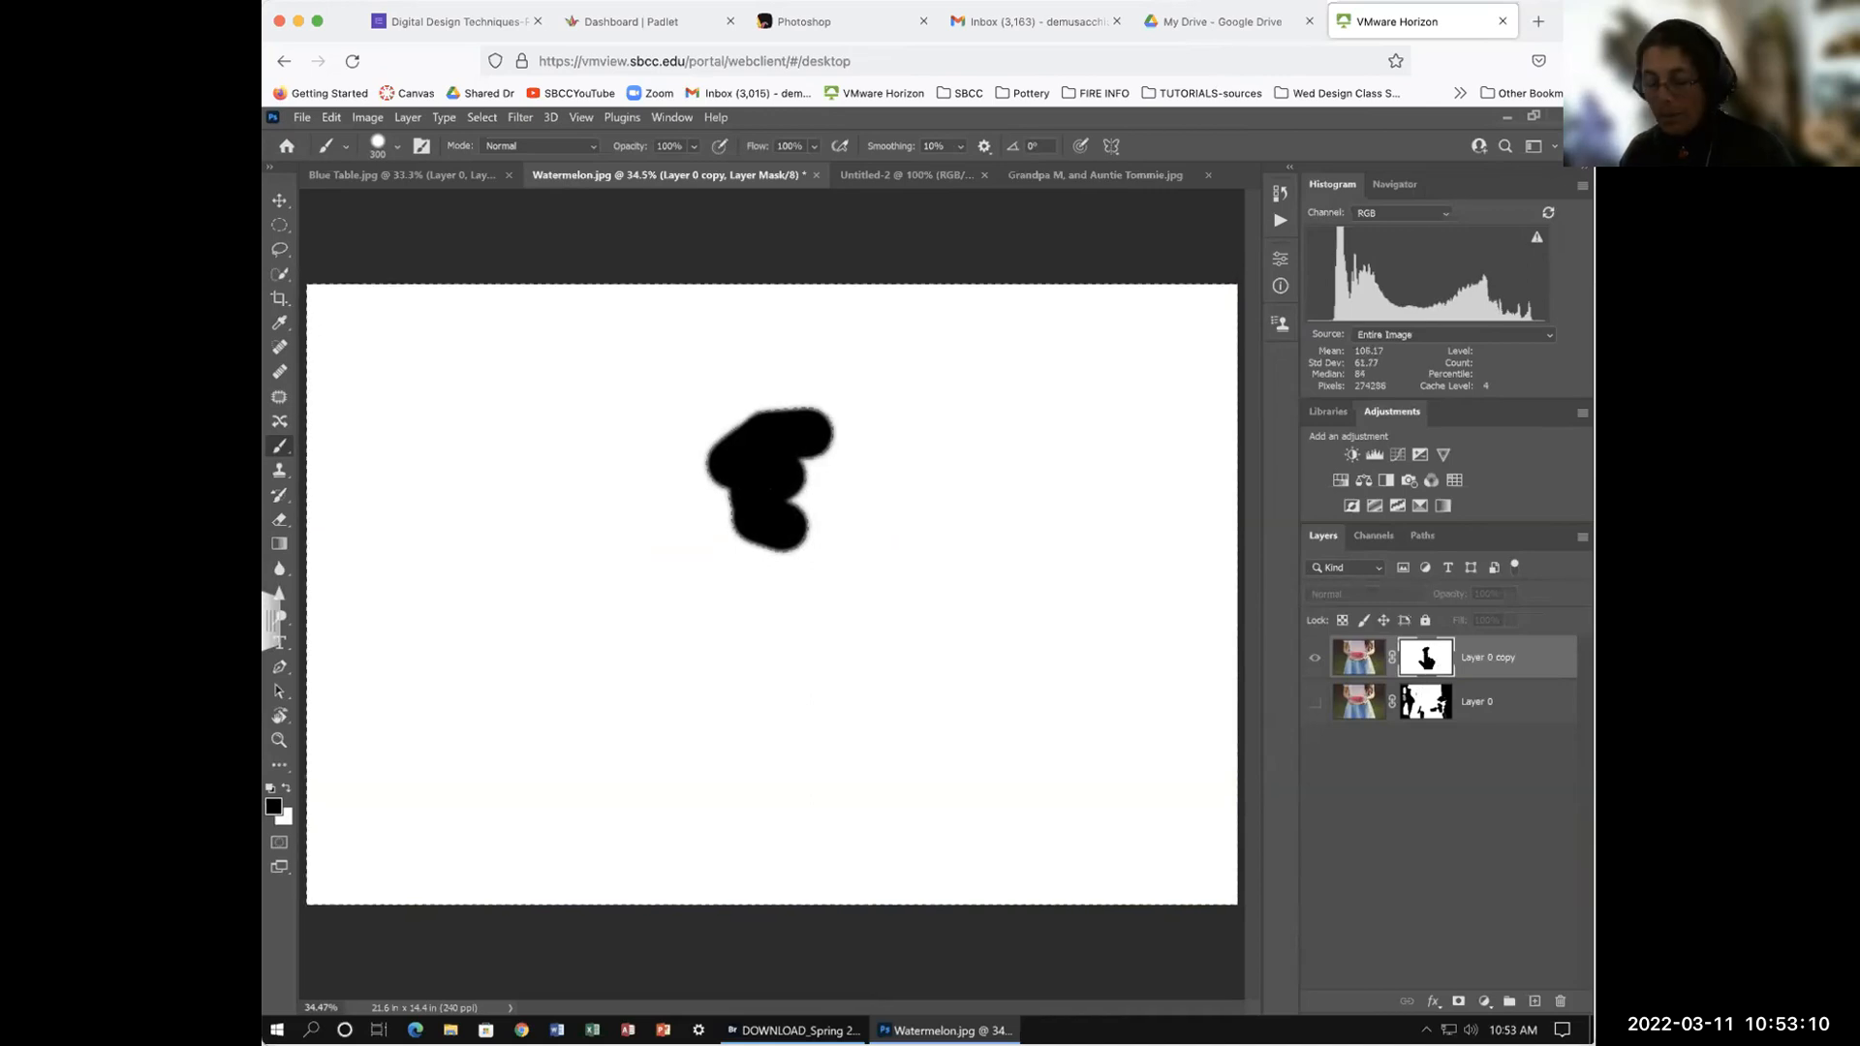
key("alt+d")
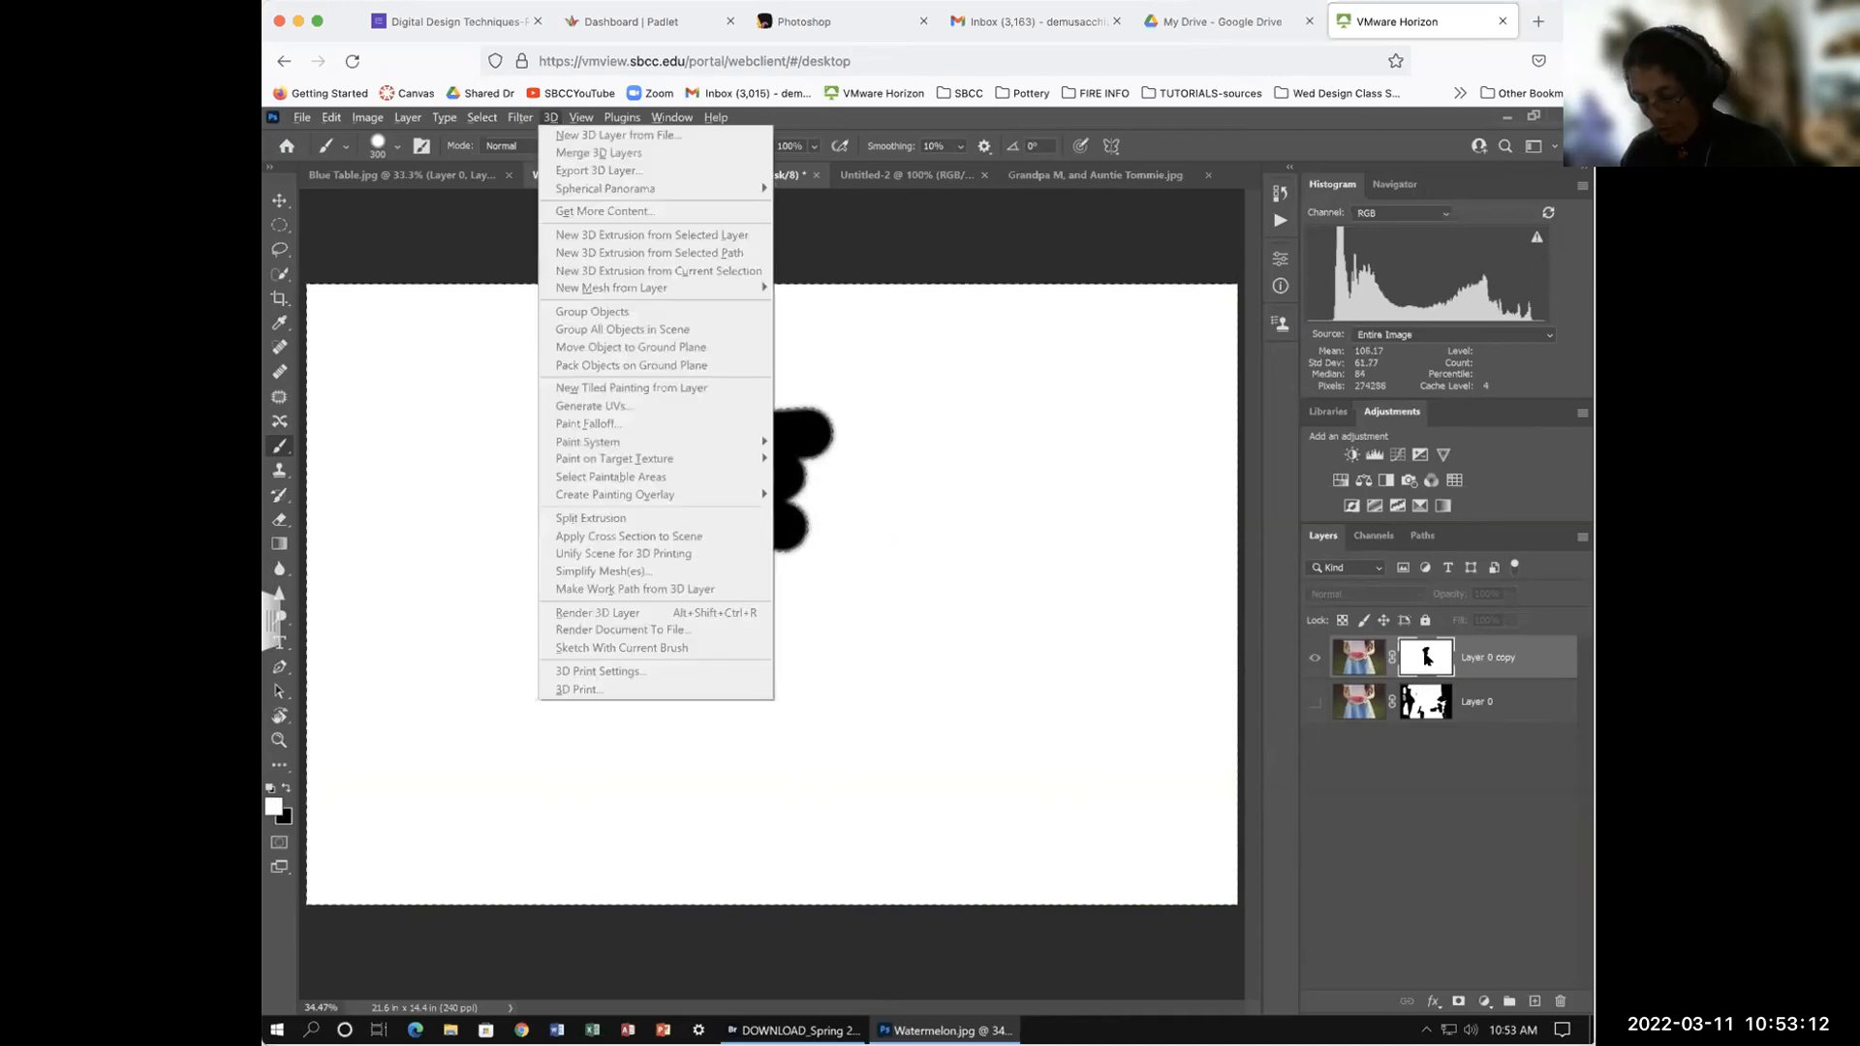
left_click(1015, 536)
key("ctrl+d")
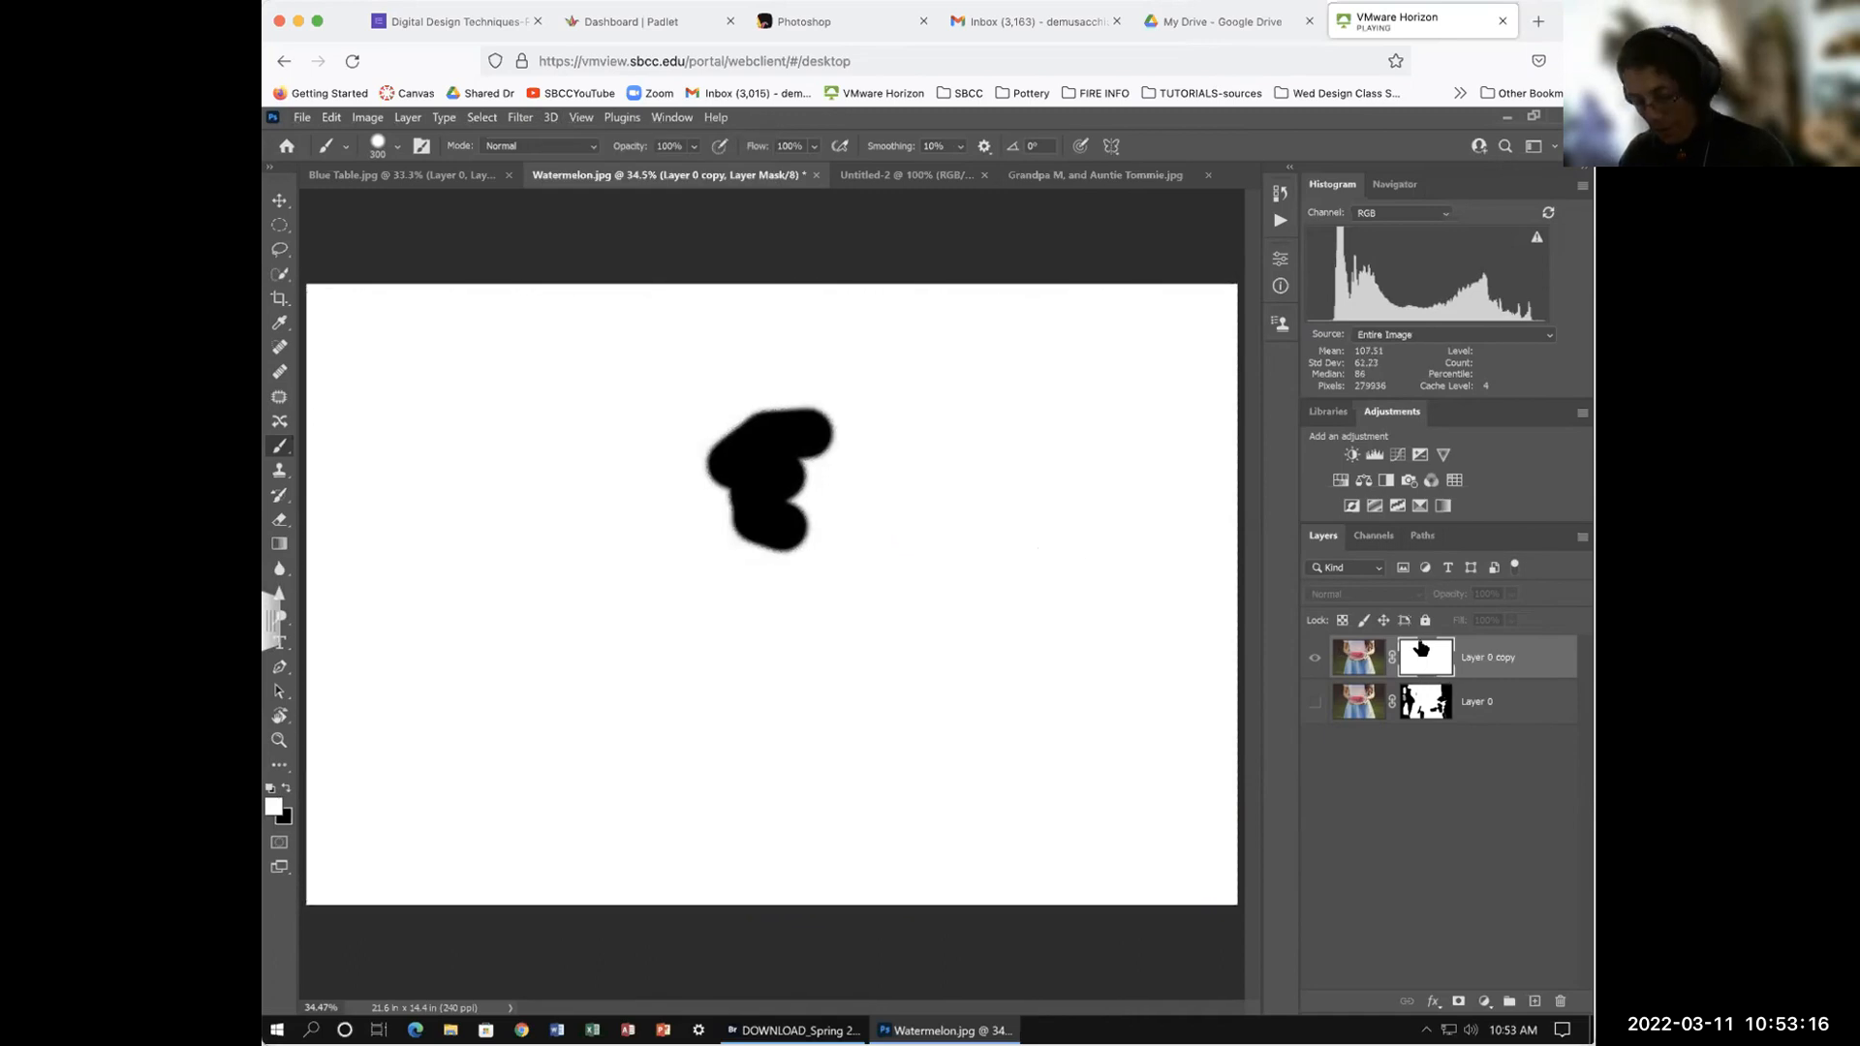
Step: Reload and clear the mask selection, return to the image view, and paint white over the hole in the shirt and watermelon
left_click(1423, 661, "ctrl")
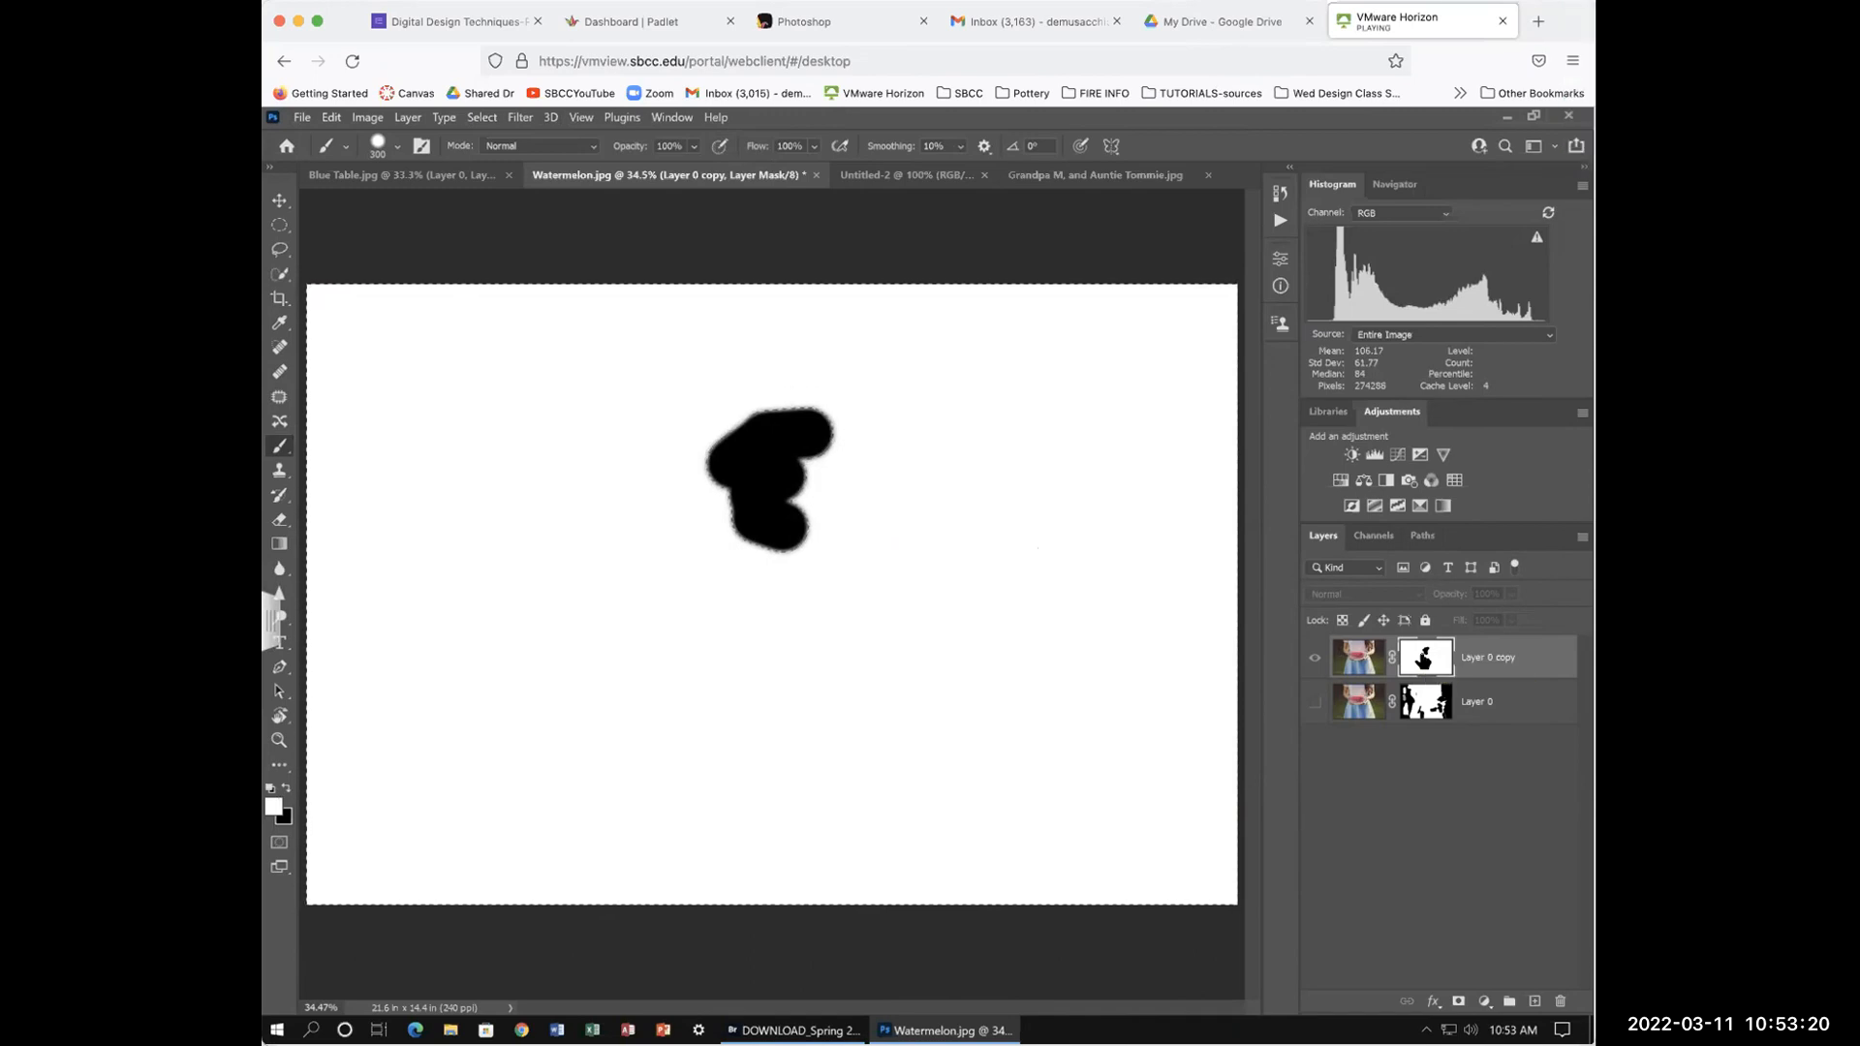
left_click(1423, 660, "alt")
key("ctrl+d")
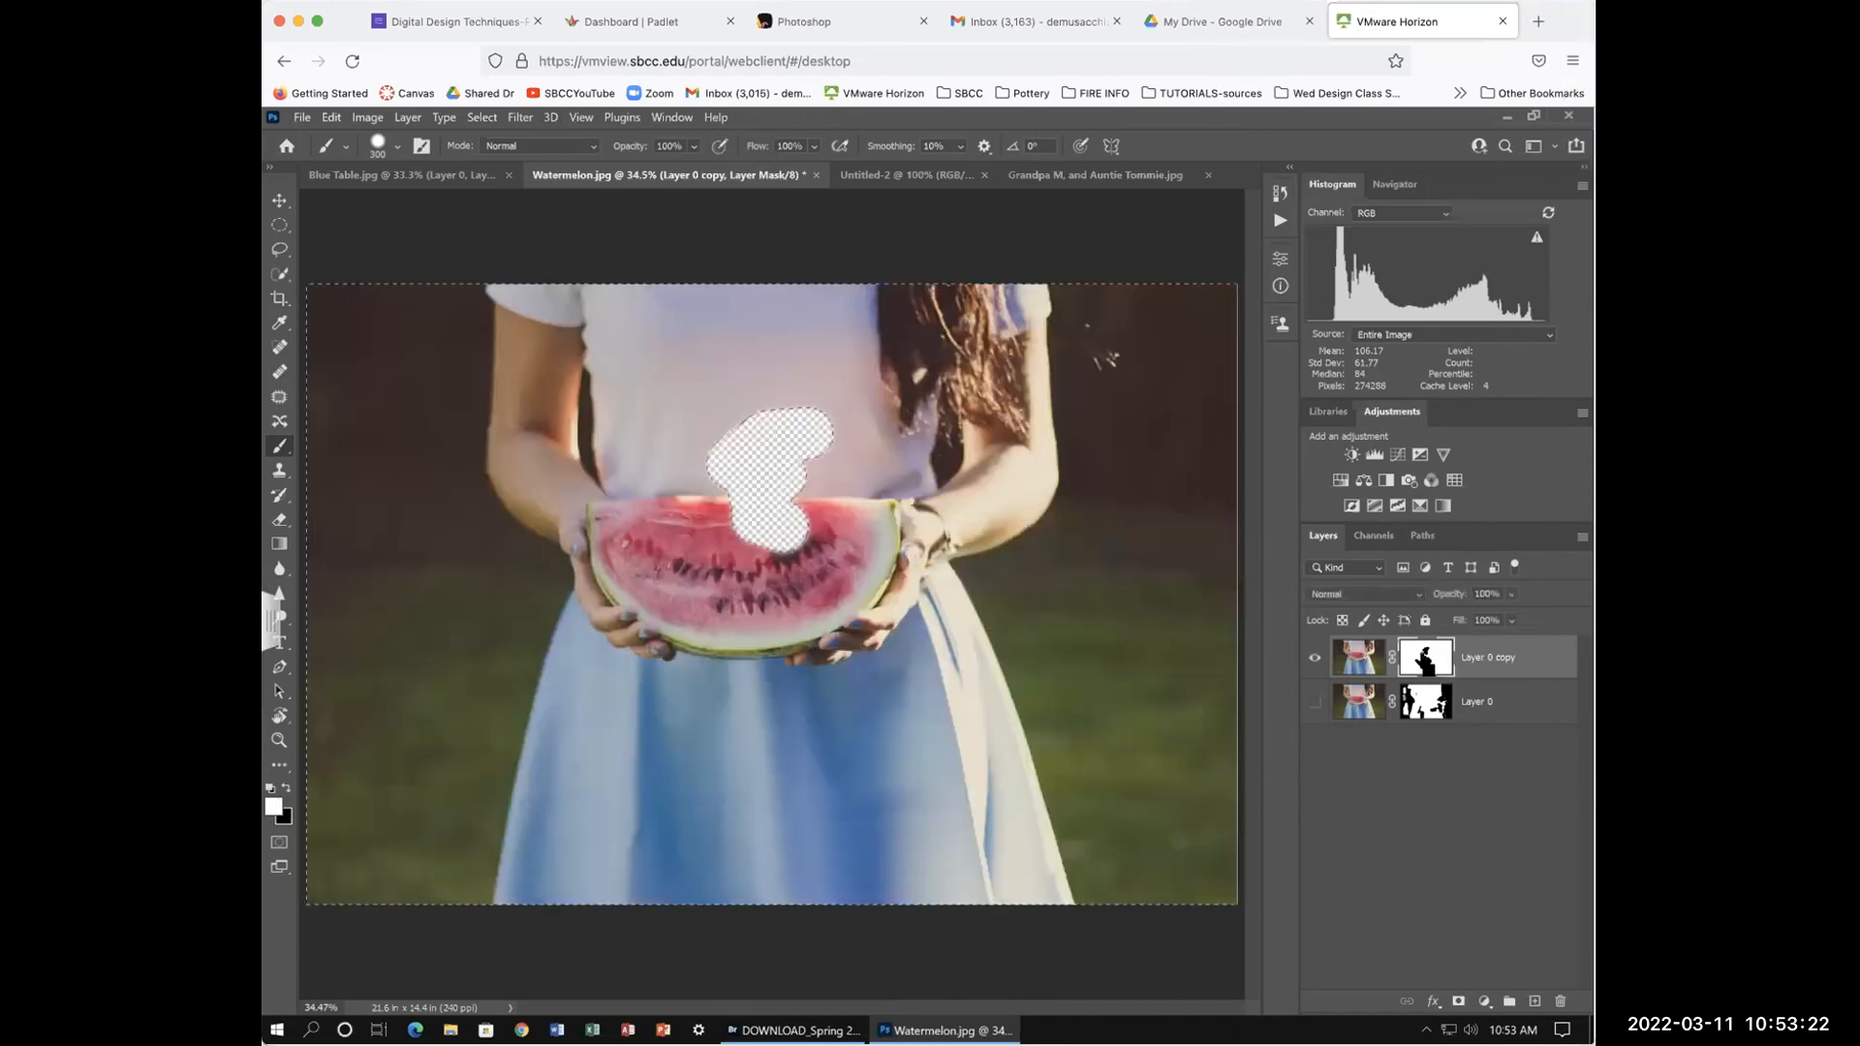
mouse_move(731, 443)
left_mouse_down()
mouse_move(807, 423)
mouse_move(820, 440)
mouse_move(778, 466)
mouse_move(728, 438)
mouse_move(709, 496)
mouse_move(789, 547)
left_mouse_up()
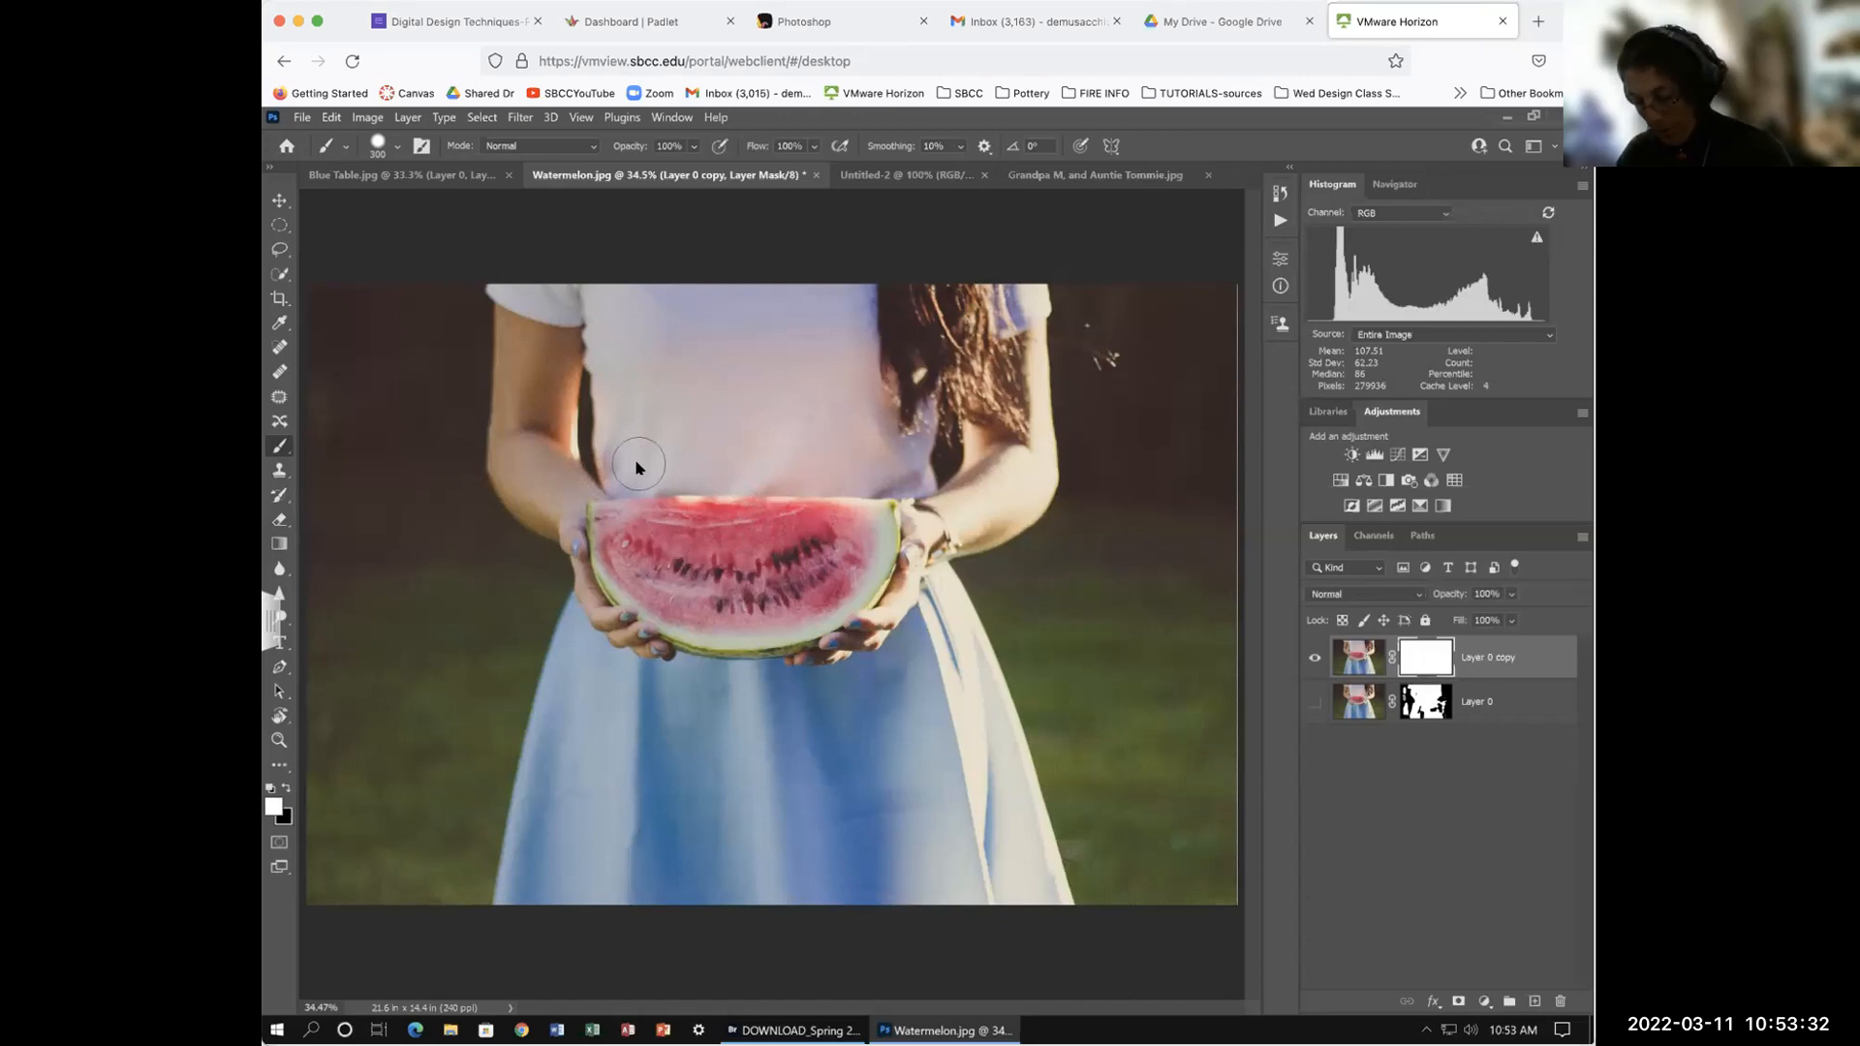
Step: Paint black on the mask around the watermelon and across the shirt, and undo those strokes
key("x")
mouse_move(570, 475)
left_mouse_down()
mouse_move(903, 474)
mouse_move(930, 523)
mouse_move(918, 564)
mouse_move(863, 634)
mouse_move(746, 686)
mouse_move(614, 652)
mouse_move(581, 602)
mouse_move(565, 477)
mouse_move(833, 387)
mouse_move(464, 339)
mouse_move(910, 456)
mouse_move(1070, 354)
left_mouse_up()
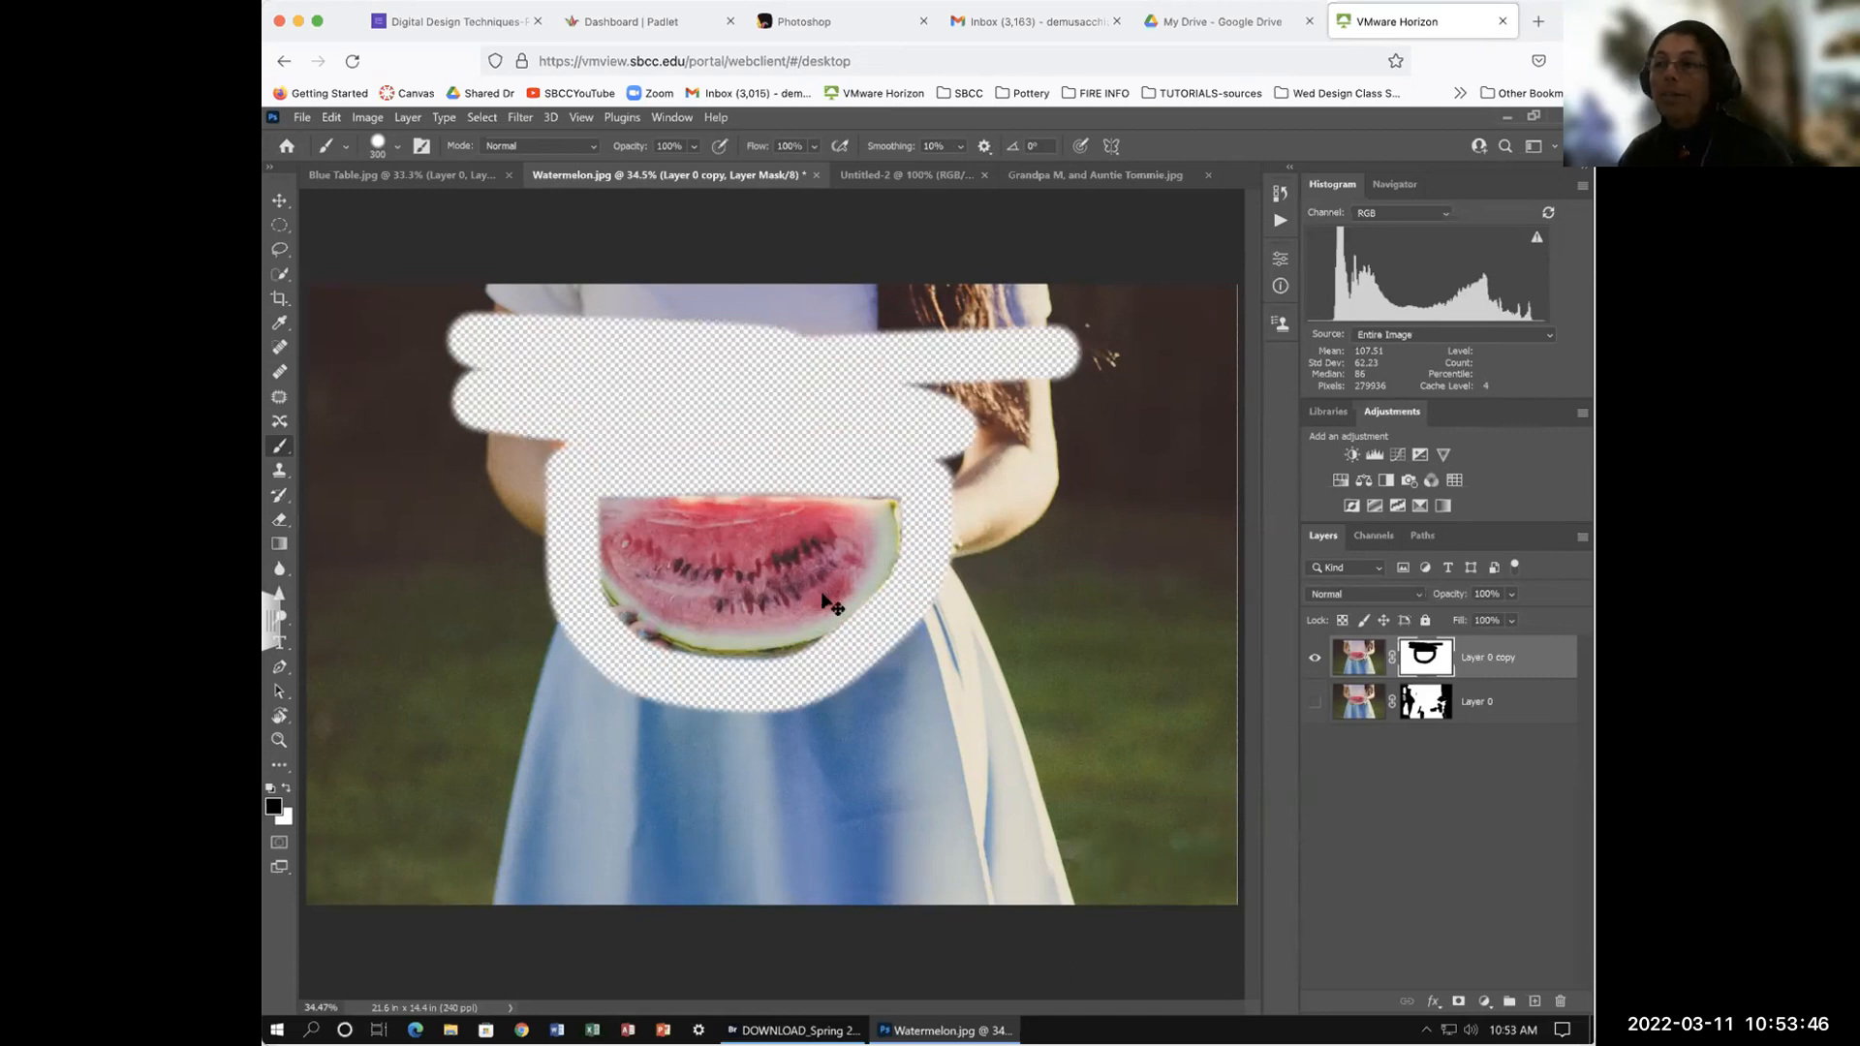
key("ctrl+z")
key("ctrl+z")
key("ctrl+z")
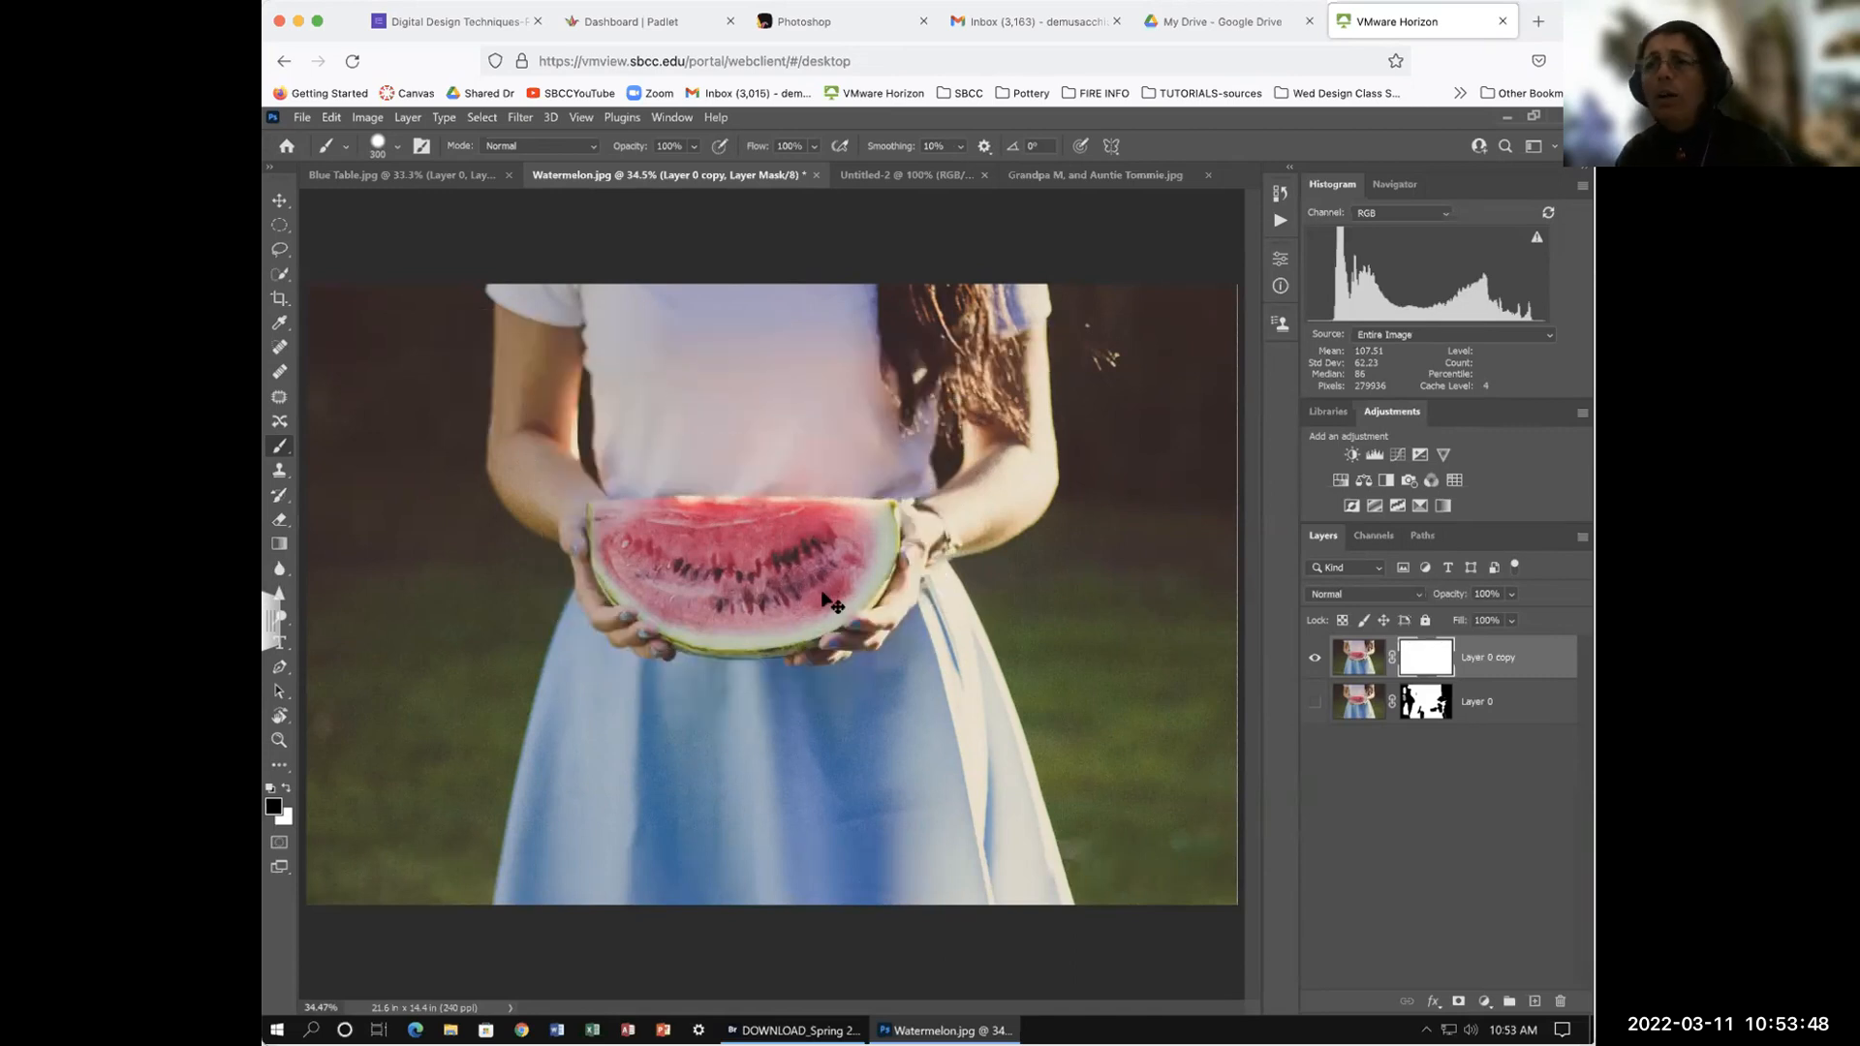
Step: Select the watermelon with the Quick Selection tool and subtract the fingers along its lower edge
left_click(277, 275)
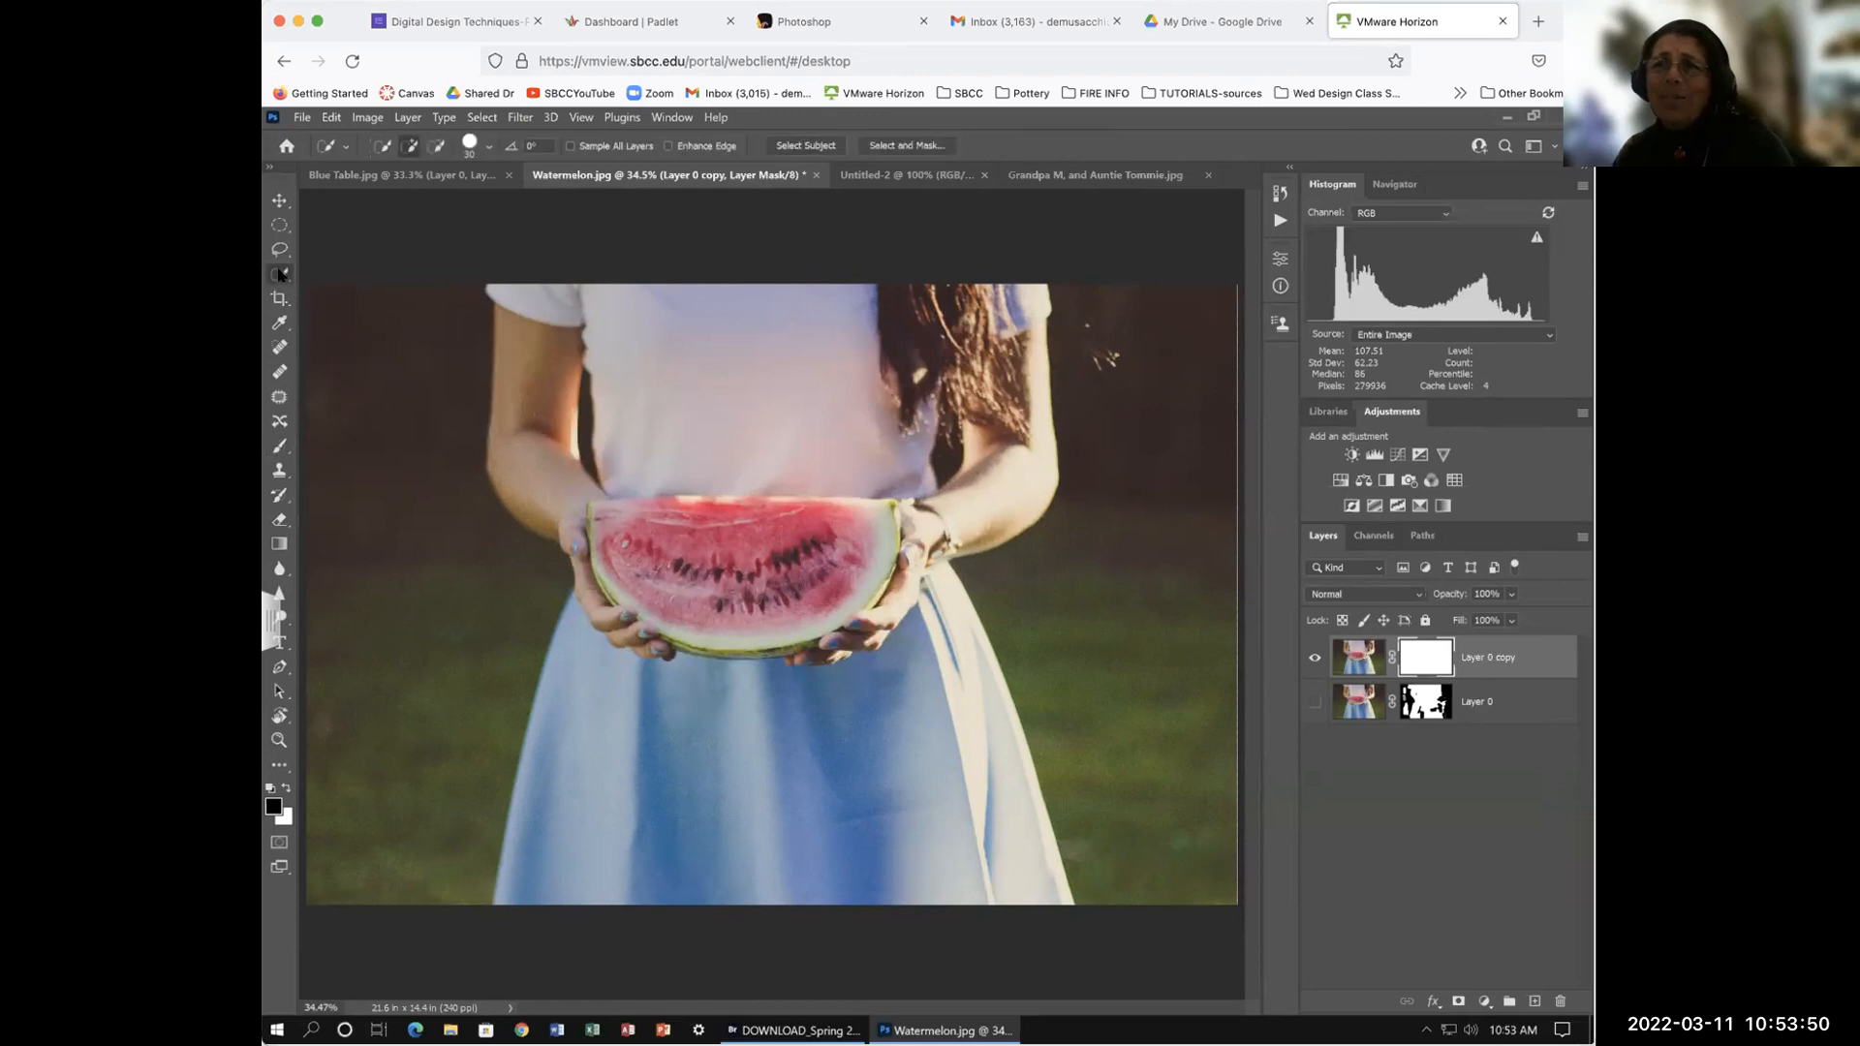
left_click(348, 291)
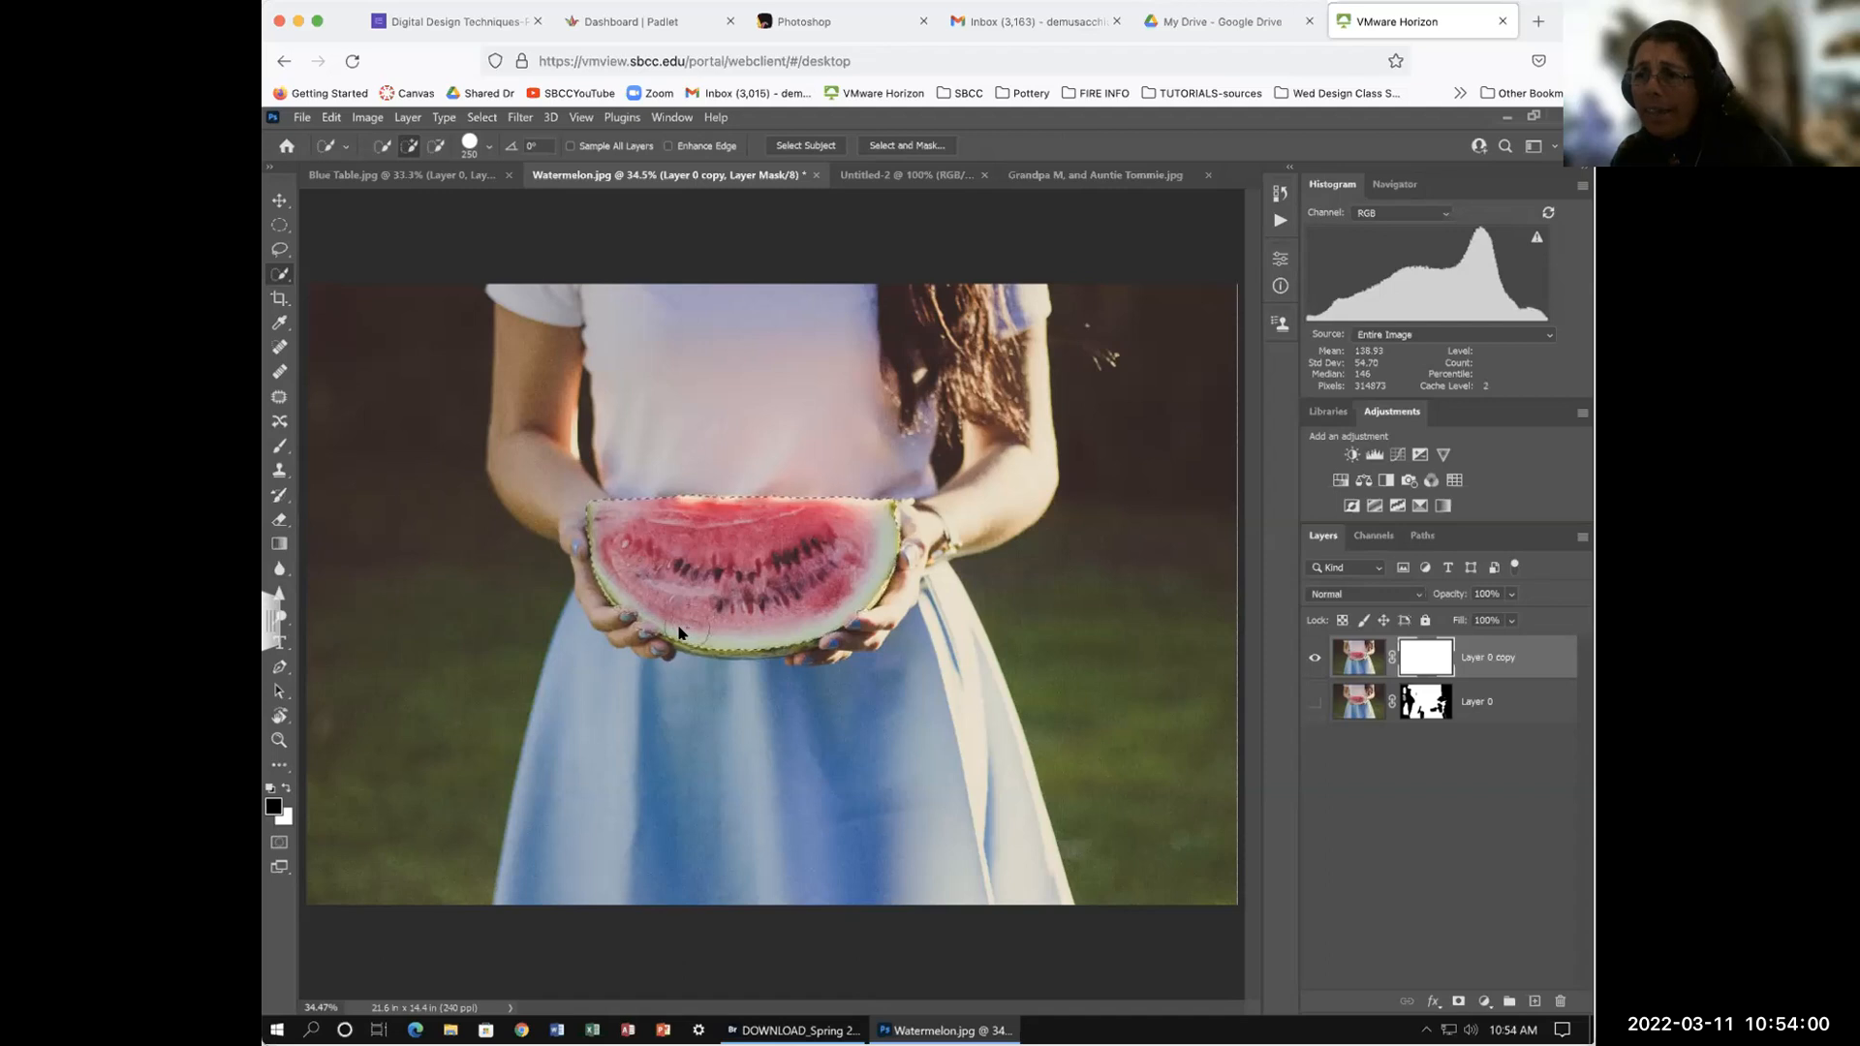
left_click_drag(838, 584, 878, 558)
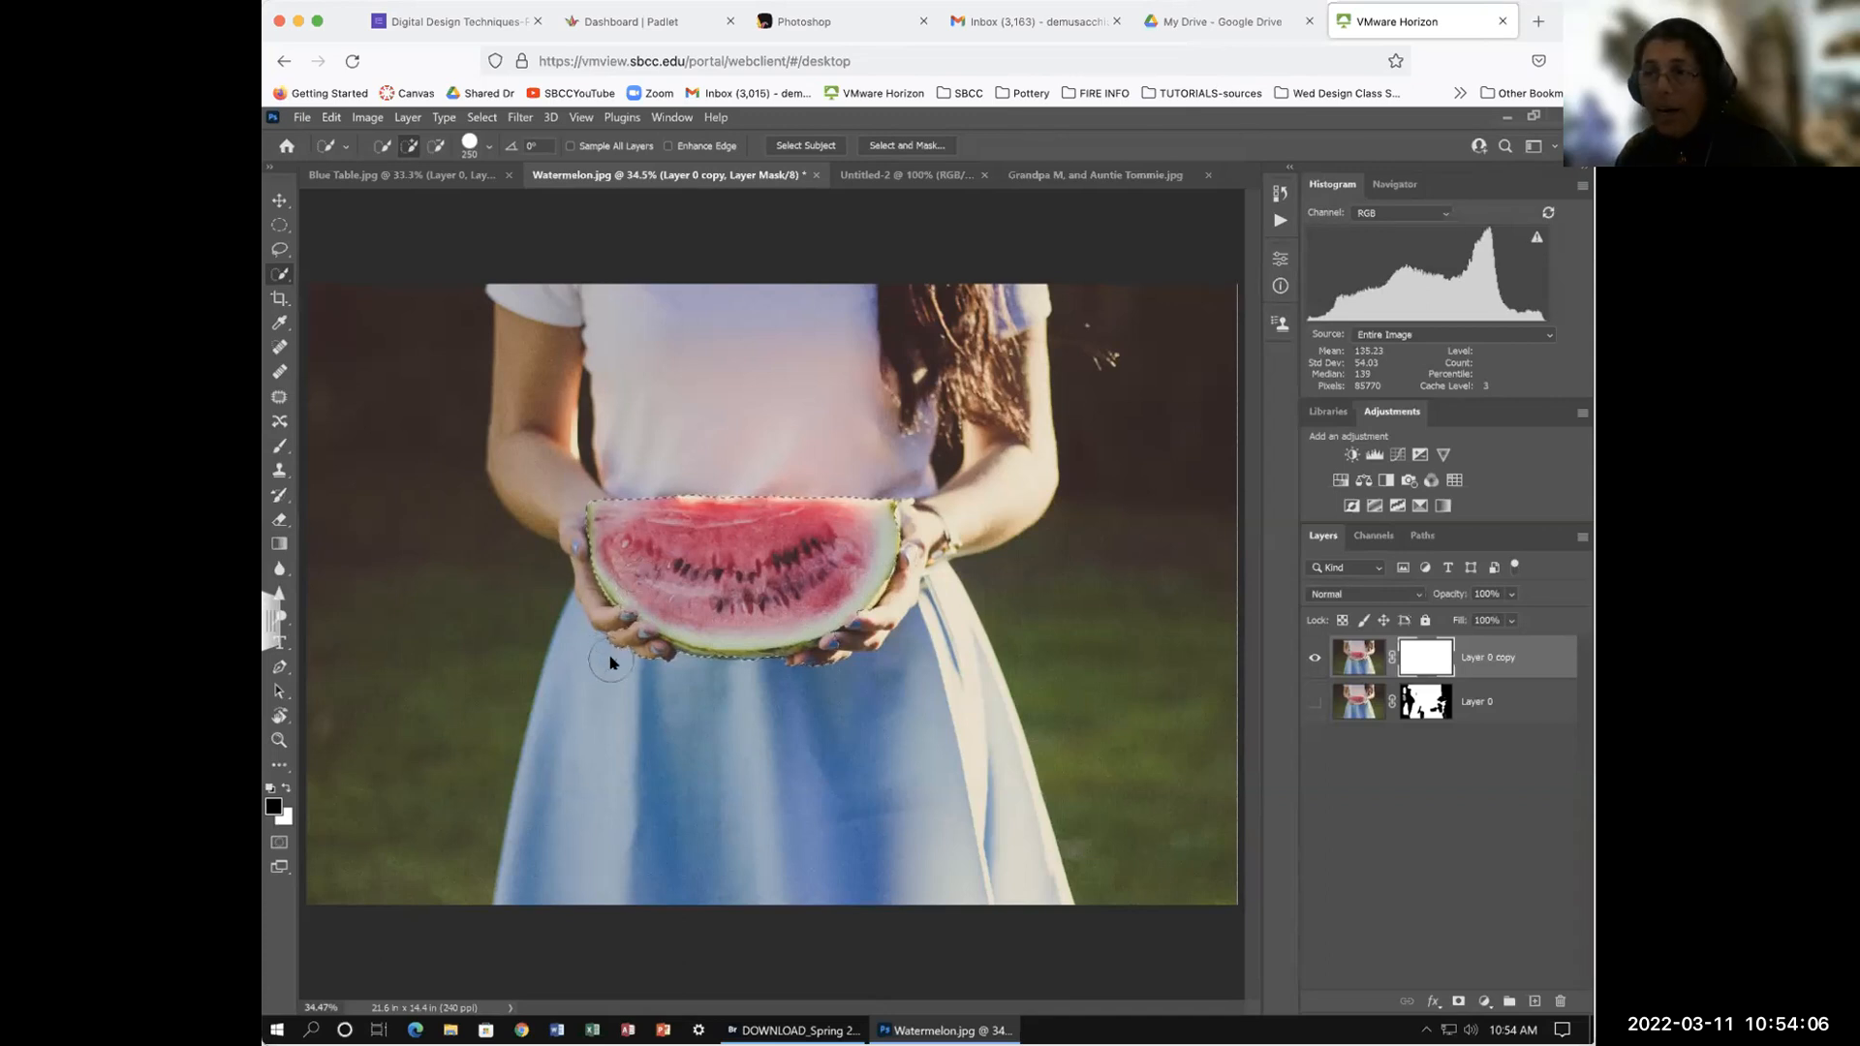
key("alt")
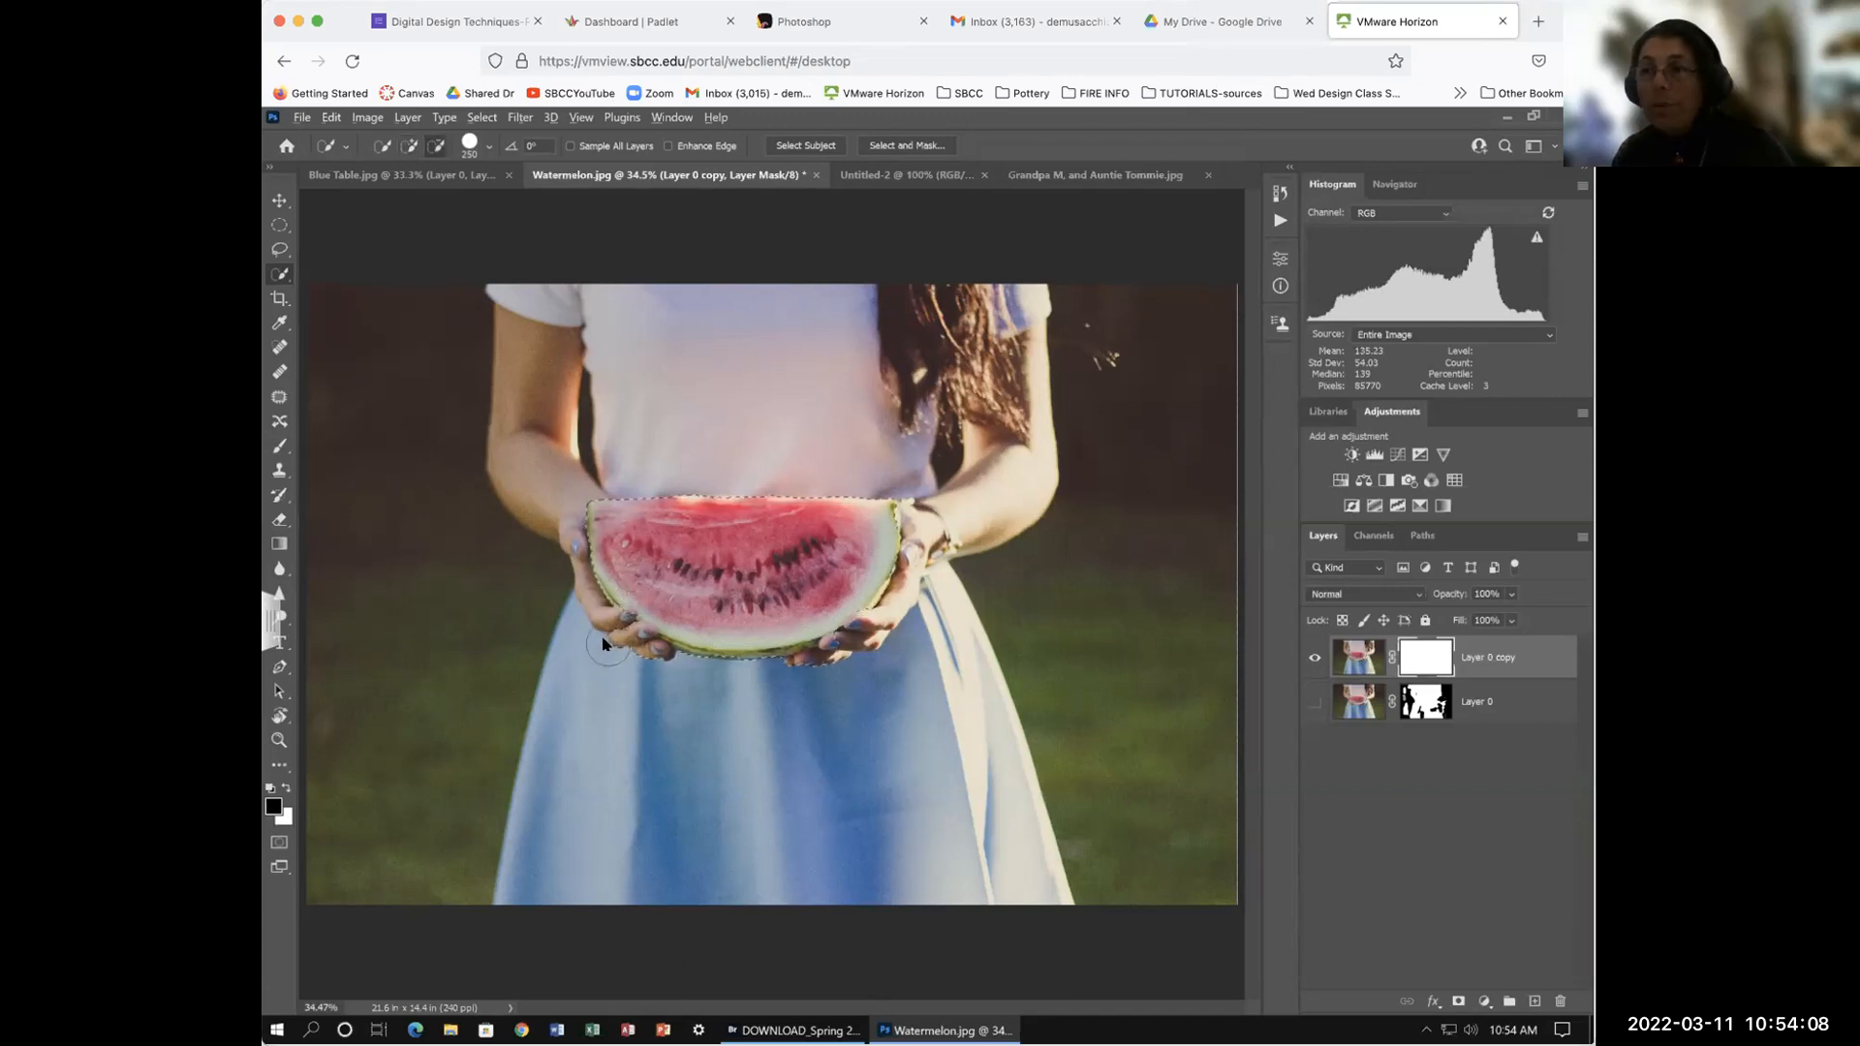
left_click(649, 643, "alt")
key("alt")
left_click(848, 666, "alt")
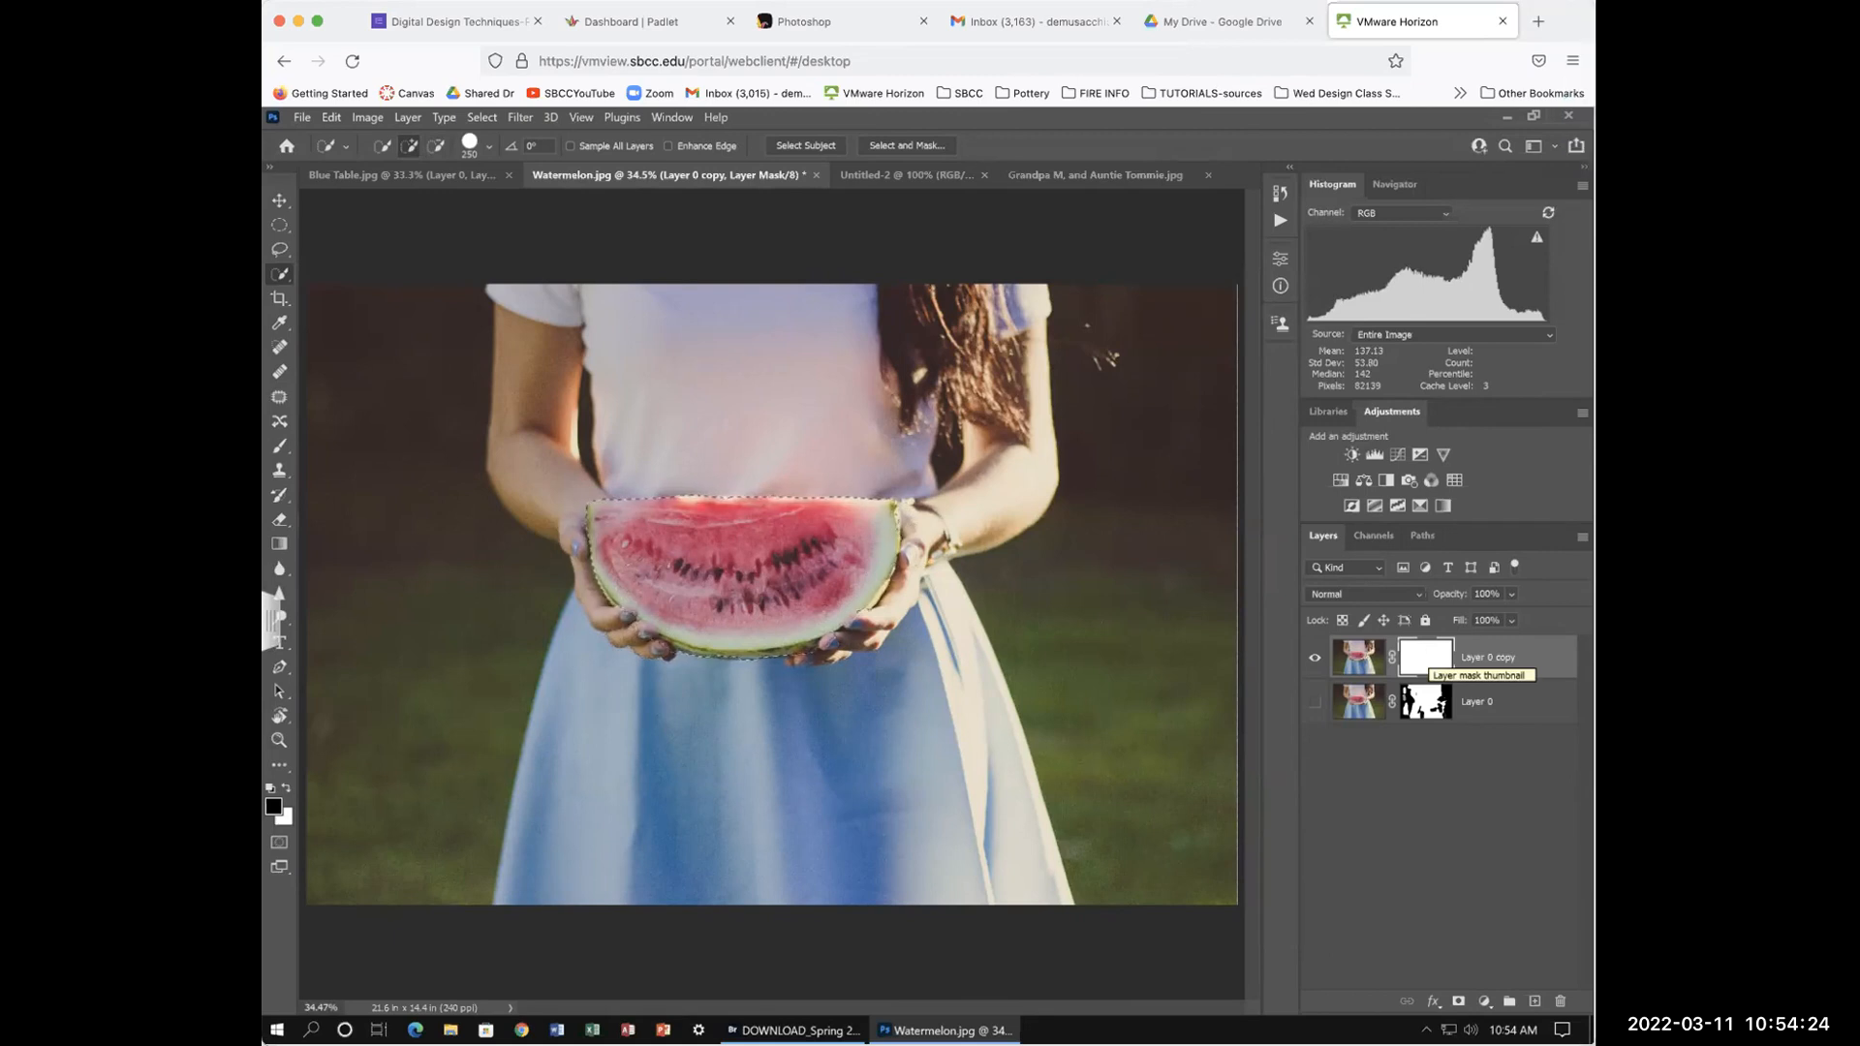
Step: Fill the watermelon selection with black on Layer 0 copy's mask, and invert the mask and back
key("x")
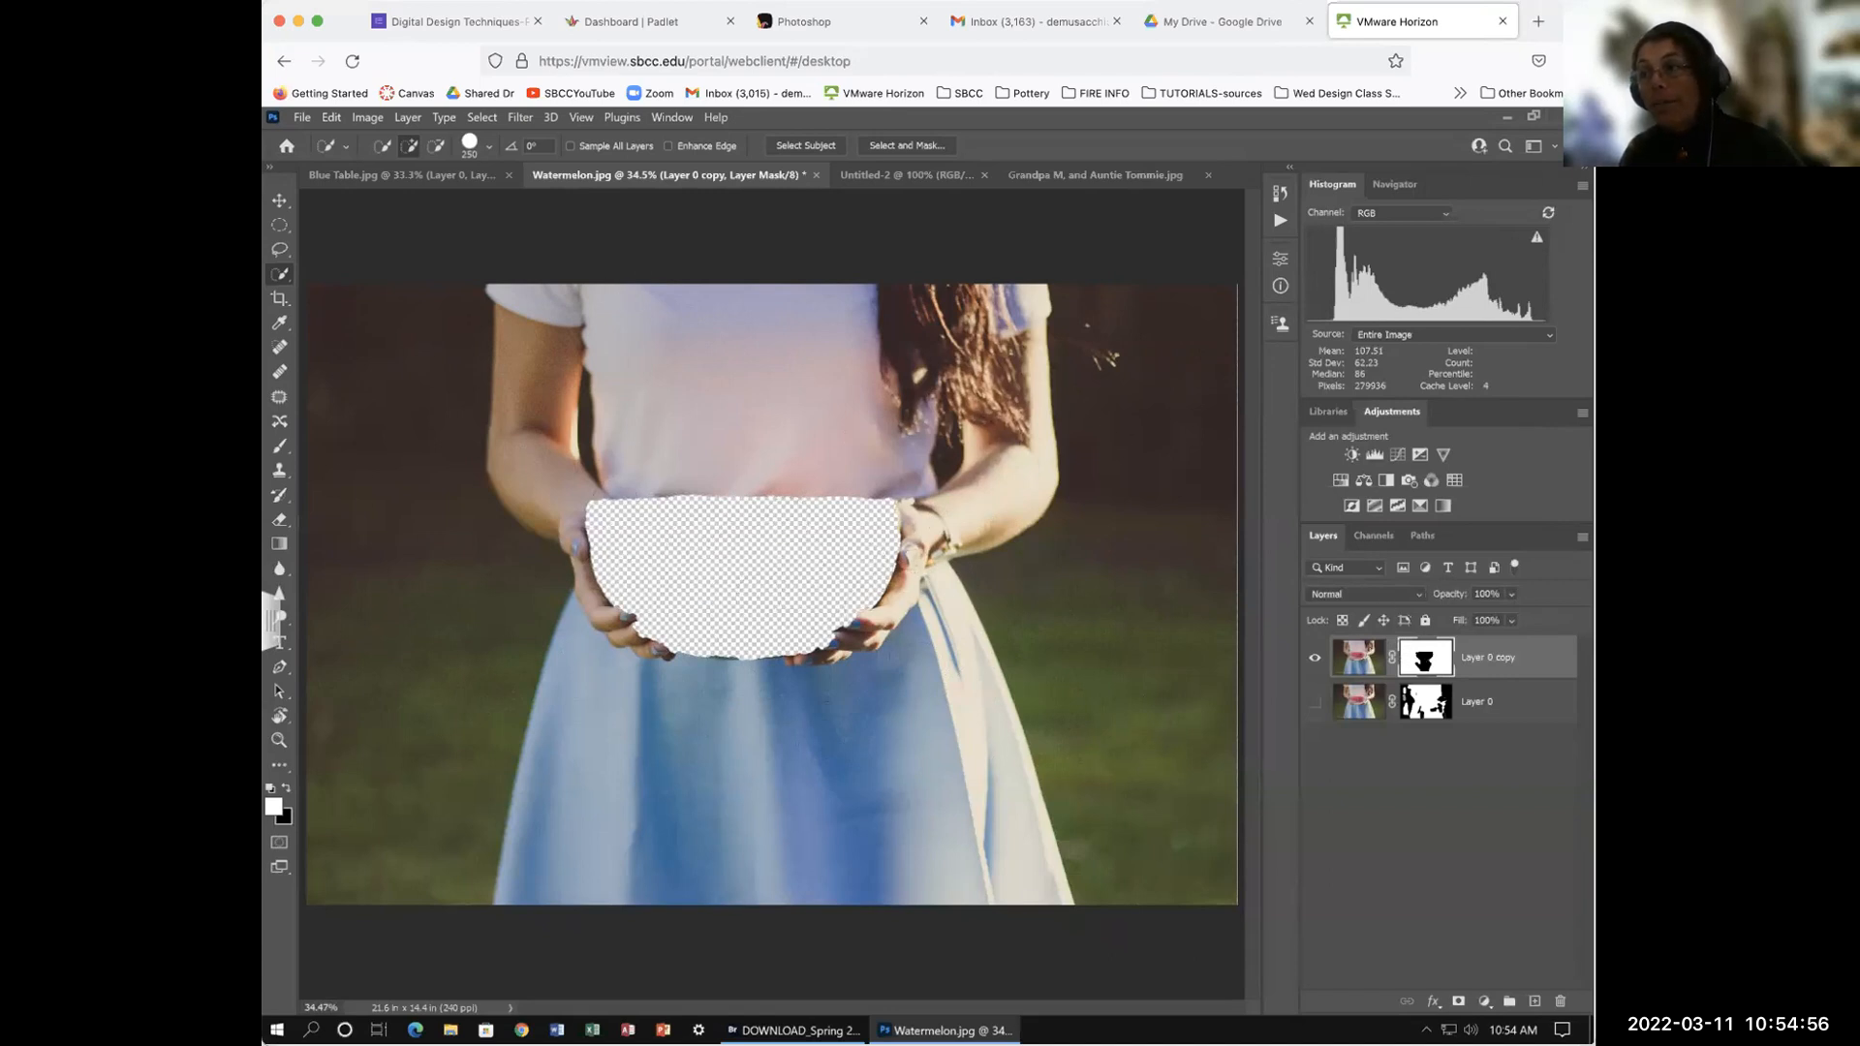
key("ctrl+i")
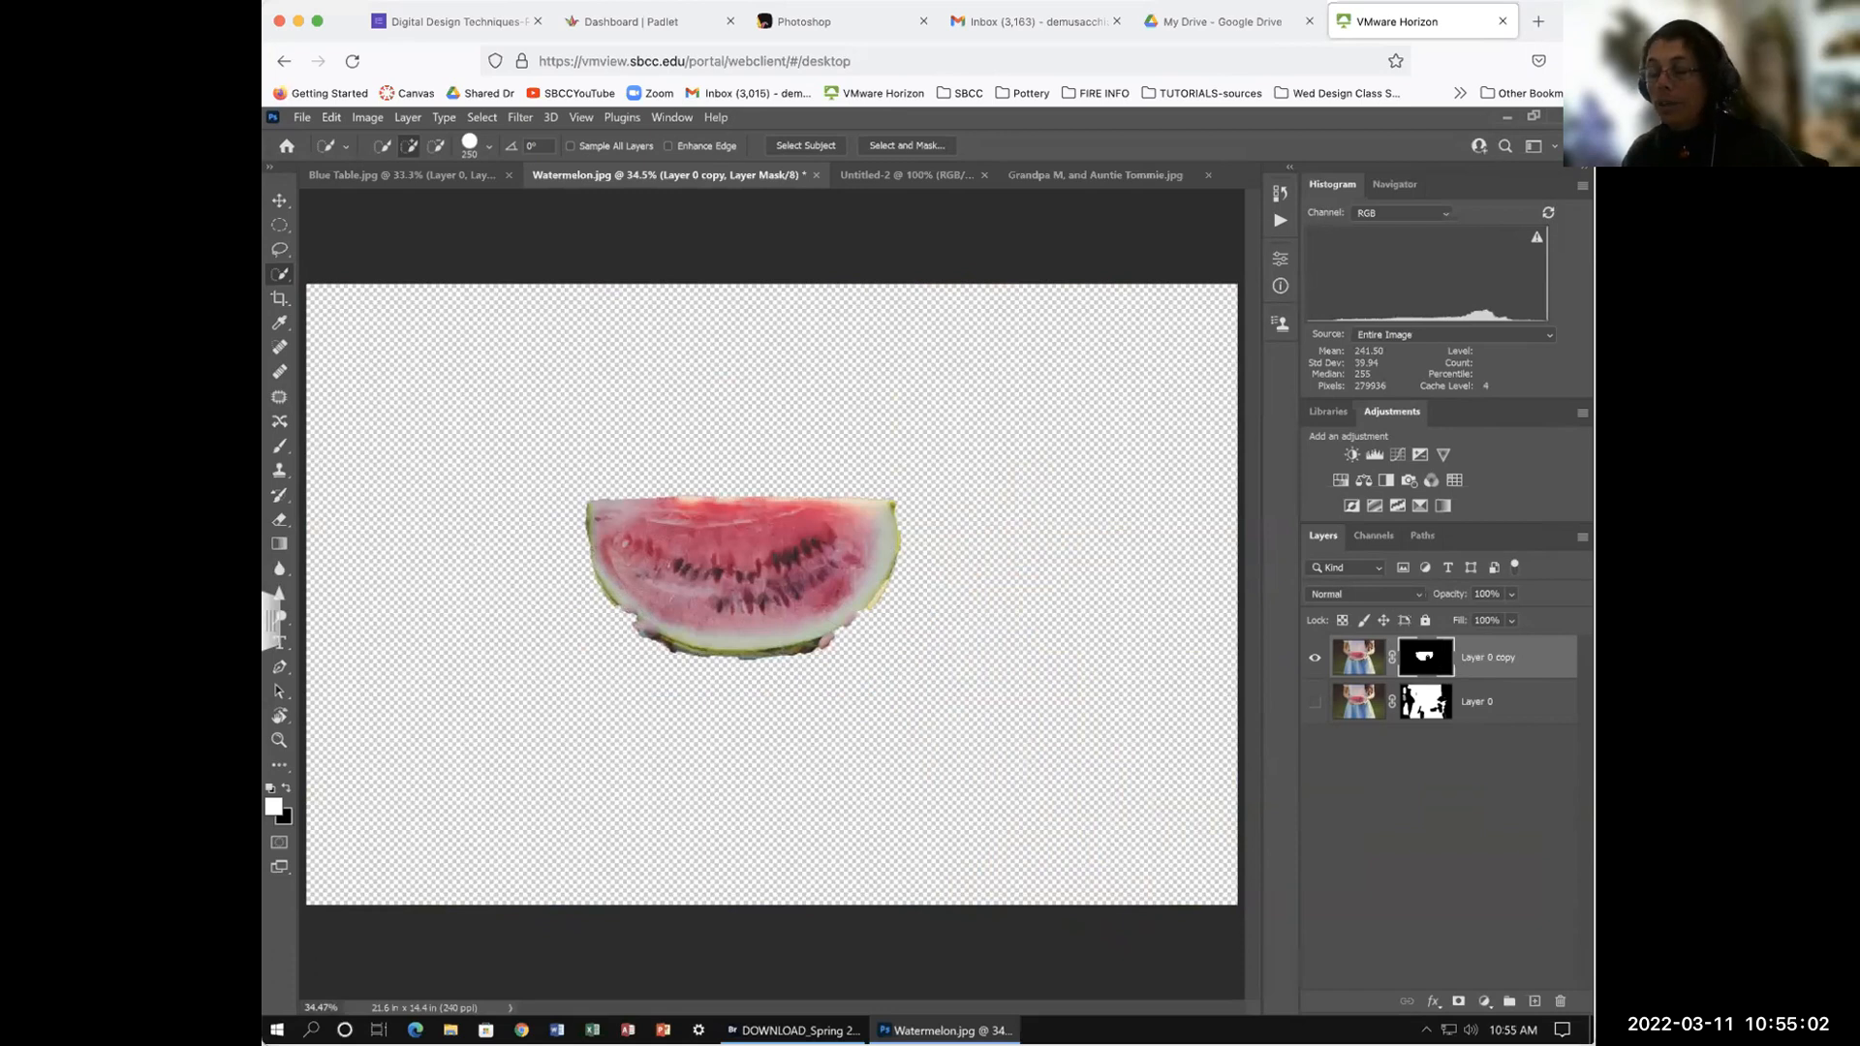
key("ctrl+i")
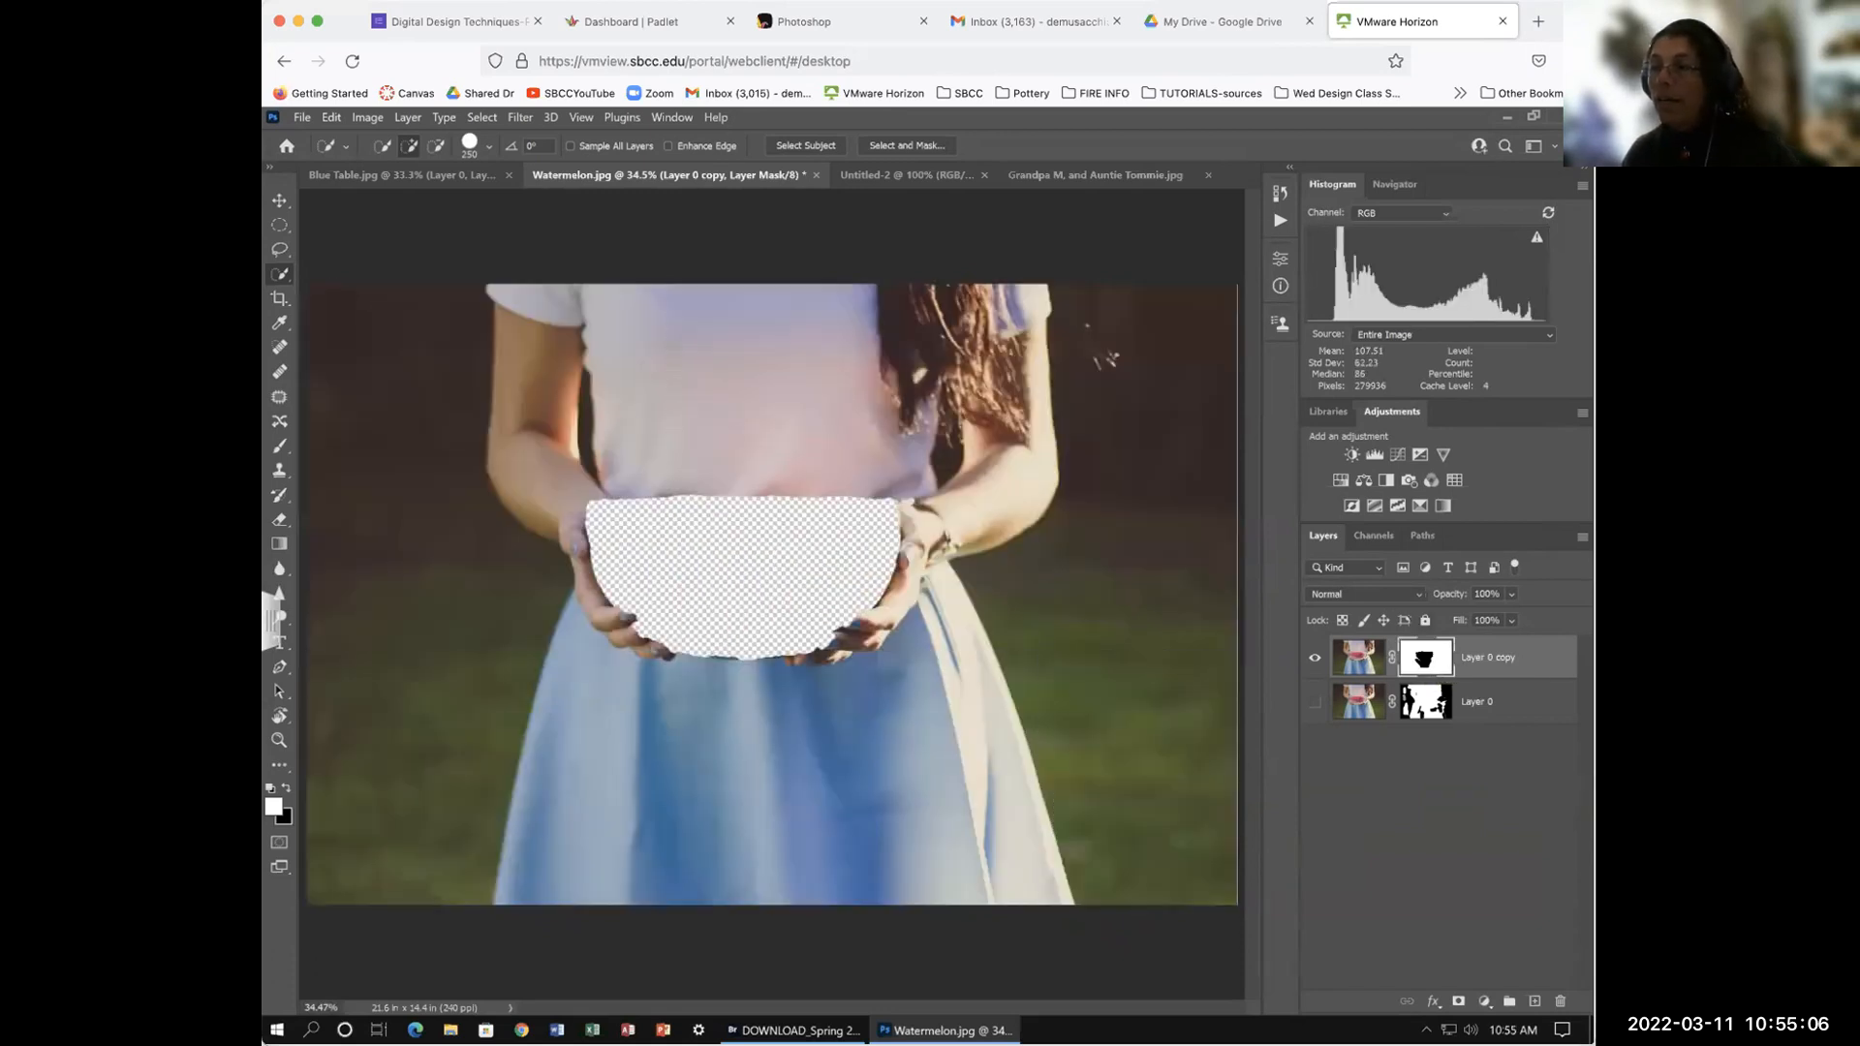
Step: Look at the Layer Mask Display Options for Layer 0 copy's mask and cancel them
right_click(1423, 657)
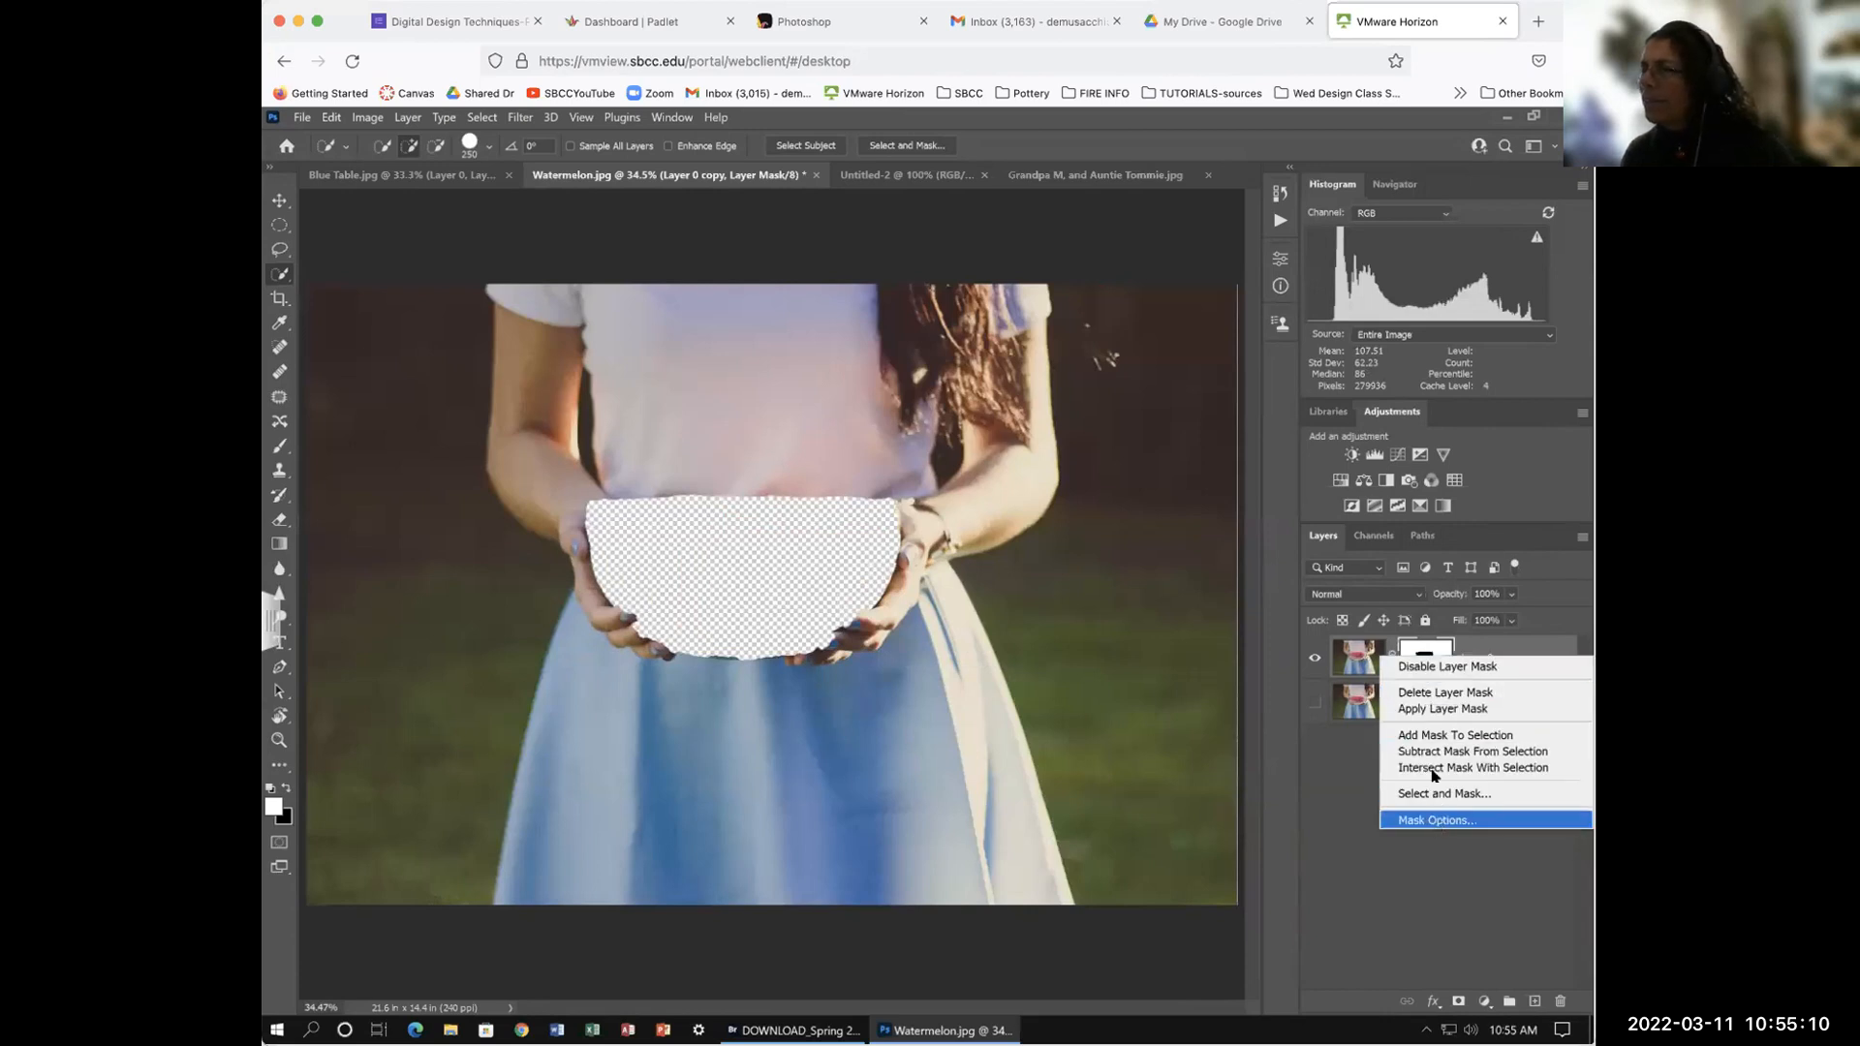
left_click(1423, 649)
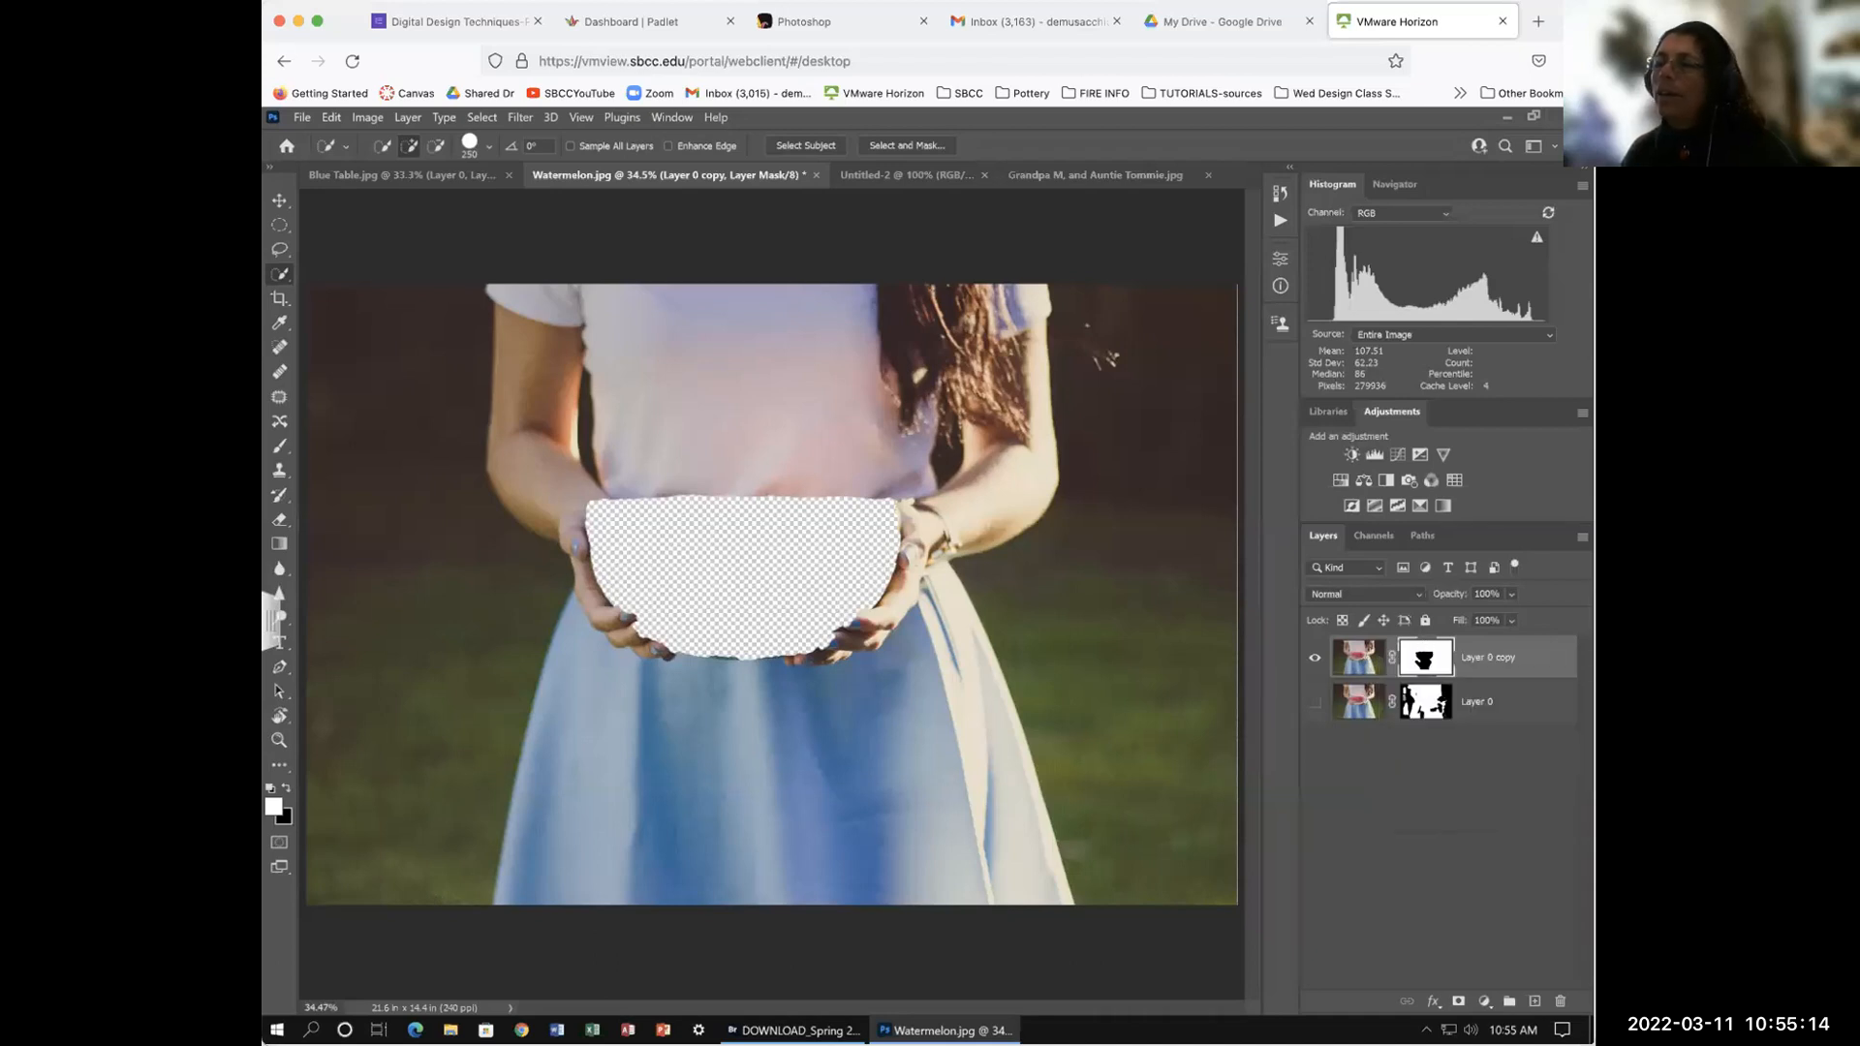
right_click(1423, 660)
left_click(1430, 821)
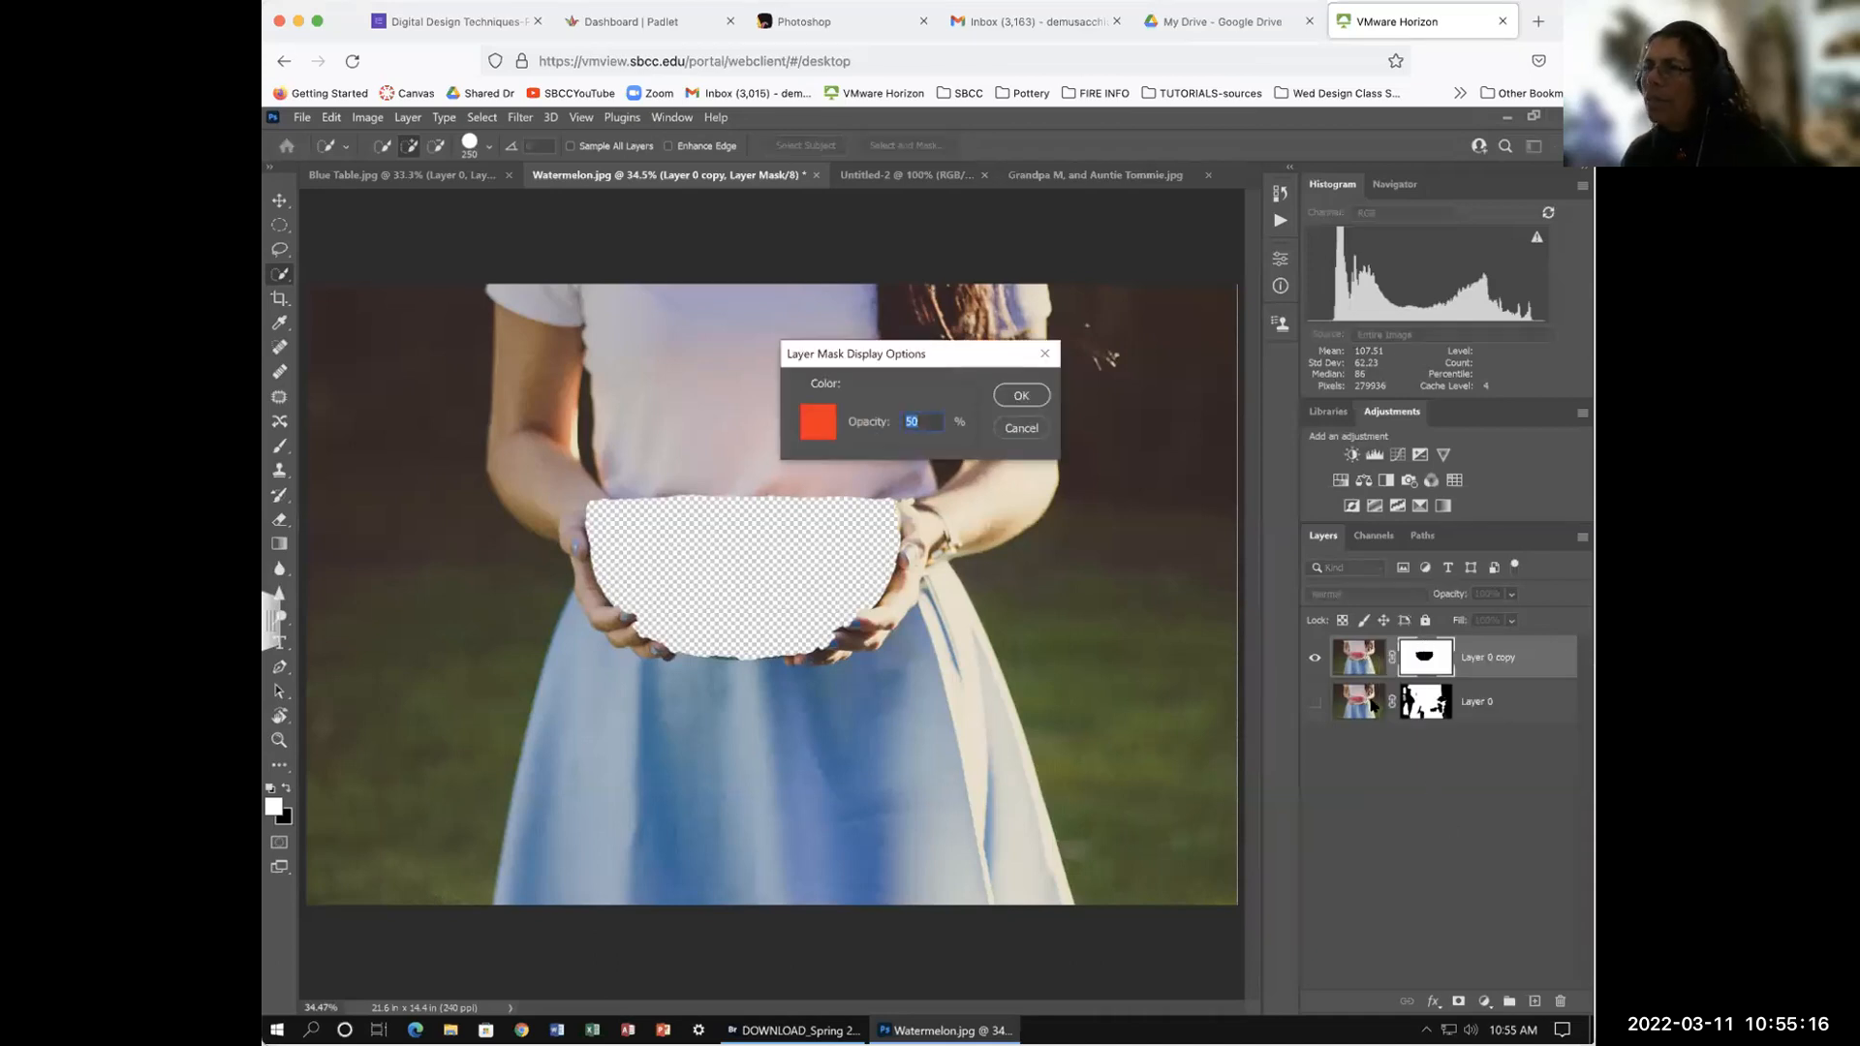
left_click(1022, 428)
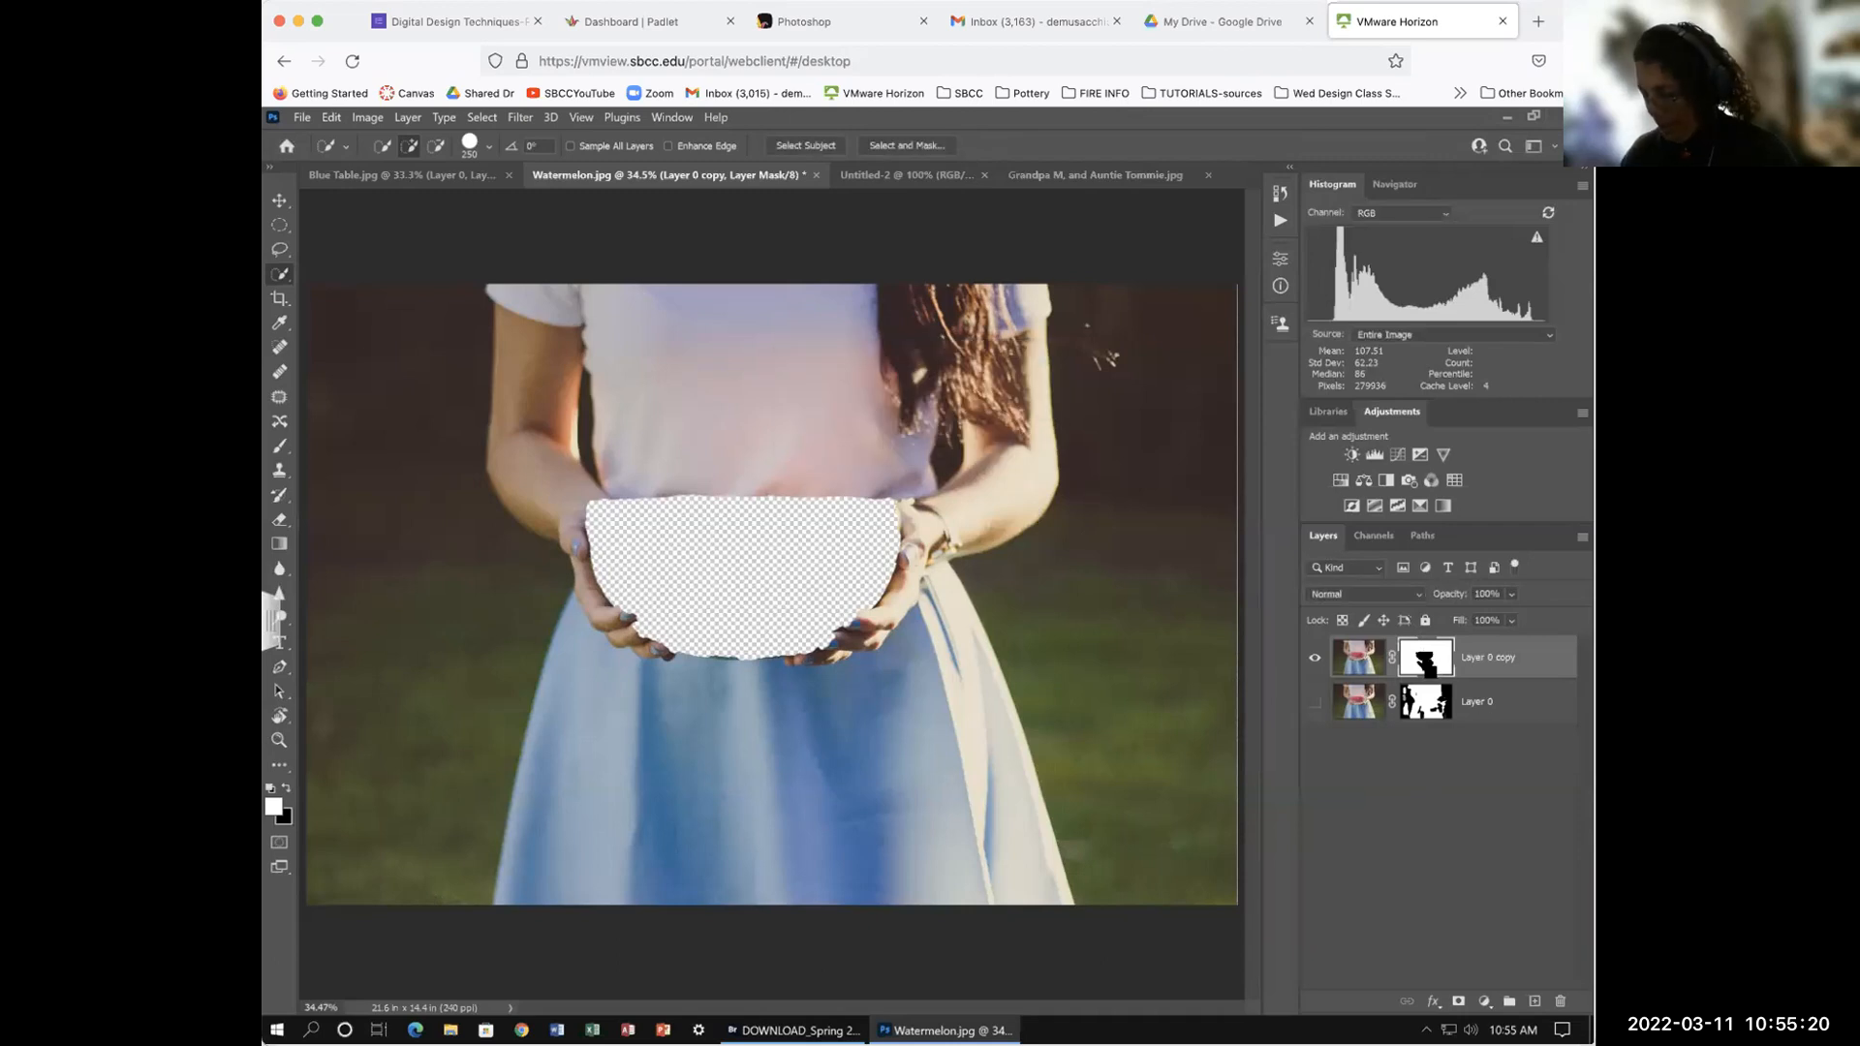
Step: Invert the mask to isolate the watermelon and back, and undo the masking edits until the mask is fully white
key("ctrl+i")
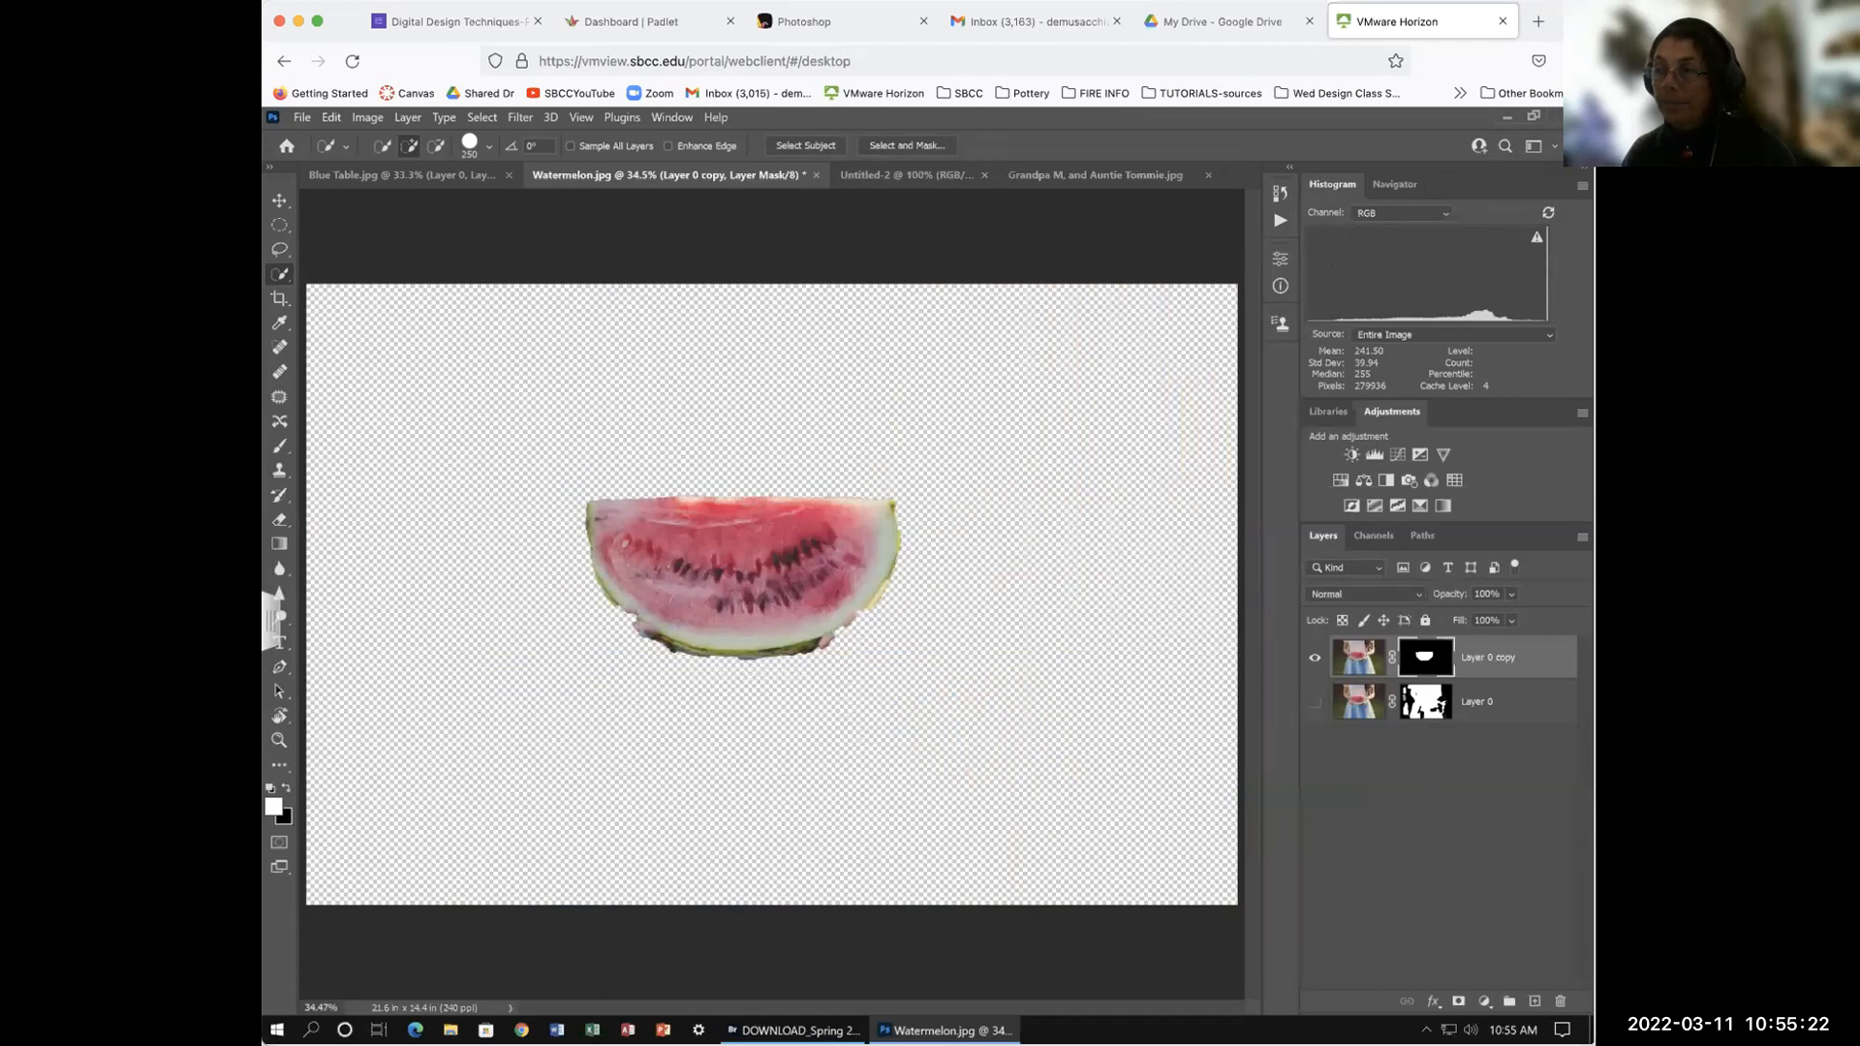
key("ctrl+i")
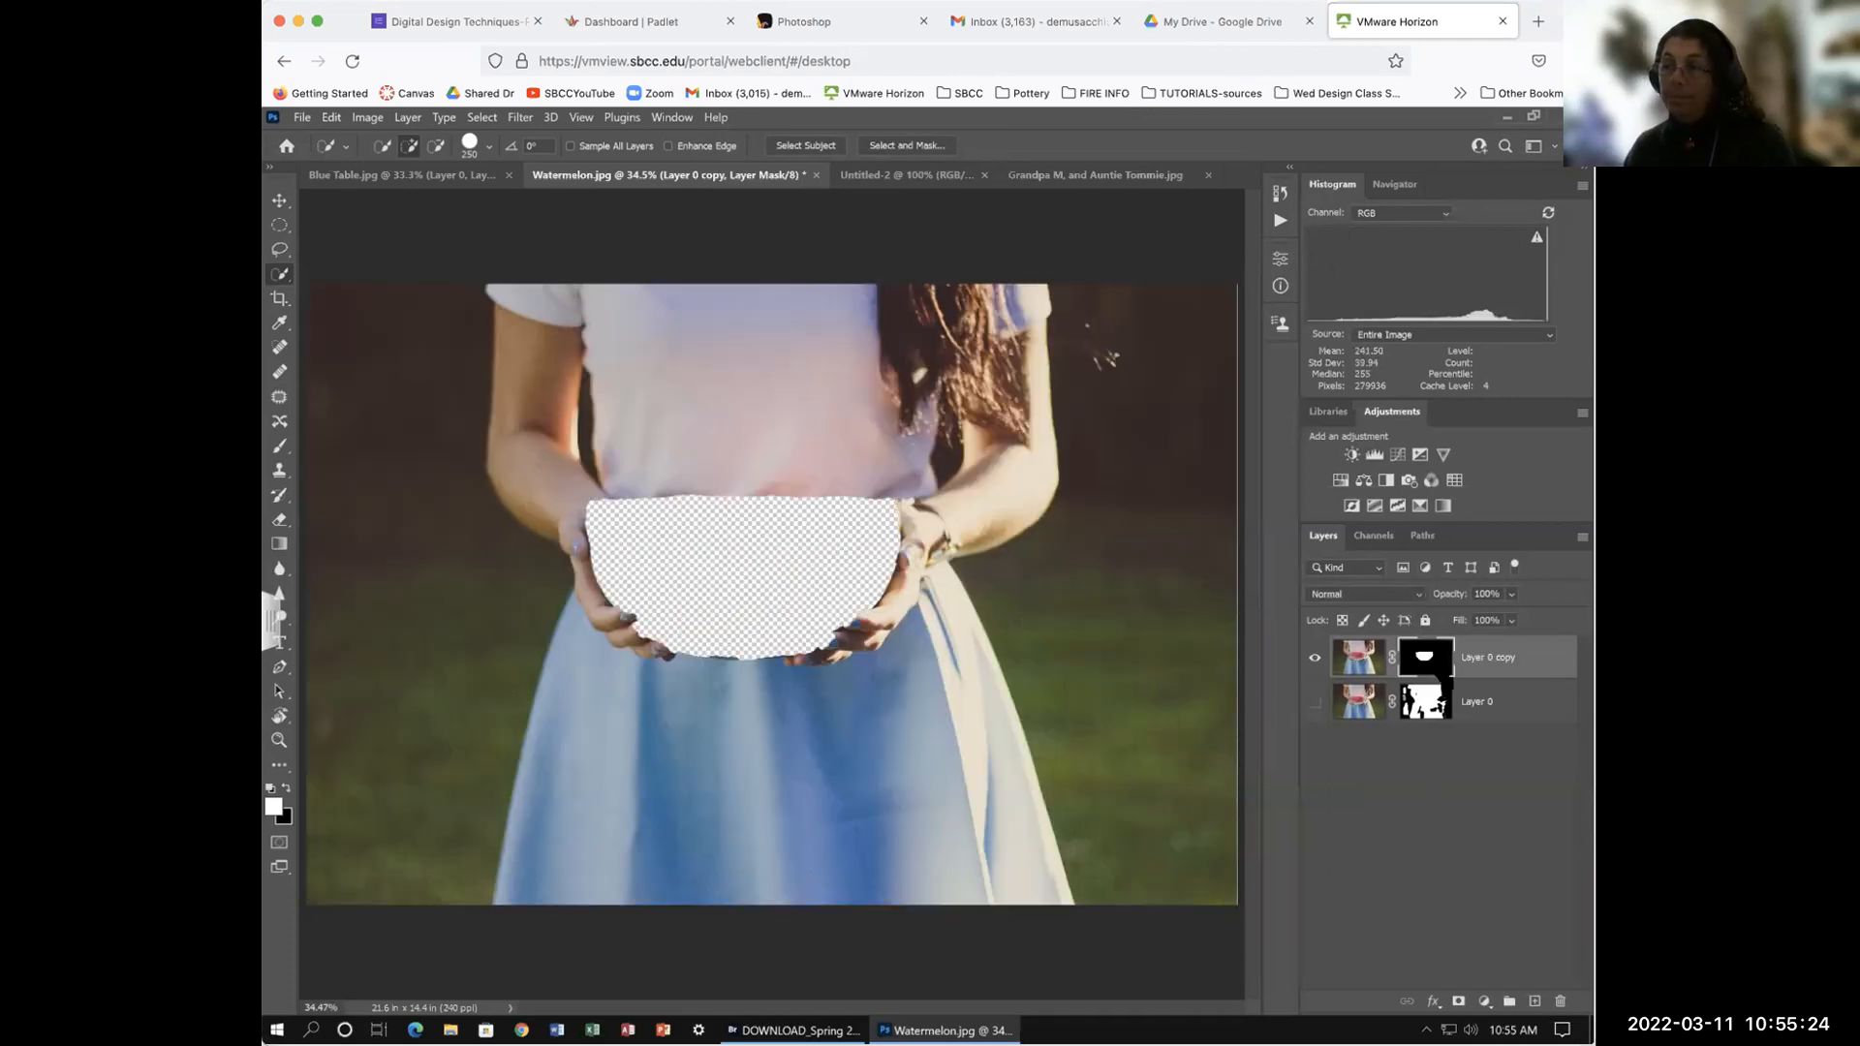
key("alt+BackSpace")
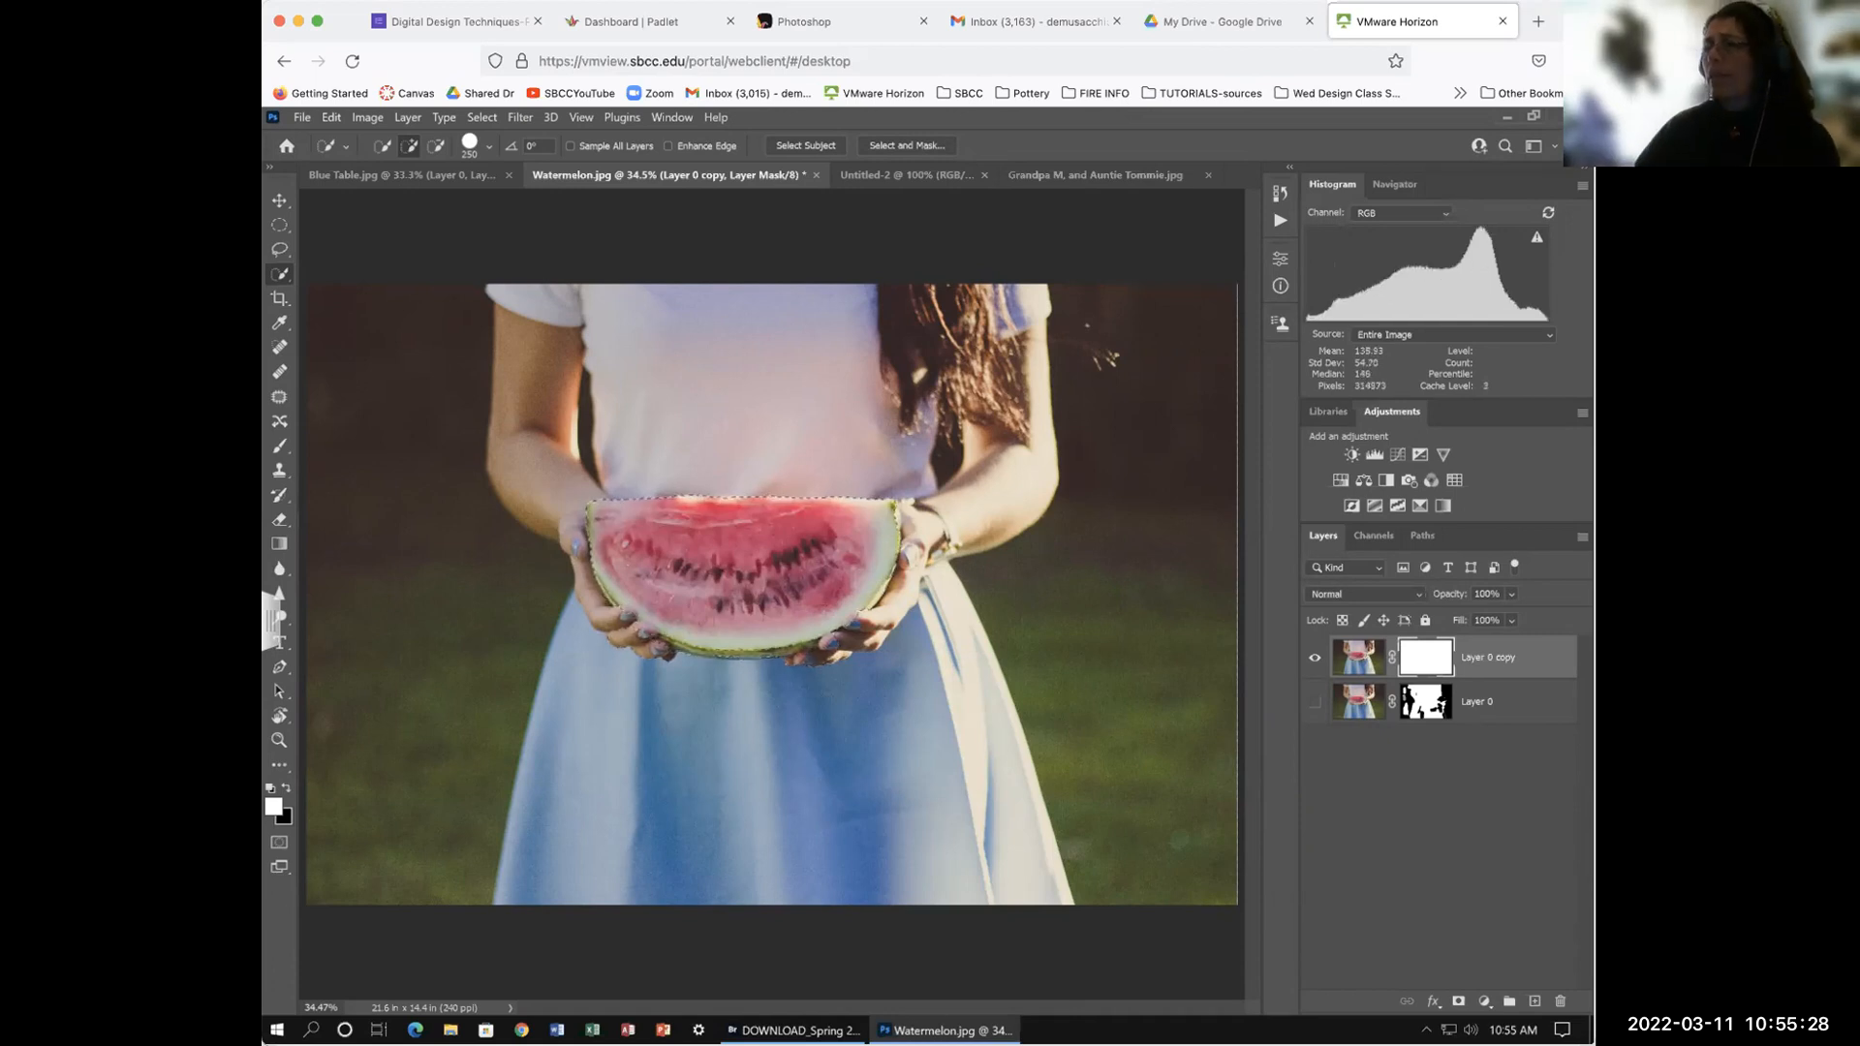
key("ctrl+d")
key("ctrl+z")
key("ctrl+z")
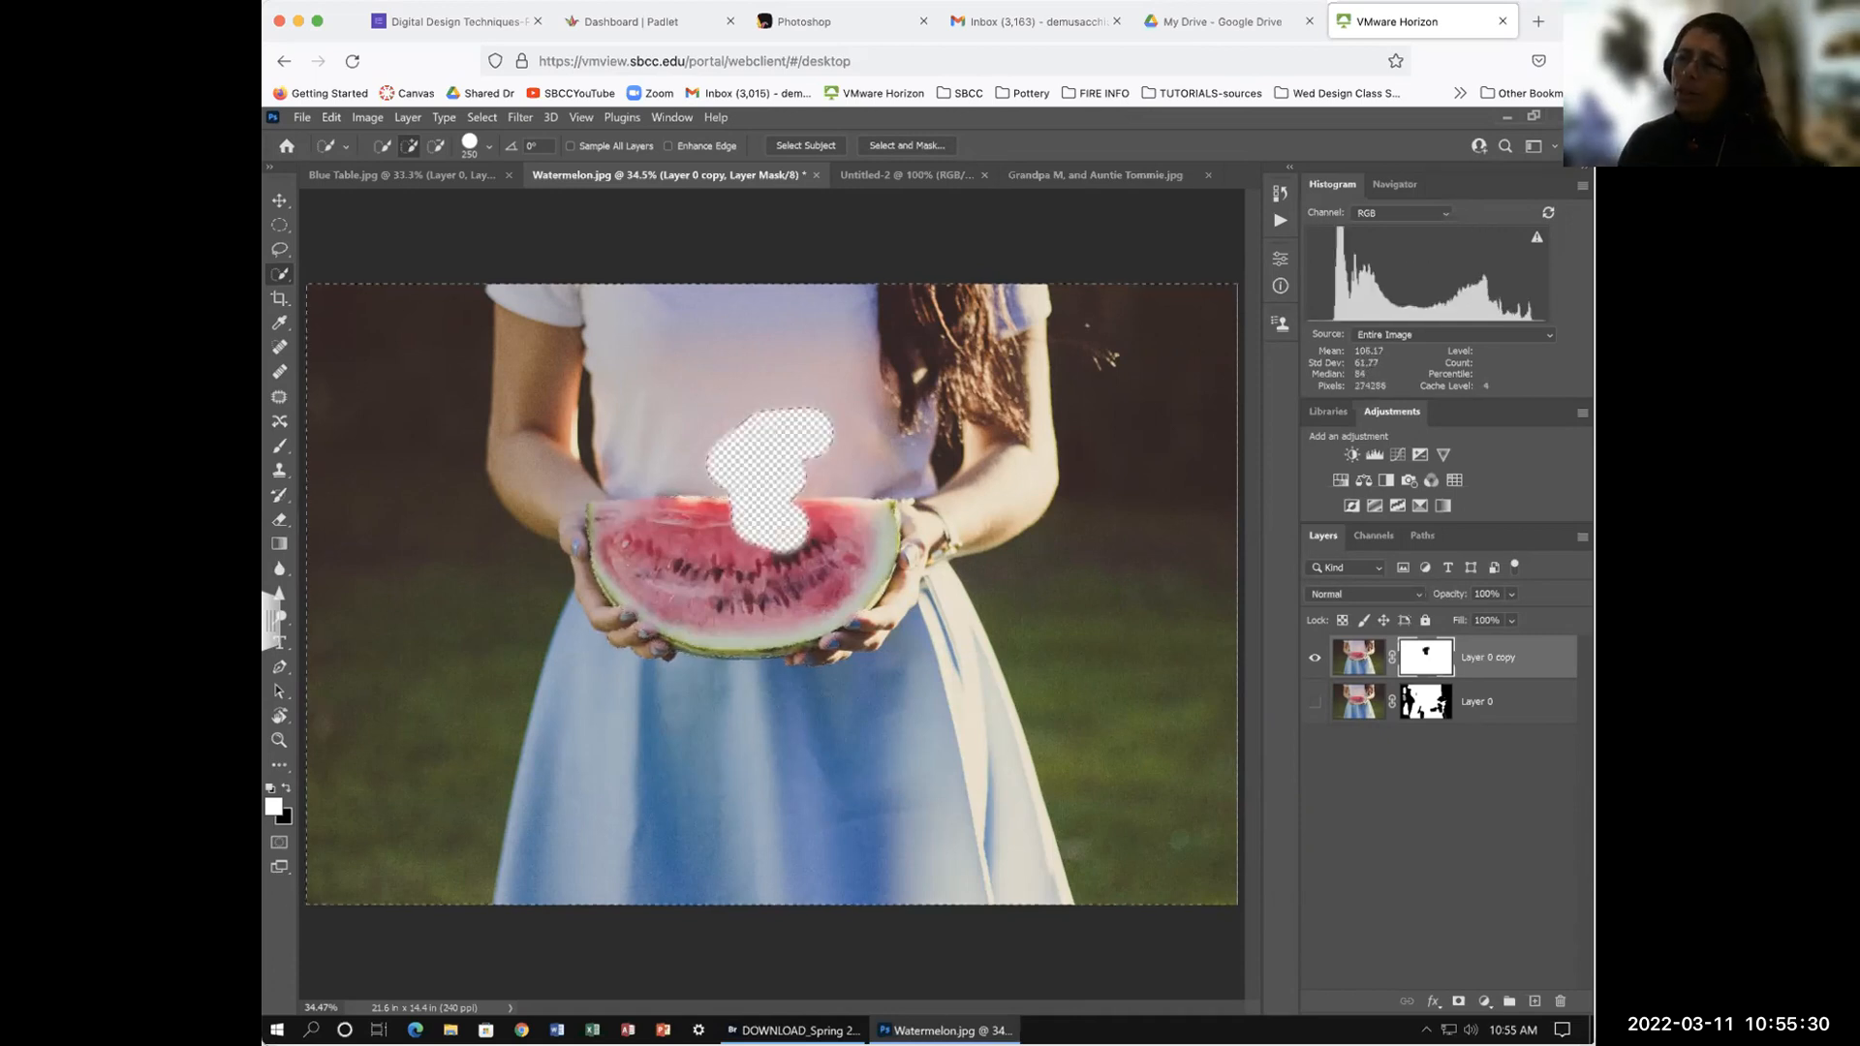
key("ctrl+z")
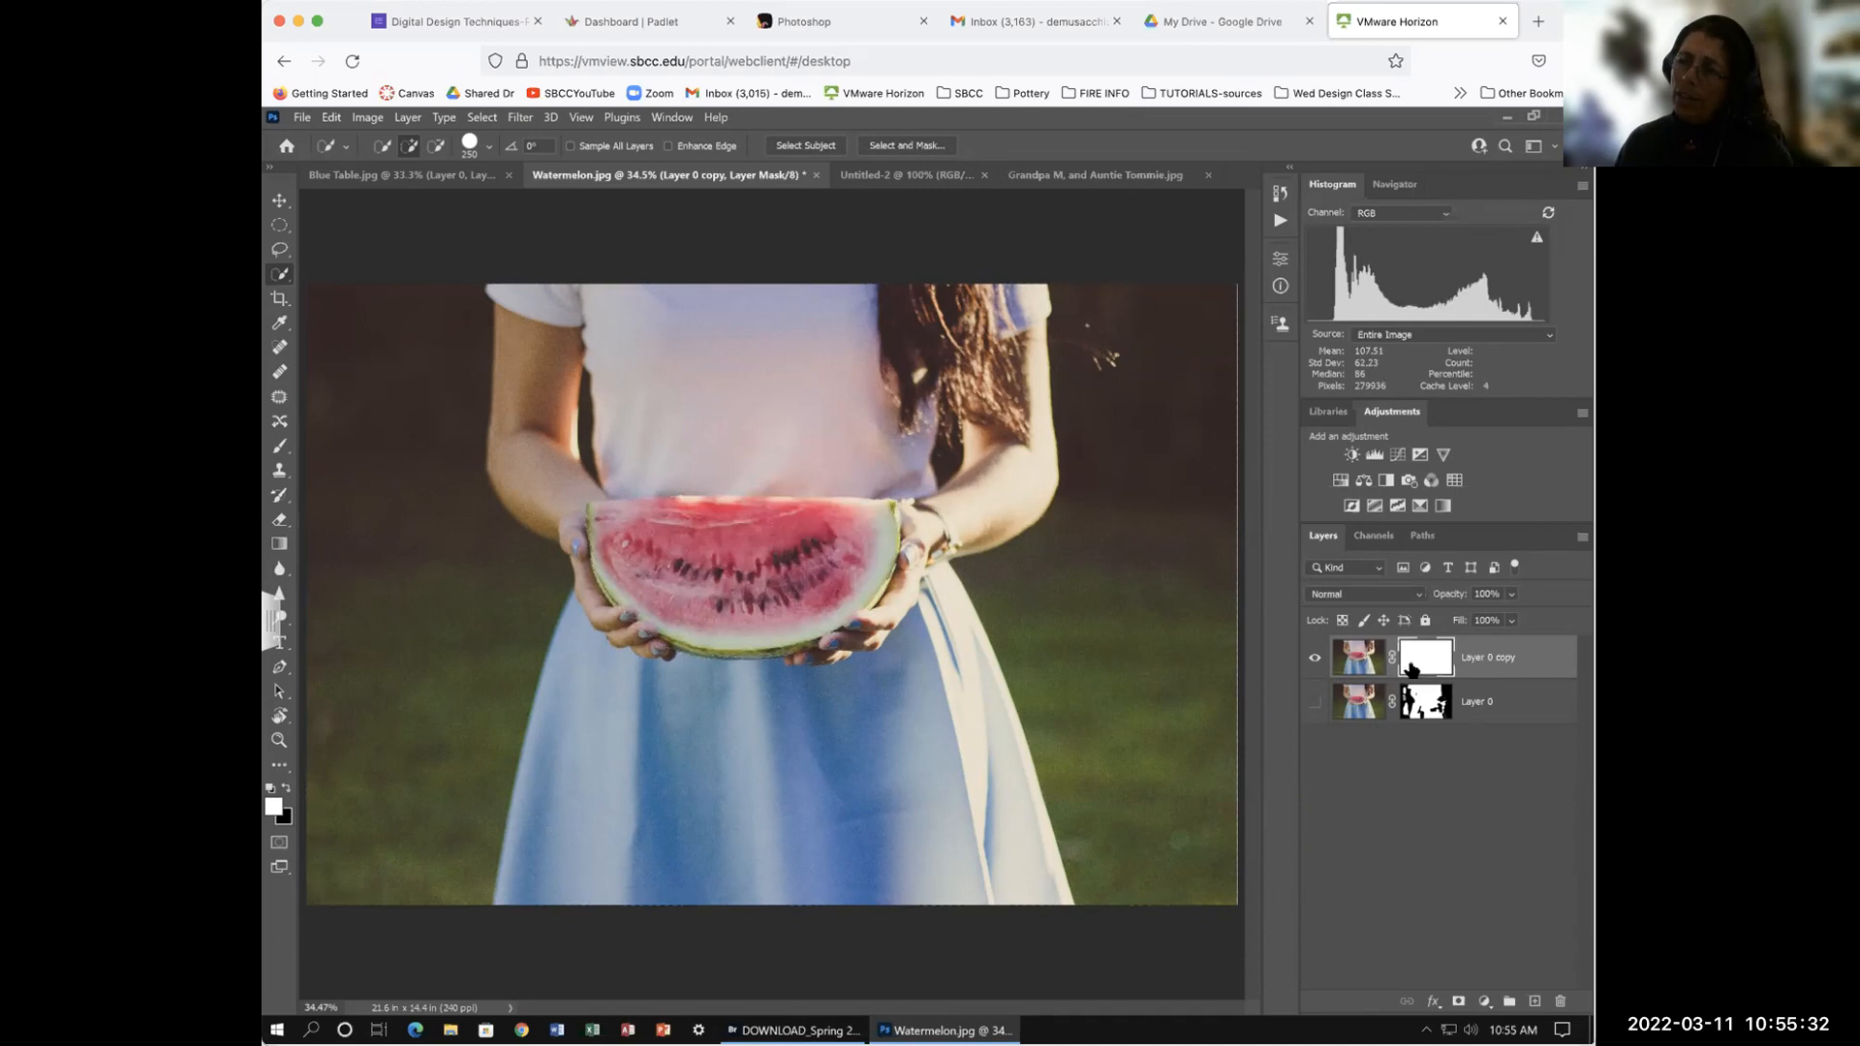
Step: Remove the layer mask from Layer 0 copy, keeping the full image on that layer
right_click(1412, 658)
left_click(1438, 709)
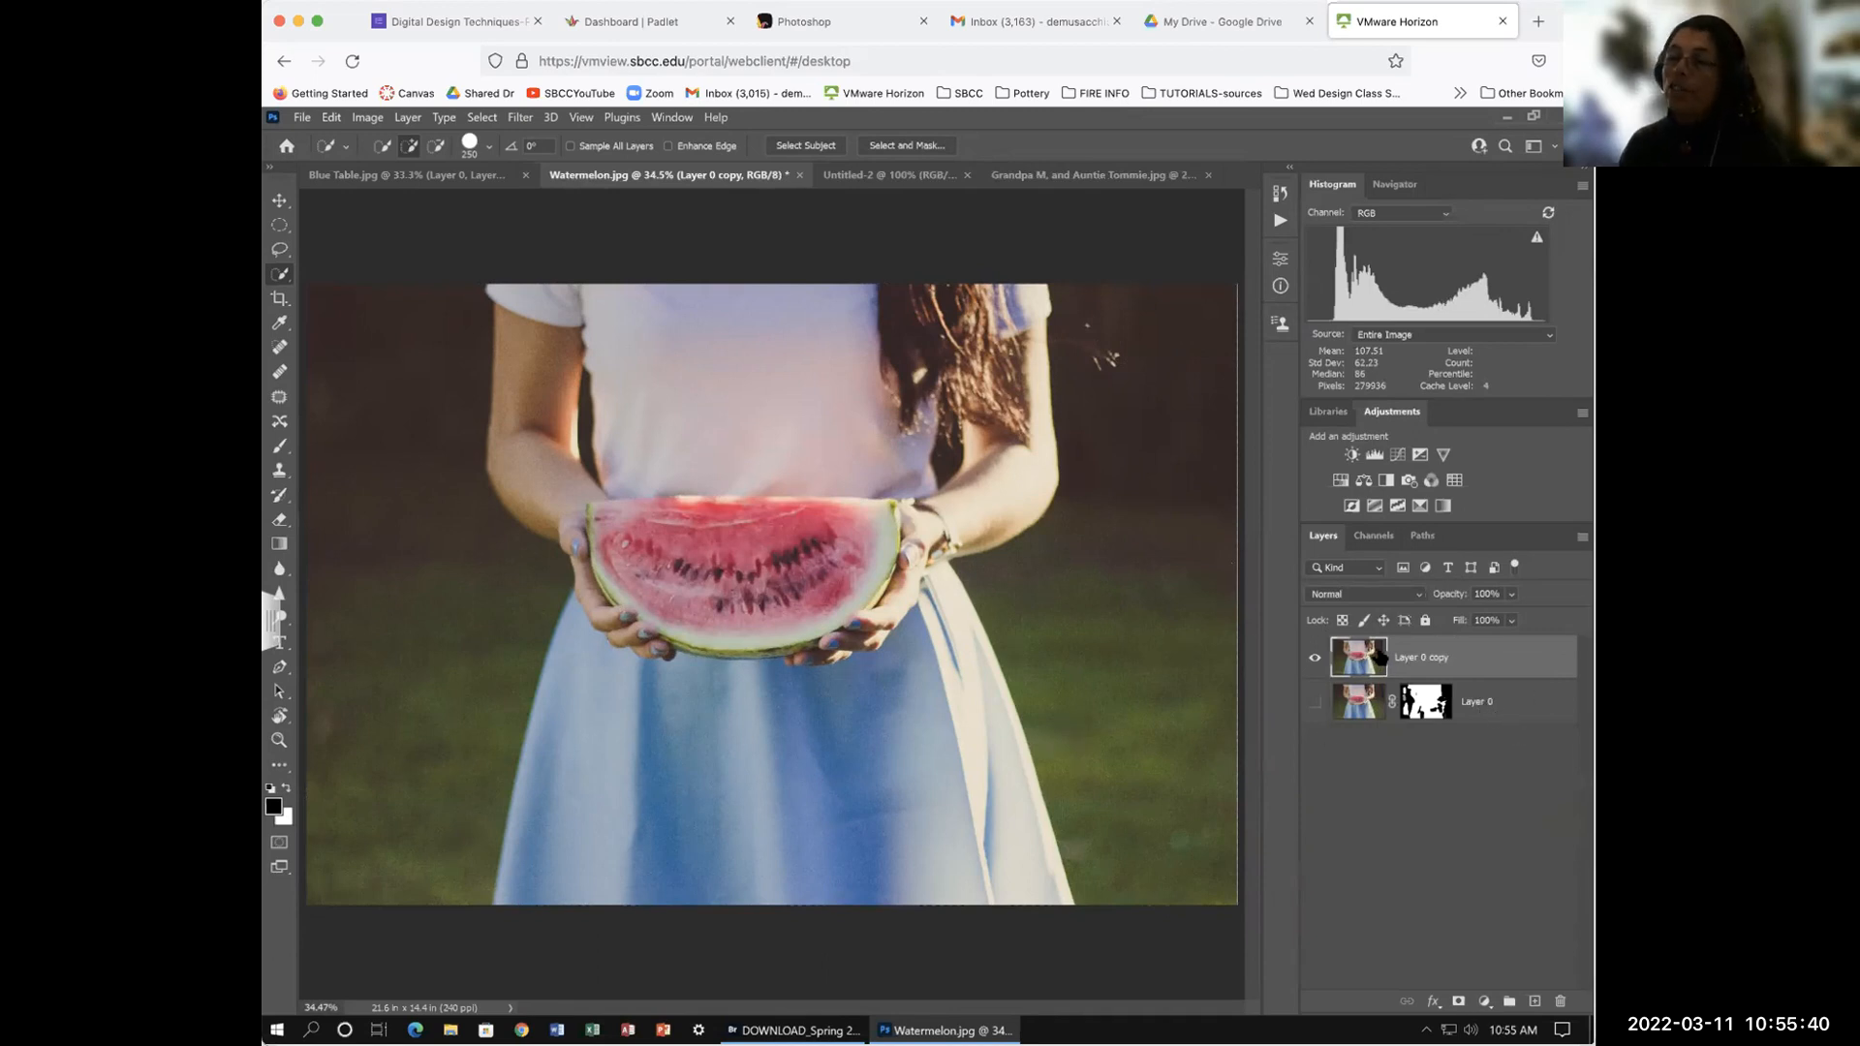
Step: Switch to Blue Table.jpg and look at the lower part of the masked table
left_click(416, 175)
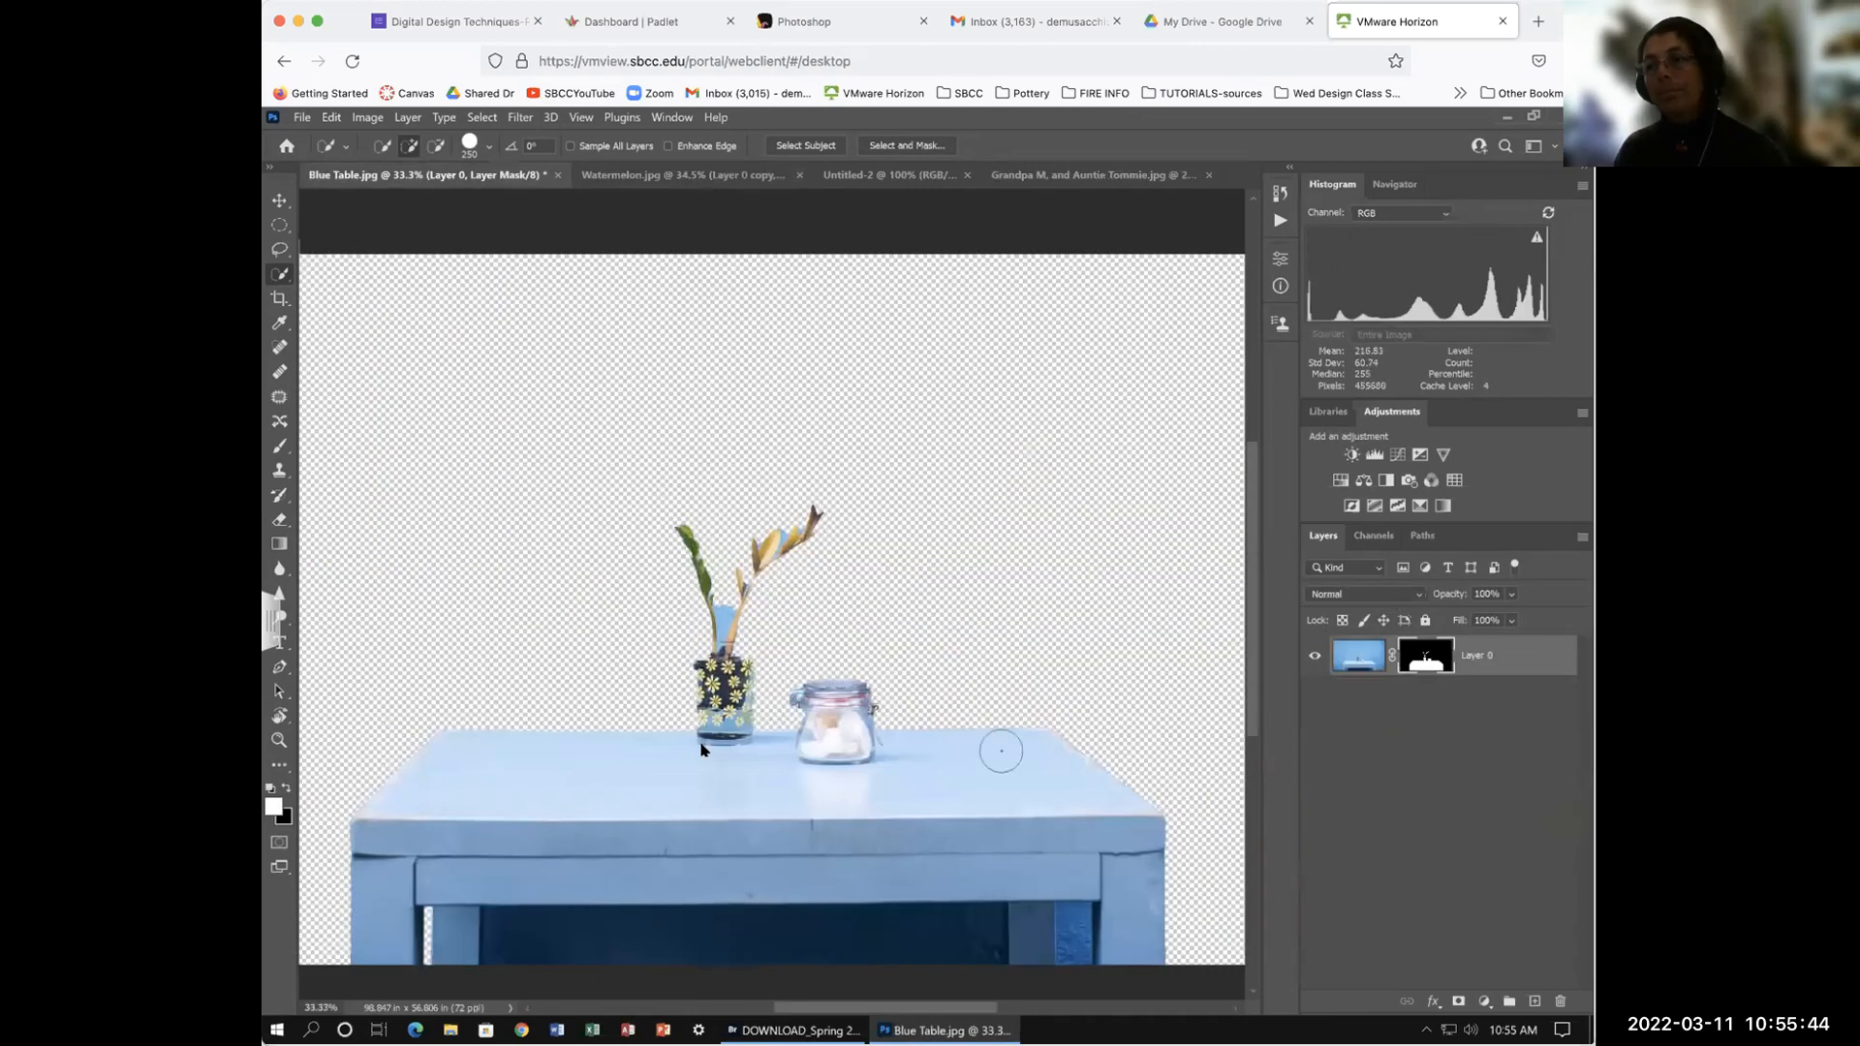
key("space")
left_click_drag(888, 815, 892, 764)
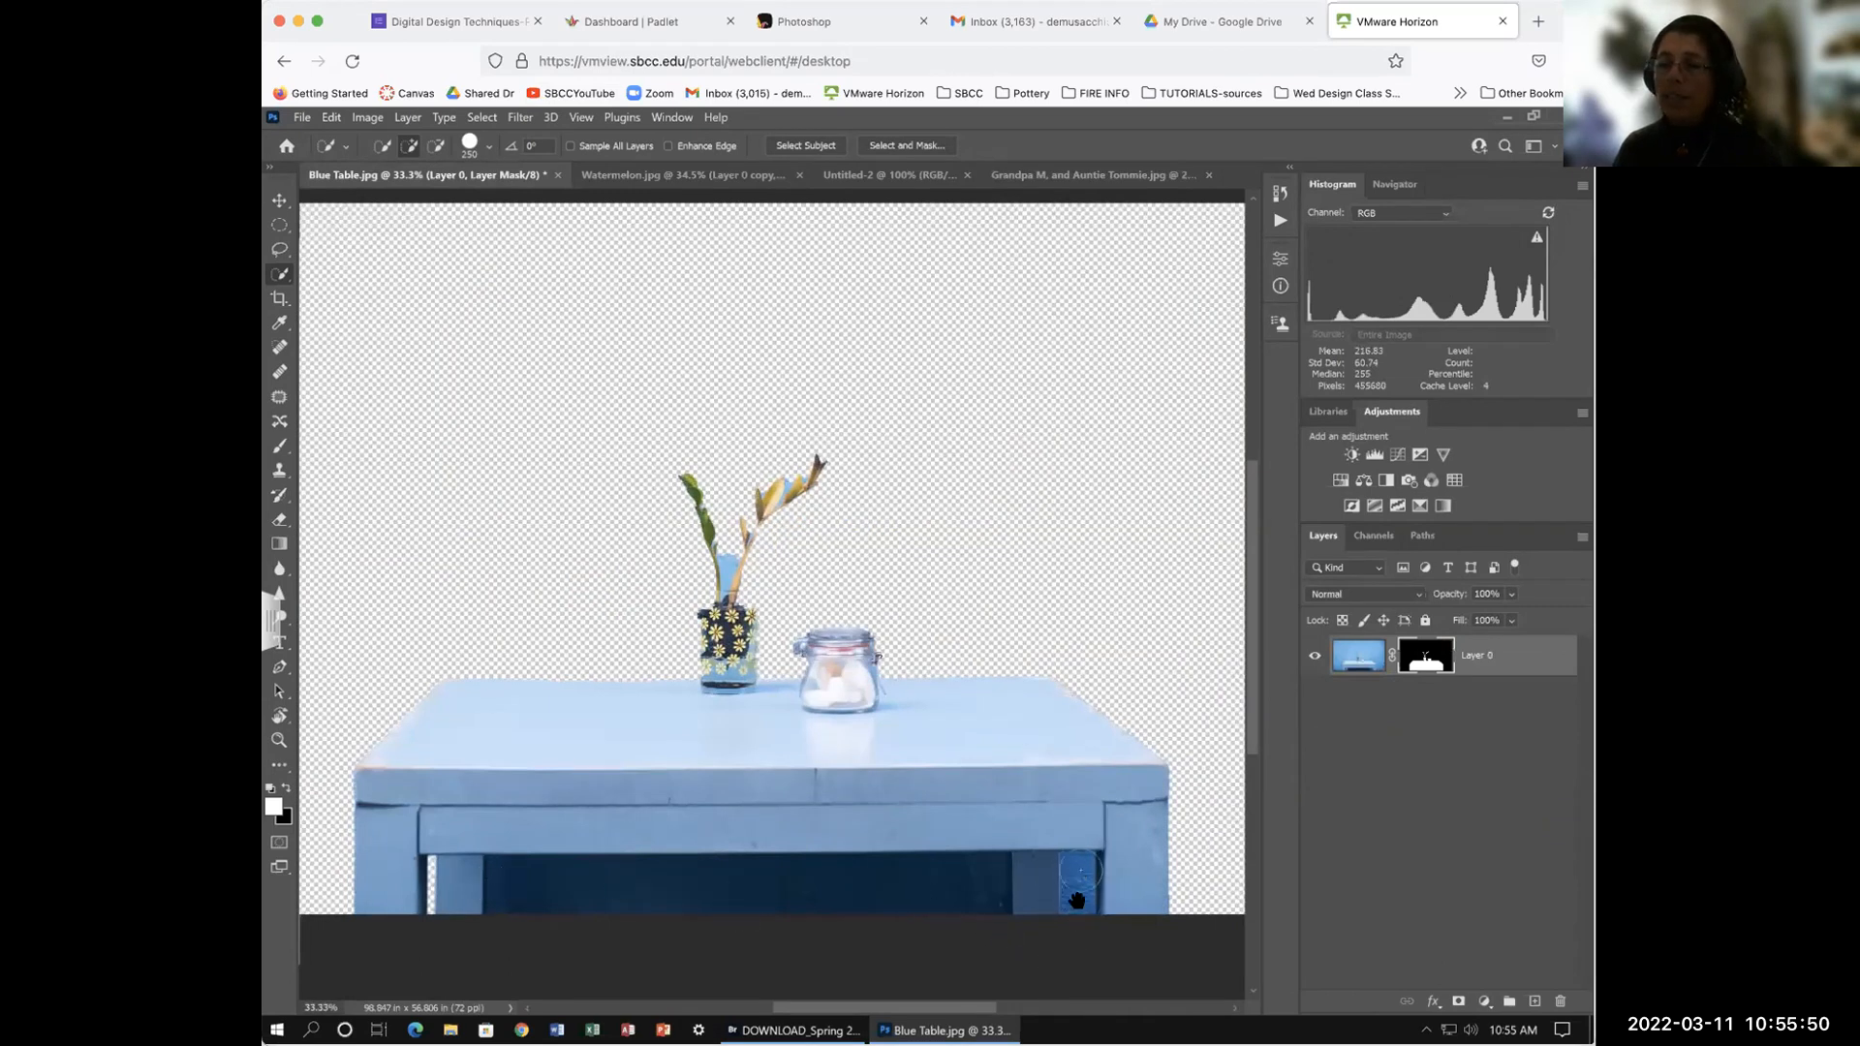
Step: Outline a triangular selection with the Polygonal Lasso in the dark area under the table, beside the inner leg at its left
key("space")
left_click_drag(855, 879, 911, 673)
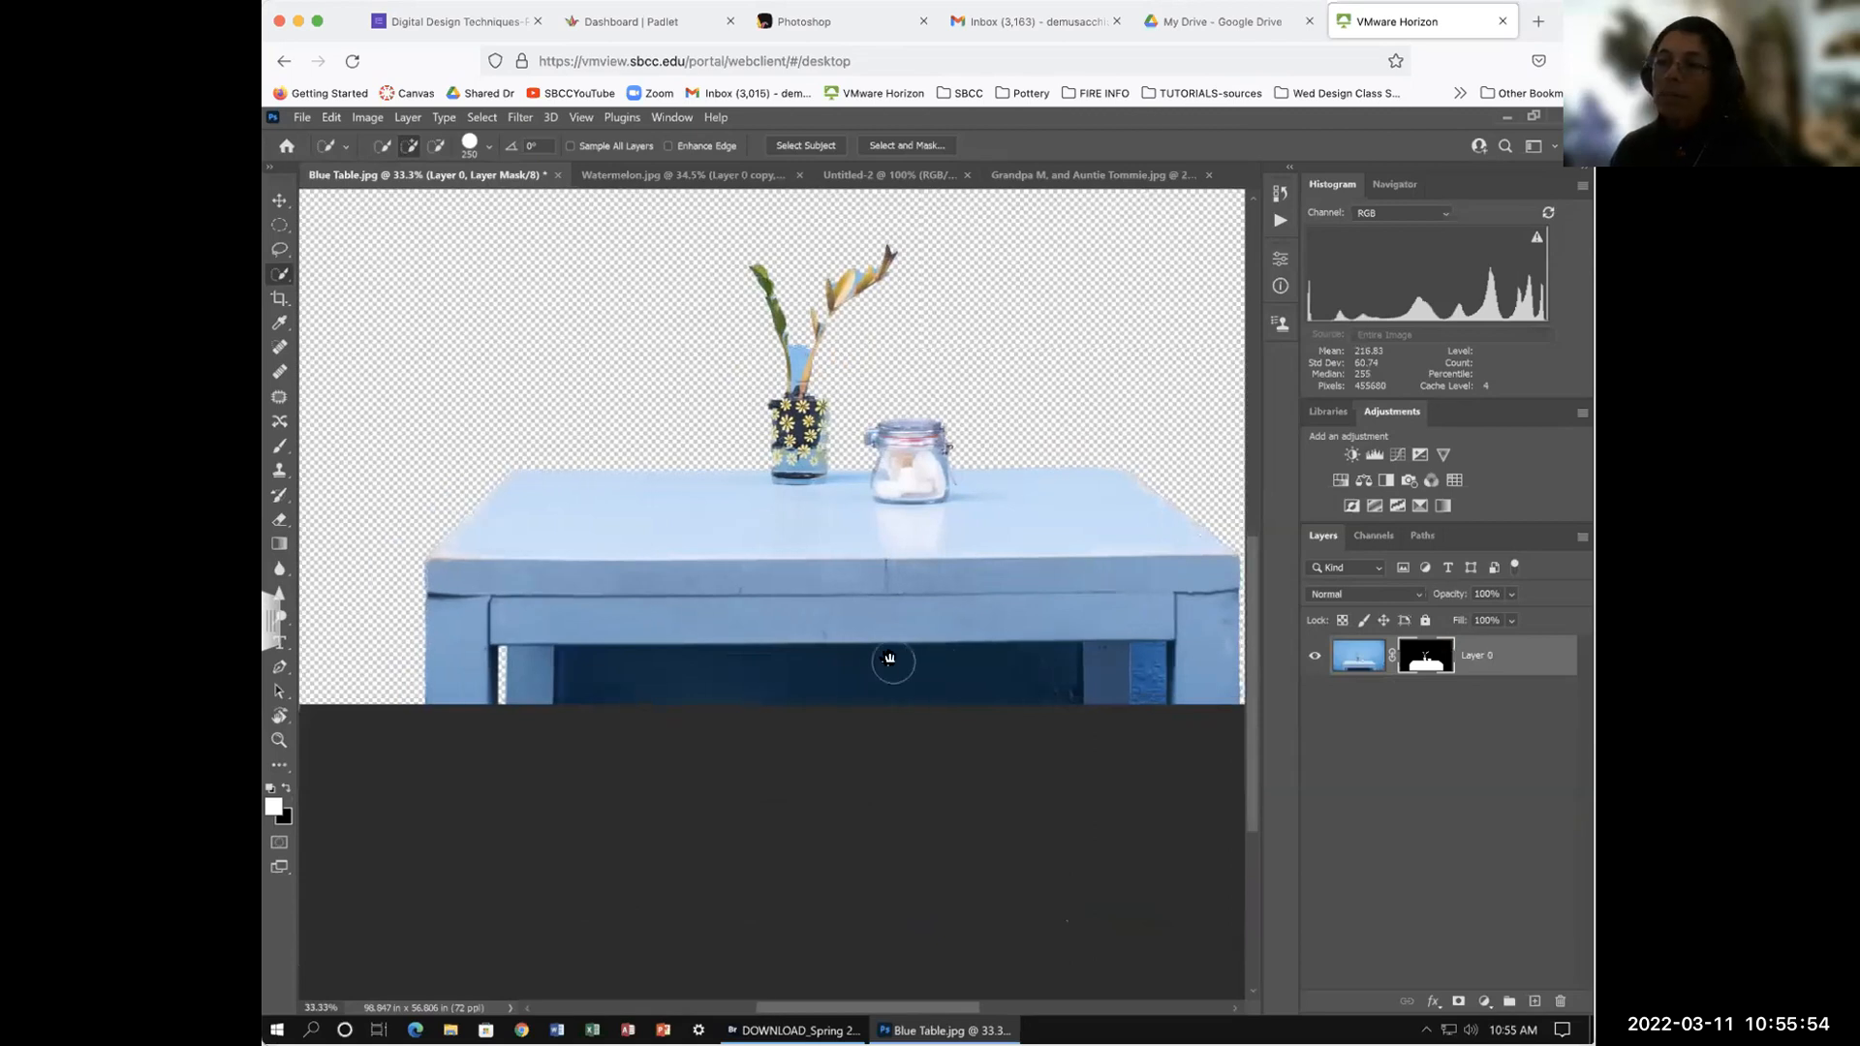
left_click(496, 689)
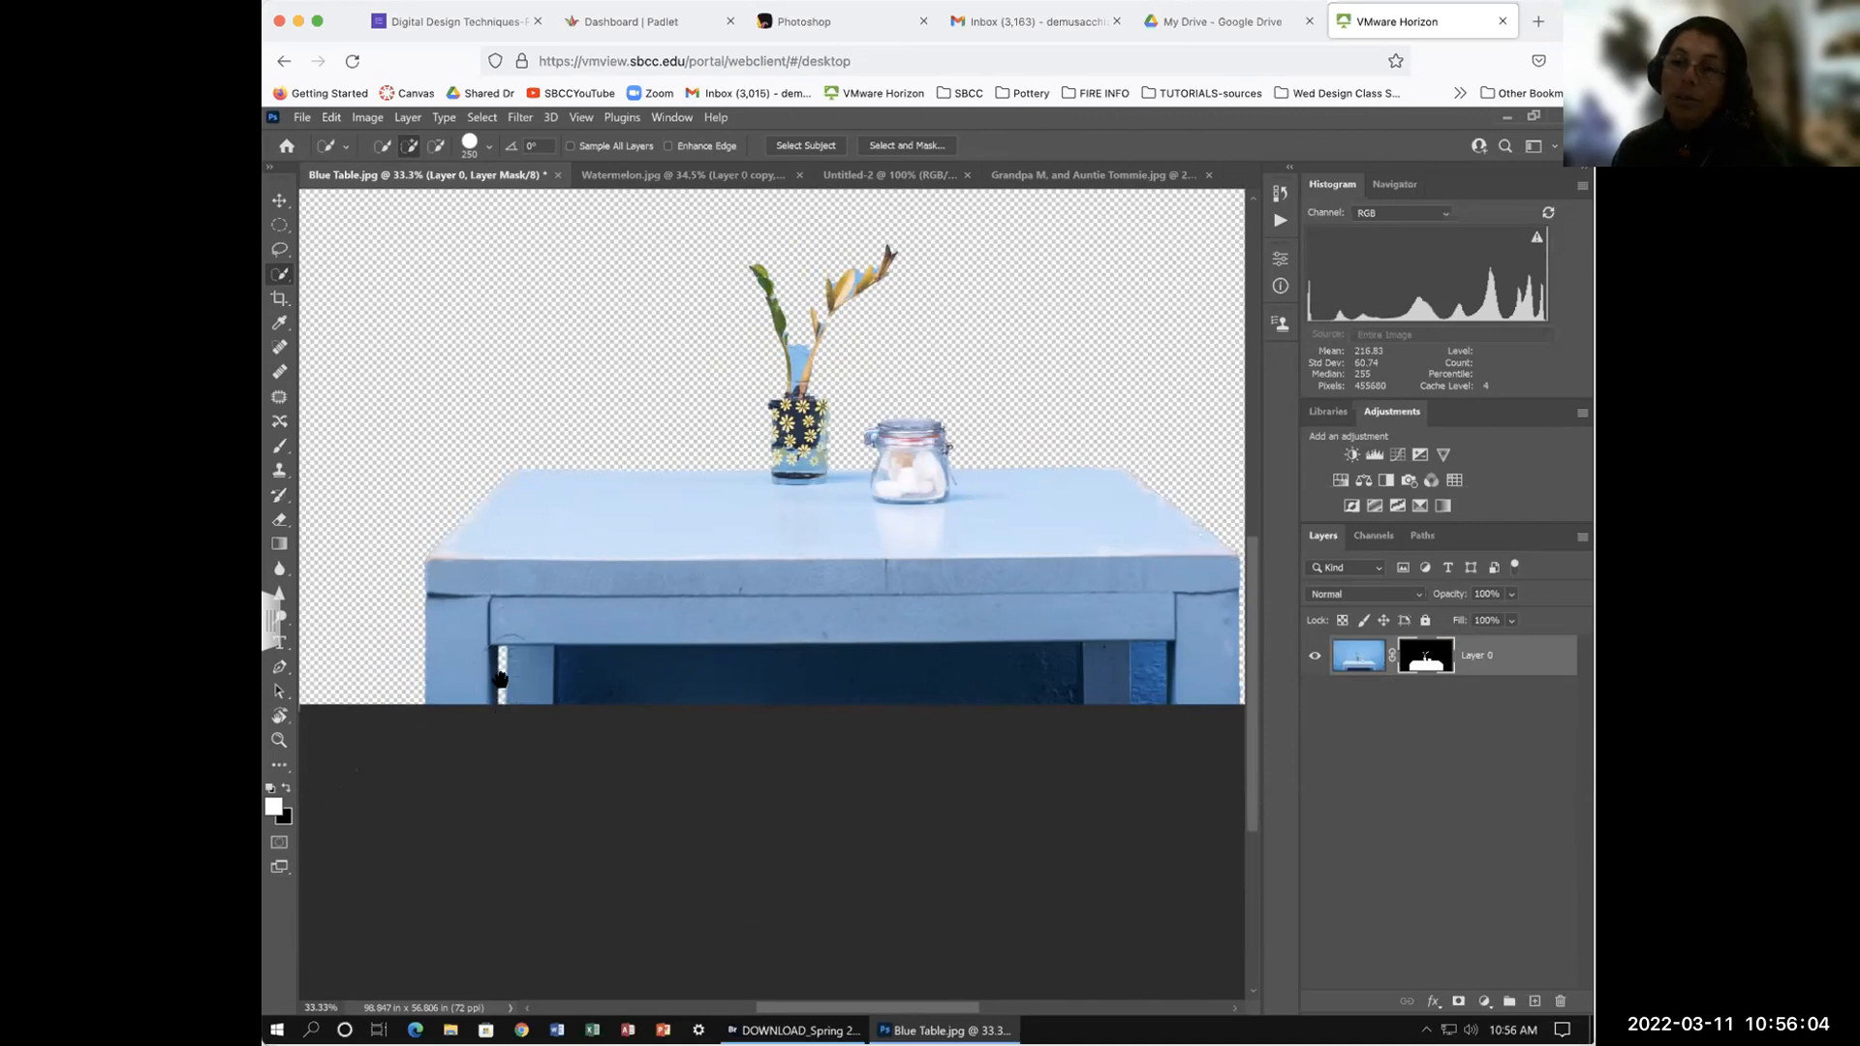
right_click(282, 277)
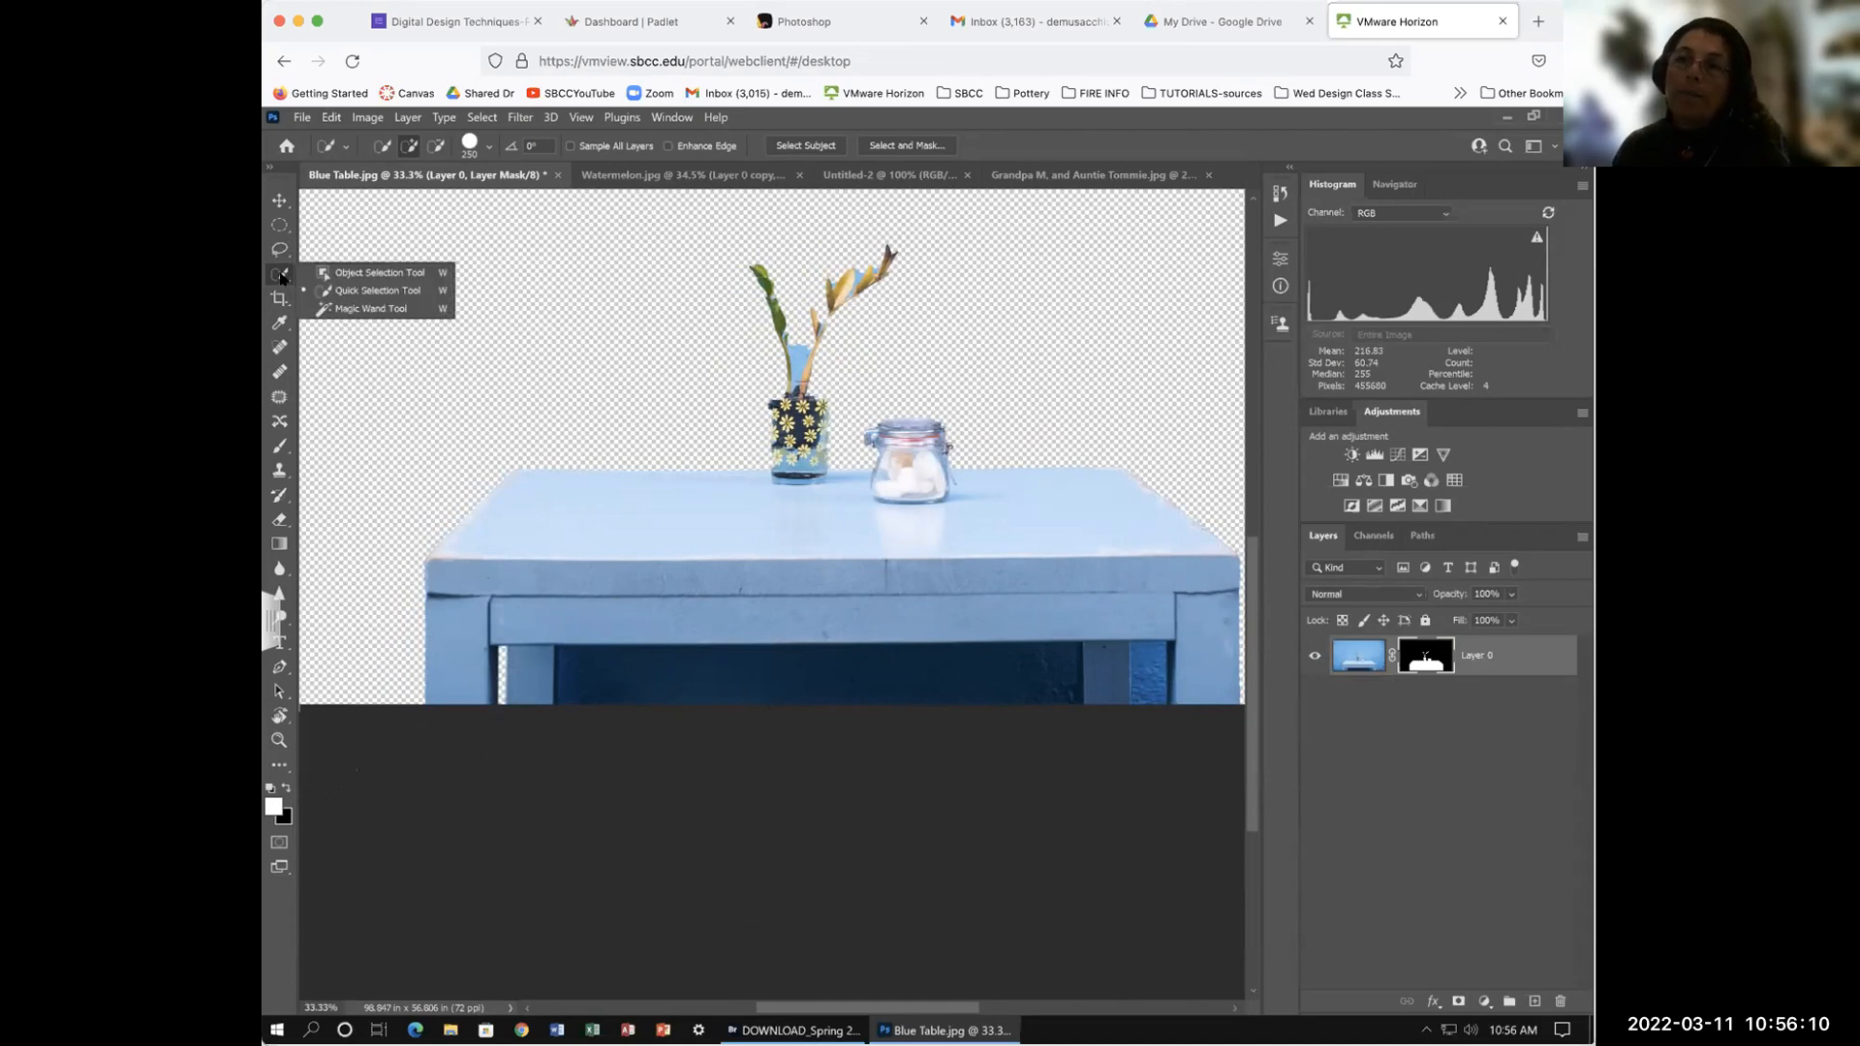
left_click(280, 255)
left_click(279, 250)
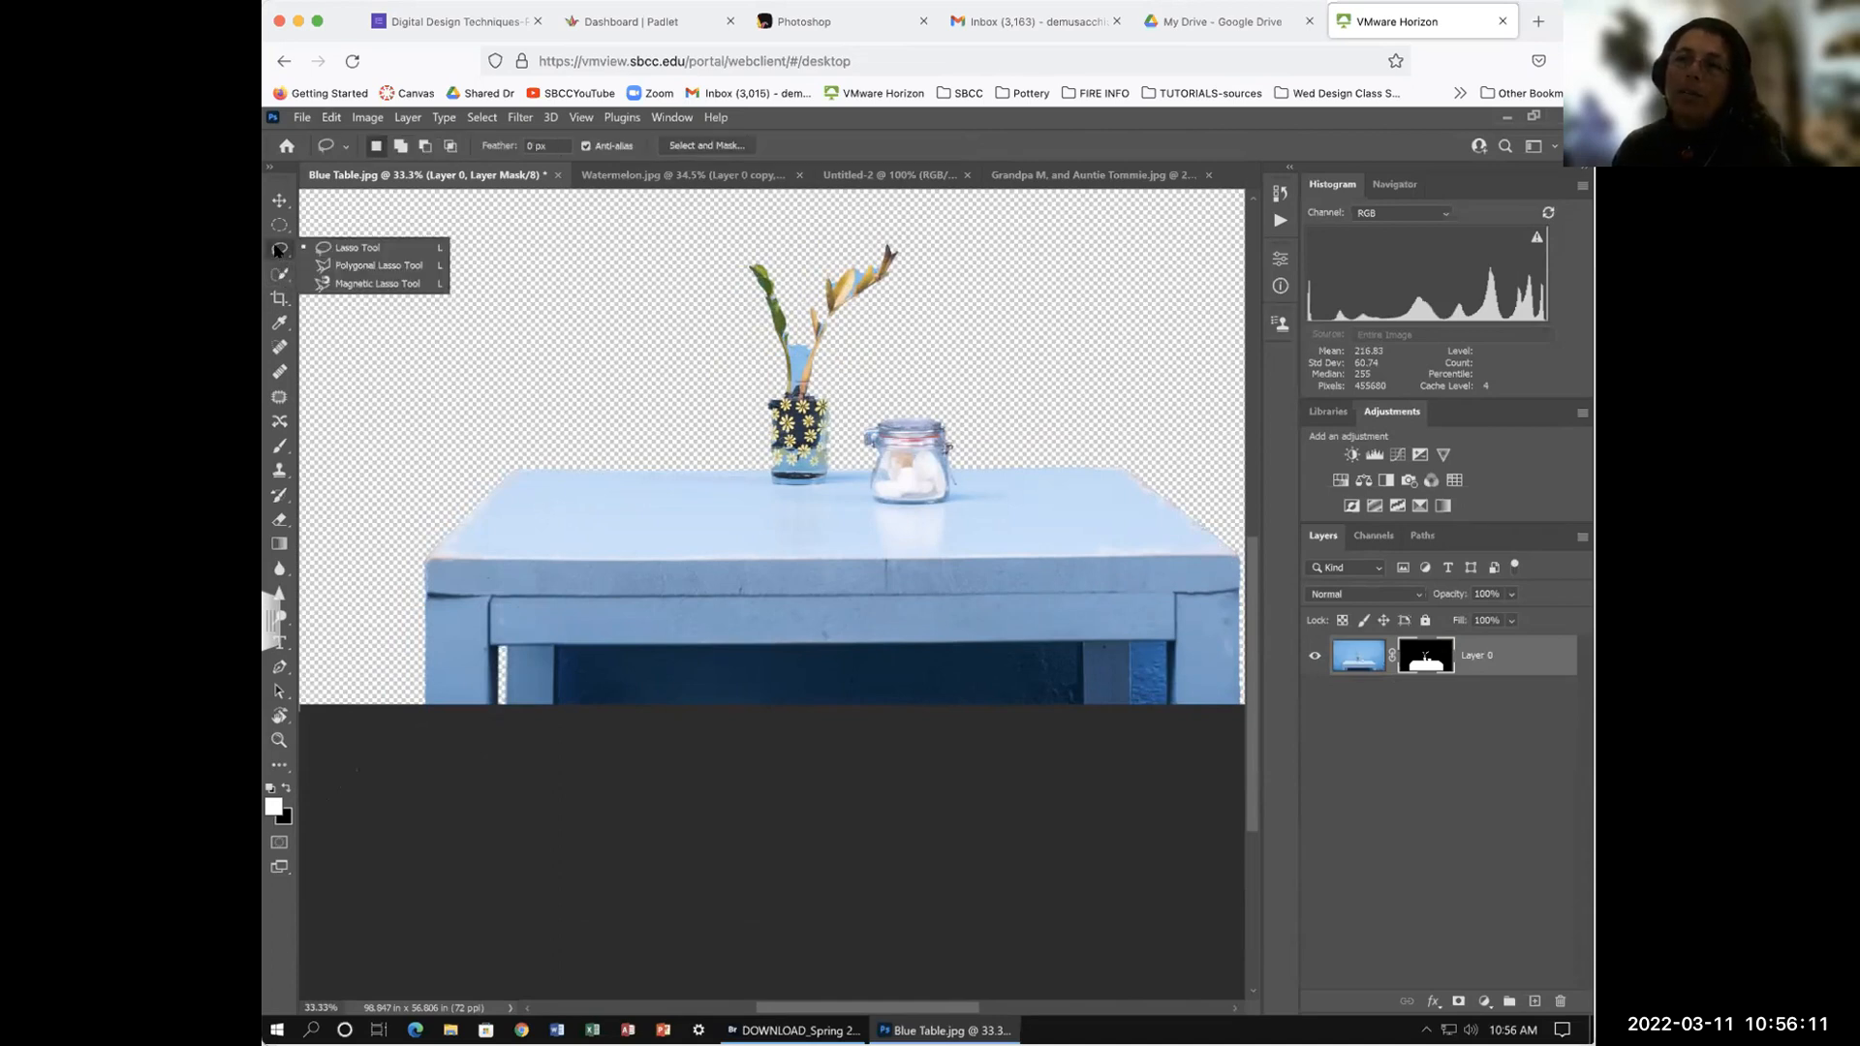
left_click(377, 266)
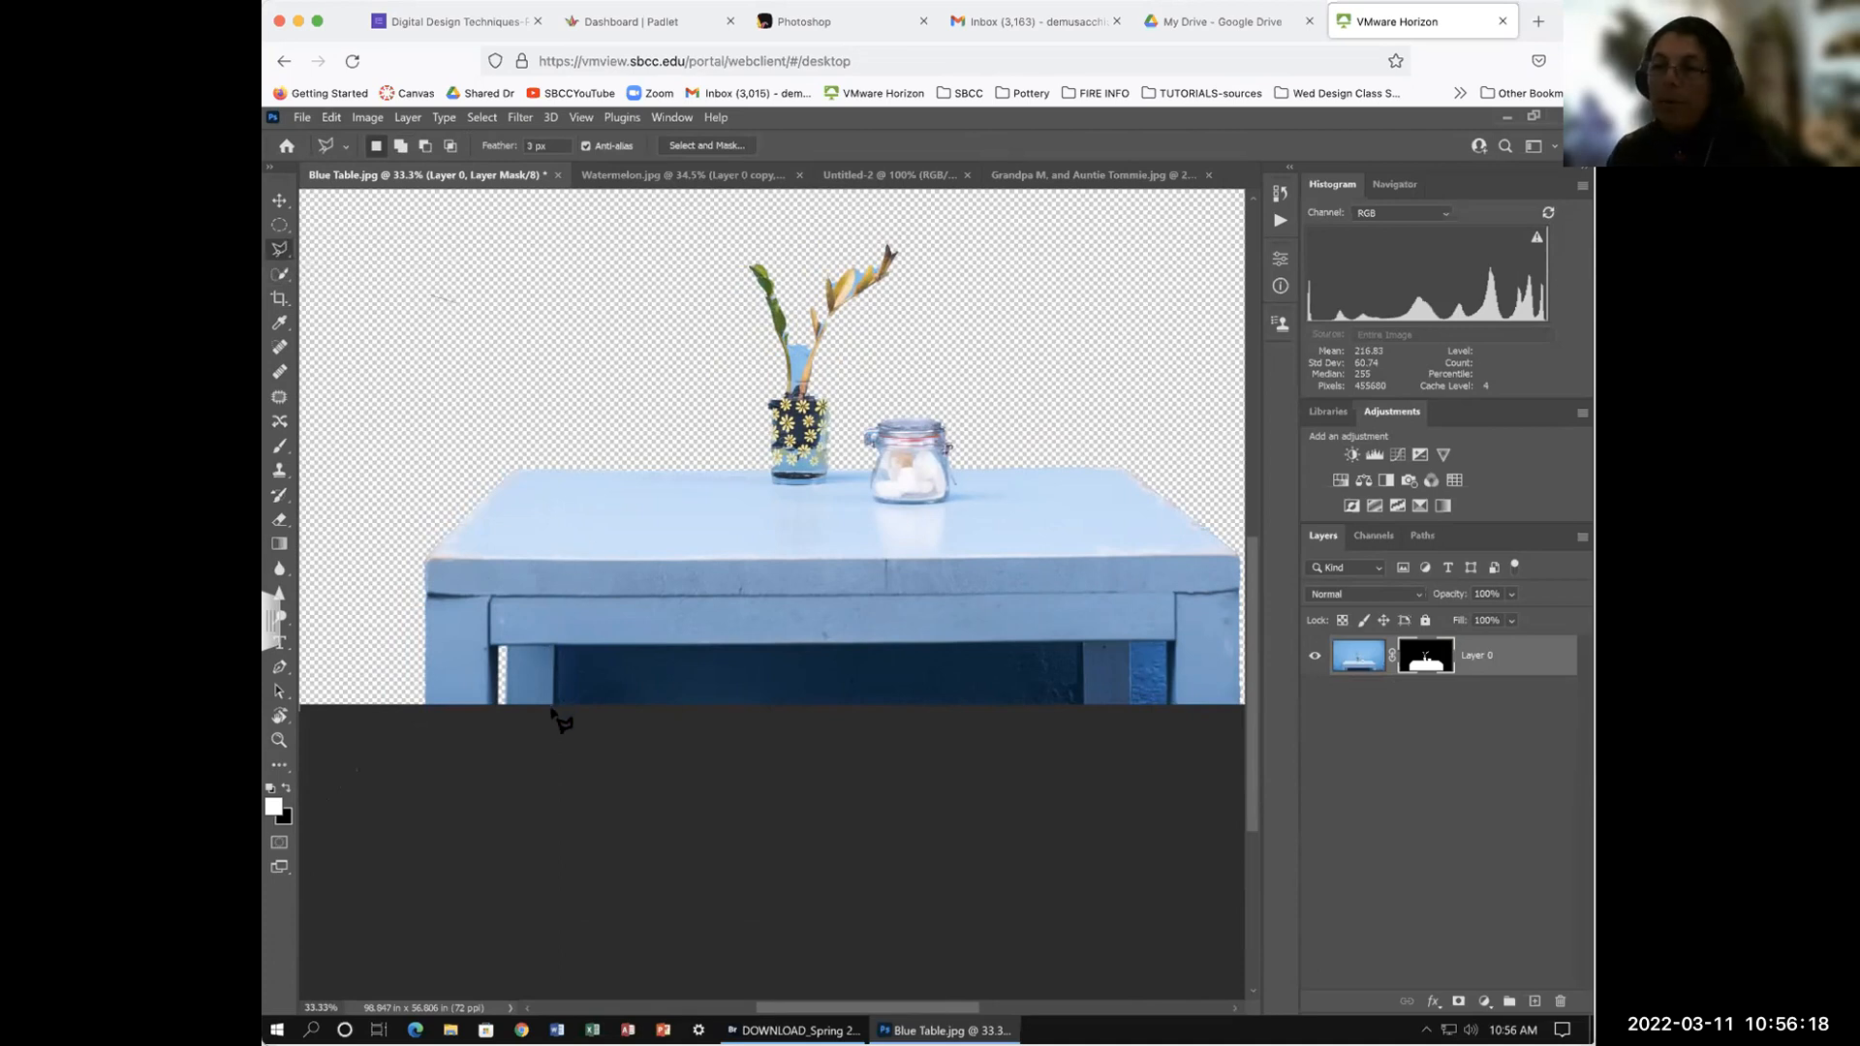
left_click(555, 646)
left_click(704, 655)
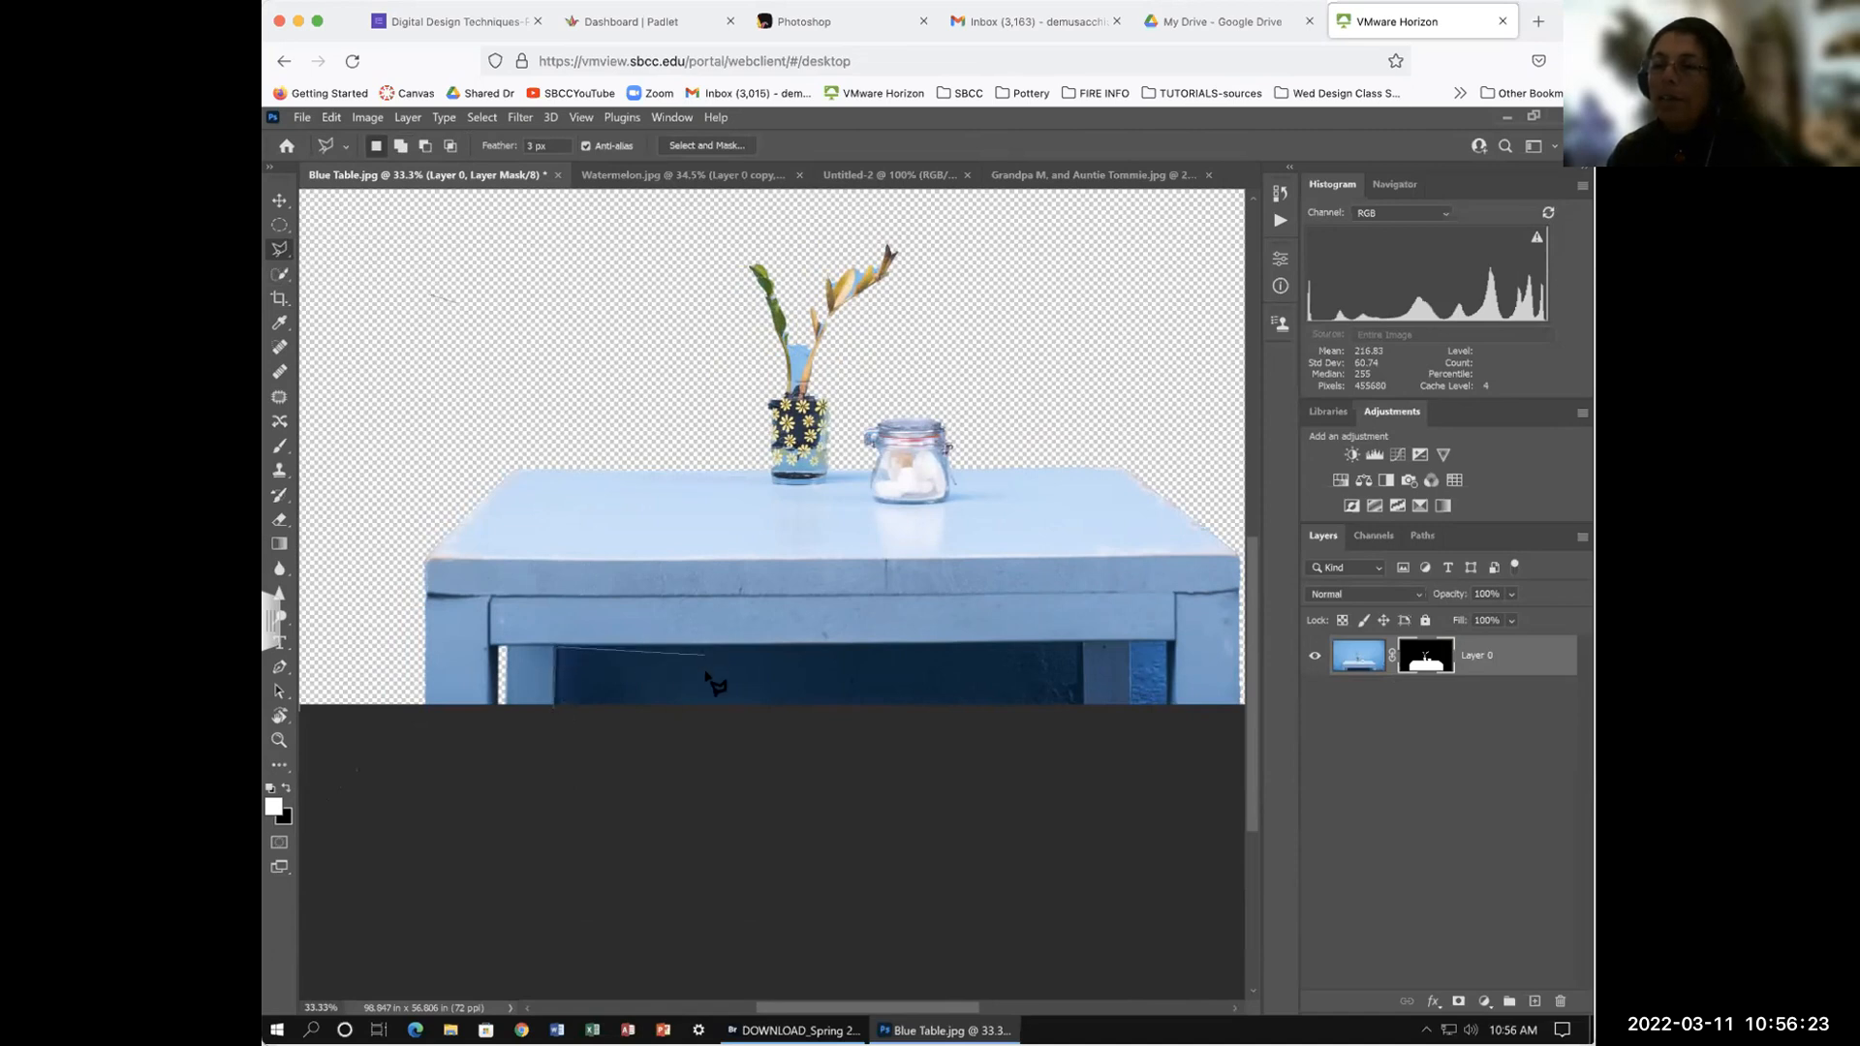
double_click(554, 705)
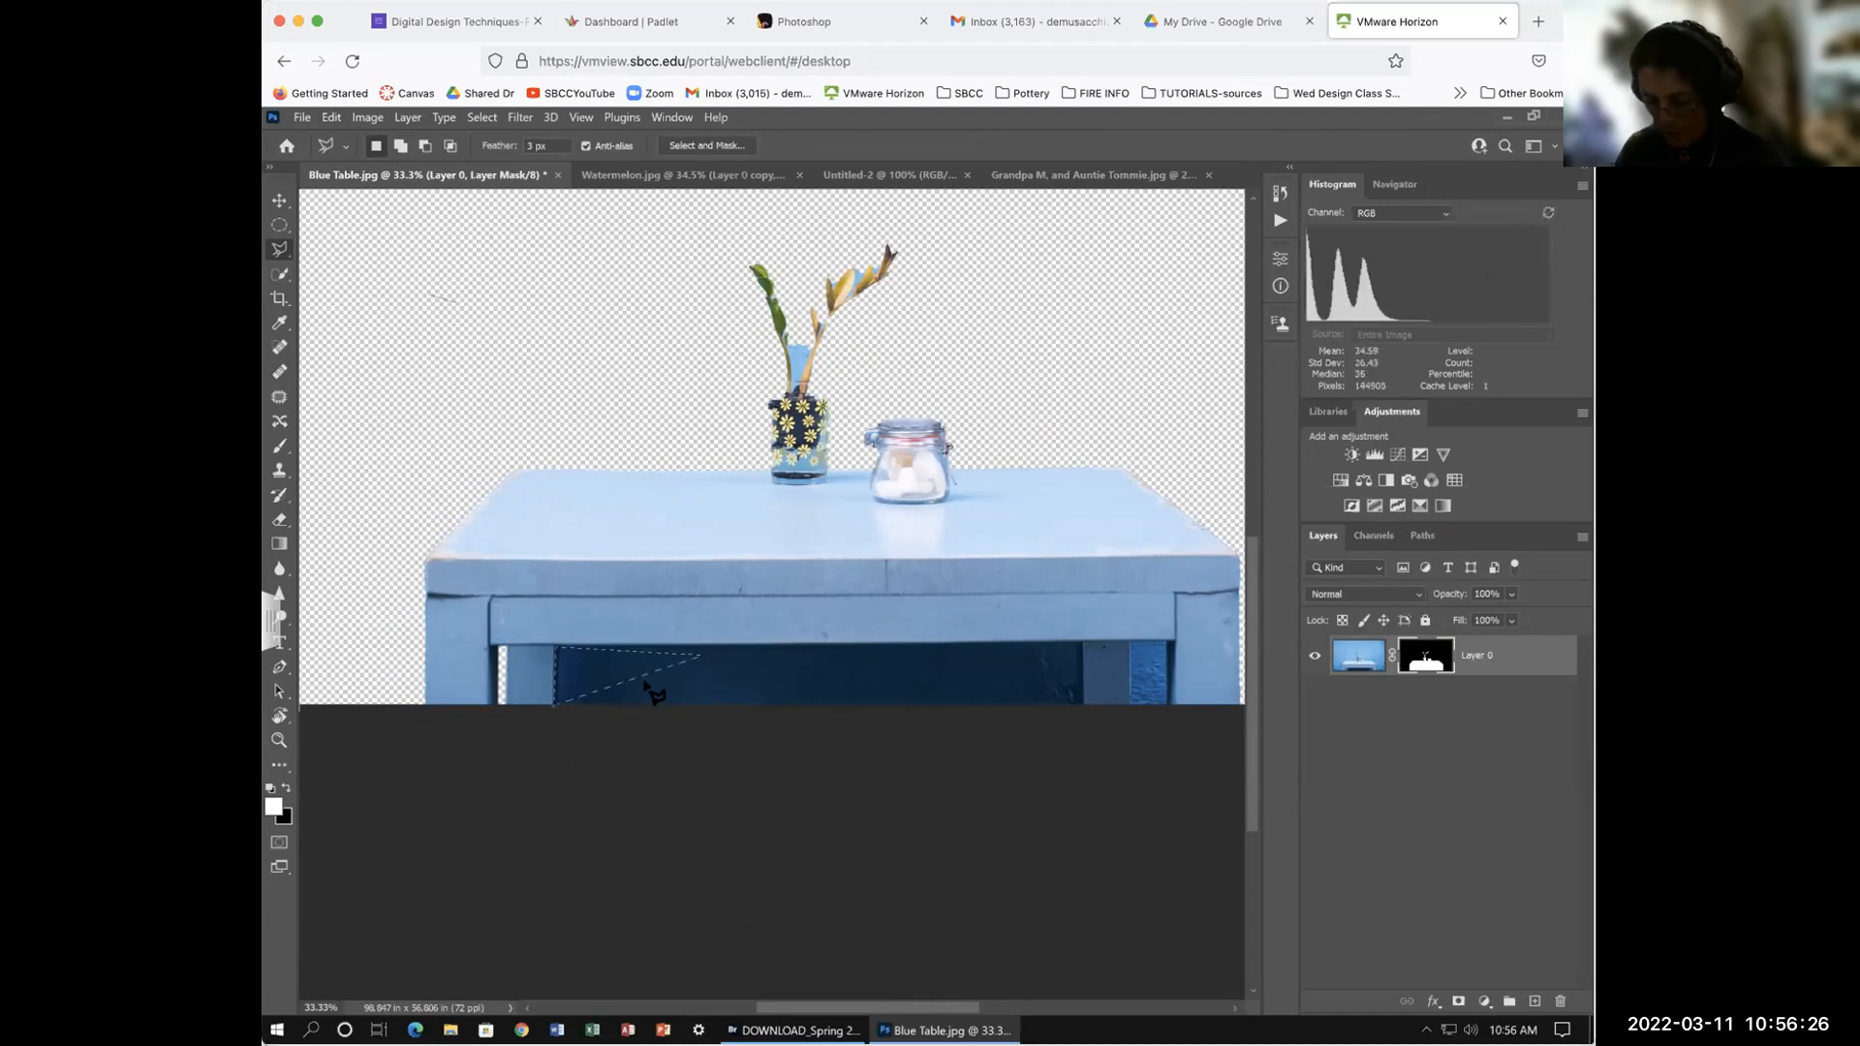
key("ctrl+equal")
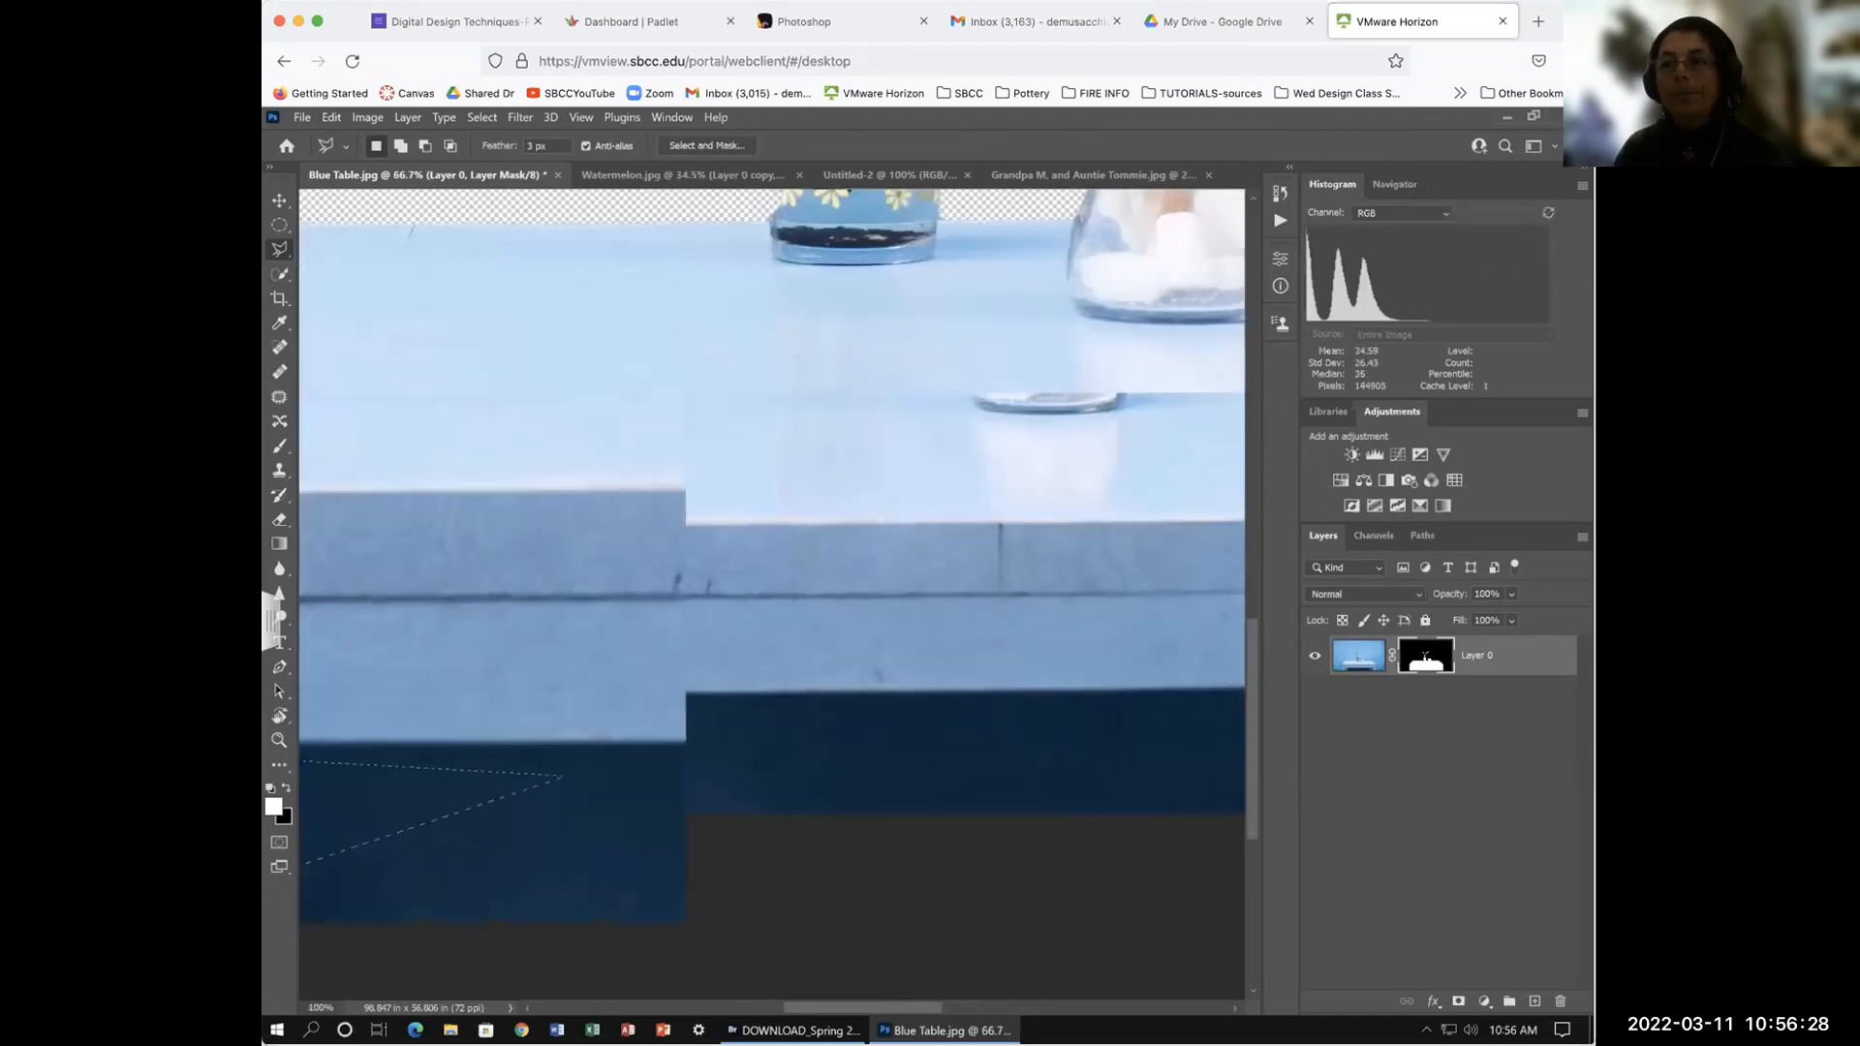
key("ctrl+equal")
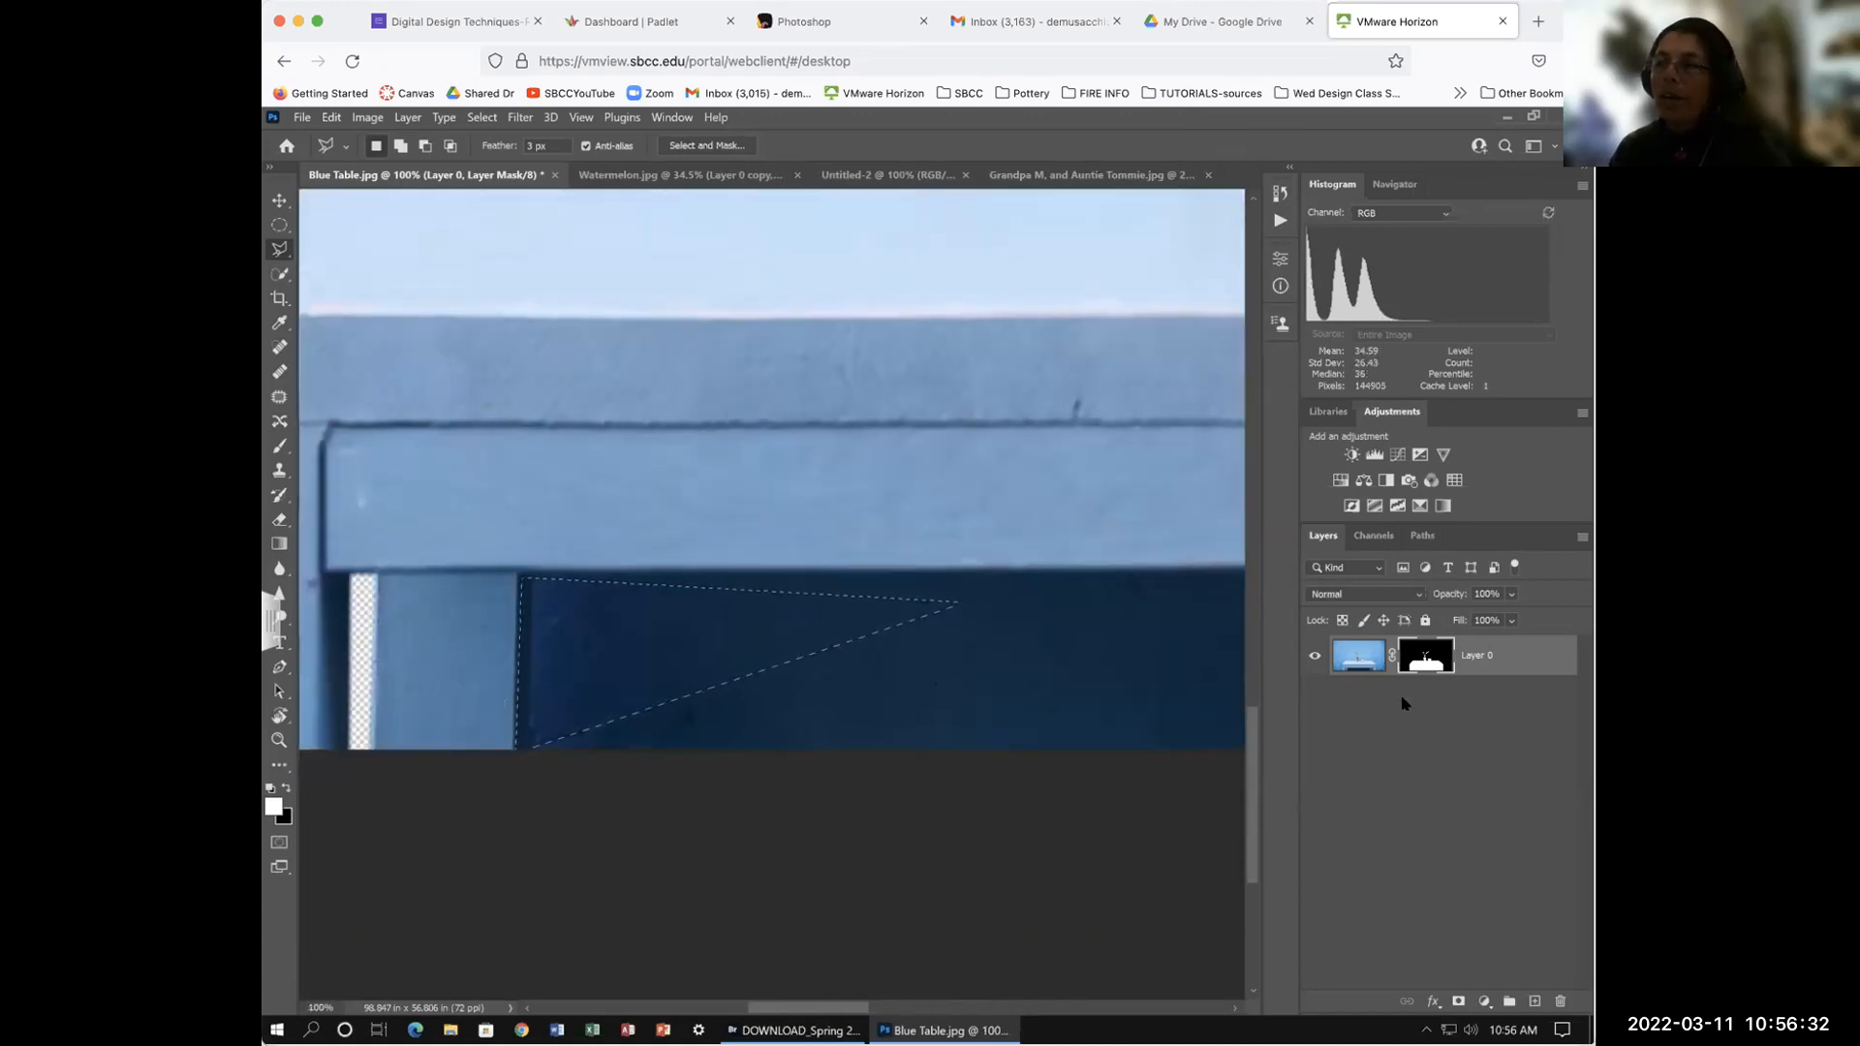
Step: Try deleting the triangular selection on Layer 0's layer mask to hide that area, and undo the deletion
left_click(1362, 658)
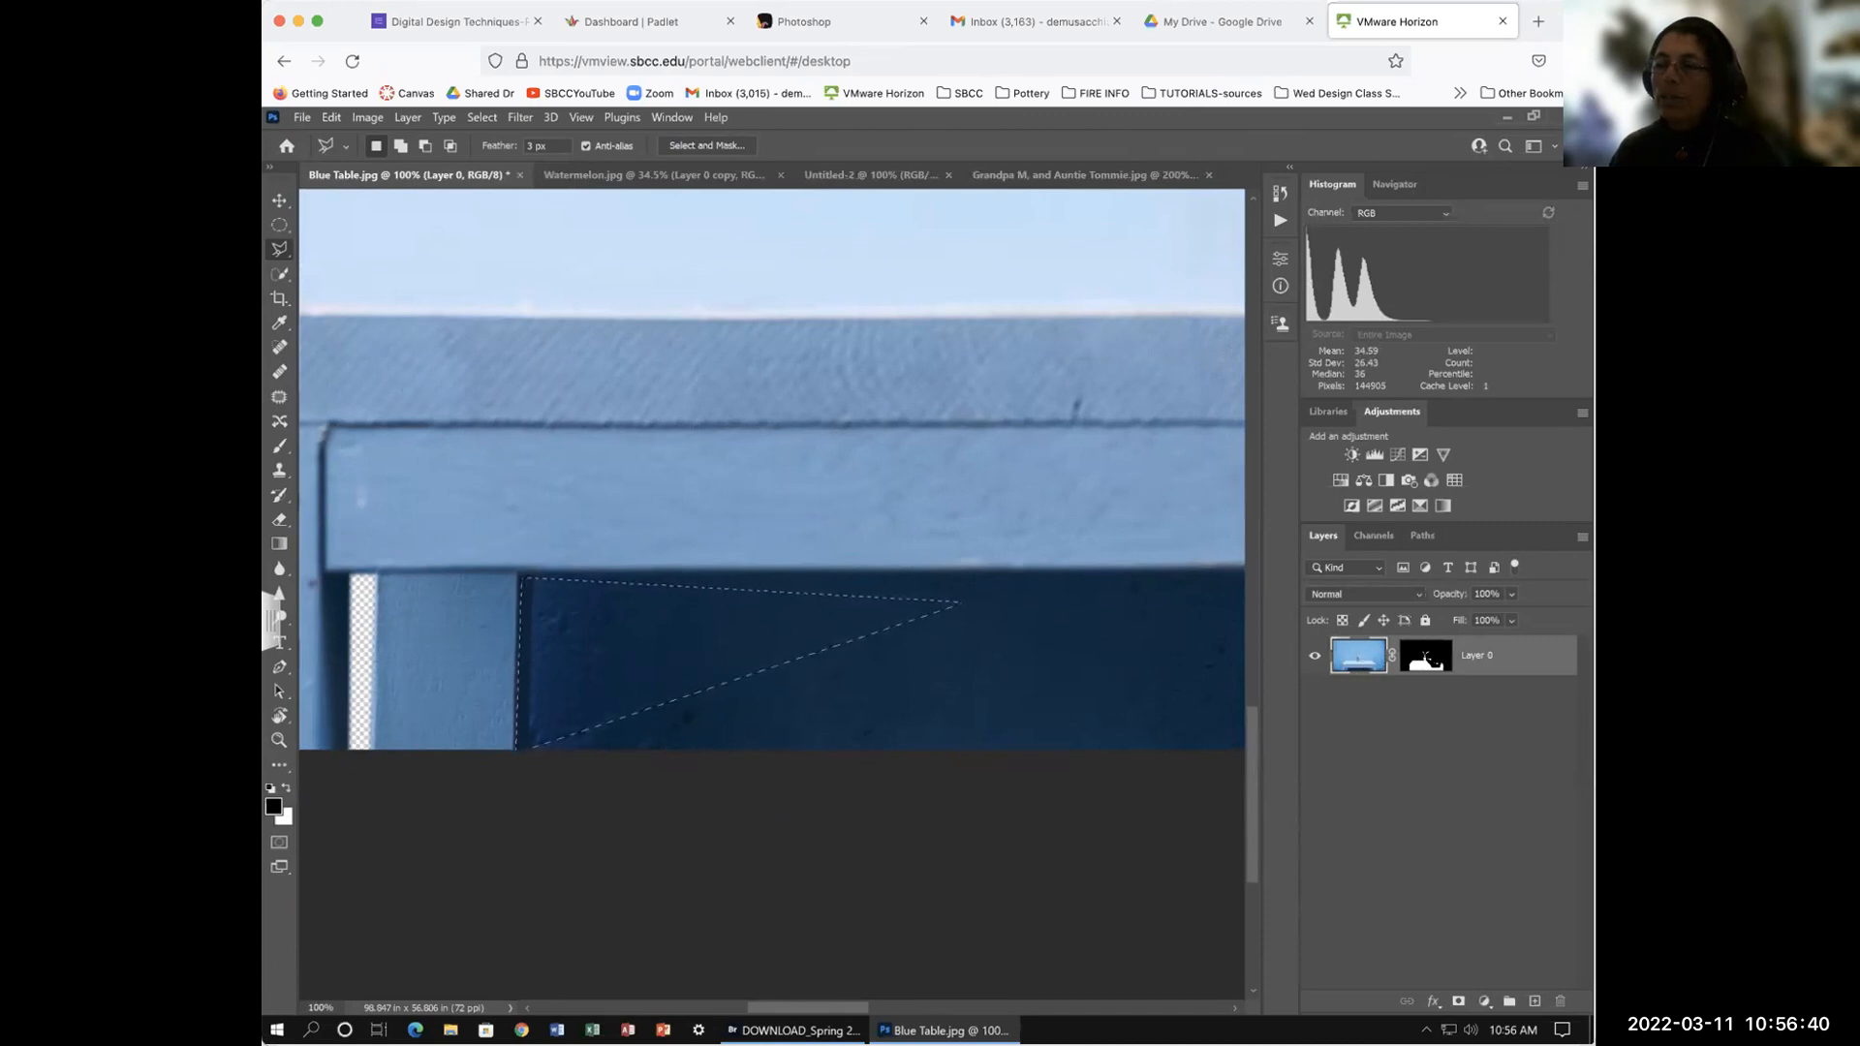
left_click(1424, 662)
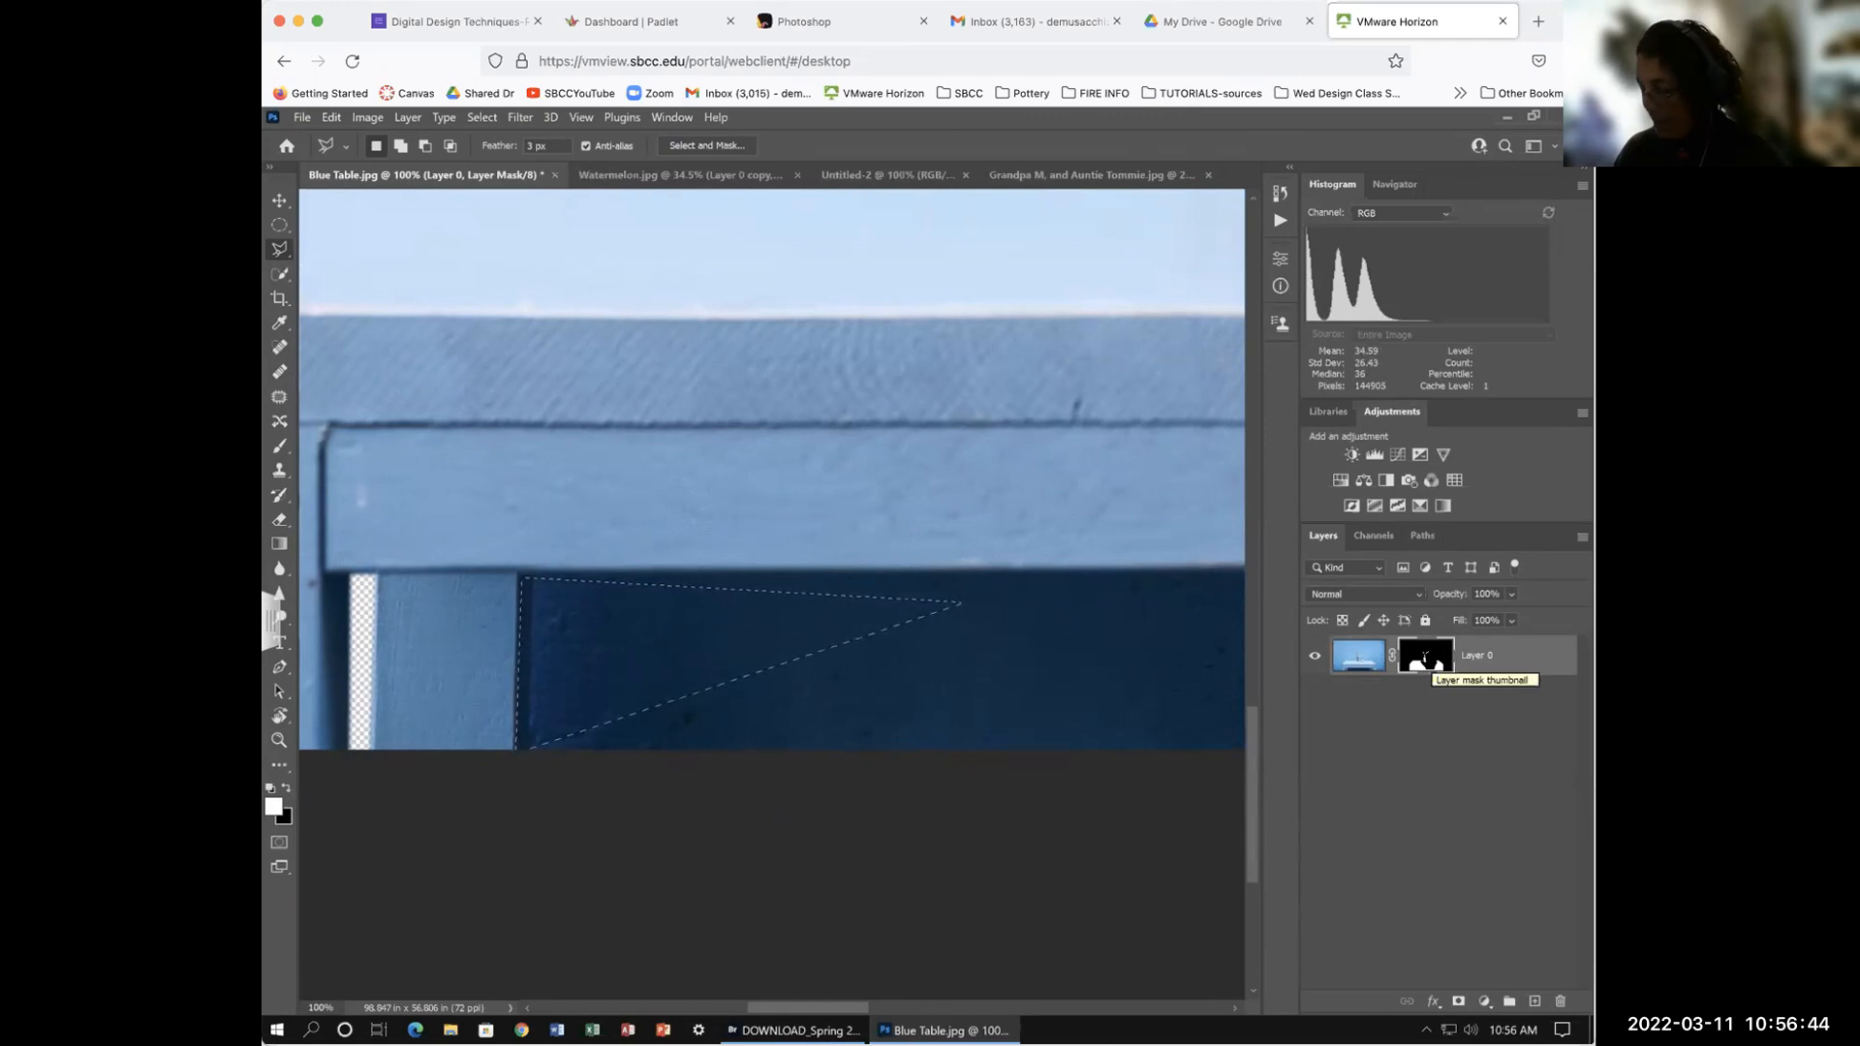
key("Delete")
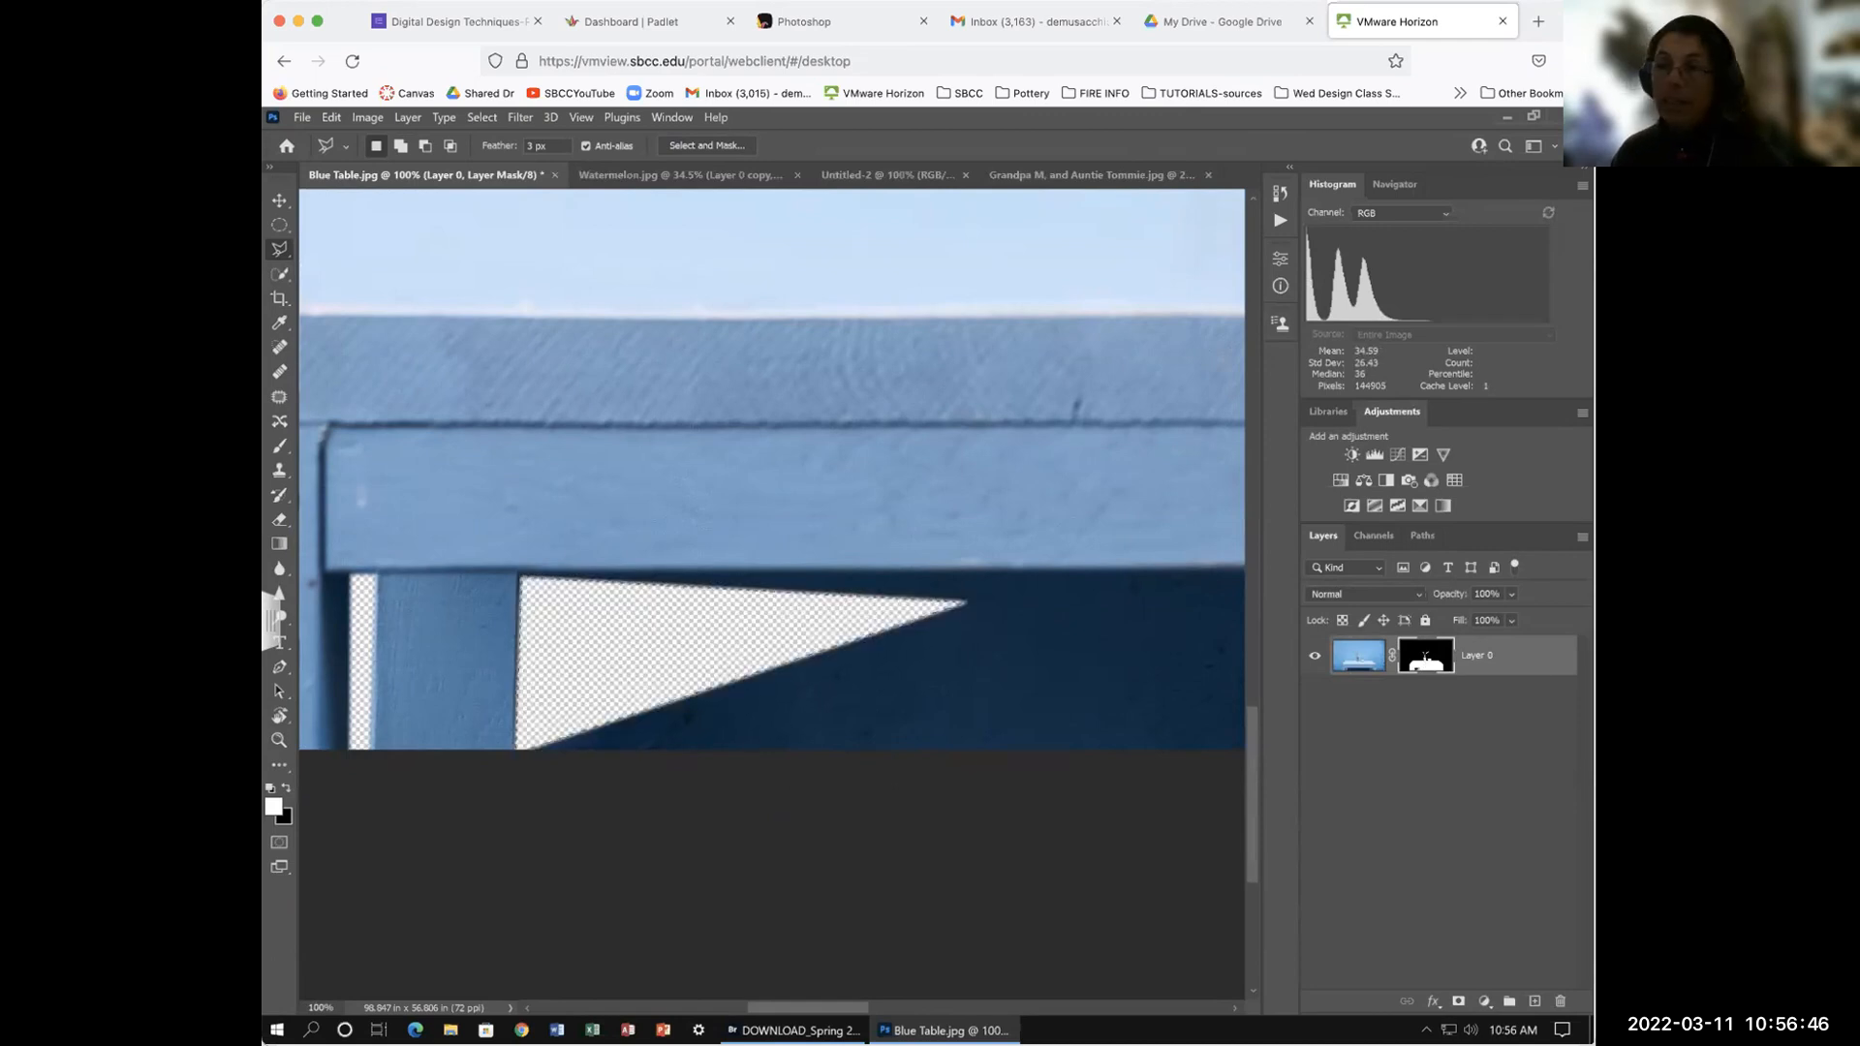
key("ctrl+z")
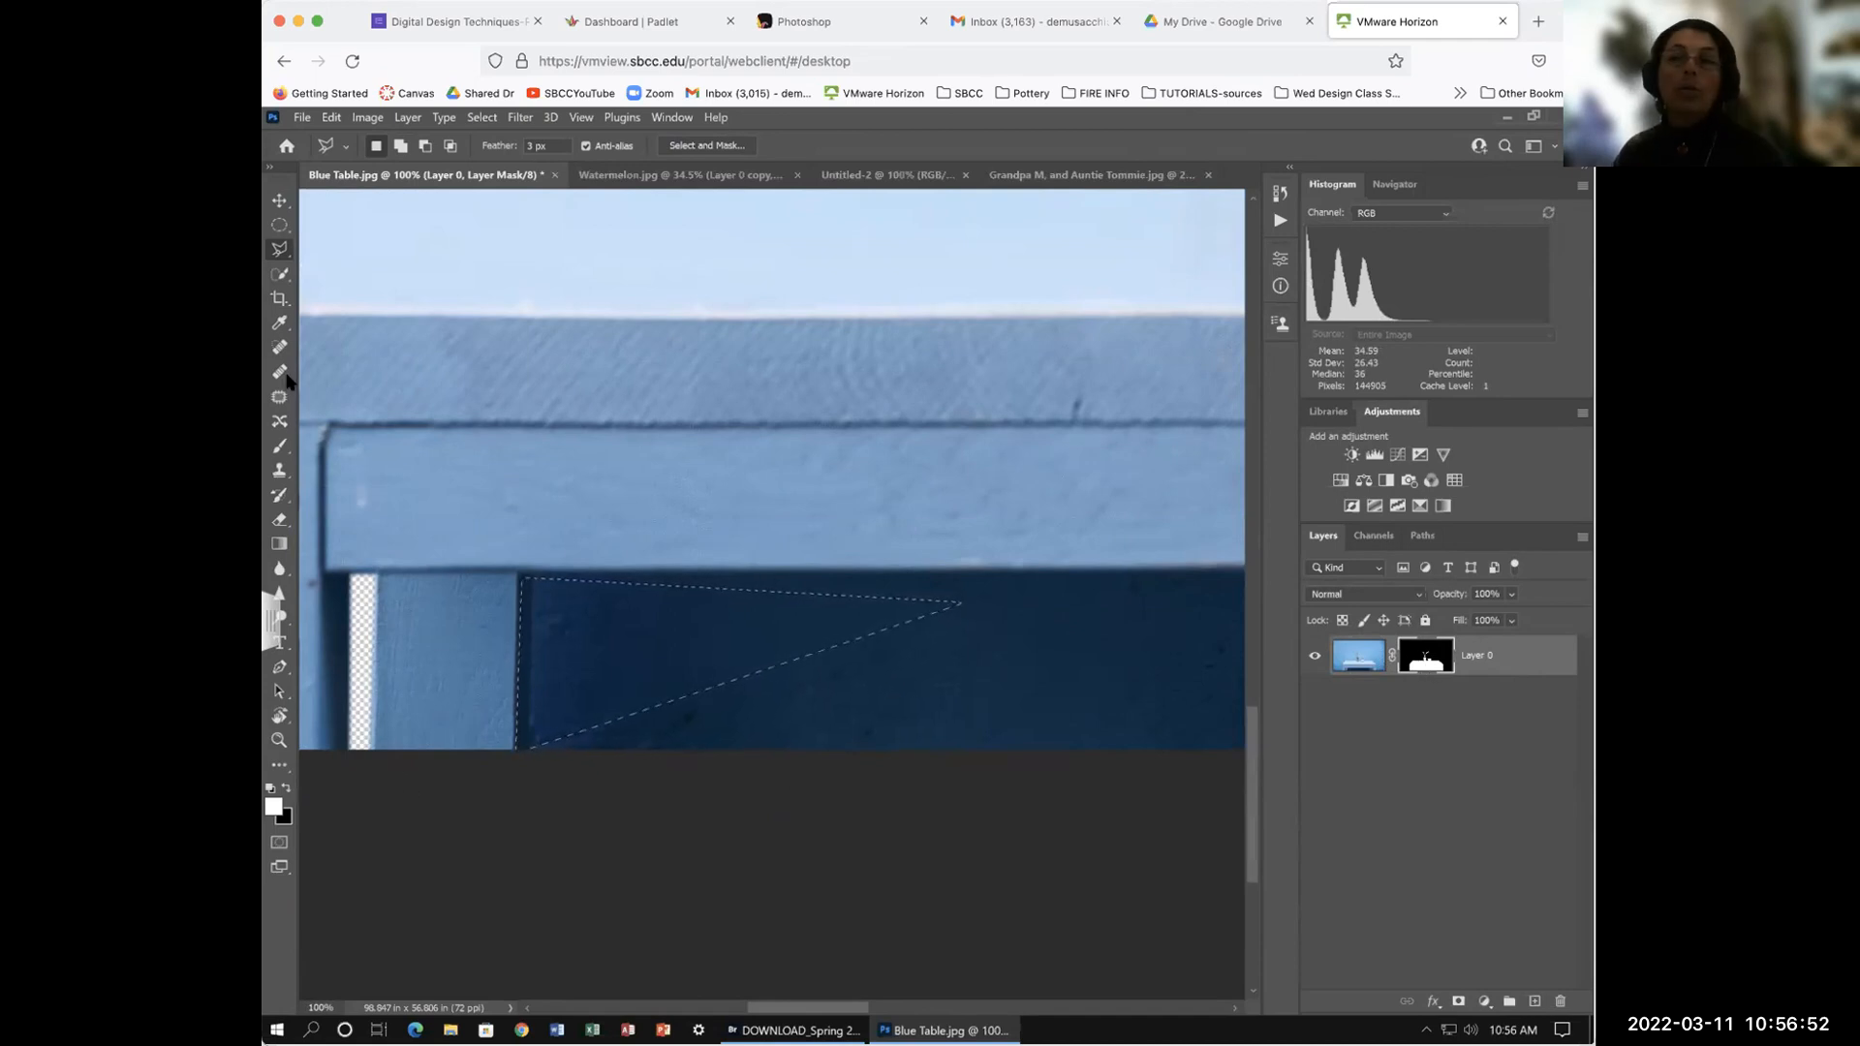
Step: Paint the triangular selection black on Layer 0's mask with the Brush, undo the painting and deselect
key("b")
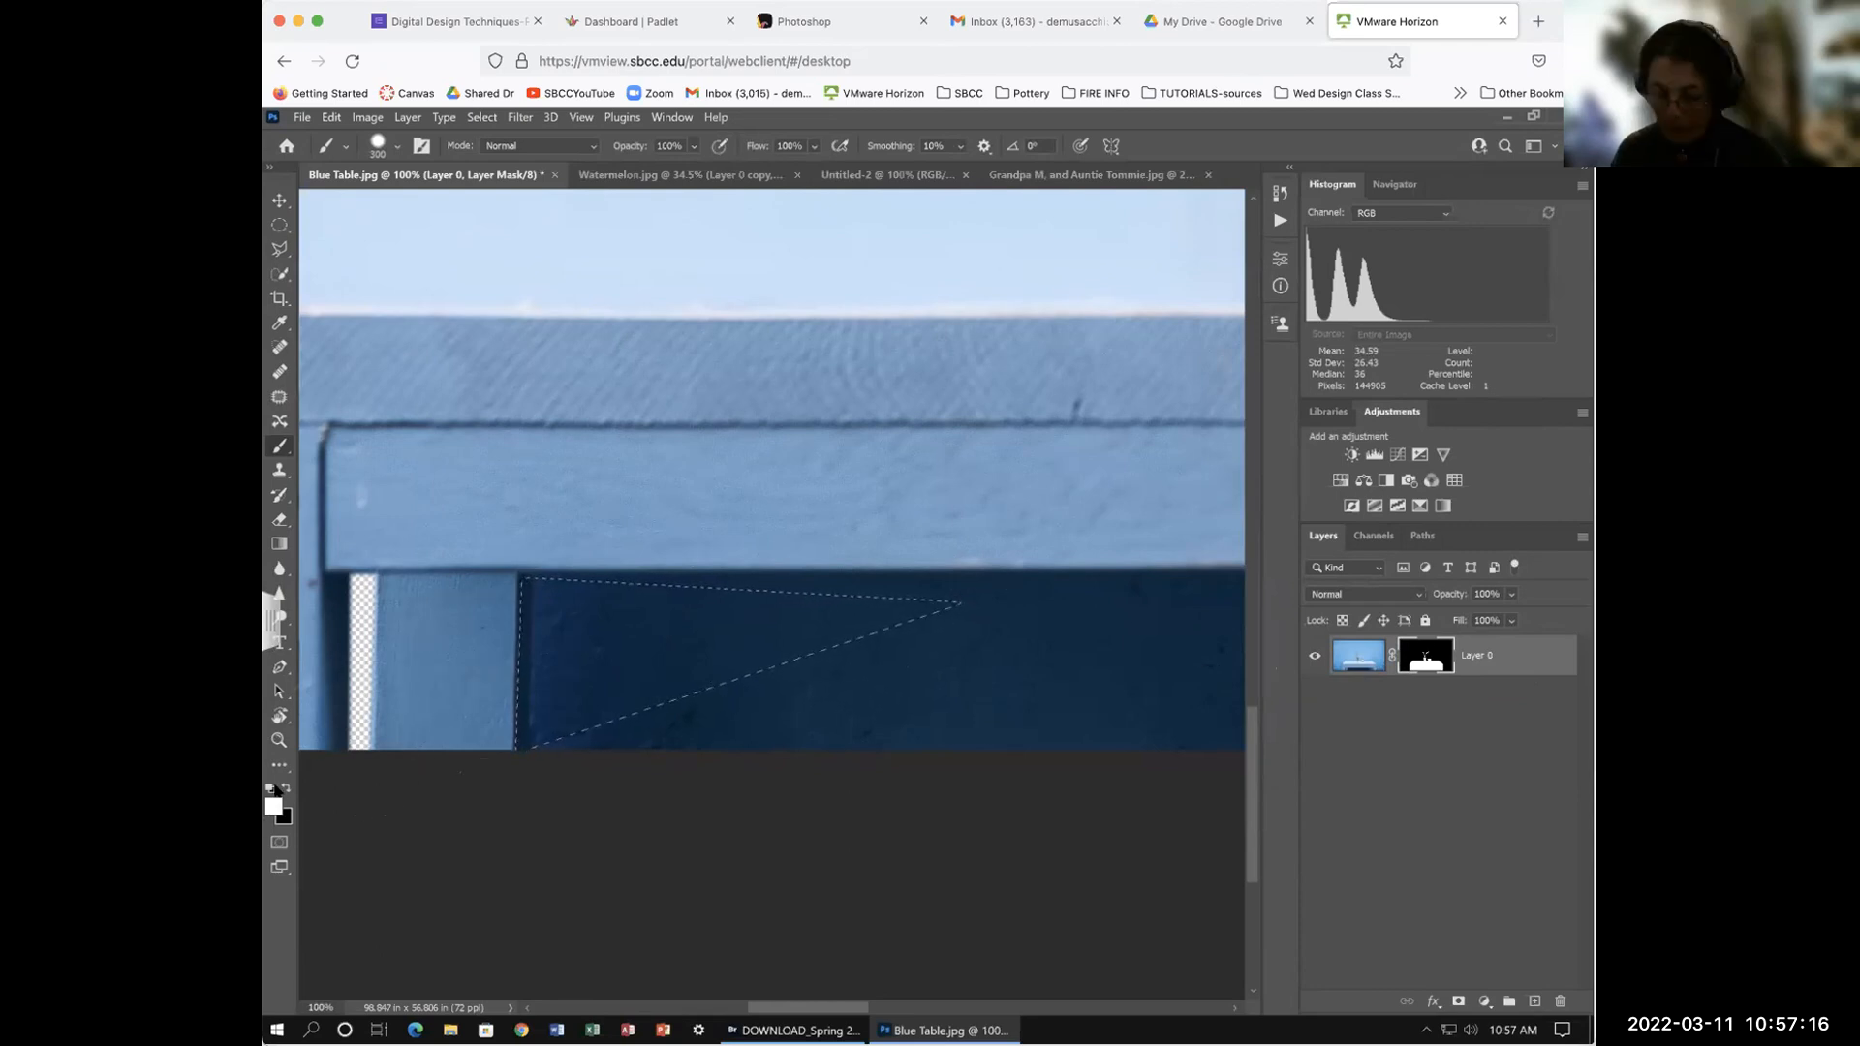
left_click(286, 789)
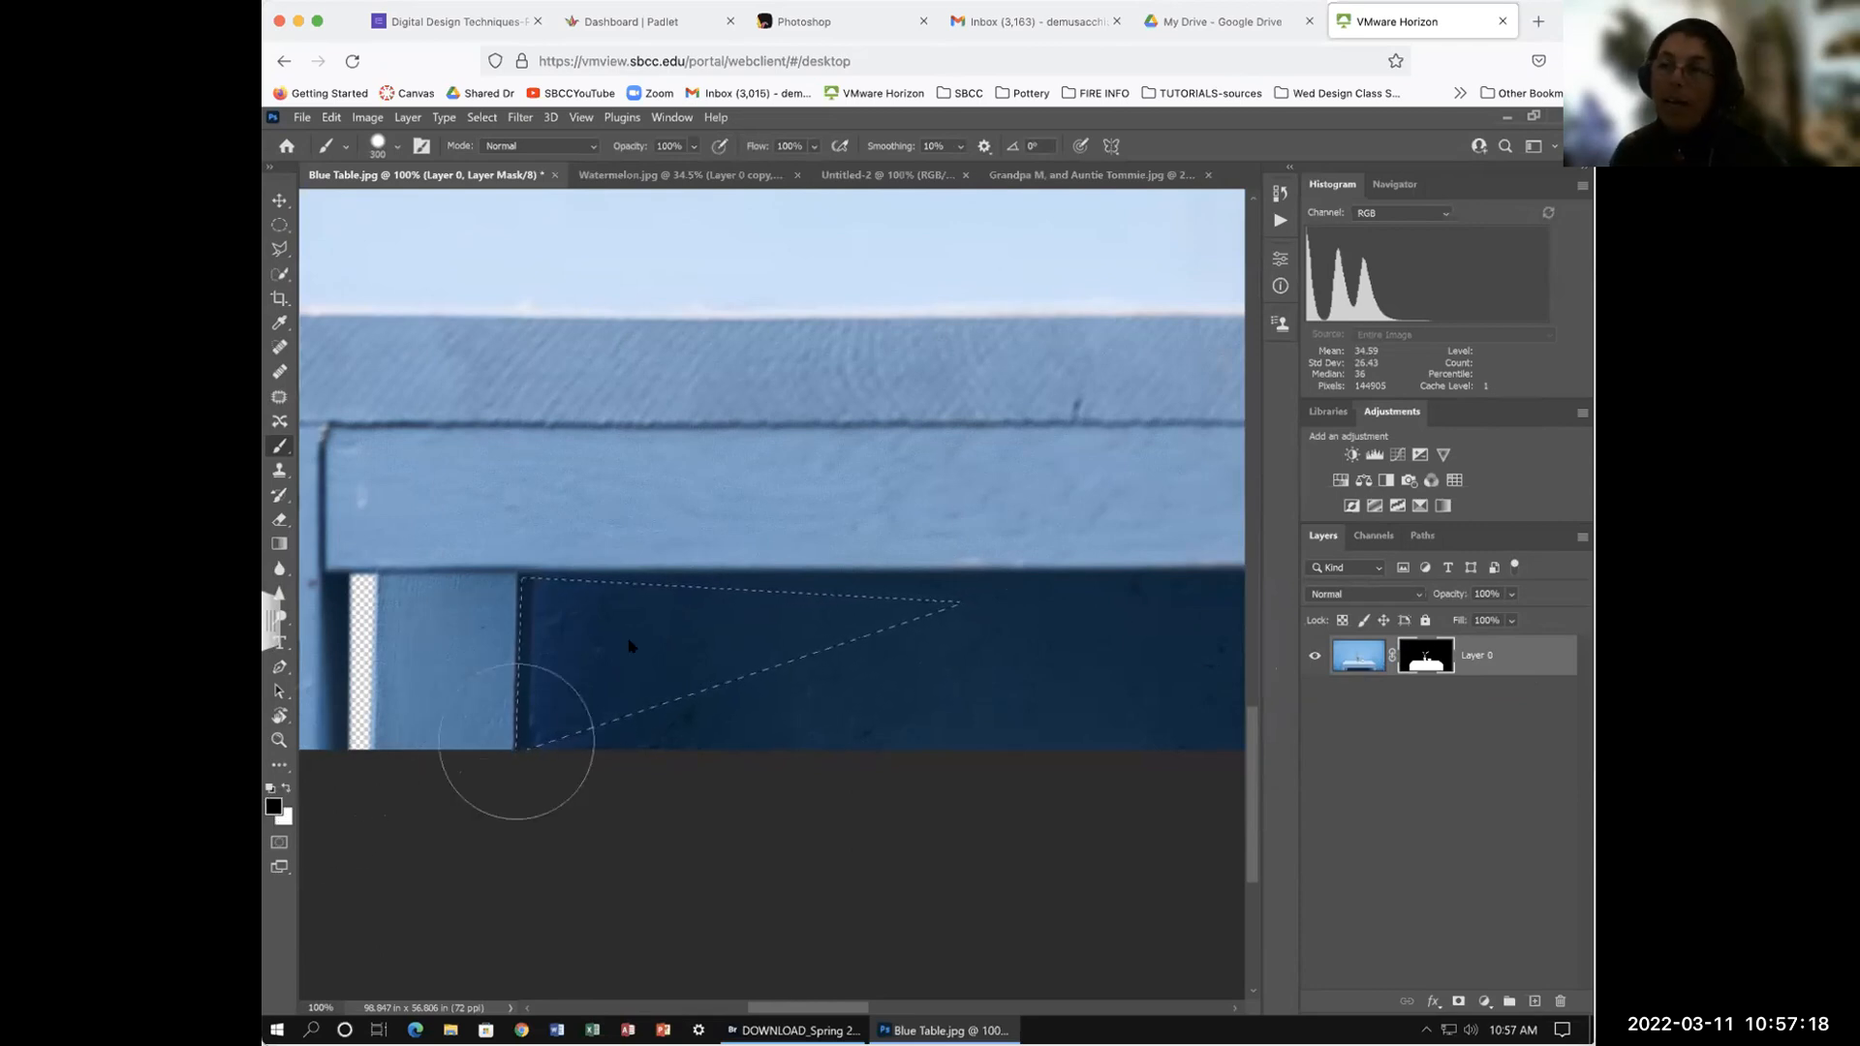
mouse_move(734, 636)
left_mouse_down()
mouse_move(688, 648)
mouse_move(805, 546)
mouse_move(811, 654)
mouse_move(799, 516)
mouse_move(780, 642)
mouse_move(742, 640)
mouse_move(720, 554)
mouse_move(686, 713)
mouse_move(648, 634)
mouse_move(633, 722)
mouse_move(699, 584)
mouse_move(724, 687)
mouse_move(1015, 605)
mouse_move(681, 665)
mouse_move(606, 600)
mouse_move(569, 718)
mouse_move(536, 596)
left_mouse_up()
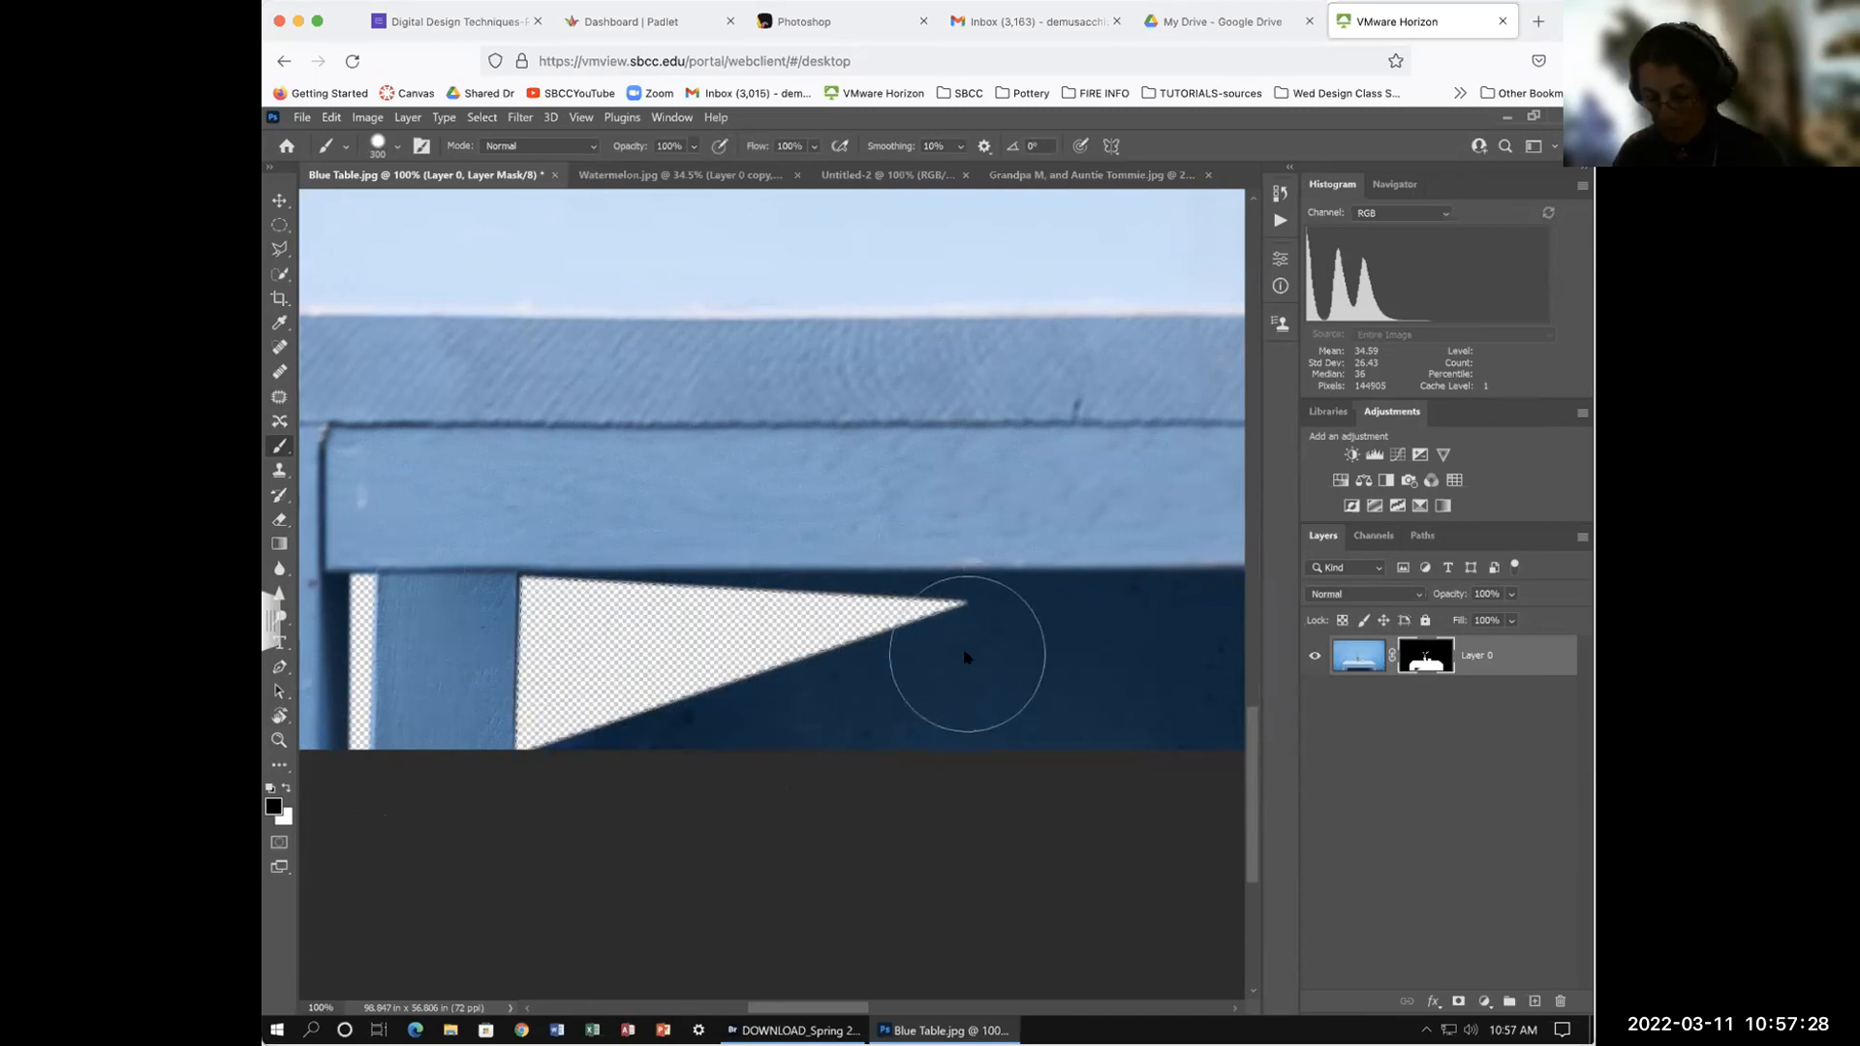
key("ctrl+z")
key("ctrl+z")
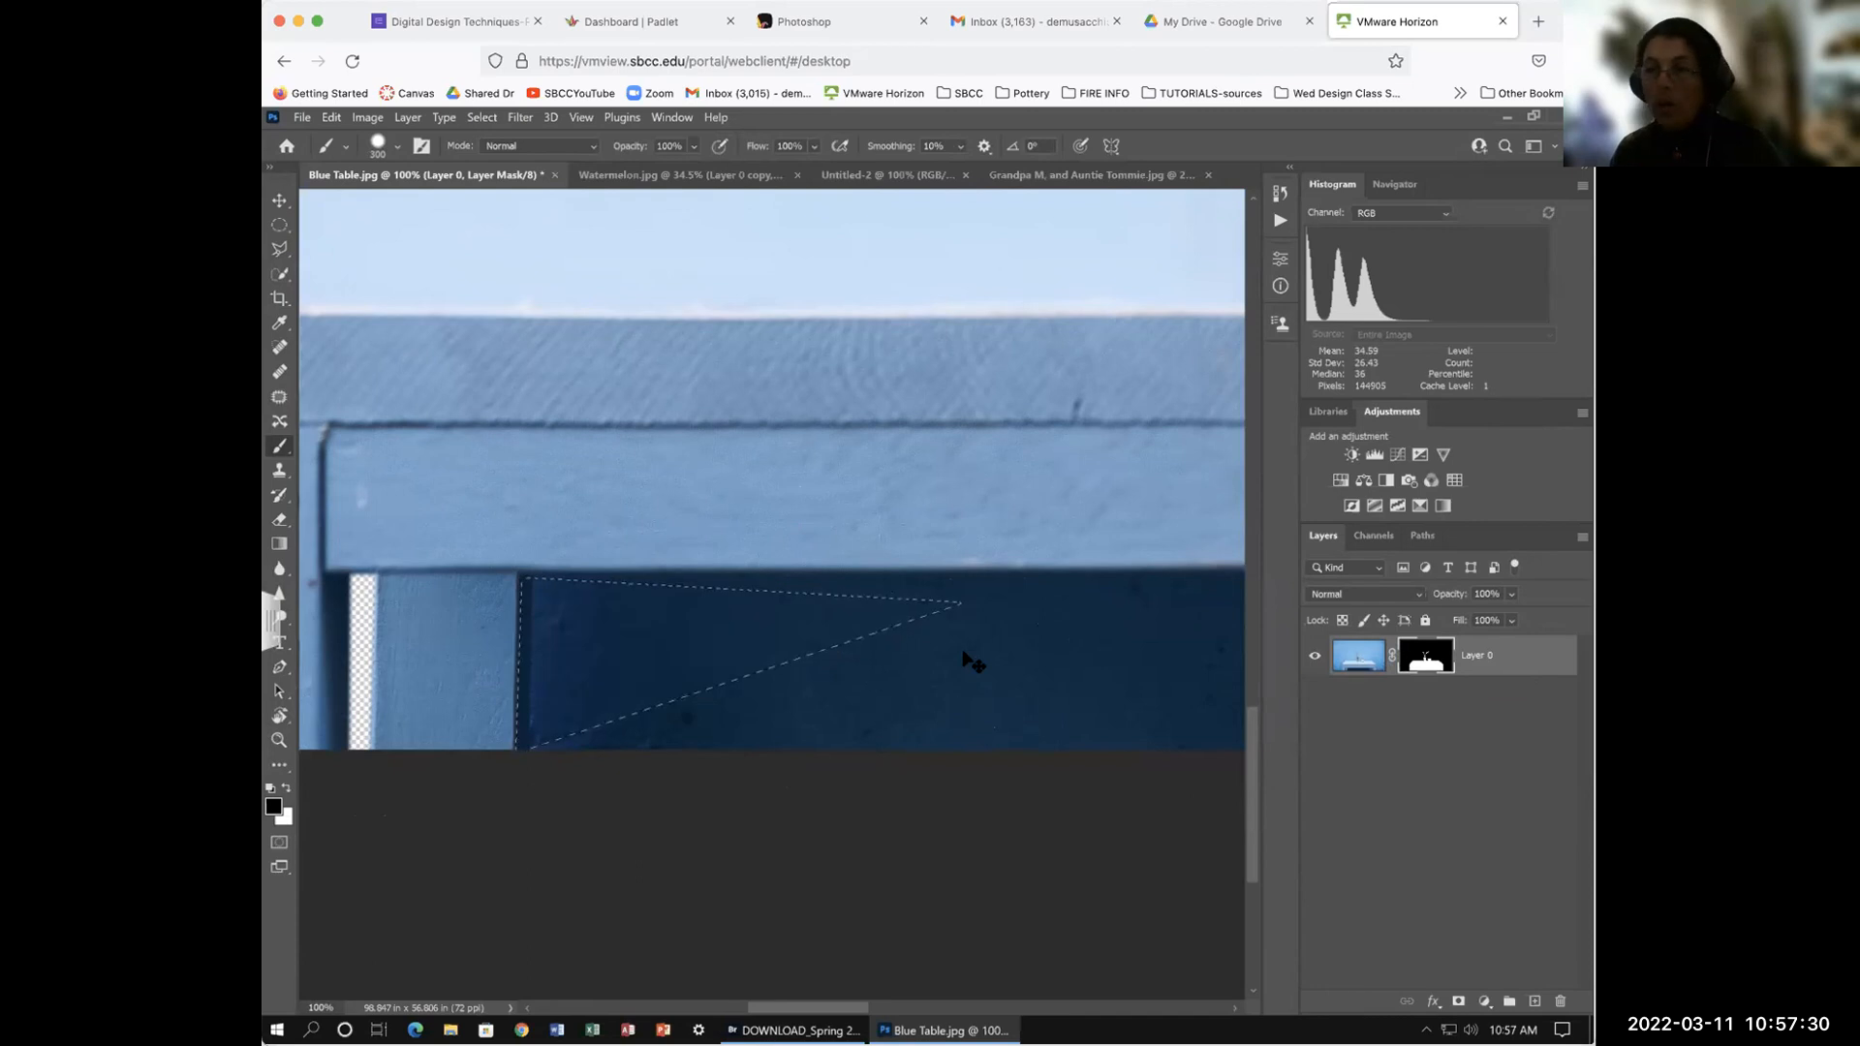
key("ctrl+d")
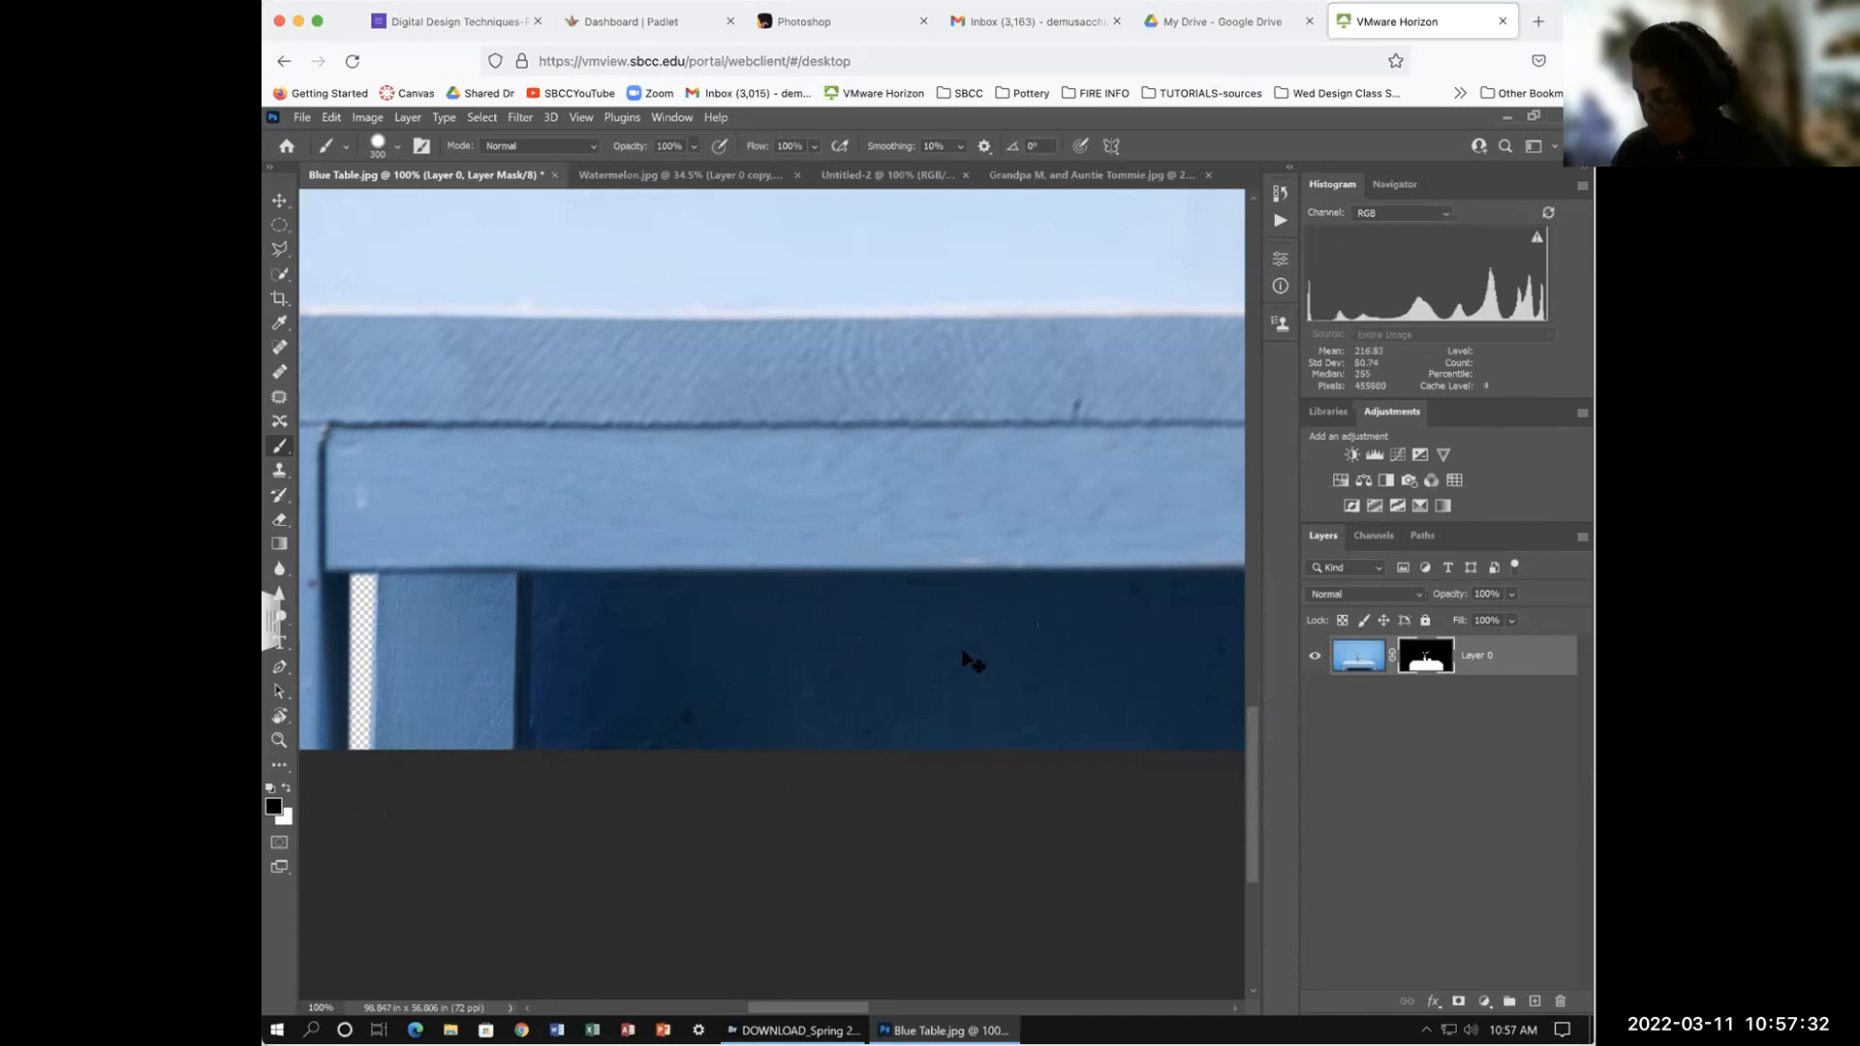
Step: Try selecting the whole dark area under the table with the Quick Selection tool, and deselect it
key("ctrl+minus")
key("ctrl+minus")
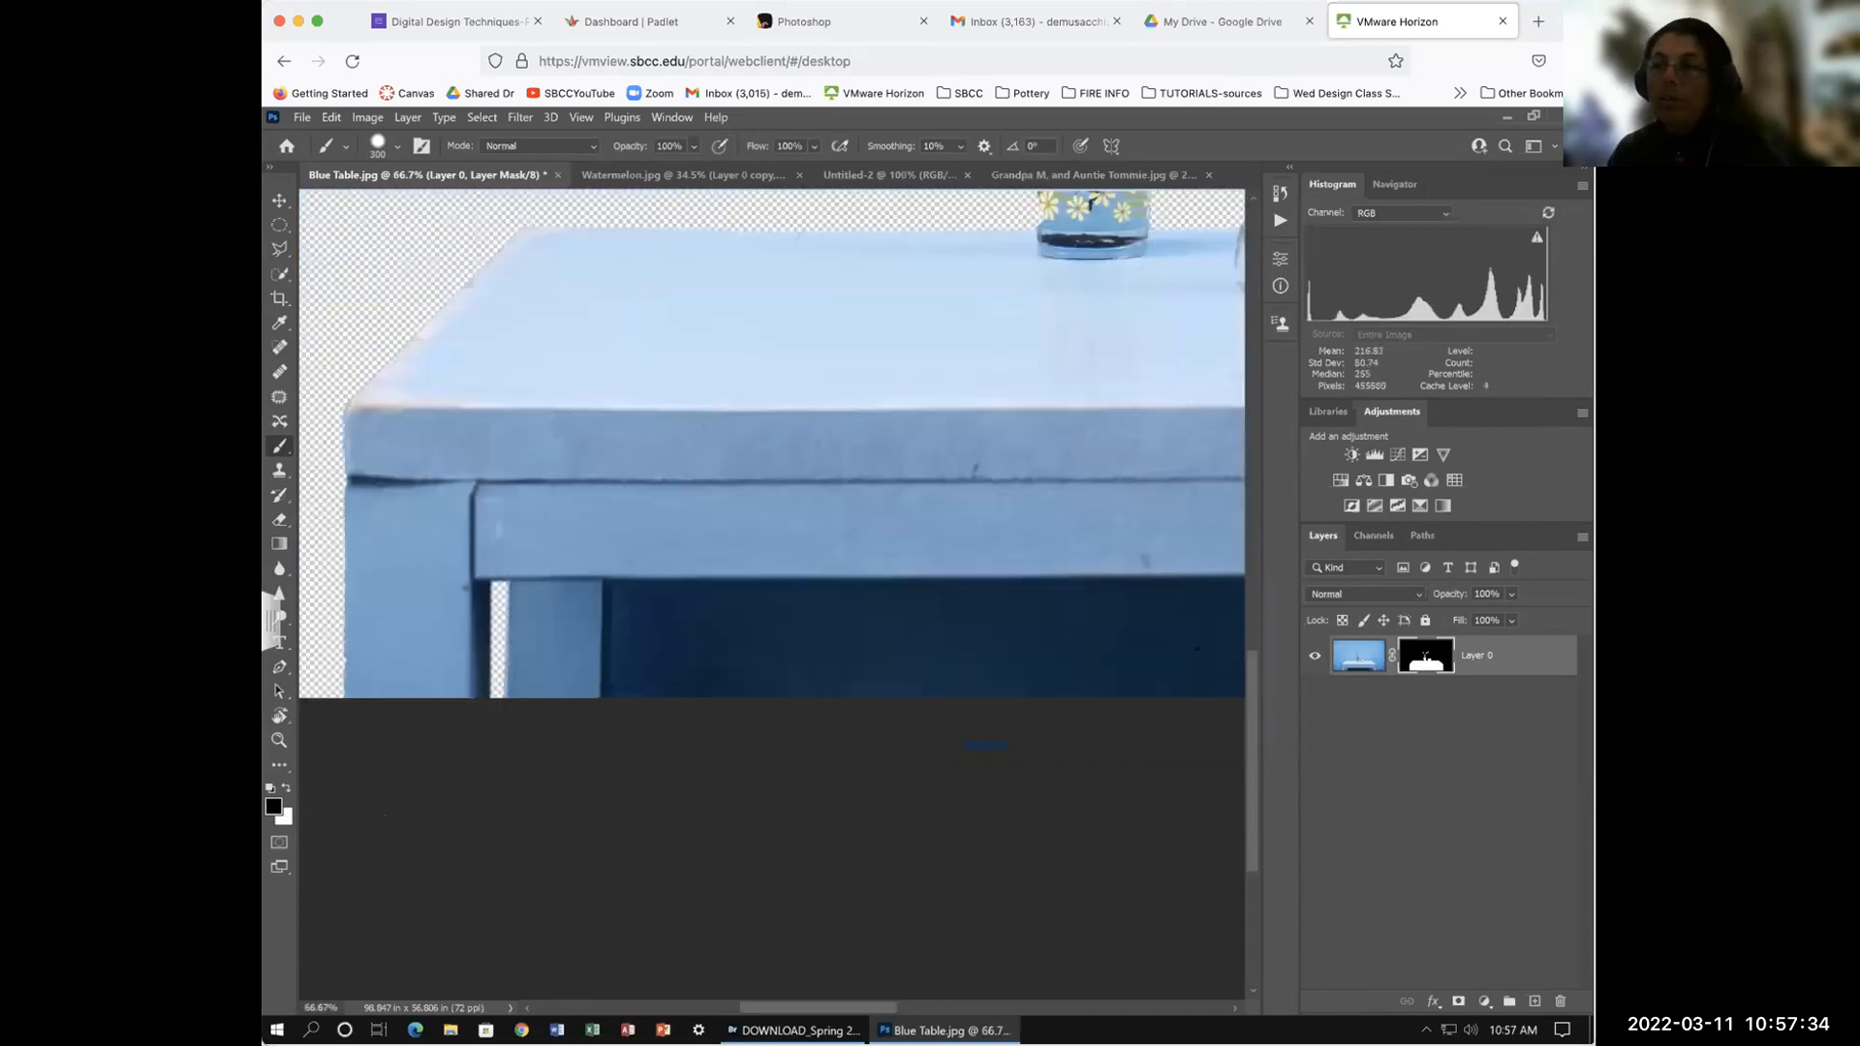
mouse_move(1029, 593)
left_mouse_down()
mouse_move(775, 565)
mouse_move(796, 568)
left_mouse_up()
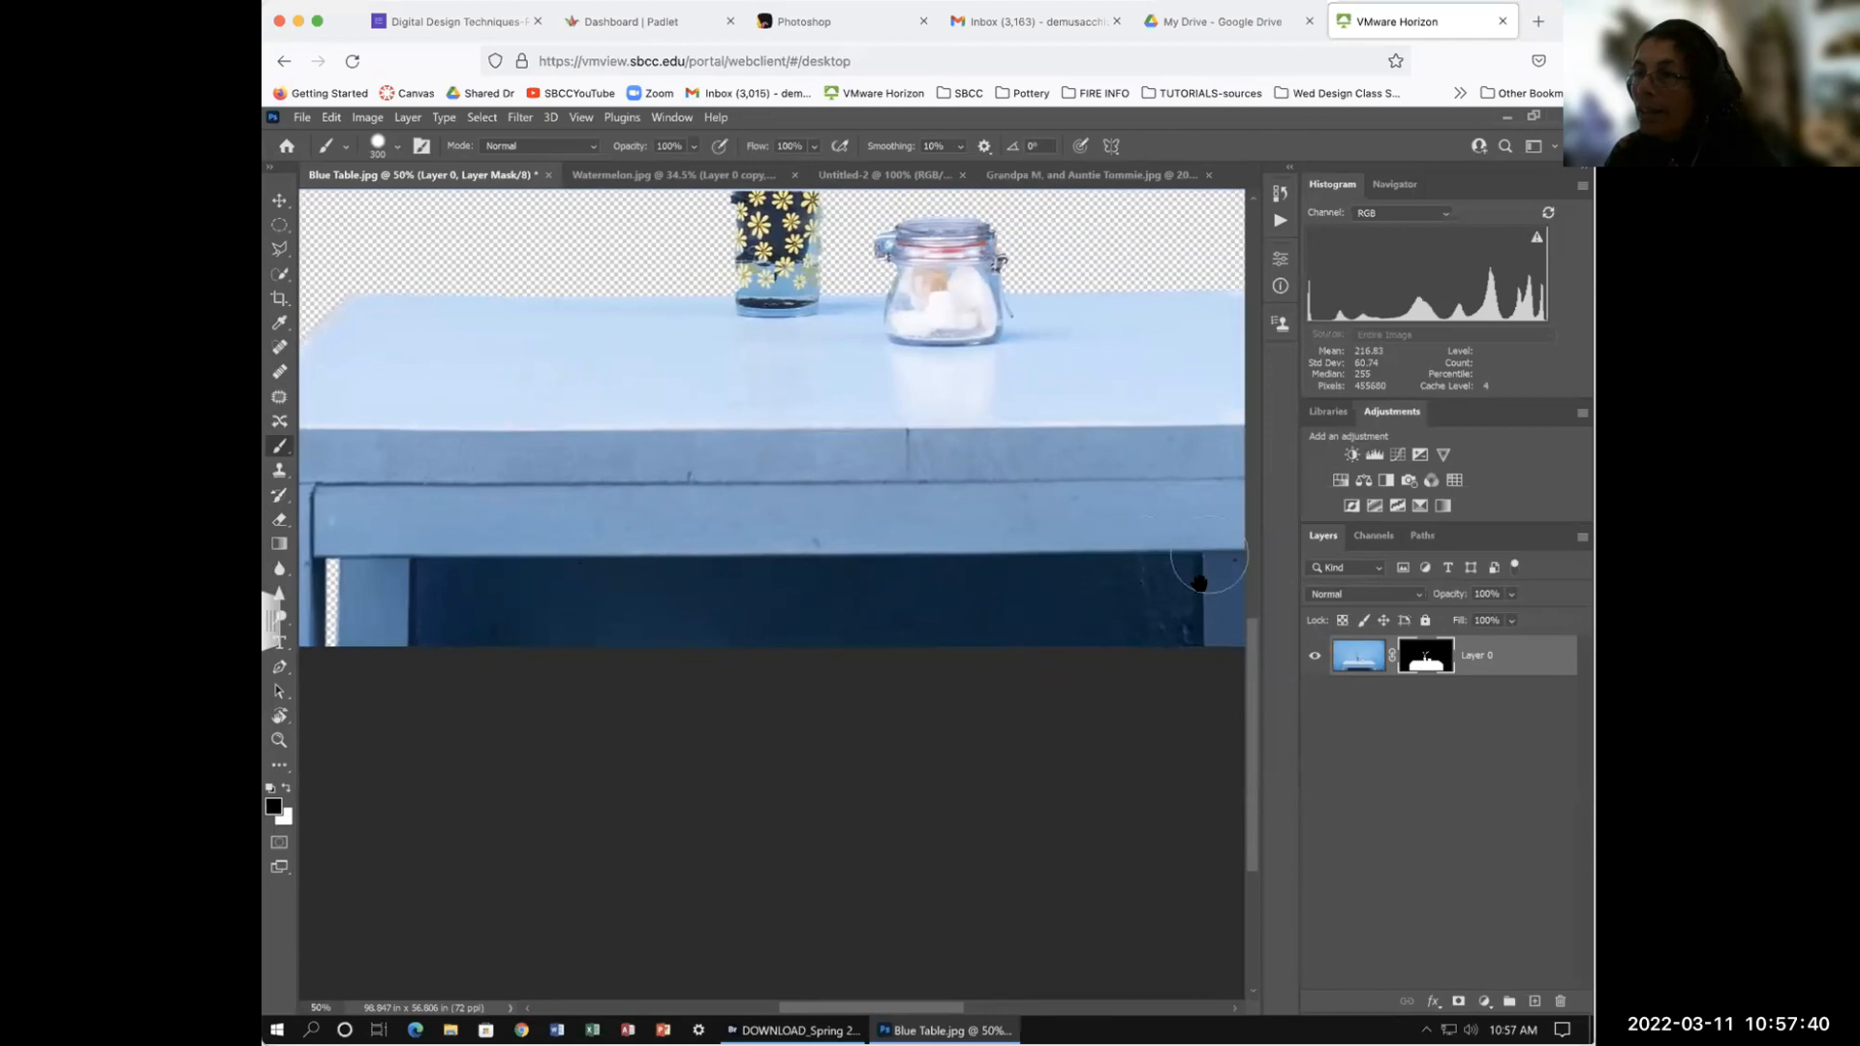
left_click(281, 250)
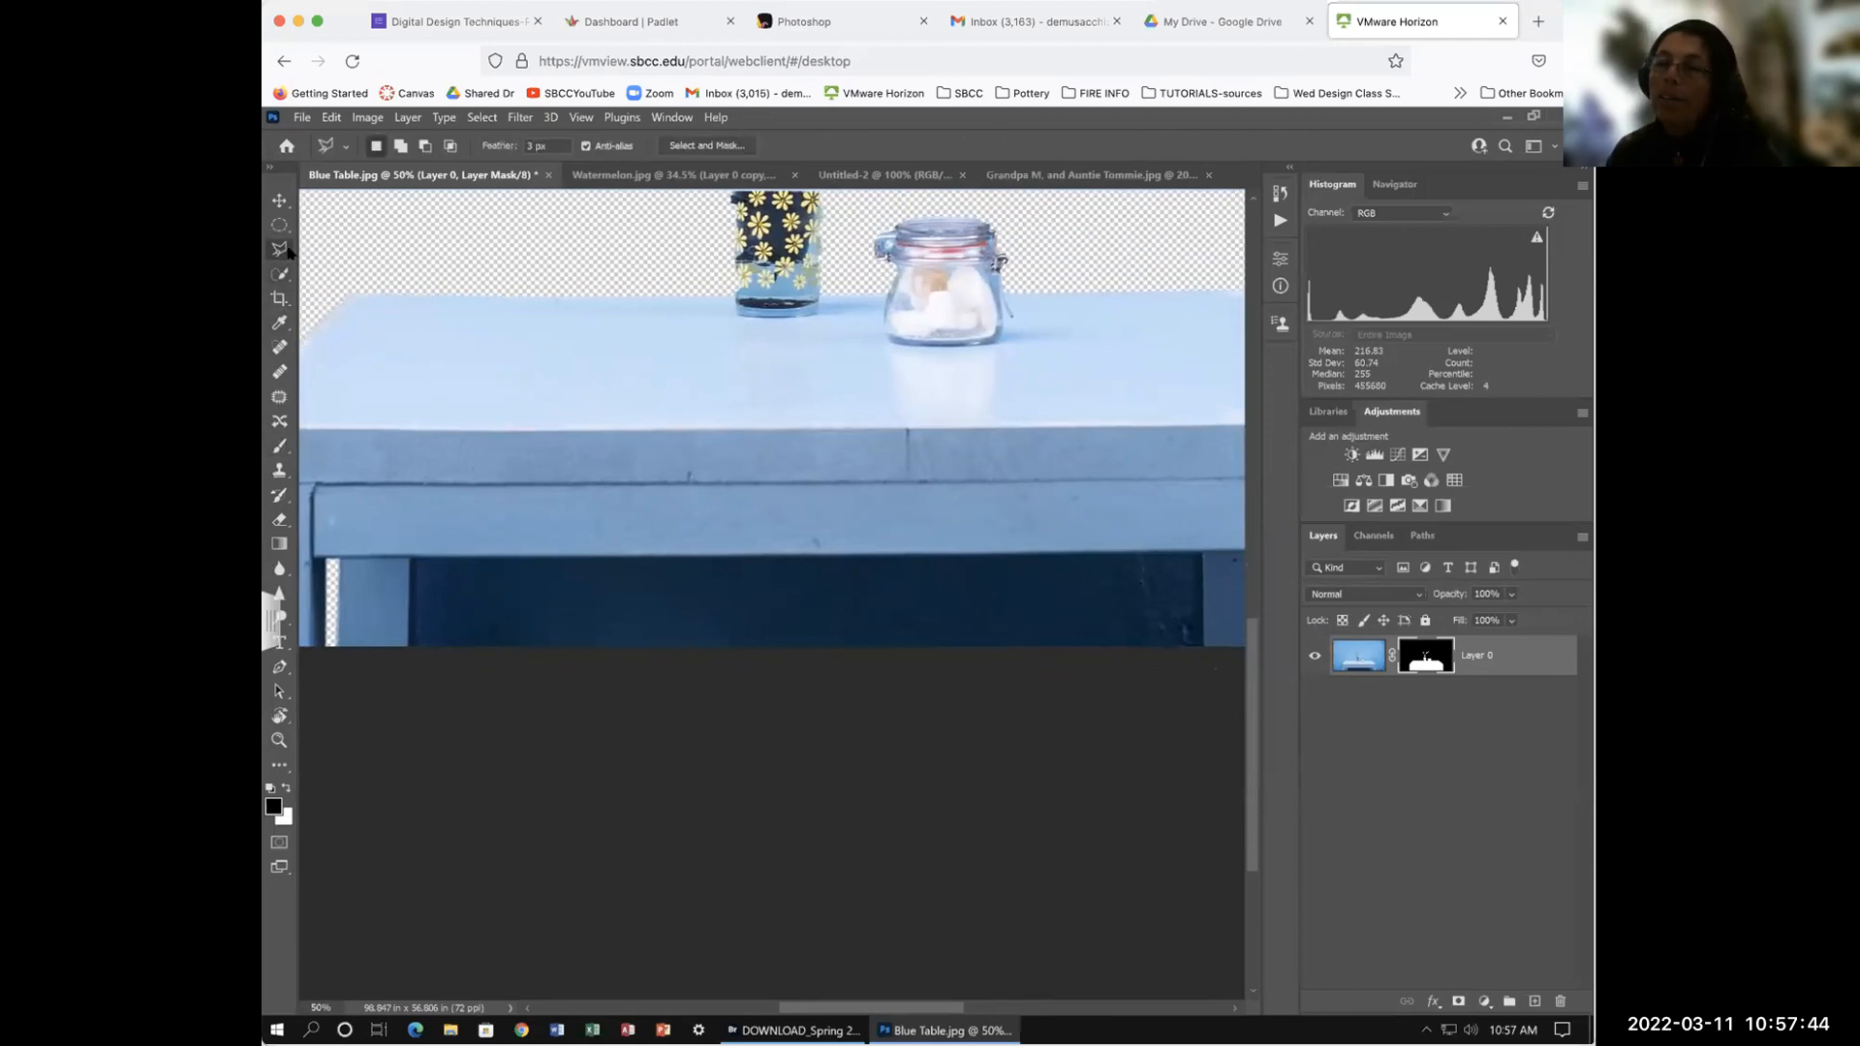
right_click(281, 250)
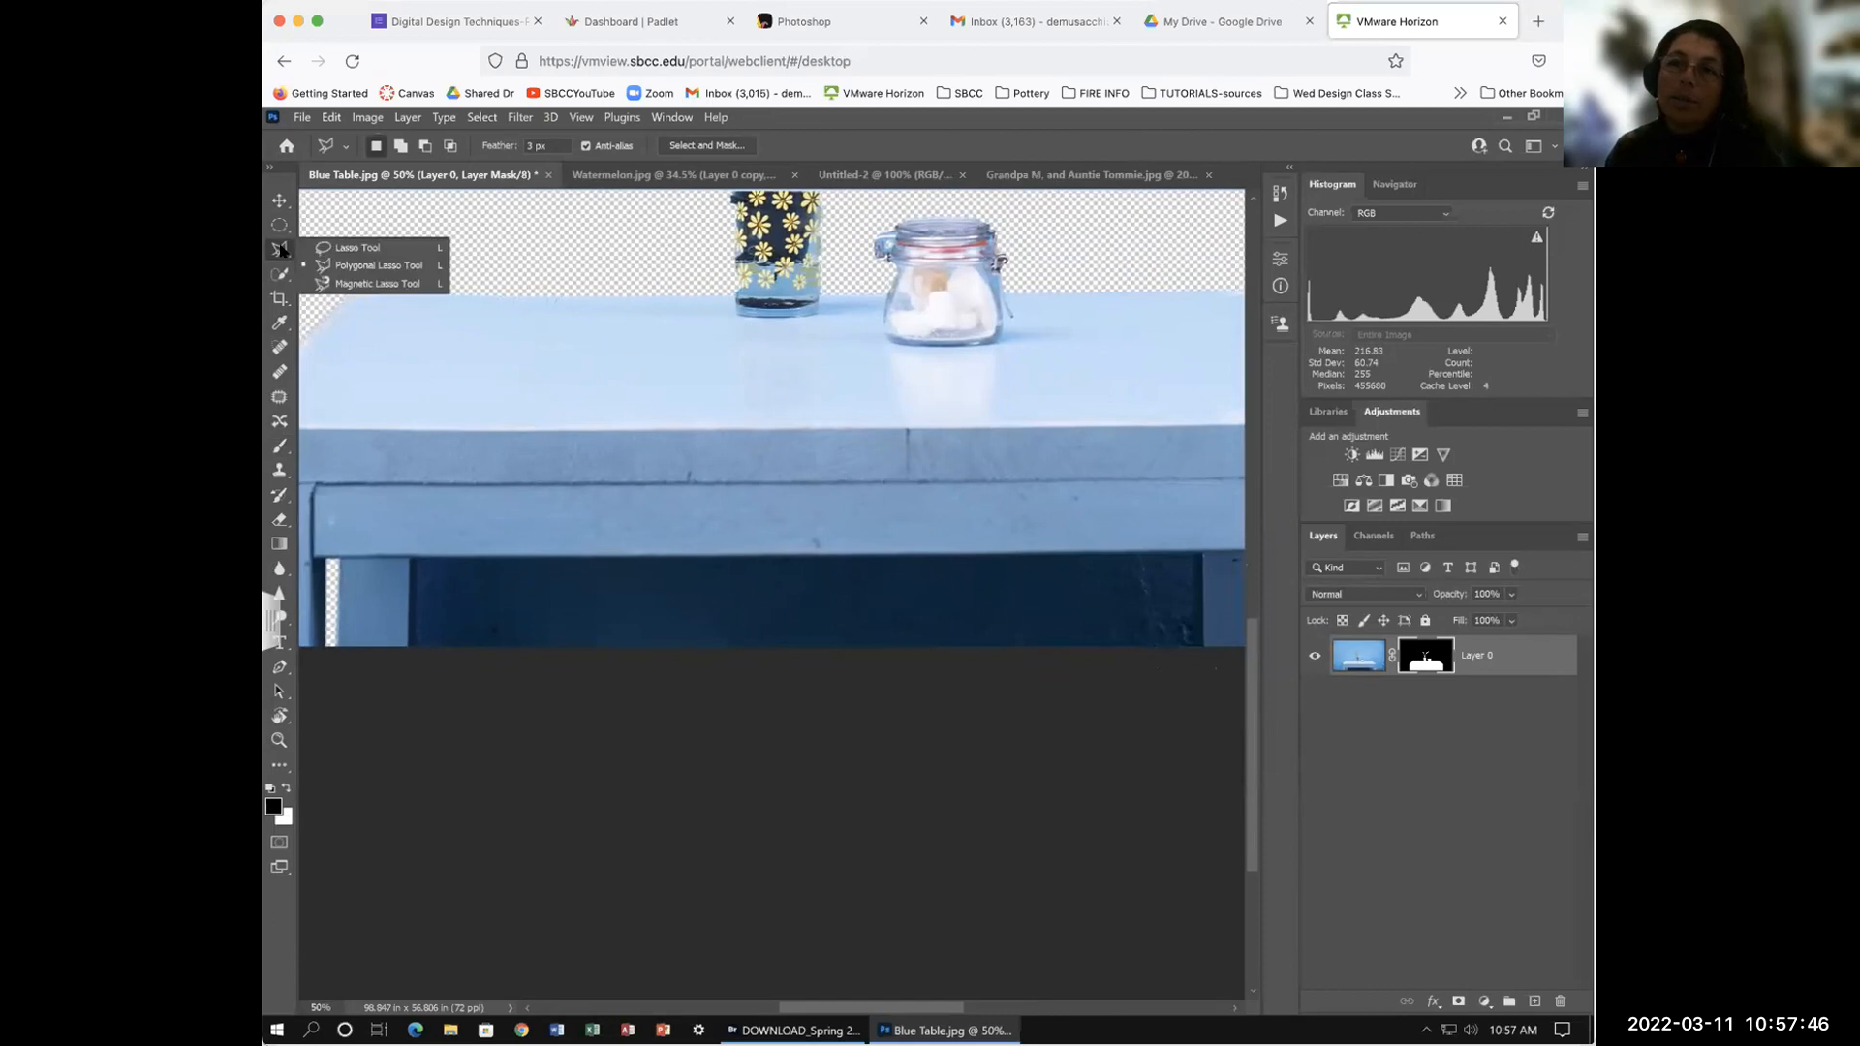
left_click(281, 250)
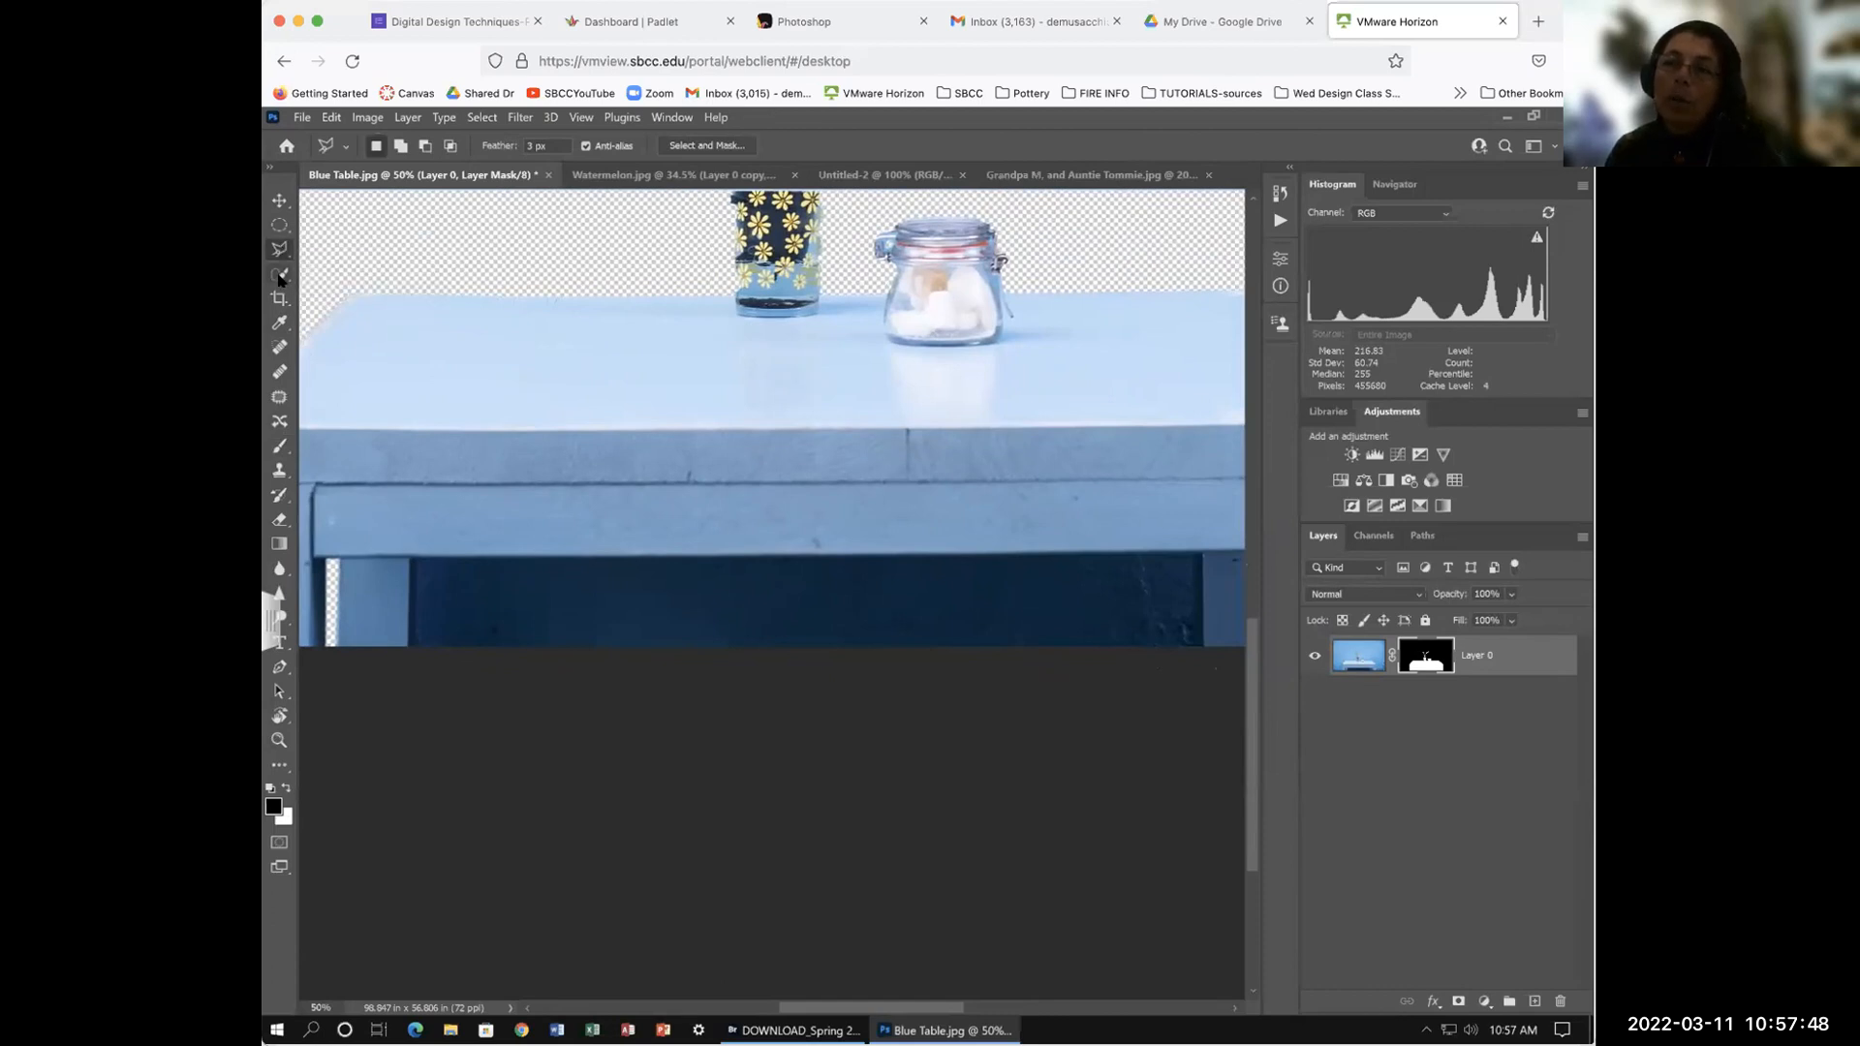
left_click(279, 275)
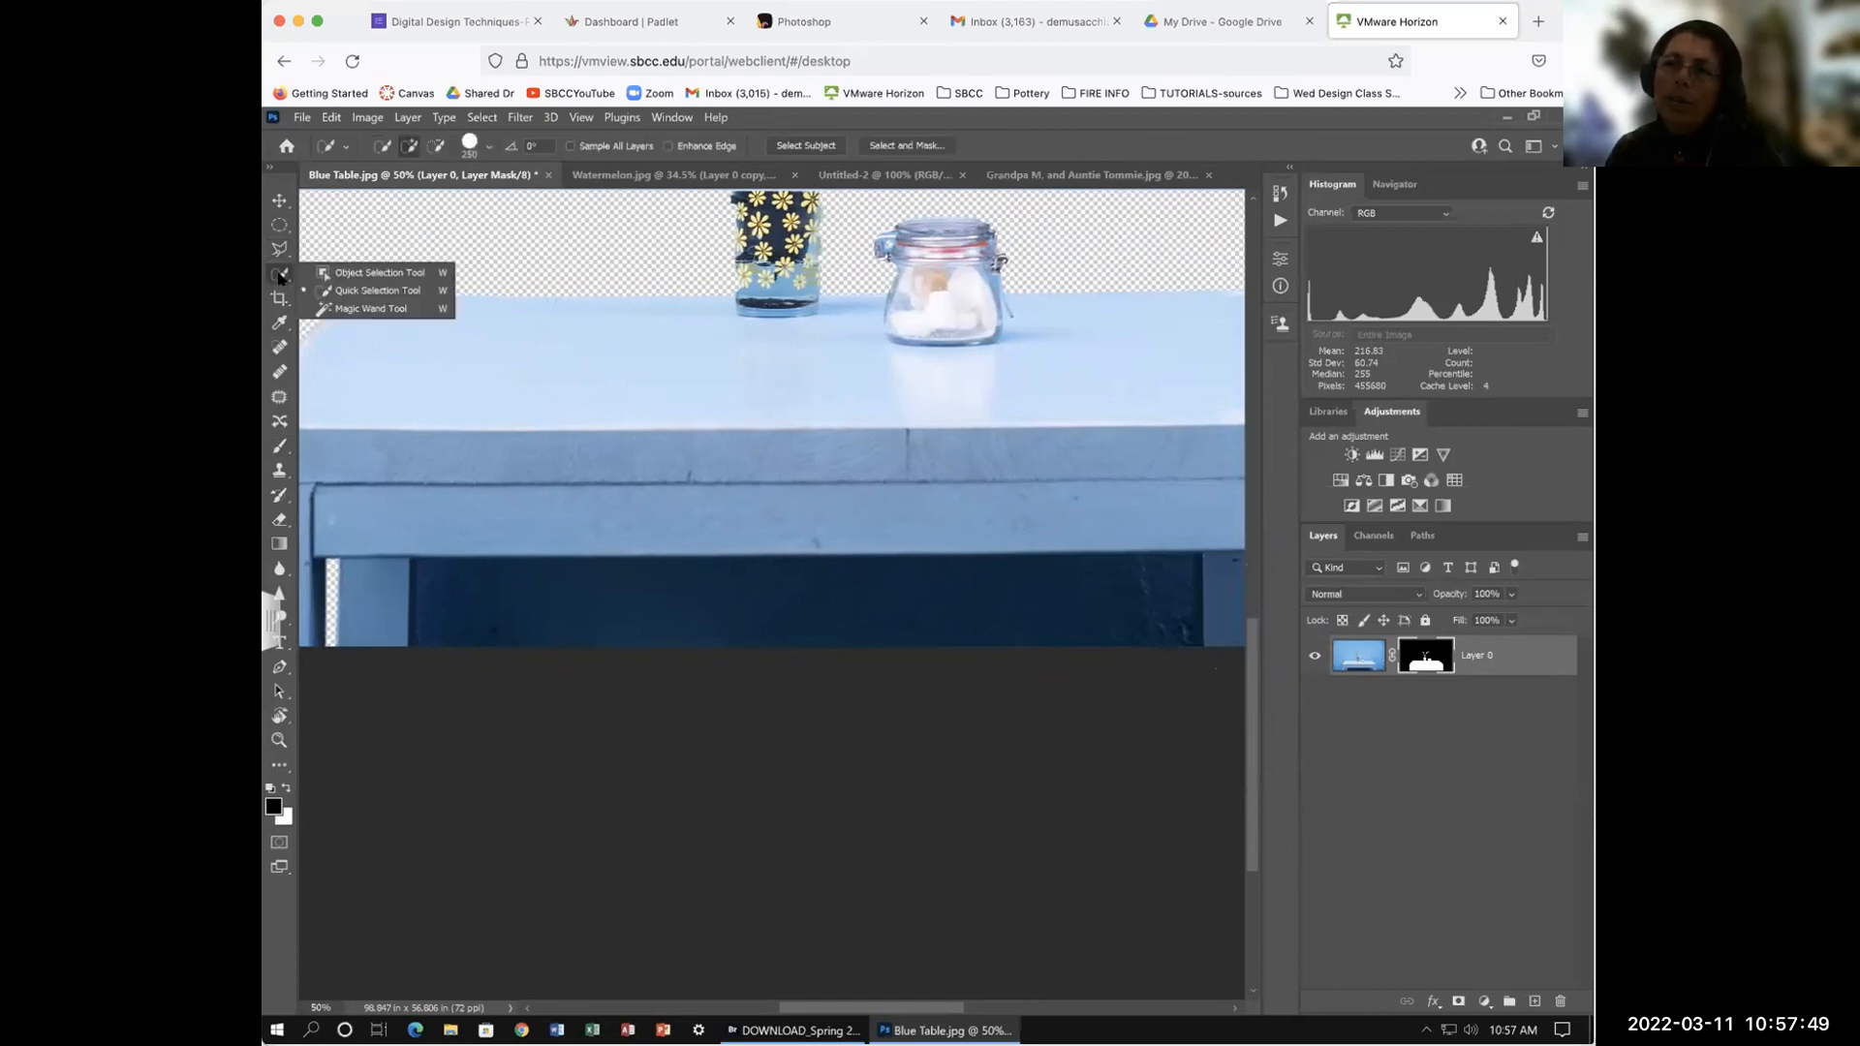
left_click(376, 291)
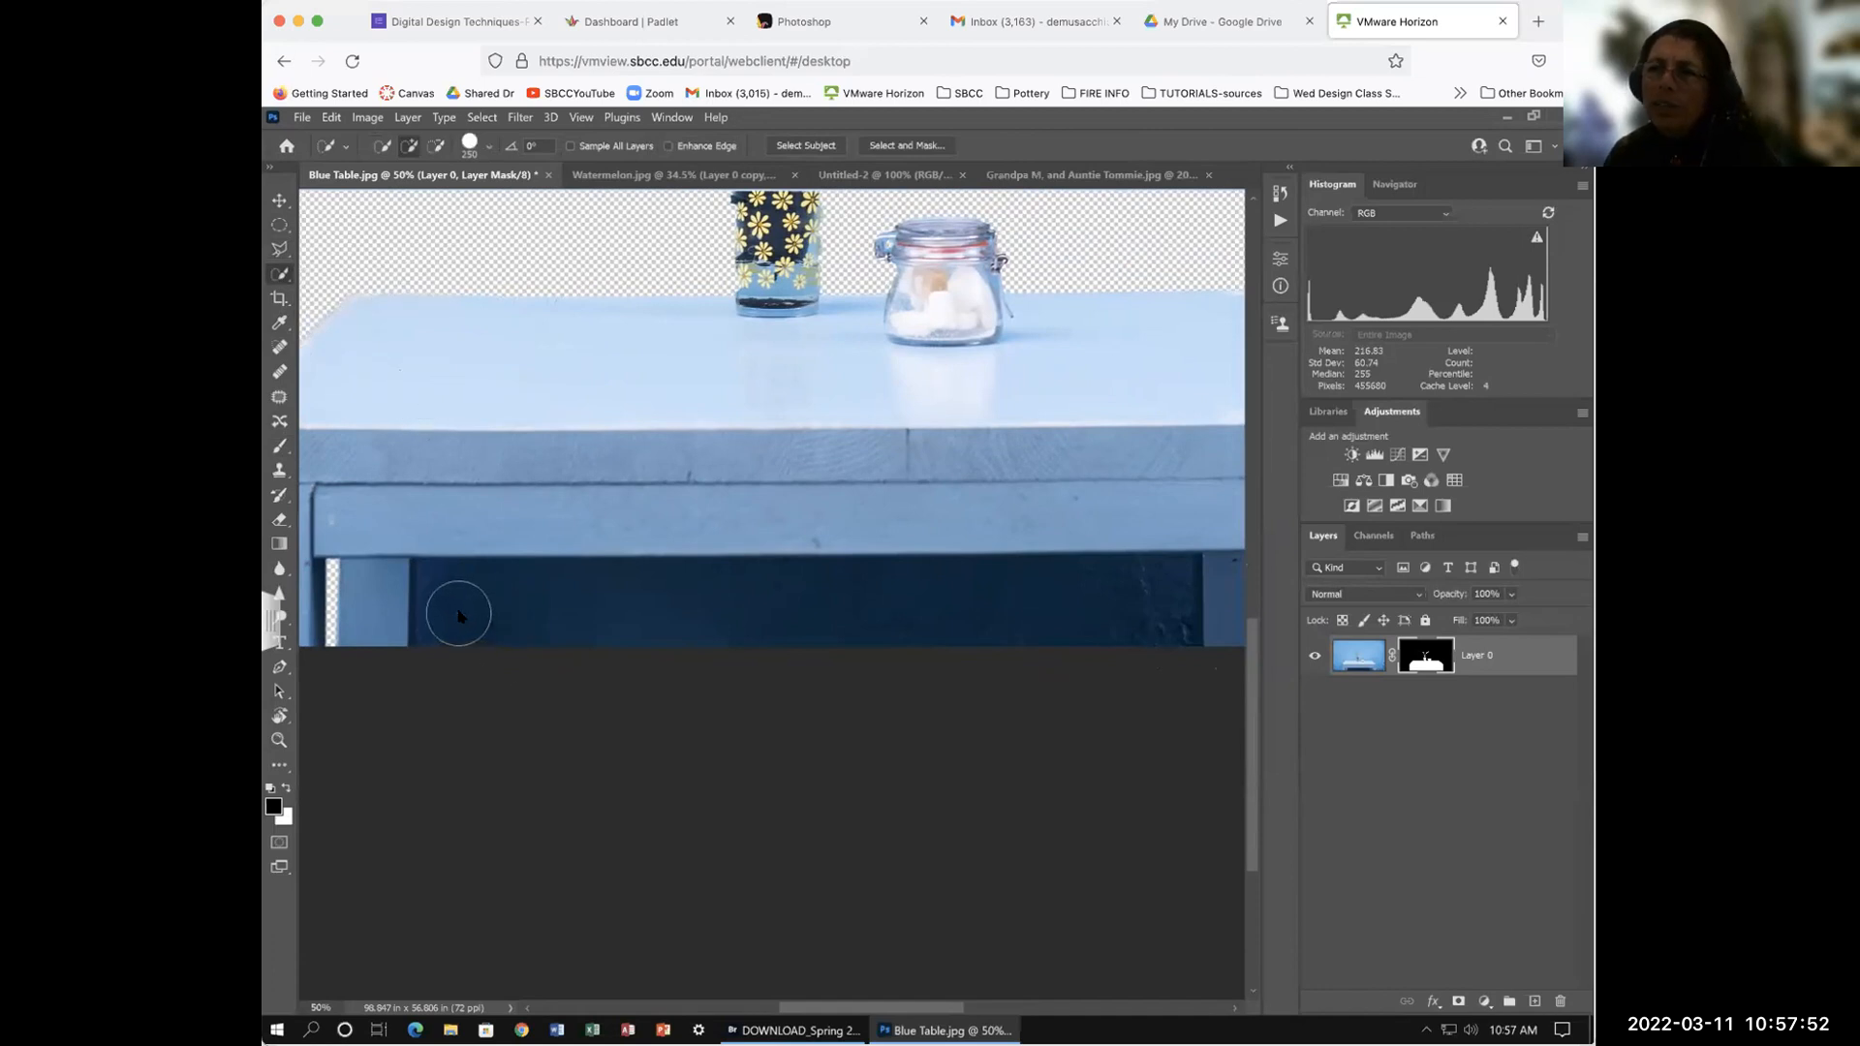
mouse_move(491, 613)
left_mouse_down()
mouse_move(940, 668)
mouse_move(1153, 657)
left_mouse_up()
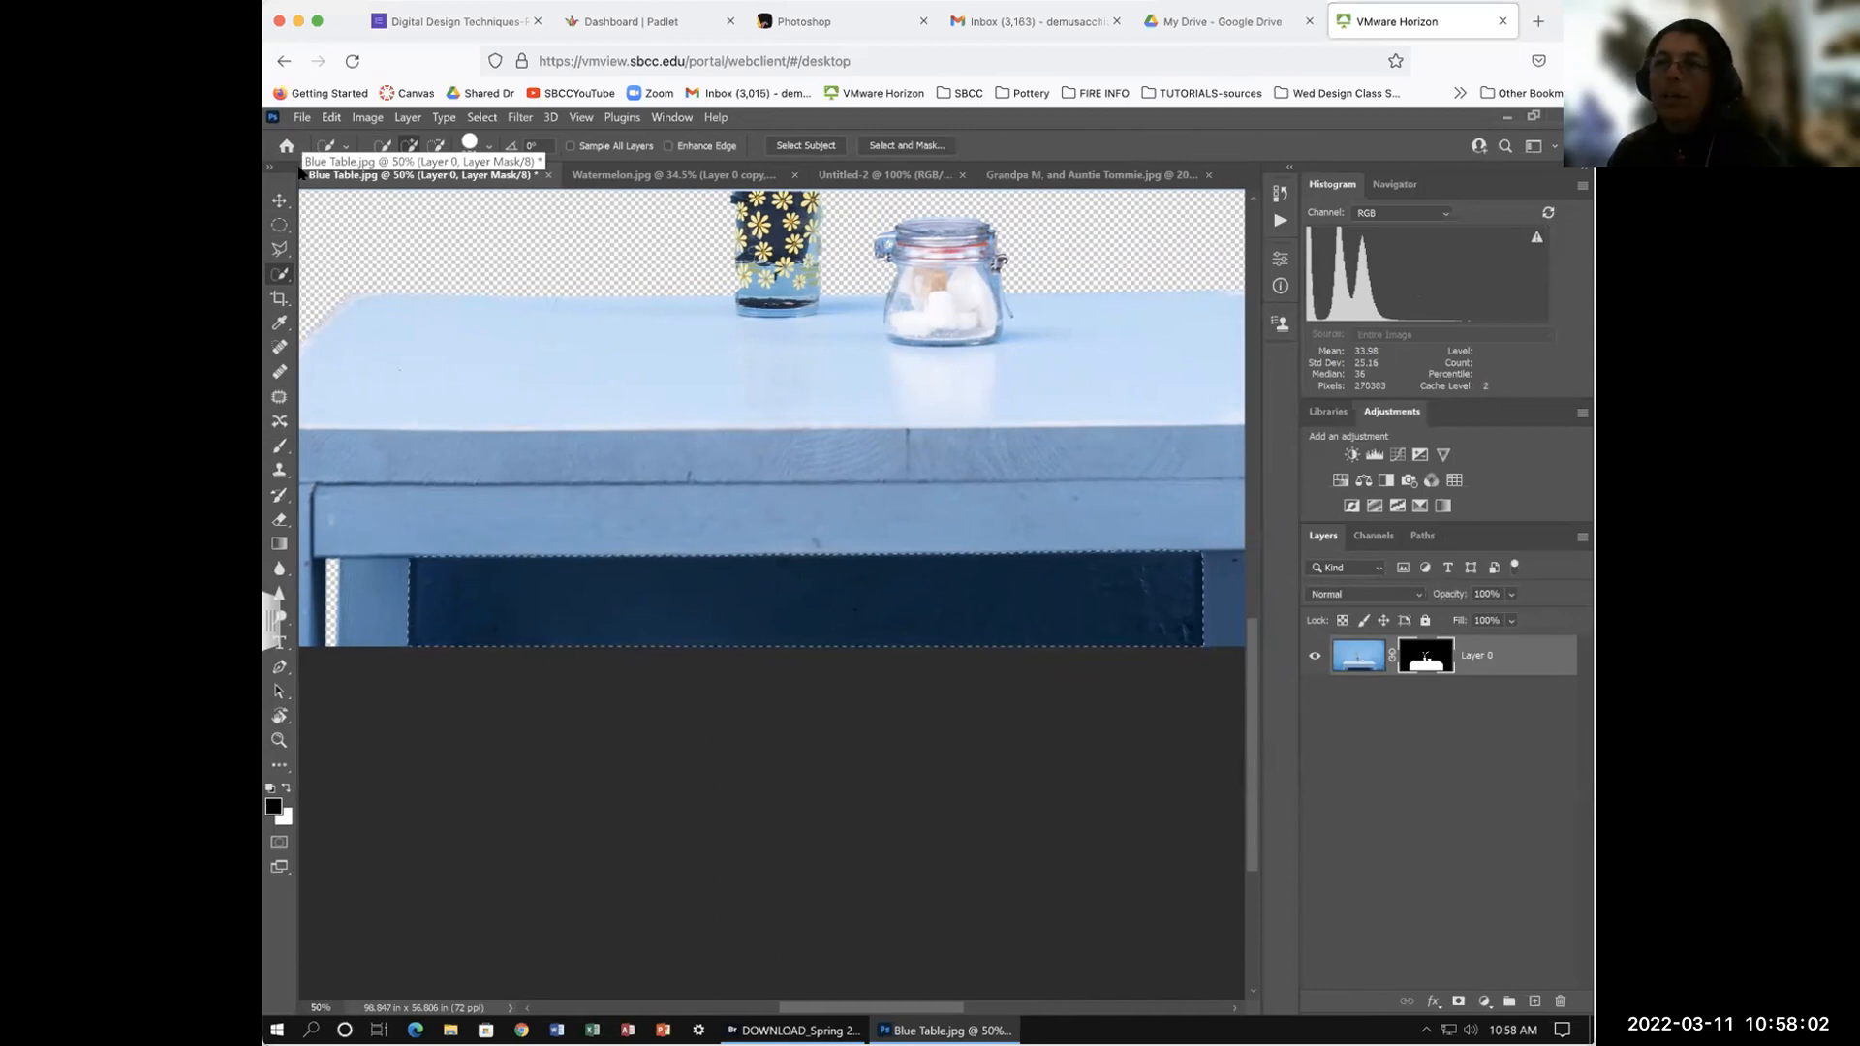
key("ctrl+d")
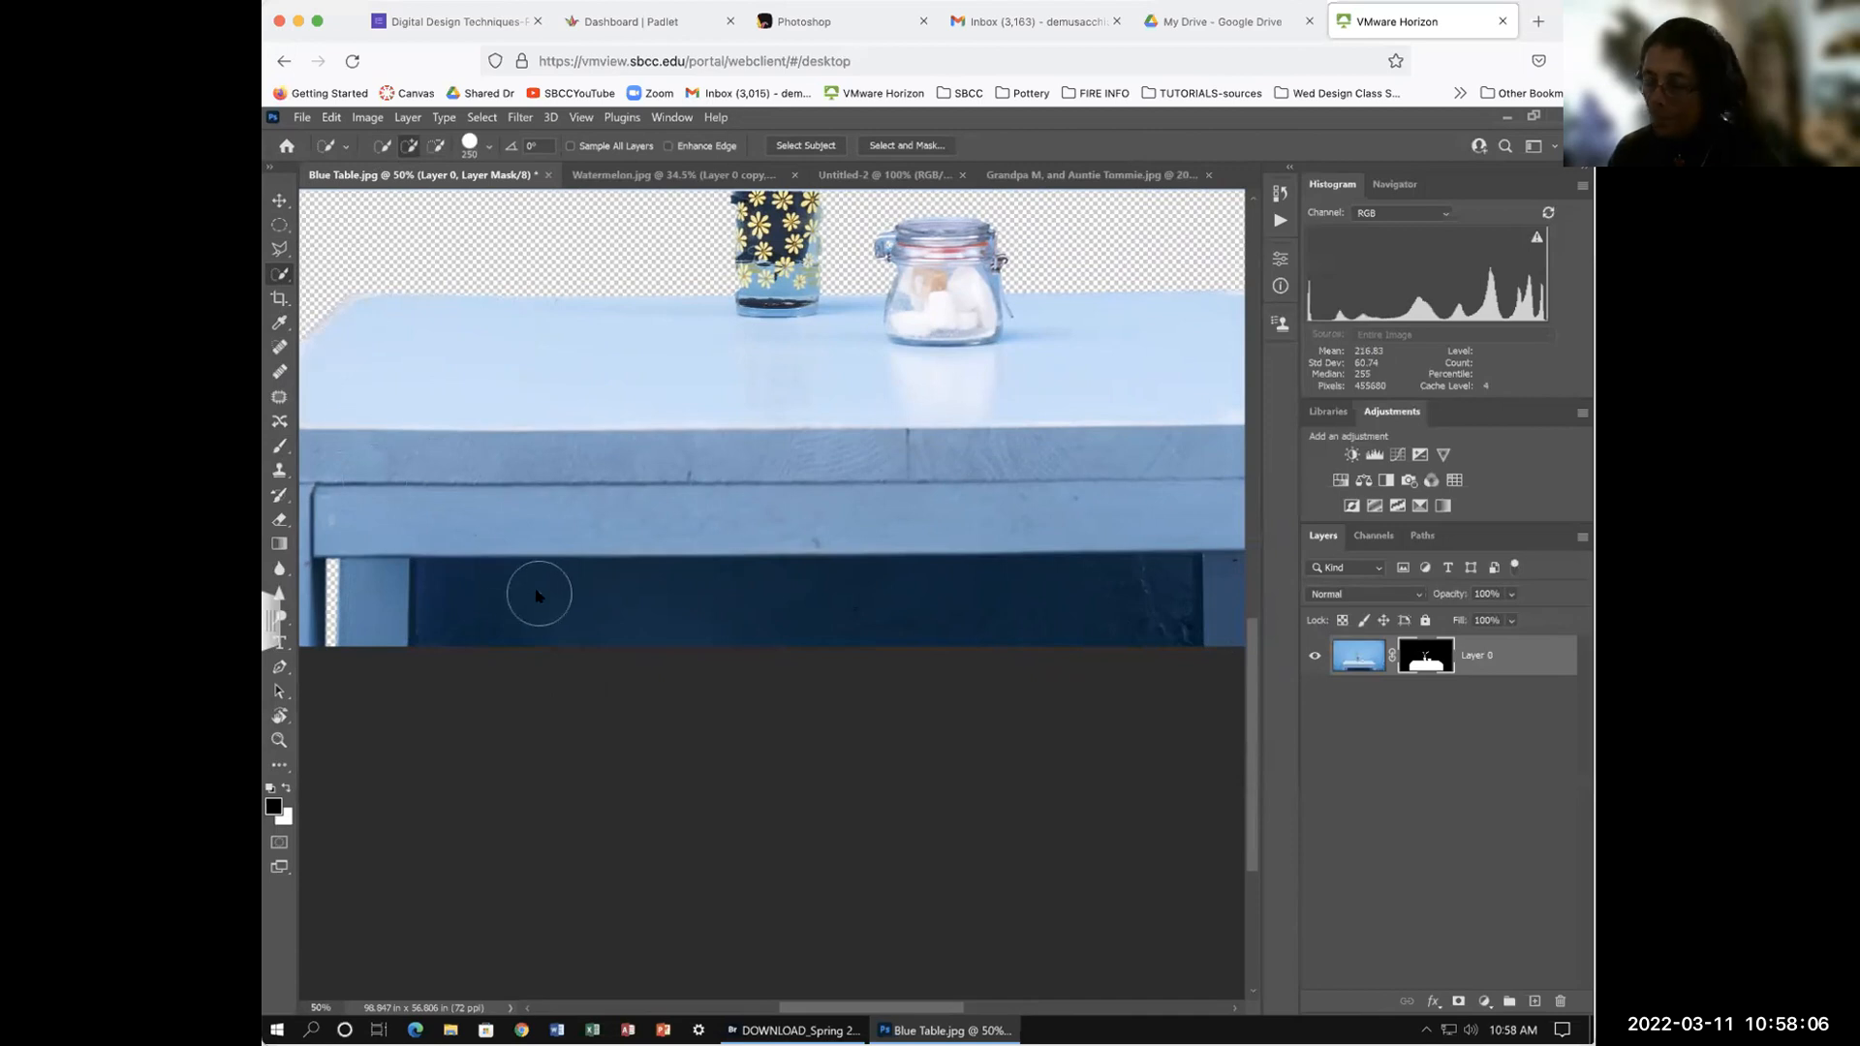
Step: Select the dark area between the table's inner legs again with the Quick Selection tool
scroll(537, 588, "up", 2)
left_click_drag(474, 637, 1002, 593)
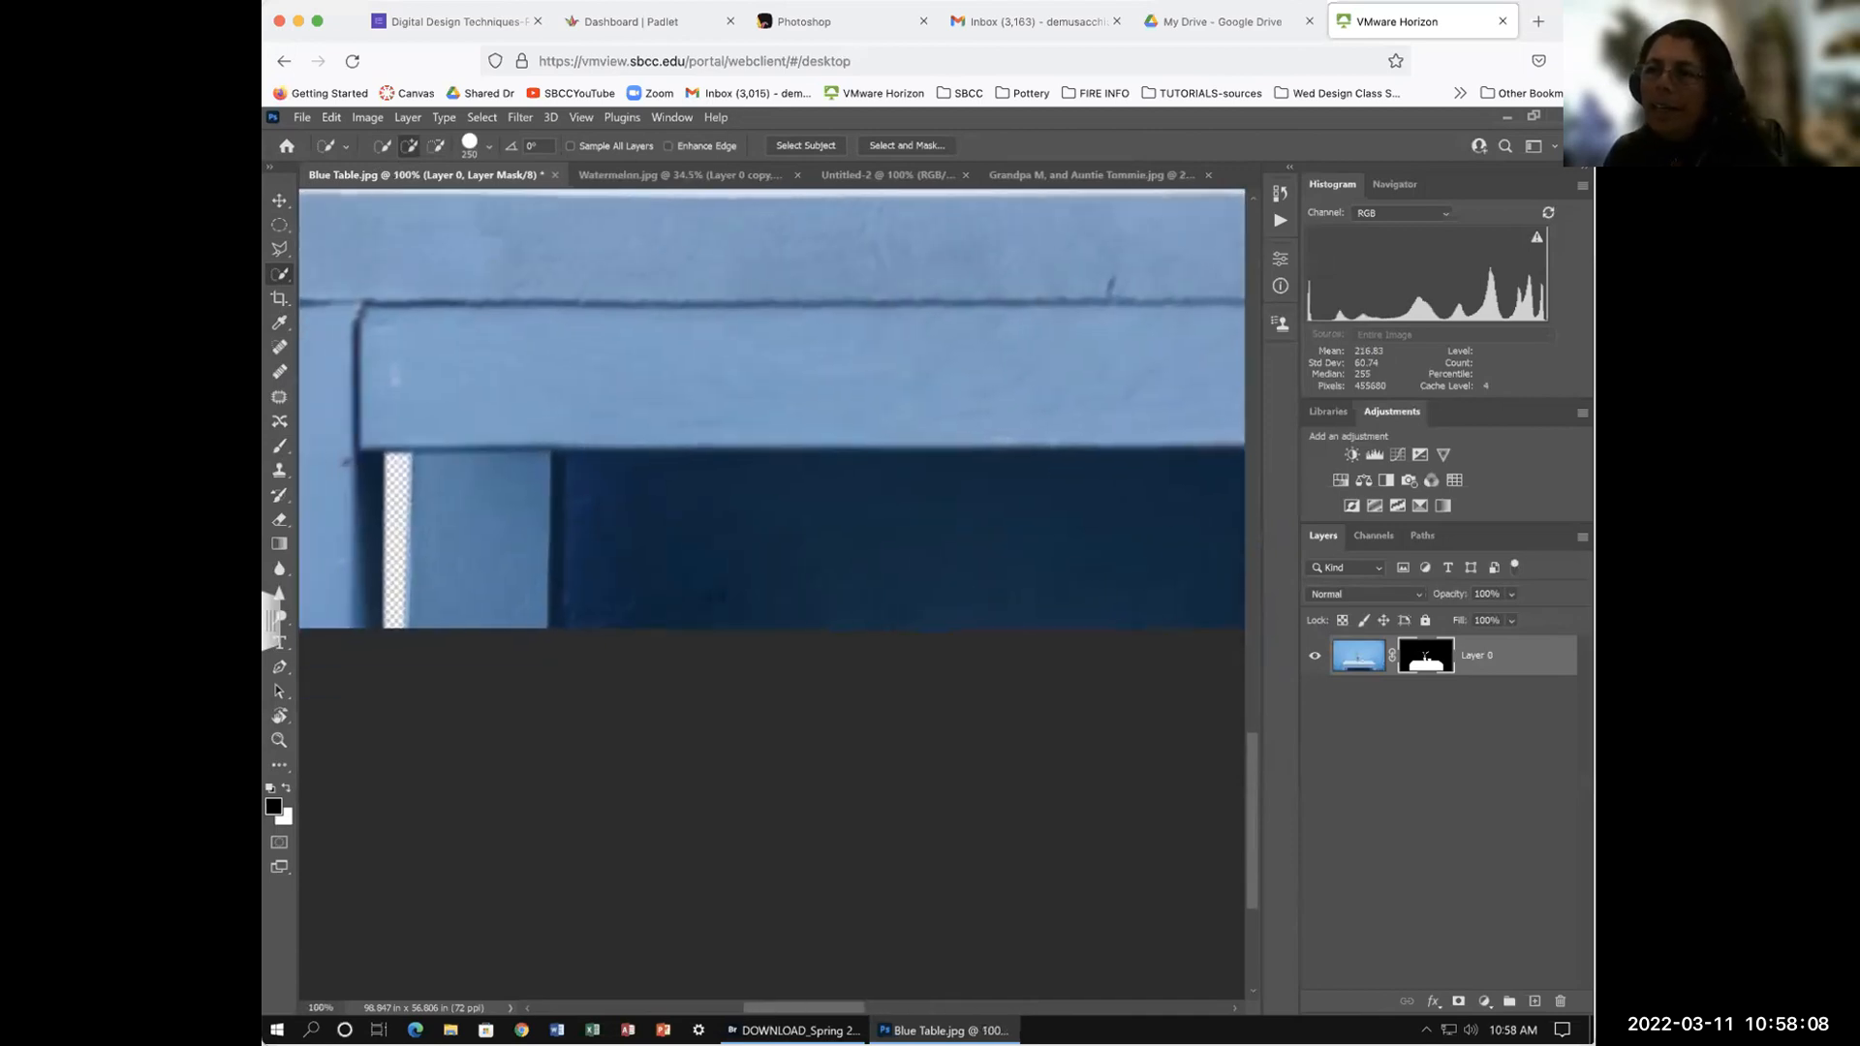
left_click(281, 202)
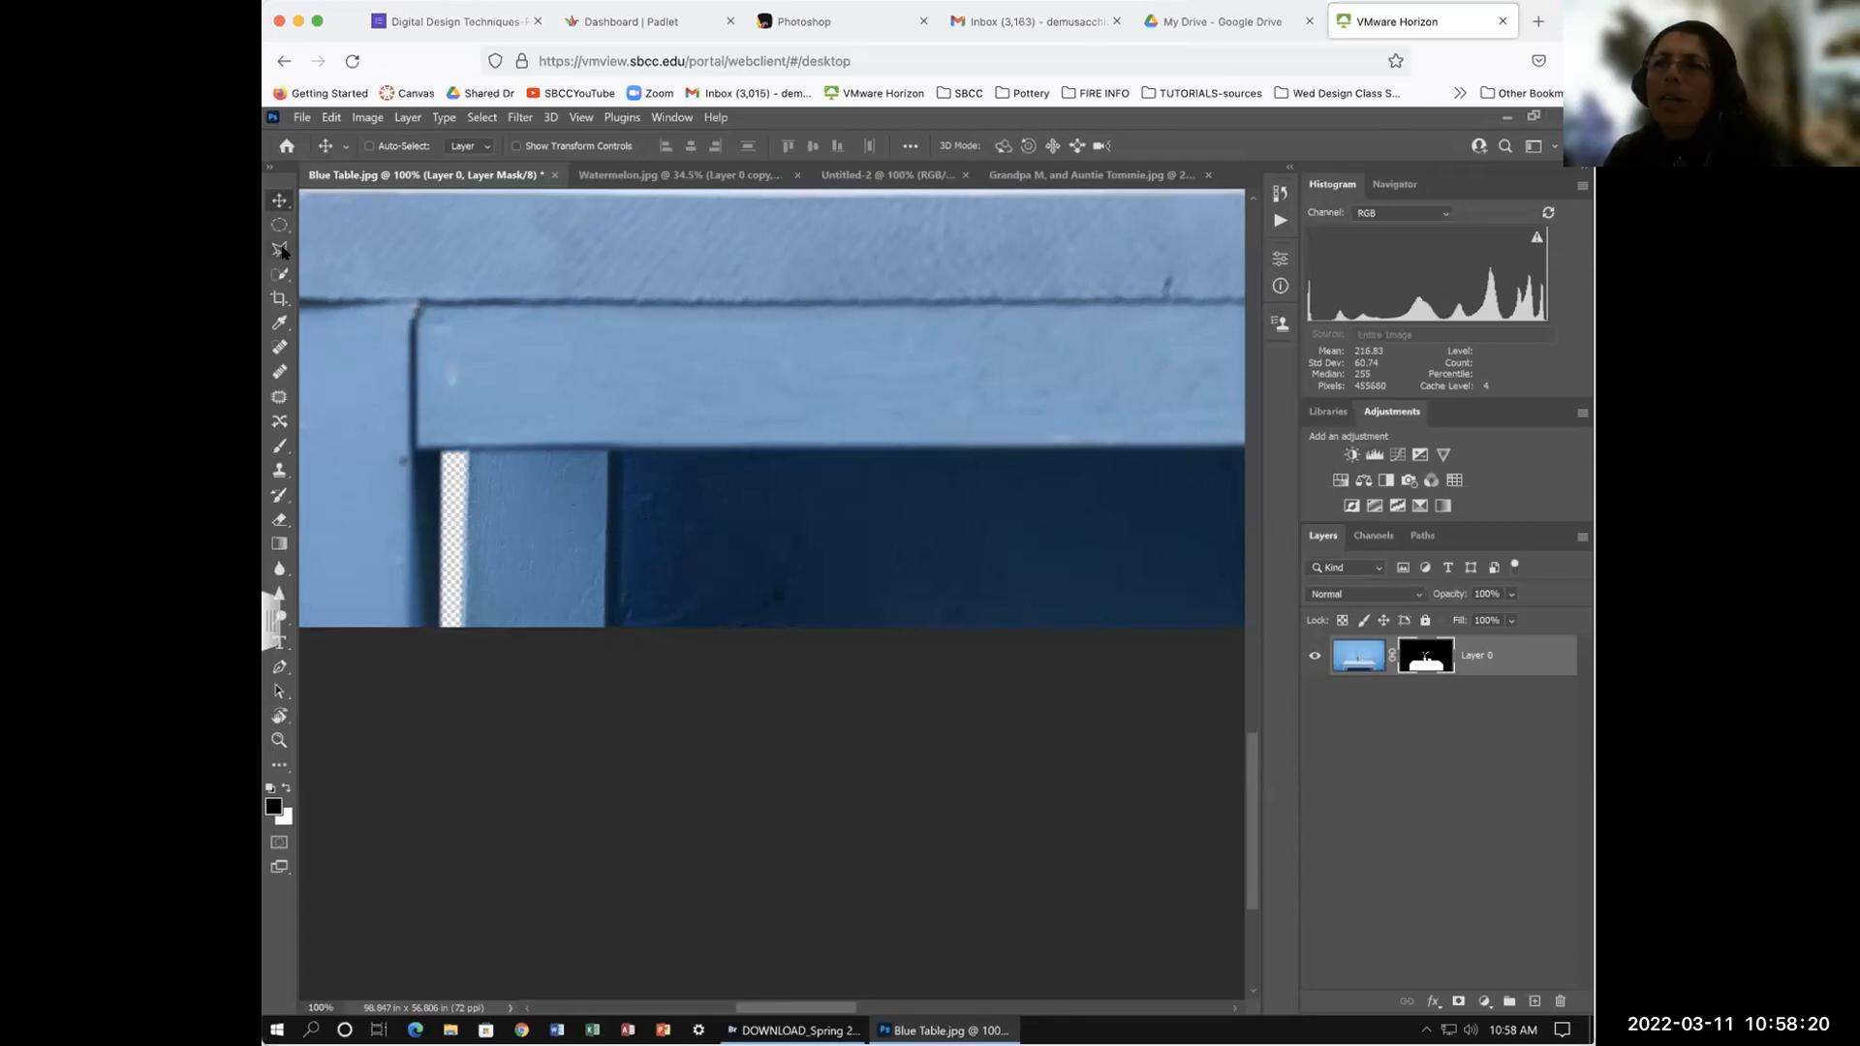
left_click(283, 280)
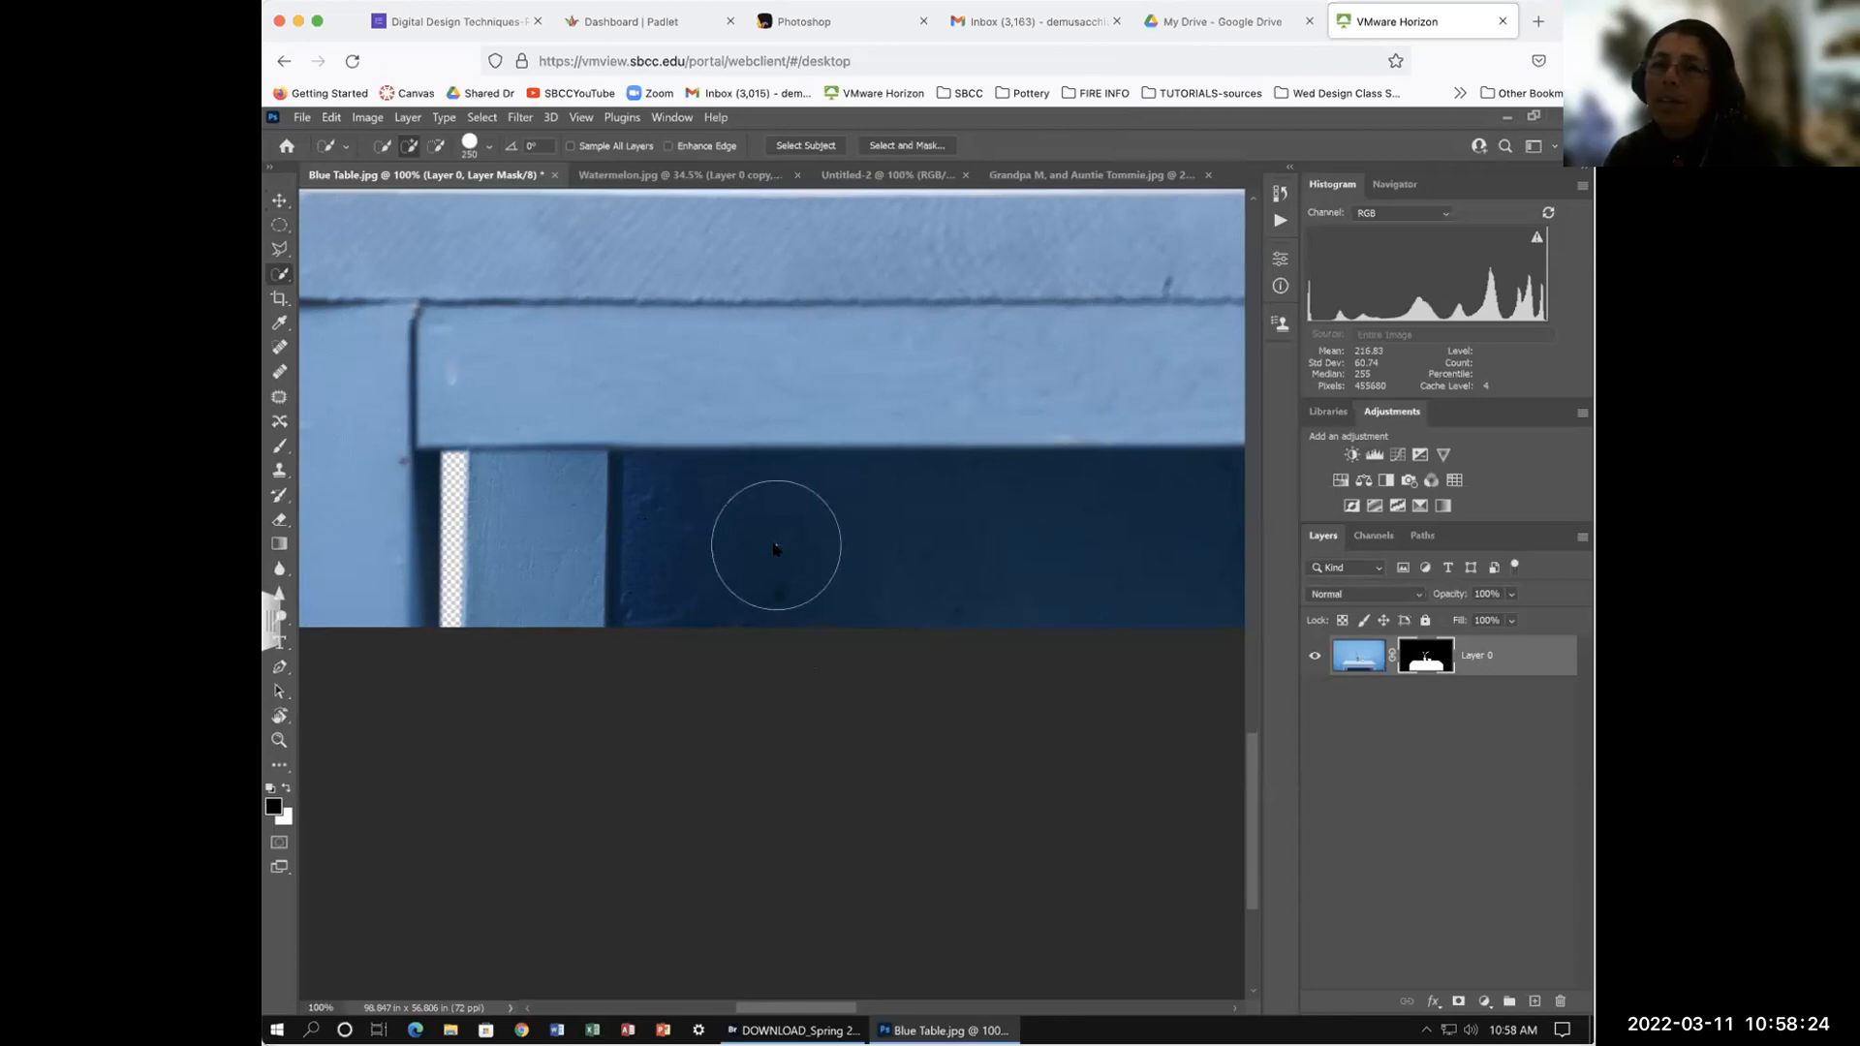
left_click_drag(756, 539, 911, 552)
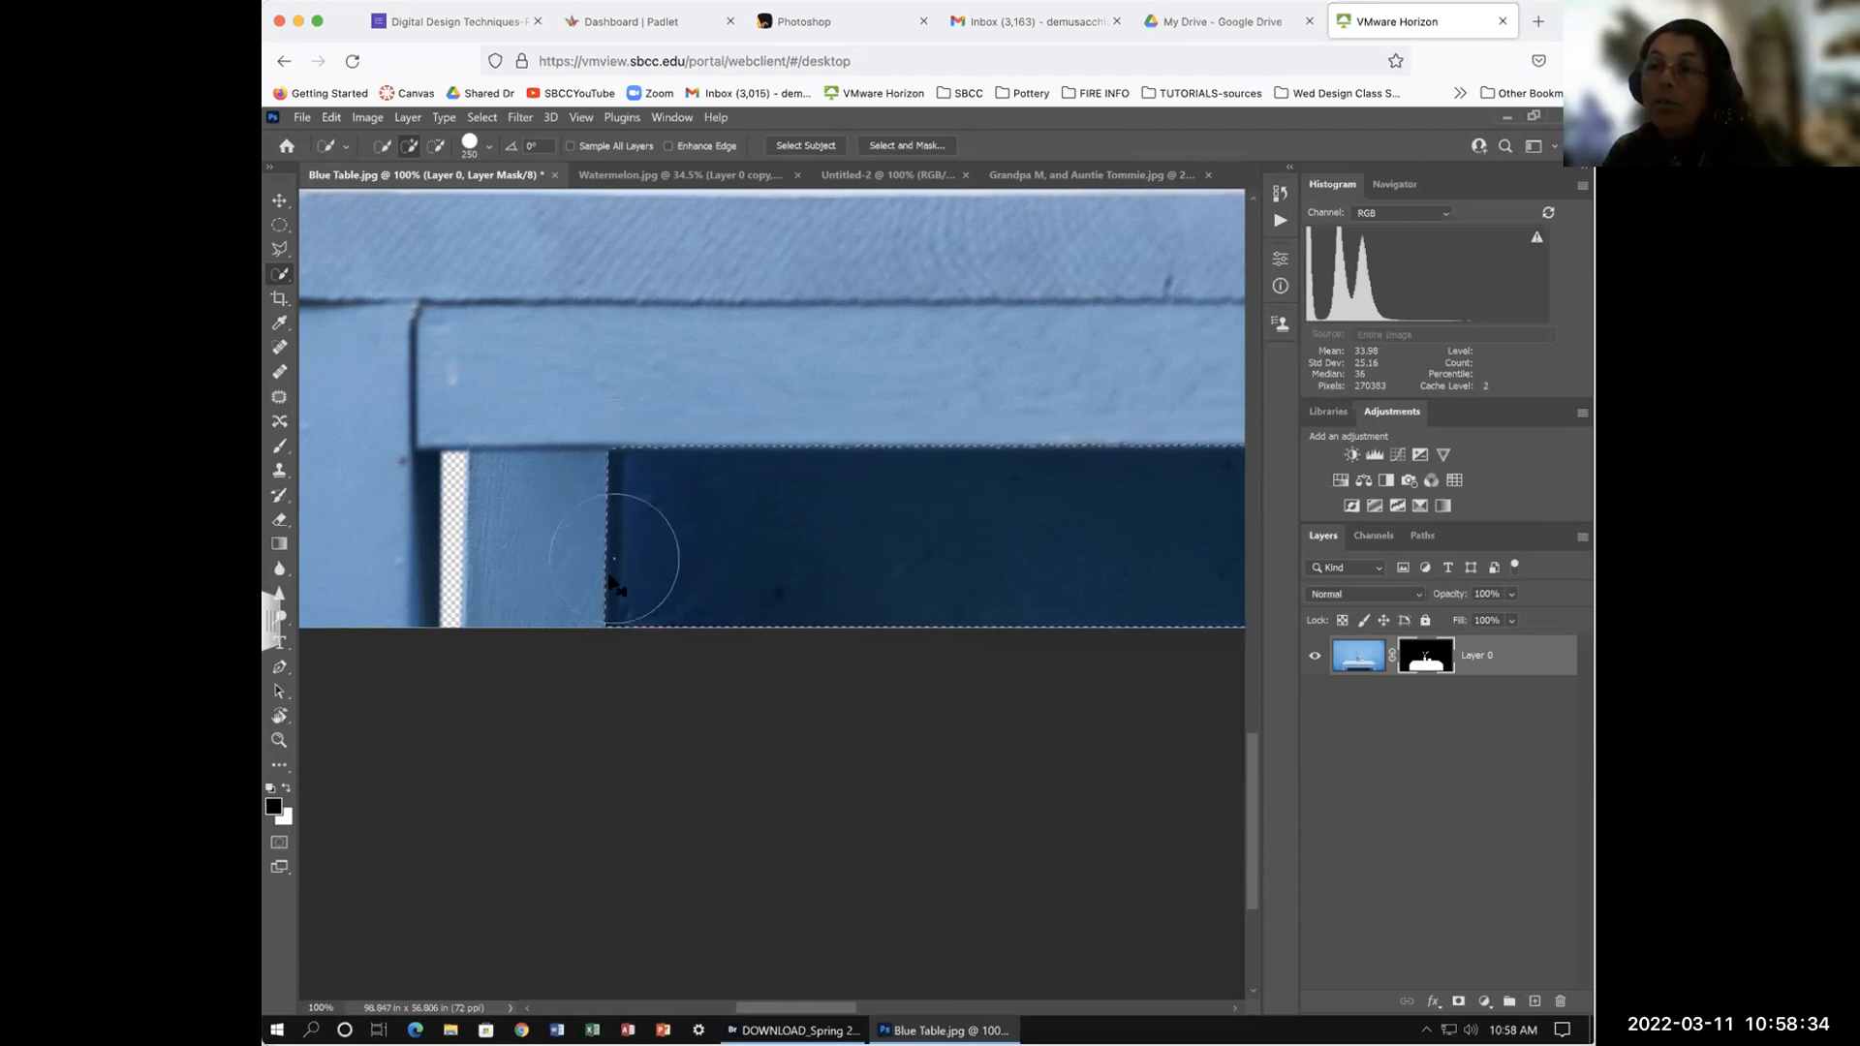
Step: Subtract the narrow shaded strip along the left inner leg from the selection with the Polygonal Lasso
left_click(279, 249)
left_click_drag(279, 249, 368, 269)
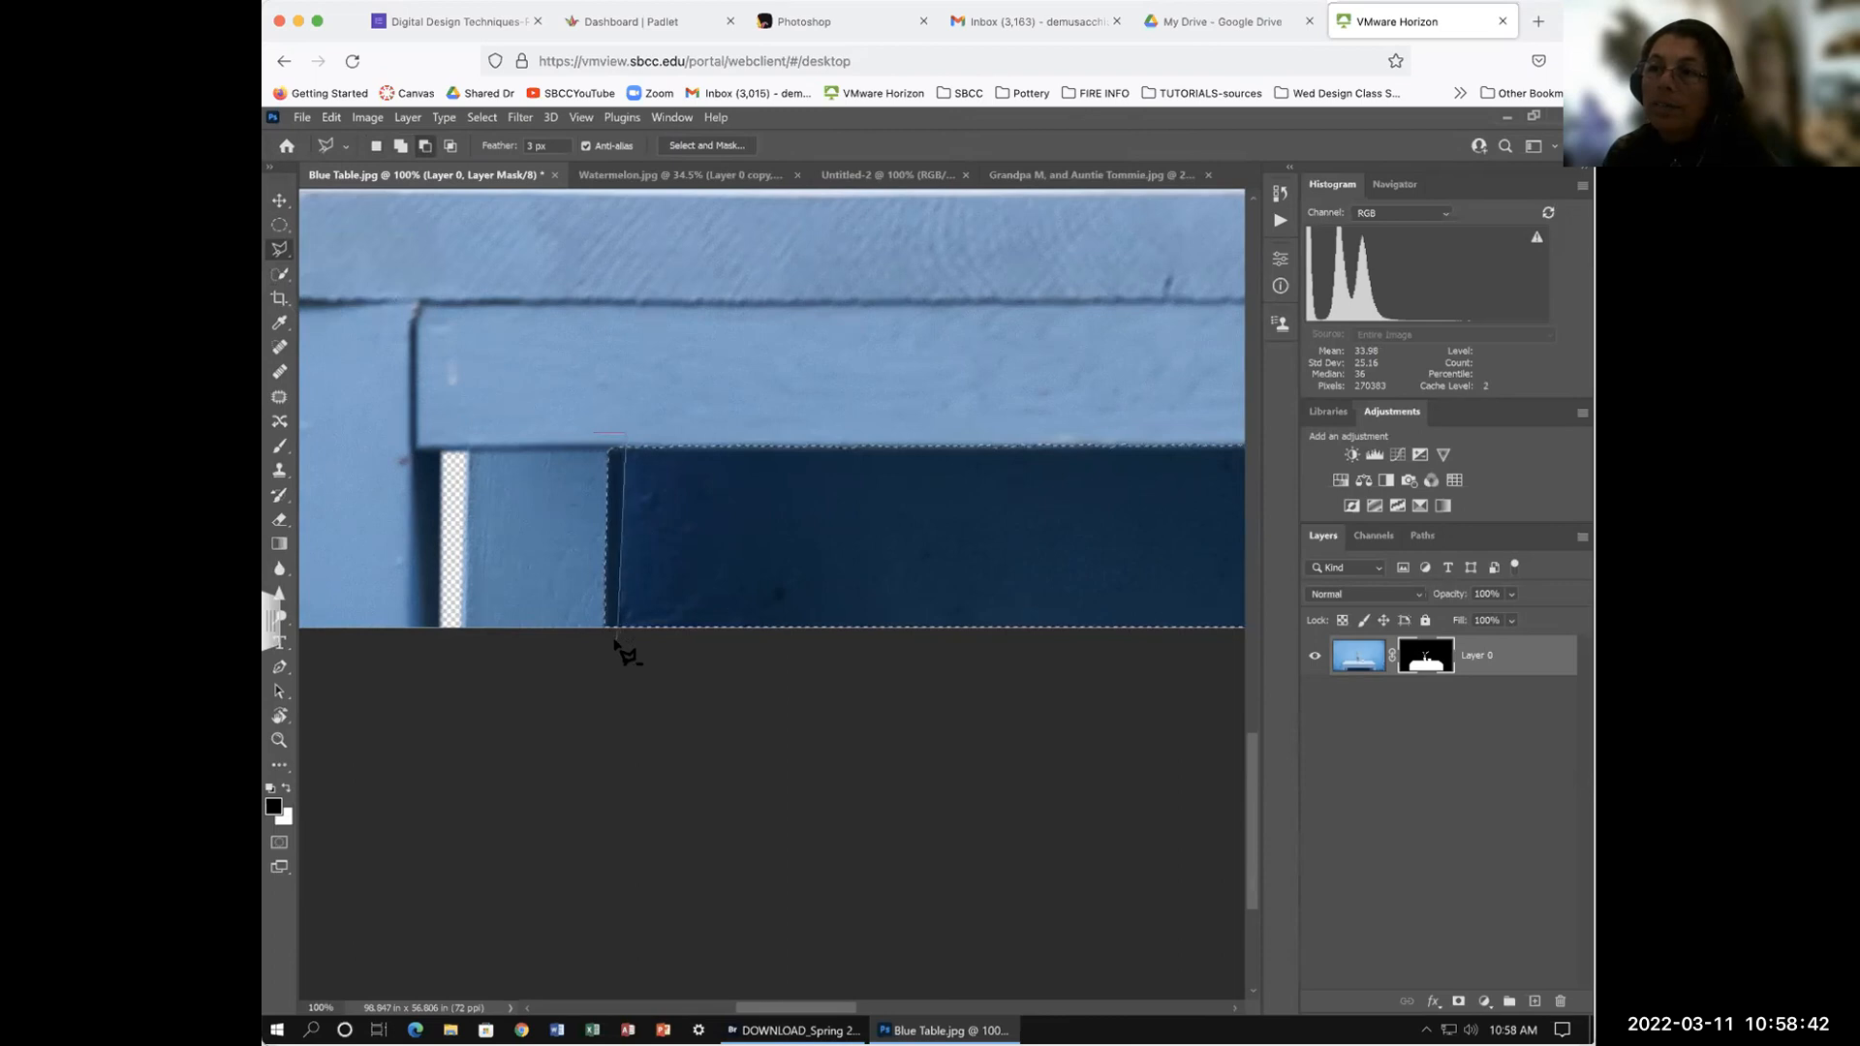
left_click(588, 430)
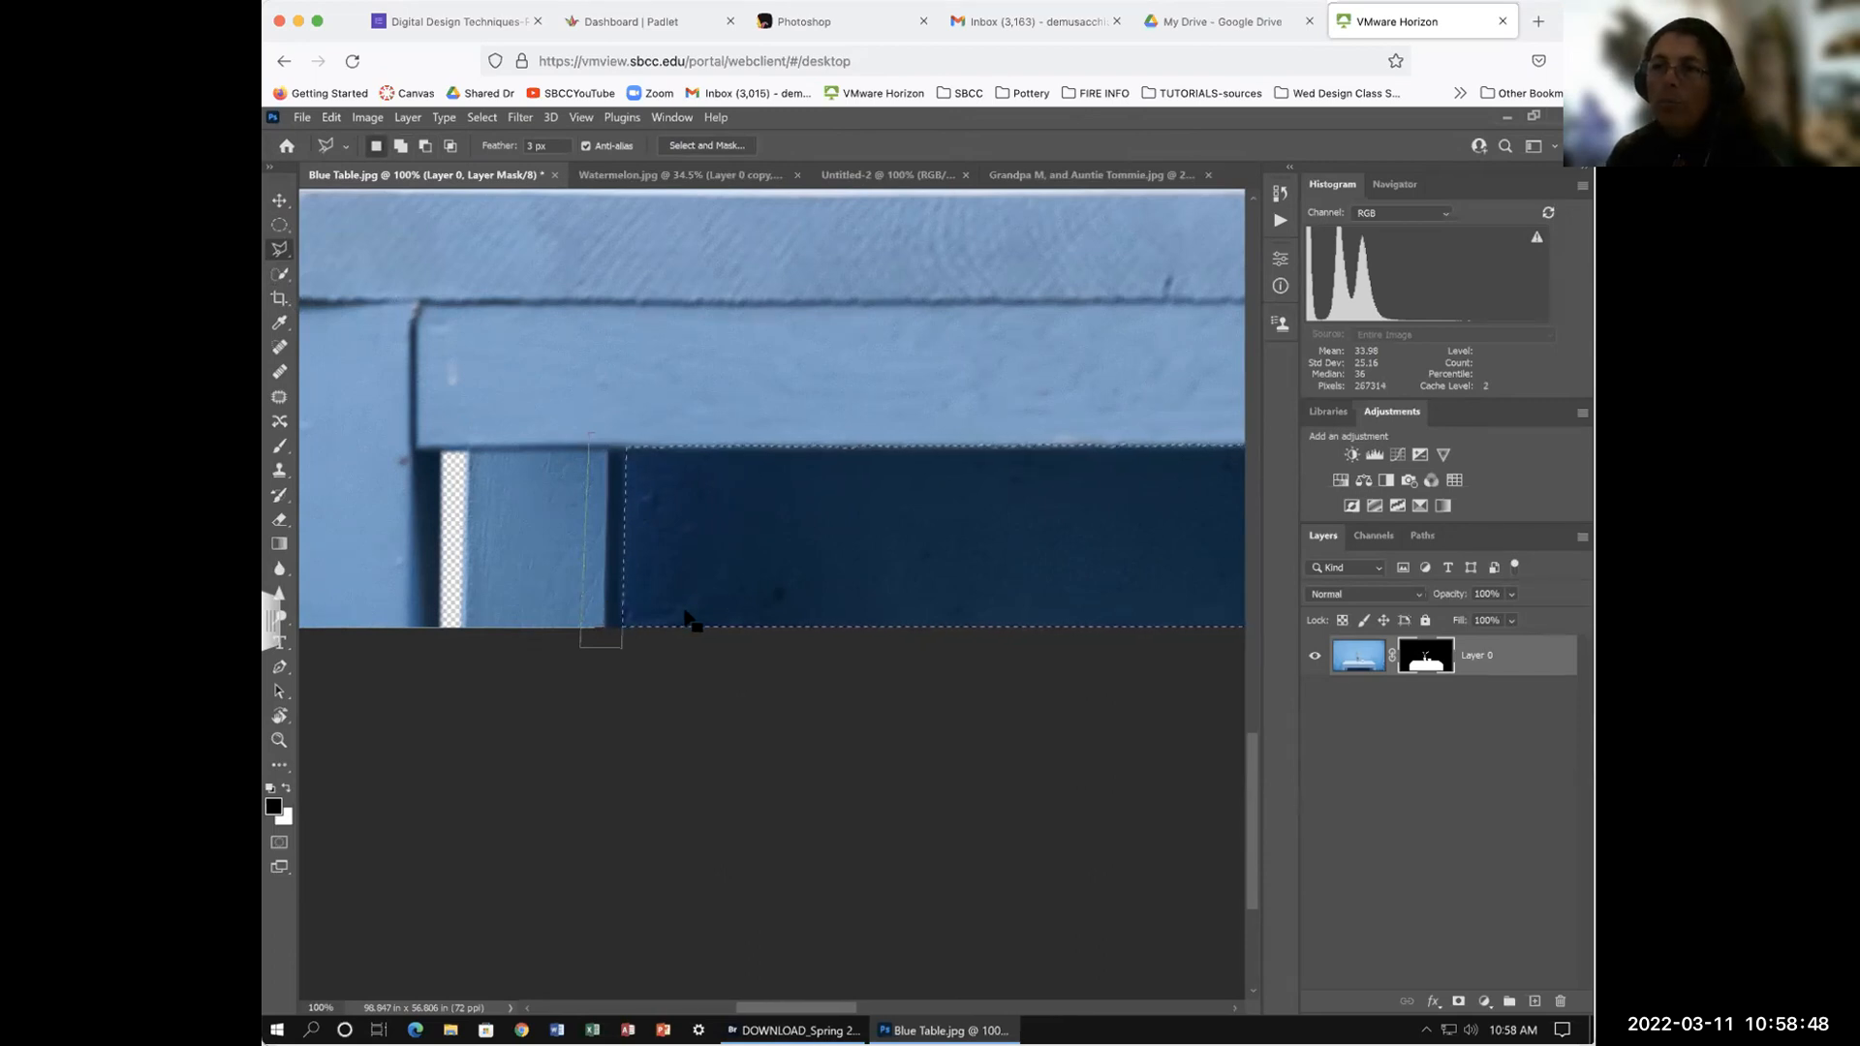
Step: Subtract the narrow shaded strip beside the right inner leg from the selection with the Polygonal Lasso, and deselect everything
left_click_drag(976, 564, 651, 567)
left_click_drag(930, 565, 437, 587)
left_click_drag(1087, 543, 715, 577)
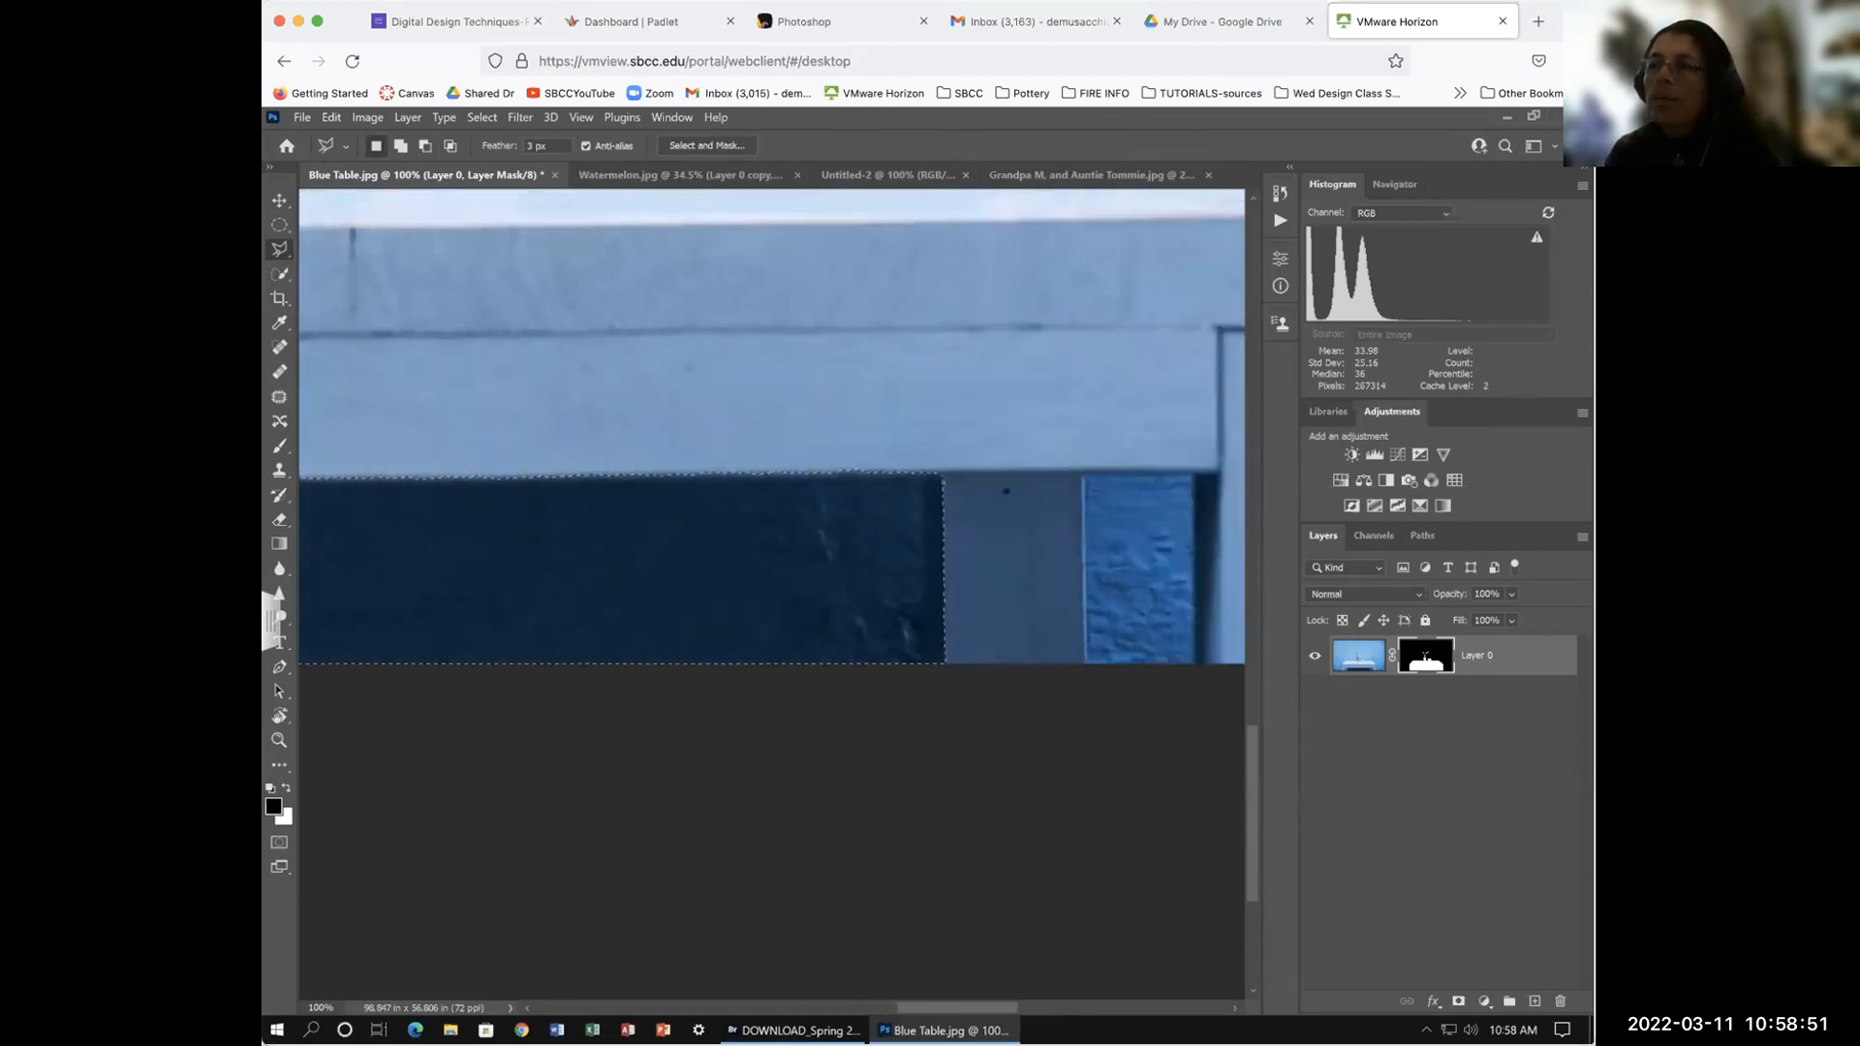
left_click(925, 460)
left_click(923, 680)
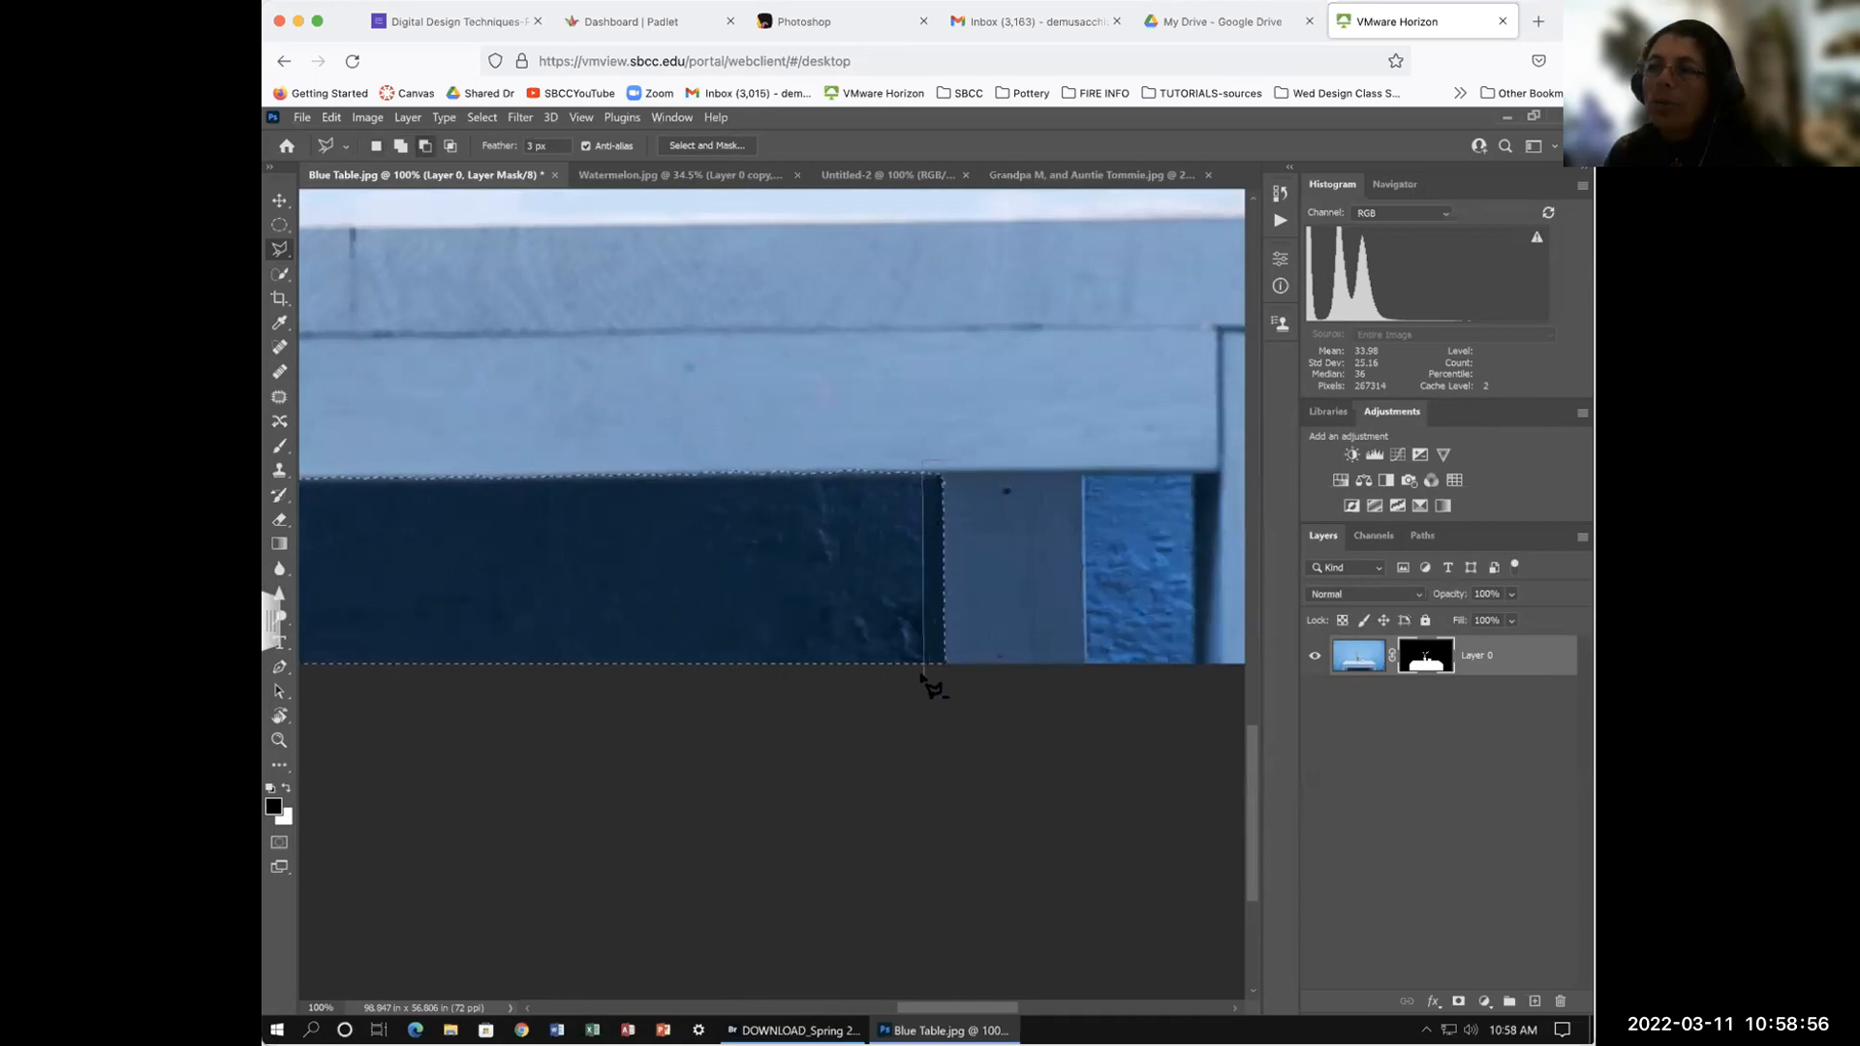
left_click(958, 685)
left_click(956, 460, "alt")
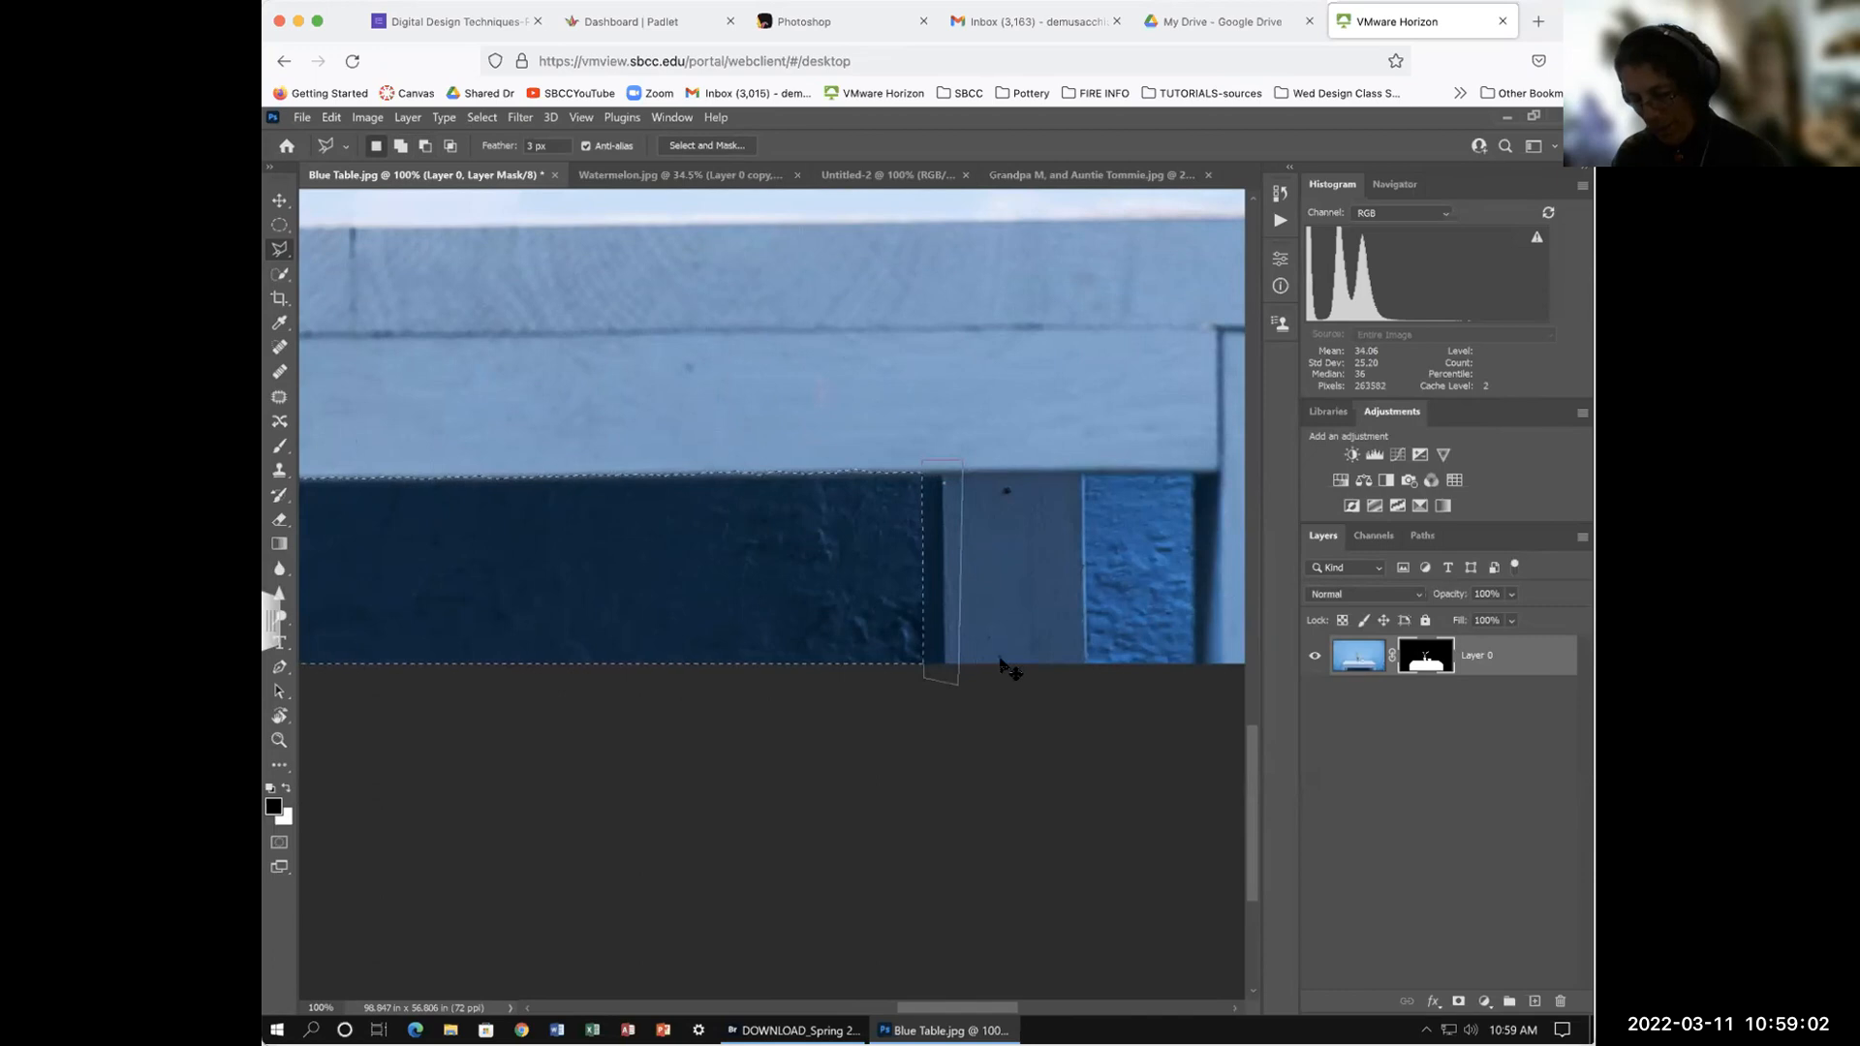
key("ctrl+d")
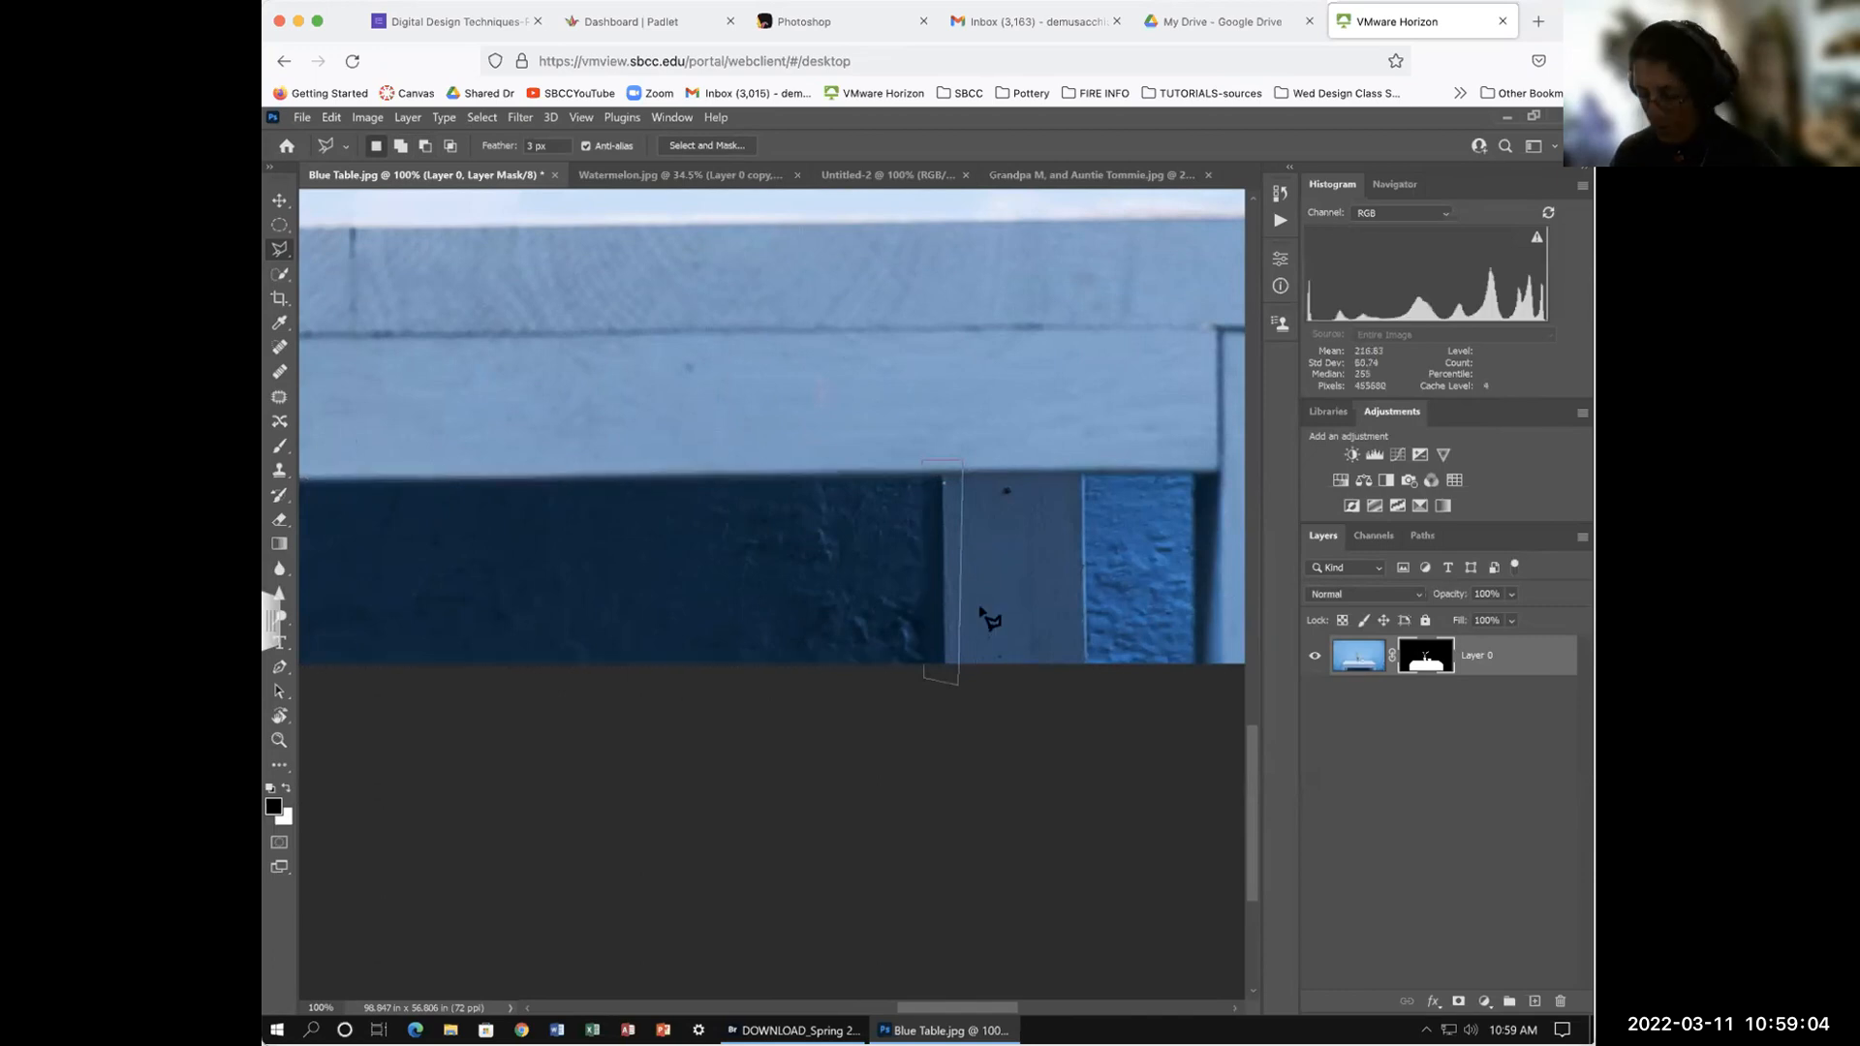
Step: Outline the dark area between the table's inner legs with the Polygonal Lasso, leaving out the shaded strip along each leg
left_click_drag(985, 614, 1414, 578)
mouse_move(435, 490)
left_mouse_down()
mouse_move(776, 560)
mouse_move(909, 560)
left_mouse_up()
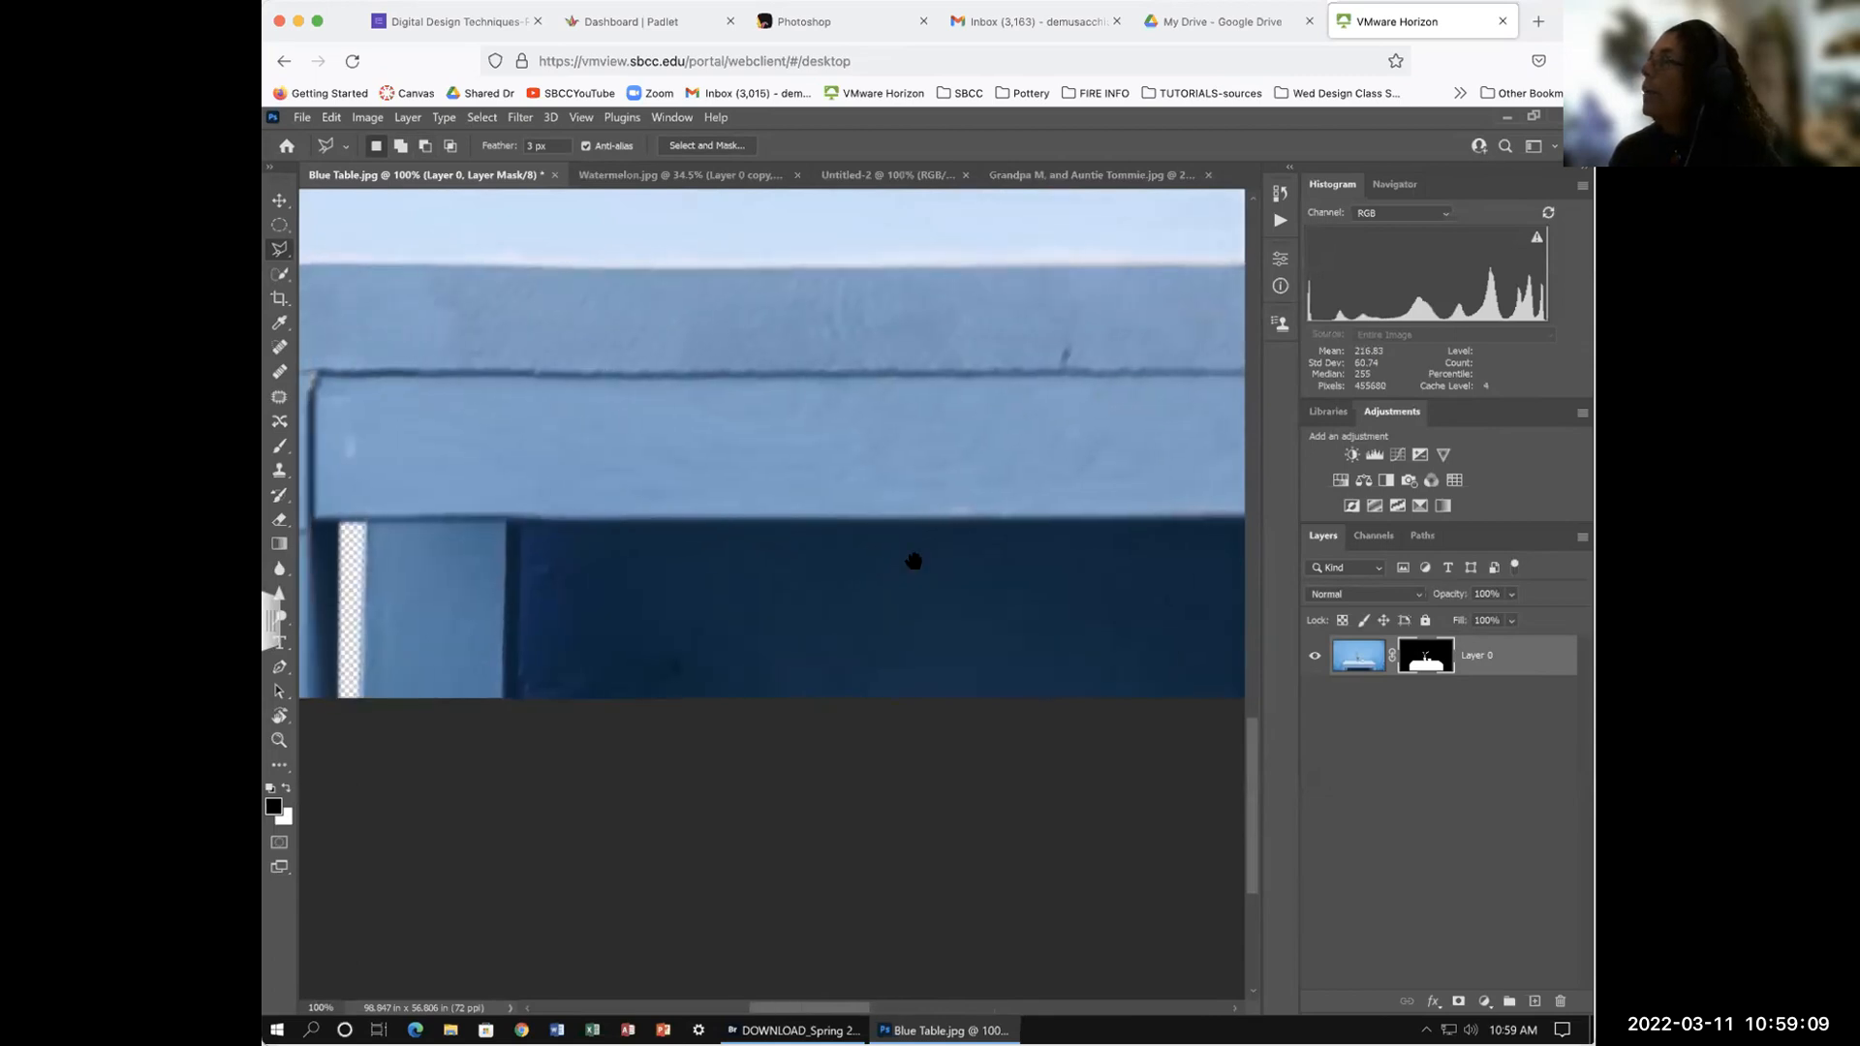
left_click(278, 249)
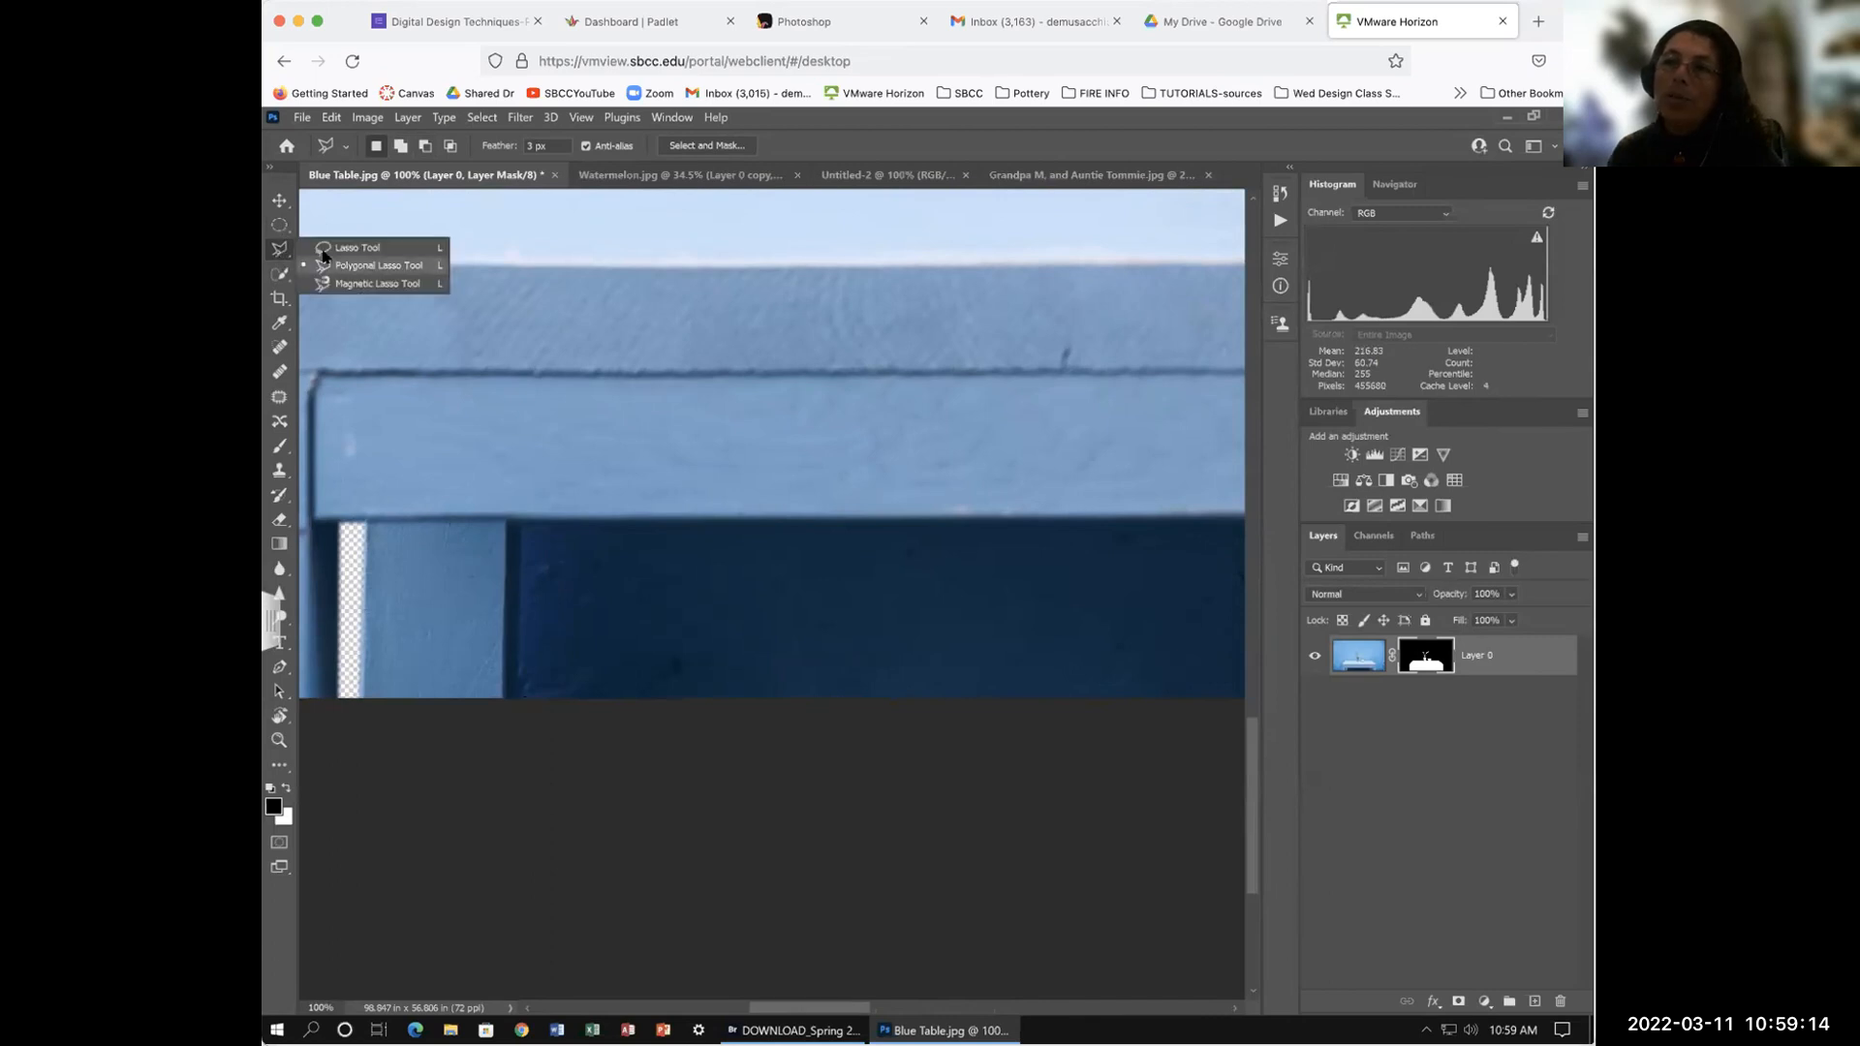
left_click(366, 266)
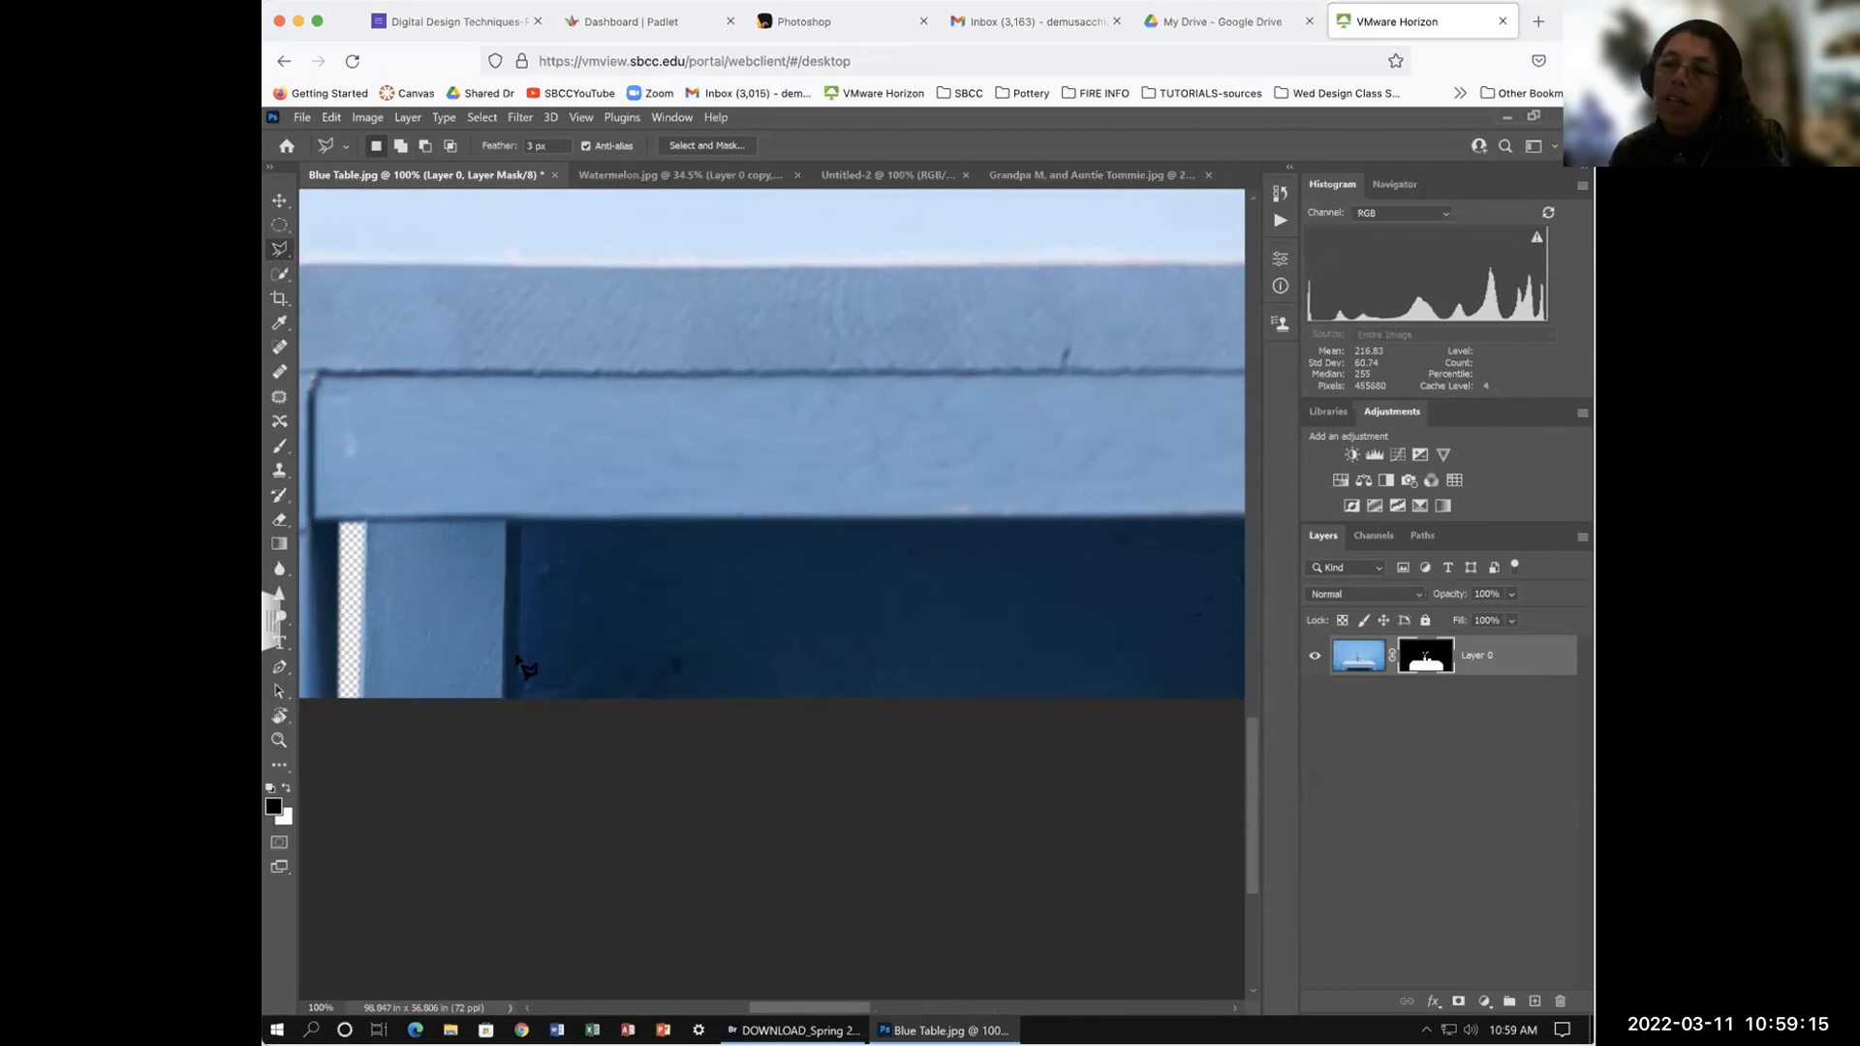
left_click(517, 710)
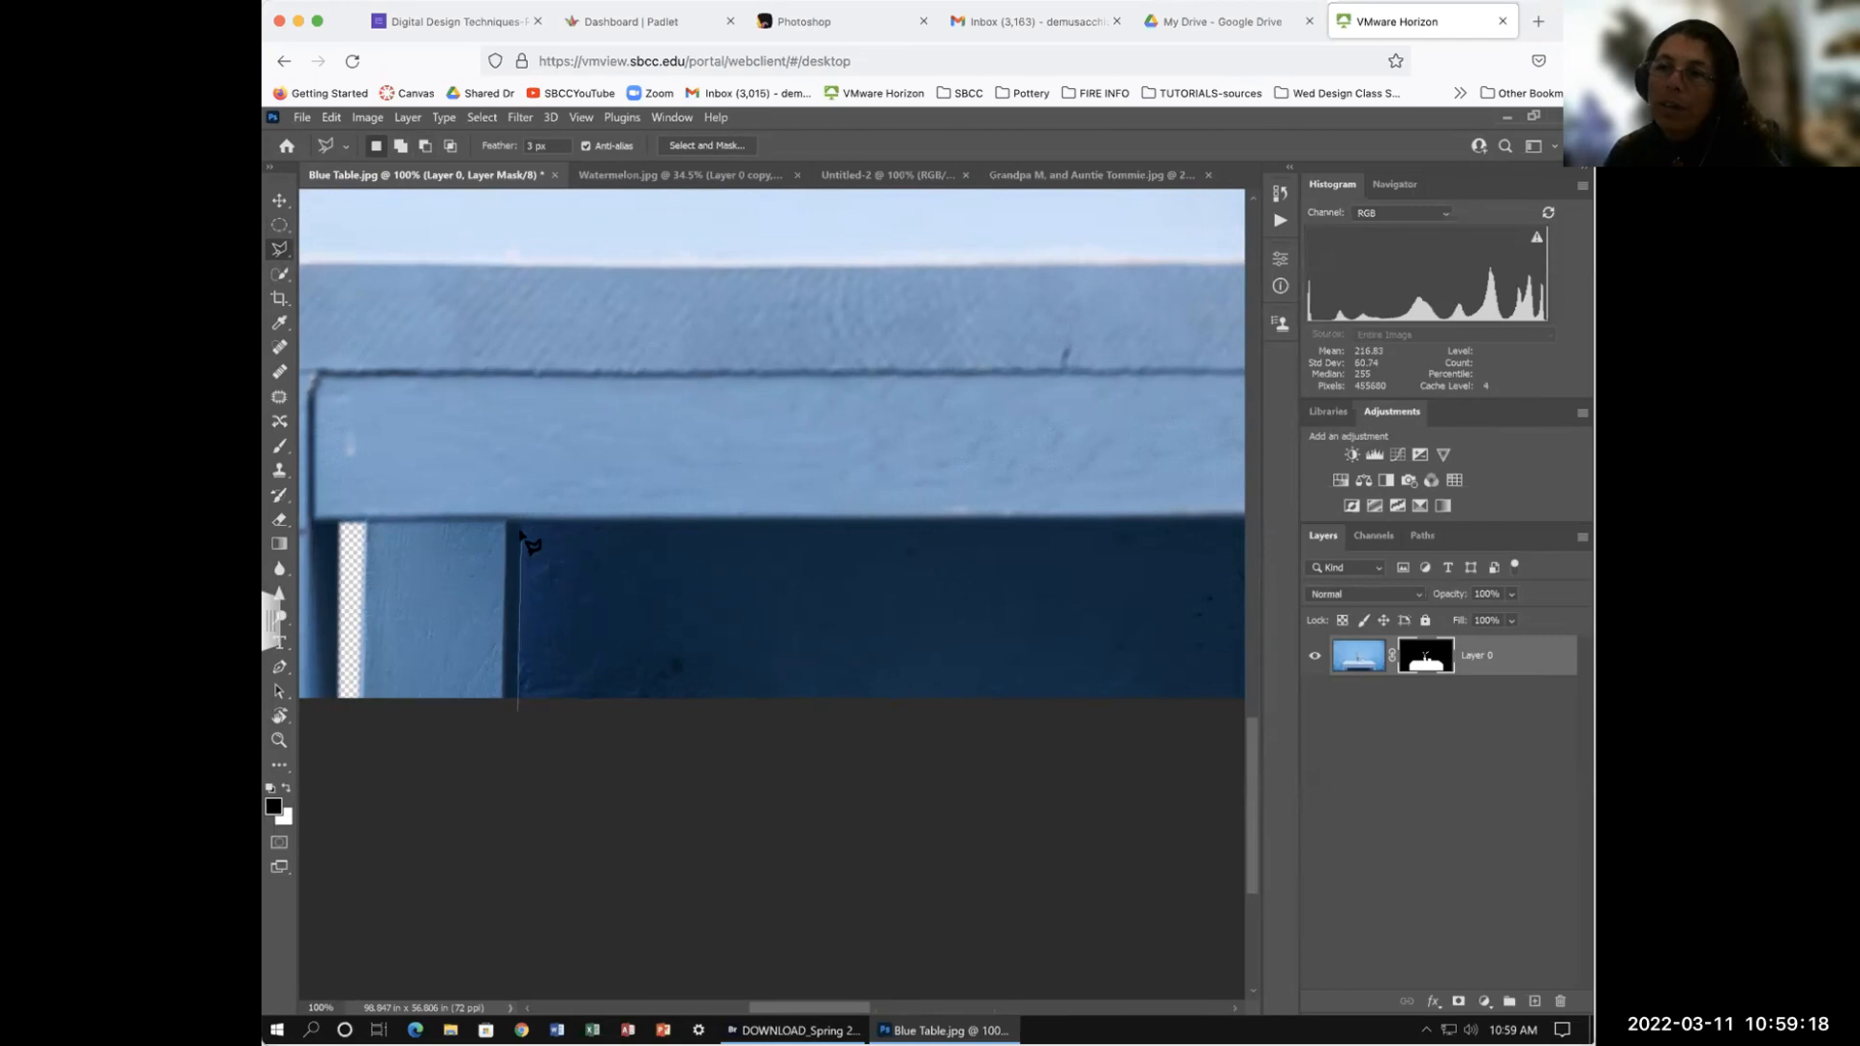
left_click(520, 523)
left_click_drag(704, 555, 388, 563)
left_click_drag(1182, 574, 620, 585)
left_click_drag(889, 589, 716, 594)
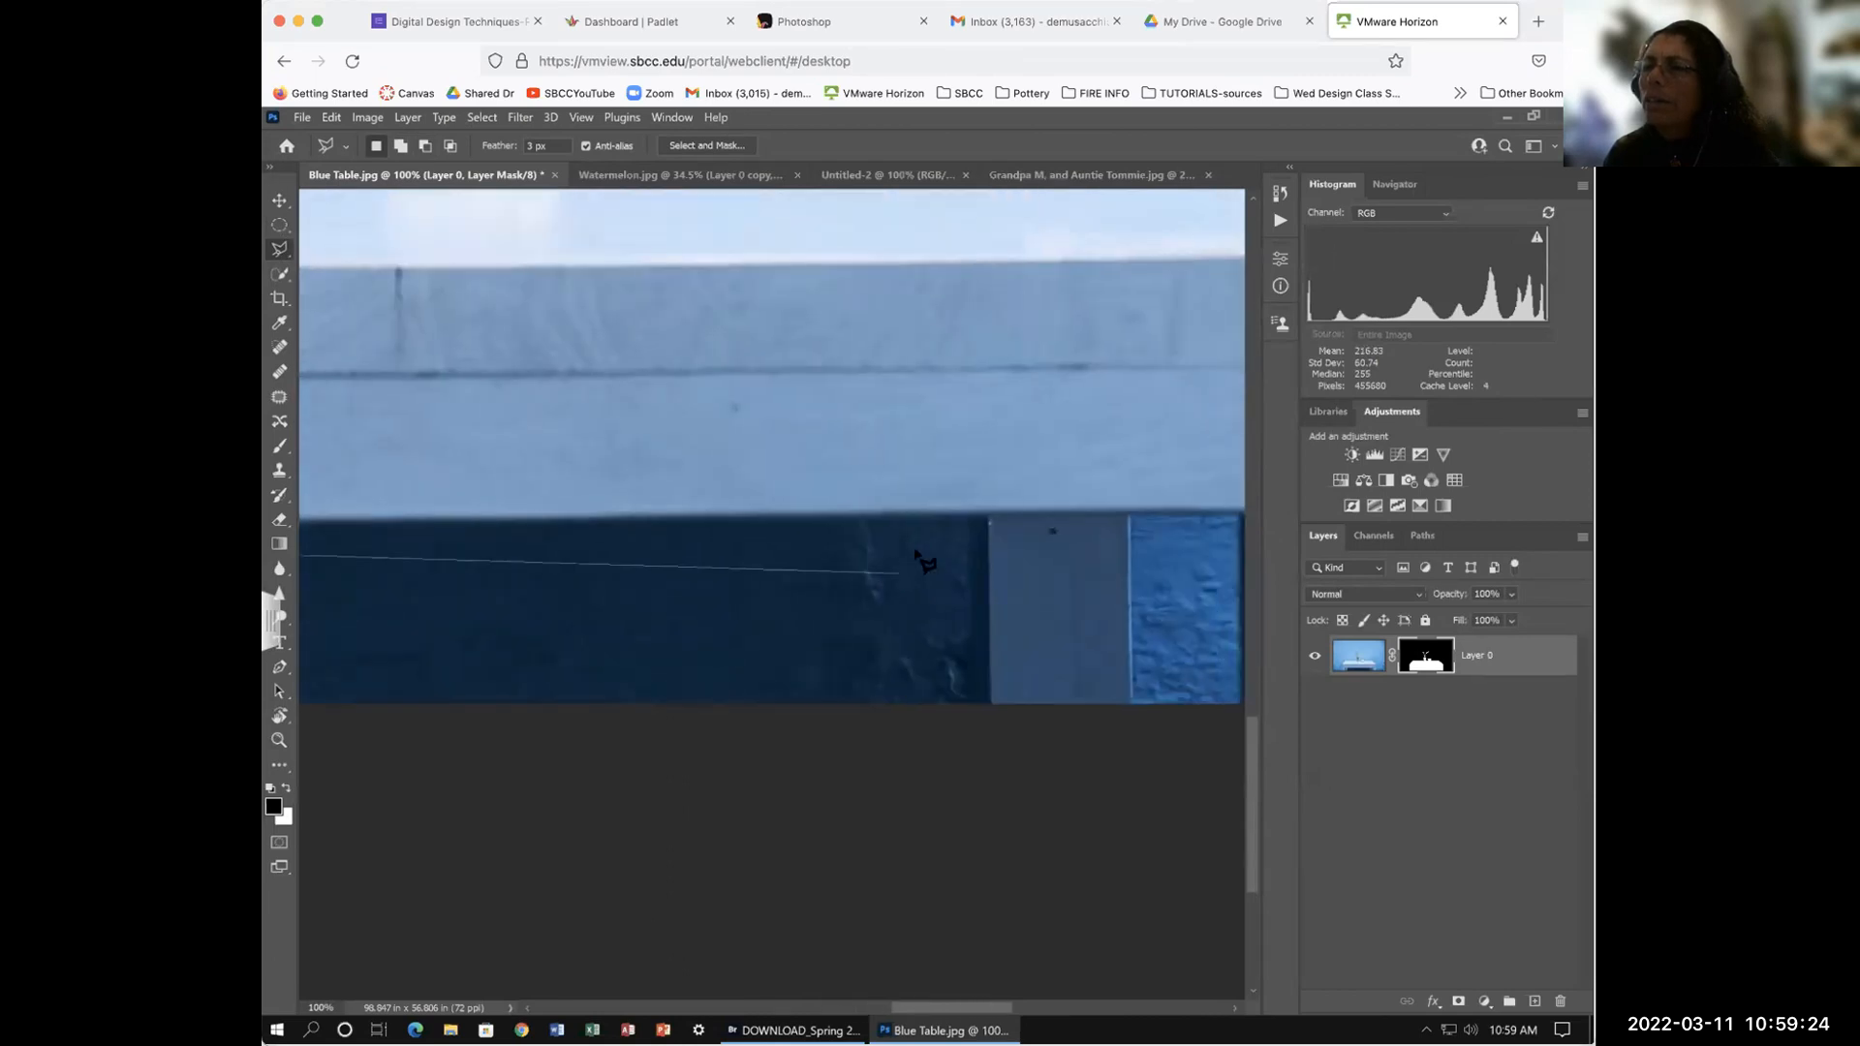
left_click(965, 515)
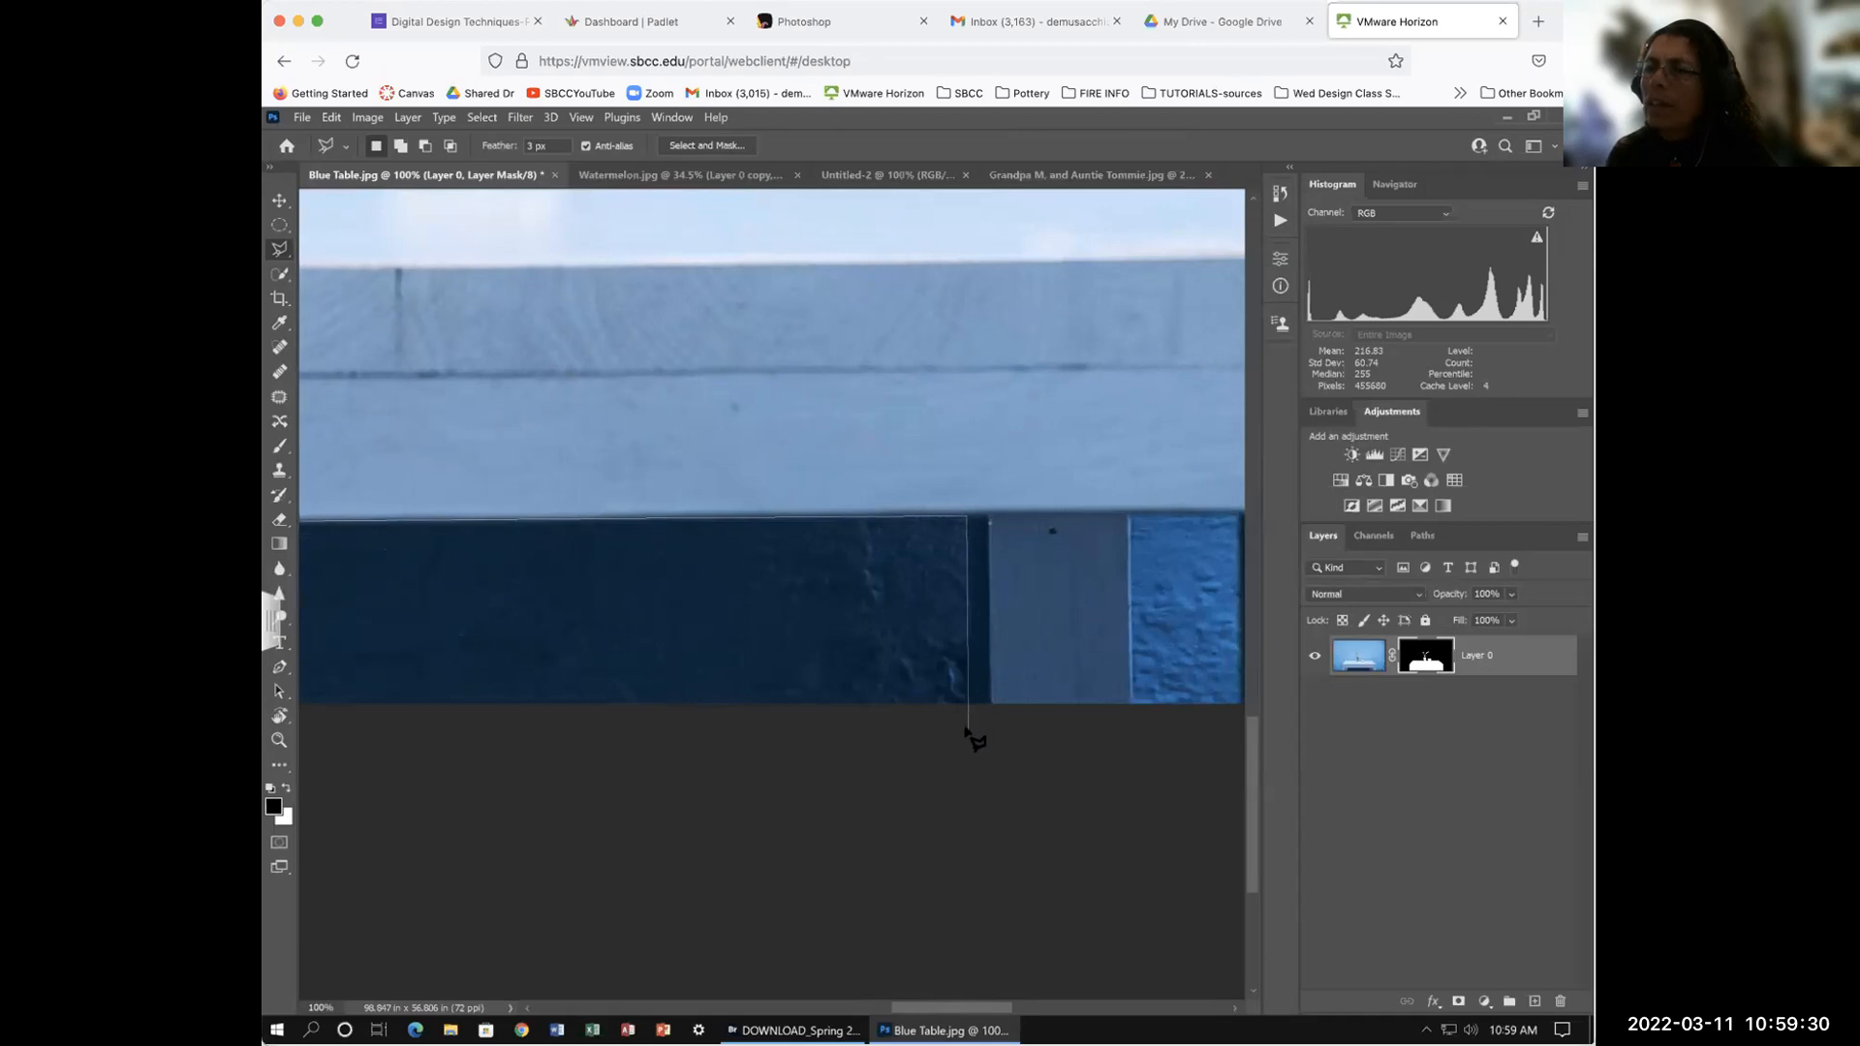
scroll(979, 771, "left", 10)
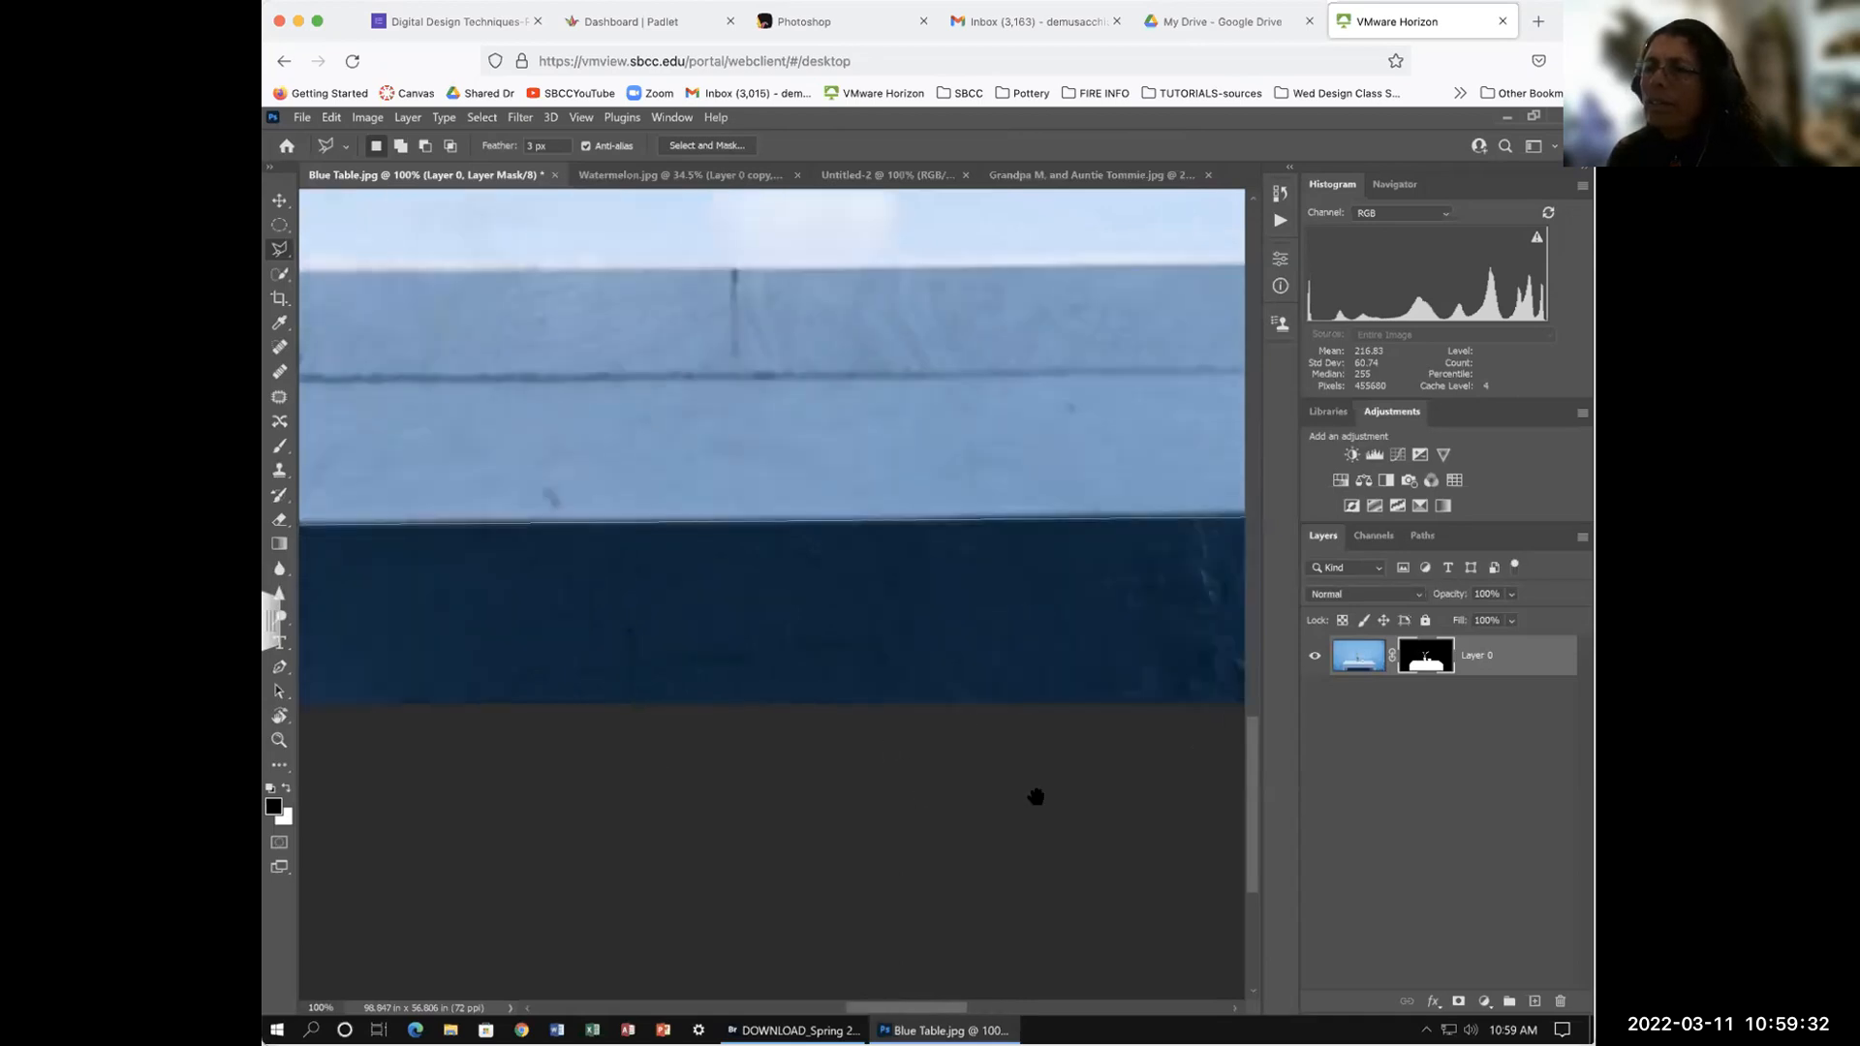
scroll(801, 771, "left", 5)
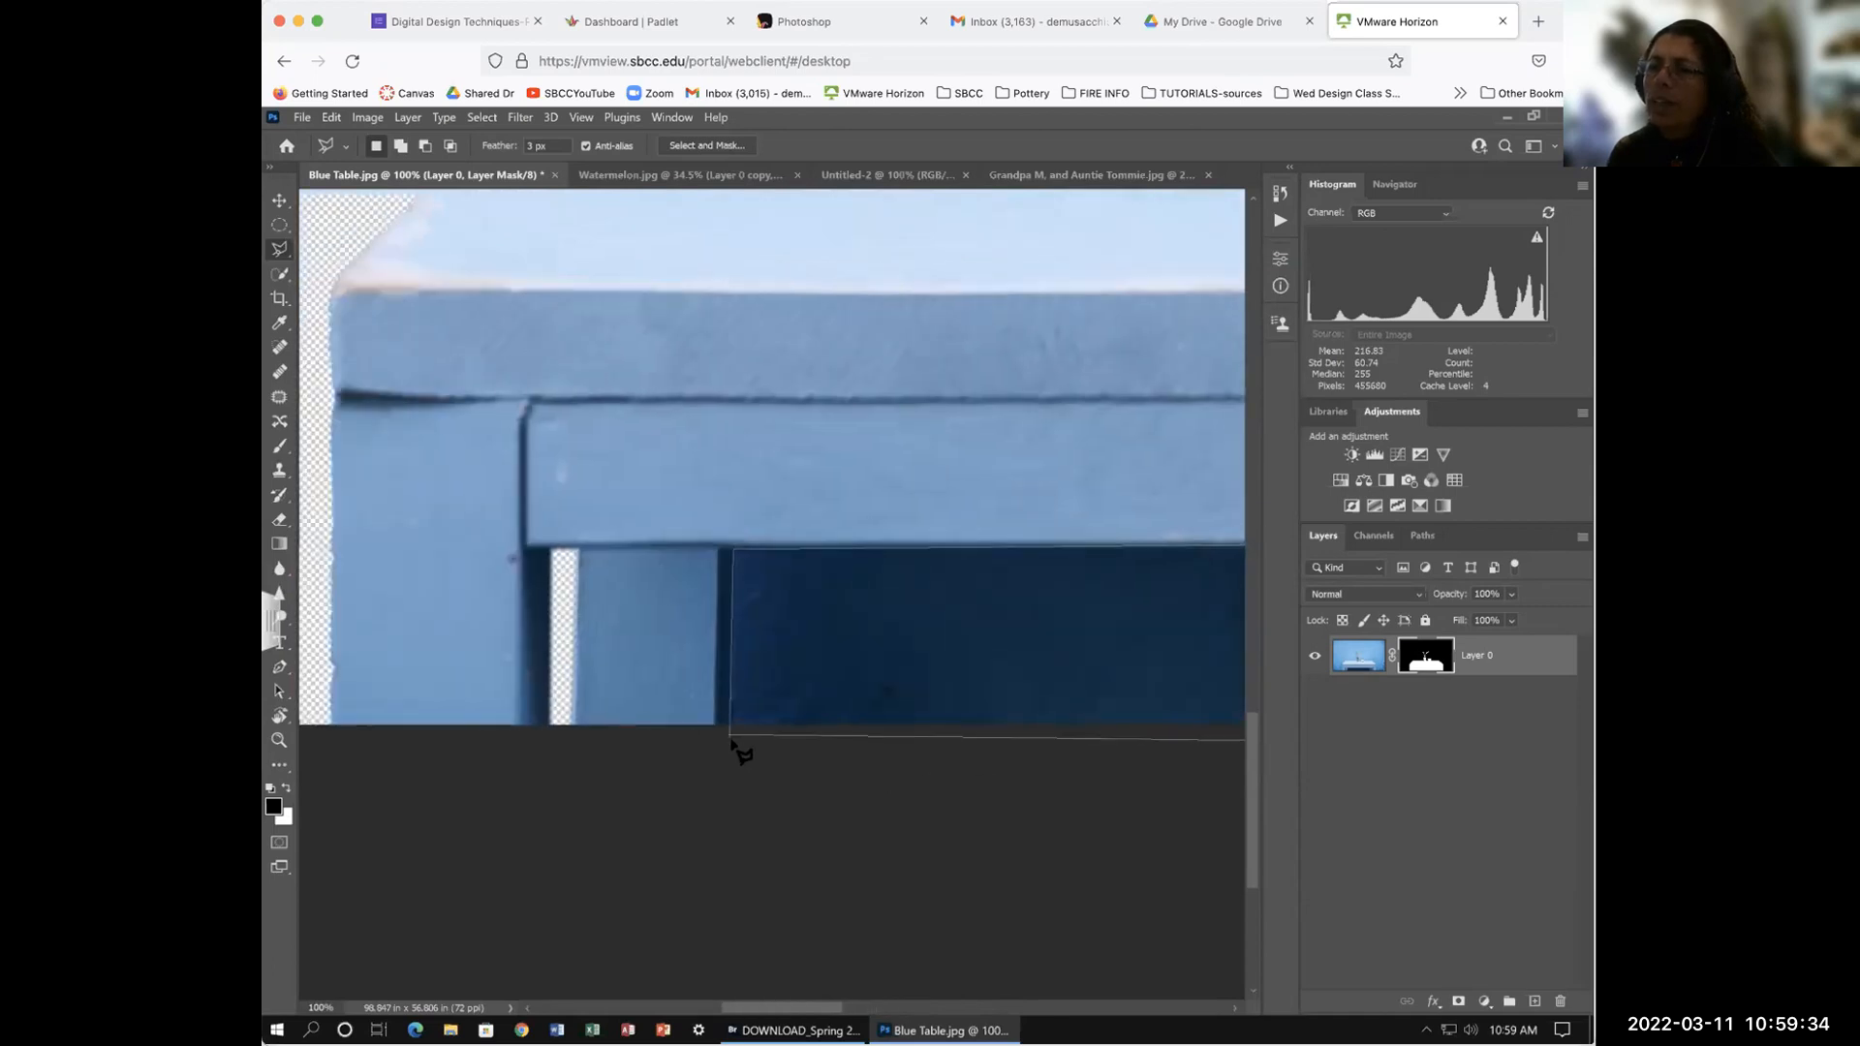
double_click(730, 744)
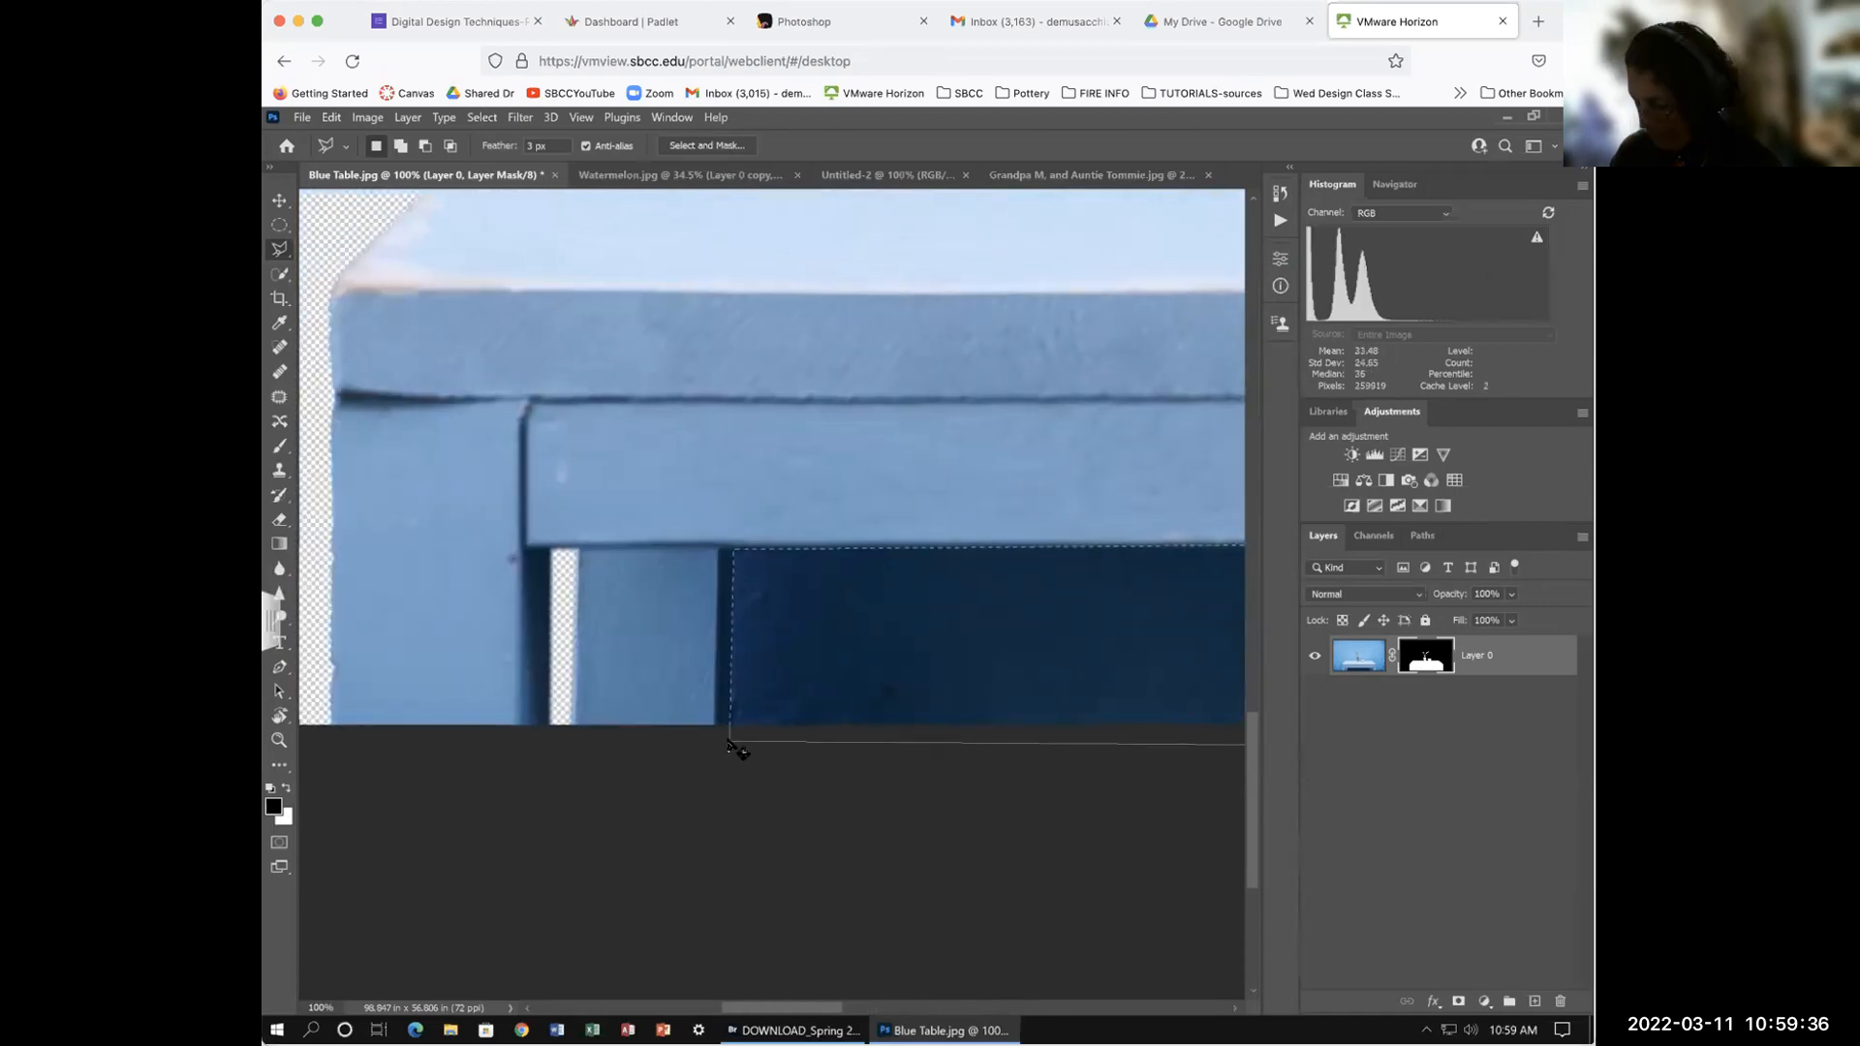
Step: Paint the selected area between the inner legs black on Layer 0's mask with the Brush
key("ctrl+0")
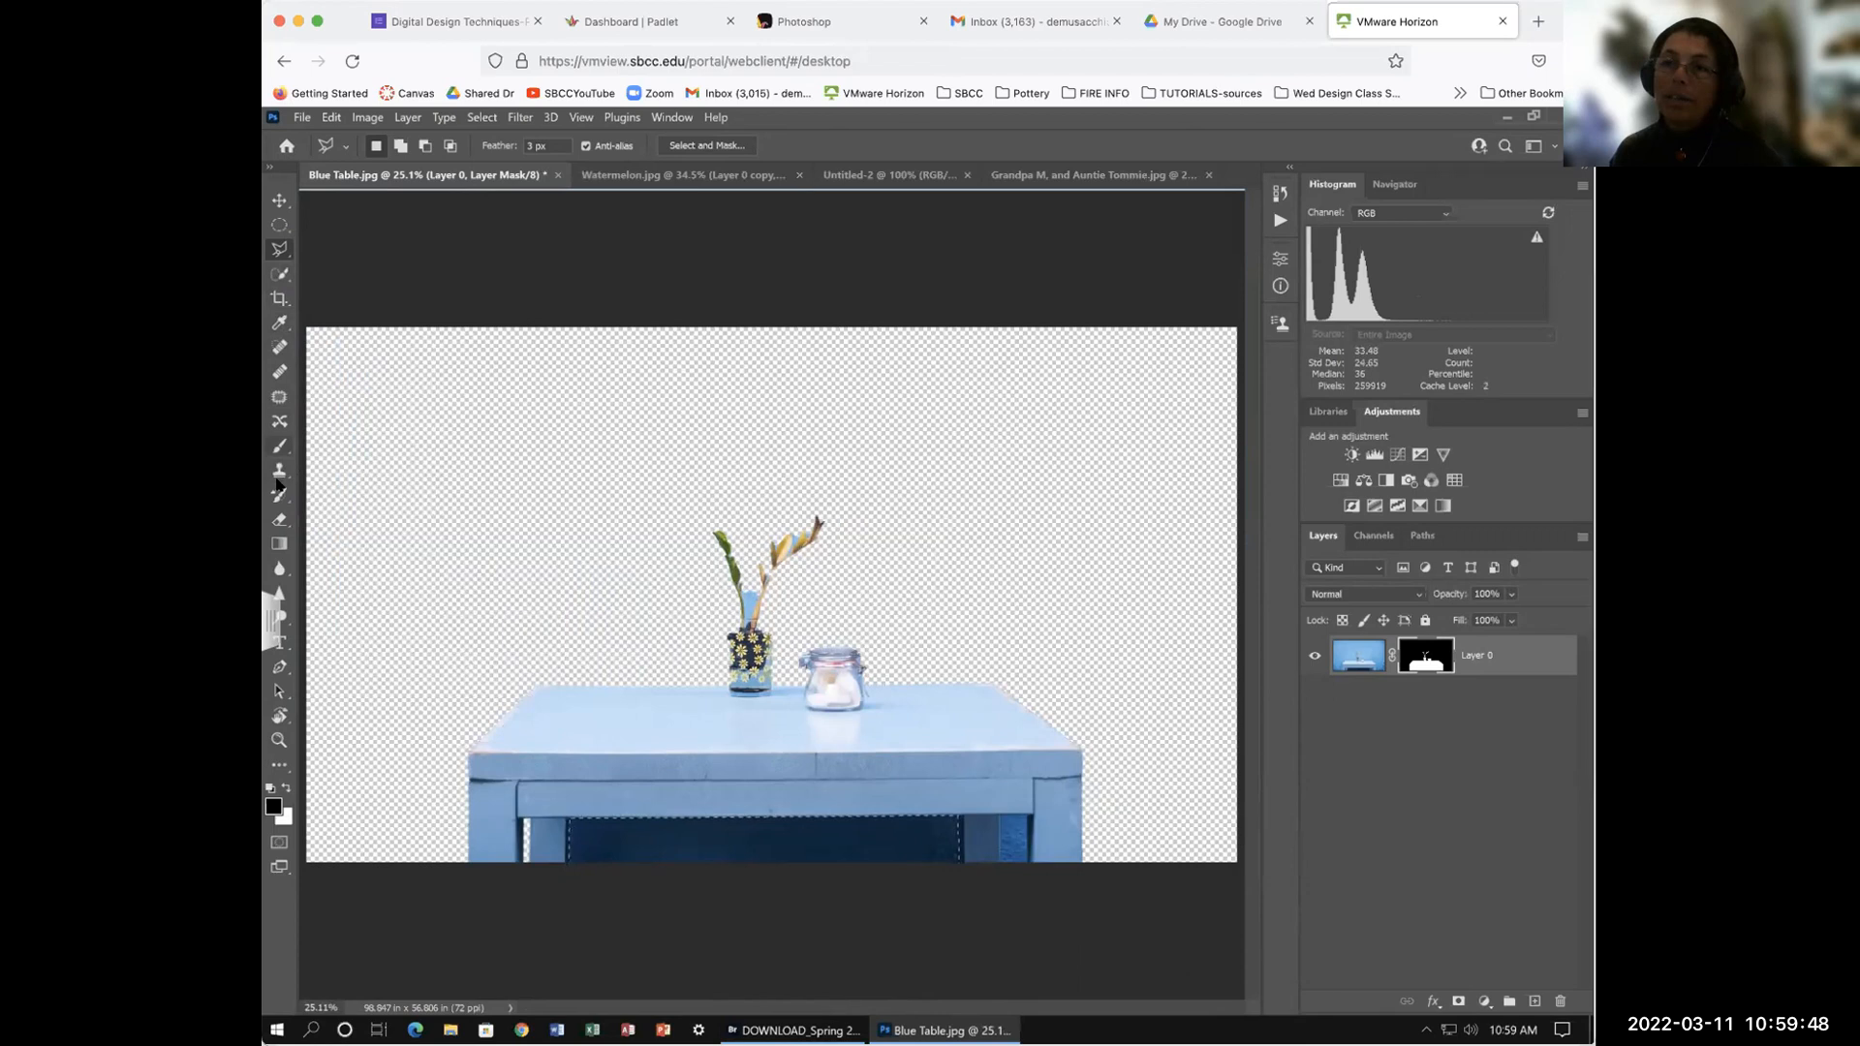
left_click(279, 446)
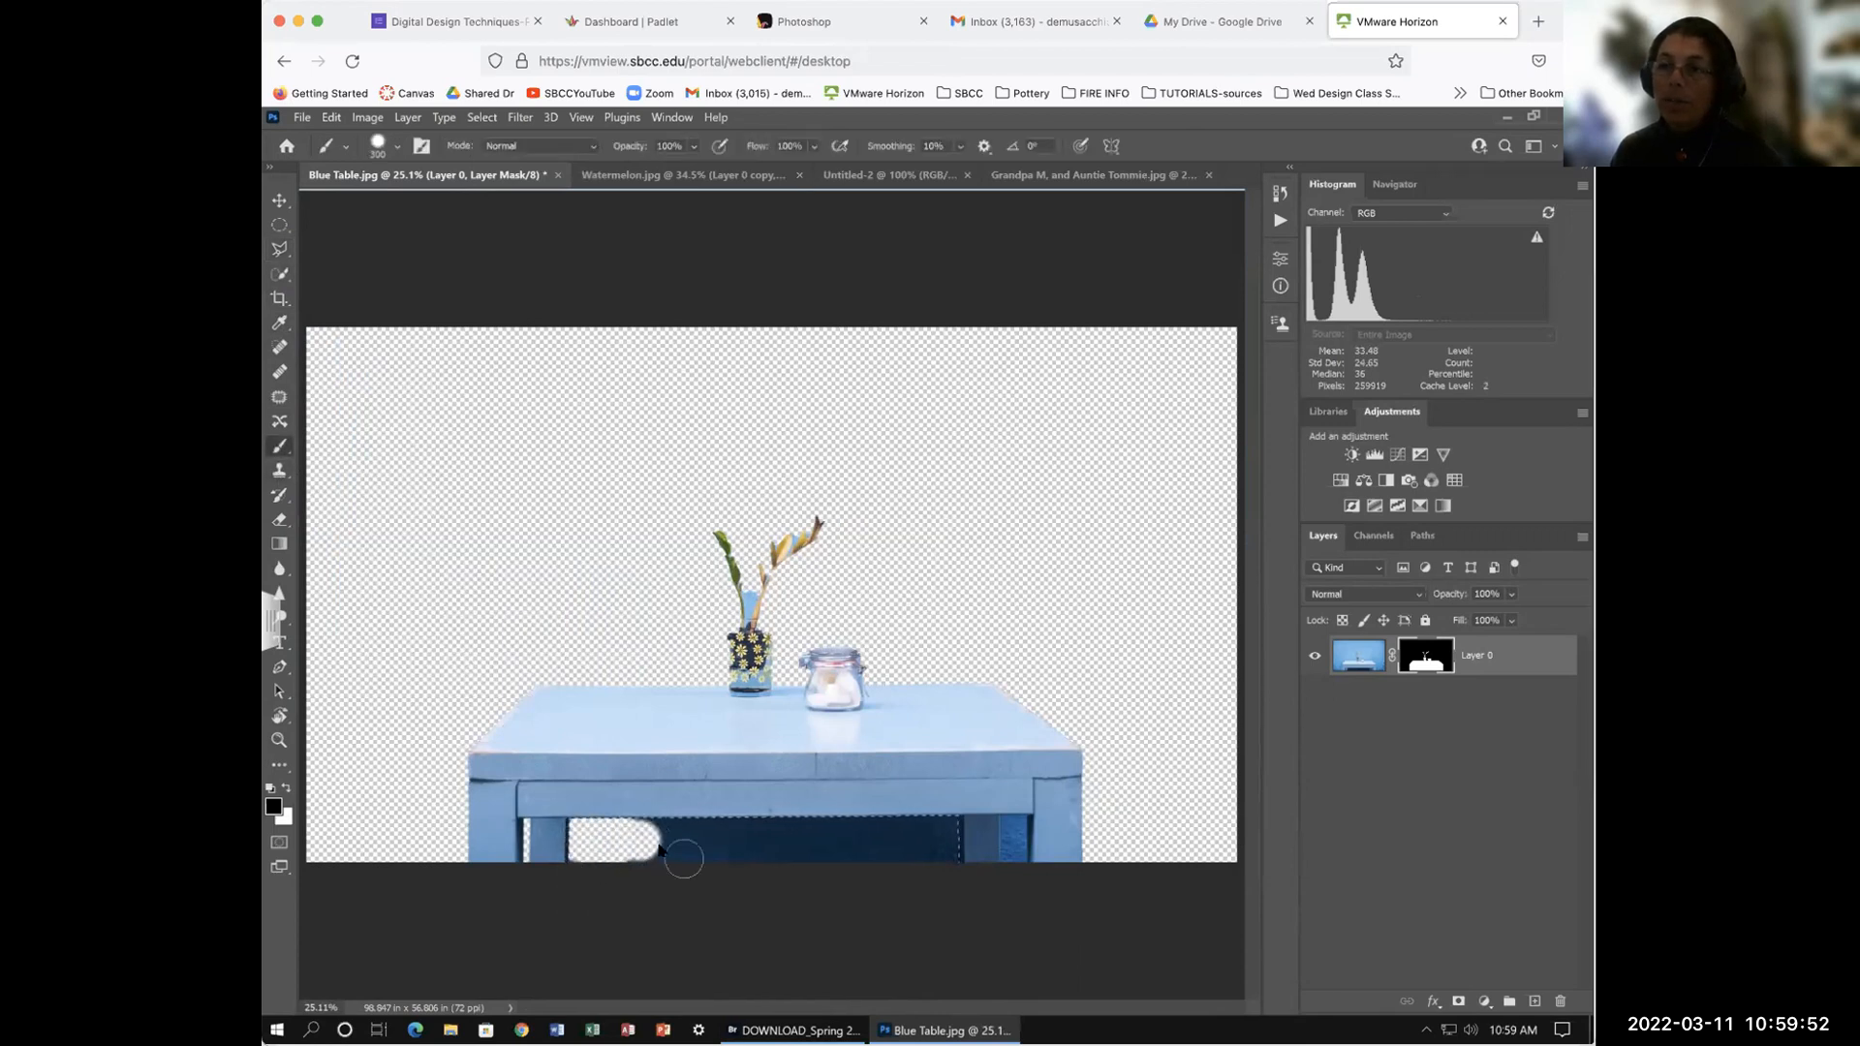
left_click_drag(659, 848, 731, 835)
mouse_move(835, 870)
left_mouse_down()
mouse_move(642, 806)
mouse_move(940, 822)
mouse_move(952, 876)
mouse_move(828, 838)
left_mouse_up()
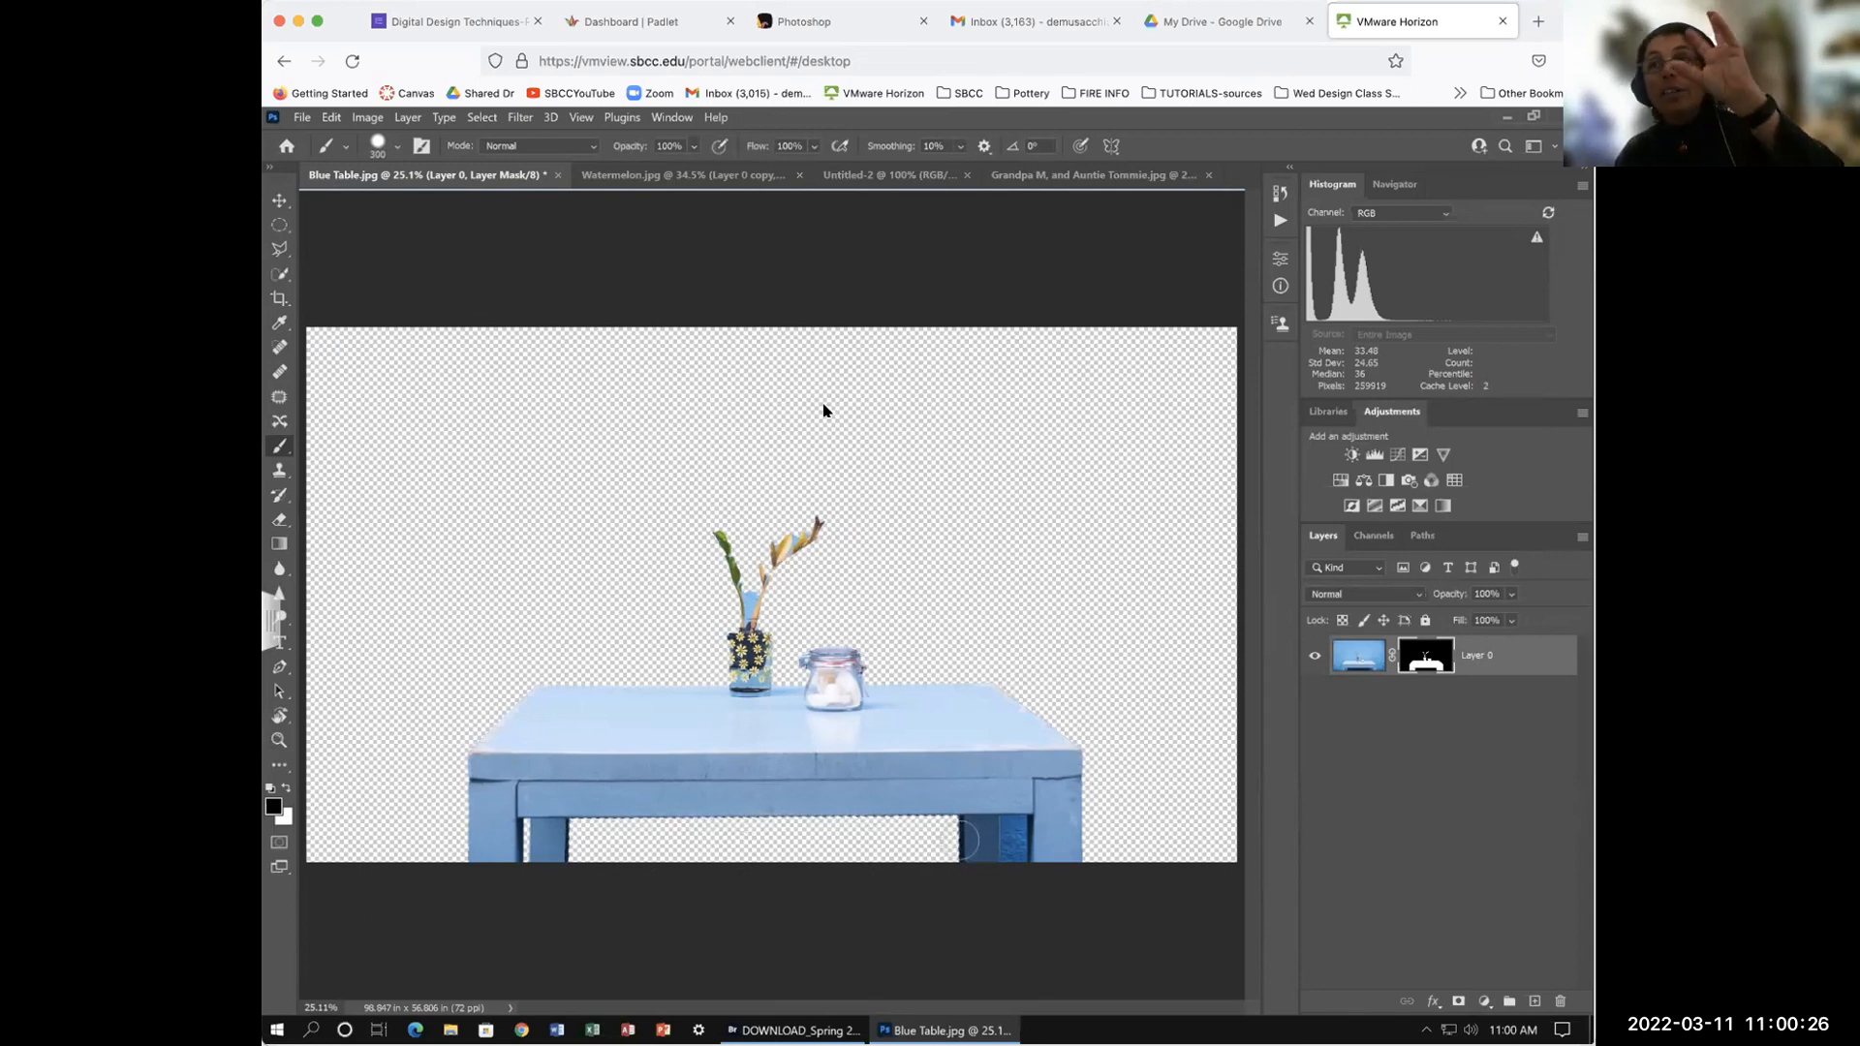
Step: Switch to the Untitled-2 document and draw a wide, shallow selection with the Rectangular Marquee
left_click(905, 177)
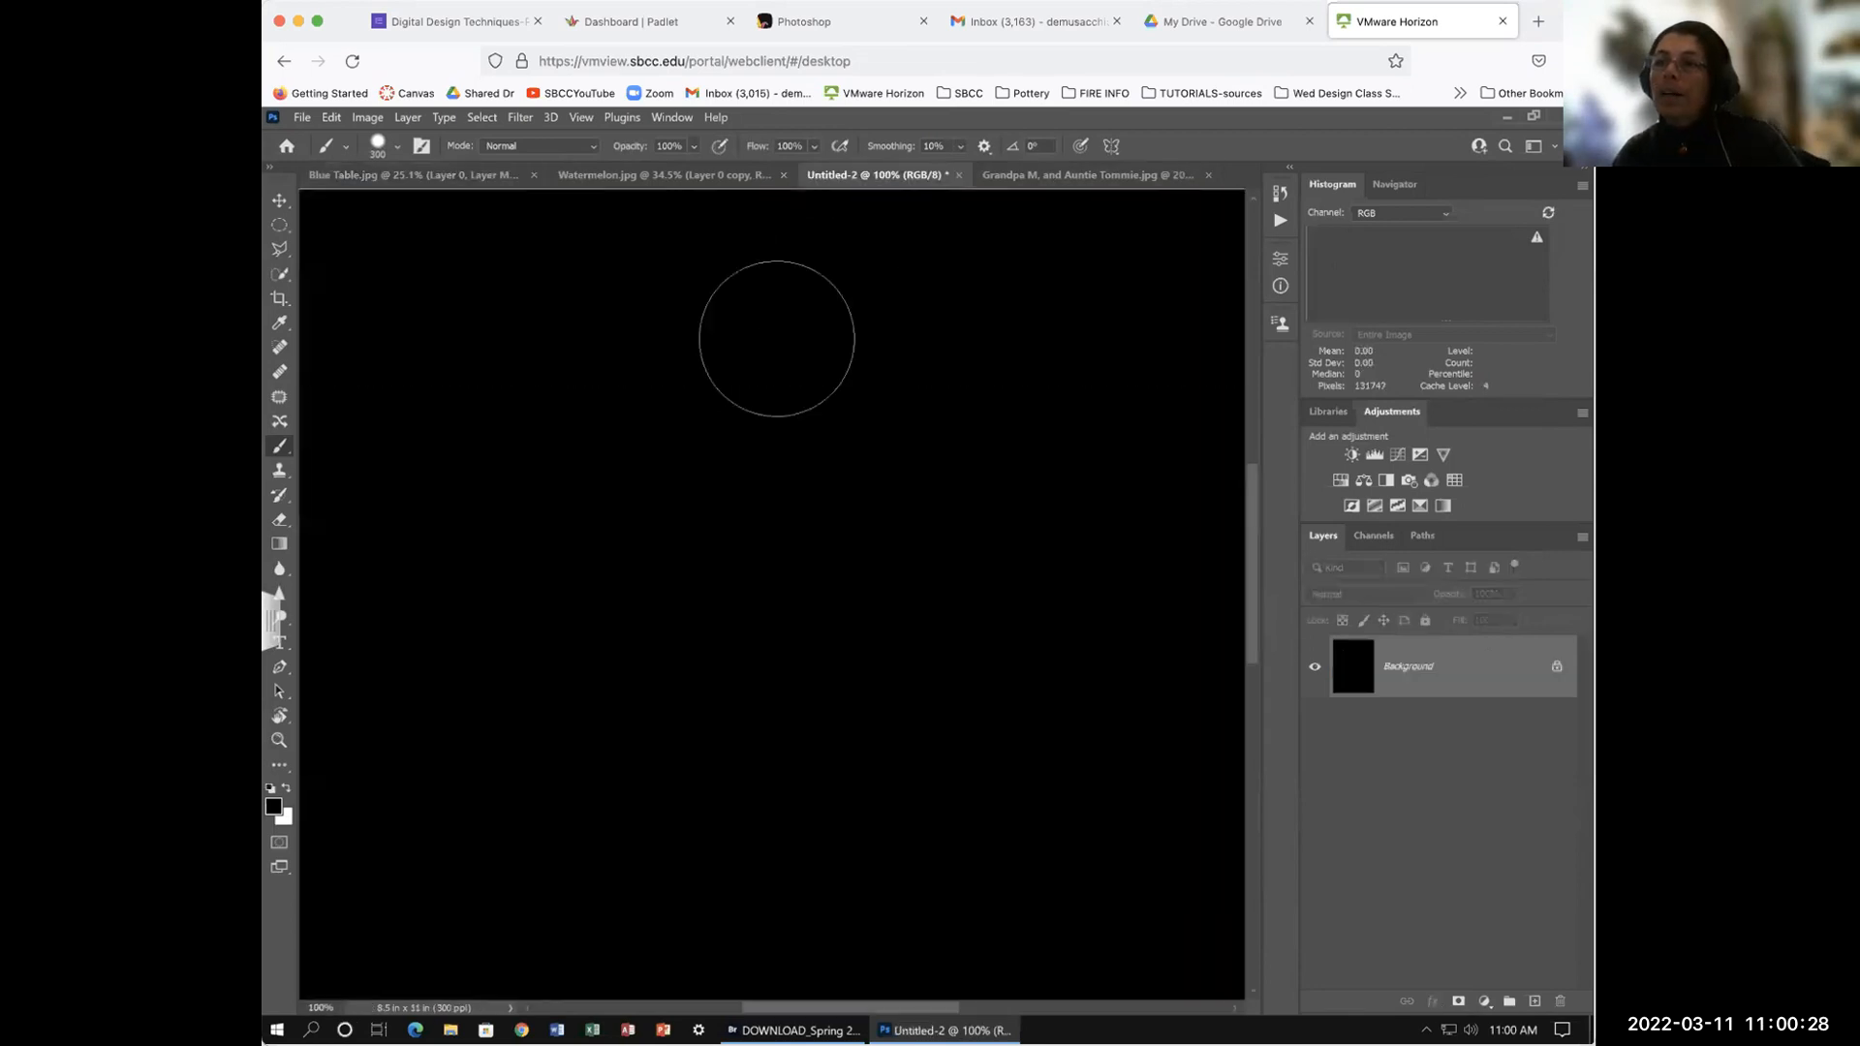
left_click(281, 229)
left_click(334, 223)
left_click_drag(540, 406, 1131, 503)
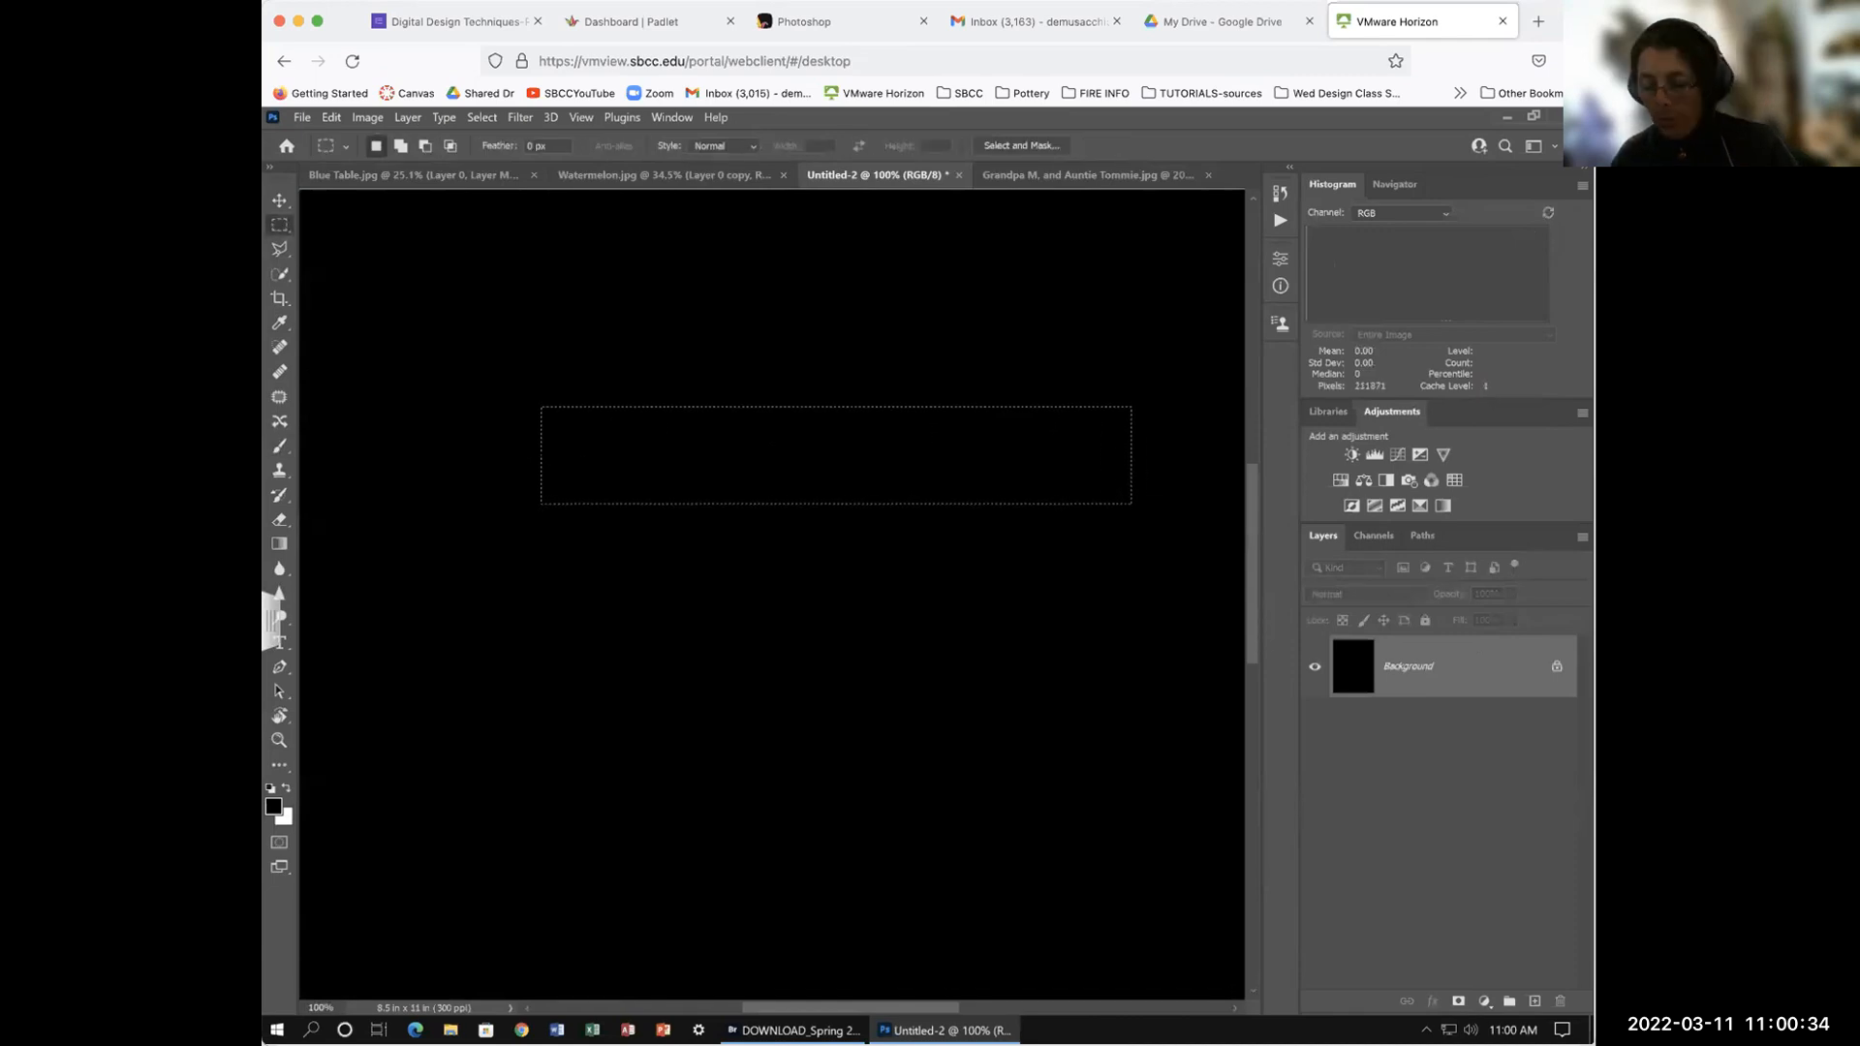
Step: Subtract a narrow strip from each end of the rectangular selection with the Rectangular Marquee
key("alt")
left_click_drag(526, 390, 550, 520)
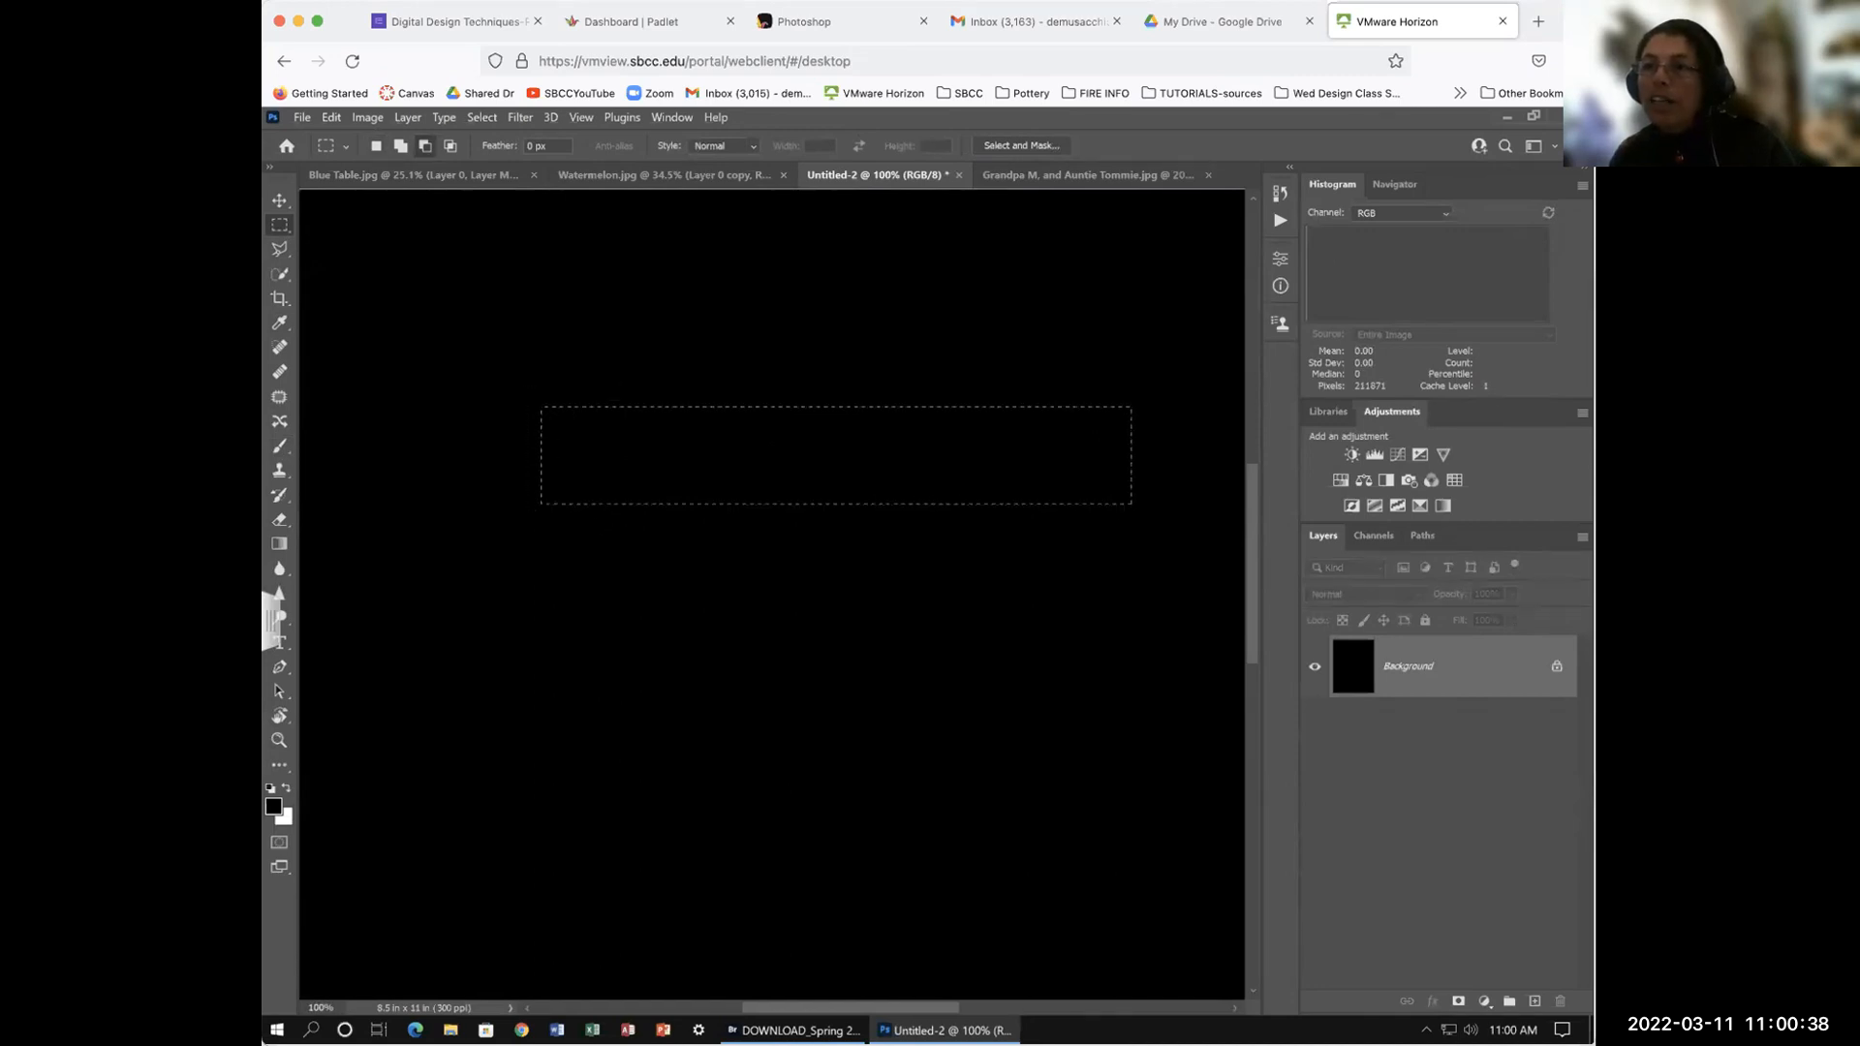
left_click_drag(1166, 376, 1118, 532)
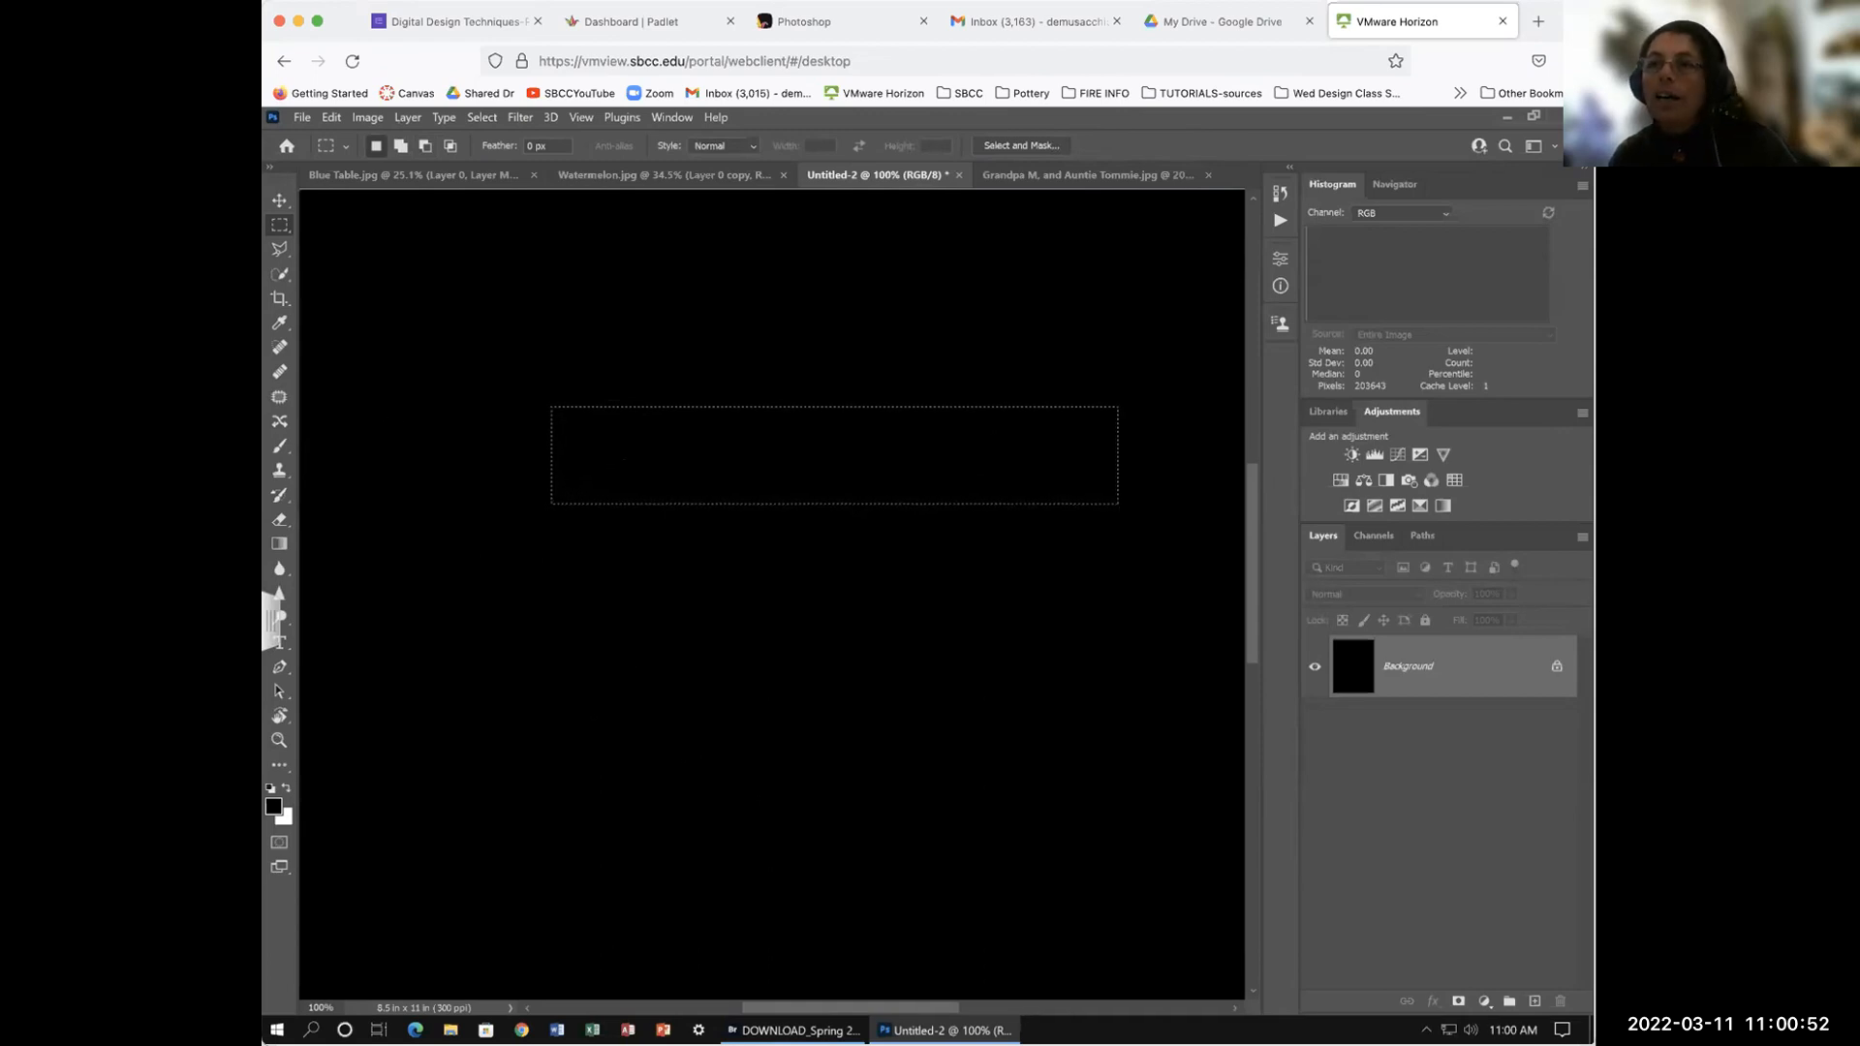
Step: Subtract polygonal pieces from both ends and the upper edge of the rectangular selection with the Polygonal Lasso
left_click(280, 249)
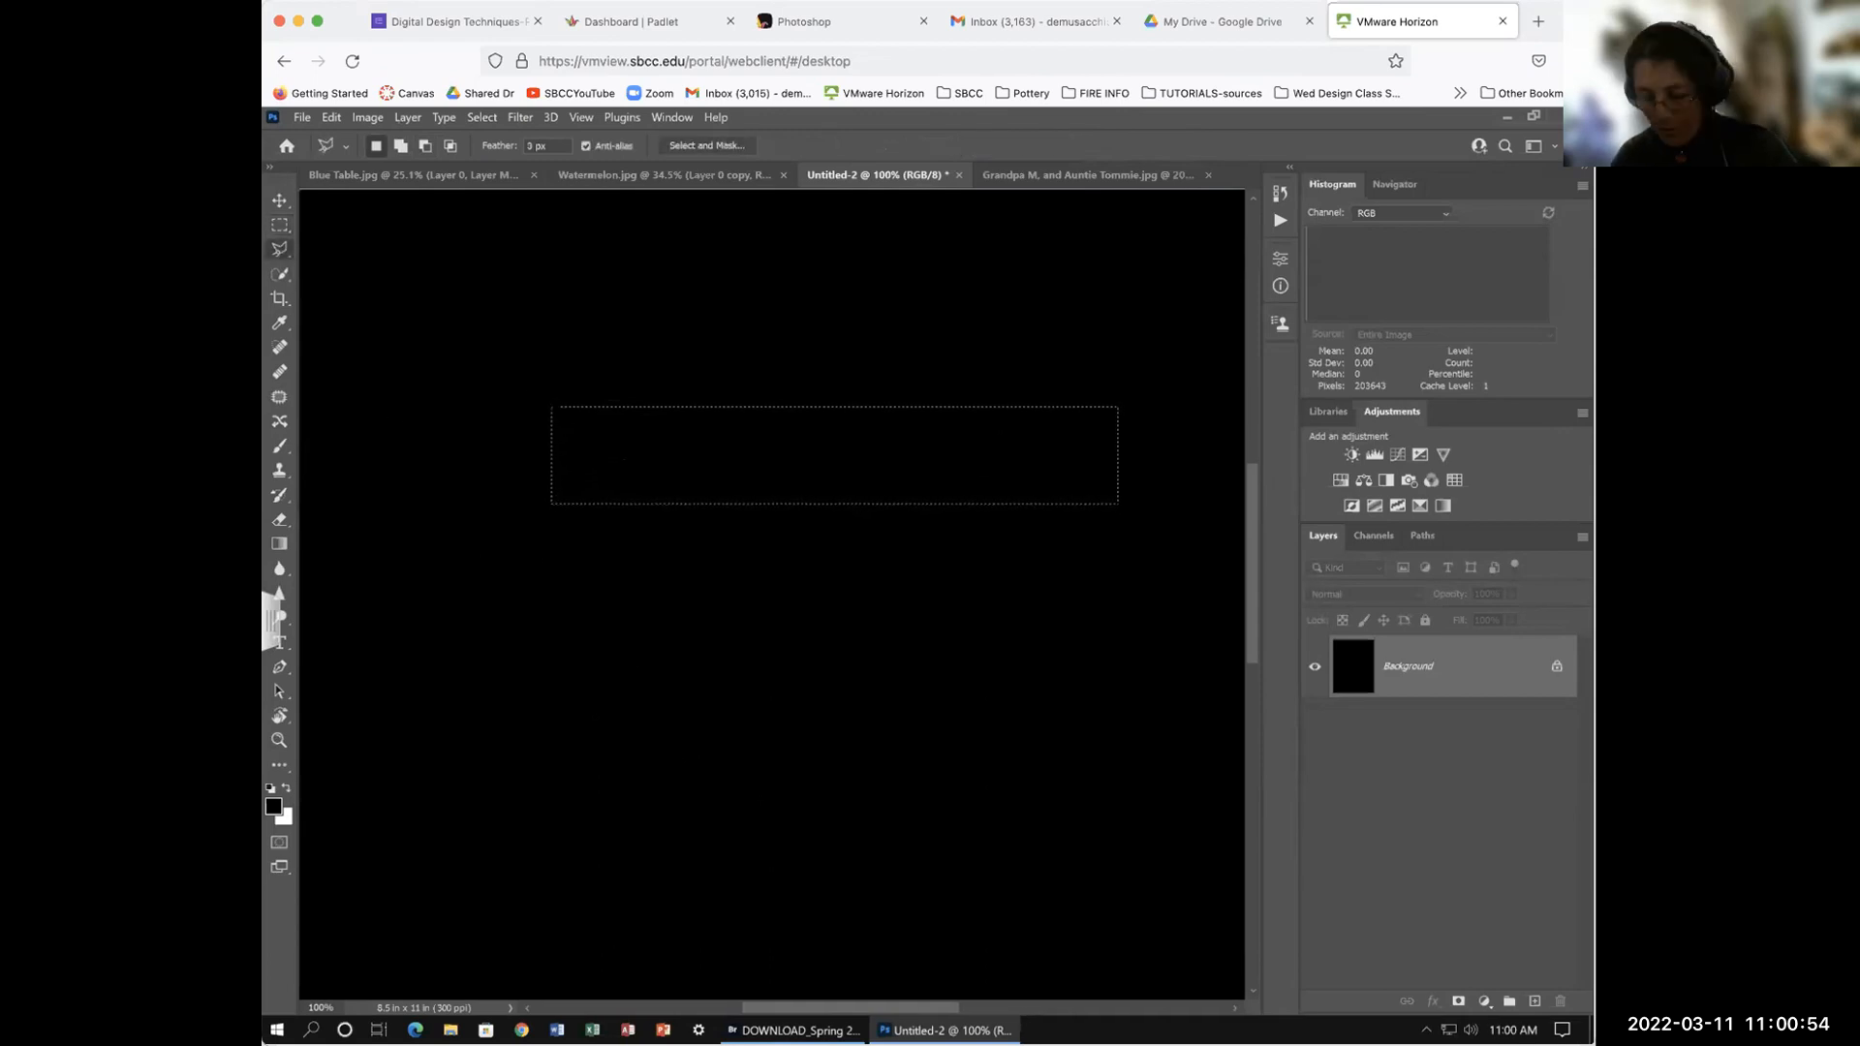
key("alt")
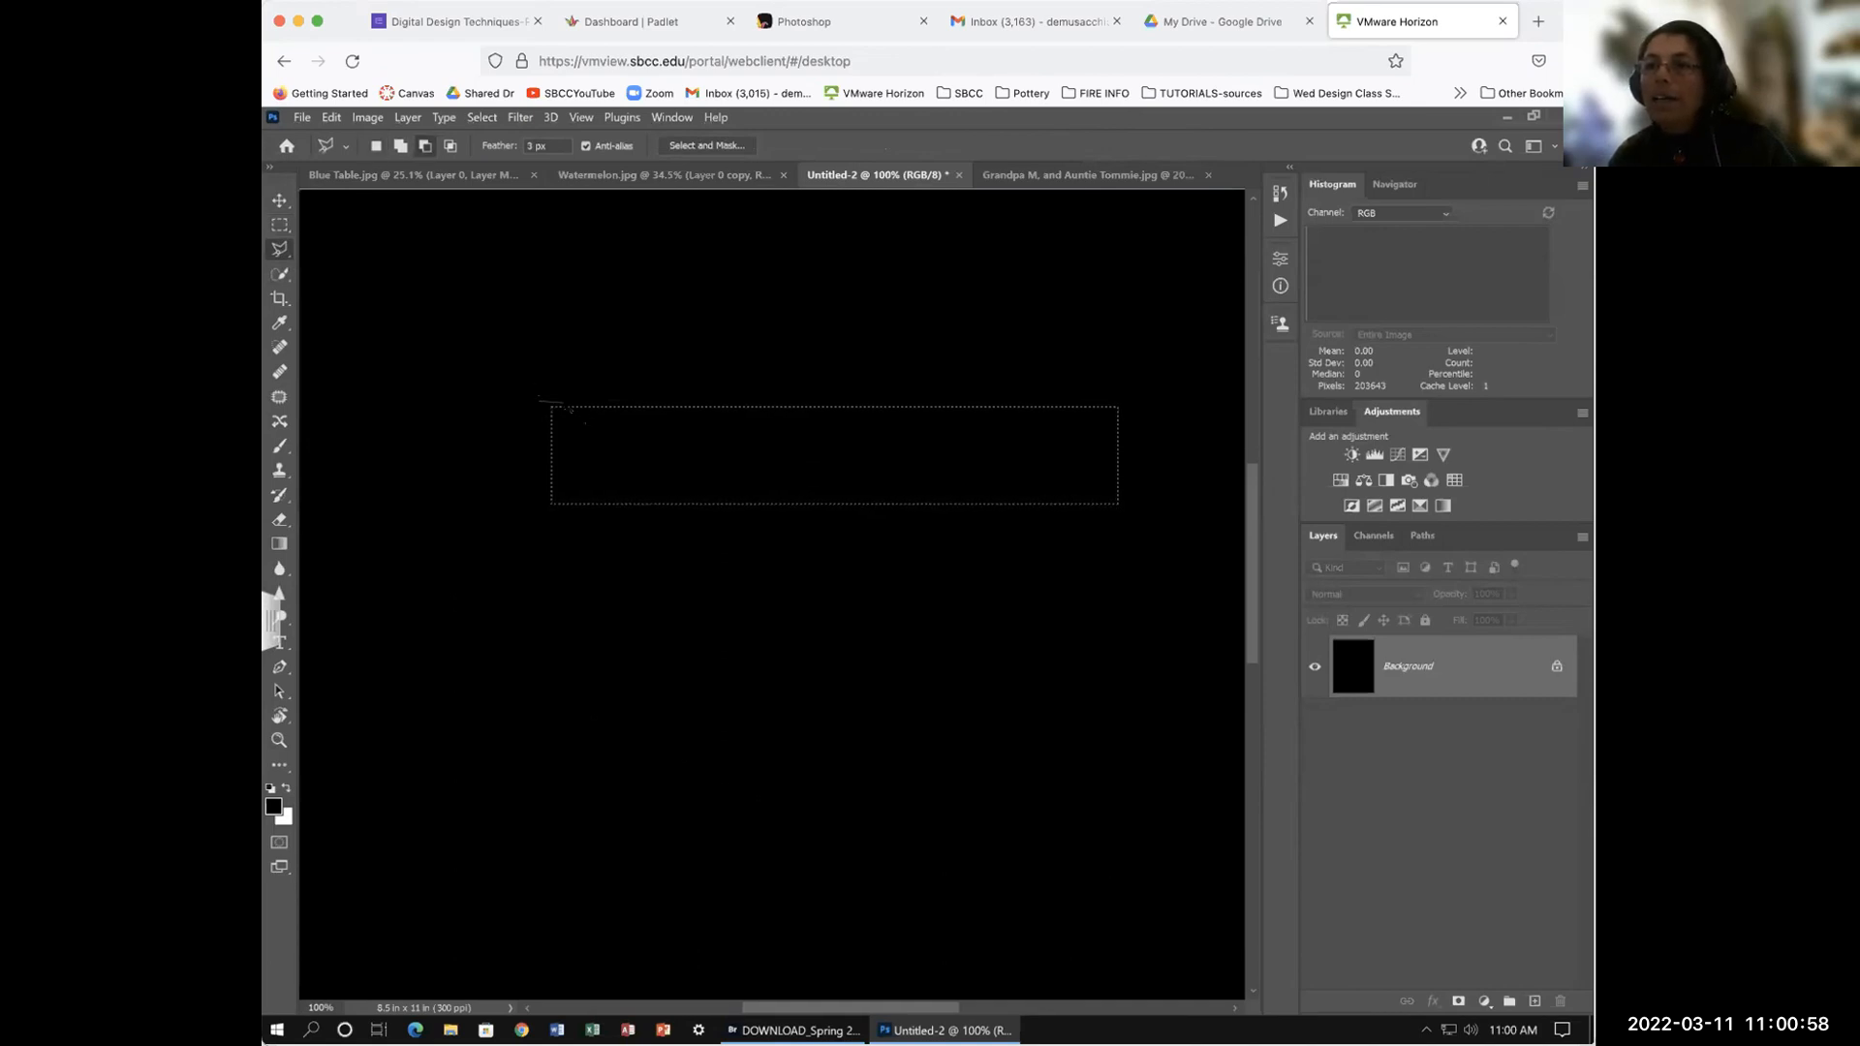
mouse_move(507, 472)
left_mouse_down()
mouse_move(519, 397)
mouse_move(581, 413)
mouse_move(564, 391)
mouse_move(588, 440)
mouse_move(528, 392)
left_mouse_up()
mouse_move(1092, 401)
left_mouse_down()
mouse_move(1032, 557)
mouse_move(1162, 454)
left_mouse_up()
left_click_drag(1139, 389, 1128, 436)
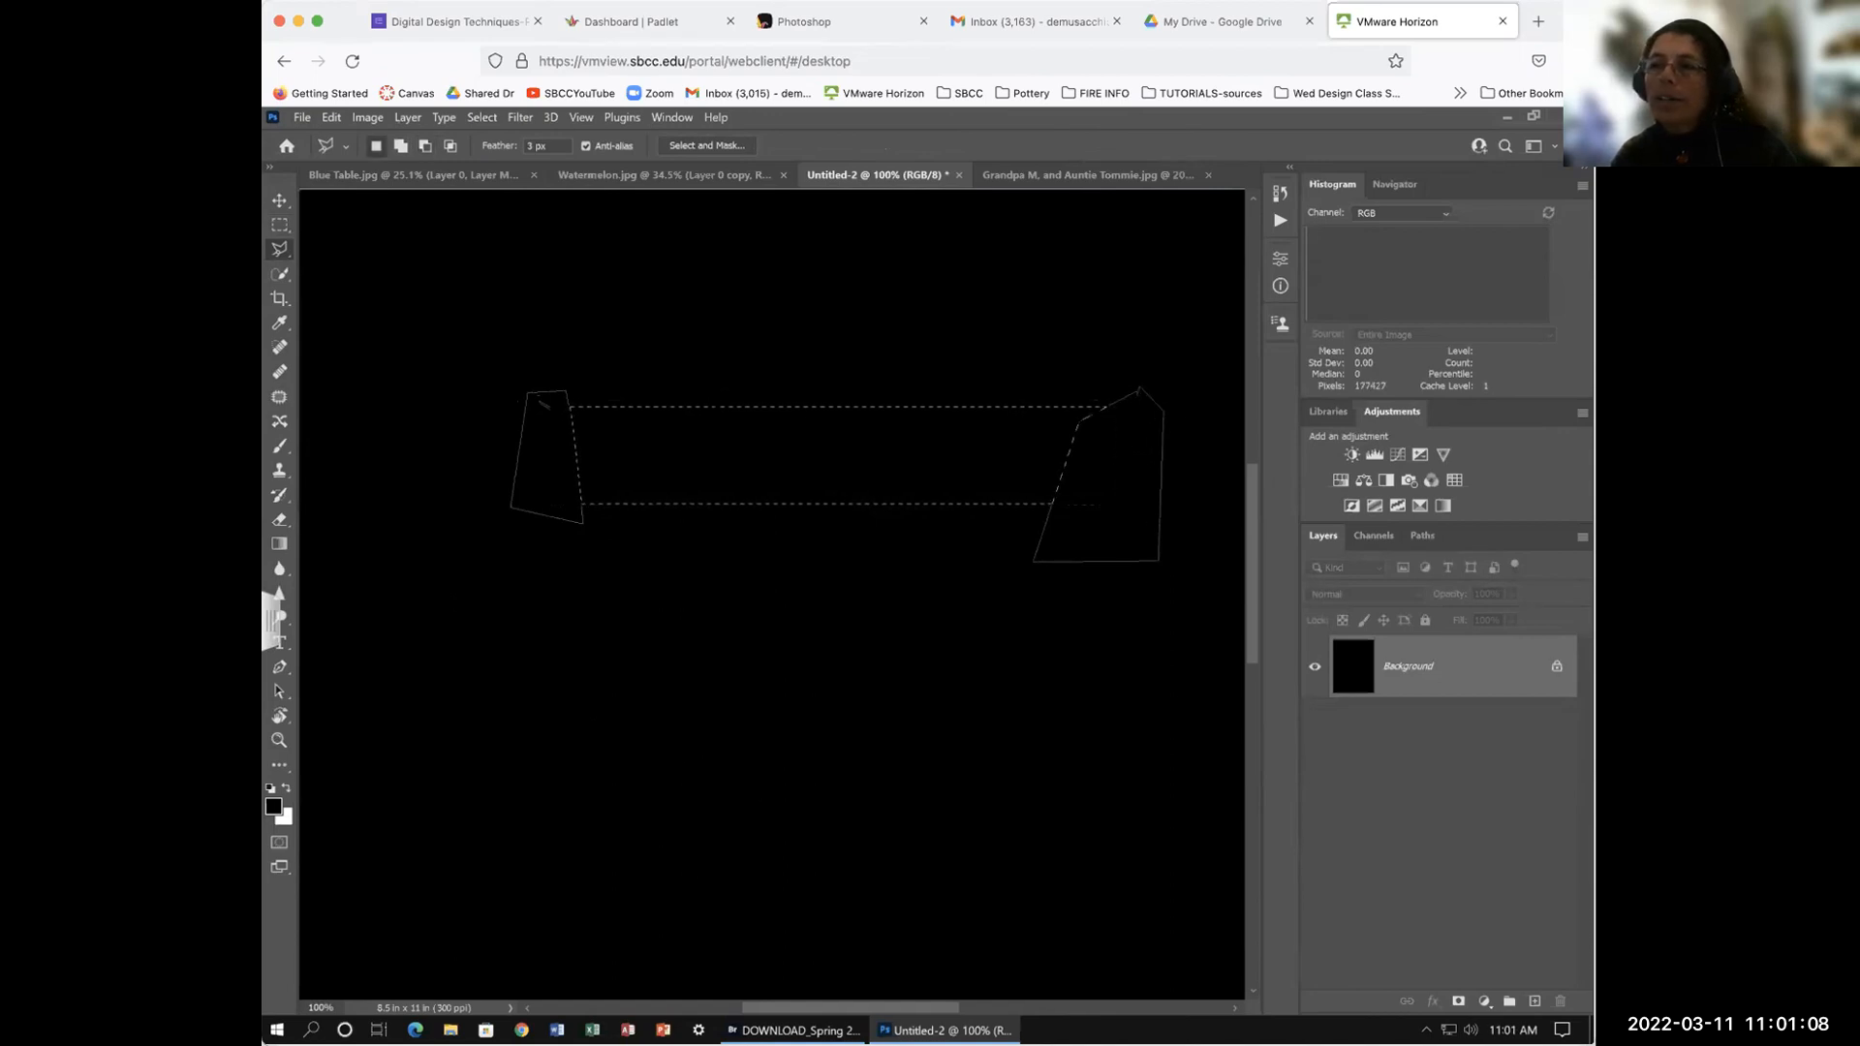
mouse_move(711, 448)
left_mouse_down()
mouse_move(826, 431)
mouse_move(826, 375)
mouse_move(717, 392)
left_mouse_up()
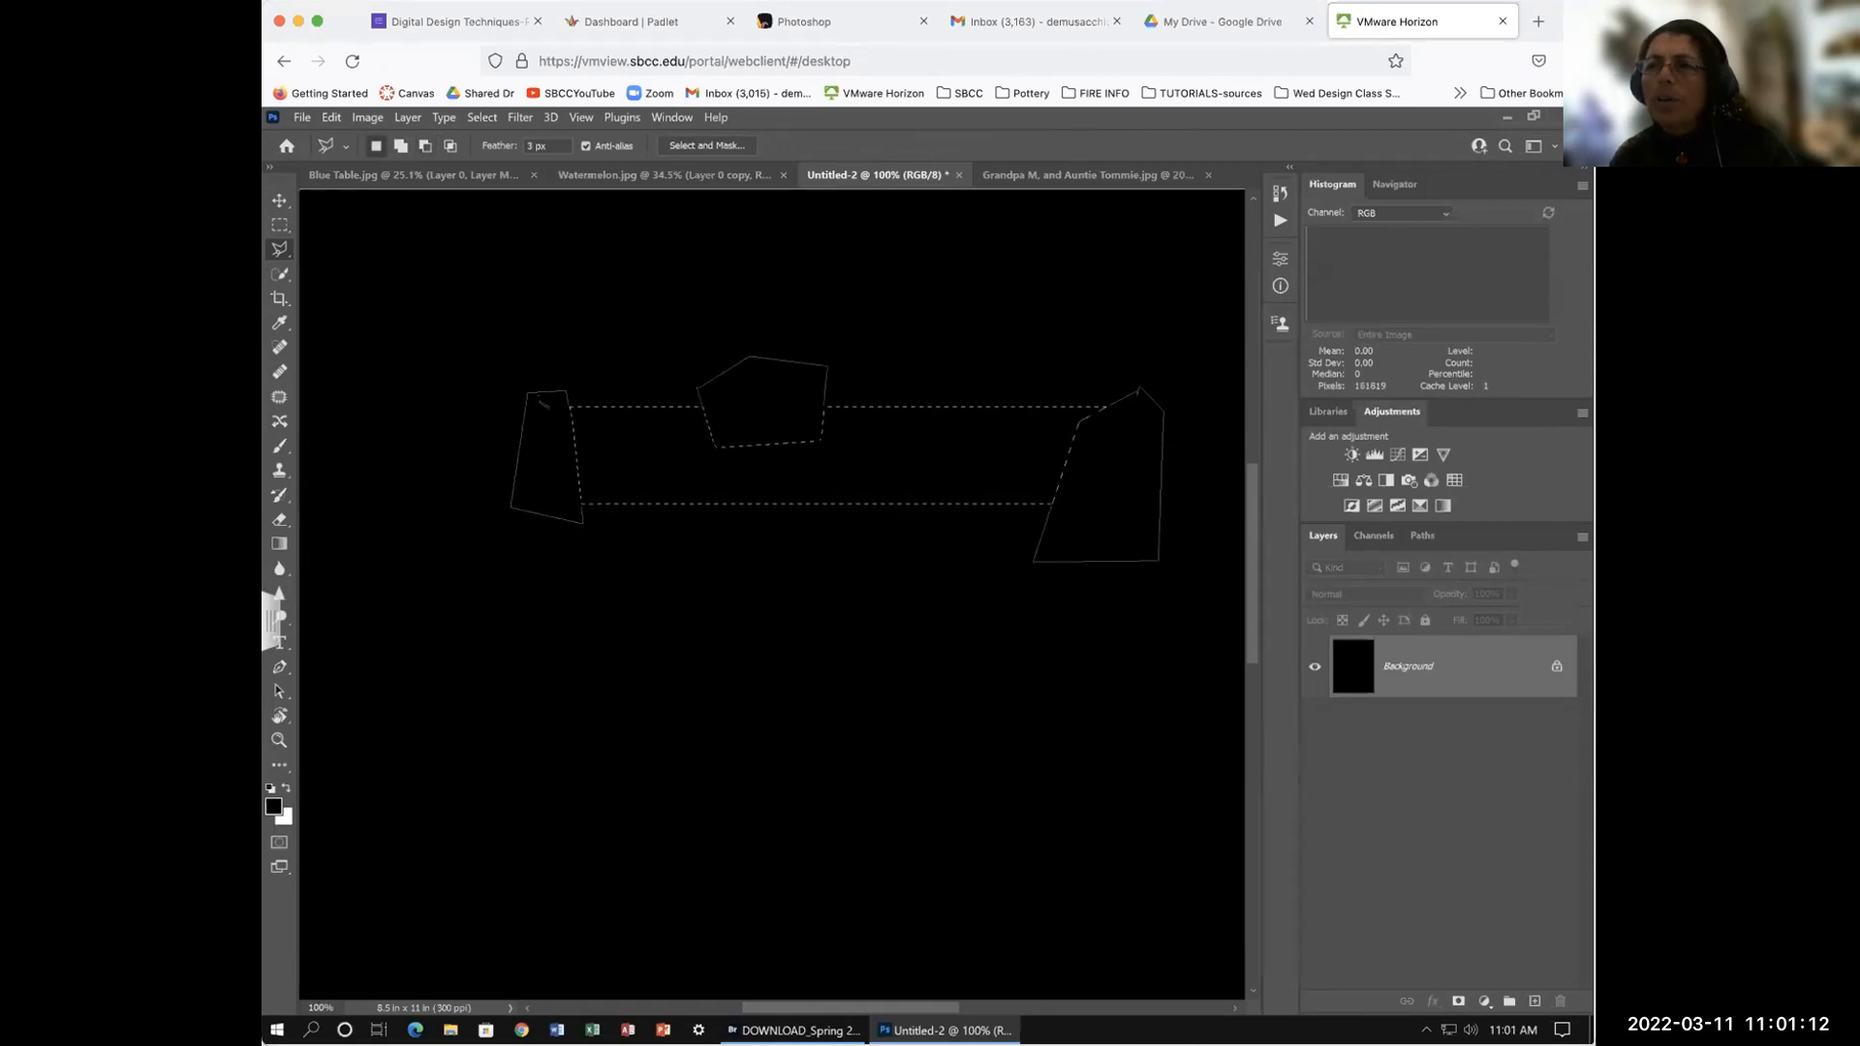
Step: Look at the Watermelon document, return to Blue Table and magnify the vase and jar to 50%
left_click(675, 176)
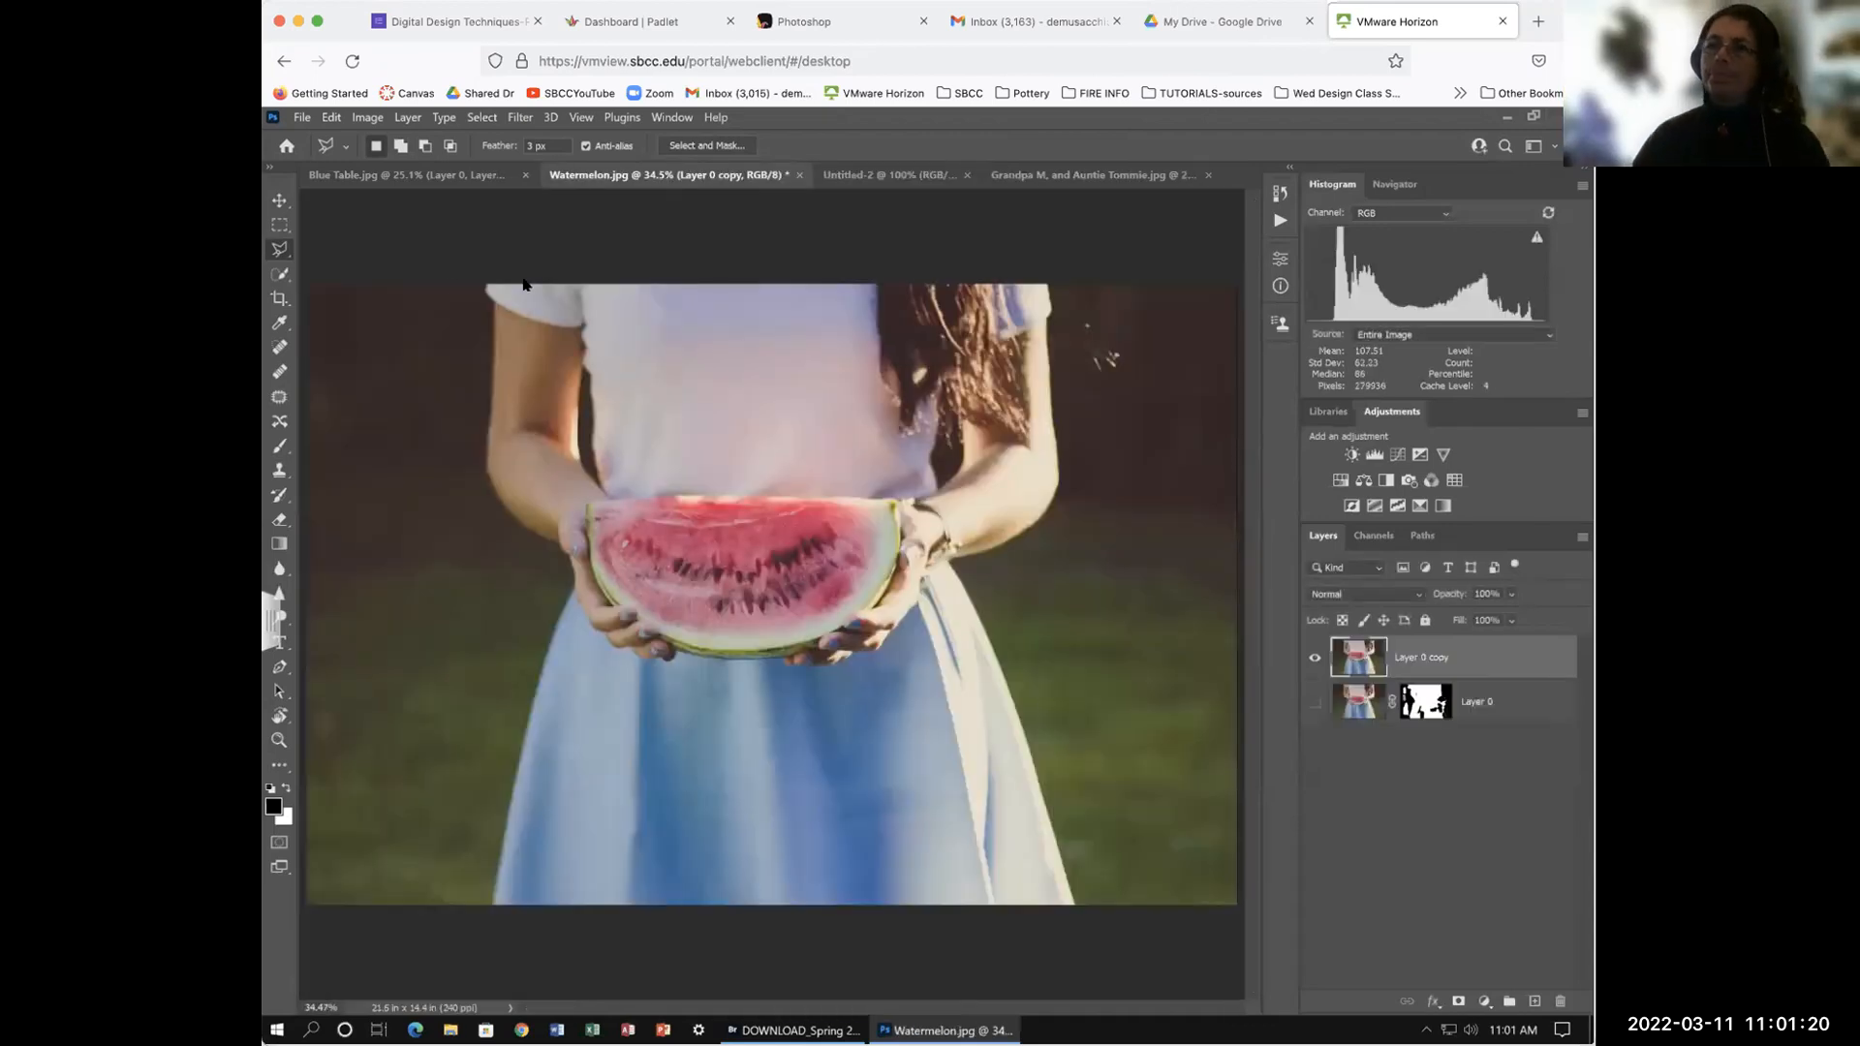
left_click(426, 175)
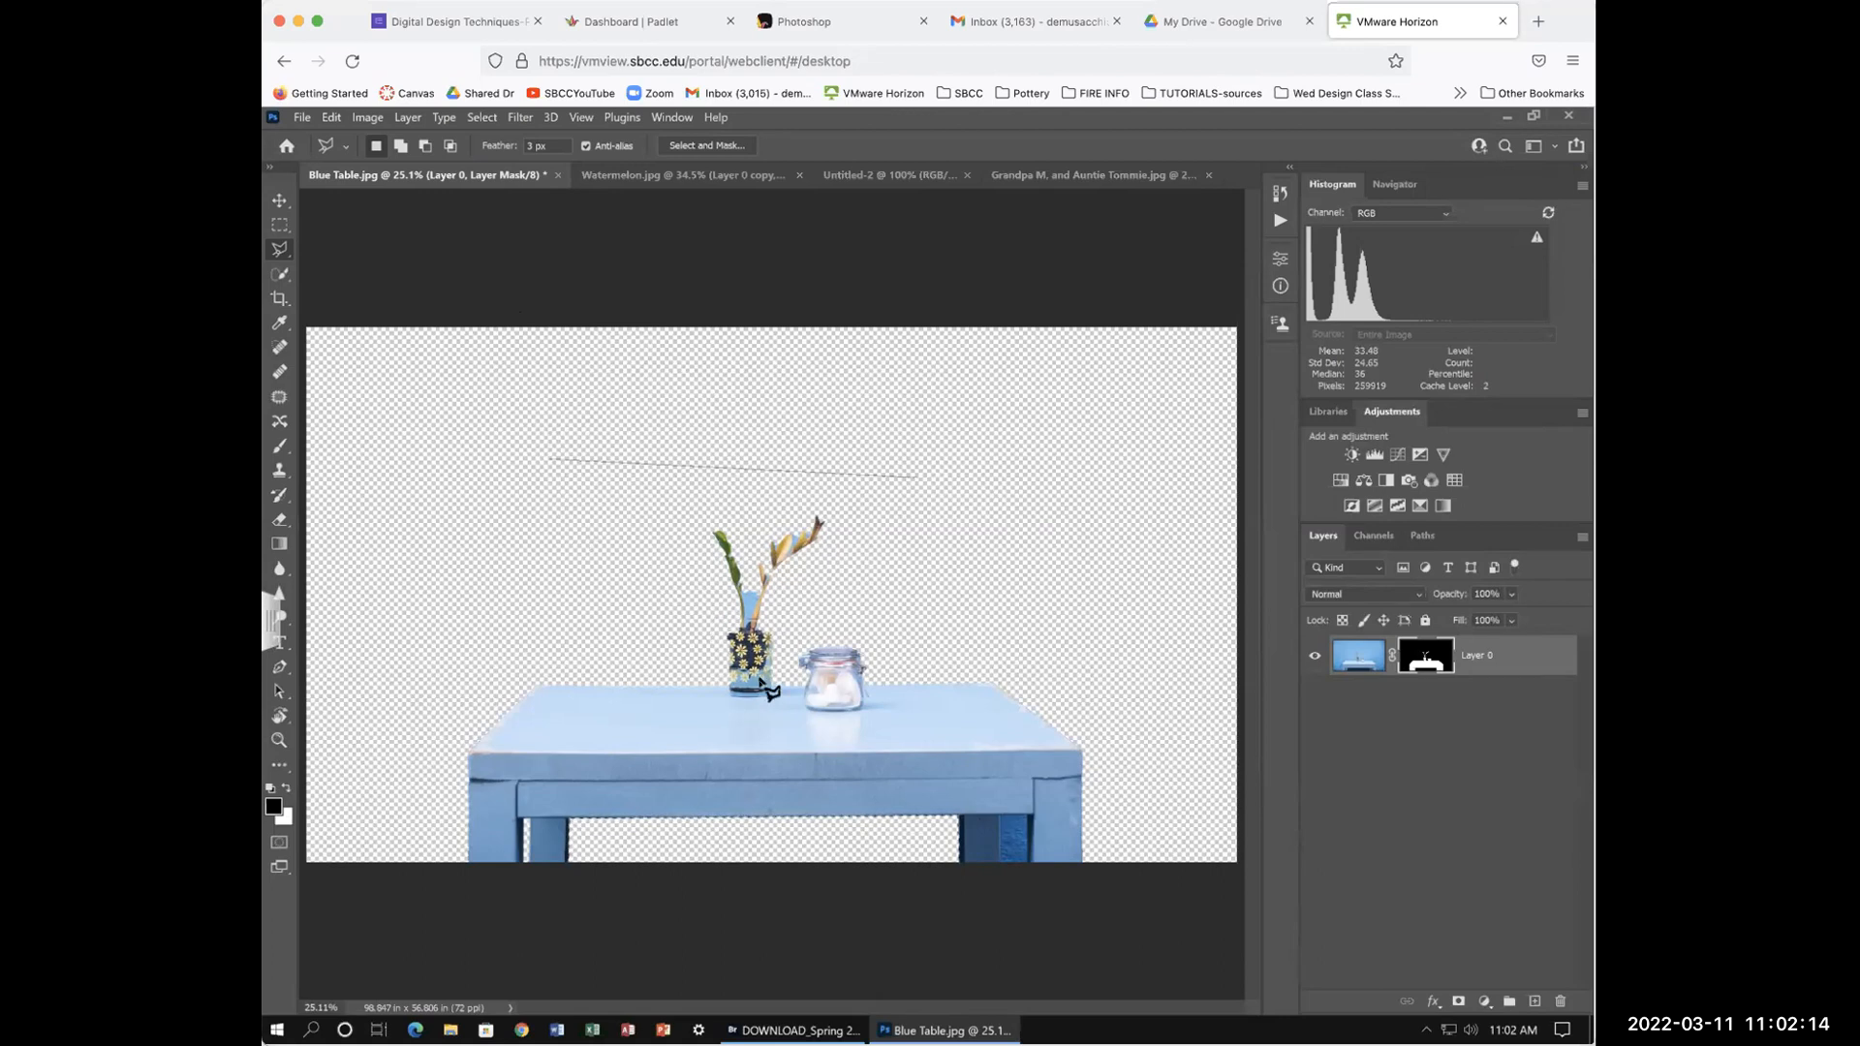
key("ctrl+plus")
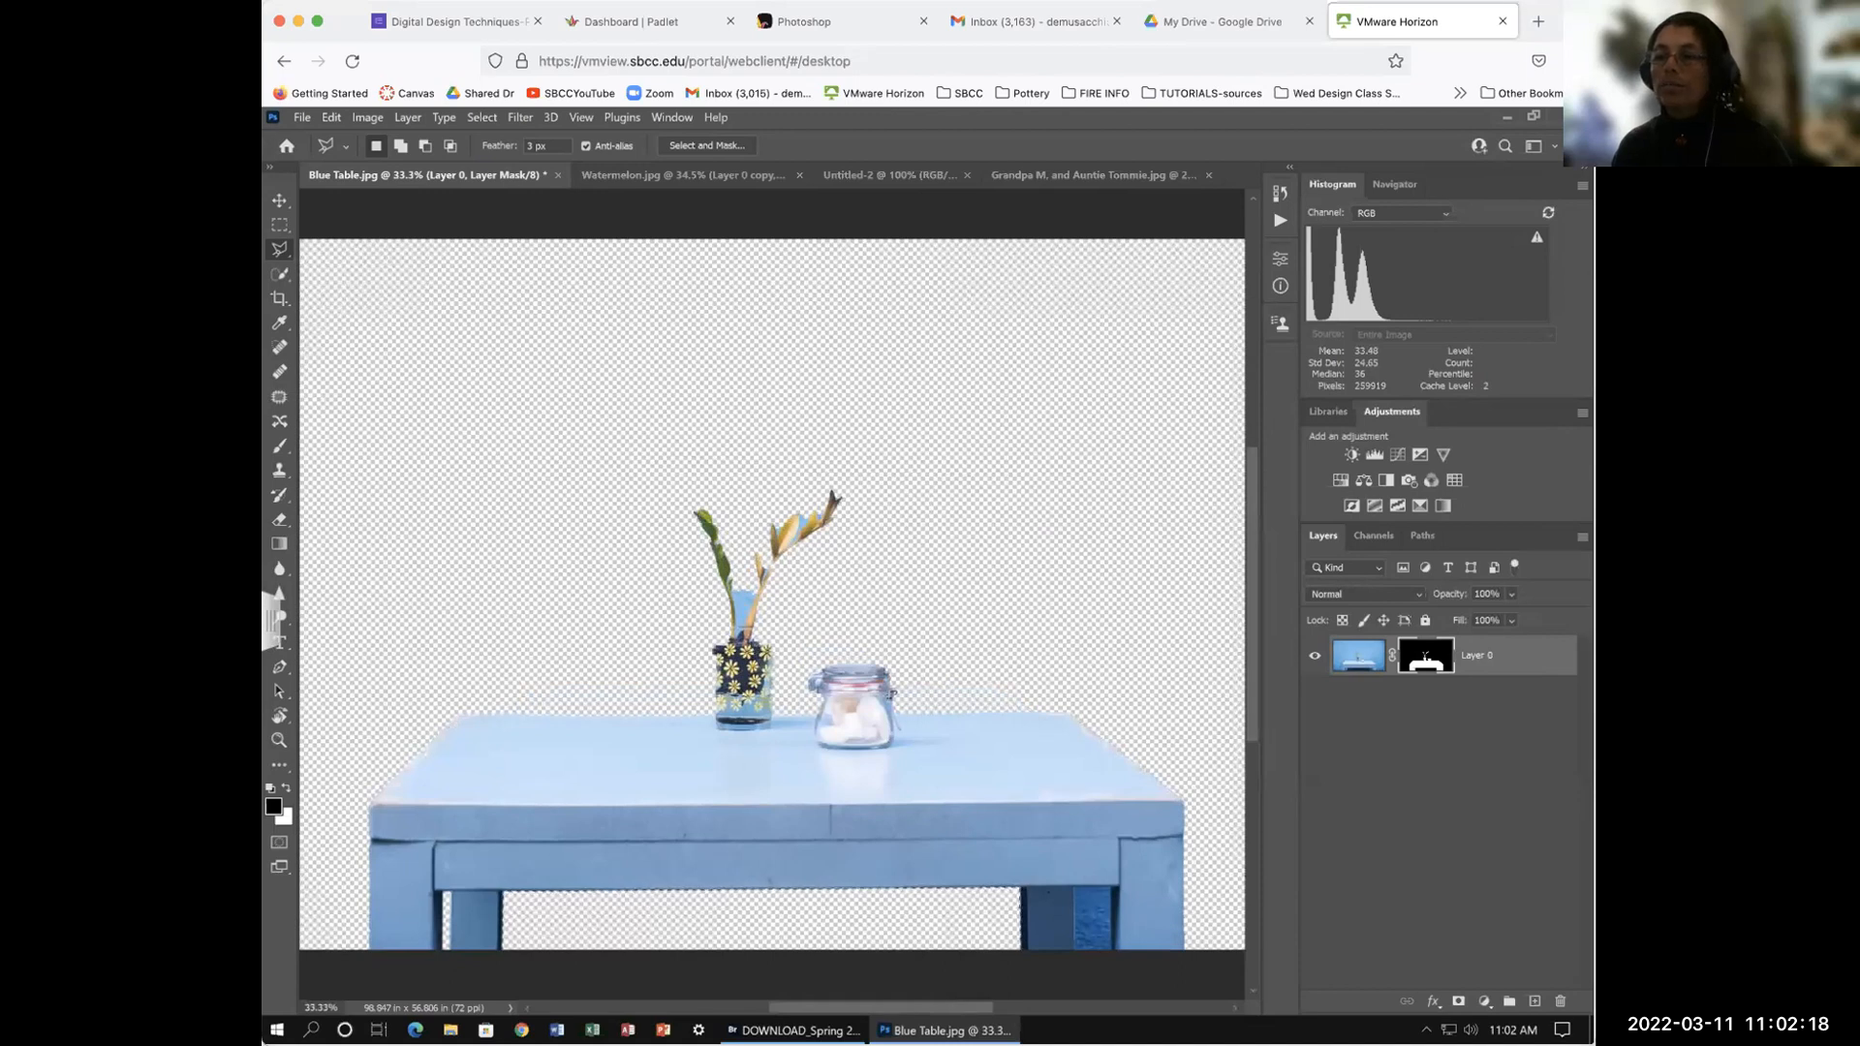
key("ctrl+plus")
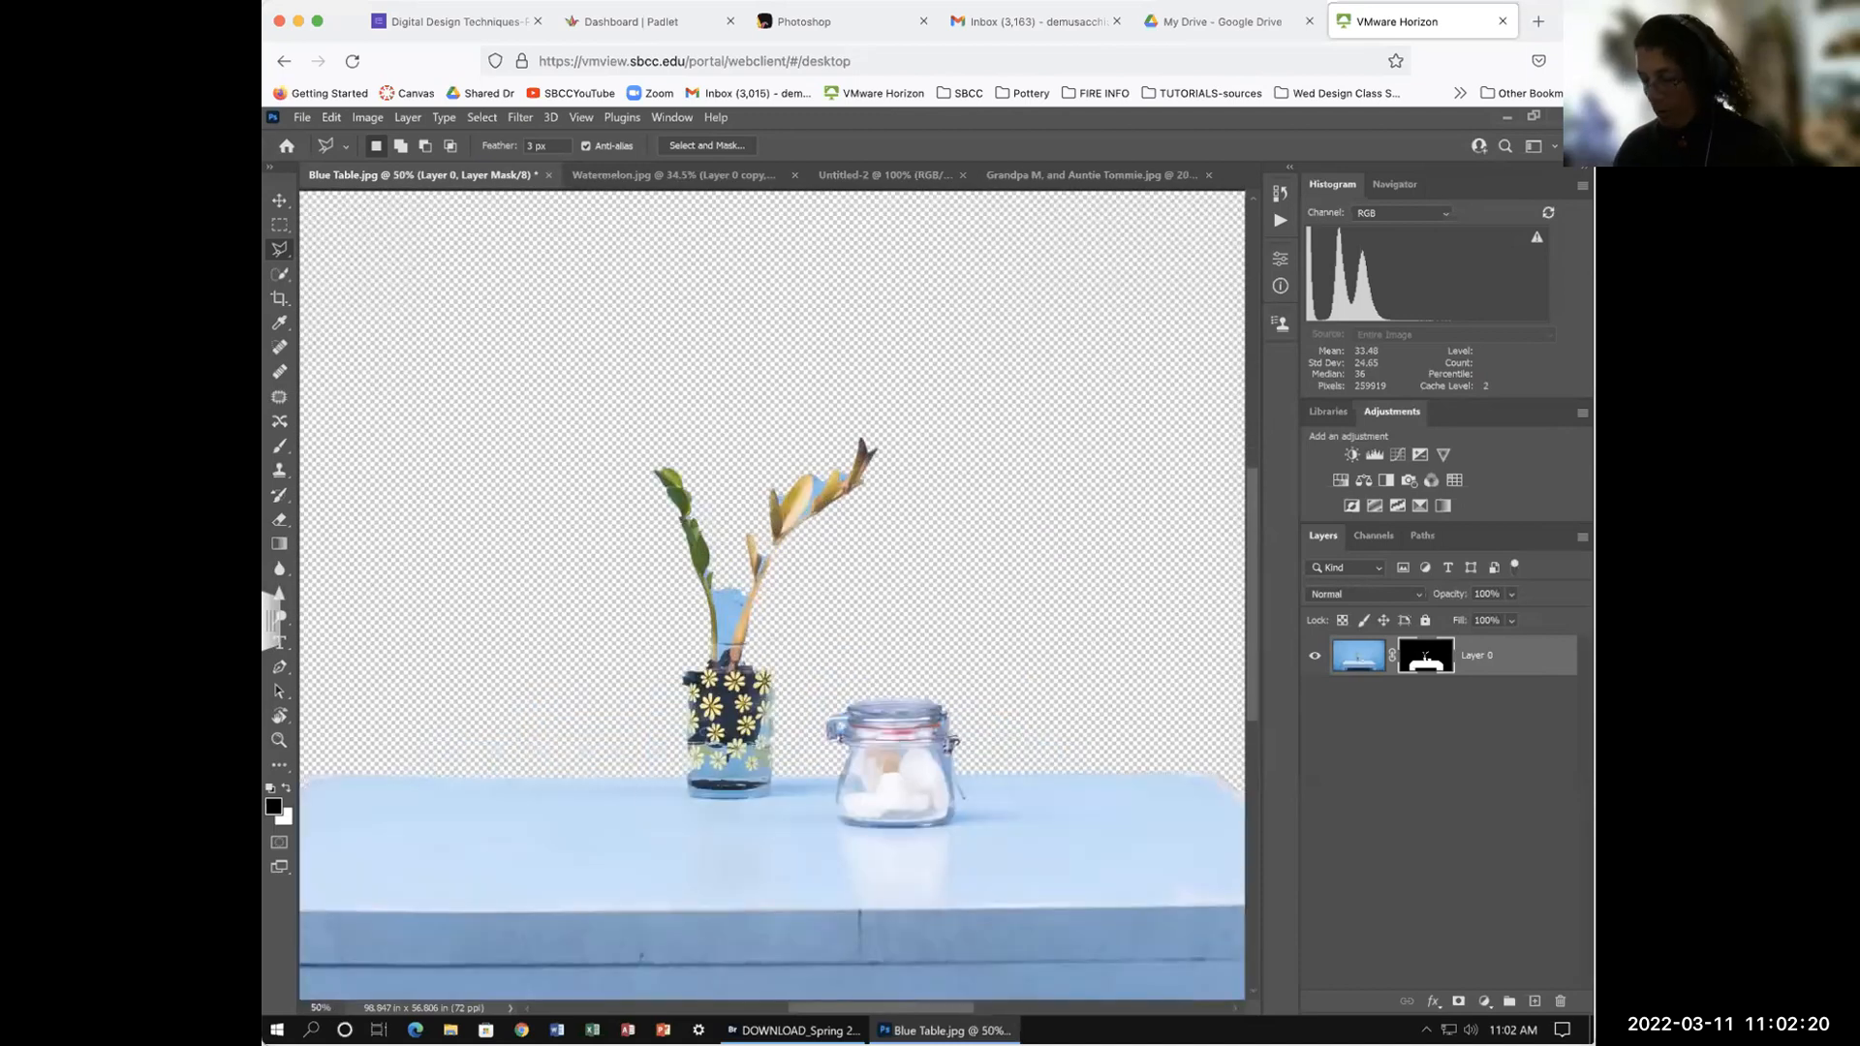
Step: Examine the masked blue table, potted plant and jar against the transparent background
key("ctrl+minus")
left_click_drag(832, 759, 830, 675)
scroll(830, 675, "left", 1)
scroll(830, 675, "down", 1)
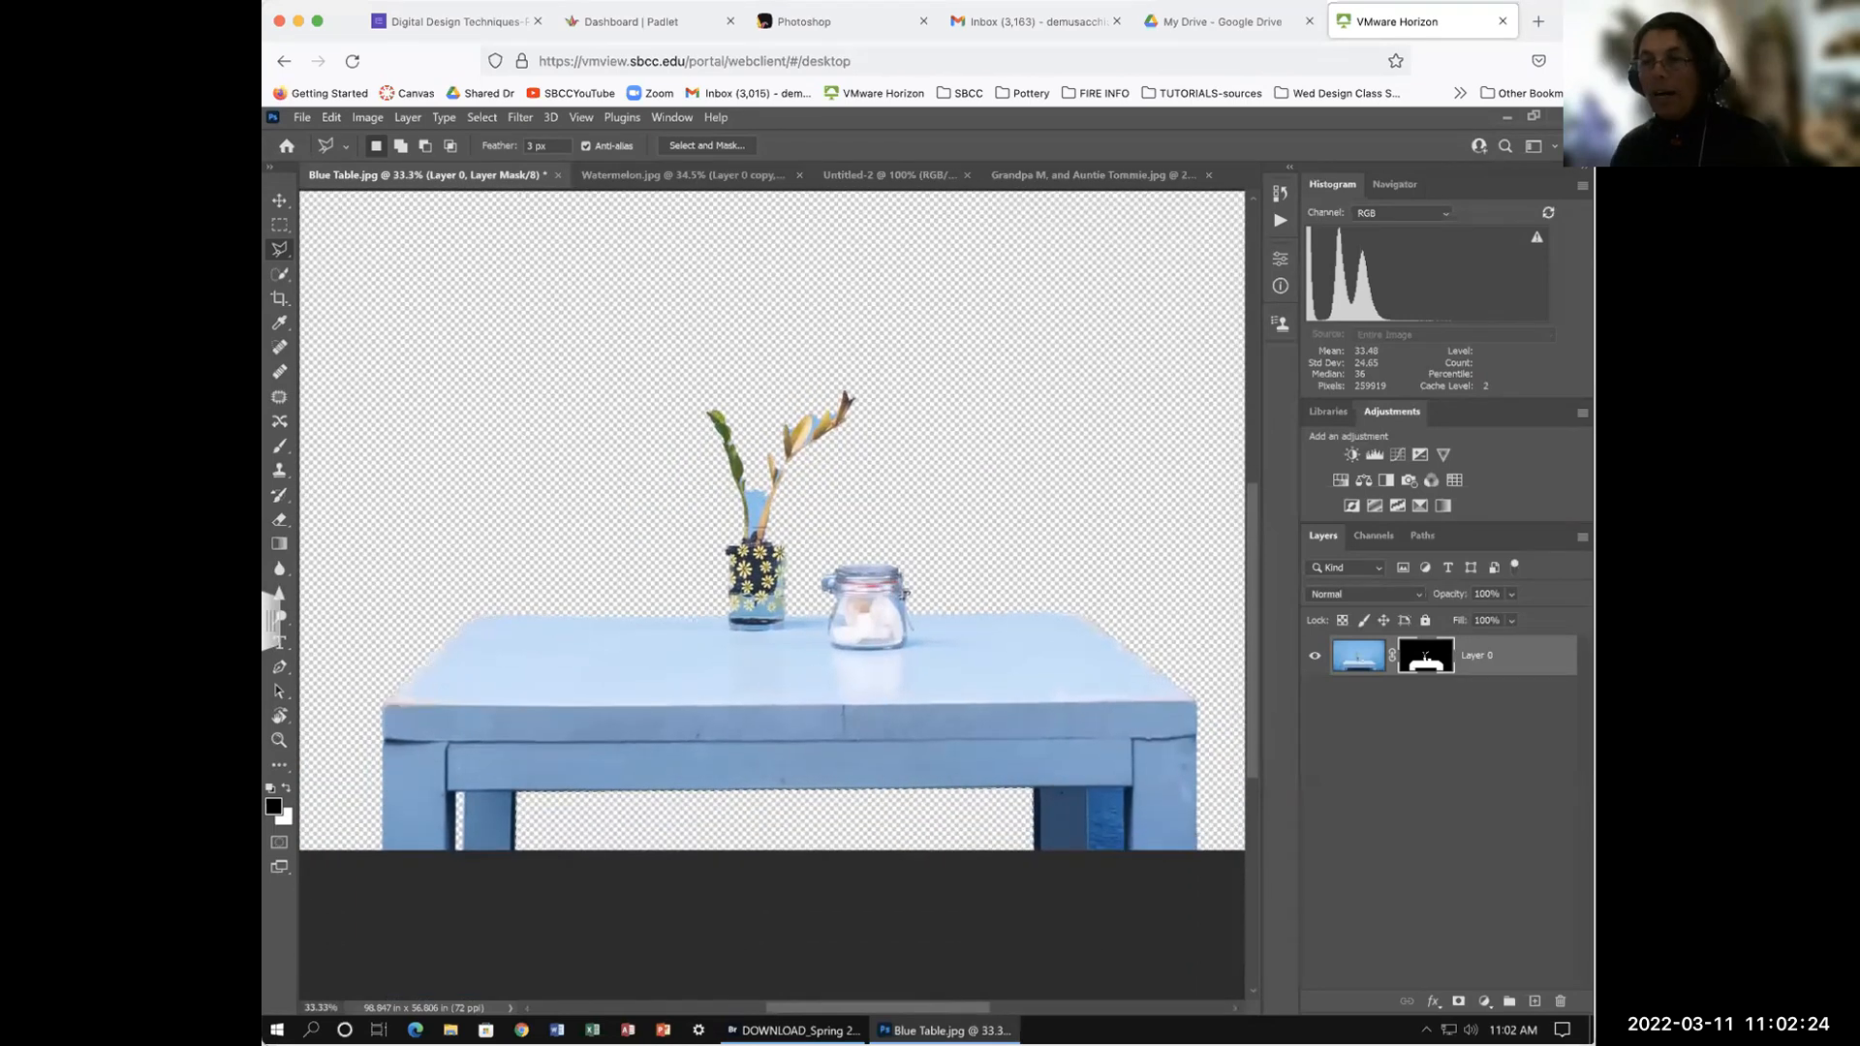
scroll(830, 675, "down", 1)
scroll(830, 676, "up", 2)
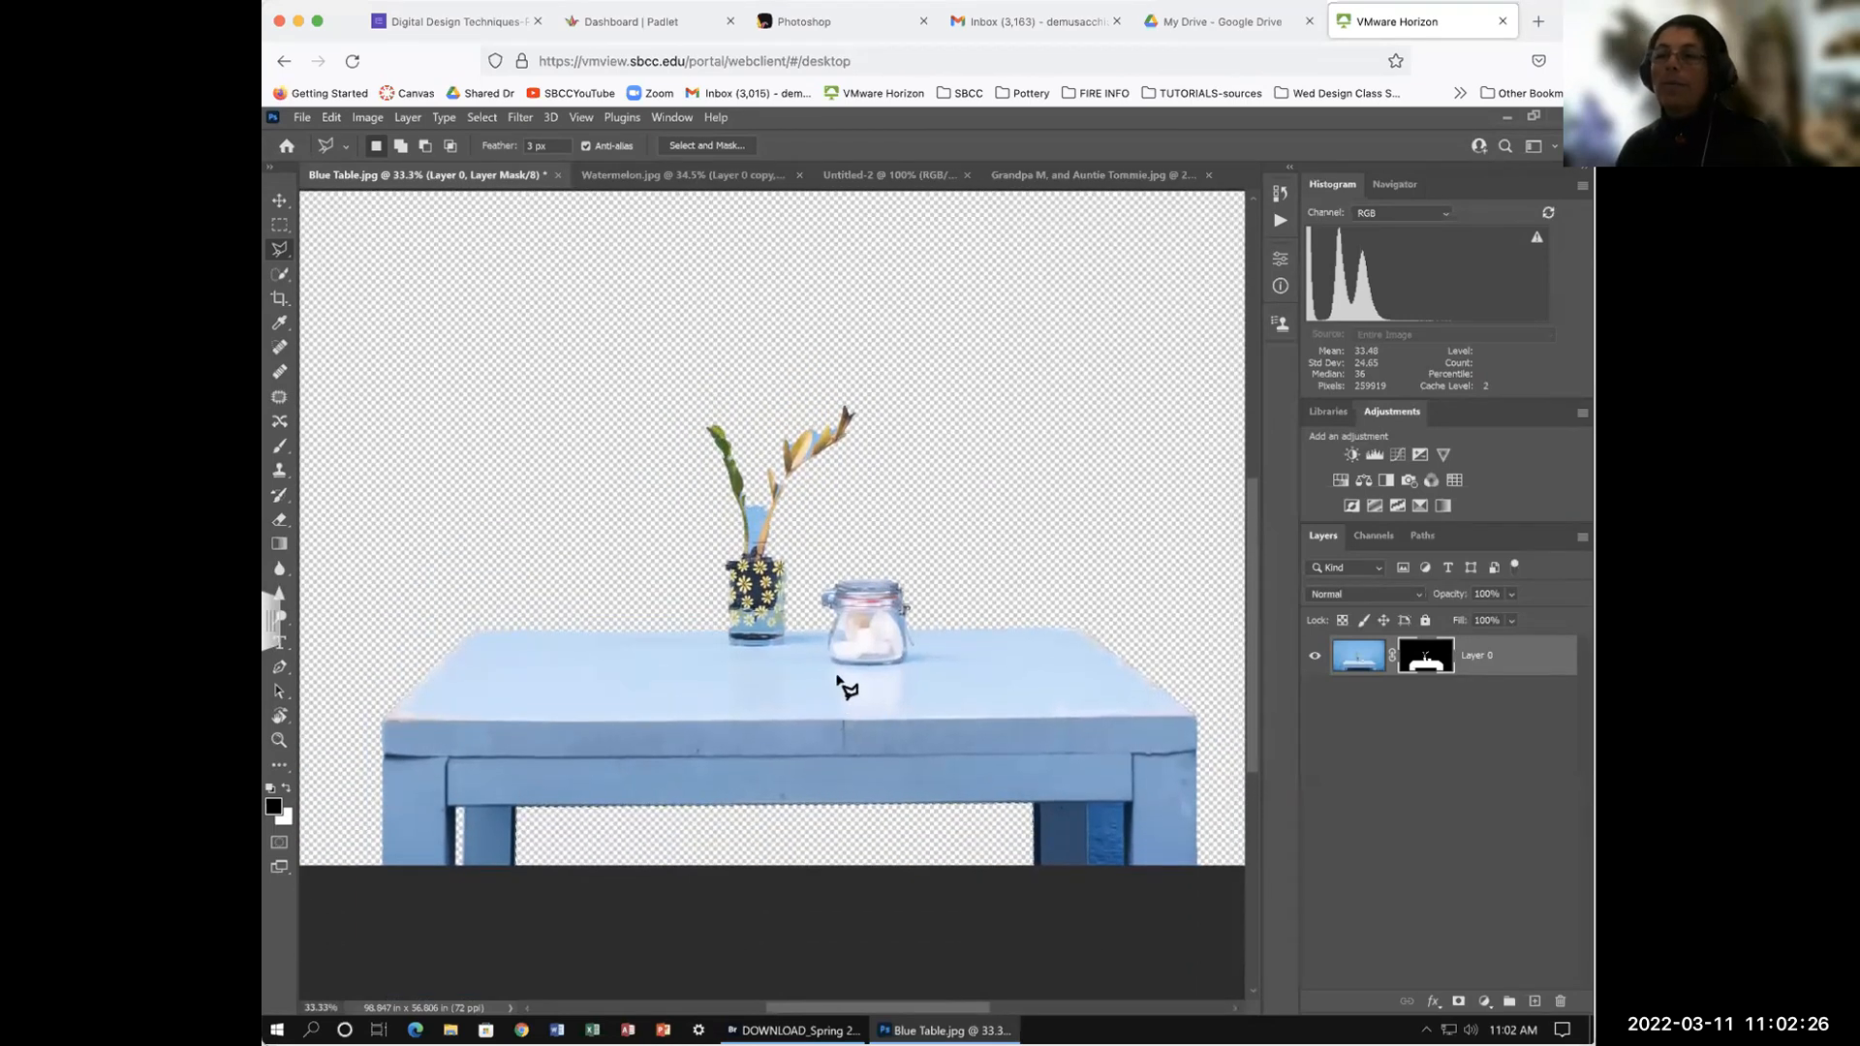
left_click(281, 201)
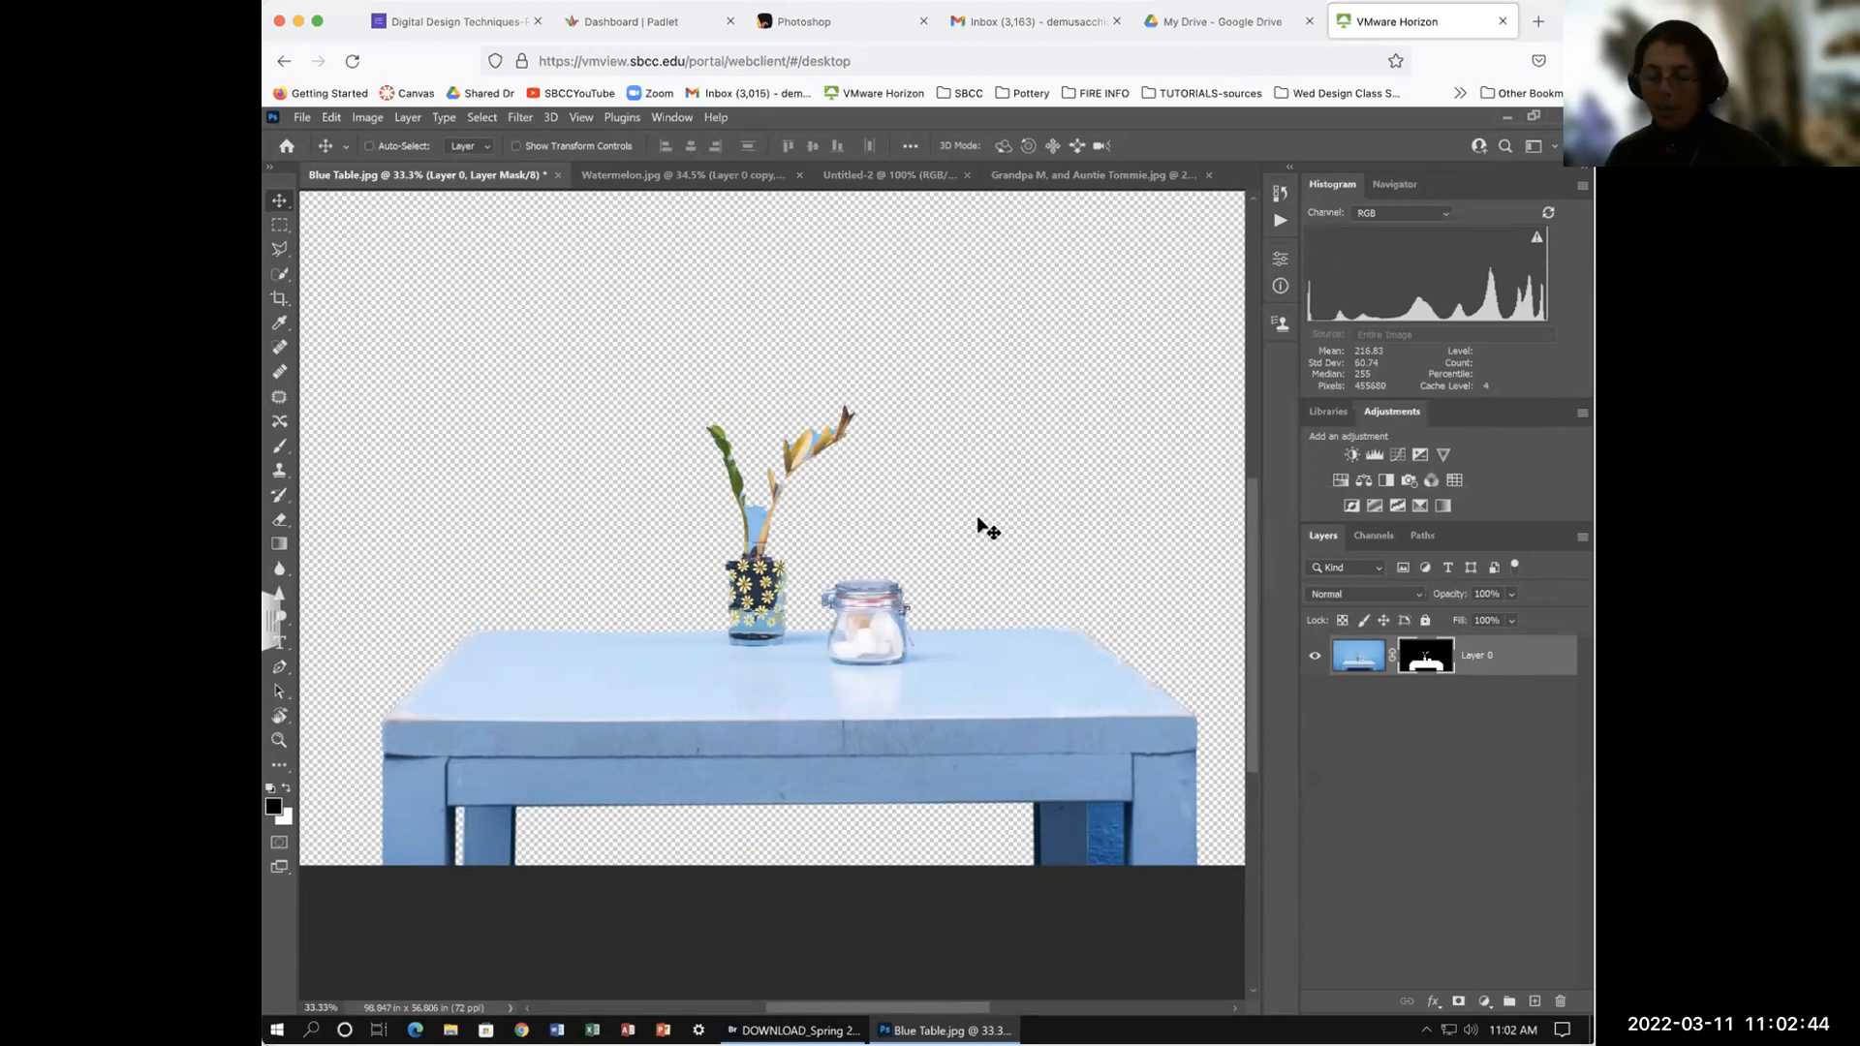
Step: Try Quick Mask mode with Layer 0 selected in the Blue Table document
key("q")
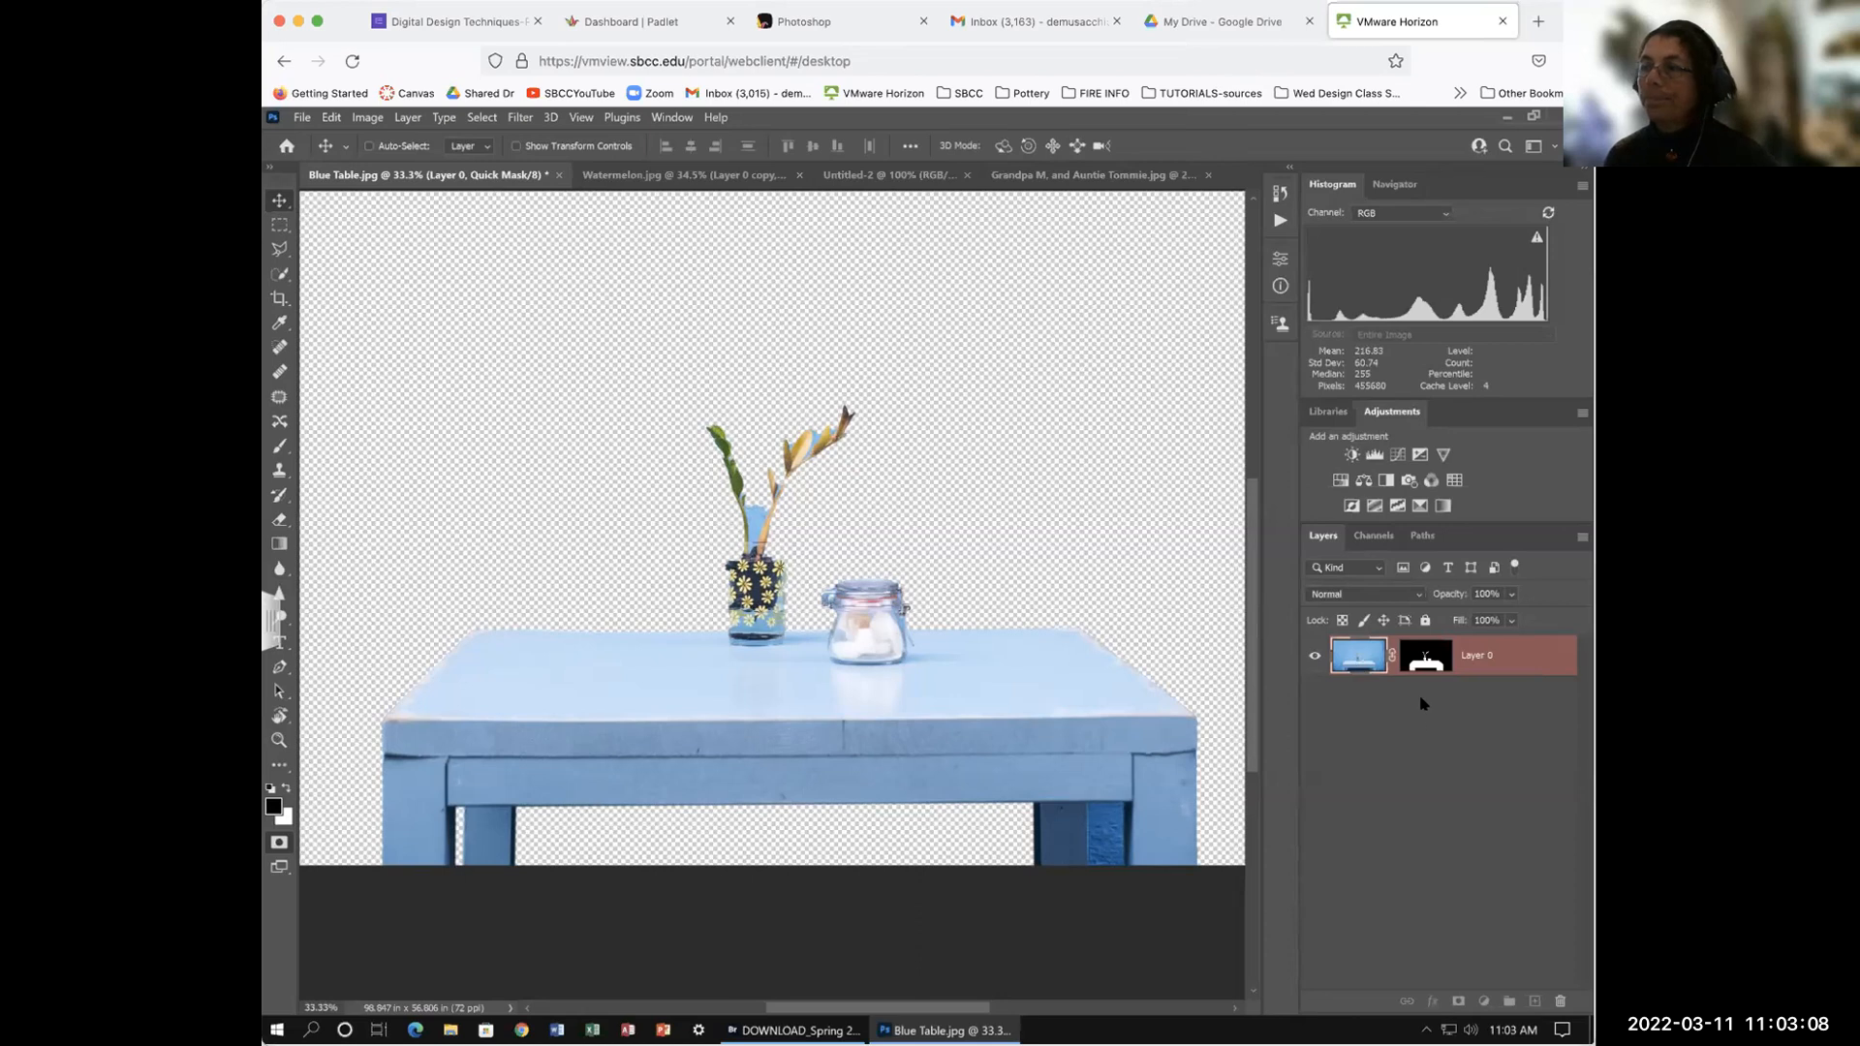
key("q")
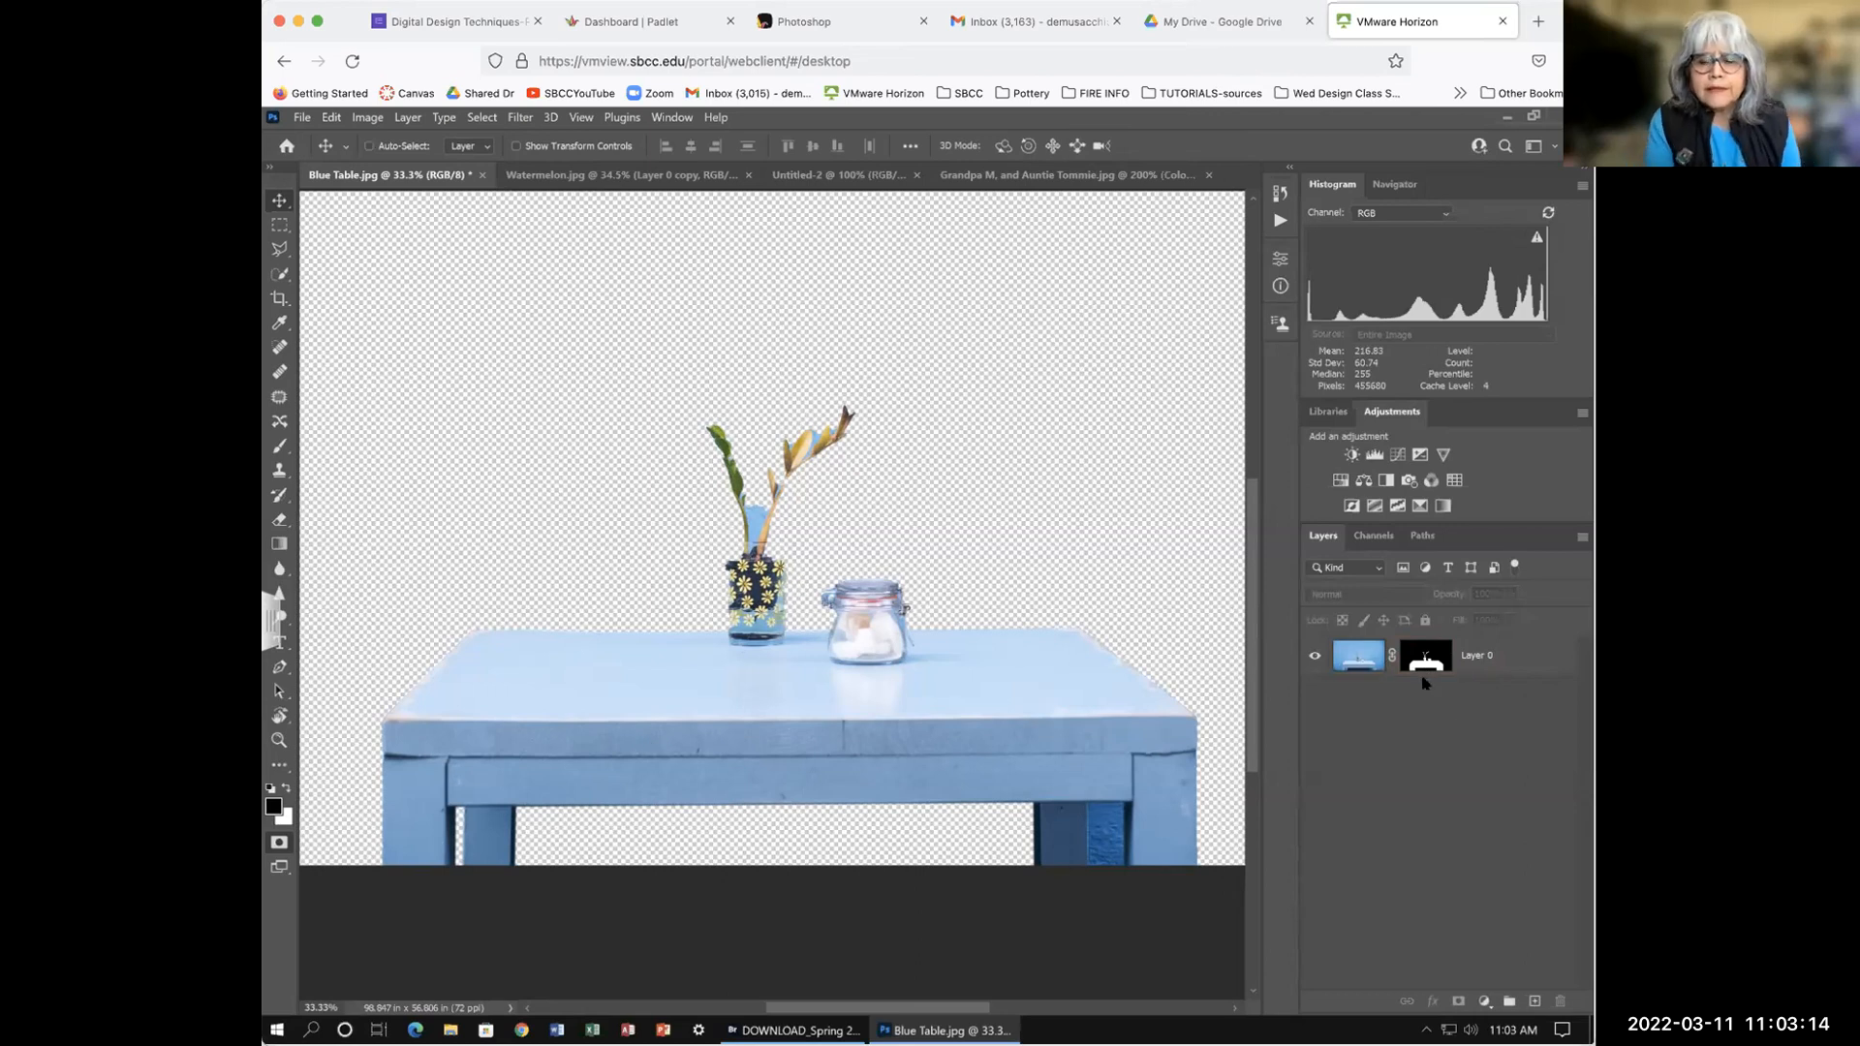
left_click(1517, 658)
key("q")
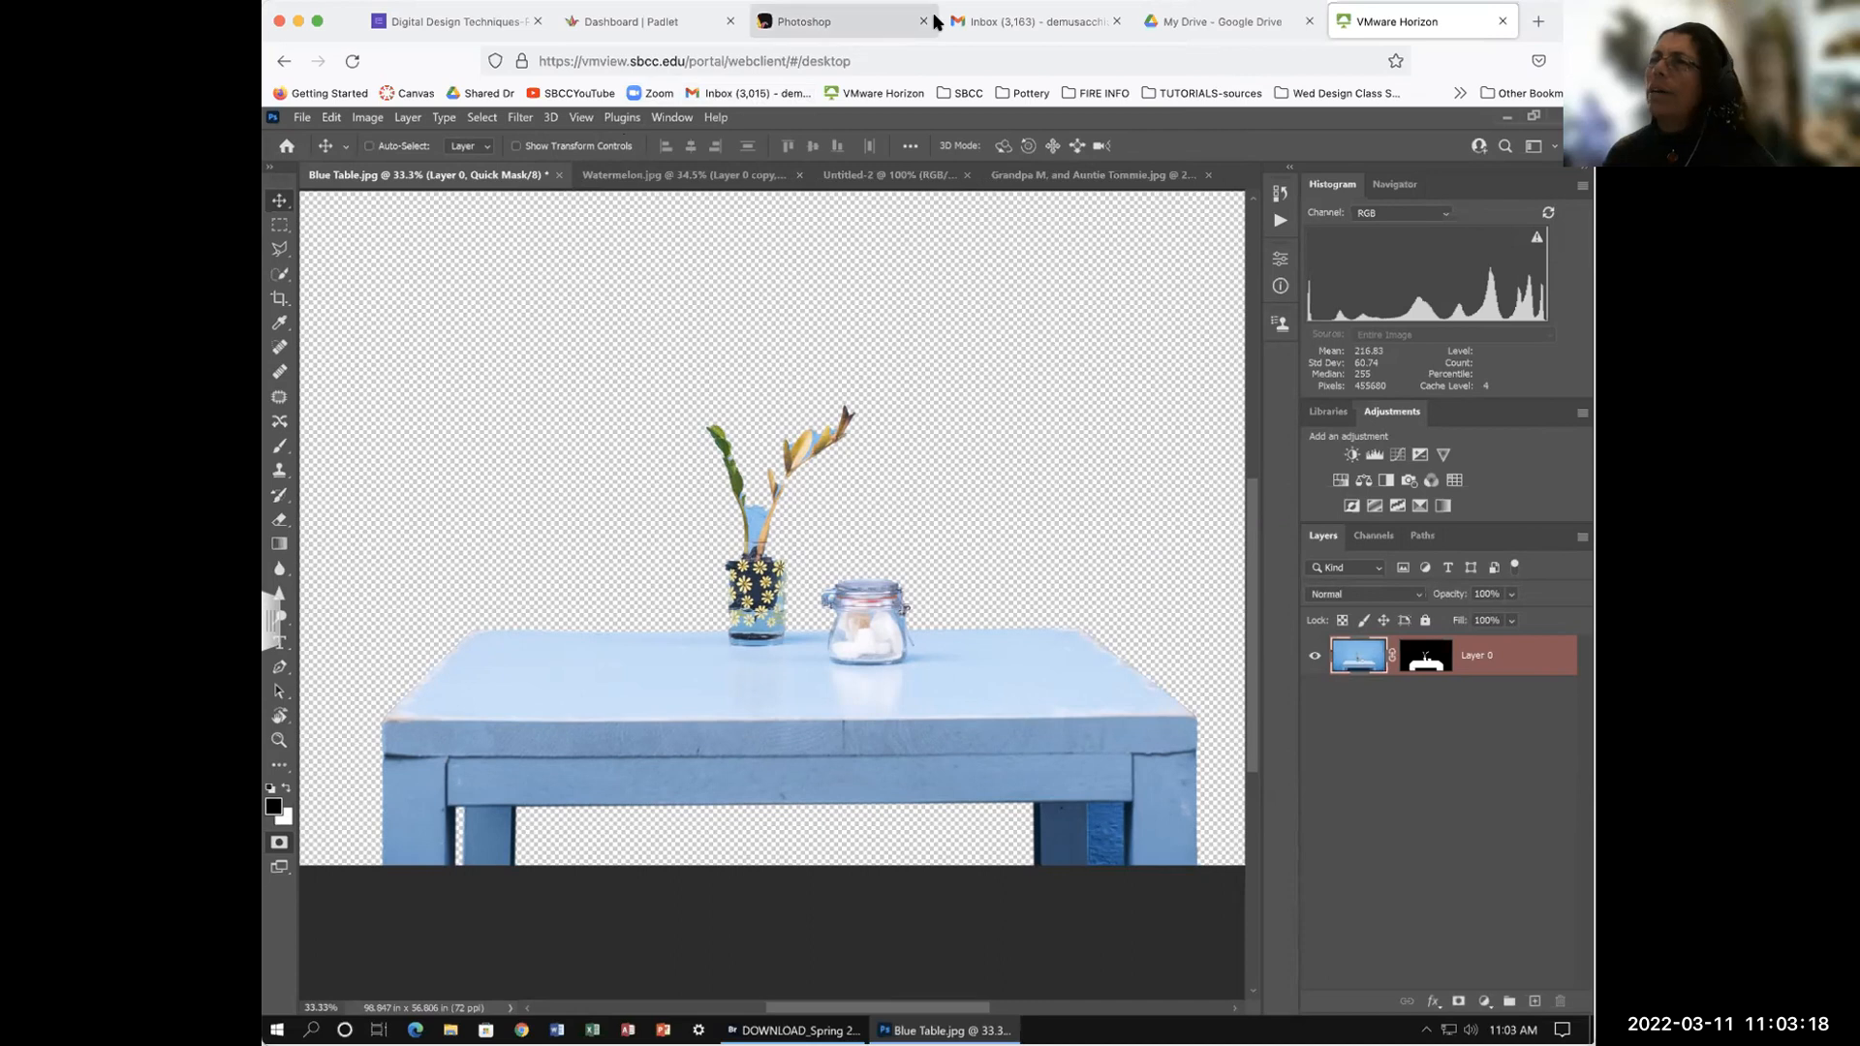
Step: Check the Watermelon document, clear the selection in Untitled-2, and return to the Blue Table document
left_click(666, 174)
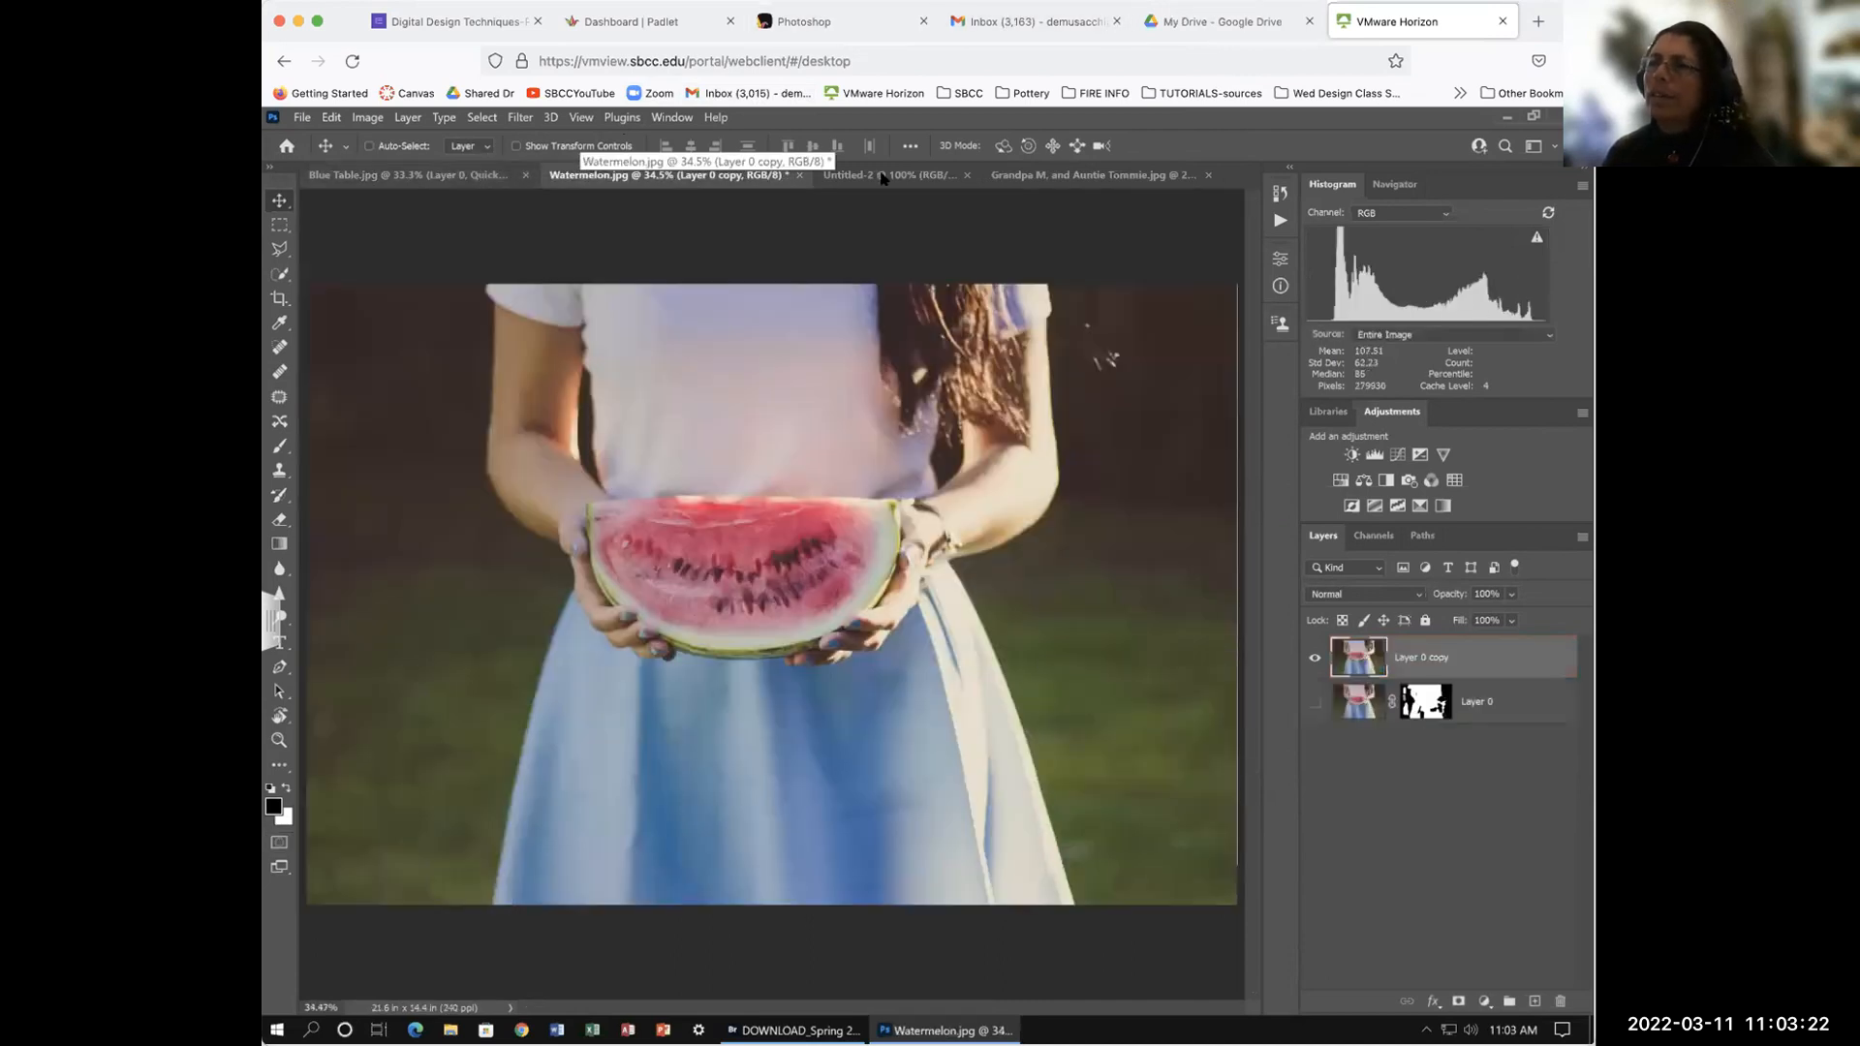
left_click(880, 176)
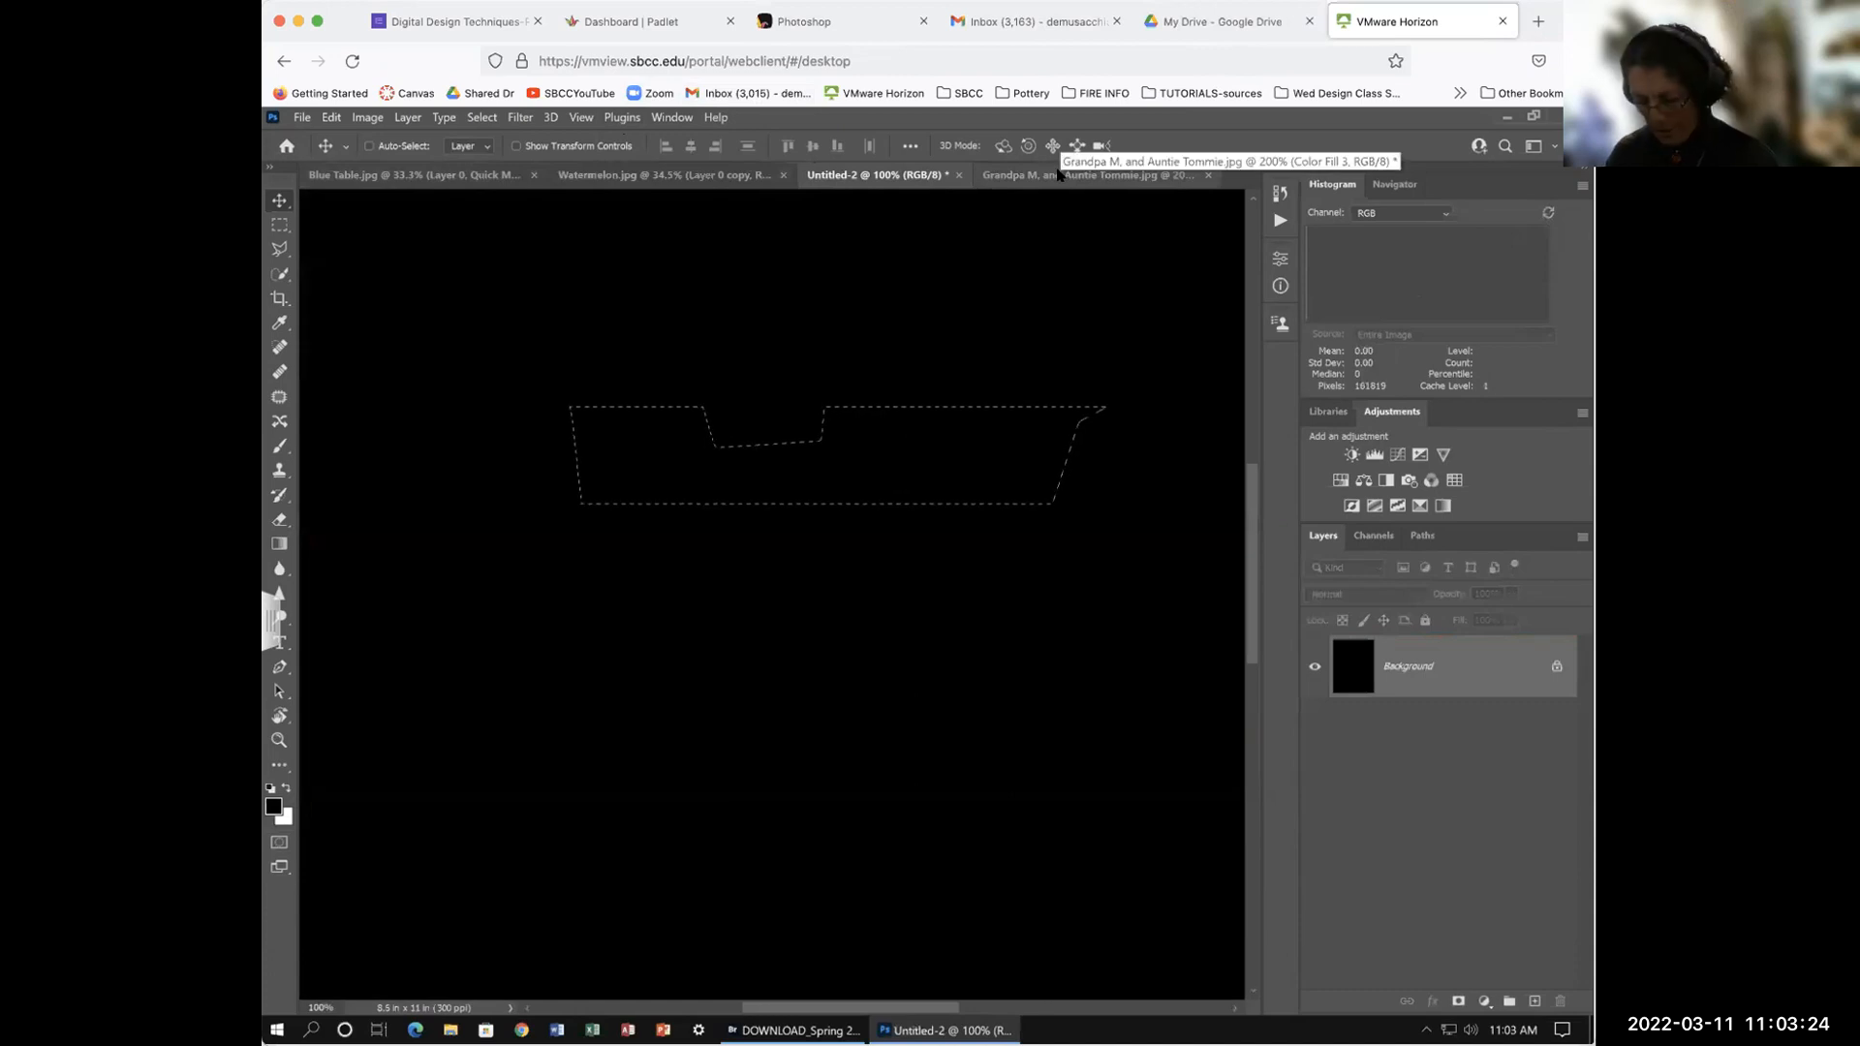
key("ctrl+d")
left_click(457, 176)
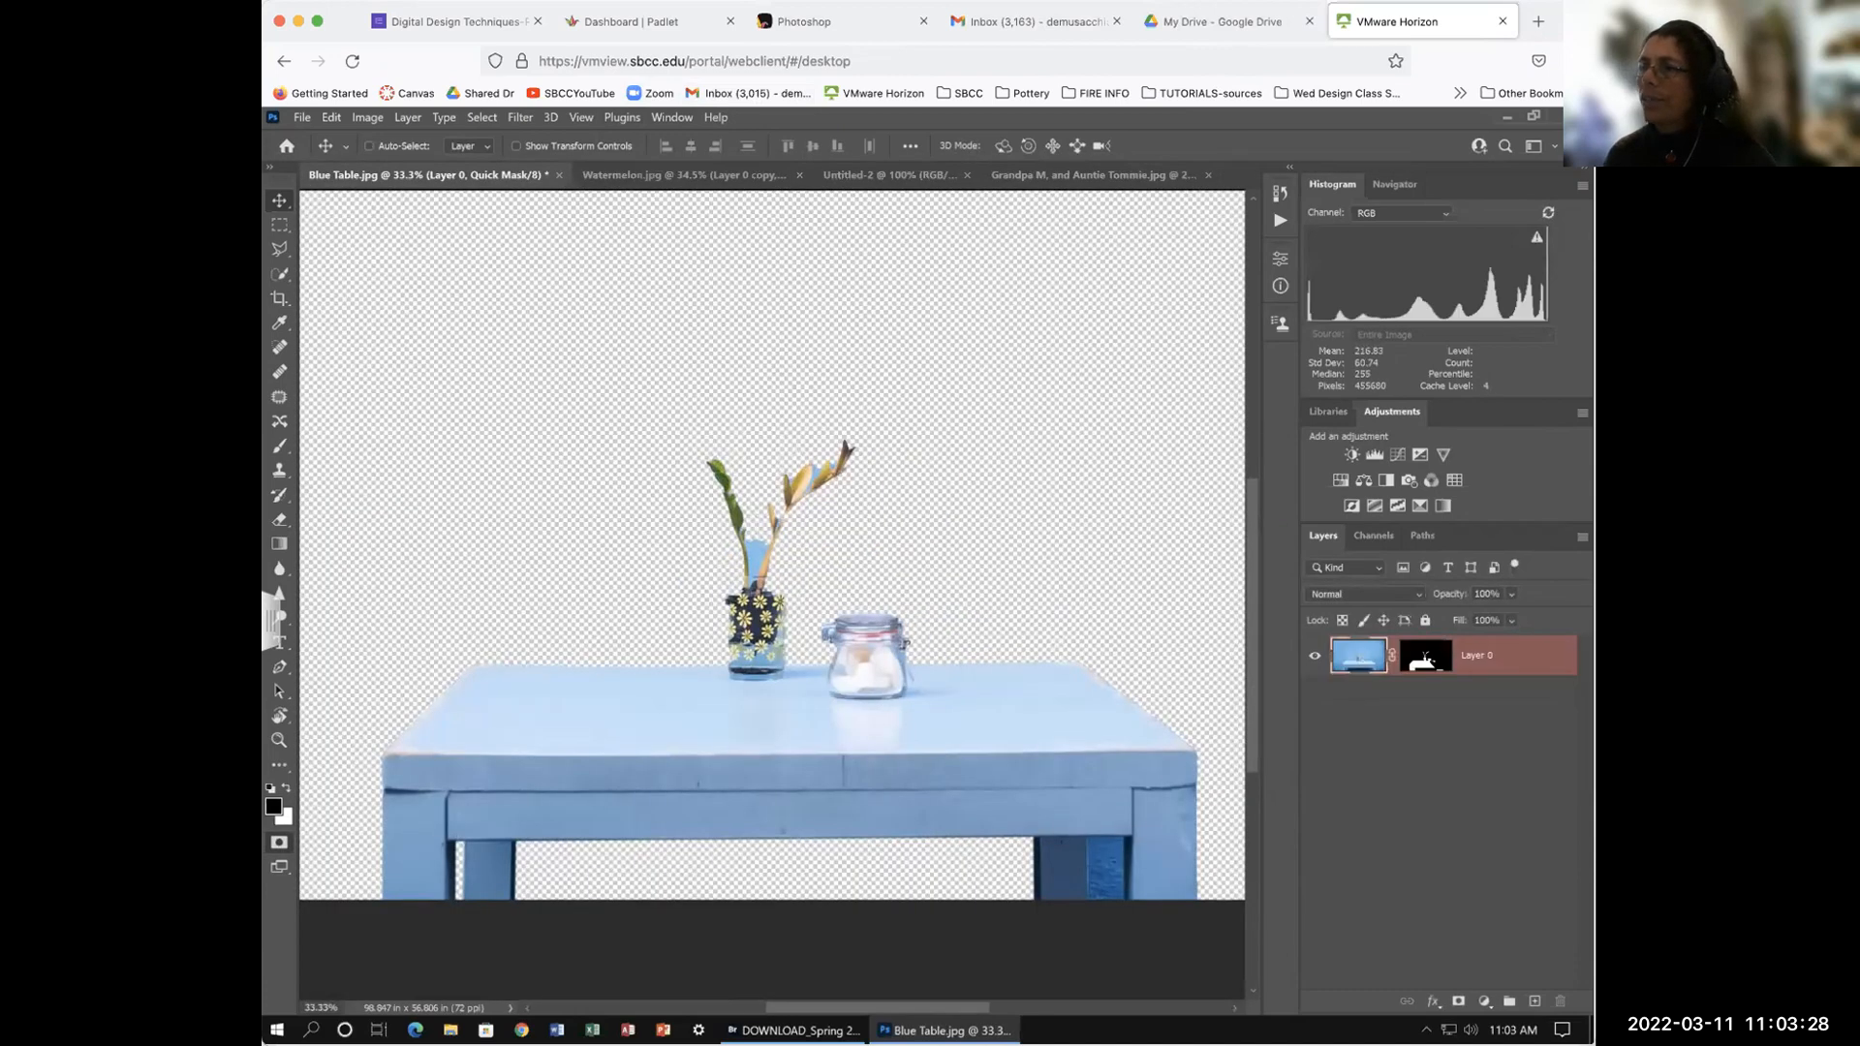
Step: Leave Quick Mask mode and make Layer 0's layer mask active again
left_click(1392, 748)
left_click(603, 818)
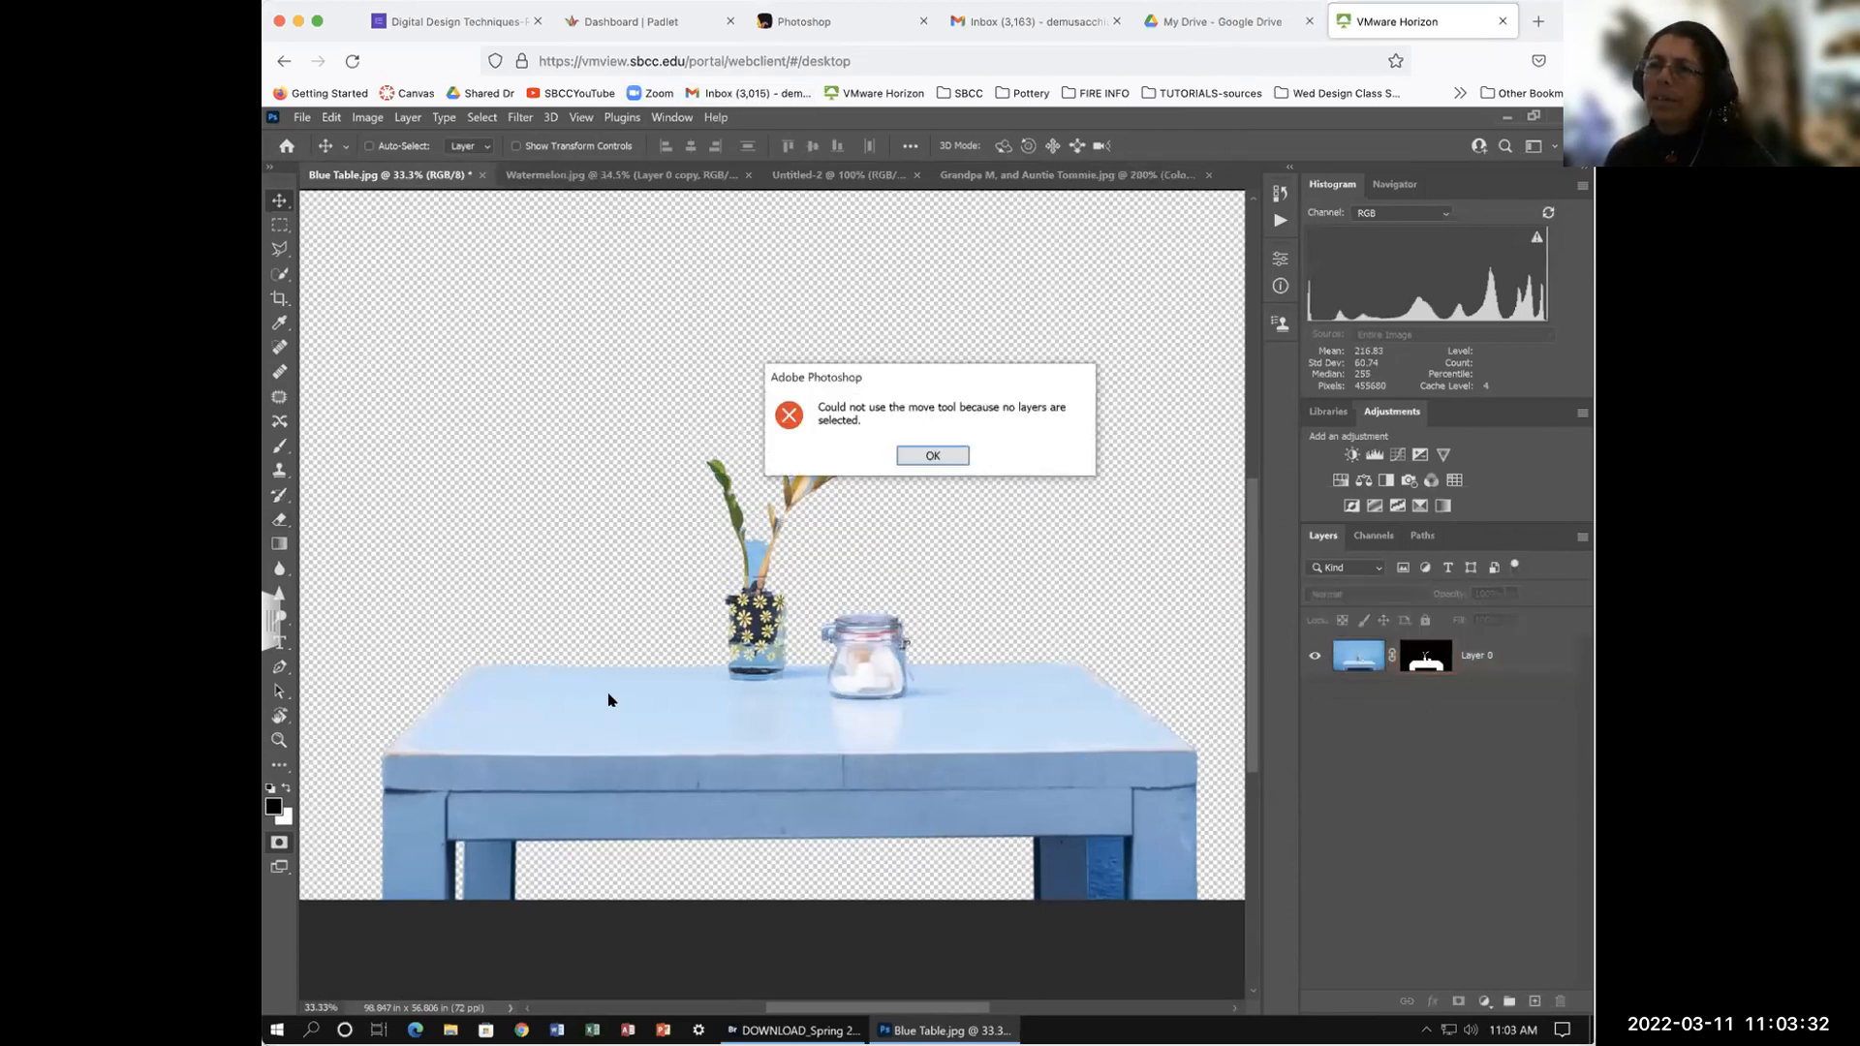
left_click(932, 455)
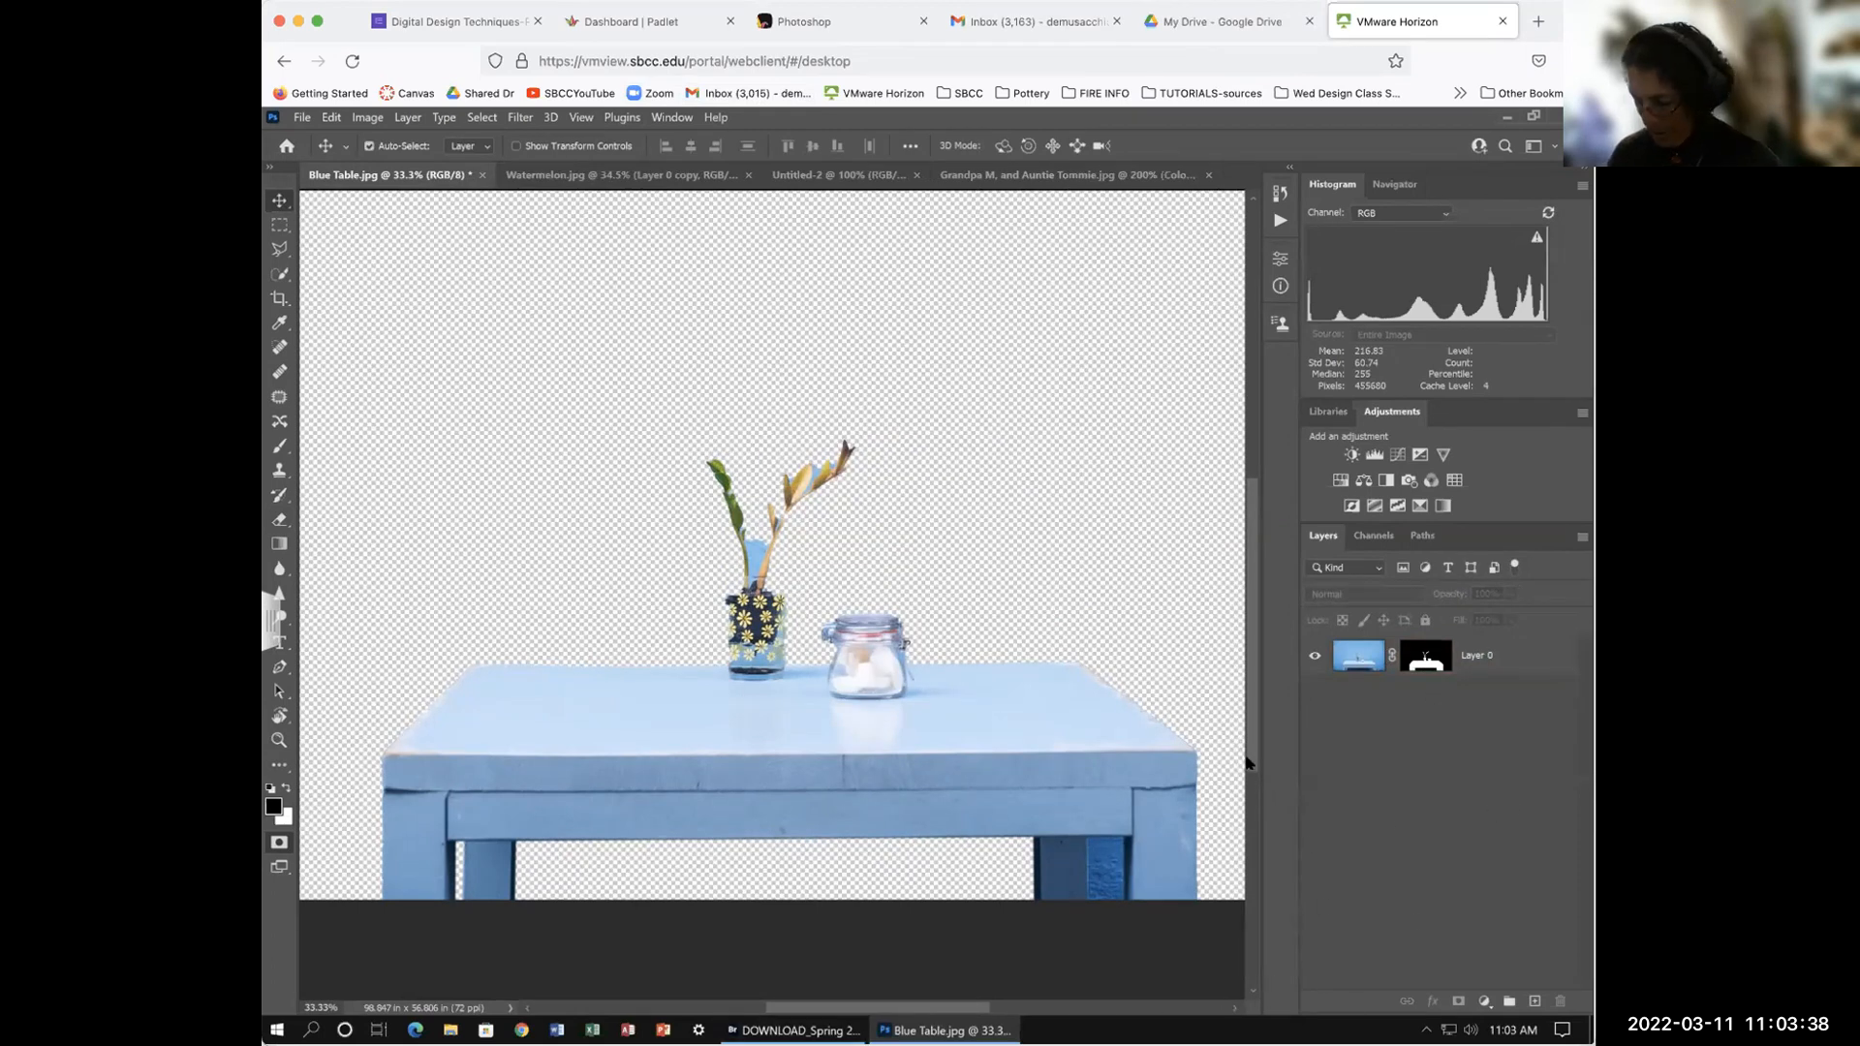
key("ctrl+0")
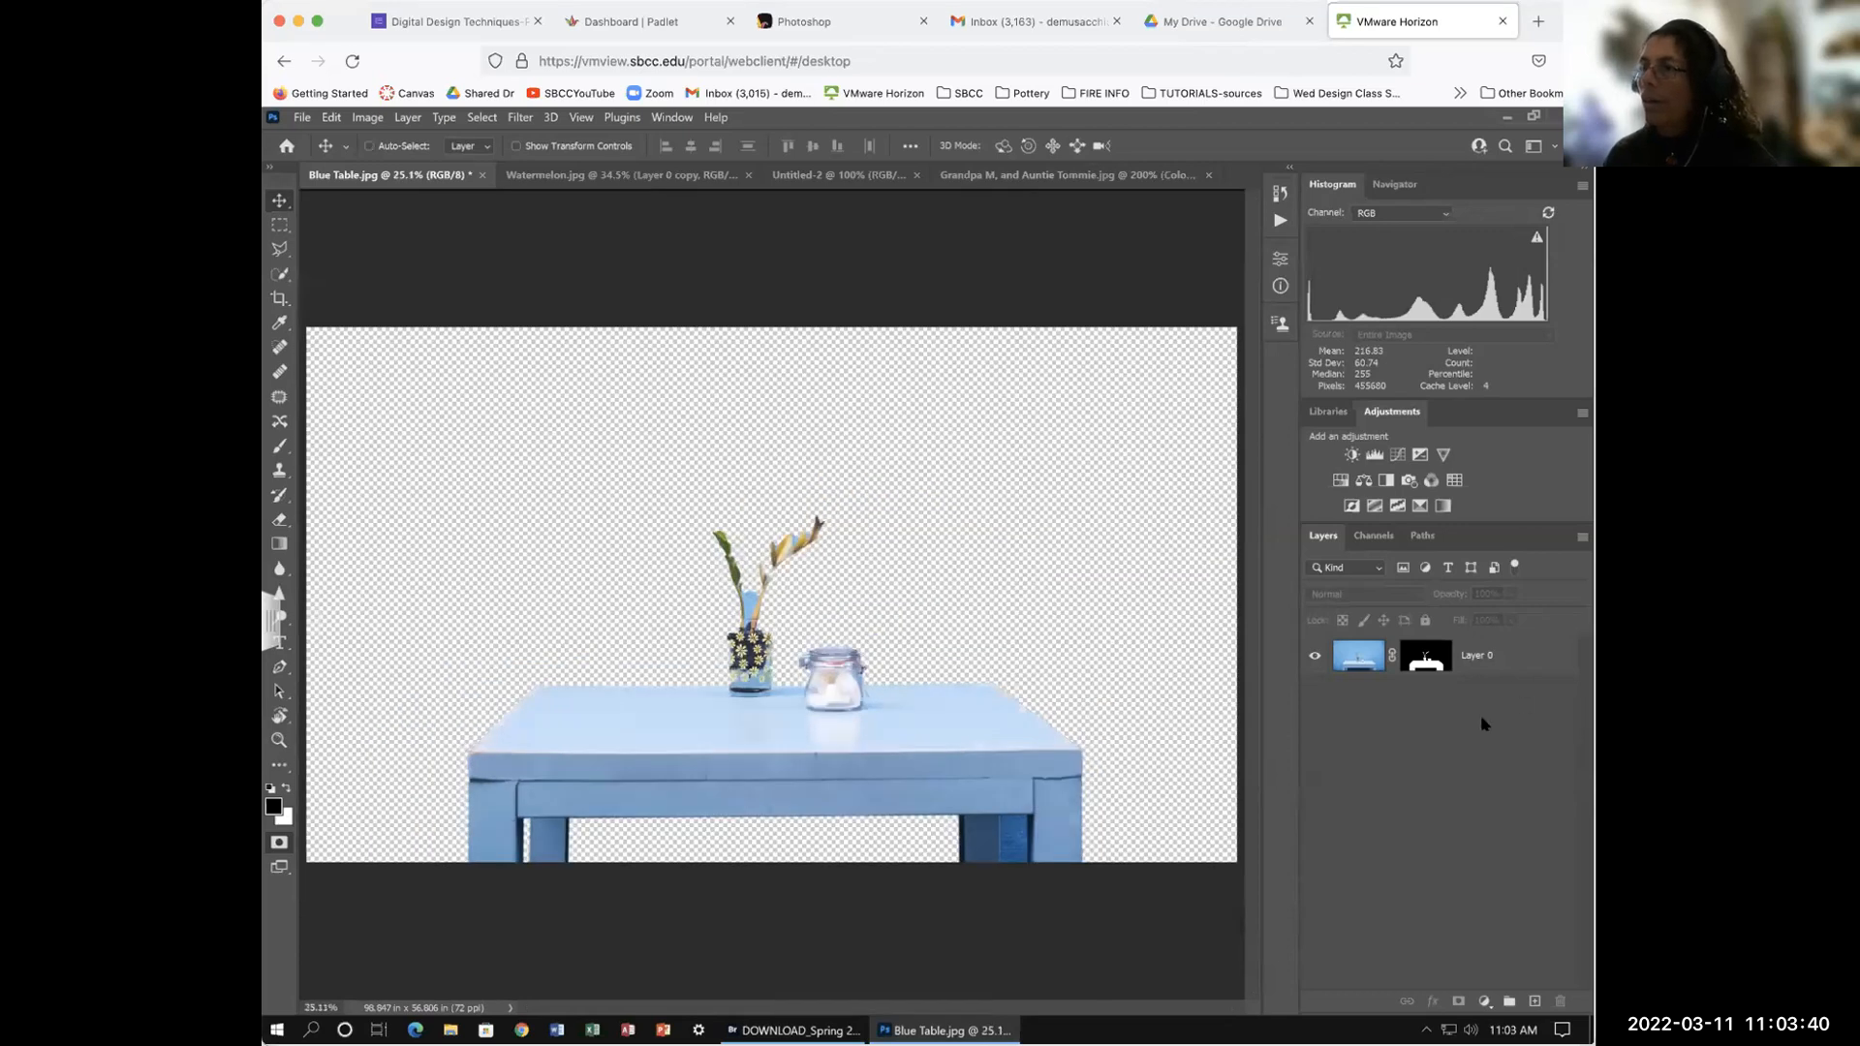
left_click(1489, 647)
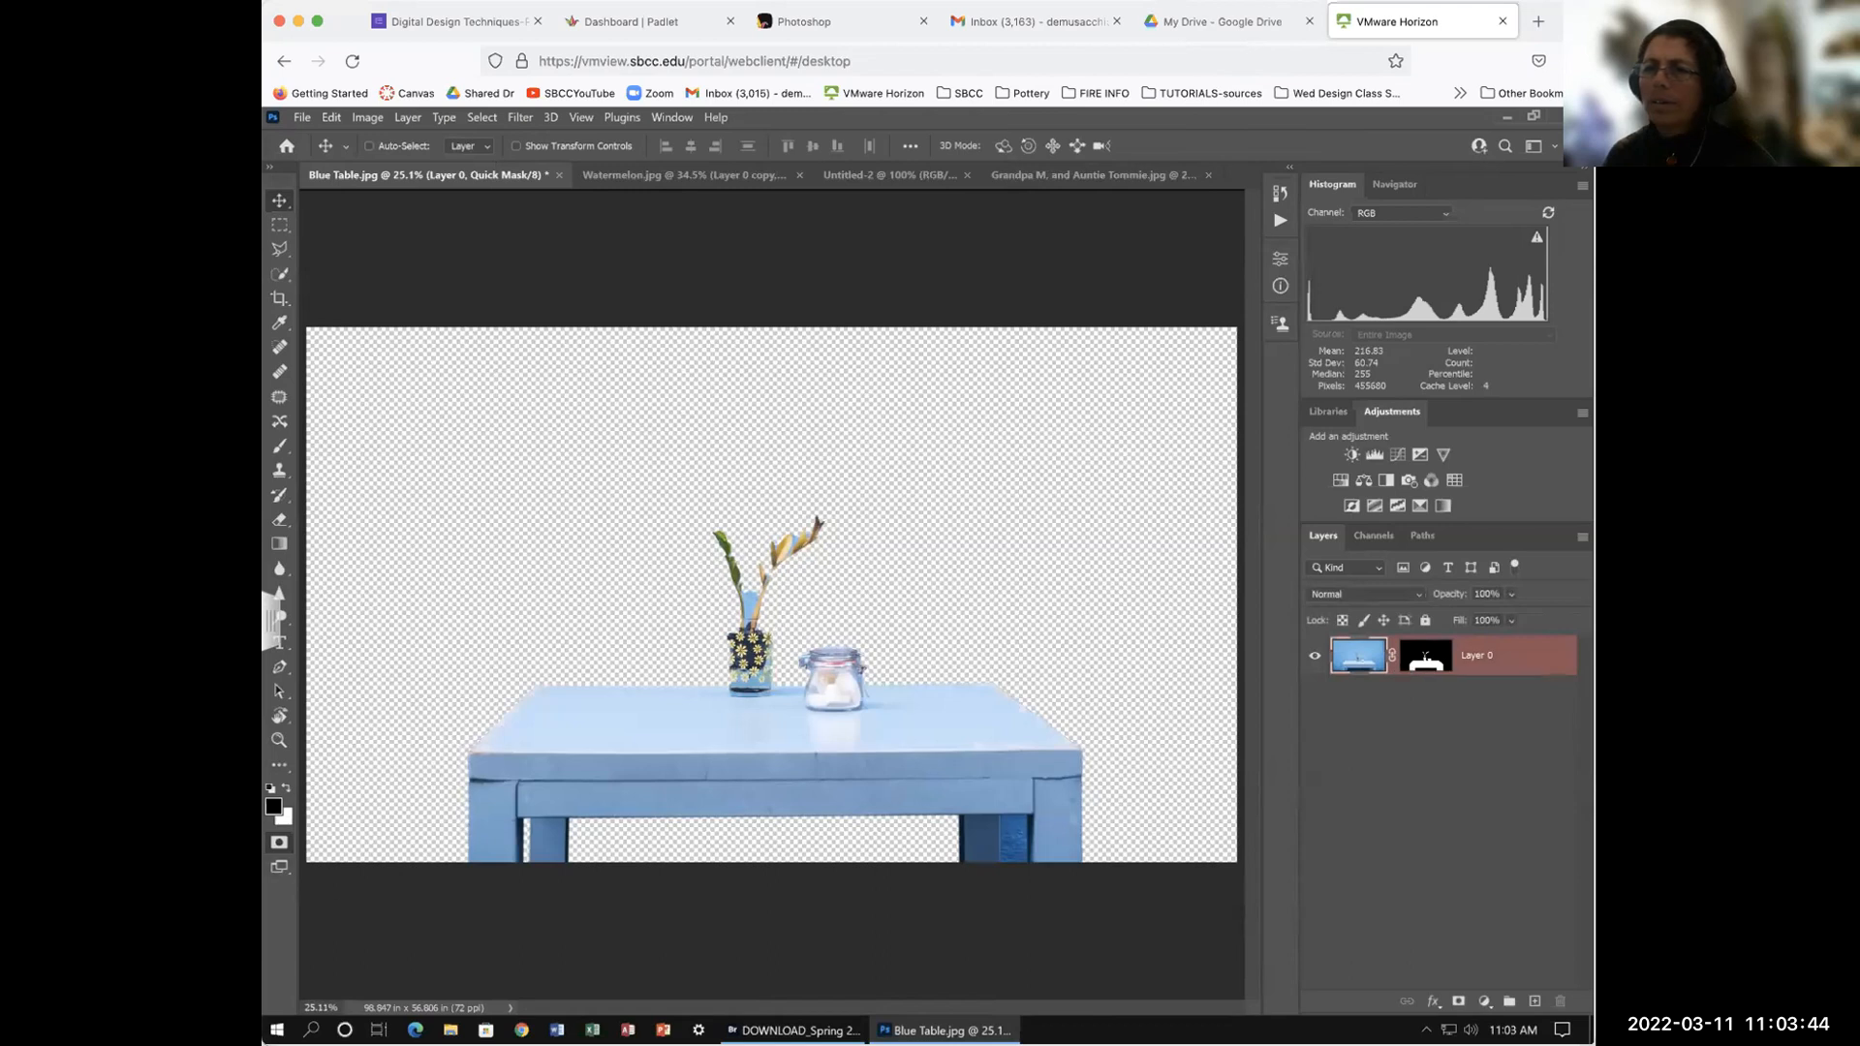
left_click(280, 843)
left_click(1420, 666)
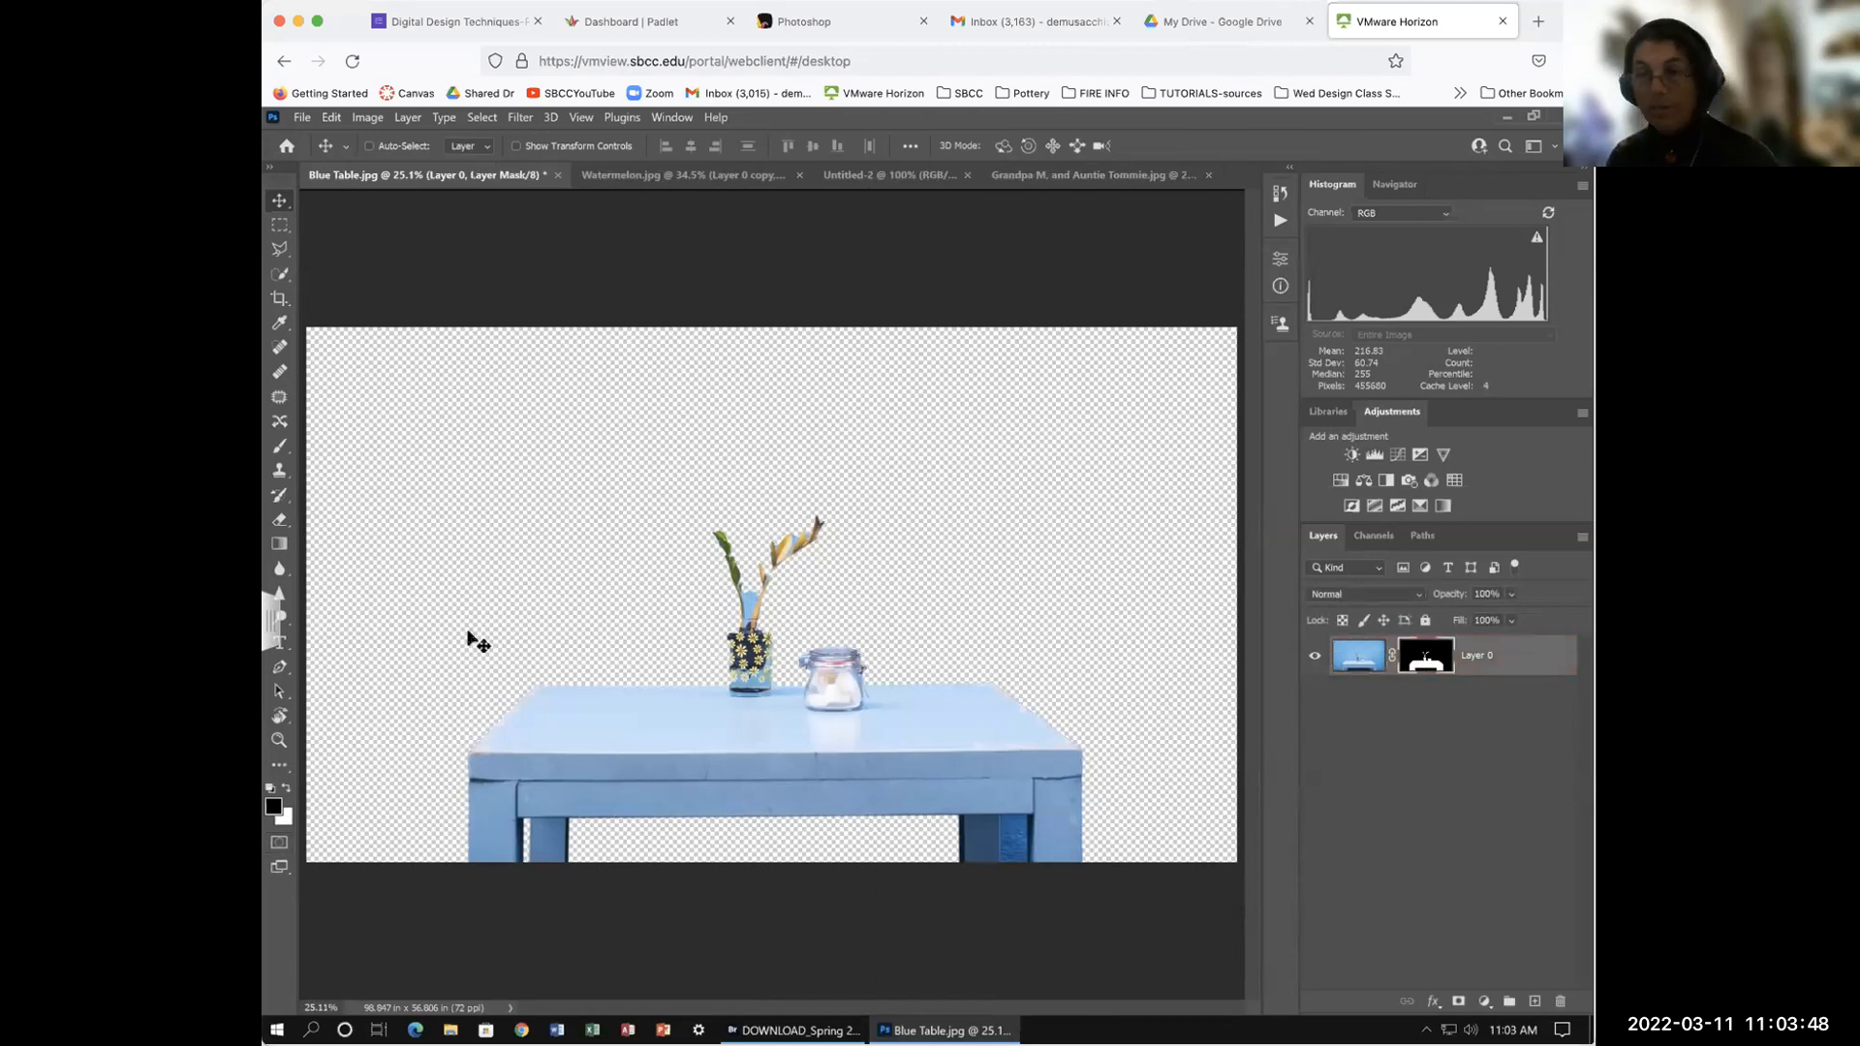
Step: Revert the document to the Deselect history state that precedes entering Quick Mask mode
key("ctrl")
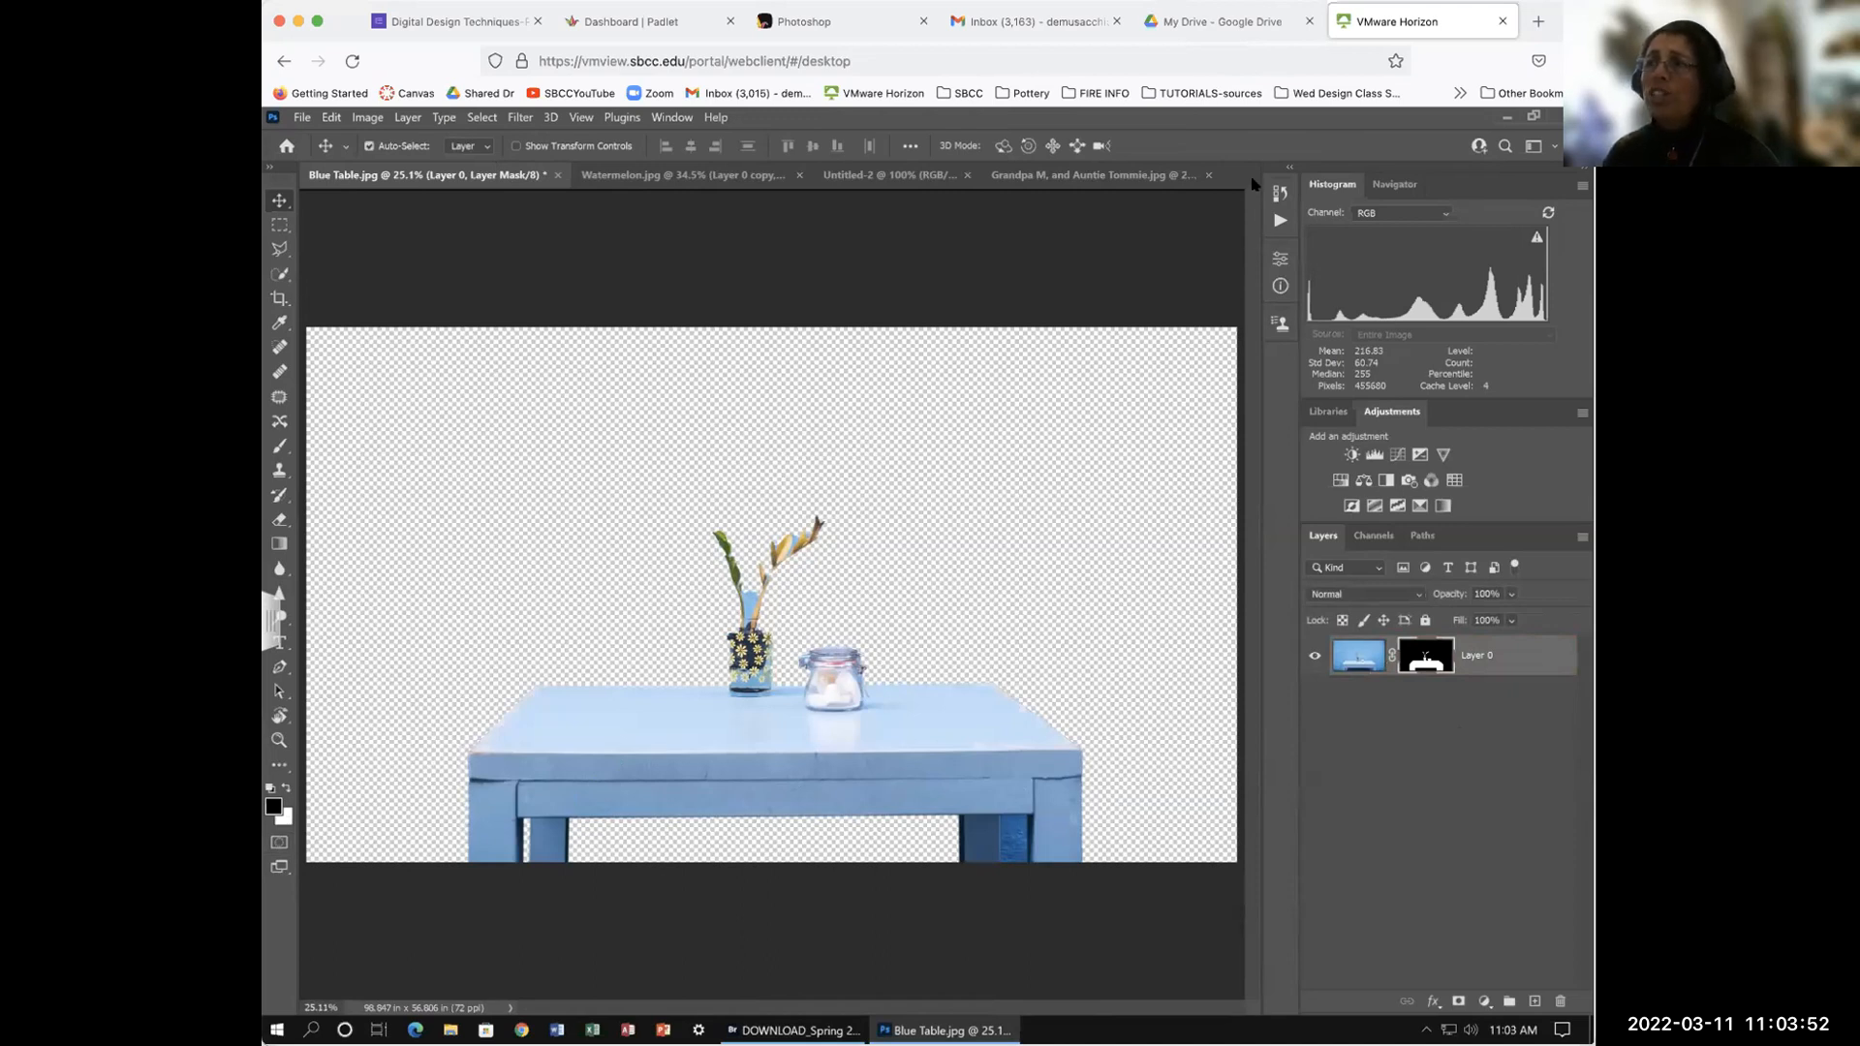
left_click(1279, 194)
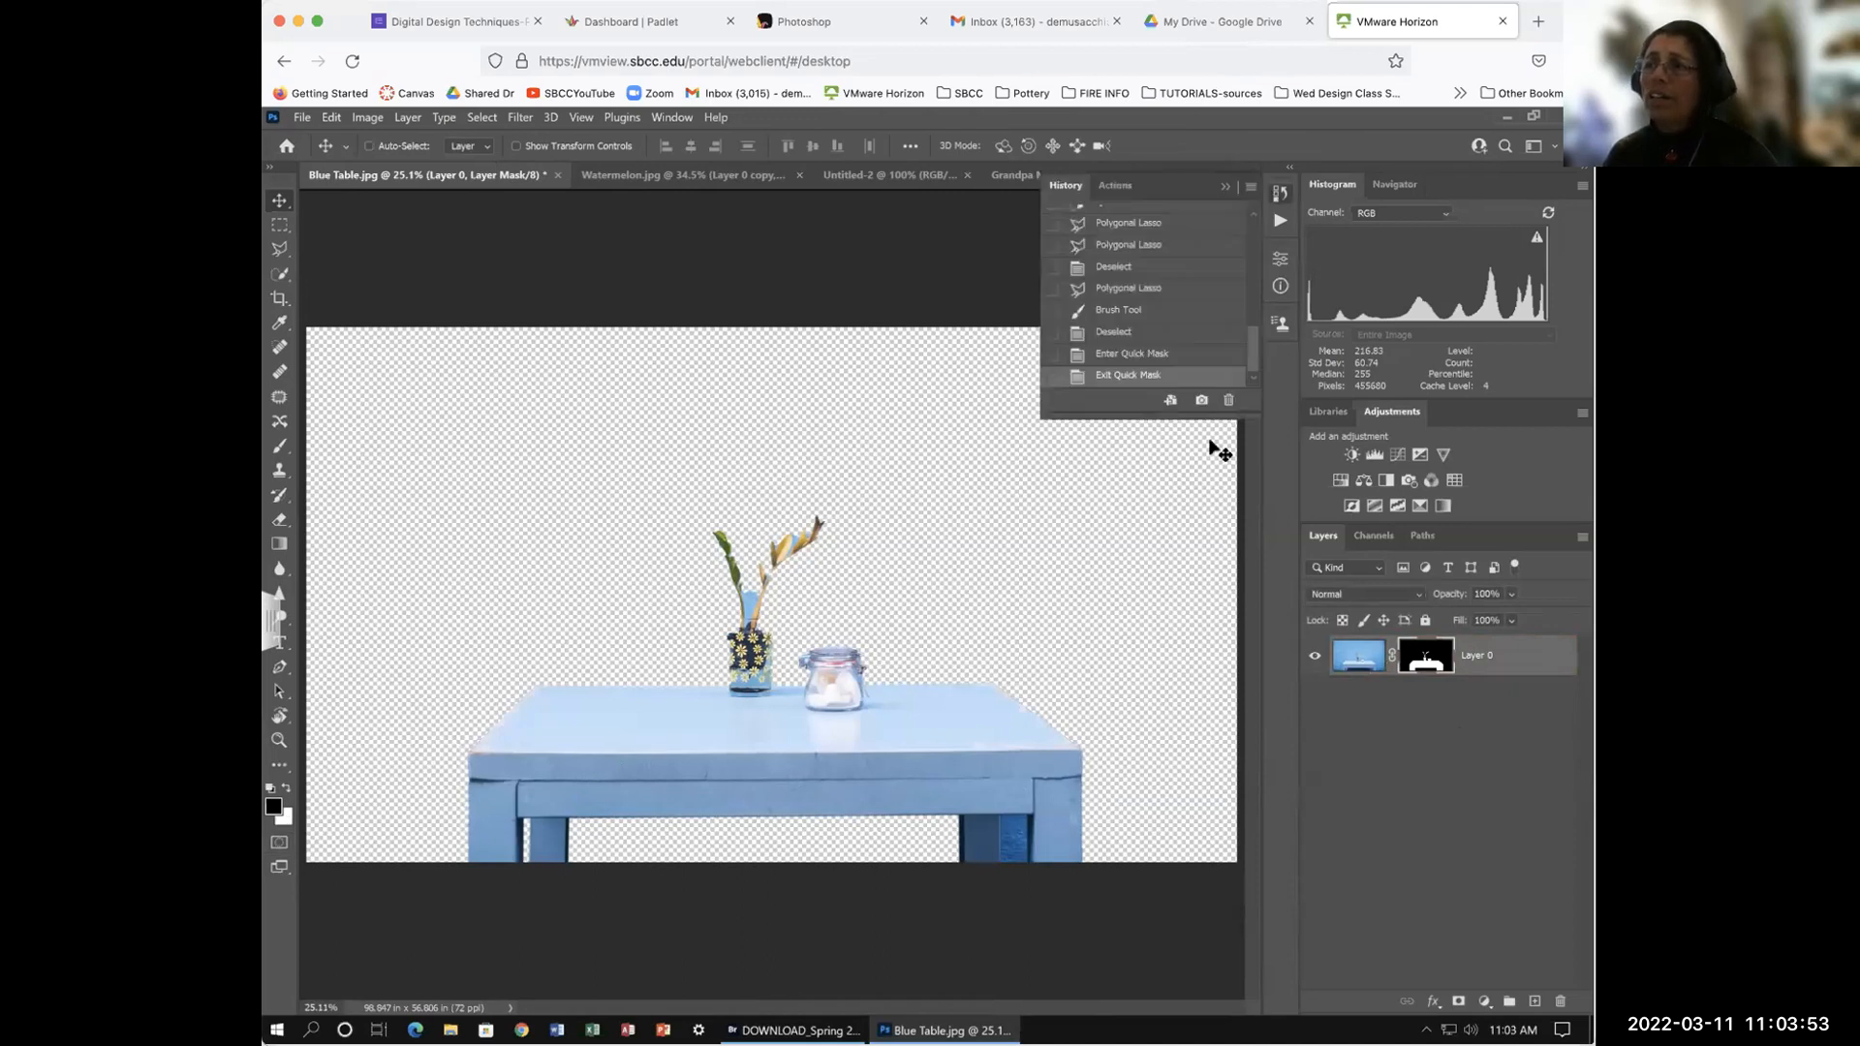
left_click(1138, 334)
left_click(1226, 186)
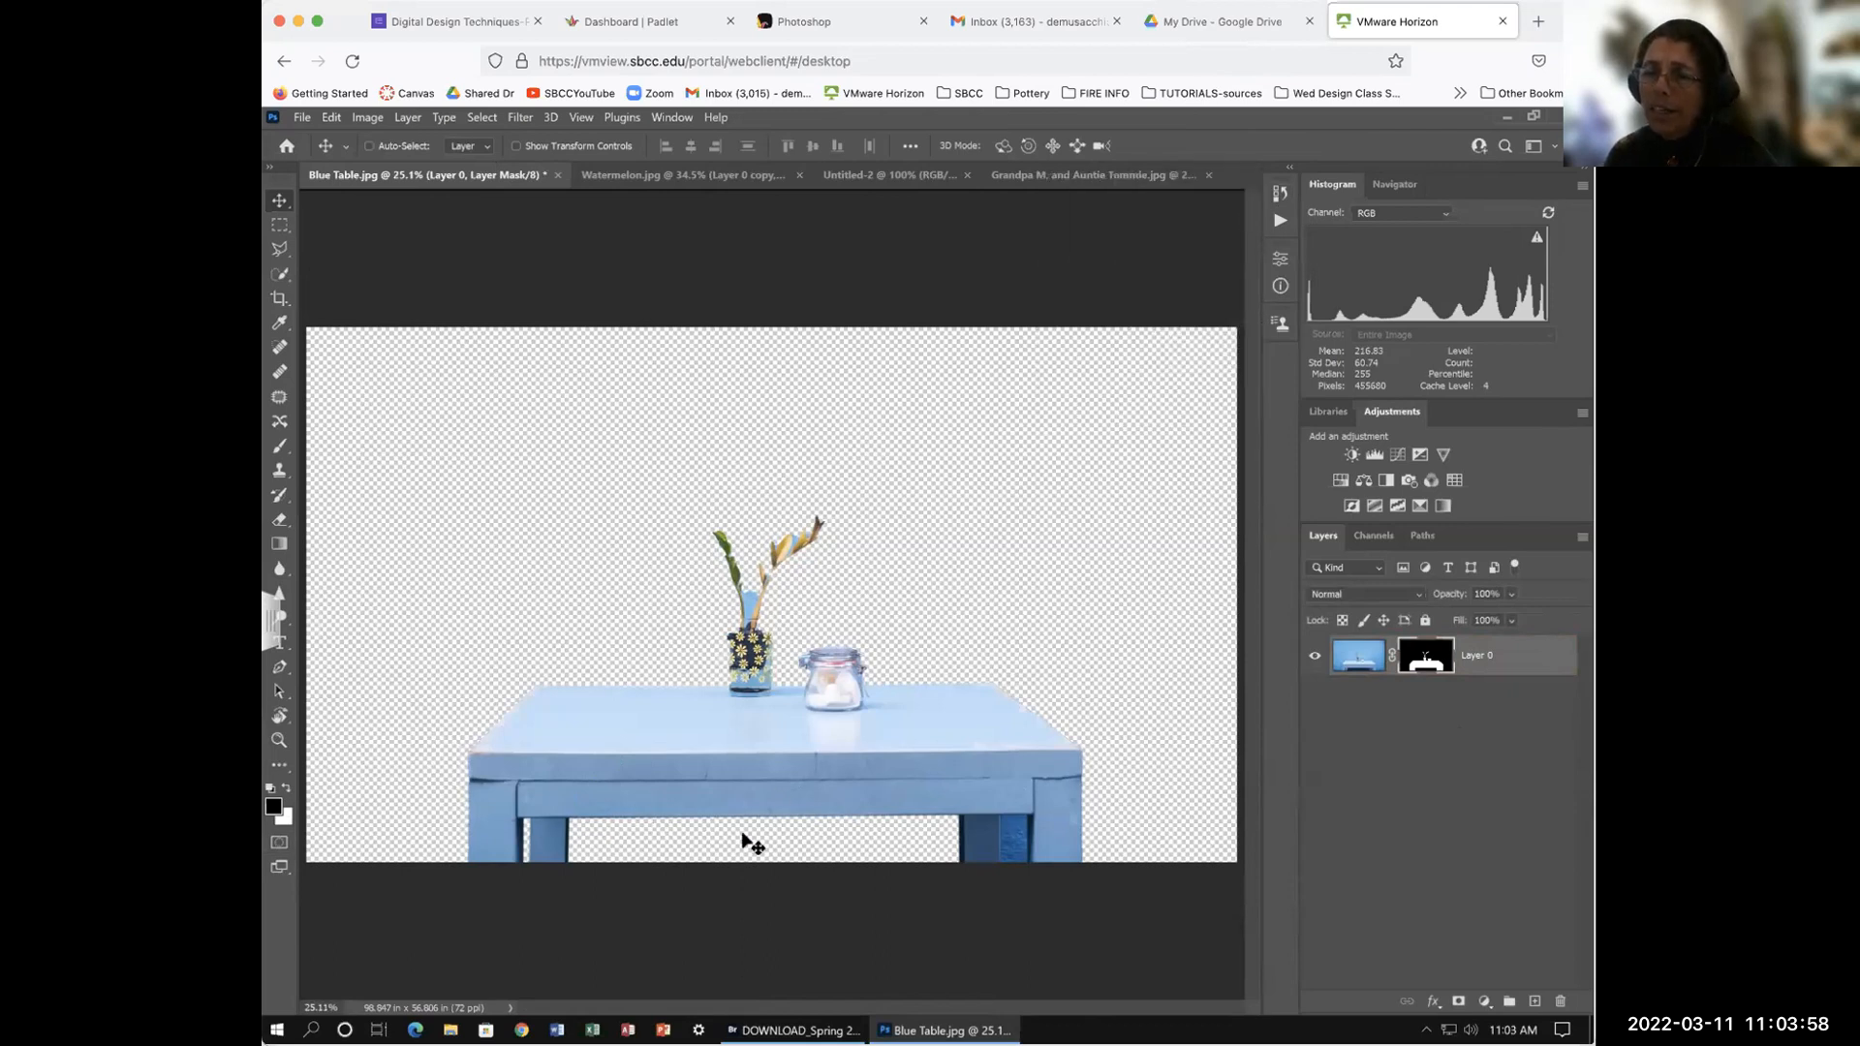
key("ctrl")
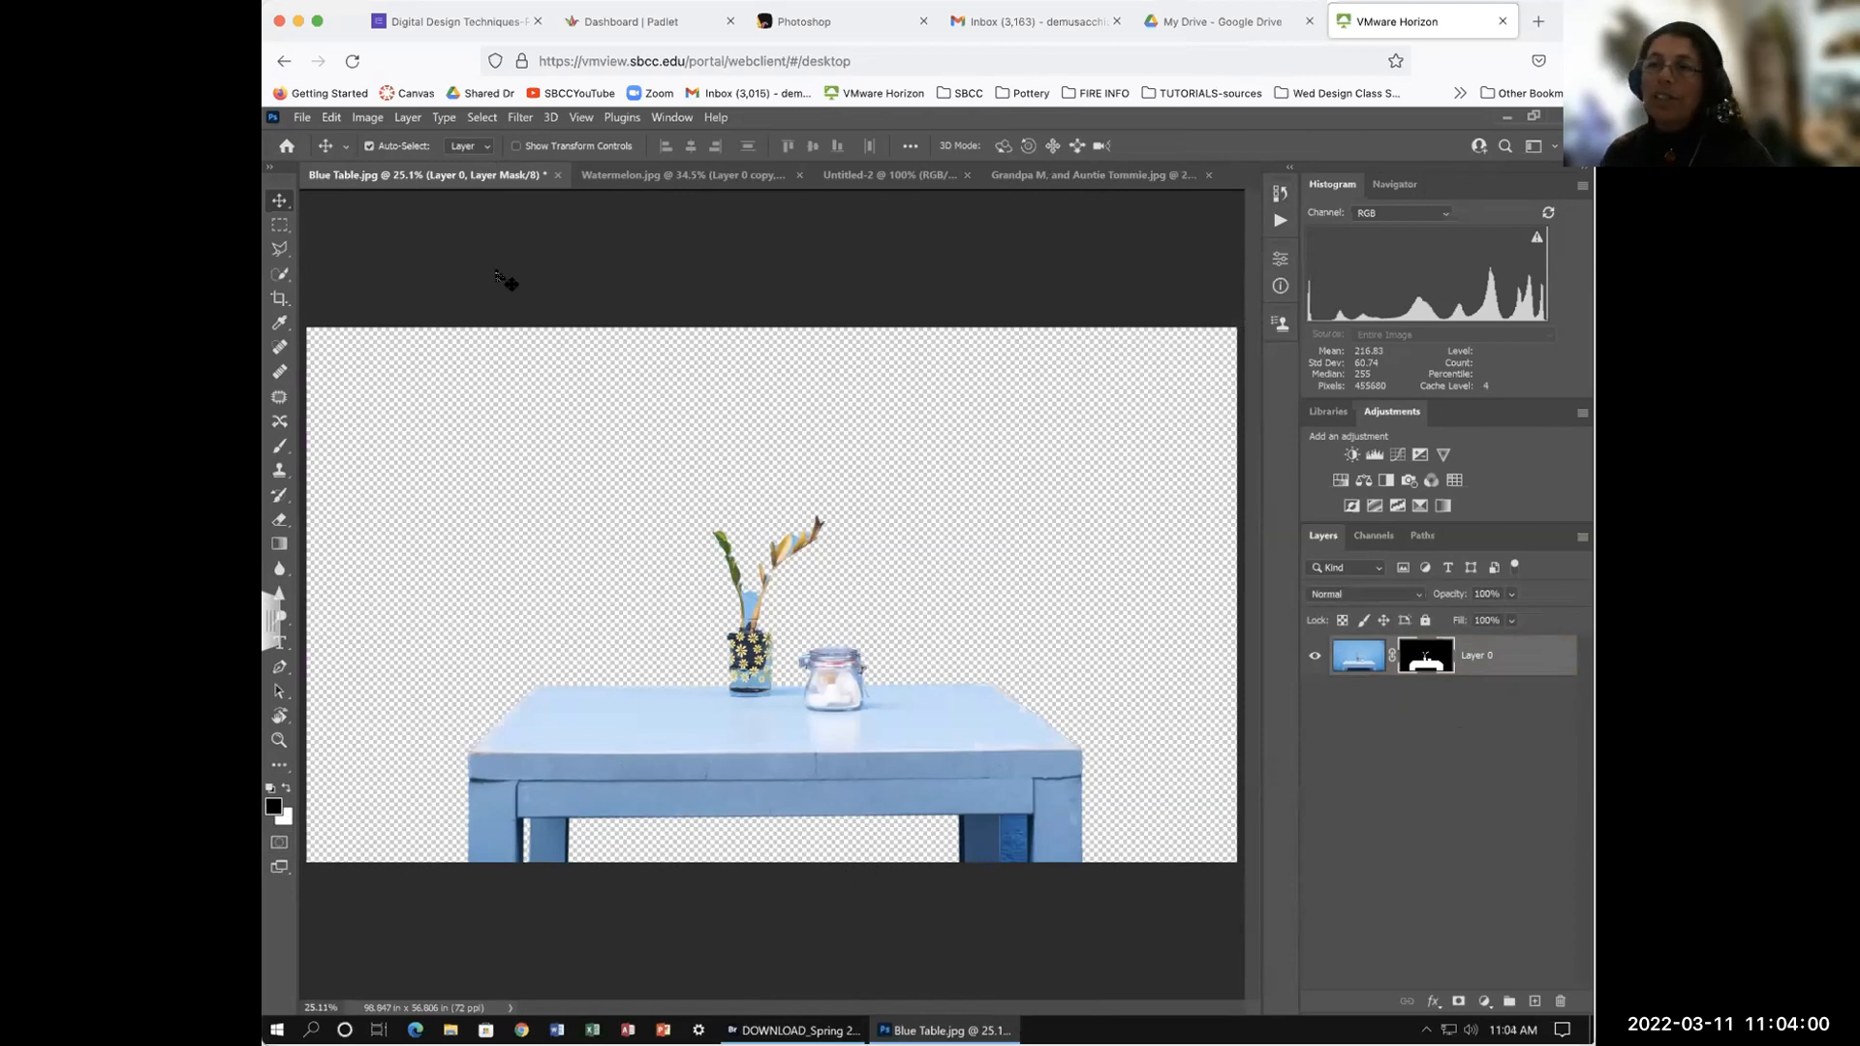
left_click(479, 118)
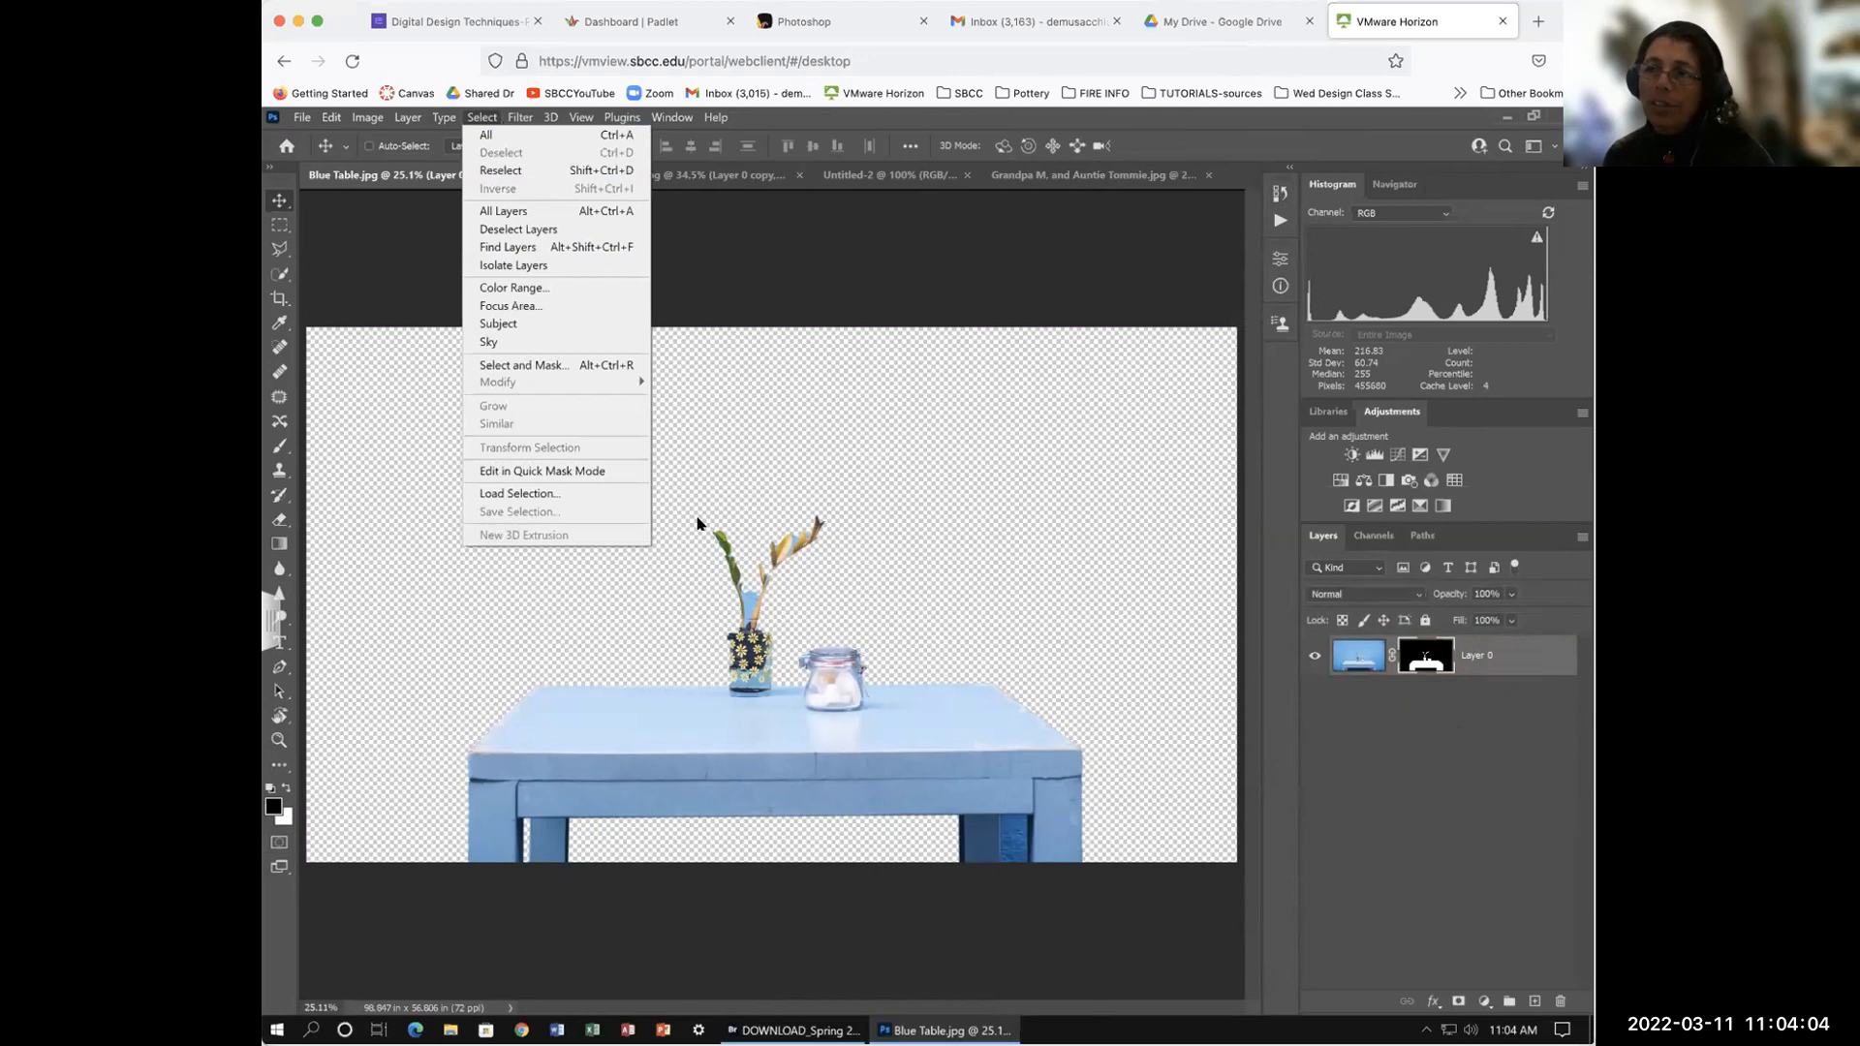
left_click(802, 246)
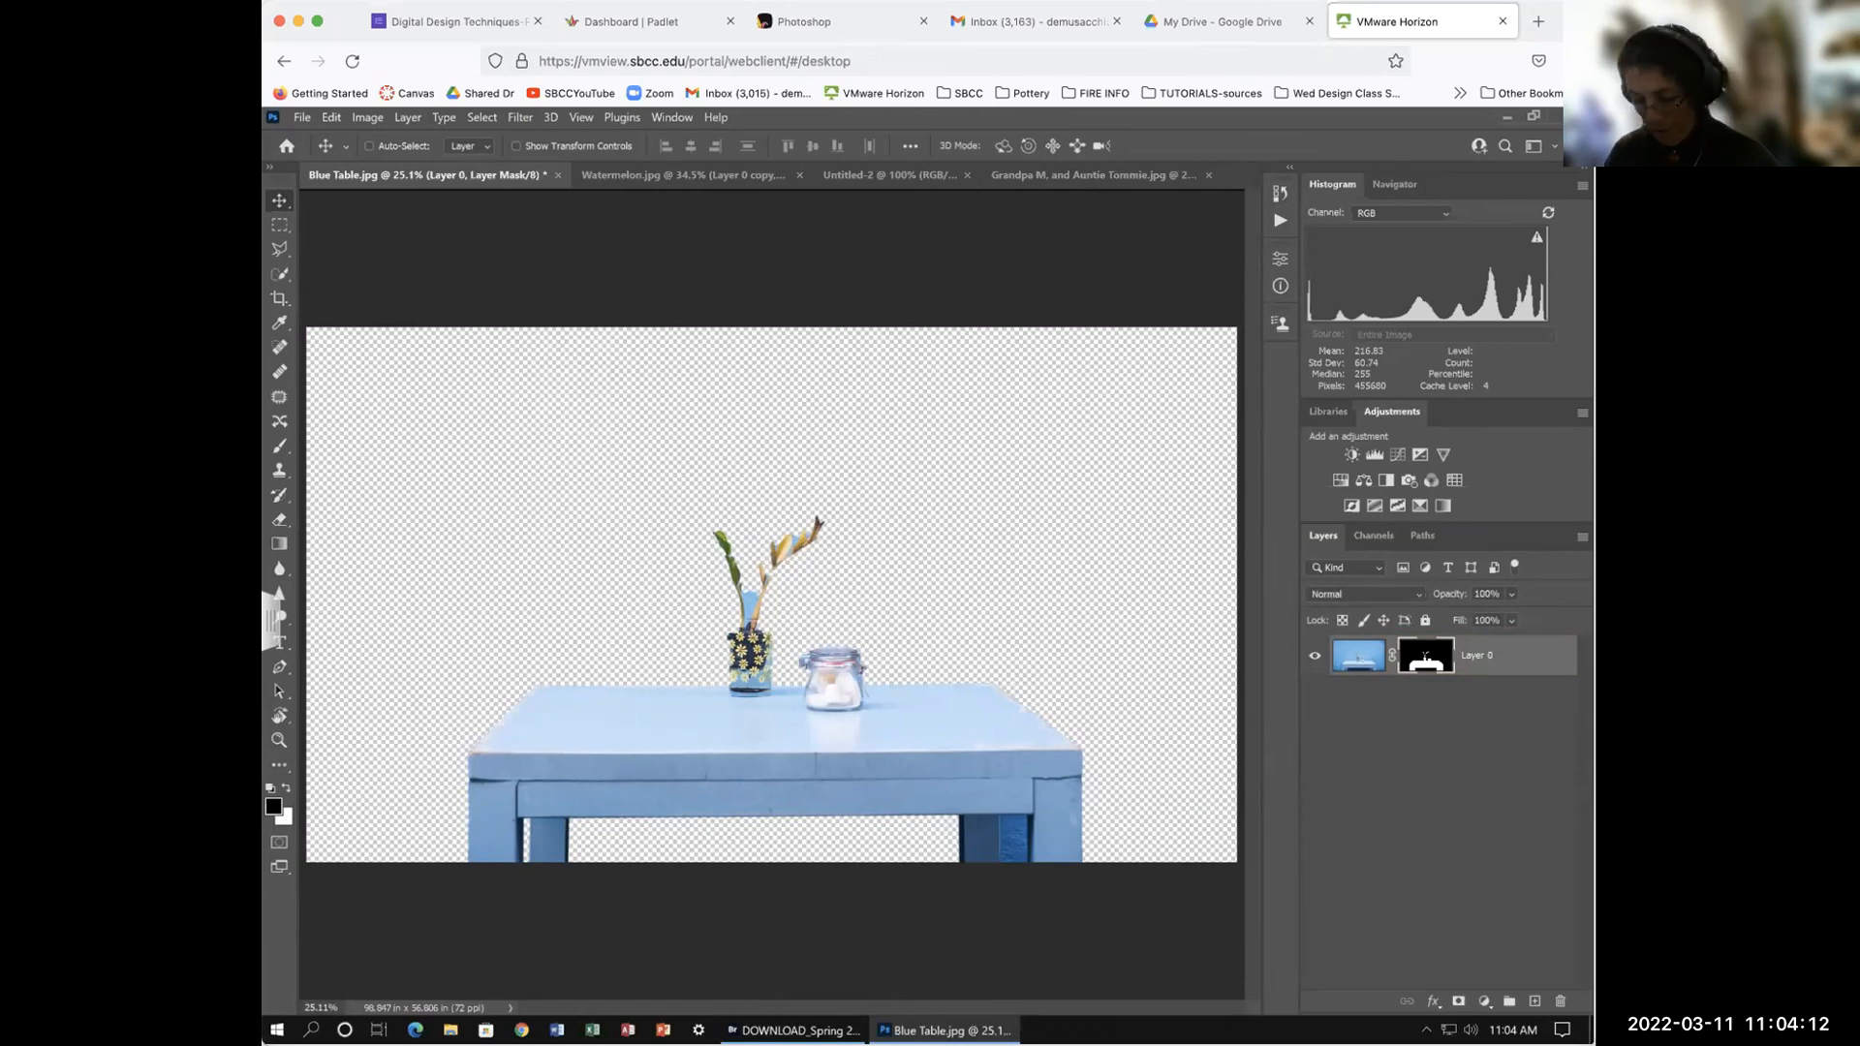
Step: Select the blue wall patch between the two right-hand table legs with the Polygonal Lasso
key("ctrl+plus")
key("ctrl+plus")
key("ctrl+plus")
left_click_drag(1088, 823, 692, 406)
left_click_drag(966, 743, 872, 714)
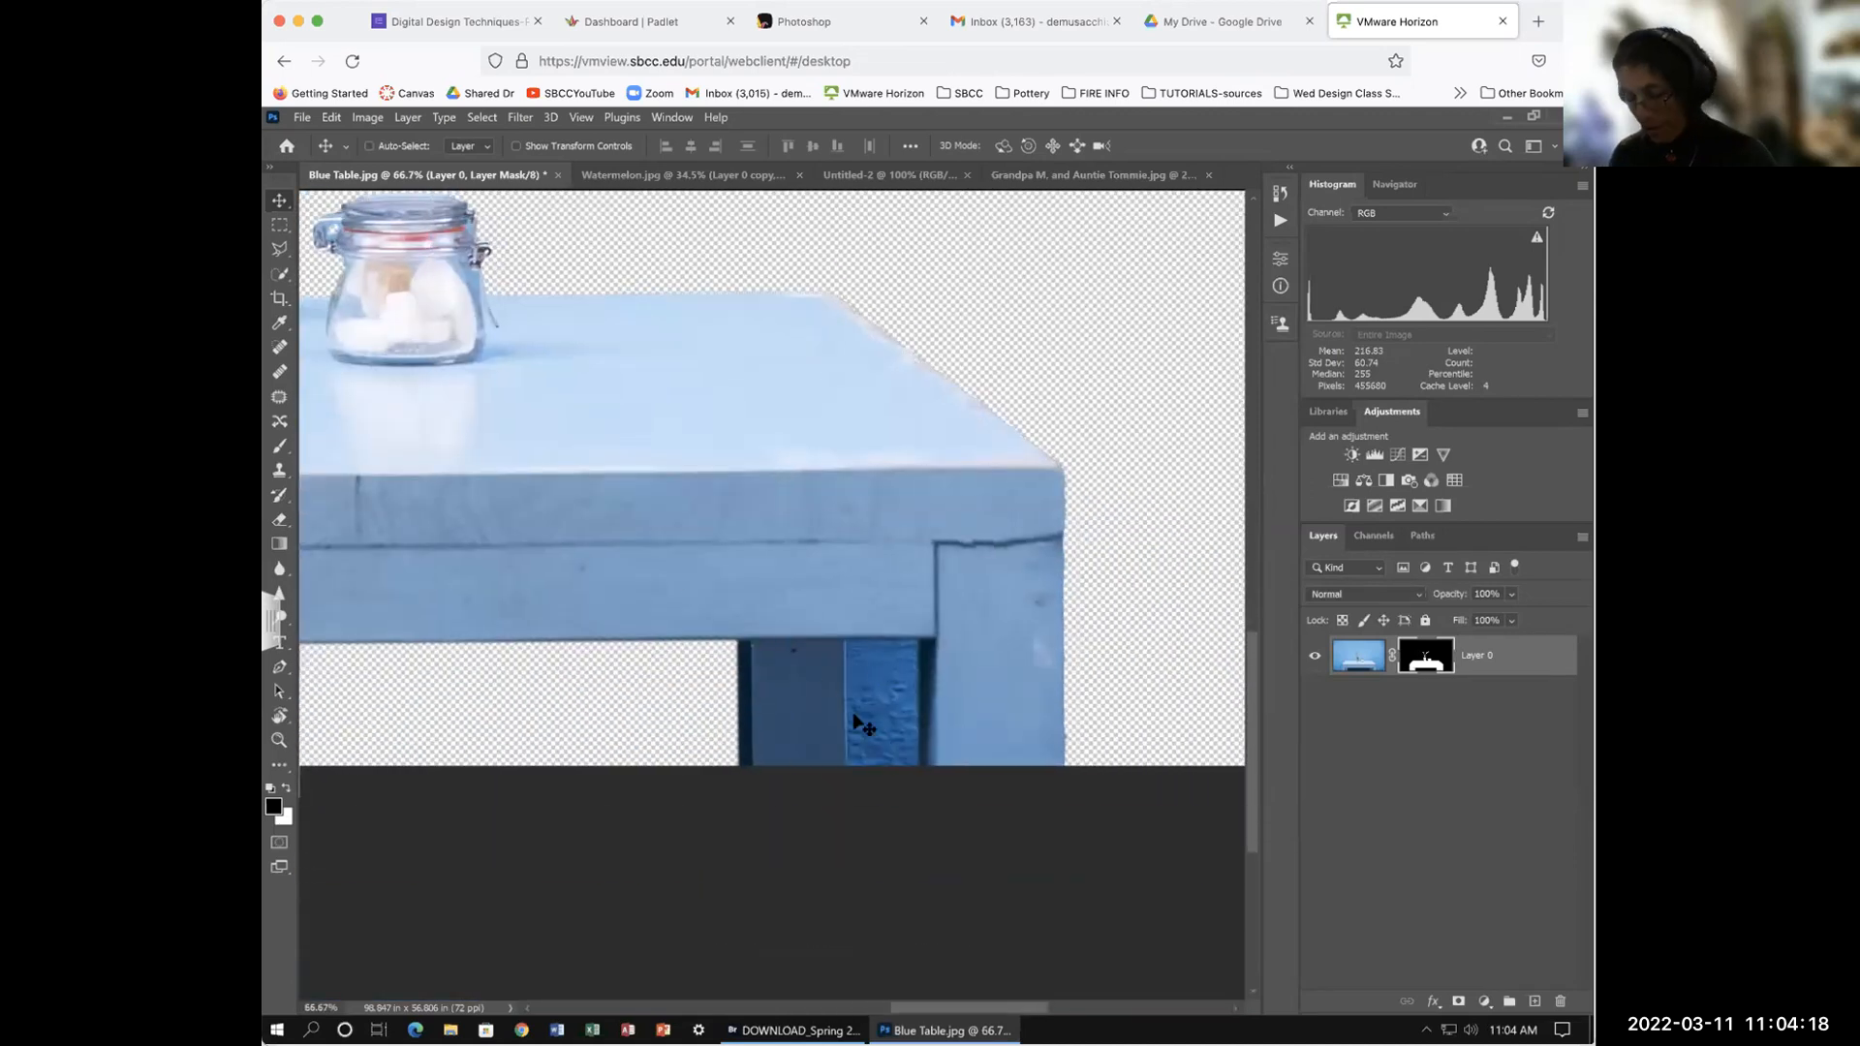
left_click(279, 249)
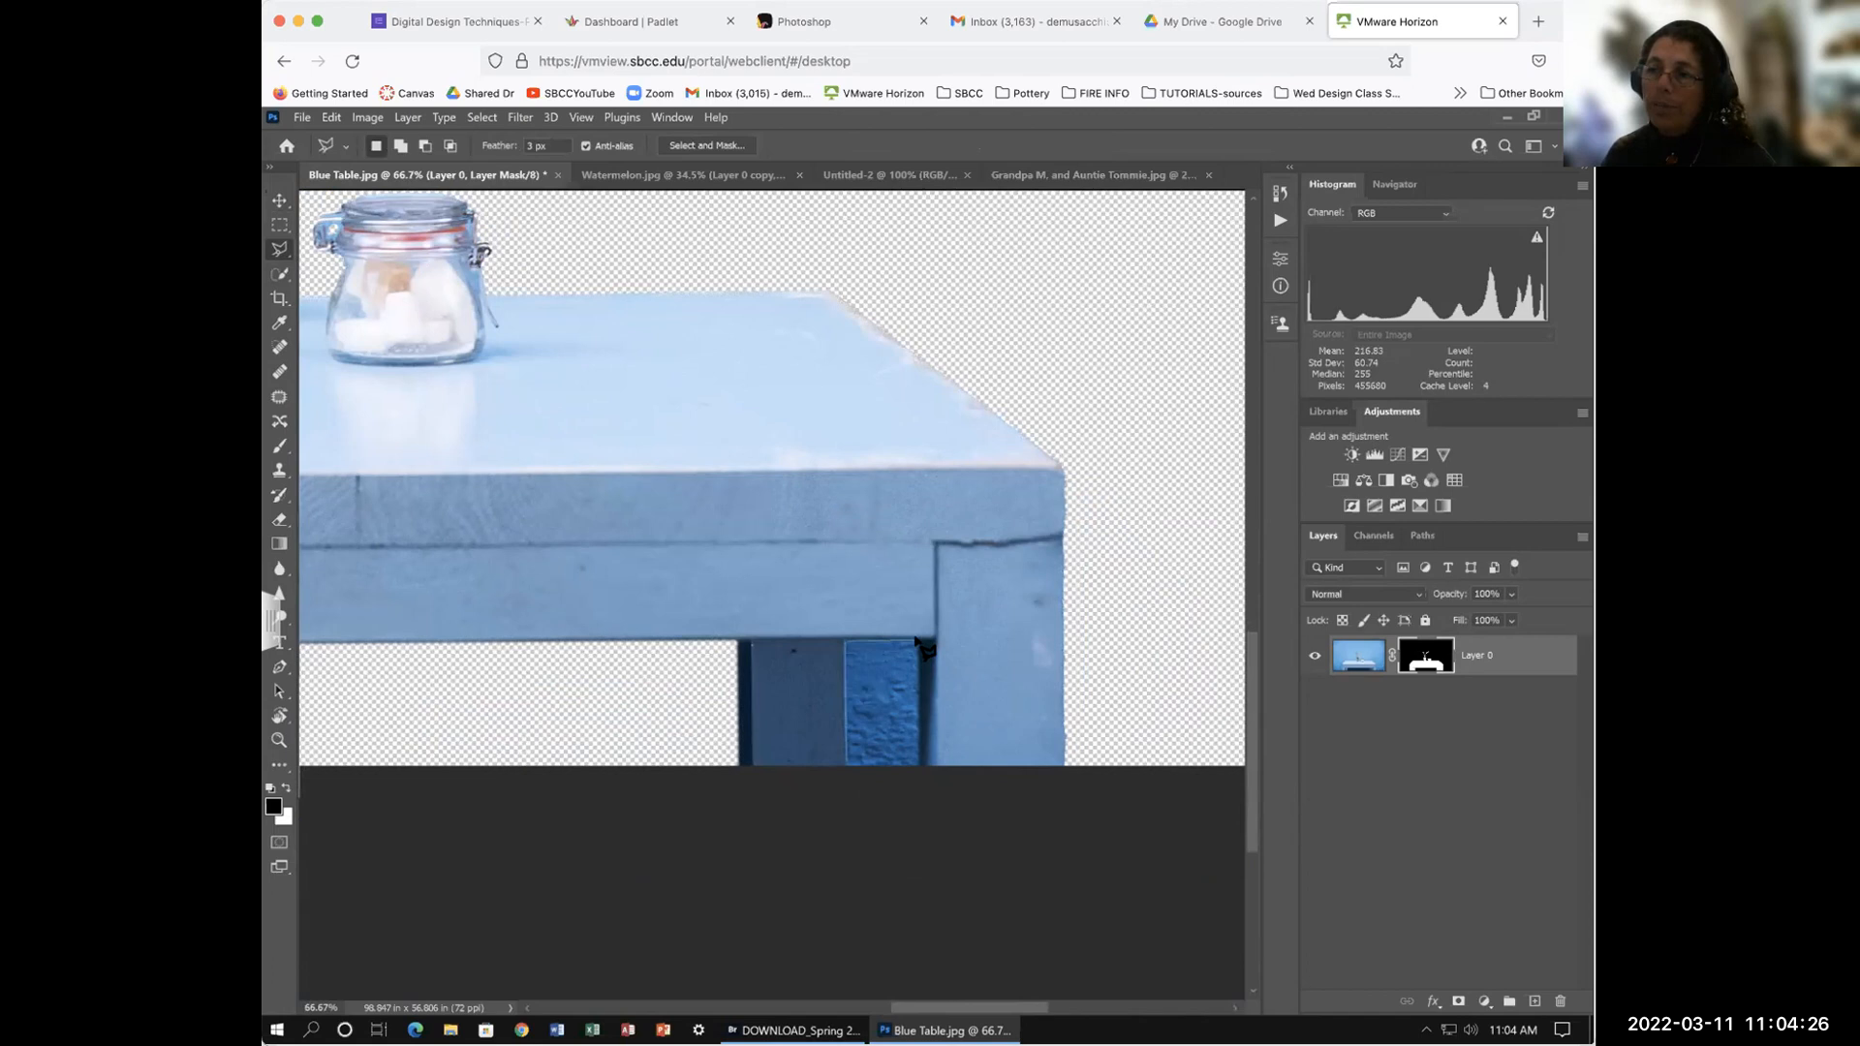
left_click(917, 773)
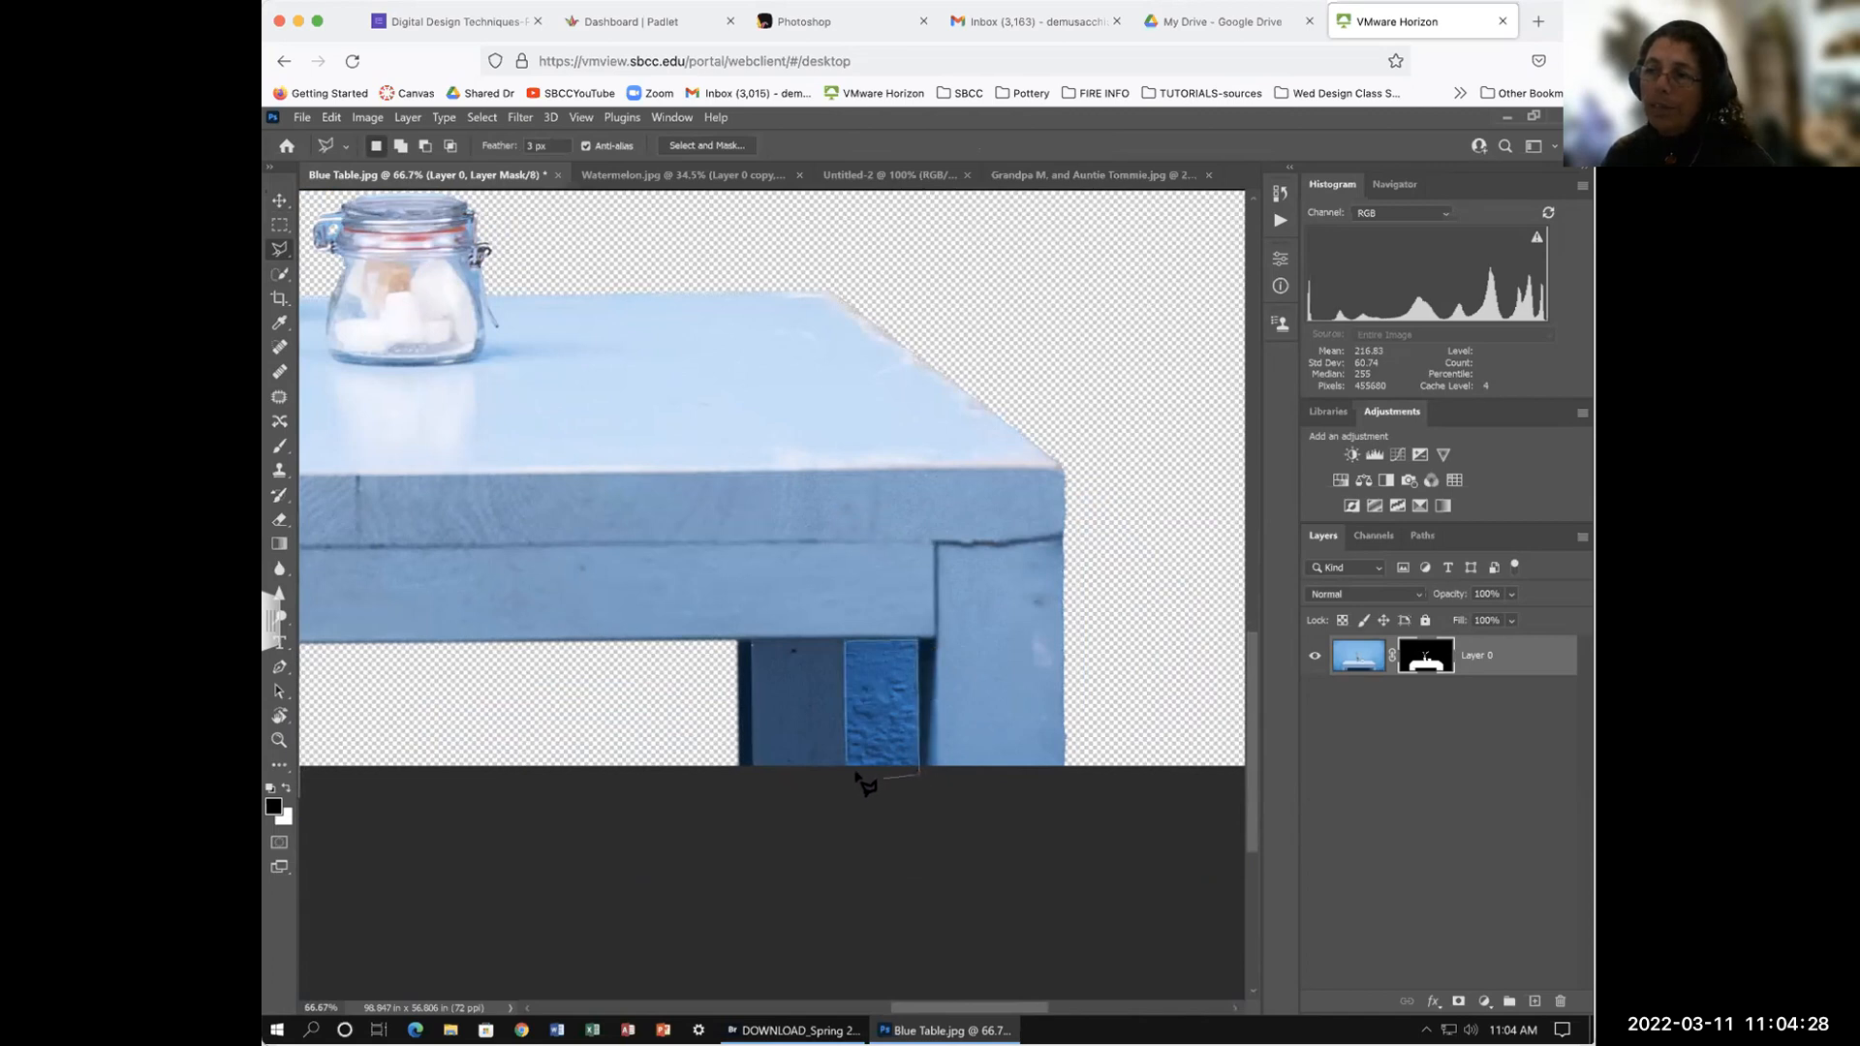
left_click(844, 772)
left_click(844, 642)
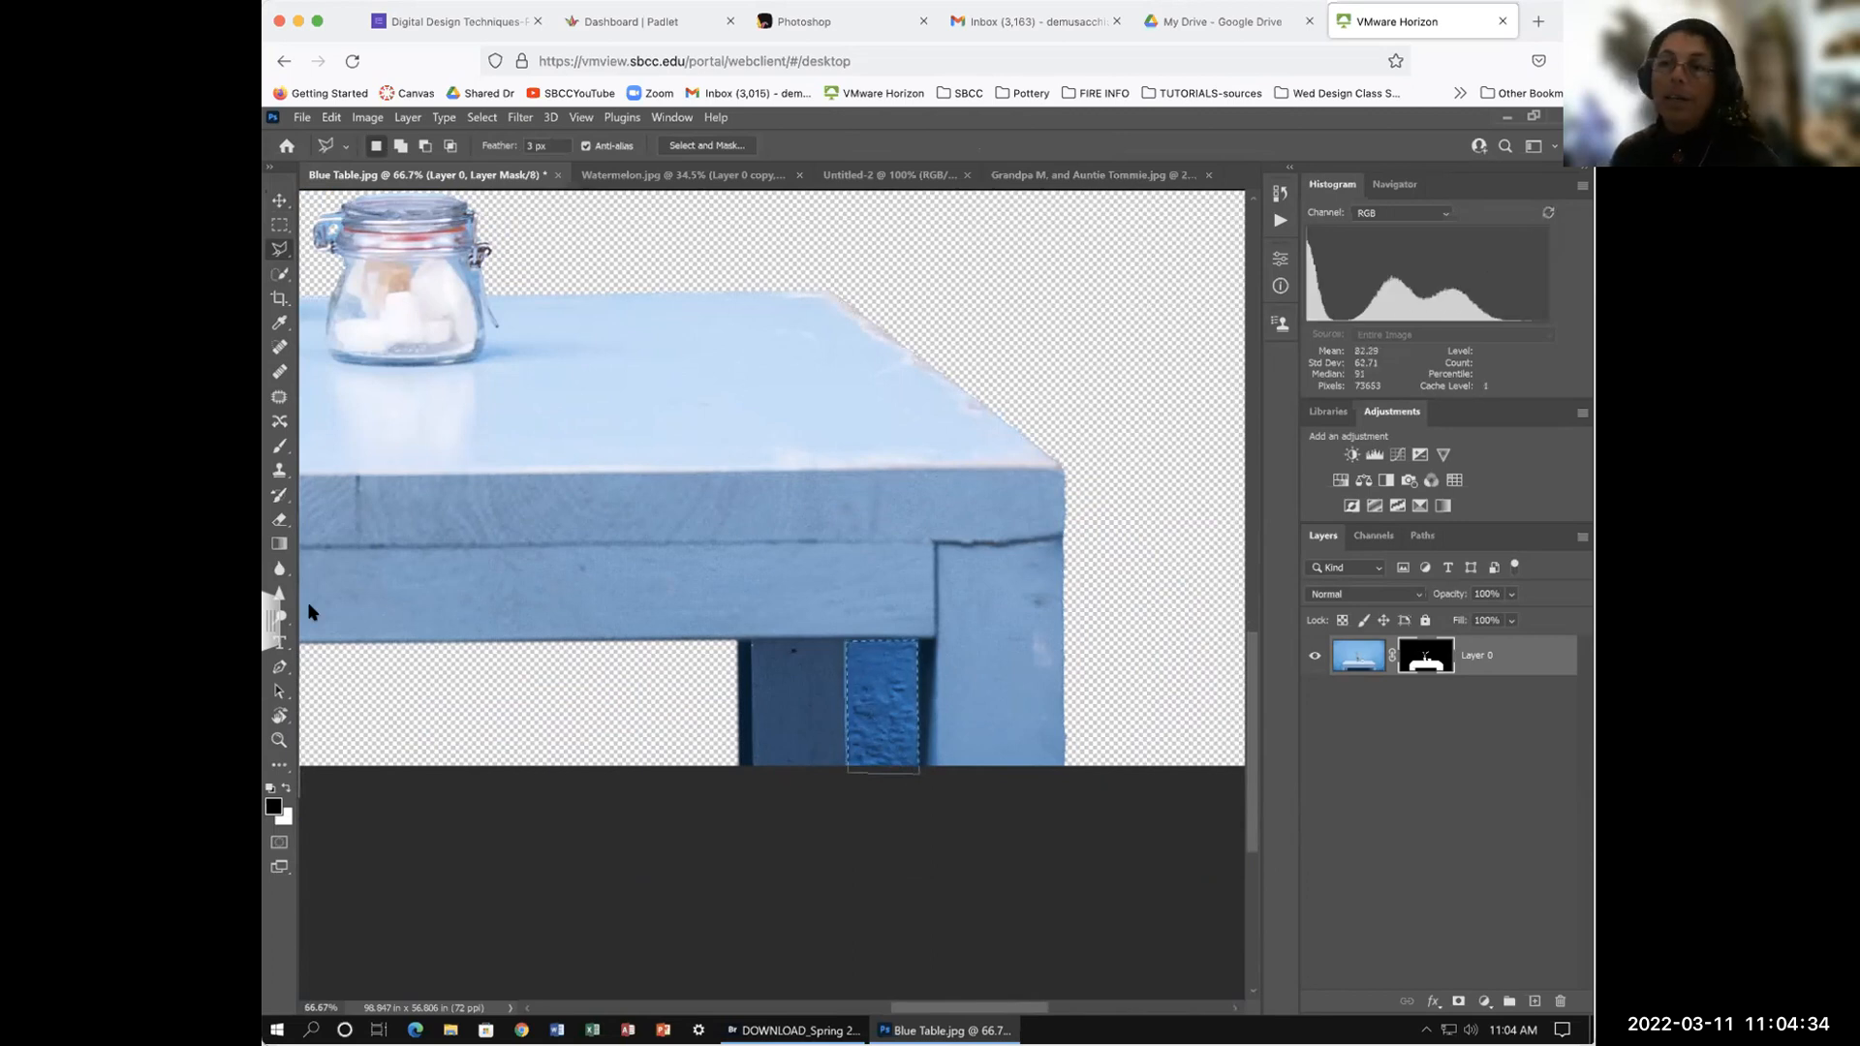
Step: Hide the selected wall patch by brushing black on Layer 0's mask, and clear the selection
left_click(280, 447)
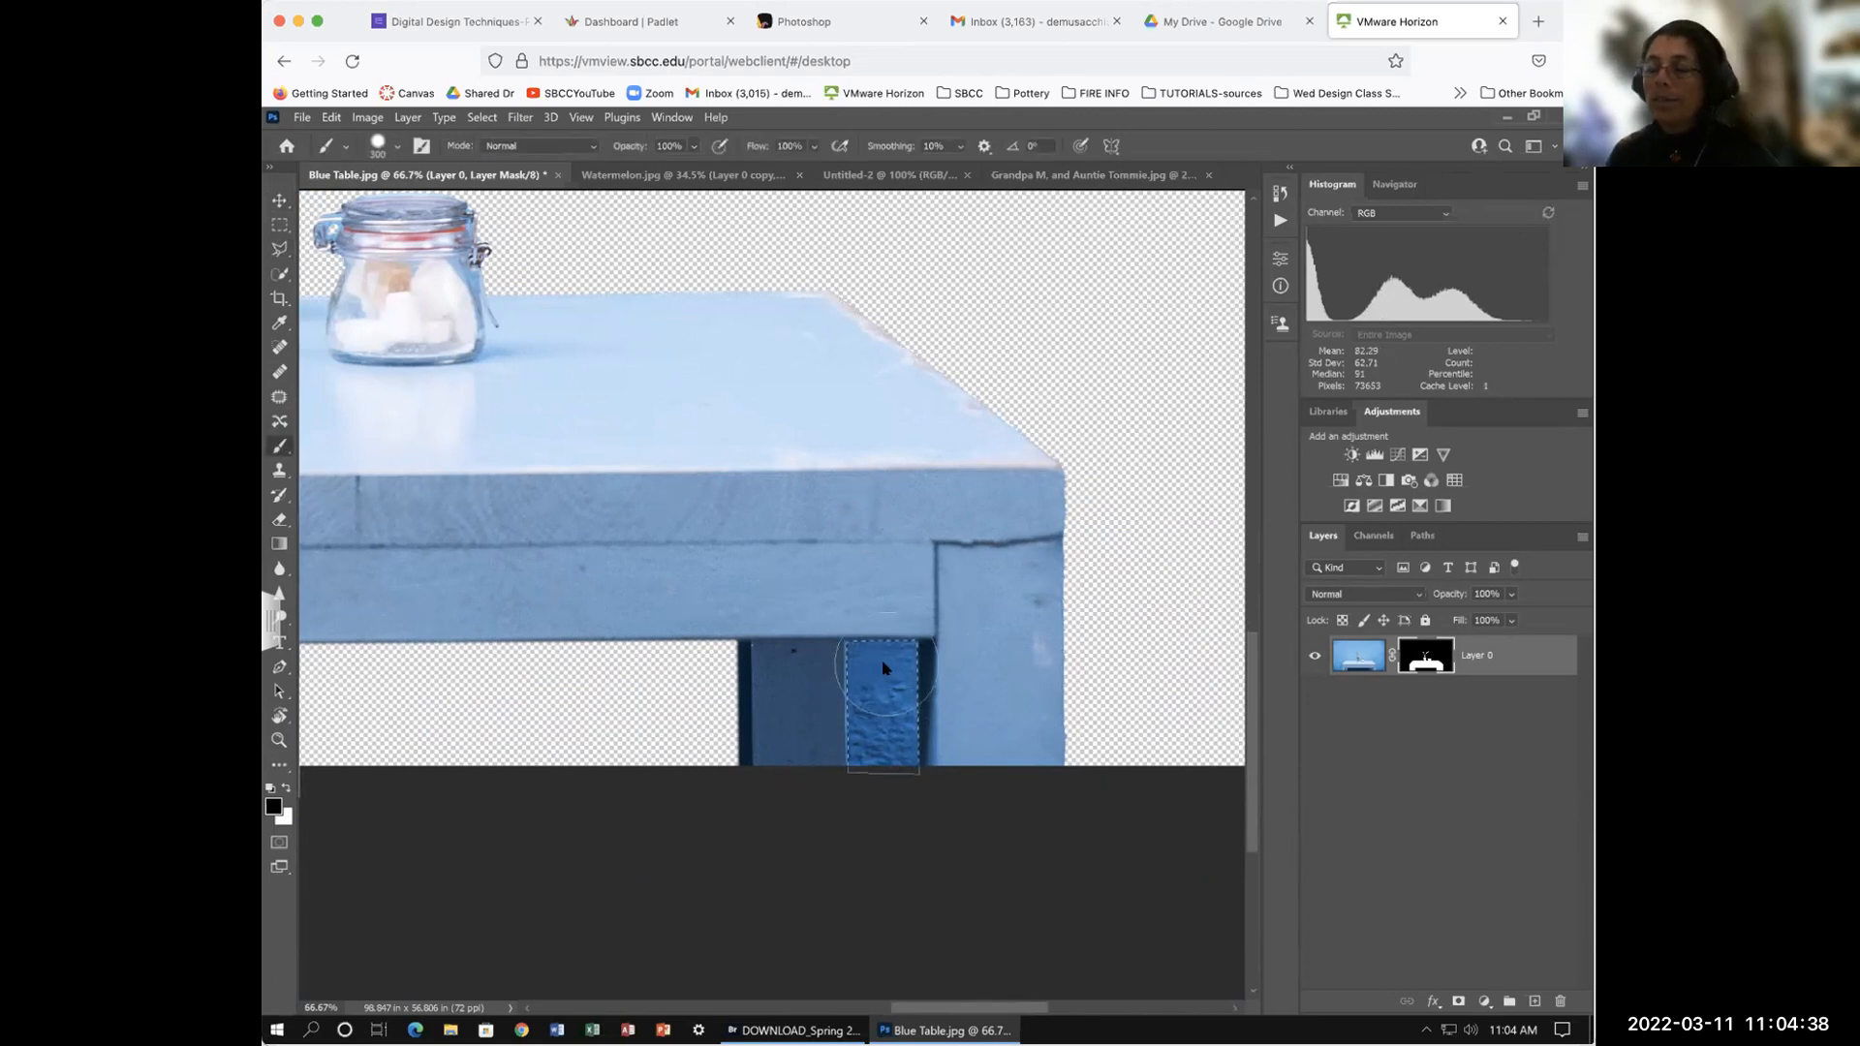
mouse_move(885, 668)
left_mouse_down()
mouse_move(855, 664)
mouse_move(892, 703)
mouse_move(835, 739)
mouse_move(908, 780)
left_mouse_up()
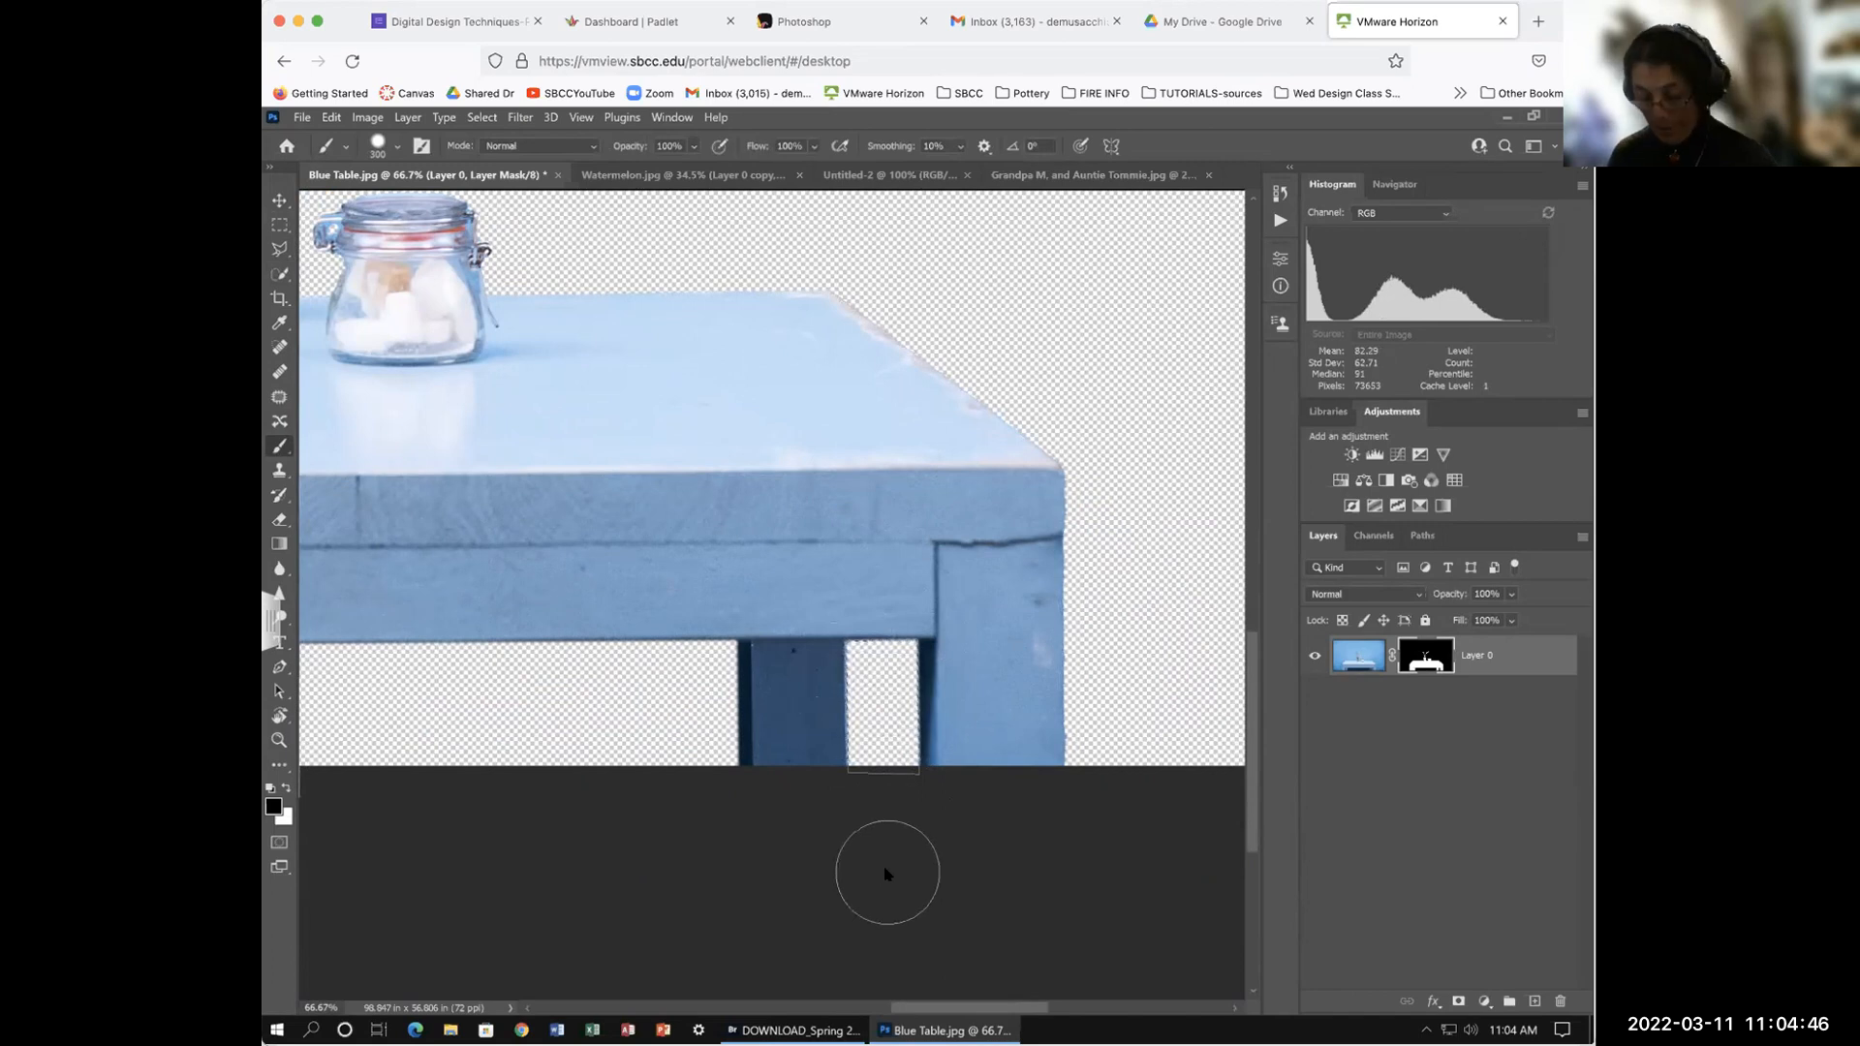
left_click(278, 200)
left_click_drag(764, 432, 775, 514)
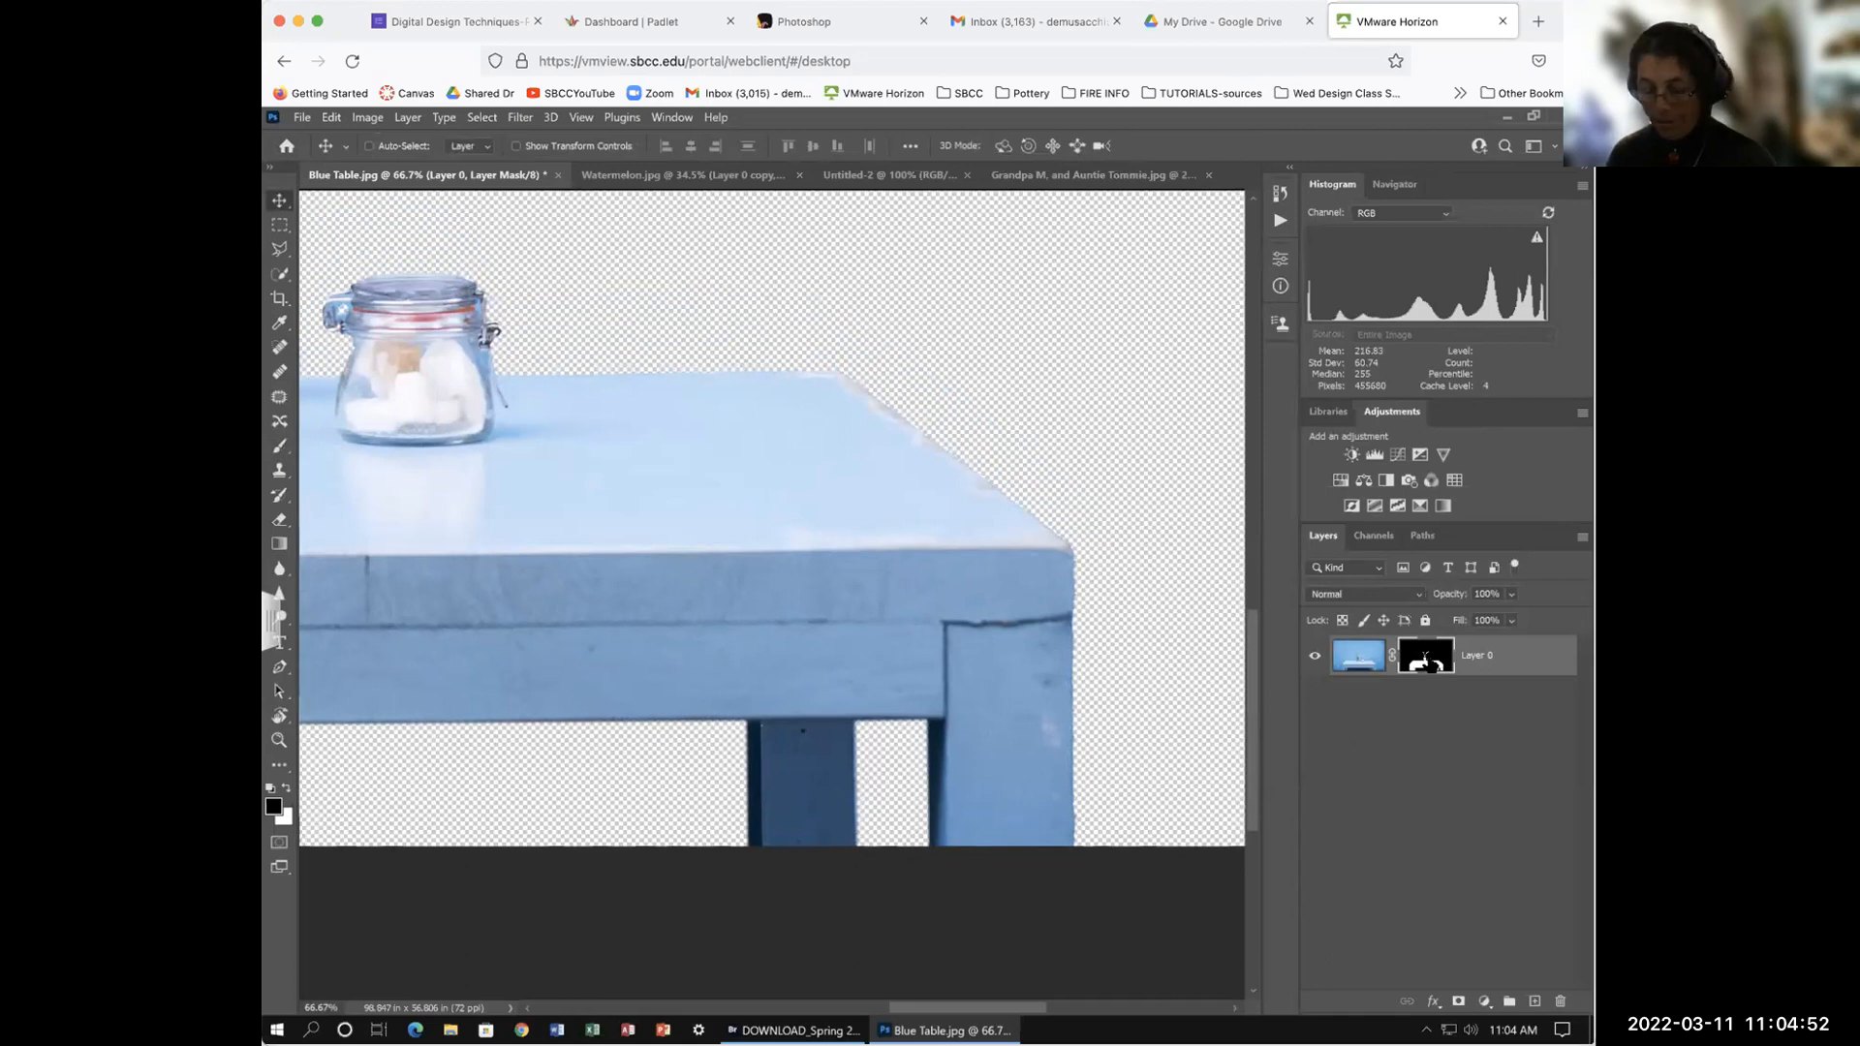
Step: Inspect Layer 0's mask on its own around the table legs and side edges, and return to the image view
left_click(1425, 657, "alt")
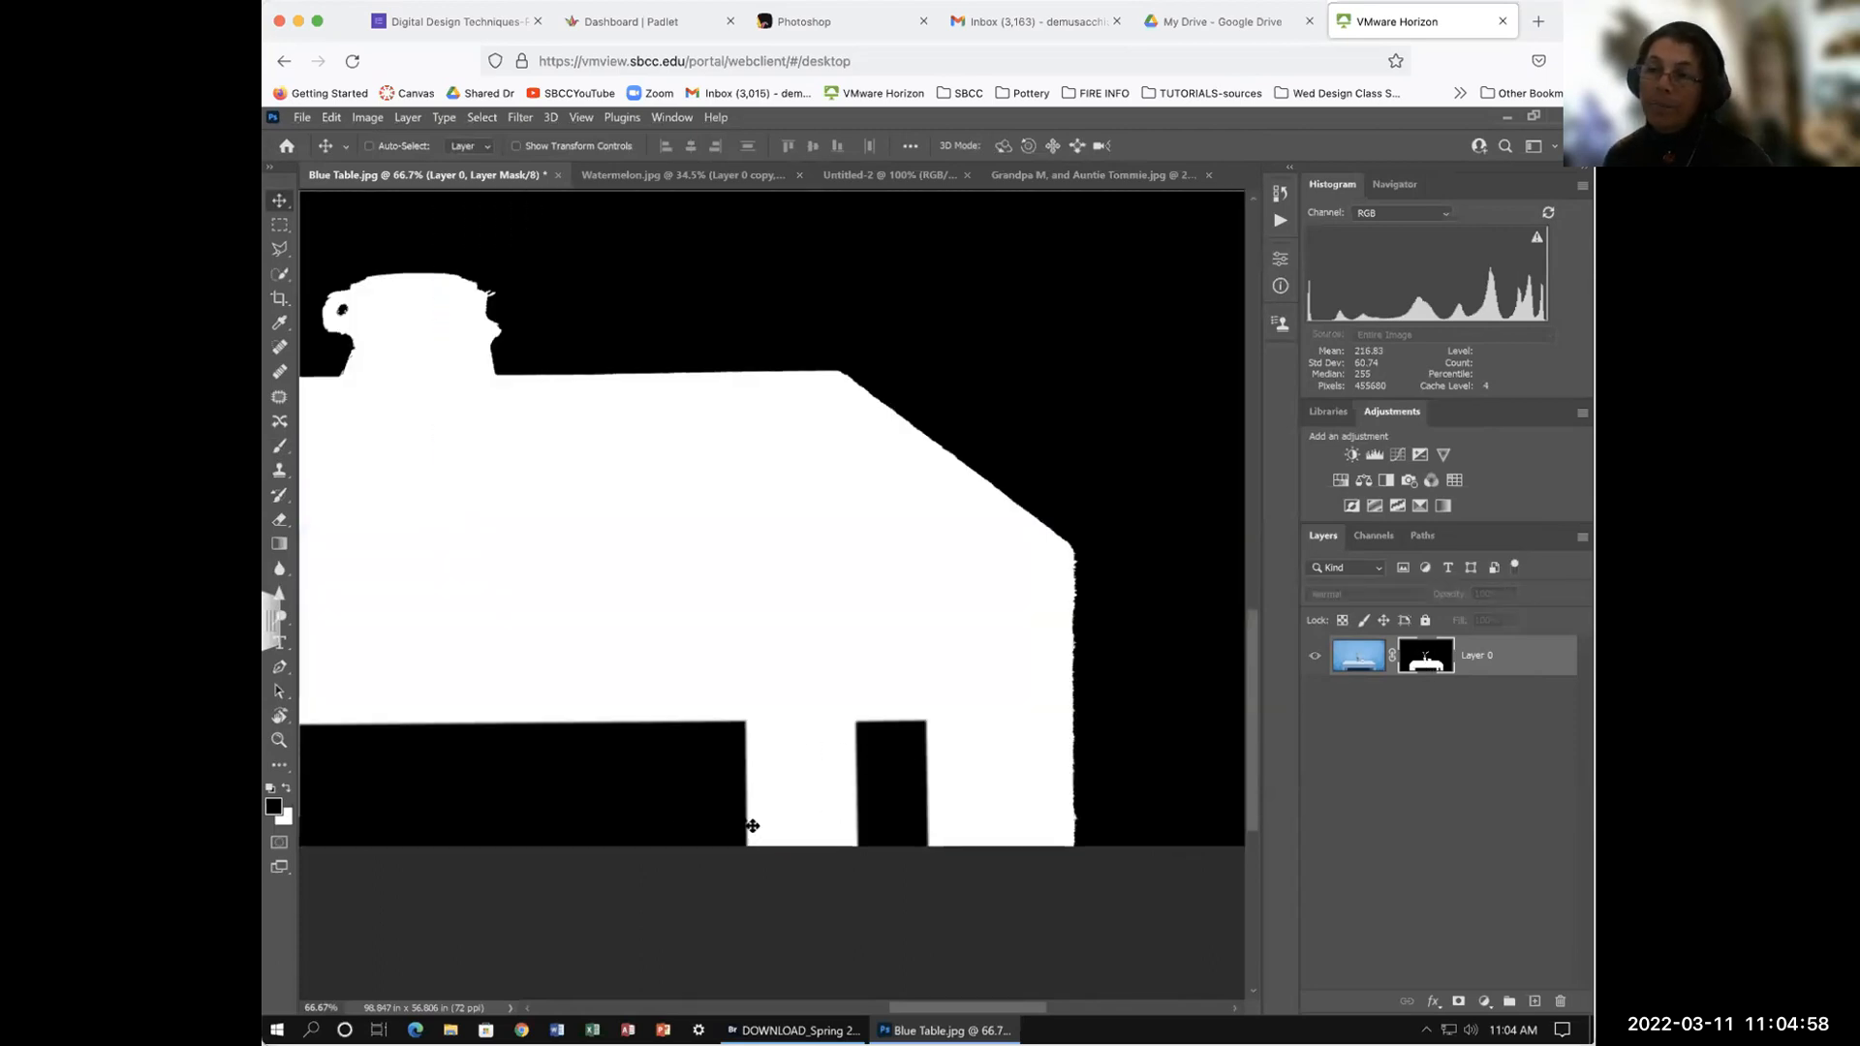
left_click_drag(721, 720, 1063, 505)
left_click_drag(895, 653, 1245, 804)
left_click_drag(496, 643, 572, 636)
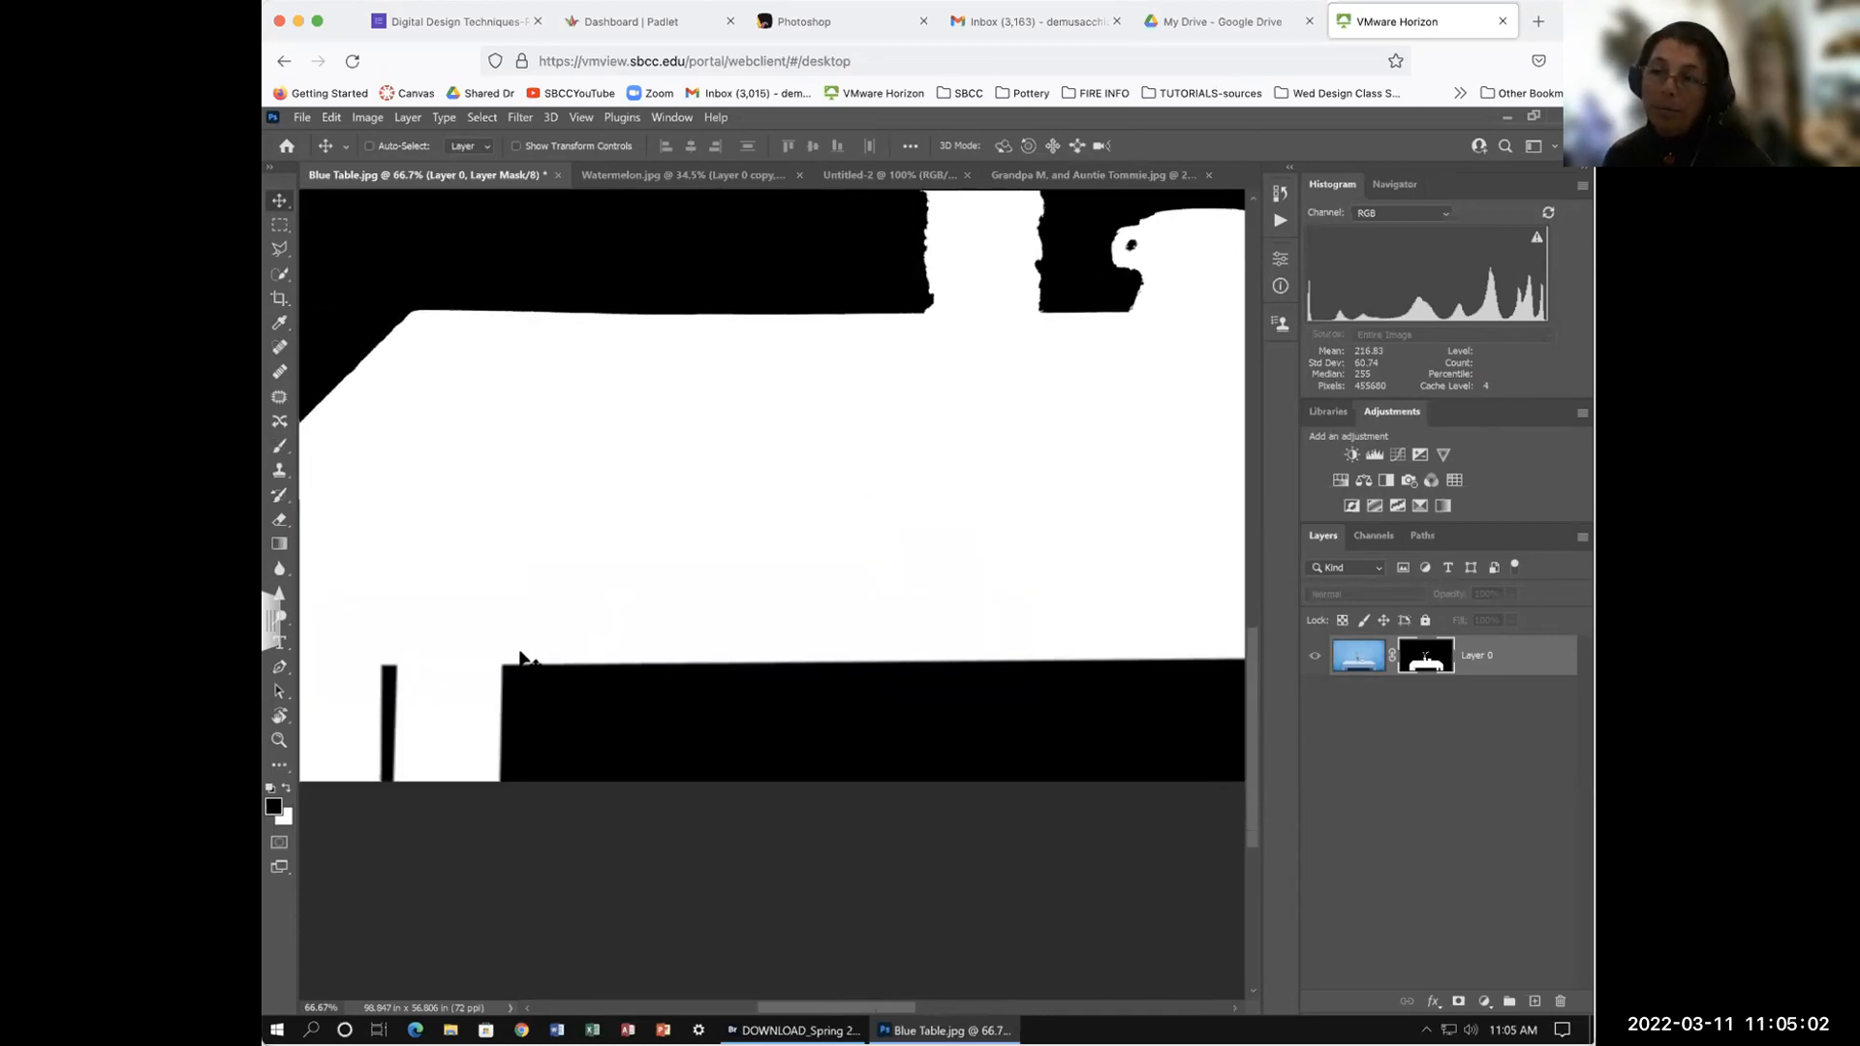
left_click_drag(407, 622, 631, 645)
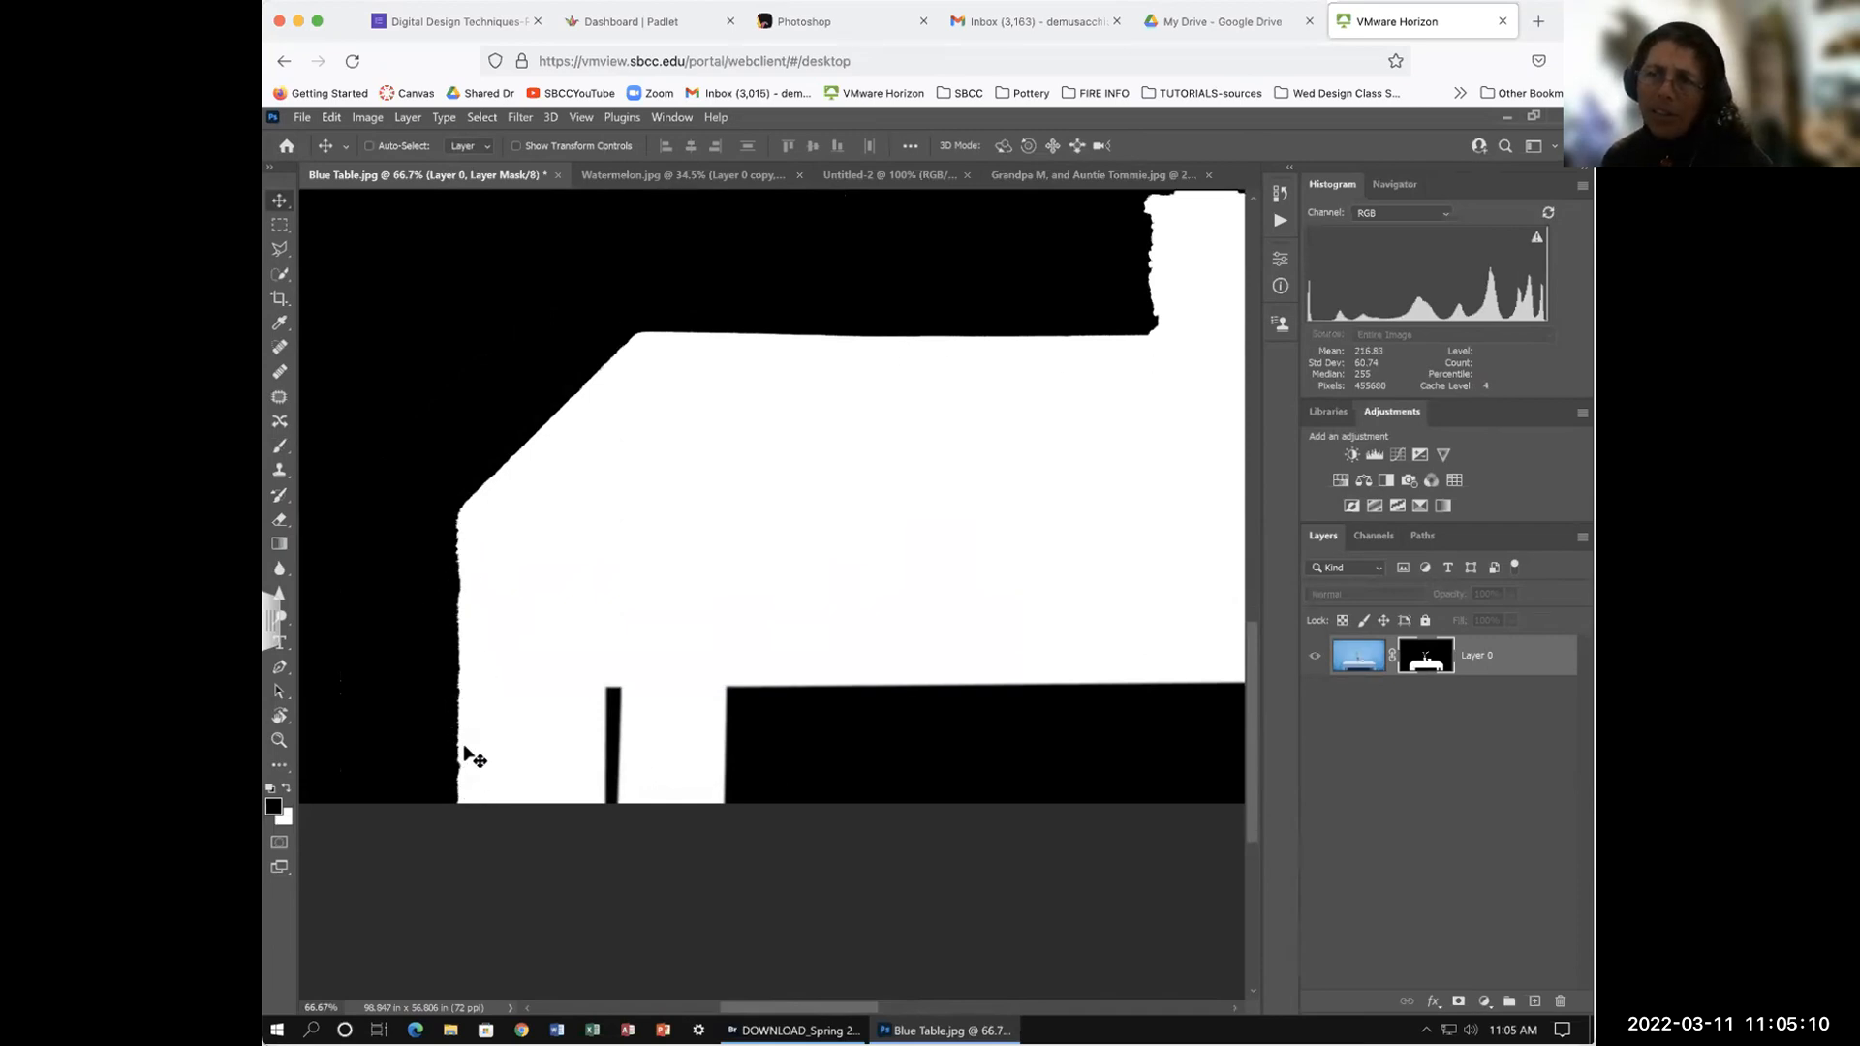
left_click_drag(1211, 683, 559, 598)
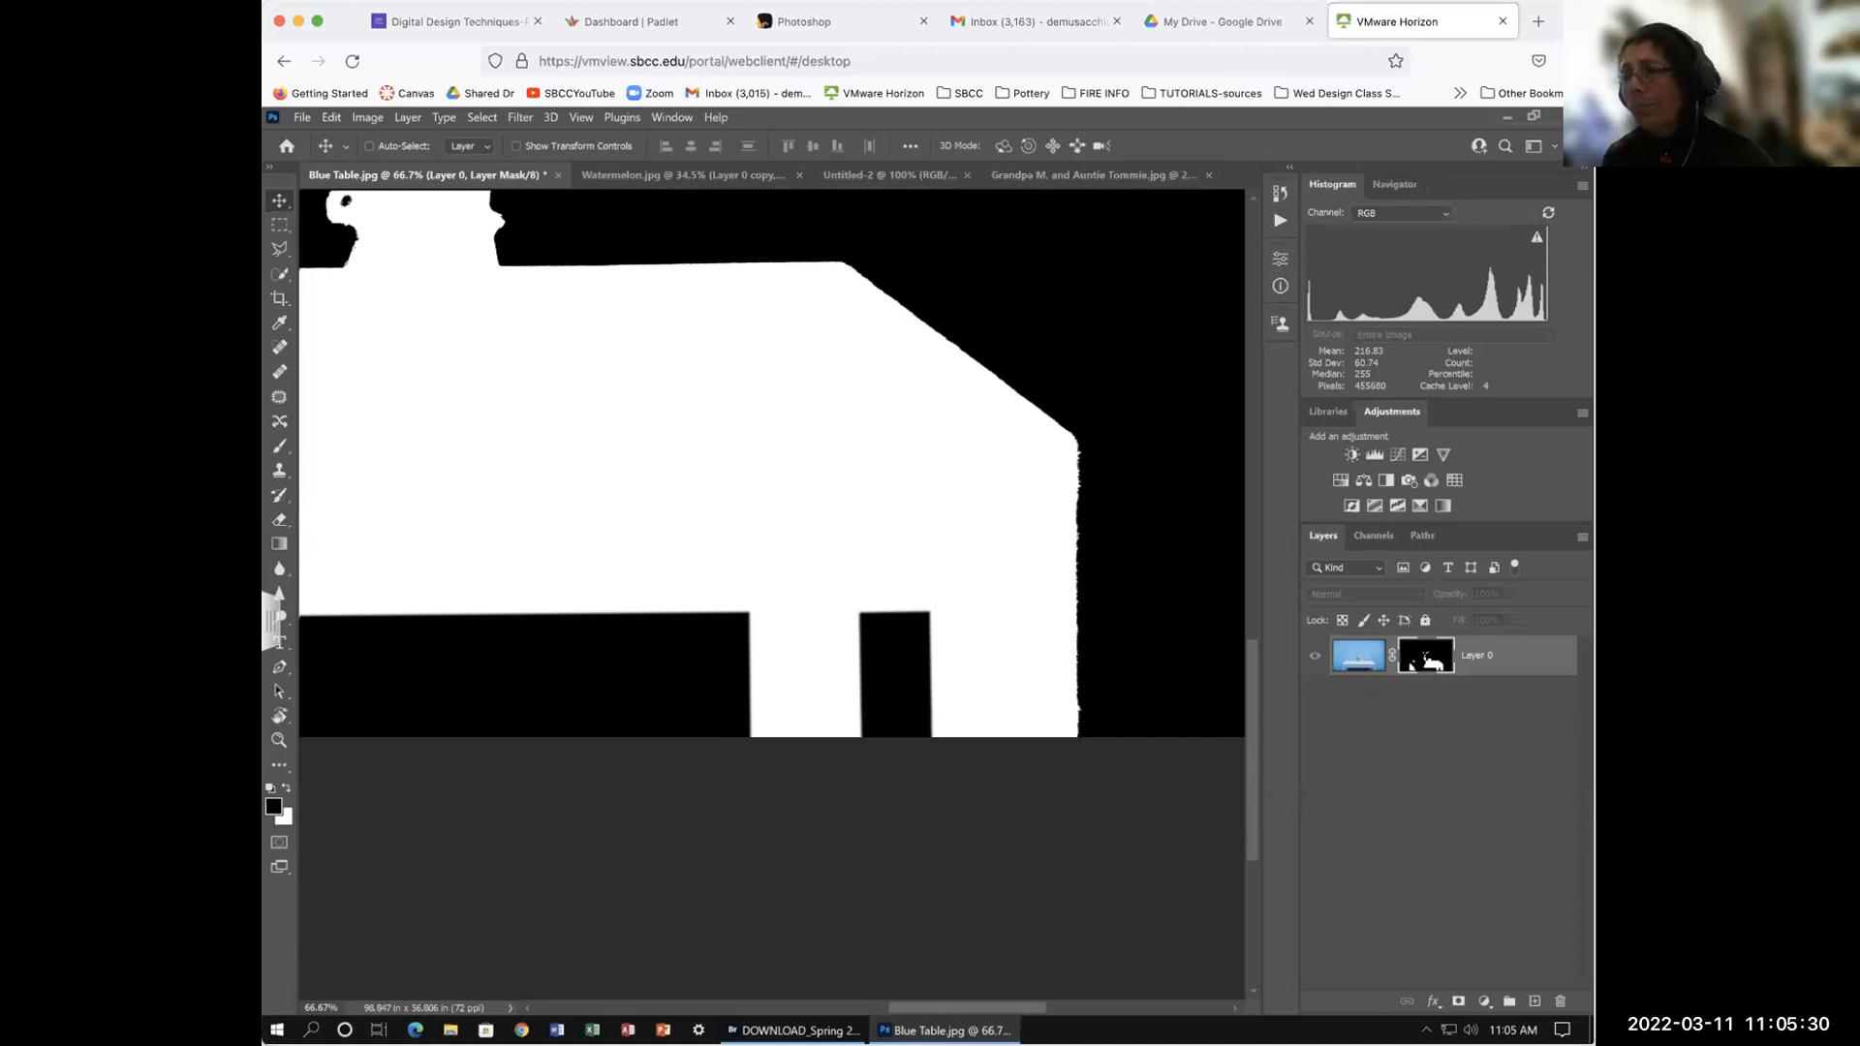
left_click(1416, 662, "alt")
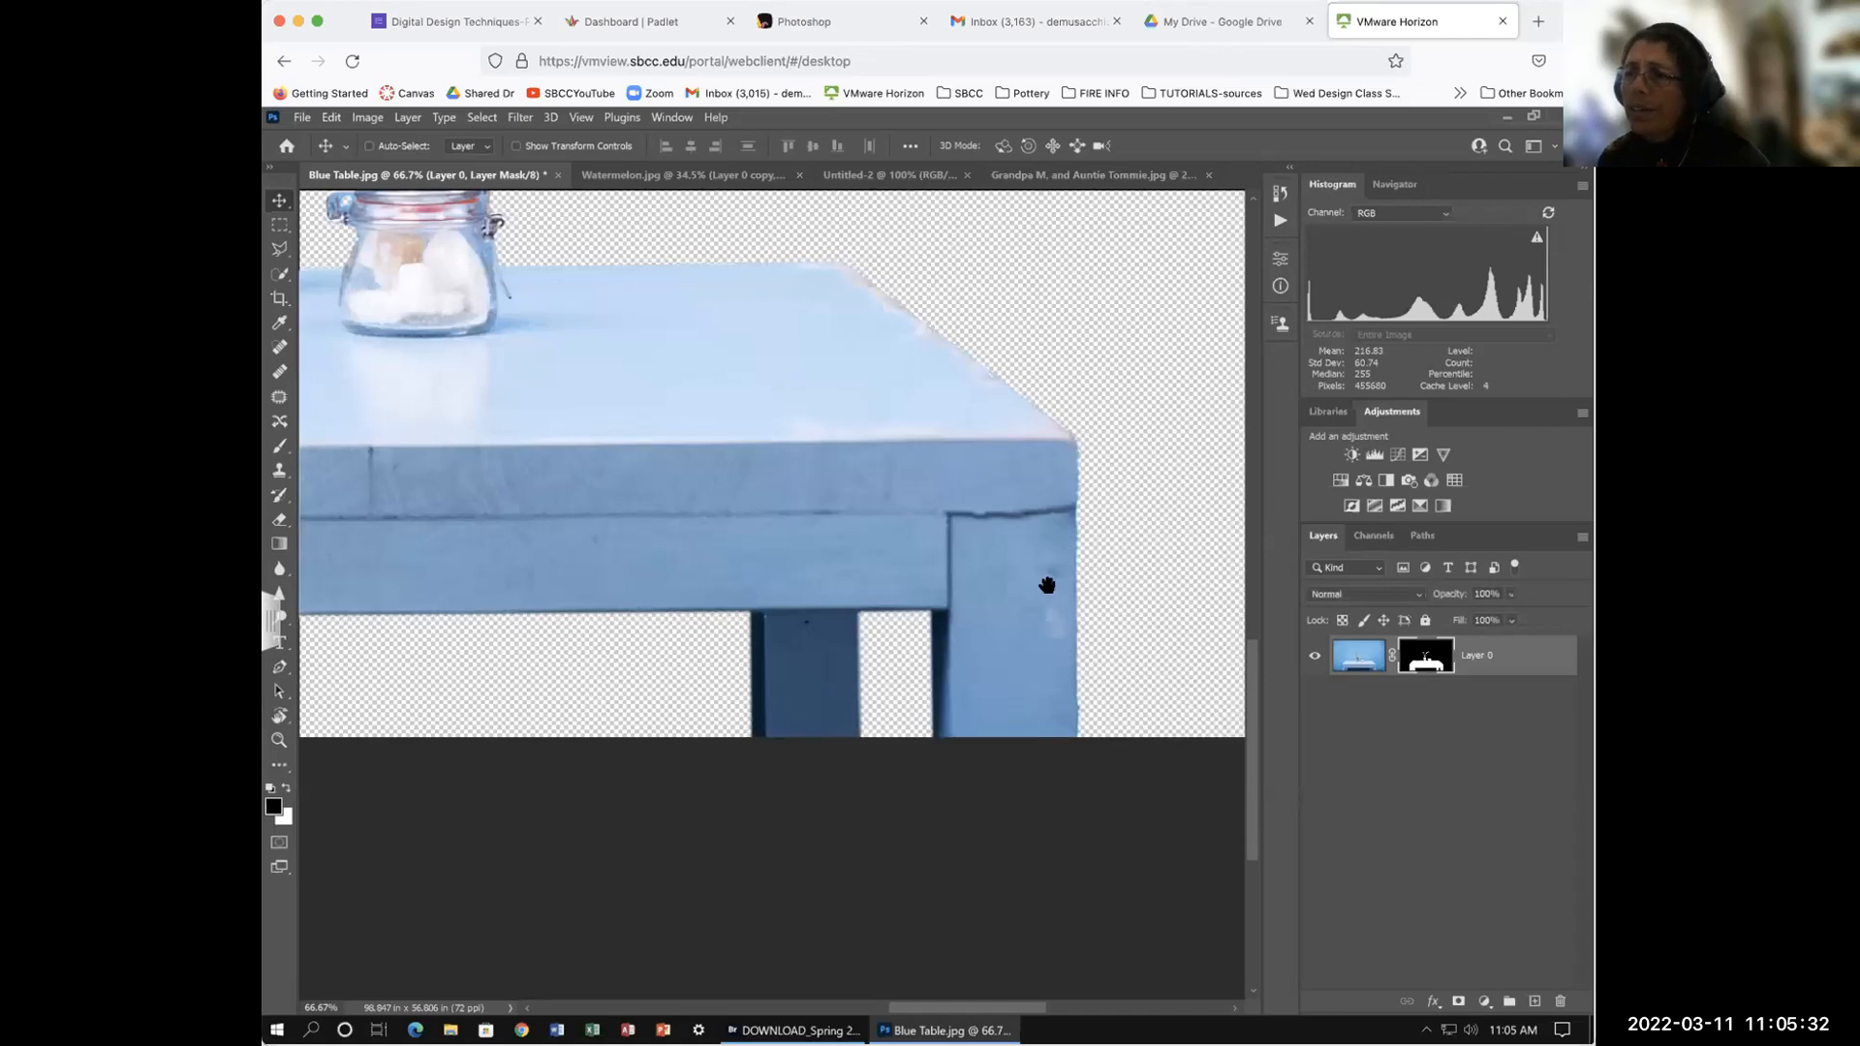
Step: Disable Layer 0's layer mask to compare the right table leg's masked edge with the original photo
left_click_drag(1038, 595, 1025, 608)
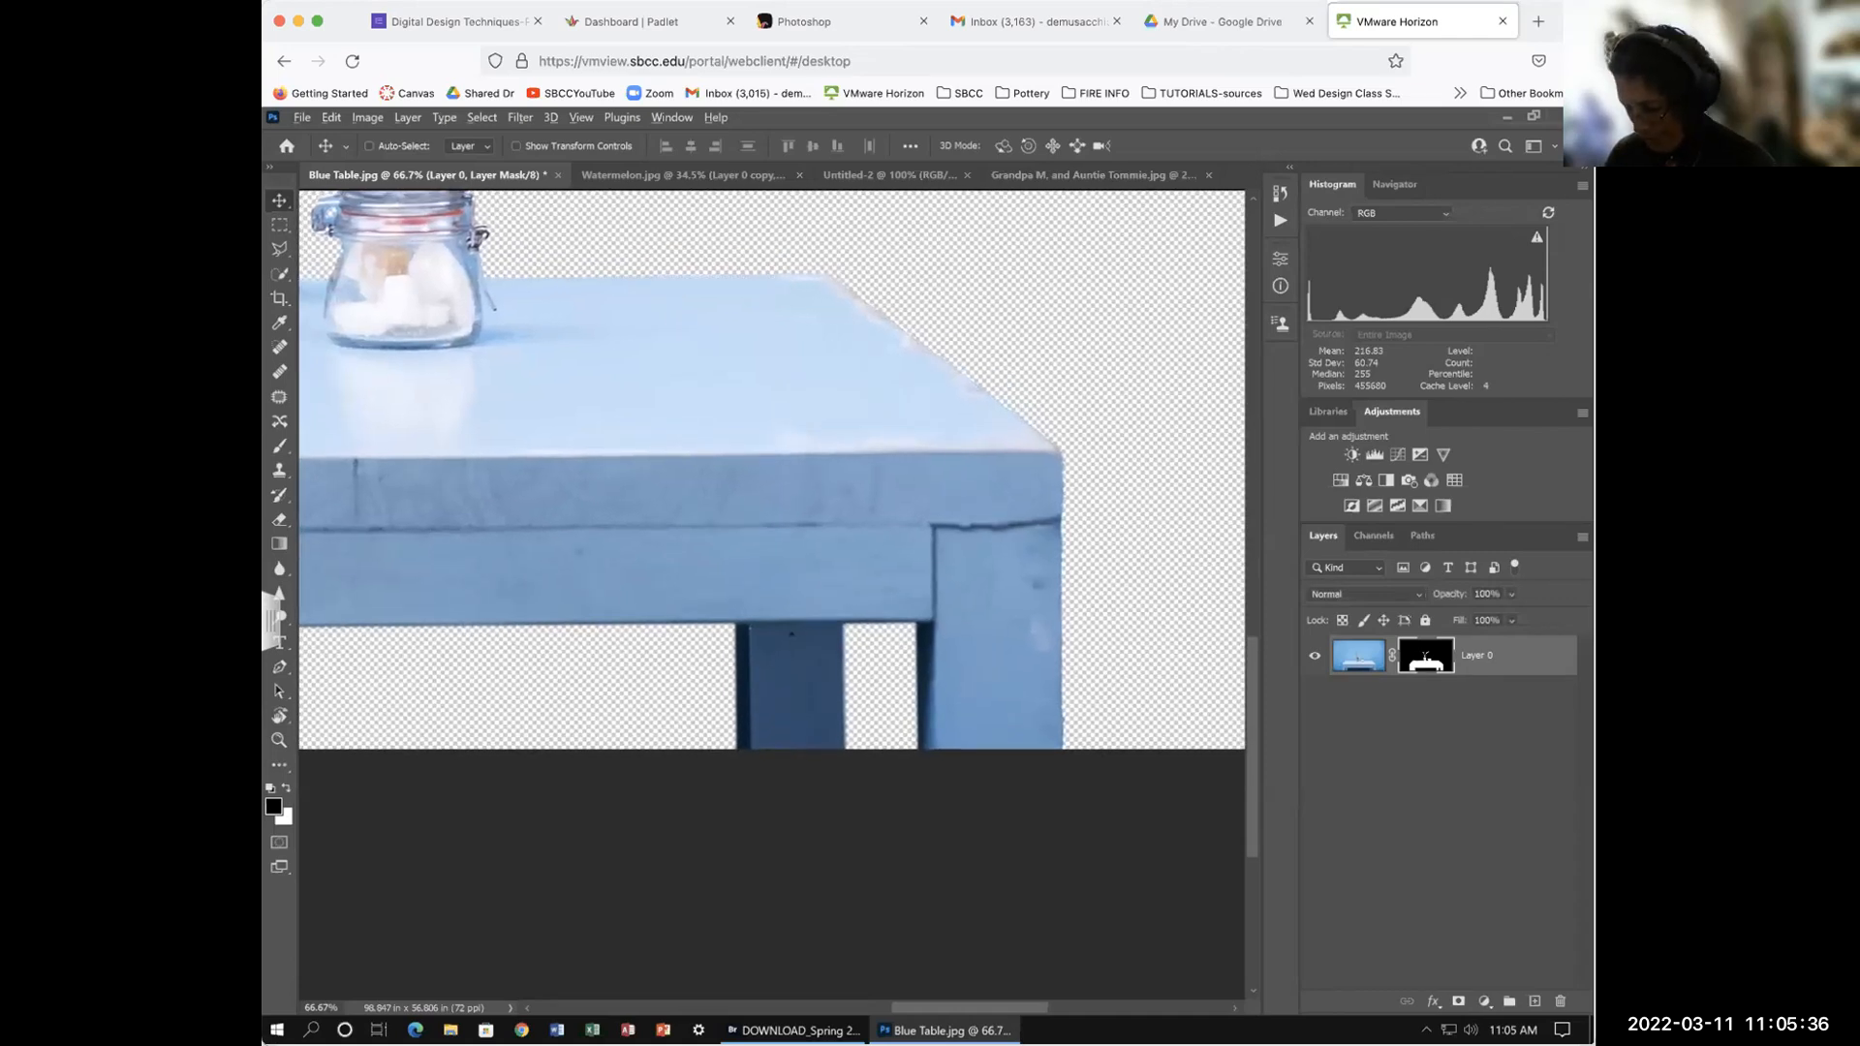
key("ctrl+plus")
key("ctrl+plus")
left_click_drag(869, 510, 765, 594)
left_click_drag(604, 437, 594, 494)
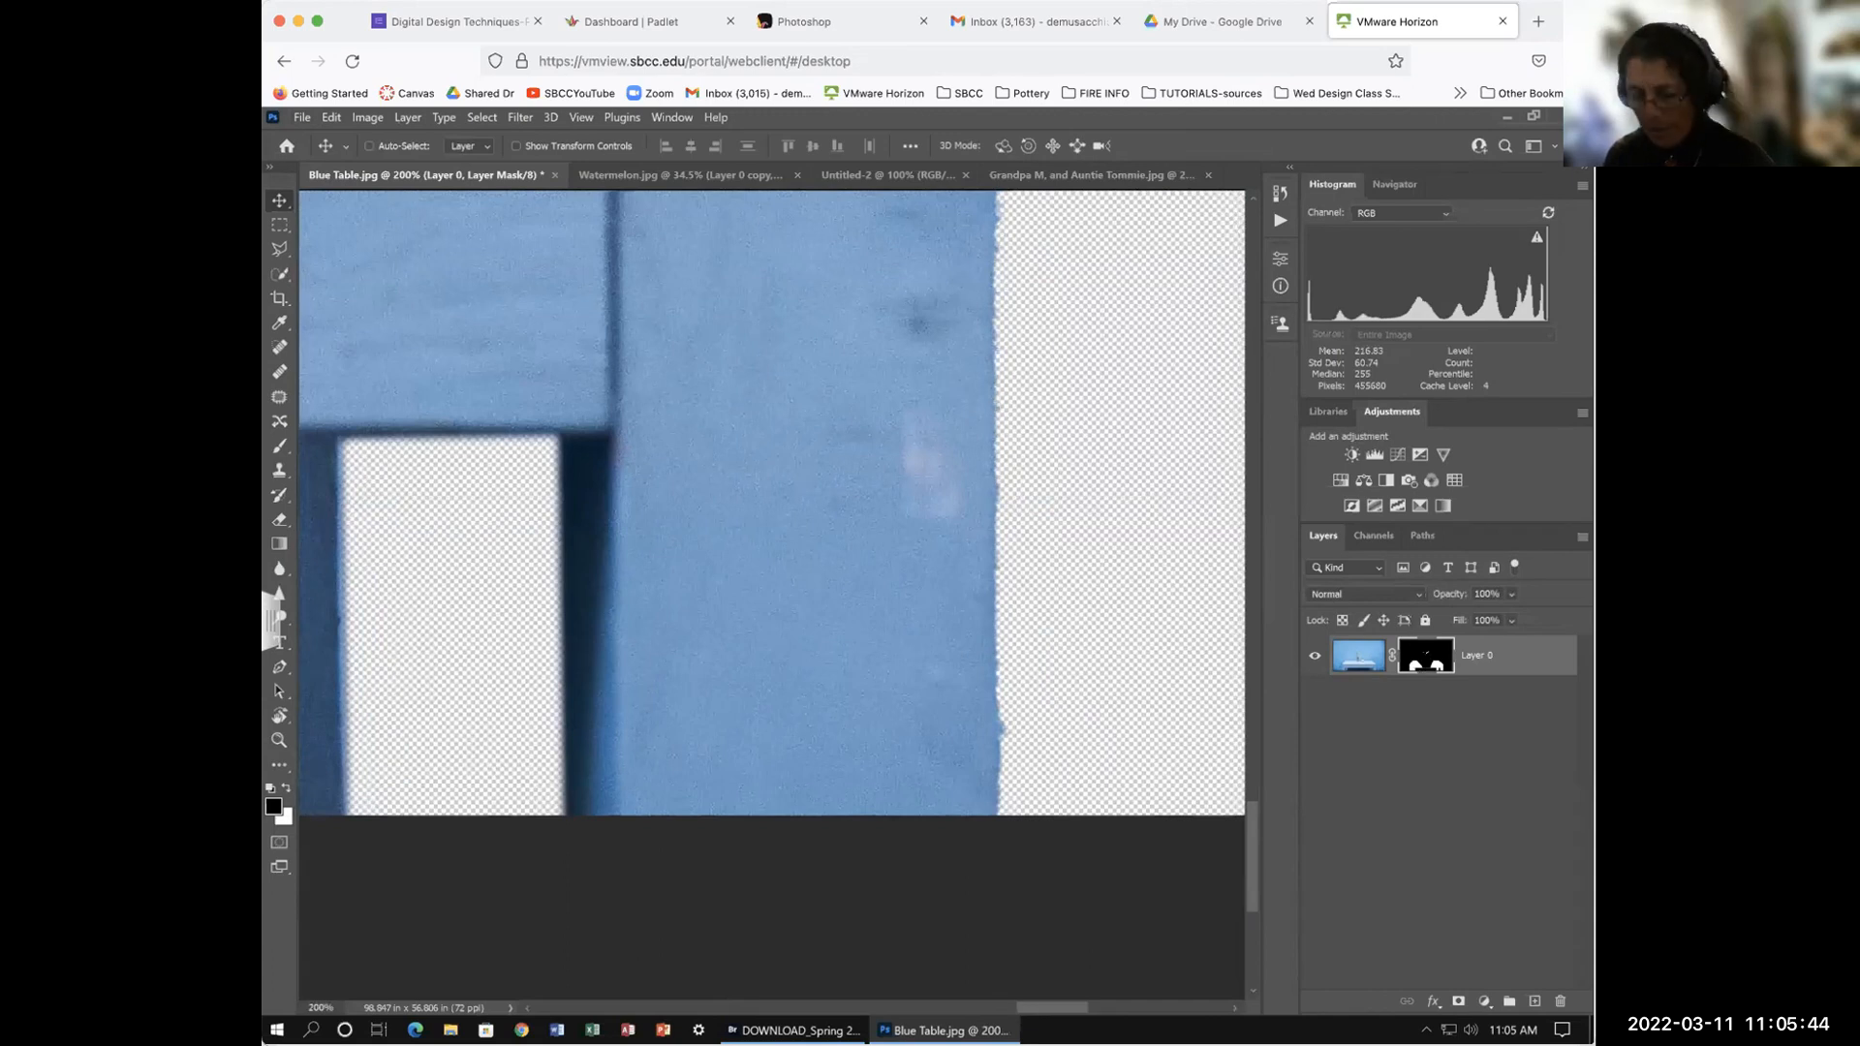
left_click(1426, 659, "shift")
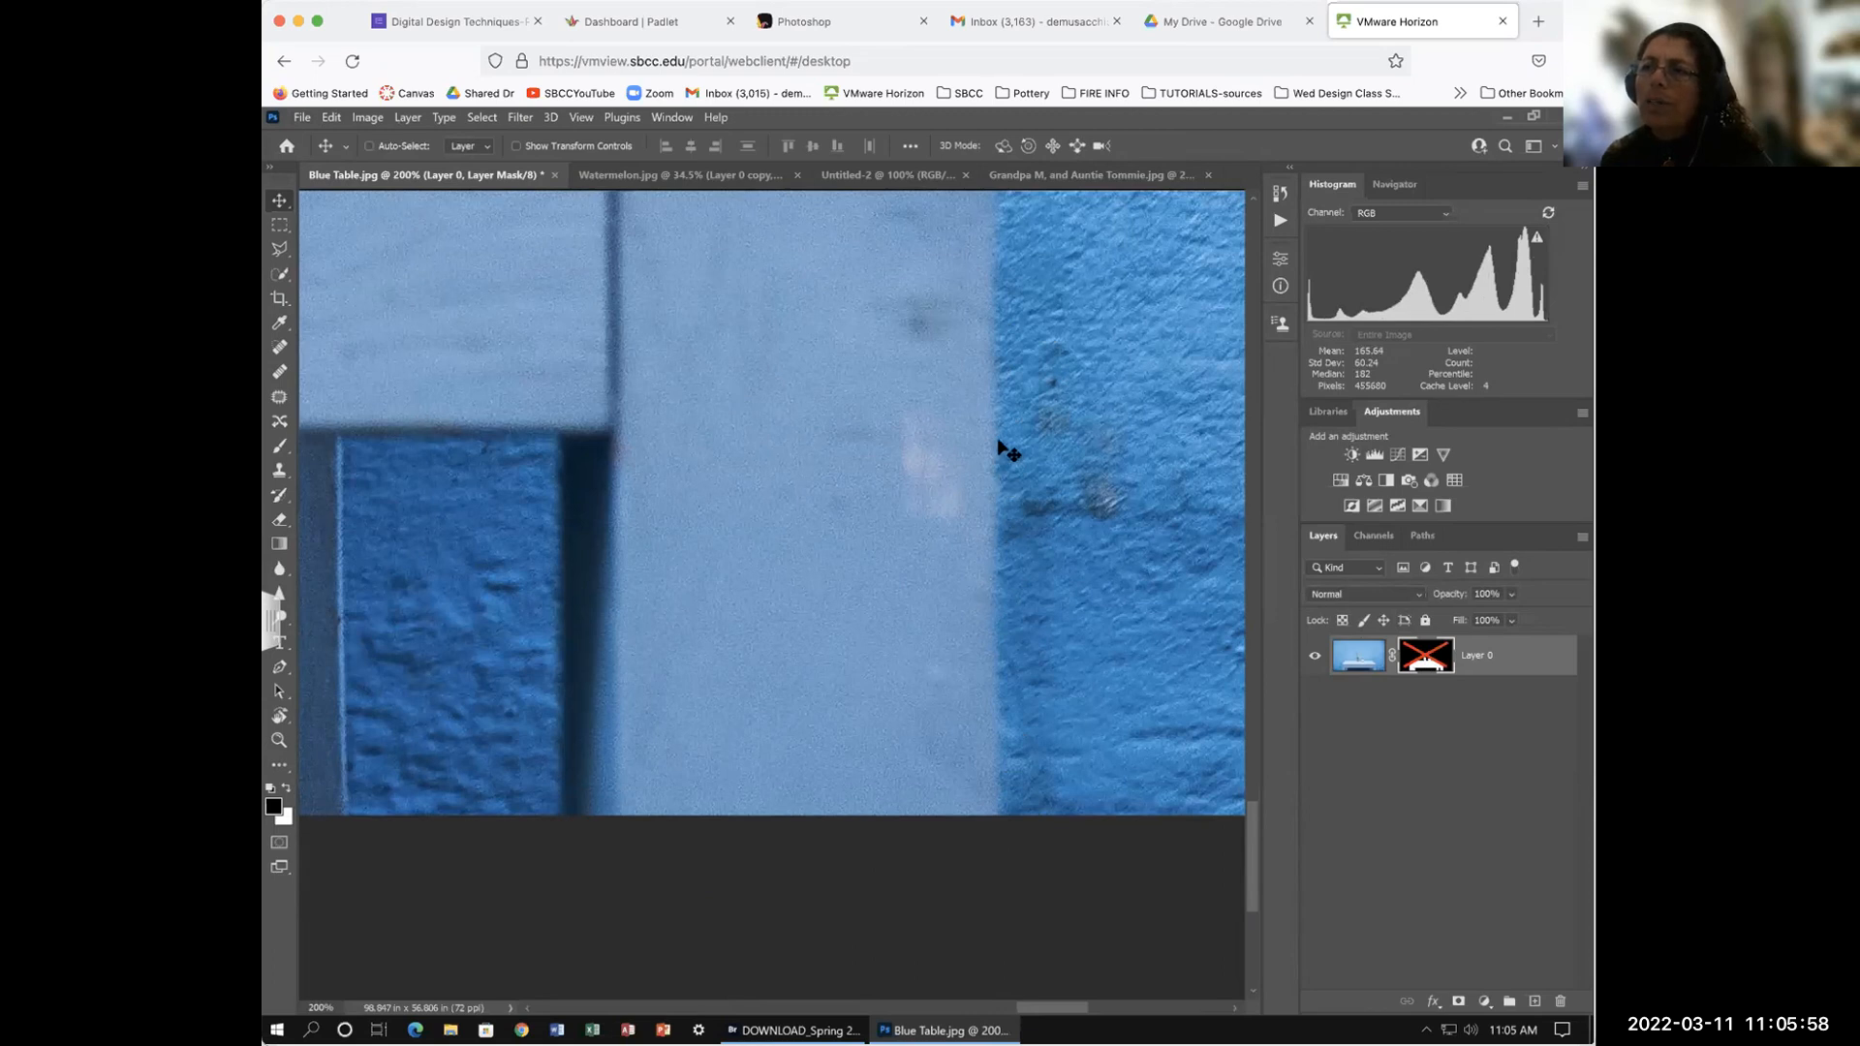
Step: Inspect Layer 0's mask on its own along the right table leg's outer edge, and return to the image with the mask enabled
left_click(1428, 658, "alt")
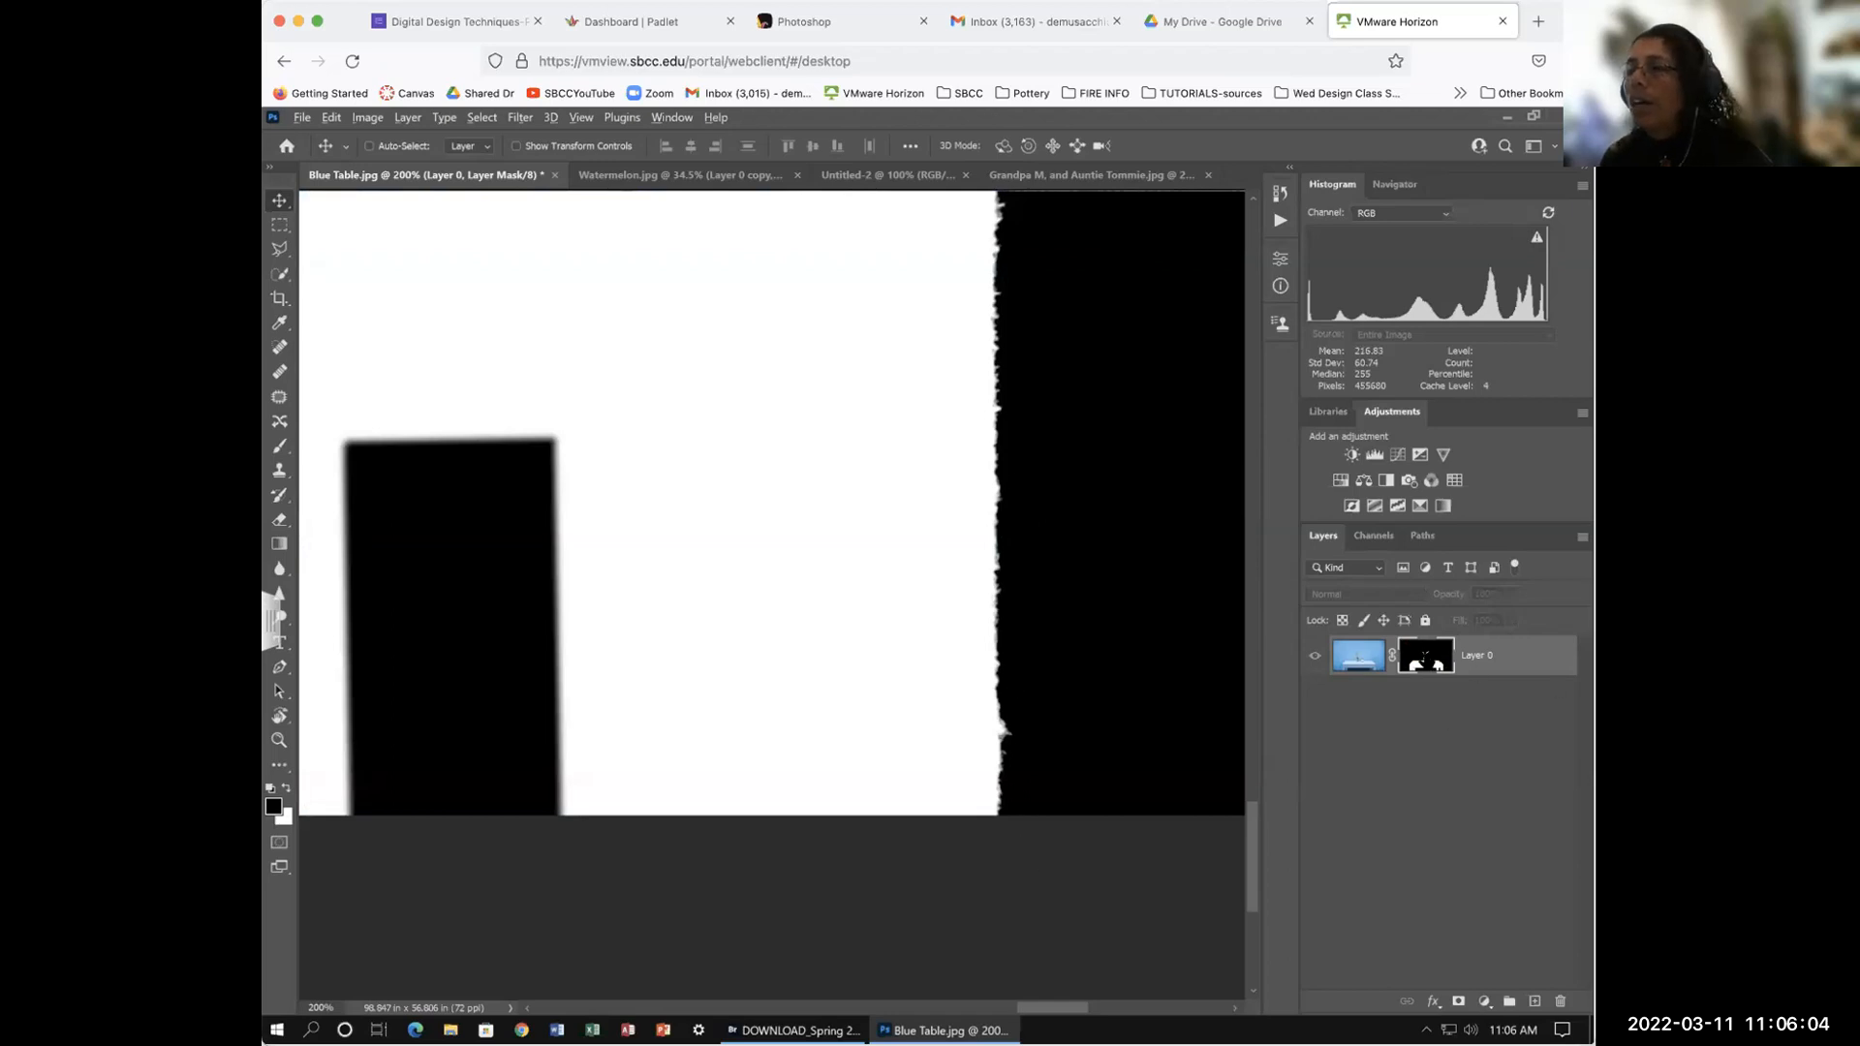
left_click(1425, 658, "alt")
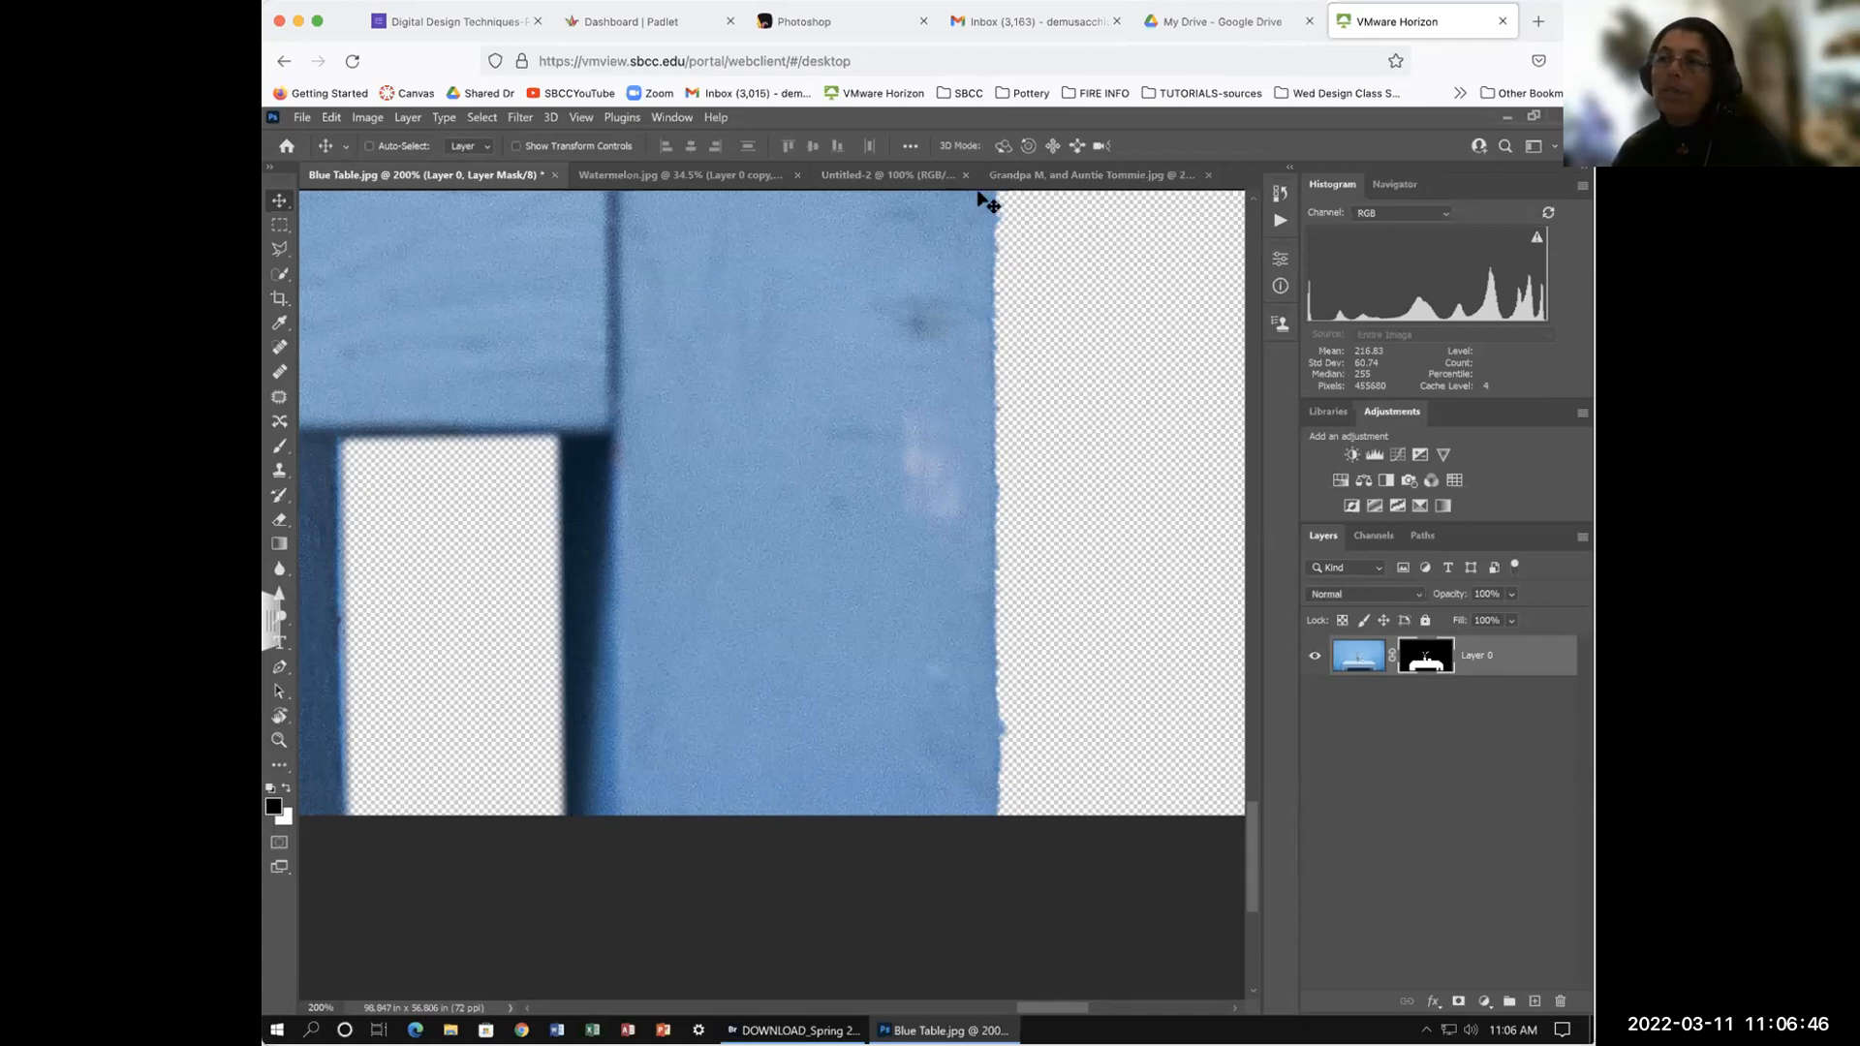
Step: Set the background colour to black and mask out the stray bumps on the right table leg's lower outer edge using Lasso selections
left_click_drag(282, 250, 378, 248)
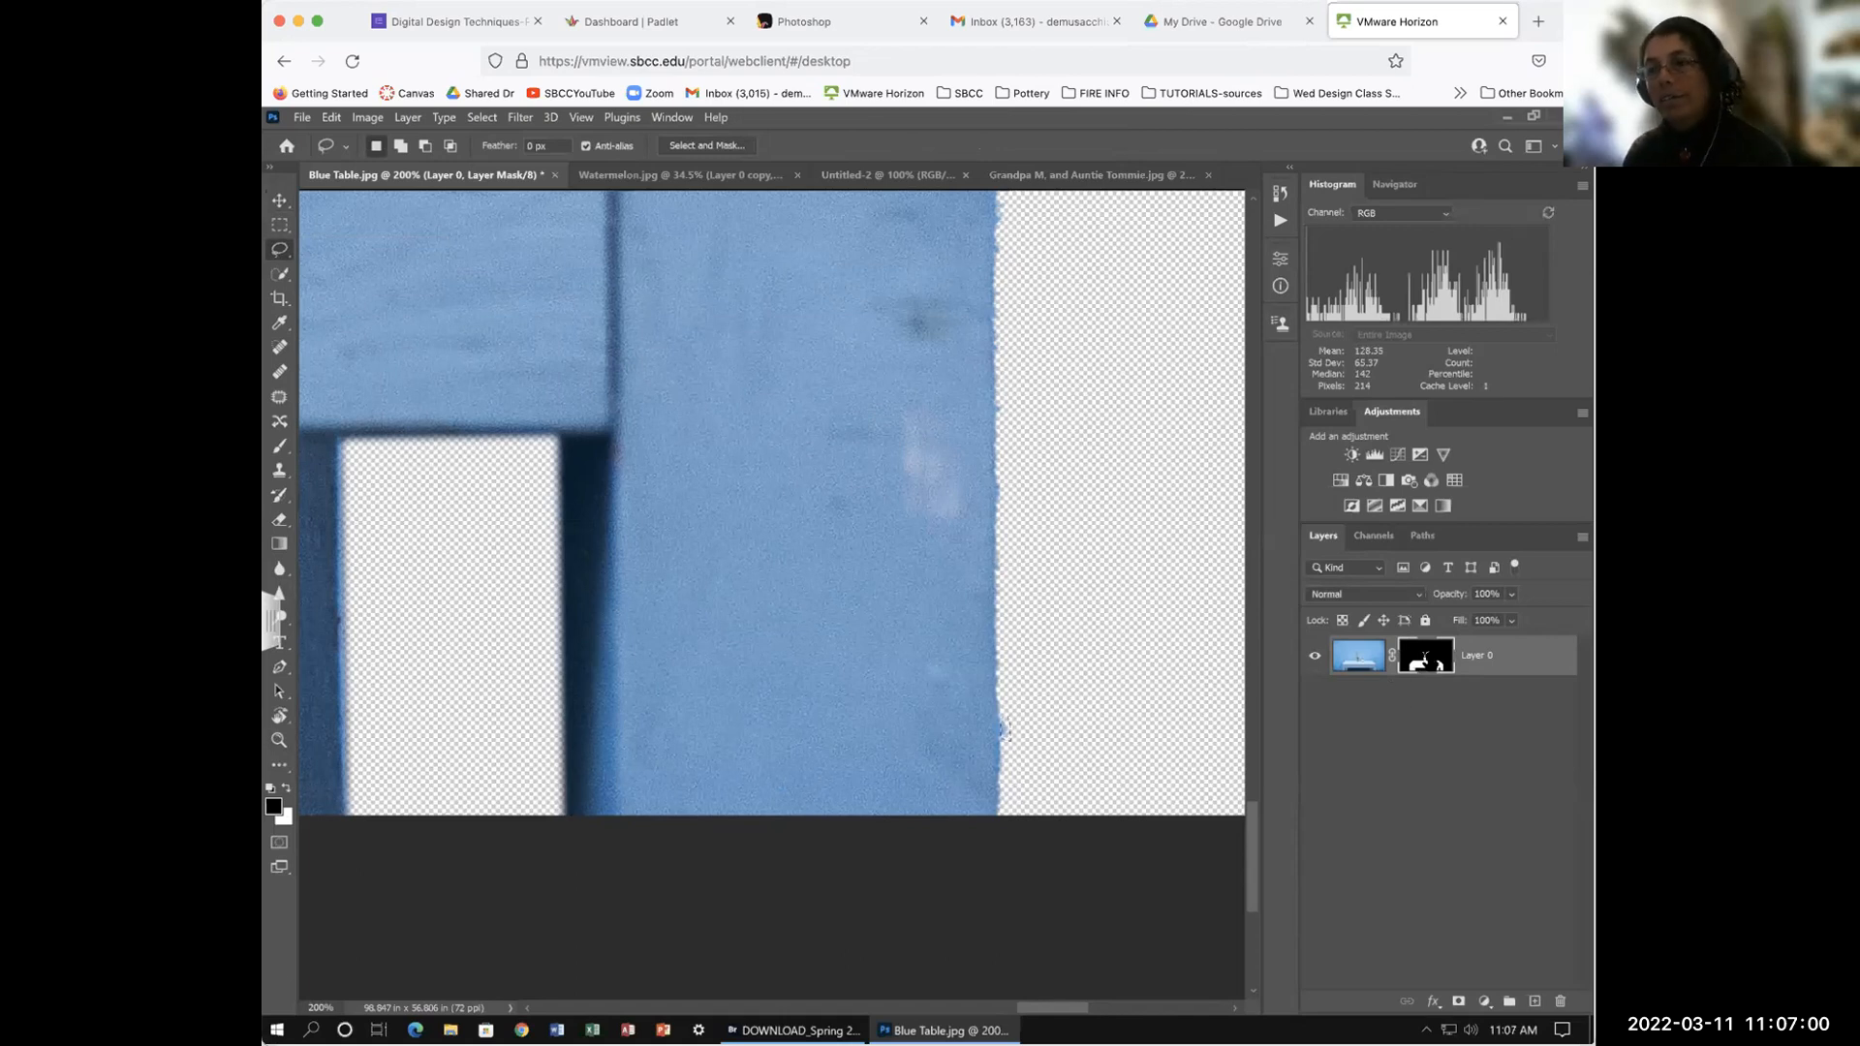
key("x")
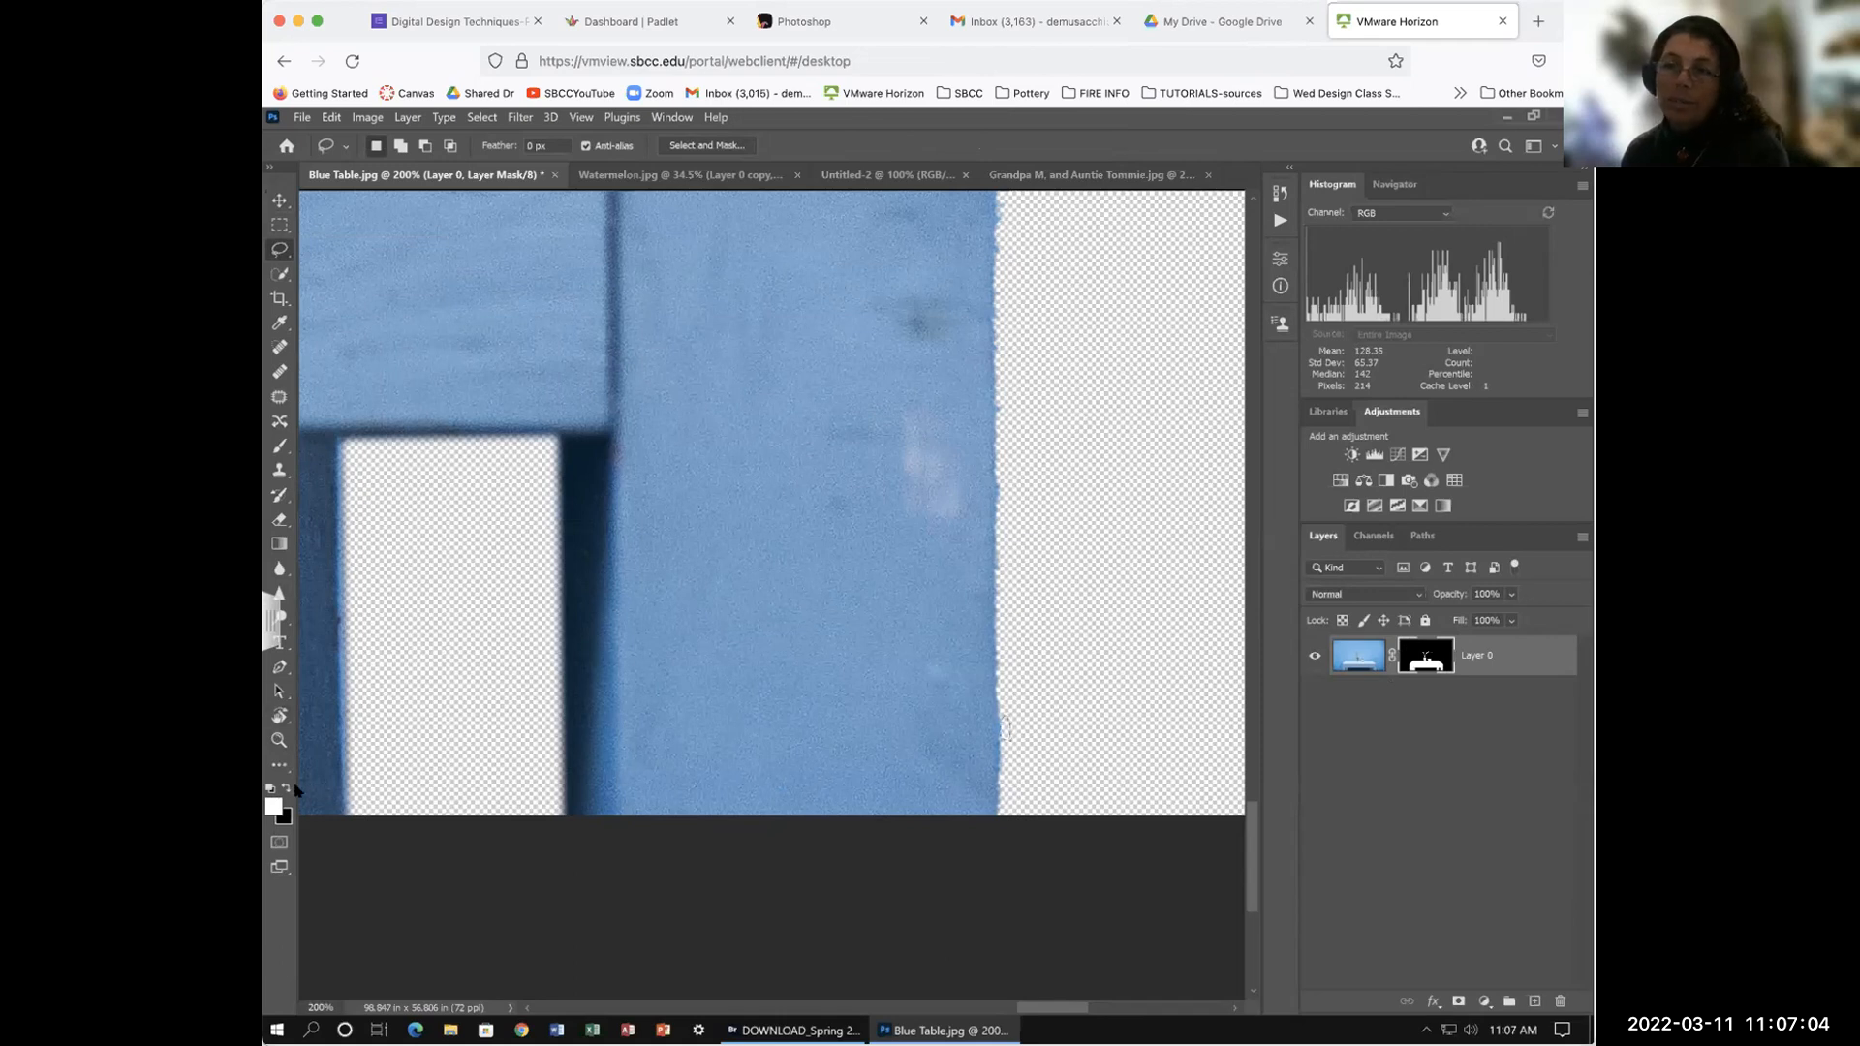
left_click_drag(994, 405, 1006, 411)
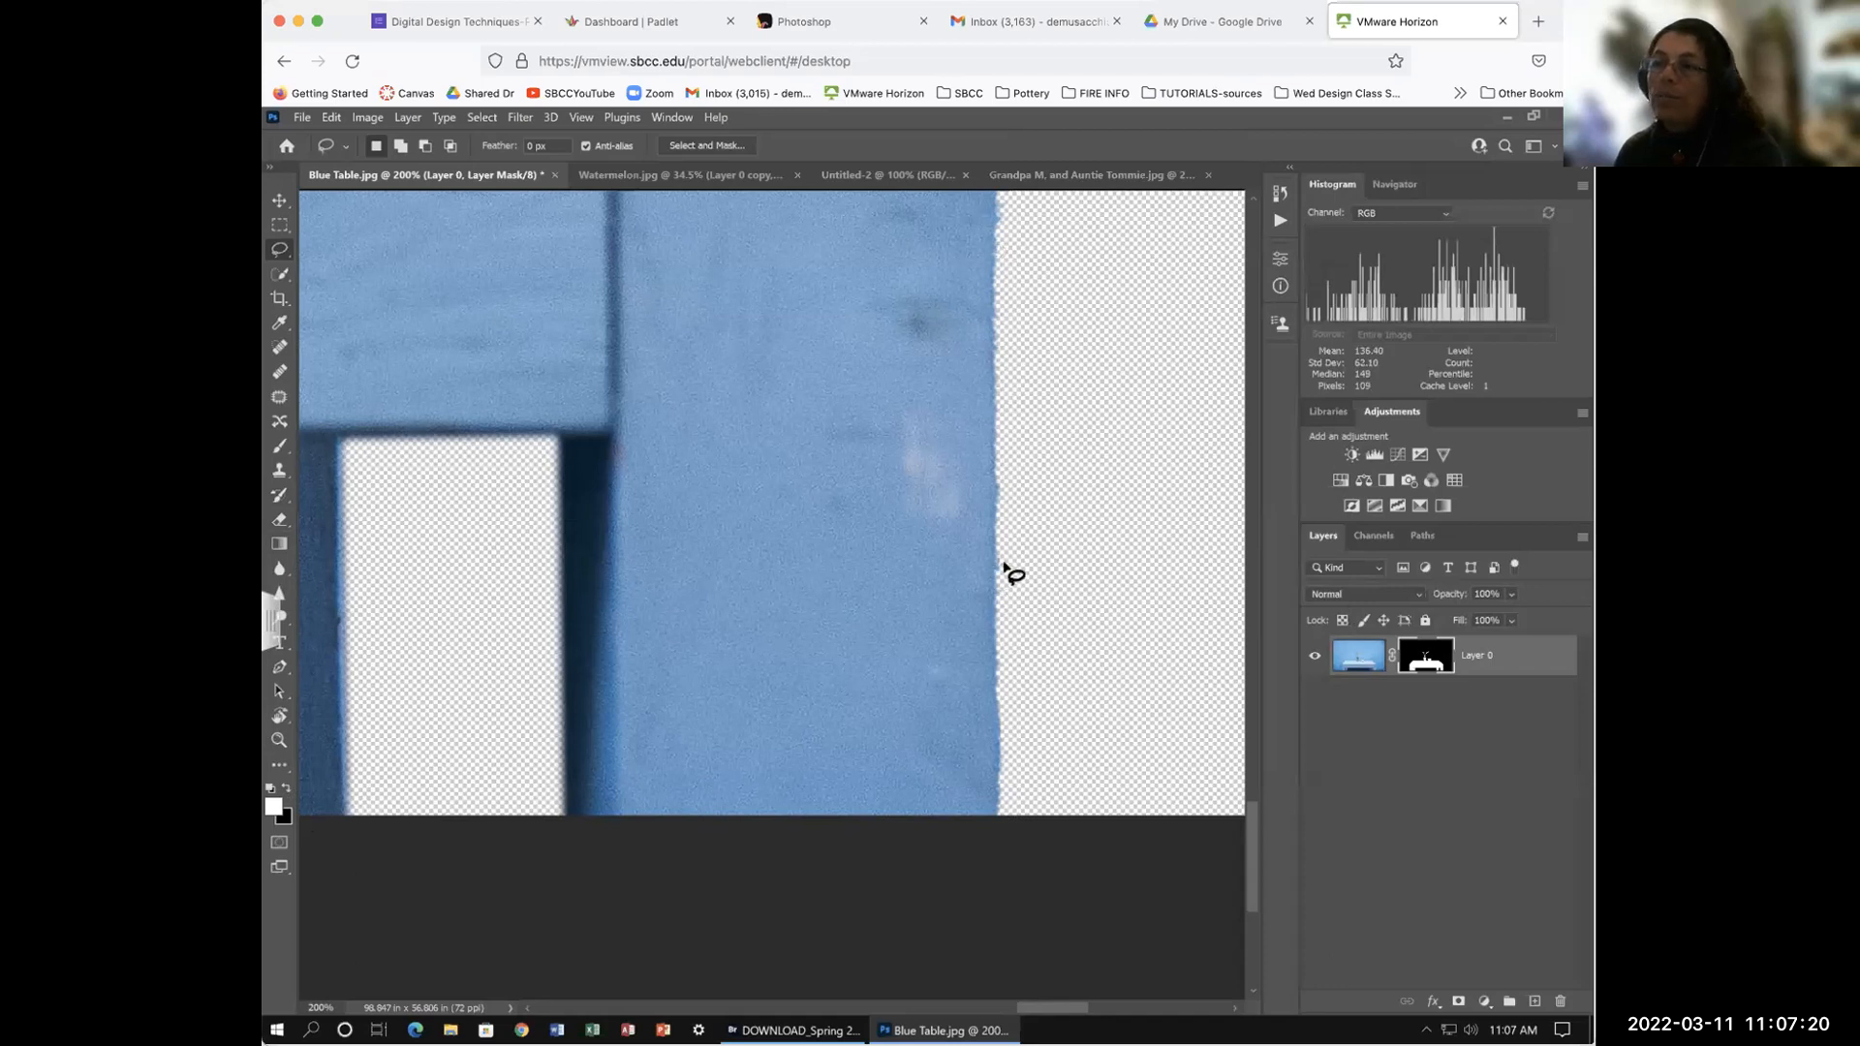
left_click_drag(1001, 487, 993, 476)
left_click_drag(1001, 678, 1000, 674)
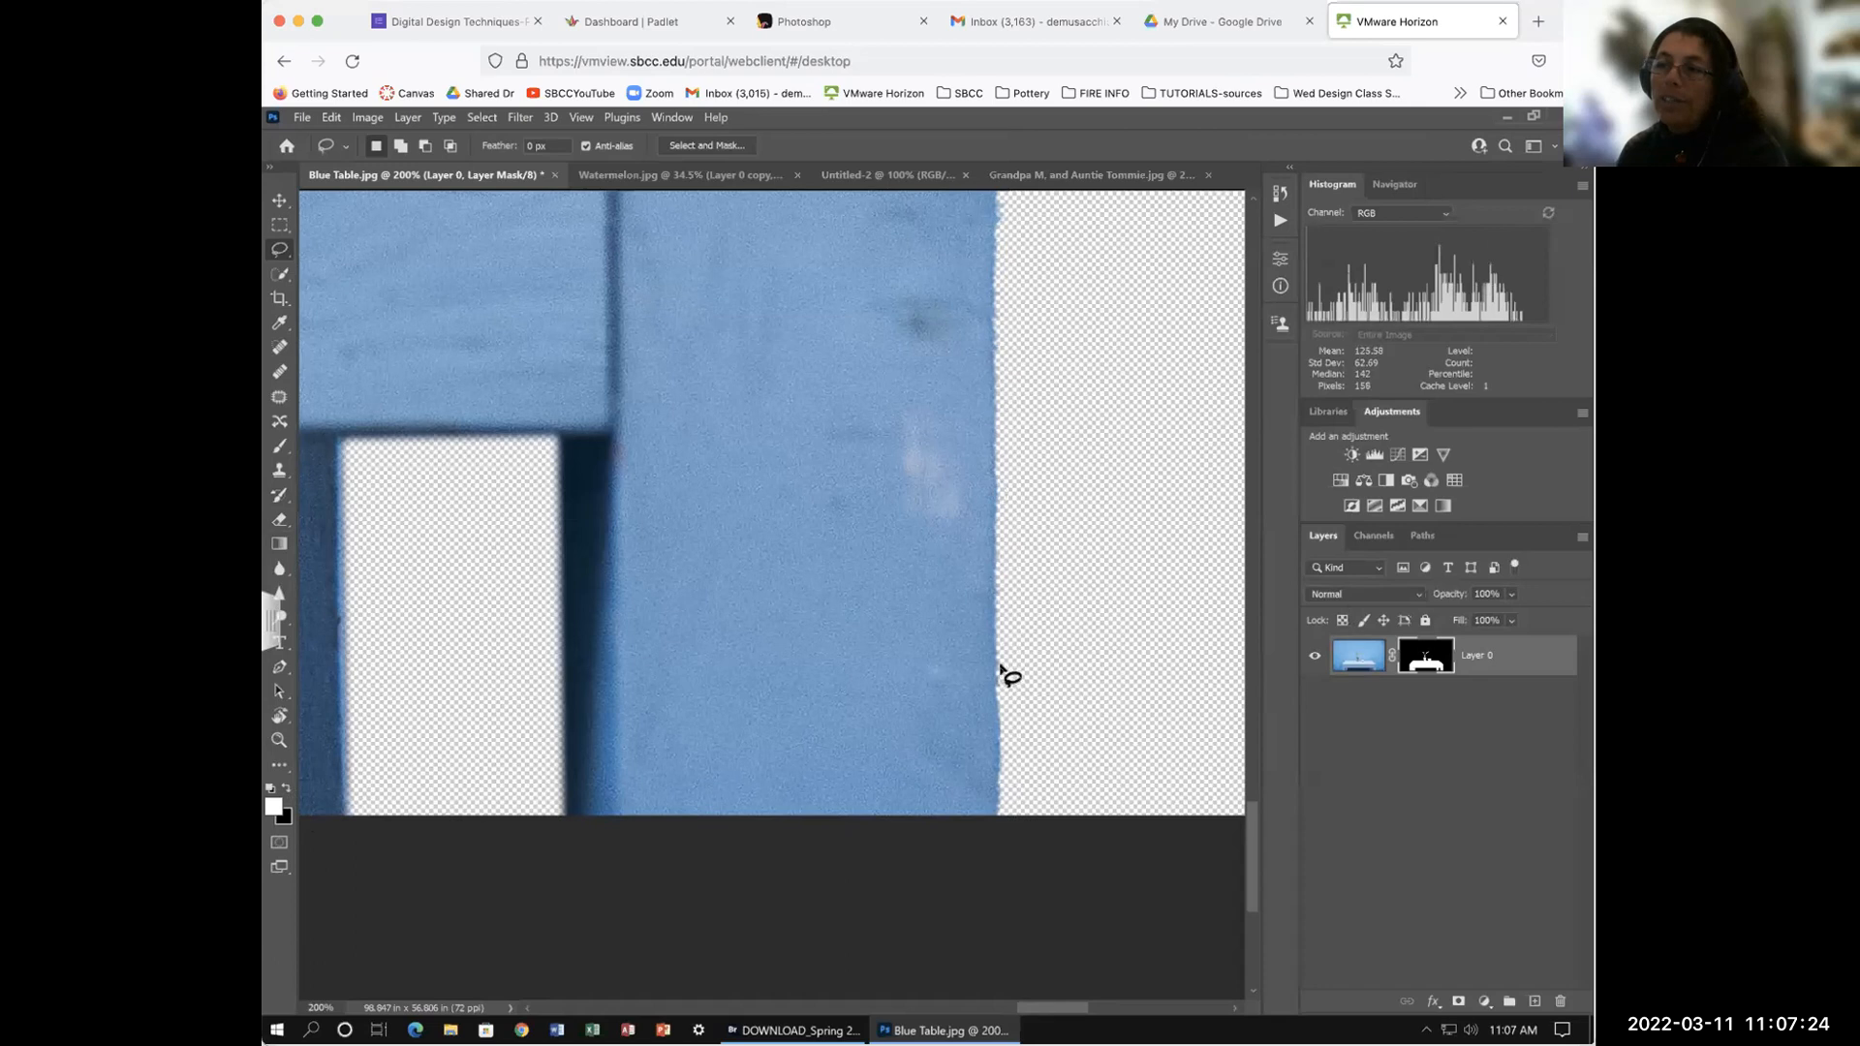
Step: Mask out the ragged bumps along the table's right side, from below the tabletop corner down the upper leg, with Lasso selections
left_click_drag(1033, 591, 1048, 780)
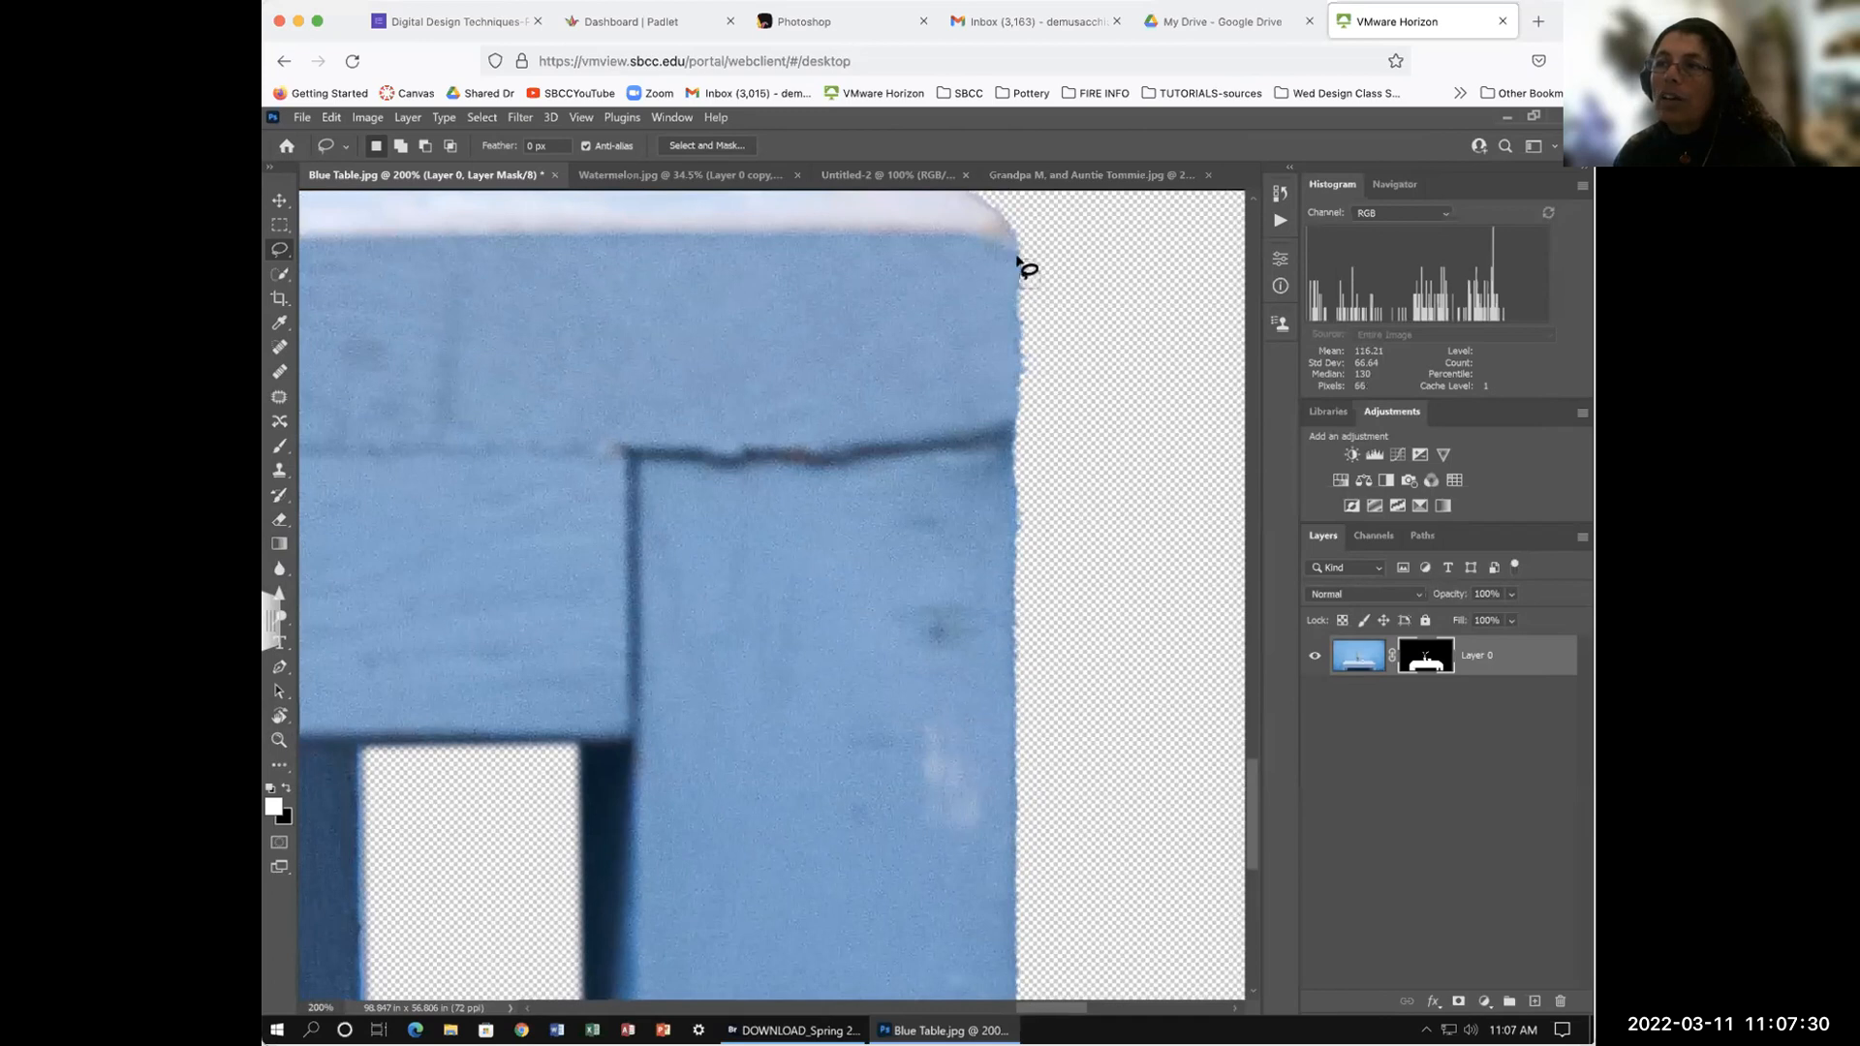
mouse_move(1019, 269)
left_mouse_down()
mouse_move(1056, 296)
mouse_move(1029, 325)
mouse_move(1019, 312)
mouse_move(1031, 399)
left_mouse_up()
mouse_move(1022, 504)
left_mouse_down()
mouse_move(1054, 648)
mouse_move(1021, 607)
mouse_move(1020, 625)
left_mouse_up()
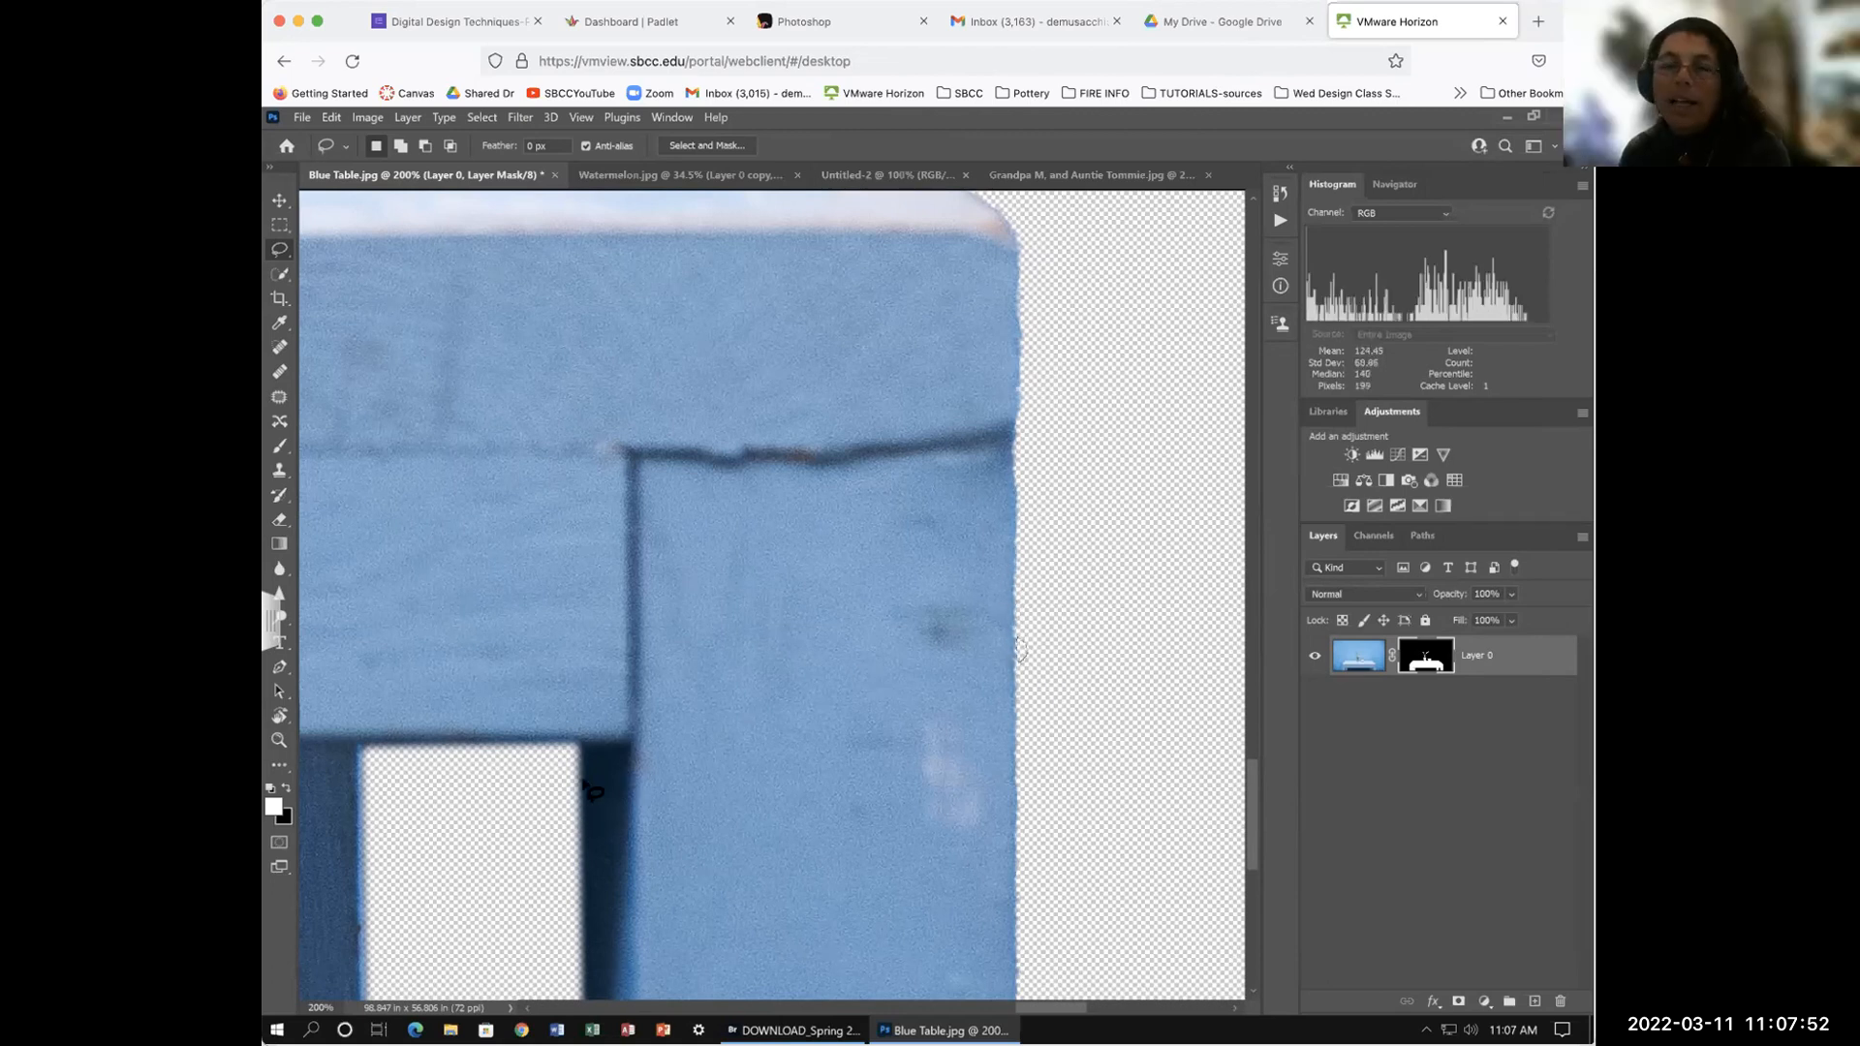
scroll(605, 809, "down", 1)
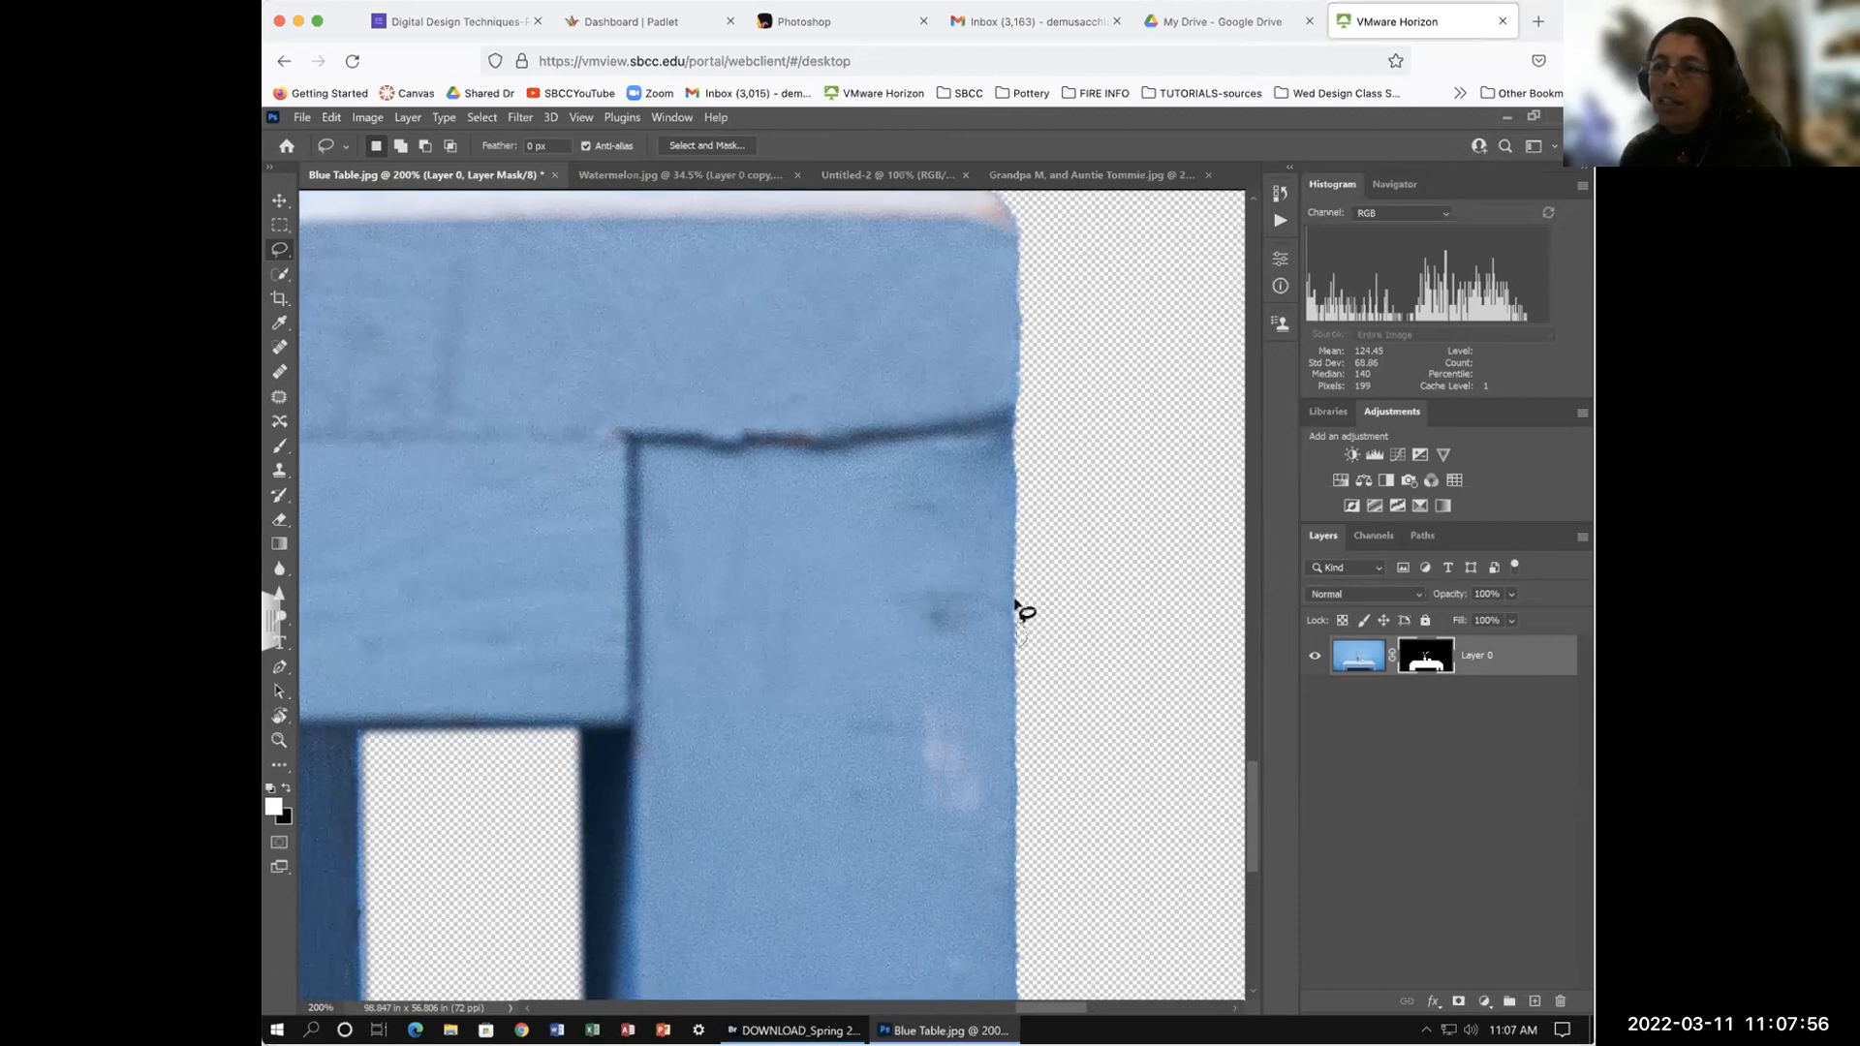
left_click_drag(1015, 610, 1017, 614)
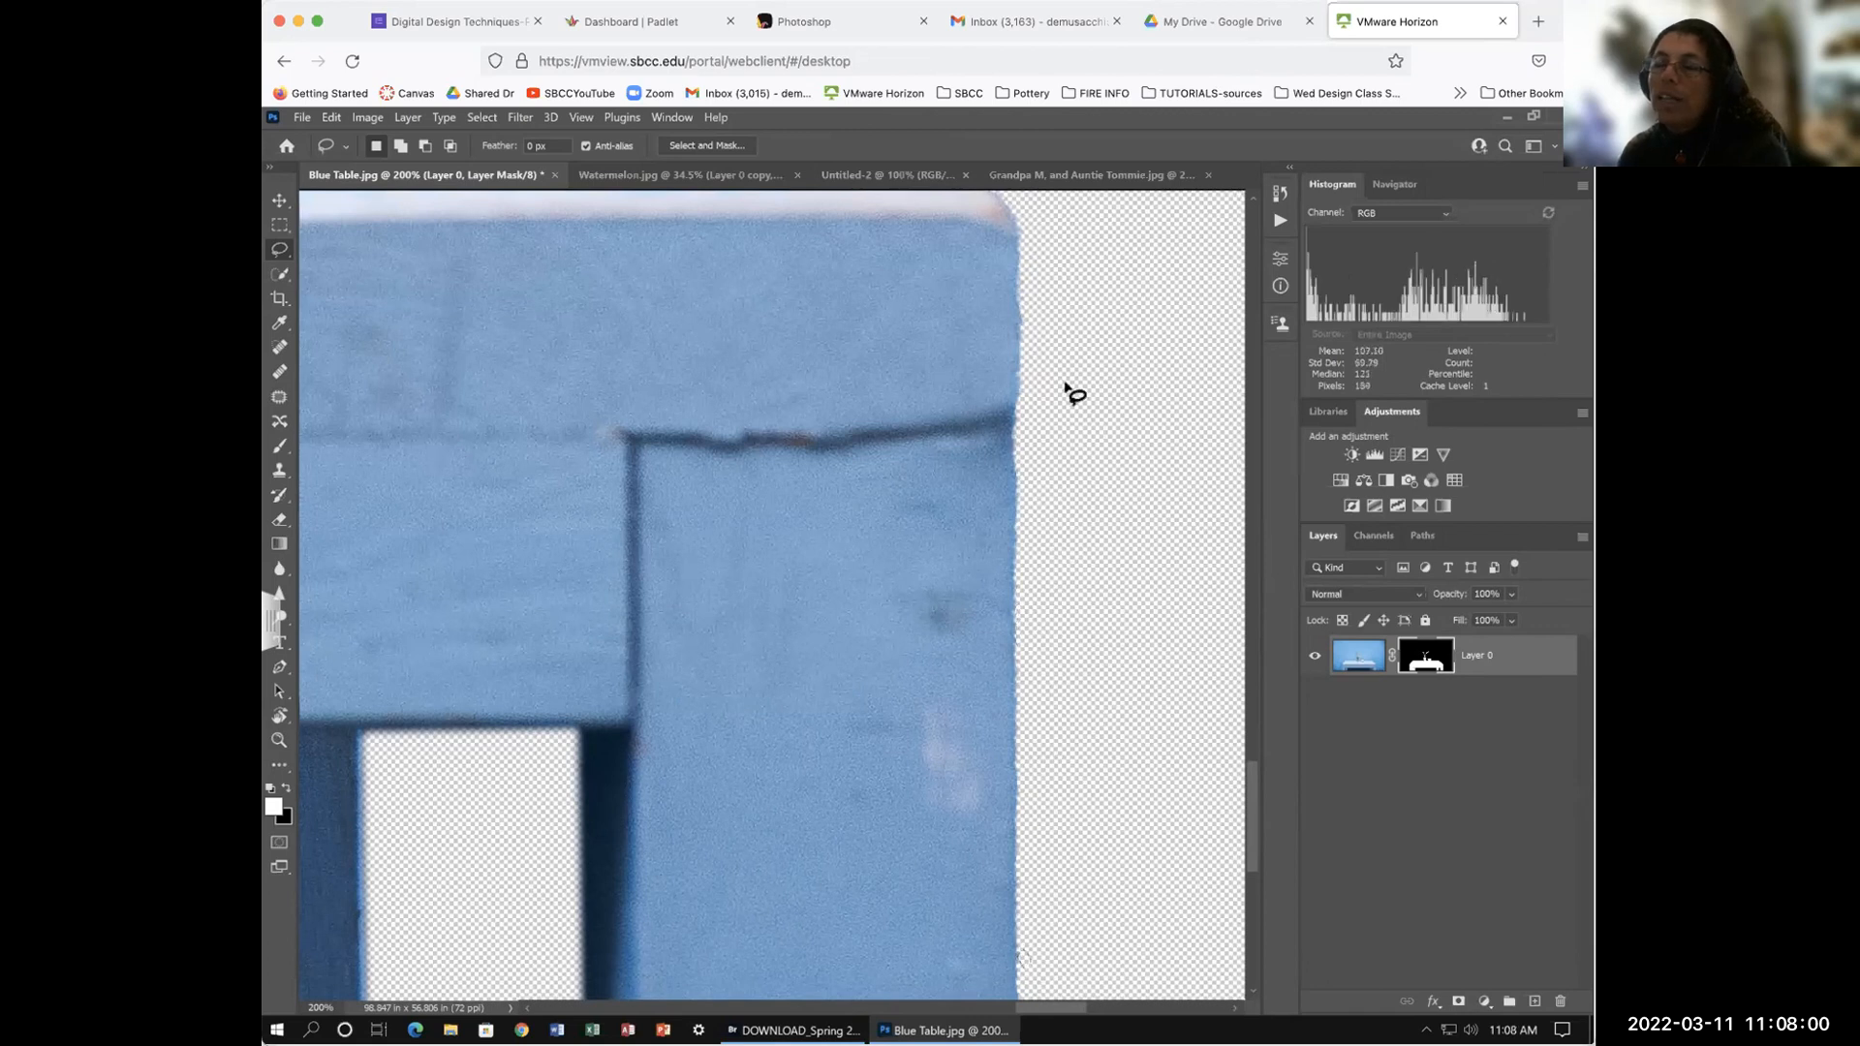
Step: Try smoothing the left table leg's lower outer edge by masking out its bumps with small Lasso selections
key("v")
left_click_drag(1075, 444, 1099, 672)
left_click_drag(1012, 607, 713, 394)
scroll(713, 394, "down", 5)
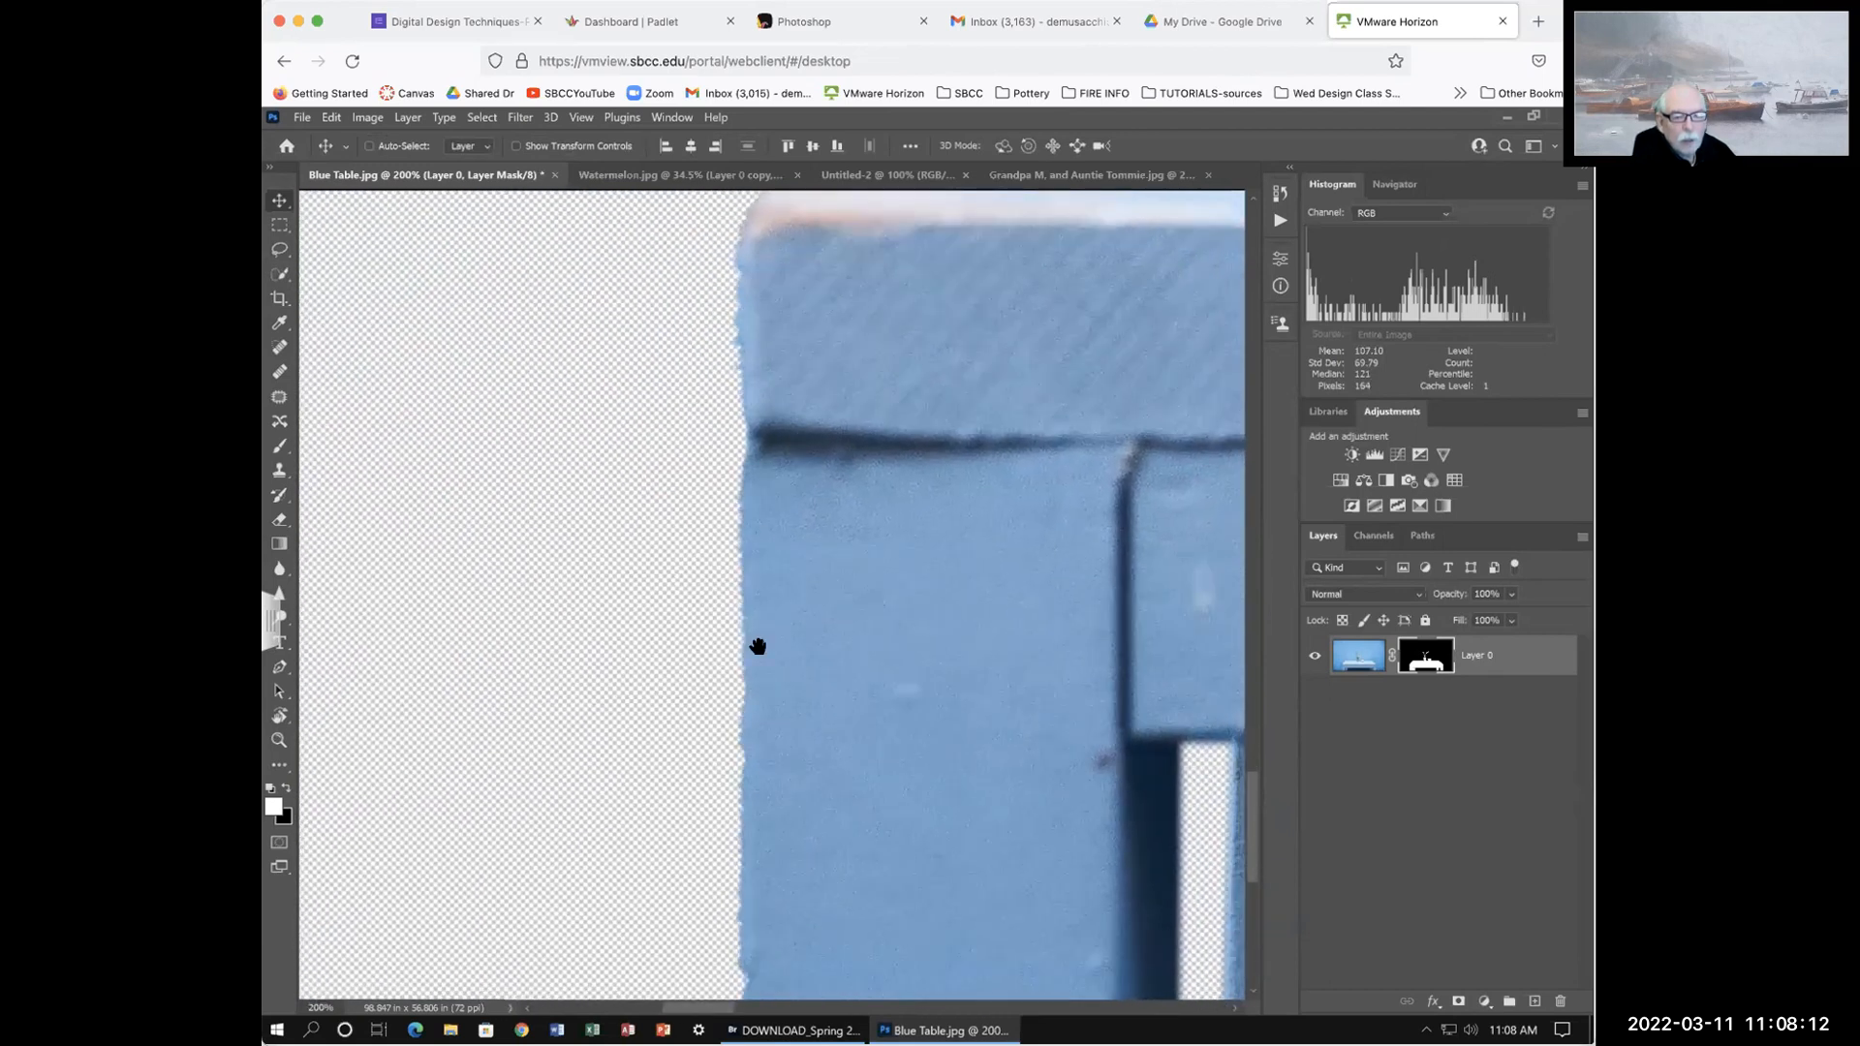
scroll(752, 551, "up", 2)
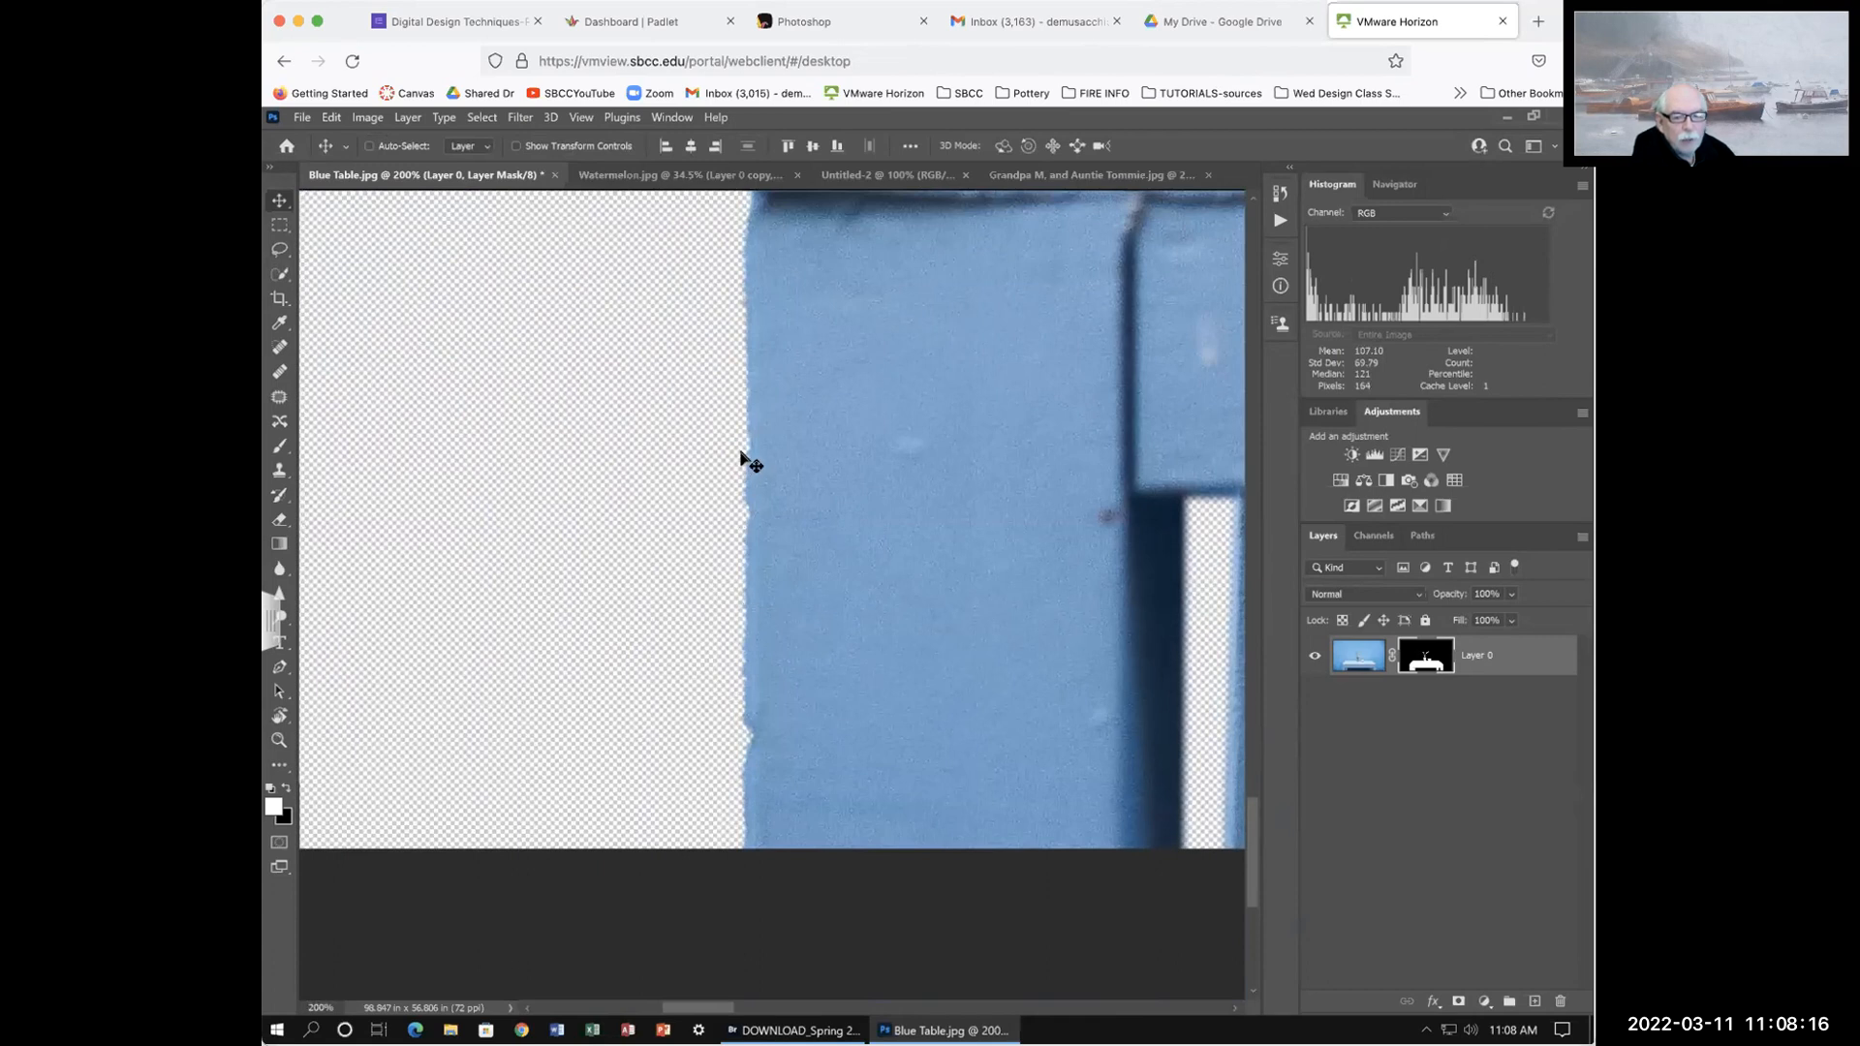
key("l")
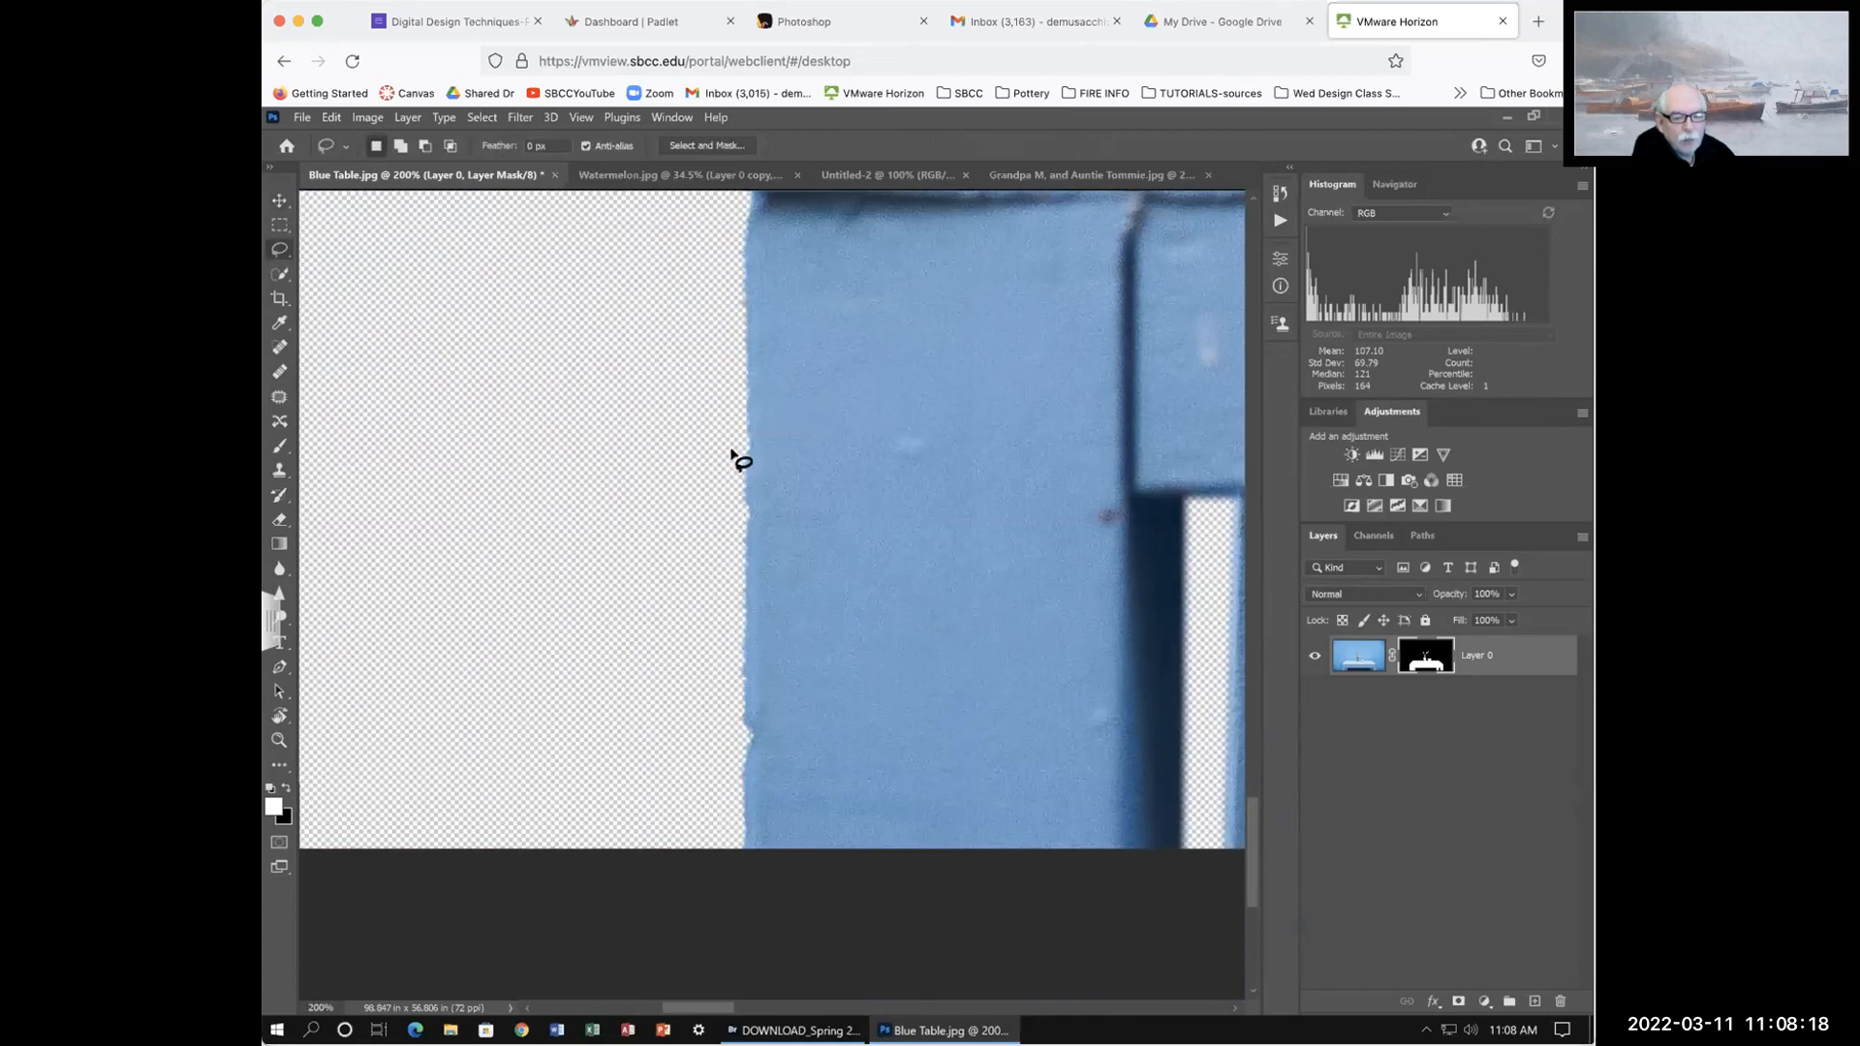
mouse_move(745, 450)
left_mouse_down()
mouse_move(739, 509)
mouse_move(734, 448)
left_mouse_up()
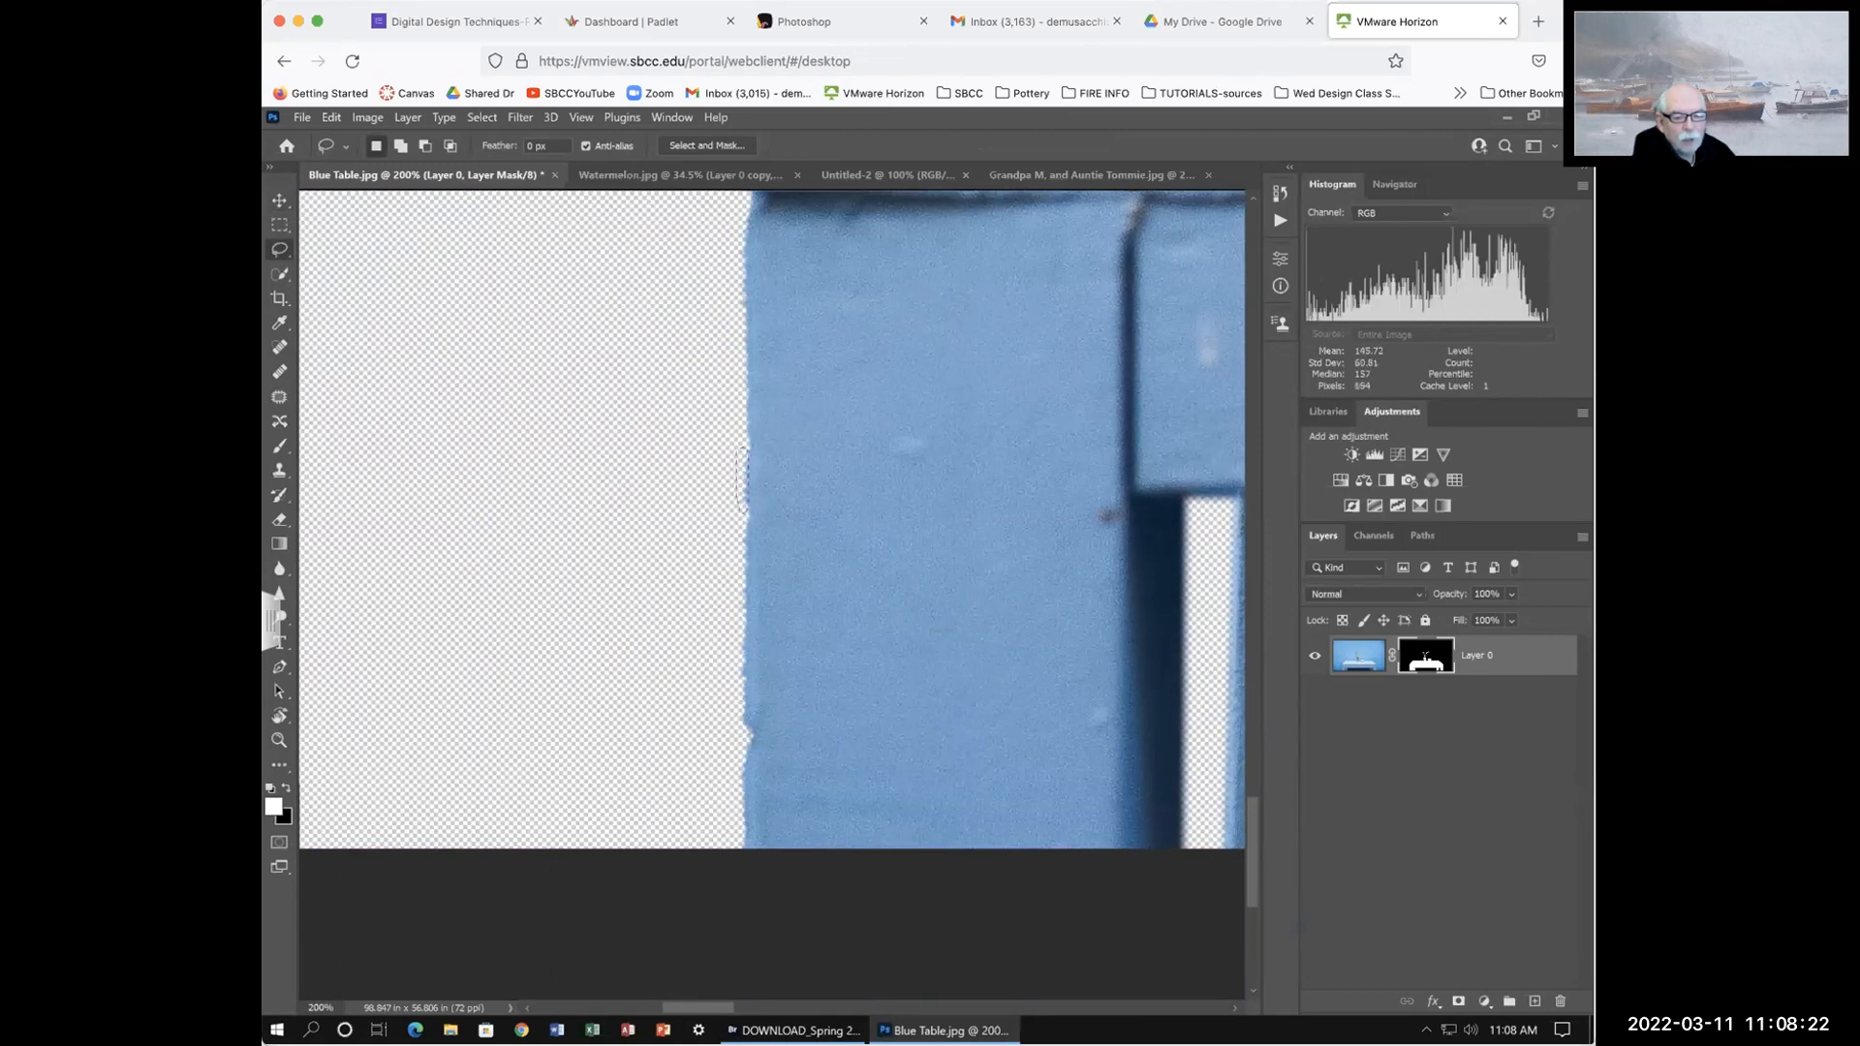
left_click(741, 527)
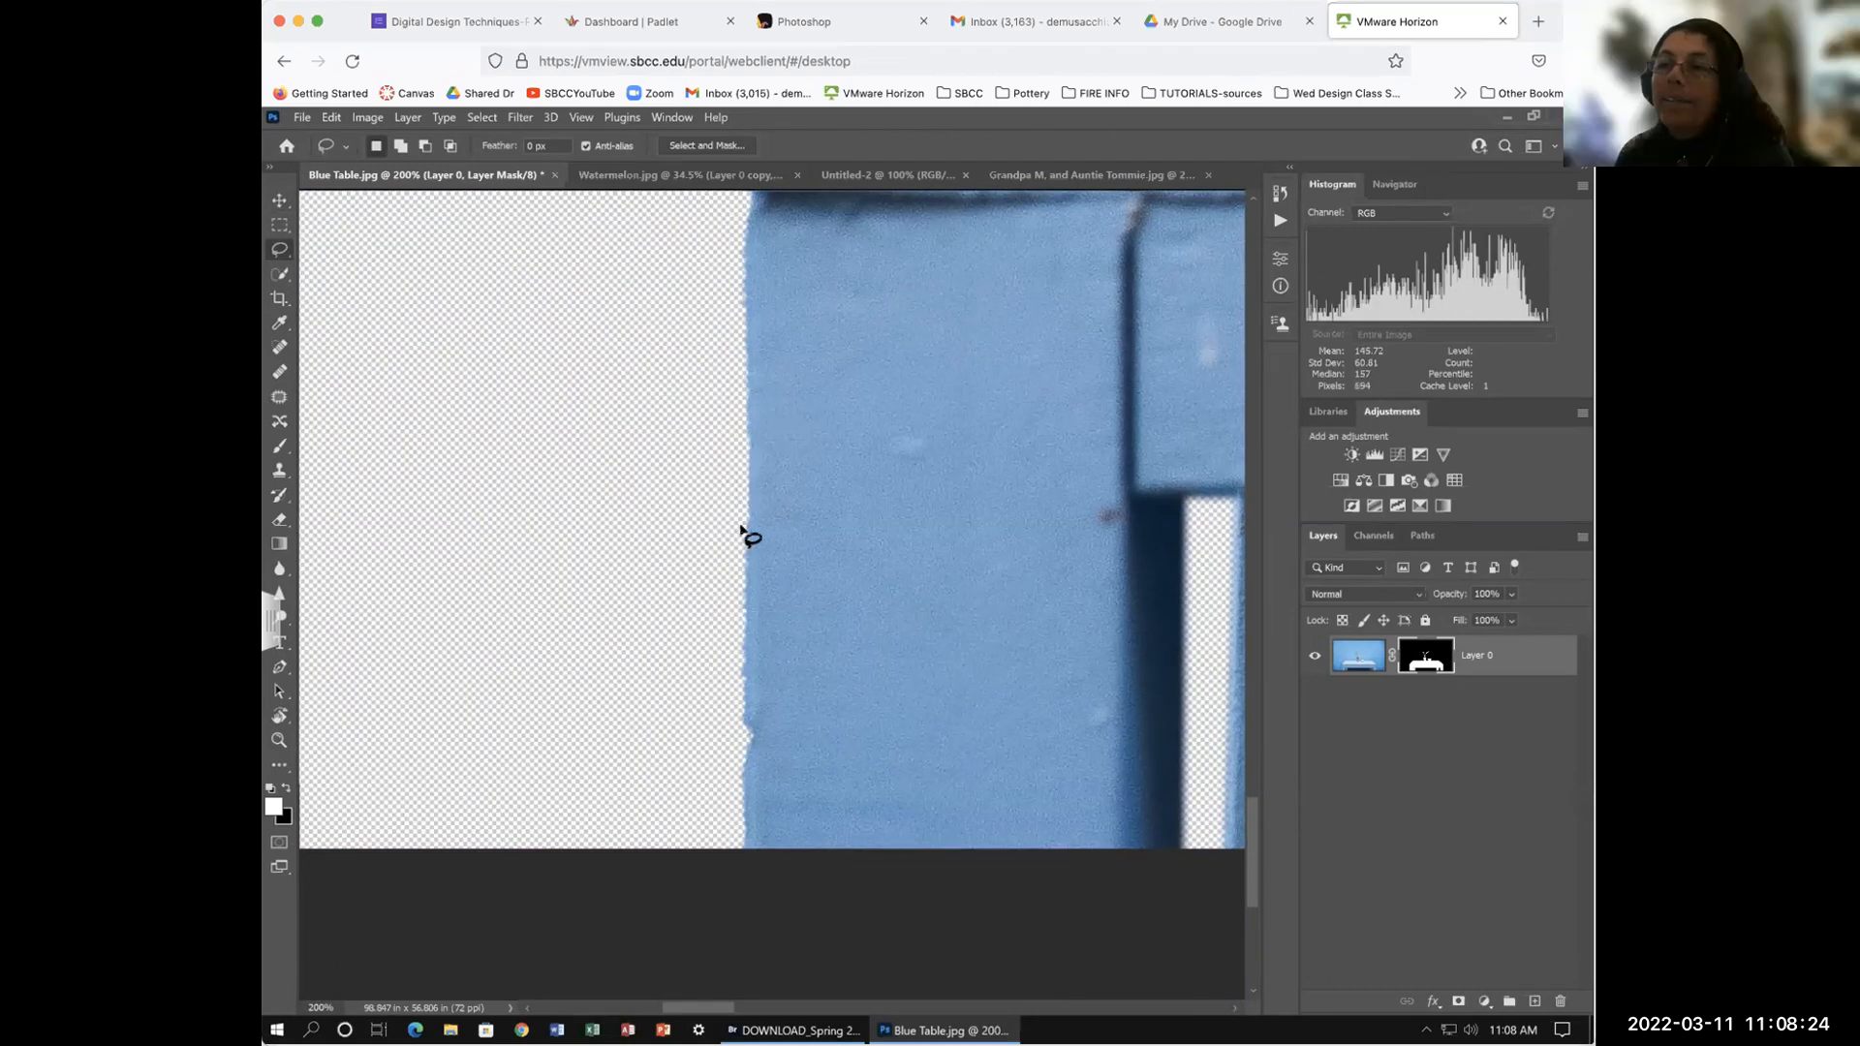
mouse_move(745, 533)
left_mouse_down()
mouse_move(736, 612)
mouse_move(742, 531)
left_mouse_up()
left_click(739, 634)
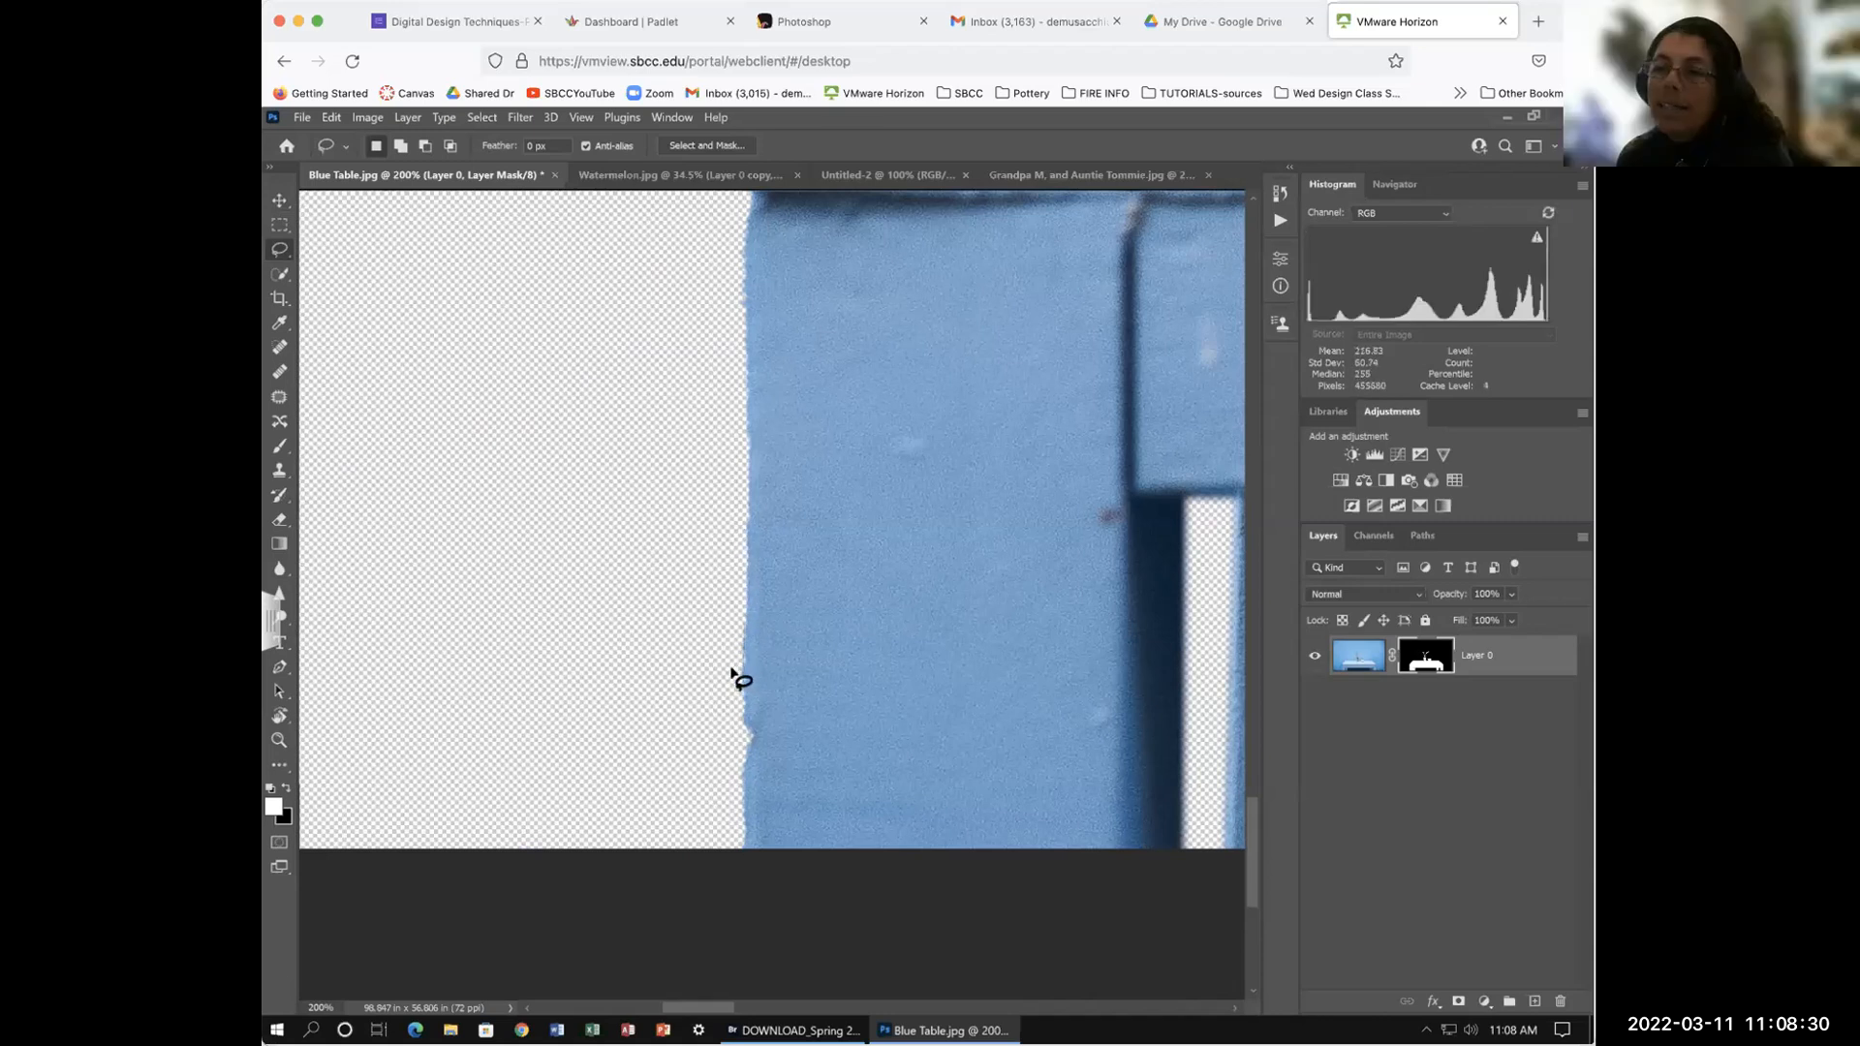
left_click_drag(729, 665, 727, 665)
key("z")
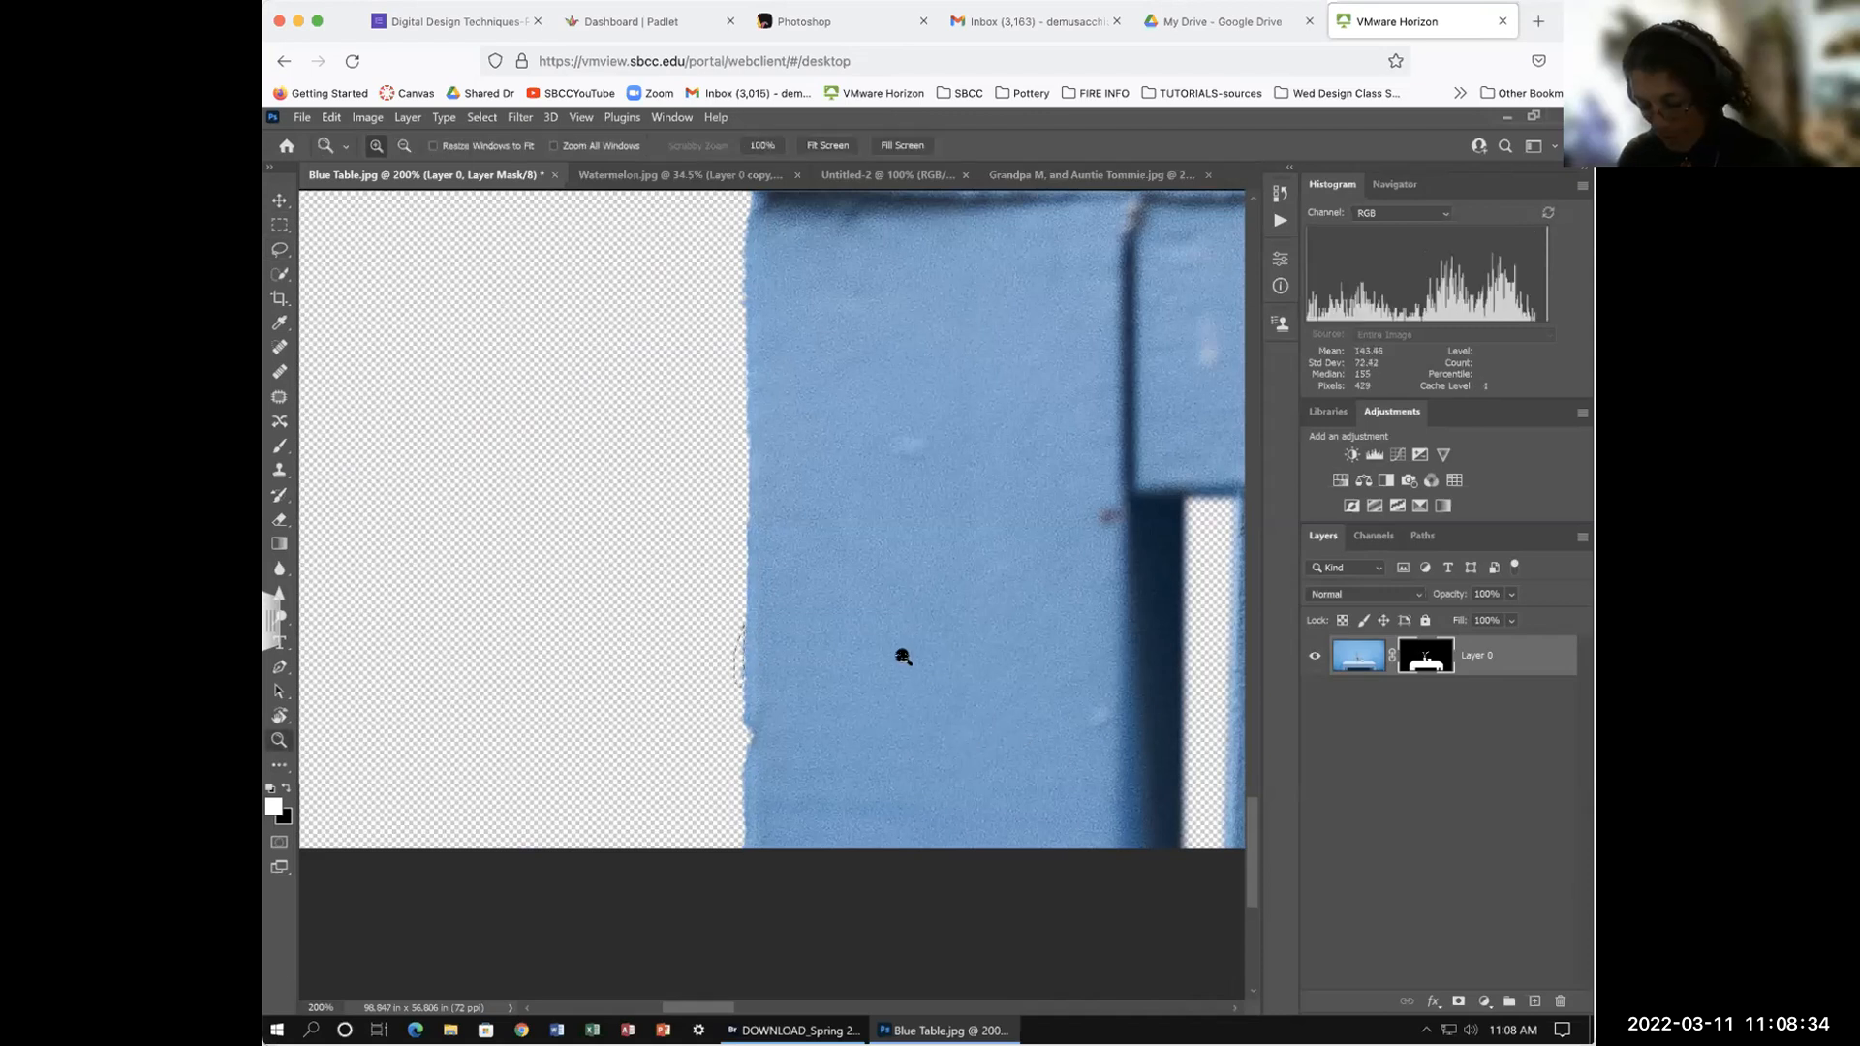
Step: Undo the recent Lasso edits along the left table leg's outer edge and switch to the Move tool
key("ctrl+z")
key("ctrl+z")
key("ctrl+z")
key("ctrl+z")
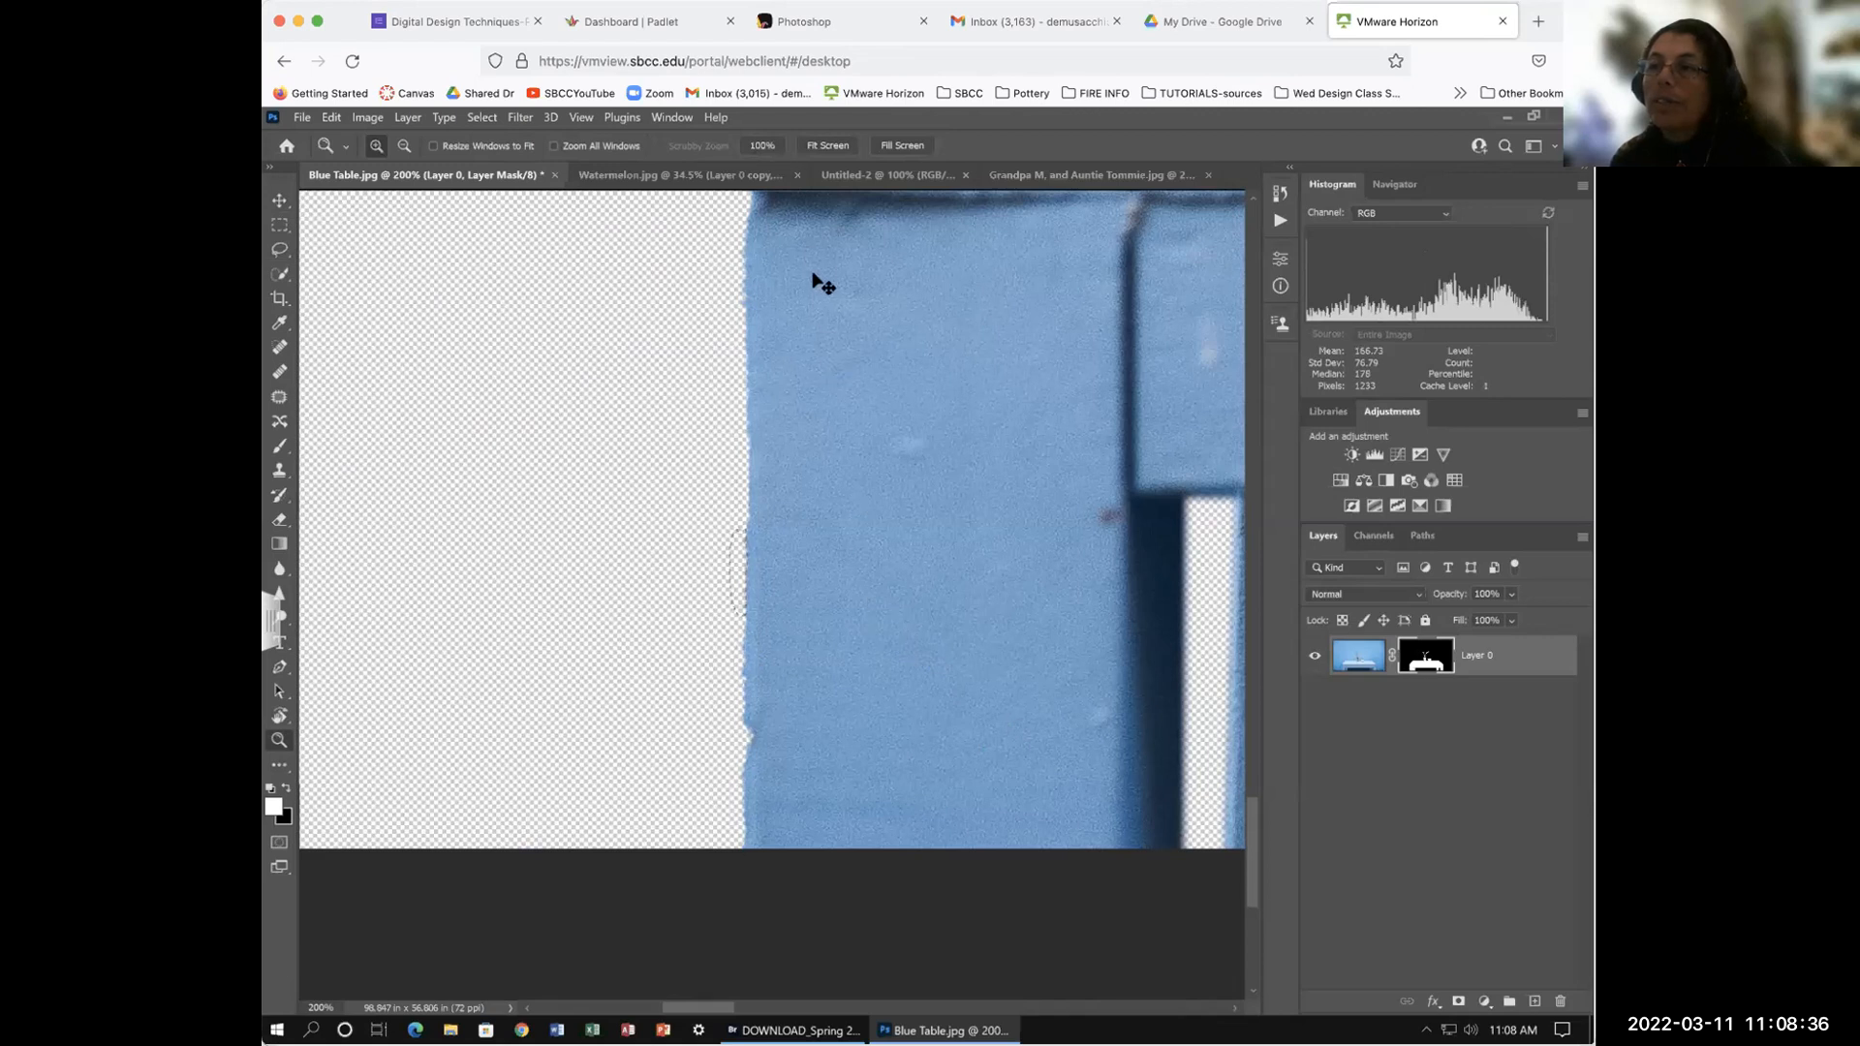
key("ctrl+z")
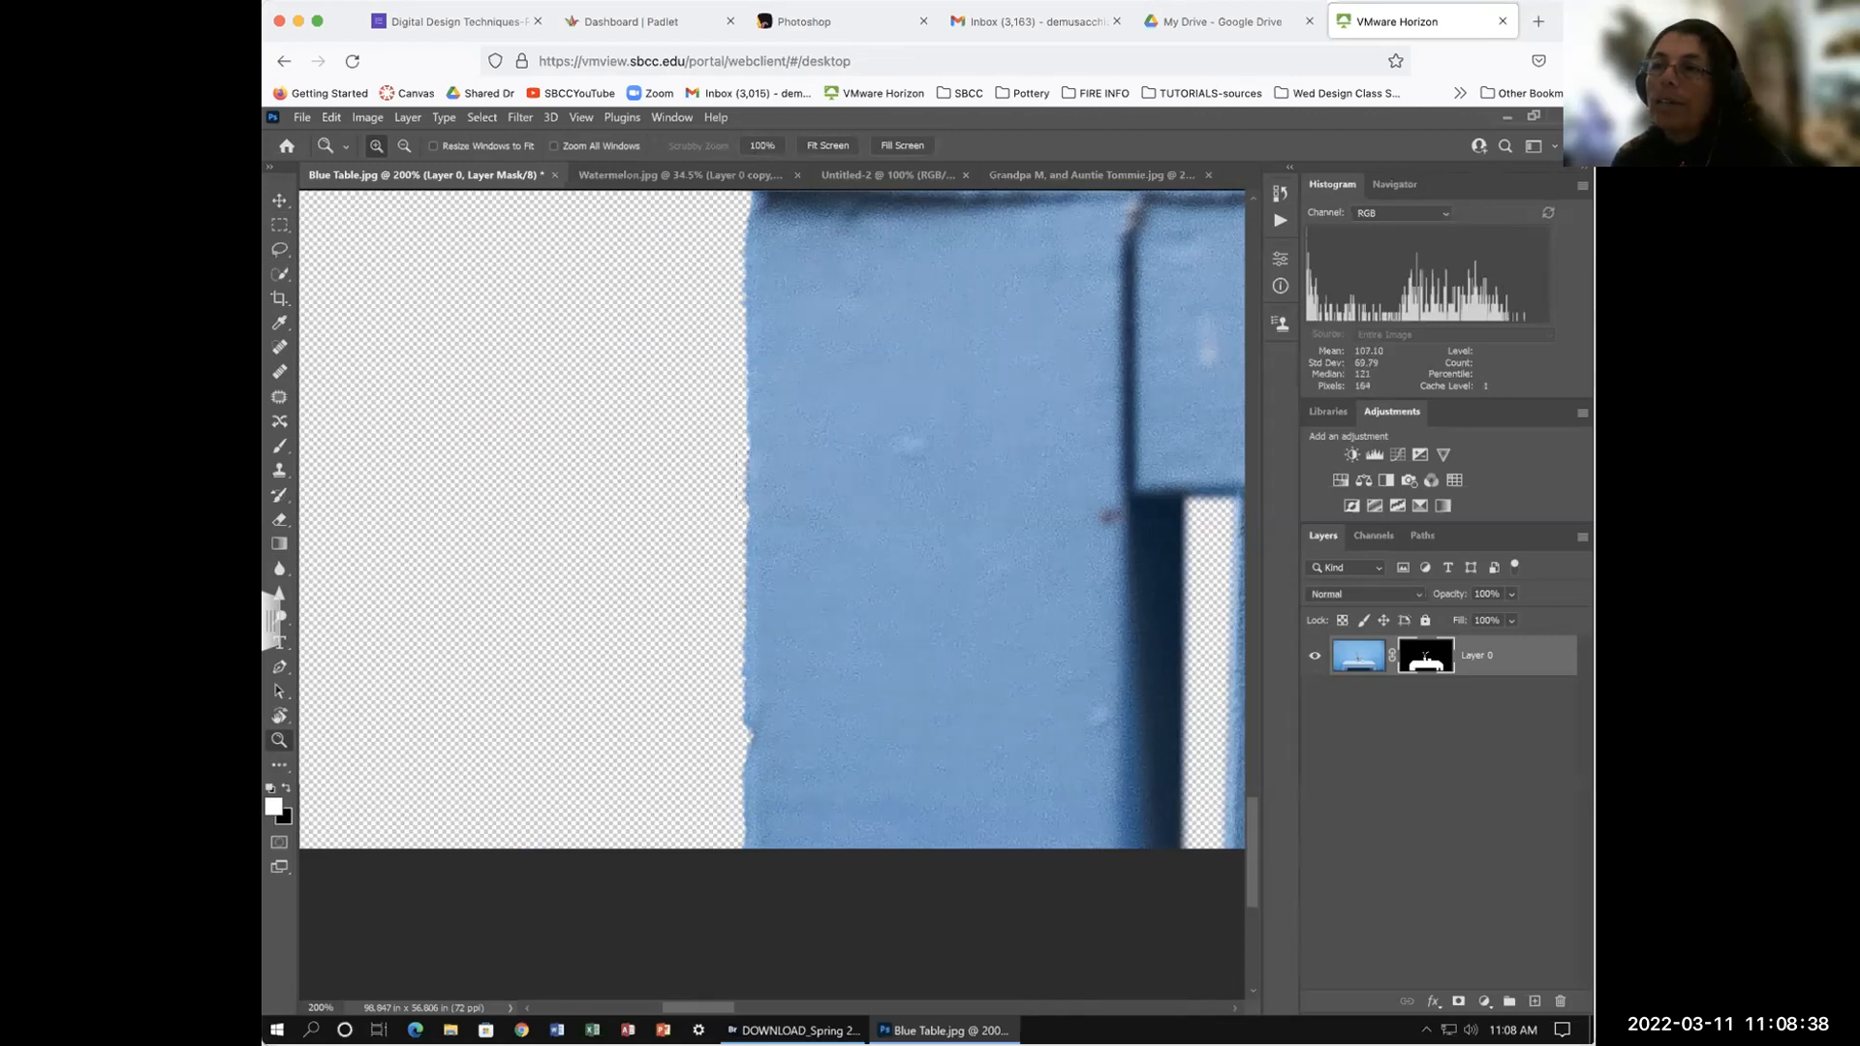
key("ctrl+z")
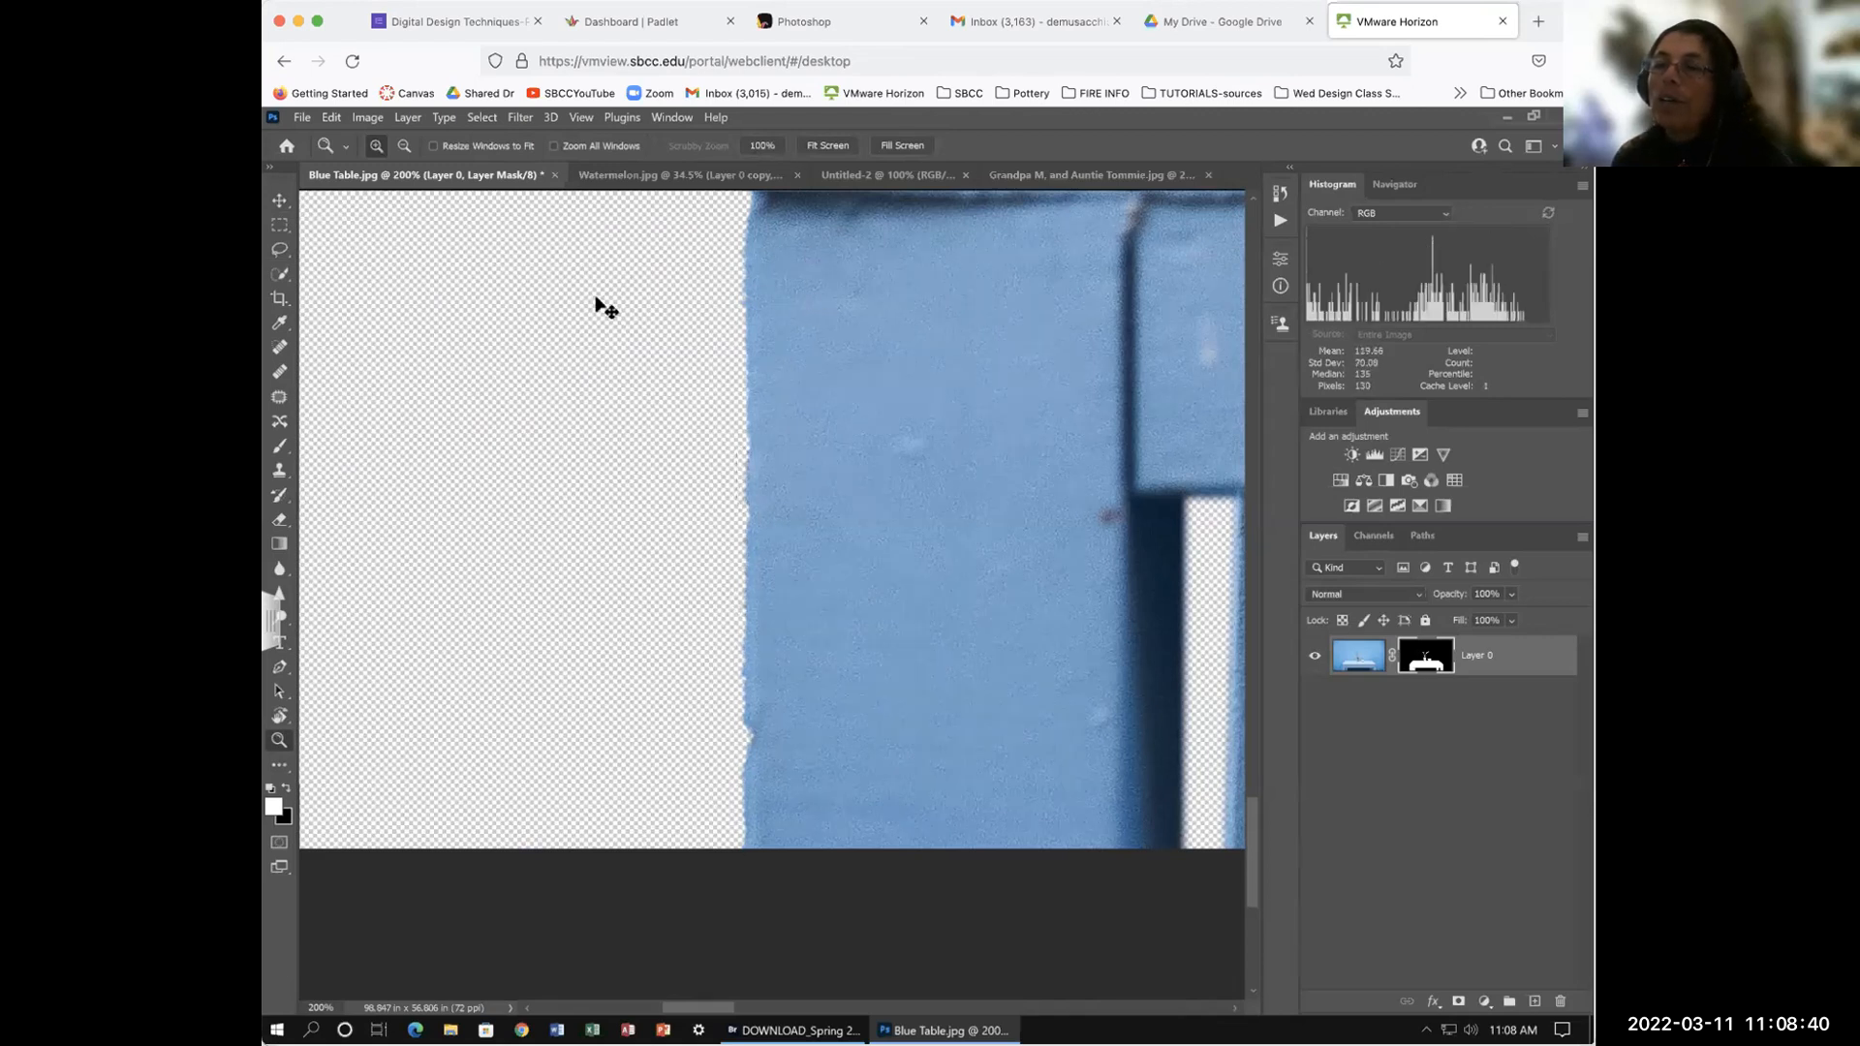
left_click(279, 201)
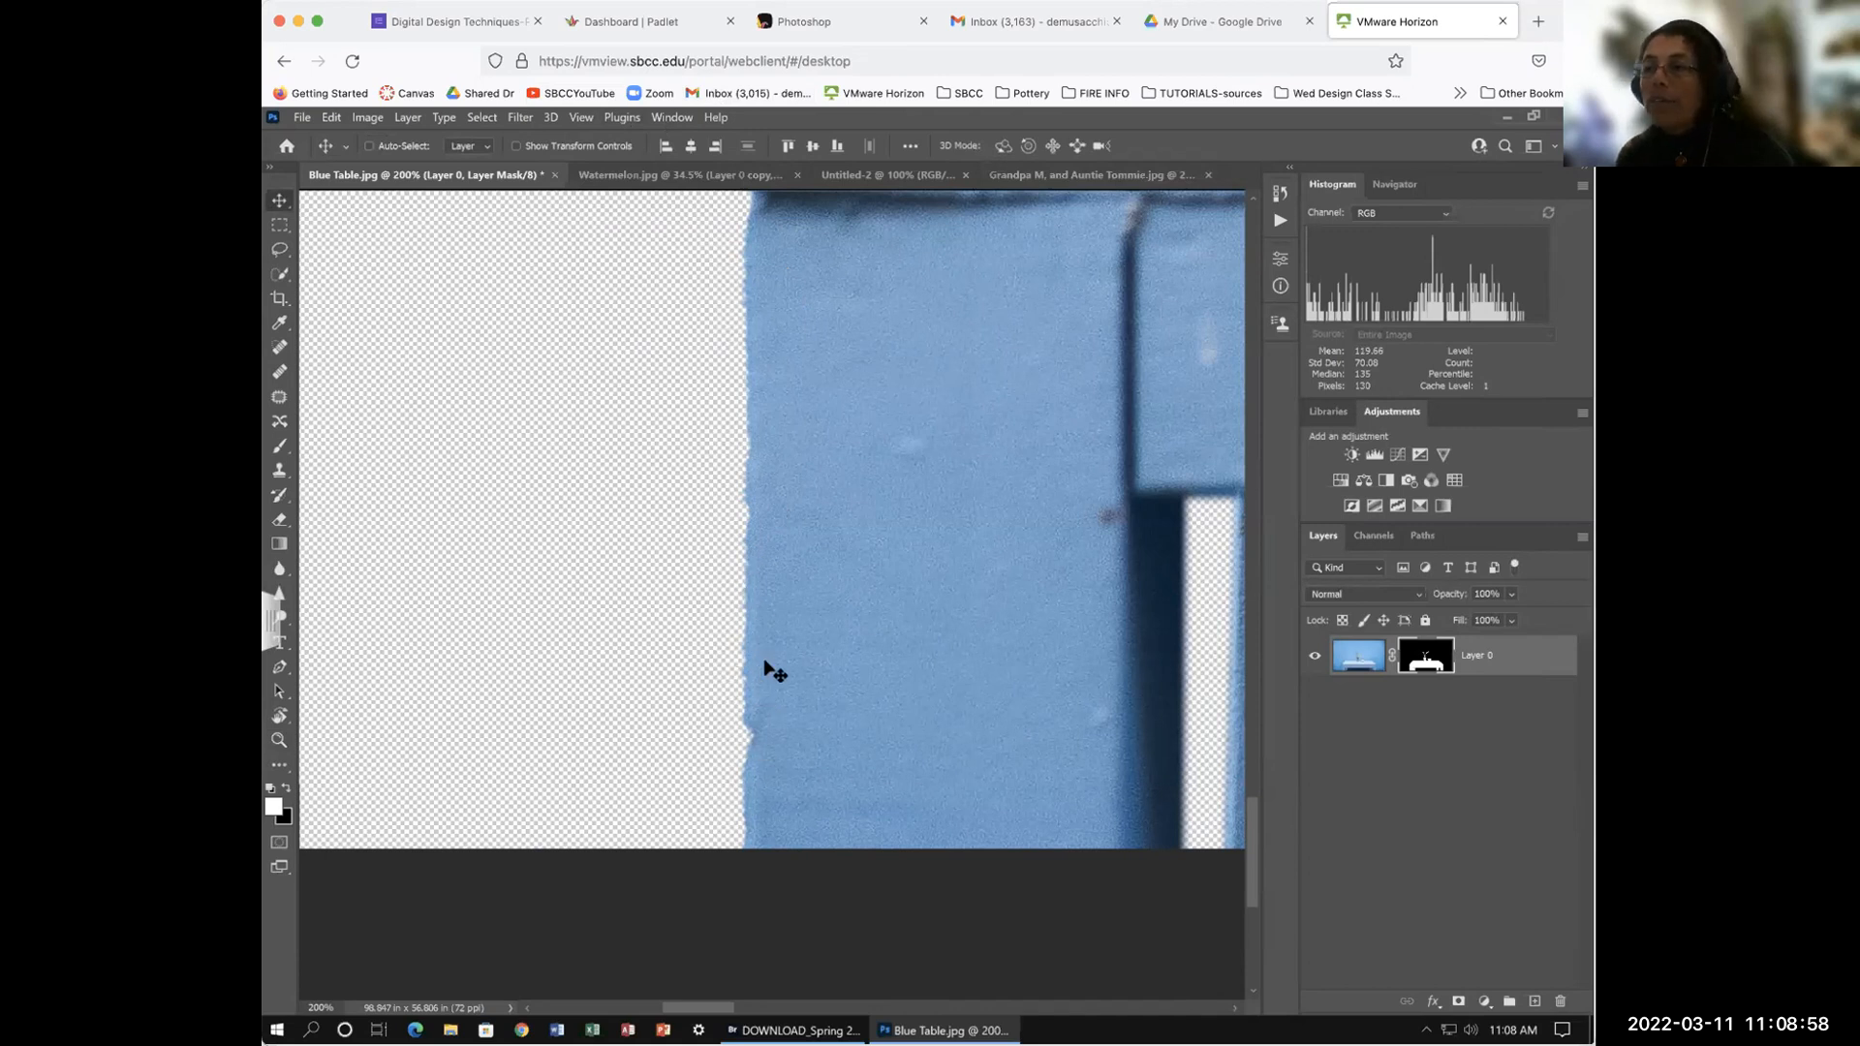
Step: Examine the arm and skirt edges in Watermelon.jpg at 100%, and return to Blue Table.jpg
left_click(683, 174)
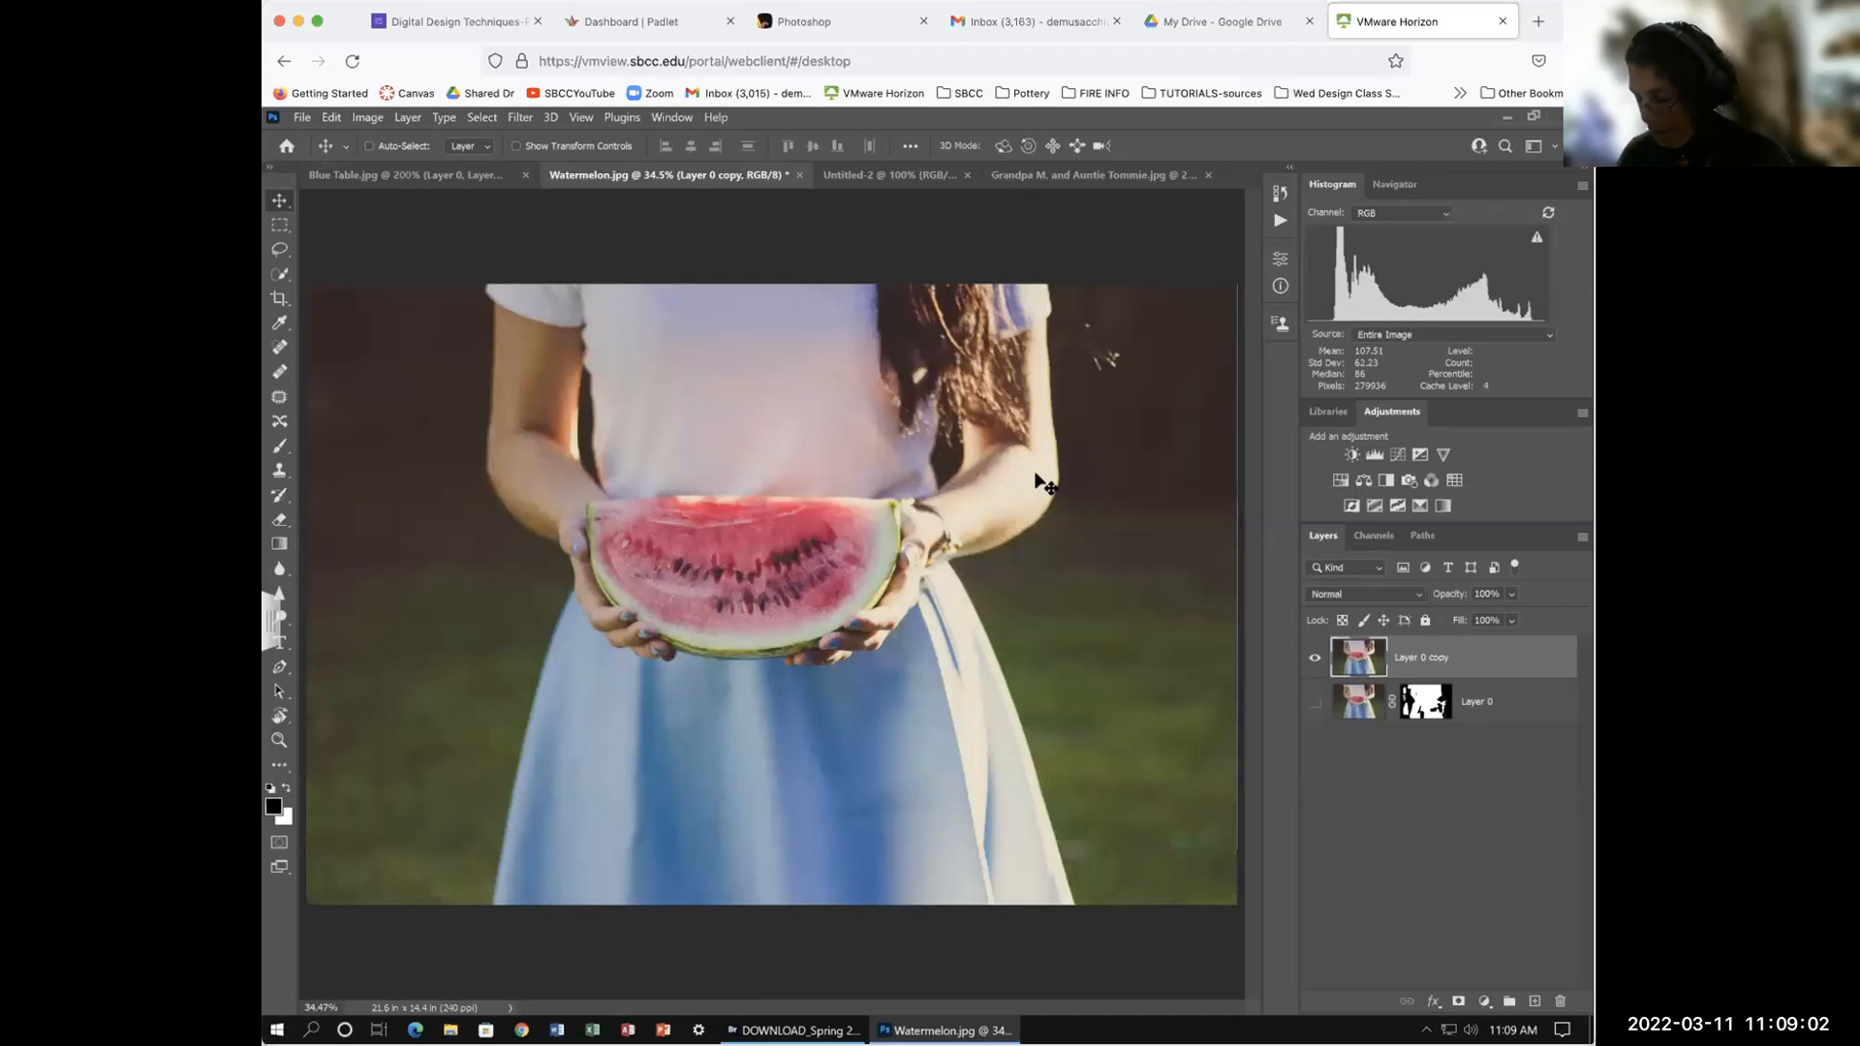
key("ctrl+1")
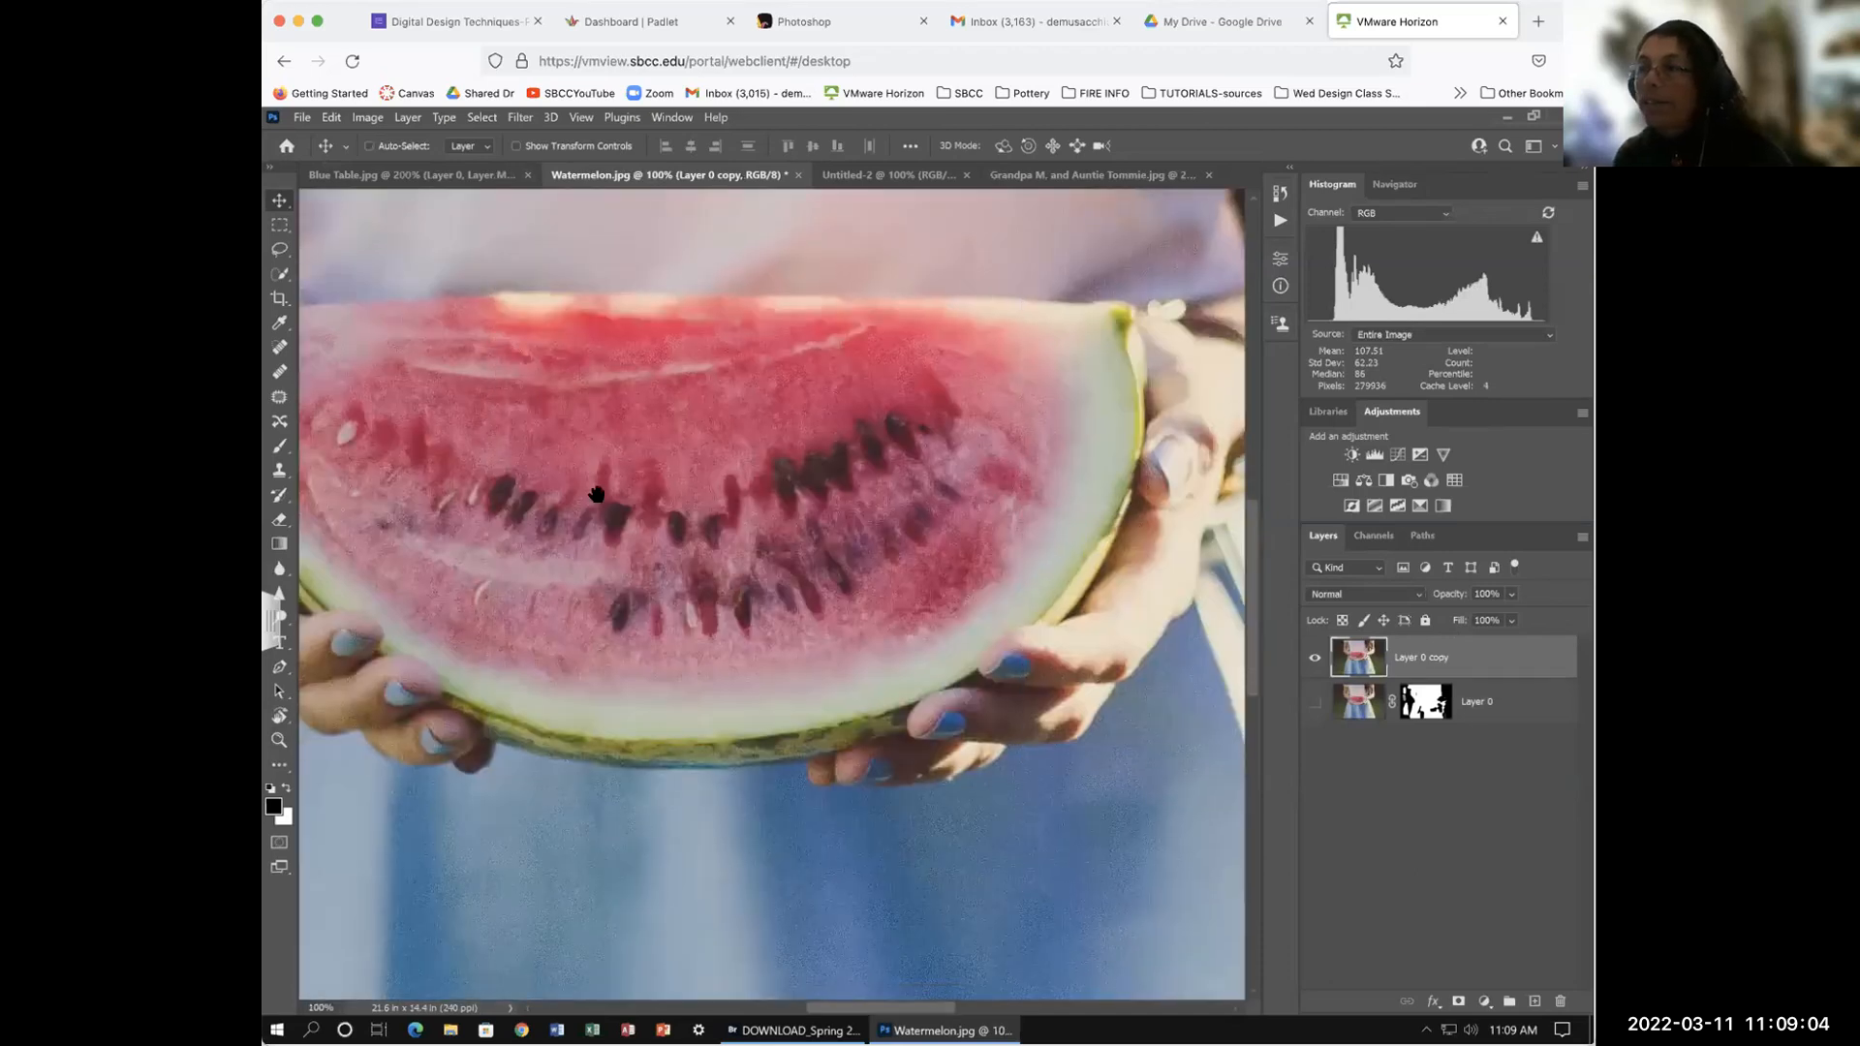
scroll(979, 486, "right", 5)
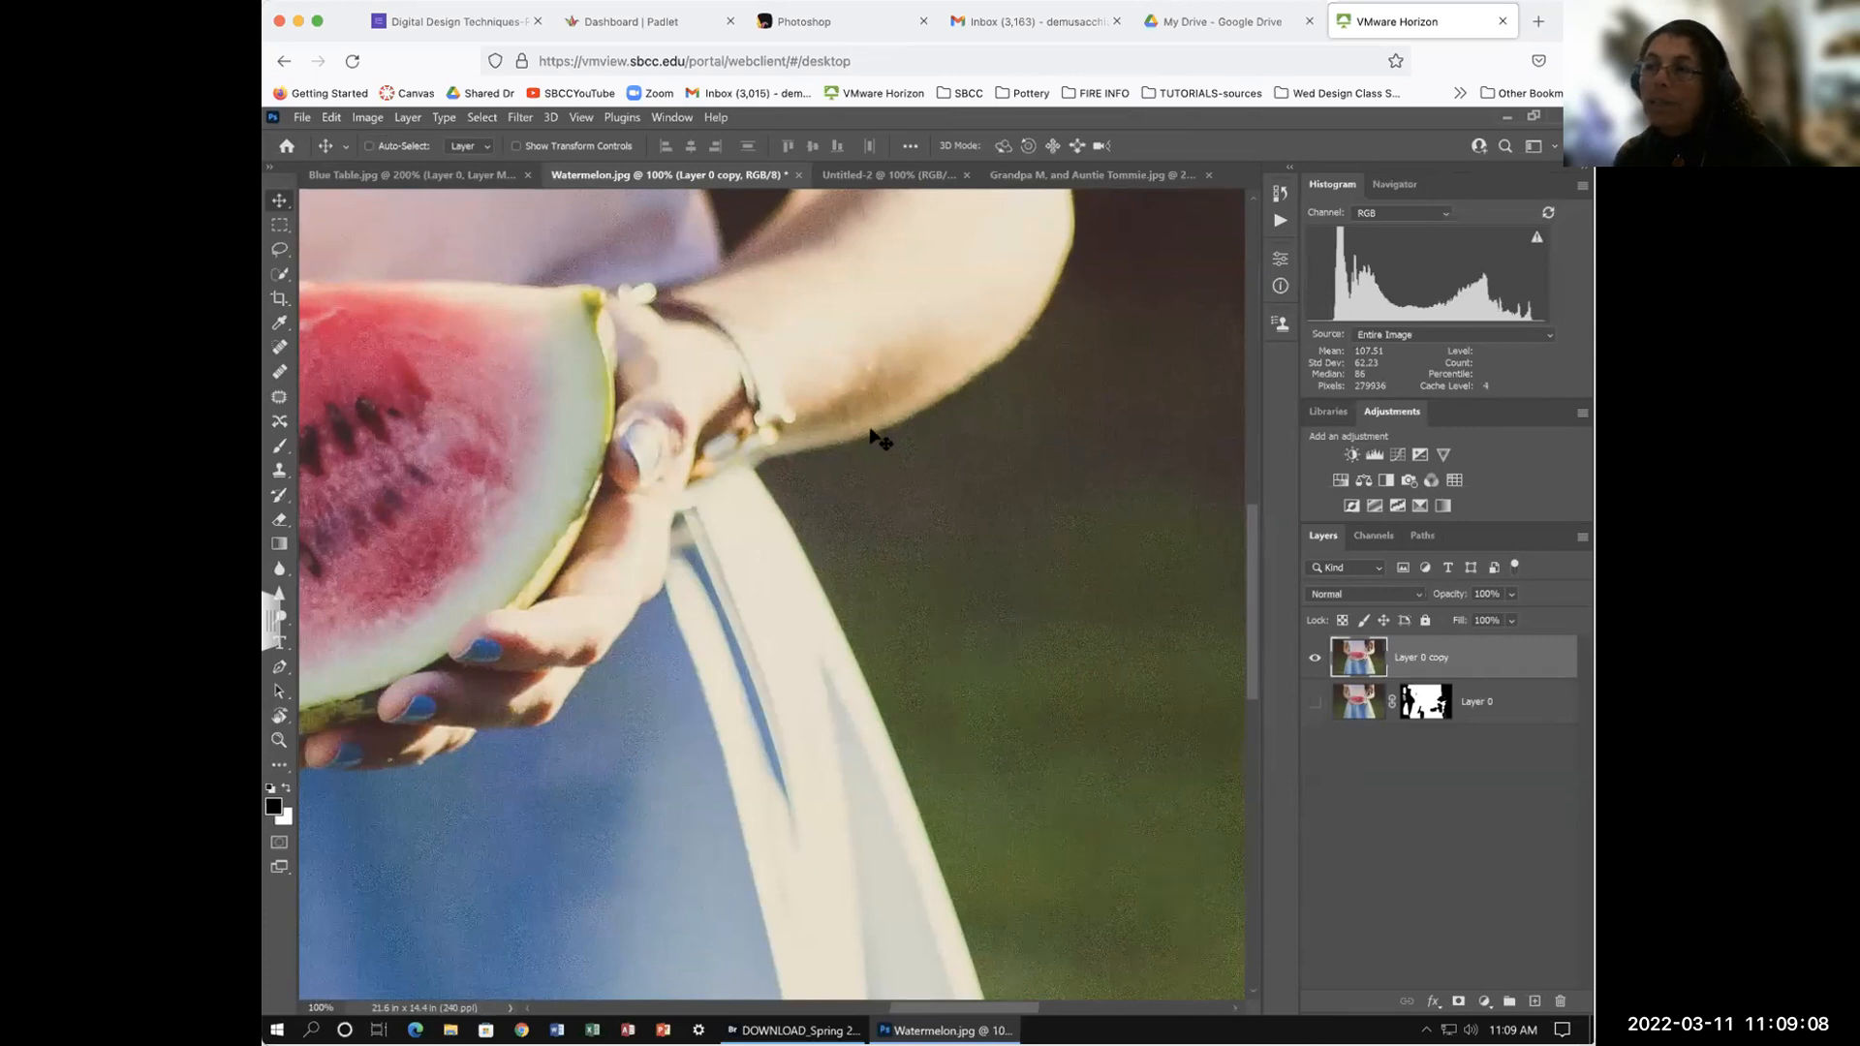
left_click(412, 174)
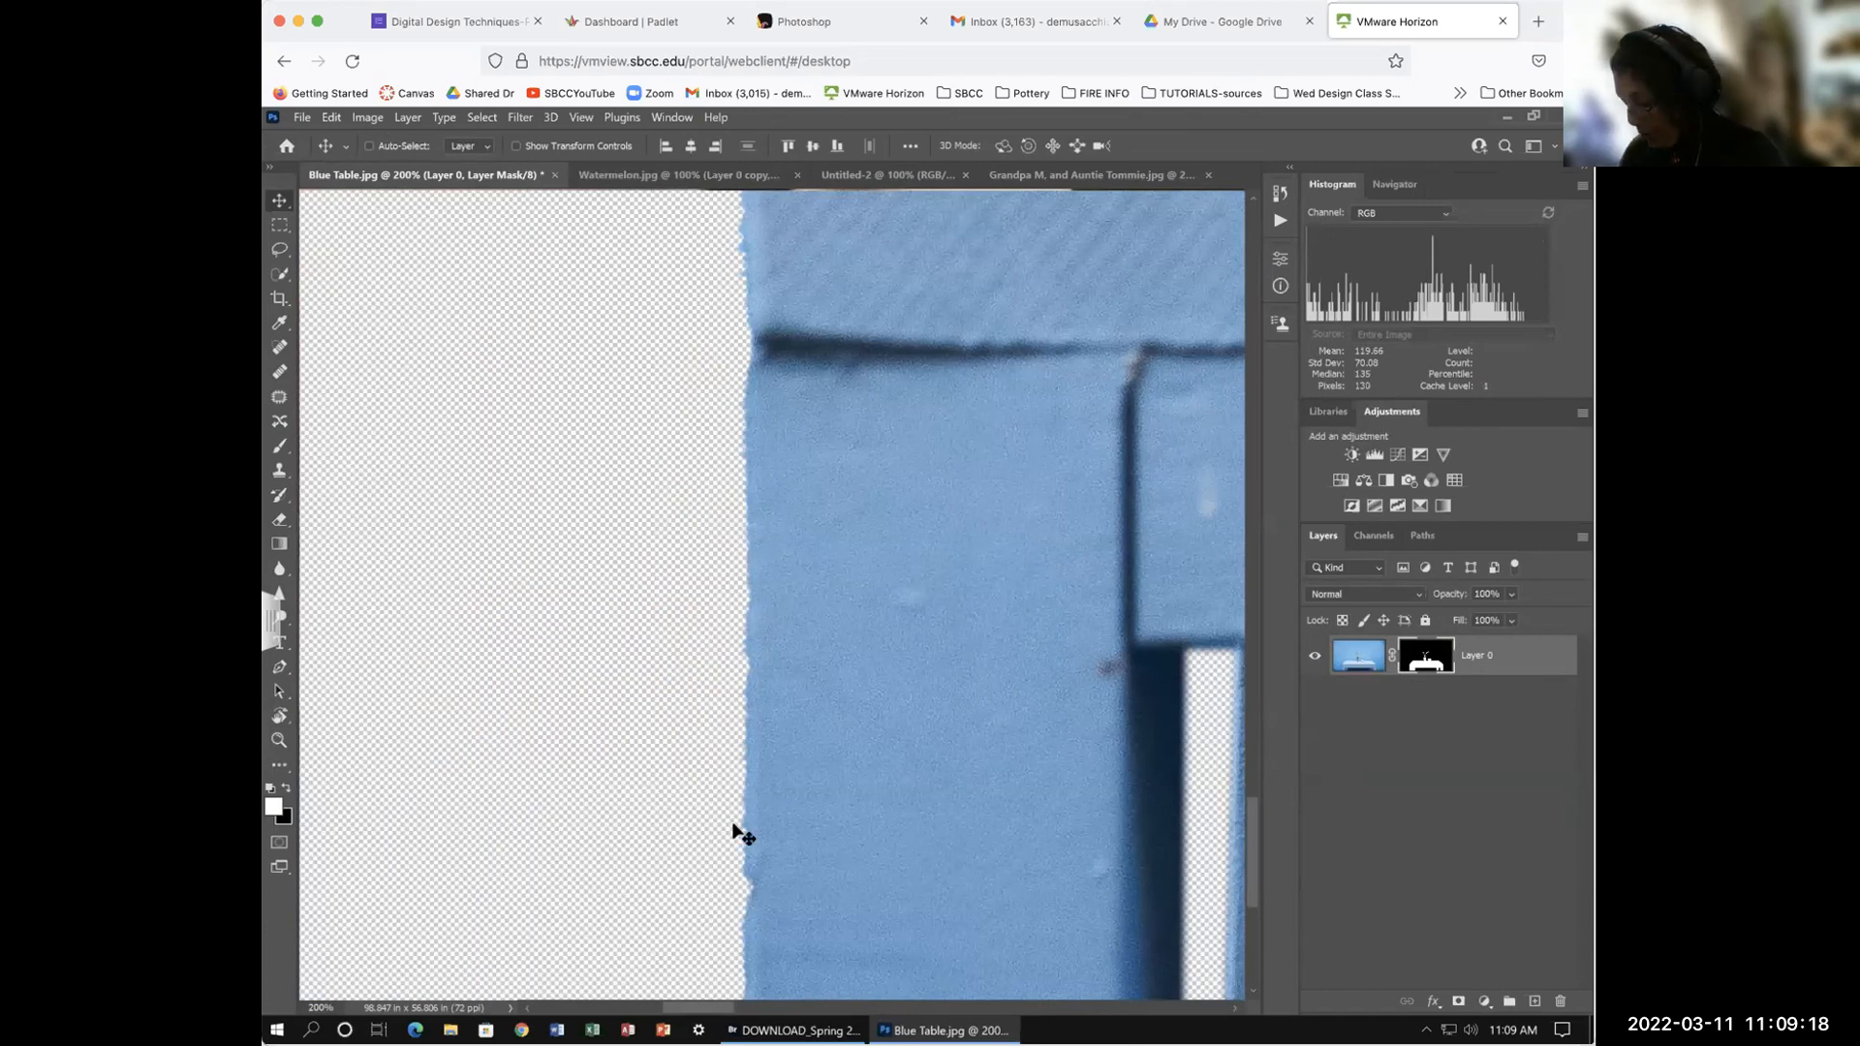
Step: Mask out the rough bumps along the table's left side, from the tabletop corner down the leg, with small Lasso selections
scroll(736, 823, "left", 2)
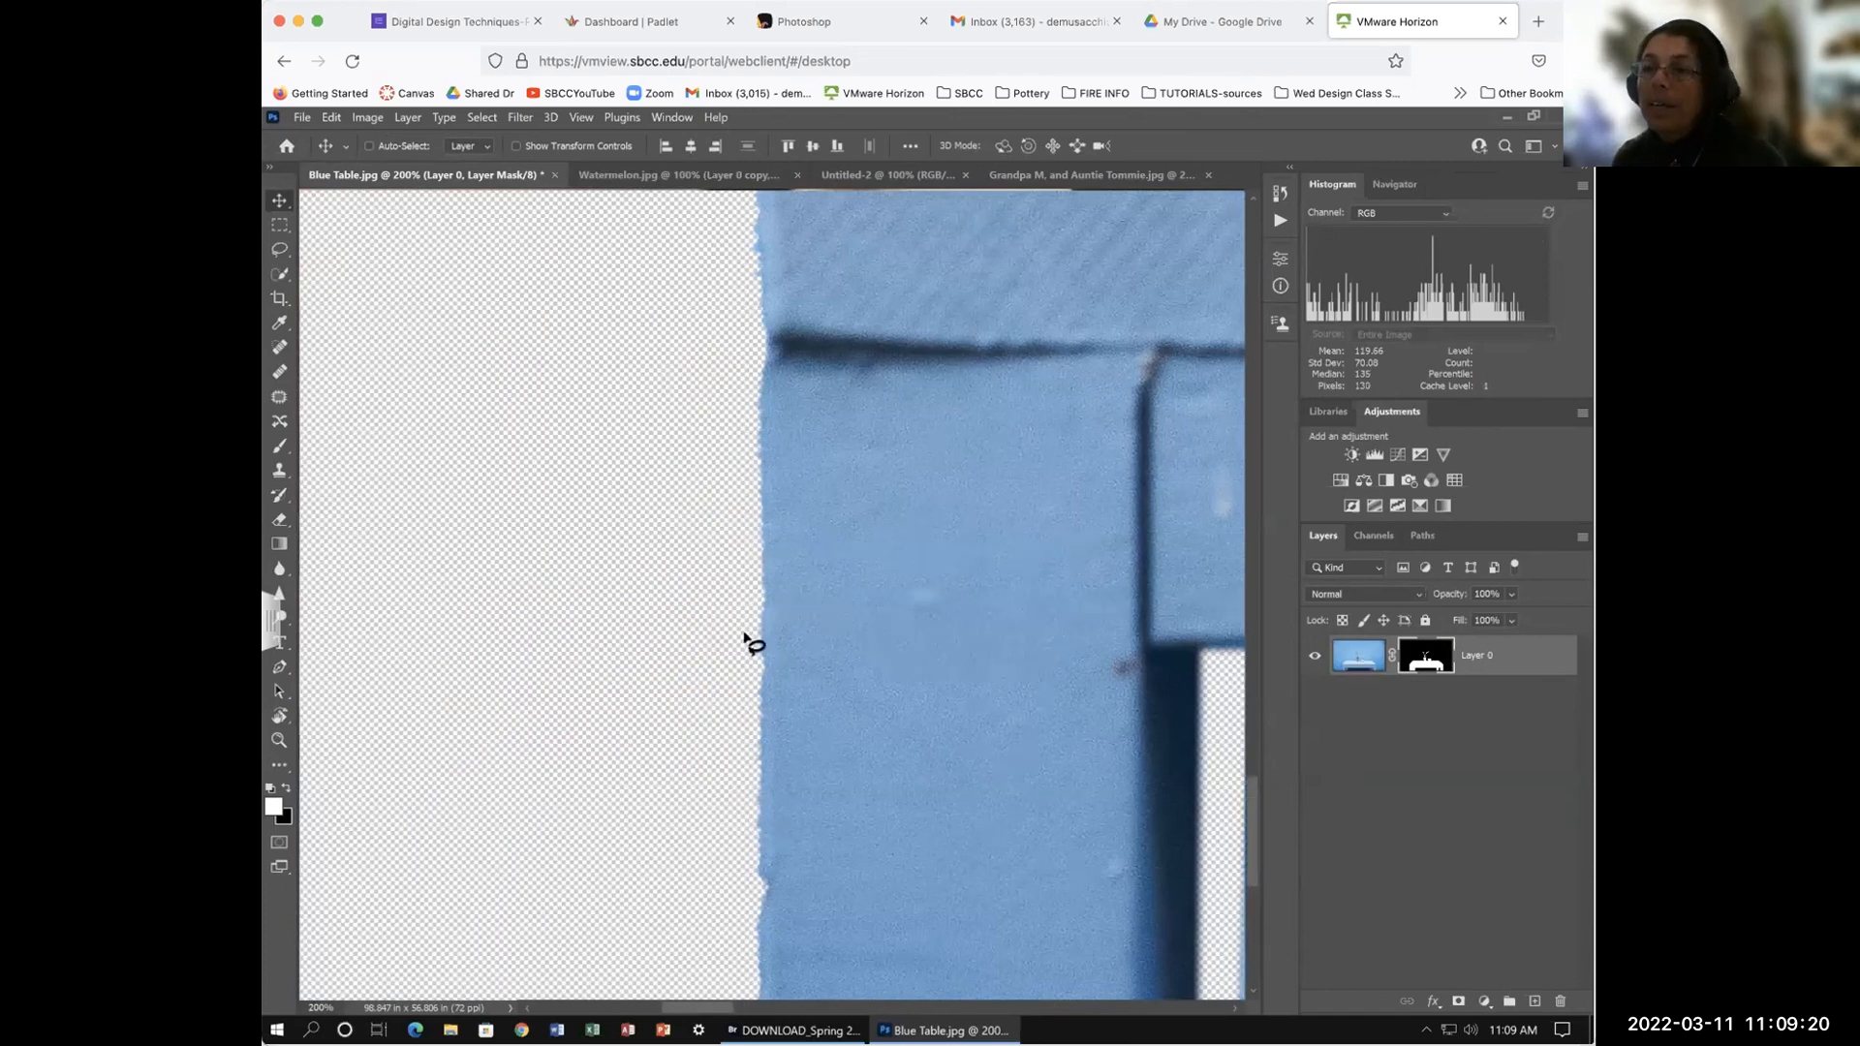
key("l")
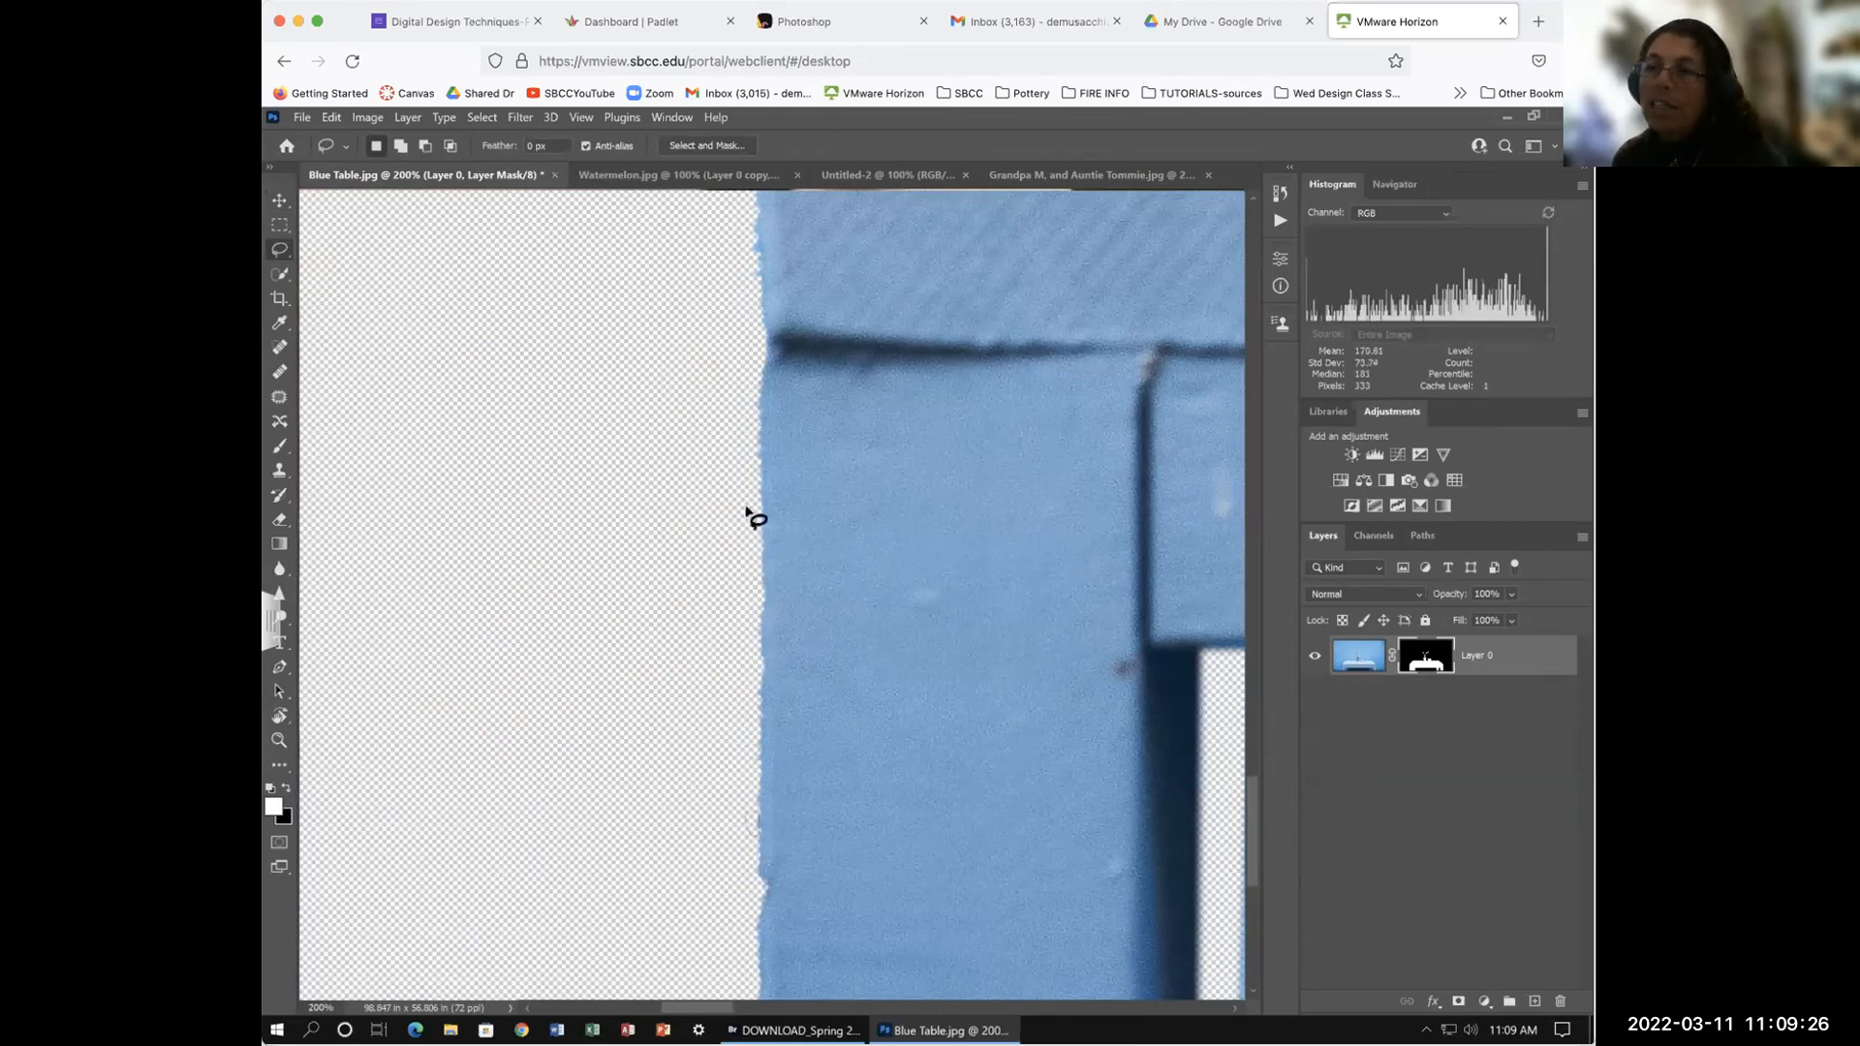
mouse_move(744, 246)
left_mouse_down()
mouse_move(749, 284)
mouse_move(752, 262)
mouse_move(835, 309)
left_mouse_up()
left_click(744, 262)
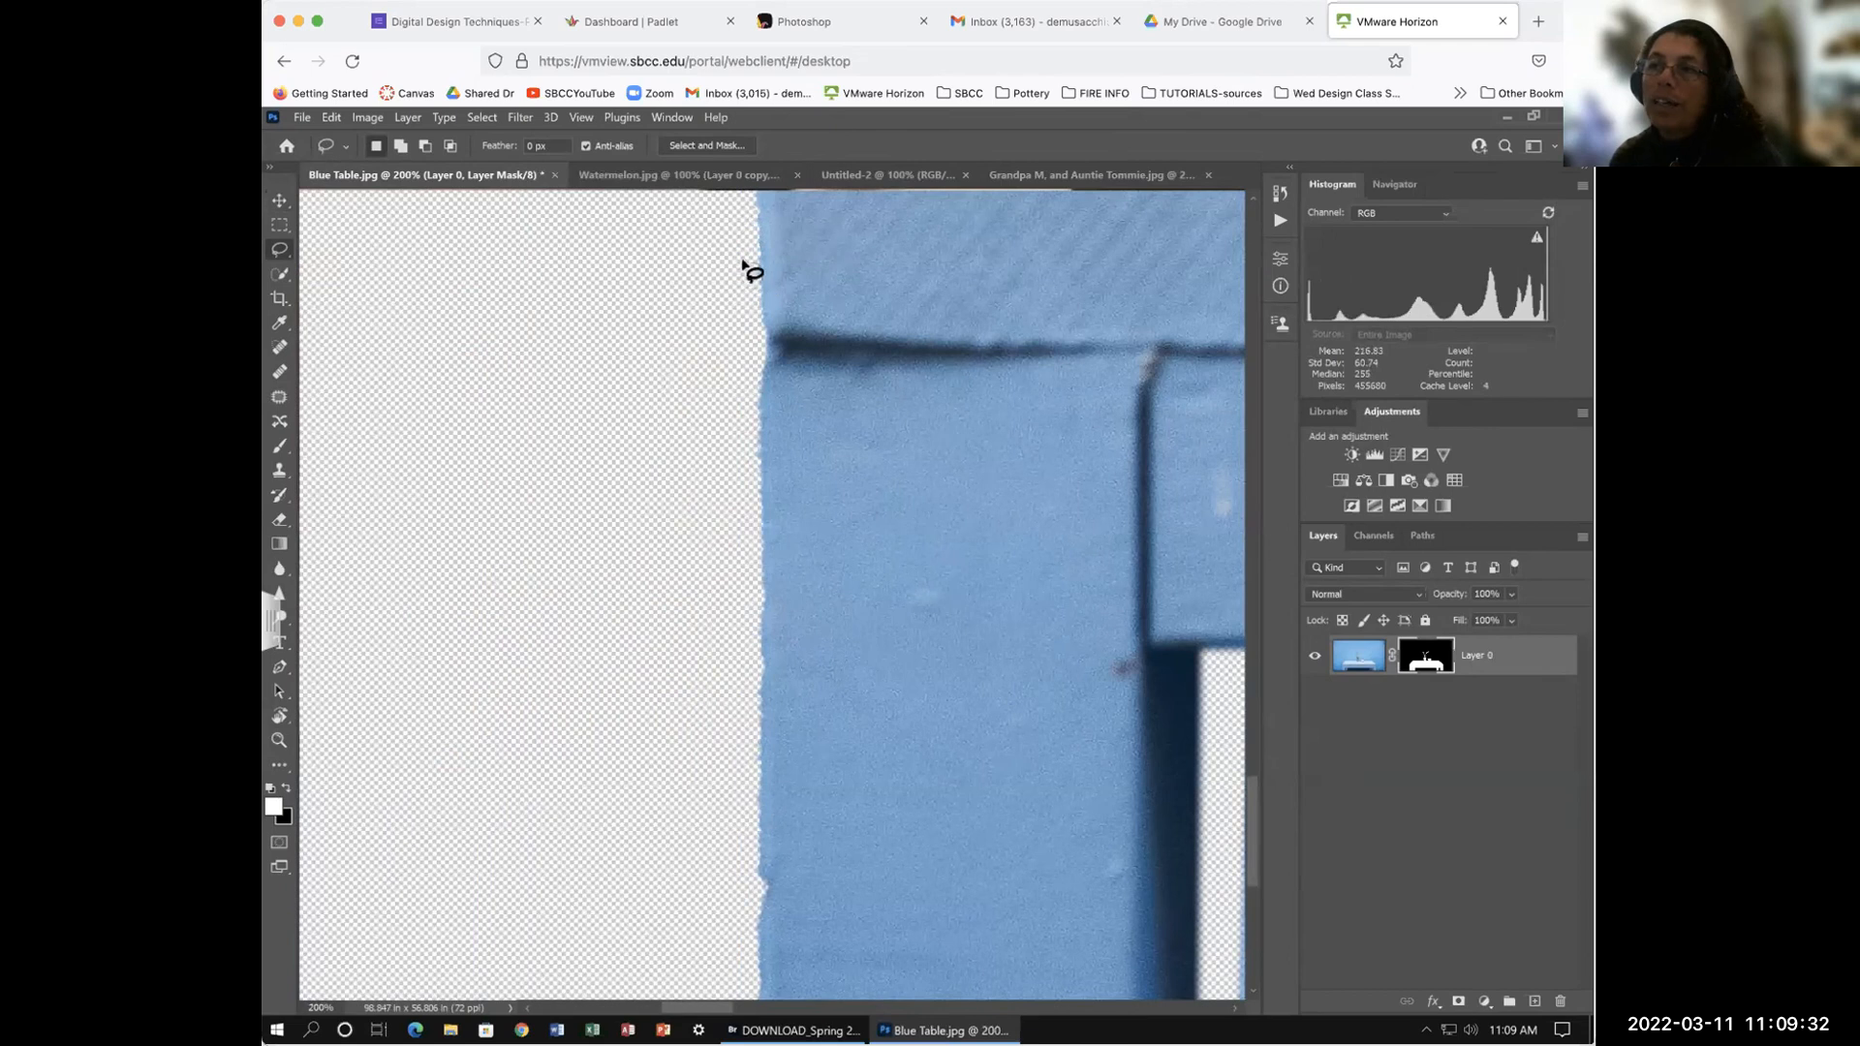
left_click_drag(744, 264, 745, 283)
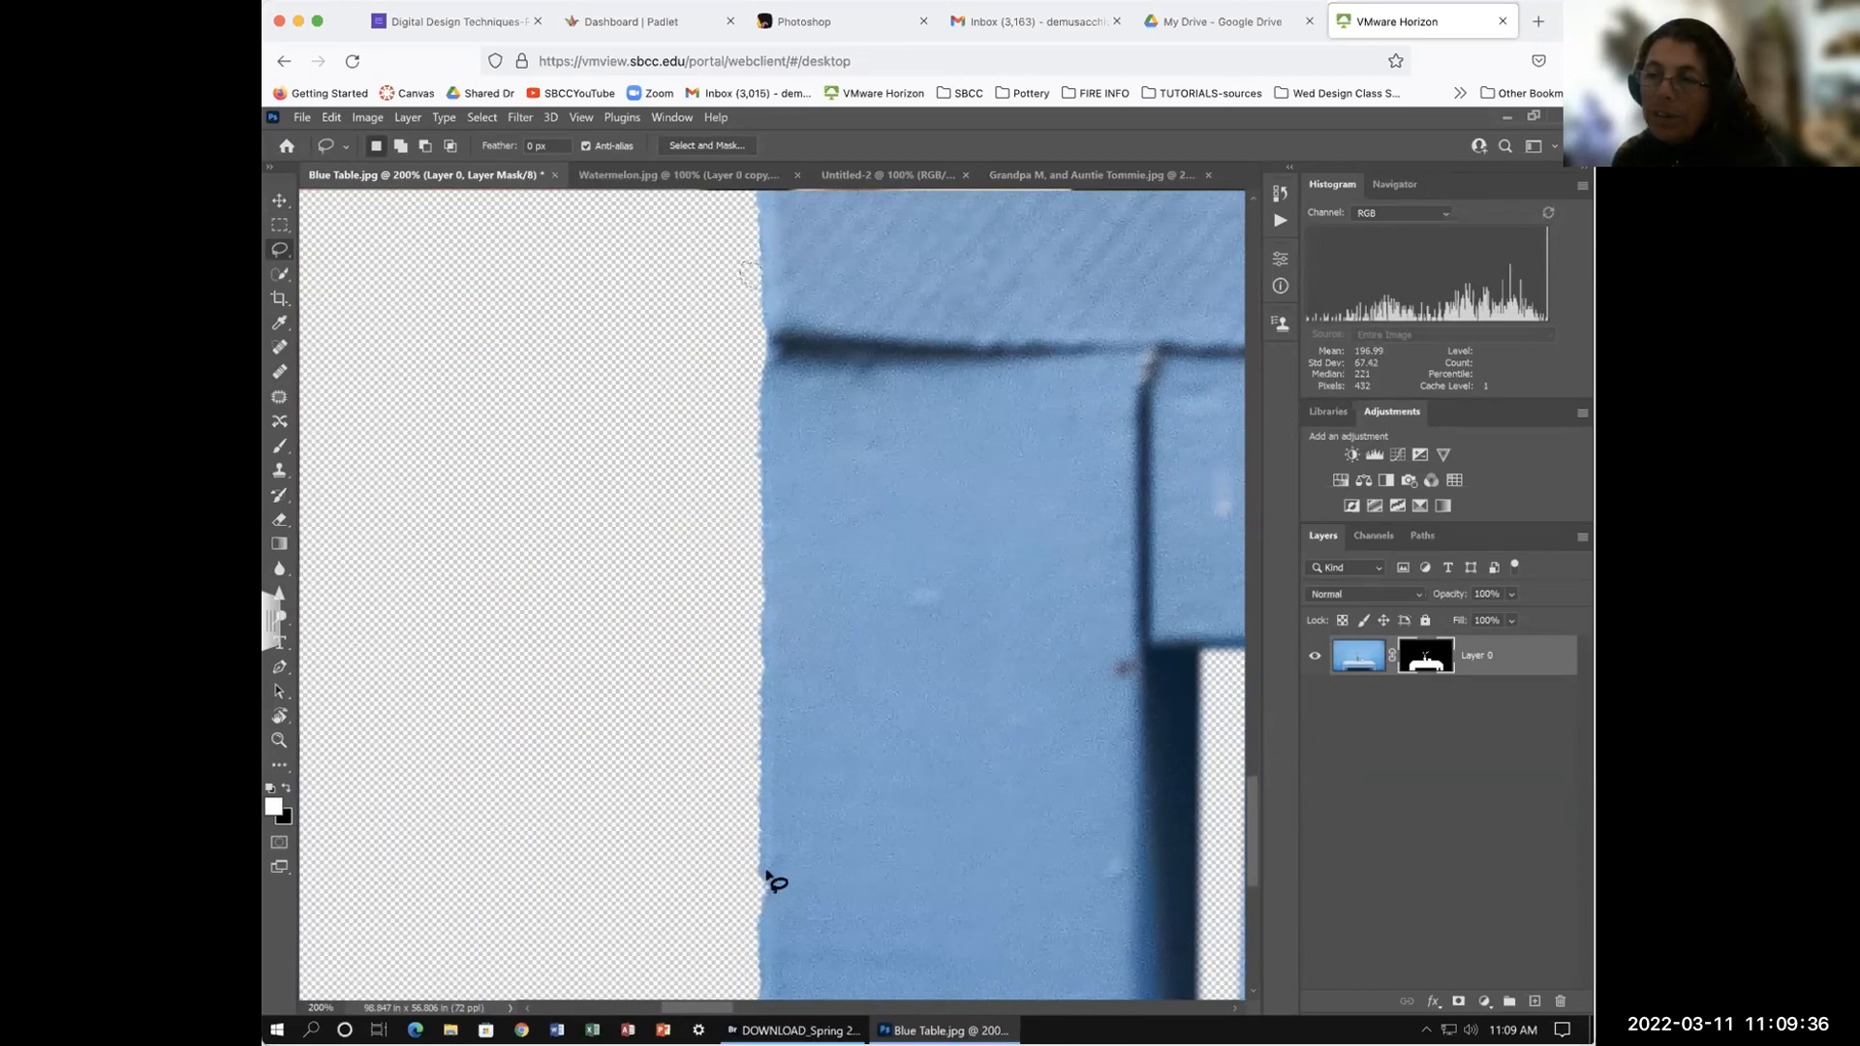
mouse_move(756, 602)
left_mouse_down()
mouse_move(758, 649)
mouse_move(752, 610)
left_mouse_up()
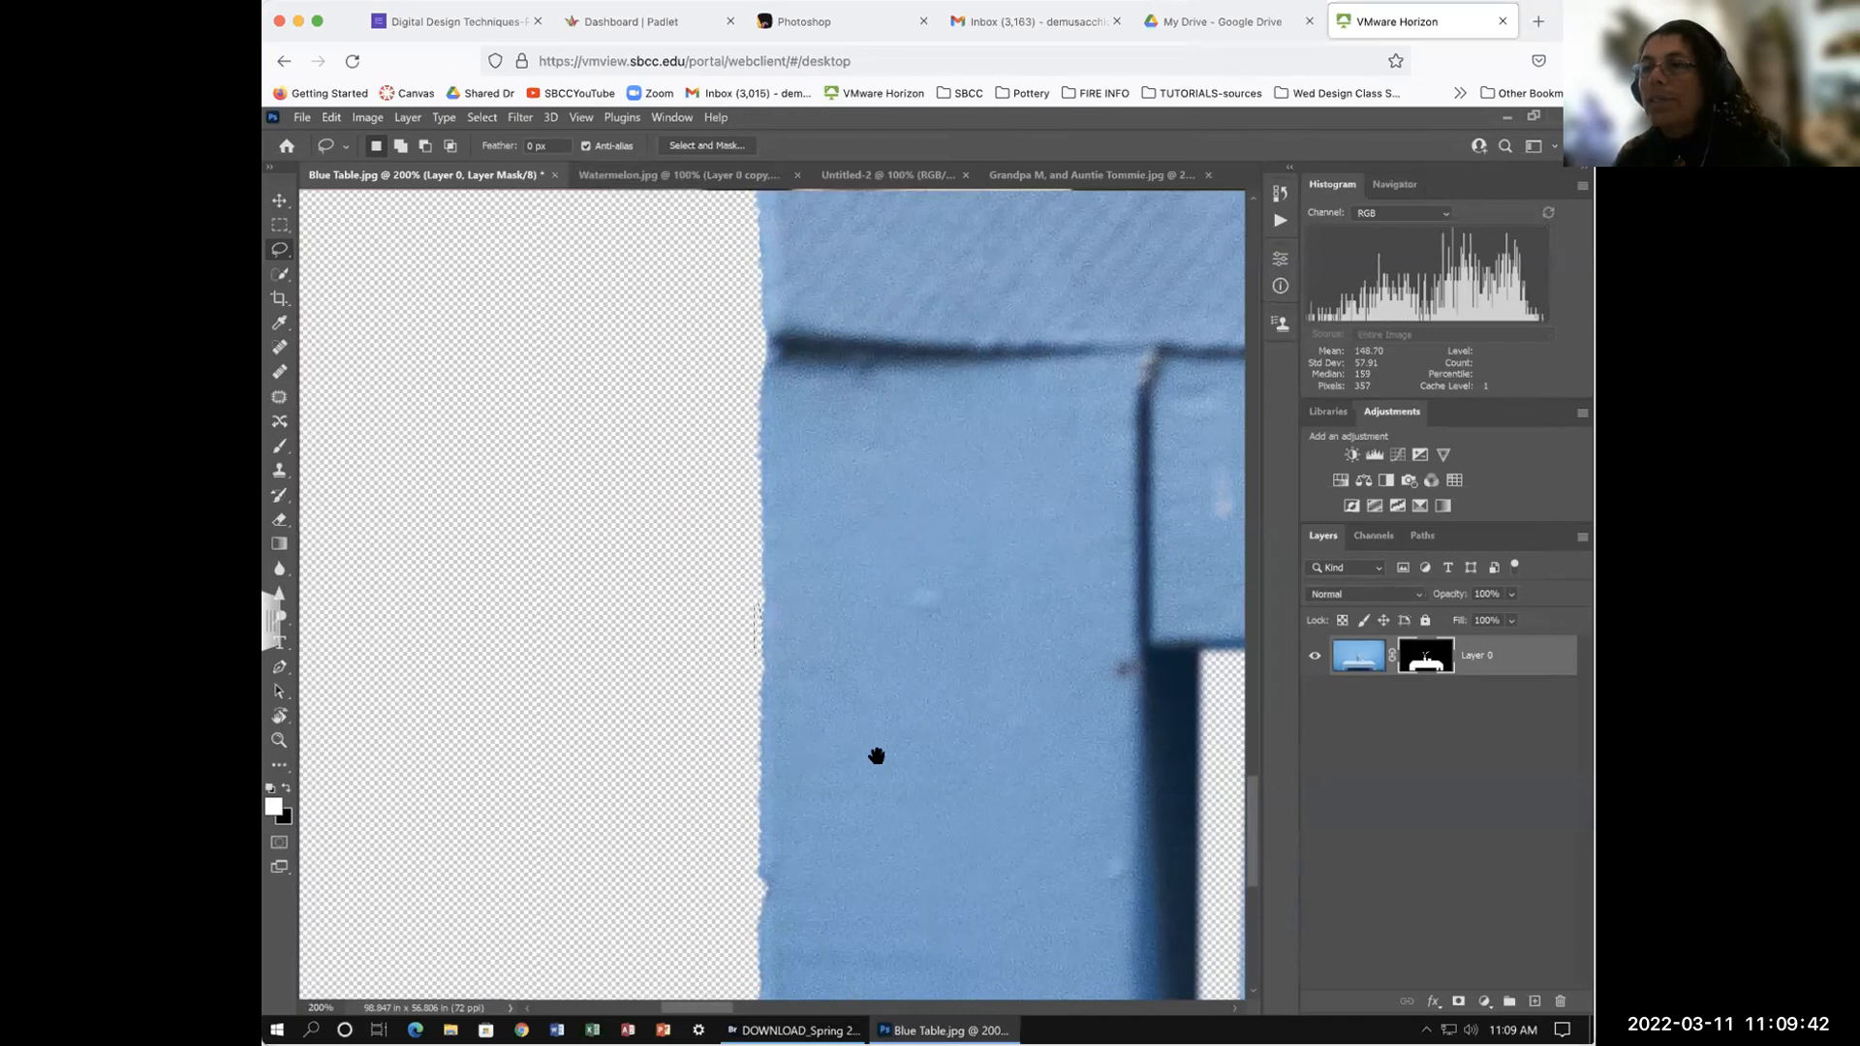
scroll(852, 697, "up", 5)
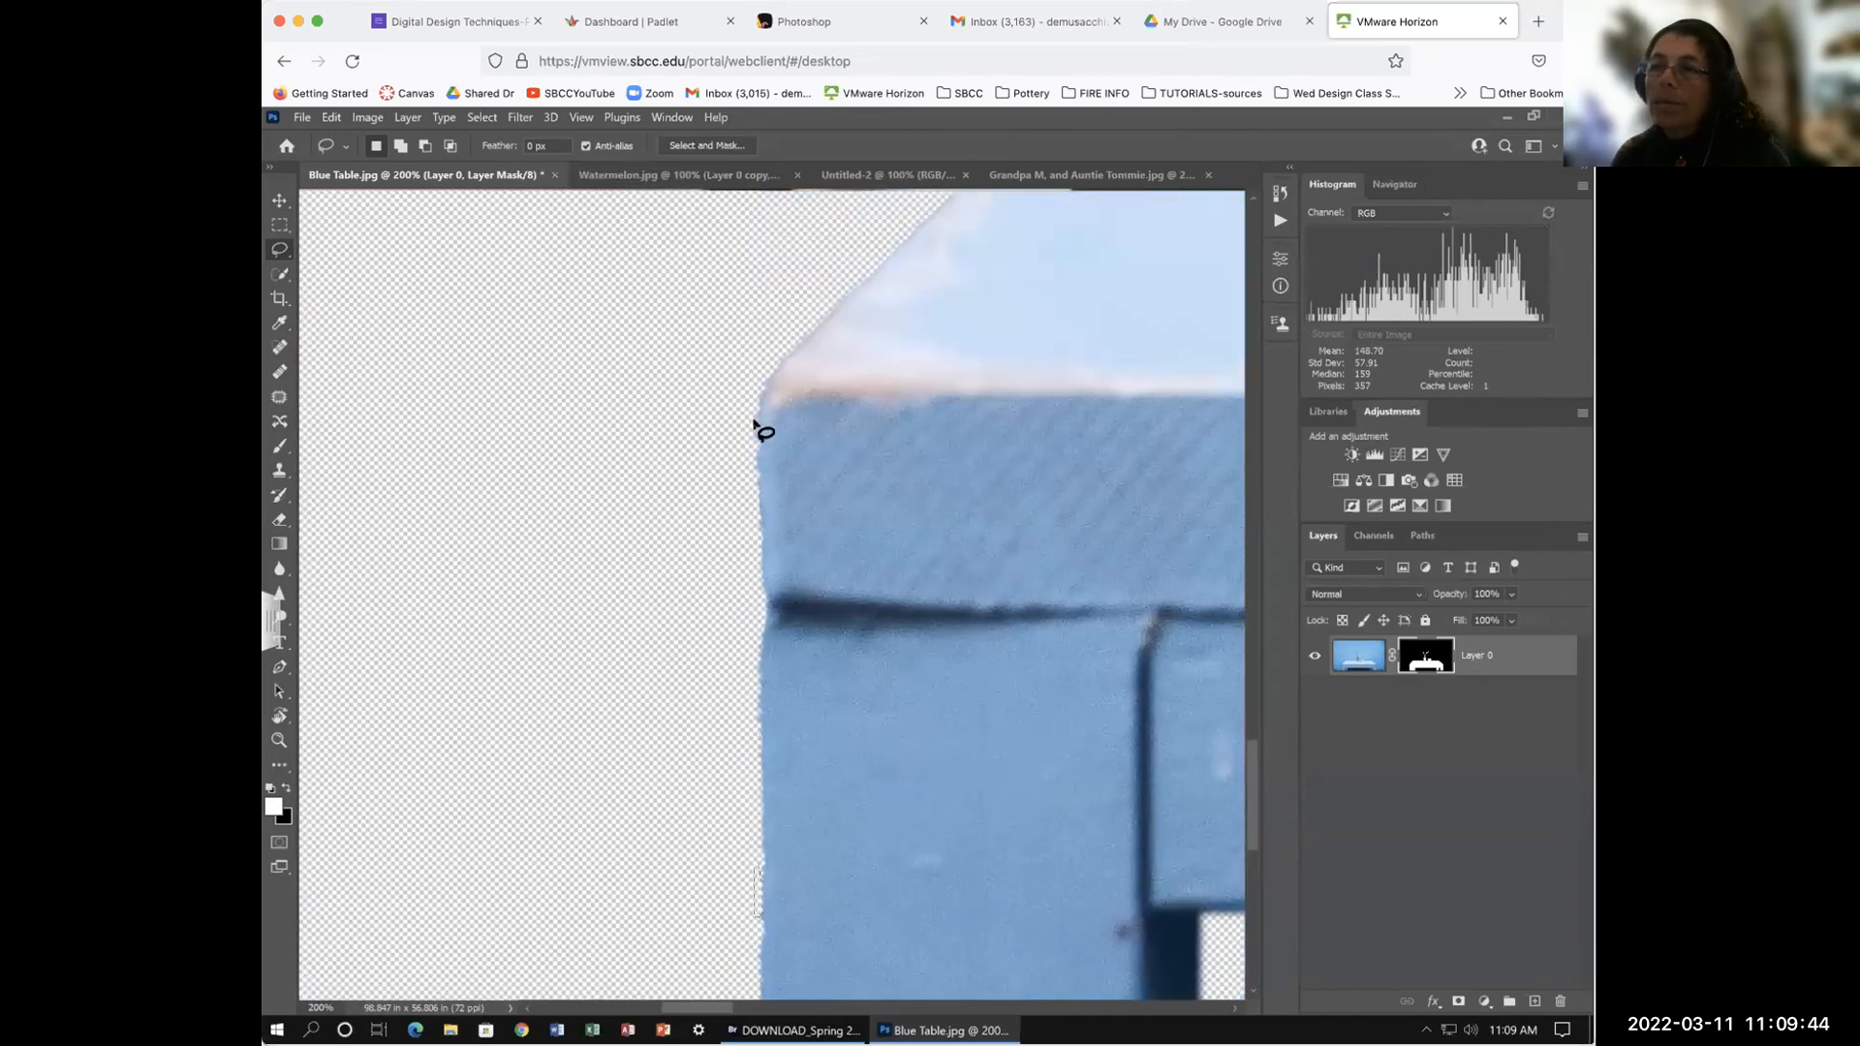
left_click_drag(753, 419, 756, 721)
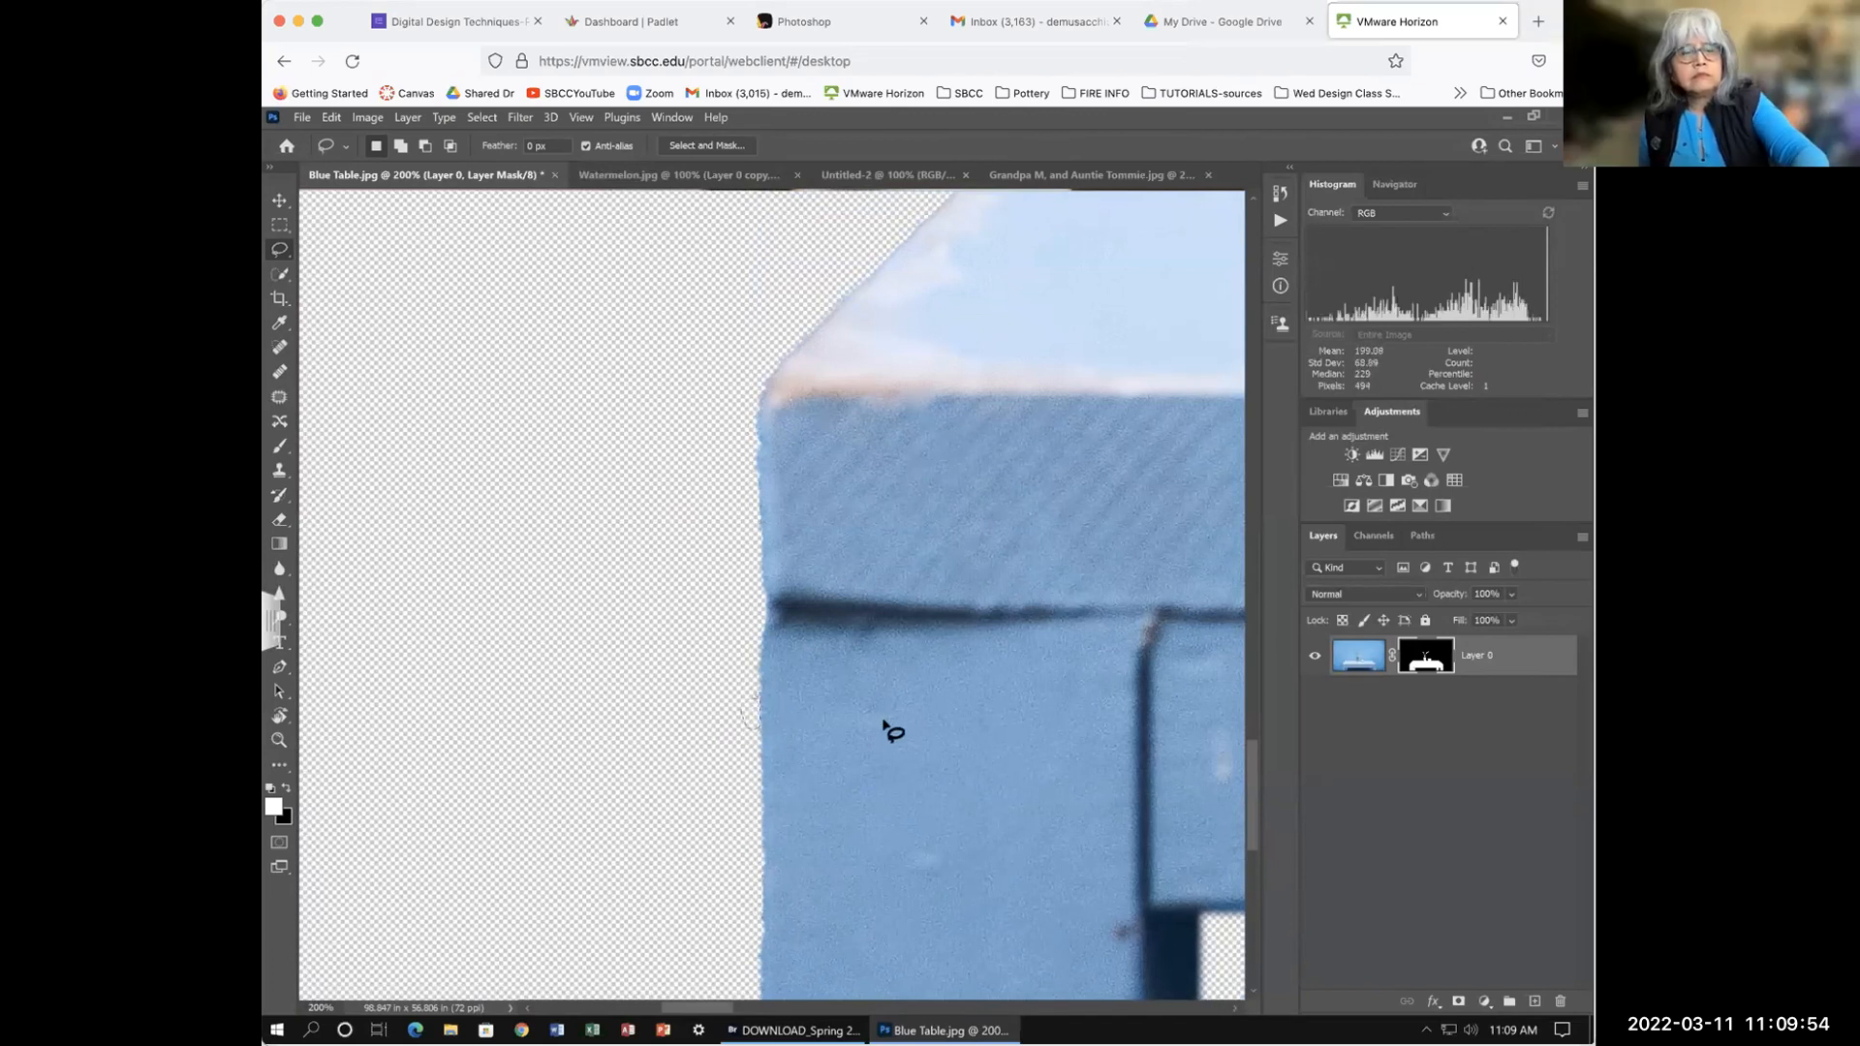
Step: Examine the masked edges around the tabletop's left corner, the whole table, and the plant and jar for leftover wall areas
left_click_drag(917, 381, 706, 762)
left_click_drag(706, 535, 655, 594)
left_click_drag(1037, 548, 875, 502)
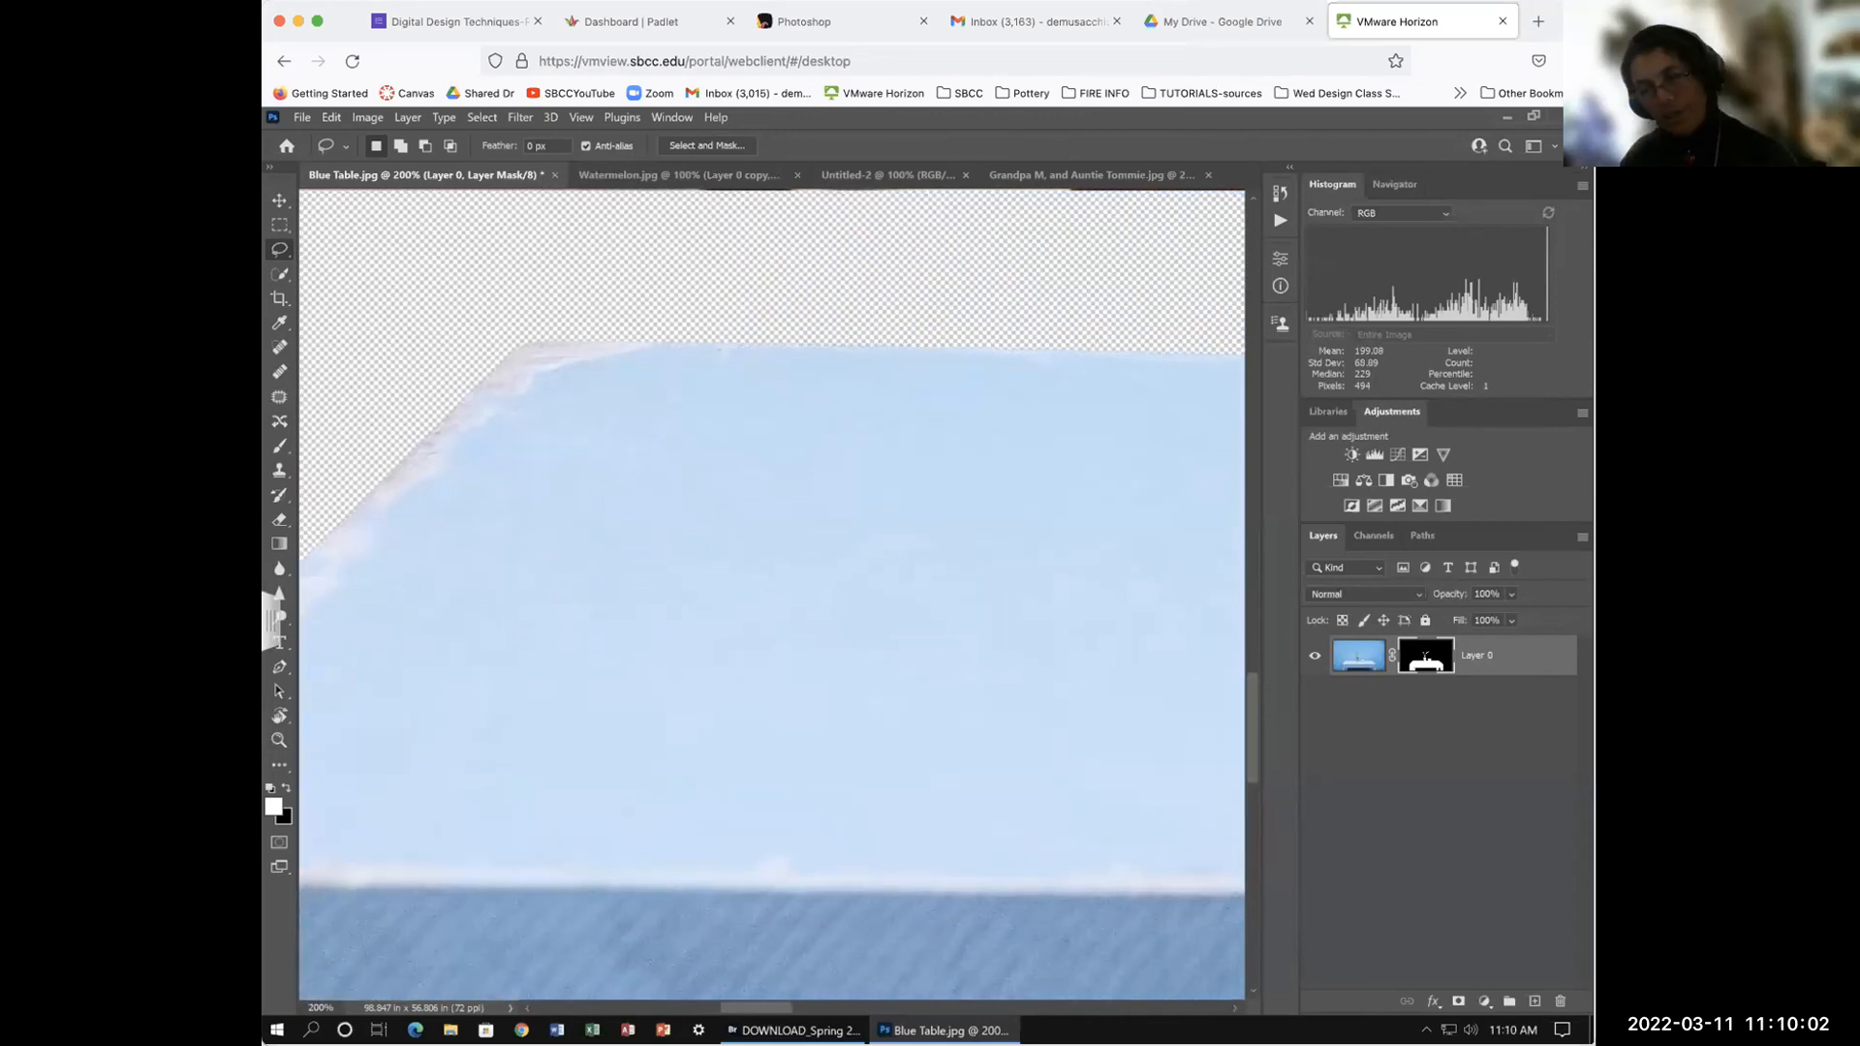
key("ctrl+0")
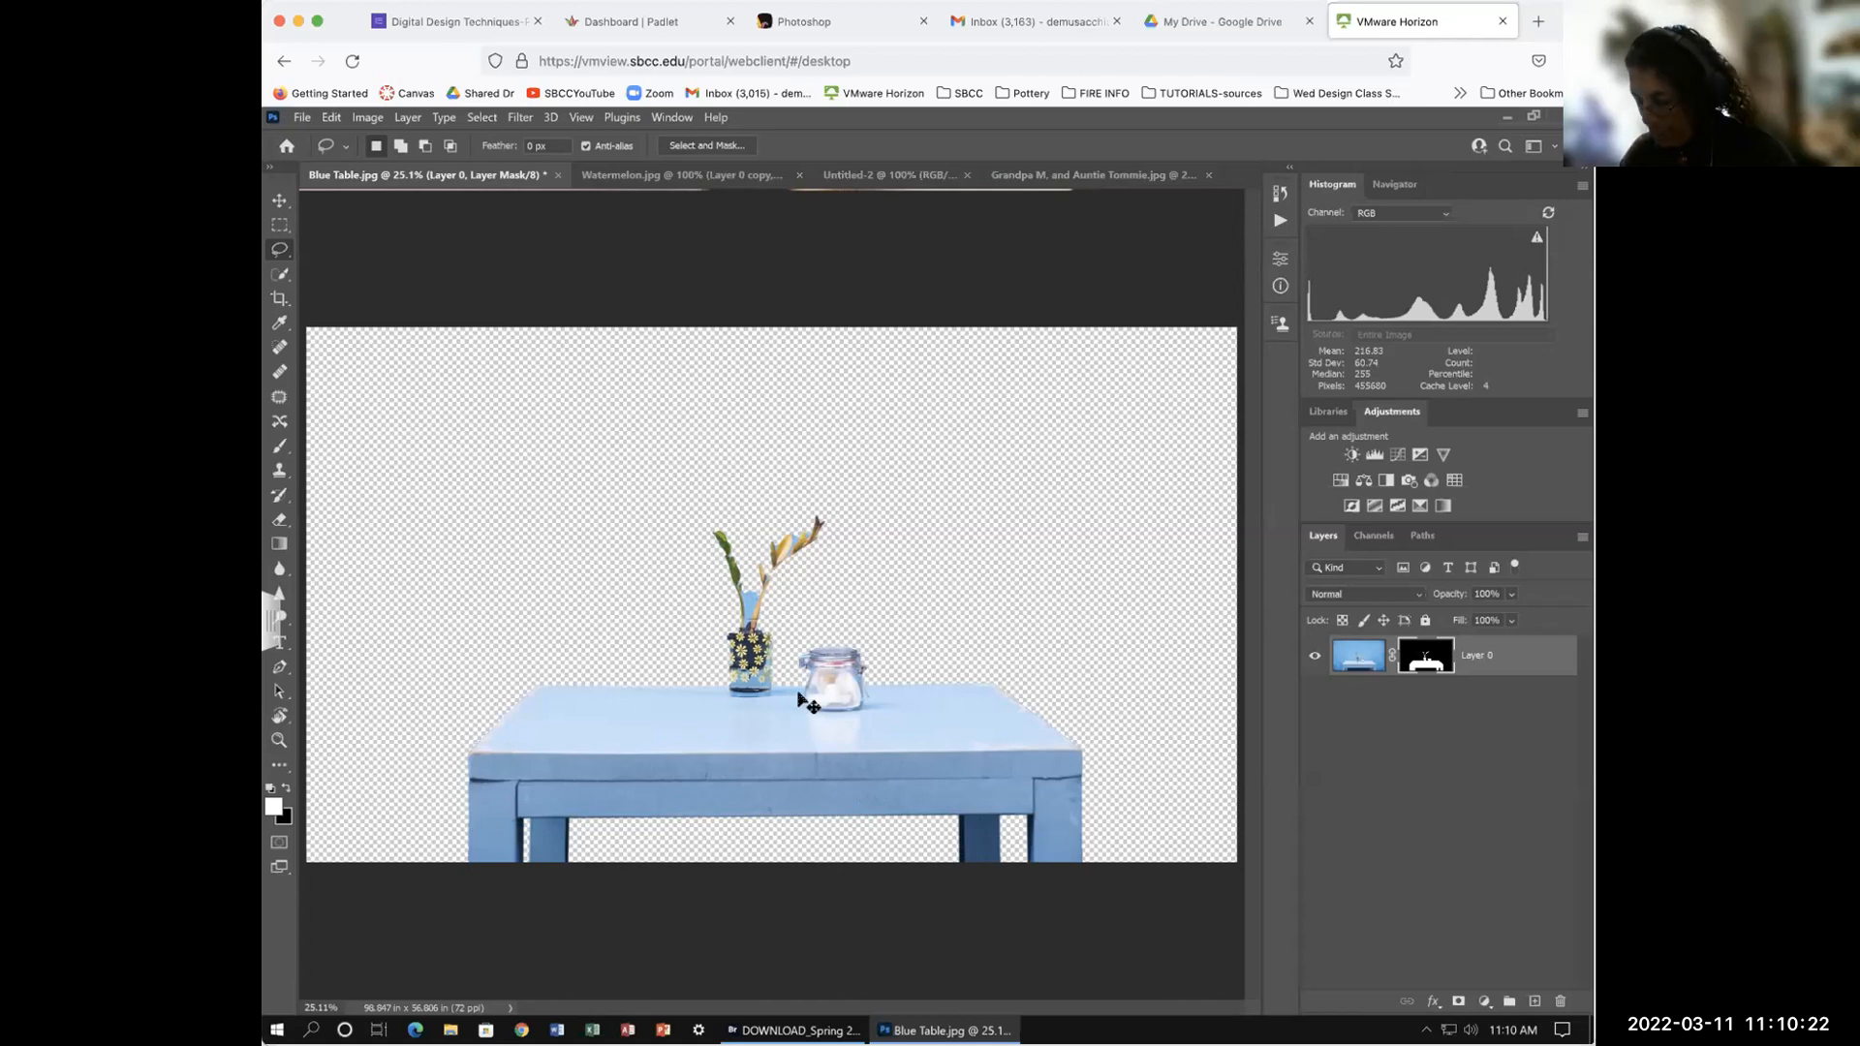
key("ctrl+plus")
key("ctrl+plus")
key("ctrl+plus")
mouse_move(917, 833)
left_mouse_down()
mouse_move(738, 641)
mouse_move(846, 714)
mouse_move(820, 707)
left_mouse_up()
left_click_drag(730, 748, 794, 749)
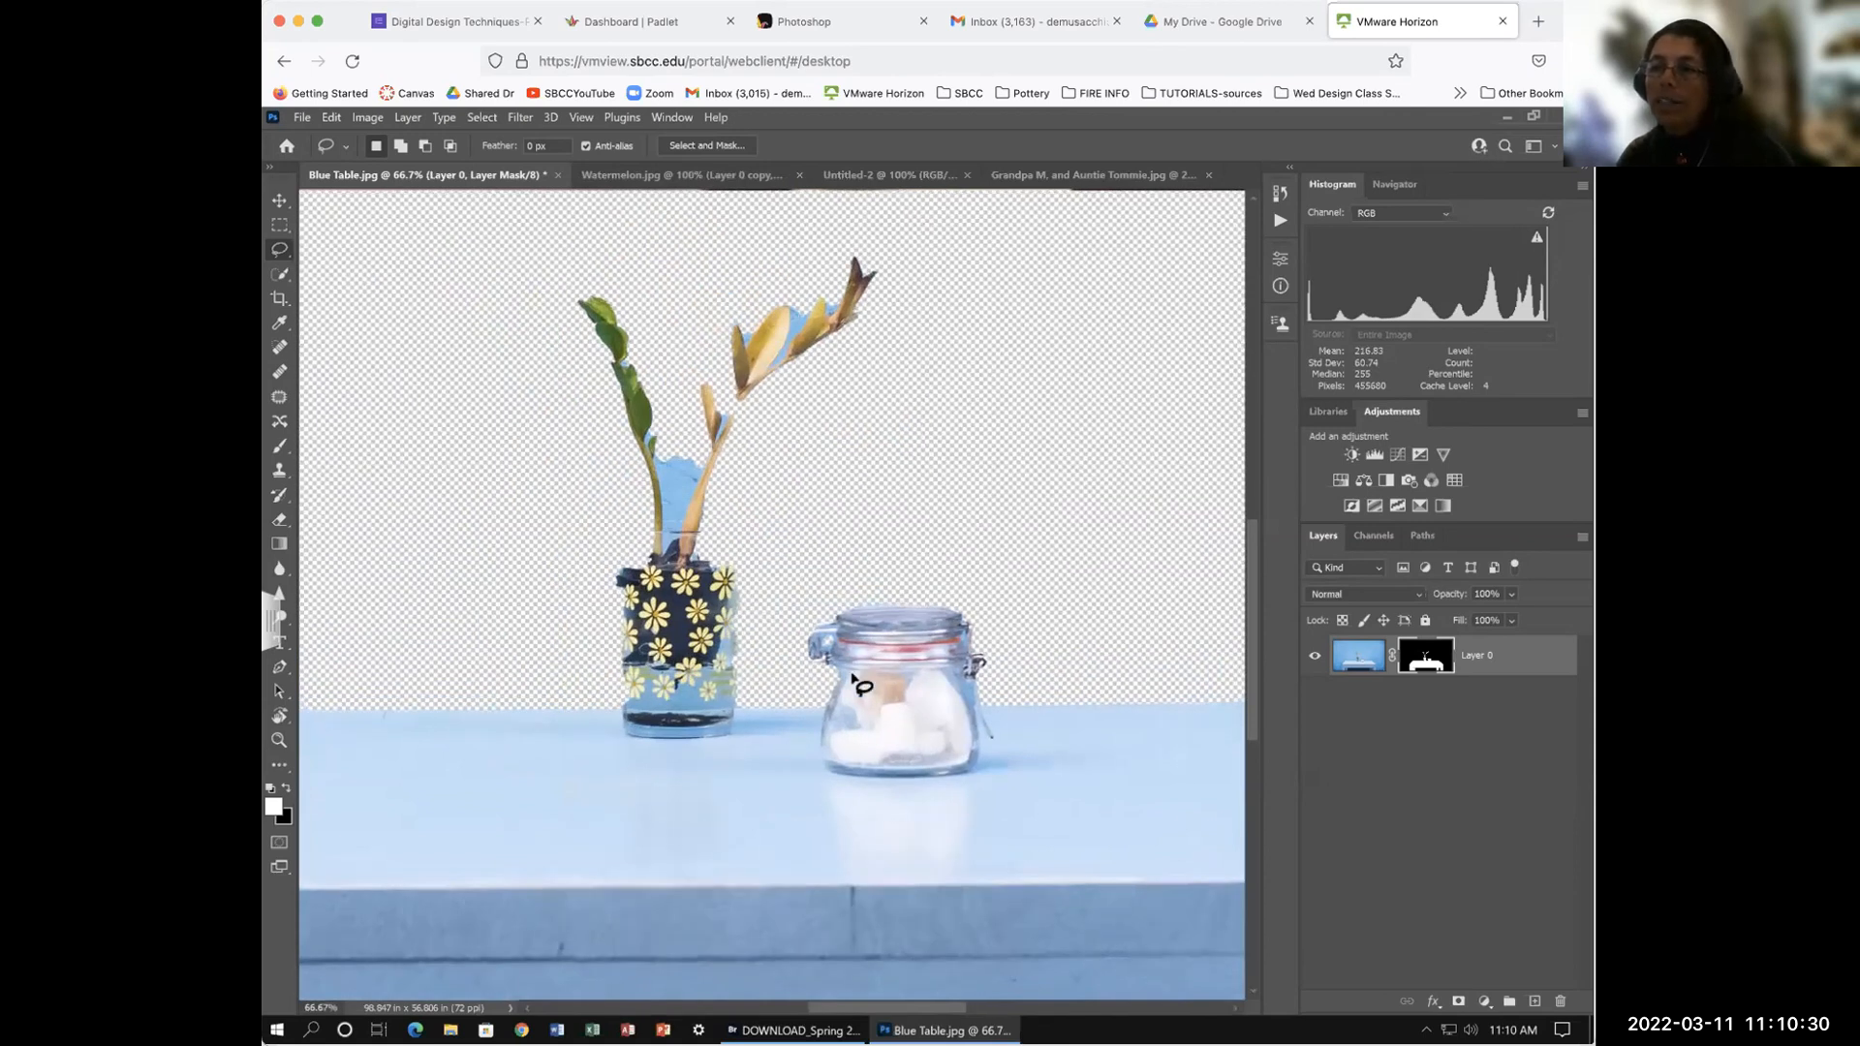
Step: Select the plant and jar down to the tabletop's back edge with the Rectangular Marquee tool and clear that area from the mask
left_click(280, 225)
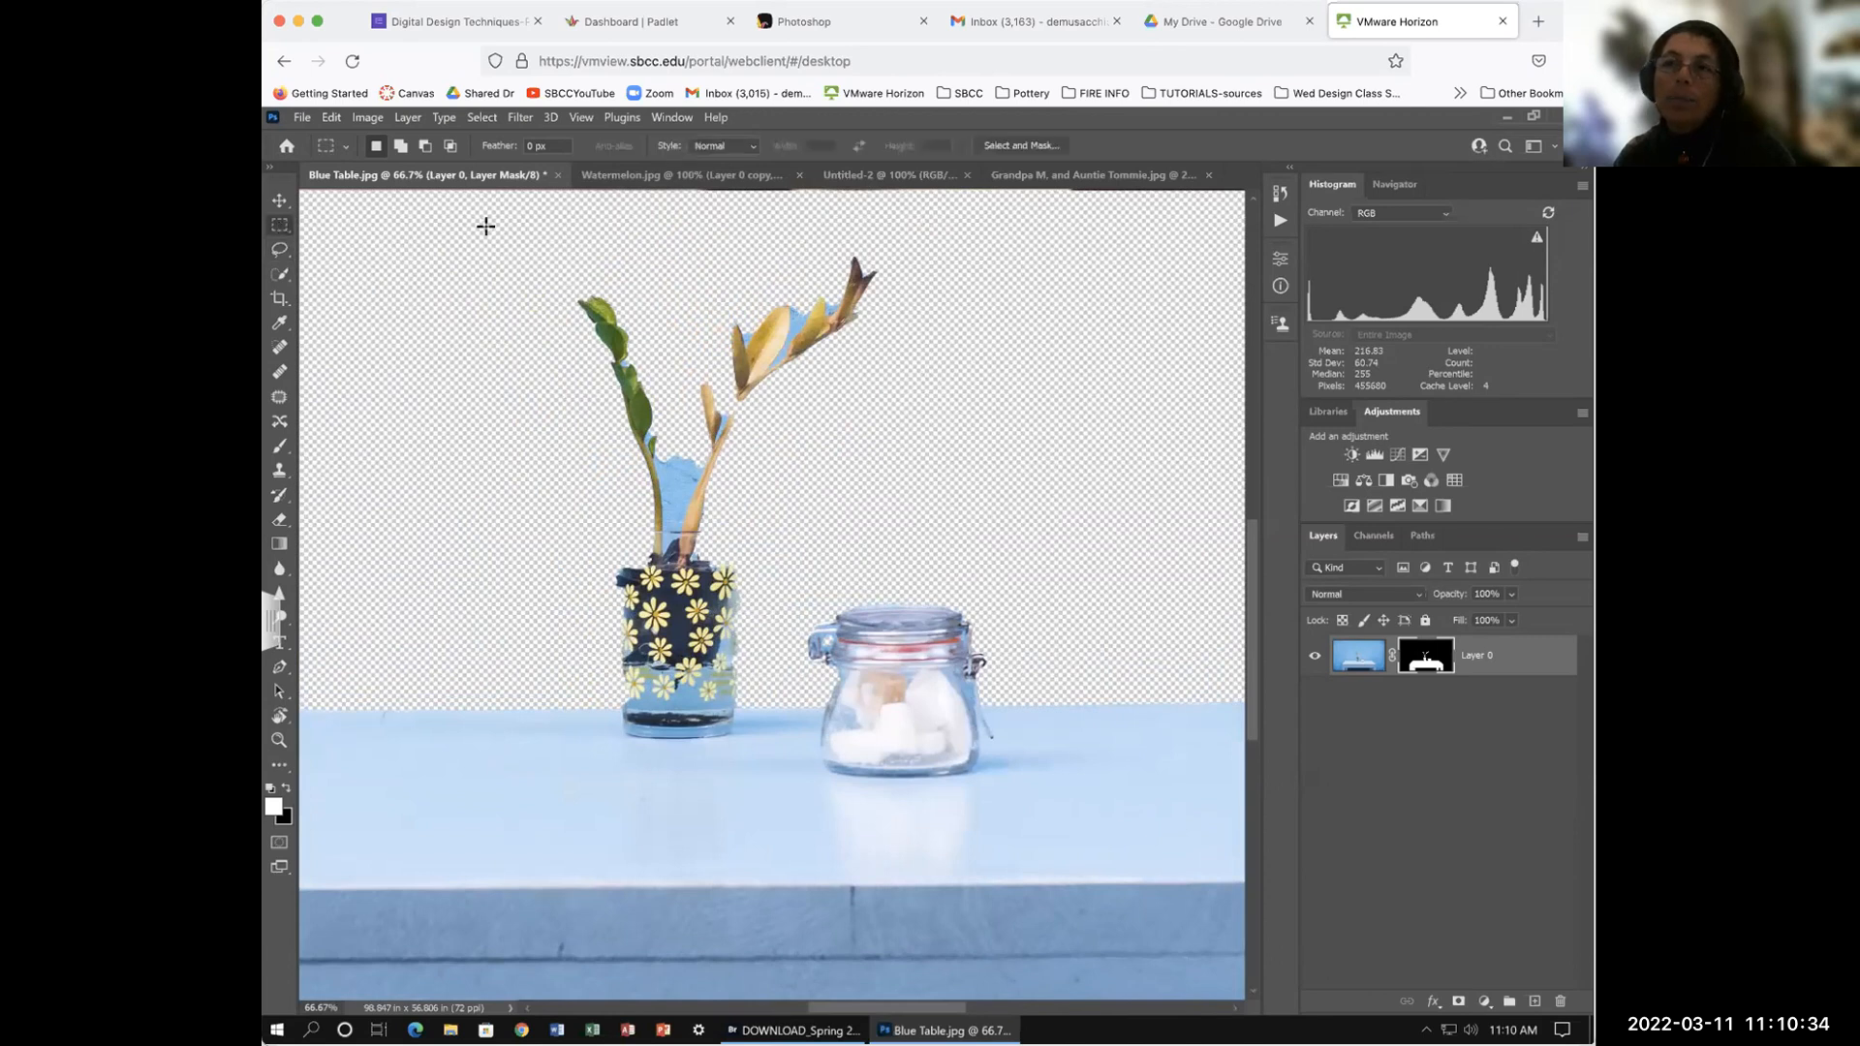
left_click(278, 225)
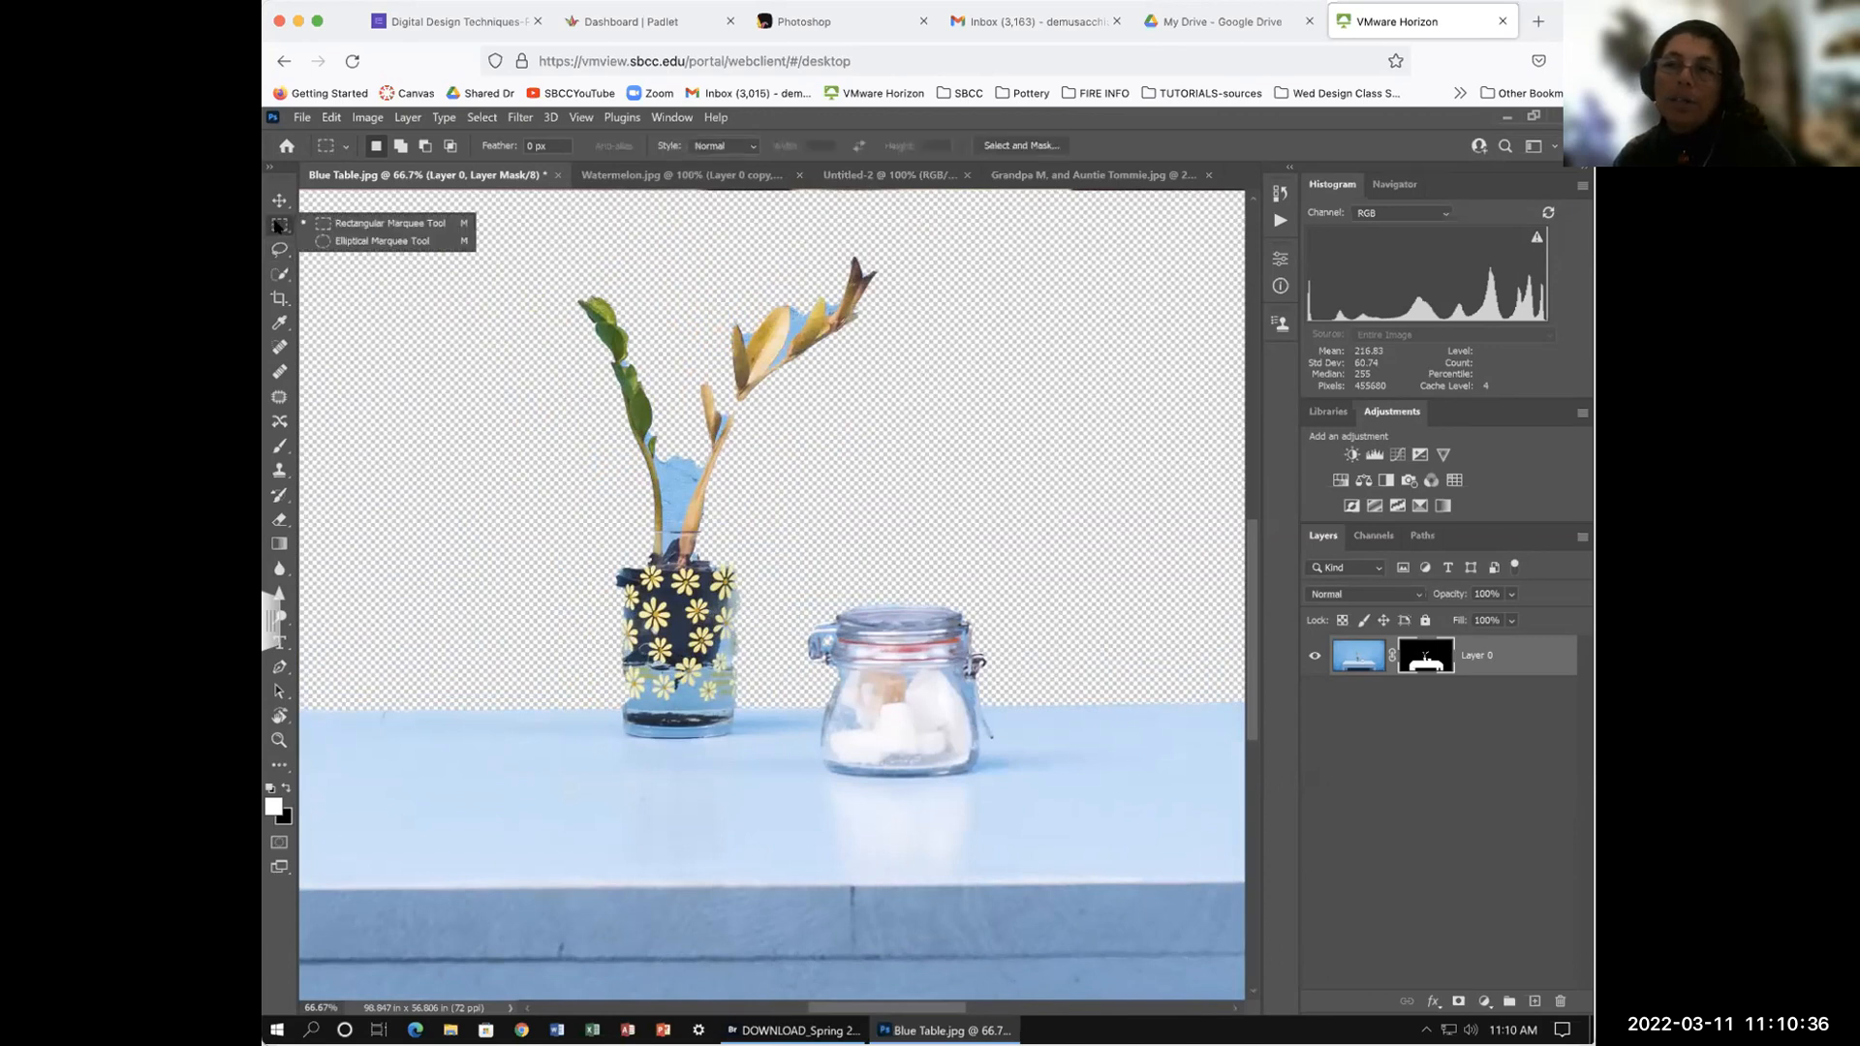
left_click(388, 223)
left_click_drag(447, 215, 1048, 702)
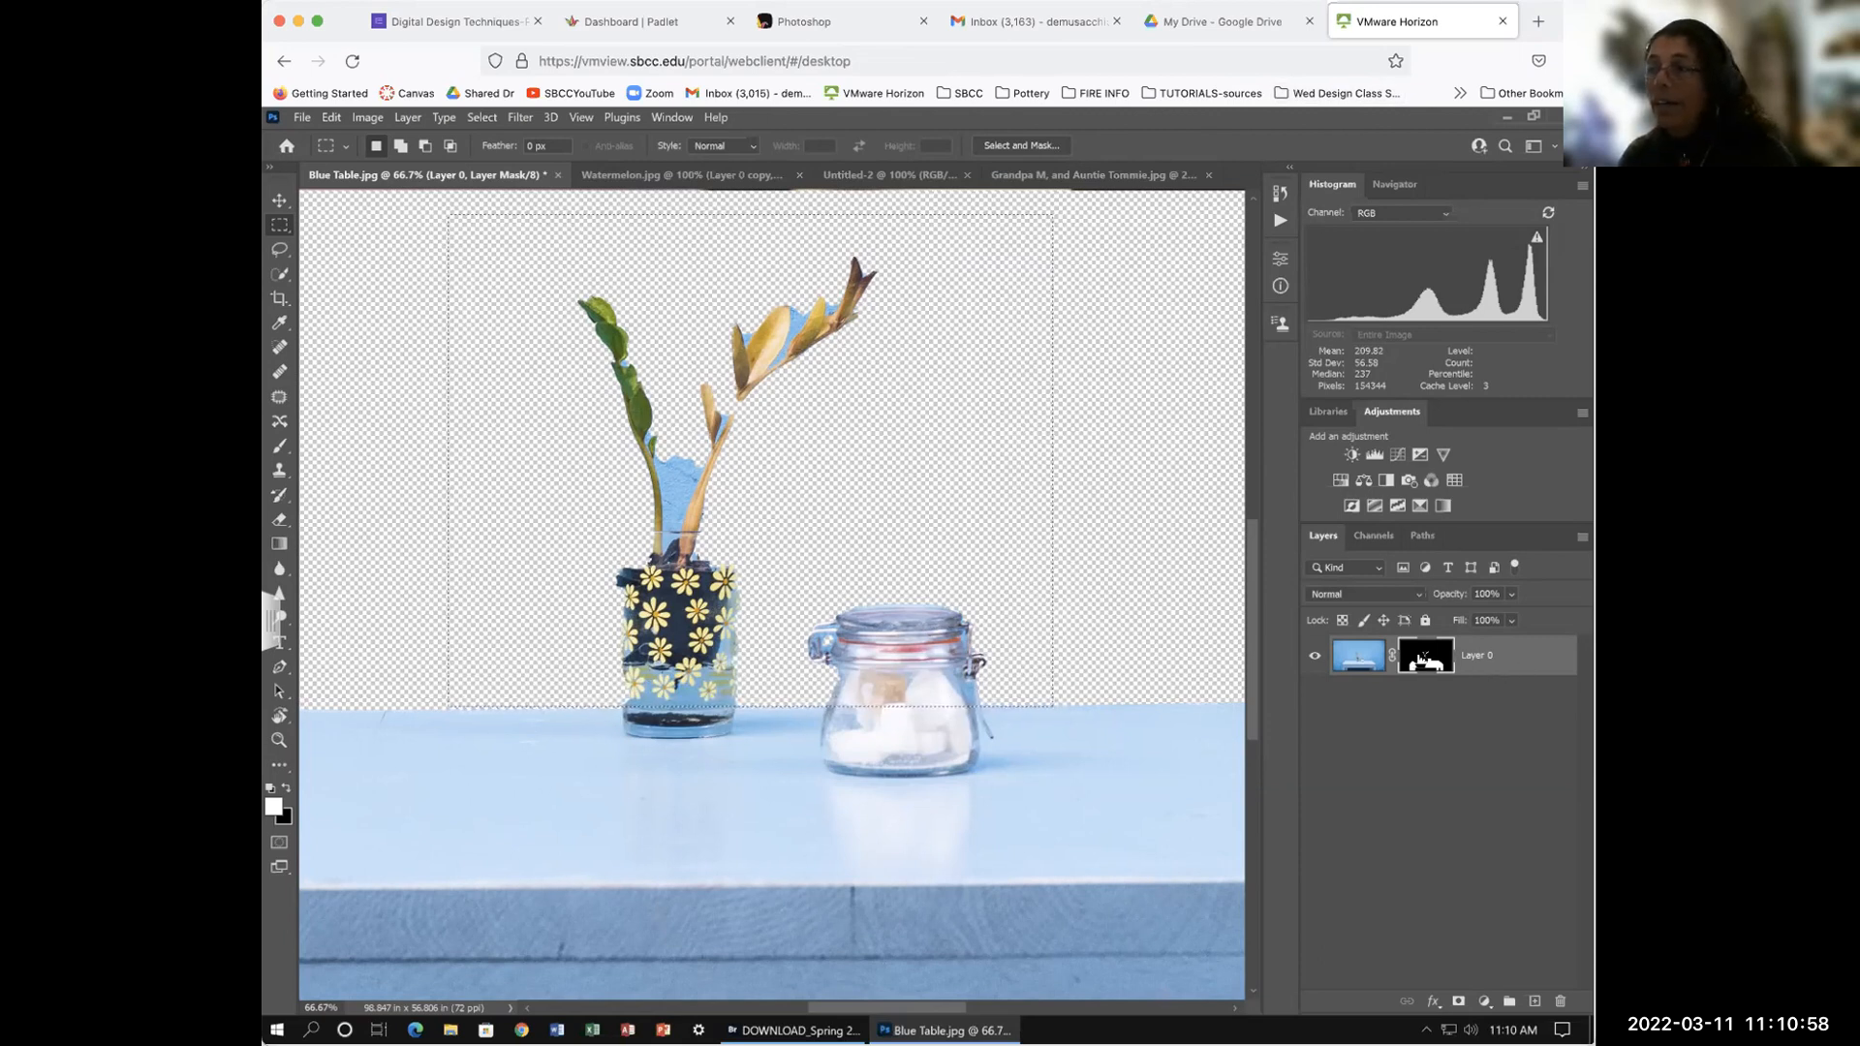
key("Delete")
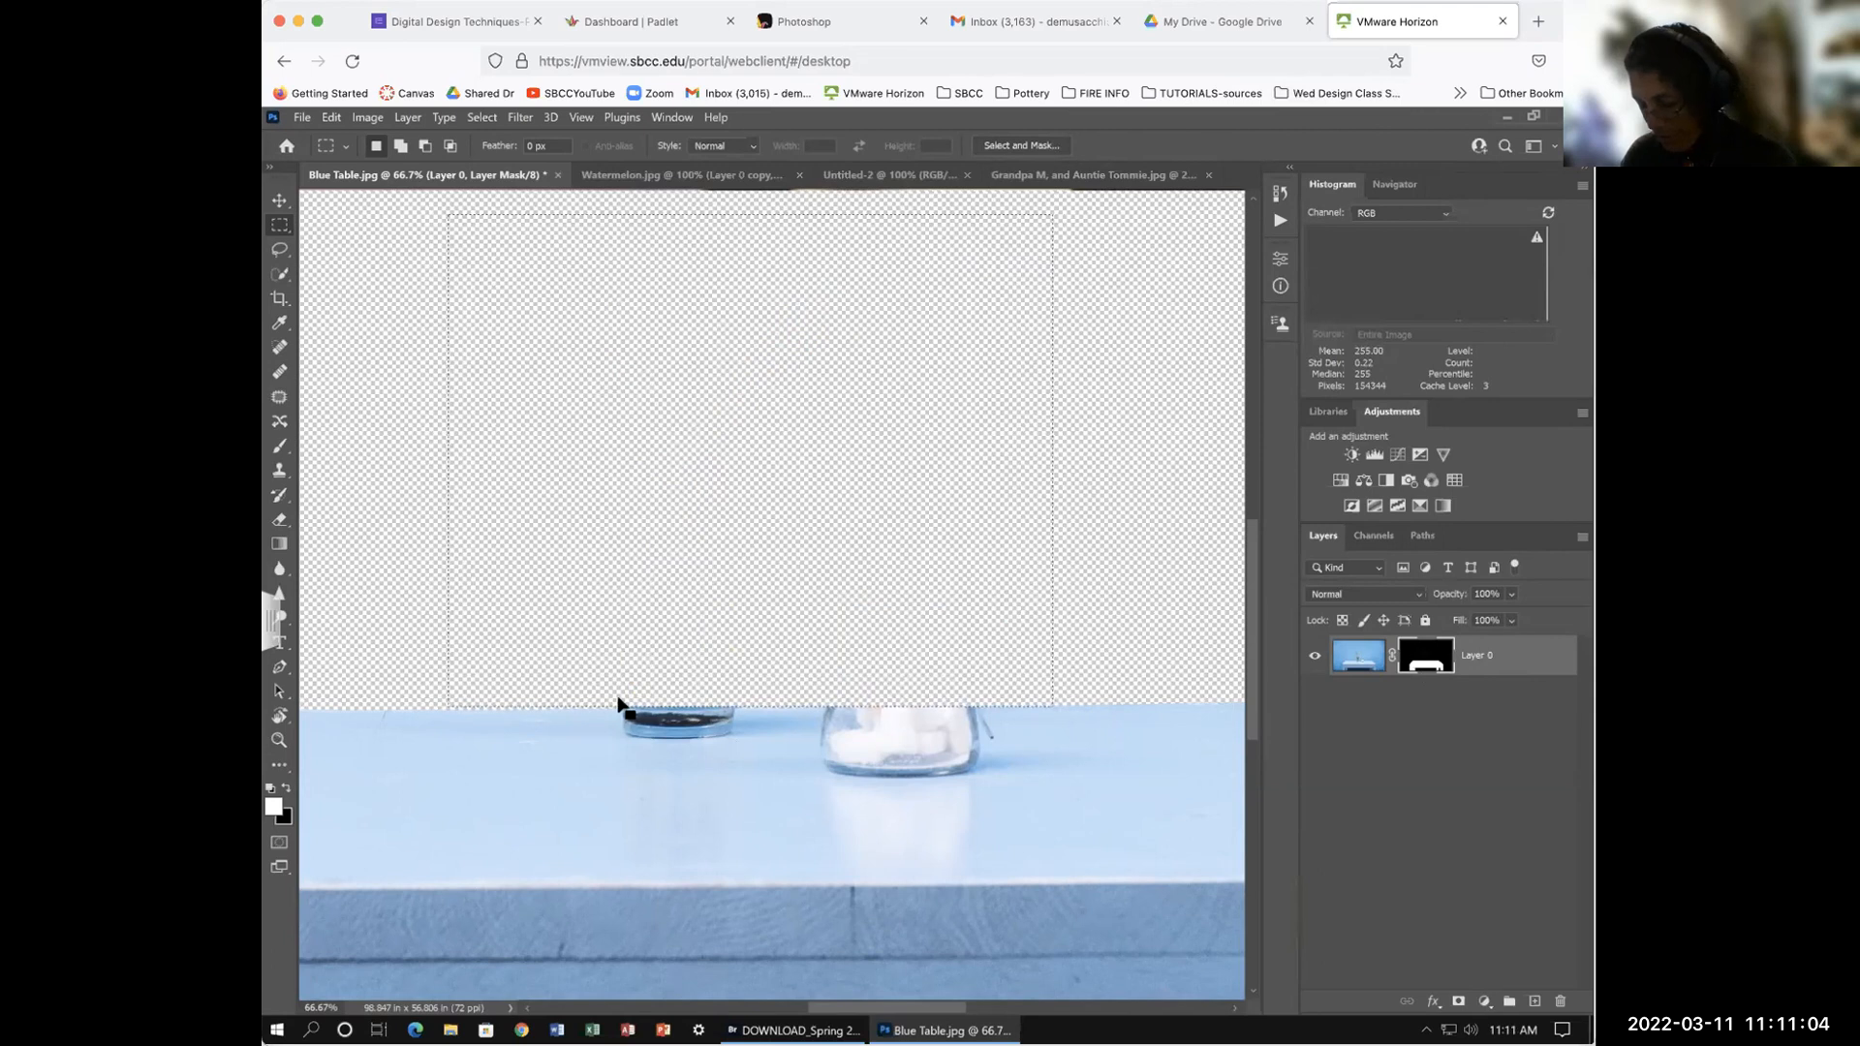
Step: Examine the cut edge across the vase and jar along the tabletop's back edge at 300%, and return to the whole image
key("ctrl+plus")
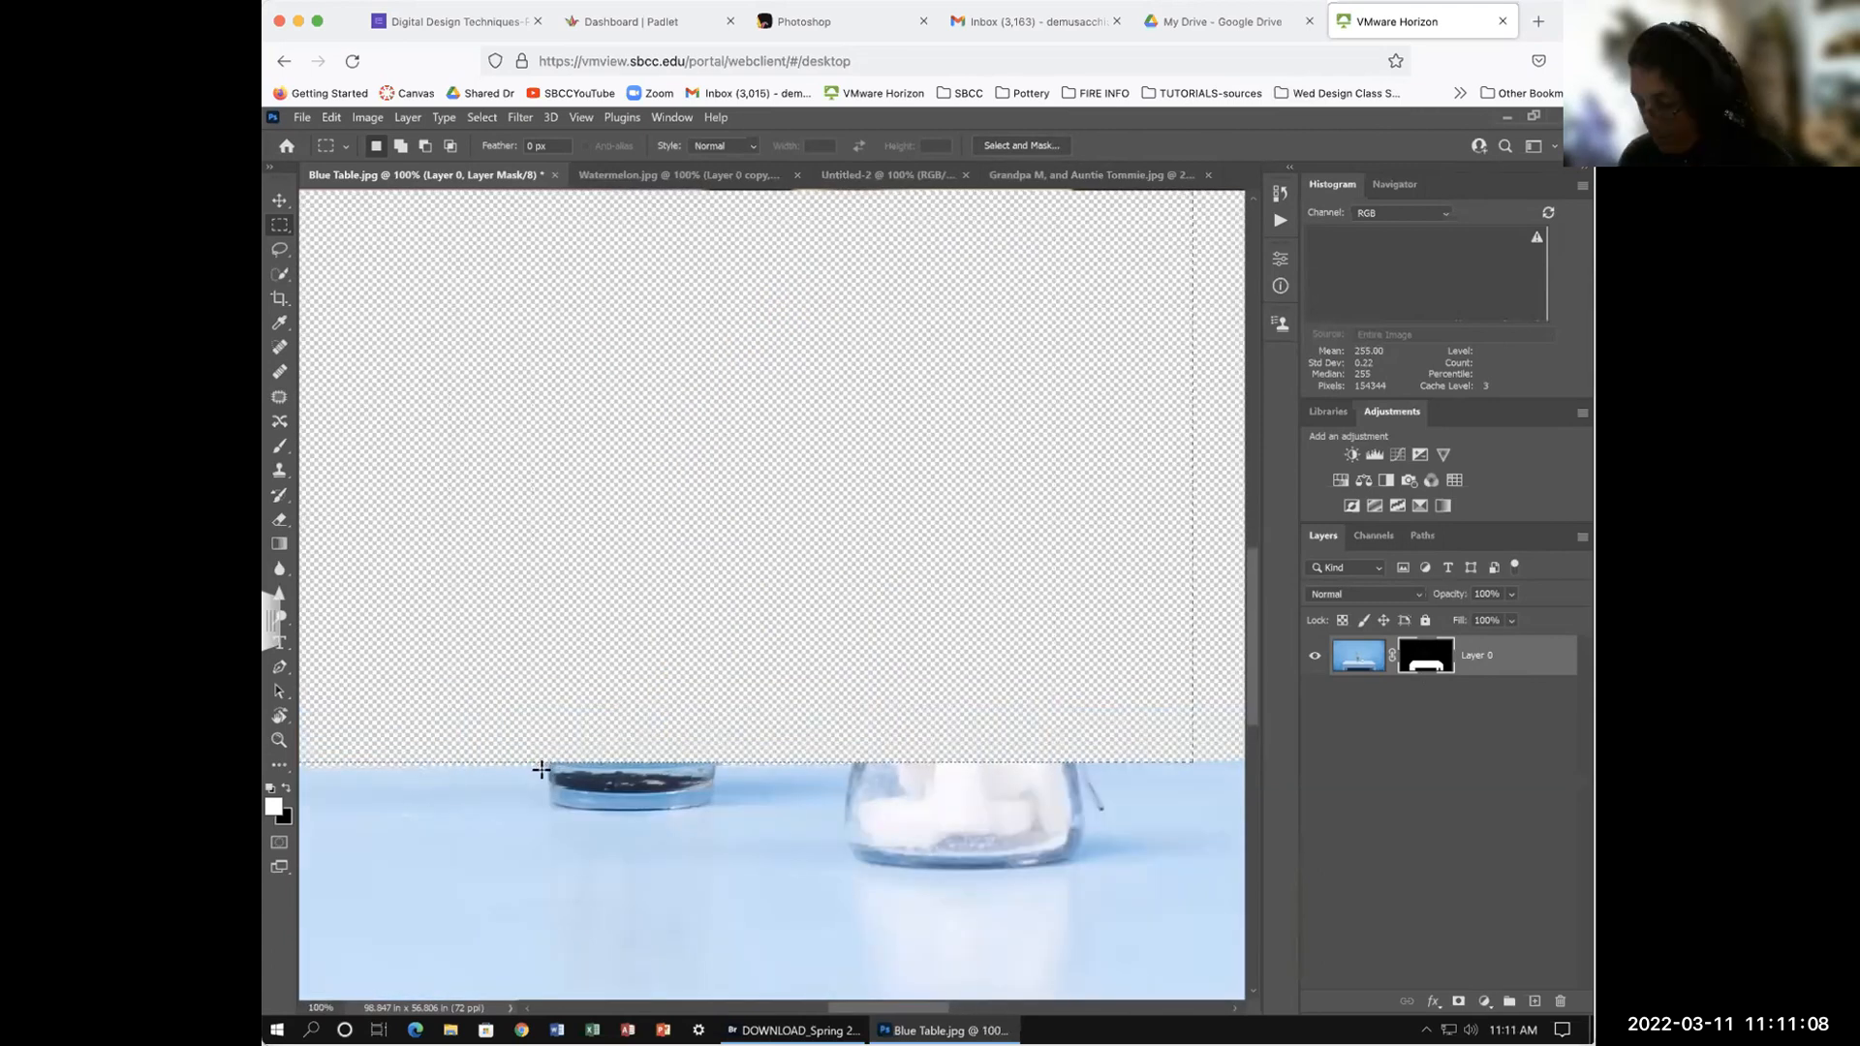
key("ctrl+plus")
key("ctrl+plus")
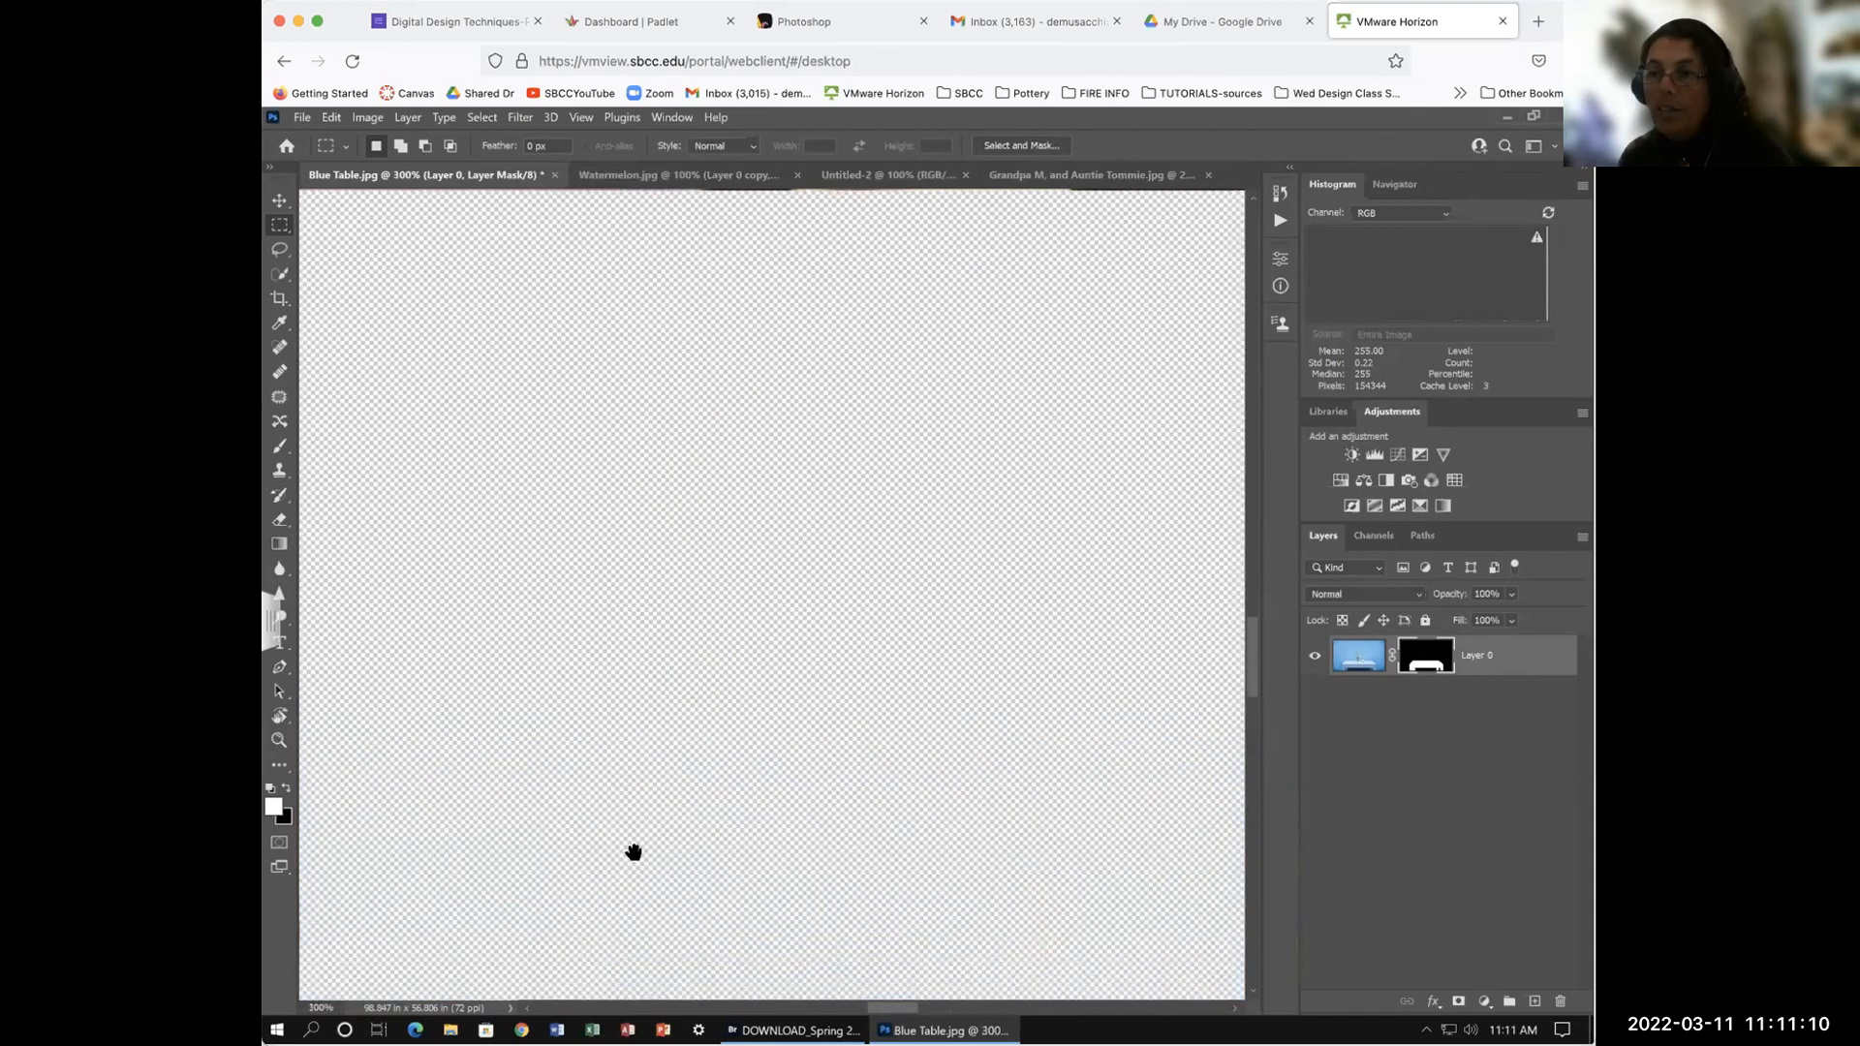
scroll(551, 904, "down", 3)
left_click_drag(840, 843, 1124, 805)
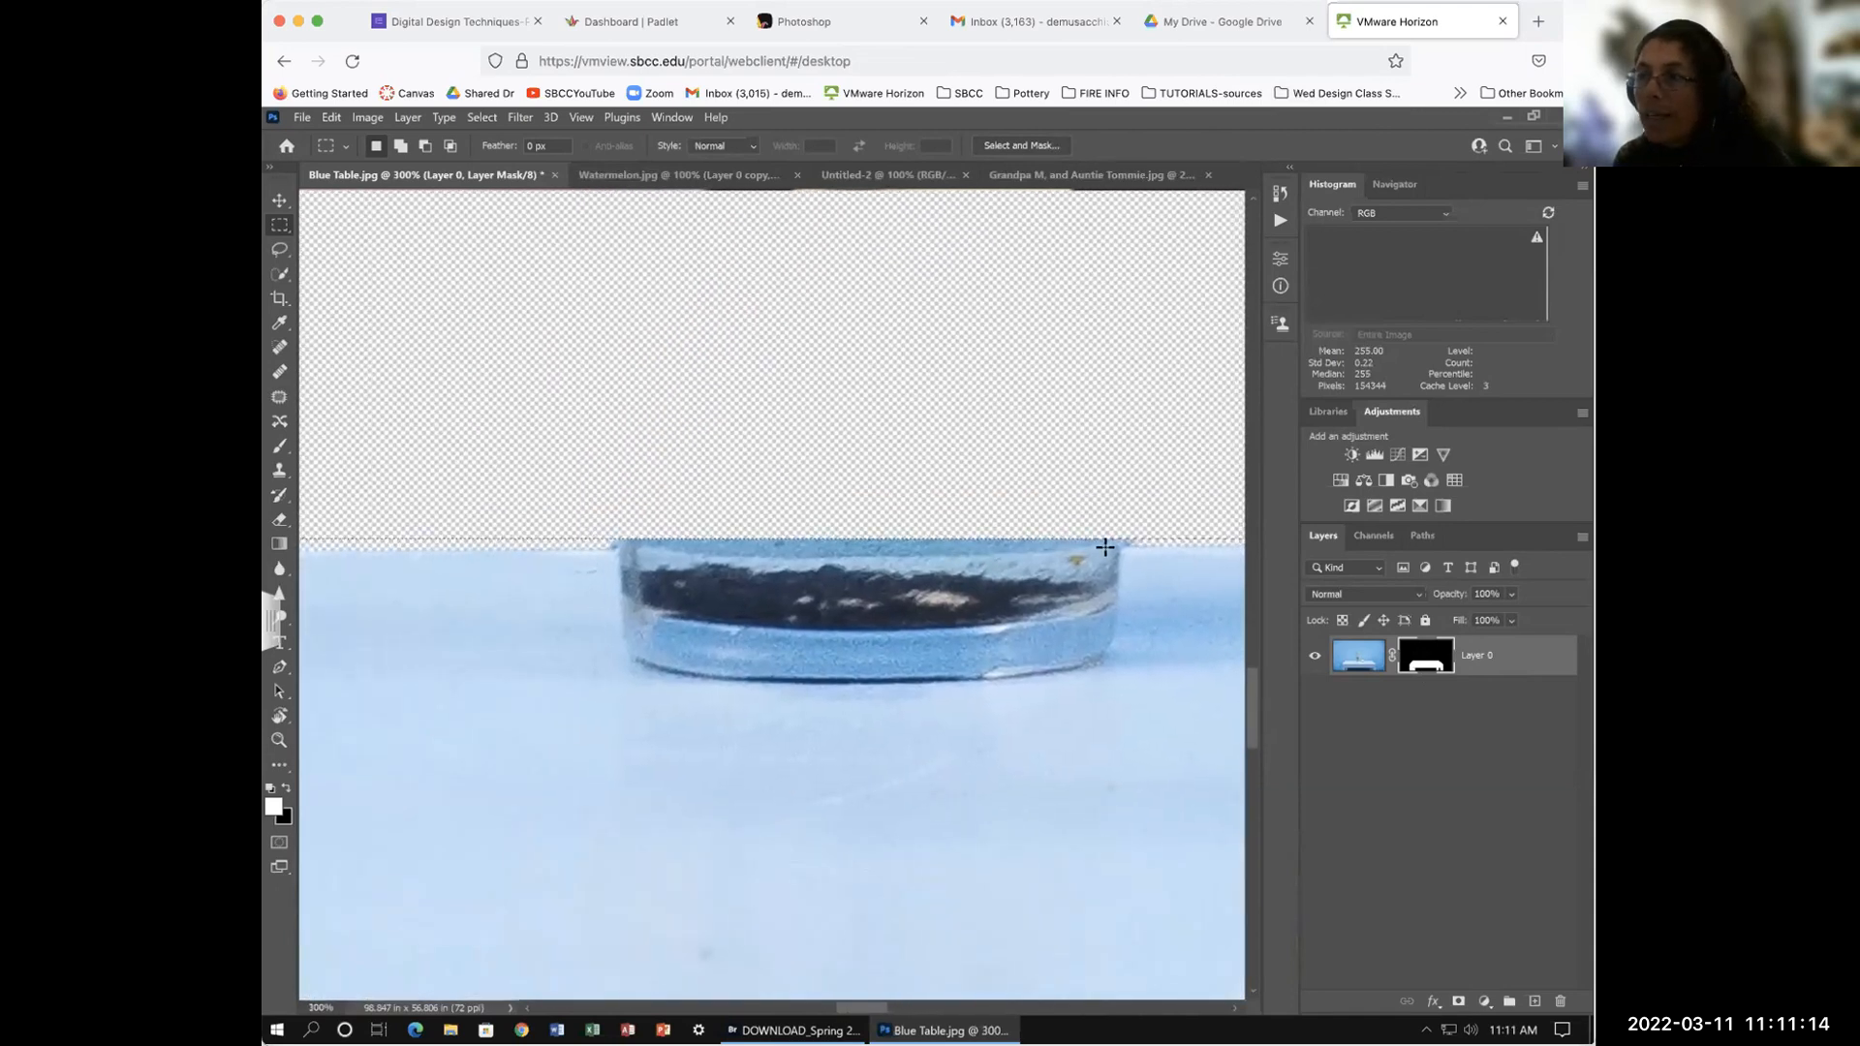
left_click_drag(840, 653, 464, 643)
mouse_move(1211, 635)
left_mouse_down()
mouse_move(836, 664)
mouse_move(669, 635)
left_mouse_up()
left_click_drag(925, 648, 692, 659)
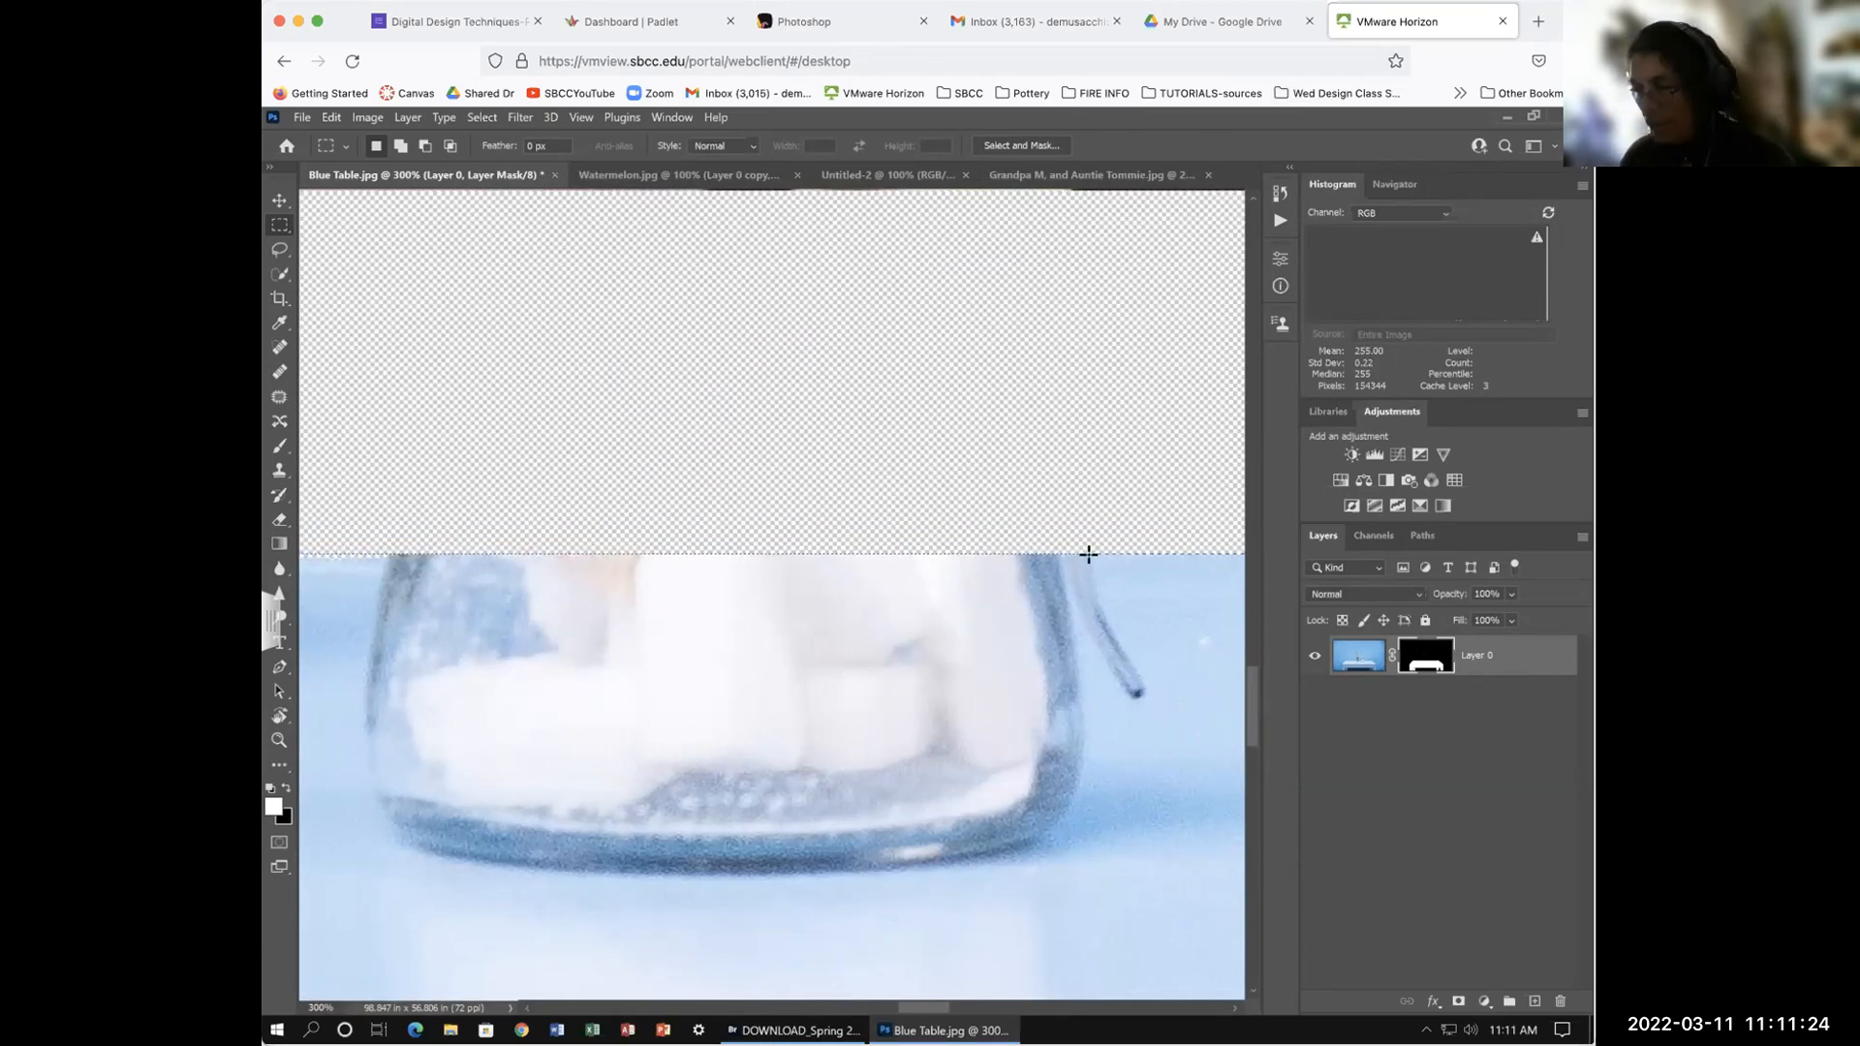
left_click_drag(1104, 601, 898, 572)
left_click_drag(1200, 523, 1033, 550)
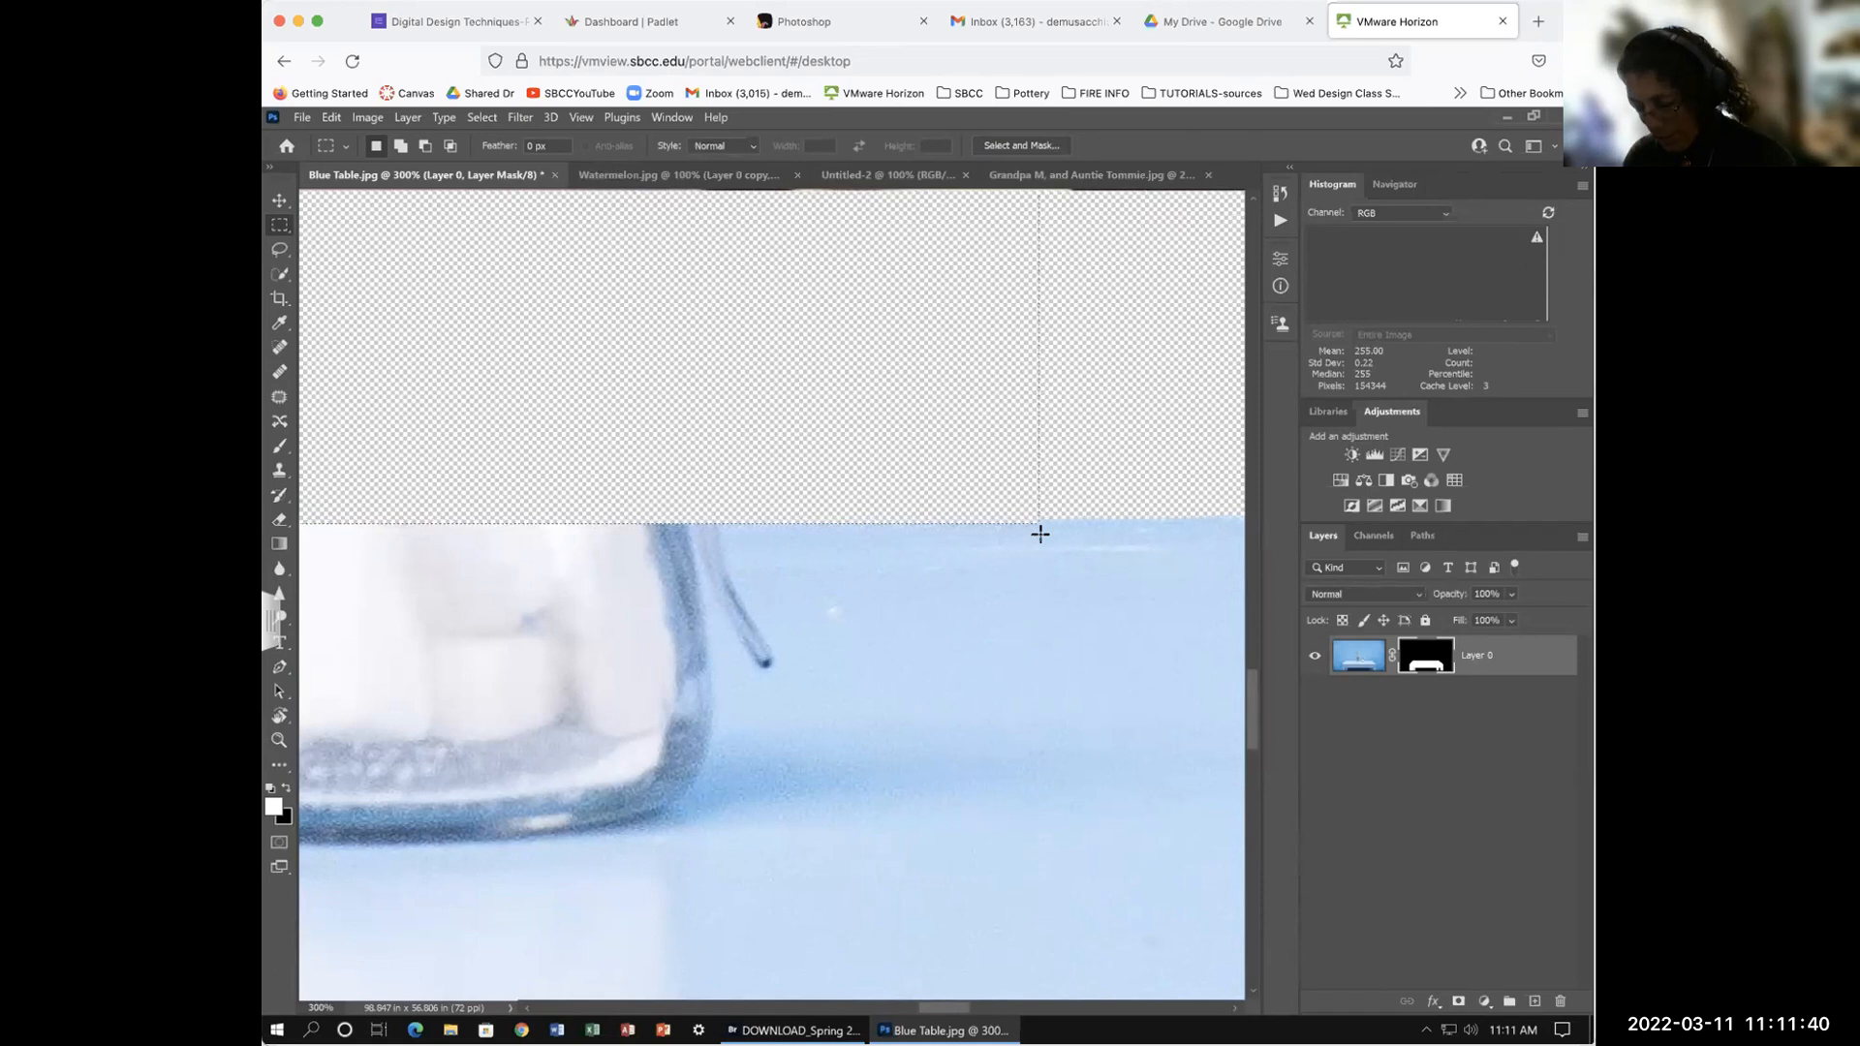
key("ctrl+0")
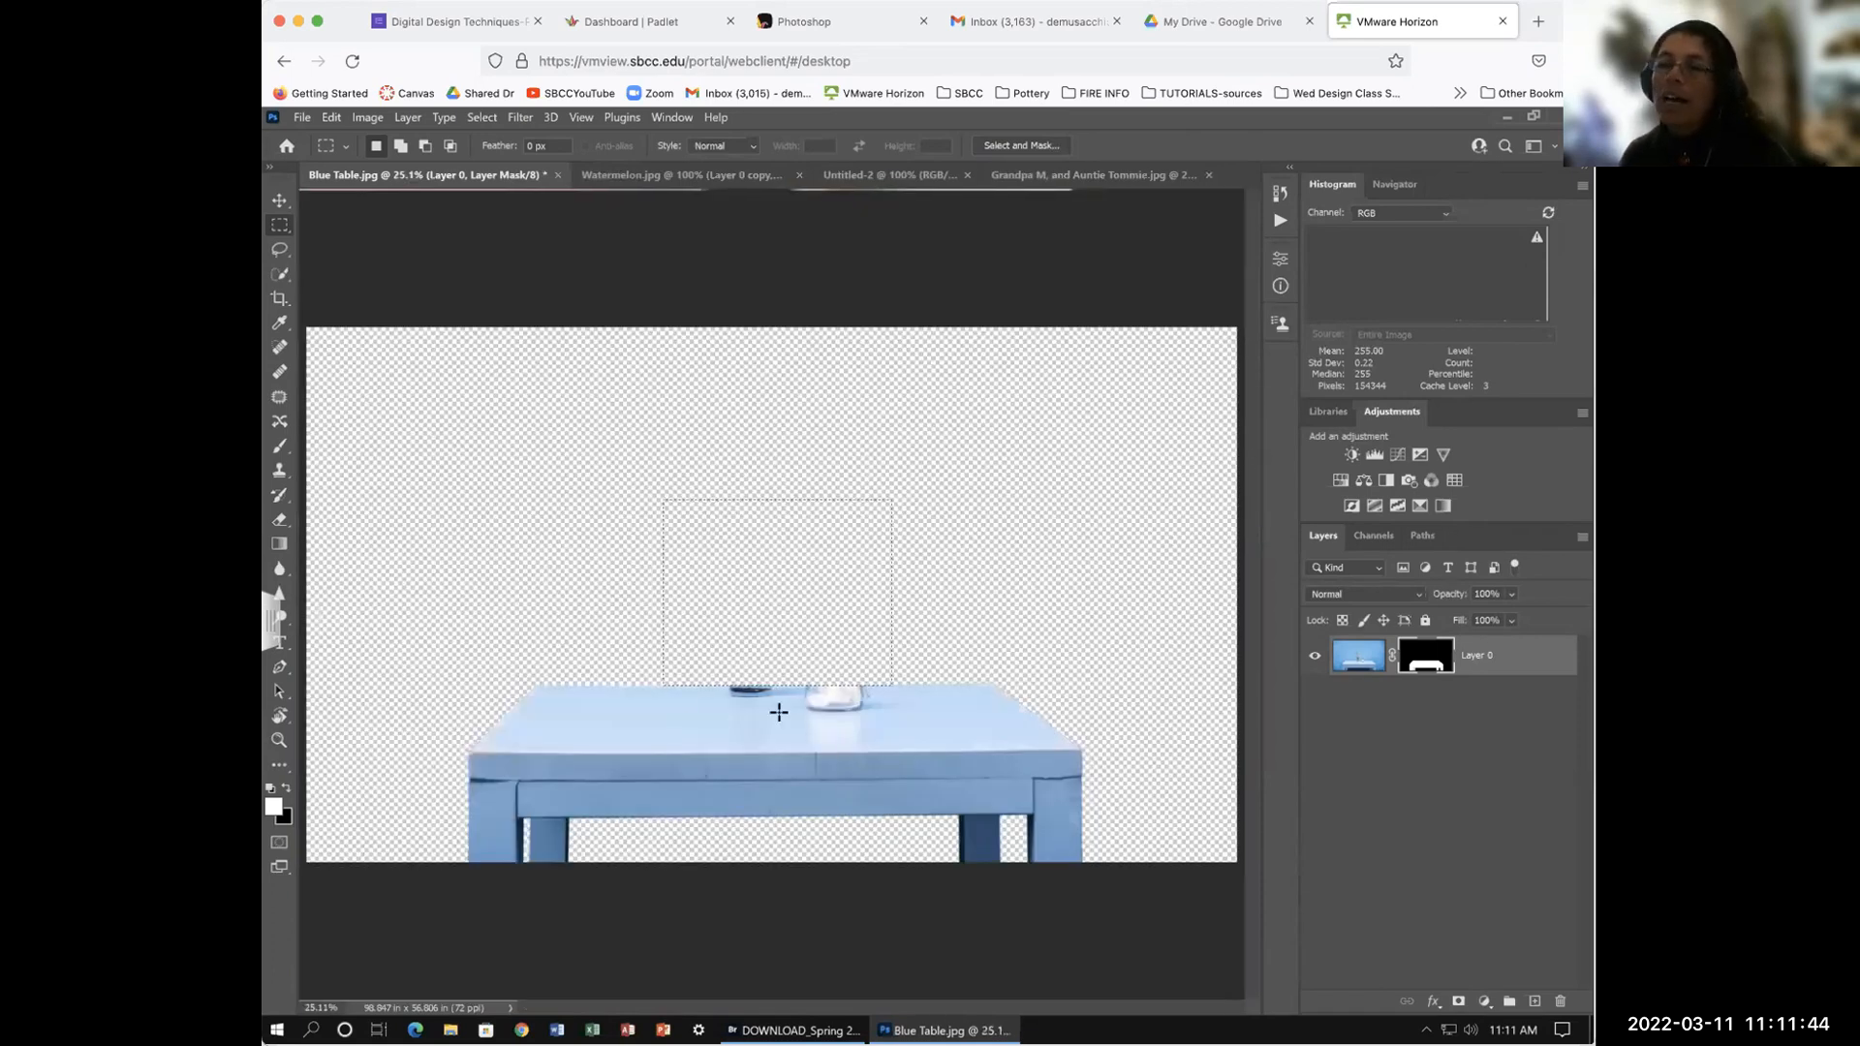
Step: Step back in the history to the Deselect state before the rectangular marquee selection and clearing
left_click(280, 201)
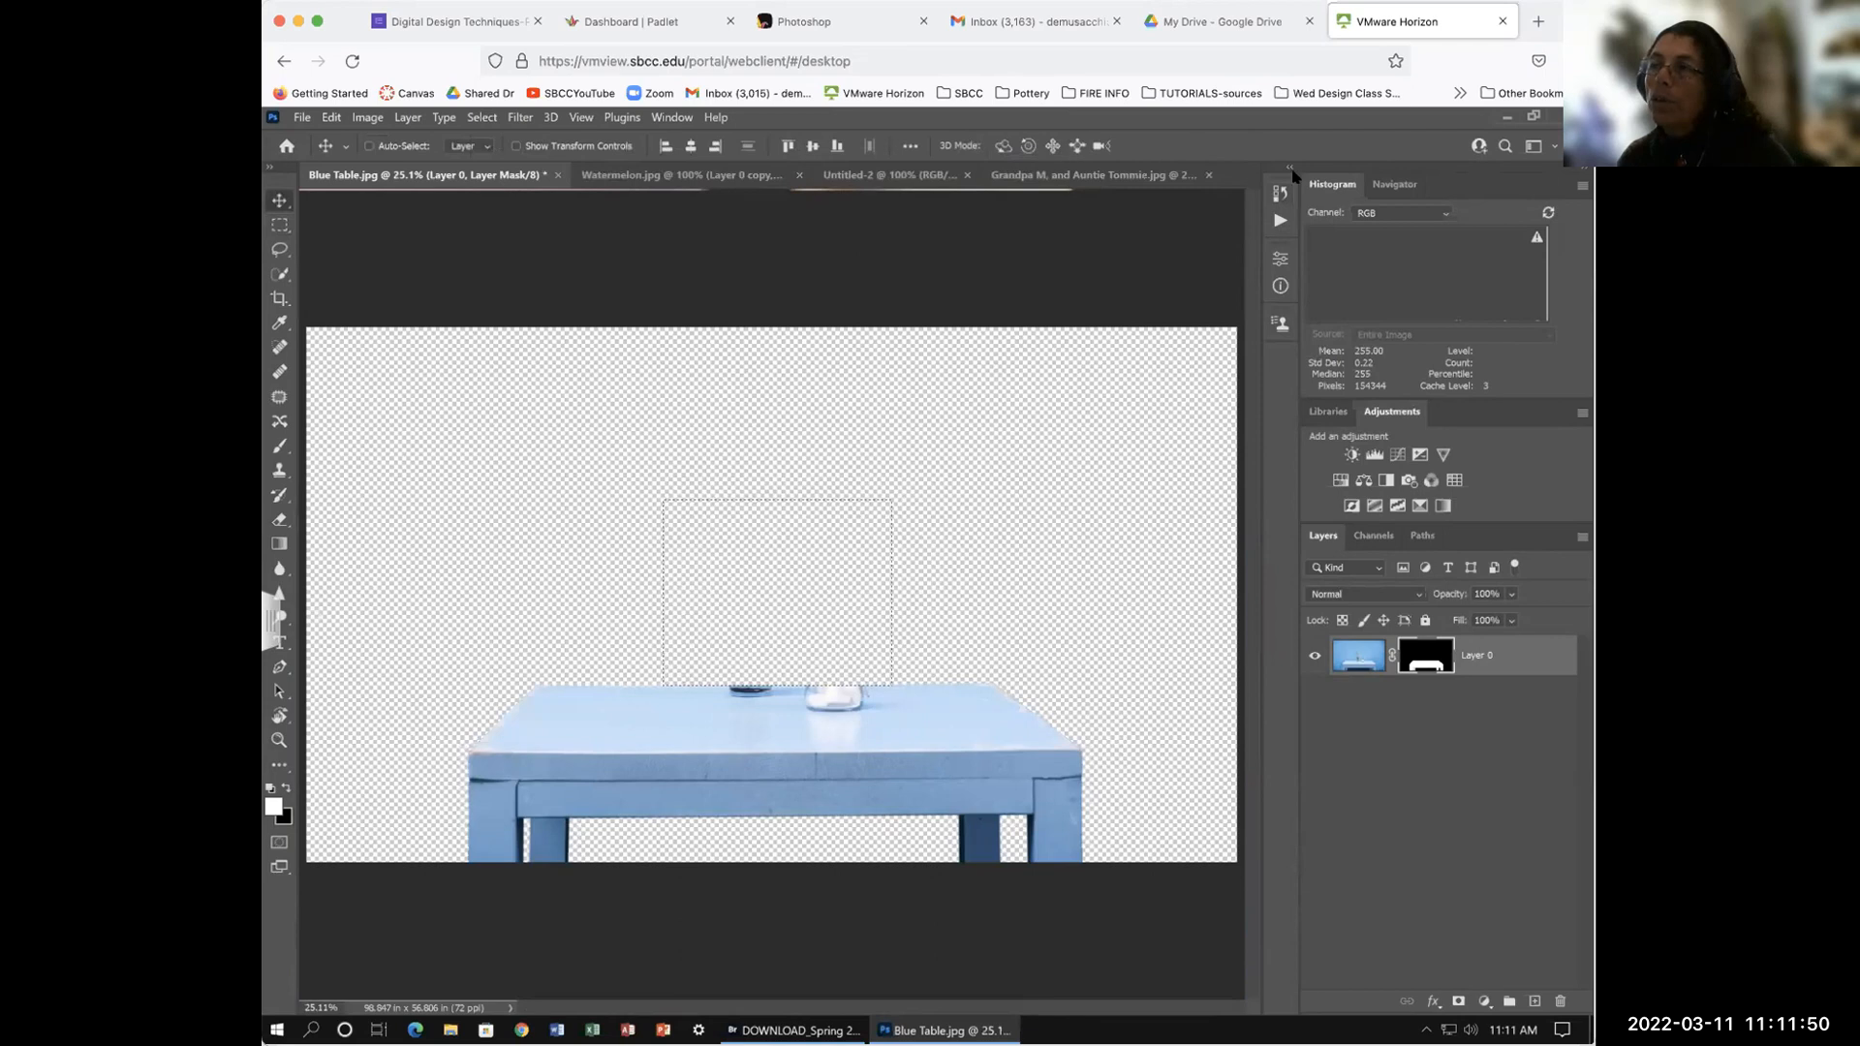
left_click(1278, 194)
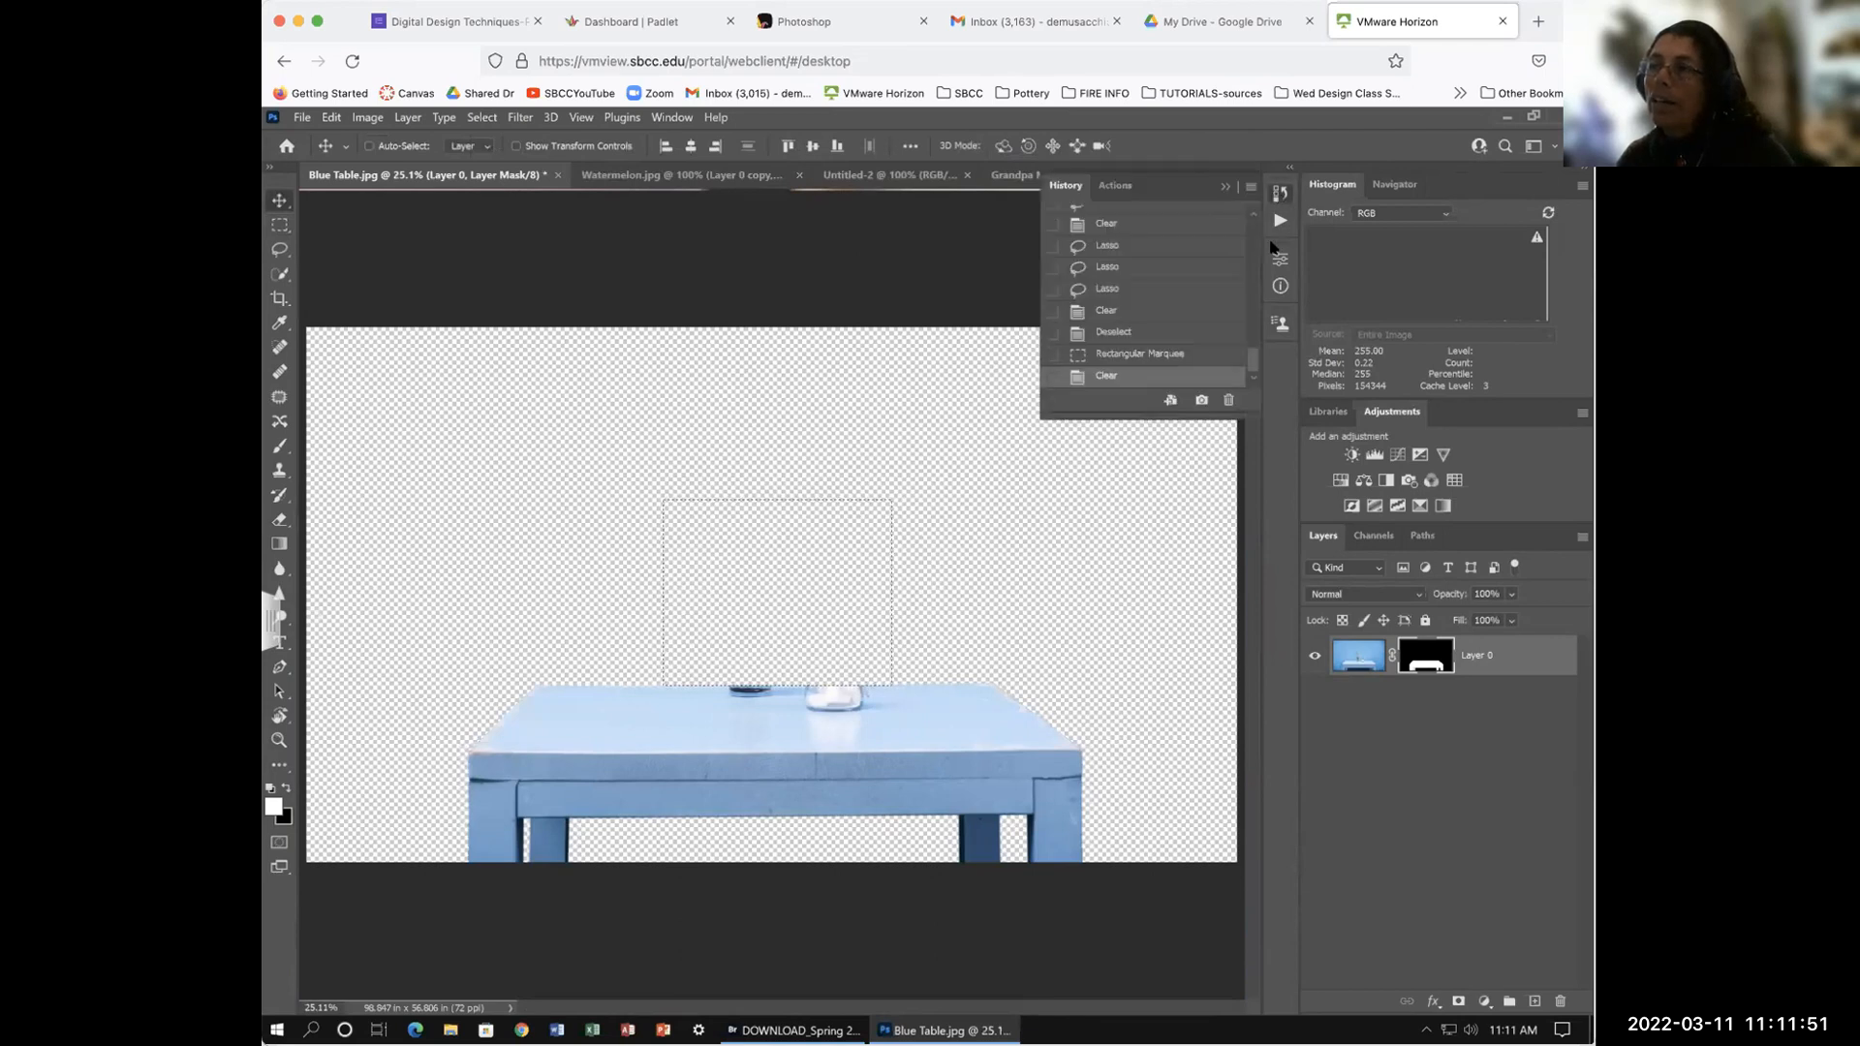
left_click(1129, 352)
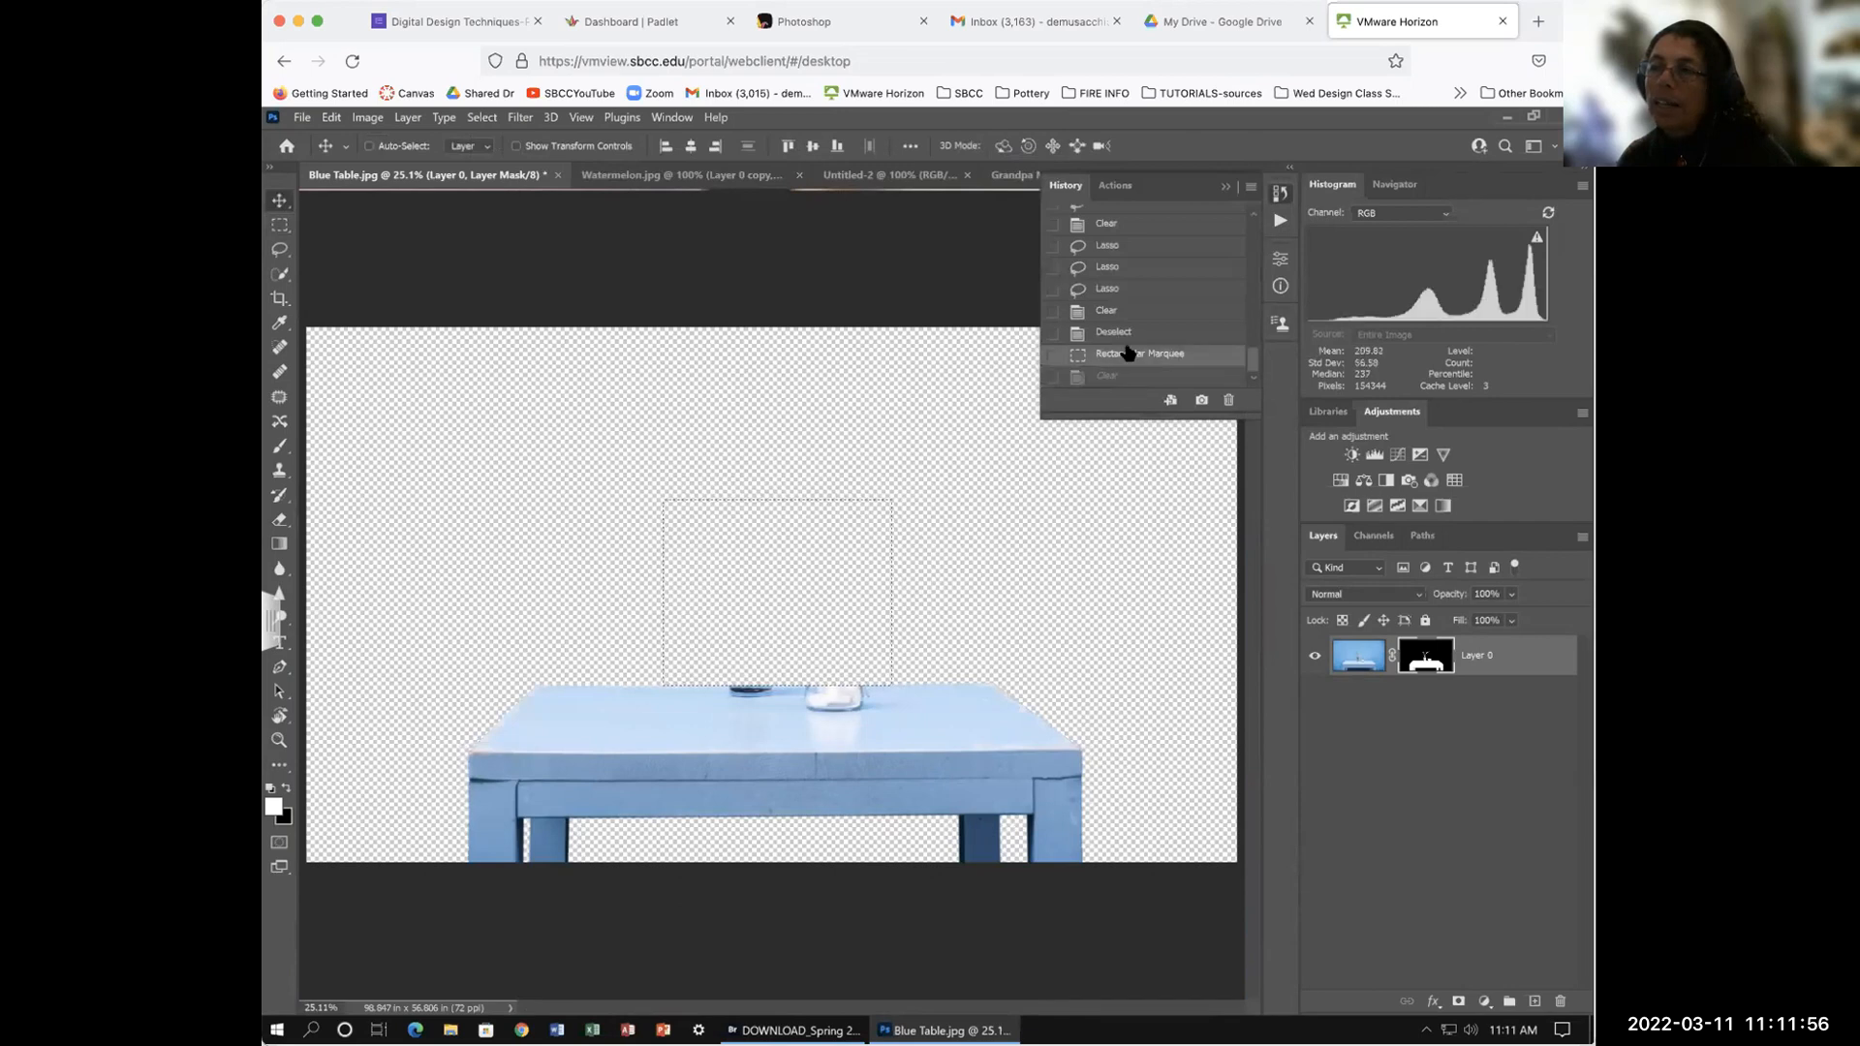
left_click(1121, 332)
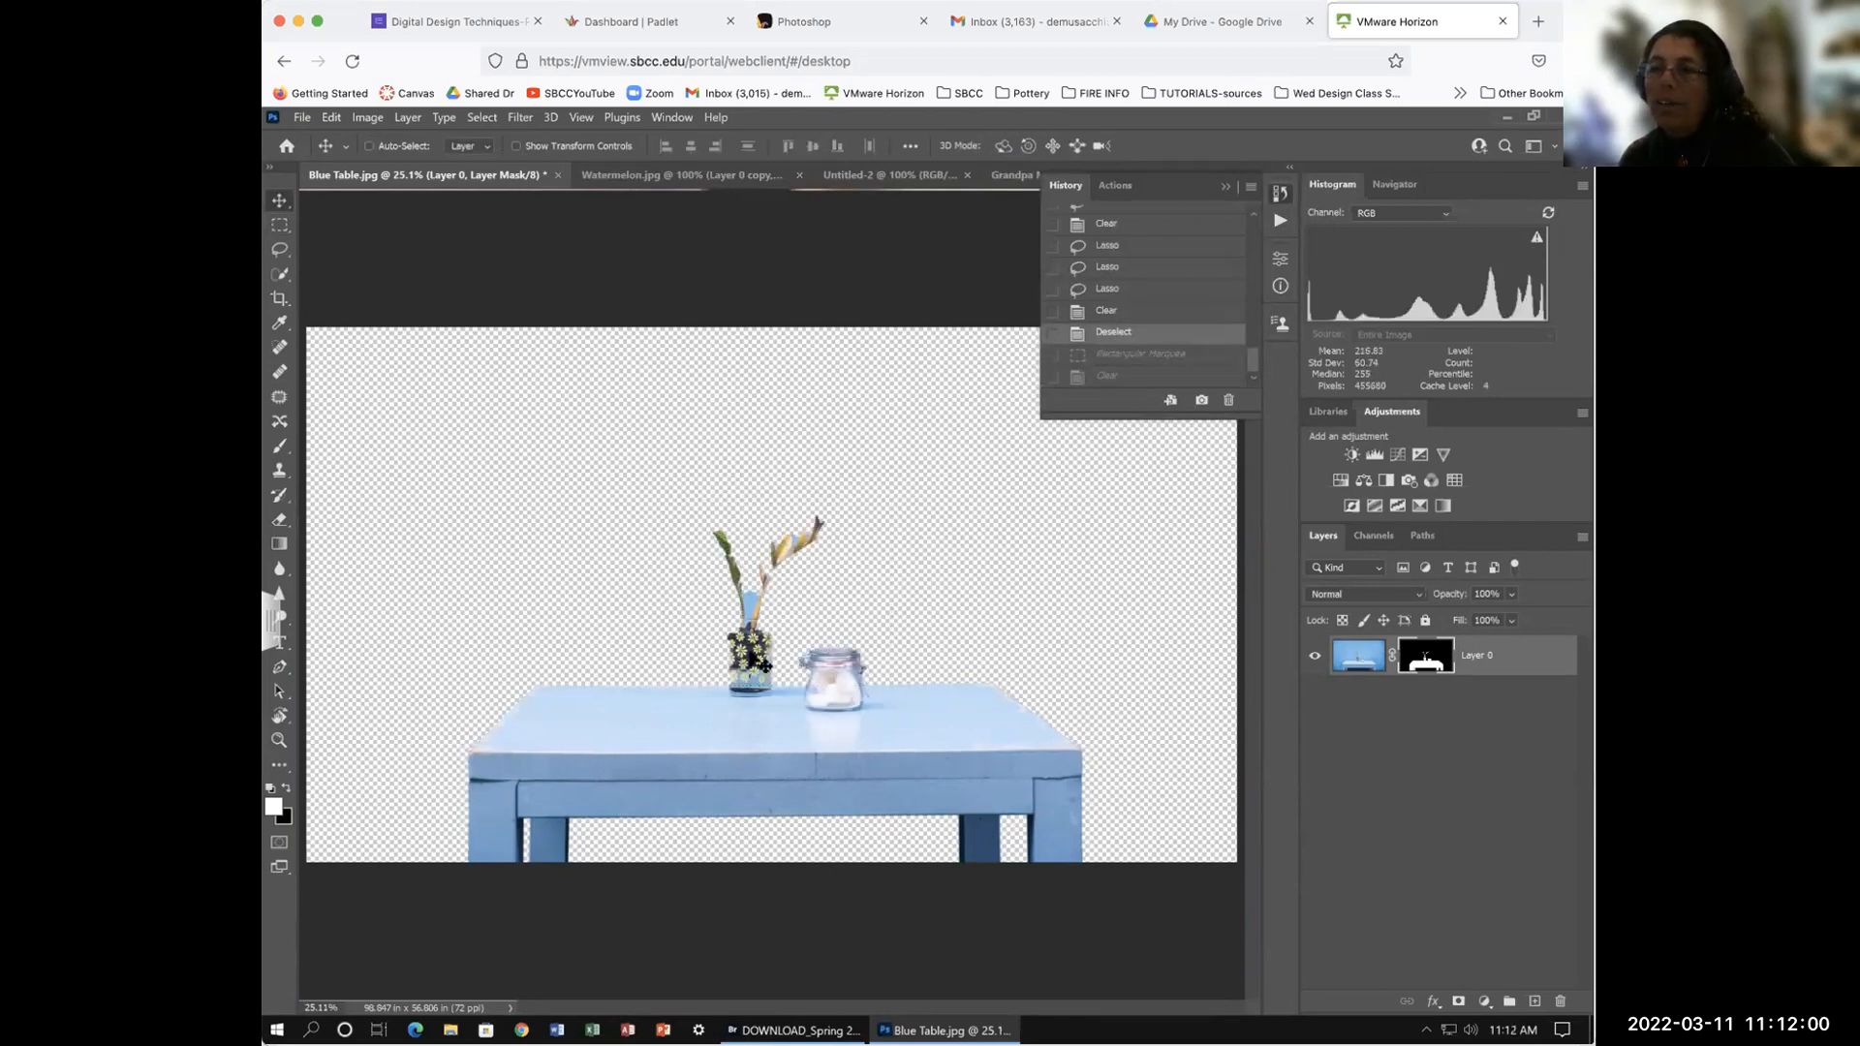
left_click(1223, 186)
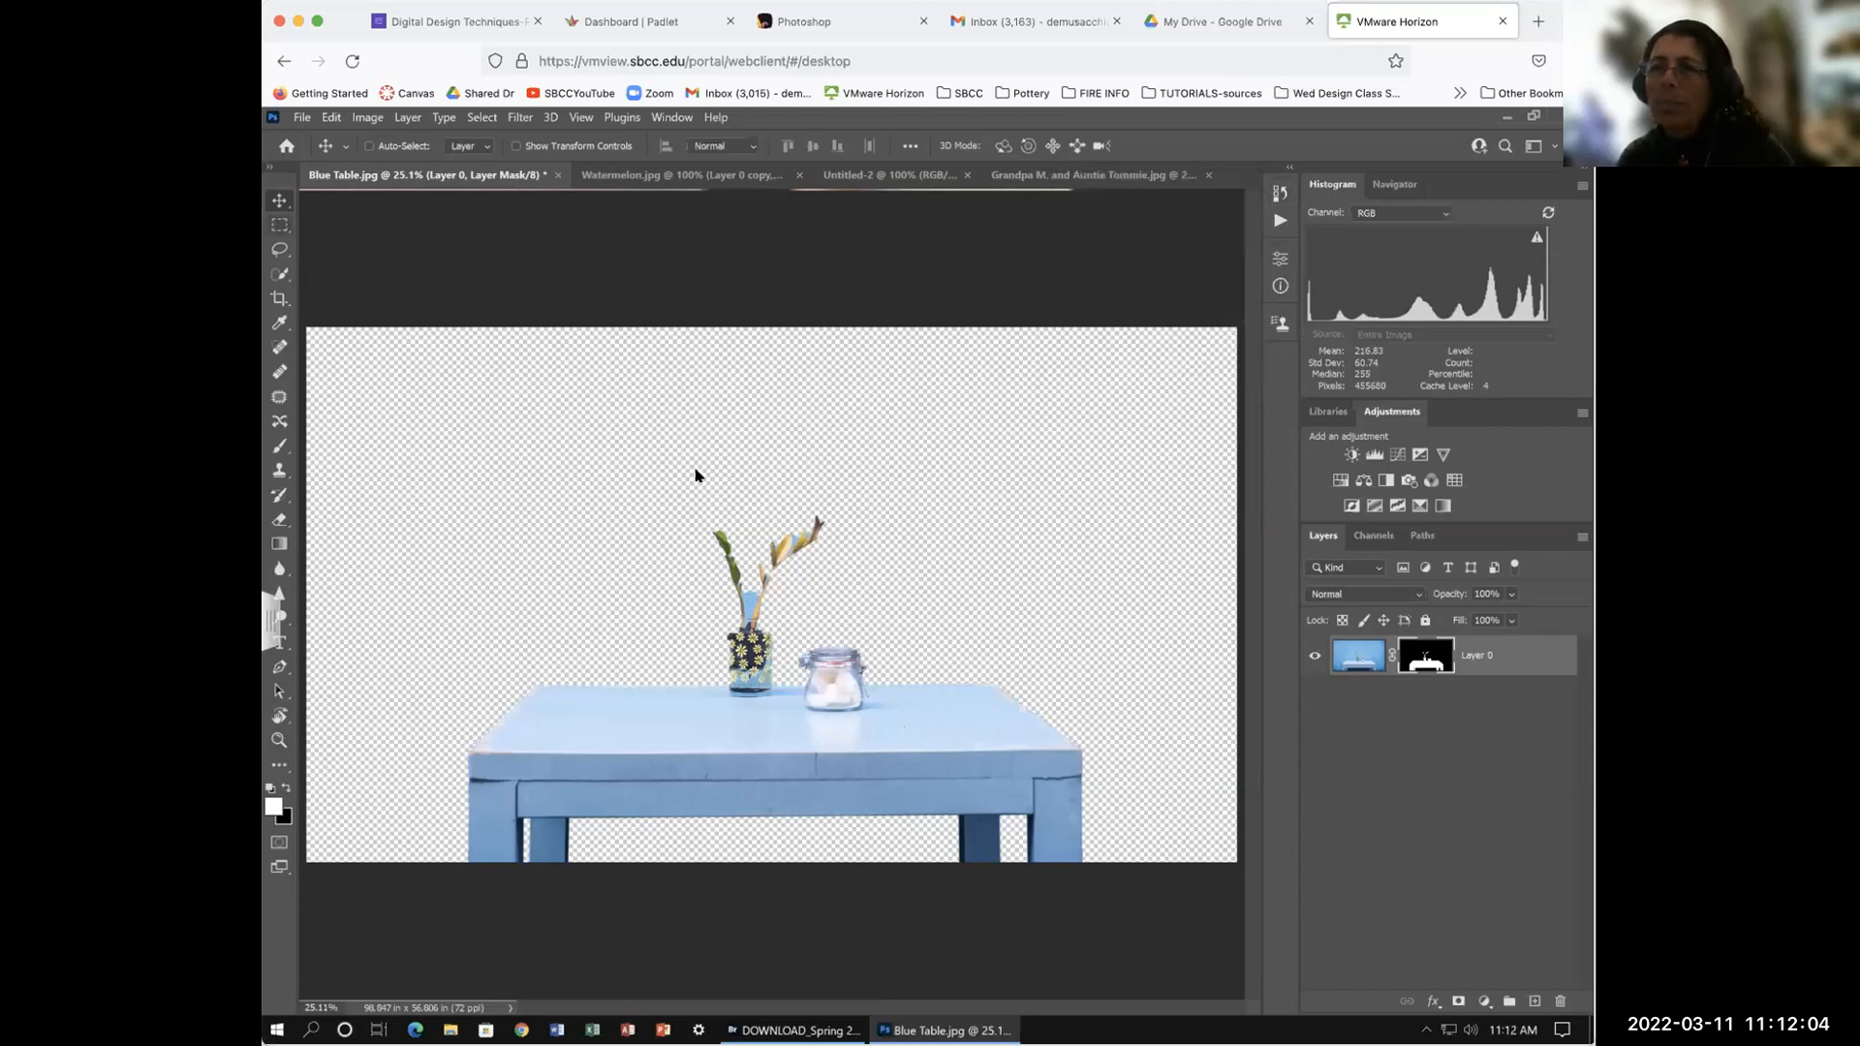
Step: Mask out the plant and upper jar by painting black inside a rectangular marquee just above the tabletop, and deselect
key("m")
left_click_drag(679, 480, 886, 672)
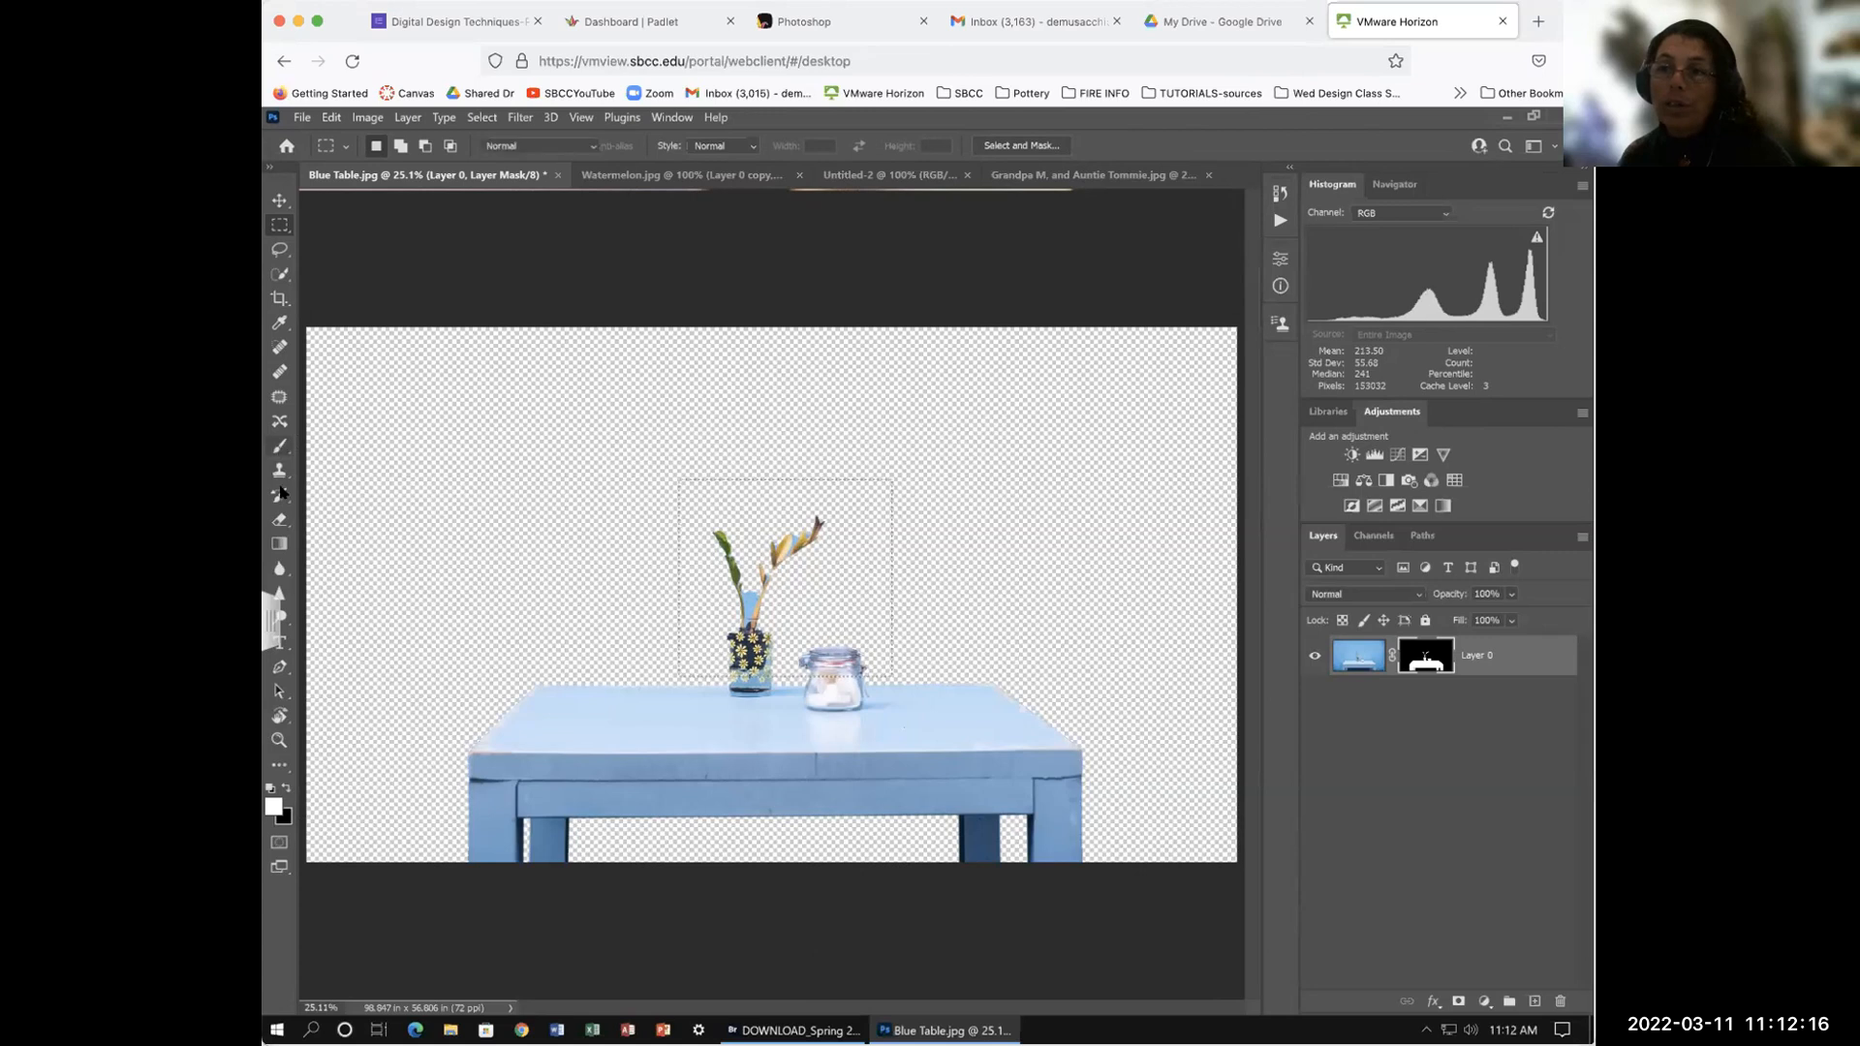
key("b")
left_click(288, 789)
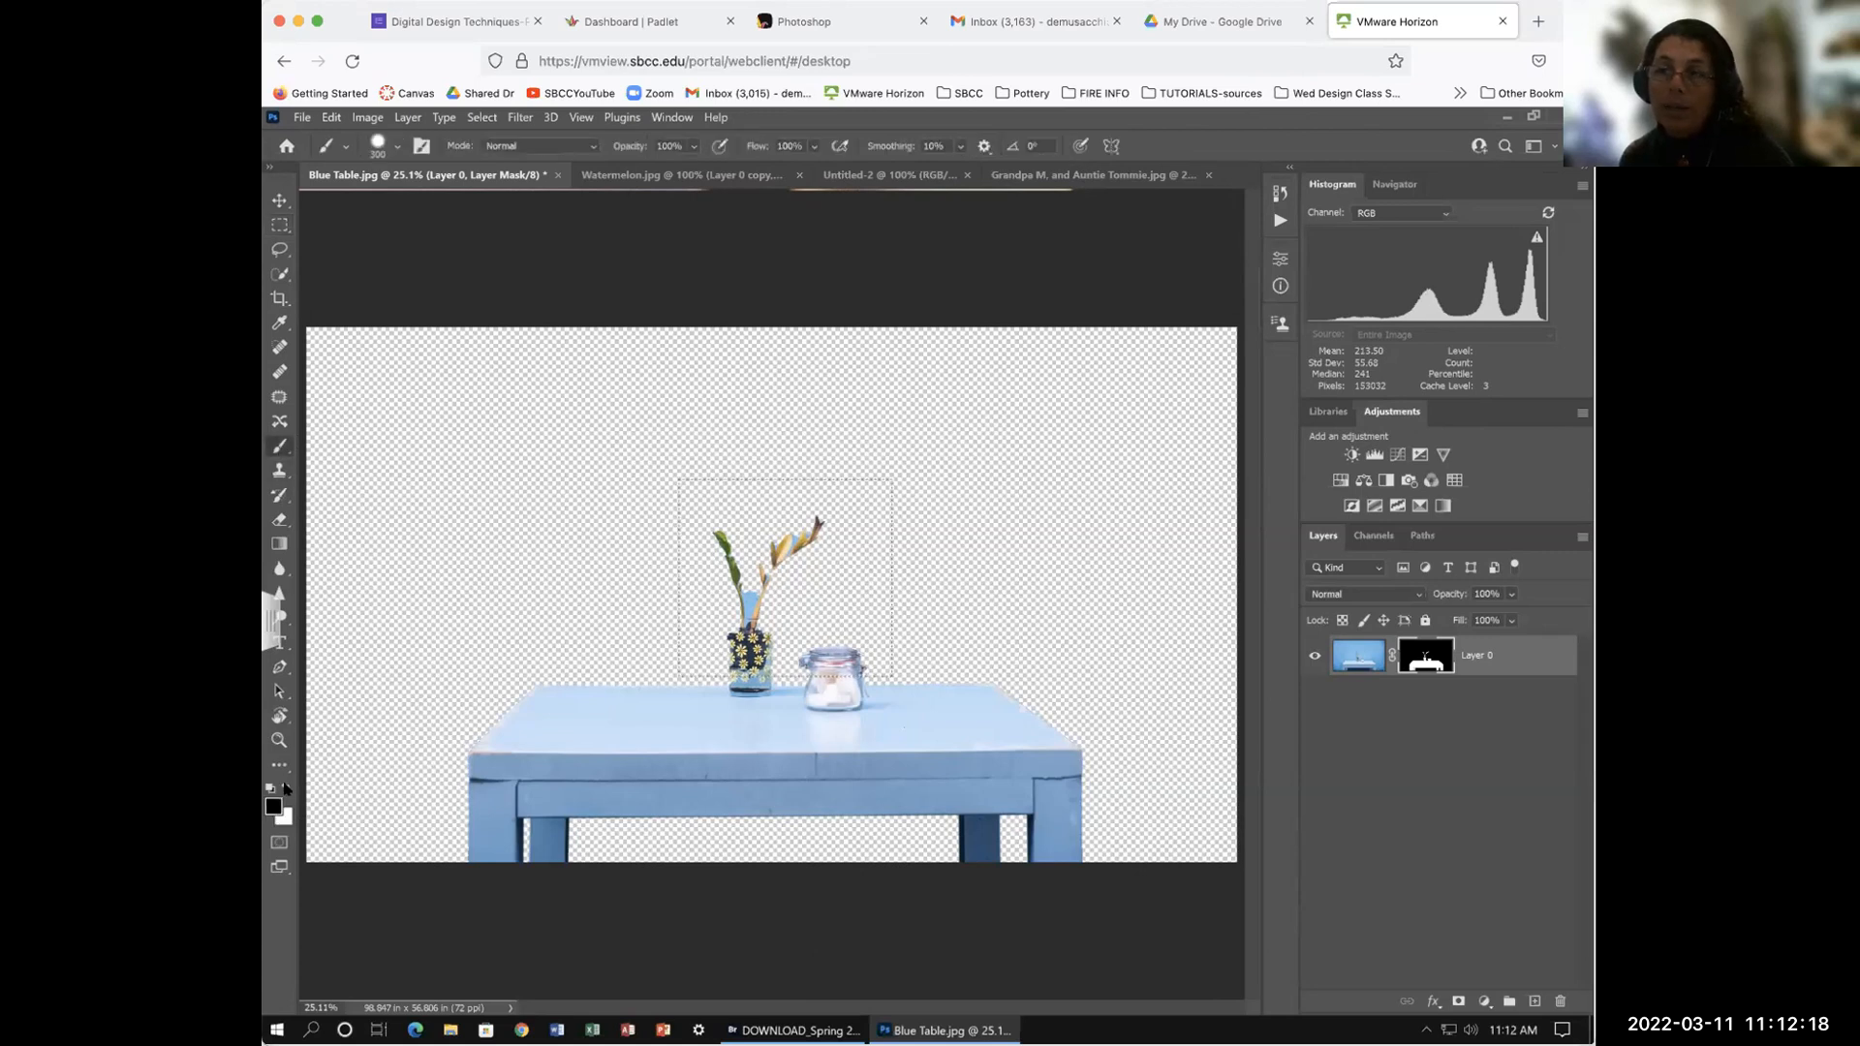
mouse_move(819, 609)
left_mouse_down()
mouse_move(729, 663)
mouse_move(693, 656)
mouse_move(687, 624)
mouse_move(829, 659)
mouse_move(780, 655)
mouse_move(669, 590)
mouse_move(722, 549)
mouse_move(682, 538)
mouse_move(842, 530)
mouse_move(752, 569)
left_mouse_up()
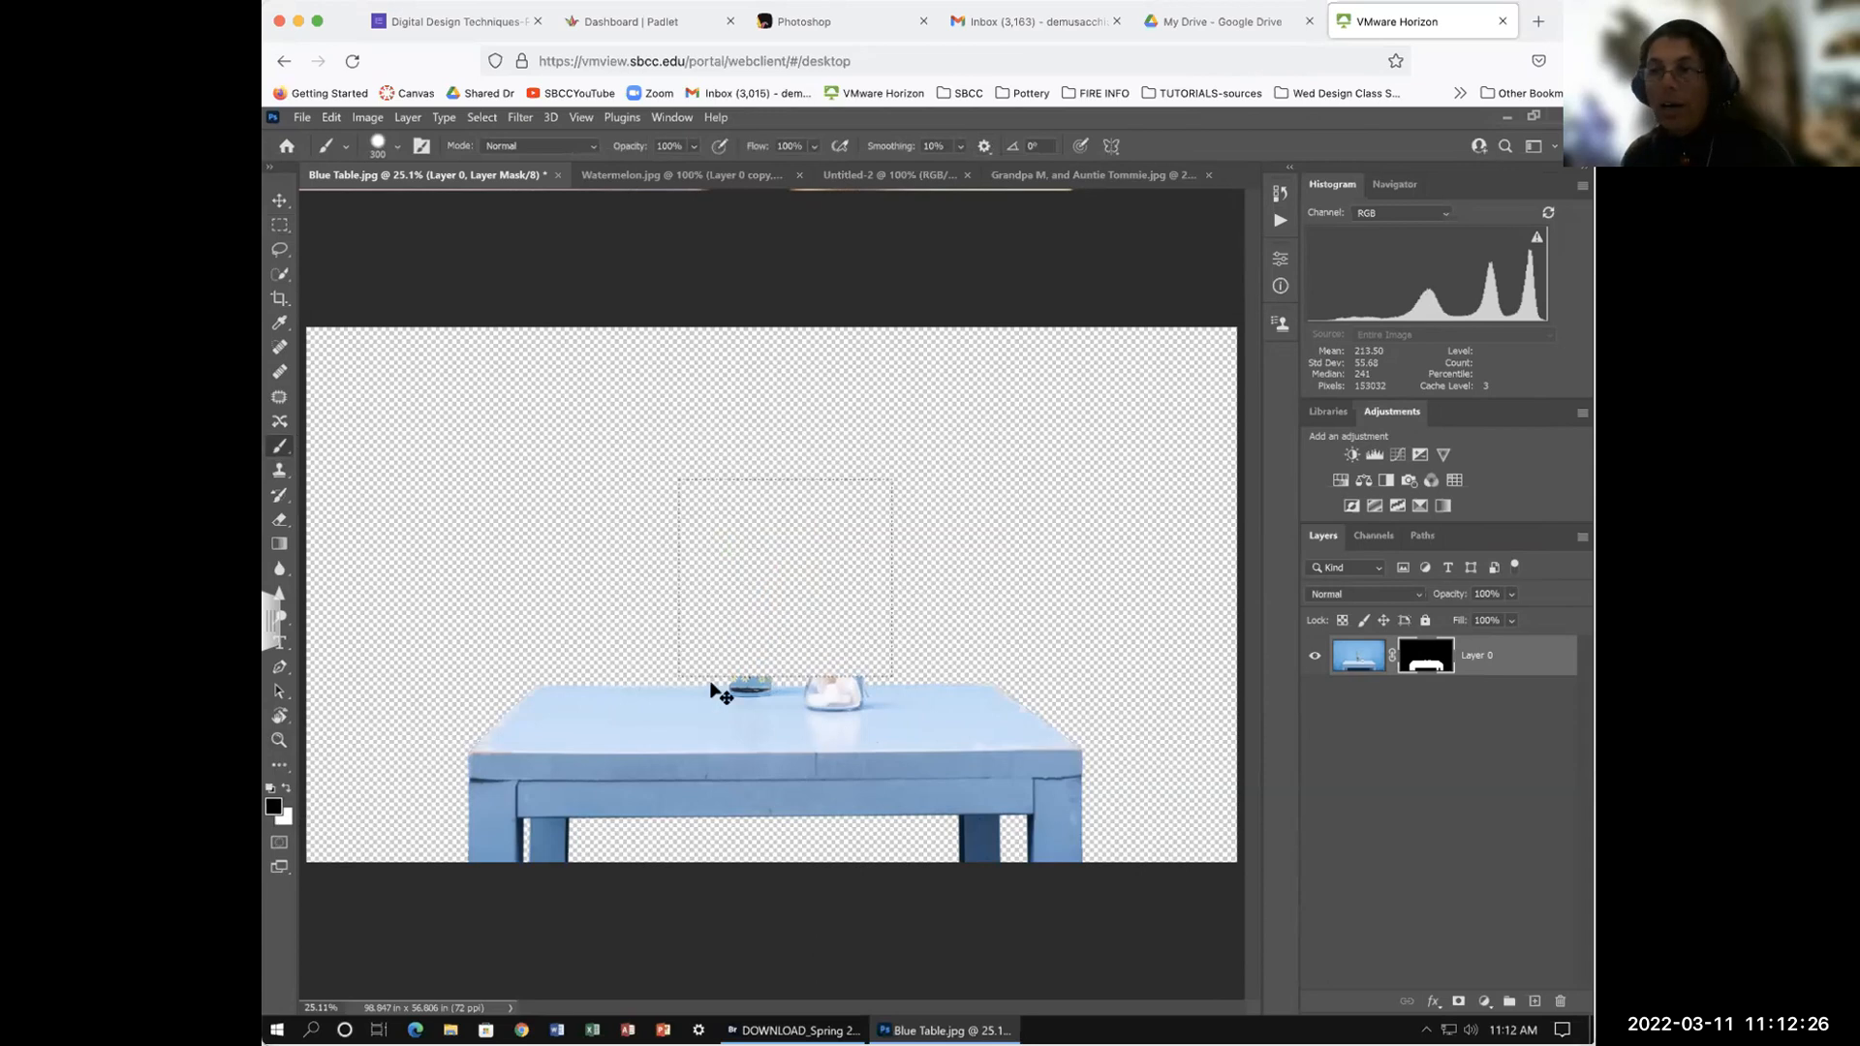
key("ctrl+d")
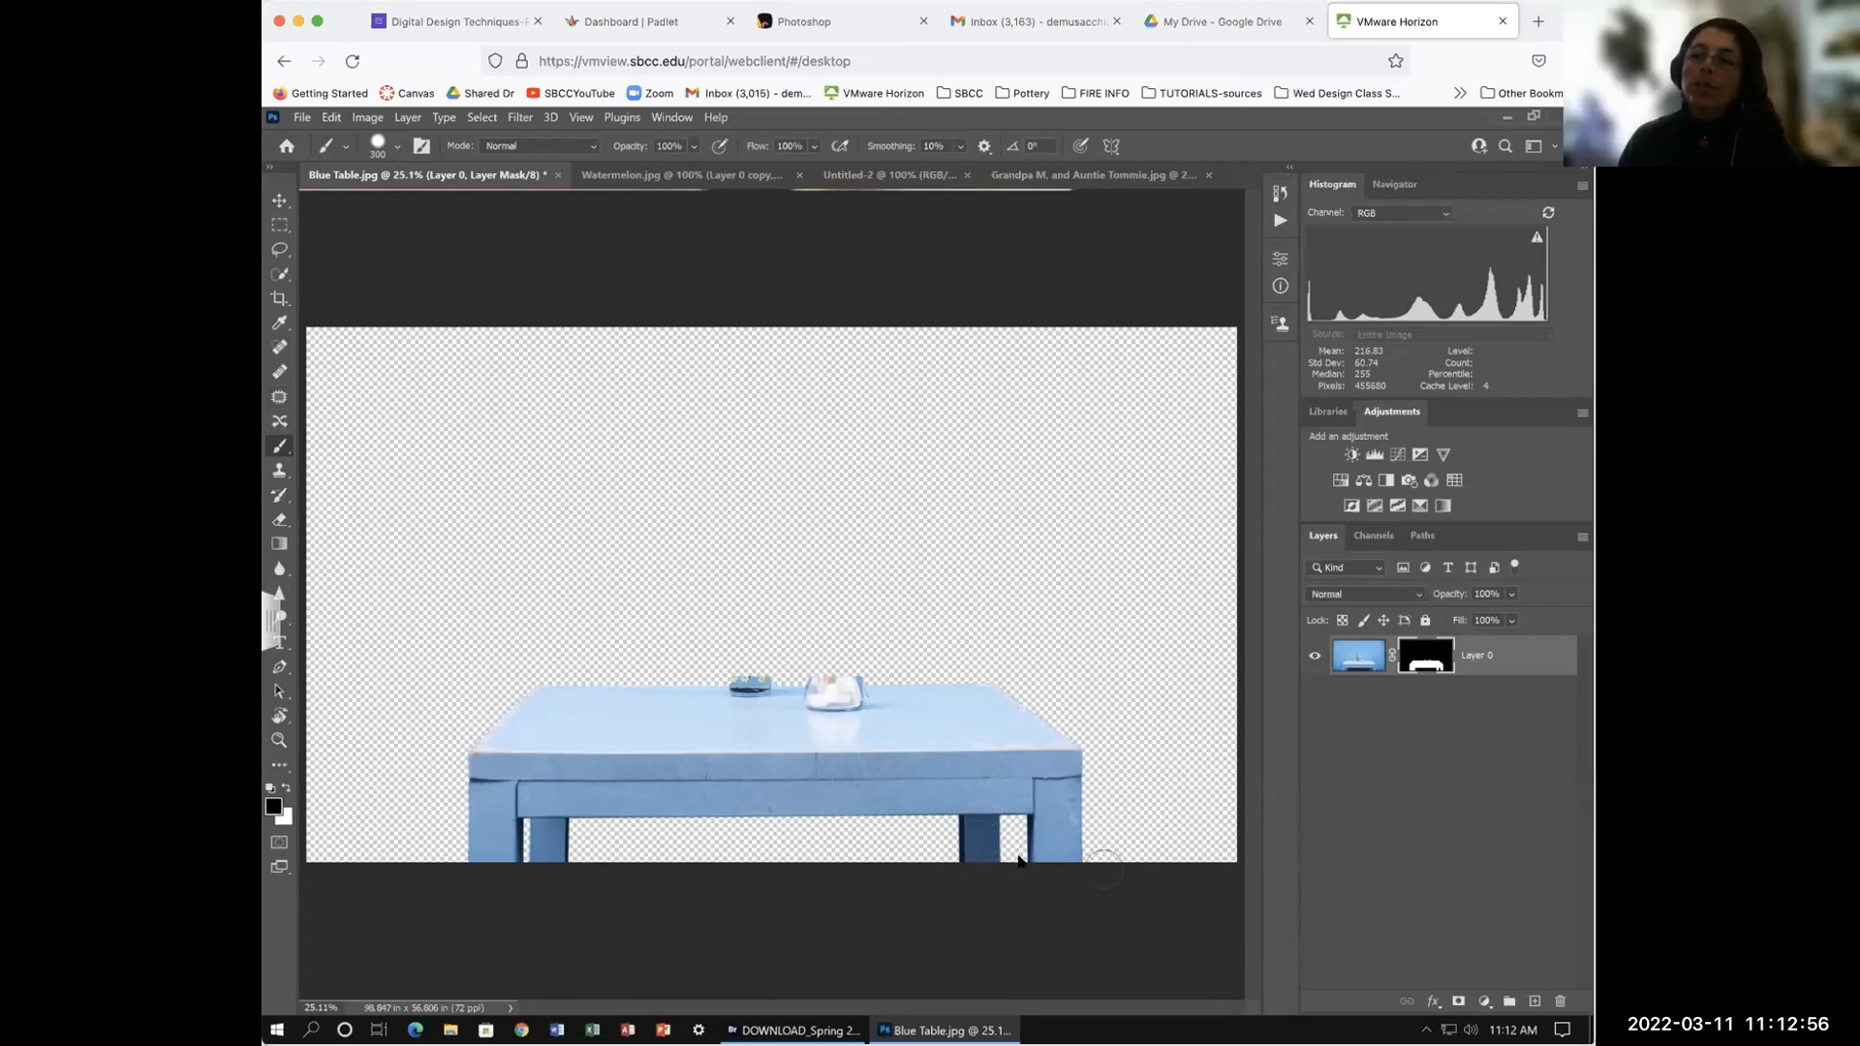
left_click(484, 120)
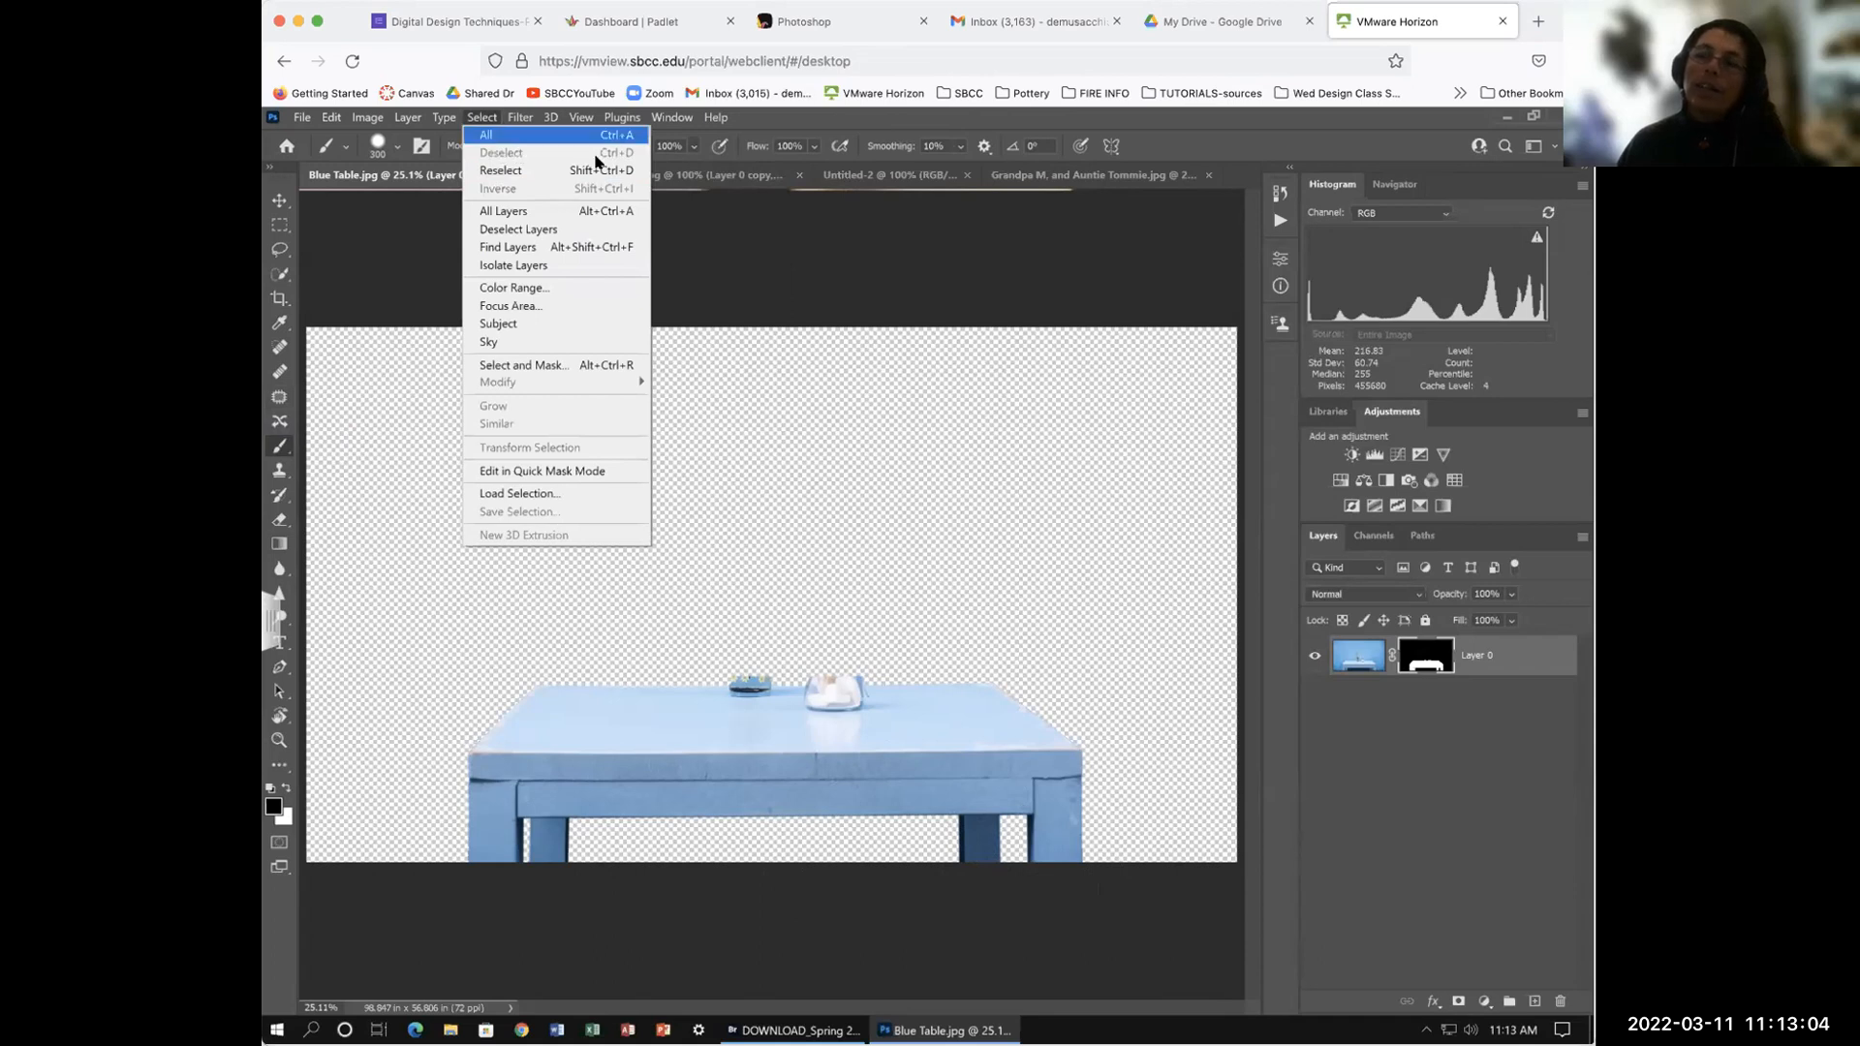
left_click(900, 272)
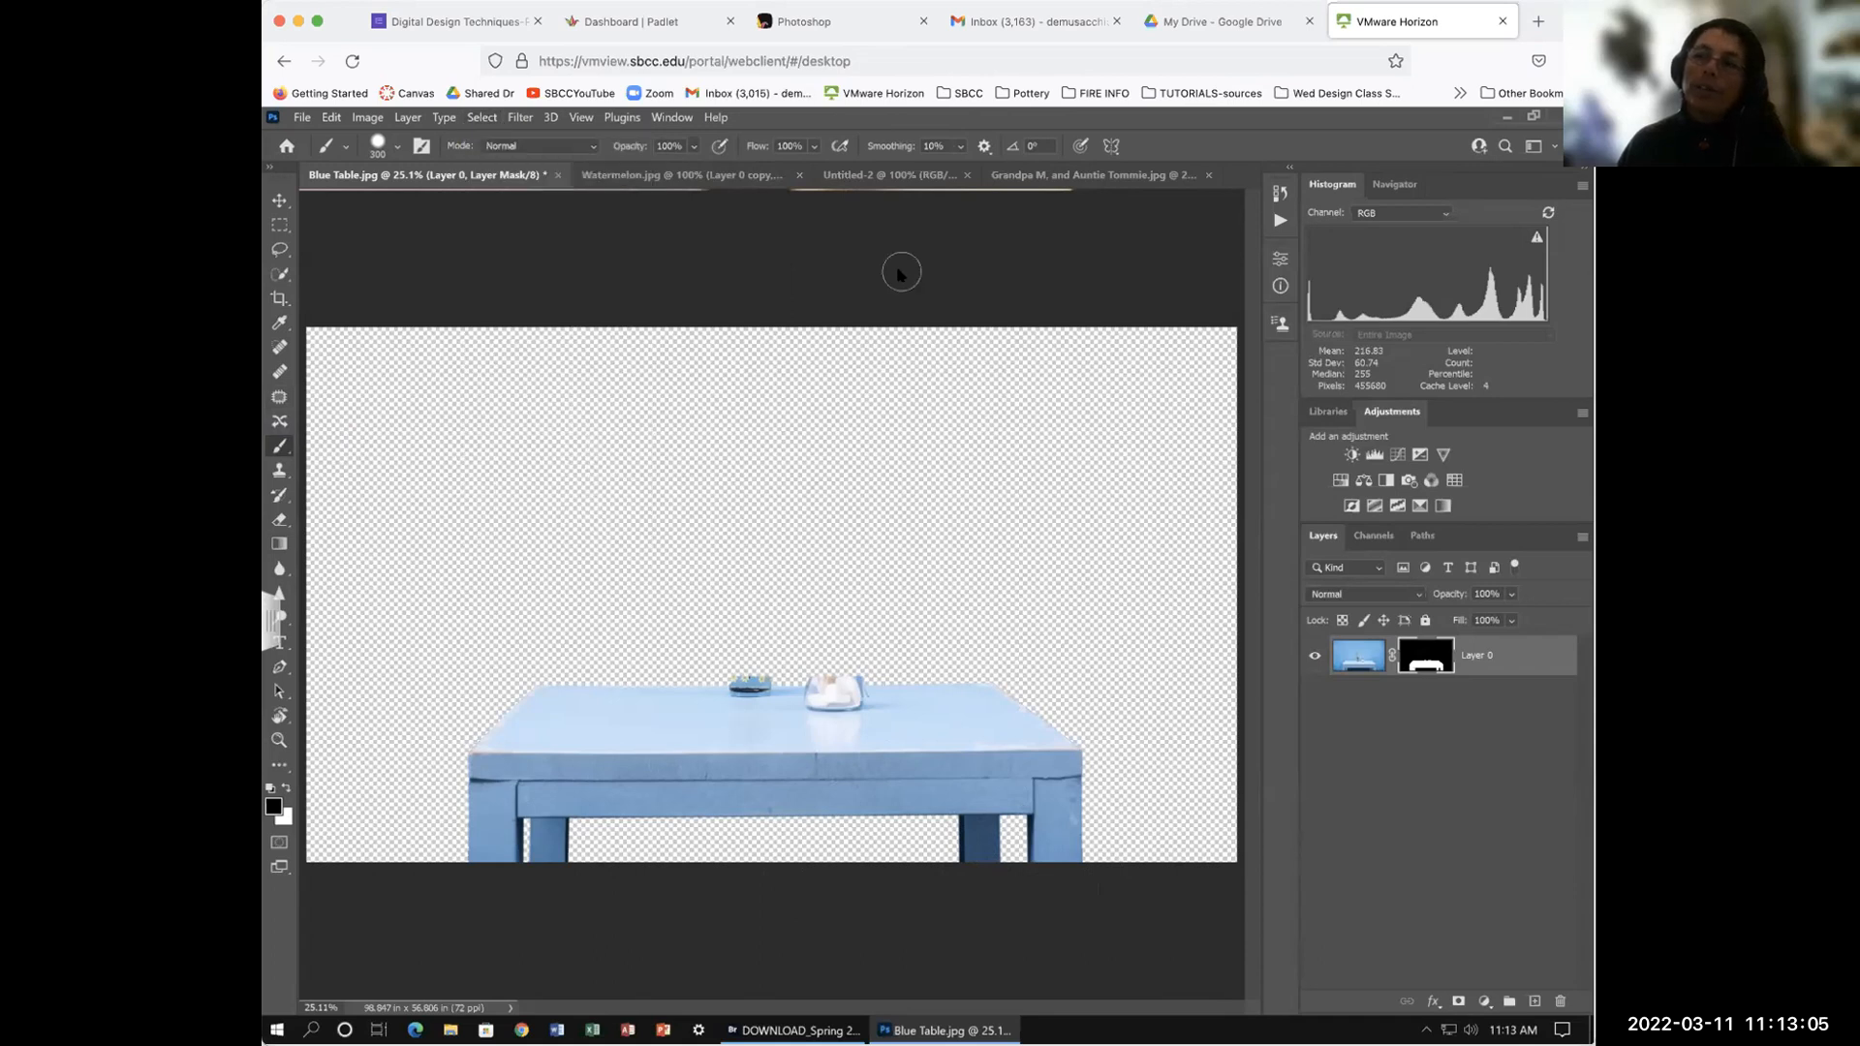
left_click(279, 200)
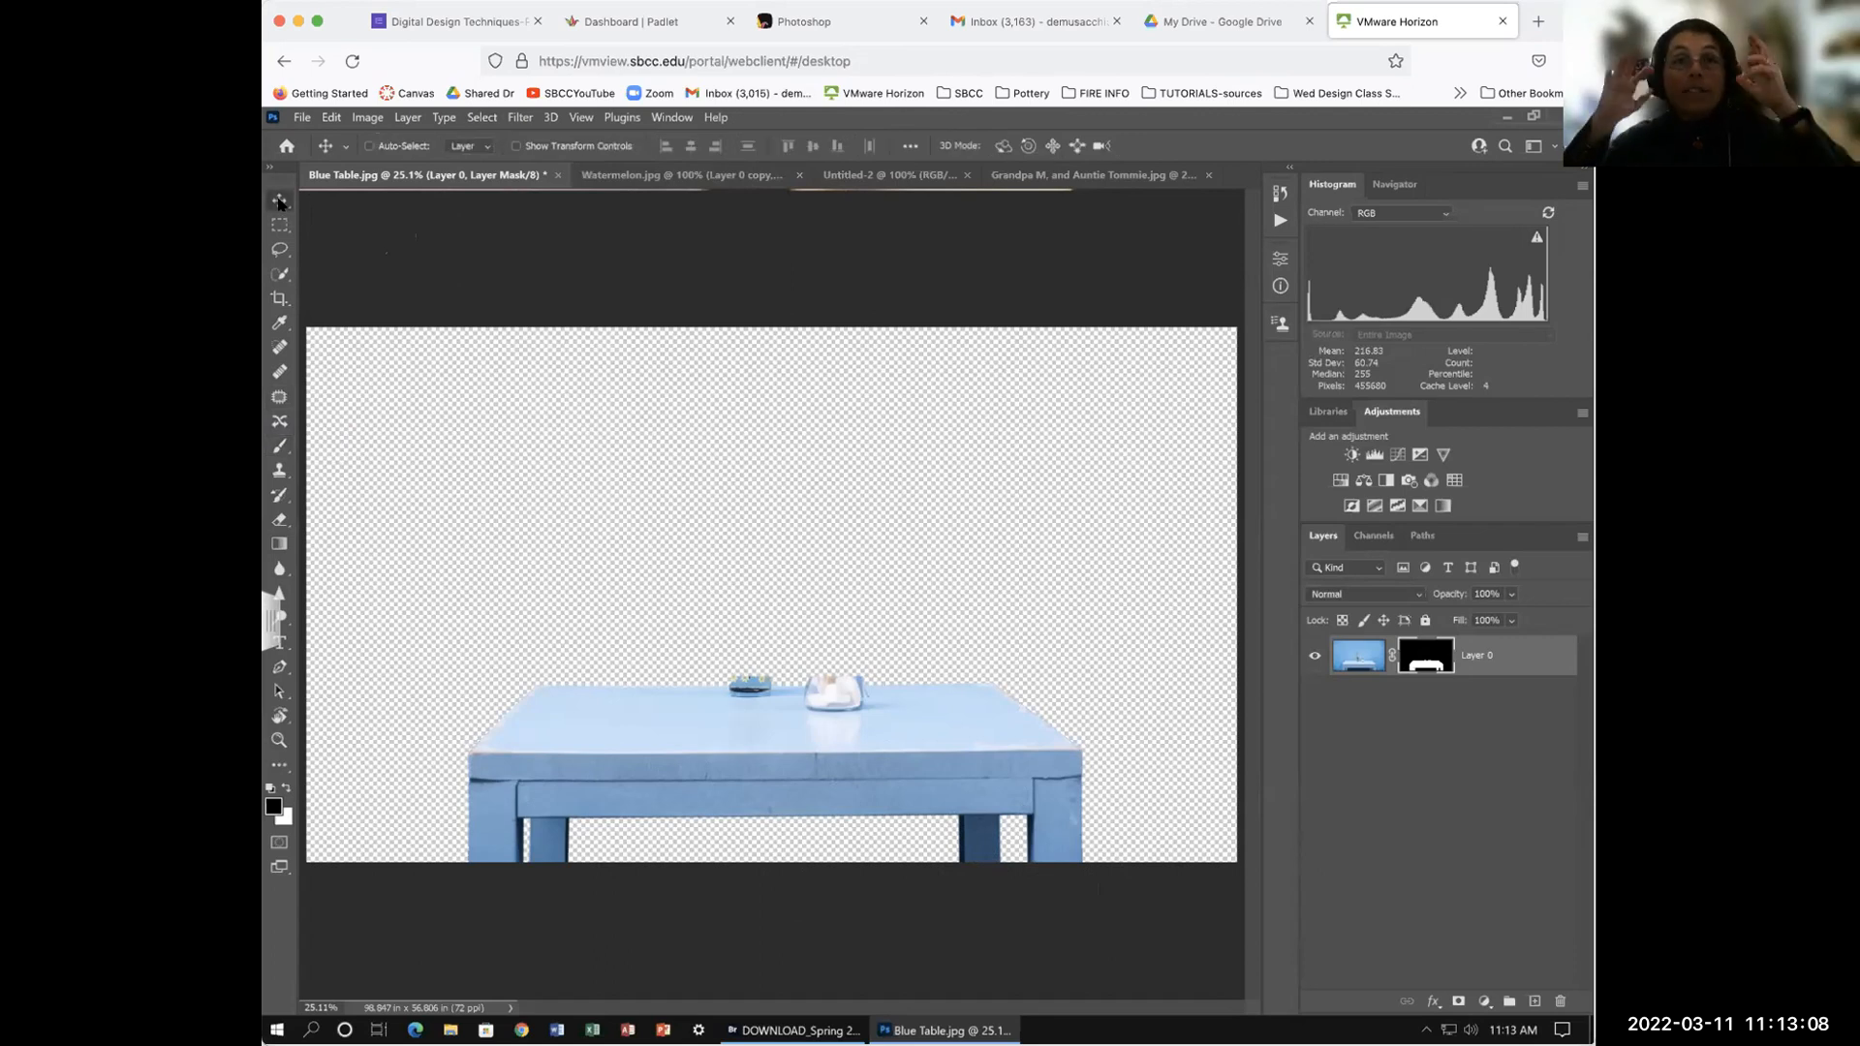
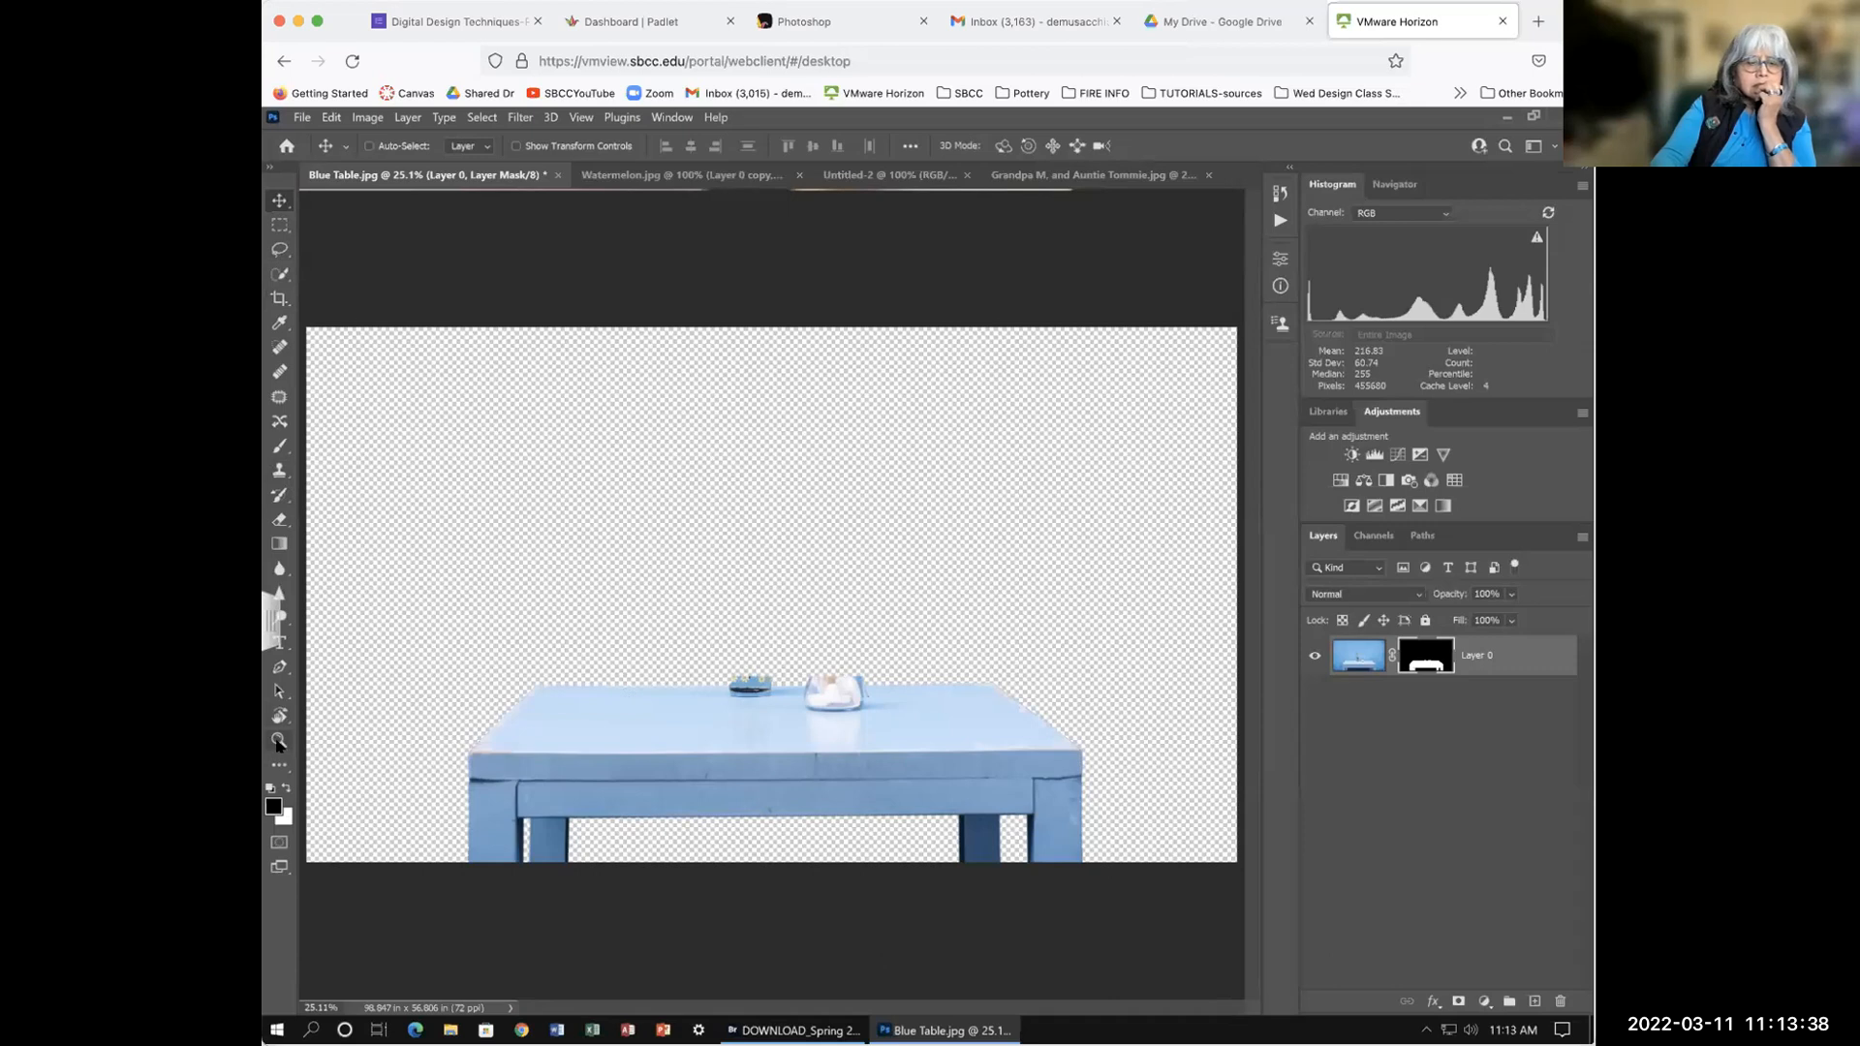
Step: Examine the remaining vase and jar bases against the tabletop's back edge at 100% and 200%
key("ctrl+1")
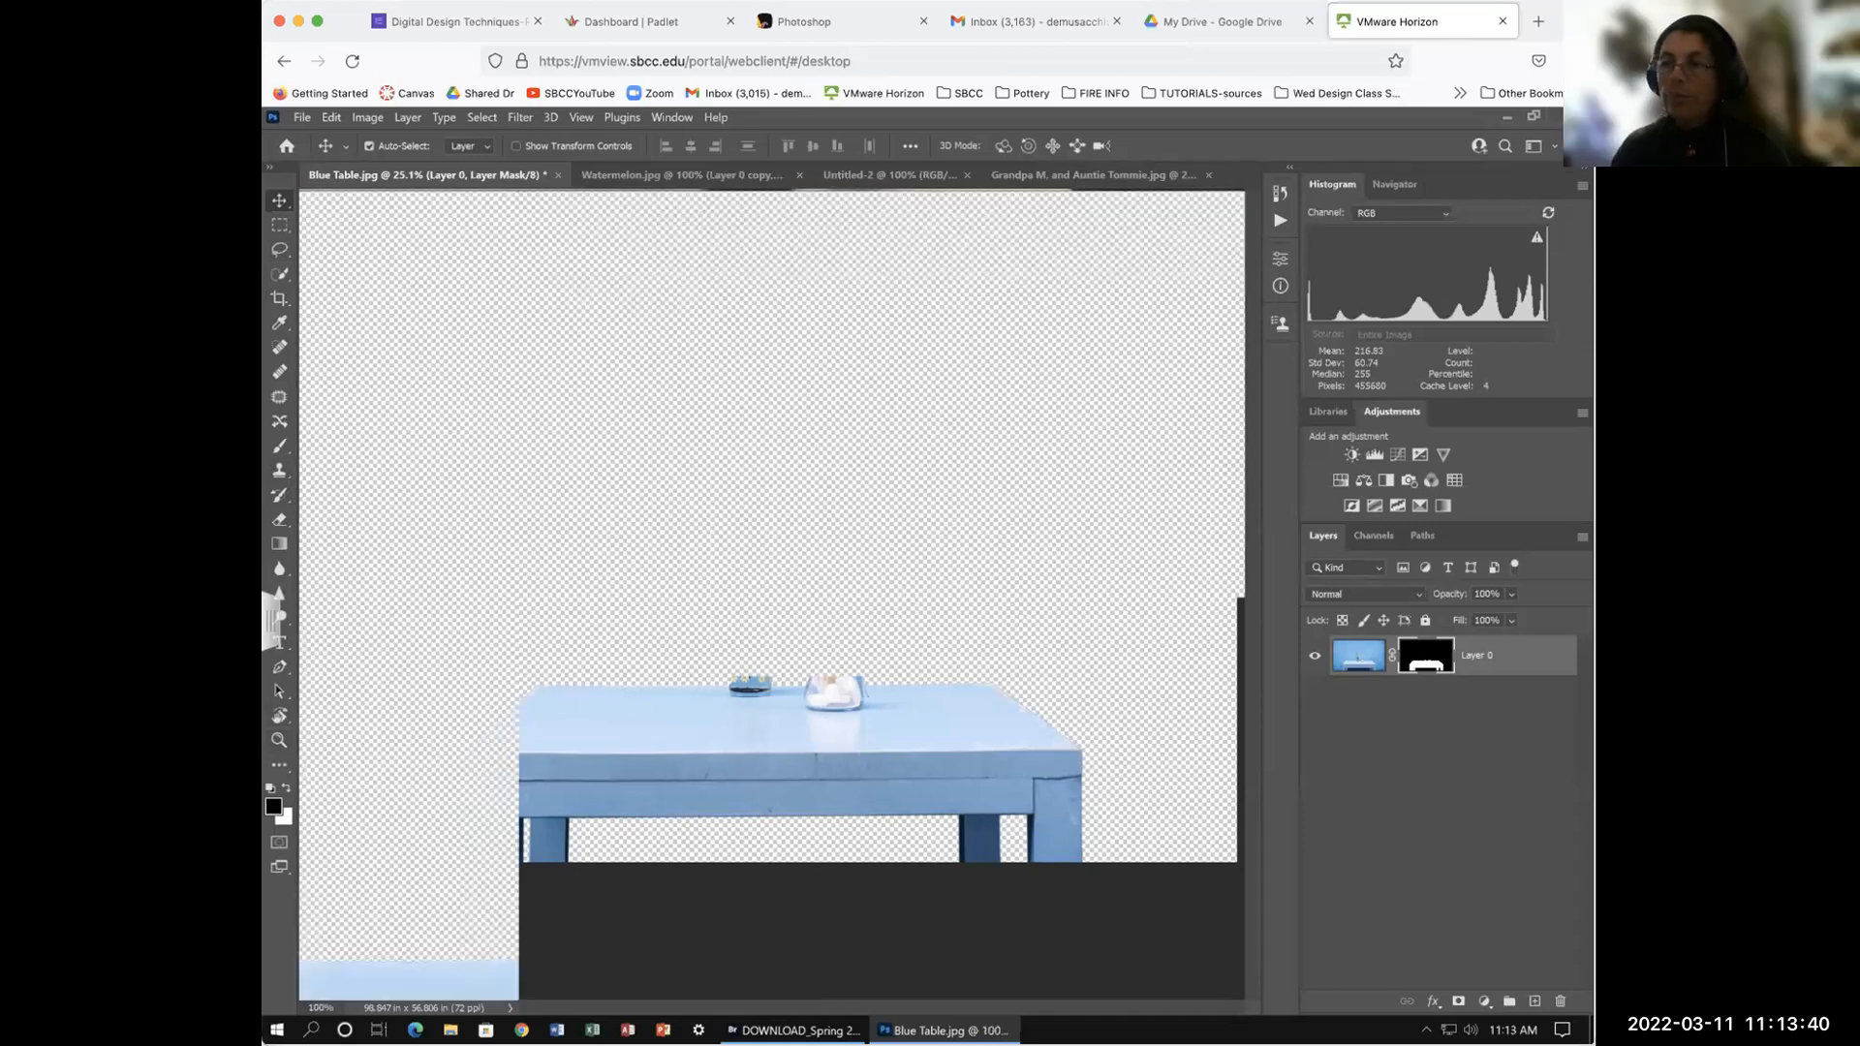
scroll(839, 677, "down", 5)
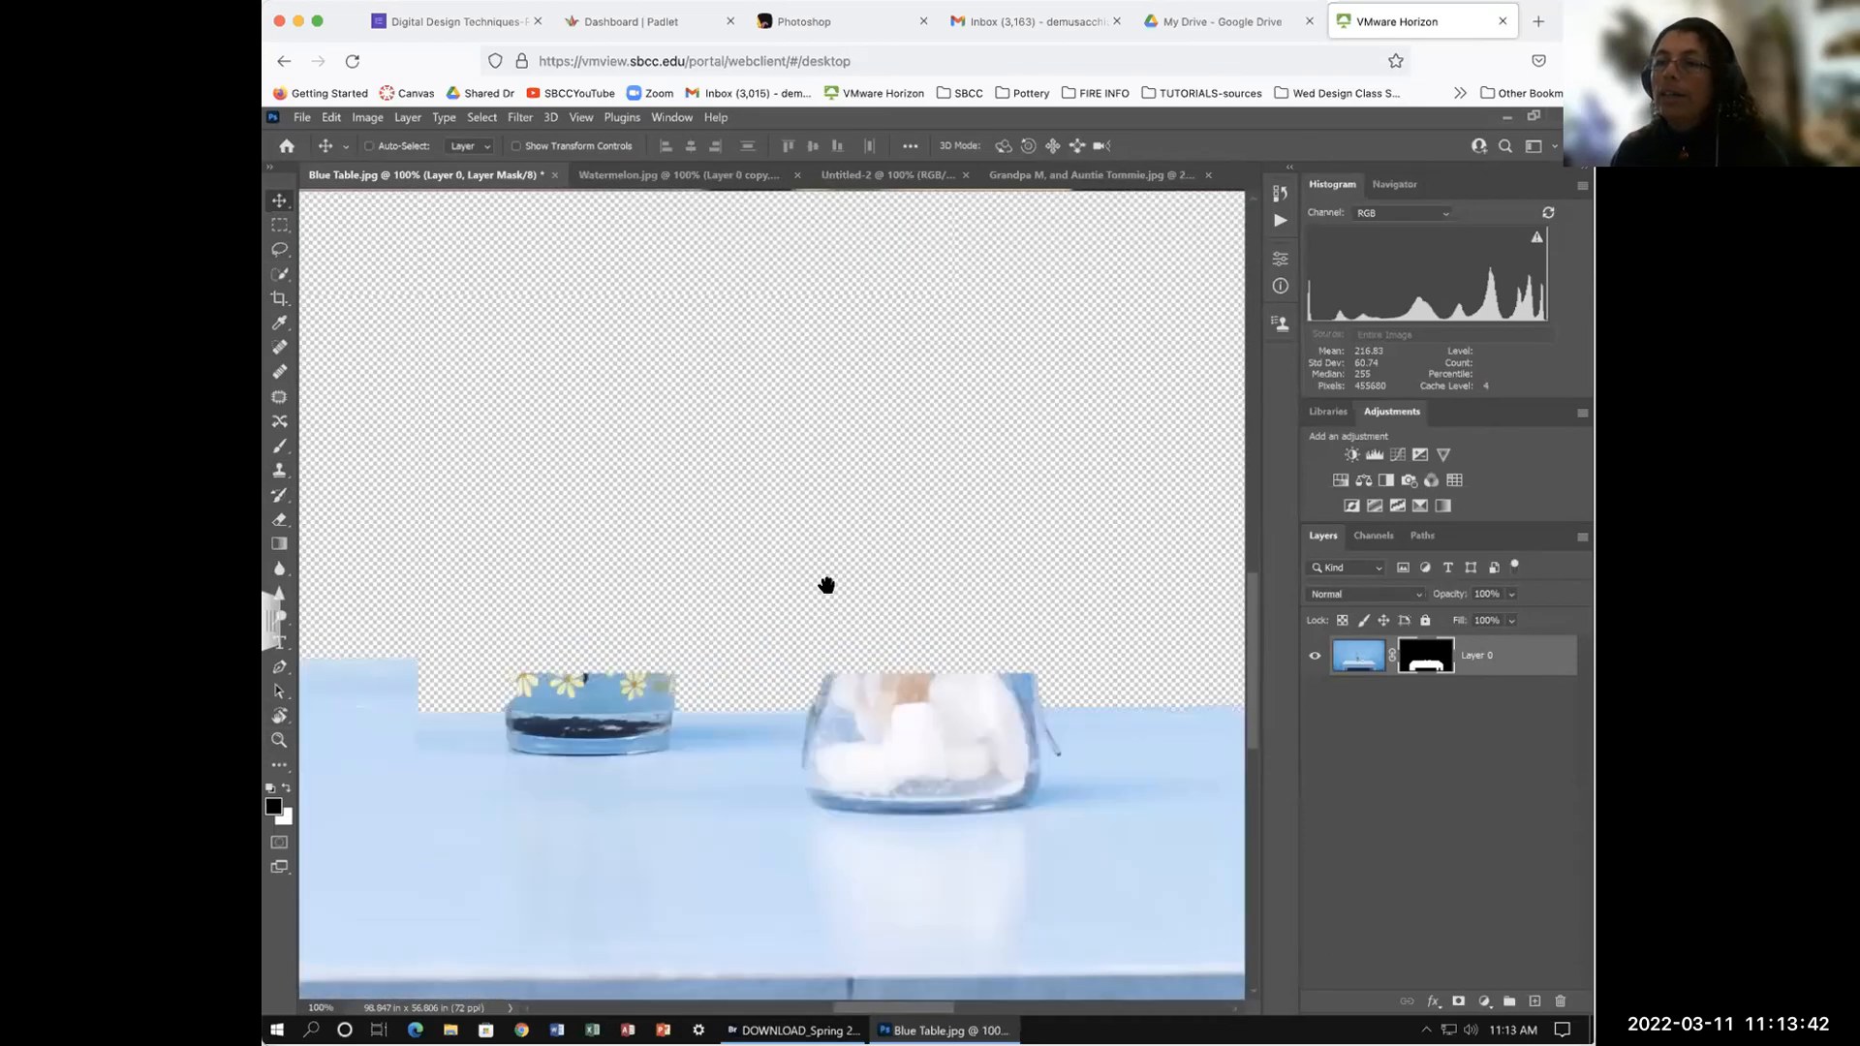
scroll(836, 730, "down", 3)
scroll(836, 729, "left", 3)
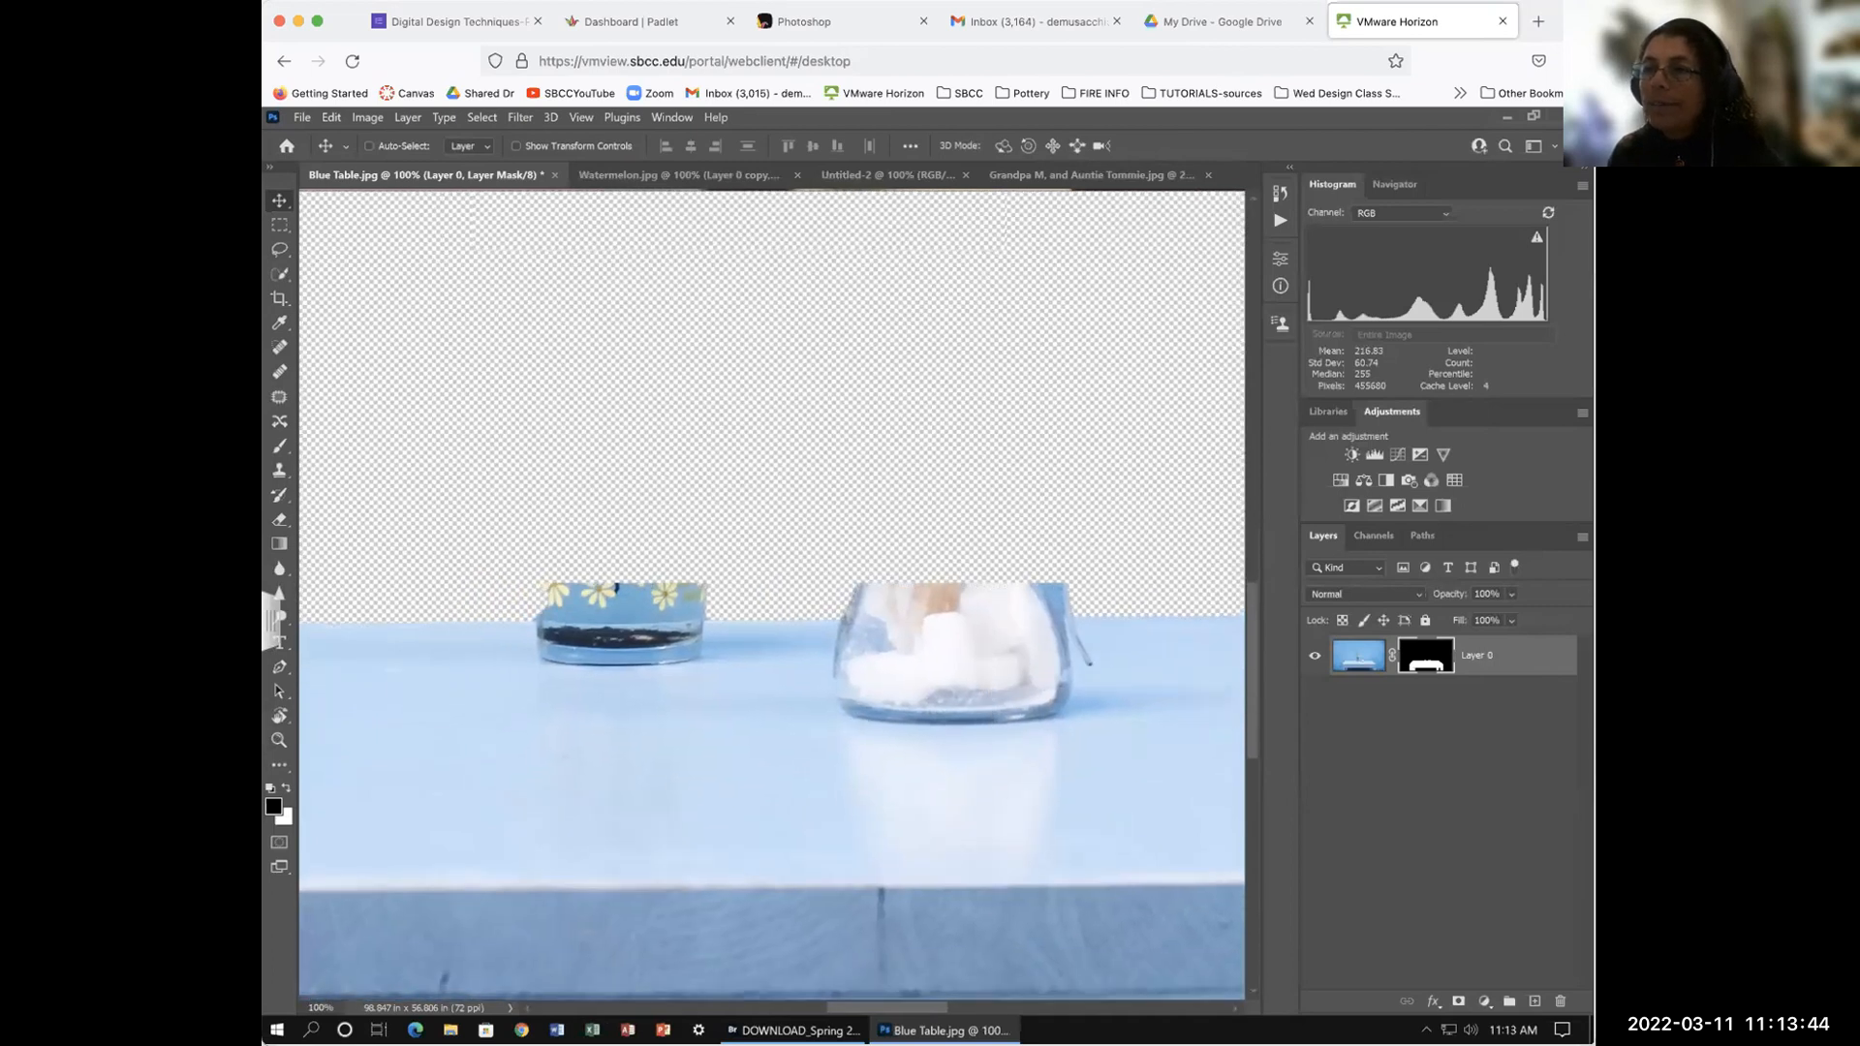
key("ctrl")
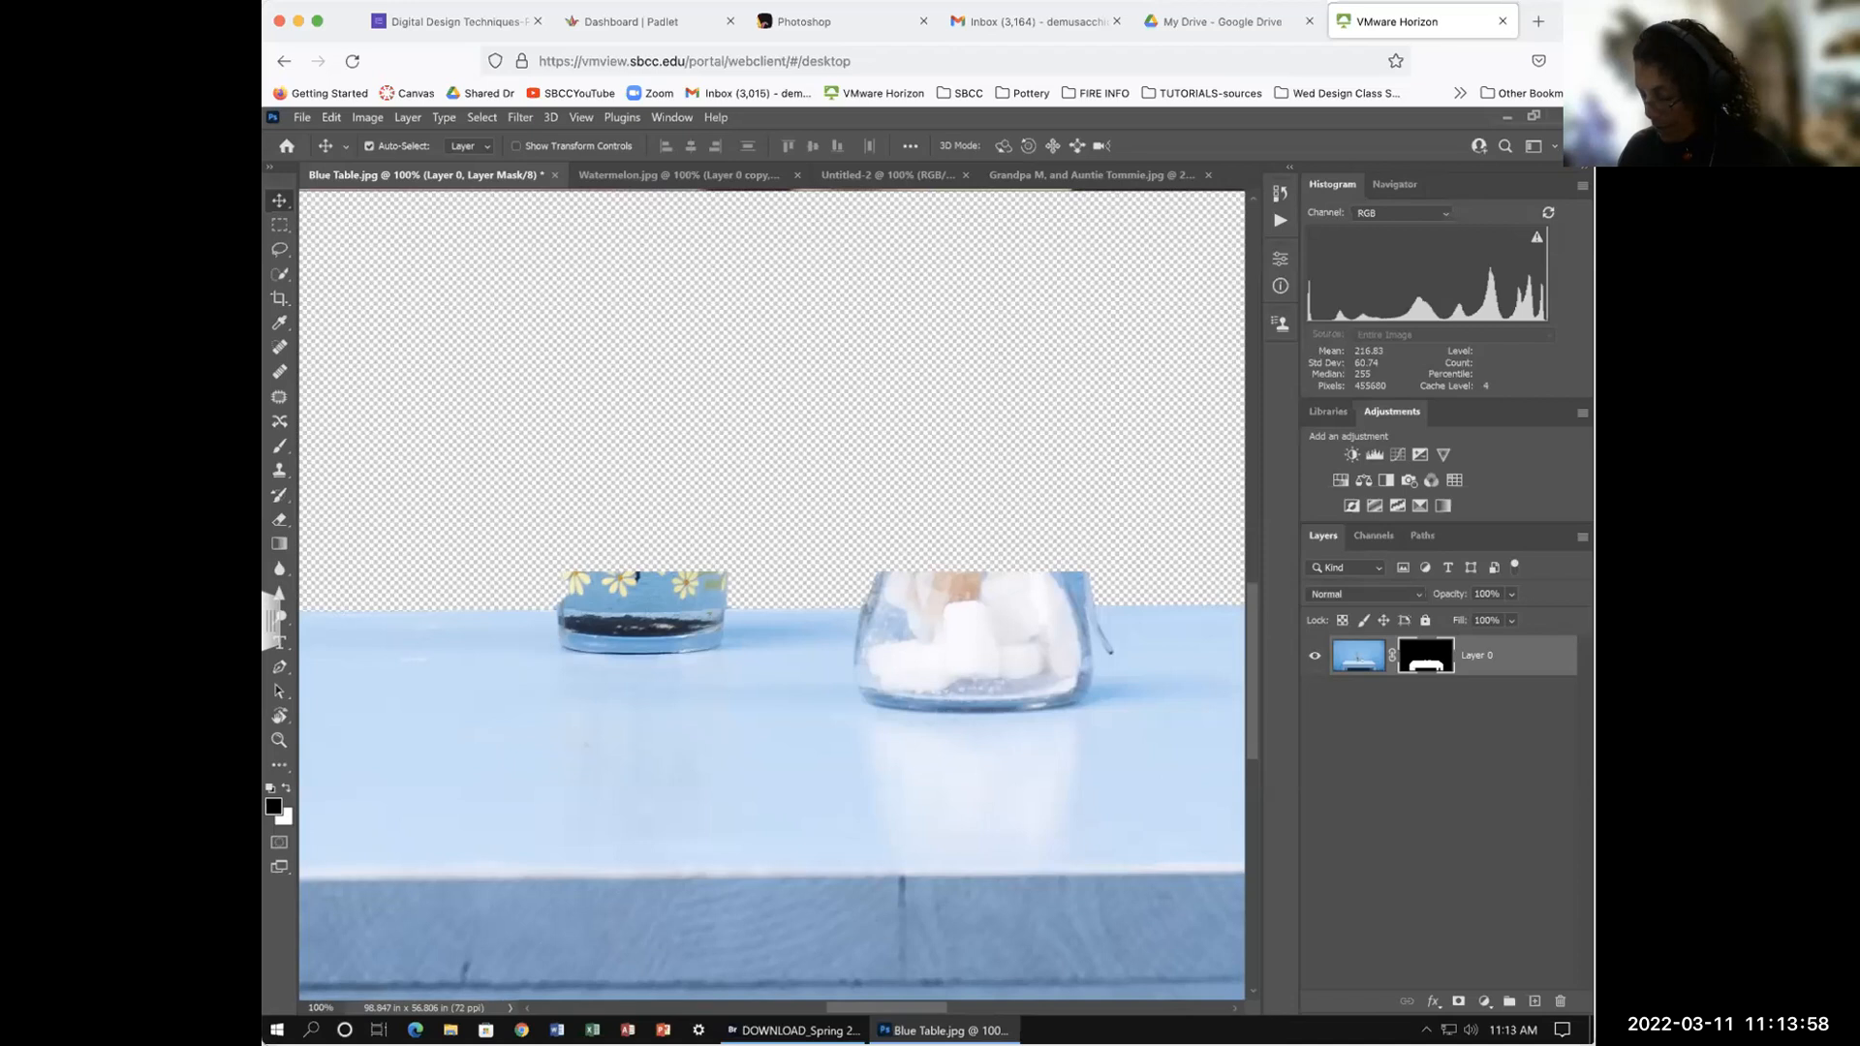
key("ctrl")
key("ctrl+plus")
key("ctrl")
key("space")
left_click_drag(498, 734, 669, 726)
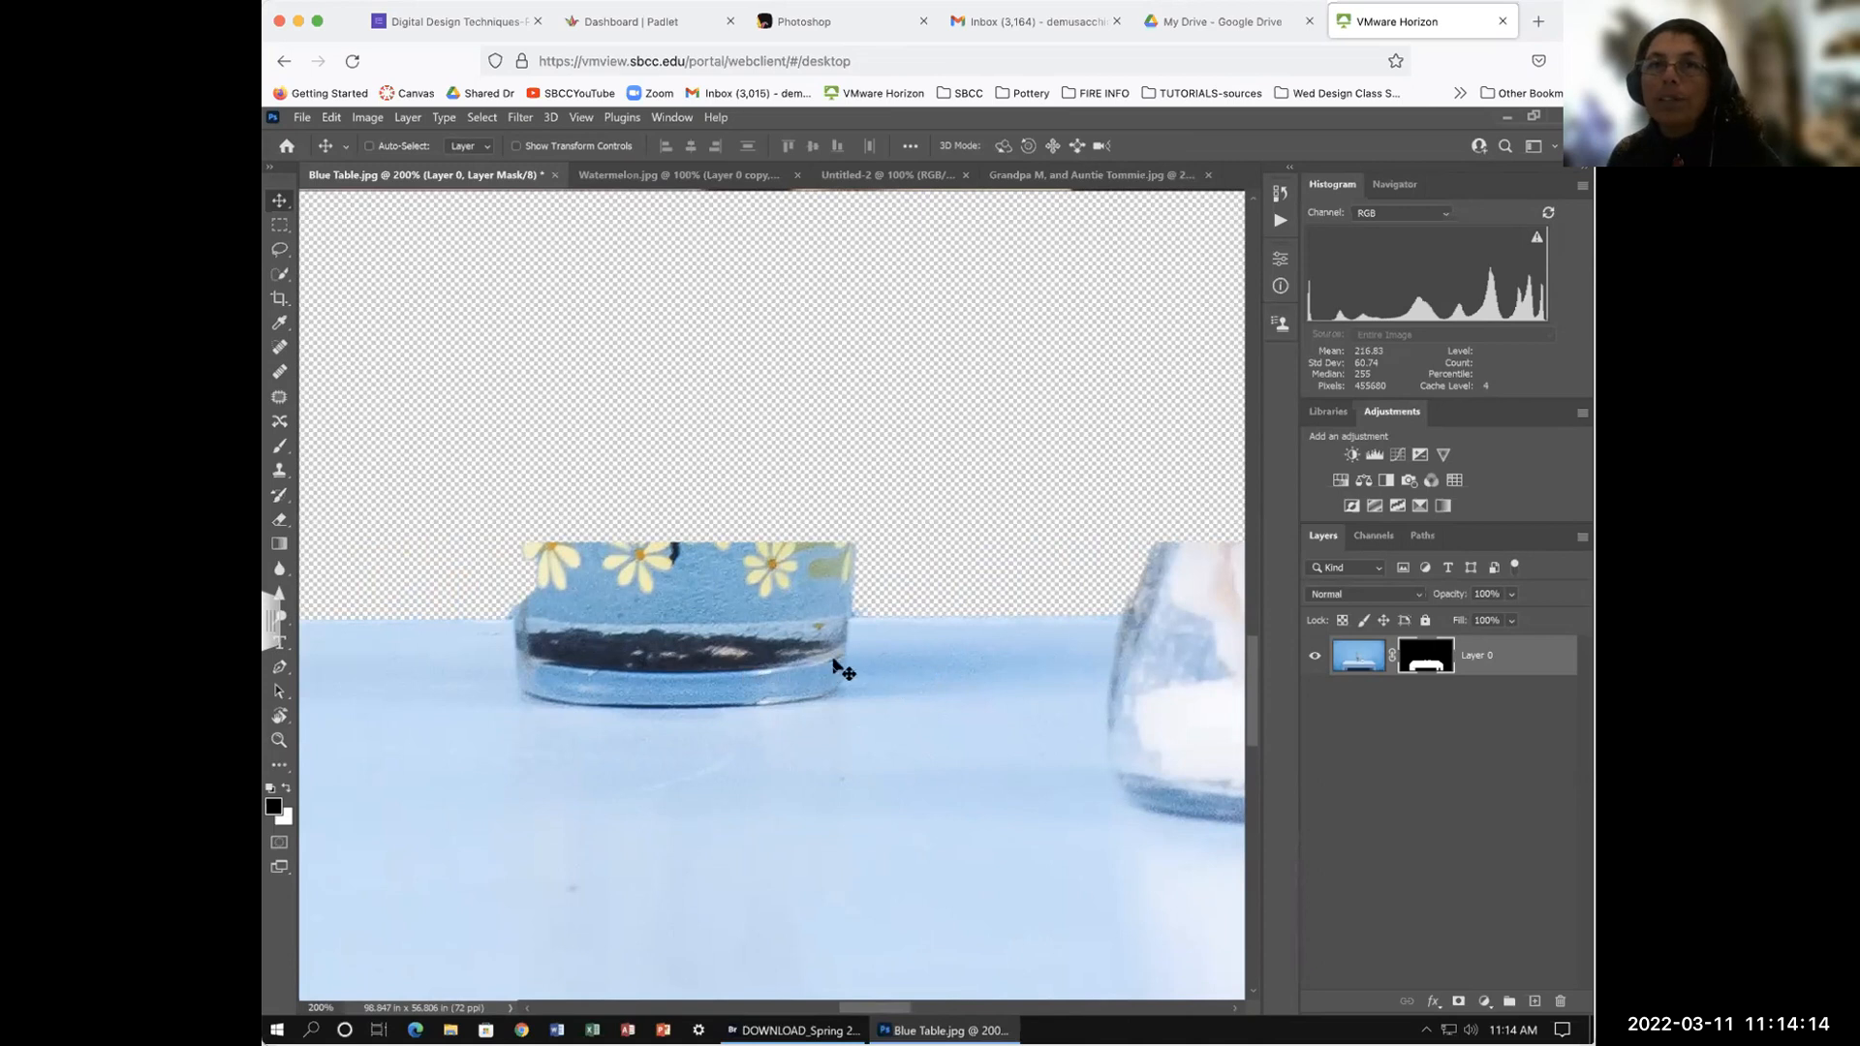
left_click_drag(961, 710, 668, 682)
left_click_drag(948, 765, 823, 765)
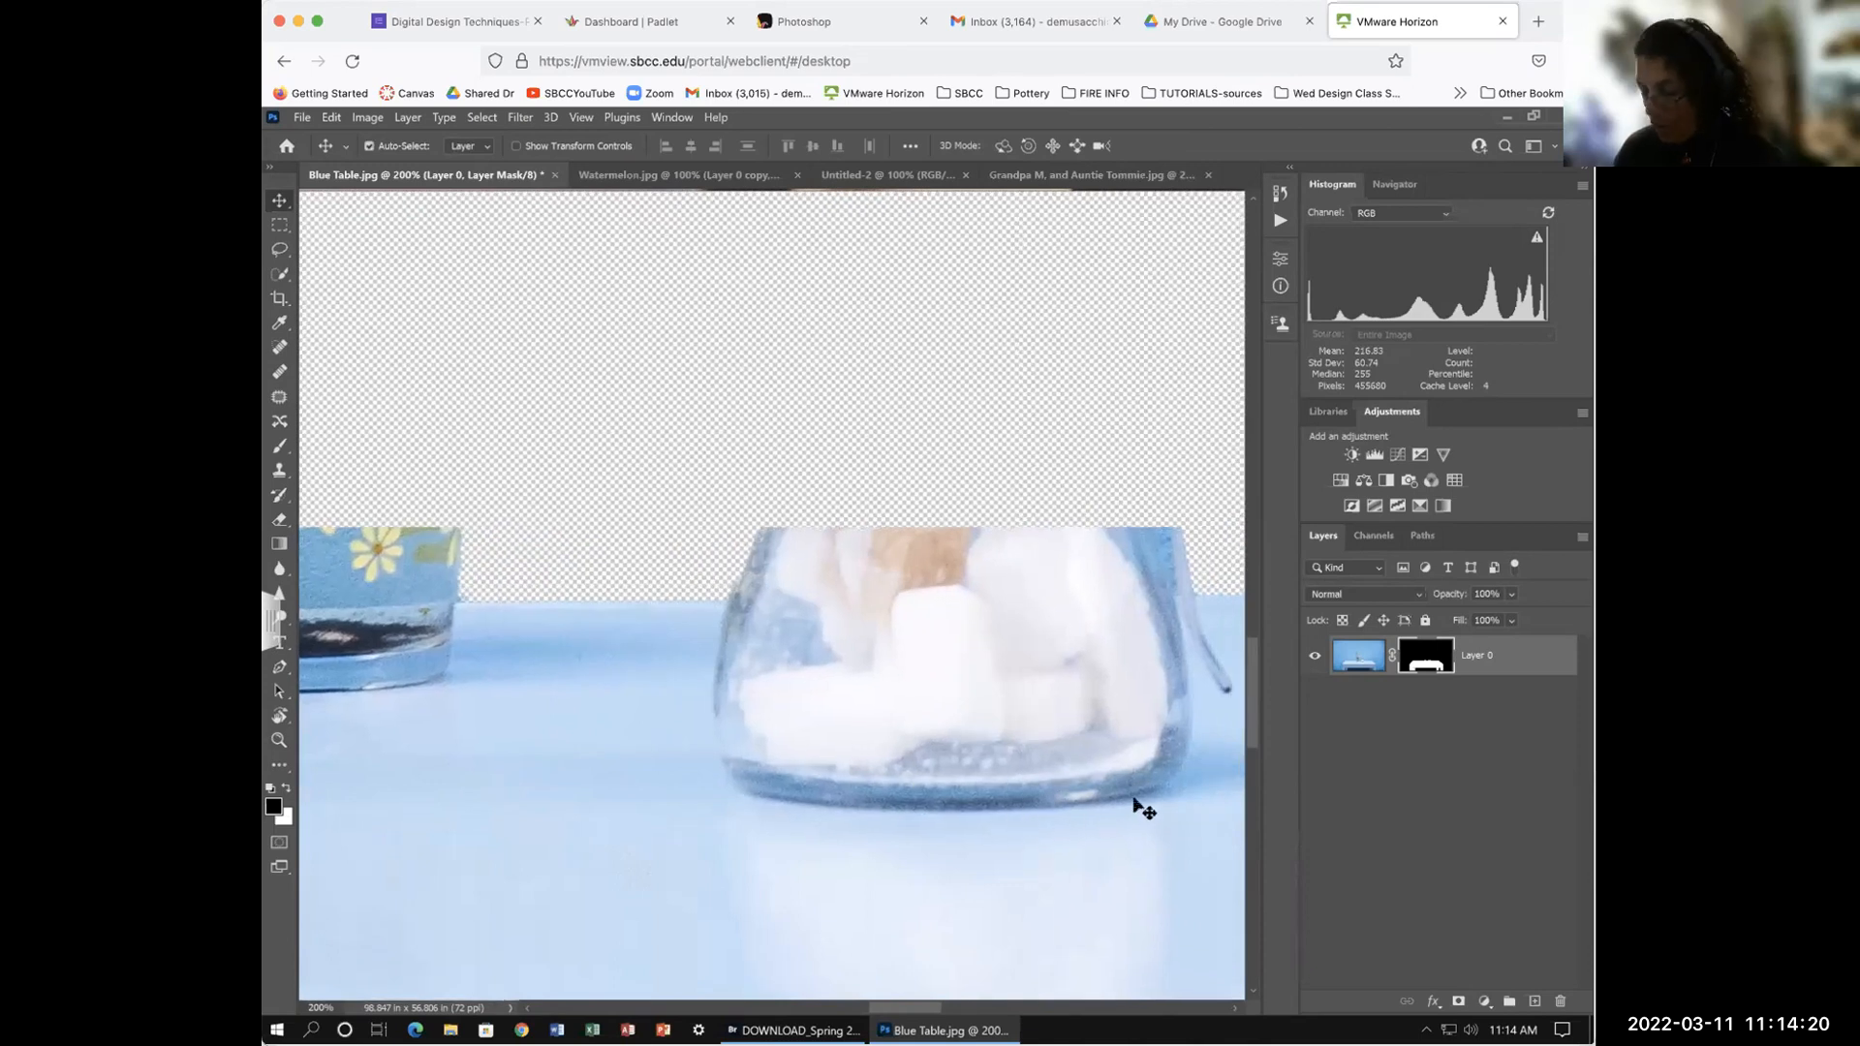
key("ctrl+0")
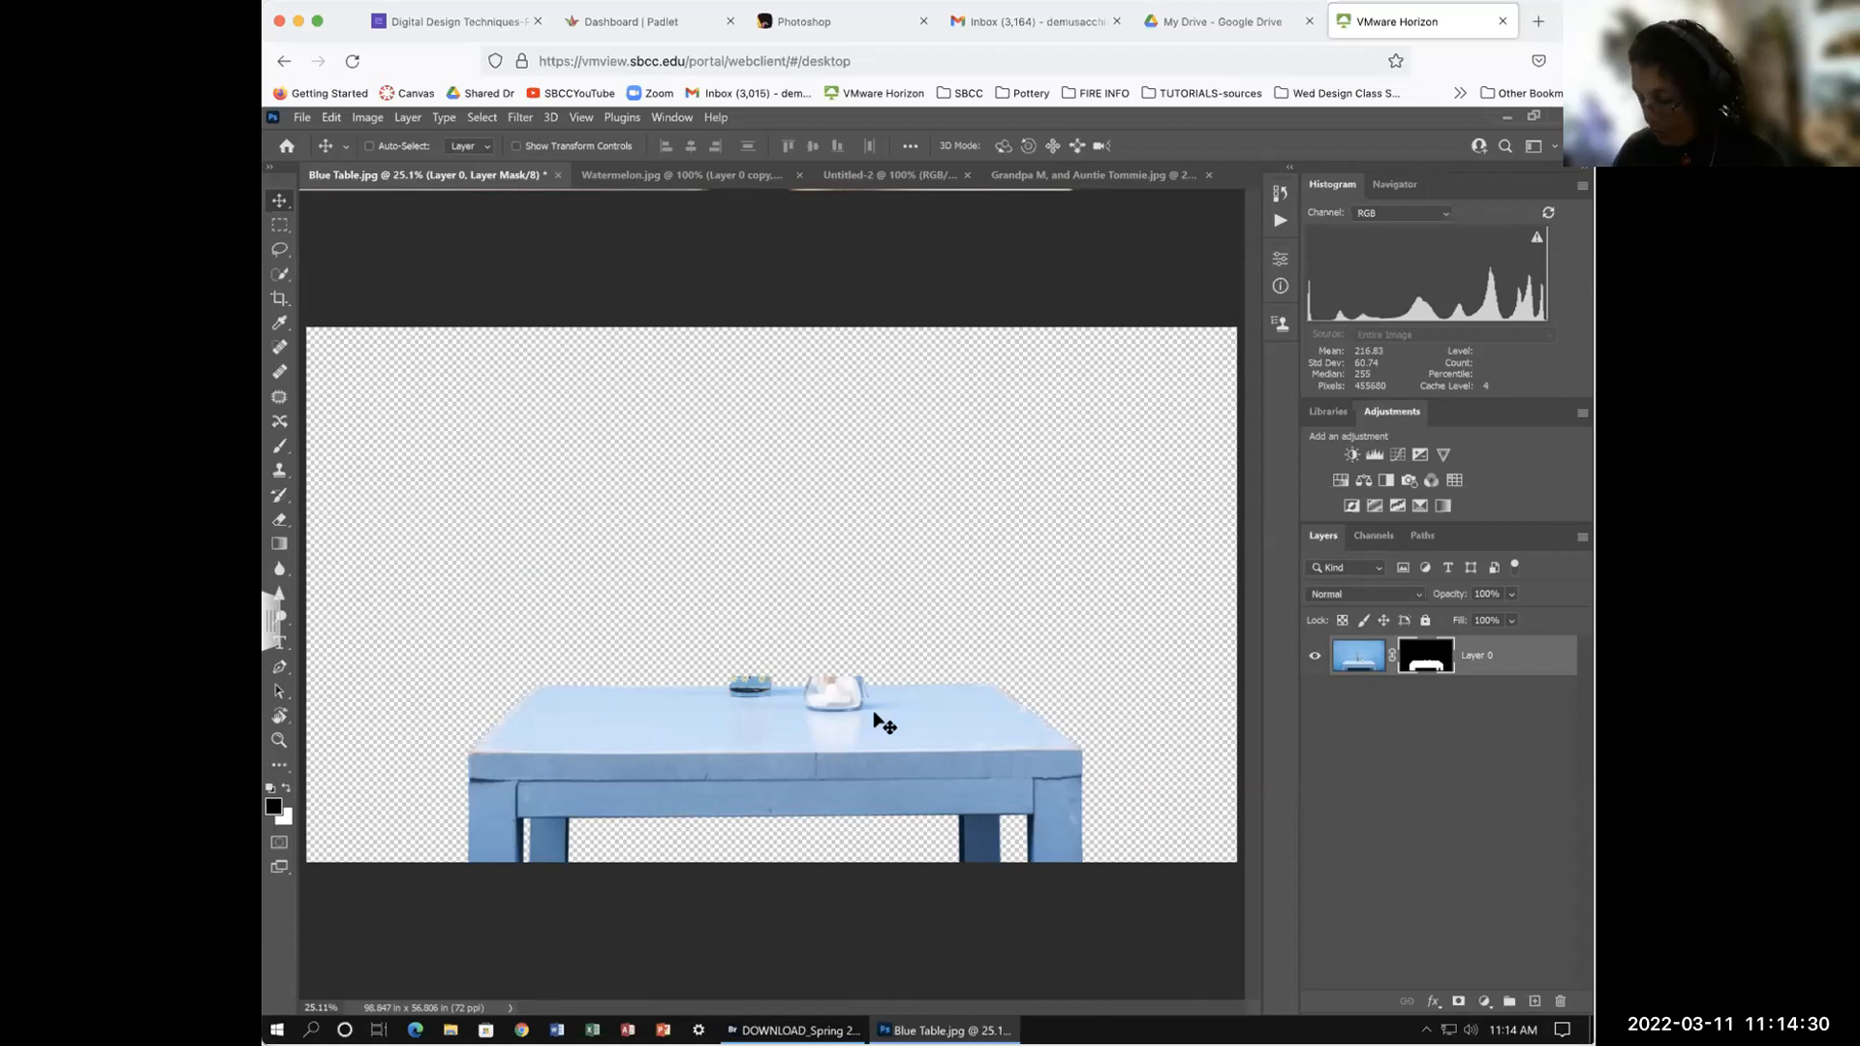
Step: Outline the part of the flowered vase above the tabletop's back edge with a closed Polygonal Lasso selection
key("ctrl+1")
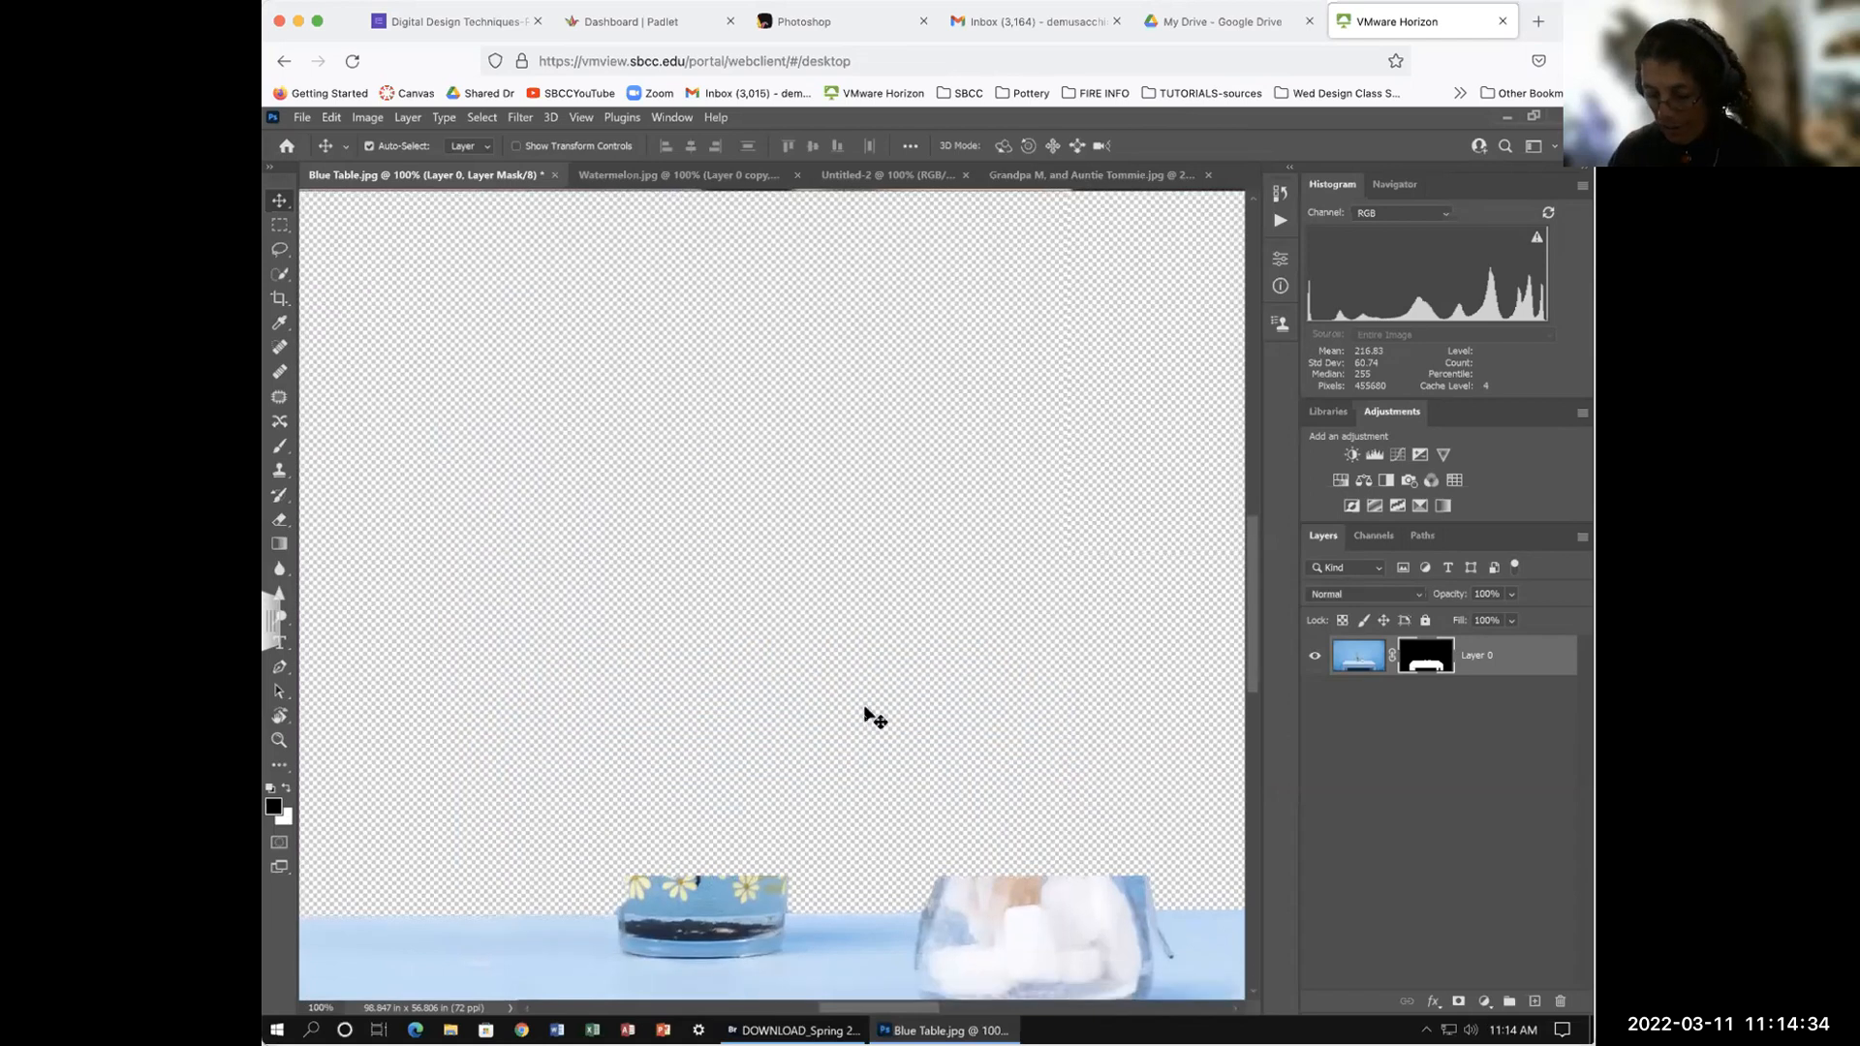
key("ctrl+plus")
scroll(813, 843, "down", 10)
key("ctrl+plus")
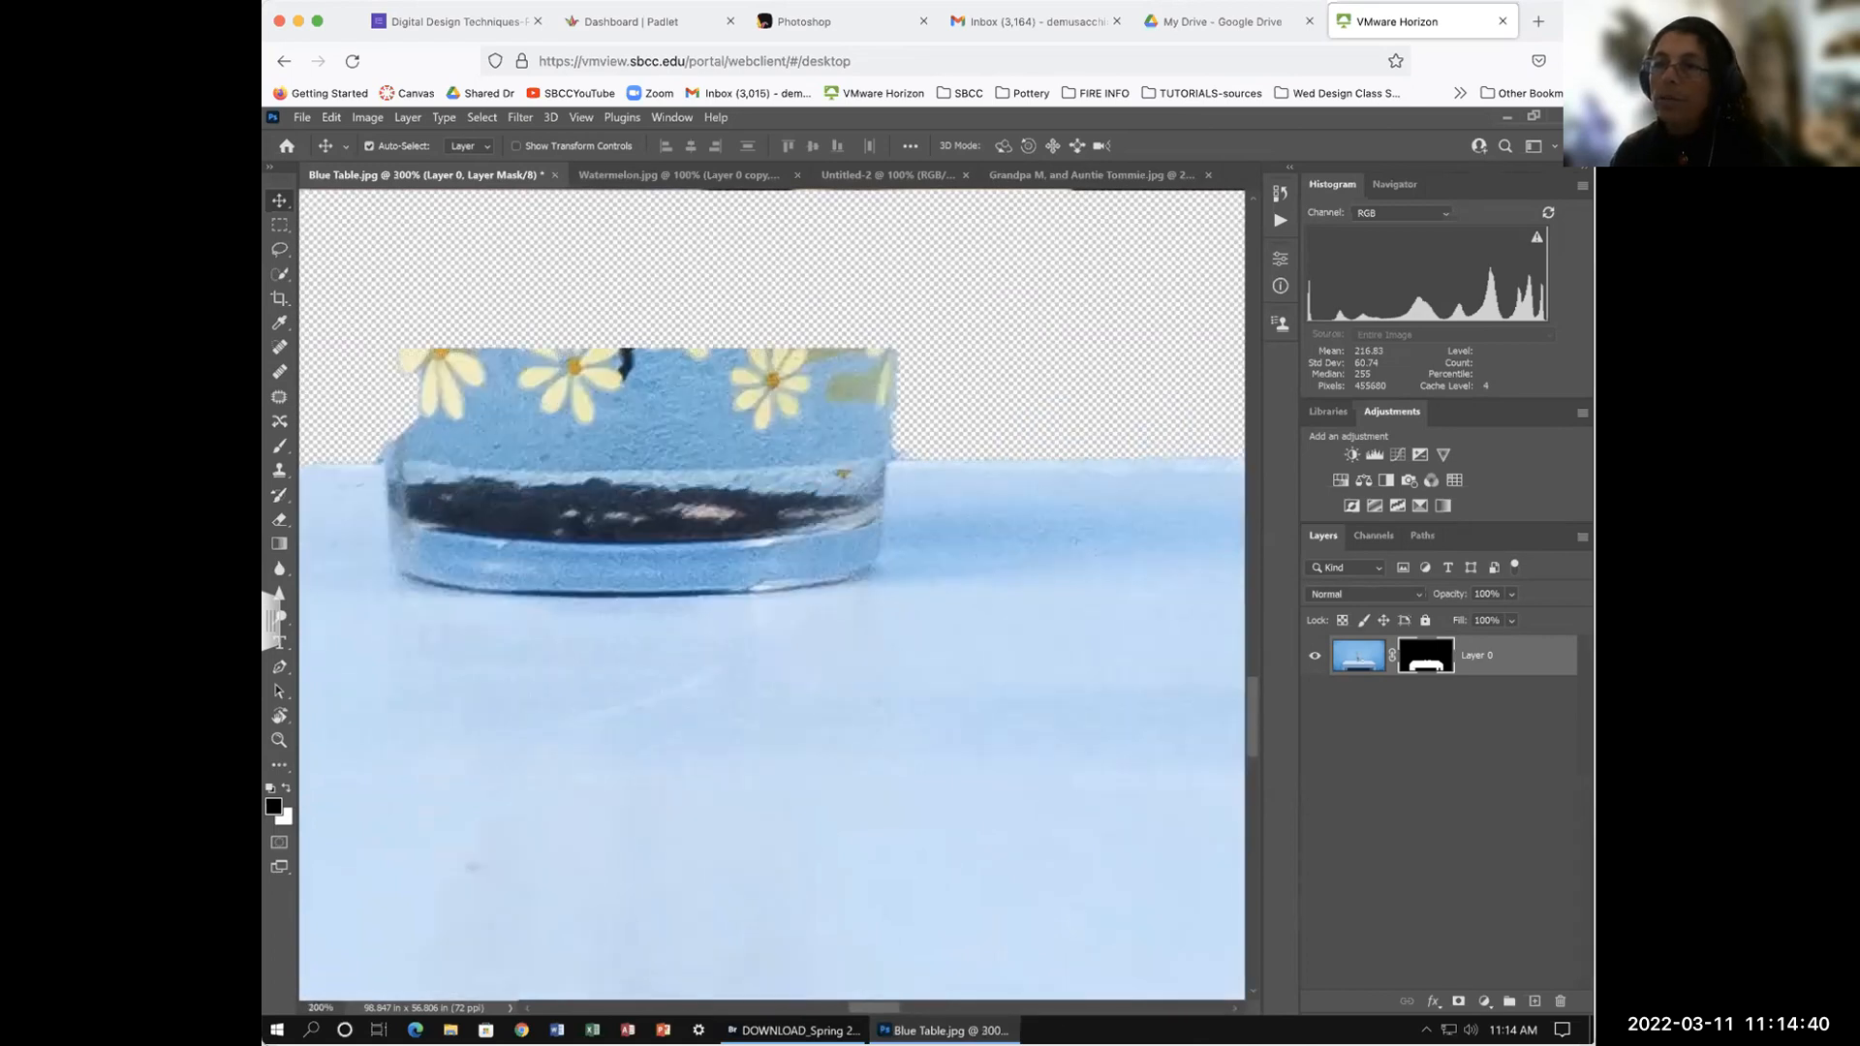
left_click_drag(540, 491, 680, 569)
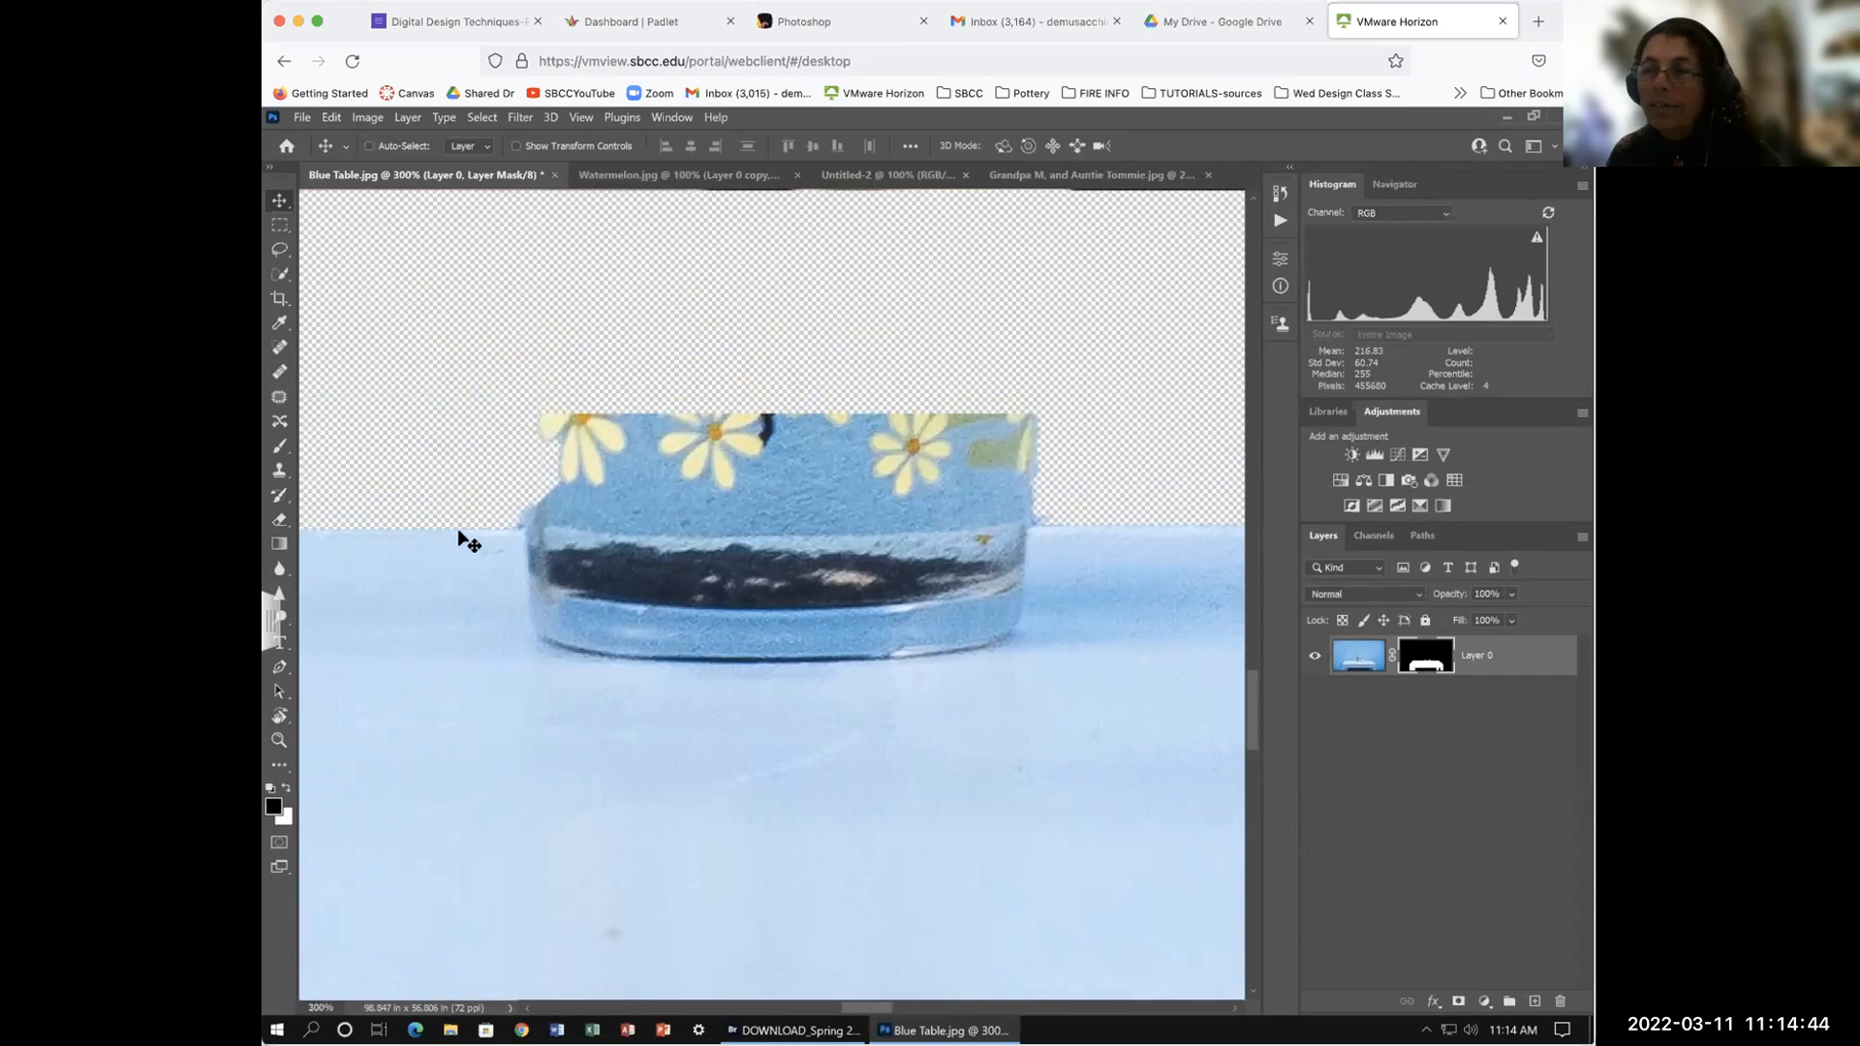
left_click_drag(280, 252, 348, 263)
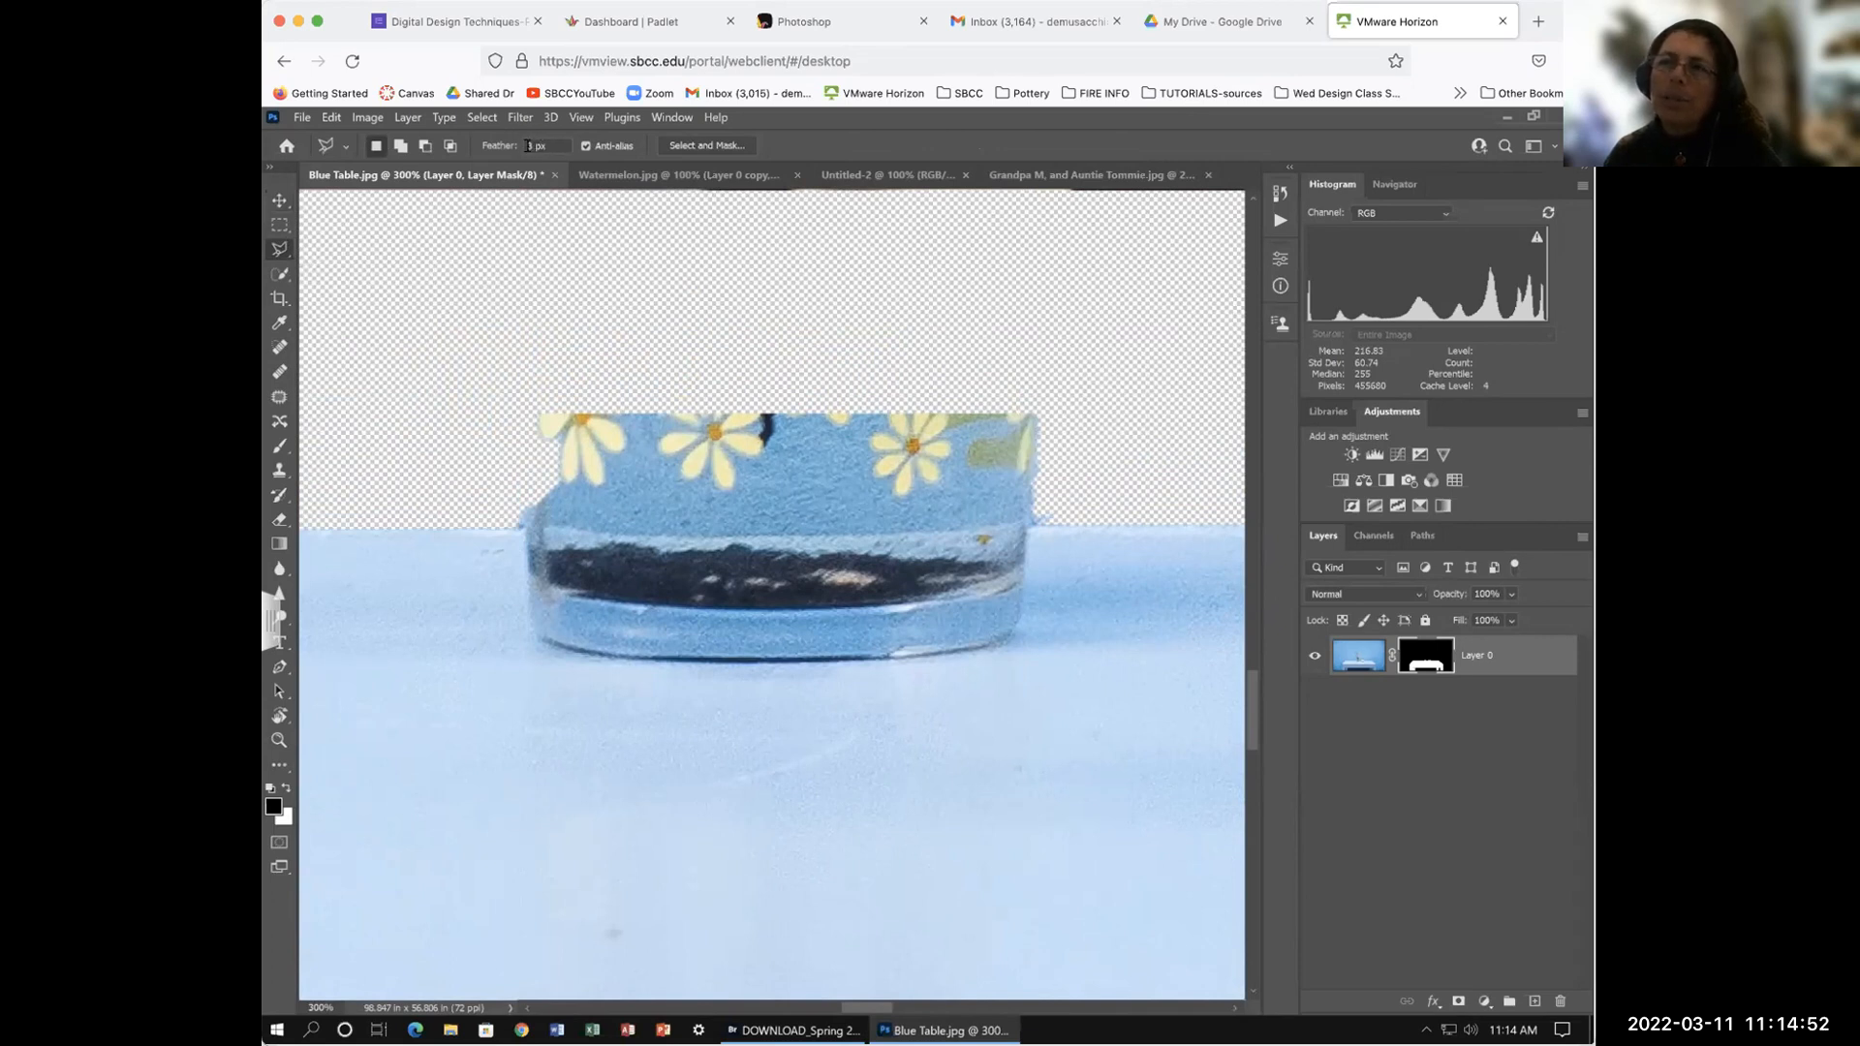
left_click(500, 527)
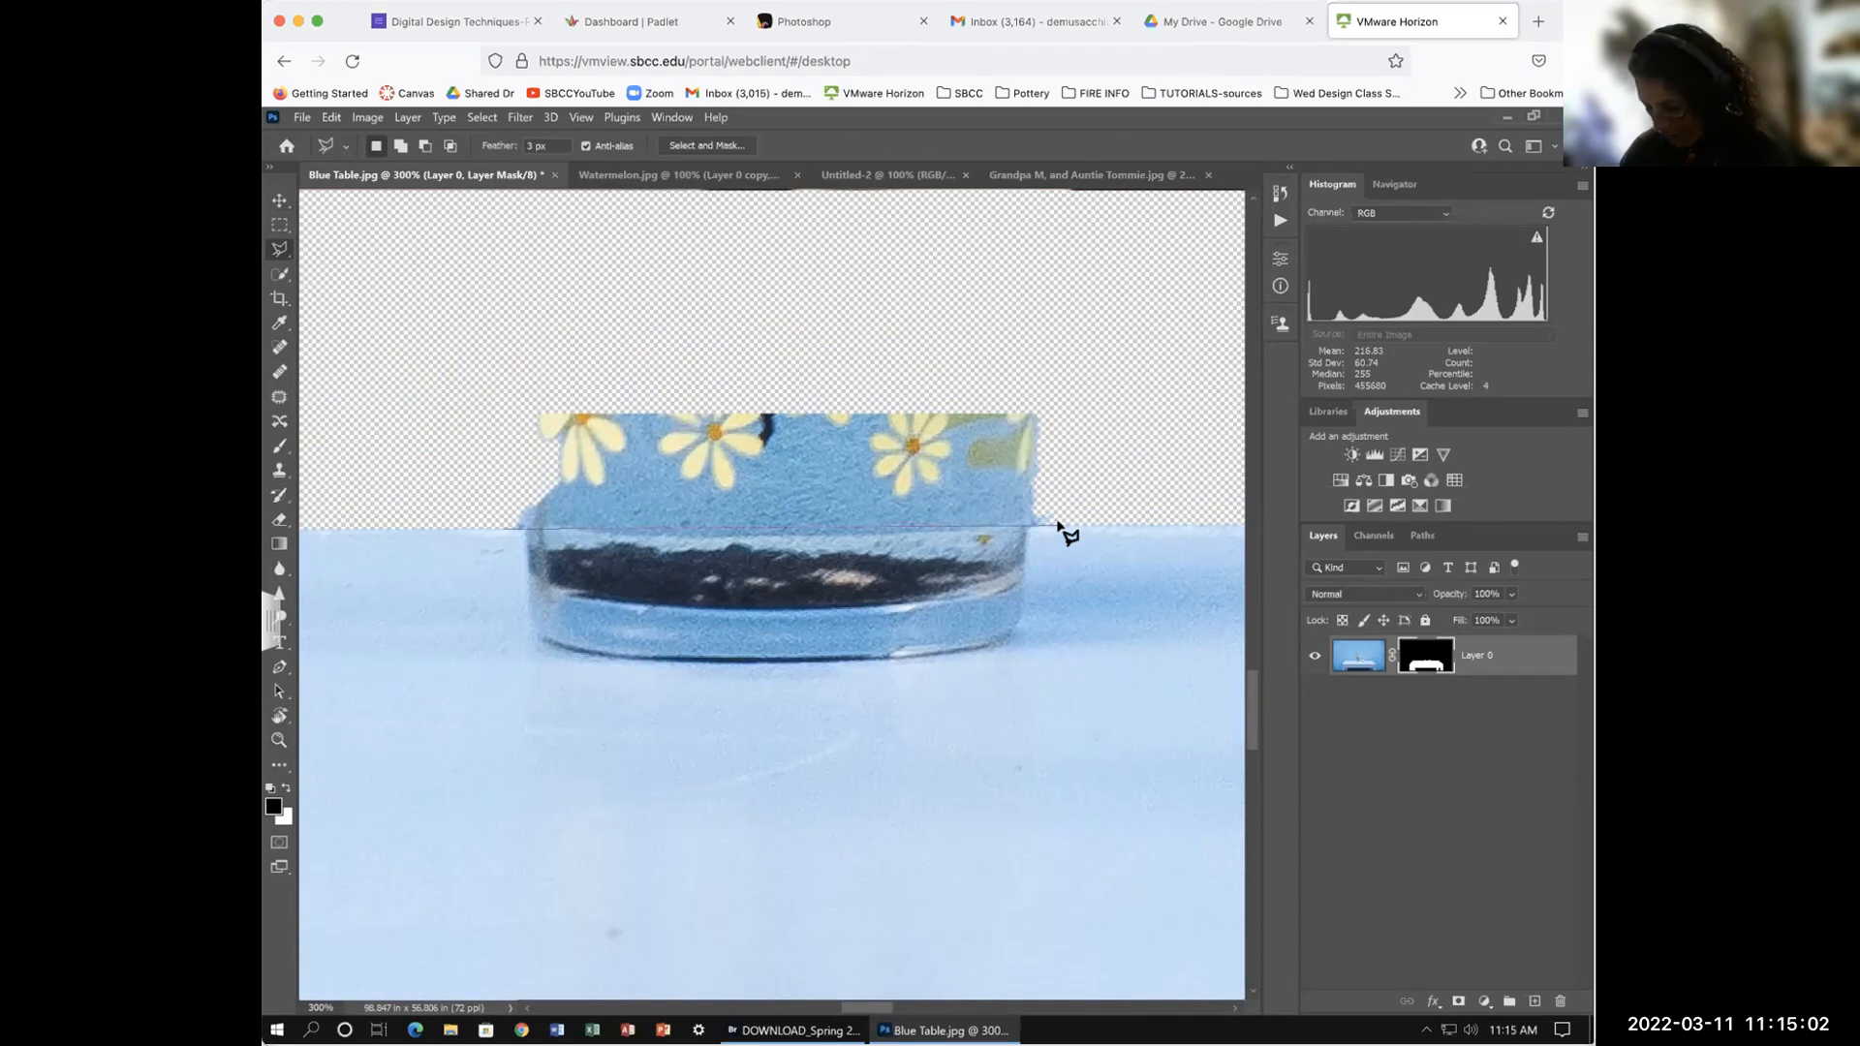
left_click(1060, 526)
left_click(1073, 316)
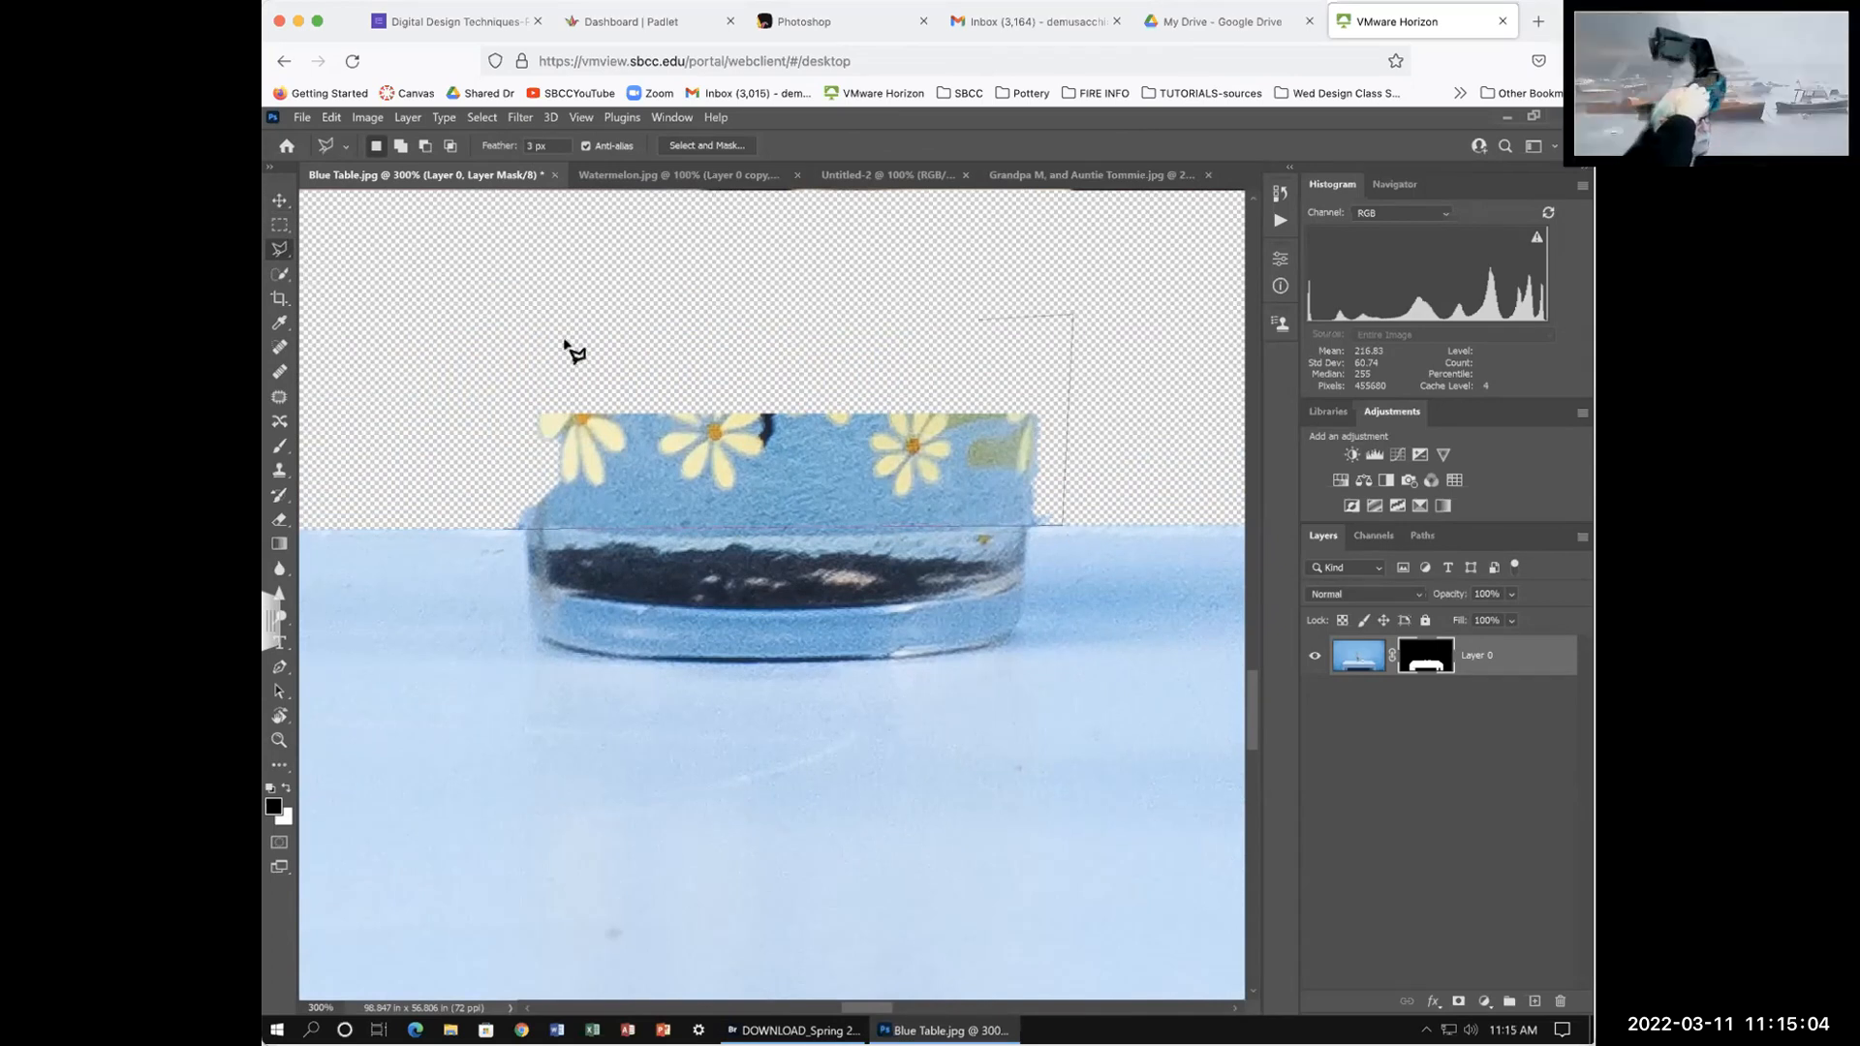
left_click(484, 342)
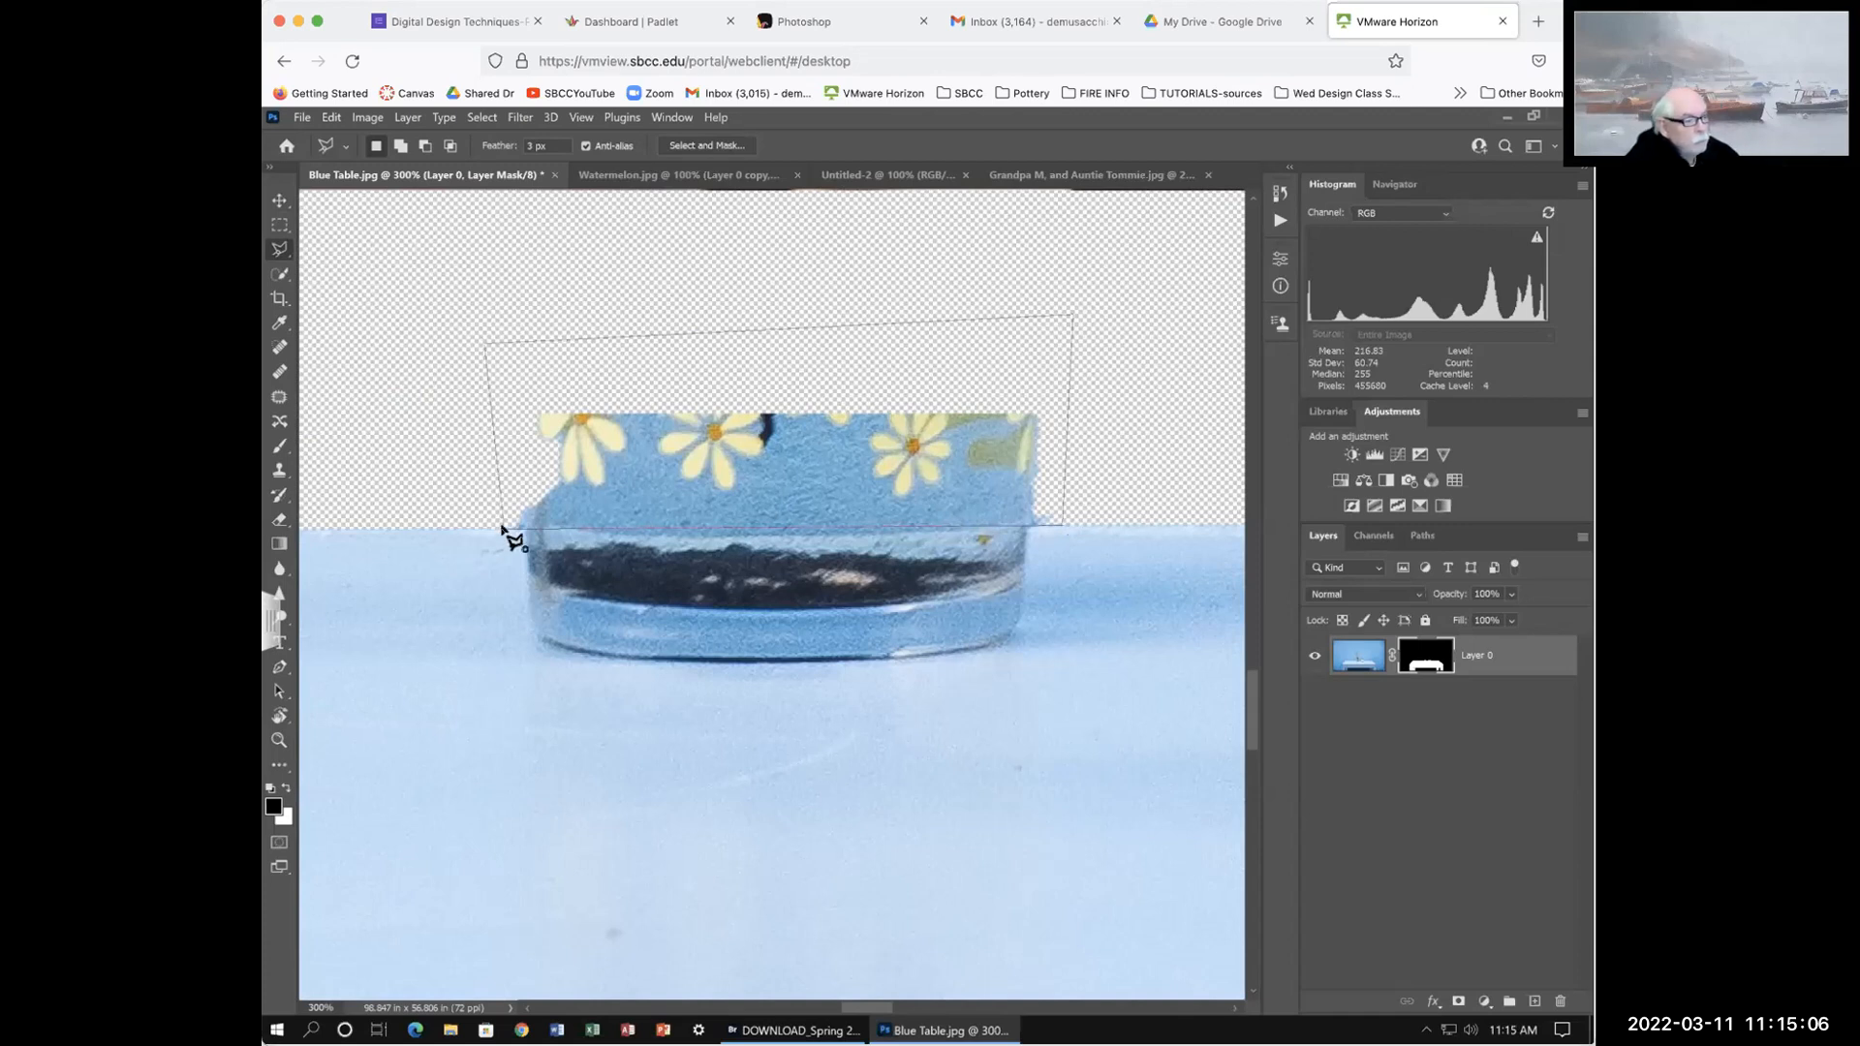
left_click(501, 528)
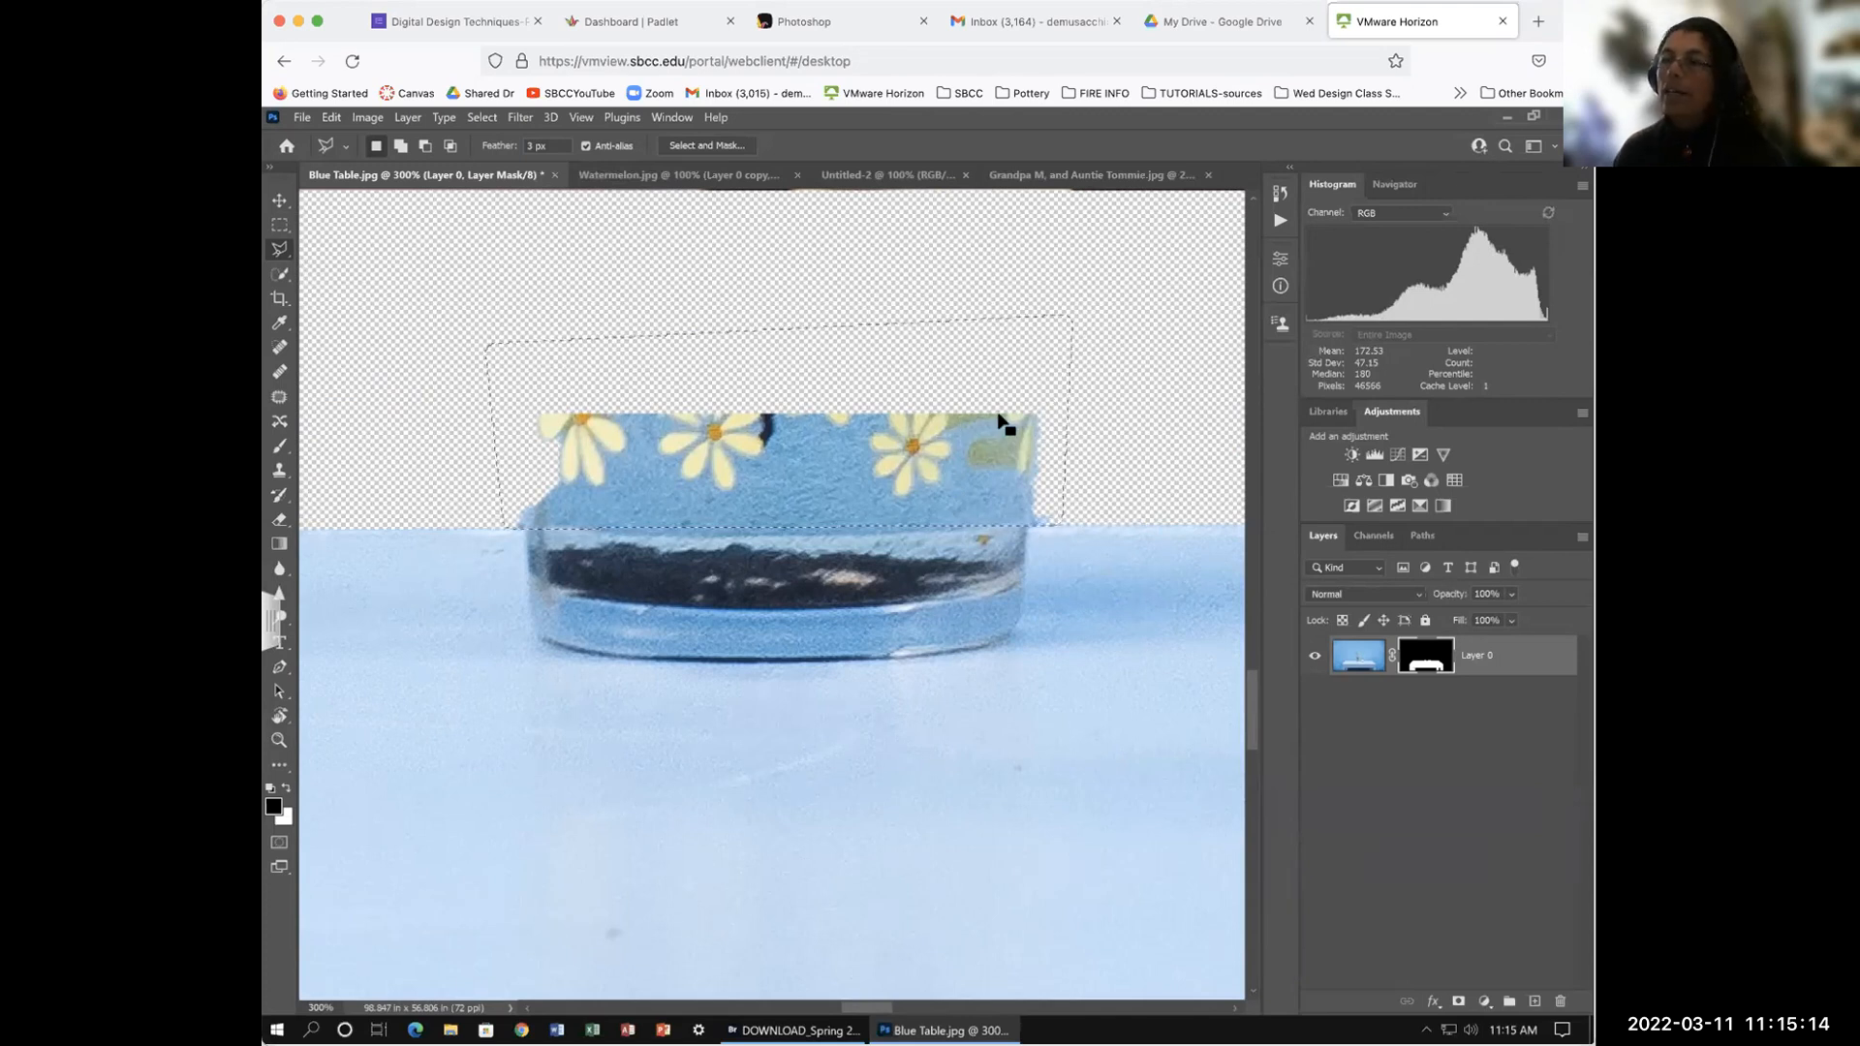
Step: Hide the selected part of the vase by painting black on the layer mask with the Brush tool
left_click(279, 448)
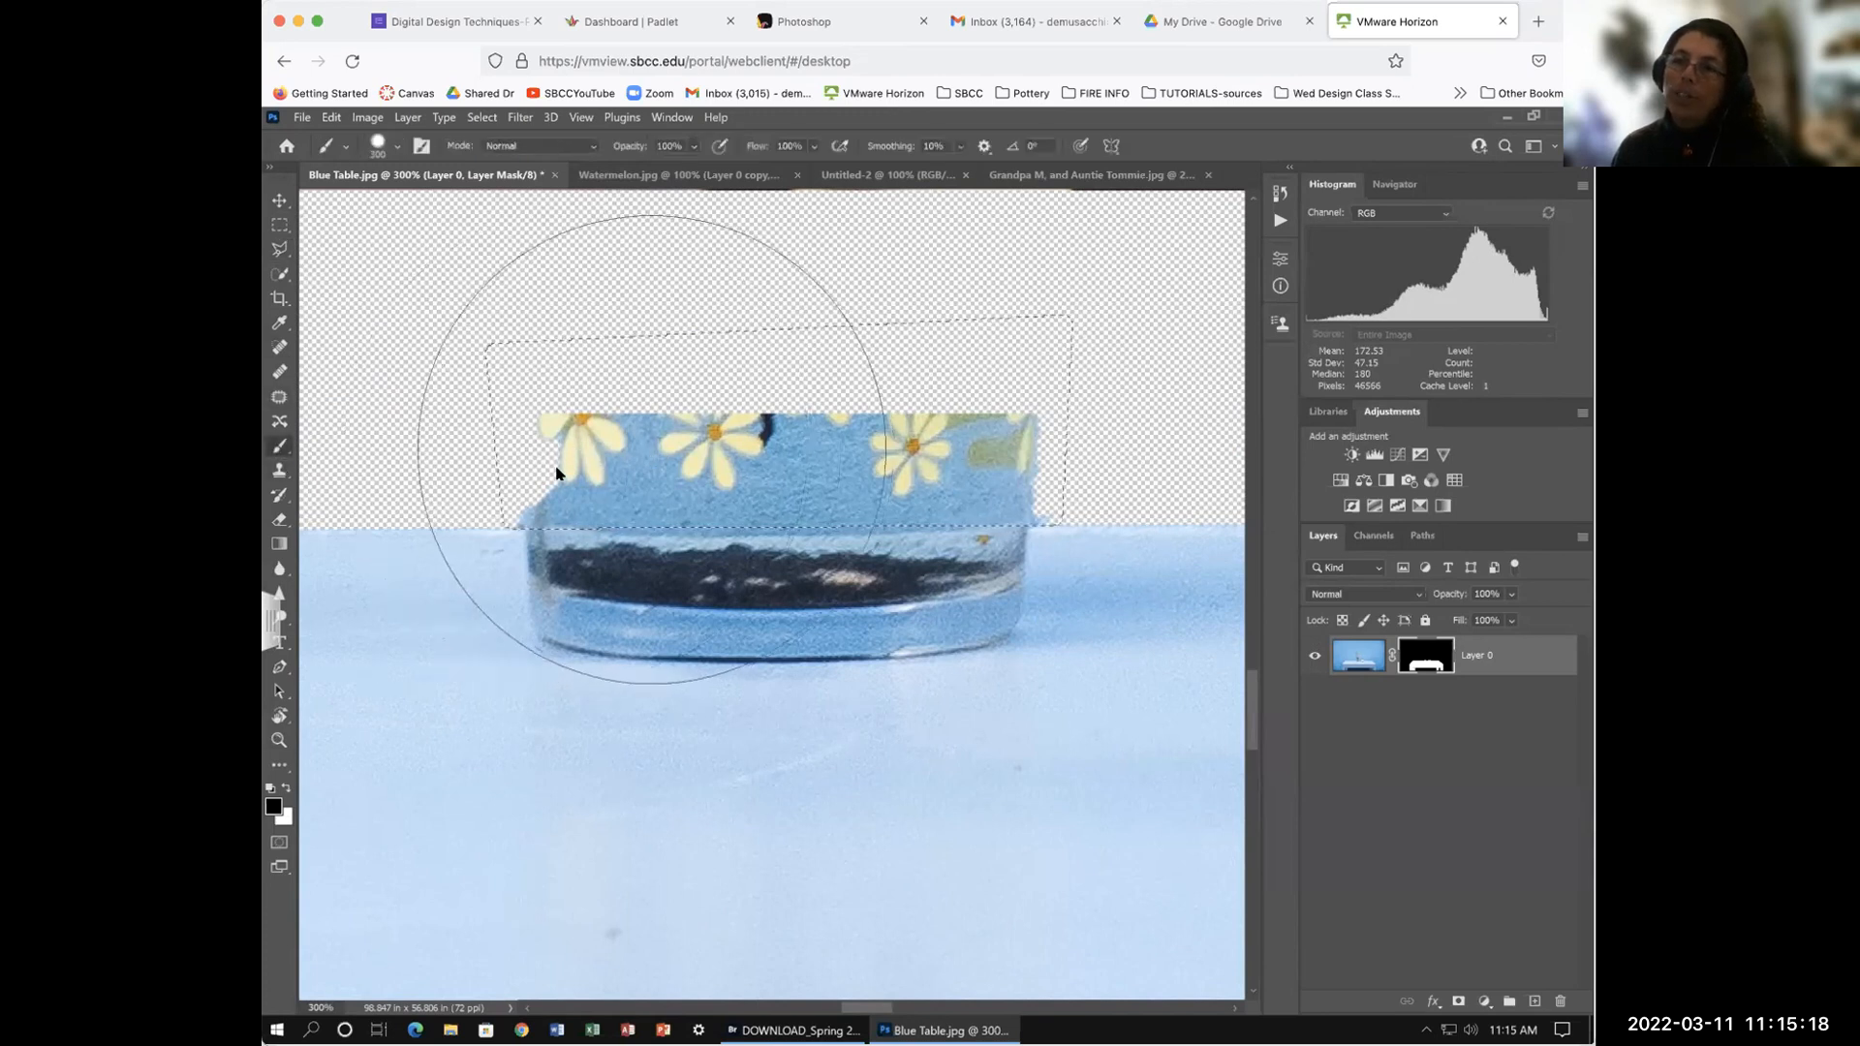
left_click(721, 465)
mouse_move(880, 462)
left_mouse_down()
mouse_move(1012, 458)
mouse_move(534, 460)
mouse_move(980, 464)
left_mouse_up()
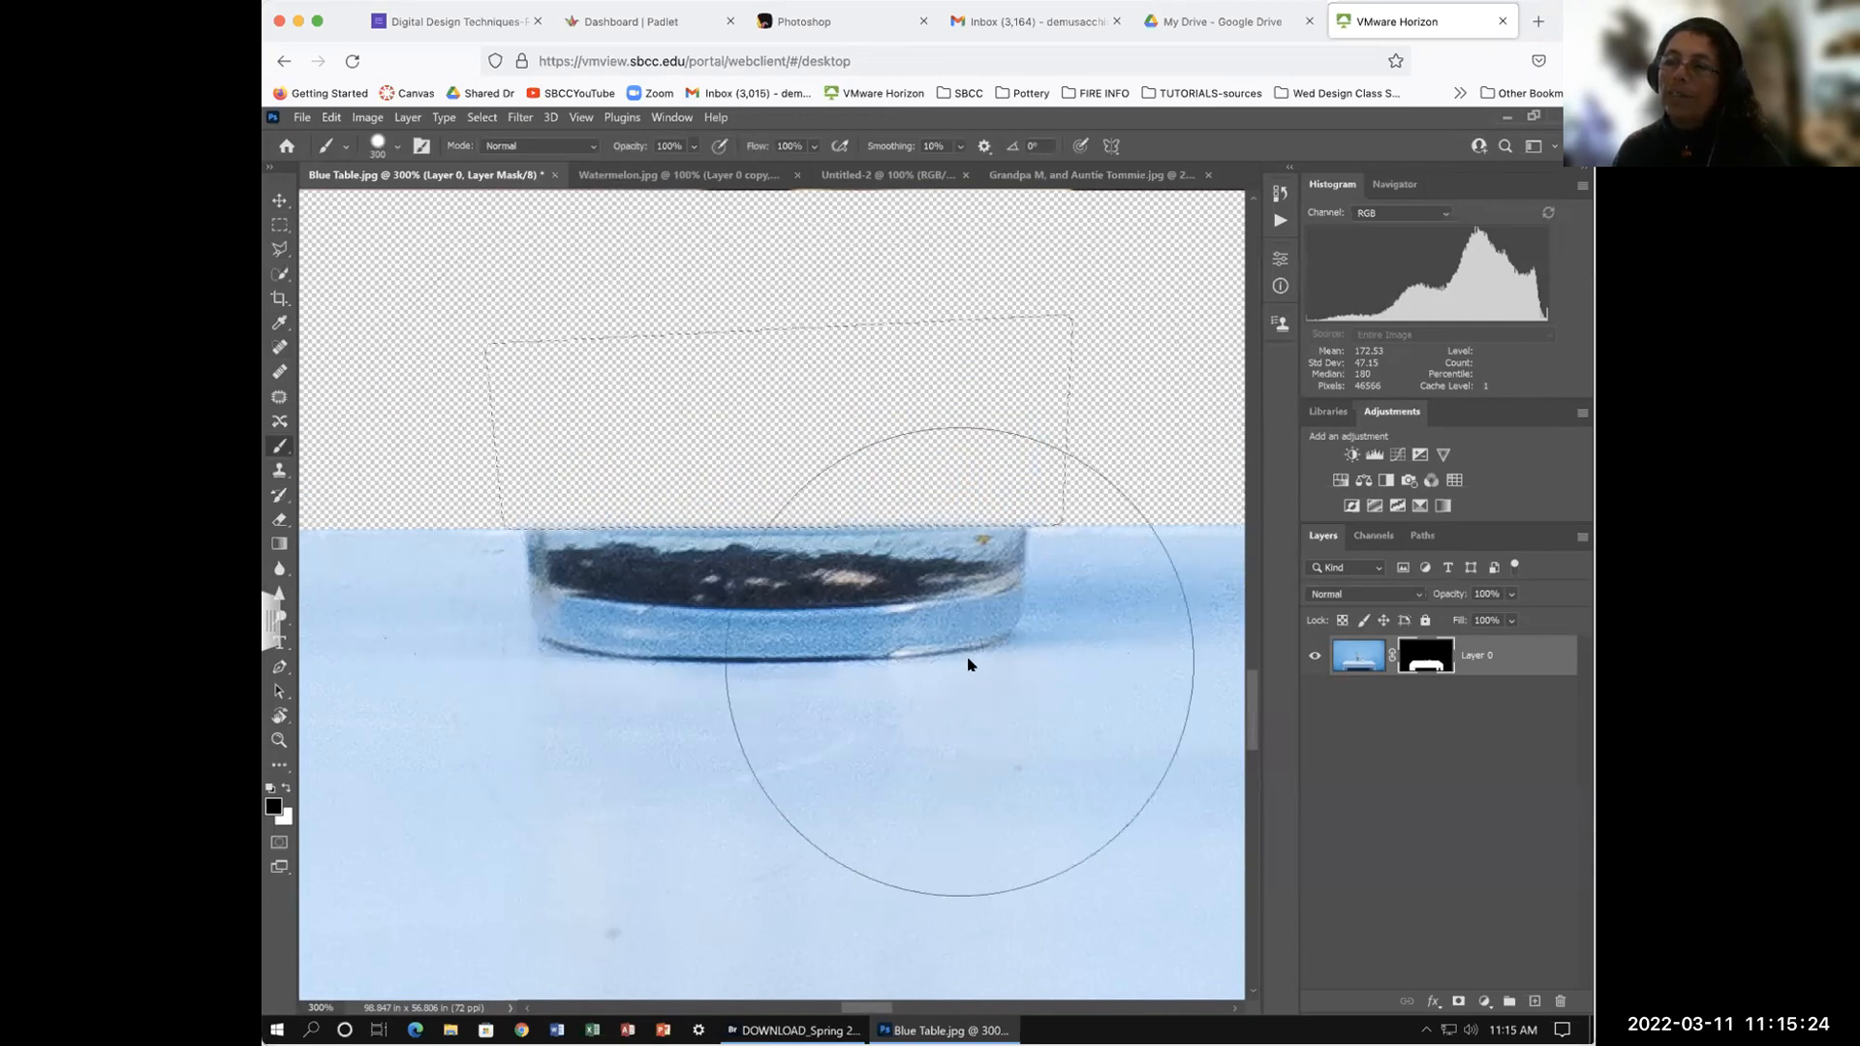
Step: Deselect, and outline the part of the glass jar above the tabletop's back edge with a closed Polygonal Lasso selection
left_click_drag(1053, 656, 554, 642)
left_click_drag(1146, 625, 643, 618)
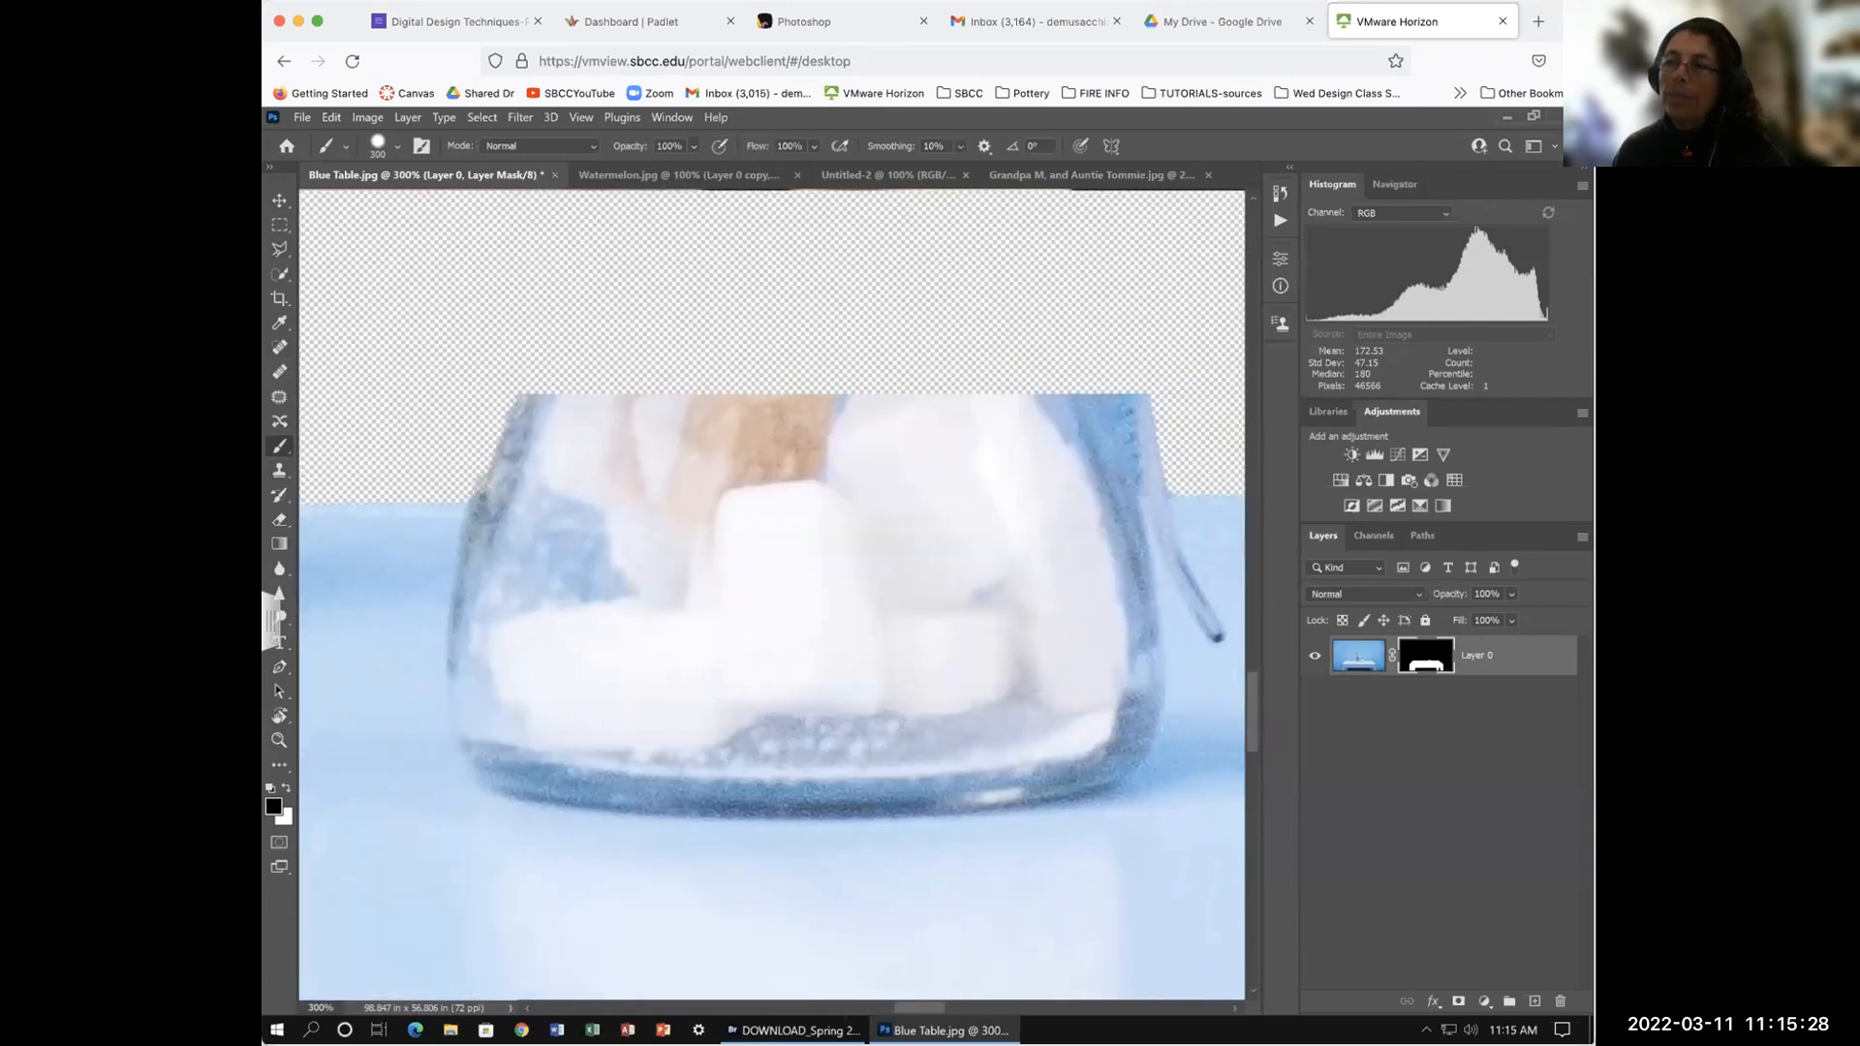
left_click(279, 249)
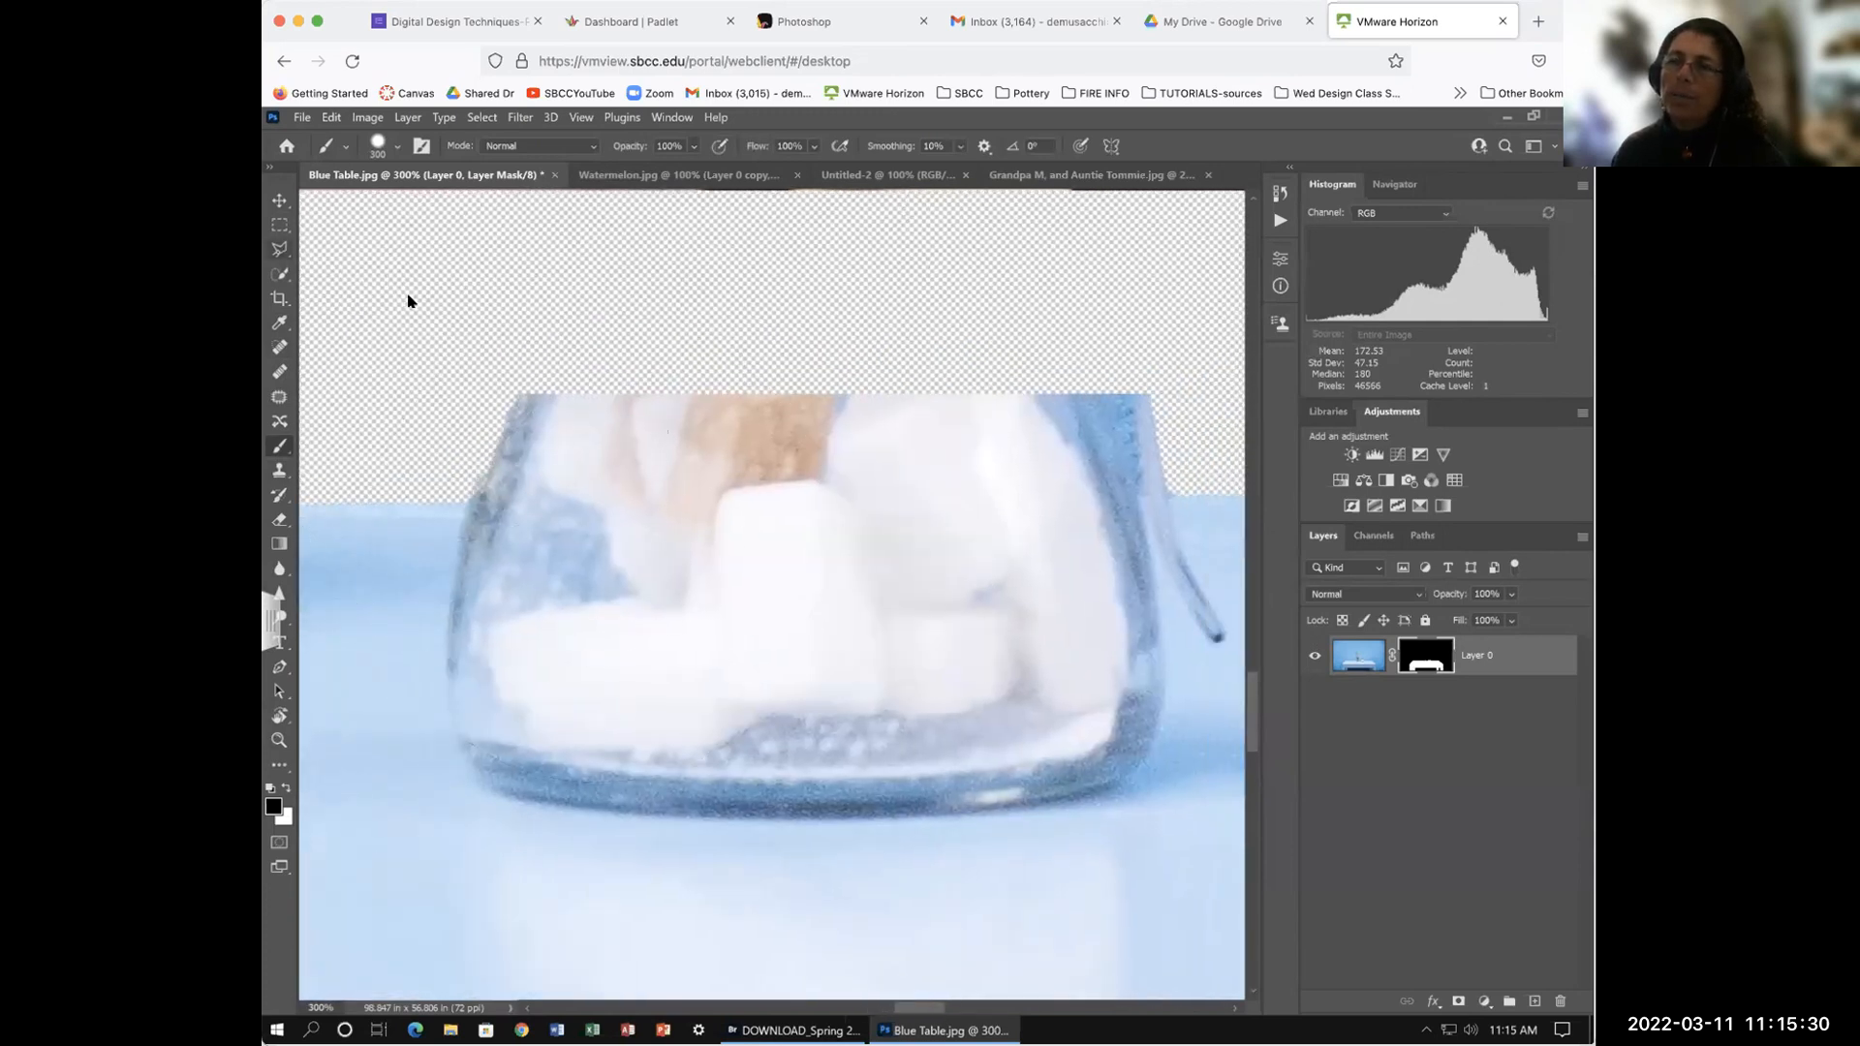
left_click(490, 335)
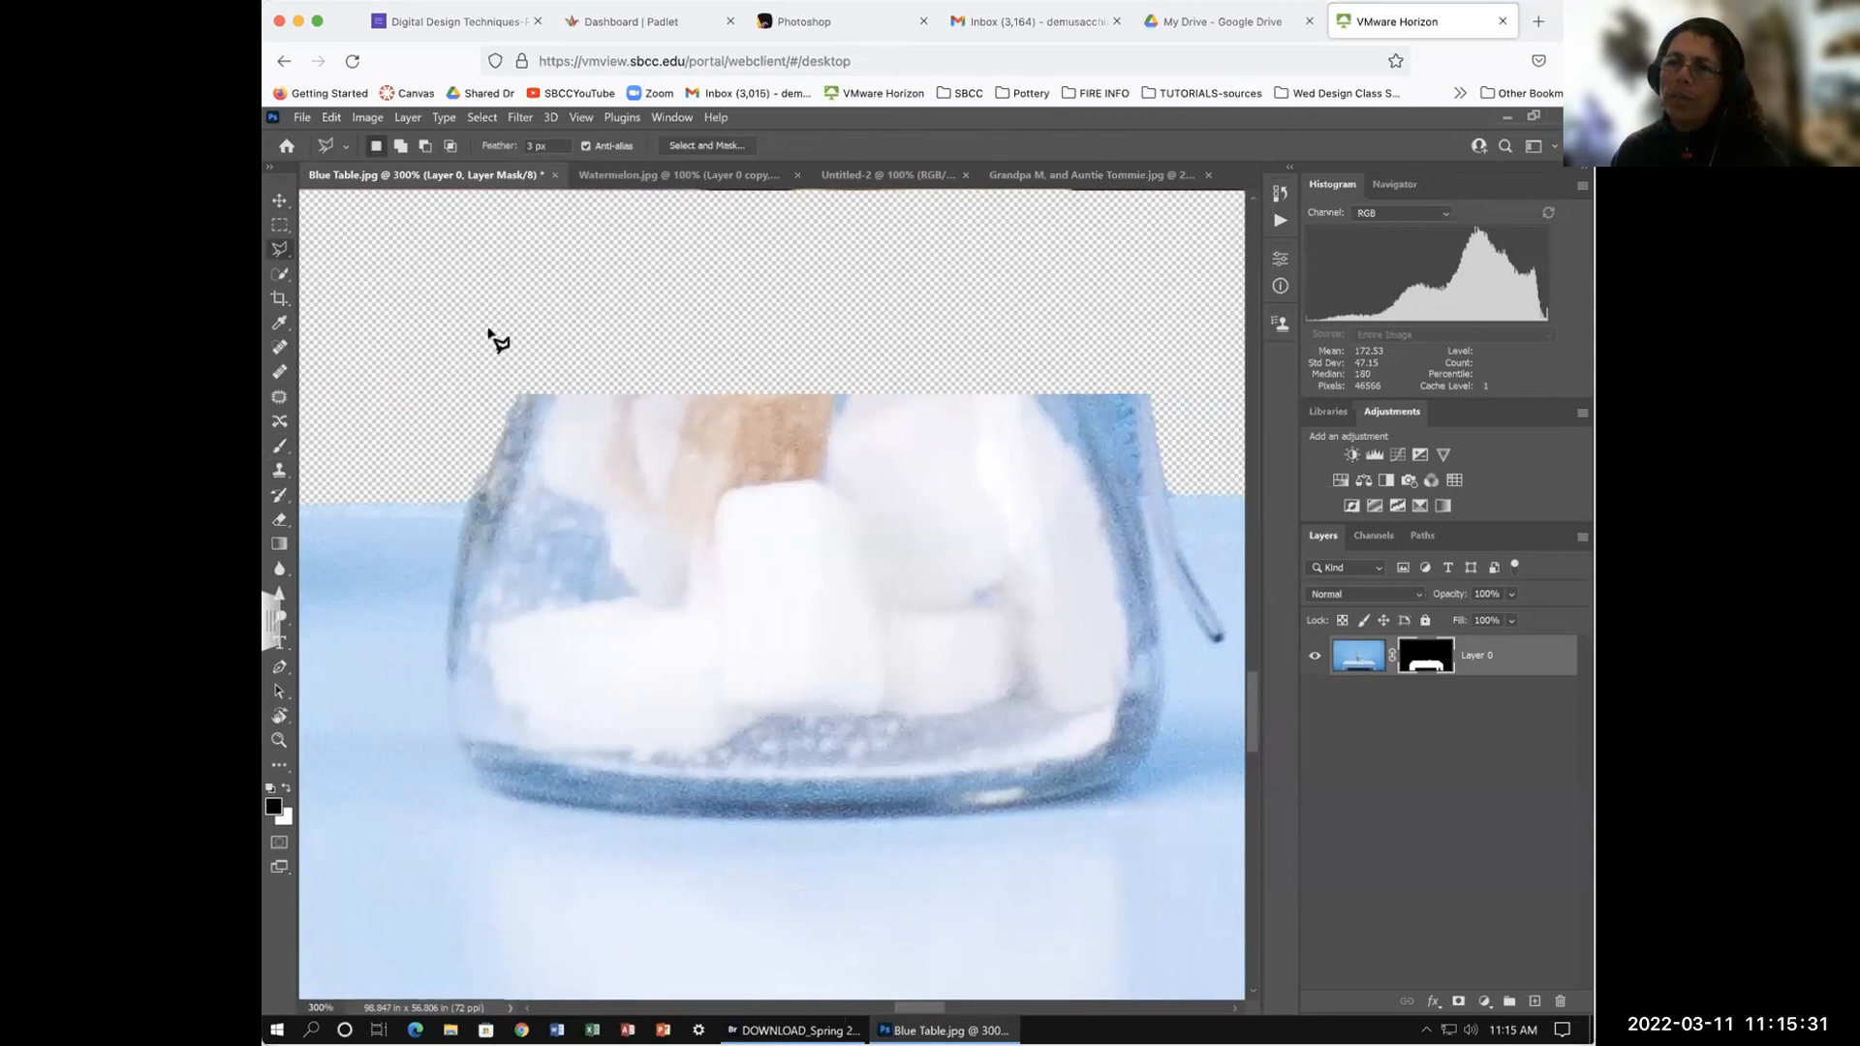
left_click(447, 502)
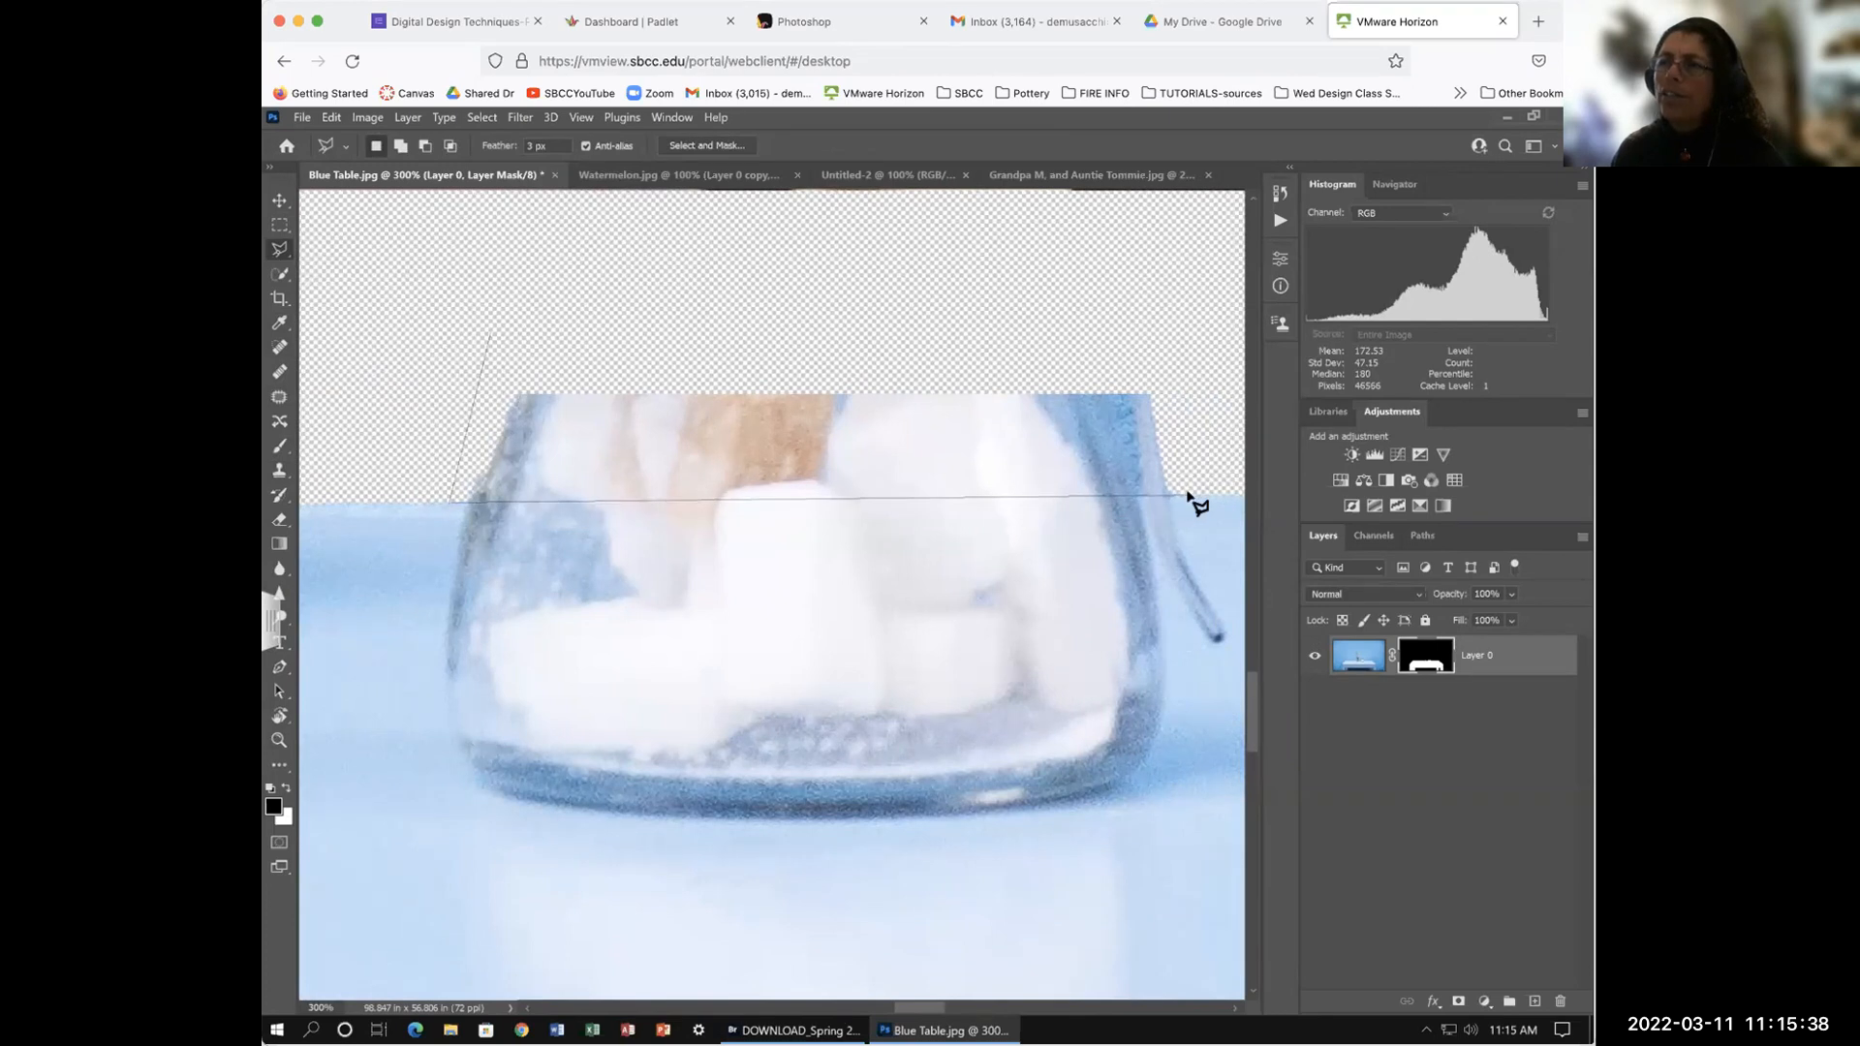
left_click(489, 330)
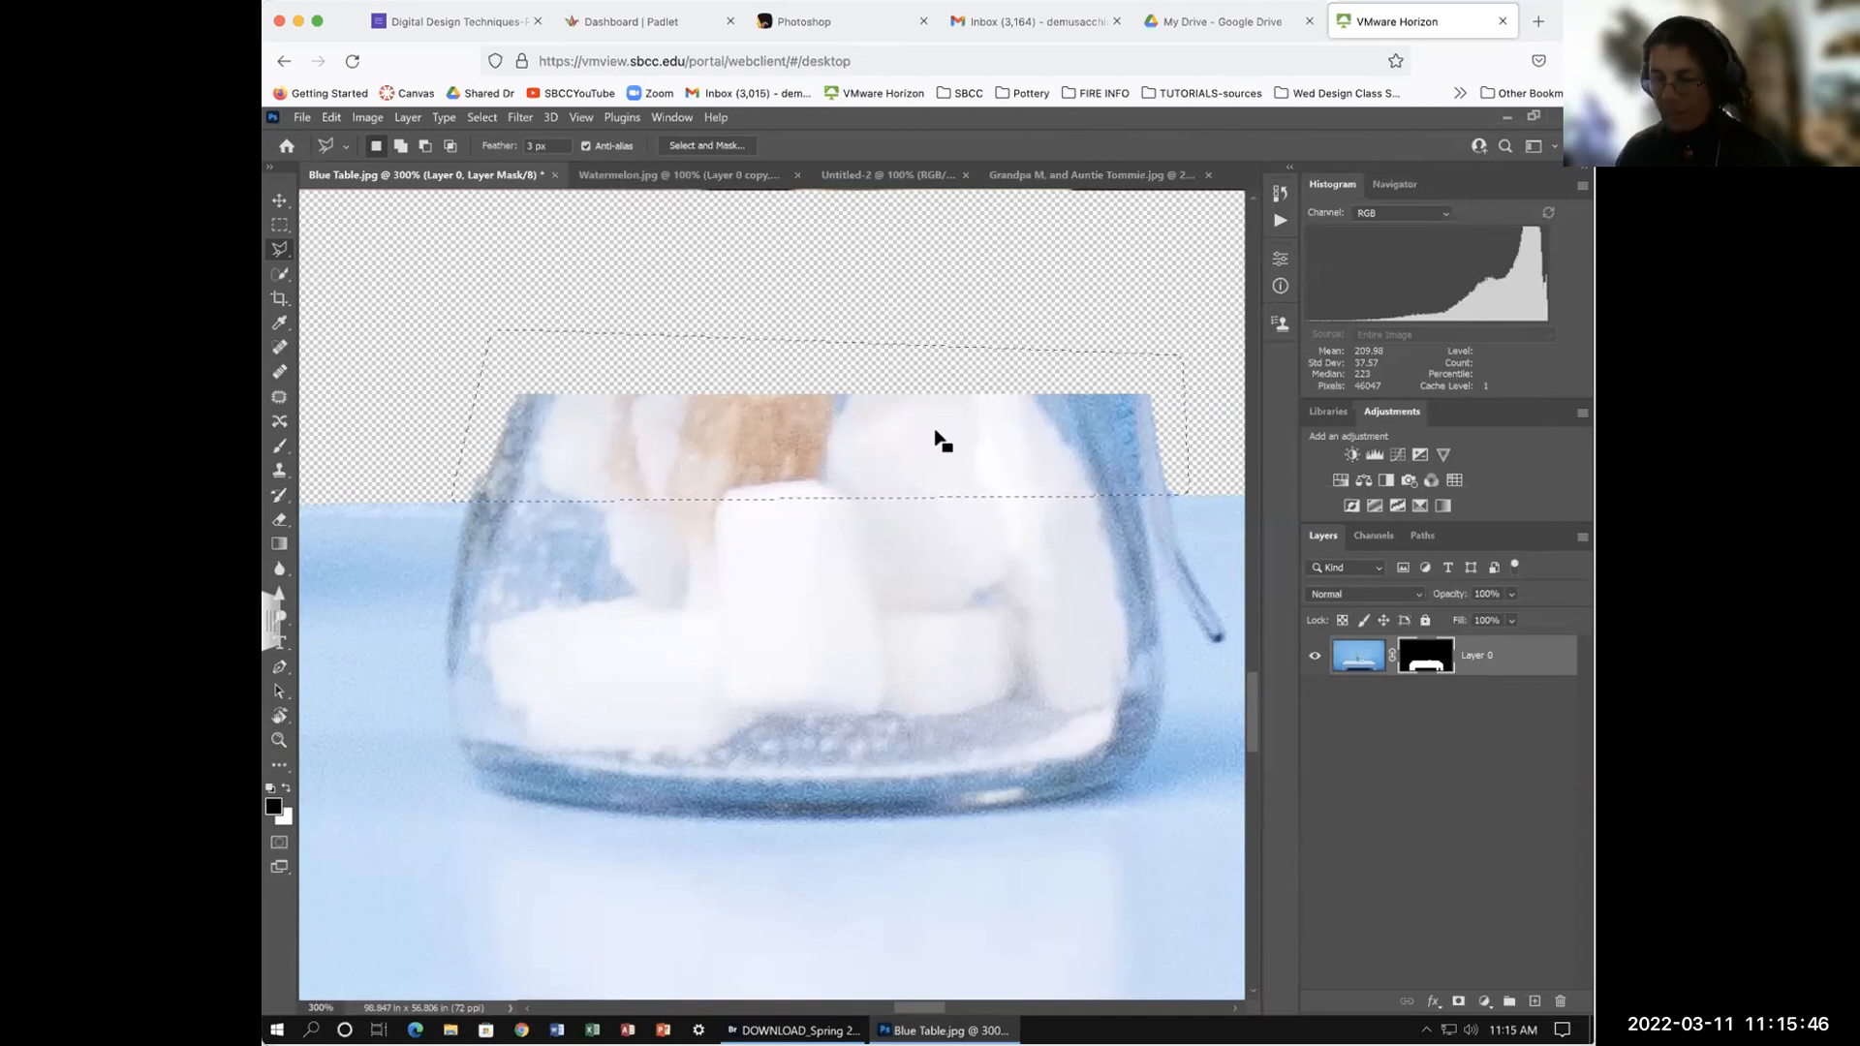
Step: Swap the foreground and background colours, clear the selected part of the jar to black on the mask, and deselect
left_click(283, 788)
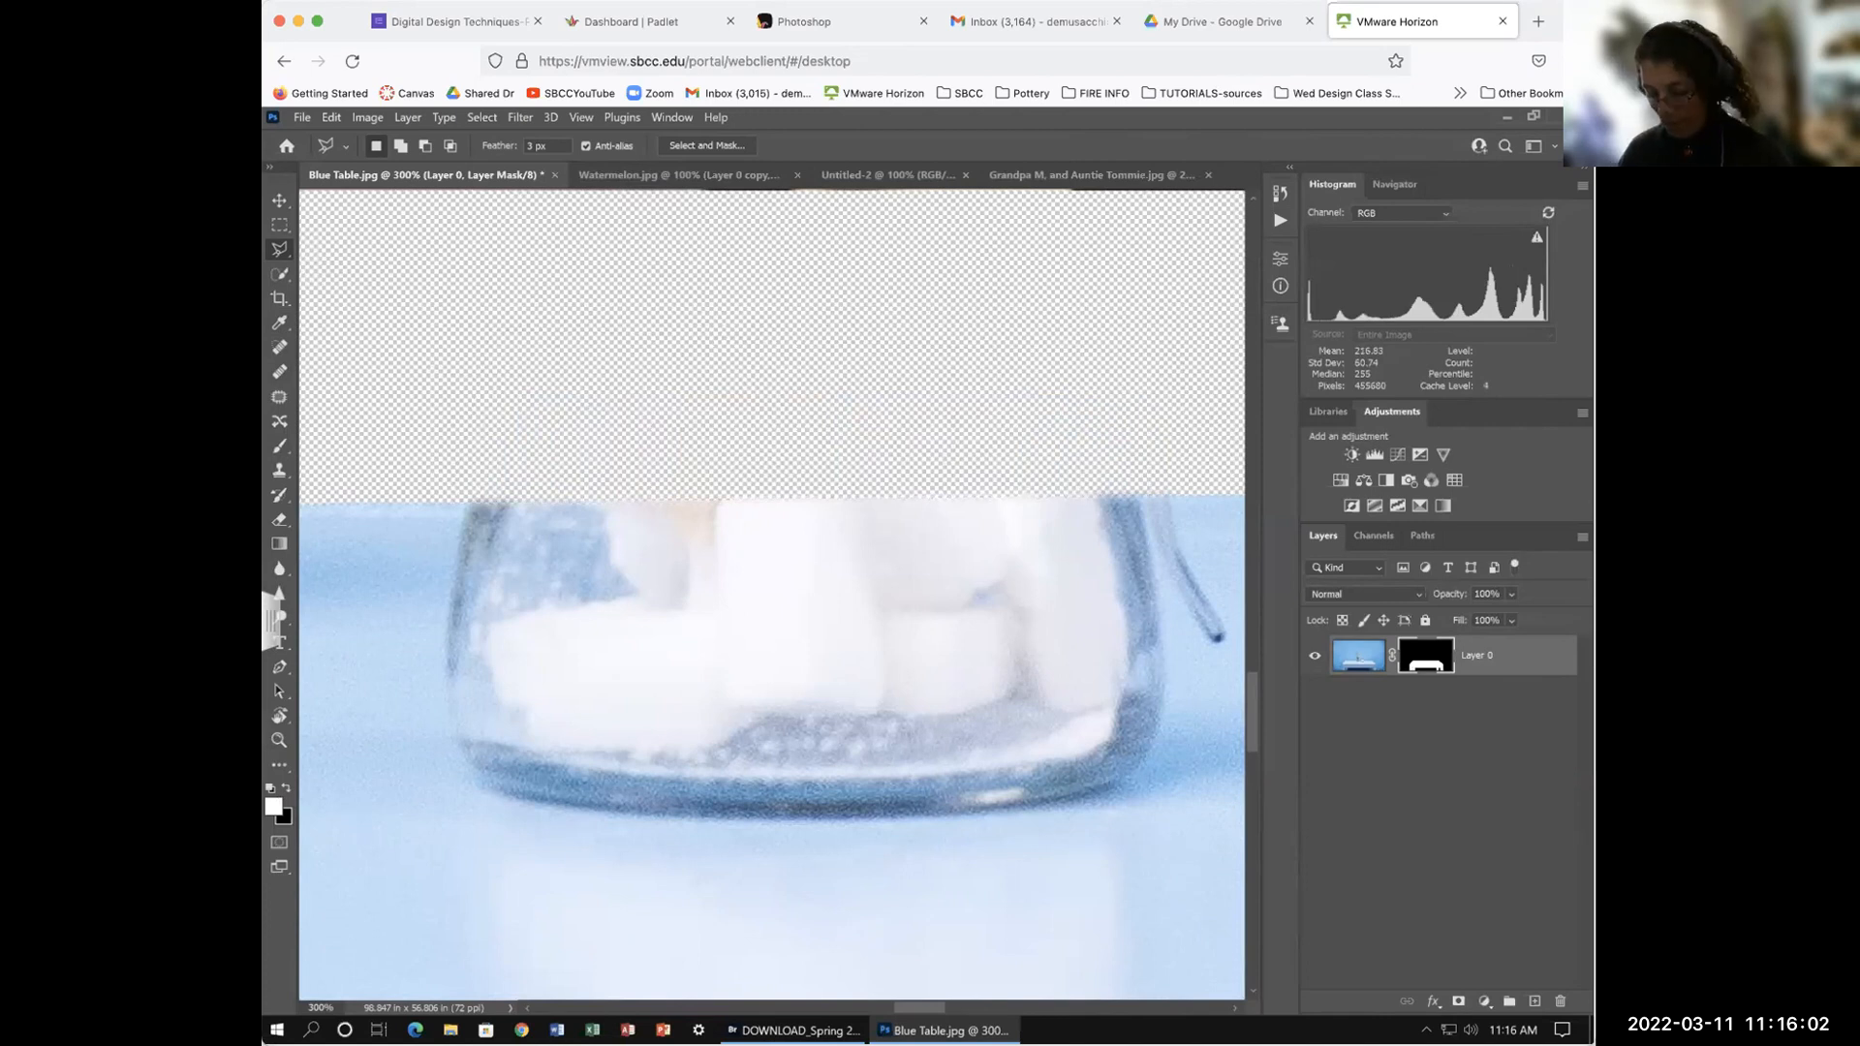
key("ctrl+0")
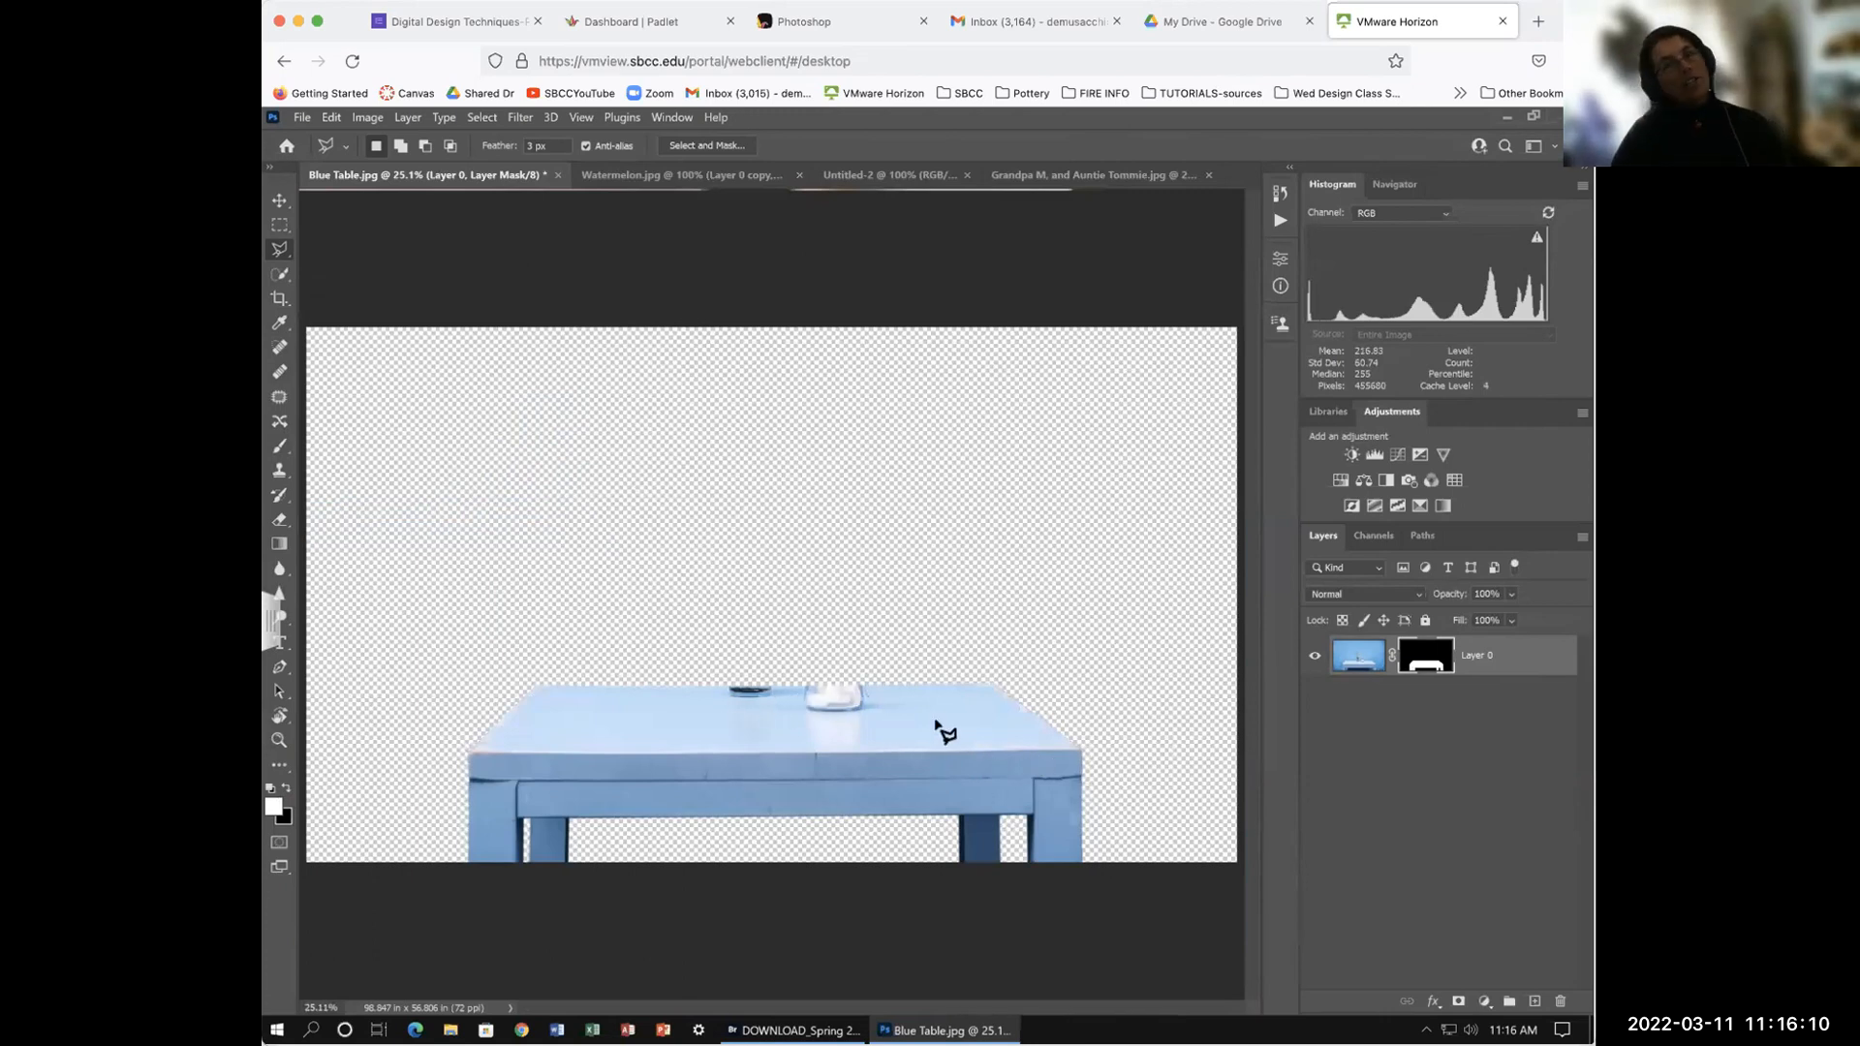
left_click(279, 199)
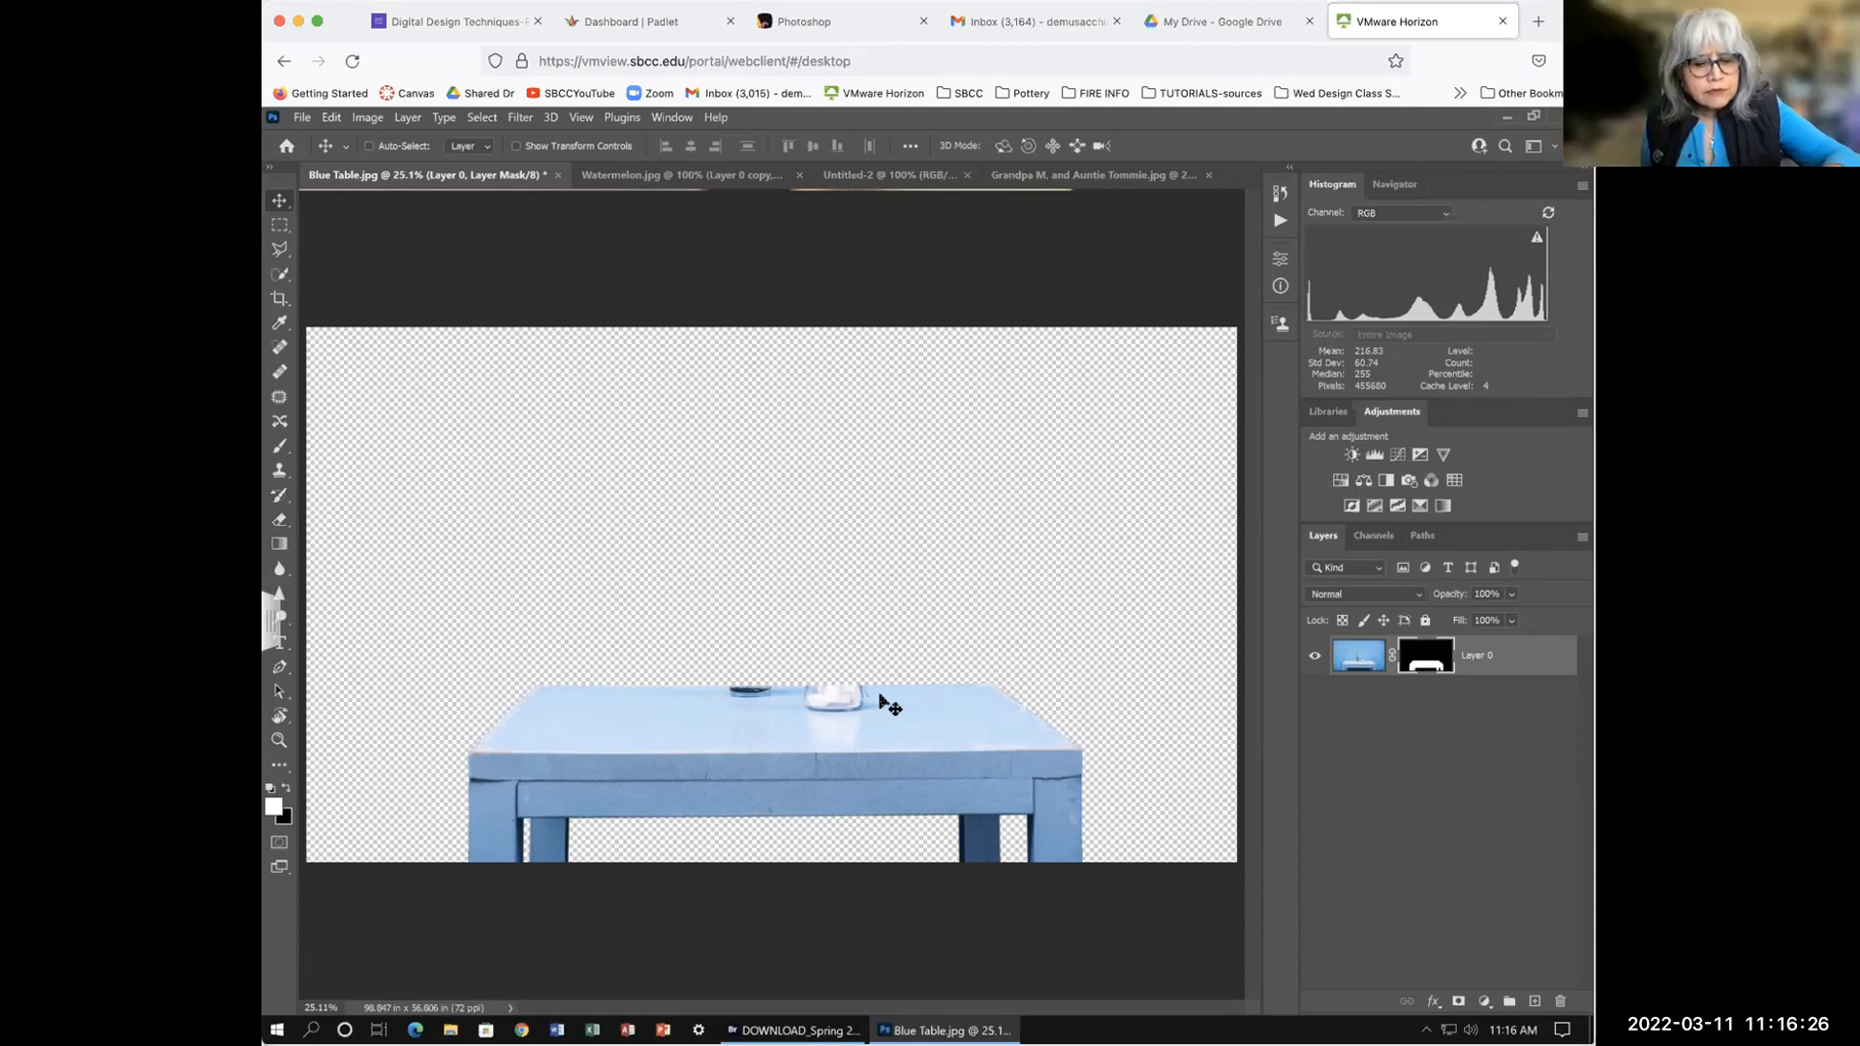
Step: Examine the masked area around the table at 300%, and return to the whole image
key("ctrl")
key("ctrl+plus")
key("ctrl+plus")
key("ctrl+plus")
key("ctrl+plus")
key("ctrl+plus")
key("ctrl+plus")
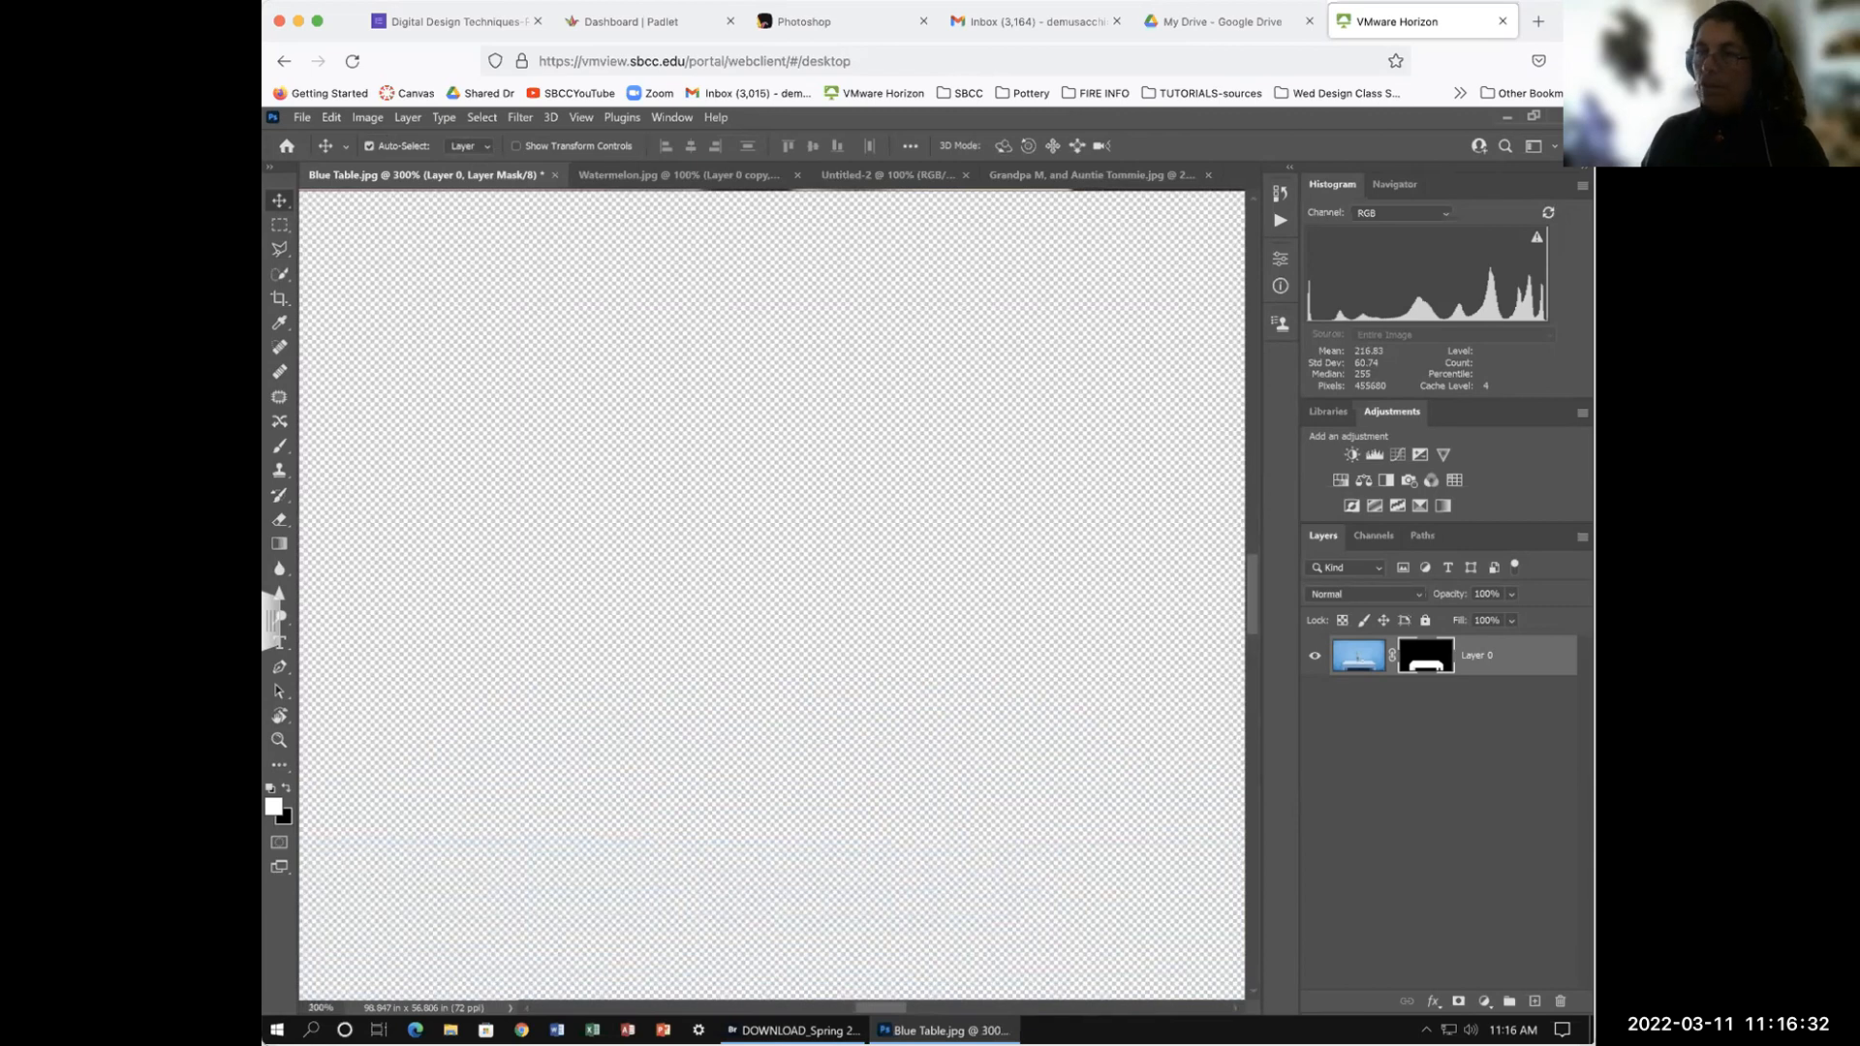
key("ctrl+0")
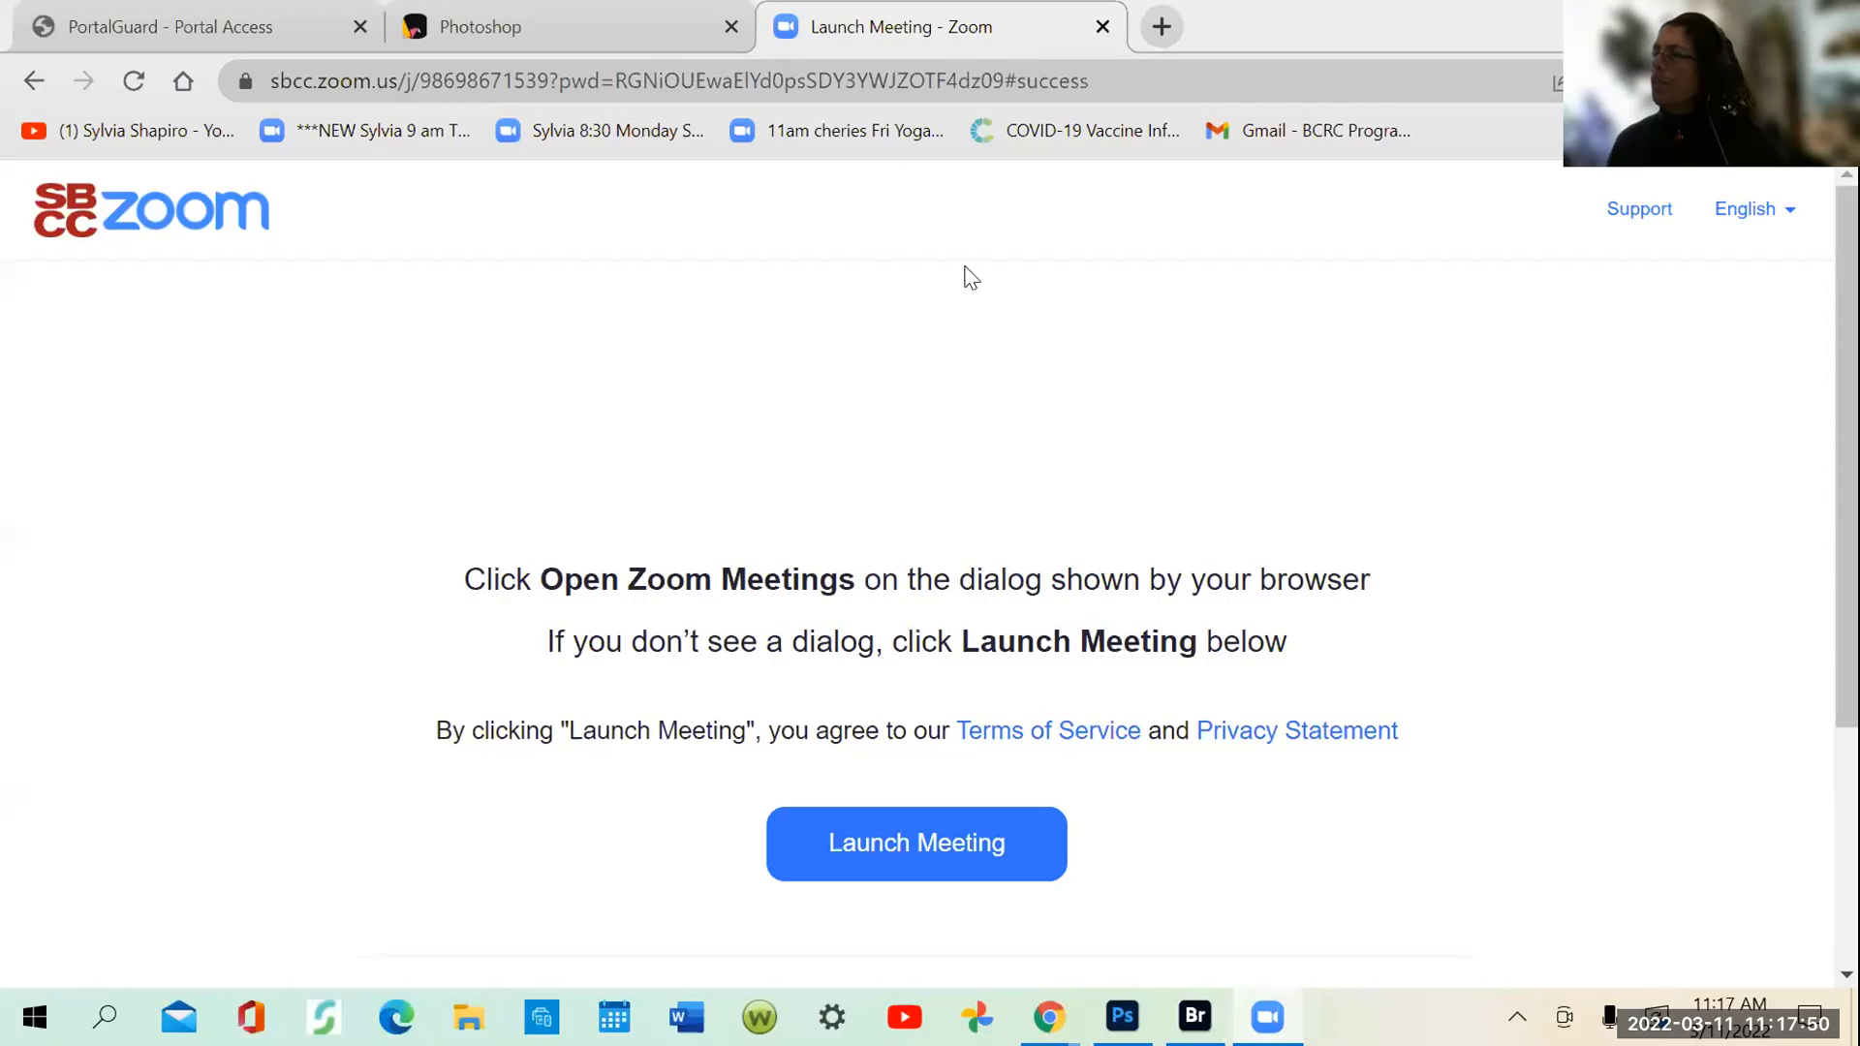
Step: Switch to the Photoshop window with the floating vase in Blue Table.jpg and open its History panel
key("super+Tab")
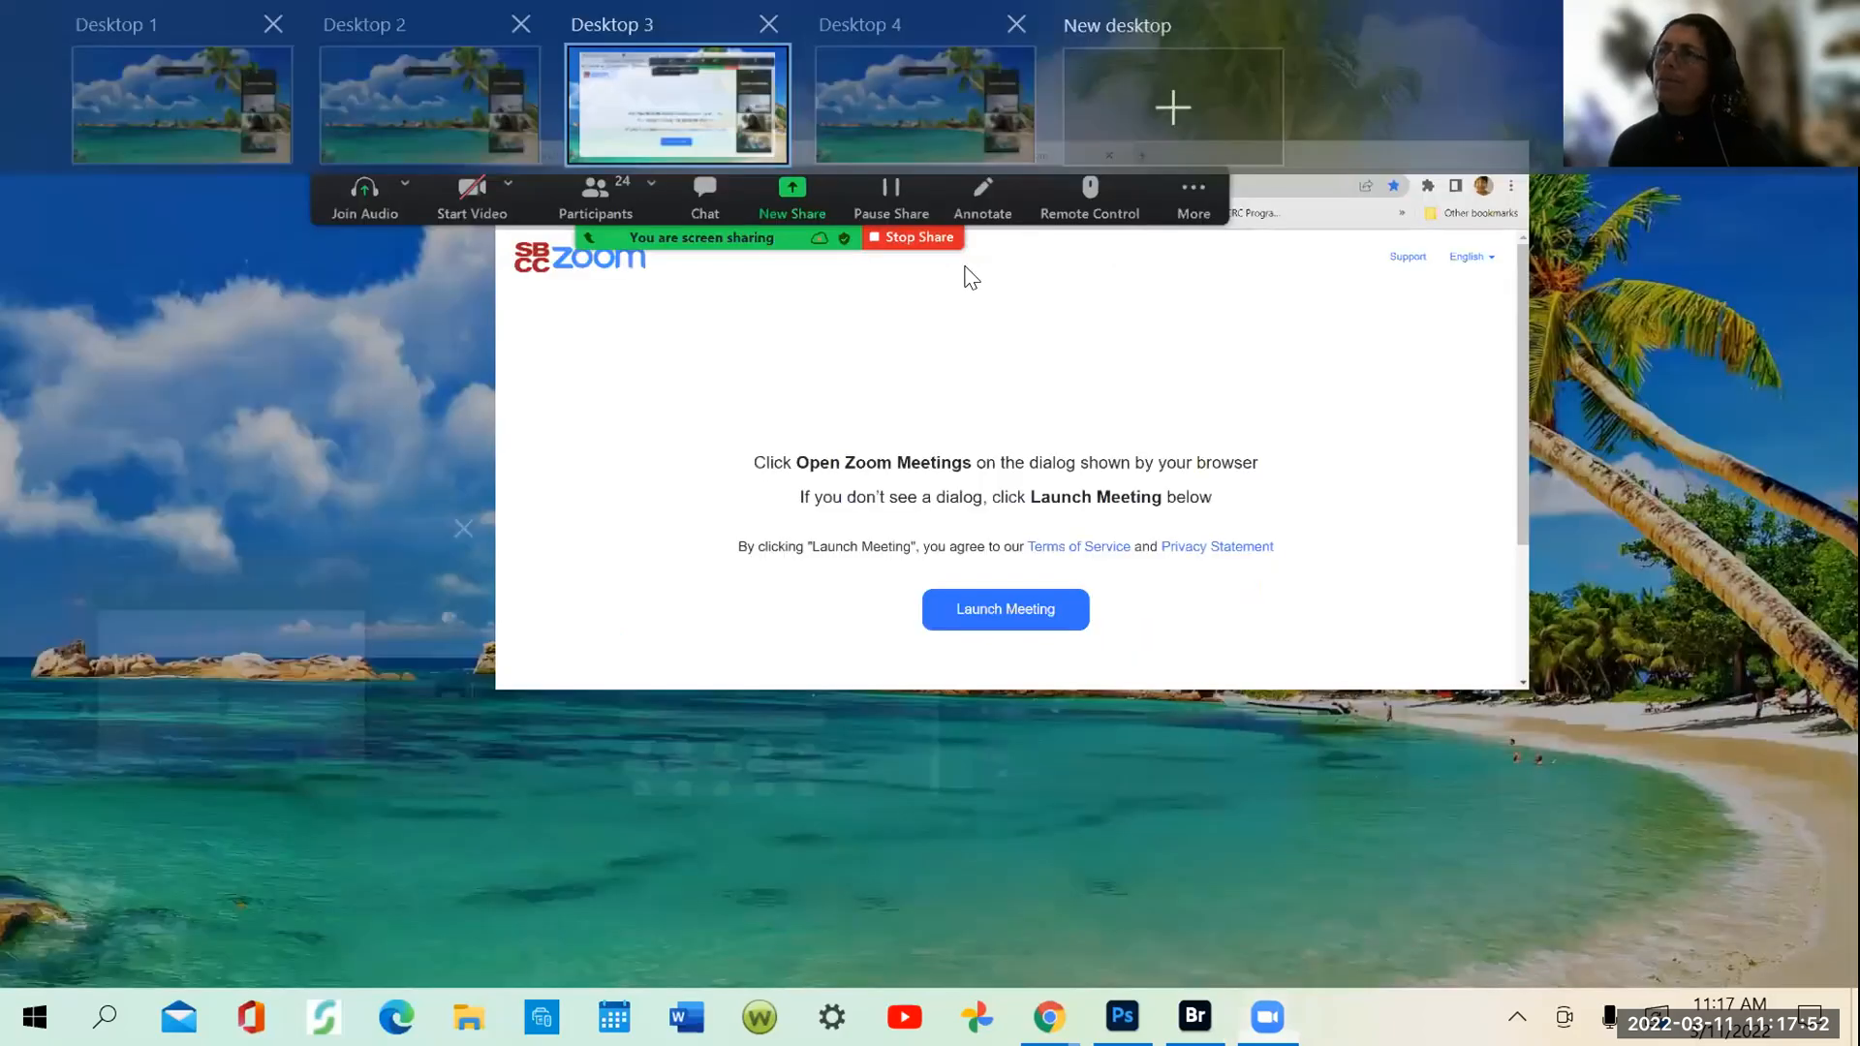
key("Down")
key("Return")
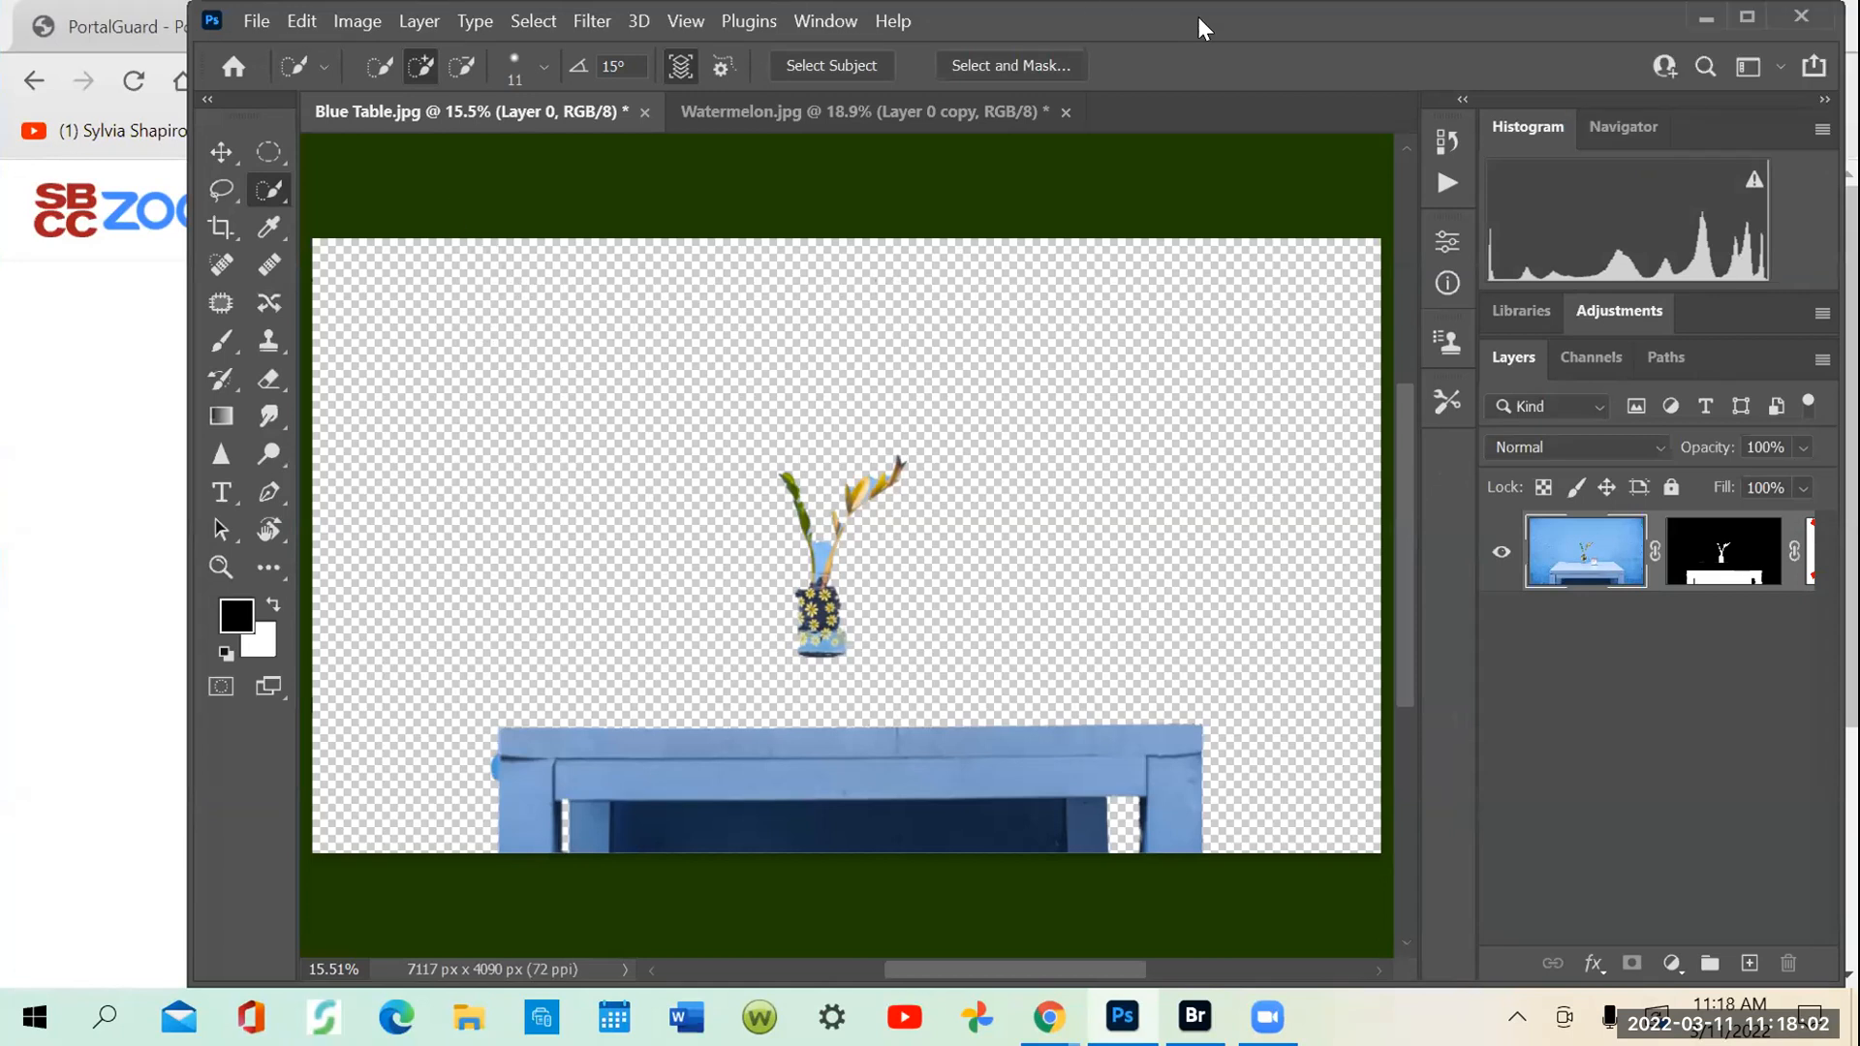
left_click(845, 13)
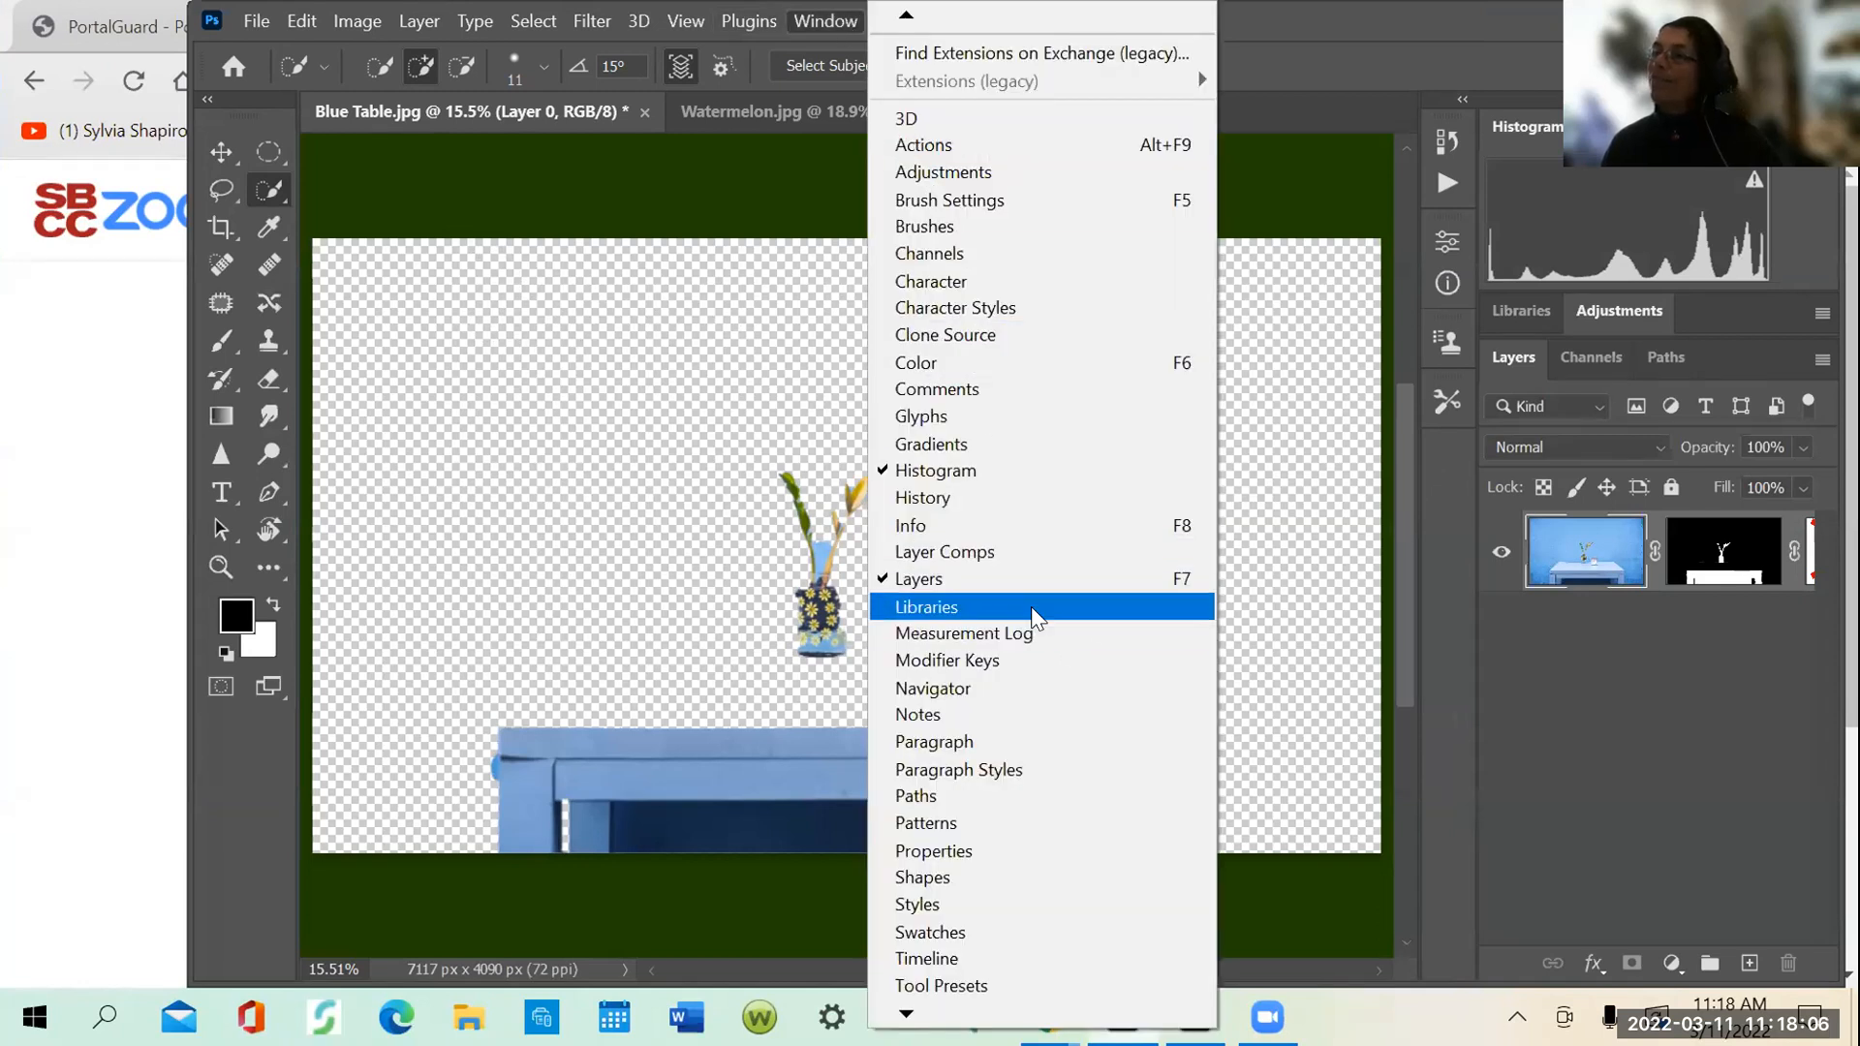
left_click(1025, 497)
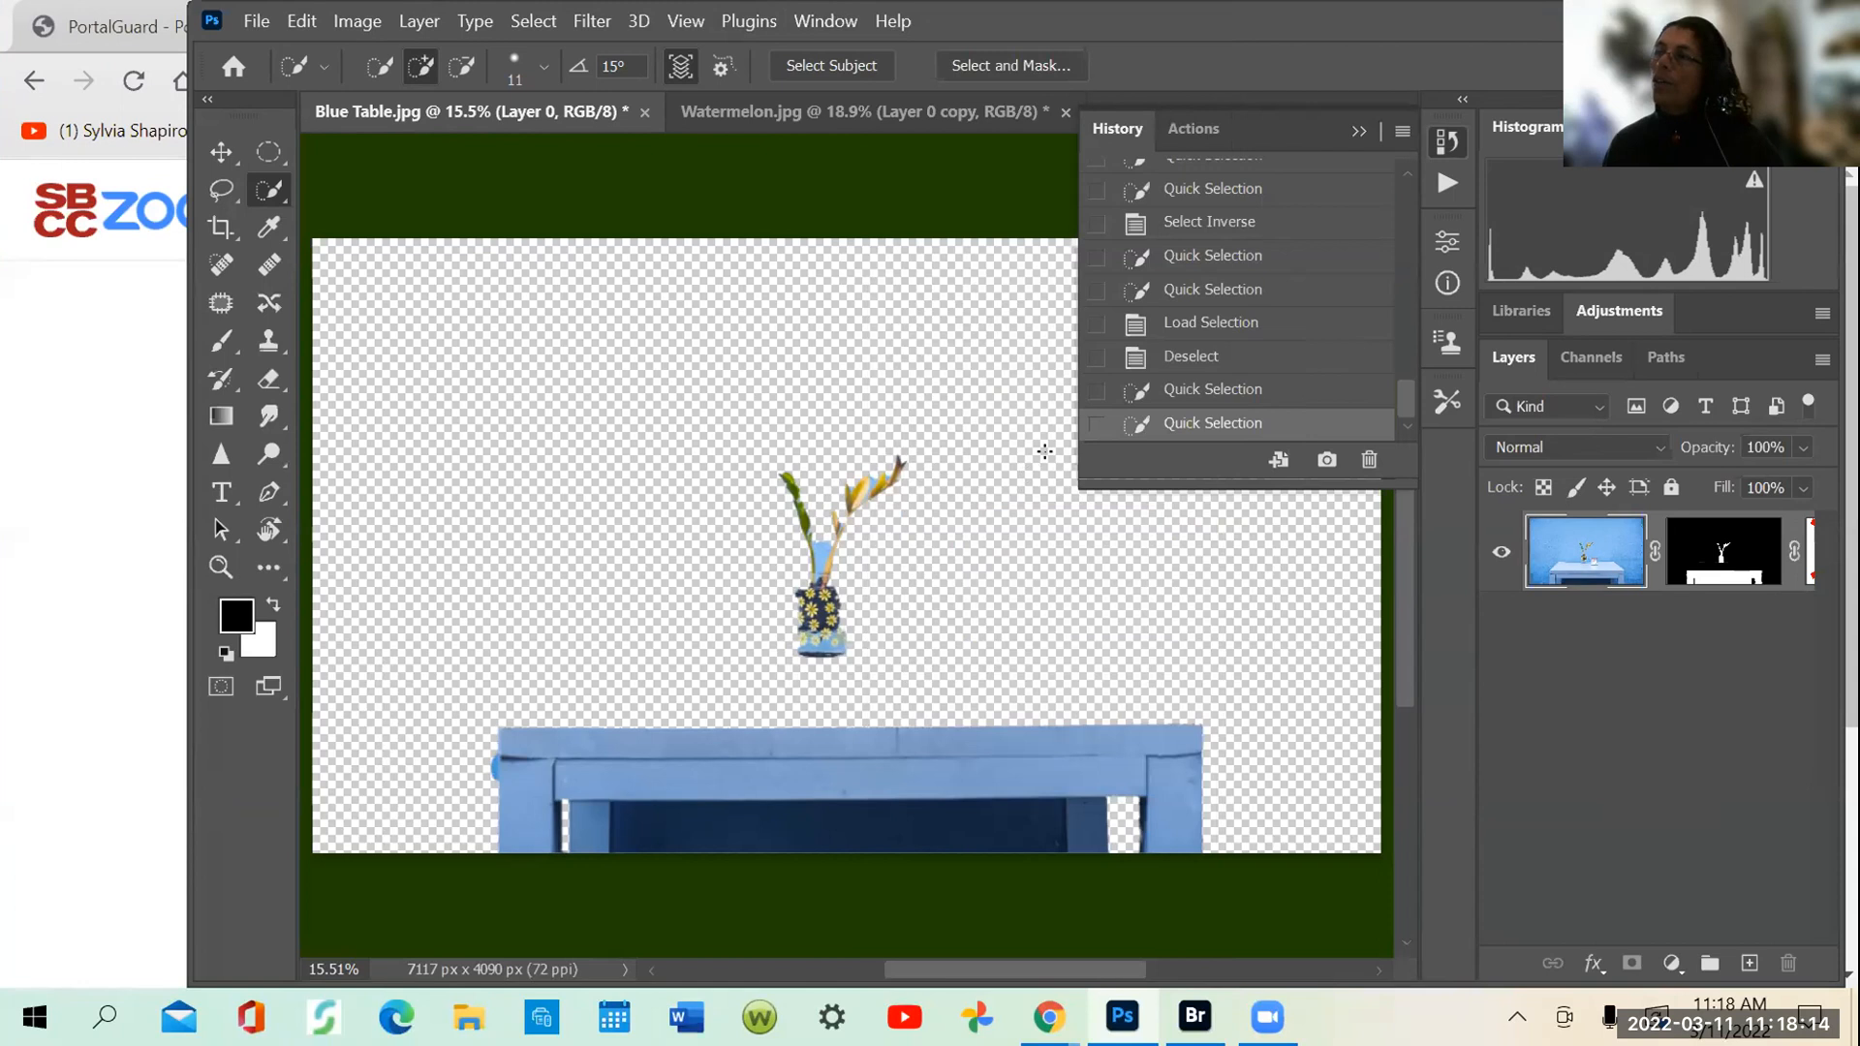
Step: Step back through the history past Deselect, Load Selection and Select Inverse to the Quick Selection state before Select Inverse
left_click(1179, 359)
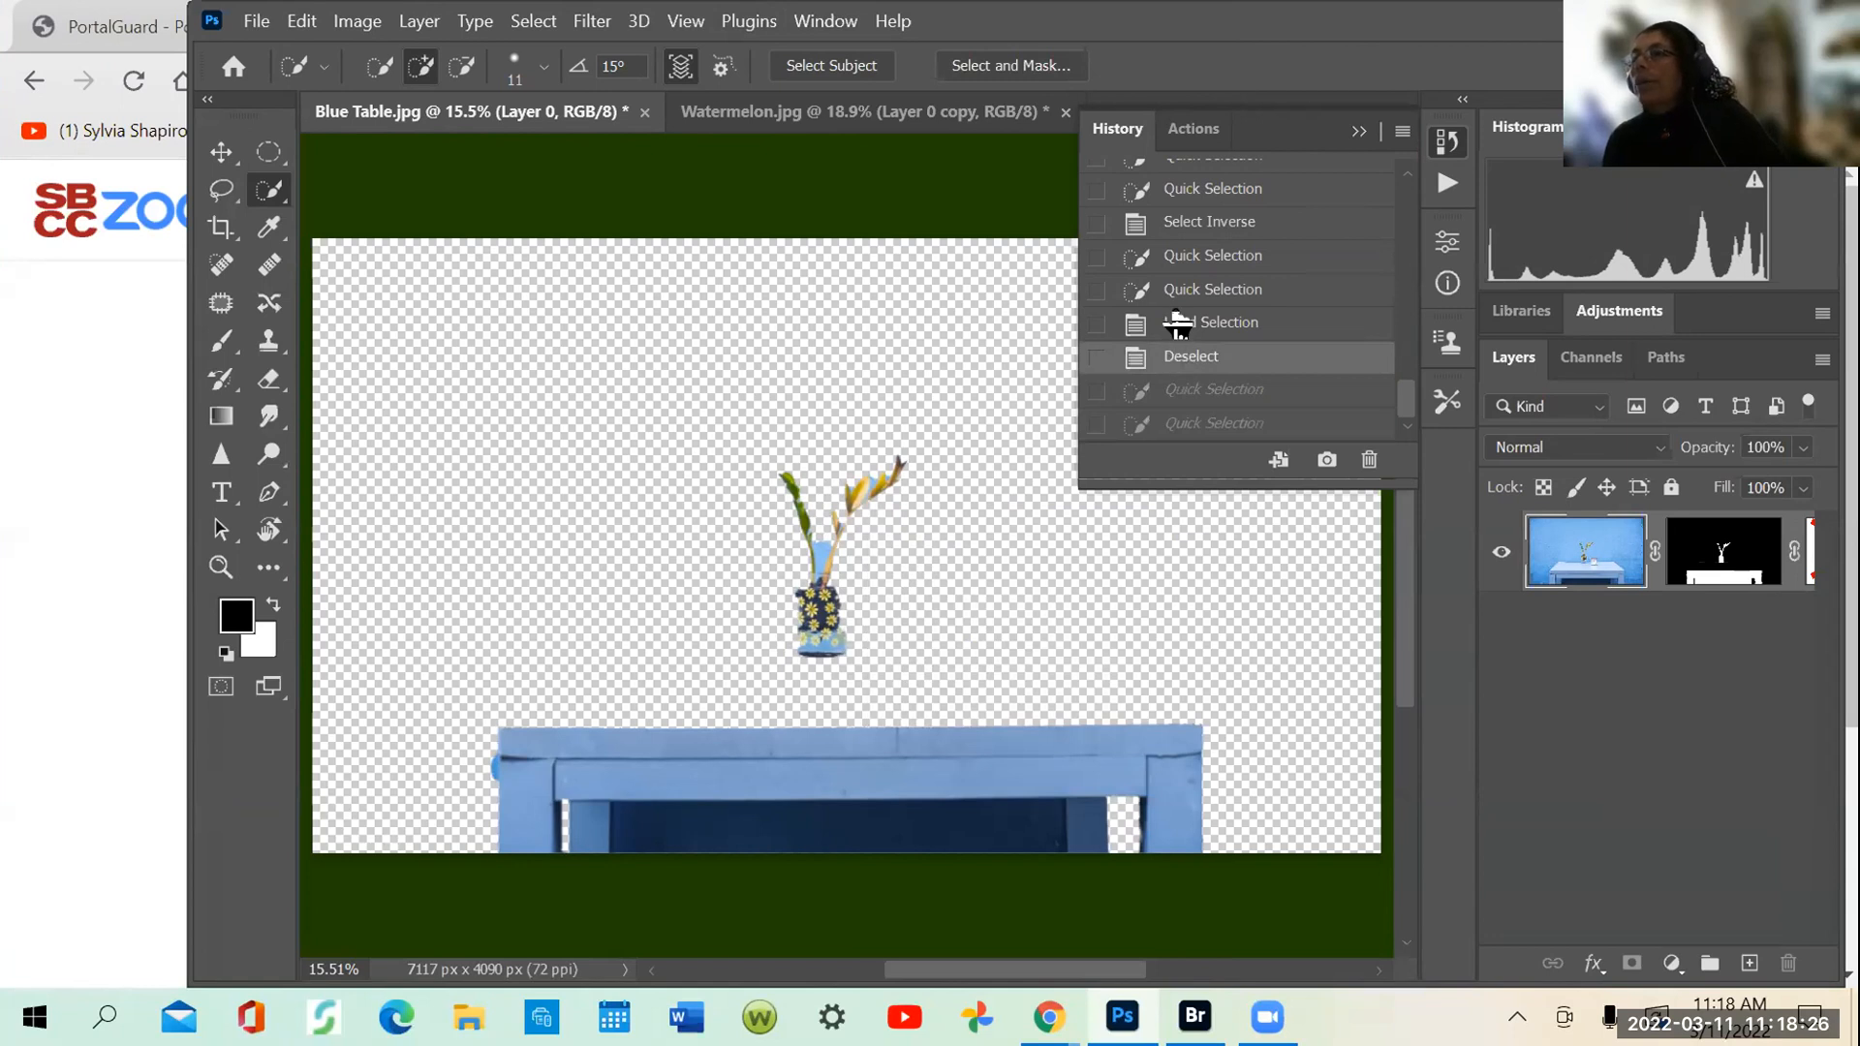
left_click(1176, 323)
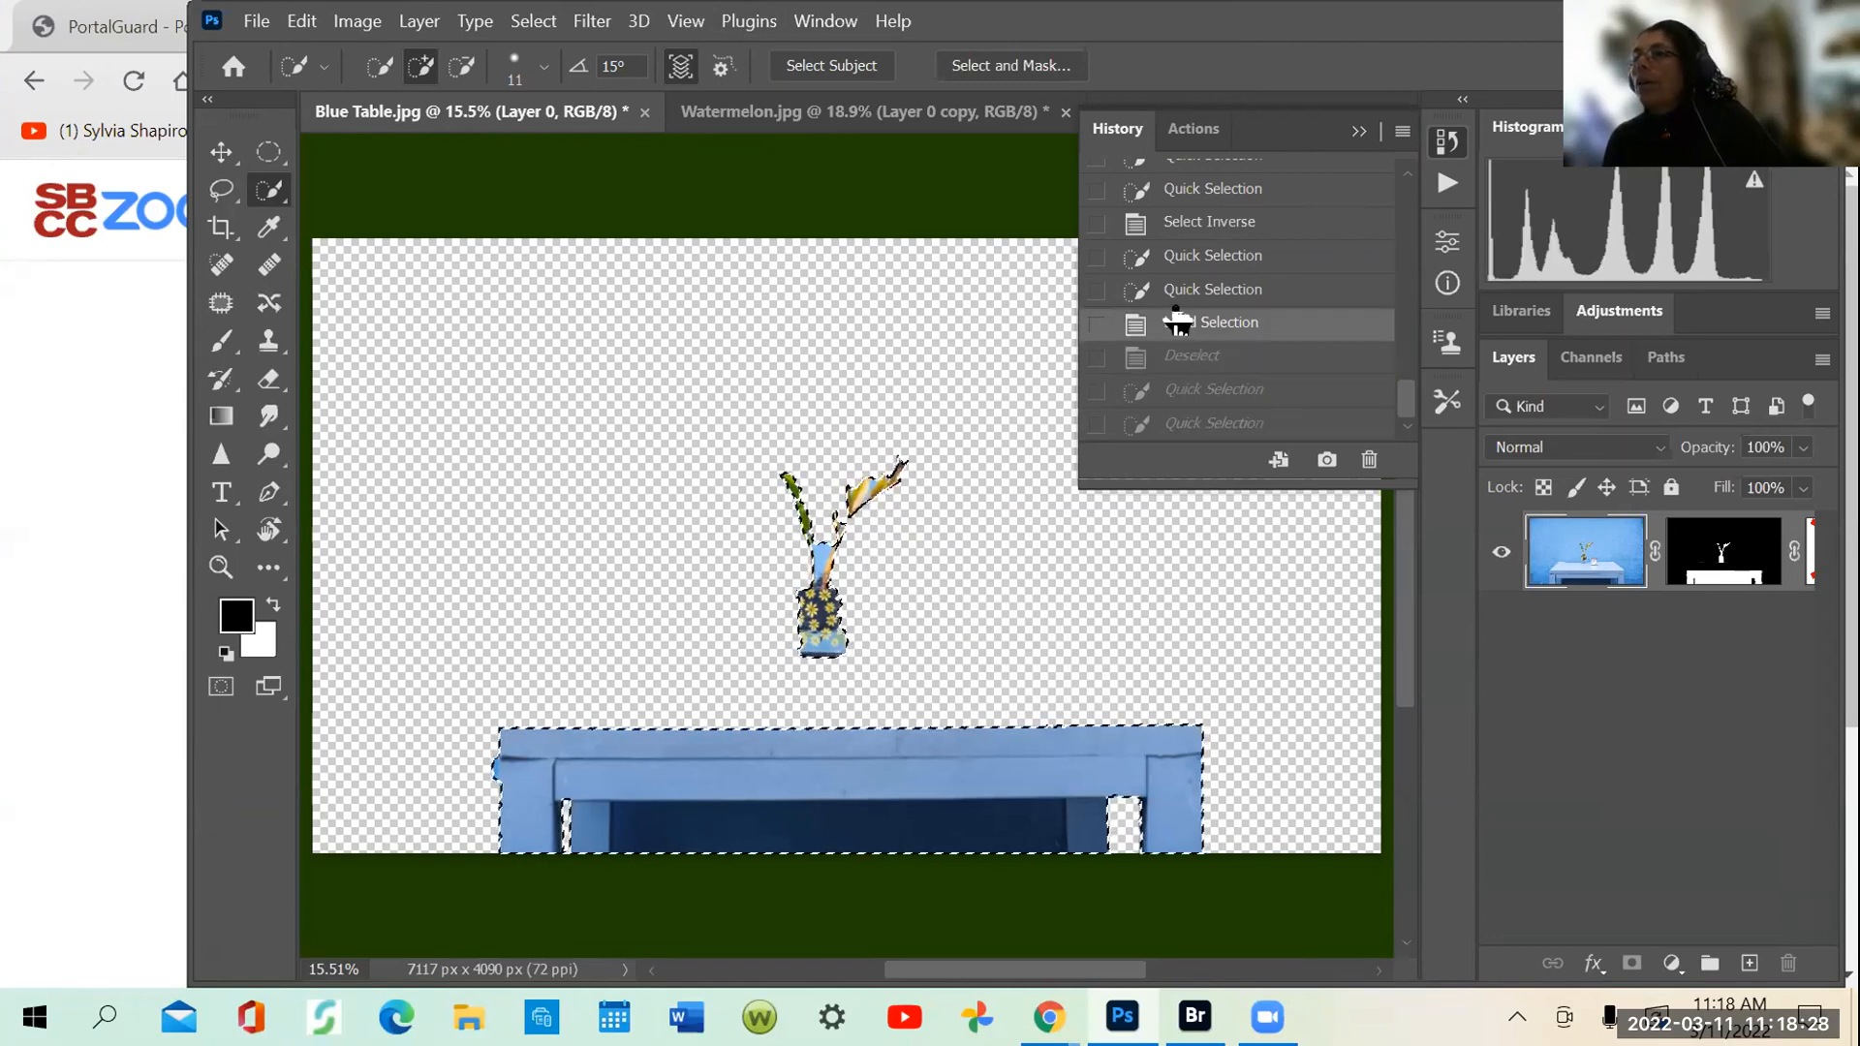
left_click(1175, 291)
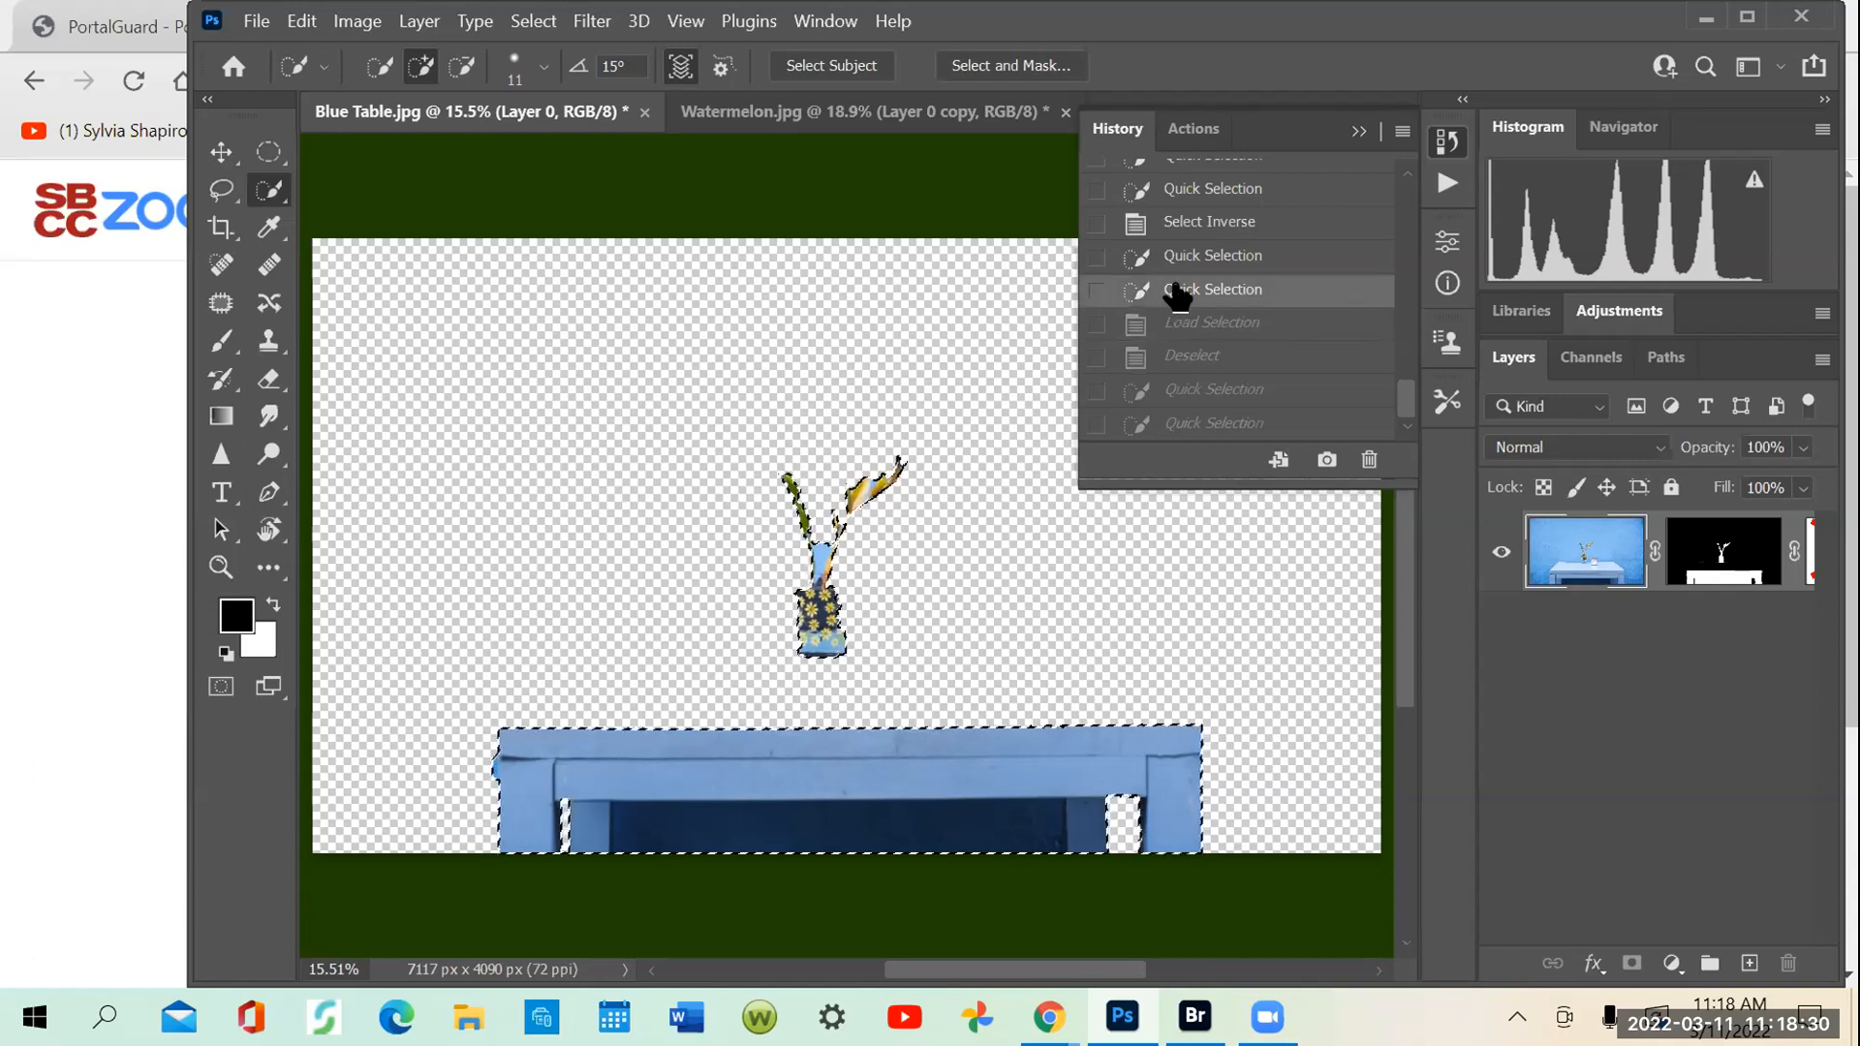
left_click(1182, 258)
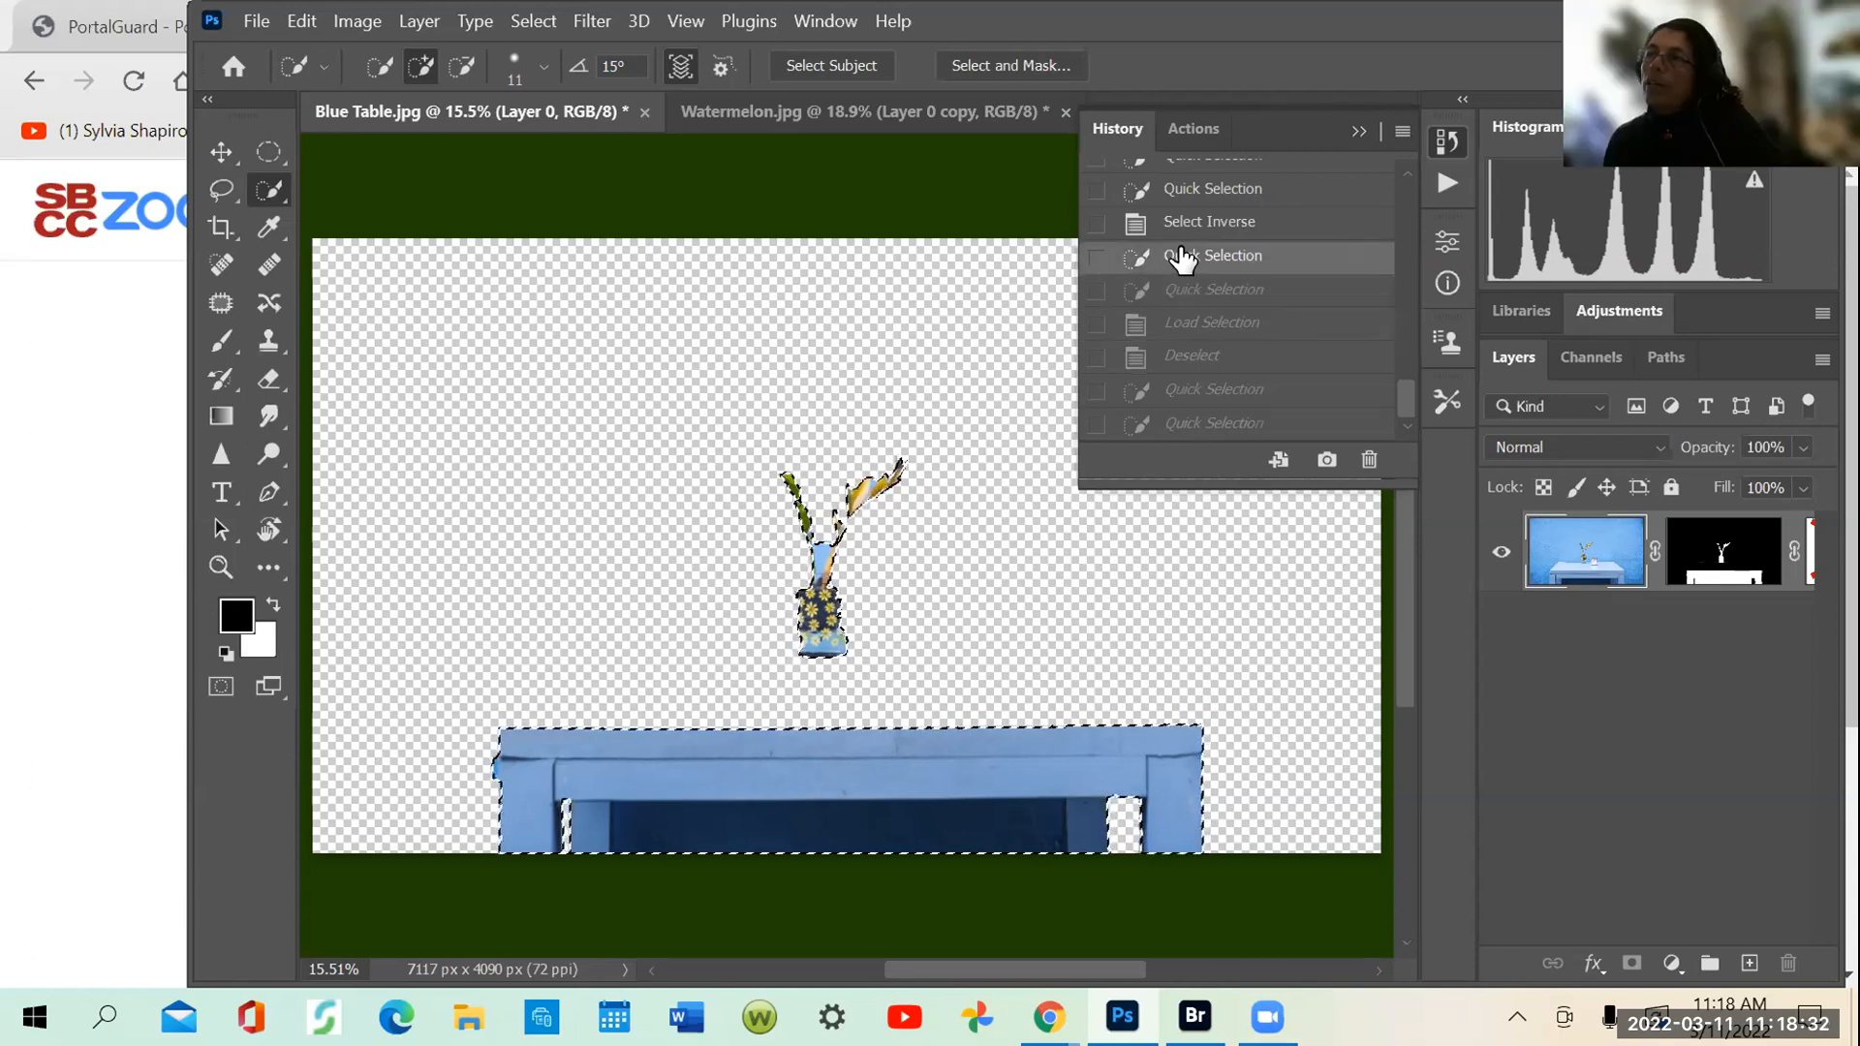
left_click(1197, 223)
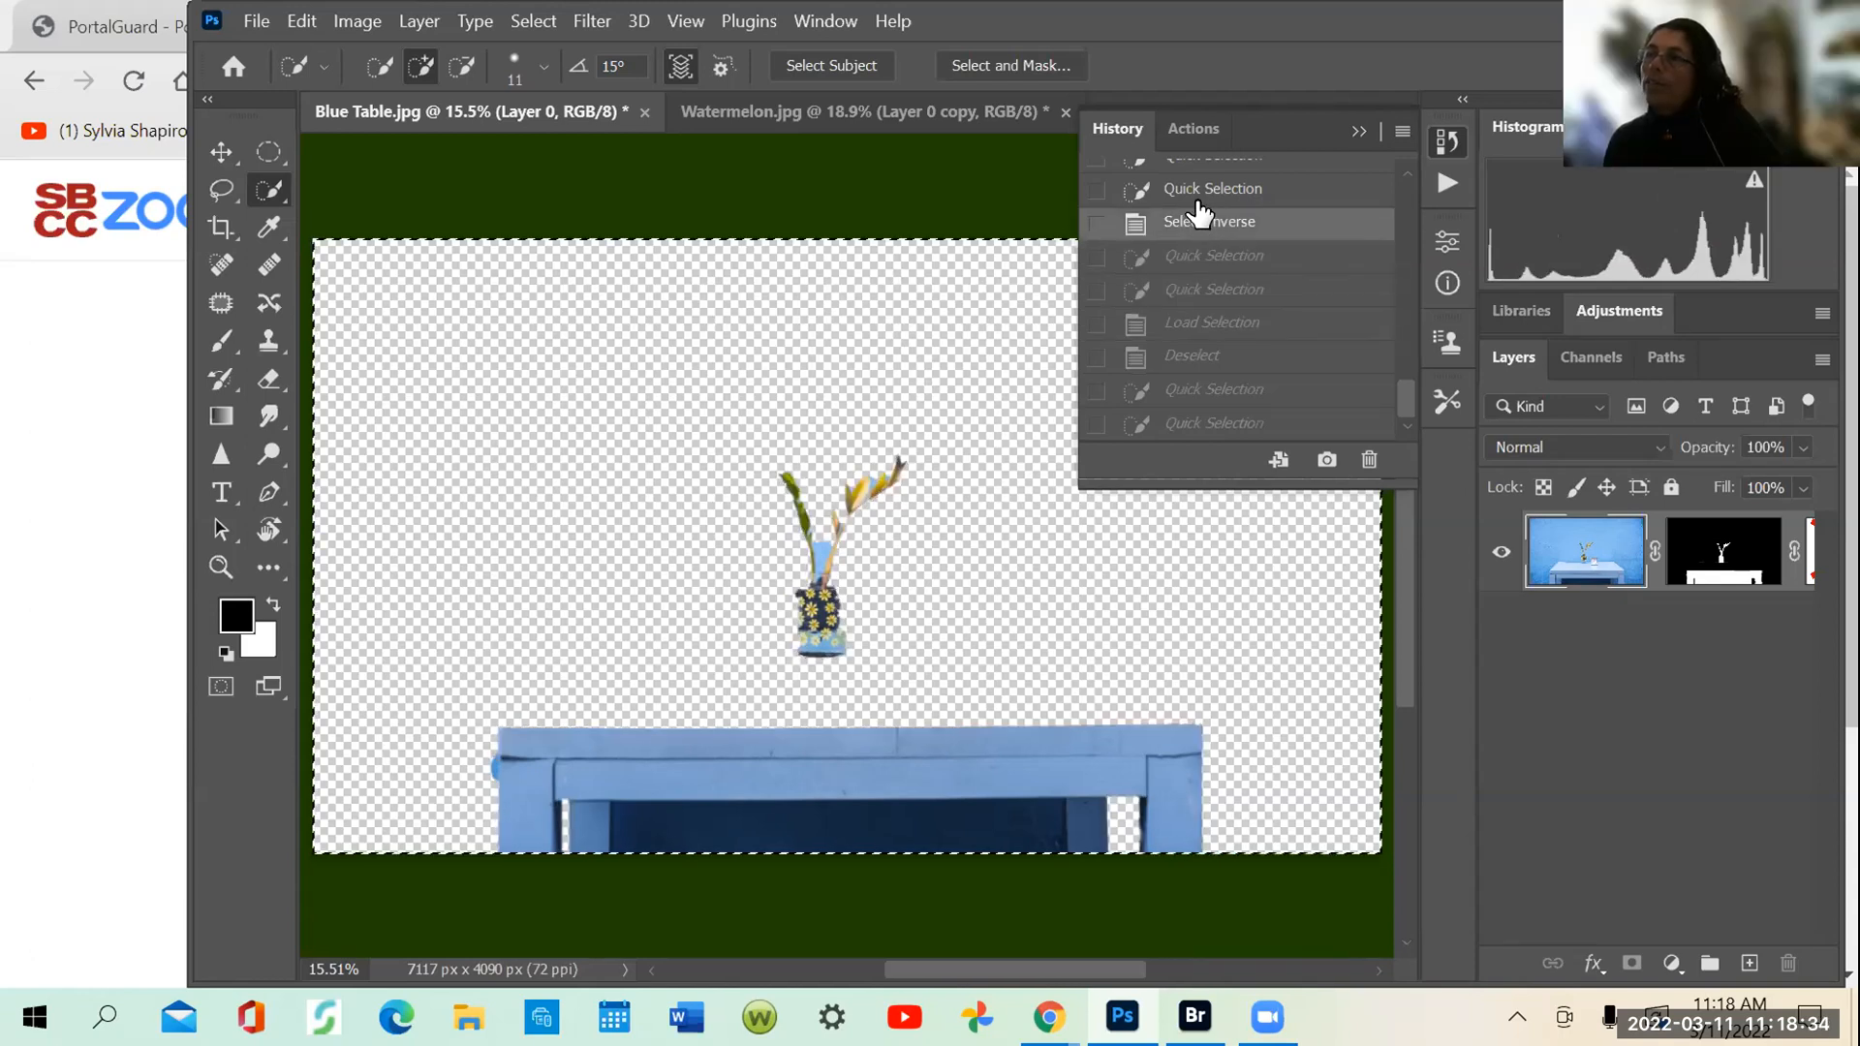
left_click(1203, 192)
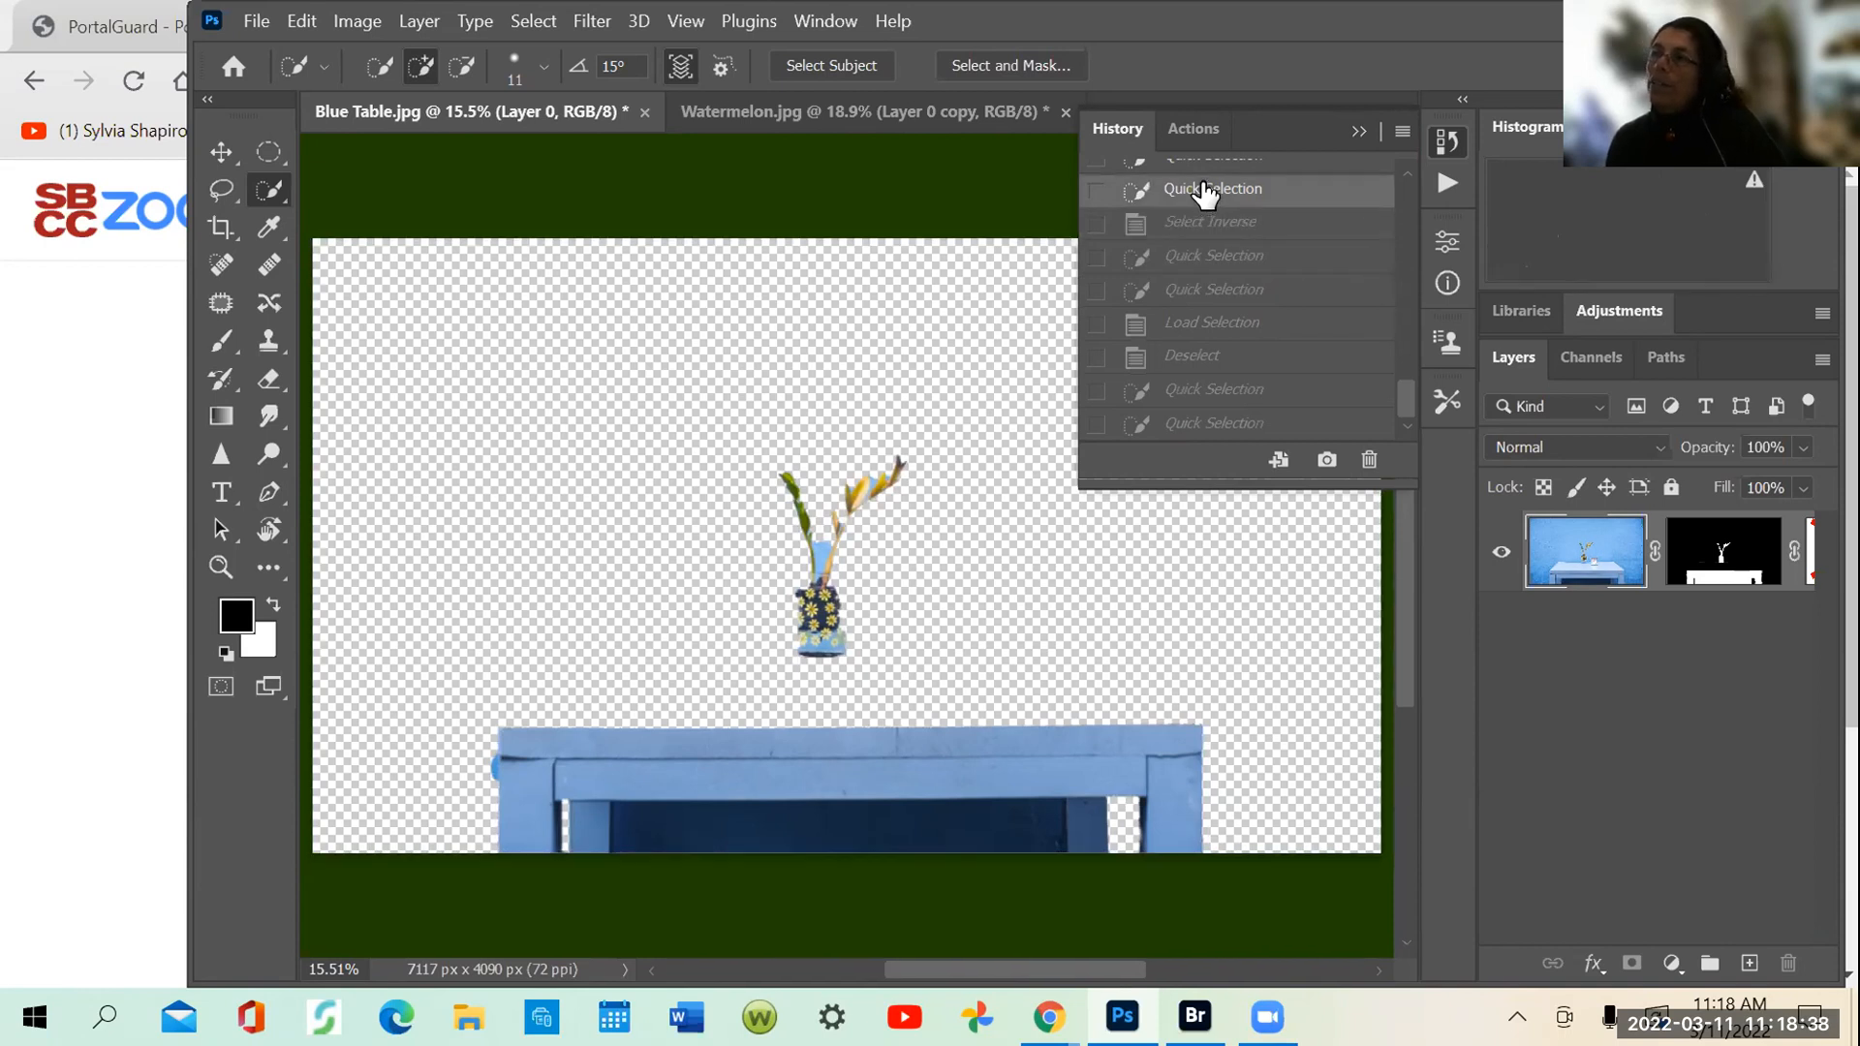
Step: Step back through the run of Quick Selection states to the first one after the preceding Deselect
mouse_move(1404, 386)
left_mouse_down()
mouse_move(1391, 322)
mouse_move(1403, 388)
left_mouse_up()
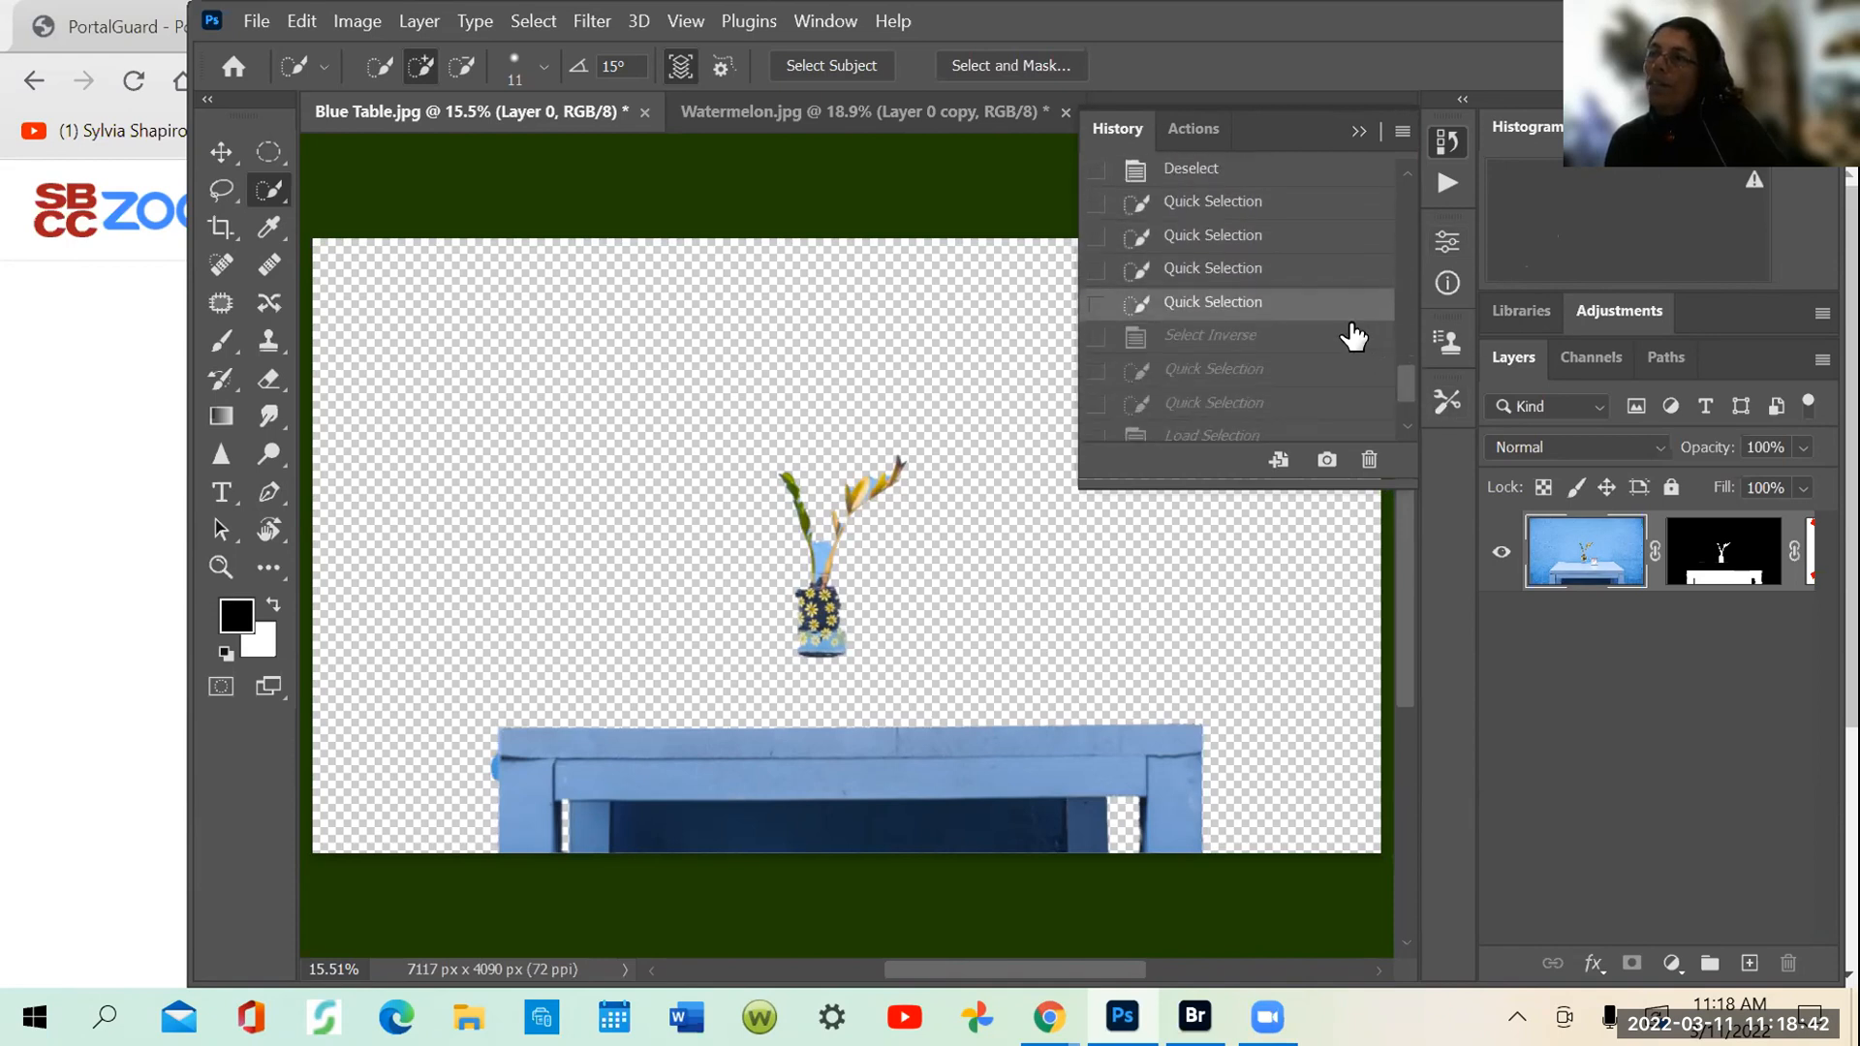
left_click(1236, 272)
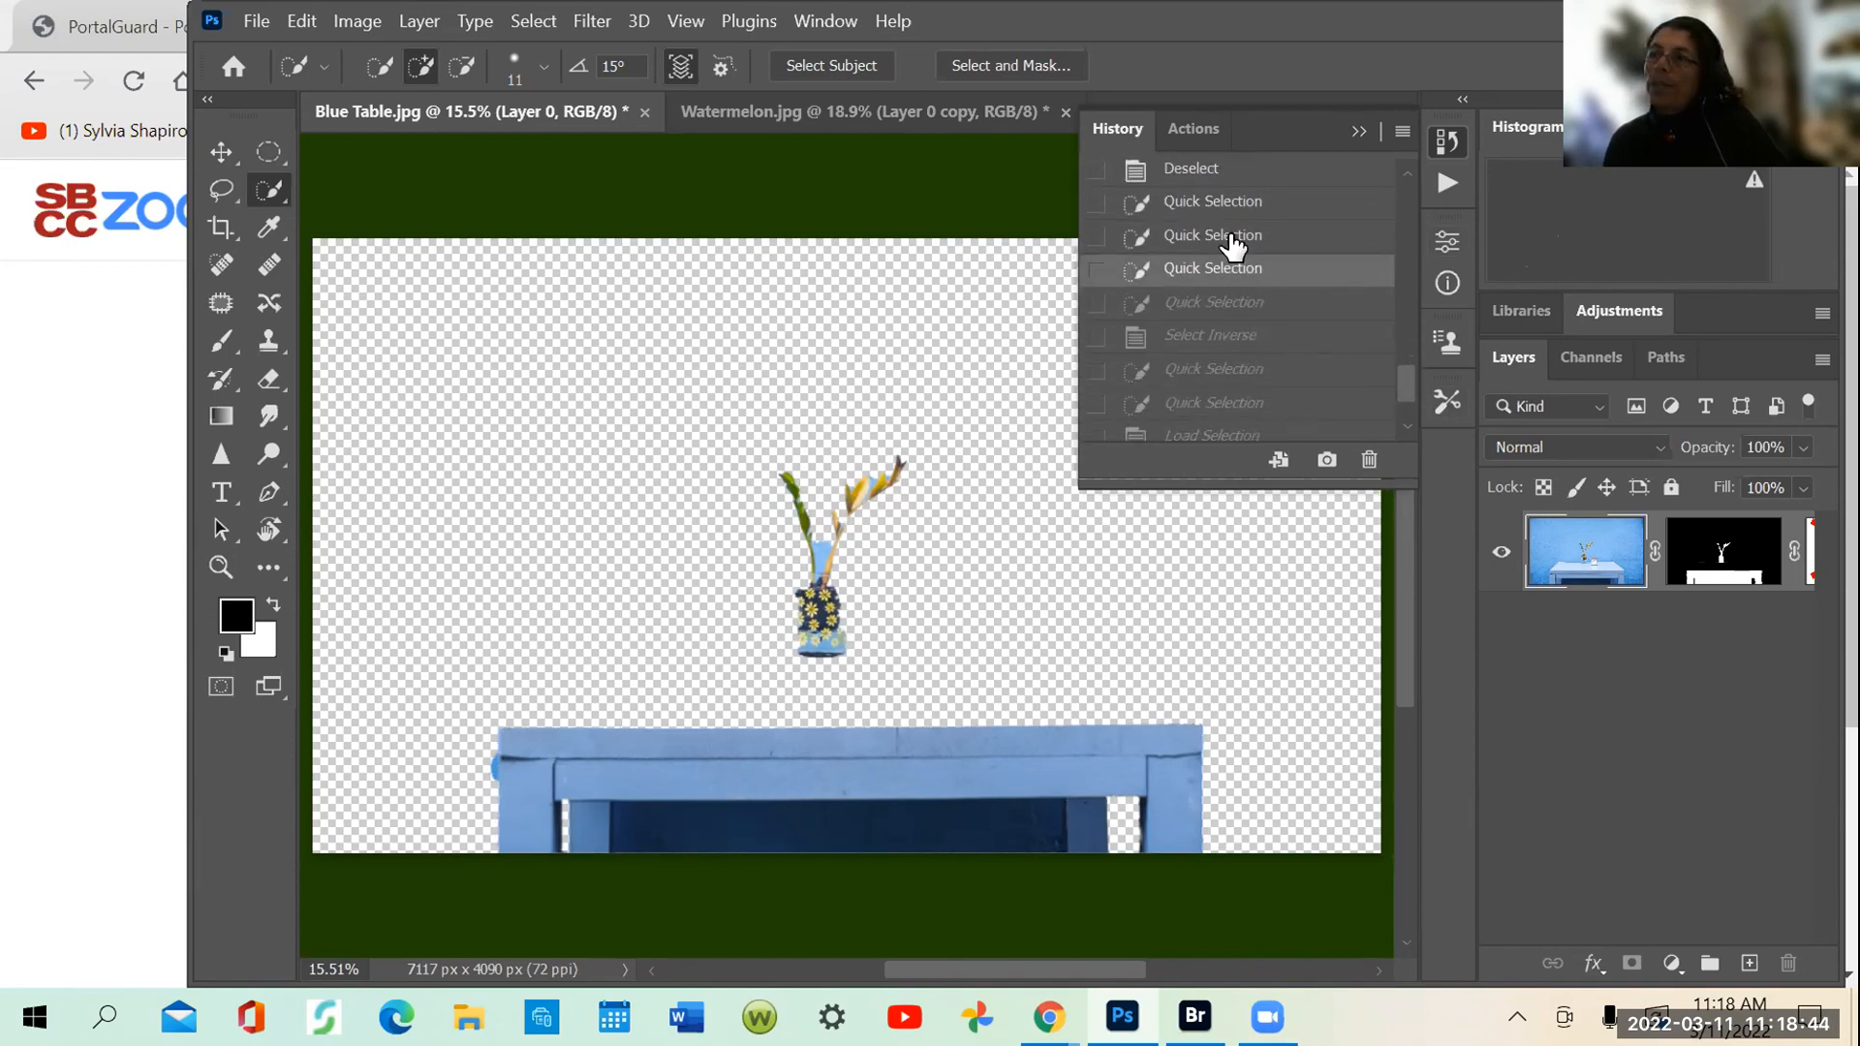
left_click(1230, 236)
left_click(1226, 203)
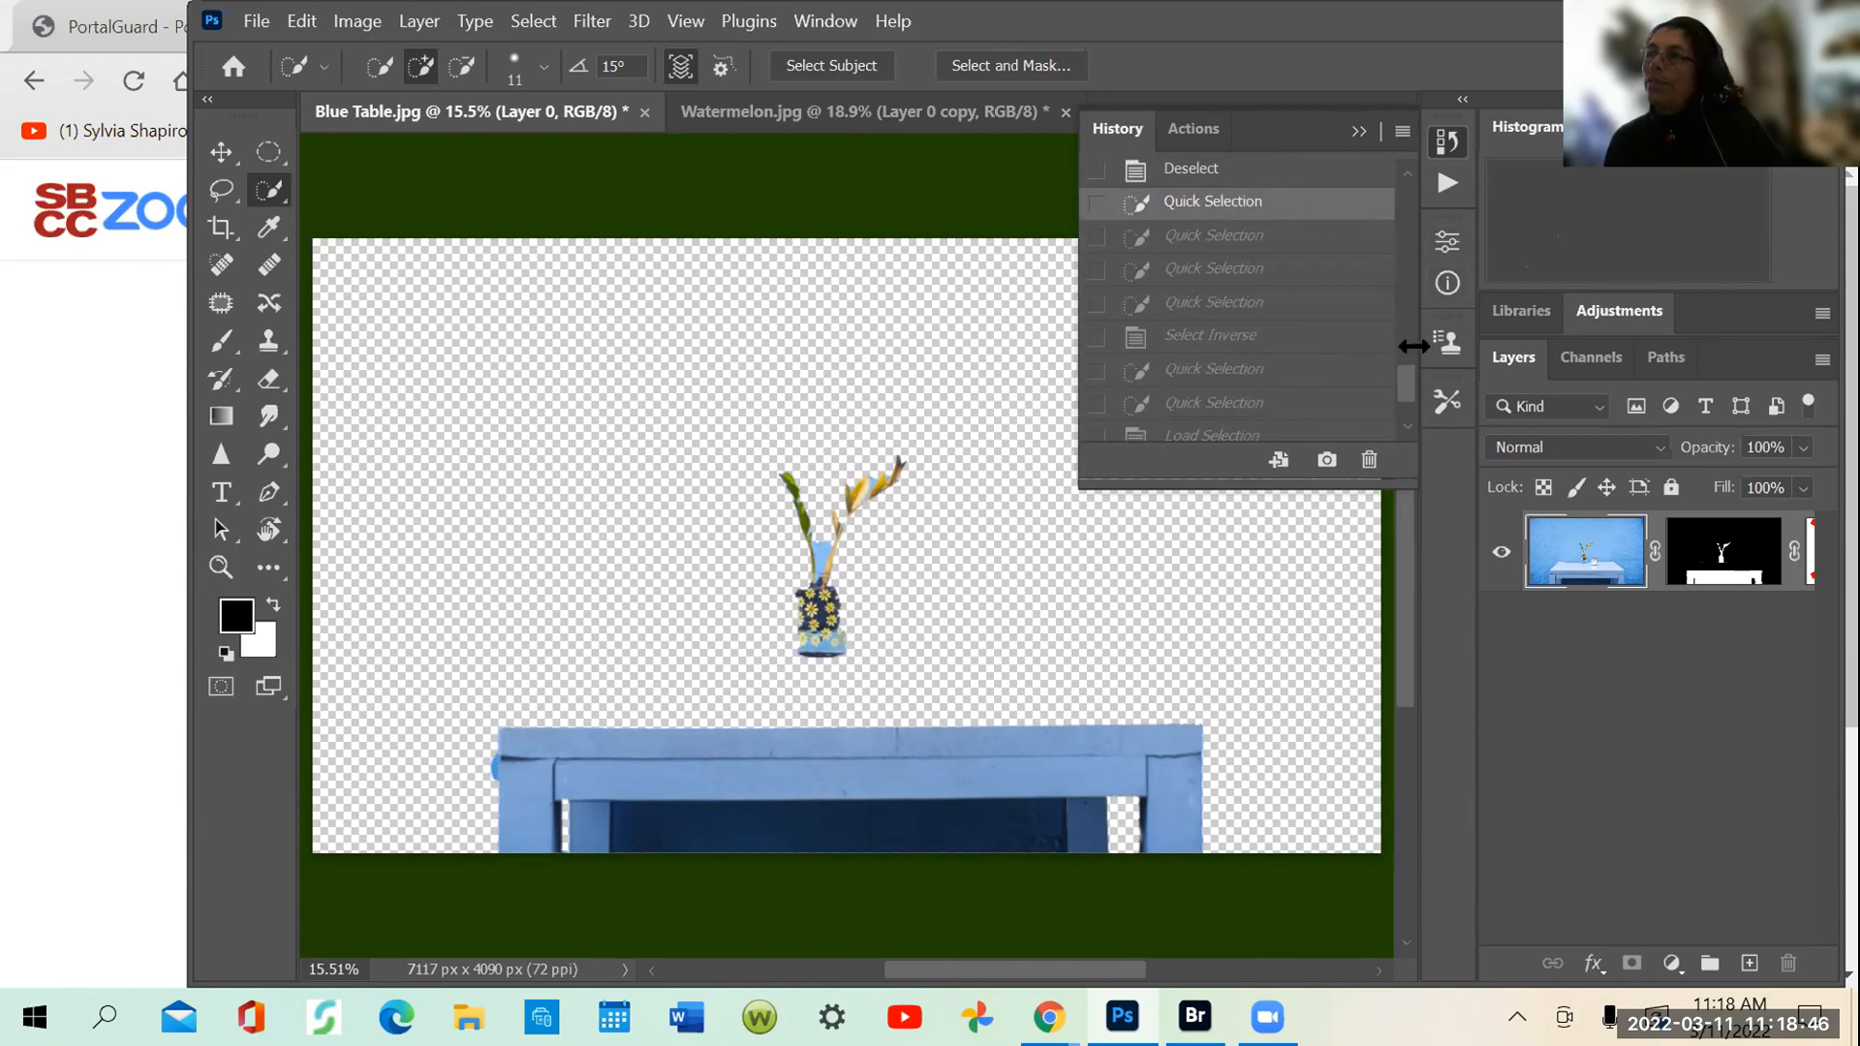
Step: Step back past that Deselect and through the Quick Selection states on the table's front edge
left_click_drag(1403, 370, 1400, 345)
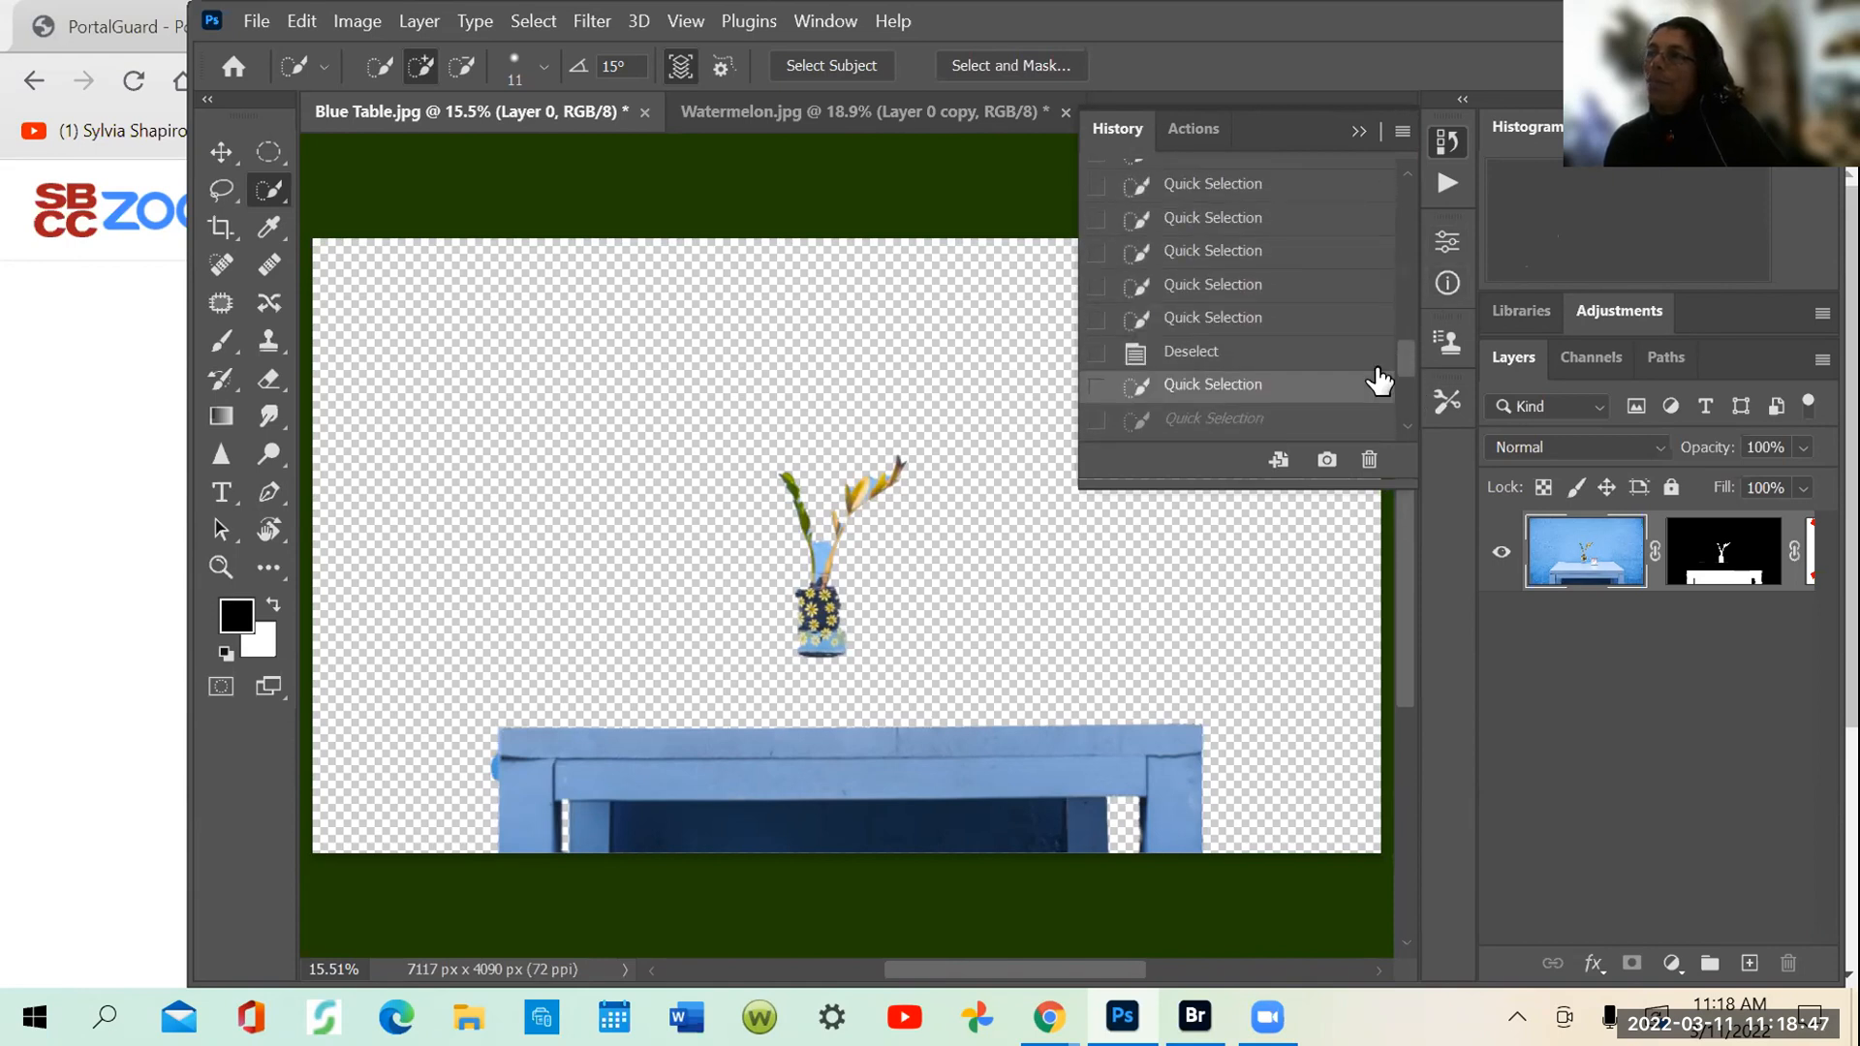
left_click(1222, 351)
left_click(1224, 317)
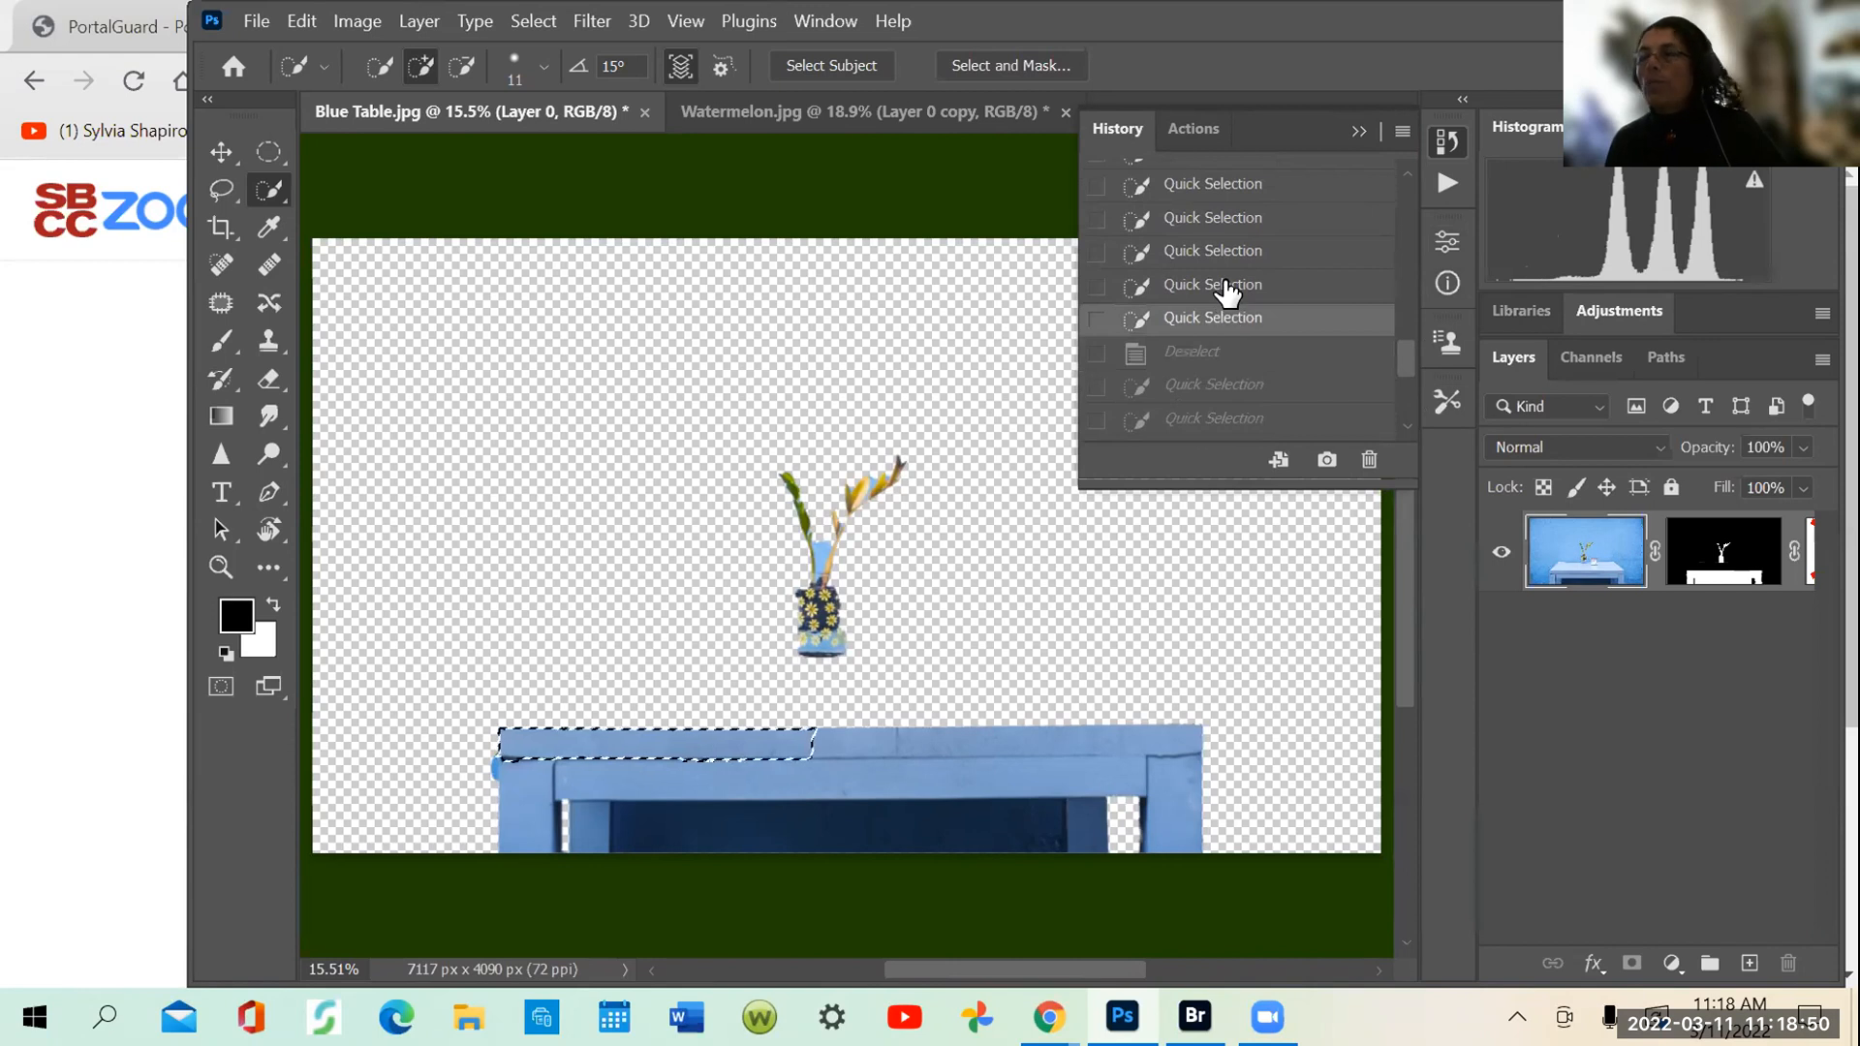
left_click(1226, 284)
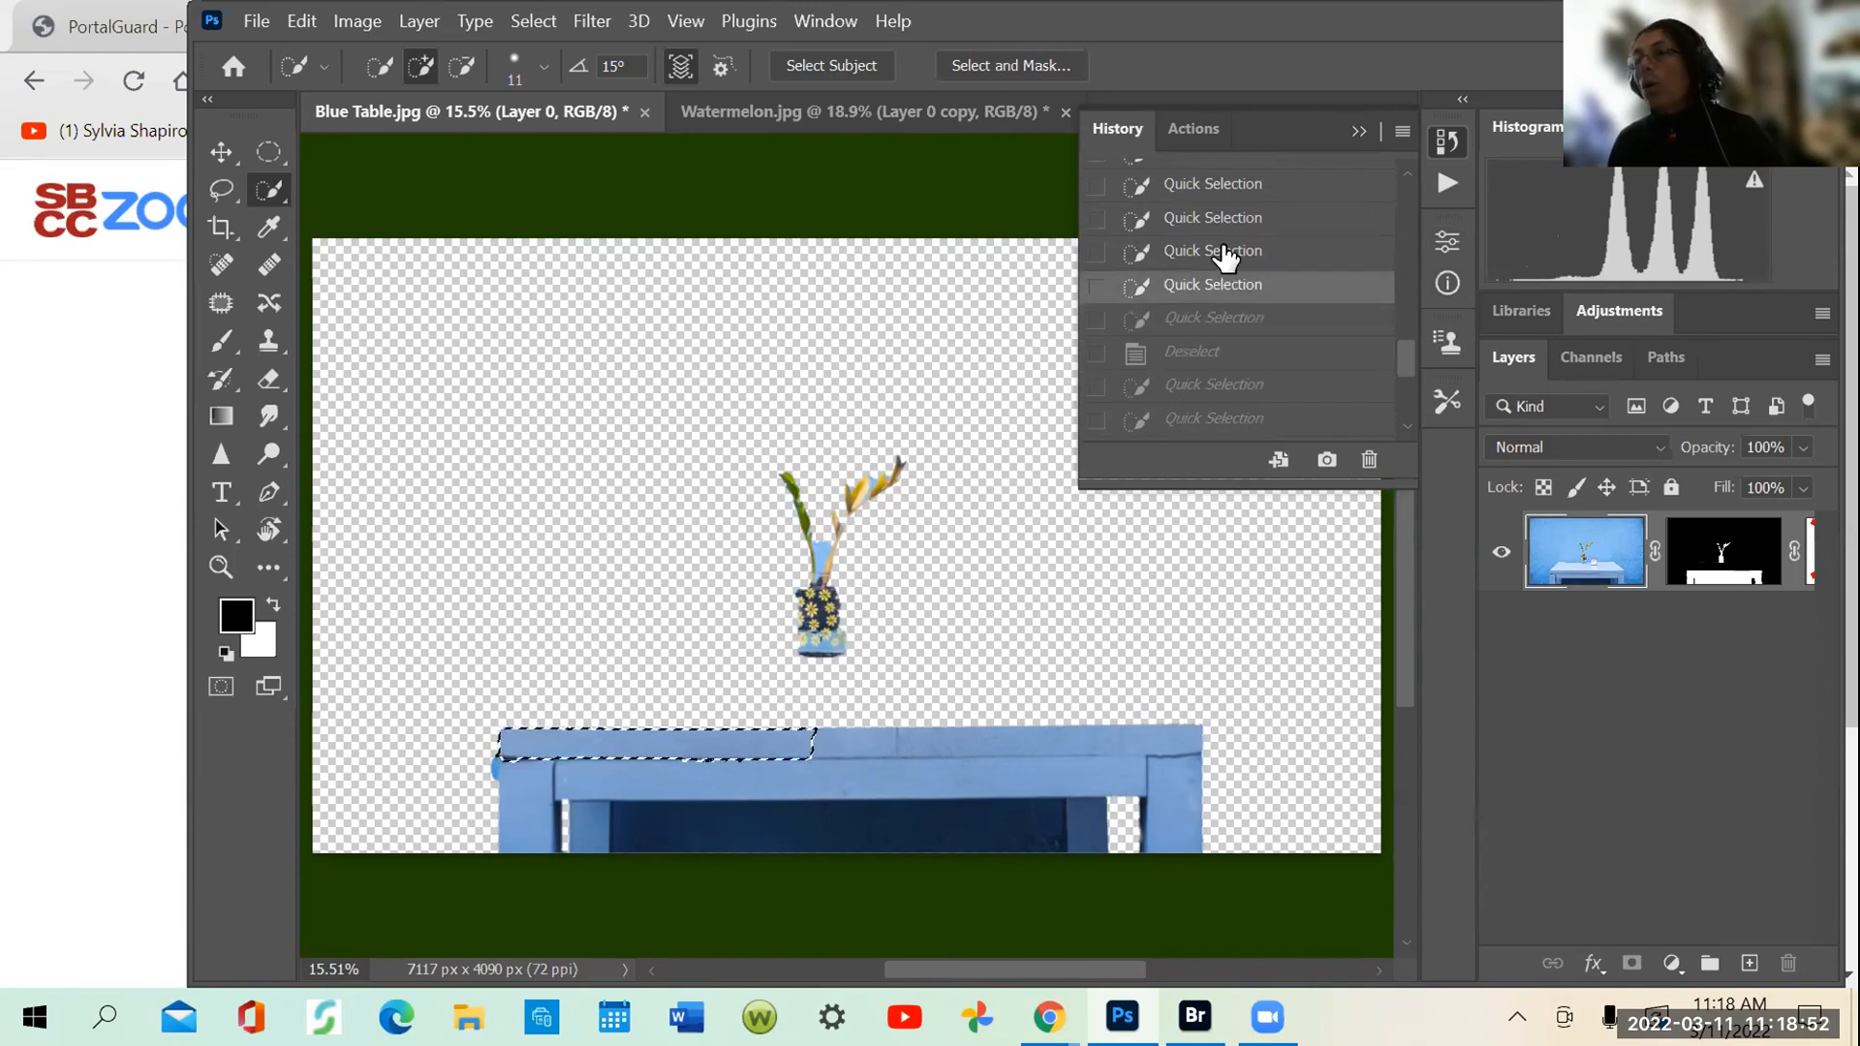
left_click(1226, 252)
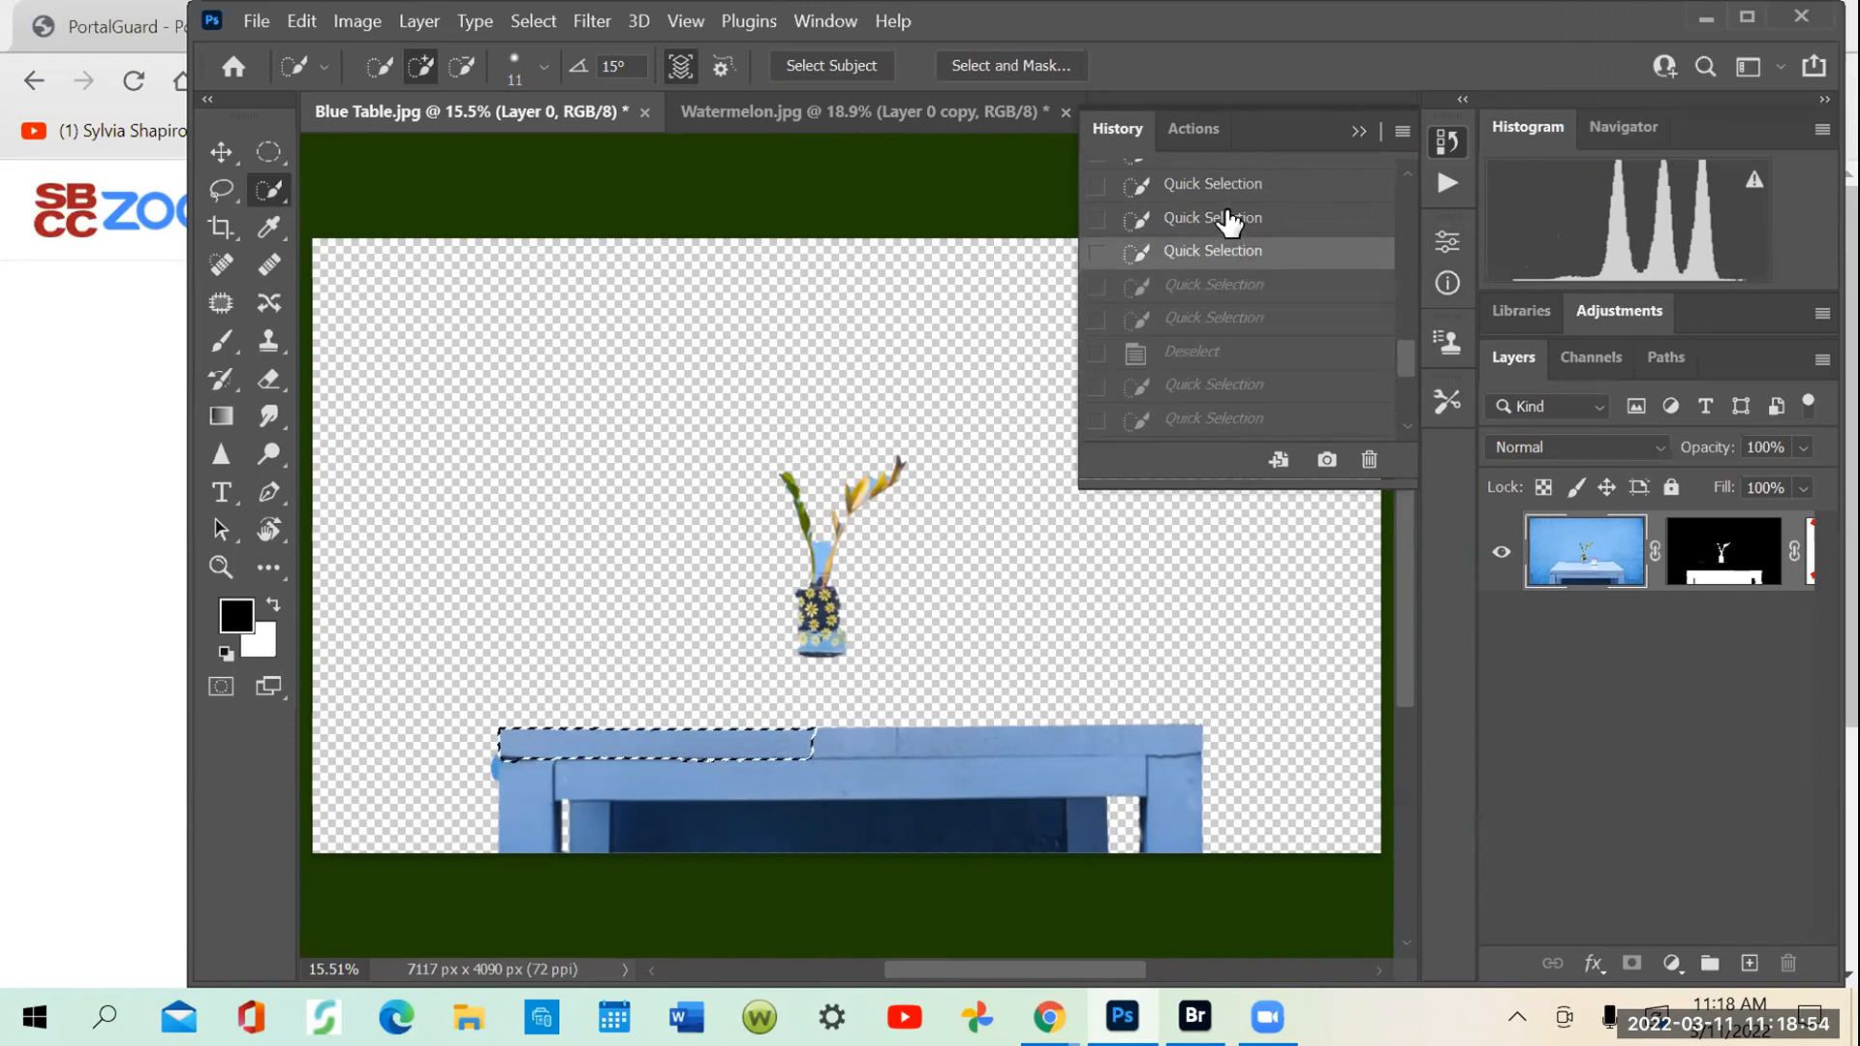
left_click(1226, 219)
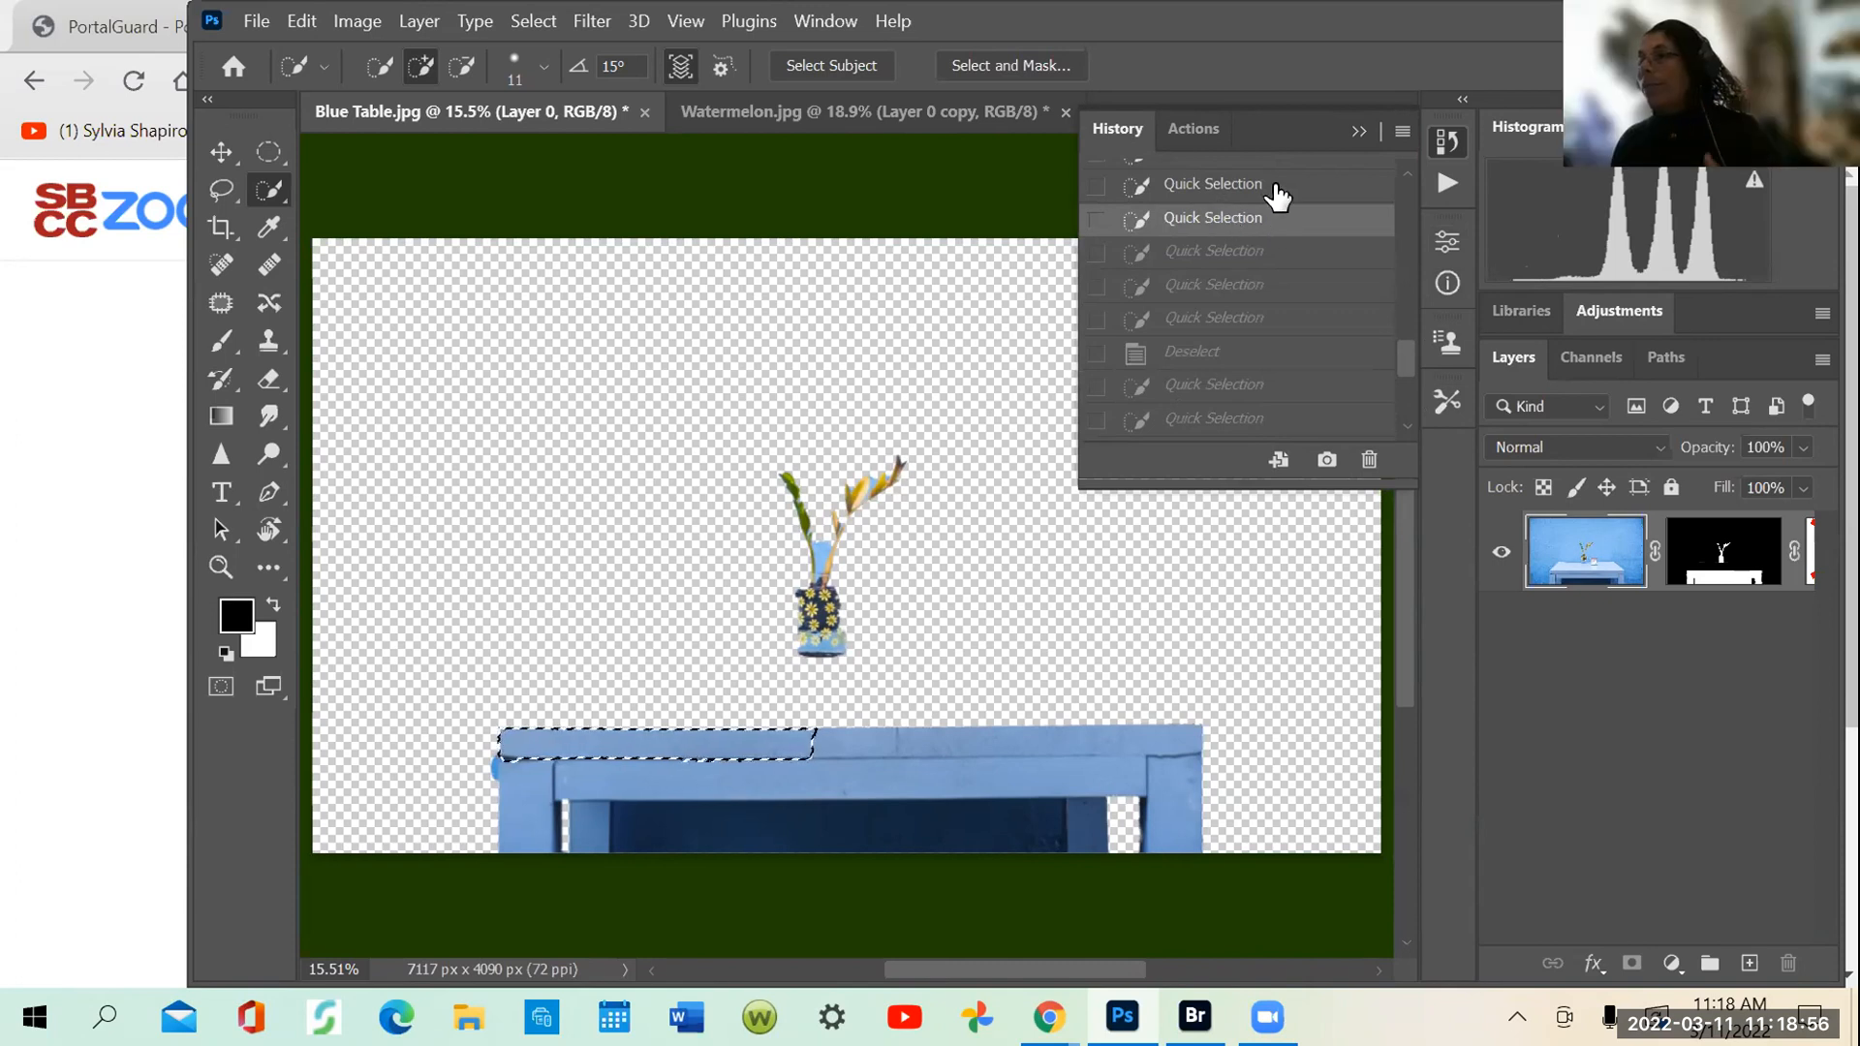
left_click(1229, 184)
Step: Step back past the Clear that removed the tabletop and jar, to the Deselect state before it
left_click_drag(1409, 358, 1405, 318)
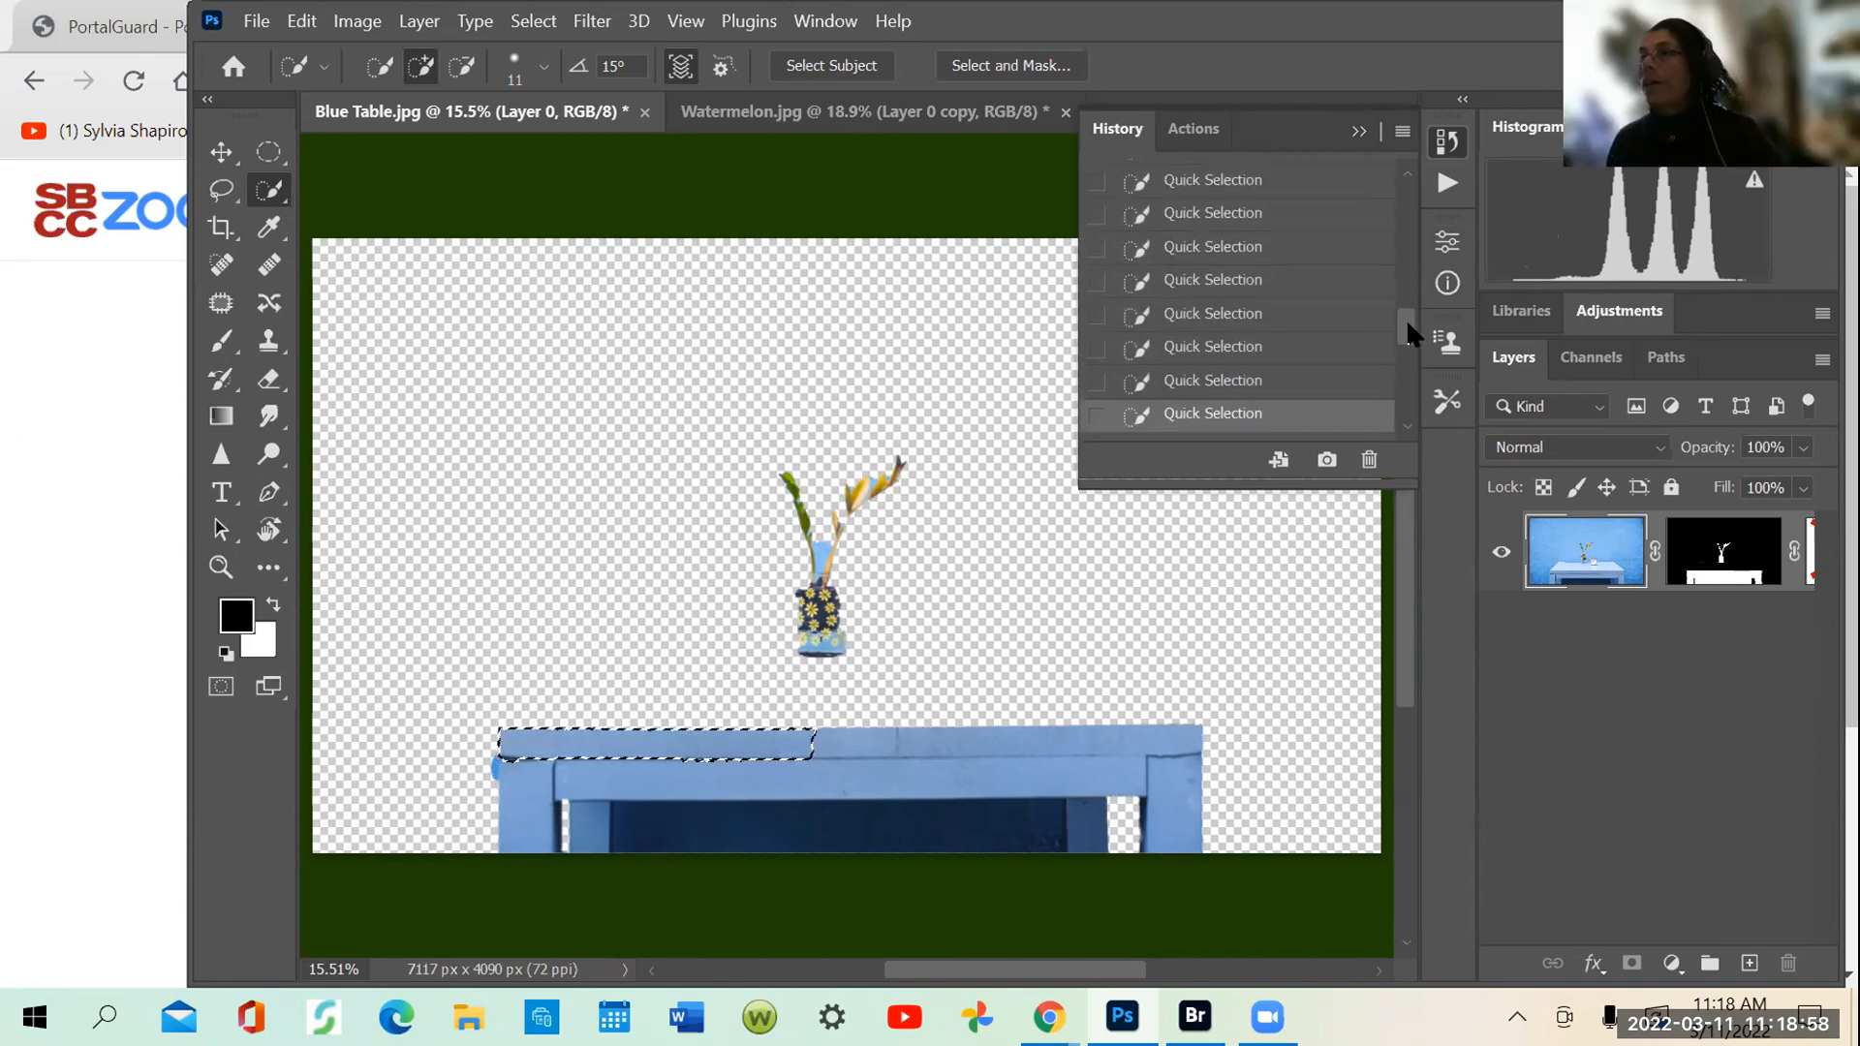
left_click(1184, 429)
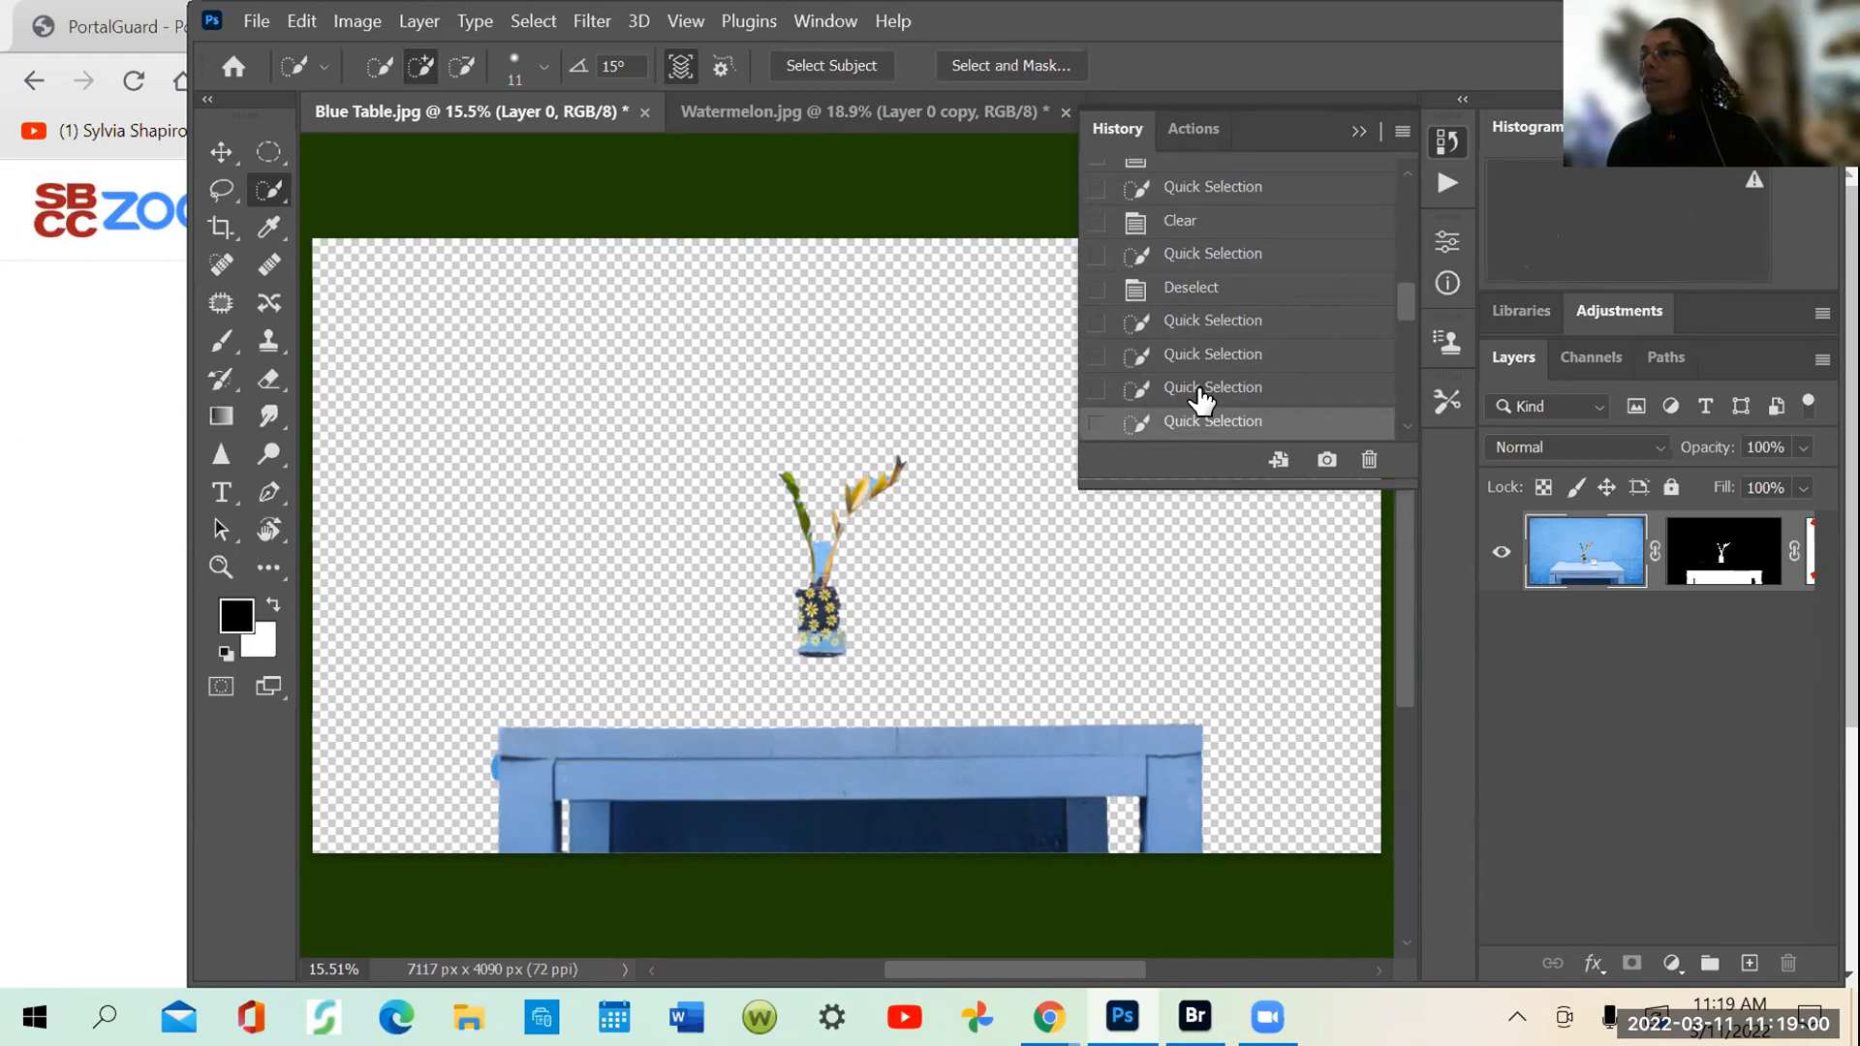
left_click(1225, 387)
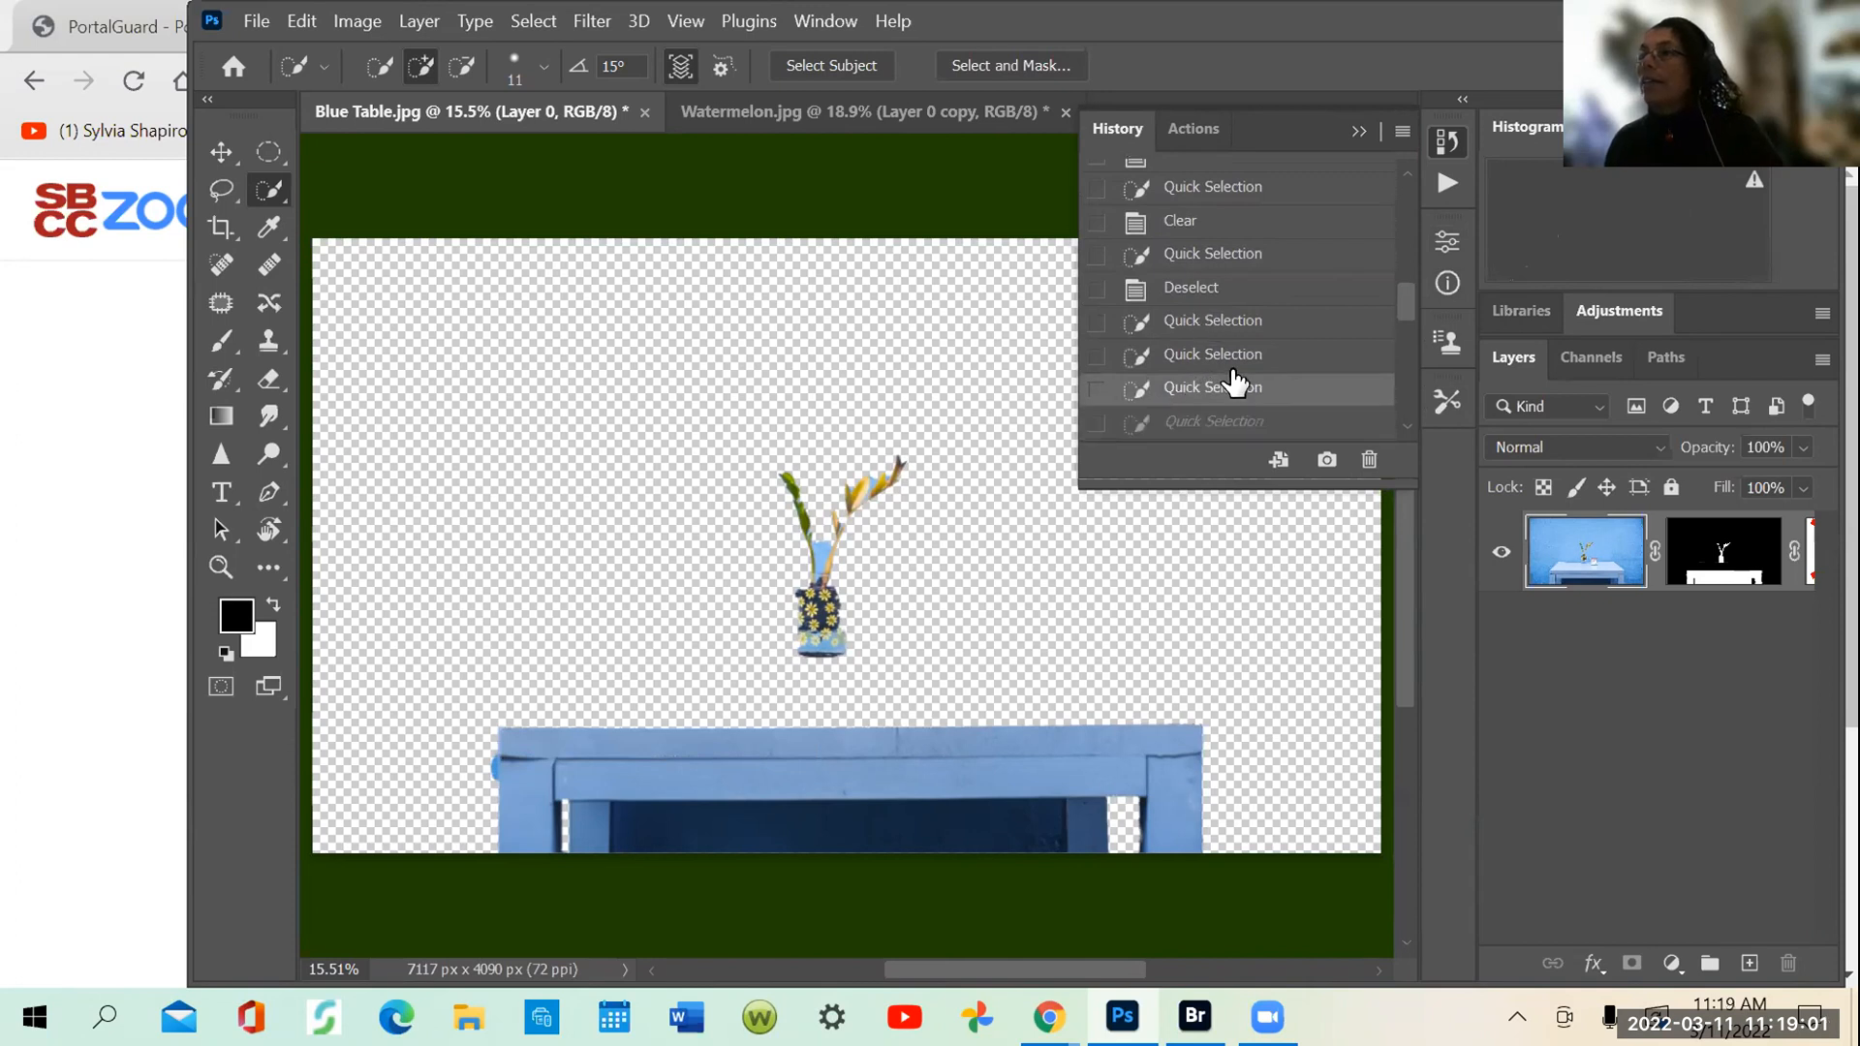
left_click(1235, 189)
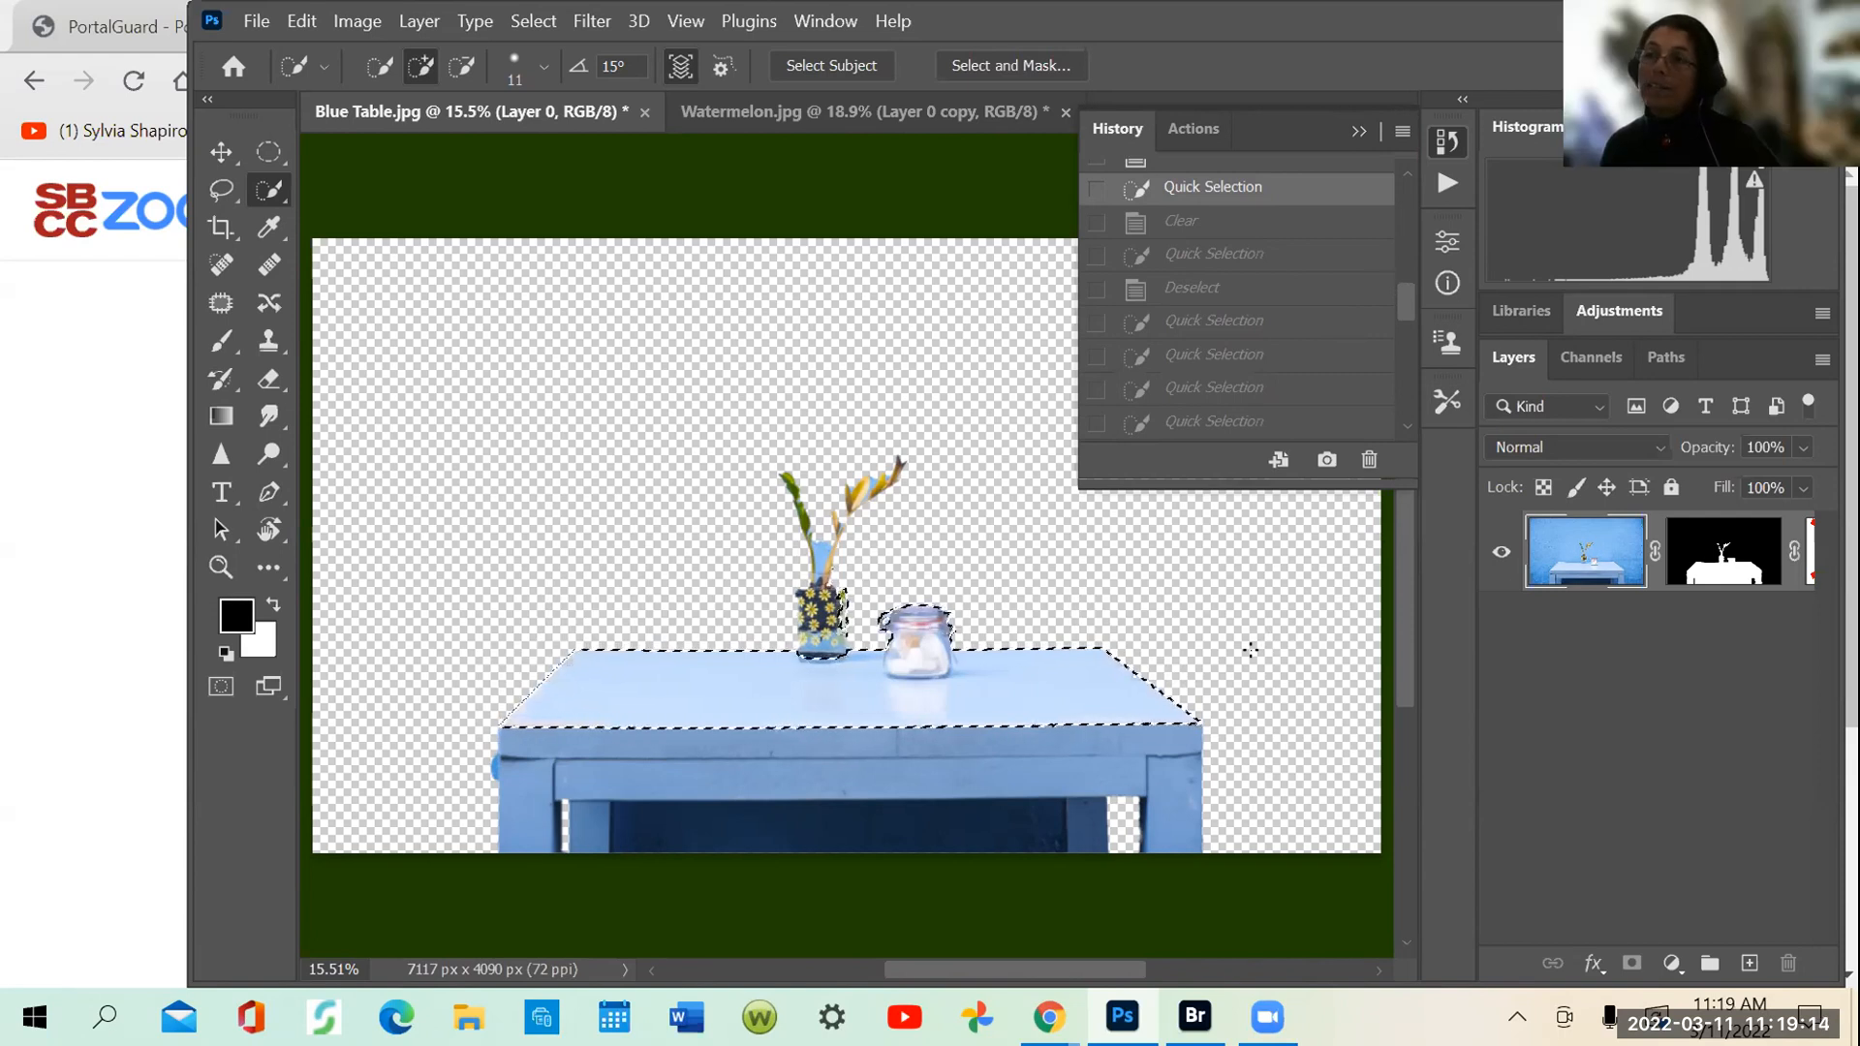
left_click(1201, 286)
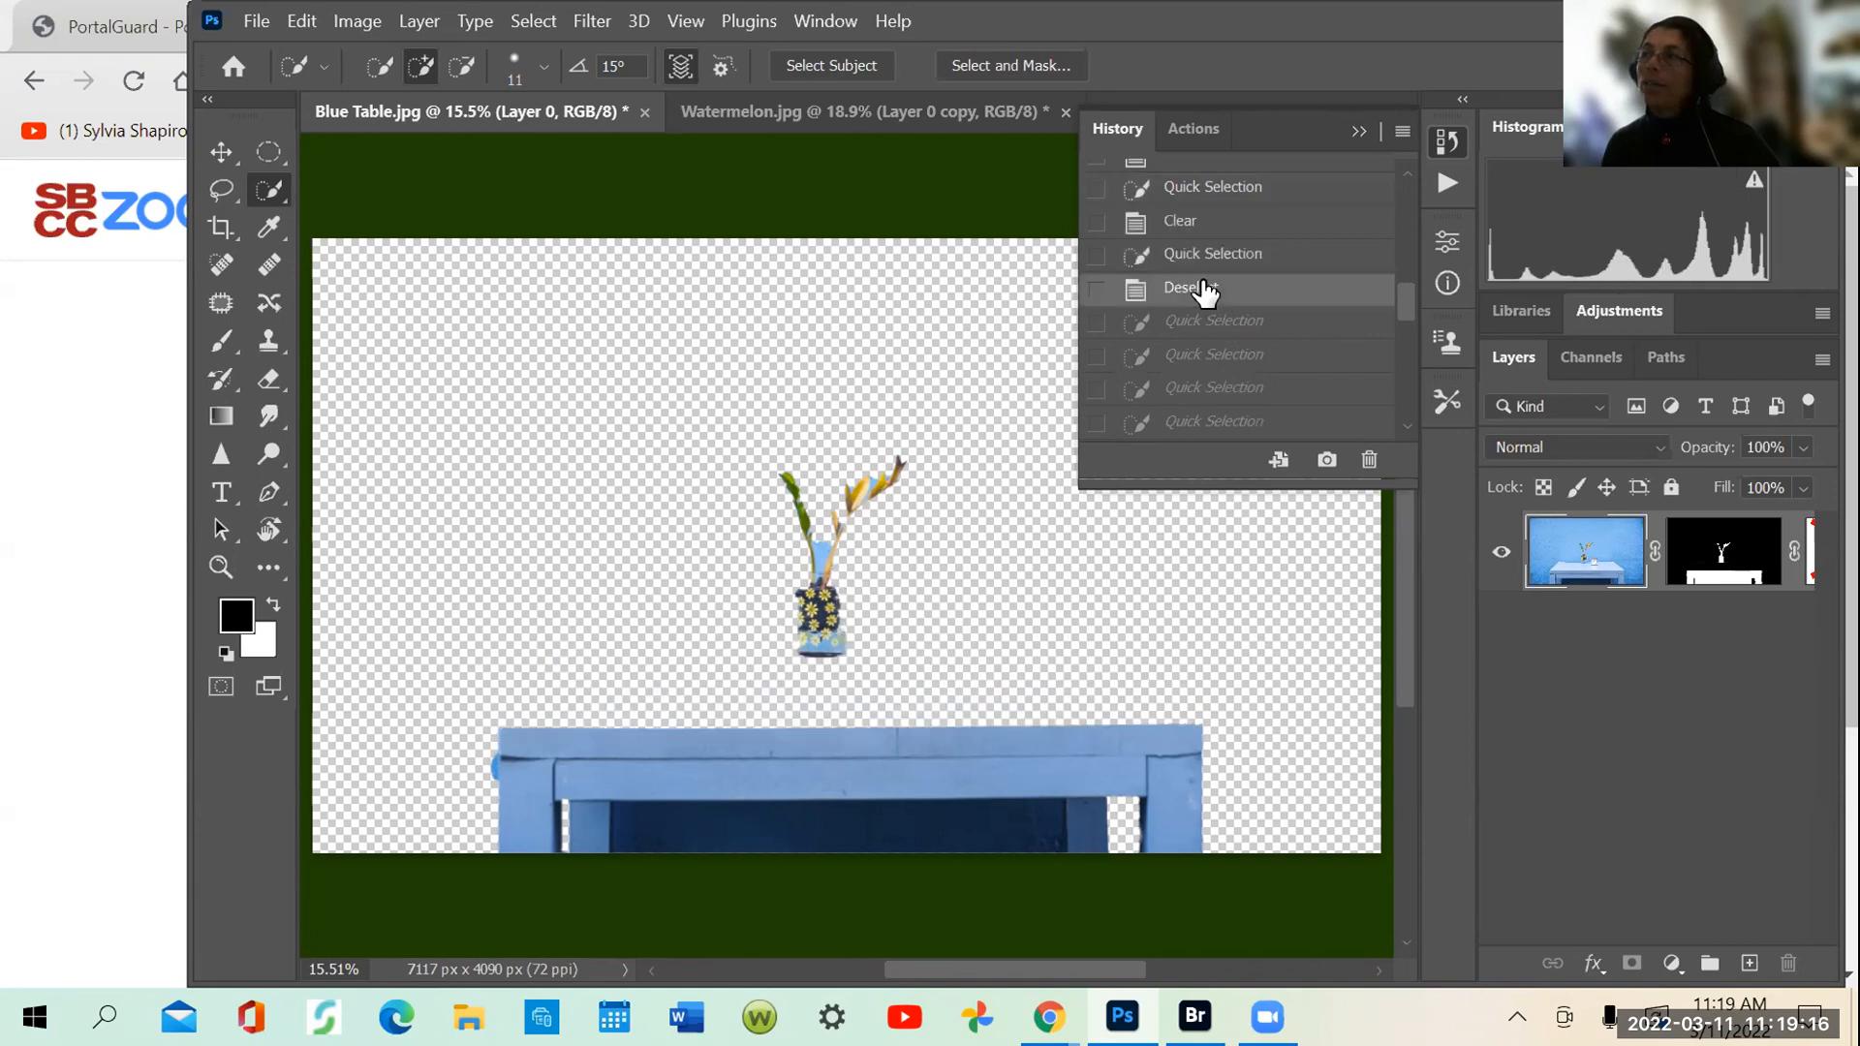
left_click(1218, 221)
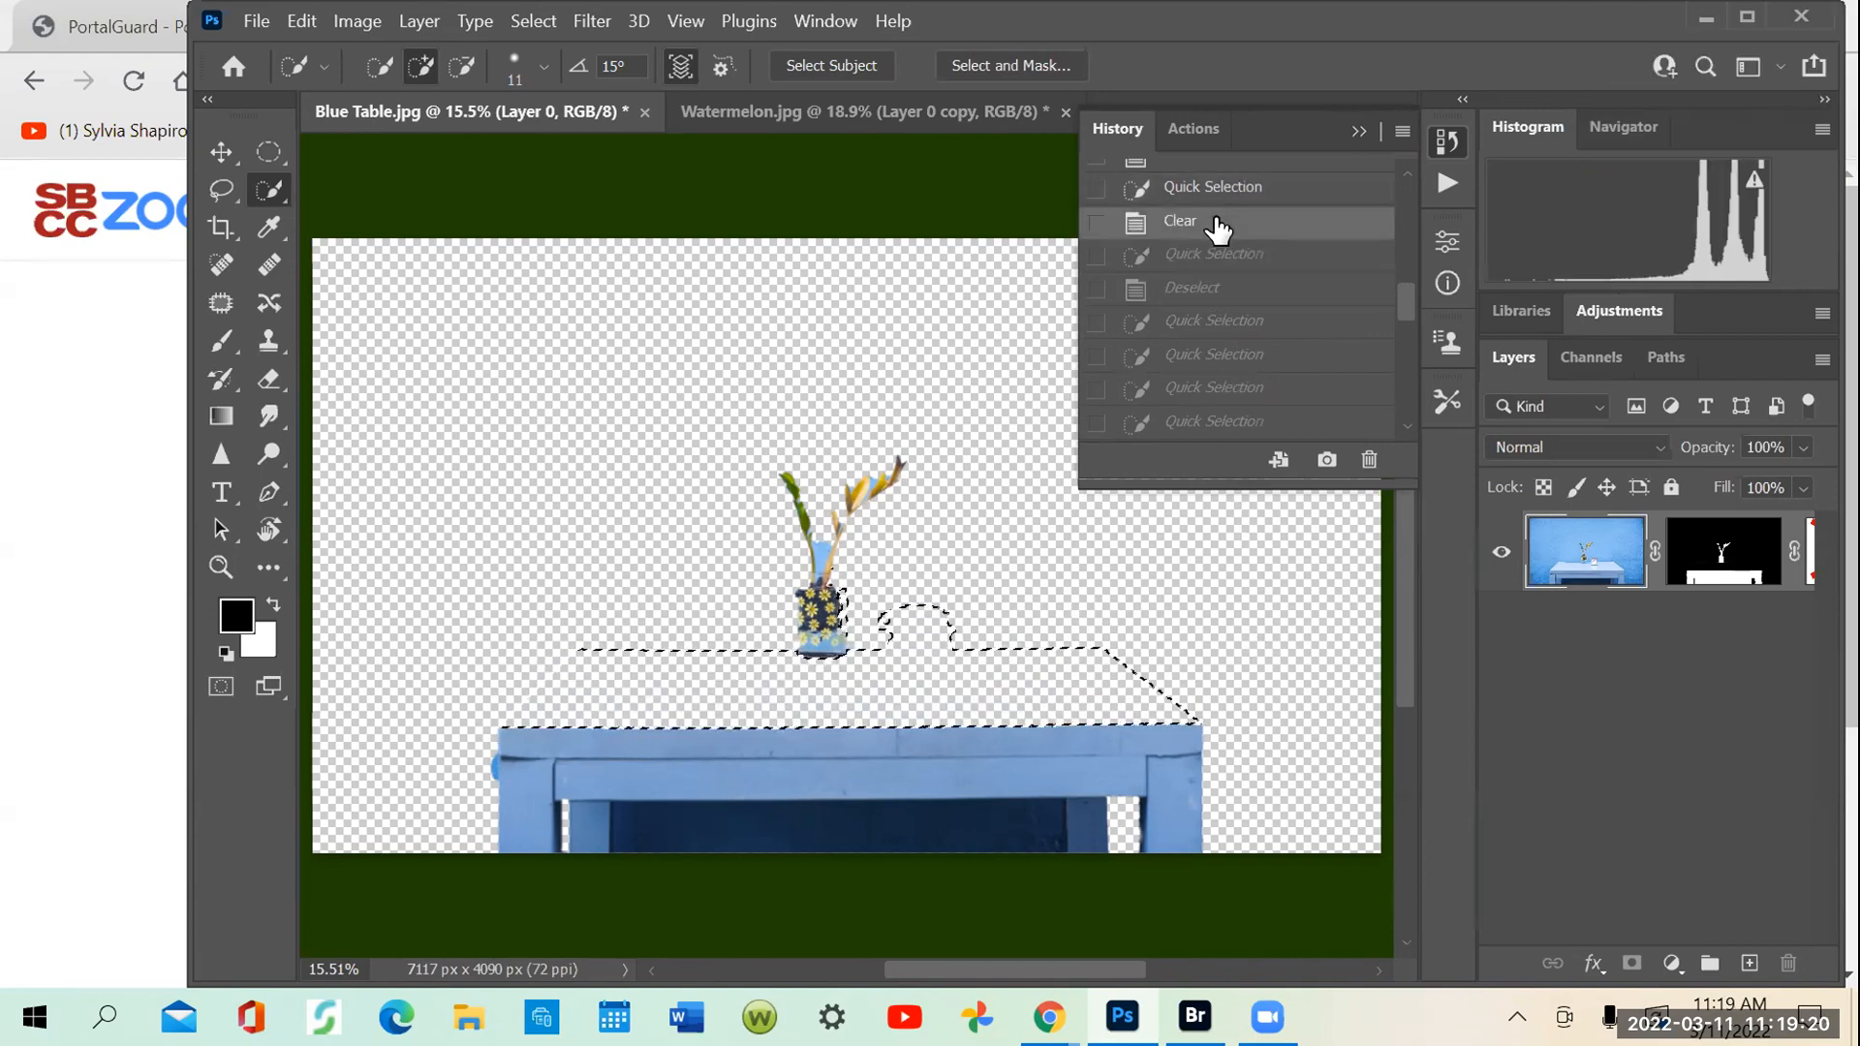
left_click(1236, 165)
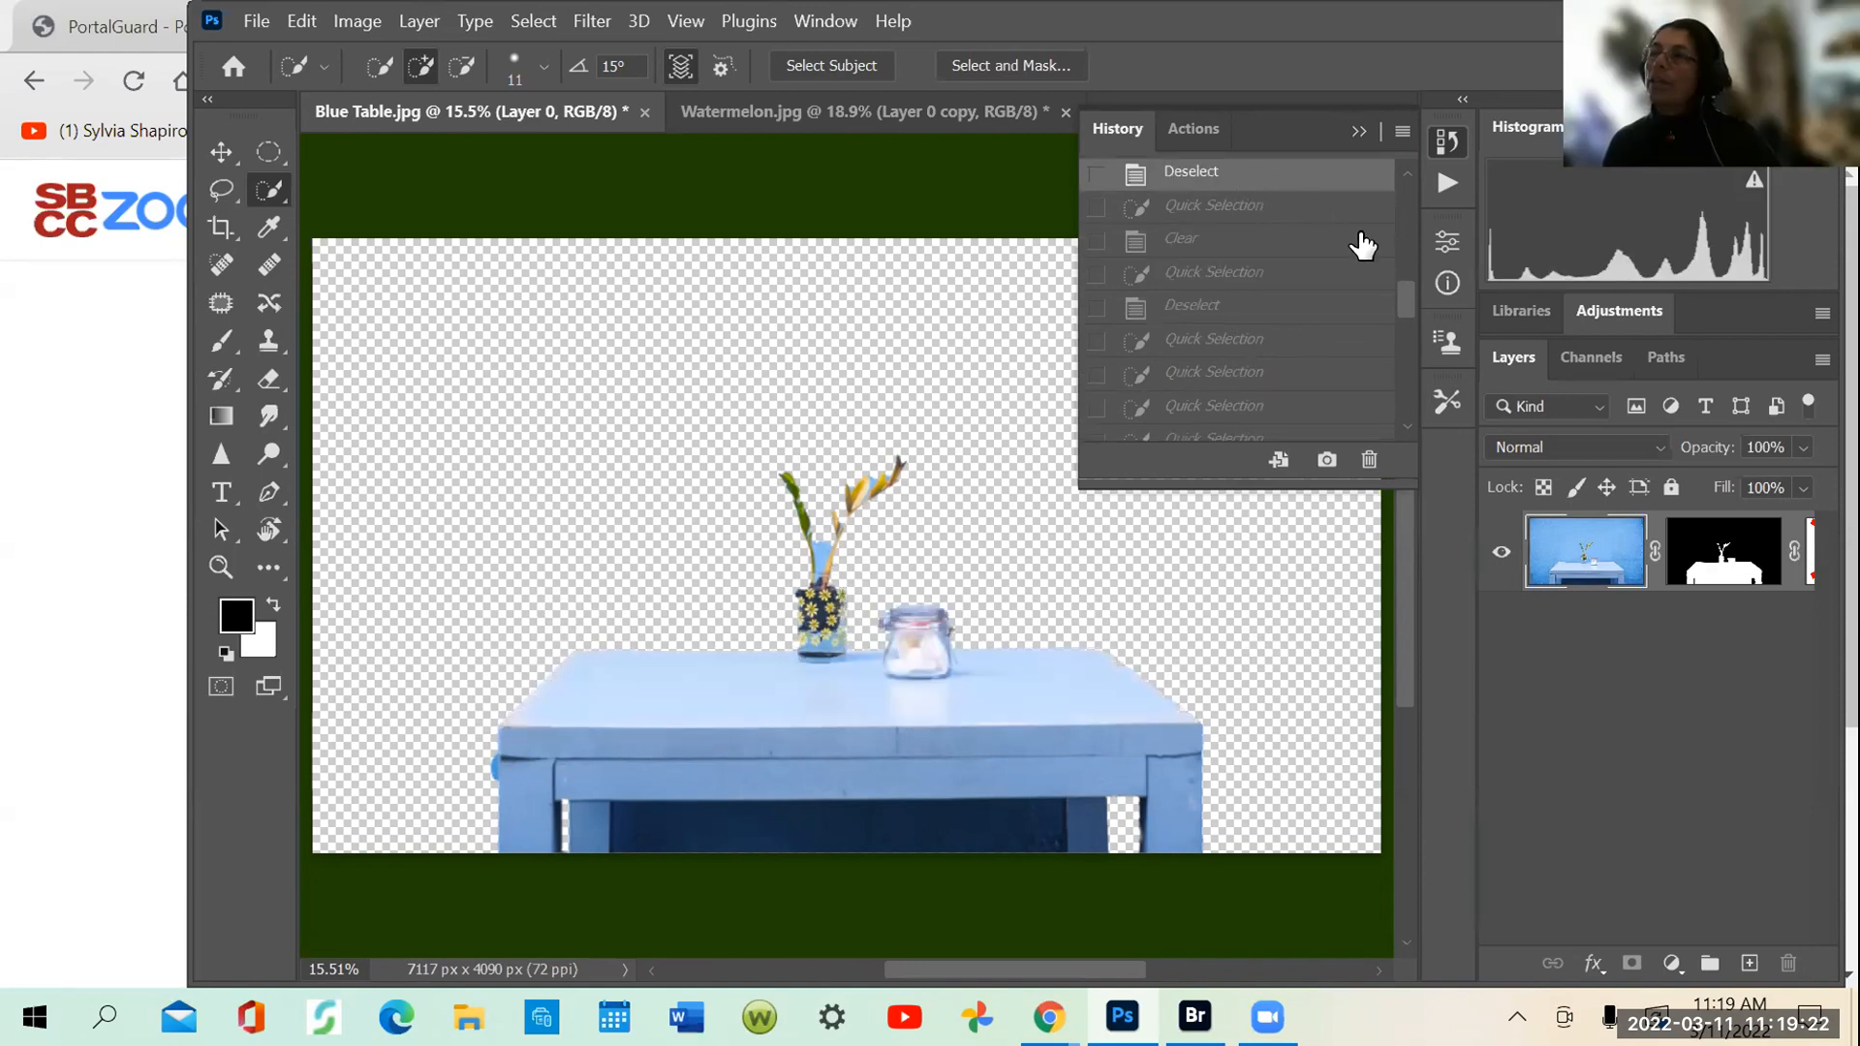
scroll(1406, 296, "up", 3)
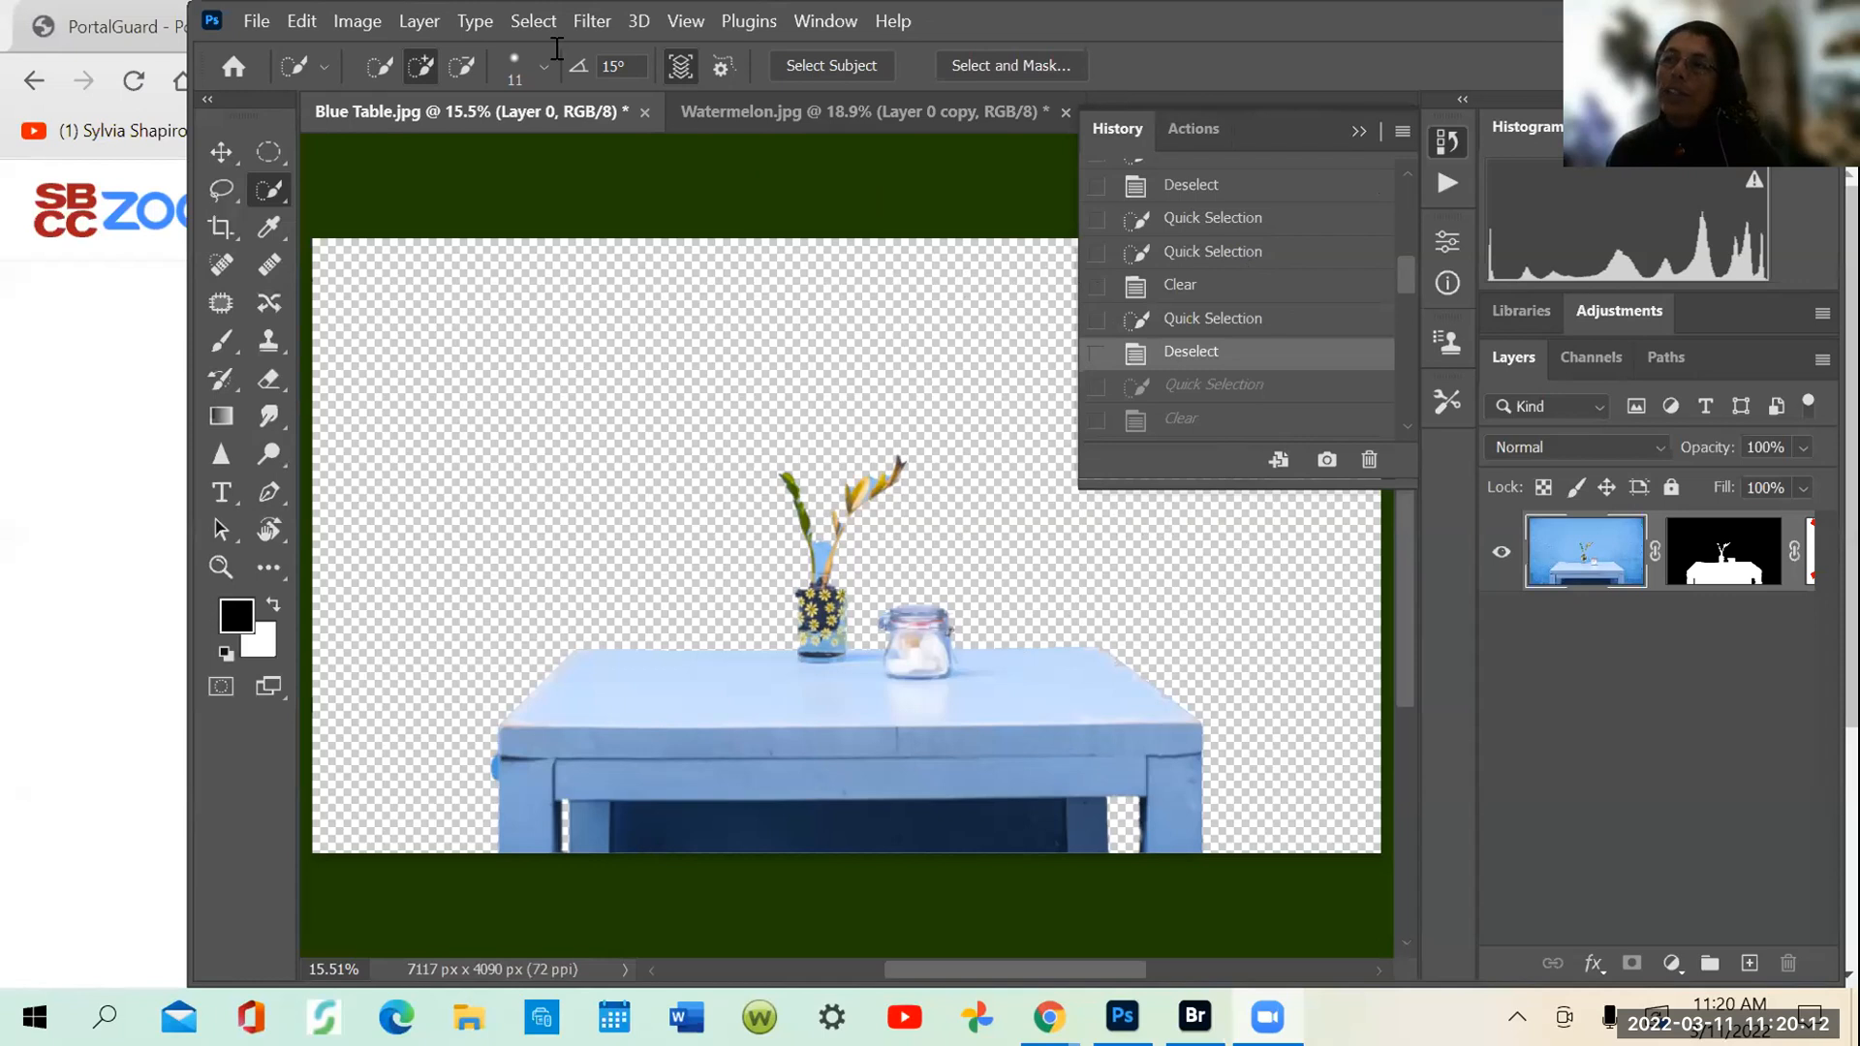
left_click(217, 182)
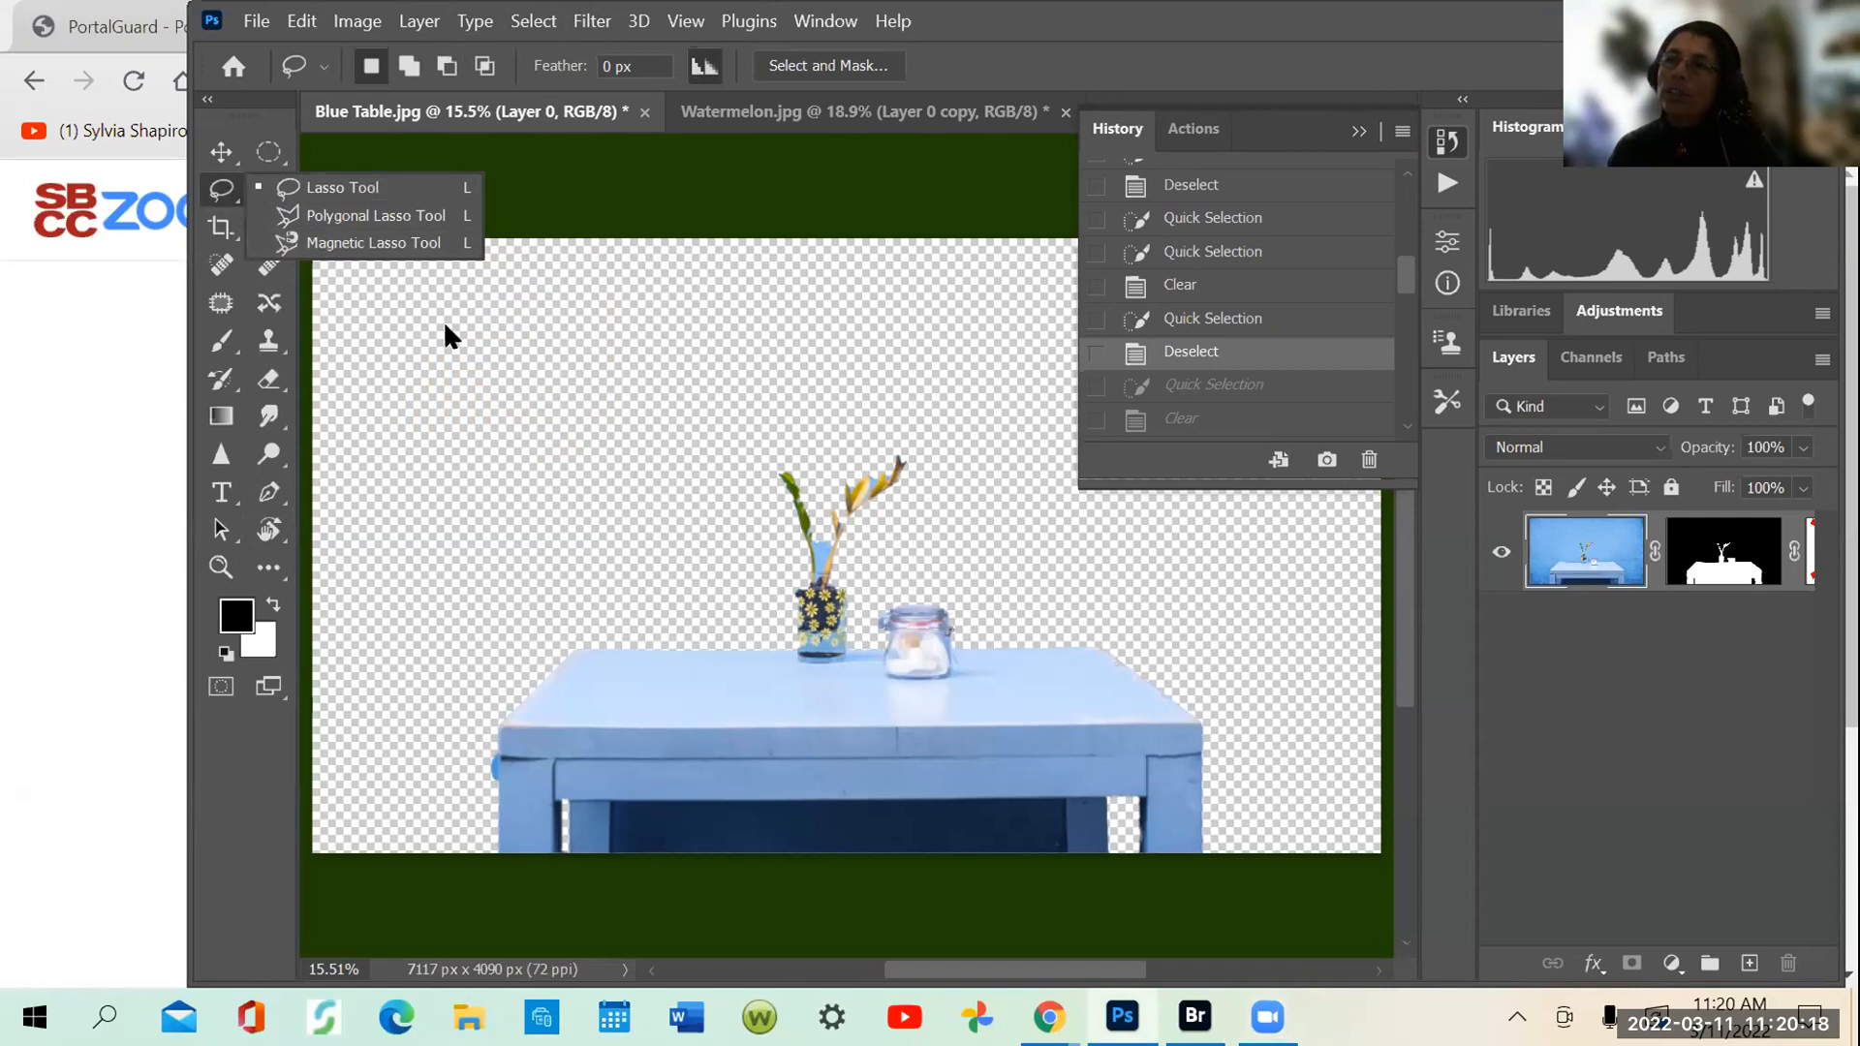
left_click(373, 243)
scroll(426, 281, "left", 10)
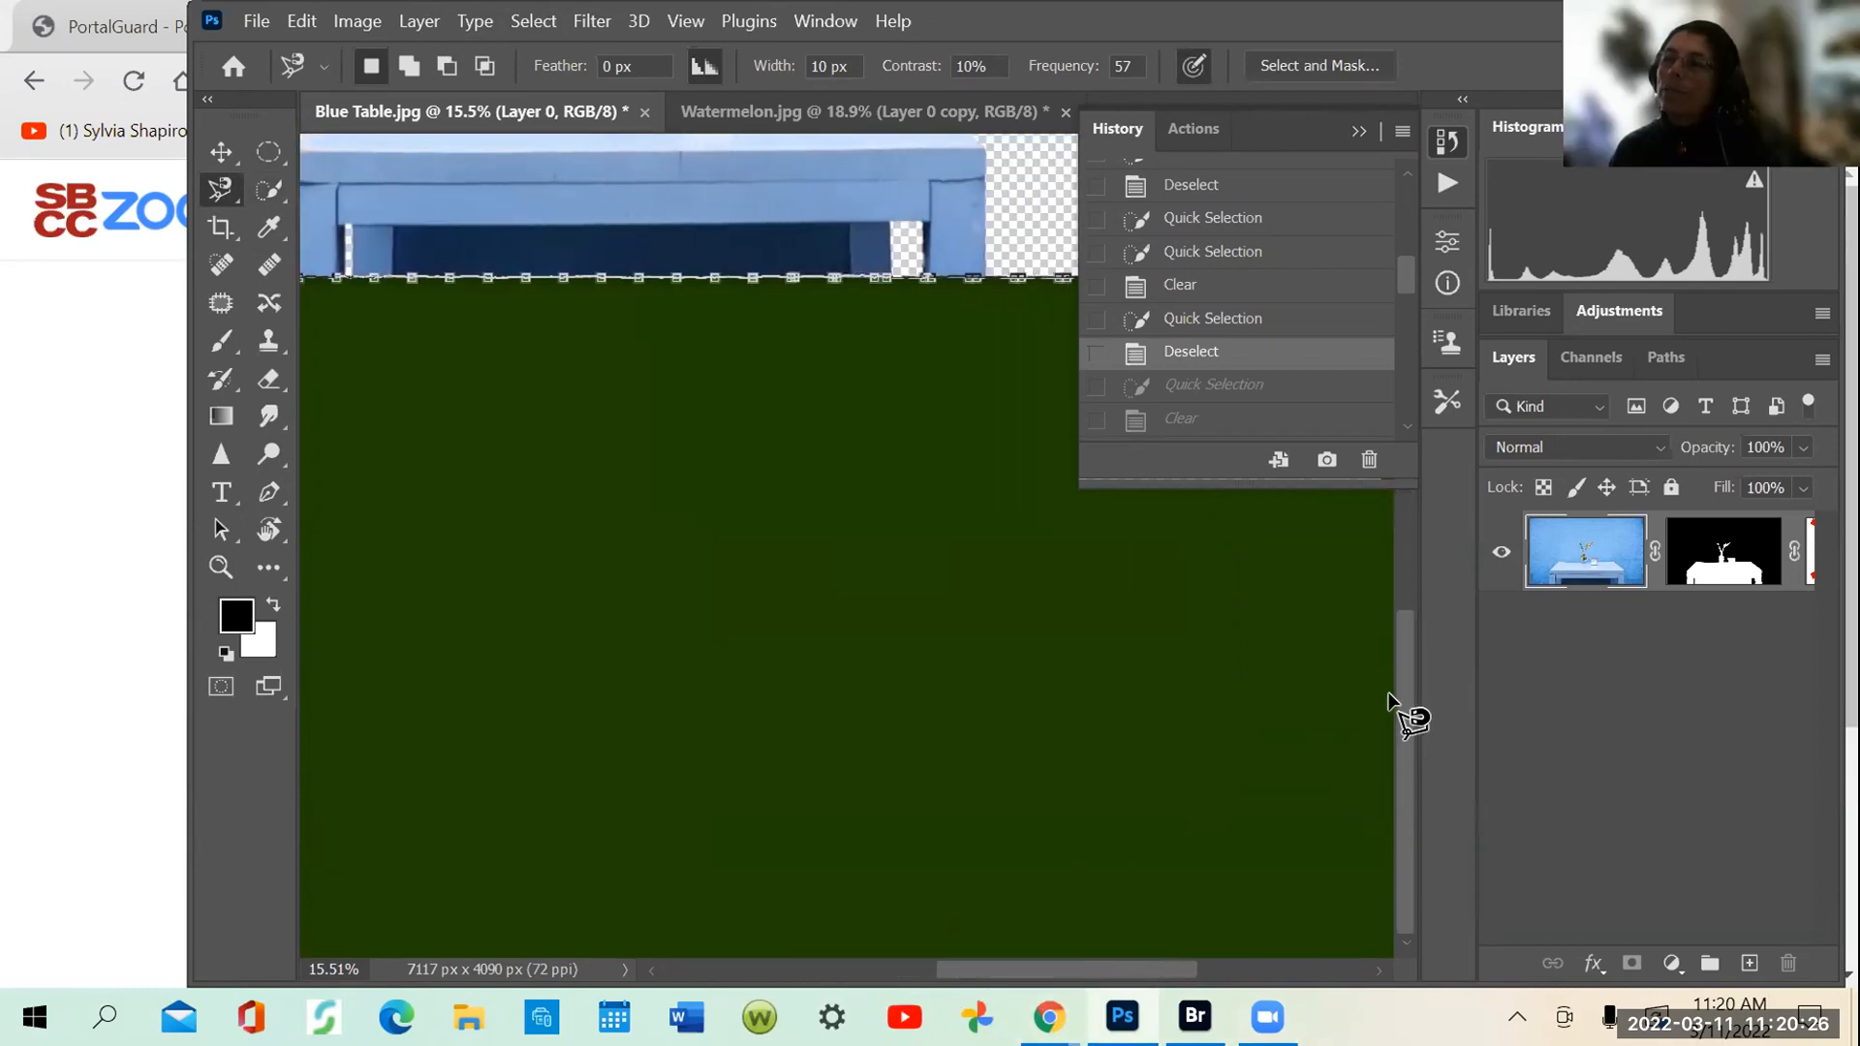
key("Escape")
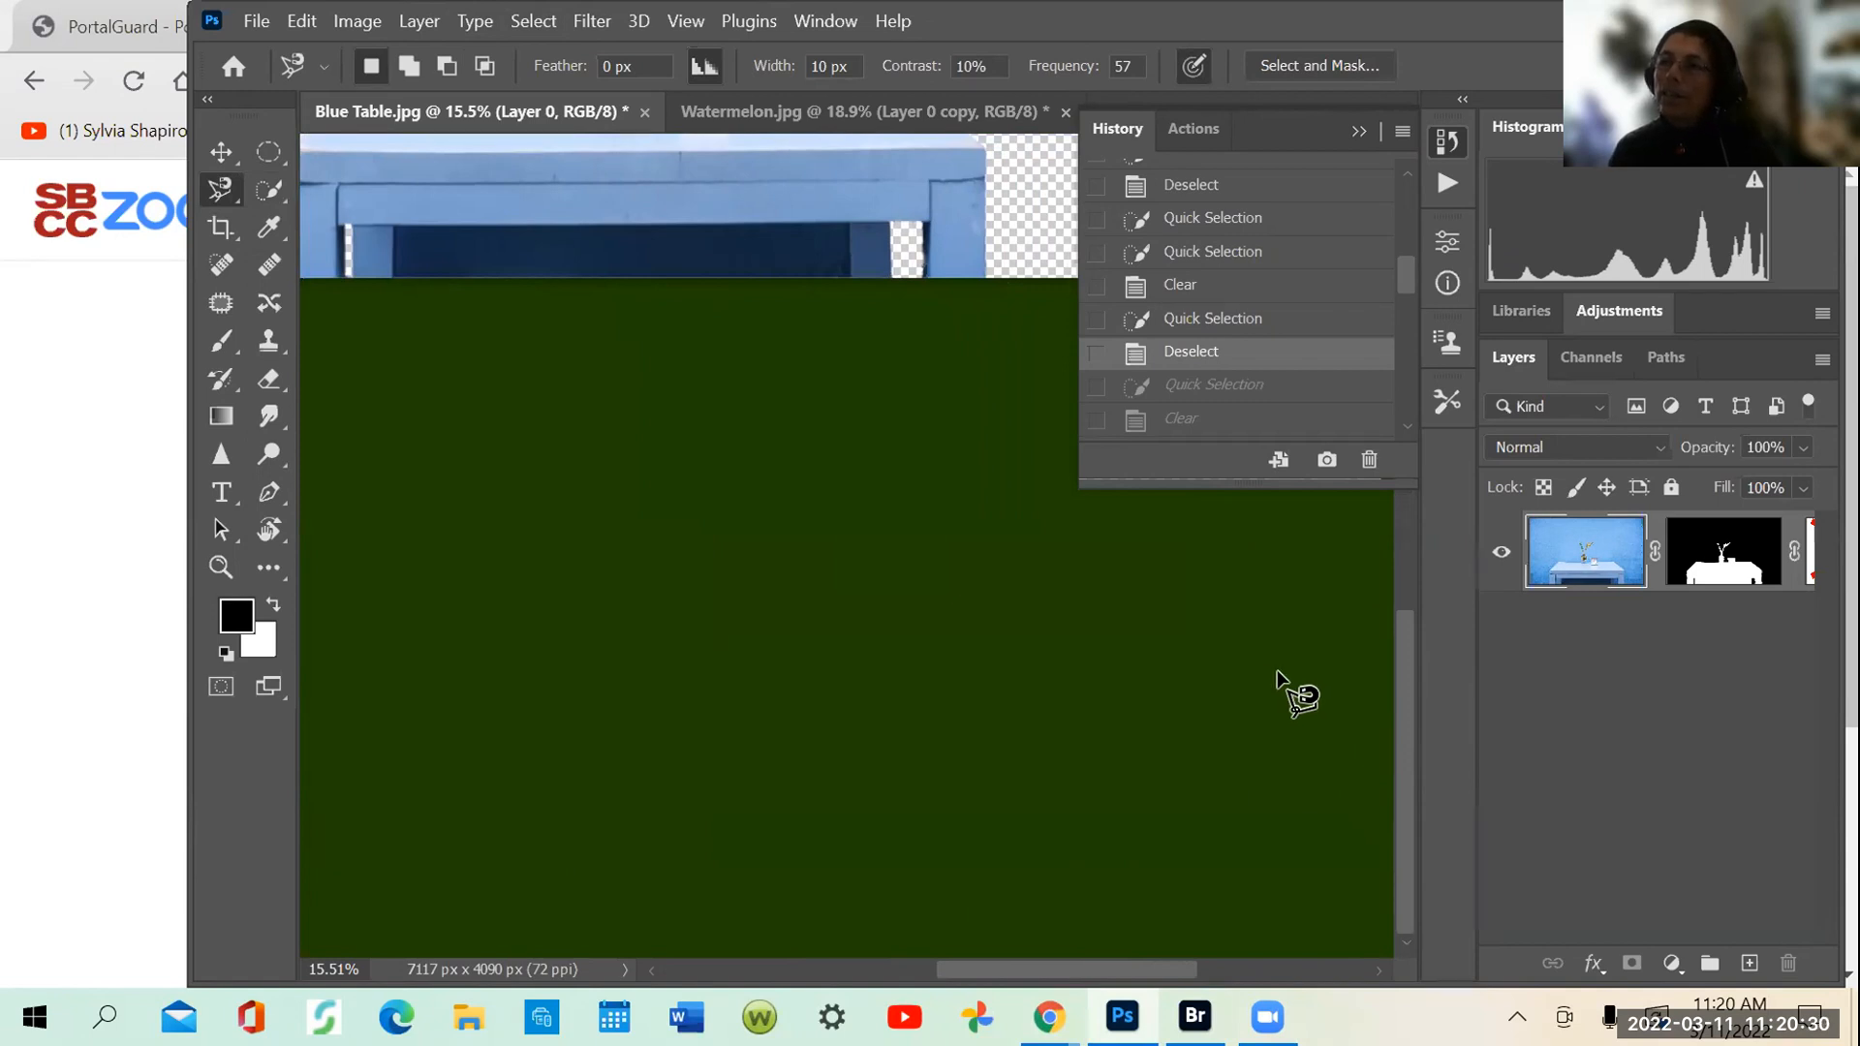
left_click_drag(1399, 655, 1382, 470)
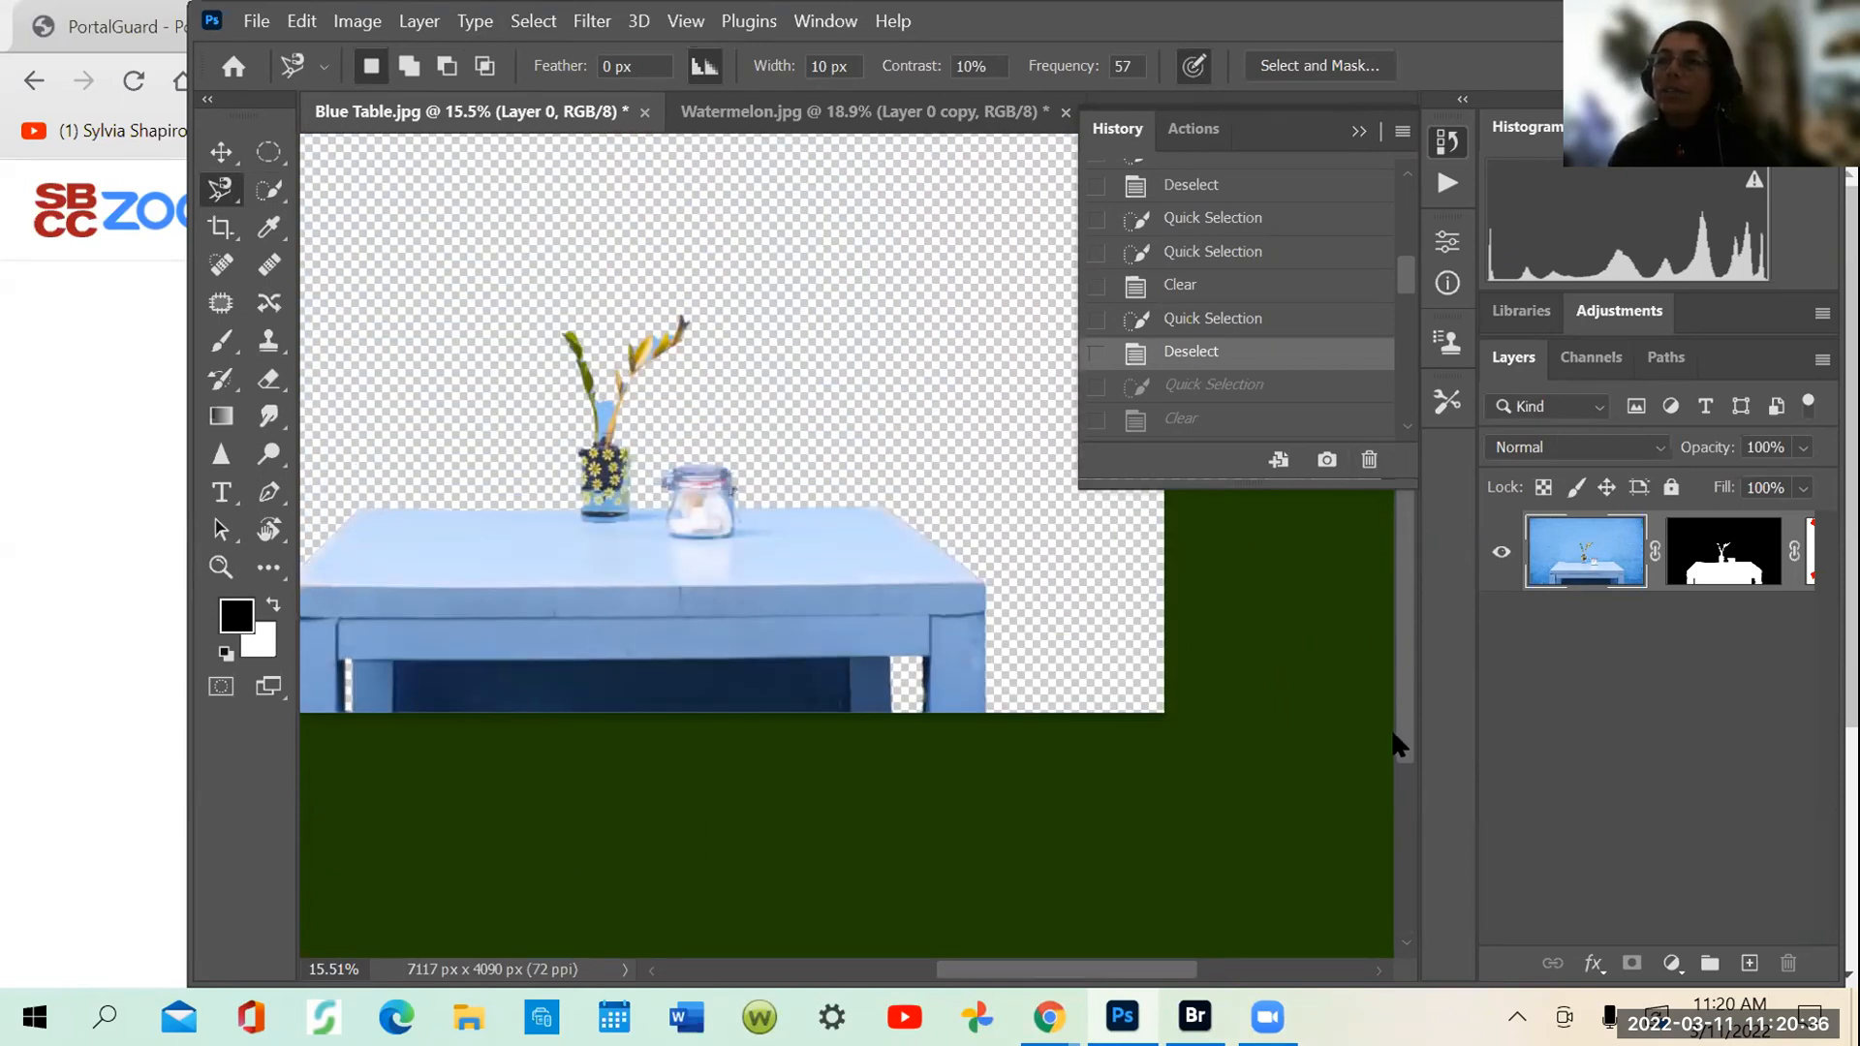
left_click(259, 176)
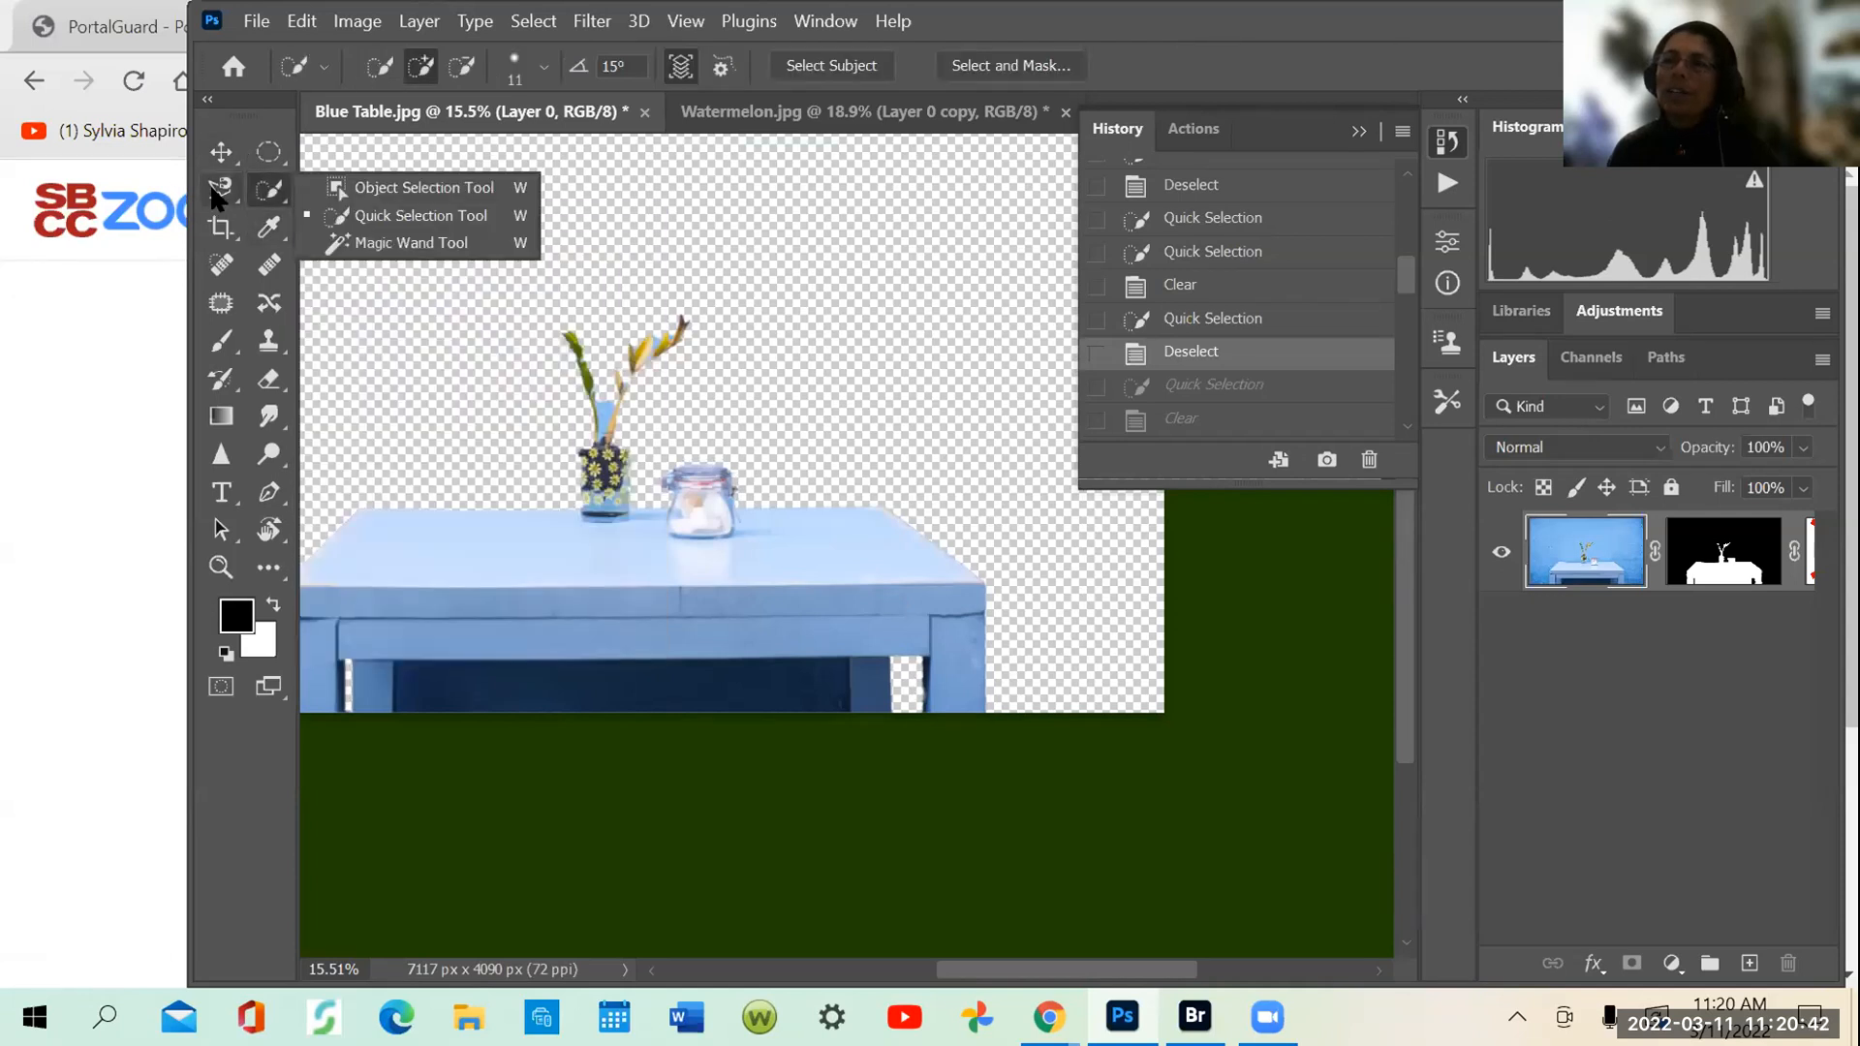
Step: Outline the vase, its flowers and the jar above the tabletop's back edge with the Polygonal Lasso tool
left_click(221, 187)
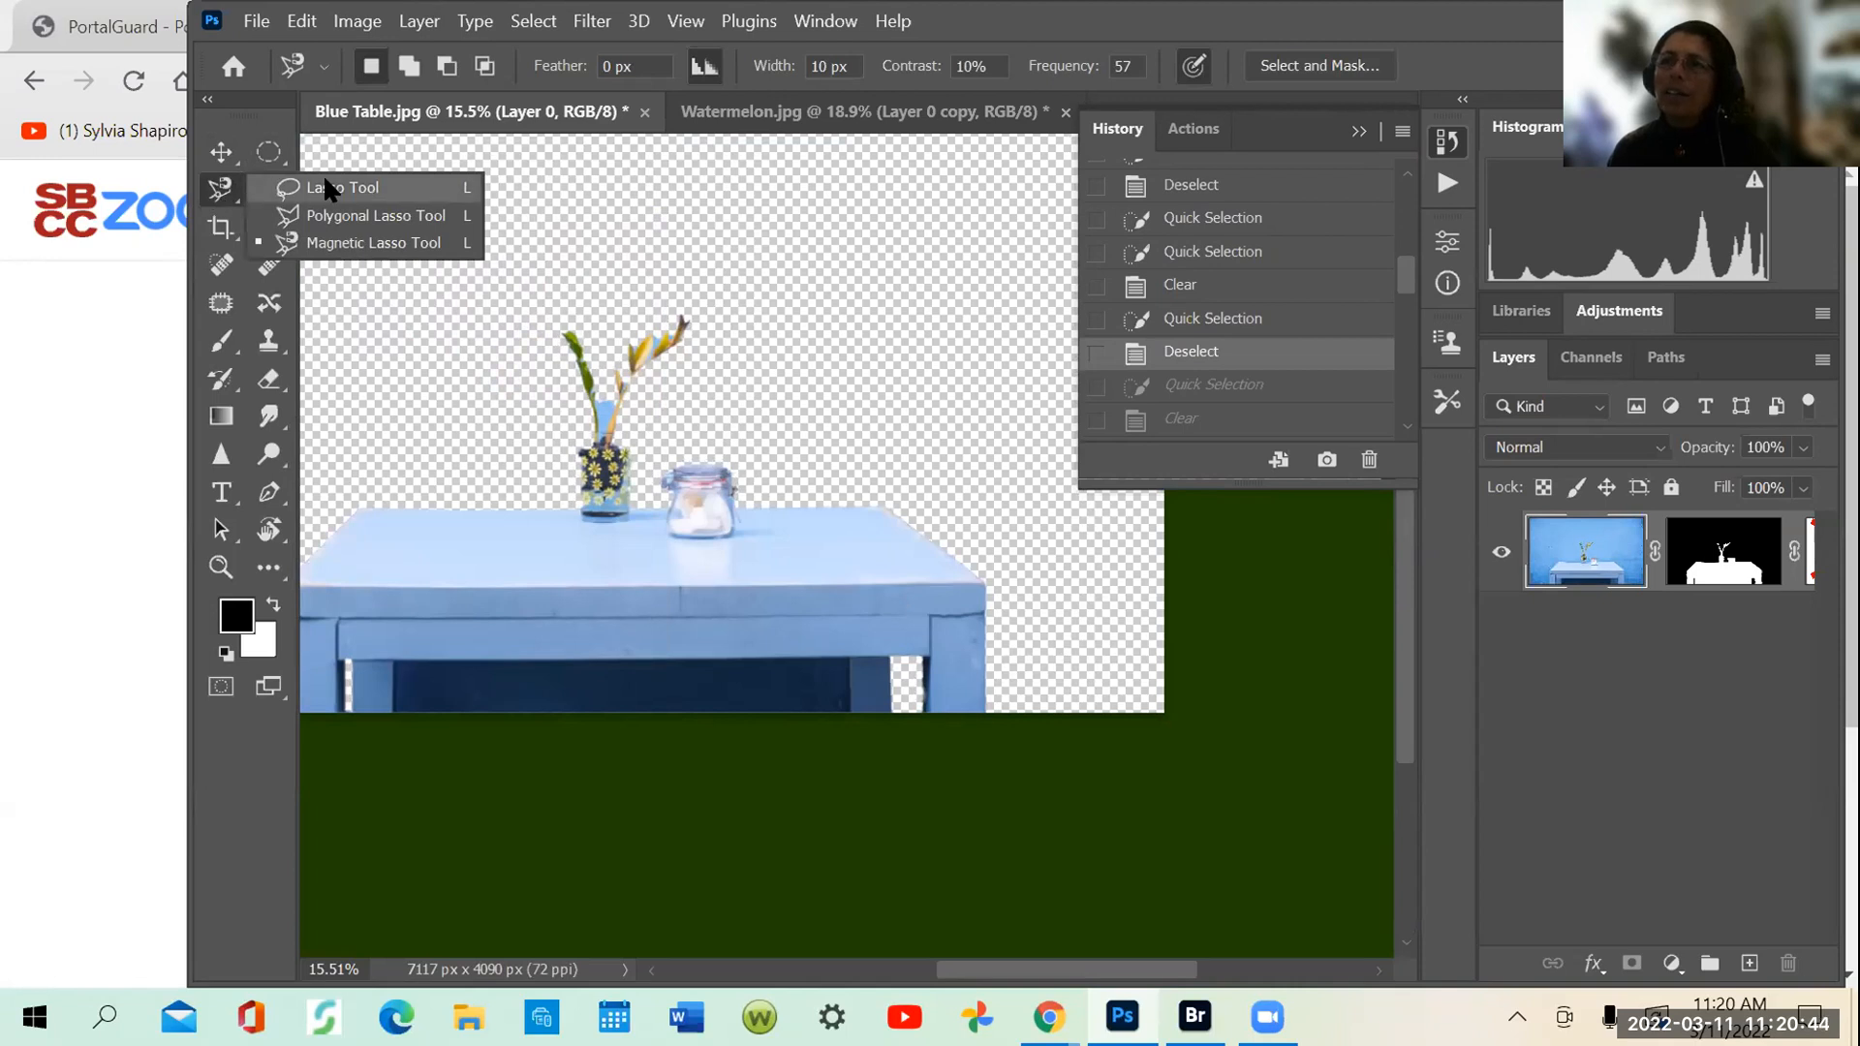
left_click(326, 208)
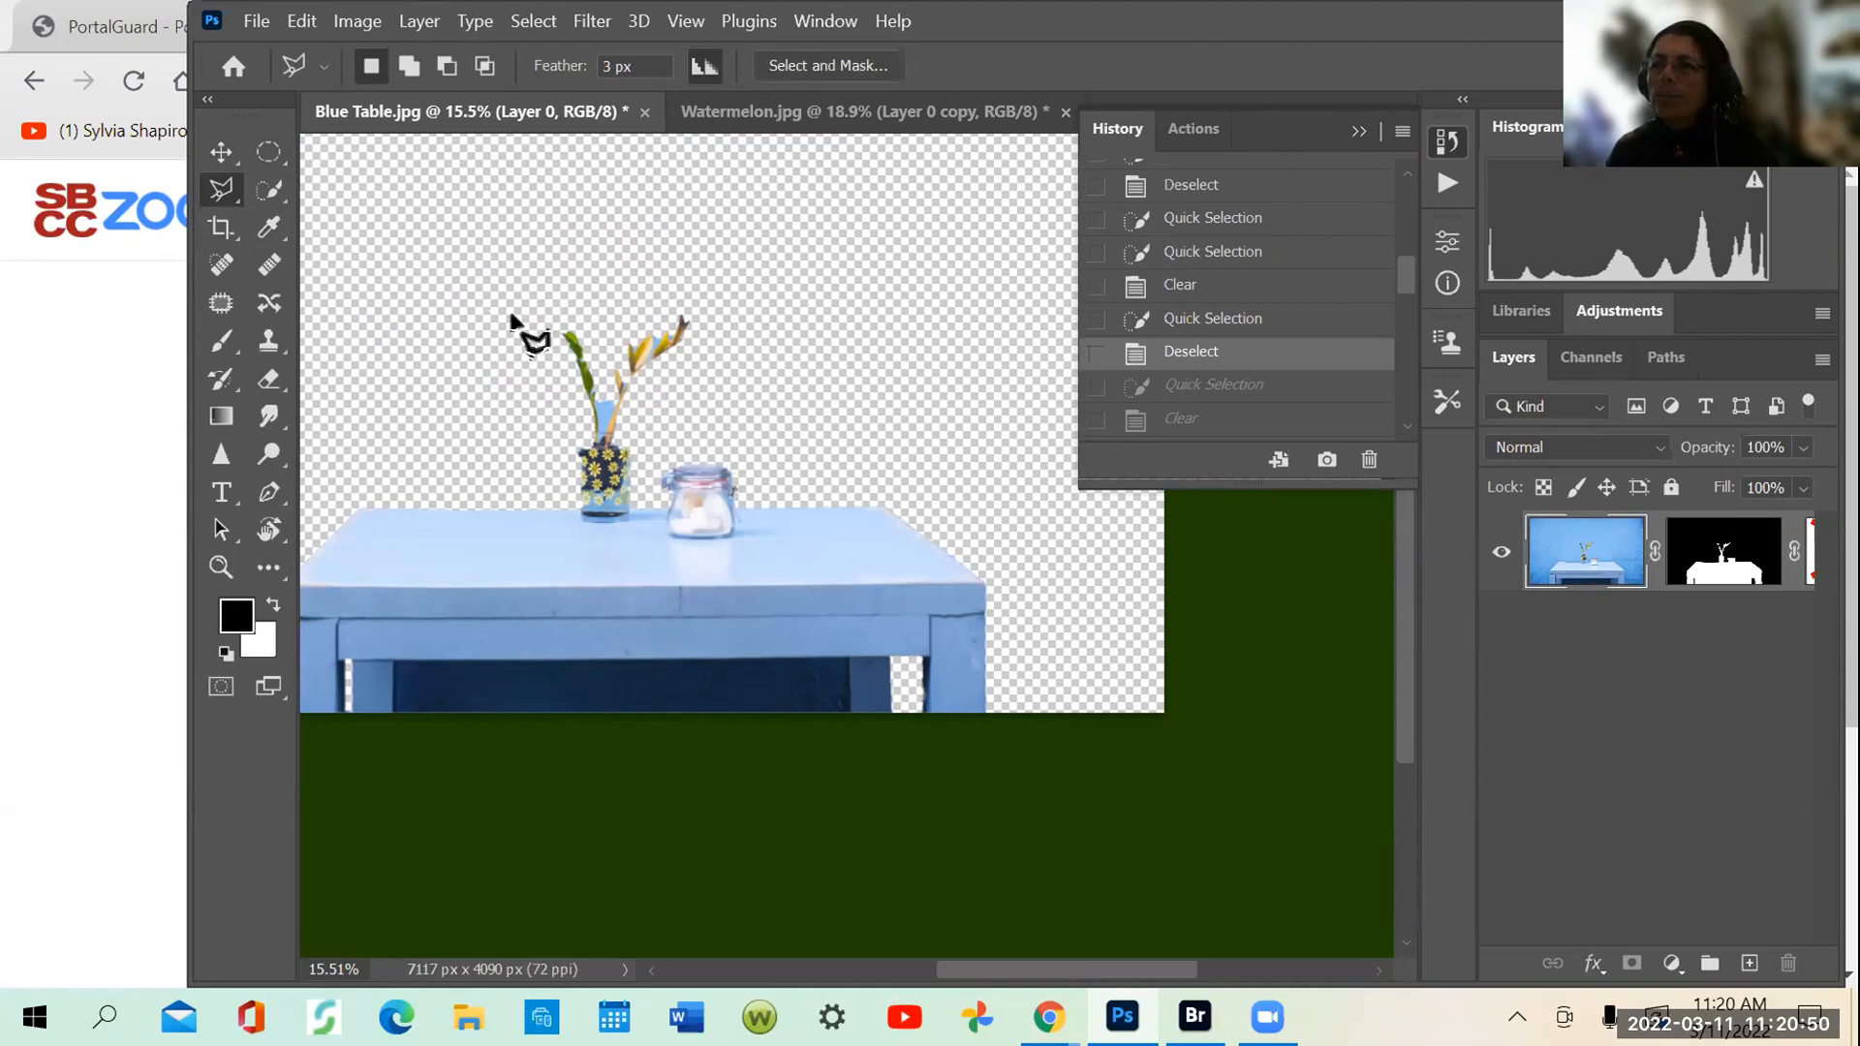
left_click_drag(1056, 969, 997, 964)
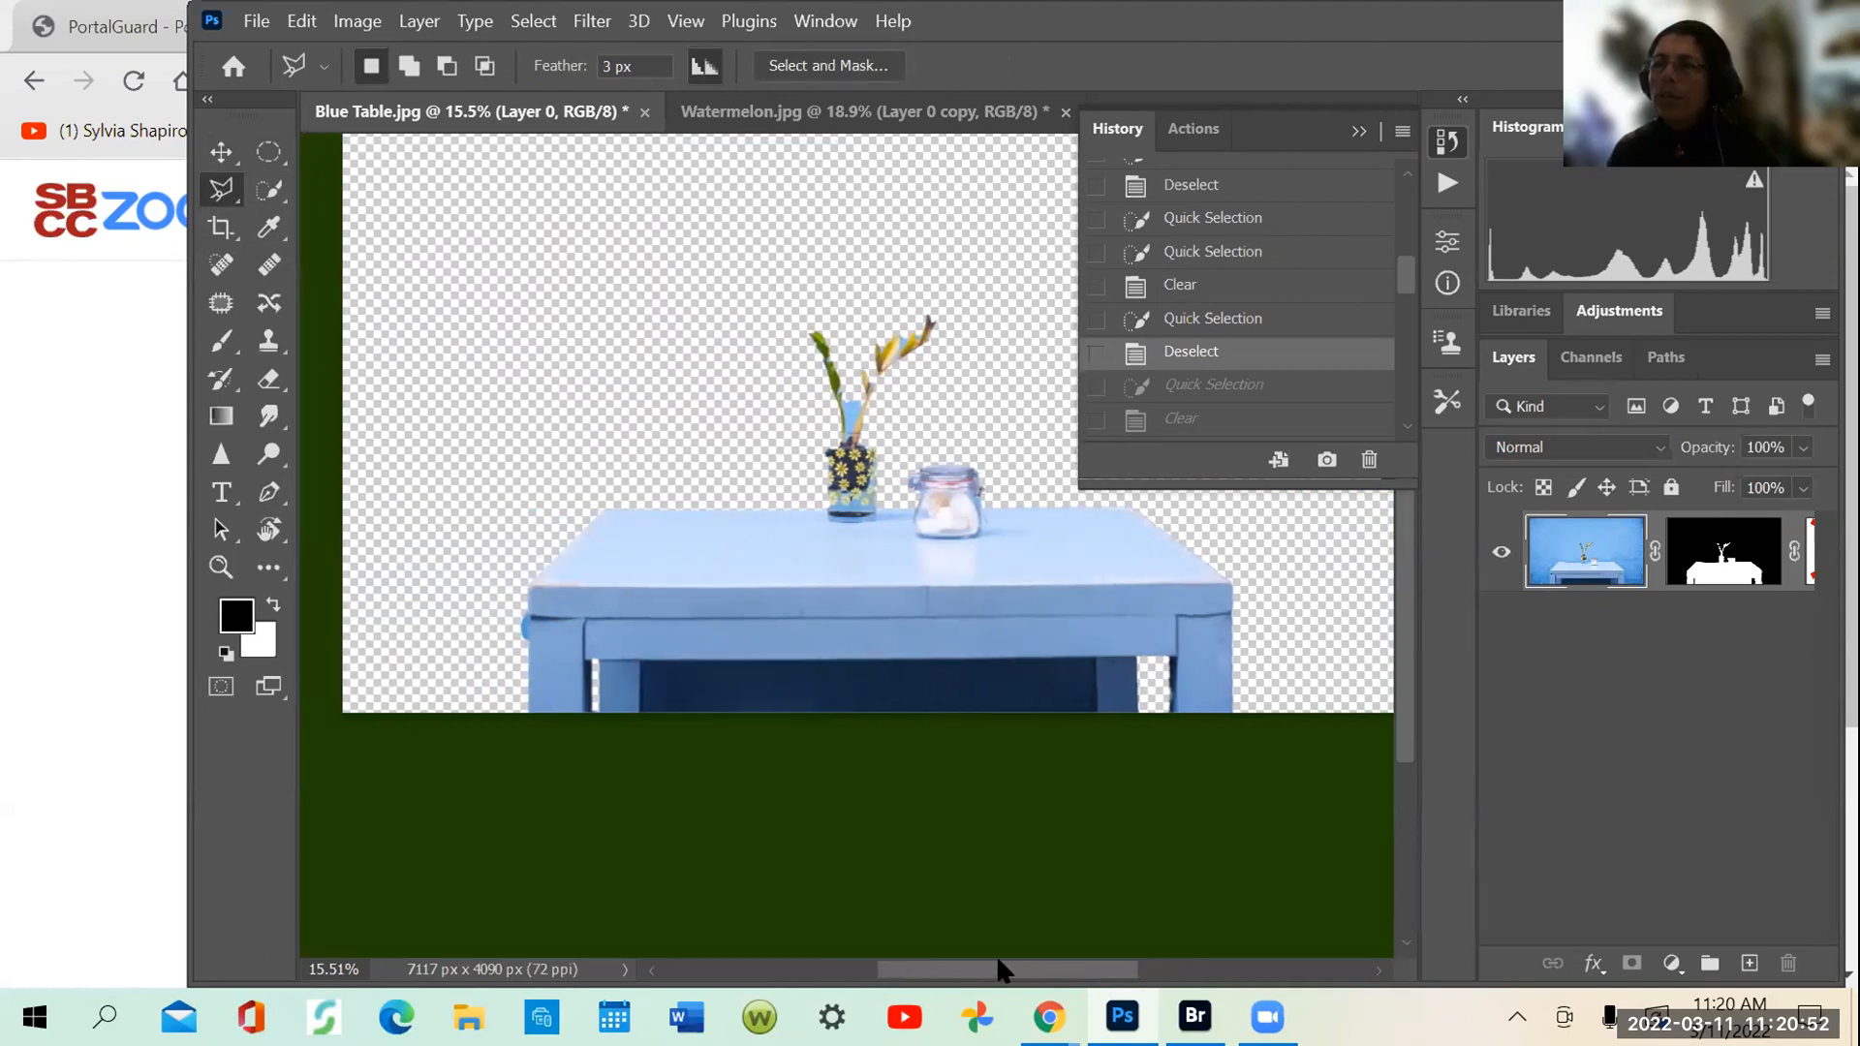
left_click(604, 496)
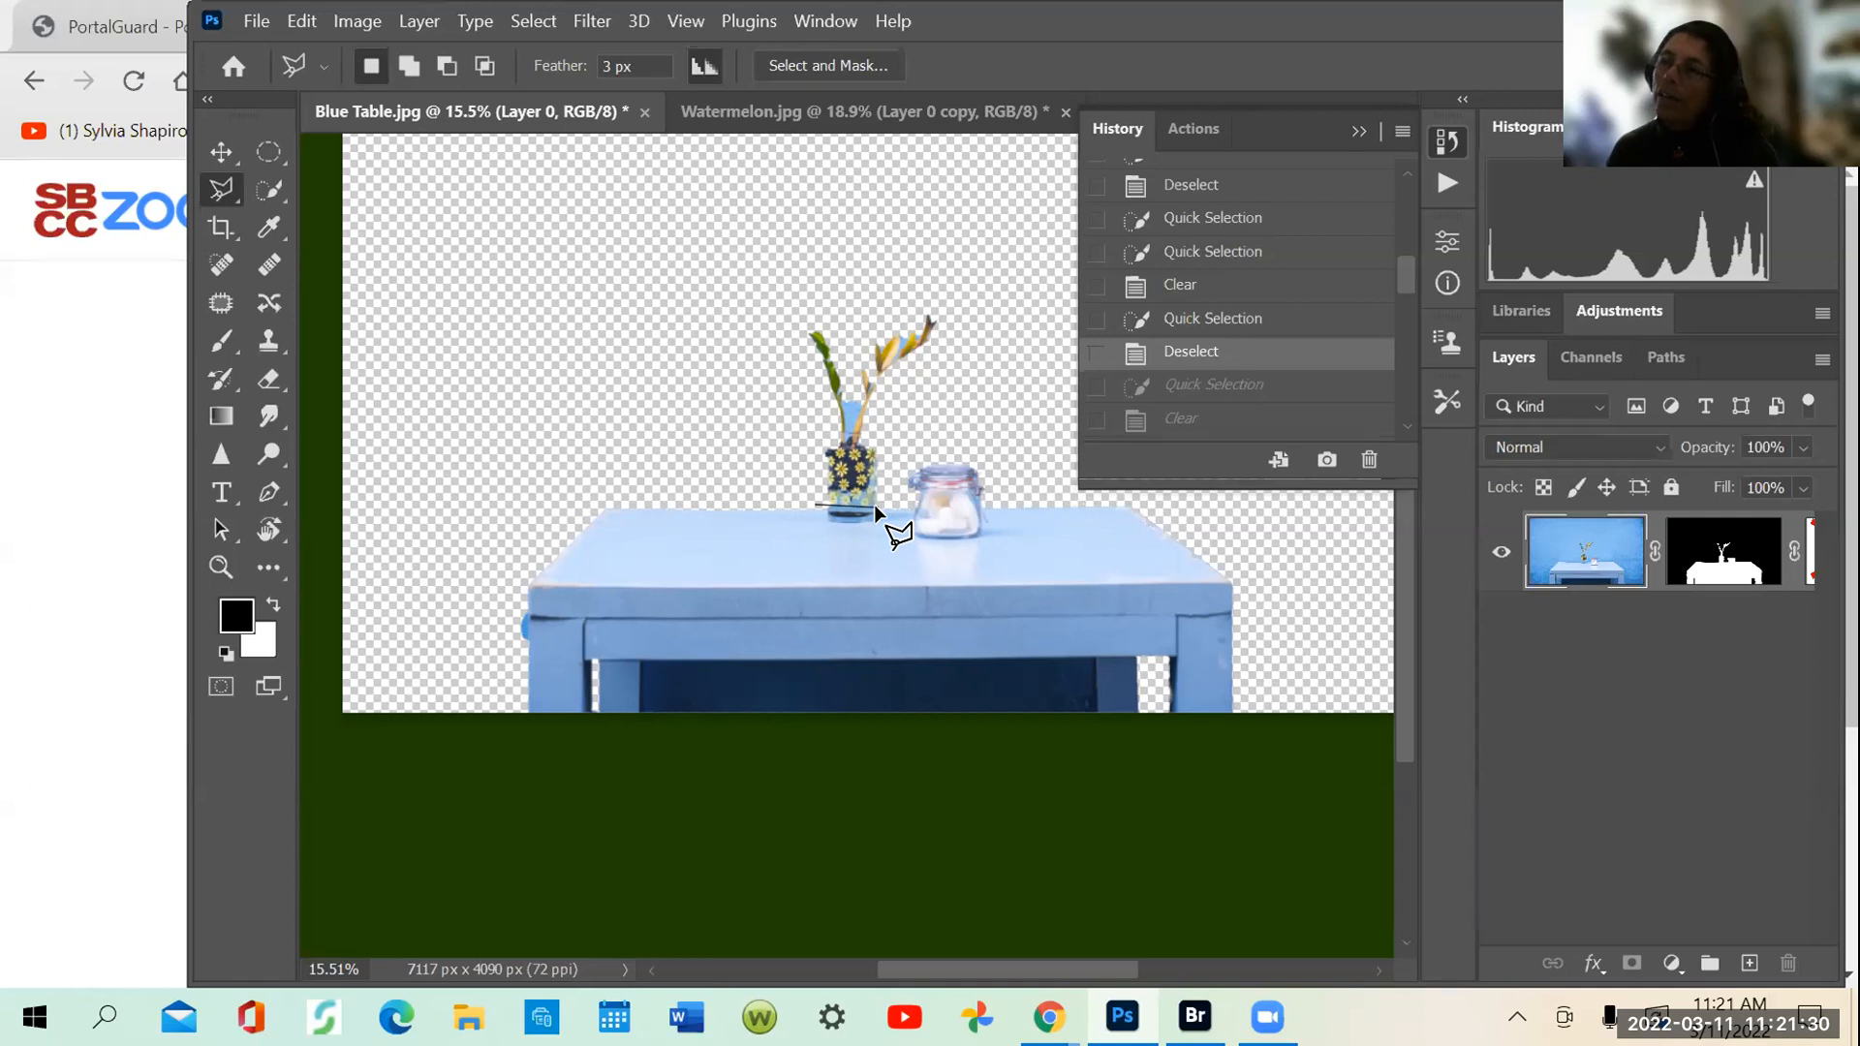
left_click(983, 505)
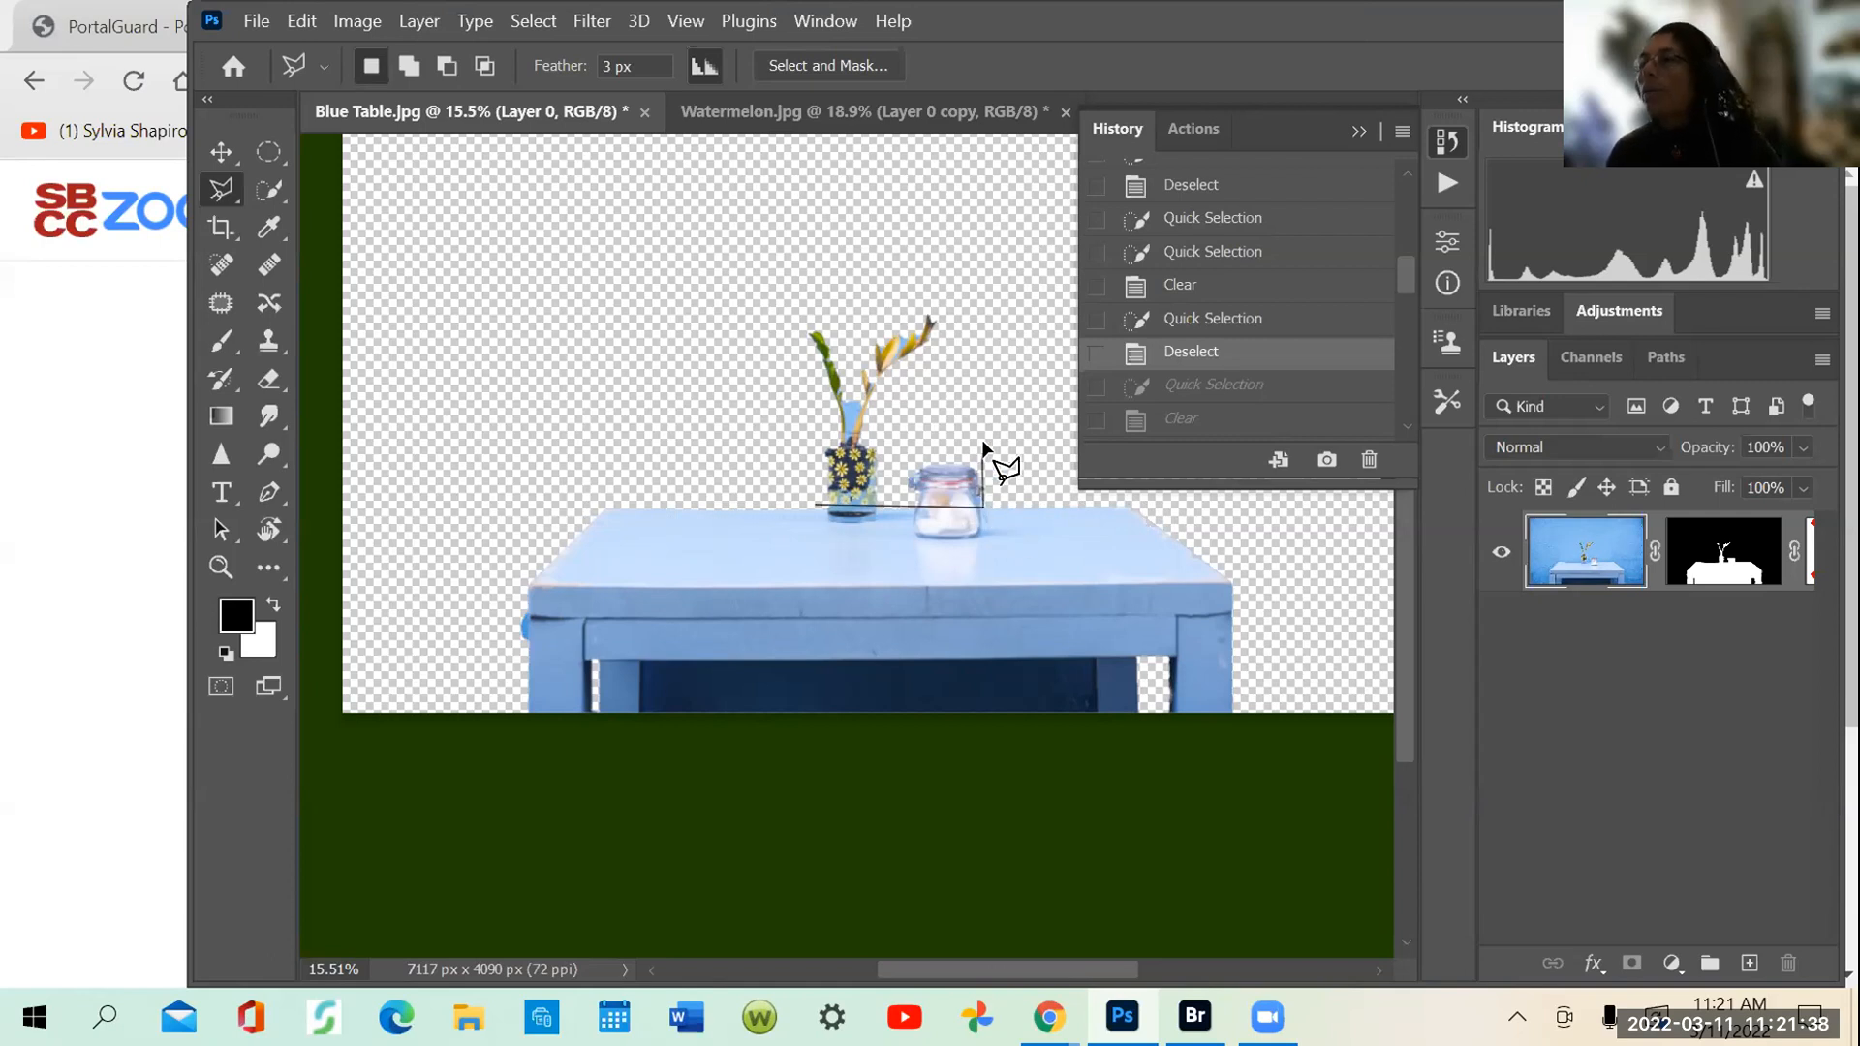
left_click(970, 295)
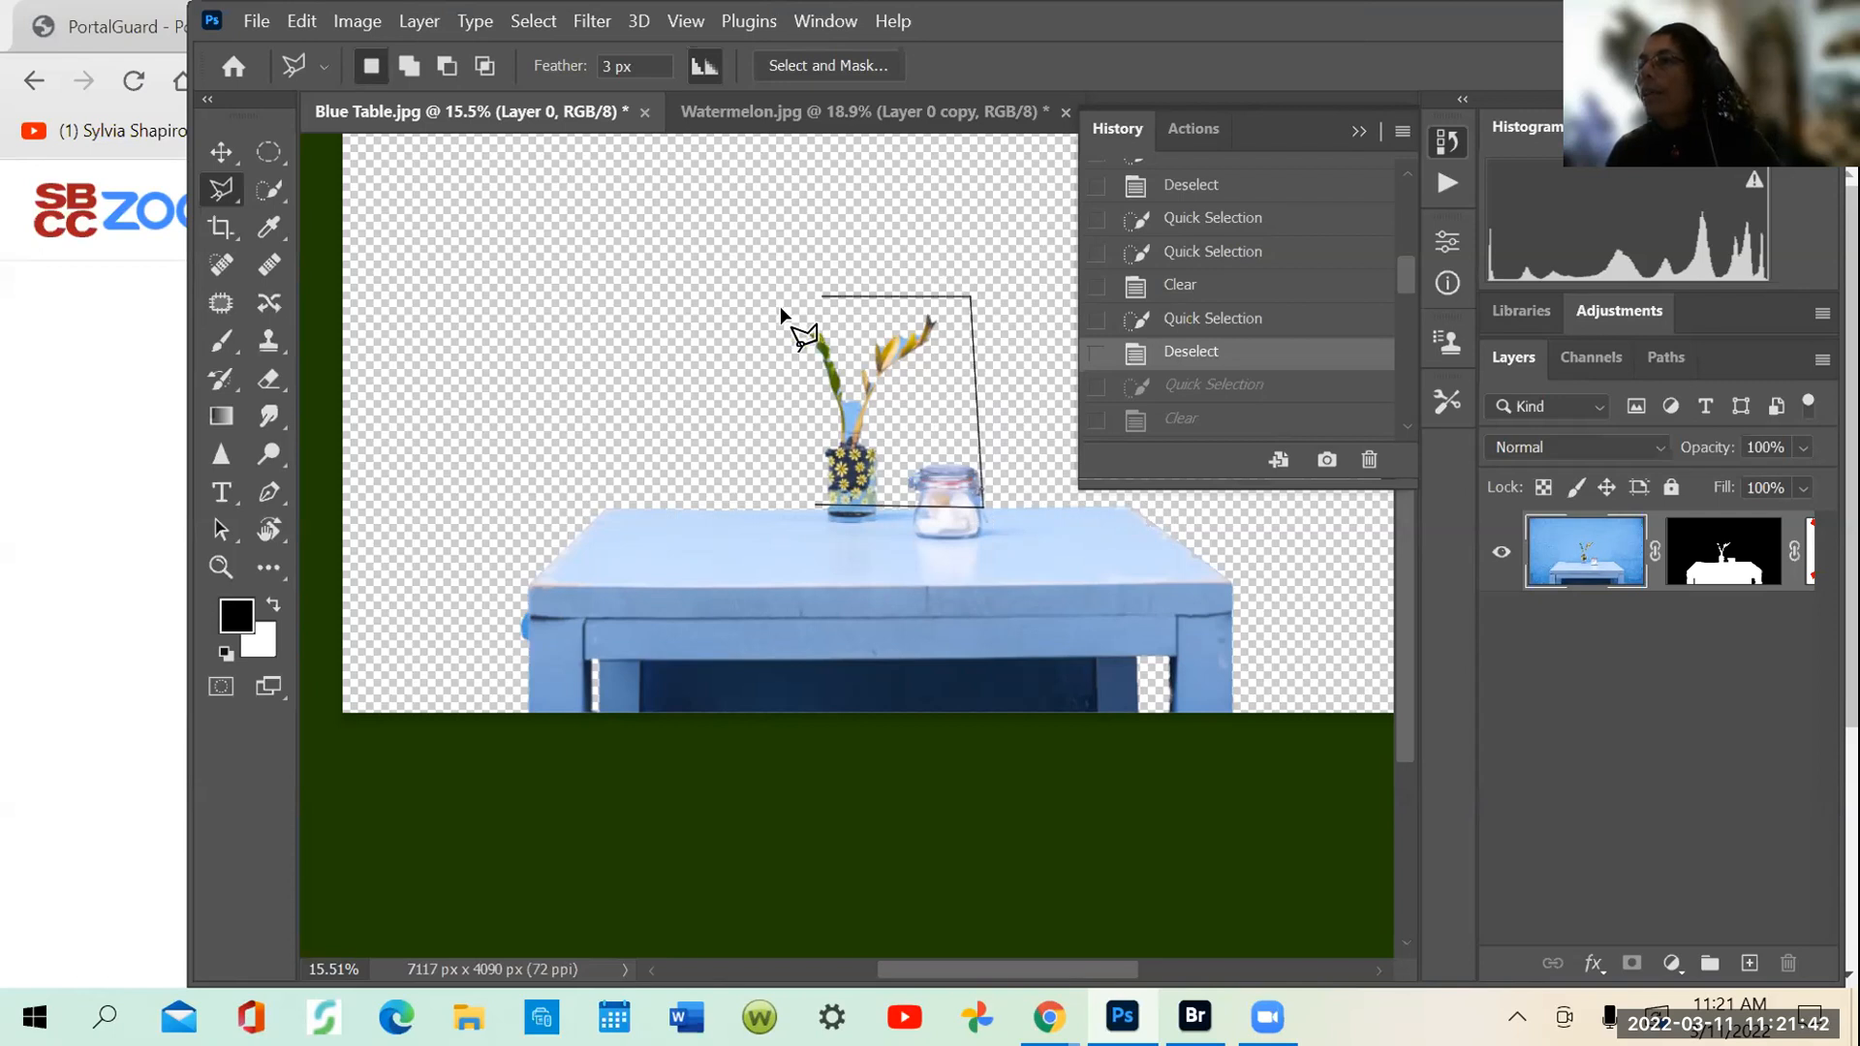
left_click(742, 310)
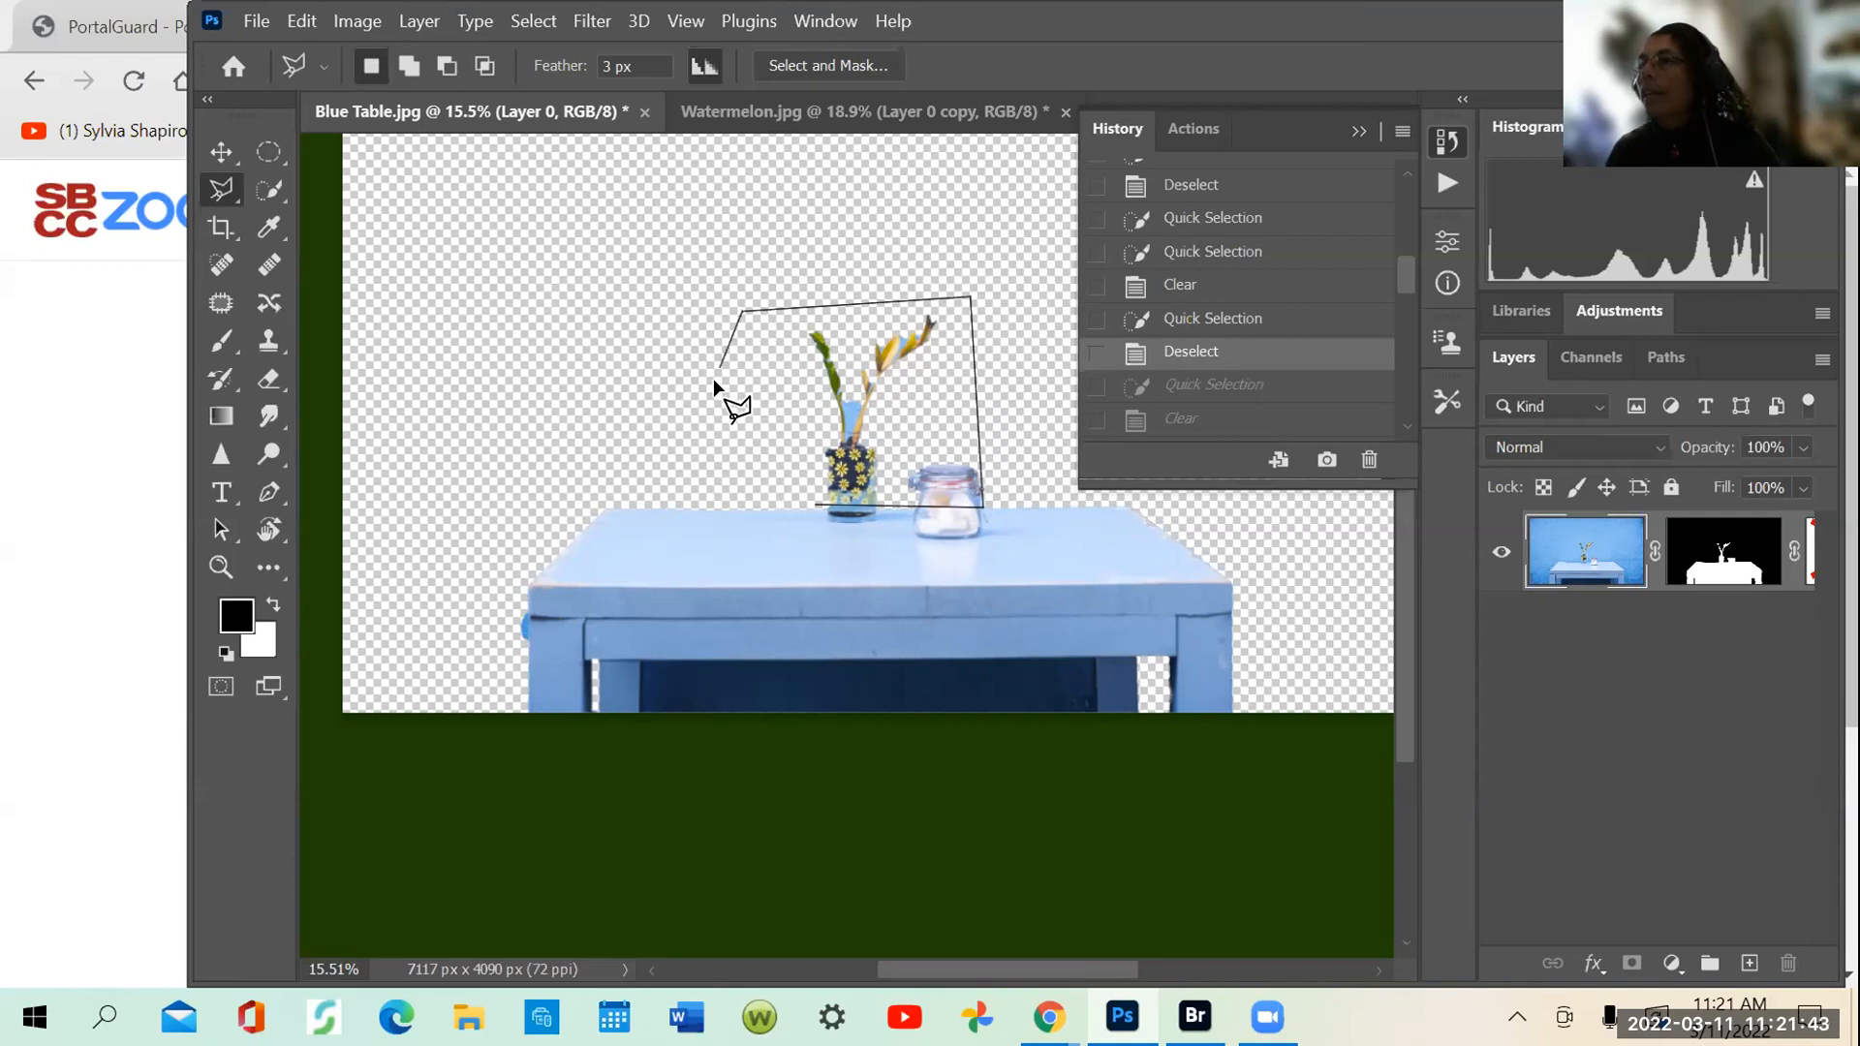
left_click(812, 502)
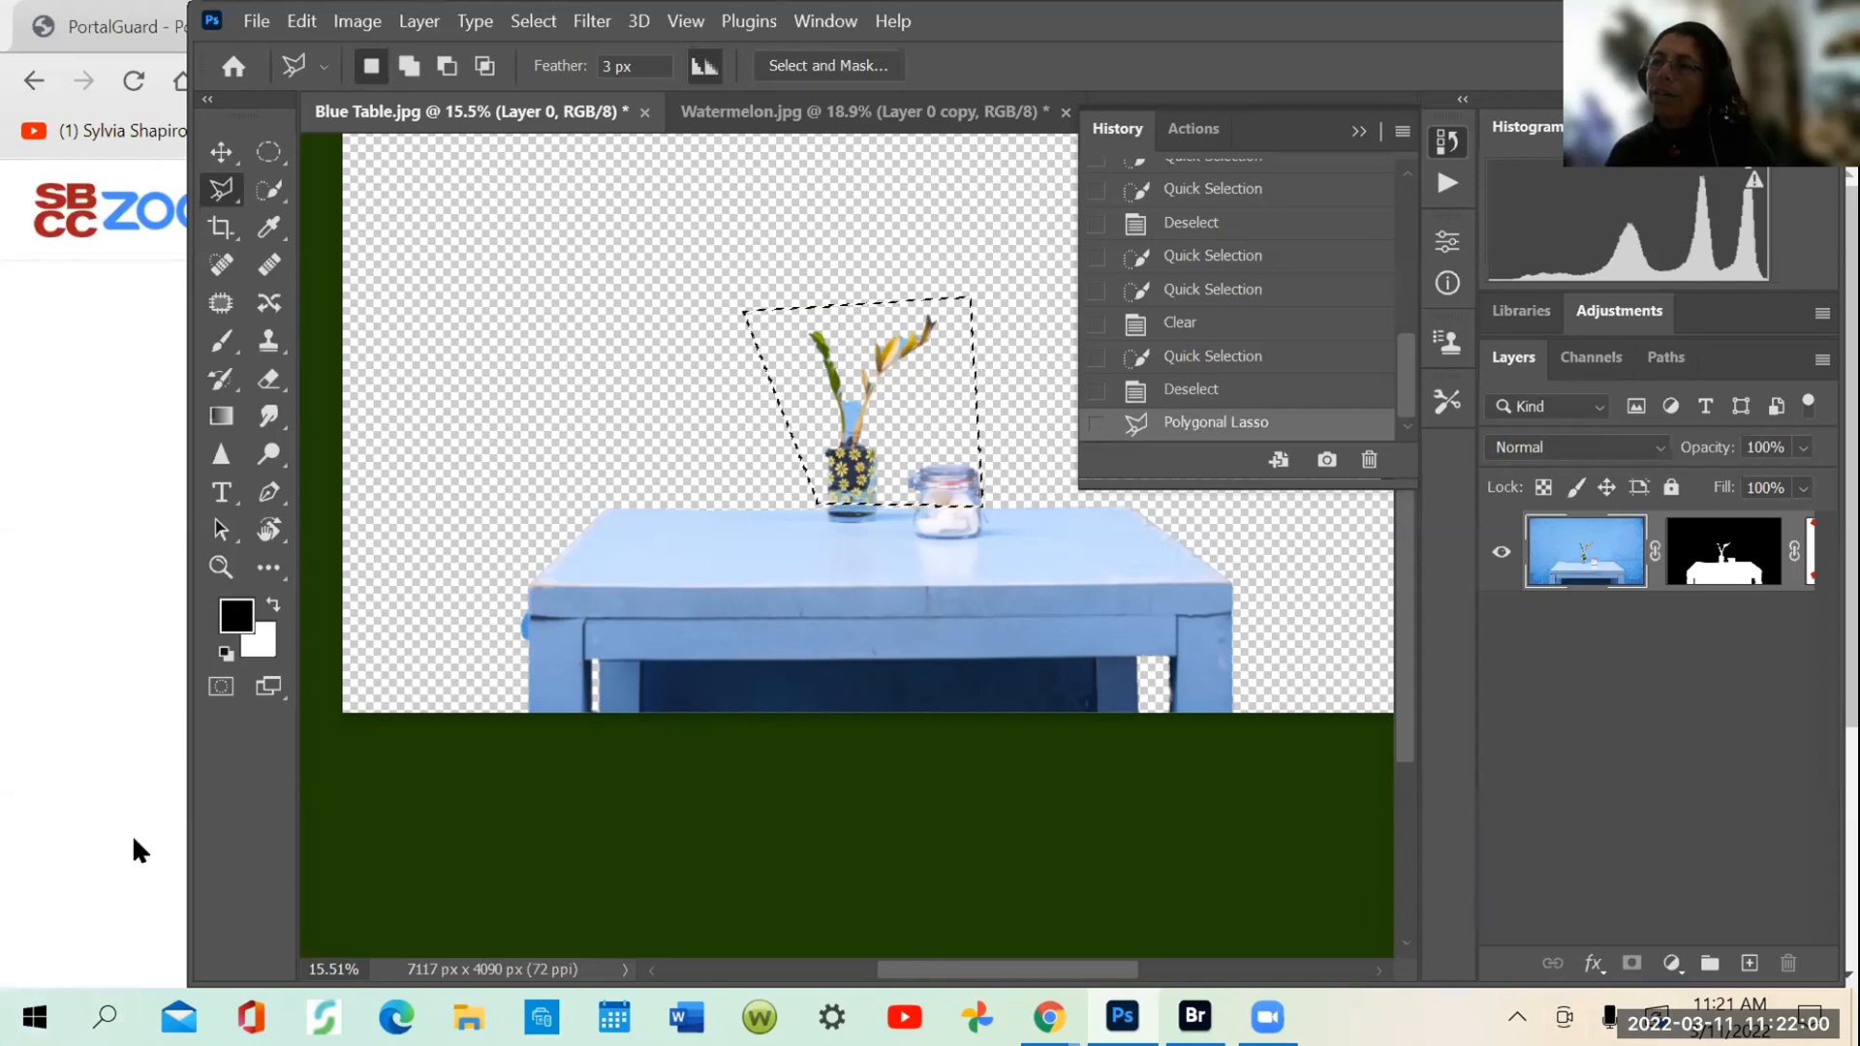
Step: Swap the foreground and background colours, clear the outlined area to black on Layer 0's mask, and deselect
left_click(273, 604)
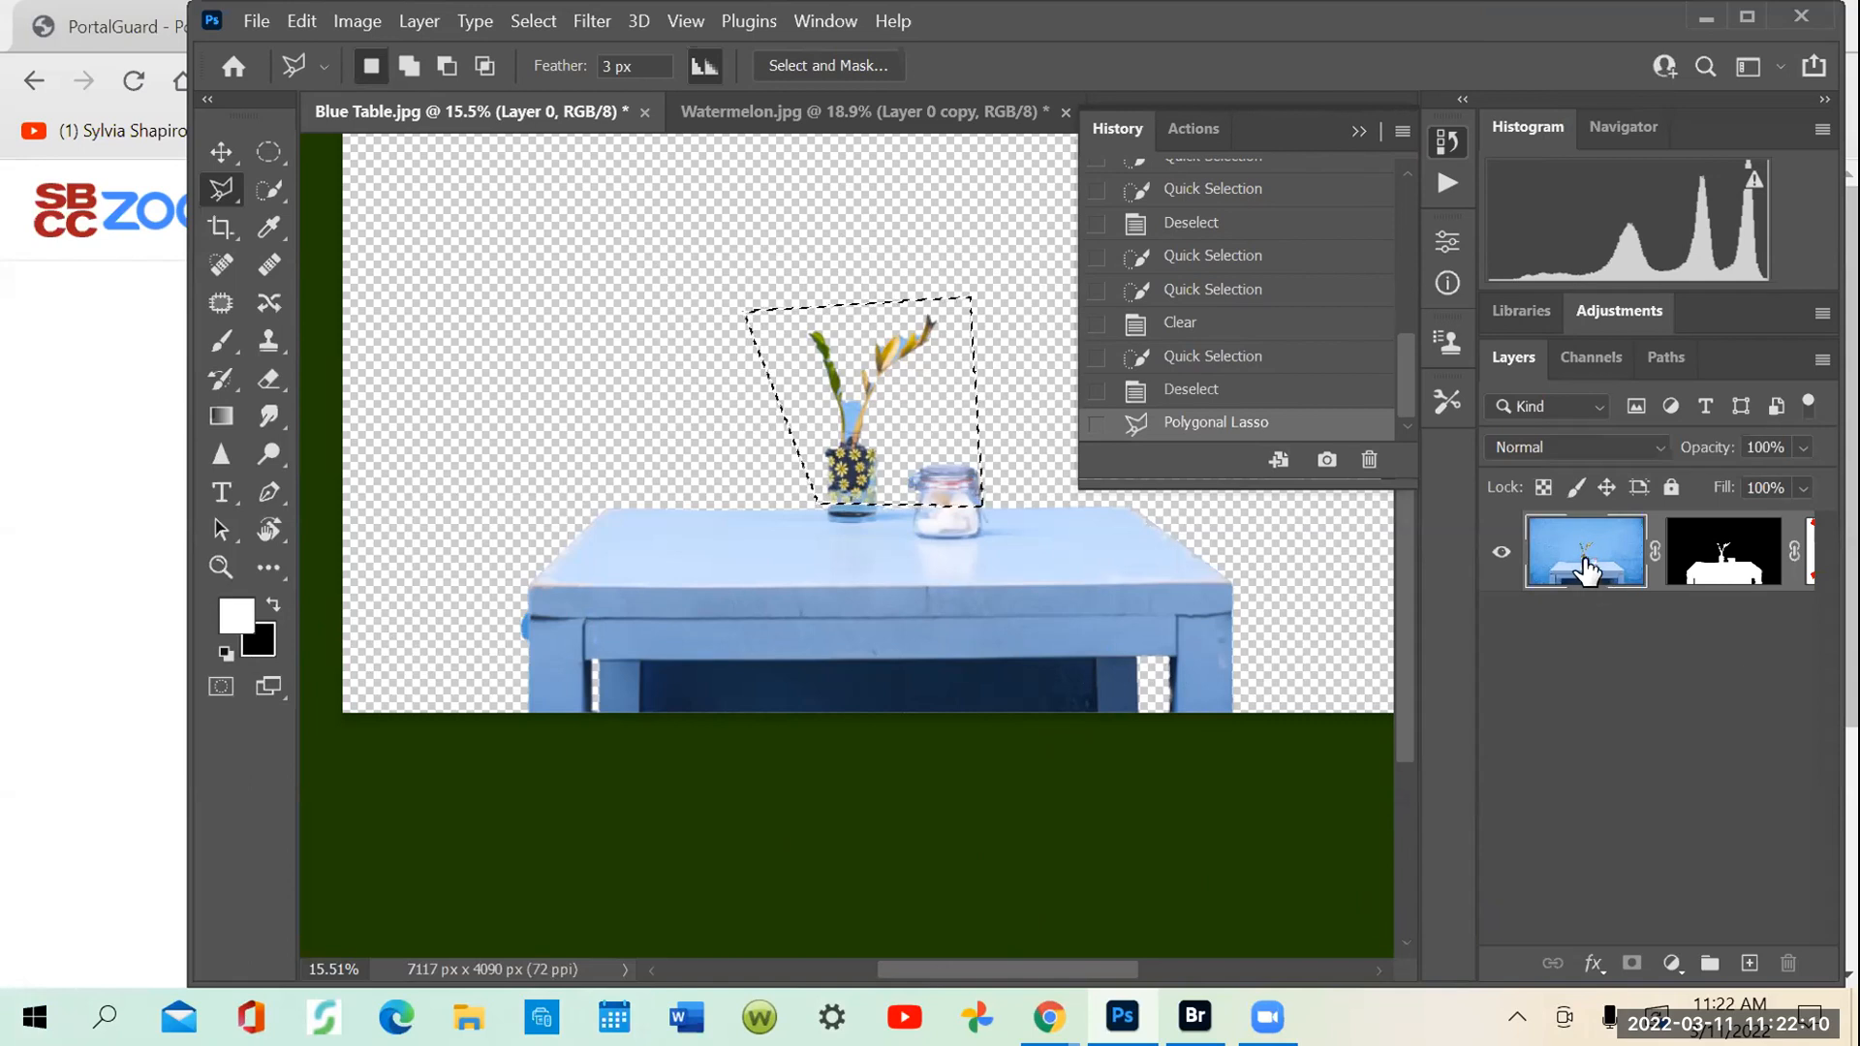
left_click(1716, 536)
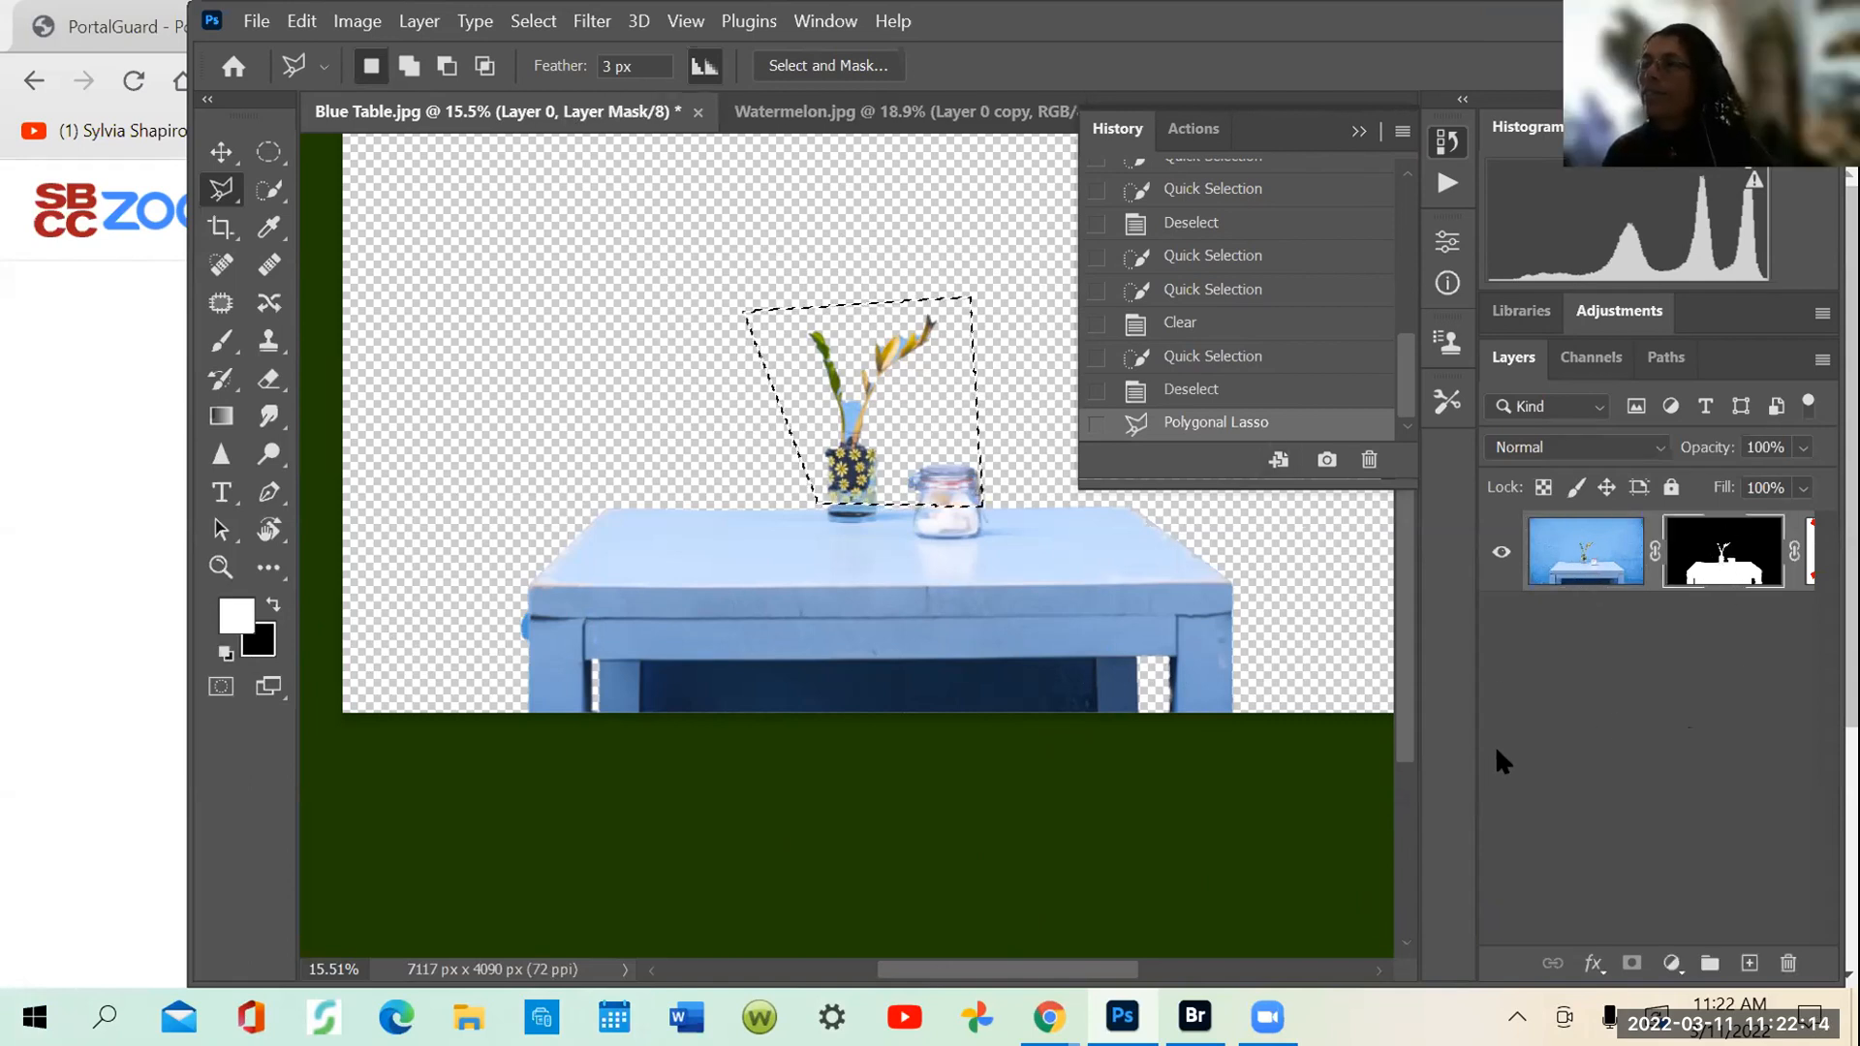
key("Delete")
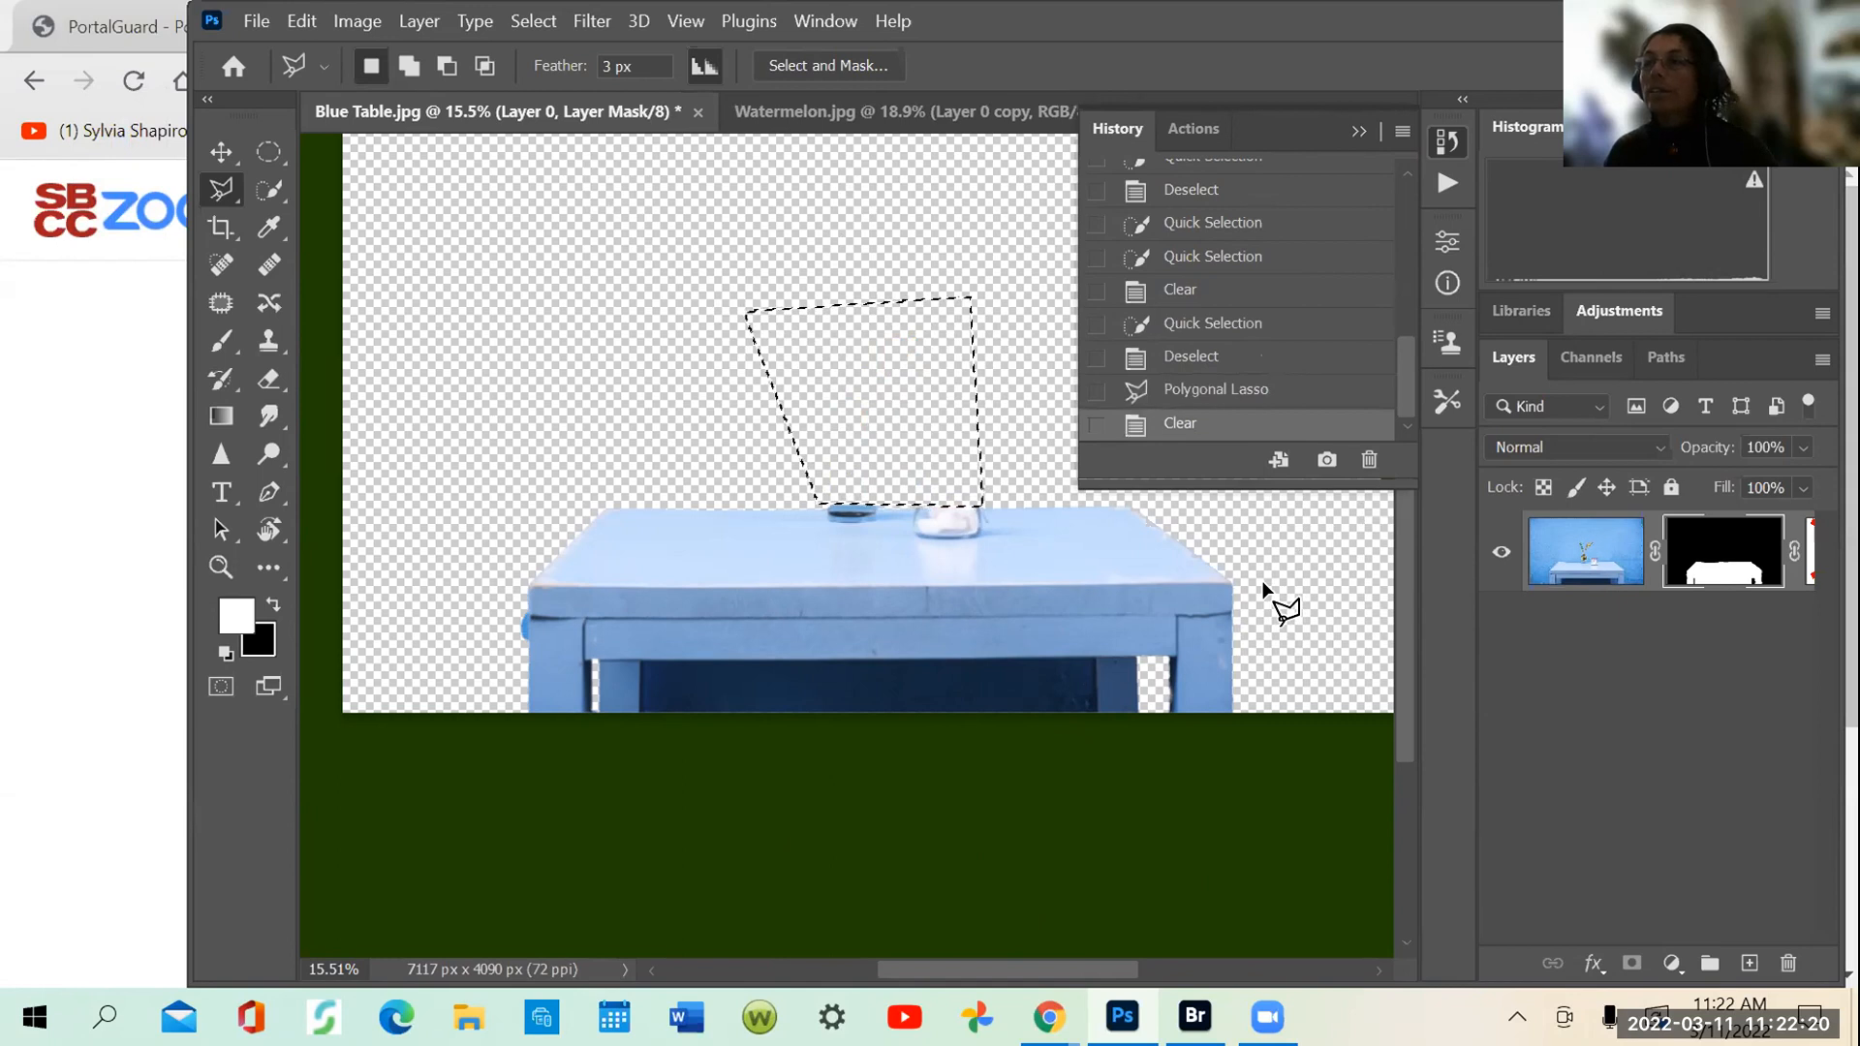
key("ctrl+d")
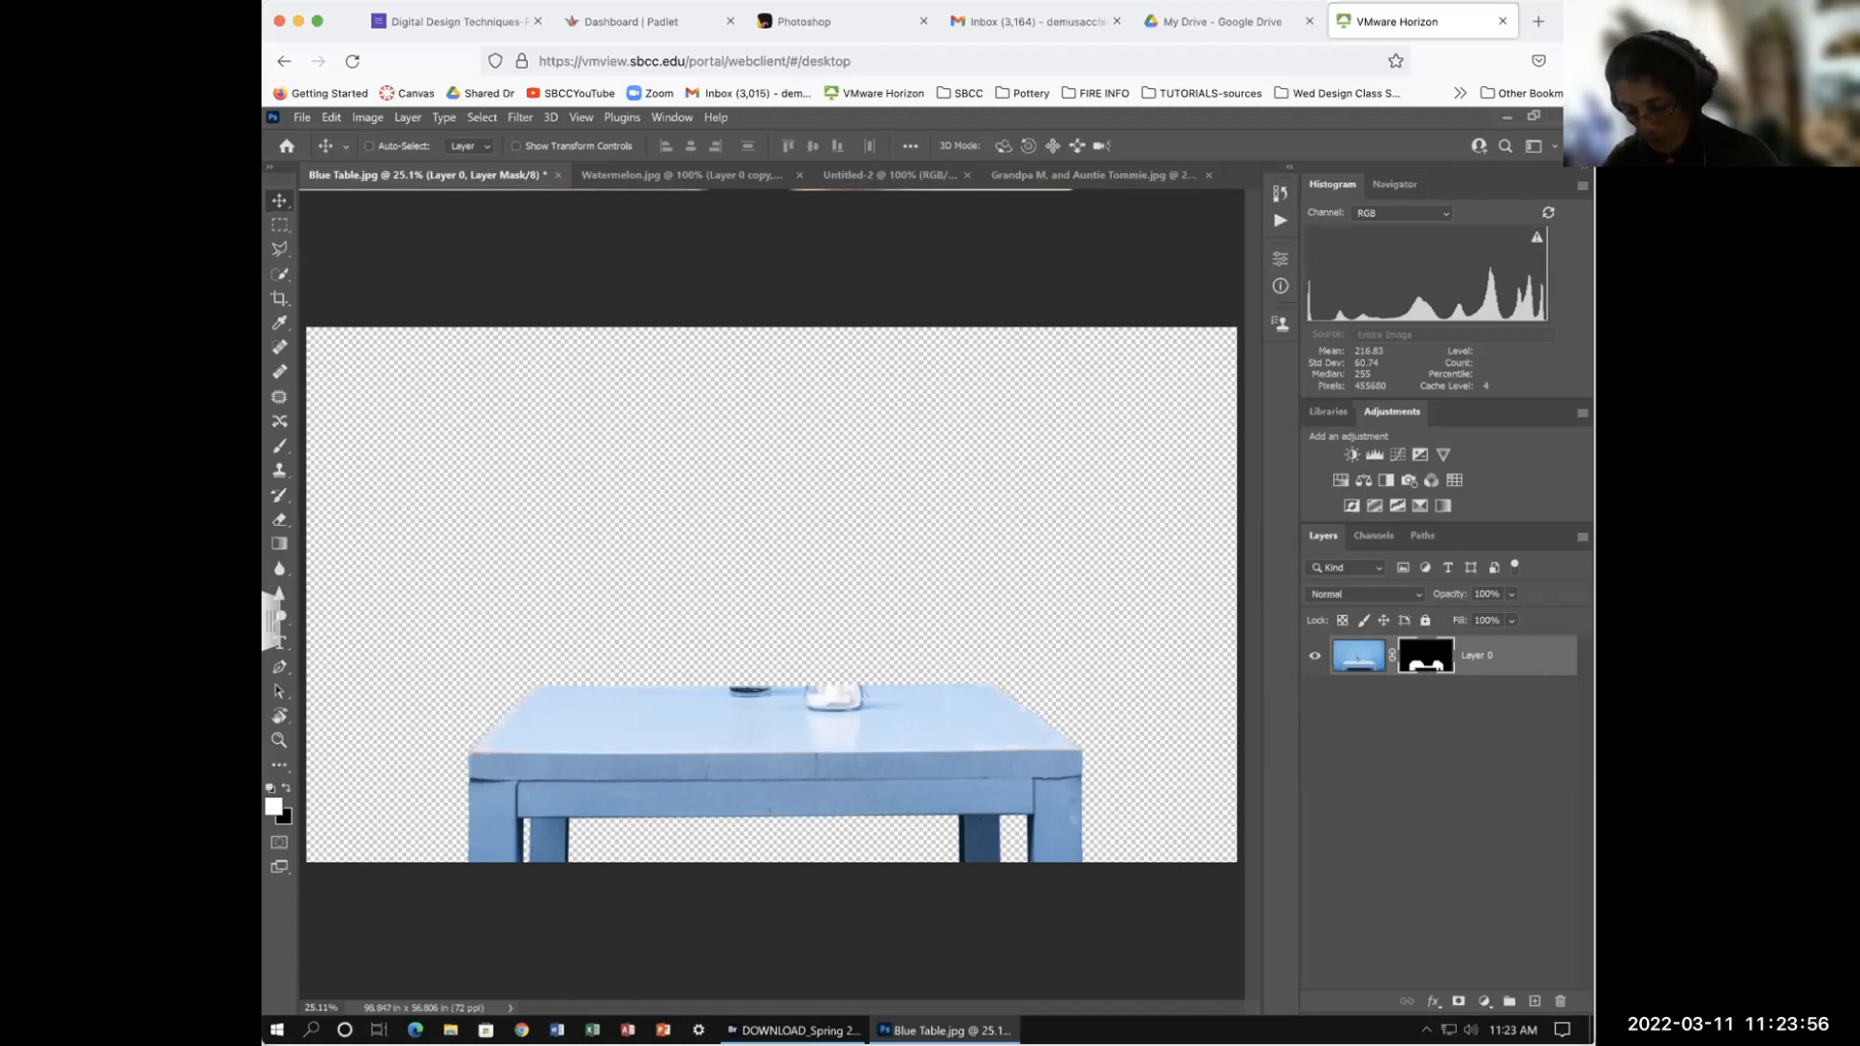
Step: In the VMware Horizon copy of Blue Table.jpg, load Layer 0's mask as a selection
key("ctrl")
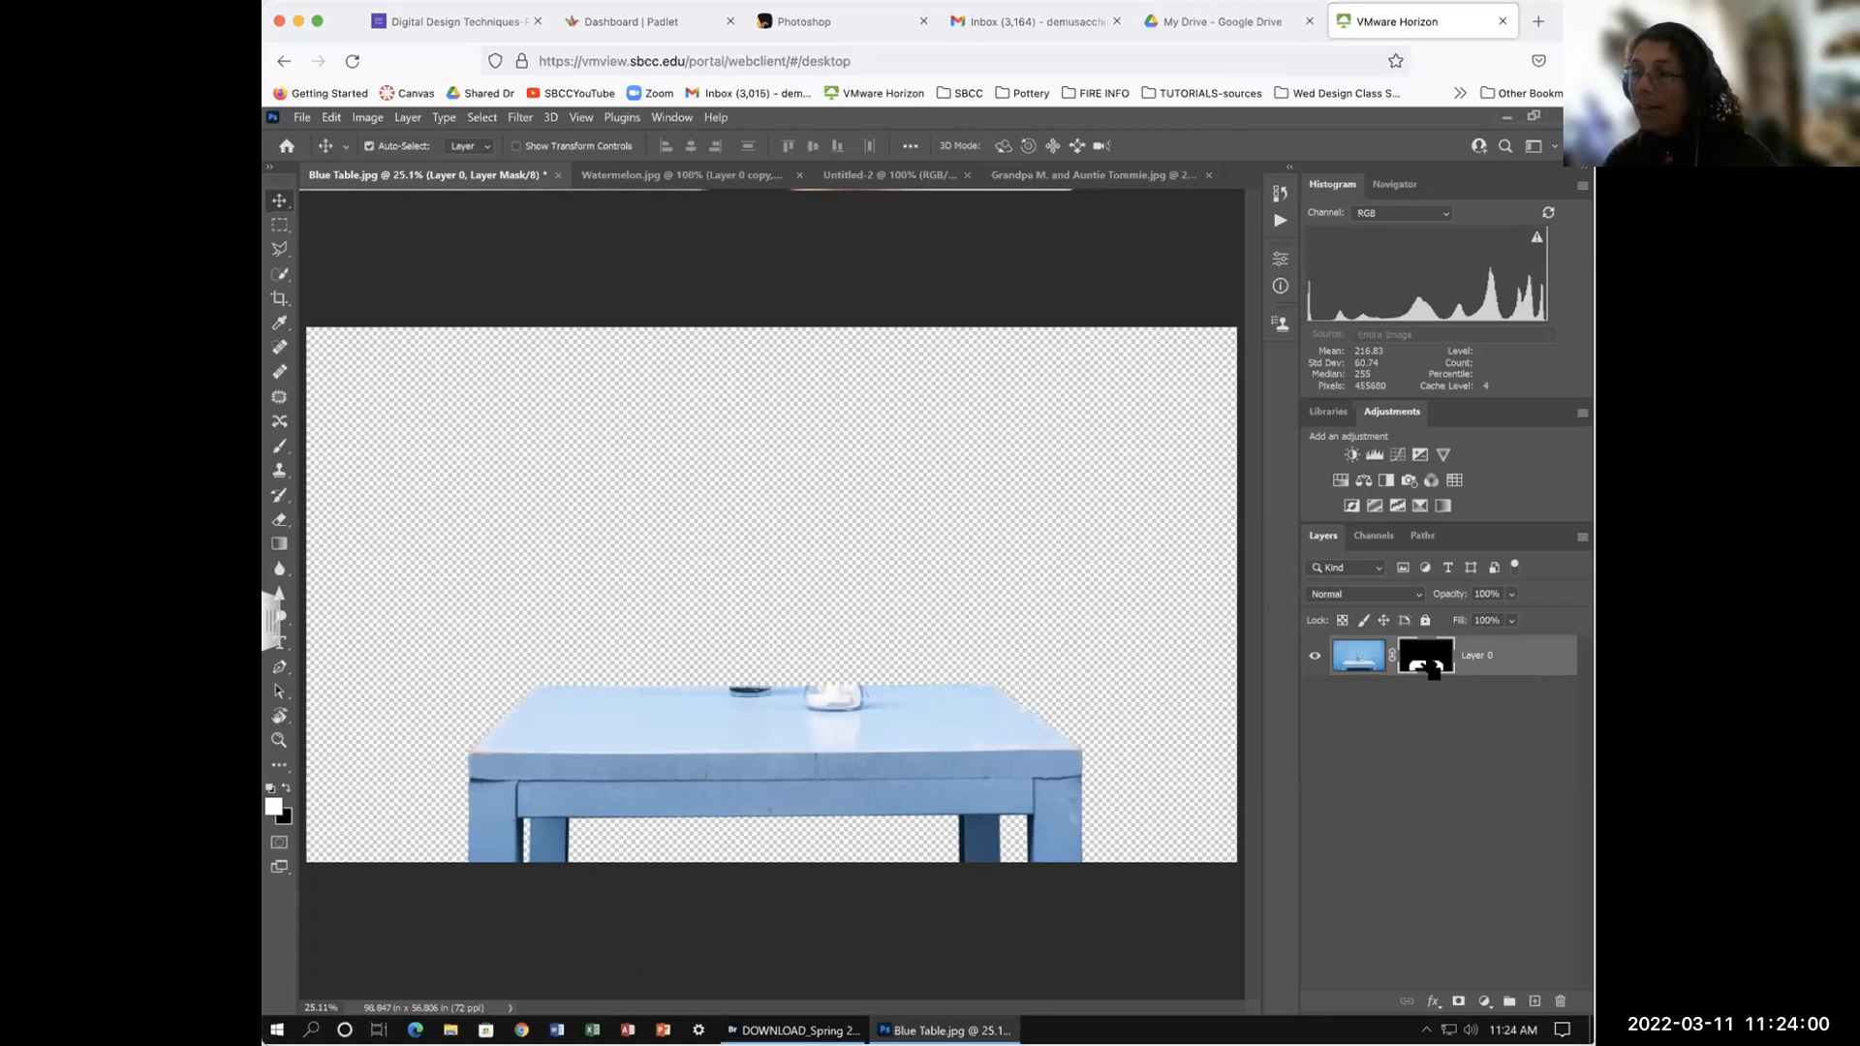
left_click(1429, 667, "ctrl")
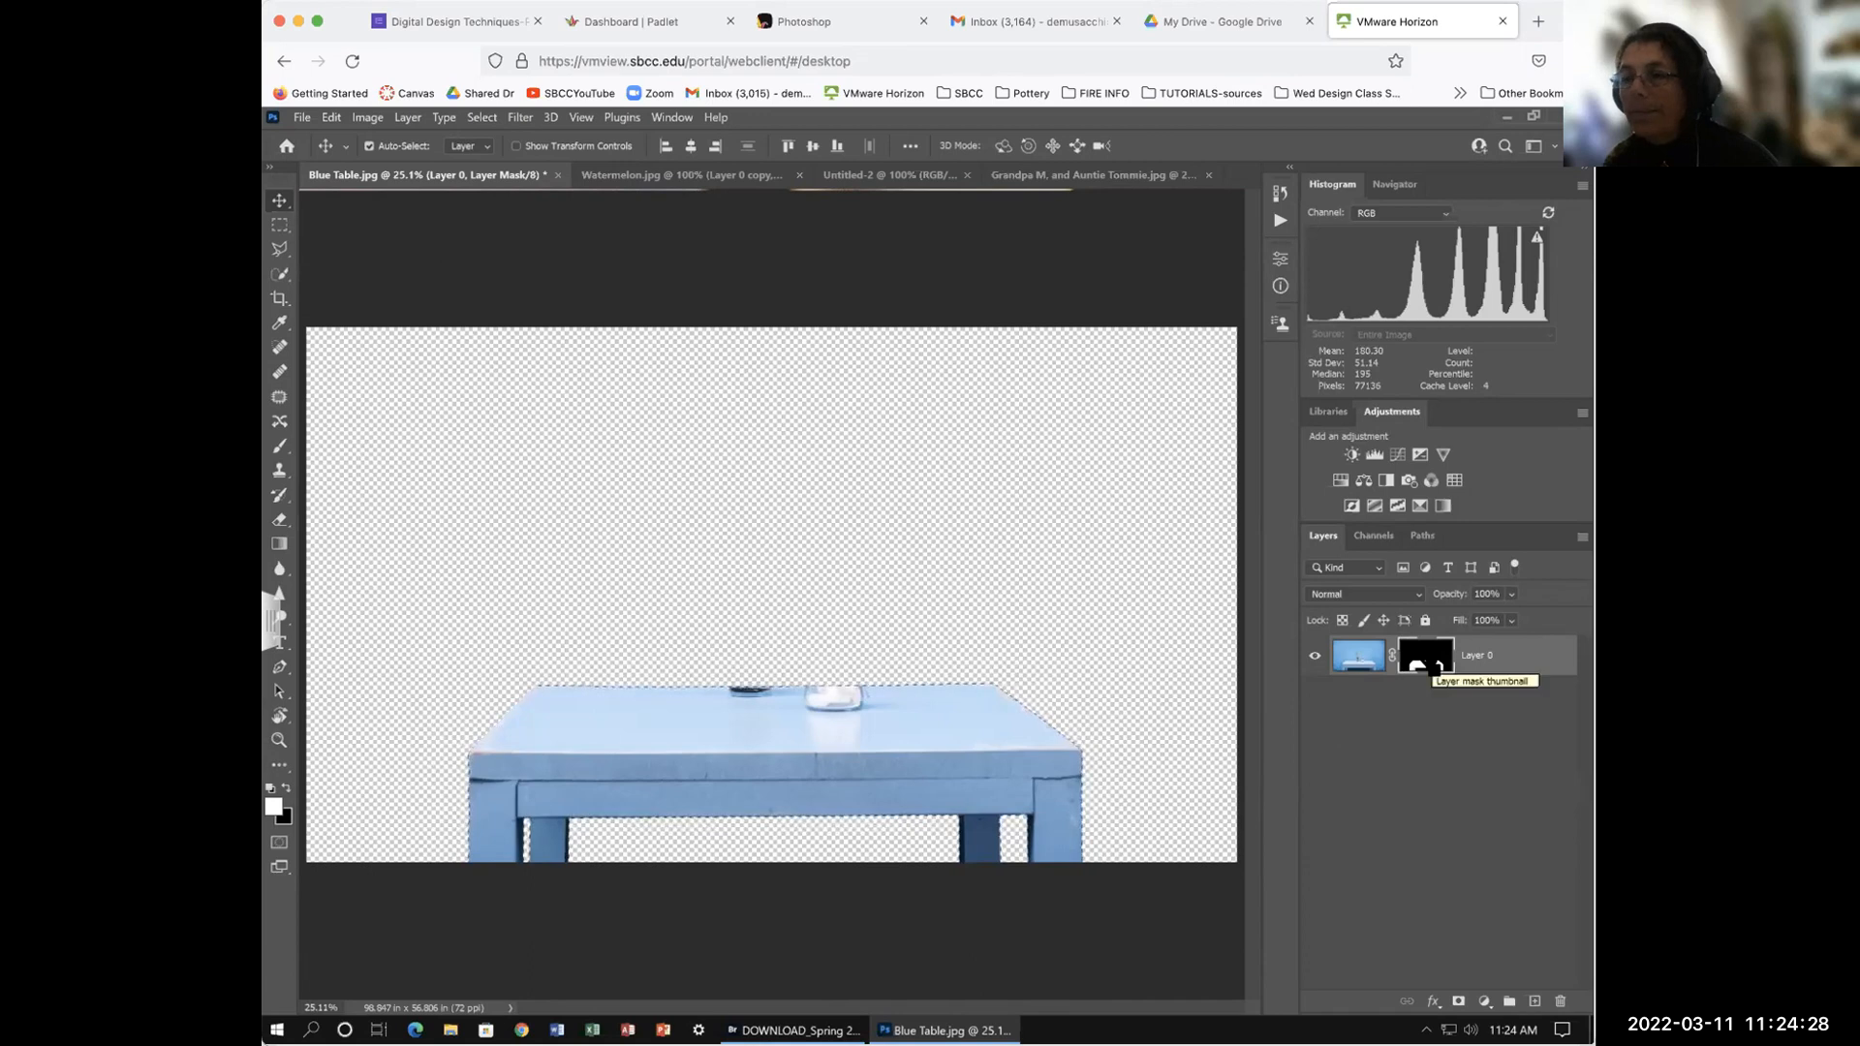
Step: Copy the selected table area from Layer 0's image, with the image rather than the mask targeted
key("ctrl")
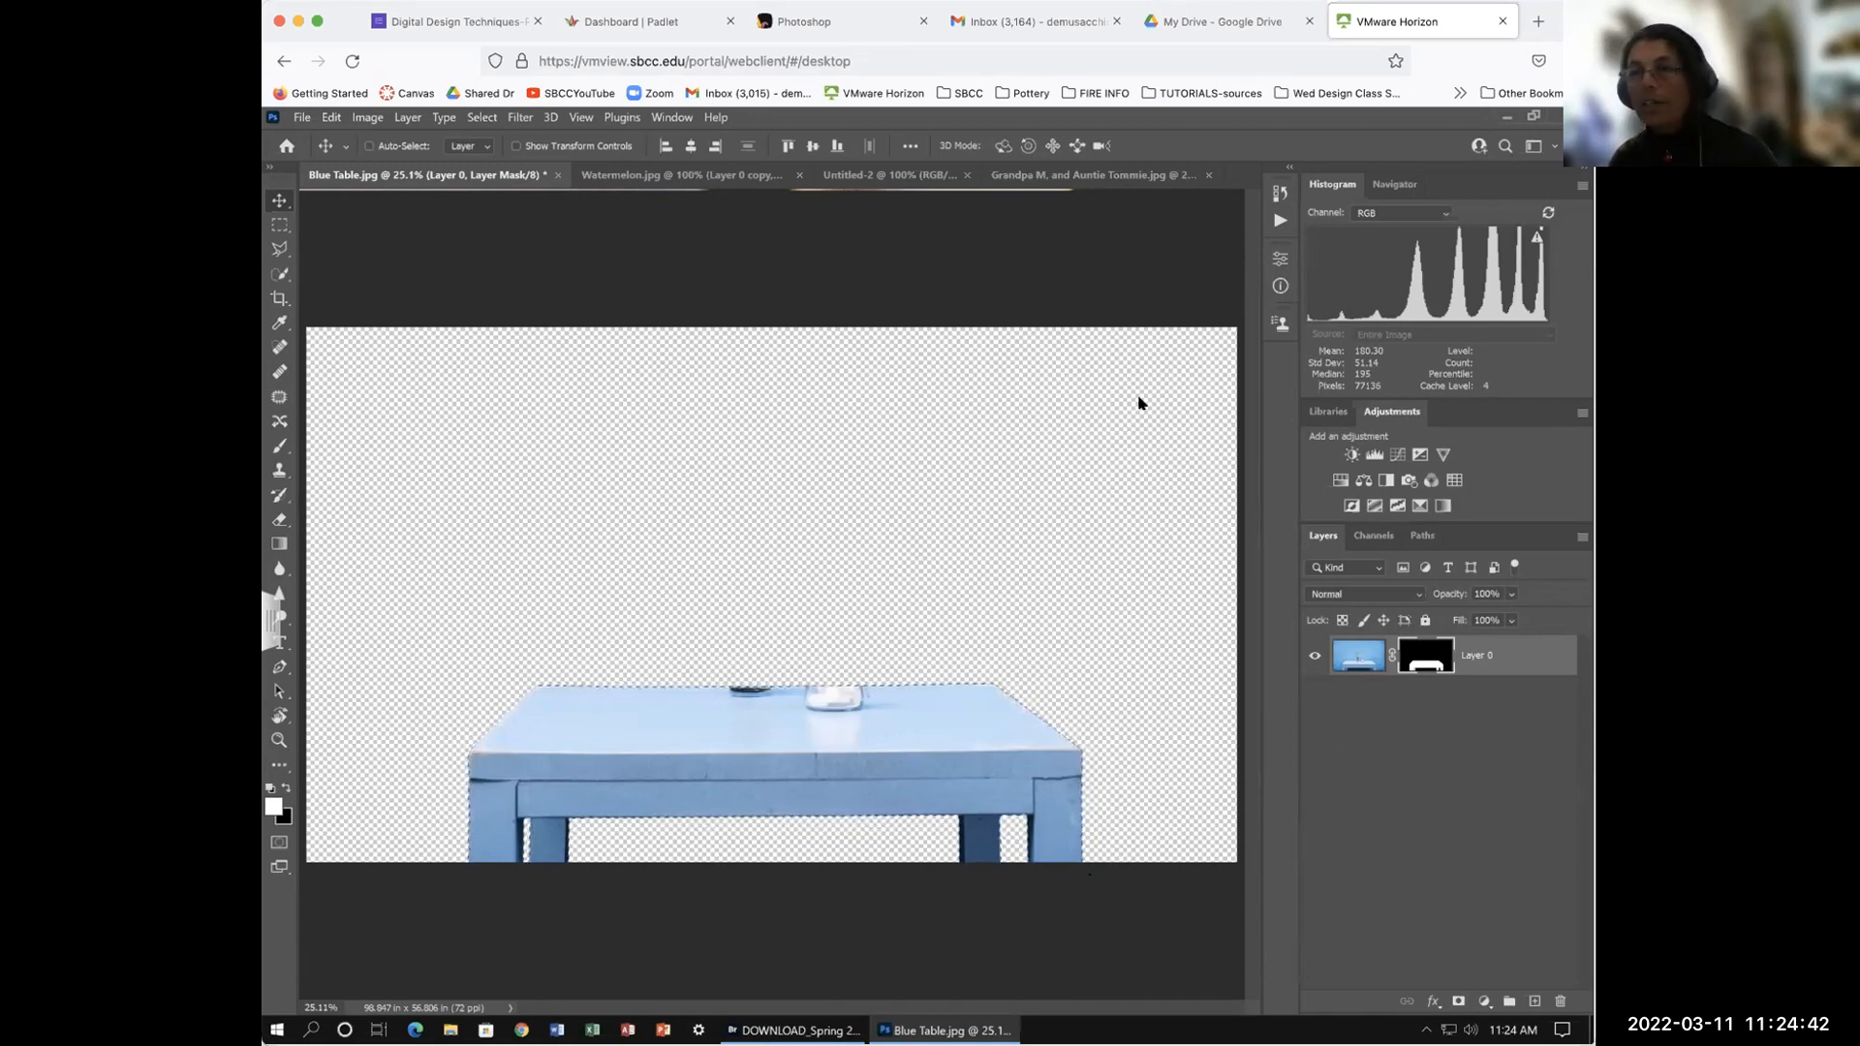
left_click(331, 117)
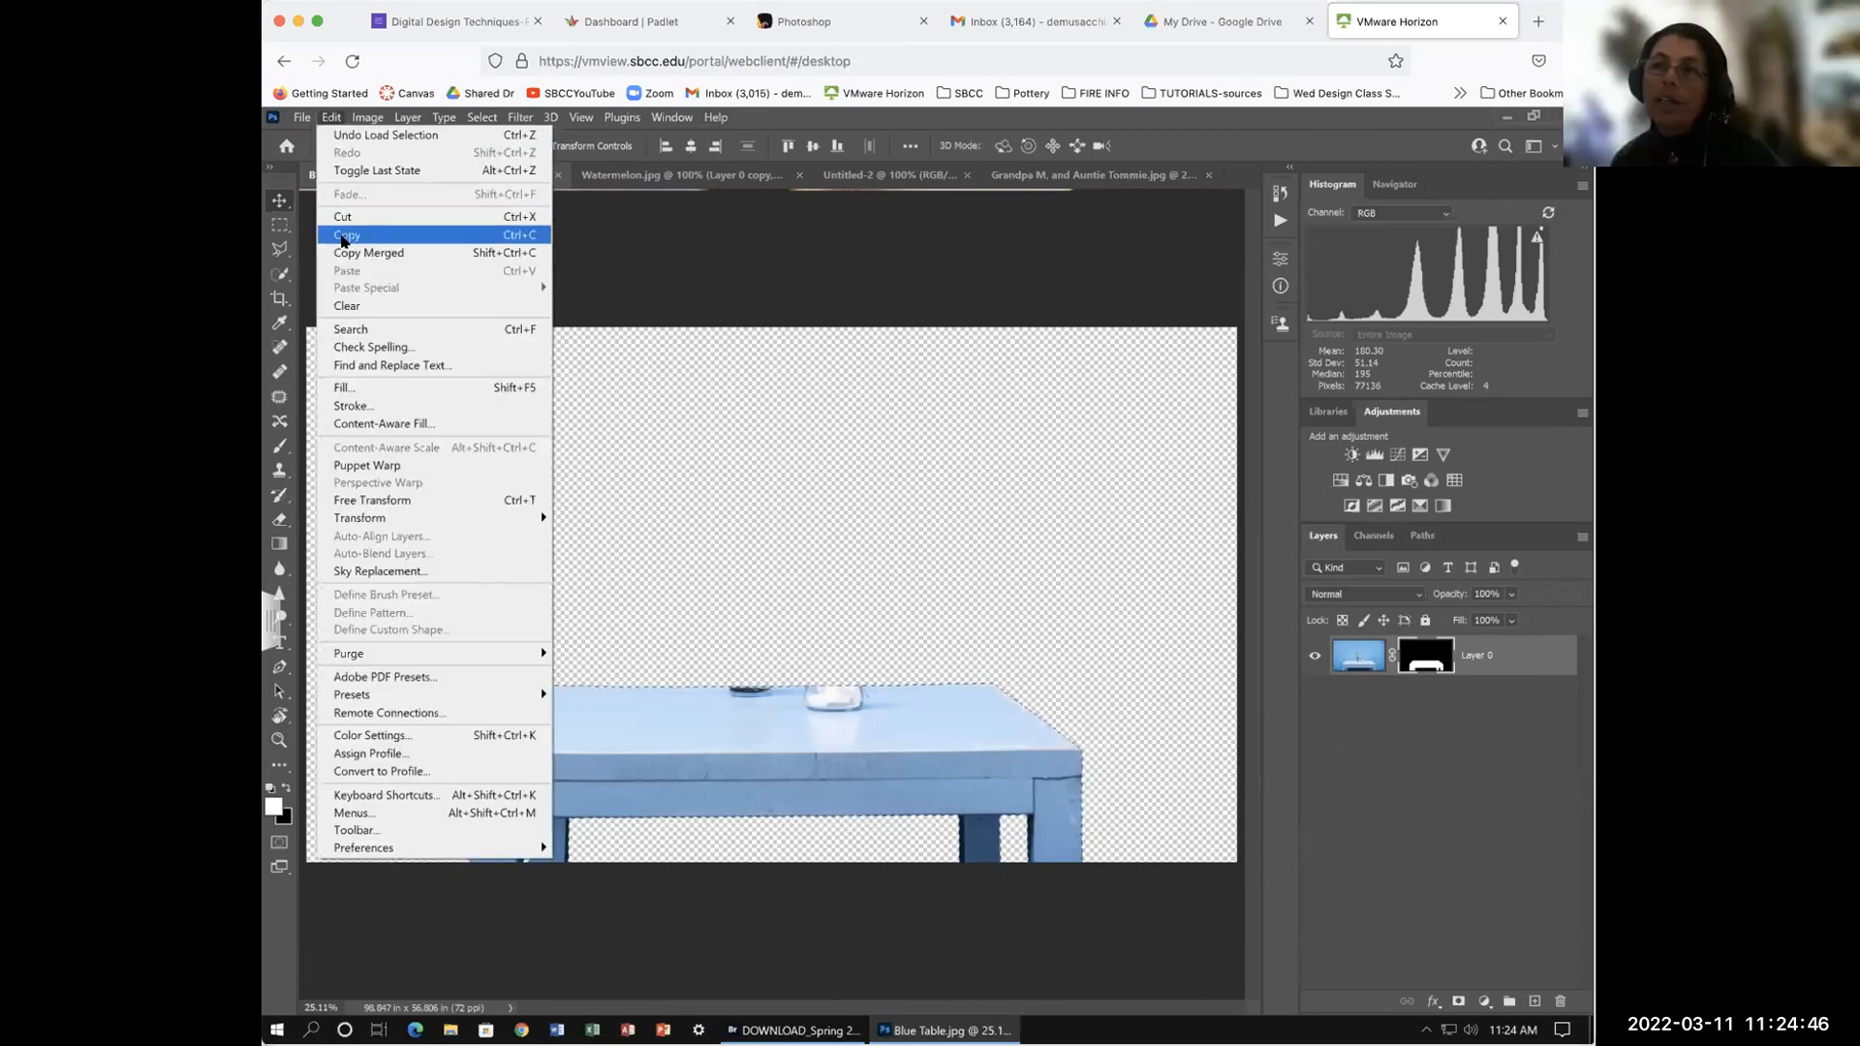
left_click(345, 235)
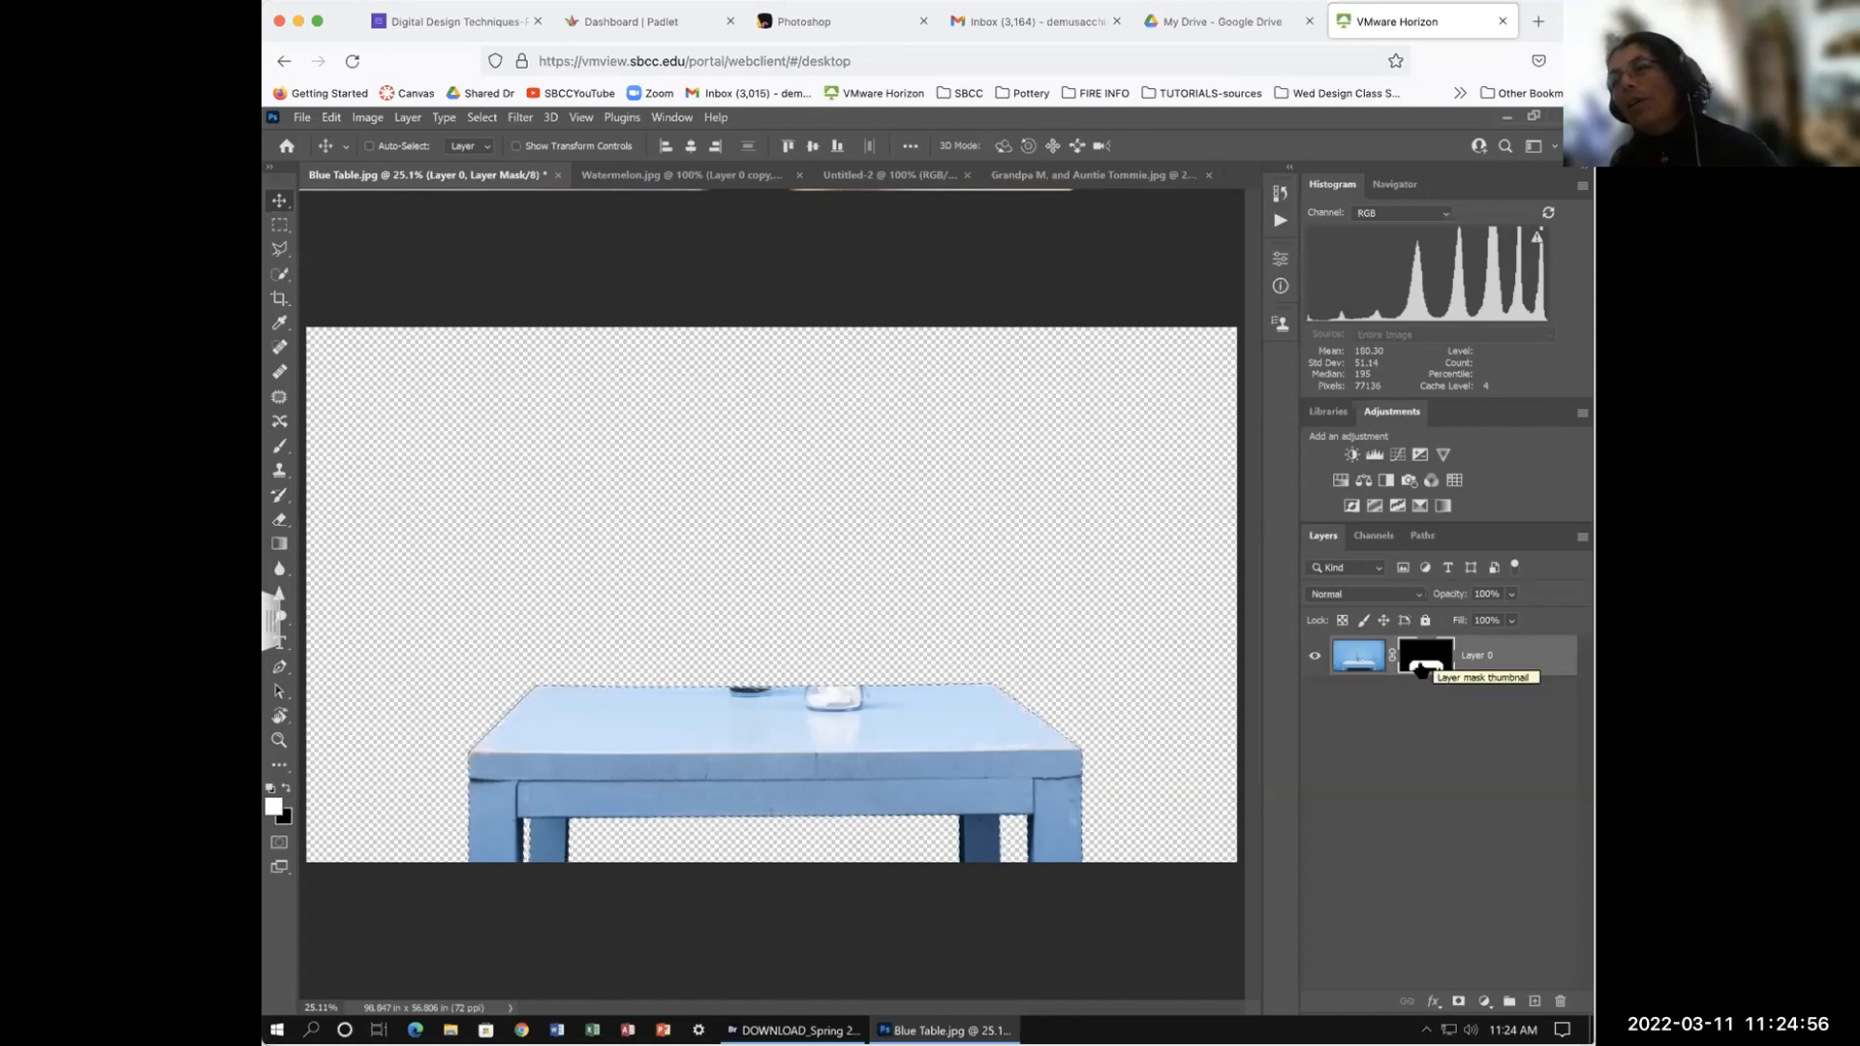
left_click(1354, 658)
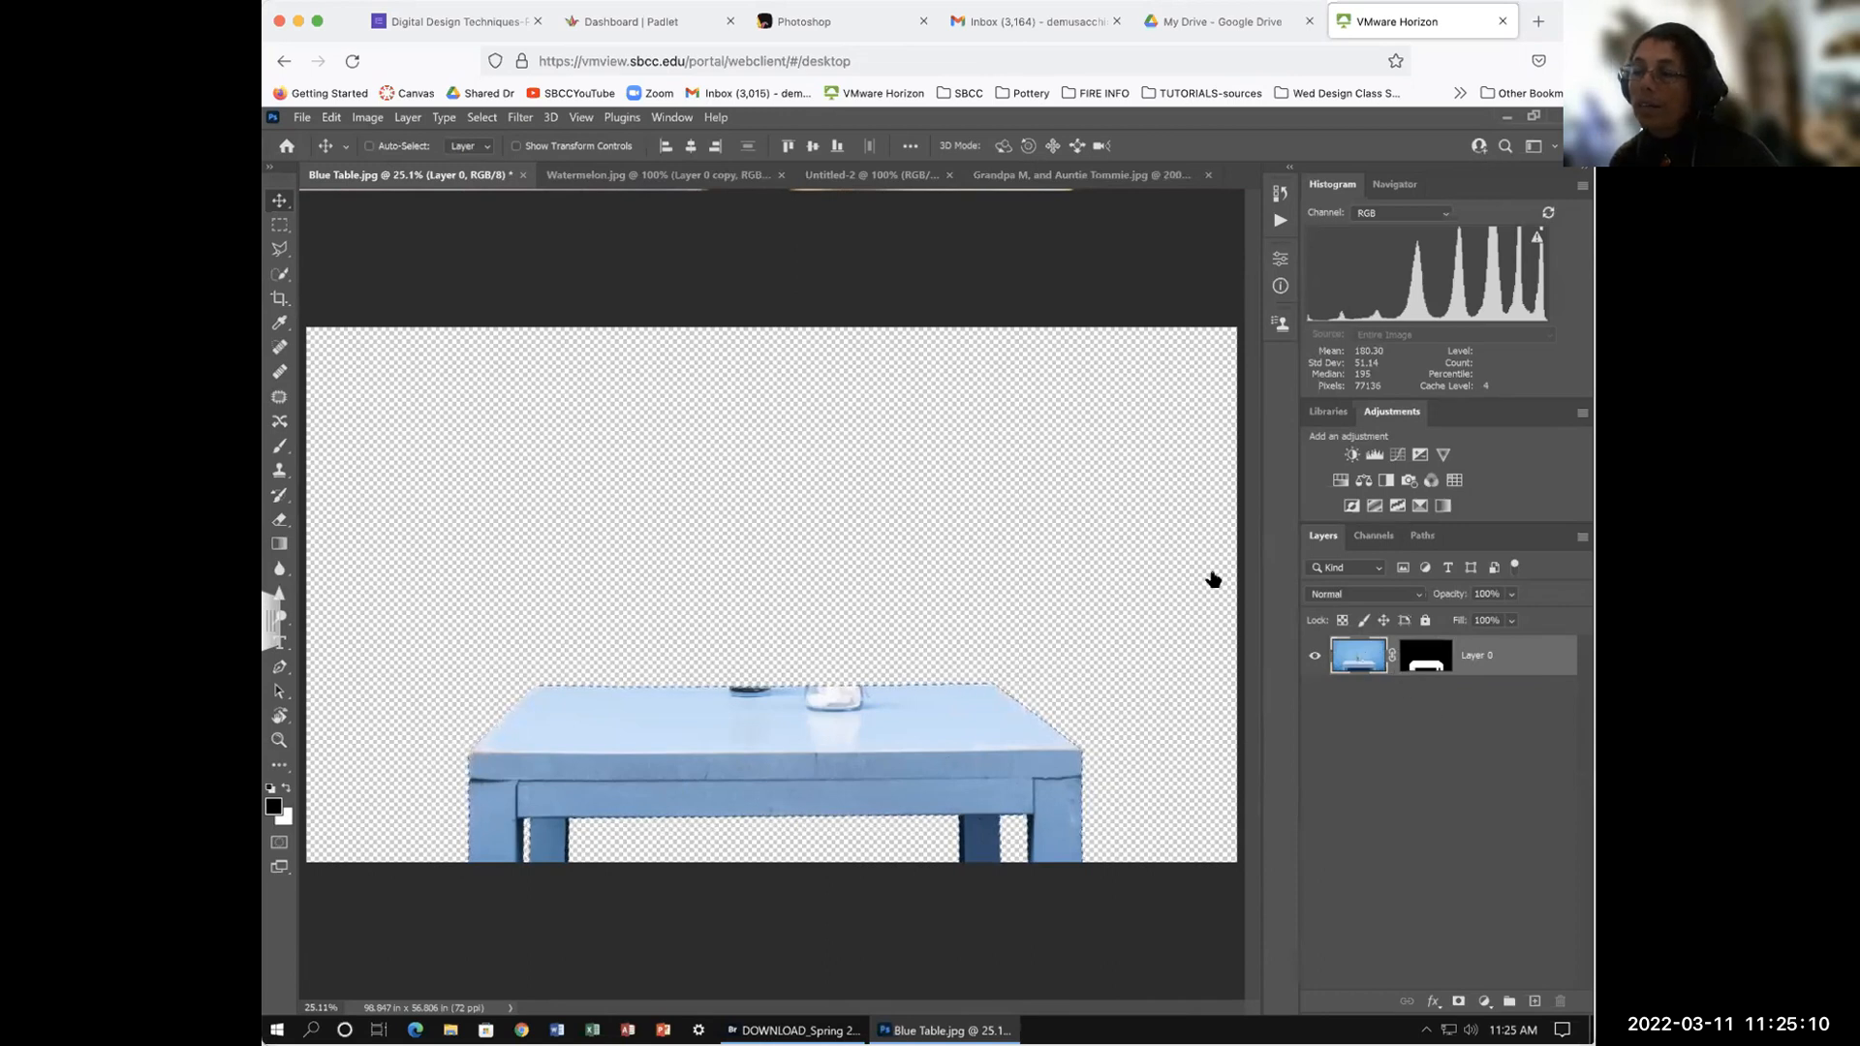
left_click(331, 117)
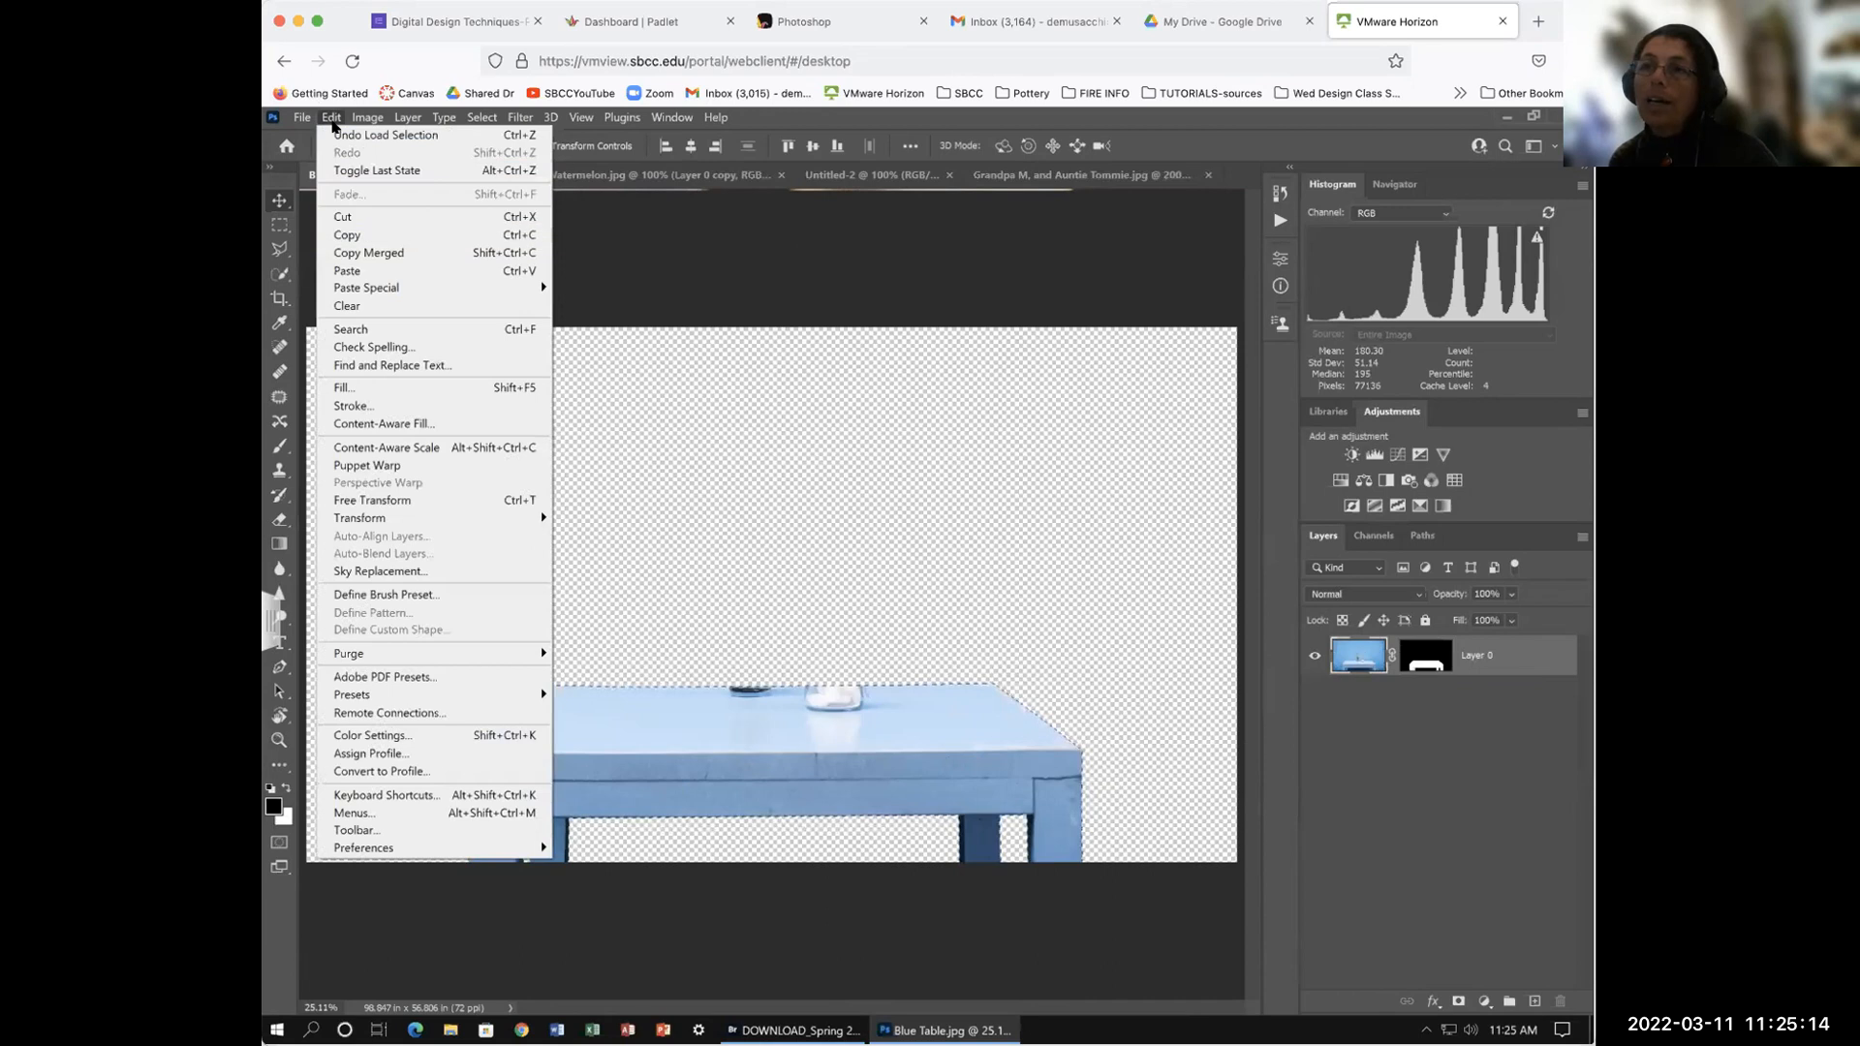
left_click(348, 235)
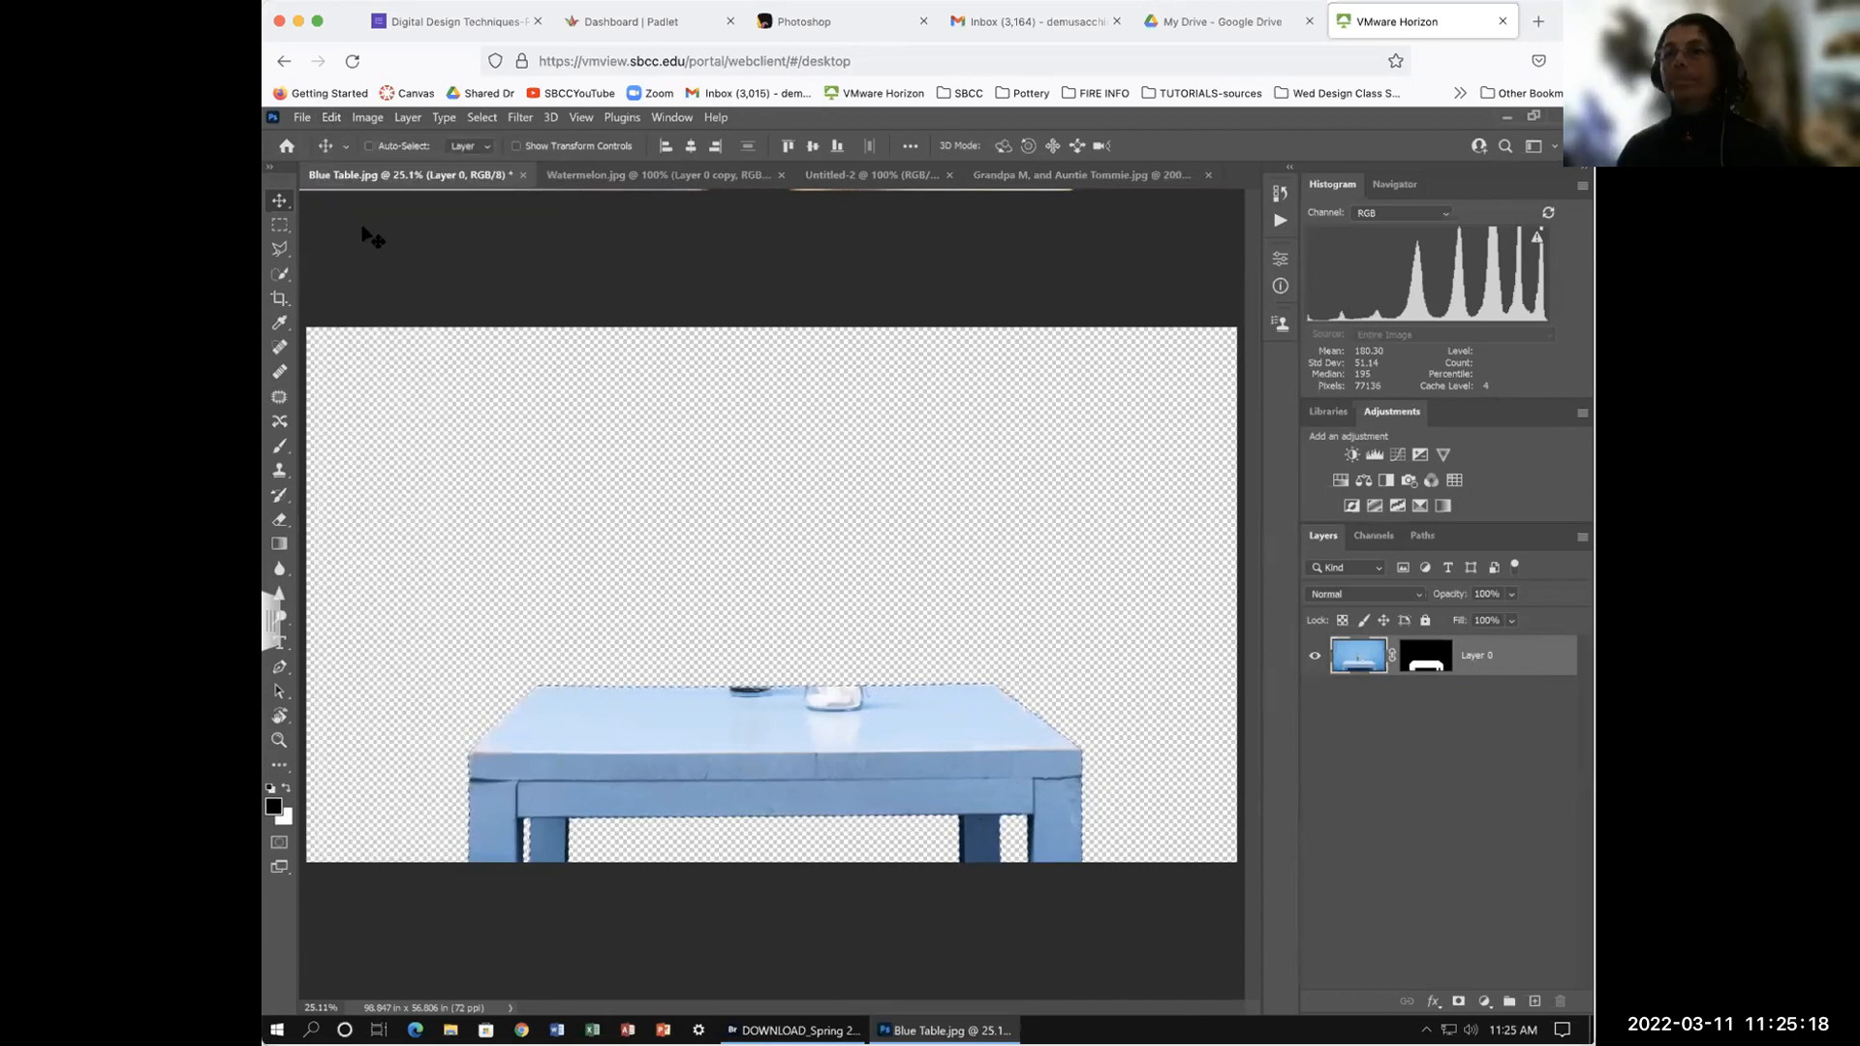
Step: Paste the copied table into Watermelon.jpg and move it up over the watermelon and hands
left_click(639, 177)
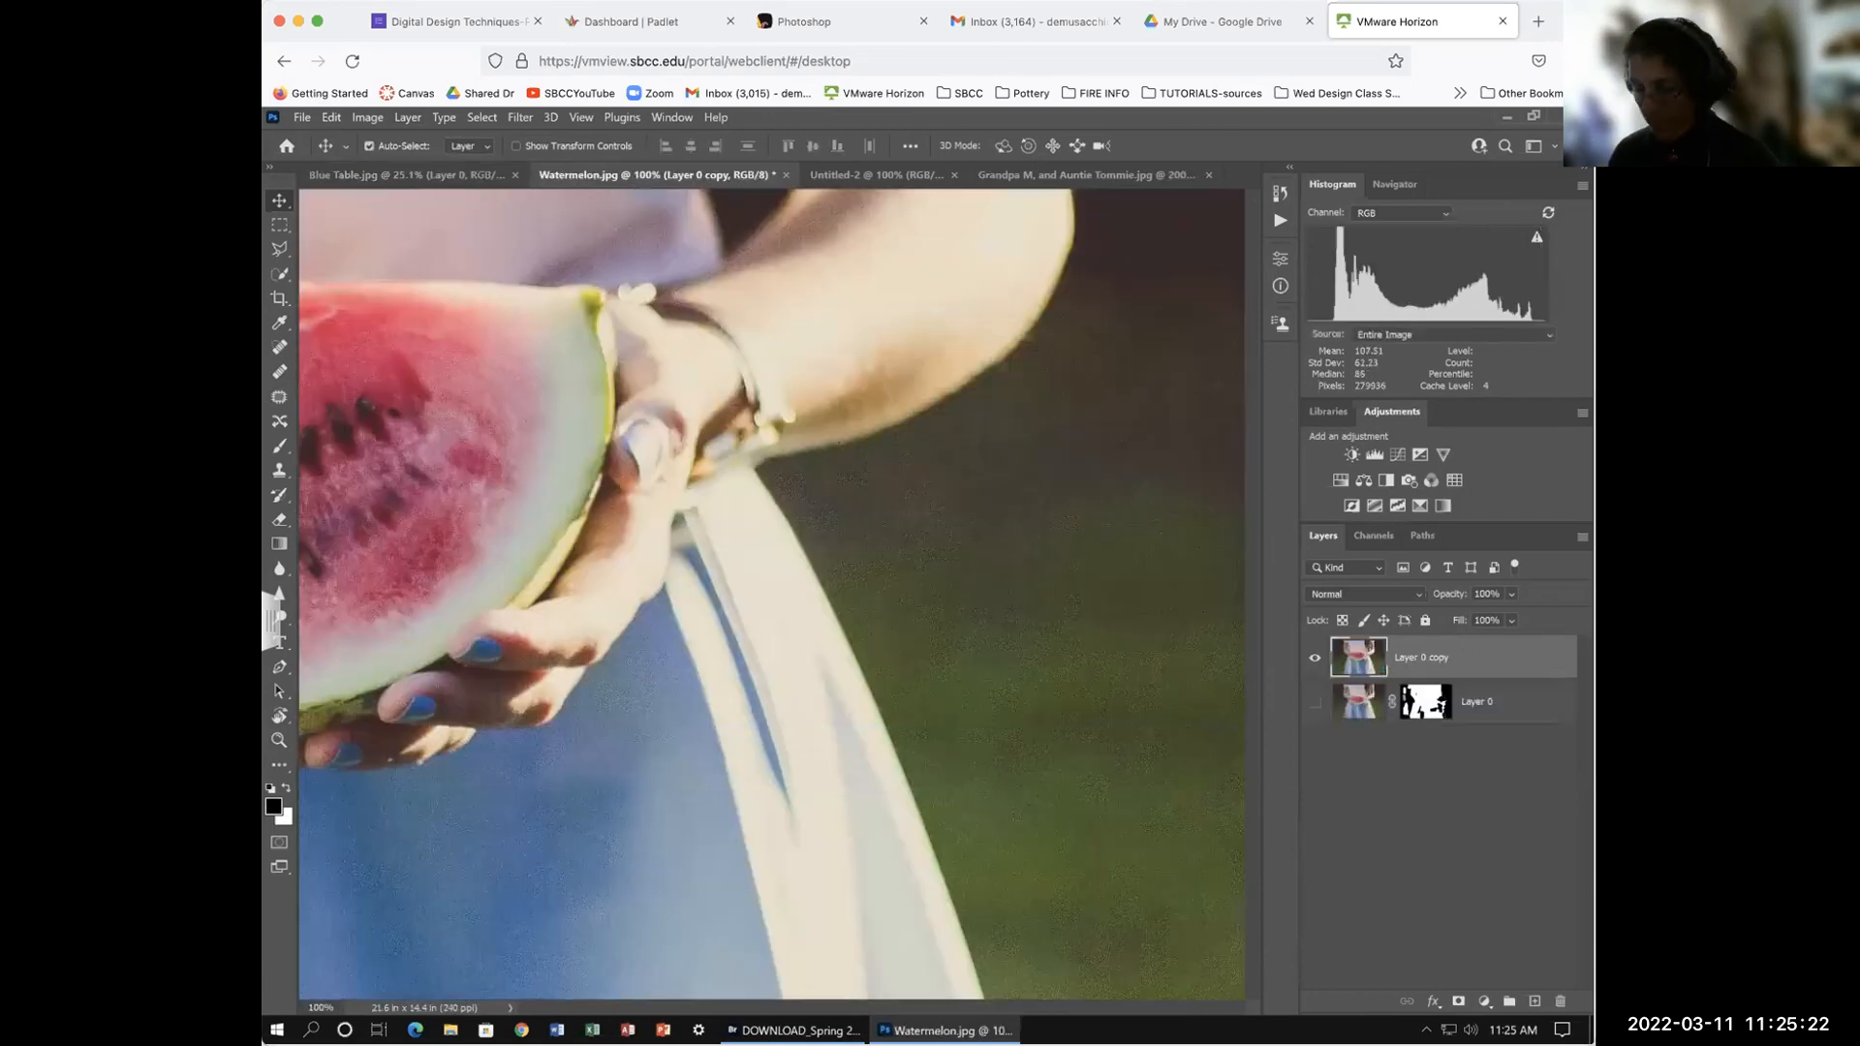
key("ctrl+0")
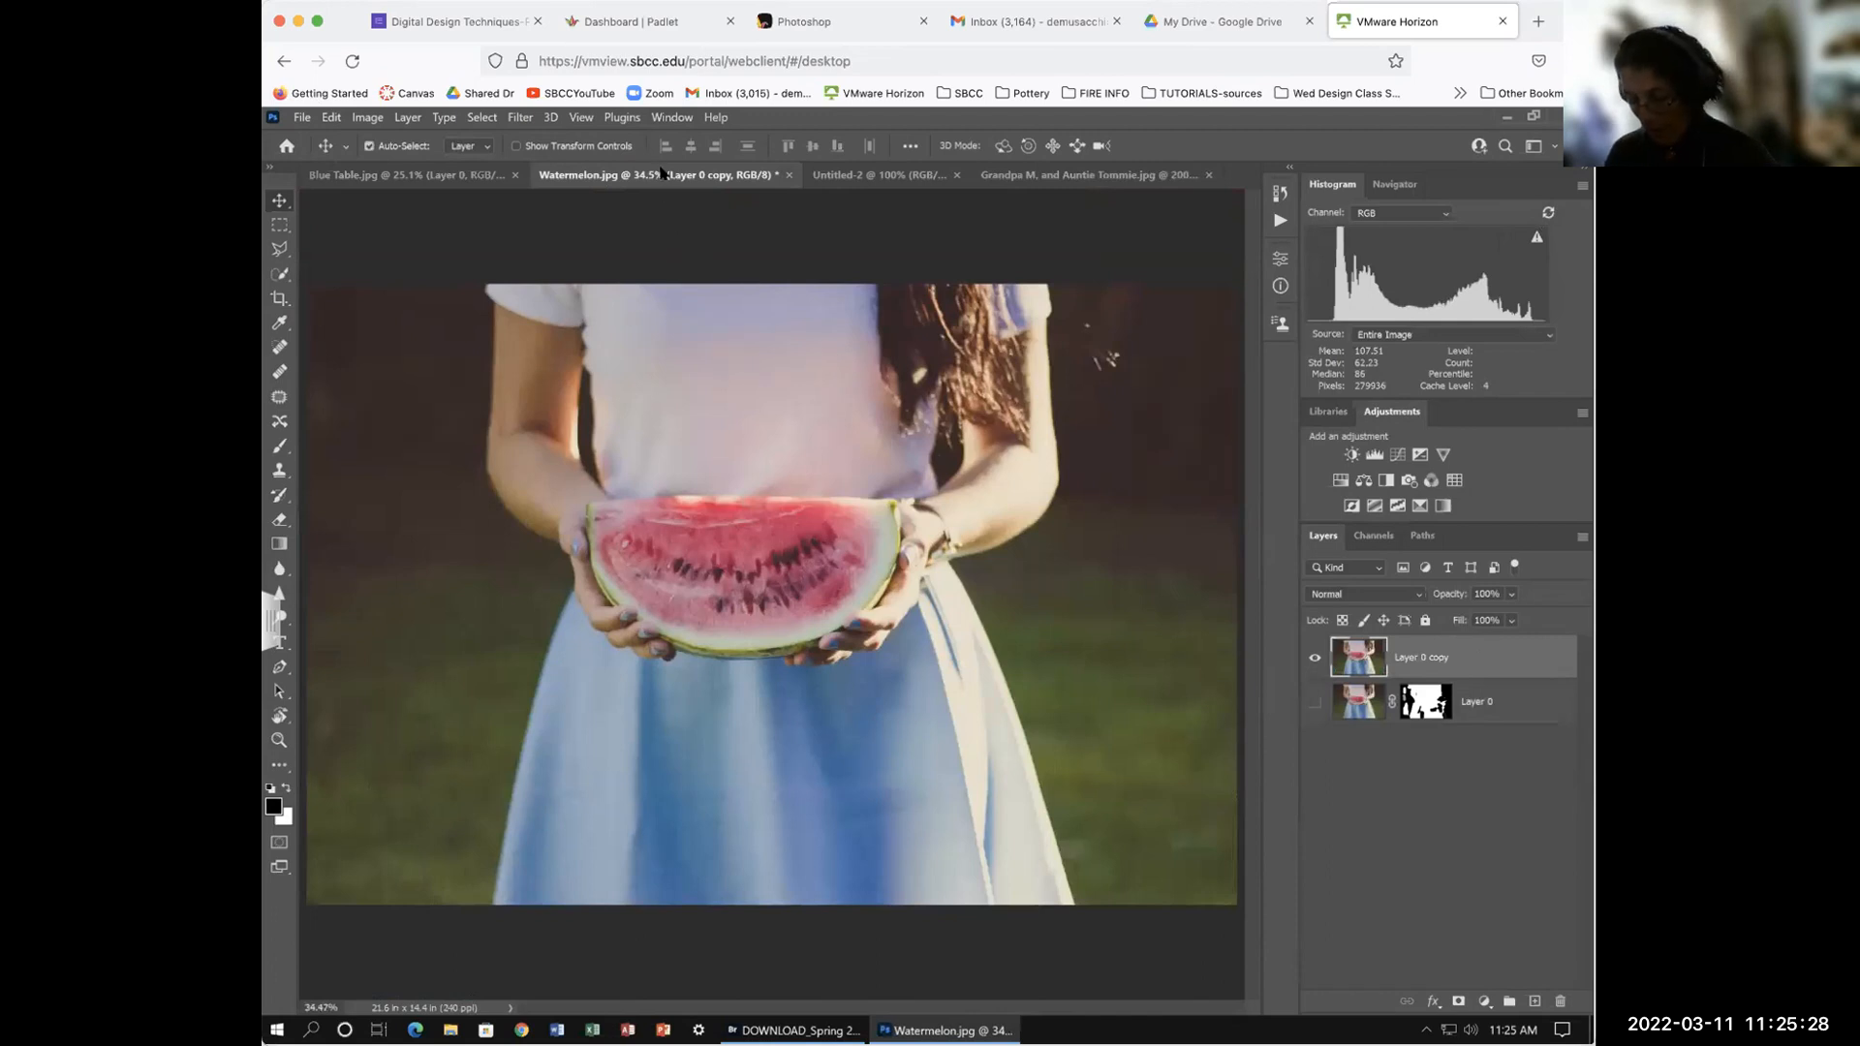
left_click(330, 117)
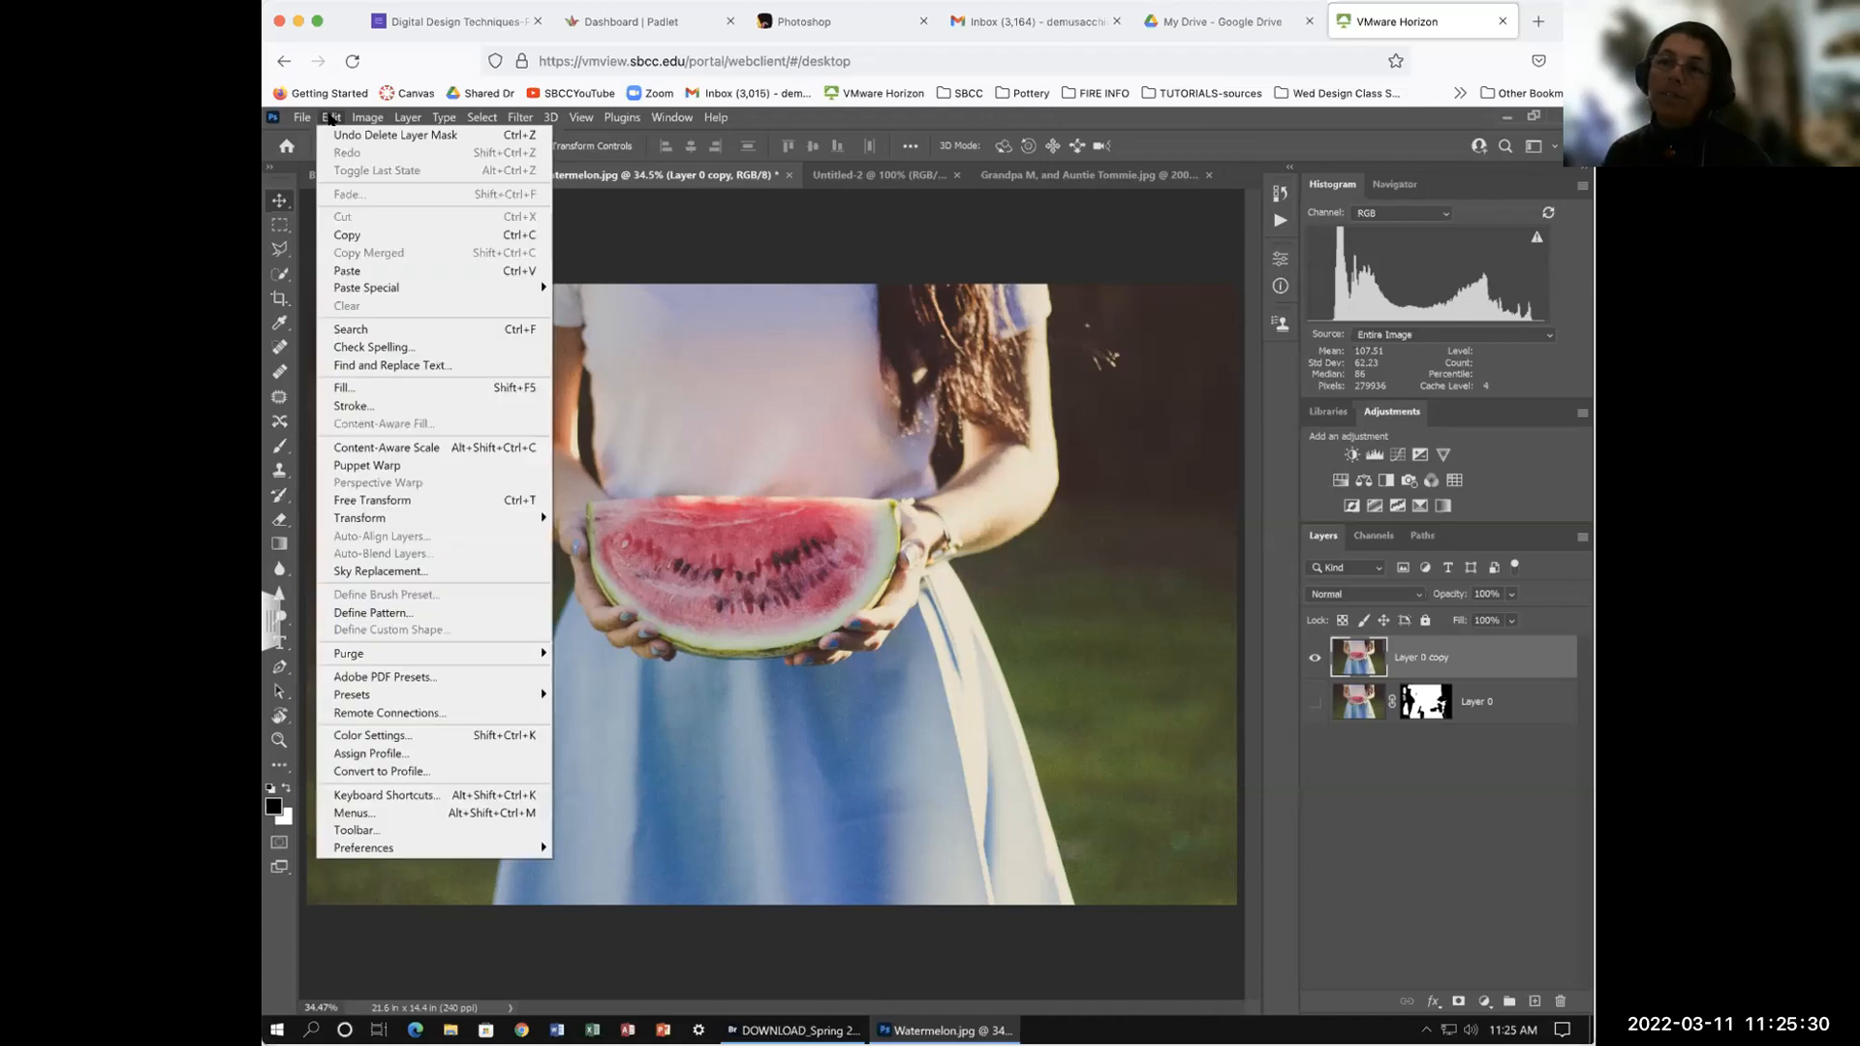
left_click(331, 117)
left_click(331, 117)
left_click(330, 117)
left_click(330, 117)
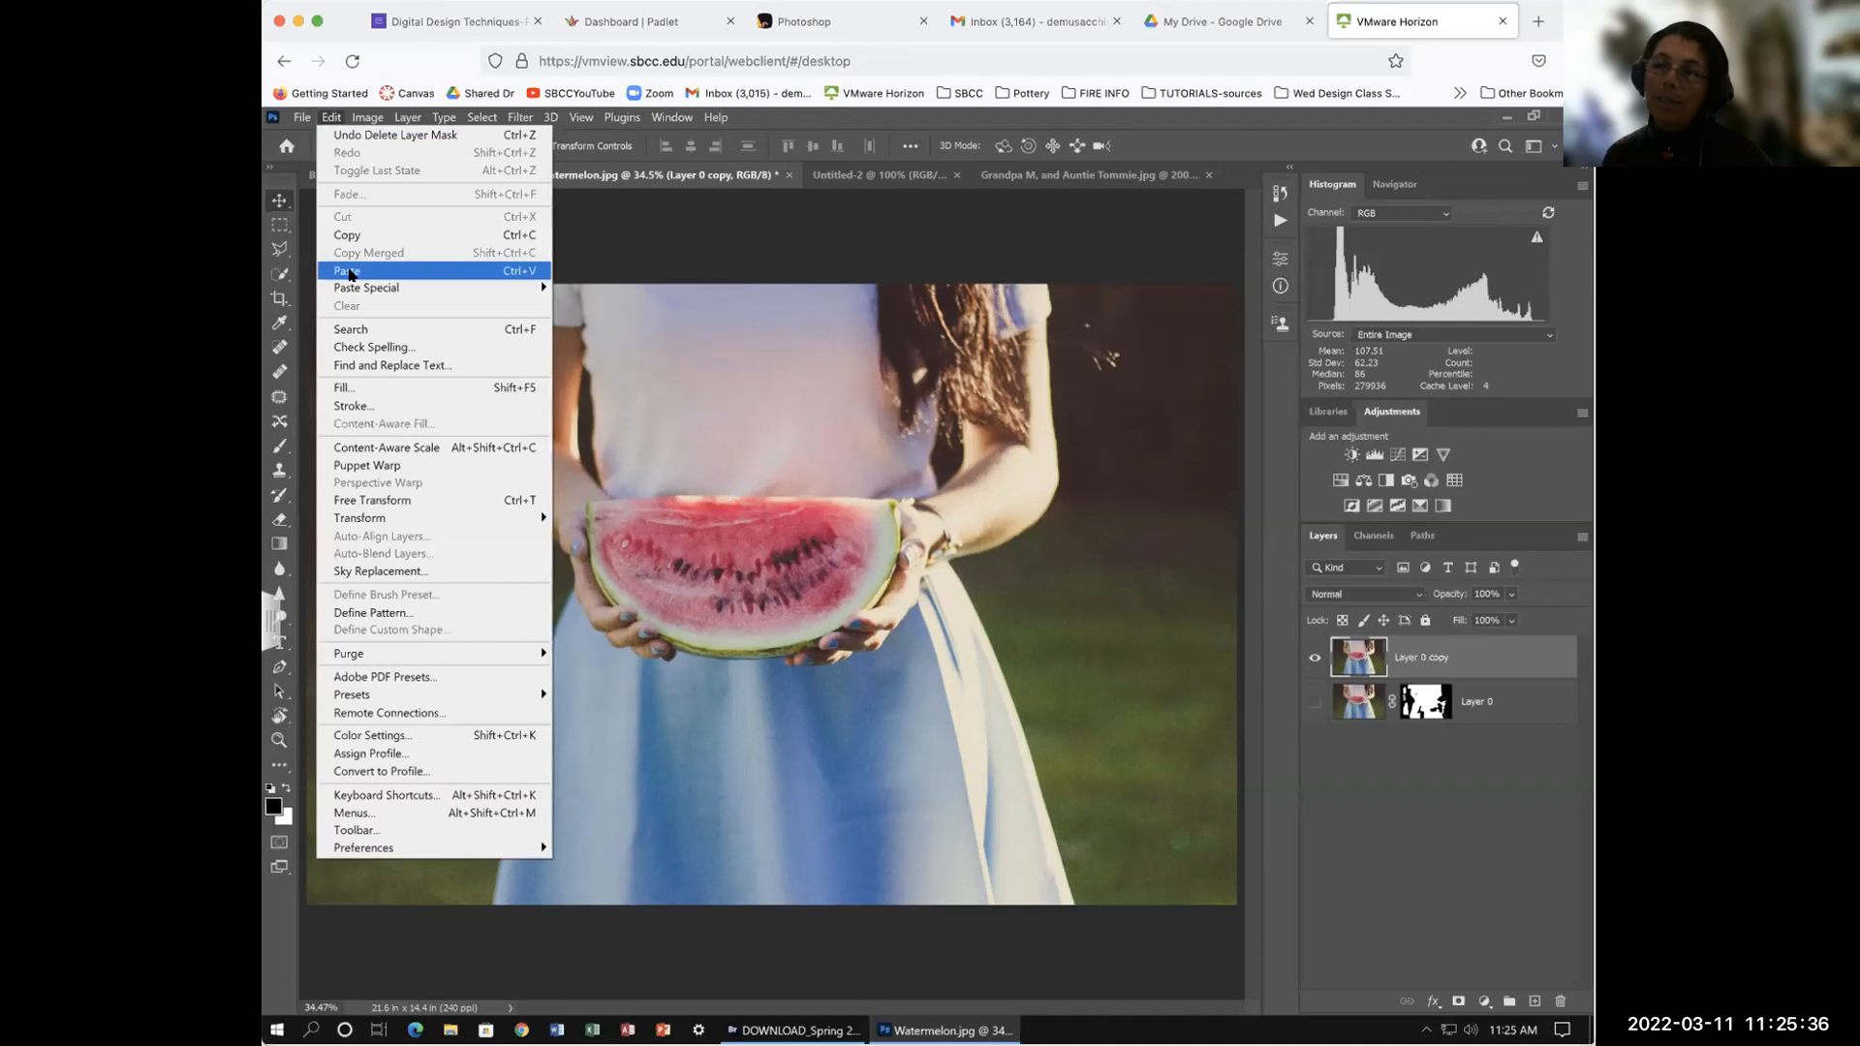
left_click(349, 272)
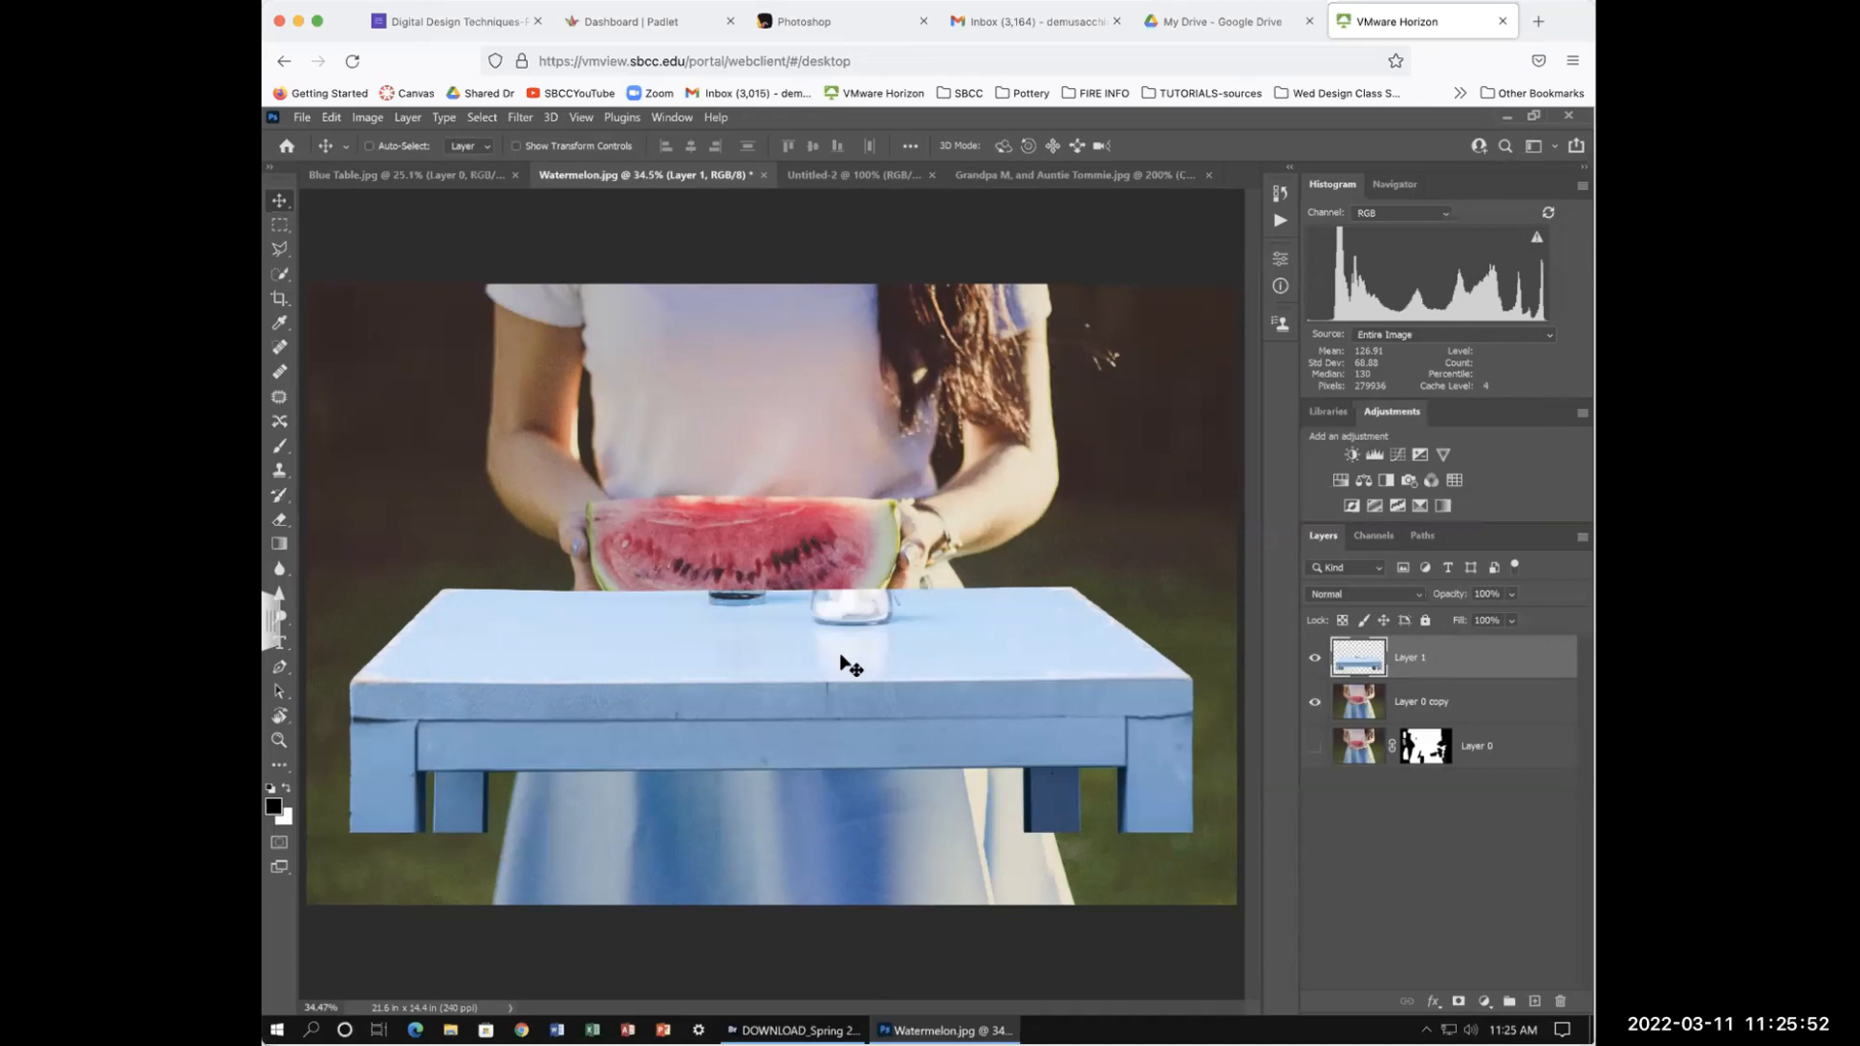
left_click_drag(839, 660, 766, 560)
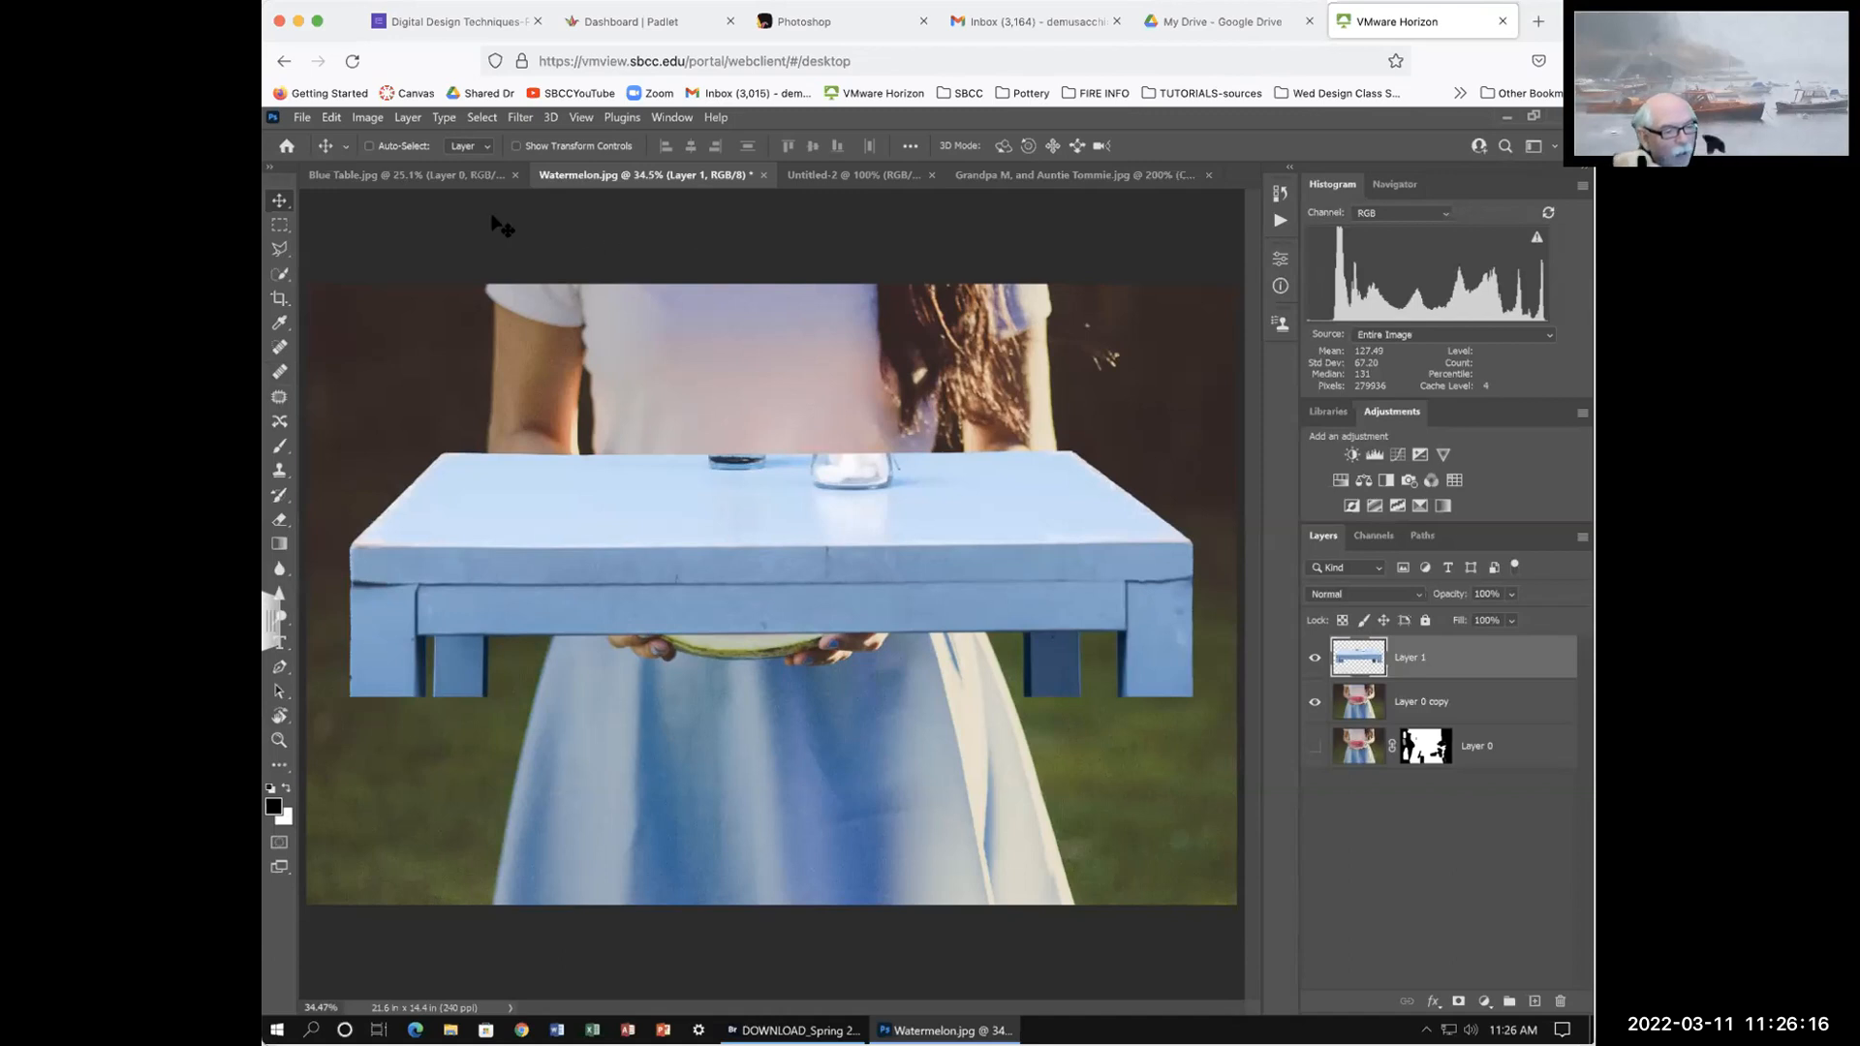
Step: Back in Blue Table.jpg, deselect, load Layer 0's mask as a selection again, and target the layer's image
left_click(409, 176)
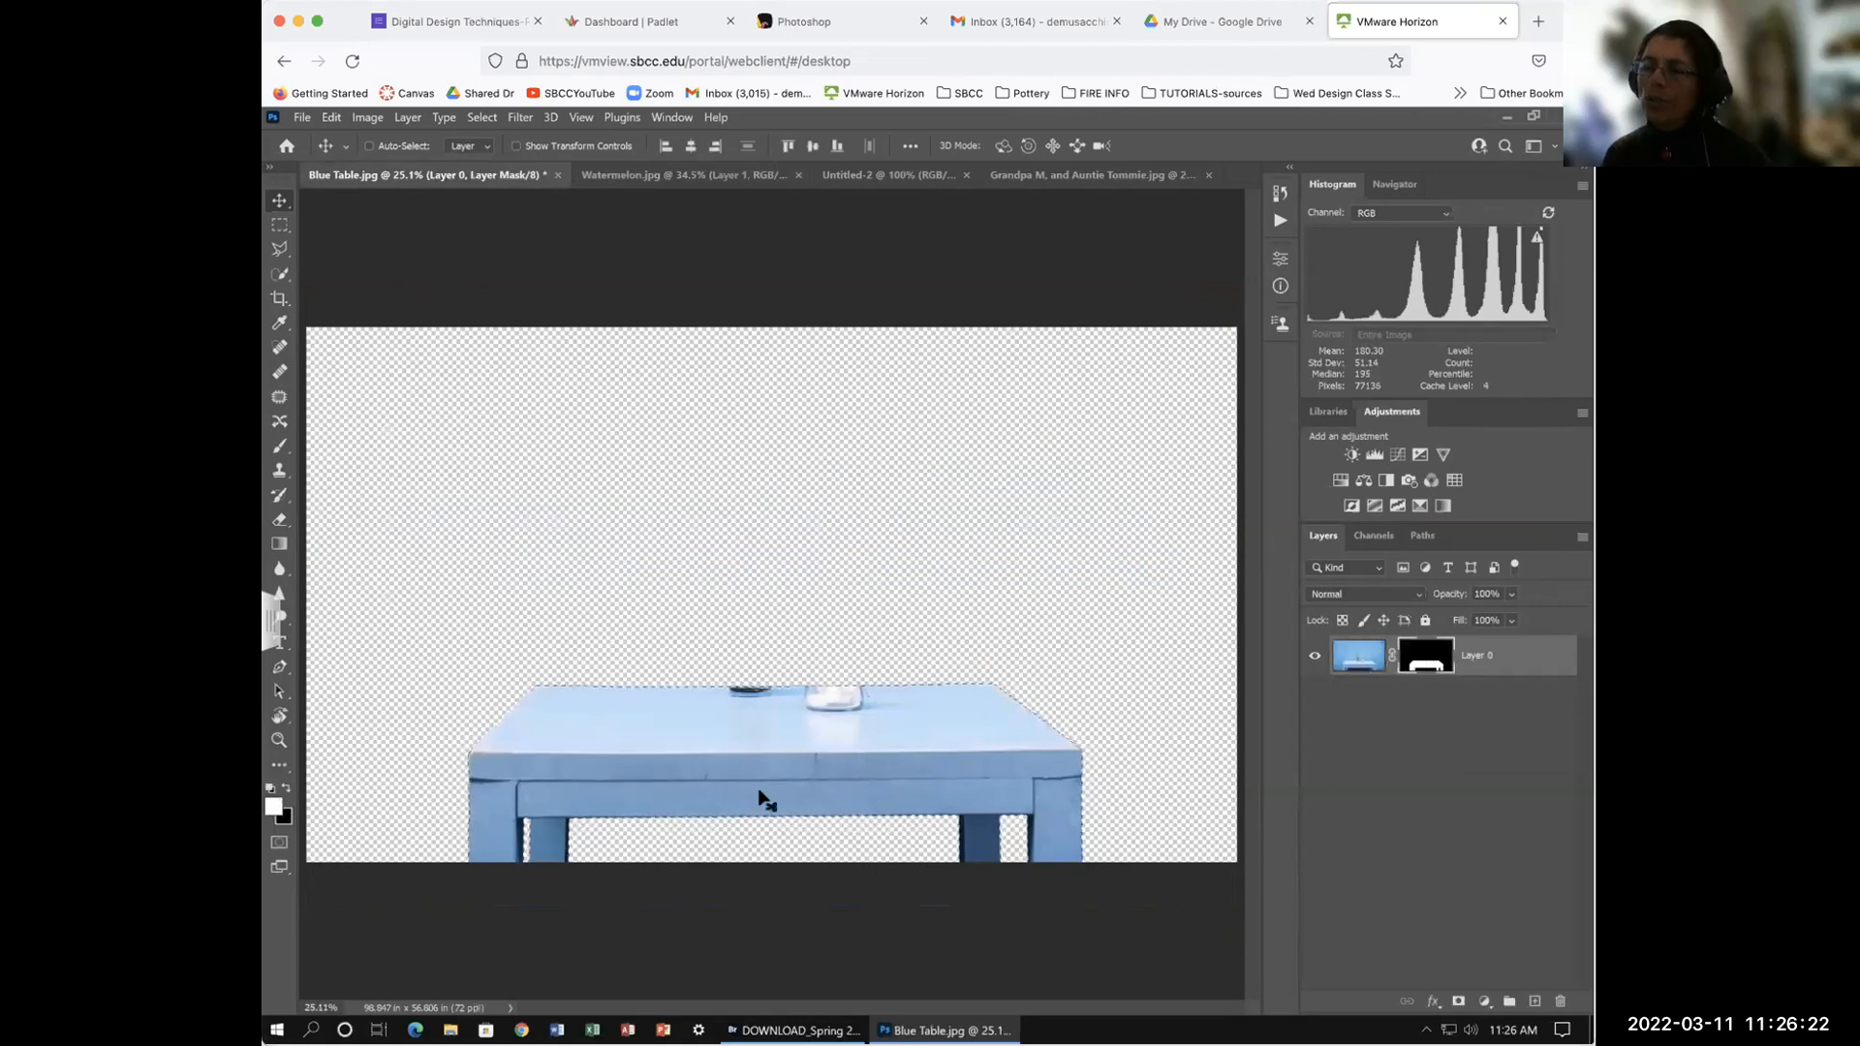
key("ctrl+d")
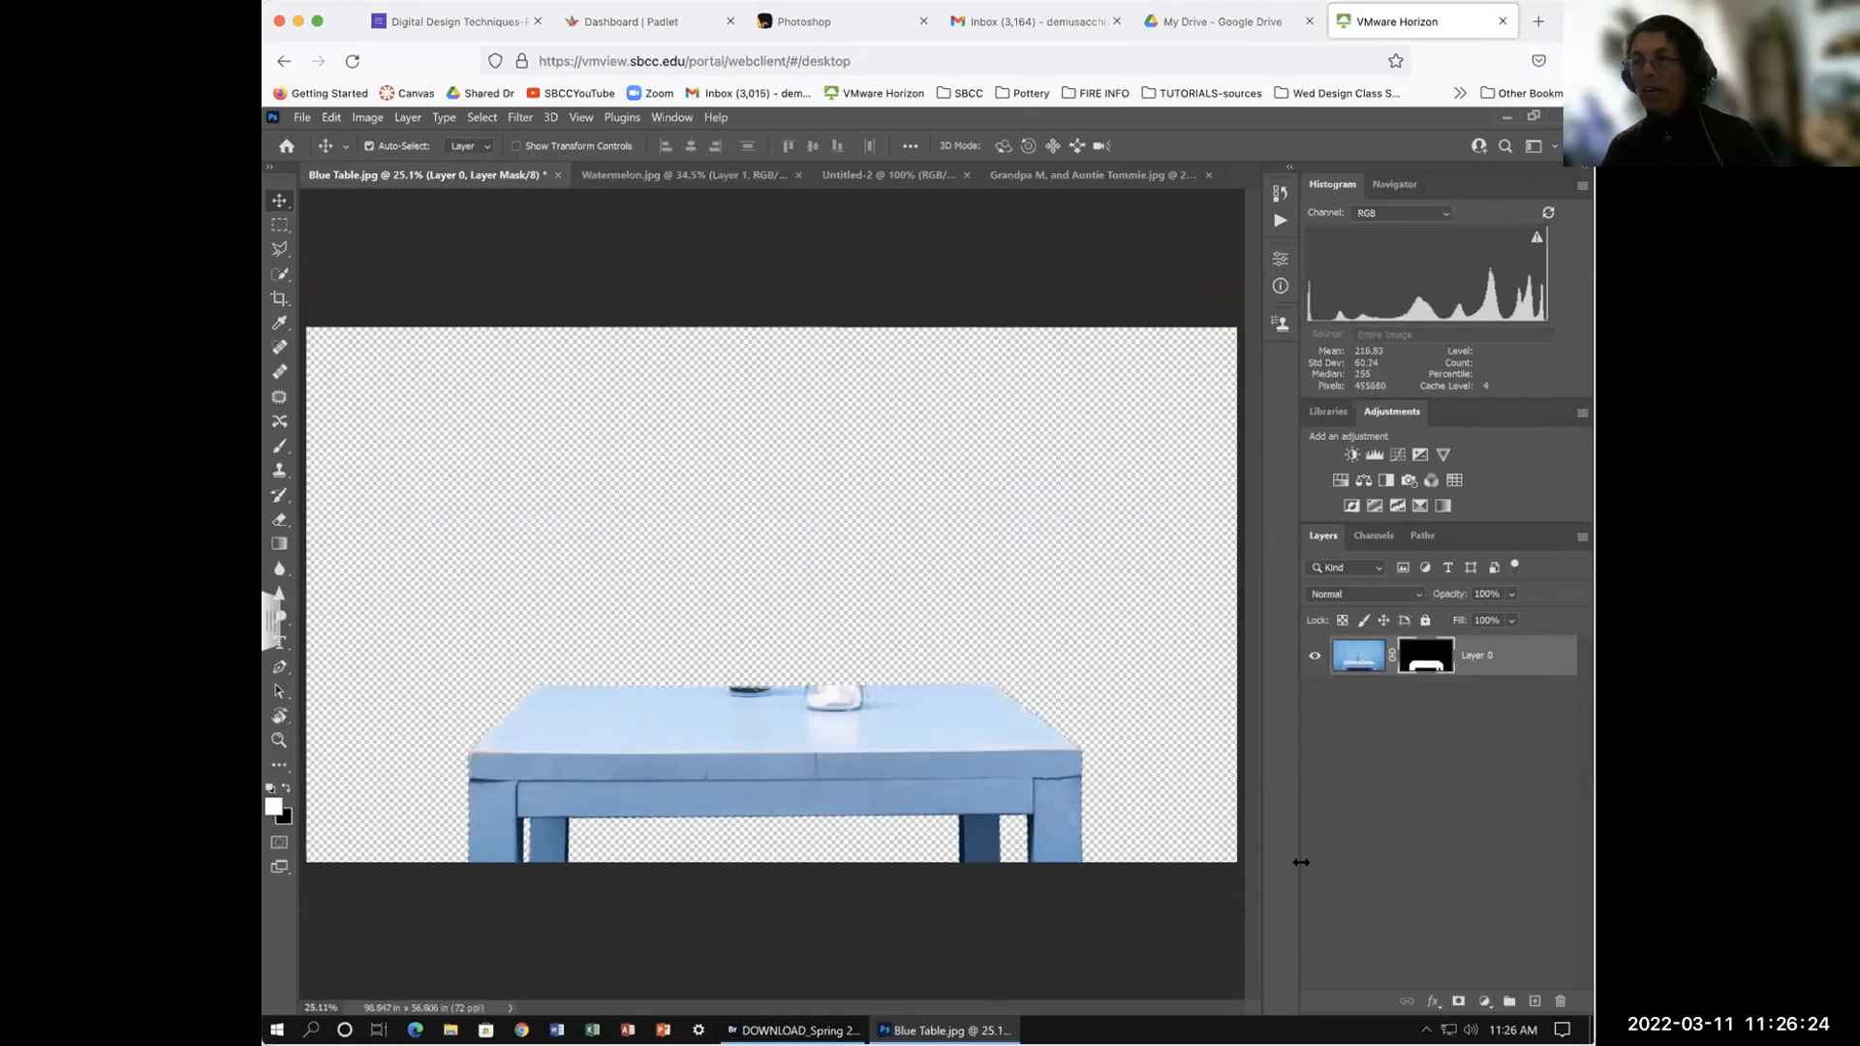
left_click(1428, 662, "ctrl")
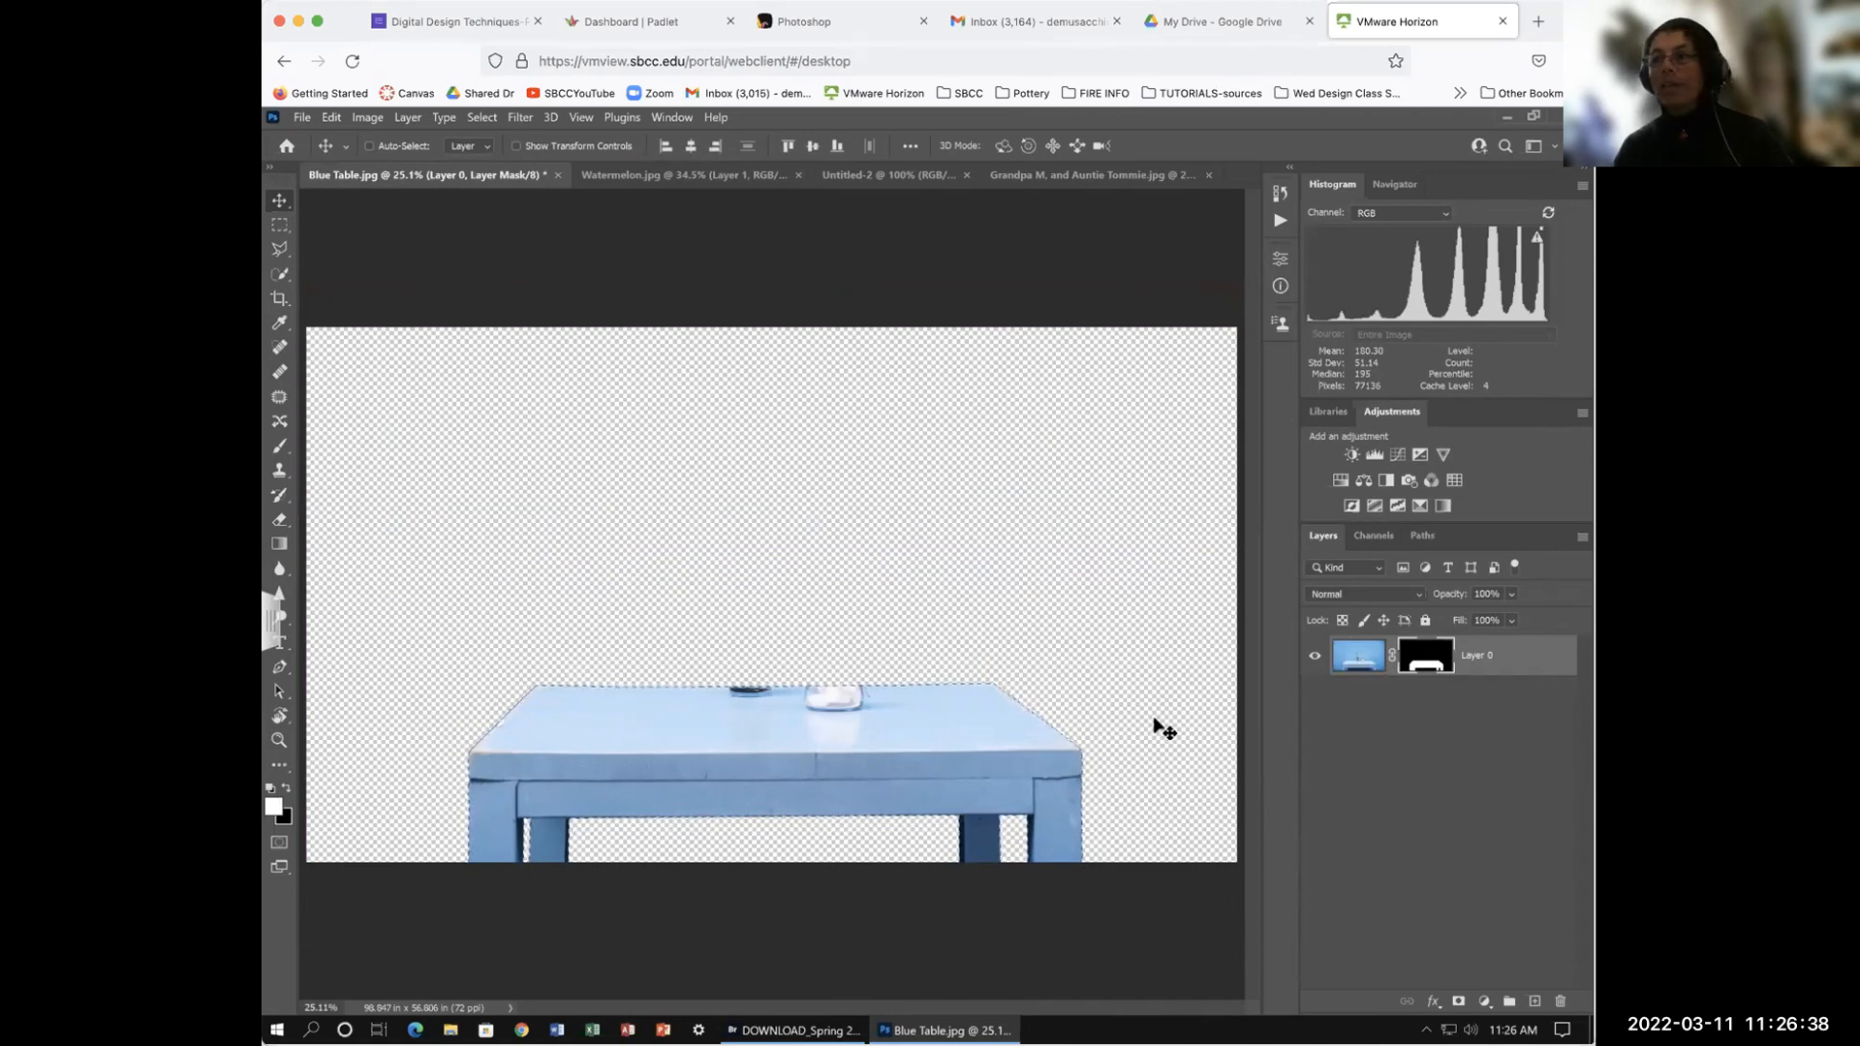
left_click(1352, 658)
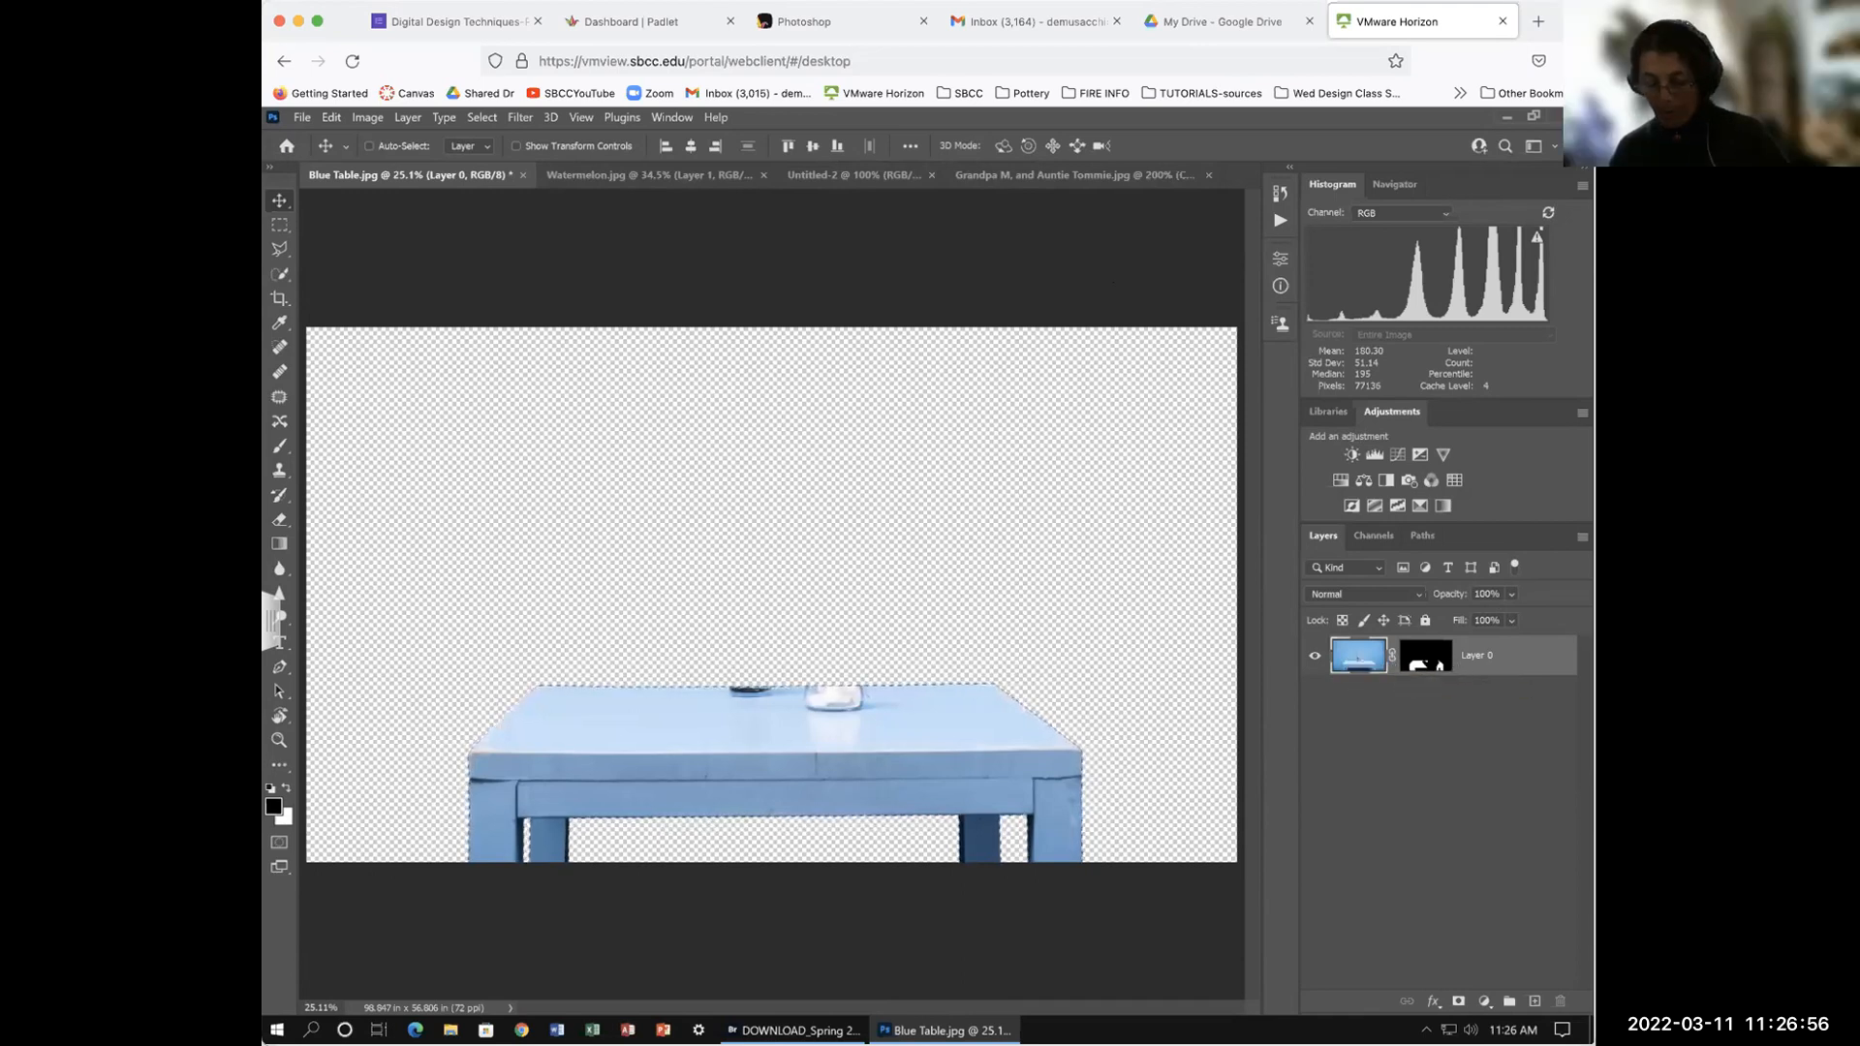
key("ctrl")
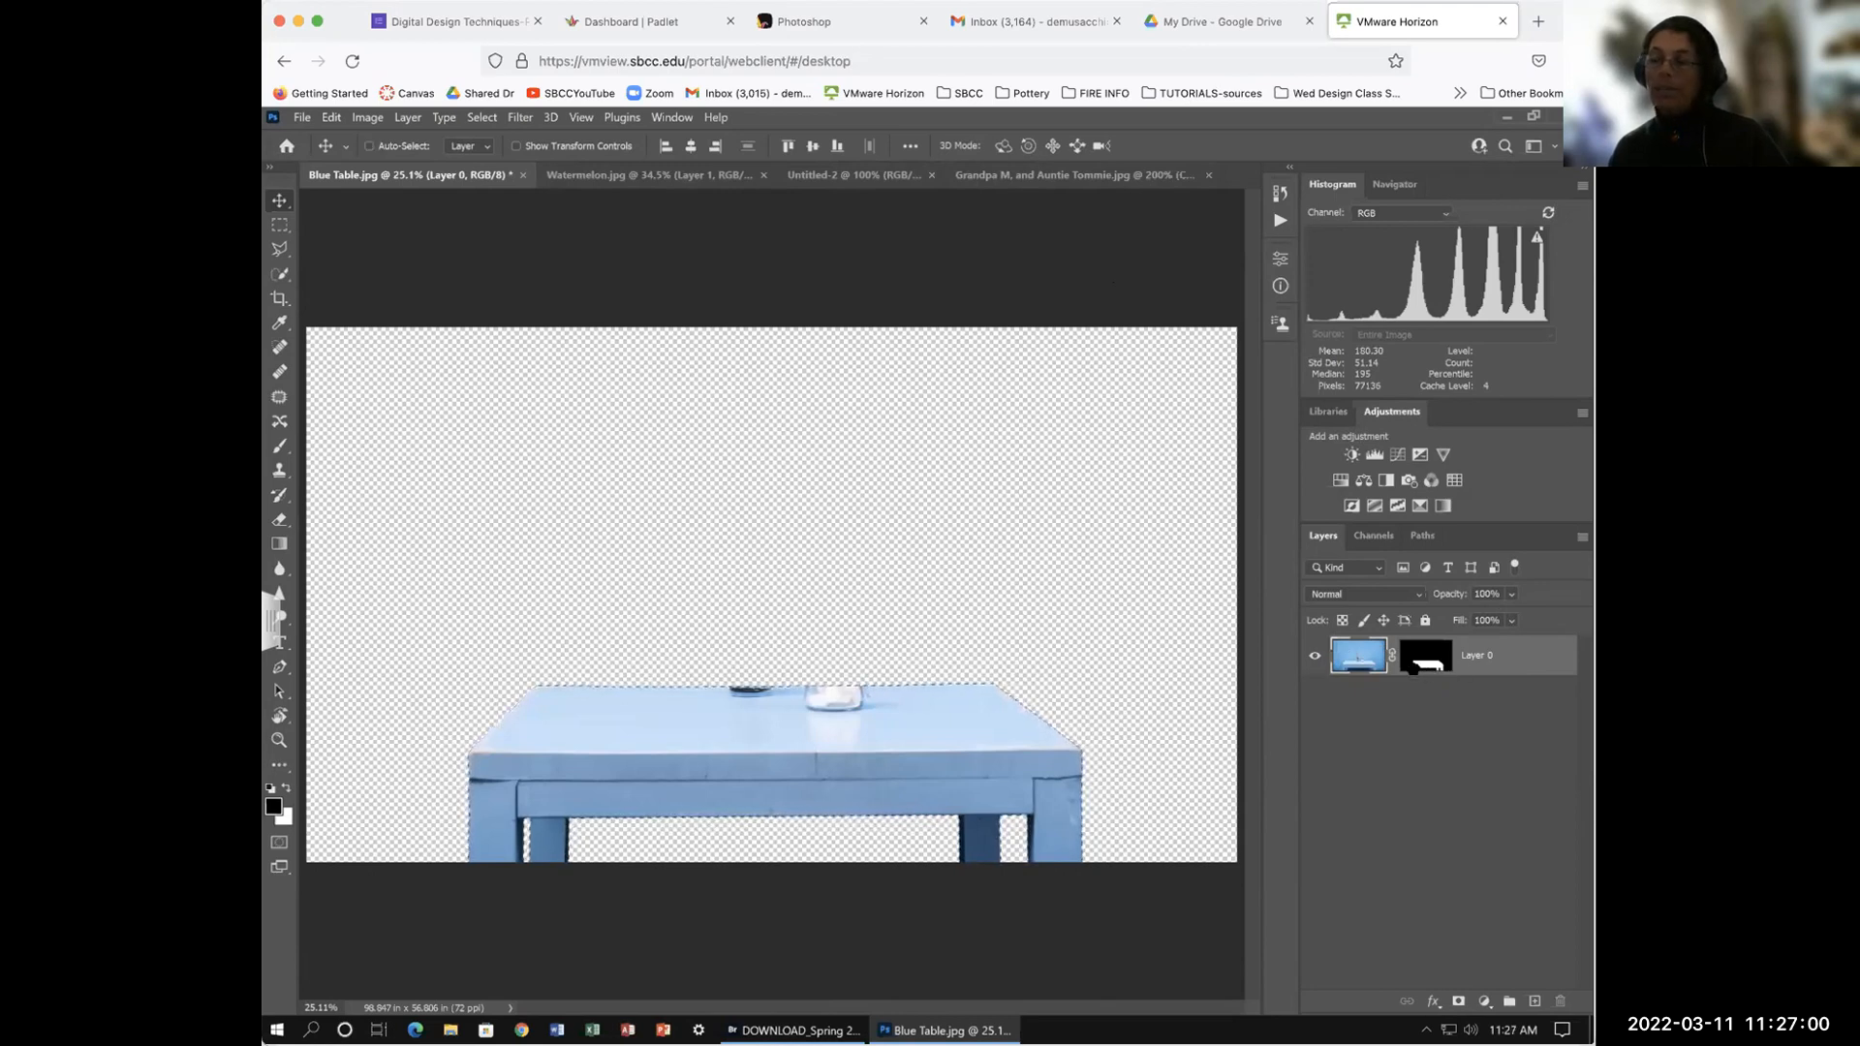
Step: Move the pasted table down in Watermelon.jpg until its back edge sits just below the hands and watermelon
left_click_drag(953, 492, 705, 656)
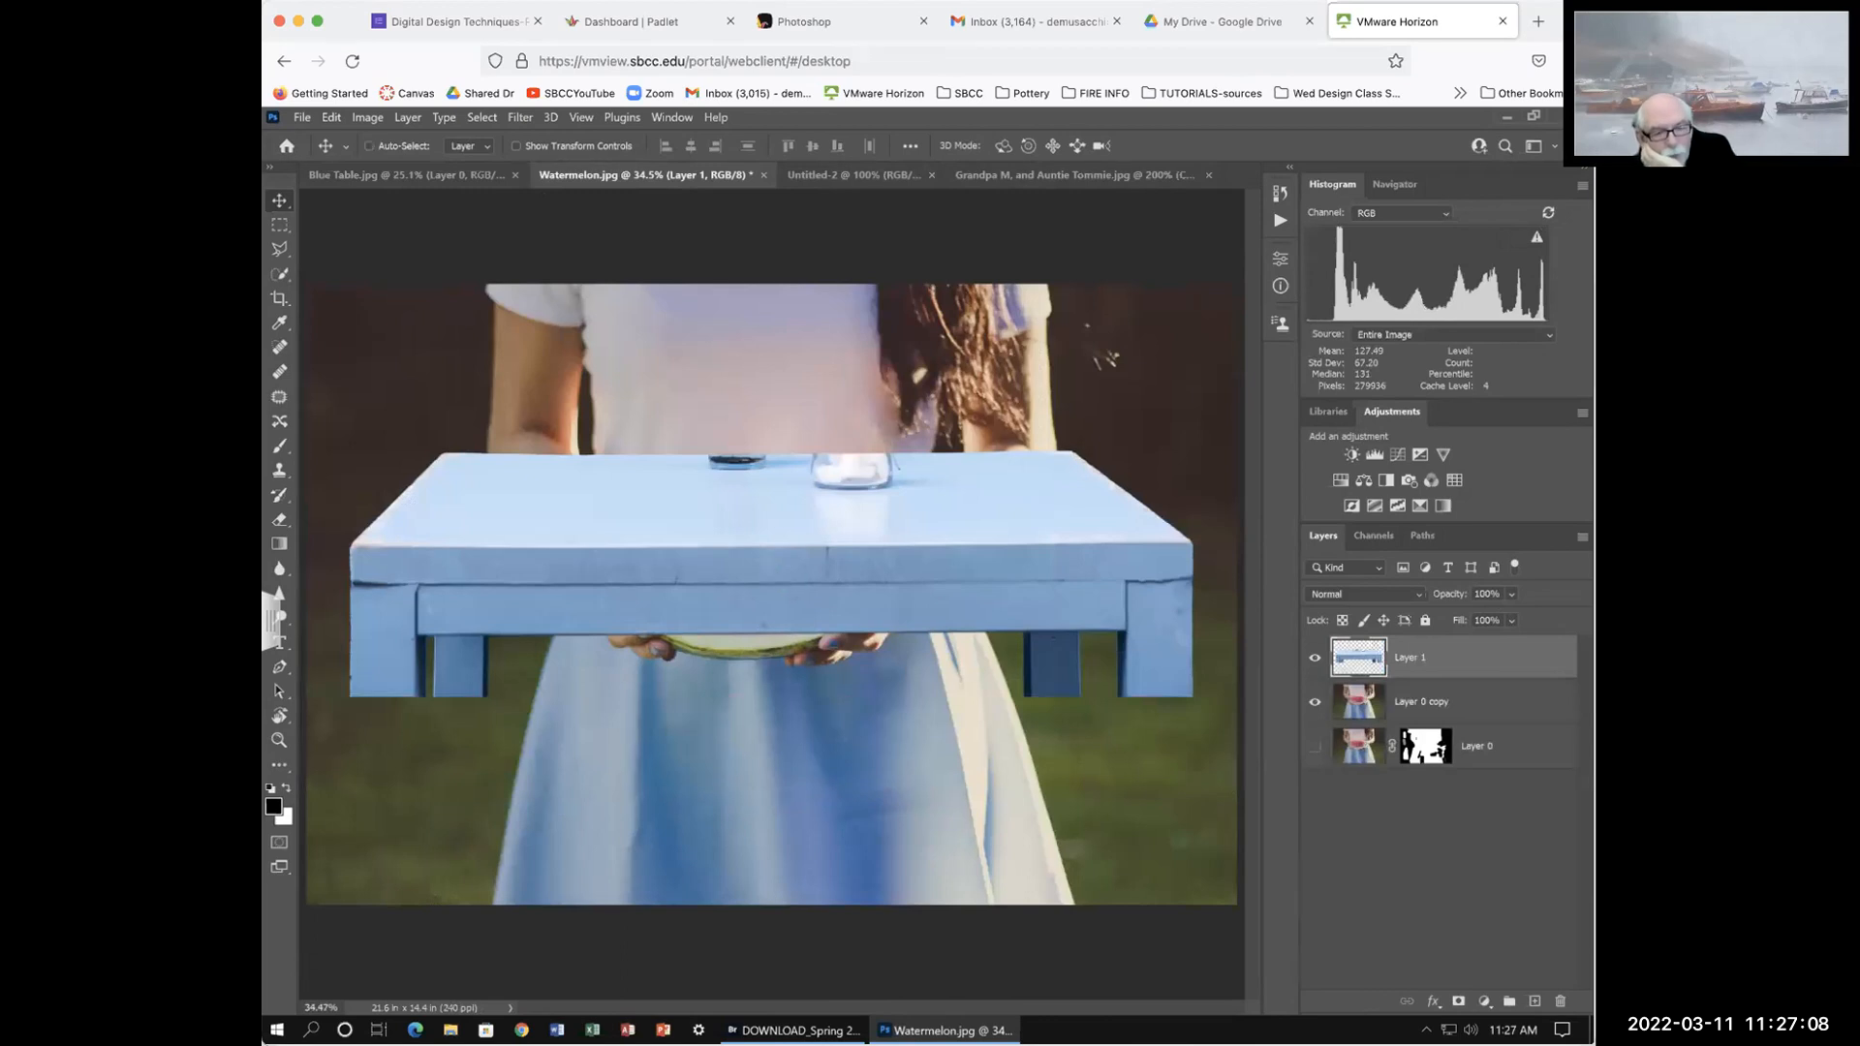
left_click_drag(786, 559, 774, 644)
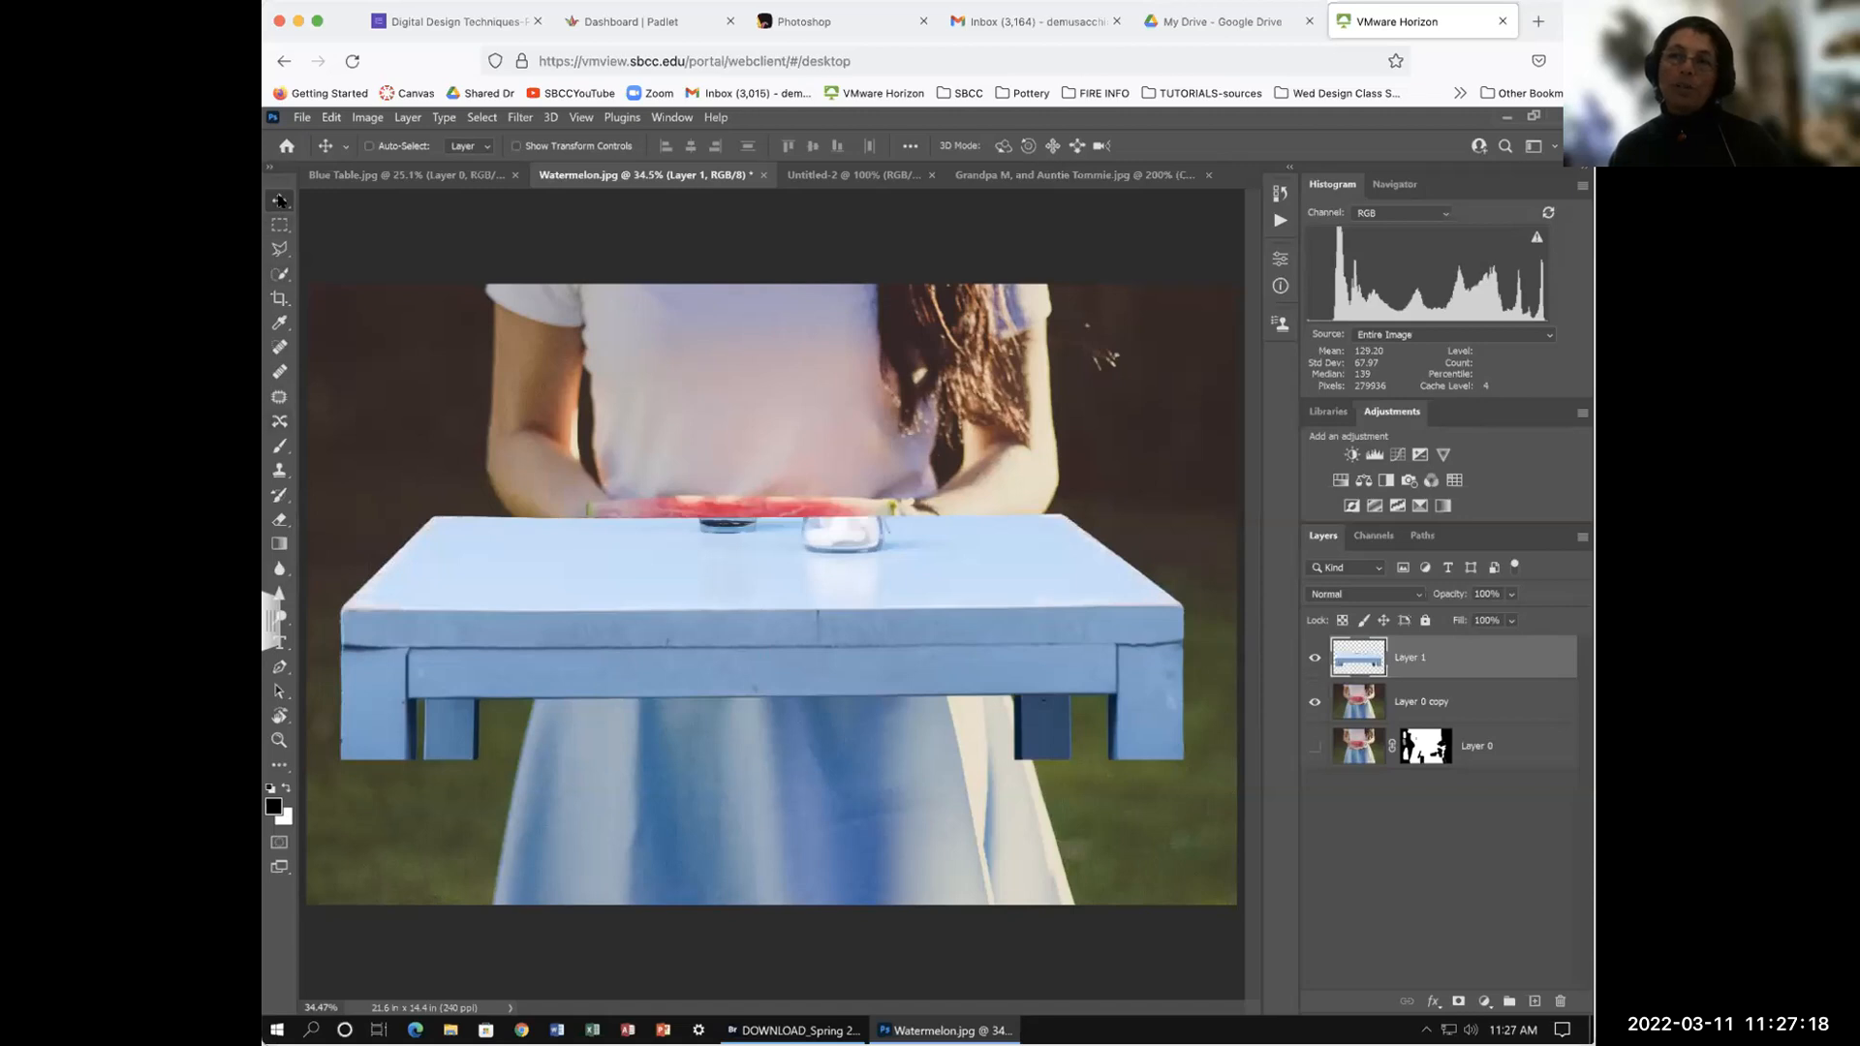
left_click_drag(756, 610, 783, 795)
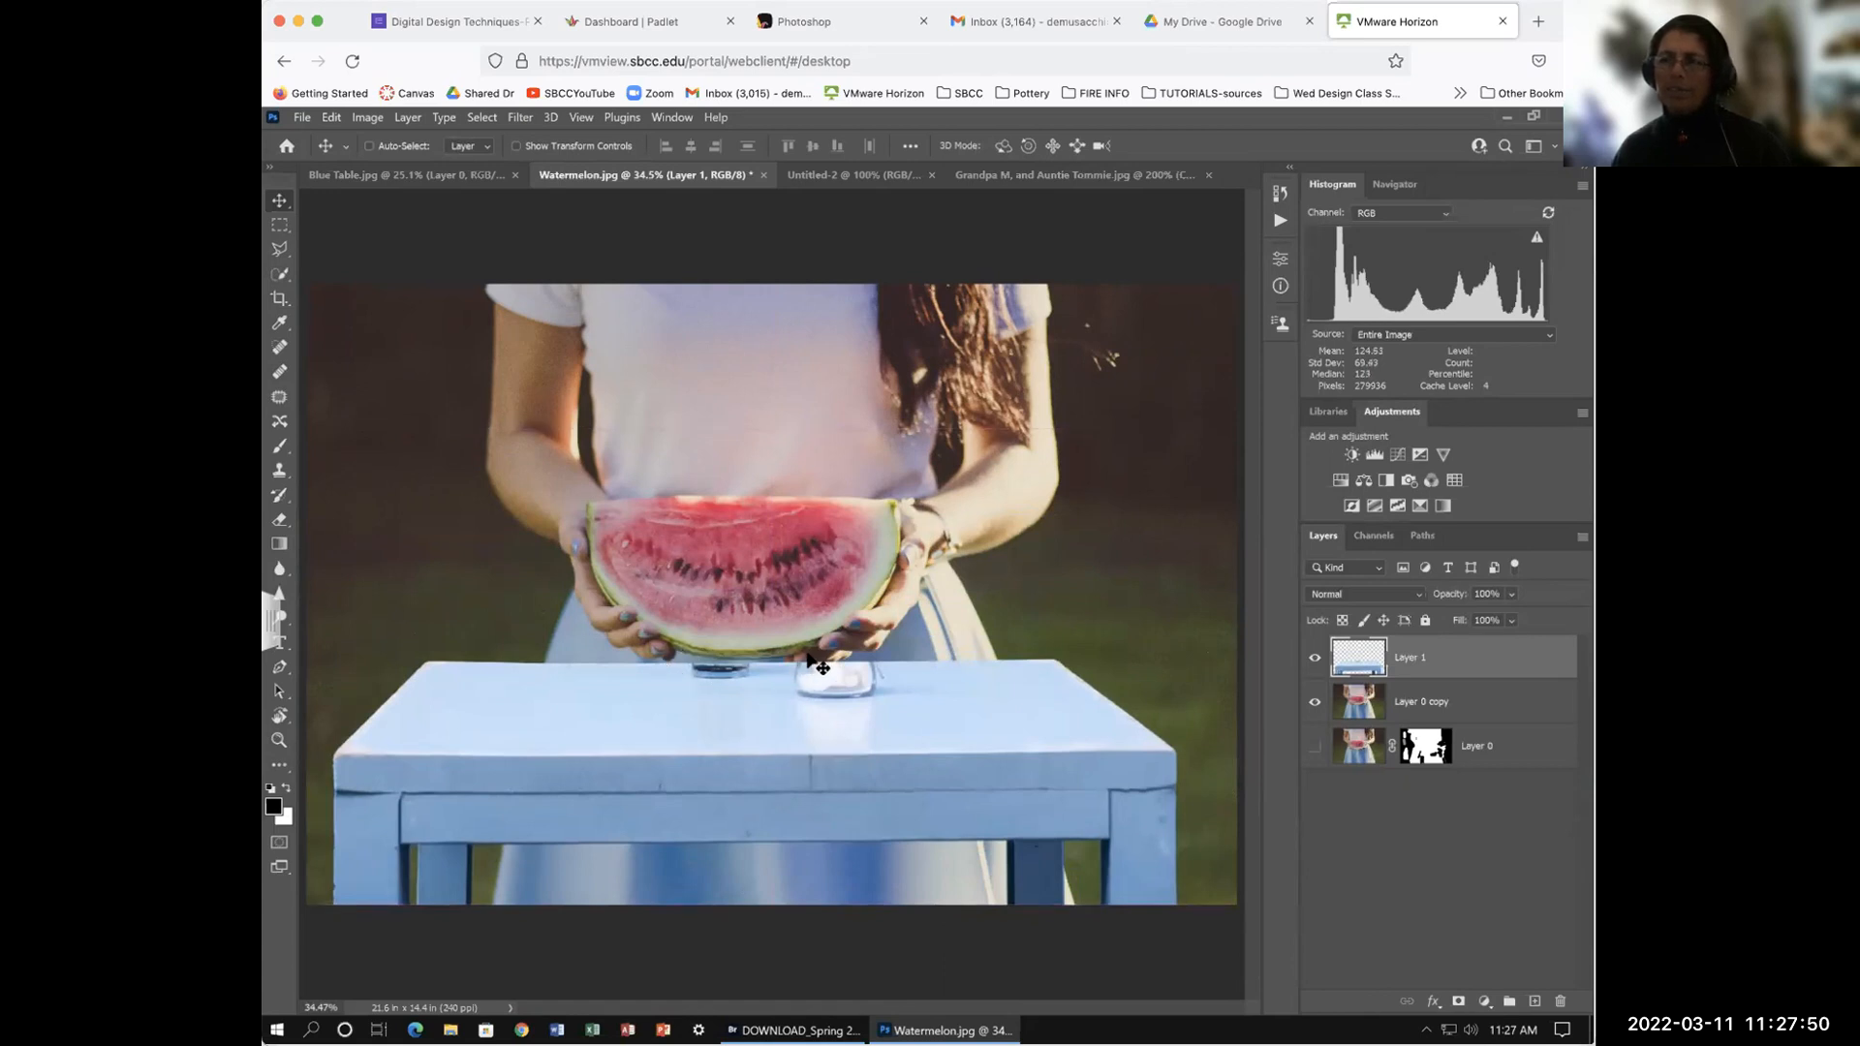
left_click_drag(733, 722, 725, 754)
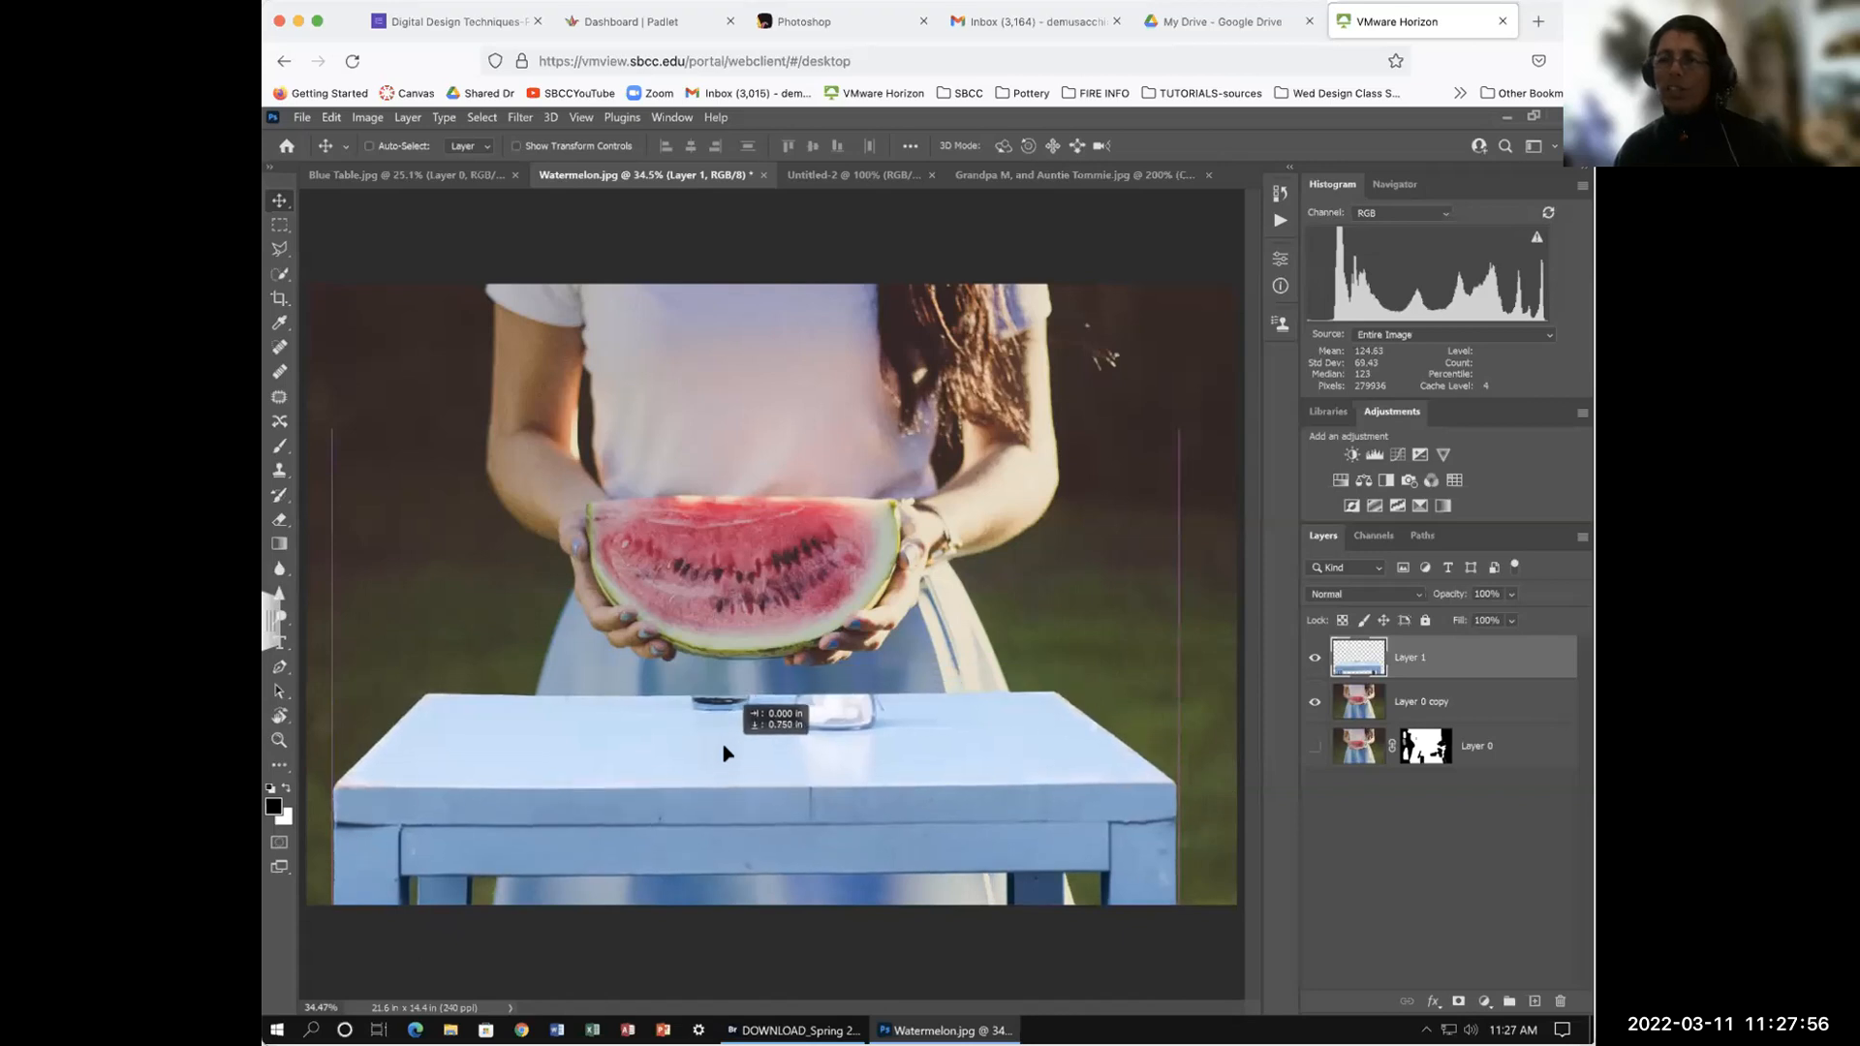
left_click_drag(725, 754, 725, 754)
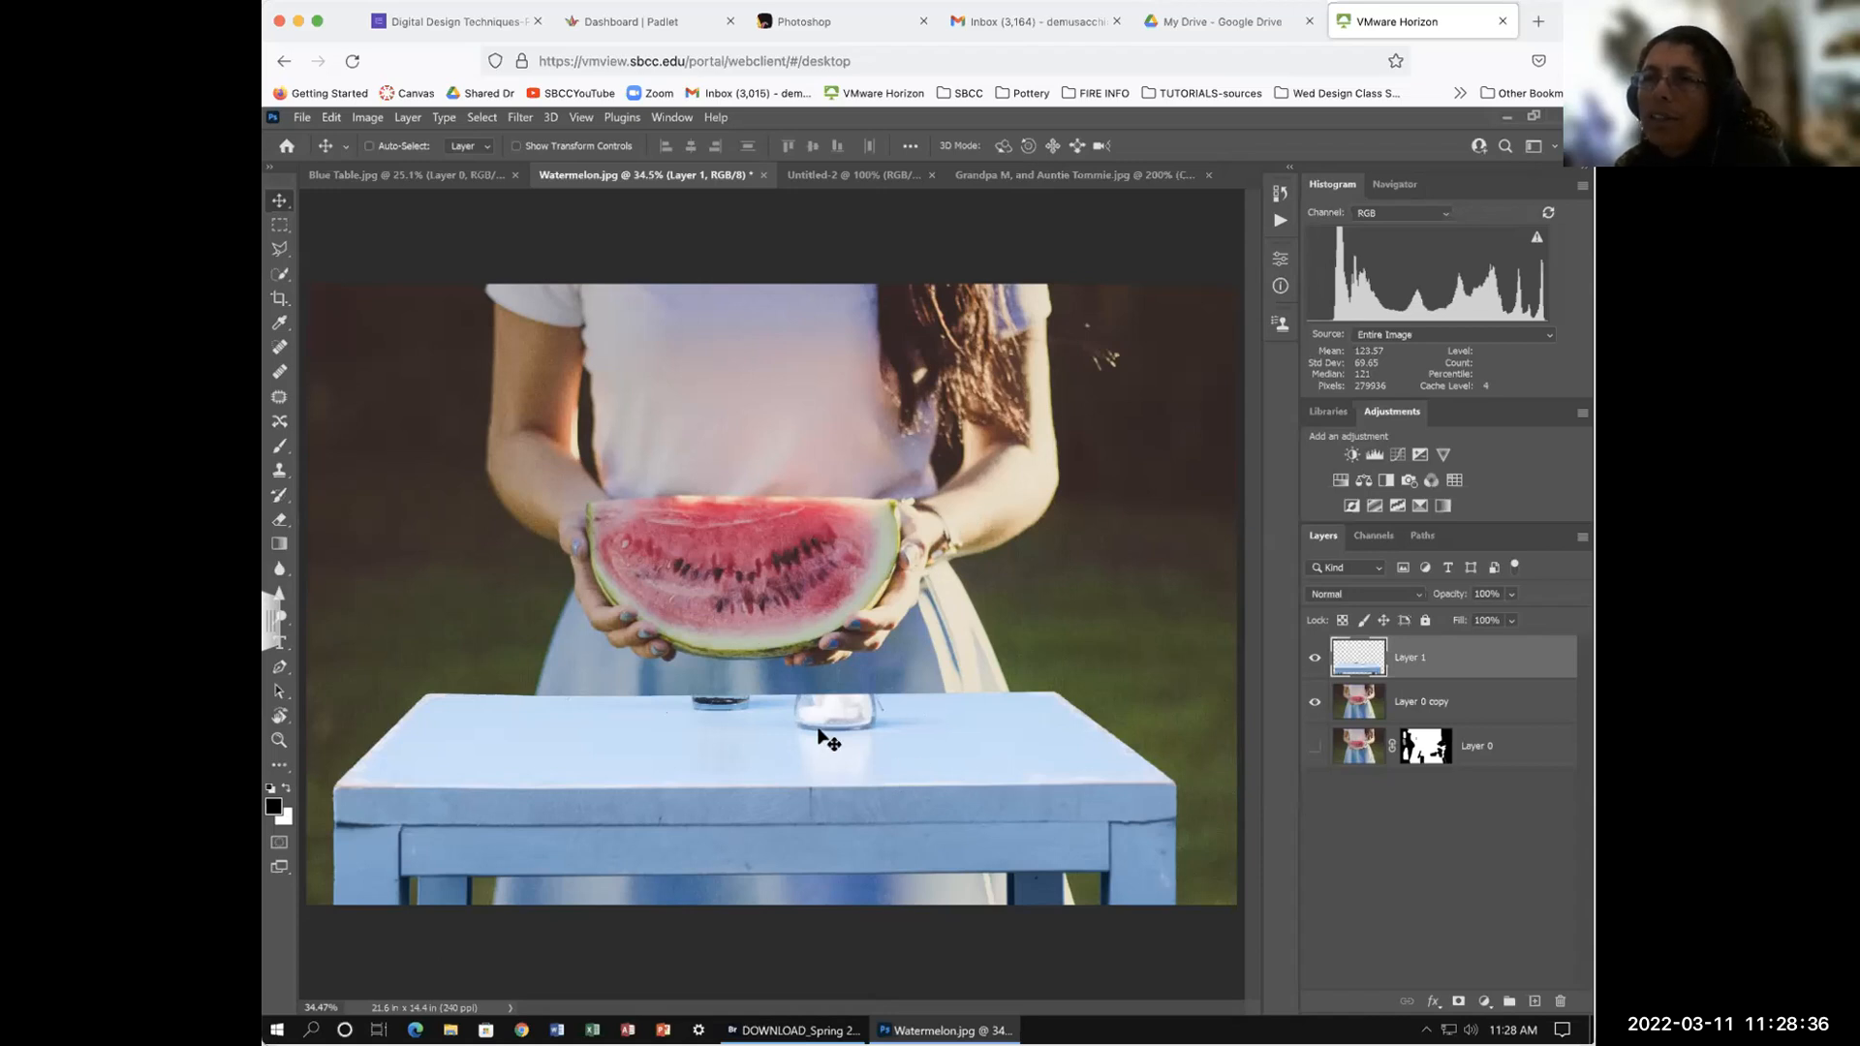
Step: Start saving the Watermelon.jpg composite, choosing to save on the computer instead of to cloud documents
left_click(412, 174)
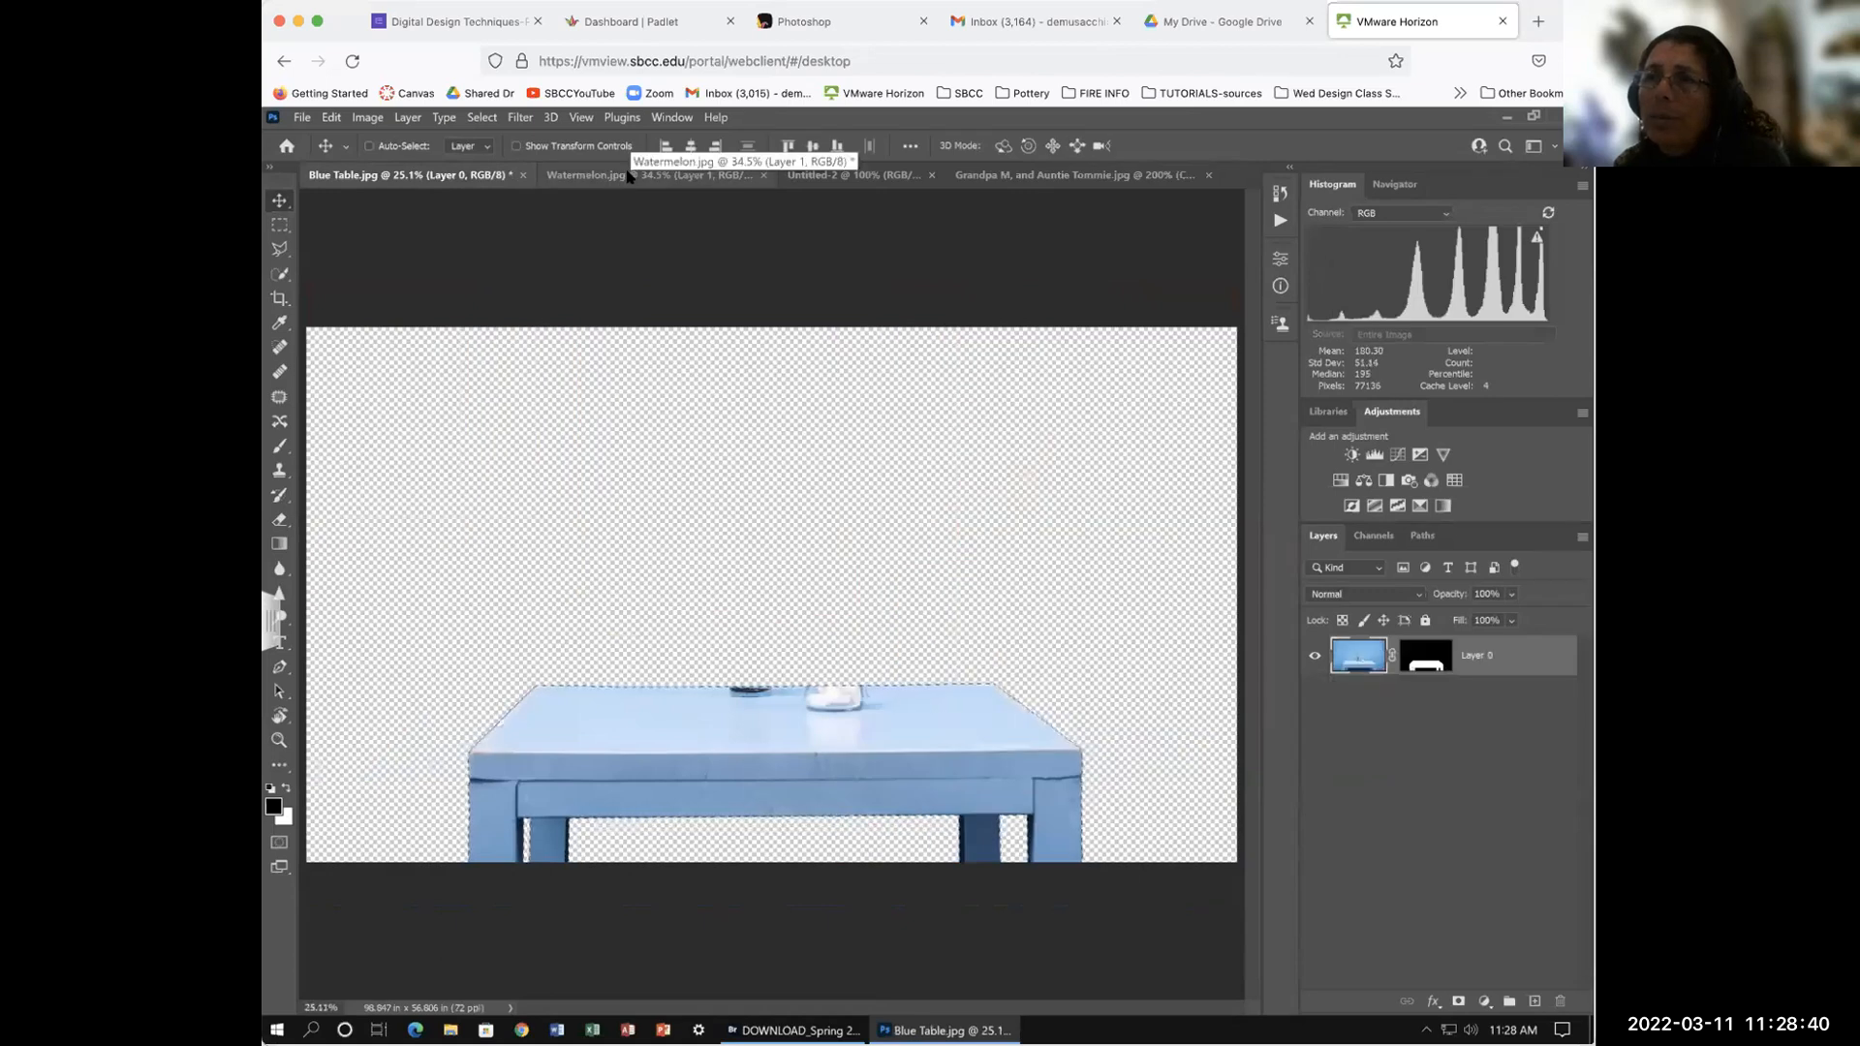
left_click(627, 176)
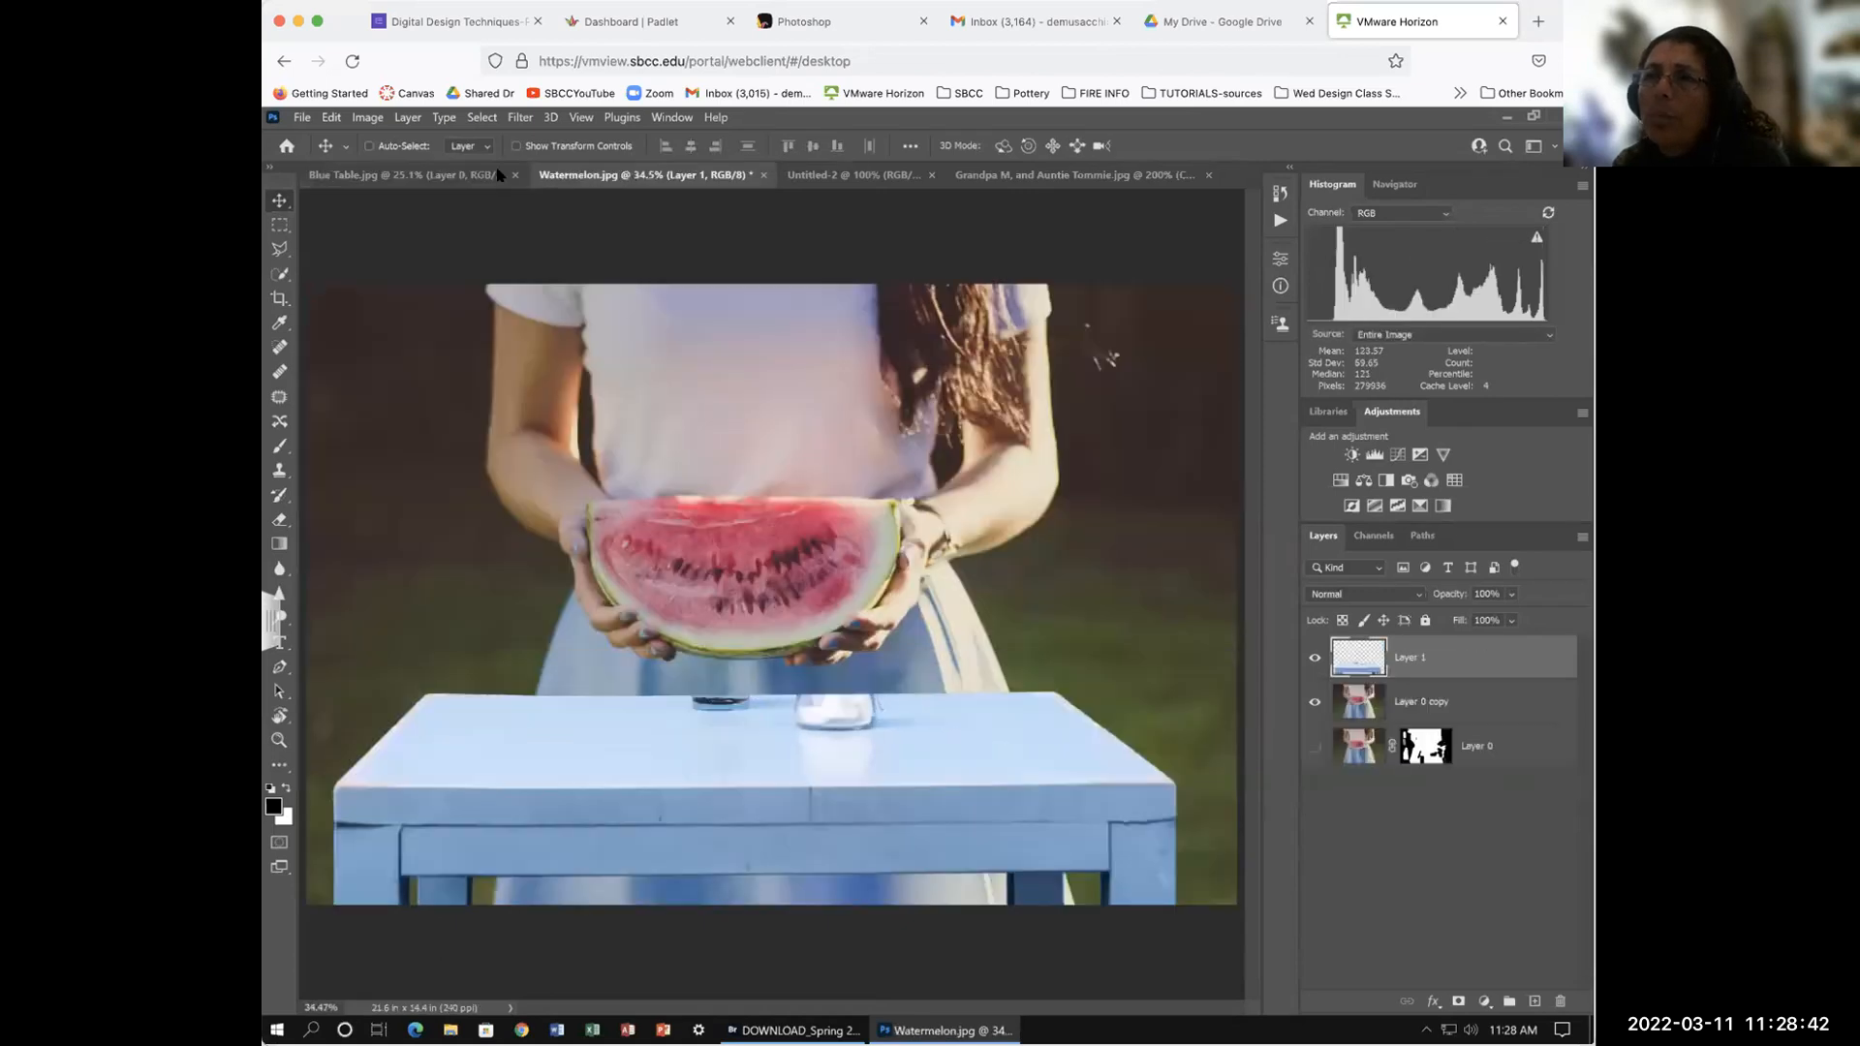
left_click(300, 117)
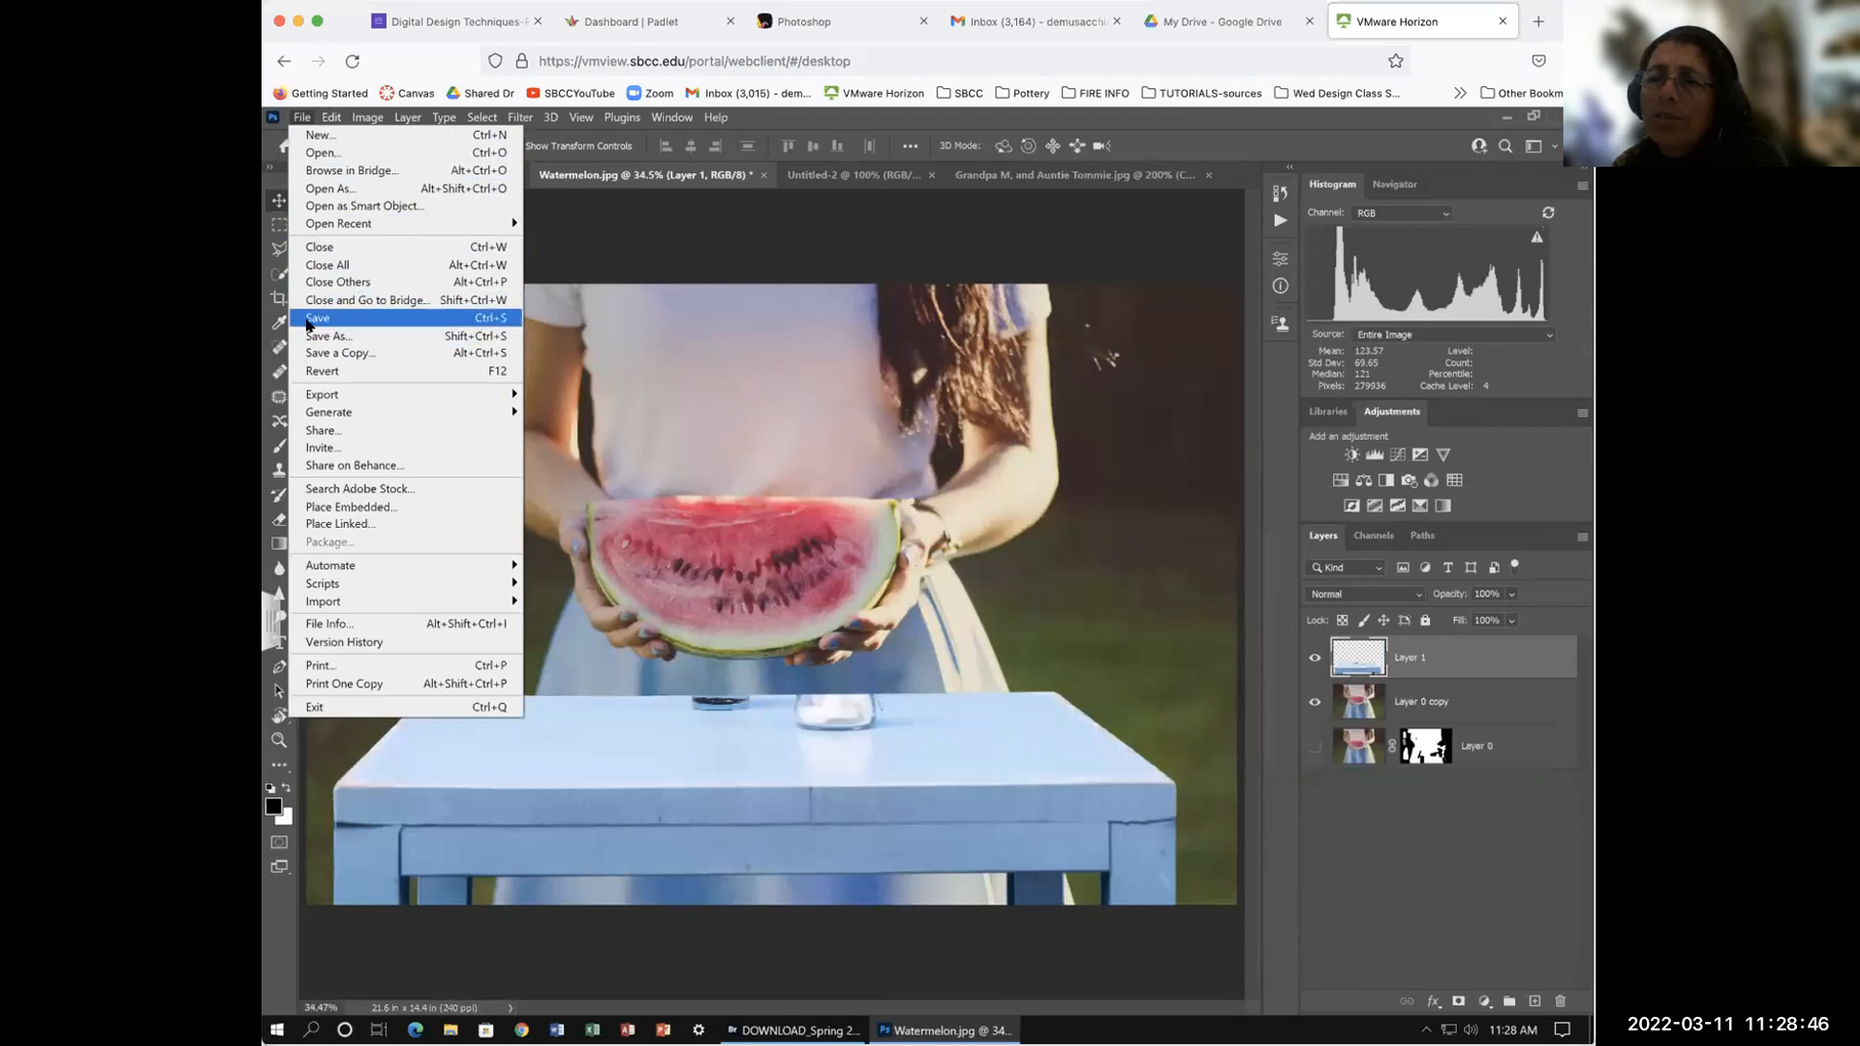
left_click(312, 320)
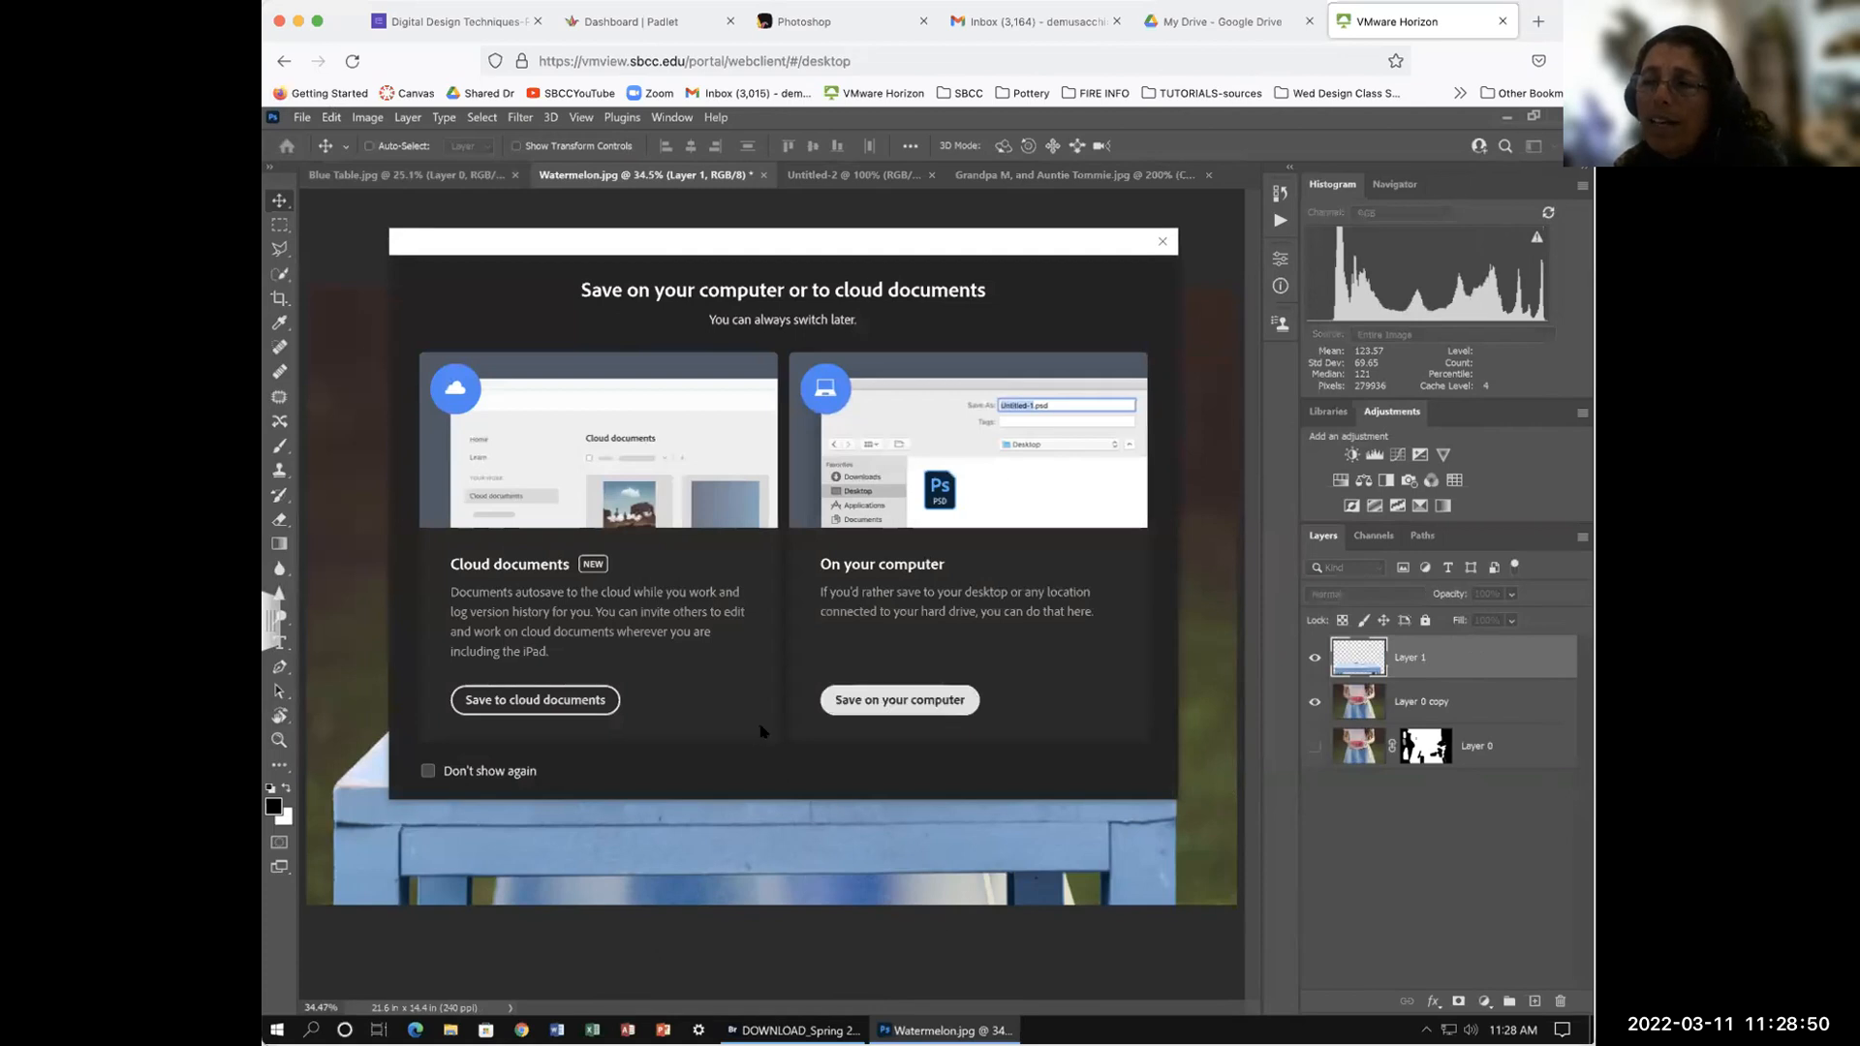
left_click(891, 700)
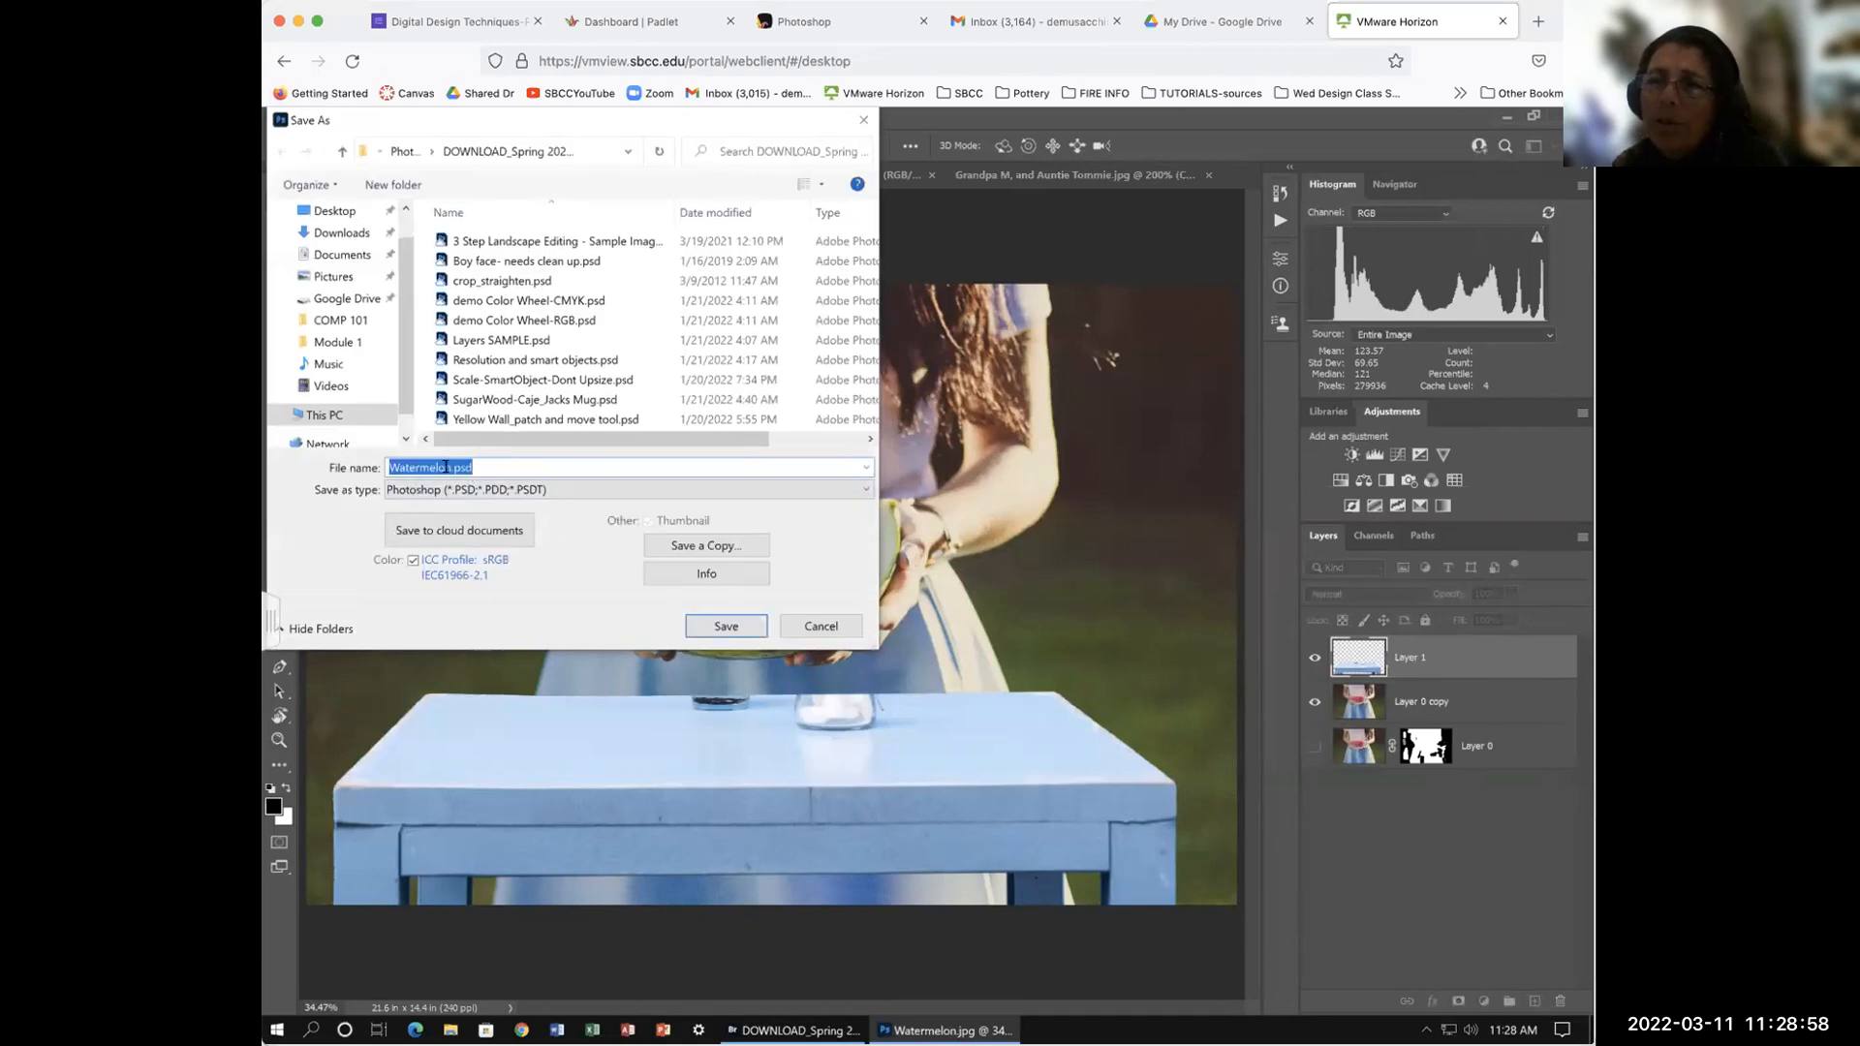
Step: Set the file name to Watermelon AND Blue Table.psd, keeping the Photoshop format
left_click(448, 467)
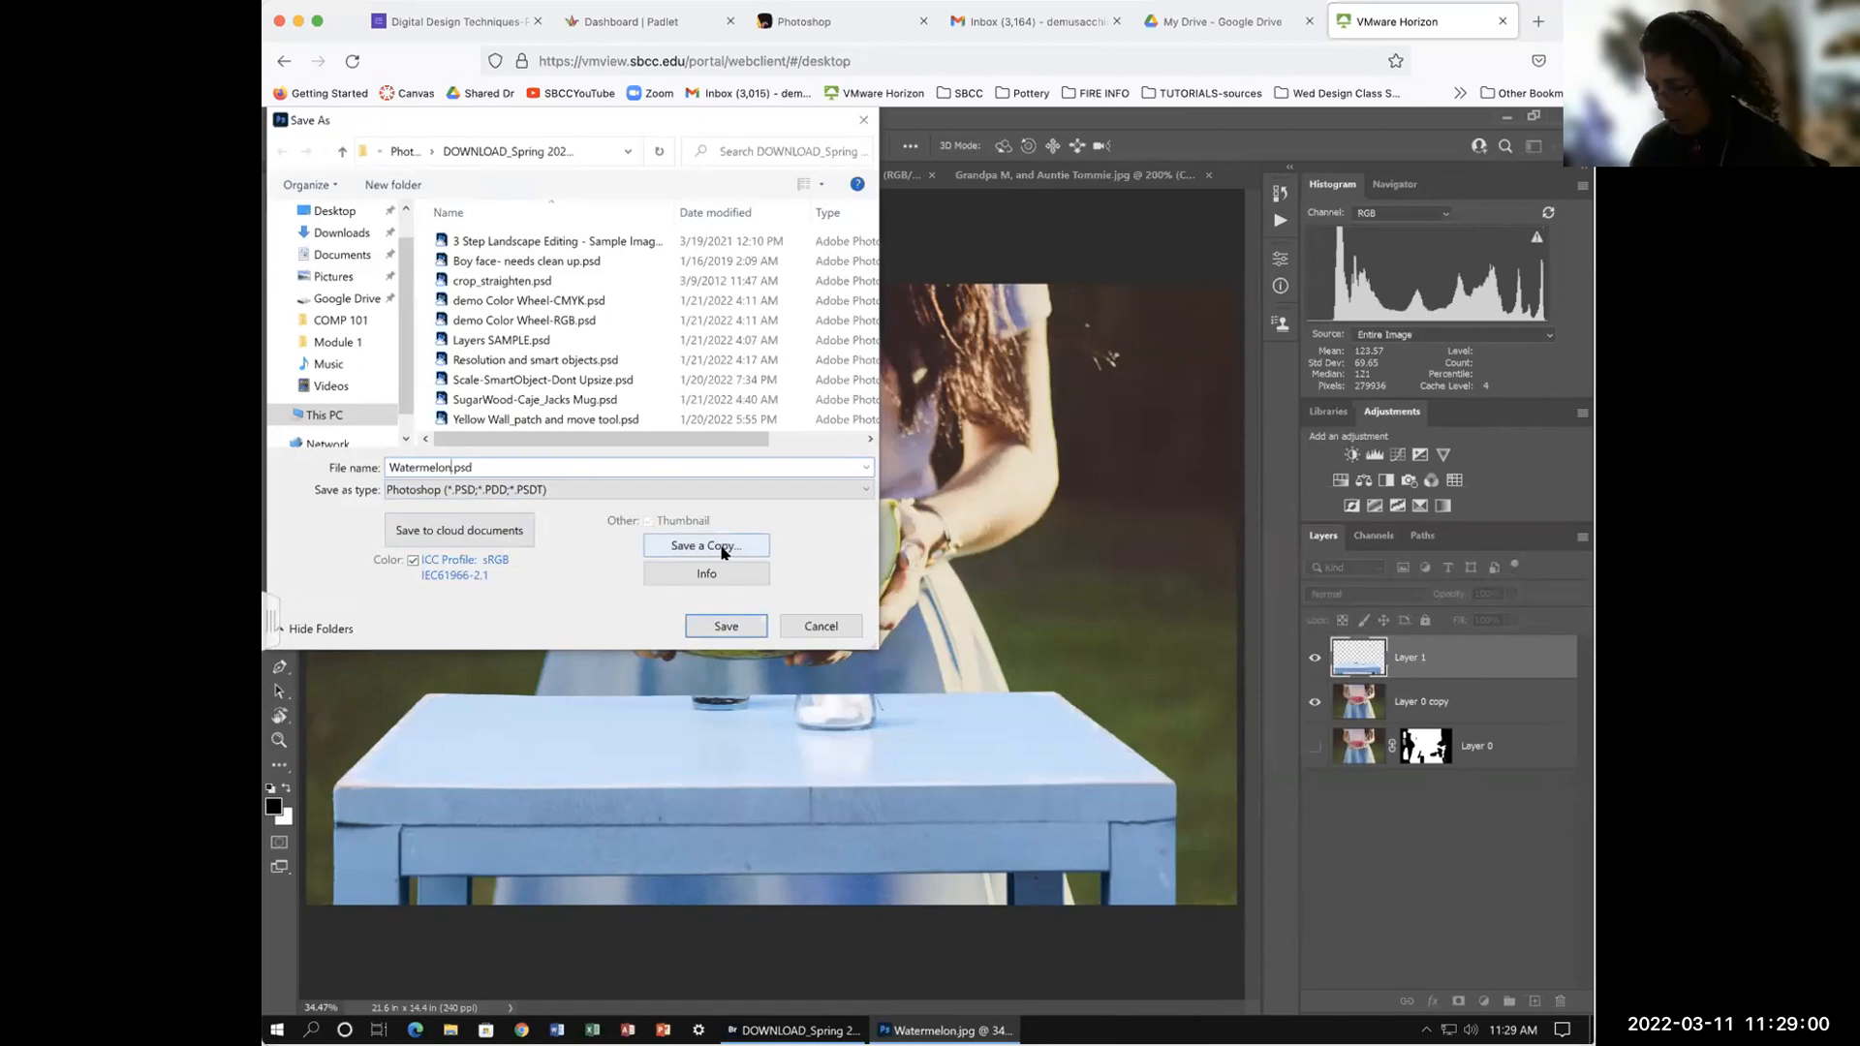
type("AND")
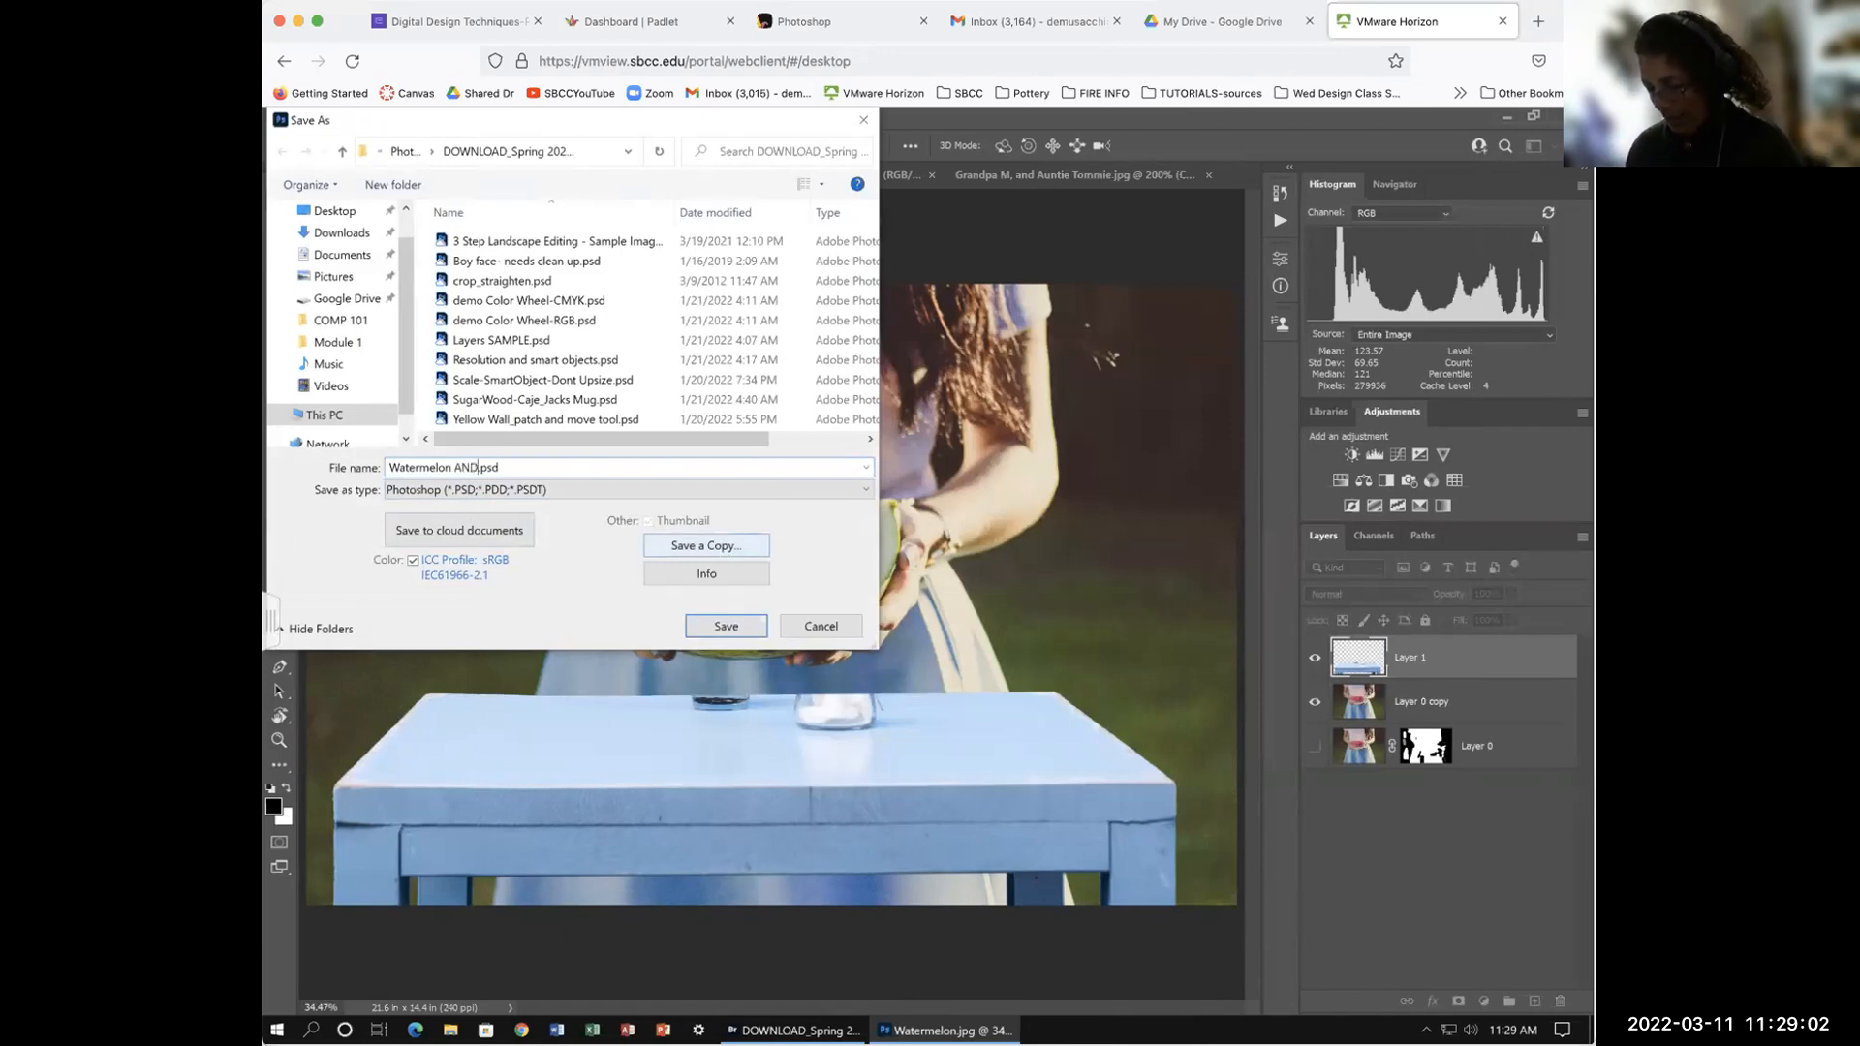
type(" T")
key("BackSpace")
type("BLue Table")
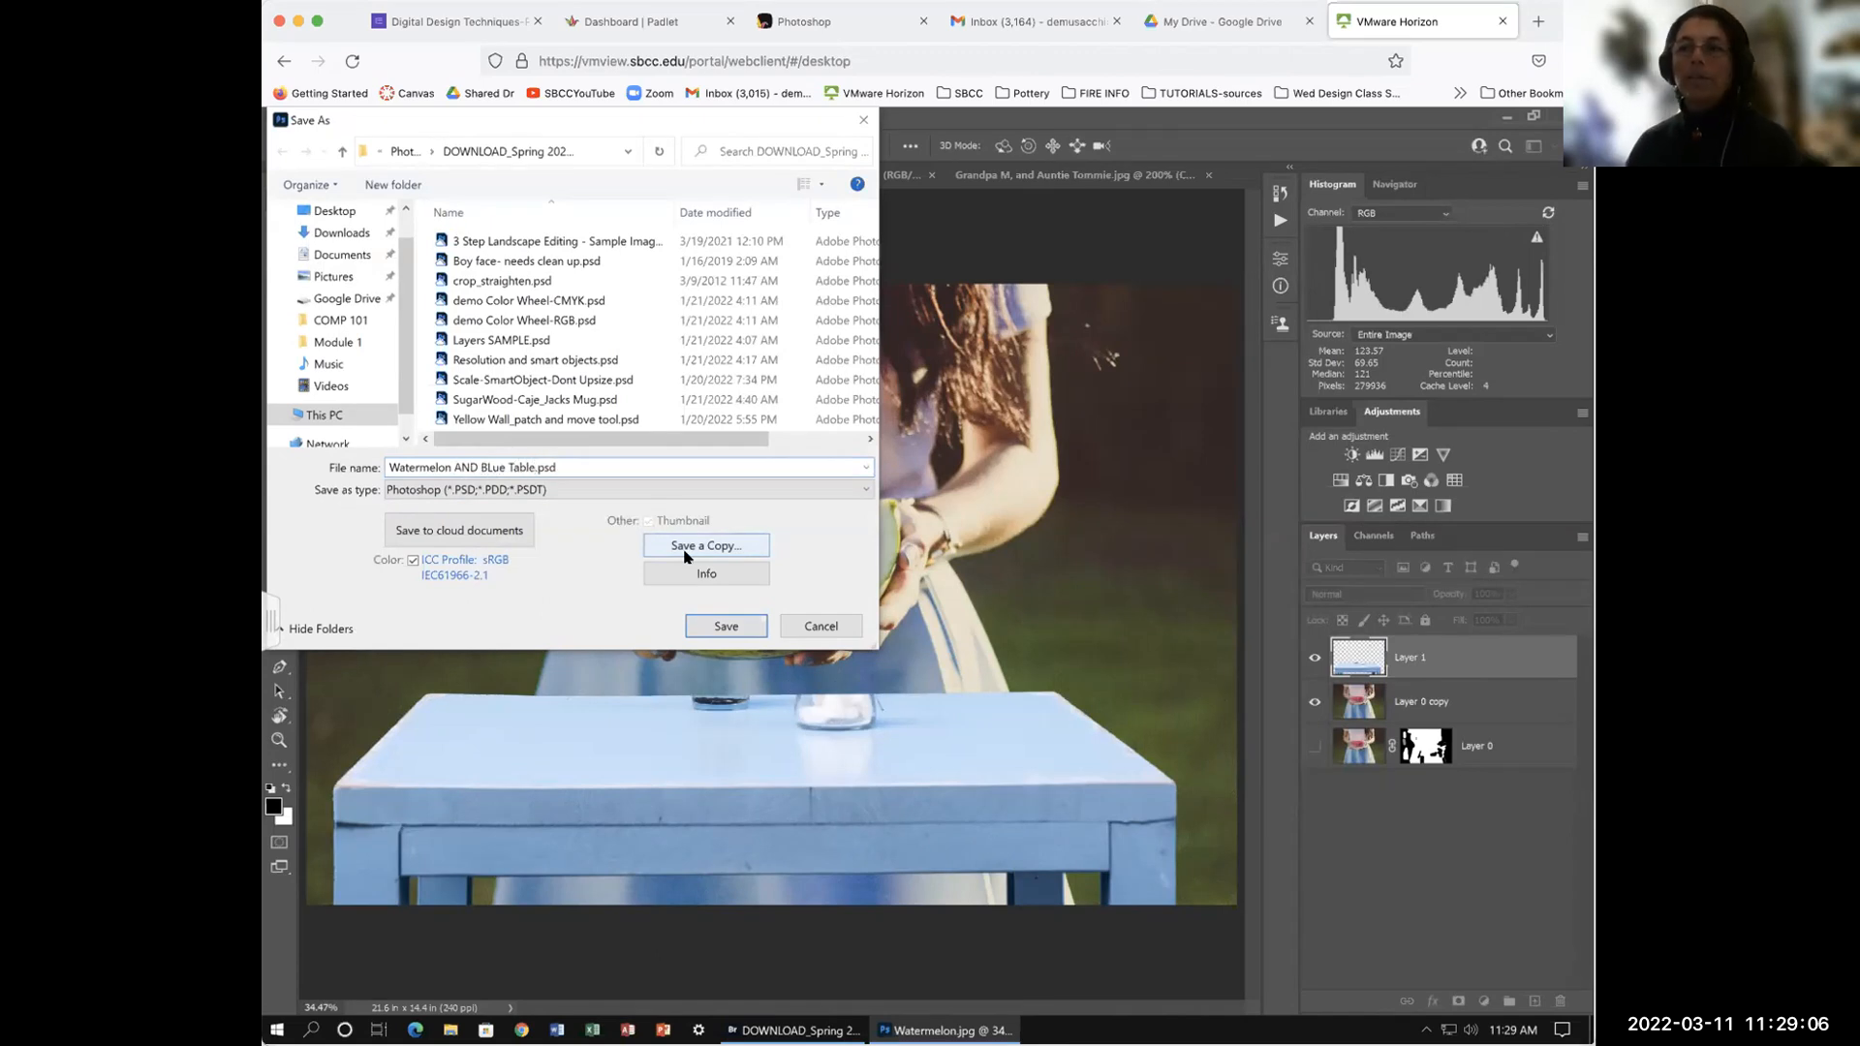
left_click(489, 467)
key("BackSpace")
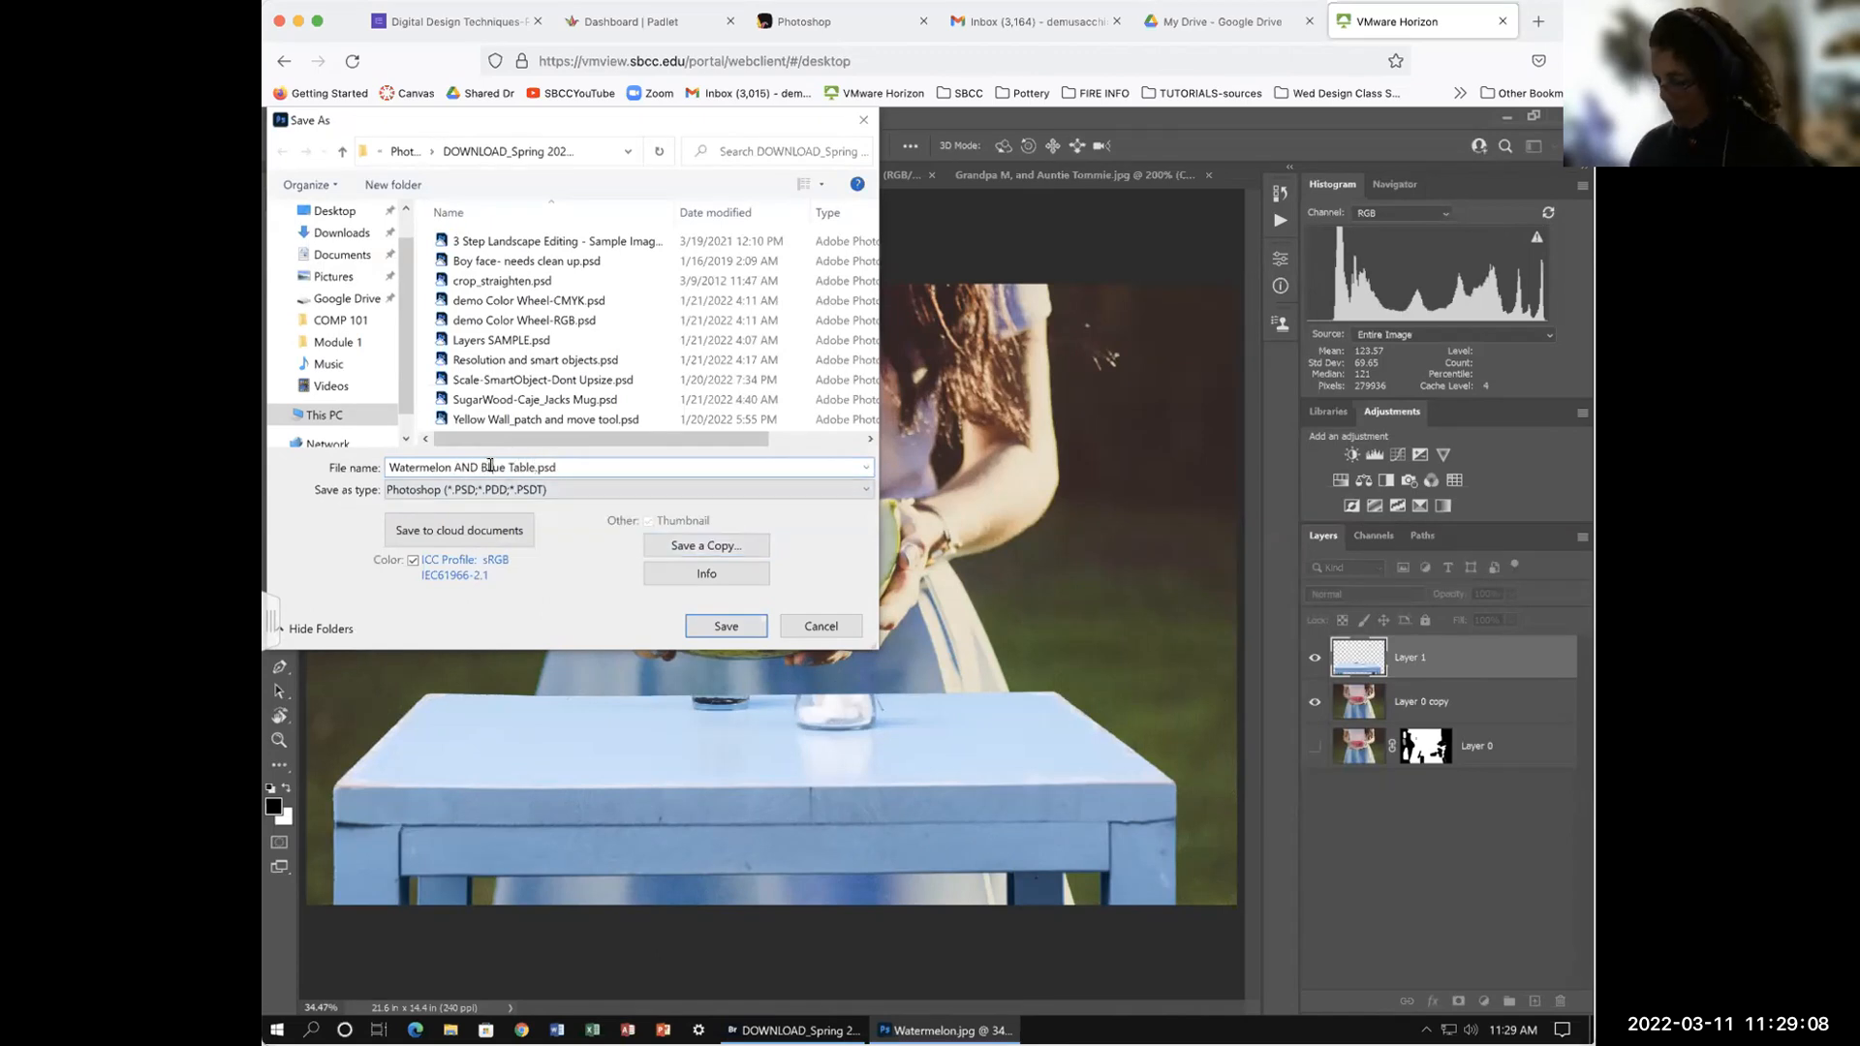
type("l")
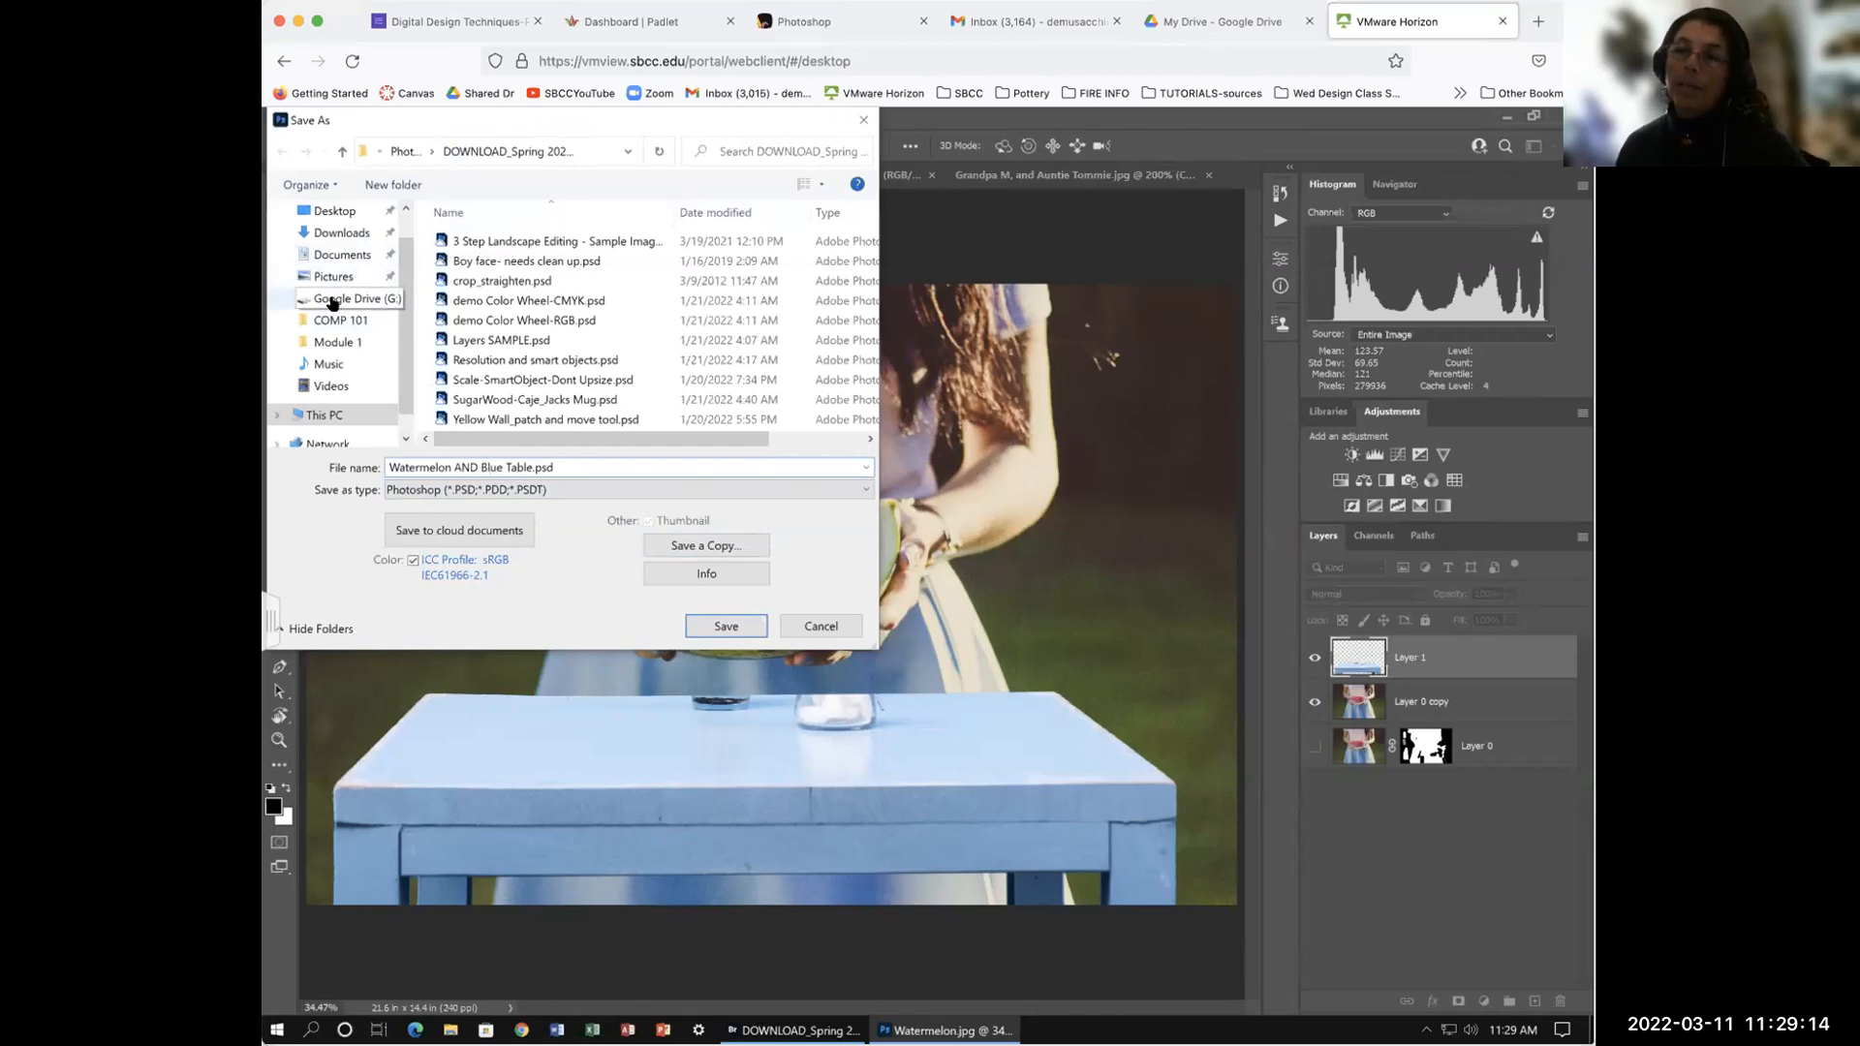
Step: Save Watermelon AND Blue Table.psd to My Photoshop Class Files in Google Drive's My Drive, with Maximize Compatibility enabled
left_click(331, 303)
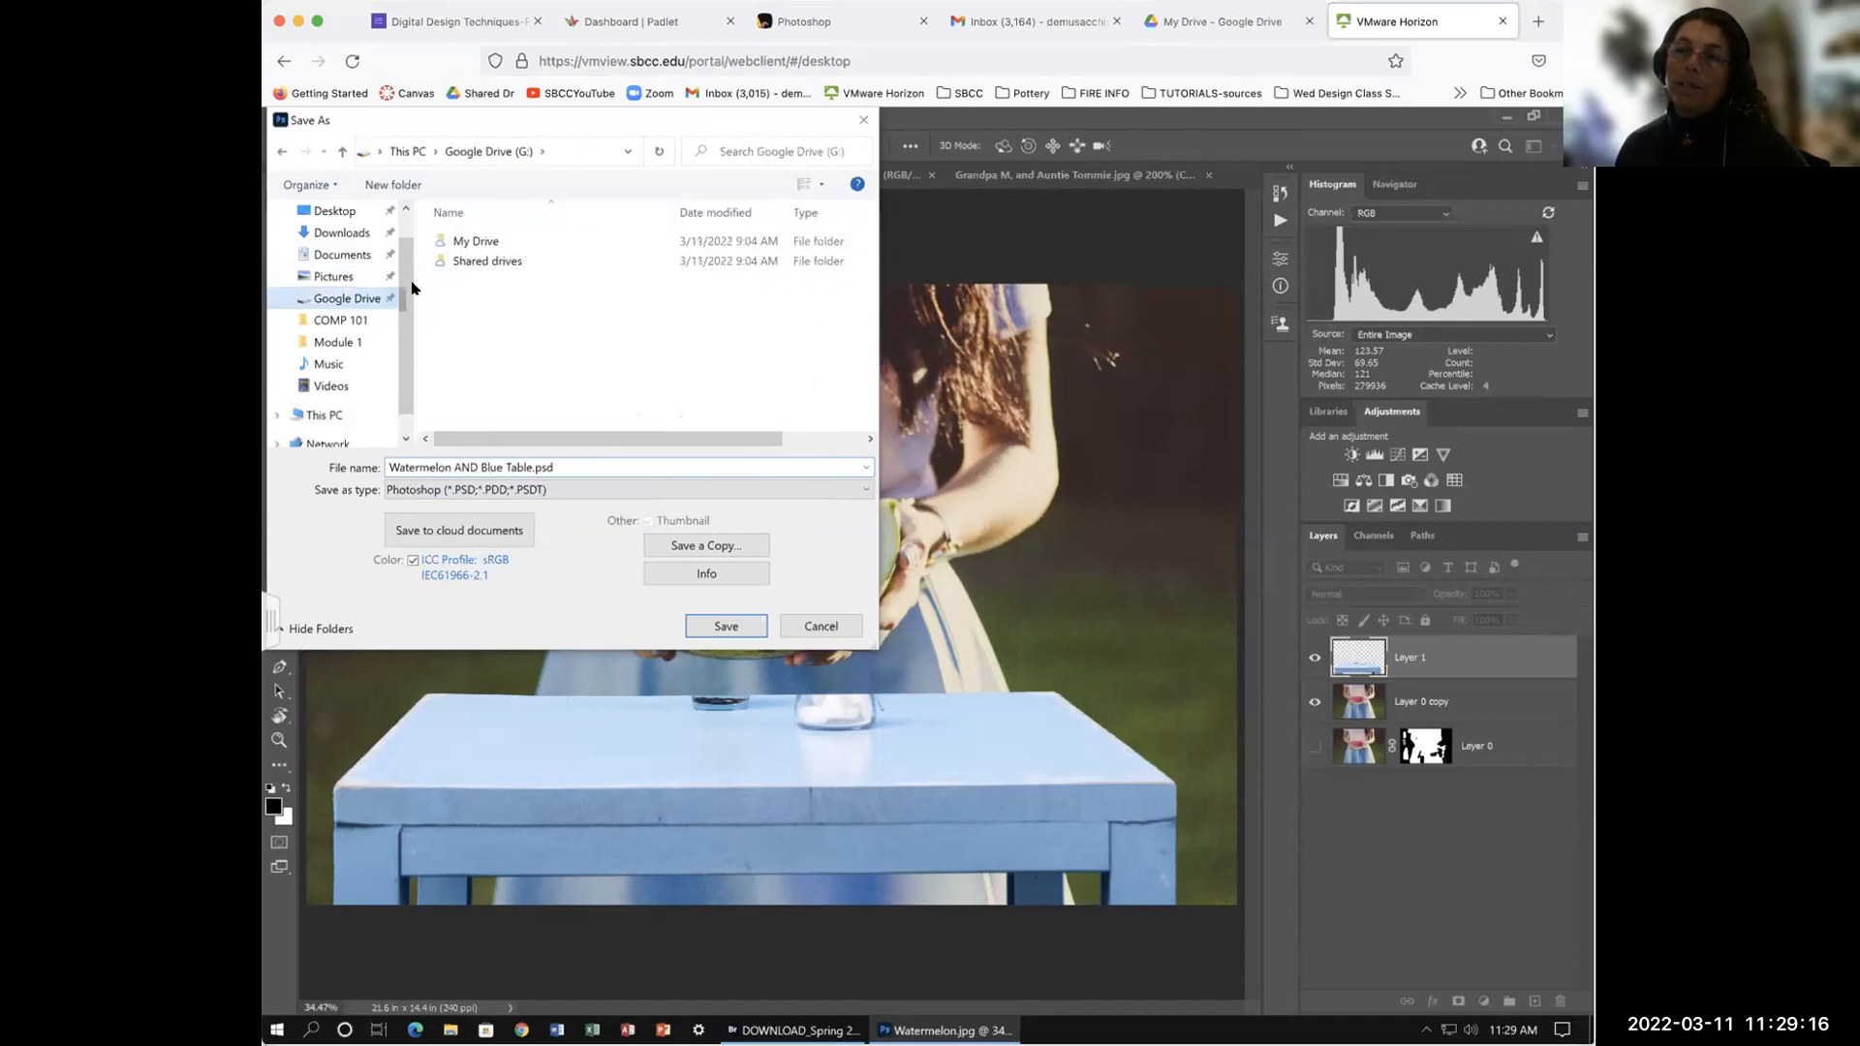
double_click(475, 242)
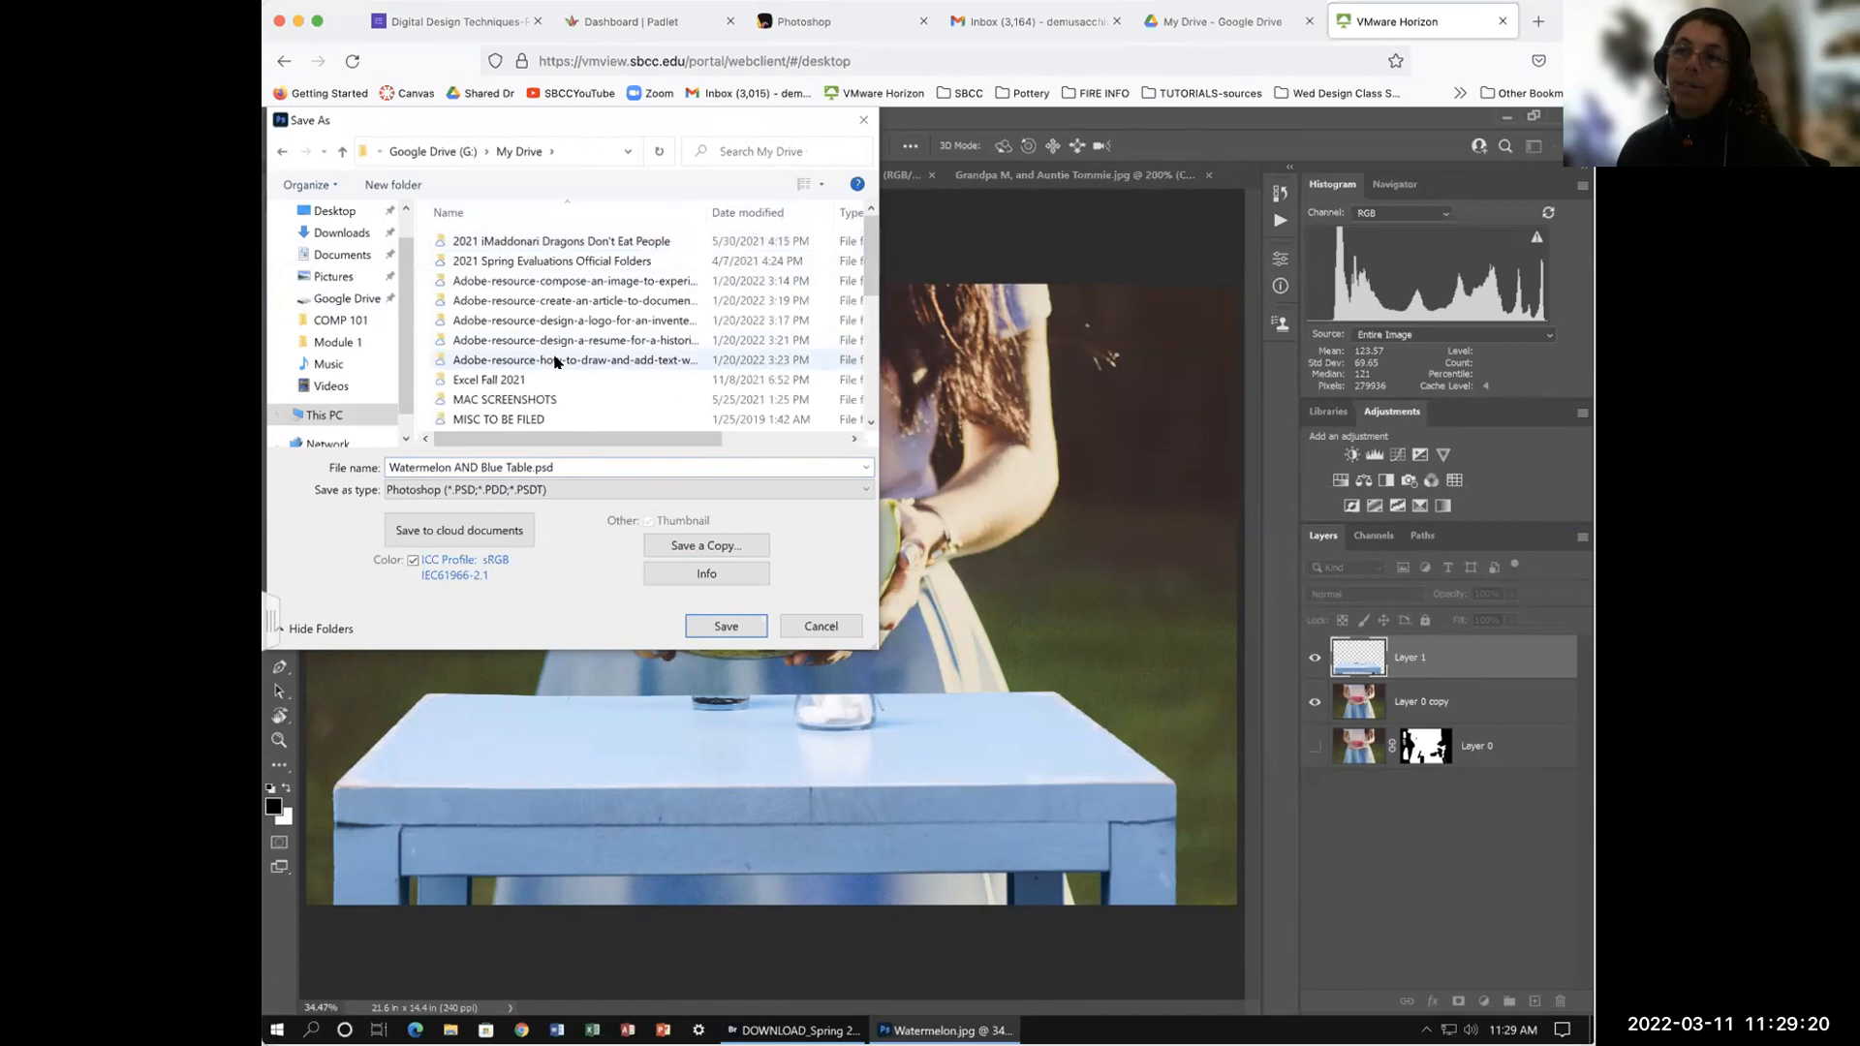
scroll(552, 364, "down", 3)
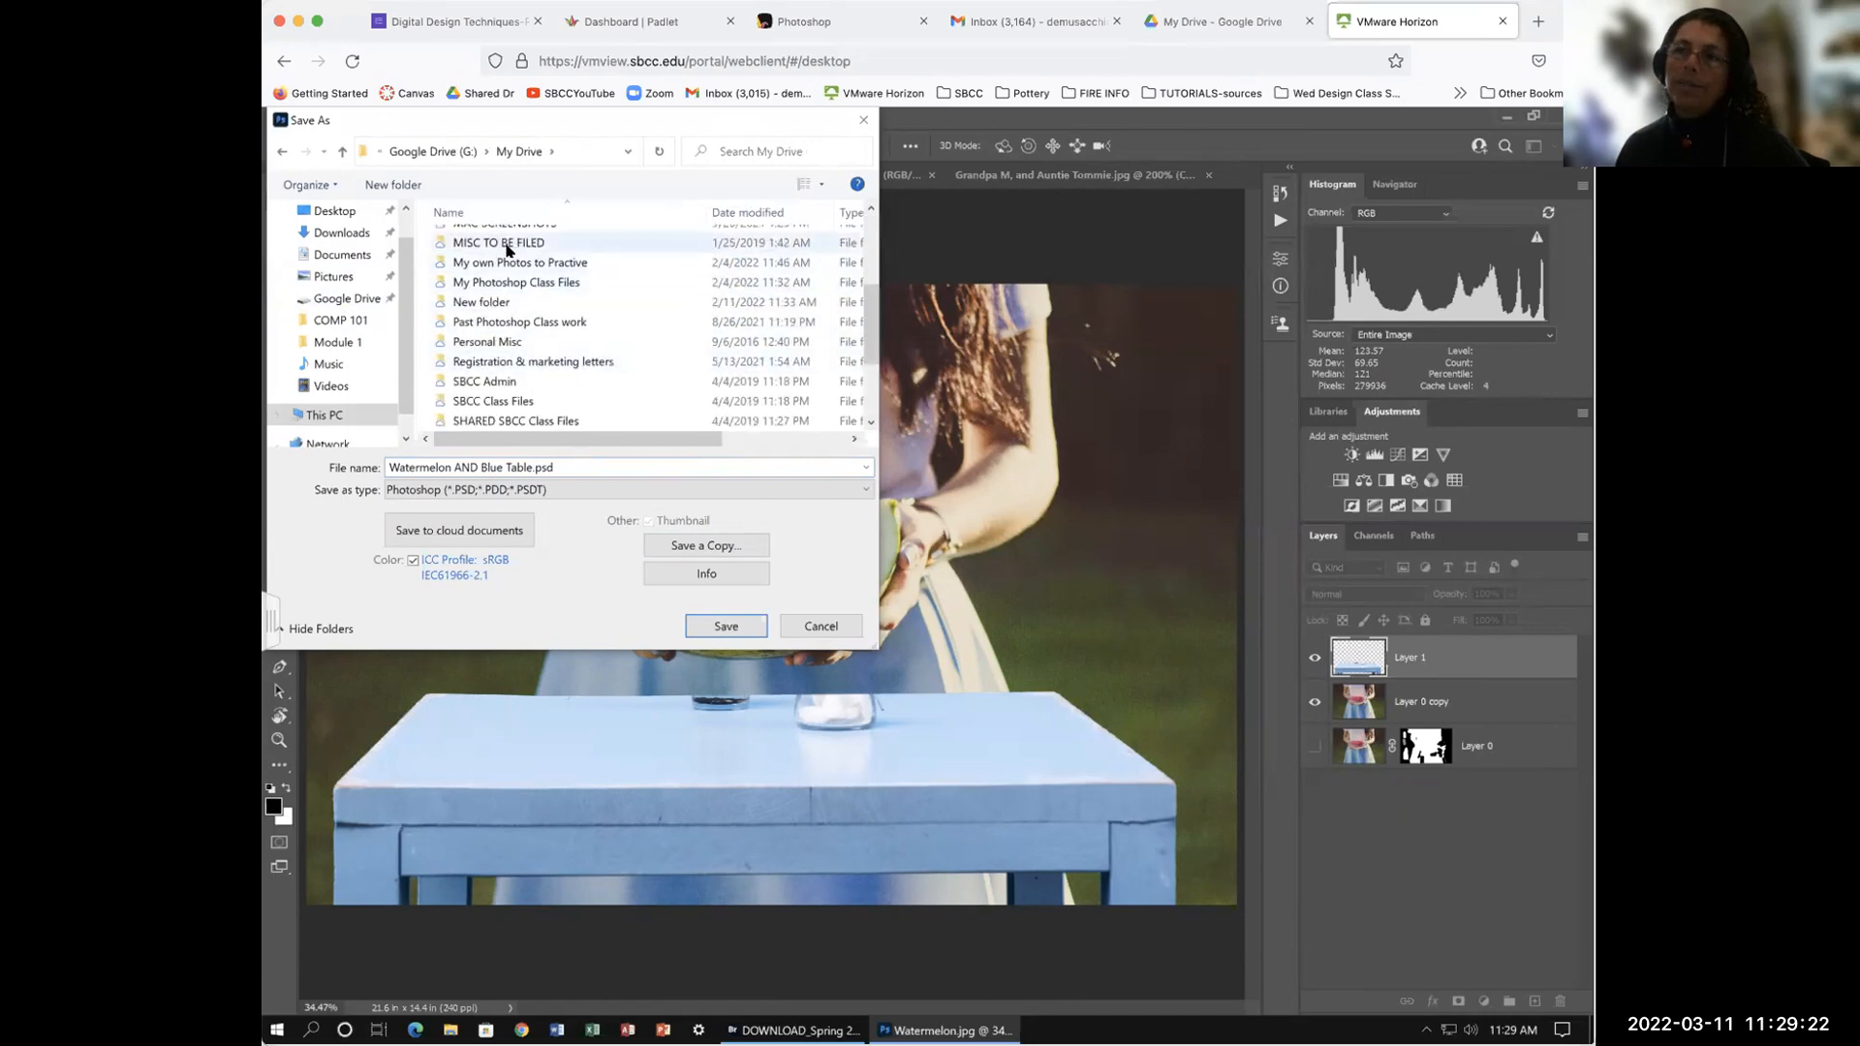
scroll(508, 252, "up", 1)
double_click(531, 336)
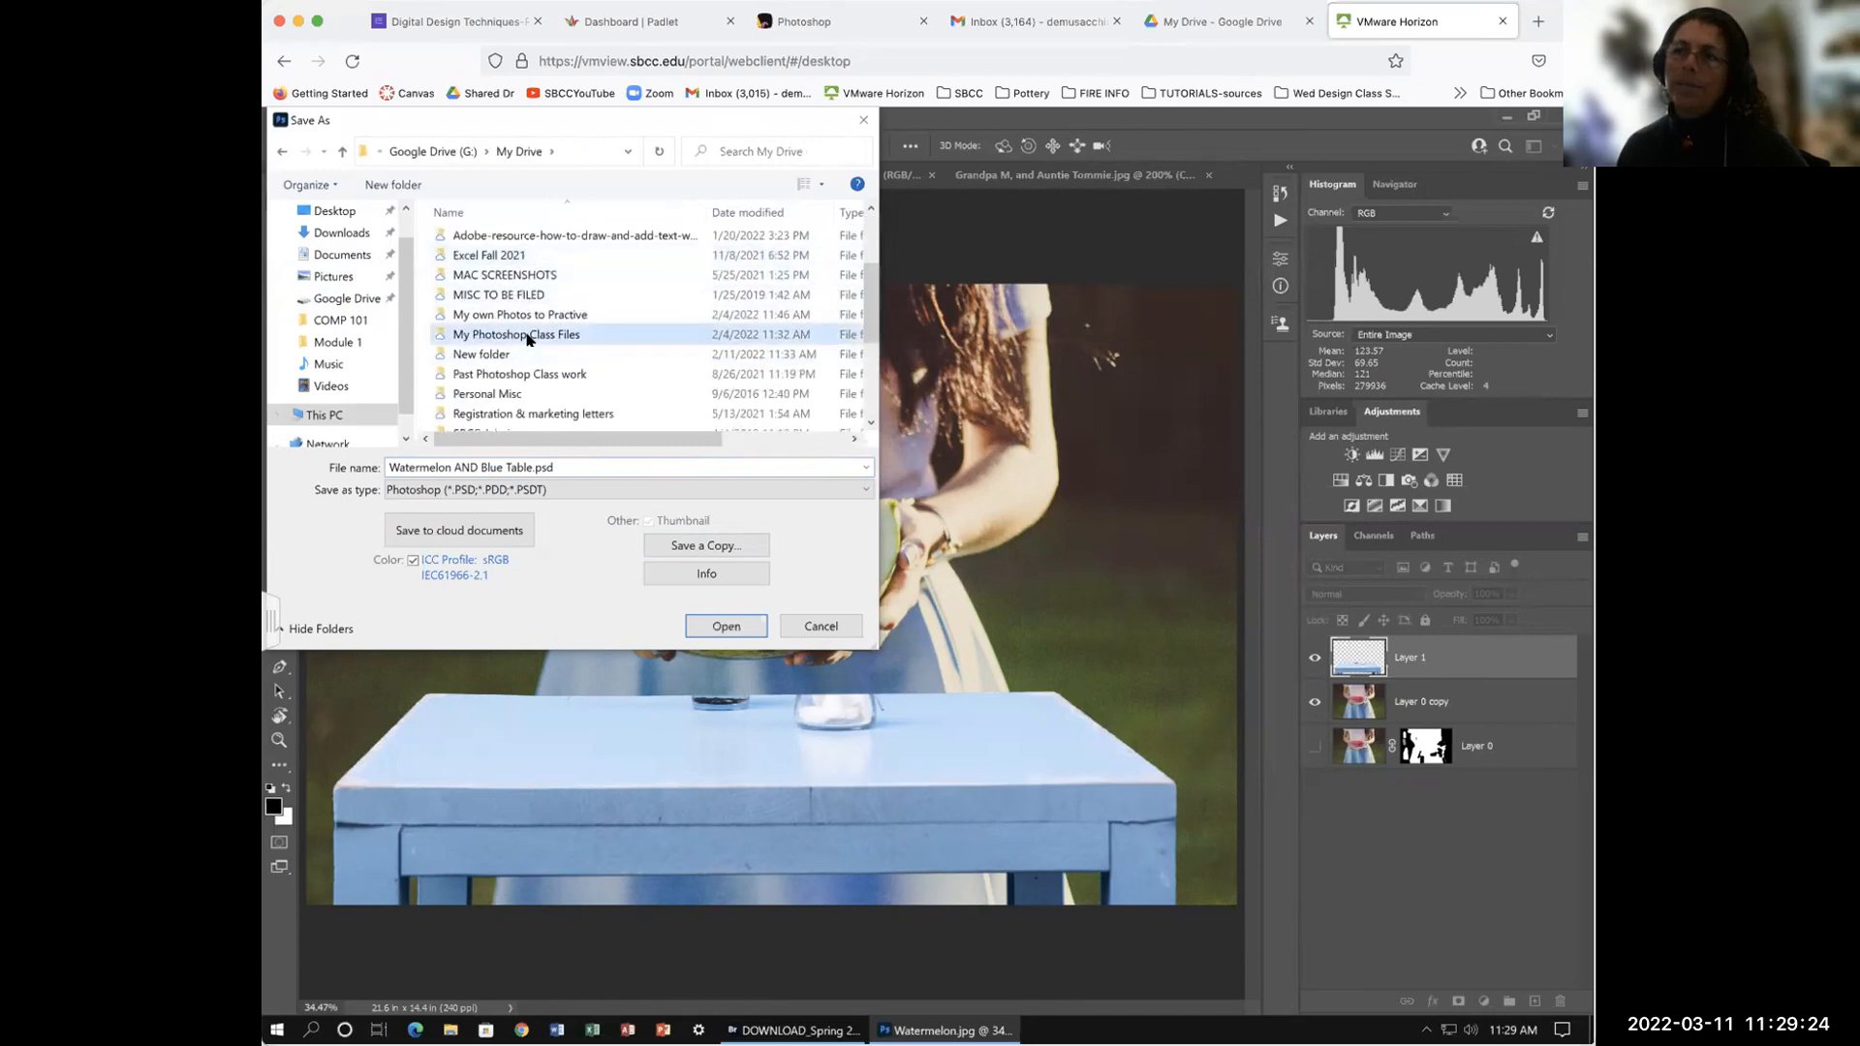
left_click(727, 626)
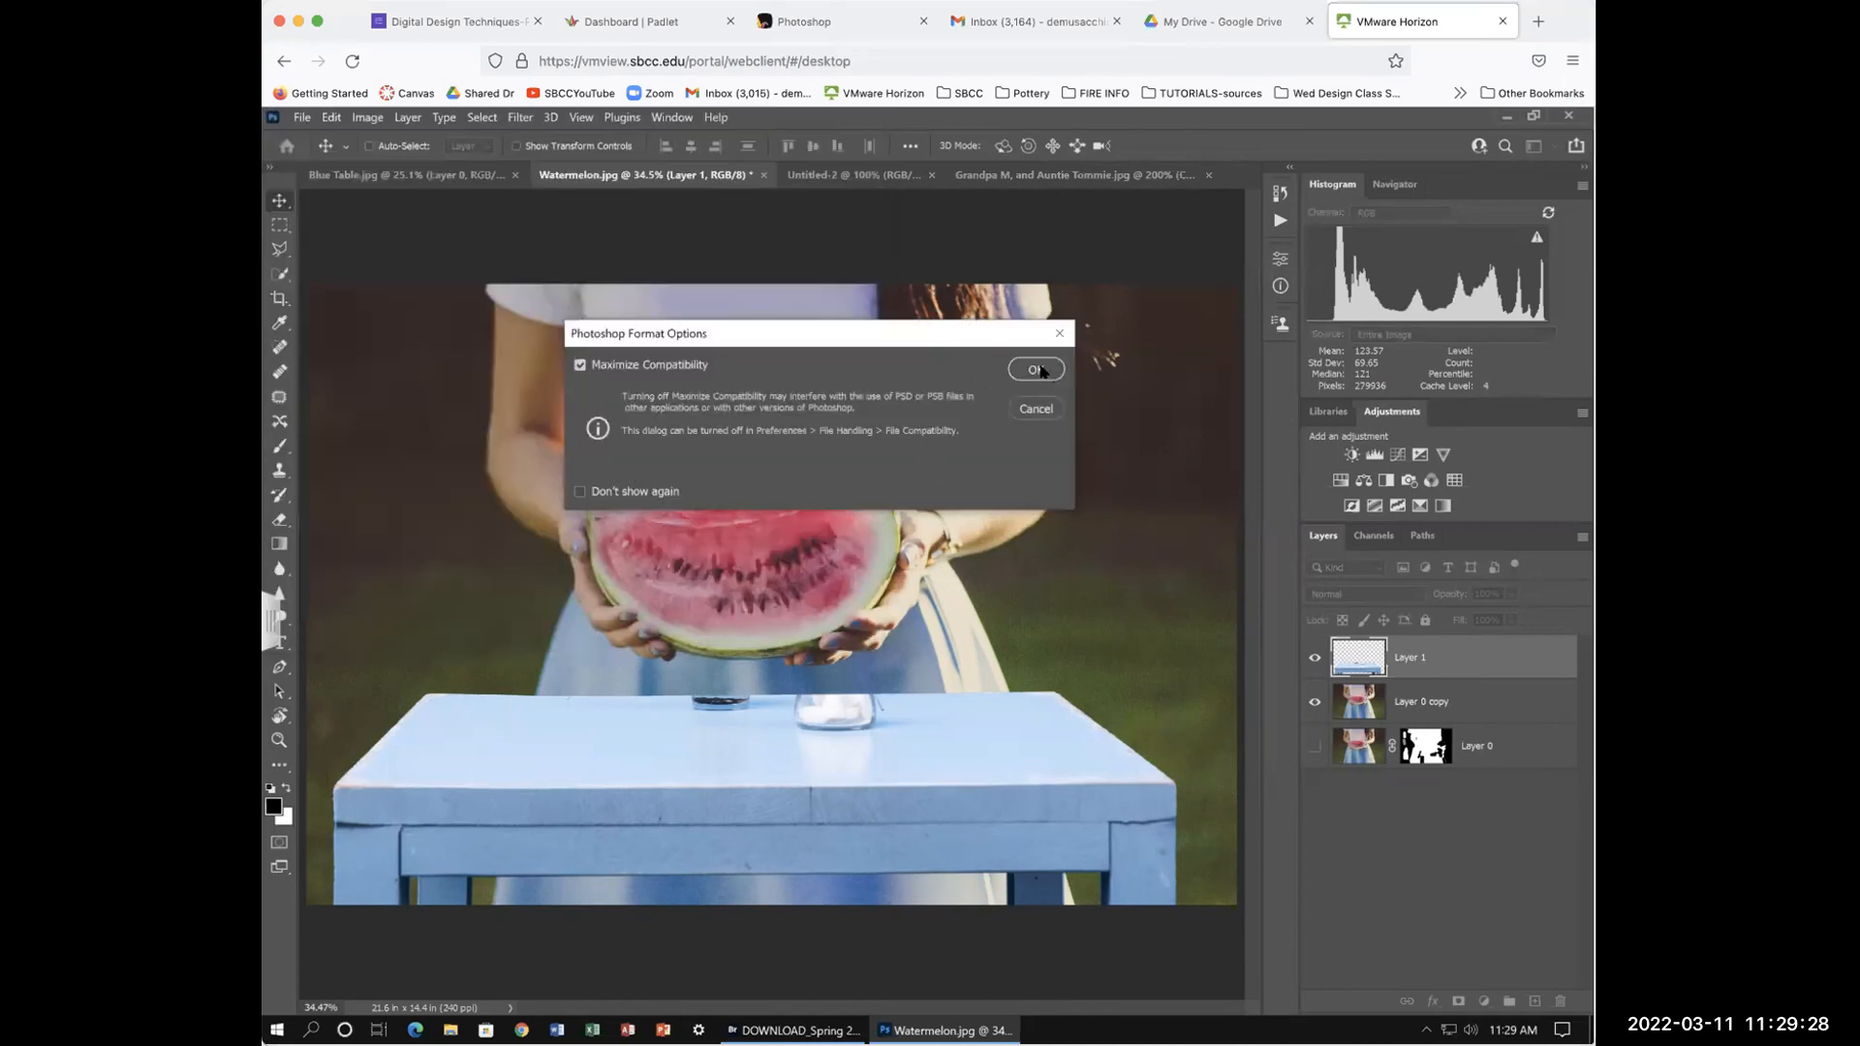
left_click(1035, 369)
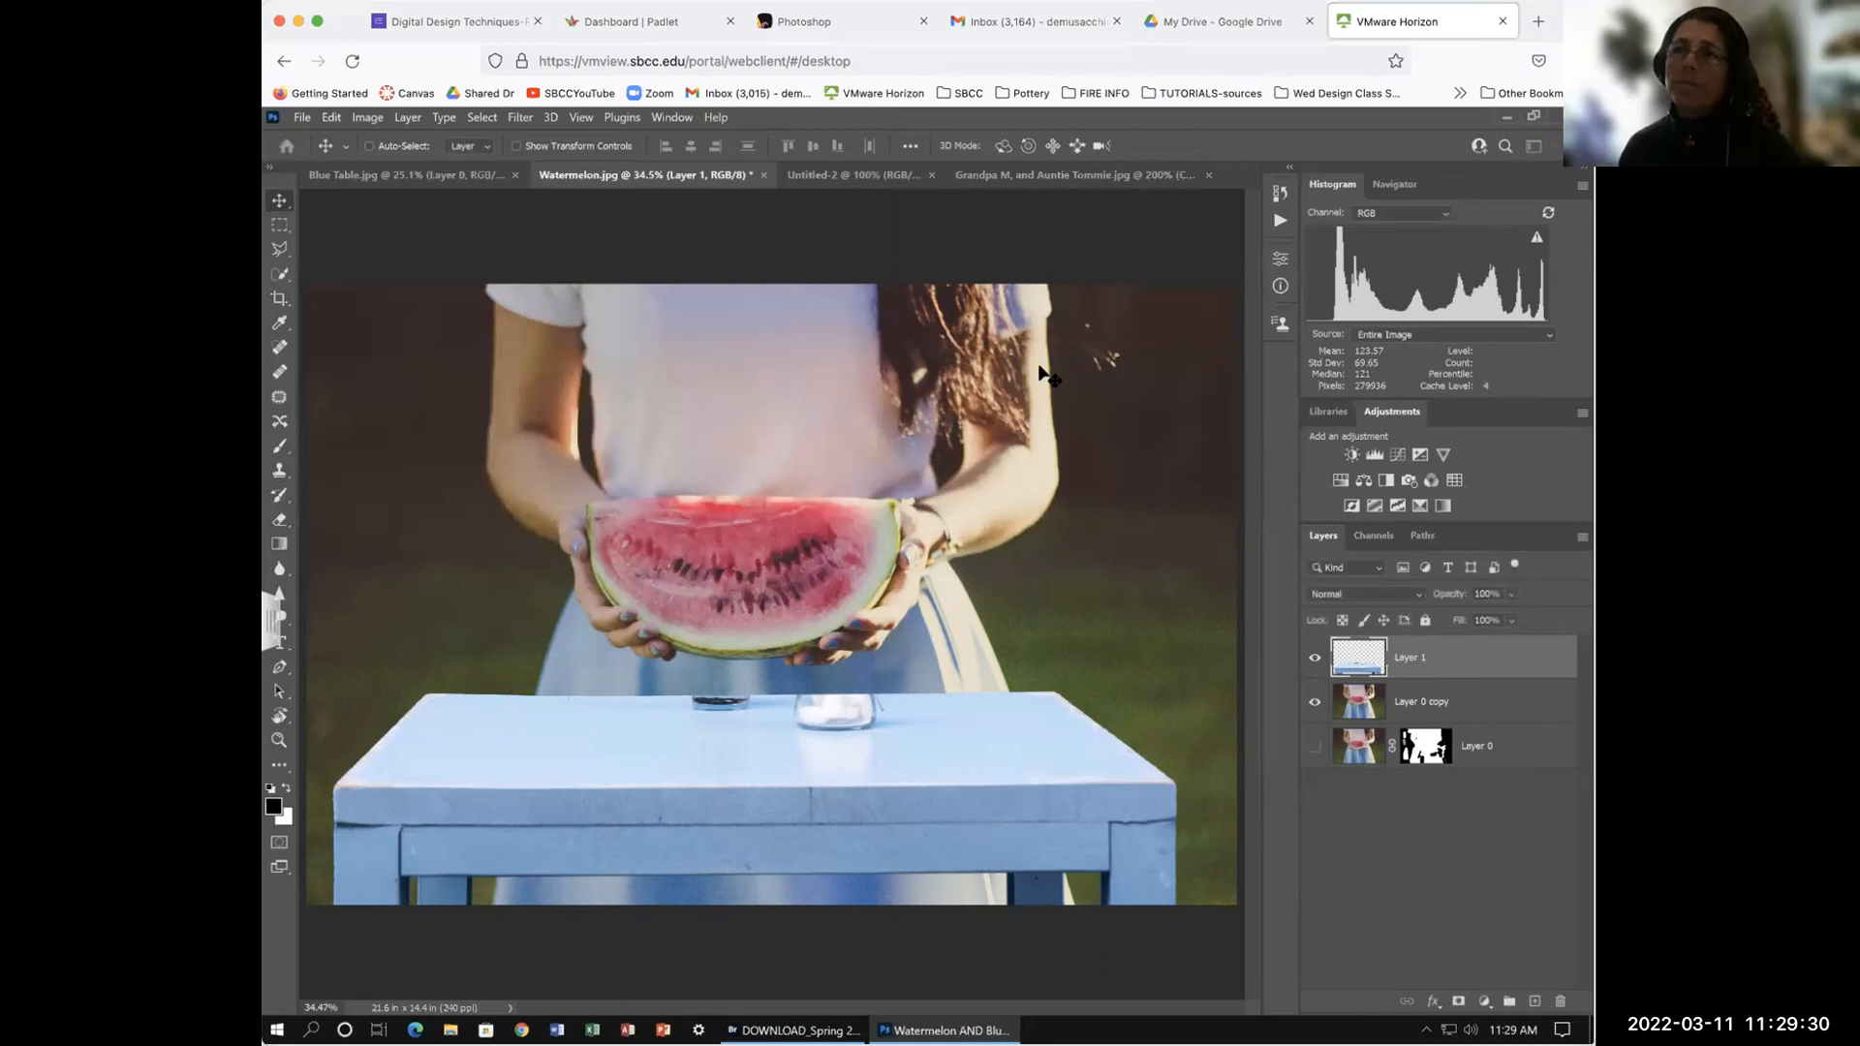
Step: Start saving the masked Blue Table.jpg under a new format, choosing to save on the computer
left_click(361, 180)
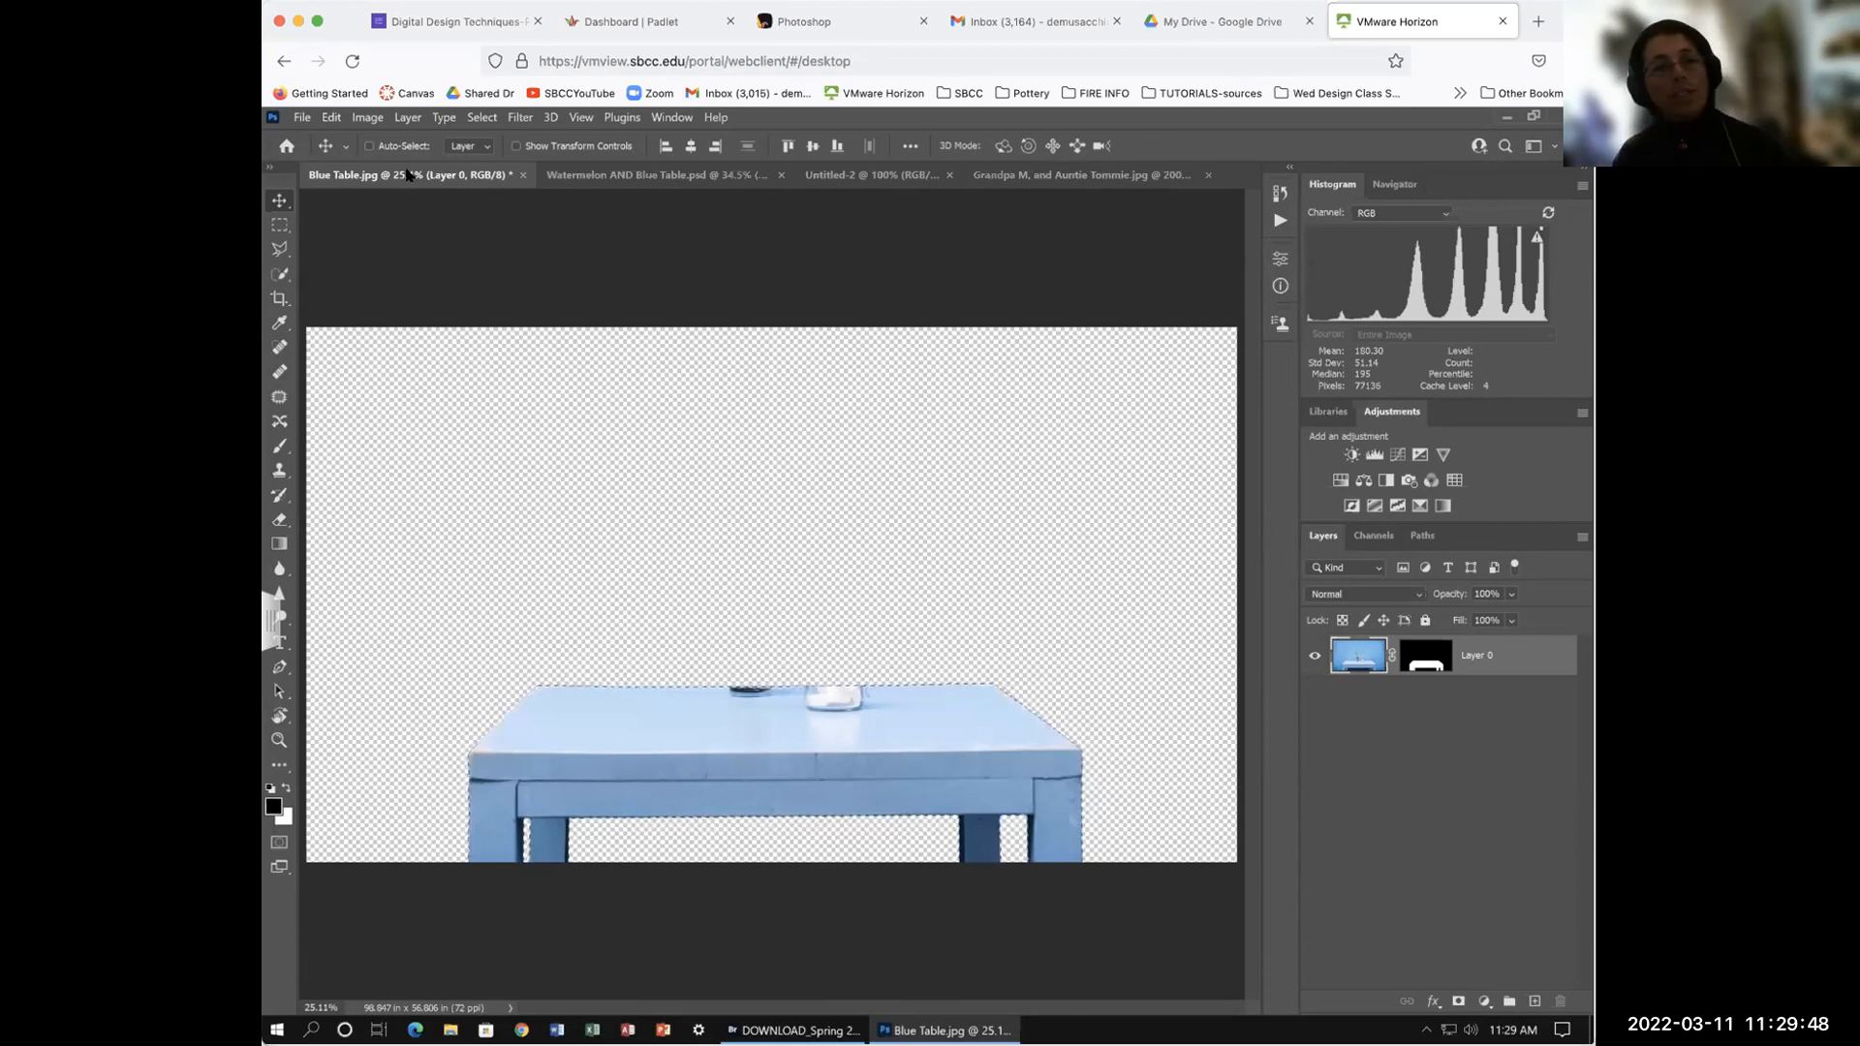
left_click(301, 119)
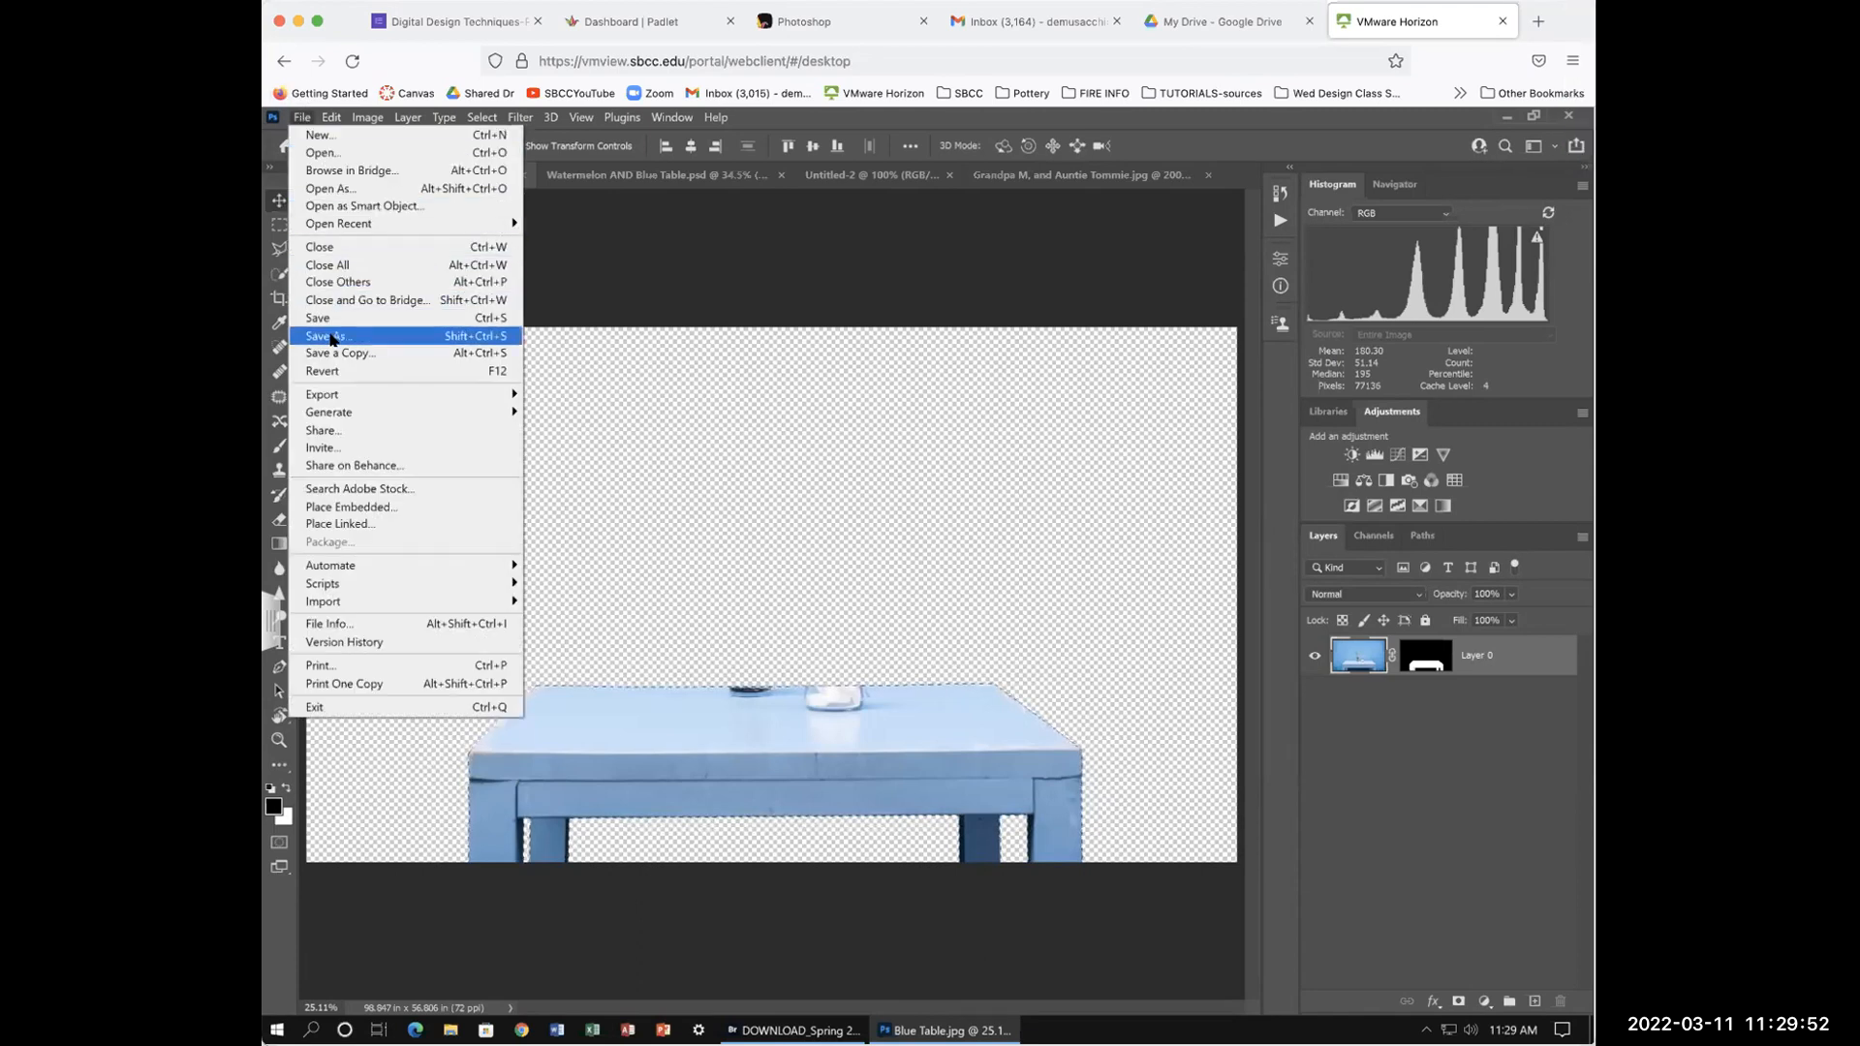
left_click(339, 339)
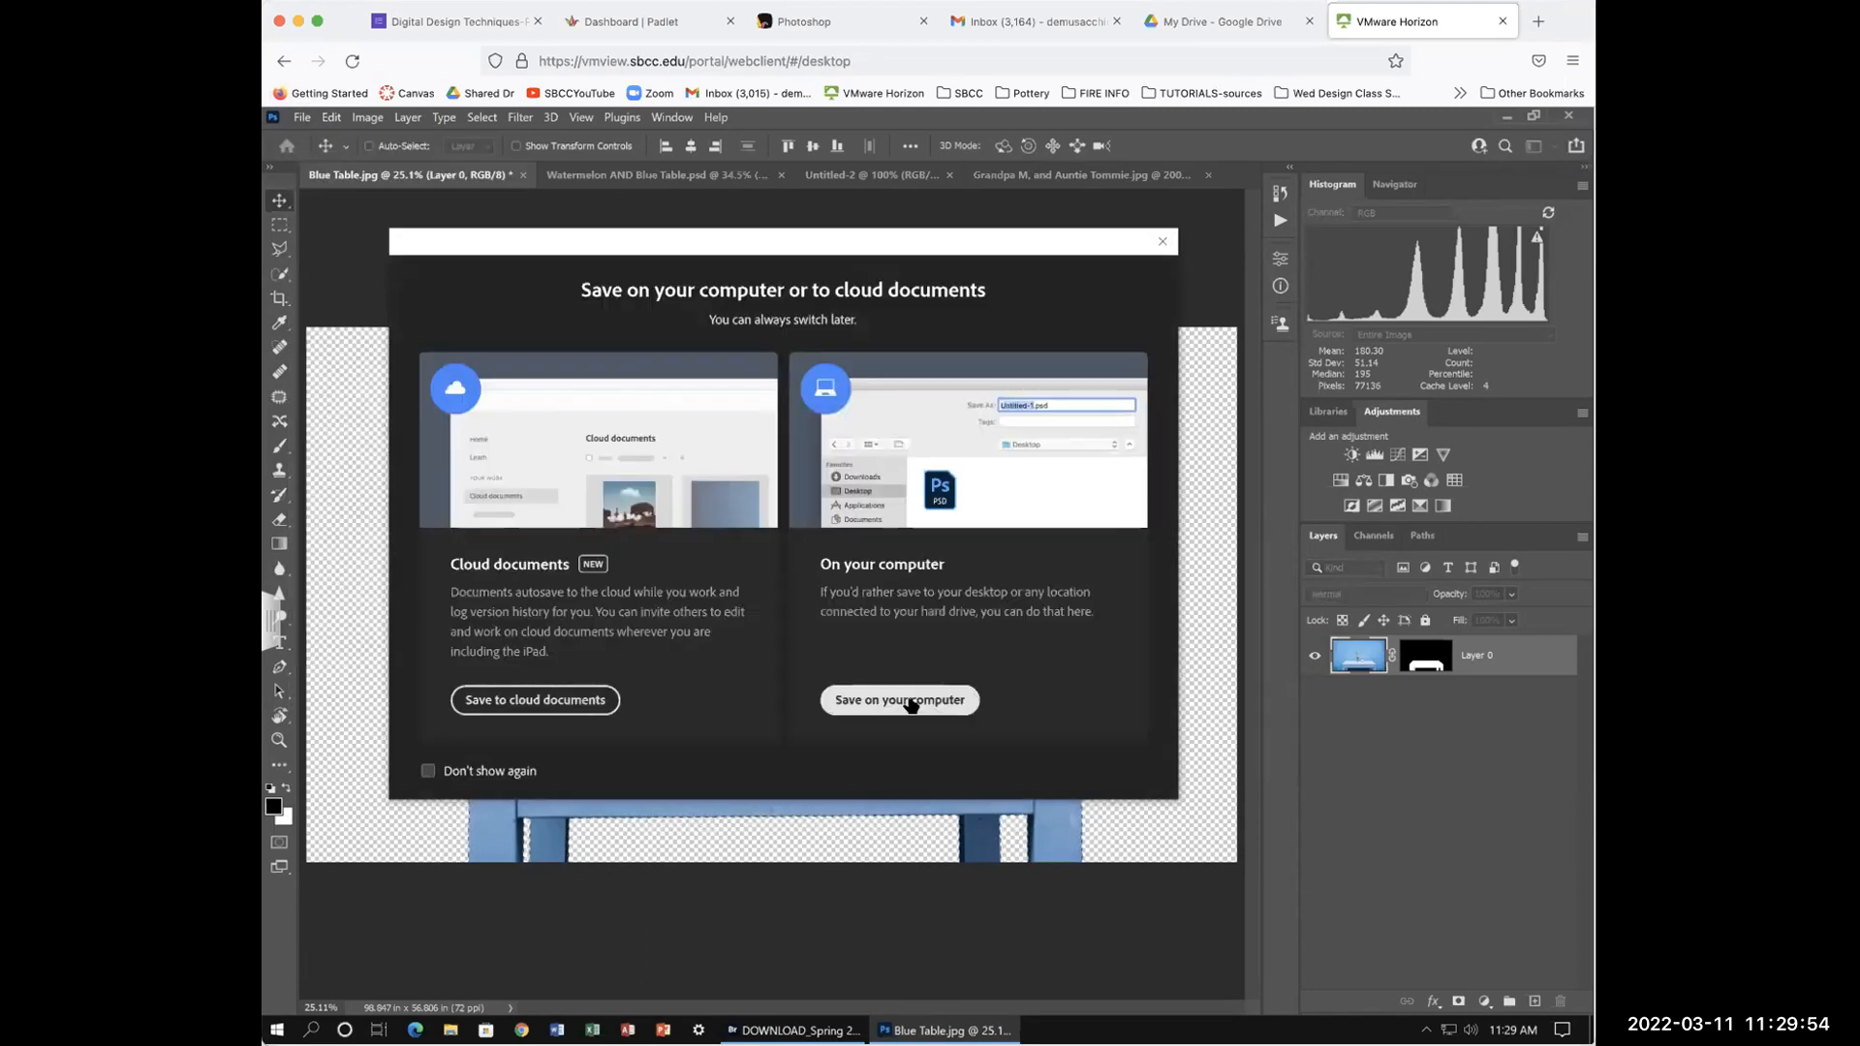
left_click(911, 702)
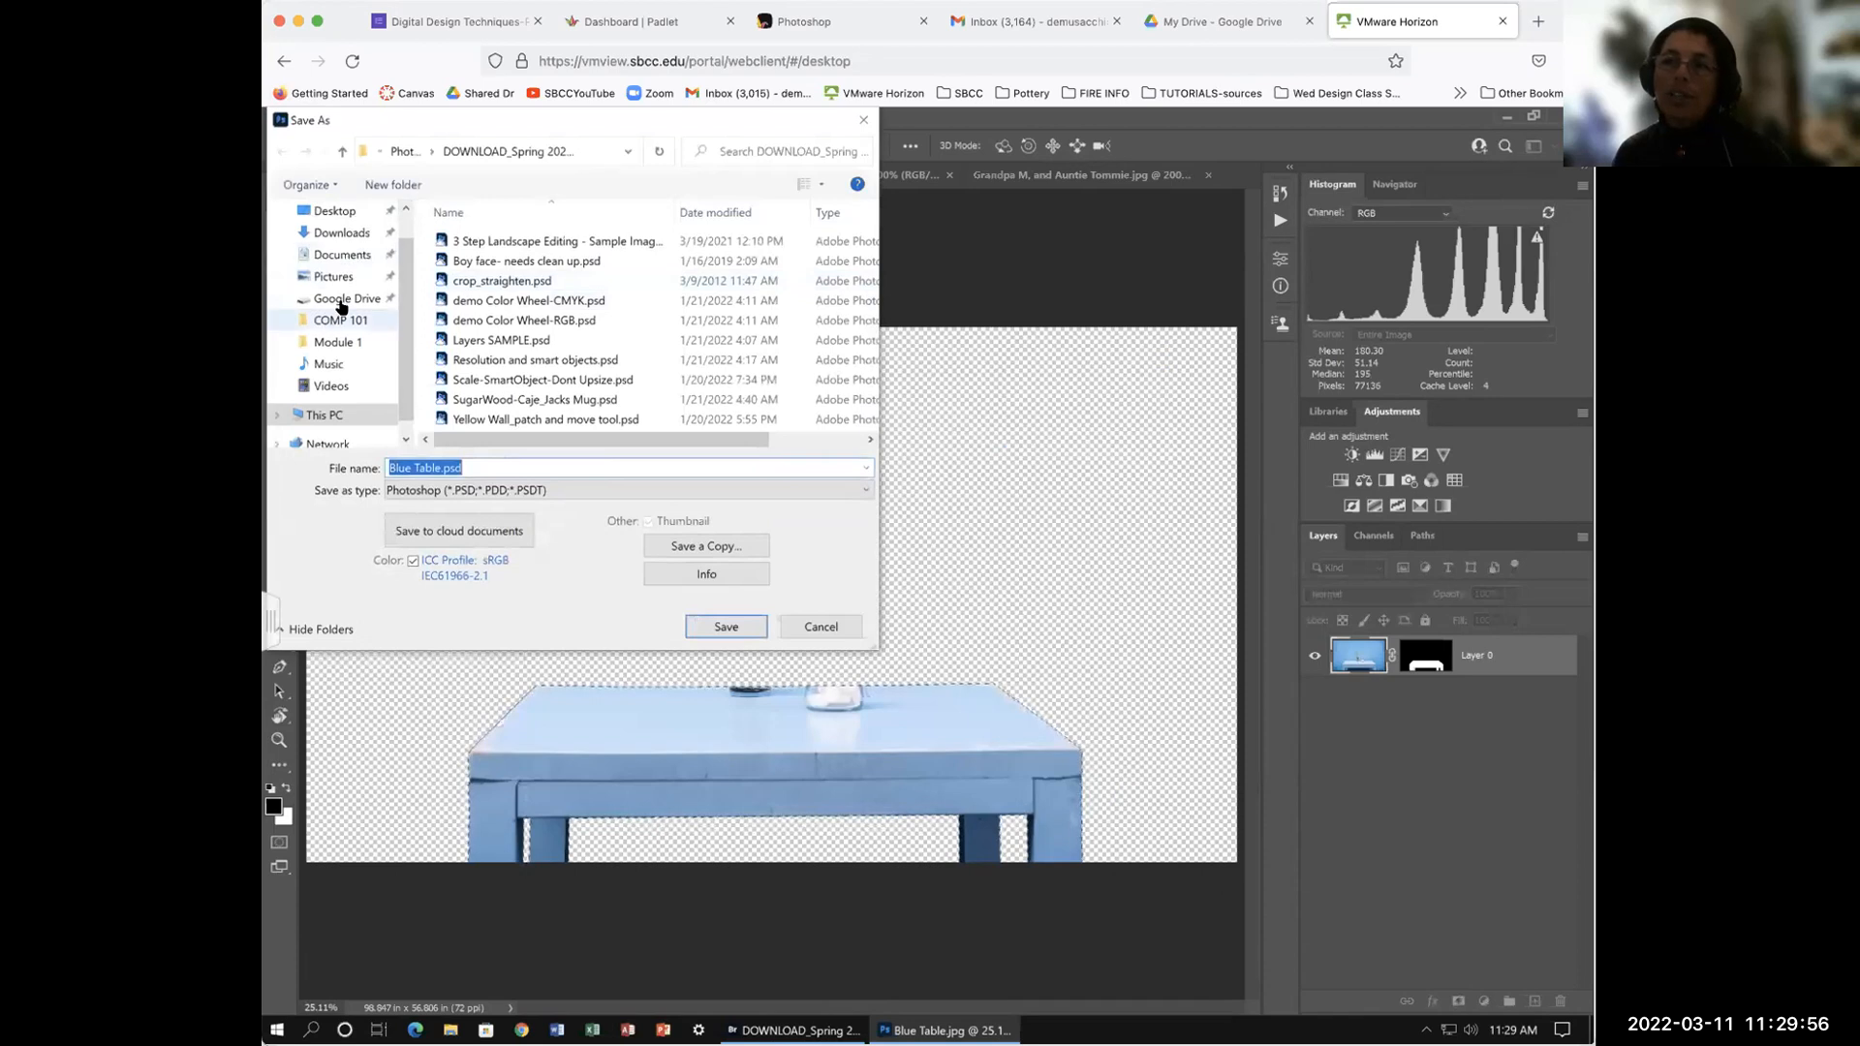
Step: Save the file as Blue Table.psd in Google Drive's My Photoshop Class Files folder, accepting the Photoshop format options
left_click(339, 300)
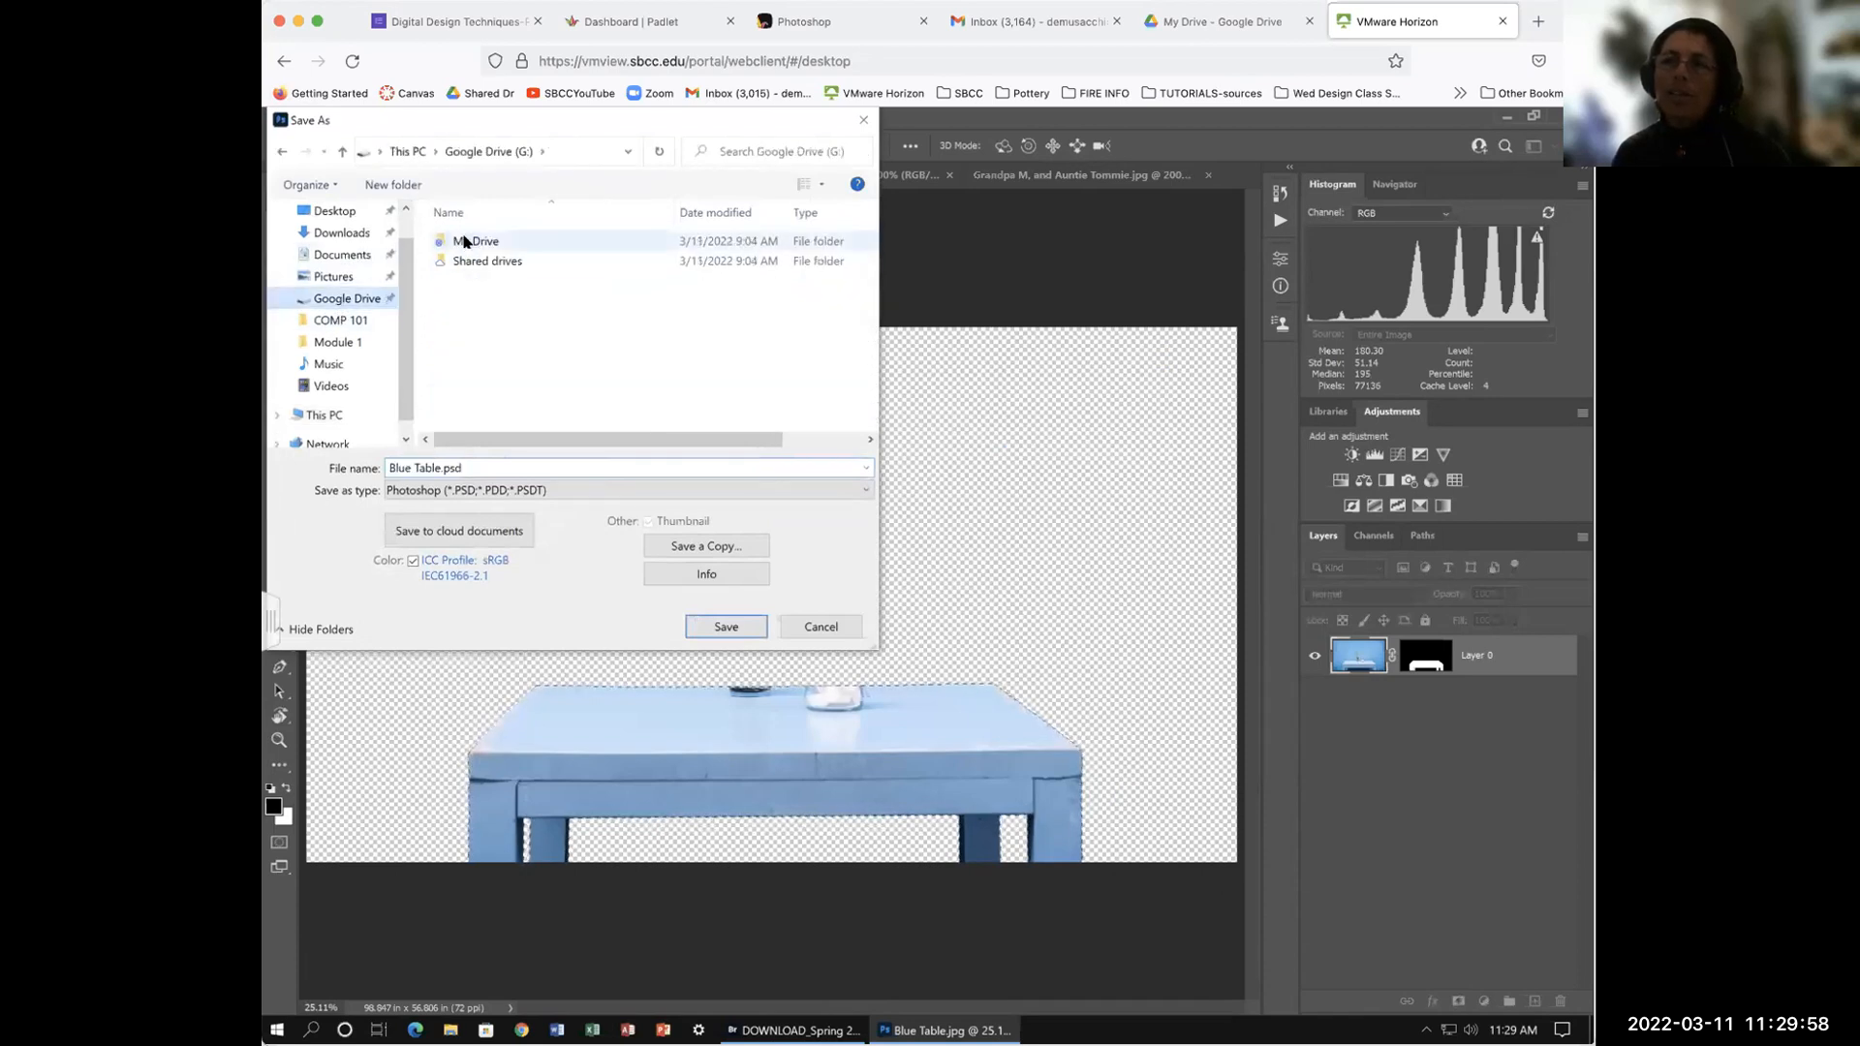
double_click(465, 242)
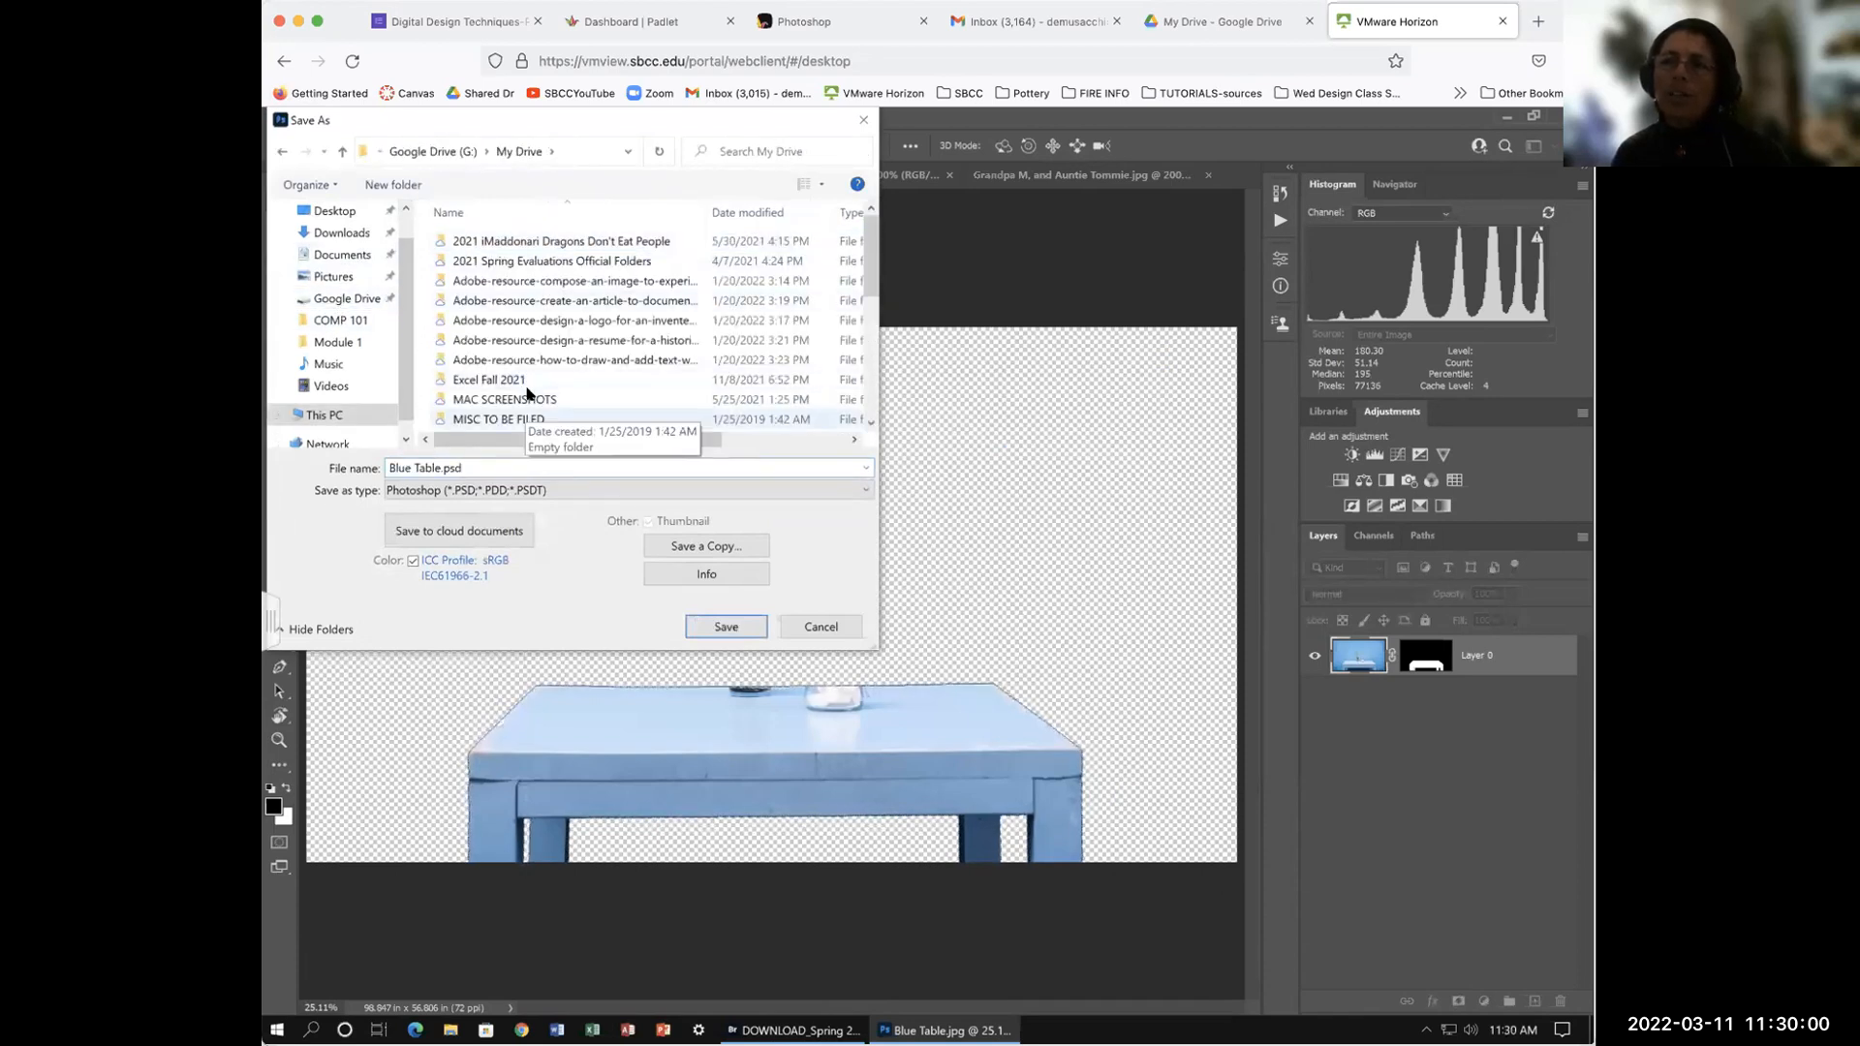
scroll(530, 391, "down", 2)
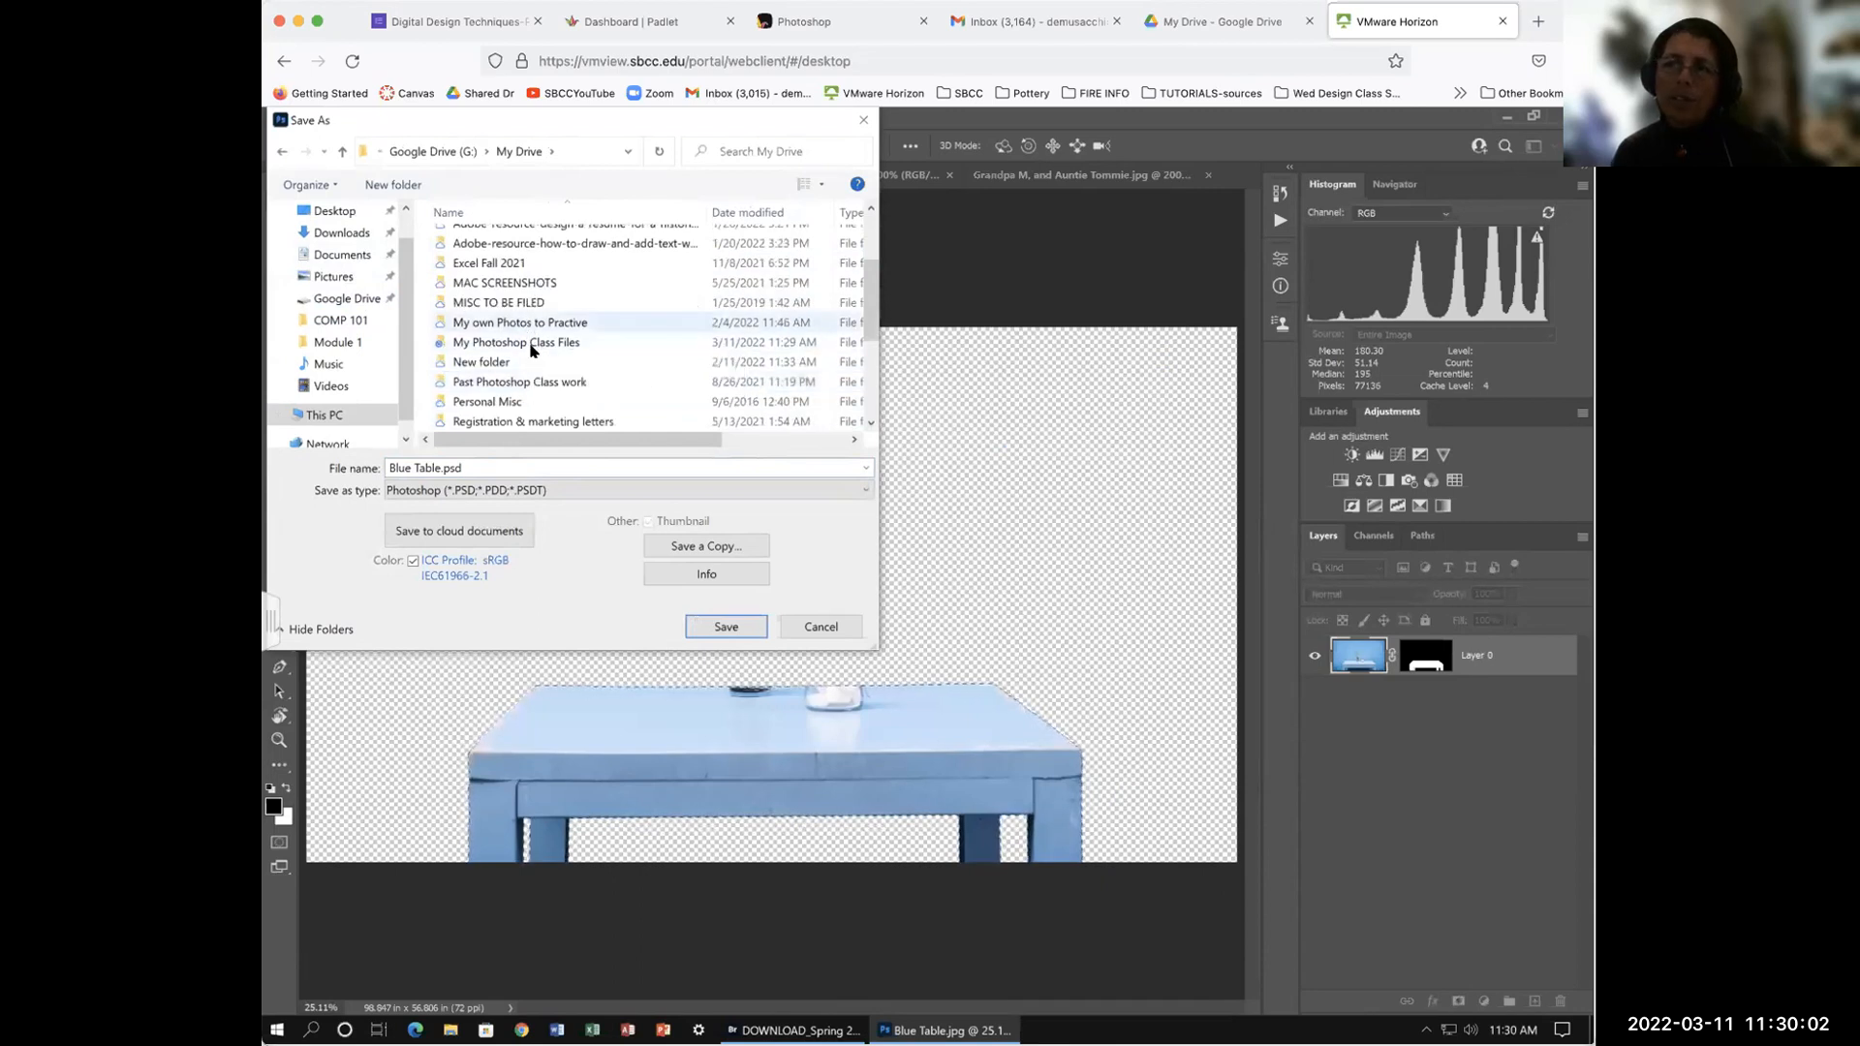
left_click(514, 342)
double_click(514, 342)
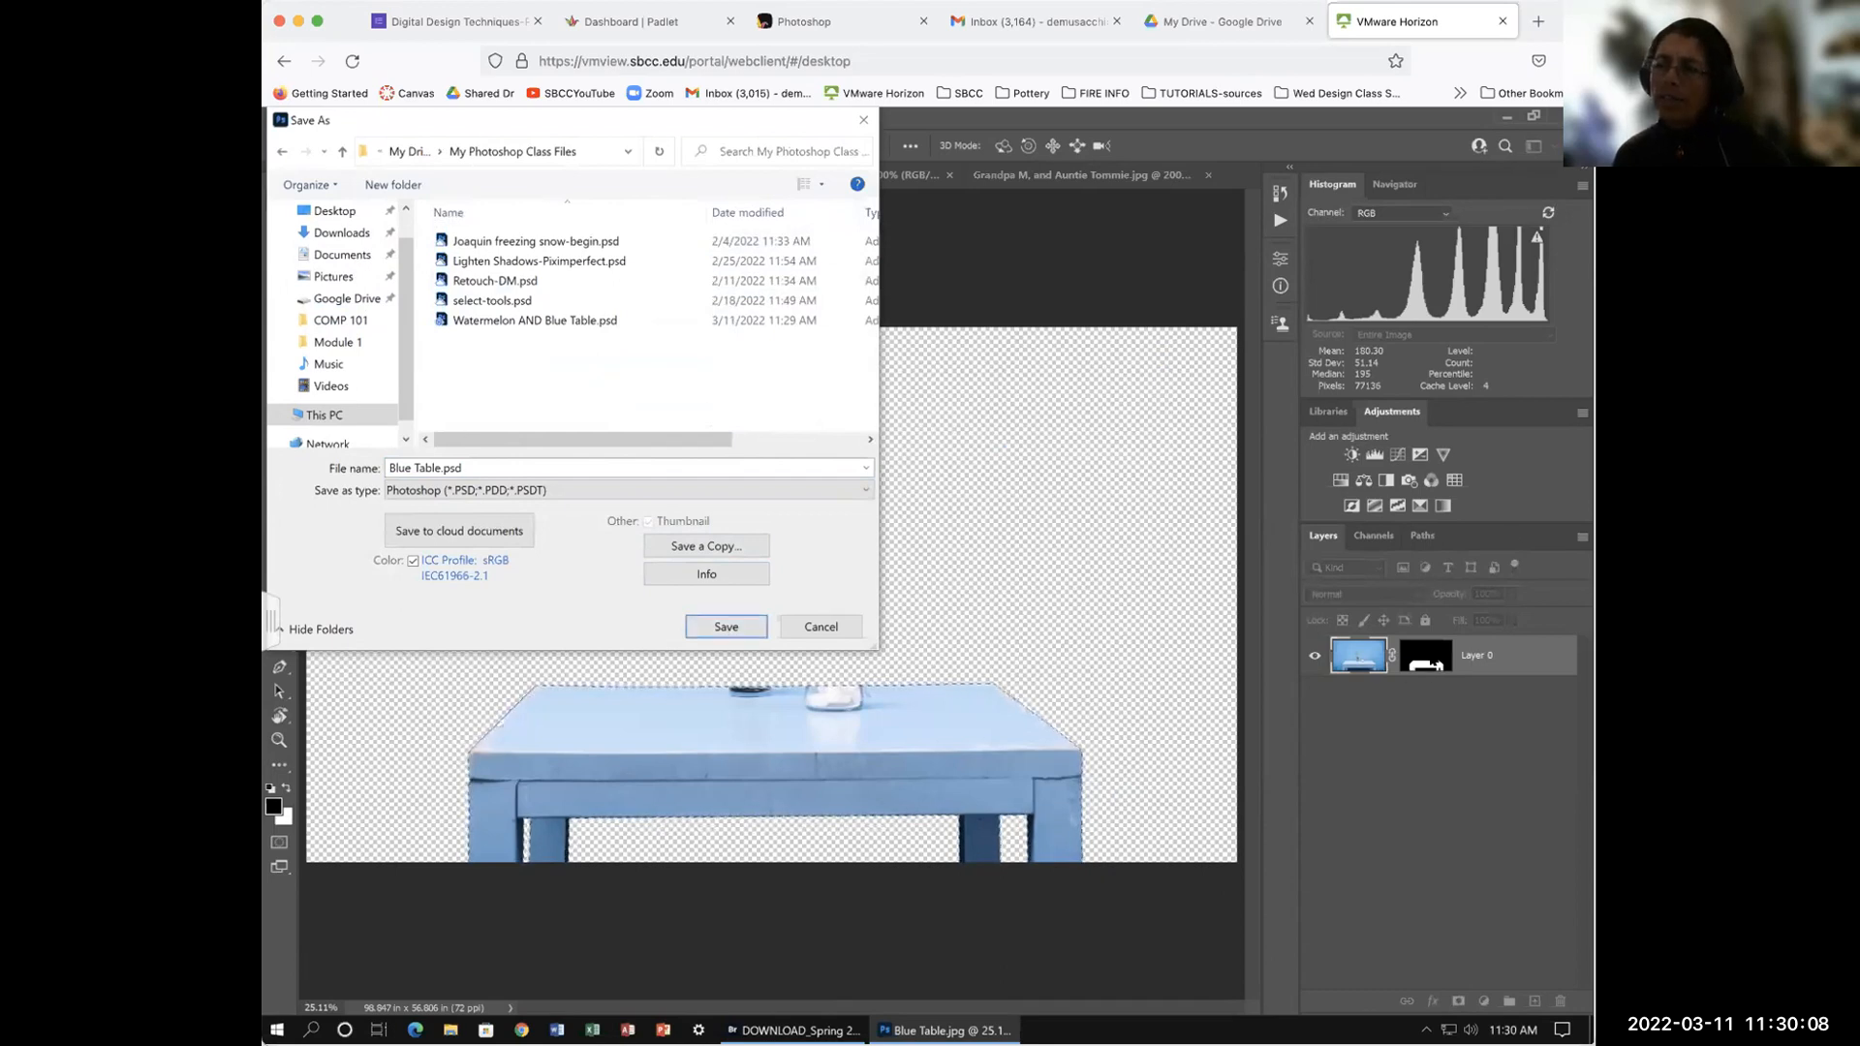
left_click(726, 628)
left_click(1034, 370)
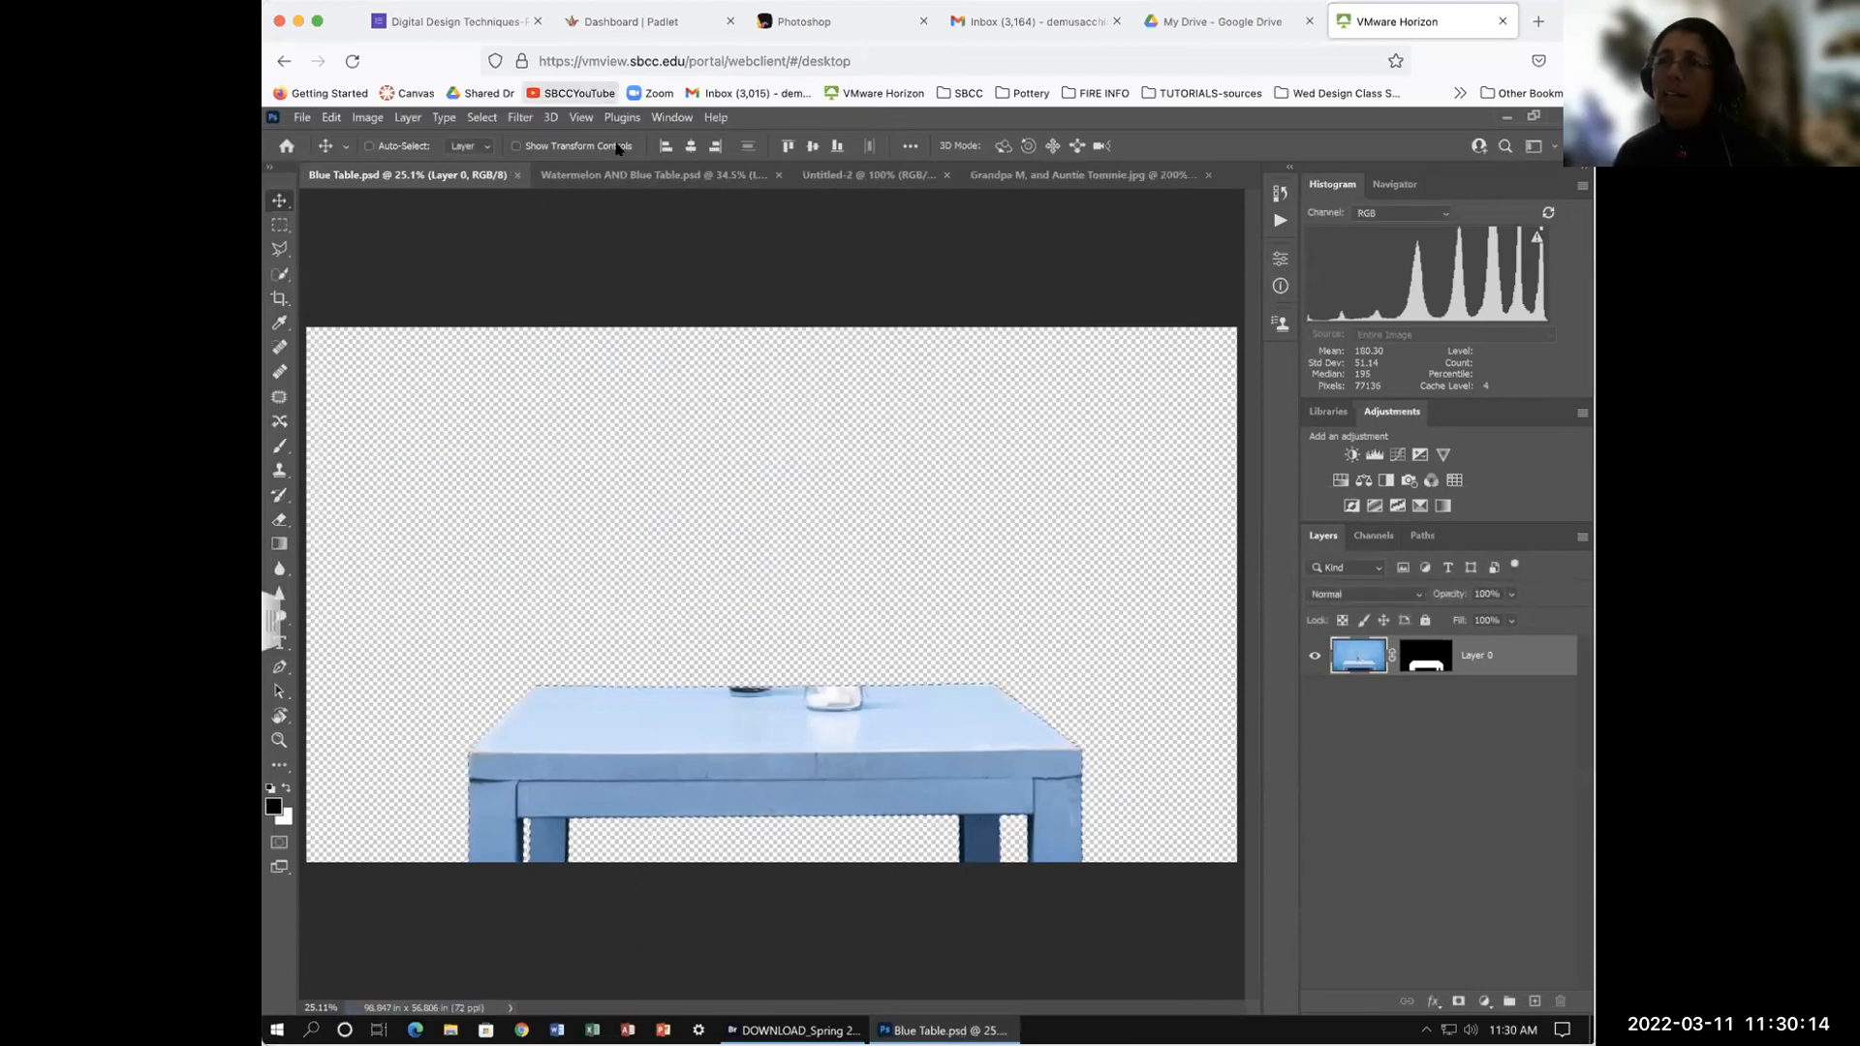
Step: In Watermelon AND Blue Table.psd, hide Layer 0 copy to isolate the table on Layer 1
left_click(621, 175)
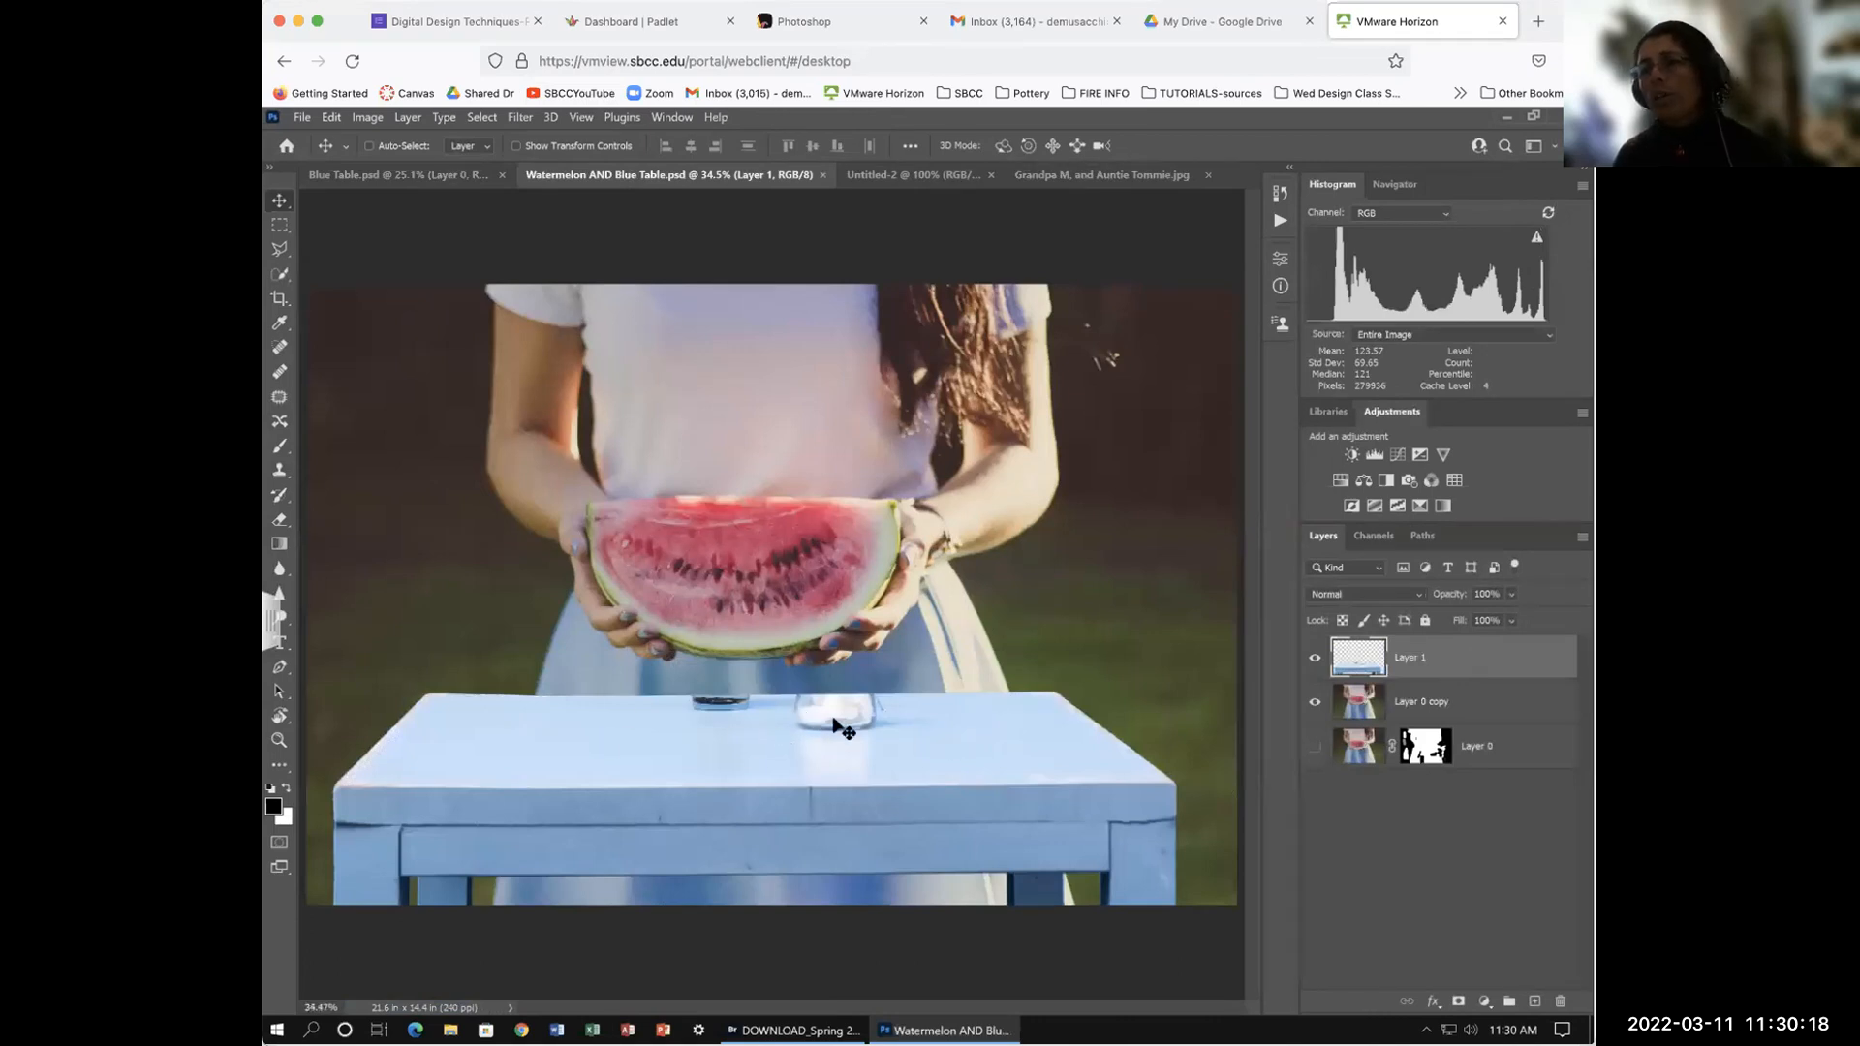
left_click(1314, 703)
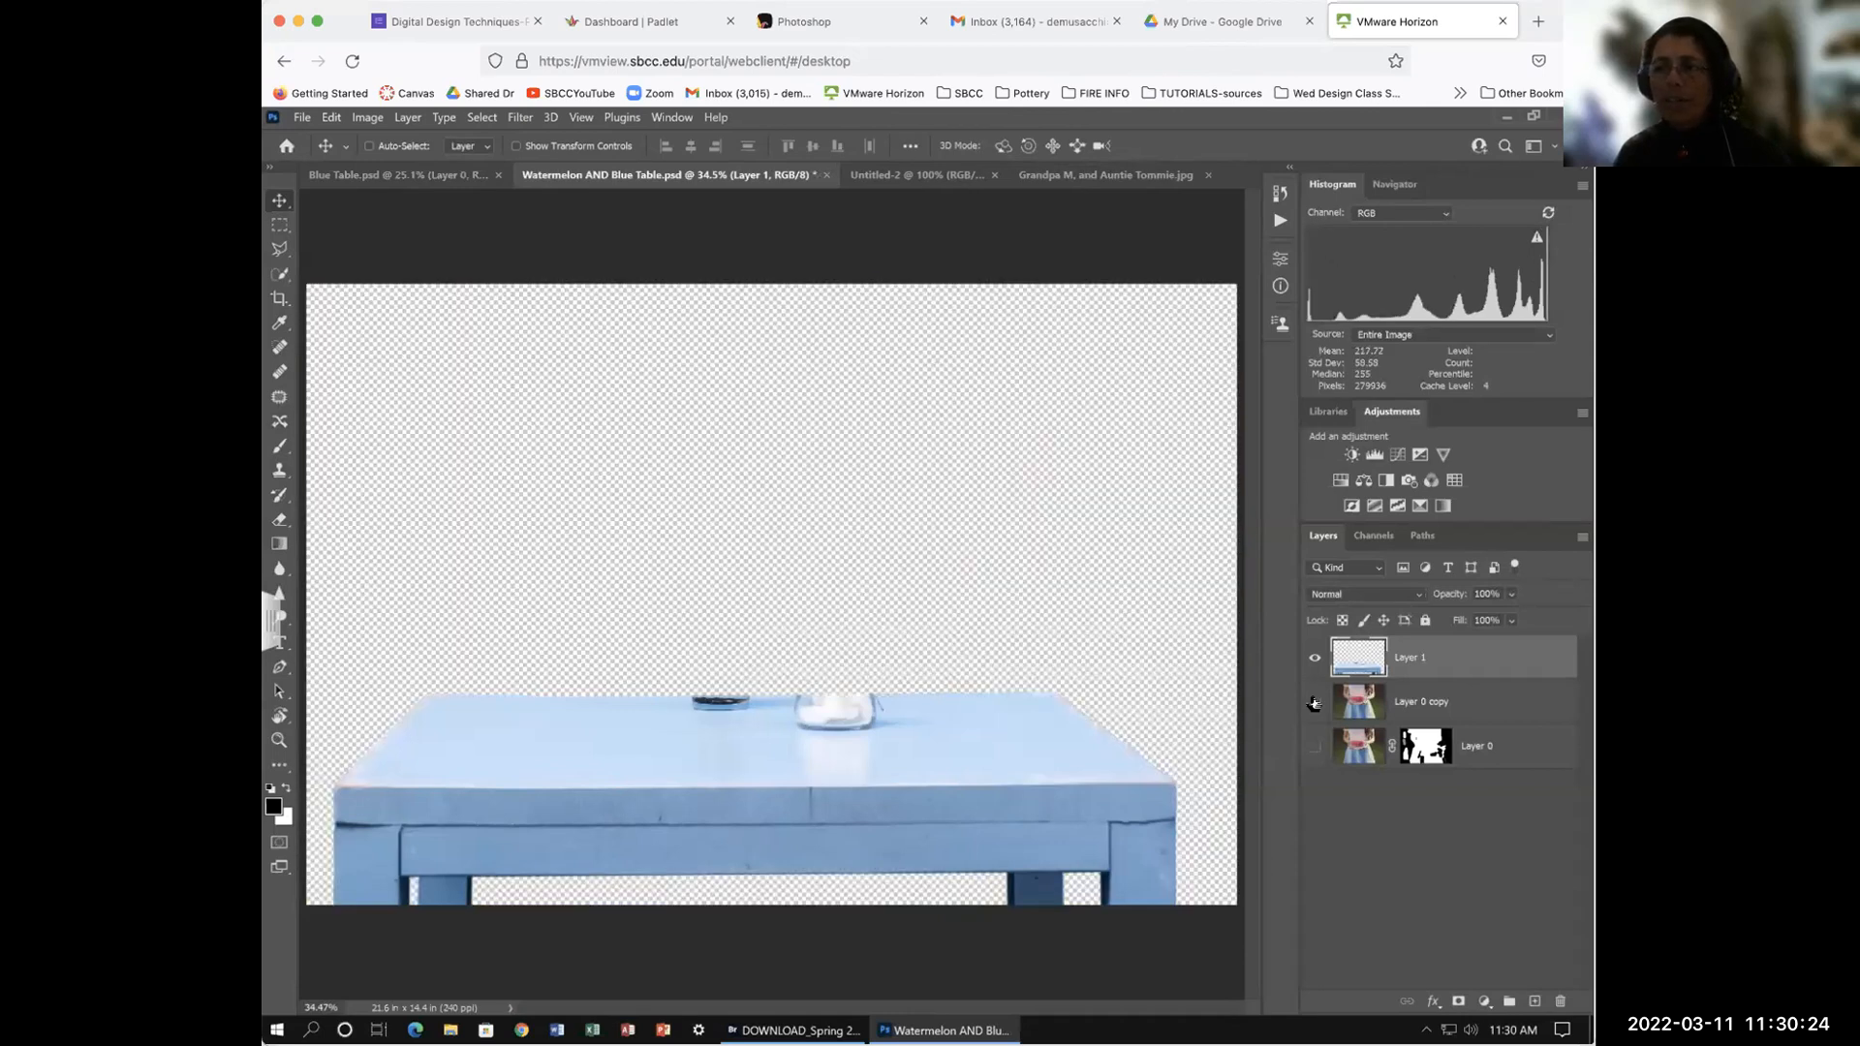
left_click(1314, 703)
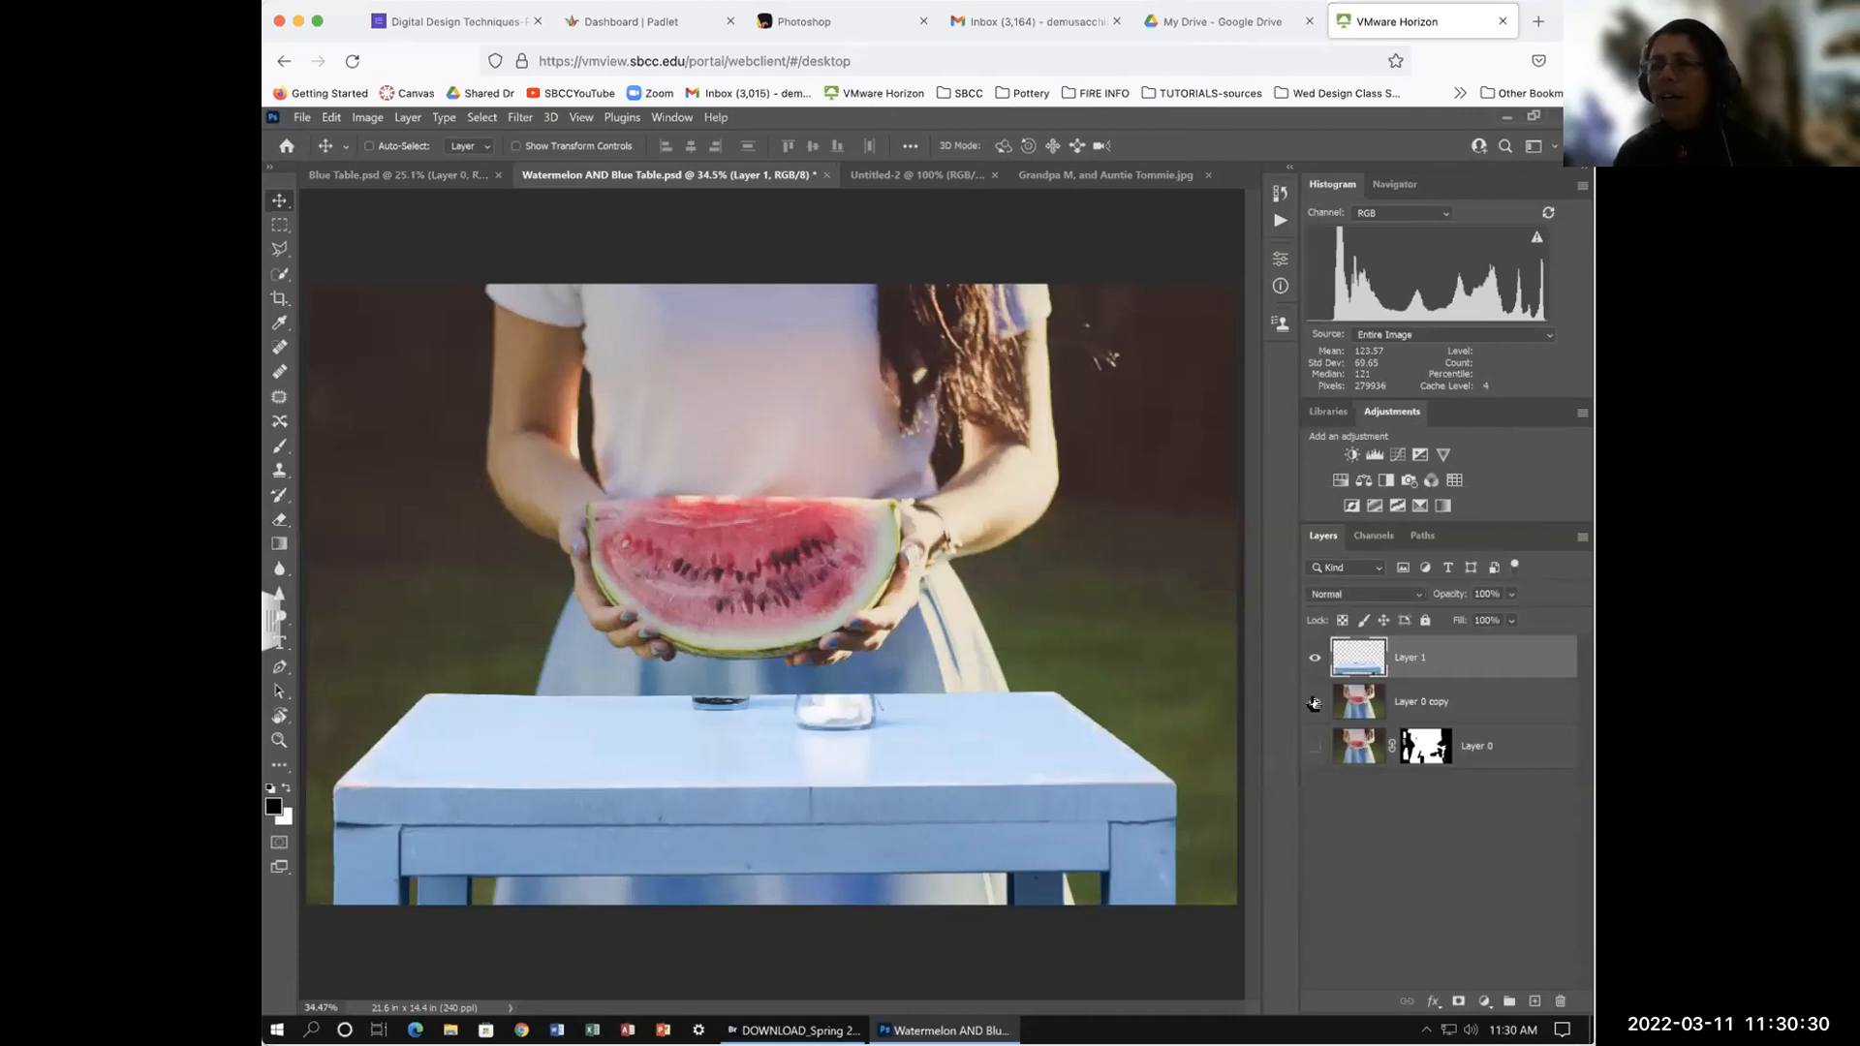
left_click(1315, 703)
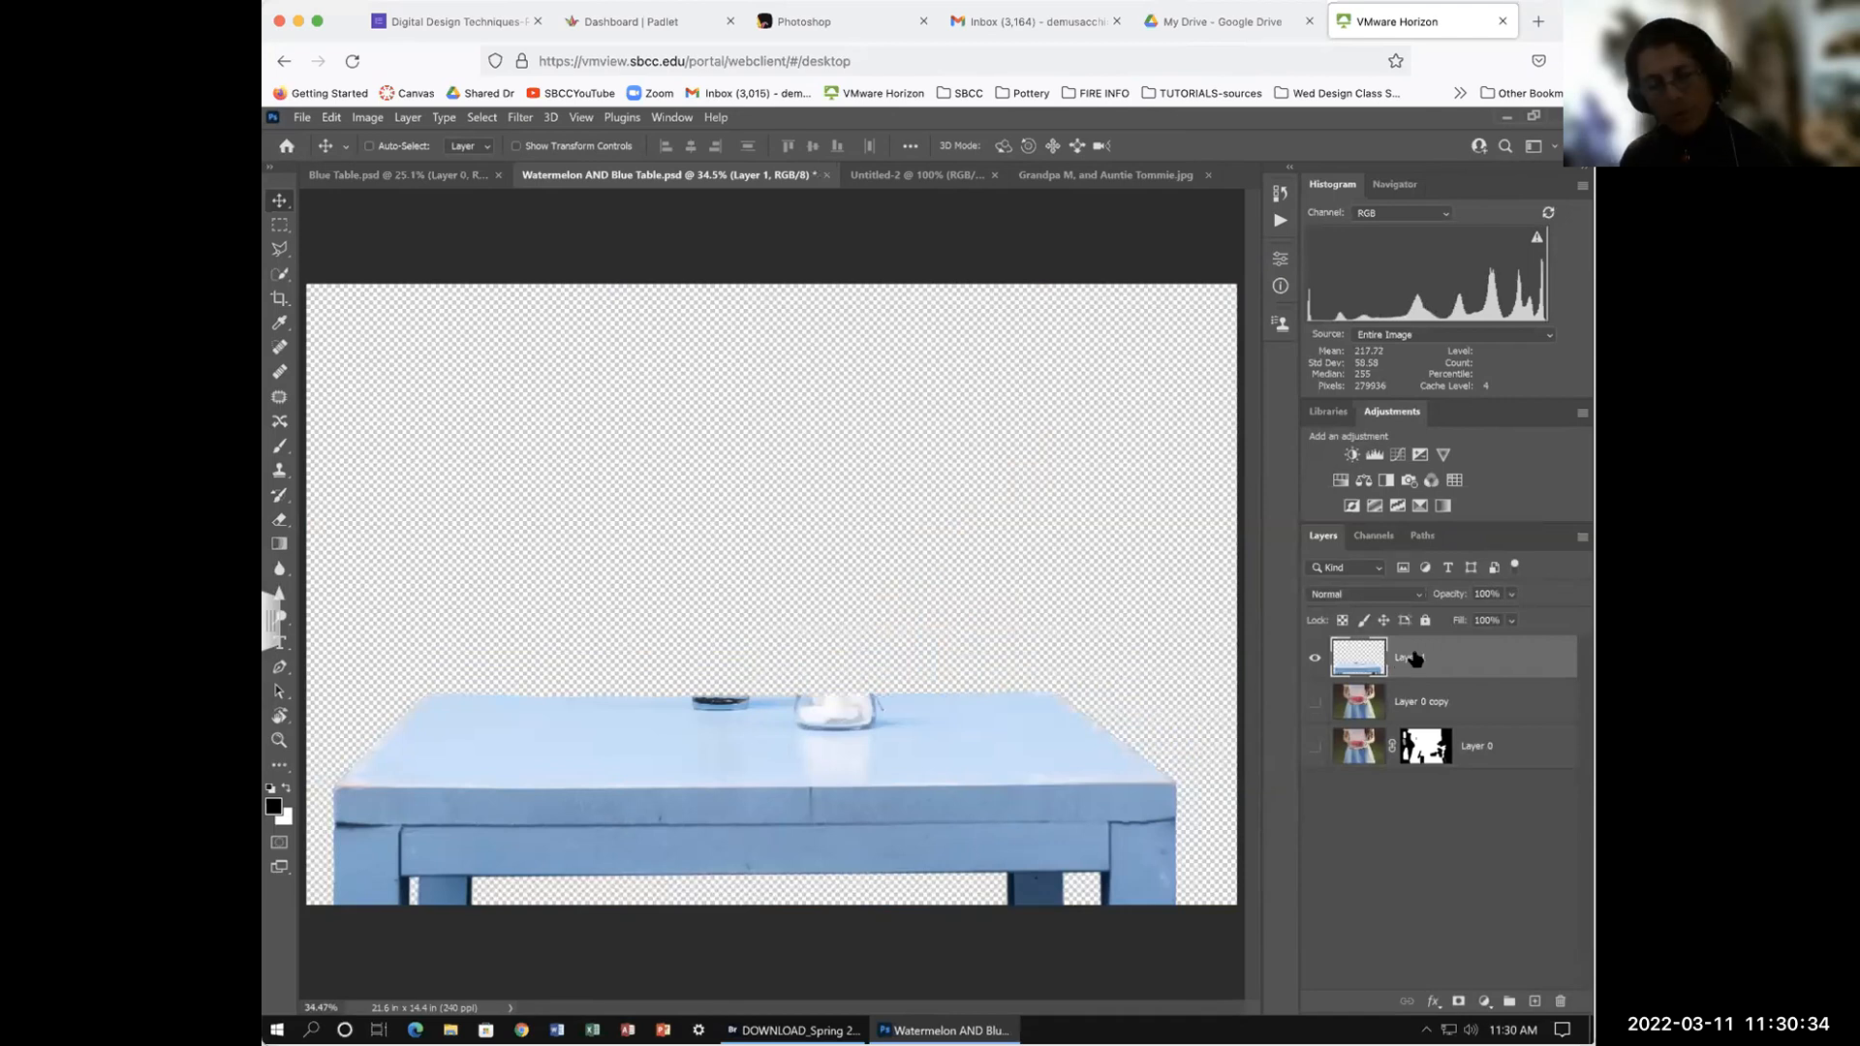
Step: Examine the cut-off jars along the table's back edge and their reflections at 100% zoom
key("ctrl+plus")
key("ctrl+plus")
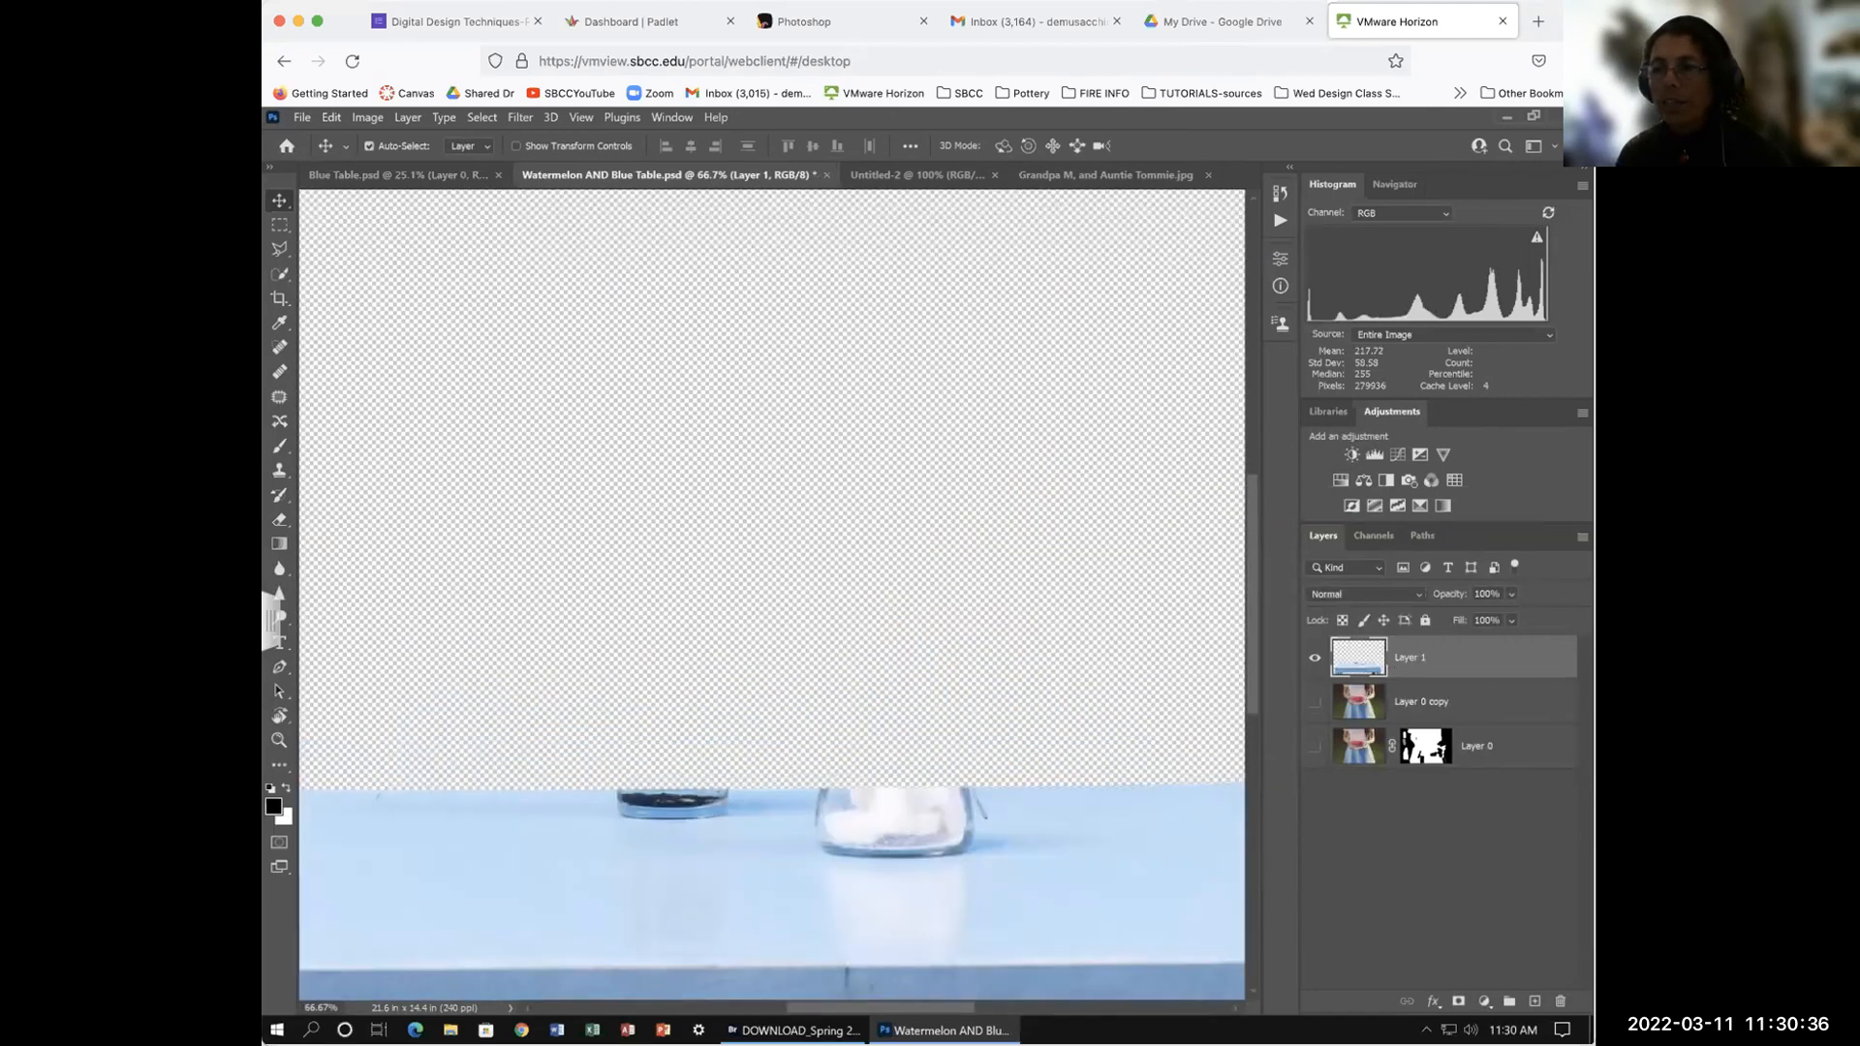
key("ctrl+plus")
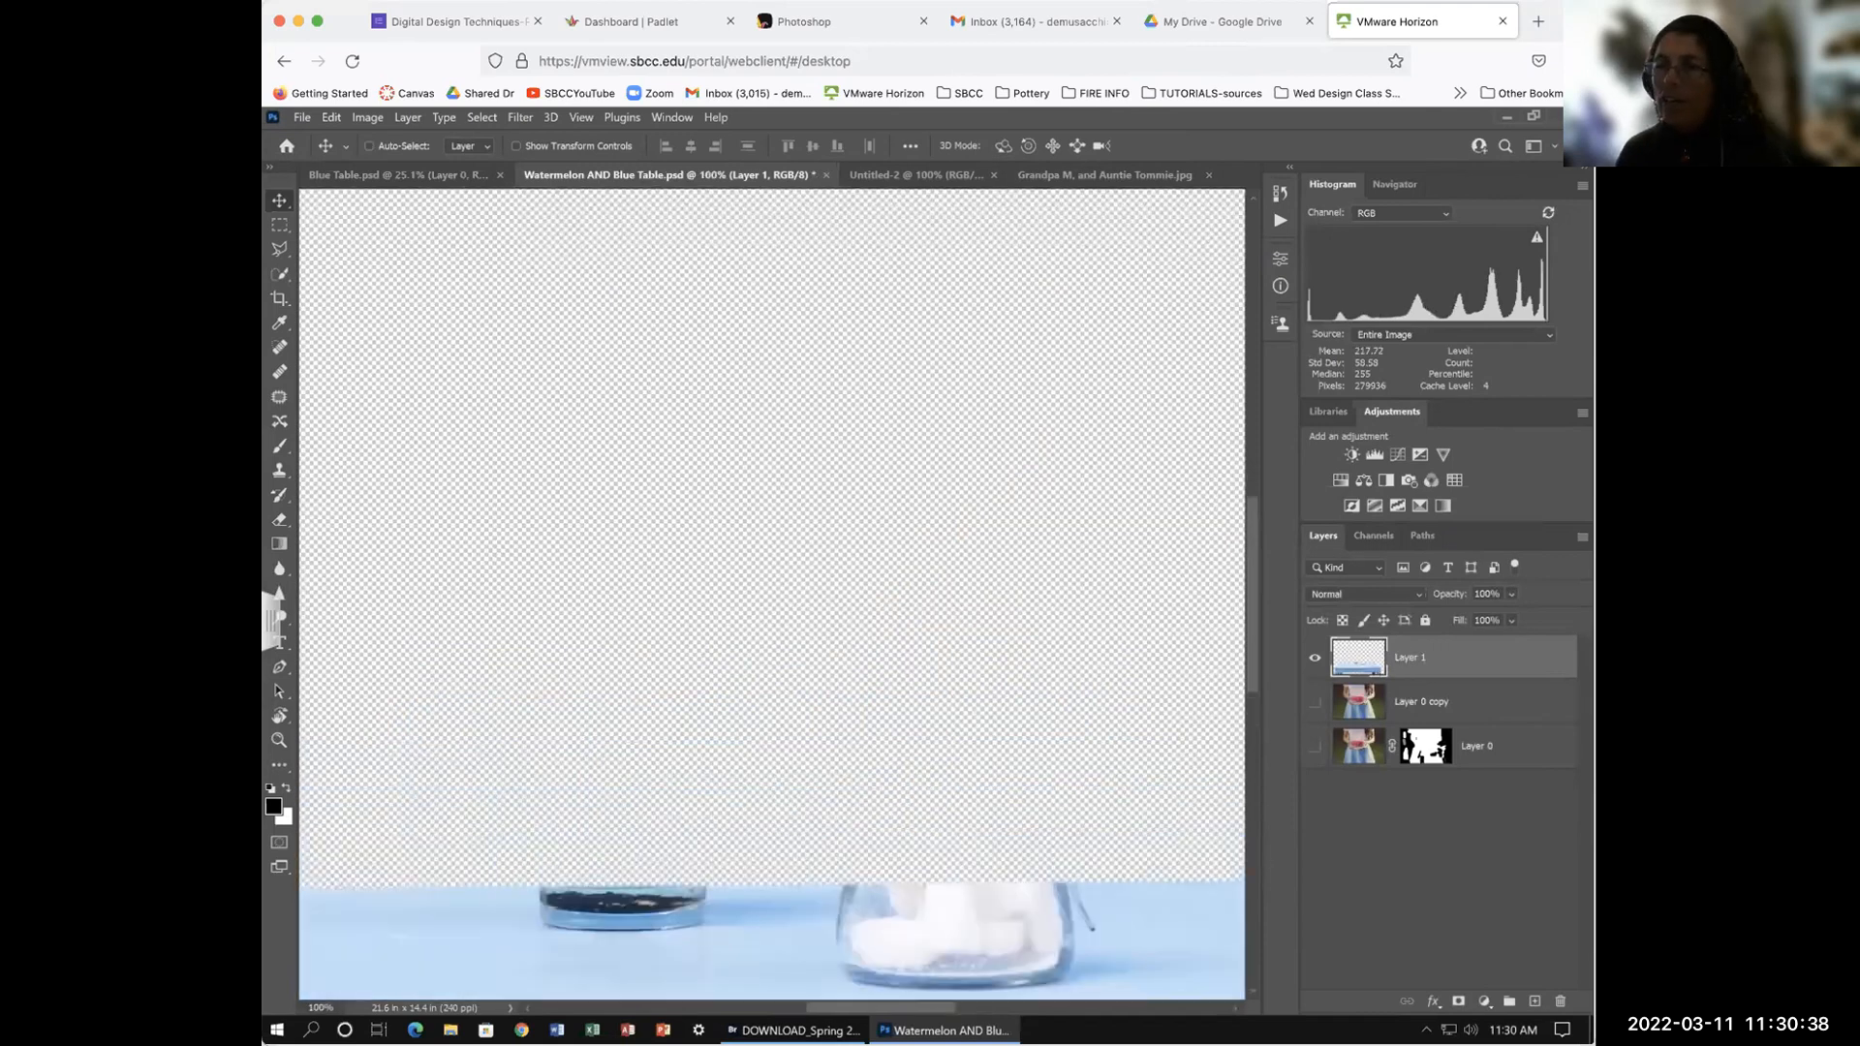
left_click_drag(861, 563, 874, 451)
left_click_drag(913, 599, 901, 586)
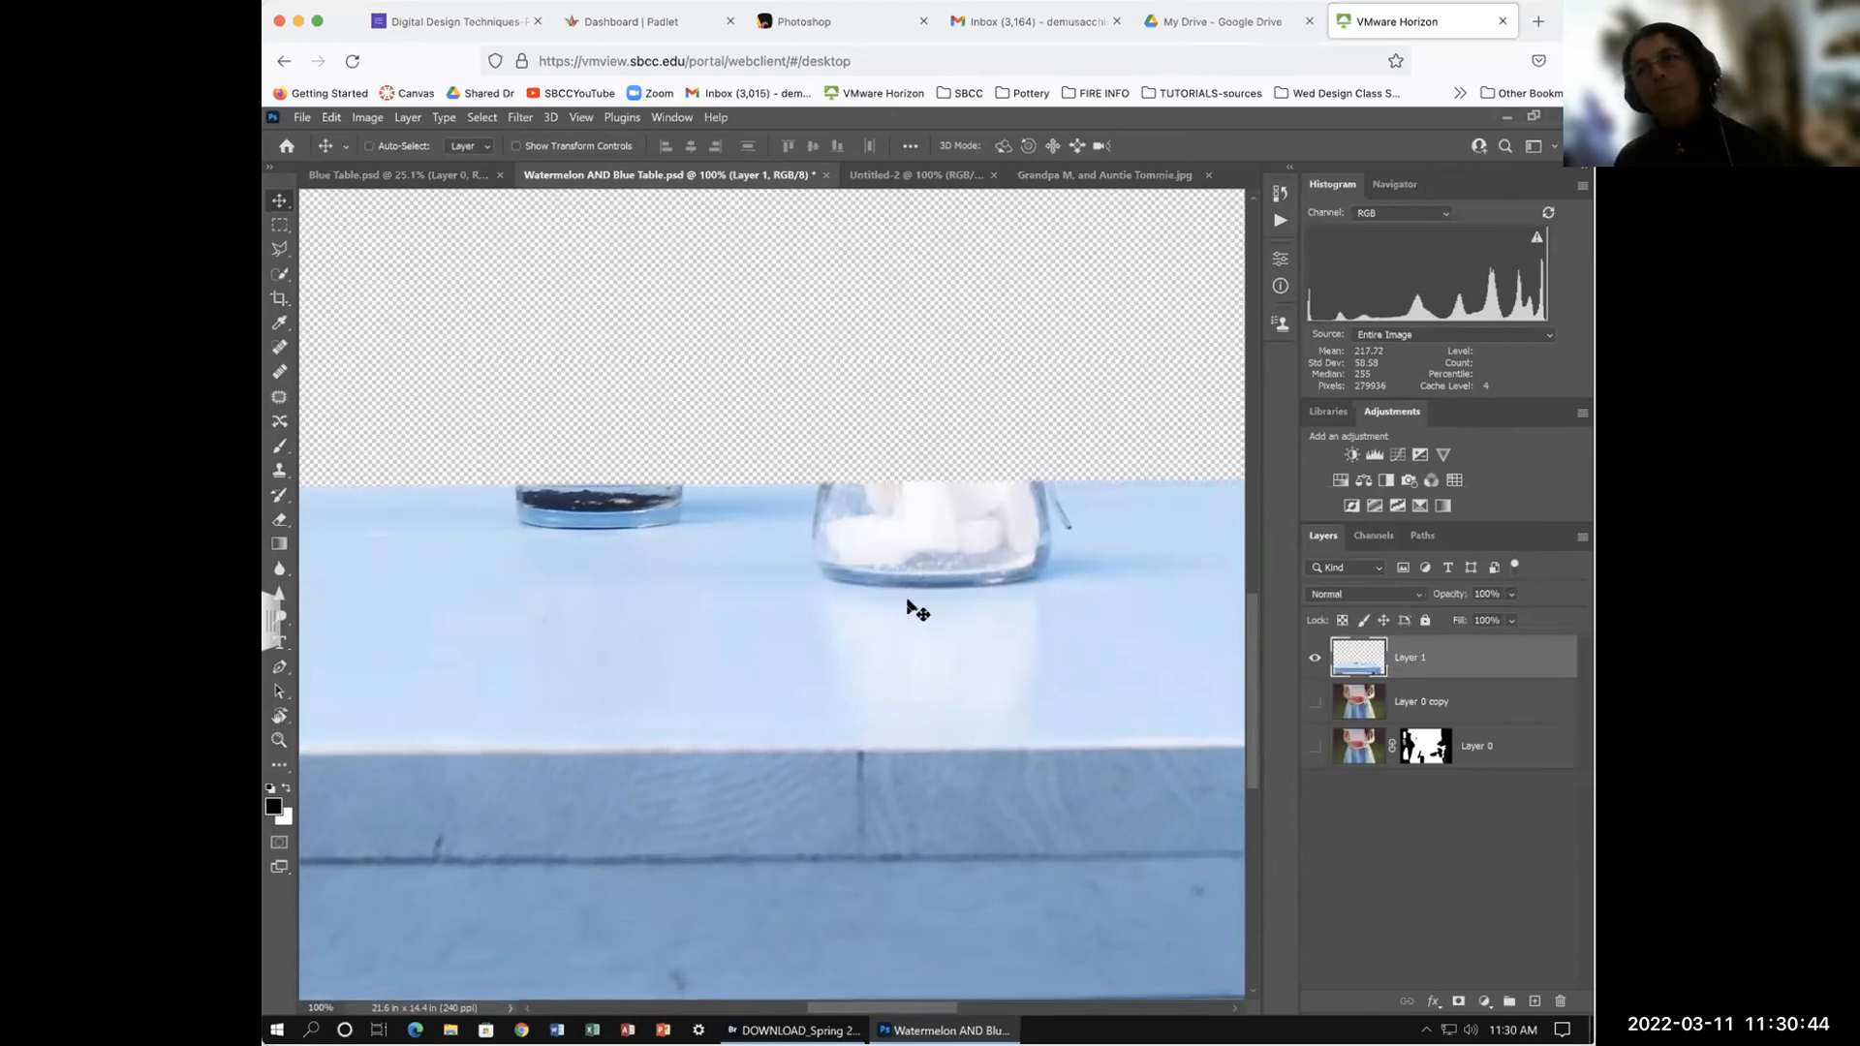
scroll(910, 603, "left", 1)
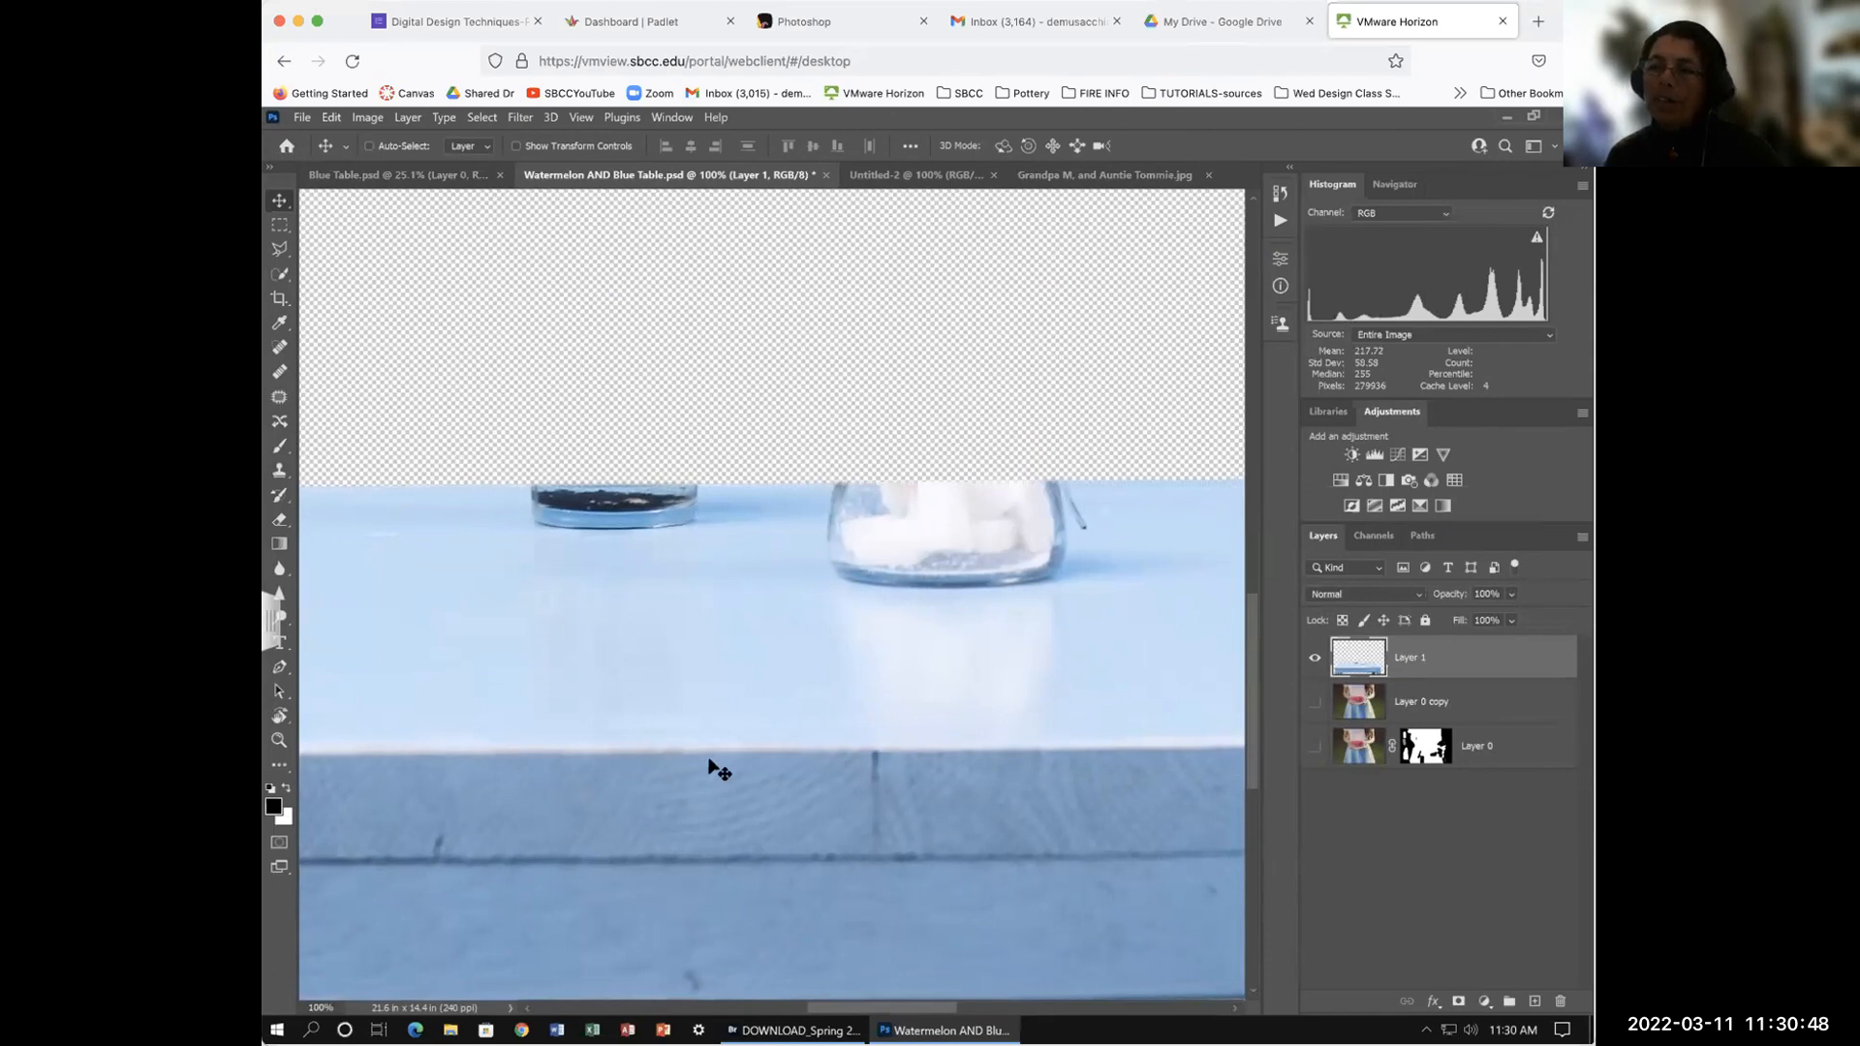
scroll(704, 523, "left", 3)
scroll(772, 593, "left", 1)
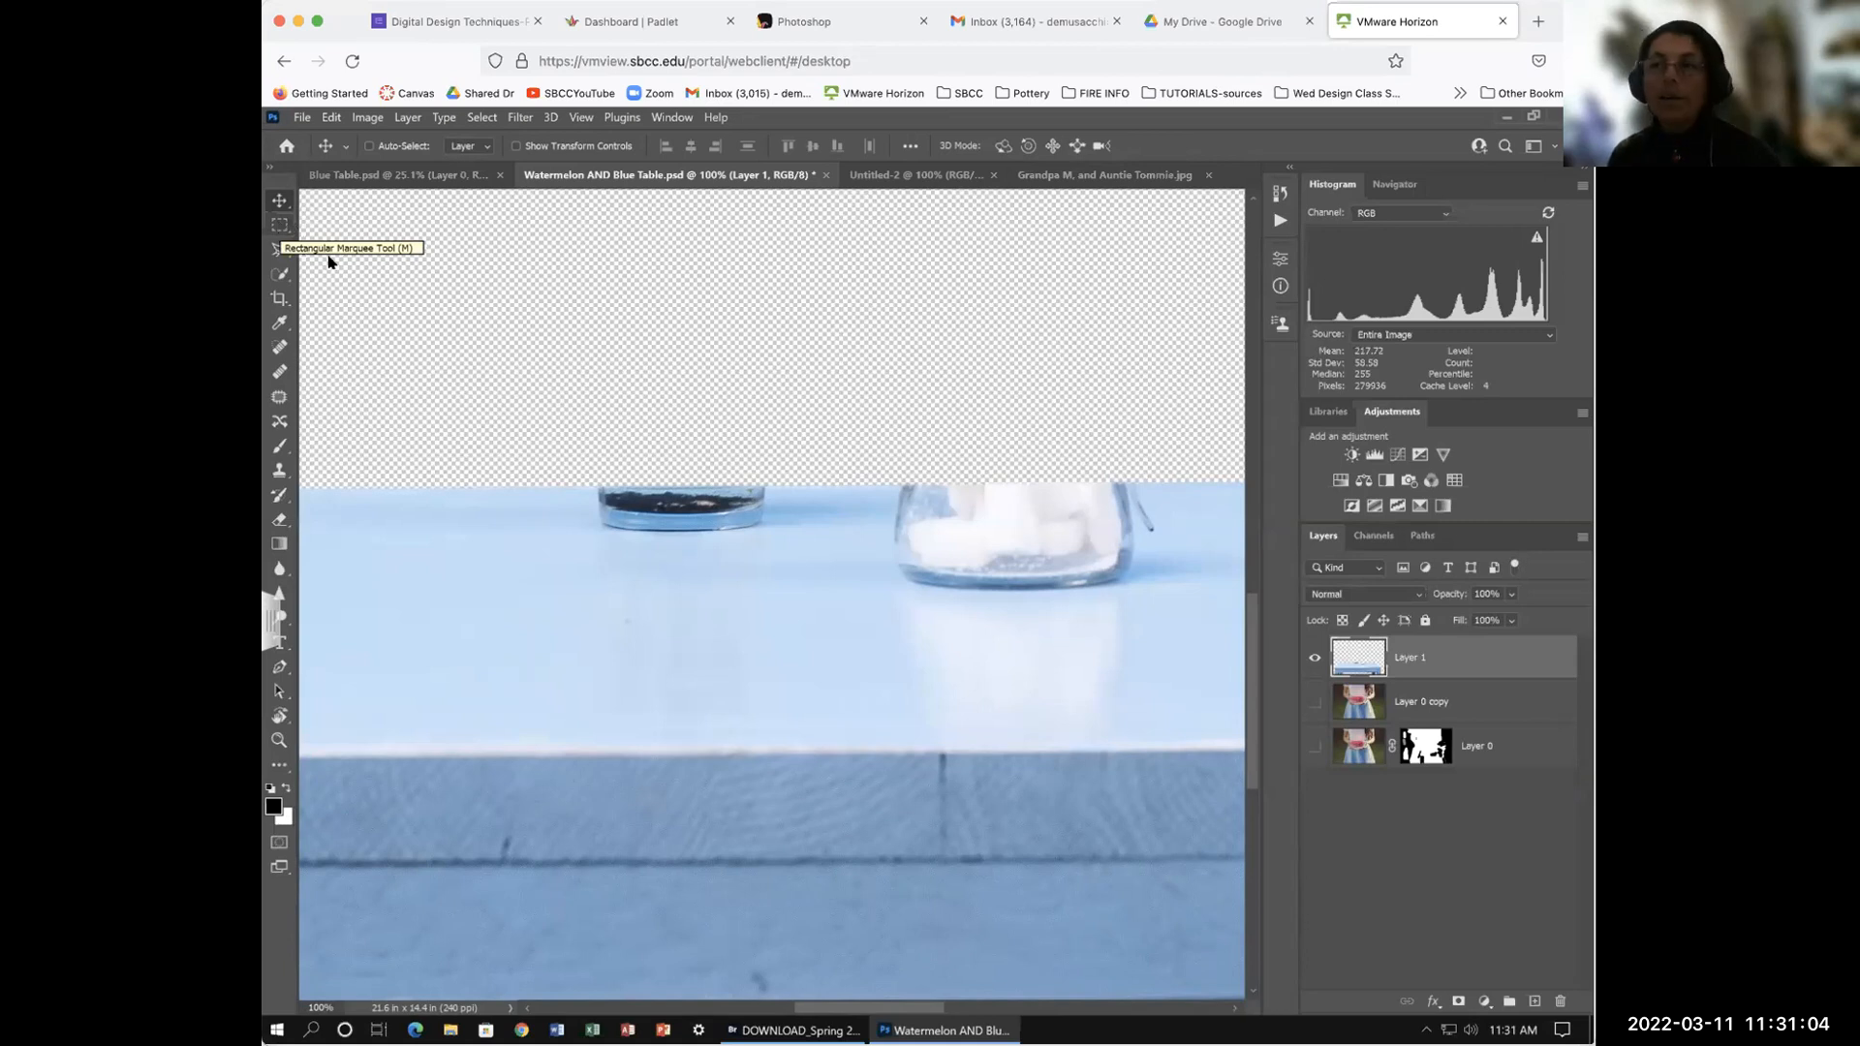
scroll(654, 505, "left", 1)
scroll(416, 411, "up", 1)
scroll(603, 518, "down", 1)
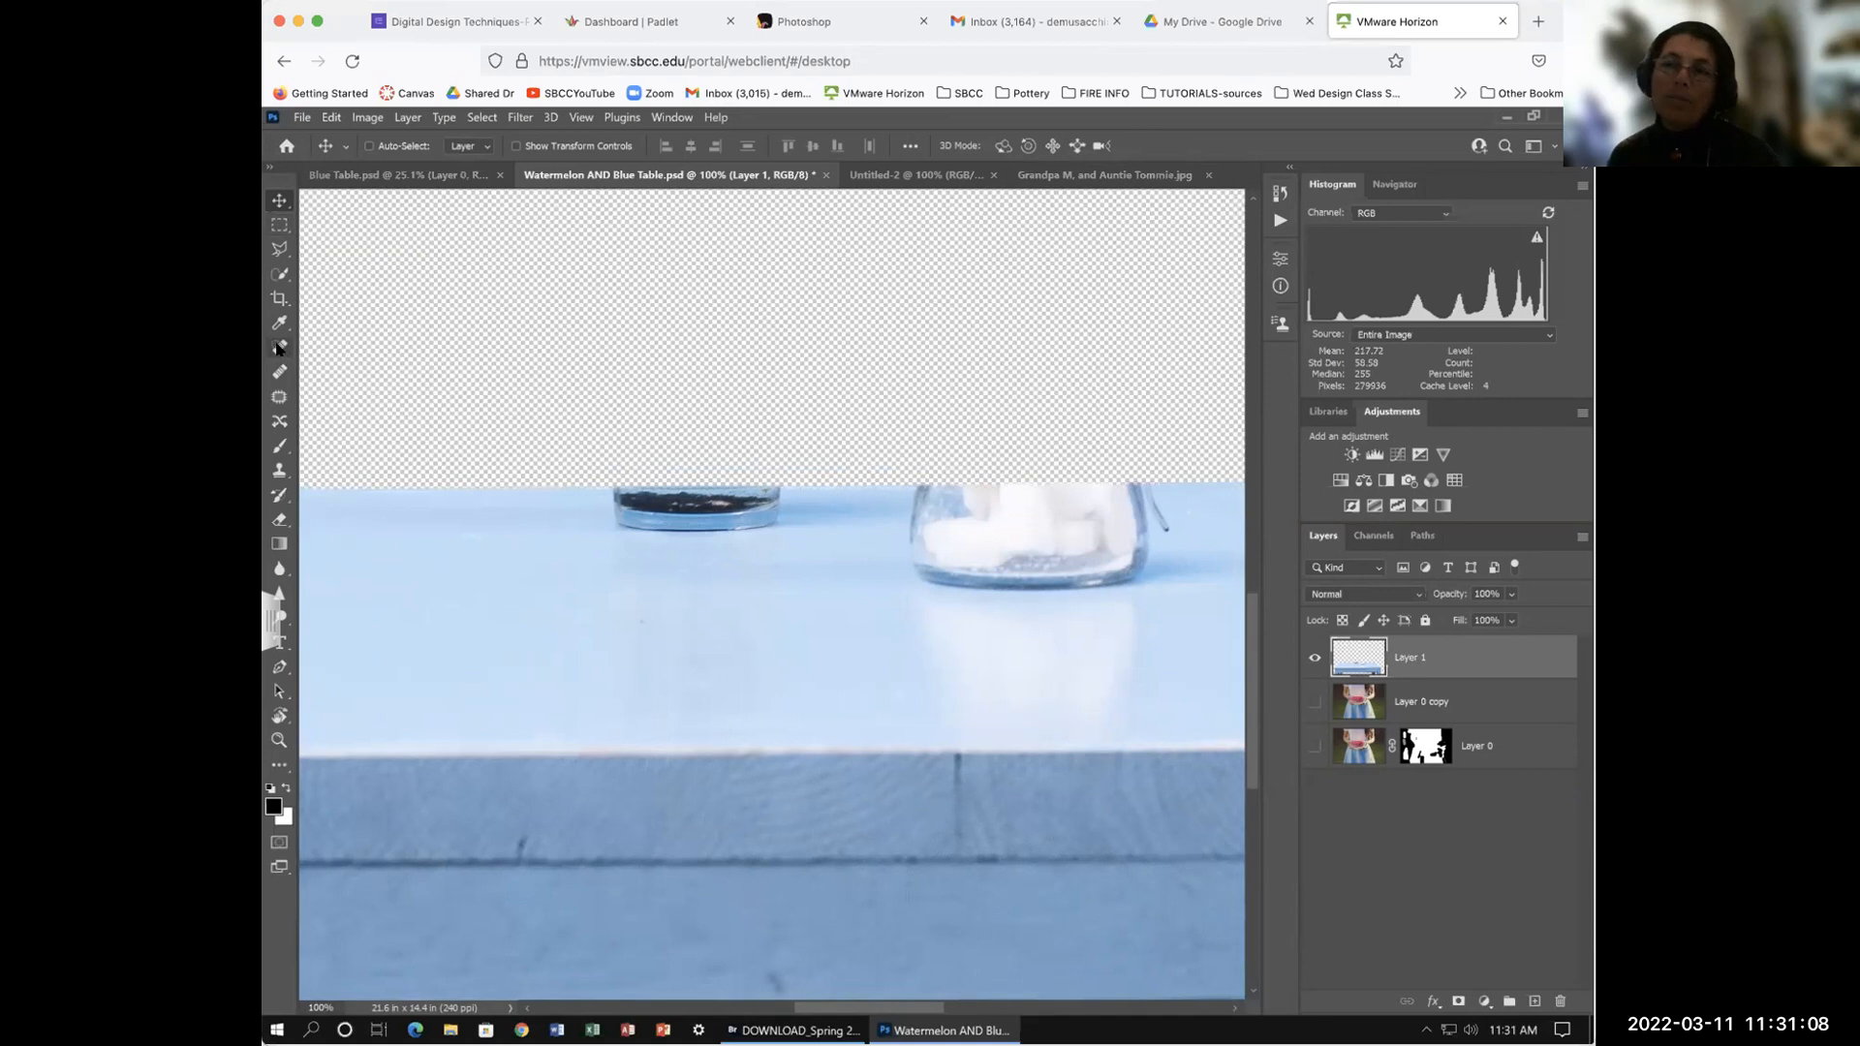
Step: Try to remove the dark jar at the table's back edge with a content-aware Spot Healing Brush enlarged to 100 px
left_click(280, 347)
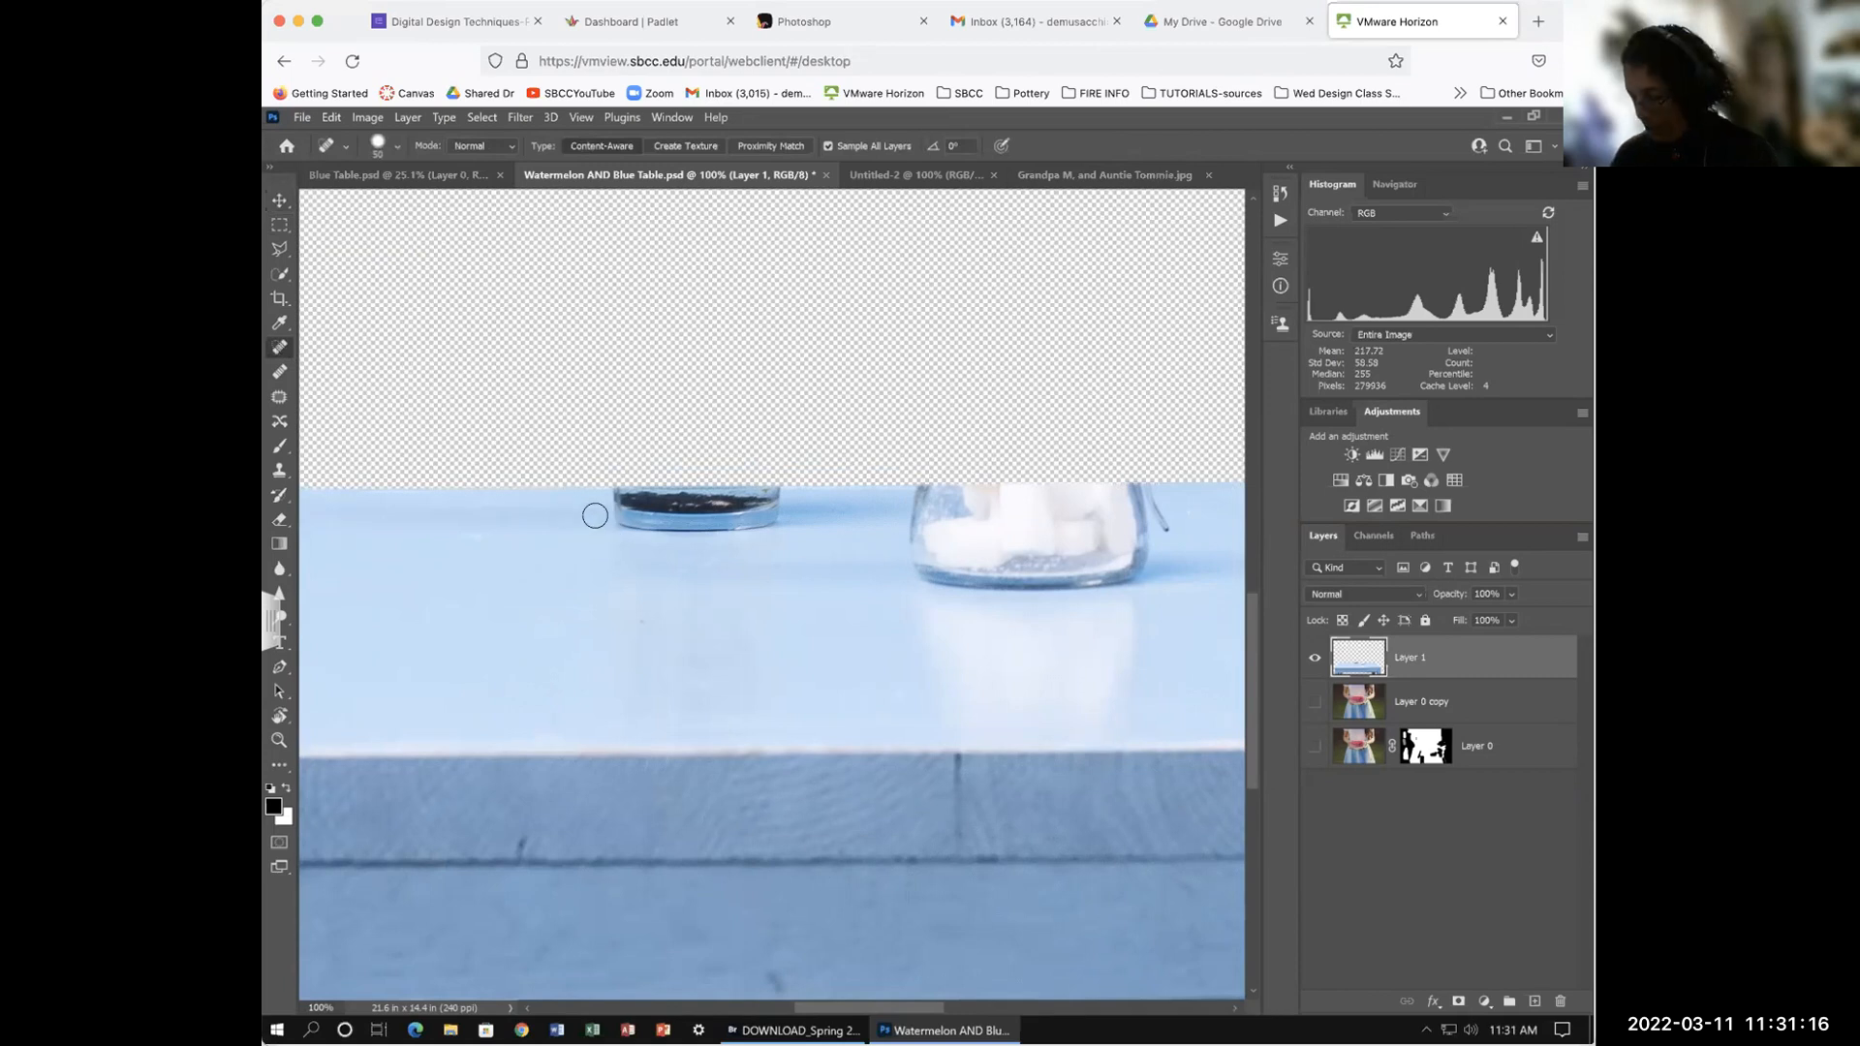
key("bracketright")
key("bracketright")
key("bracketright")
key("bracketright")
key("bracketright")
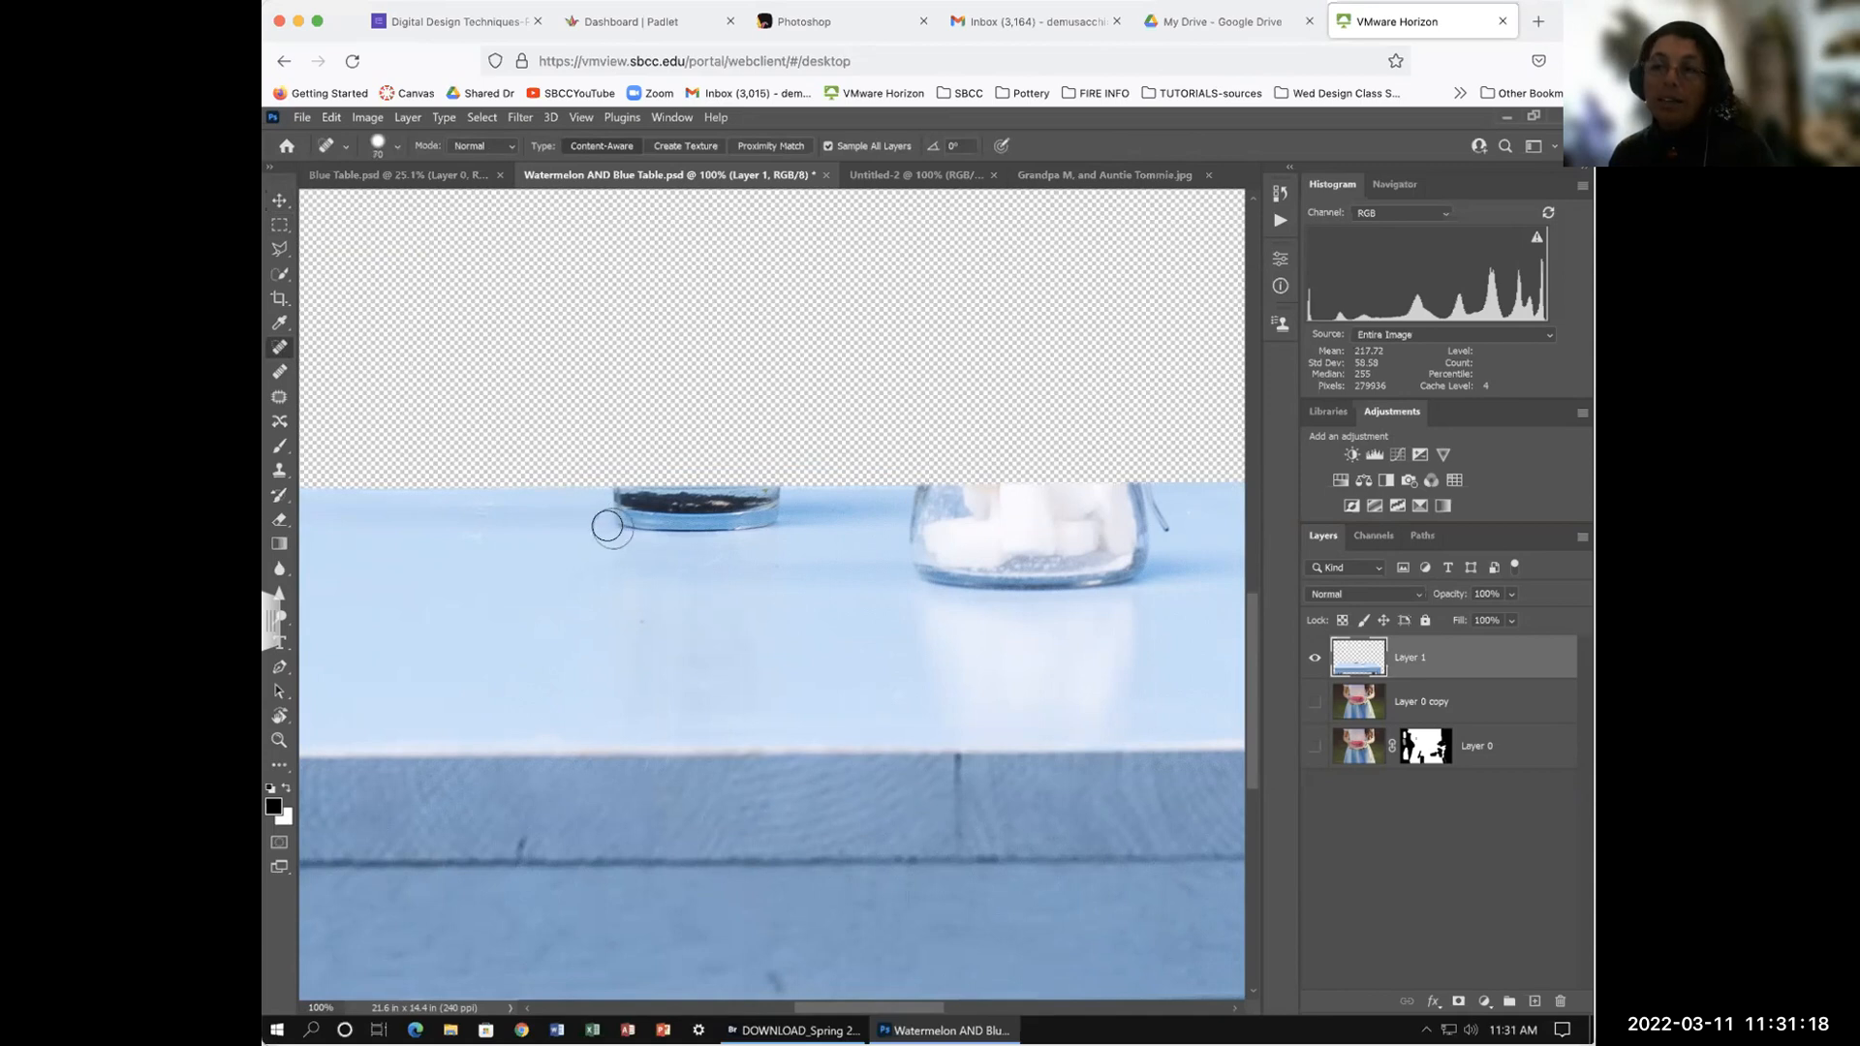
mouse_move(591, 520)
left_mouse_down()
mouse_move(809, 498)
mouse_move(598, 500)
mouse_move(644, 490)
mouse_move(792, 499)
left_mouse_up()
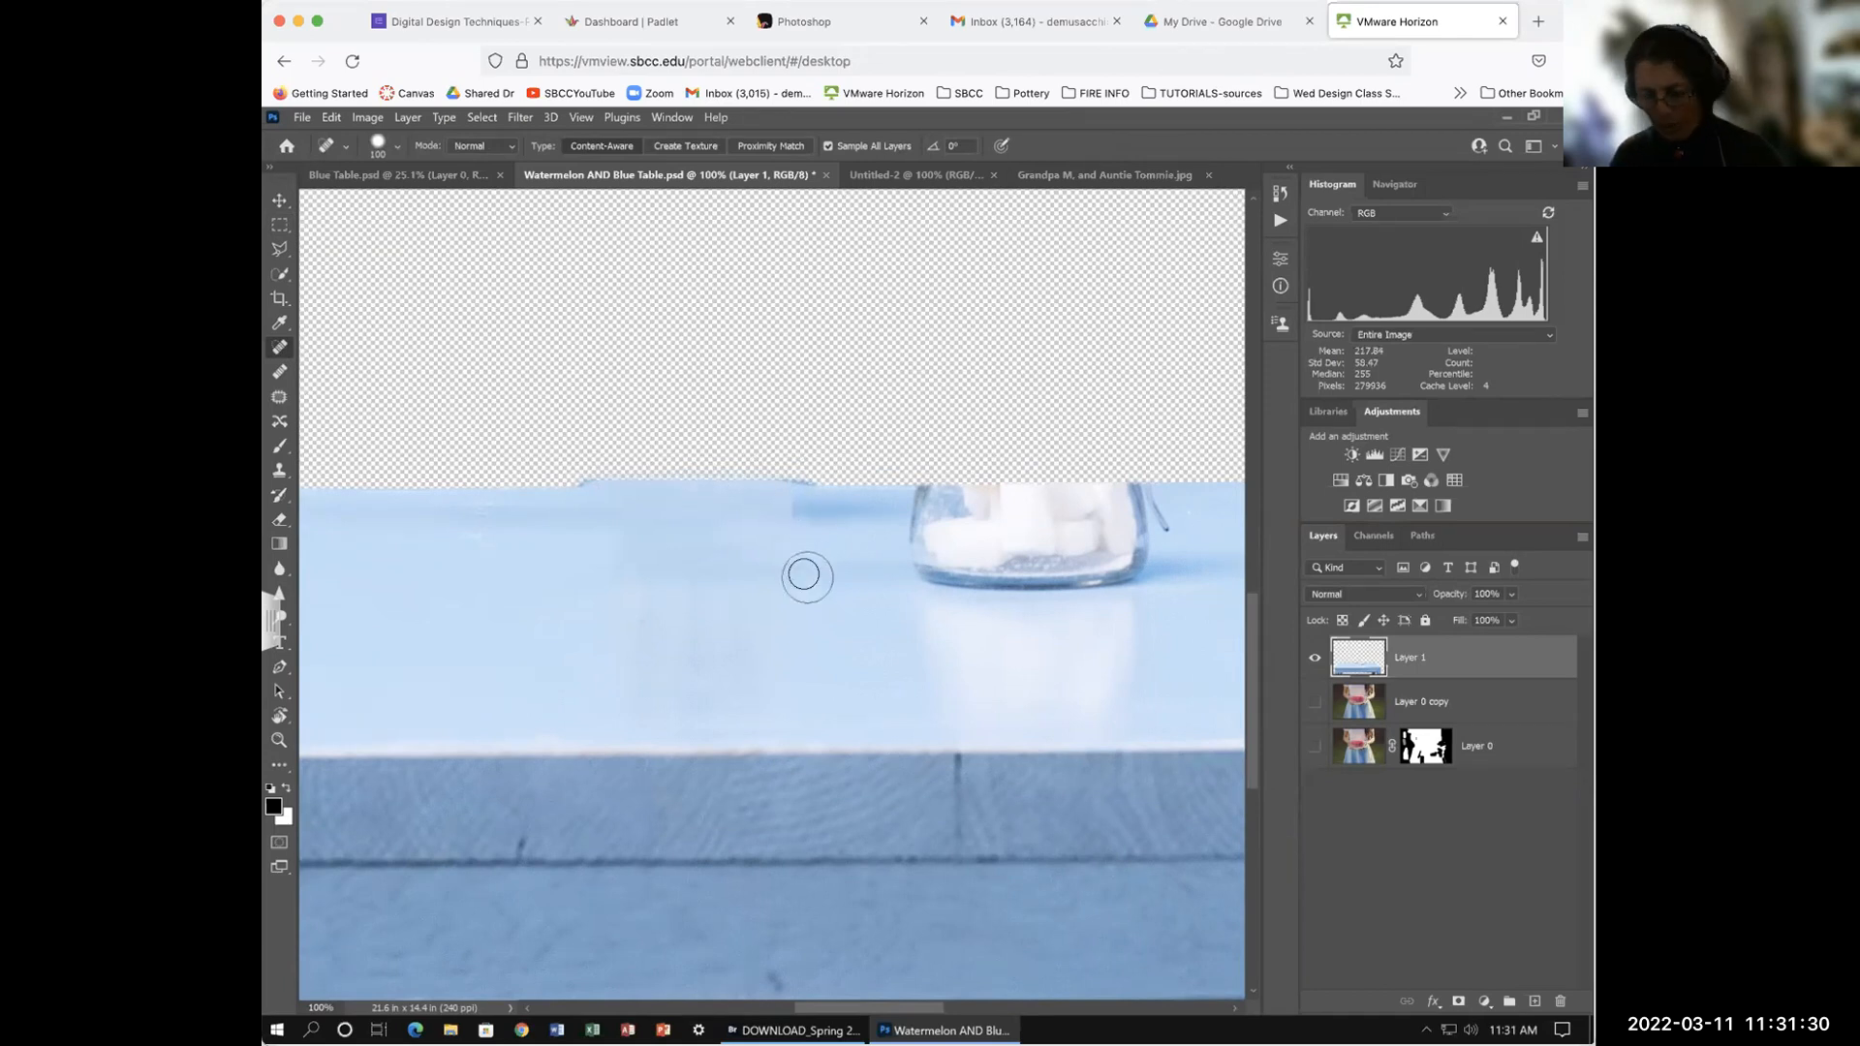
Step: Undo the spot healing over the dark jar
key("z")
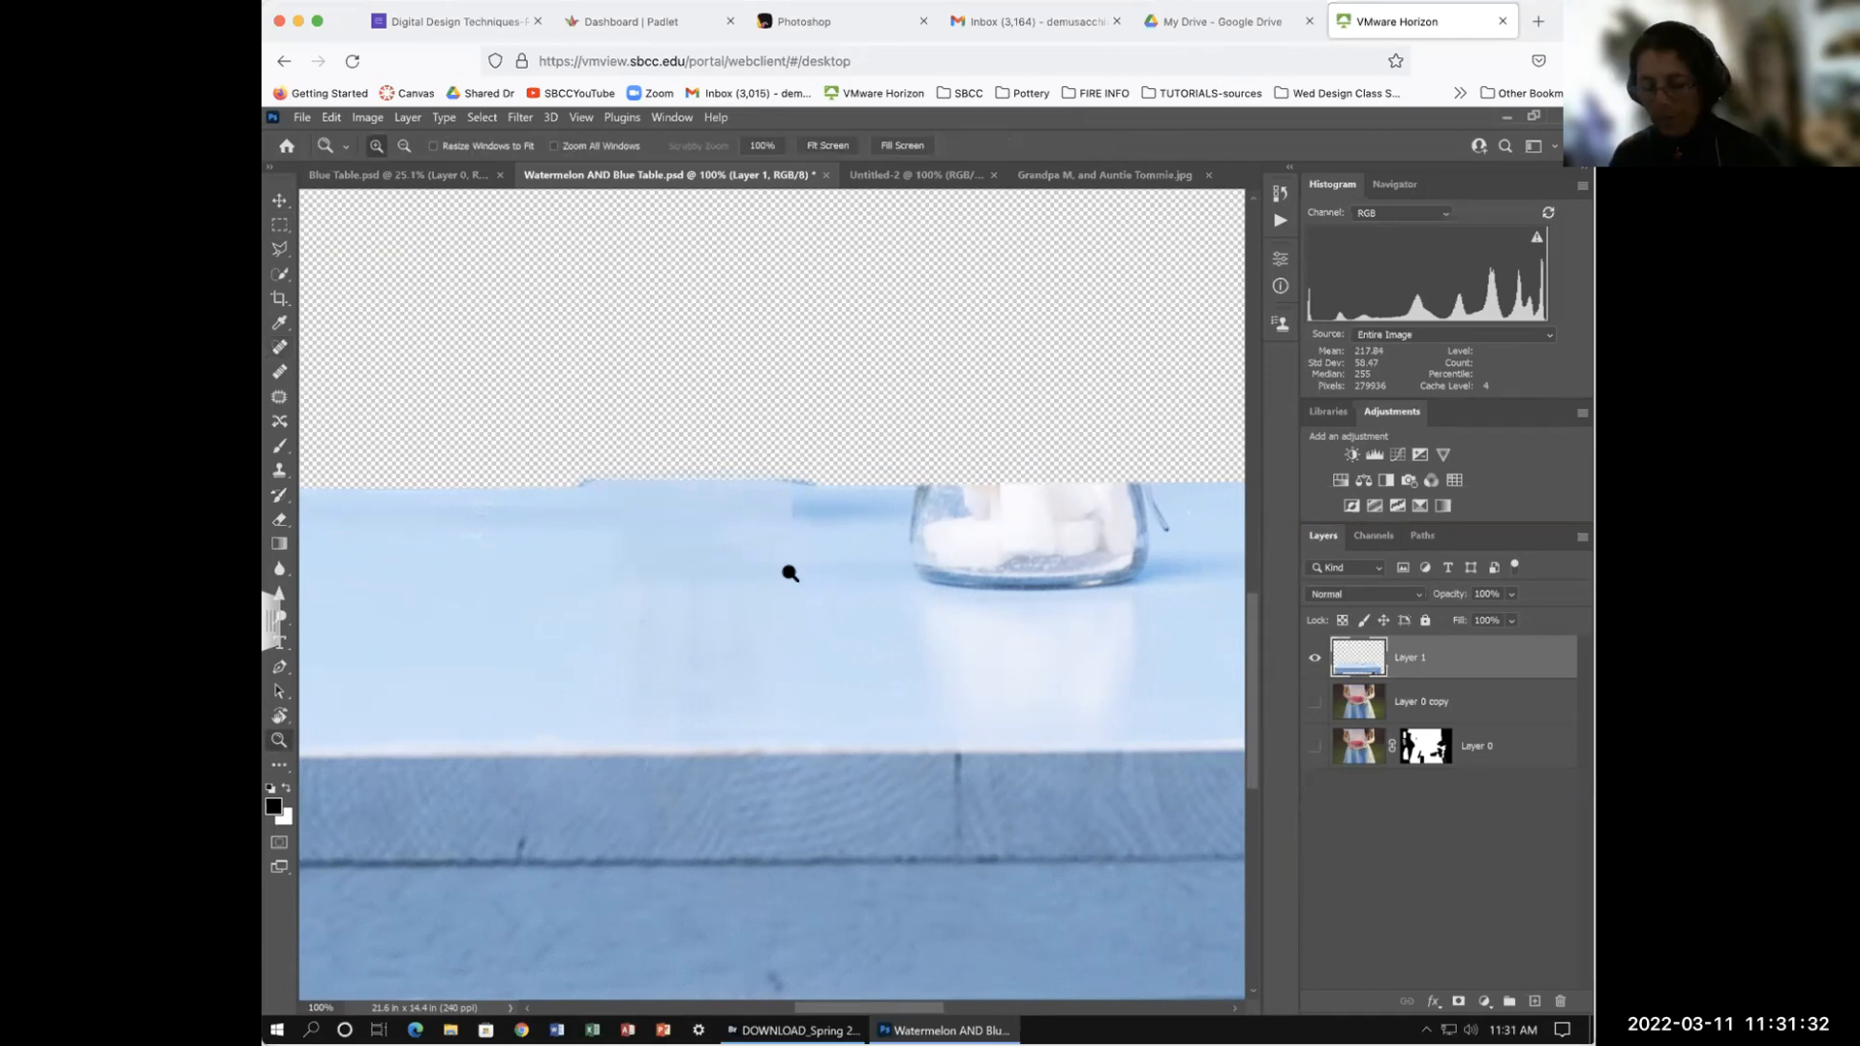
key("ctrl+z")
key("ctrl+z")
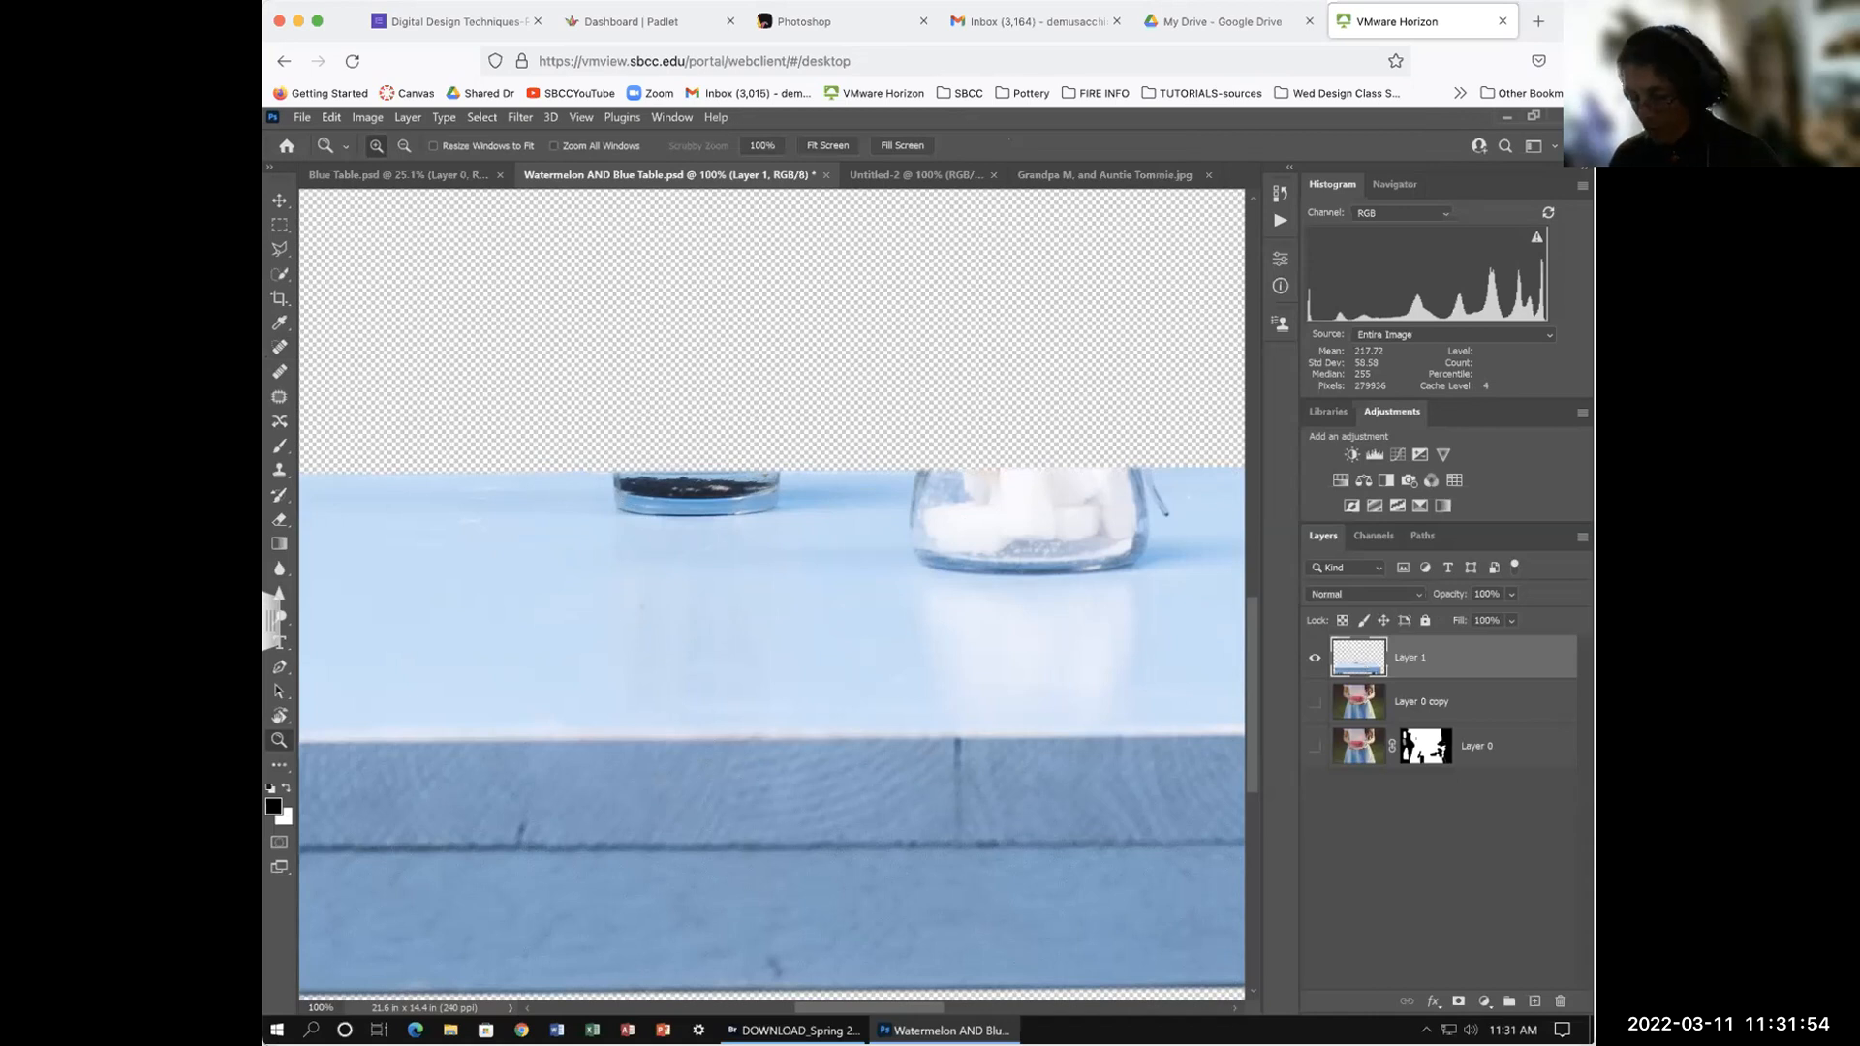
Step: Load the table outline on Layer 1 as a selection
key("ctrl+0")
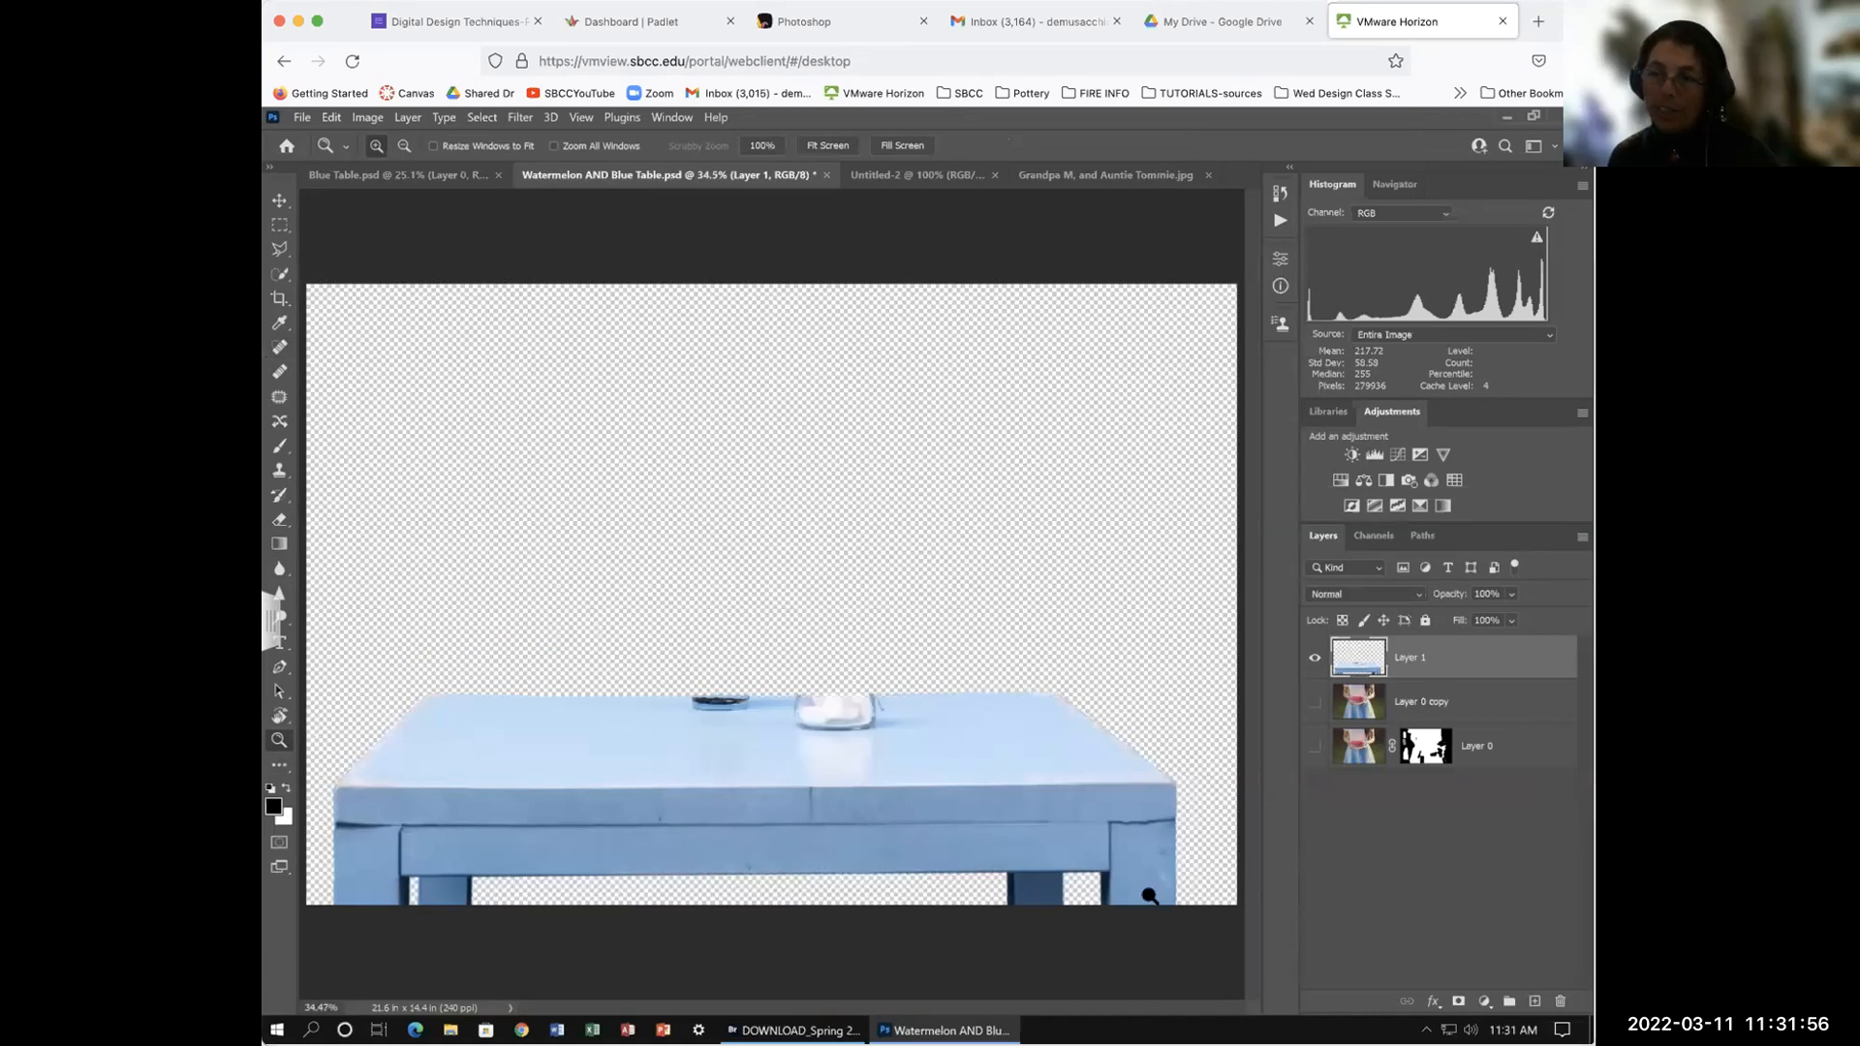
left_click(1356, 663, "ctrl")
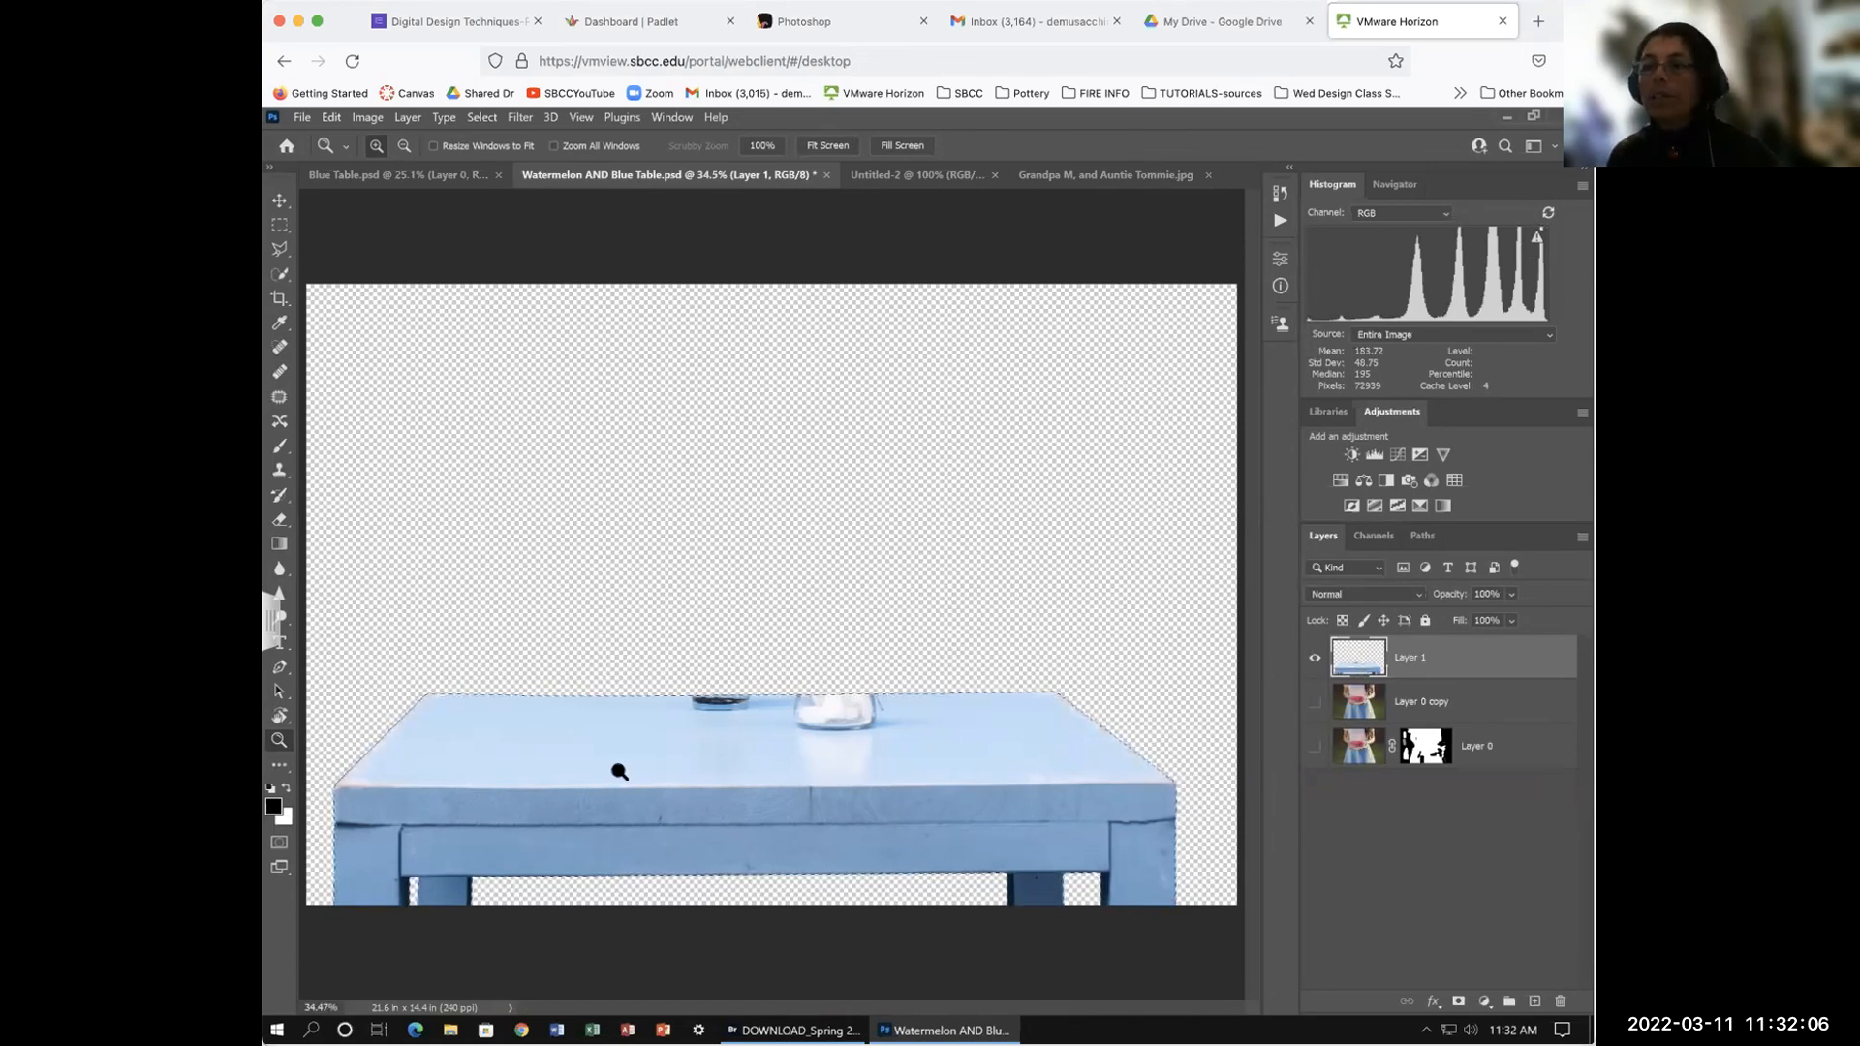
Step: Try to remove the dark jar at the table's back edge with a 125 px content-aware Spot Healing Brush inside the table selection
left_click(695, 699)
key("space")
left_click_drag(796, 835, 946, 700)
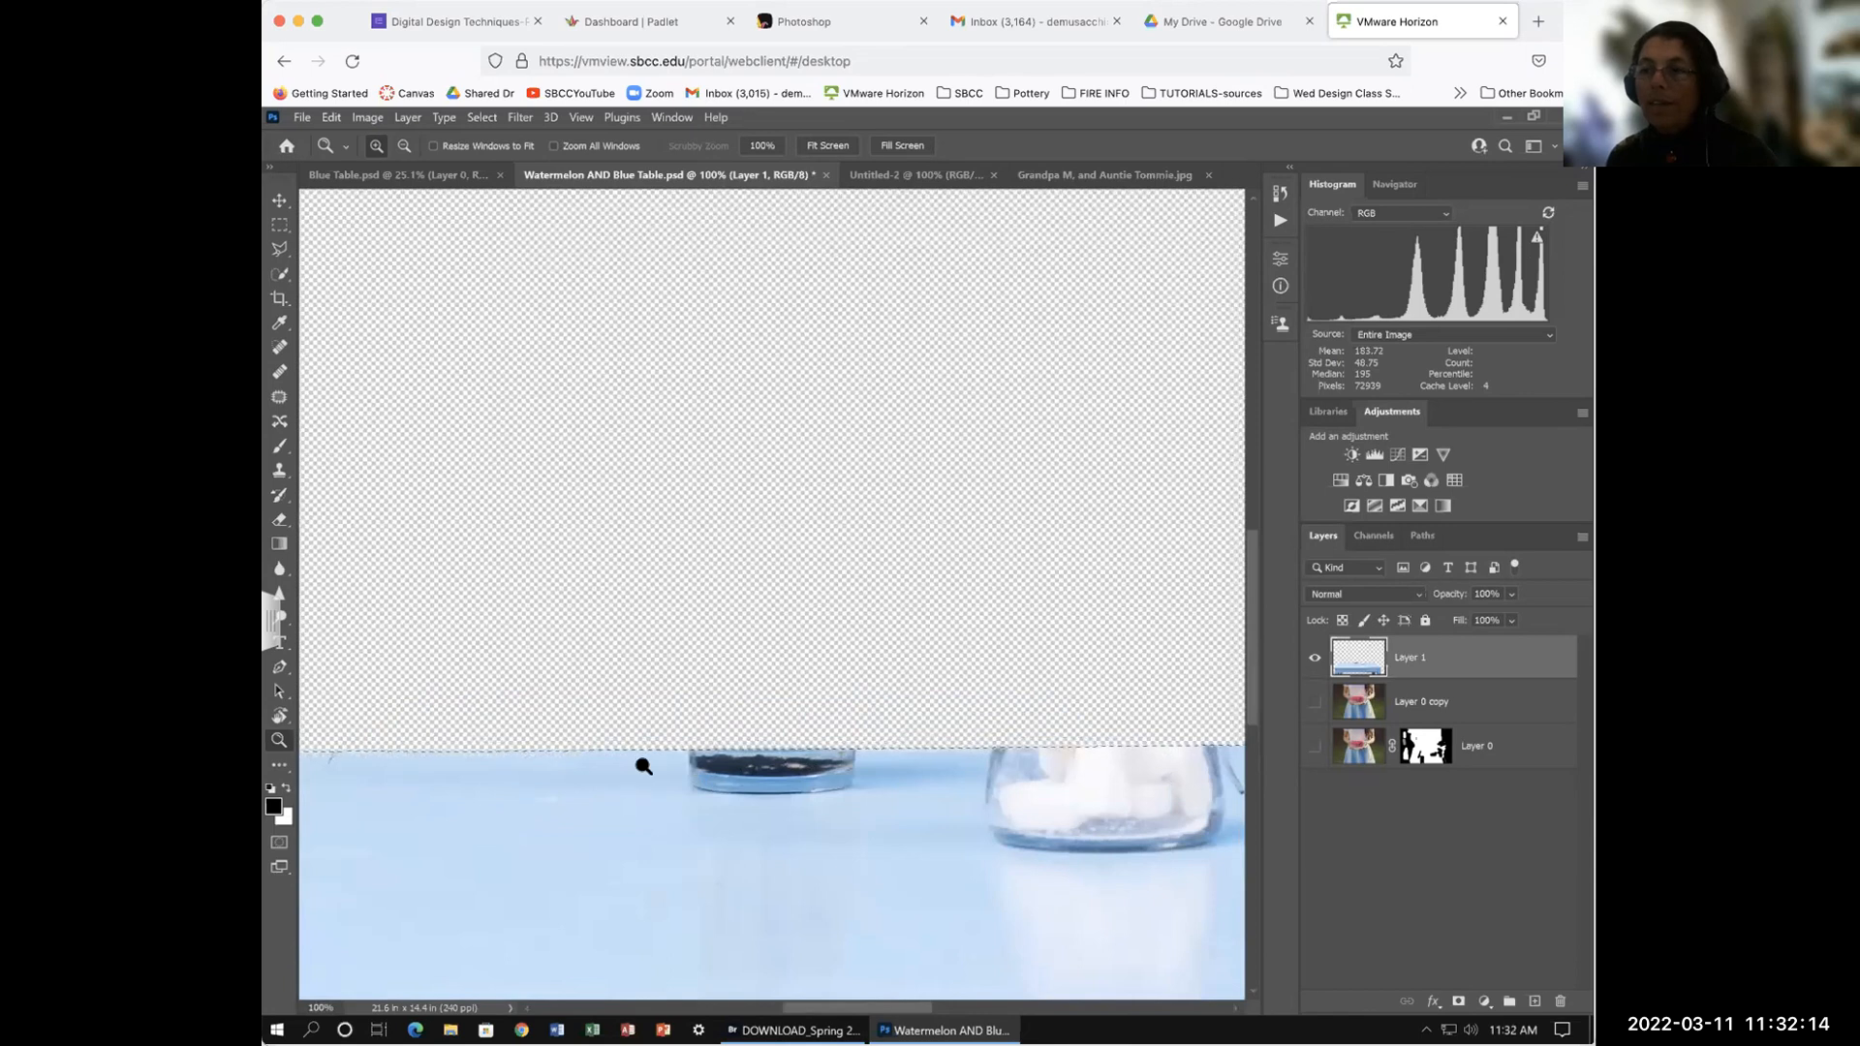
left_click(349, 441)
key("space")
left_click_drag(547, 663, 630, 427)
left_click(279, 347)
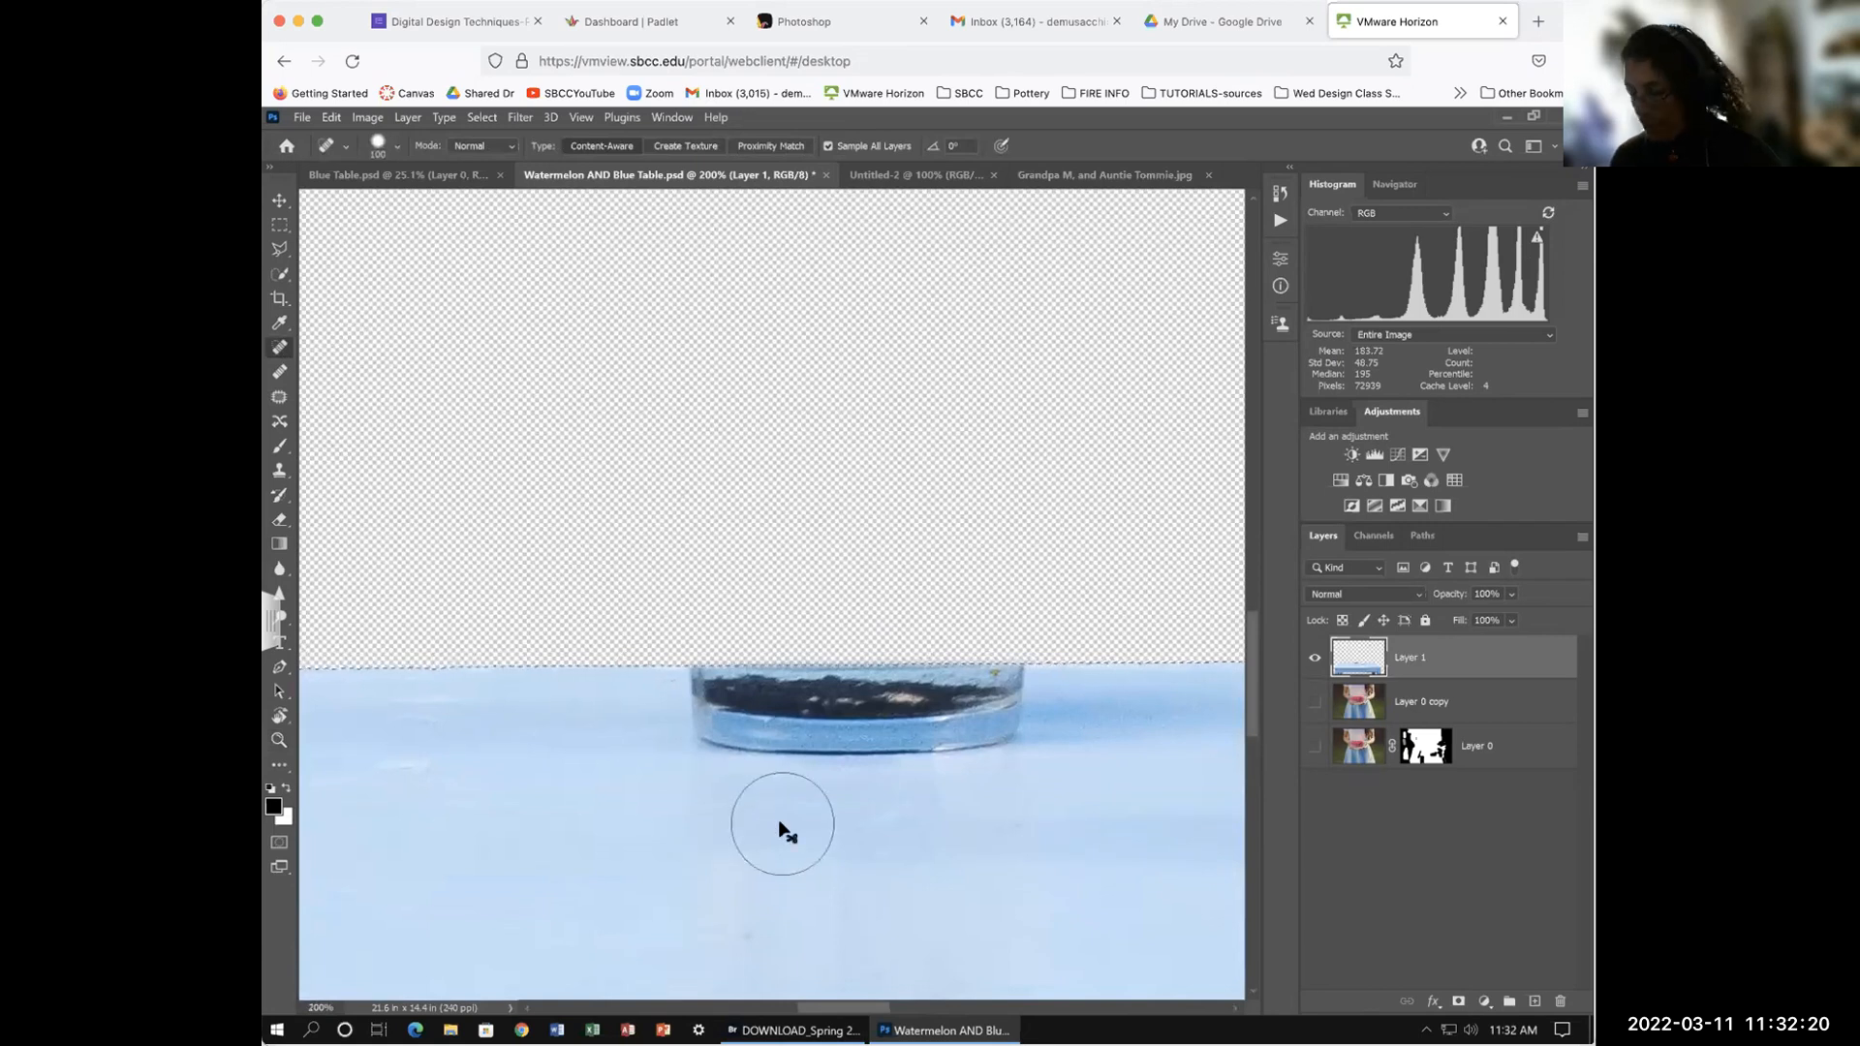
key("ctrl+minus")
left_click_drag(743, 732, 627, 651)
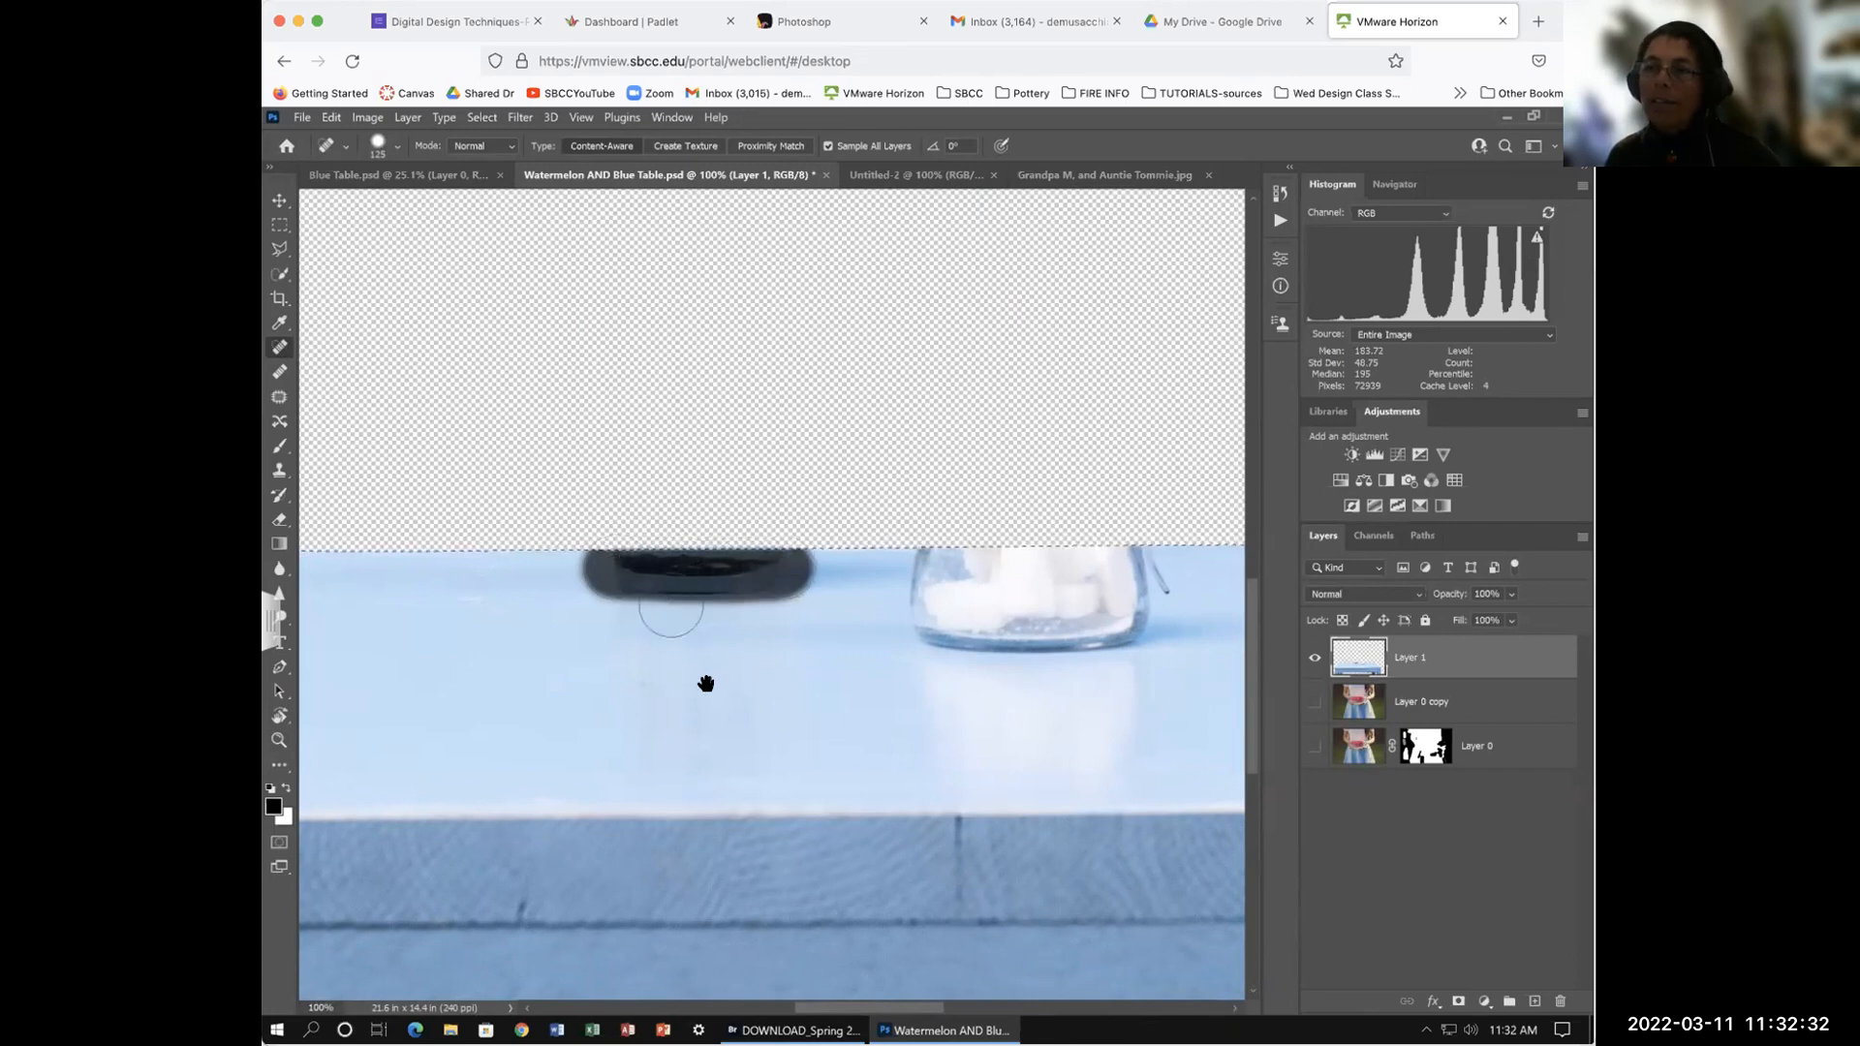
left_click(816, 555)
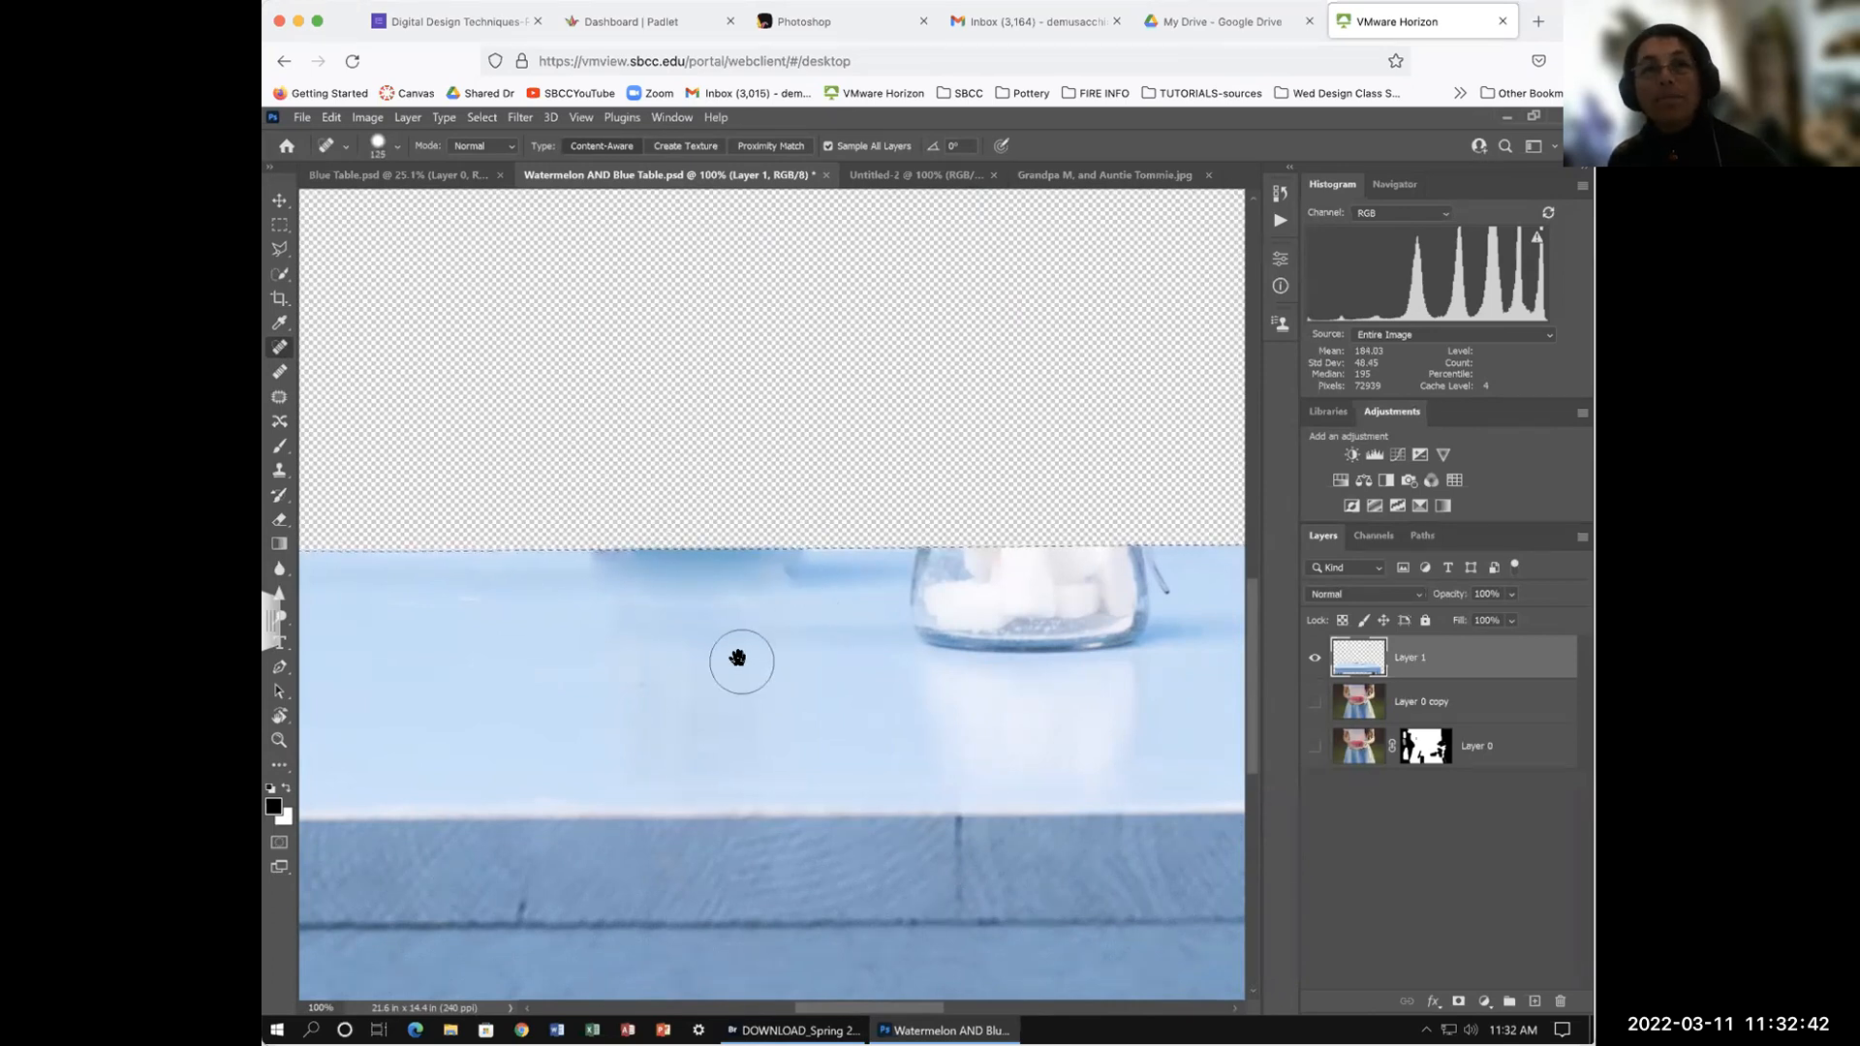
Step: Try to heal the dark blue smudge along the table's back edge with one long Spot Healing Brush stroke
left_click_drag(738, 658, 724, 658)
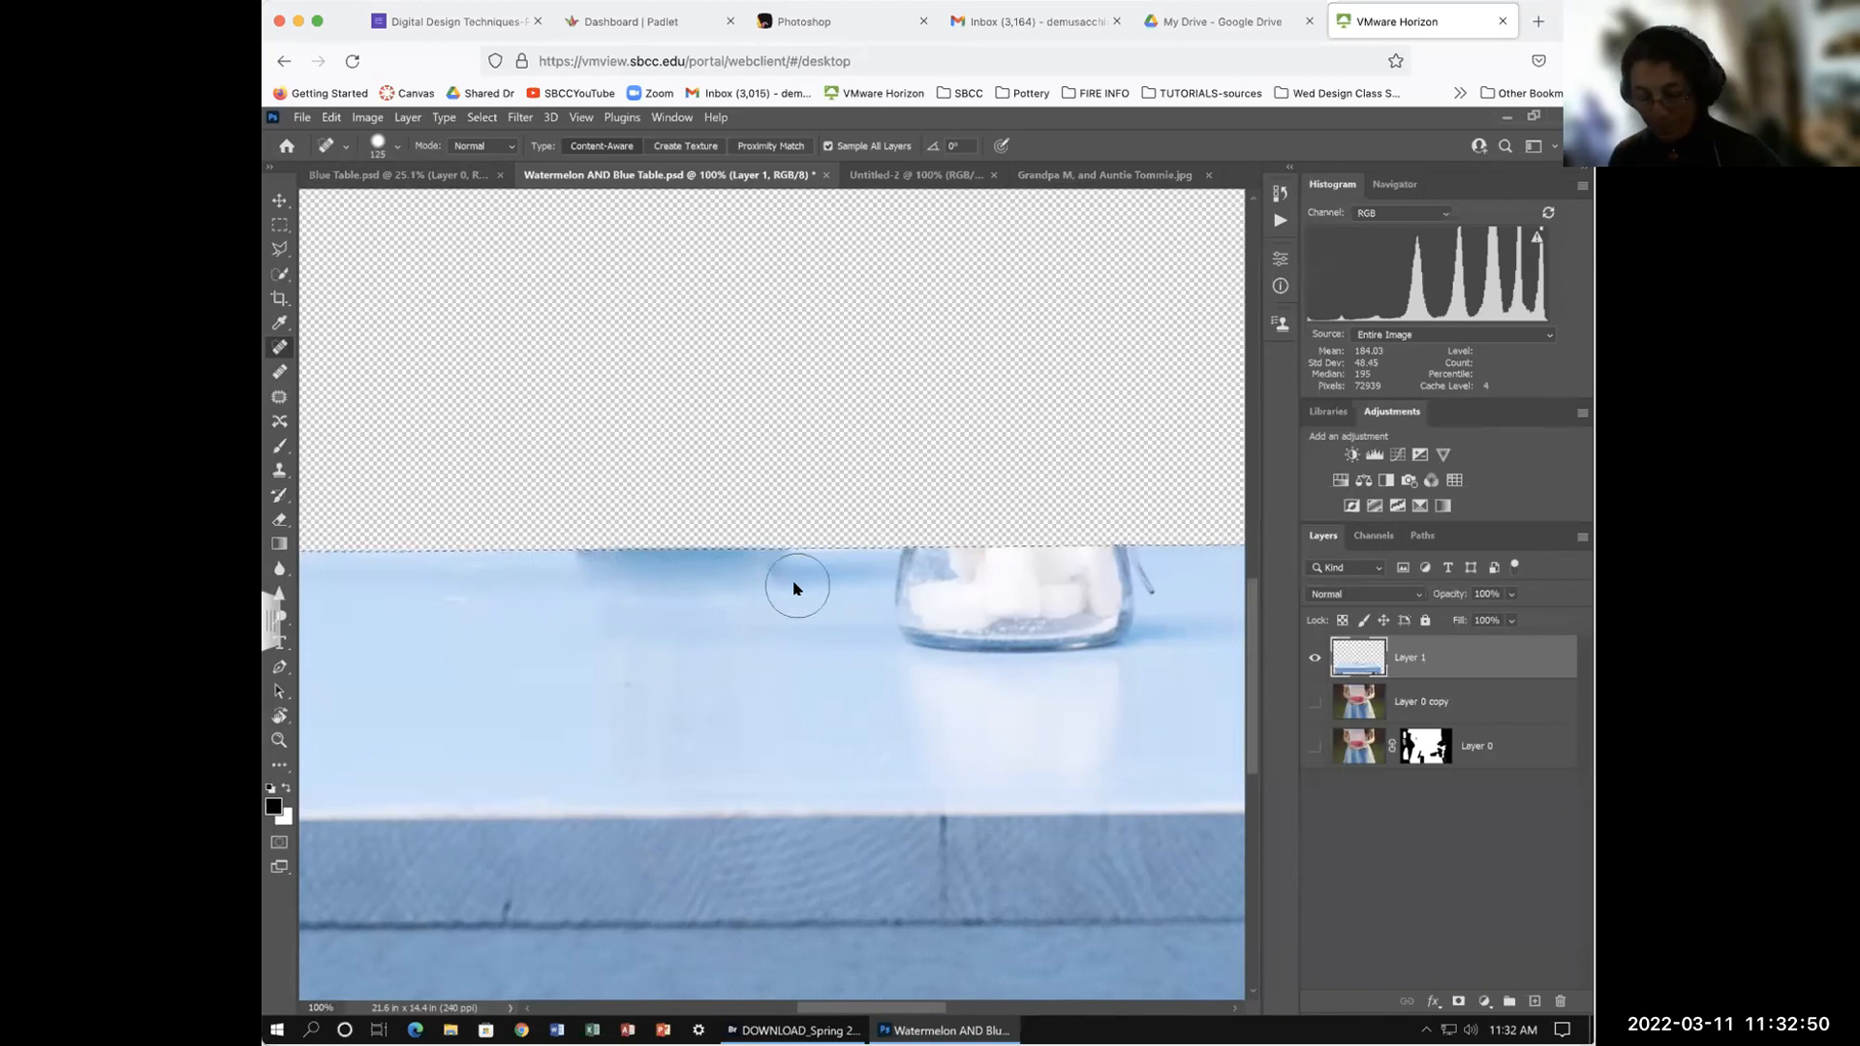
scroll(794, 587, "down", 1)
left_click_drag(471, 548, 786, 552)
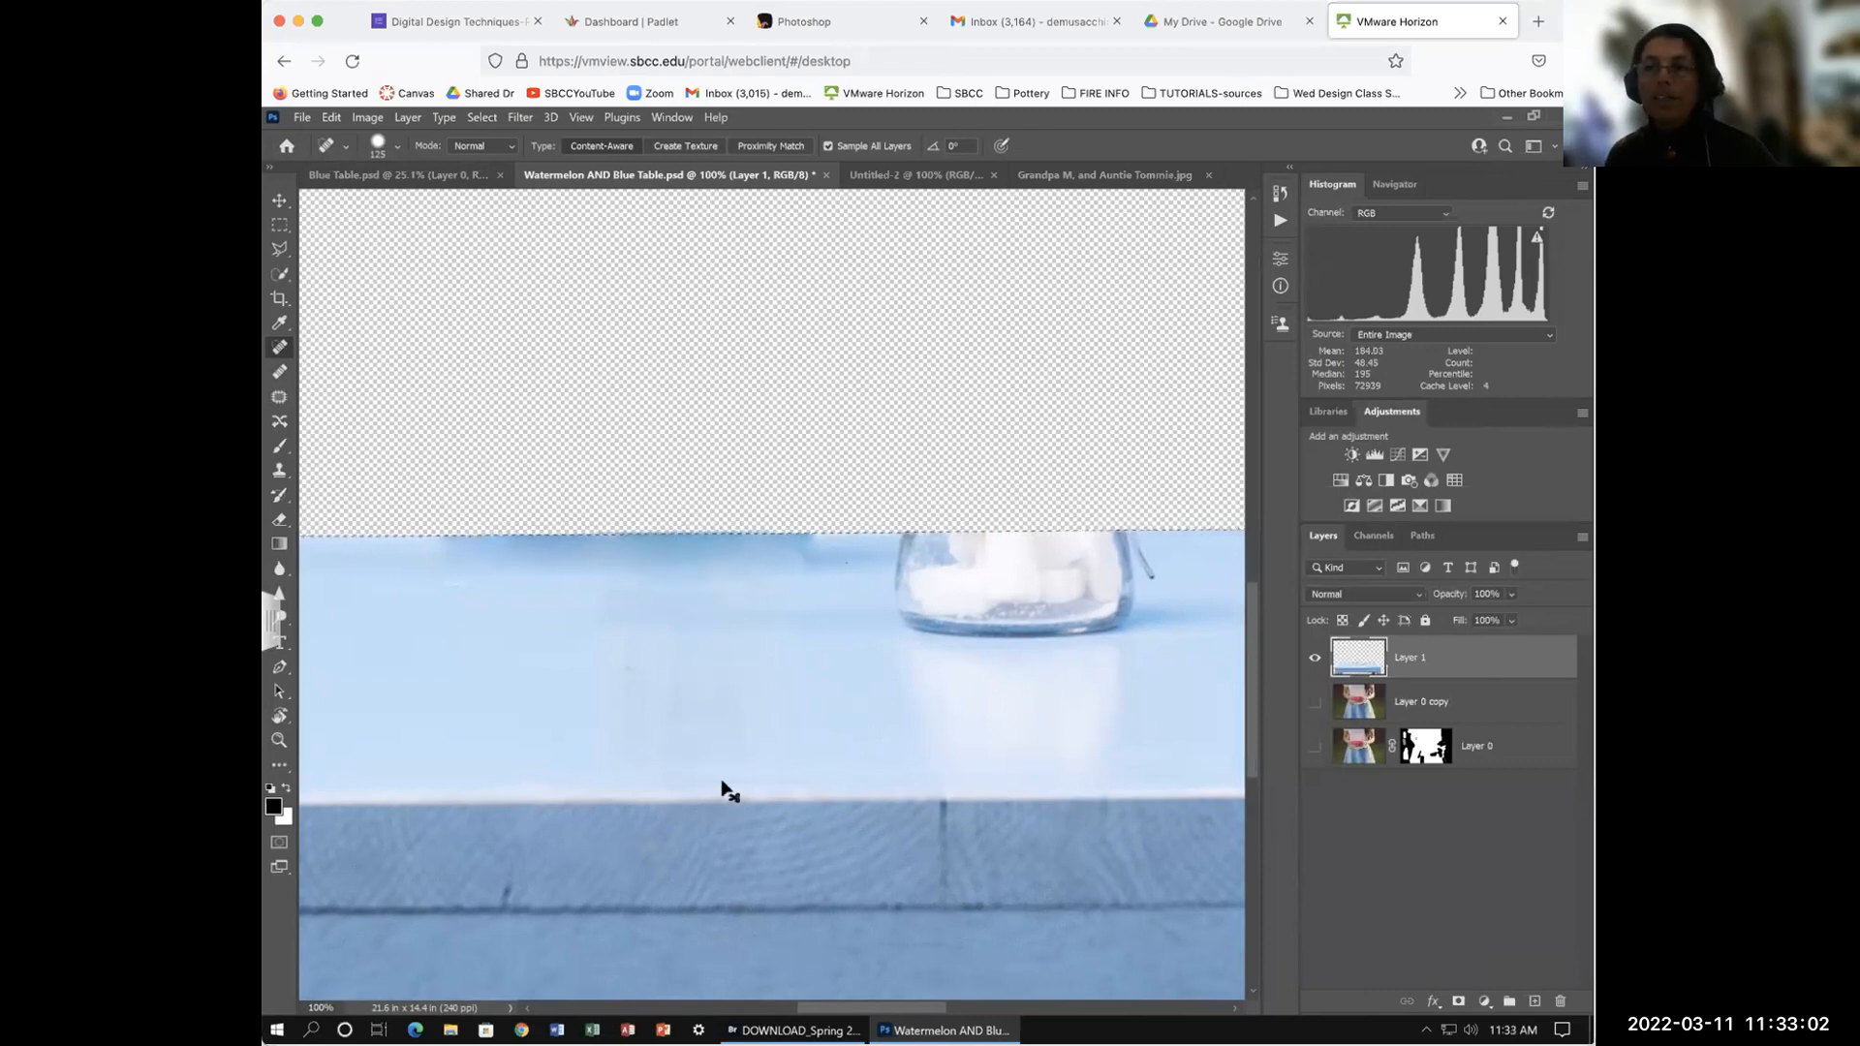
Step: Undo the spot healing strokes along the table's back edge
key("ctrl+z")
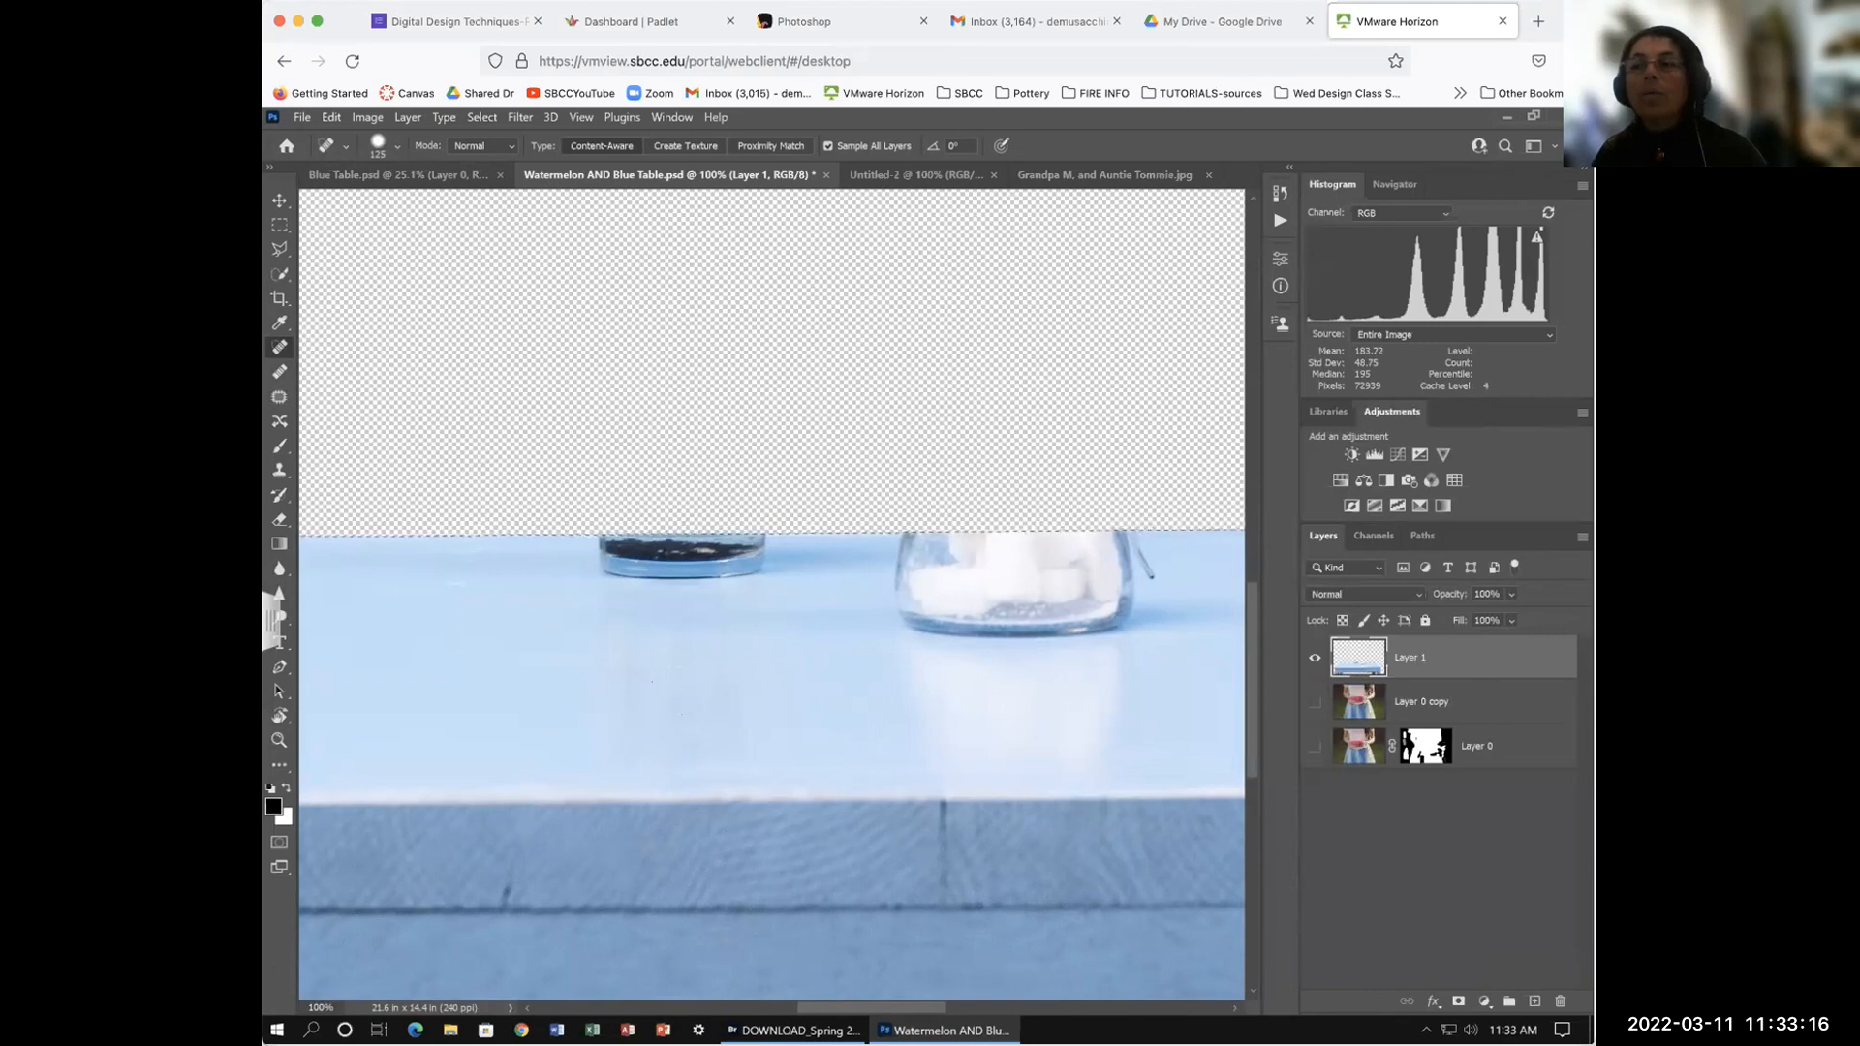
key("ctrl+minus")
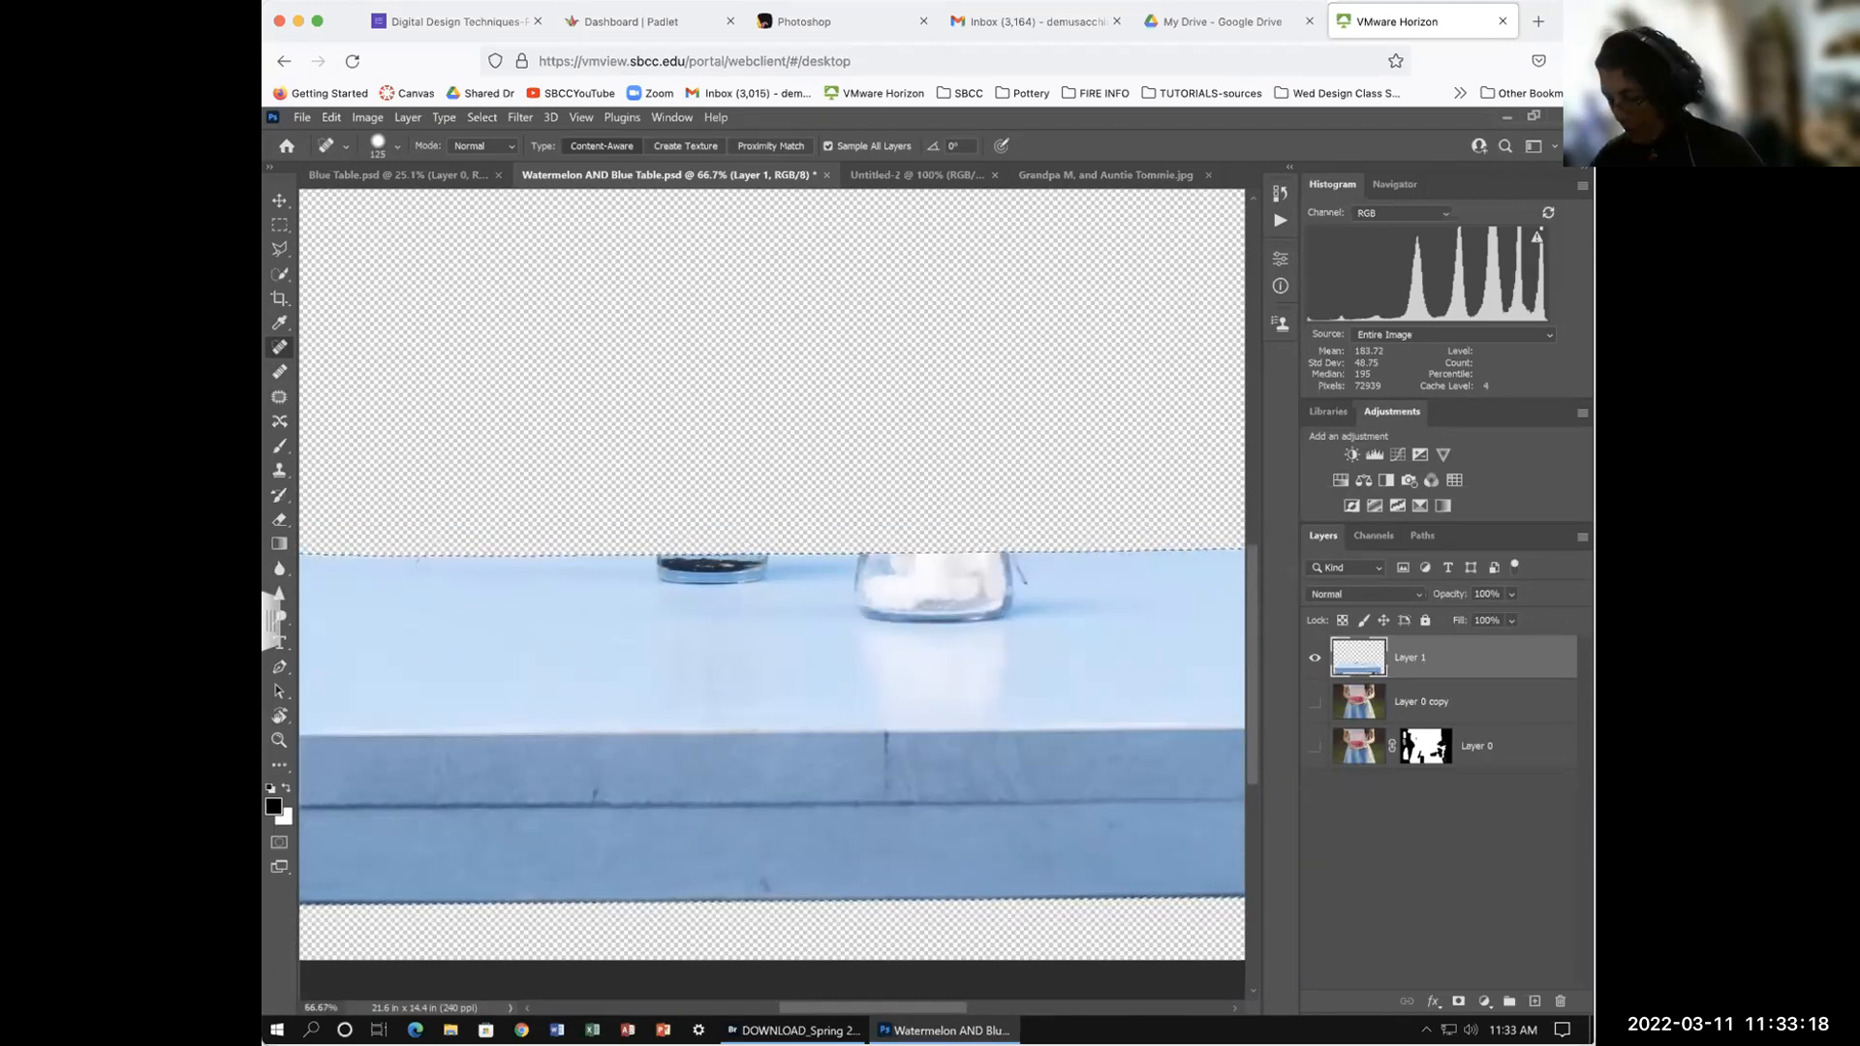
scroll(693, 639, "down", 5)
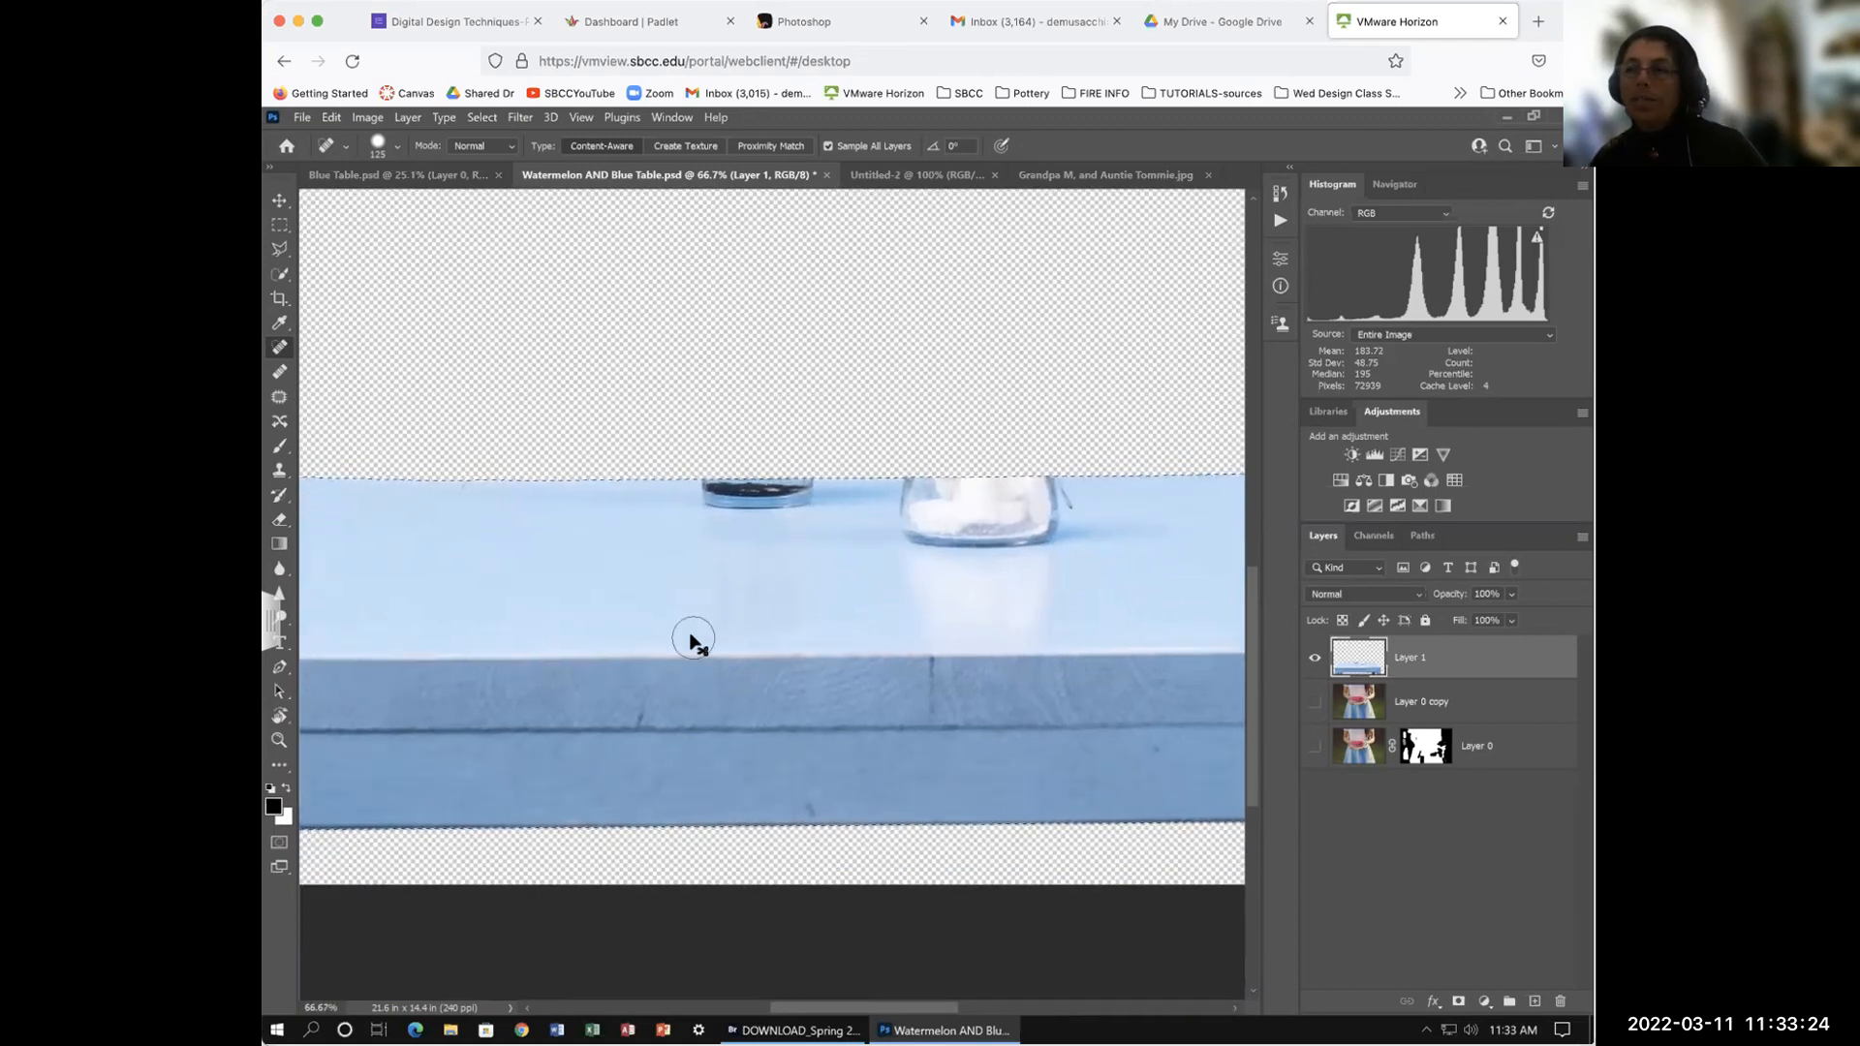
scroll(692, 639, "left", 2)
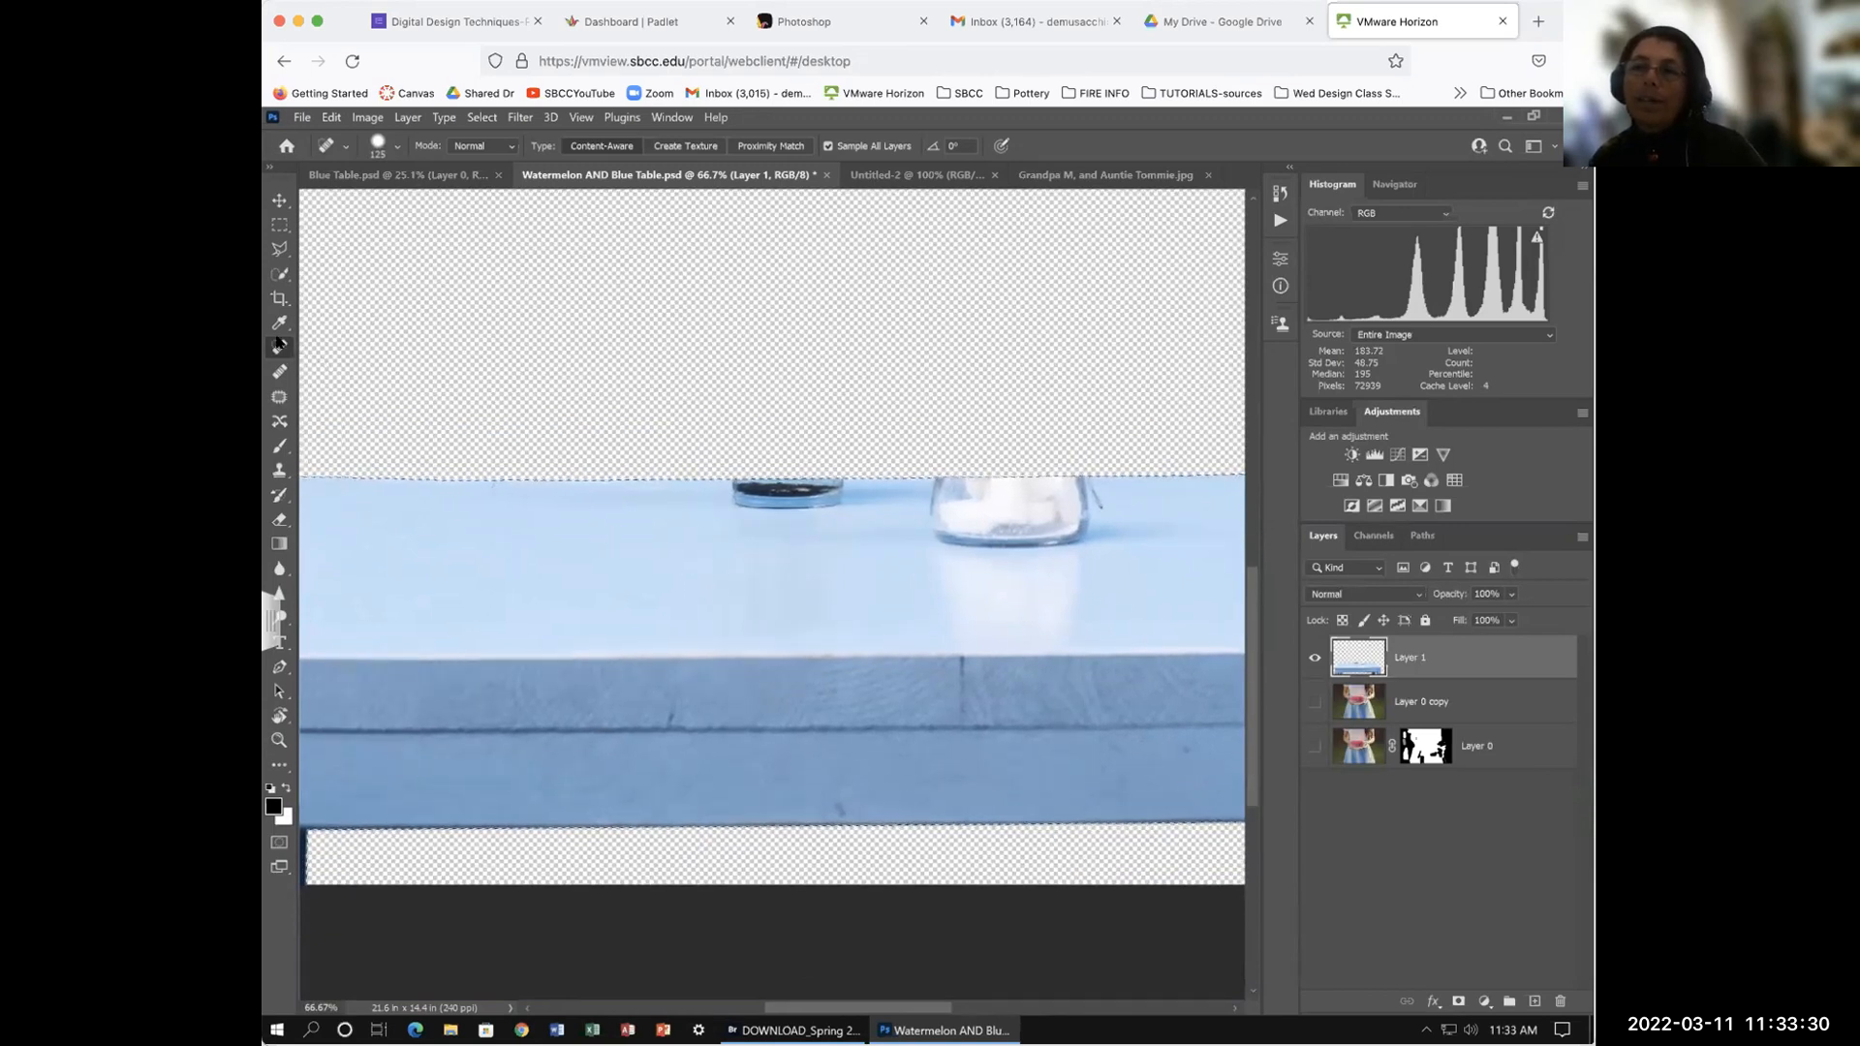
Step: Try the Spot Healing Brush on the small dark crack in the table's front board, and undo the correction
left_click(278, 373)
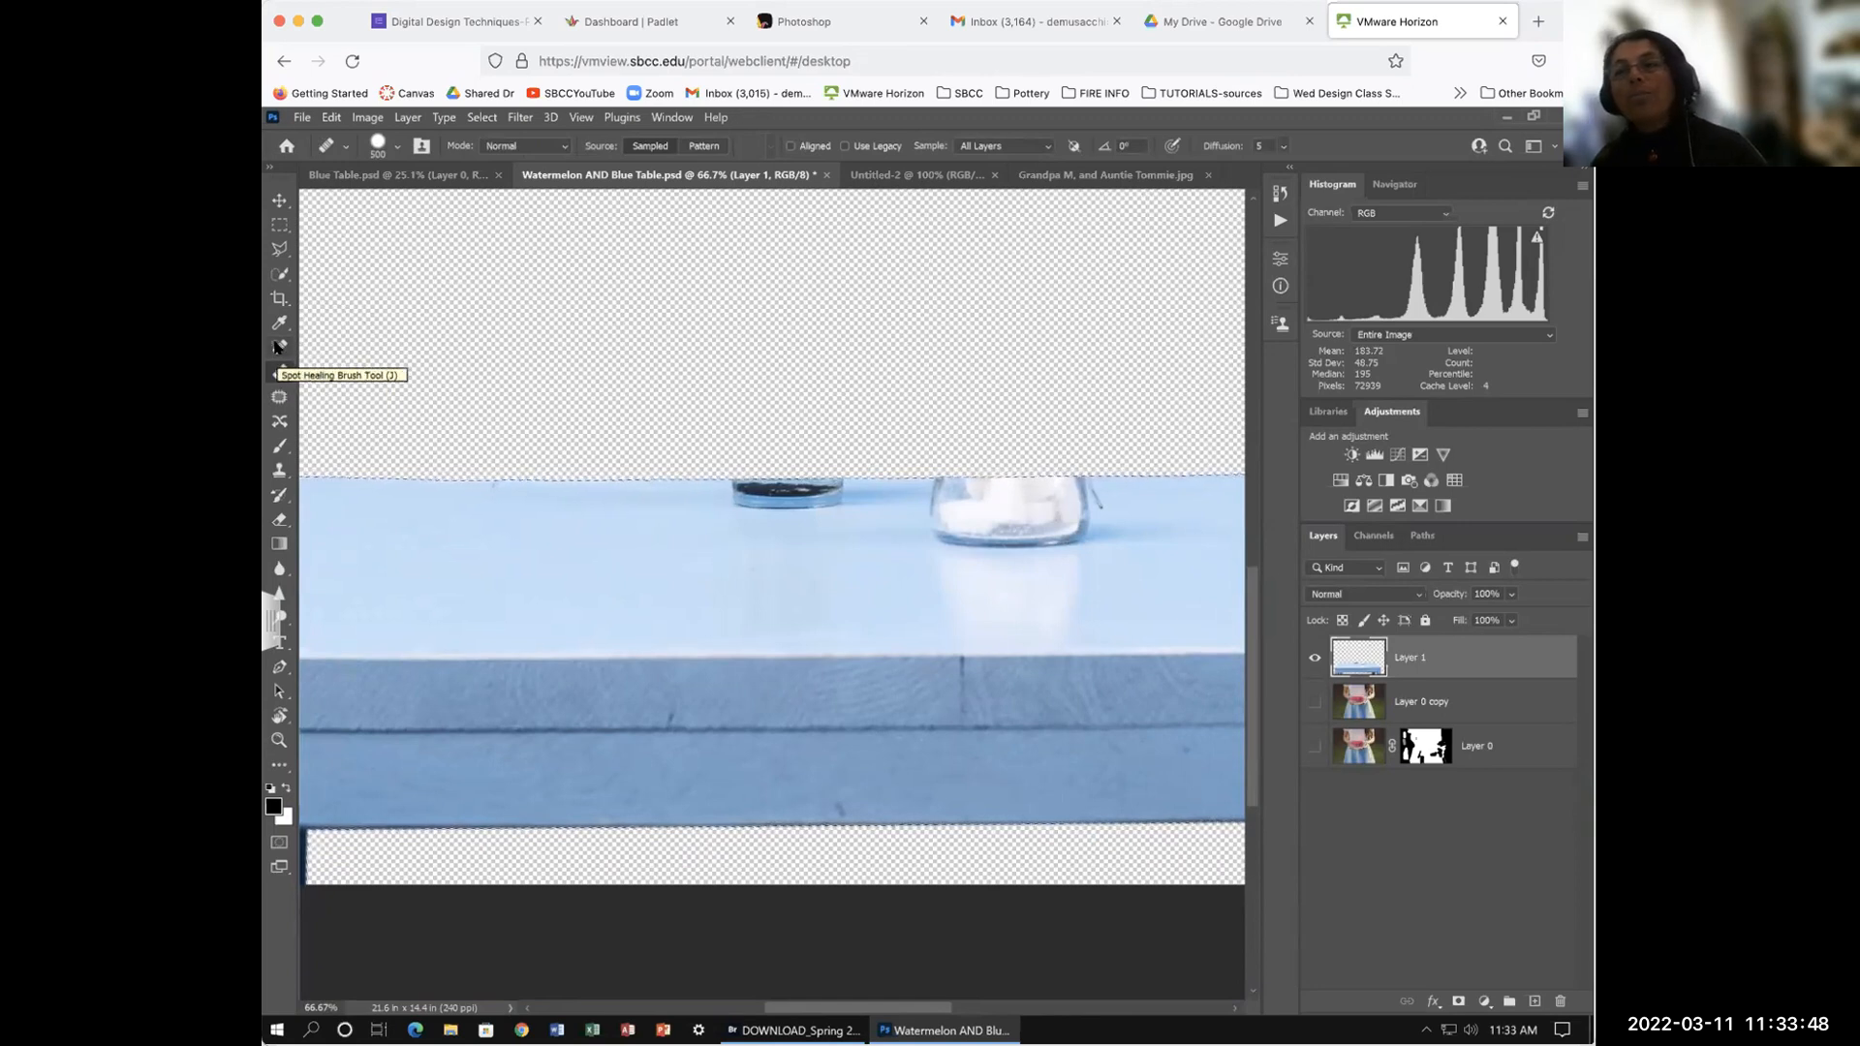
left_click(280, 349)
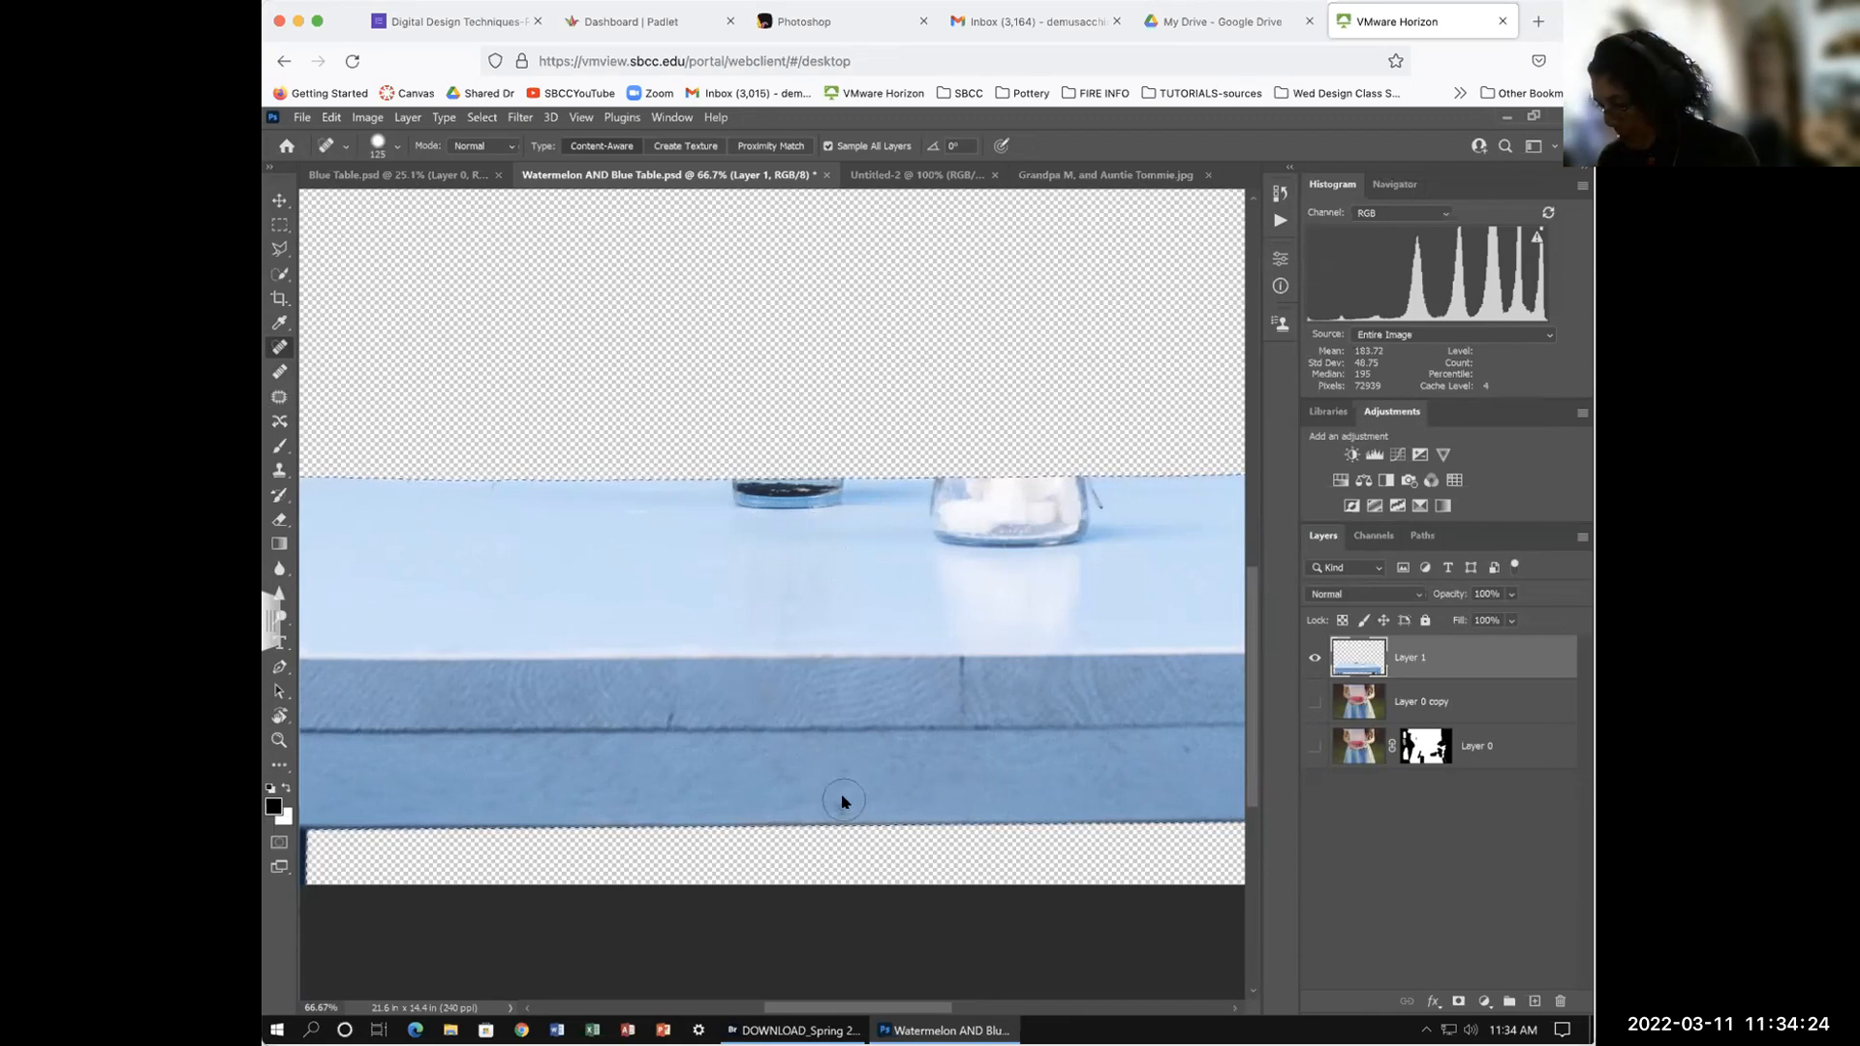
left_click(668, 724)
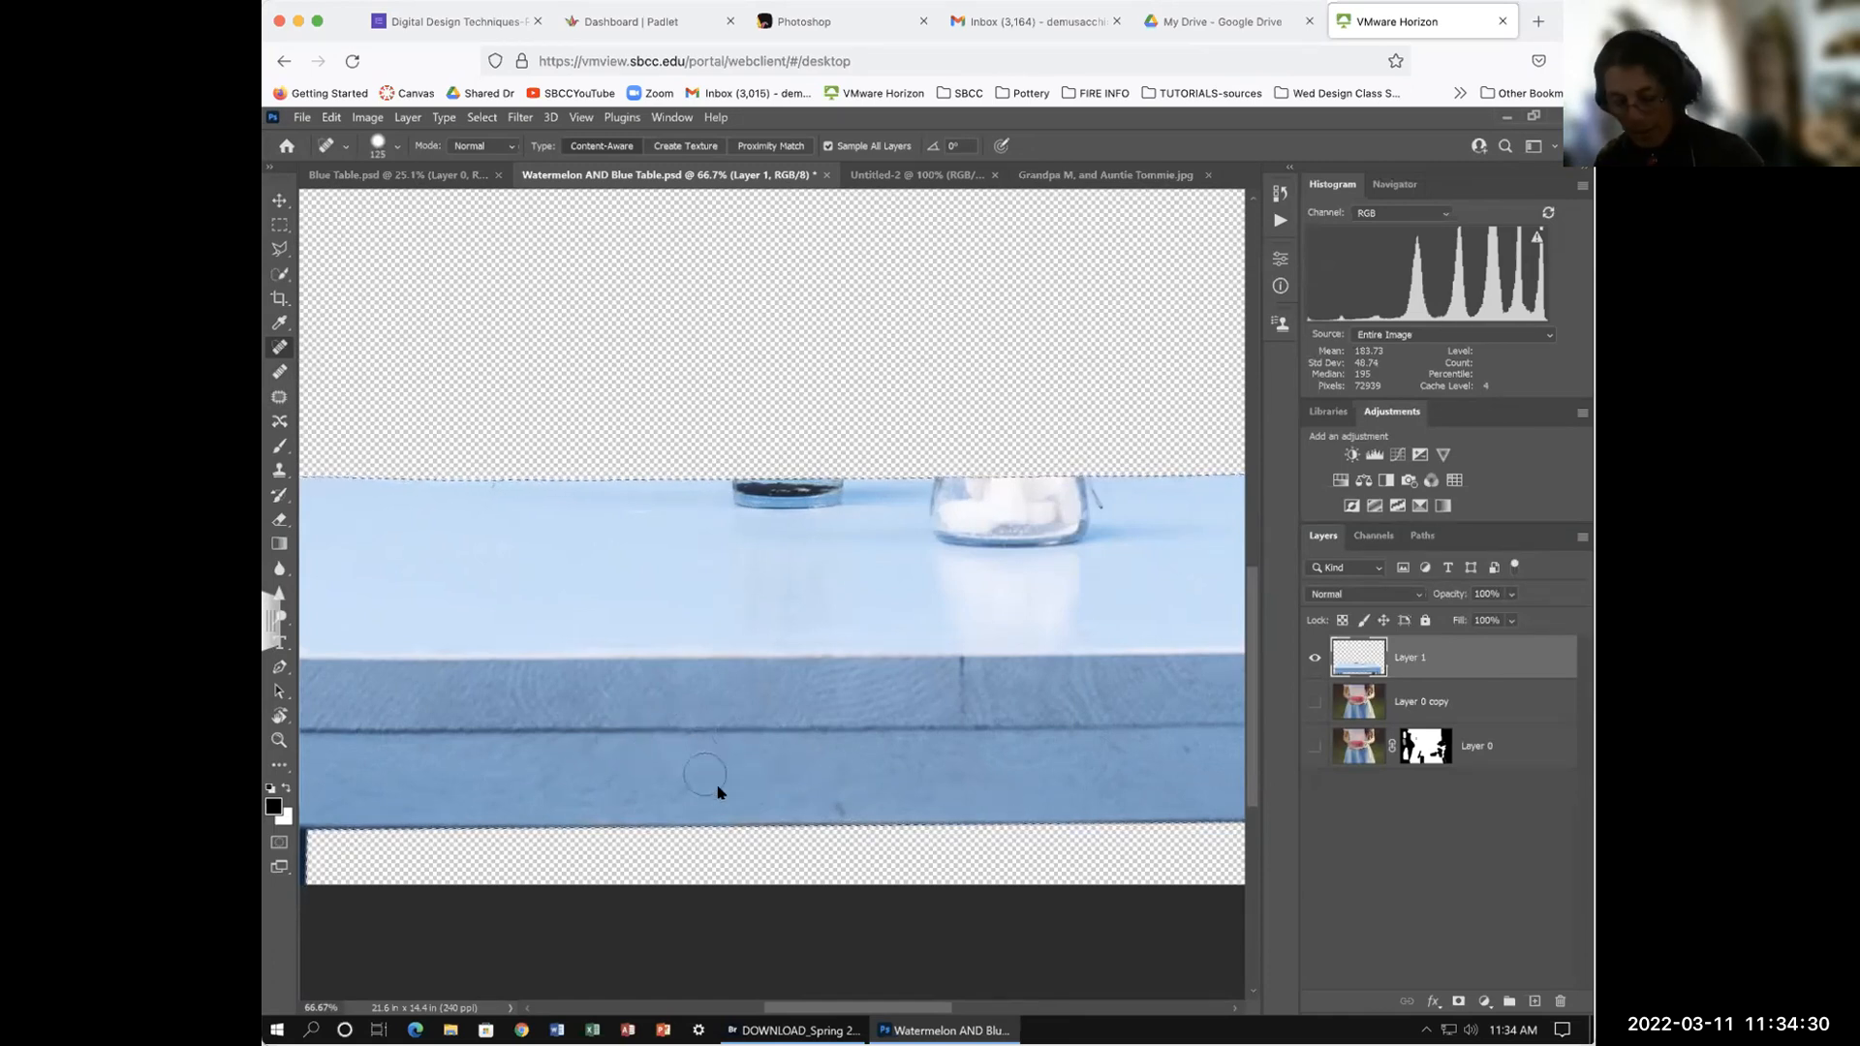
left_click(668, 726)
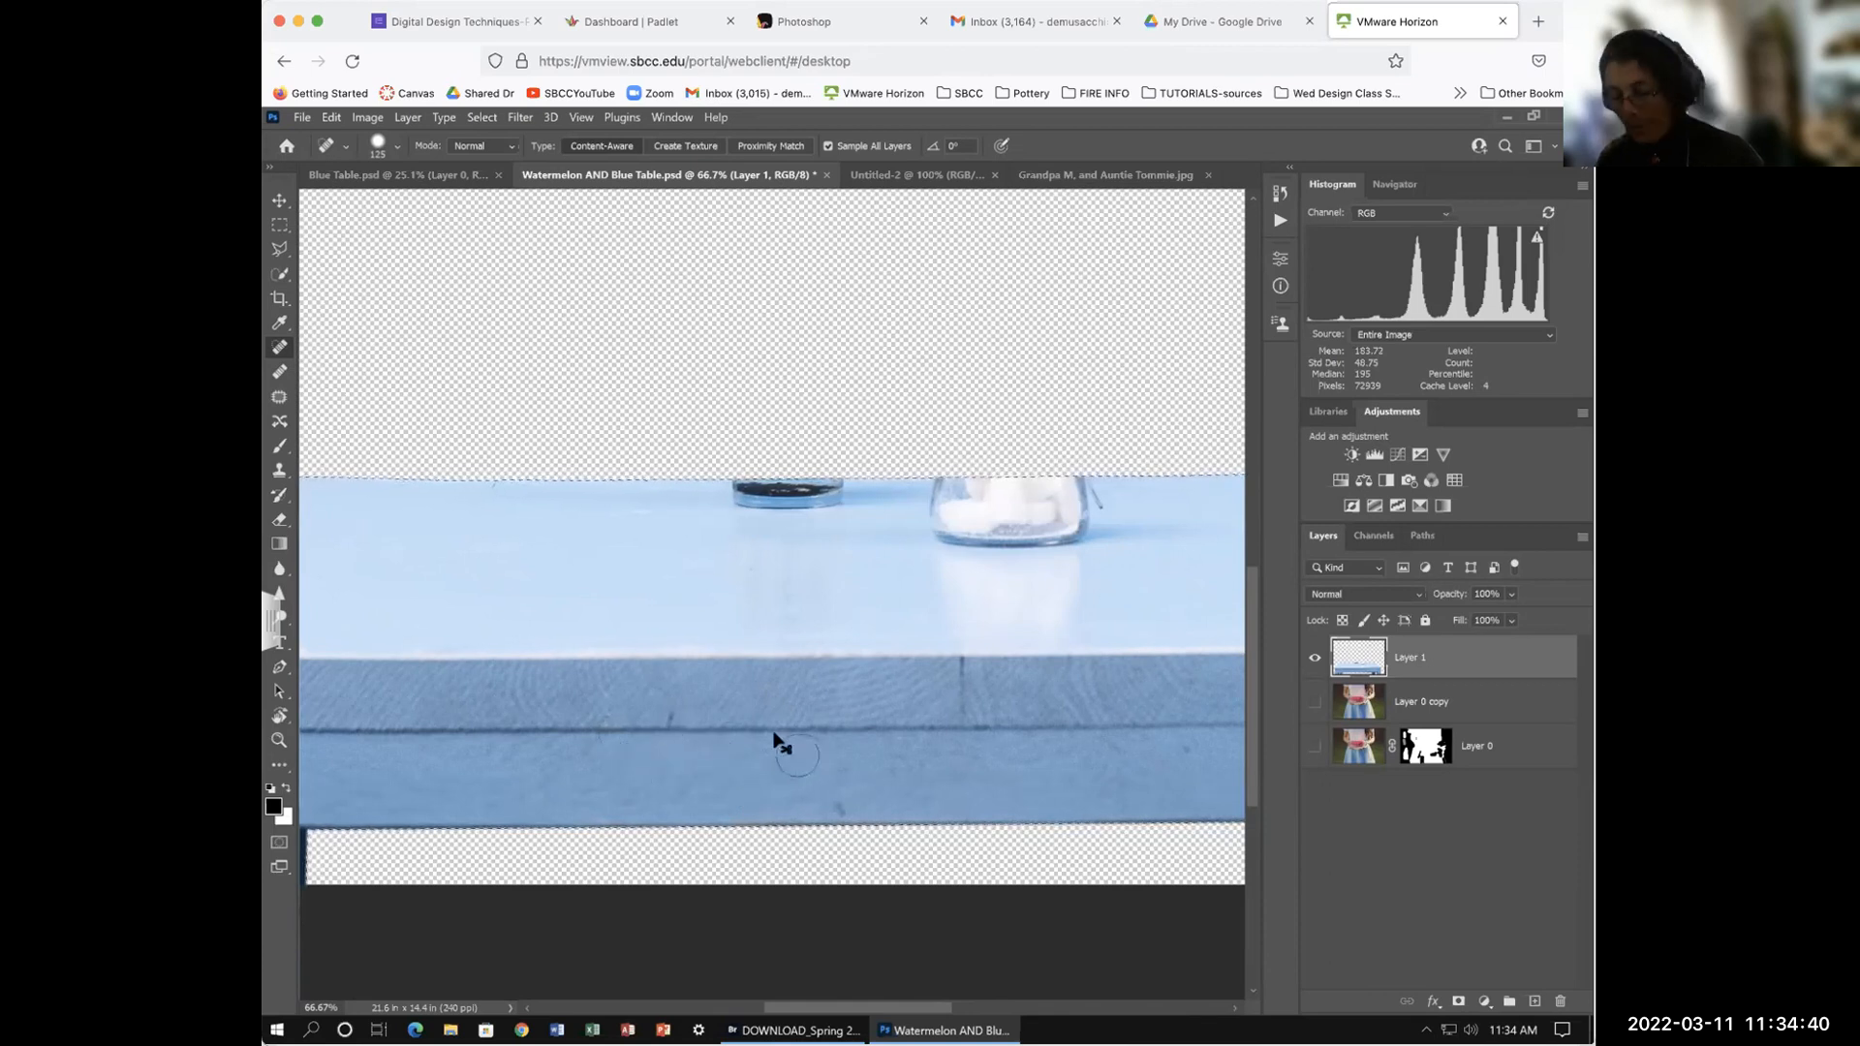
Step: Switch to the Healing Brush with a 150 px brush size and clear the table selection
left_click(279, 371)
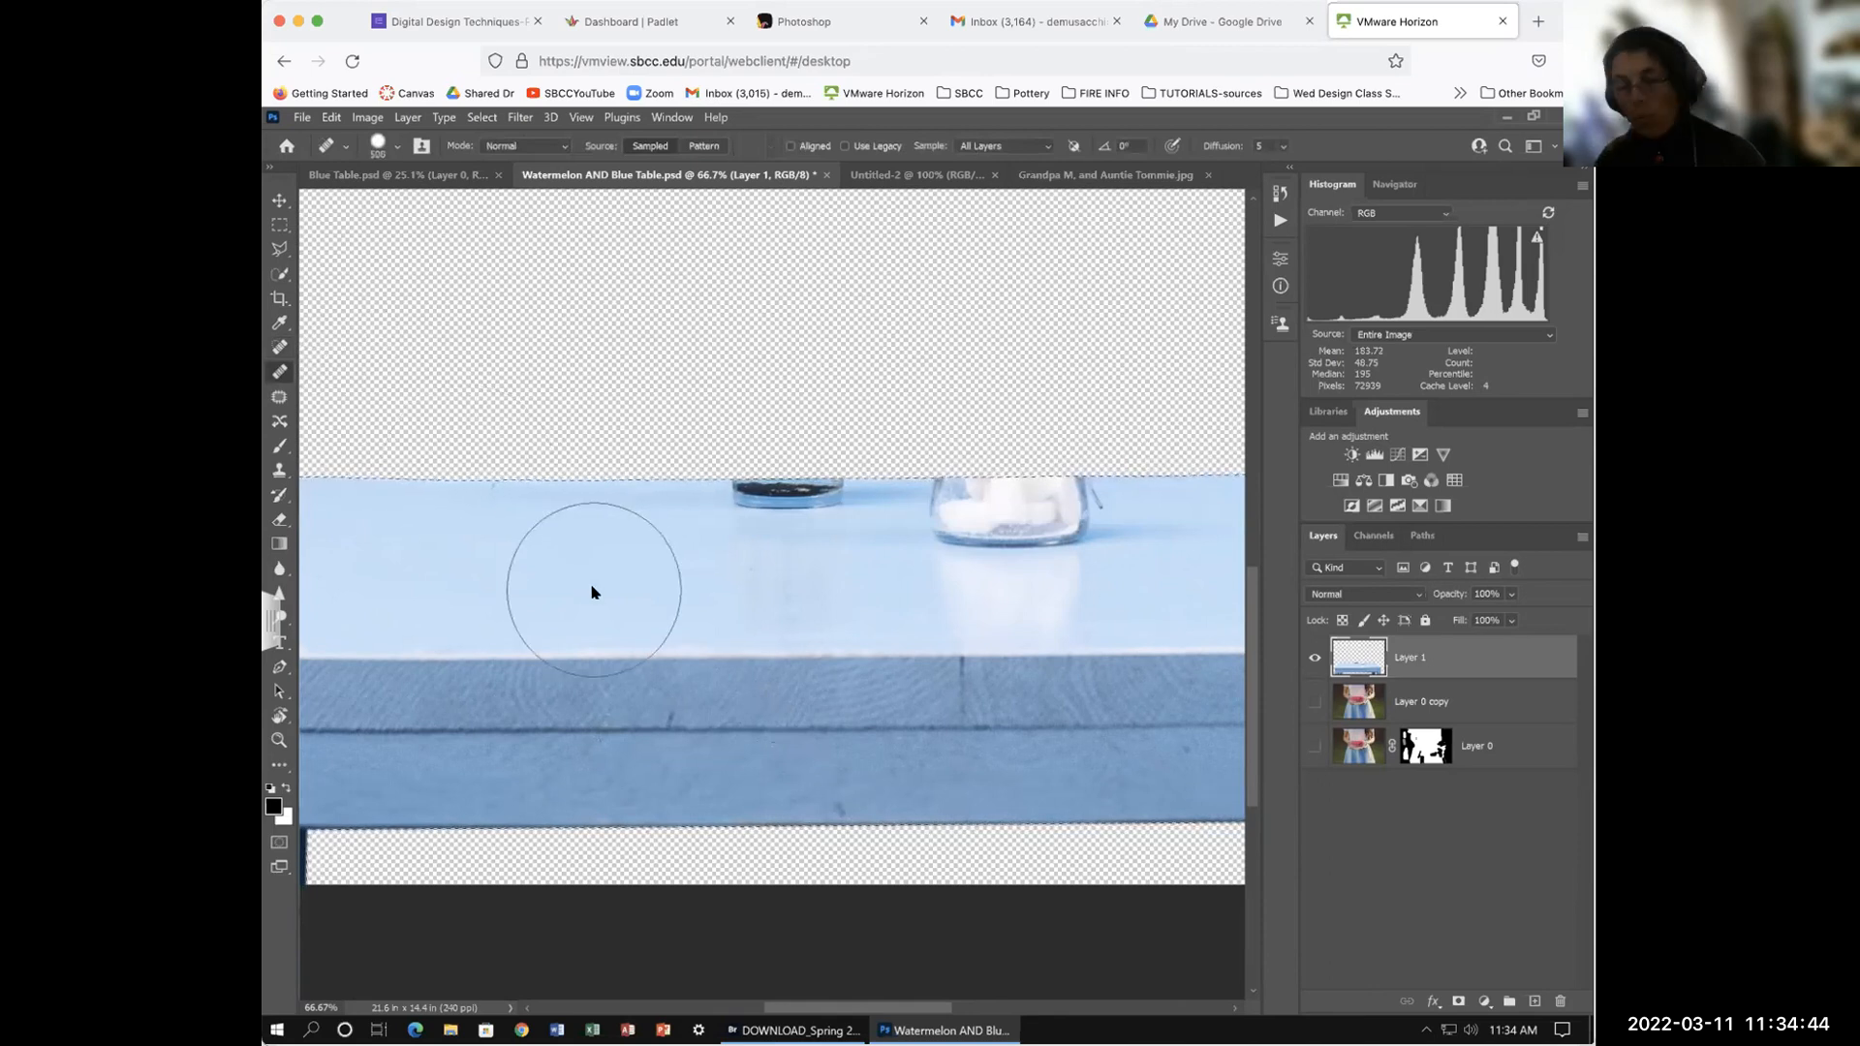
key("[")
key("[")
key("[")
key("[")
key("[")
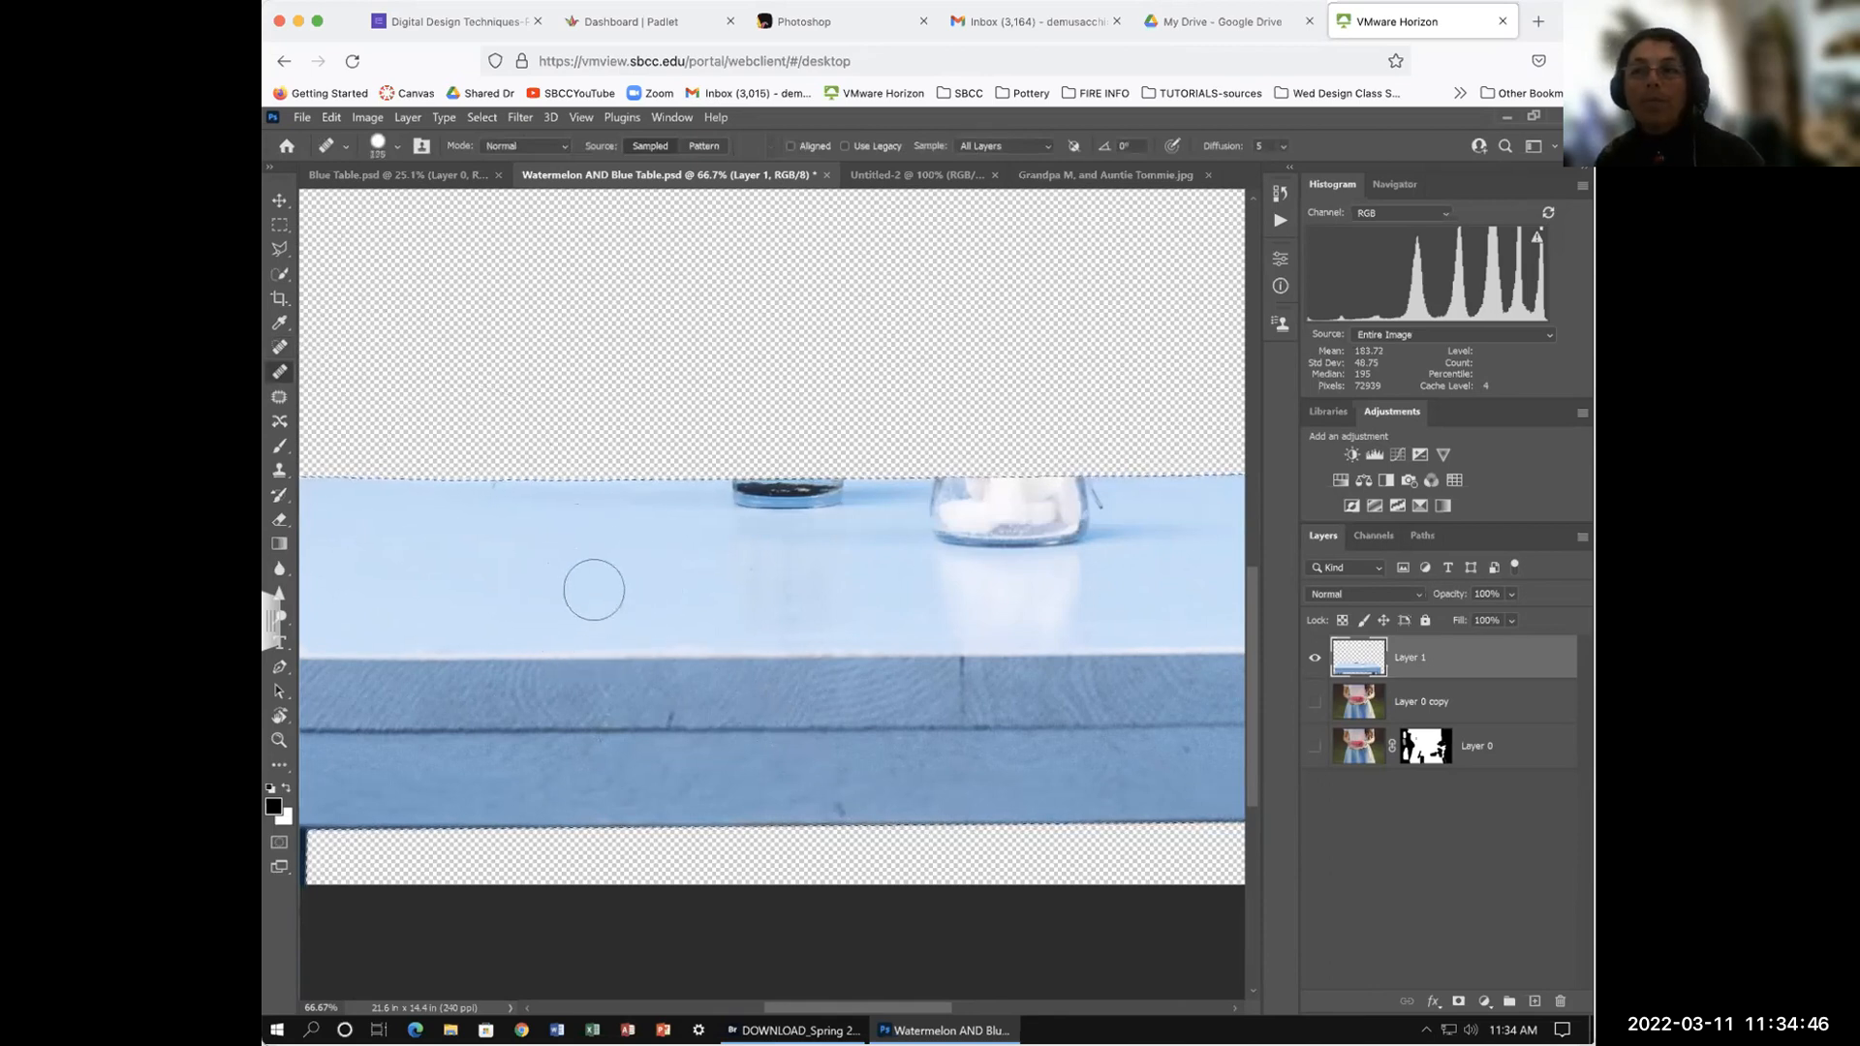
key("]")
key("]")
key("]")
key("[")
key("[")
key("[")
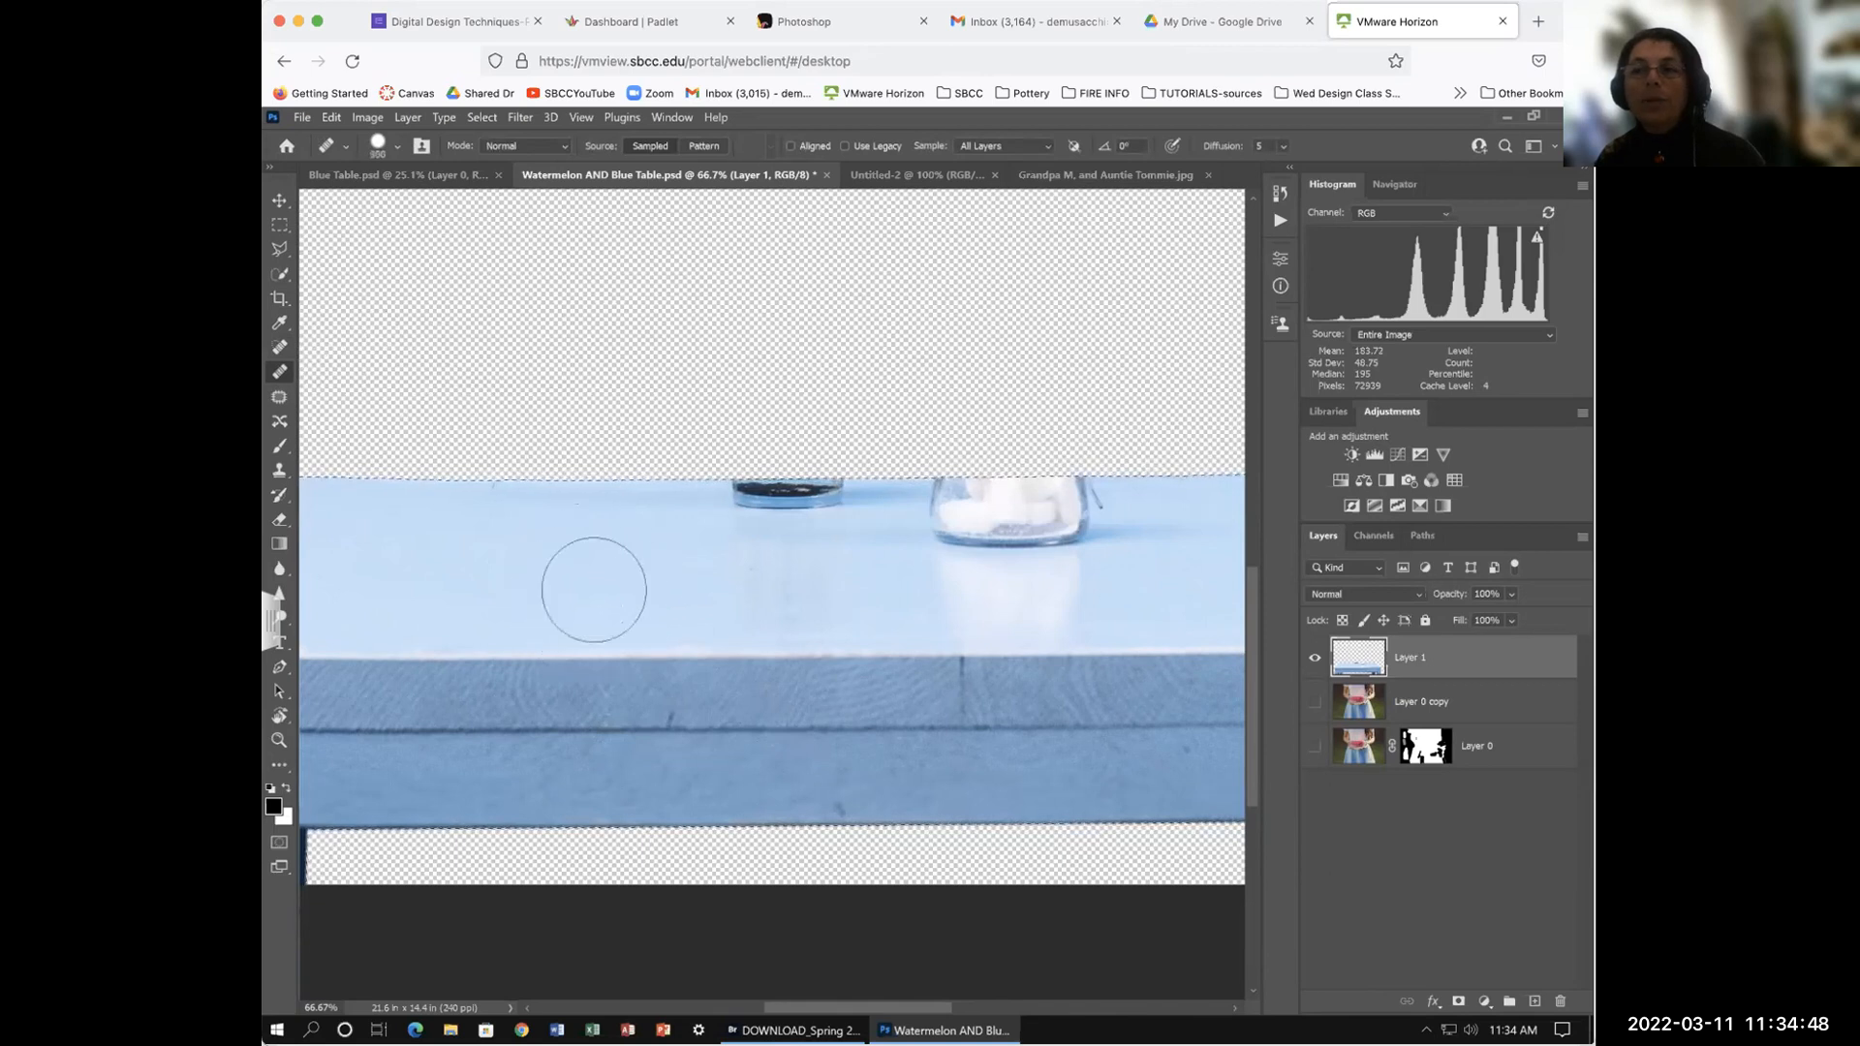
key("]")
key("]")
key("]")
key("]")
key("]")
key("]")
key("]")
key("]")
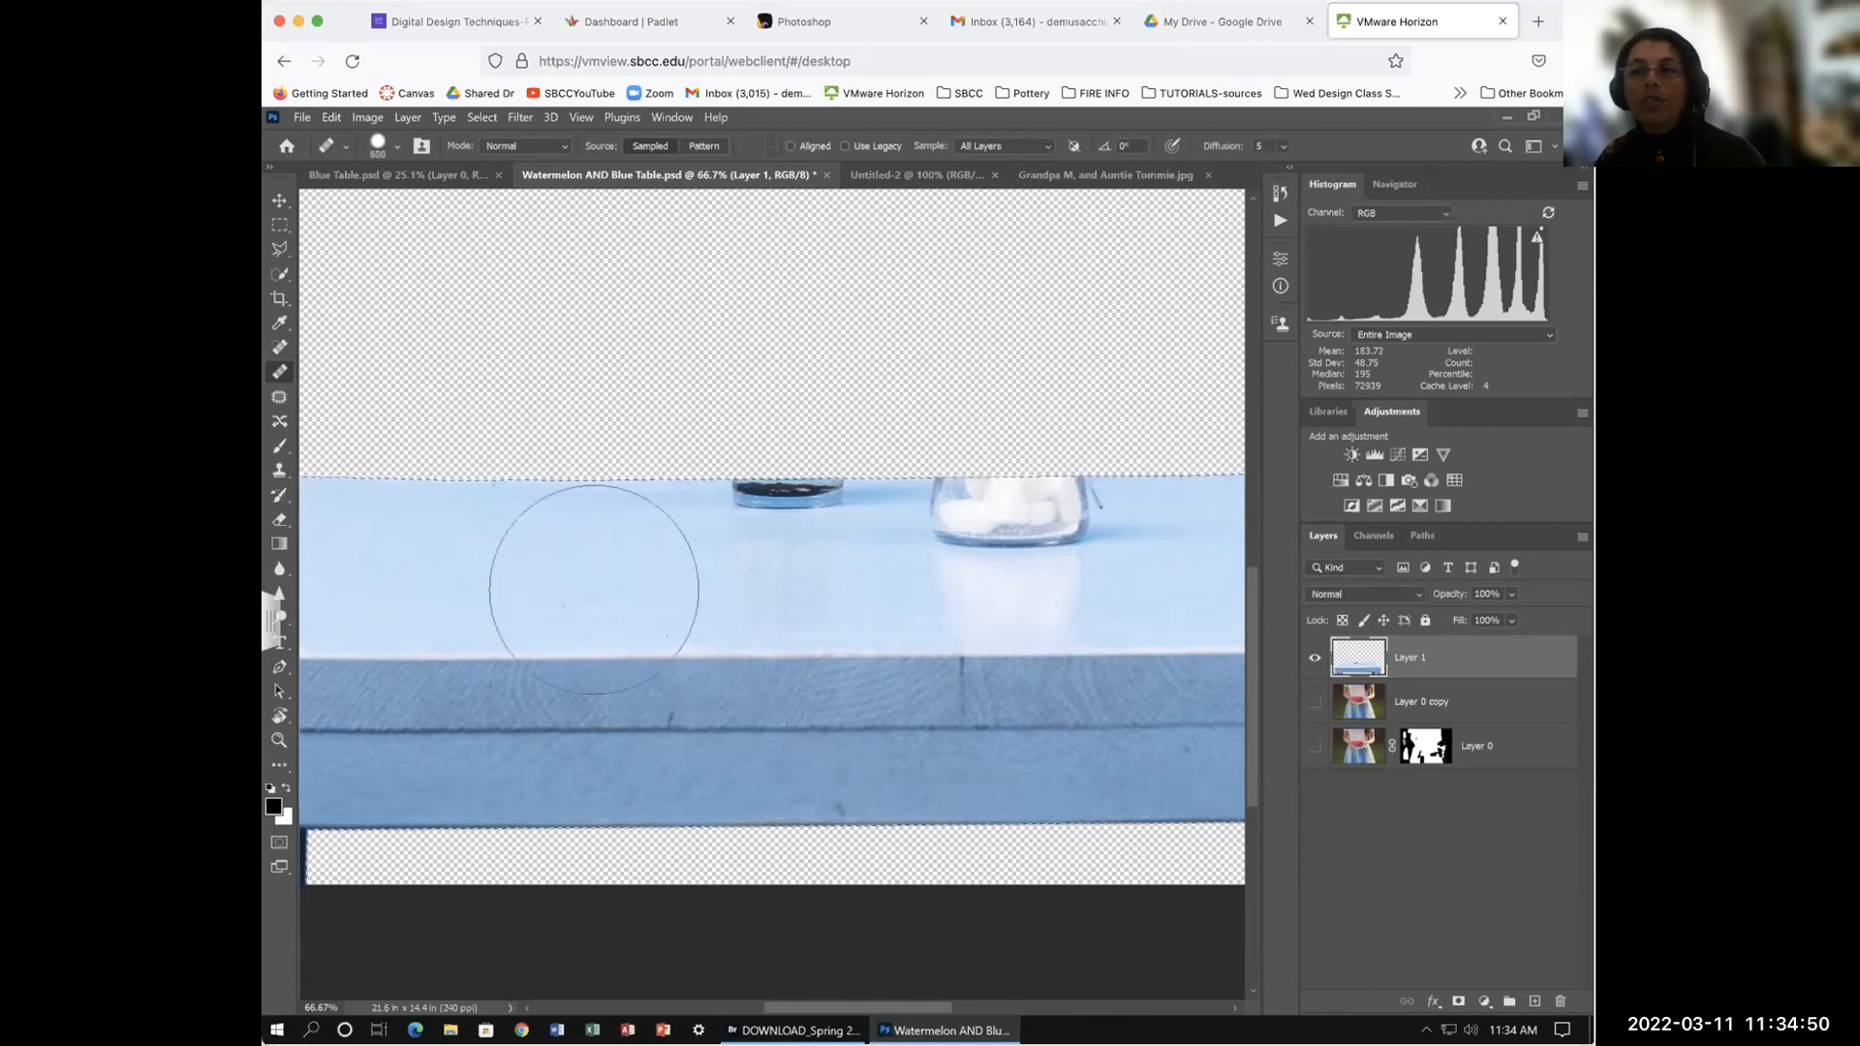
key("[")
key("[")
key("[")
key("[")
key("[")
key("[")
key("[")
key("[")
key("[")
key("[")
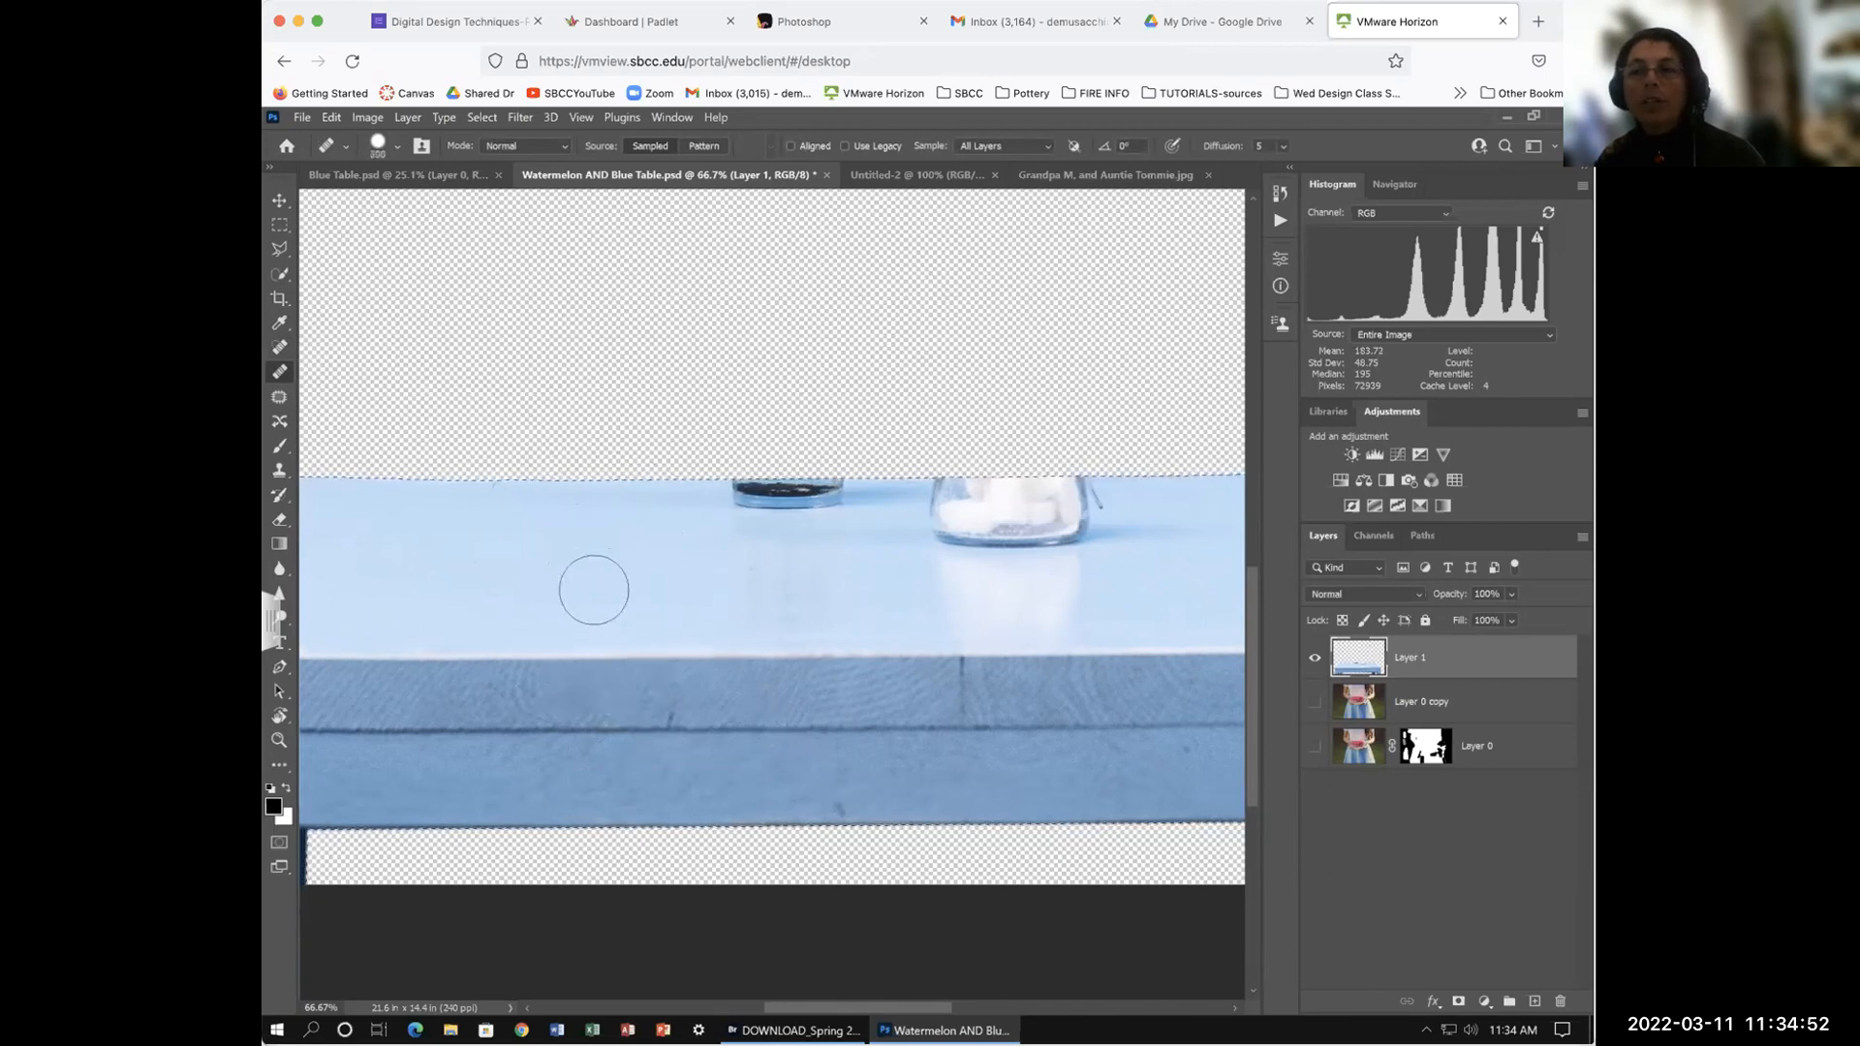
key("[")
key("[")
key("]")
key("]")
key("bracketright")
key("bracketleft")
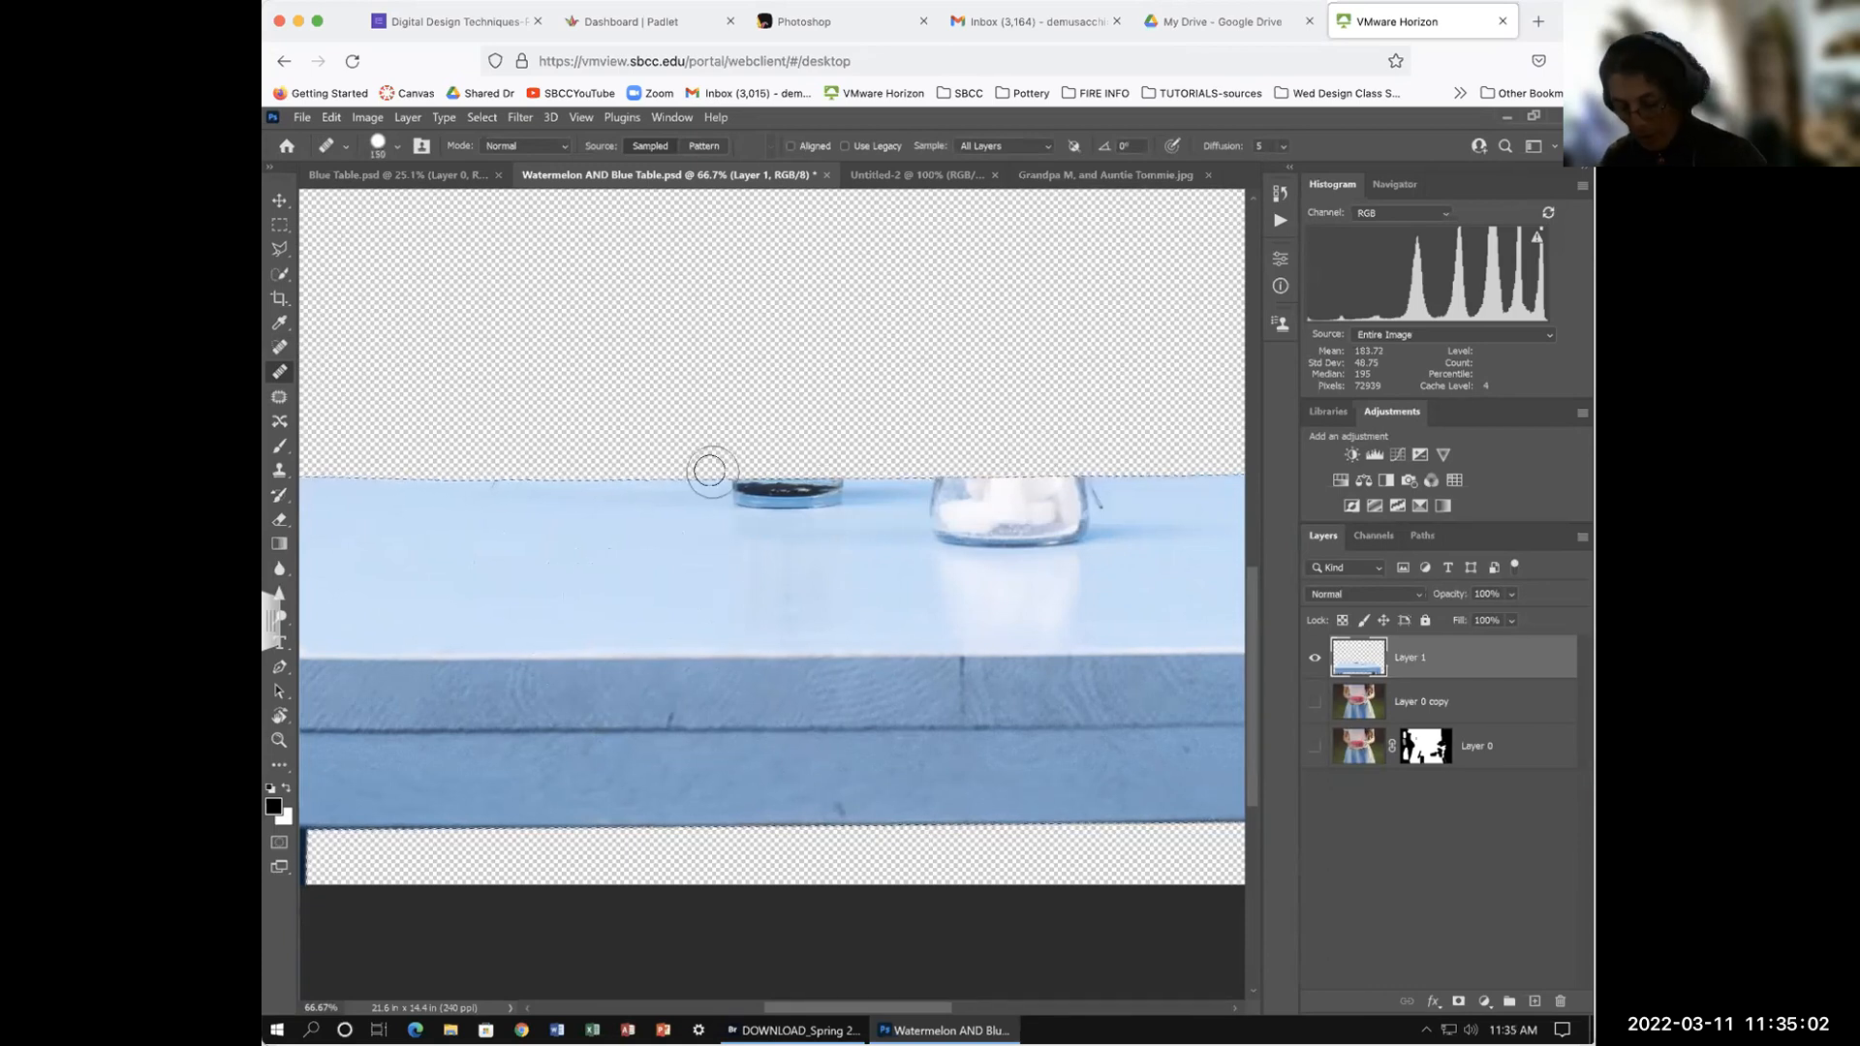
key("ctrl+d")
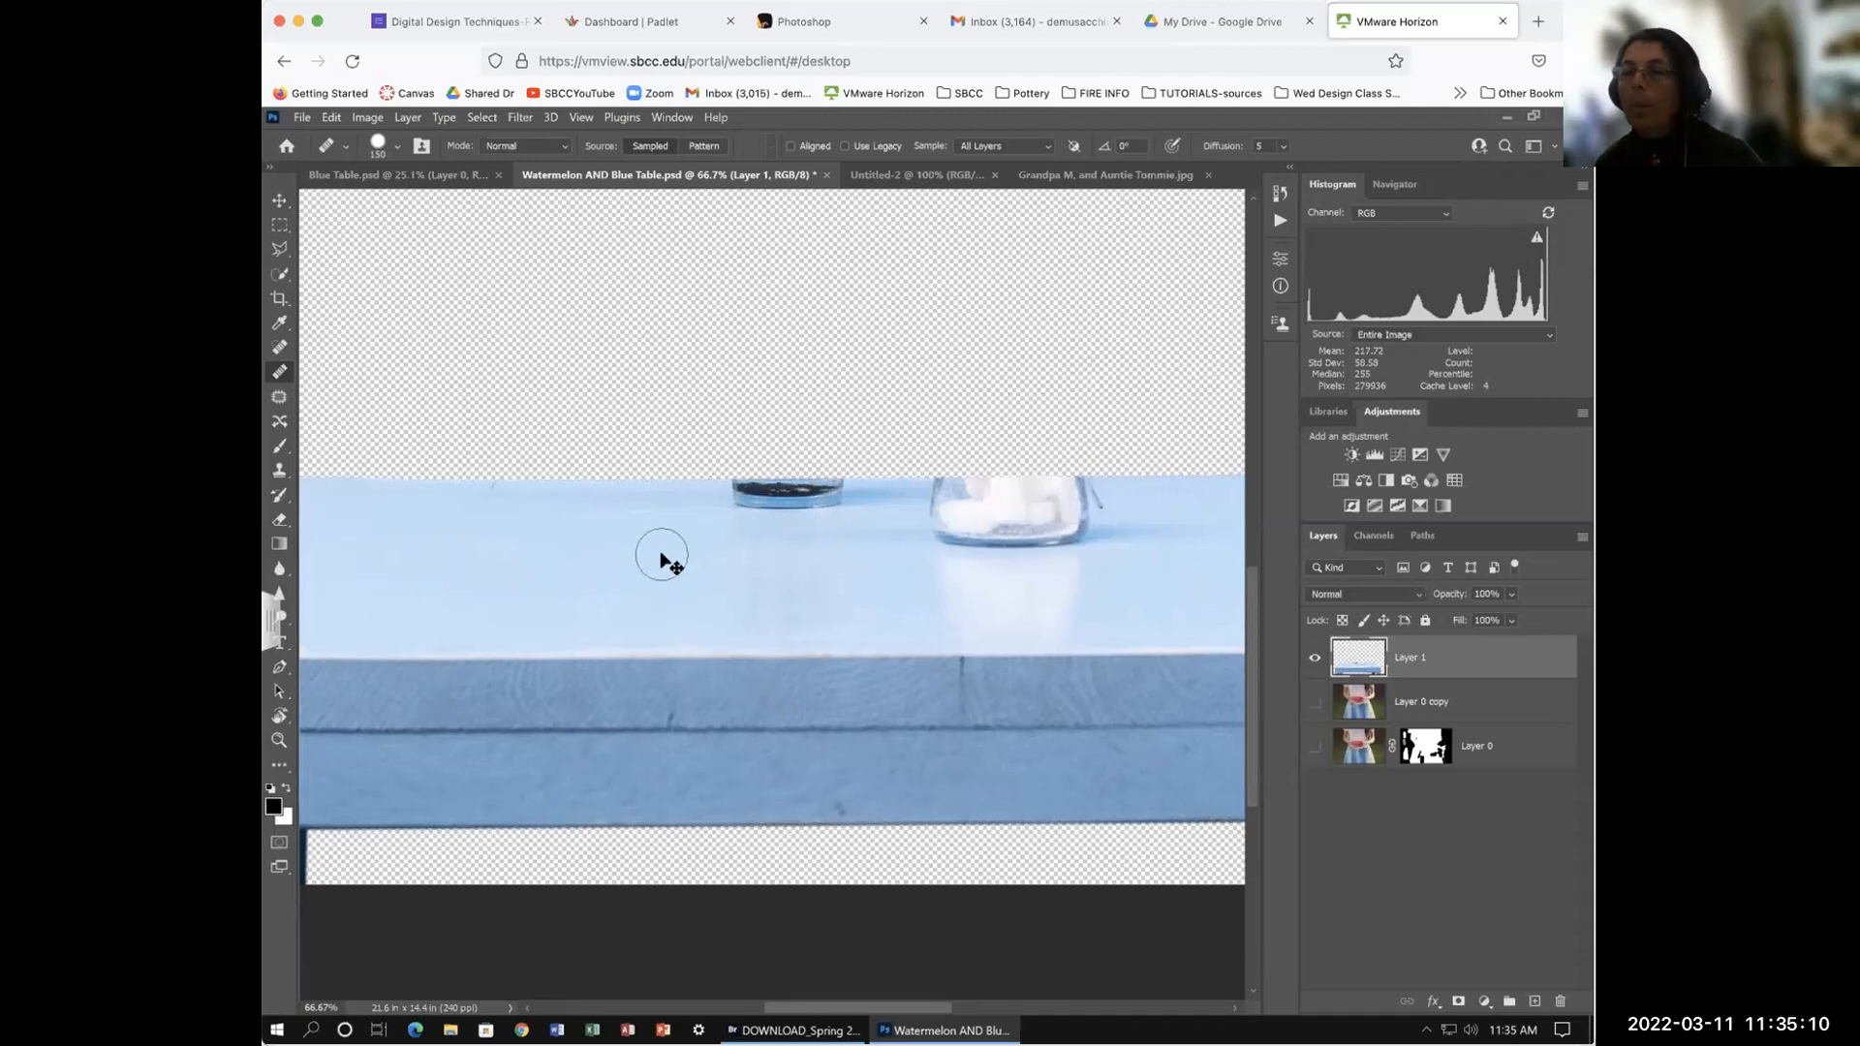
left_click_drag(662, 559, 673, 560)
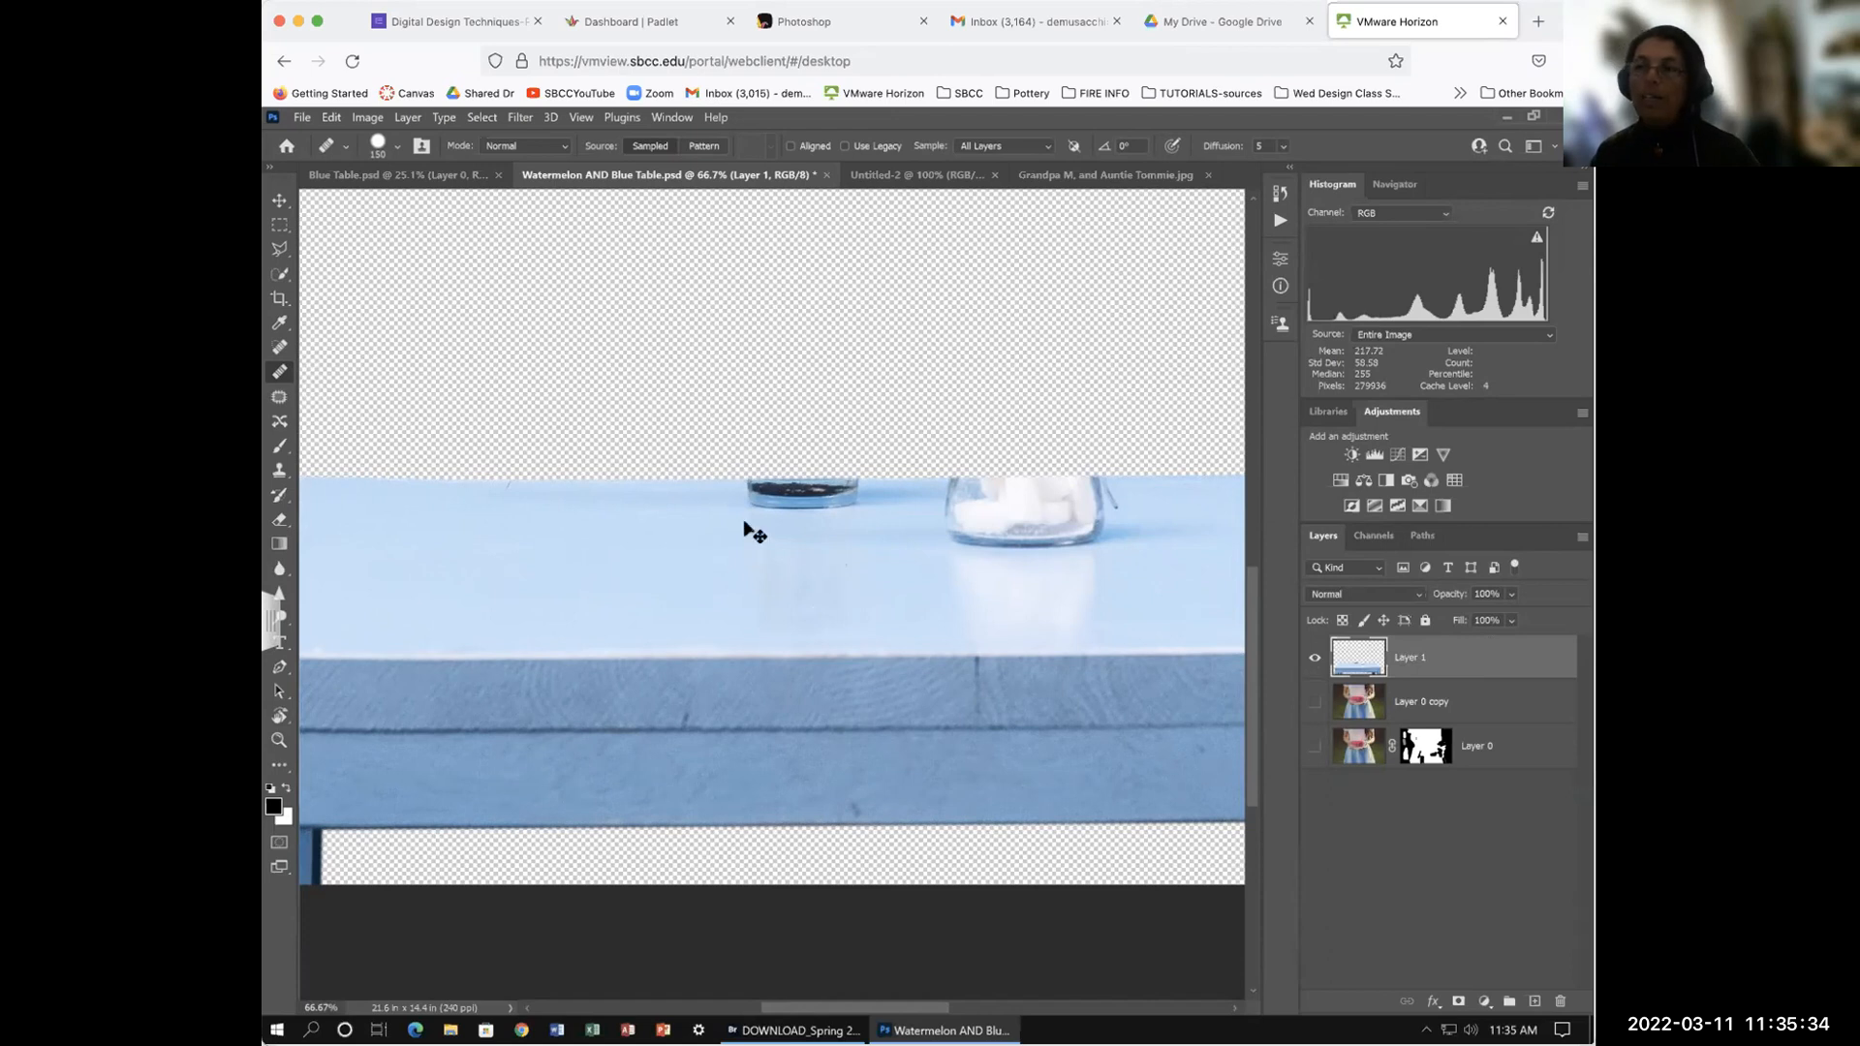
Step: Duplicate Layer 1 and rename the copy as Good one
right_click(1442, 657)
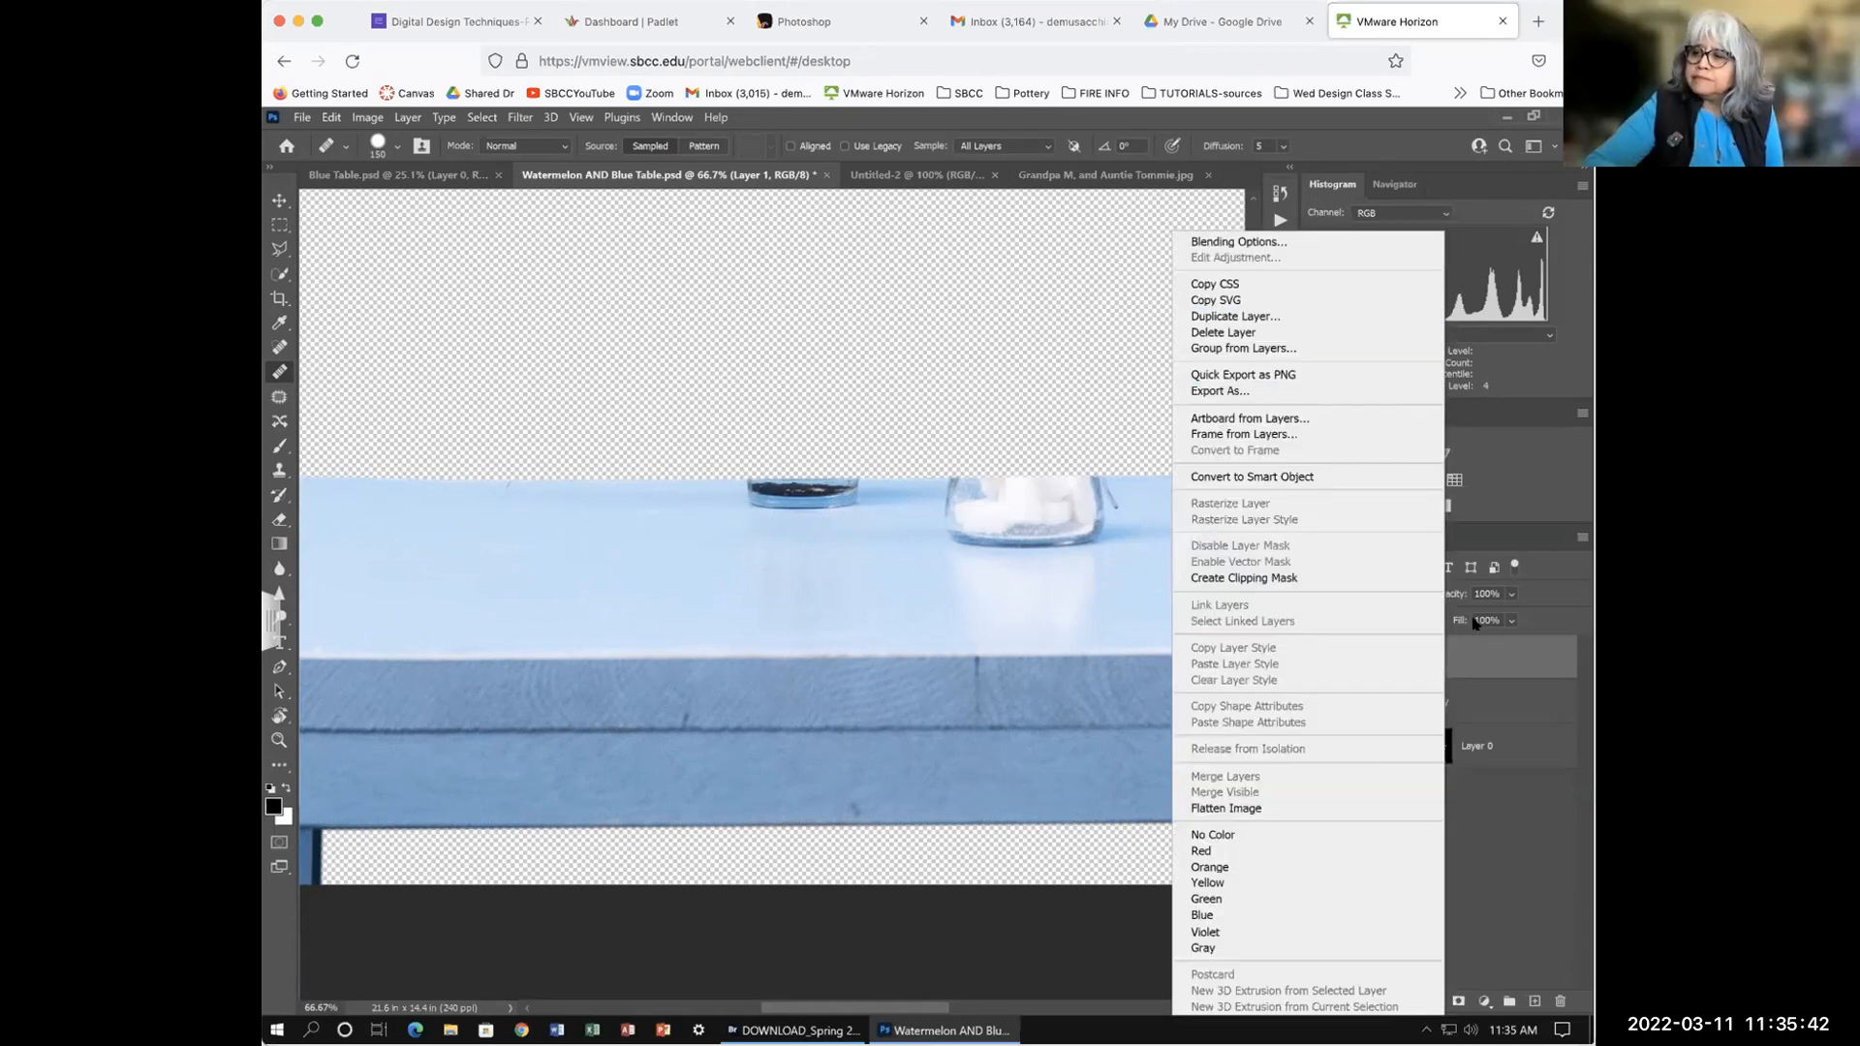
left_click(1479, 654)
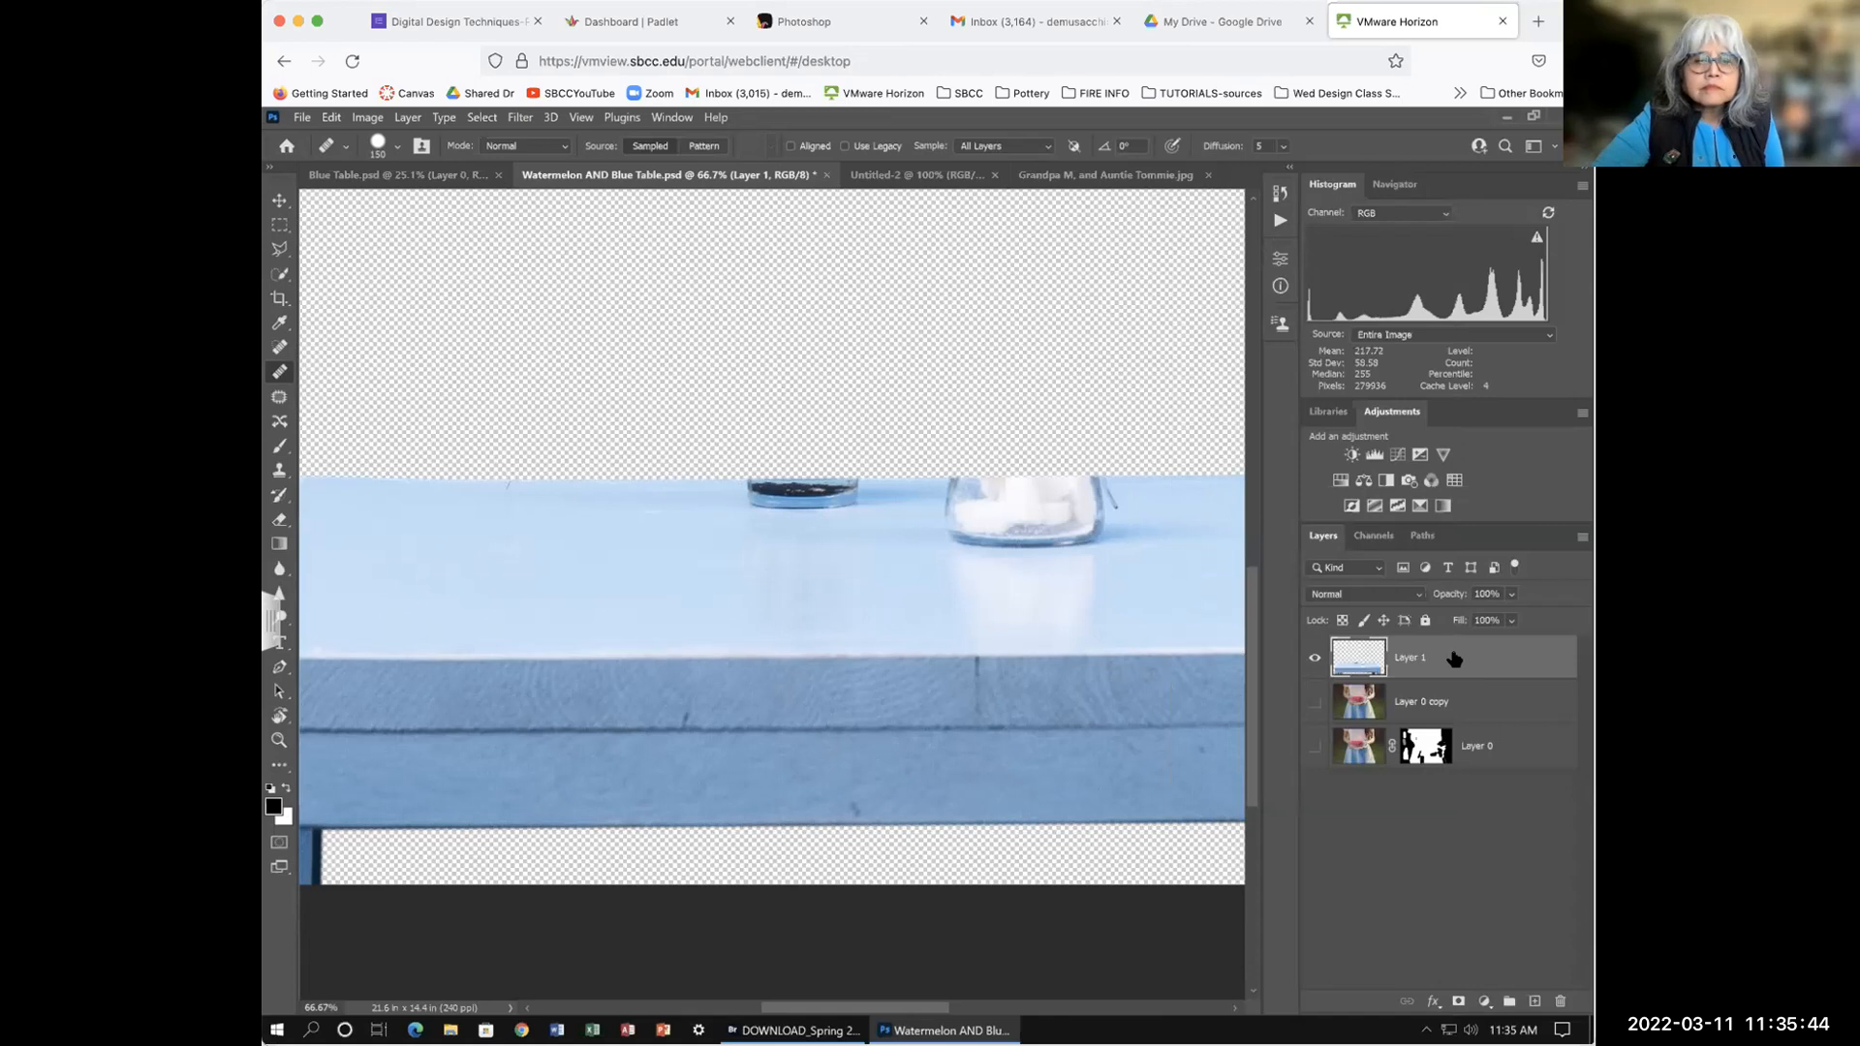
key("ctrl+j")
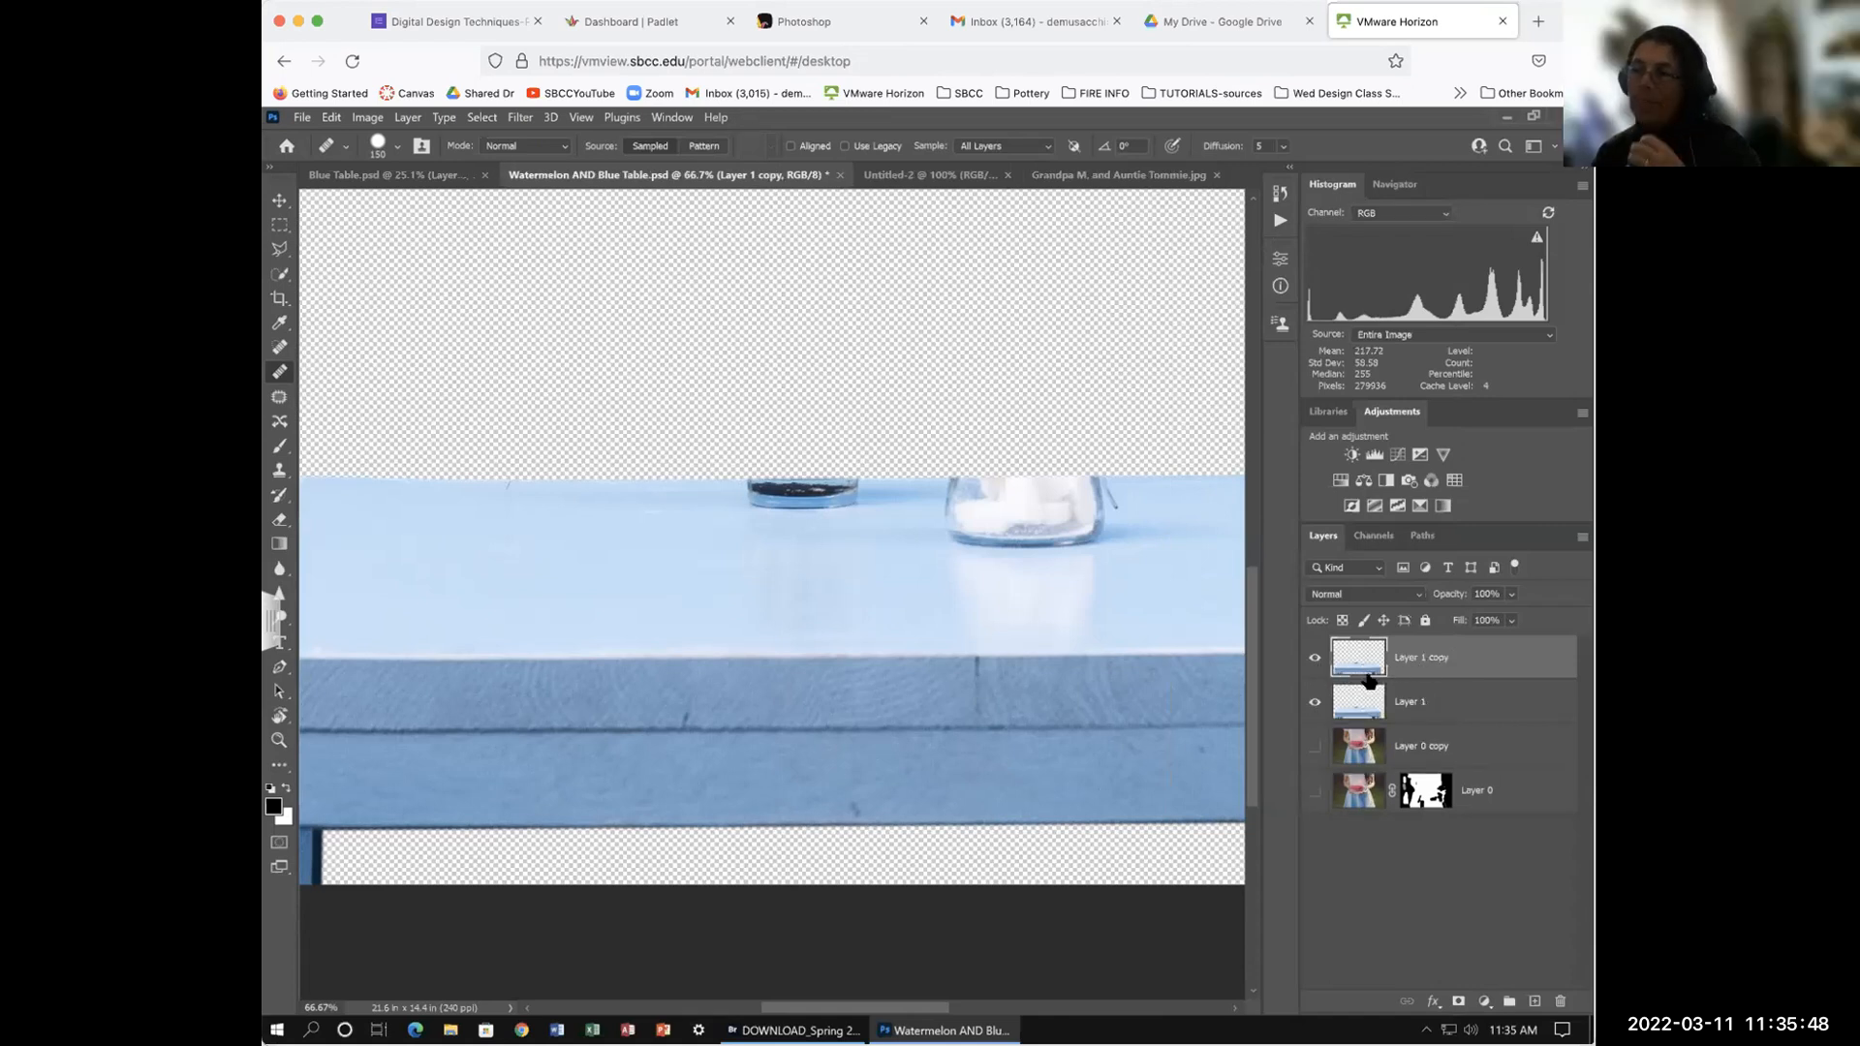
double_click(1414, 658)
type("Good one")
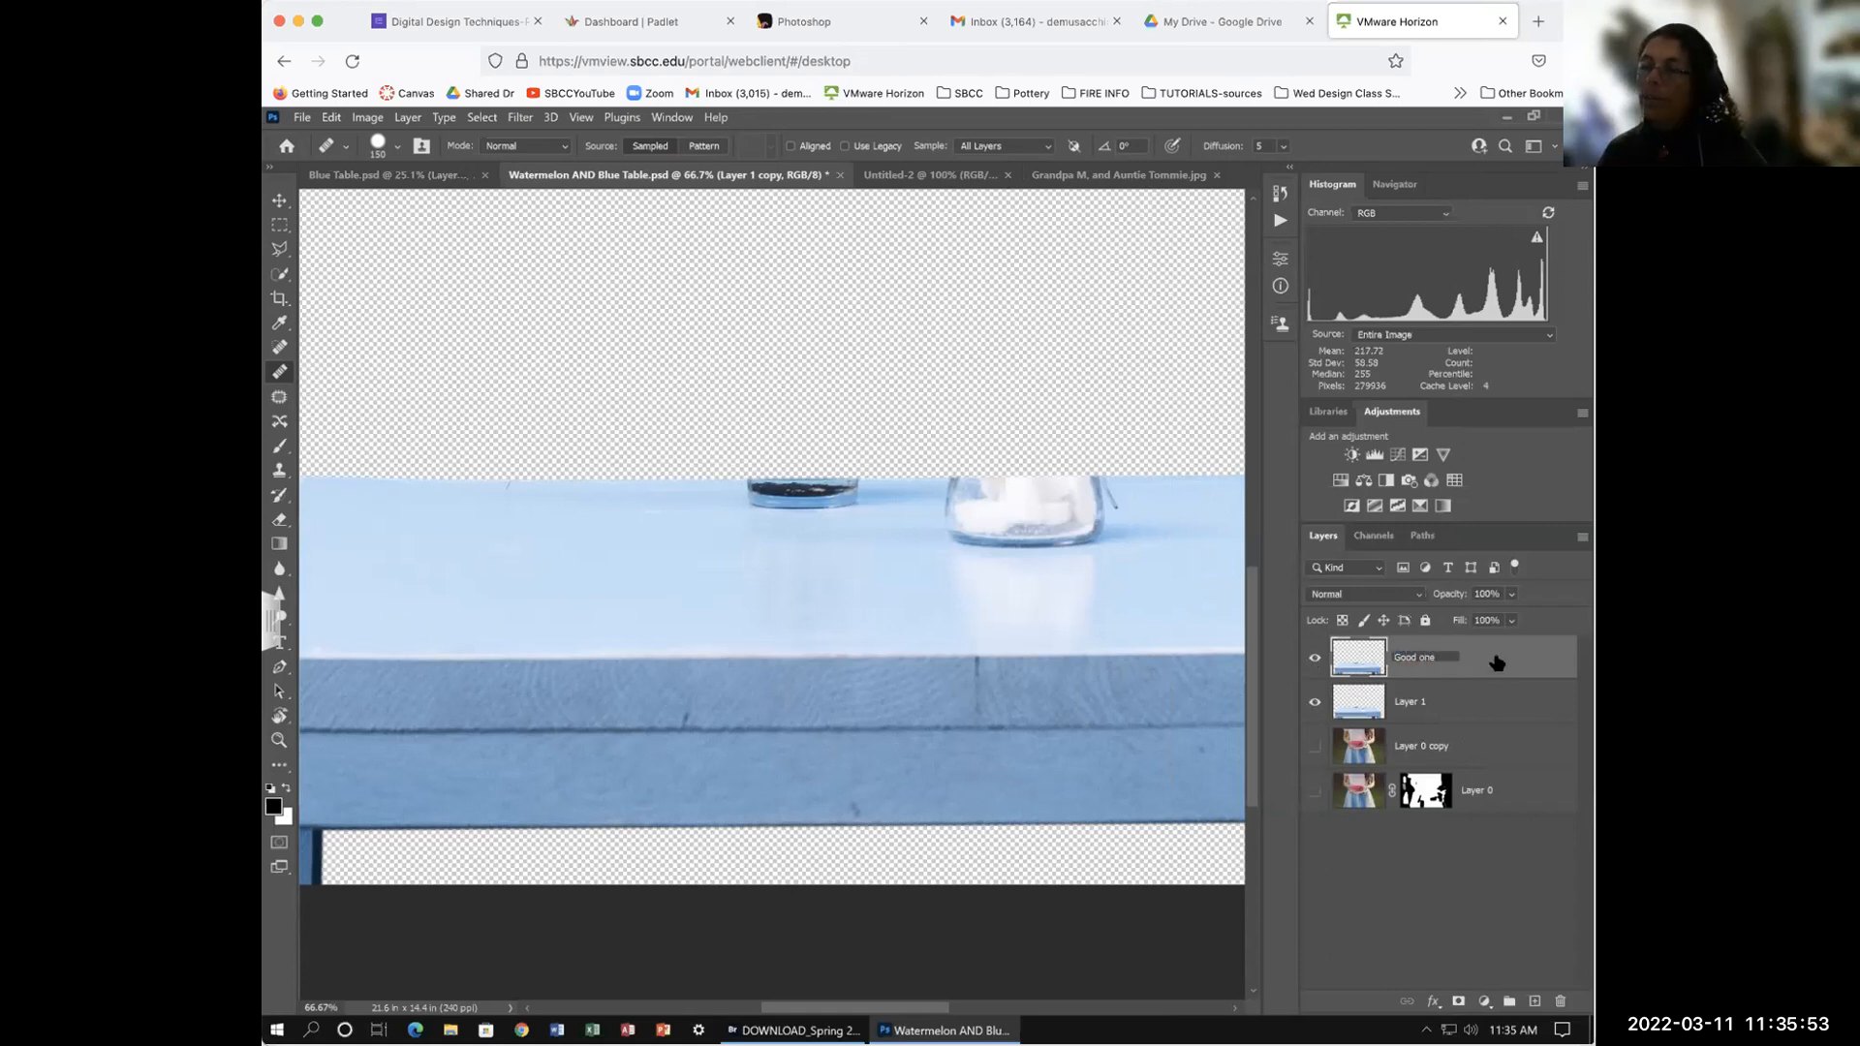
key("Return")
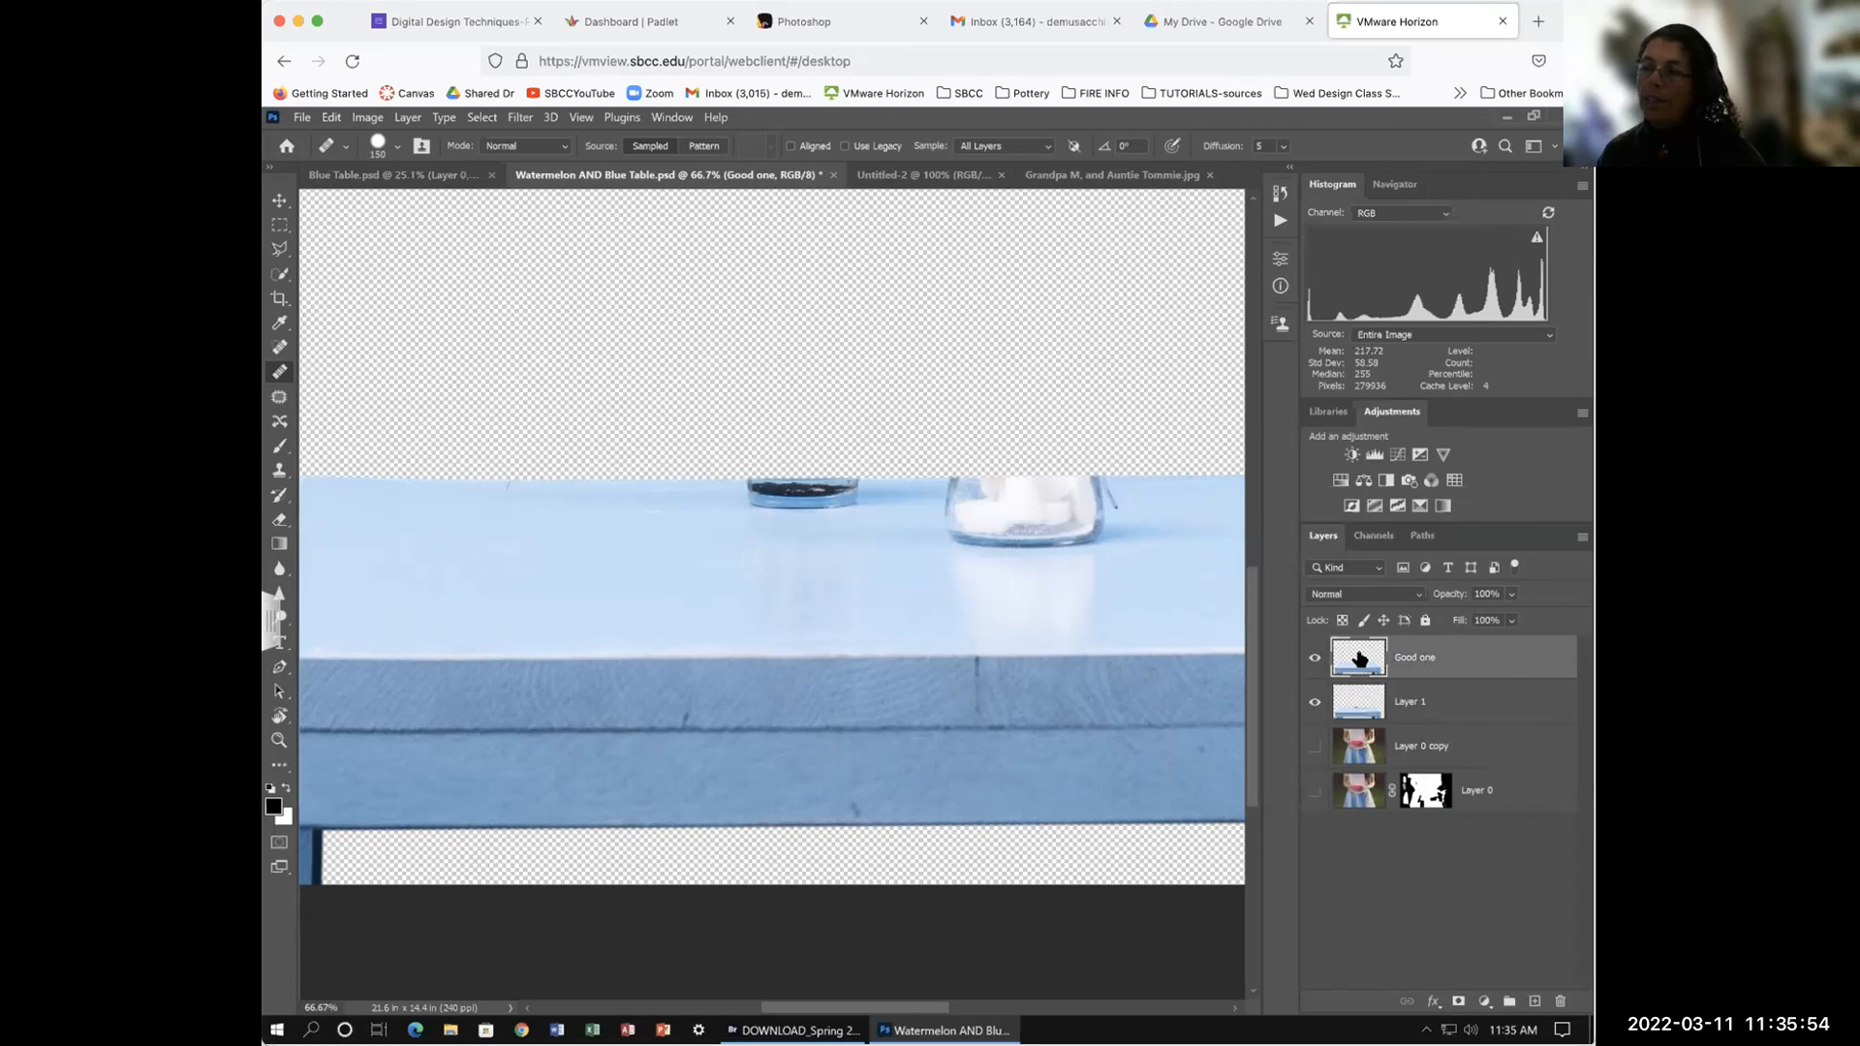
Step: Hide the Good one layer and rename Layer 1 as Learn Mess up
left_click(1313, 659)
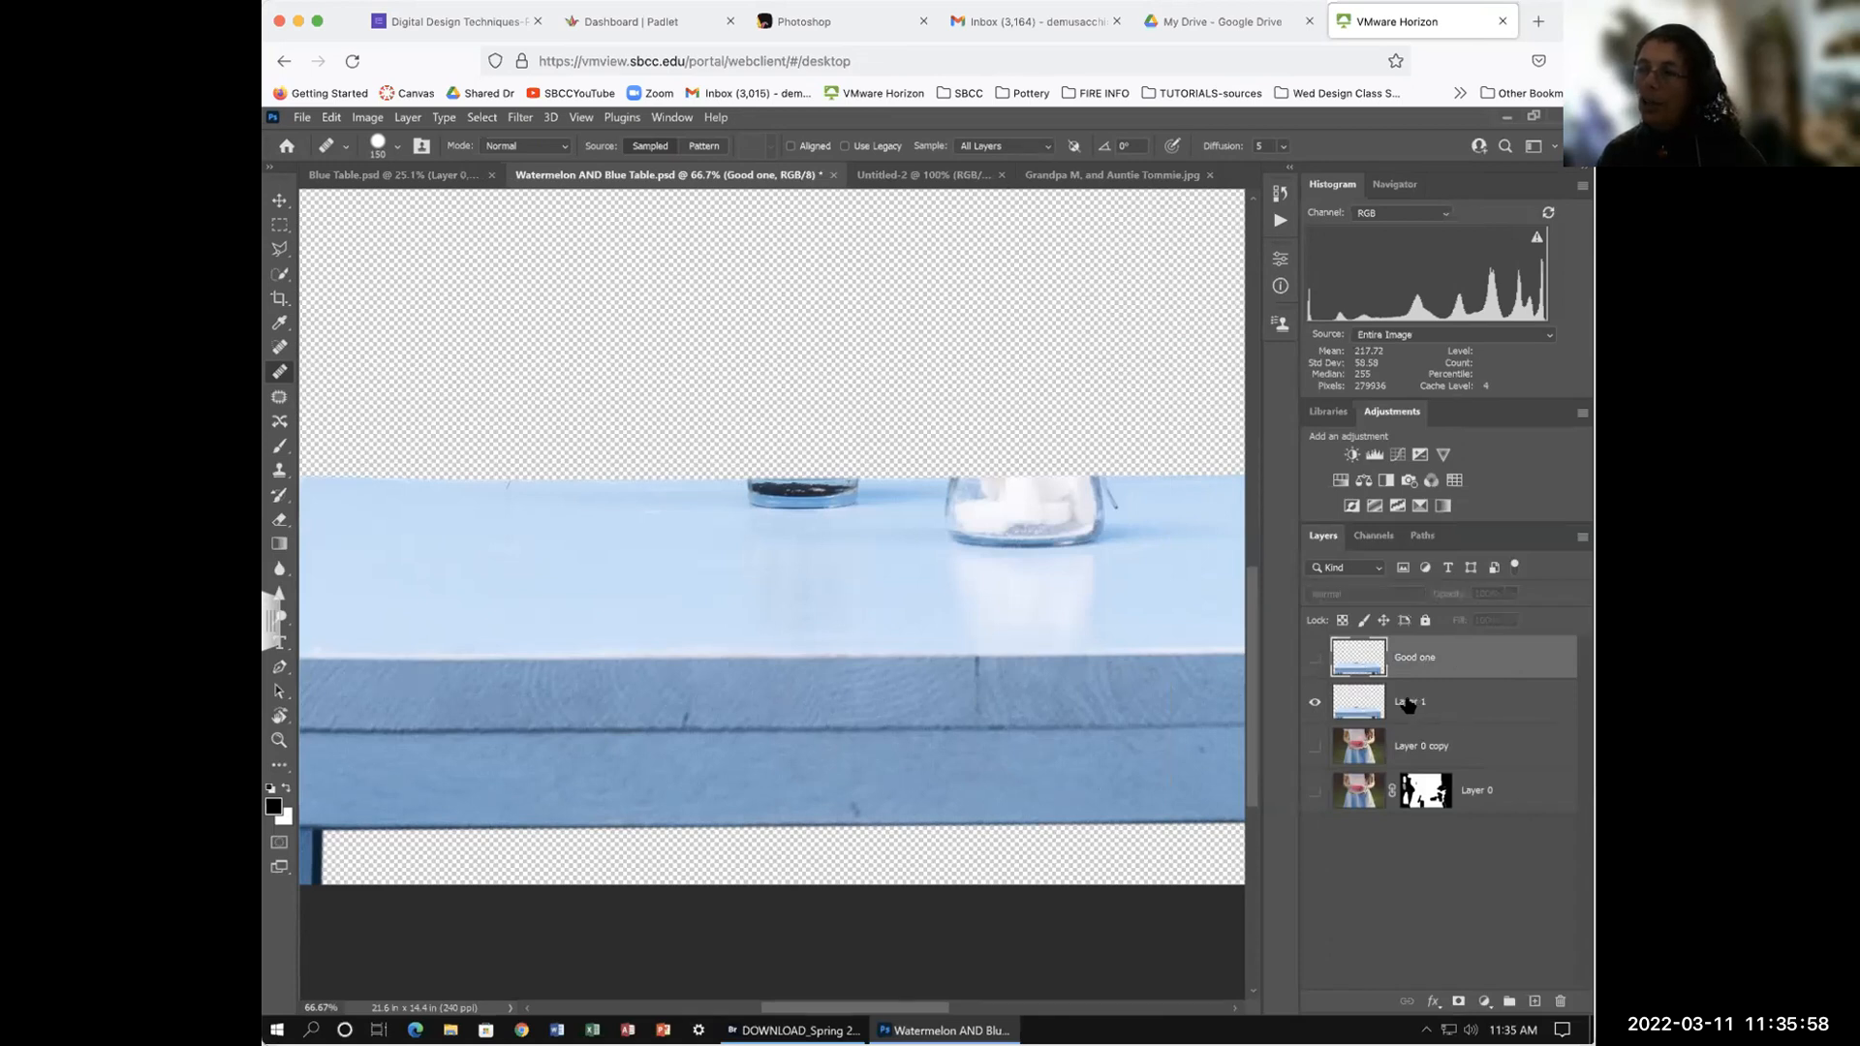
double_click(1410, 703)
type("L")
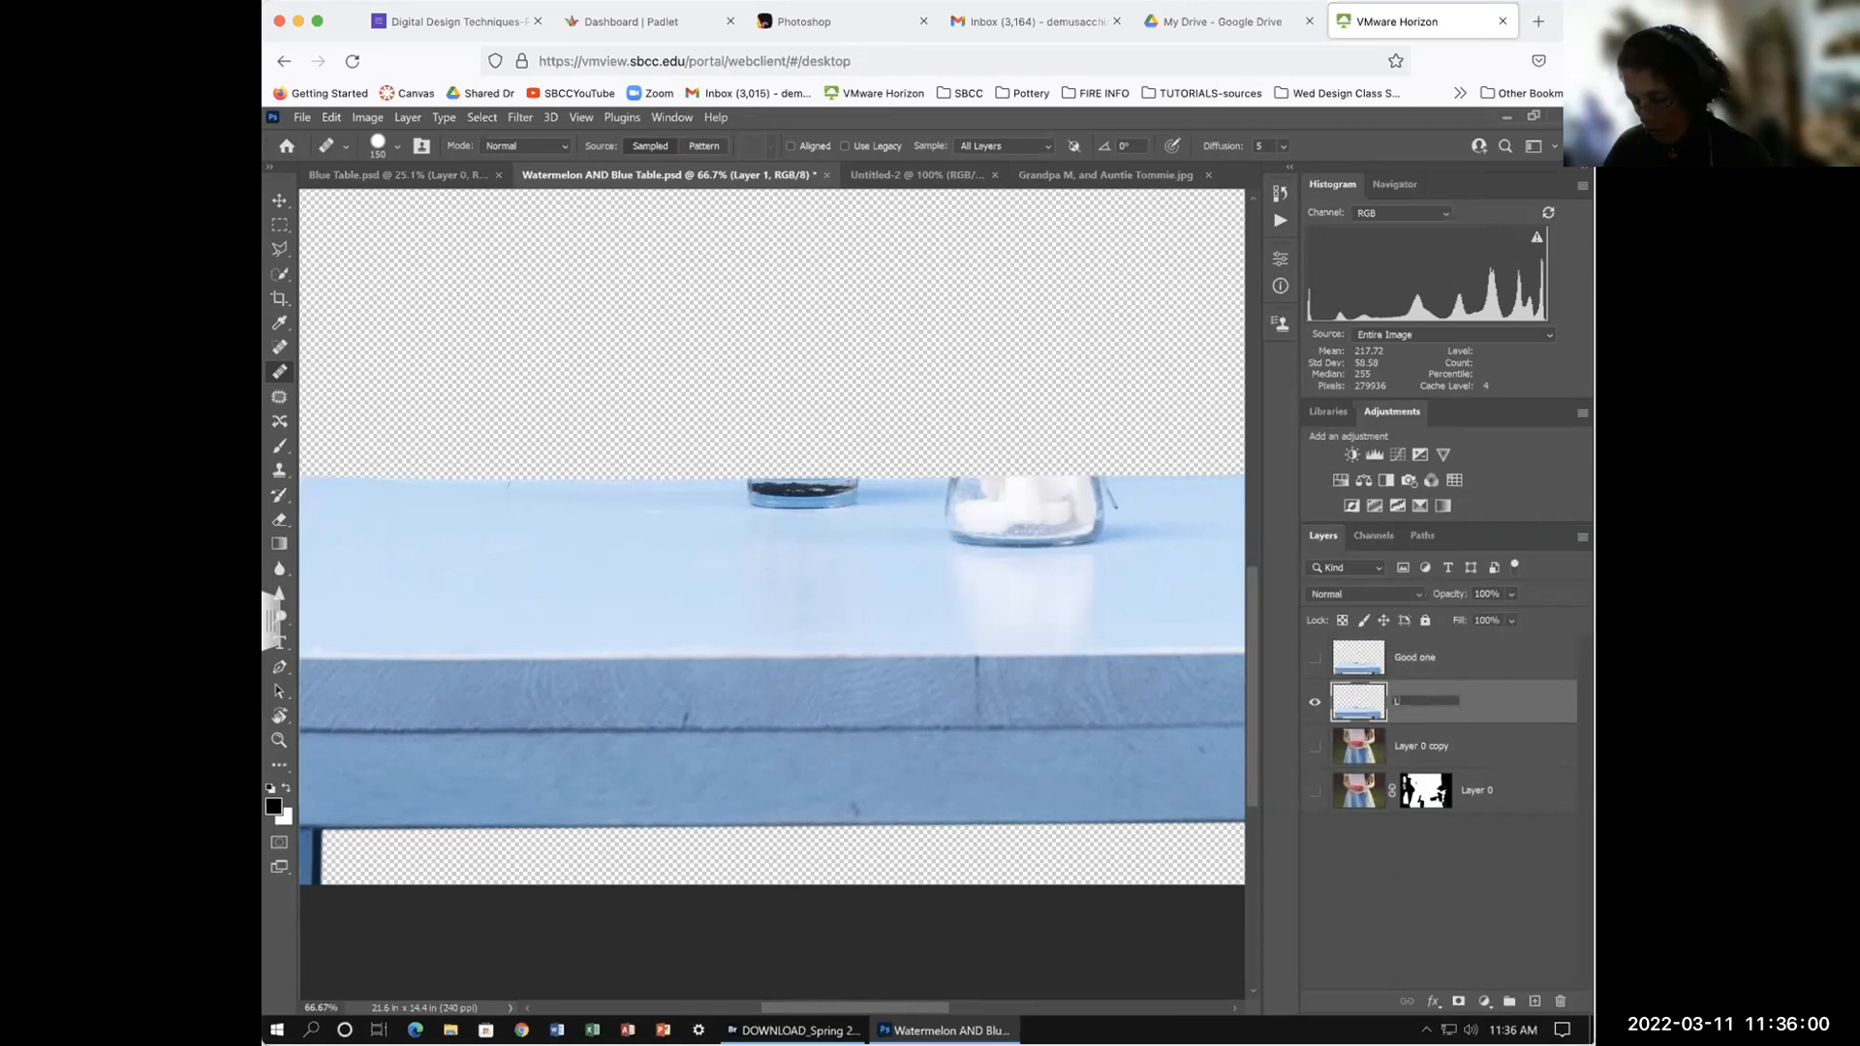
type("earn Mess up")
key("Return")
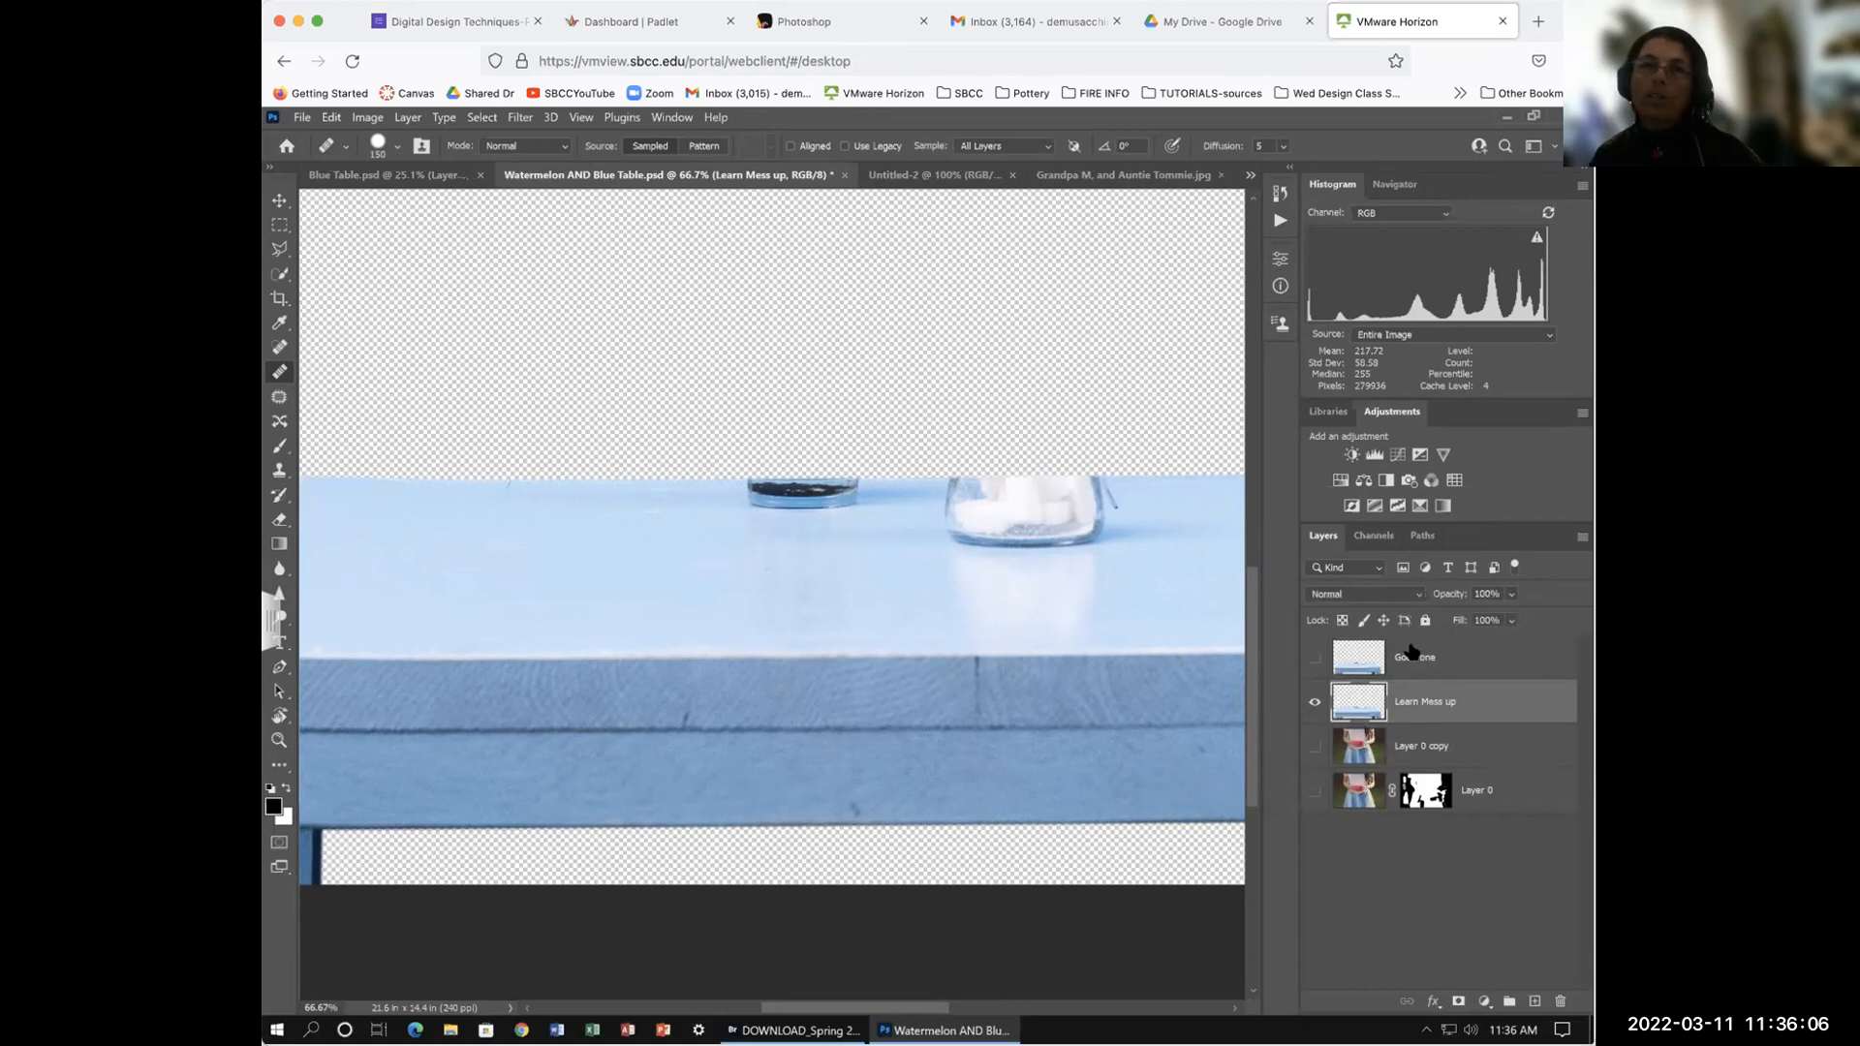
Step: Rename the Learn Mess up layer with a string of random letters
double_click(1419, 702)
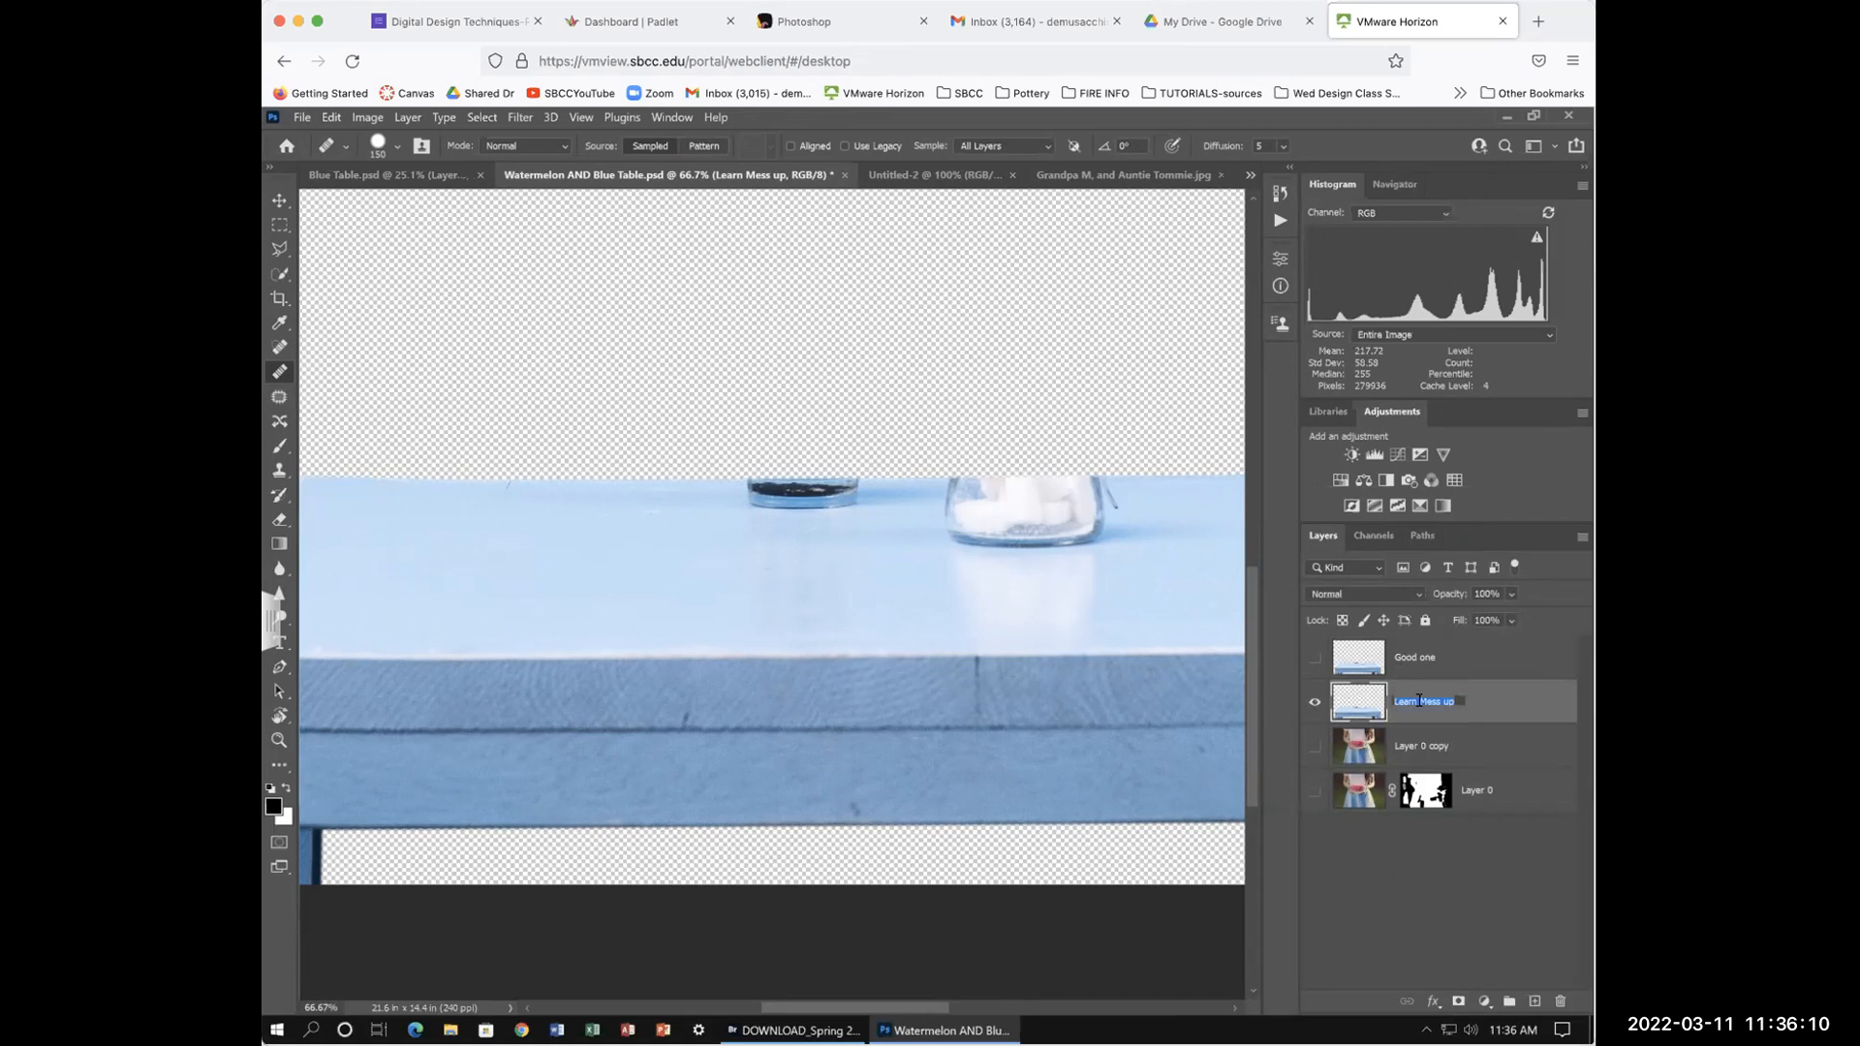
type("lauwef loourf luoef olauf")
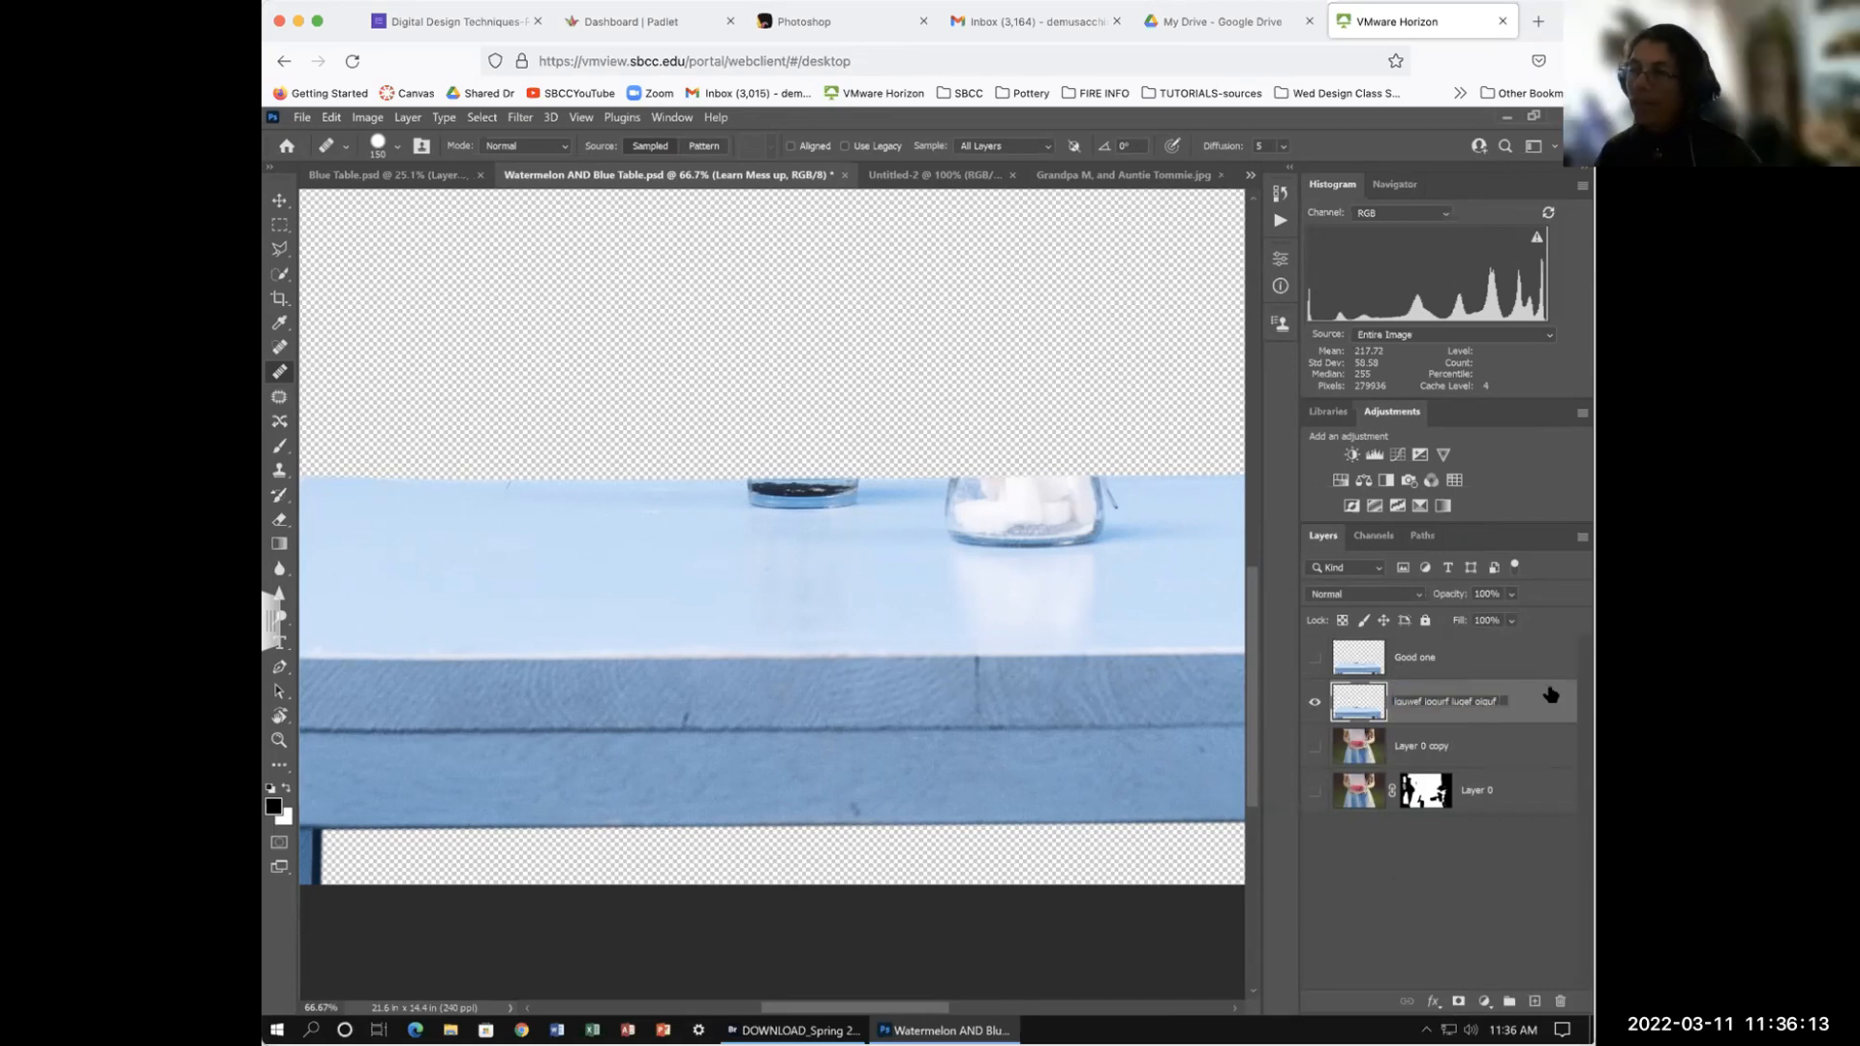
key("Return")
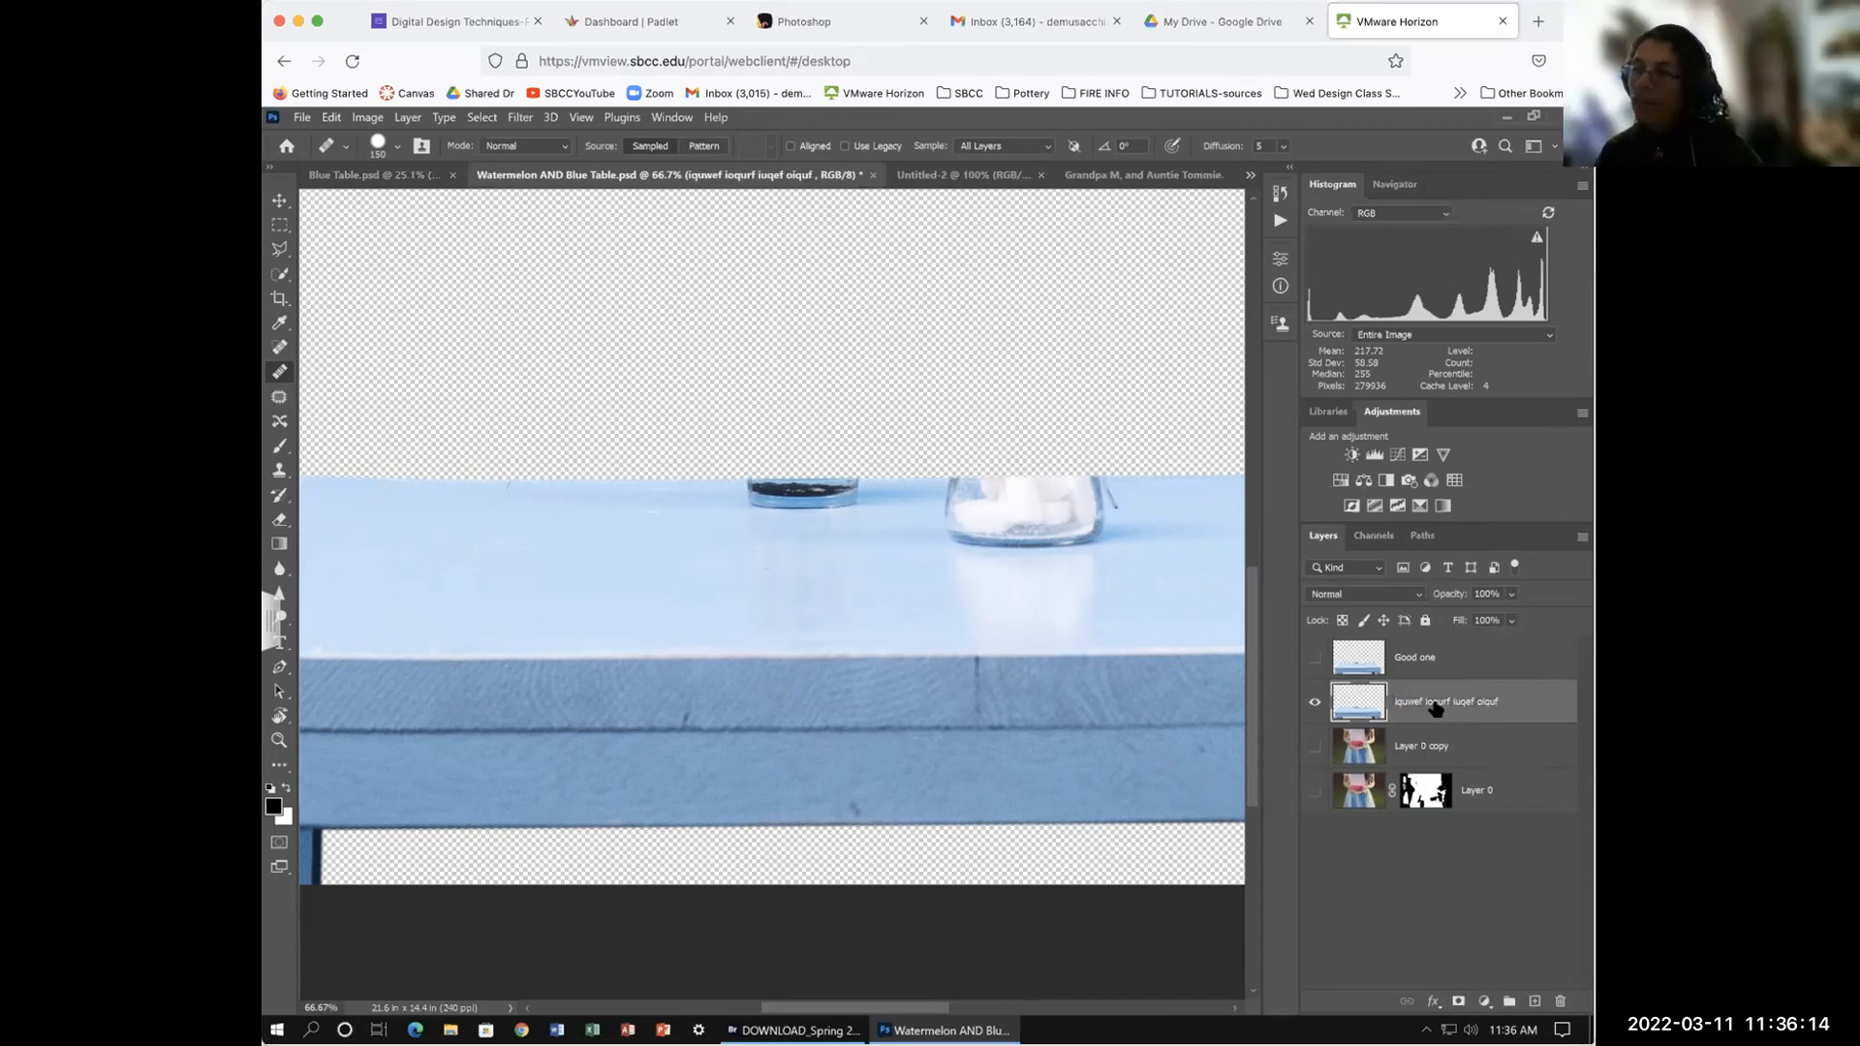
Step: Rename the layer named with random letters as LEarn Mess up
double_click(1407, 703)
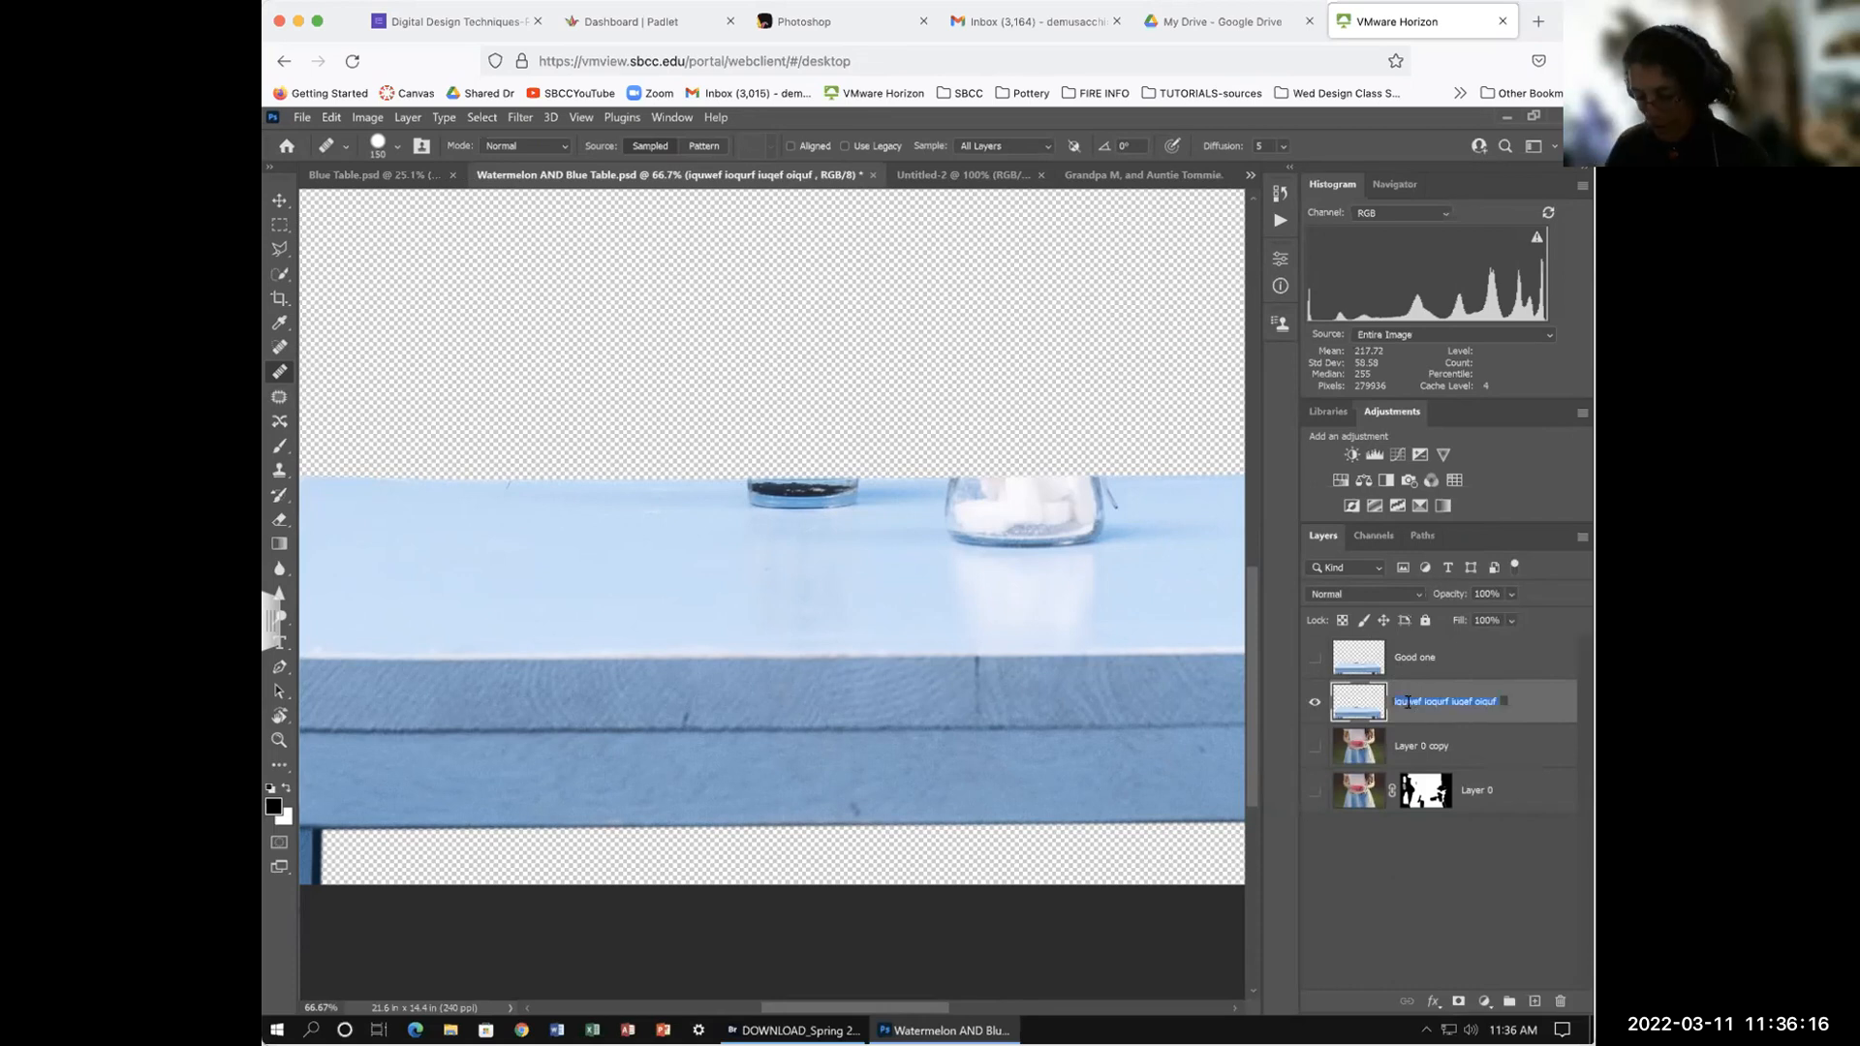
type("LEarn Mess up")
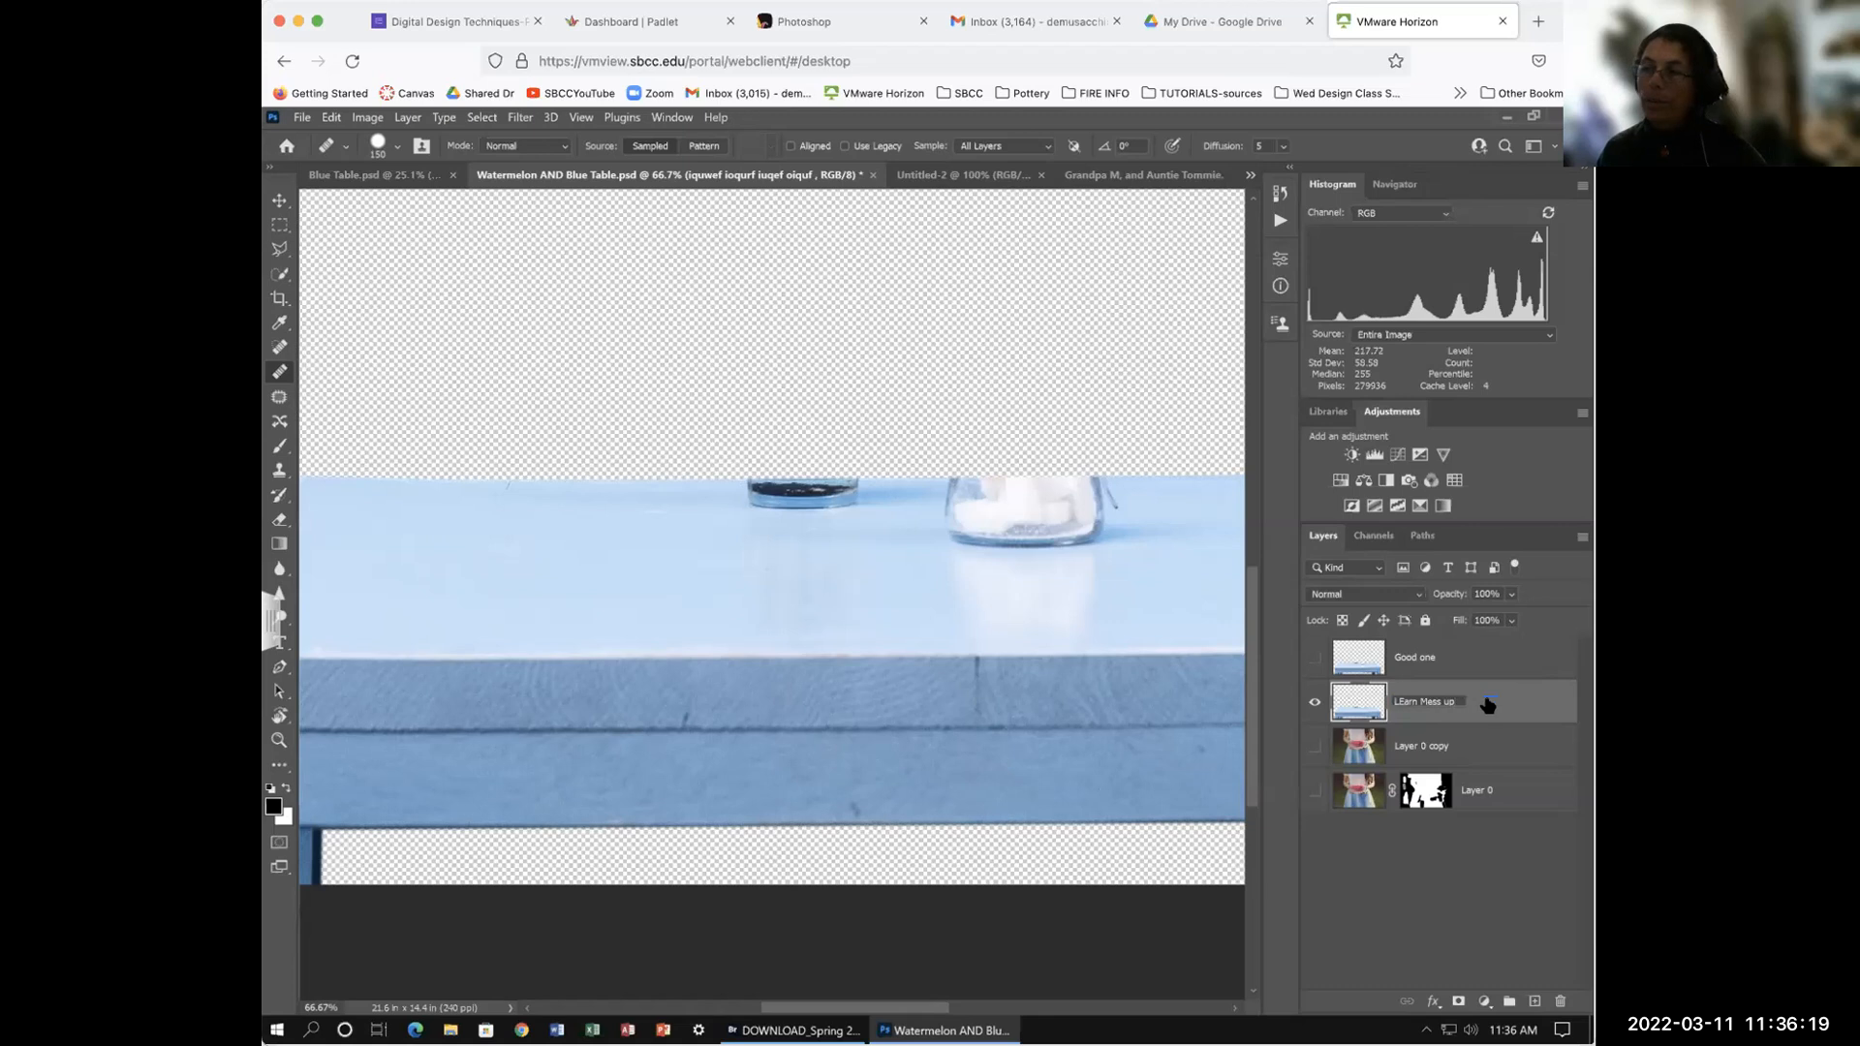
key("Return")
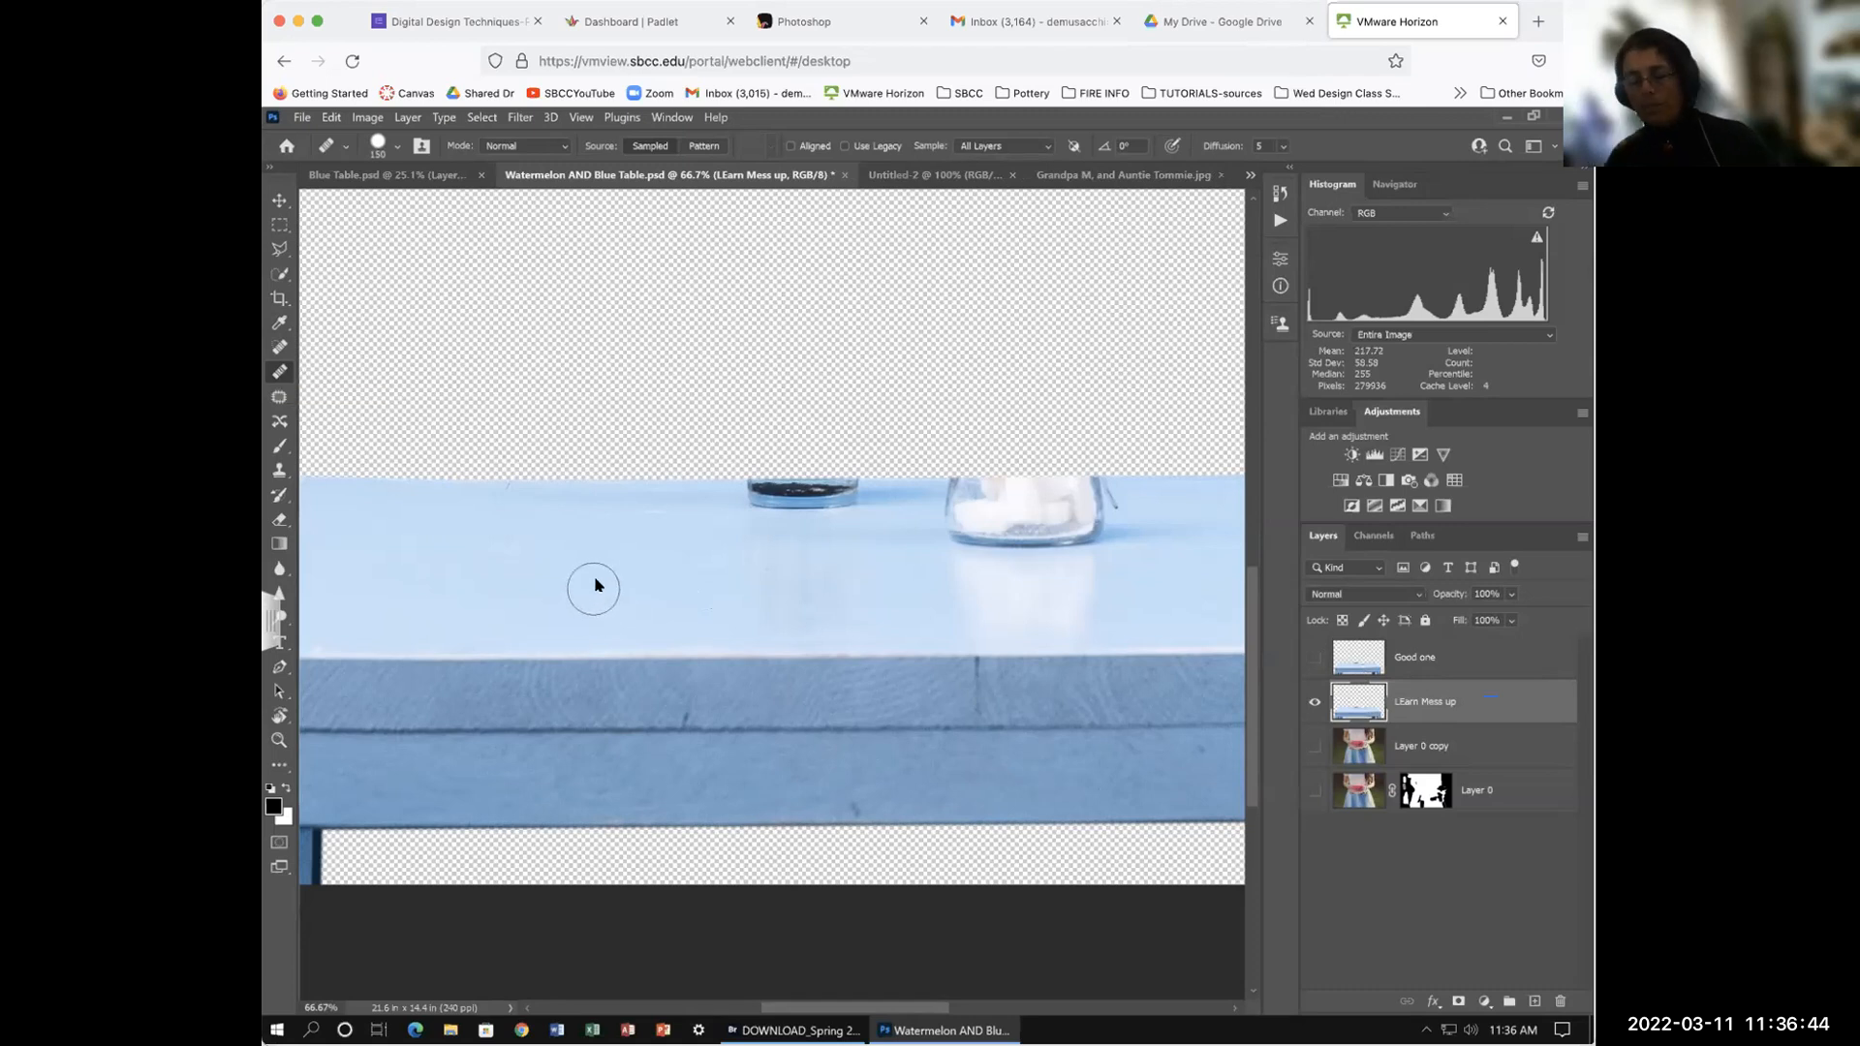
Step: Sample the plank seam on the table's front edge and paint a copy of it further left with the Healing Brush
scroll(586, 600, "right", 3)
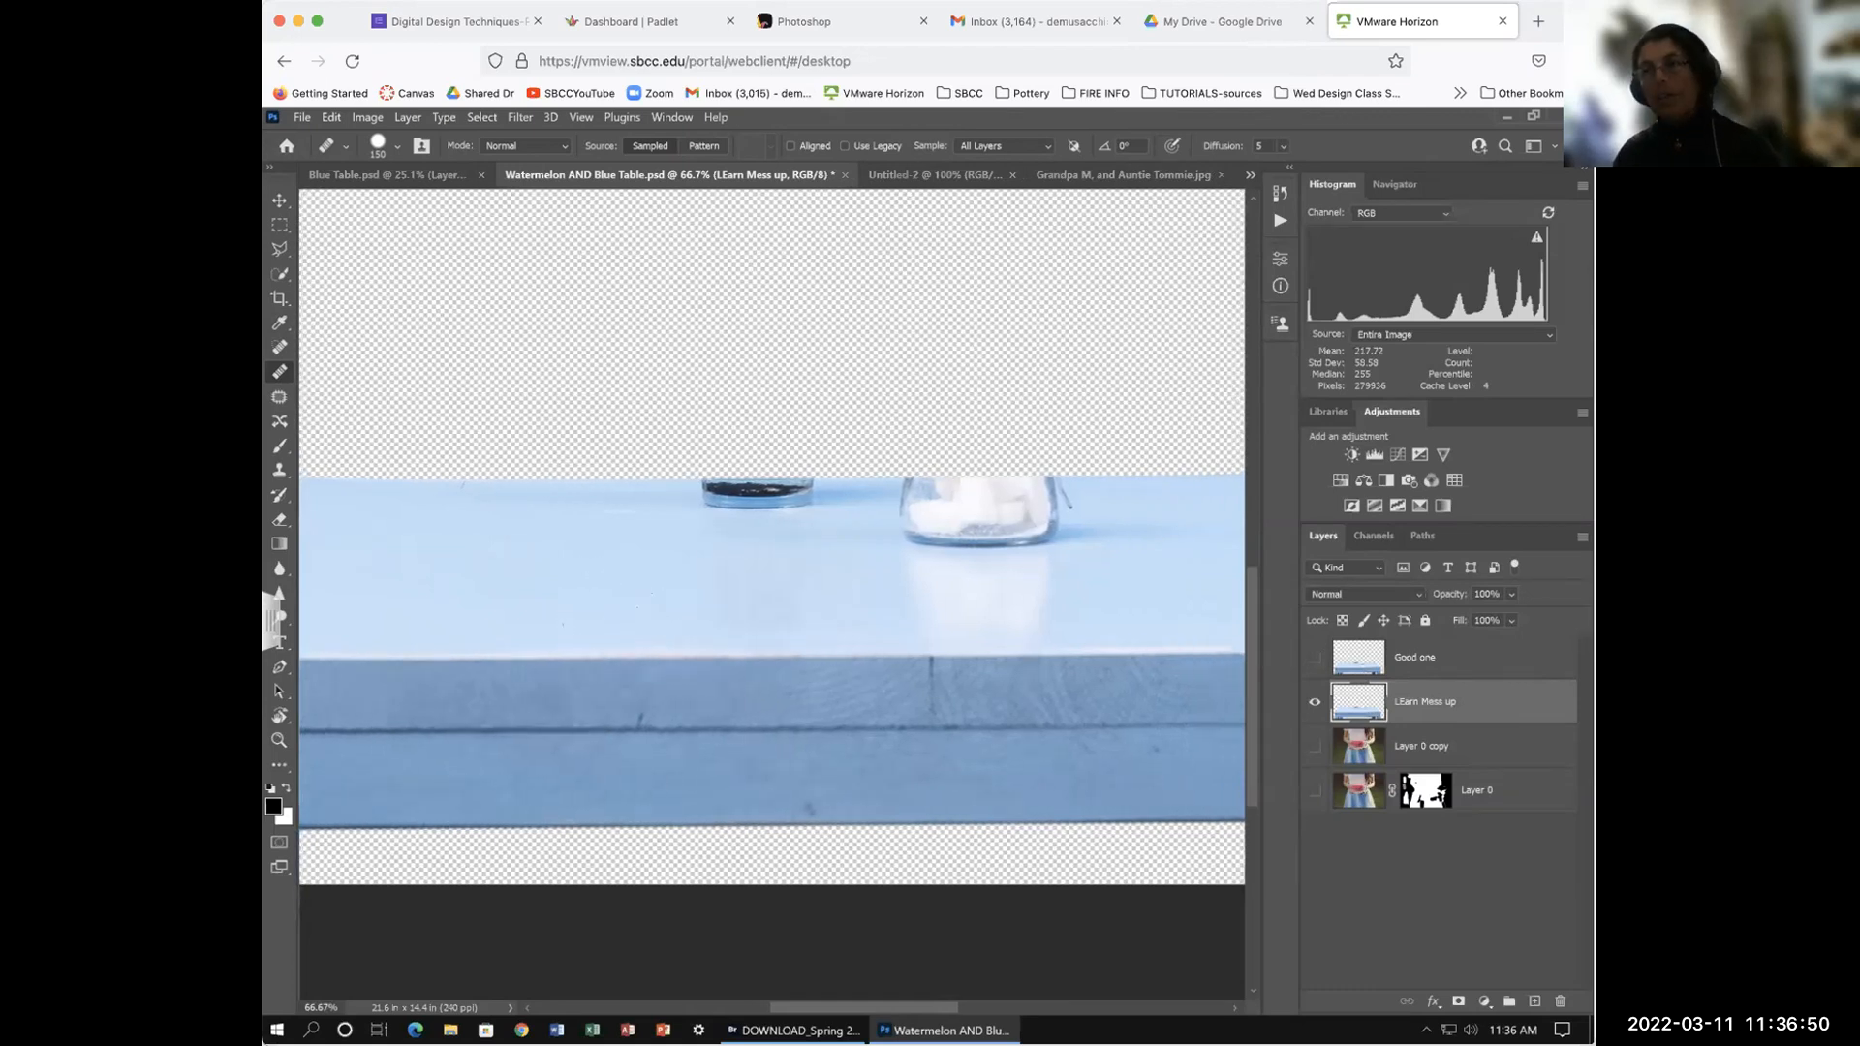
key("ctrl+0")
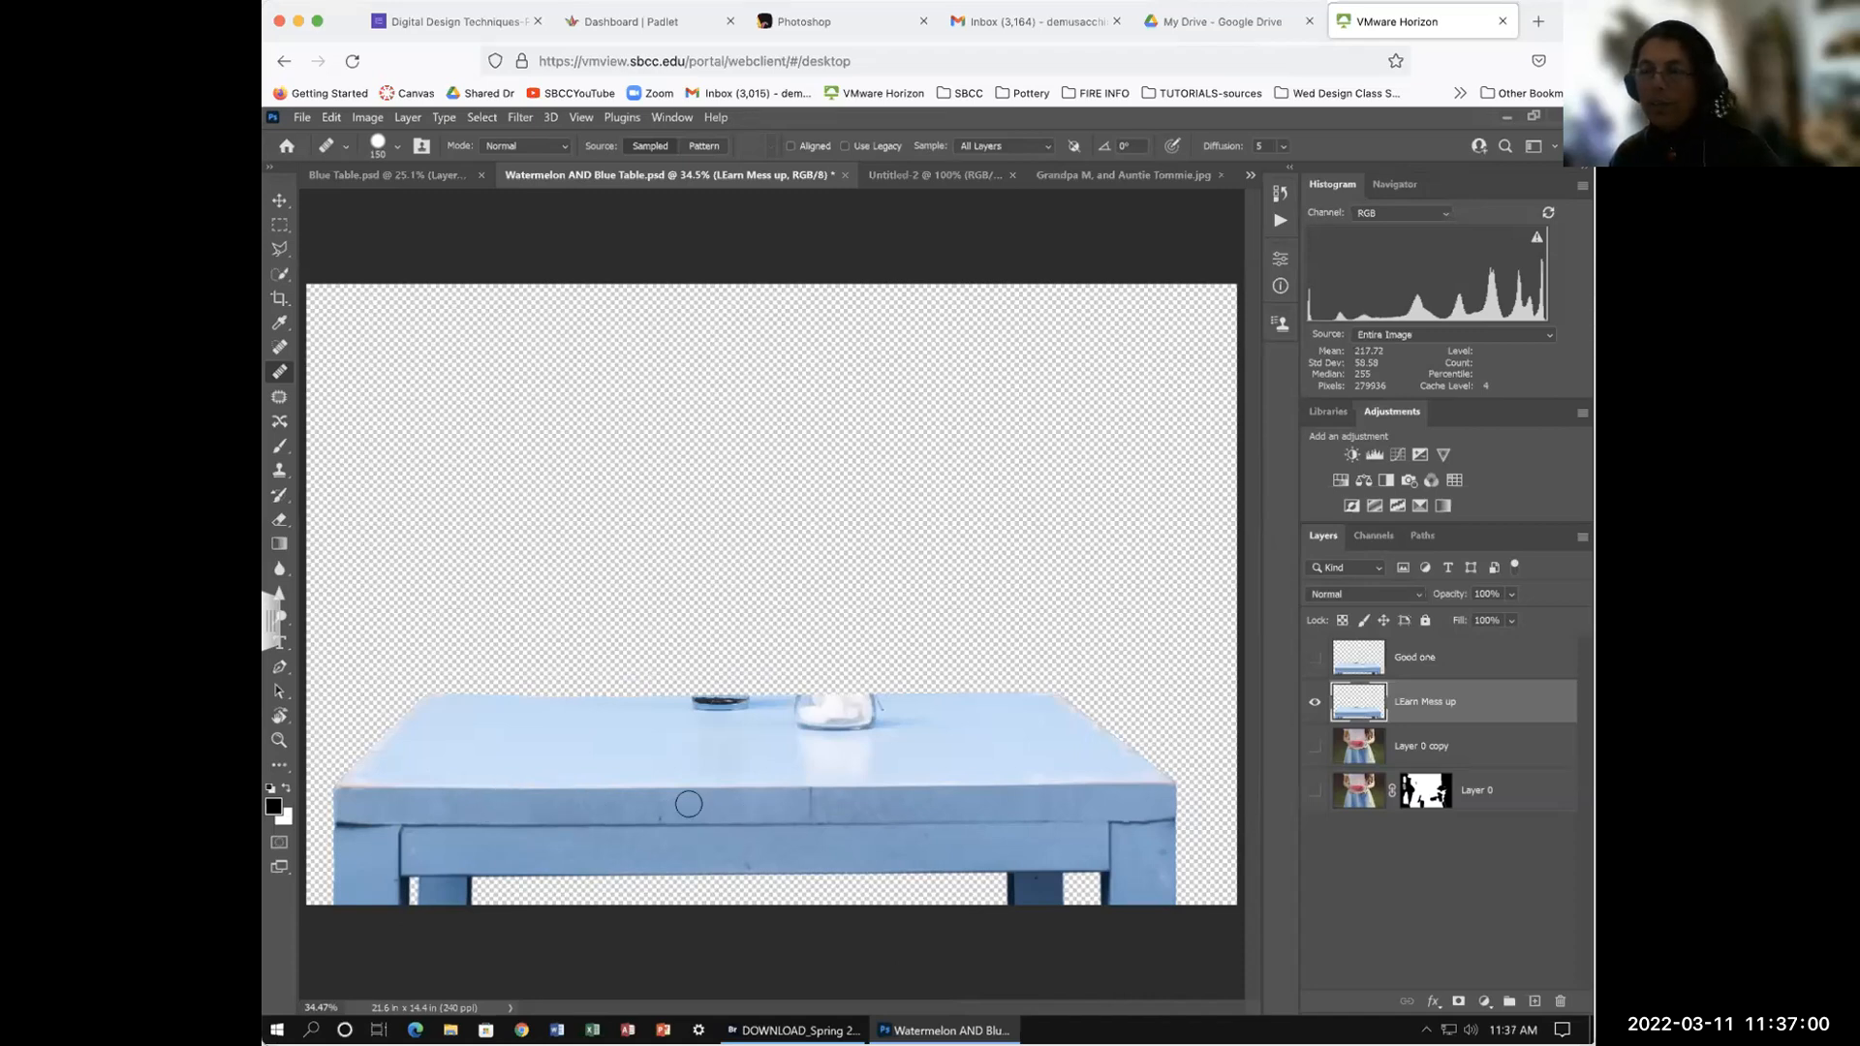
left_click(808, 790, "alt")
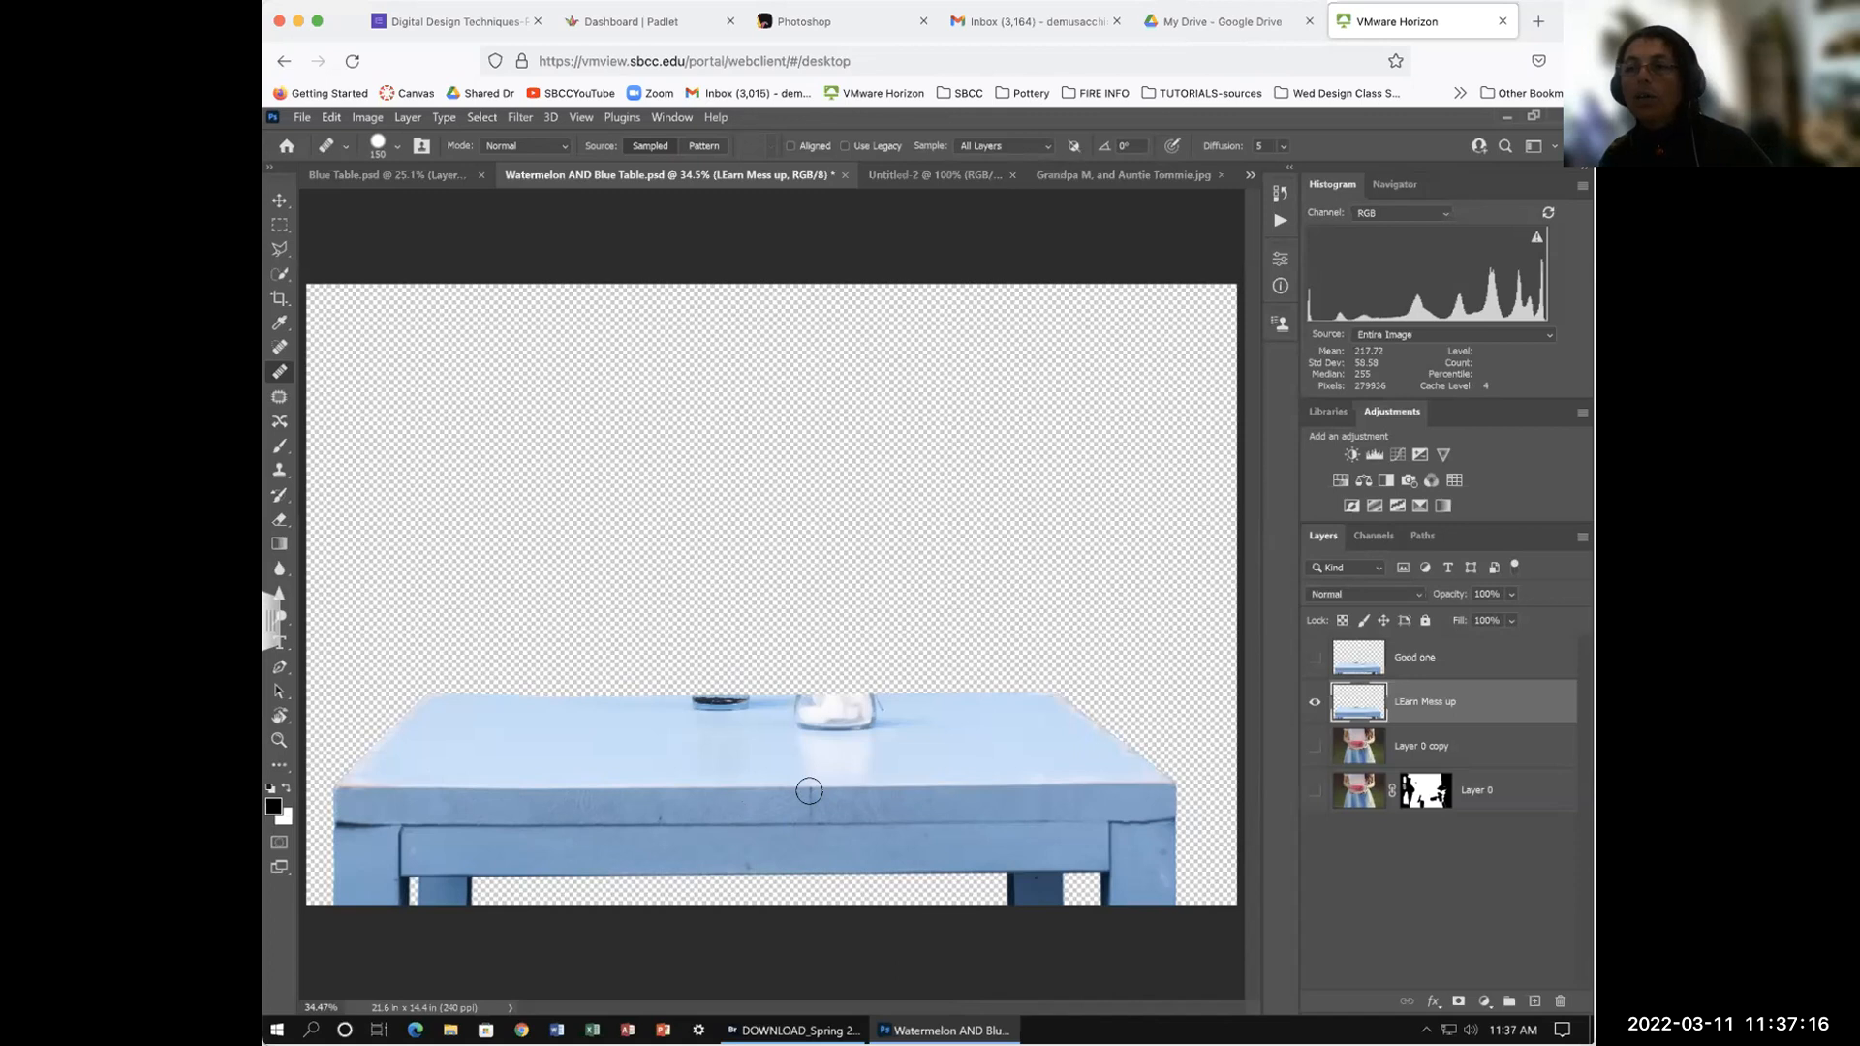
left_click(809, 790, "alt")
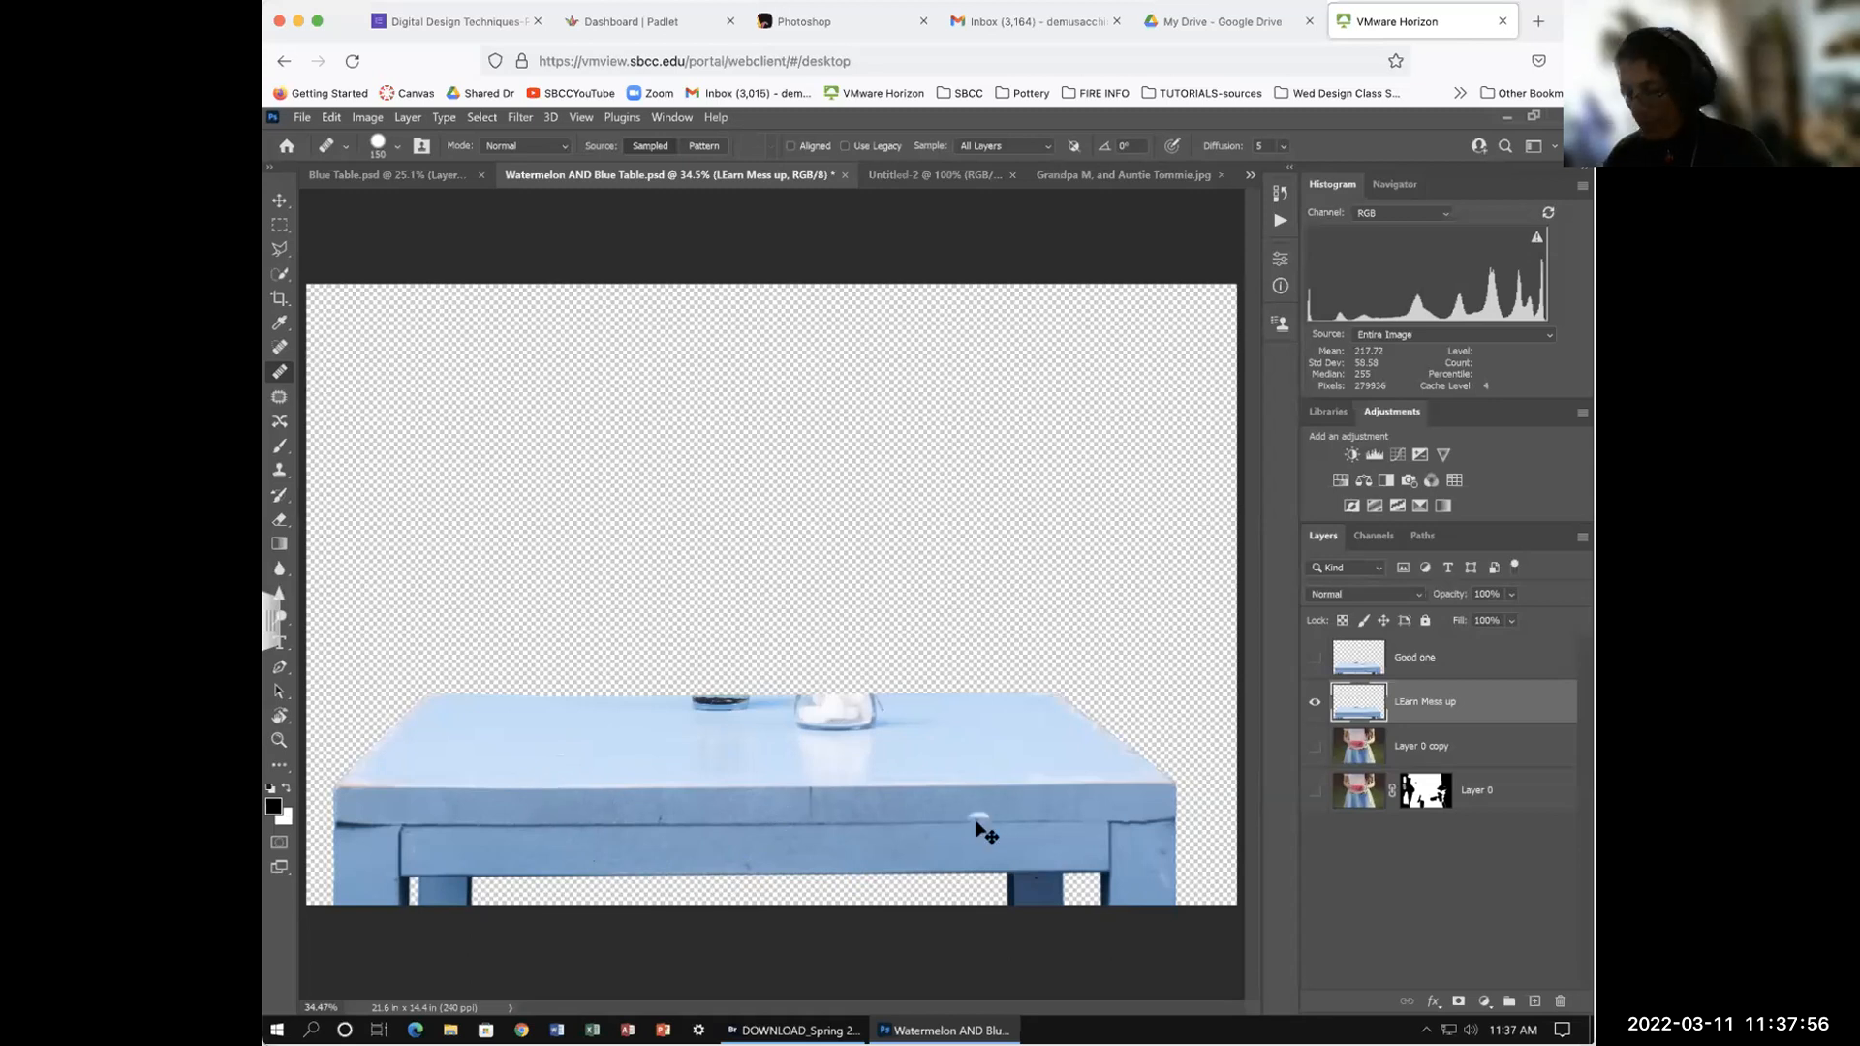
key("ctrl+1")
left_click_drag(937, 865, 789, 460)
left_click_drag(846, 685, 859, 626)
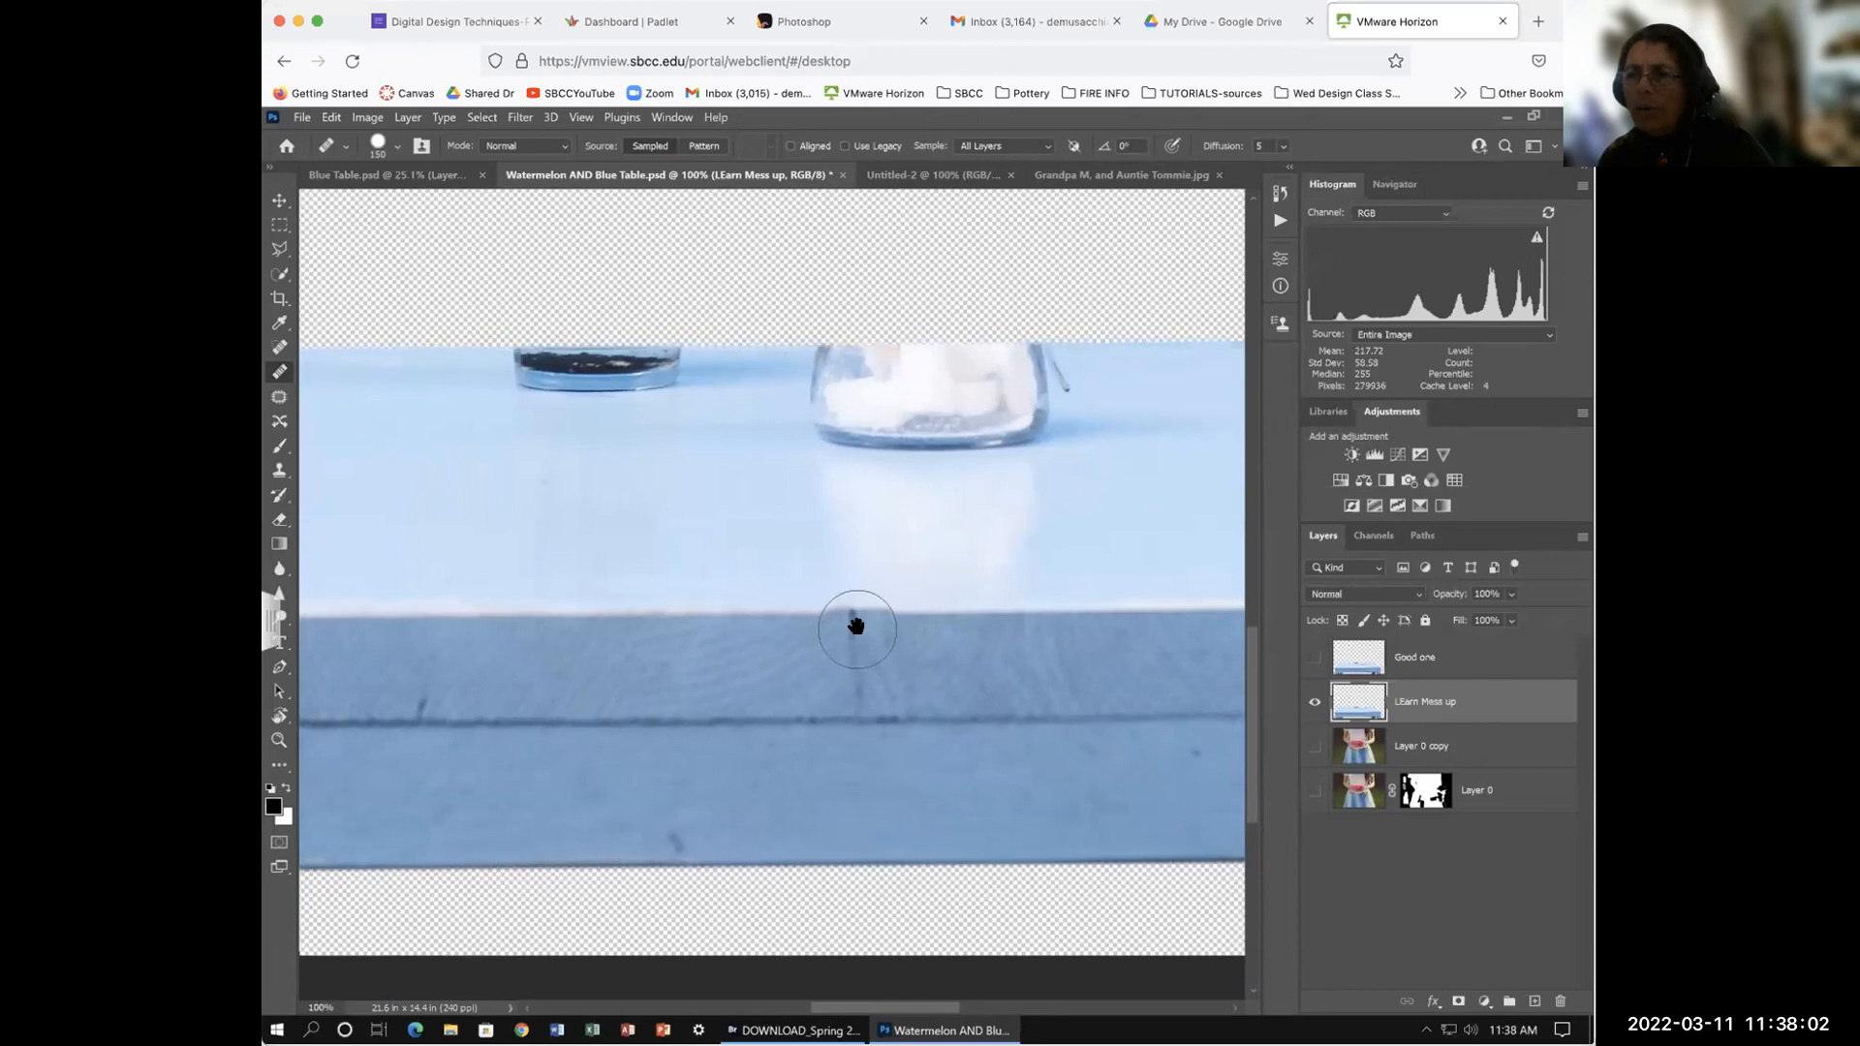
left_click(855, 626, "alt")
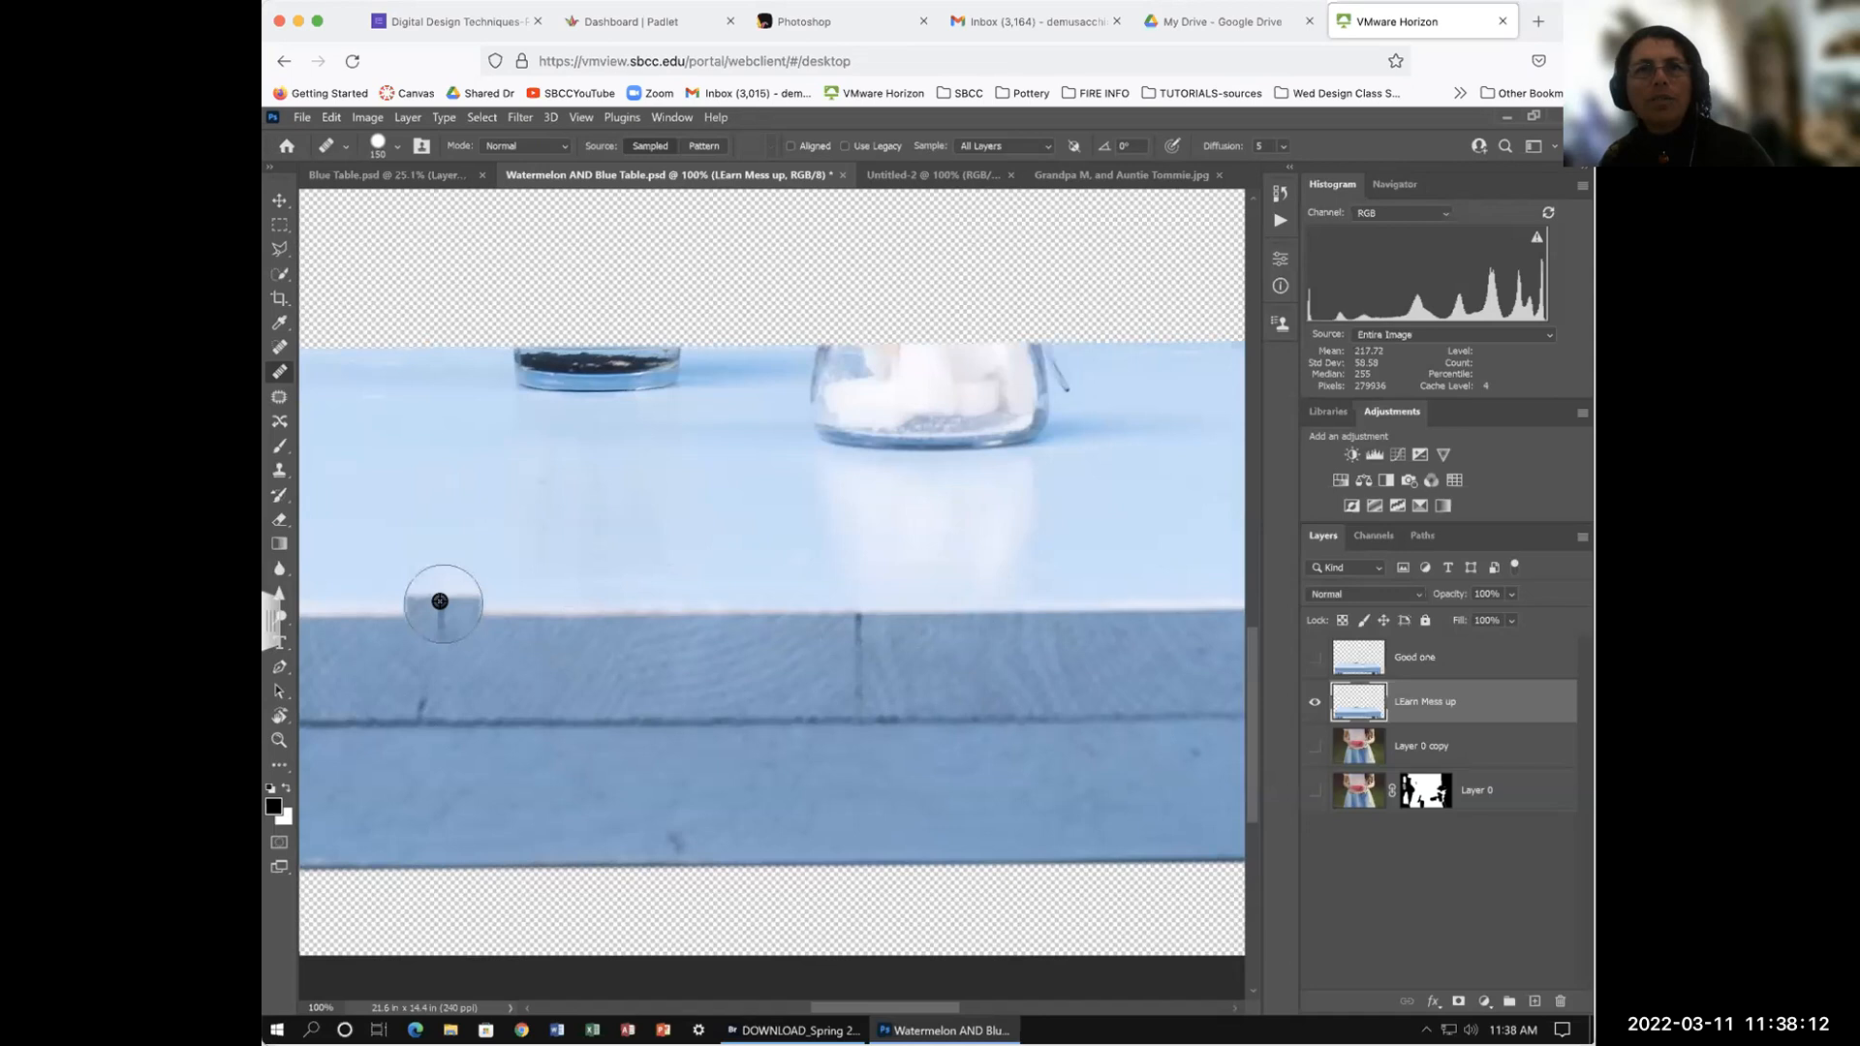
left_click_drag(485, 617, 614, 614)
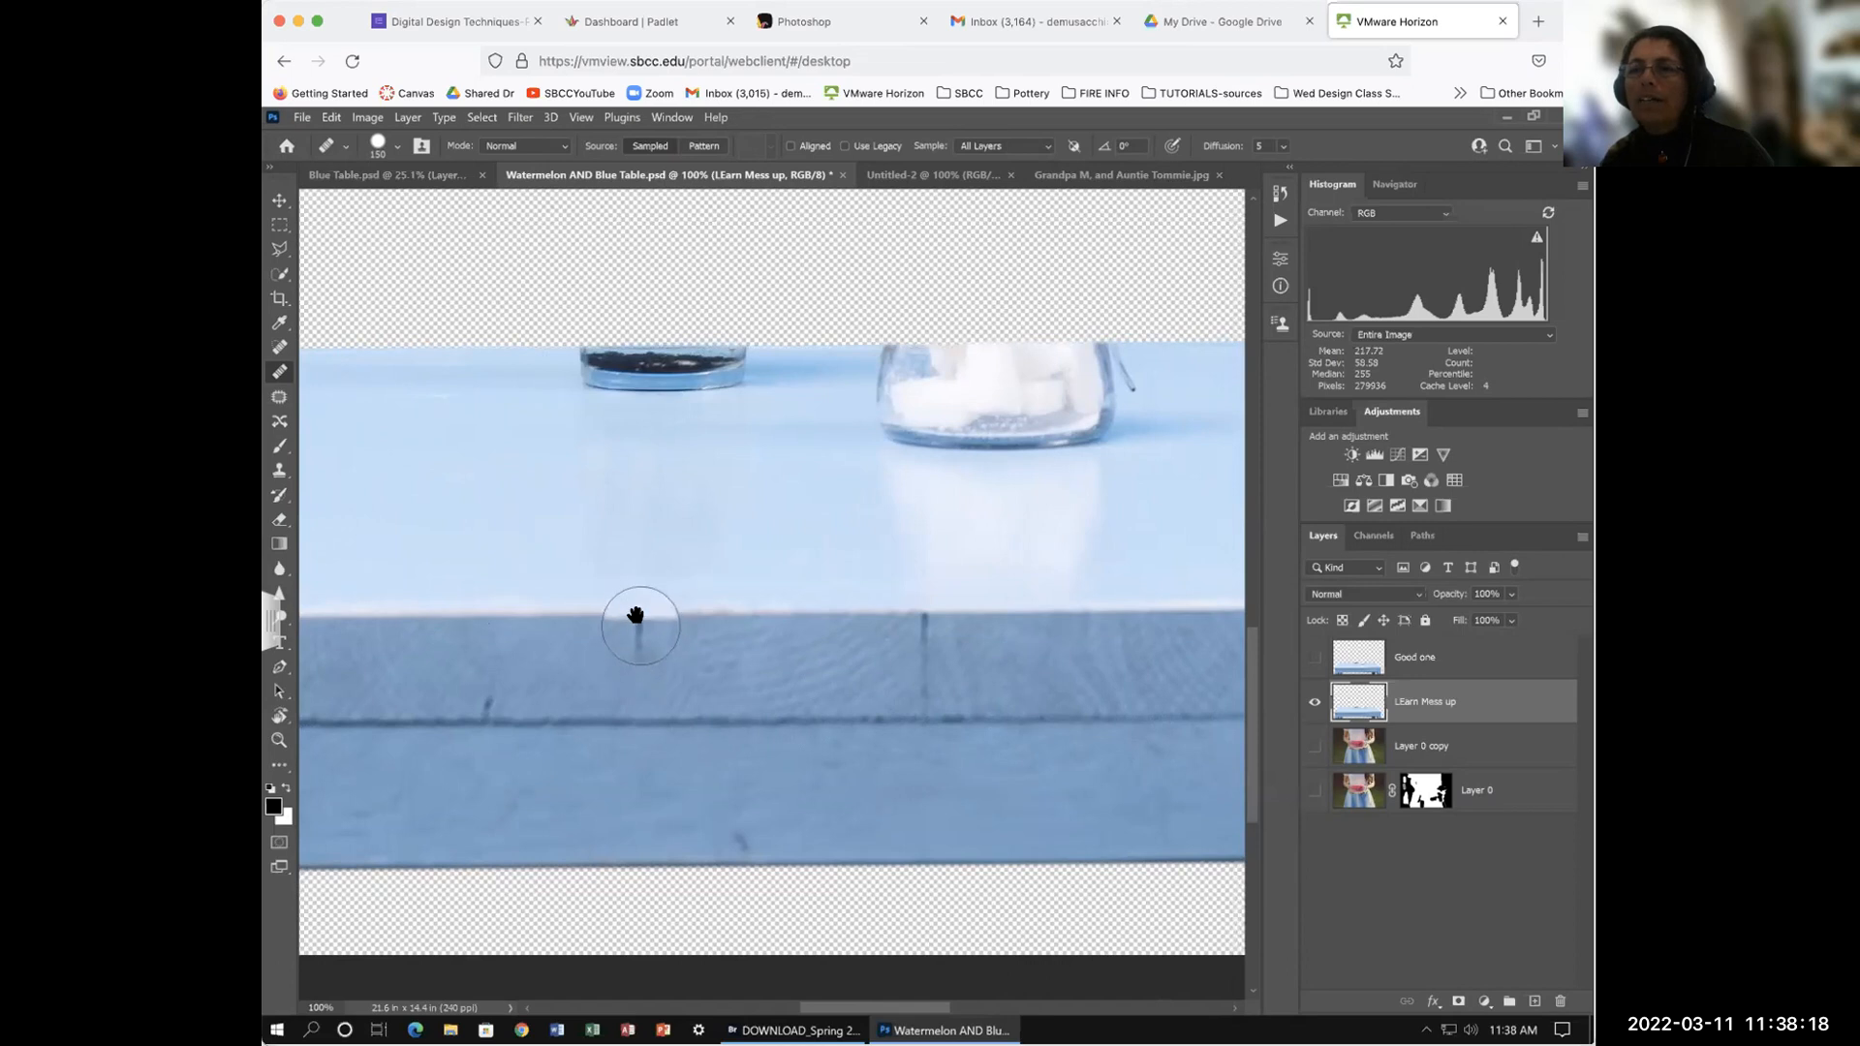
mouse_move(635, 617)
left_mouse_down()
mouse_move(637, 696)
mouse_move(636, 607)
mouse_move(640, 708)
mouse_move(639, 614)
left_mouse_up()
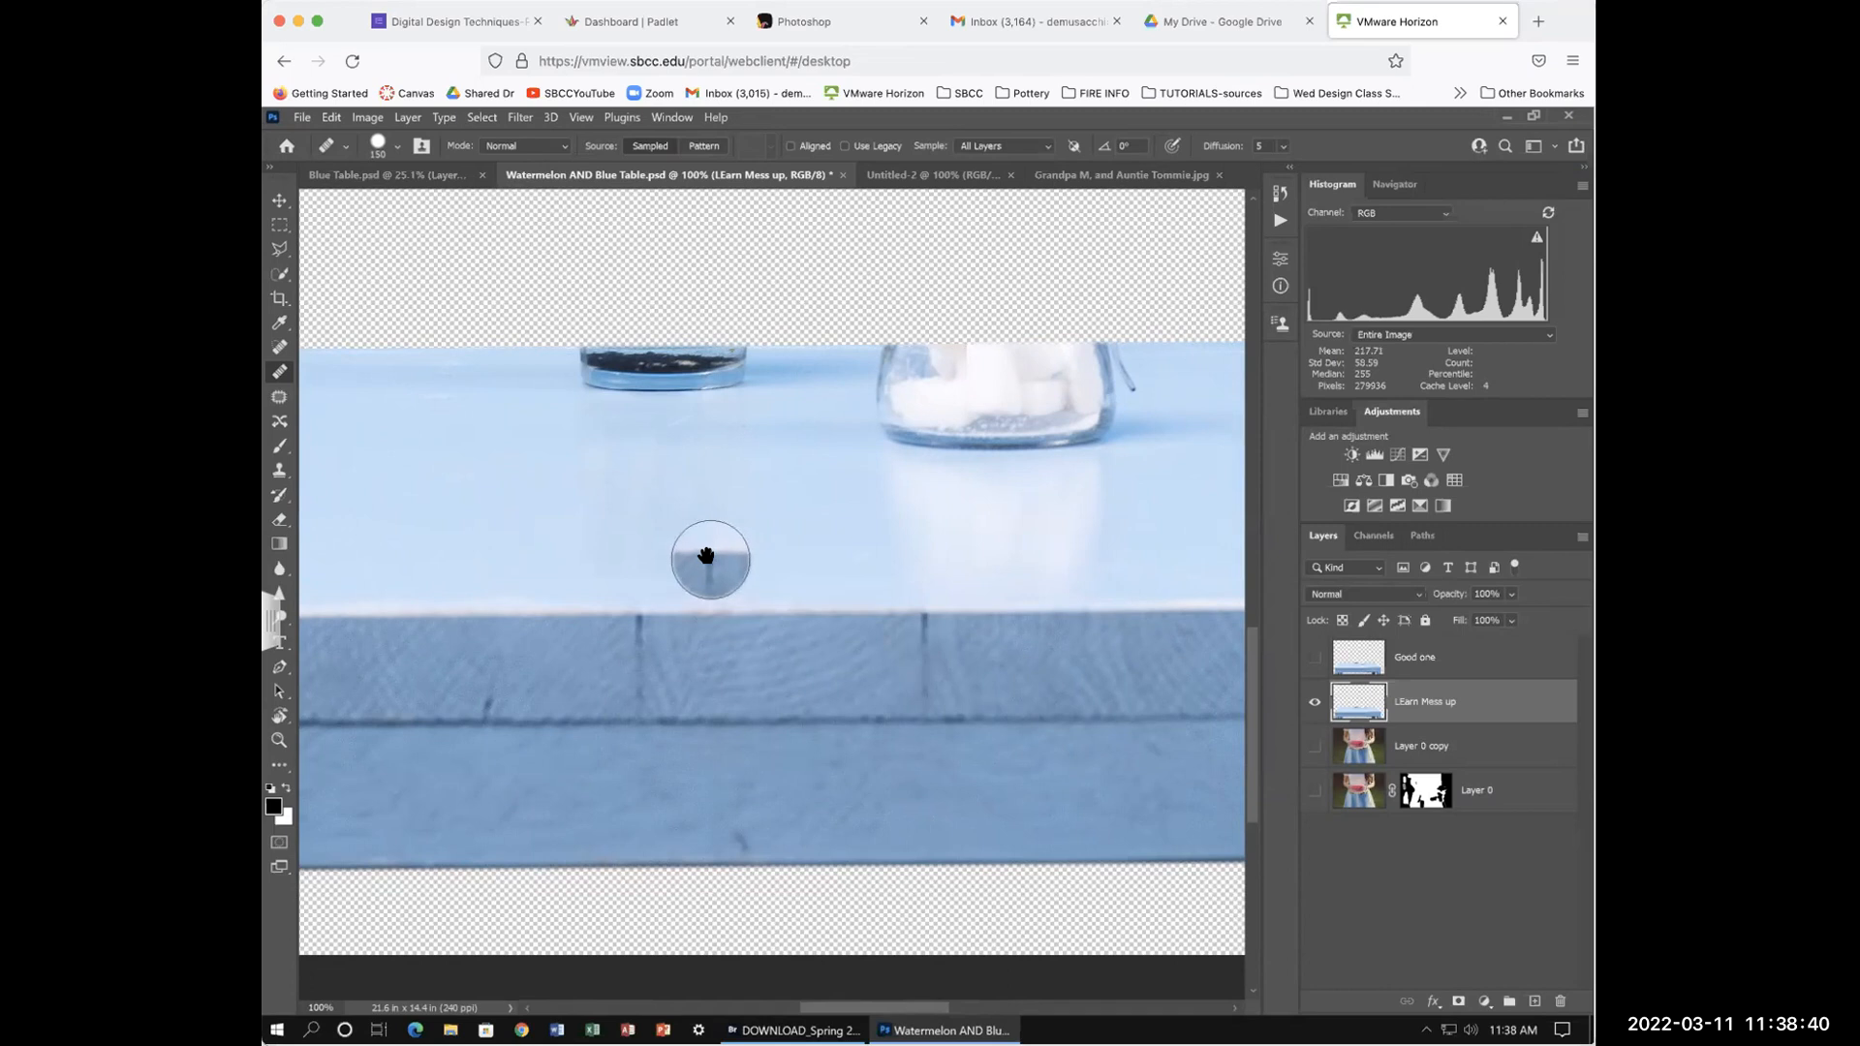
Step: Paint a second copy of the plank seam even further left on the table's front edge
left_click_drag(713, 557, 725, 569)
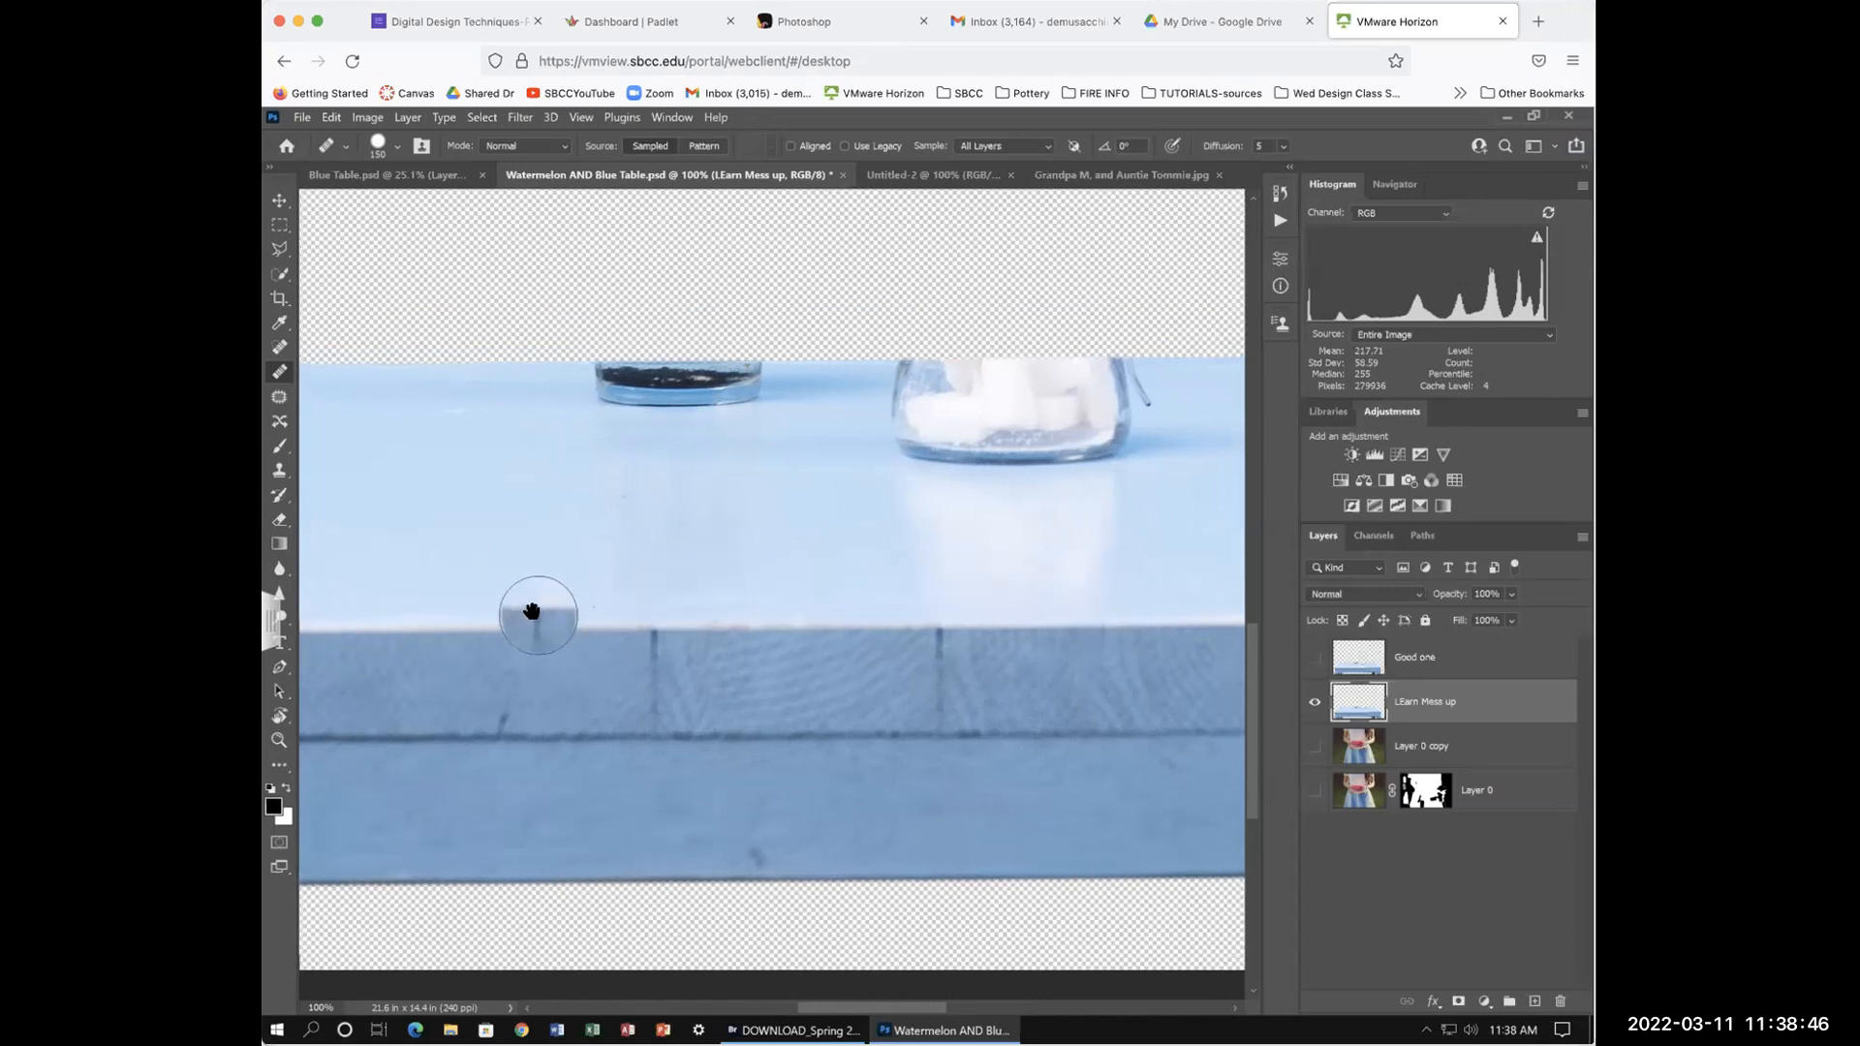
left_click_drag(520, 627, 672, 606)
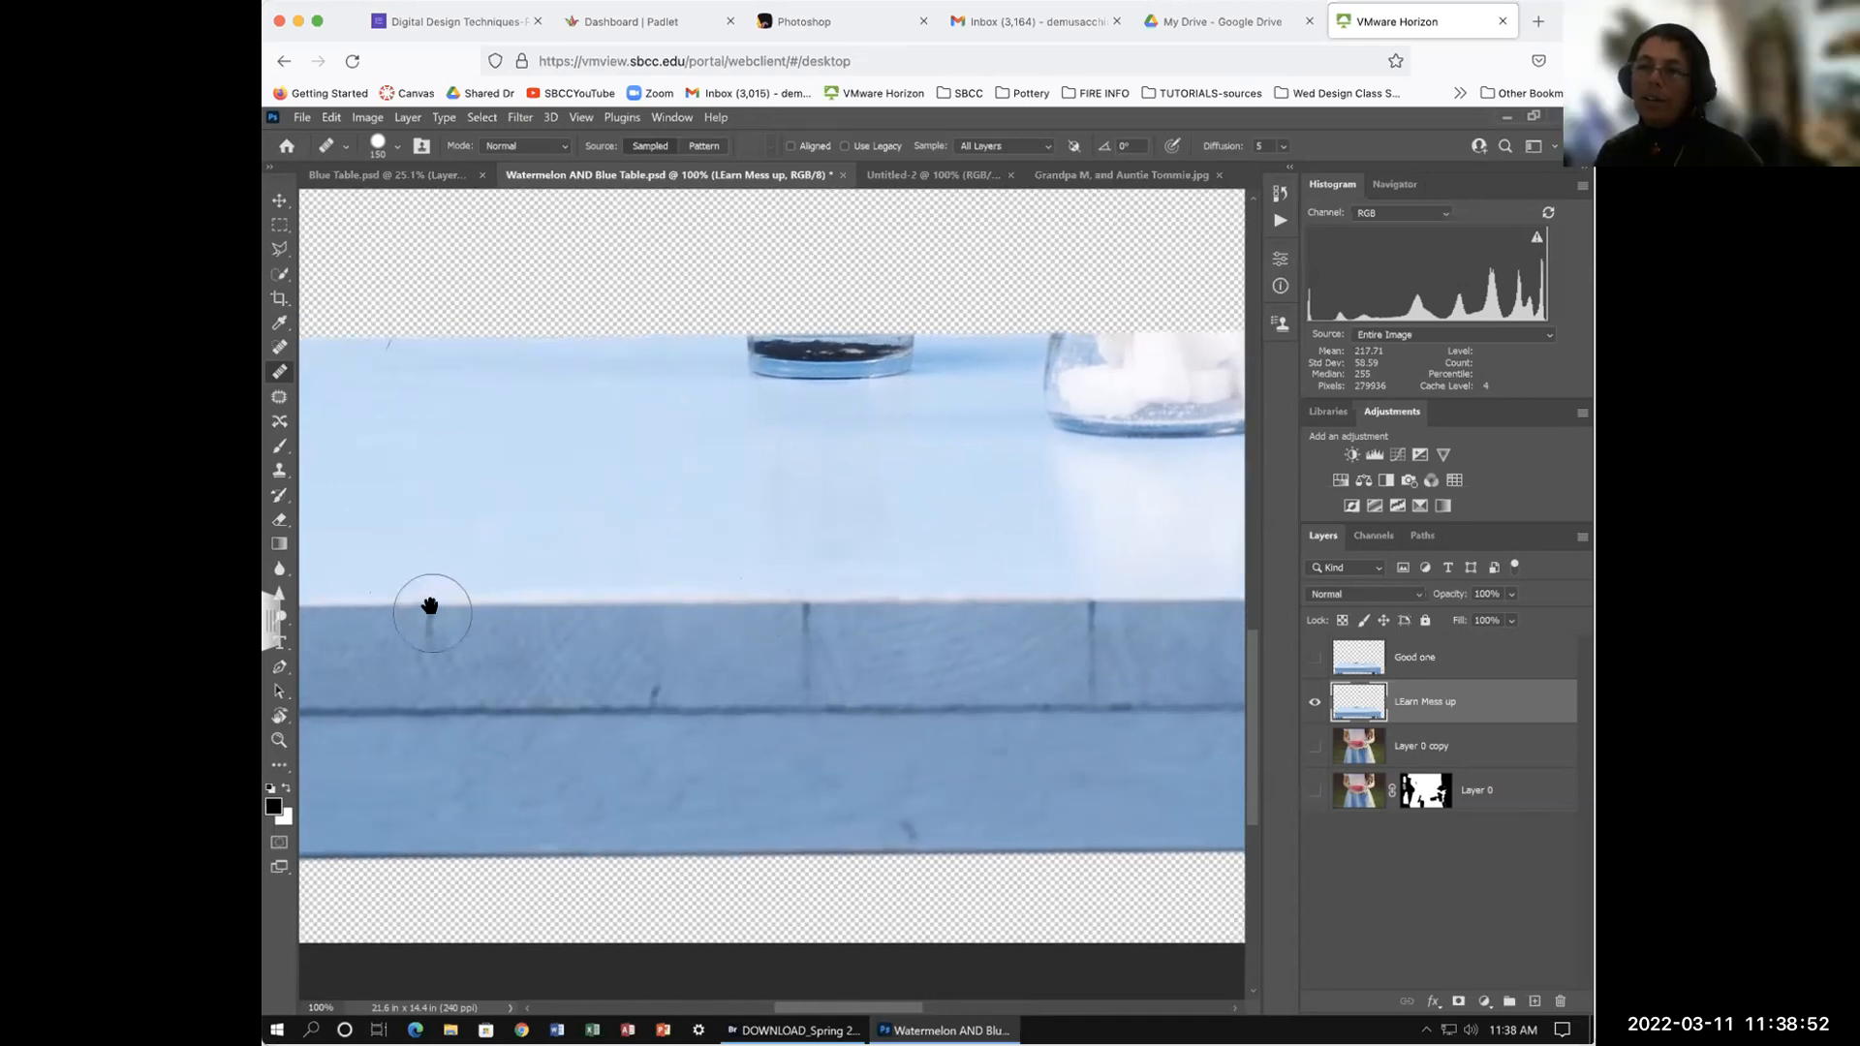
mouse_move(428, 610)
left_mouse_down()
mouse_move(424, 673)
mouse_move(434, 609)
mouse_move(429, 681)
mouse_move(427, 606)
mouse_move(434, 700)
left_mouse_up()
mouse_move(432, 618)
left_mouse_down()
mouse_move(435, 617)
mouse_move(437, 563)
mouse_move(425, 676)
left_mouse_up()
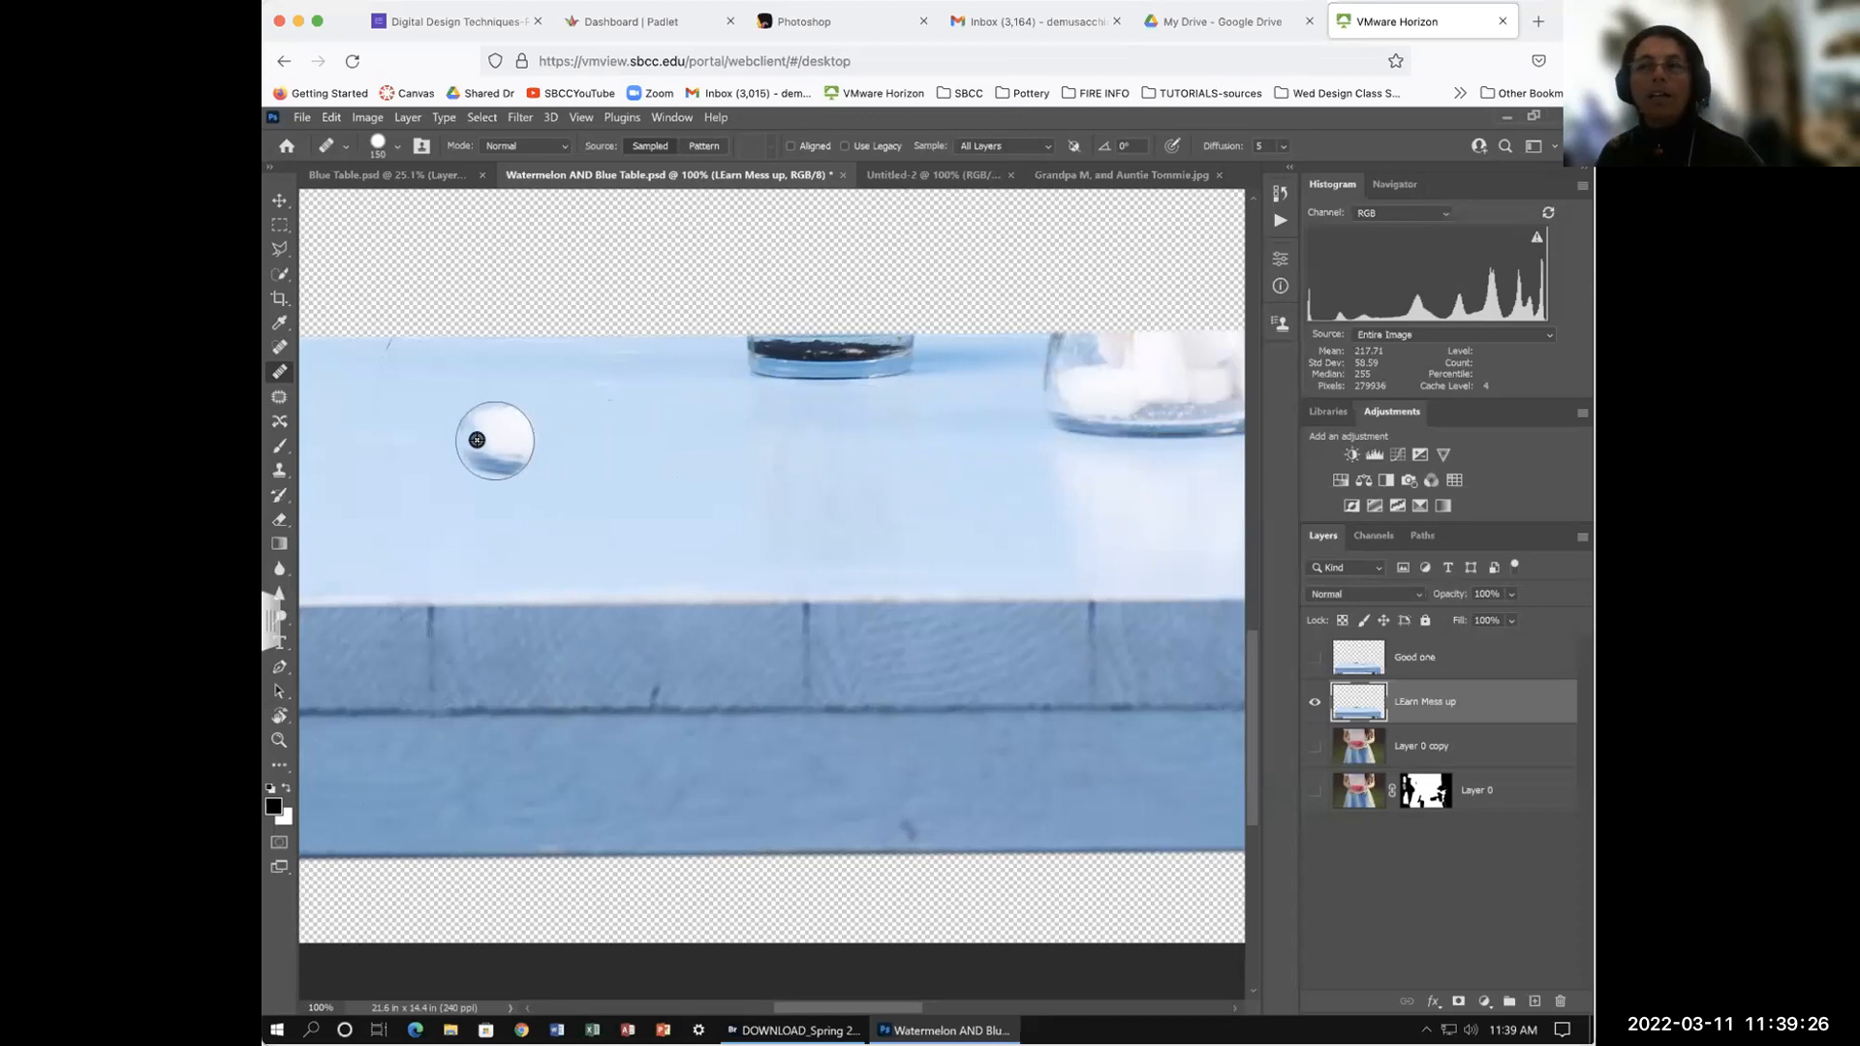
Step: Try cloning the white-filled jar onto the left part of the tabletop, and undo the jar and seam strokes
mouse_move(420, 434)
left_mouse_down()
mouse_move(472, 470)
mouse_move(382, 445)
mouse_move(390, 385)
mouse_move(389, 455)
mouse_move(525, 461)
mouse_move(405, 444)
mouse_move(399, 392)
mouse_move(511, 438)
mouse_move(443, 462)
mouse_move(434, 438)
mouse_move(431, 461)
mouse_move(441, 436)
mouse_move(545, 452)
mouse_move(459, 451)
mouse_move(405, 403)
left_mouse_up()
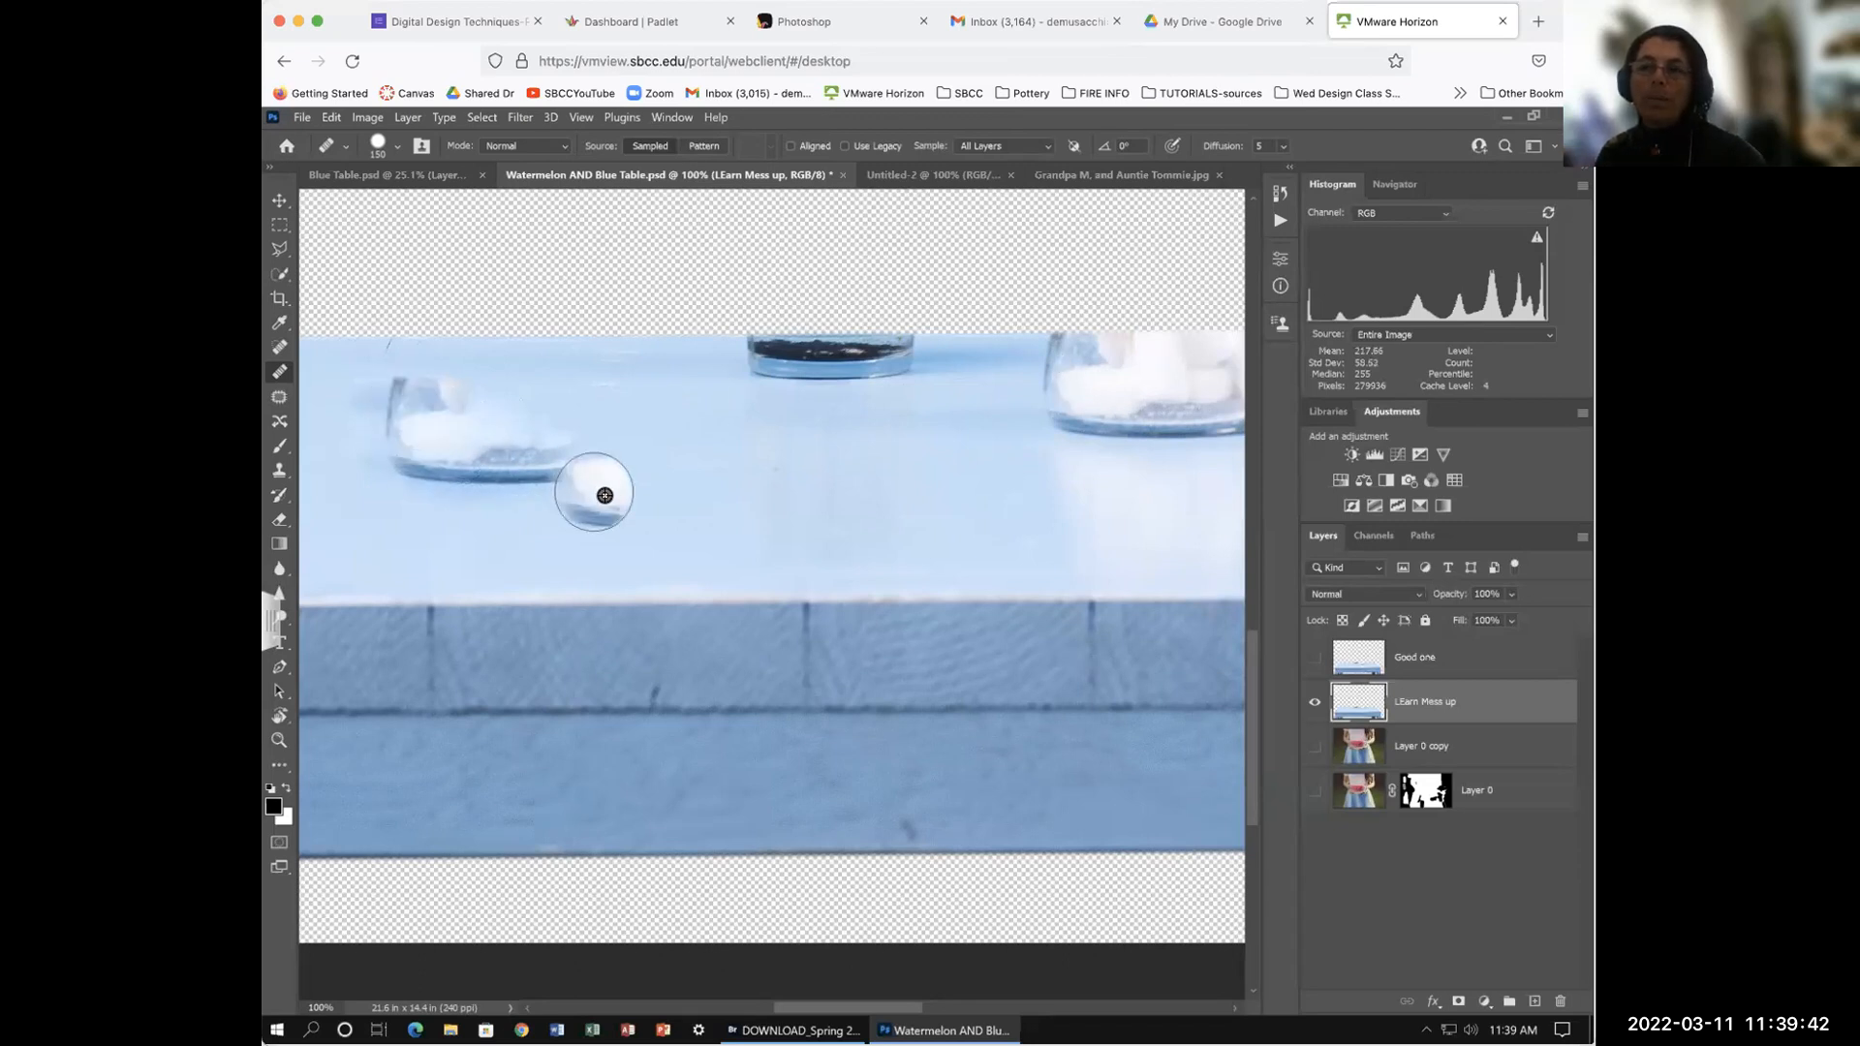
mouse_move(762, 515)
left_mouse_down()
mouse_move(858, 503)
mouse_move(761, 508)
mouse_move(731, 496)
mouse_move(730, 443)
mouse_move(753, 481)
mouse_move(824, 492)
mouse_move(745, 486)
mouse_move(731, 446)
mouse_move(754, 496)
mouse_move(838, 500)
mouse_move(760, 500)
mouse_move(730, 443)
left_mouse_up()
scroll(730, 444, "up", 1)
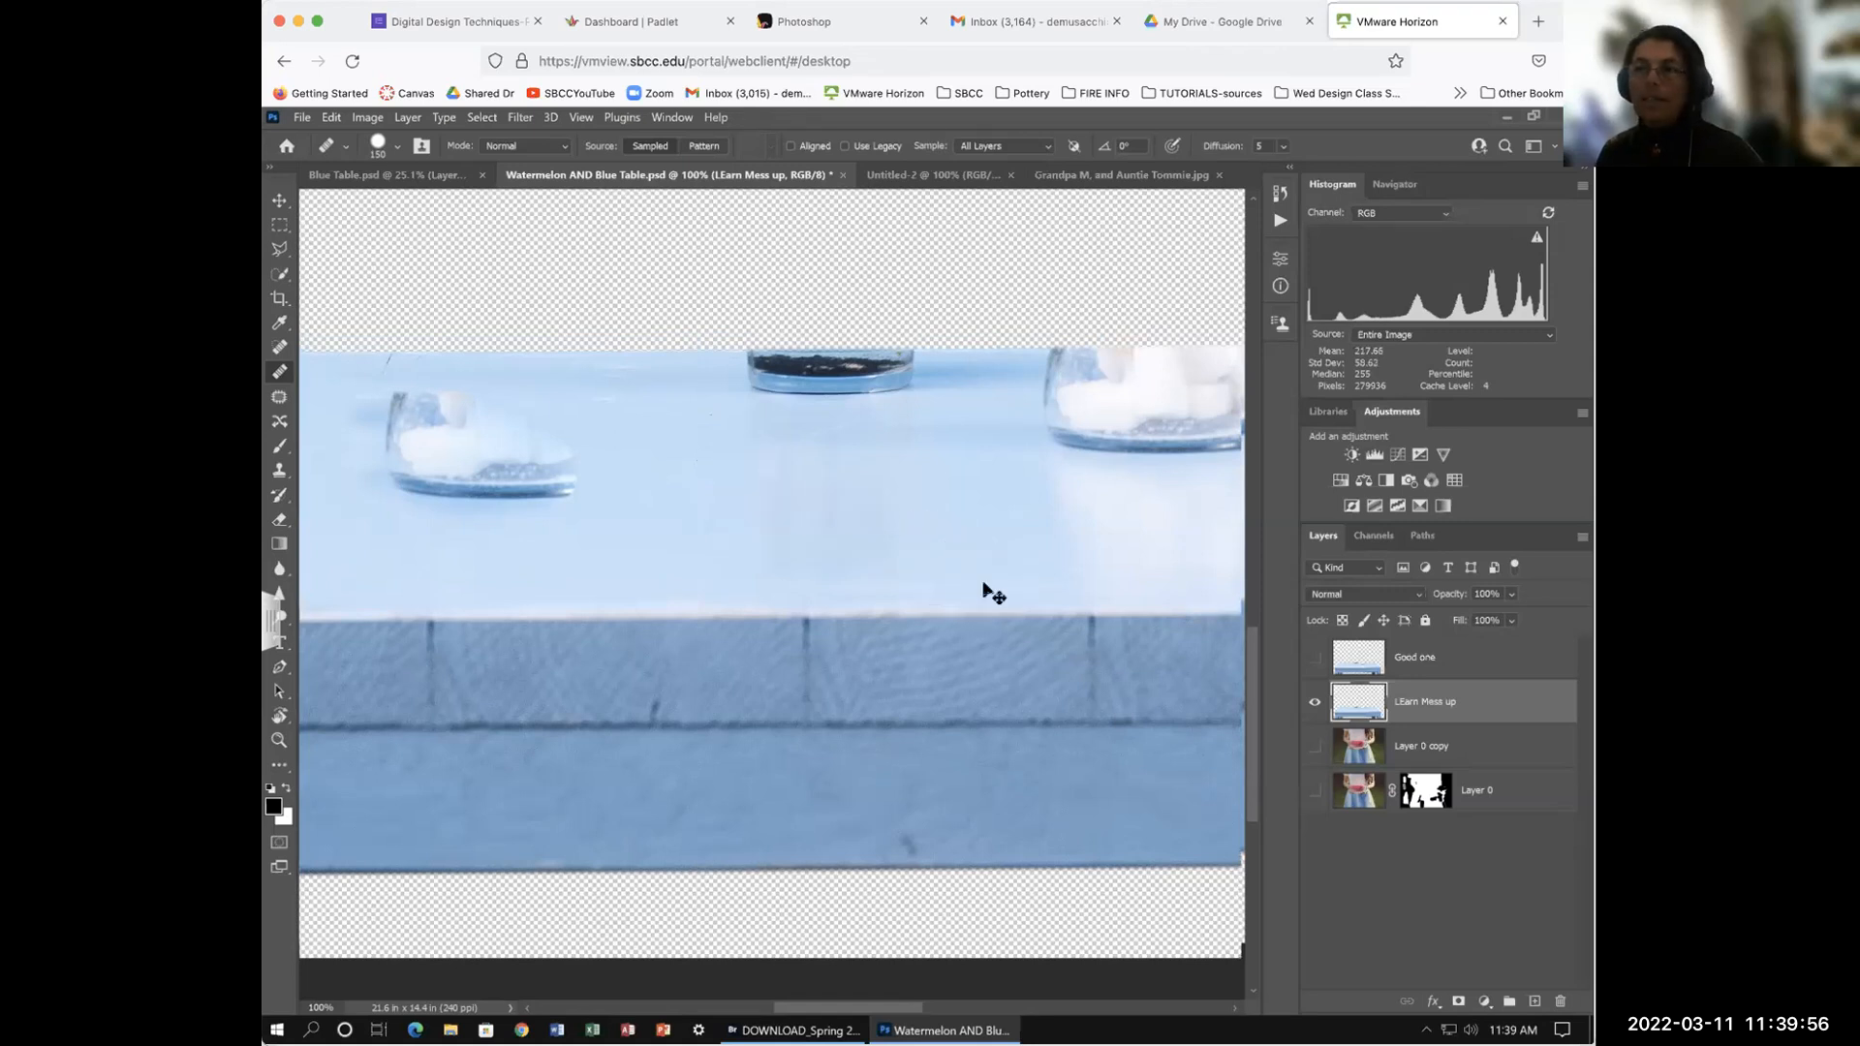
key("ctrl+z")
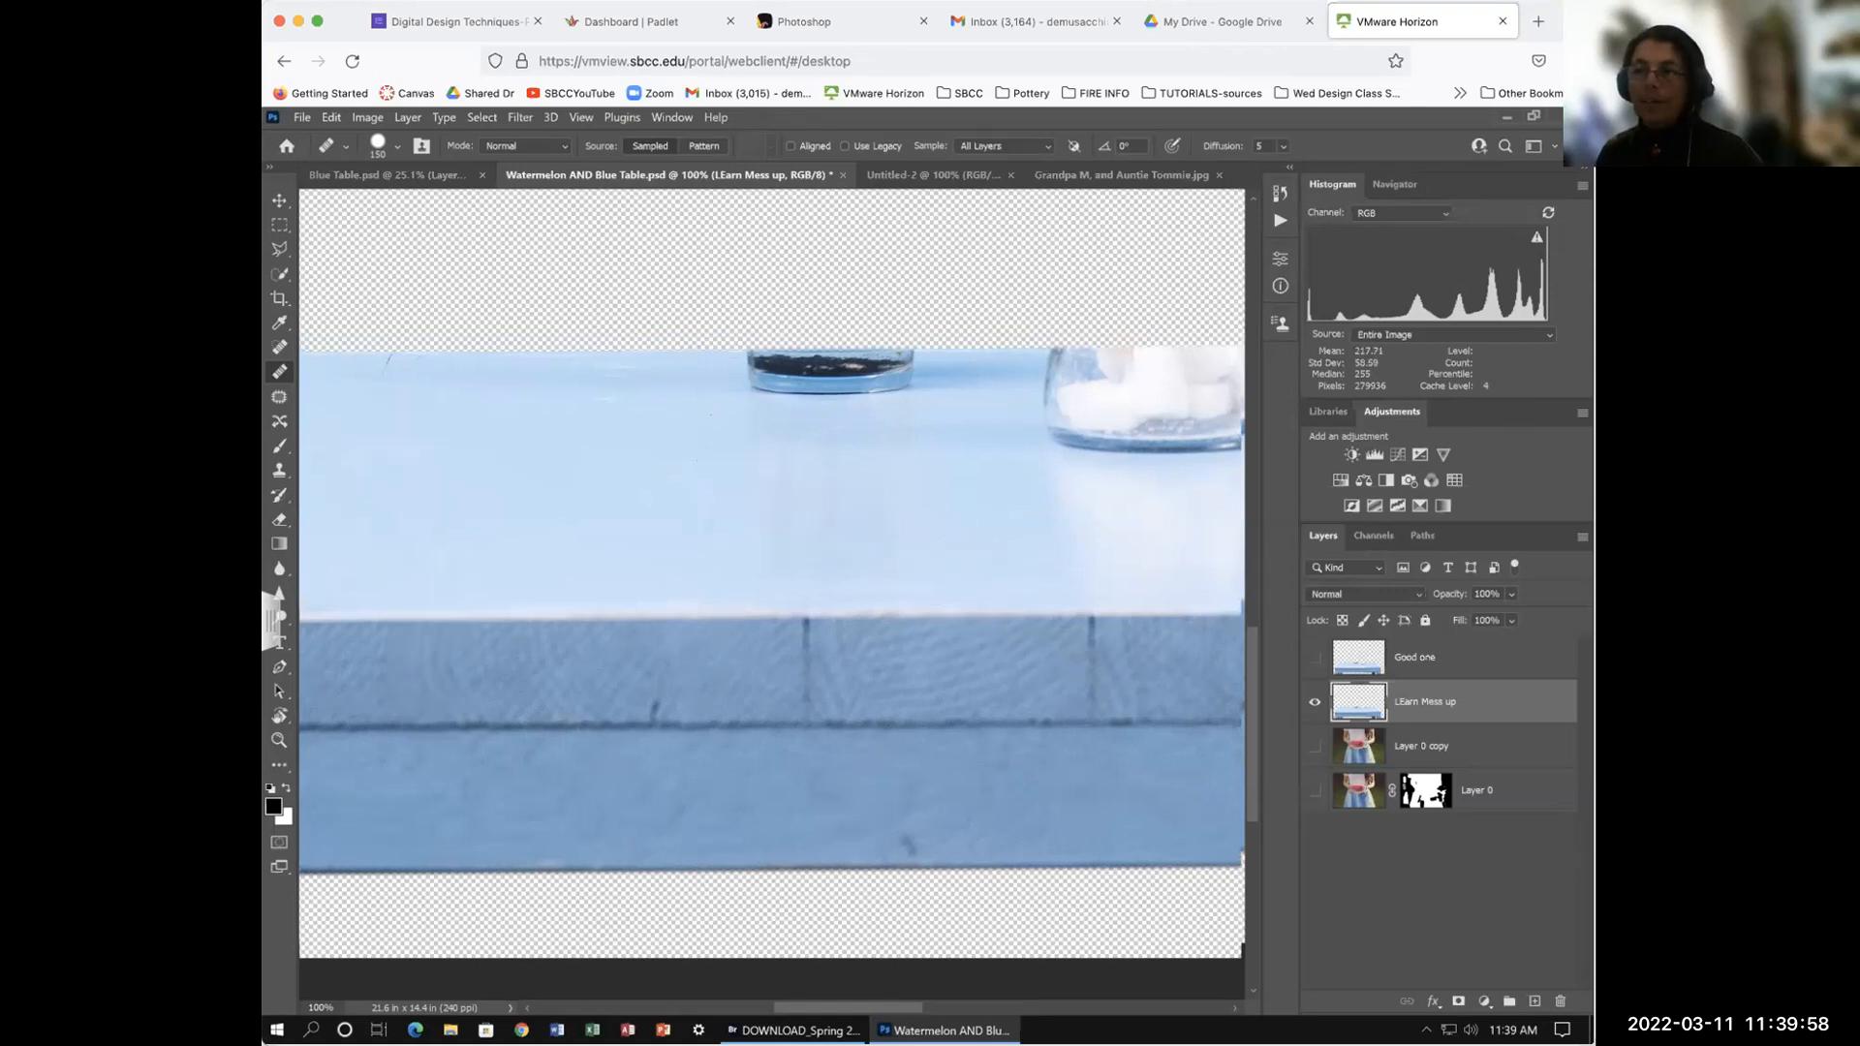
key("ctrl+z")
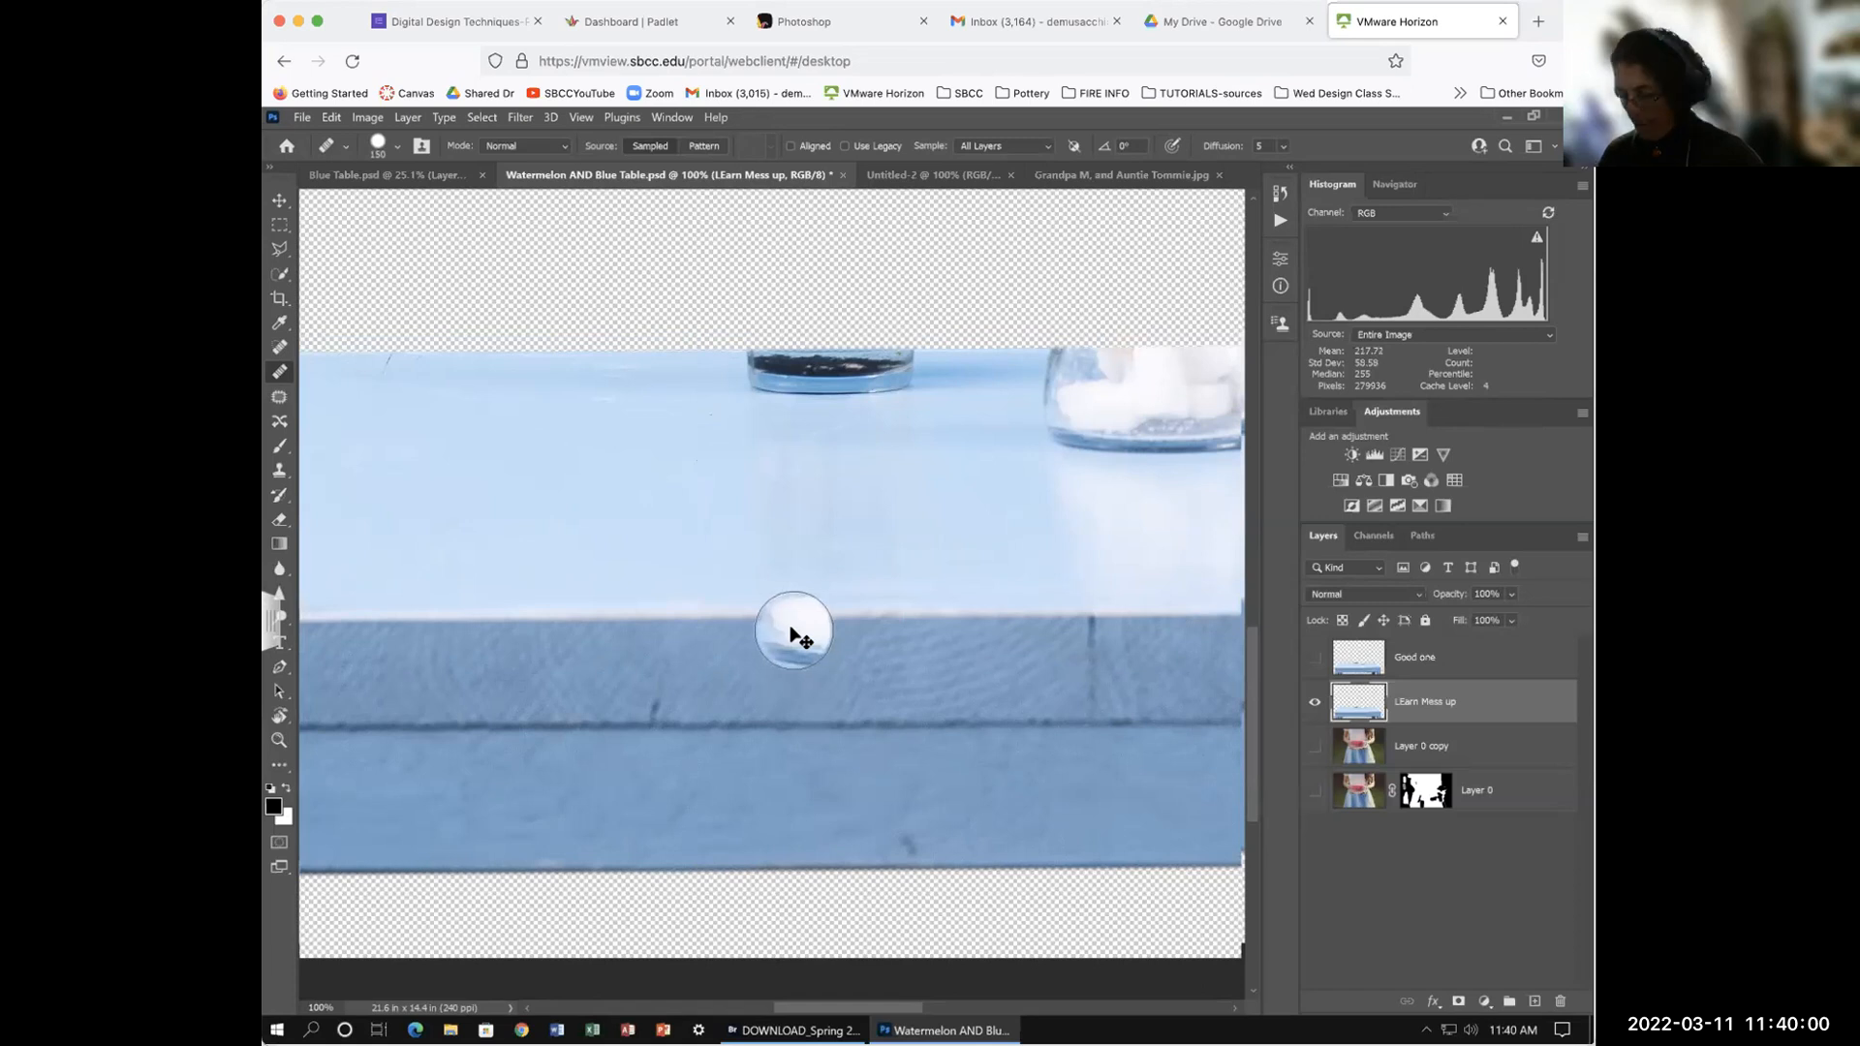
Step: Clone an extra table leg beneath the middle of the table's front rail with the Healing Brush
key("ctrl+plus")
key("ctrl+plus")
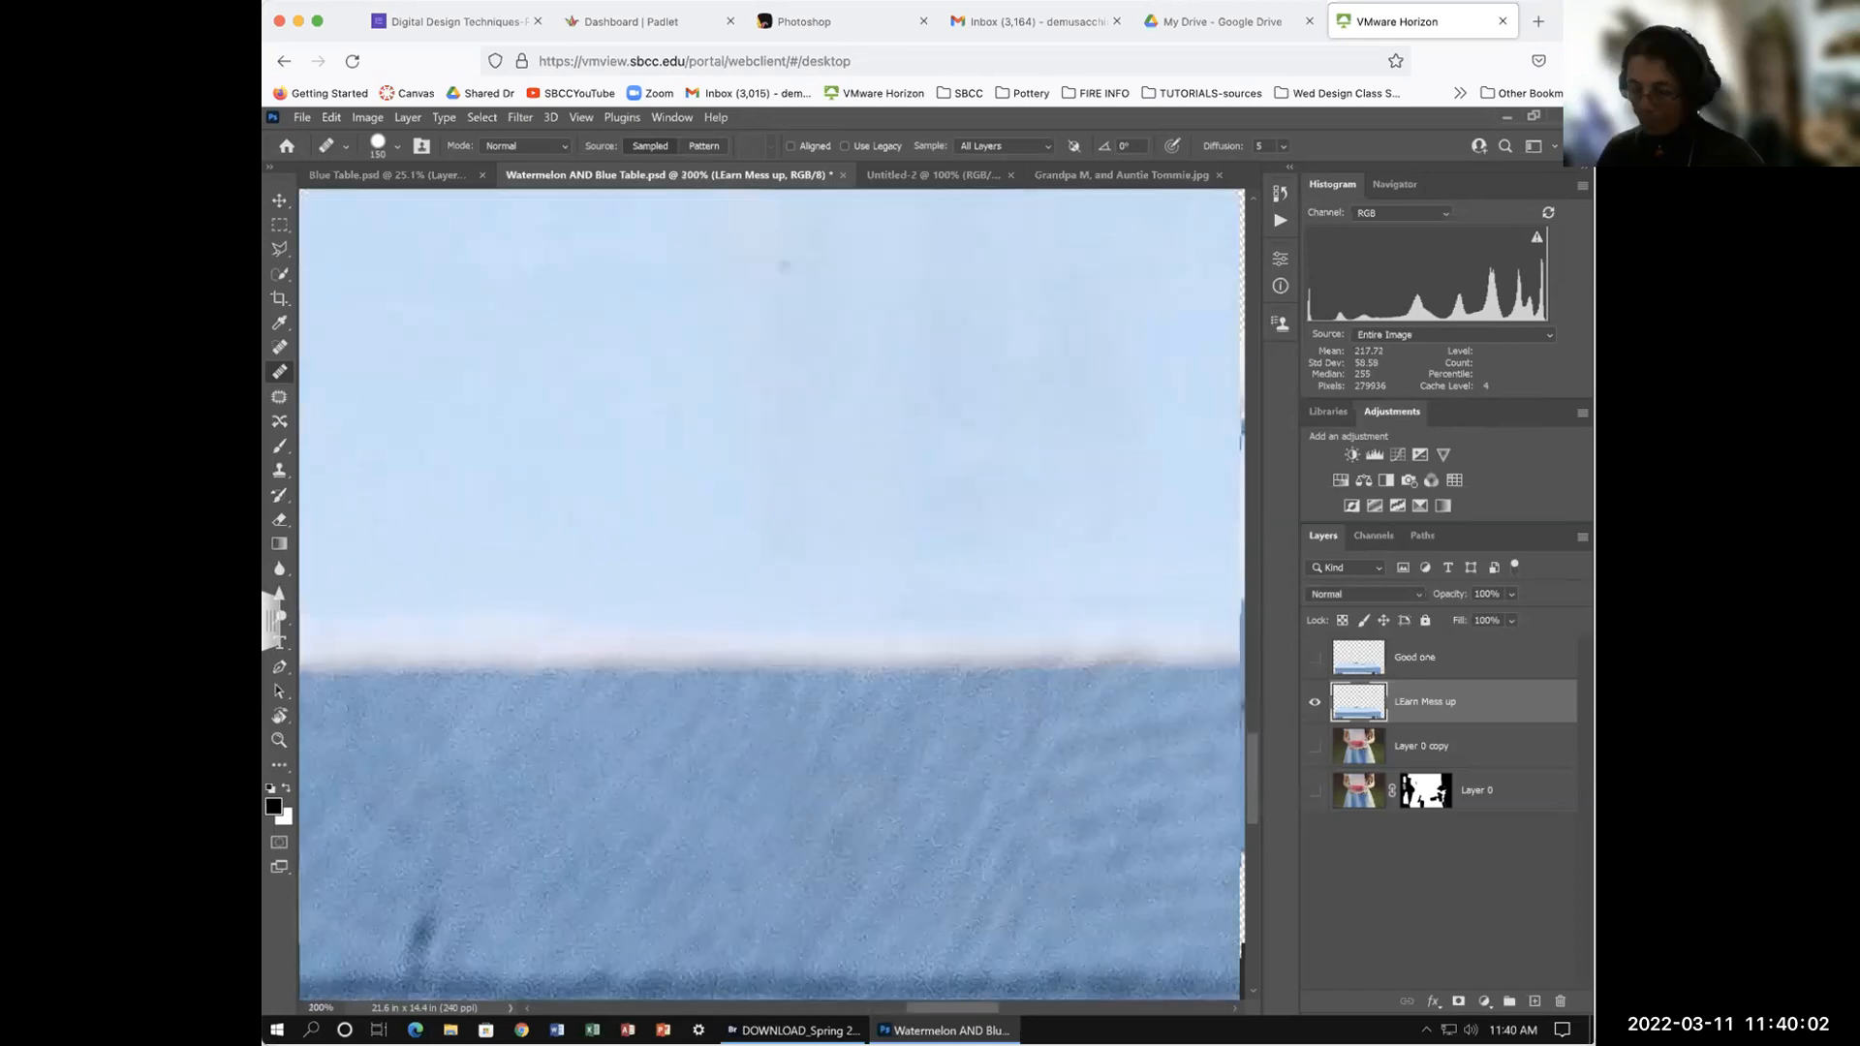
key("ctrl+minus")
key("ctrl+minus")
key("ctrl+minus")
key("ctrl+minus")
key("ctrl+minus")
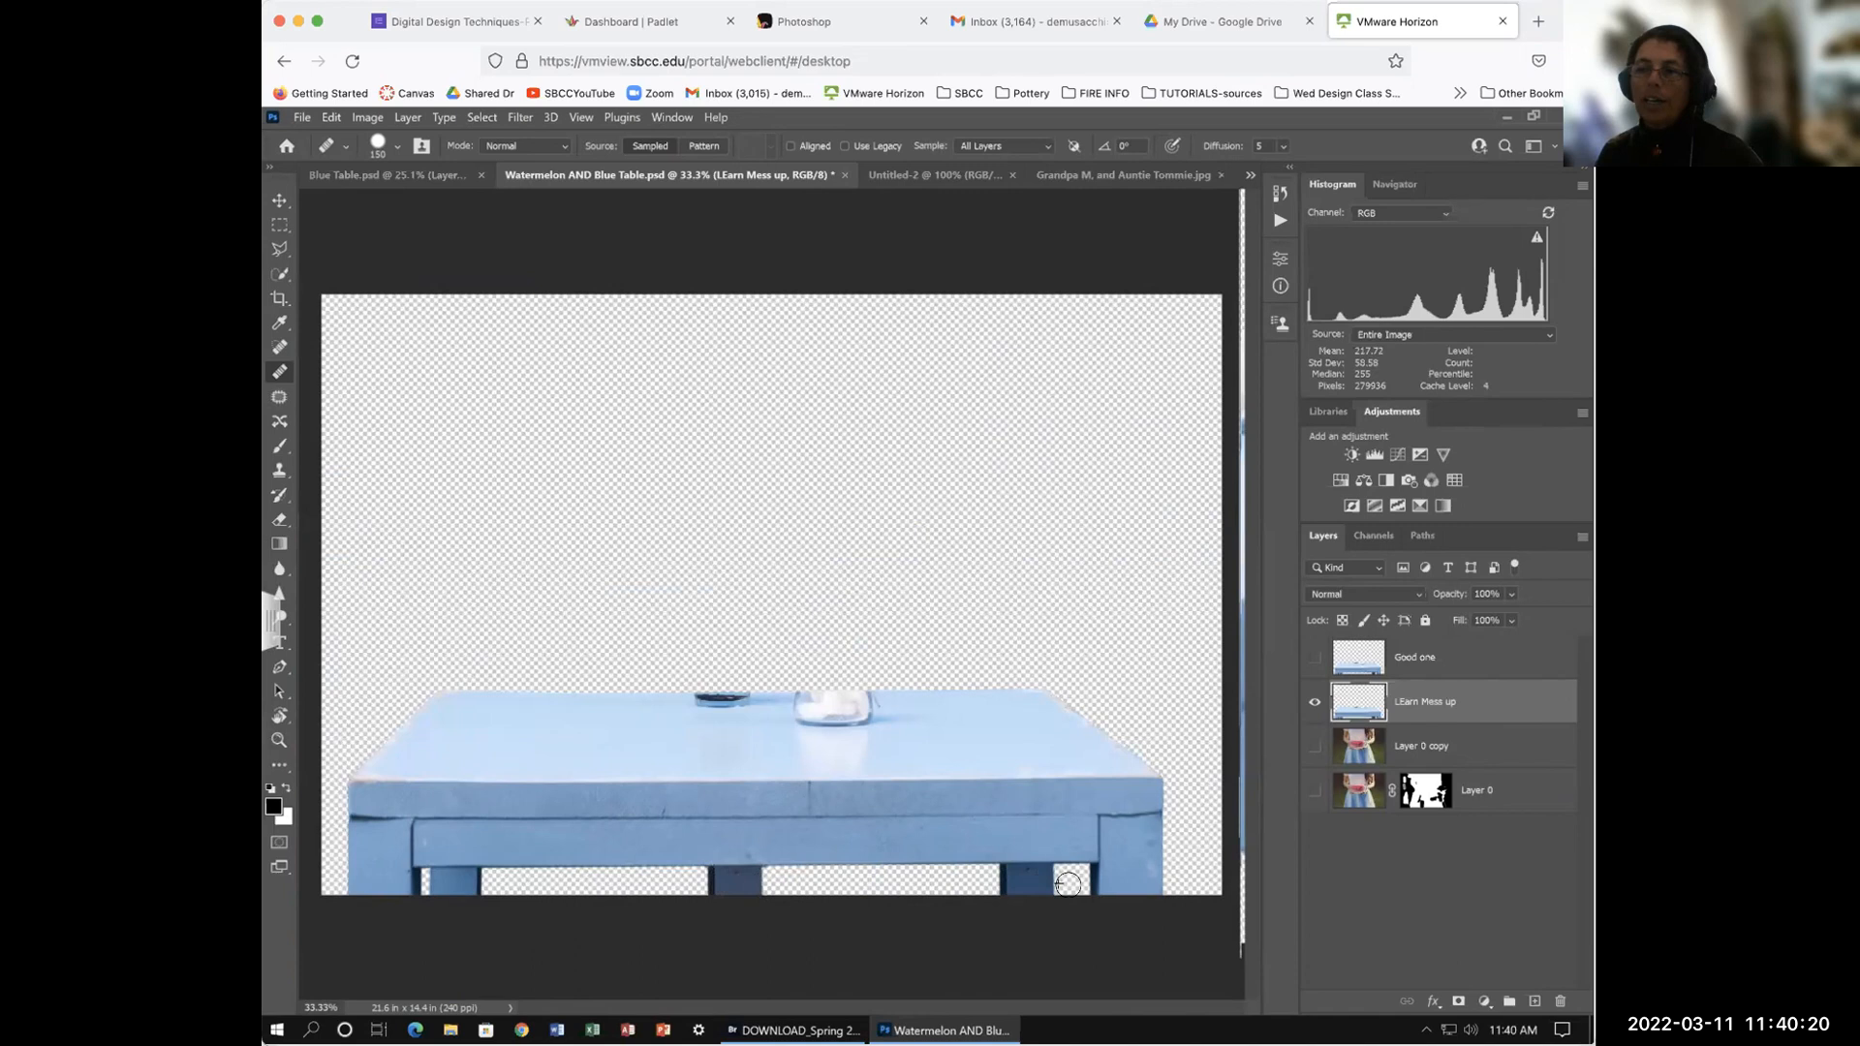
left_click(1061, 884)
left_click(724, 878)
left_click(705, 877)
left_click(690, 829)
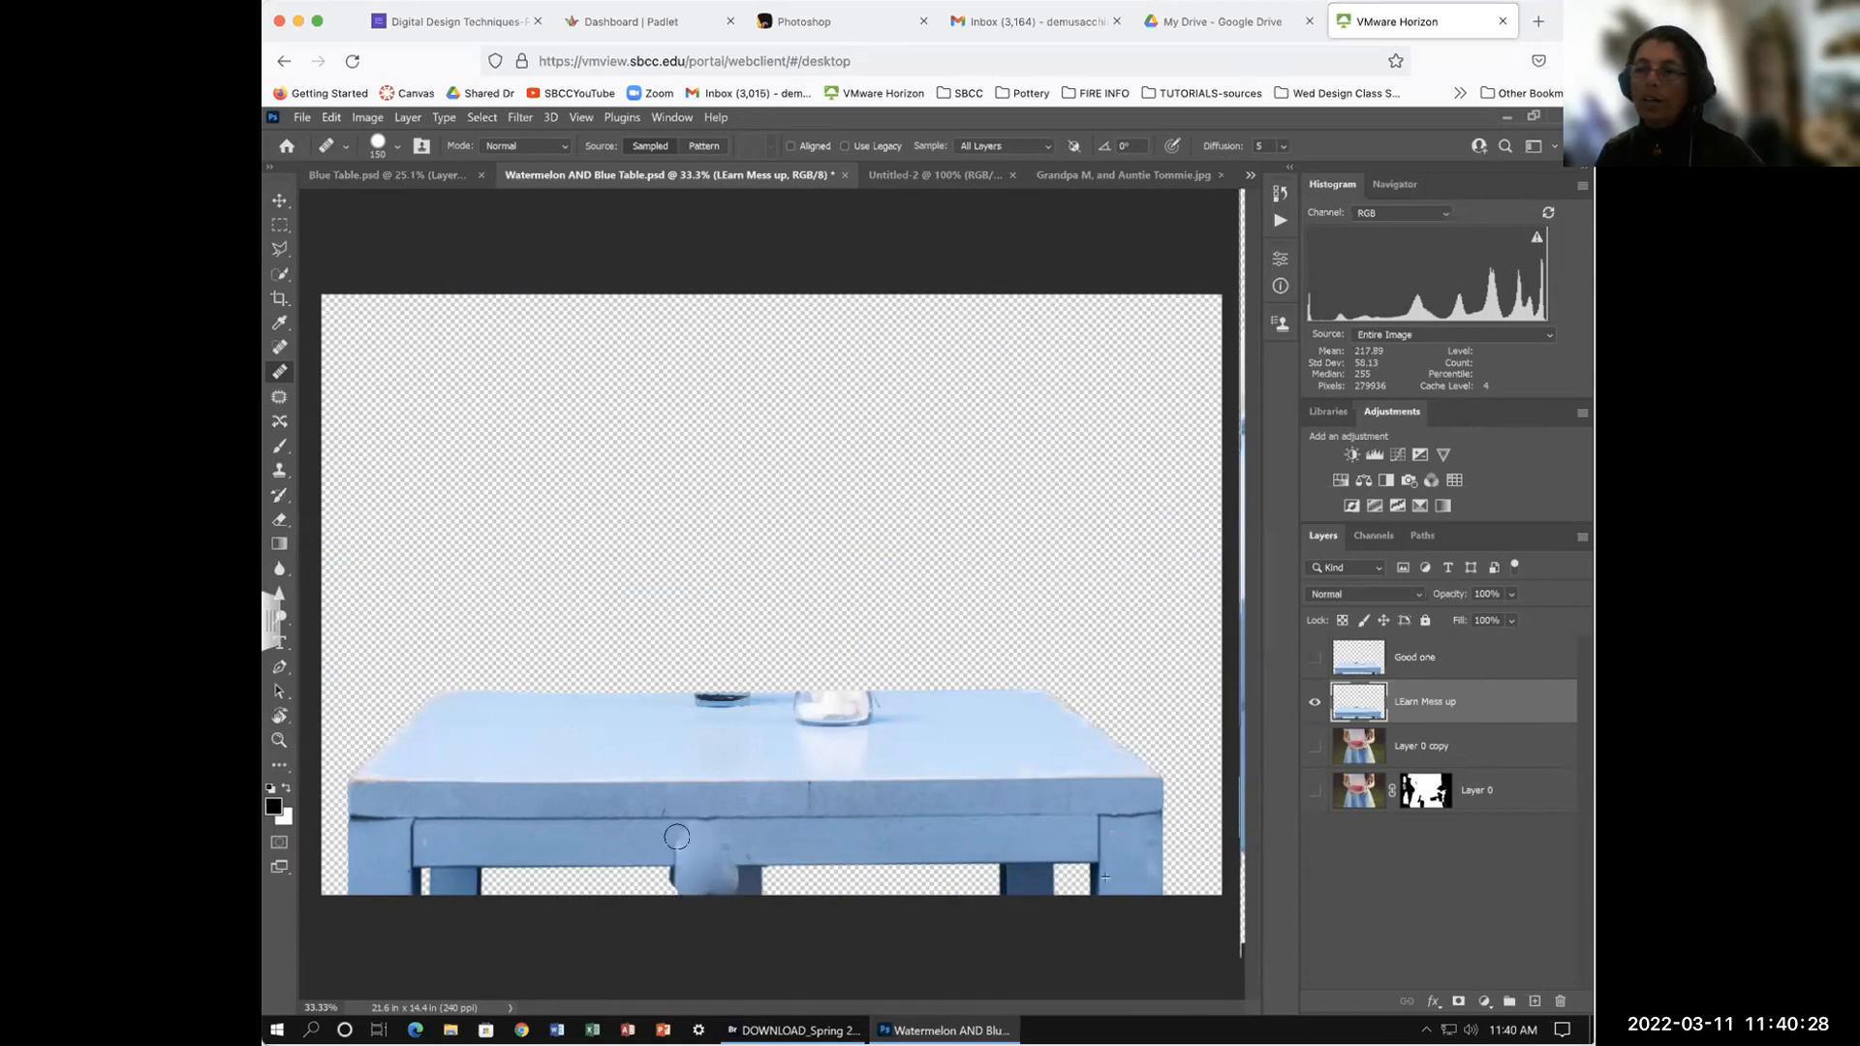
left_click(724, 894)
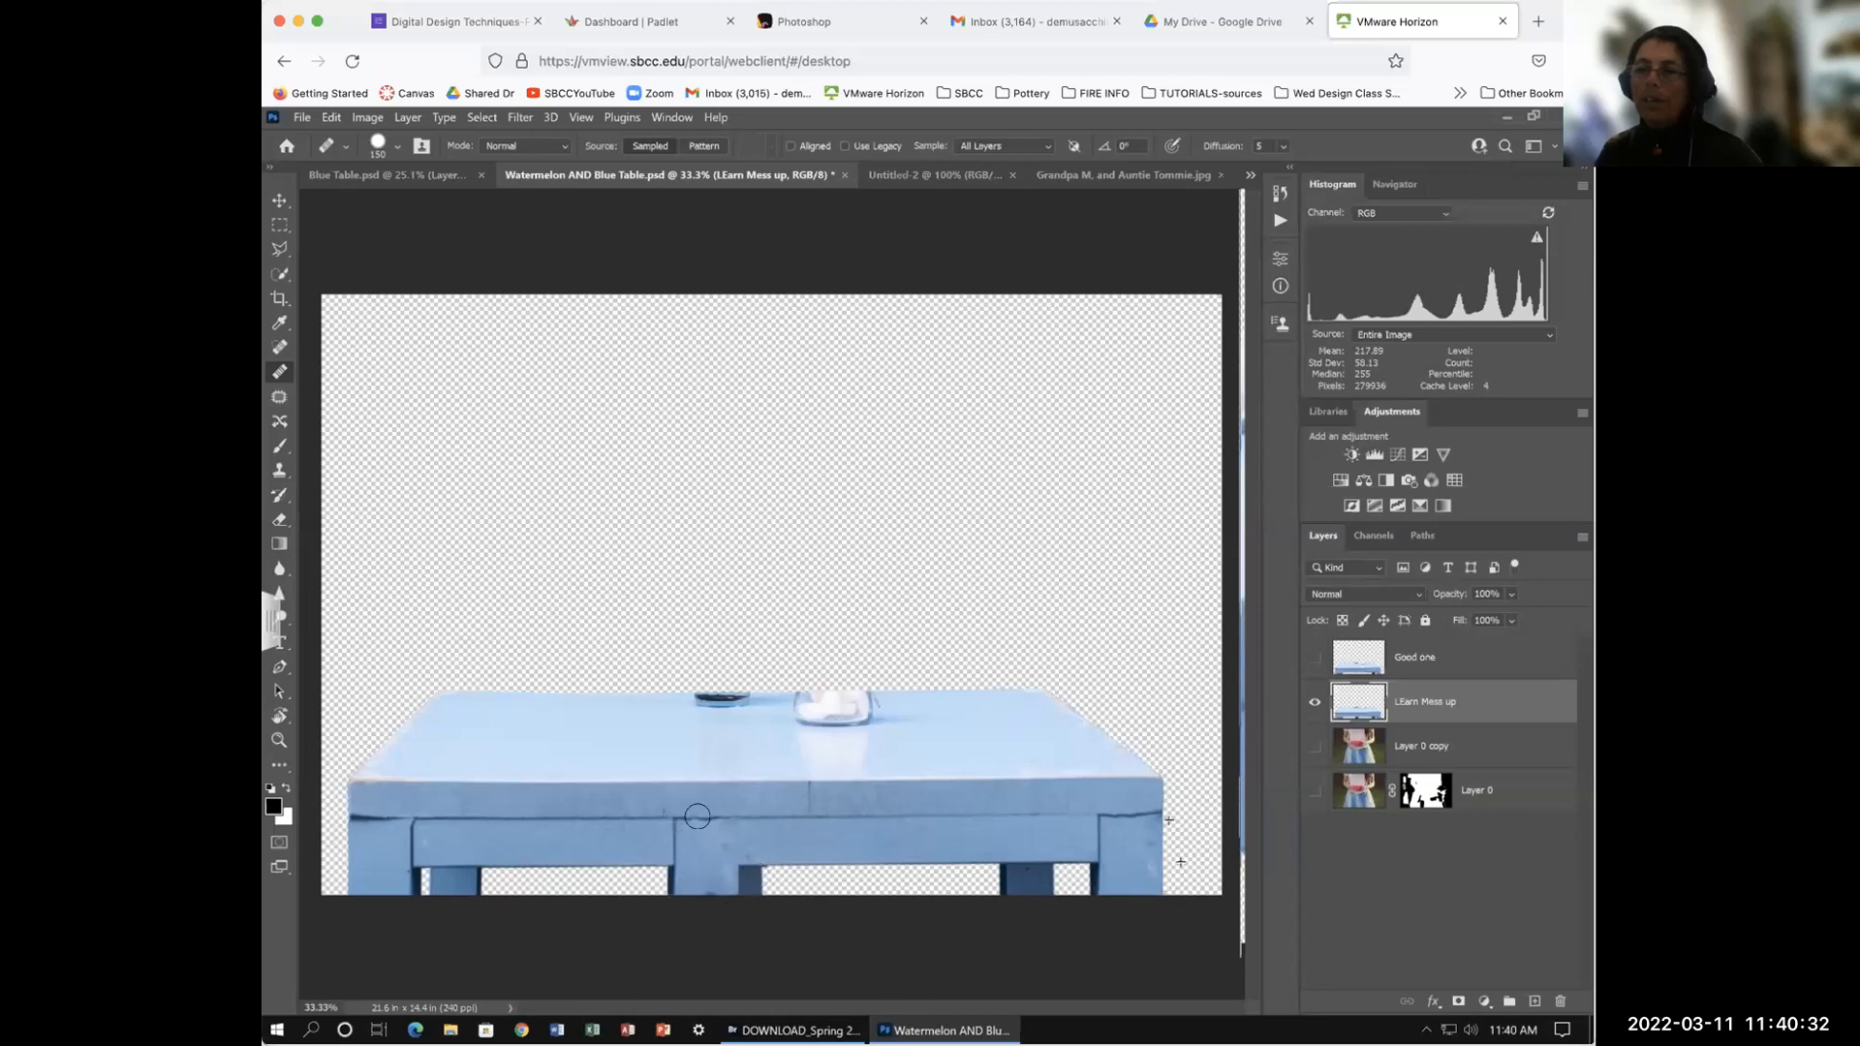
Step: Undo the Healing Brush strokes that added the extra table leg
key("ctrl+z")
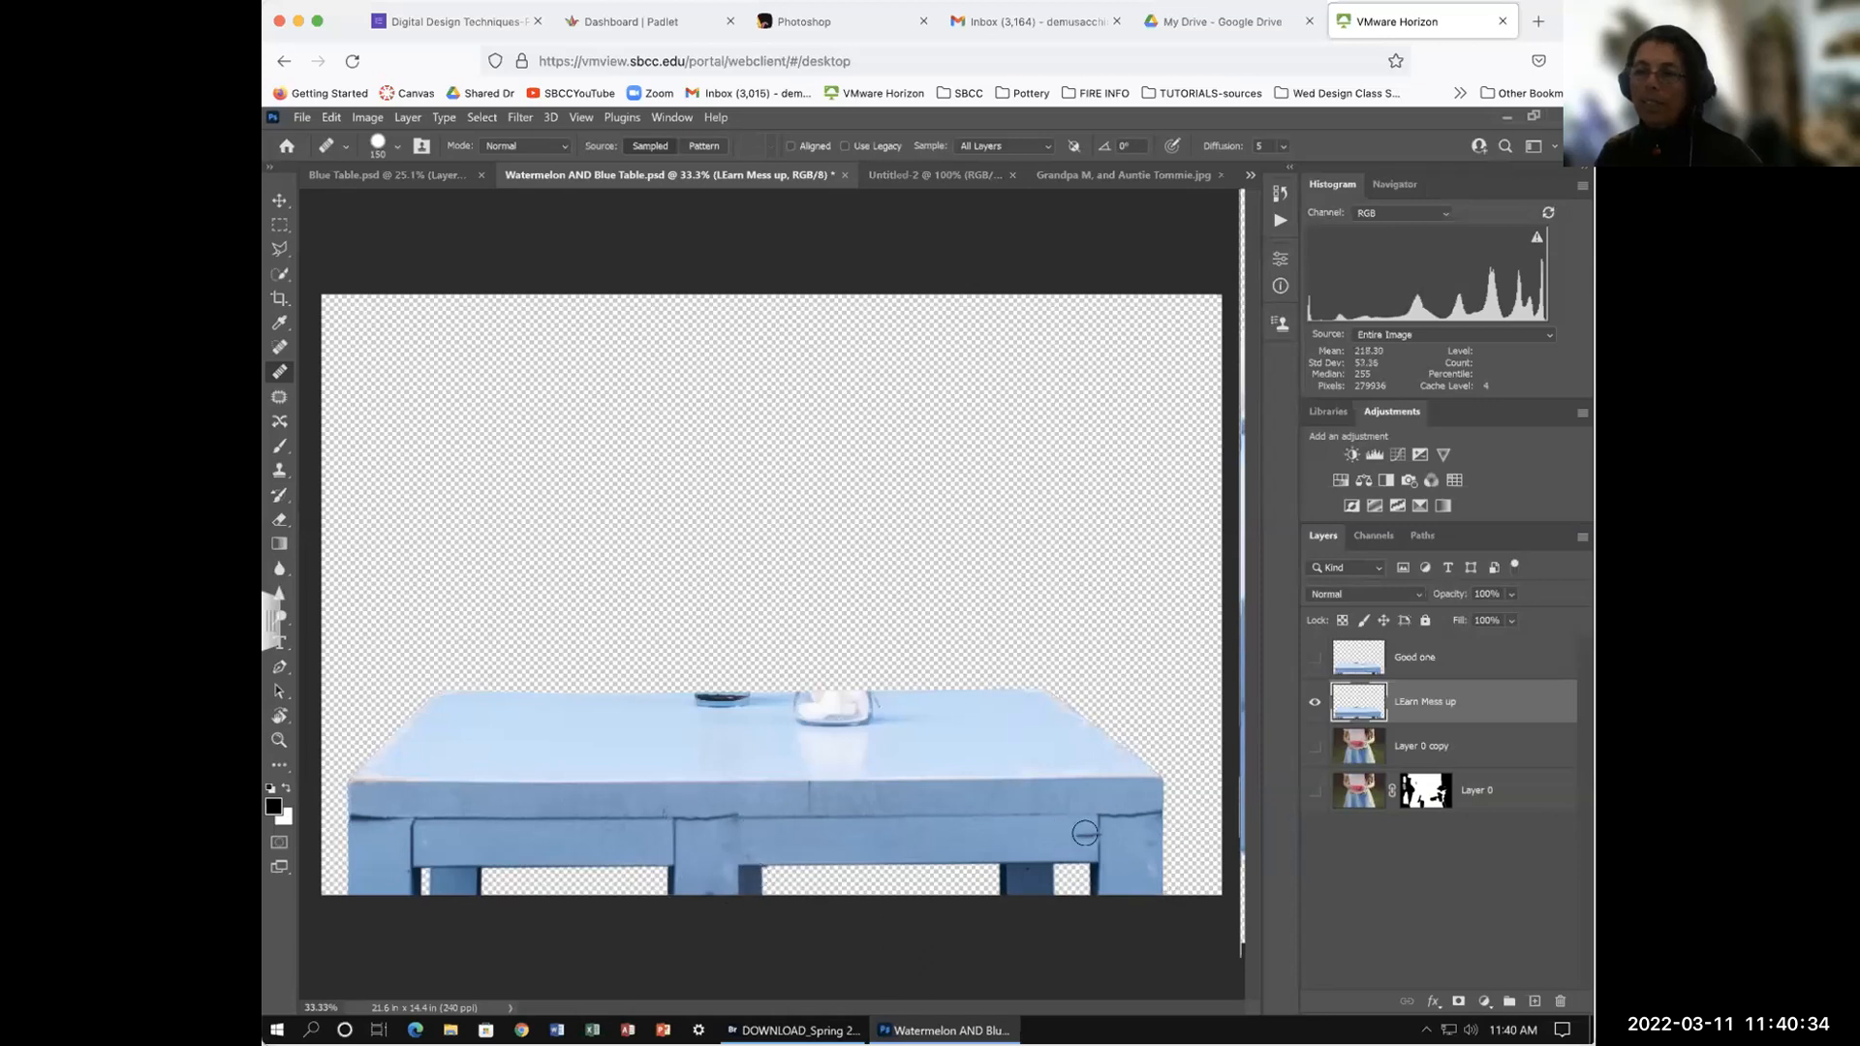
key("ctrl+z")
key("ctrl+z")
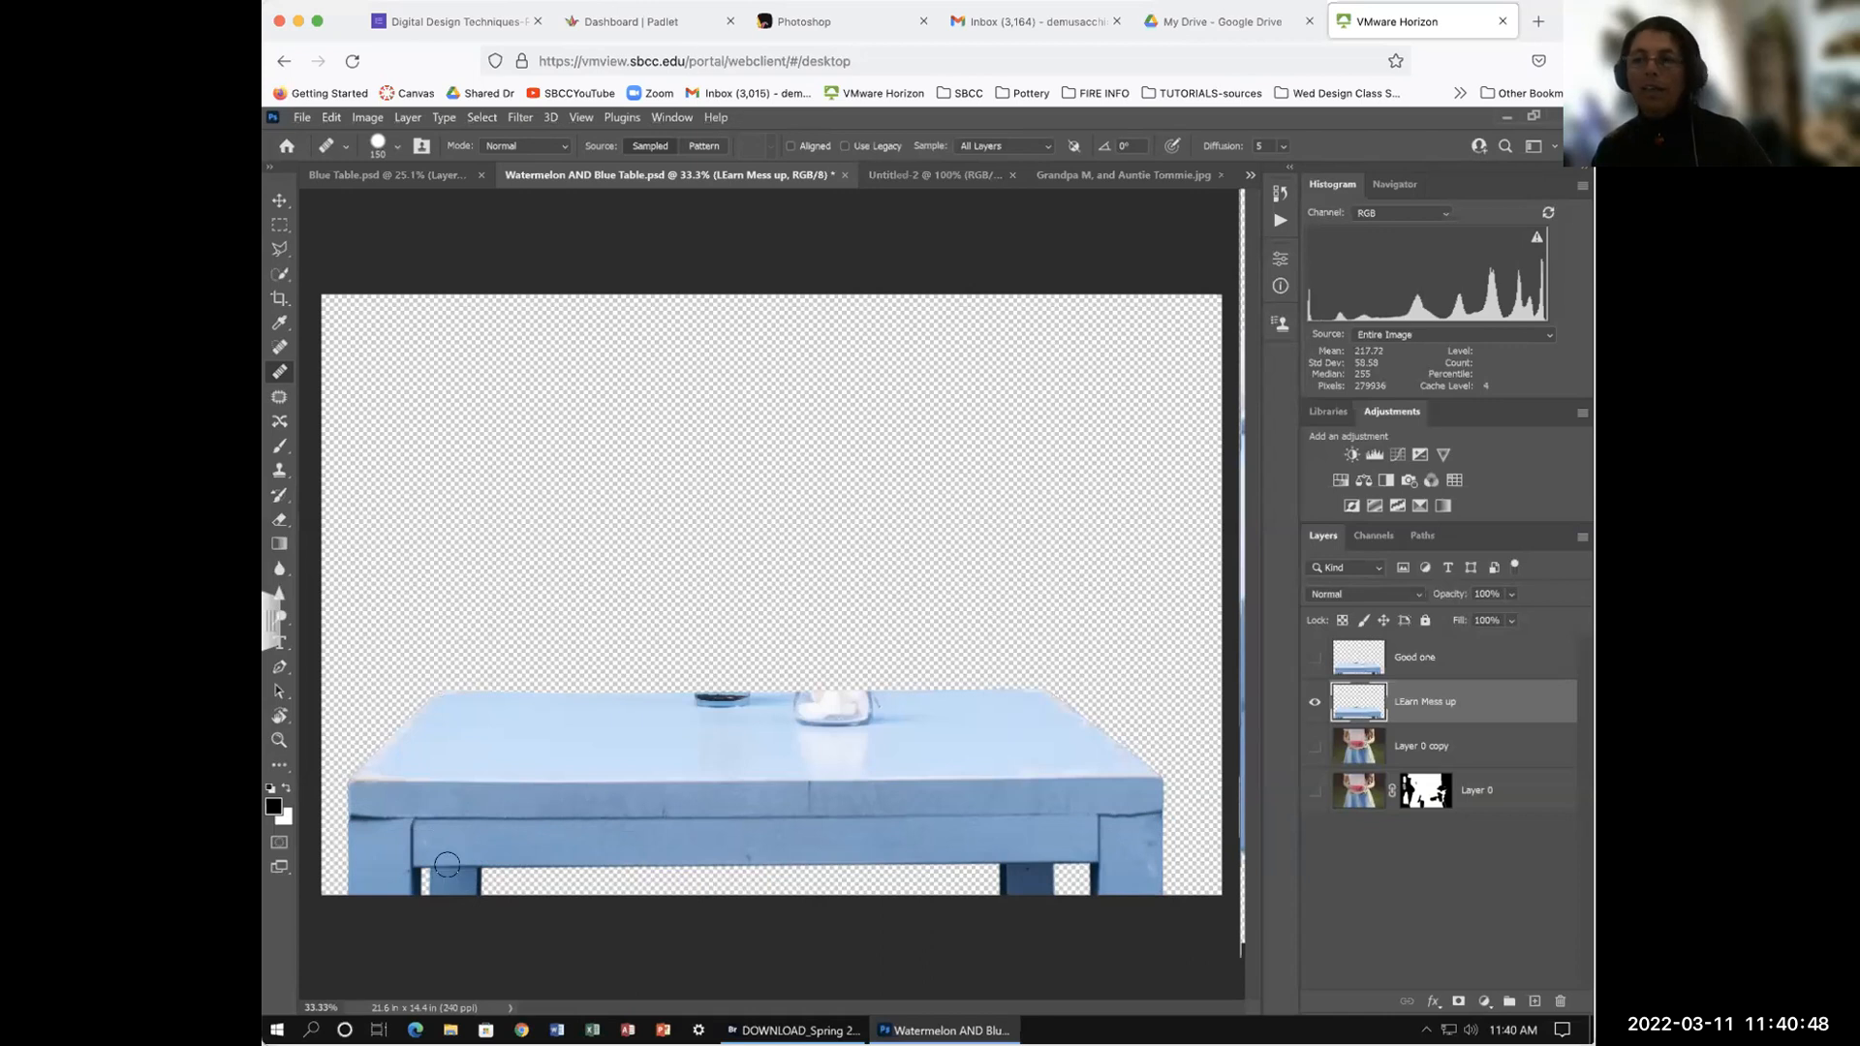
Step: Try the Healing Brush beside the plank seam on the table's front edge, using a source sampled elsewhere on the table
left_click(579, 726)
left_click(602, 696)
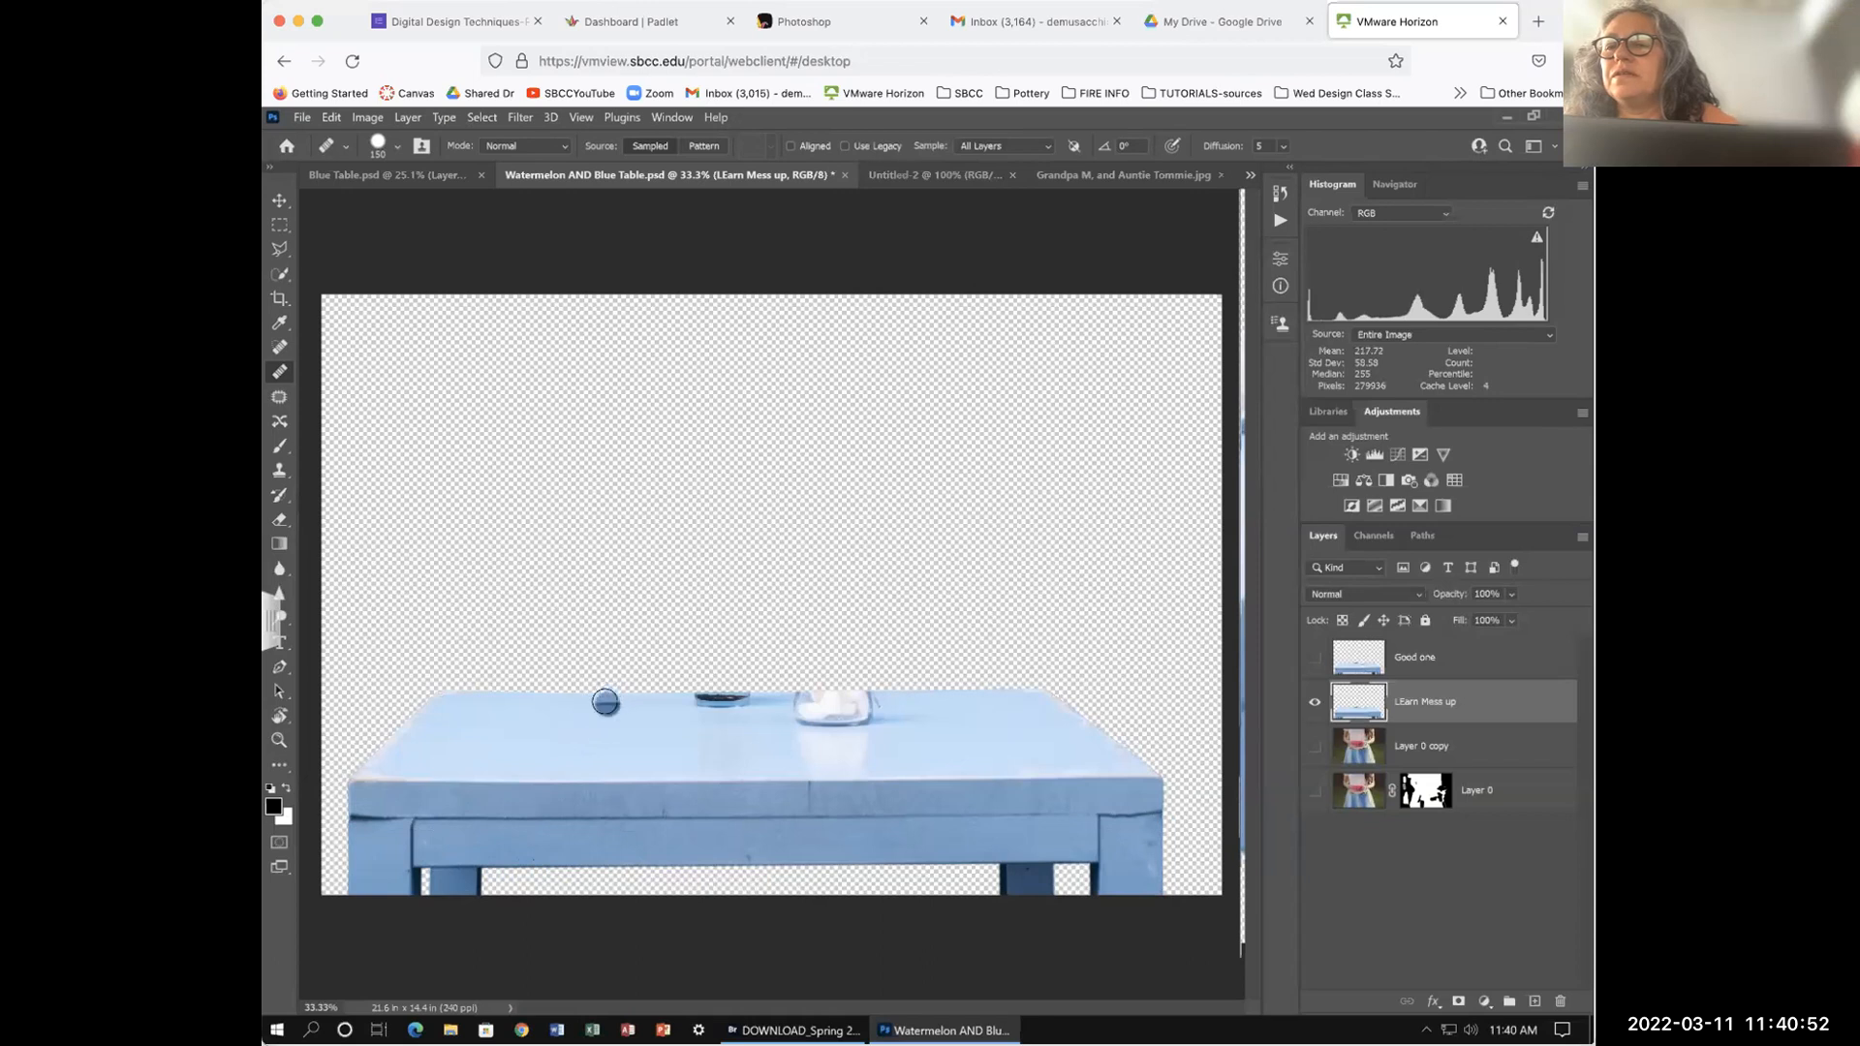
left_click(611, 890)
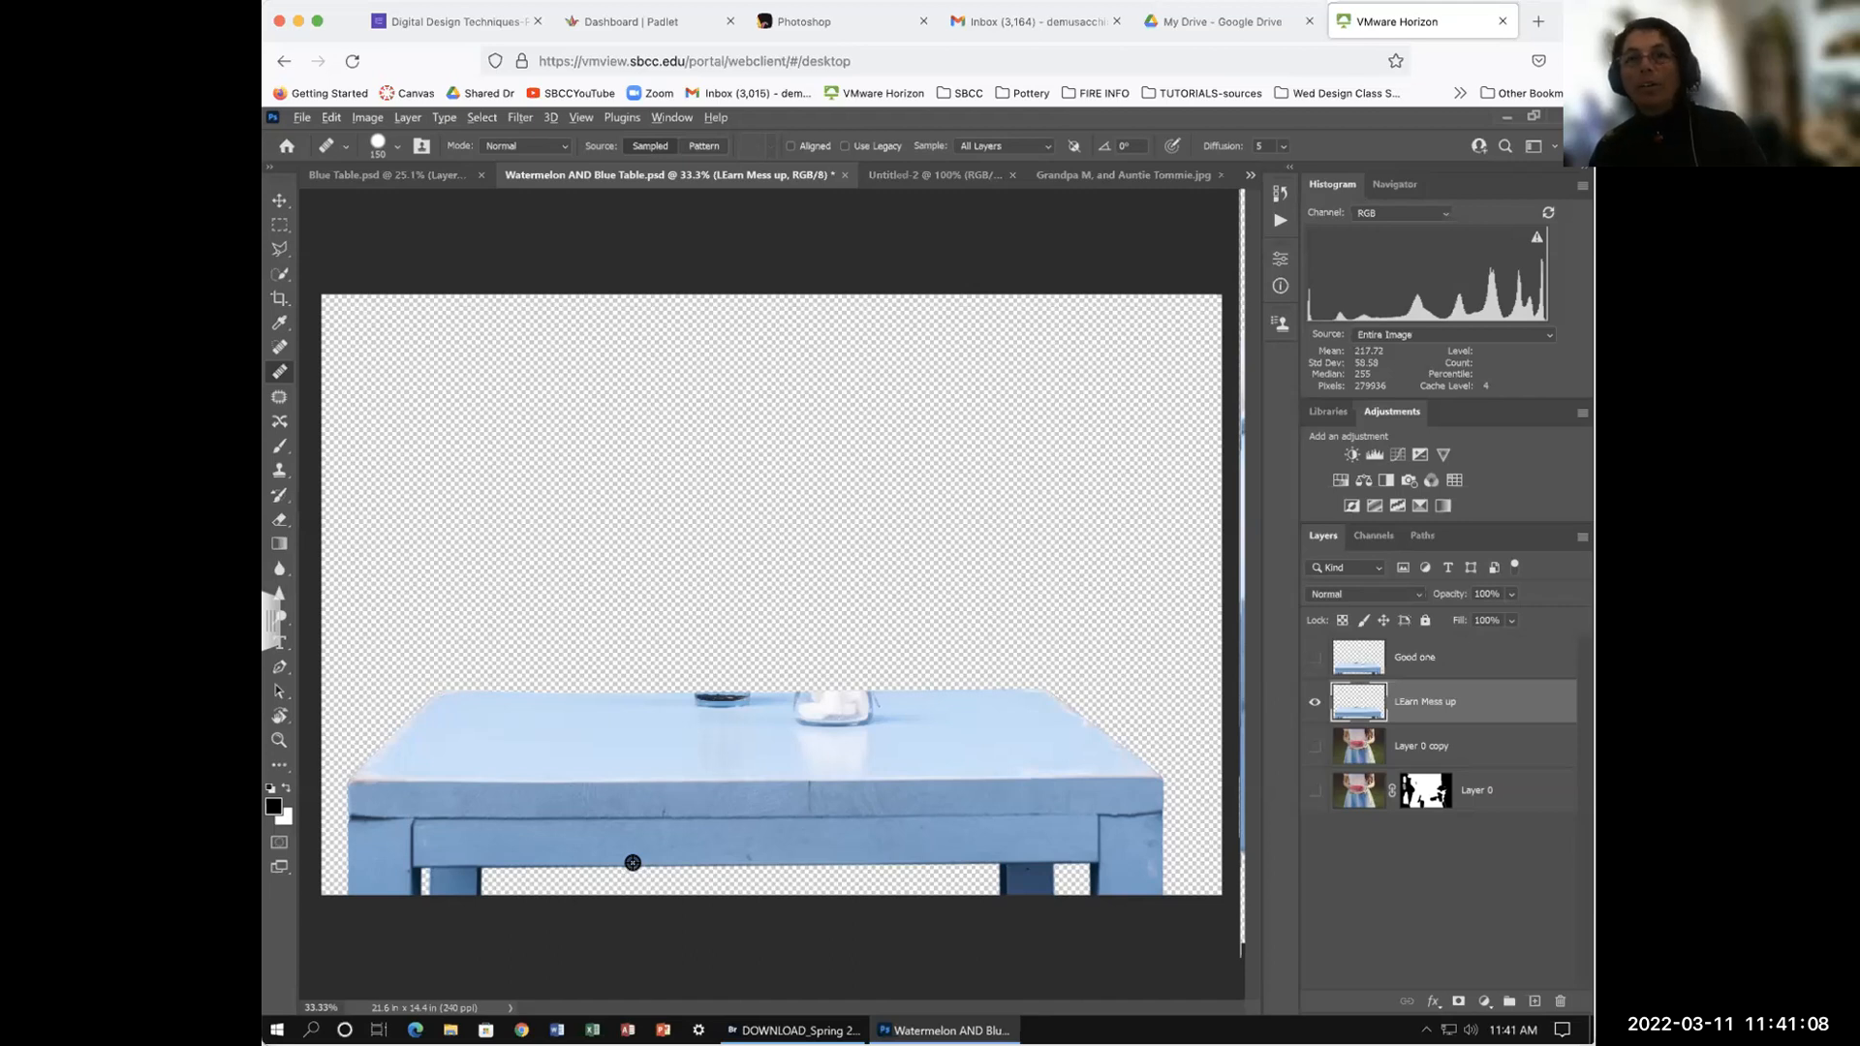
scroll(632, 863, "down", 1)
scroll(631, 862, "up", 1)
scroll(628, 862, "down", 1)
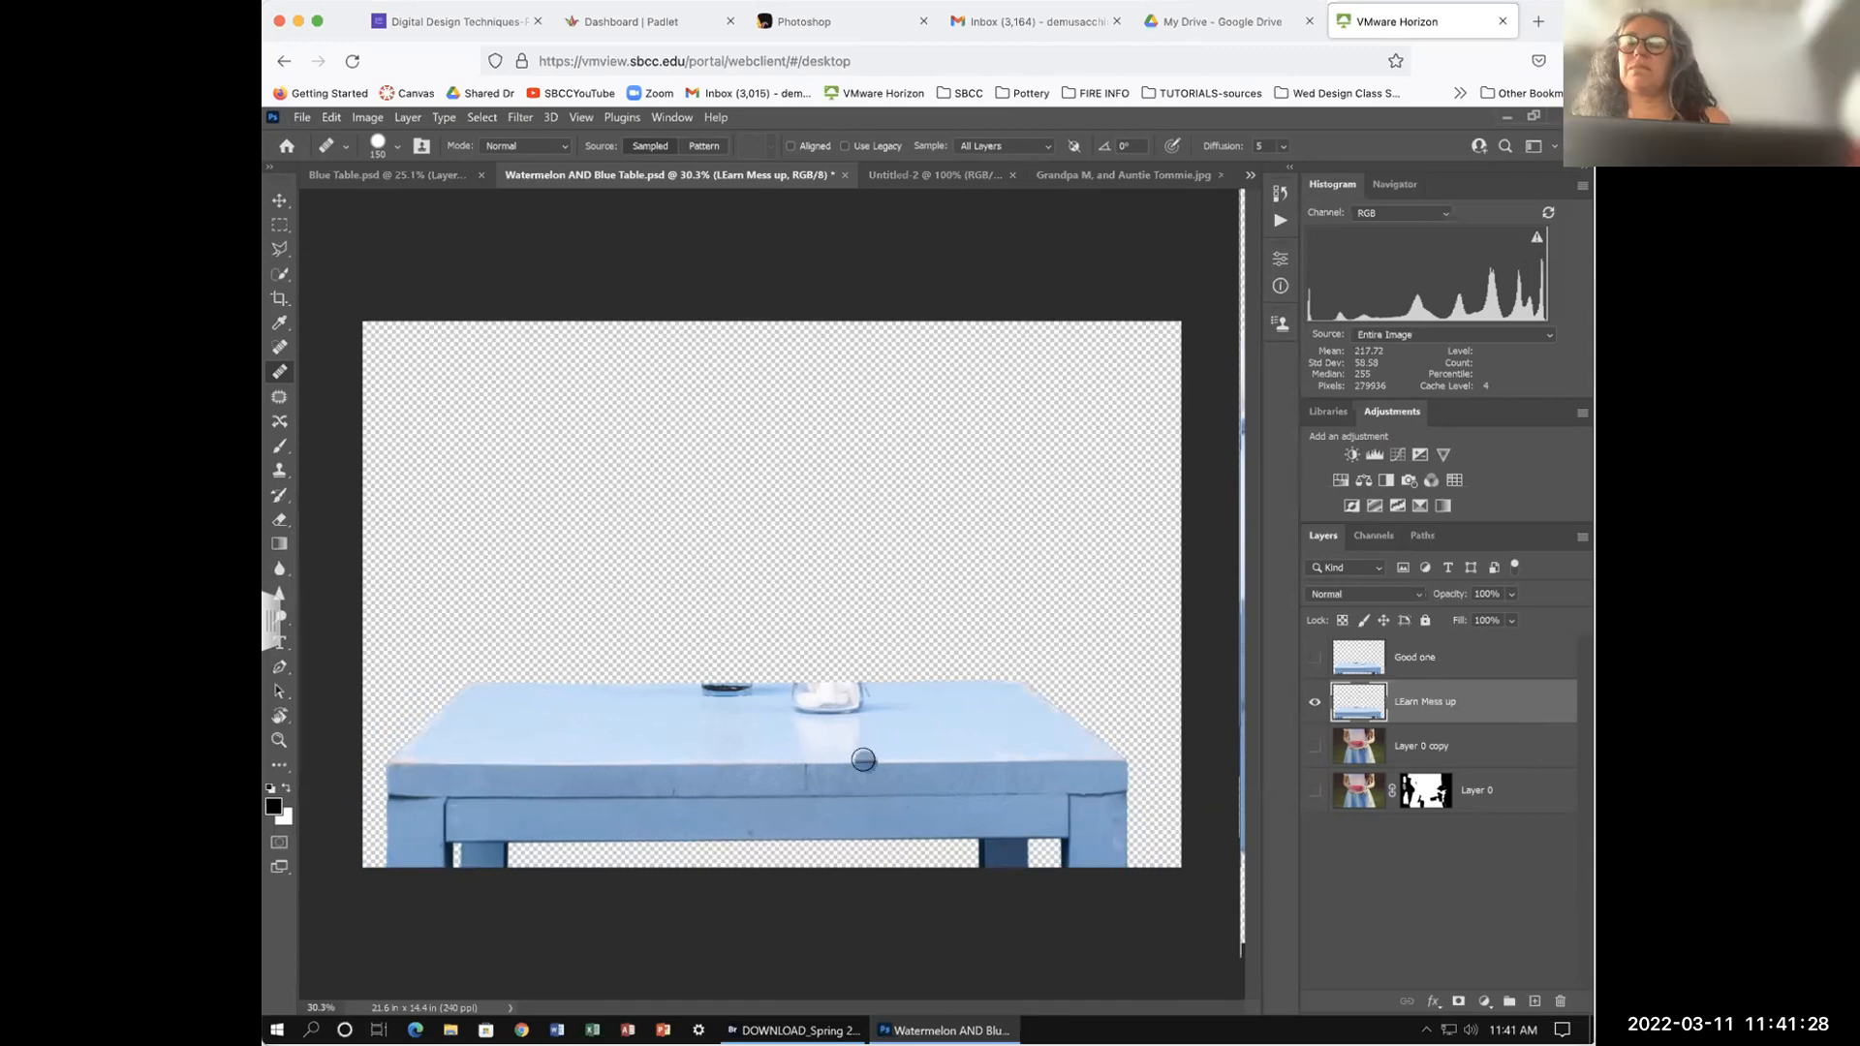
left_click_drag(796, 778, 806, 786)
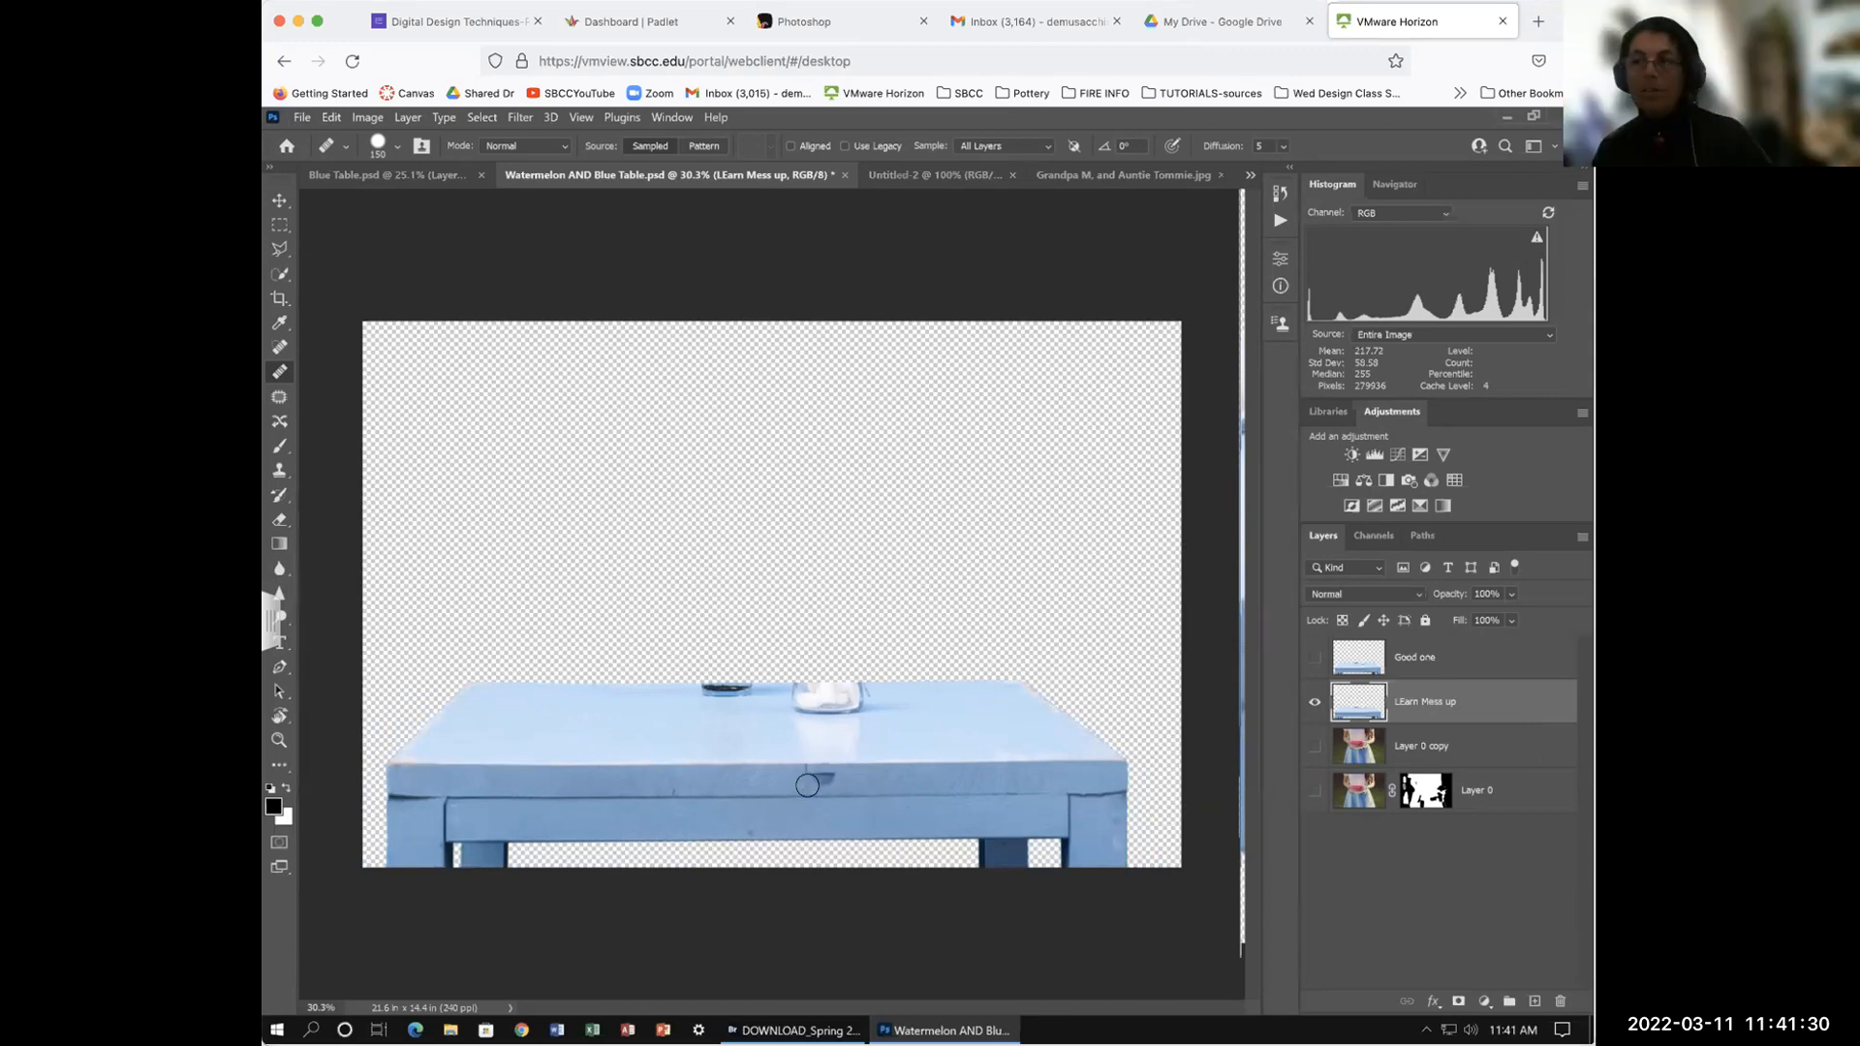
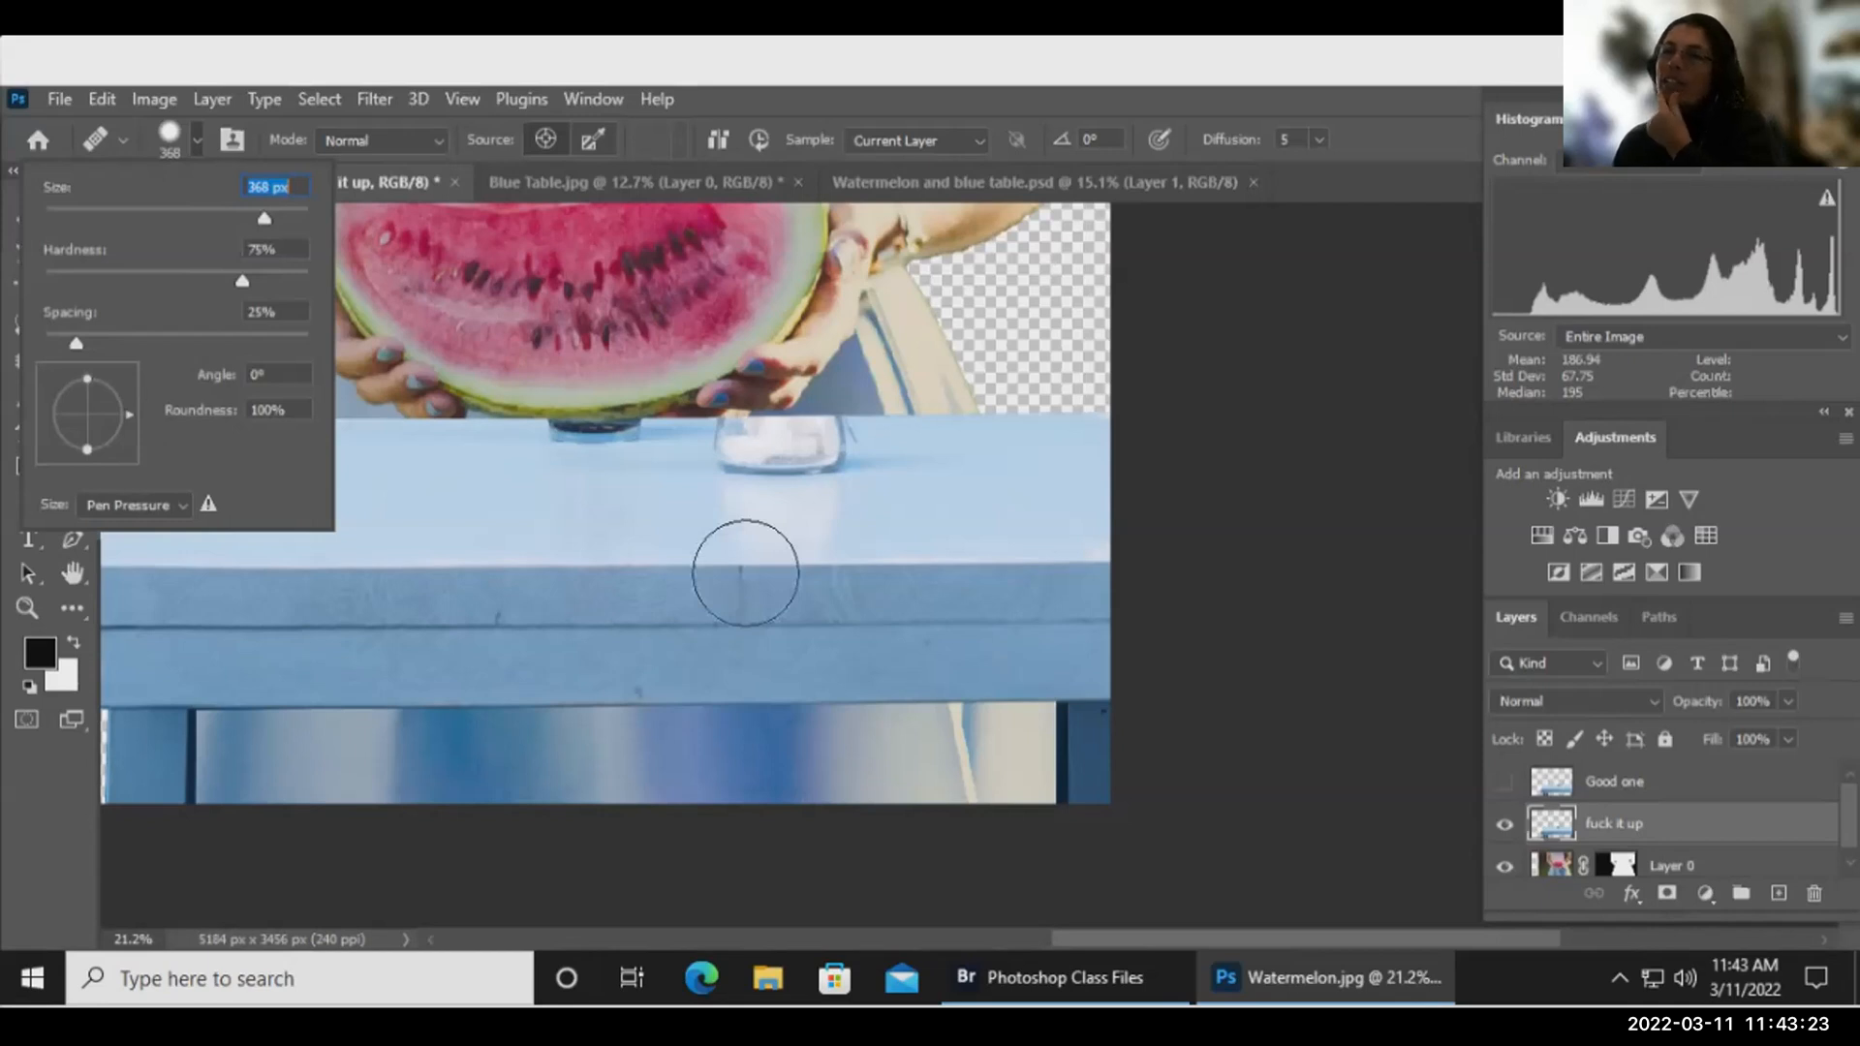
key("Return")
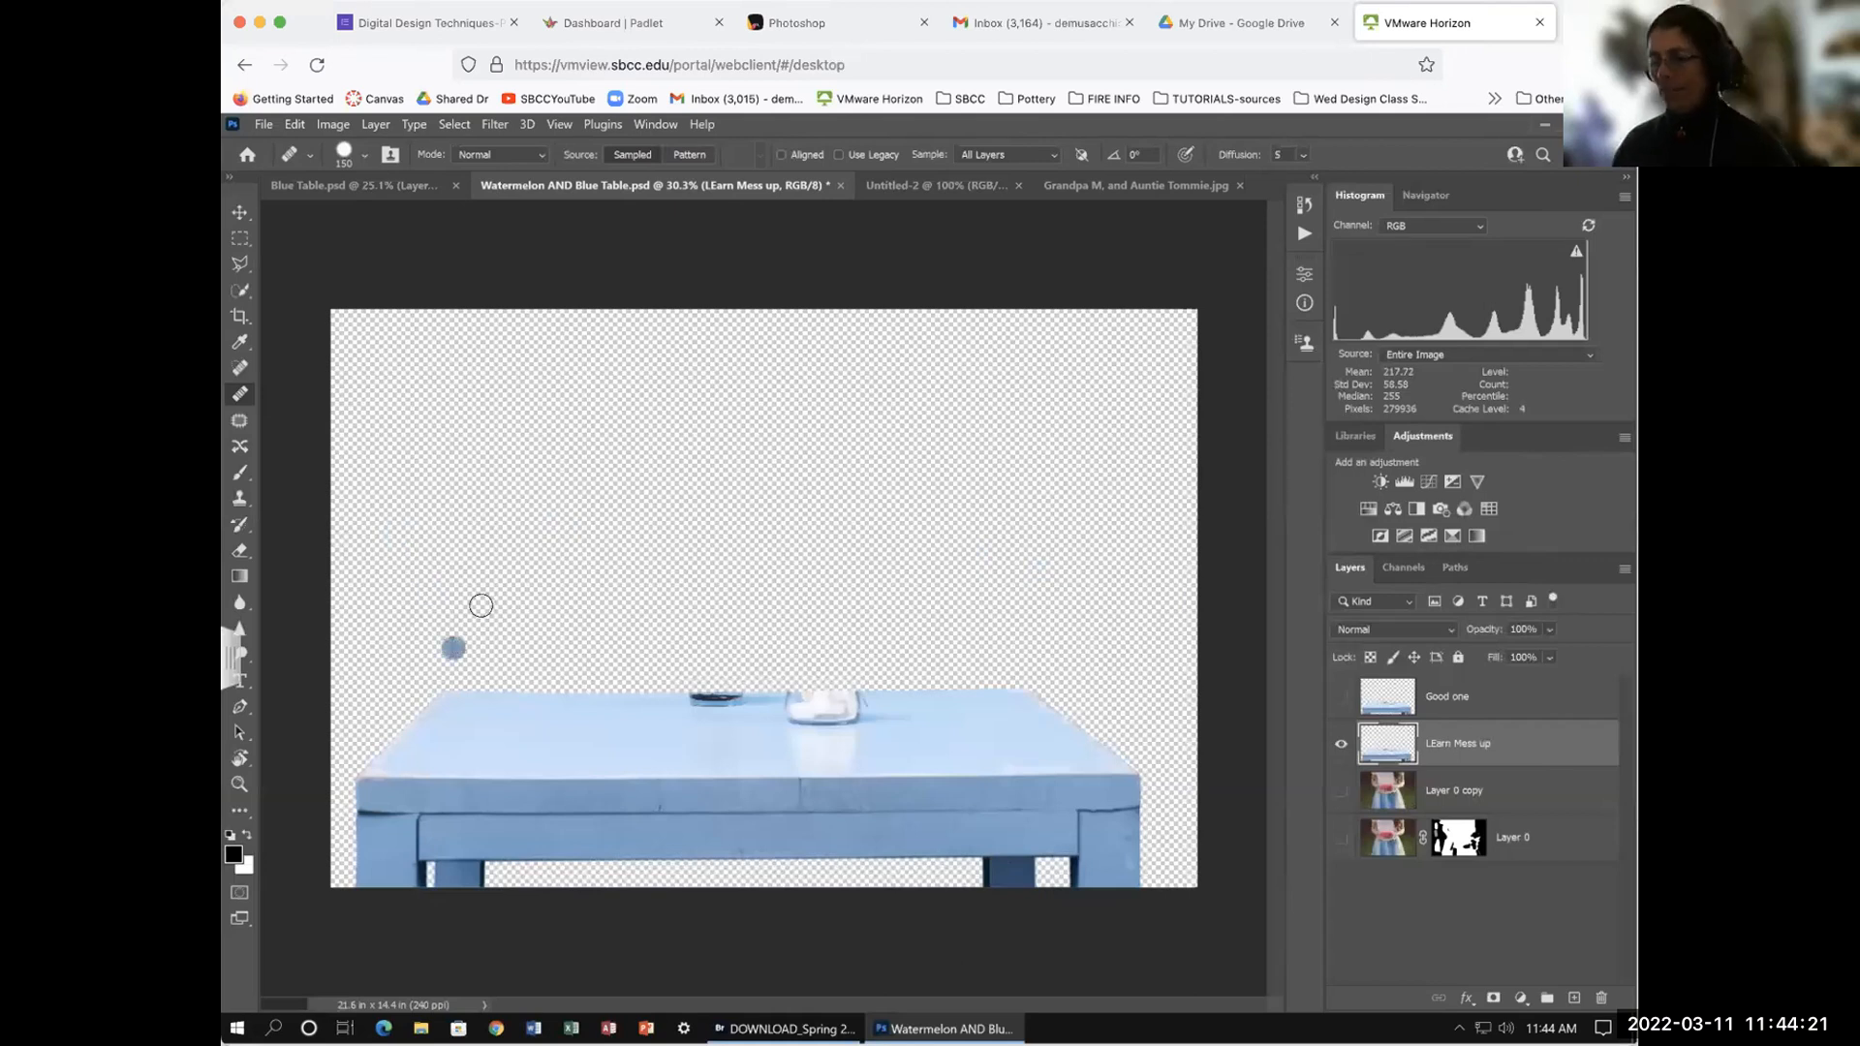
Step: Enlarge the Healing Brush to 600 px, sample the tabletop's back edge beside the dark jar, and paint over the white-filled jar
key("bracketright")
key("bracketright")
key("bracketright")
key("bracketright")
key("bracketright")
key("bracketright")
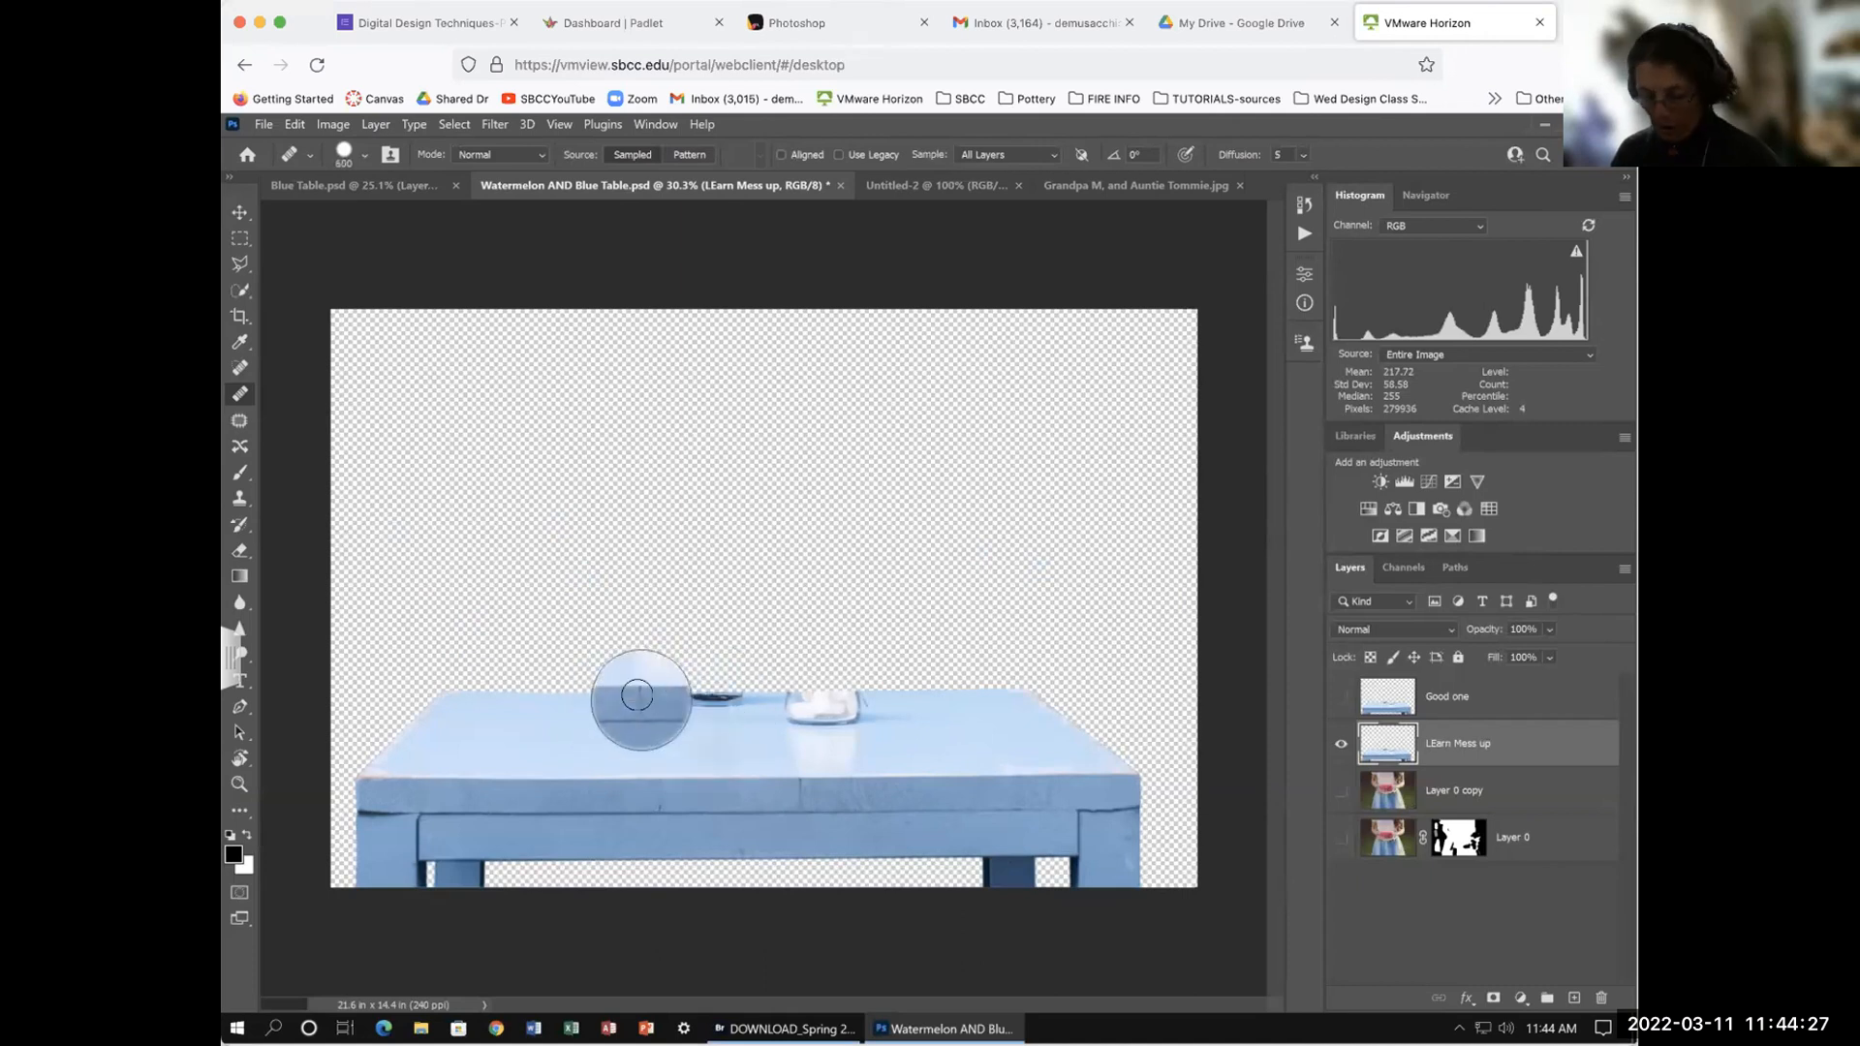
key("alt")
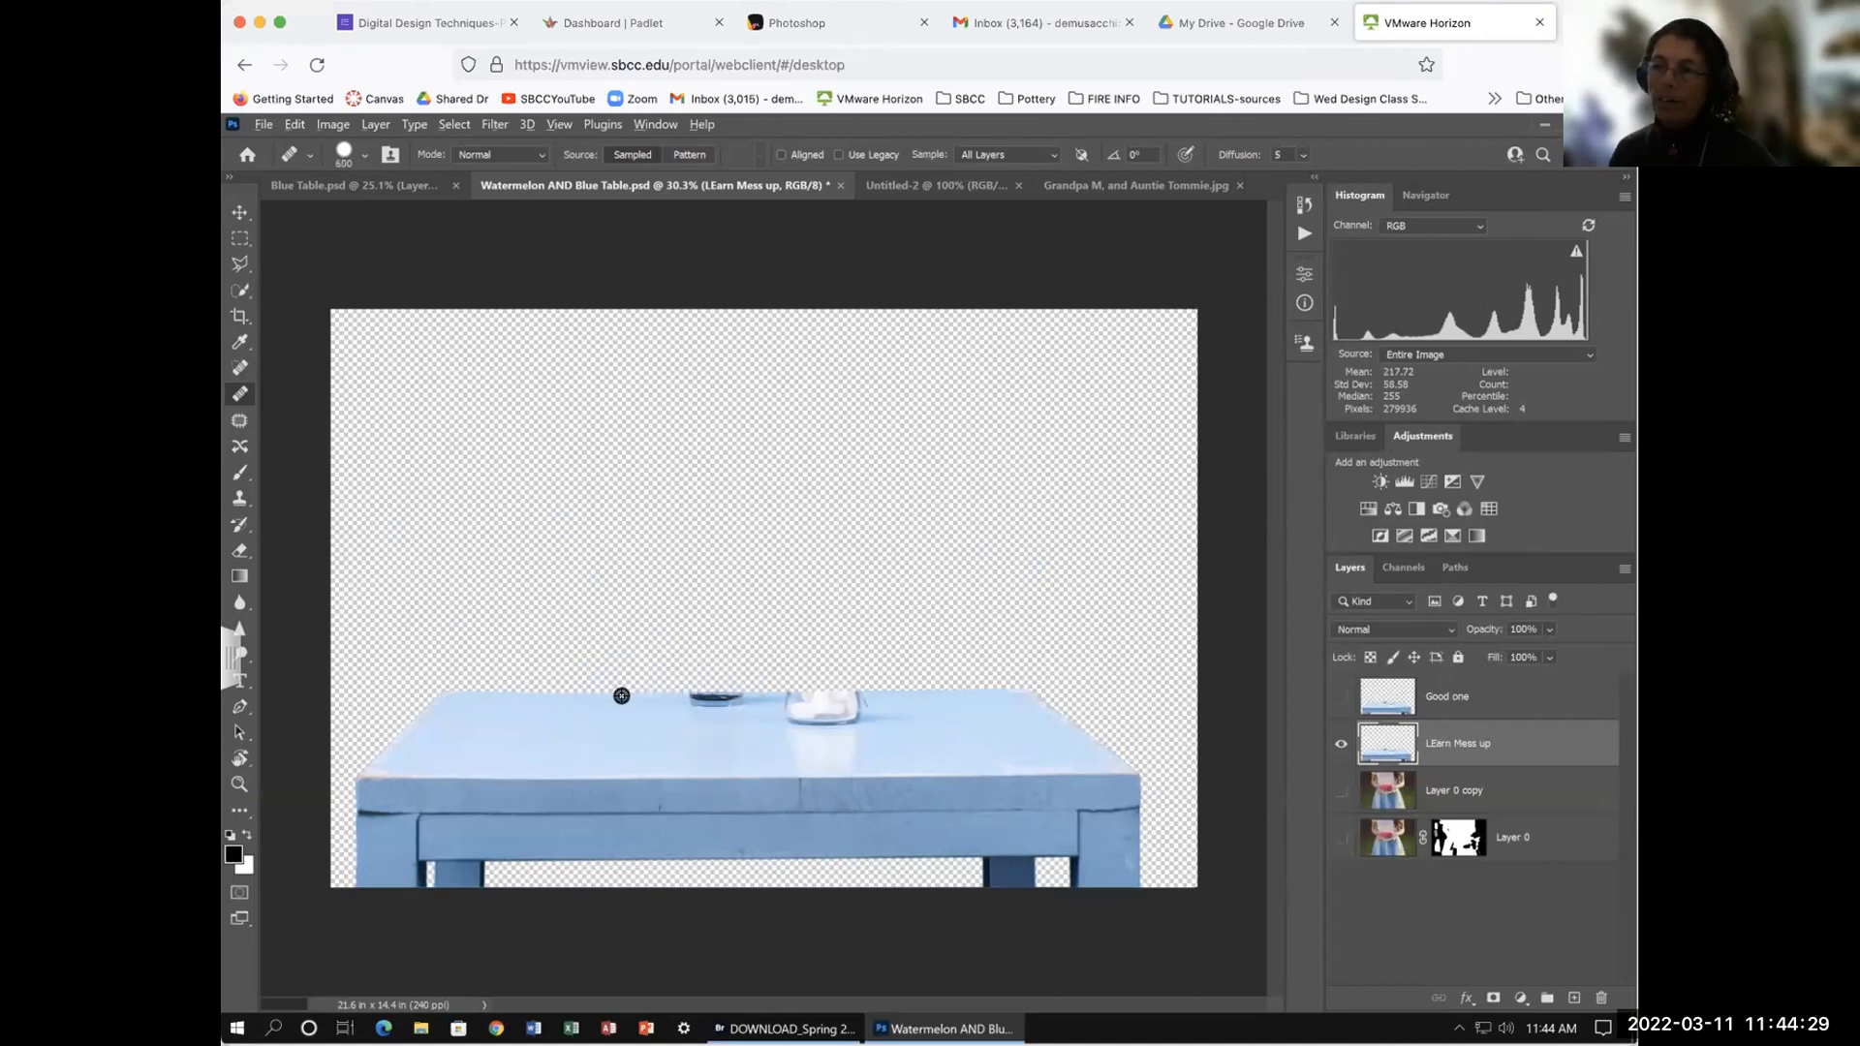
left_click(570, 686, "alt")
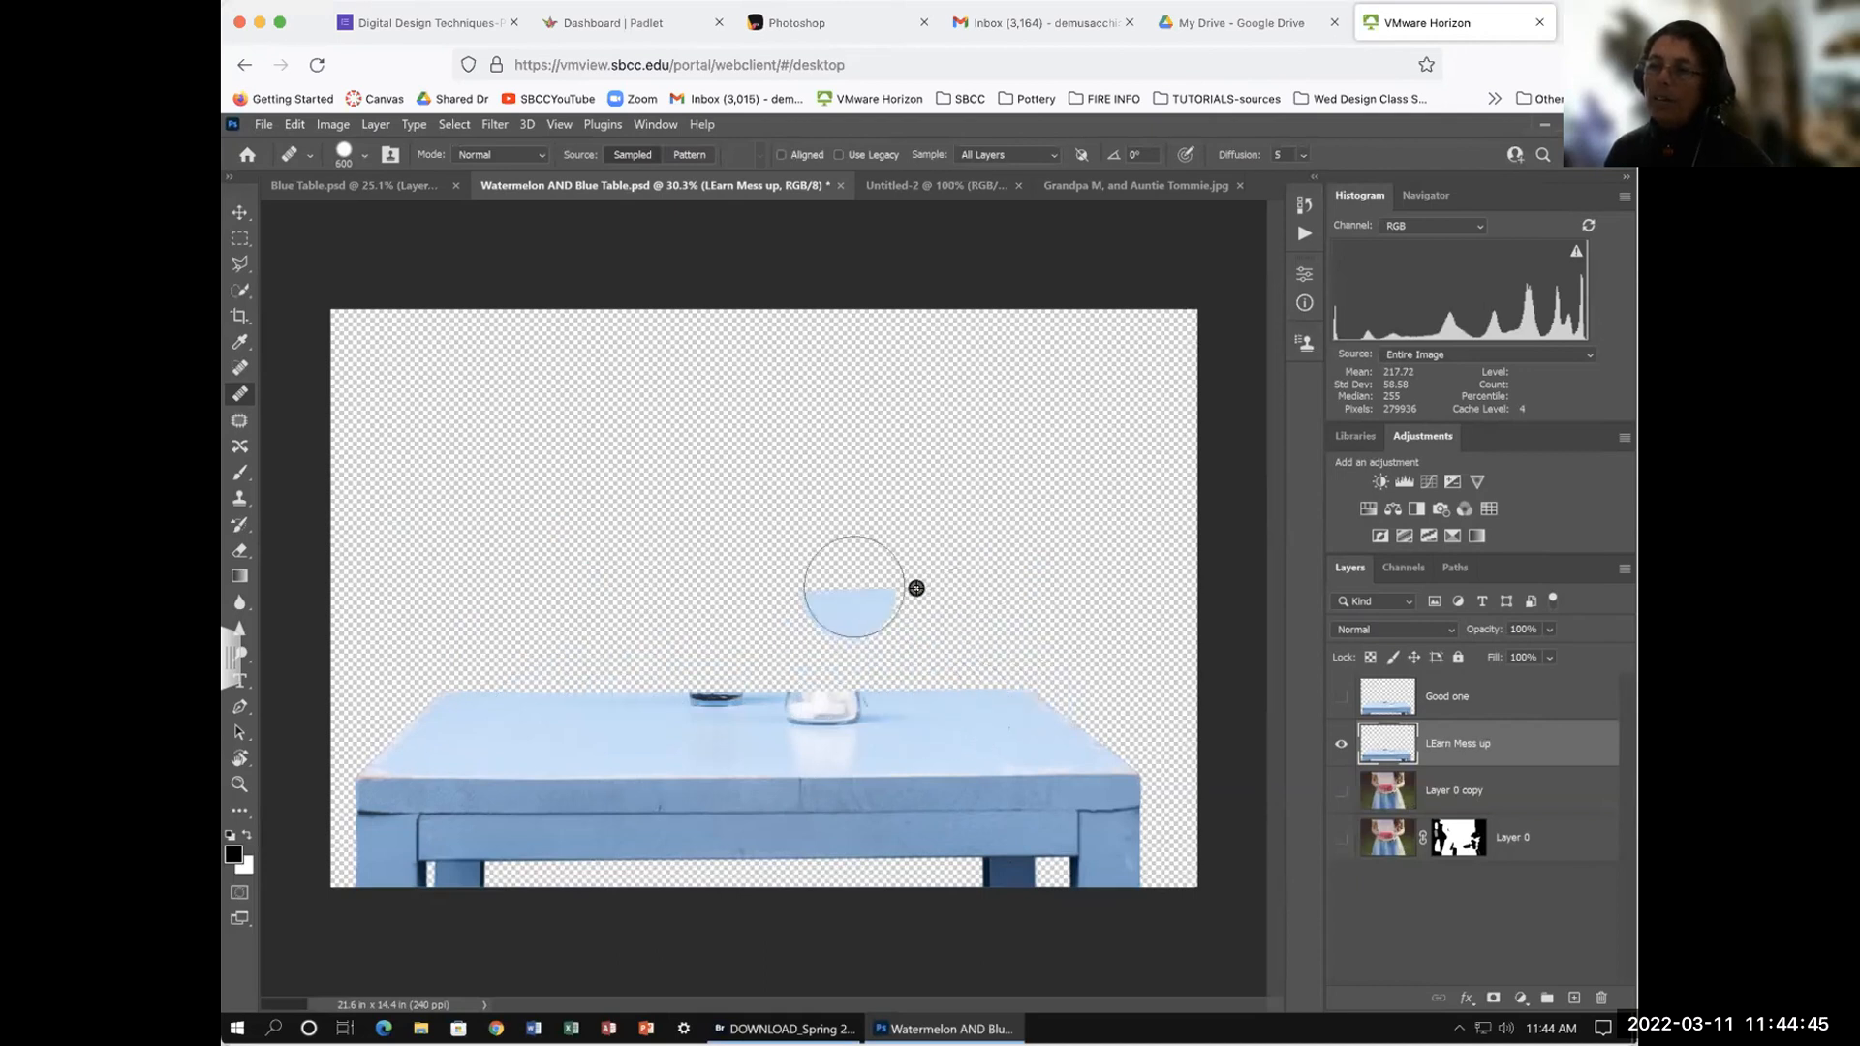
left_click_drag(971, 687, 812, 688)
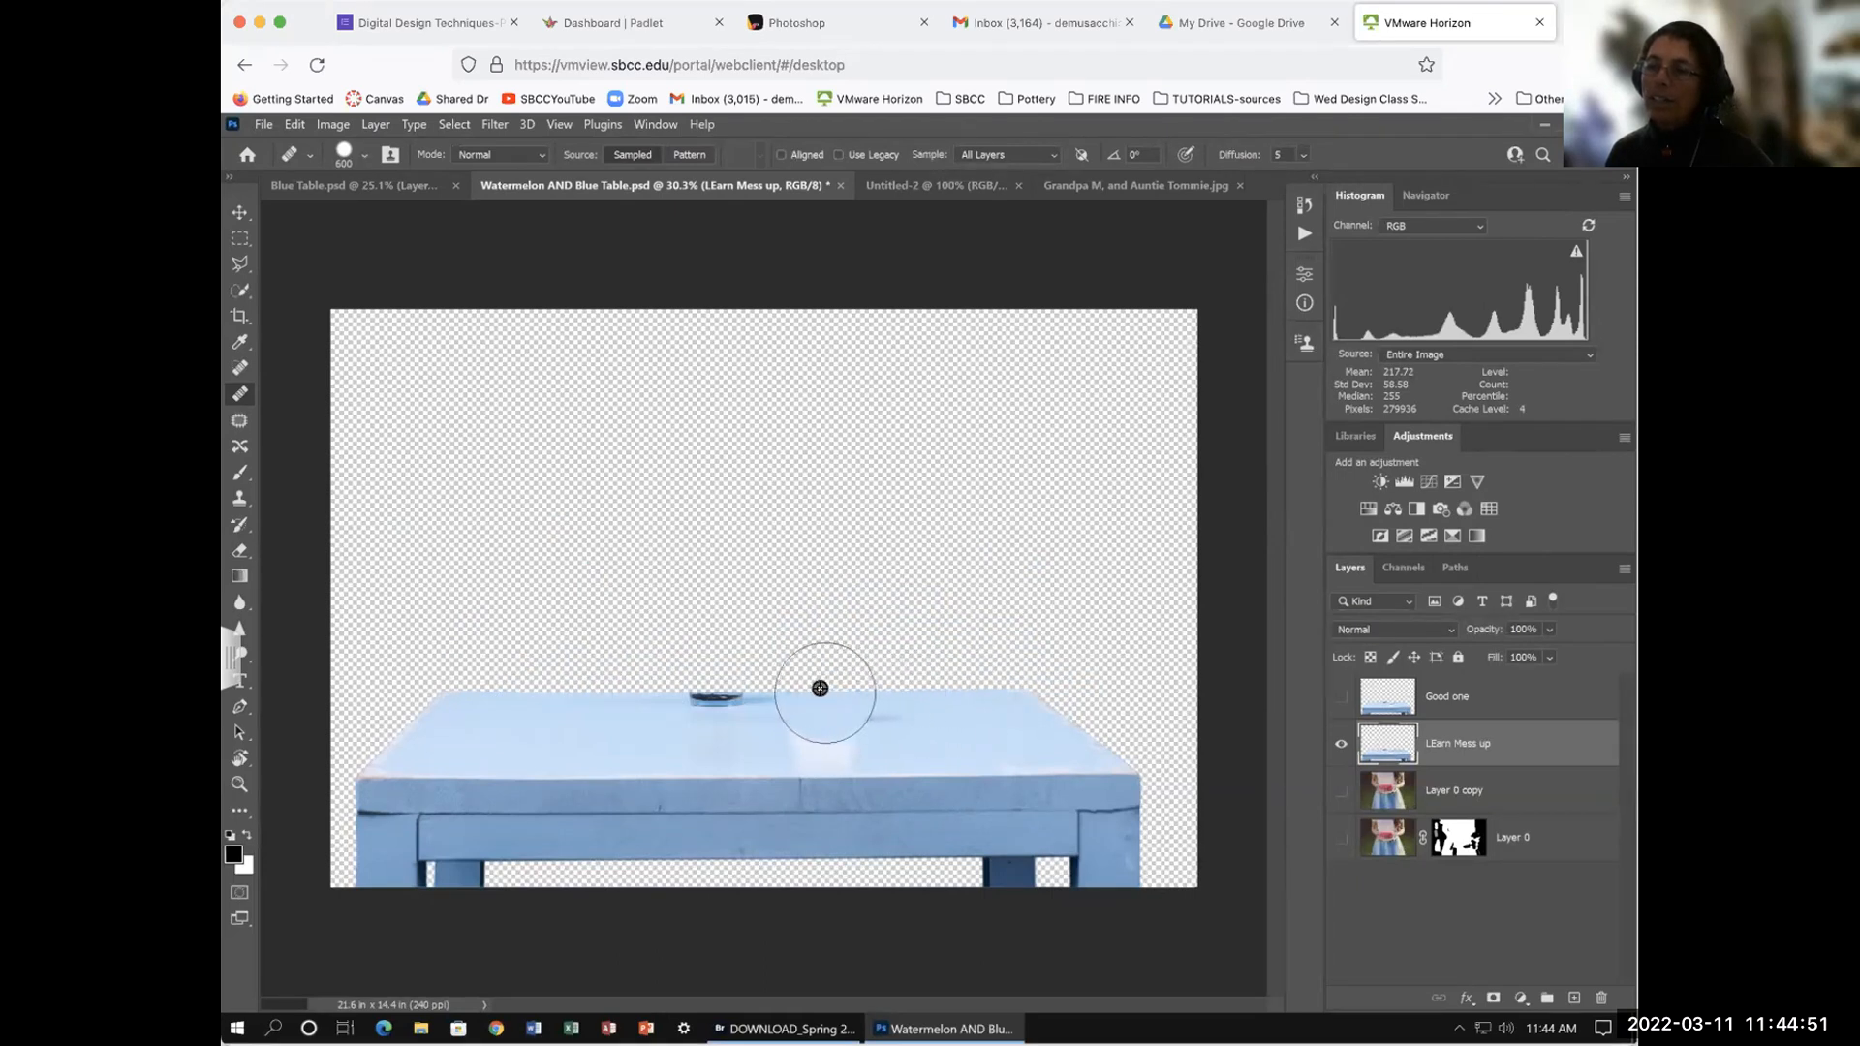
mouse_move(821, 685)
left_mouse_down()
mouse_move(880, 695)
mouse_move(773, 696)
mouse_move(899, 708)
mouse_move(706, 700)
mouse_move(809, 703)
left_mouse_up()
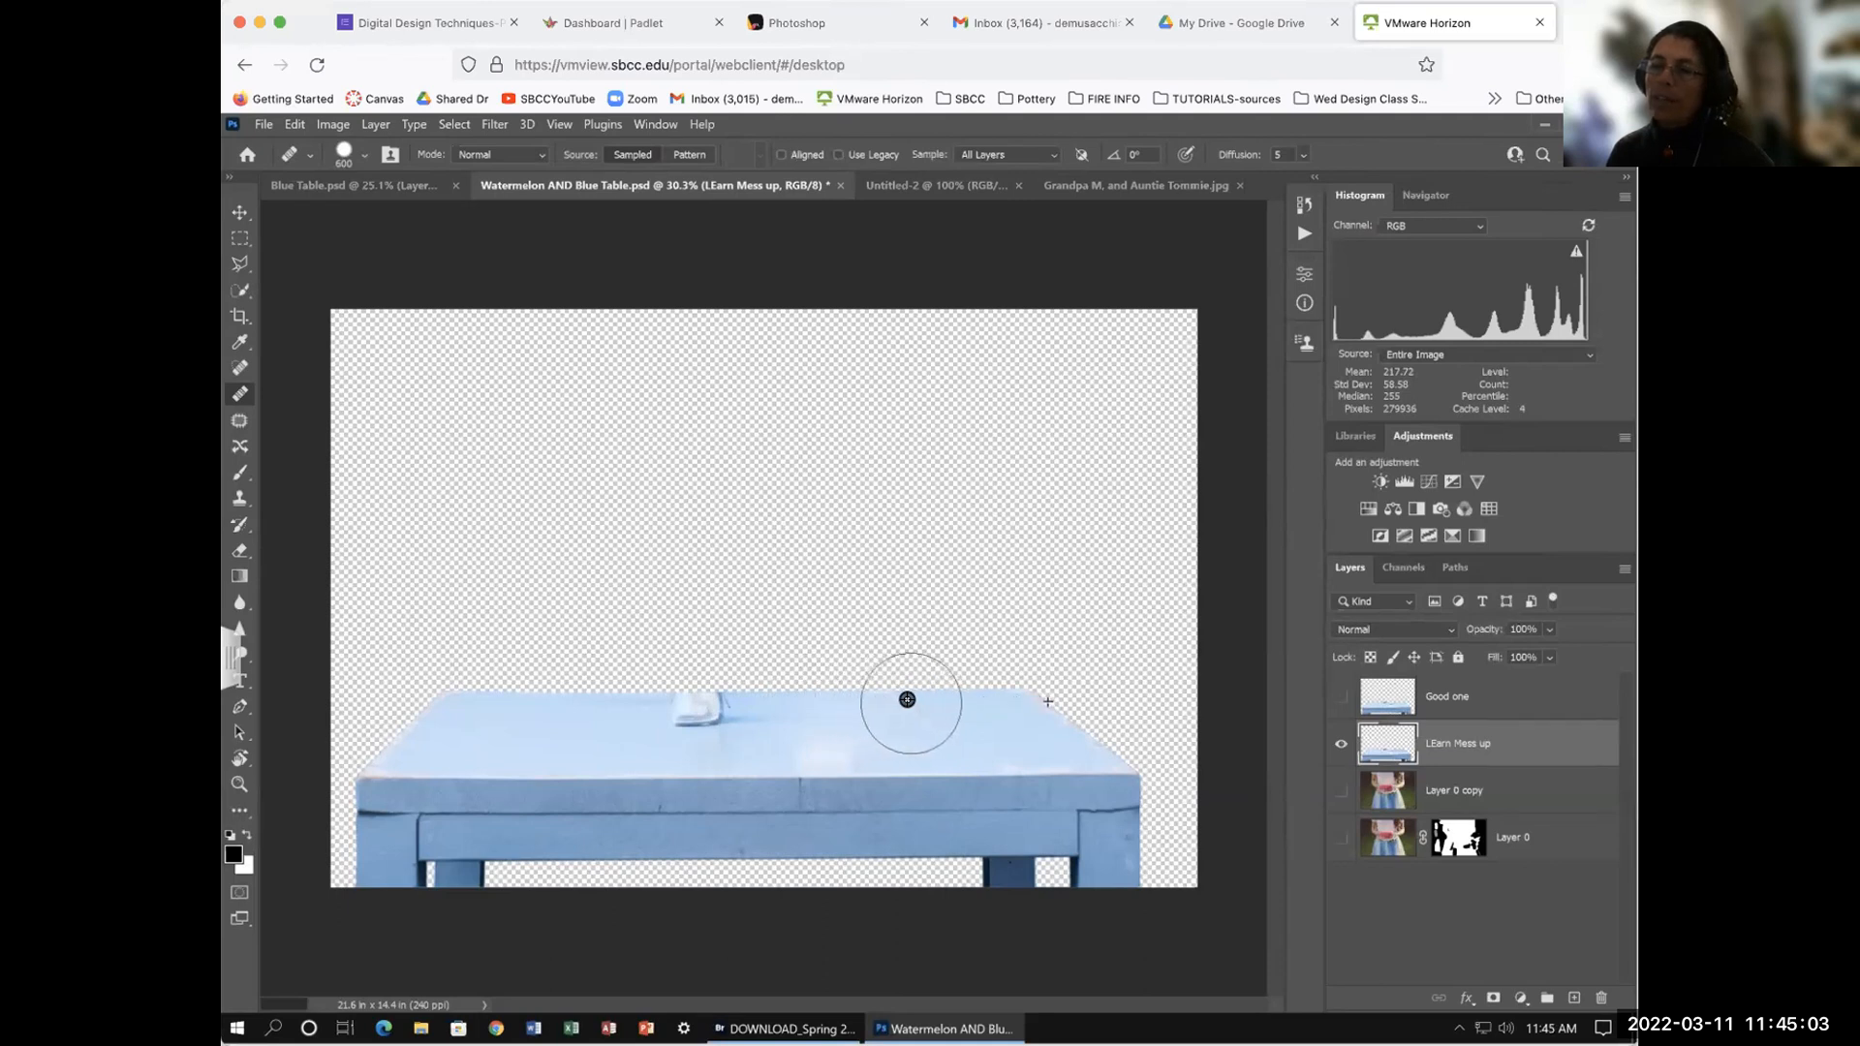
Step: Try sweeping the oversized Healing Brush across the tabletop and both jars, and undo the painting
mouse_move(845, 695)
left_mouse_down()
mouse_move(717, 688)
mouse_move(882, 695)
left_mouse_up()
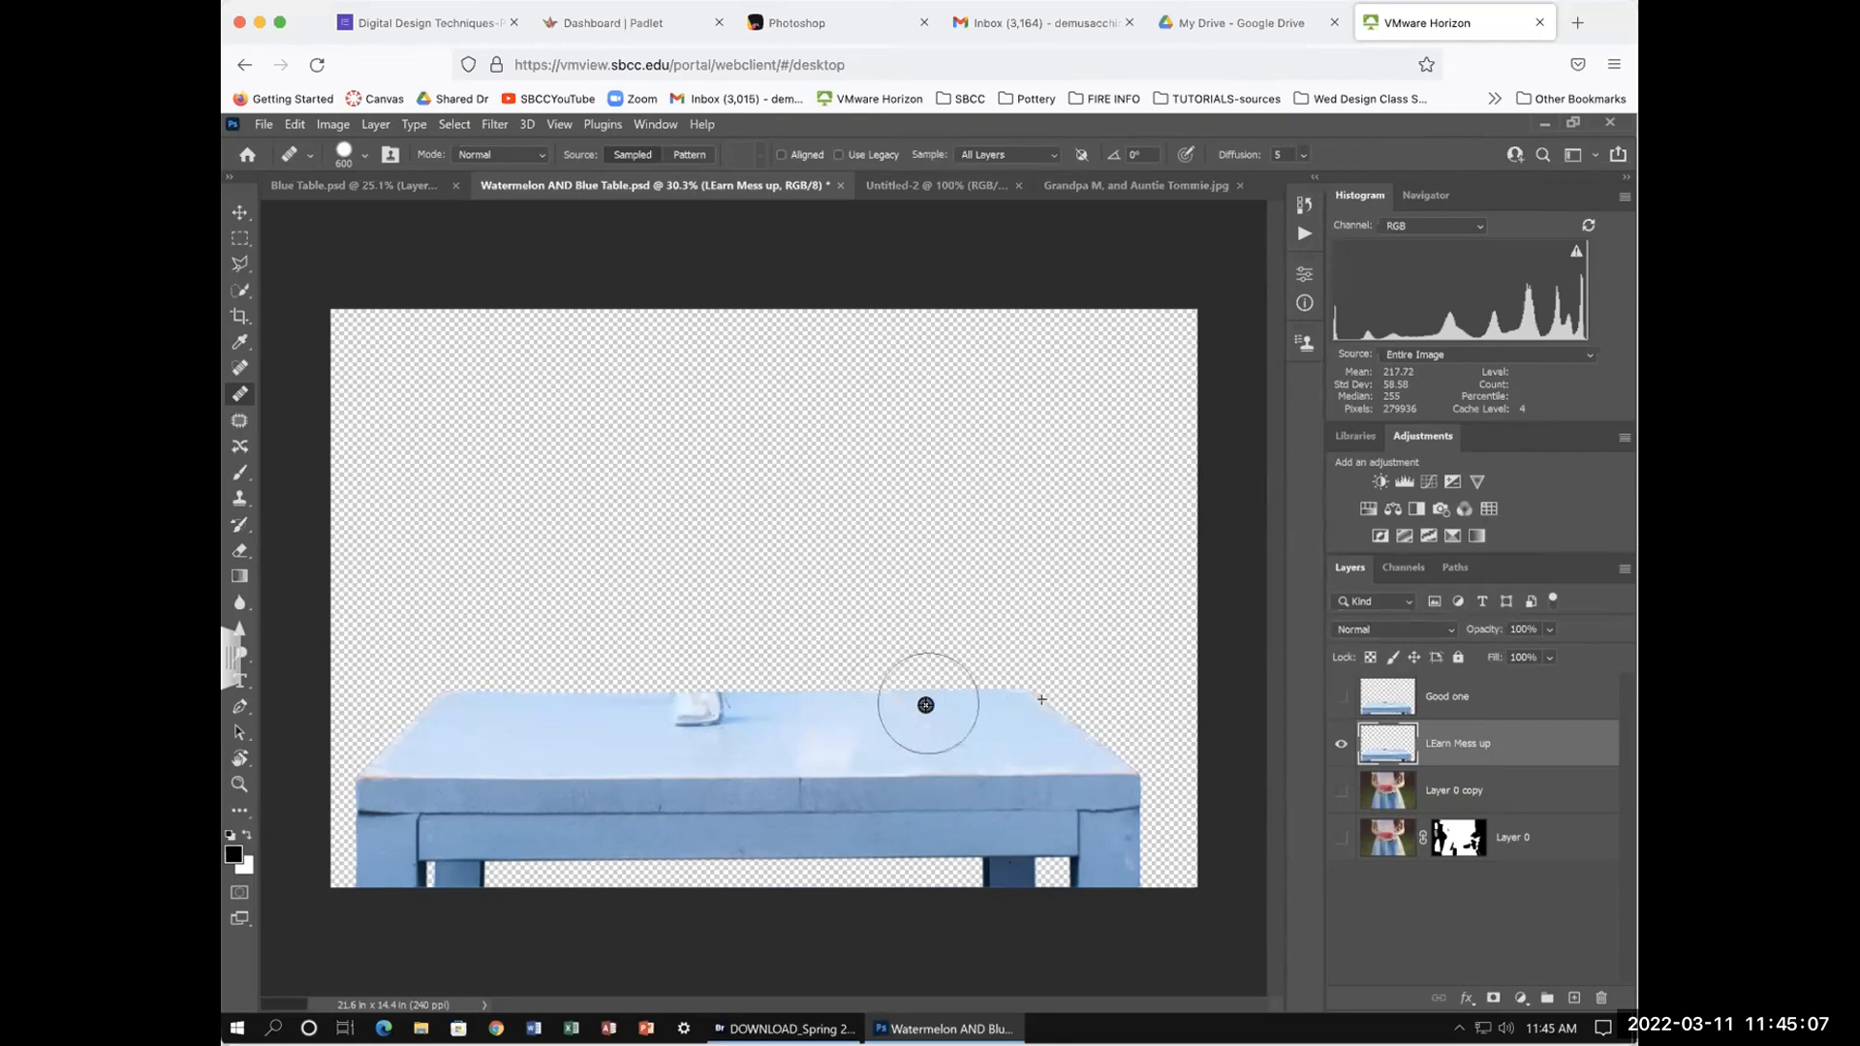
left_click_drag(794, 742, 895, 741)
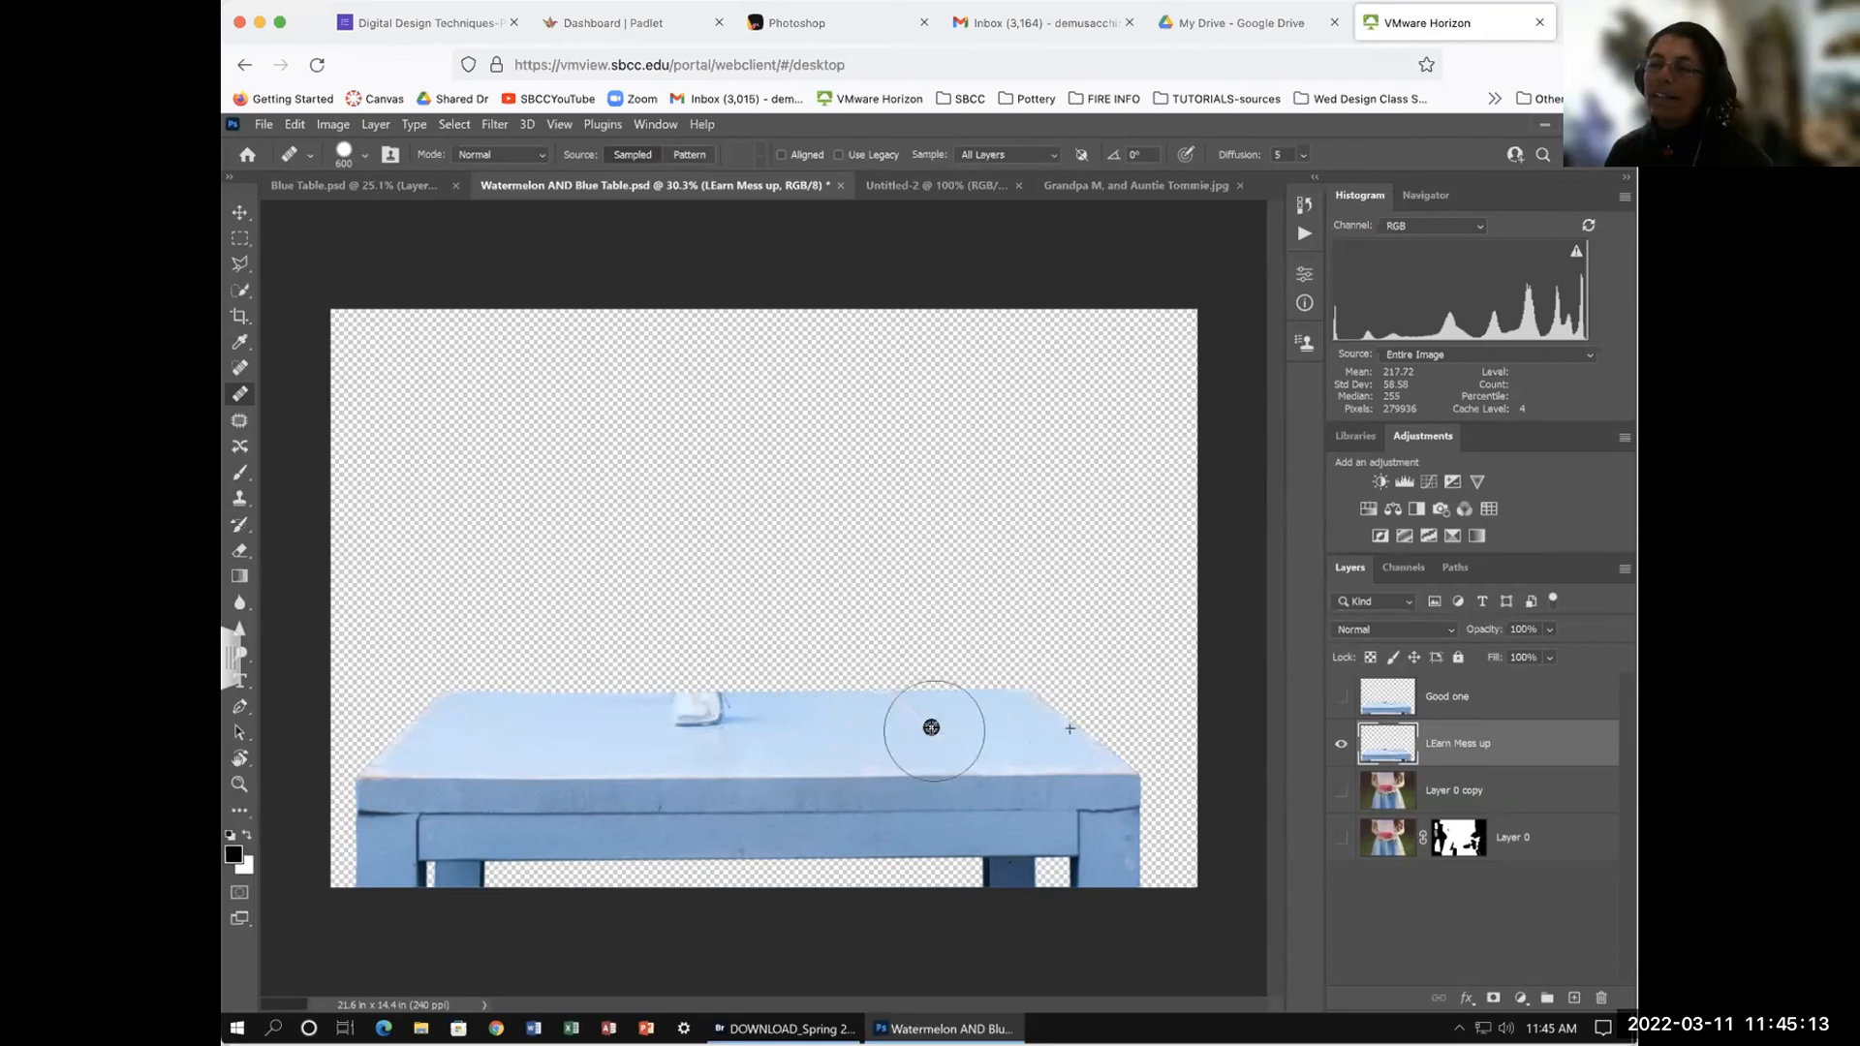
mouse_move(910, 701)
left_mouse_down()
mouse_move(987, 756)
mouse_move(887, 698)
mouse_move(667, 704)
mouse_move(717, 702)
mouse_move(669, 703)
left_mouse_up()
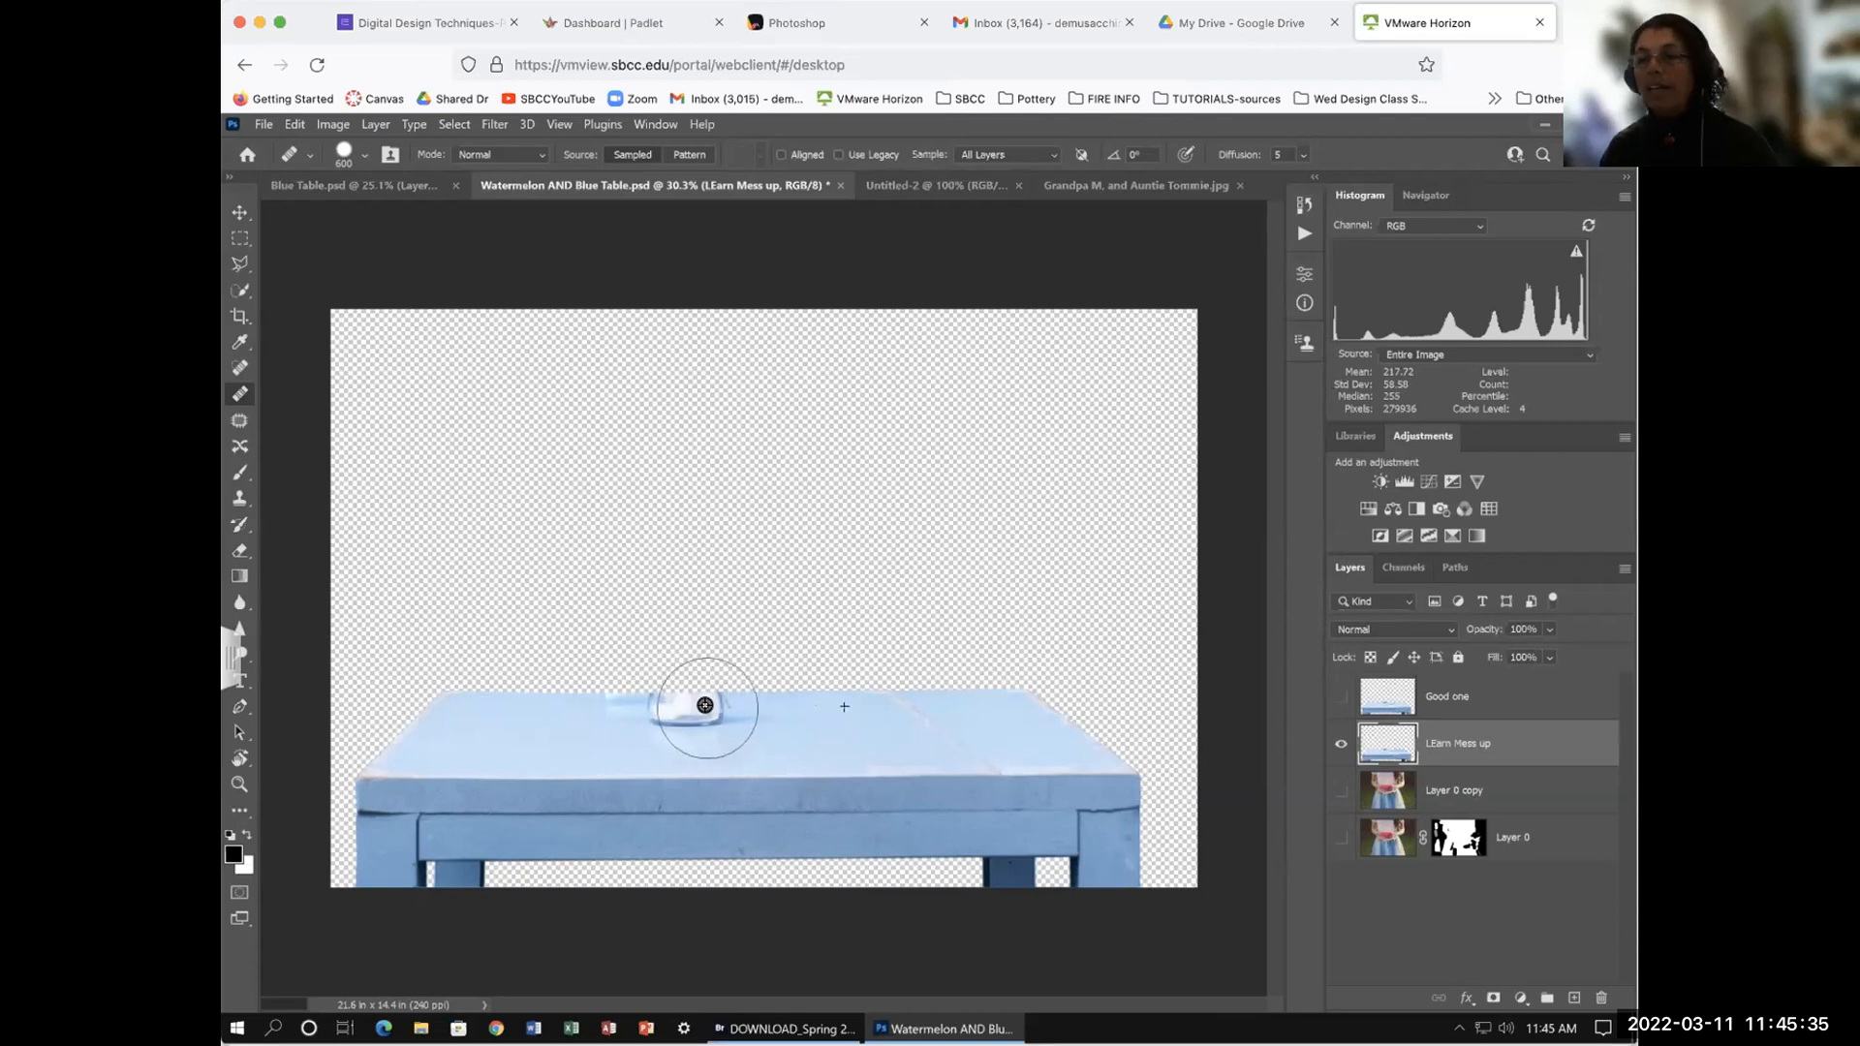
mouse_move(675, 703)
left_mouse_down()
mouse_move(701, 704)
mouse_move(651, 705)
mouse_move(711, 707)
mouse_move(519, 689)
mouse_move(585, 694)
mouse_move(542, 694)
left_mouse_up()
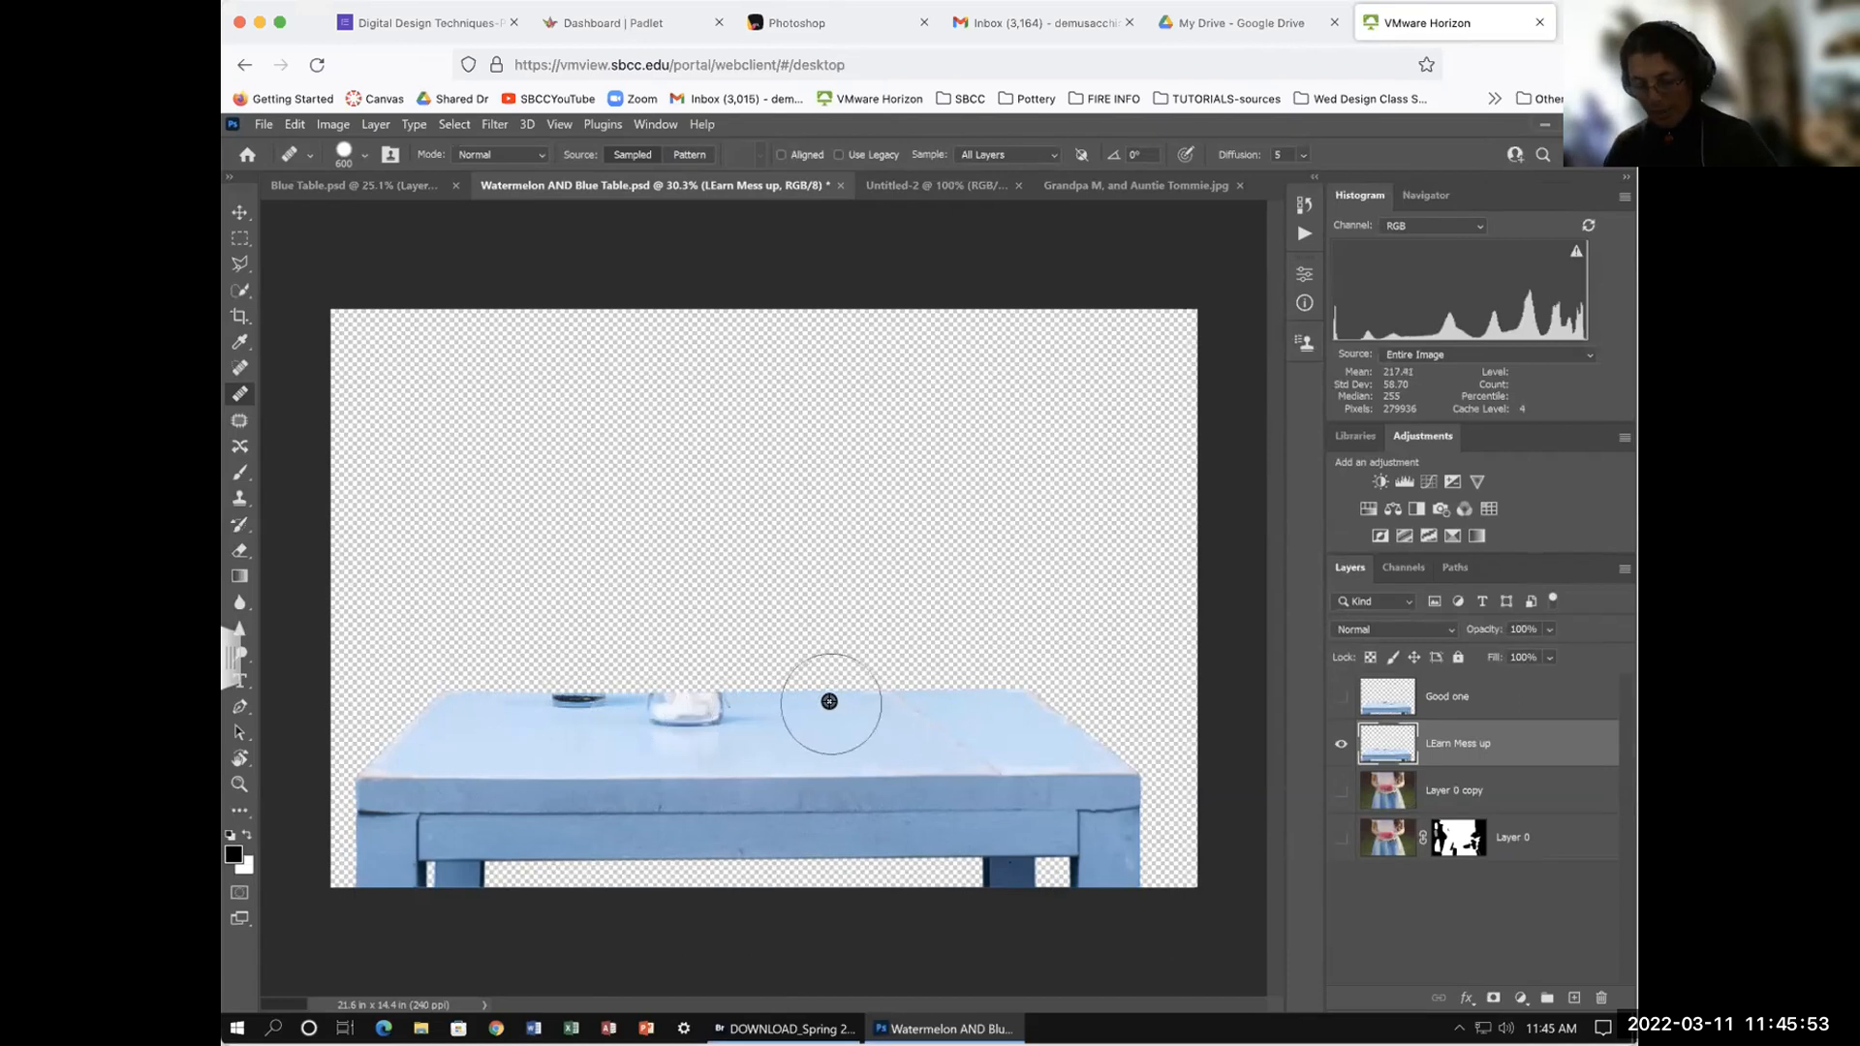
key("ctrl+z")
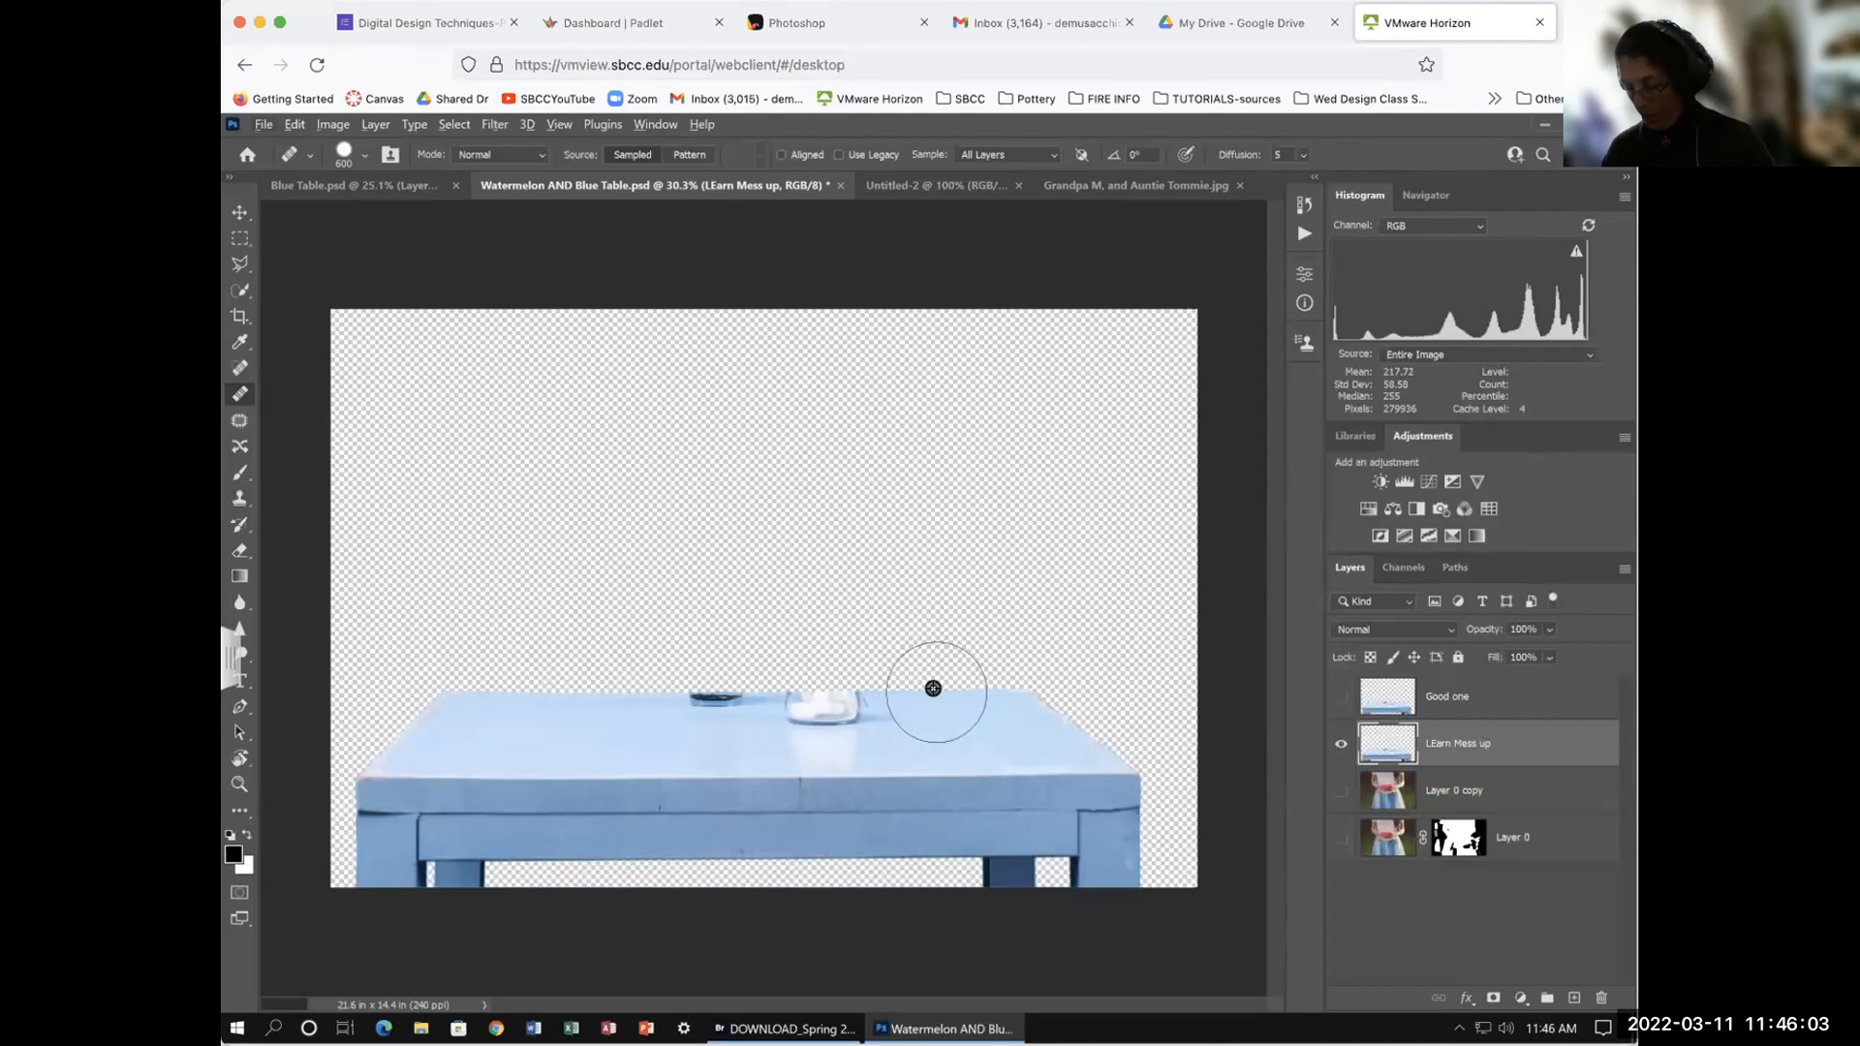
Step: Reduce the Healing Brush to 175 px, try a stroke over the dark jar, and undo that stroke
key("bracketleft")
key("bracketleft")
key("bracketleft")
key("bracketleft")
key("bracketleft")
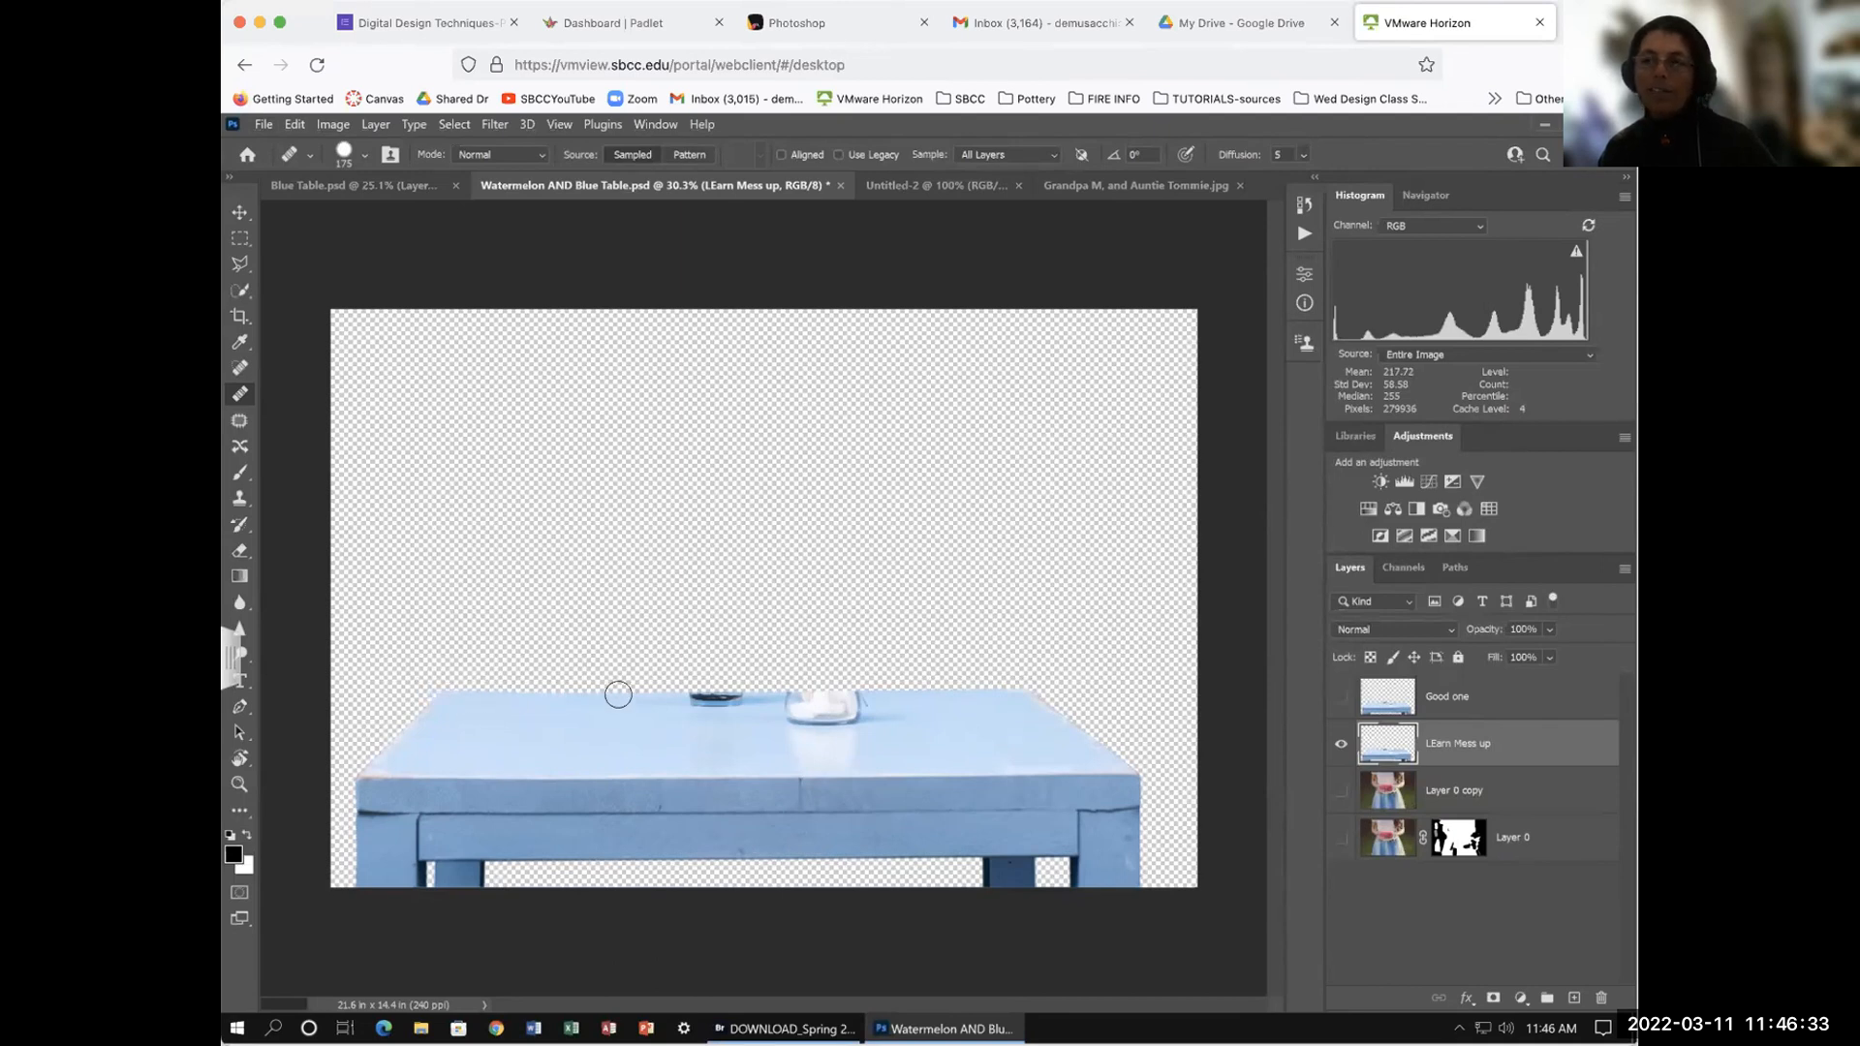
mouse_move(703, 690)
left_mouse_down()
mouse_move(677, 694)
mouse_move(730, 694)
mouse_move(644, 693)
mouse_move(665, 695)
mouse_move(626, 726)
mouse_move(673, 697)
left_mouse_up()
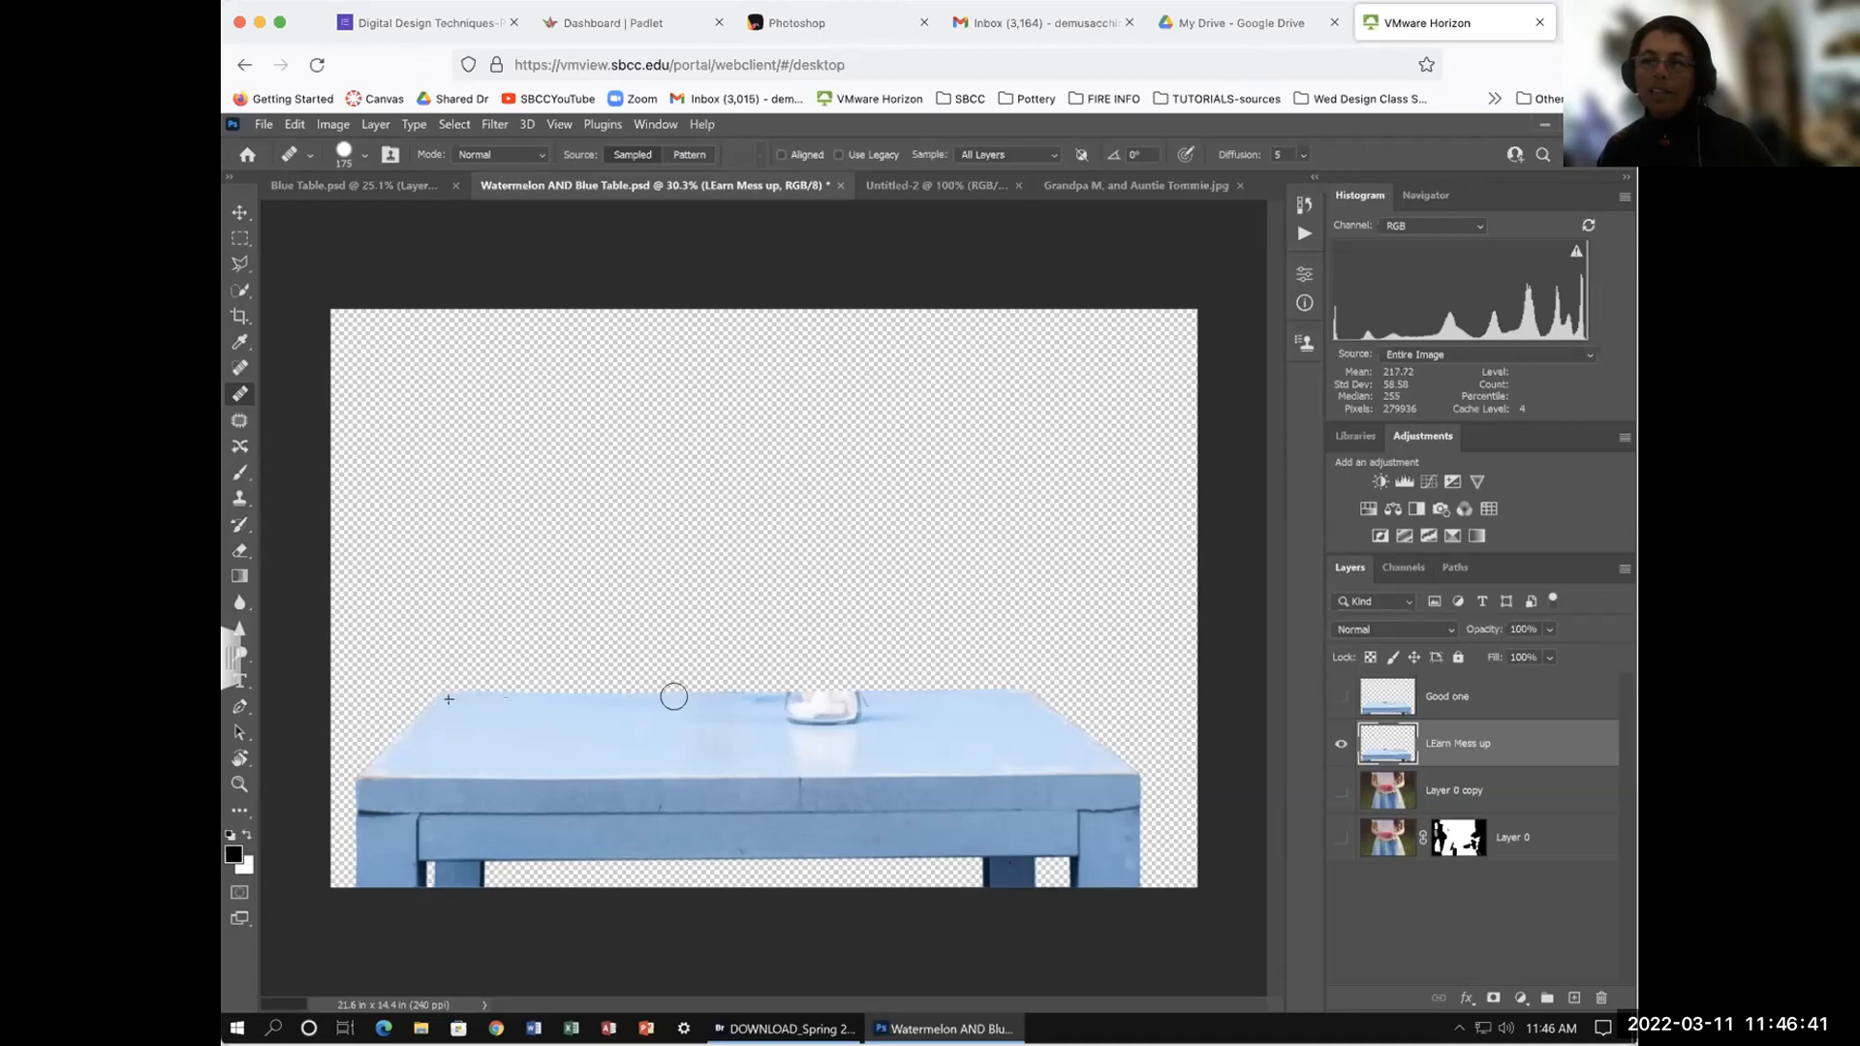
key("ctrl+z")
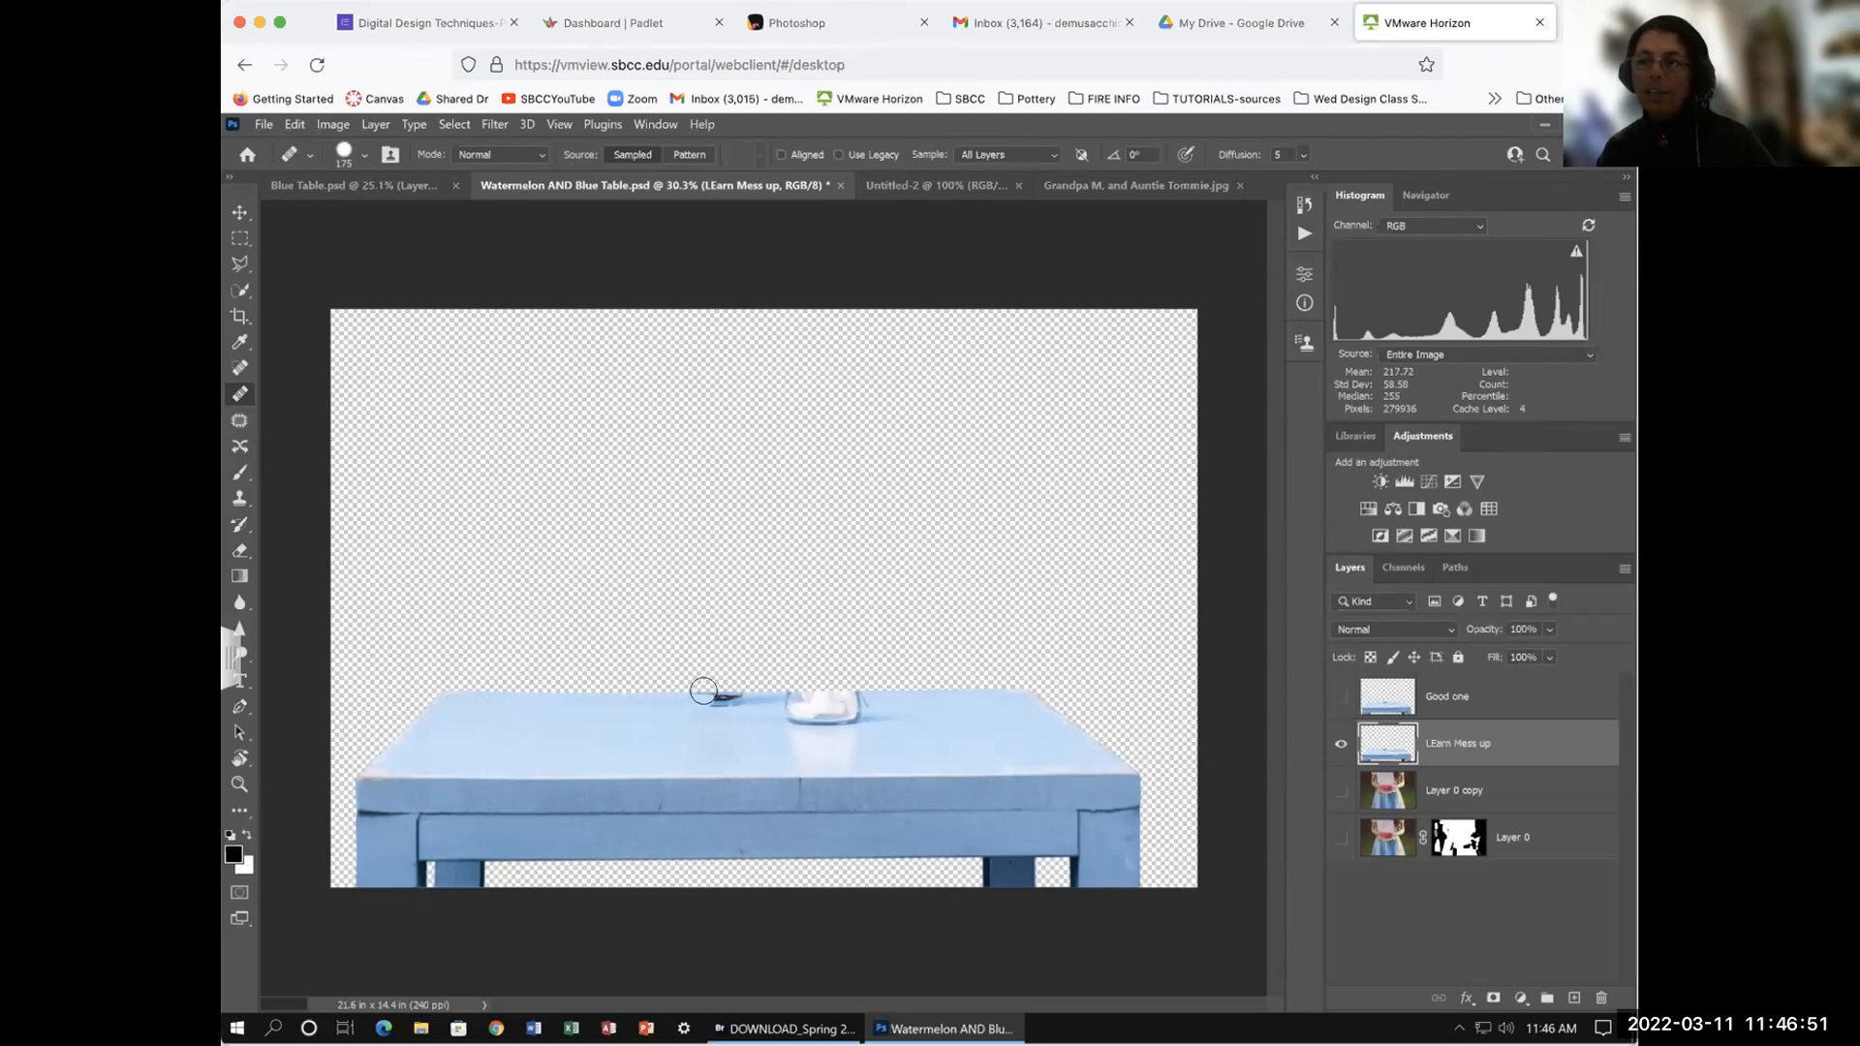
Step: Heal over the dark jar and touch up the nearby tabletop, resampling from the table's back edge
mouse_move(701, 688)
left_mouse_down()
mouse_move(679, 691)
mouse_move(746, 693)
mouse_move(655, 696)
mouse_move(747, 692)
mouse_move(707, 694)
left_mouse_up()
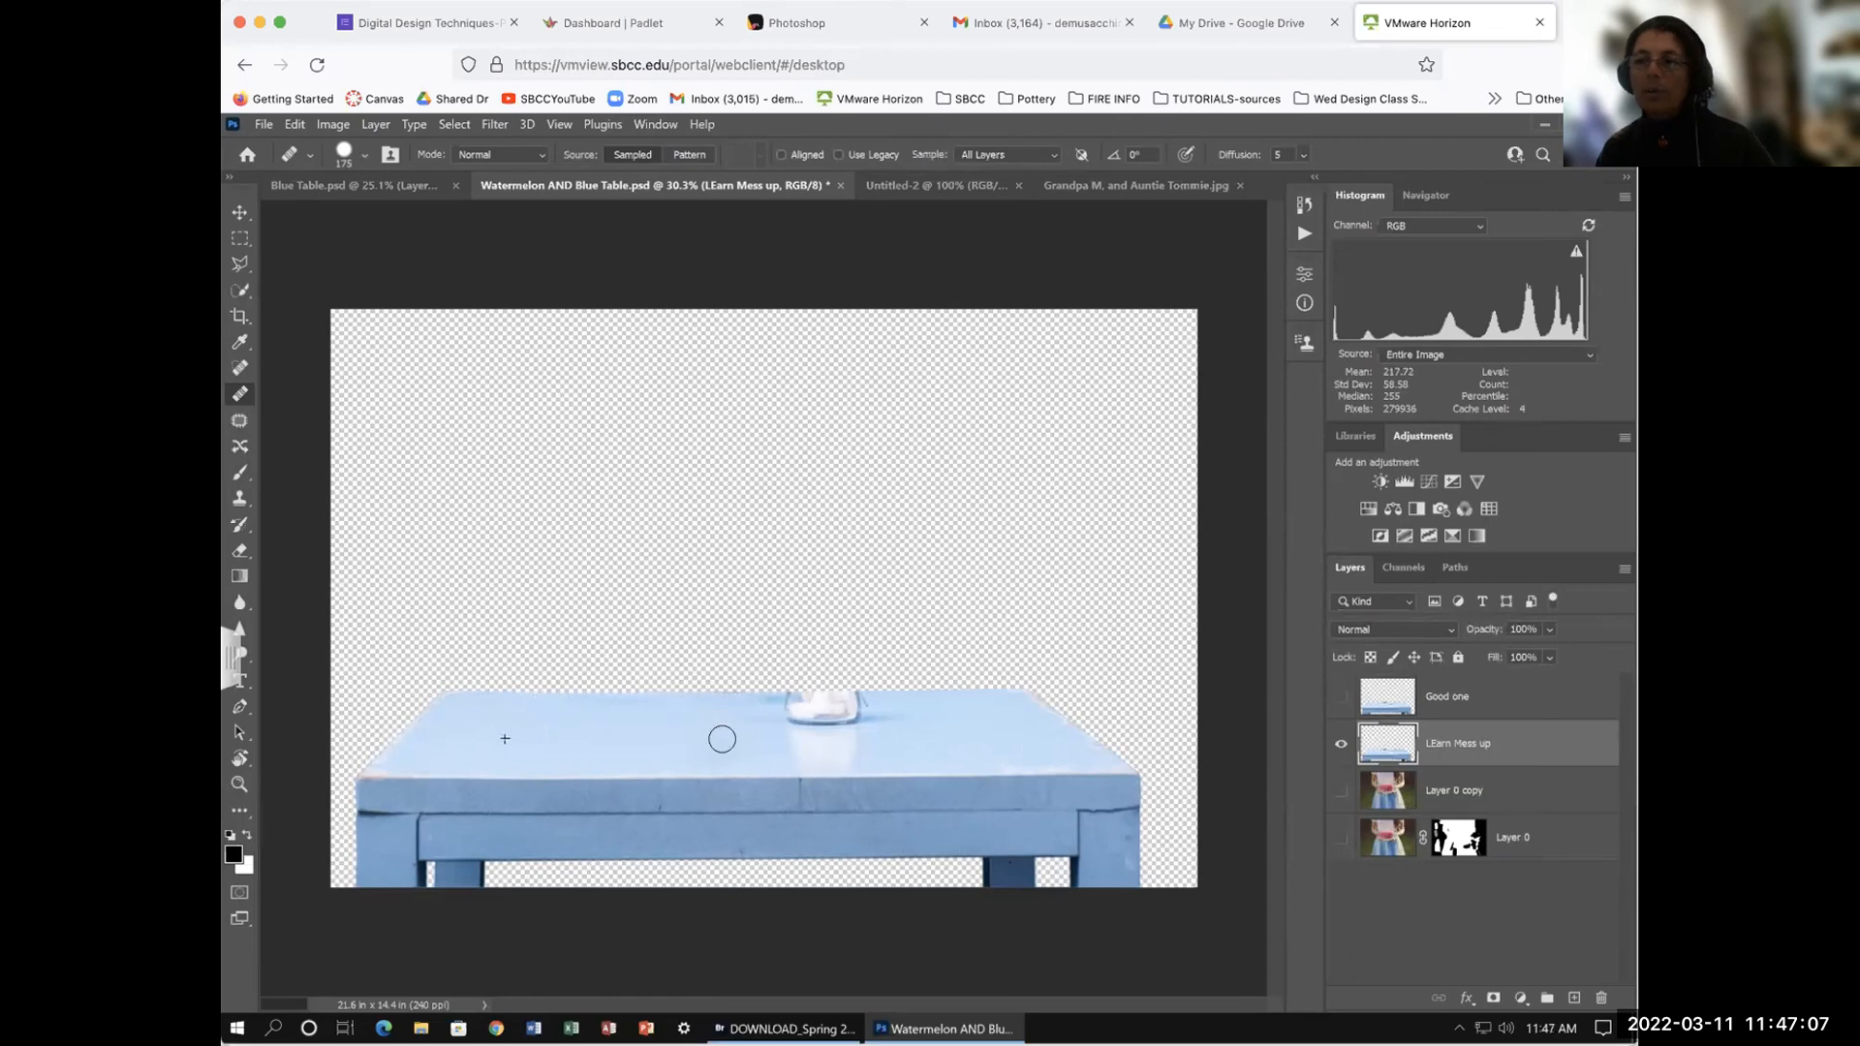
left_click_drag(693, 752, 725, 752)
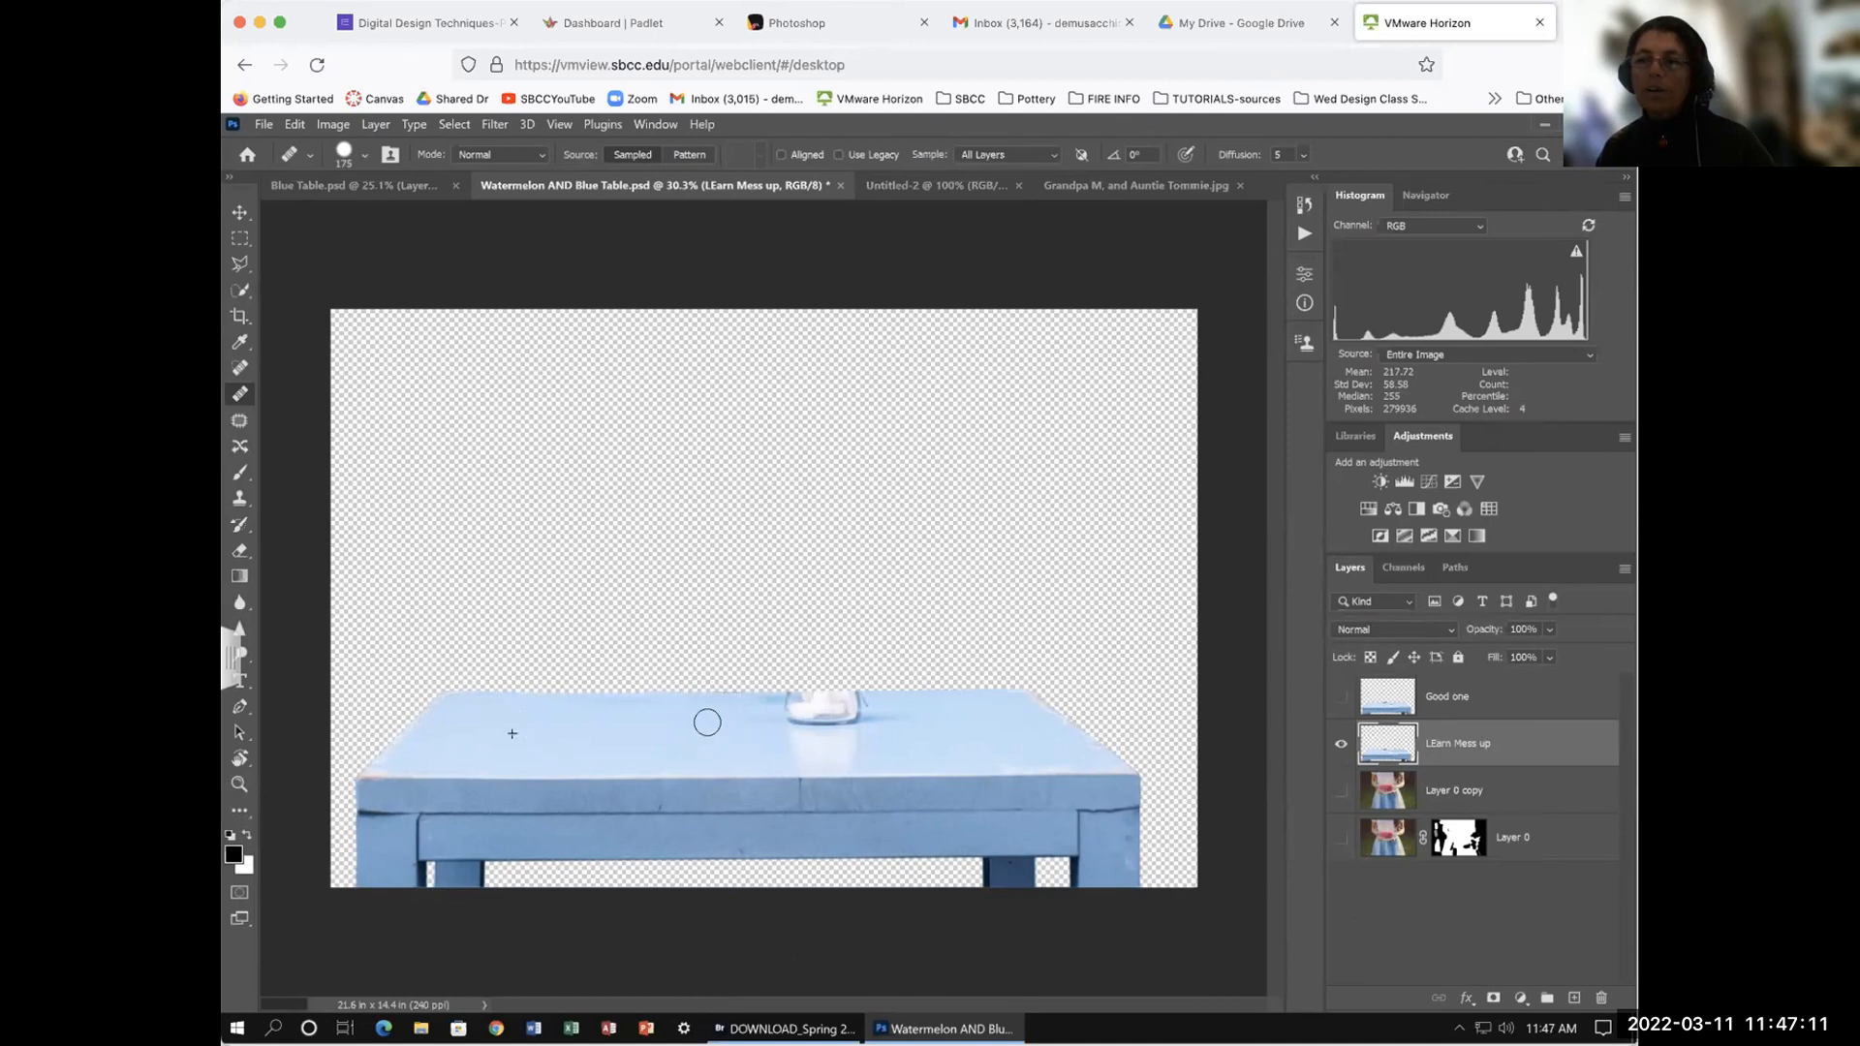
mouse_move(696, 704)
left_mouse_down()
mouse_move(723, 691)
mouse_move(694, 691)
left_mouse_up()
left_click(521, 690, "alt")
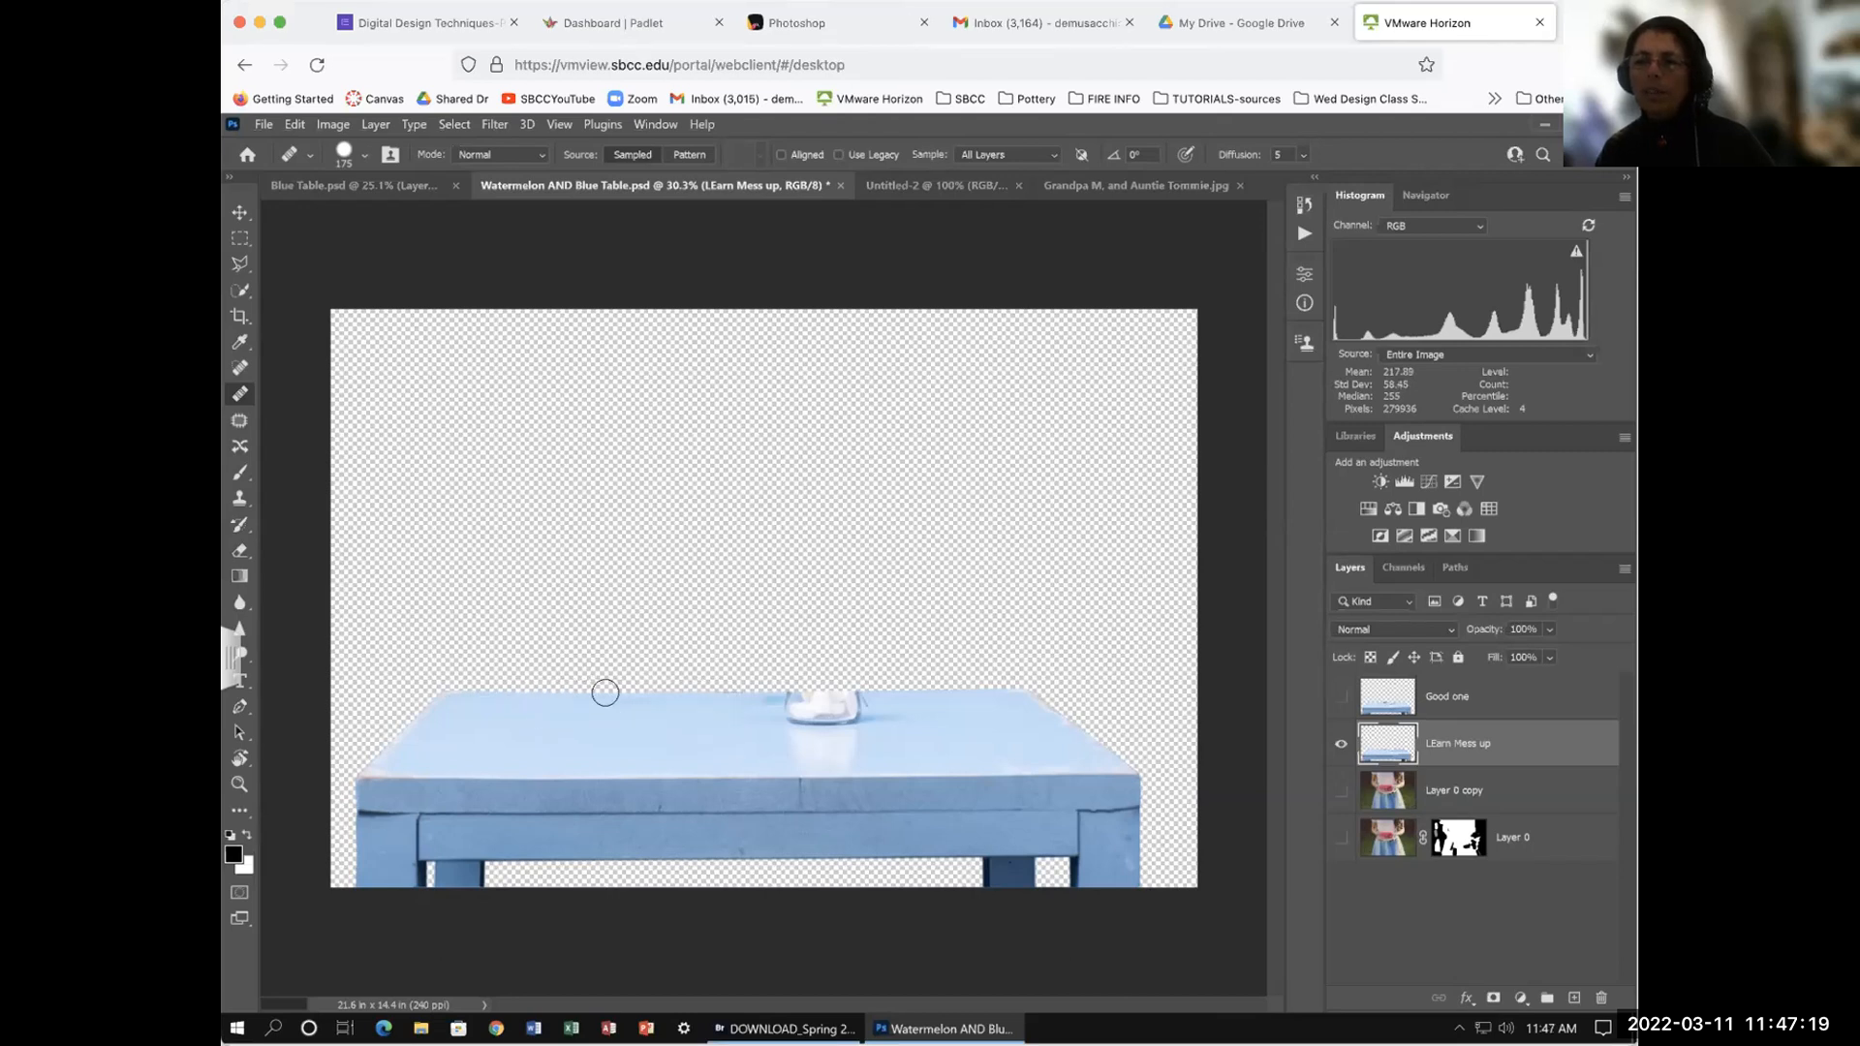
left_click_drag(638, 693, 644, 694)
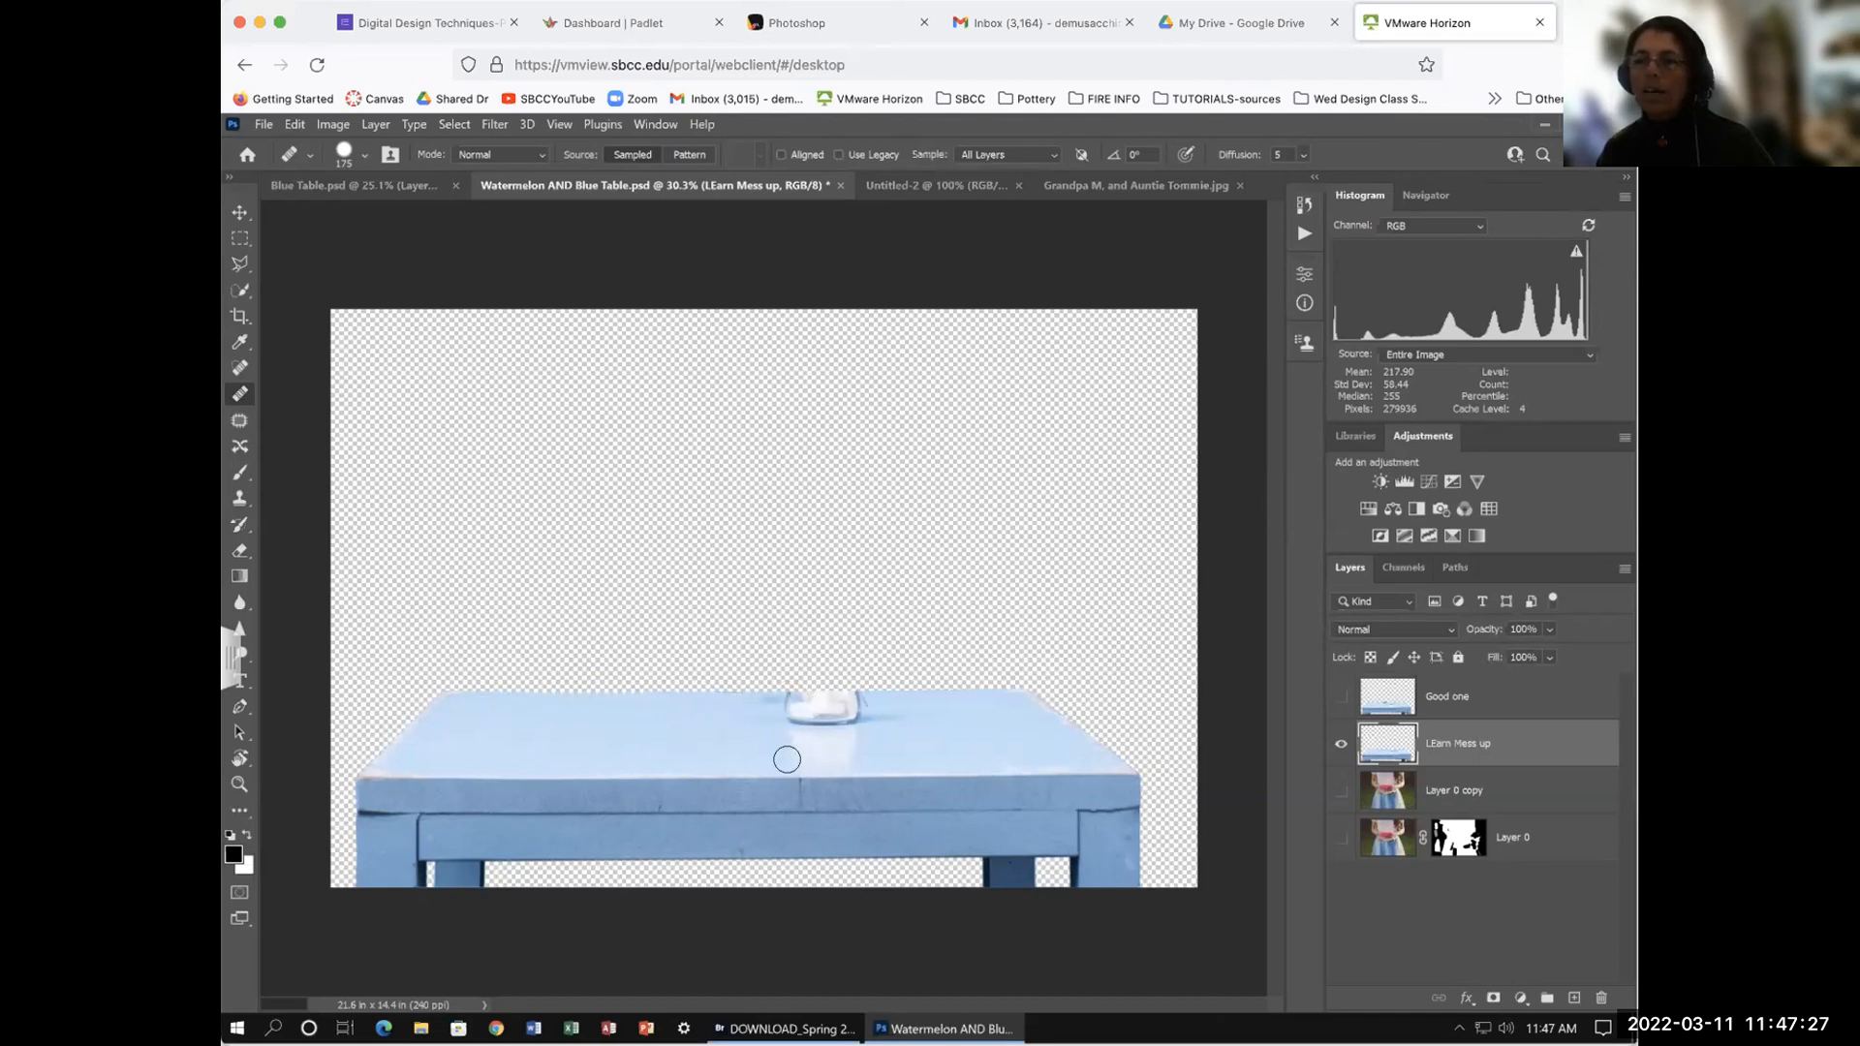
Step: Heal over the white-filled jar and its reflection, then smooth the table's back edge with a fresh sample
left_click(603, 691, "alt")
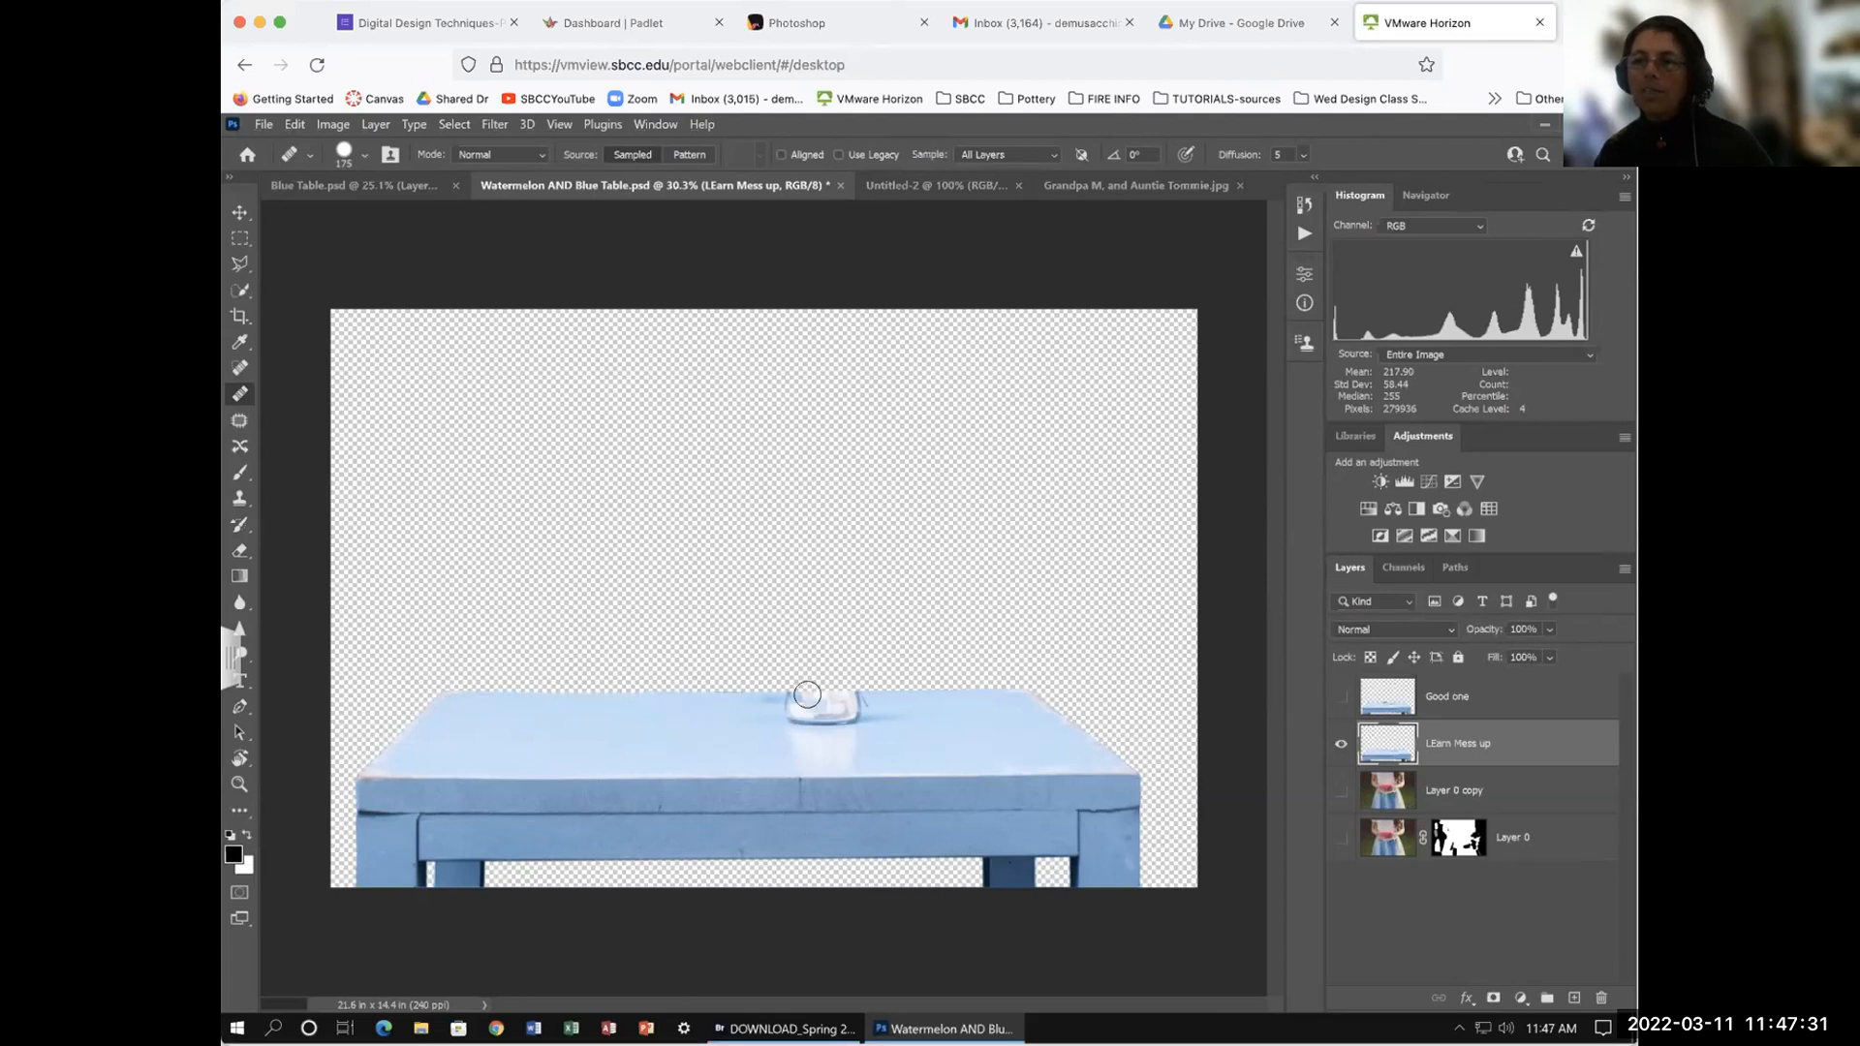
mouse_move(823, 687)
left_mouse_down()
mouse_move(735, 694)
mouse_move(853, 692)
mouse_move(770, 714)
mouse_move(898, 717)
mouse_move(723, 716)
mouse_move(839, 731)
mouse_move(796, 760)
left_mouse_up()
left_click(641, 692, "alt")
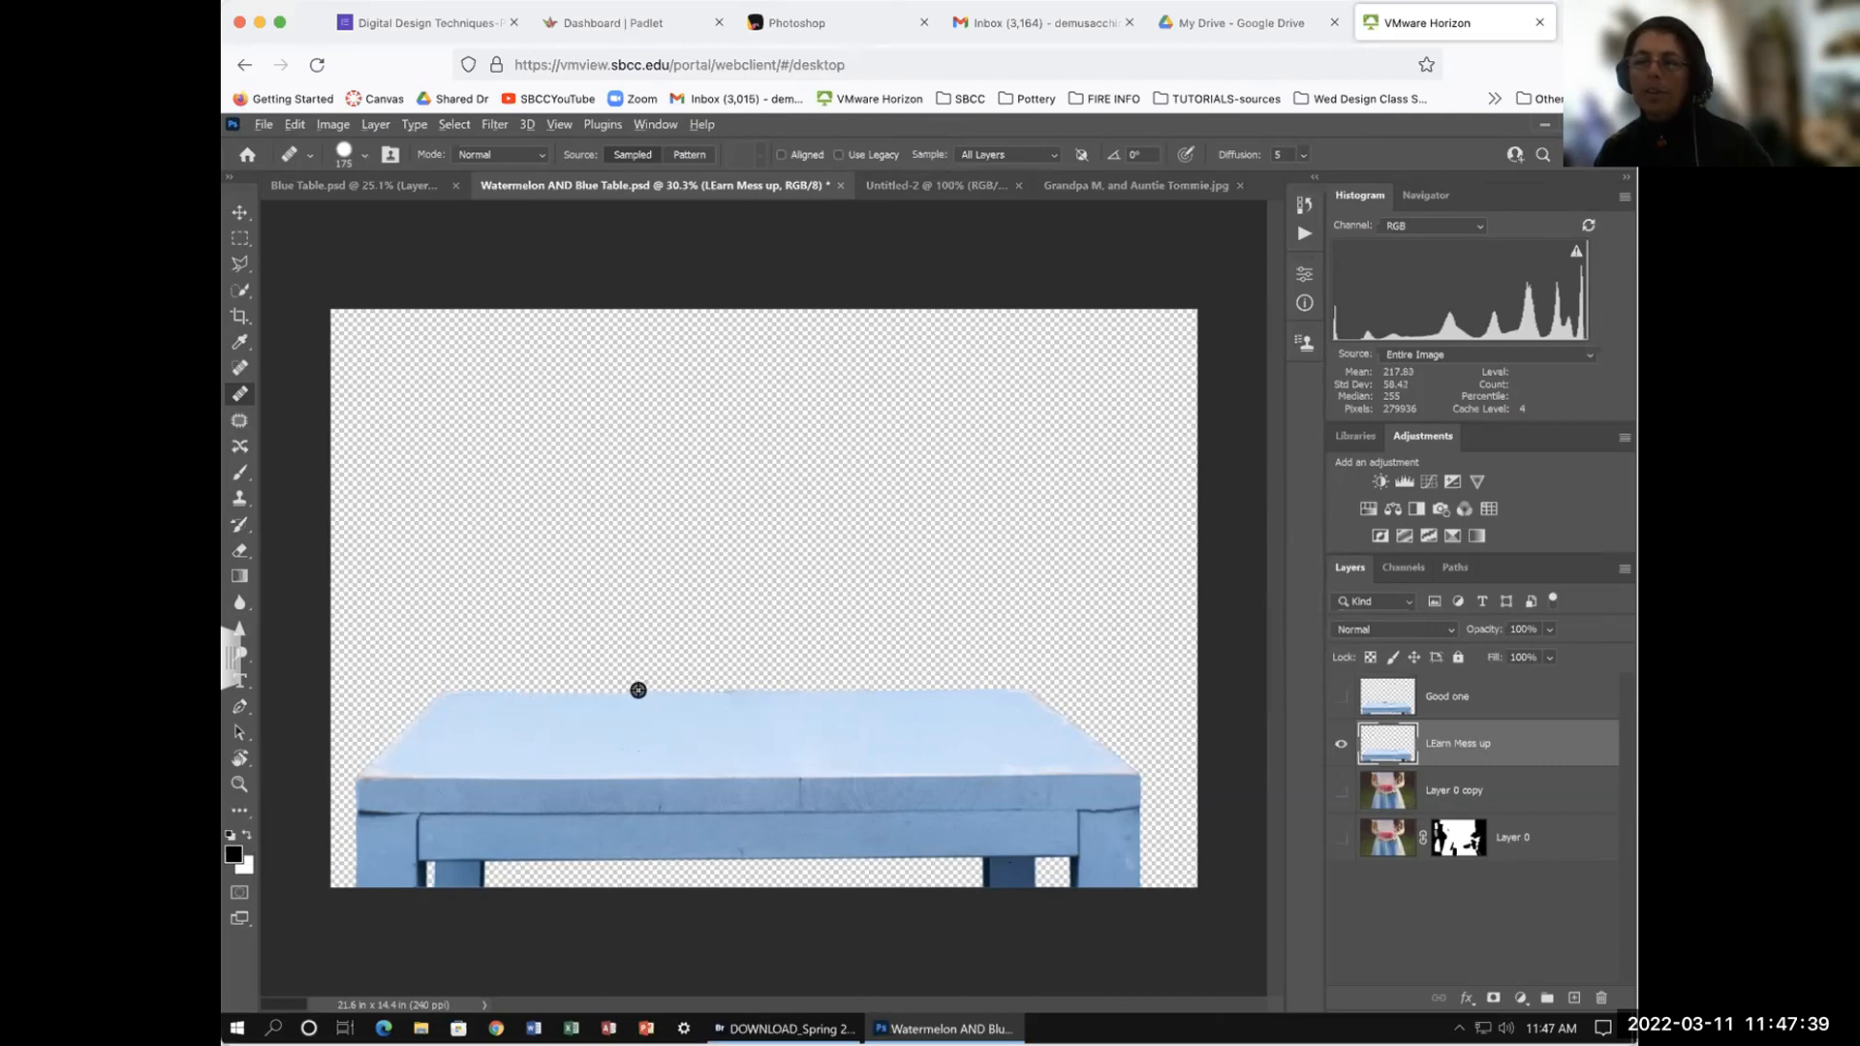
mouse_move(704, 688)
left_mouse_down()
mouse_move(678, 683)
mouse_move(793, 683)
left_mouse_up()
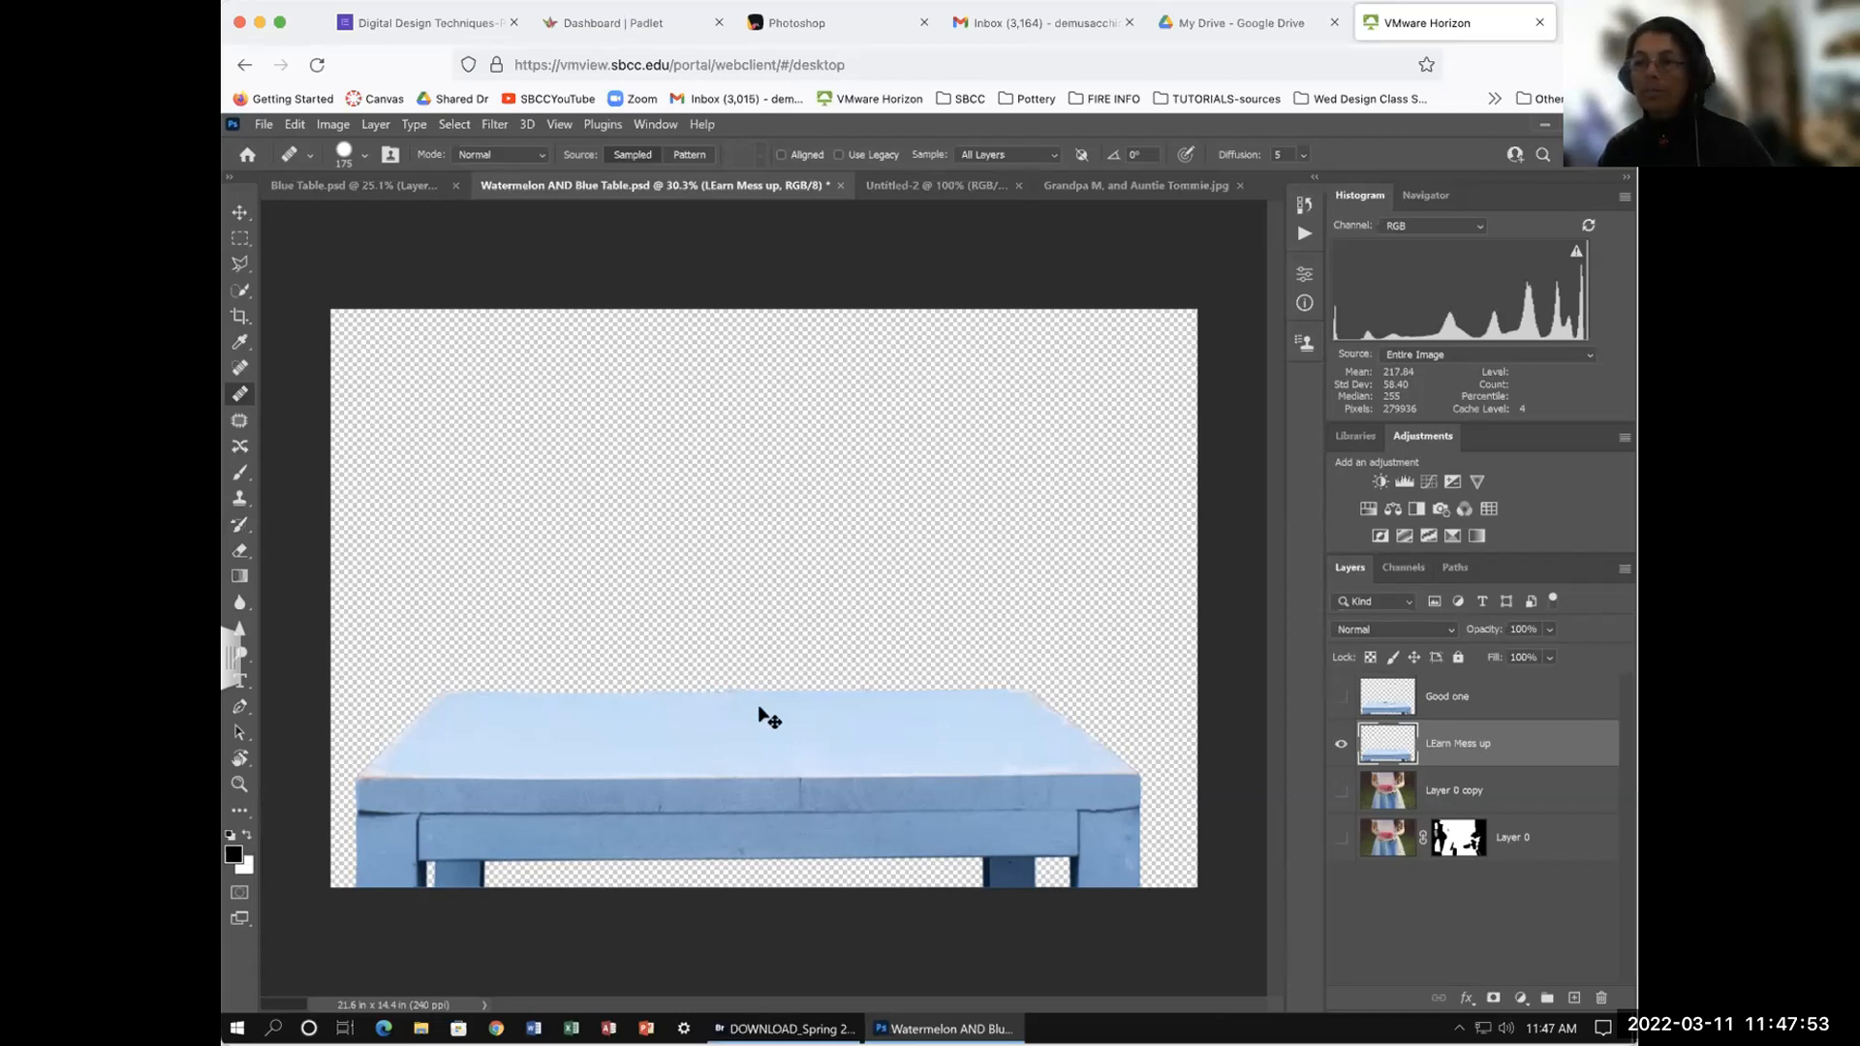
Step: Revert the document history to the last Name Change state, before the Healing Brush strokes on both jars
key("ctrl+z")
key("ctrl+z")
key("ctrl+z")
left_click(1303, 205)
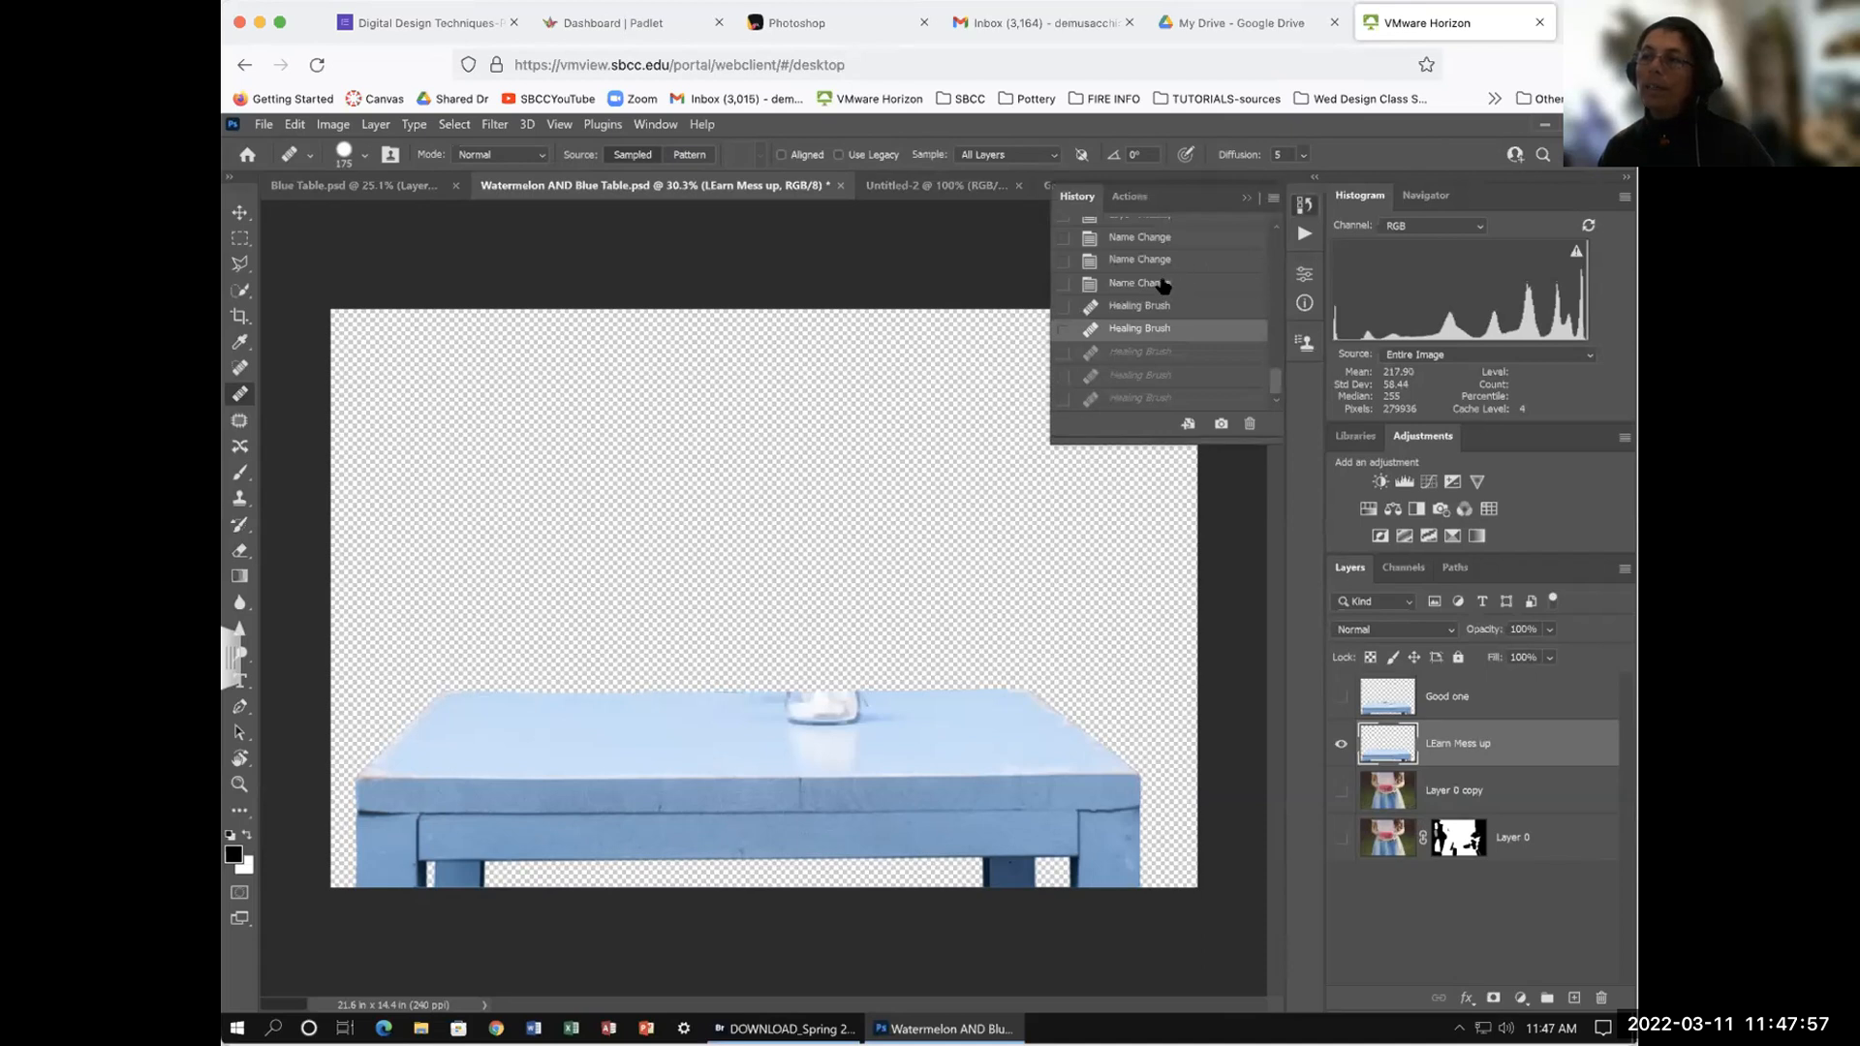
left_click(1163, 305)
left_click(1157, 282)
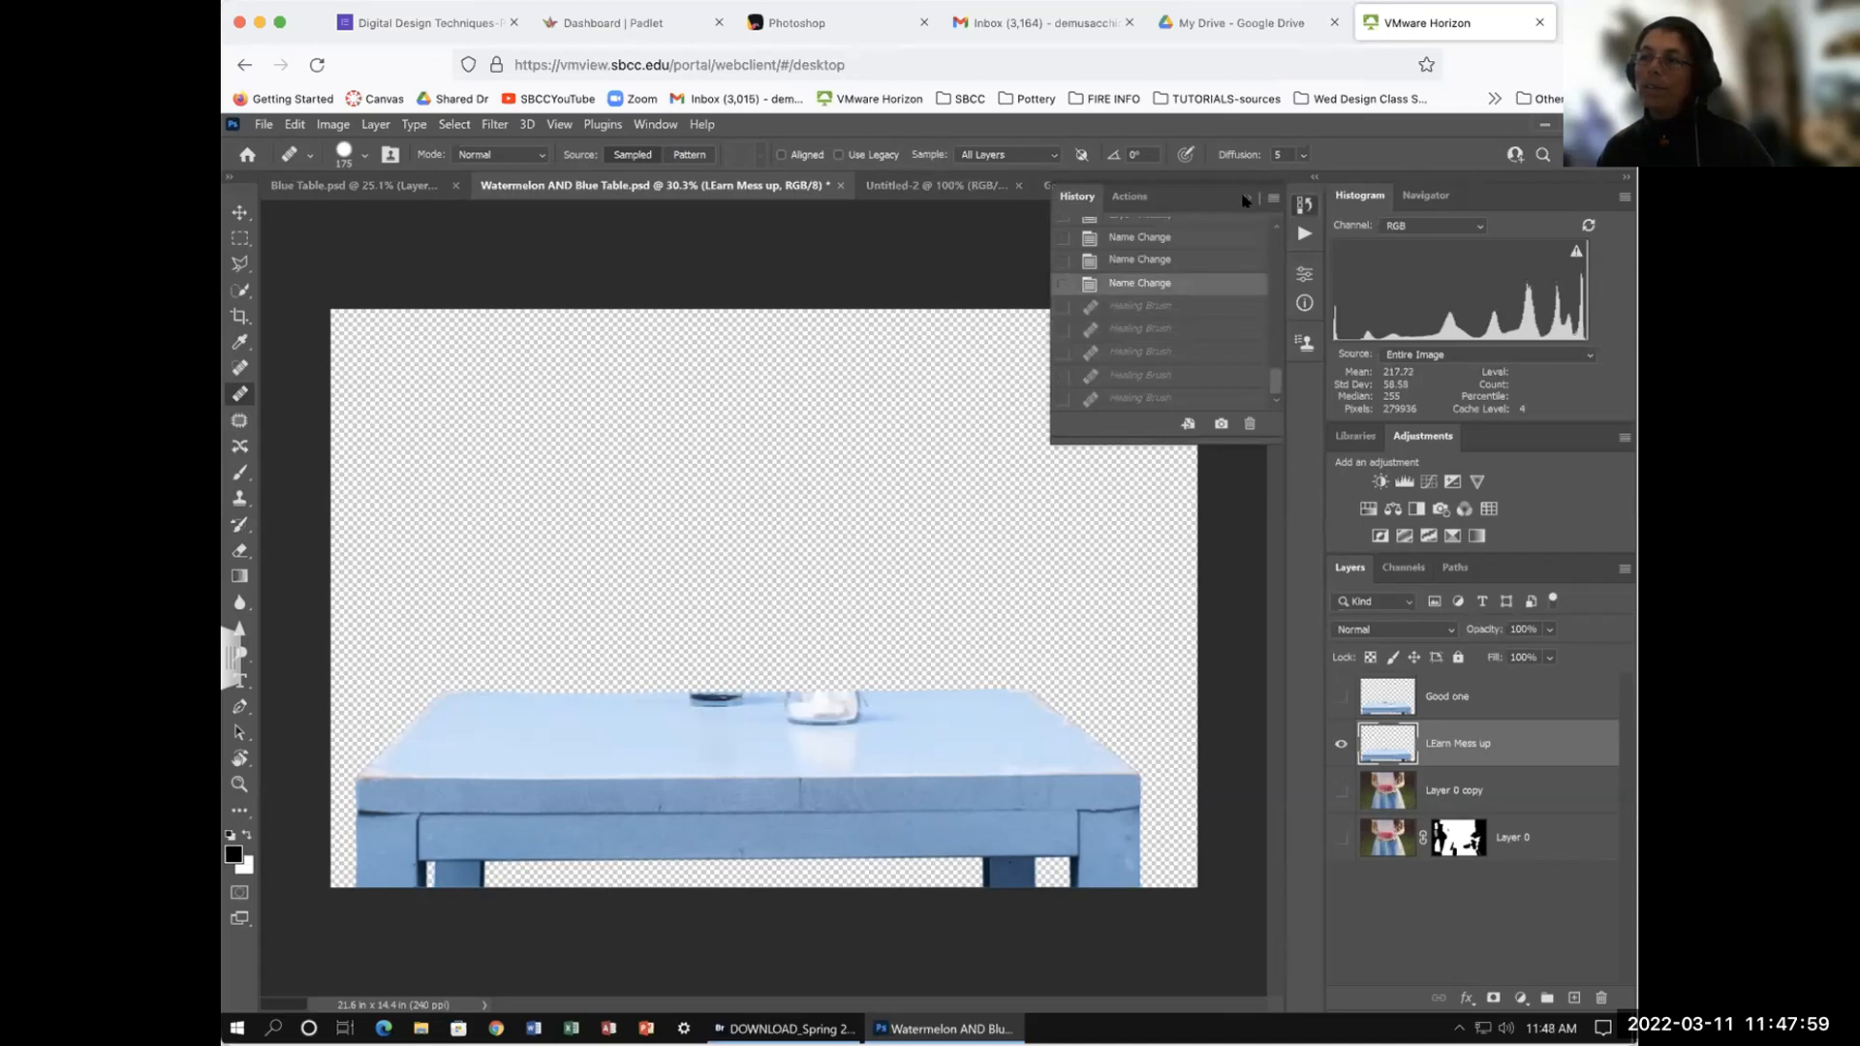
left_click(1246, 197)
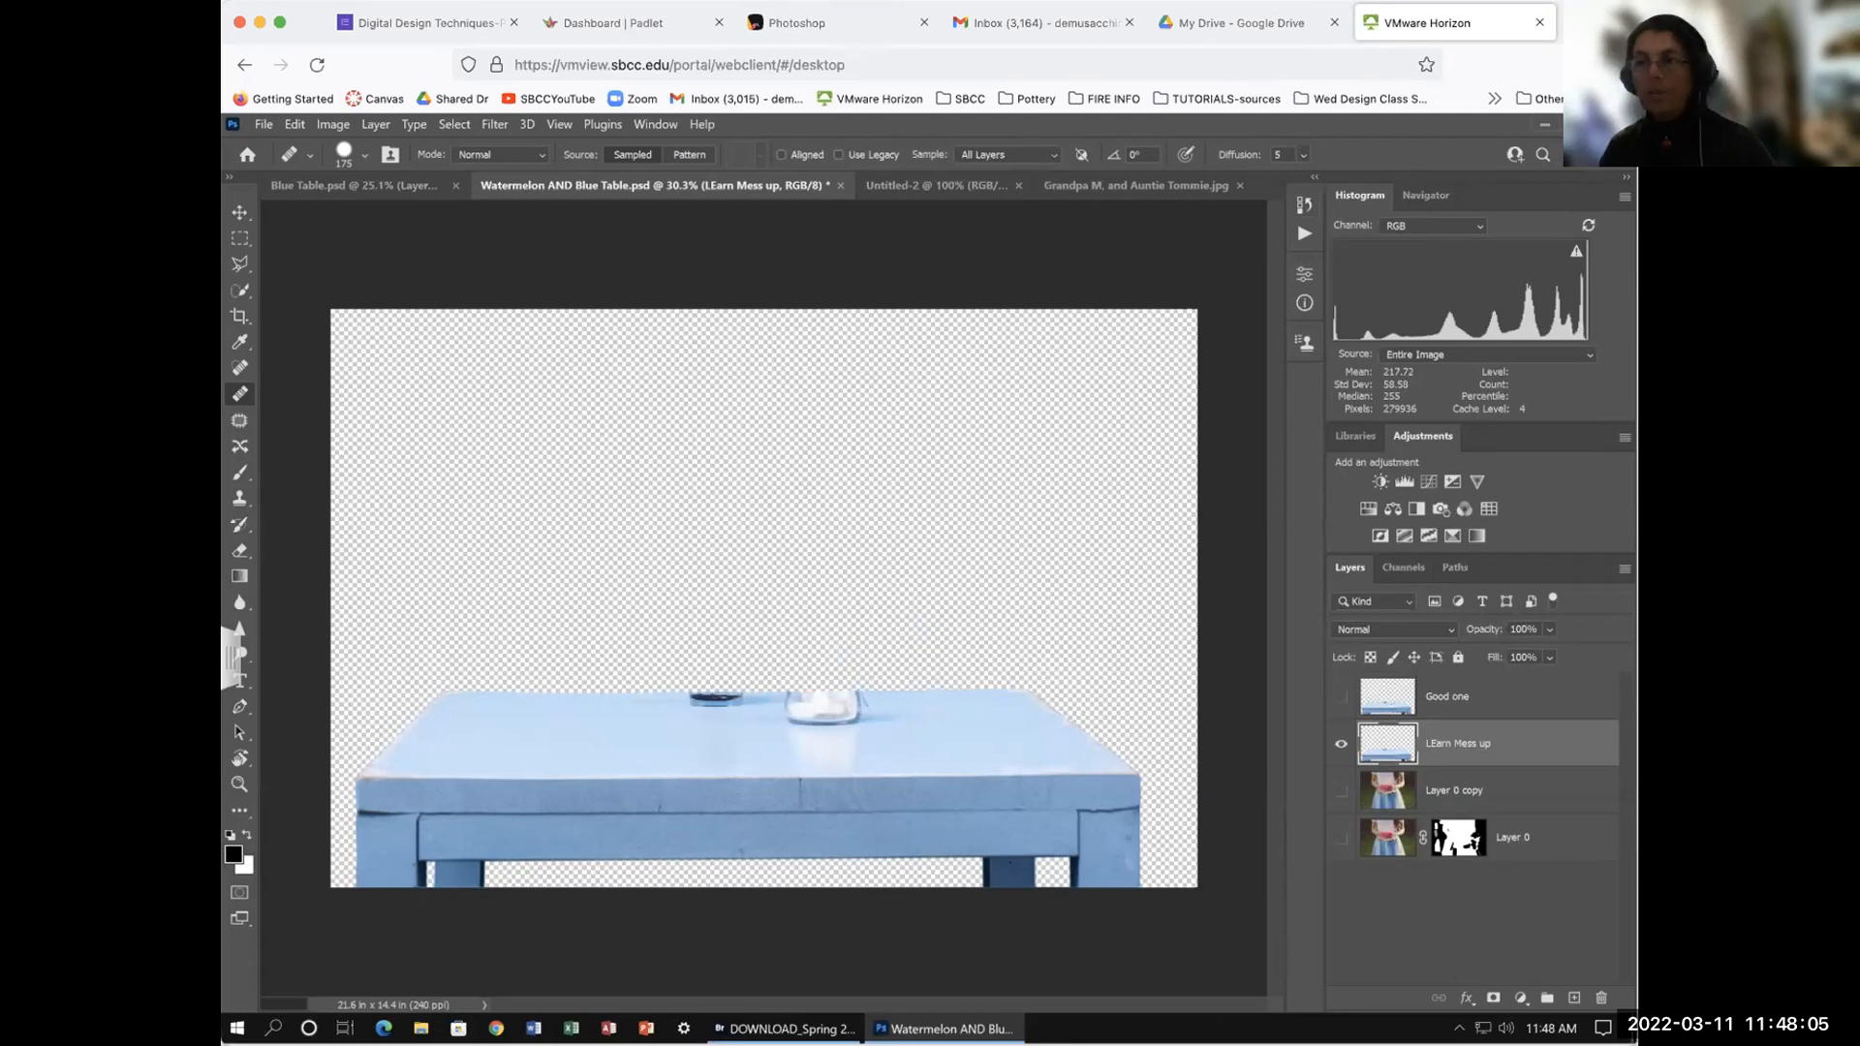
Step: Load the LEarn Mess up layer's pixels as a selection, with the dark jar in view at 100% zoom
key("ctrl+1")
left_click_drag(888, 753, 942, 712)
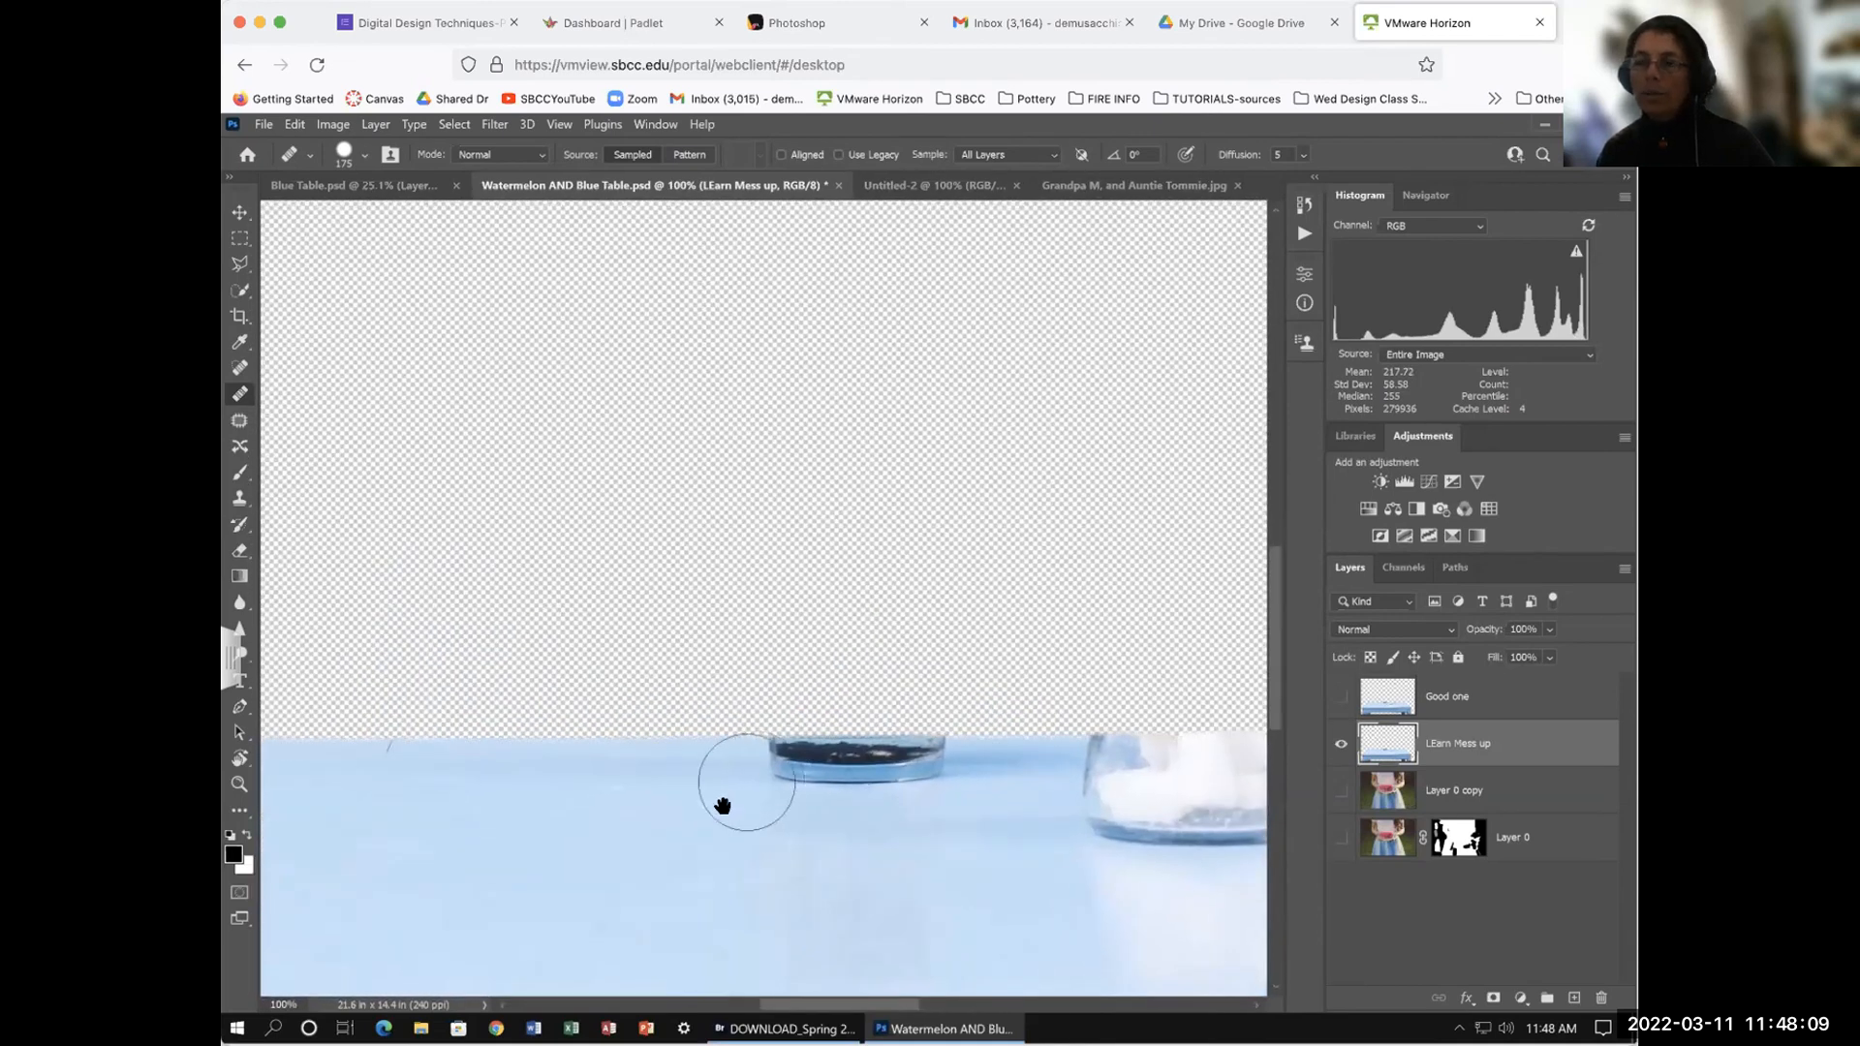
left_click_drag(727, 801, 808, 770)
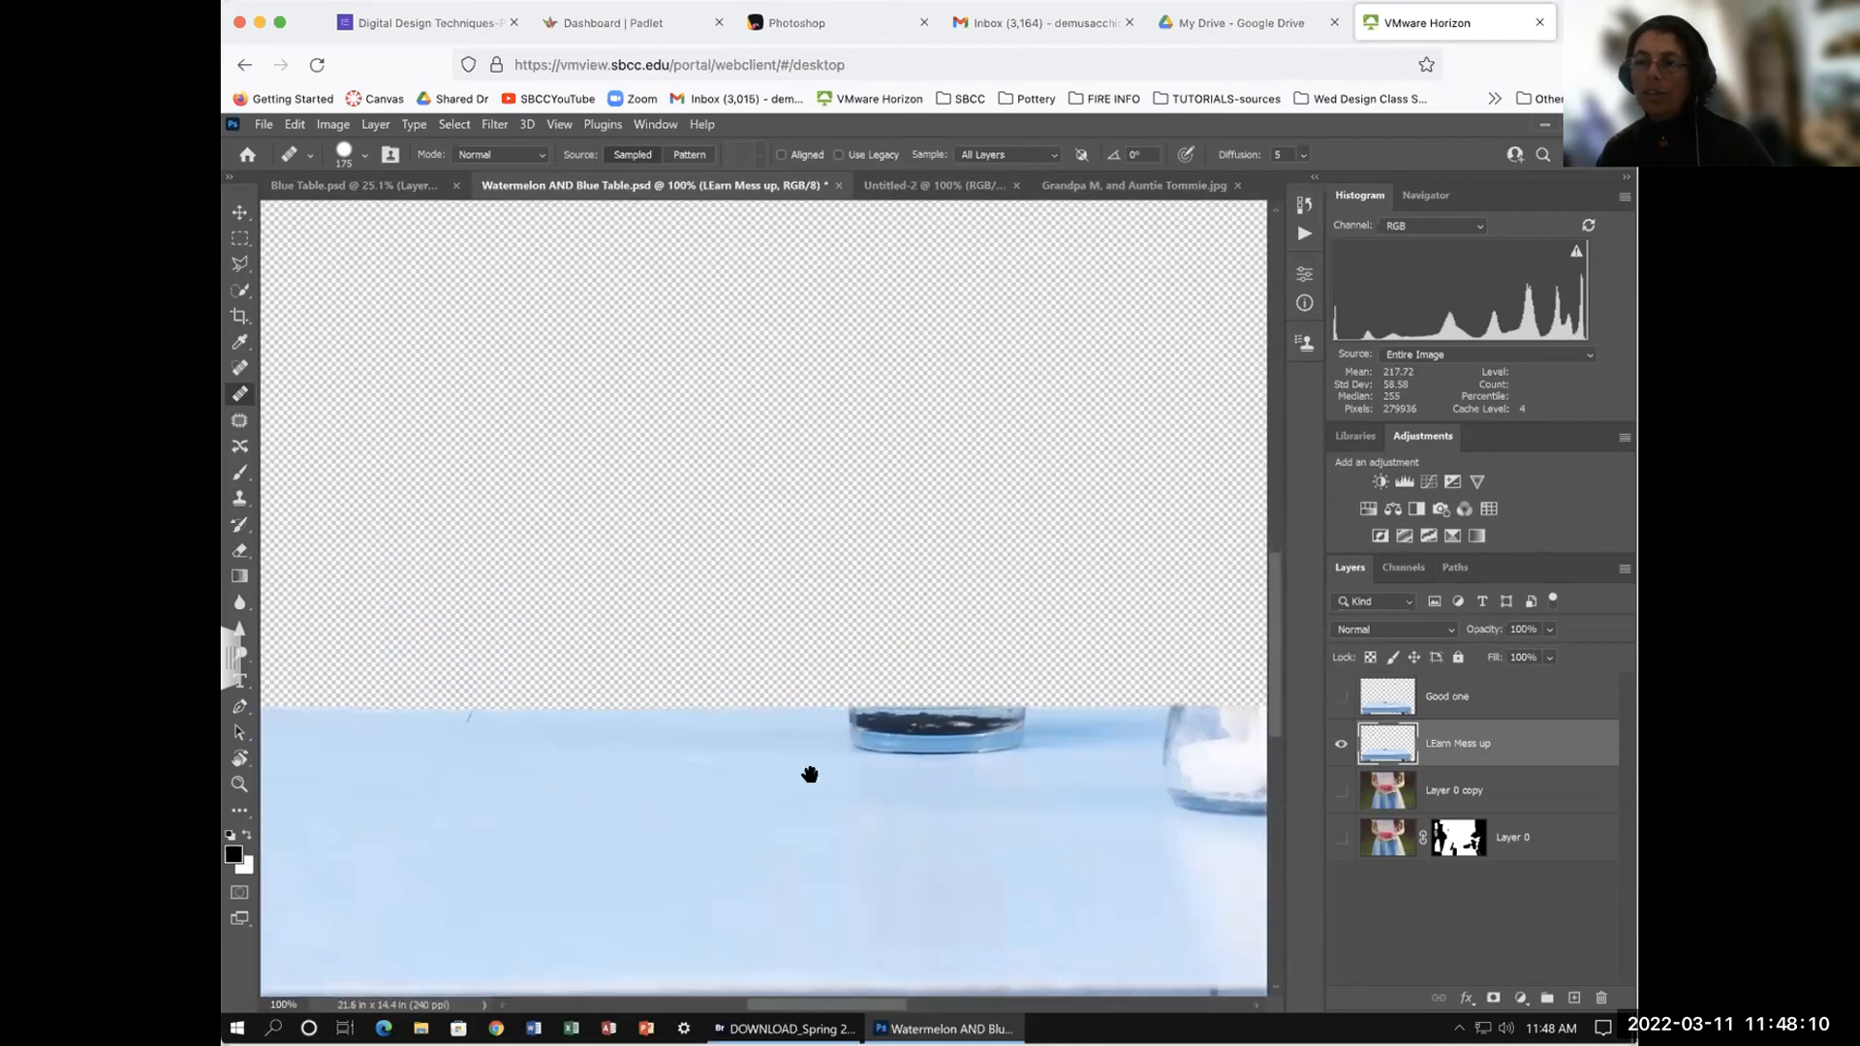
left_click(1389, 744, "ctrl")
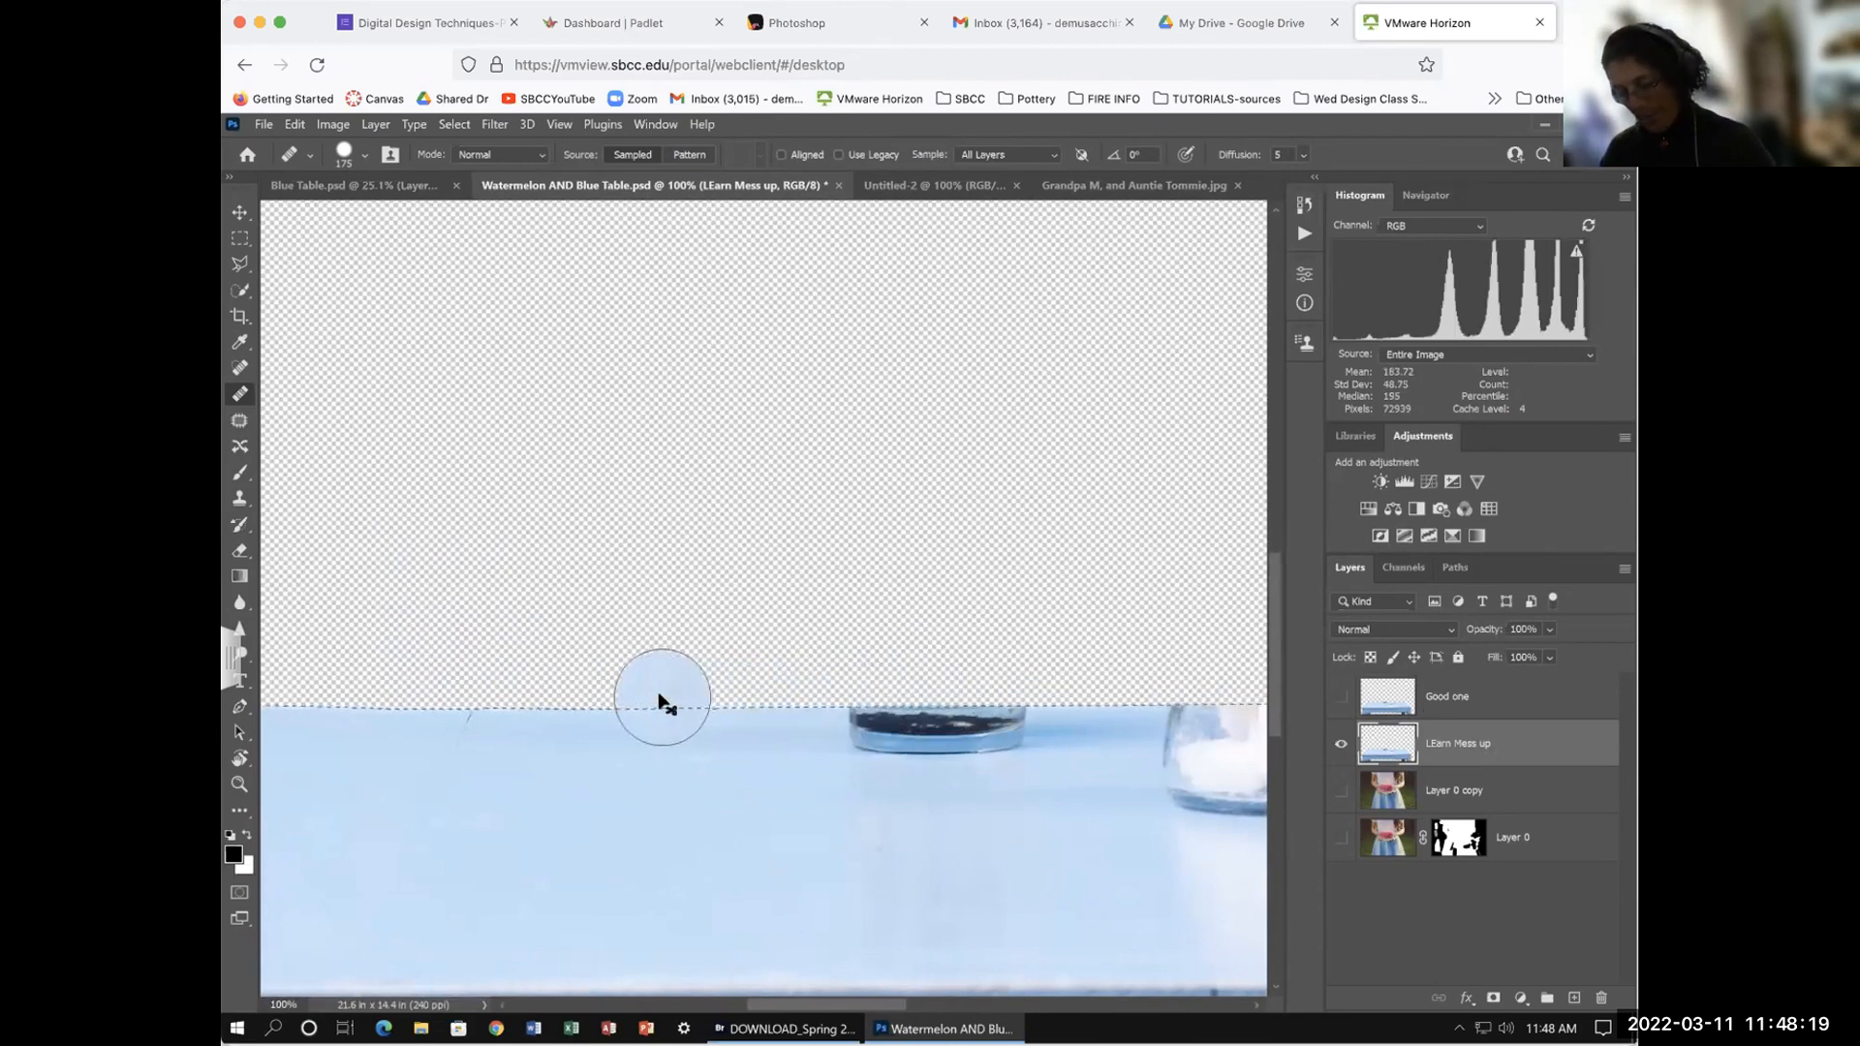
Step: Heal over the dark jar and its surroundings inside the selection, using a source sampled on the tabletop's back edge
left_click(523, 705, "alt")
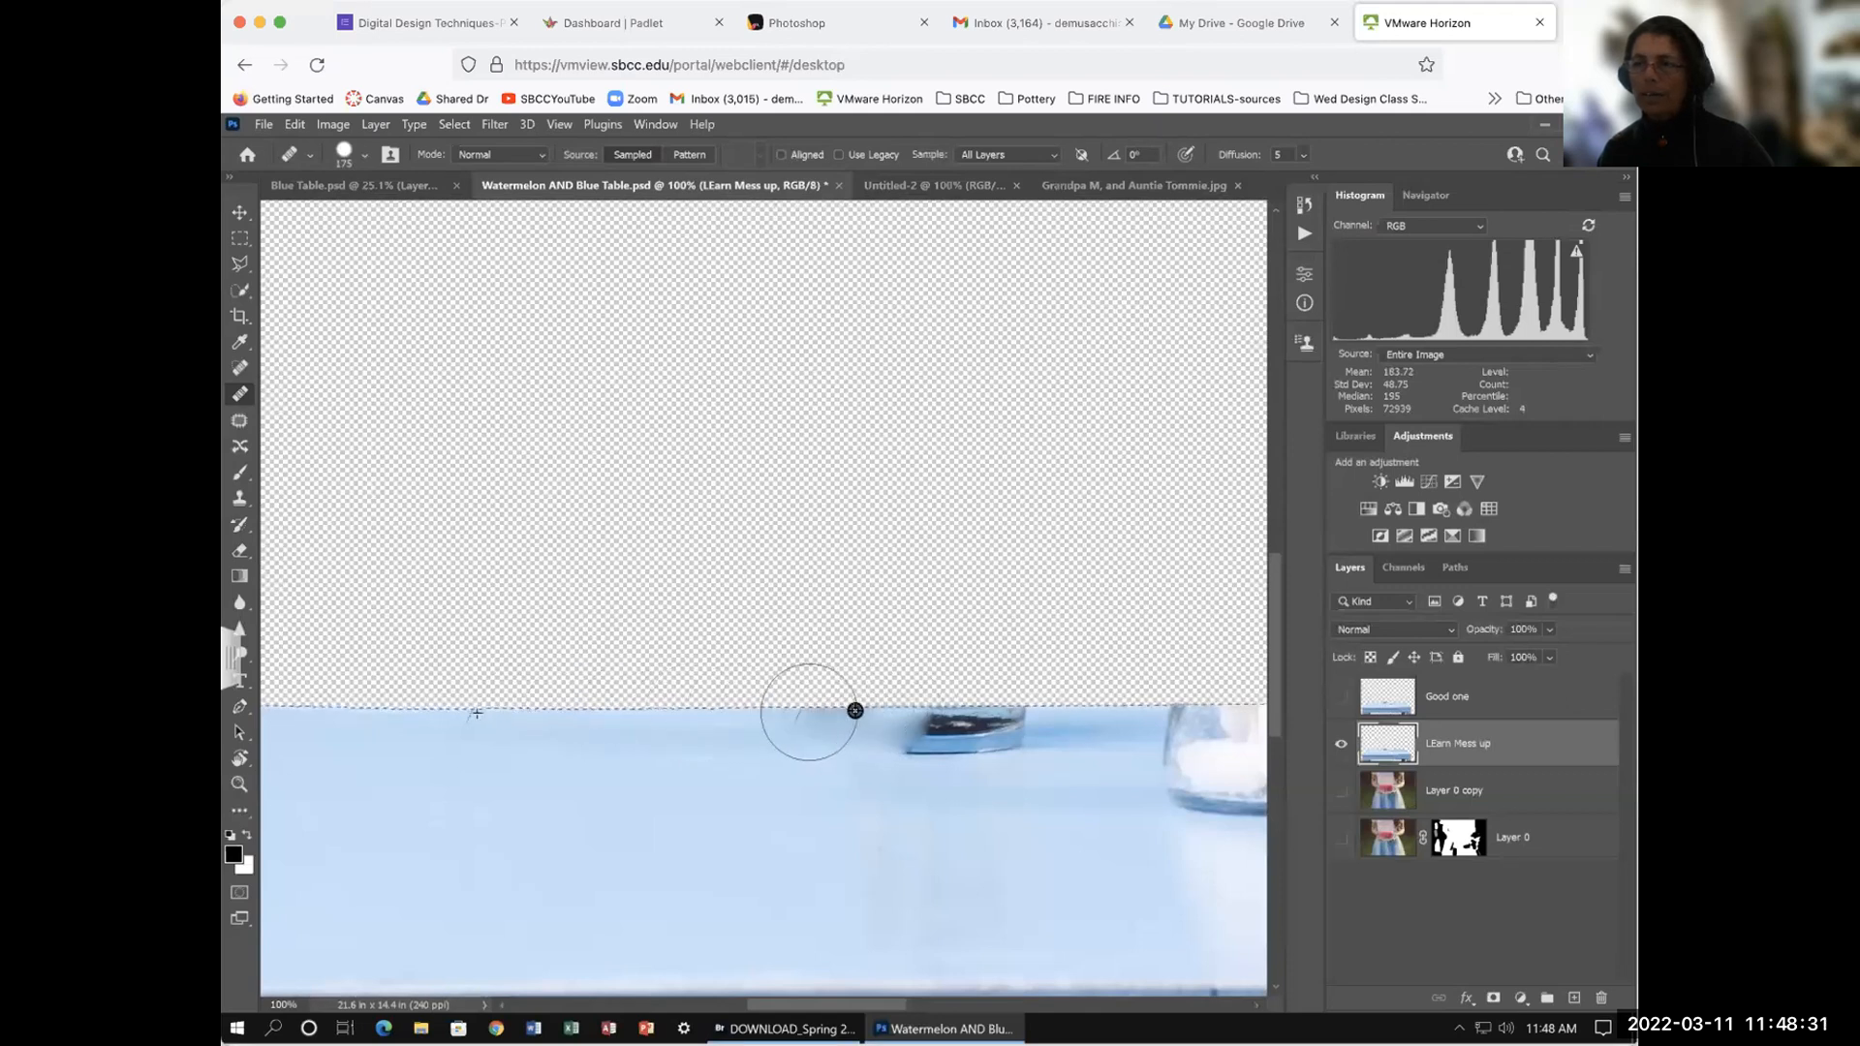
mouse_move(983, 718)
left_mouse_down()
mouse_move(1047, 718)
mouse_move(732, 713)
mouse_move(1068, 721)
left_mouse_up()
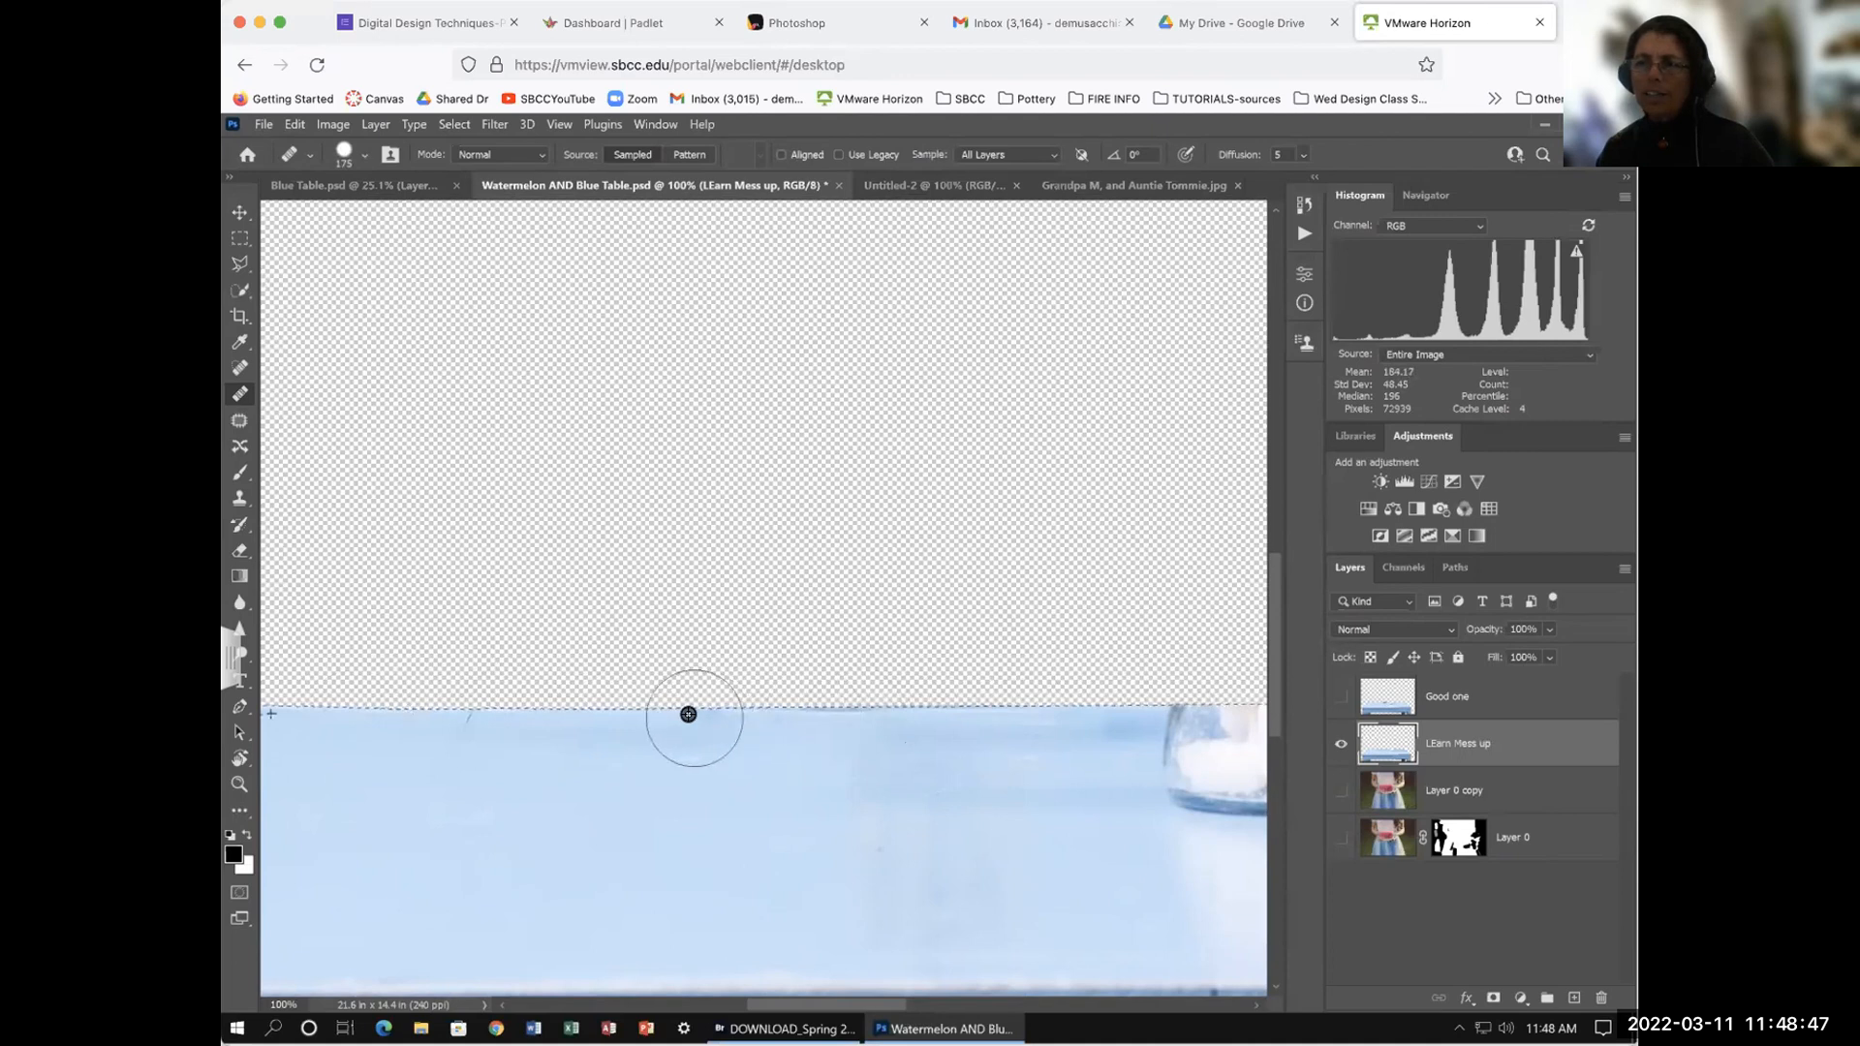
left_click_drag(837, 709, 694, 709)
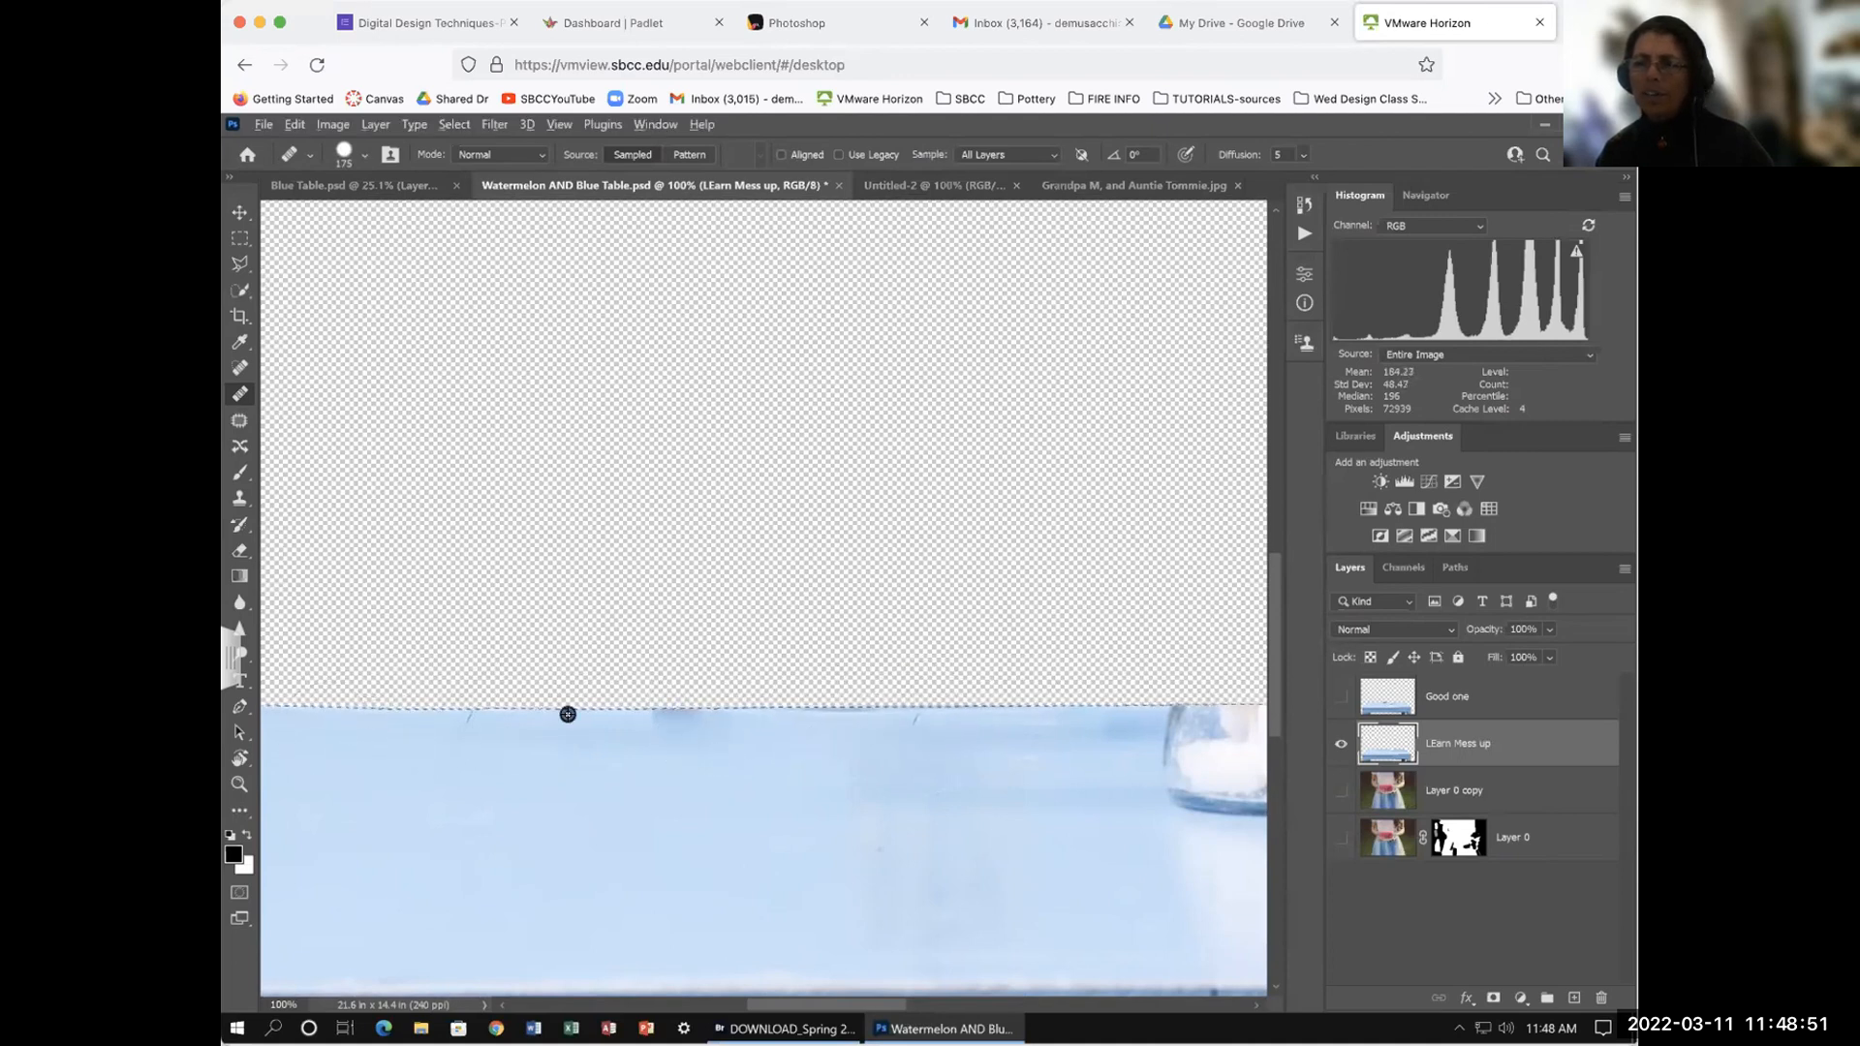
left_click_drag(708, 718, 847, 746)
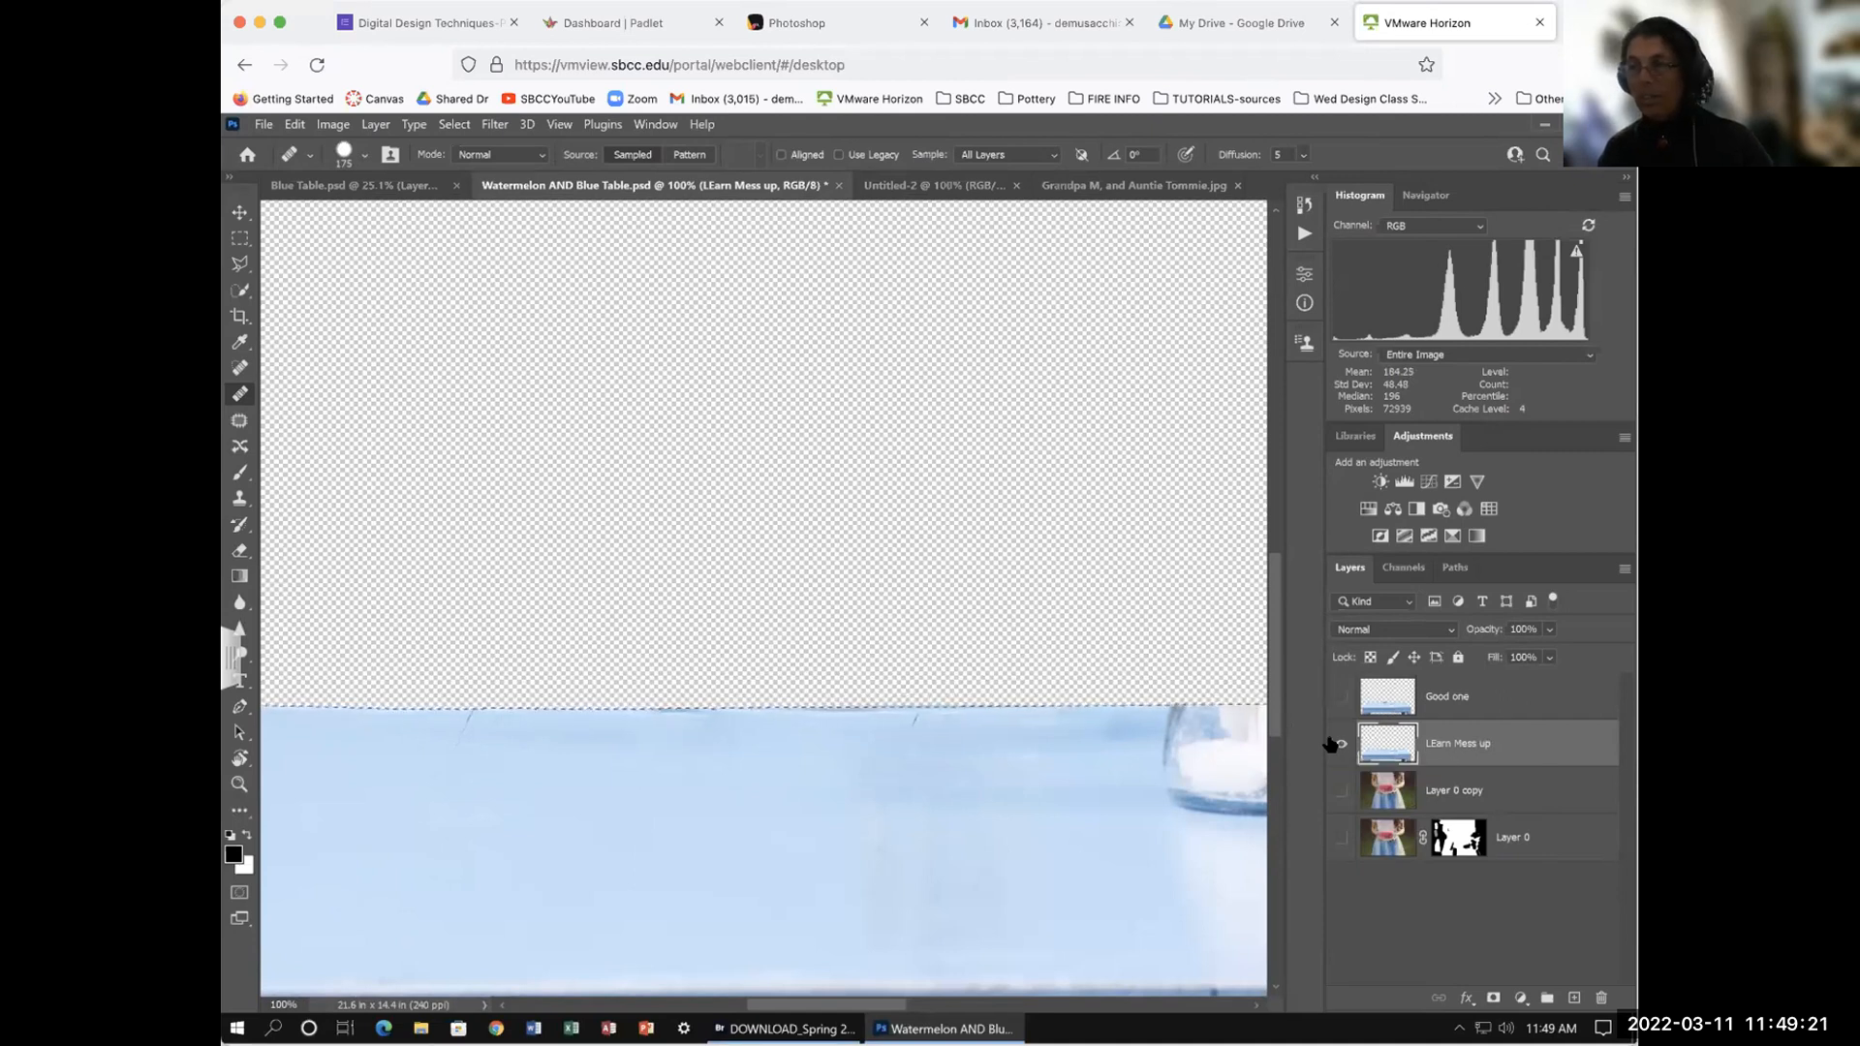
Step: Revert the document history to the Load Selection state and deselect the table
left_click(1304, 205)
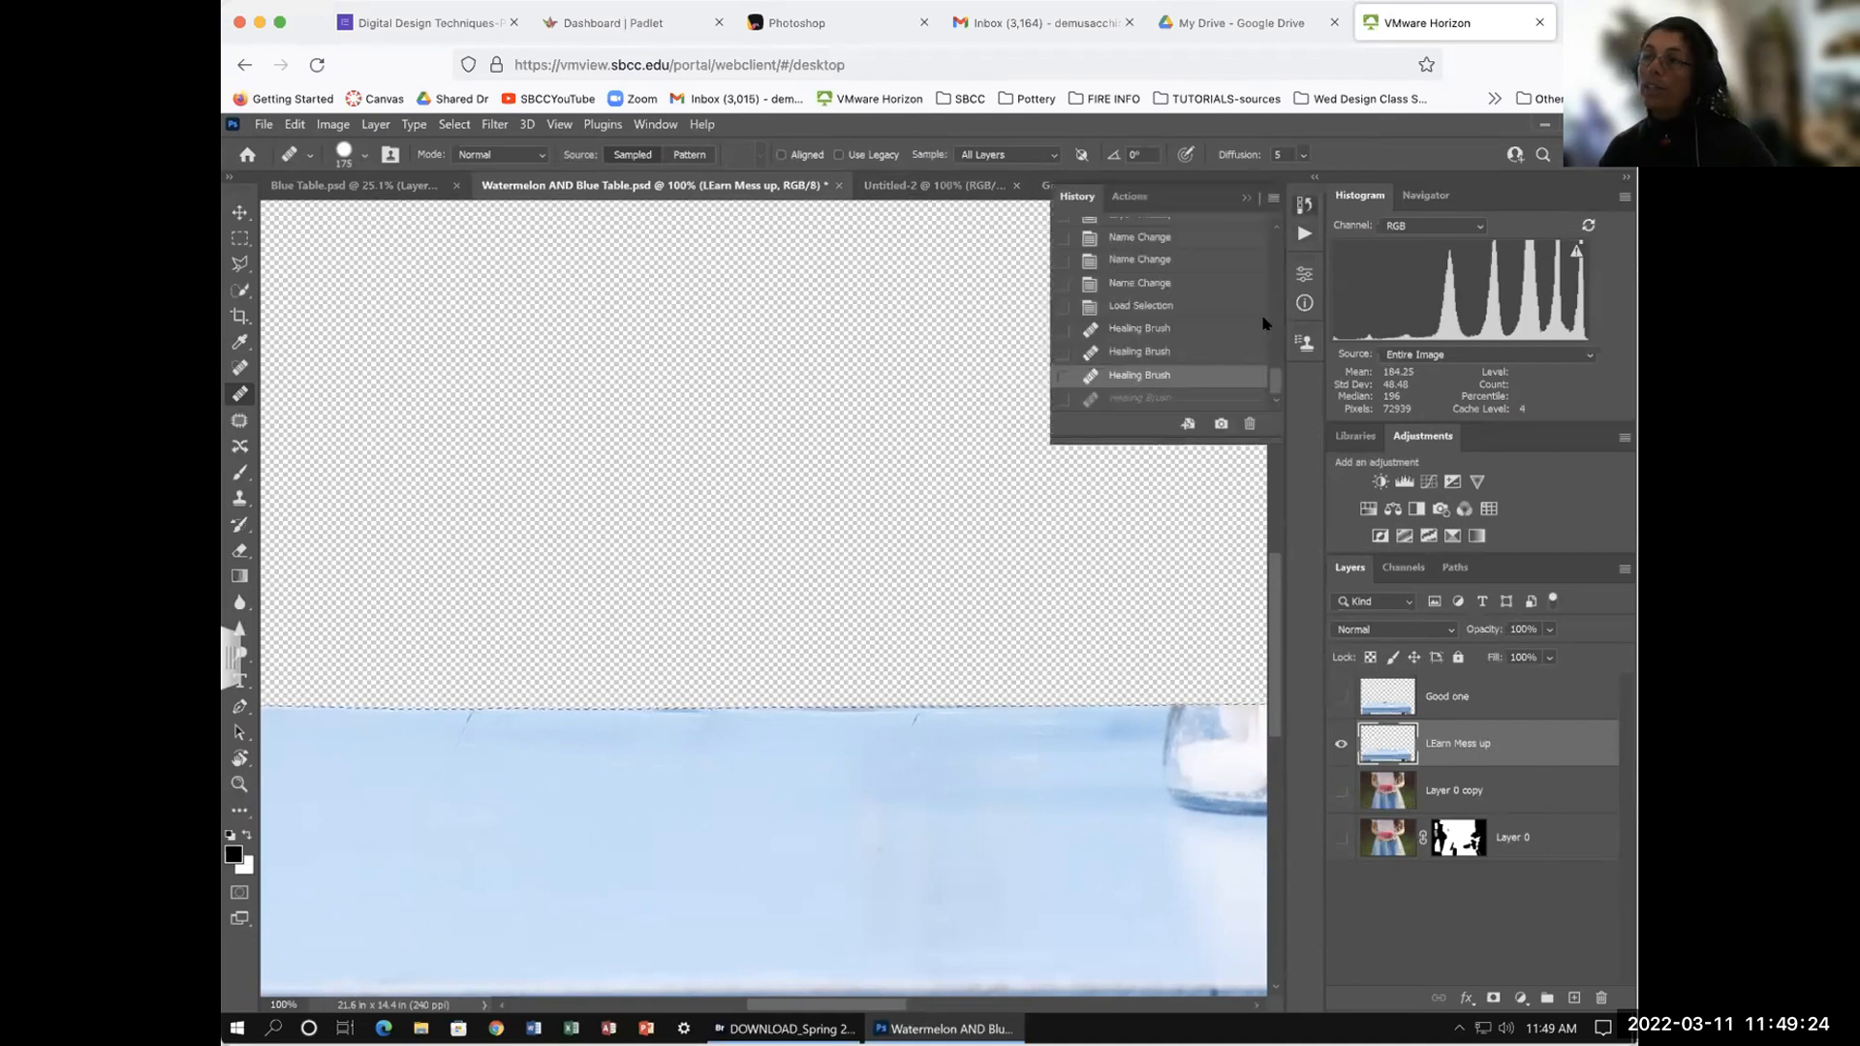
left_click(1158, 307)
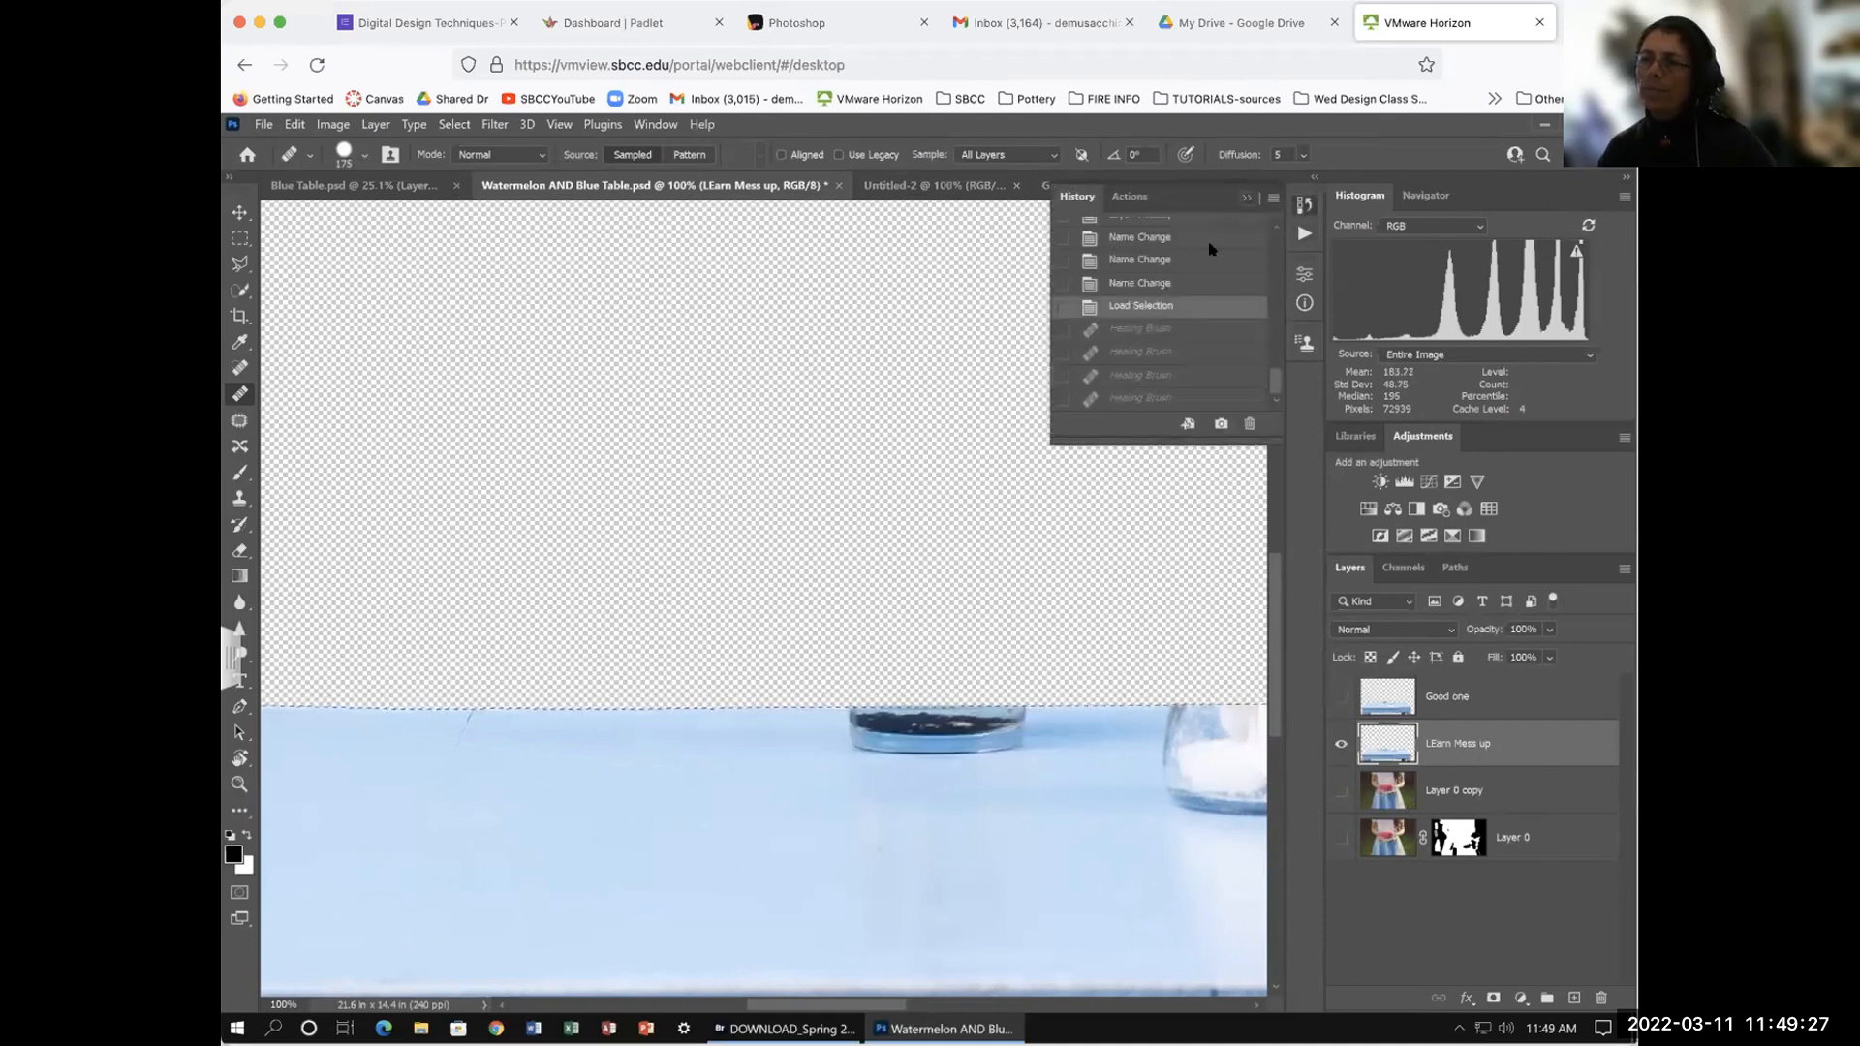
left_click(1246, 199)
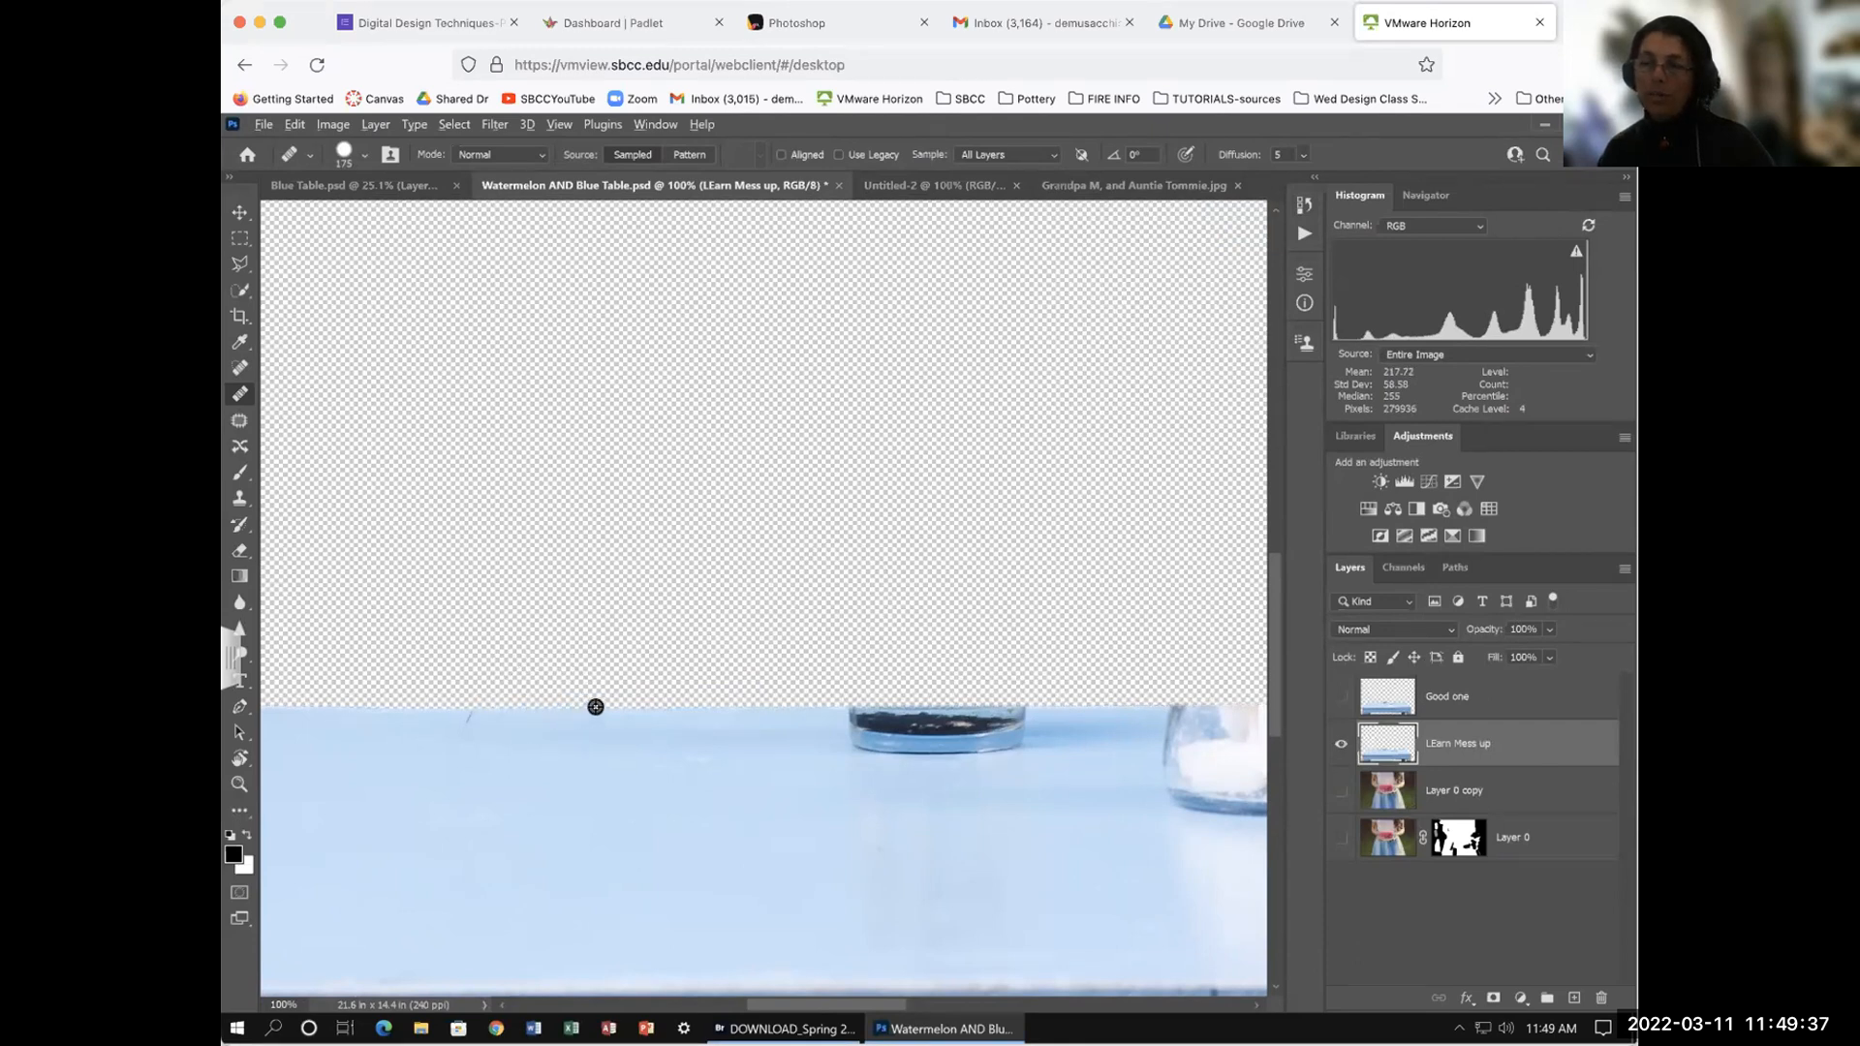
Step: Heal the dark jar out of the tabletop using a source sampled on the table's back edge, undoing and redoing the first stroke
left_click(637, 706, "alt")
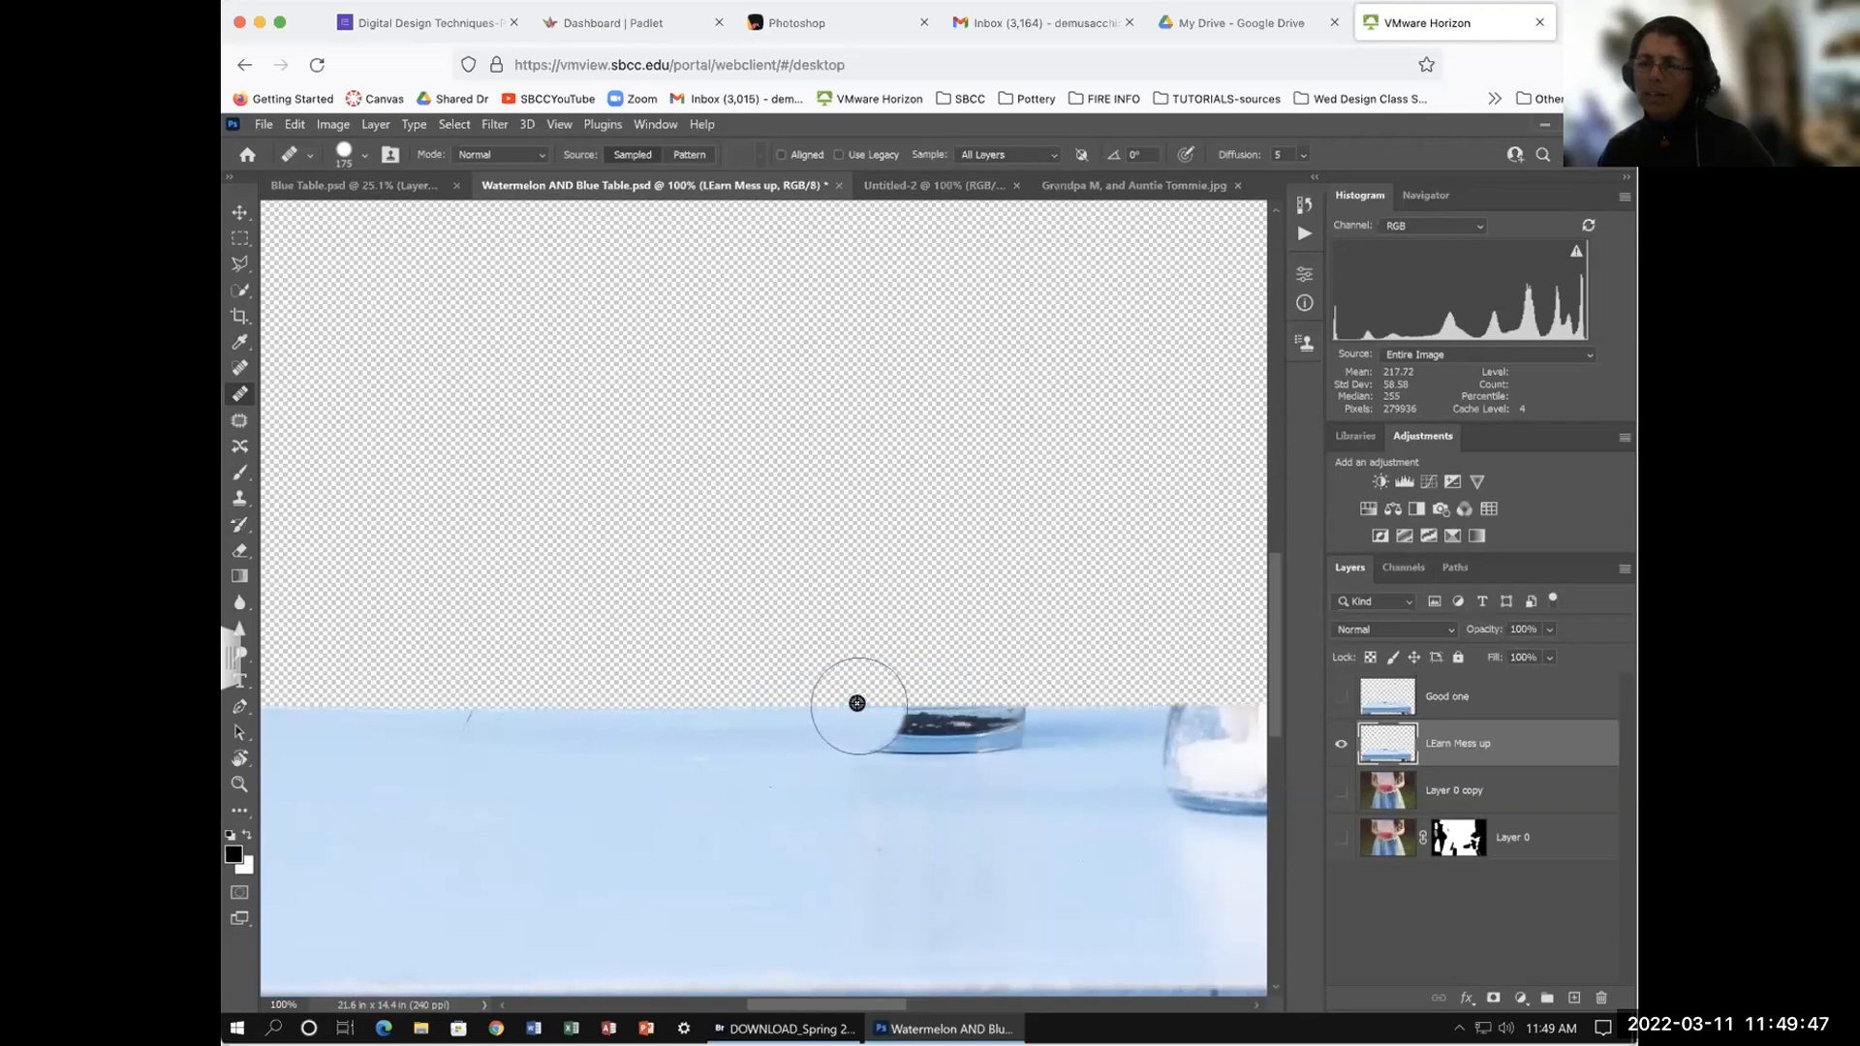
mouse_move(868, 735)
left_mouse_down()
mouse_move(1017, 727)
mouse_move(811, 723)
mouse_move(1042, 727)
left_mouse_up()
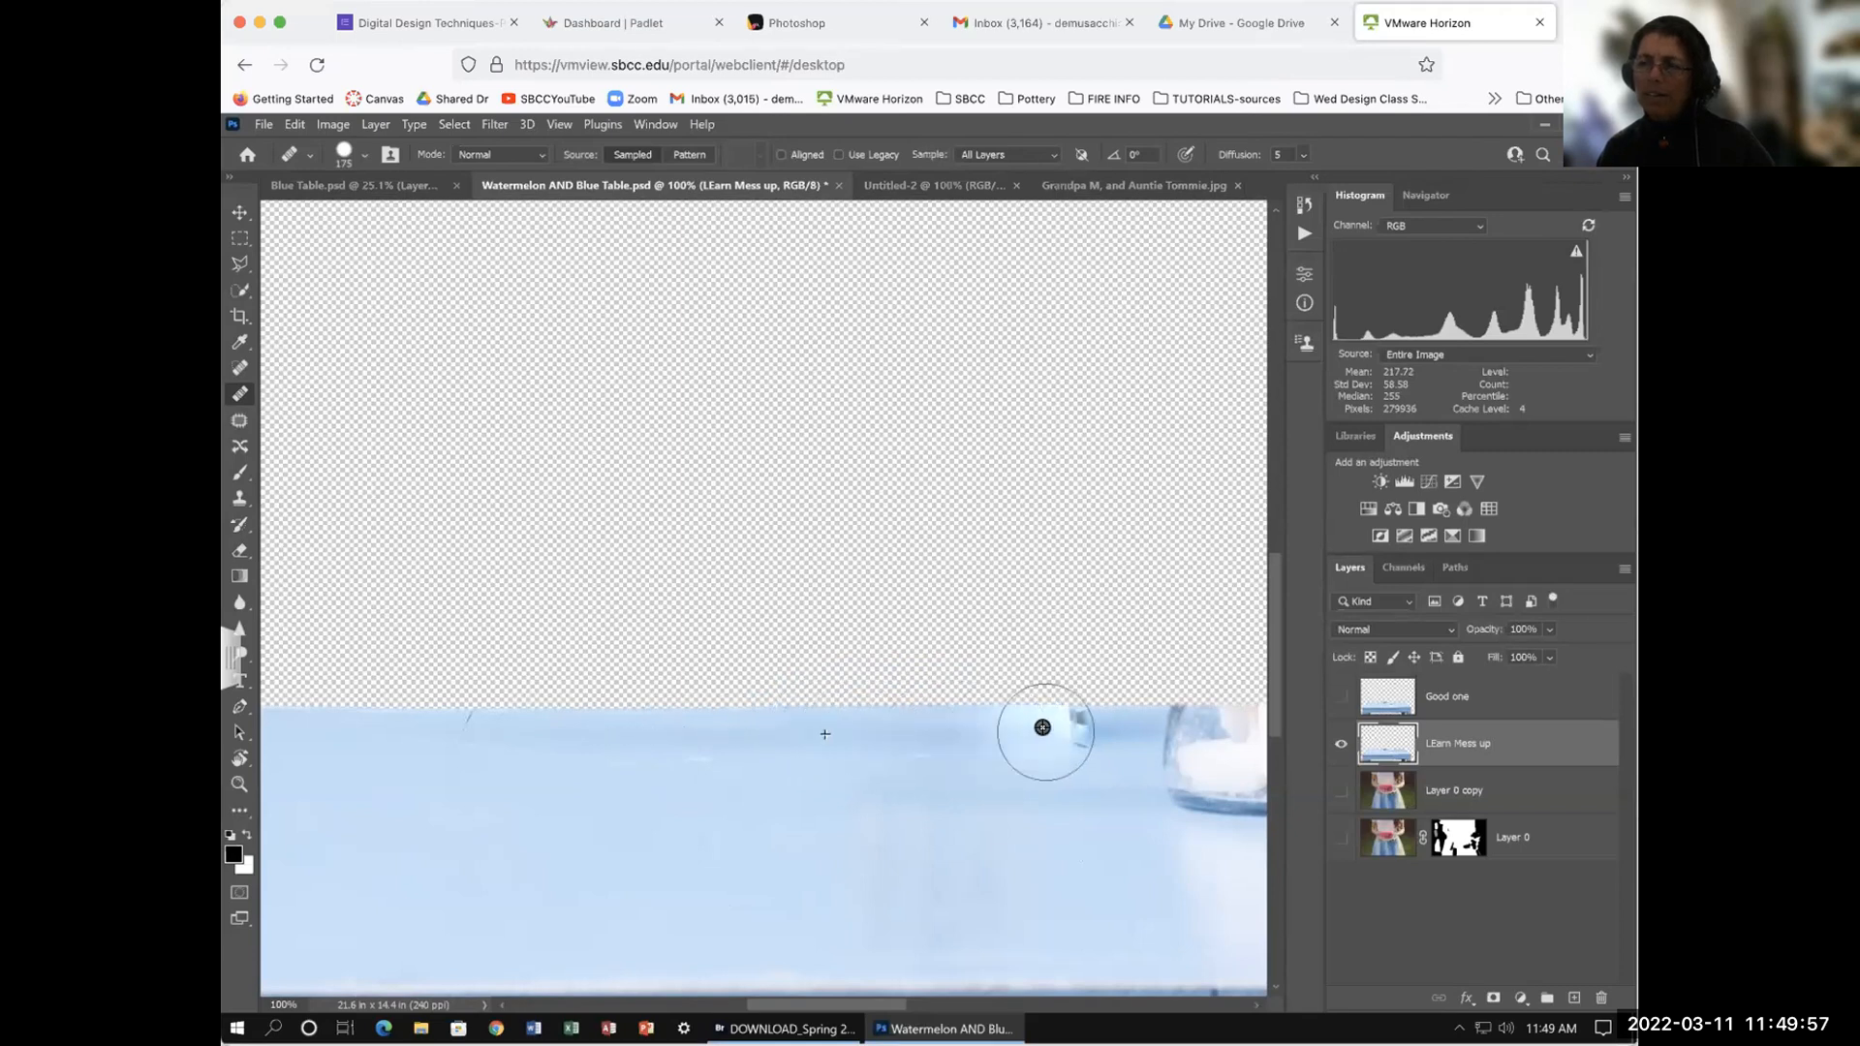
left_click_drag(1043, 727, 1044, 730)
key("ctrl+z")
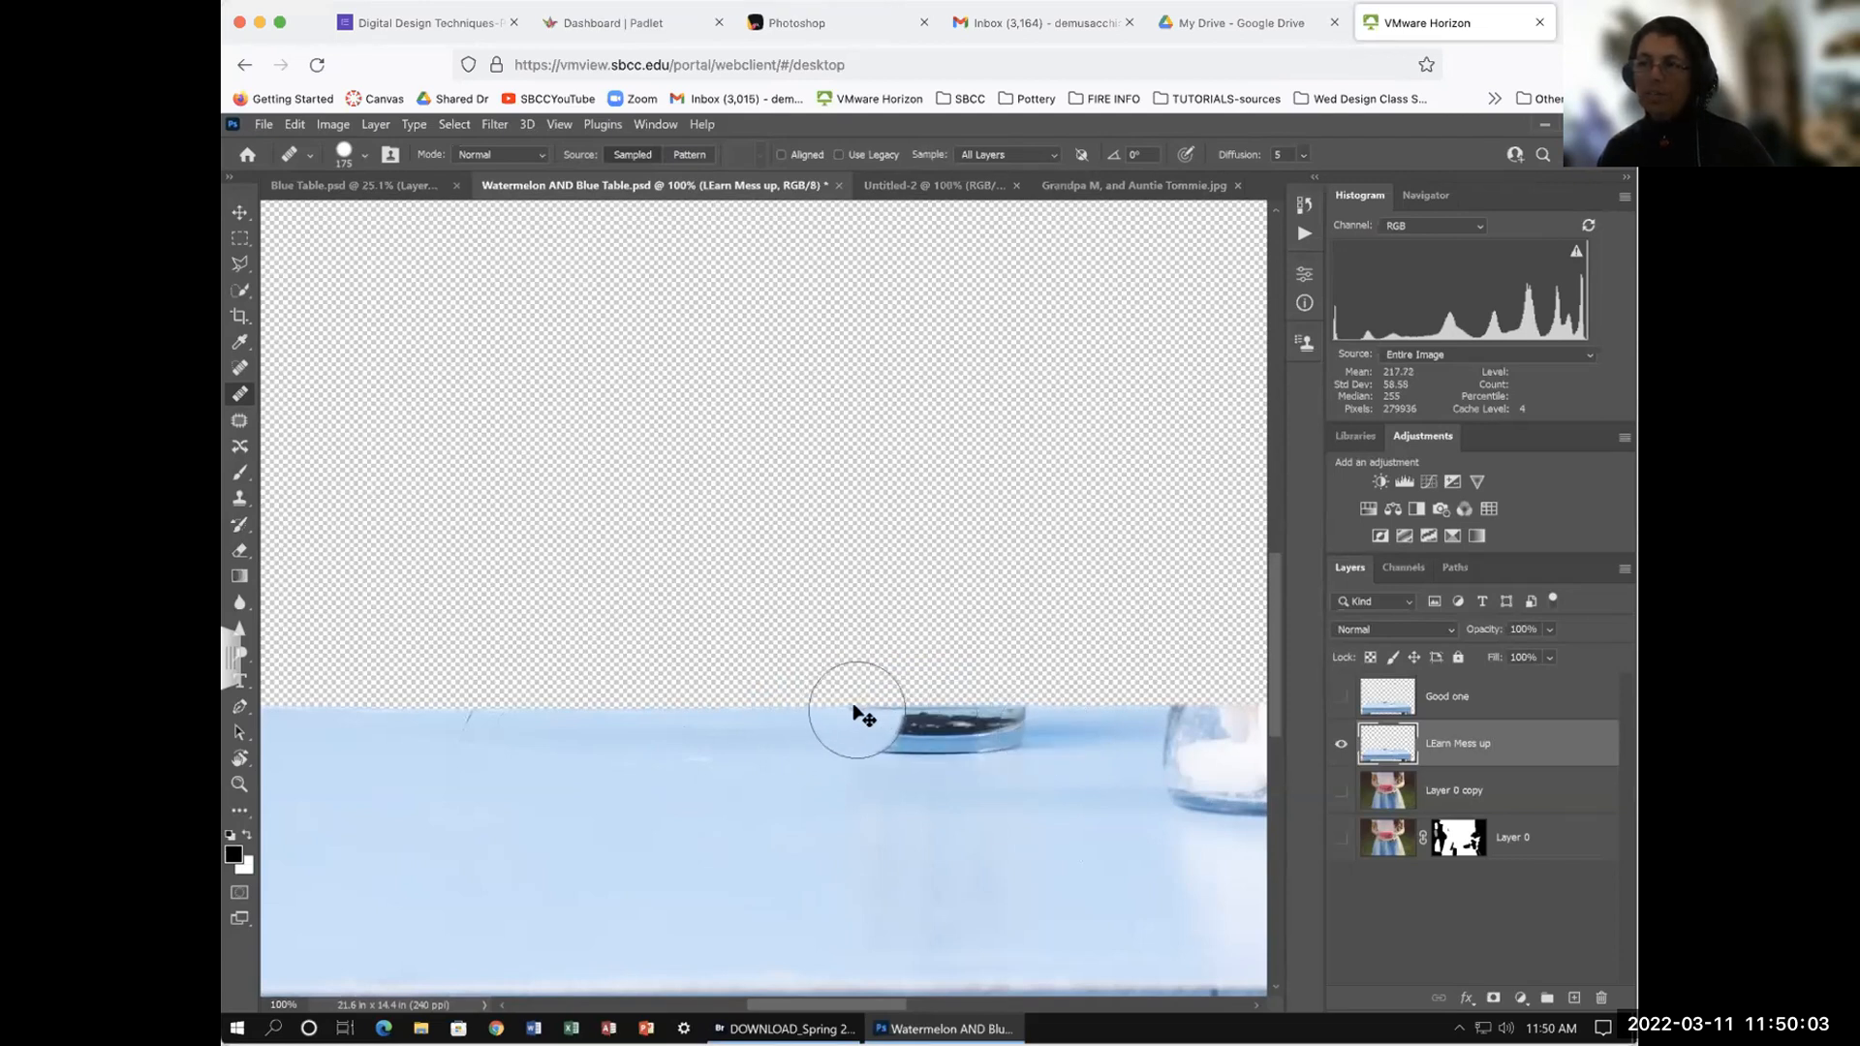
mouse_move(870, 715)
left_mouse_down()
mouse_move(1002, 715)
mouse_move(857, 728)
left_mouse_up()
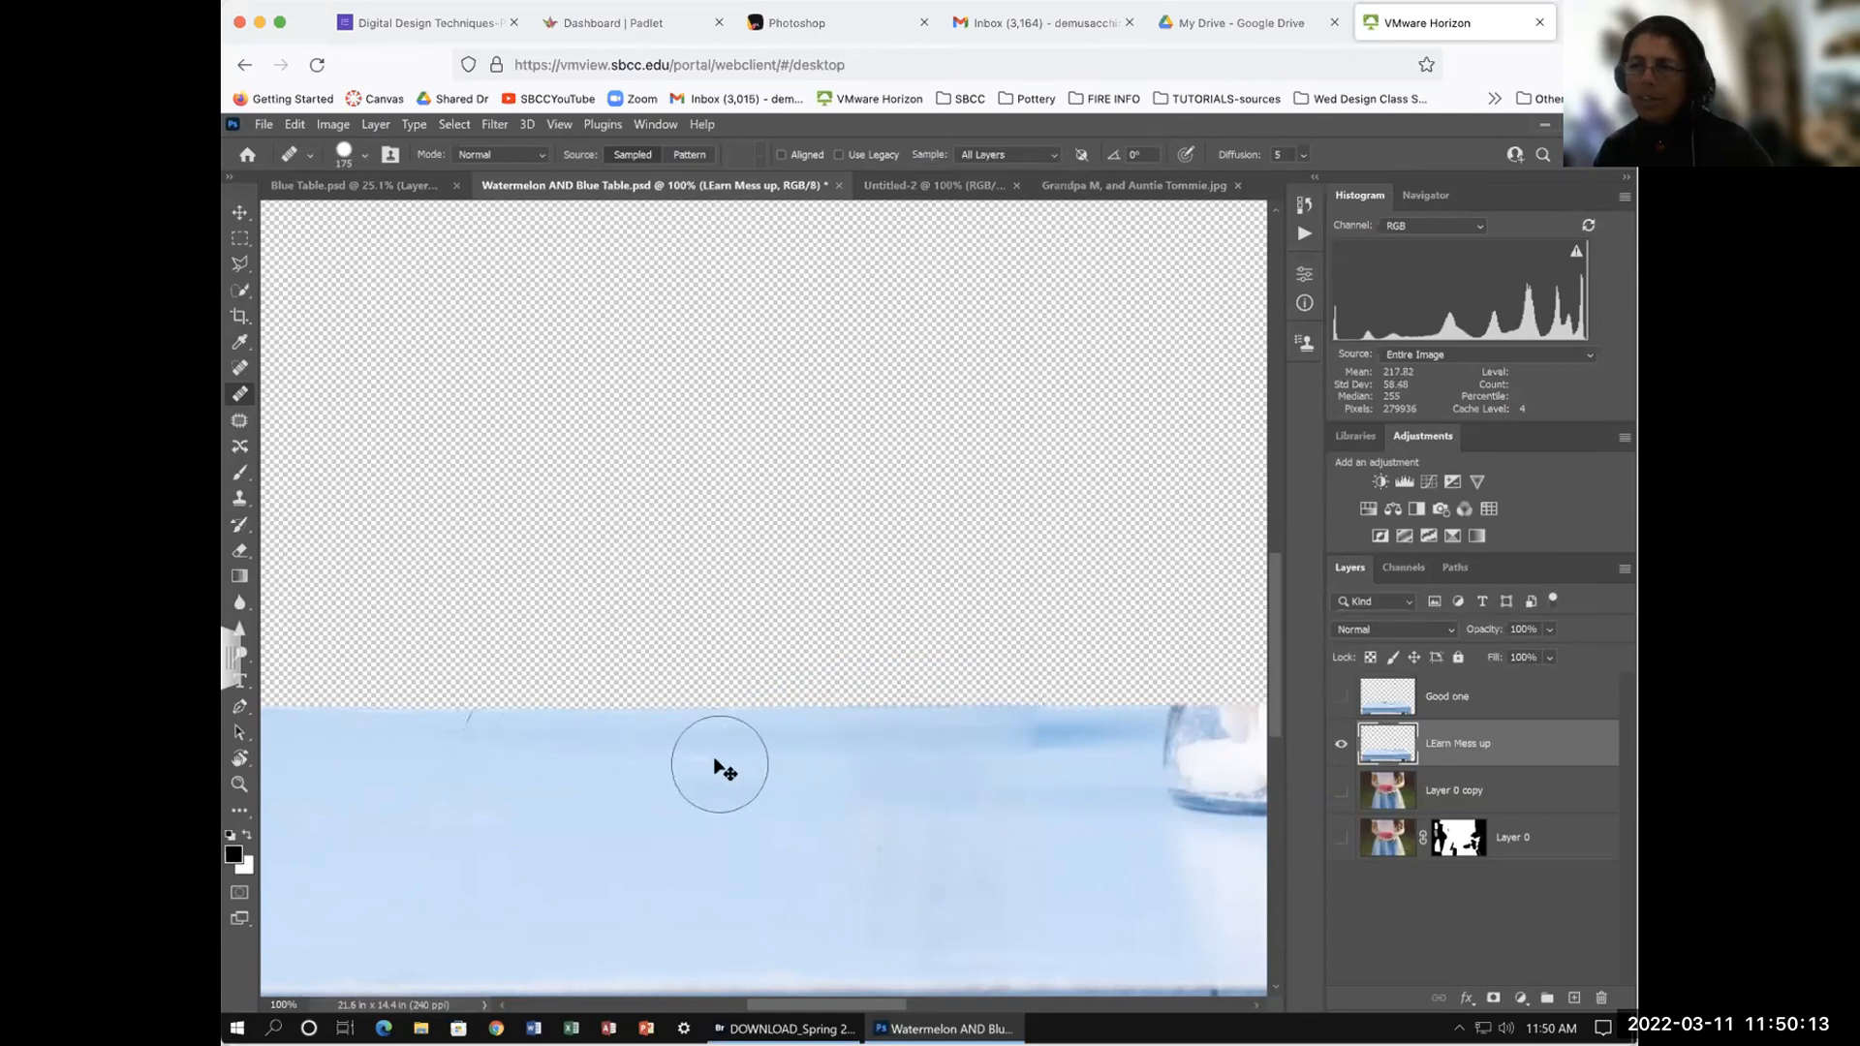
Step: Reduce the Healing Brush size to 45 and touch up the tabletop surface beside the removed jar
key("bracketleft")
key("bracketleft")
key("bracketleft")
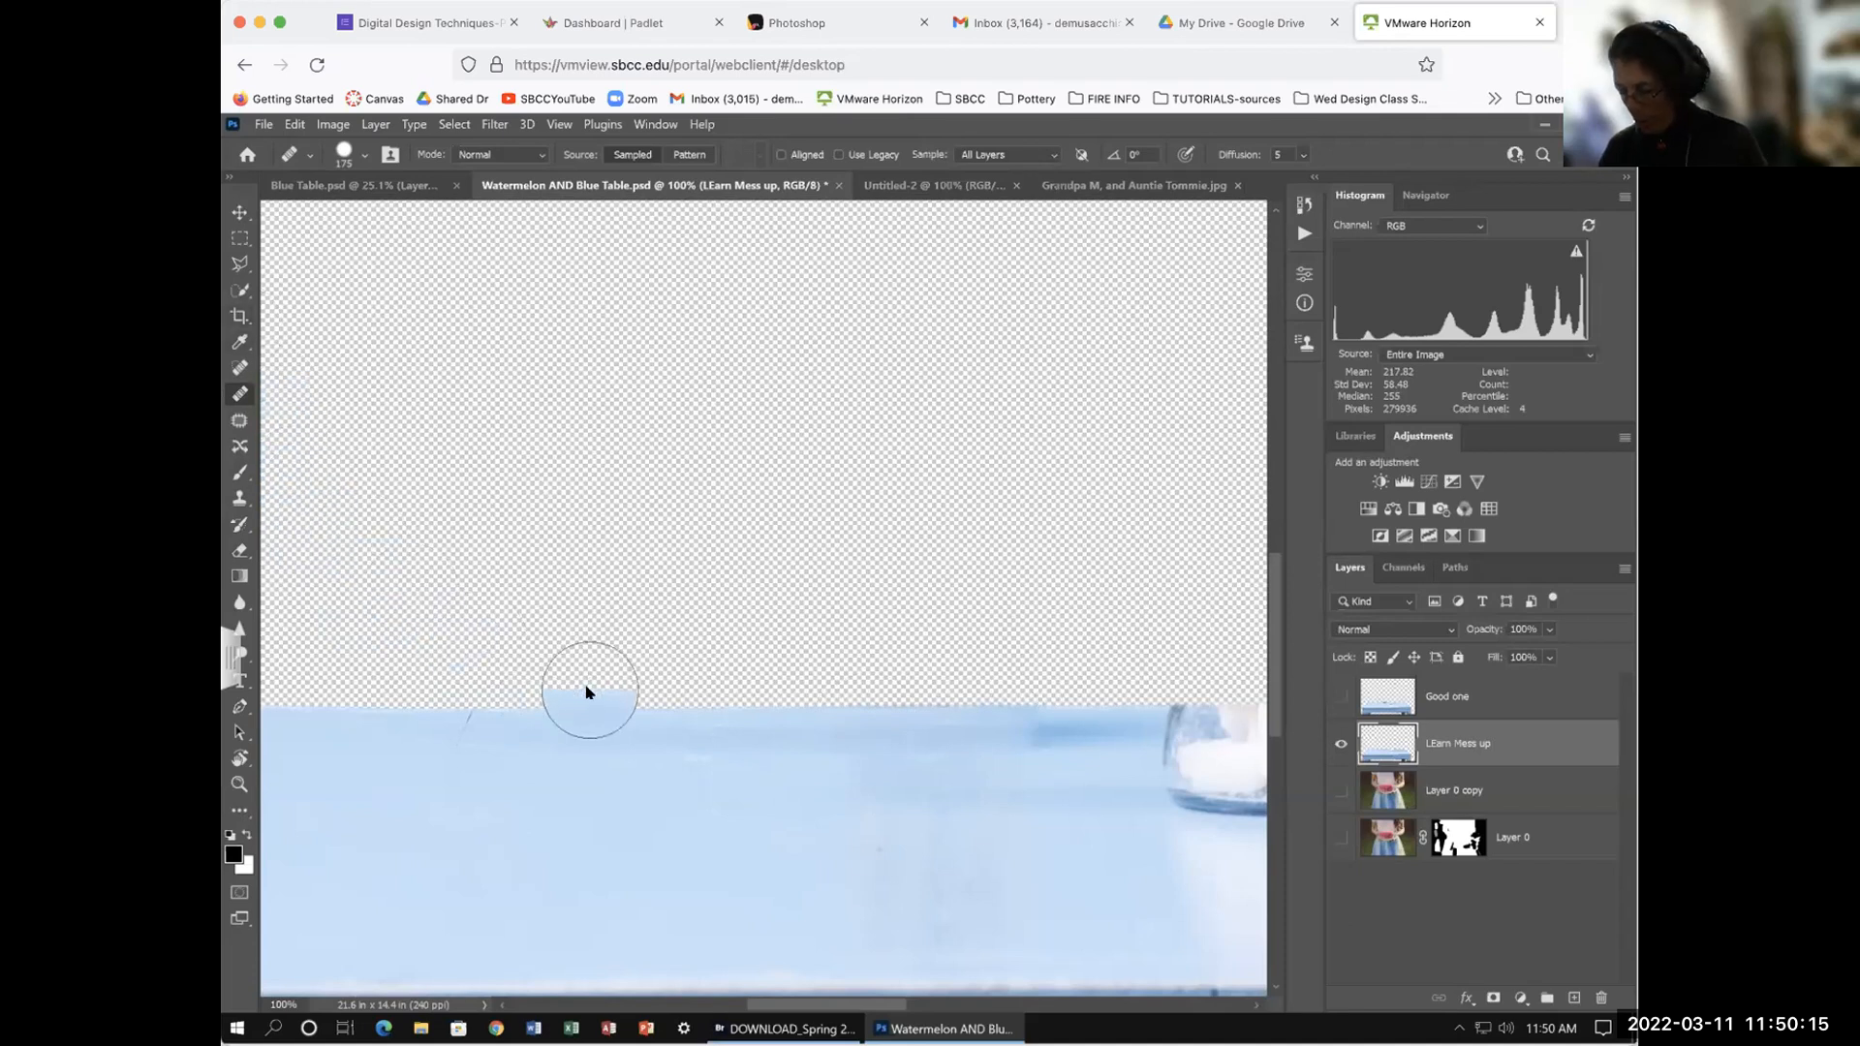
key("bracketleft")
key("bracketleft")
key("bracketleft")
key("bracketleft")
key("bracketleft")
key("bracketleft")
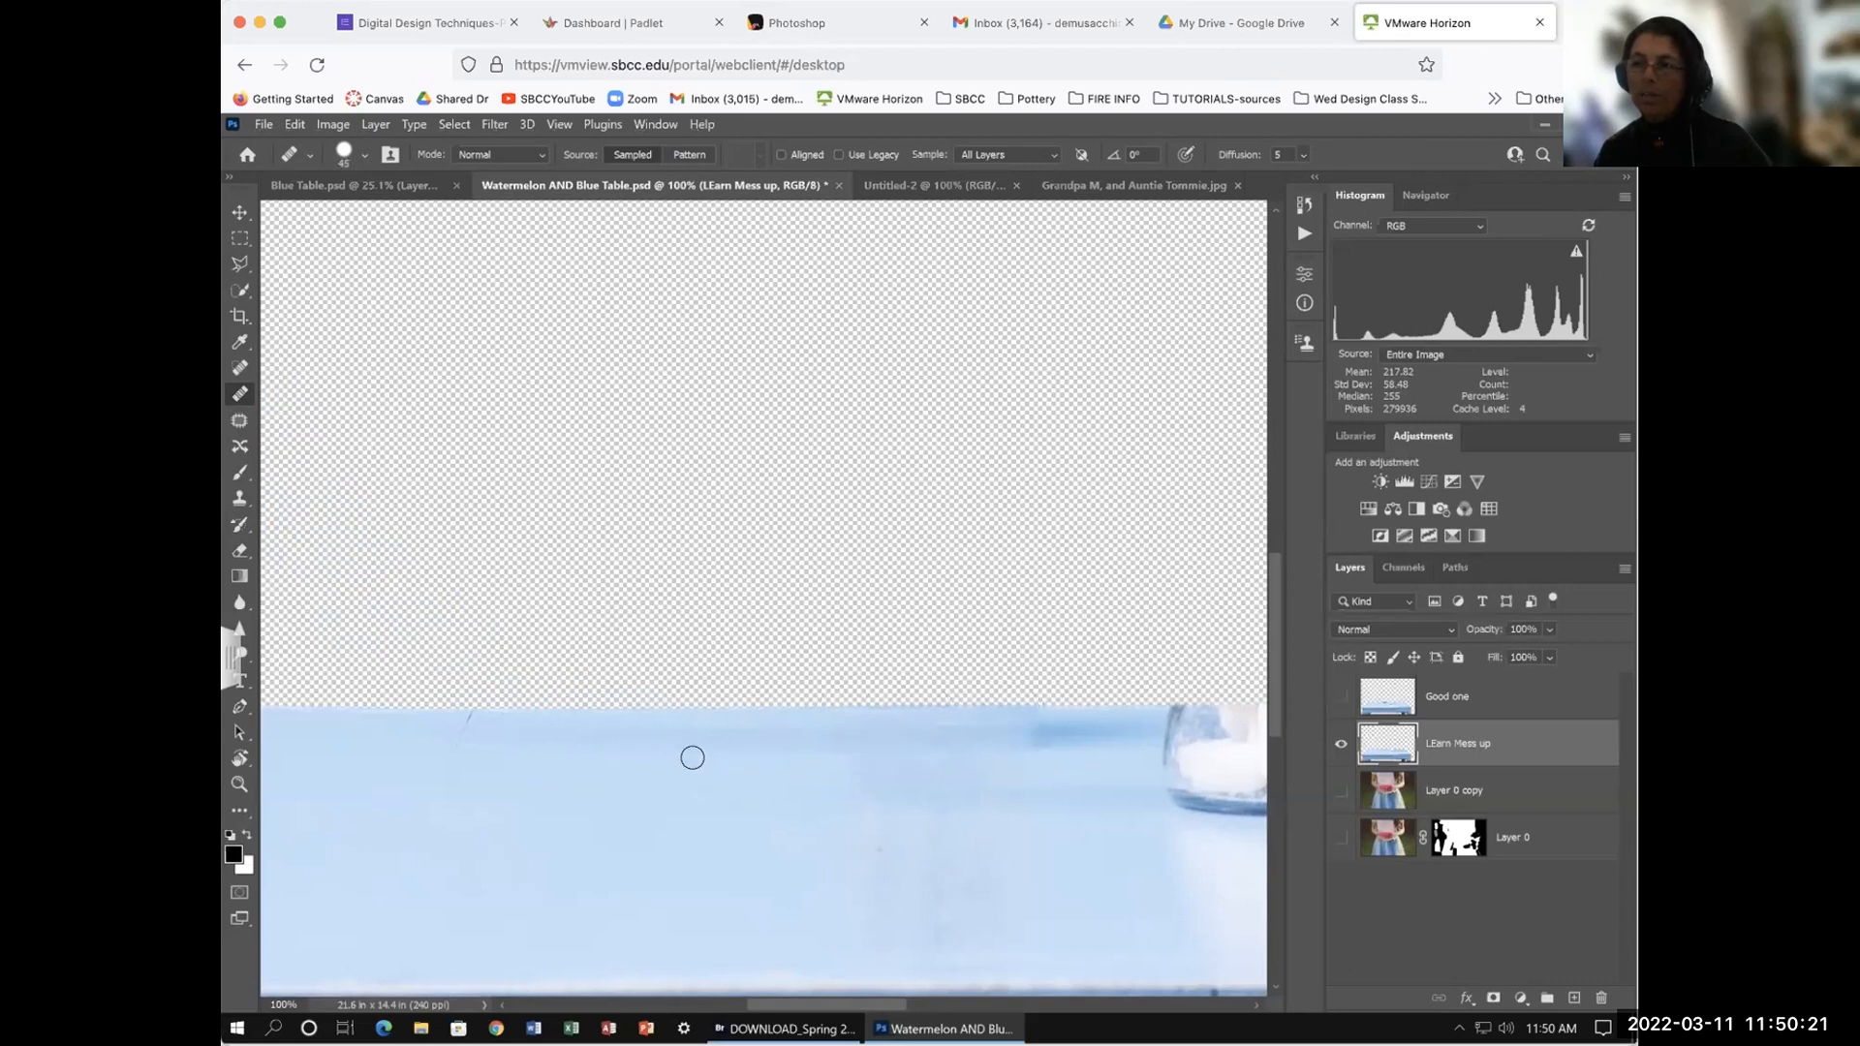
left_click_drag(699, 757, 779, 776)
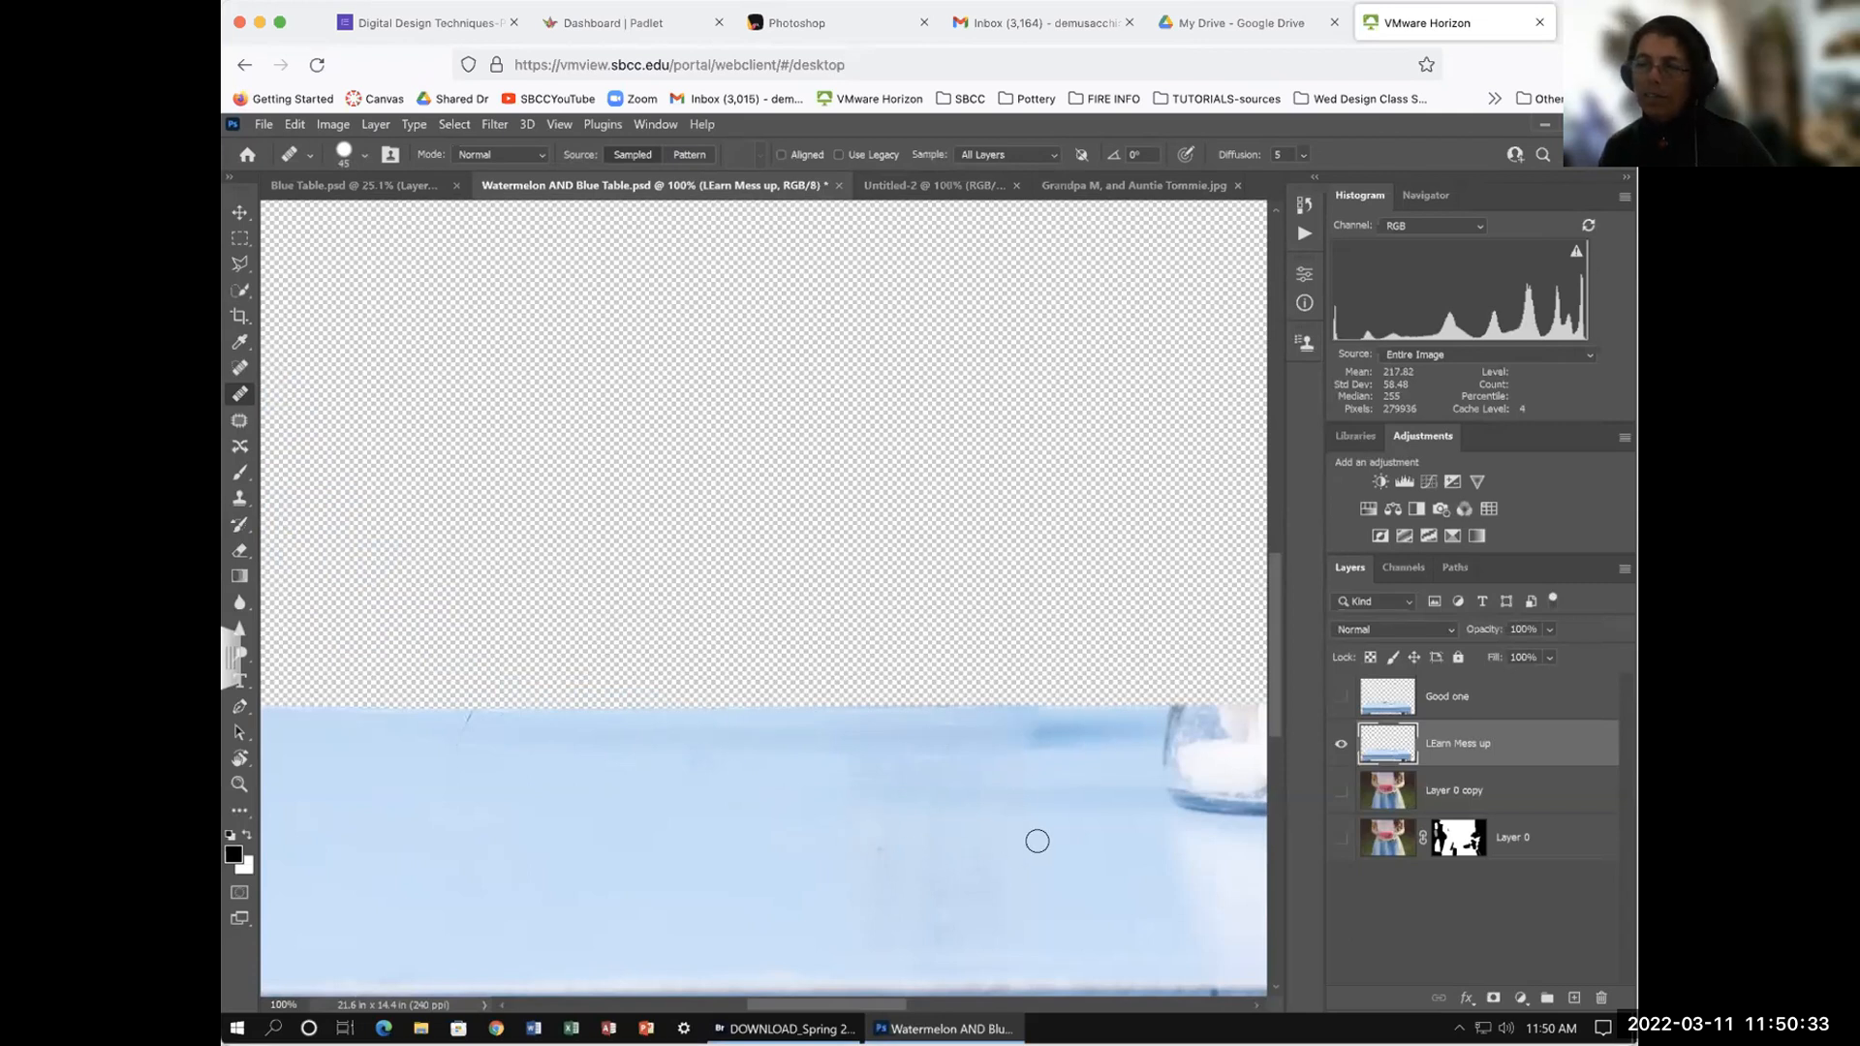
Step: Zoom out to examine the healed tabletop together with the remaining white jar and the table's front edge
left_click_drag(800, 781, 420, 666)
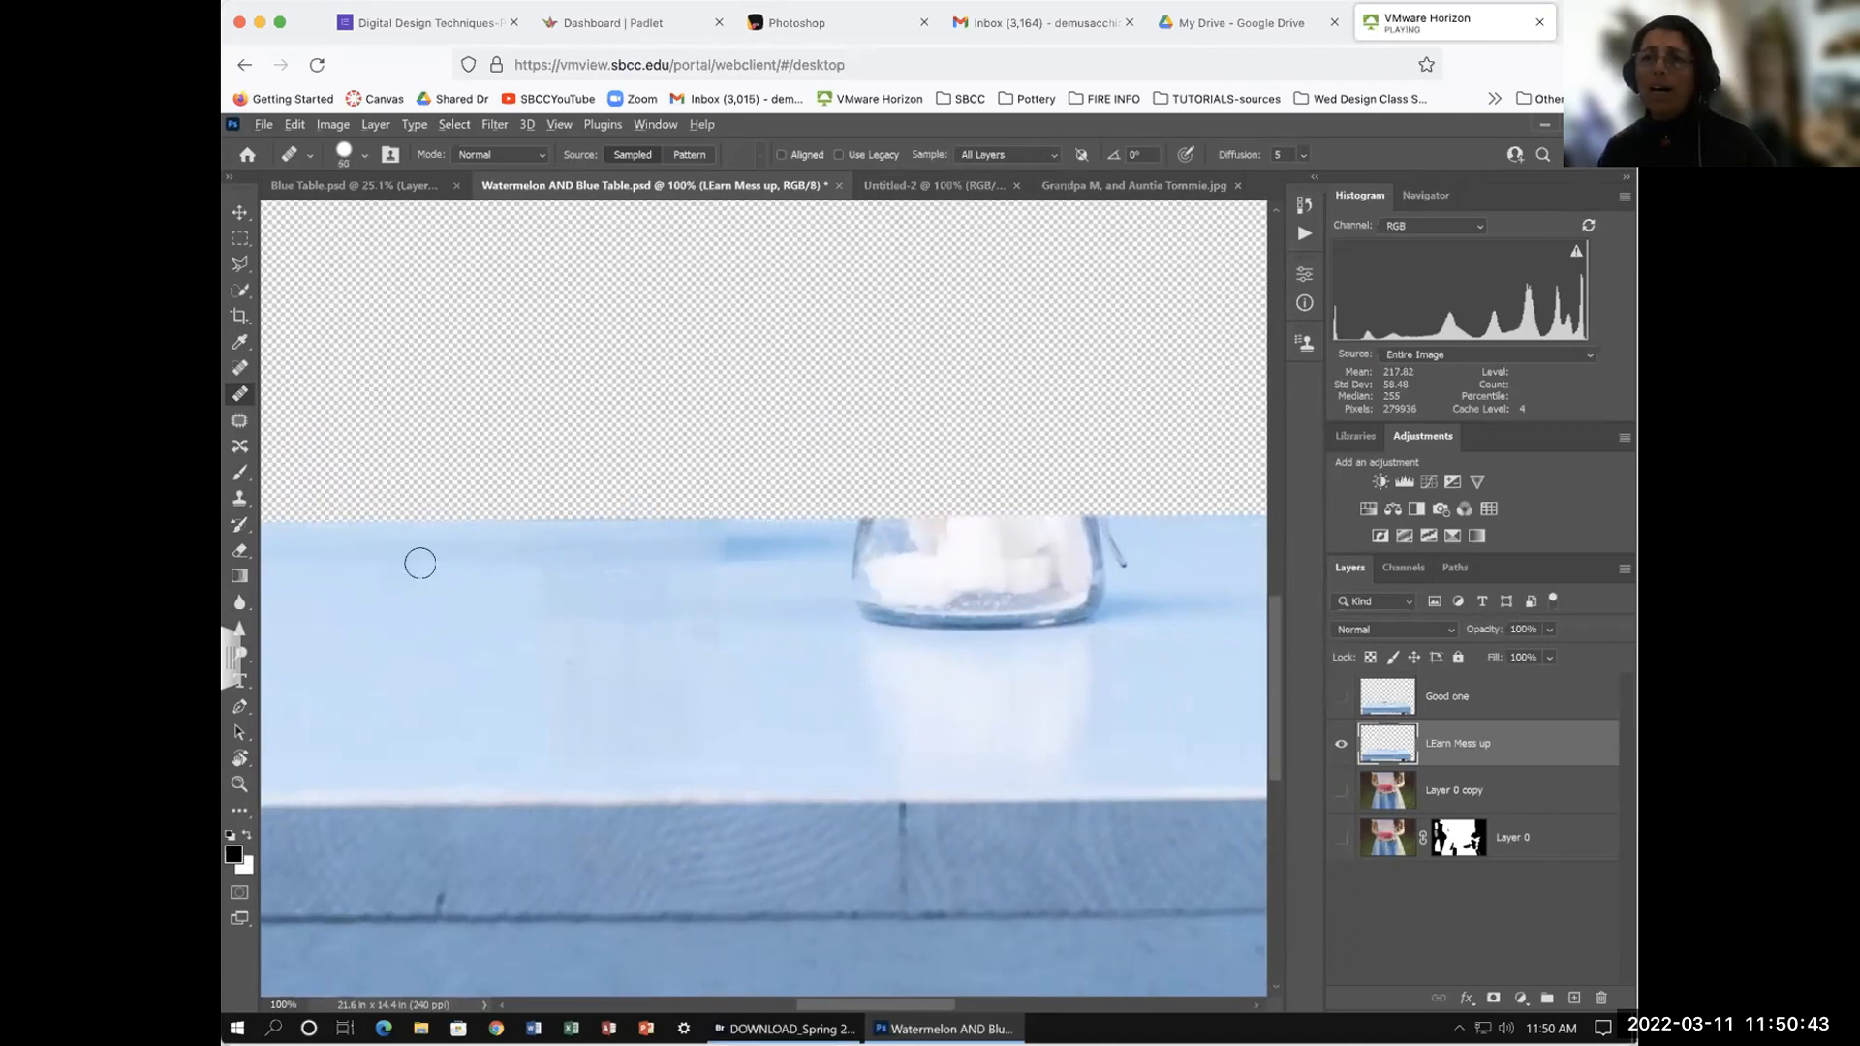
key("ctrl+minus")
key("ctrl+minus")
key("ctrl+minus")
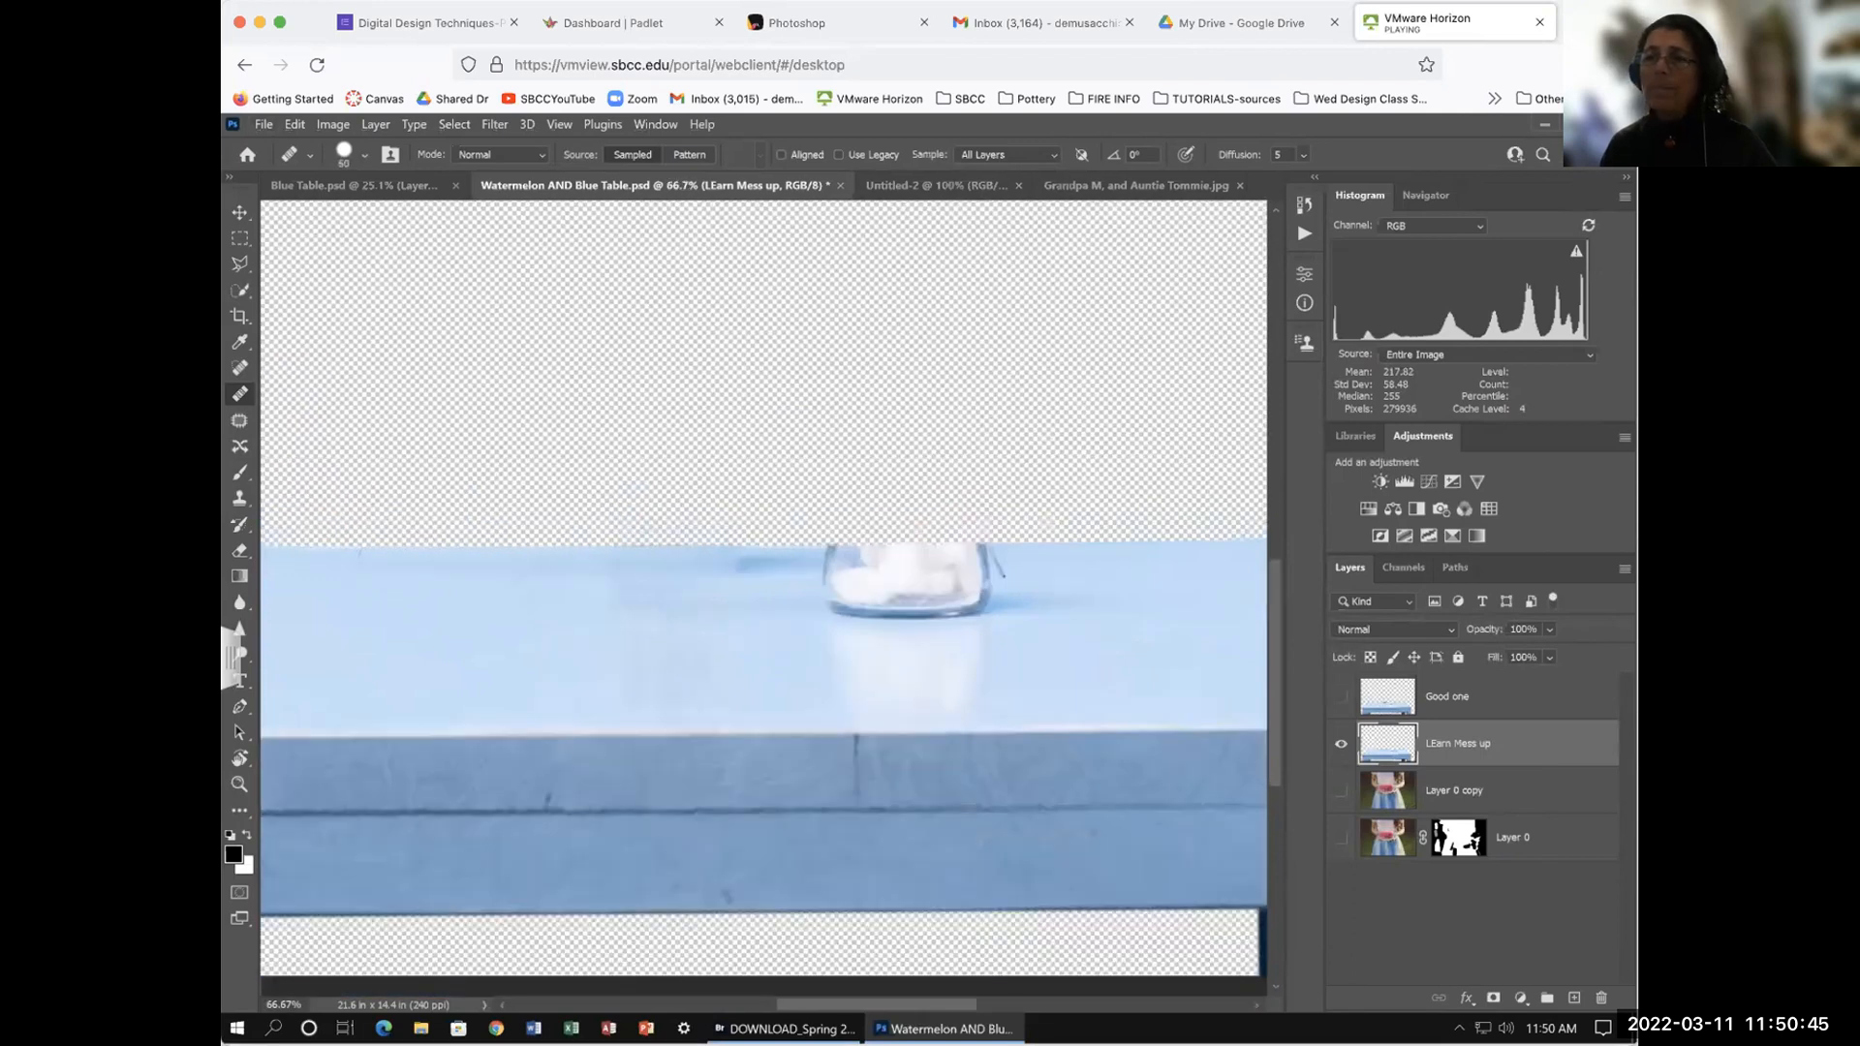